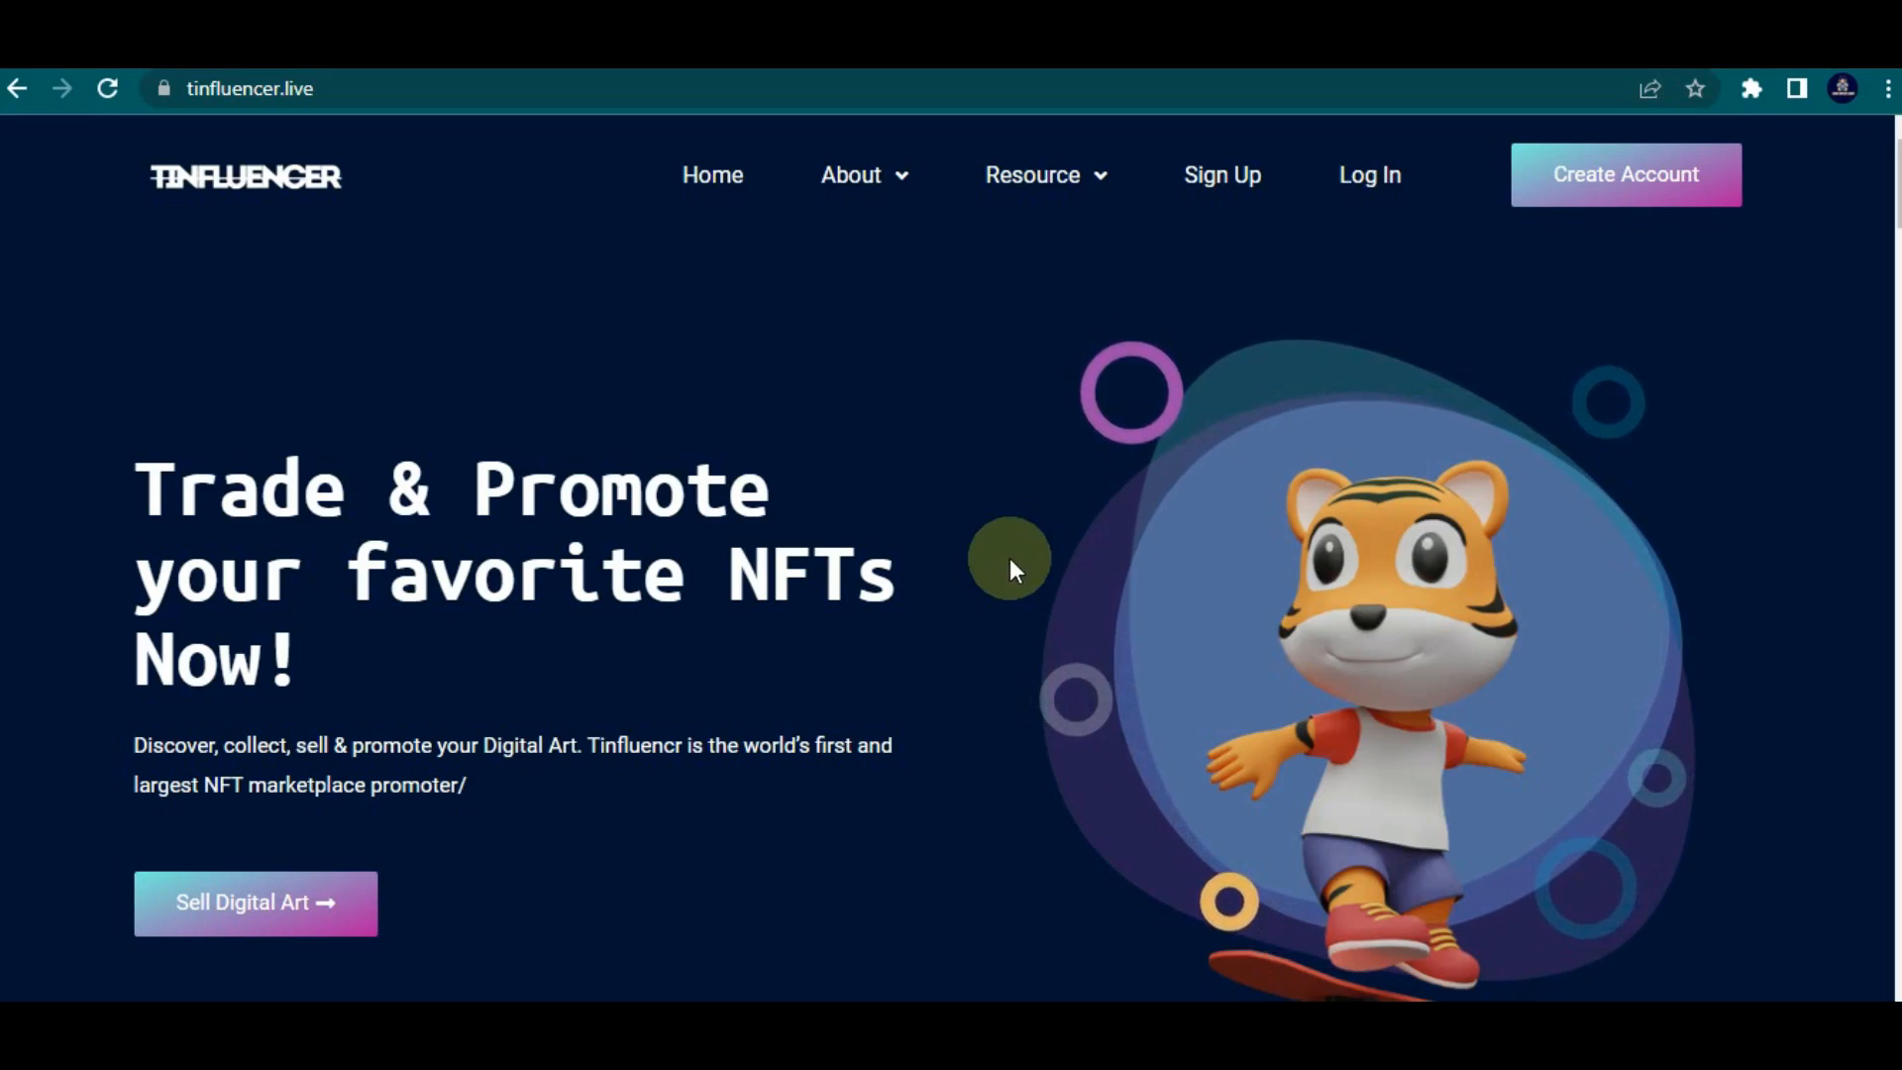
Step: Scroll through the existing site's home page and open its Team page
{"action": "scroll", "coordinate": [1008, 556], "scroll_direction": "down", "scroll_amount": 7}
{"action": "scroll", "coordinate": [1008, 557], "scroll_direction": "down", "scroll_amount": 12}
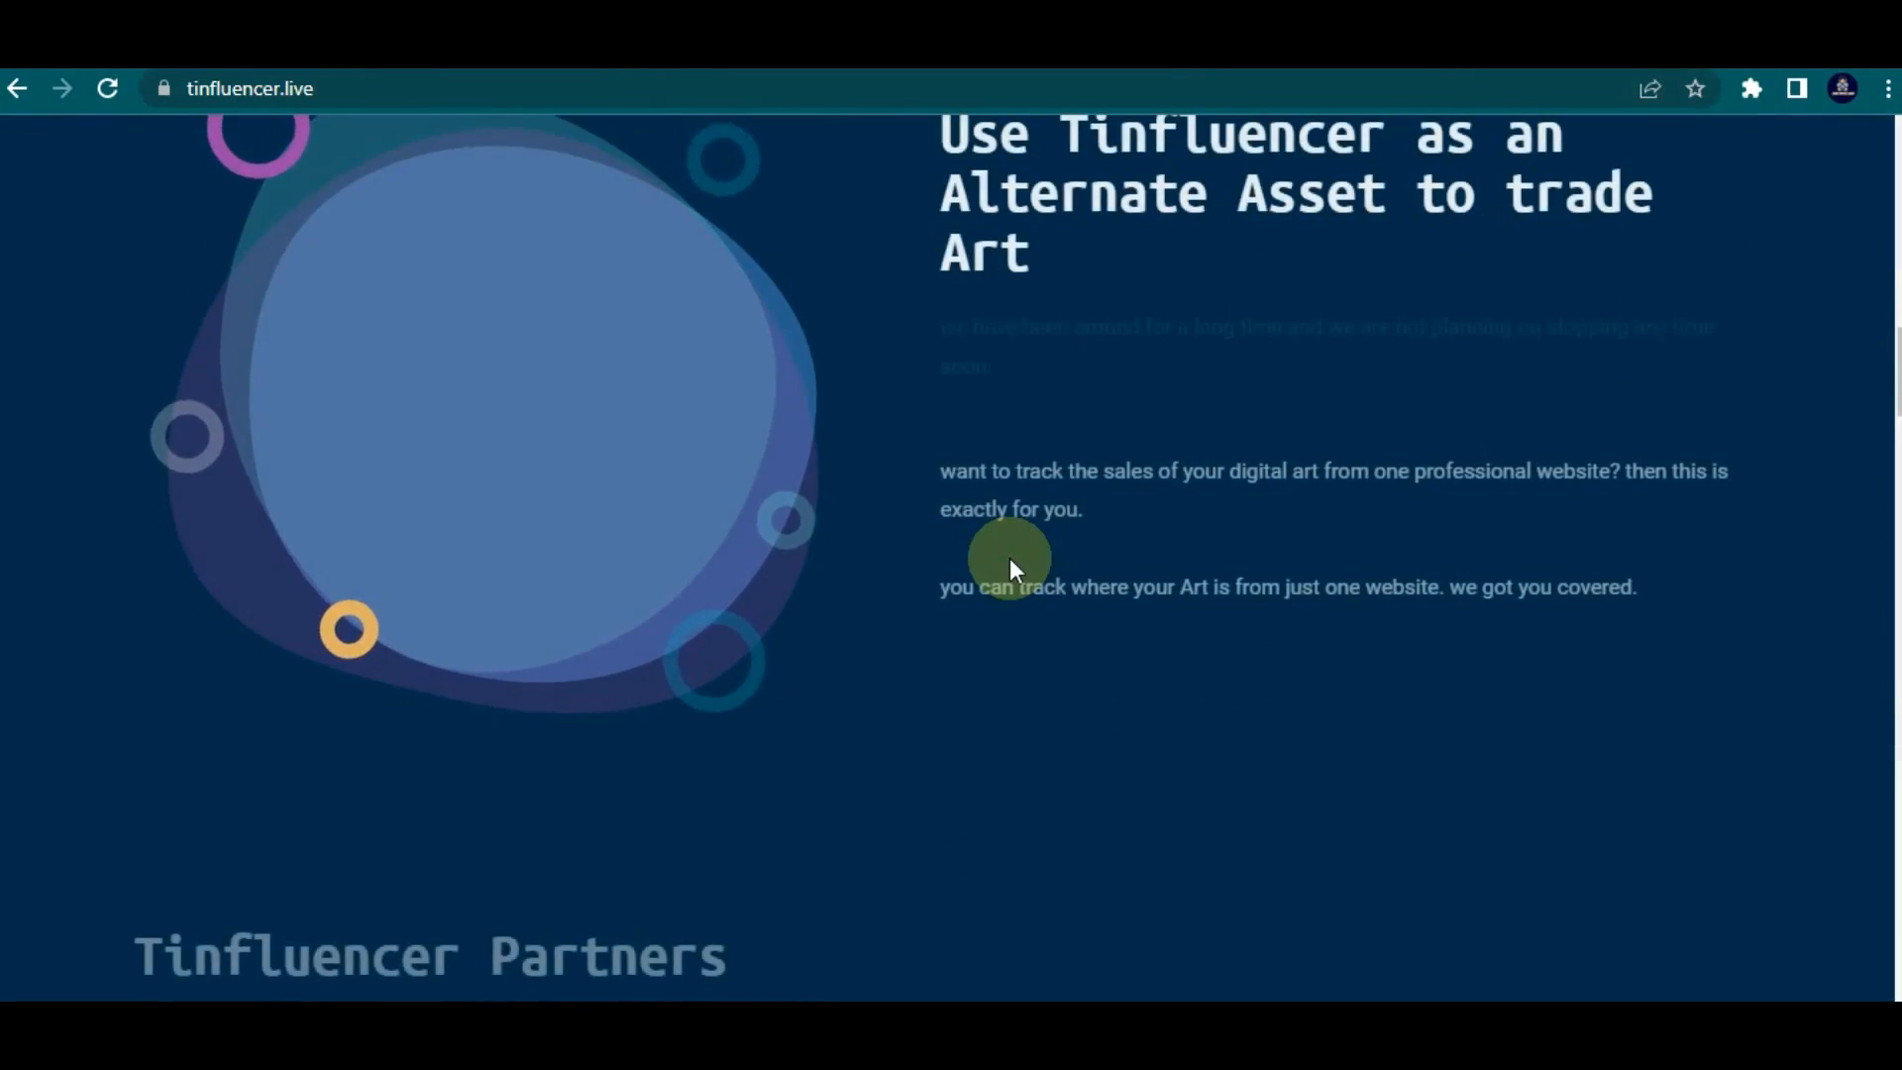
{"action": "scroll", "coordinate": [1008, 556], "scroll_direction": "down", "scroll_amount": 10}
{"action": "scroll", "coordinate": [1011, 561], "scroll_direction": "down", "scroll_amount": 12}
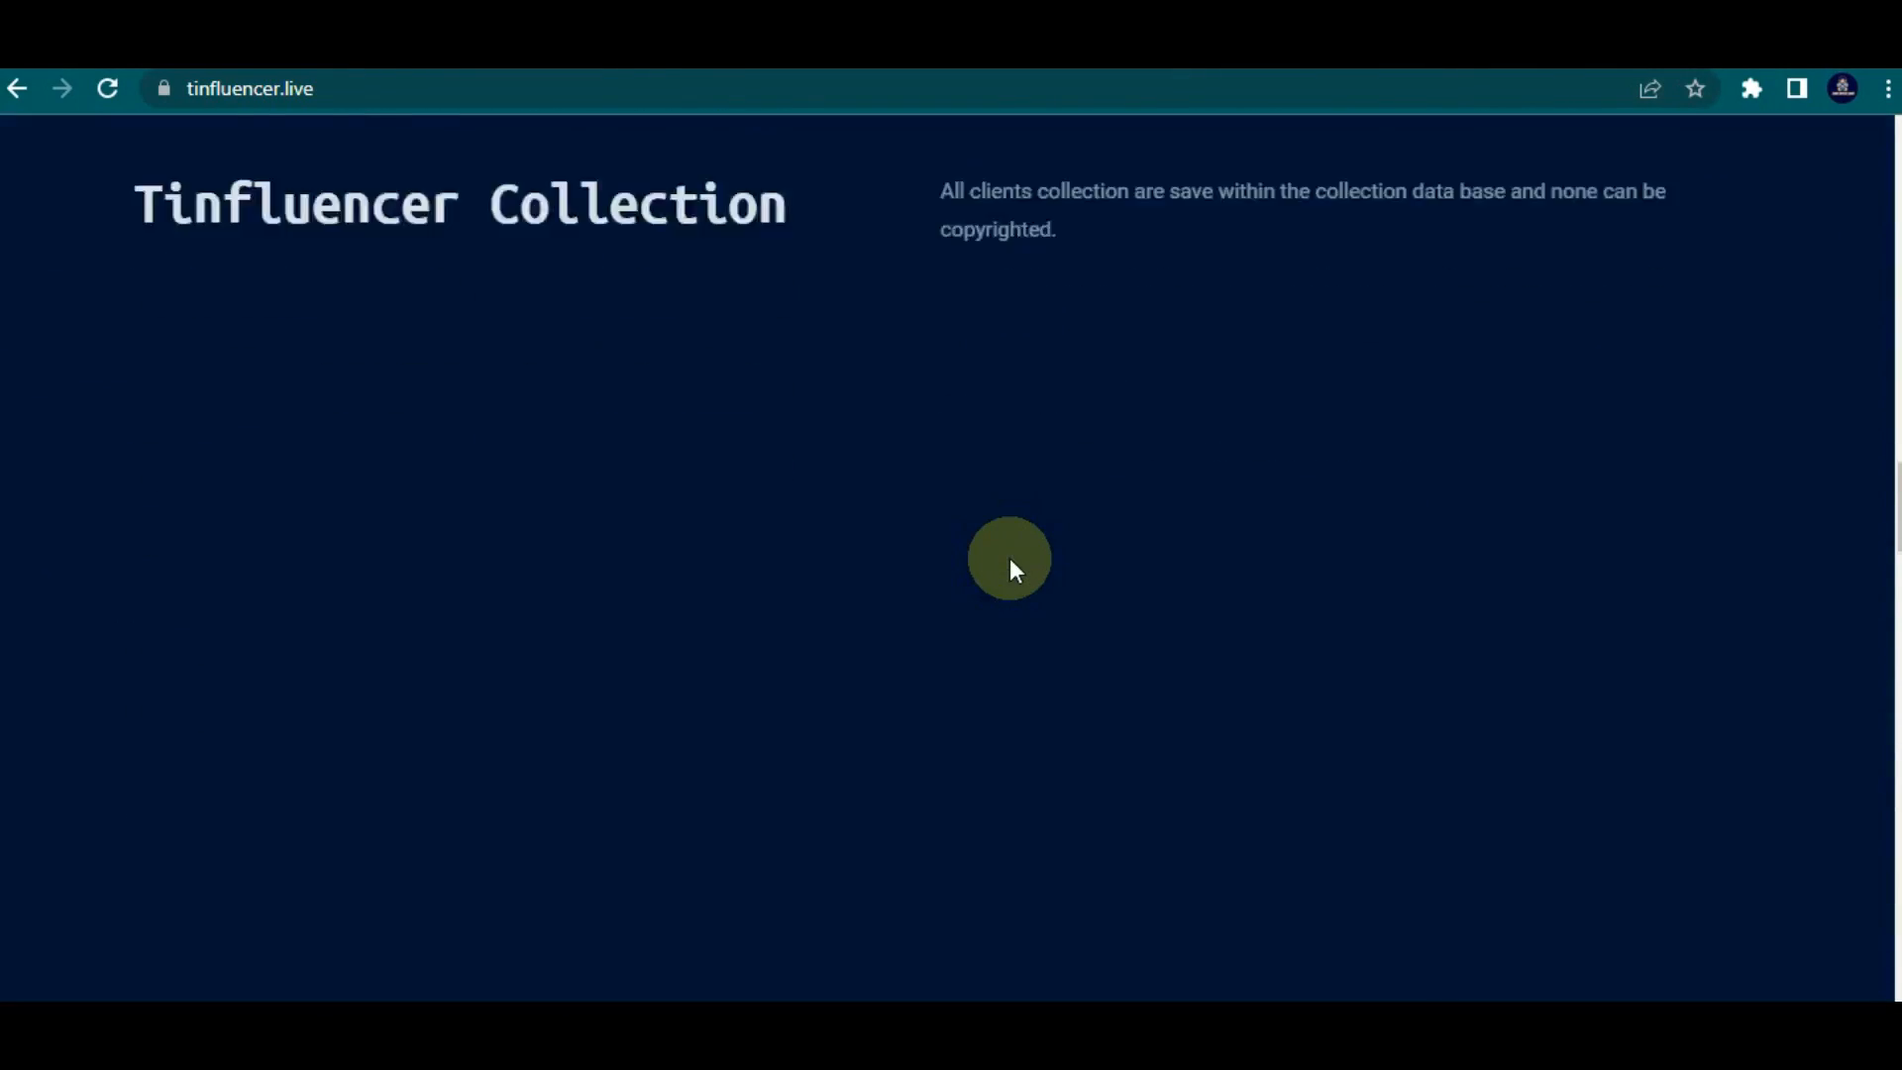
{"action": "scroll", "coordinate": [1010, 561], "scroll_direction": "up", "scroll_amount": 8}
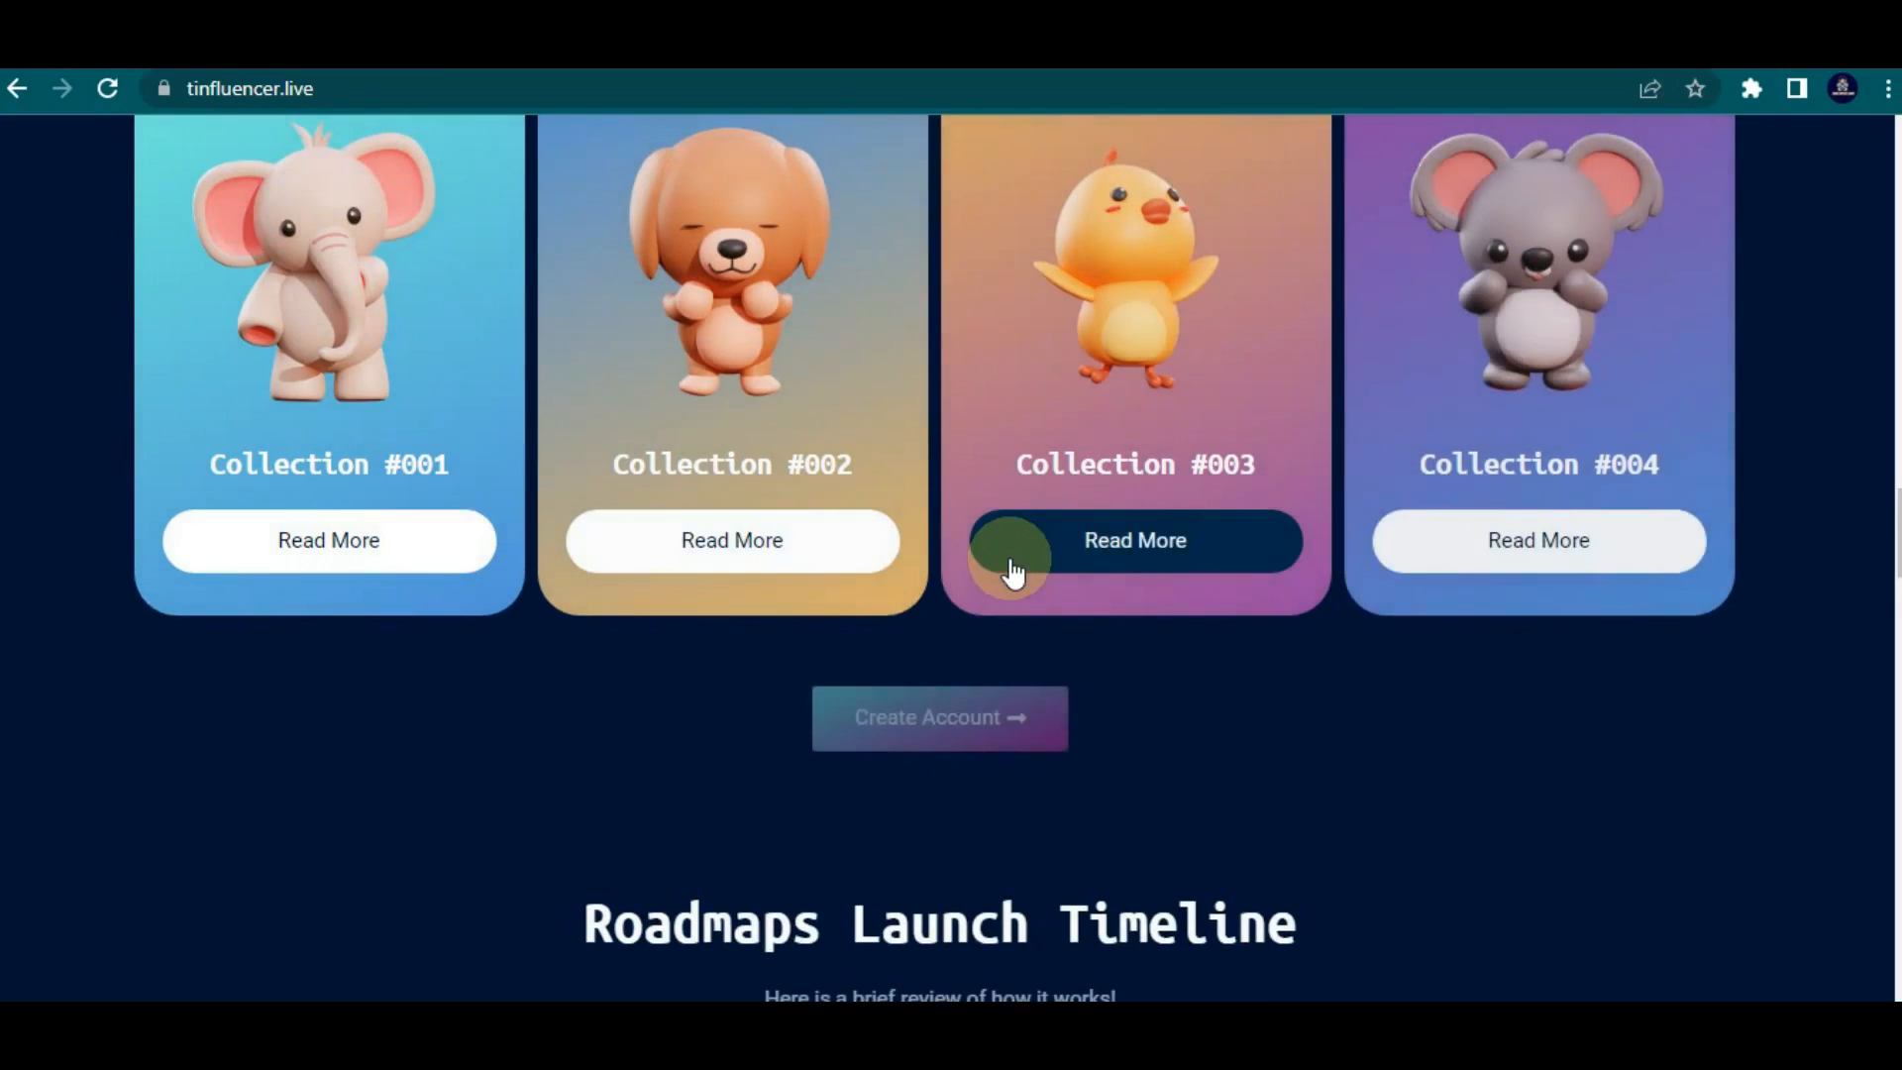
{"action": "scroll", "coordinate": [1013, 660], "scroll_direction": "down", "scroll_amount": 1}
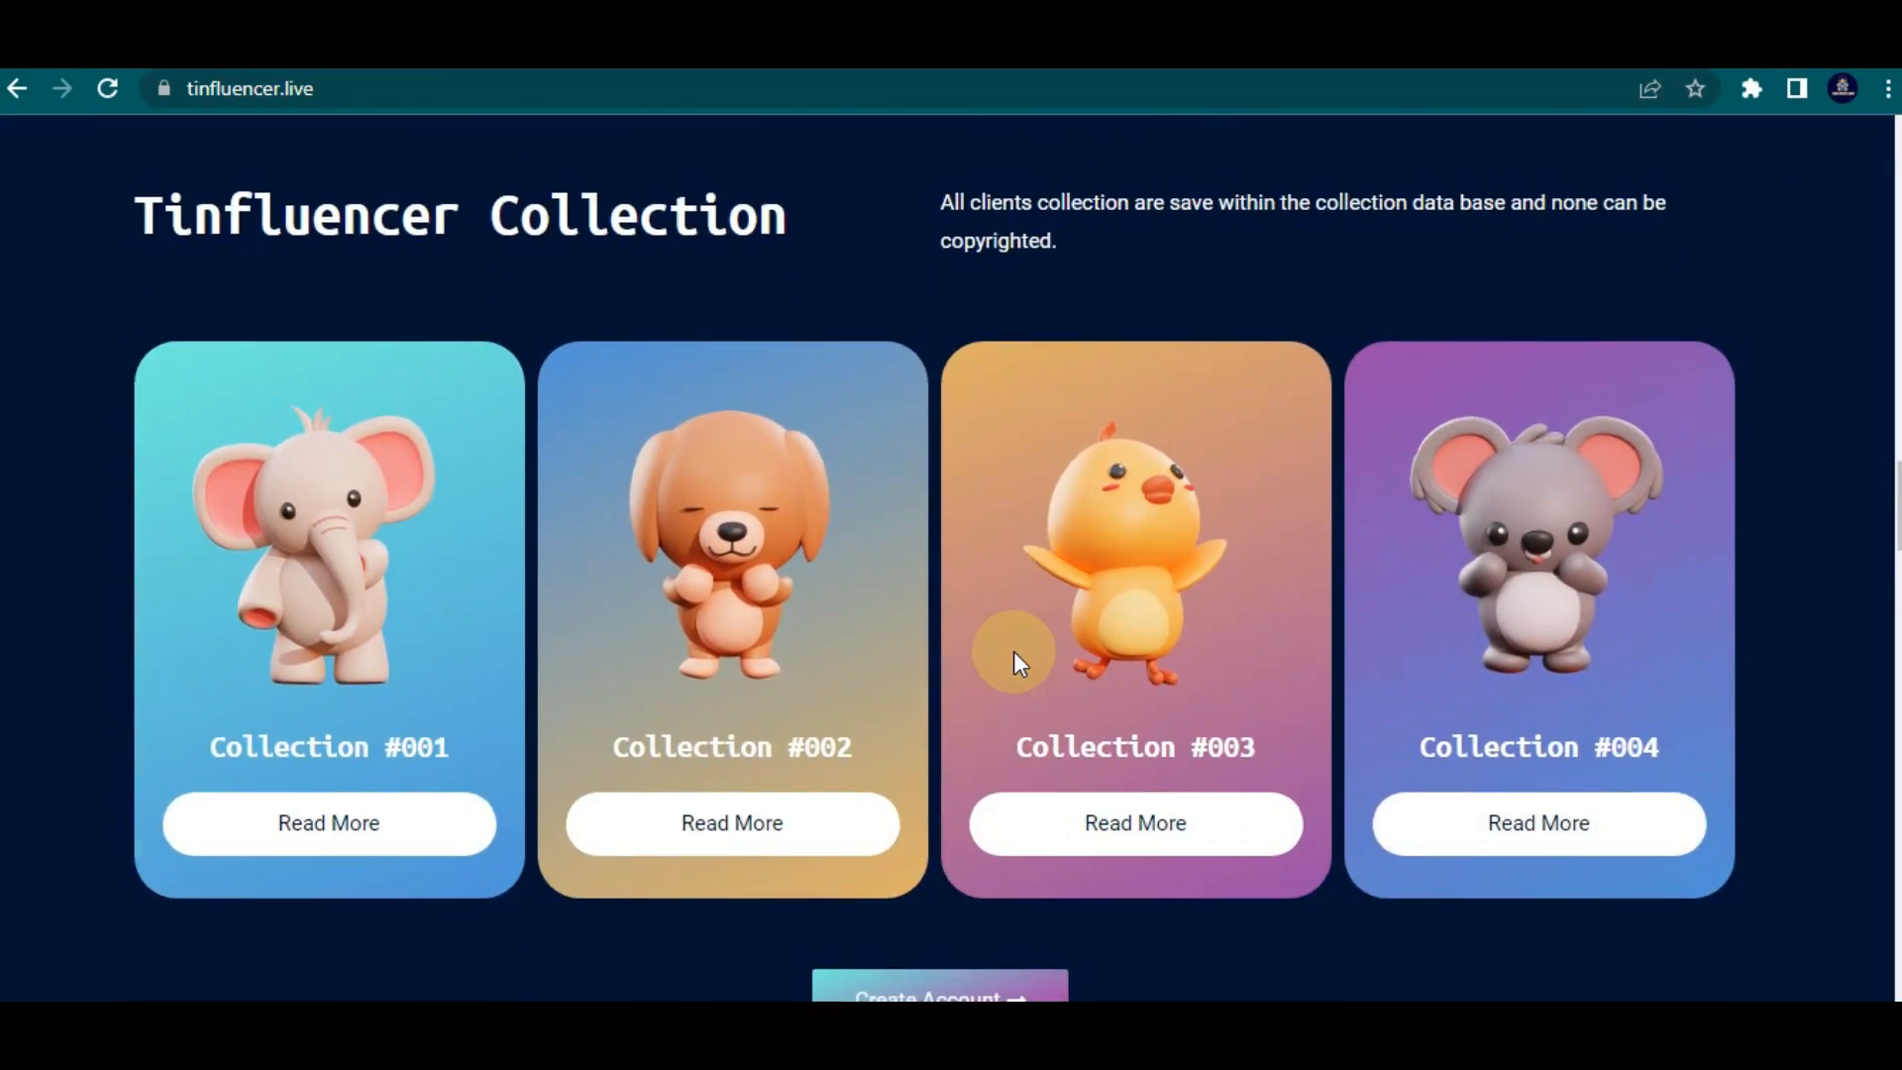
{"action": "scroll", "coordinate": [1204, 697], "scroll_direction": "down", "scroll_amount": 9}
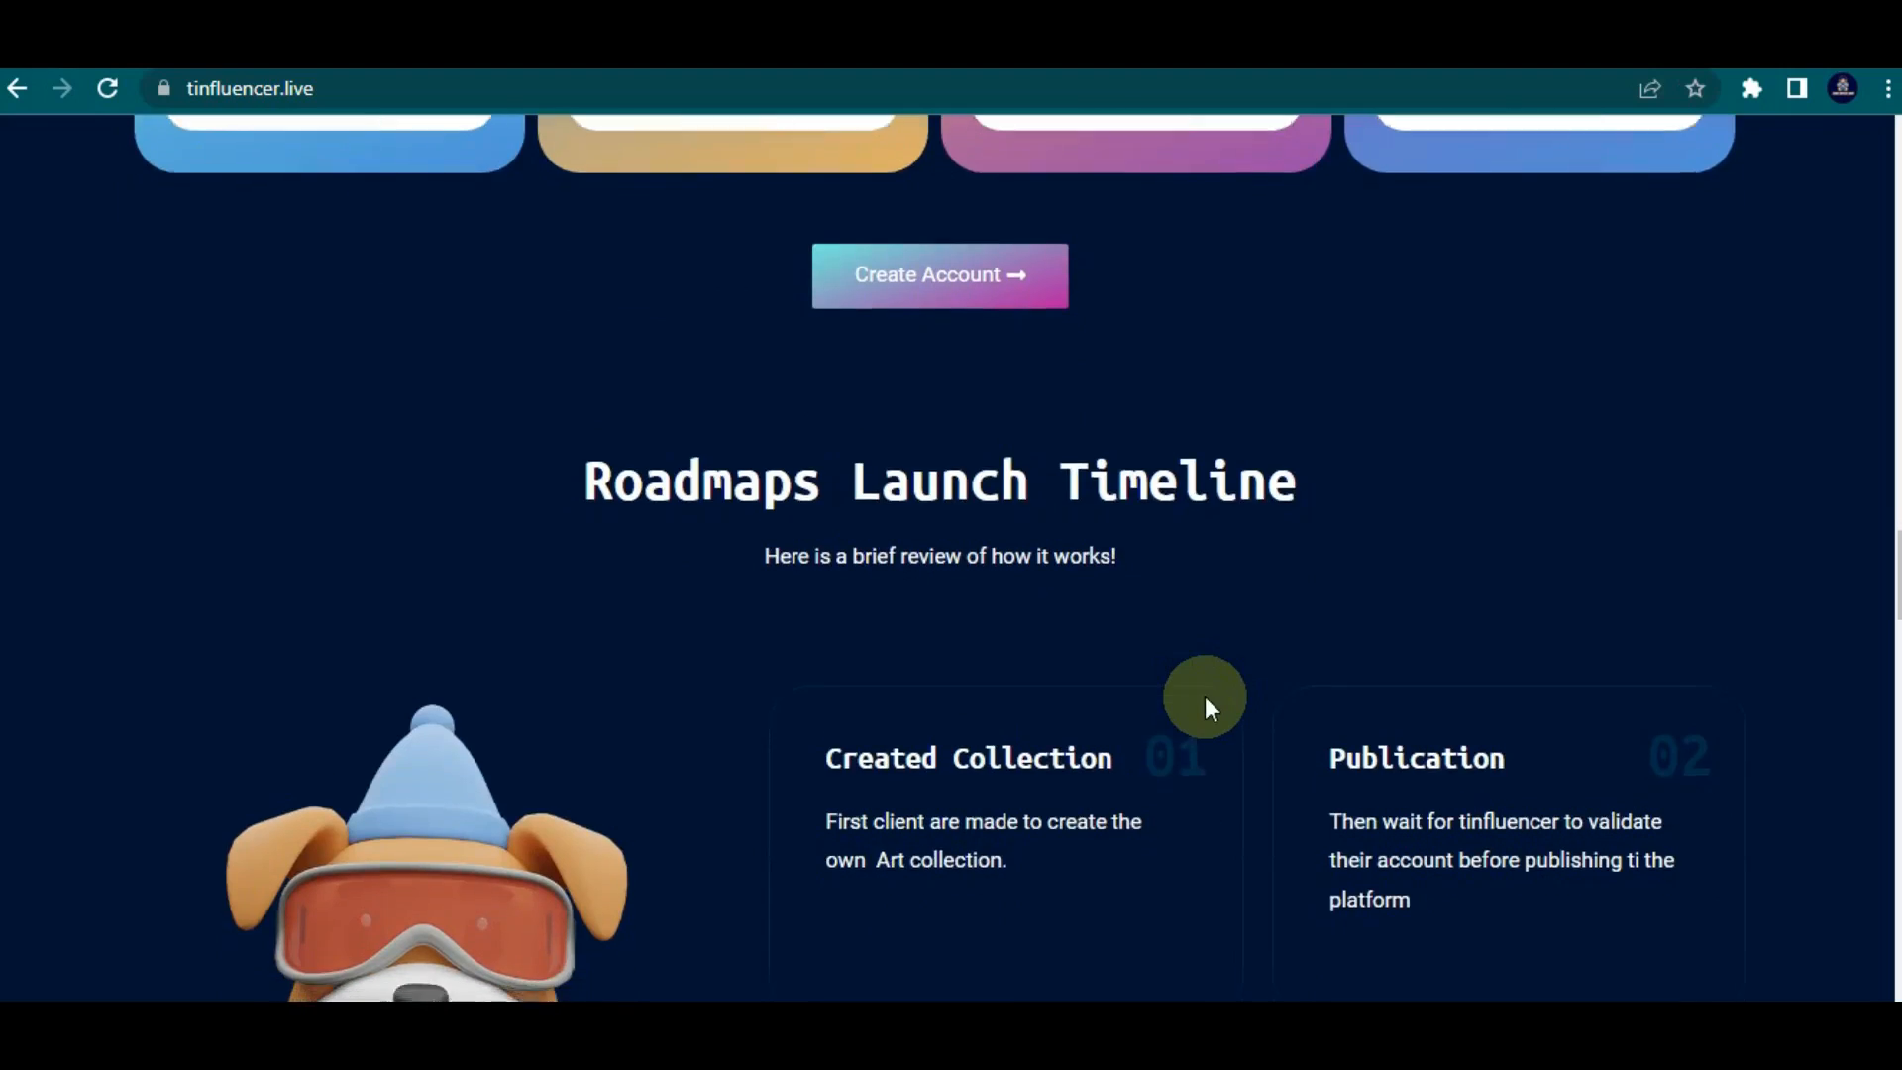
{"action": "scroll", "coordinate": [1204, 697], "scroll_direction": "down", "scroll_amount": 6}
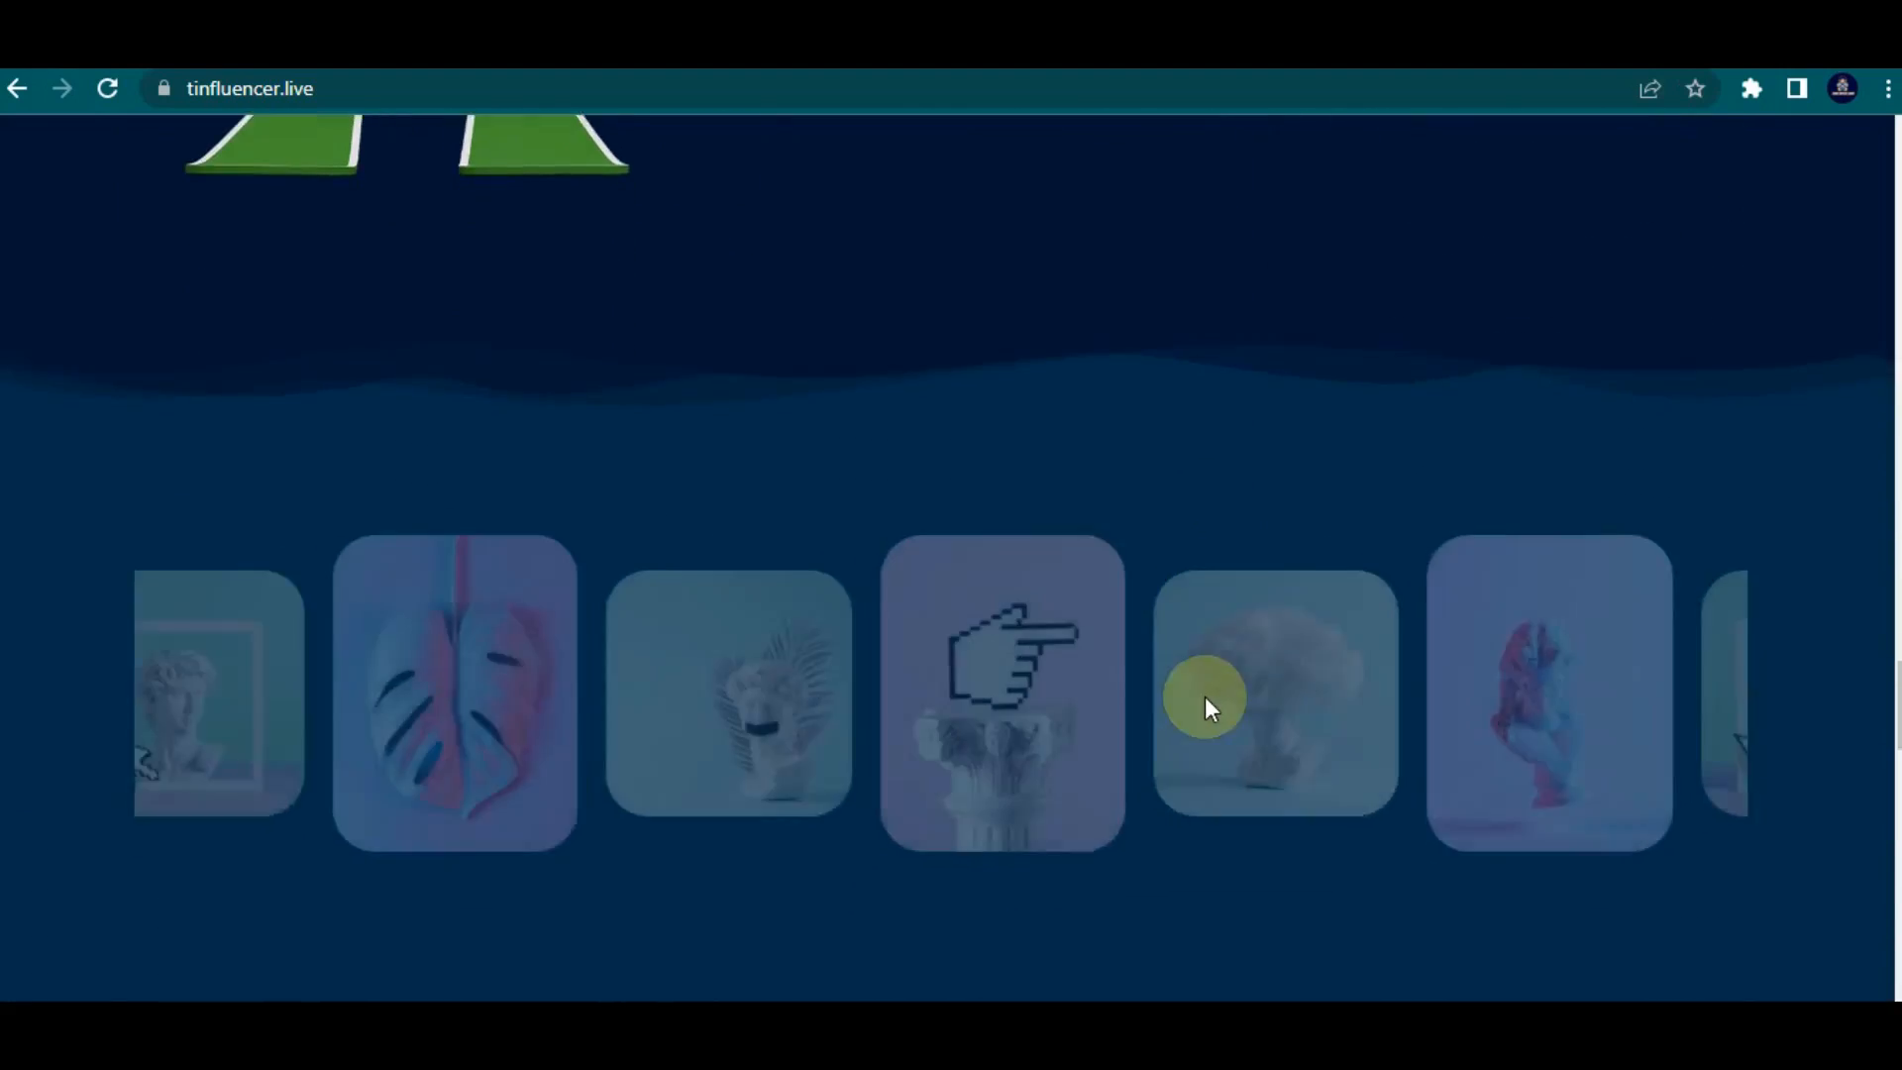
{"action": "scroll", "coordinate": [1205, 697], "scroll_direction": "up", "scroll_amount": 6}
{"action": "scroll", "coordinate": [1013, 769], "scroll_direction": "up", "scroll_amount": 3}
{"action": "scroll", "coordinate": [1367, 838], "scroll_direction": "down", "scroll_amount": 12}
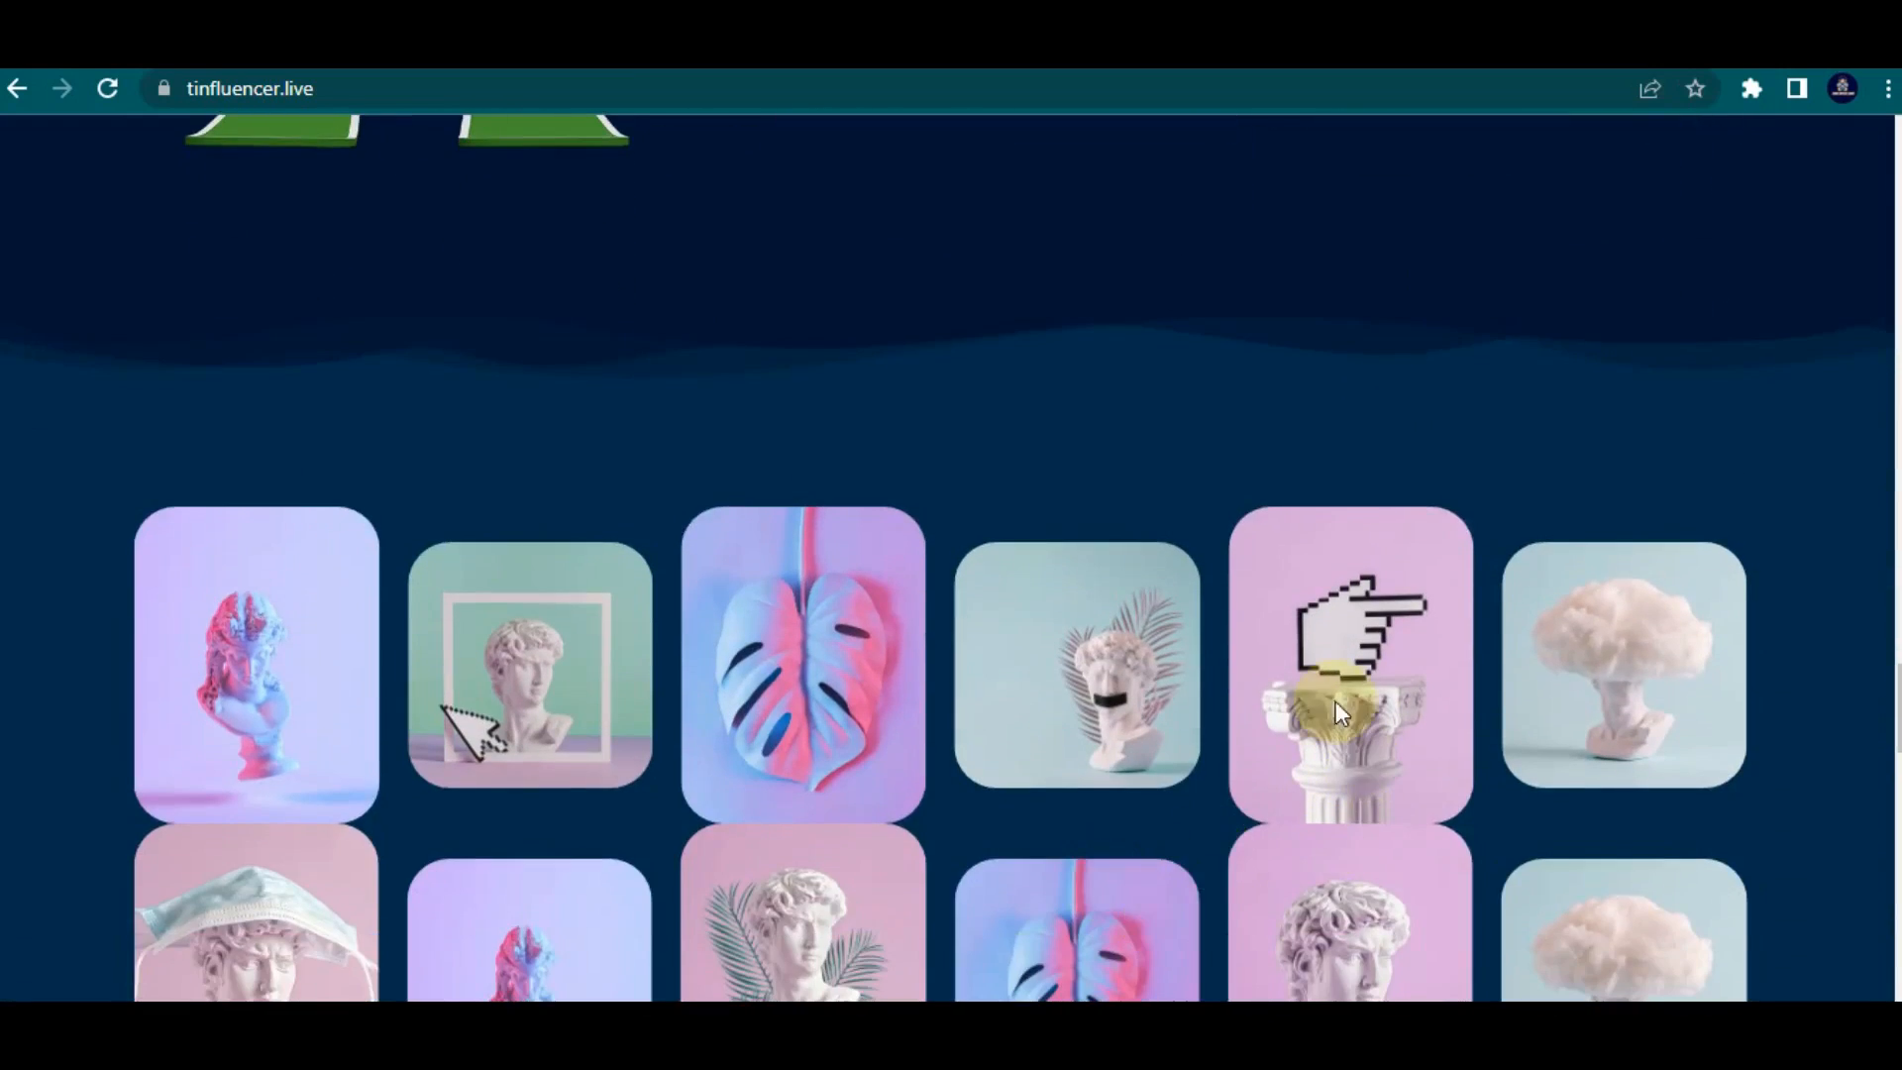
{"action": "scroll", "coordinate": [1178, 710], "scroll_direction": "down", "scroll_amount": 4}
{"action": "scroll", "coordinate": [965, 525], "scroll_direction": "down", "scroll_amount": 10}
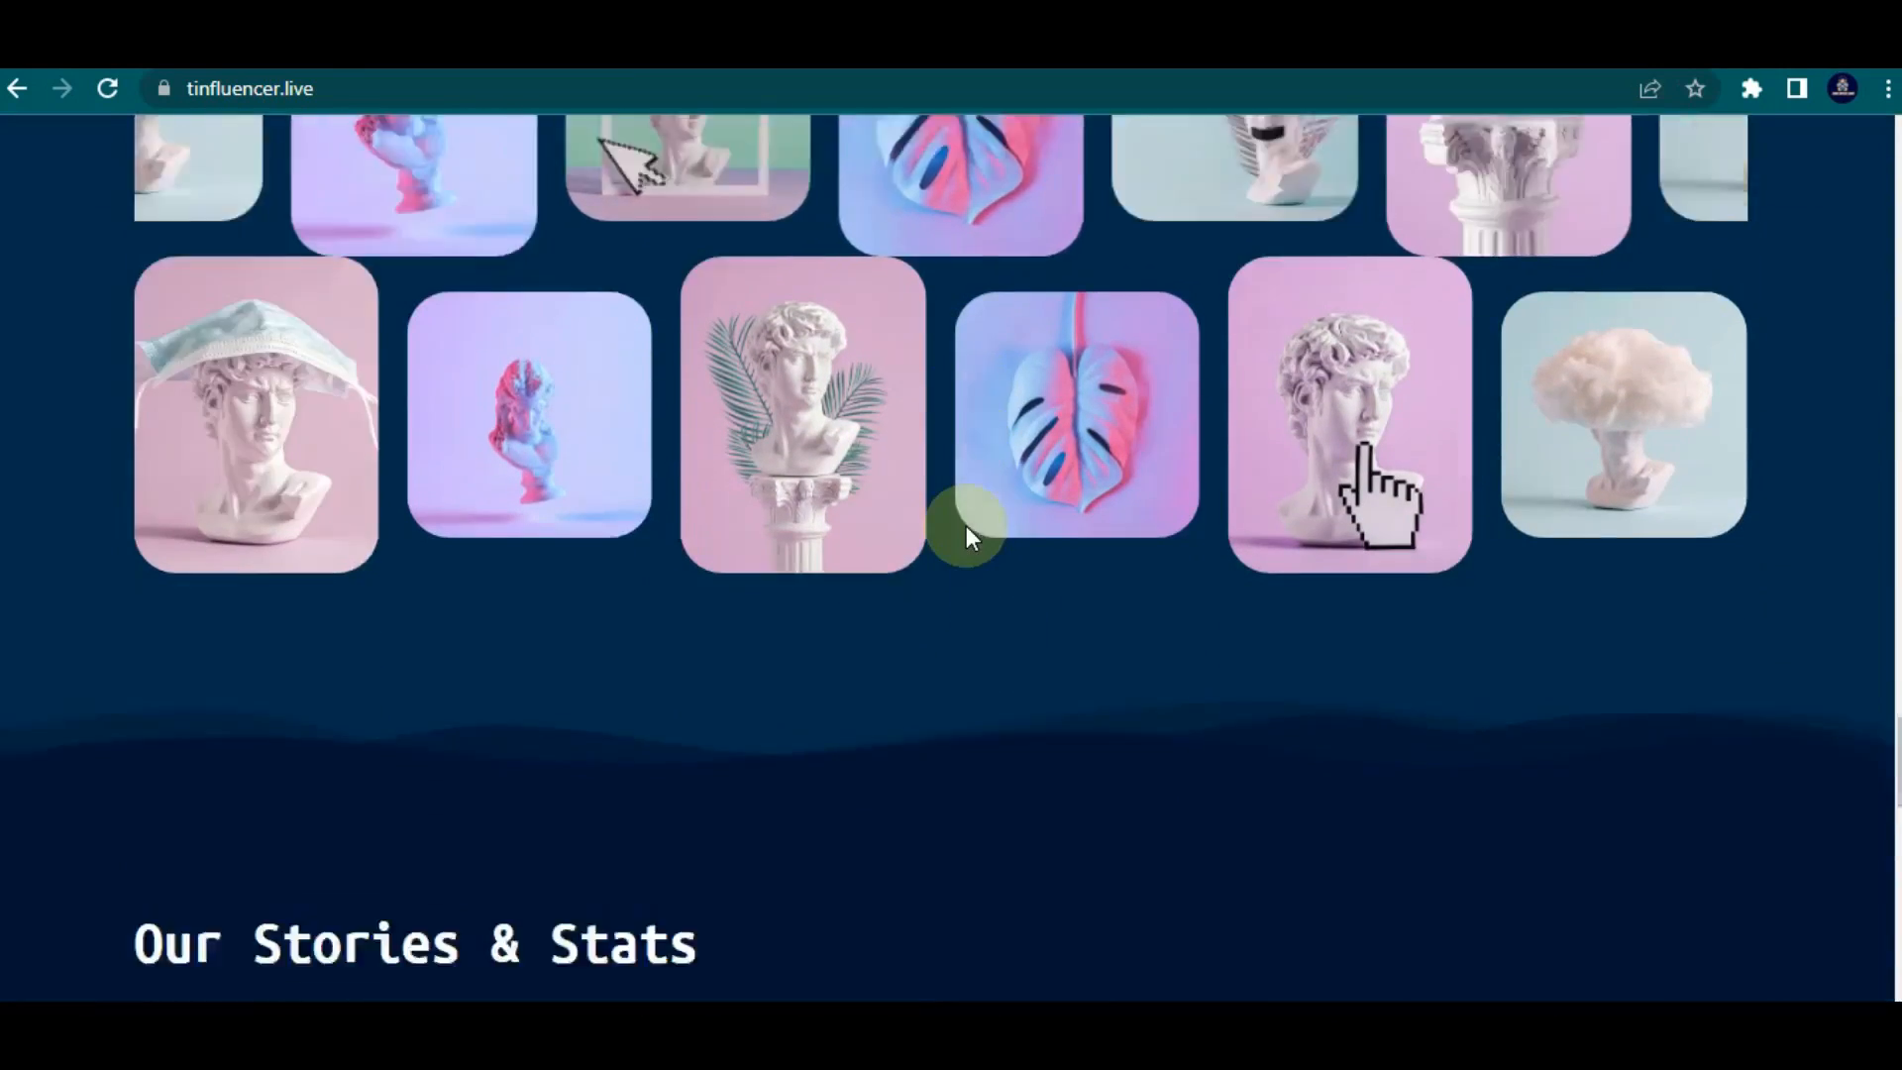
{"action": "scroll", "coordinate": [965, 525], "scroll_direction": "down", "scroll_amount": 9}
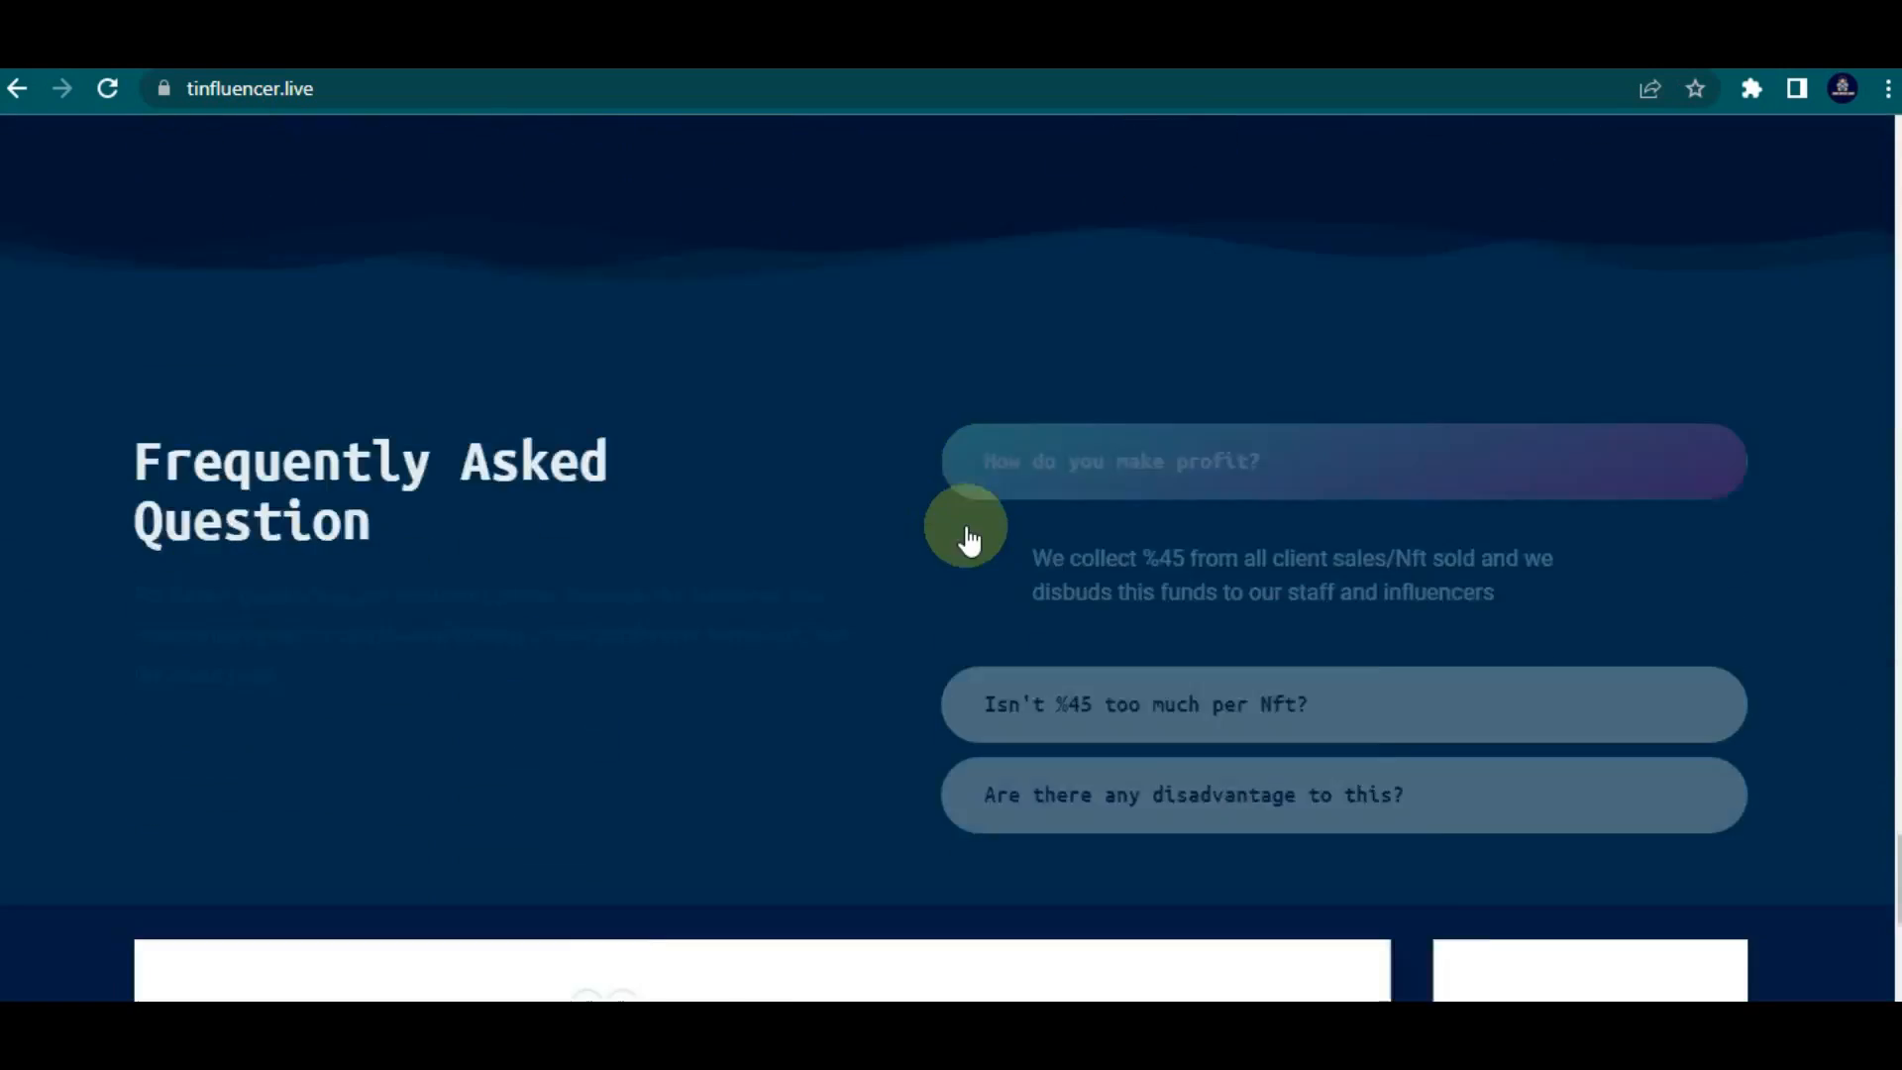
{"action": "scroll", "coordinate": [966, 525], "scroll_direction": "up", "scroll_amount": 20}
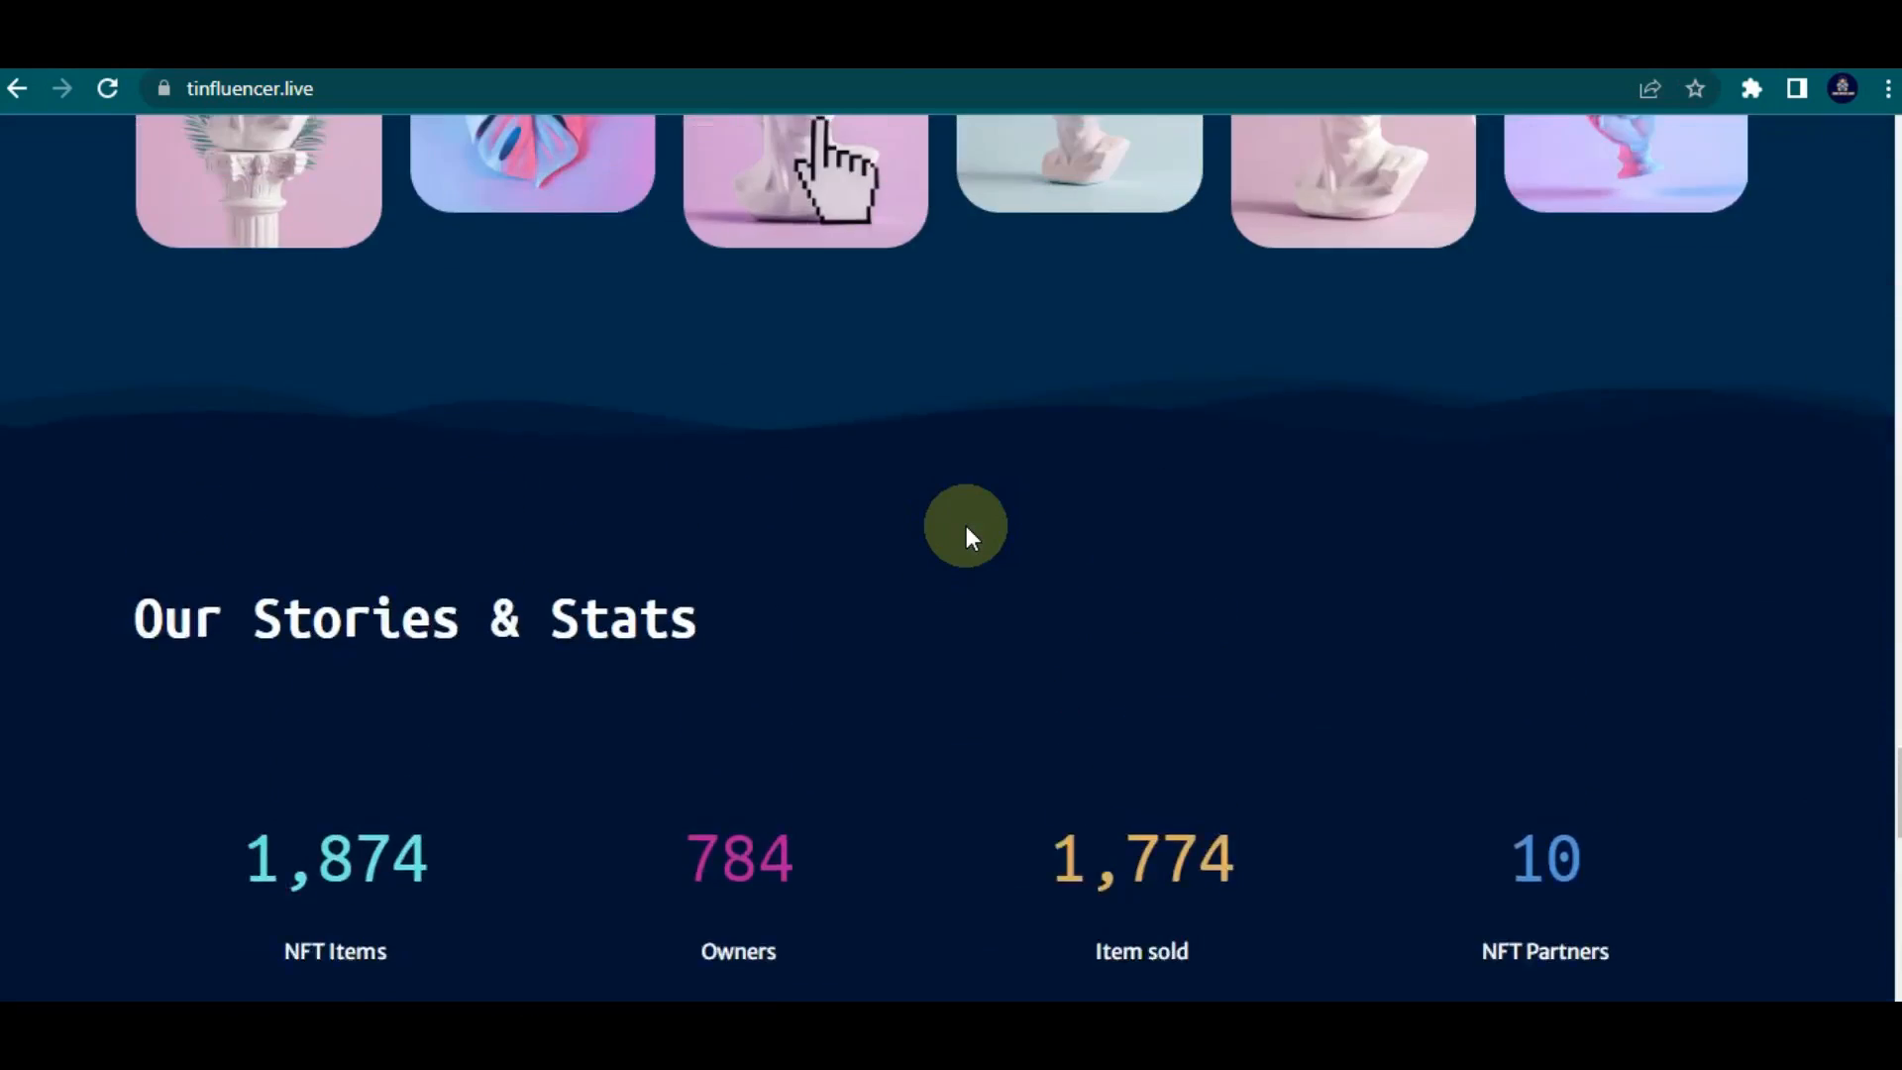
{"action": "scroll", "coordinate": [966, 525], "scroll_direction": "up", "scroll_amount": 20}
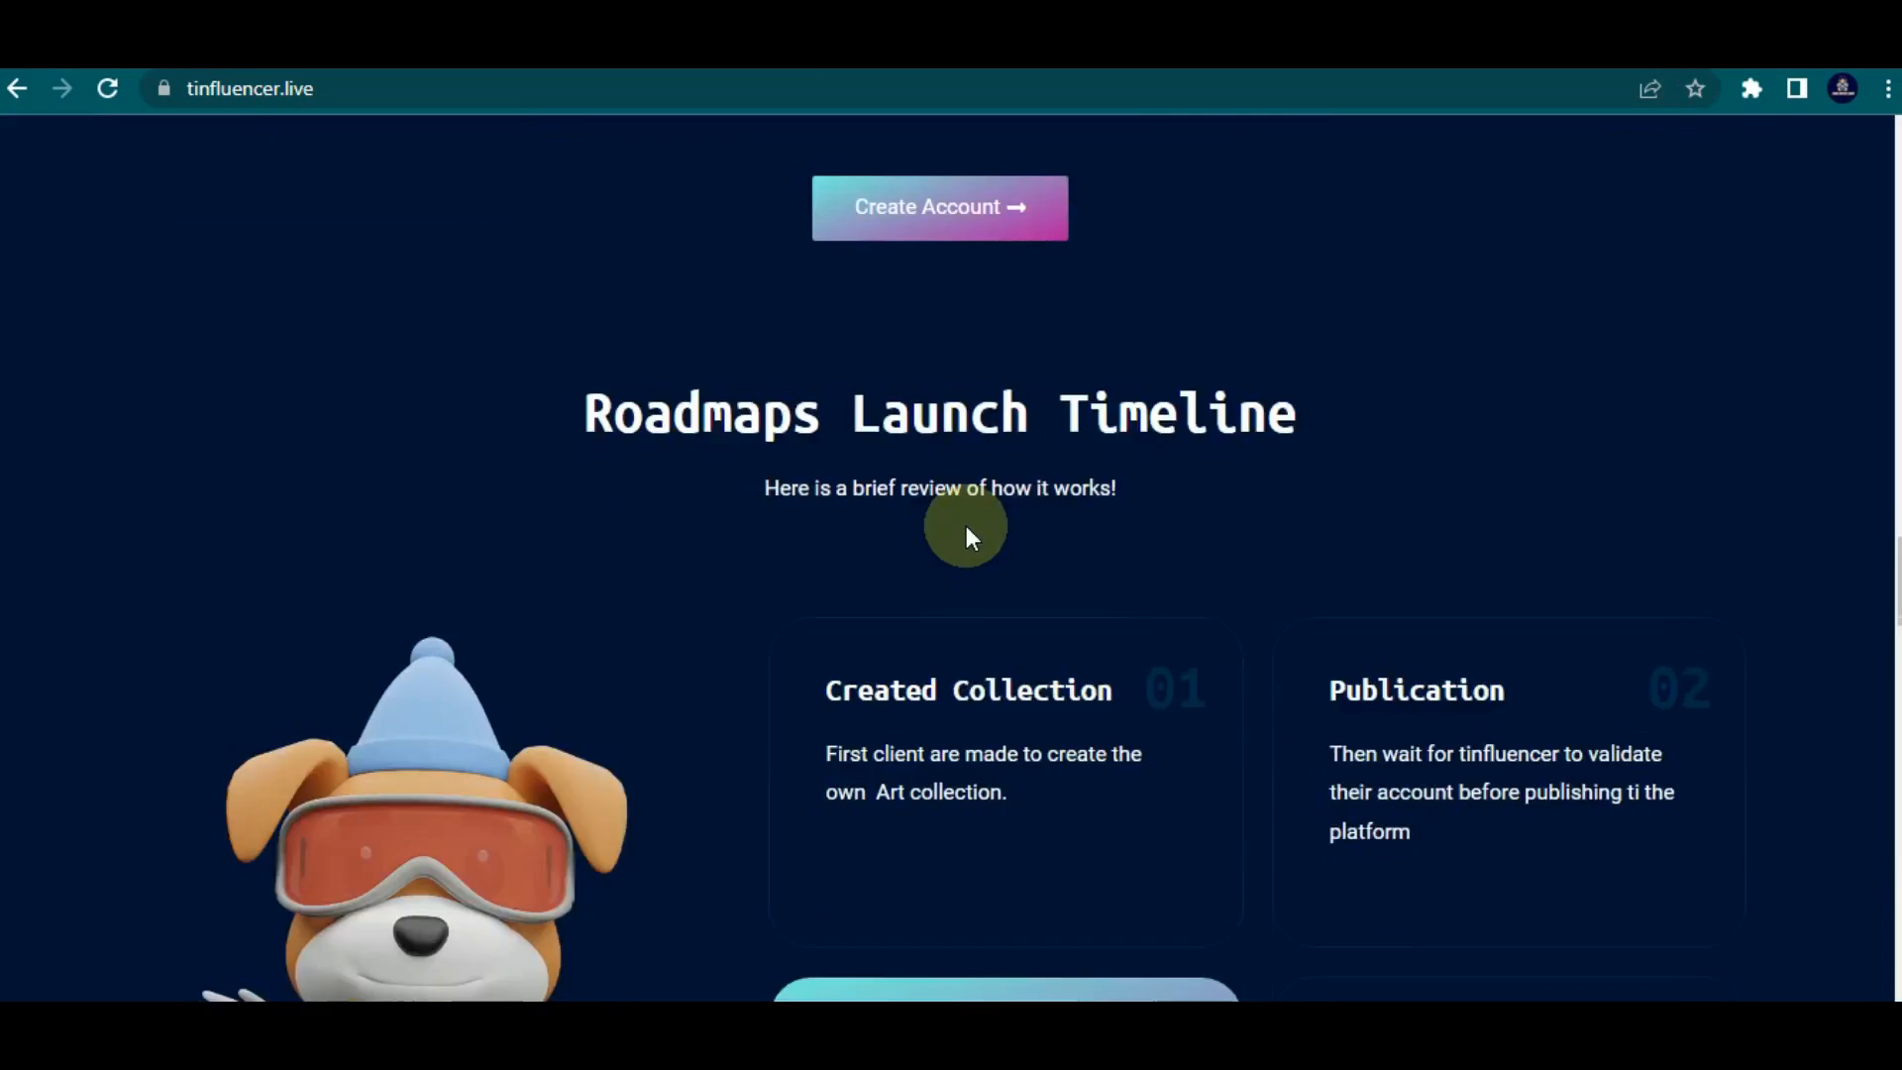
{"action": "scroll", "coordinate": [889, 655], "scroll_direction": "up", "scroll_amount": 15}
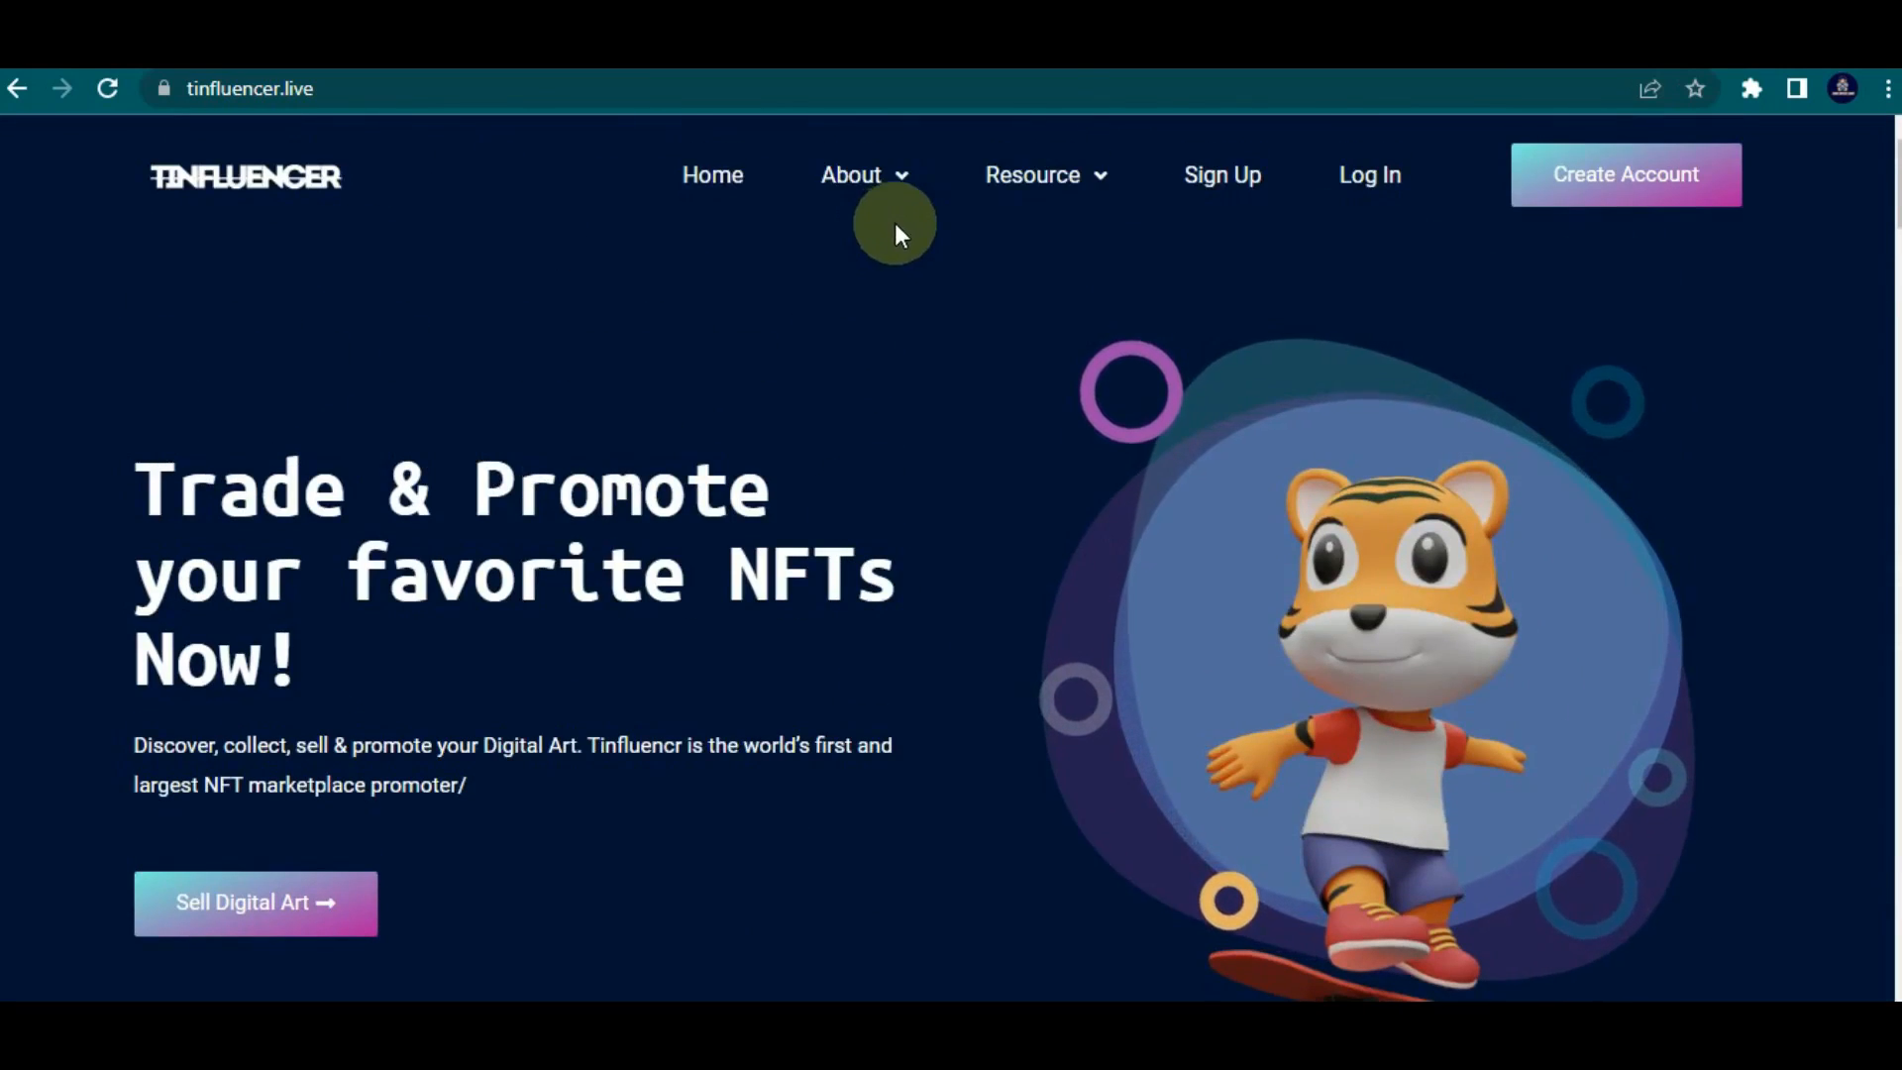
{"action": "mouse_move", "coordinate": [894, 199]}
{"action": "left_click", "coordinate": [876, 241]}
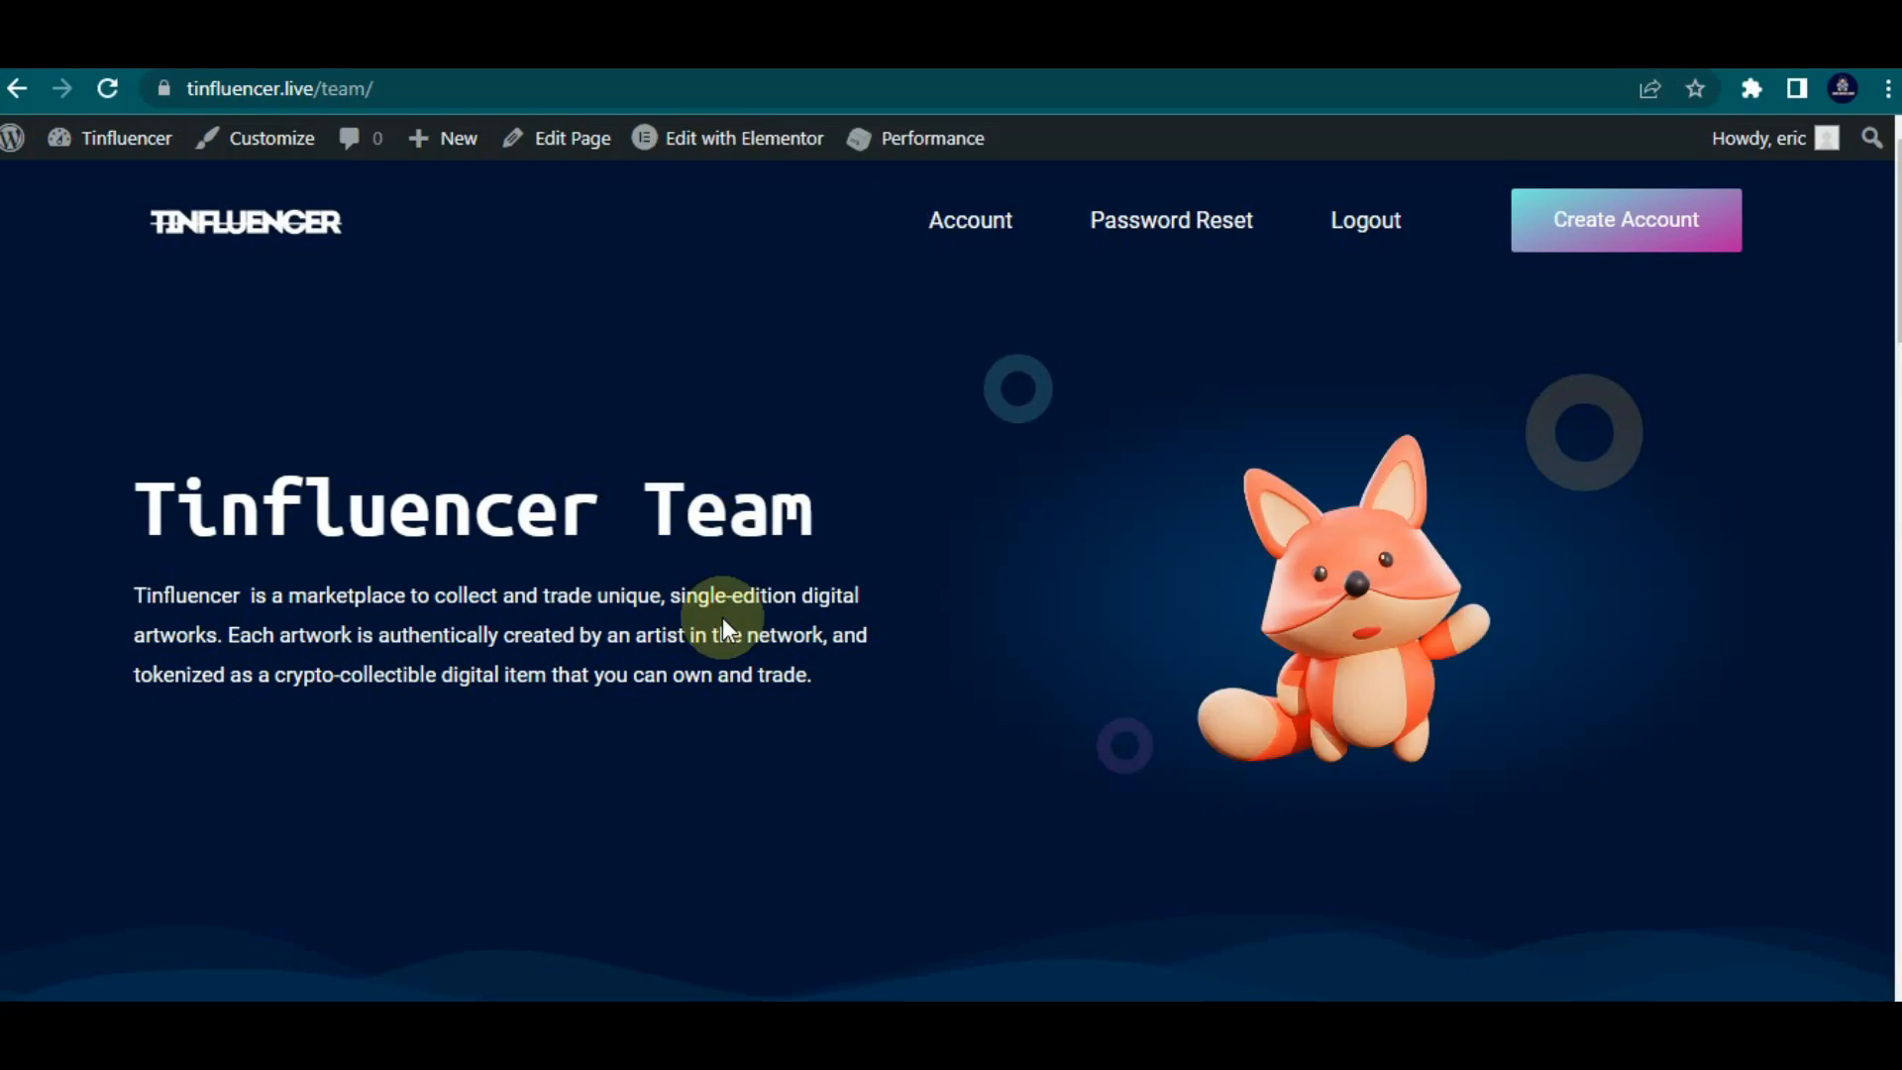
Step: Look over the Team page, then visit the admin dashboard and the member account page
{"action": "scroll", "coordinate": [722, 616], "scroll_direction": "down", "scroll_amount": 10}
{"action": "scroll", "coordinate": [722, 616], "scroll_direction": "down", "scroll_amount": 10}
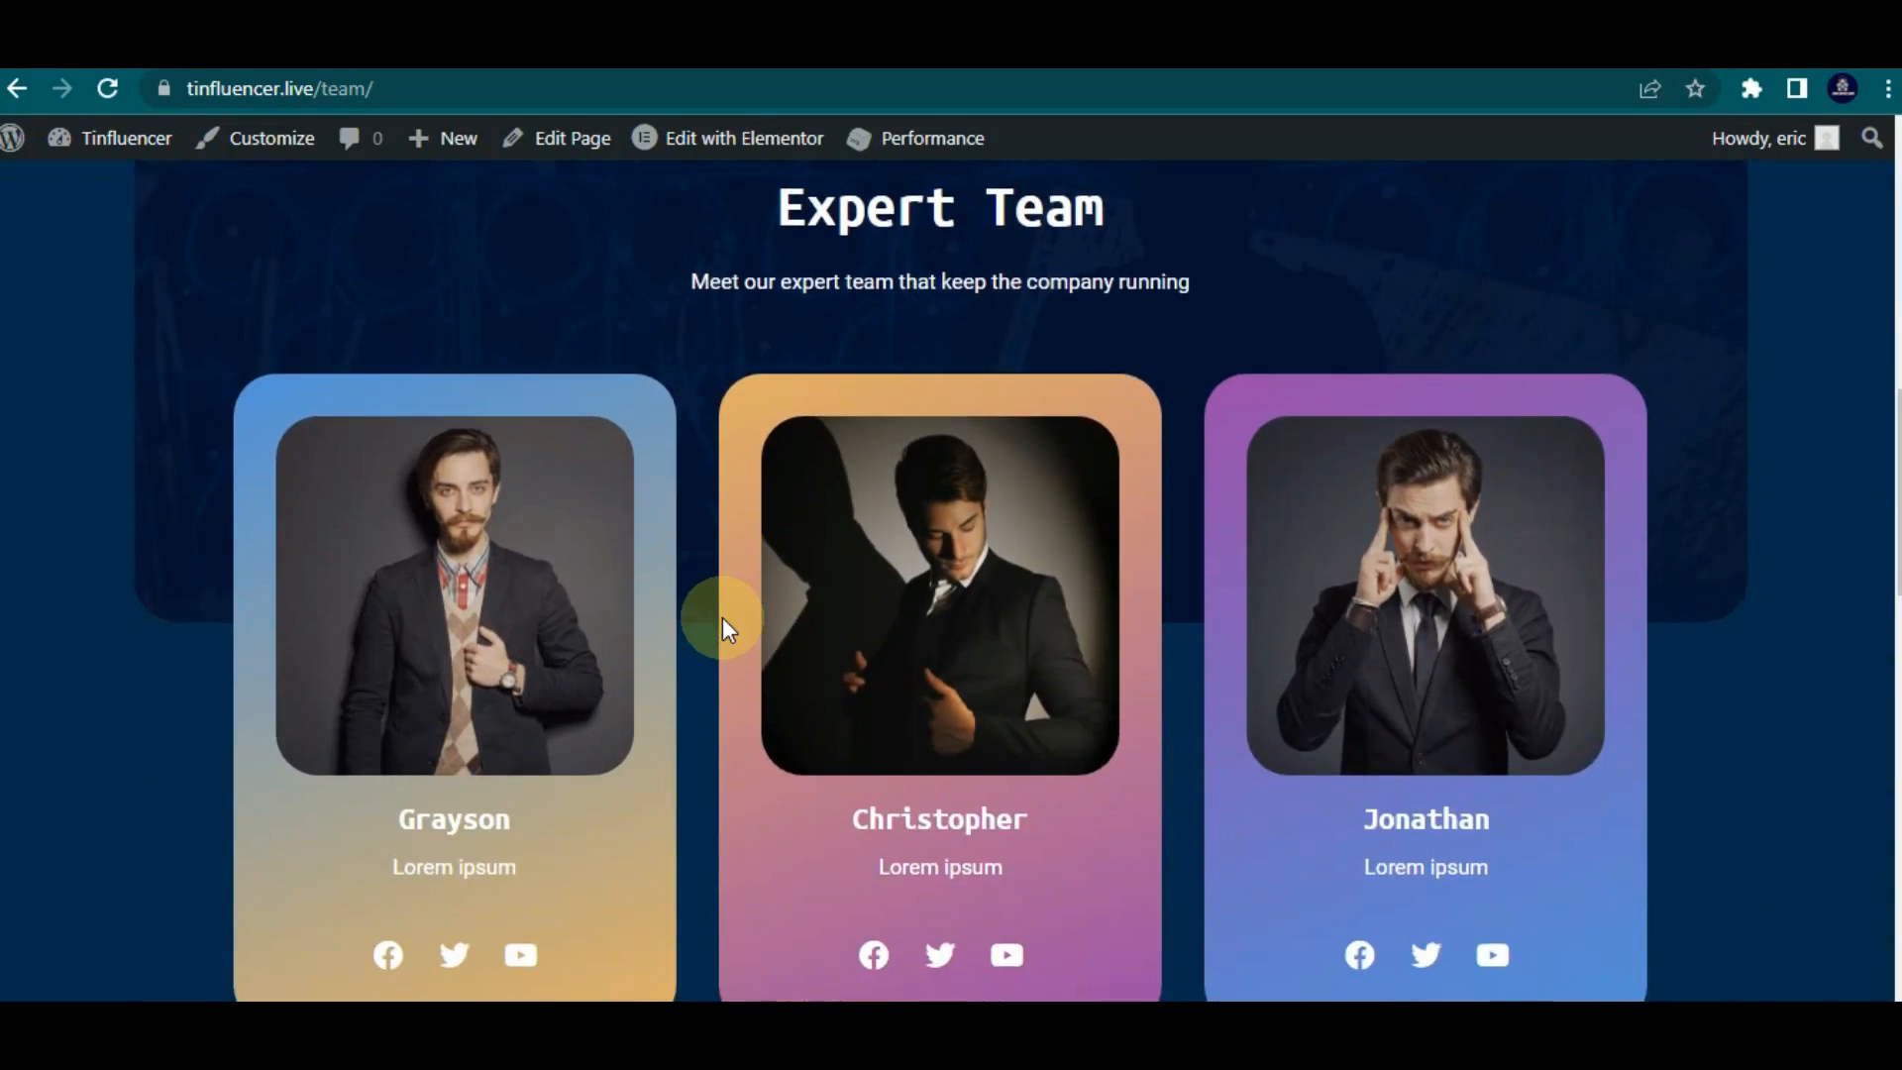
{"action": "scroll", "coordinate": [755, 693], "scroll_direction": "down", "scroll_amount": 5}
{"action": "scroll", "coordinate": [755, 692], "scroll_direction": "up", "scroll_amount": 20}
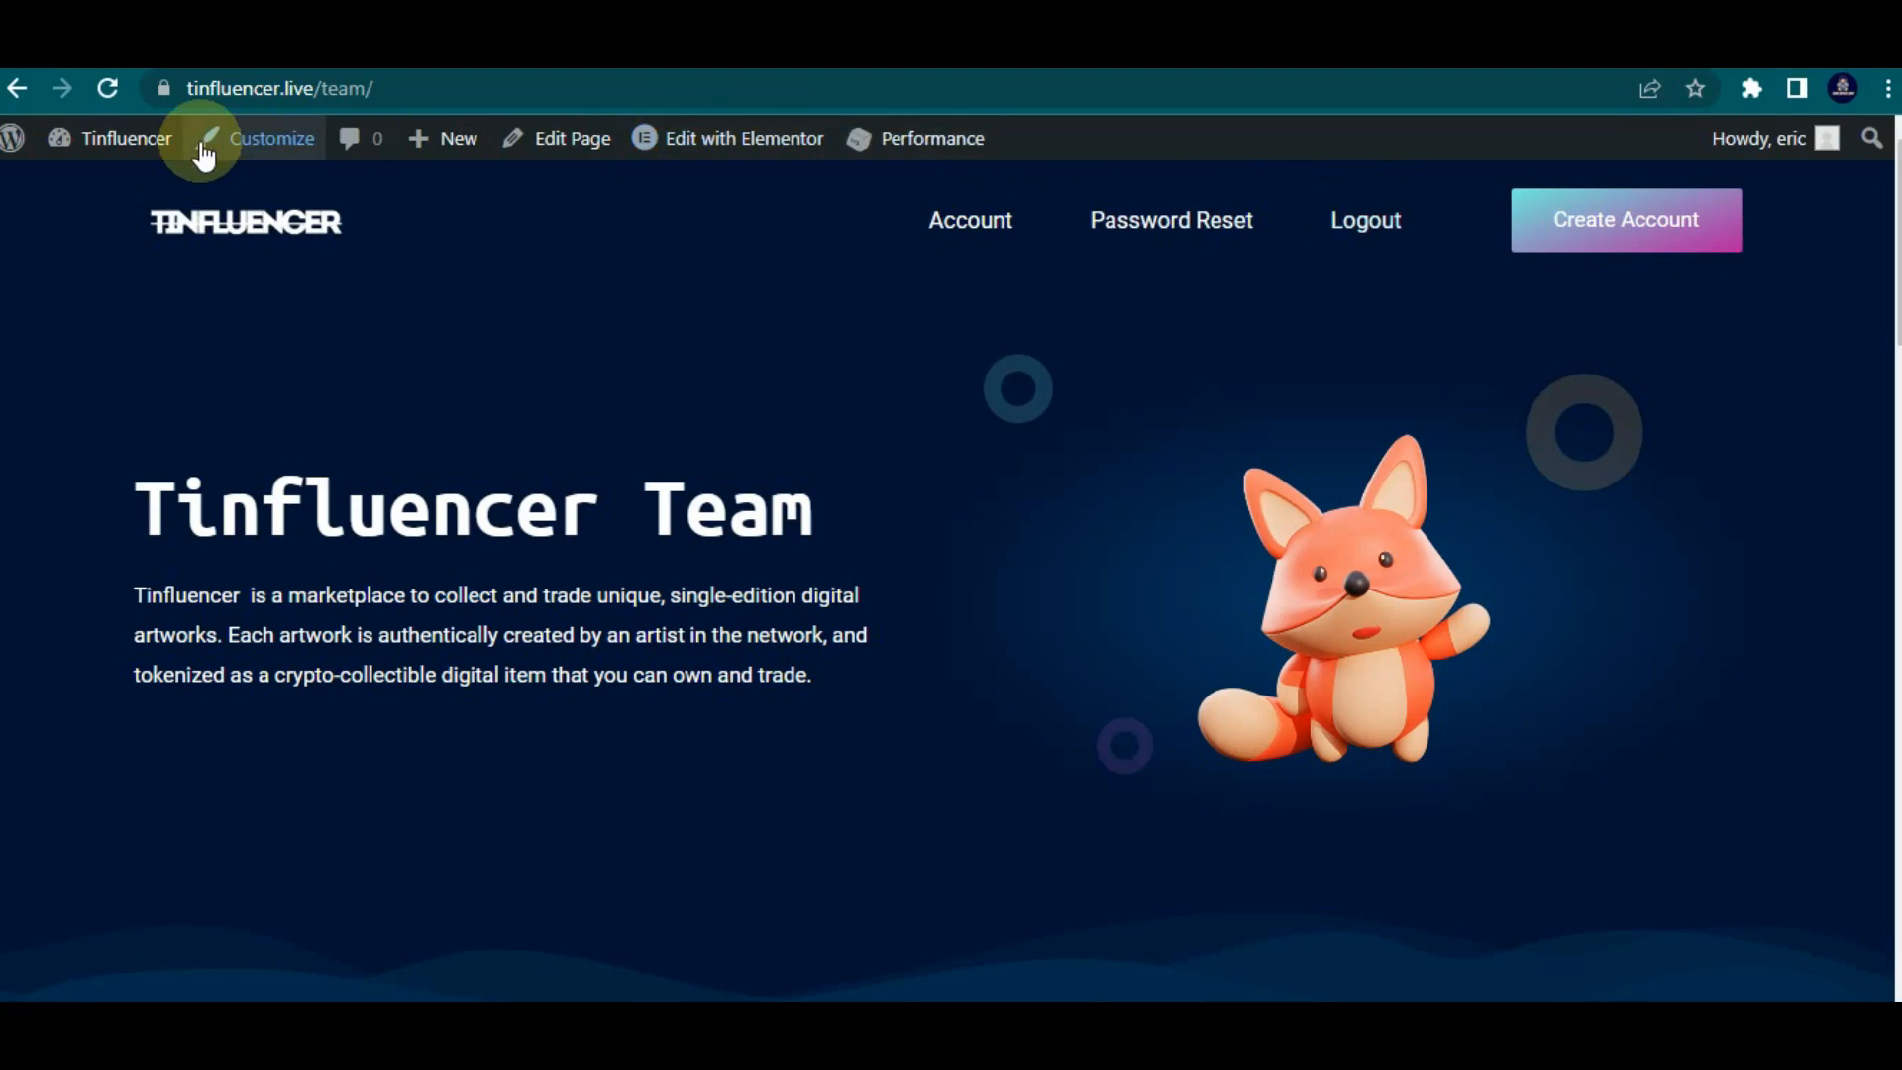
{"action": "left_click", "coordinate": [15, 88]}
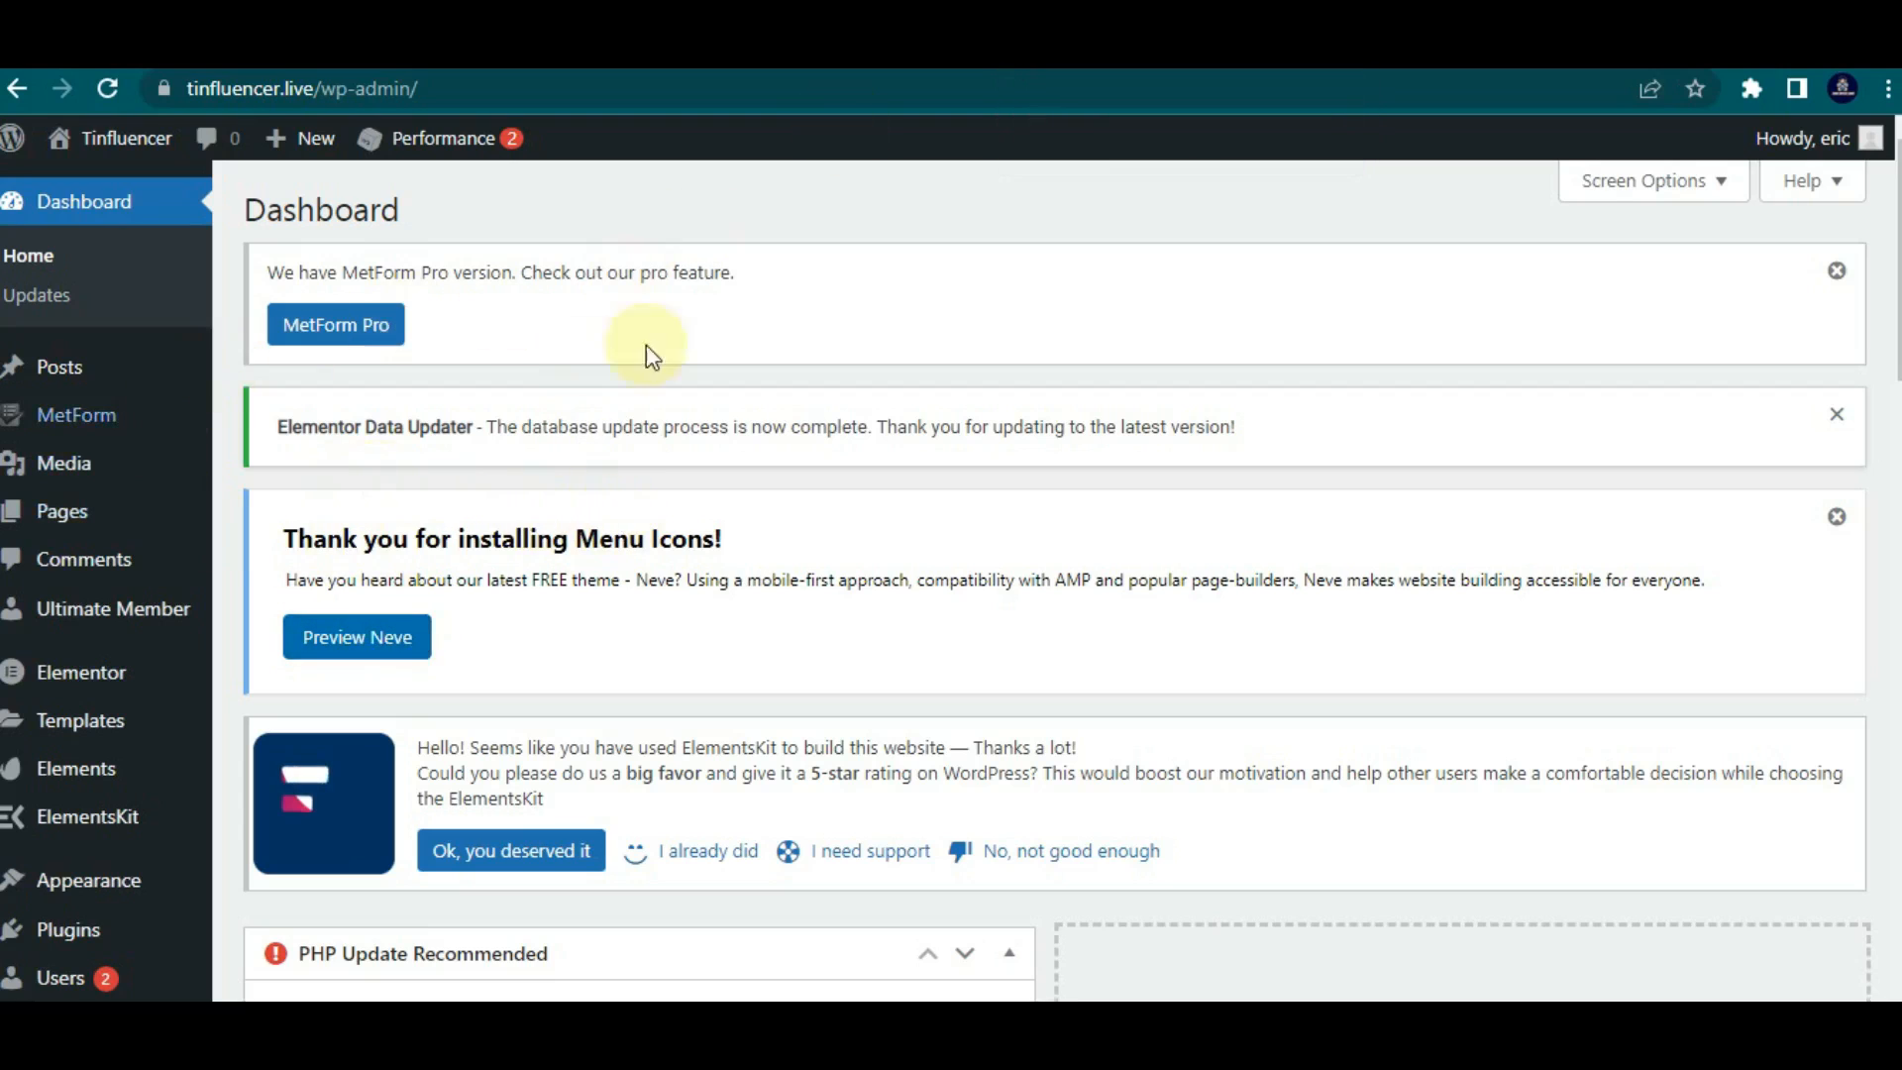
{"action": "scroll", "coordinate": [741, 418], "scroll_direction": "down", "scroll_amount": 7}
{"action": "scroll", "coordinate": [735, 414], "scroll_direction": "up", "scroll_amount": 7}
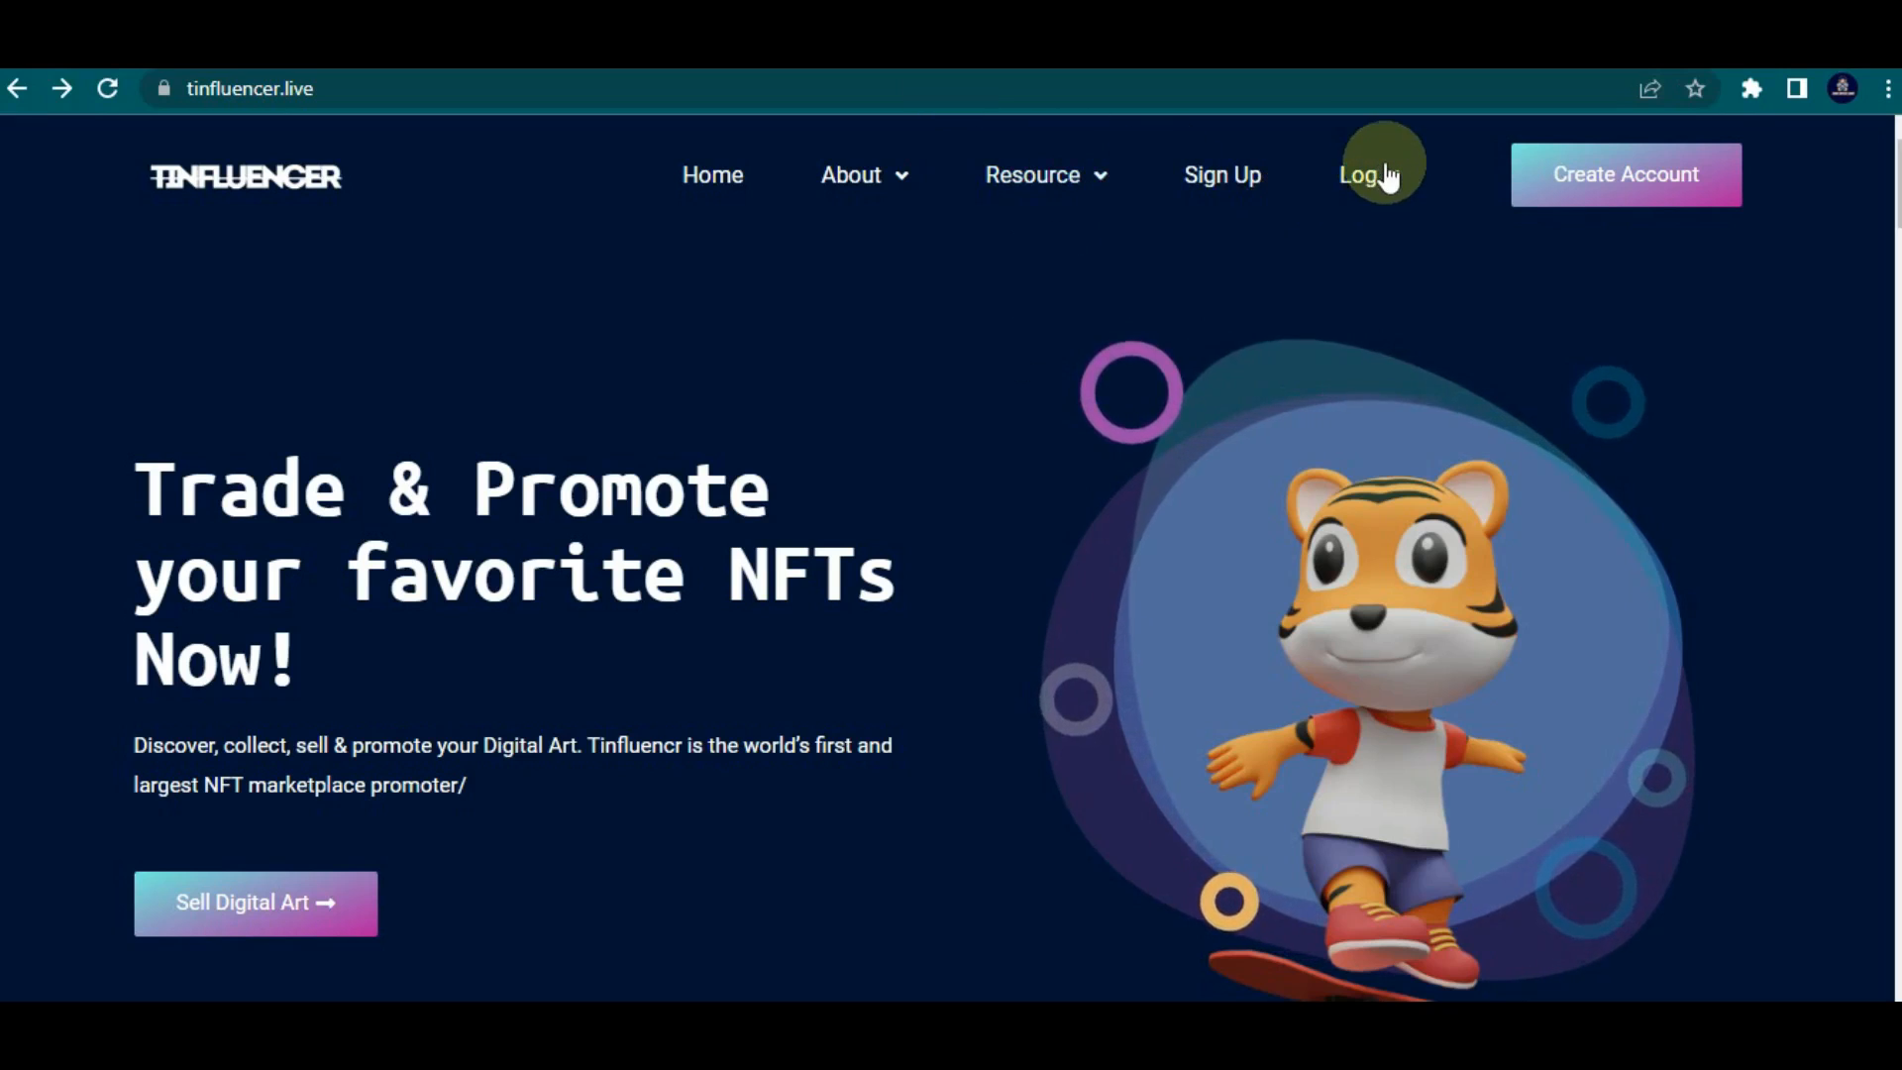
{"action": "left_click", "coordinate": [1396, 198]}
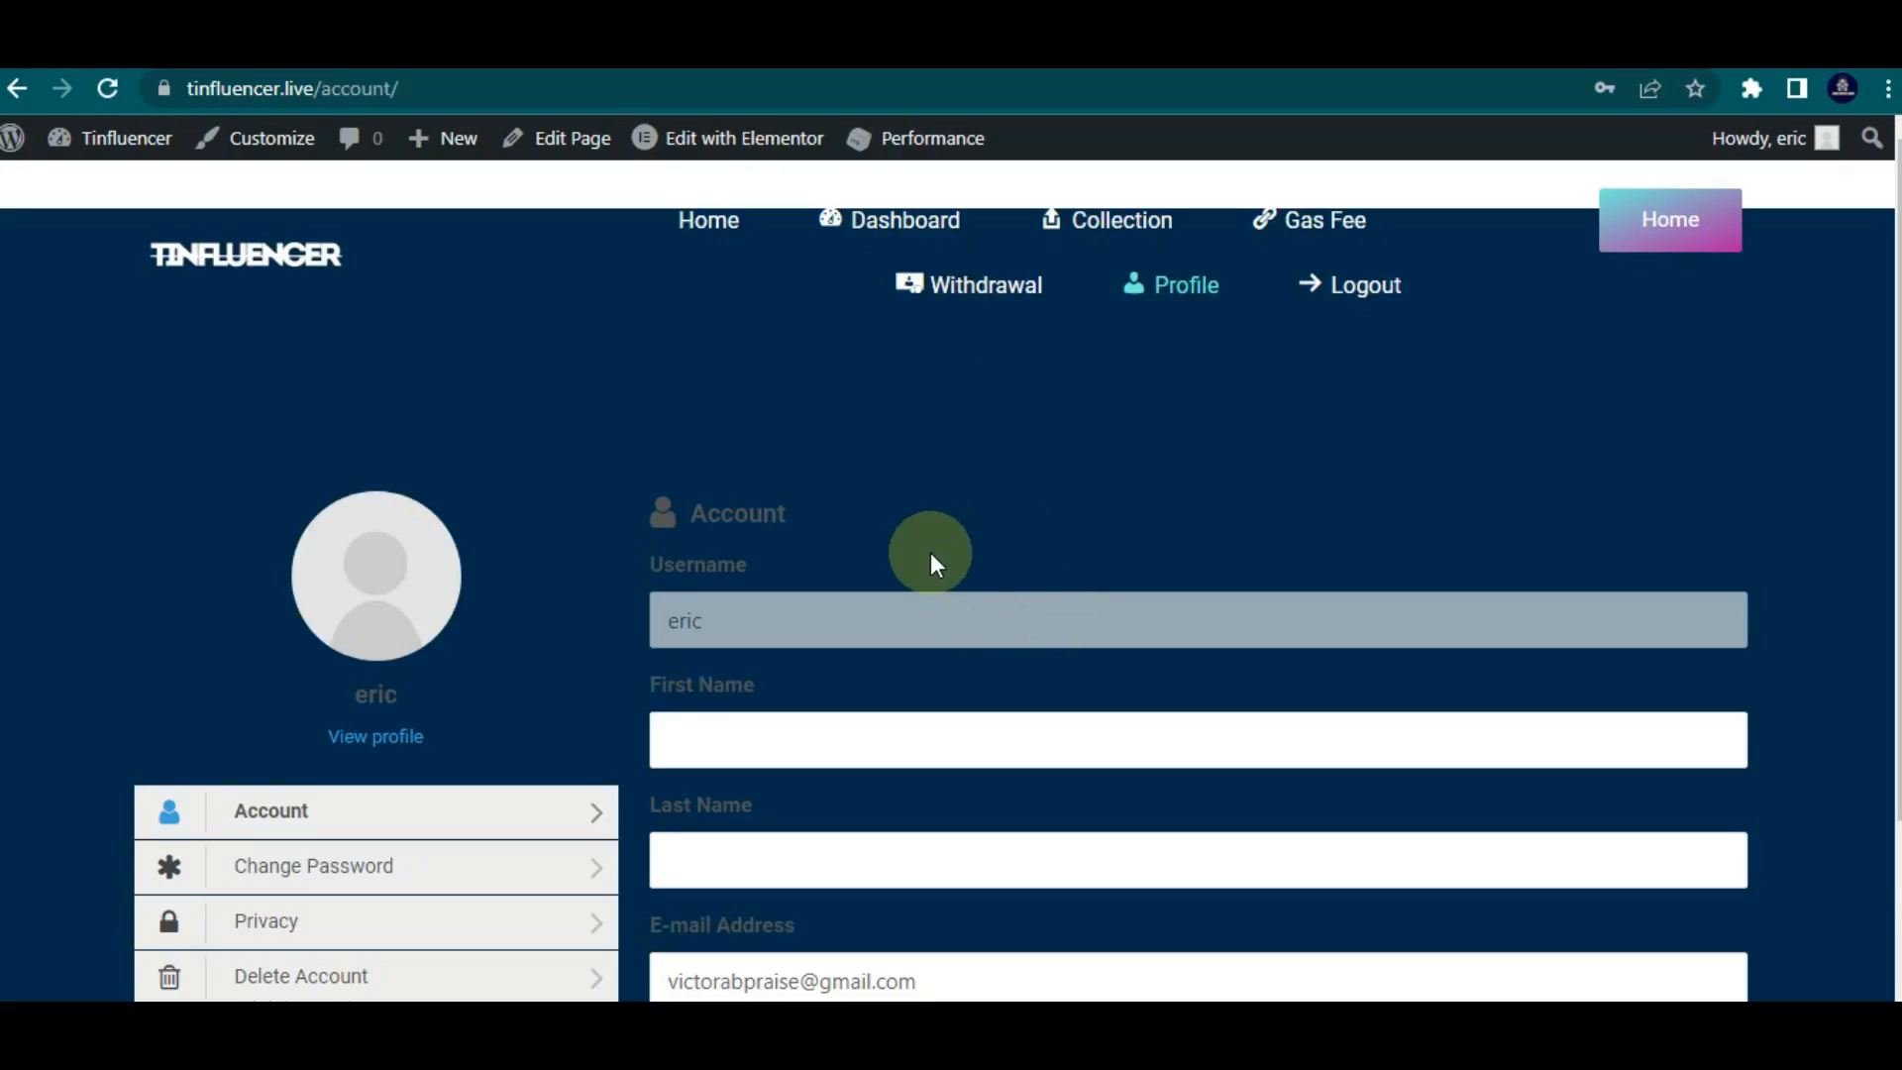
Step: Review the account page, then open and scroll the site's Contact page
{"action": "scroll", "coordinate": [930, 551], "scroll_direction": "down", "scroll_amount": 3}
{"action": "scroll", "coordinate": [930, 551], "scroll_direction": "up", "scroll_amount": 3}
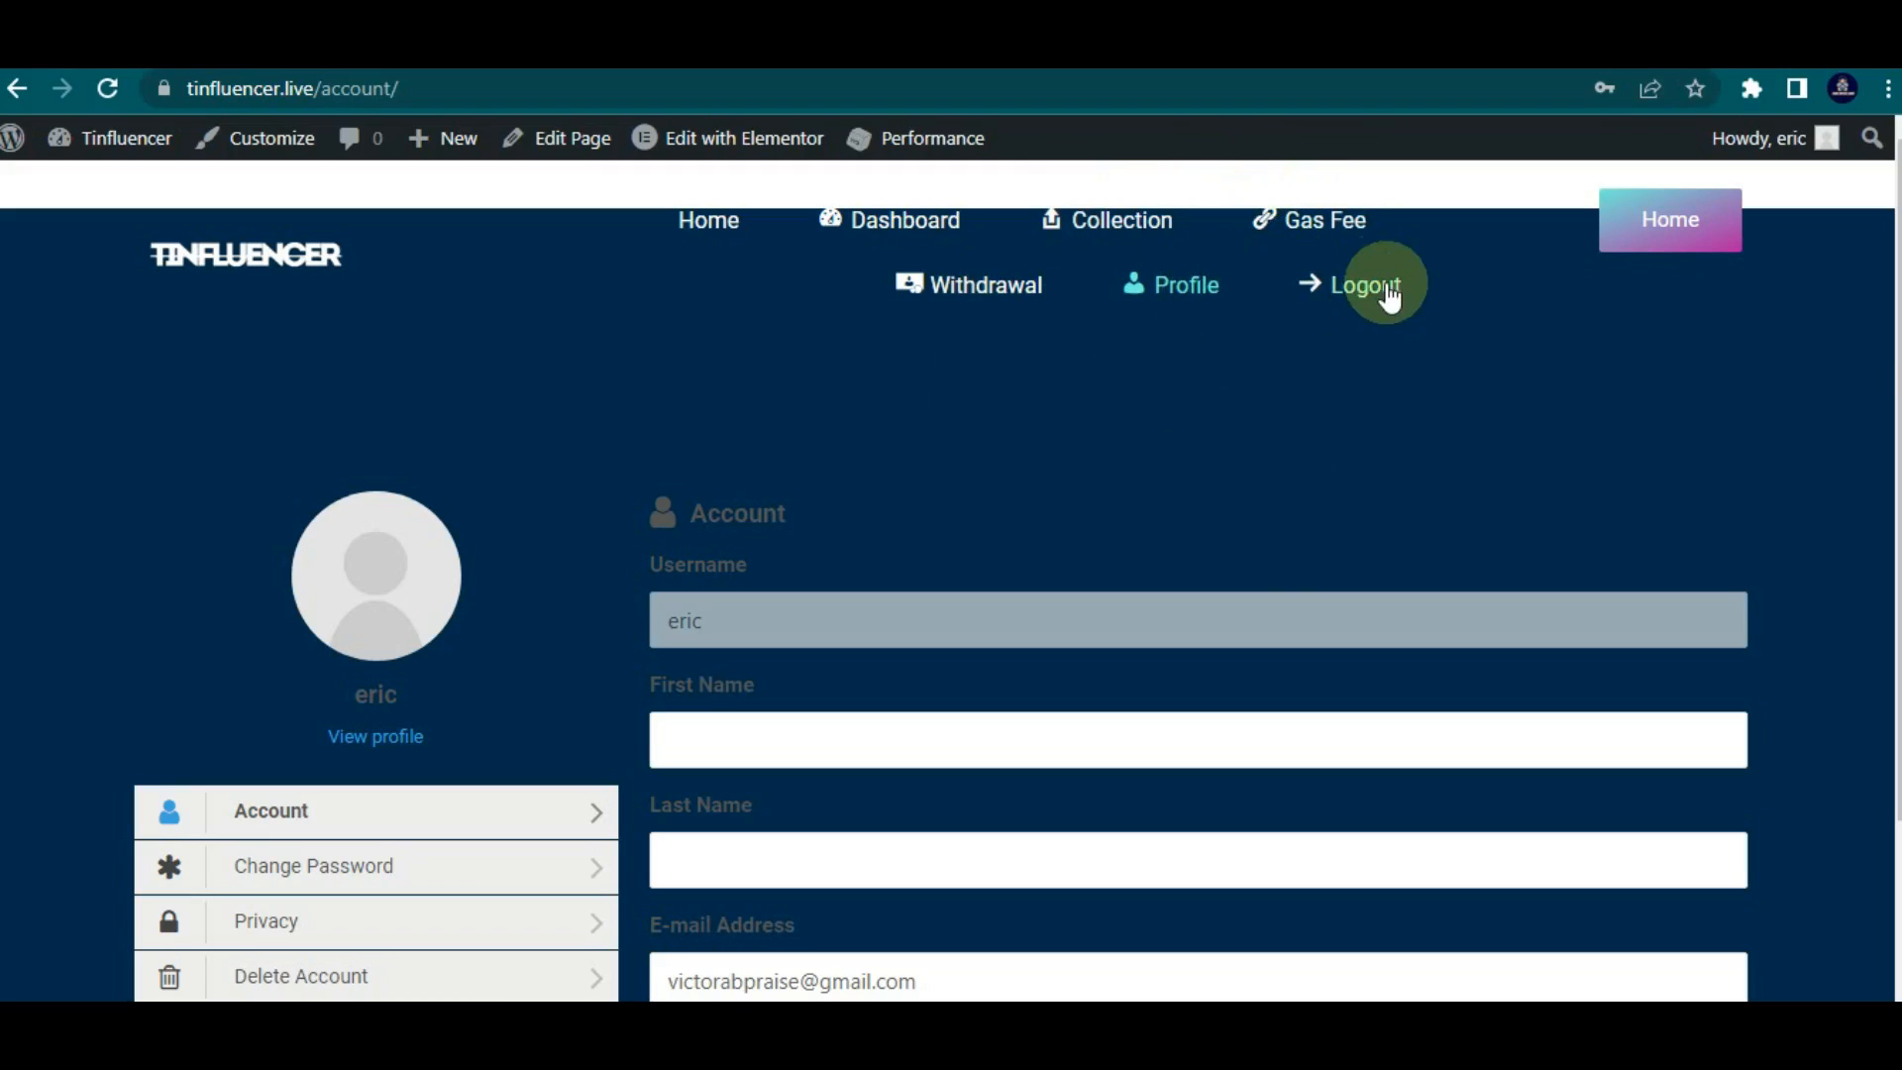
{"action": "scroll", "coordinate": [1287, 400], "scroll_direction": "down", "scroll_amount": 3}
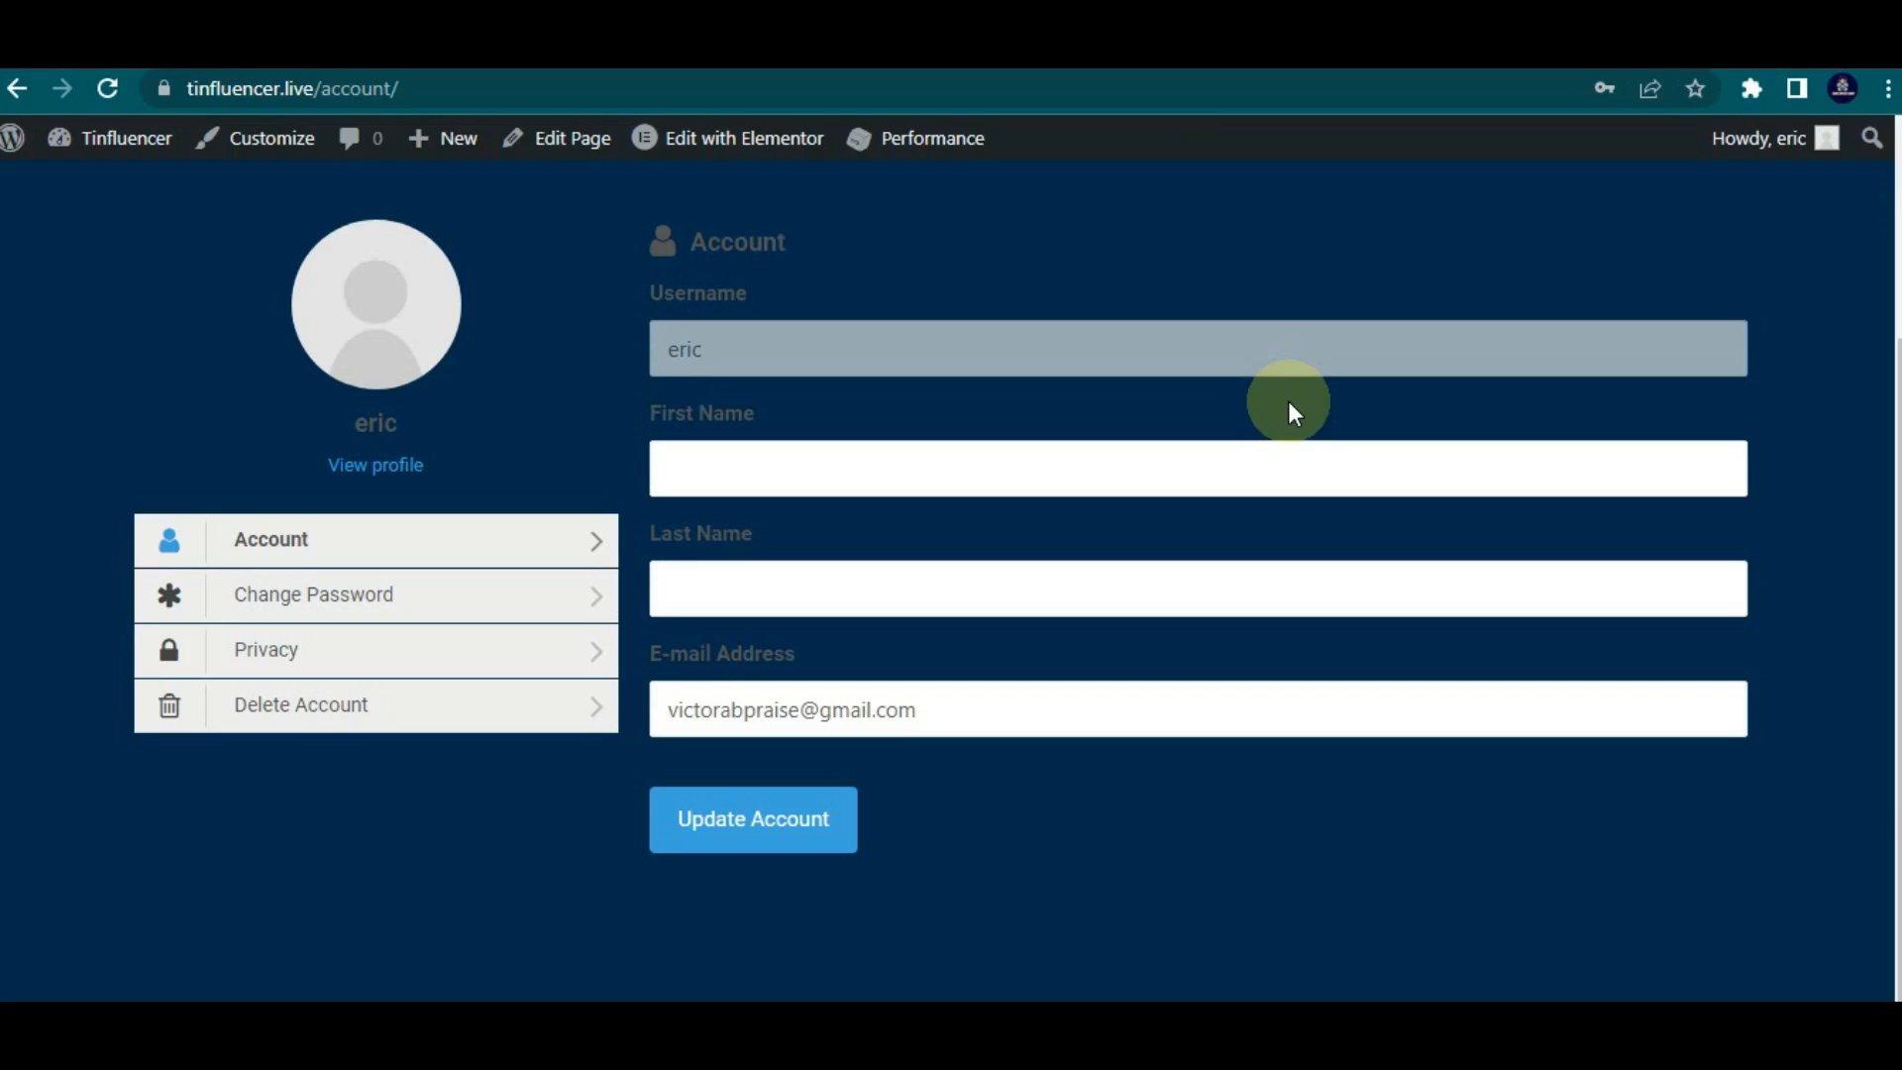
{"action": "scroll", "coordinate": [1287, 400], "scroll_direction": "up", "scroll_amount": 3}
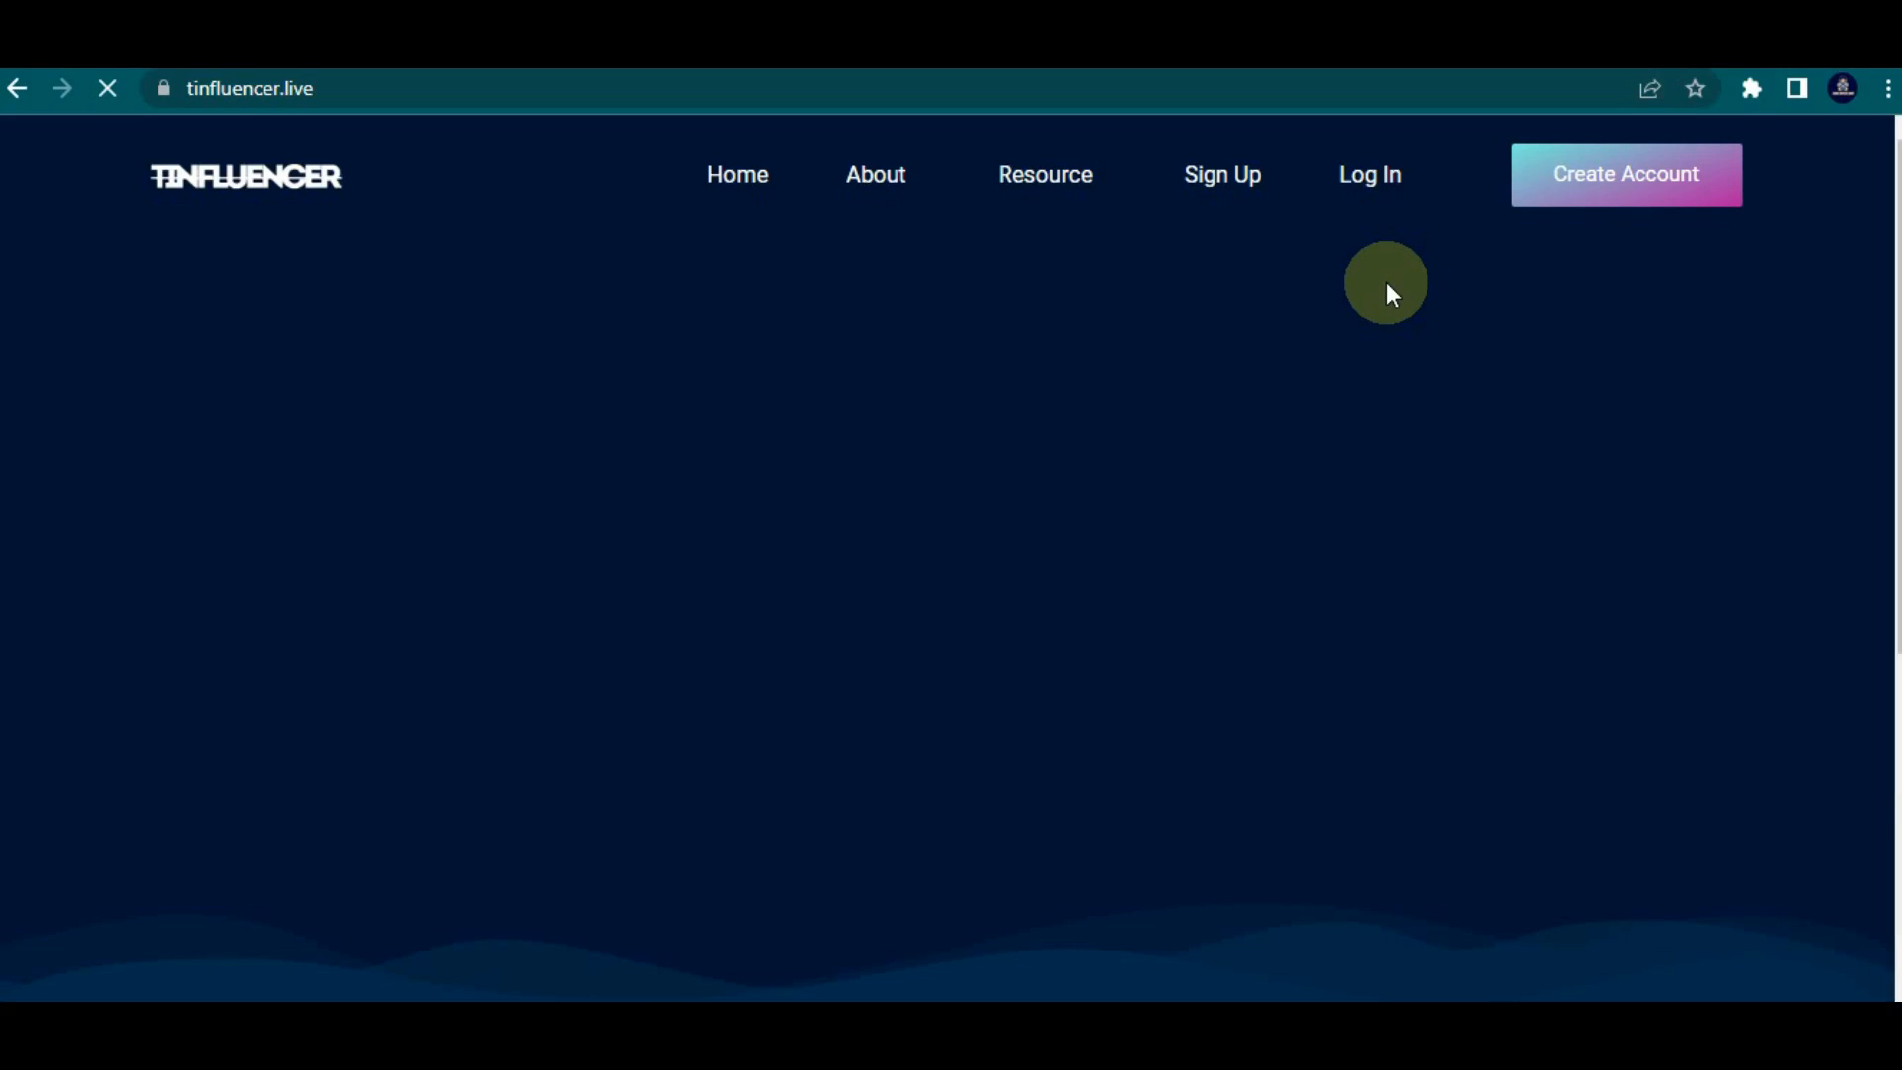
{"action": "mouse_move", "coordinate": [940, 193]}
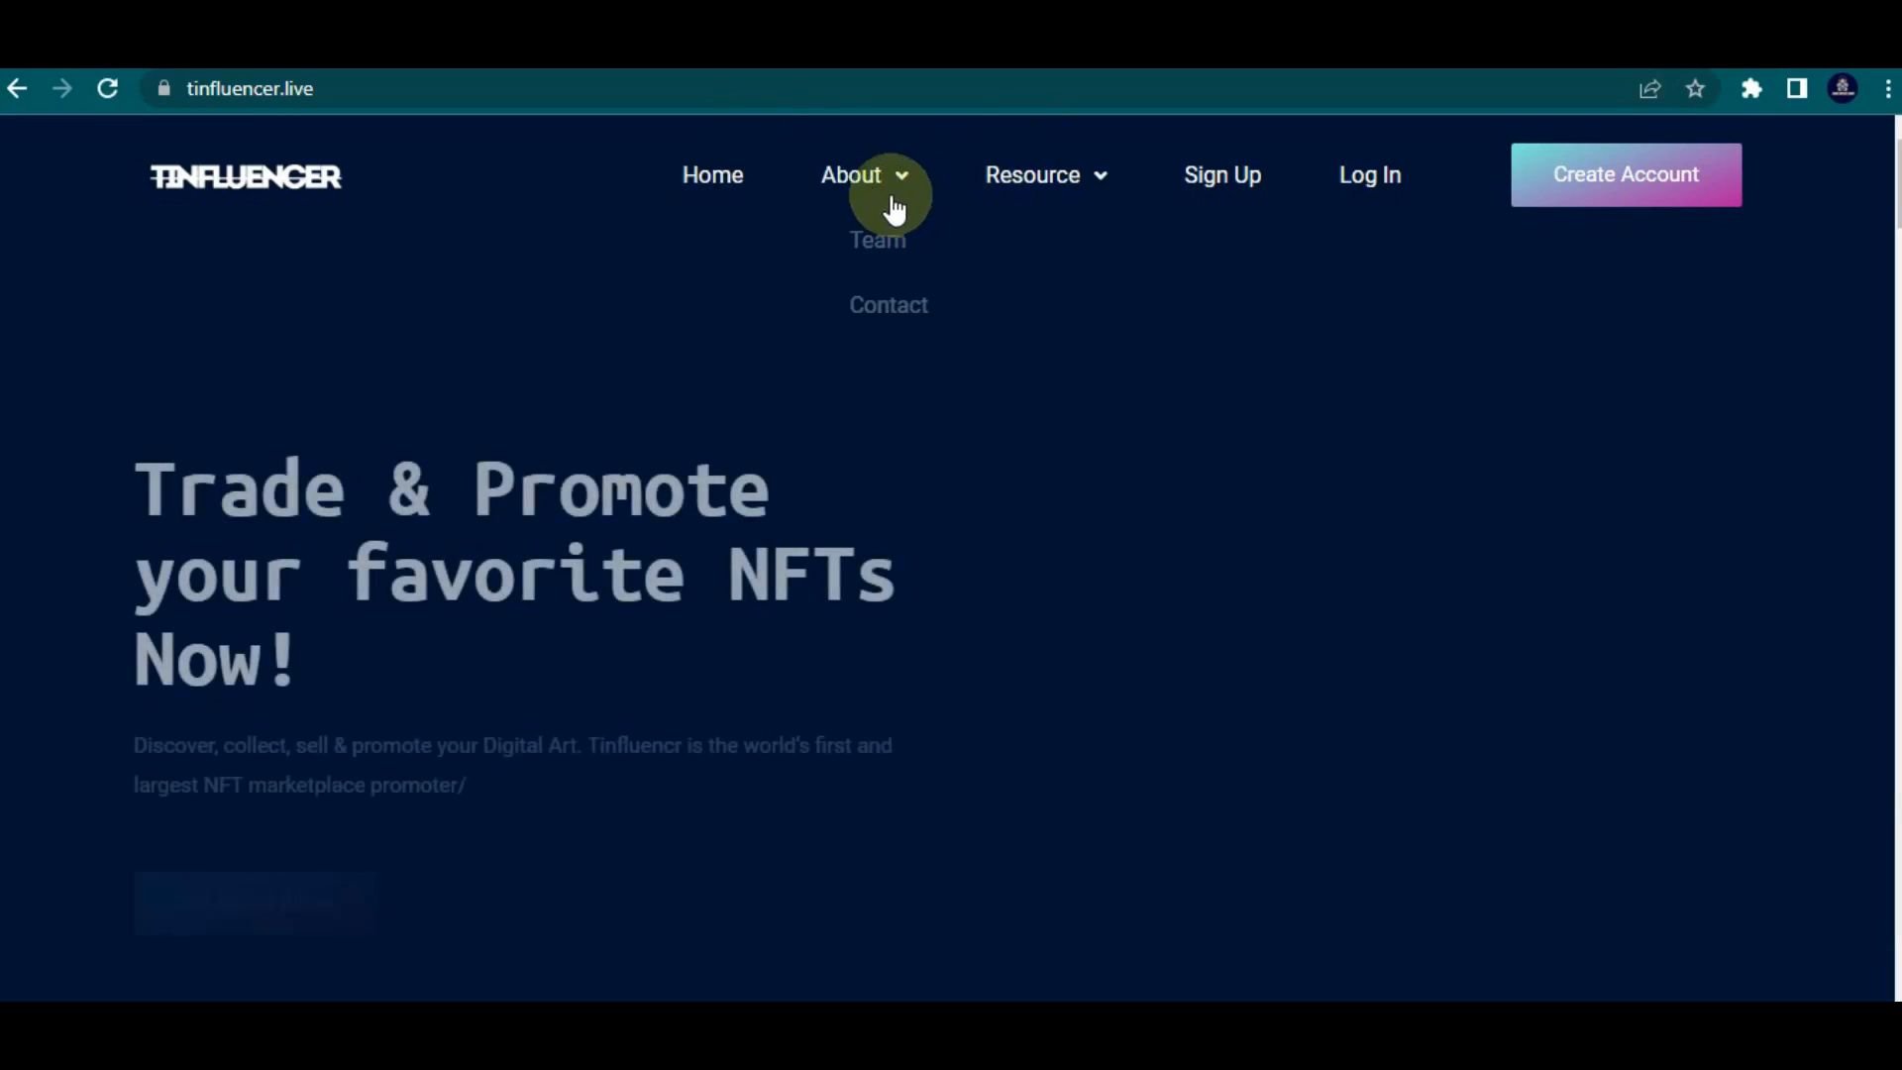
{"action": "left_click", "coordinate": [897, 311]}
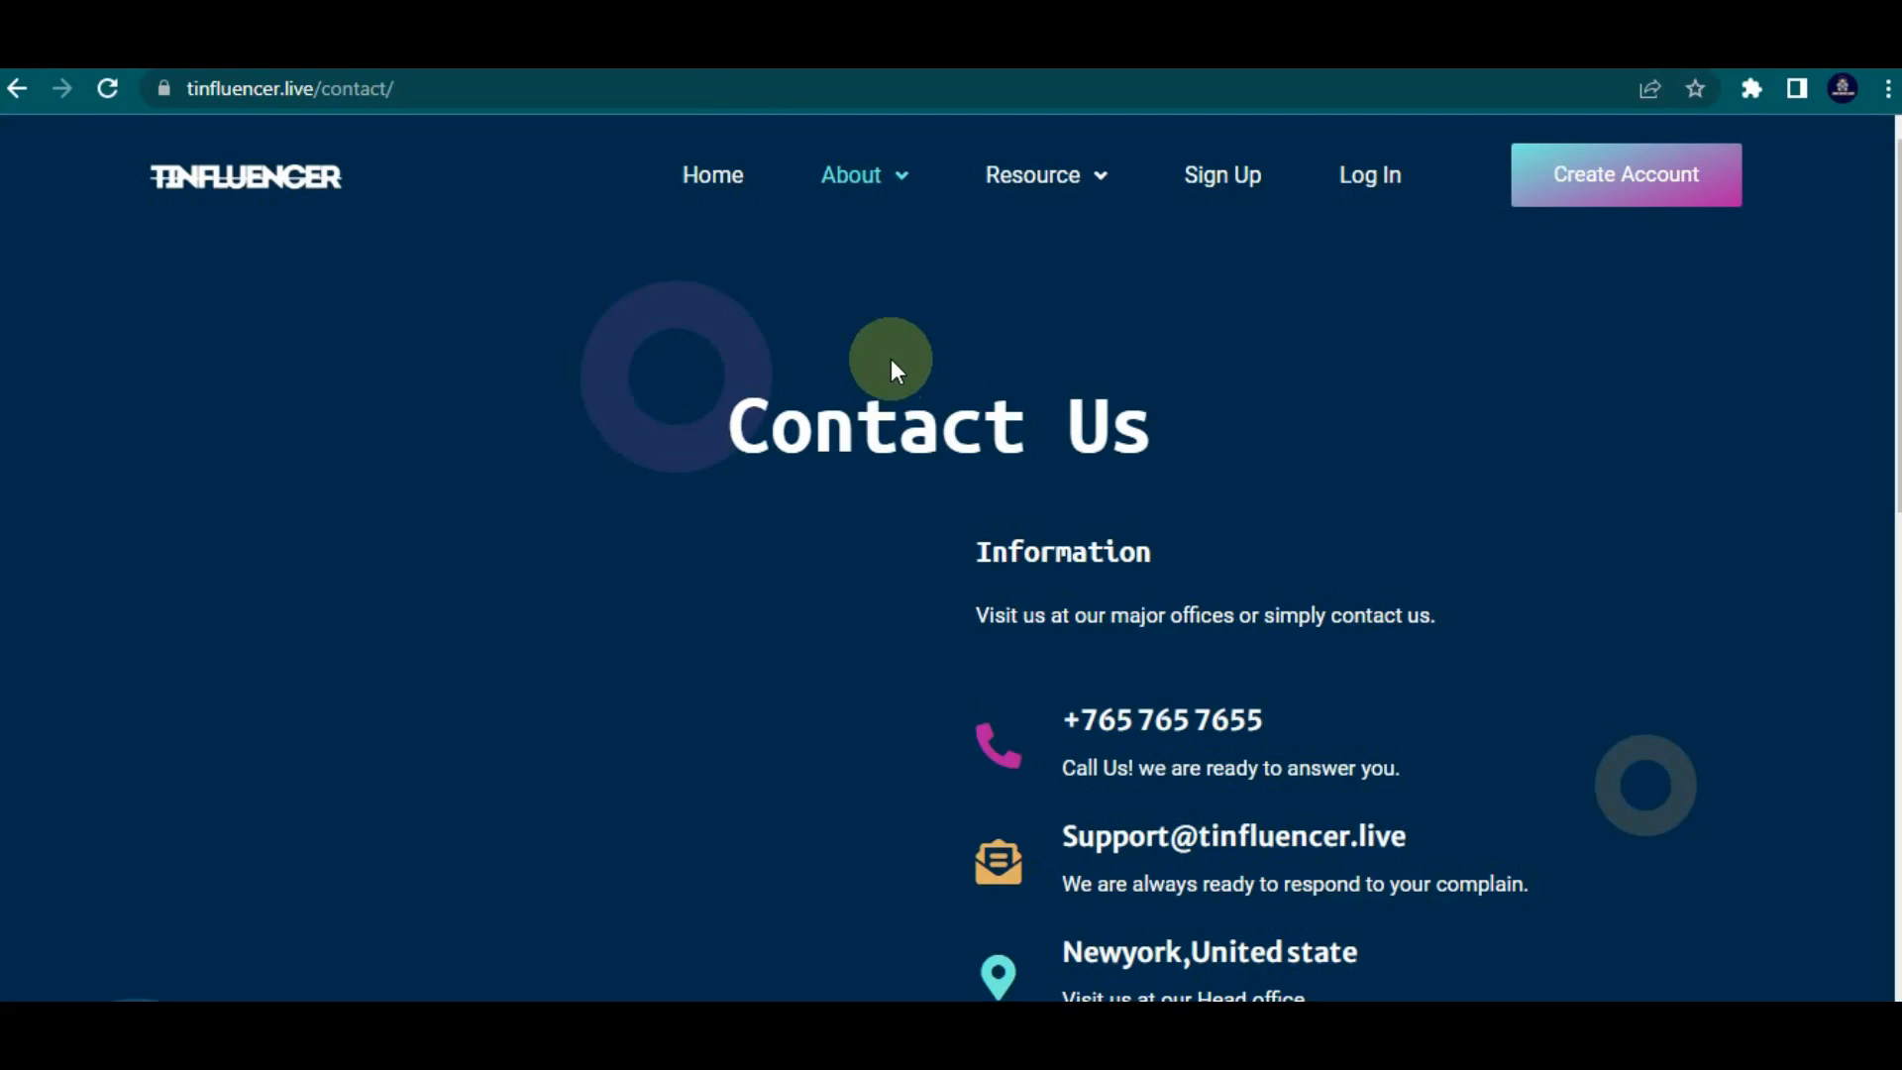
{"action": "scroll", "coordinate": [889, 374], "scroll_direction": "down", "scroll_amount": 4}
{"action": "scroll", "coordinate": [889, 375], "scroll_direction": "down", "scroll_amount": 6}
{"action": "scroll", "coordinate": [889, 383], "scroll_direction": "up", "scroll_amount": 10}
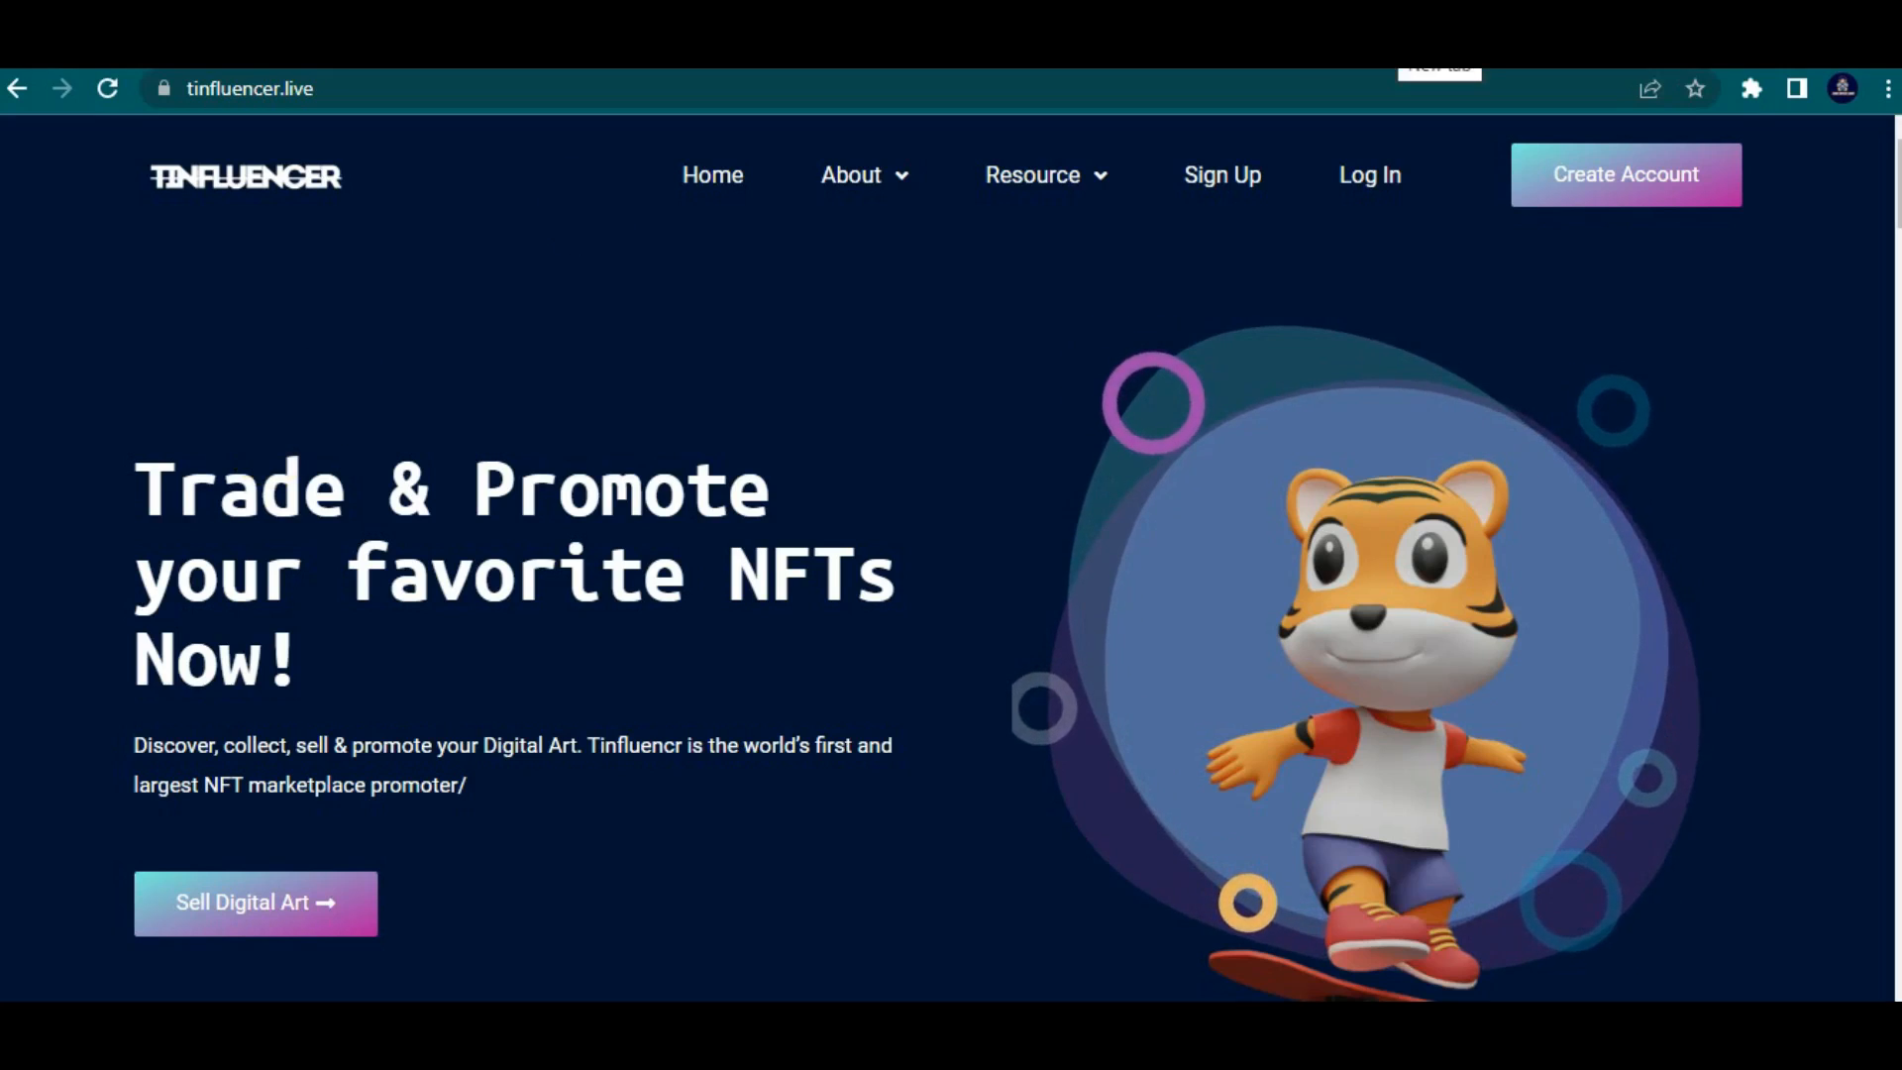
Step: Load websitekreator.com/bluehost in a new browser tab
{"action": "left_click", "coordinate": [1388, 43]}
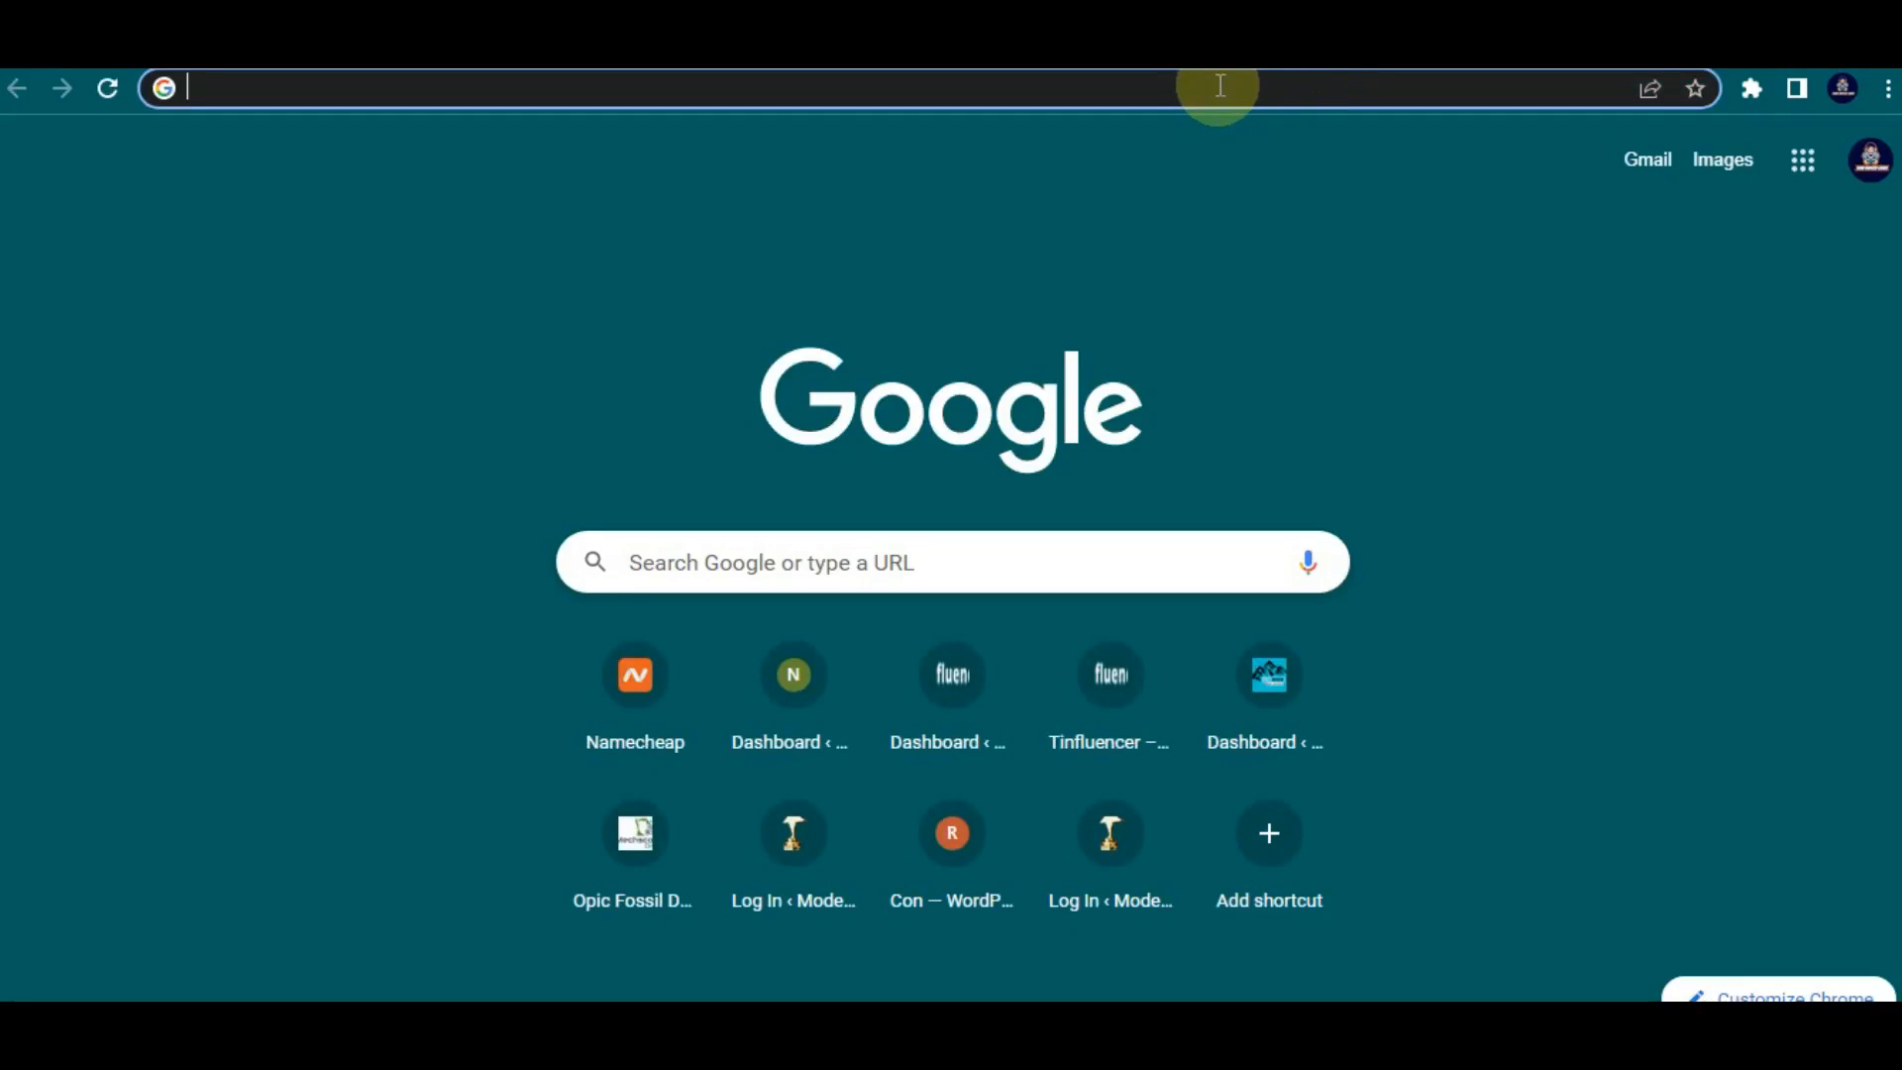
{"action": "type", "text": "website"}
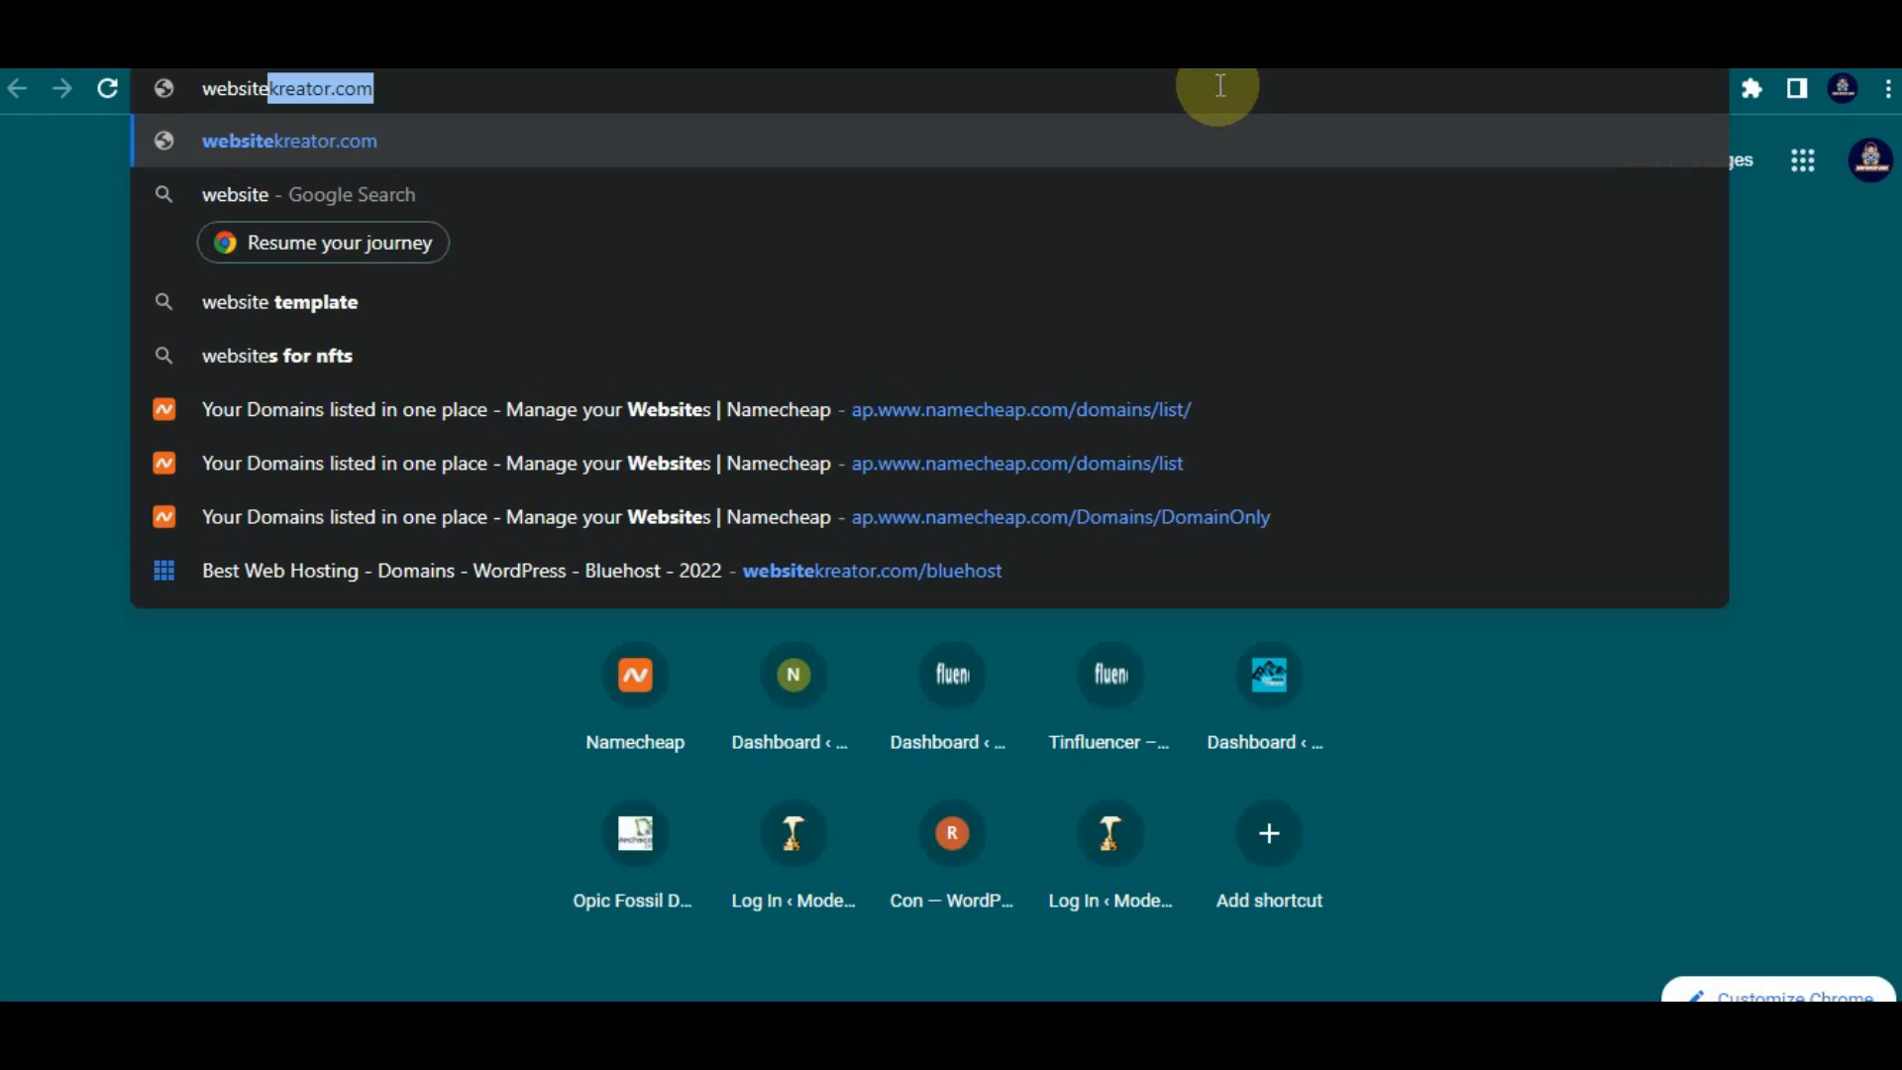
{"action": "type", "text": "kreator"}
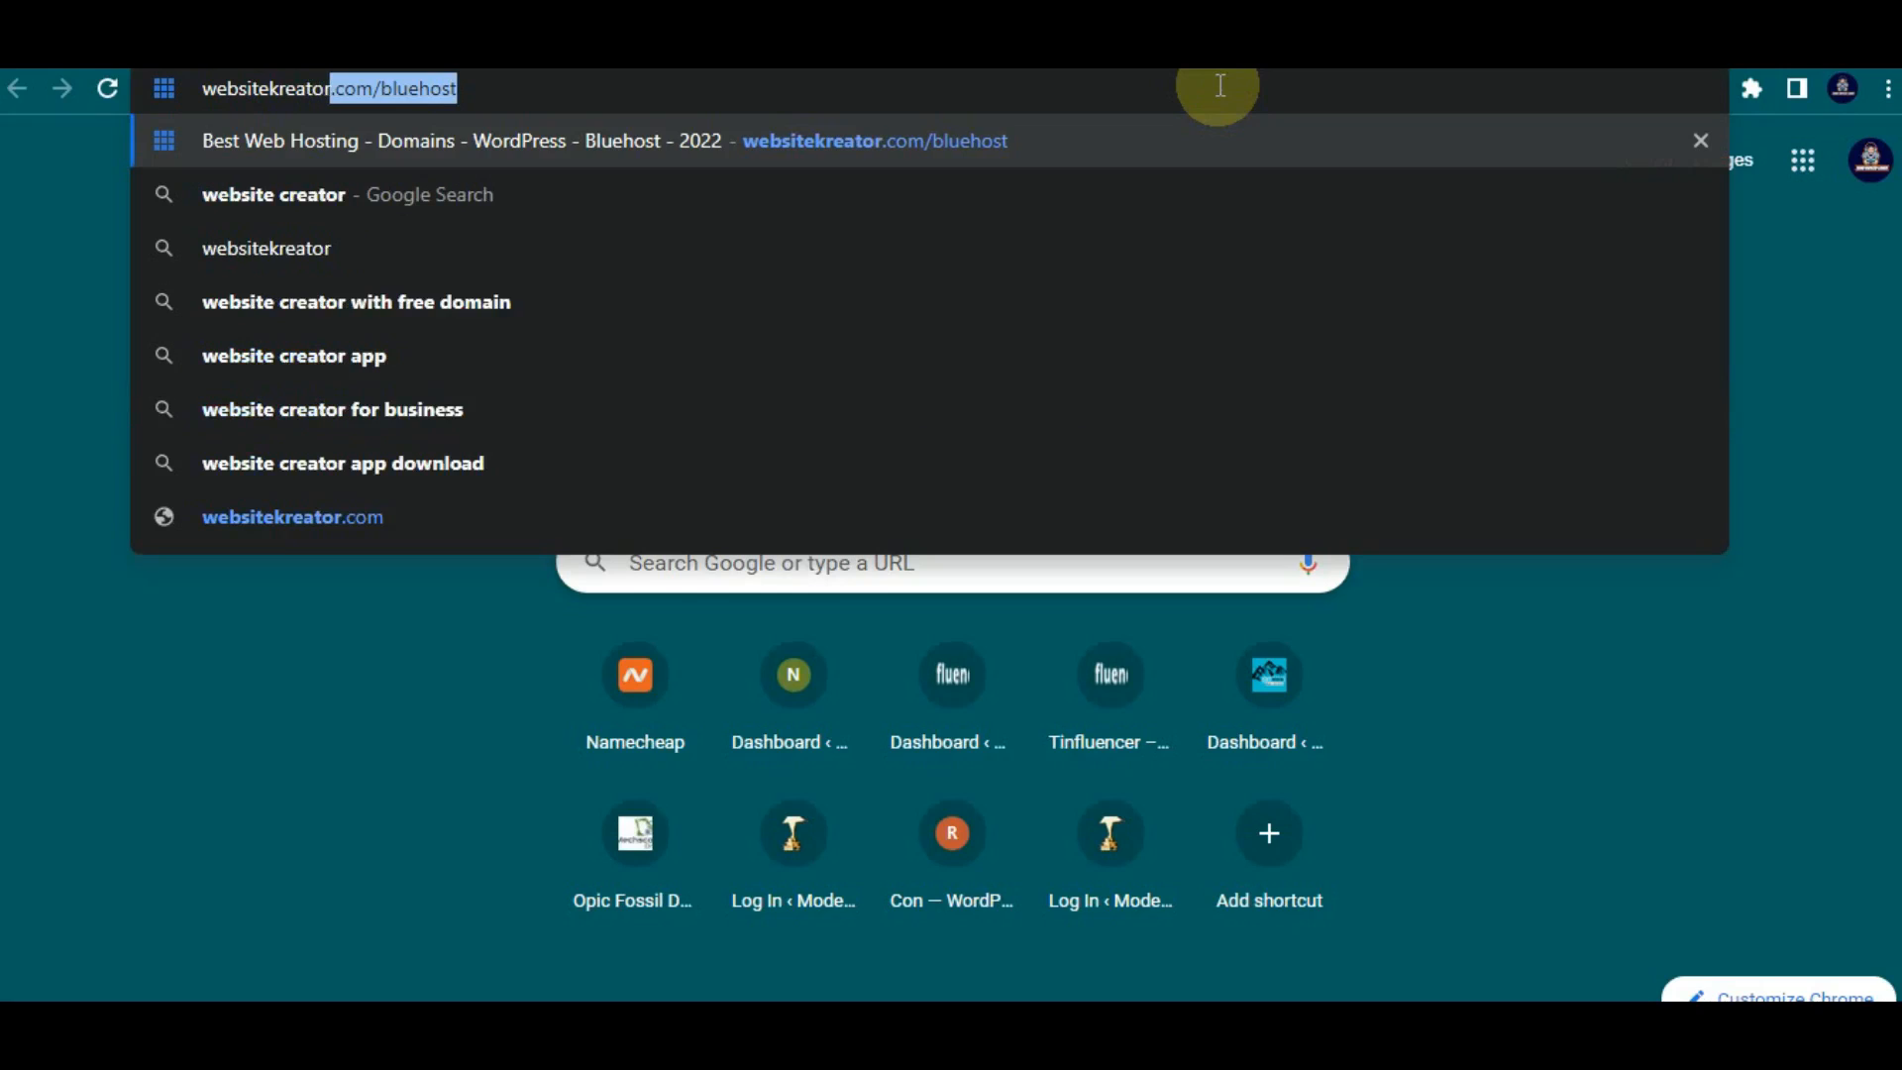
{"action": "type", "text": ".co"}
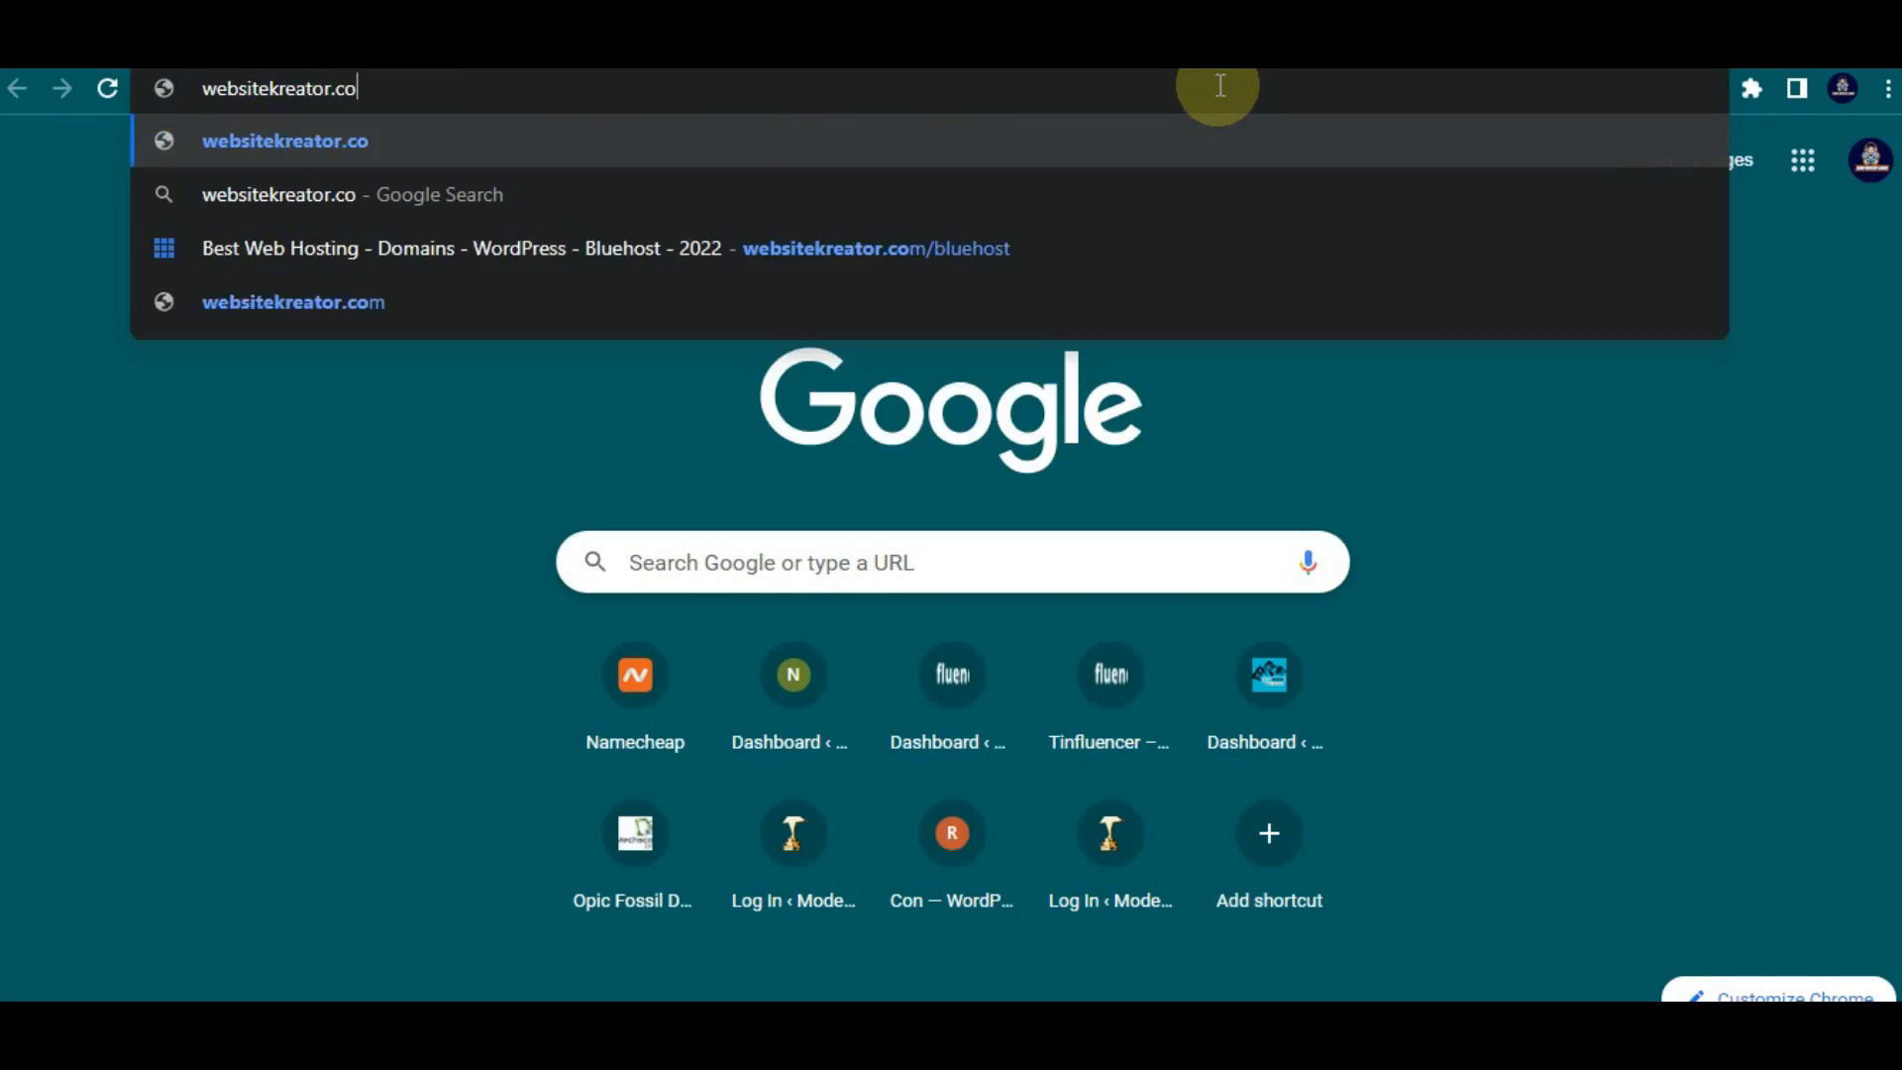
{"action": "type", "text": "m/bl"}
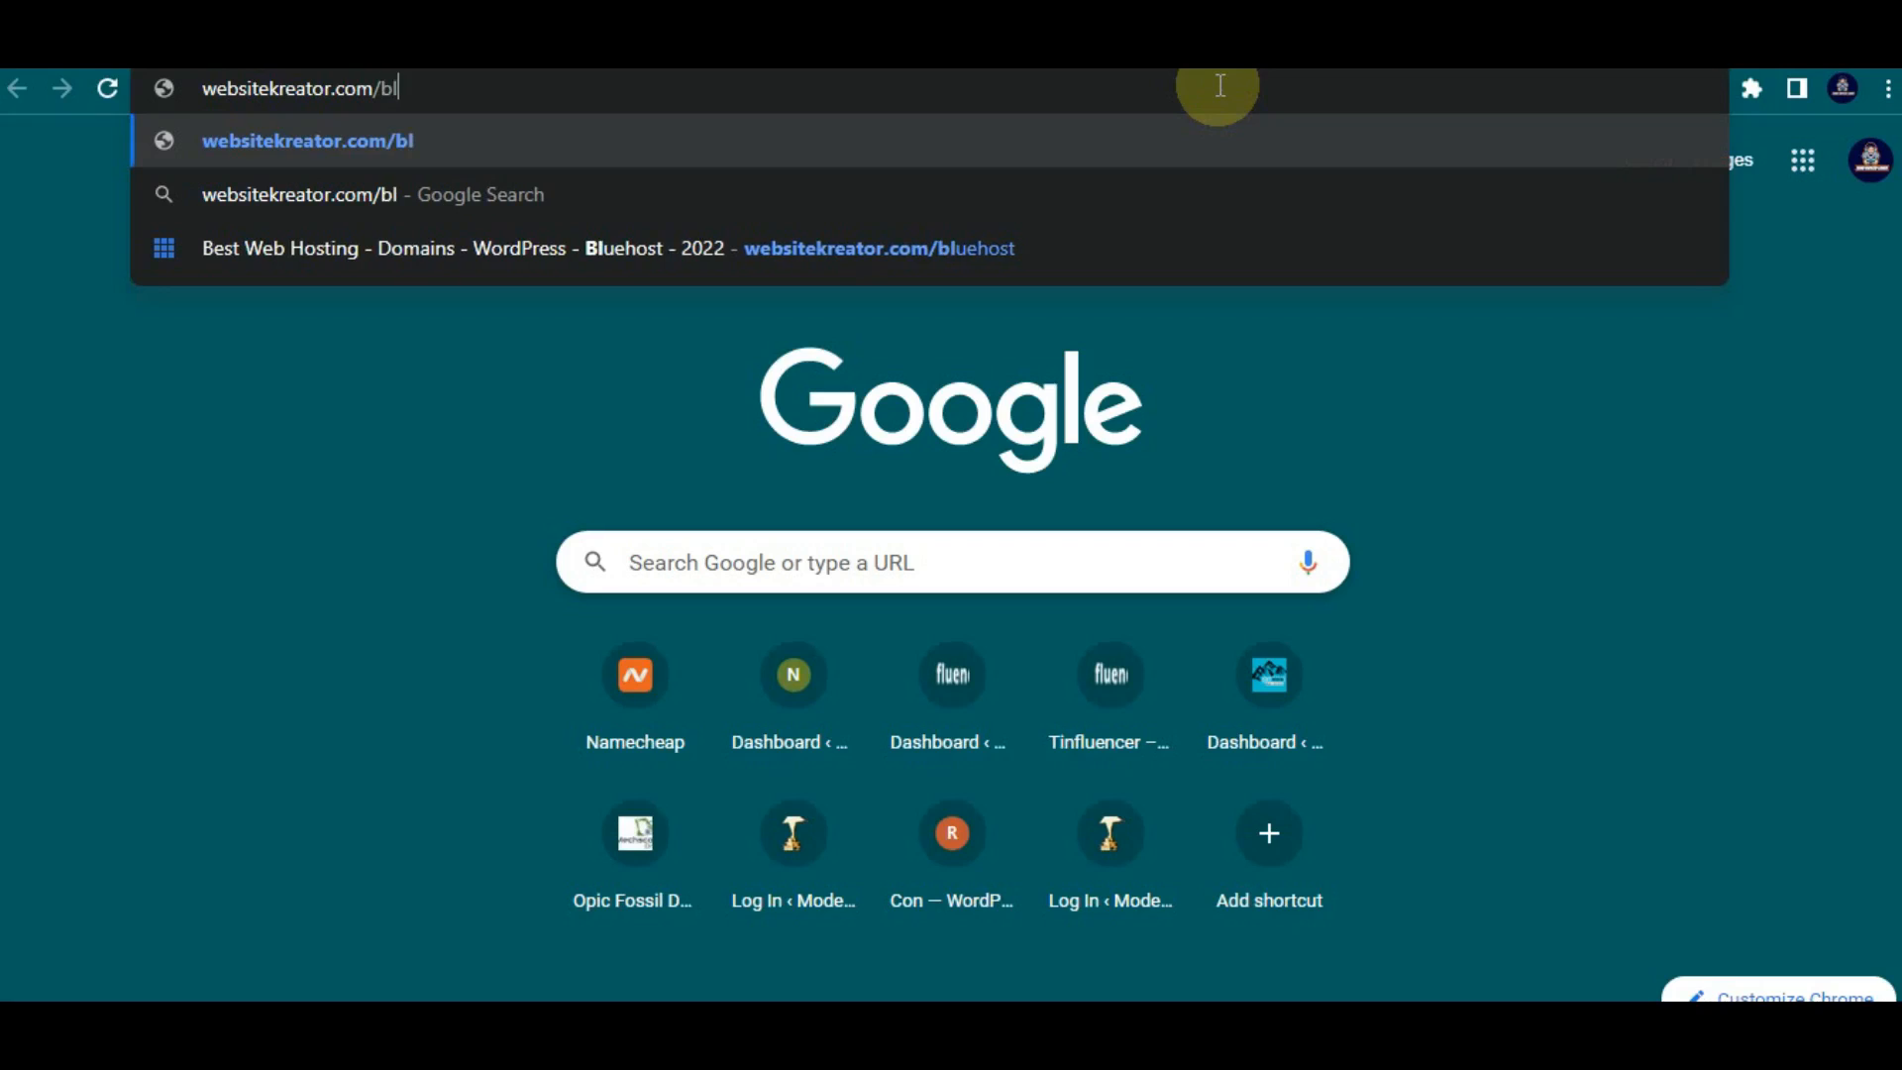
{"action": "type", "text": "uehost"}
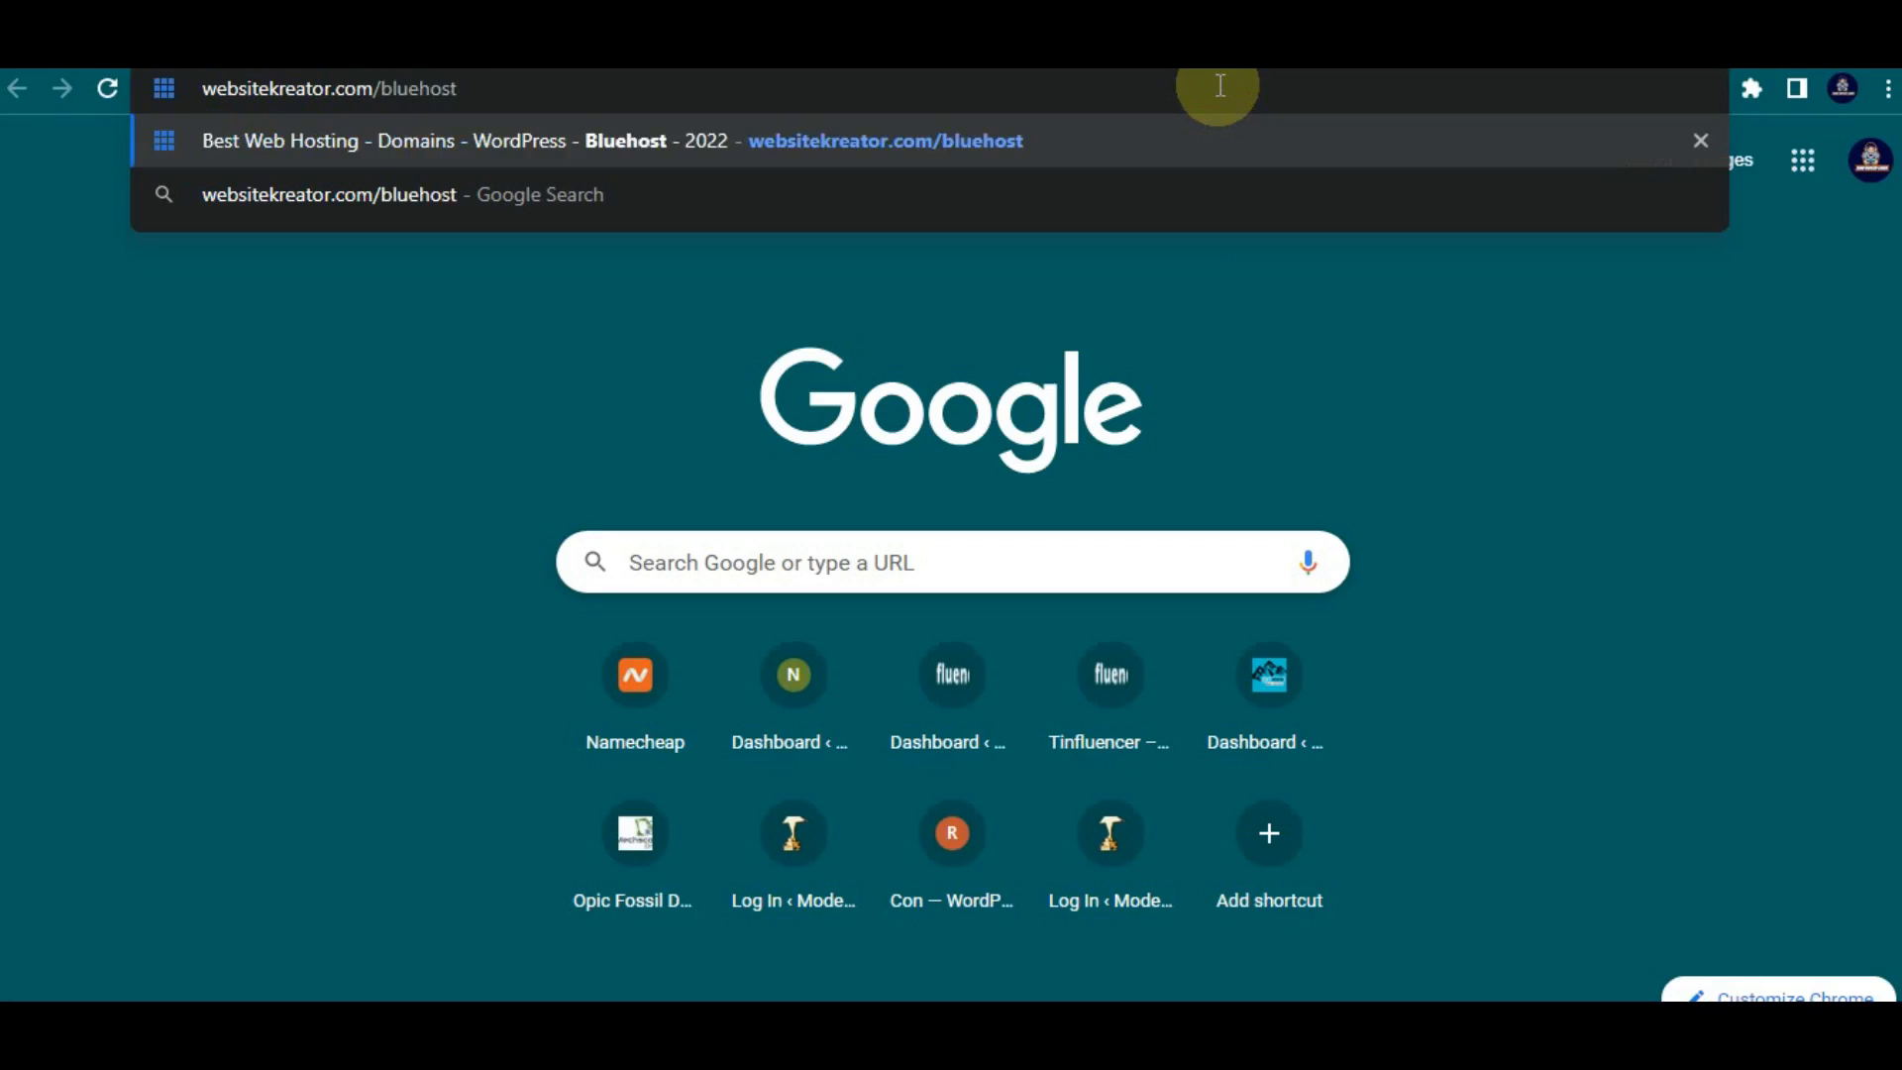
{"action": "key", "text": "Return"}
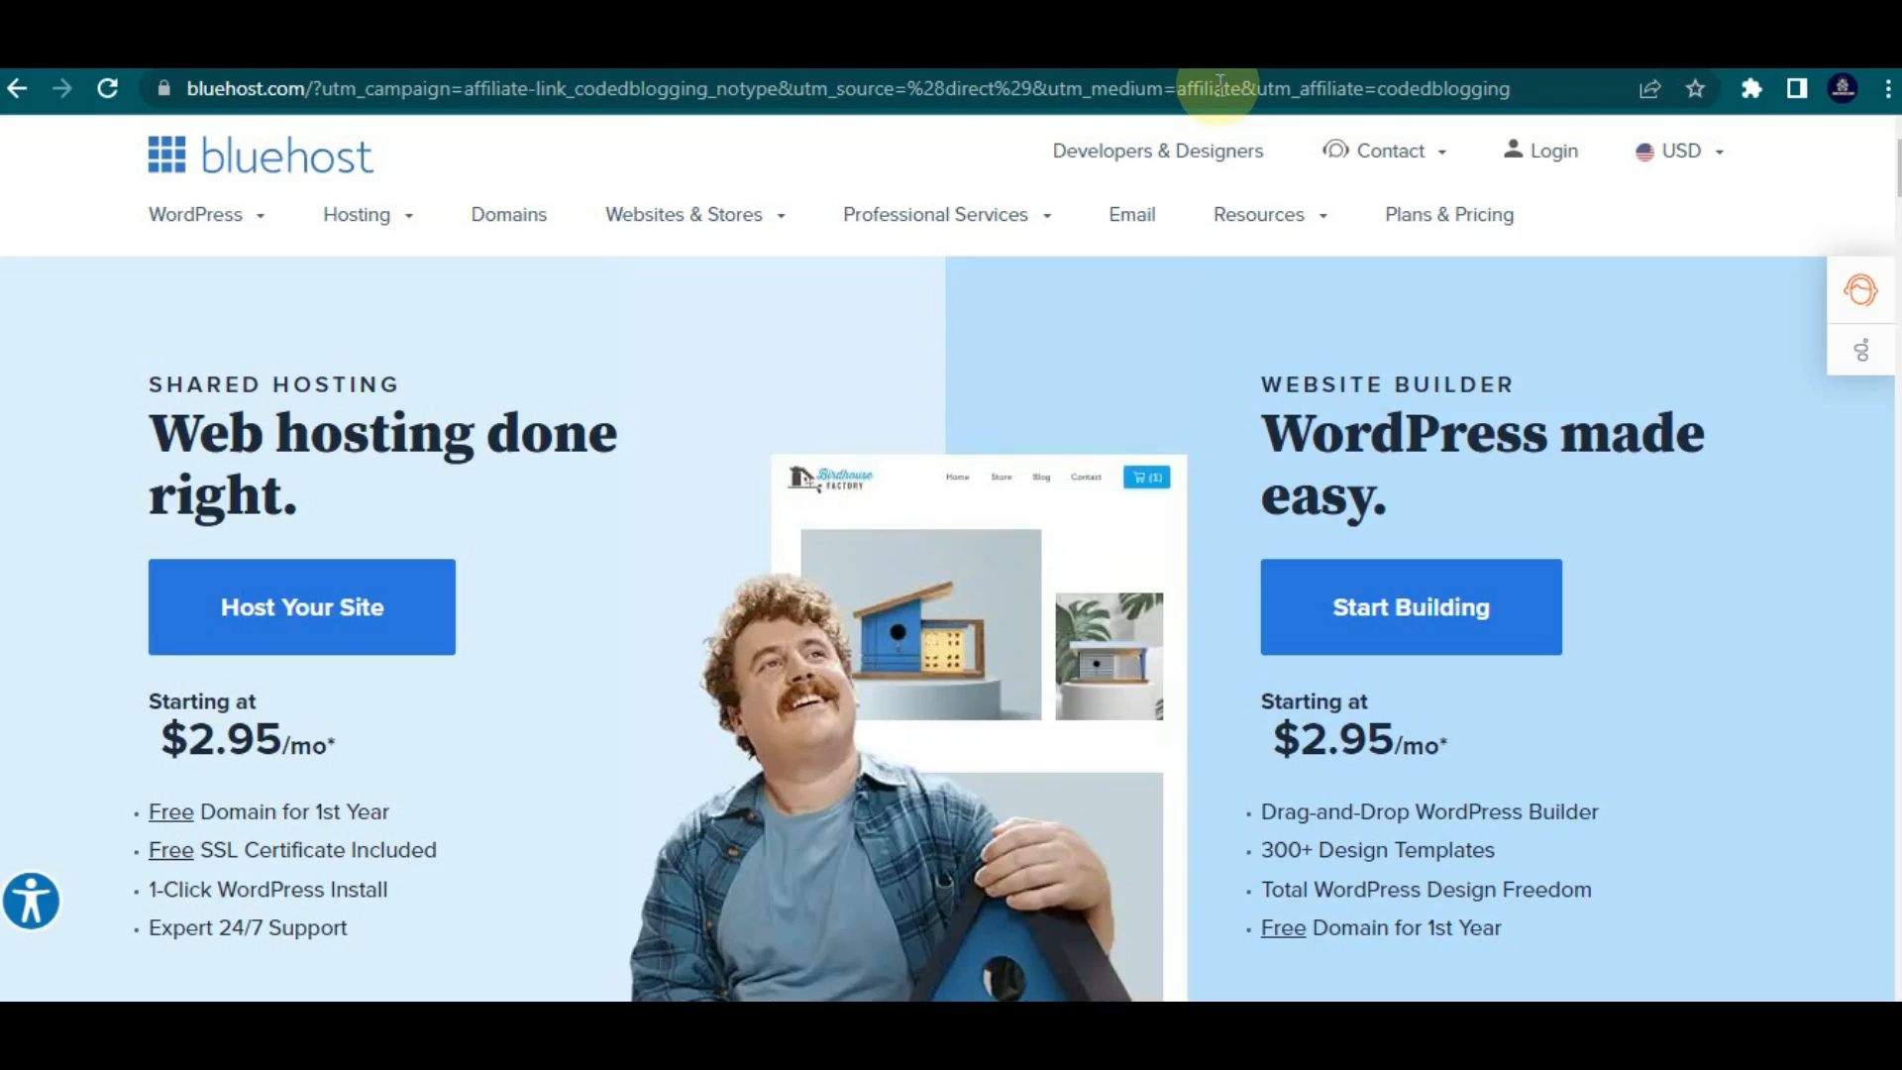
Step: Choose shared web hosting and select the Basic plan at $2.95/mo
{"action": "left_click", "coordinate": [330, 628]}
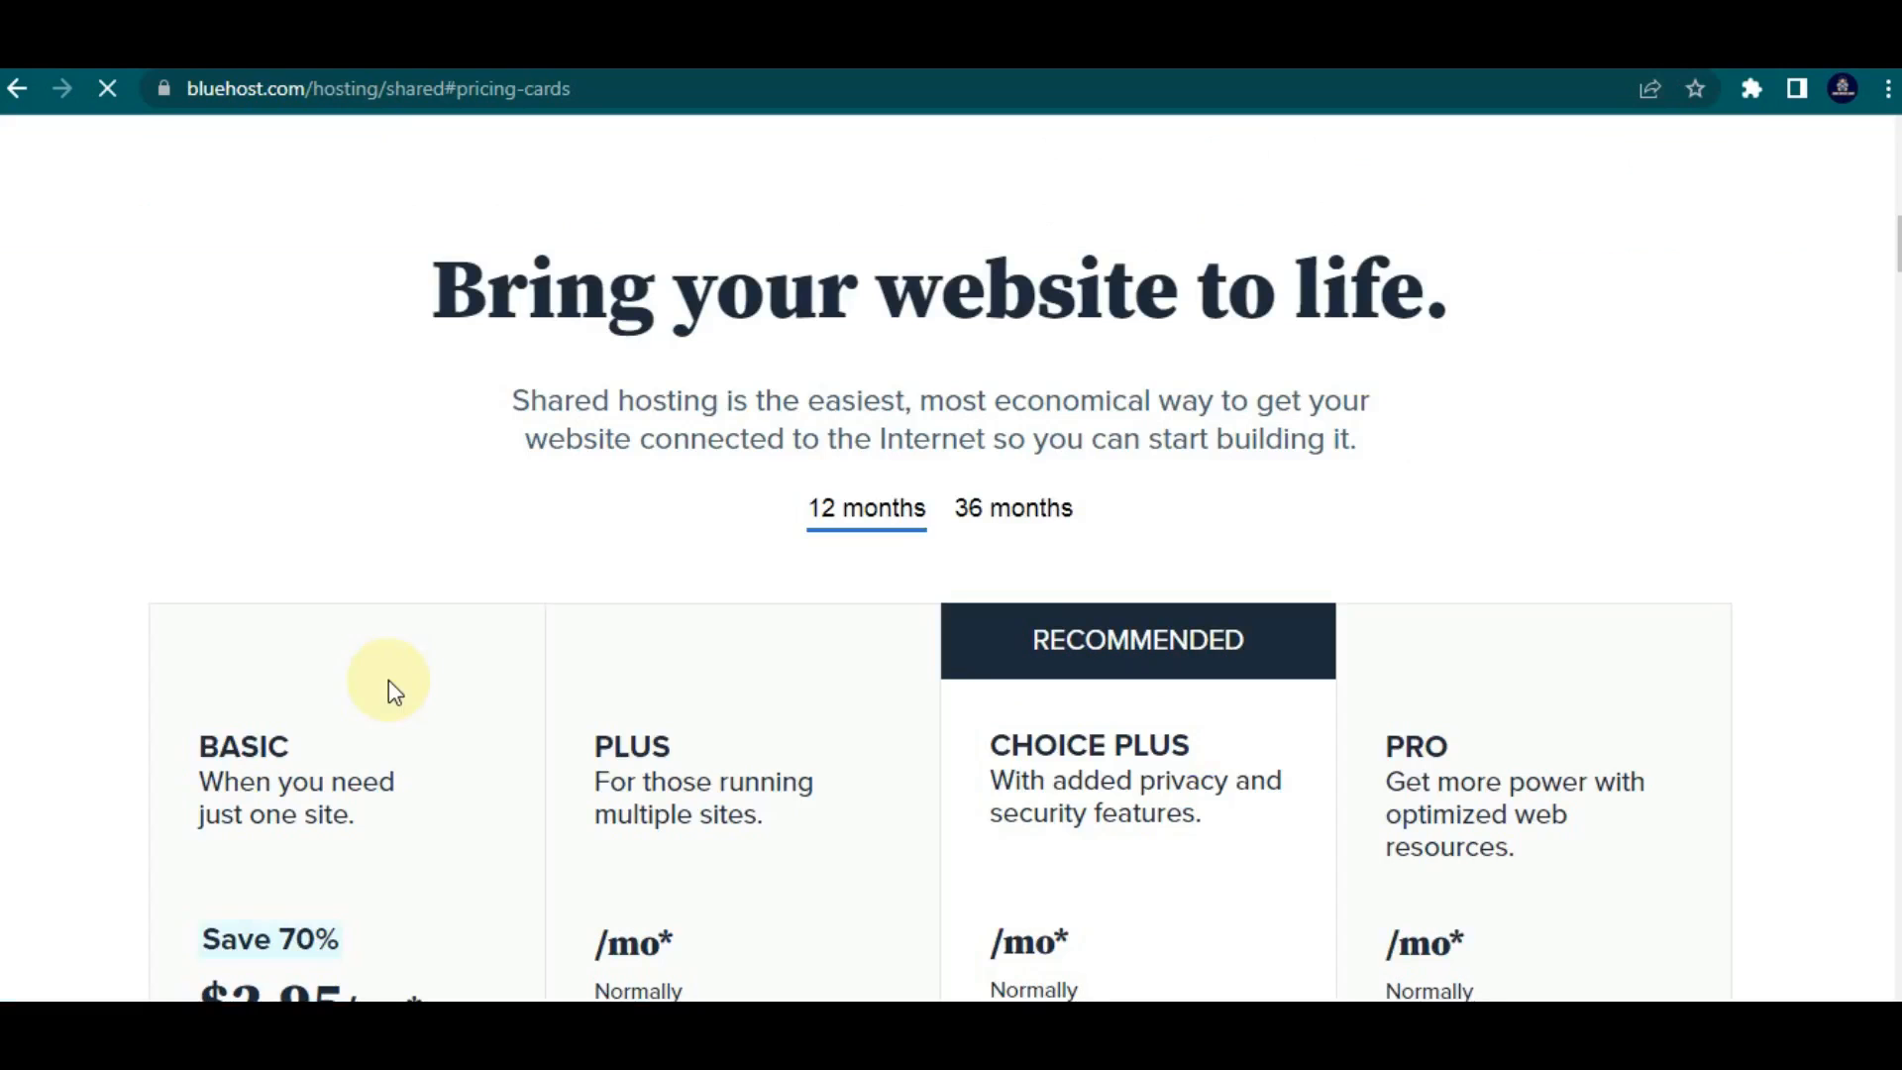
{"action": "scroll", "coordinate": [471, 573], "scroll_direction": "down", "scroll_amount": 2}
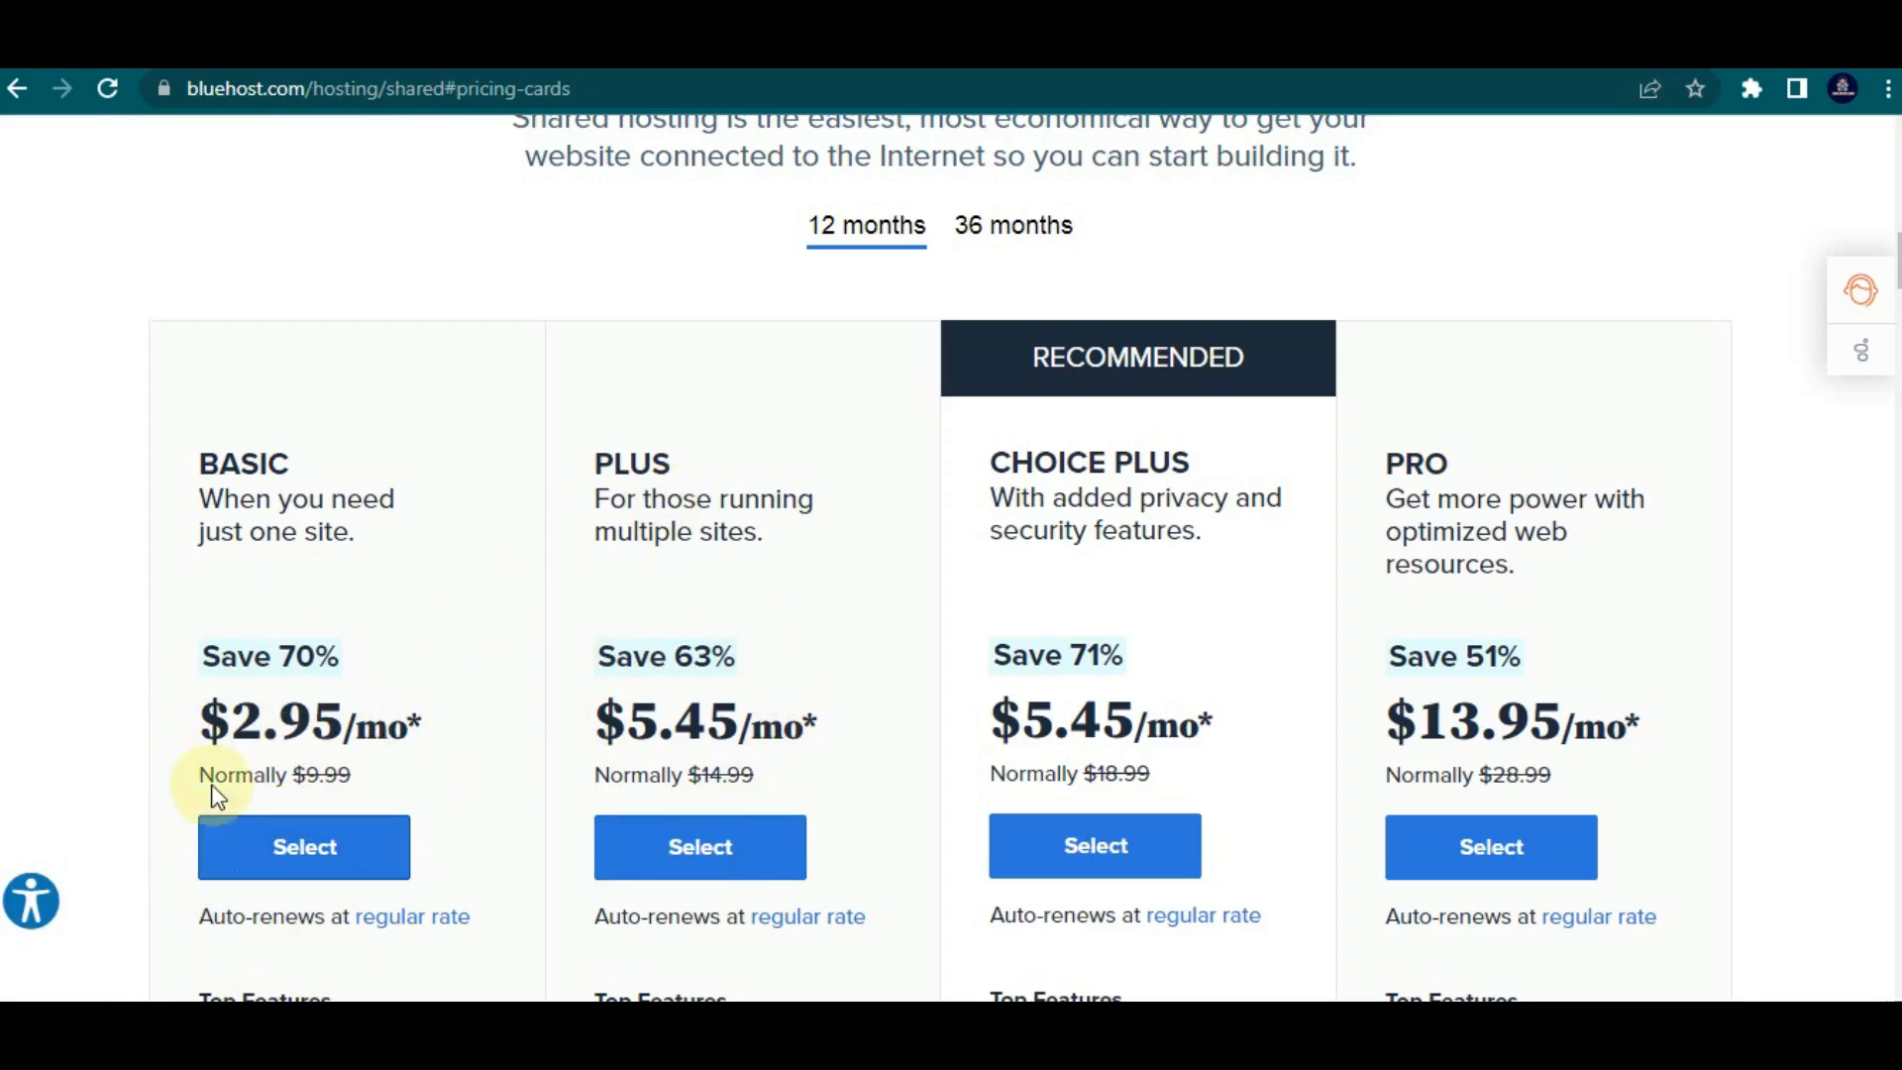
{"action": "left_click", "coordinate": [315, 857]}
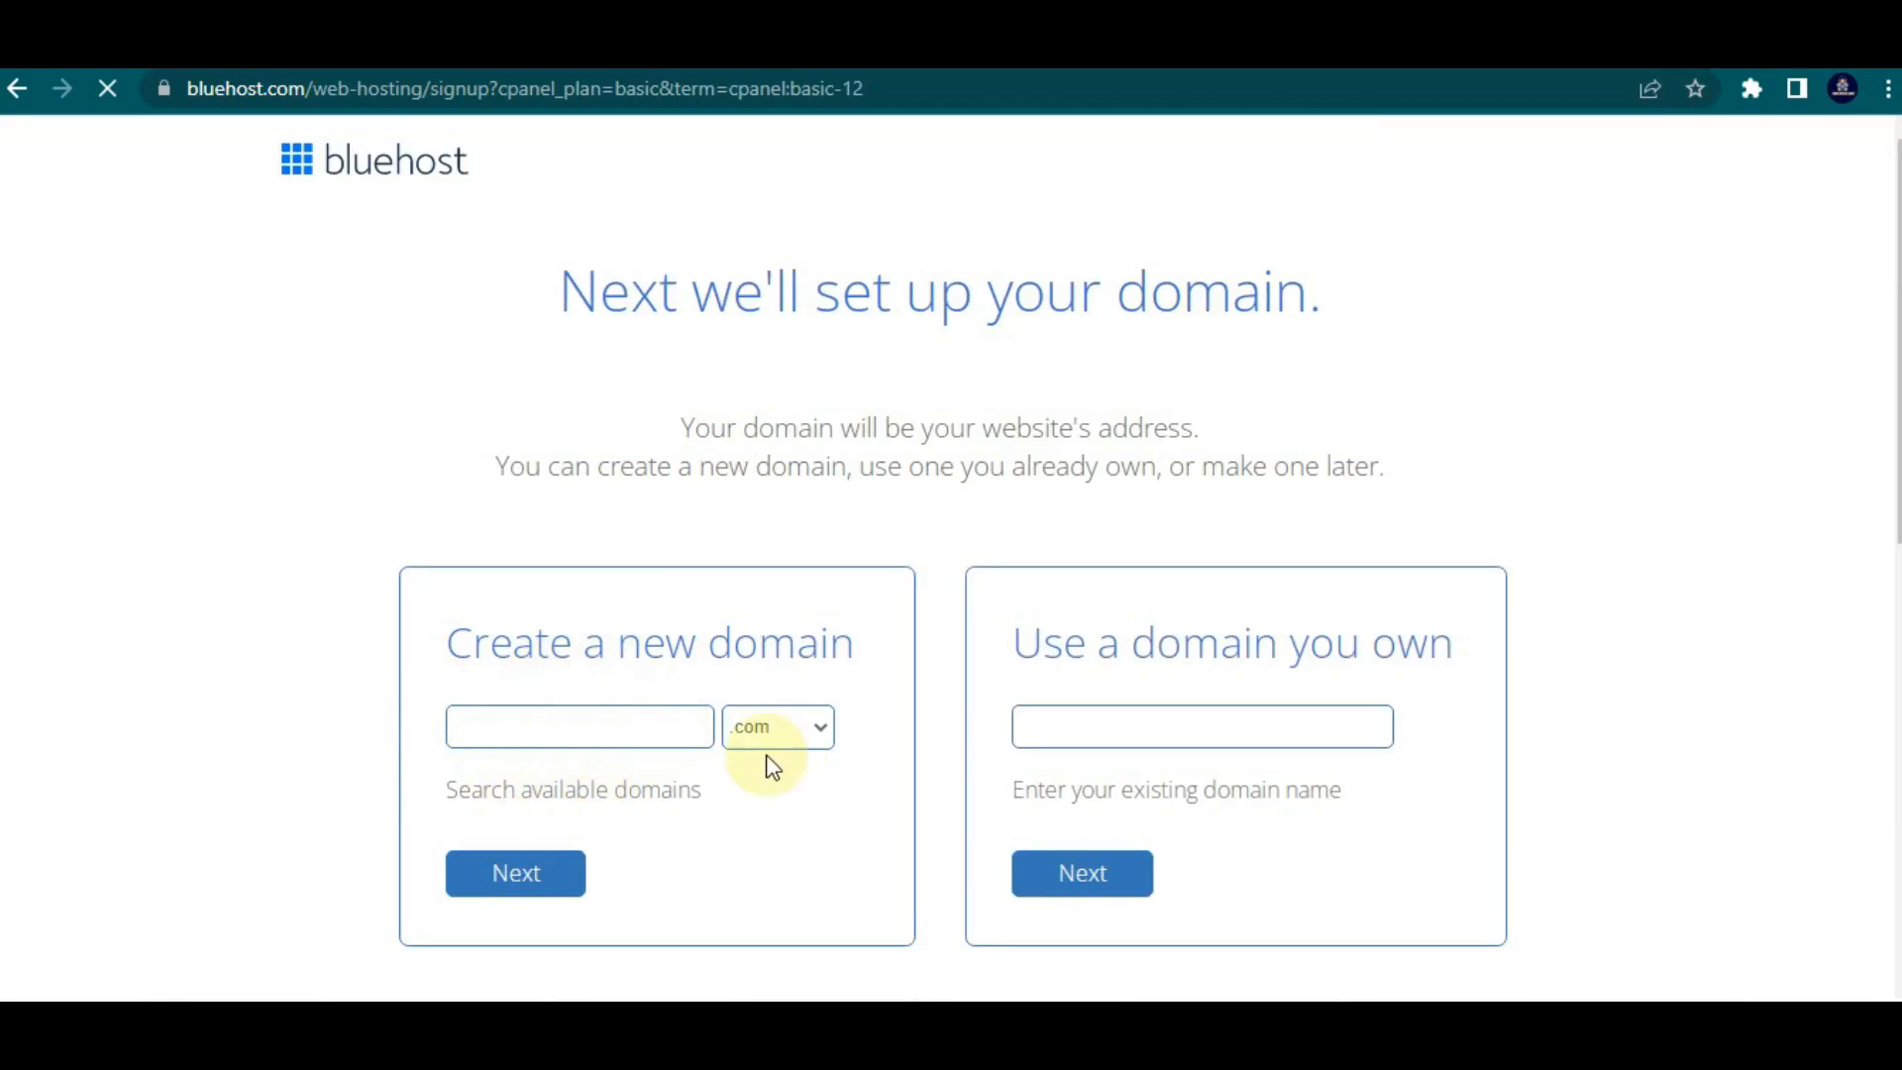
Step: Enter ewkrfnweo as a new domain name and check its availability
{"action": "left_click", "coordinate": [614, 738]}
{"action": "type", "text": "ewk"}
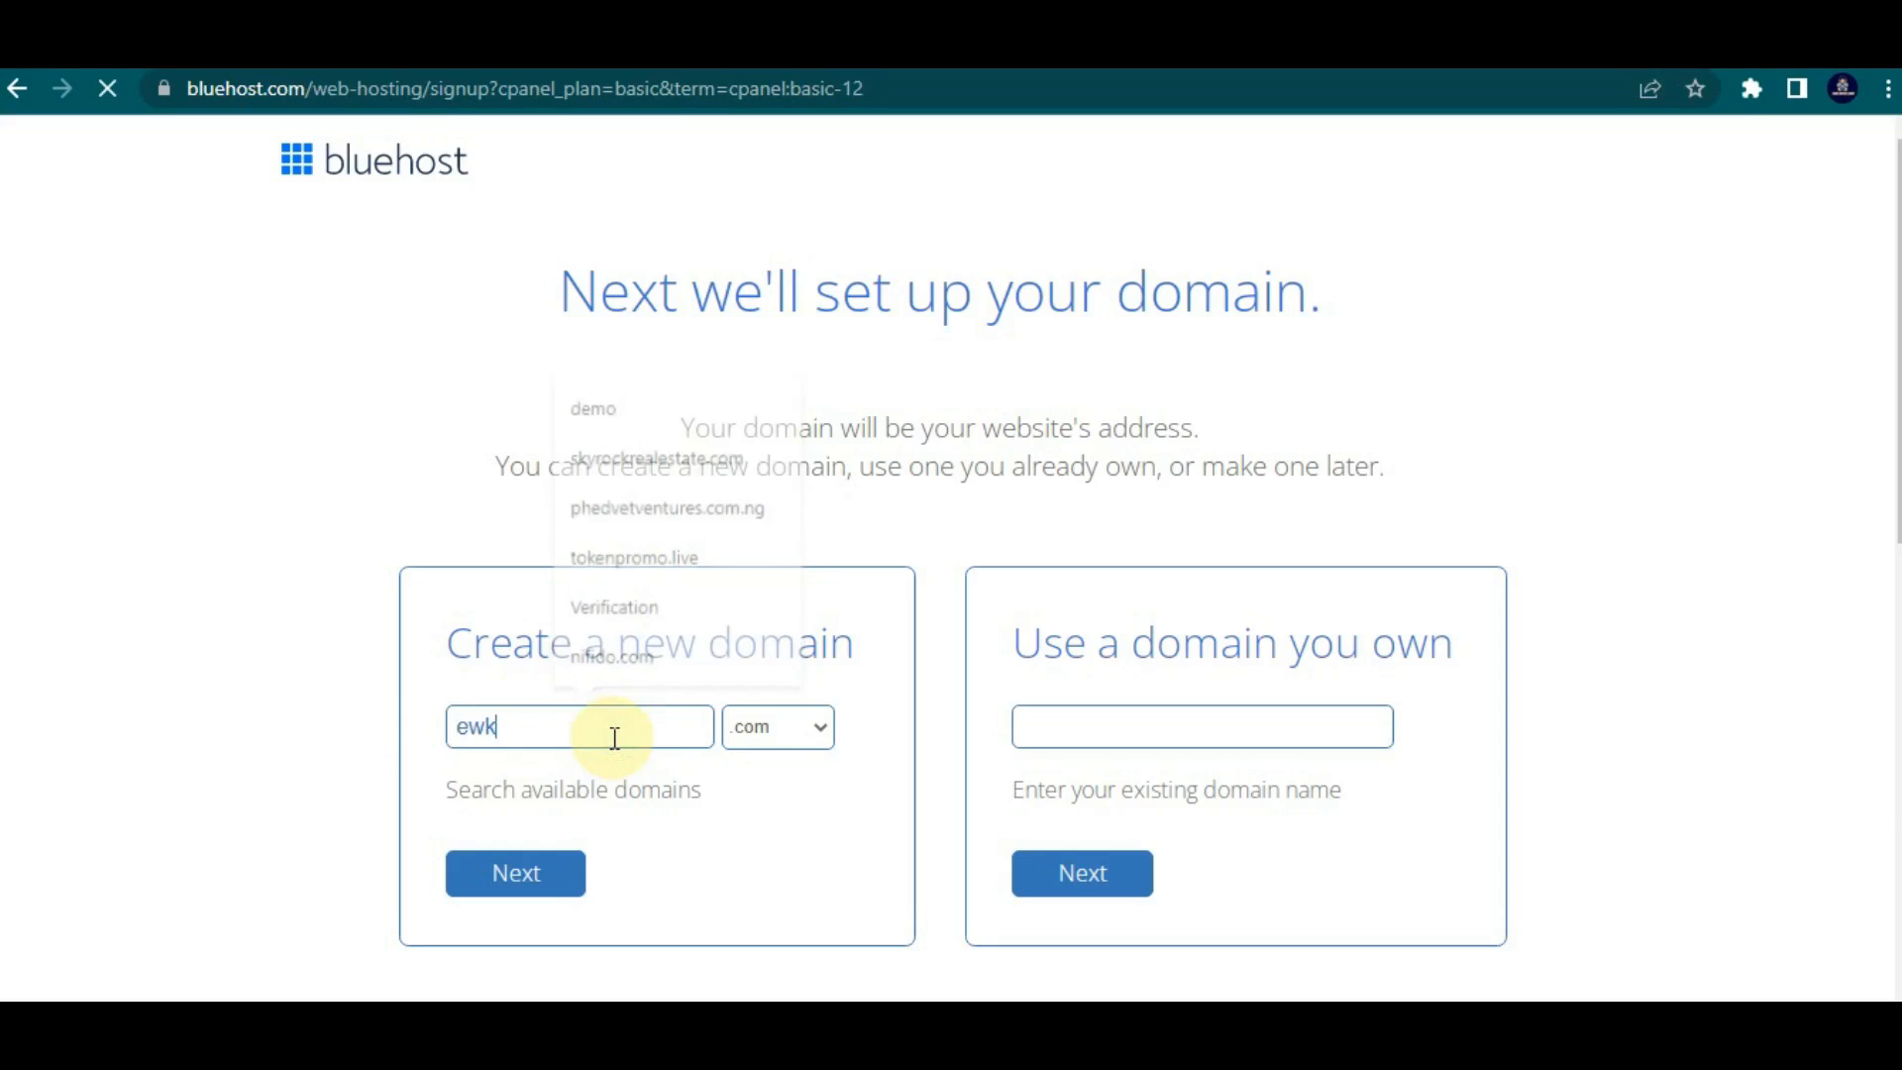
{"action": "type", "text": "rfnweo"}
{"action": "left_click", "coordinate": [541, 891]}
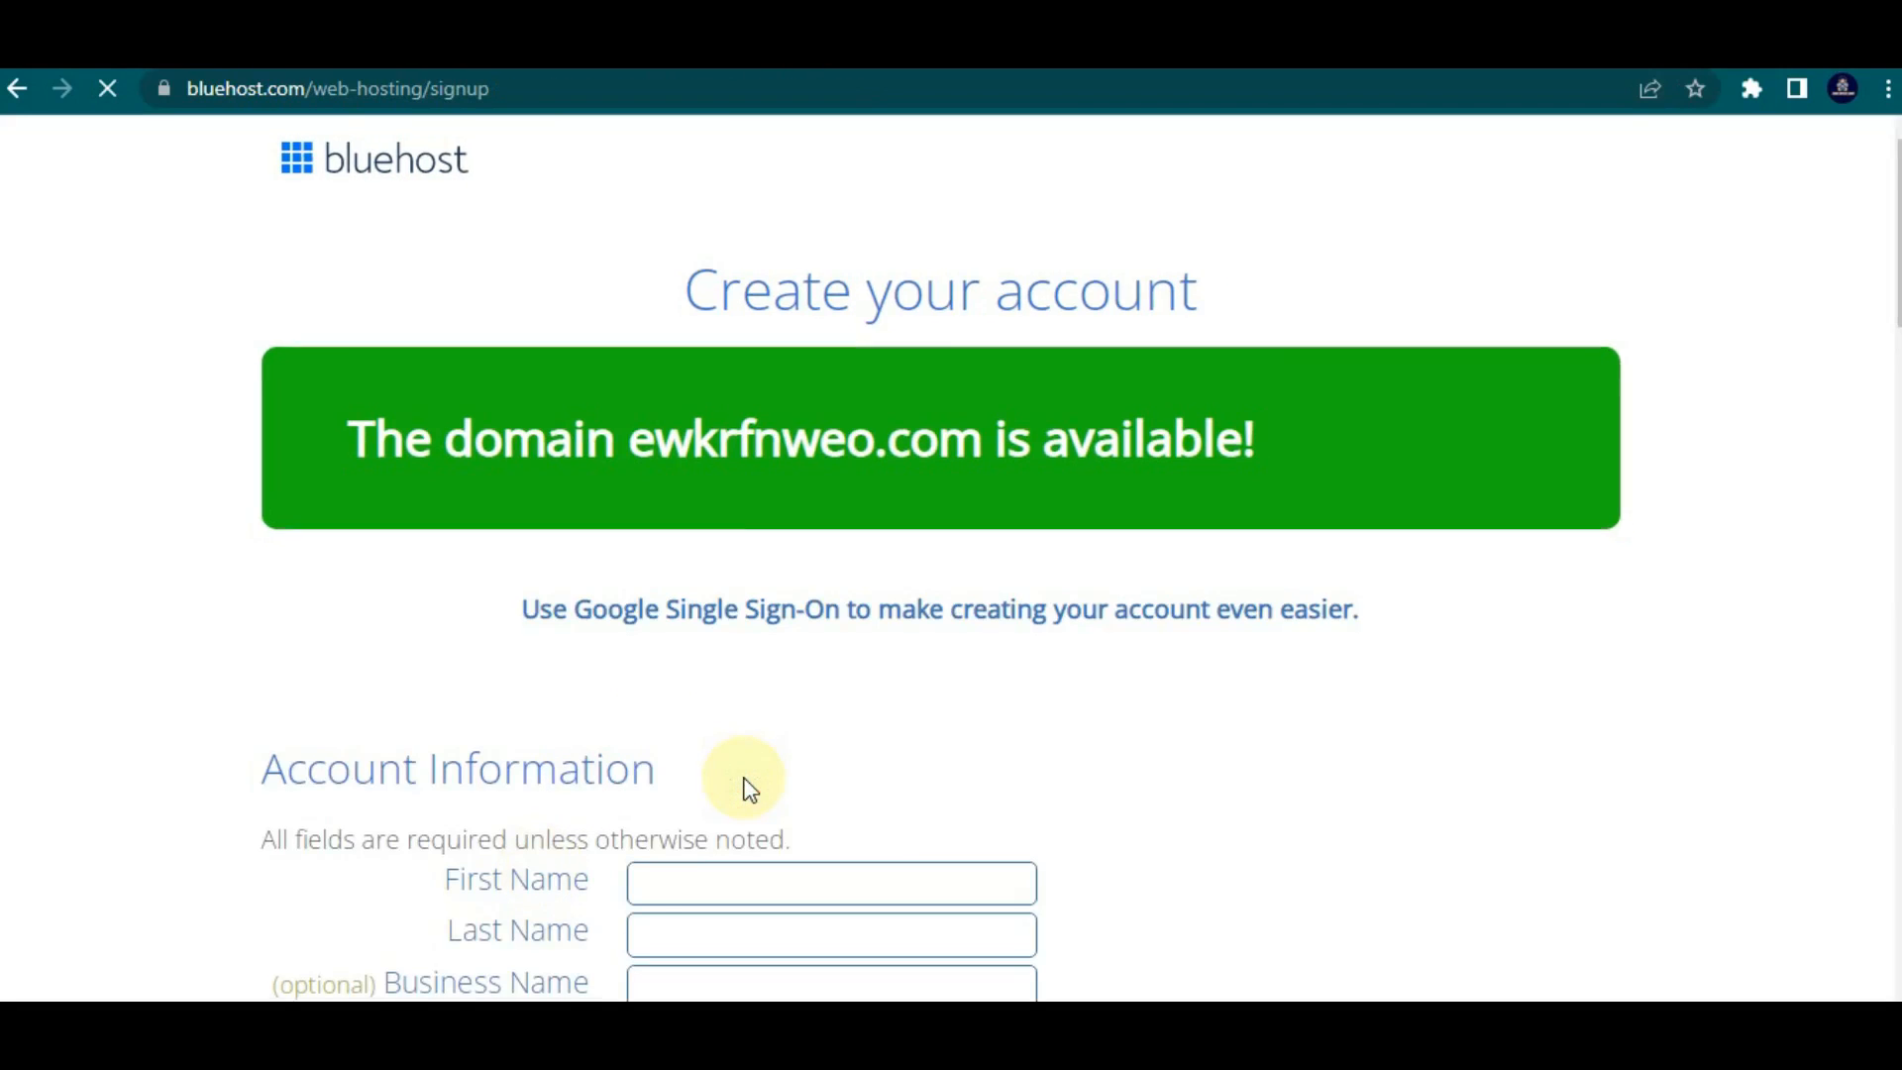
Step: Review the account, package and payment sections, then dismiss the special sign-up offer
{"action": "scroll", "coordinate": [741, 802], "scroll_direction": "down", "scroll_amount": 3}
{"action": "scroll", "coordinate": [836, 862], "scroll_direction": "down", "scroll_amount": 4}
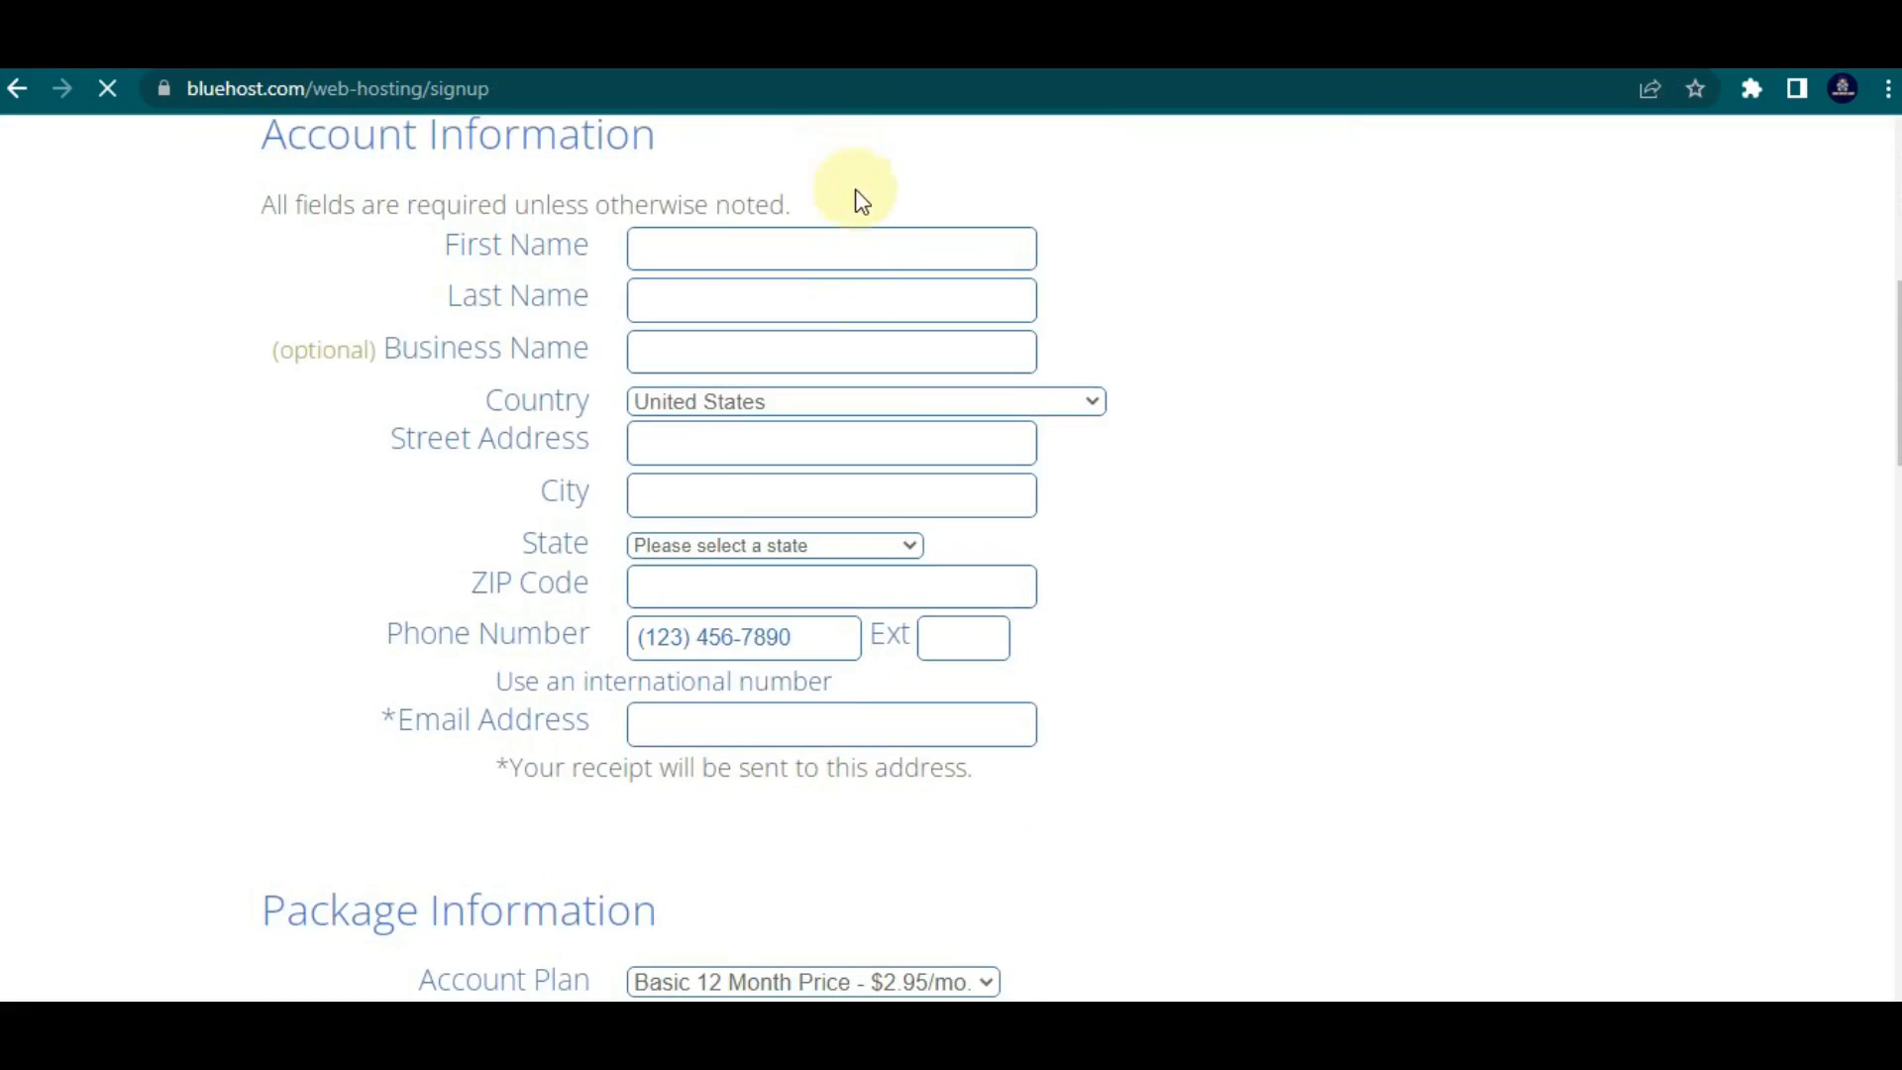
{"action": "scroll", "coordinate": [885, 504], "scroll_direction": "down", "scroll_amount": 5}
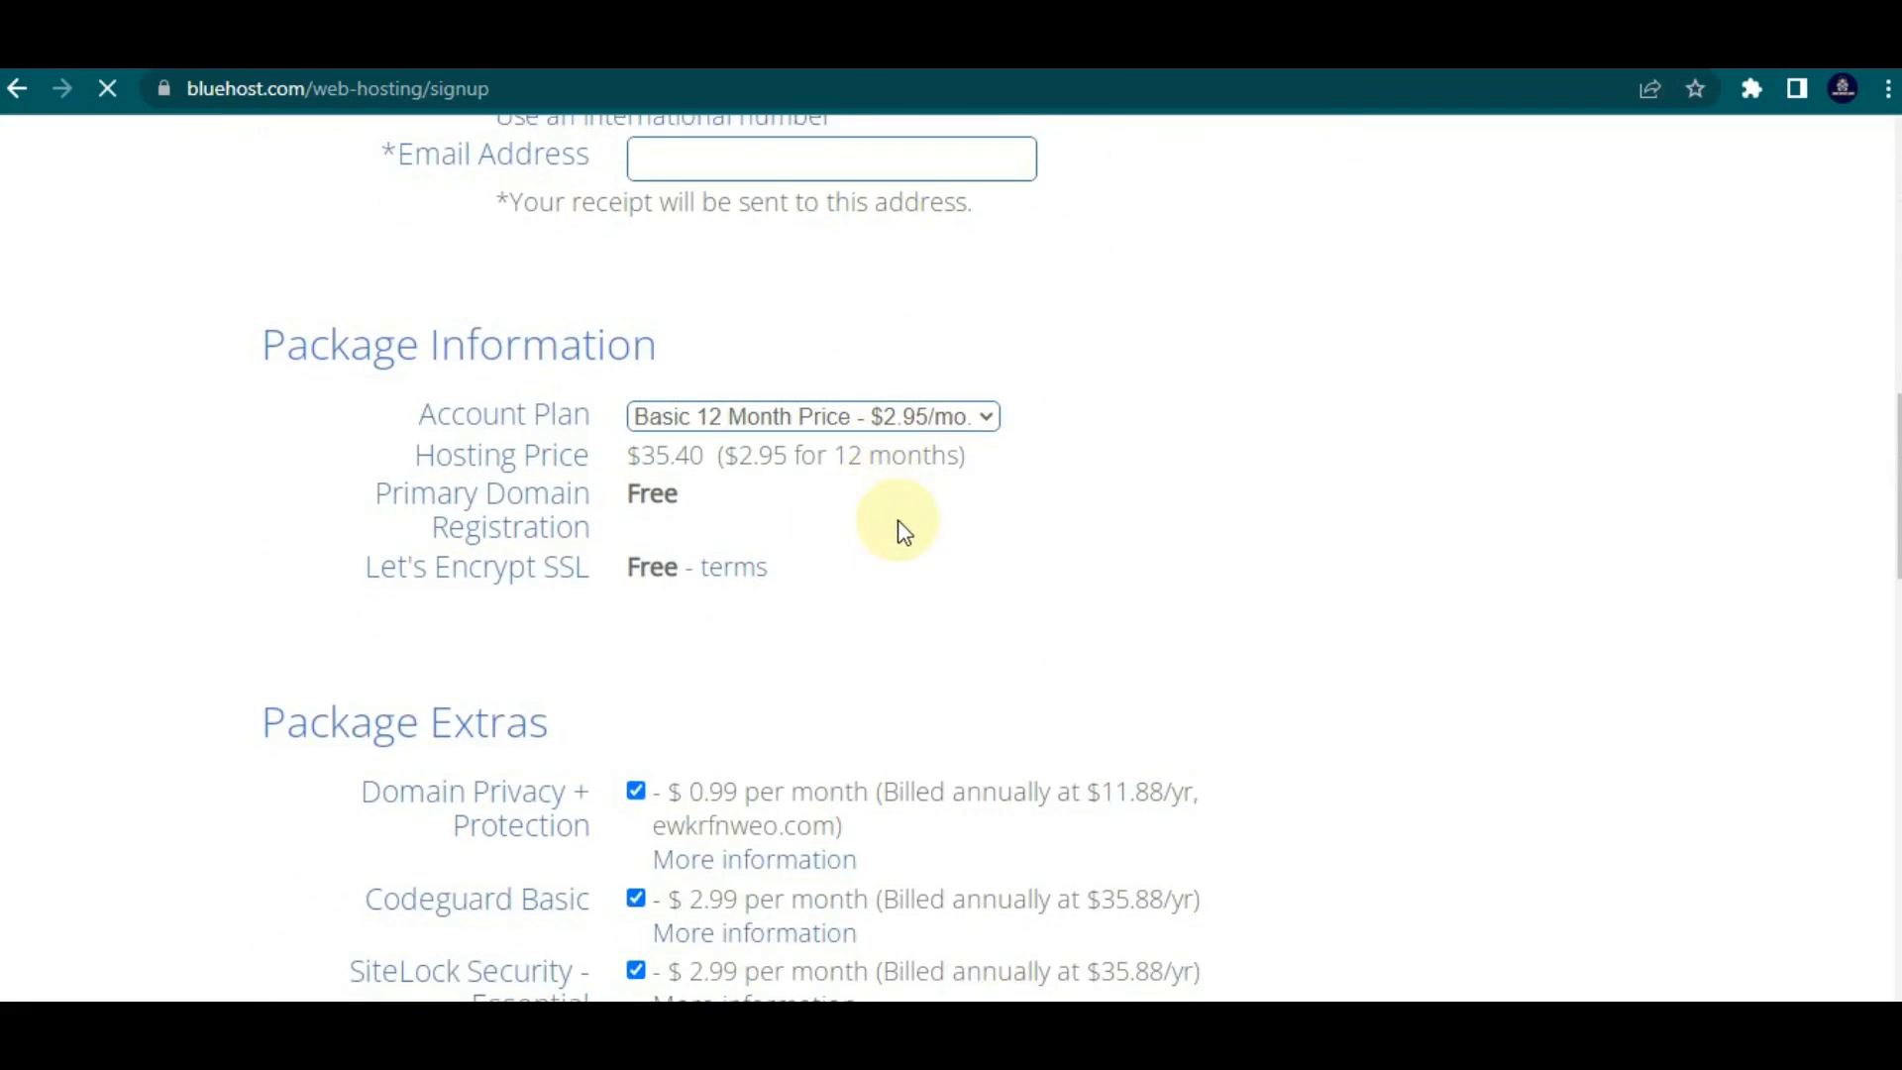
{"action": "scroll", "coordinate": [887, 518], "scroll_direction": "down", "scroll_amount": 1}
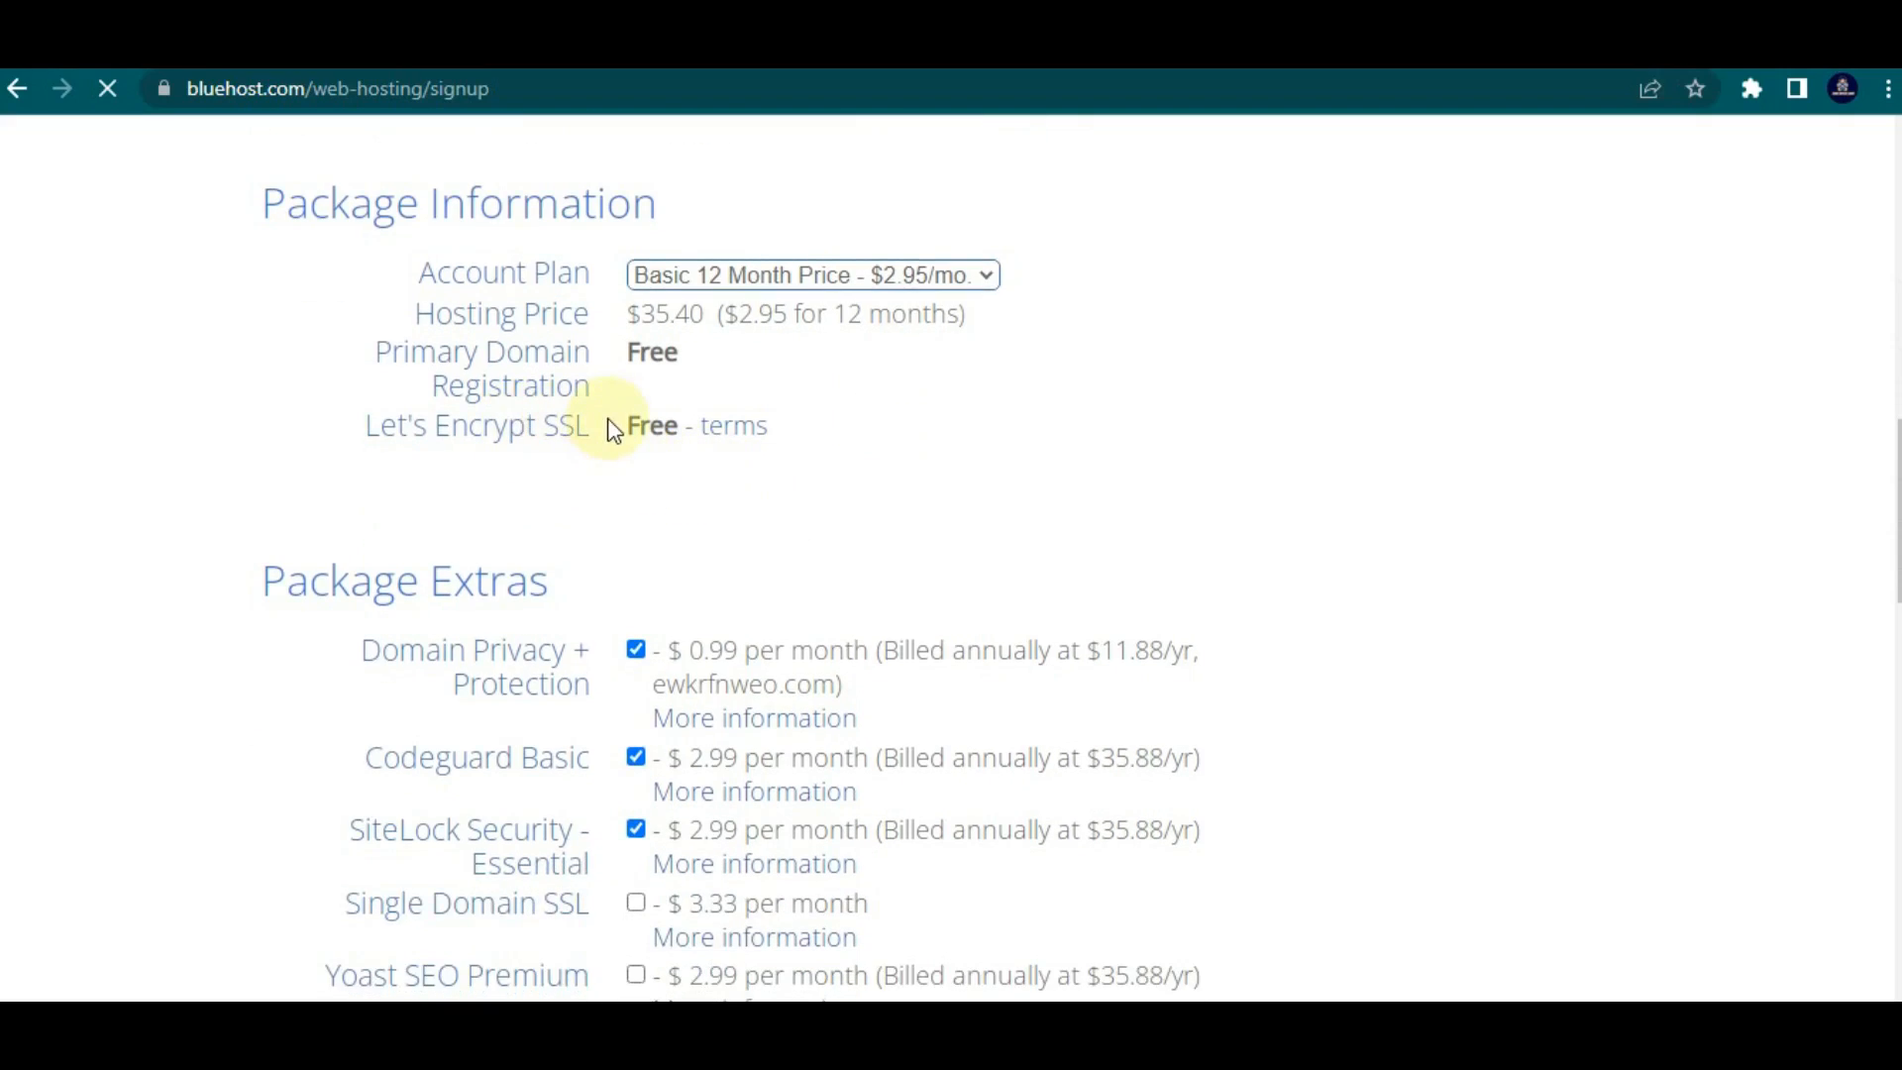
{"action": "double_click", "coordinate": [555, 428]}
{"action": "left_click", "coordinate": [589, 348]}
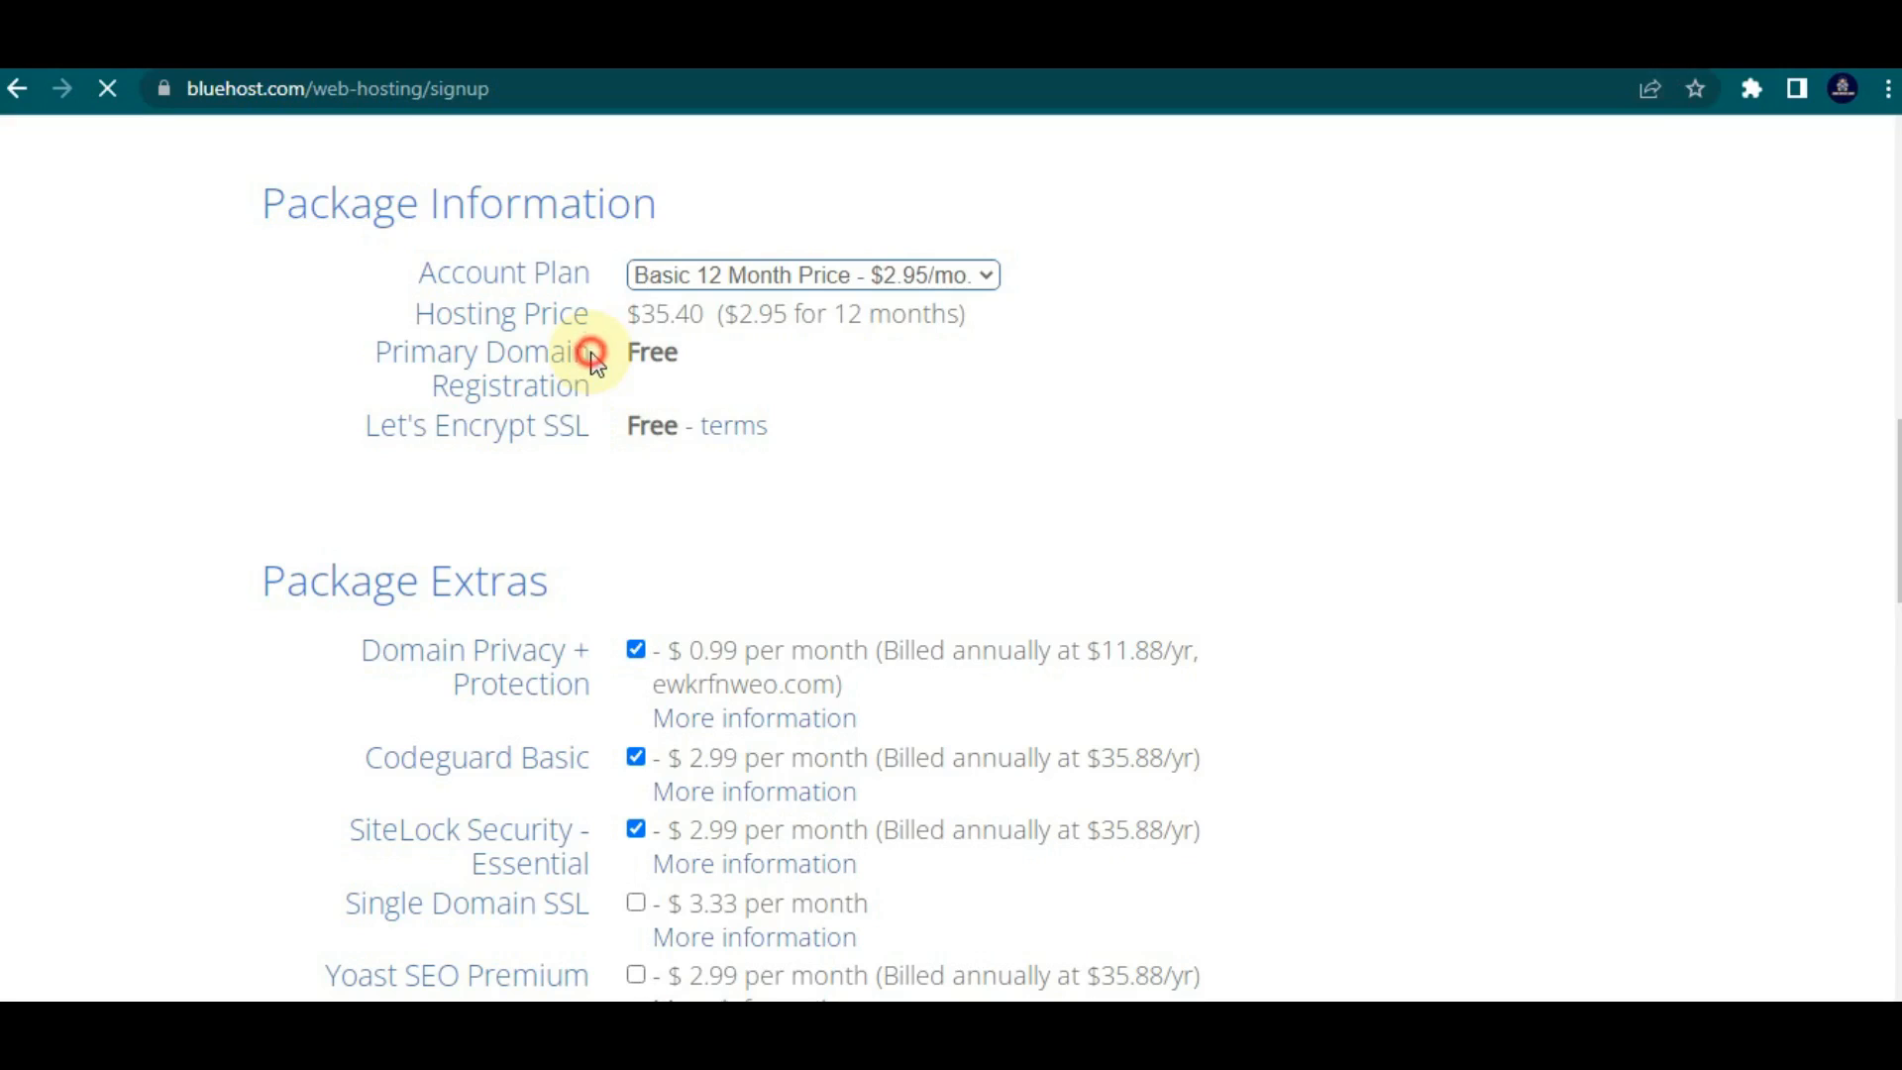
{"action": "double_click", "coordinate": [525, 357]}
{"action": "left_click", "coordinate": [598, 315]}
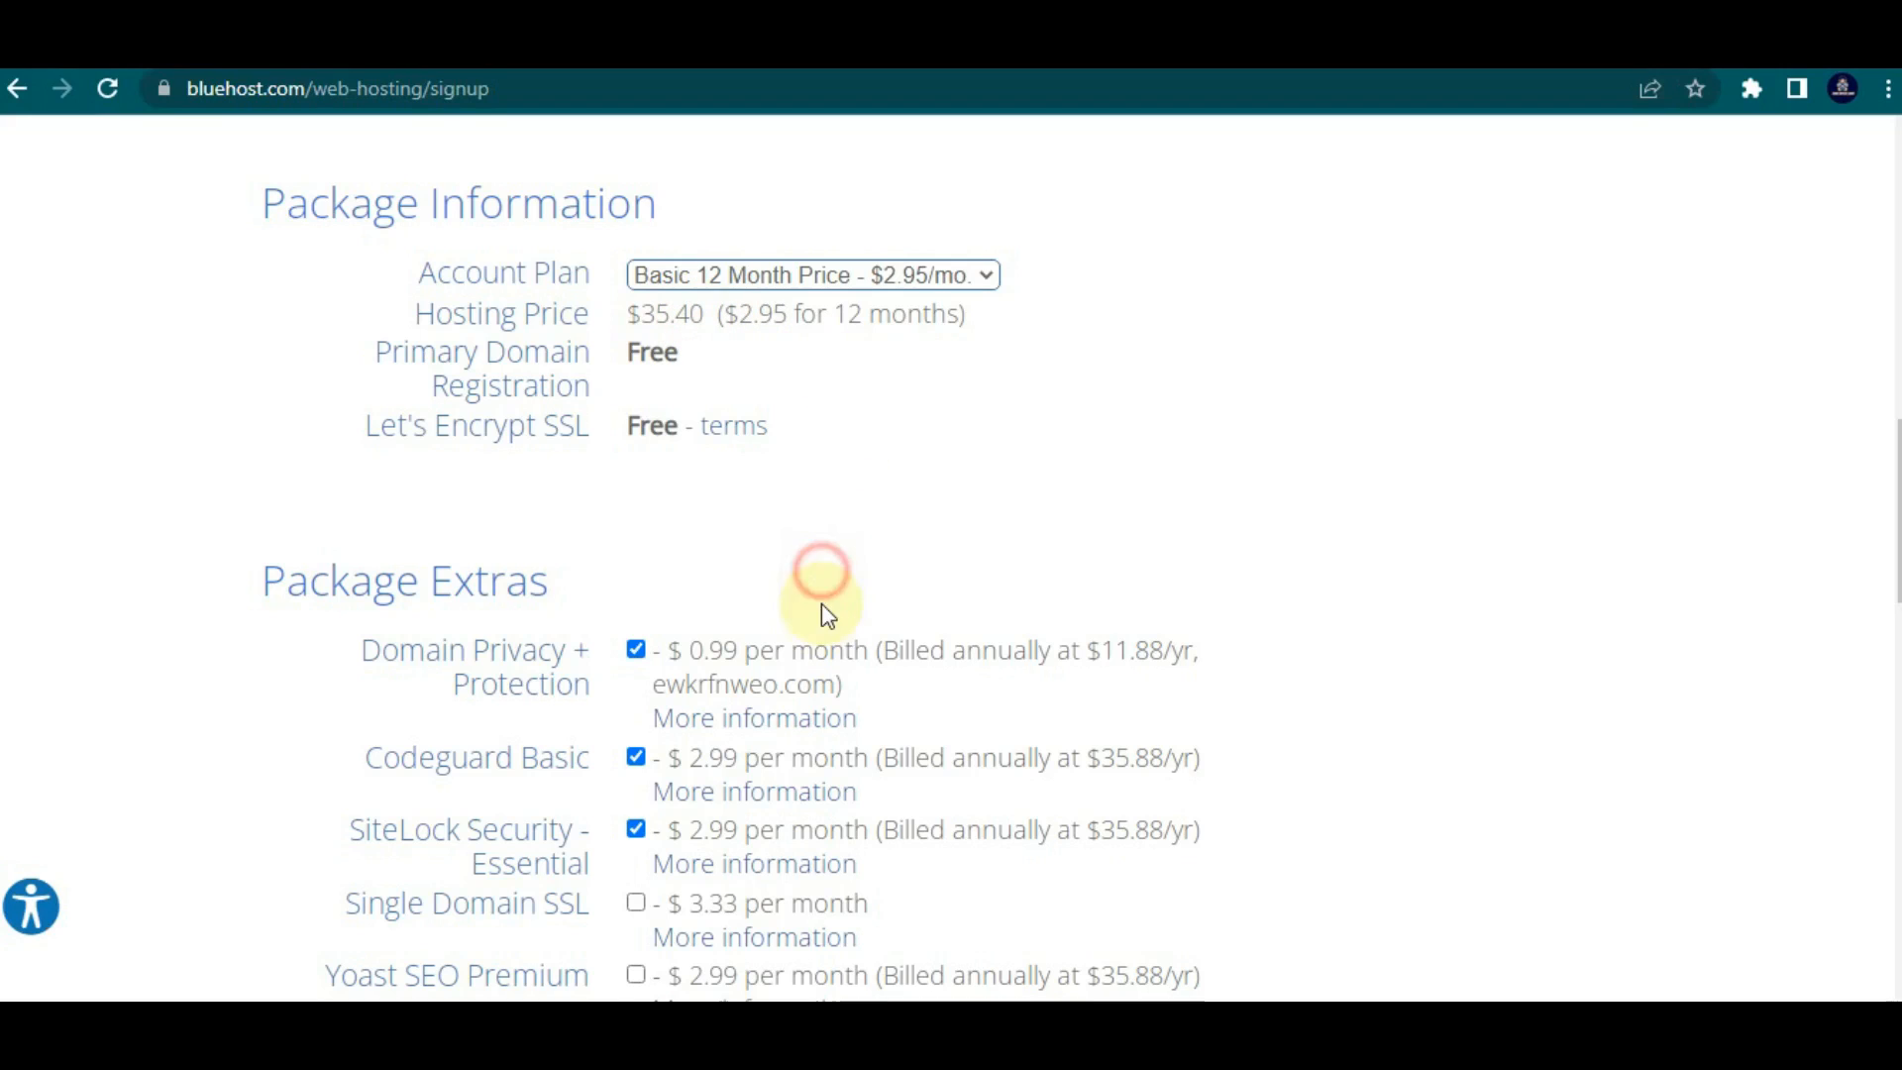
{"action": "scroll", "coordinate": [823, 634], "scroll_direction": "down", "scroll_amount": 3}
{"action": "scroll", "coordinate": [704, 752], "scroll_direction": "down", "scroll_amount": 7}
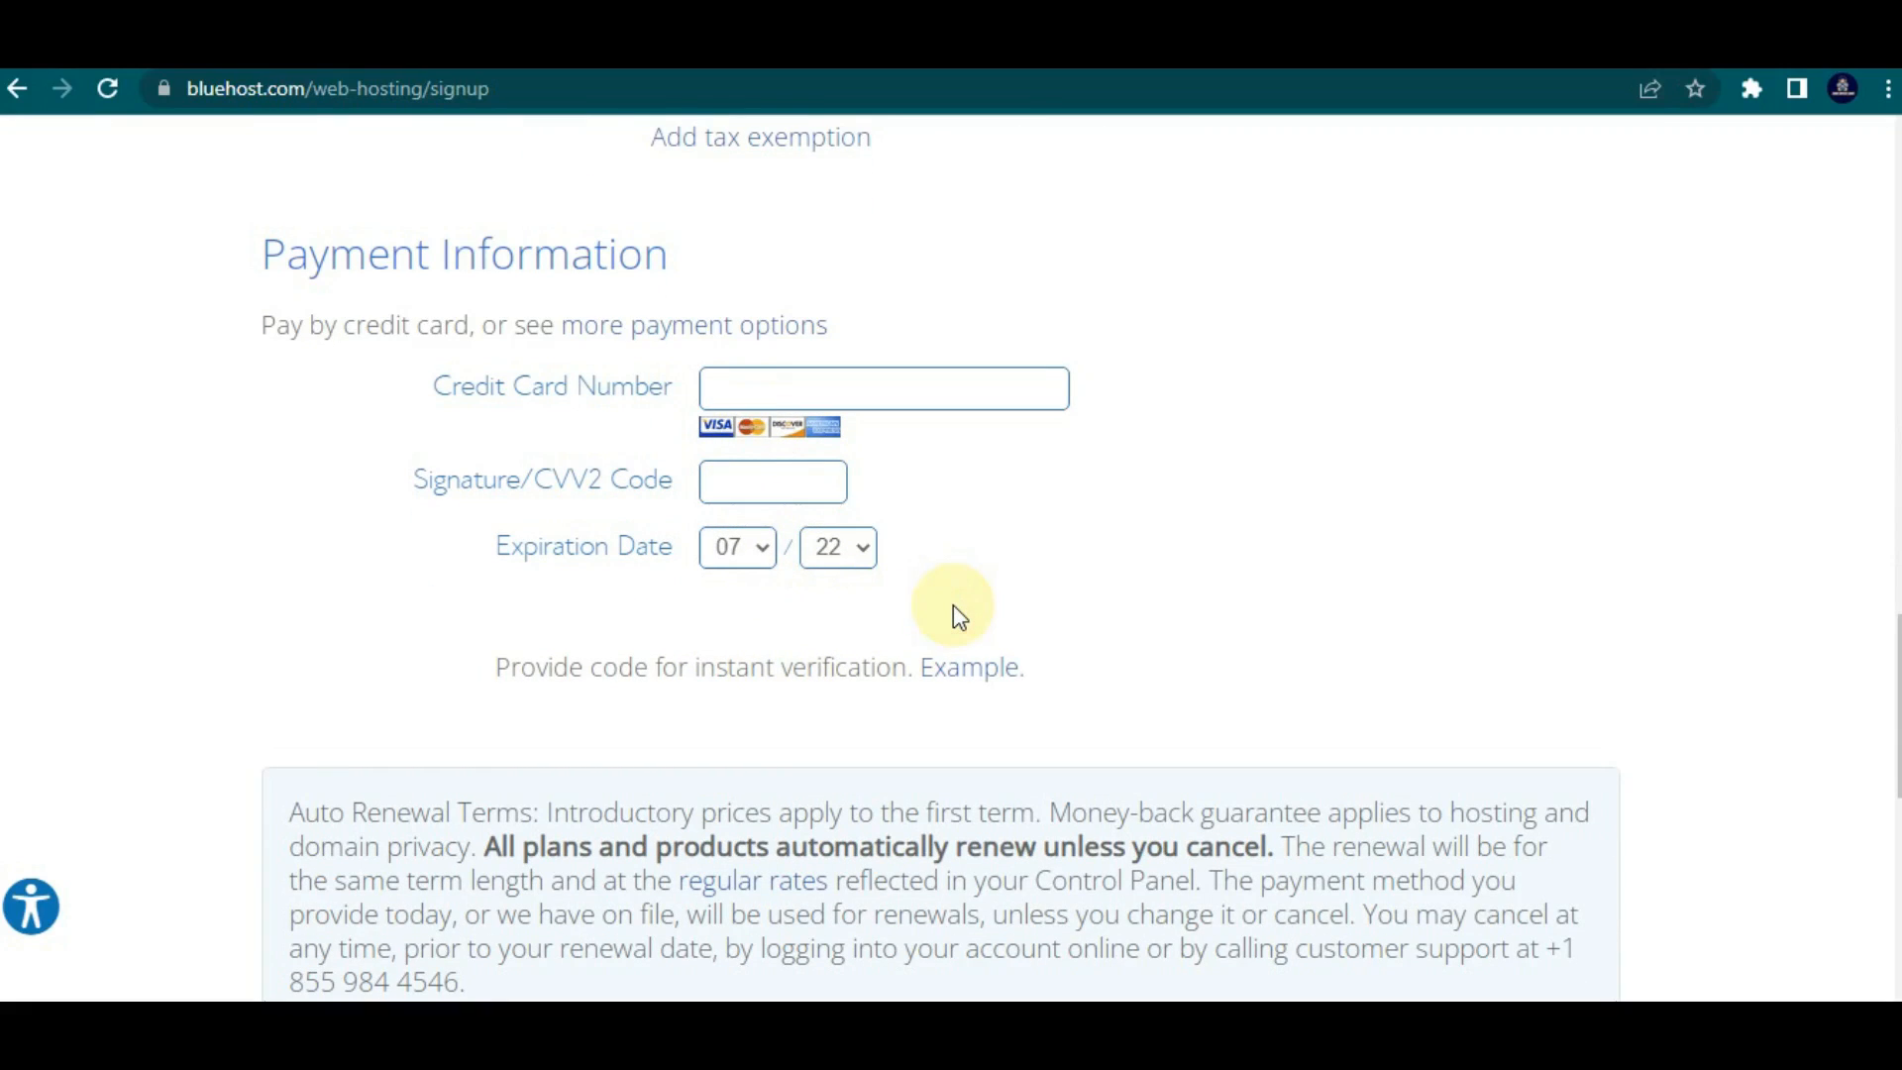
{"action": "scroll", "coordinate": [952, 615], "scroll_direction": "up", "scroll_amount": 4}
{"action": "scroll", "coordinate": [952, 584], "scroll_direction": "up", "scroll_amount": 5}
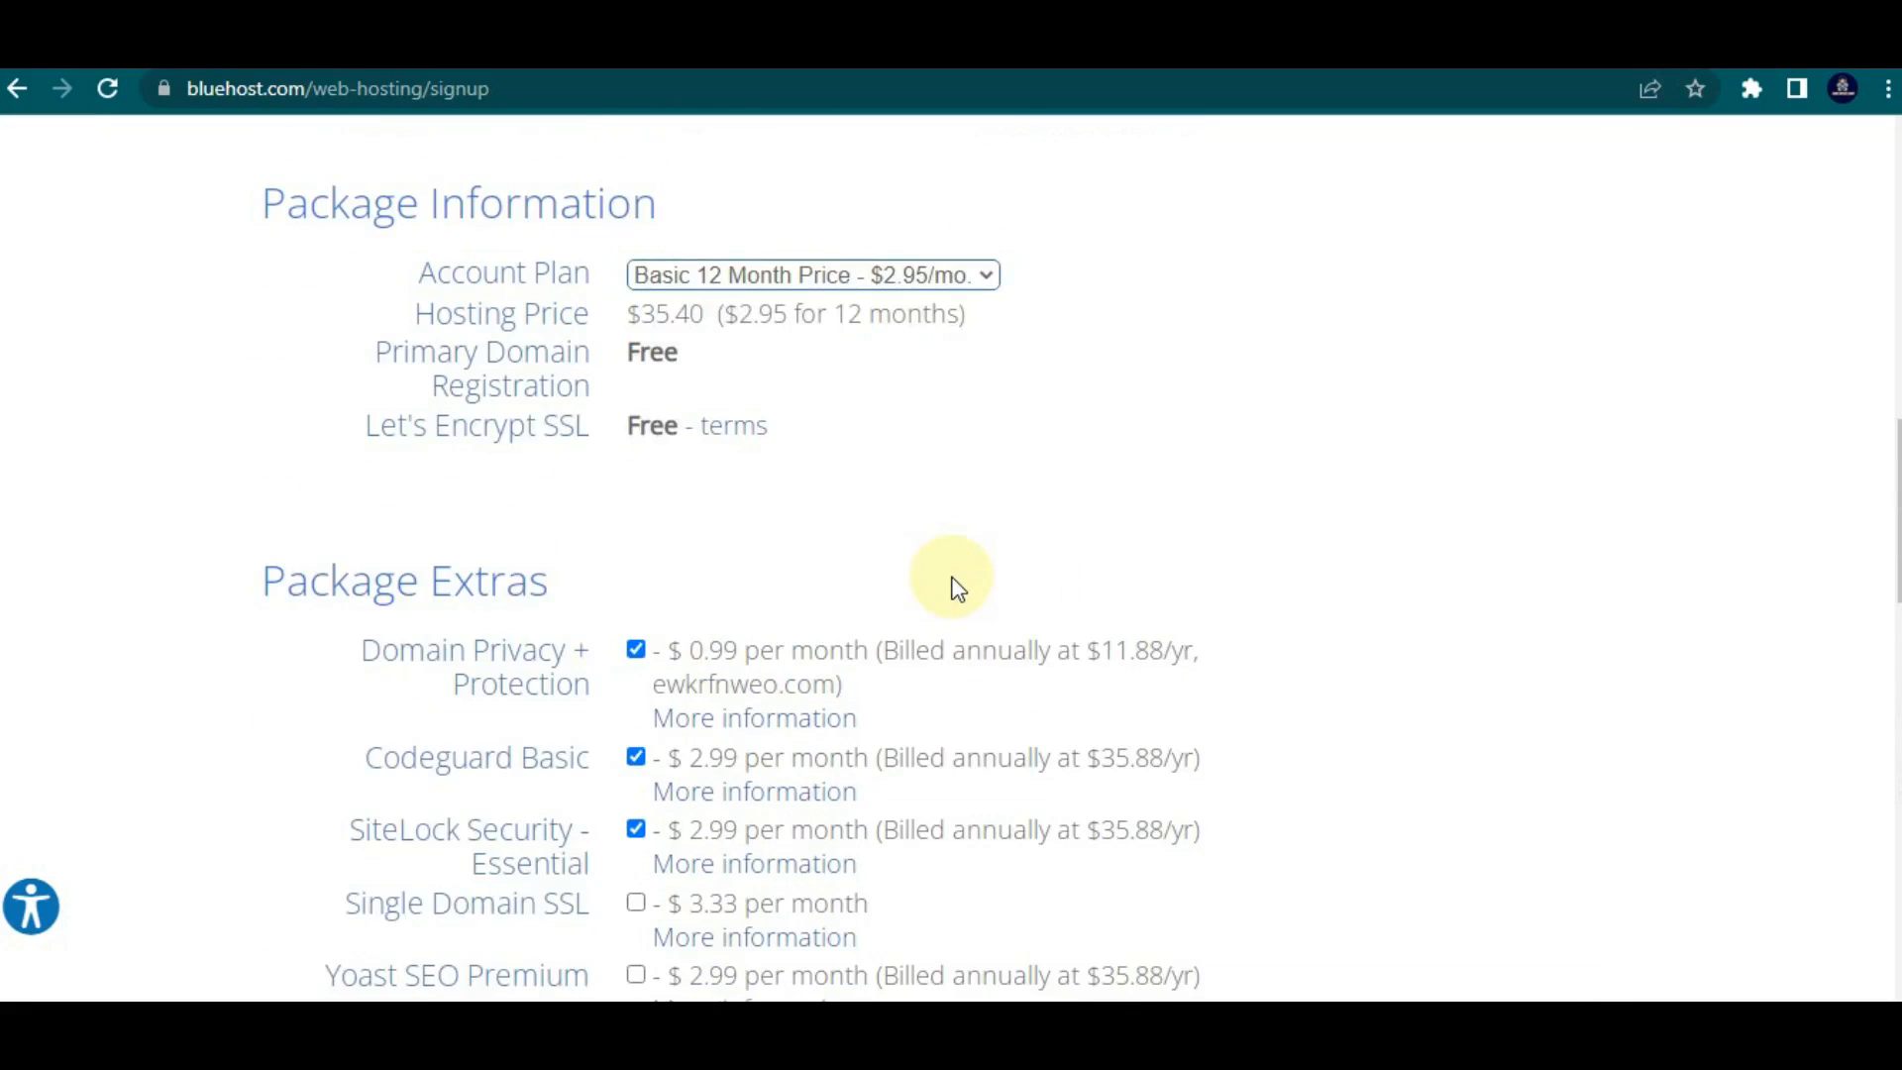
{"action": "scroll", "coordinate": [1019, 416], "scroll_direction": "up", "scroll_amount": 10}
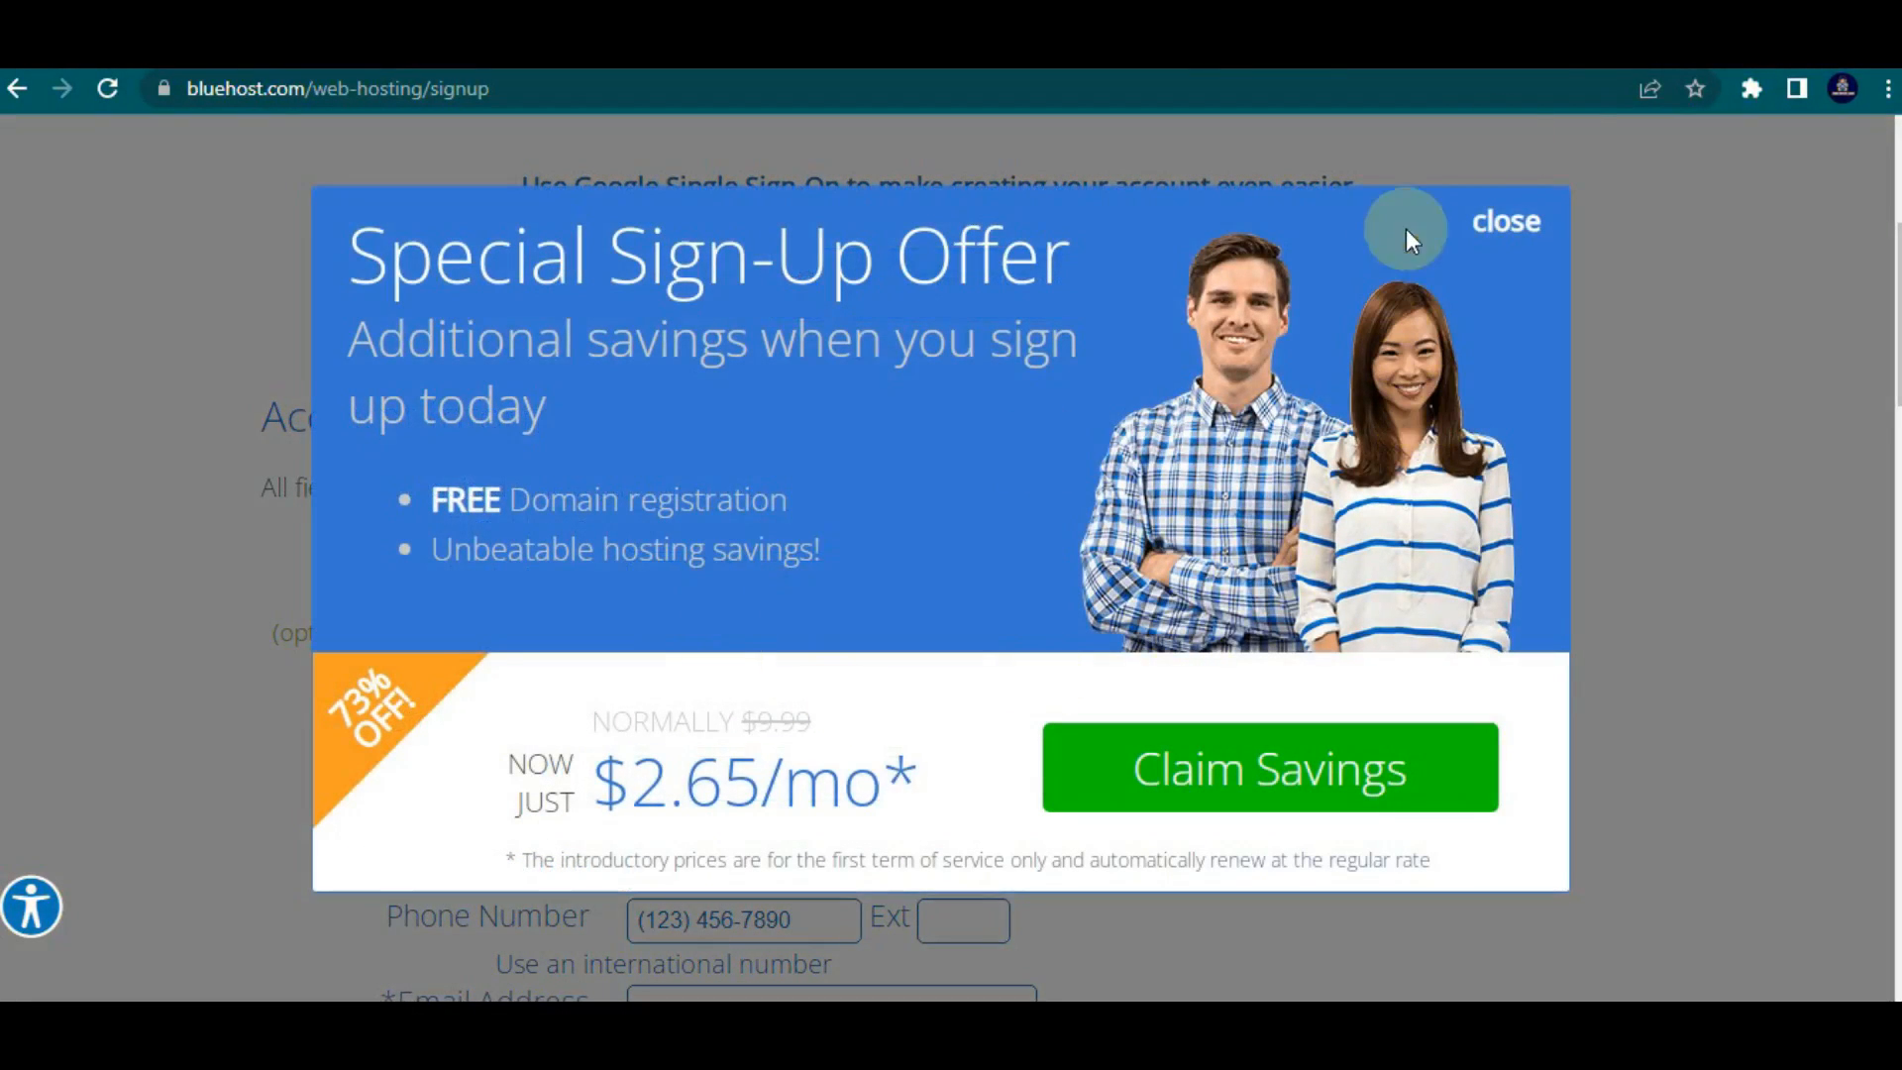
{"action": "left_click", "coordinate": [1524, 216]}
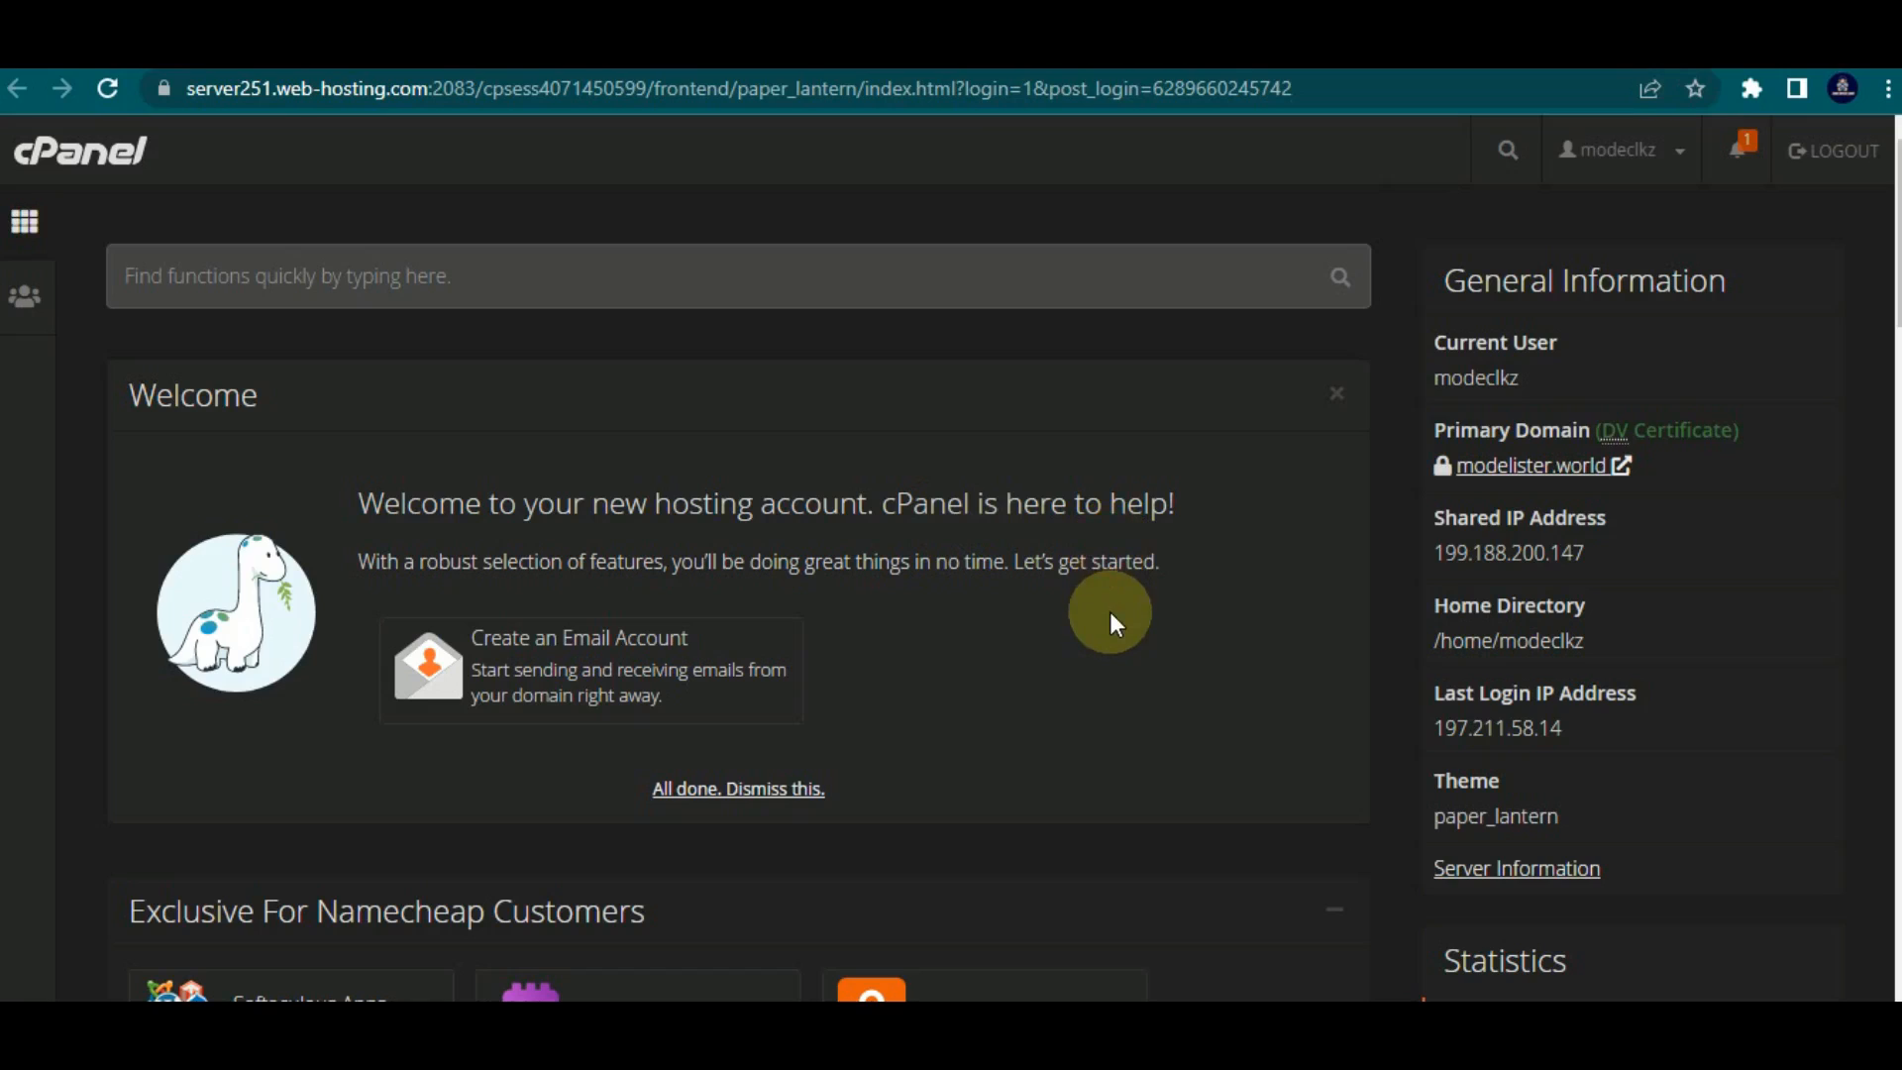
Step: Scroll down to Softaculous Apps Installer and launch the WordPress installer under Scripts
{"action": "scroll", "coordinate": [1109, 610], "scroll_direction": "down", "scroll_amount": 8}
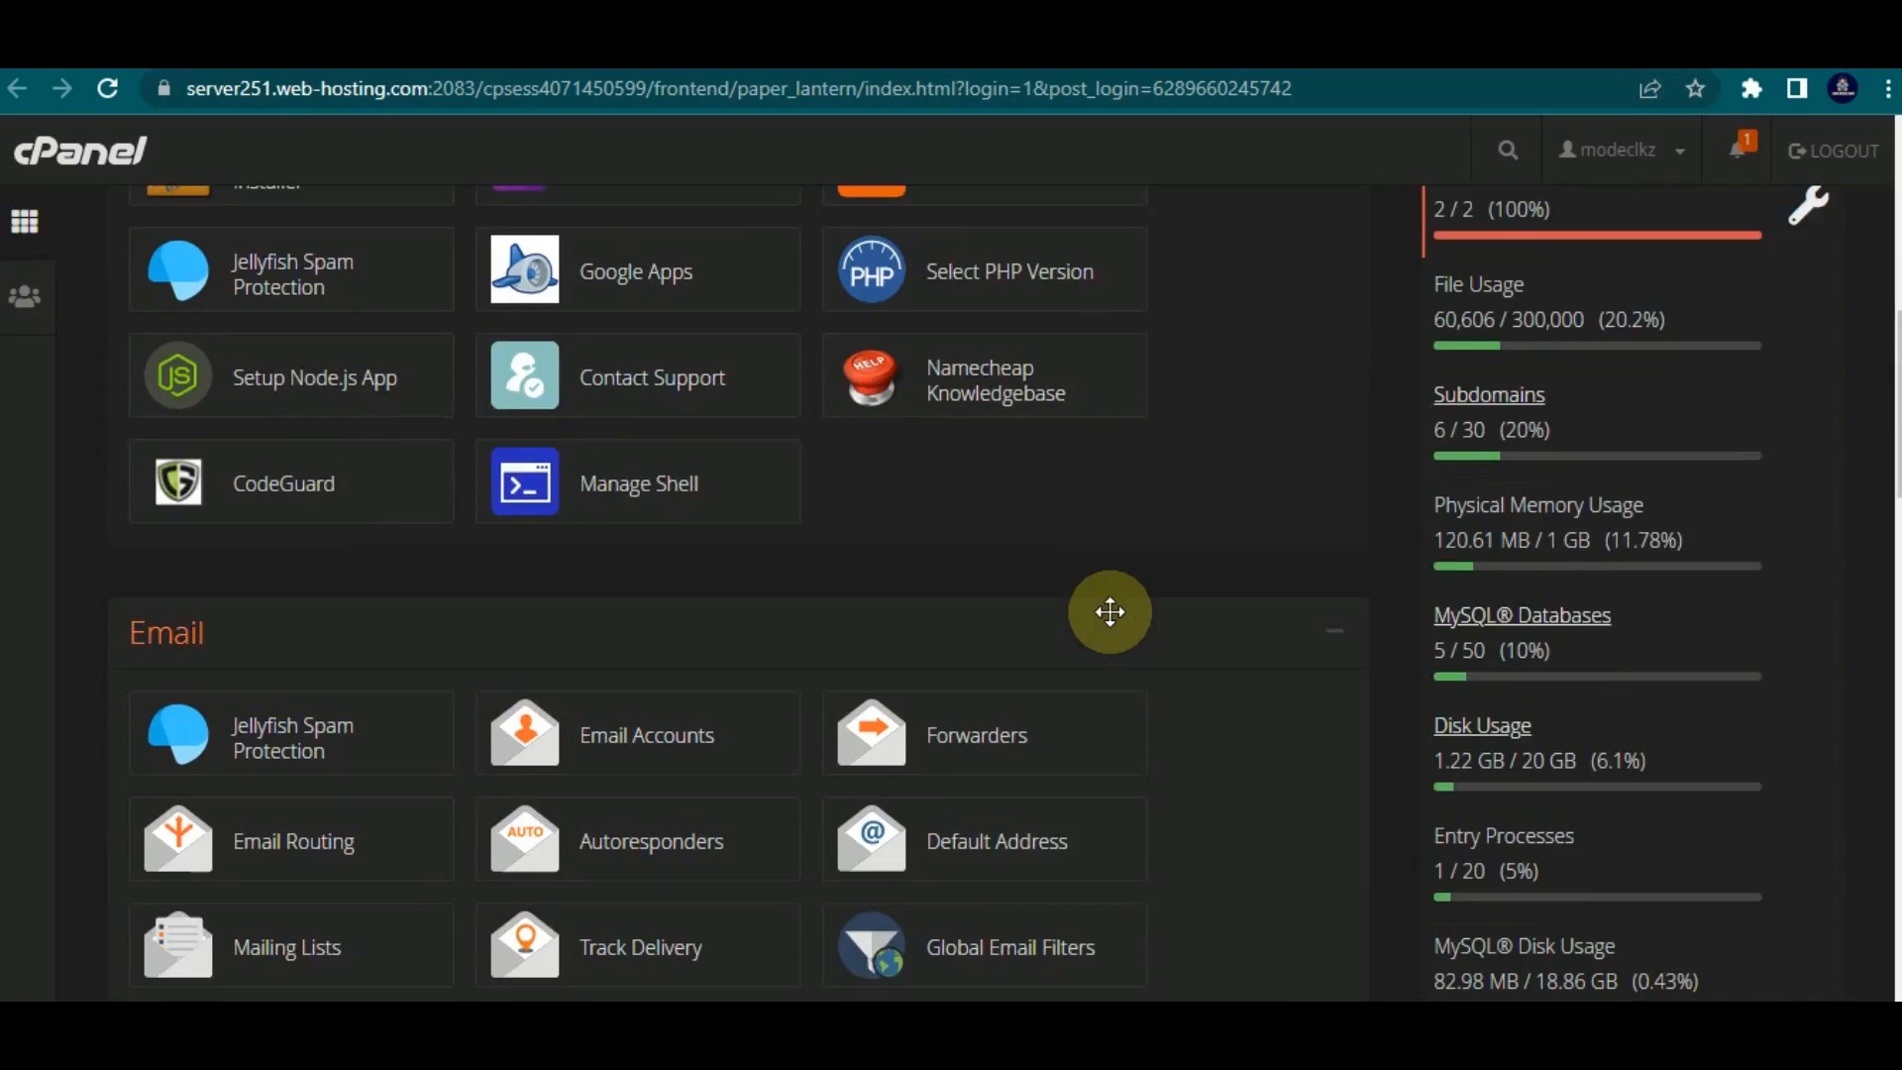
{"action": "scroll", "coordinate": [1109, 611], "scroll_direction": "up", "scroll_amount": 2}
{"action": "scroll", "coordinate": [1109, 611], "scroll_direction": "down", "scroll_amount": 2}
{"action": "scroll", "coordinate": [1174, 614], "scroll_direction": "down", "scroll_amount": 8}
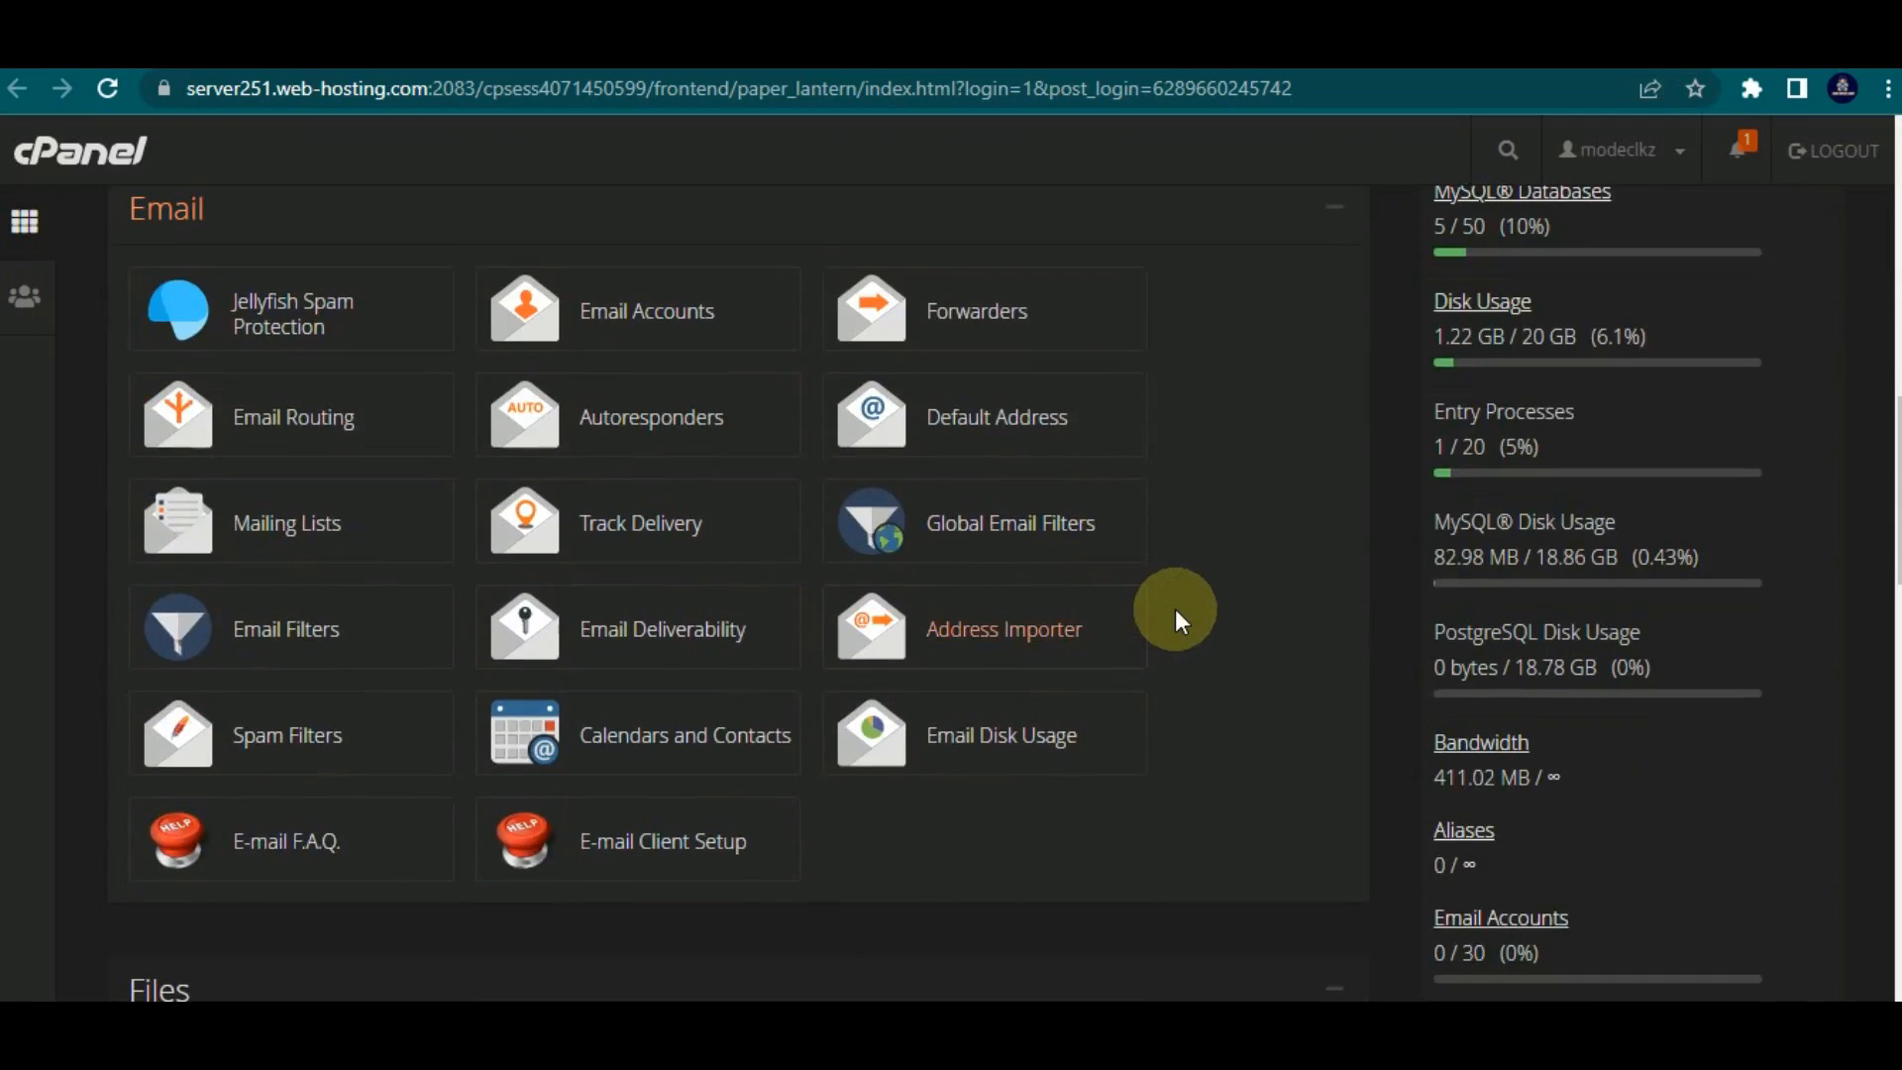
{"action": "scroll", "coordinate": [1174, 609], "scroll_direction": "down", "scroll_amount": 8}
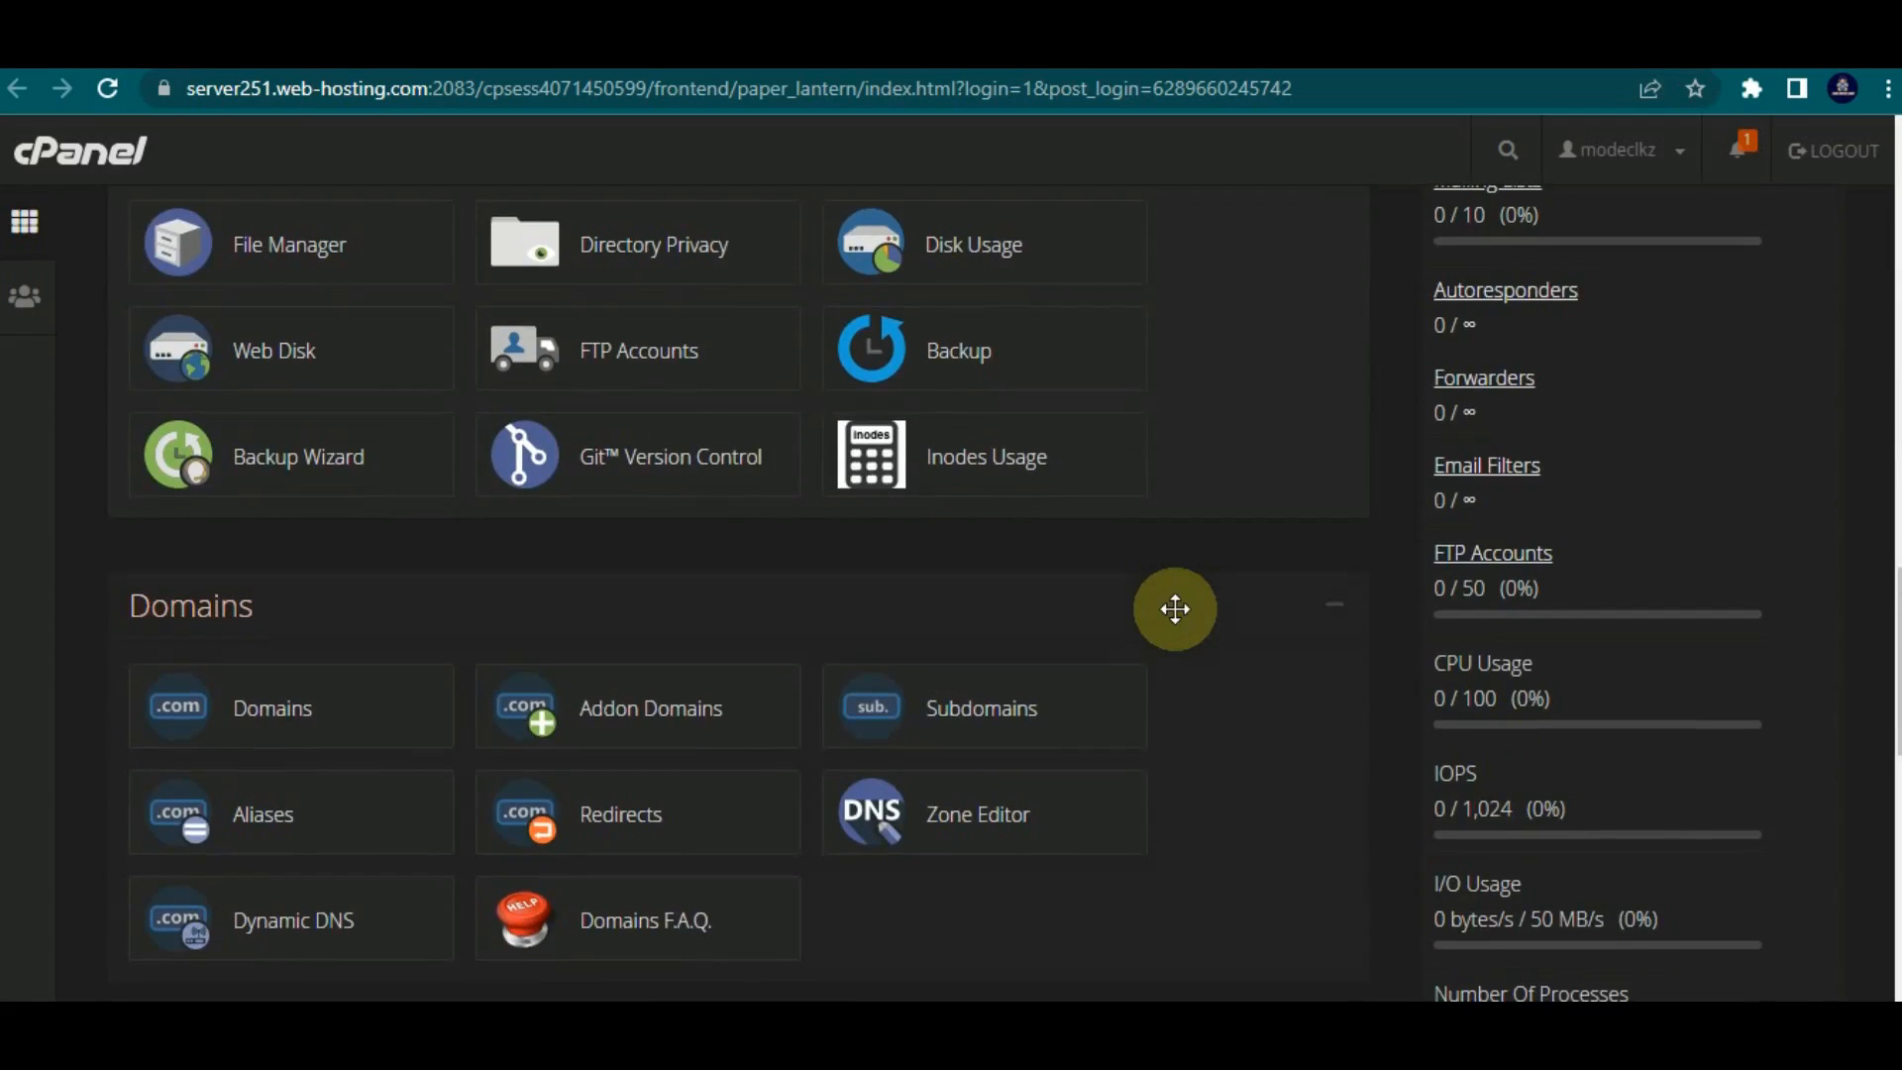
{"action": "scroll", "coordinate": [1174, 608], "scroll_direction": "up", "scroll_amount": 2}
{"action": "scroll", "coordinate": [1175, 609], "scroll_direction": "down", "scroll_amount": 10}
{"action": "scroll", "coordinate": [1175, 608], "scroll_direction": "up", "scroll_amount": 15}
{"action": "scroll", "coordinate": [1174, 608], "scroll_direction": "down", "scroll_amount": 8}
{"action": "scroll", "coordinate": [1174, 608], "scroll_direction": "down", "scroll_amount": 6}
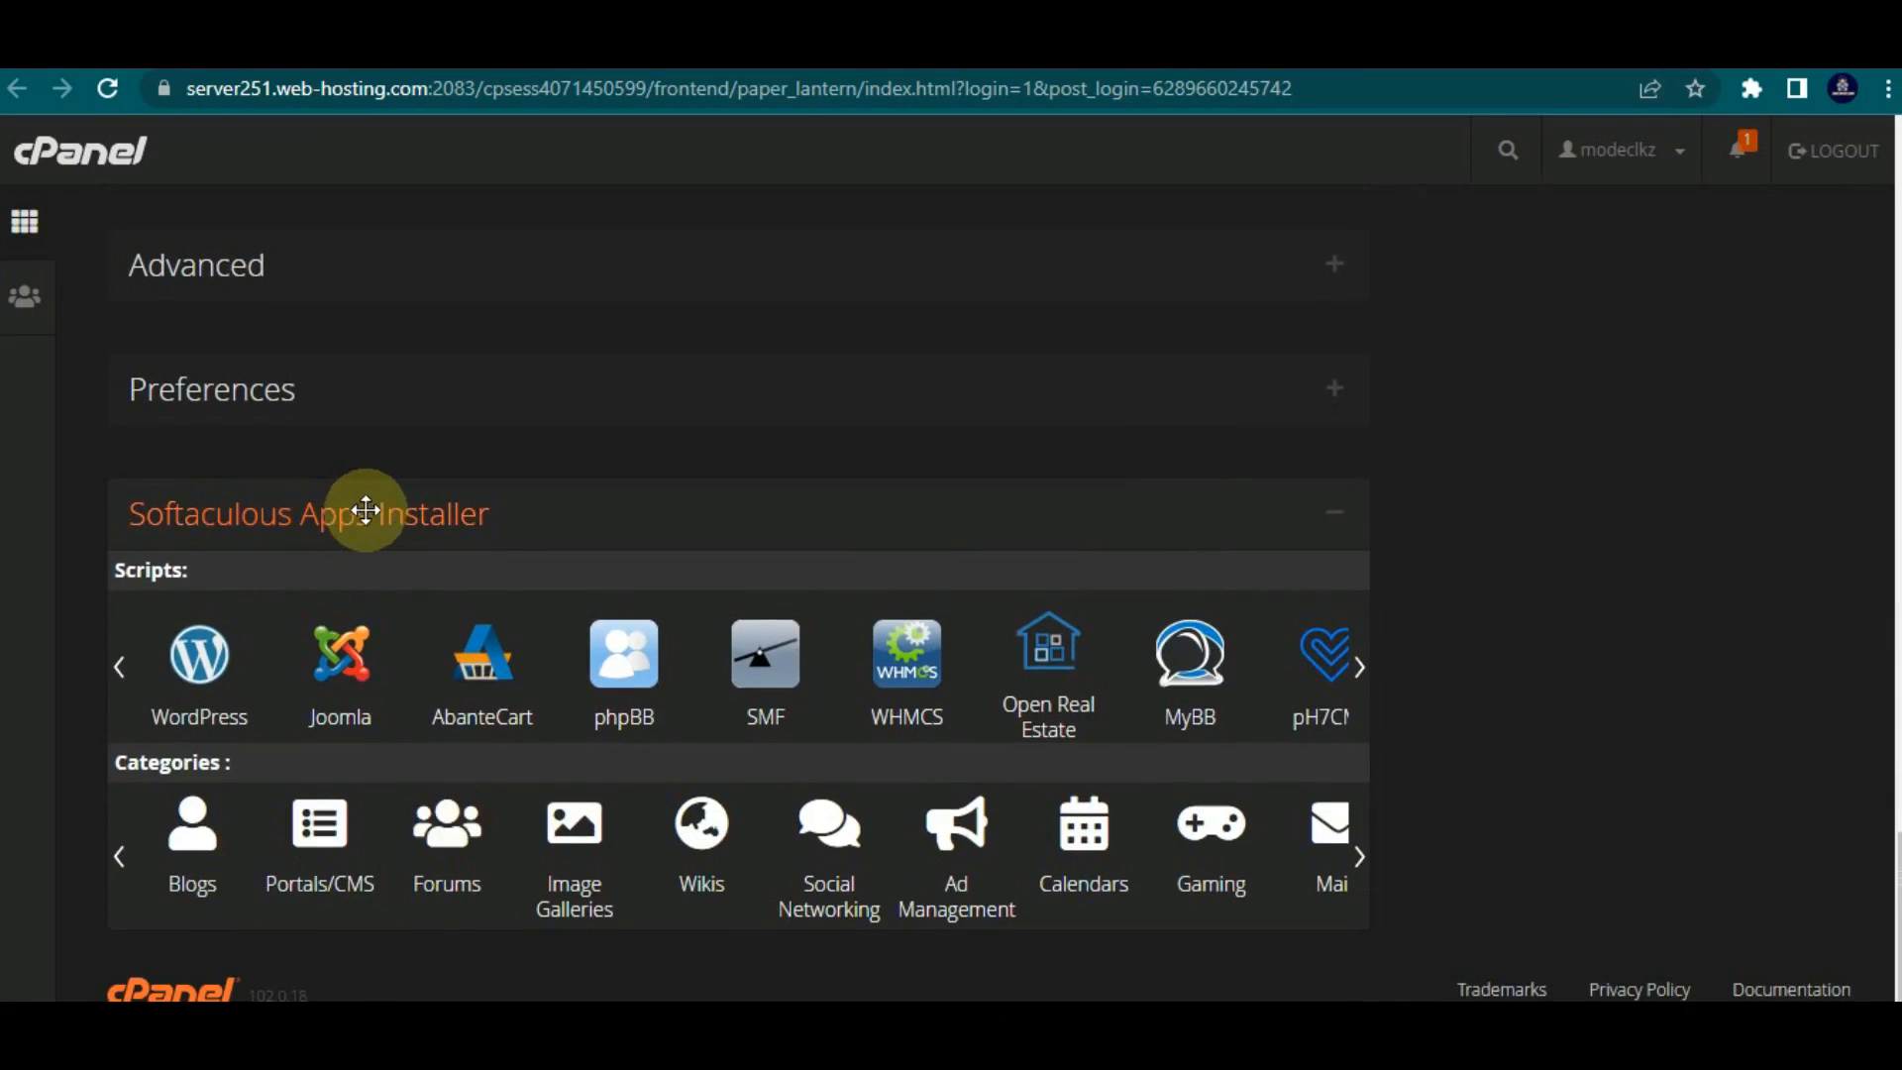
{"action": "left_click", "coordinate": [194, 654]}
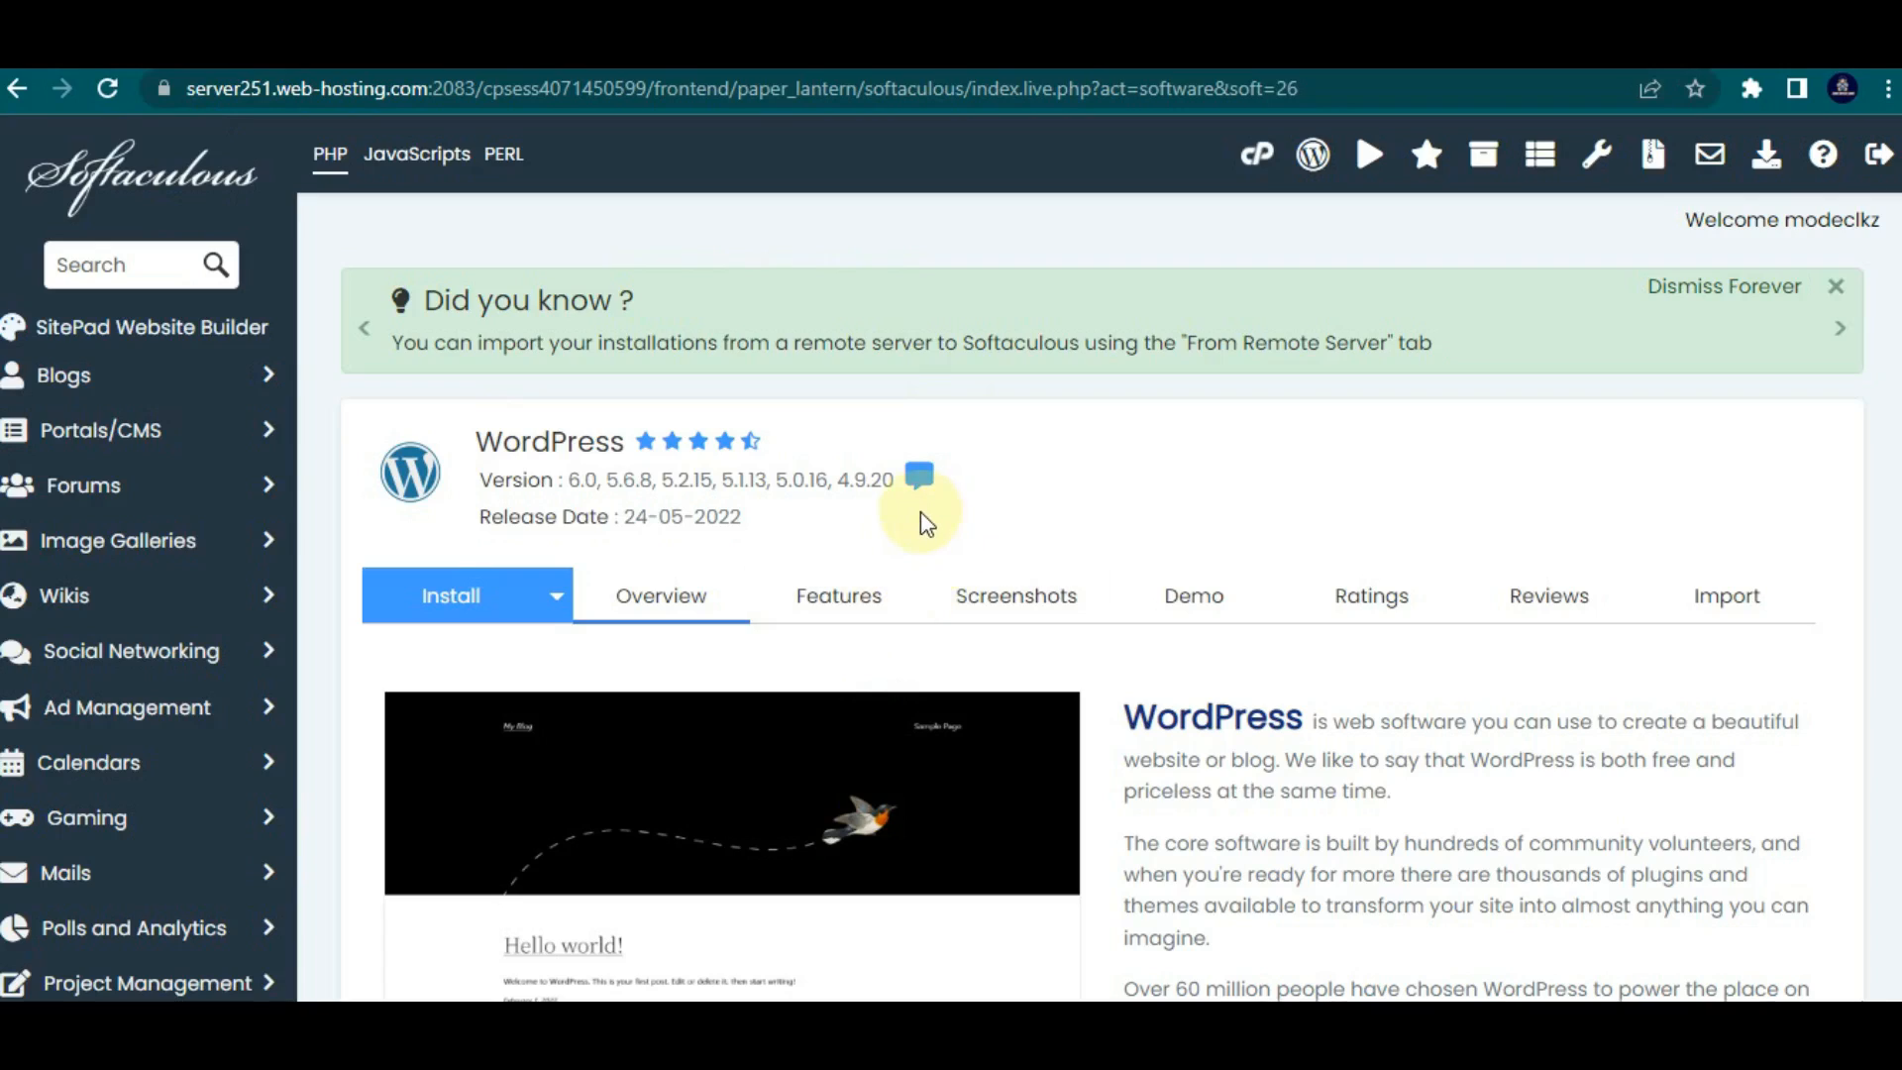
Step: Start a Custom Install of WordPress on tinfluencer.live in the nft directory
{"action": "left_click", "coordinate": [561, 597]}
{"action": "left_click", "coordinate": [465, 707]}
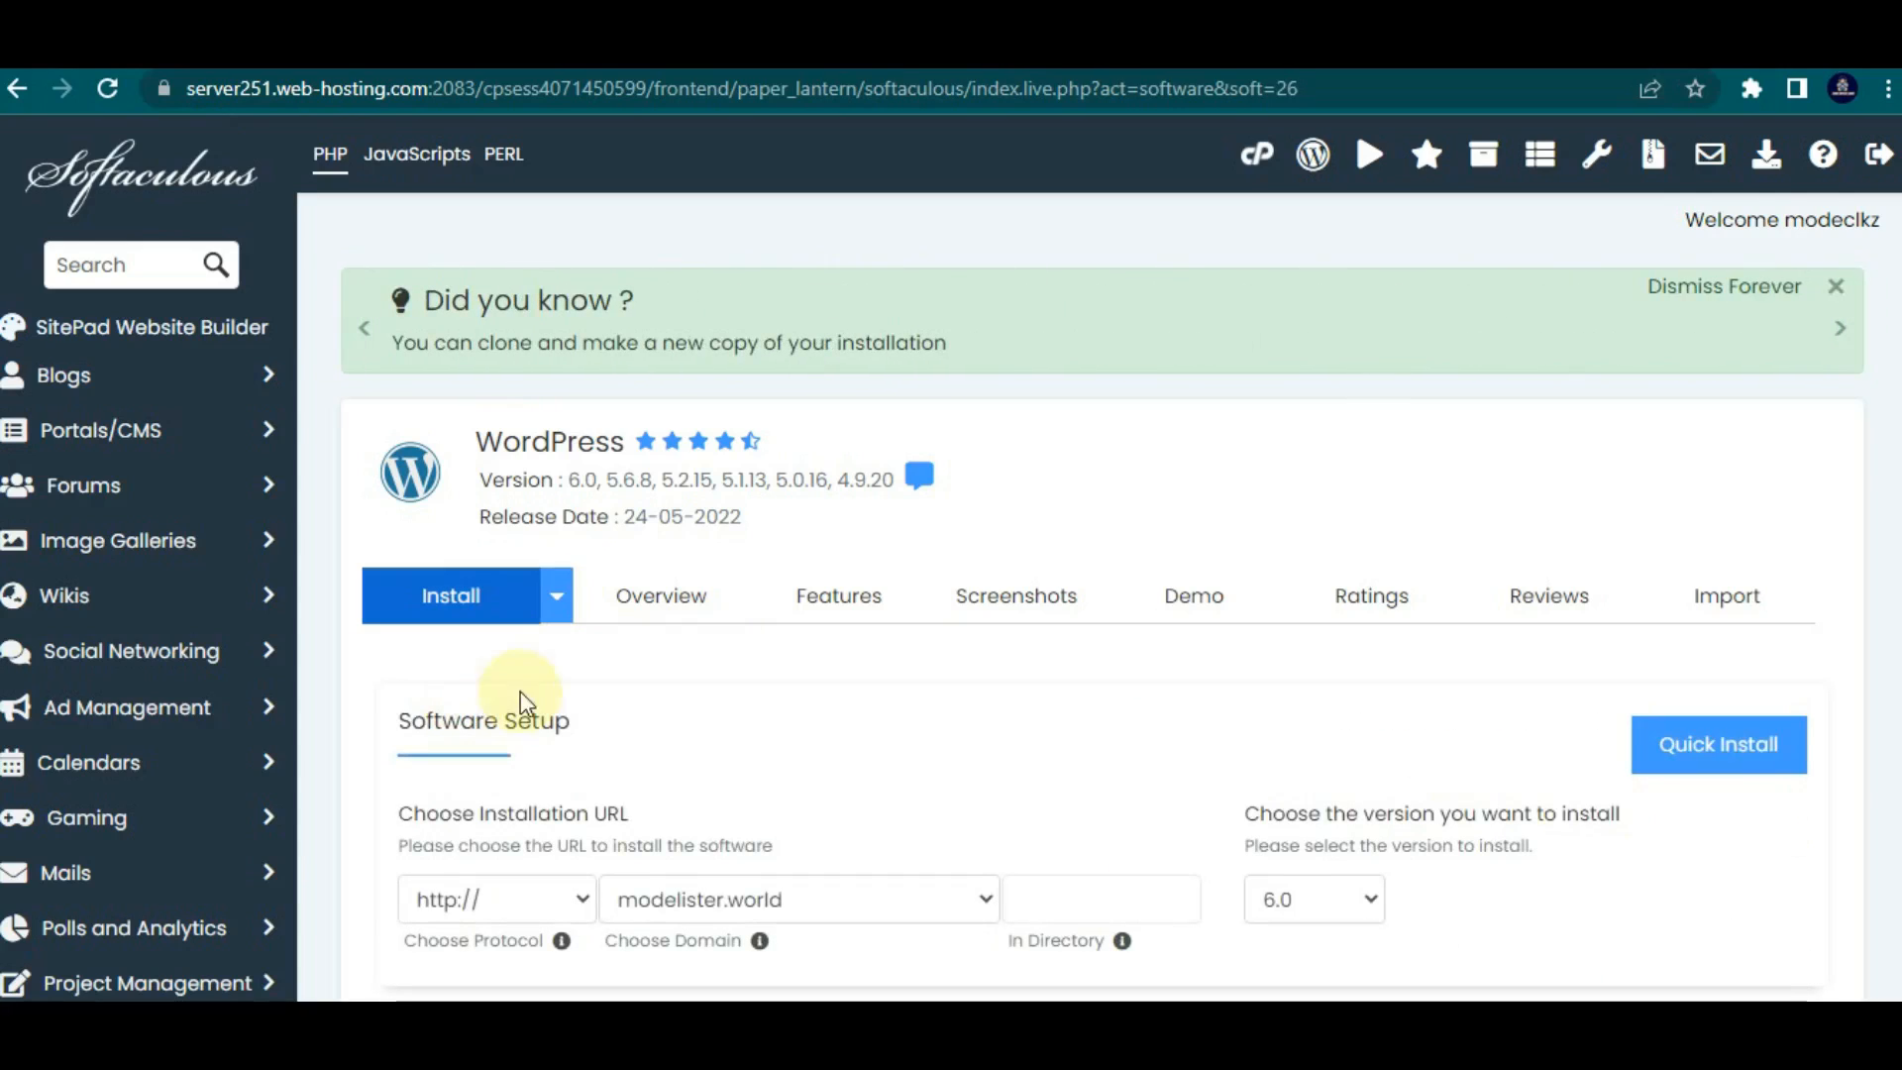
{"action": "scroll", "coordinate": [807, 725], "scroll_direction": "down", "scroll_amount": 2}
{"action": "left_click", "coordinate": [863, 758]}
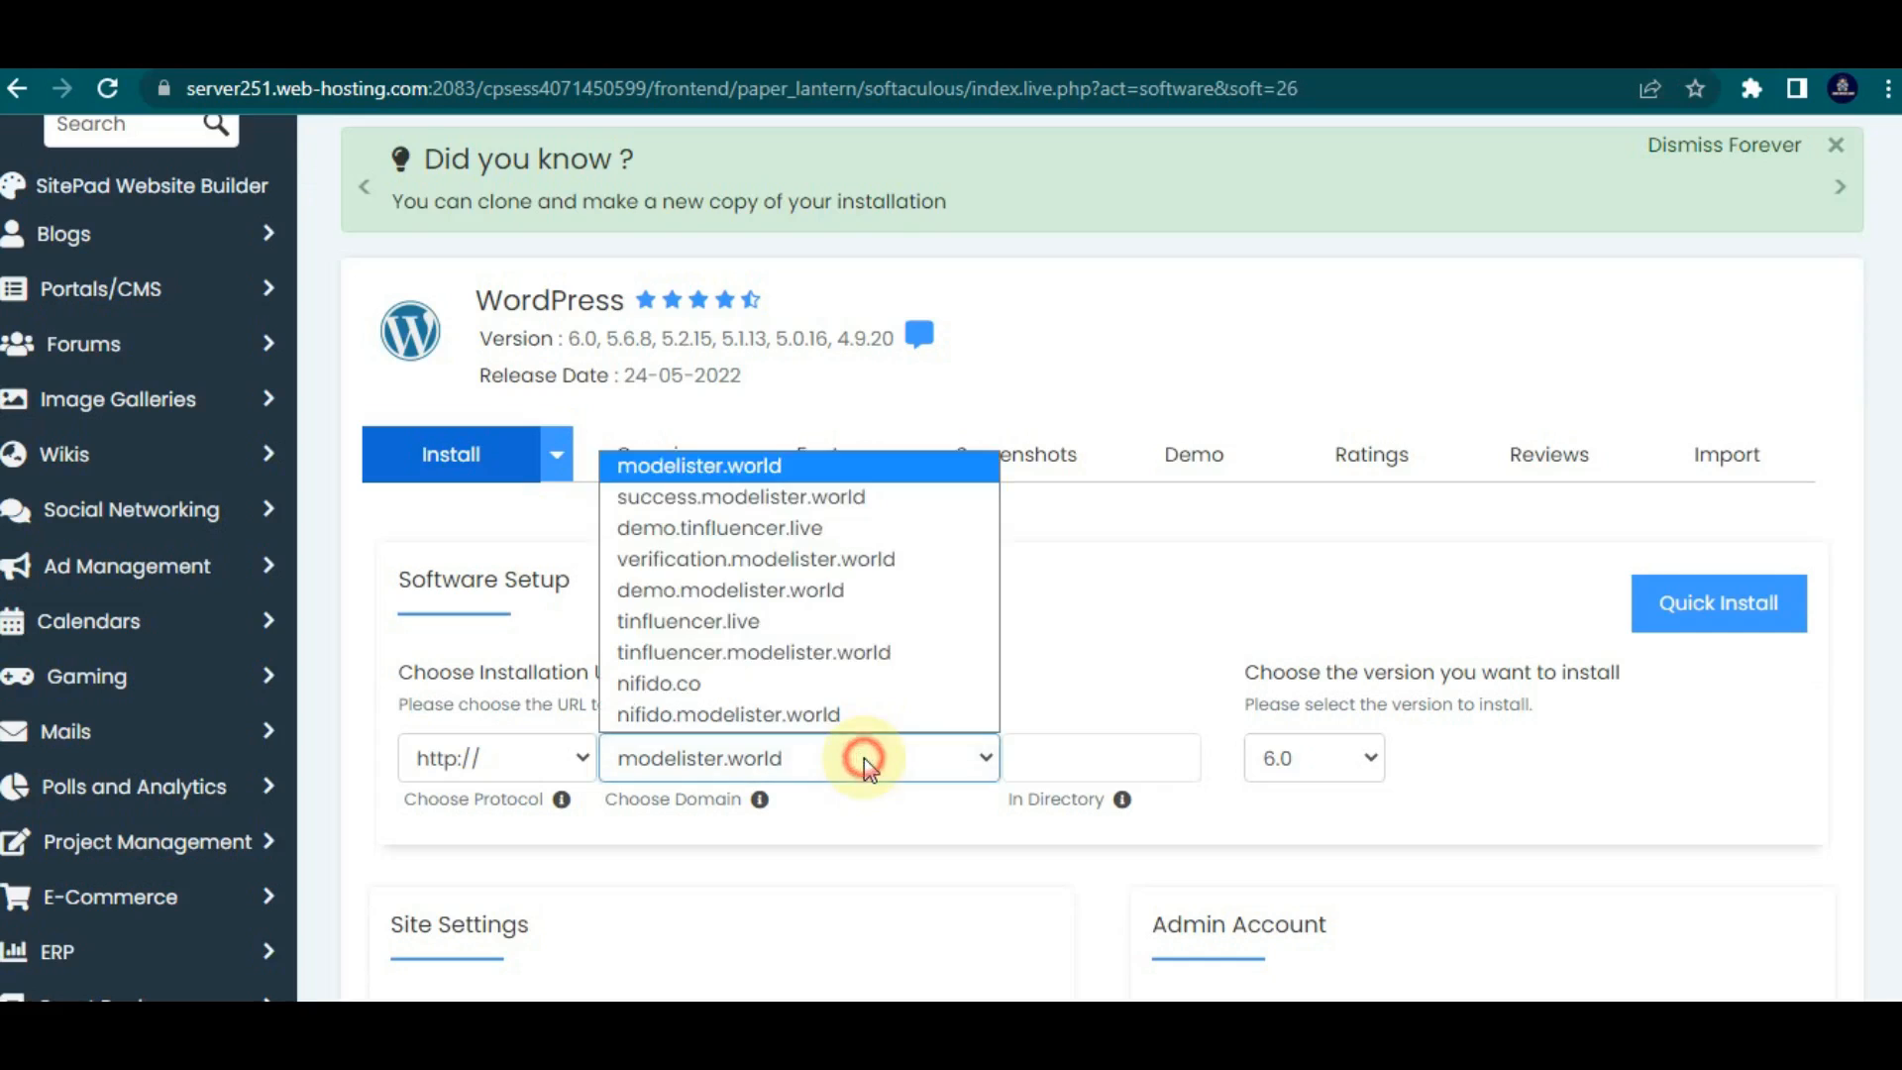
{"action": "left_click", "coordinate": [760, 621]}
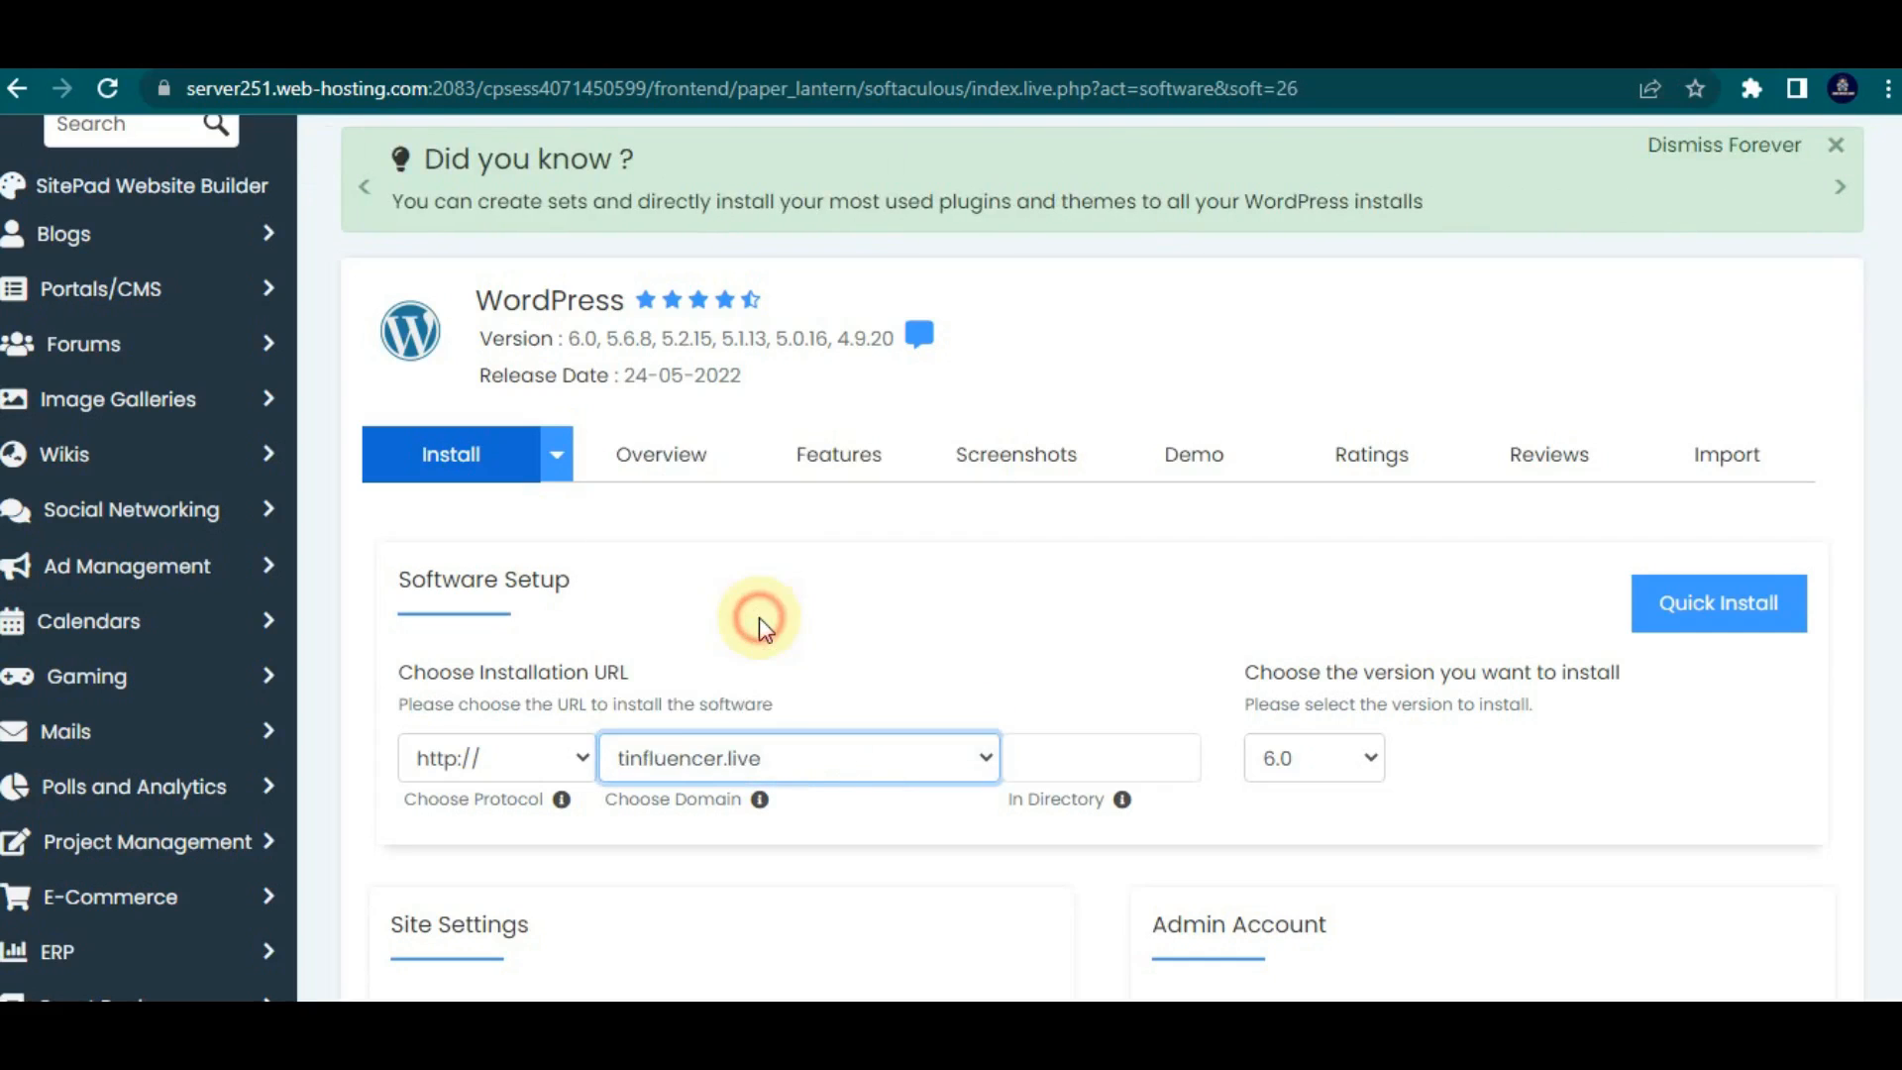
{"action": "left_click", "coordinate": [1035, 762]}
{"action": "left_click", "coordinate": [1035, 762]}
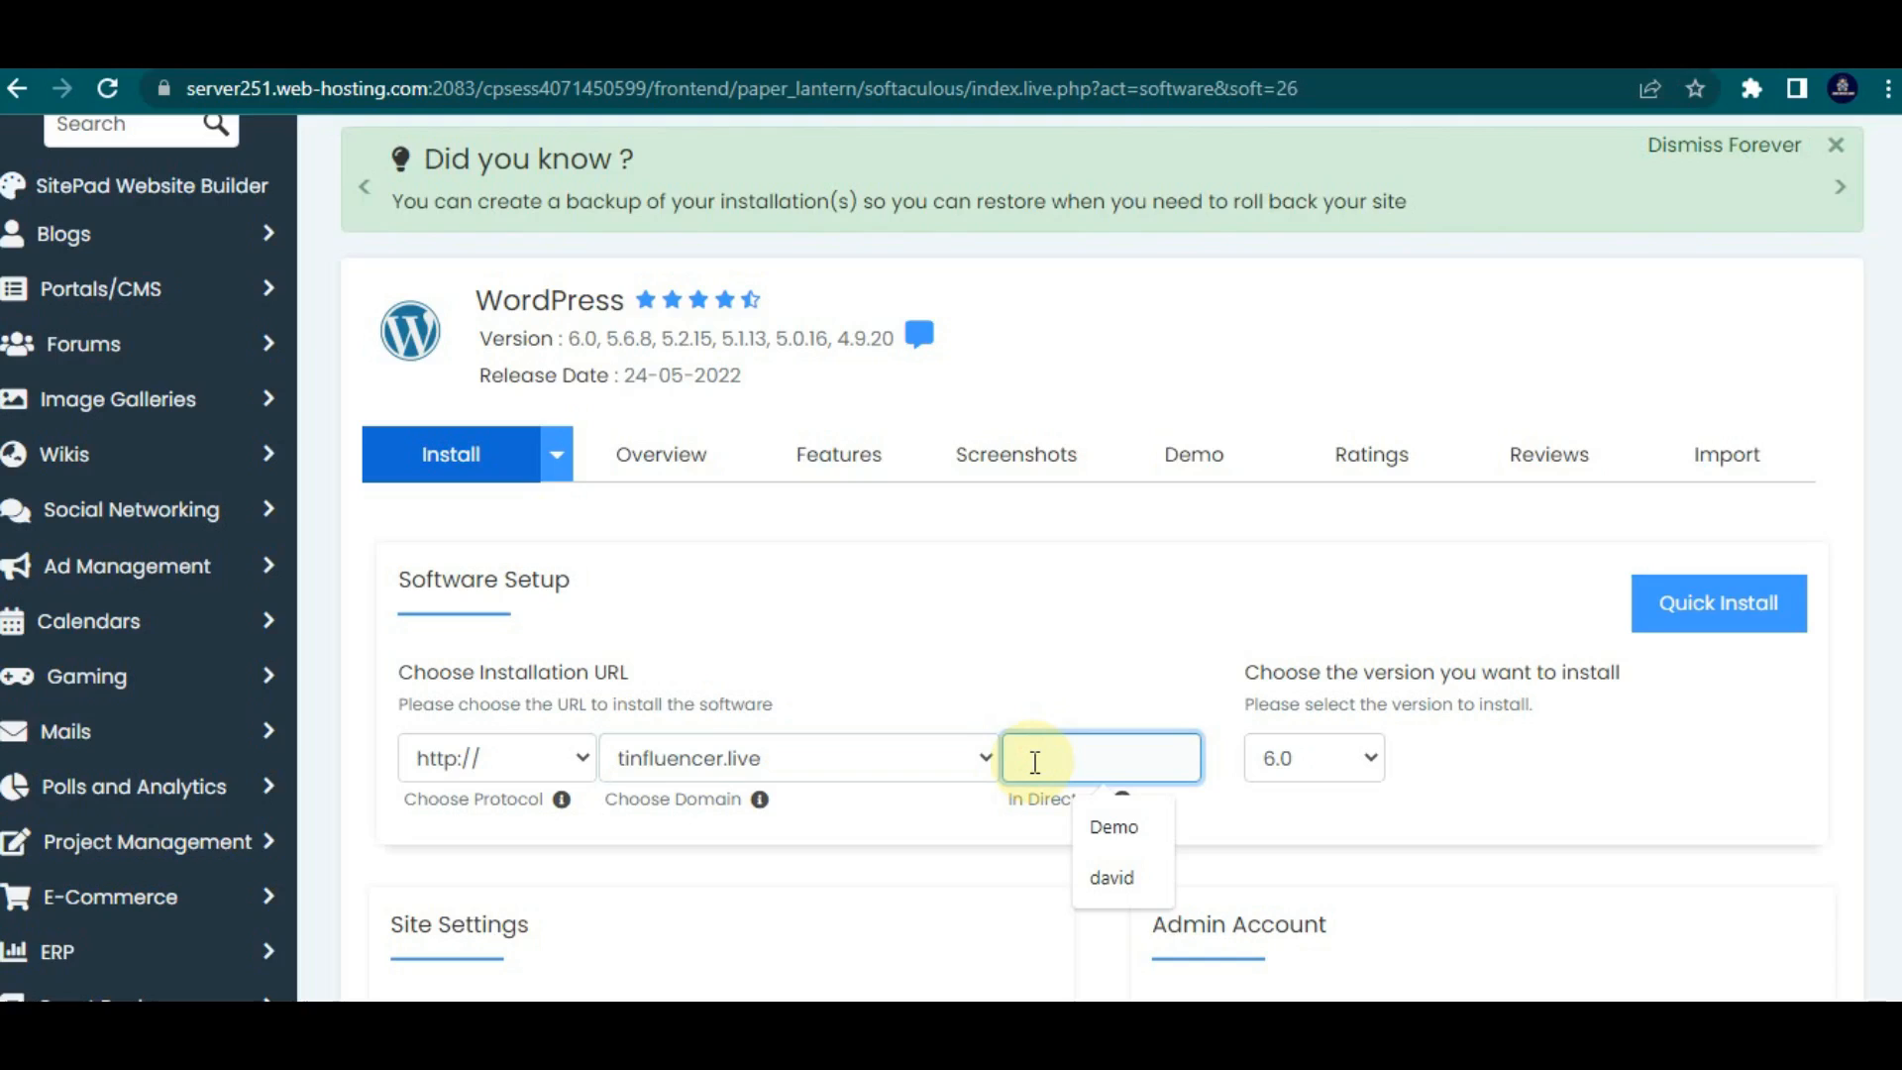
{"action": "type", "text": "nf"}
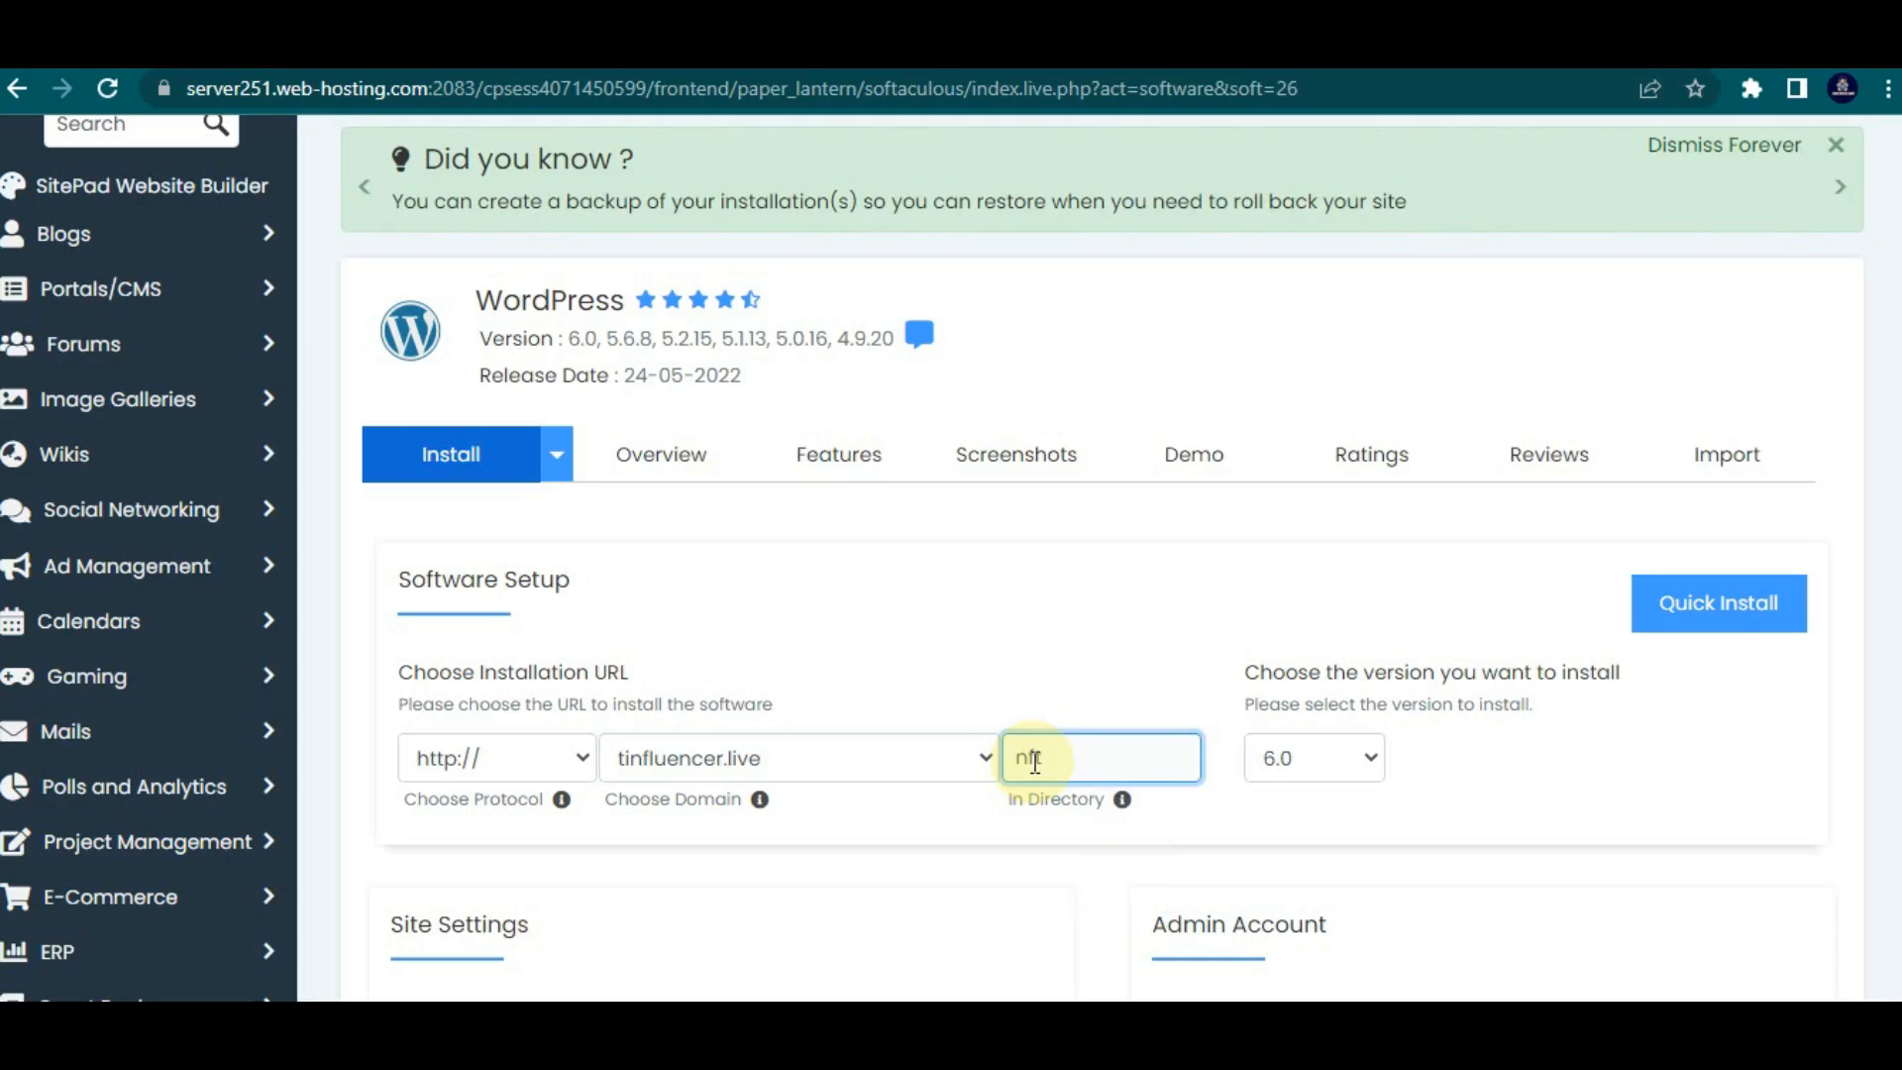
{"action": "key", "text": "BackSpace"}
{"action": "key", "text": "BackSpace"}
{"action": "type", "text": "tnft"}
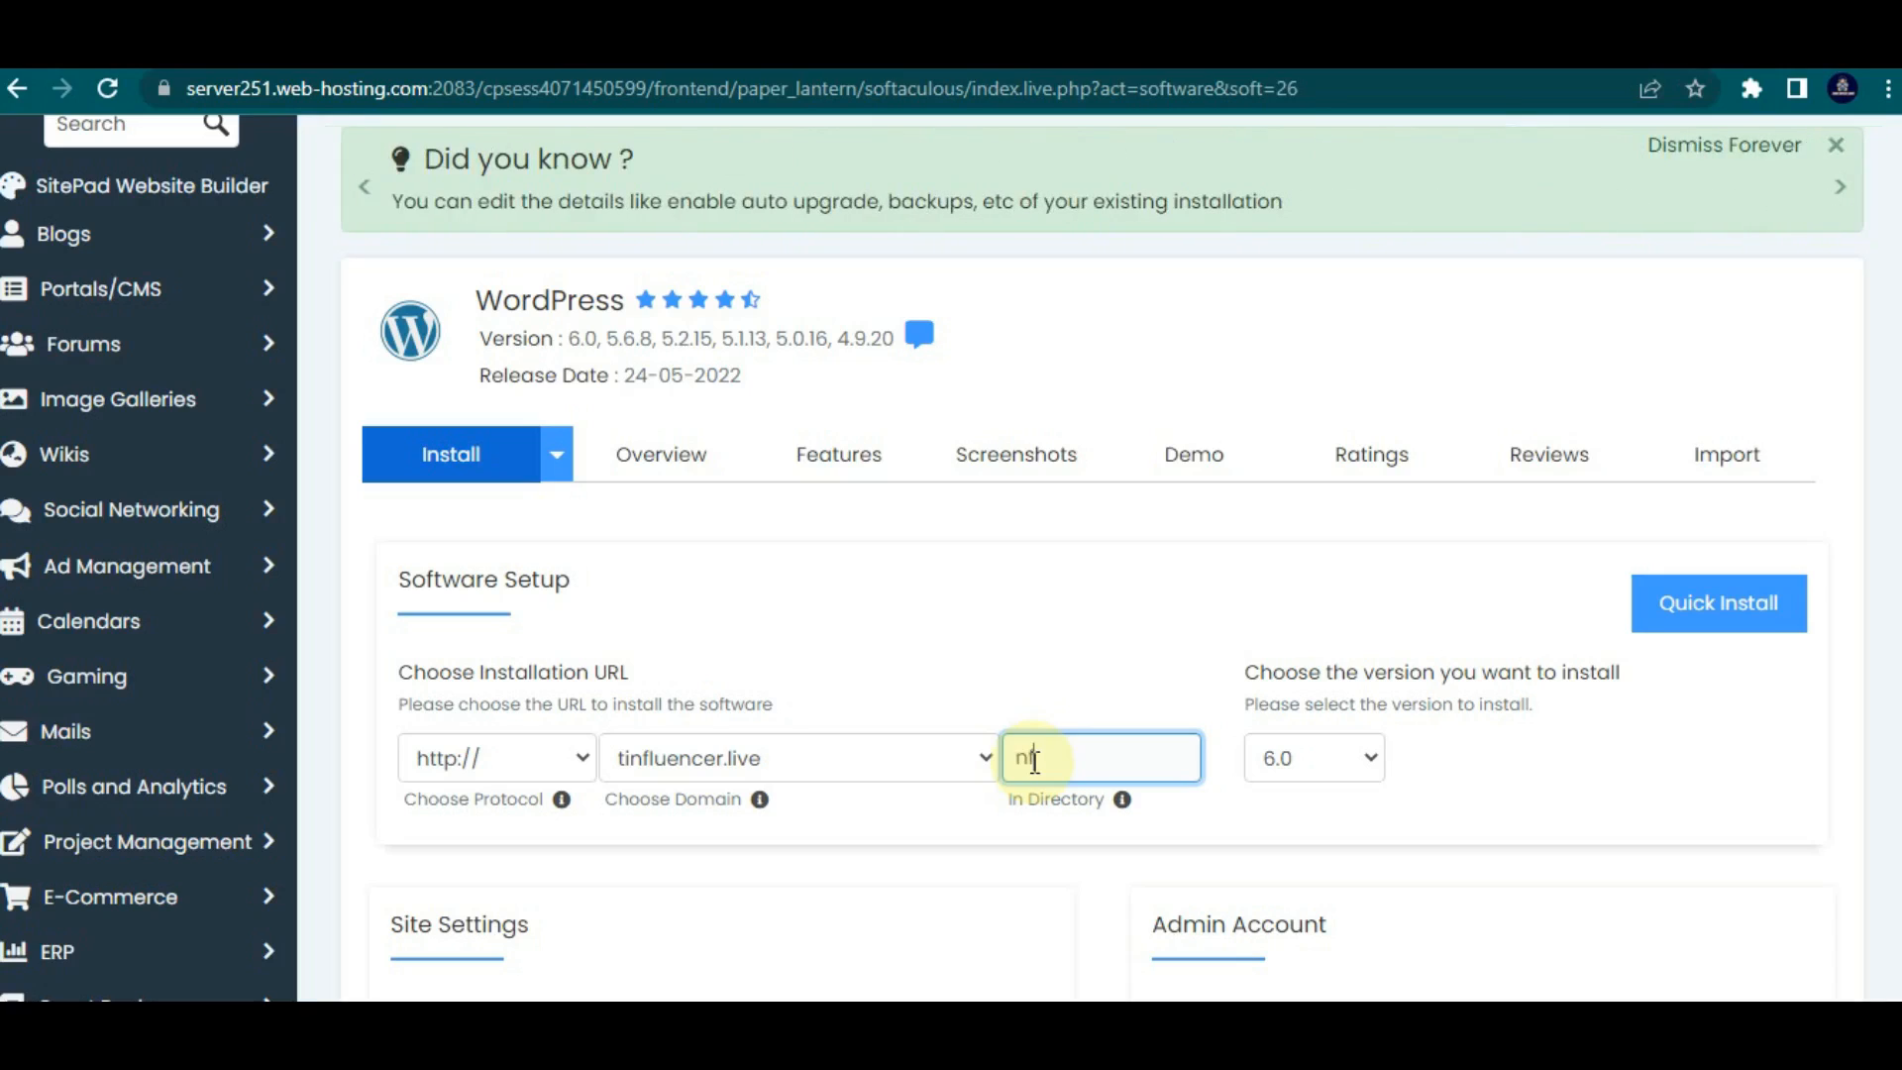
{"action": "left_click", "coordinate": [1078, 690]}
{"action": "scroll", "coordinate": [1077, 690], "scroll_direction": "down", "scroll_amount": 3}
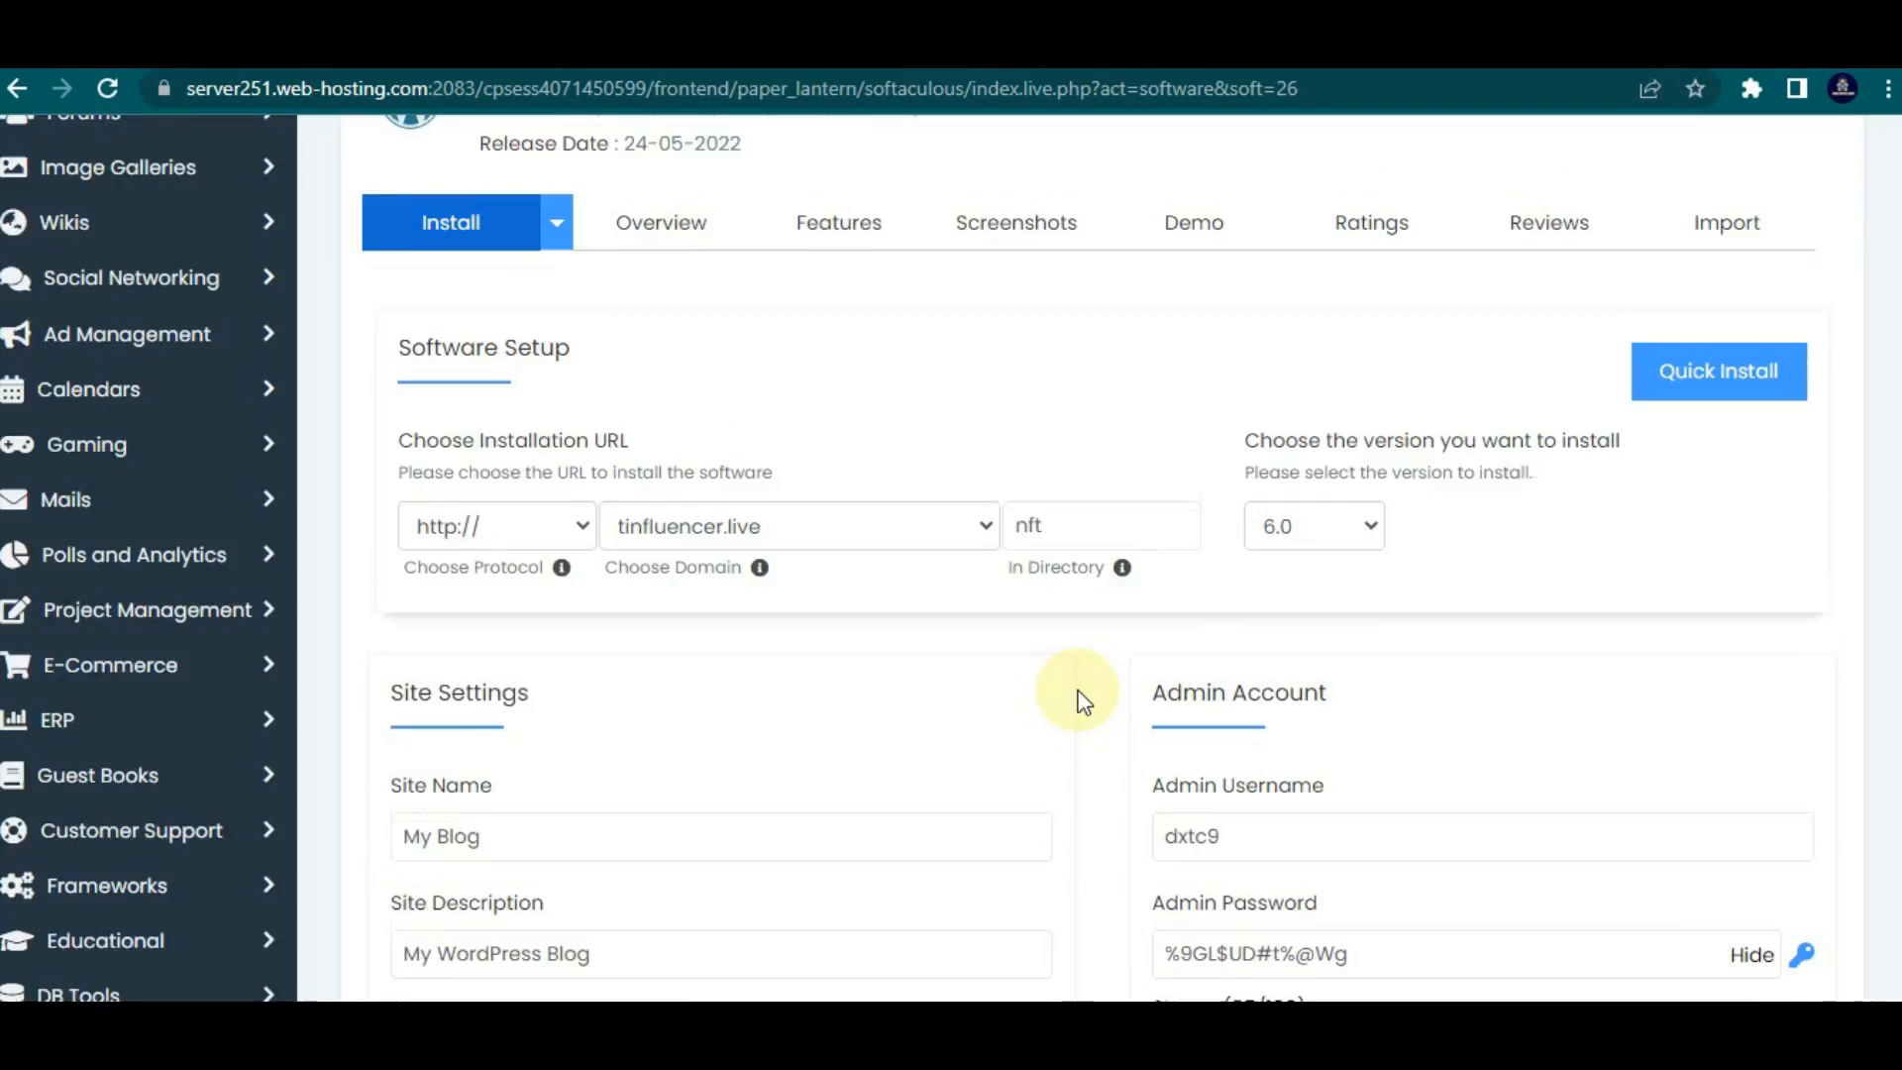
{"action": "left_click", "coordinate": [1331, 485]}
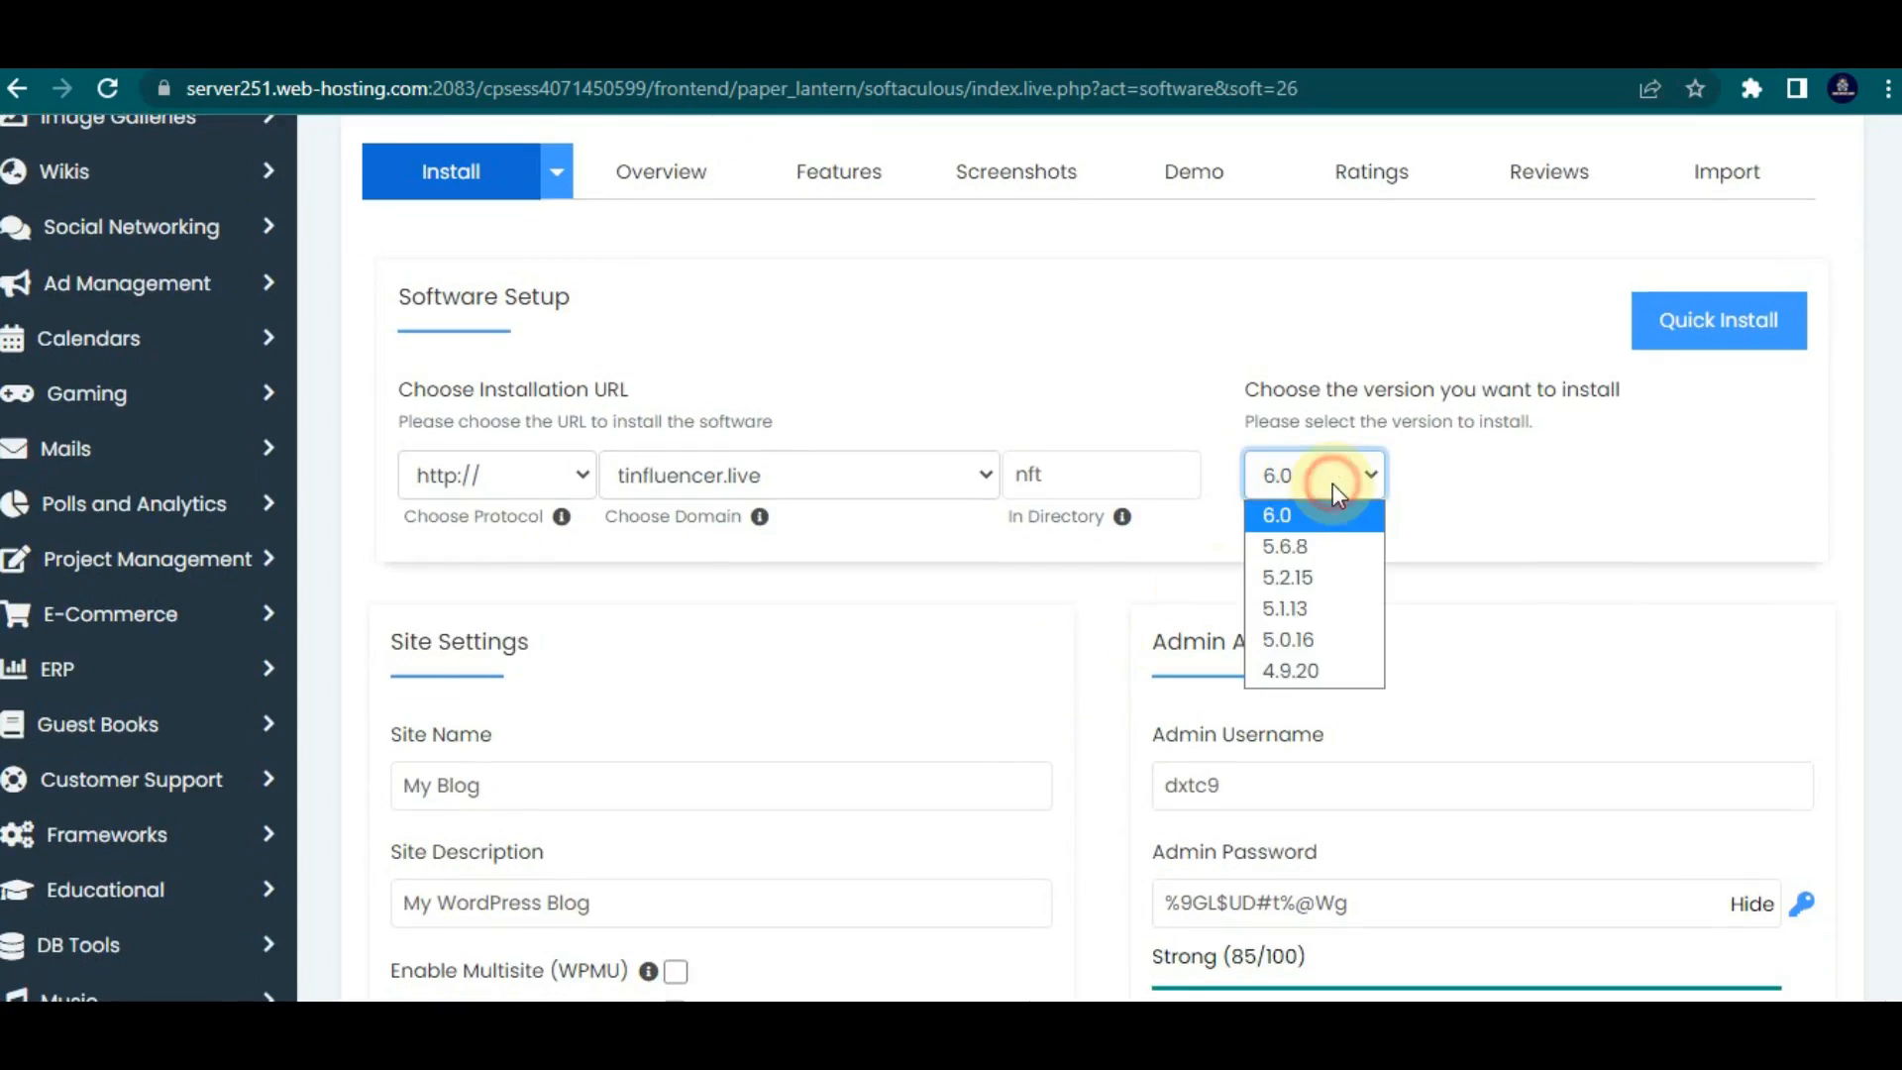
{"action": "left_click", "coordinate": [1334, 483]}
{"action": "left_click", "coordinate": [1333, 483]}
{"action": "left_click", "coordinate": [1333, 483]}
{"action": "left_click", "coordinate": [1334, 483]}
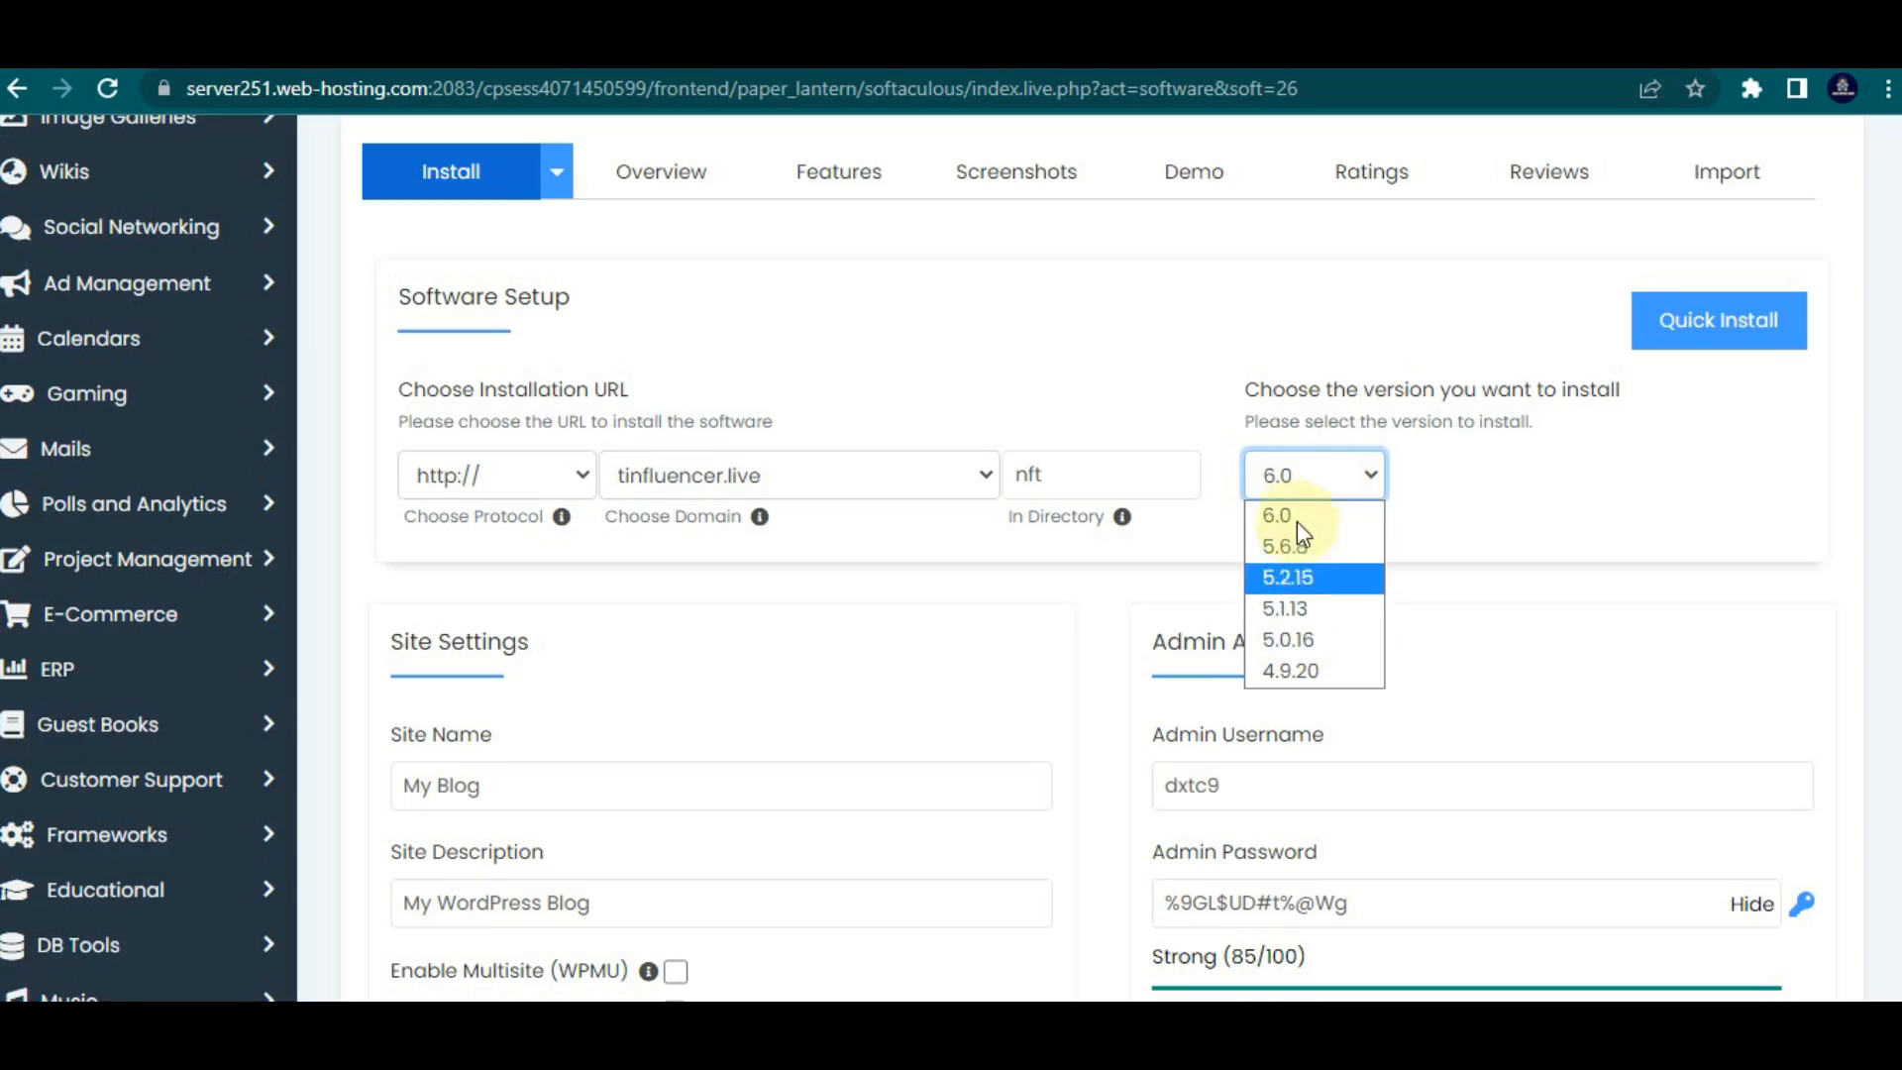
{"action": "left_click", "coordinate": [1300, 475]}
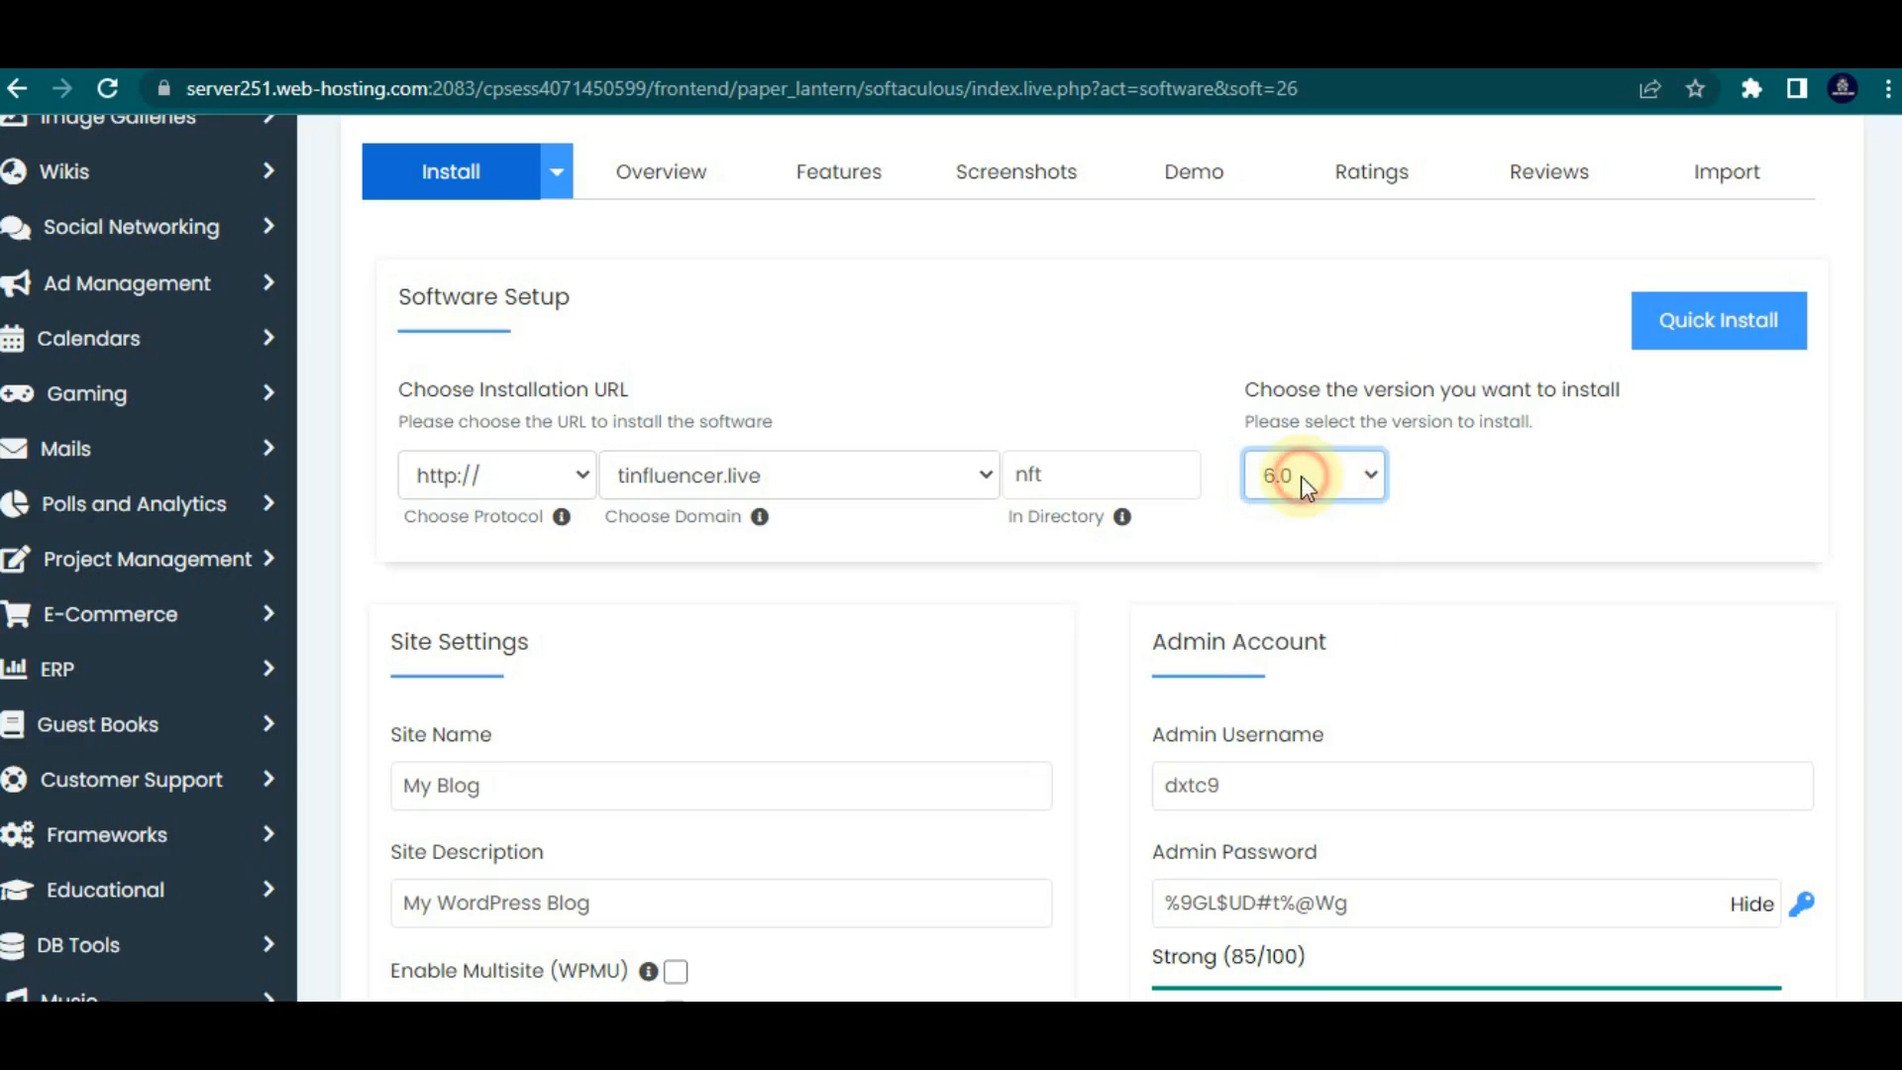
{"action": "left_click", "coordinate": [551, 486]}
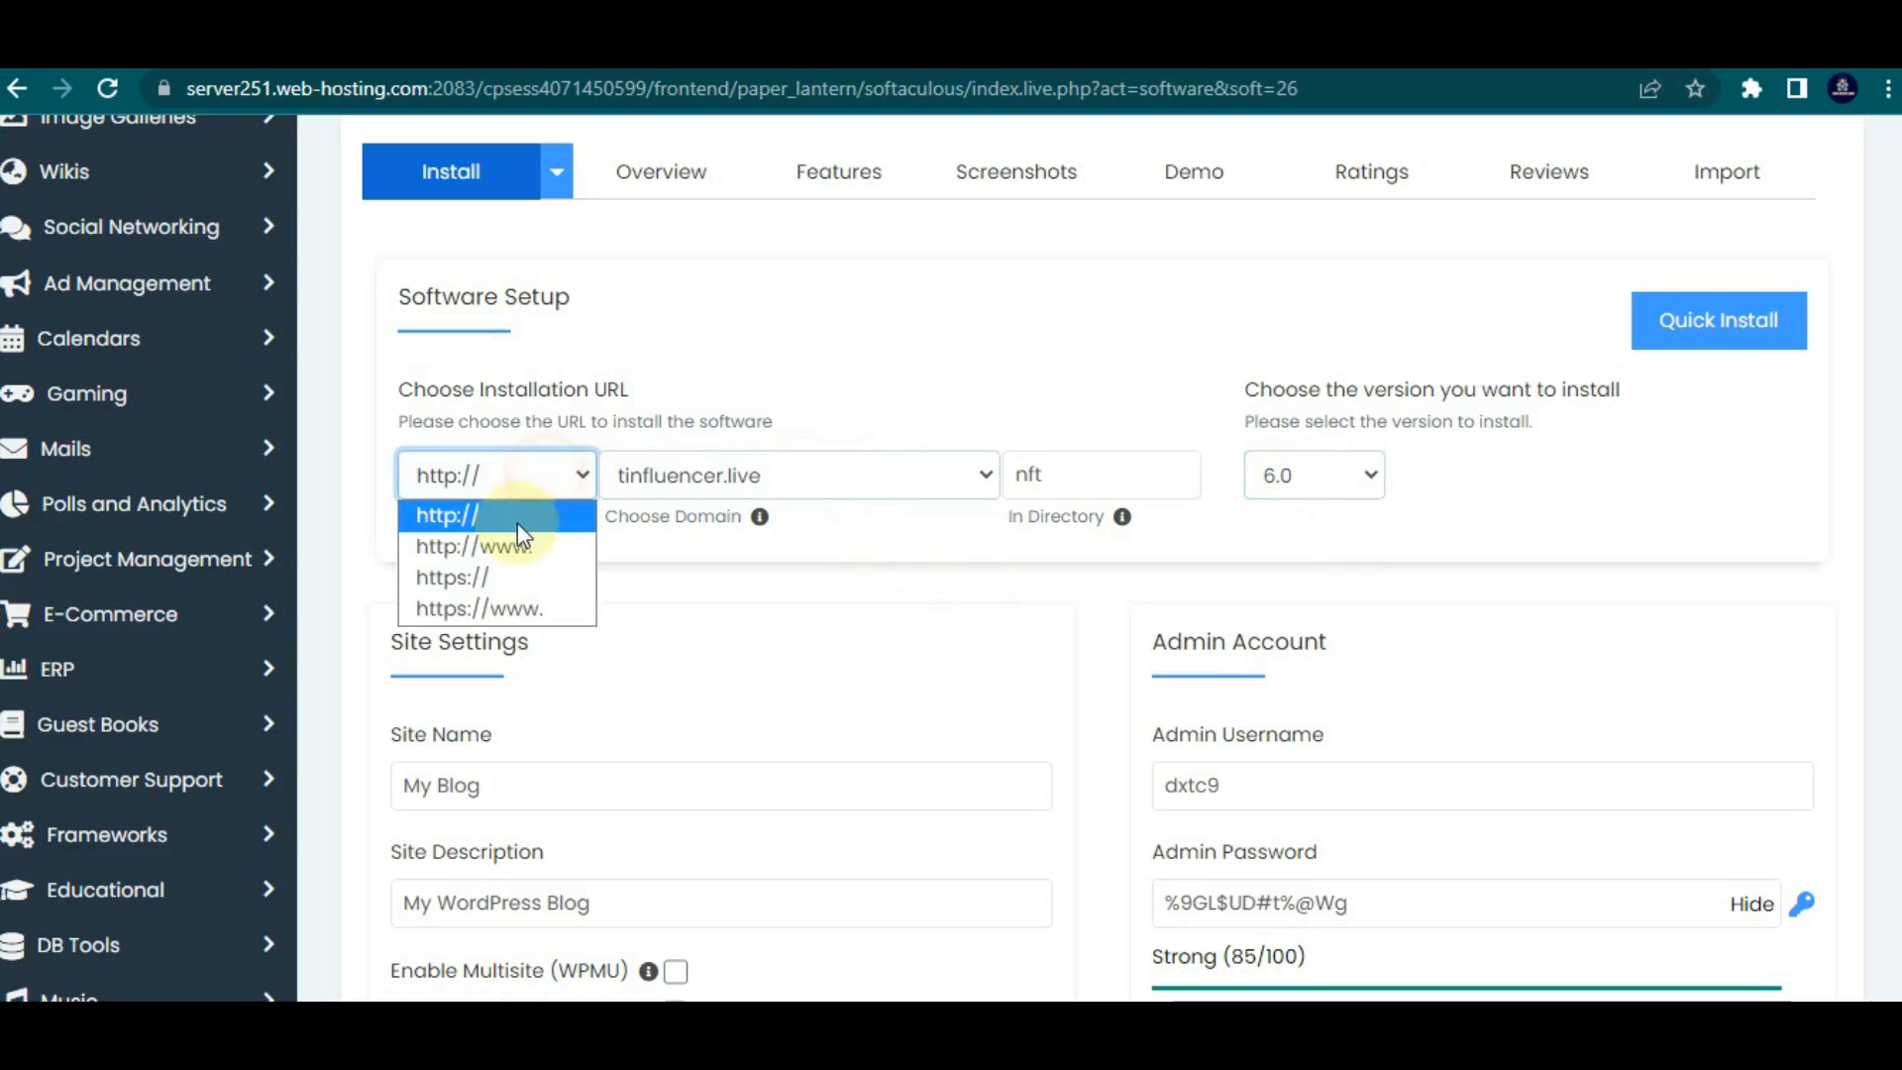
{"action": "left_click", "coordinate": [506, 580]}
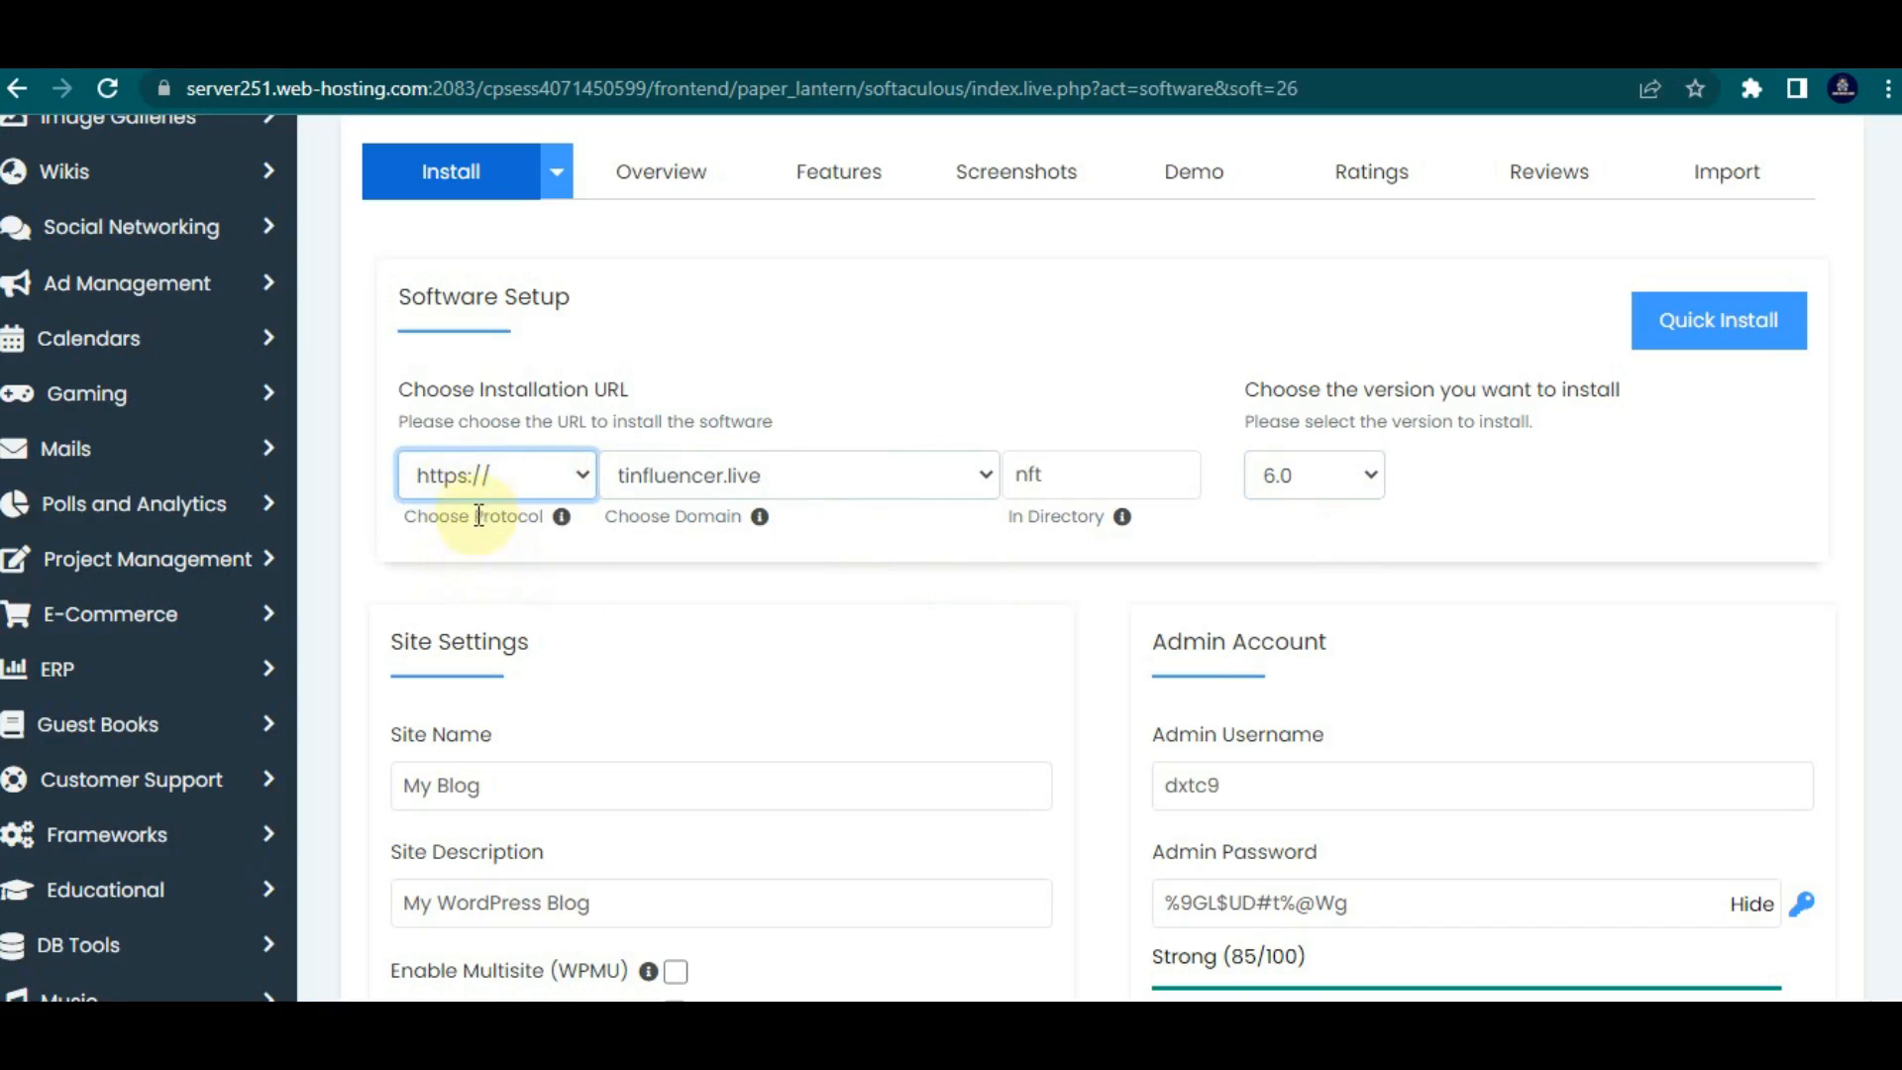
{"action": "left_click", "coordinate": [641, 633]}
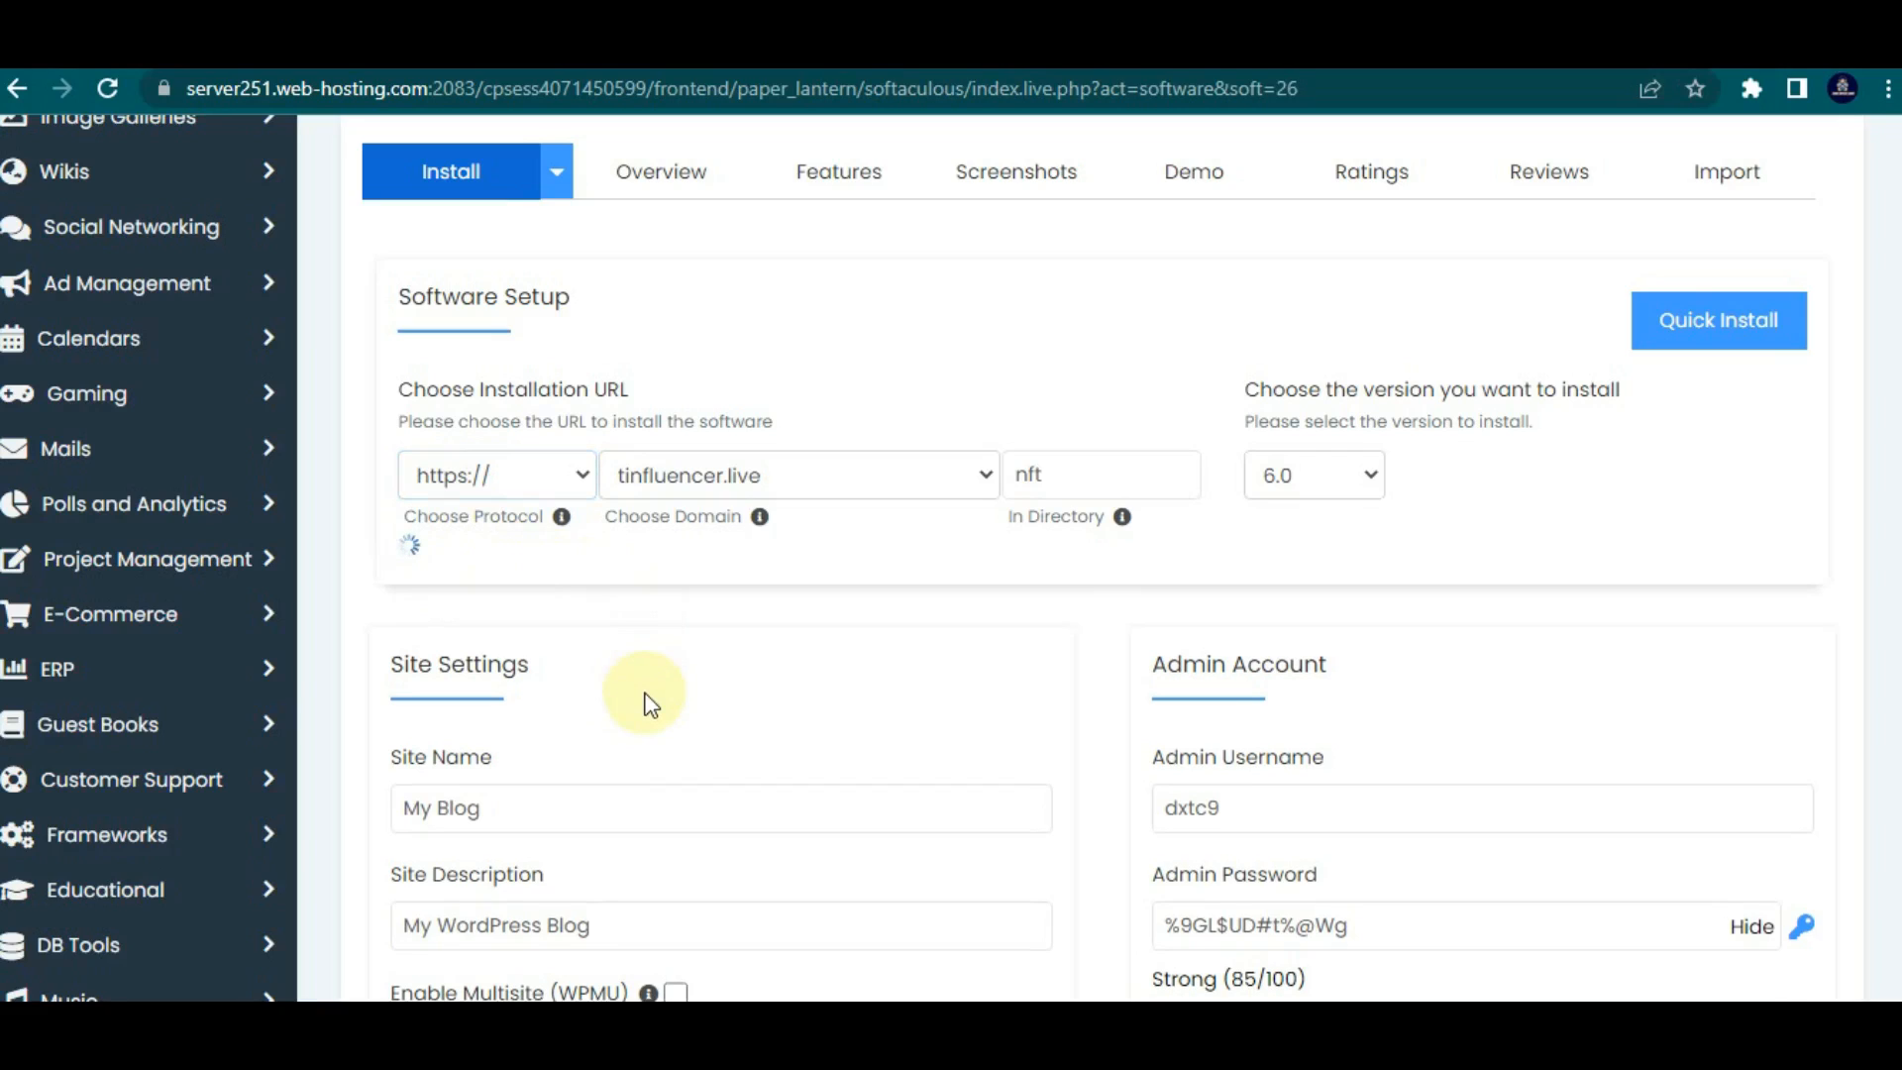
{"action": "scroll", "coordinate": [644, 700], "scroll_direction": "down", "scroll_amount": 2}
Step: Set the site name to Tinfluencer and the description to 'biggest art website'
{"action": "left_click", "coordinate": [490, 644]}
{"action": "triple_click", "coordinate": [494, 650]}
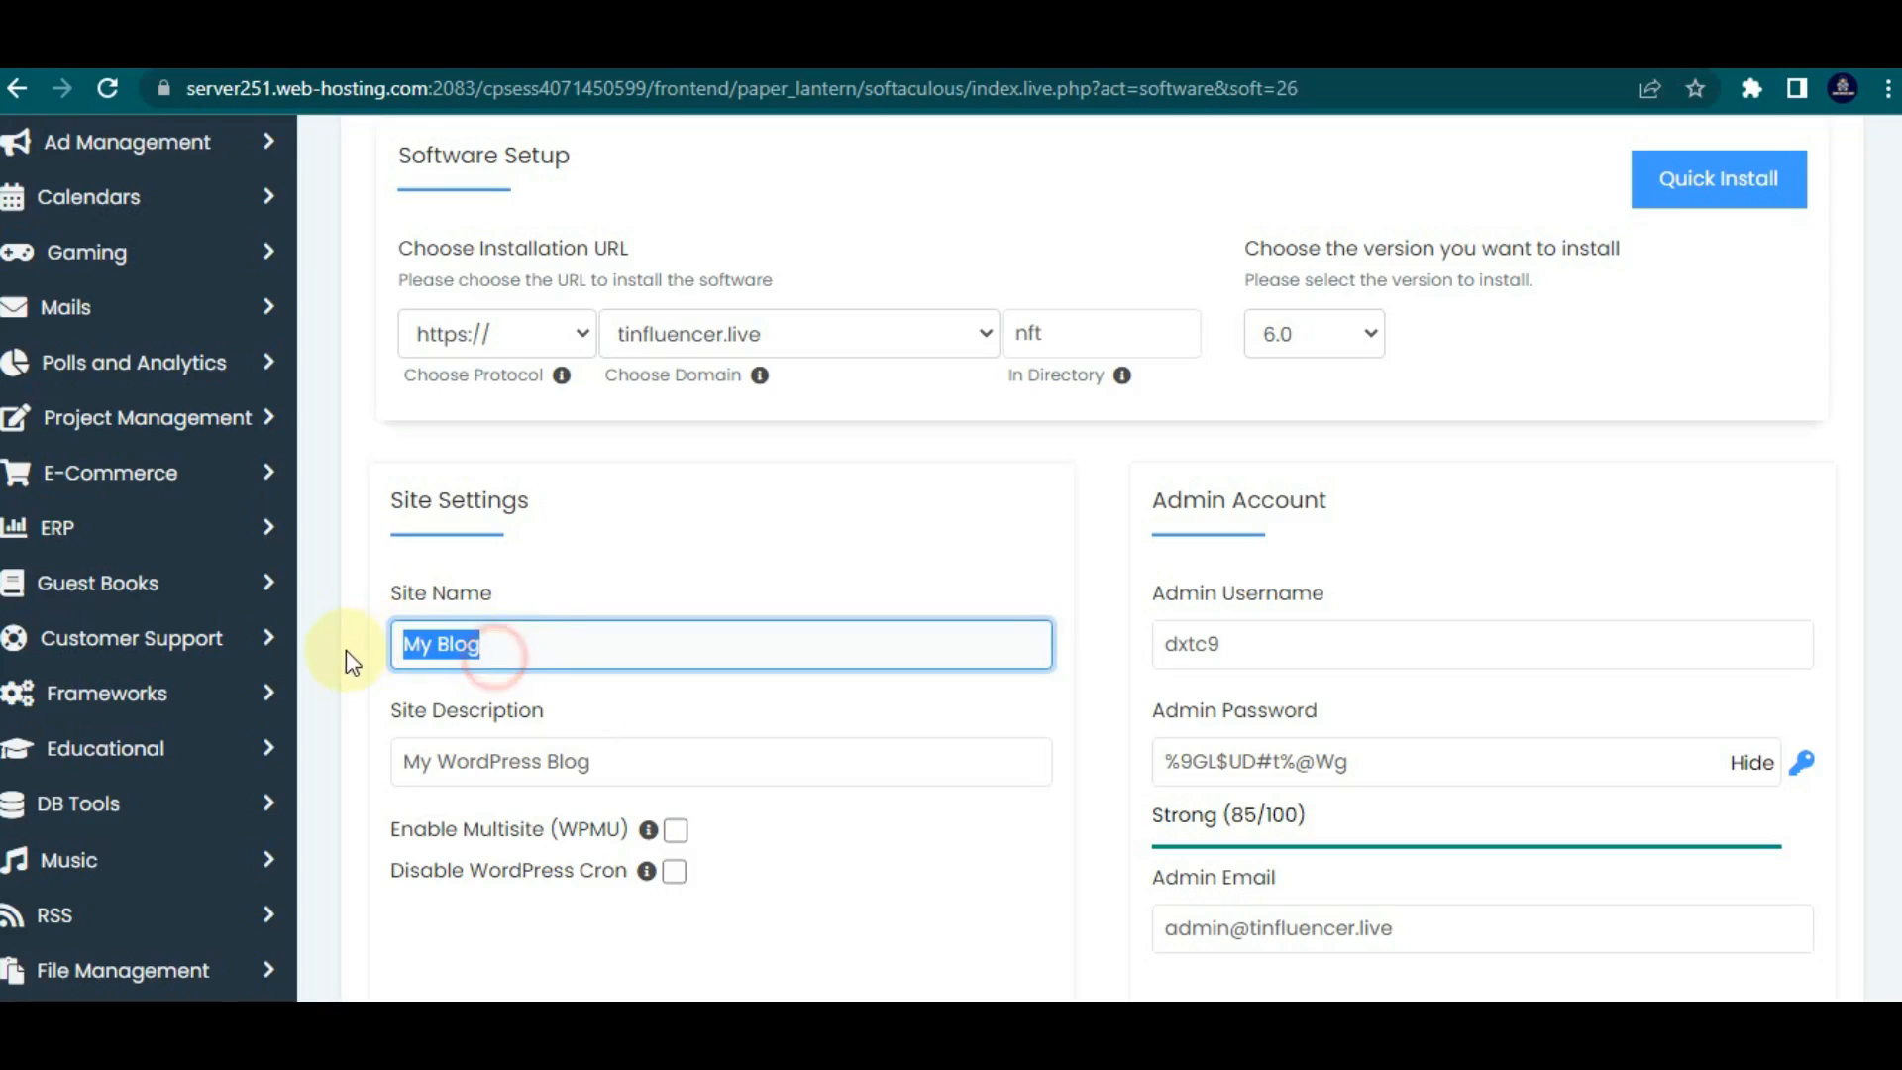
{"action": "type", "text": "T"}
{"action": "type", "text": "in"}
{"action": "type", "text": "uenceer"}
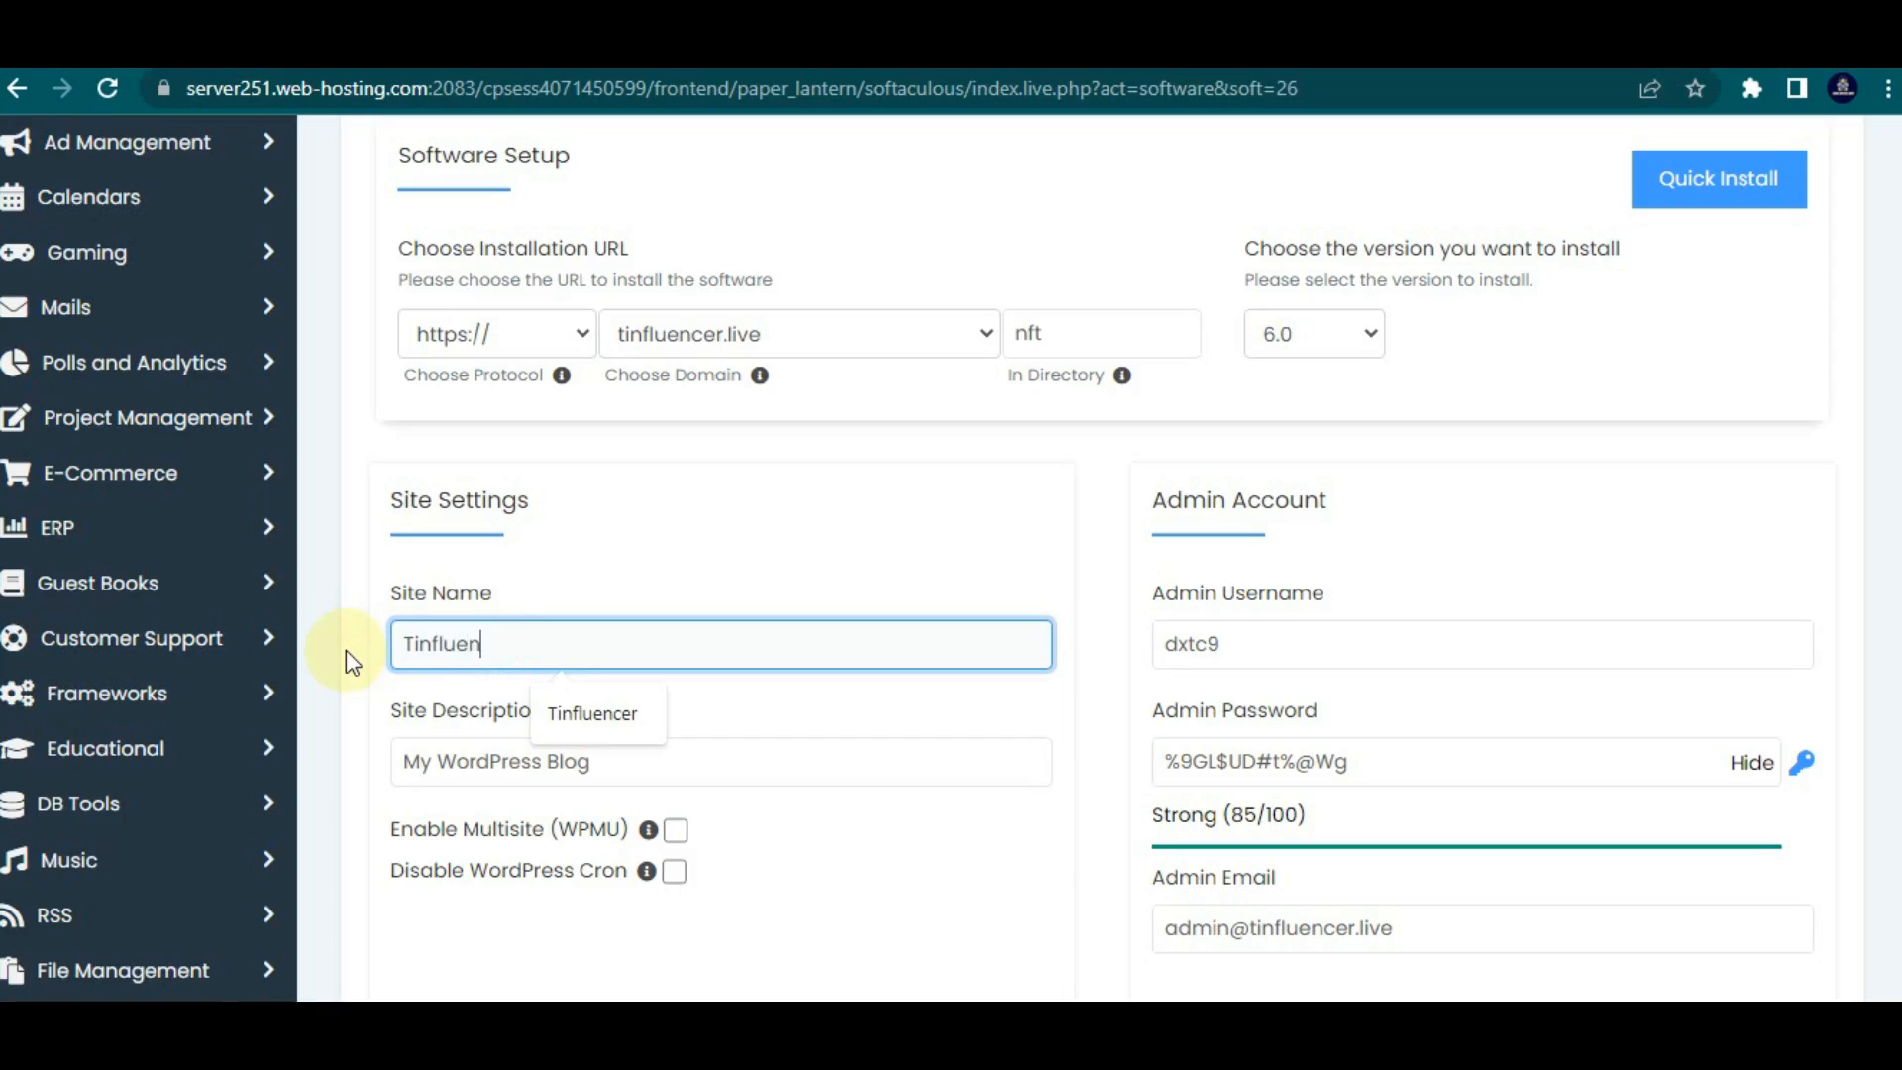
{"action": "key", "text": "BackSpace"}
{"action": "key", "text": "BackSpace"}
{"action": "type", "text": "r"}
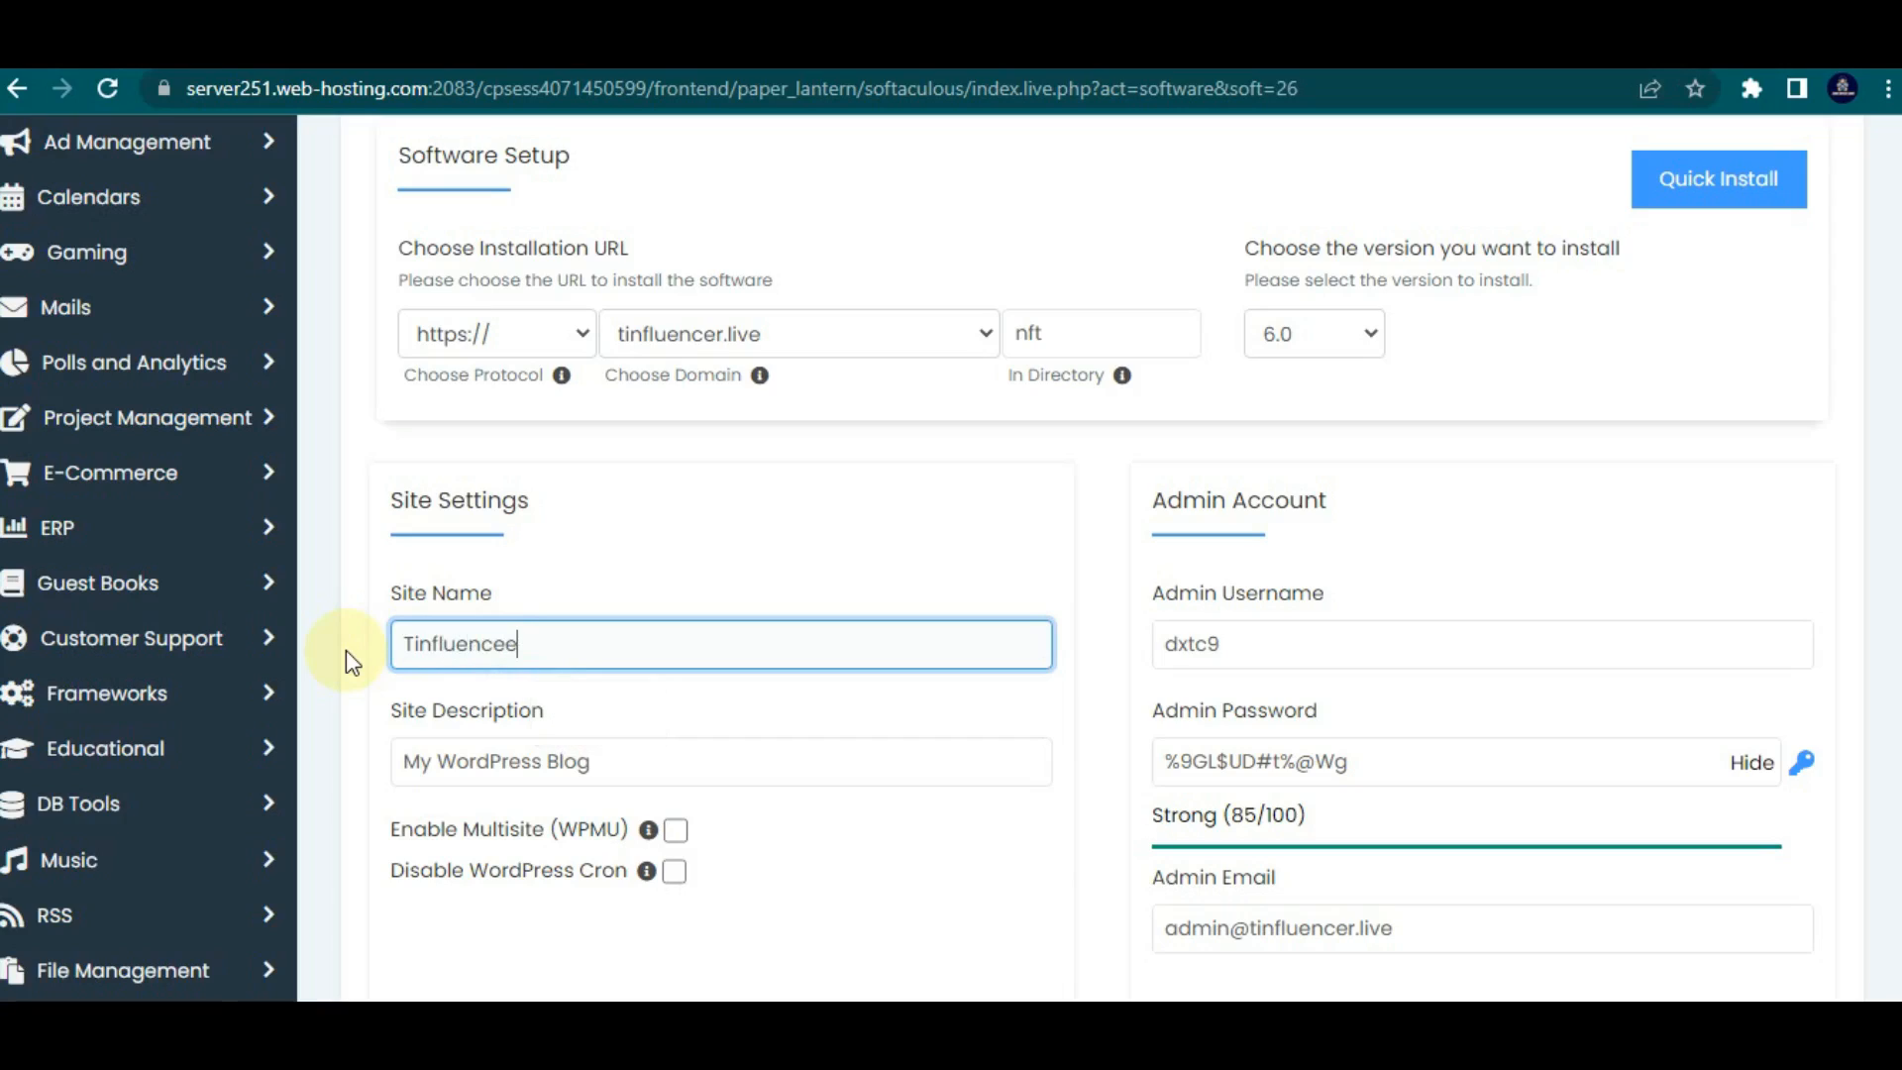
{"action": "left_click_drag", "start_coordinate": [626, 764], "coordinate": [389, 769]}
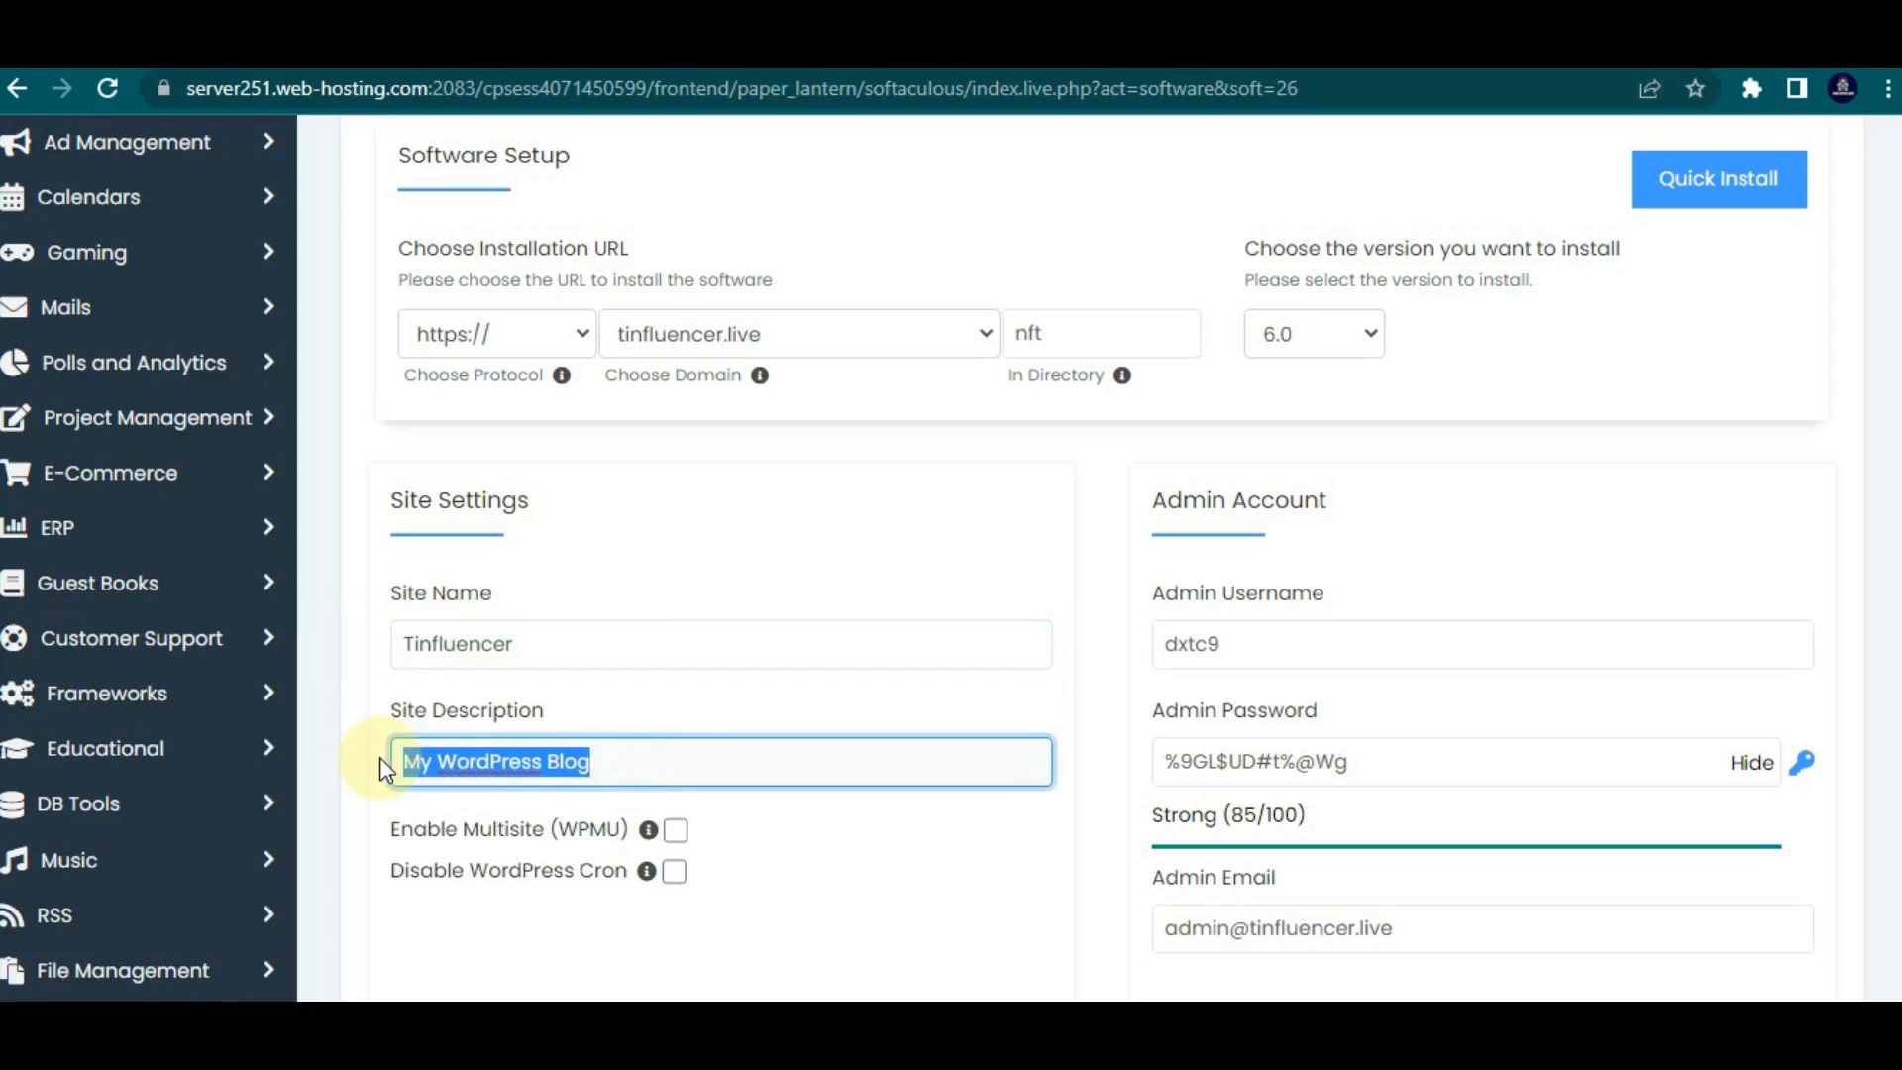
{"action": "type", "text": "biggest"}
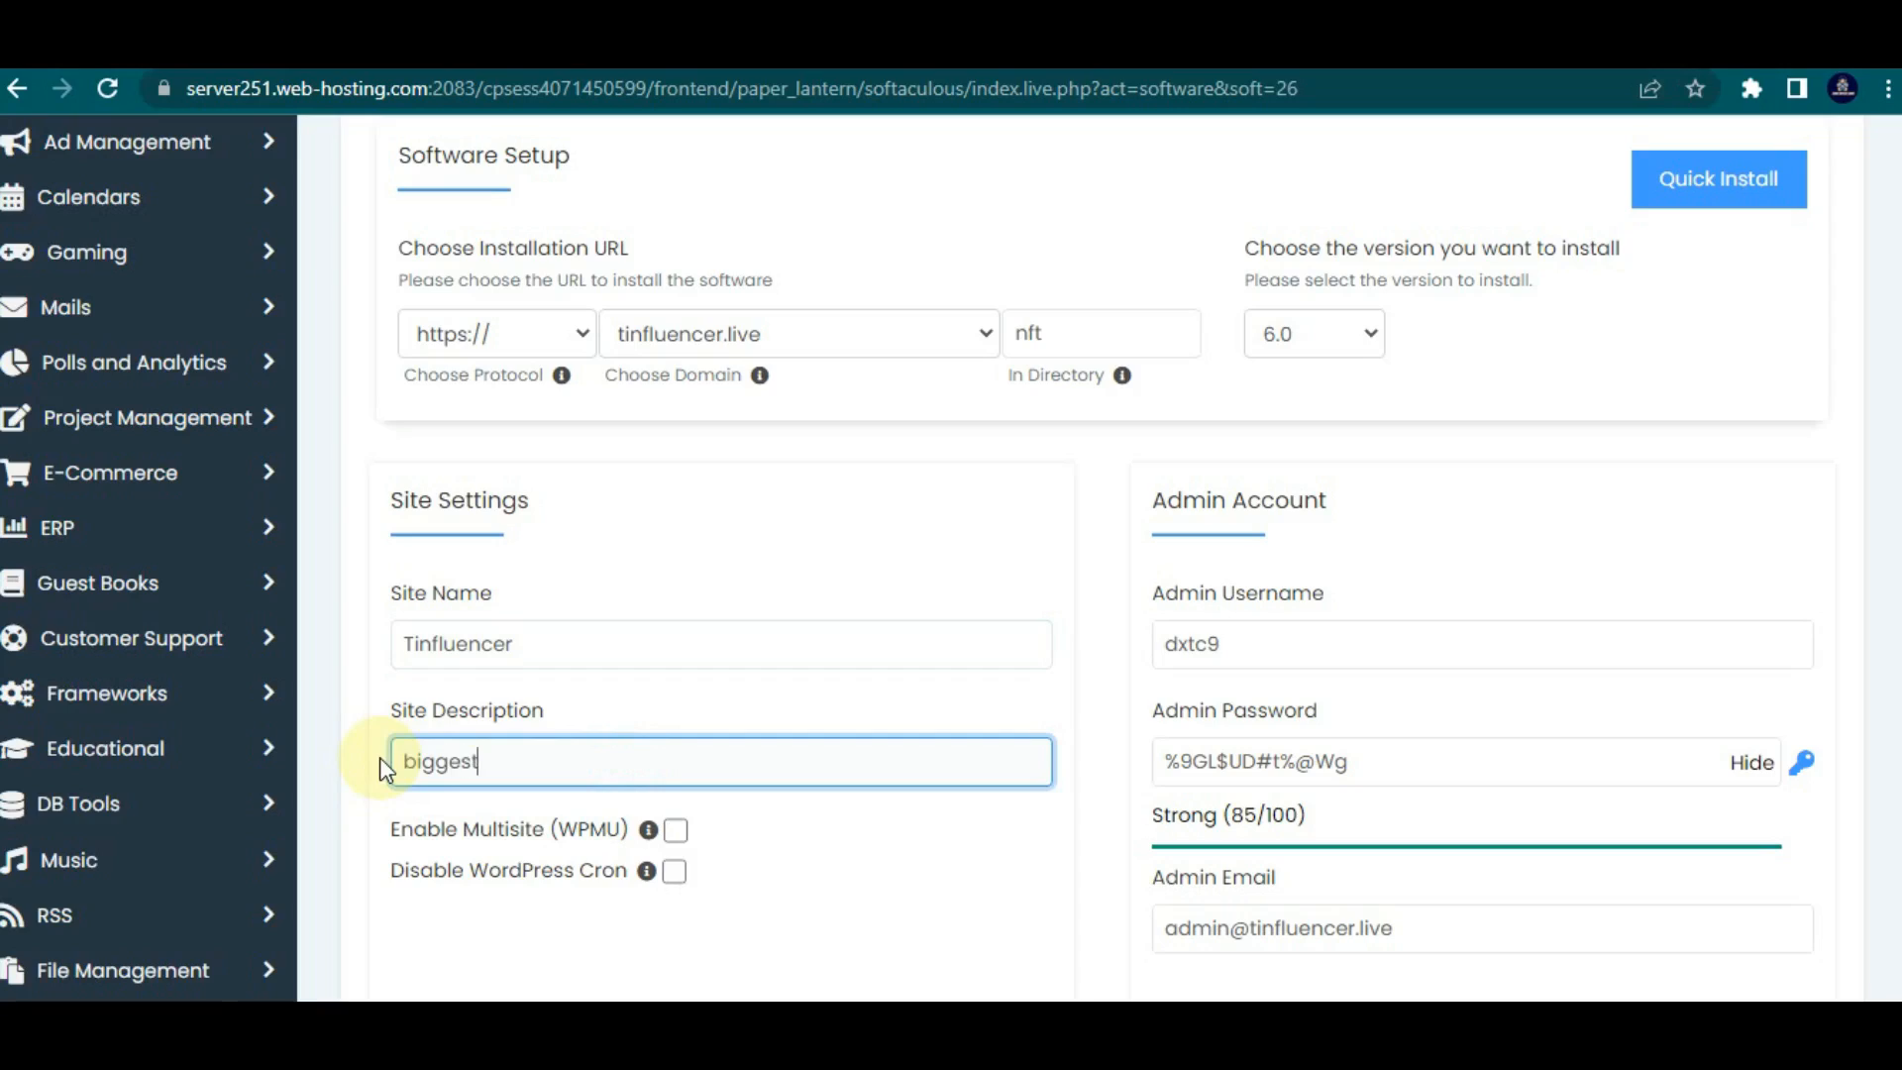
{"action": "type", "text": " art website"}
Step: Change the admin username to Admin and submit with a new admin password
{"action": "triple_click", "coordinate": [1320, 645]}
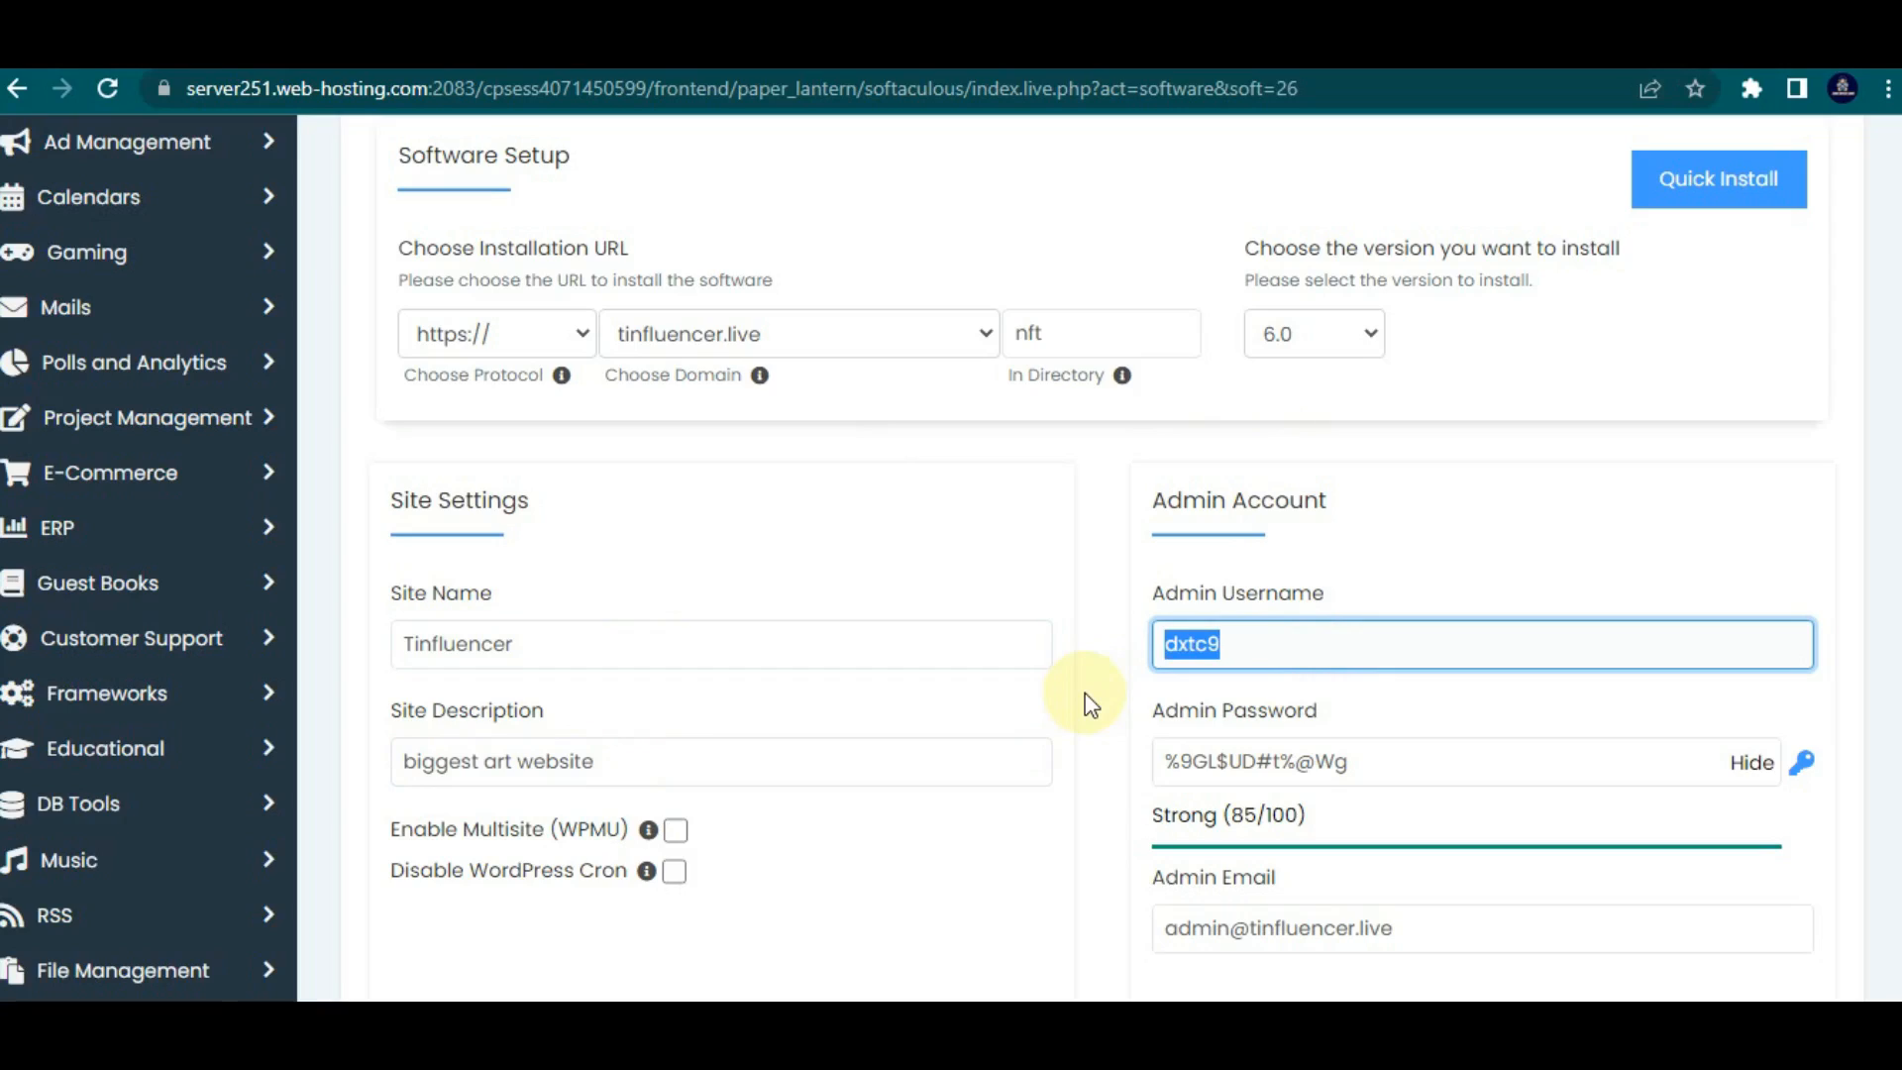
{"action": "type", "text": "Adf"}
{"action": "key", "text": "BackSpace"}
{"action": "type", "text": "min"}
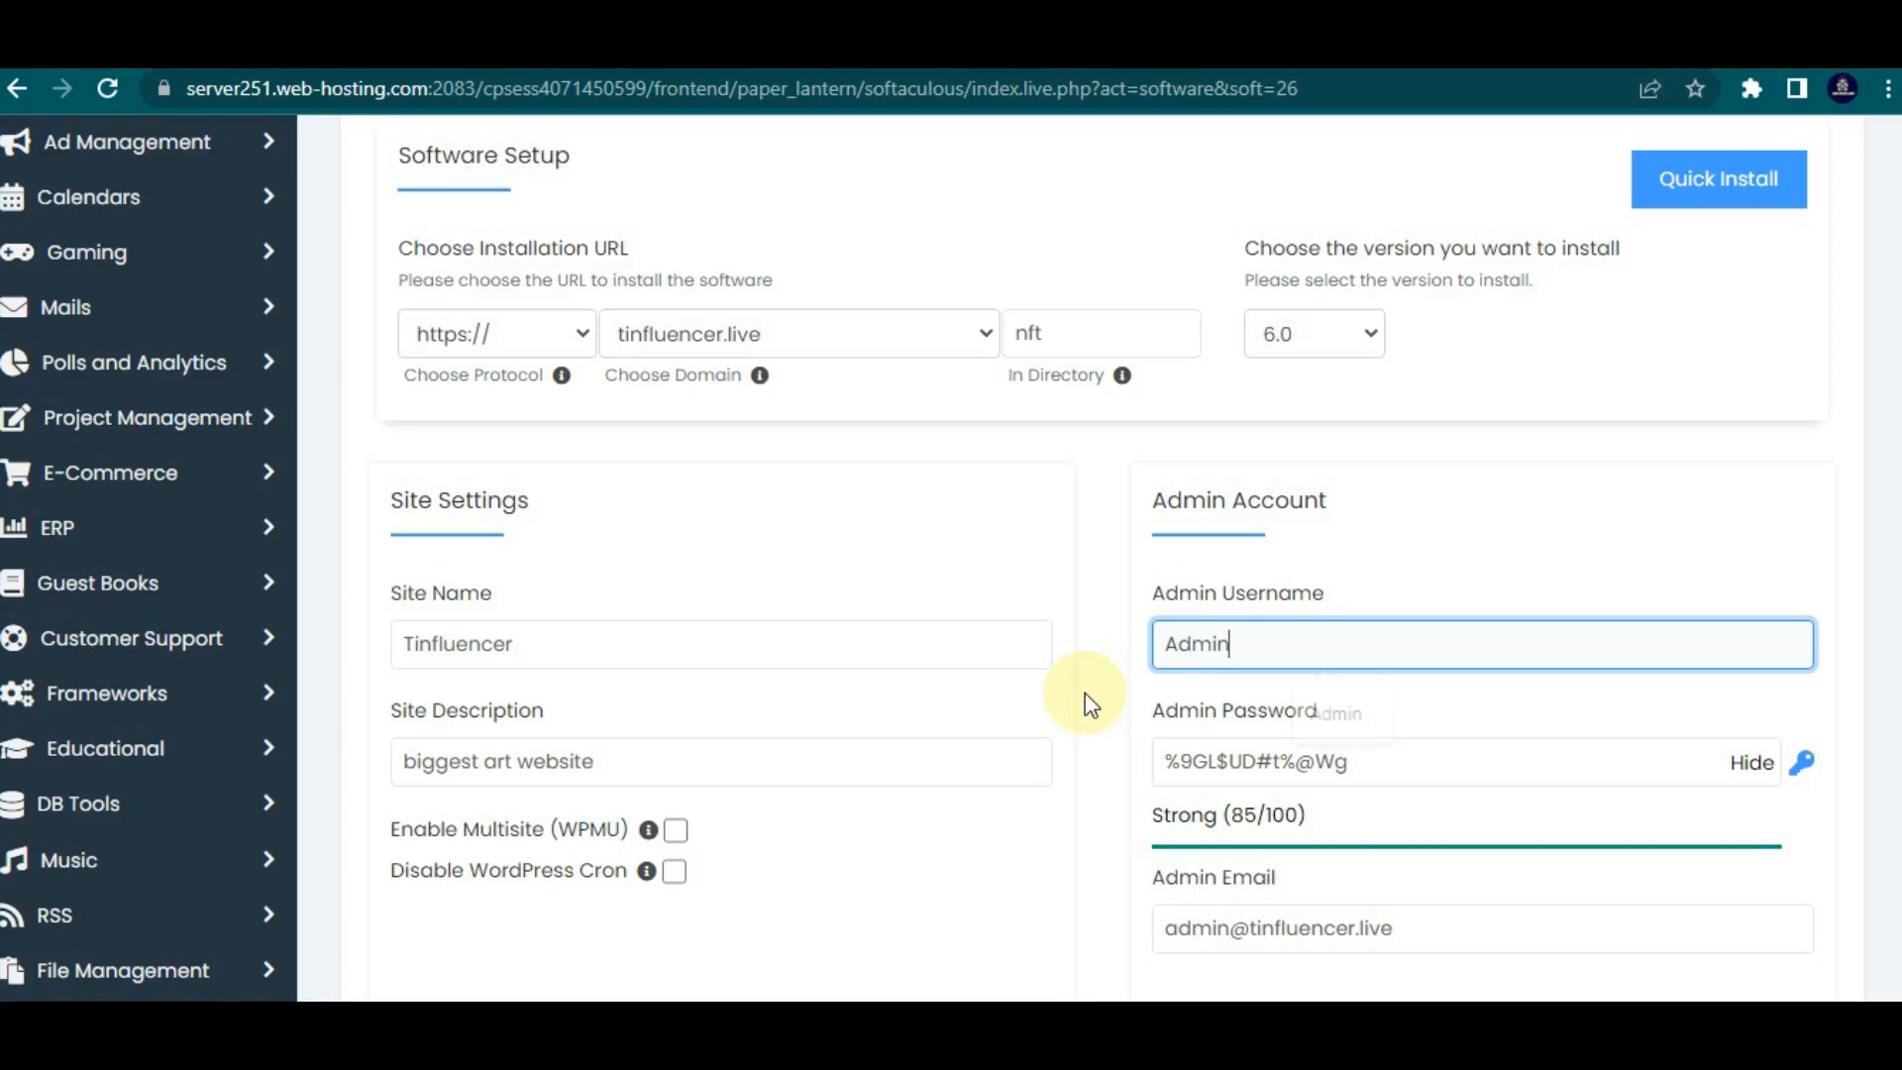
{"action": "triple_click", "coordinate": [1396, 765]}
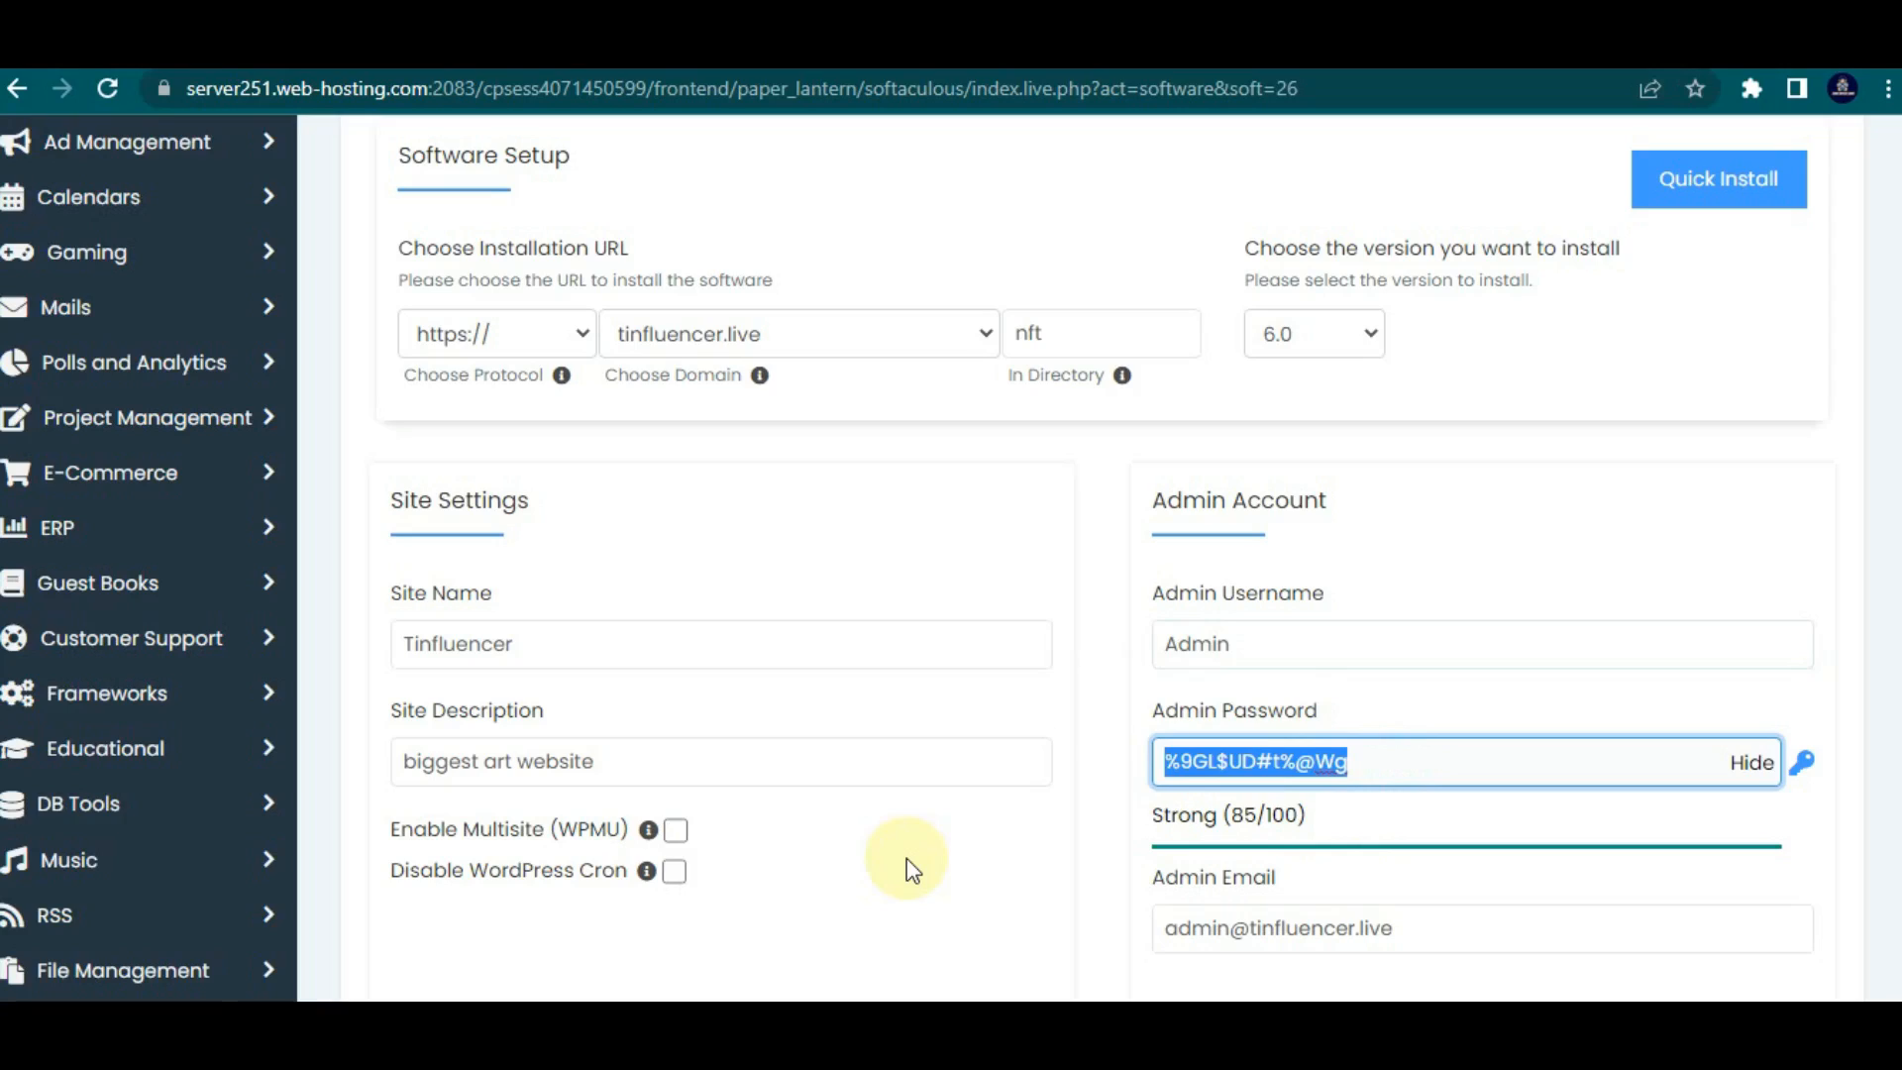
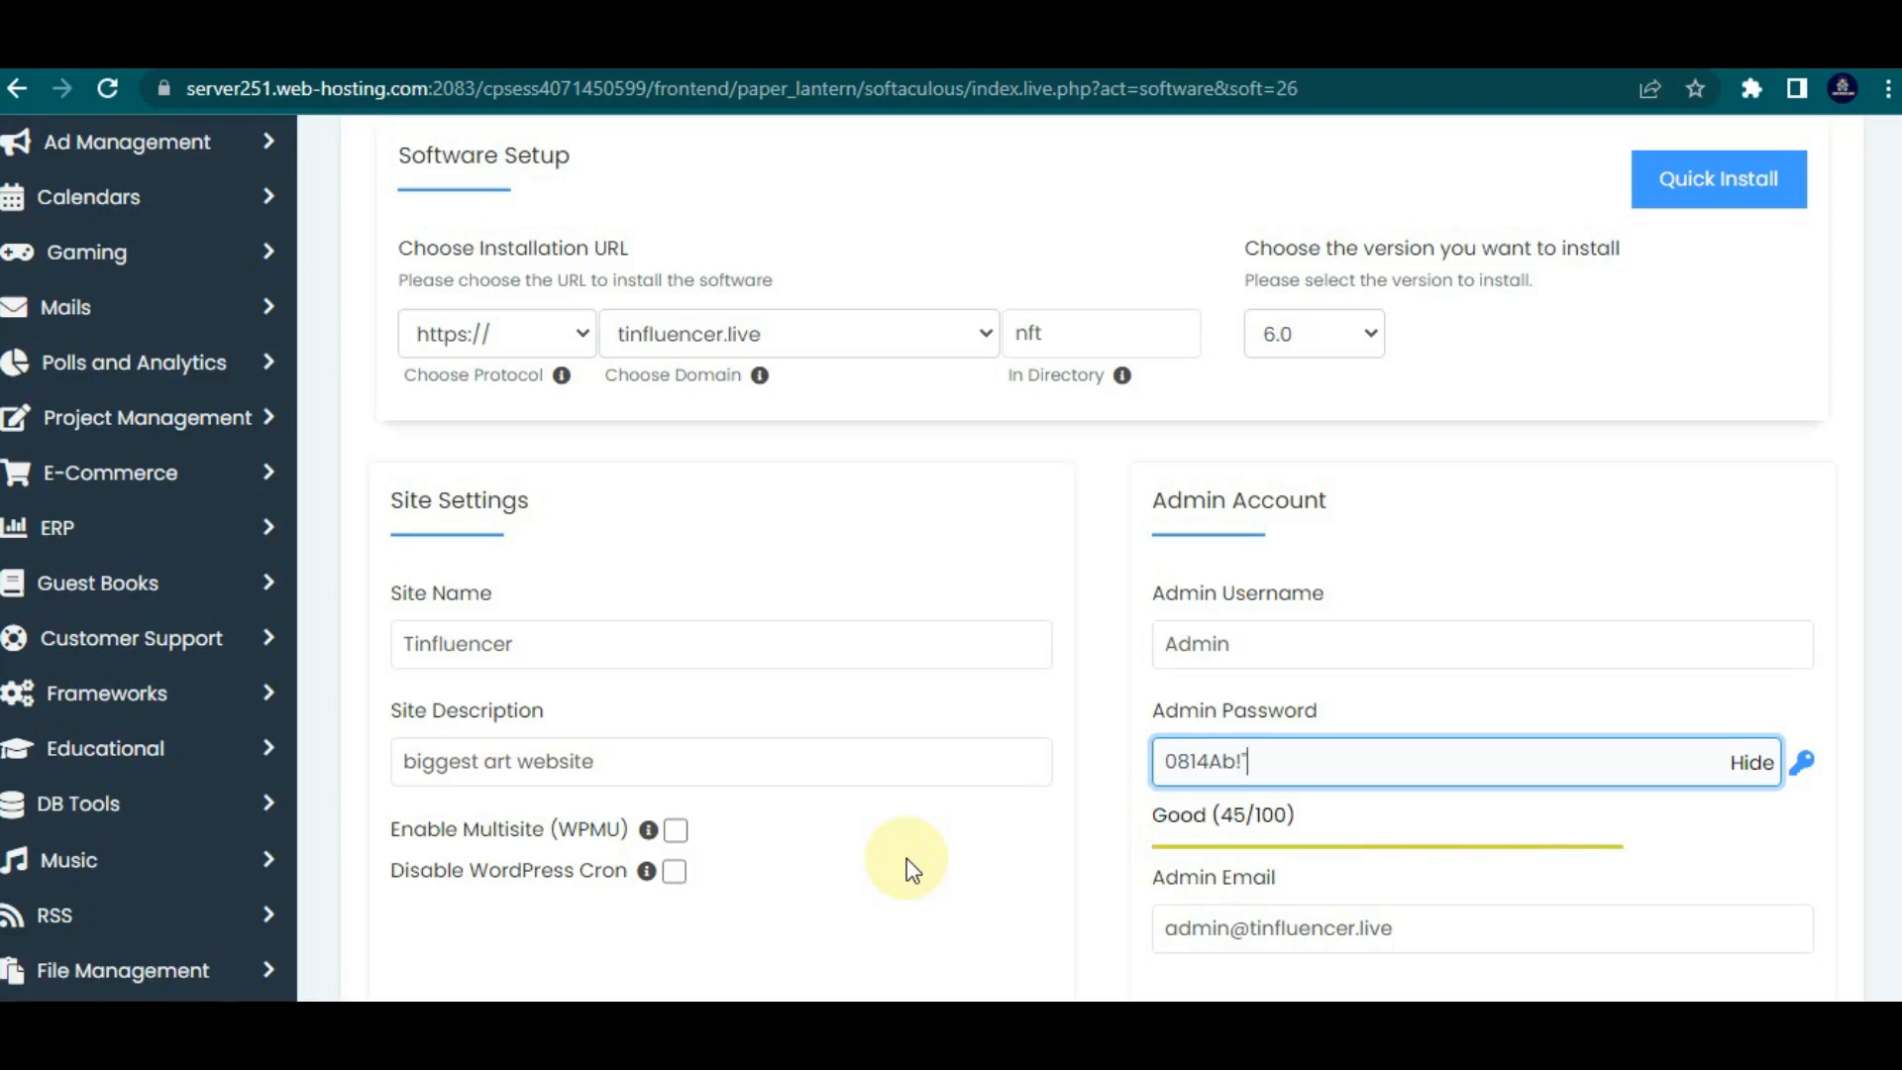
{"action": "key", "text": "Return"}
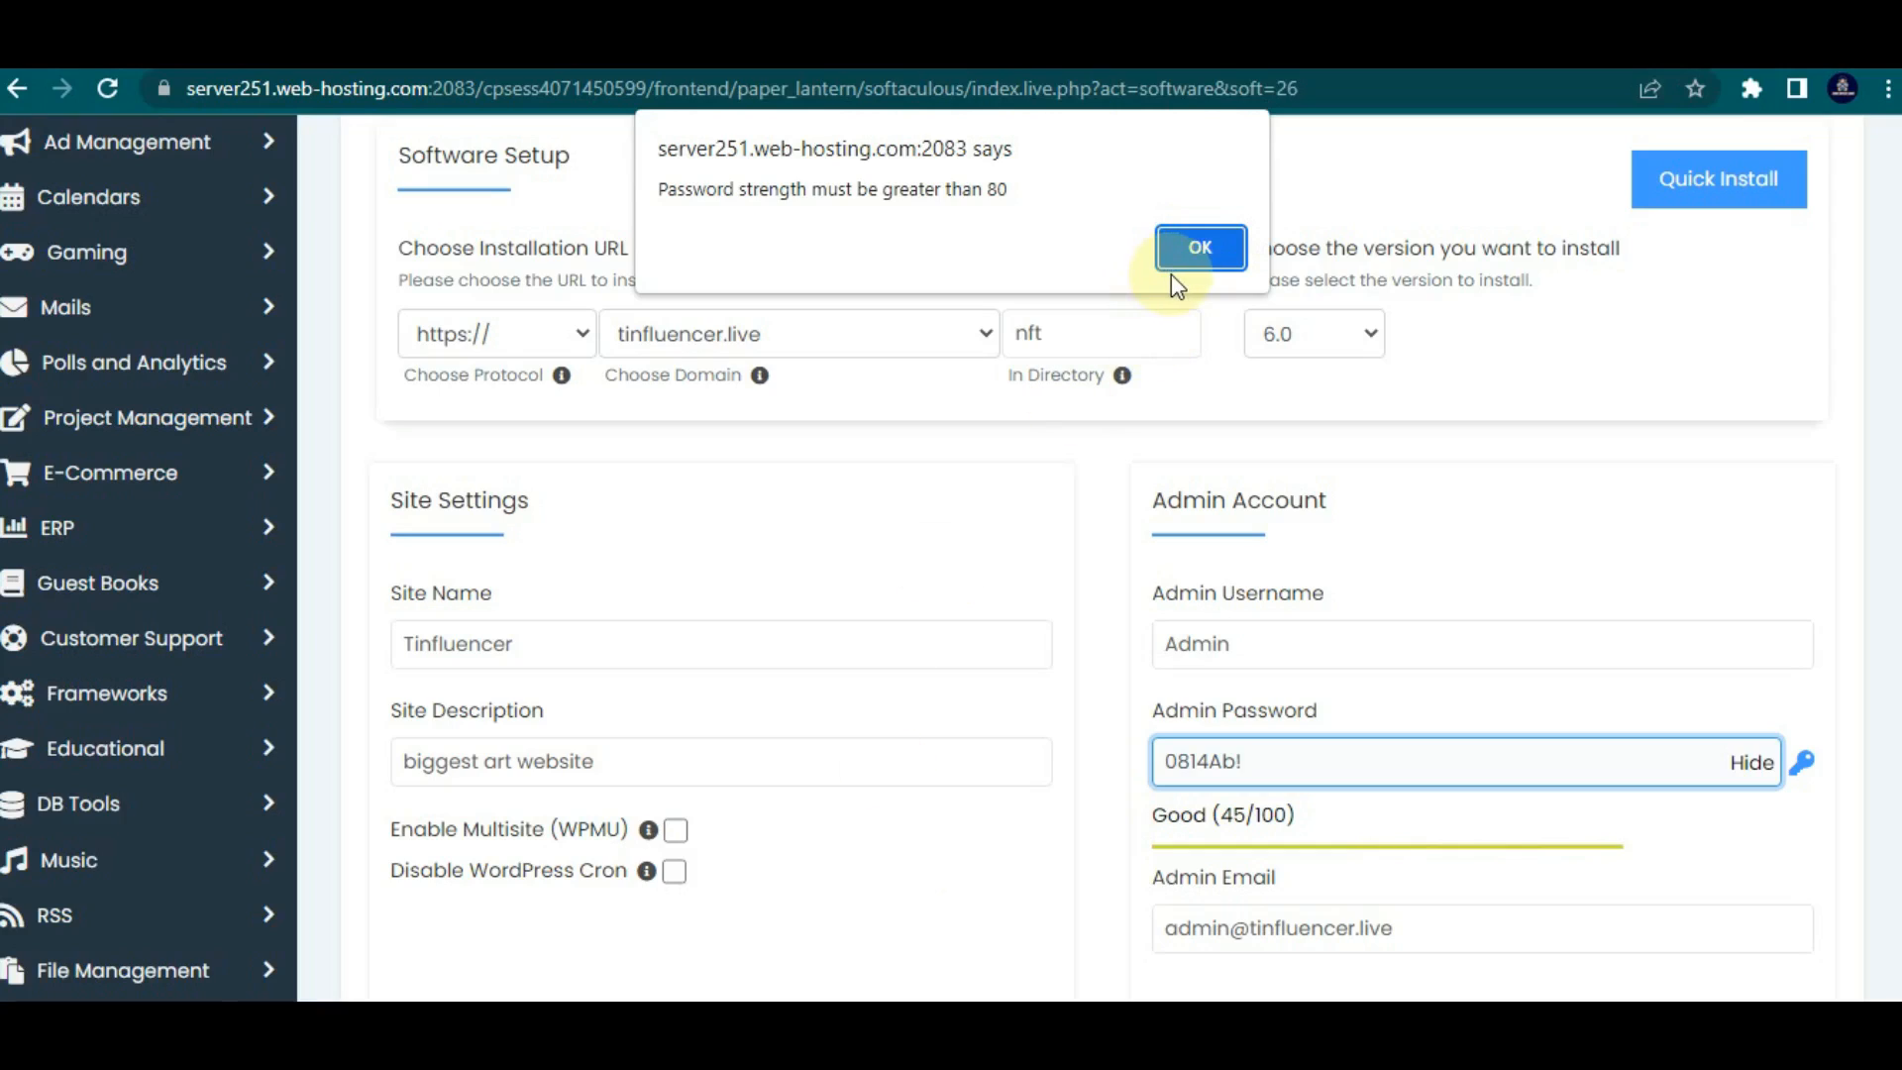
Step: Dismiss the strength warning and lengthen the admin password until it rates Strong (100/100)
{"action": "left_click", "coordinate": [1189, 247]}
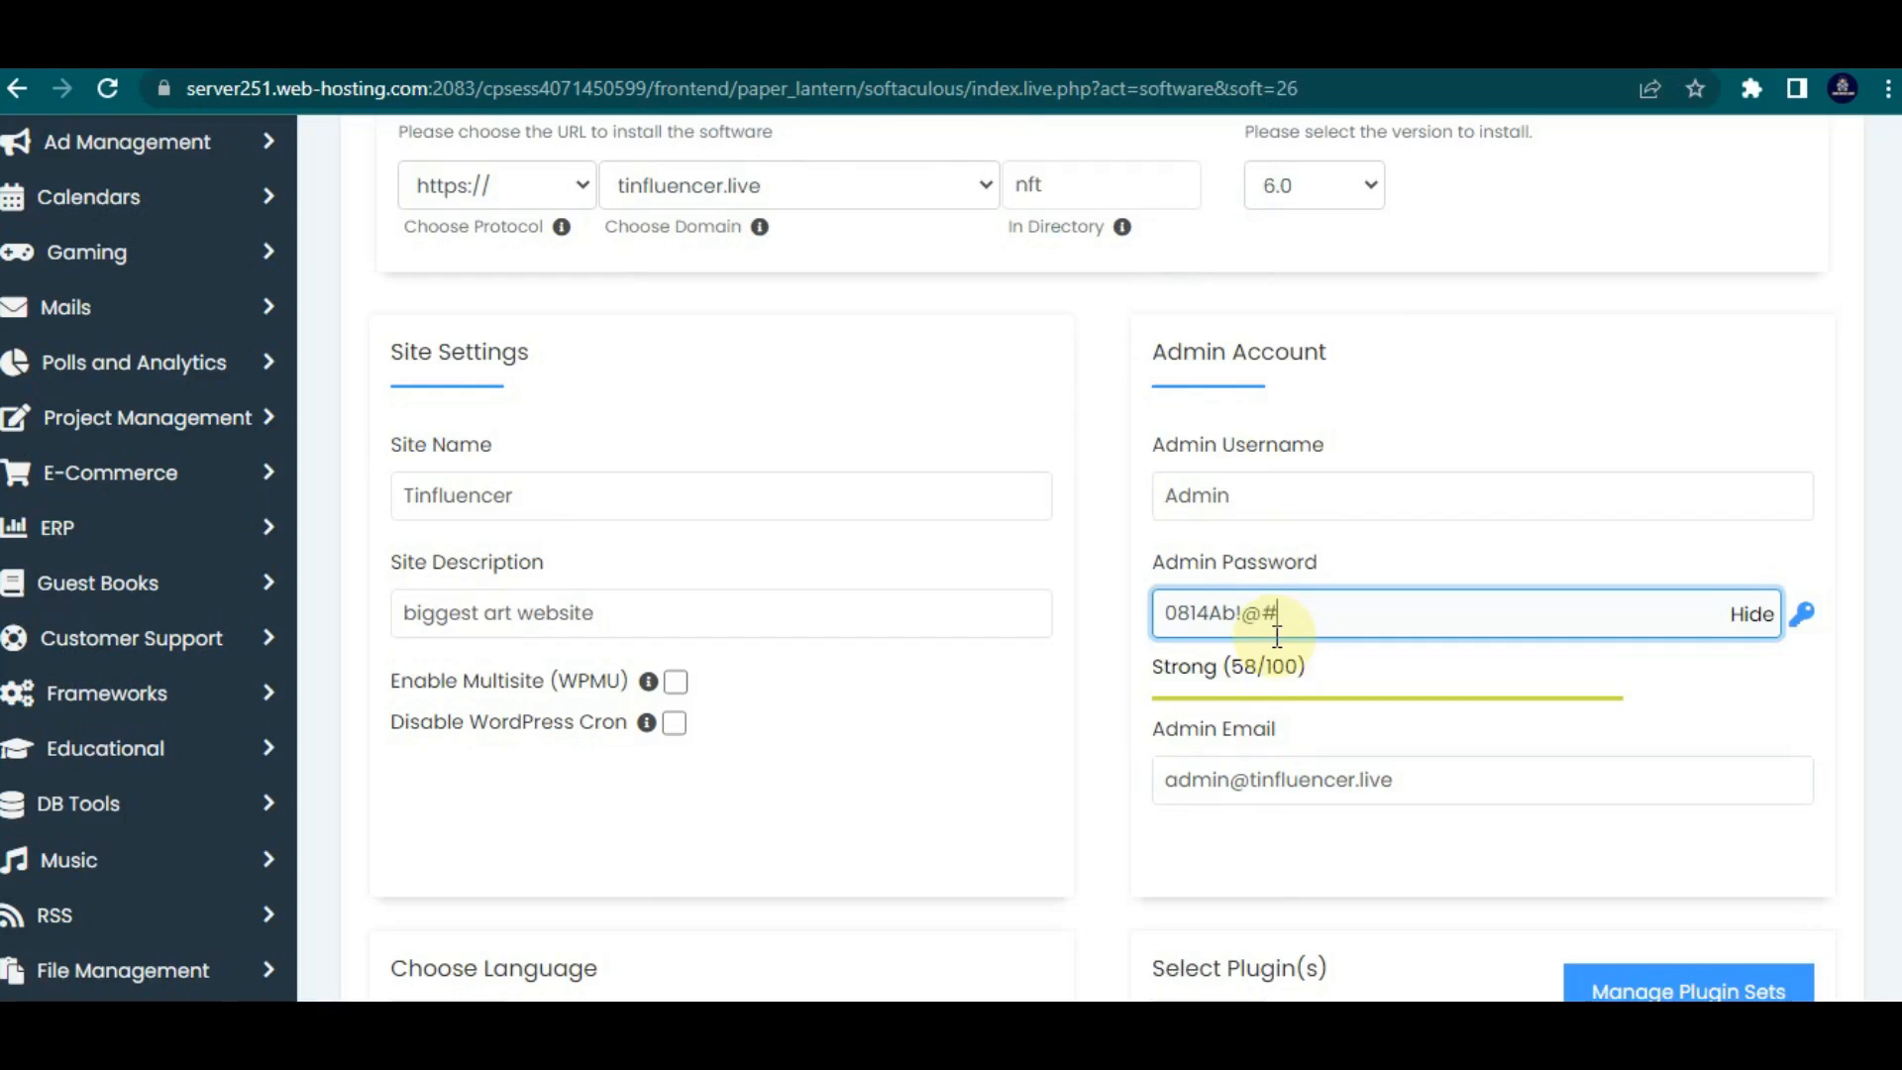
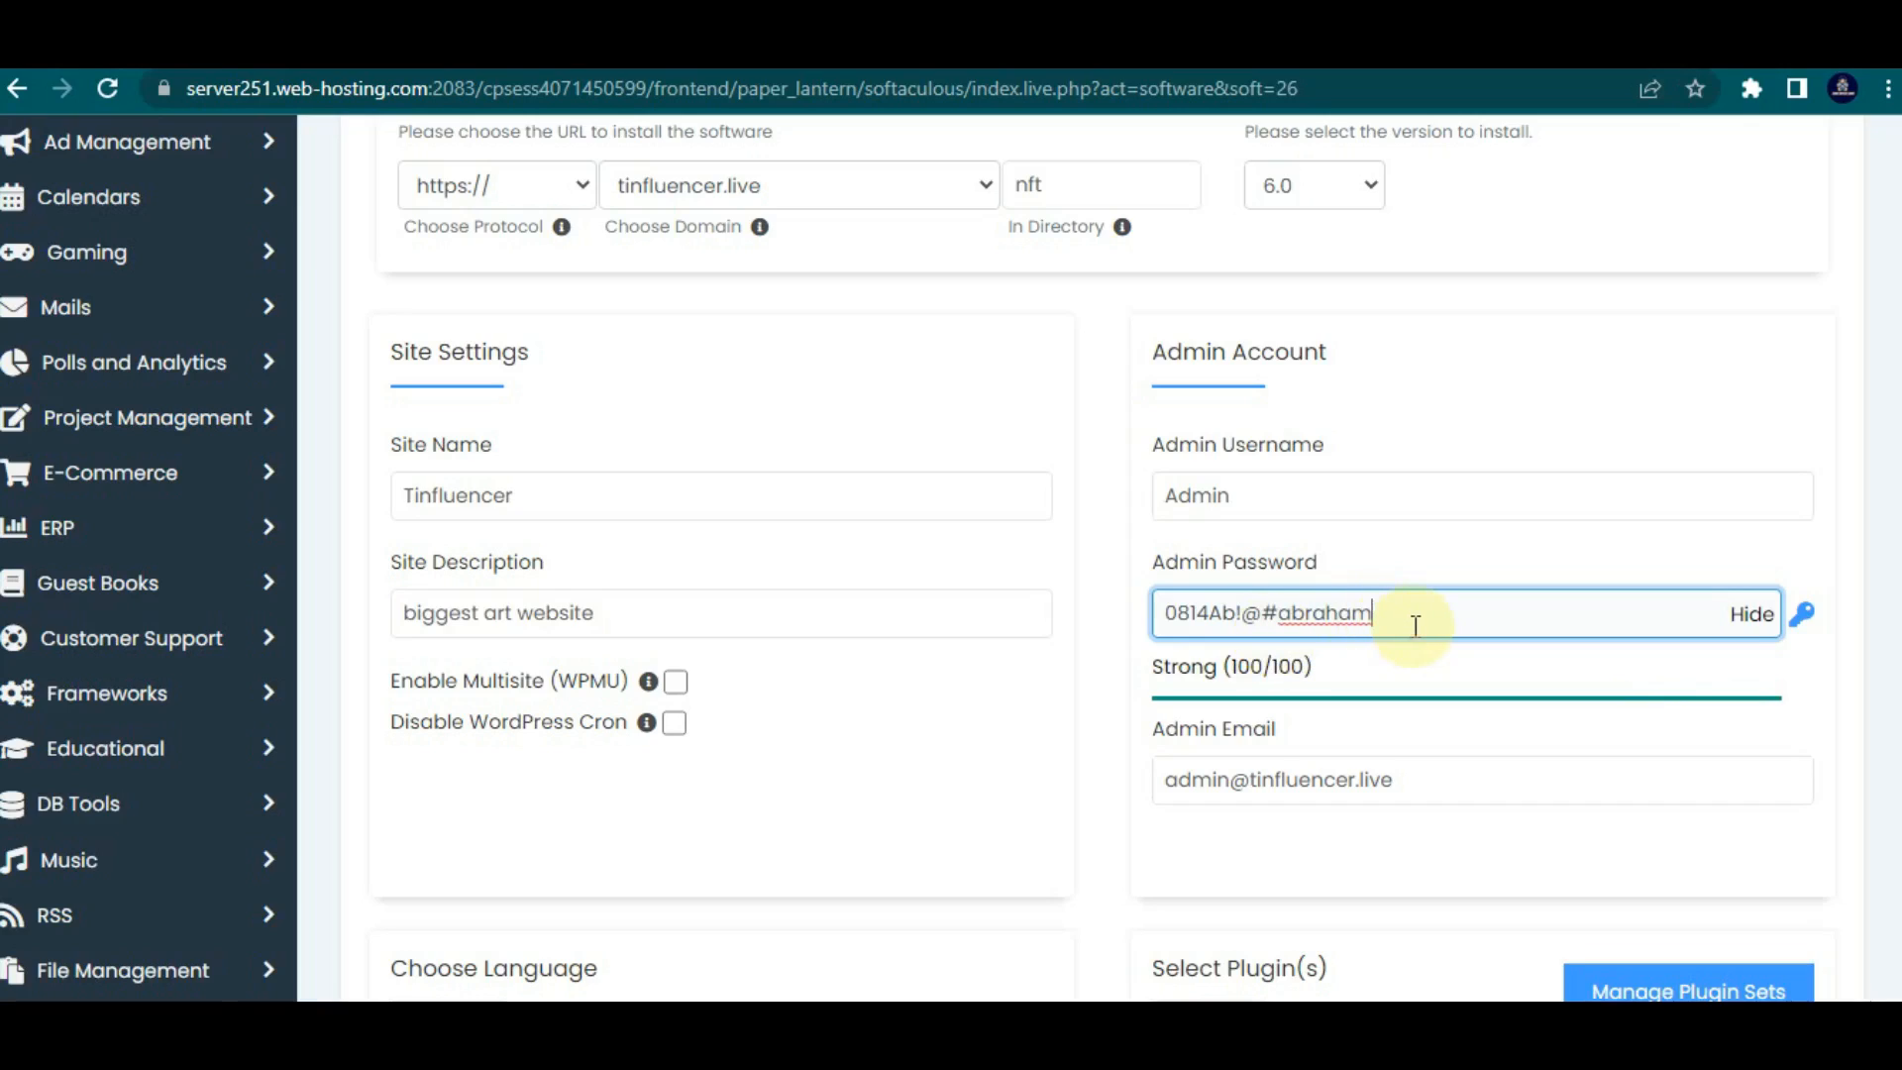
{"action": "left_click_drag", "start_coordinate": [1382, 609], "coordinate": [1149, 619]}
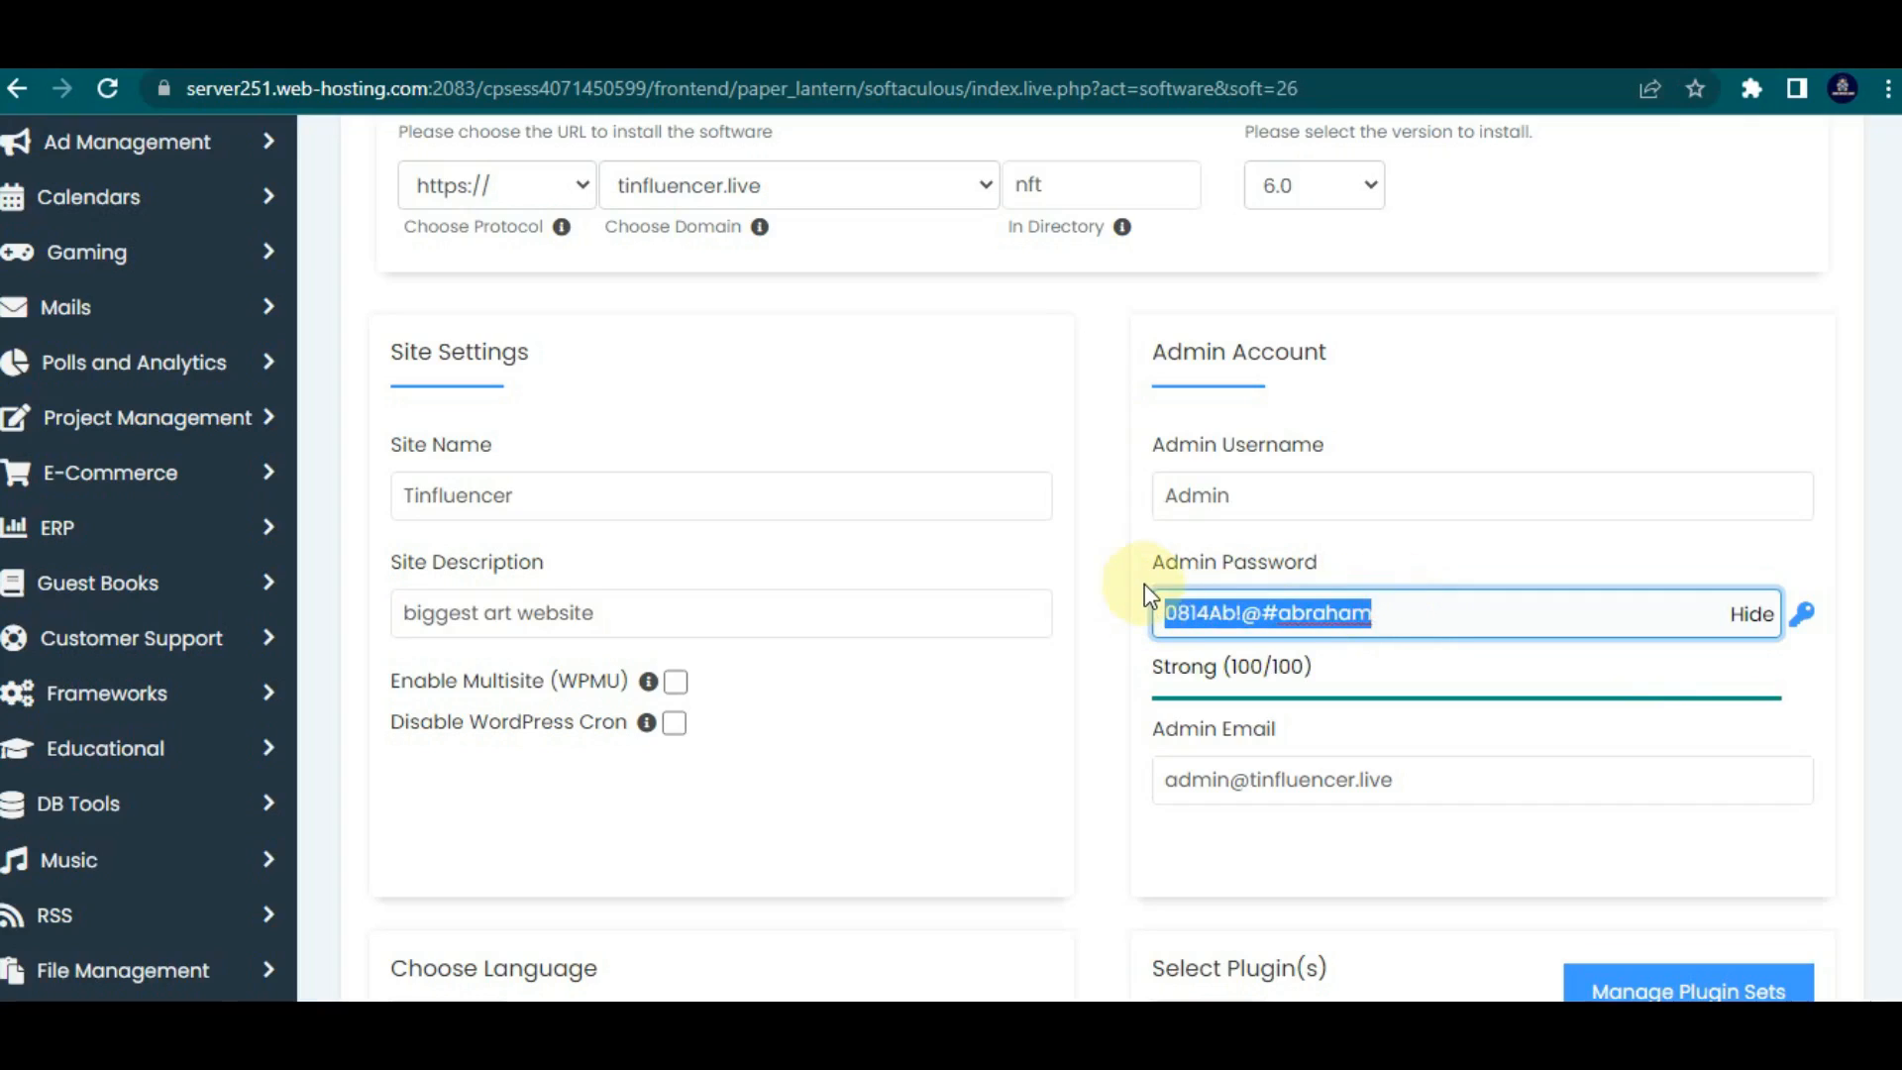
{"action": "left_click", "coordinate": [1144, 595]}
{"action": "scroll", "coordinate": [1143, 716], "scroll_direction": "down", "scroll_amount": 5}
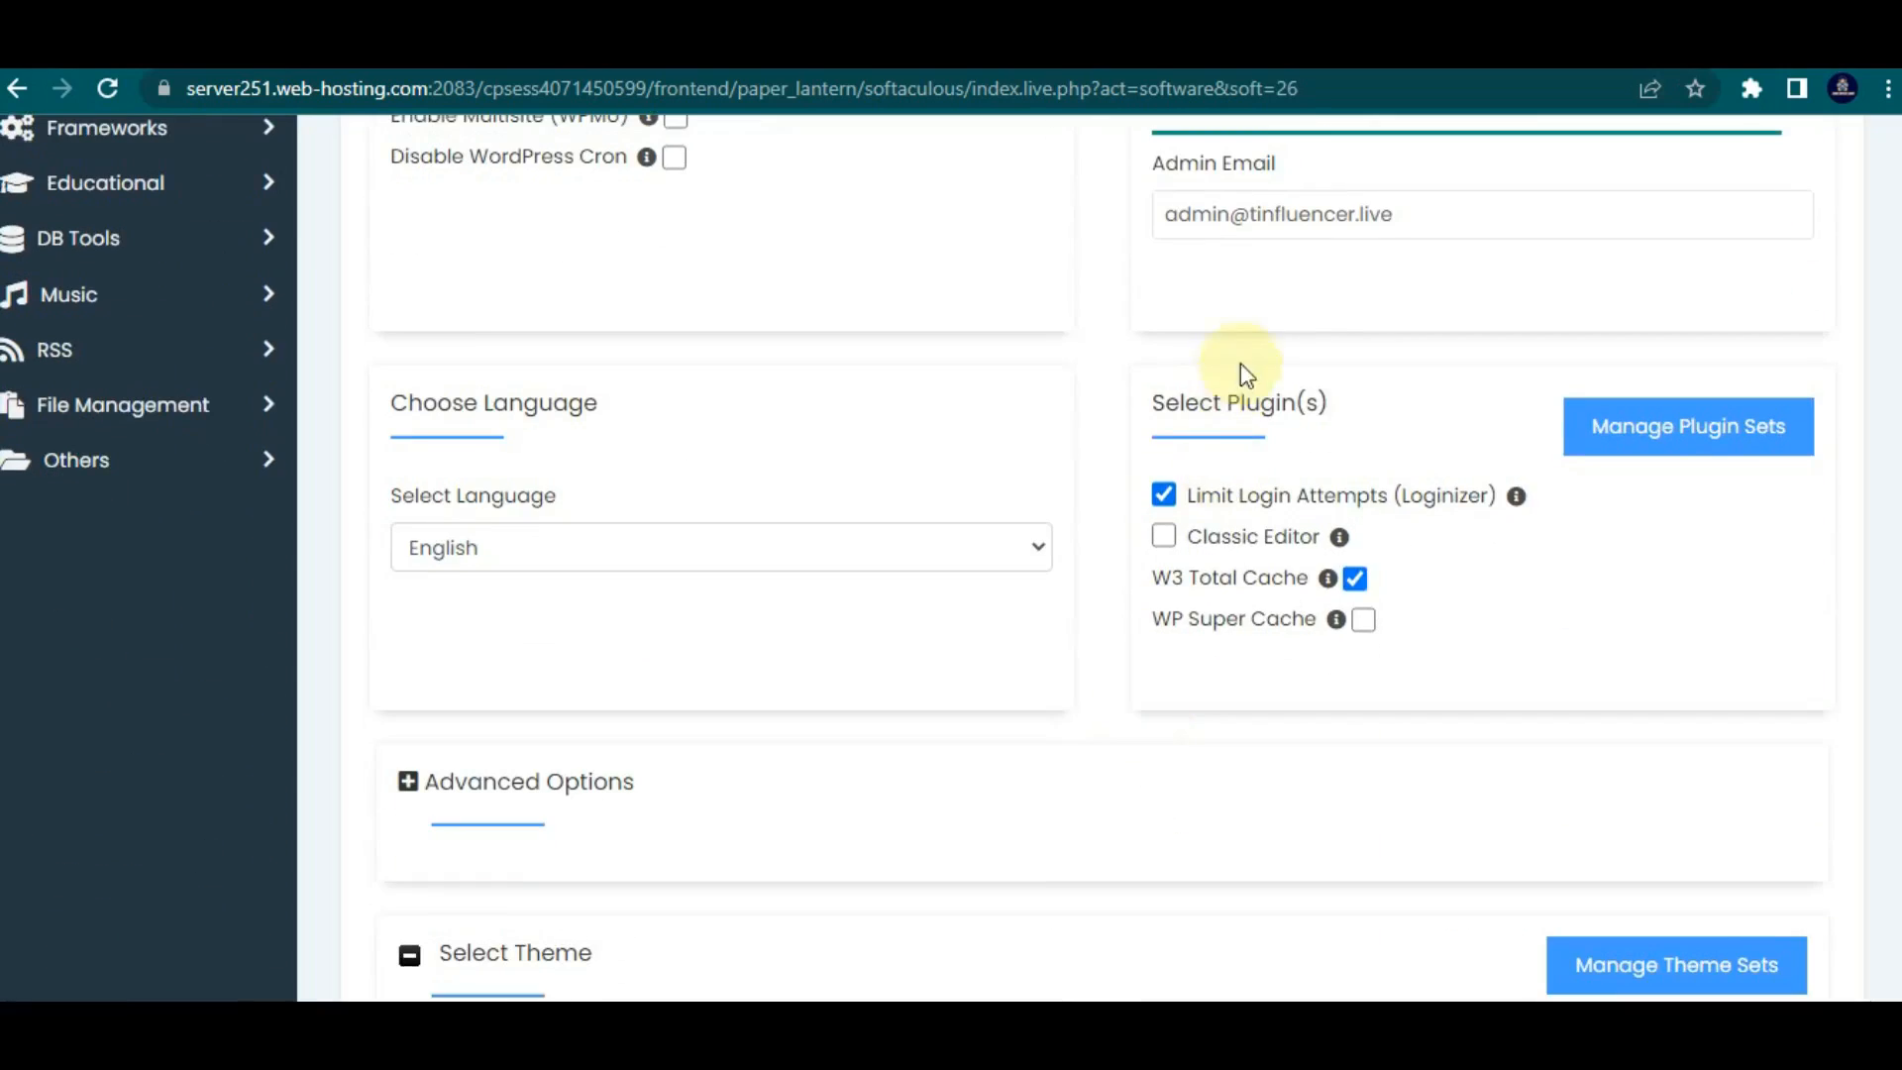
{"action": "scroll", "coordinate": [1337, 322], "scroll_direction": "up", "scroll_amount": 1}
Step: Replace the default admin email with a saved personal address
{"action": "triple_click", "coordinate": [1386, 354]}
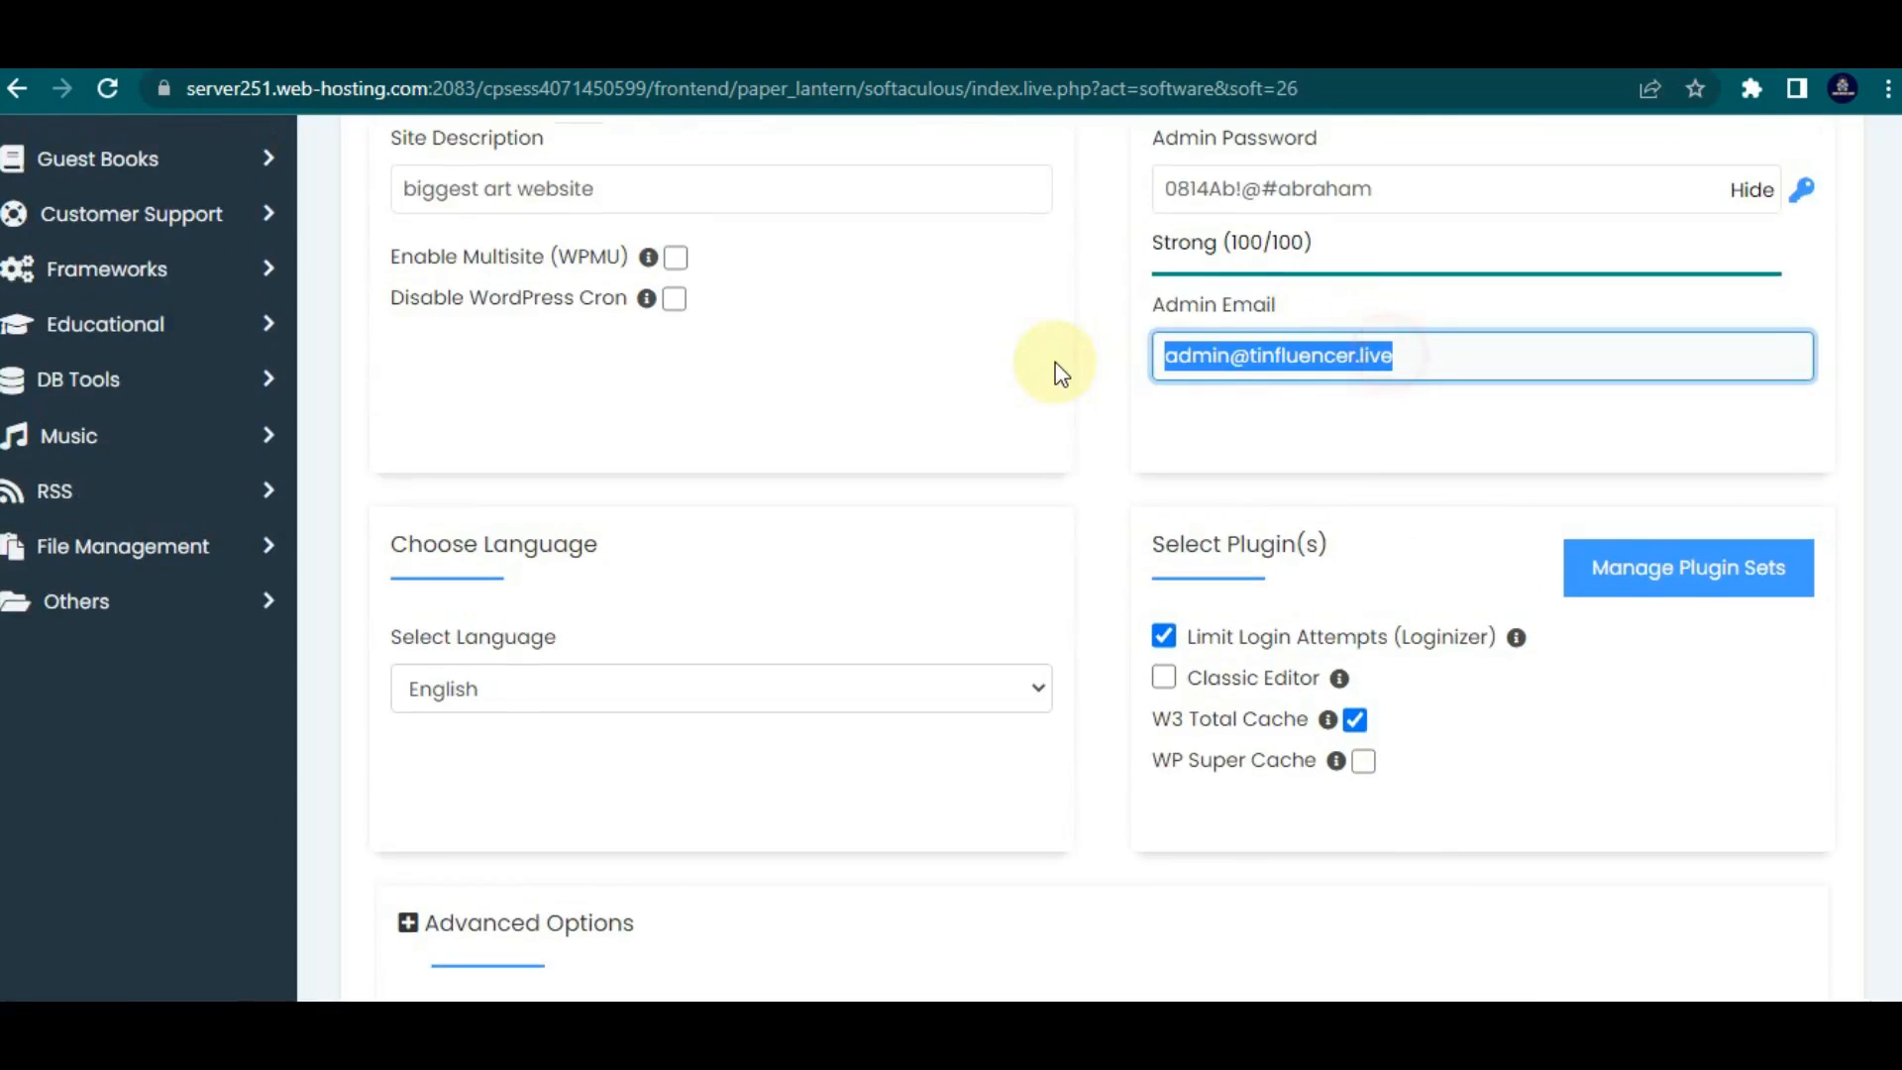
{"action": "key", "text": "BackSpace"}
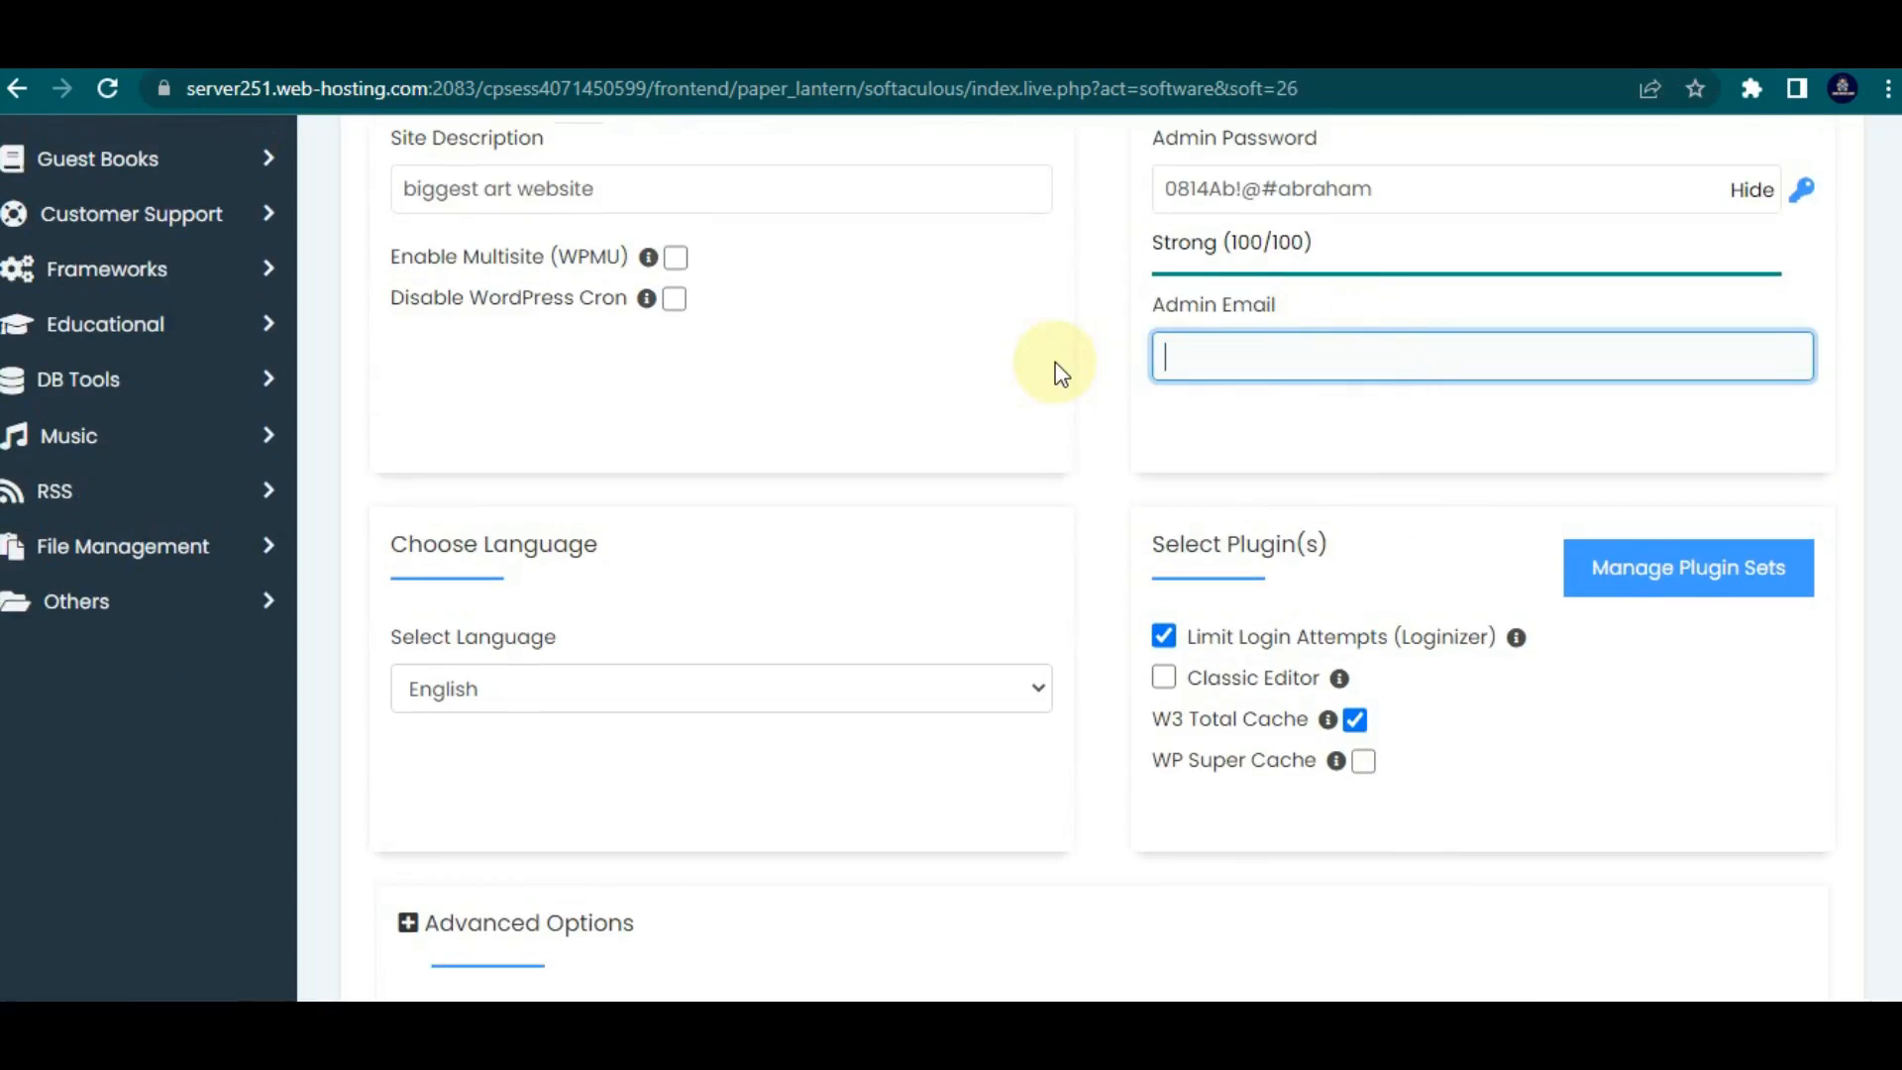
{"action": "left_click", "coordinate": [1235, 360]}
{"action": "left_click", "coordinate": [1299, 437]}
{"action": "scroll", "coordinate": [1257, 418], "scroll_direction": "down", "scroll_amount": 6}
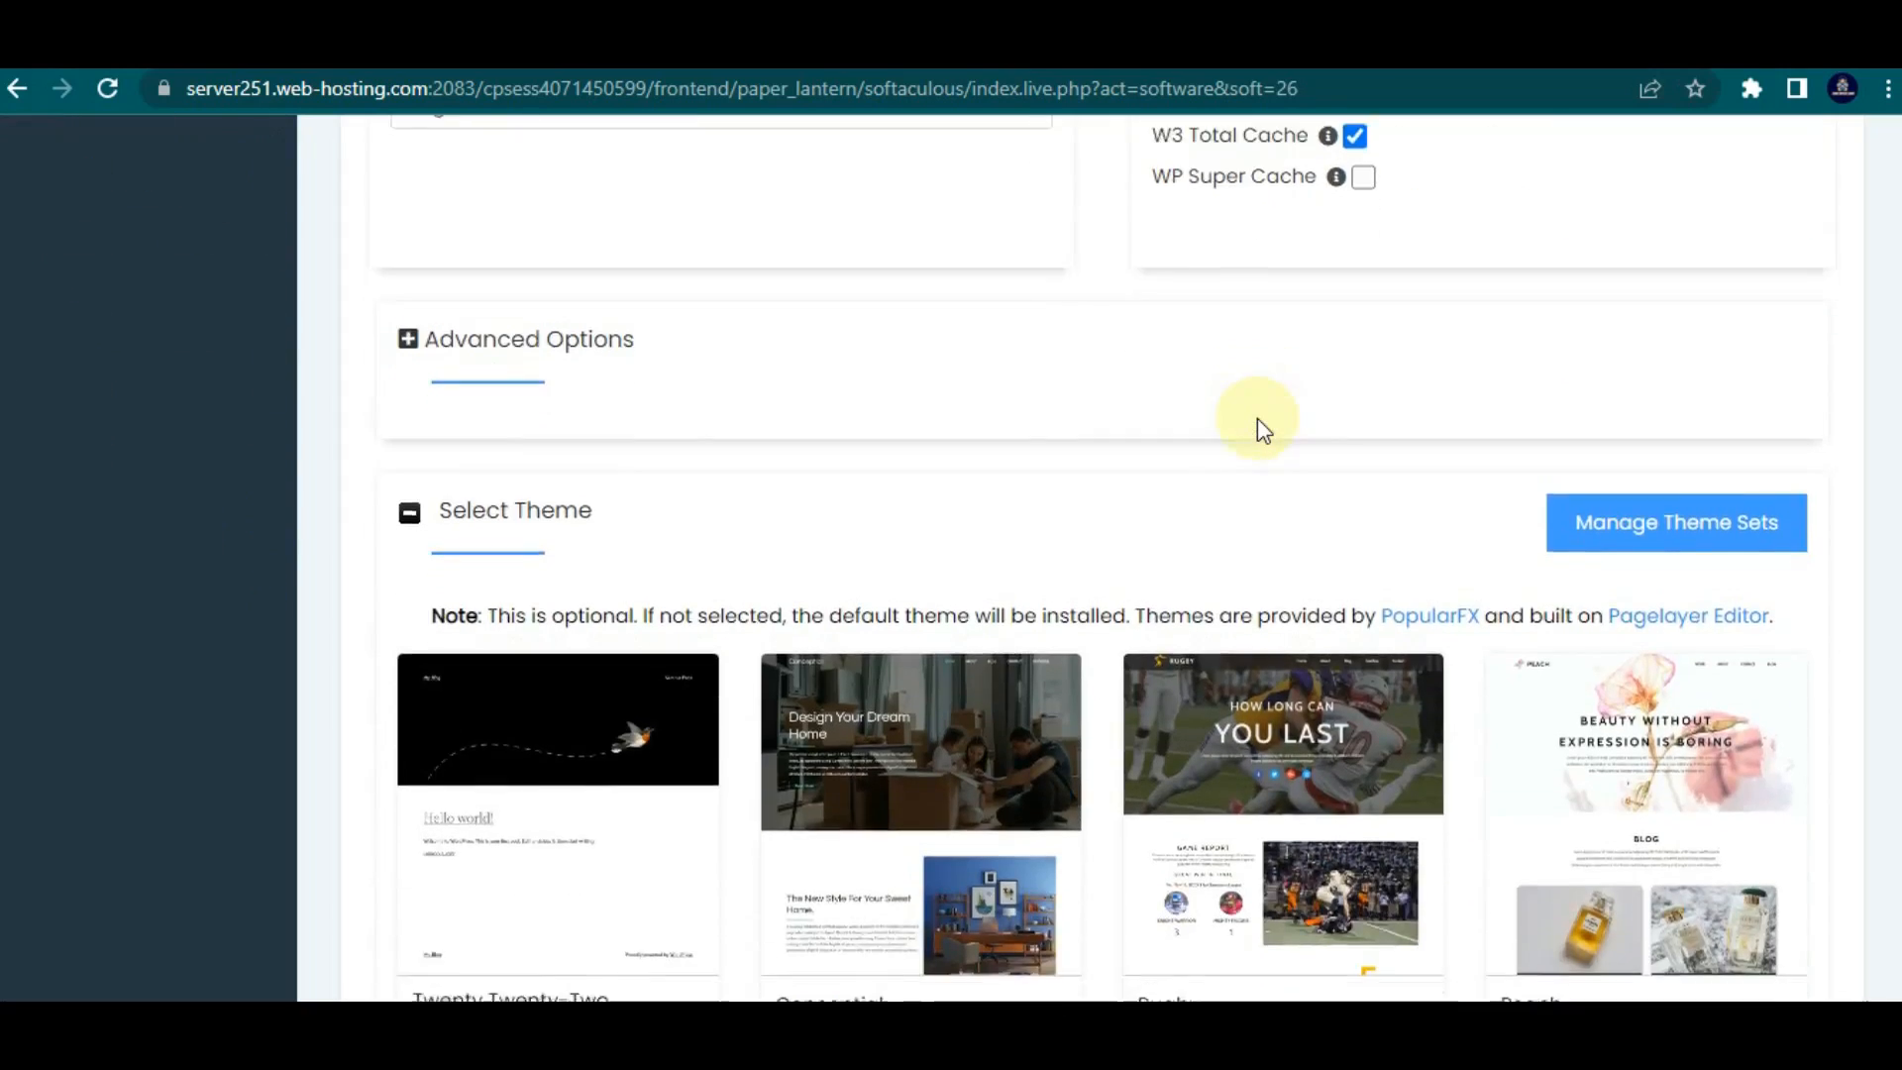
{"action": "scroll", "coordinate": [1257, 418], "scroll_direction": "up", "scroll_amount": 1}
{"action": "scroll", "coordinate": [1256, 418], "scroll_direction": "down", "scroll_amount": 7}
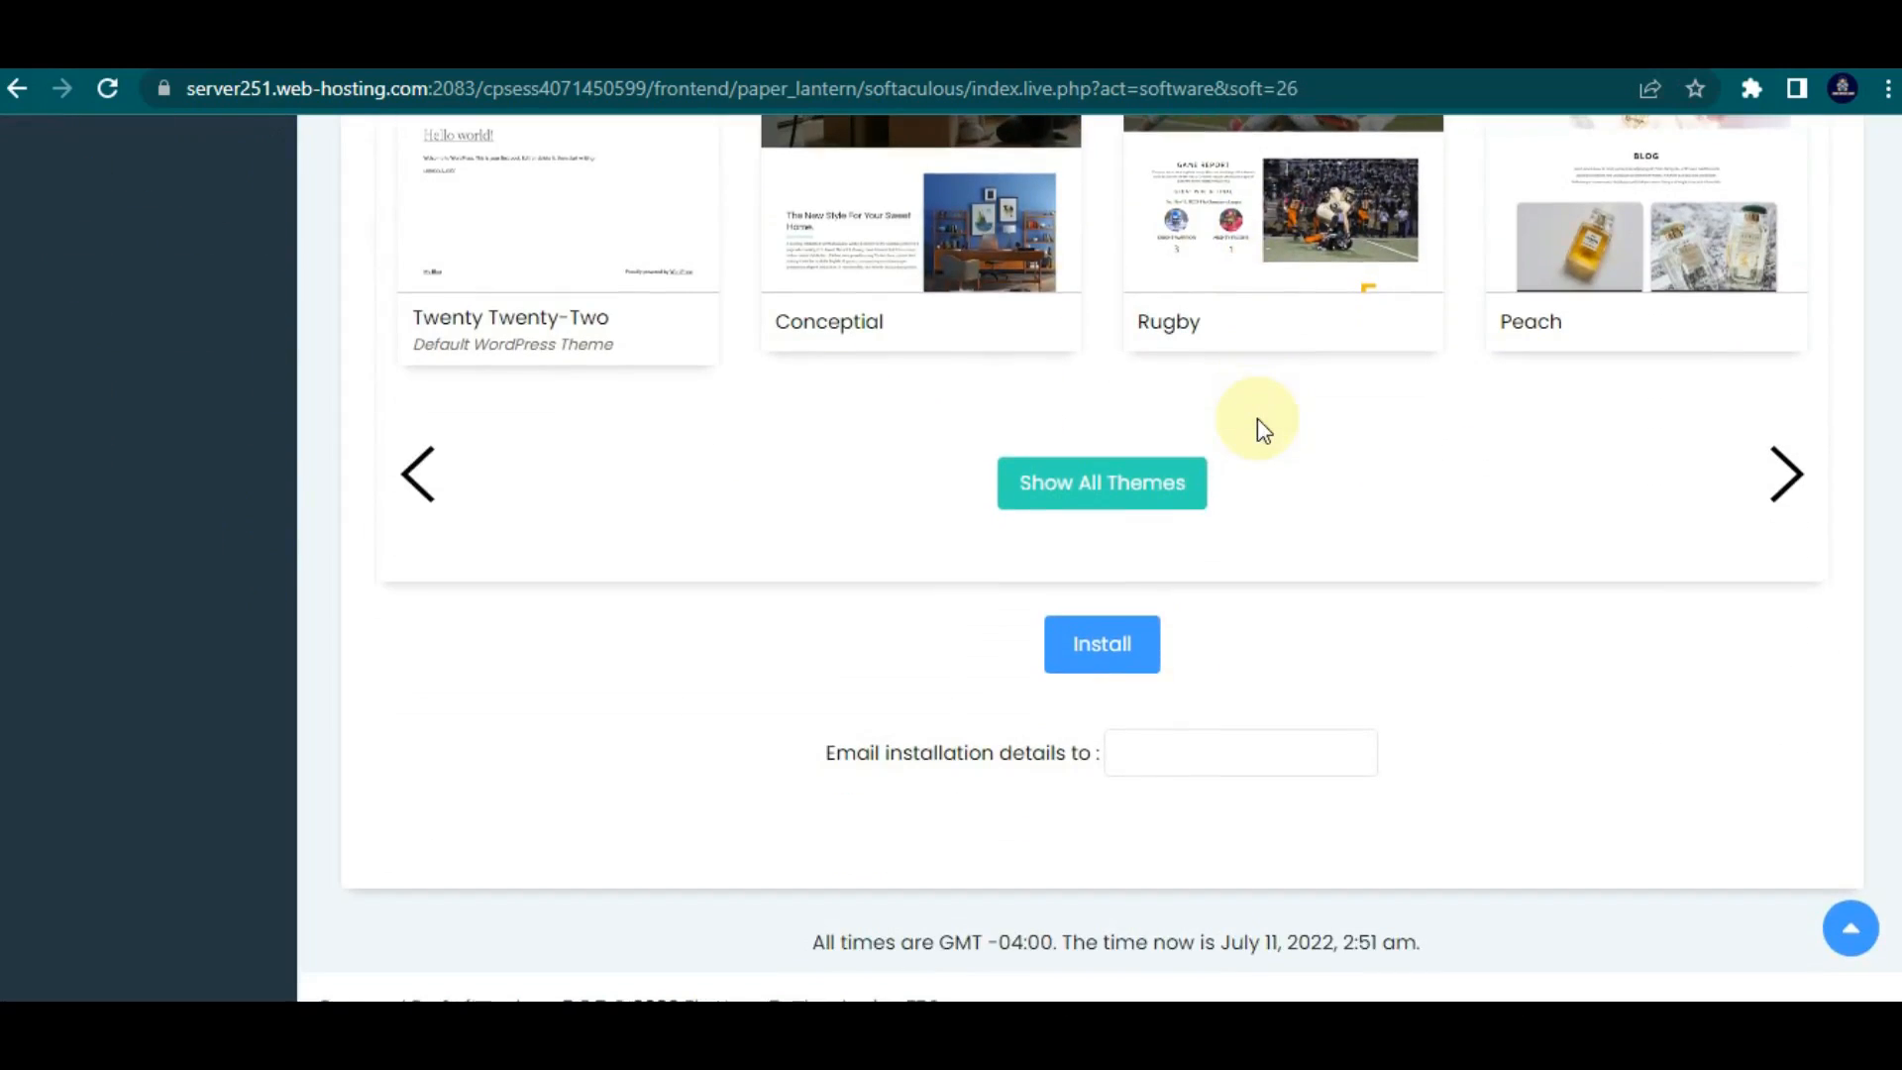
Step: Send installation details to a saved address and keep English as the site language
{"action": "left_click", "coordinate": [1146, 760]}
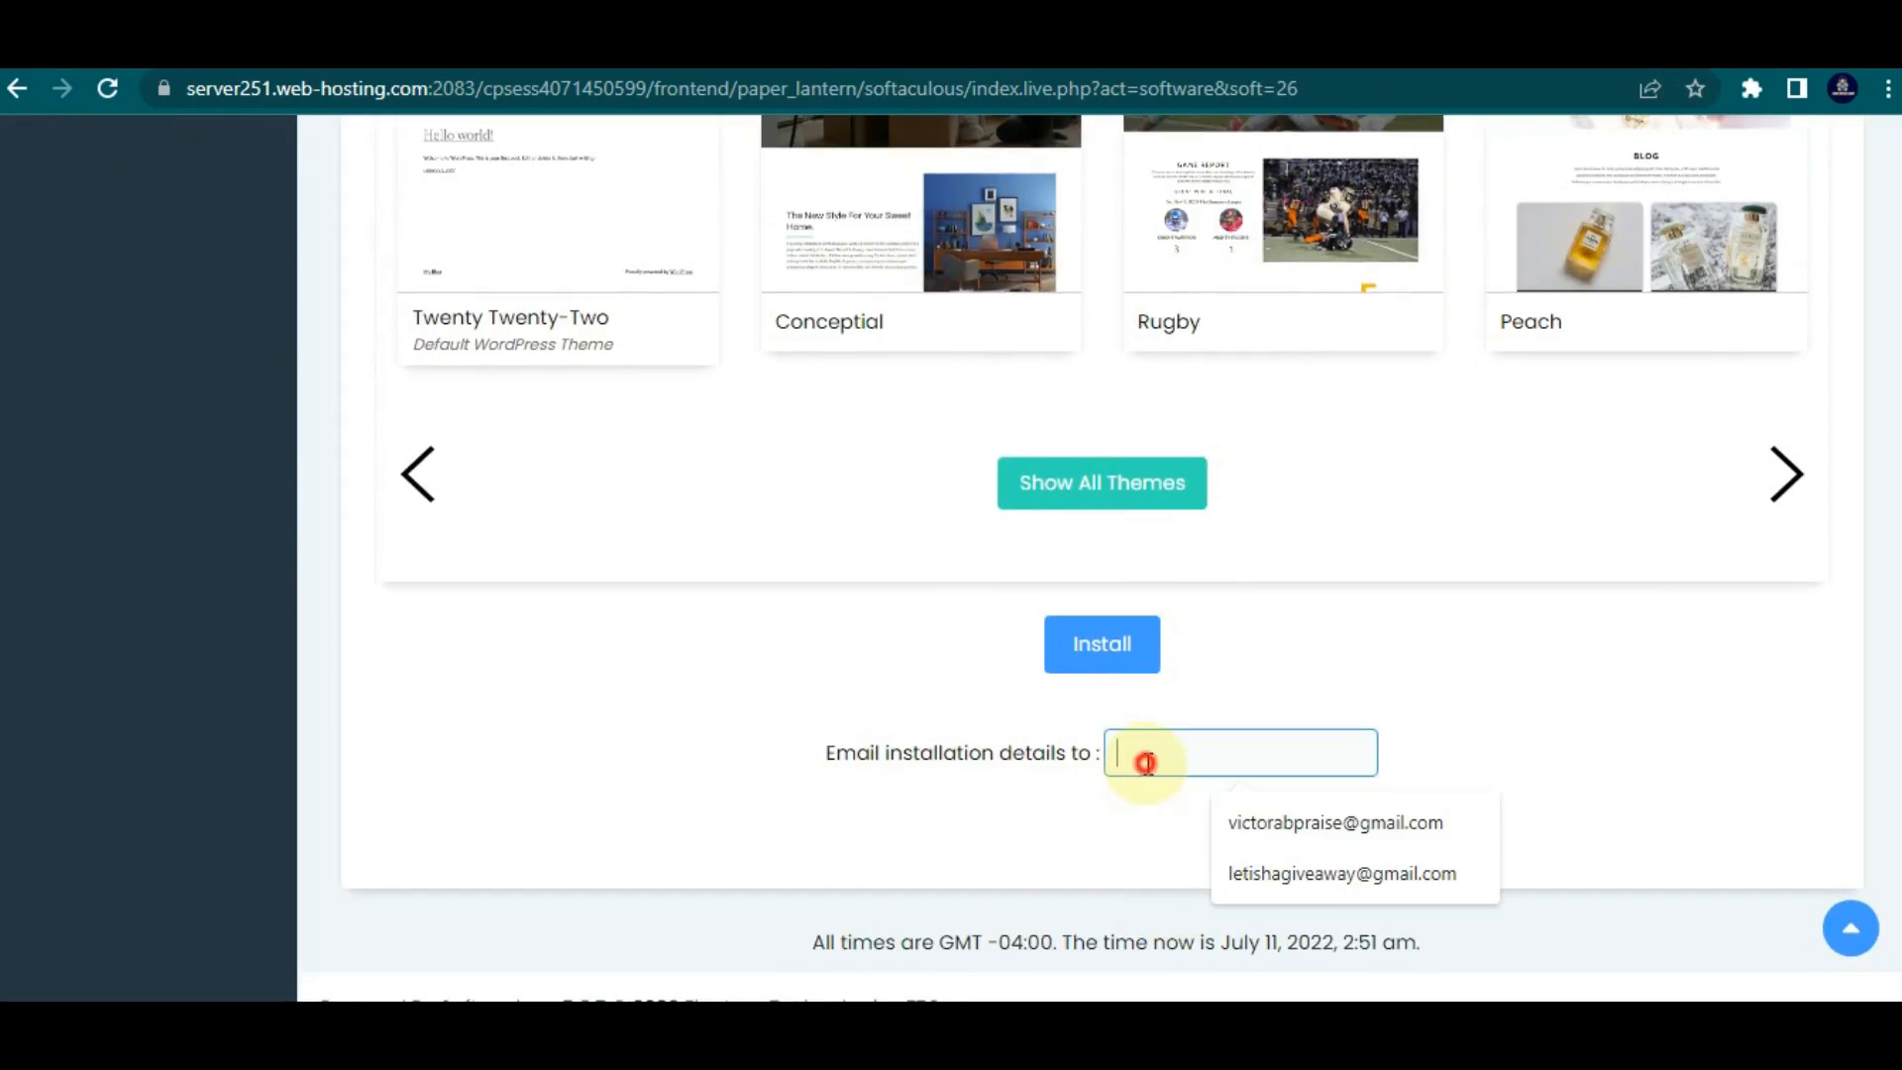
{"action": "left_click", "coordinate": [1235, 828]}
{"action": "scroll", "coordinate": [1233, 802], "scroll_direction": "up", "scroll_amount": 10}
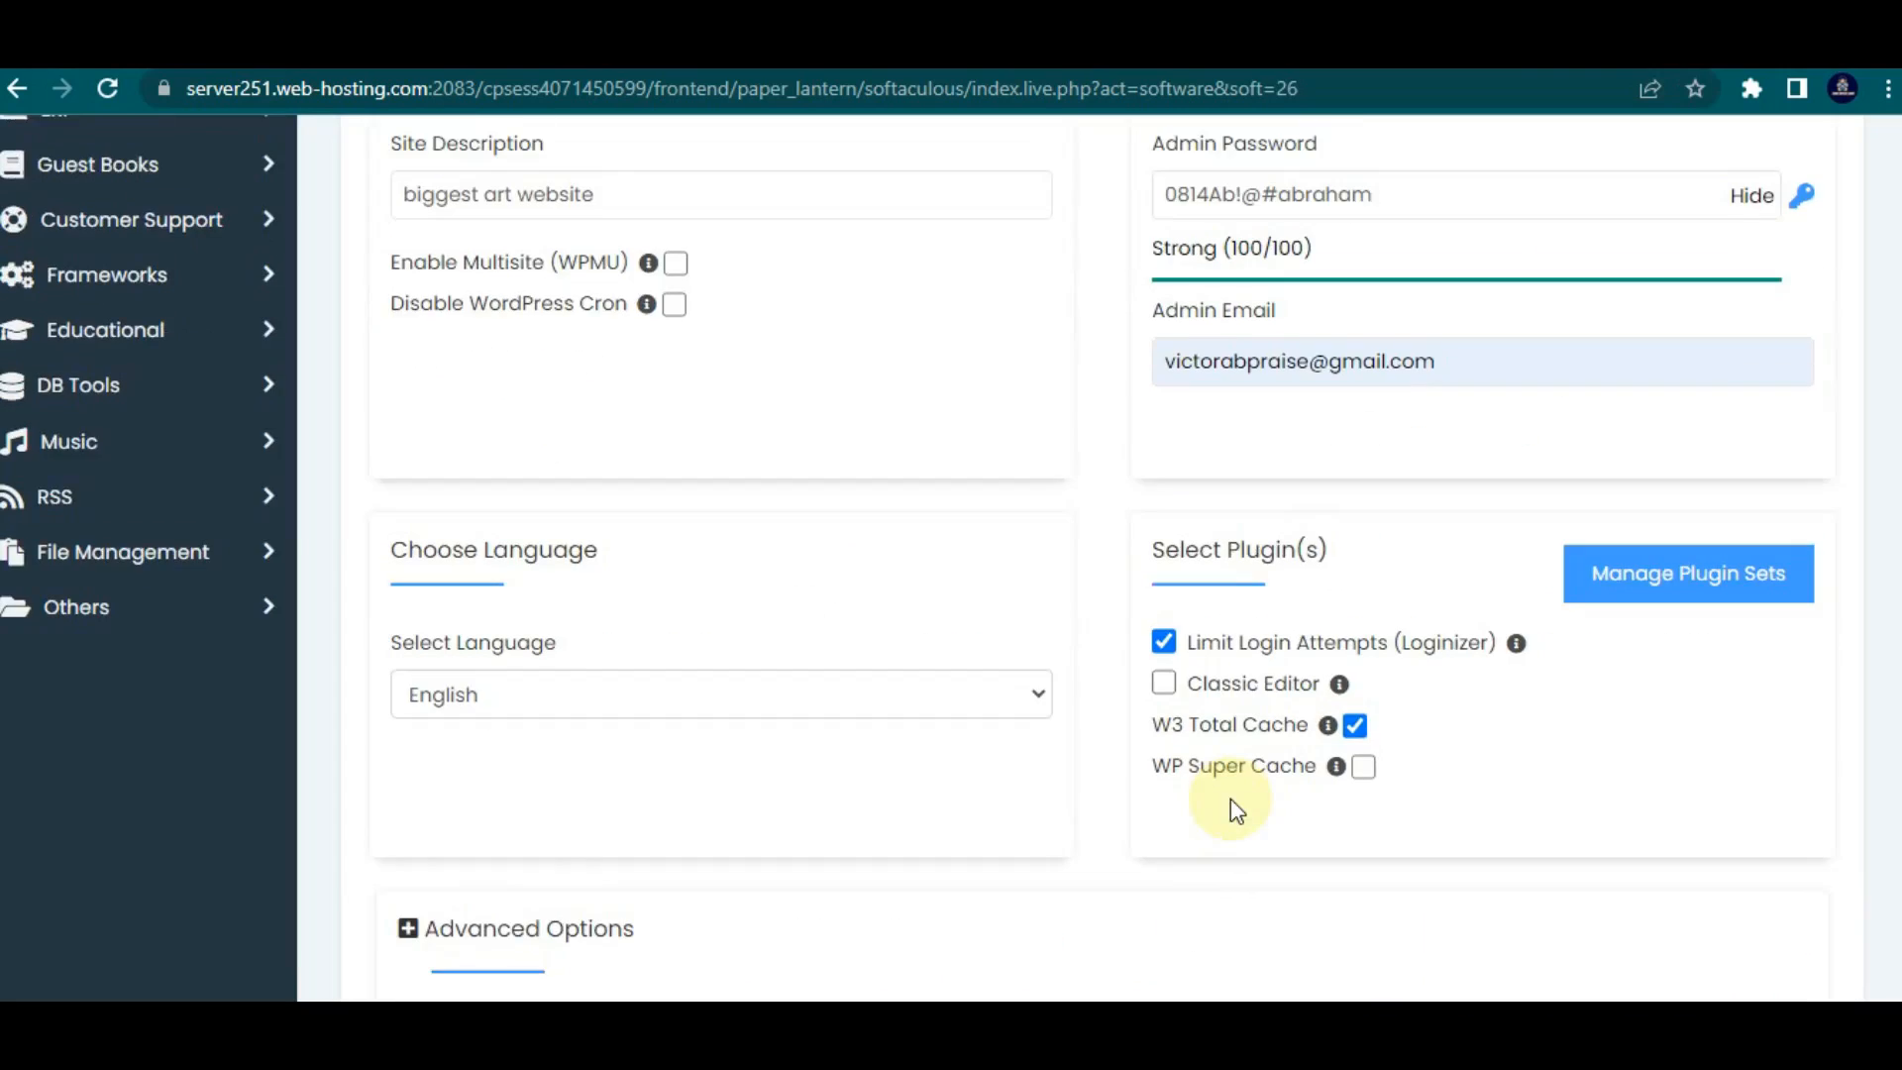
{"action": "scroll", "coordinate": [1230, 798], "scroll_direction": "up", "scroll_amount": 1}
{"action": "scroll", "coordinate": [1230, 799], "scroll_direction": "down", "scroll_amount": 3}
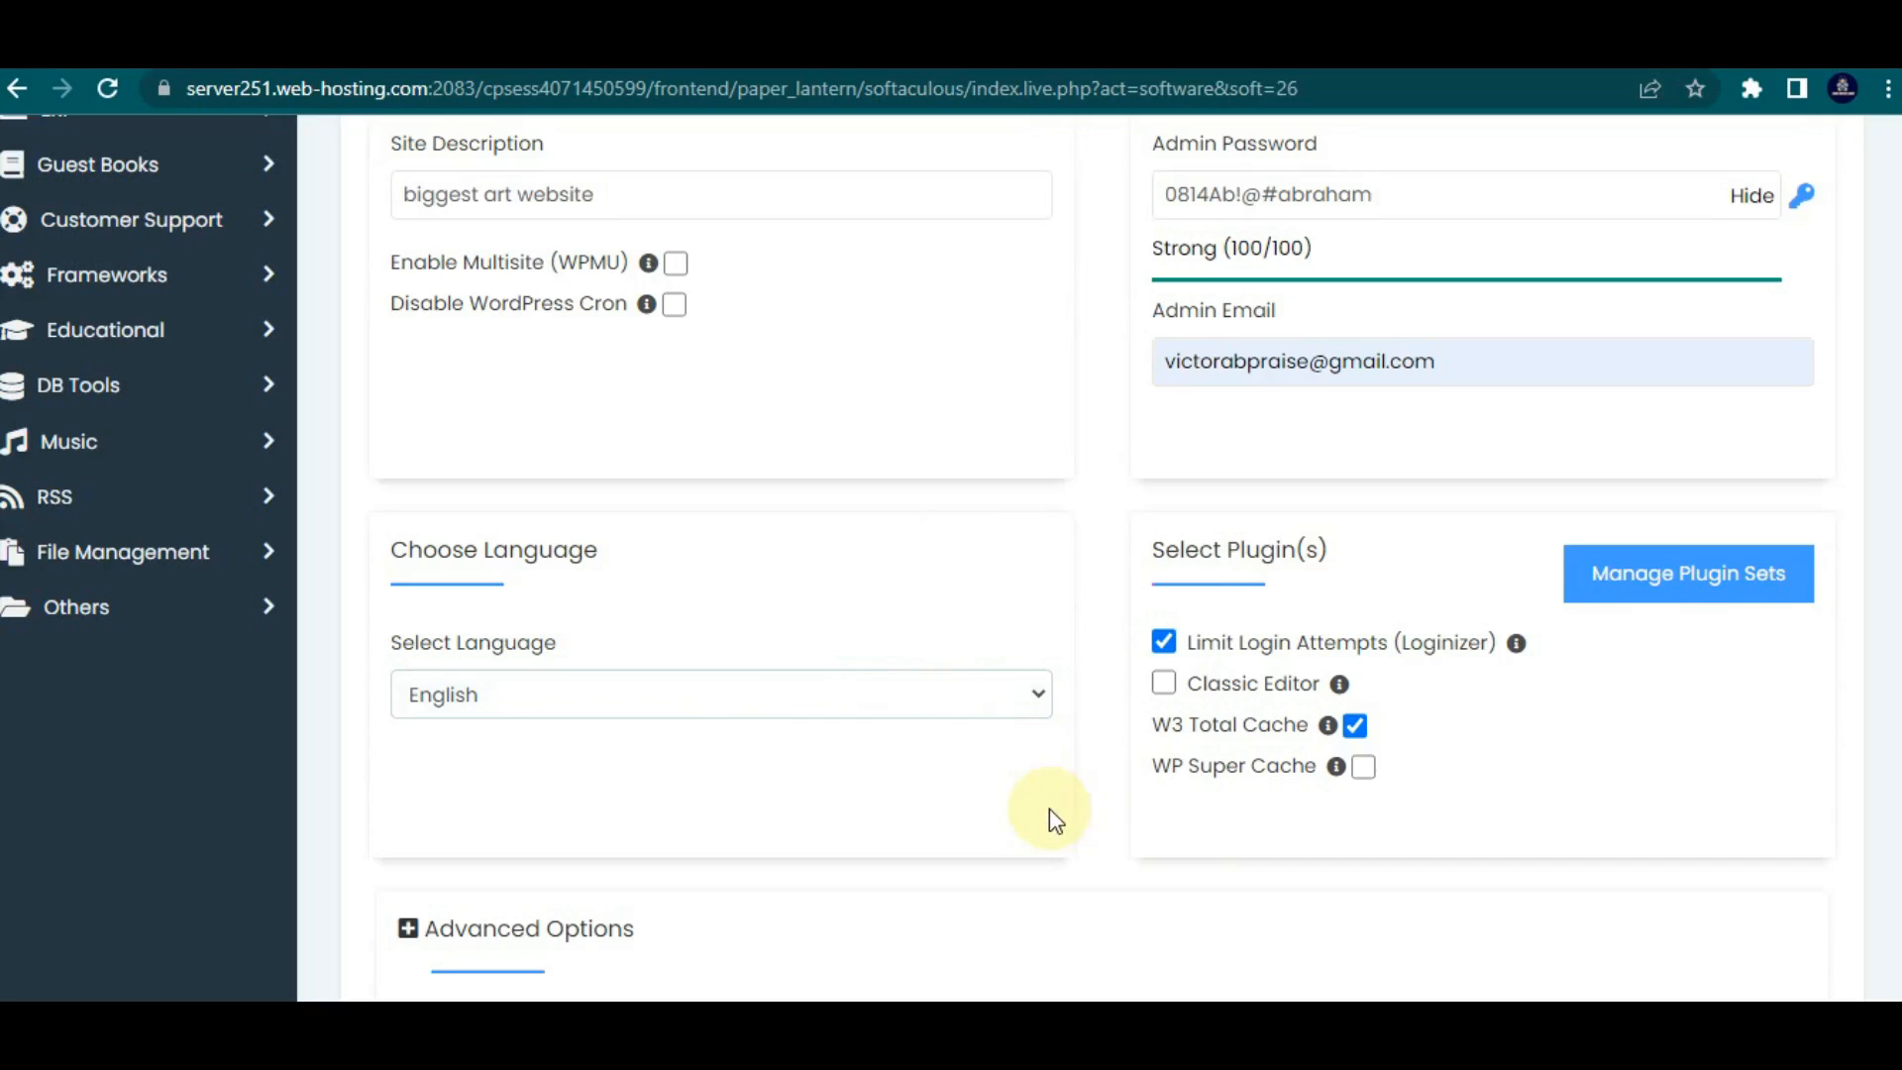
{"action": "scroll", "coordinate": [1049, 808], "scroll_direction": "down", "scroll_amount": 1}
{"action": "left_click", "coordinate": [1019, 553]}
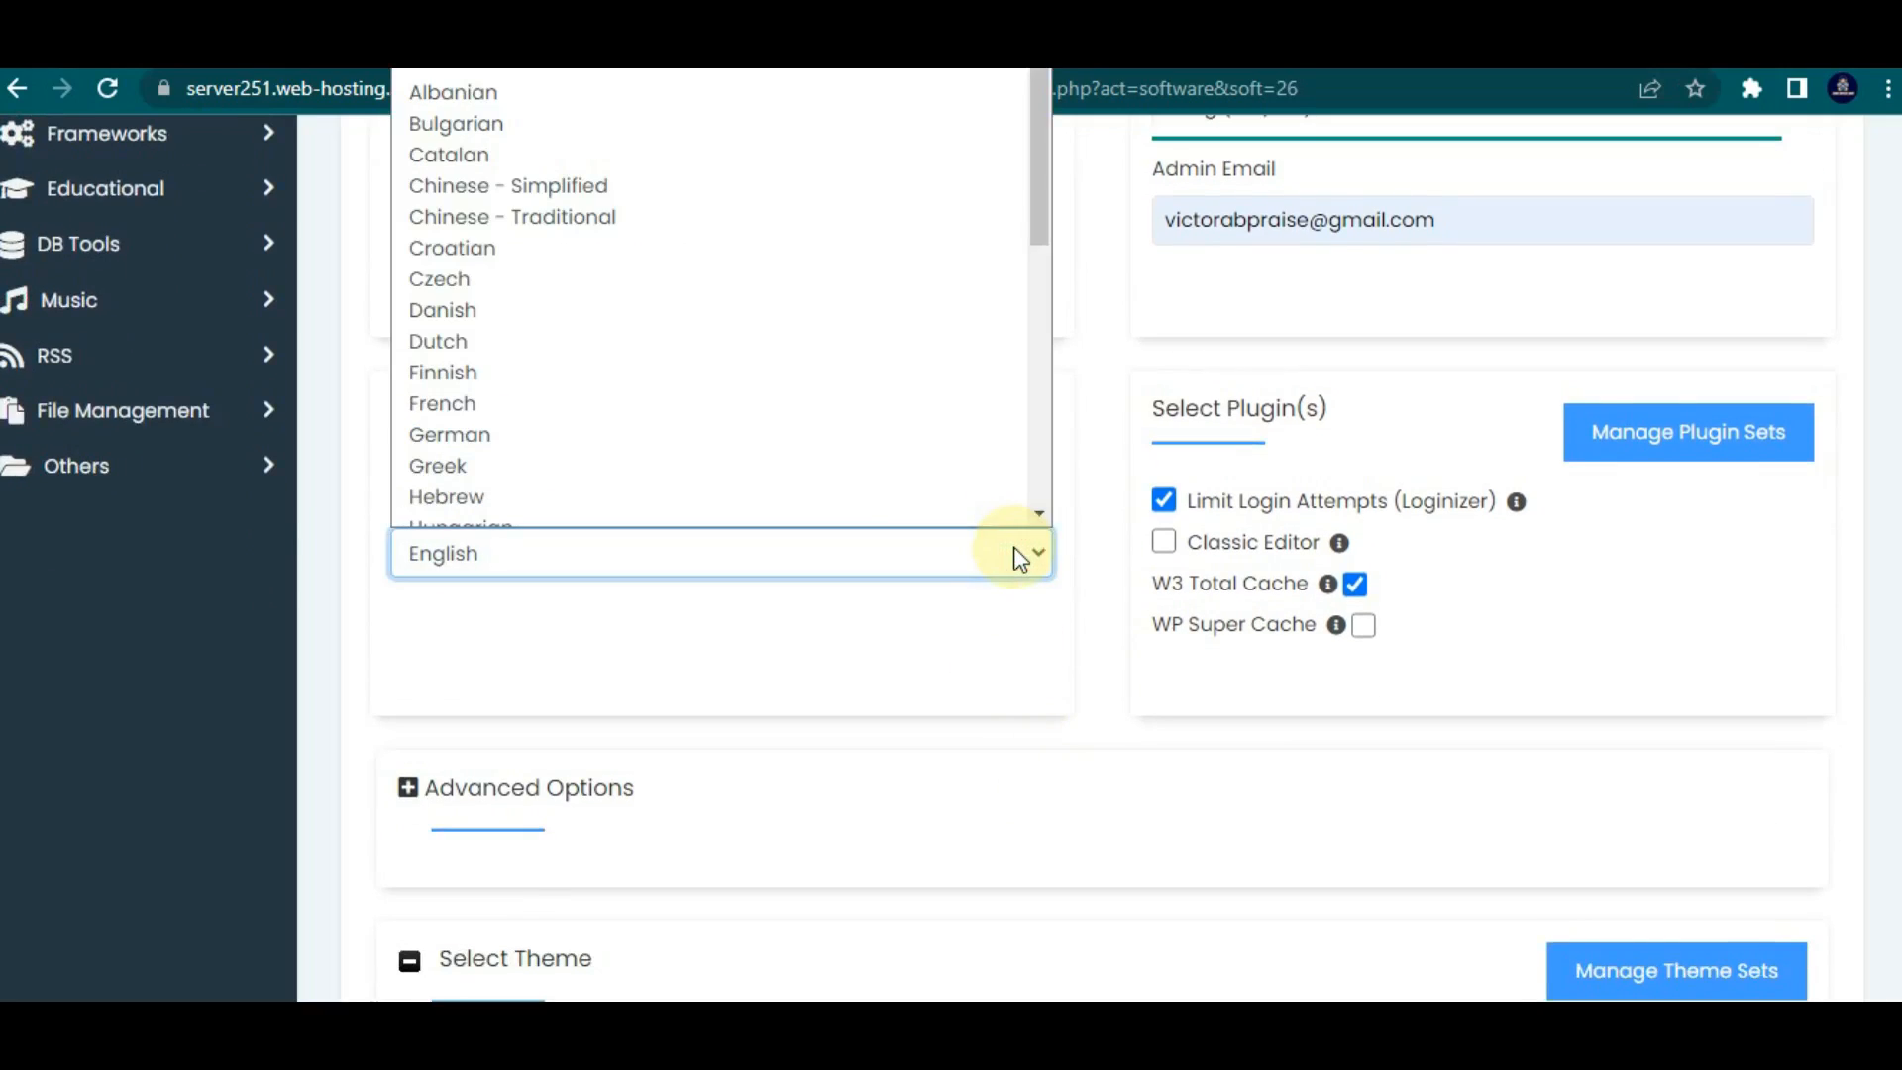
{"action": "left_click", "coordinate": [1013, 547]}
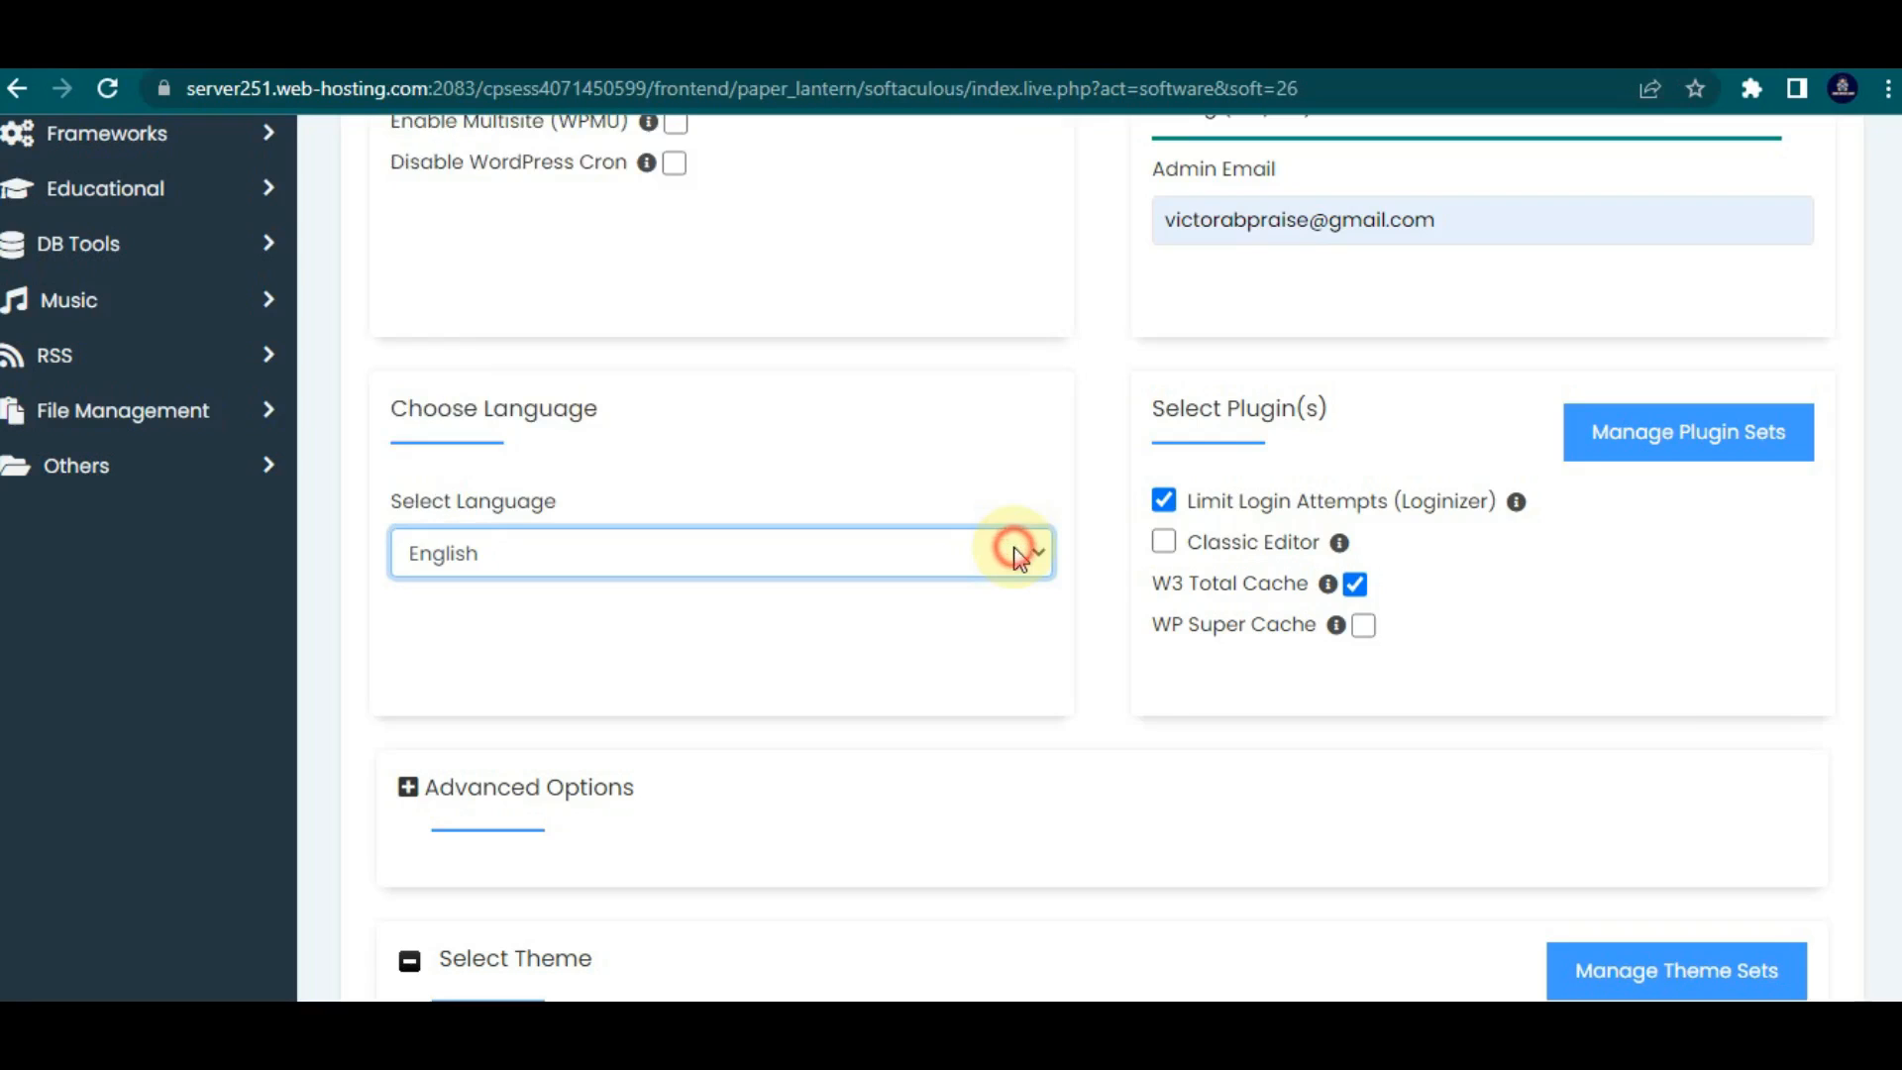
{"action": "scroll", "coordinate": [1013, 547], "scroll_direction": "down", "scroll_amount": 4}
{"action": "scroll", "coordinate": [1017, 560], "scroll_direction": "down", "scroll_amount": 4}
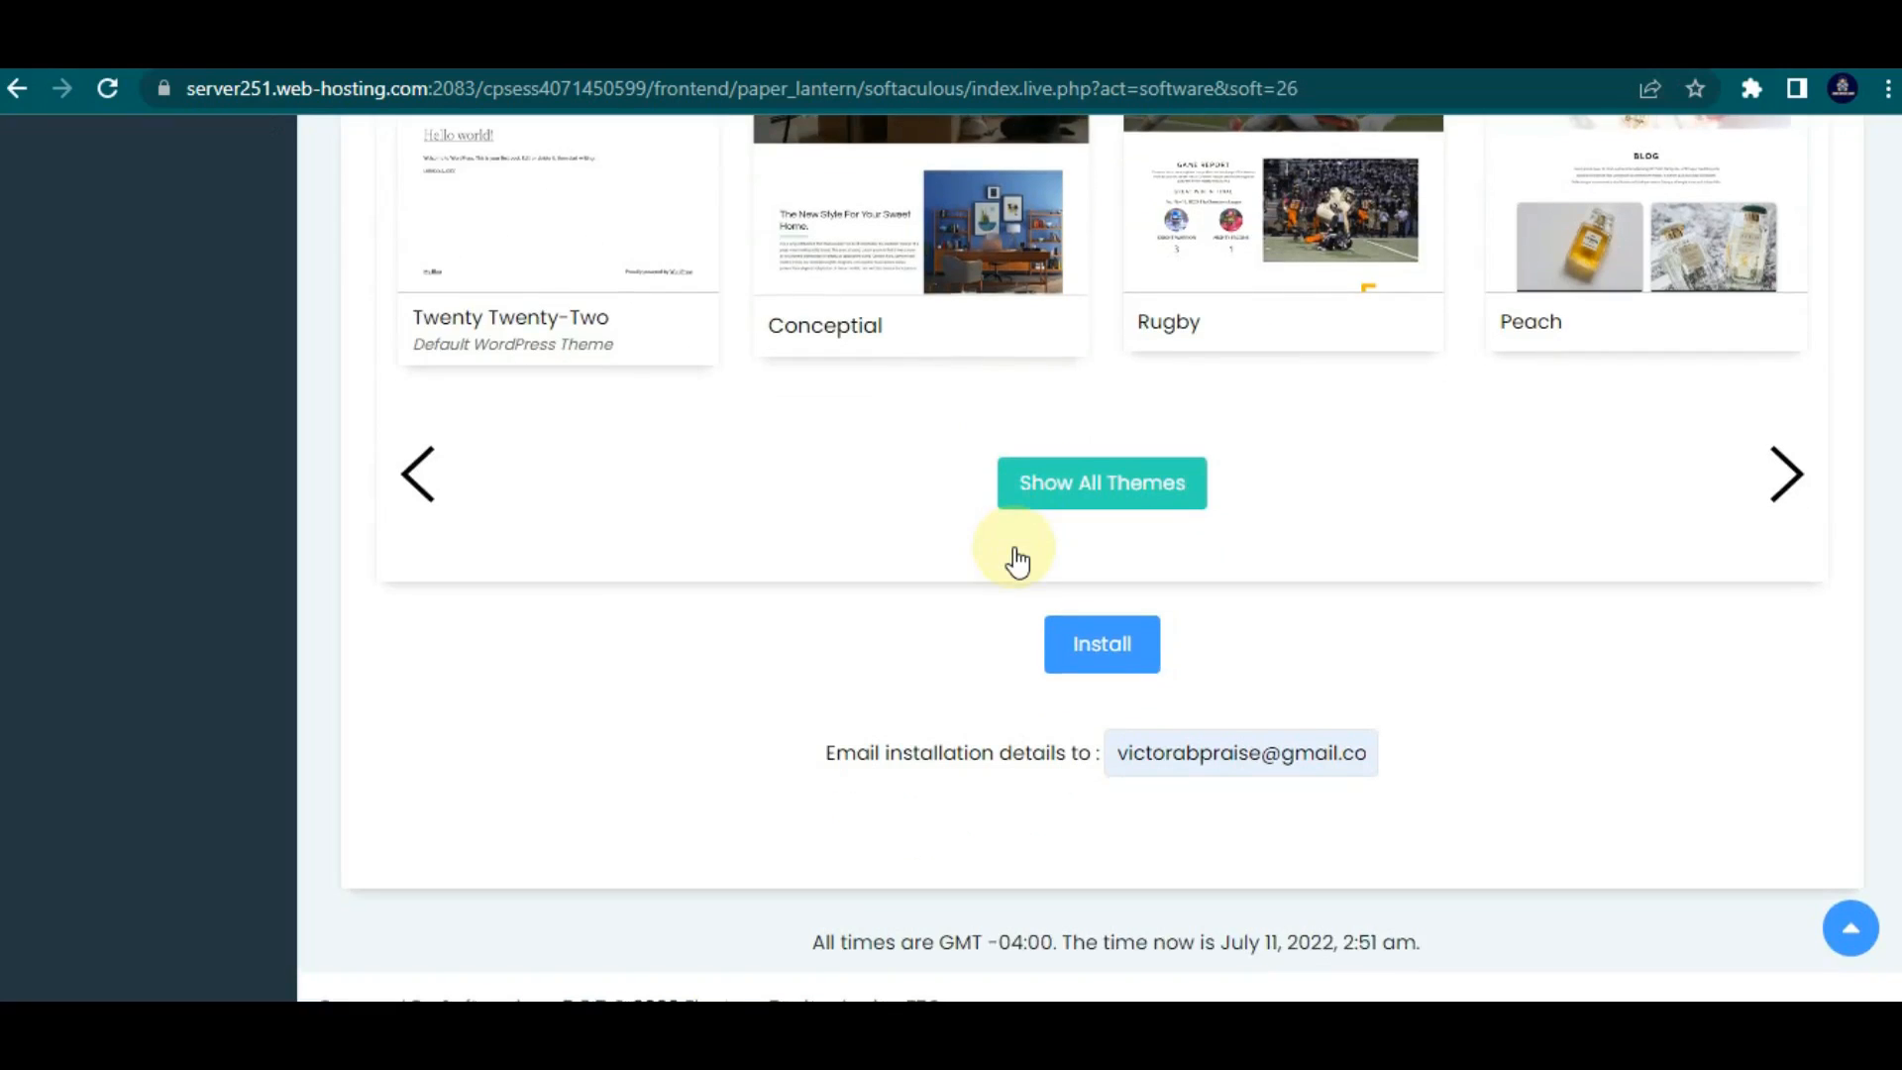
Step: Install WordPress, view tinfluencer.live/nft in a new tab, then switch to the Enefte theme page
{"action": "left_click", "coordinate": [1083, 646]}
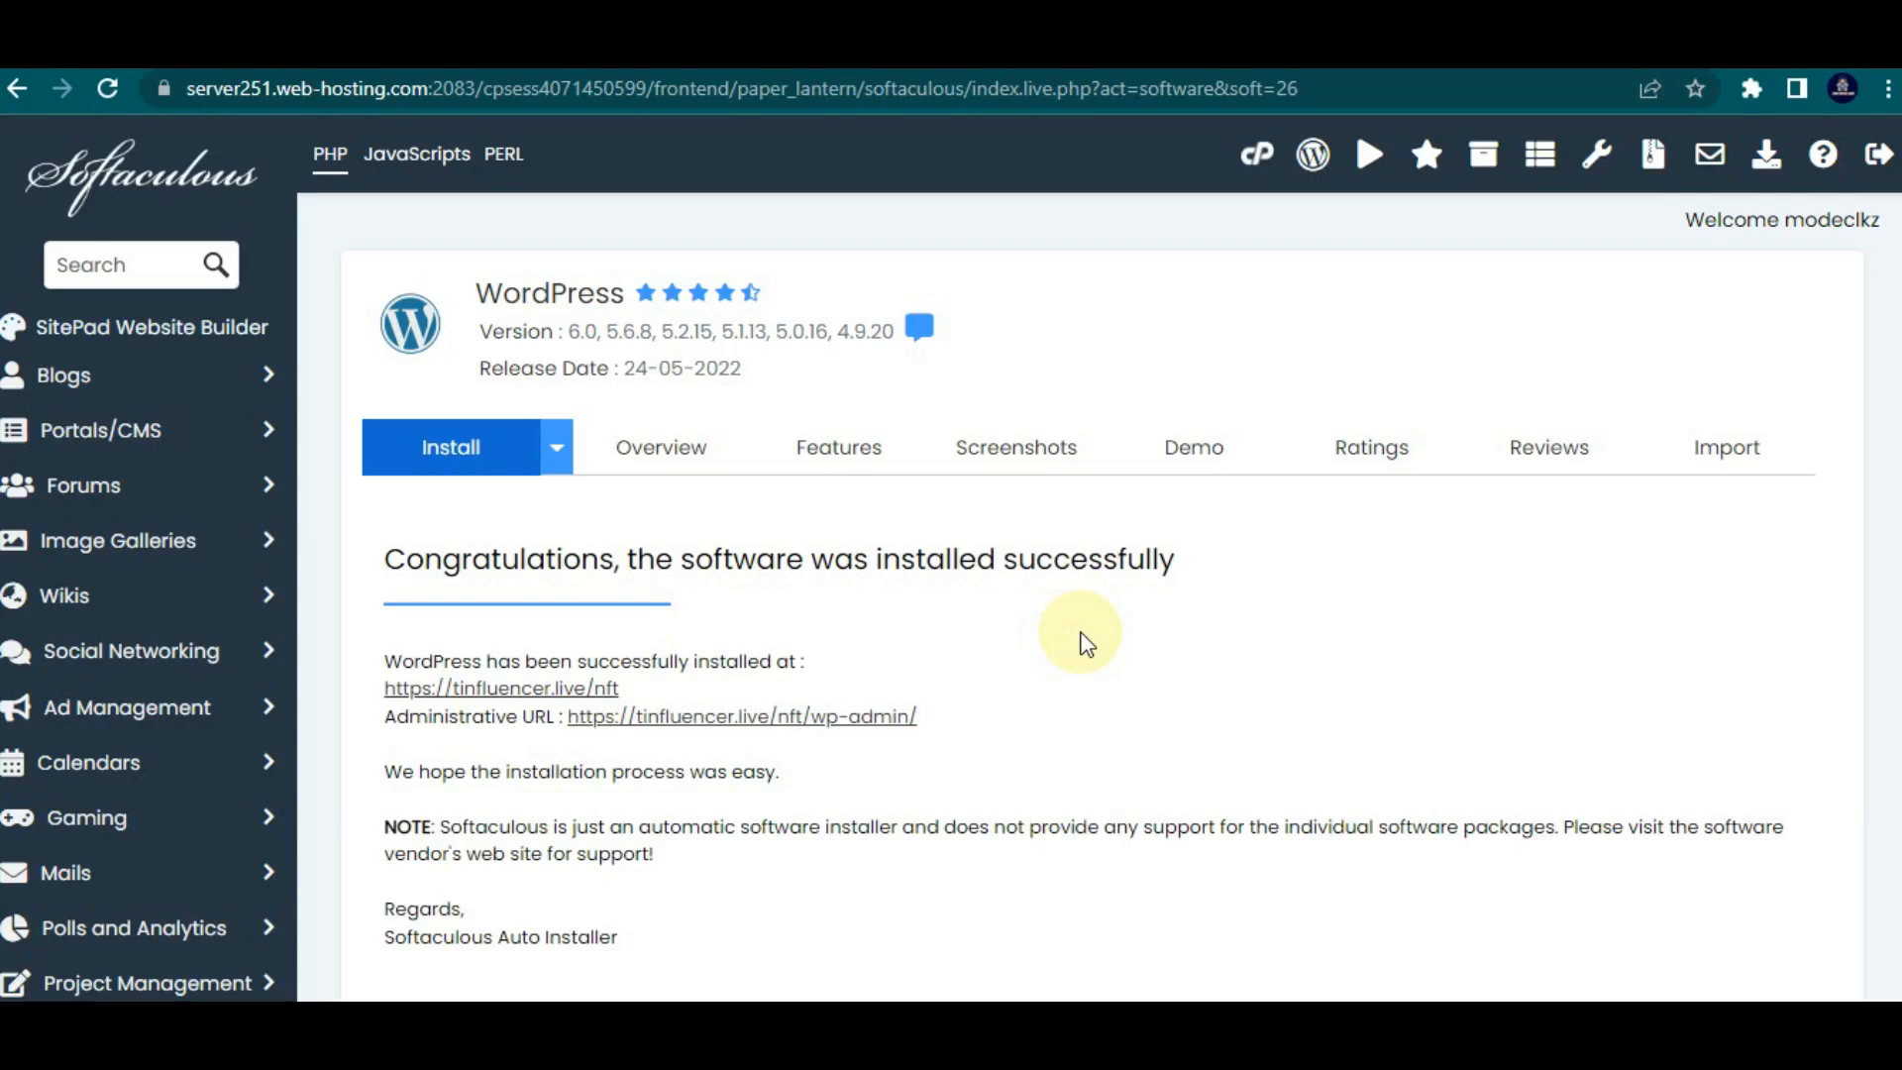
{"action": "right_click", "coordinate": [541, 693]}
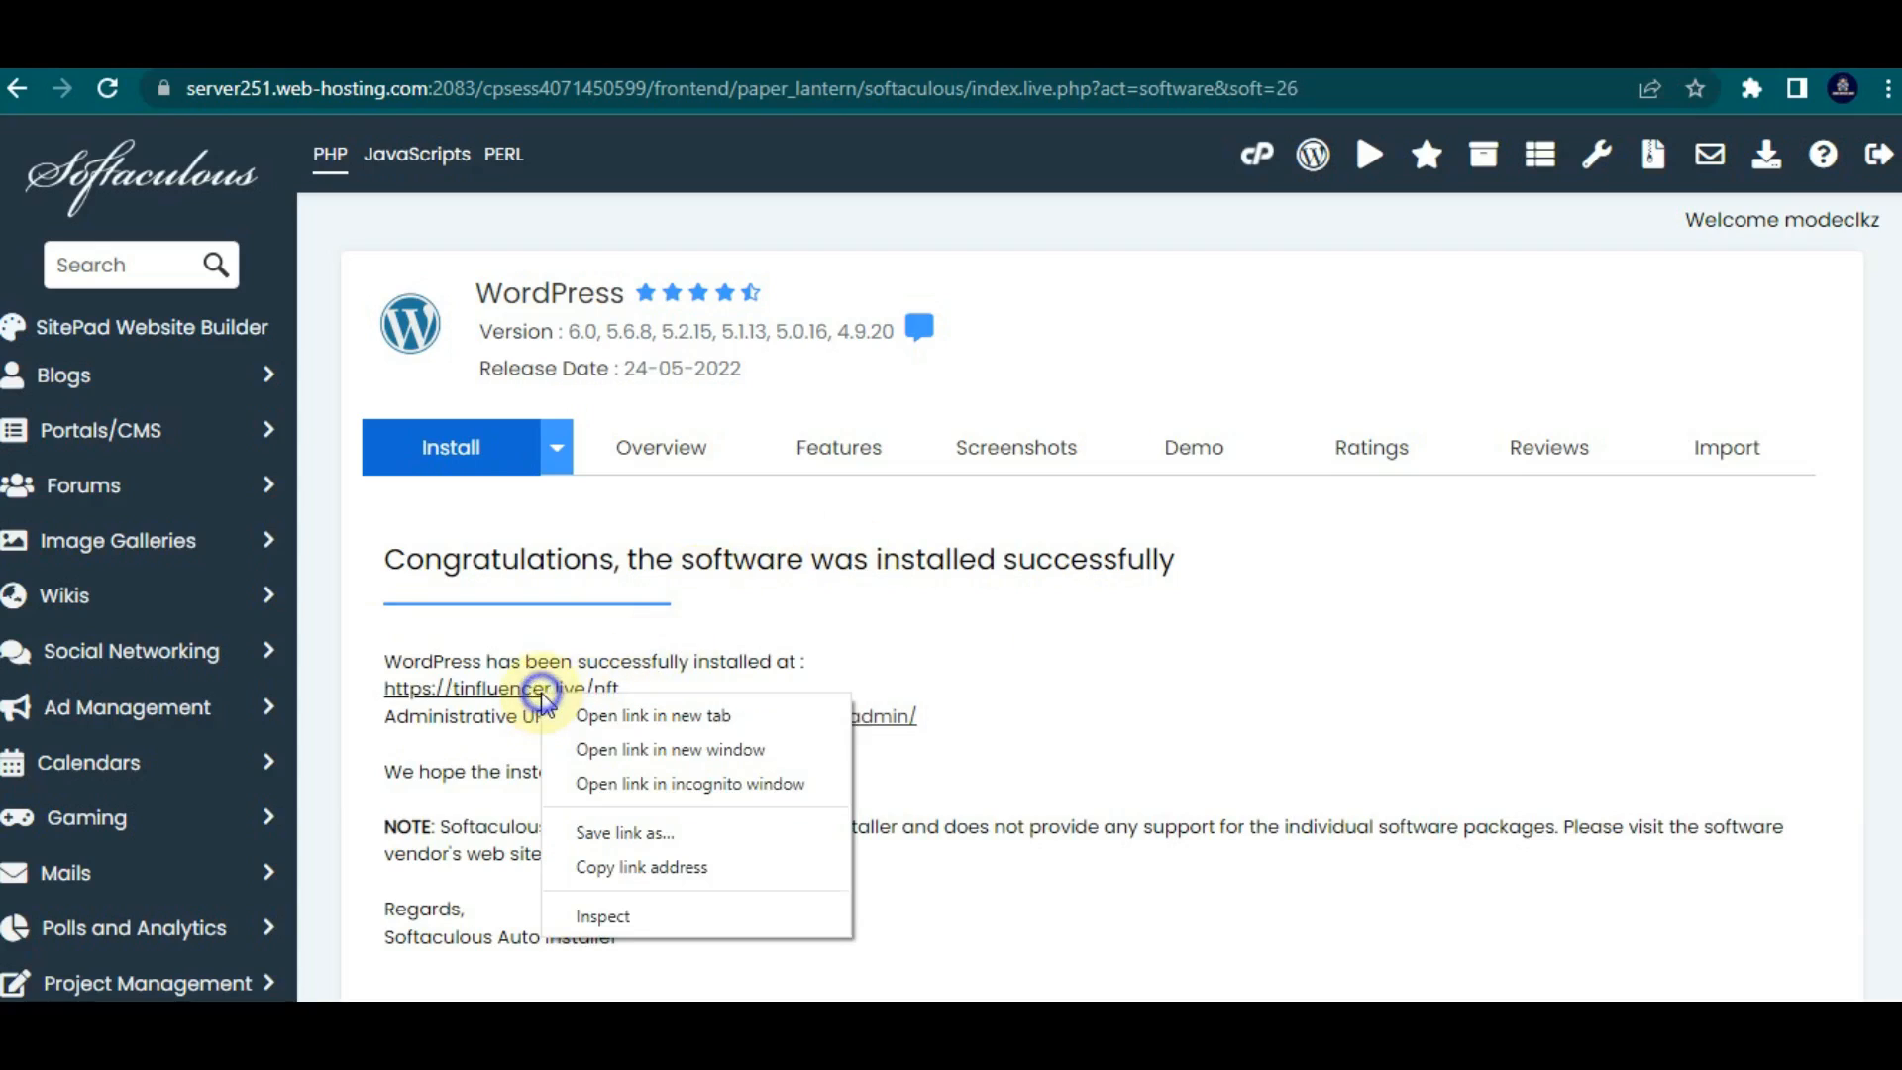
{"action": "left_click", "coordinate": [595, 715]}
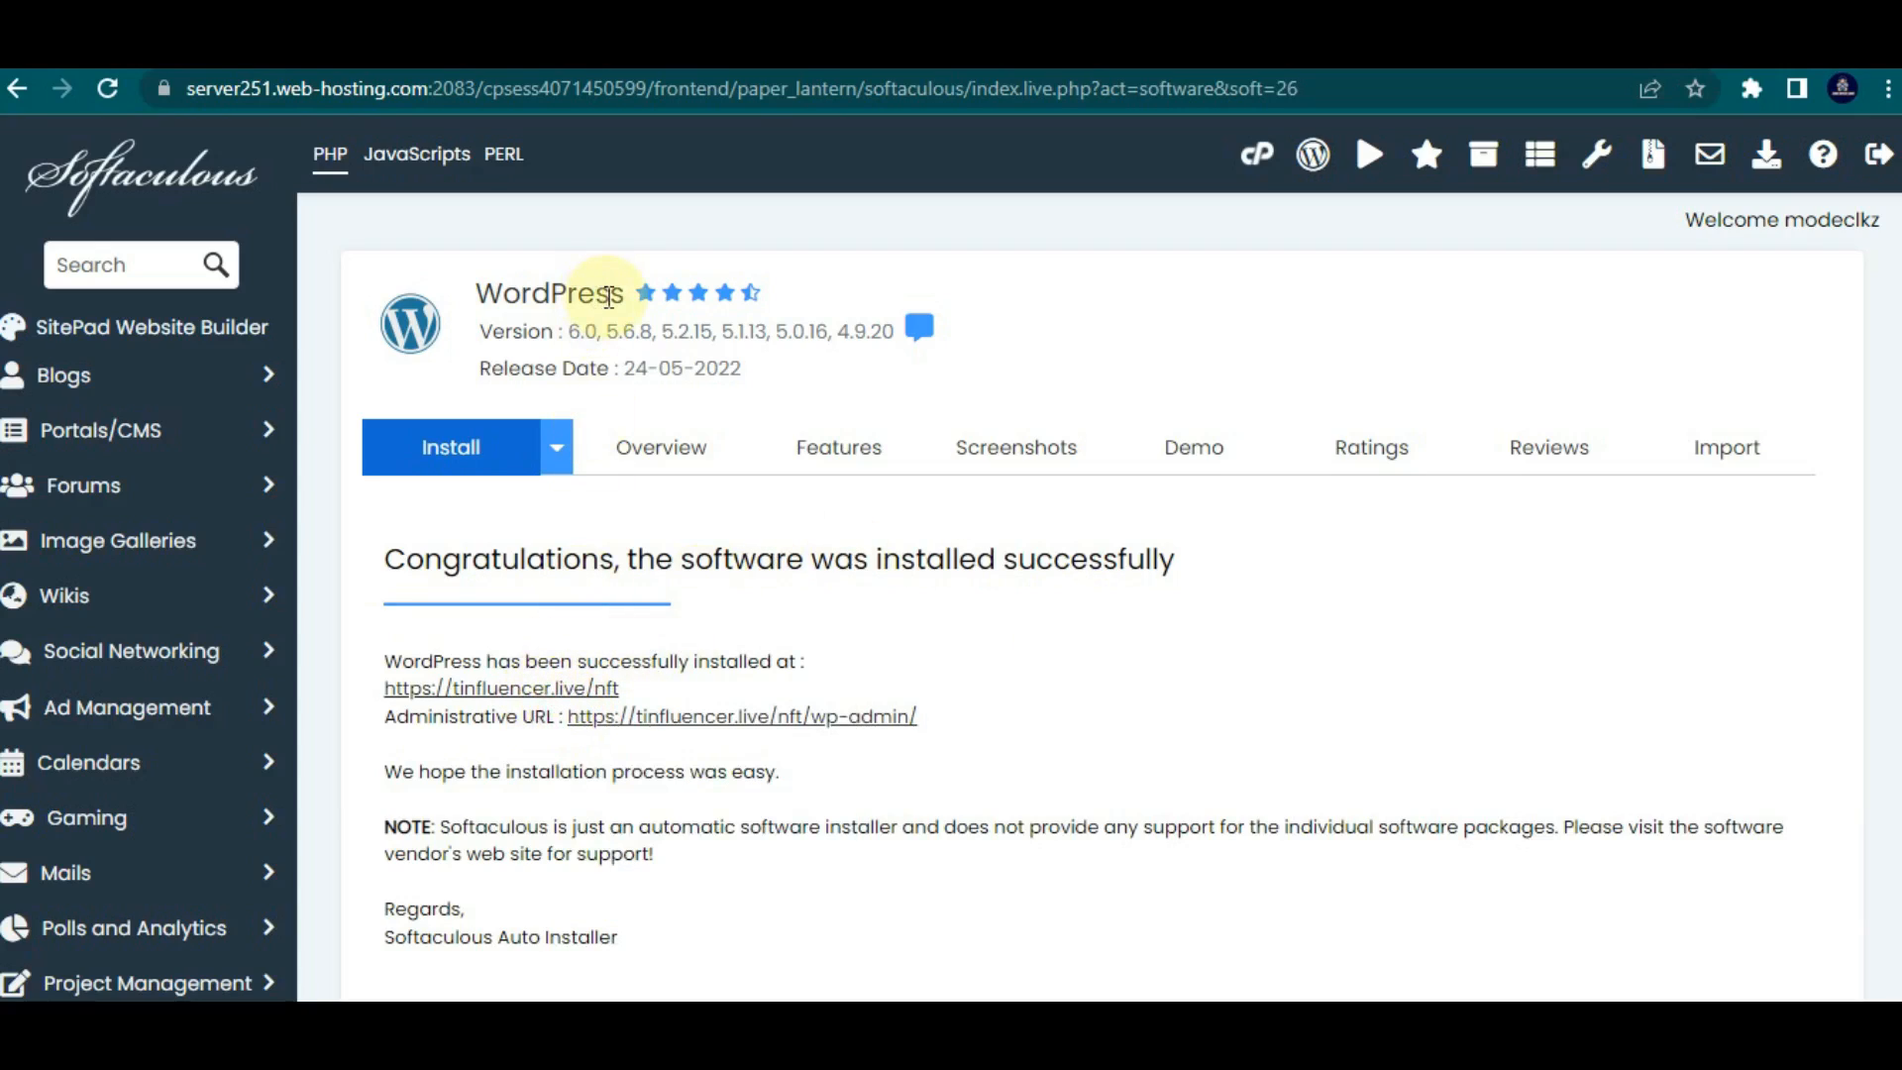
{"action": "left_click", "coordinate": [552, 65]}
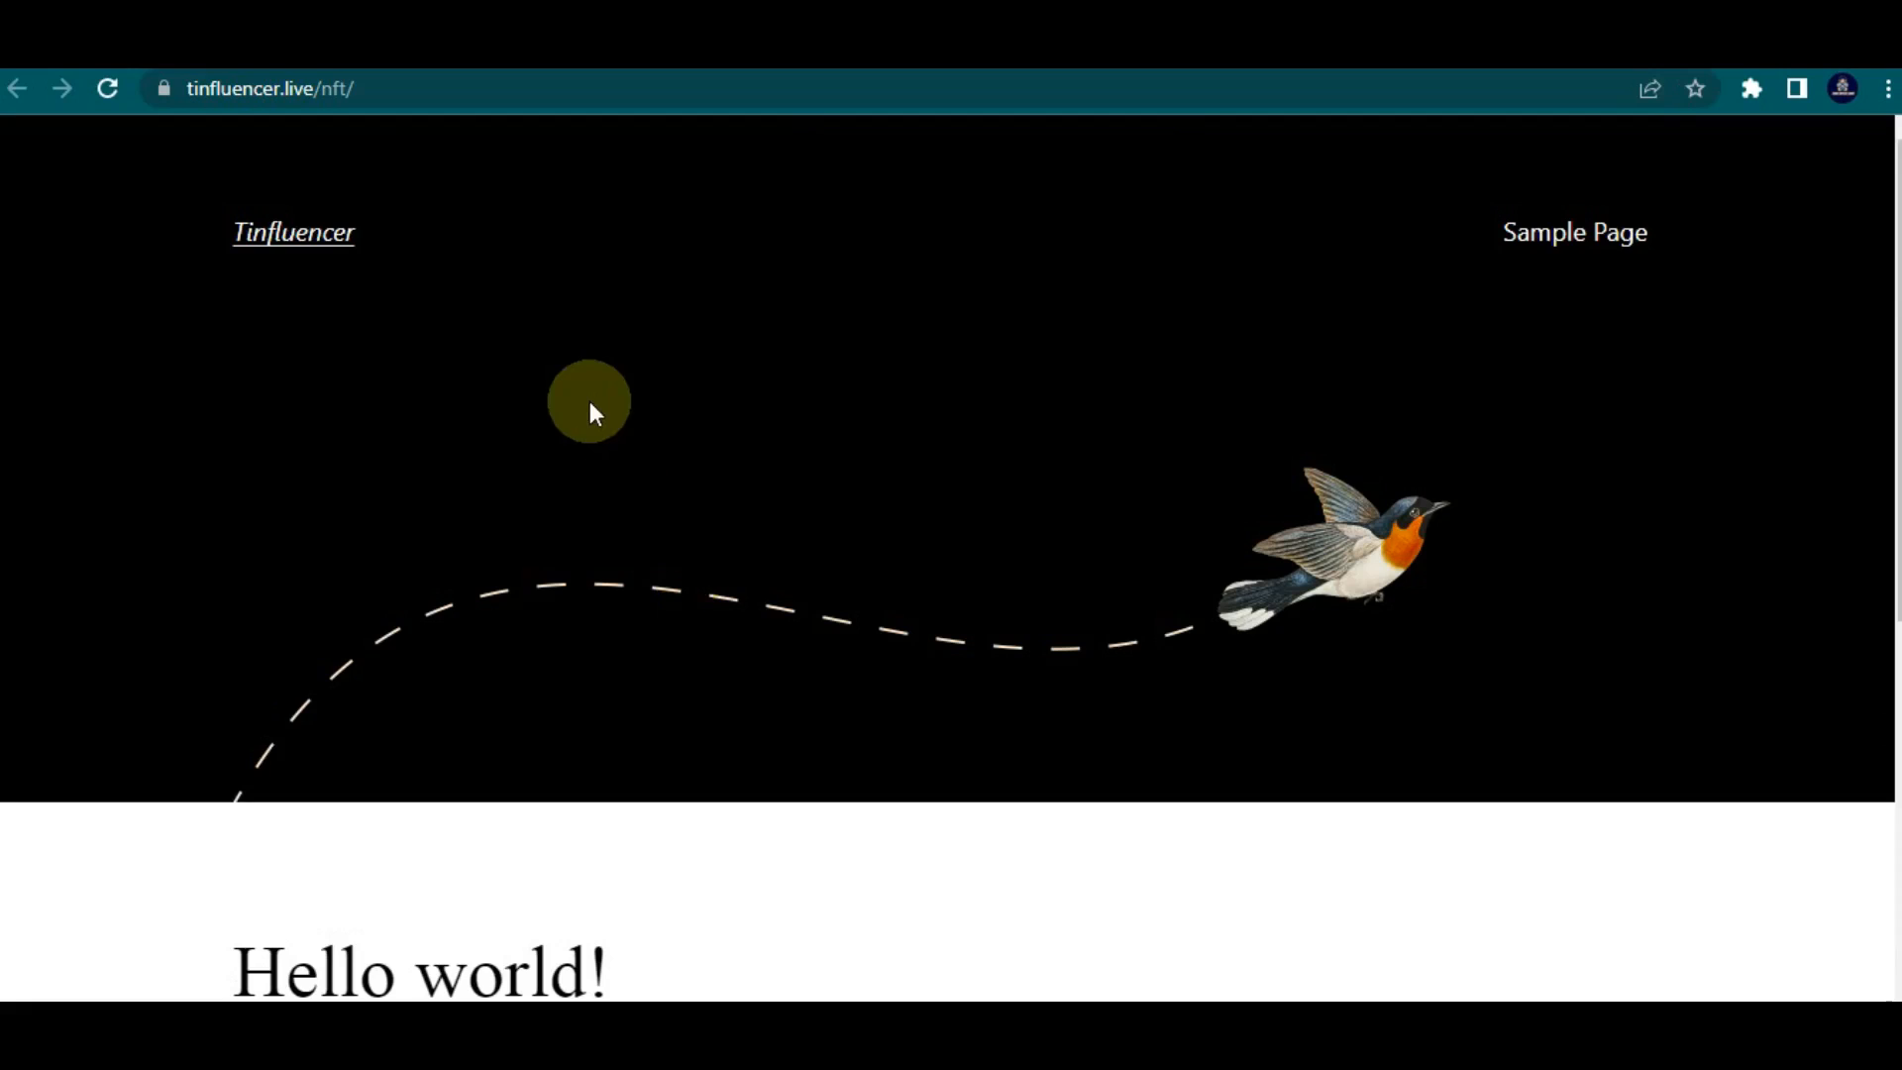
{"action": "left_click", "coordinate": [396, 49]}
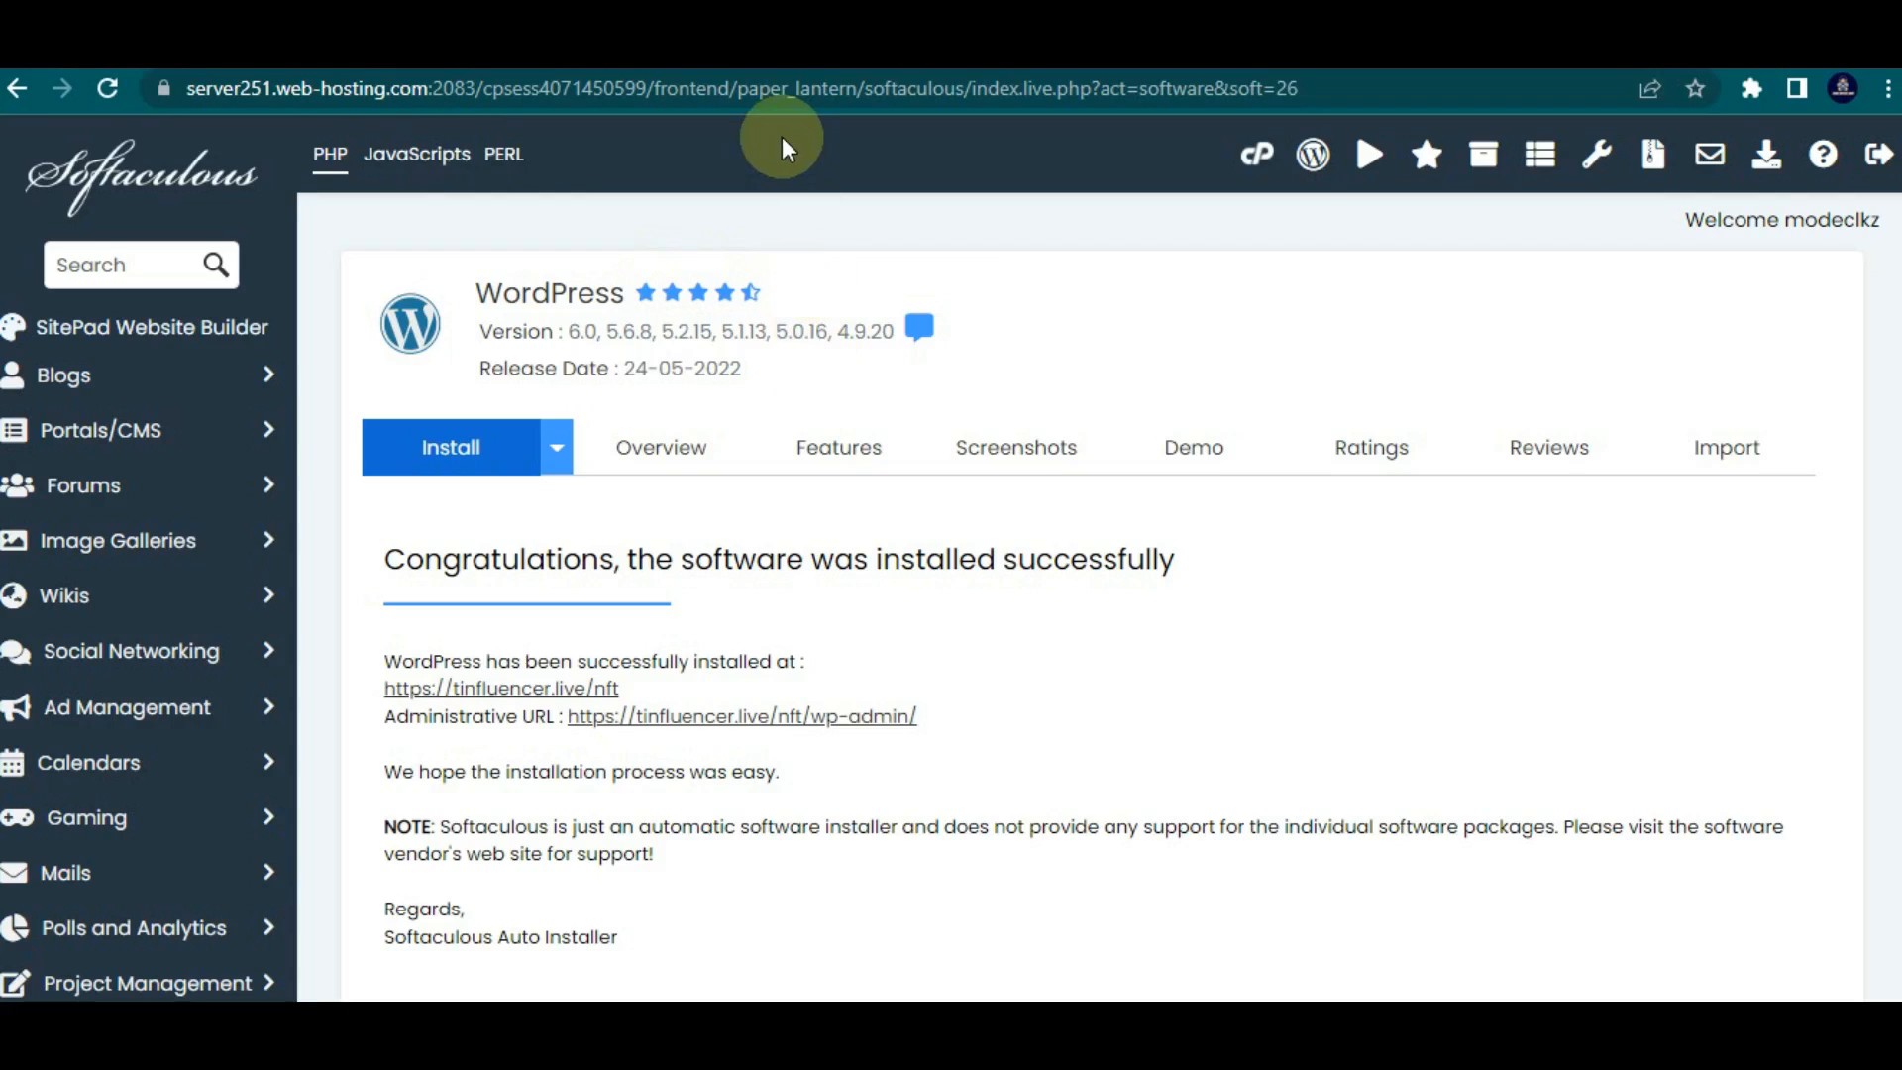
{"action": "left_click", "coordinate": [768, 49]}
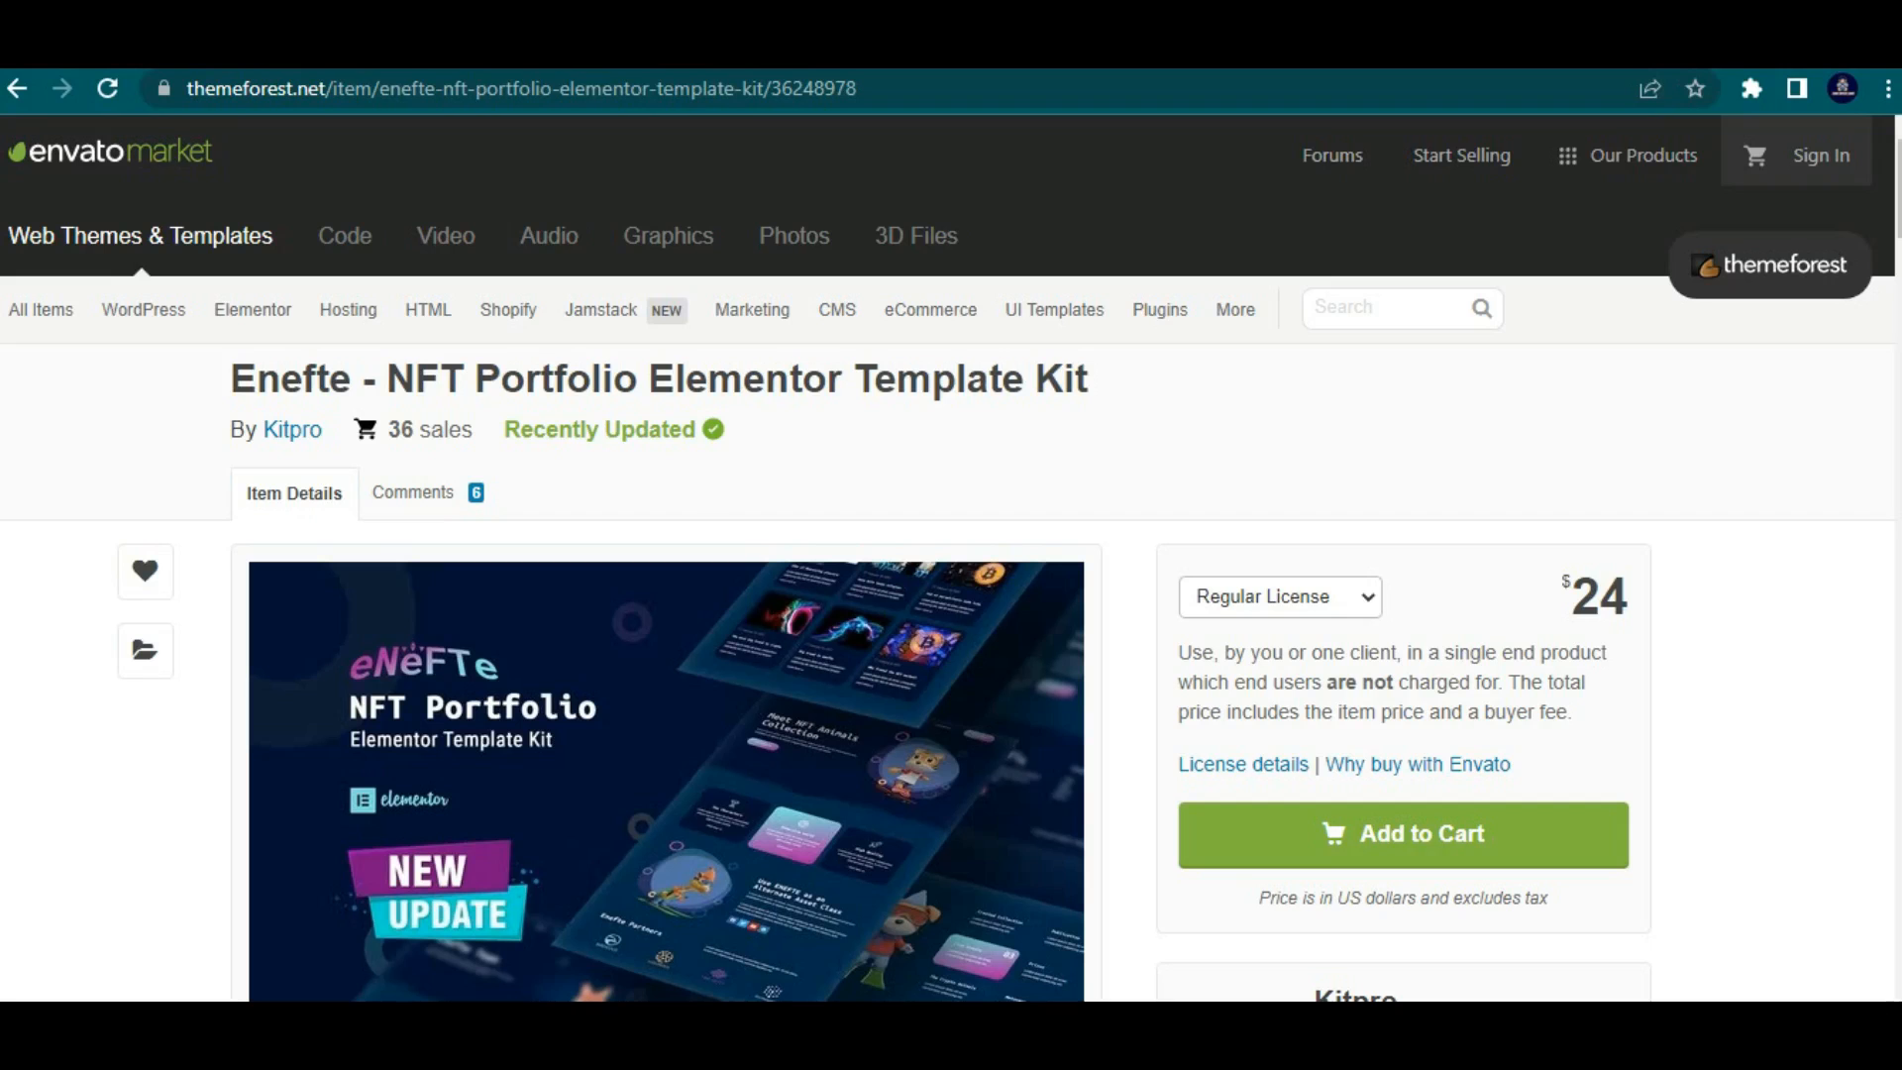
Step: Point out the Enefte kit's $24 price and add the kit to the ThemeForest cart
{"action": "scroll", "coordinate": [693, 666], "scroll_direction": "down", "scroll_amount": 1}
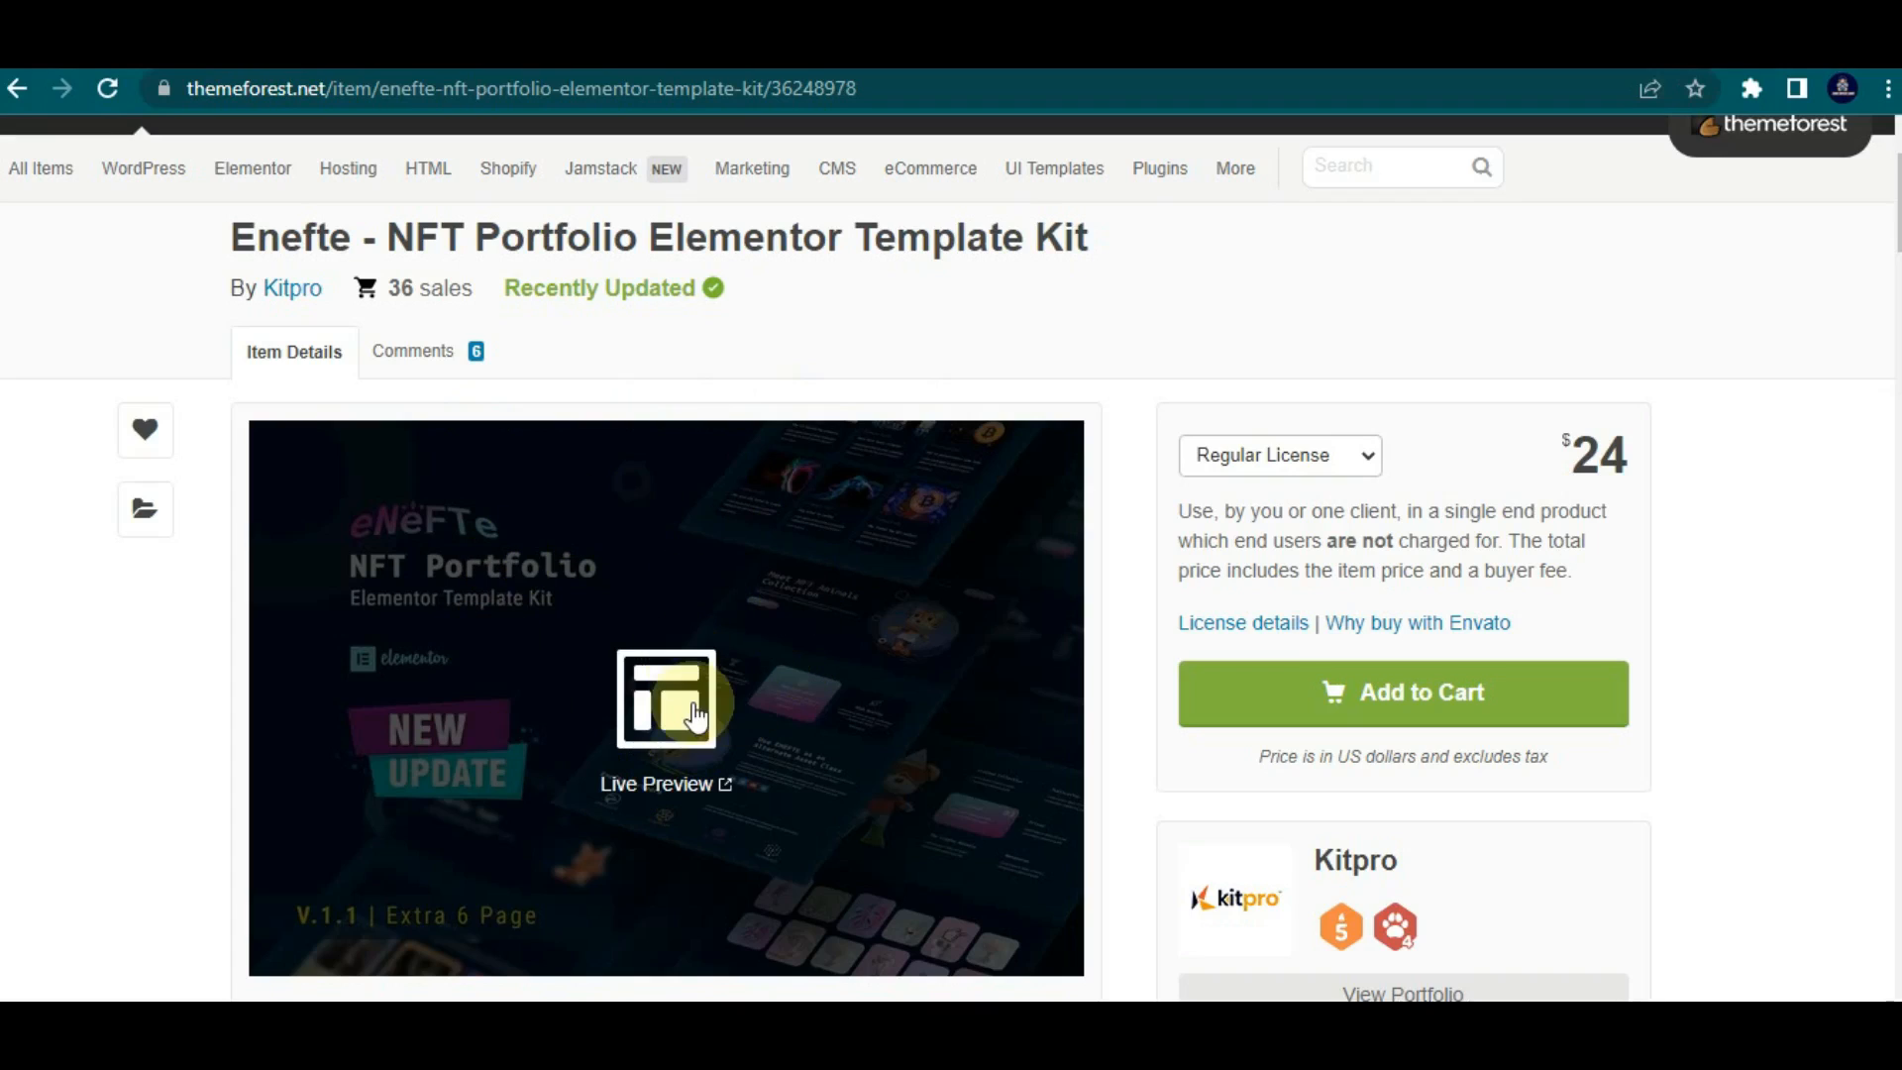
{"action": "scroll", "coordinate": [907, 763], "scroll_direction": "down", "scroll_amount": 2}
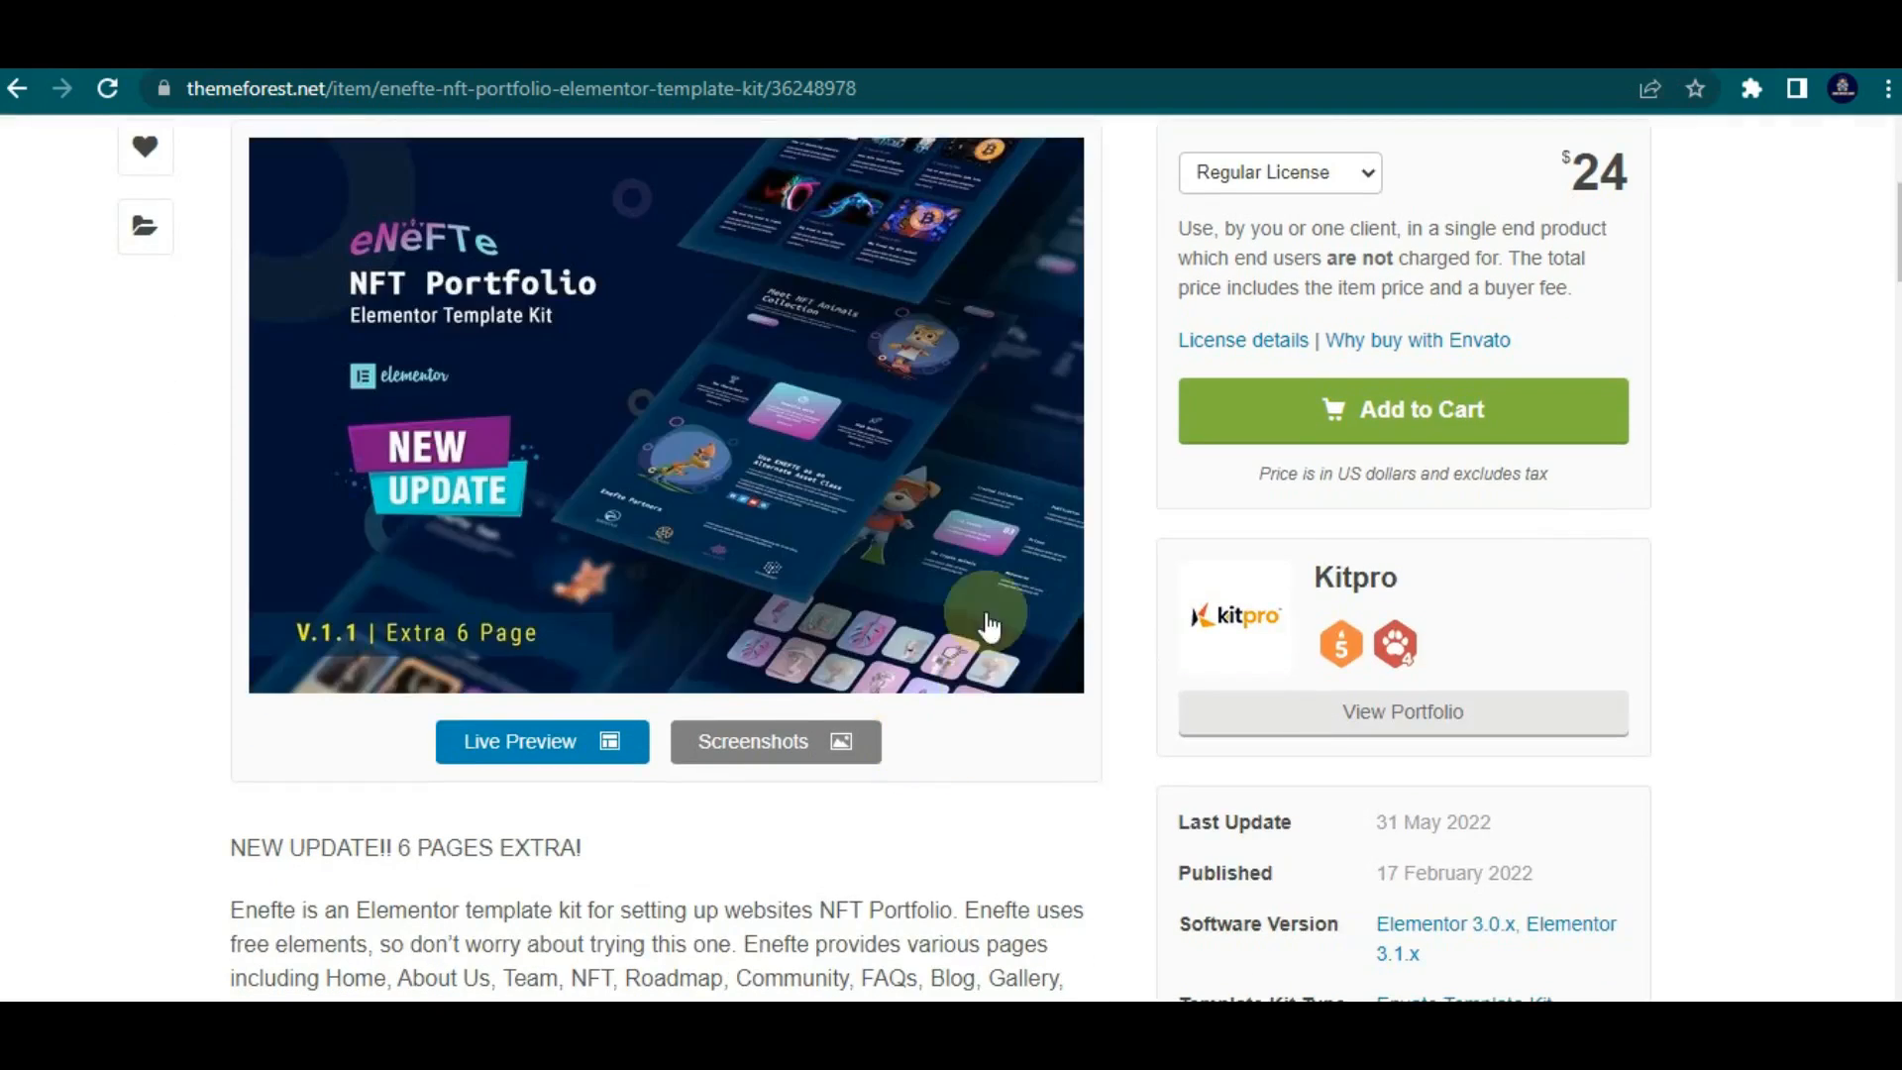
{"action": "scroll", "coordinate": [926, 475], "scroll_direction": "up", "scroll_amount": 1}
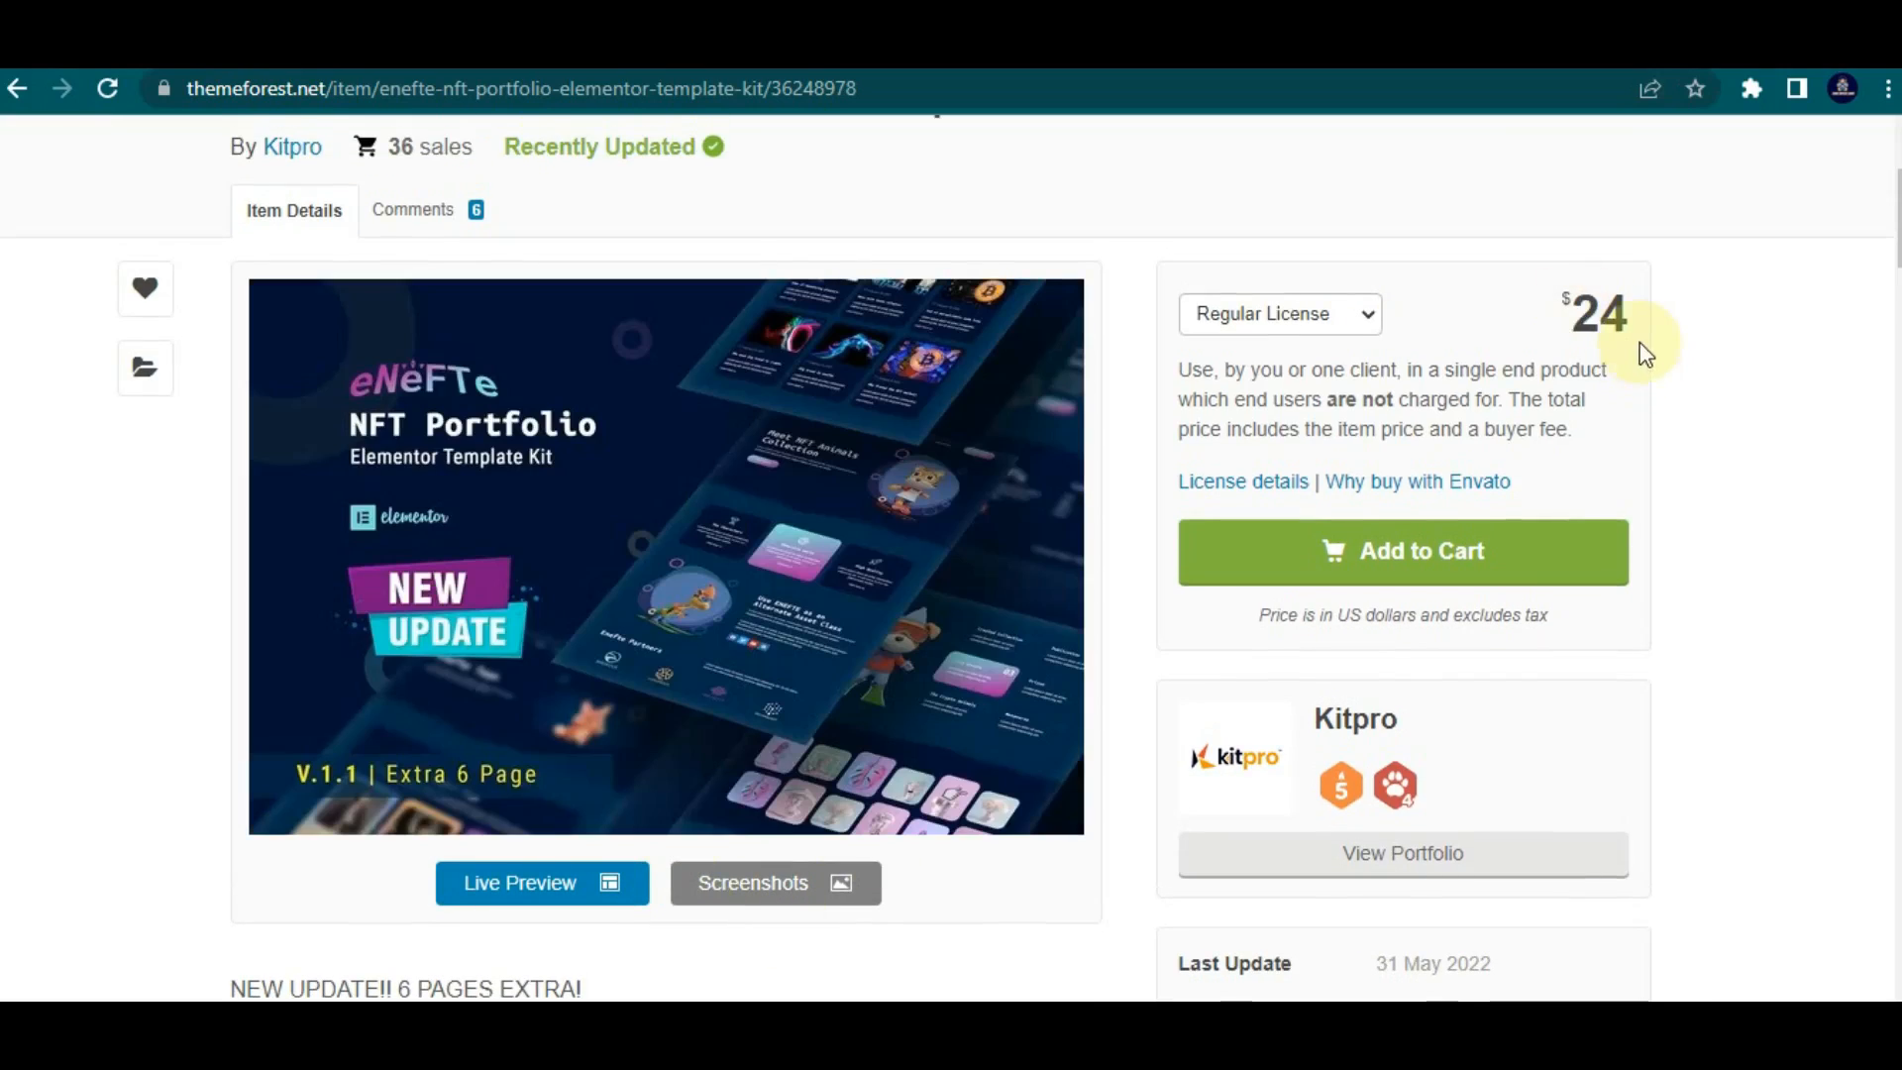
{"action": "left_click_drag", "start_coordinate": [1559, 306], "coordinate": [1643, 299]}
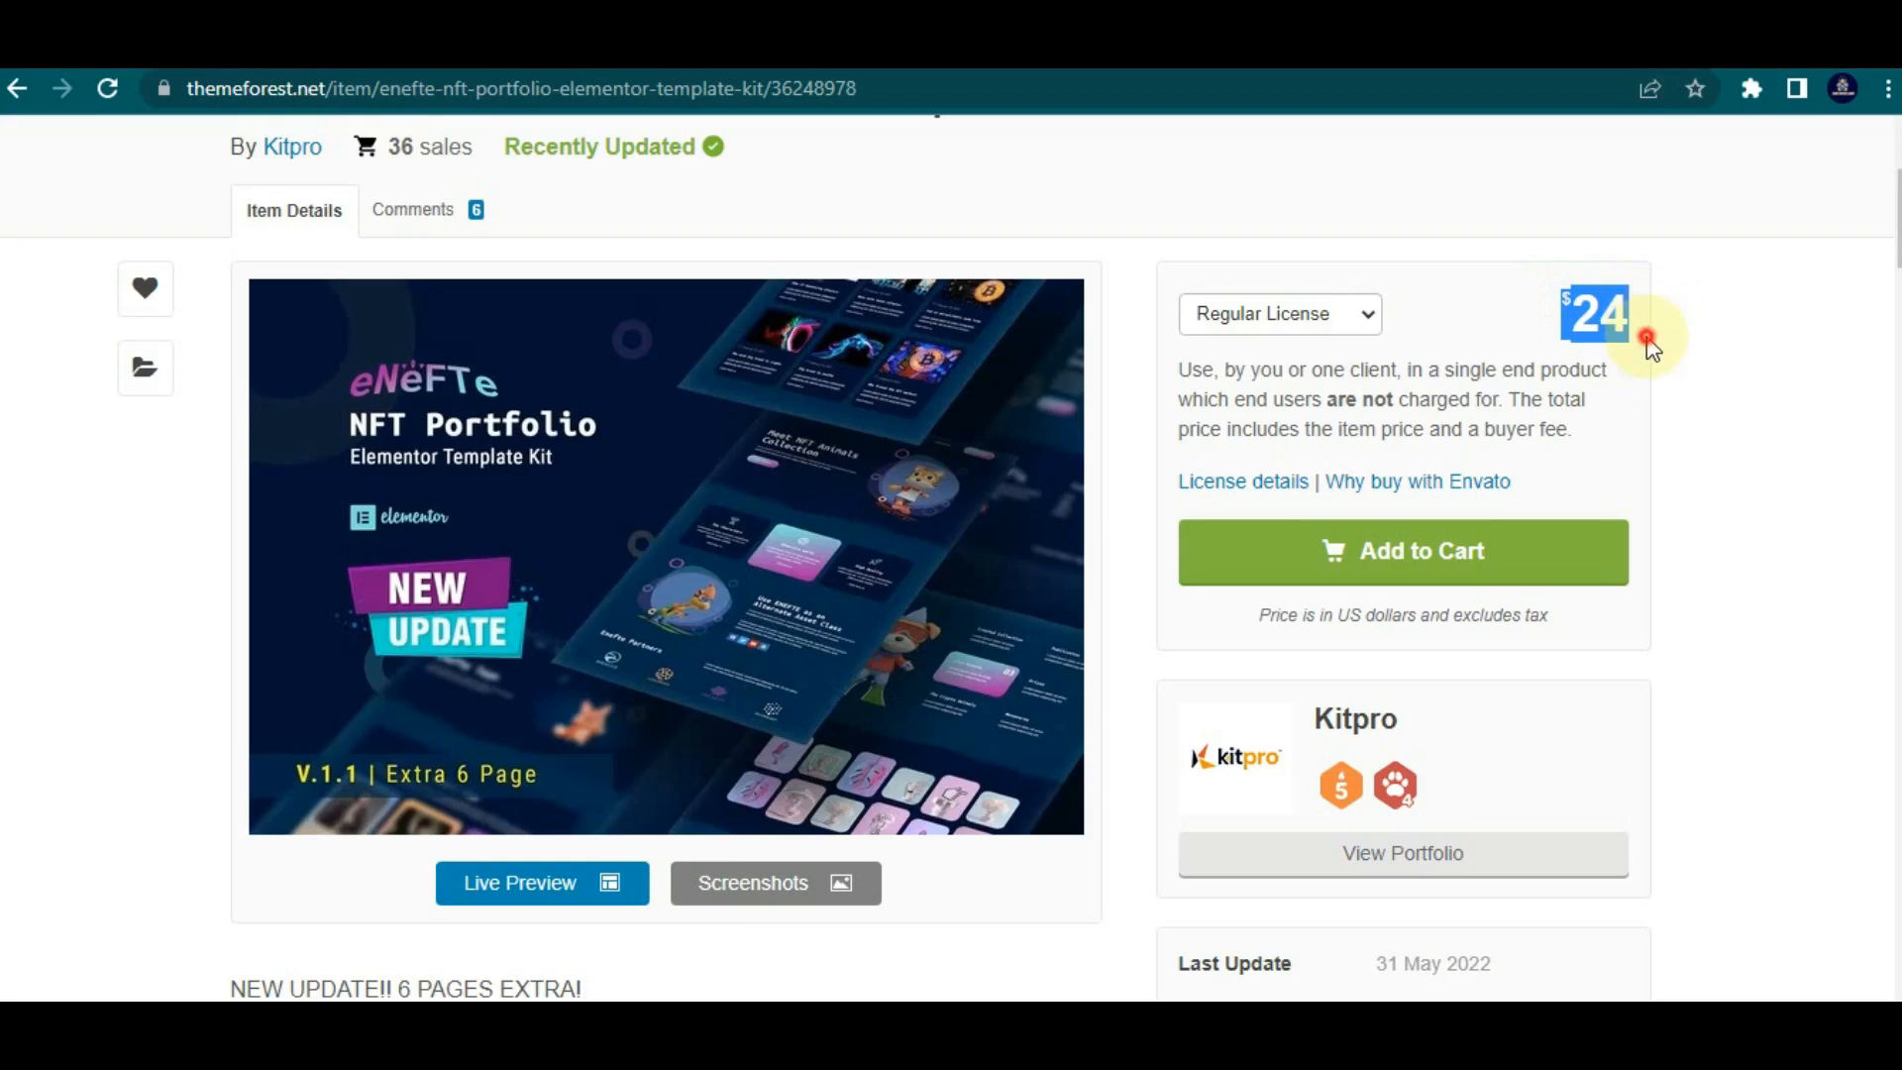
{"action": "left_click", "coordinate": [1646, 336]}
{"action": "left_click_drag", "start_coordinate": [1626, 322], "coordinate": [1550, 326]}
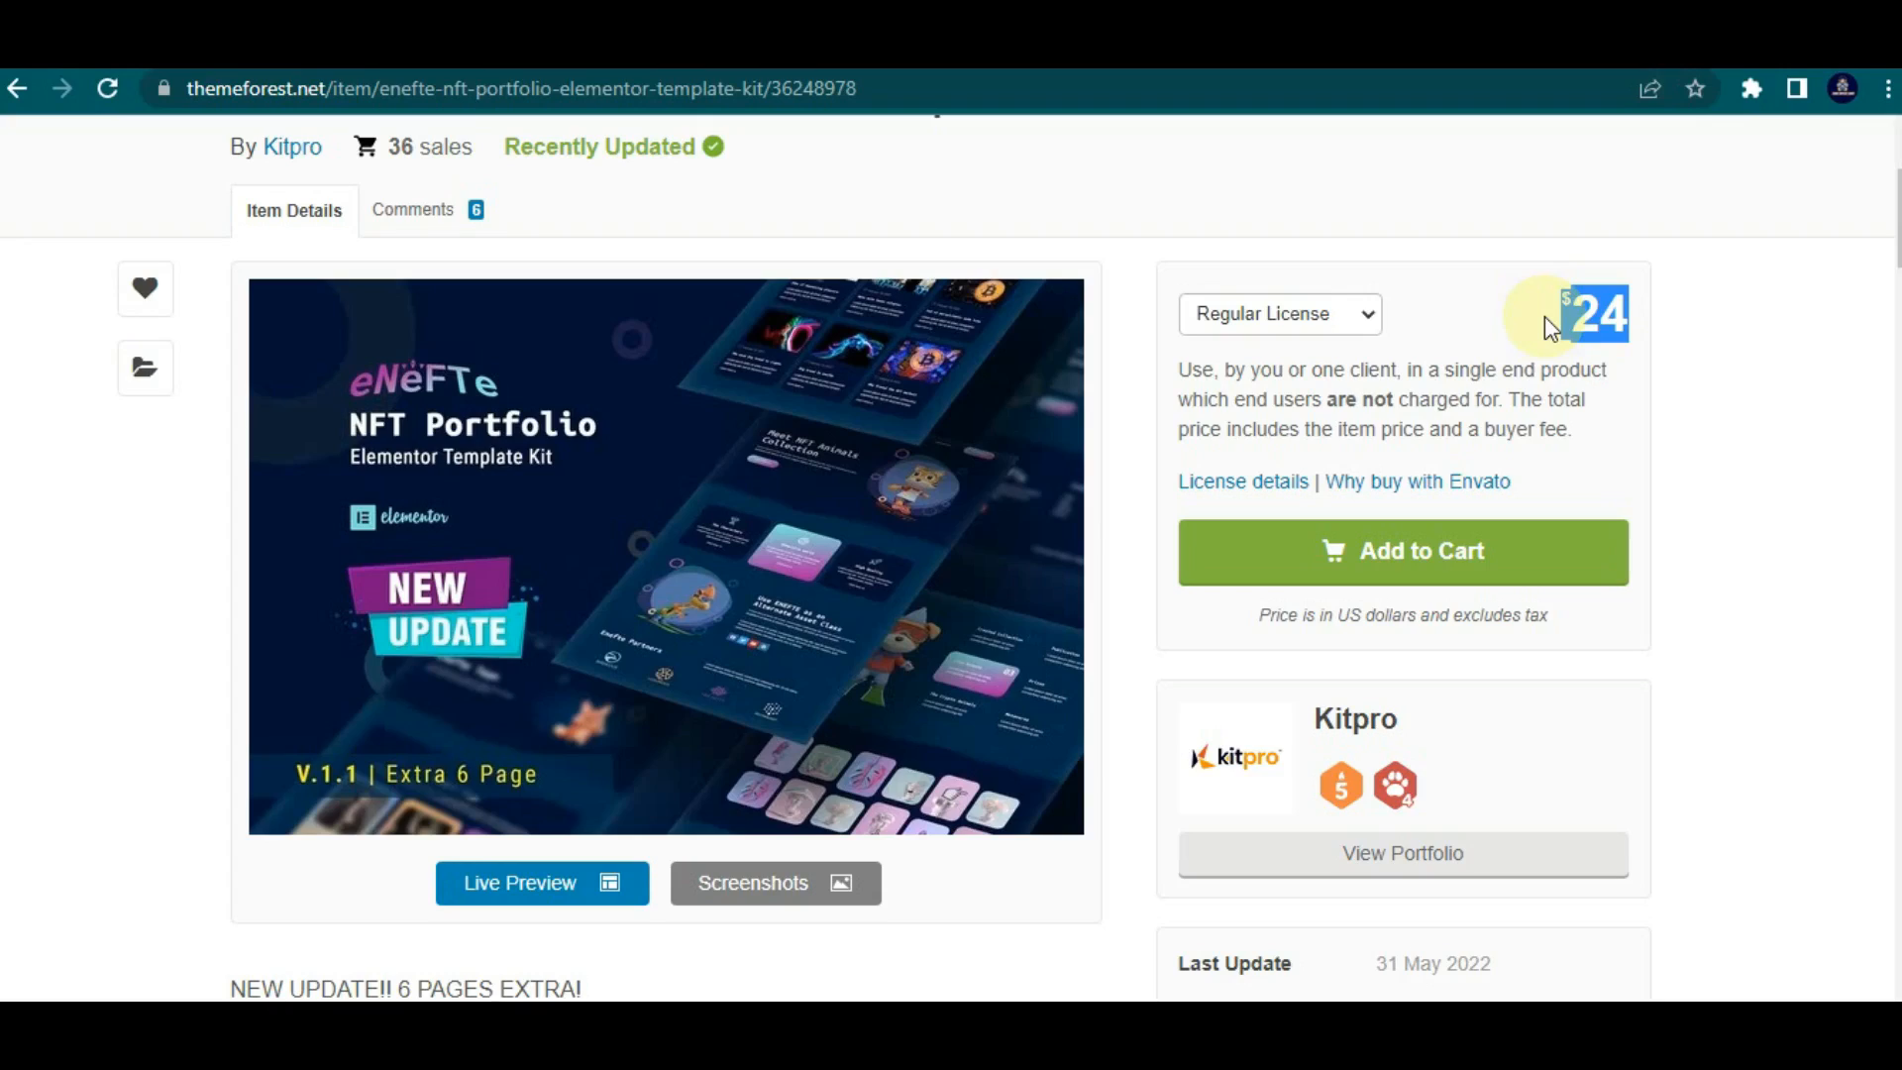
{"action": "left_click", "coordinate": [1543, 317]}
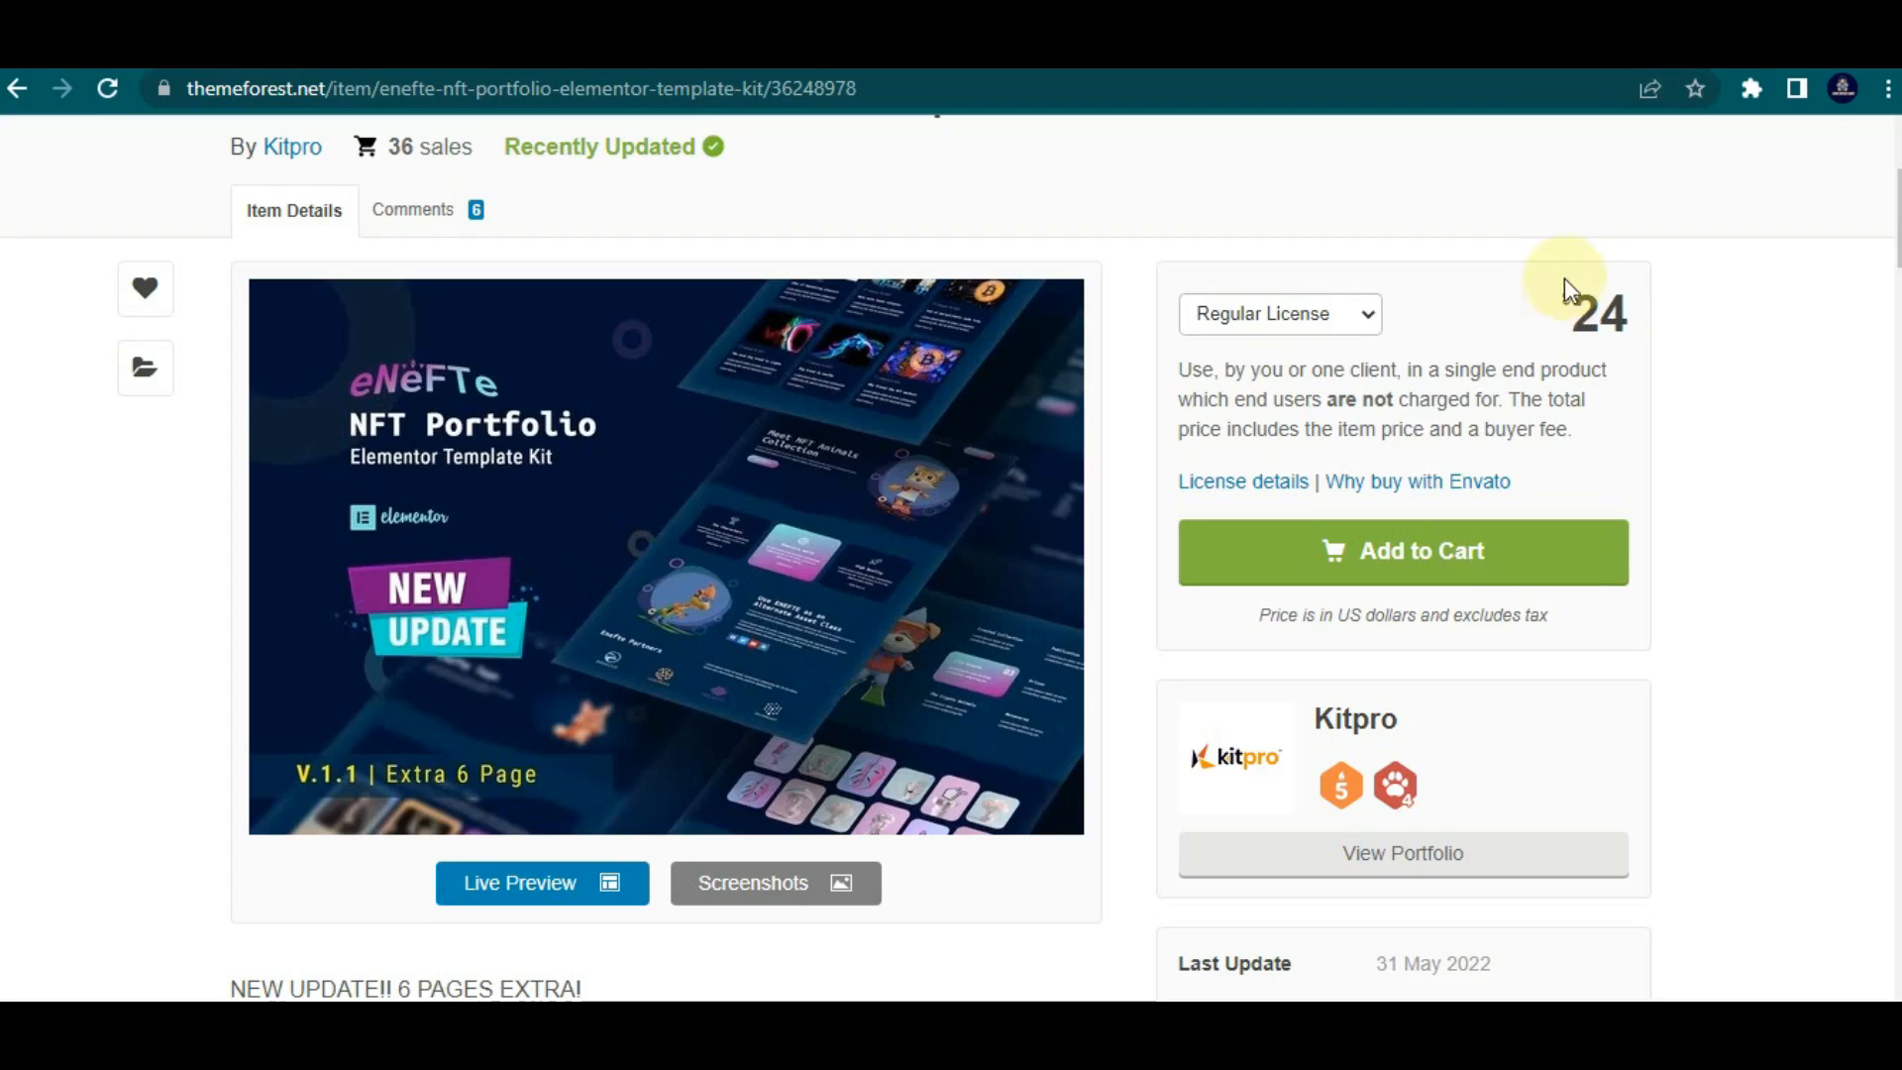
{"action": "left_click_drag", "start_coordinate": [1563, 307], "coordinate": [1618, 317]}
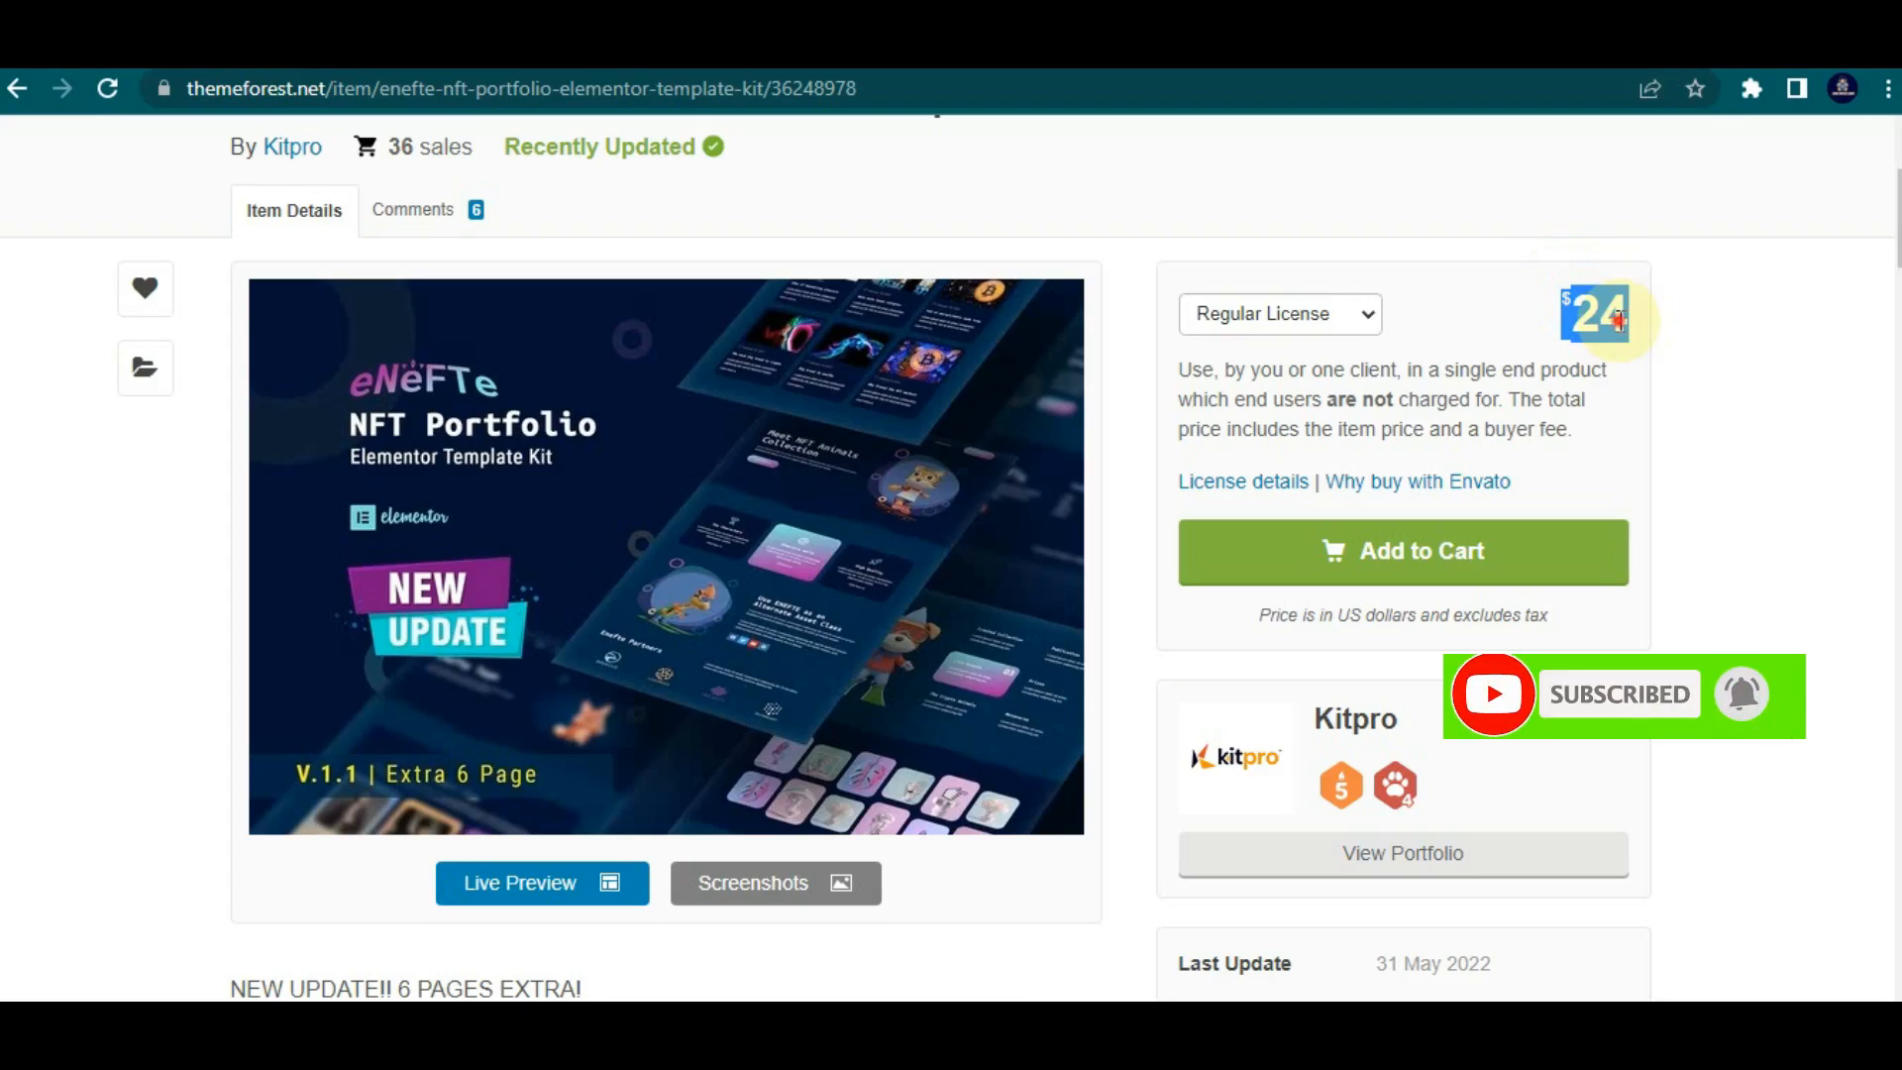
{"action": "left_click", "coordinate": [1623, 317]}
{"action": "left_click_drag", "start_coordinate": [1624, 317], "coordinate": [1559, 325]}
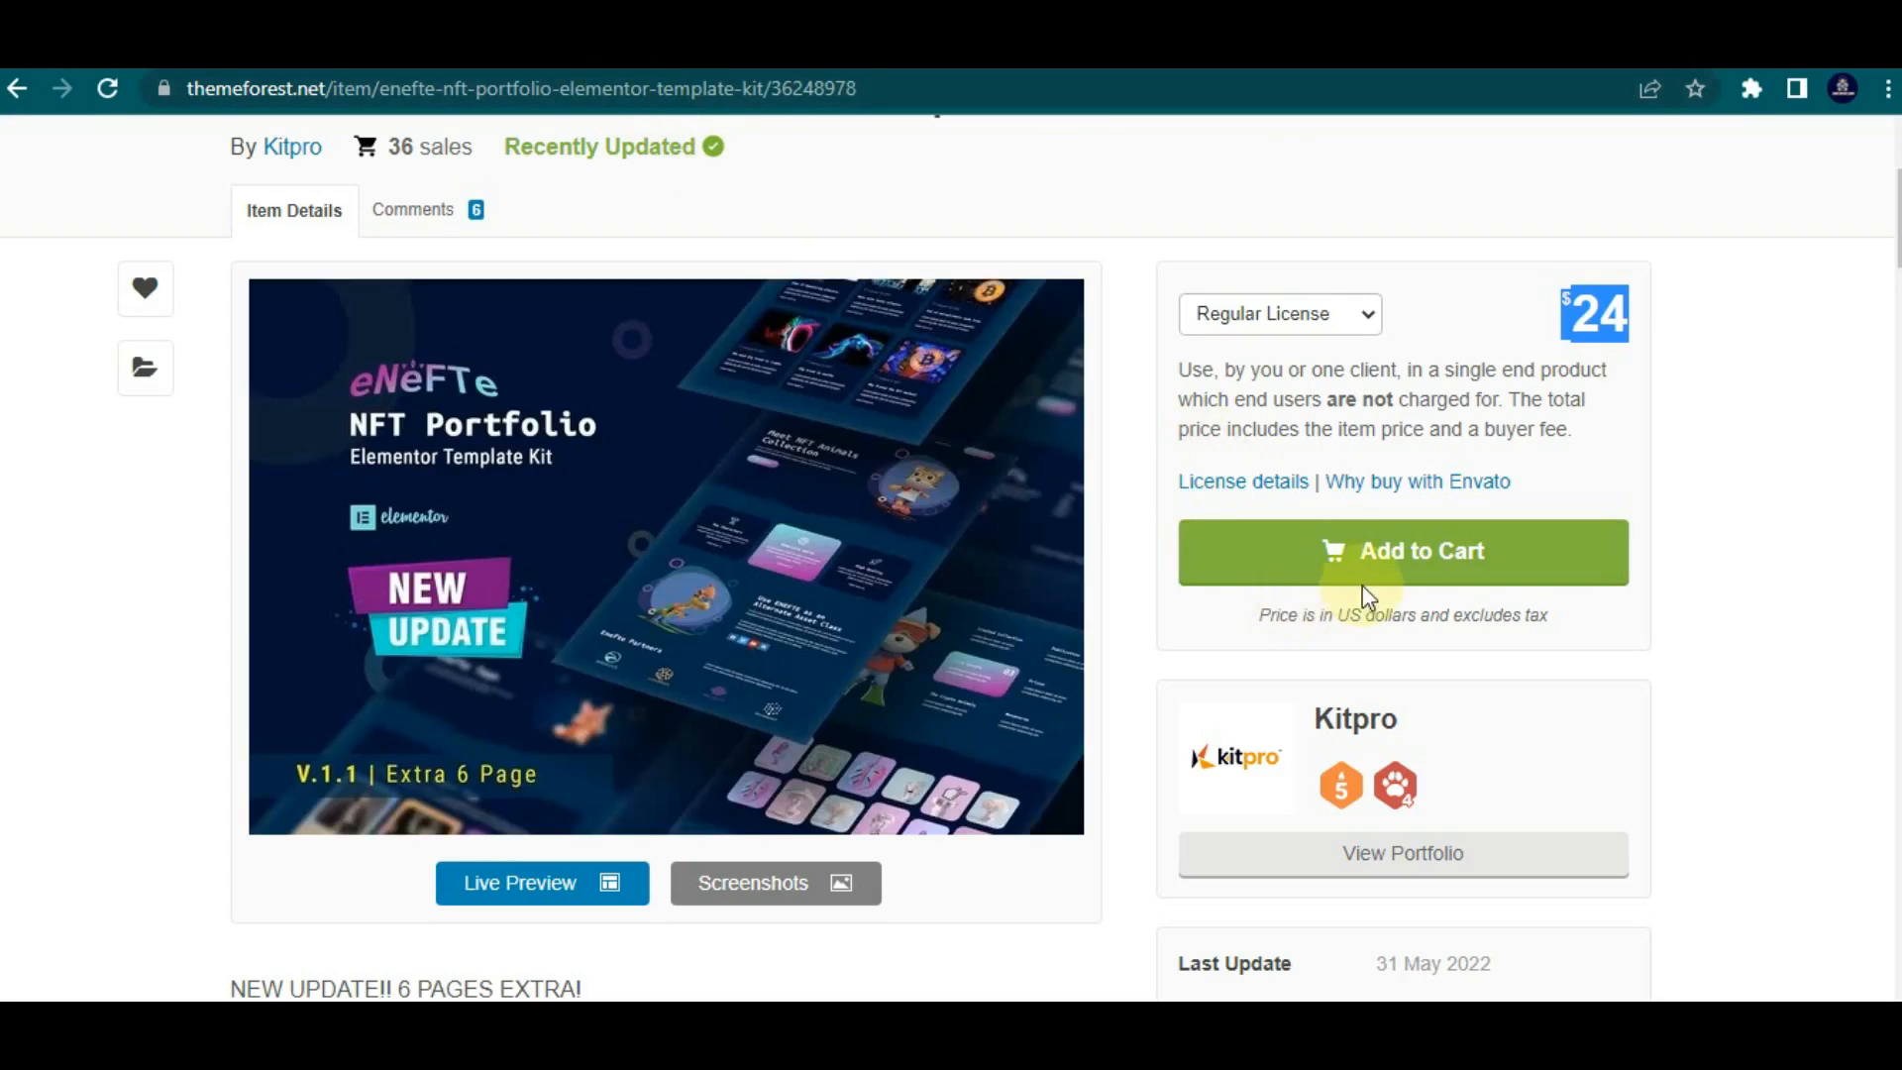
{"action": "left_click", "coordinate": [1362, 582]}
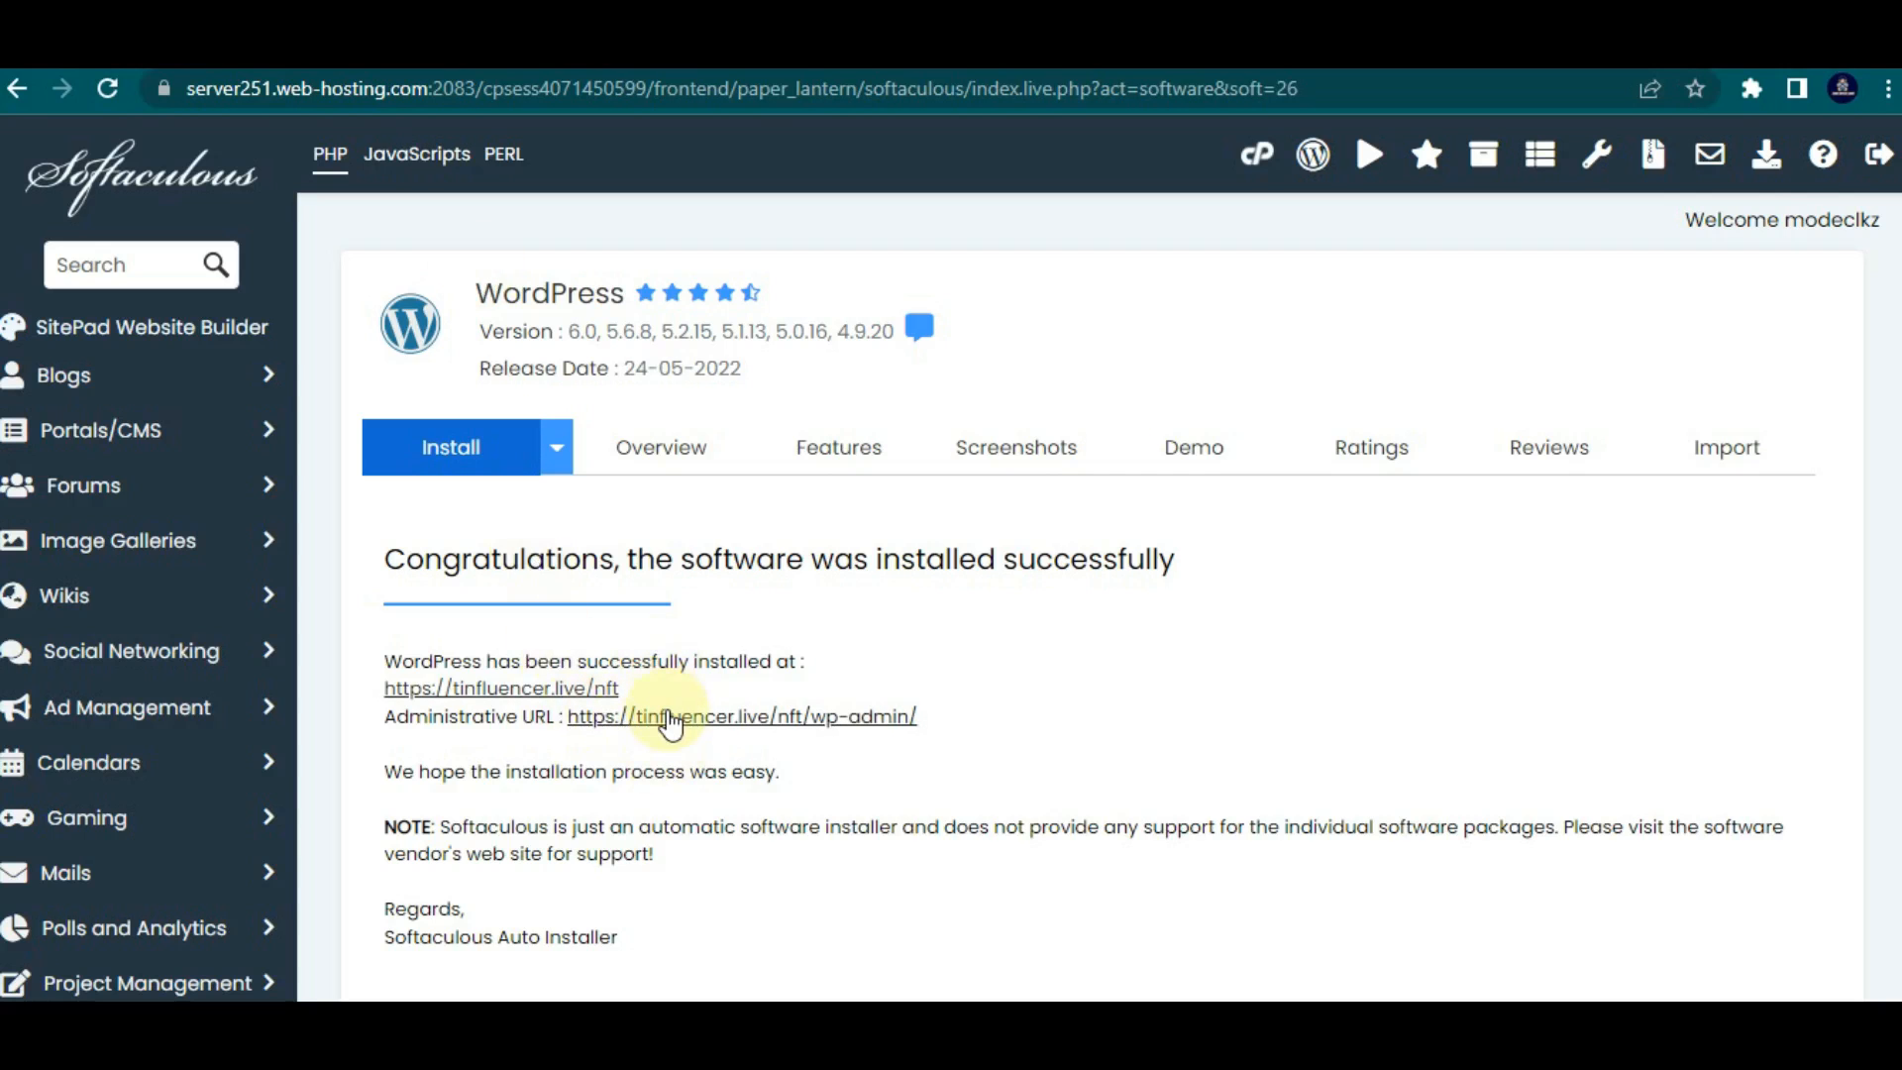
Step: Log in to the Tinfluencer site's wp-admin Dashboard through its Administrative URL link
{"action": "left_click", "coordinate": [668, 717]}
{"action": "right_click", "coordinate": [667, 658]}
{"action": "left_click", "coordinate": [686, 139]}
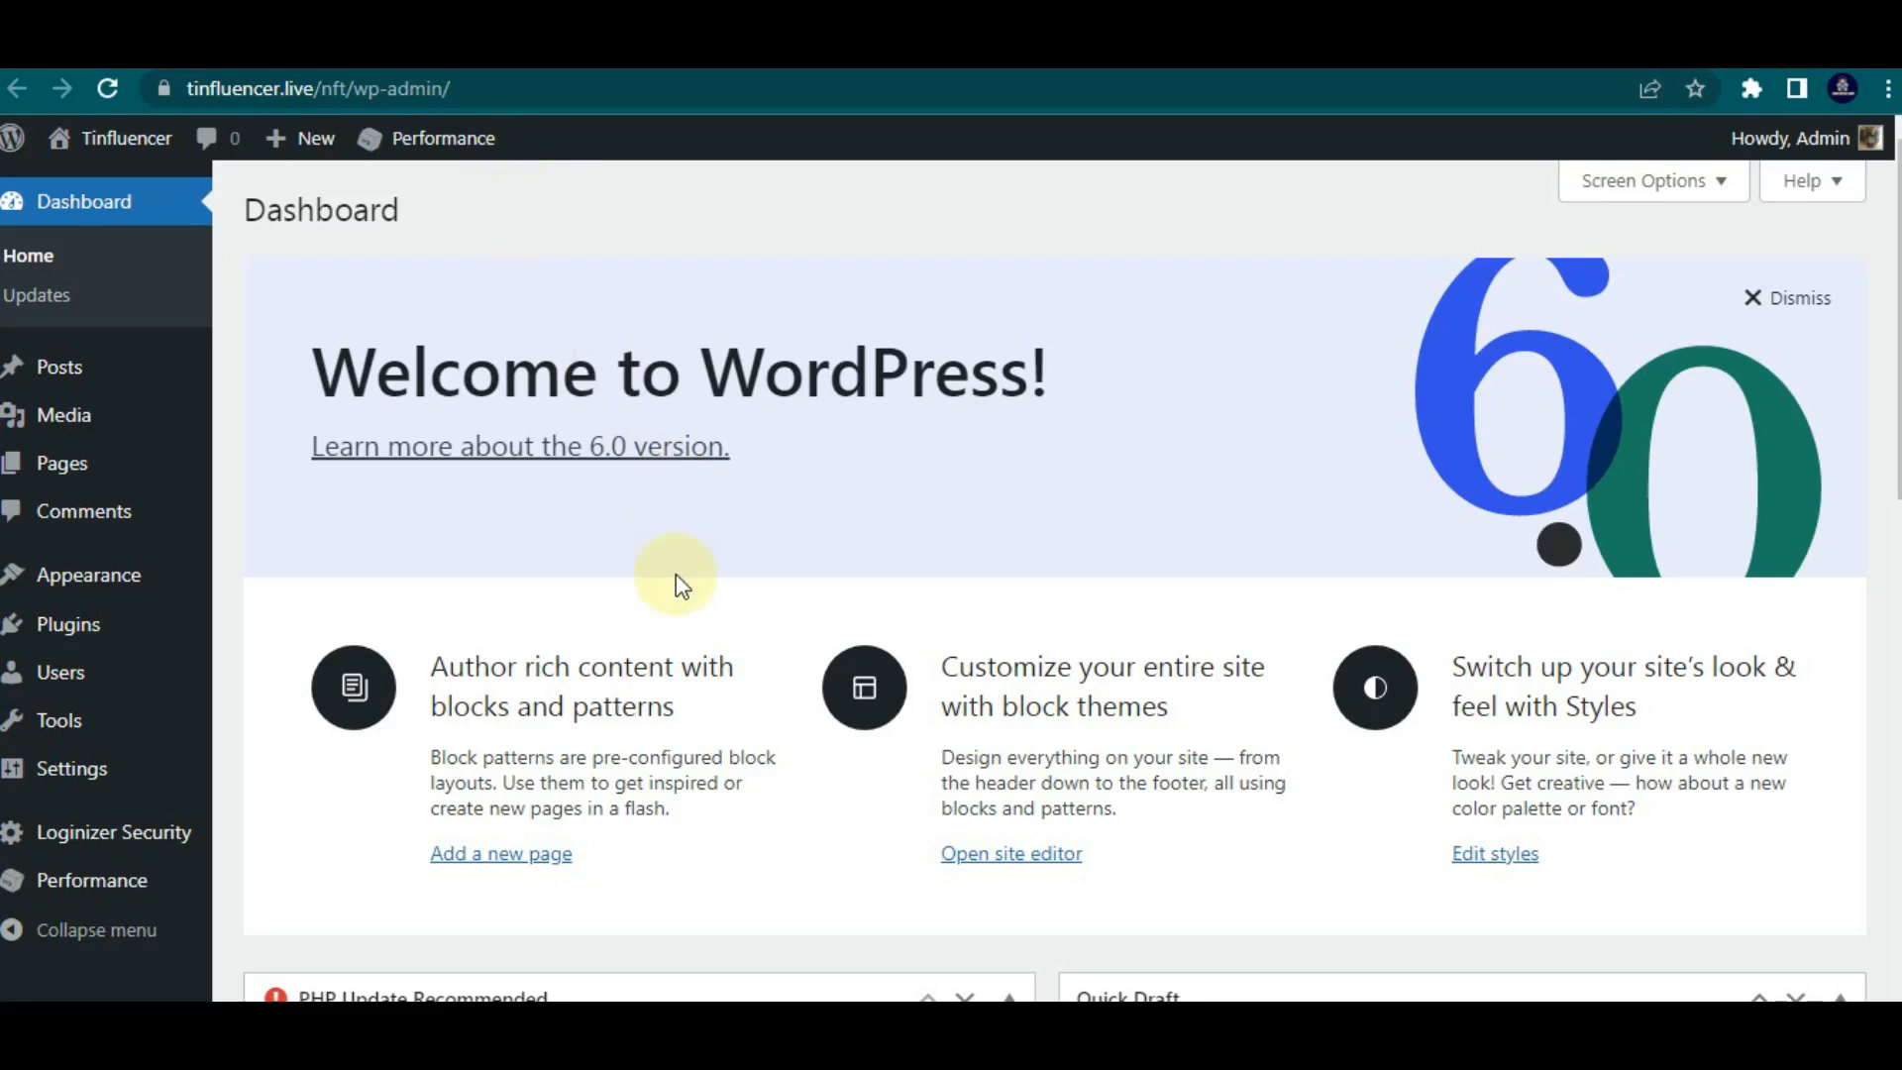
{"action": "scroll", "coordinate": [687, 820], "scroll_direction": "down", "scroll_amount": 10}
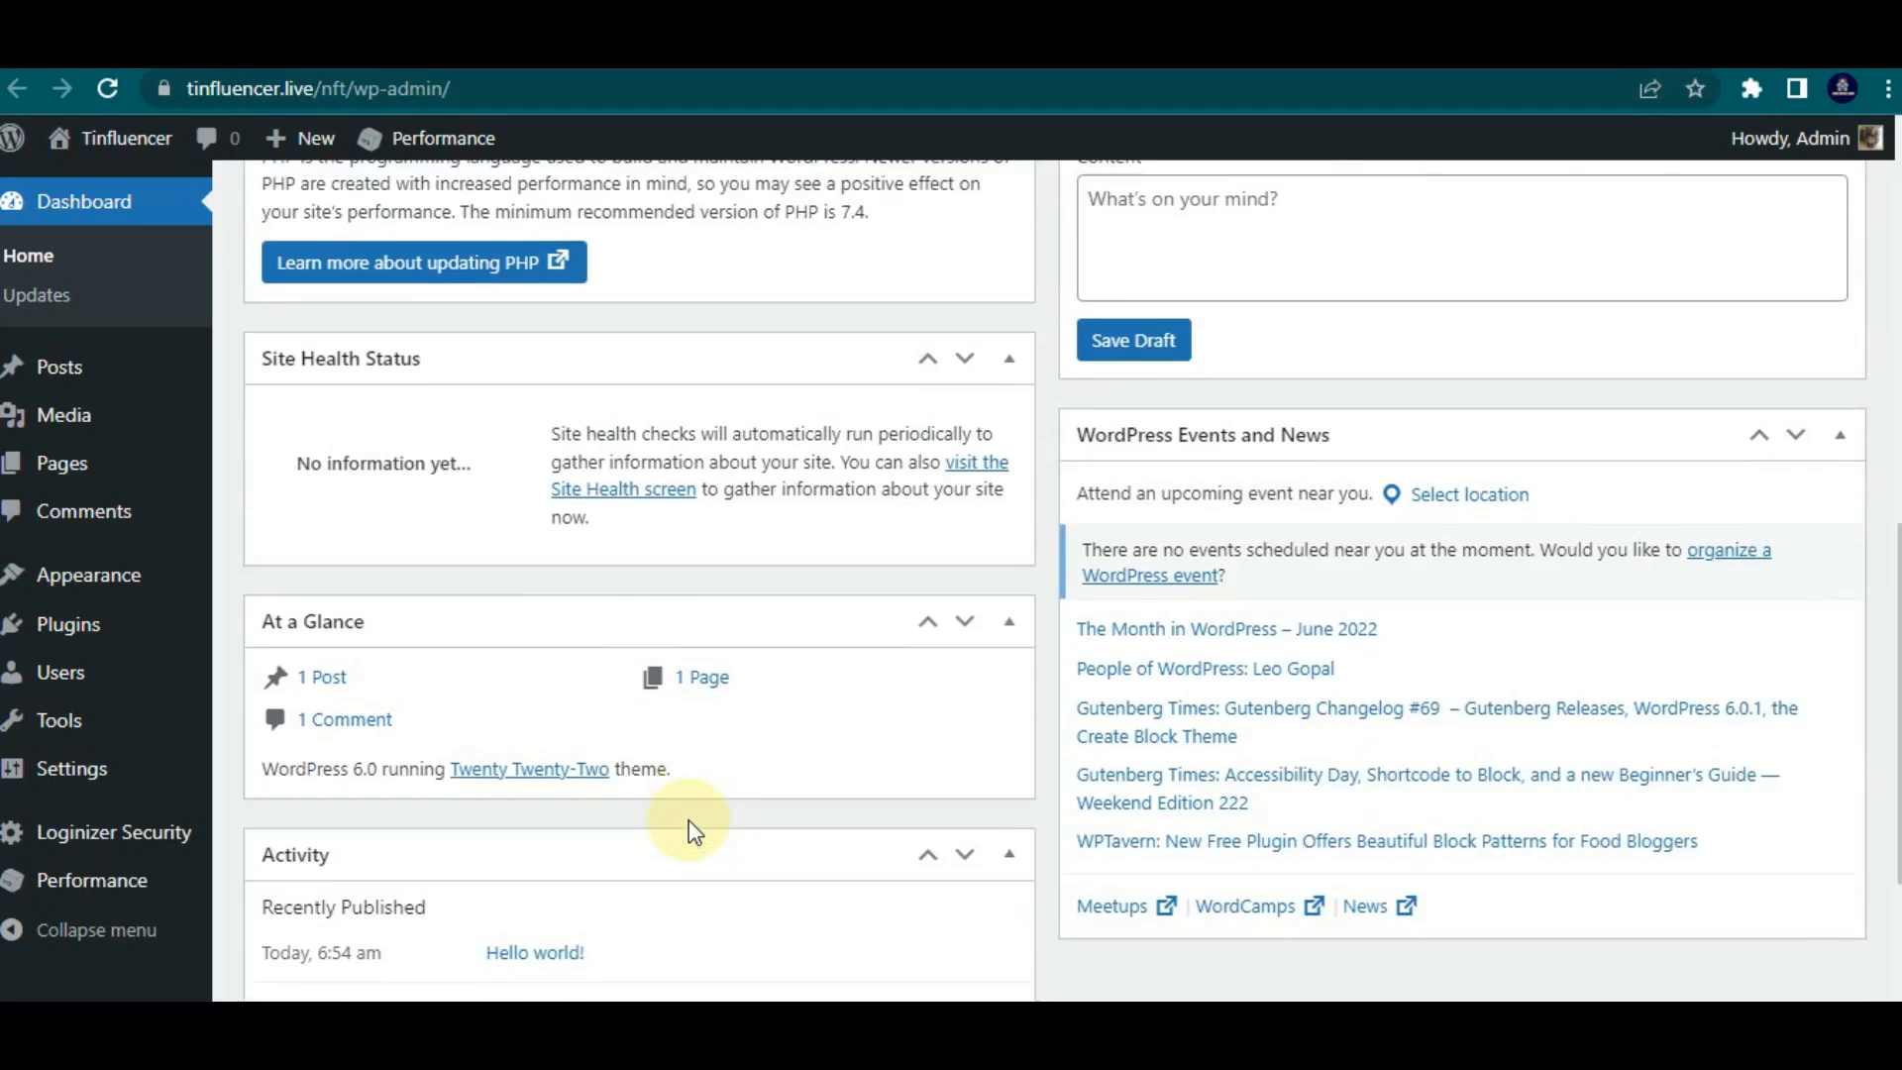
{"action": "scroll", "coordinate": [691, 828], "scroll_direction": "up", "scroll_amount": 8}
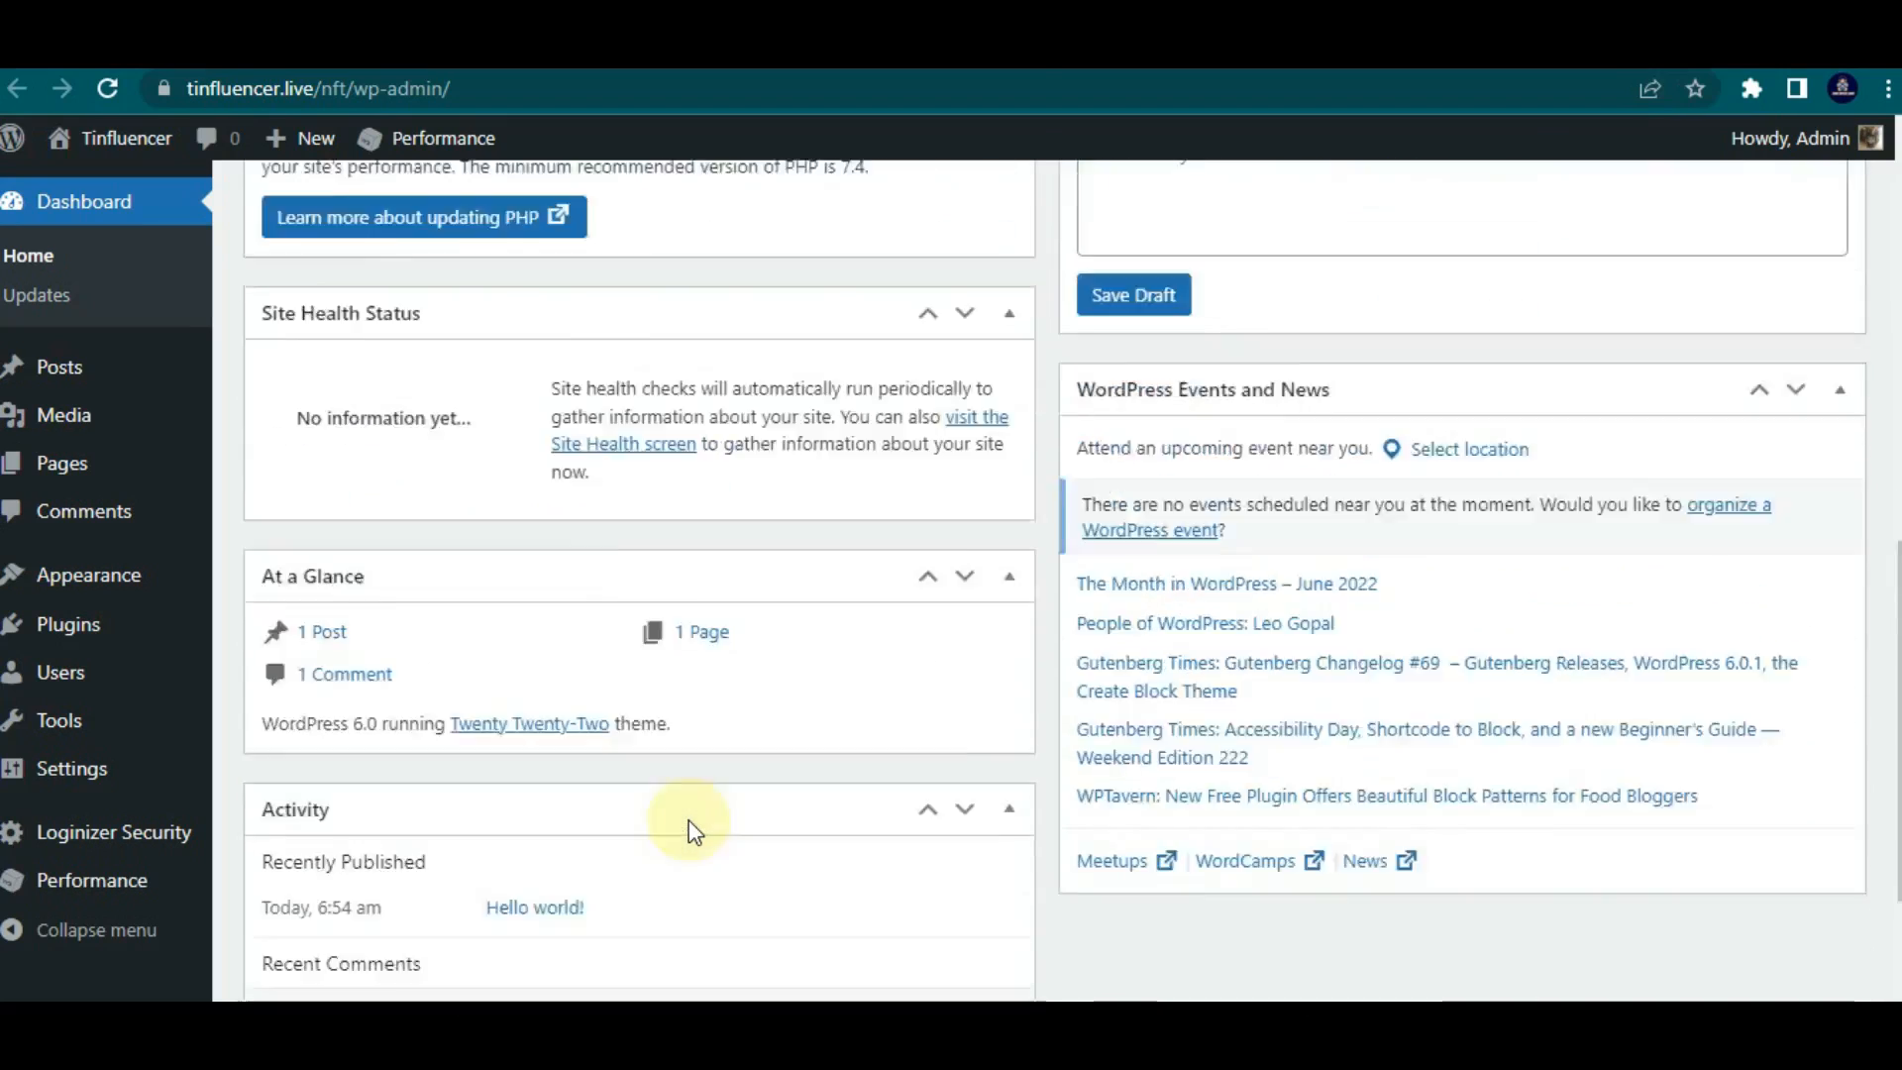
{"action": "mouse_move", "coordinate": [181, 682]}
{"action": "mouse_move", "coordinate": [178, 624]}
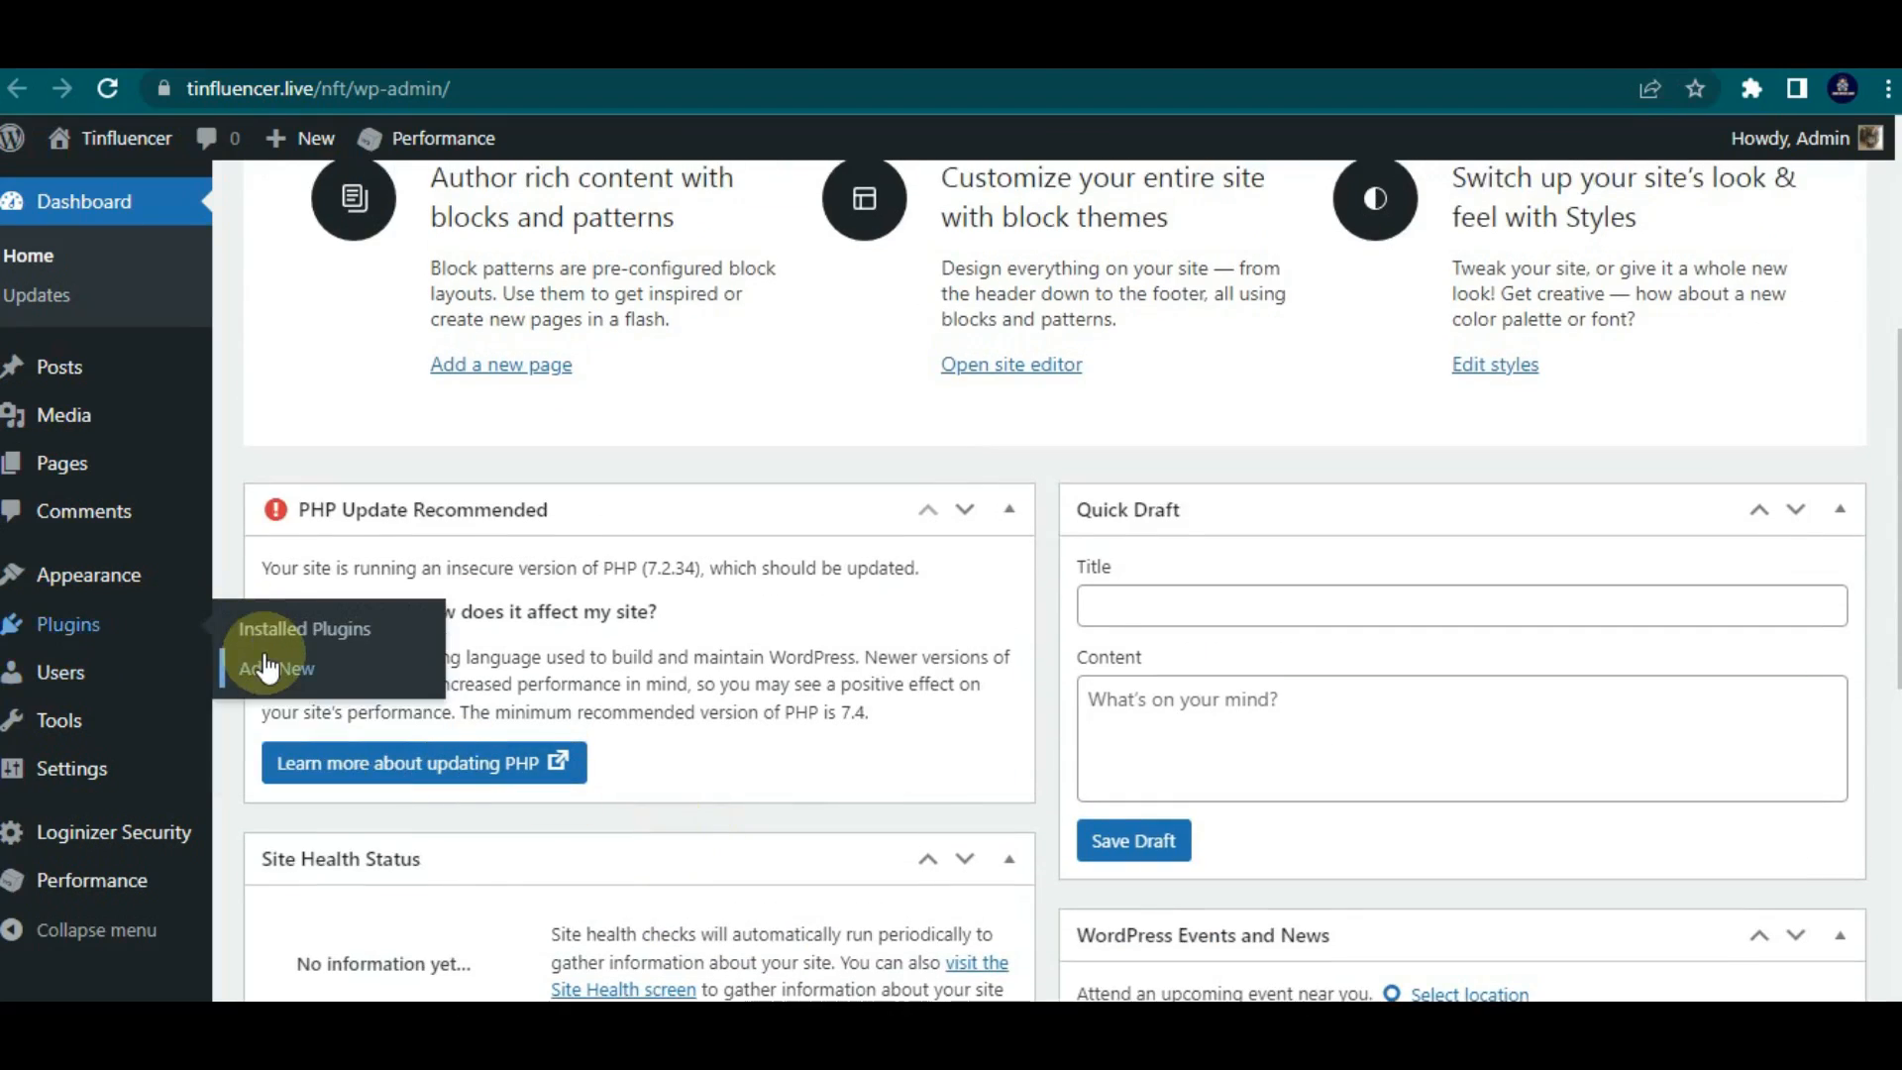
Step: Search Add Plugins for 'elementor' and install Elementor Website Builder
{"action": "left_click", "coordinate": [96, 621]}
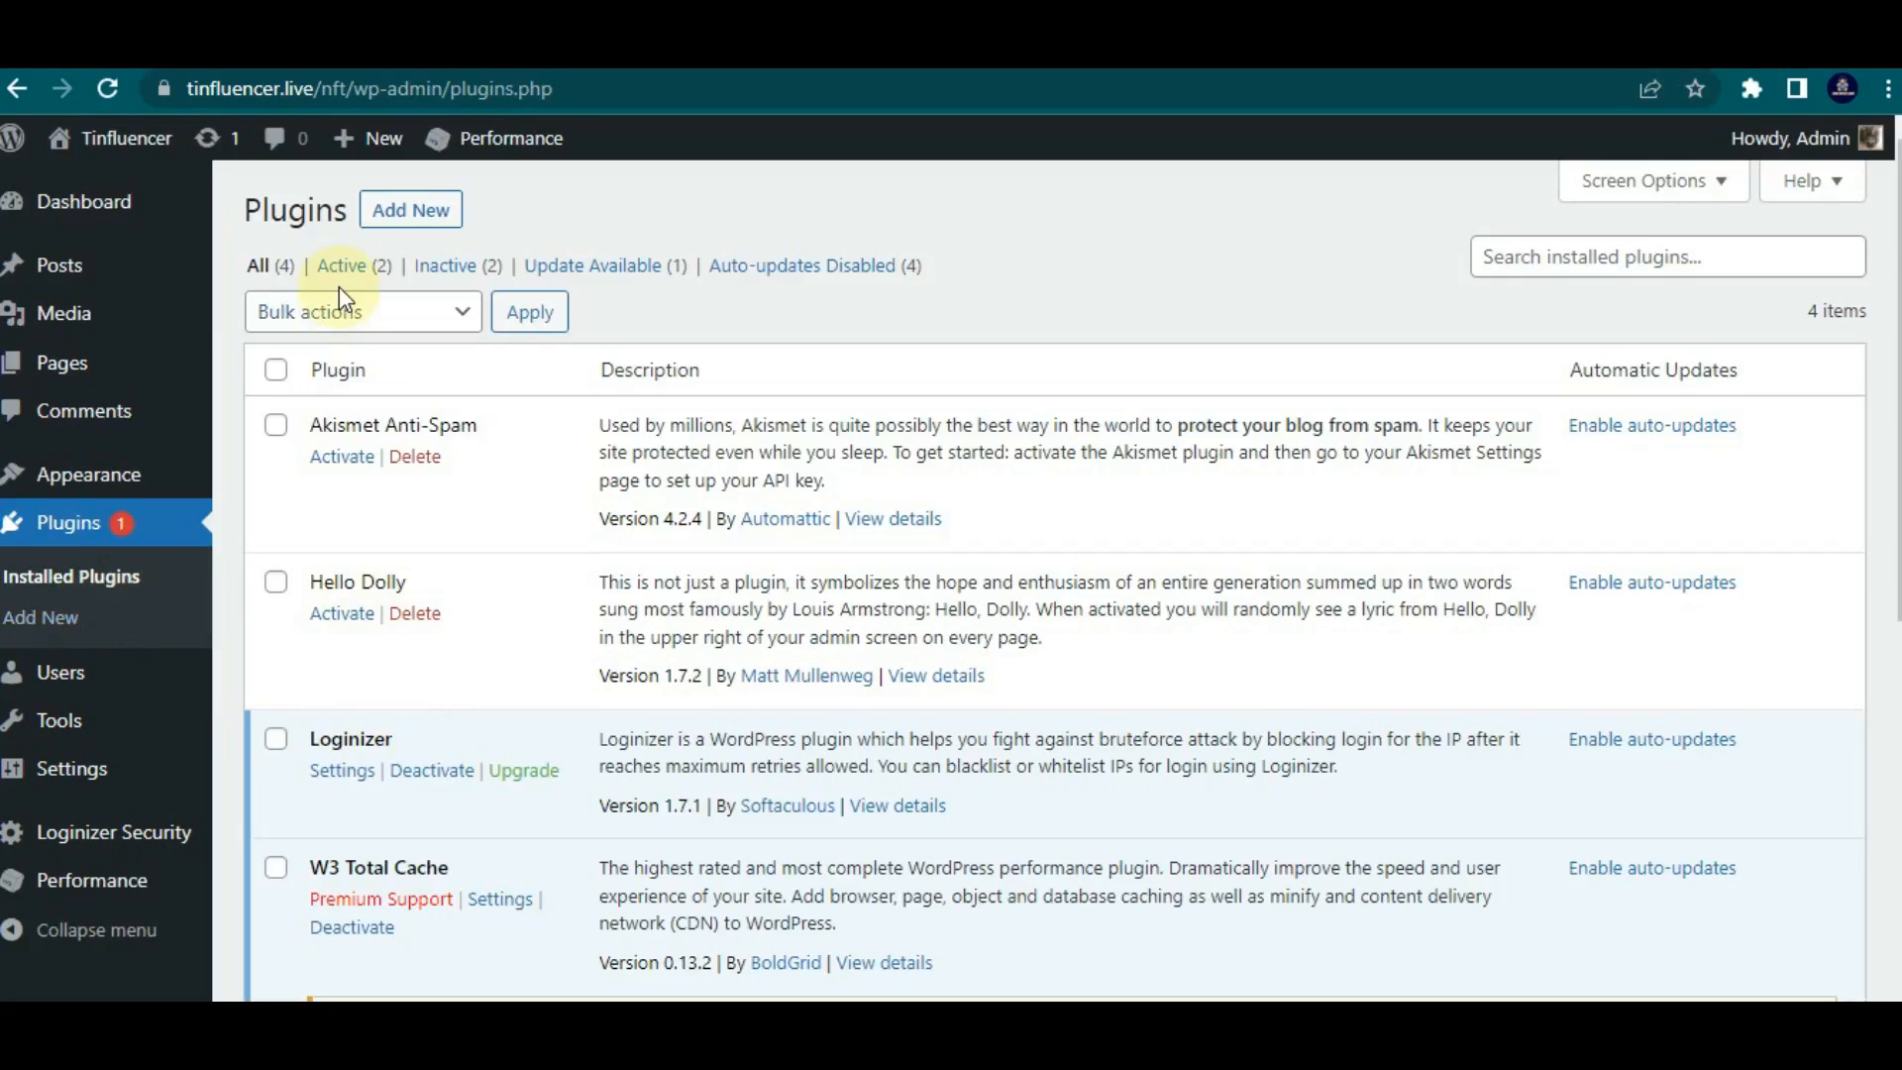
{"action": "left_click", "coordinate": [386, 212]}
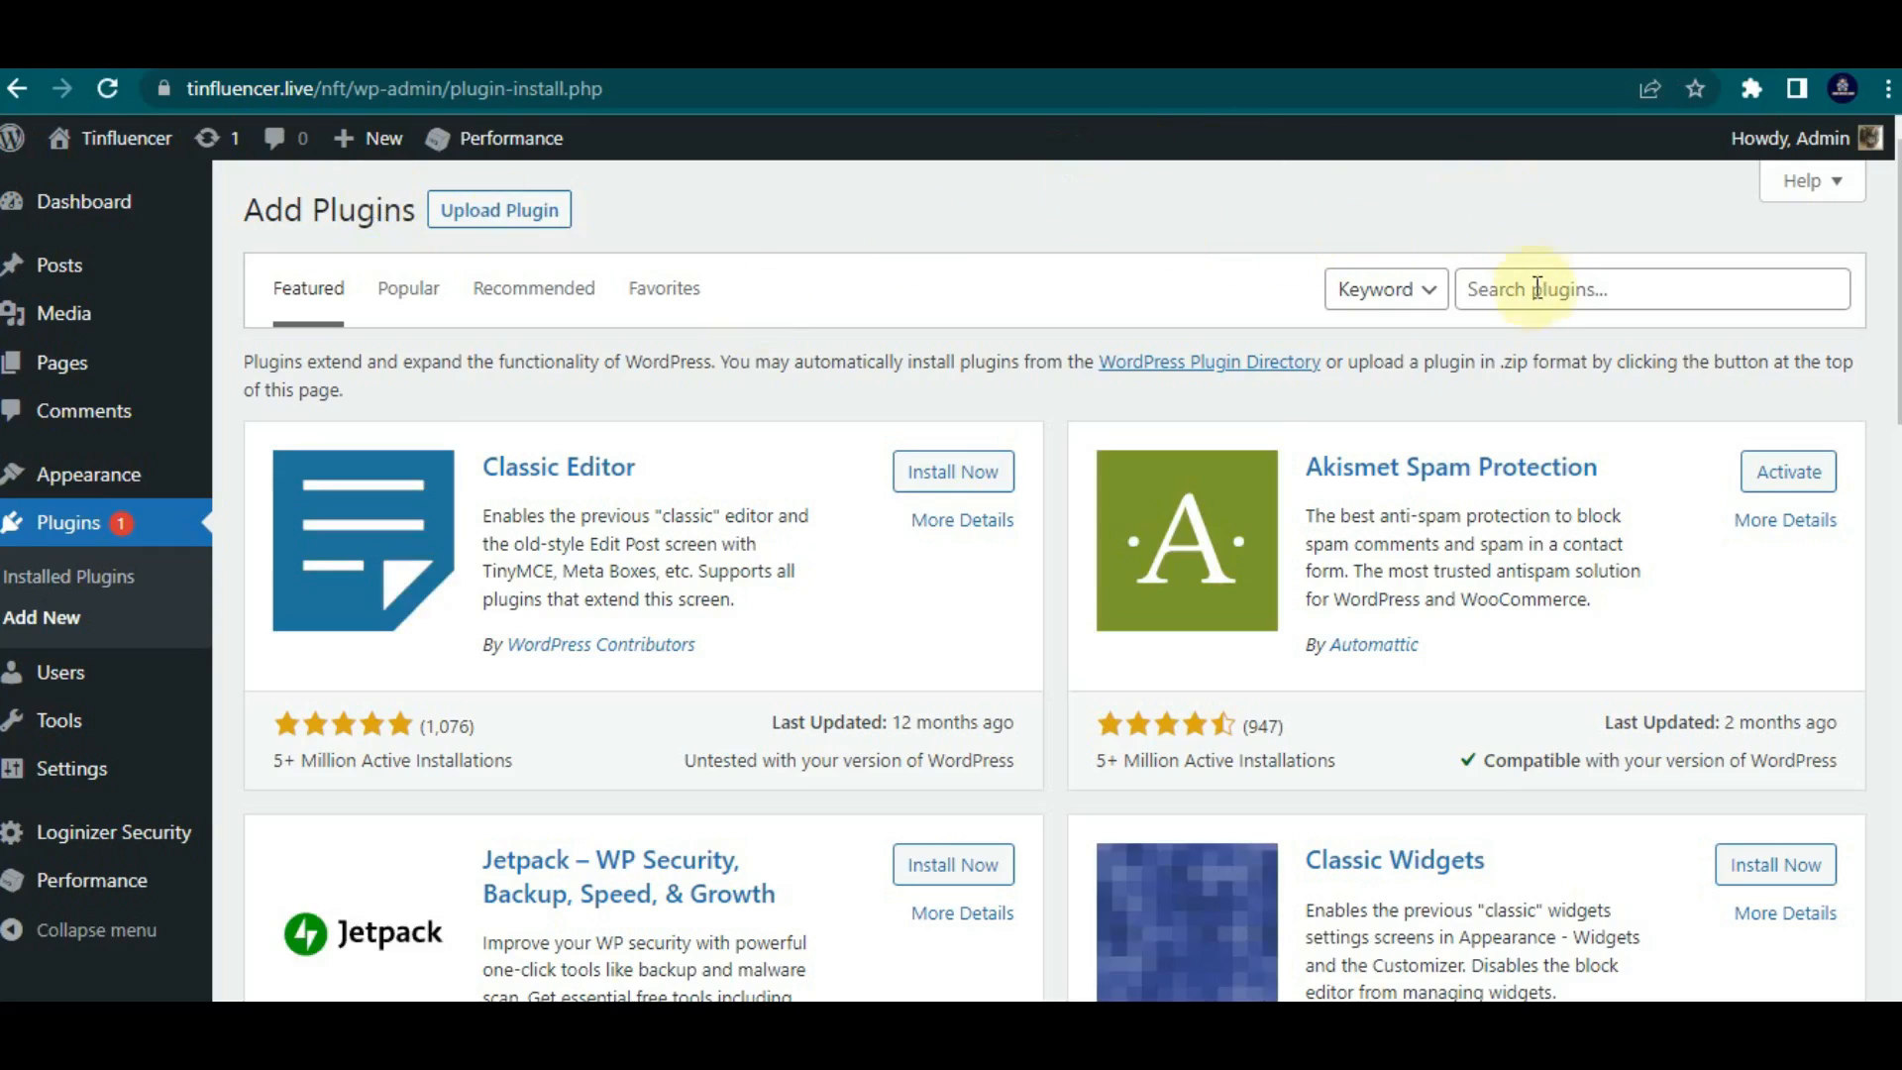
{"action": "left_click", "coordinate": [1536, 289]}
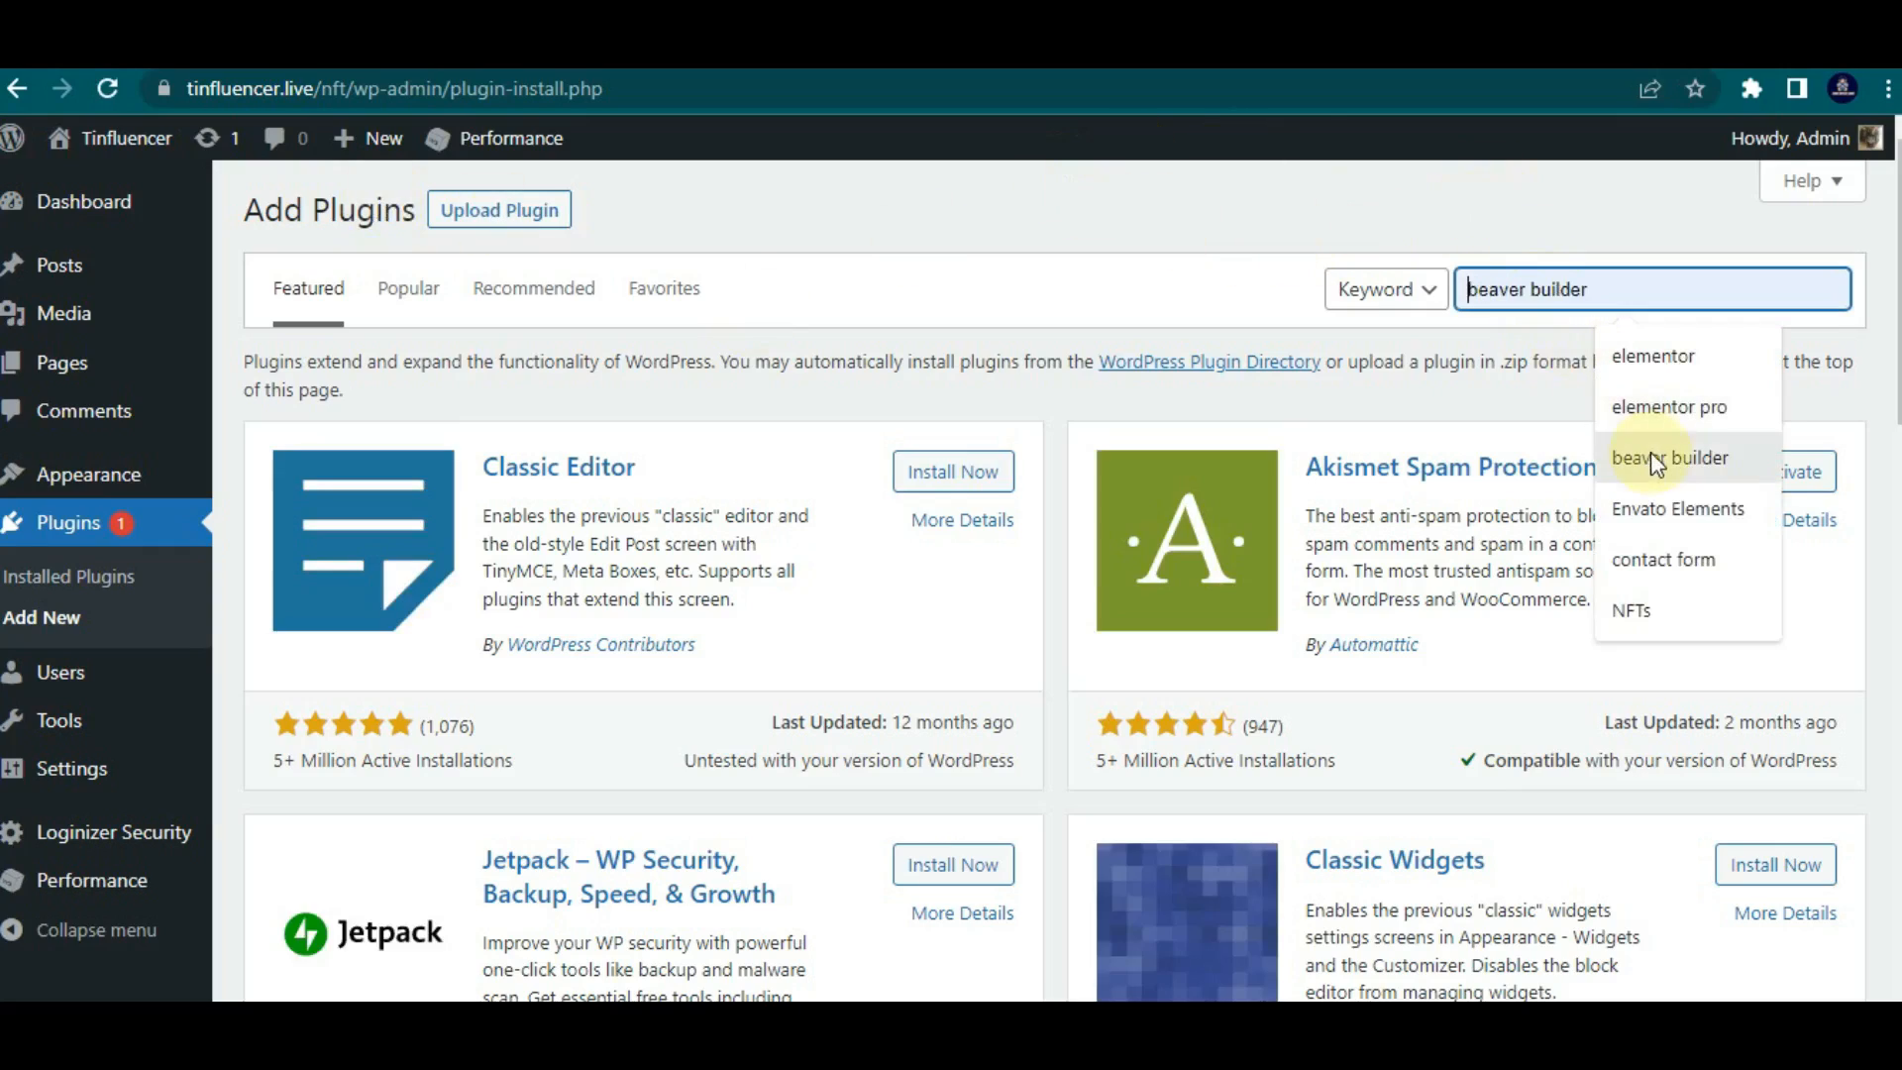
{"action": "left_click", "coordinate": [1648, 358]}
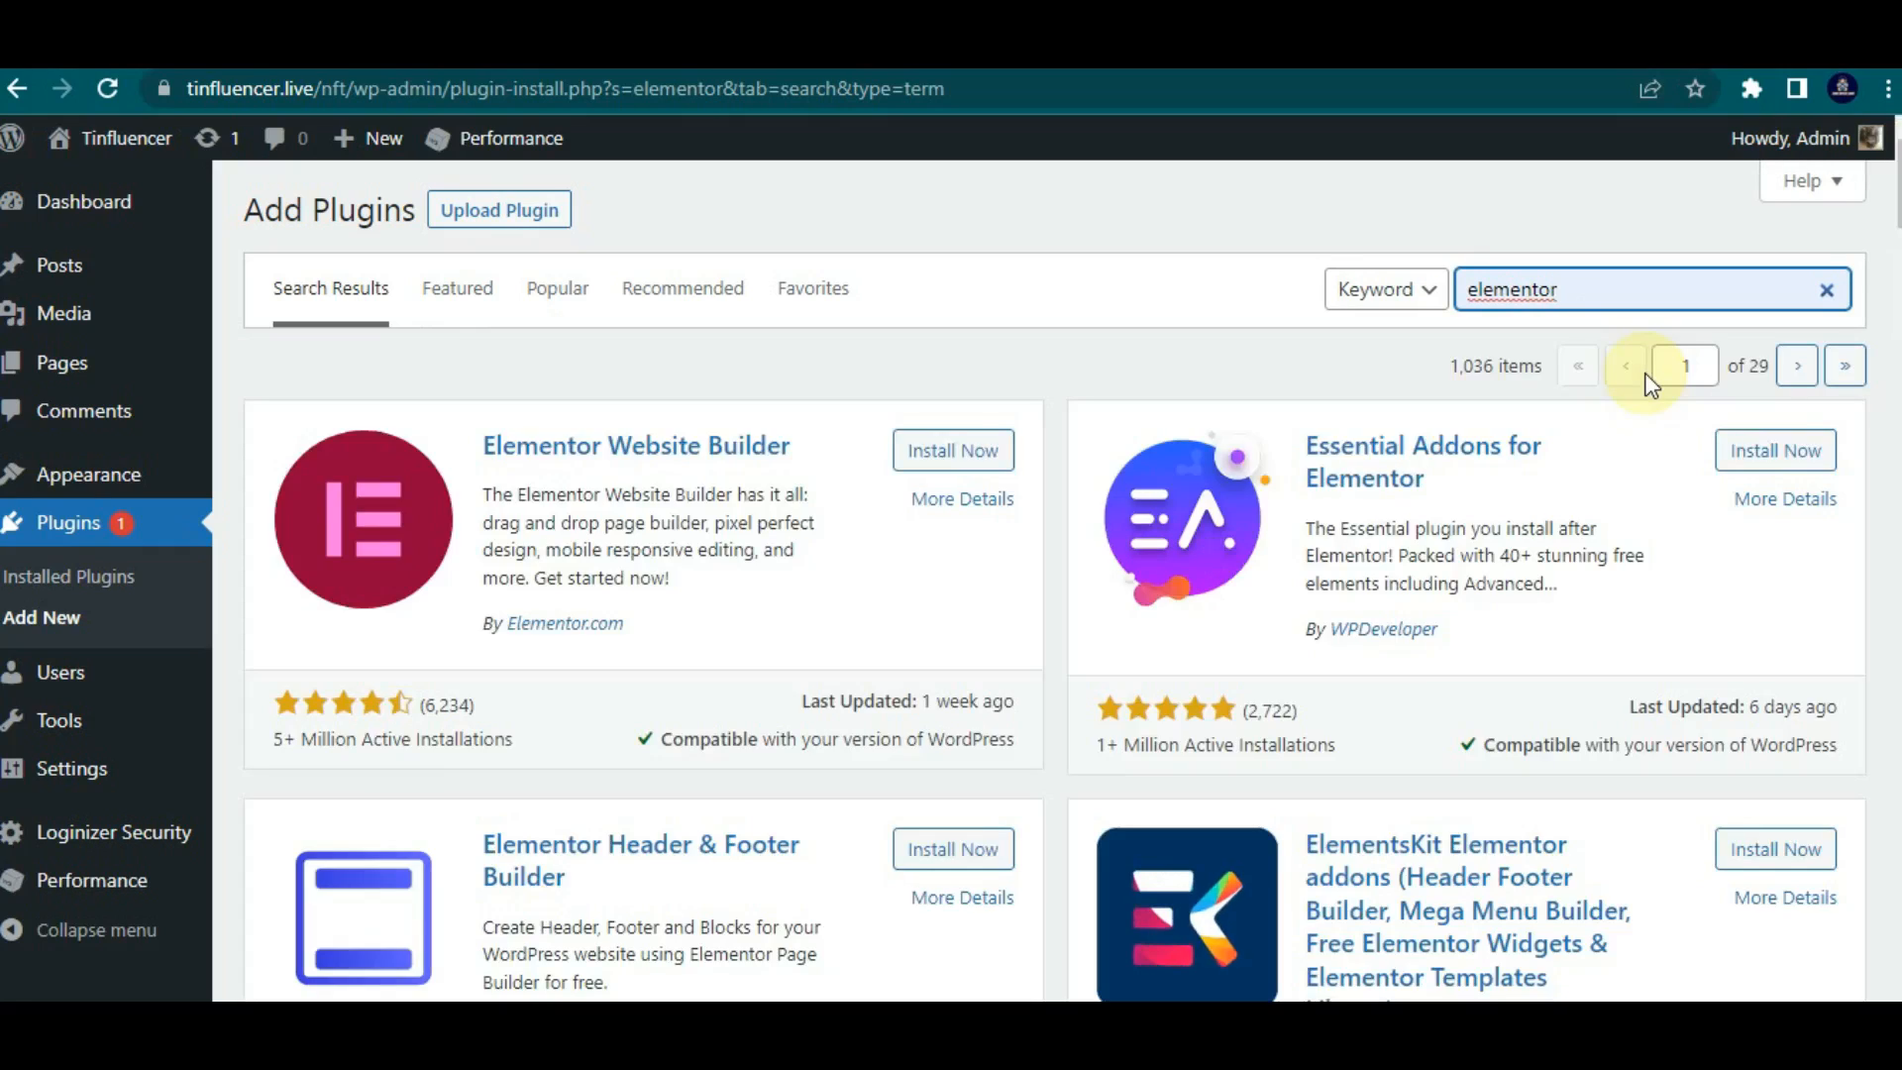
{"action": "left_click", "coordinate": [966, 449]}
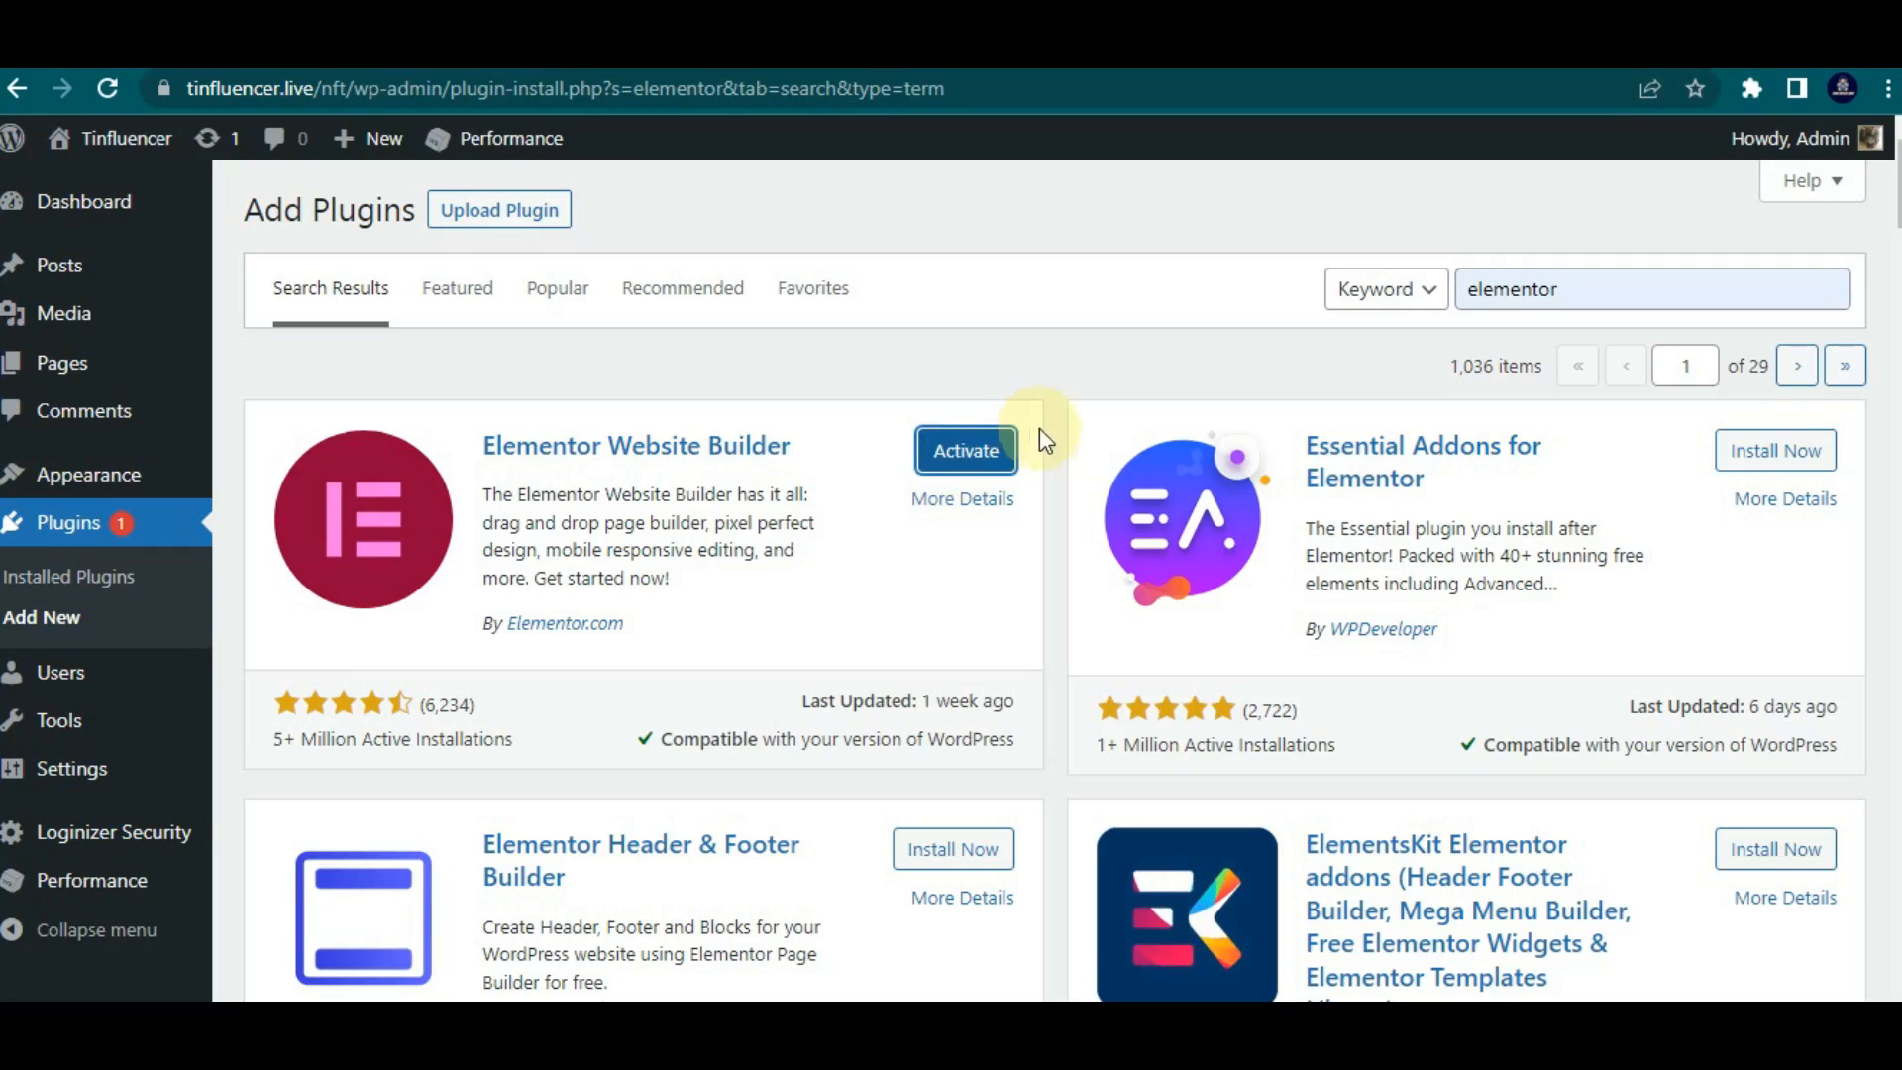
Step: Search plugins for 'envato element', then install and activate Envato Elements
{"action": "left_click_drag", "start_coordinate": [1604, 289], "coordinate": [1330, 354]}
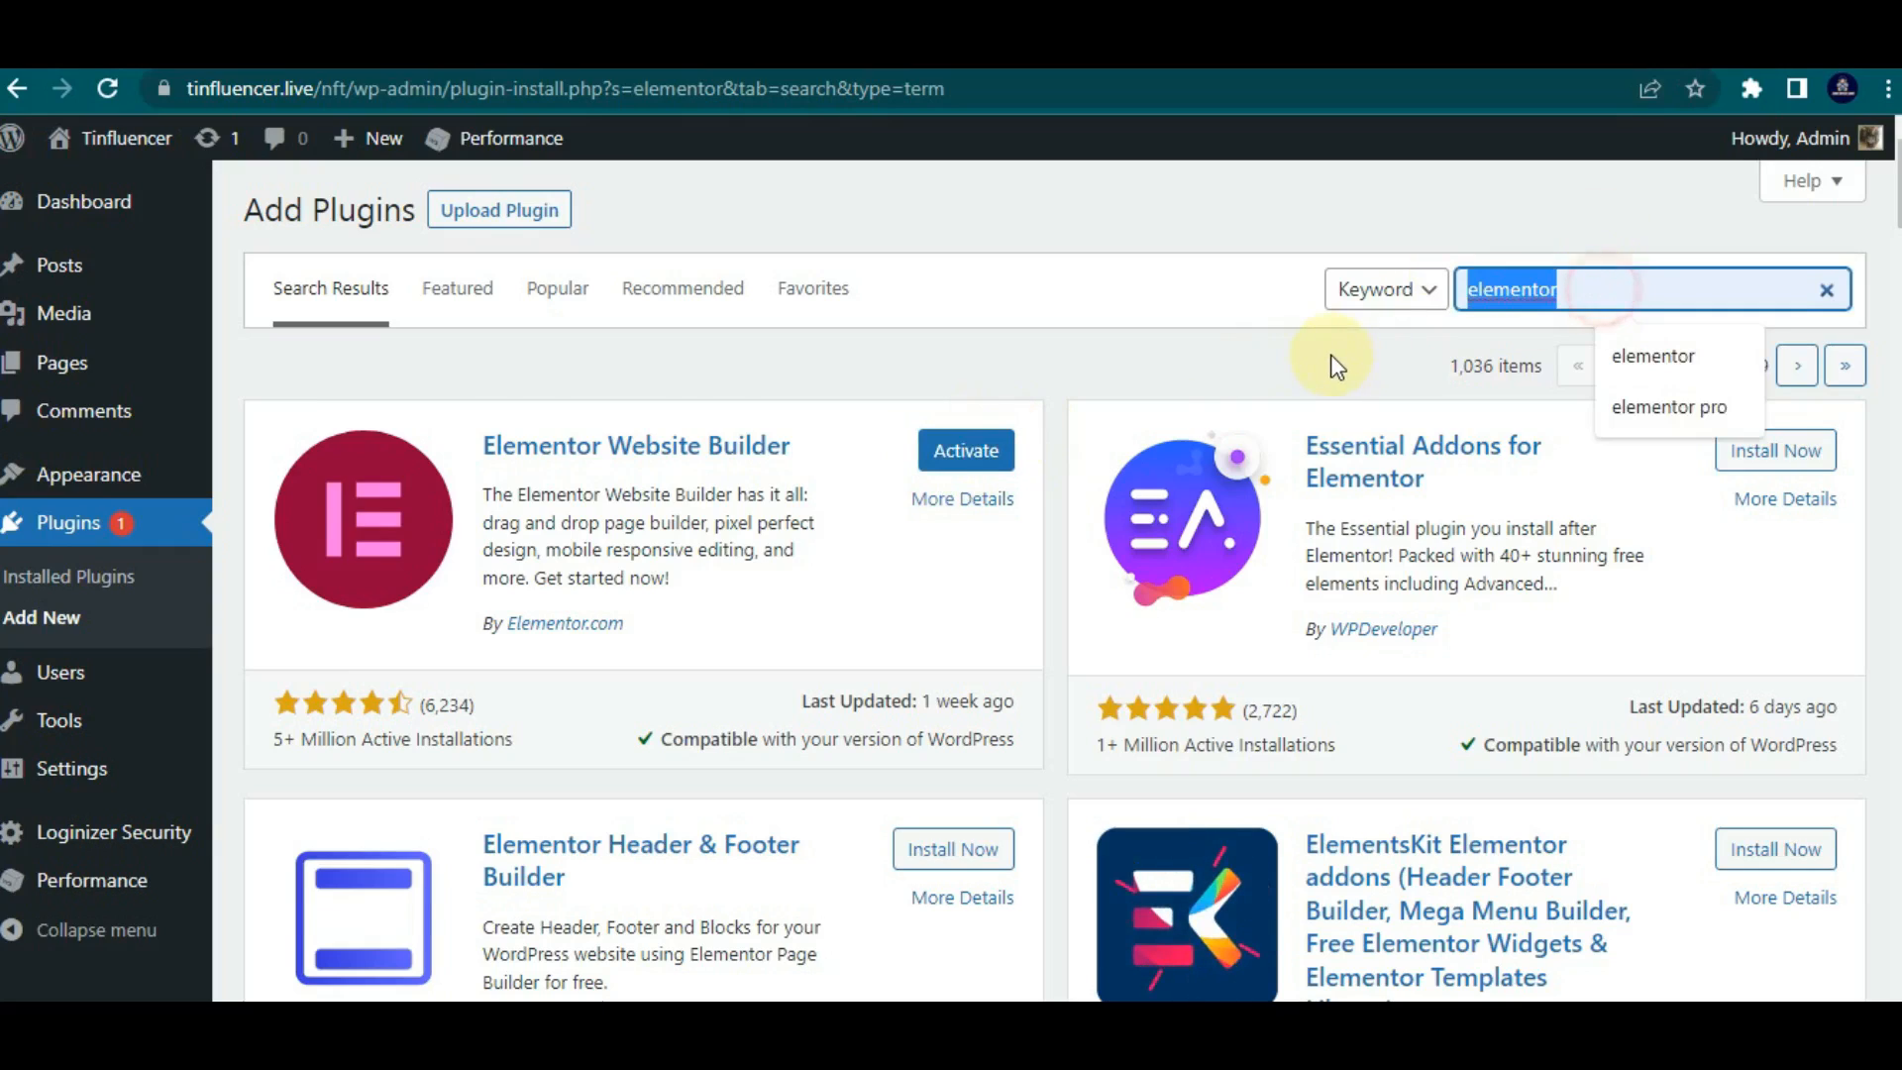
{"action": "type", "text": "e"}
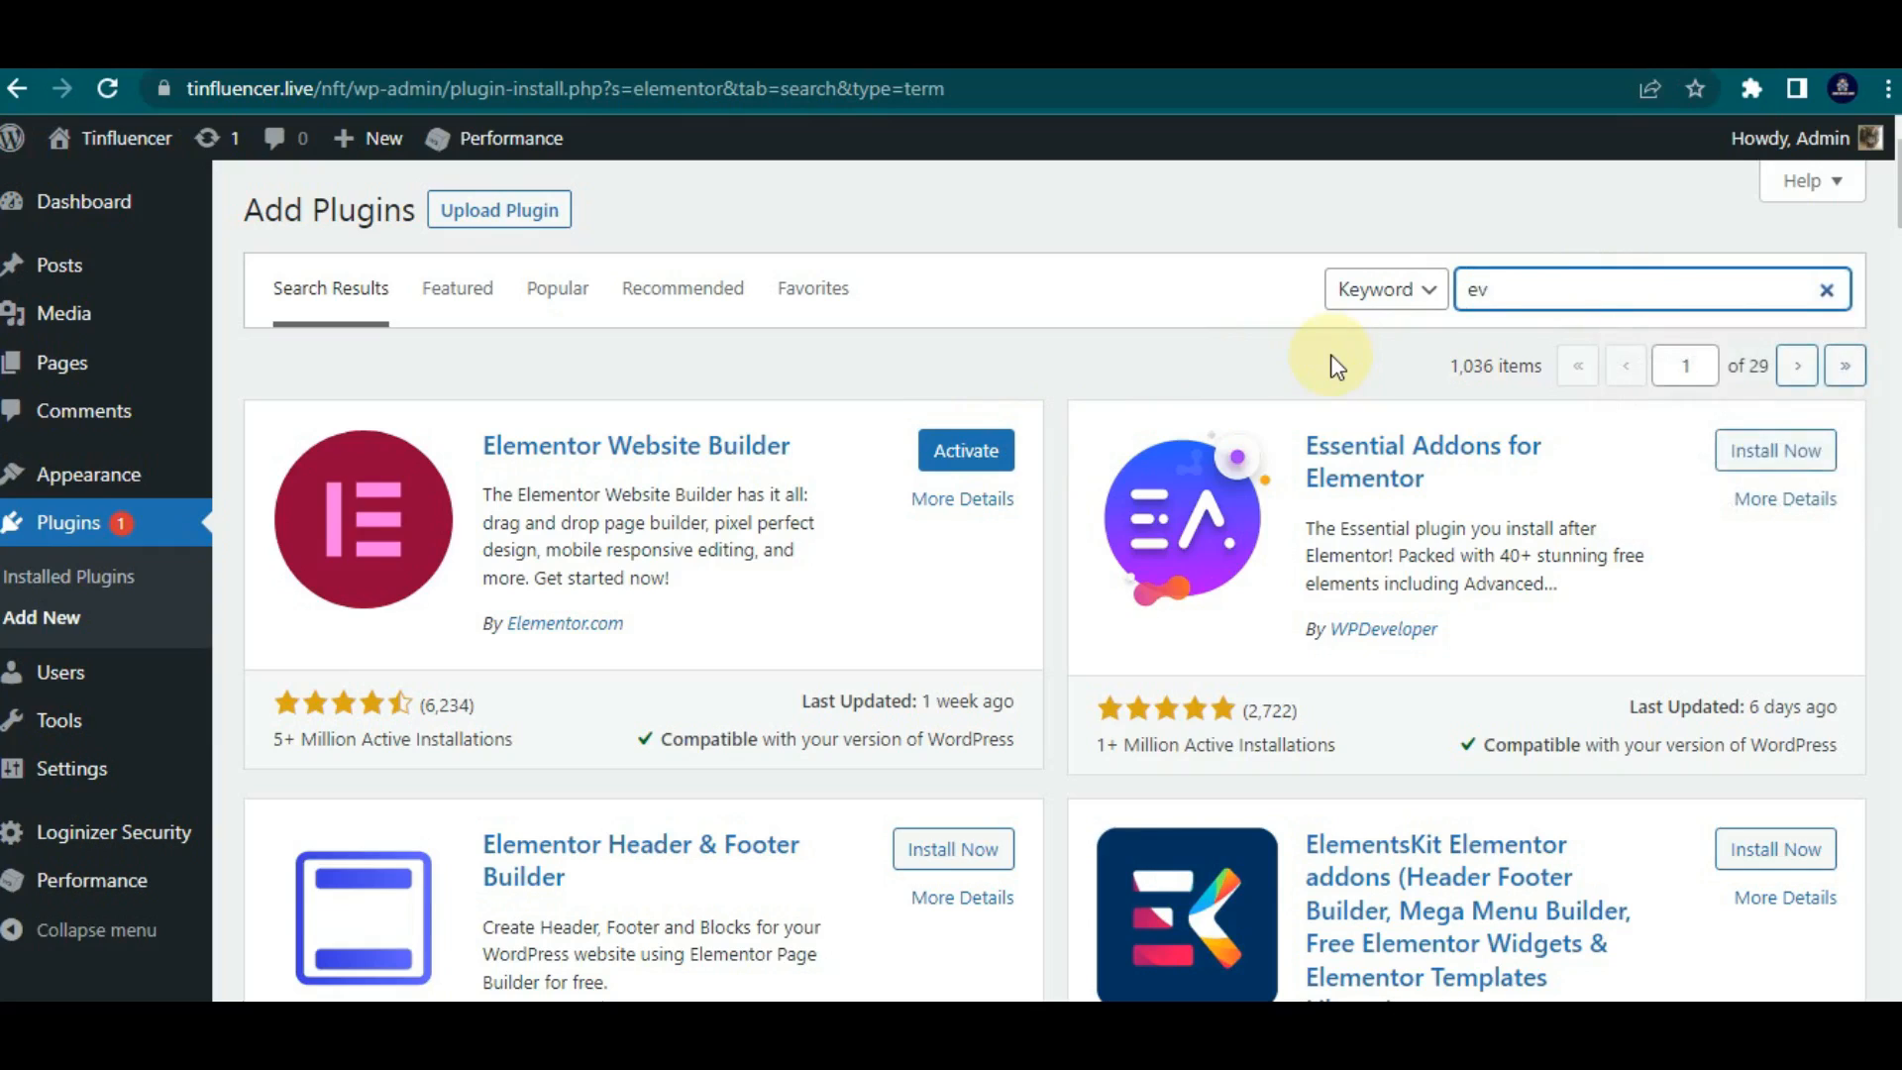
{"action": "type", "text": "nvant"}
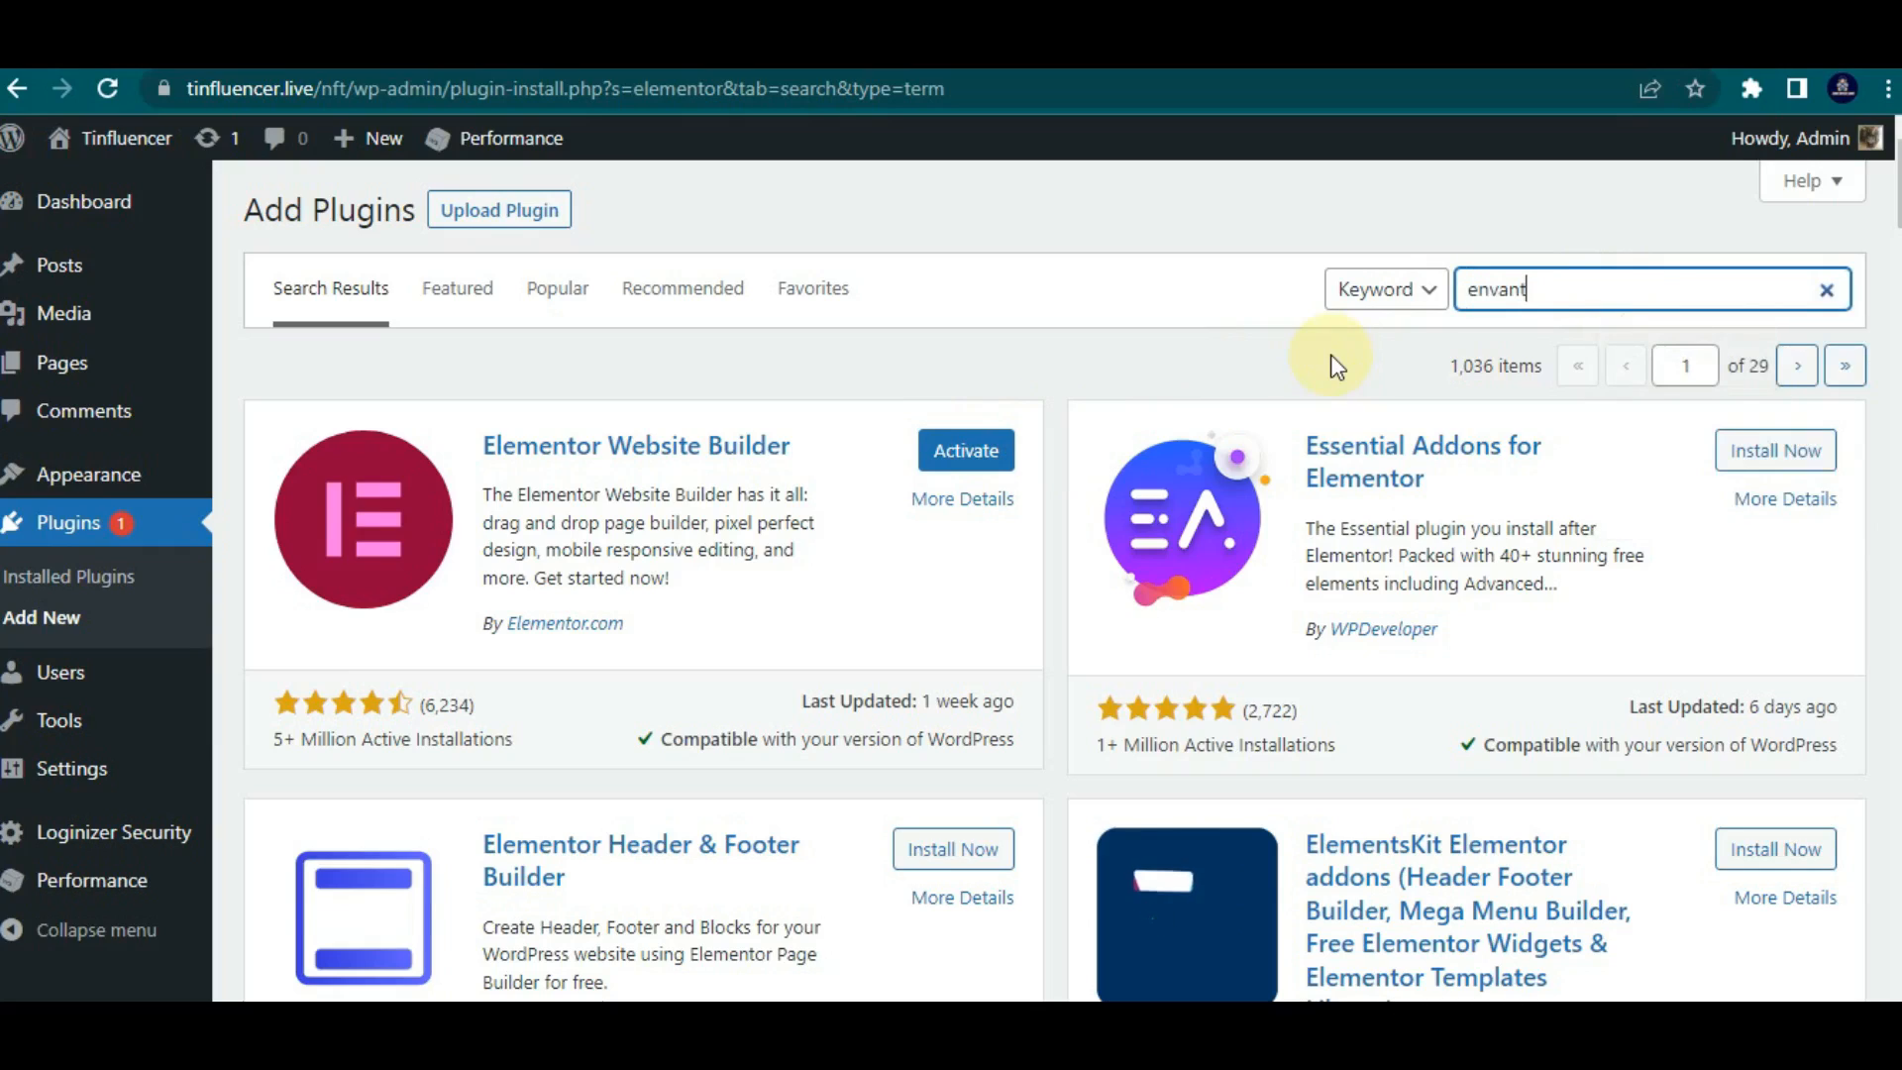
{"action": "type", "text": "o e"}
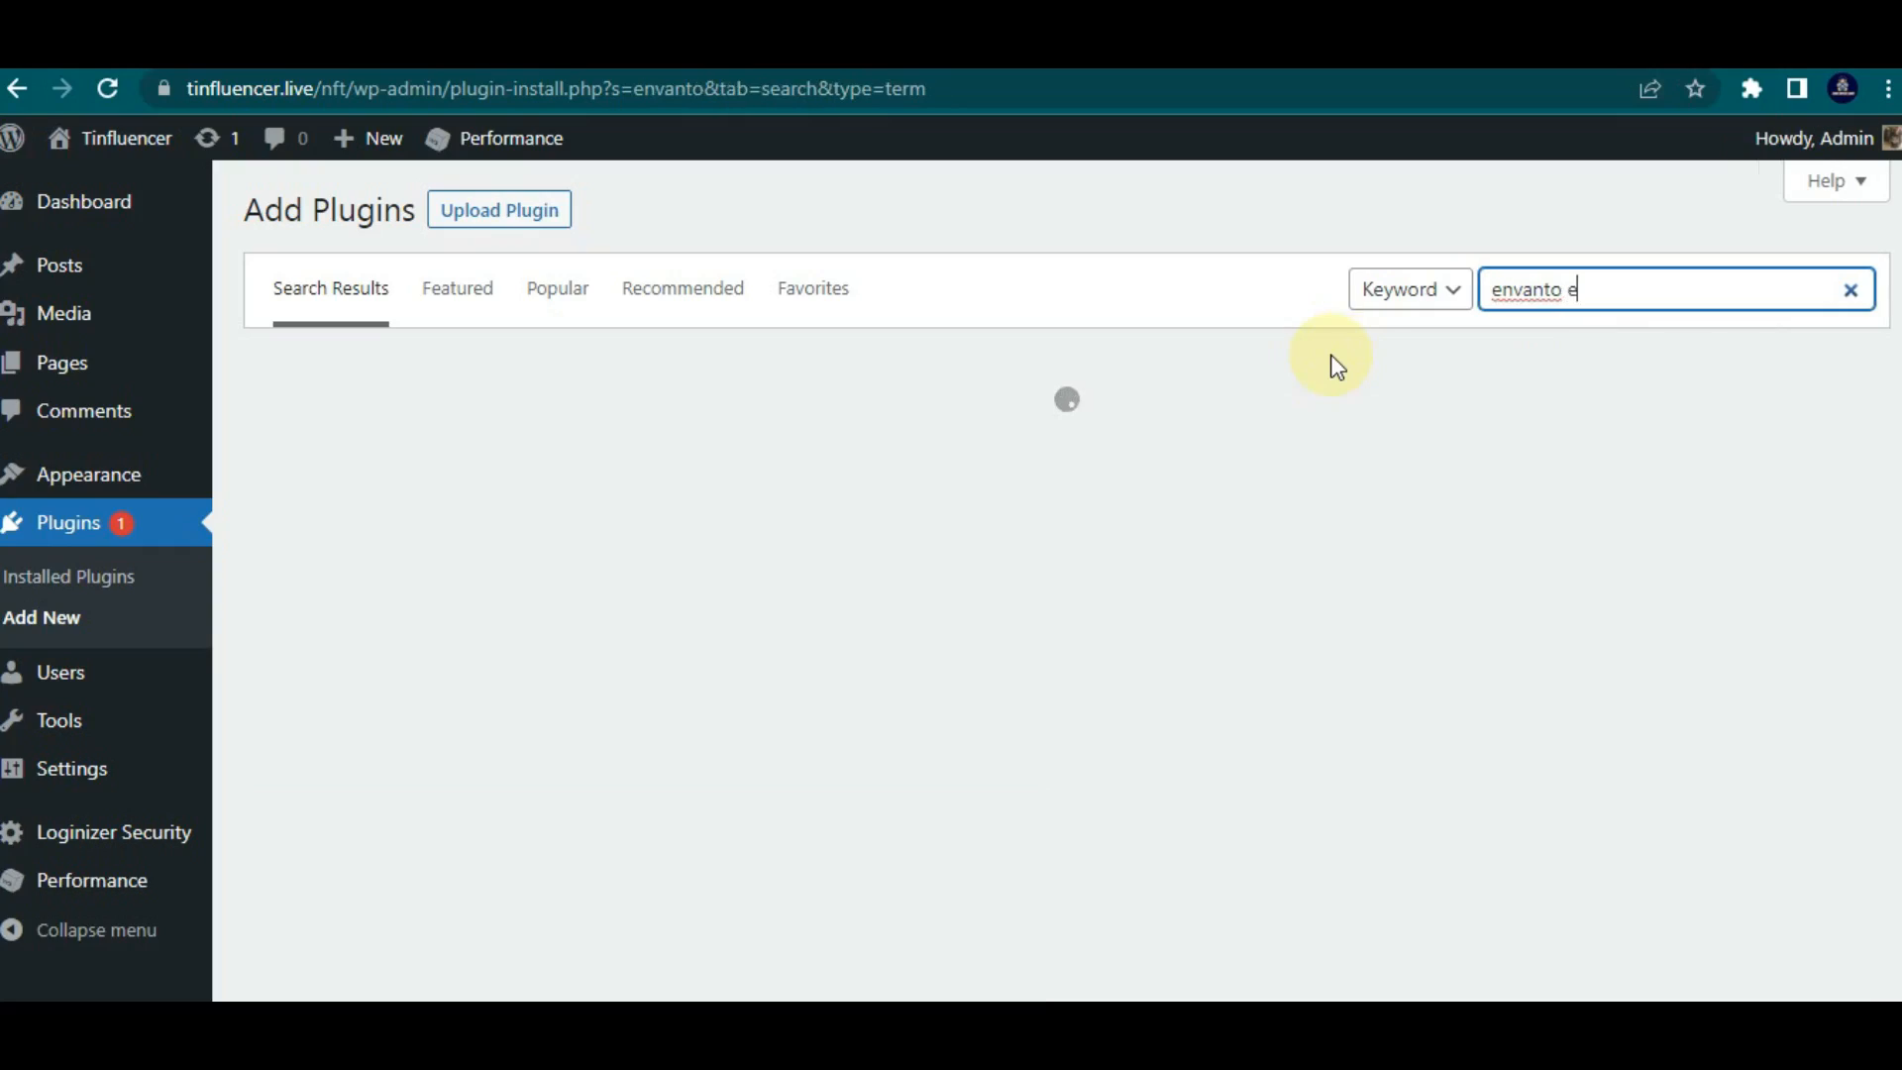
{"action": "type", "text": "lement"}
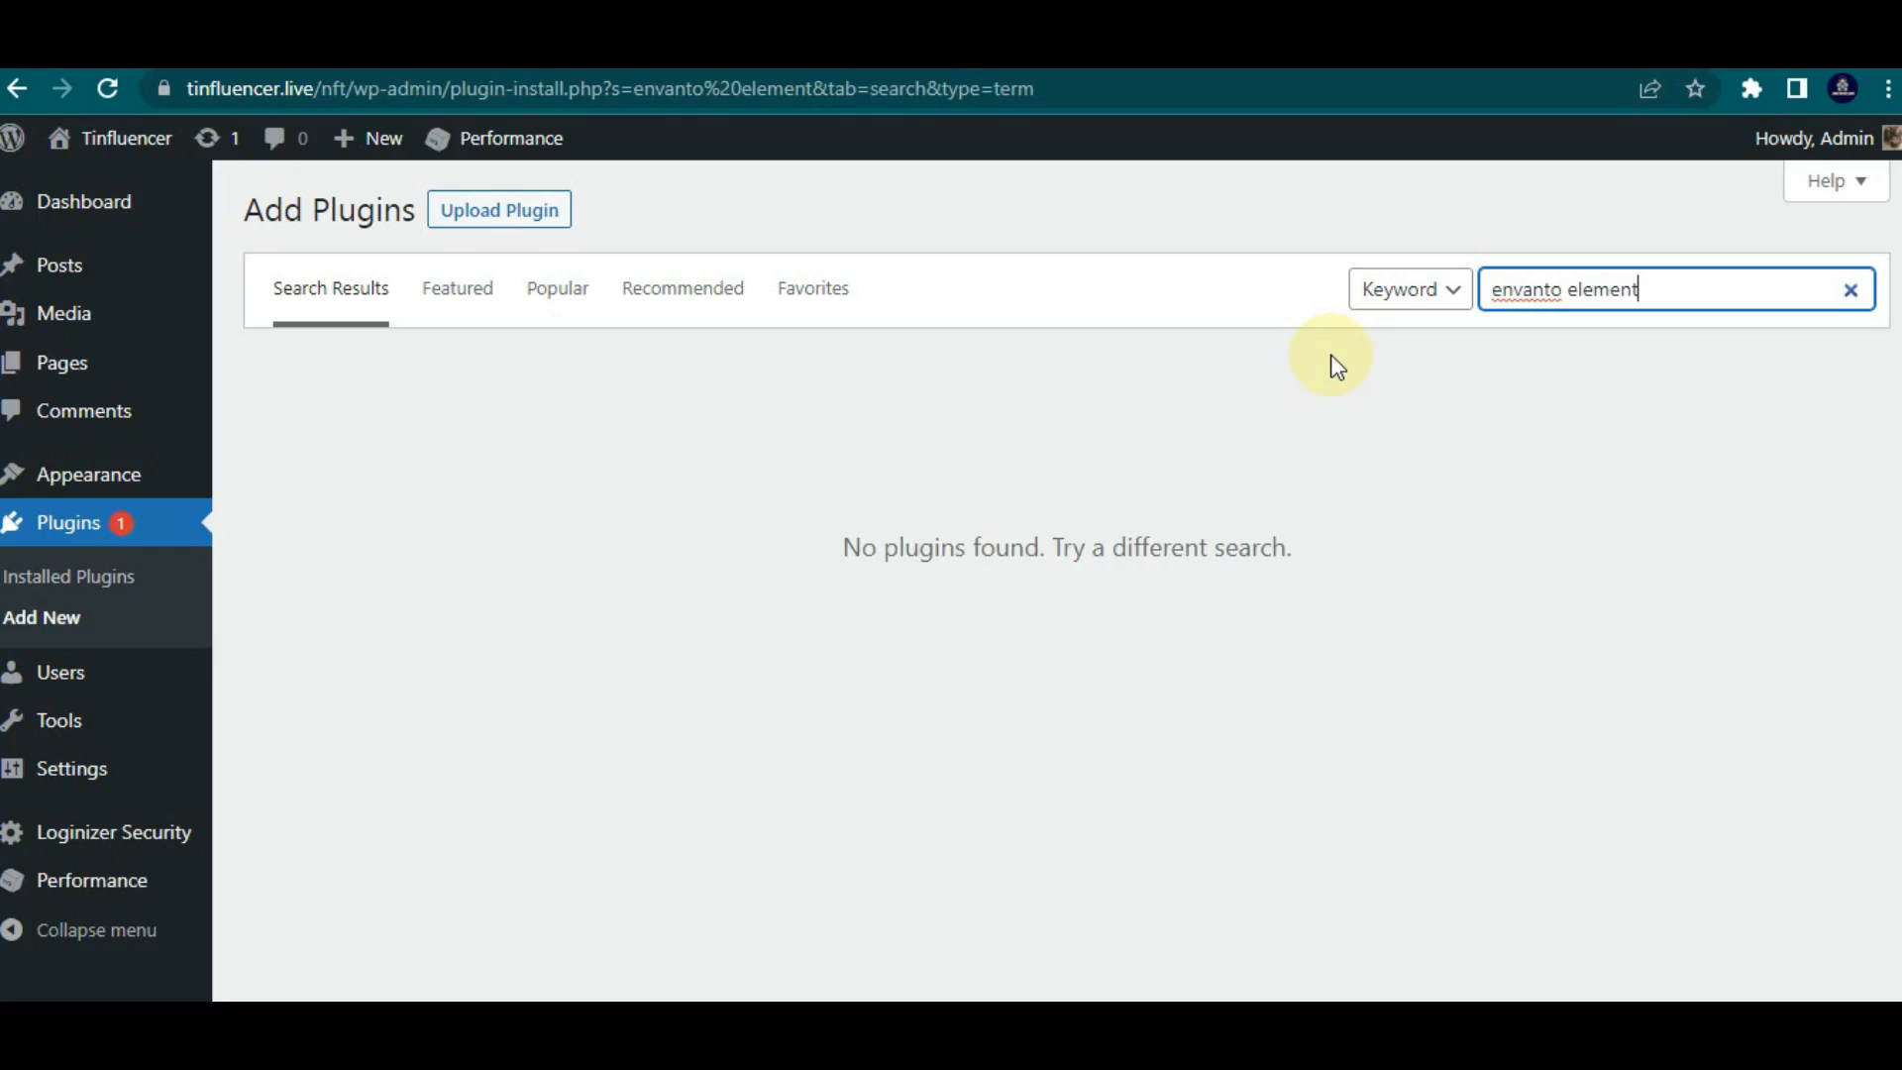
{"action": "key", "text": "BackSpace"}
{"action": "key", "text": "BackSpace"}
{"action": "key", "text": "BackSpace"}
{"action": "key", "text": "BackSpace"}
{"action": "key", "text": "BackSpace"}
{"action": "key", "text": "BackSpace"}
{"action": "key", "text": "BackSpace"}
{"action": "key", "text": "BackSpace"}
{"action": "key", "text": "BackSpace"}
{"action": "key", "text": "BackSpace"}
{"action": "key", "text": "BackSpace"}
{"action": "key", "text": "BackSpace"}
{"action": "key", "text": "BackSpace"}
{"action": "key", "text": "BackSpace"}
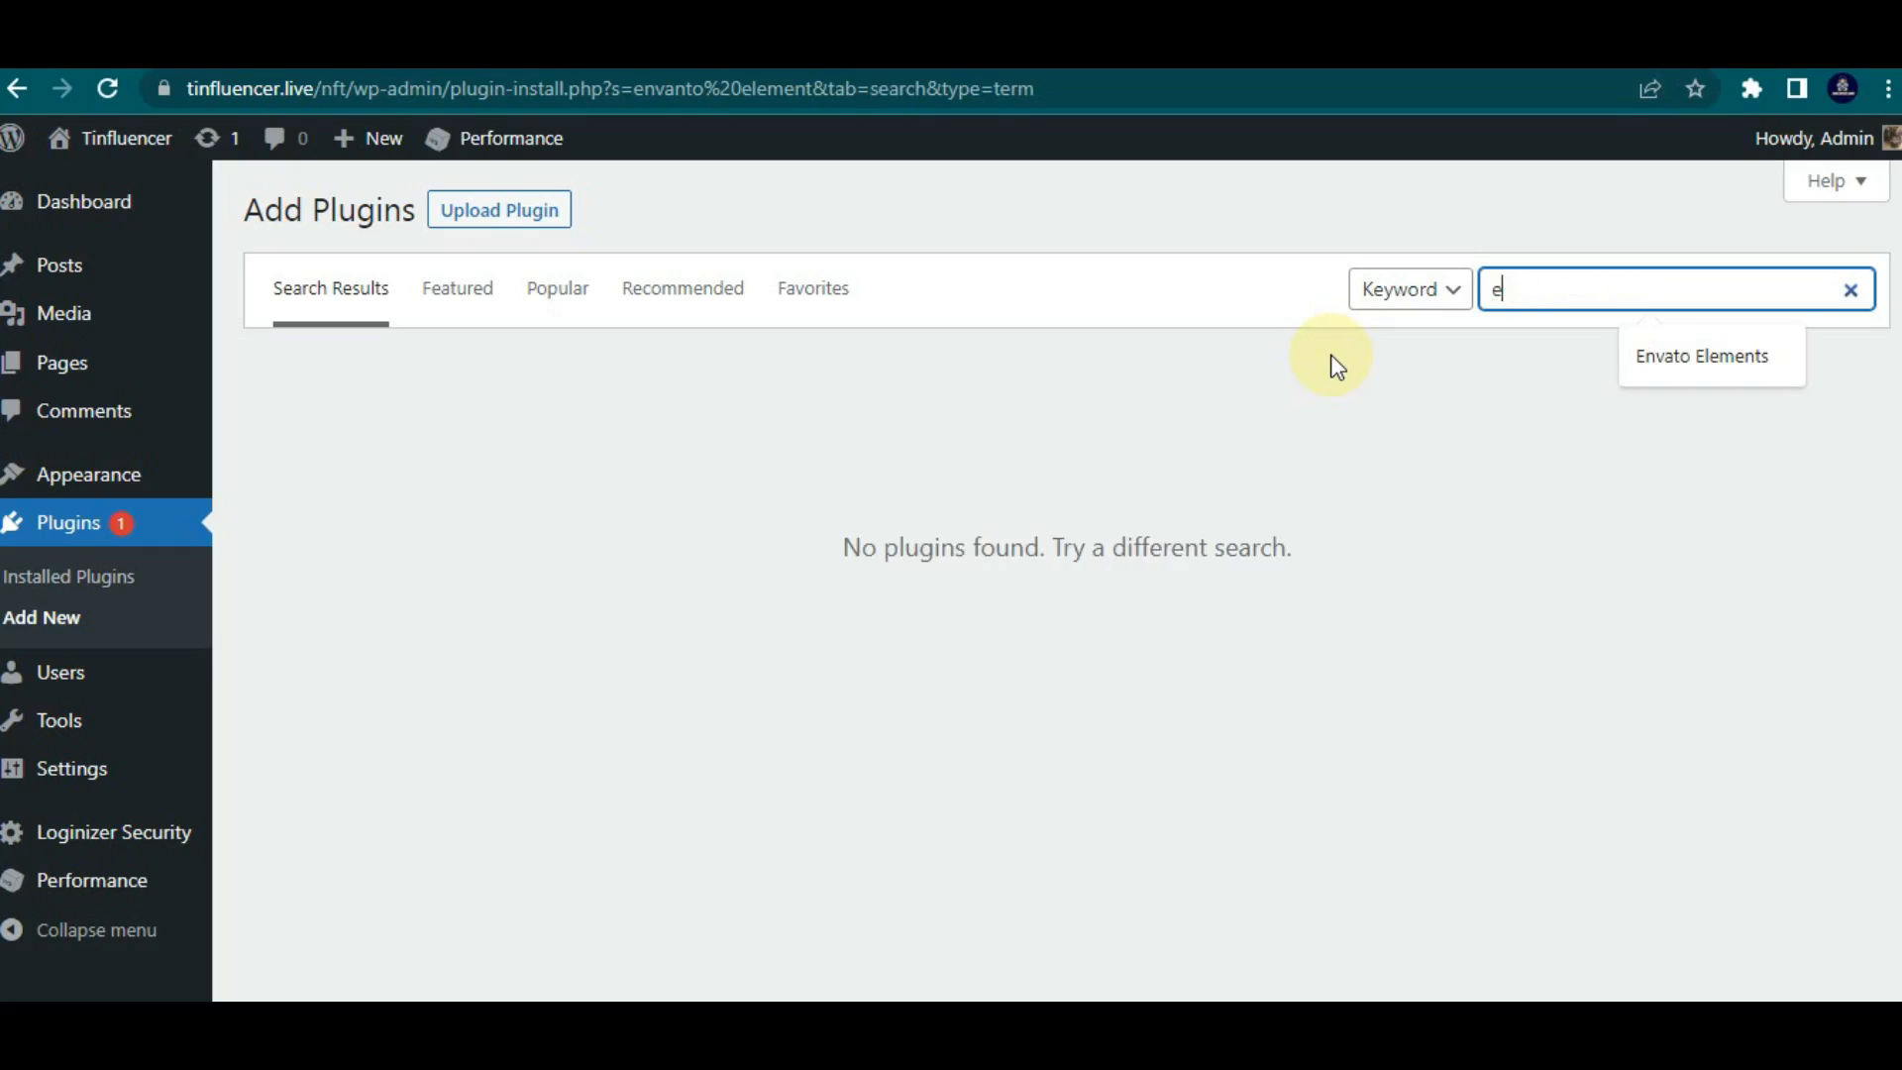
{"action": "type", "text": "envato e"}
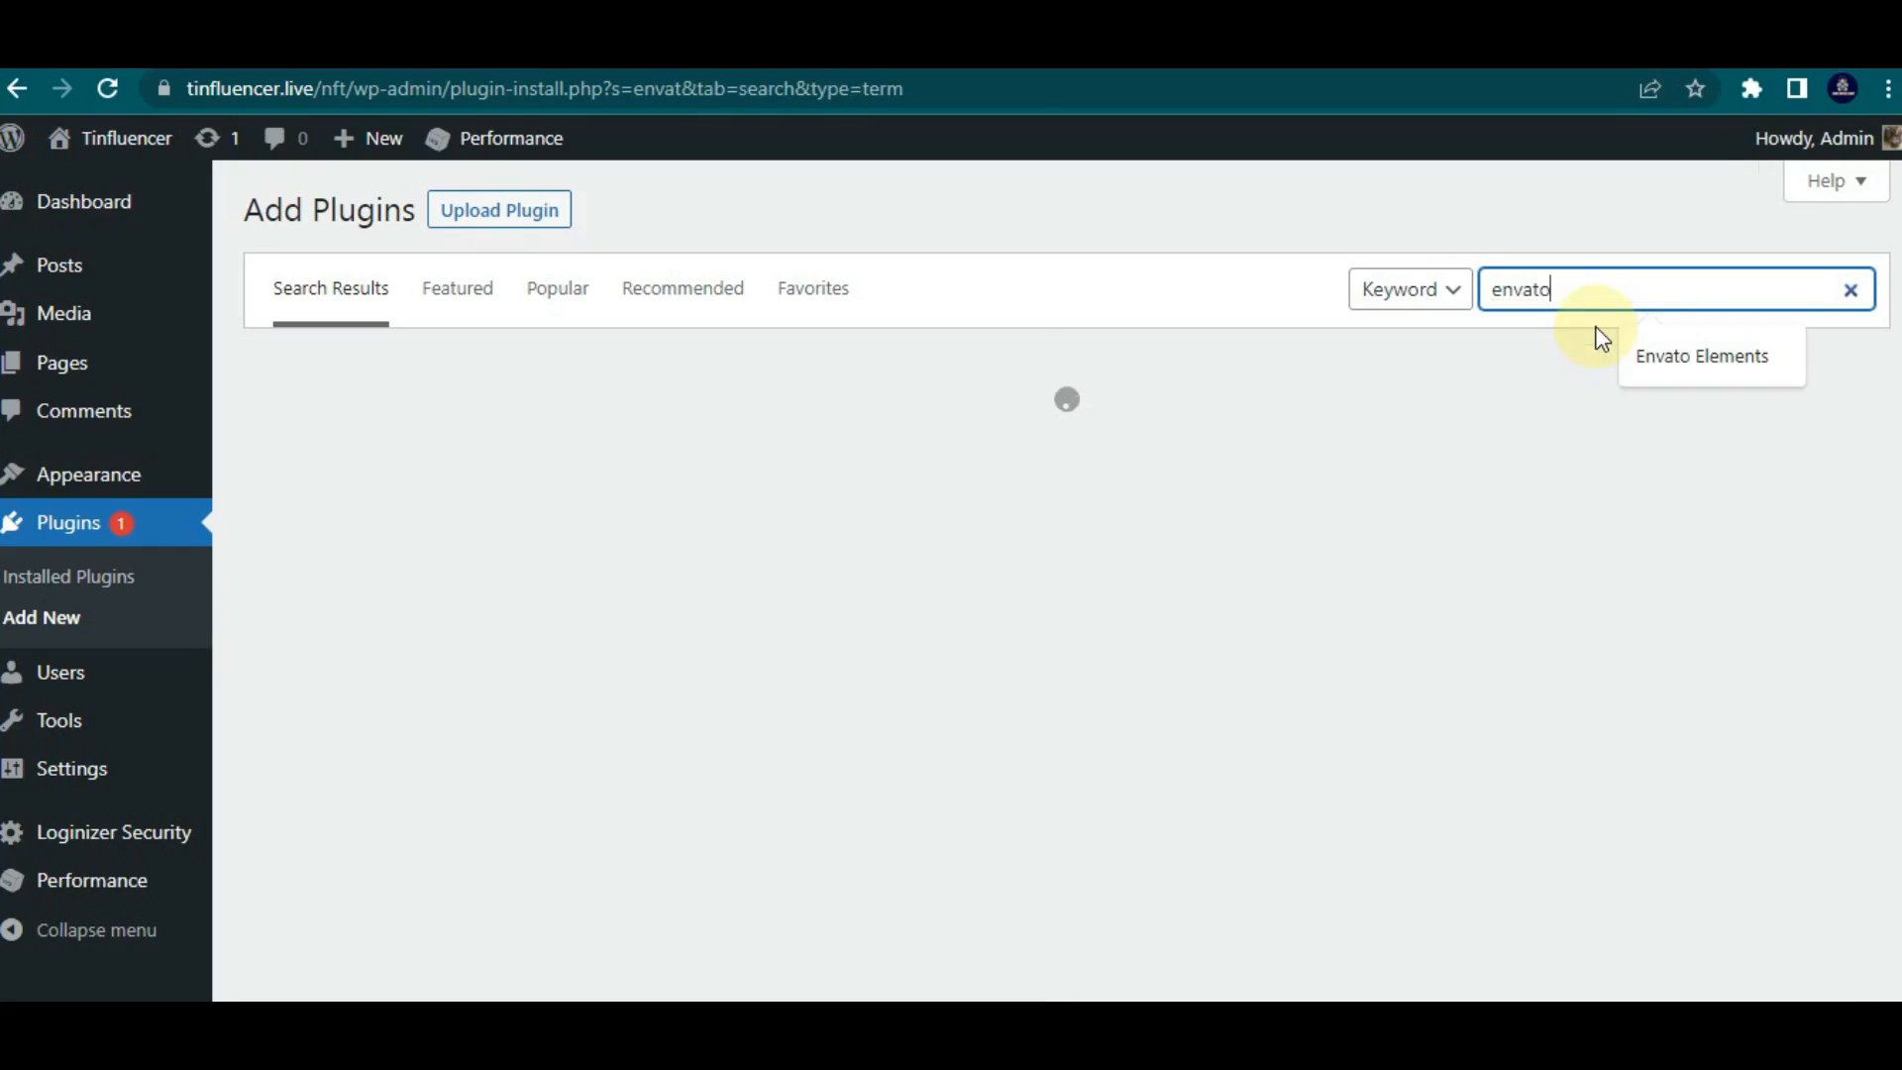
{"action": "type", "text": "lement"}
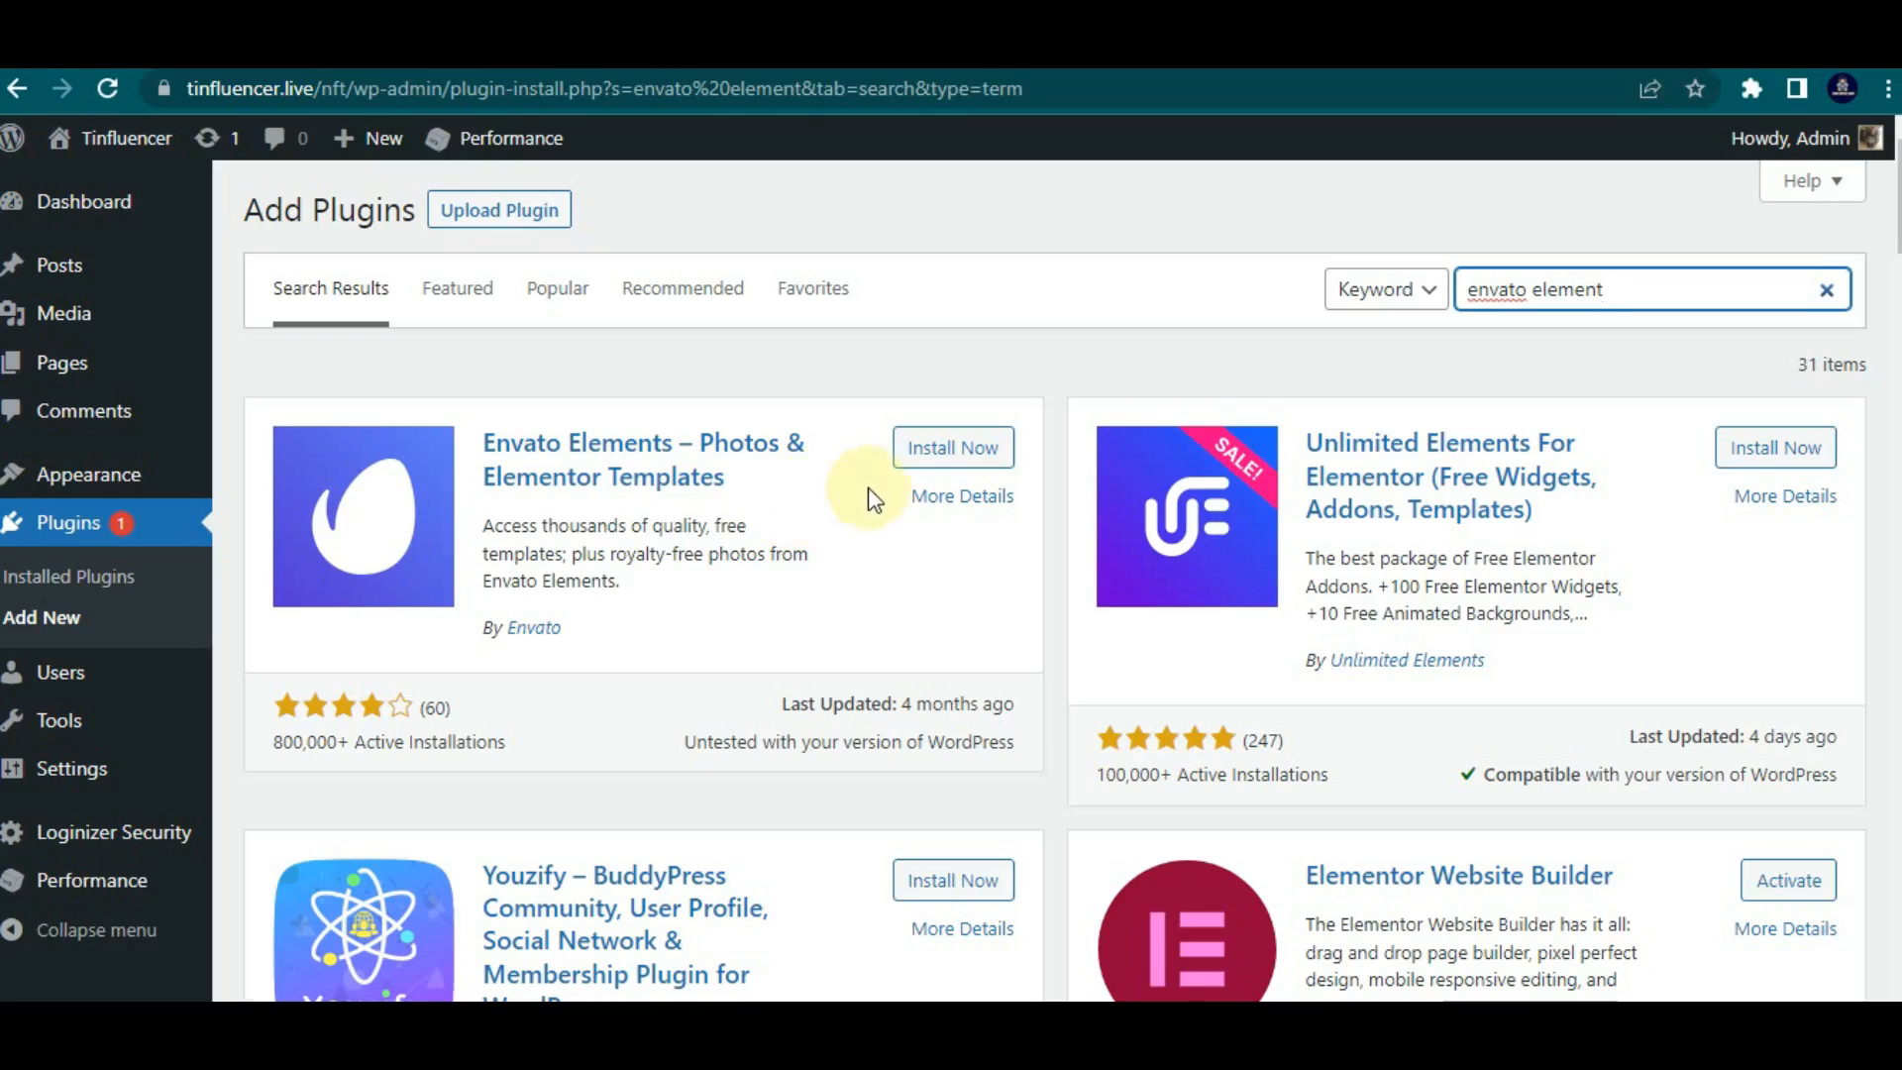
{"action": "left_click", "coordinate": [916, 457]}
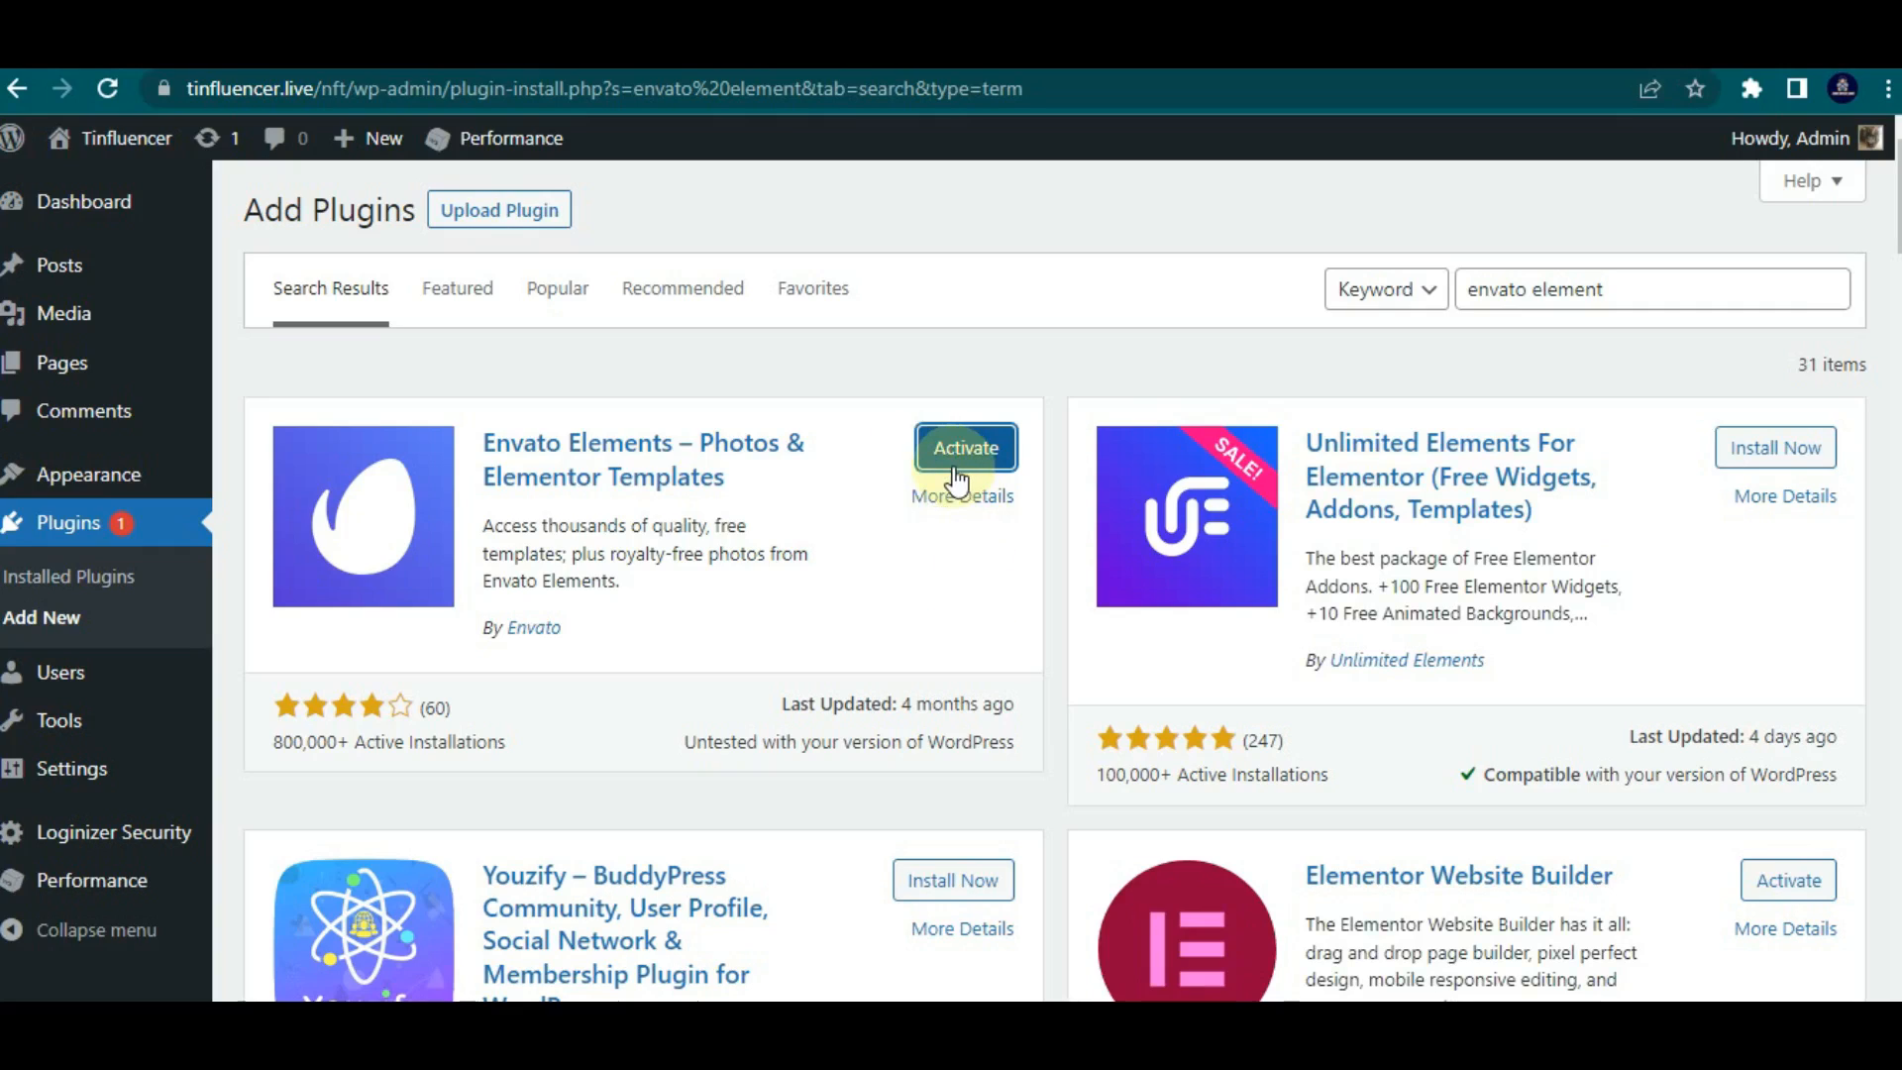
{"action": "left_click", "coordinate": [954, 465]}
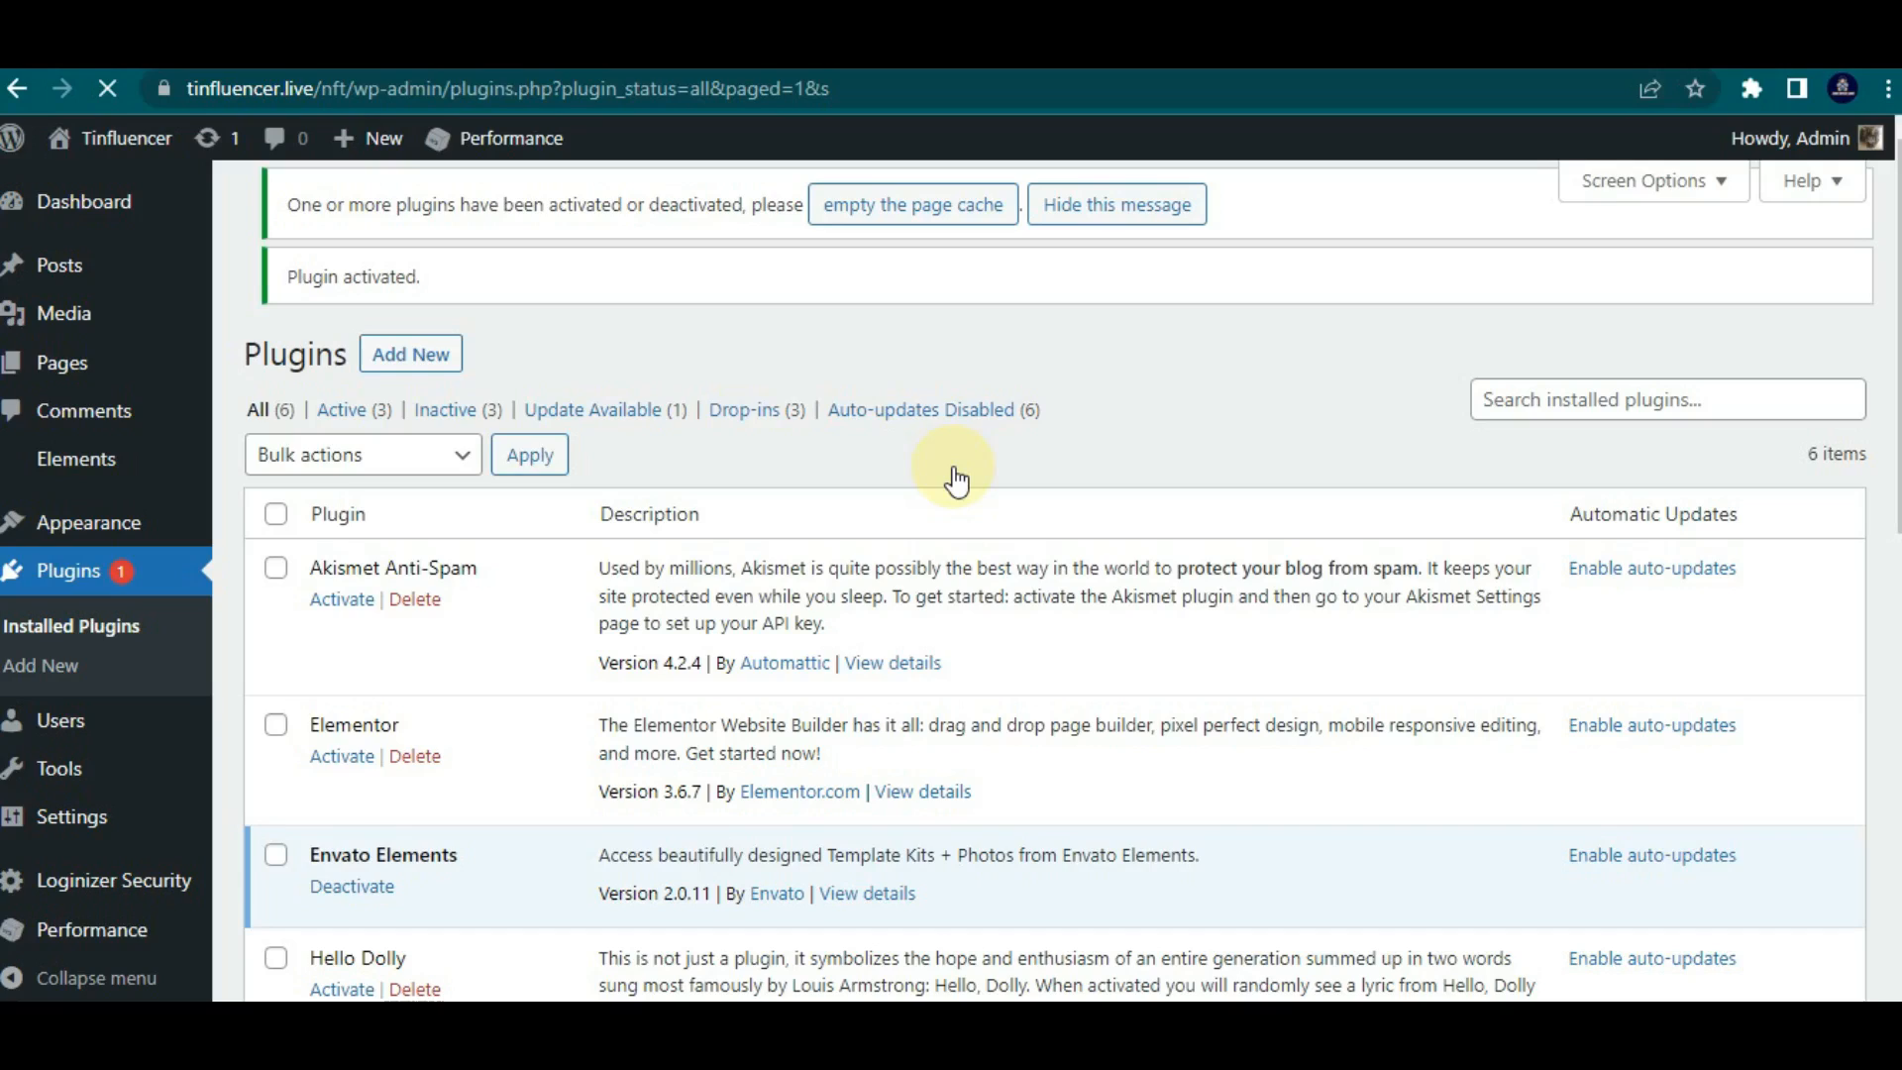
Step: Activate Elementor in Installed Plugins and close its onboarding wizard
{"action": "left_click", "coordinate": [342, 792]}
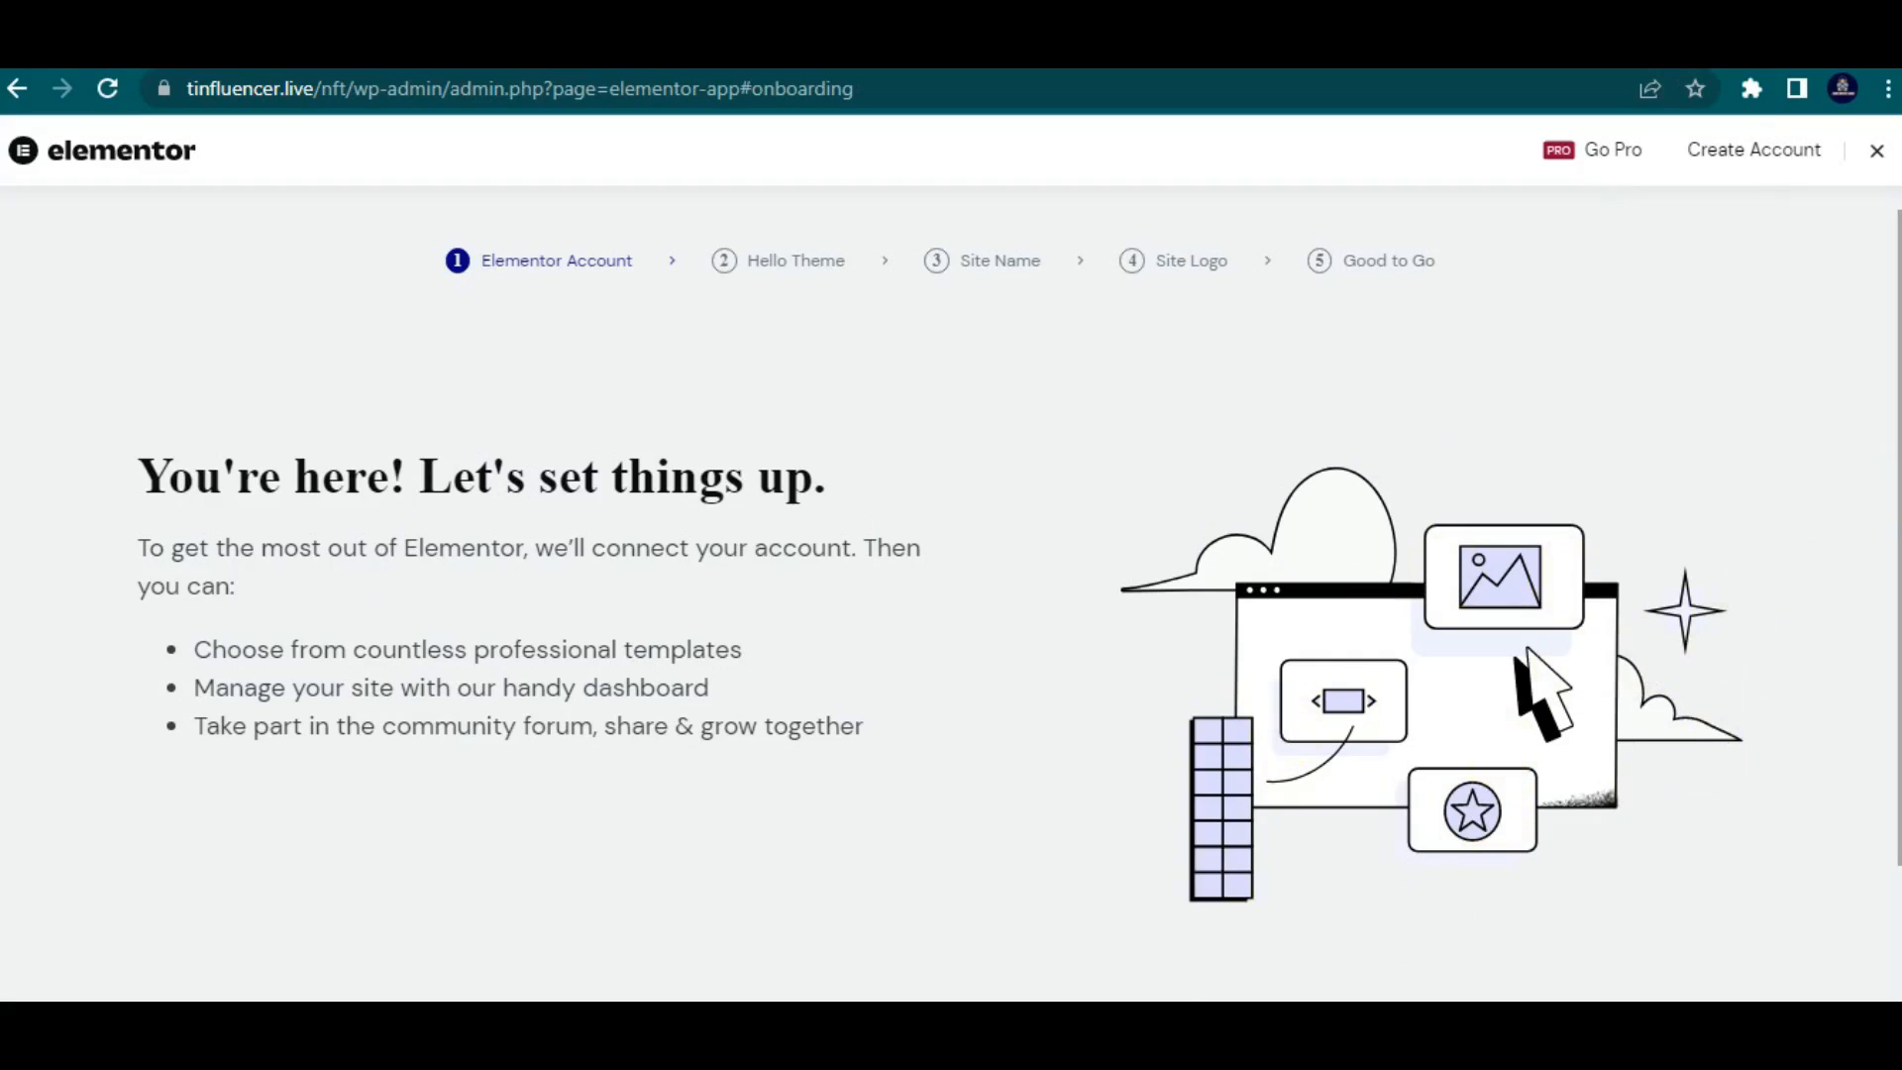
{"action": "left_click", "coordinate": [1874, 156]}
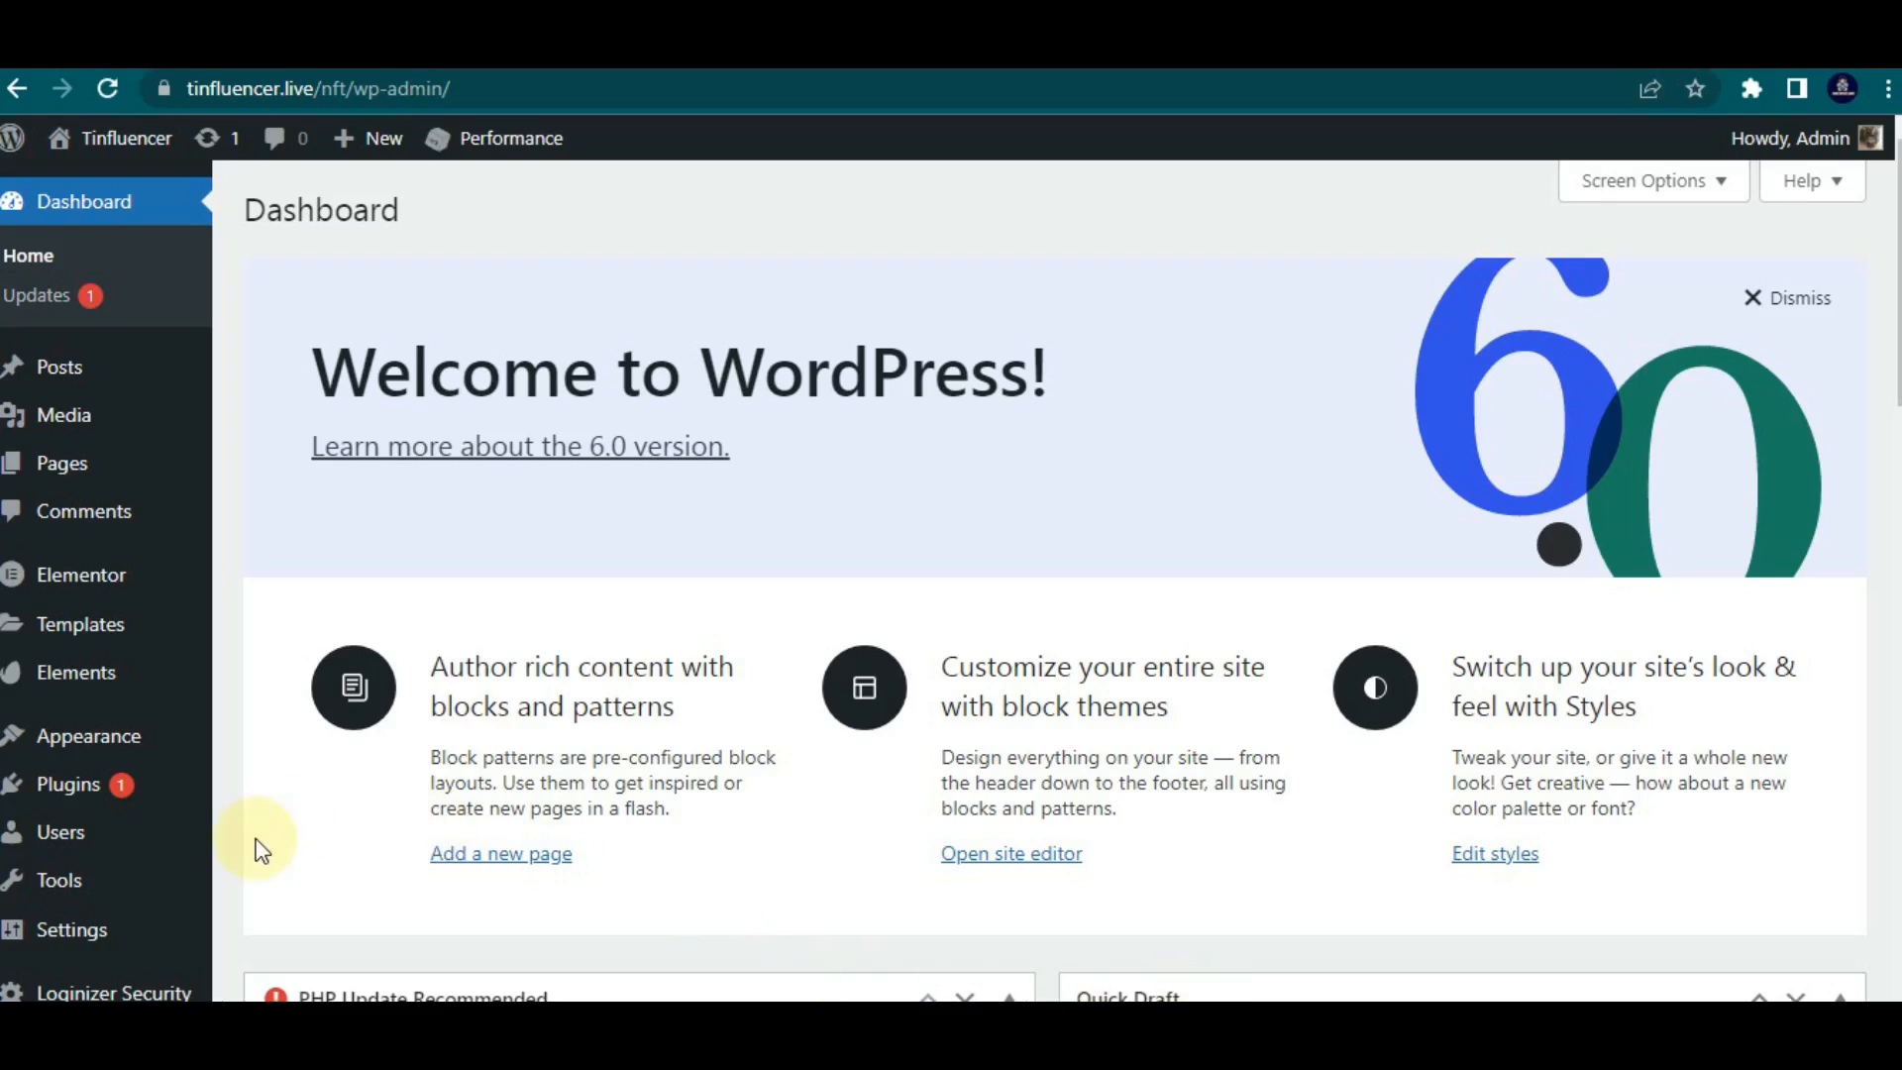
Step: Install the Hello Elementor theme from Add New Themes and activate it
{"action": "mouse_move", "coordinate": [115, 733]}
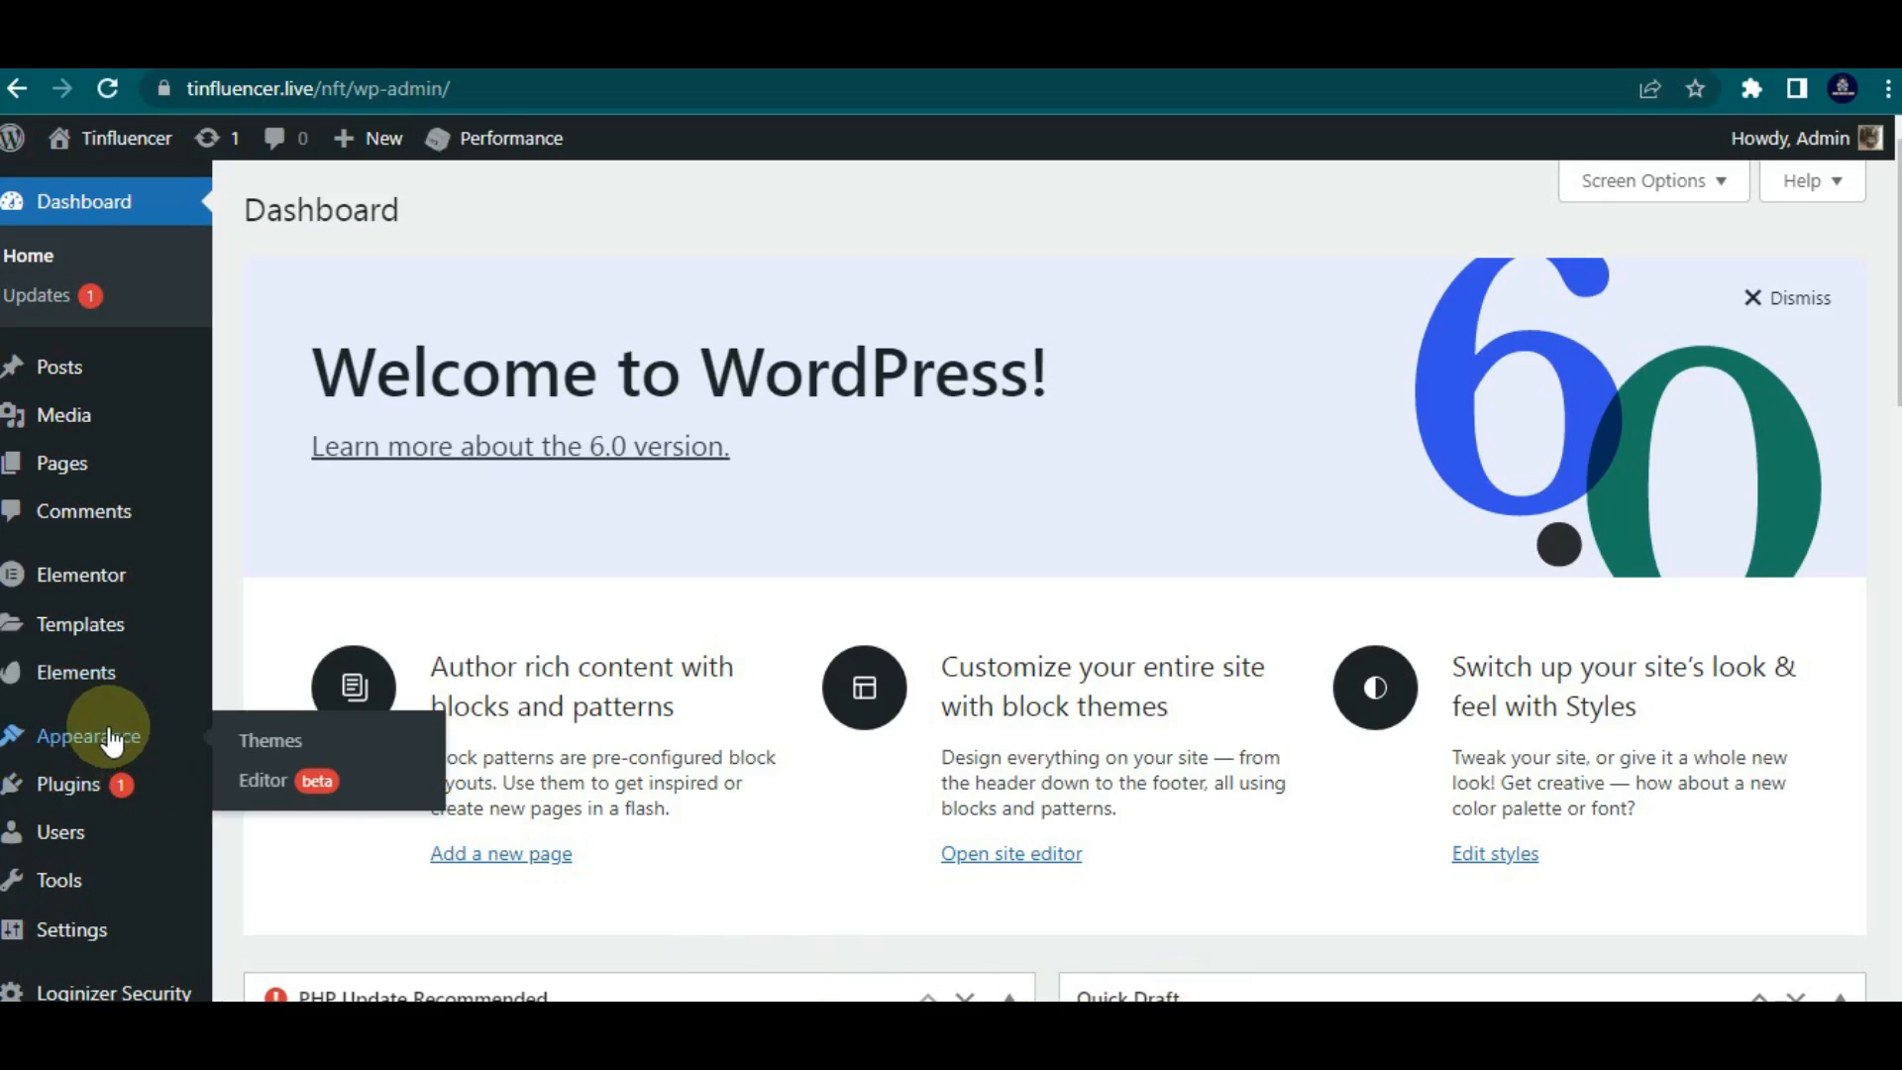
{"action": "left_click", "coordinate": [265, 753]}
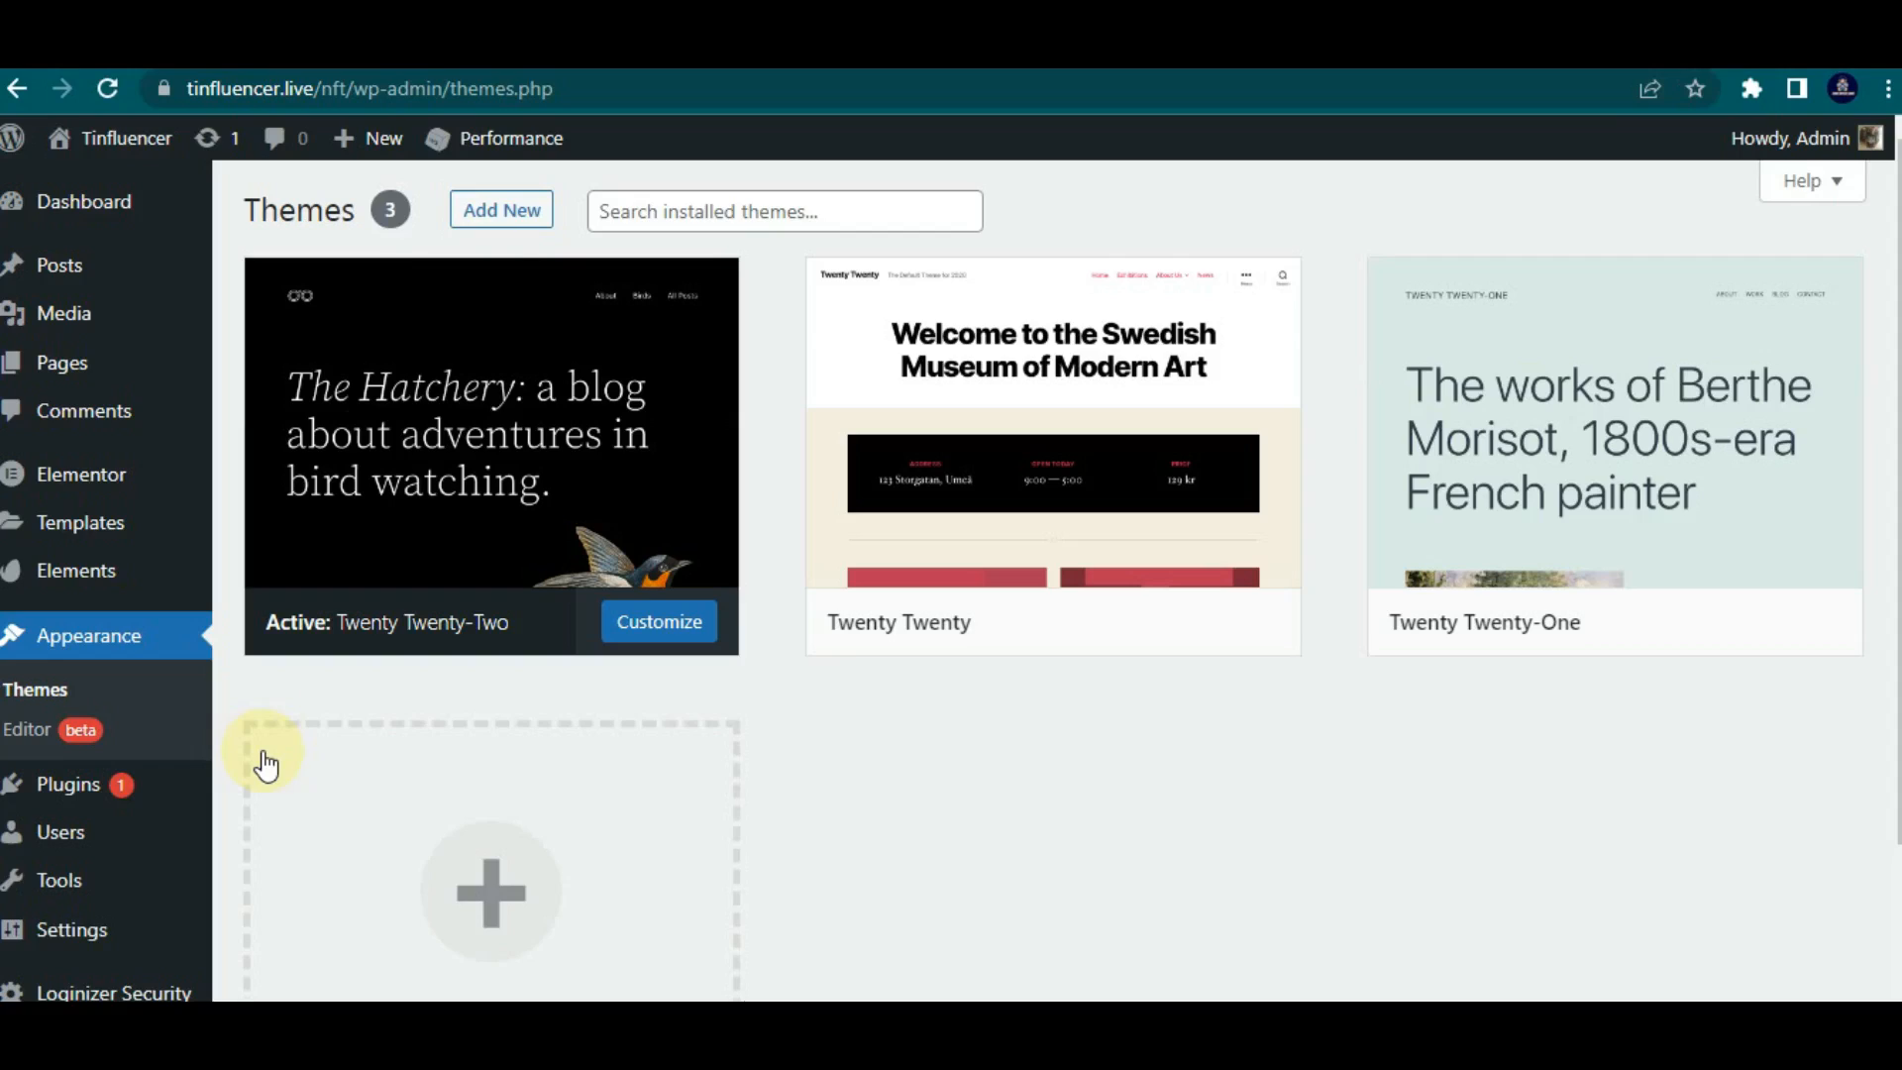
{"action": "left_click", "coordinate": [516, 208]}
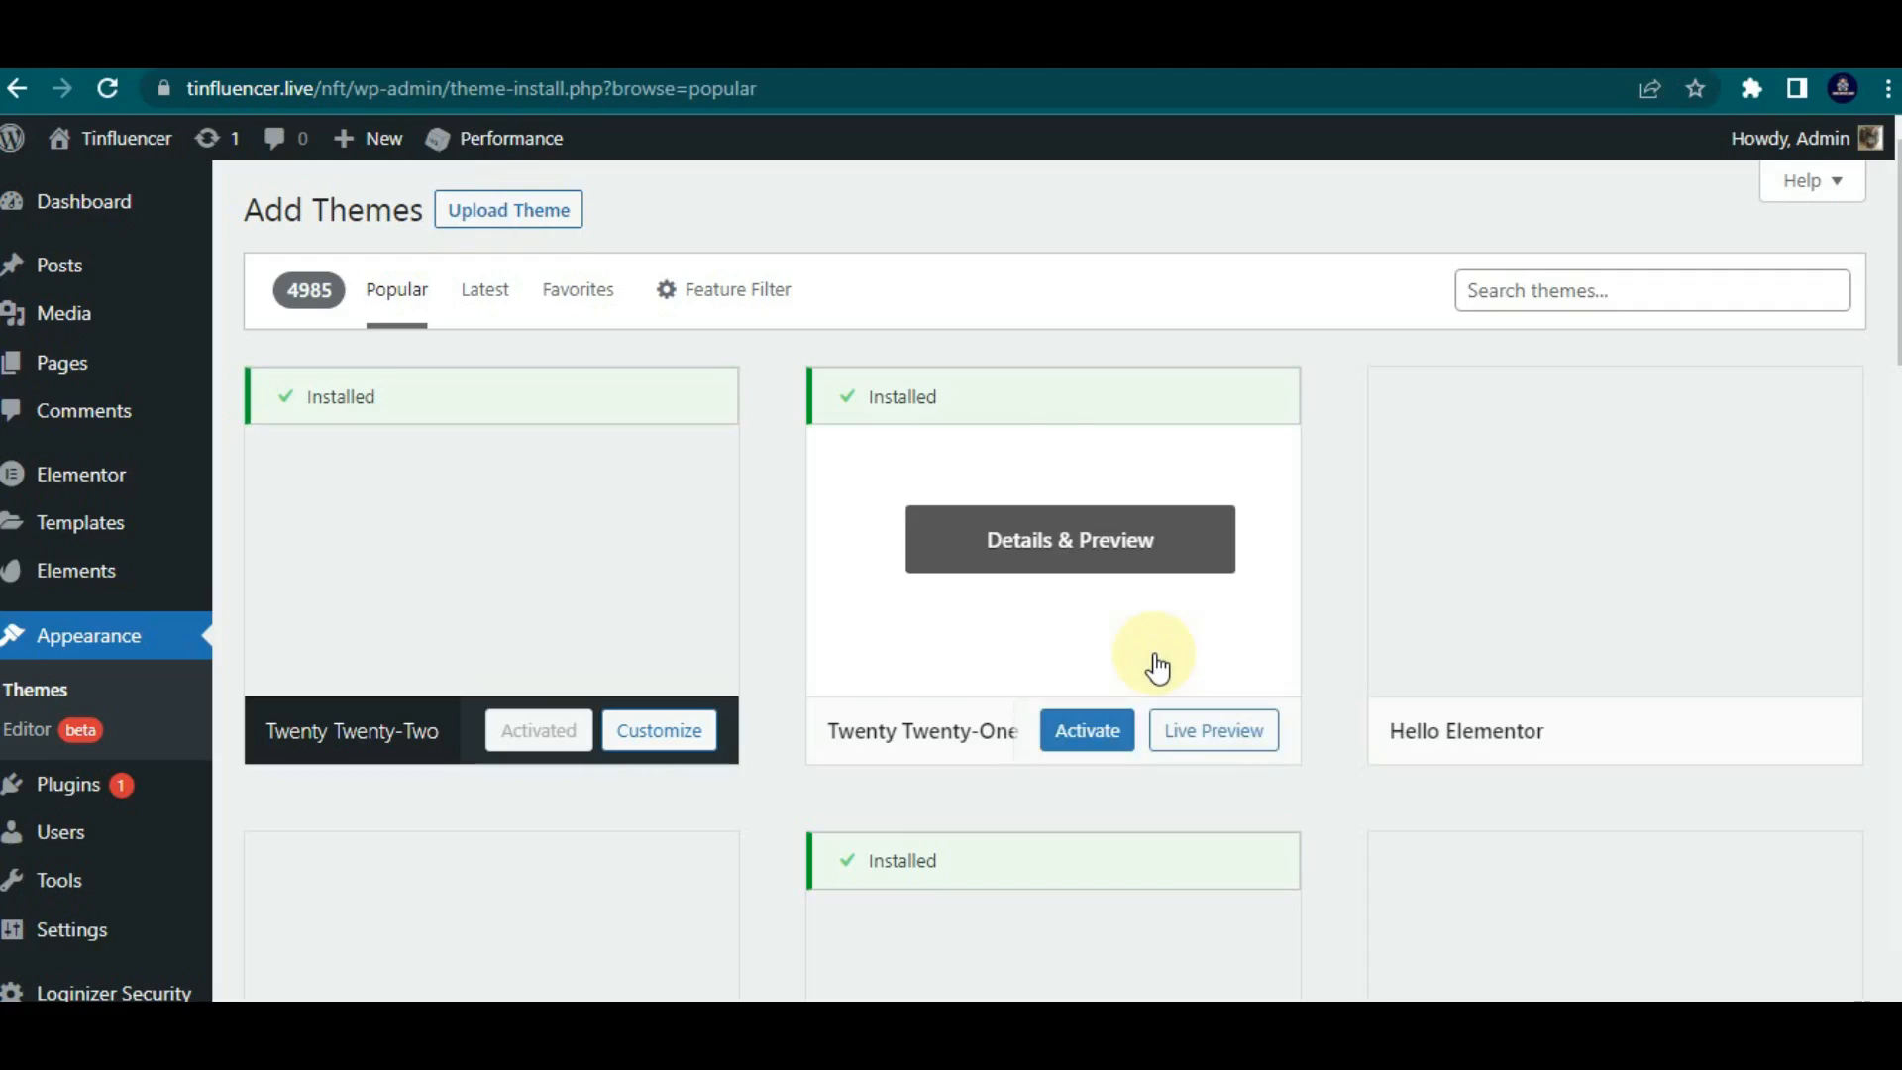
{"action": "mouse_move", "coordinate": [1506, 692]}
{"action": "left_click", "coordinate": [1674, 733]}
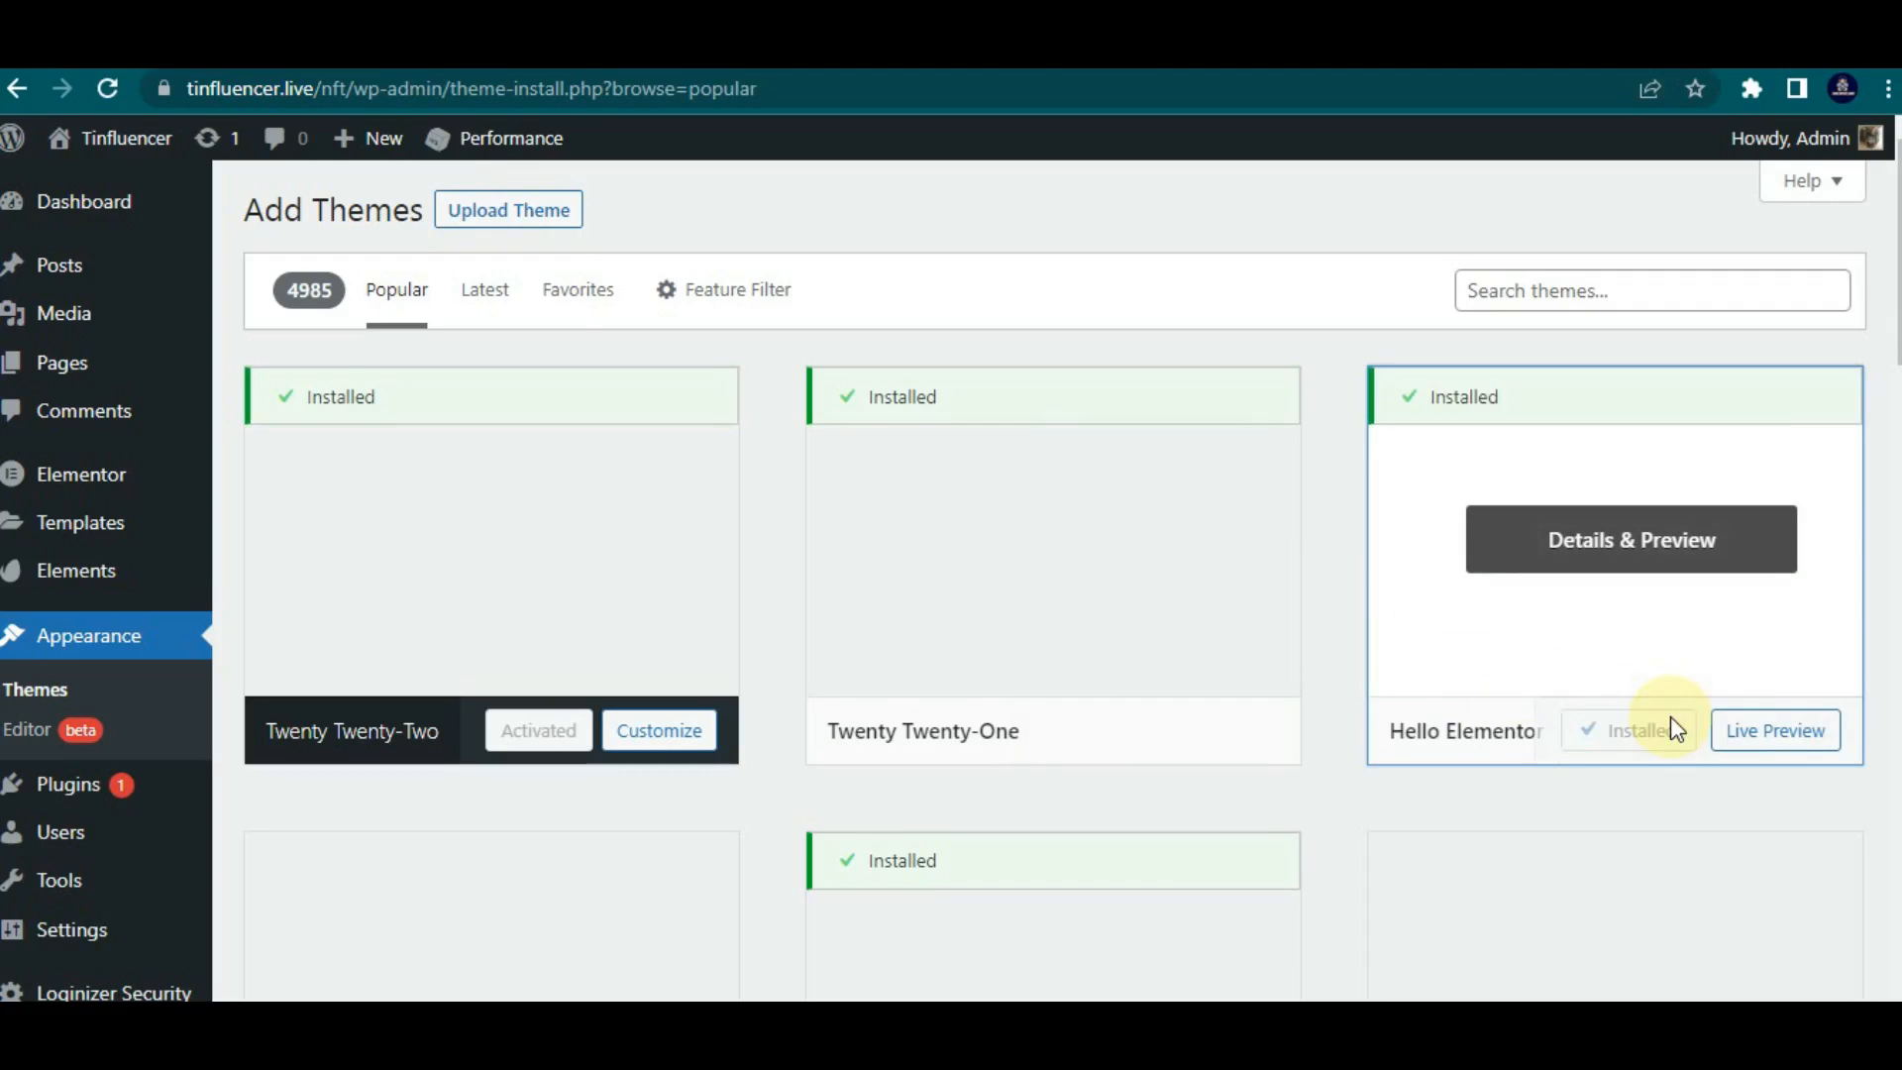
{"action": "left_click", "coordinate": [1667, 740]}
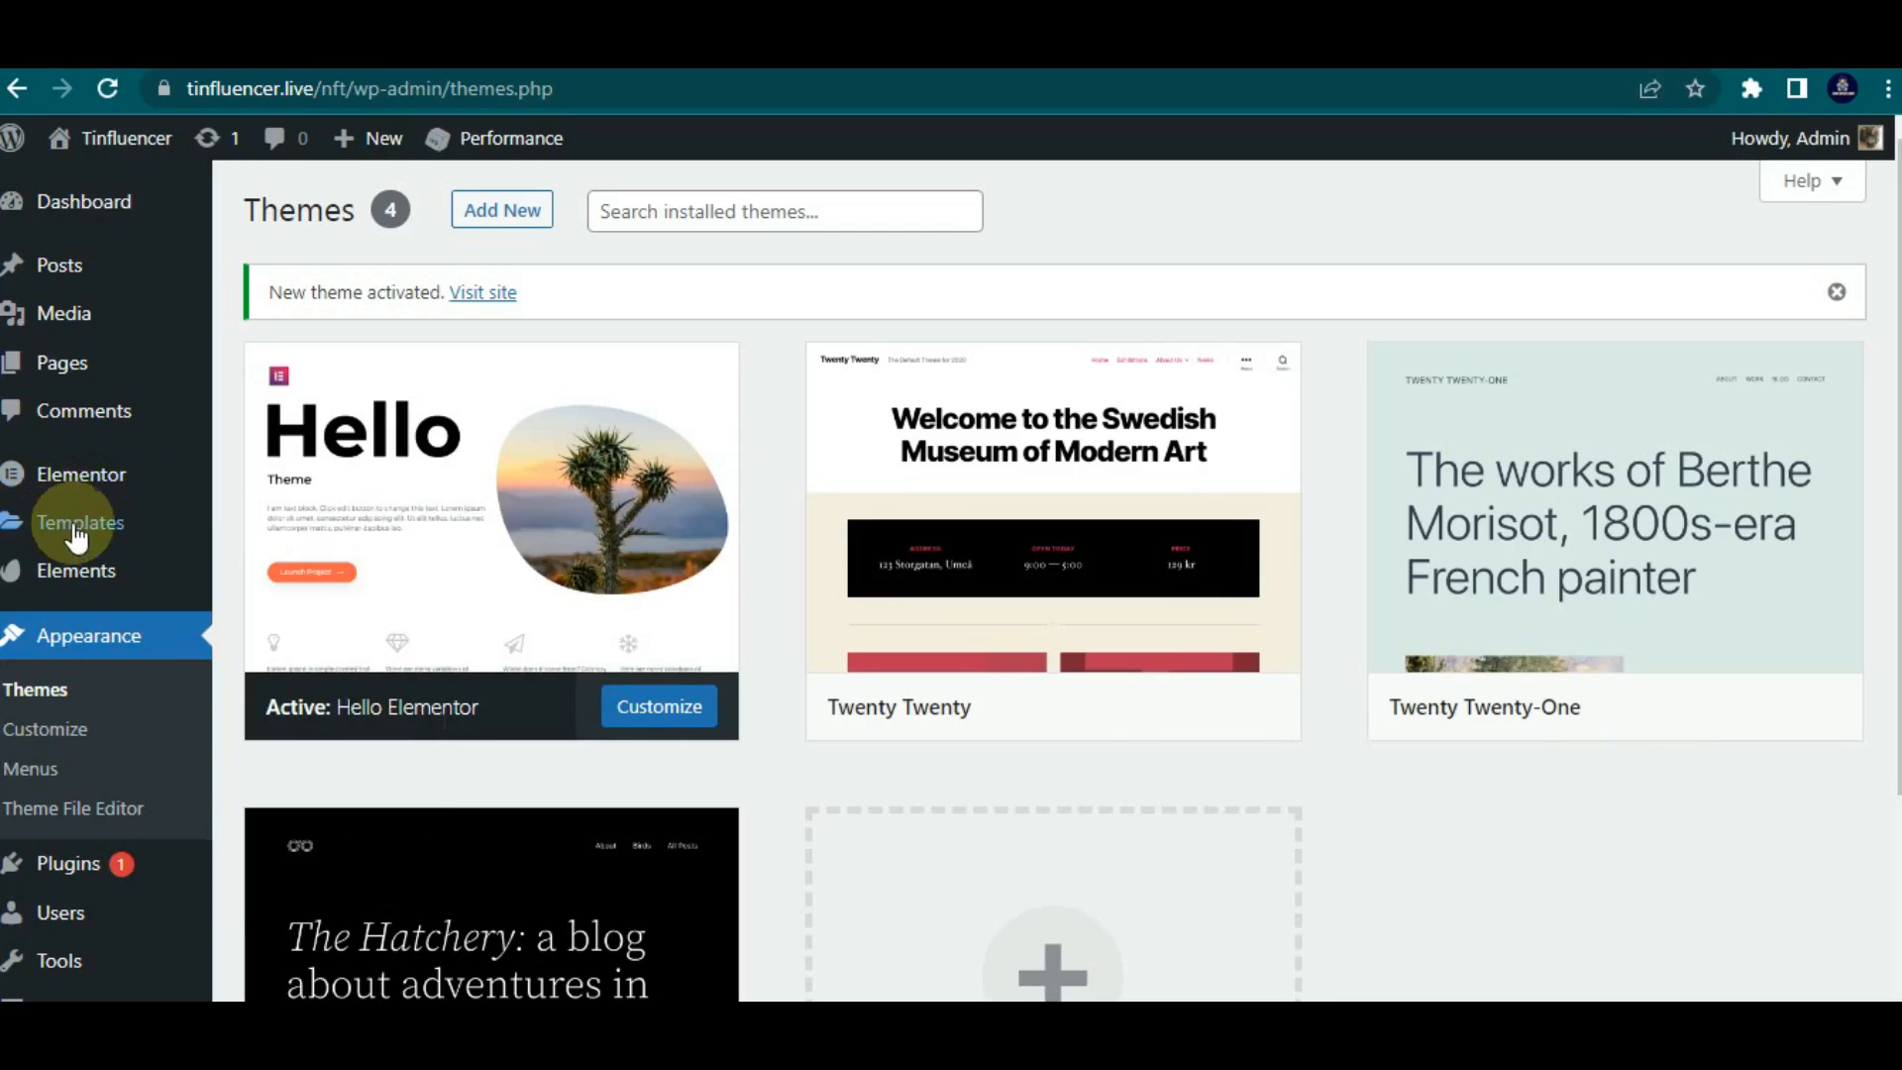
{"action": "mouse_move", "coordinate": [75, 574]}
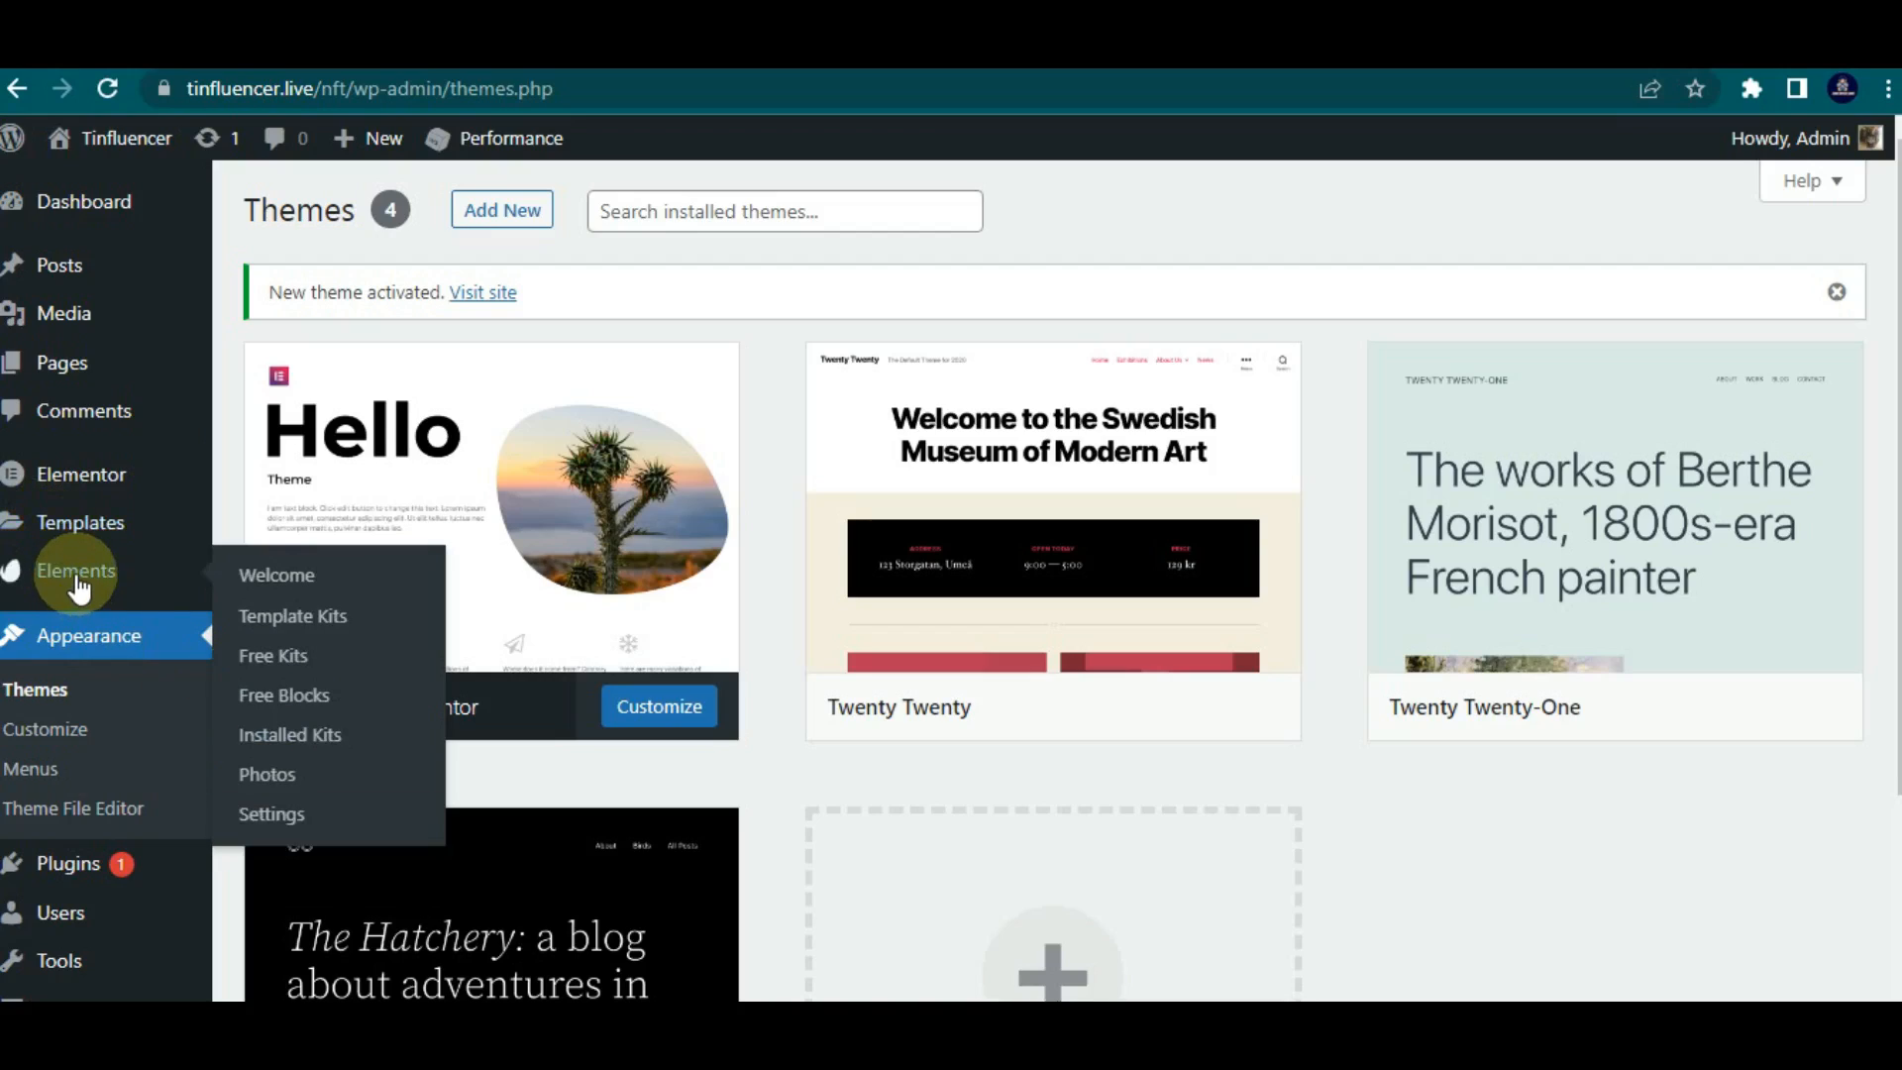
Step: Show Envato Elements' Installed Kits page and dismiss the ThemeForest cart dialog with Keep Browsing
{"action": "left_click", "coordinate": [324, 739]}
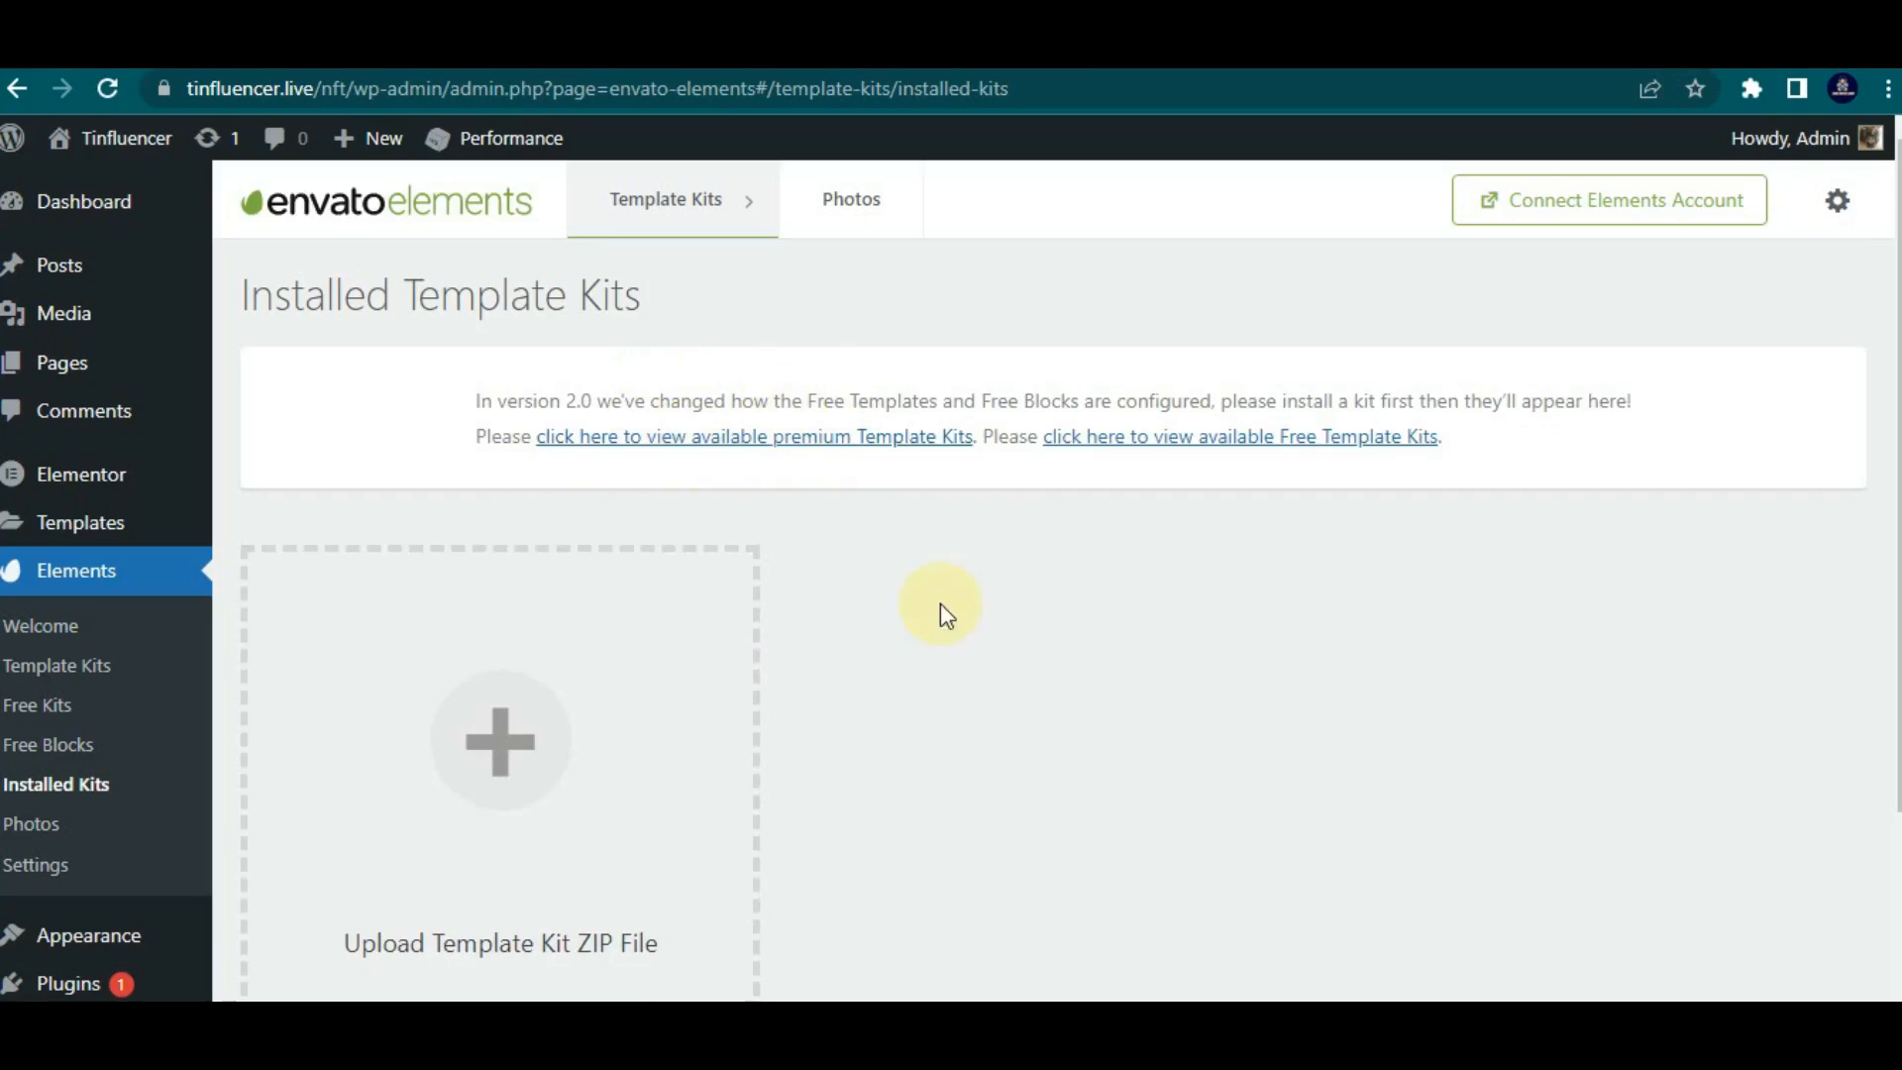
{"action": "scroll", "coordinate": [909, 611], "scroll_direction": "down", "scroll_amount": 2}
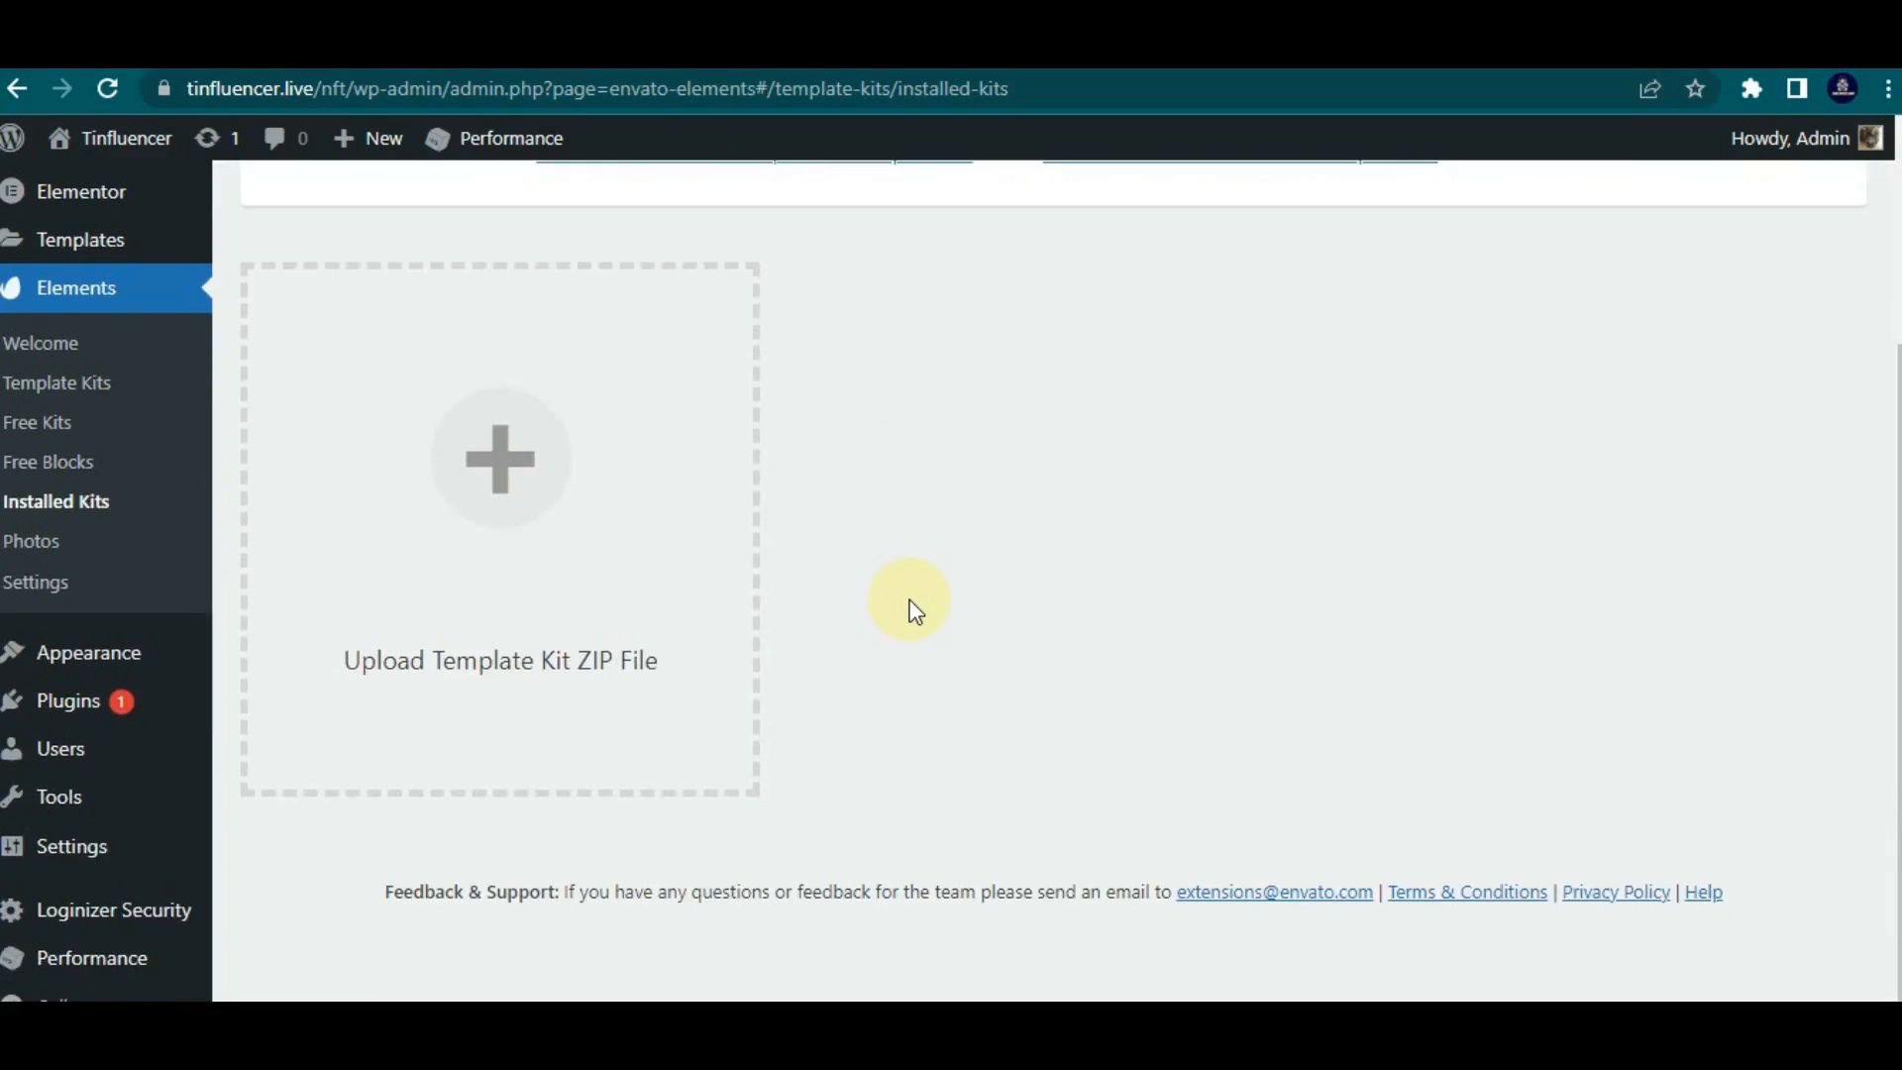
{"action": "scroll", "coordinate": [908, 607], "scroll_direction": "up", "scroll_amount": 1}
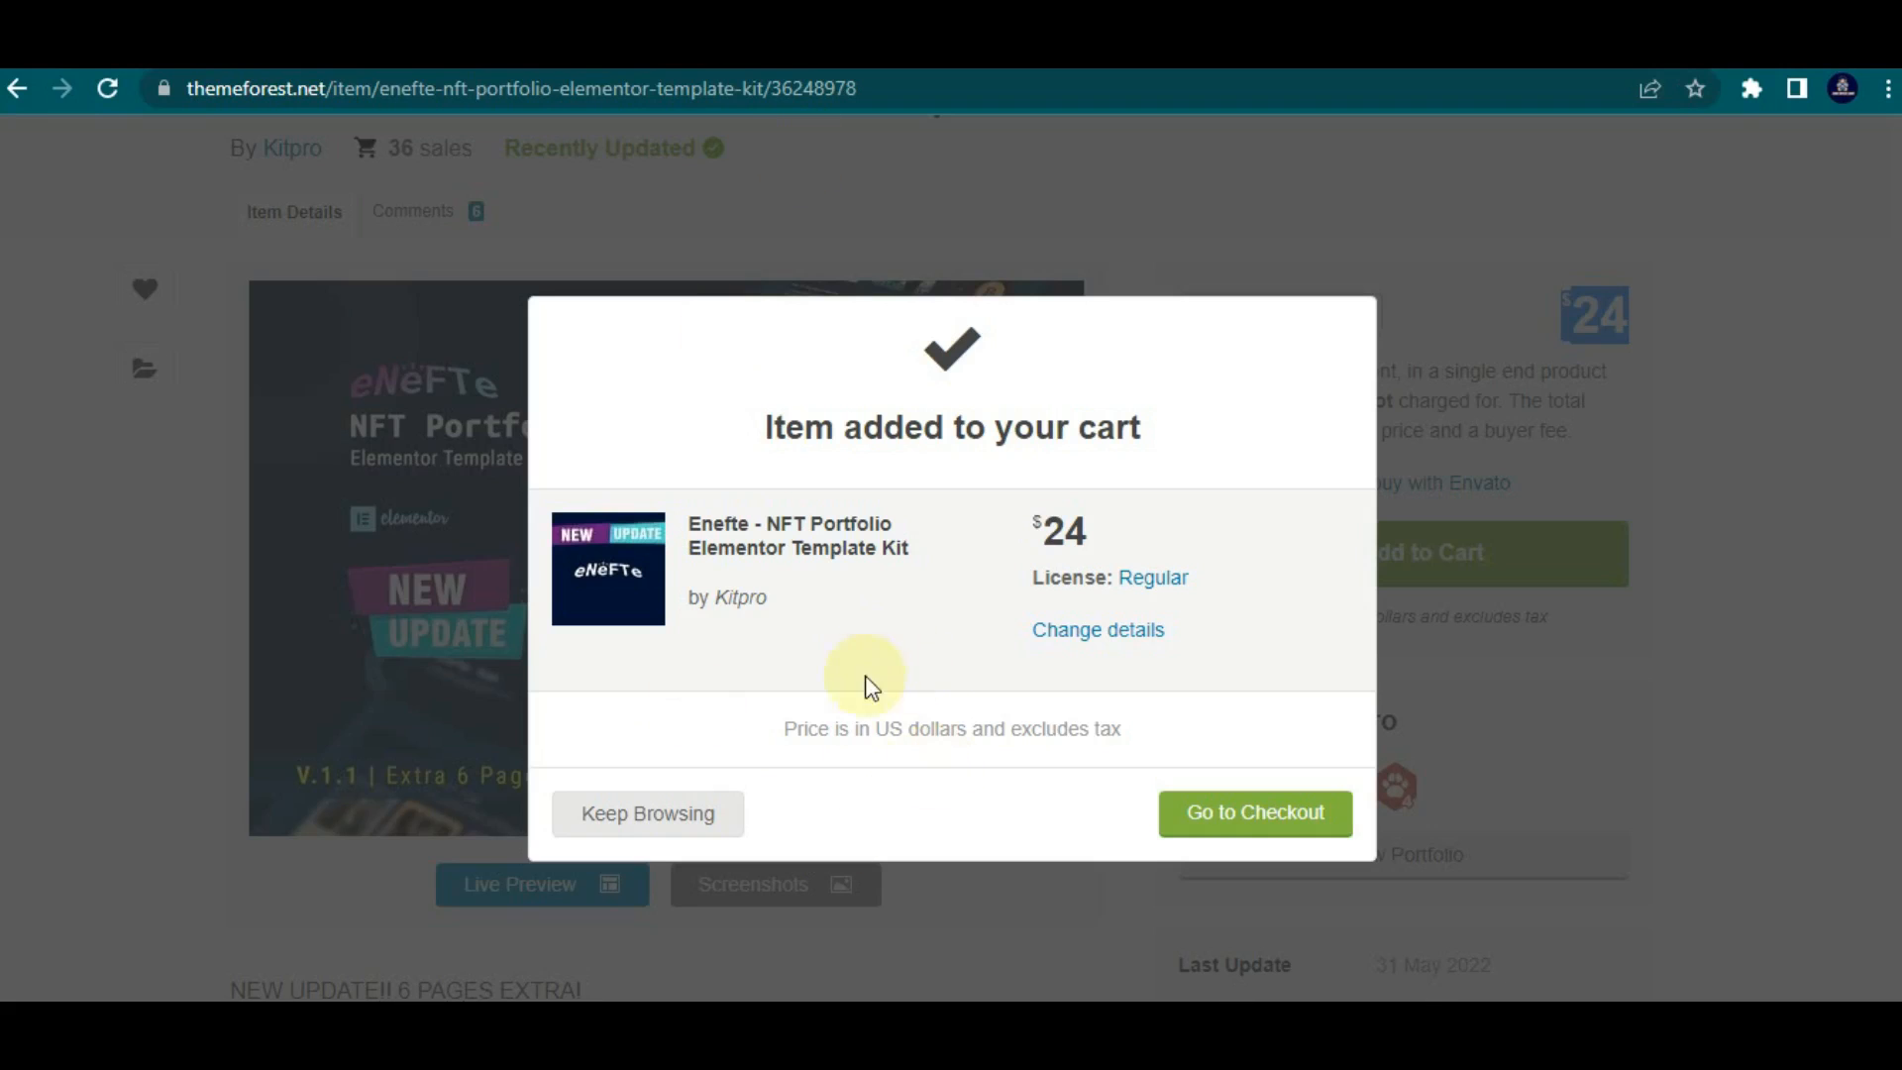
{"action": "left_click", "coordinate": [331, 688]}
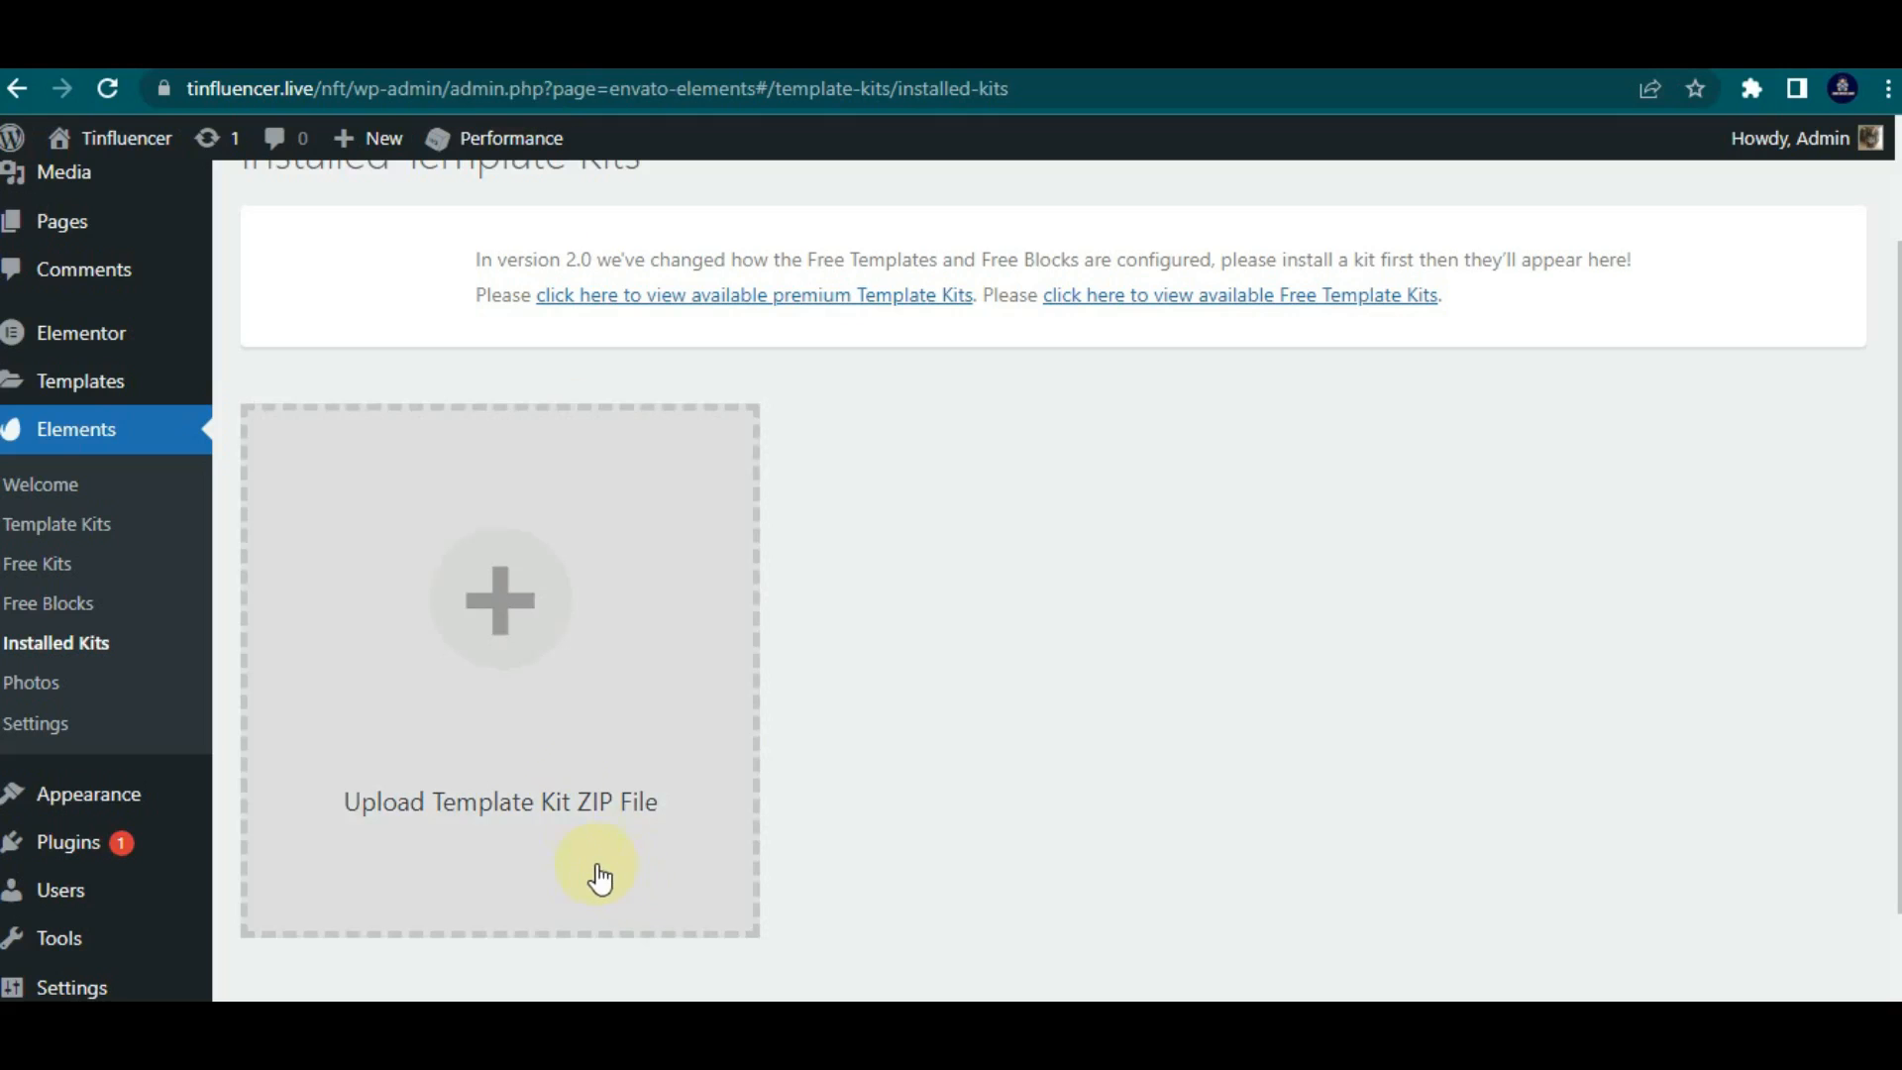
Step: Upload the enefte-nft-portfolio kit zip from the Desktop as a template kit
{"action": "left_click", "coordinate": [550, 751]}
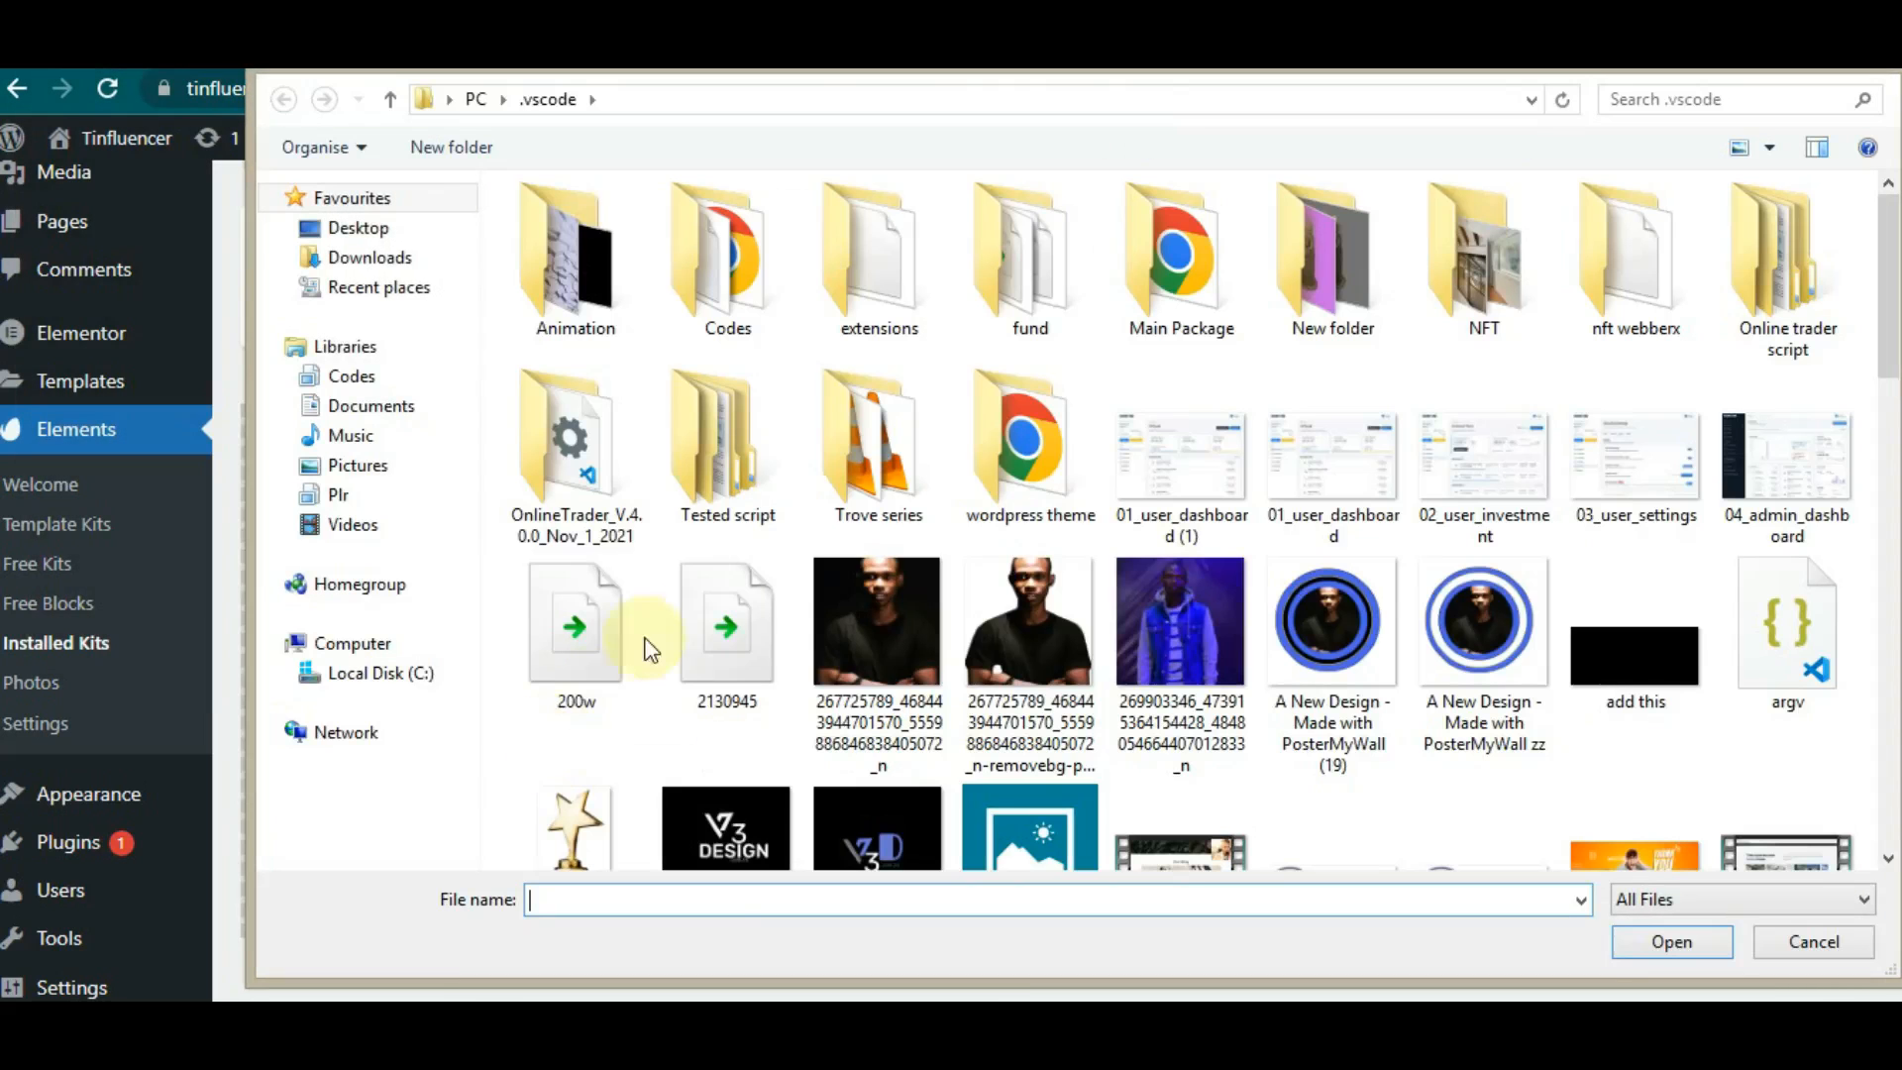
{"action": "left_click", "coordinate": [408, 231]}
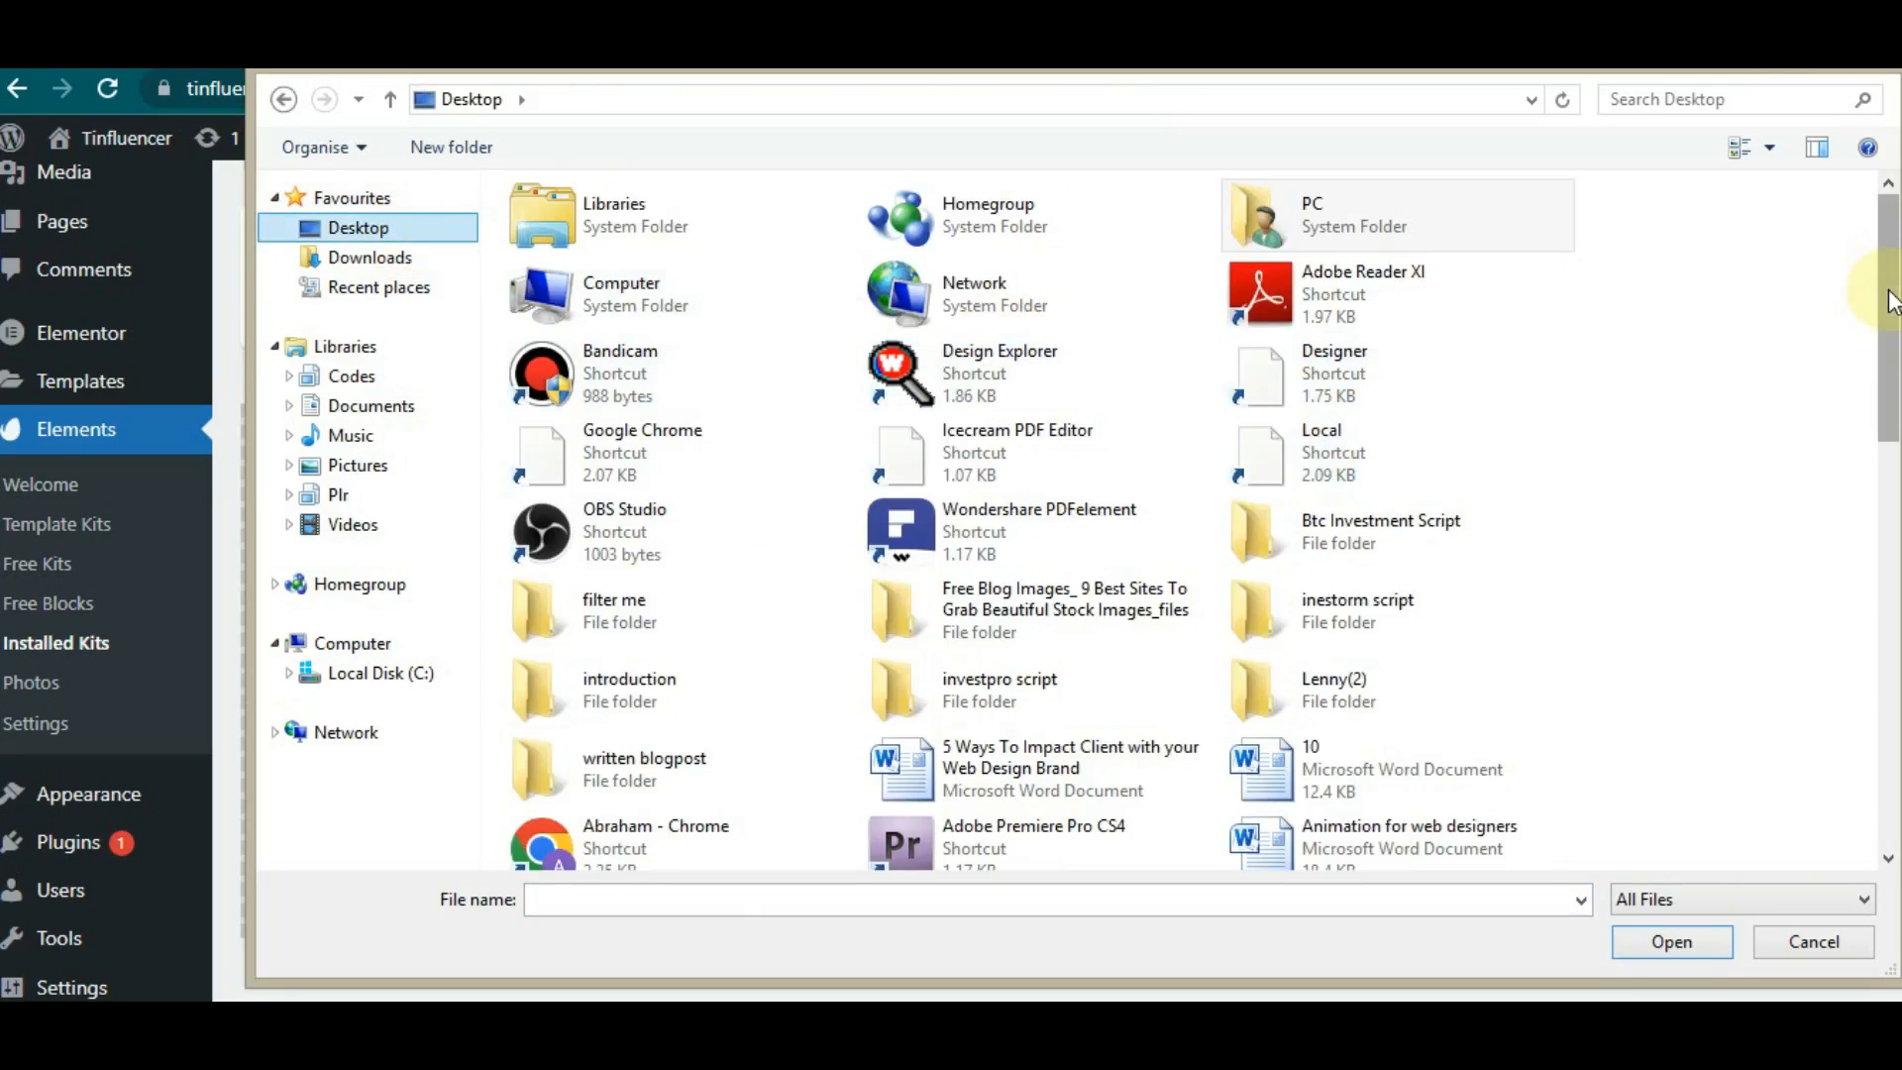
{"action": "left_click_drag", "start_coordinate": [1890, 297], "coordinate": [1890, 506]}
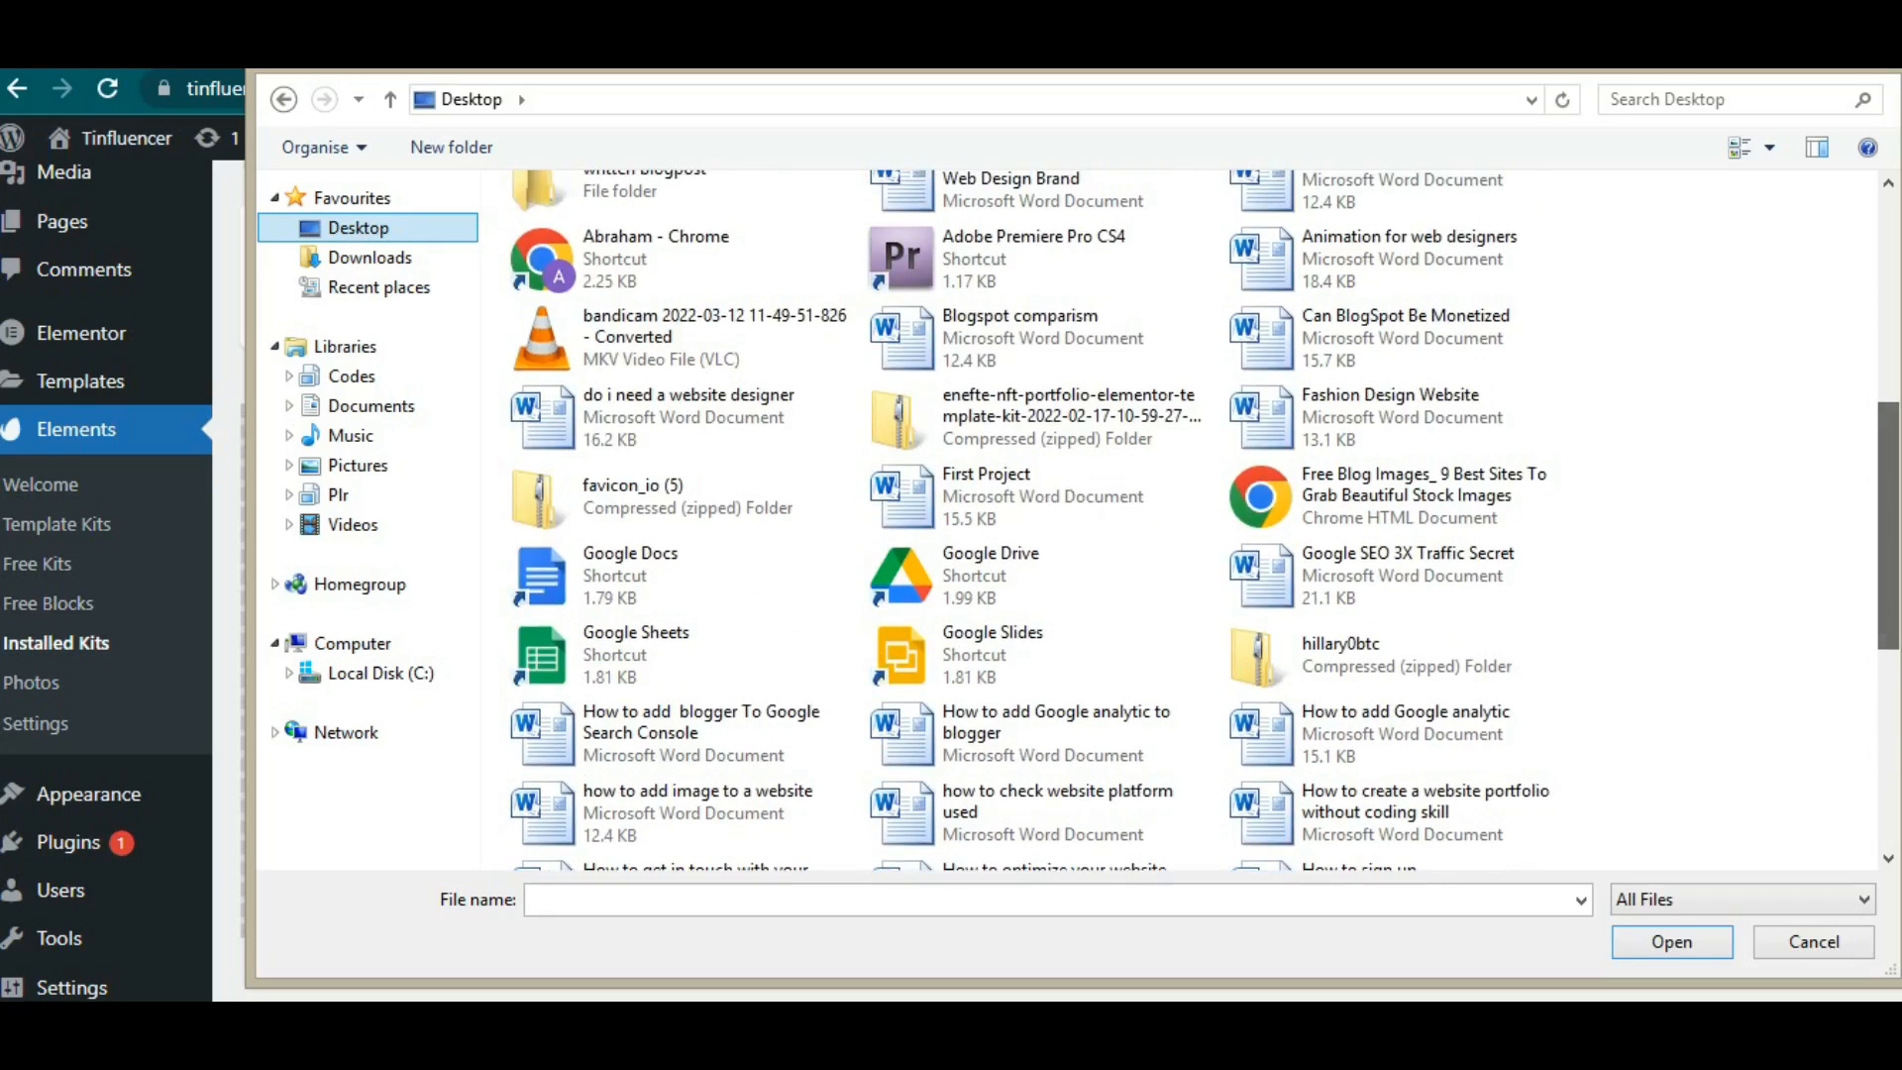
{"action": "left_click", "coordinate": [1050, 401]}
{"action": "left_click", "coordinate": [1672, 940]}
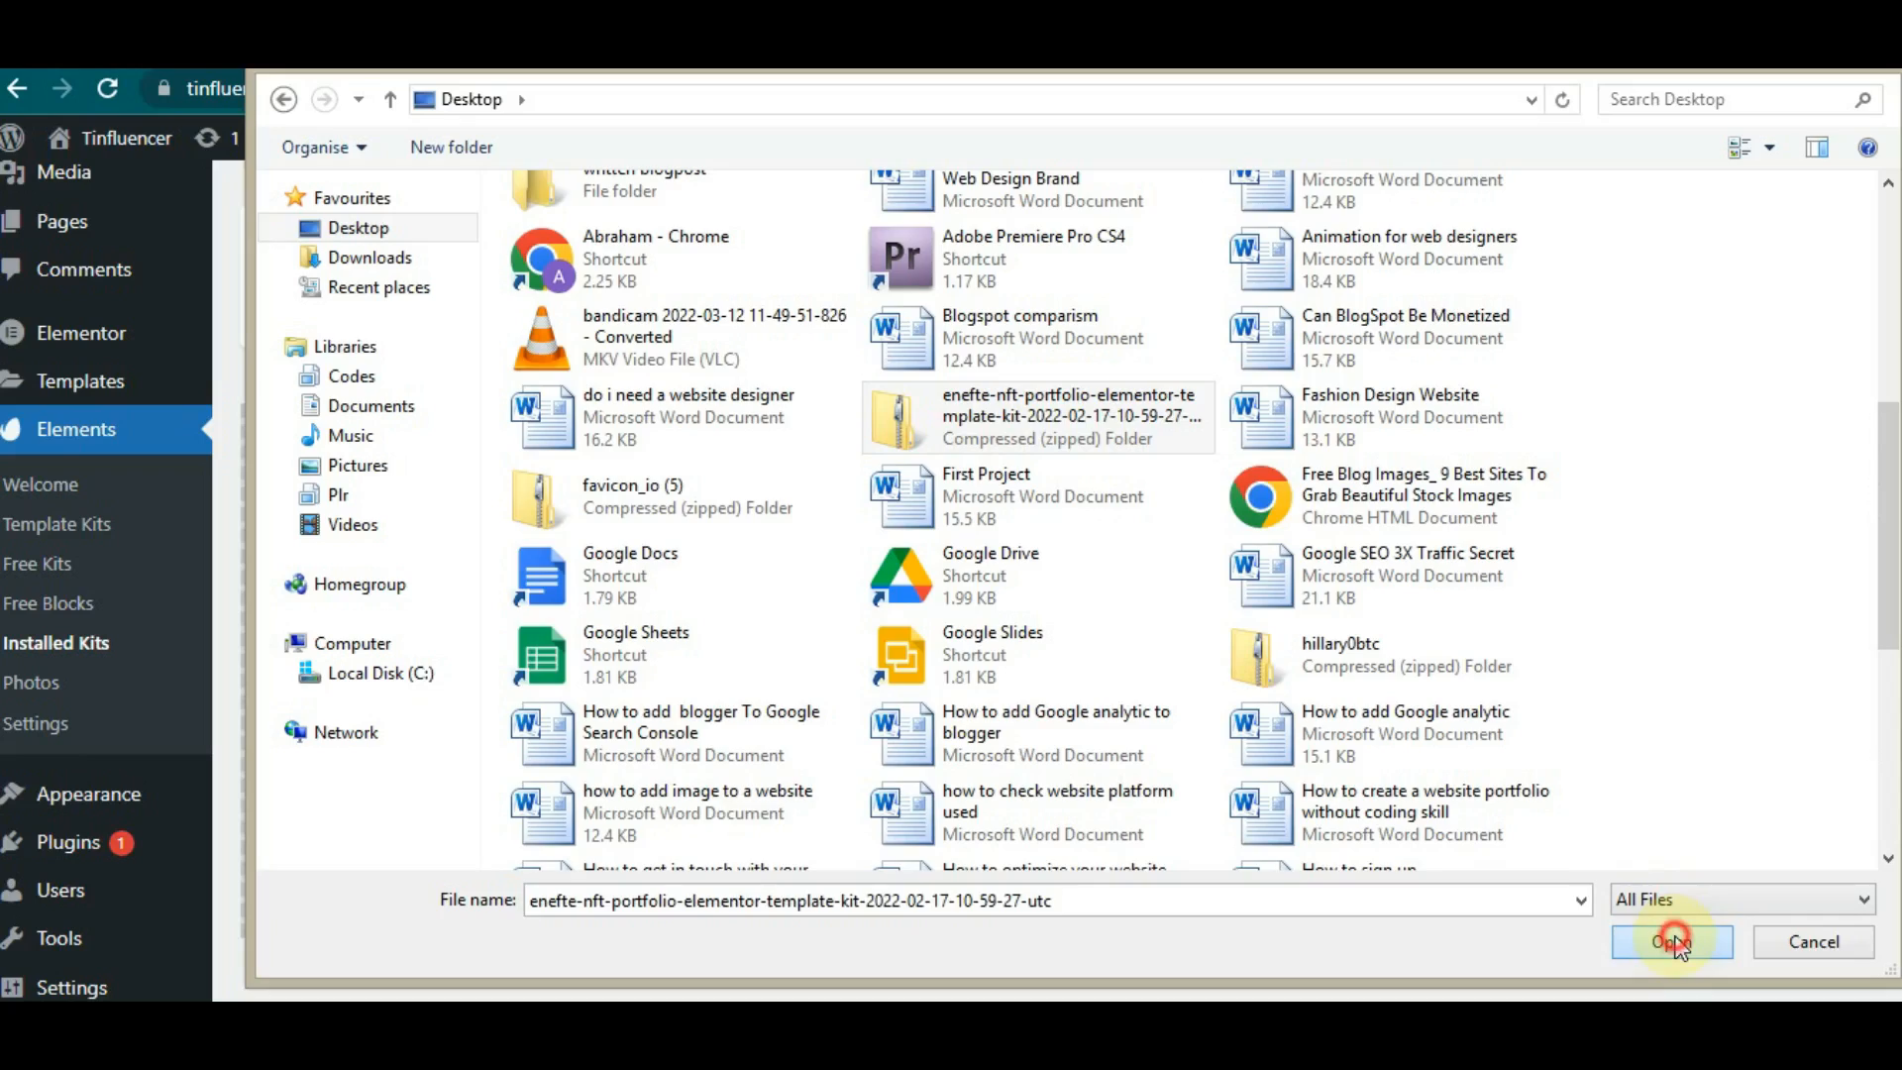
{"action": "scroll", "coordinate": [1106, 751], "scroll_direction": "down", "scroll_amount": 2}
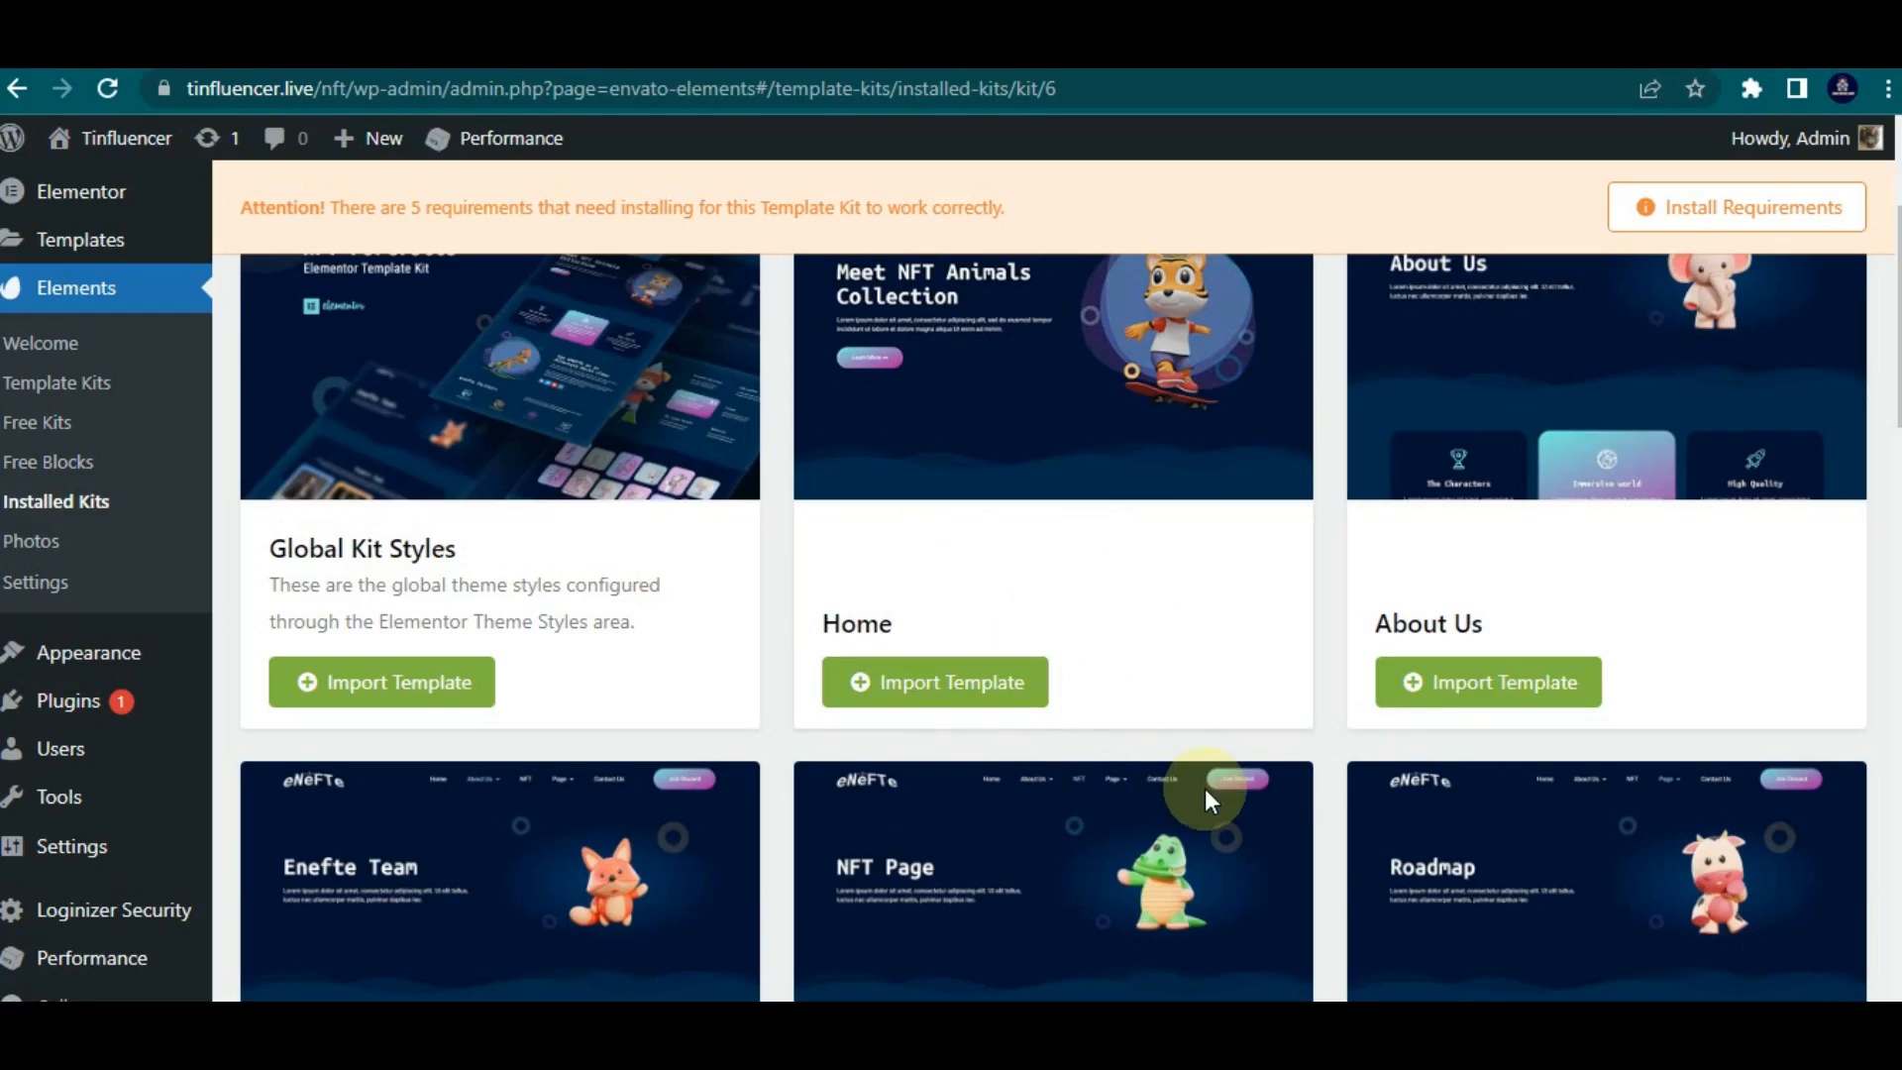
Step: Install all five missing Enefte kit requirements and close the success summary
{"action": "mouse_move", "coordinate": [1698, 435]}
{"action": "scroll", "coordinate": [1698, 436], "scroll_direction": "down", "scroll_amount": 1}
{"action": "scroll", "coordinate": [1694, 425], "scroll_direction": "down", "scroll_amount": 7}
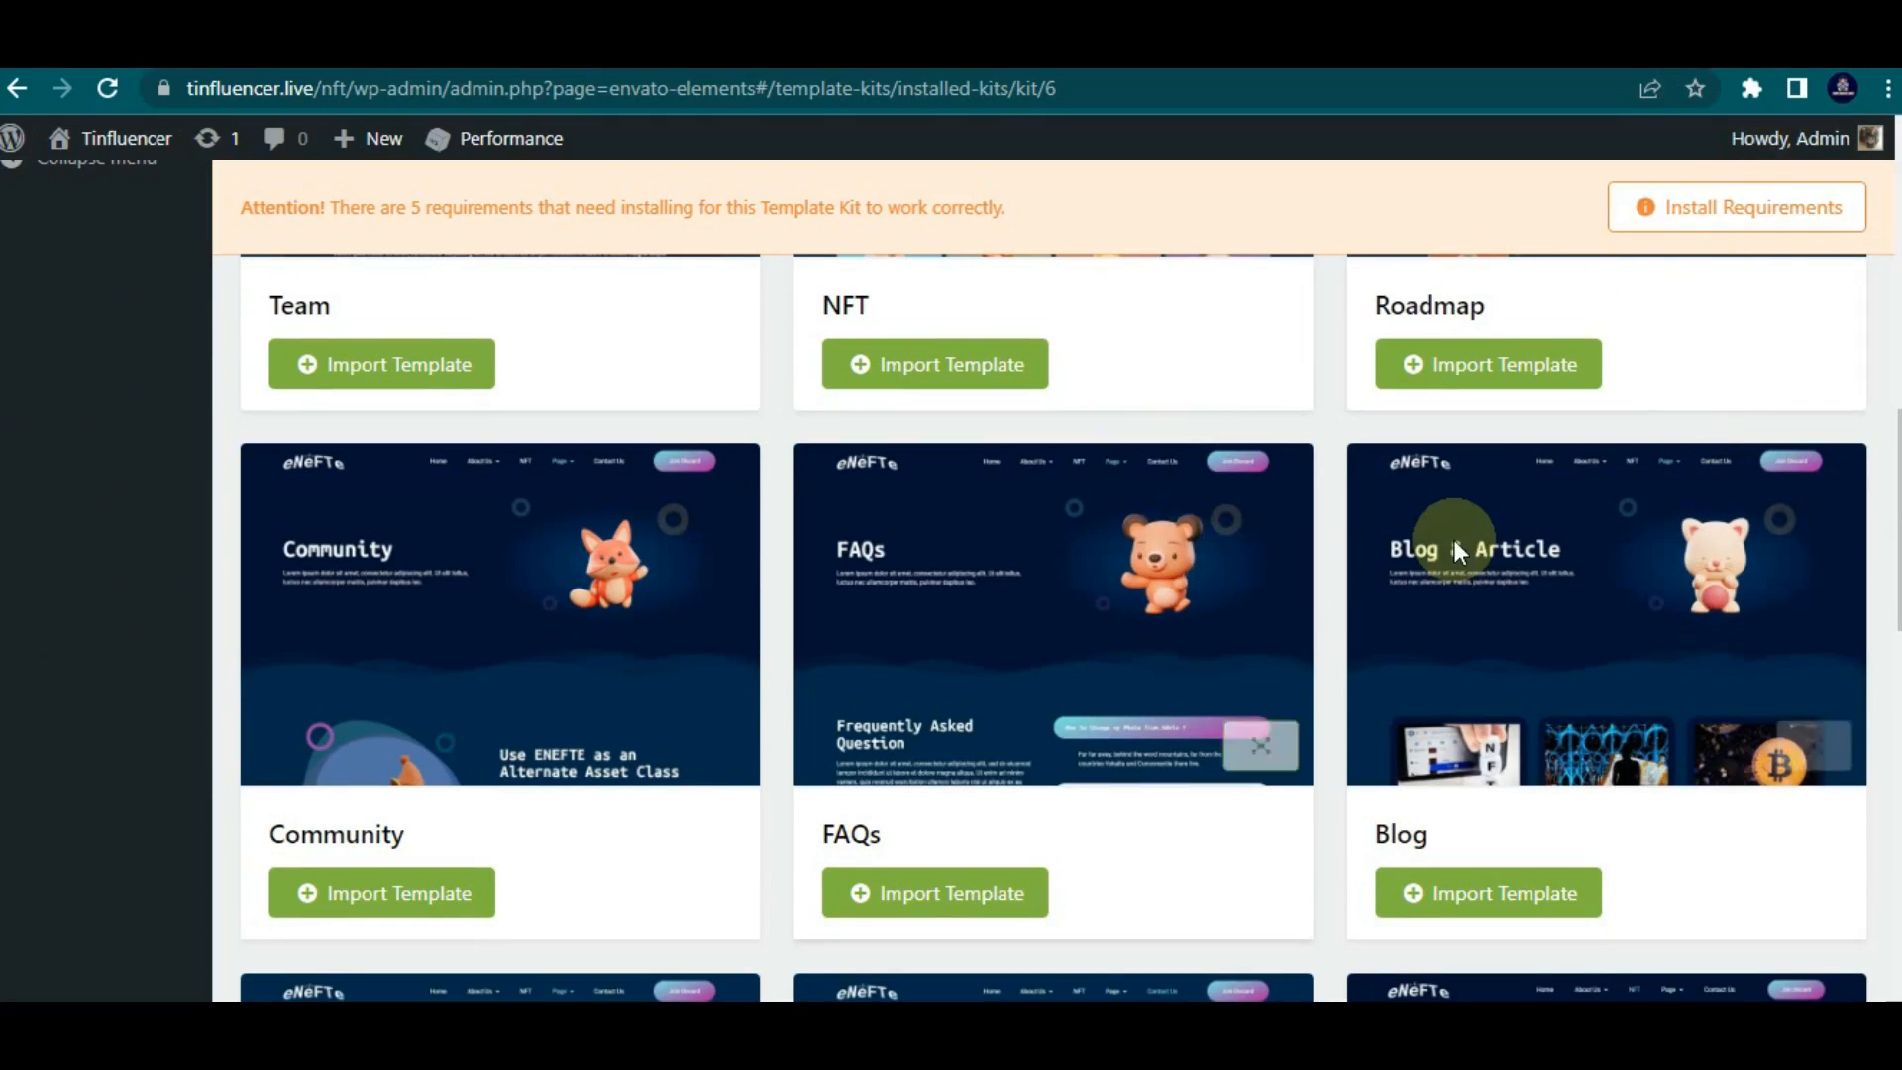
{"action": "left_click", "coordinate": [1674, 210]}
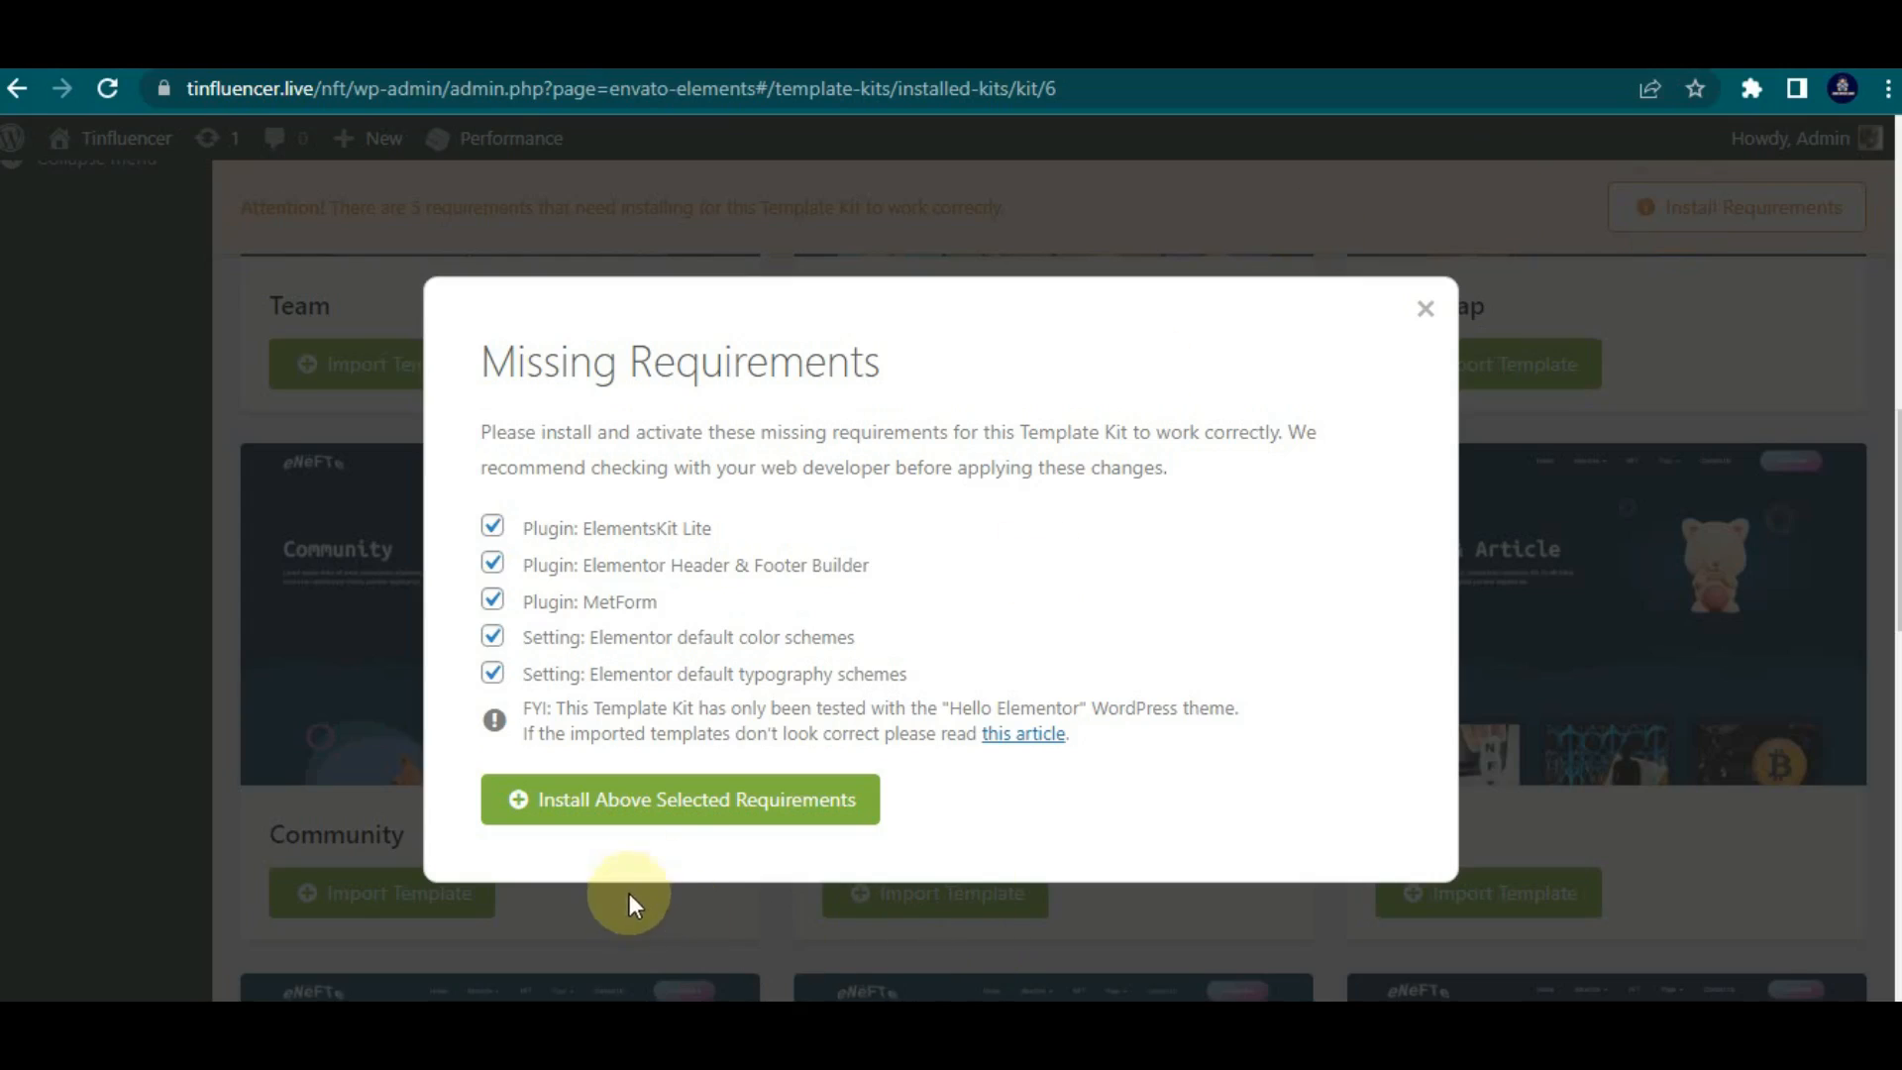
{"action": "left_click", "coordinate": [608, 802]}
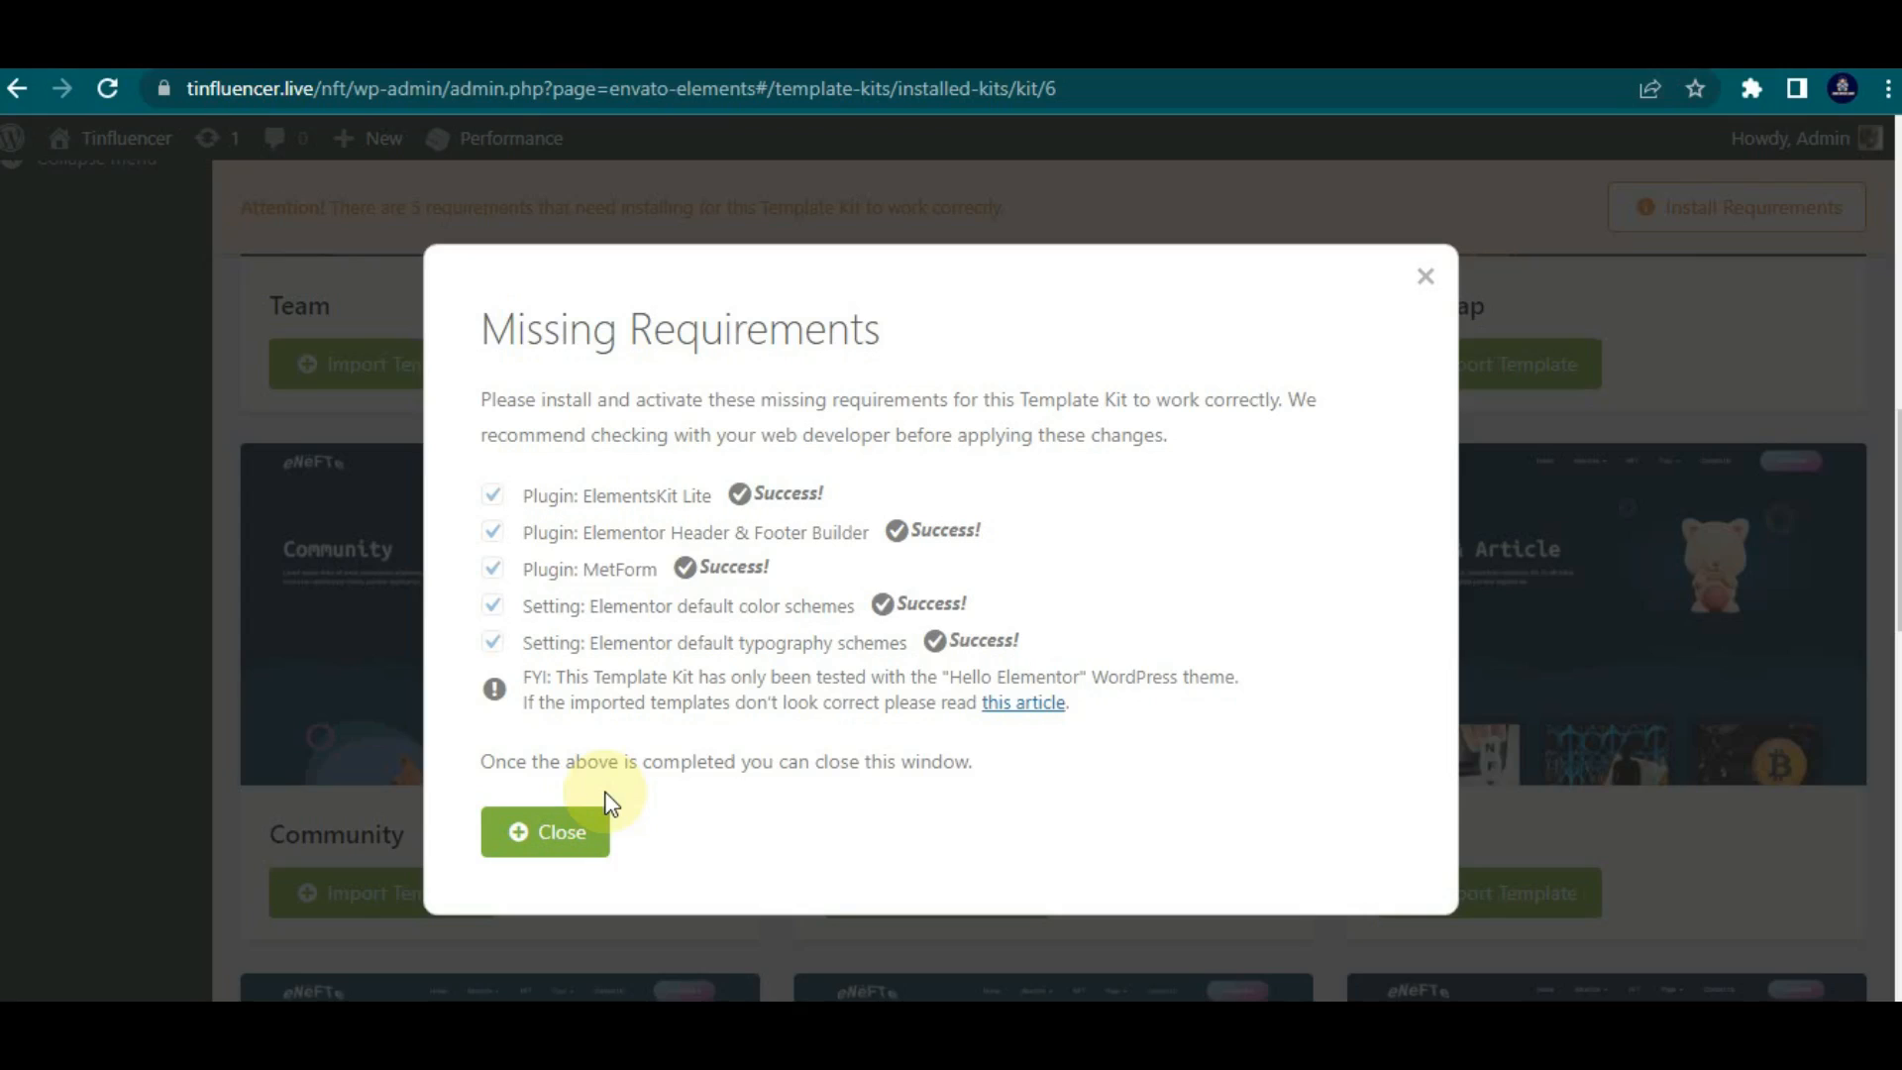
{"action": "left_click", "coordinate": [521, 842]}
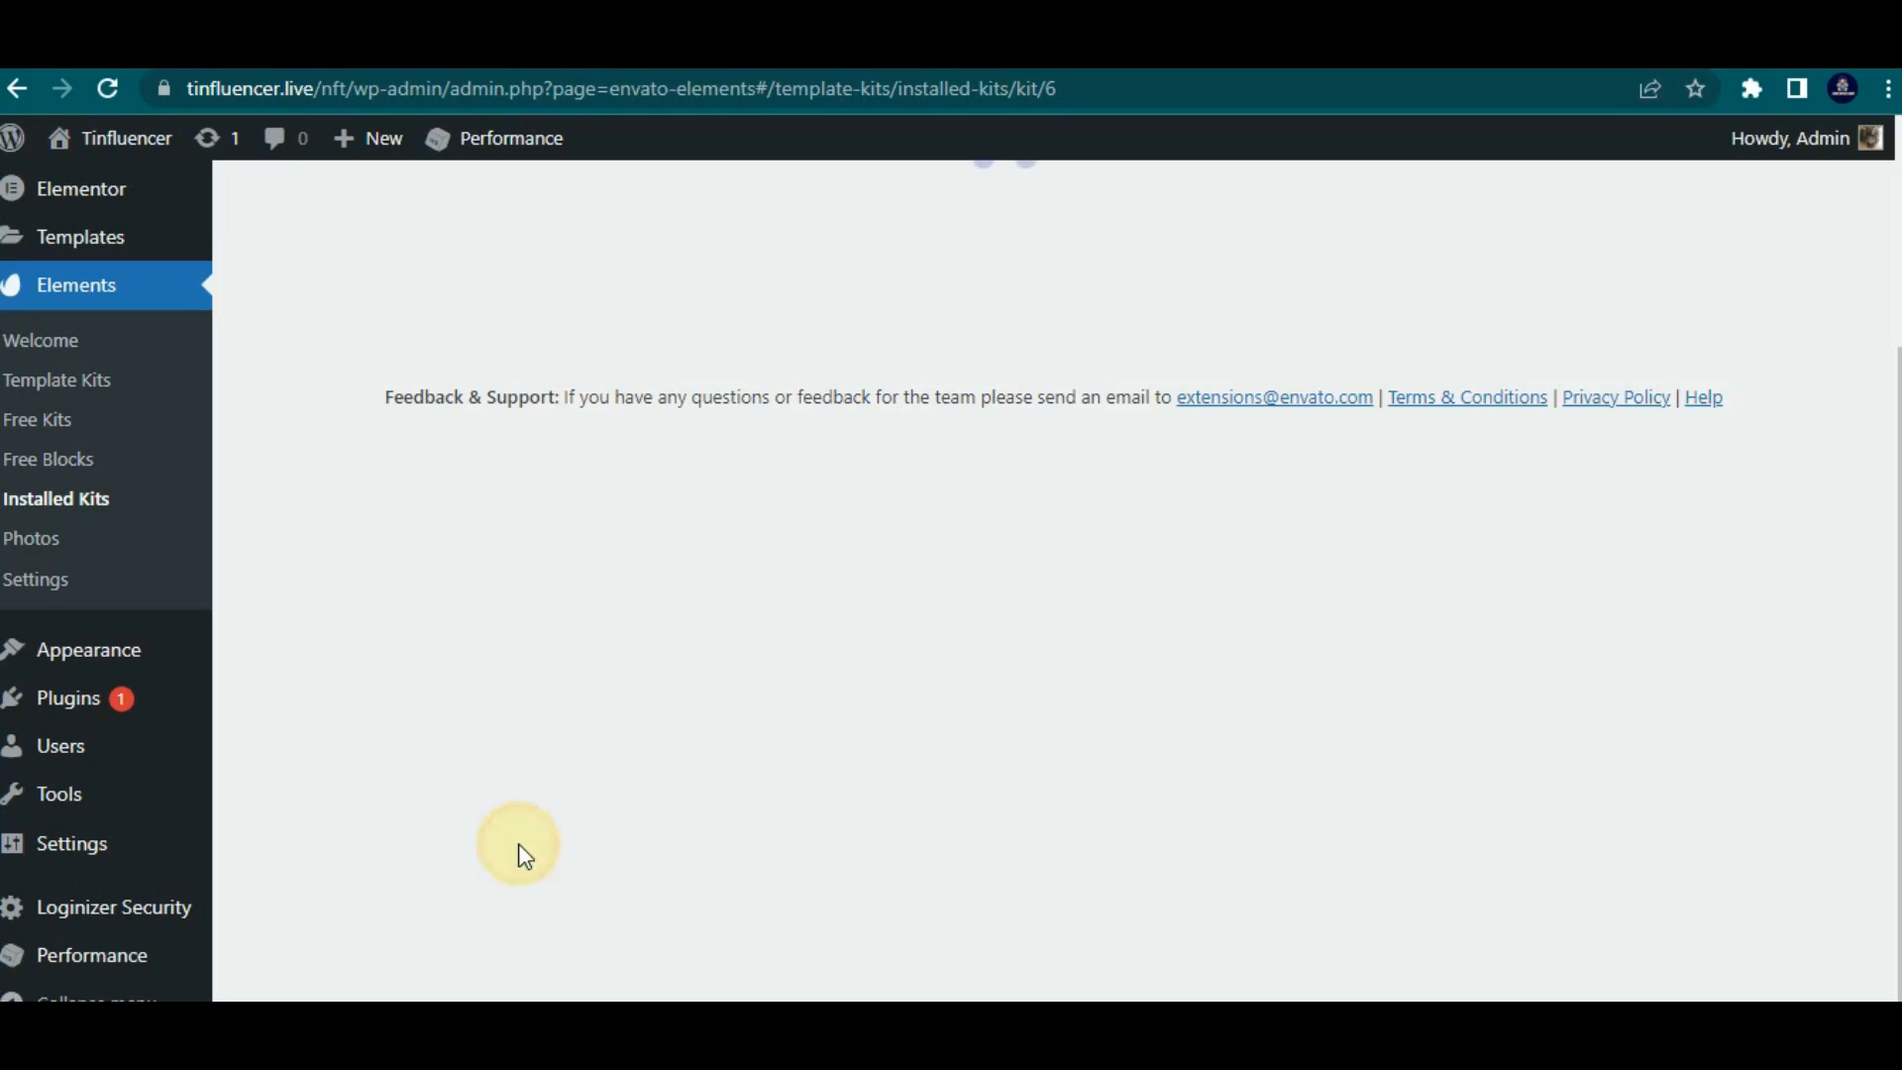
{"action": "scroll", "coordinate": [530, 921], "scroll_direction": "up", "scroll_amount": 10}
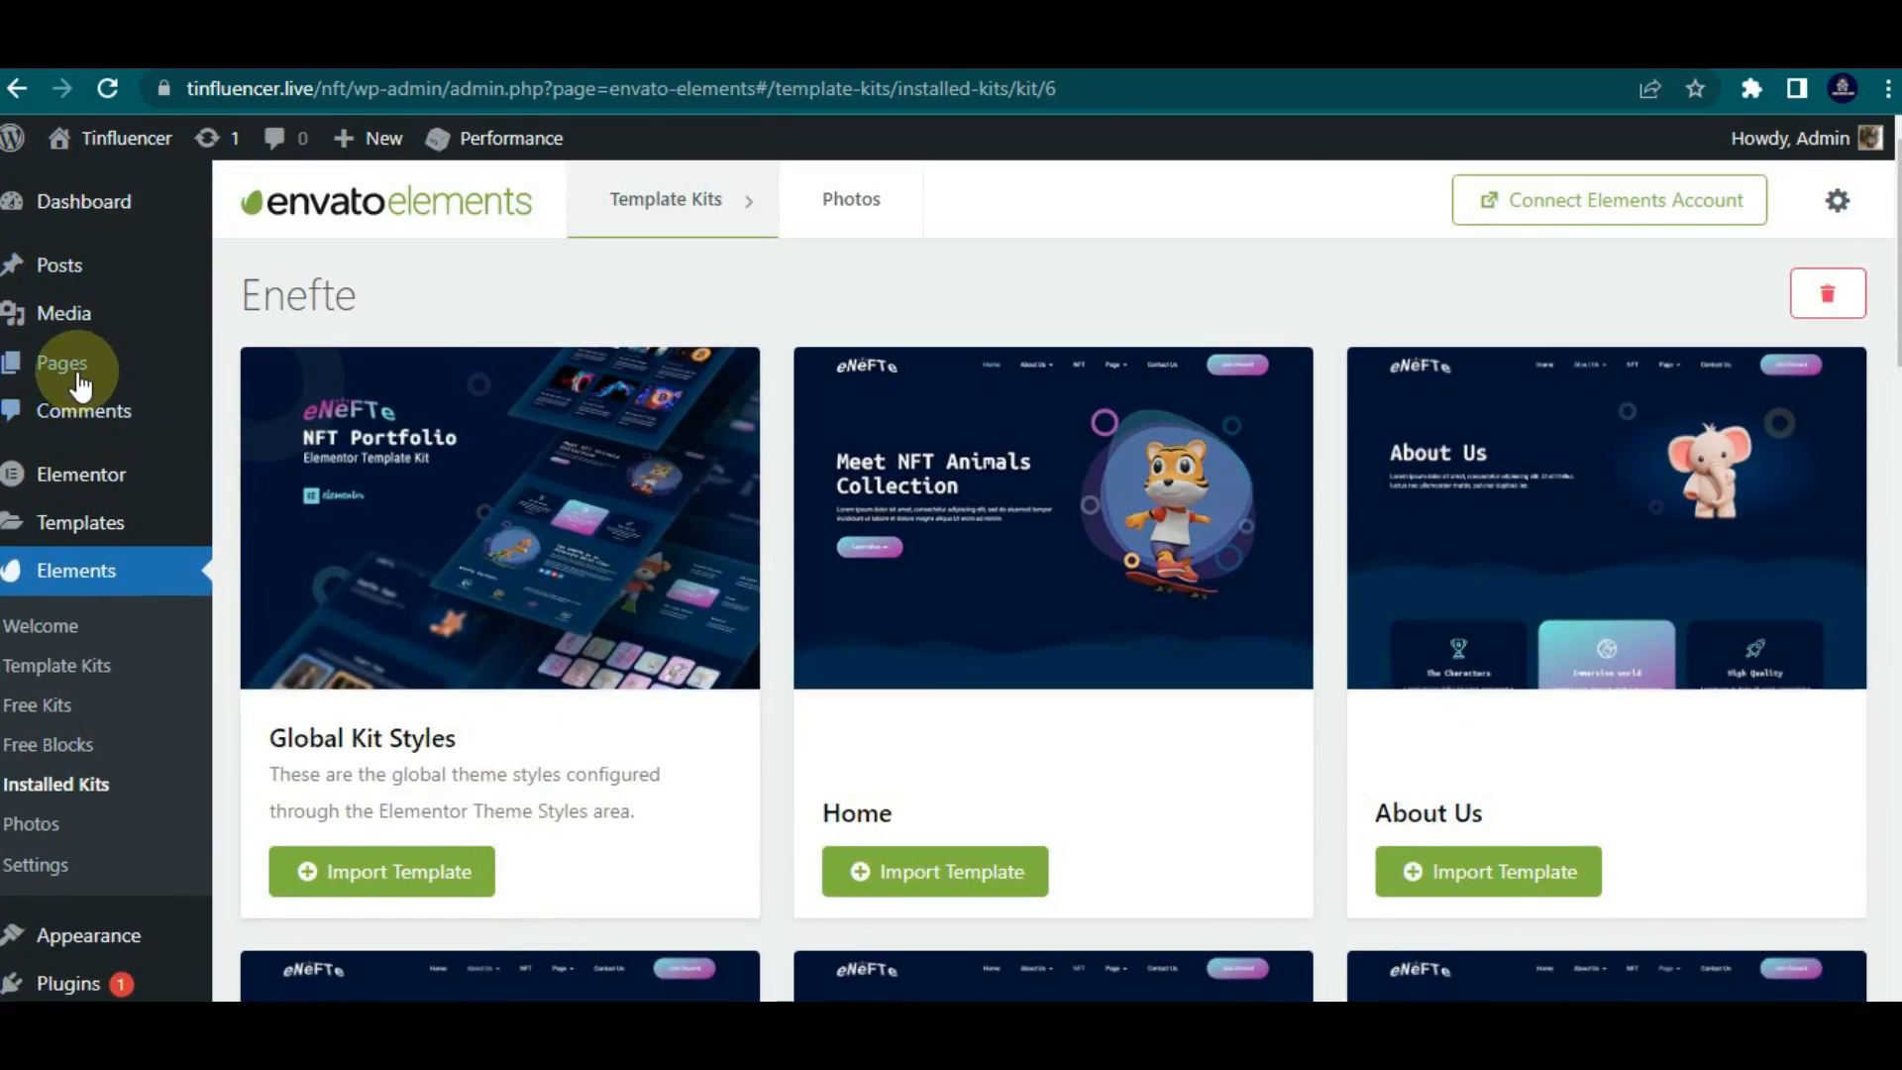
{"action": "mouse_move", "coordinate": [80, 381]}
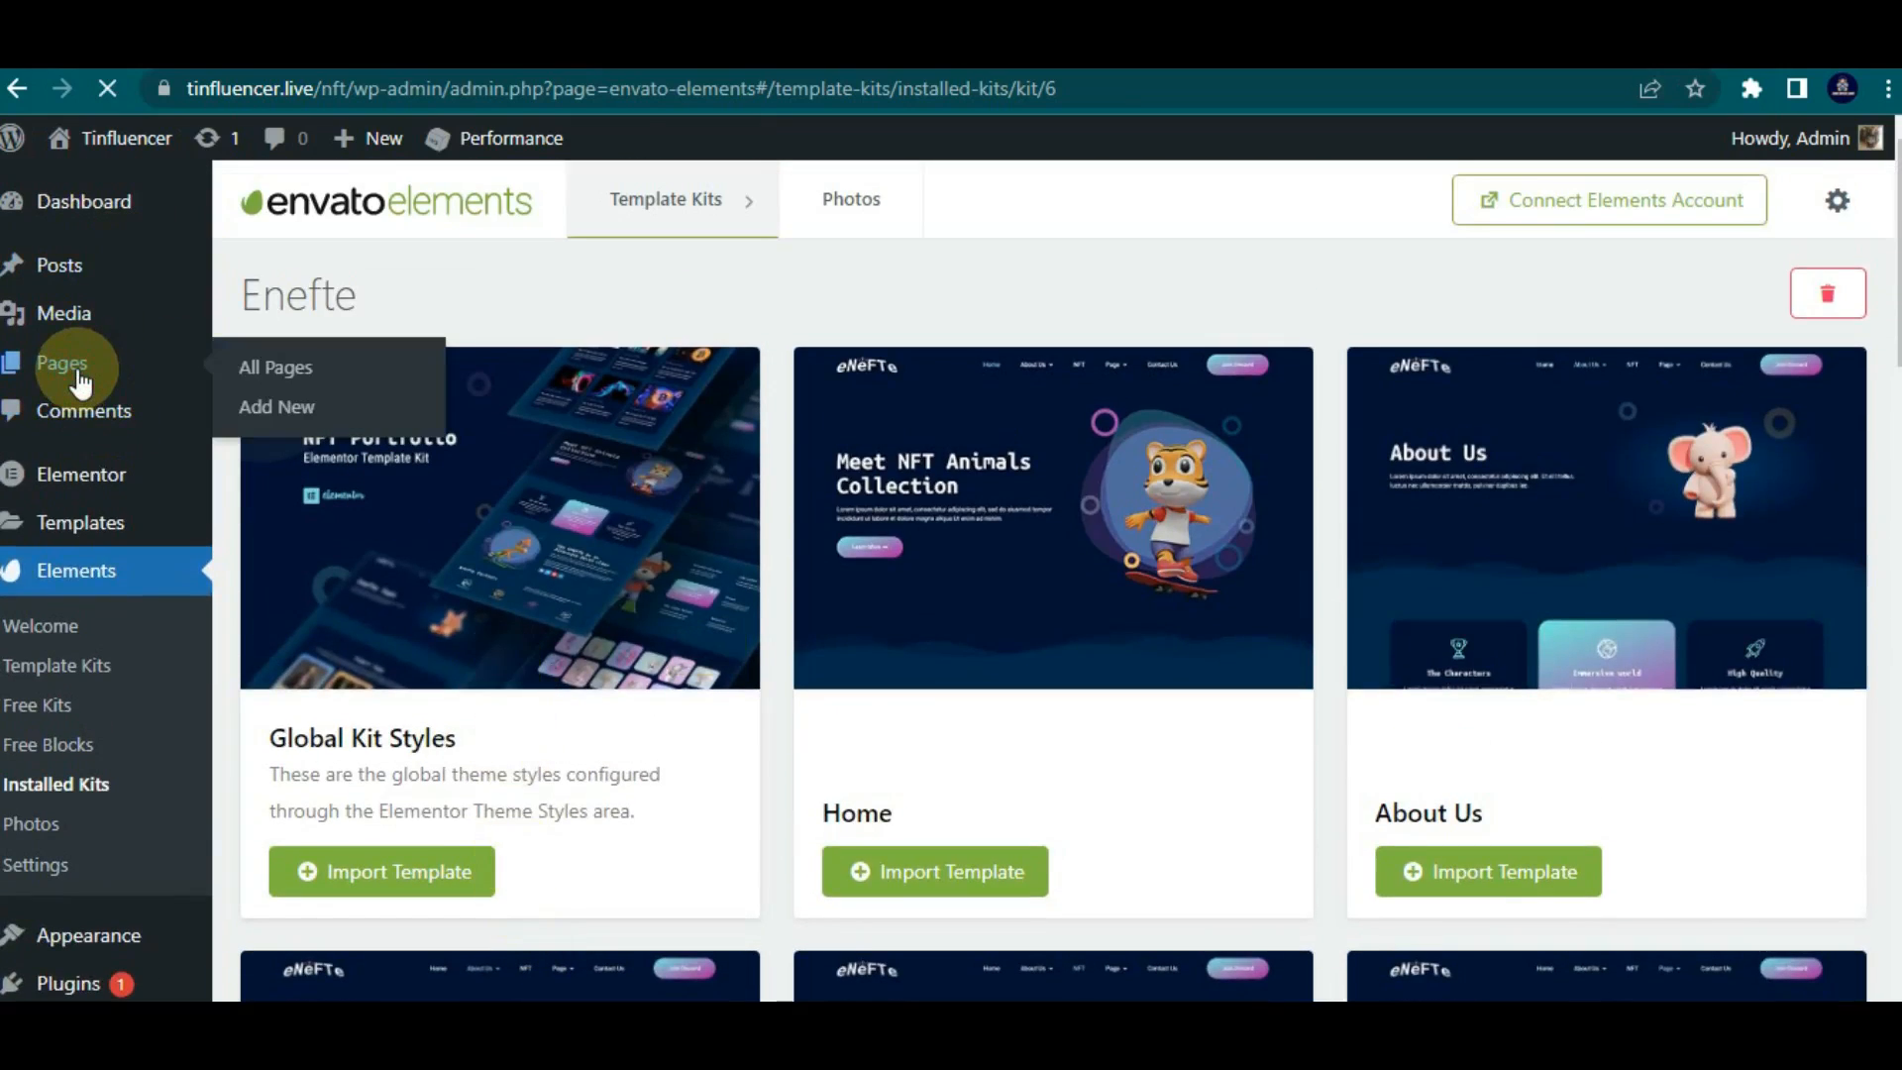
Step: Show the site's Pages list, then open a blank browser tab with Ctrl+T
{"action": "left_click", "coordinate": [79, 382]}
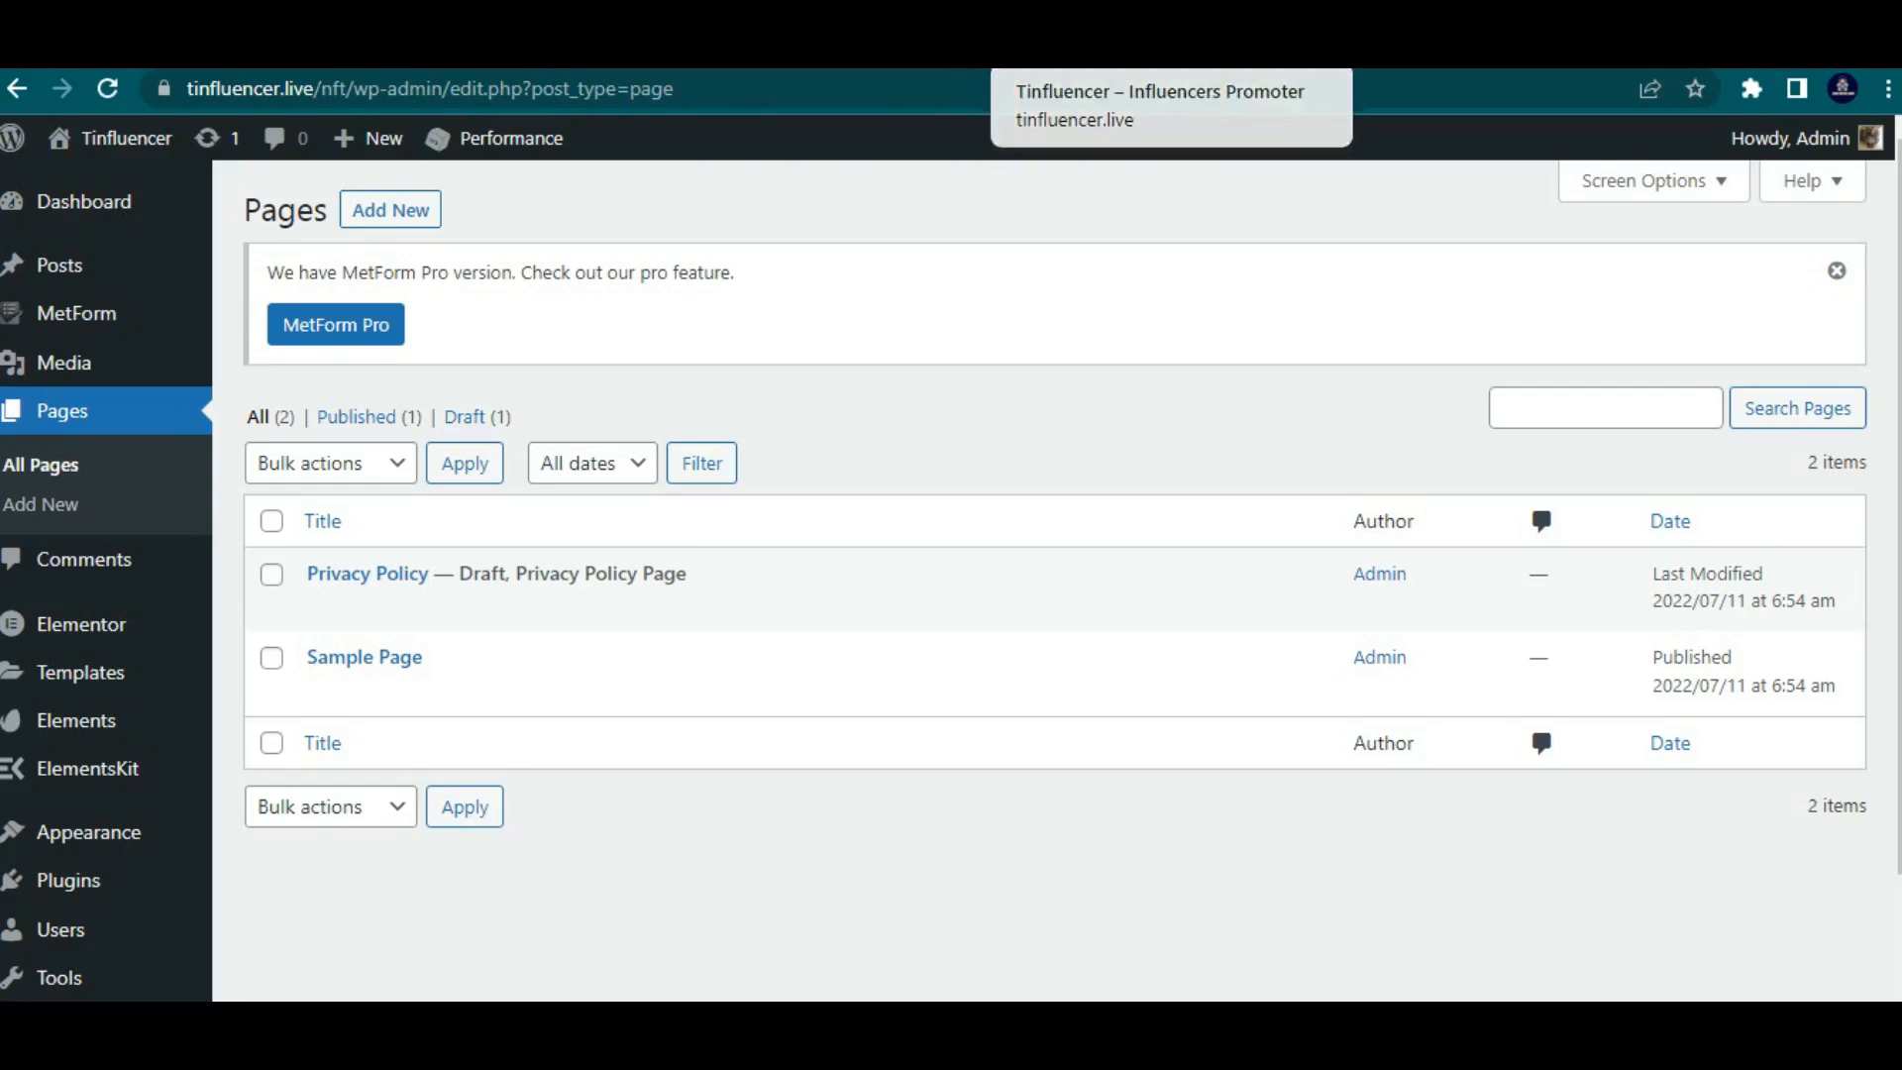
{"action": "key", "text": "ctrl+t"}
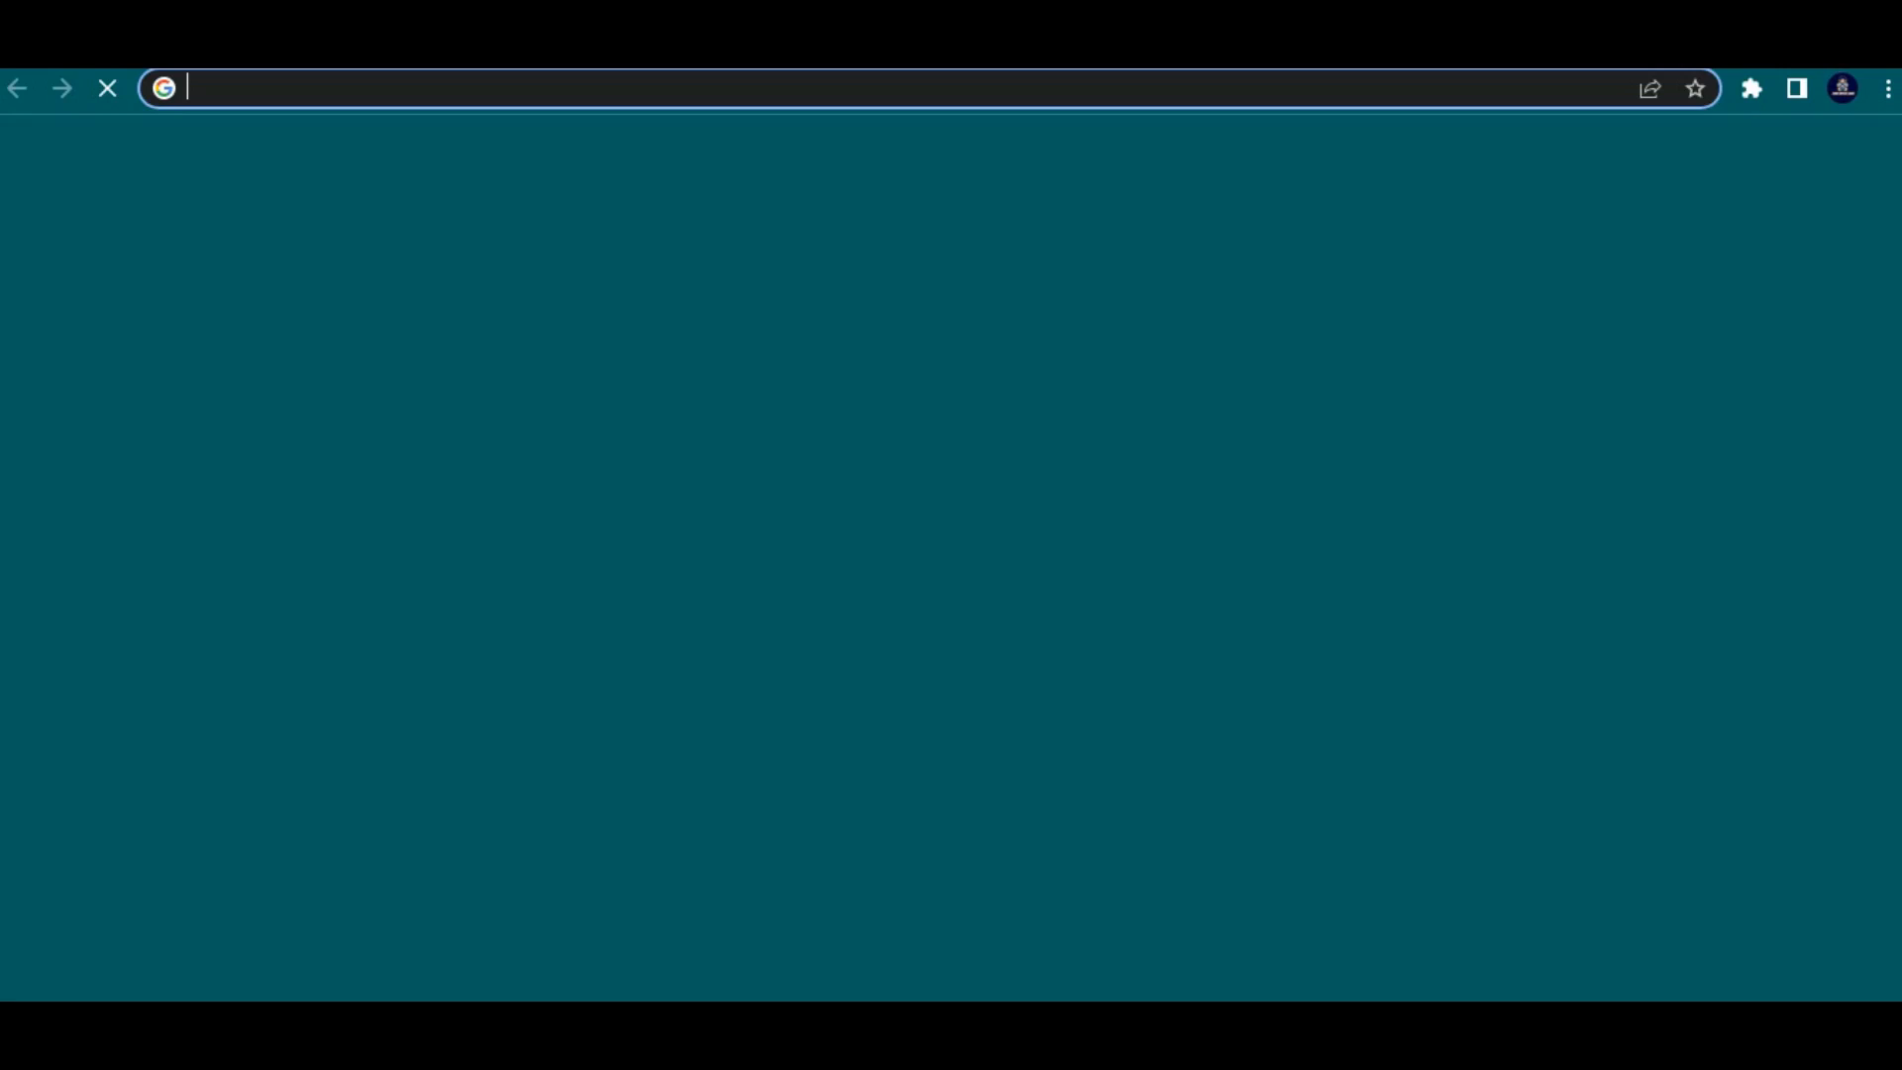
Step: Load the OpenSea NFT marketplace from the address bar by typing 'opens'
{"action": "type", "text": "opens"}
{"action": "key", "text": "Return"}
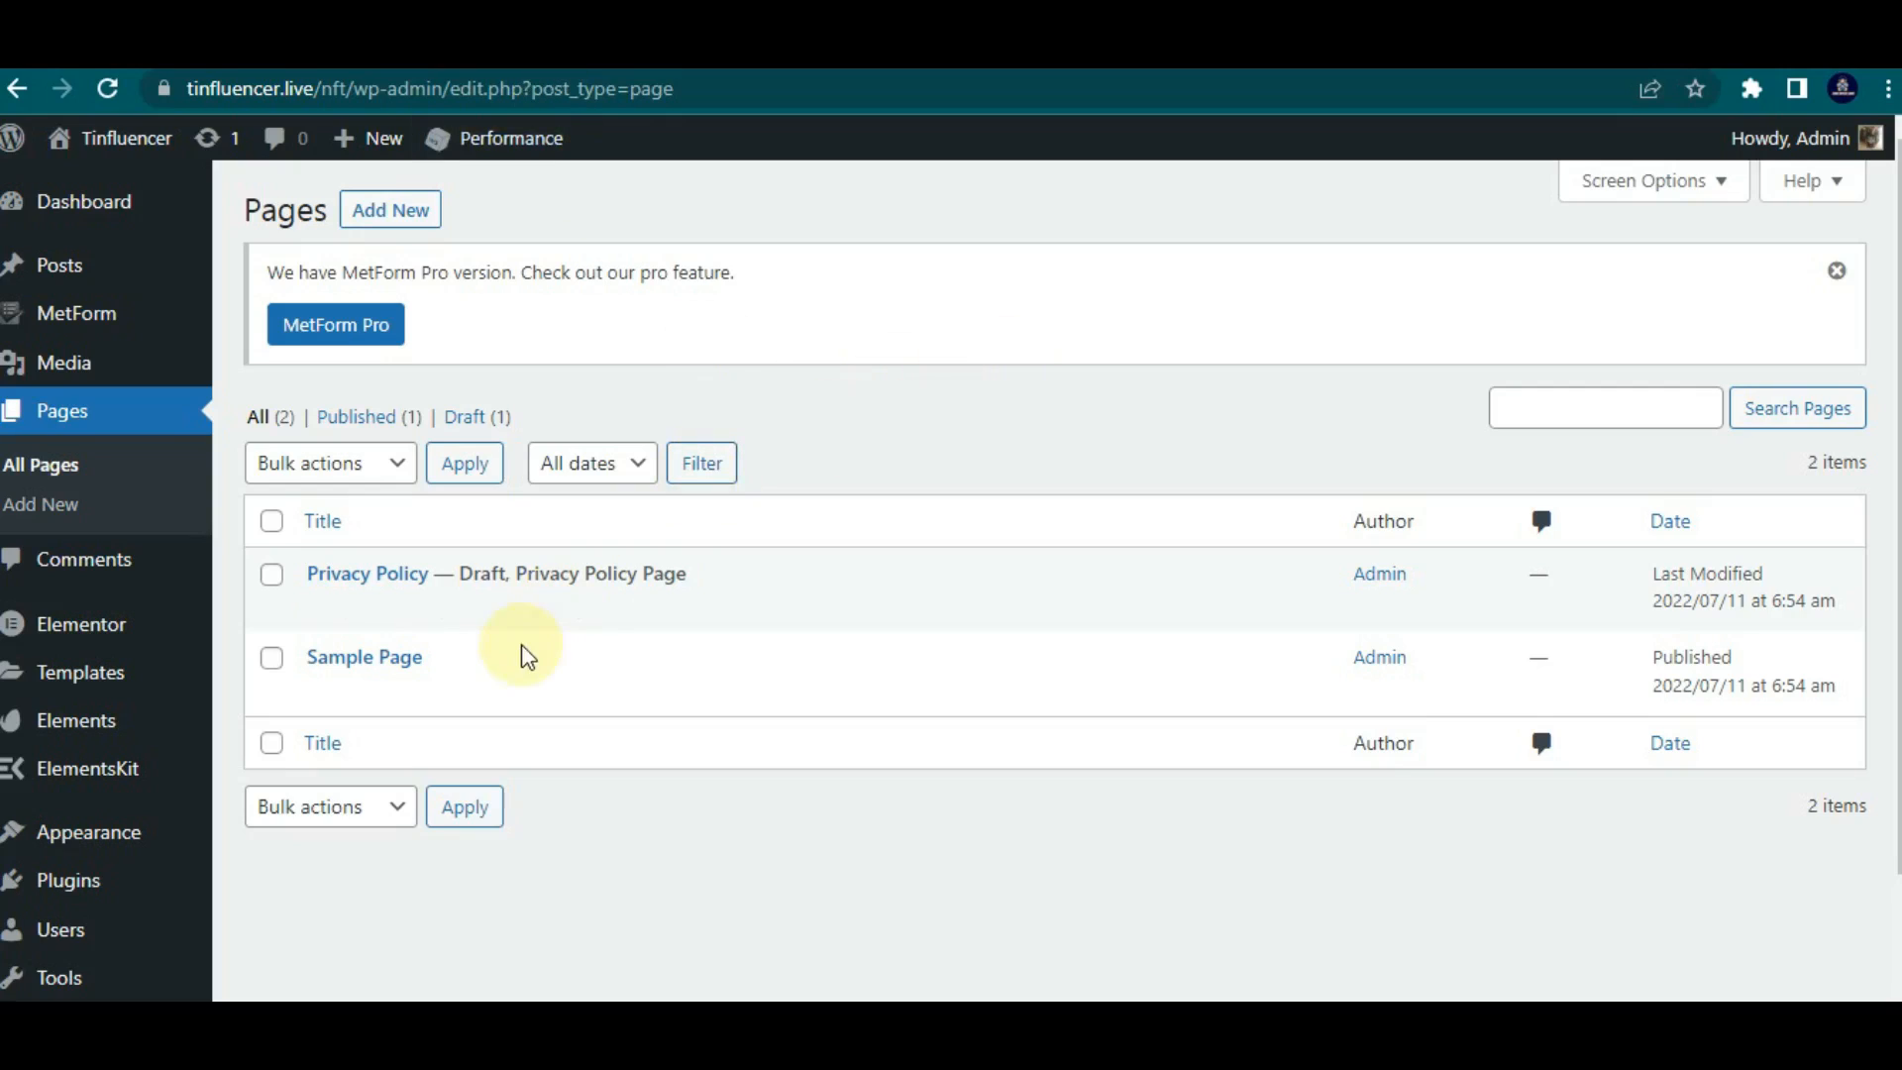
Step: Move the Sample Page and Privacy Policy pages to the trash
{"action": "mouse_move", "coordinate": [577, 662]}
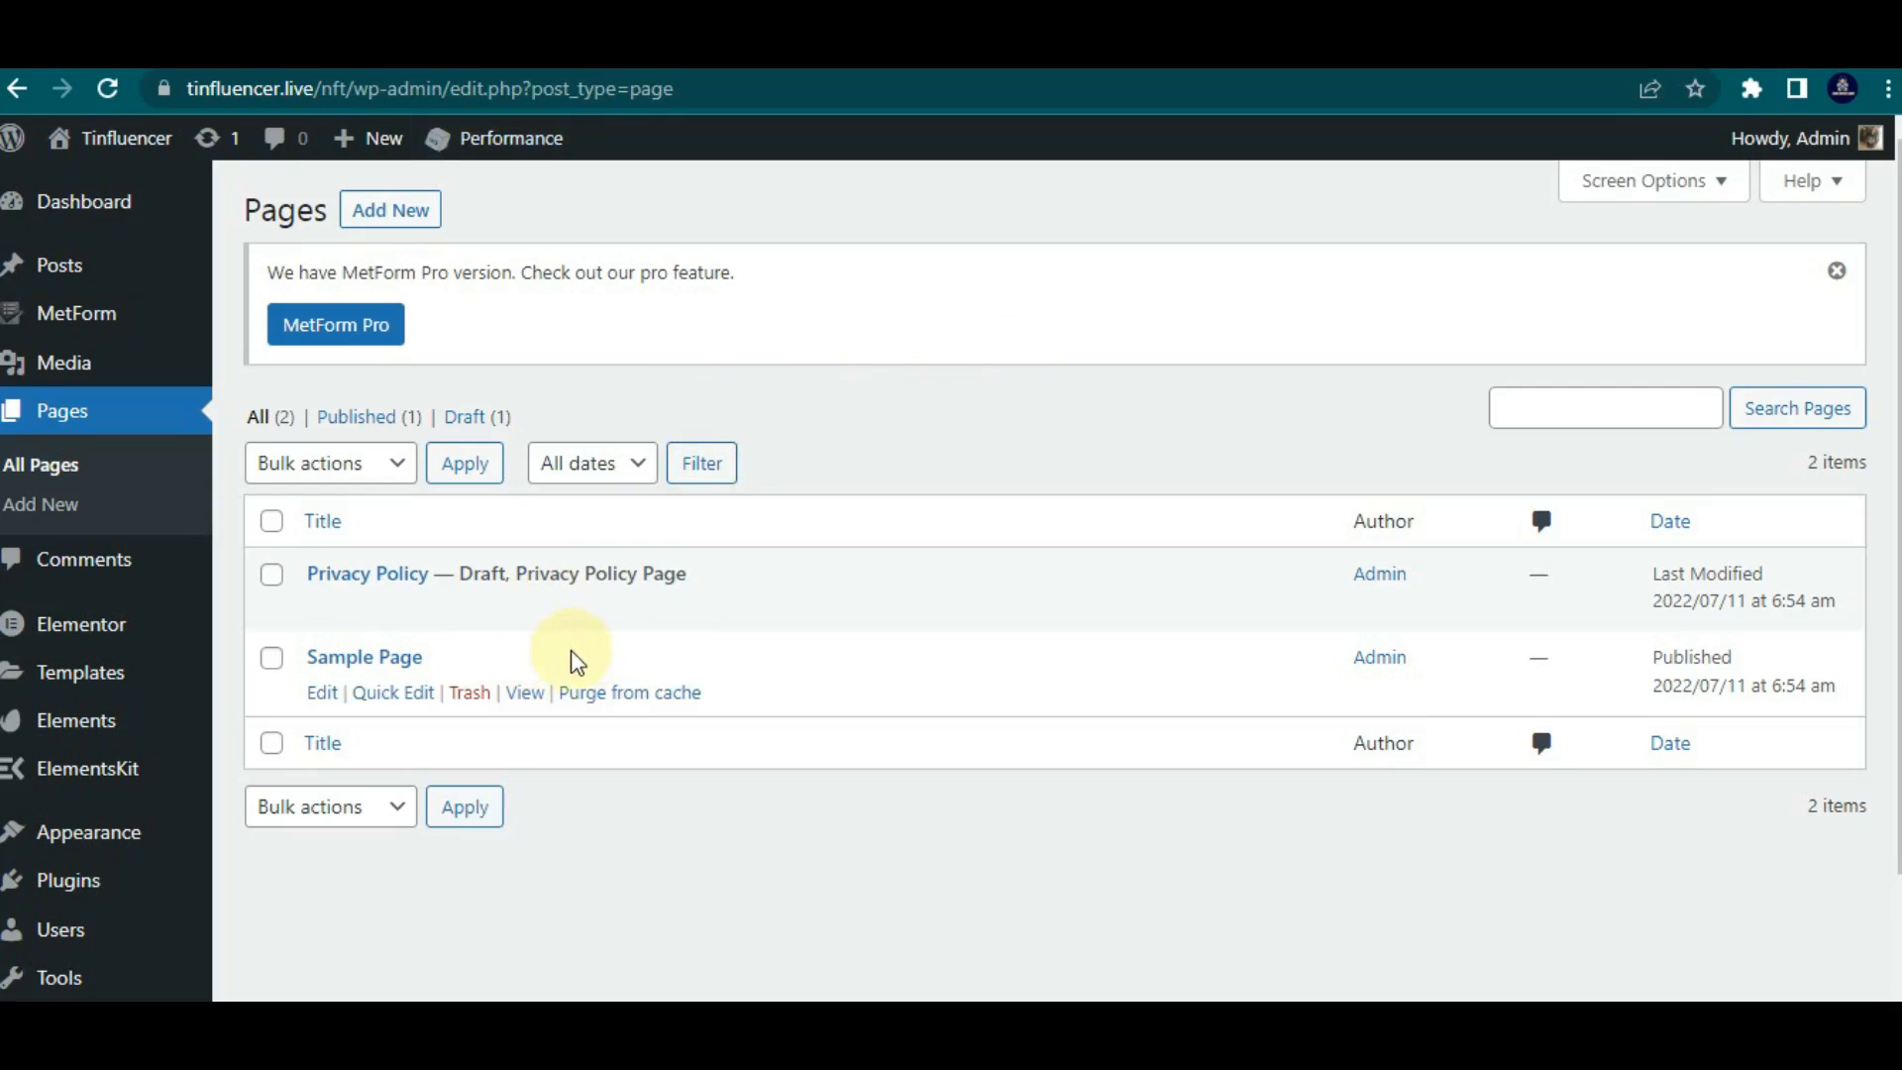
{"action": "left_click", "coordinate": [474, 692]}
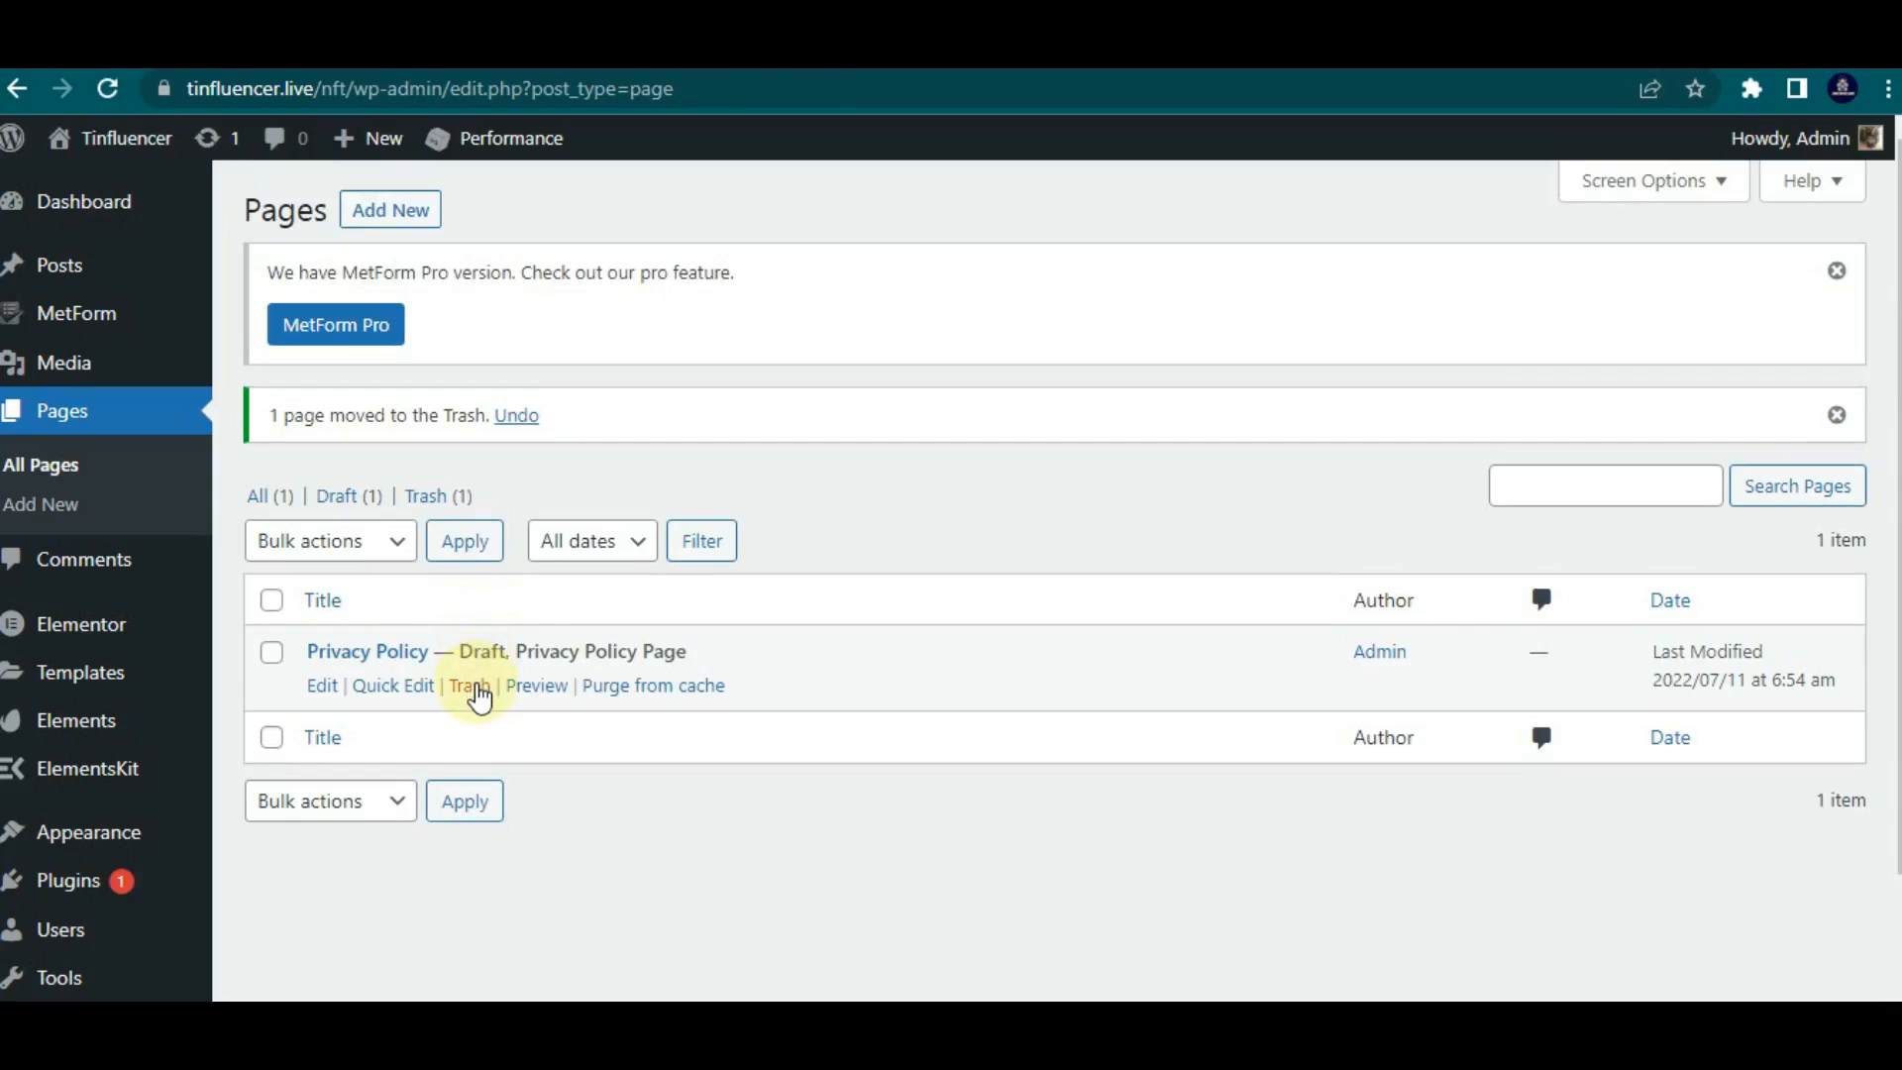
{"action": "left_click", "coordinate": [479, 696]}
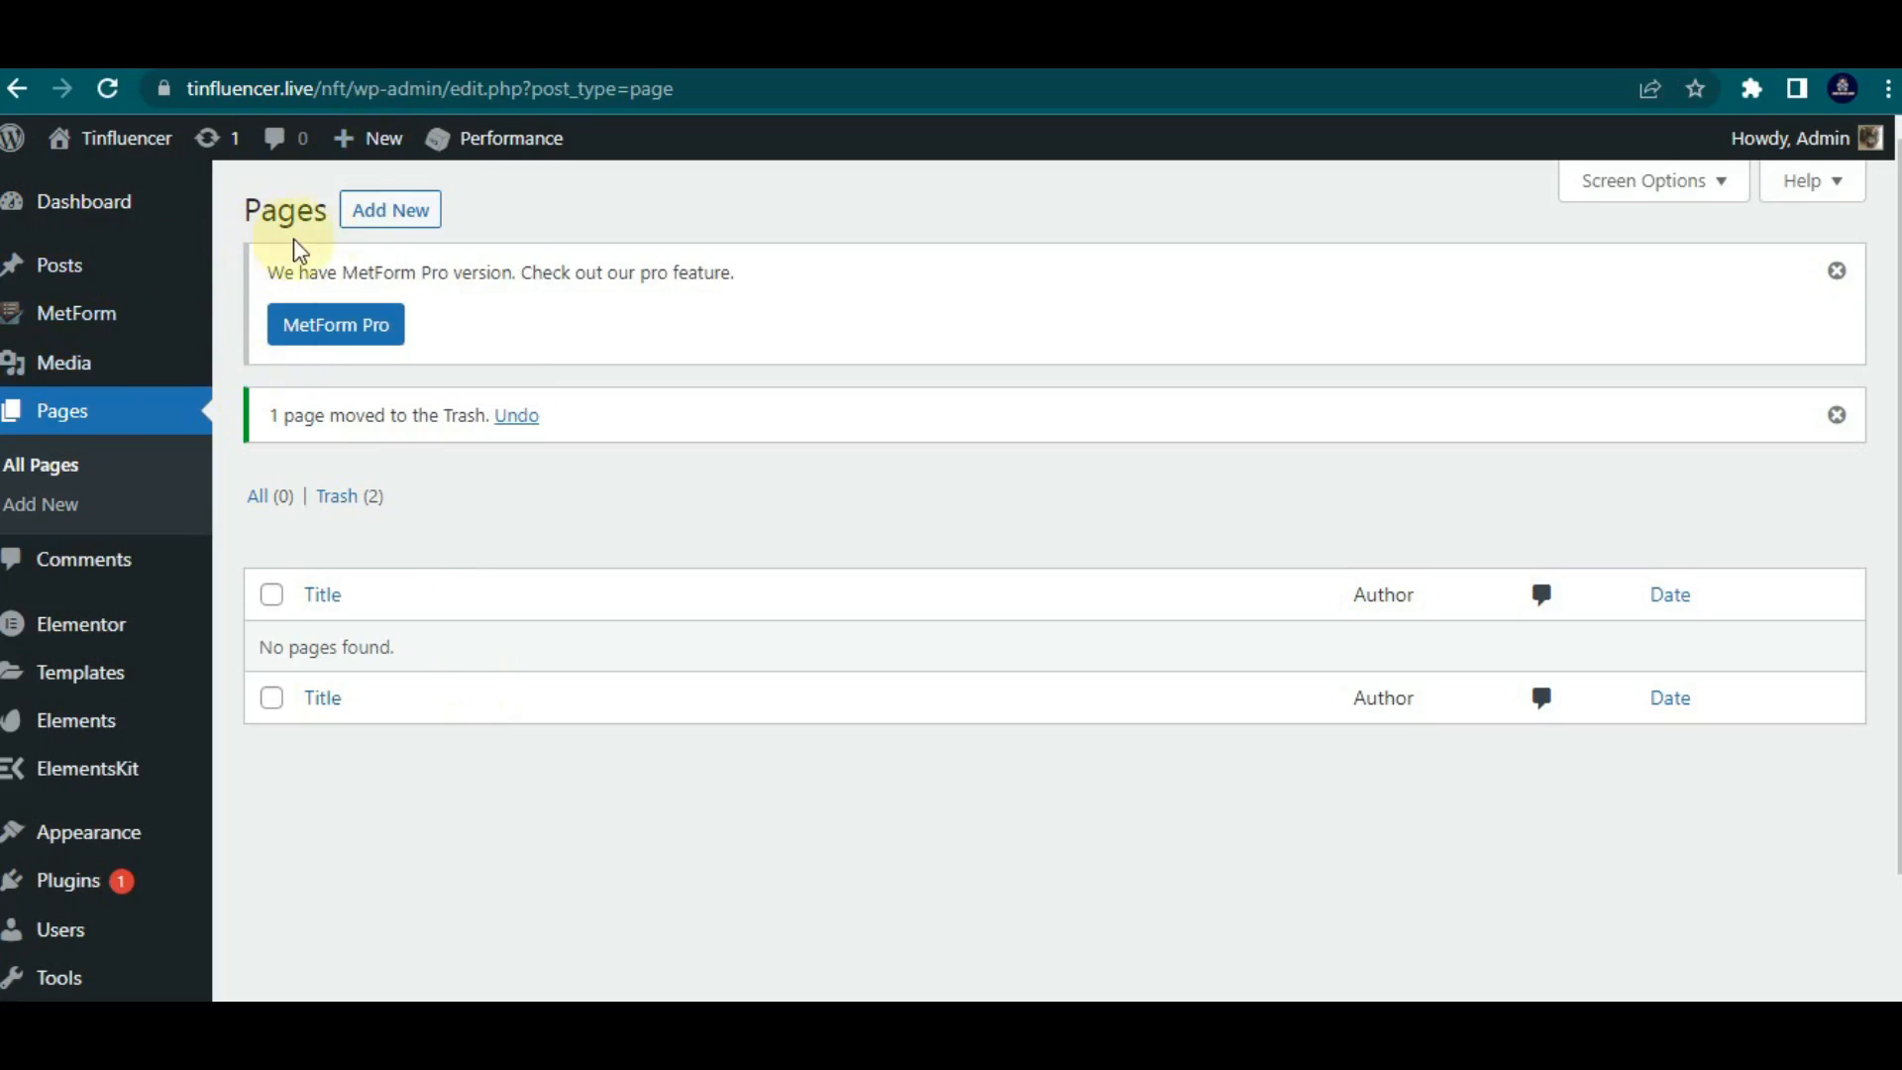
Step: Open a new blank page editor in a separate tab and switch to it
{"action": "right_click", "coordinate": [362, 235]}
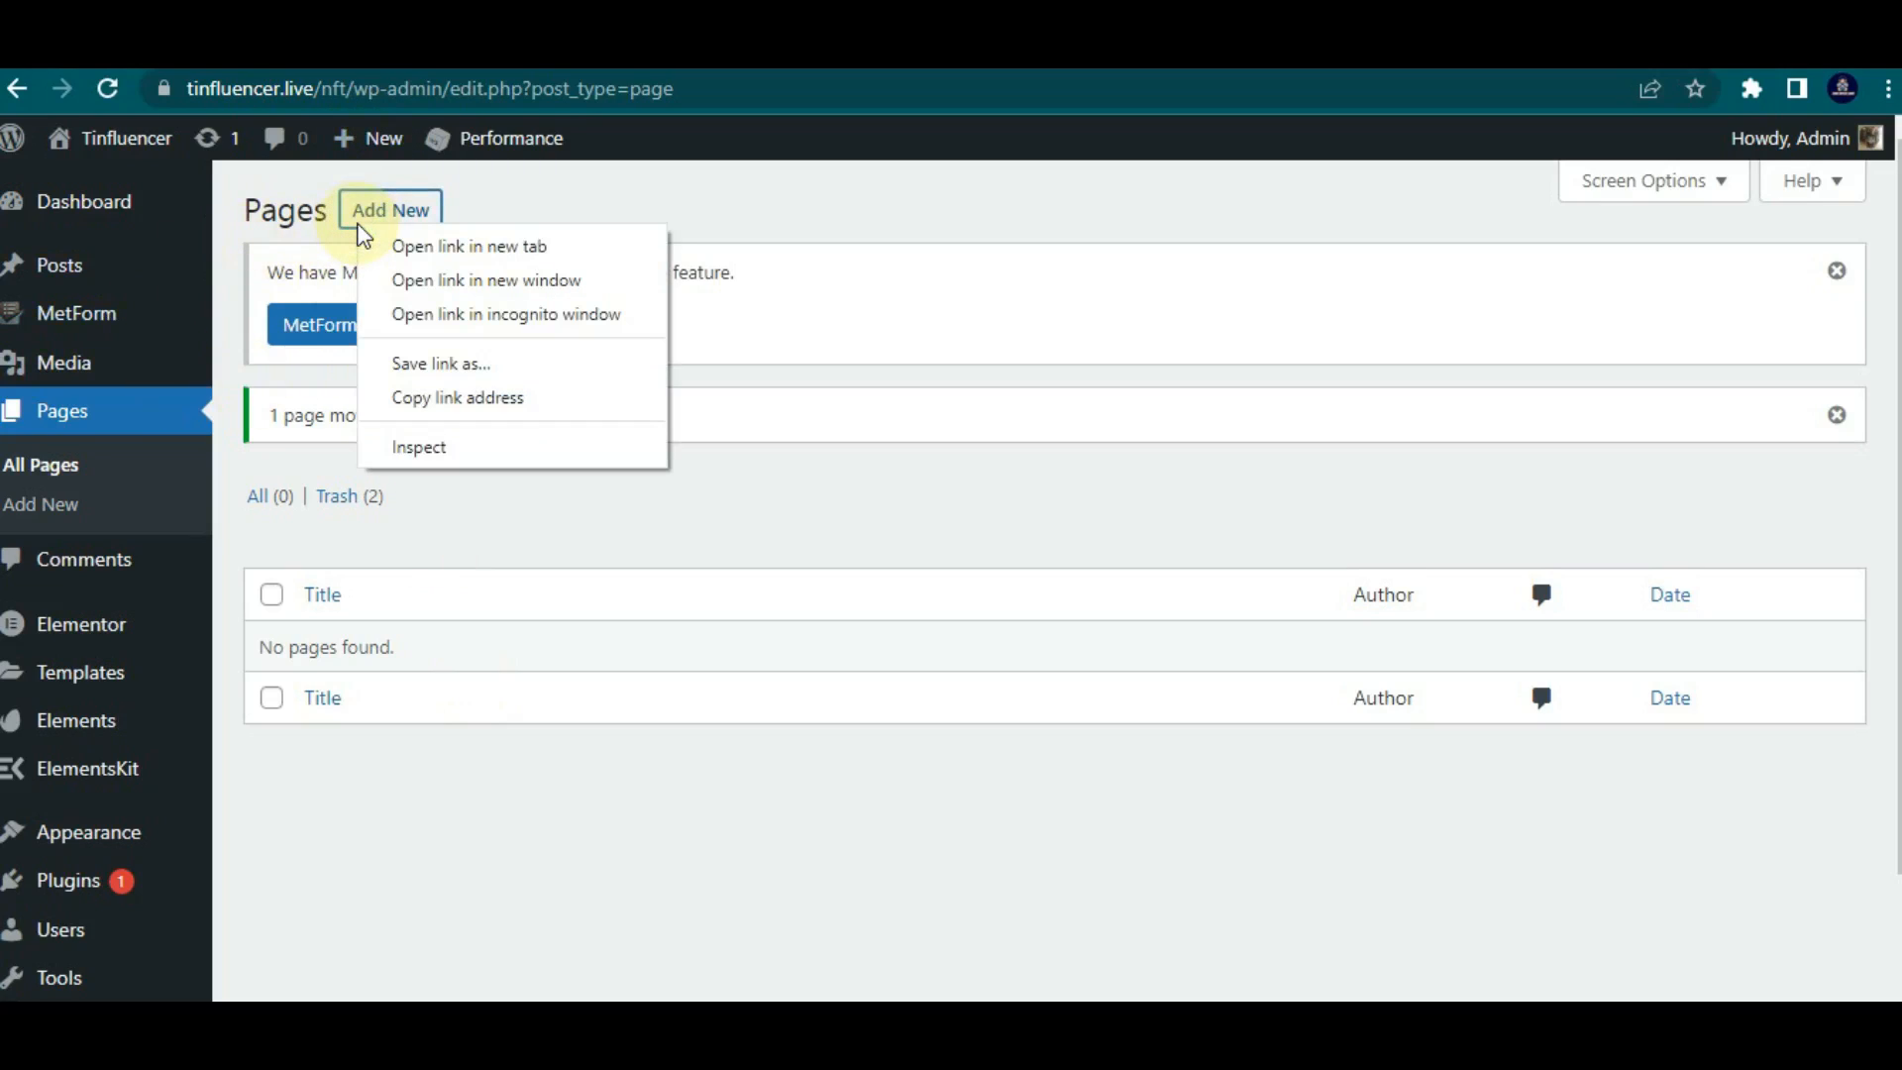
{"action": "left_click", "coordinate": [408, 245]}
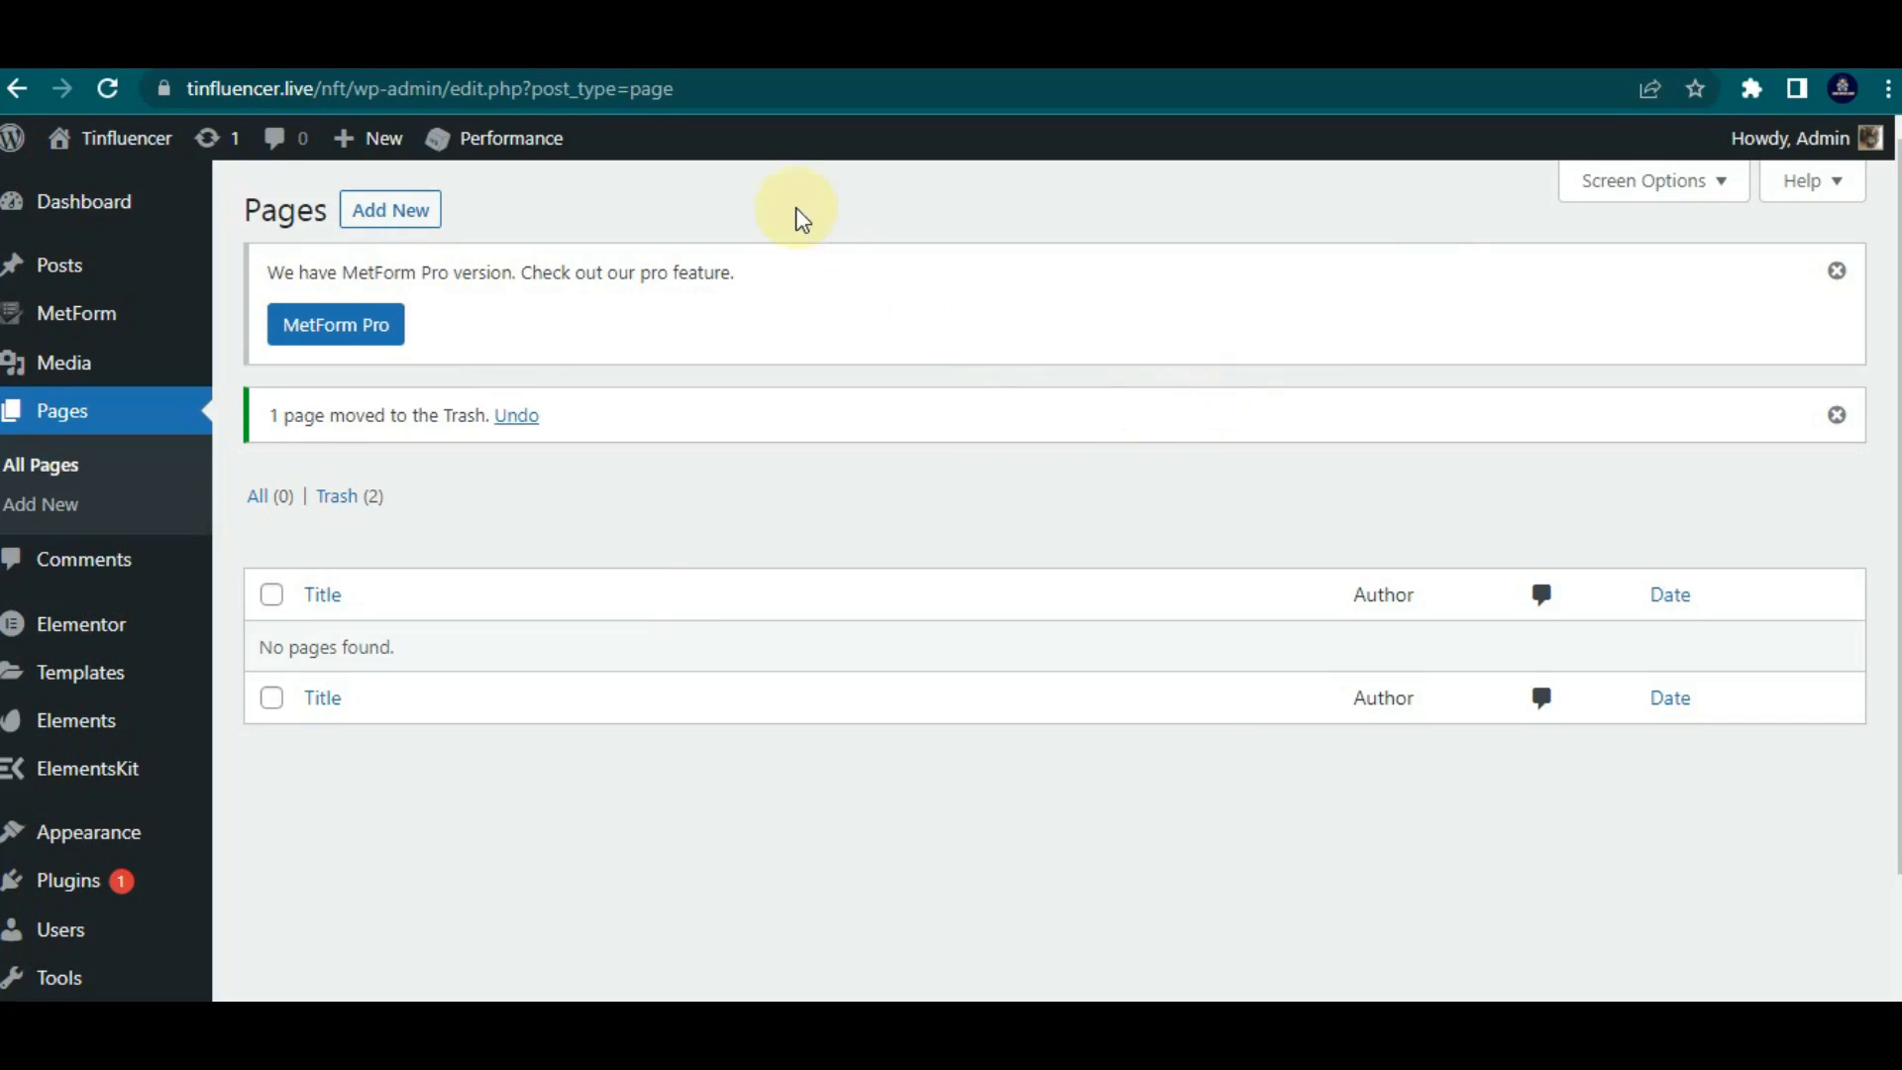
{"action": "key", "text": "ctrl+Tab"}
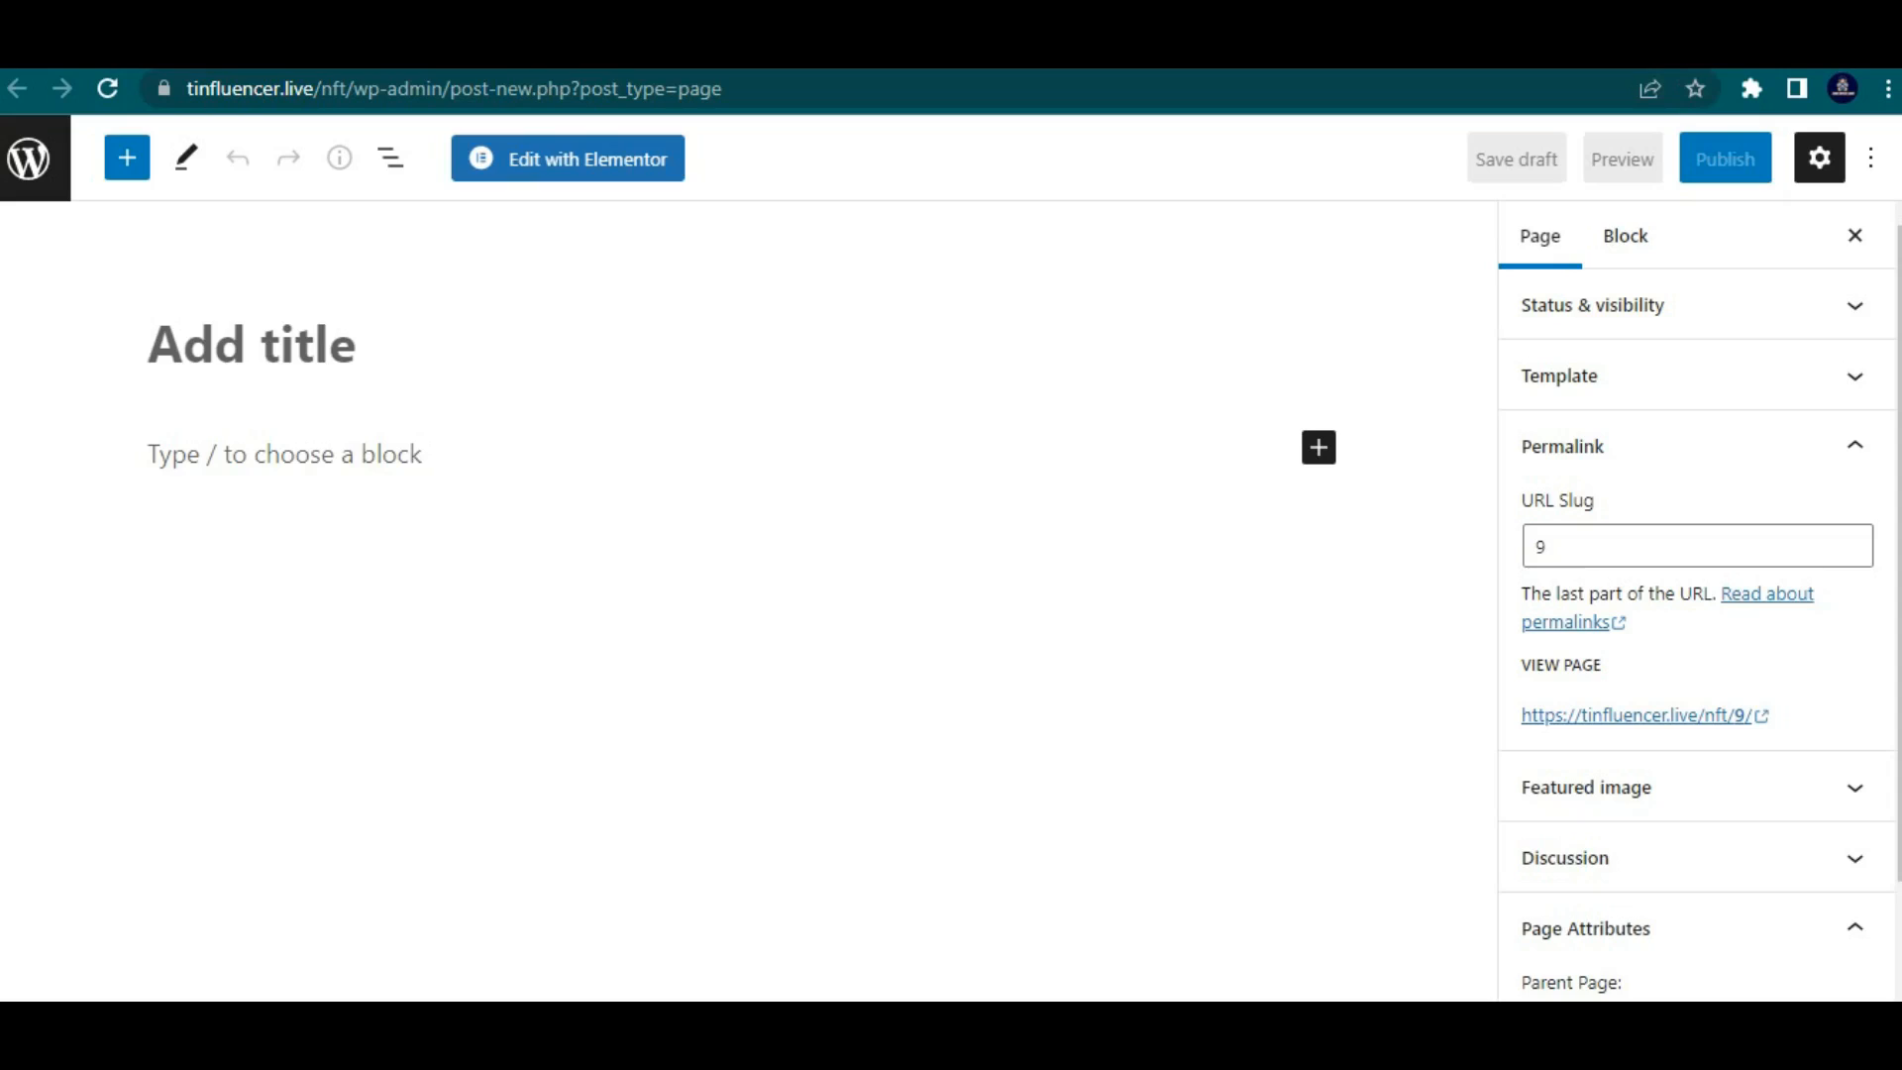
Step: Title the new page 'Home', publish it, and return to the Pages list tab
{"action": "type", "text": "Home"}
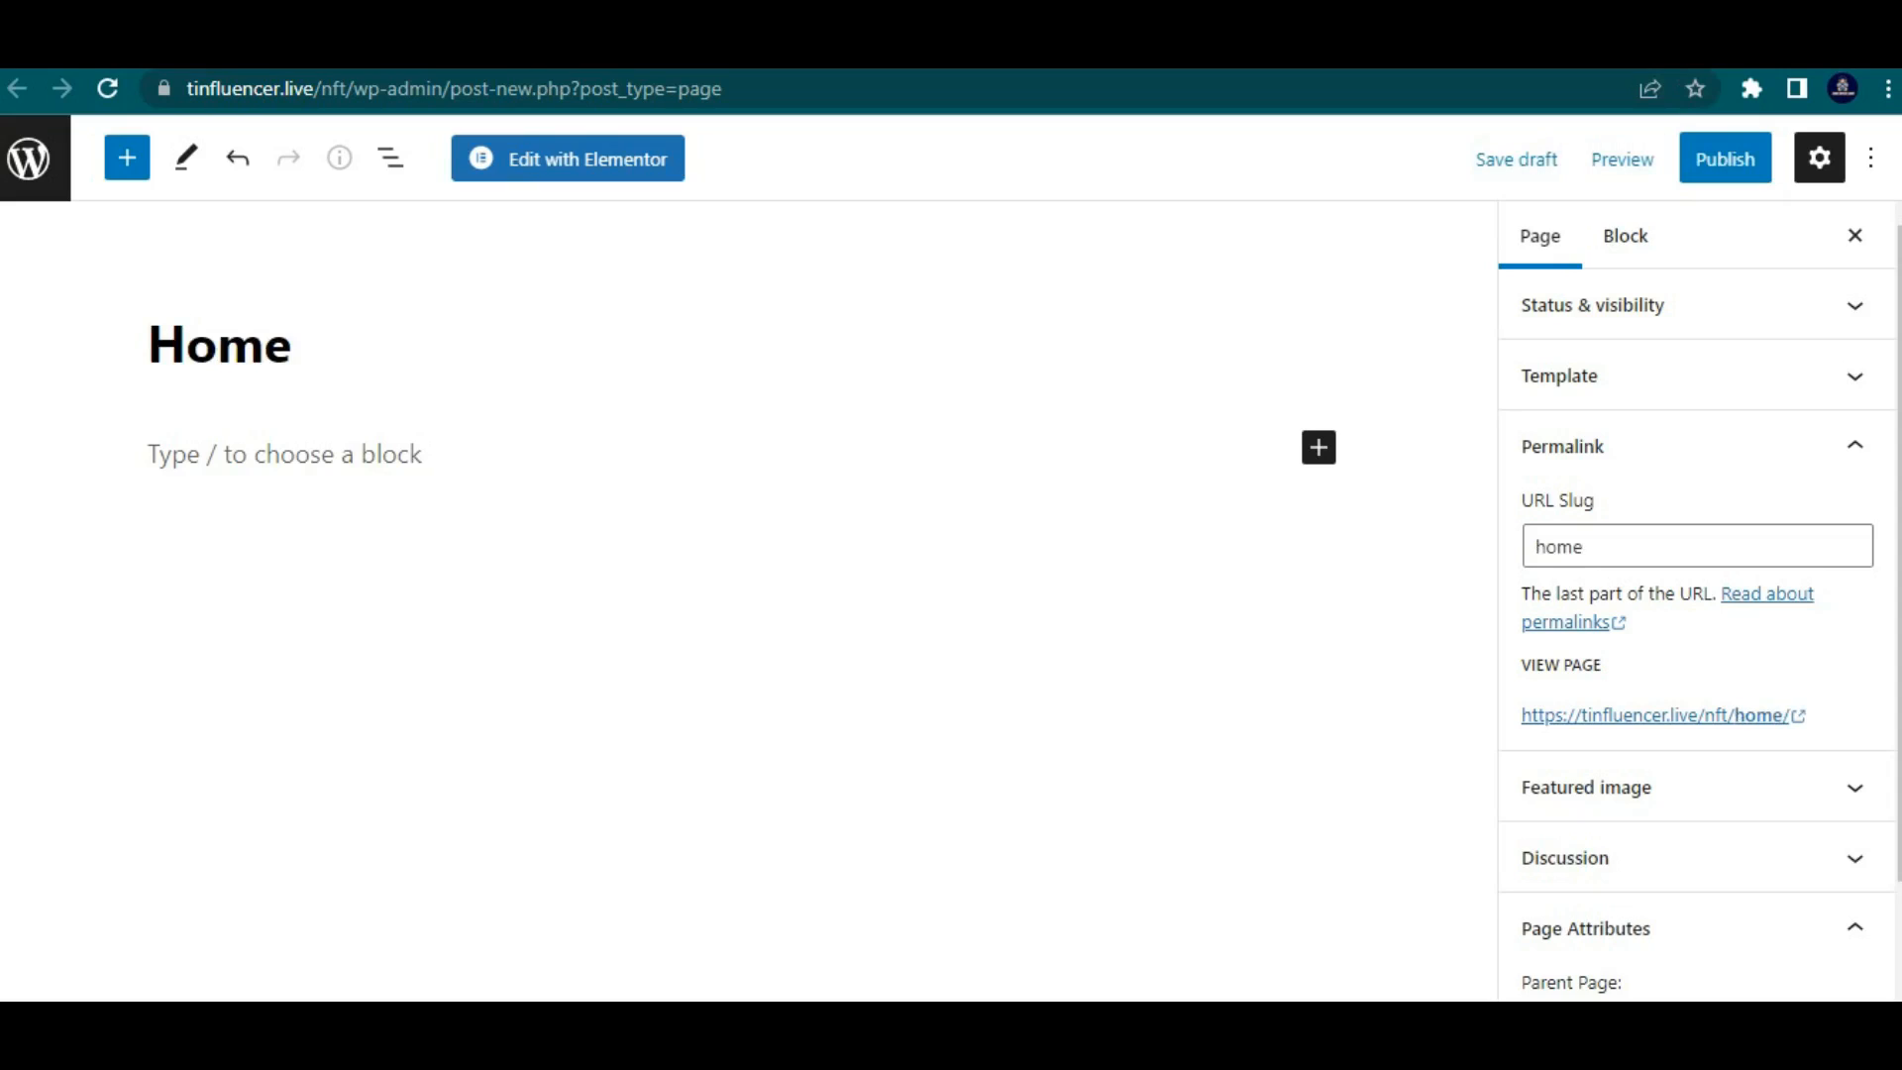
{"action": "left_click", "coordinate": [1721, 179]}
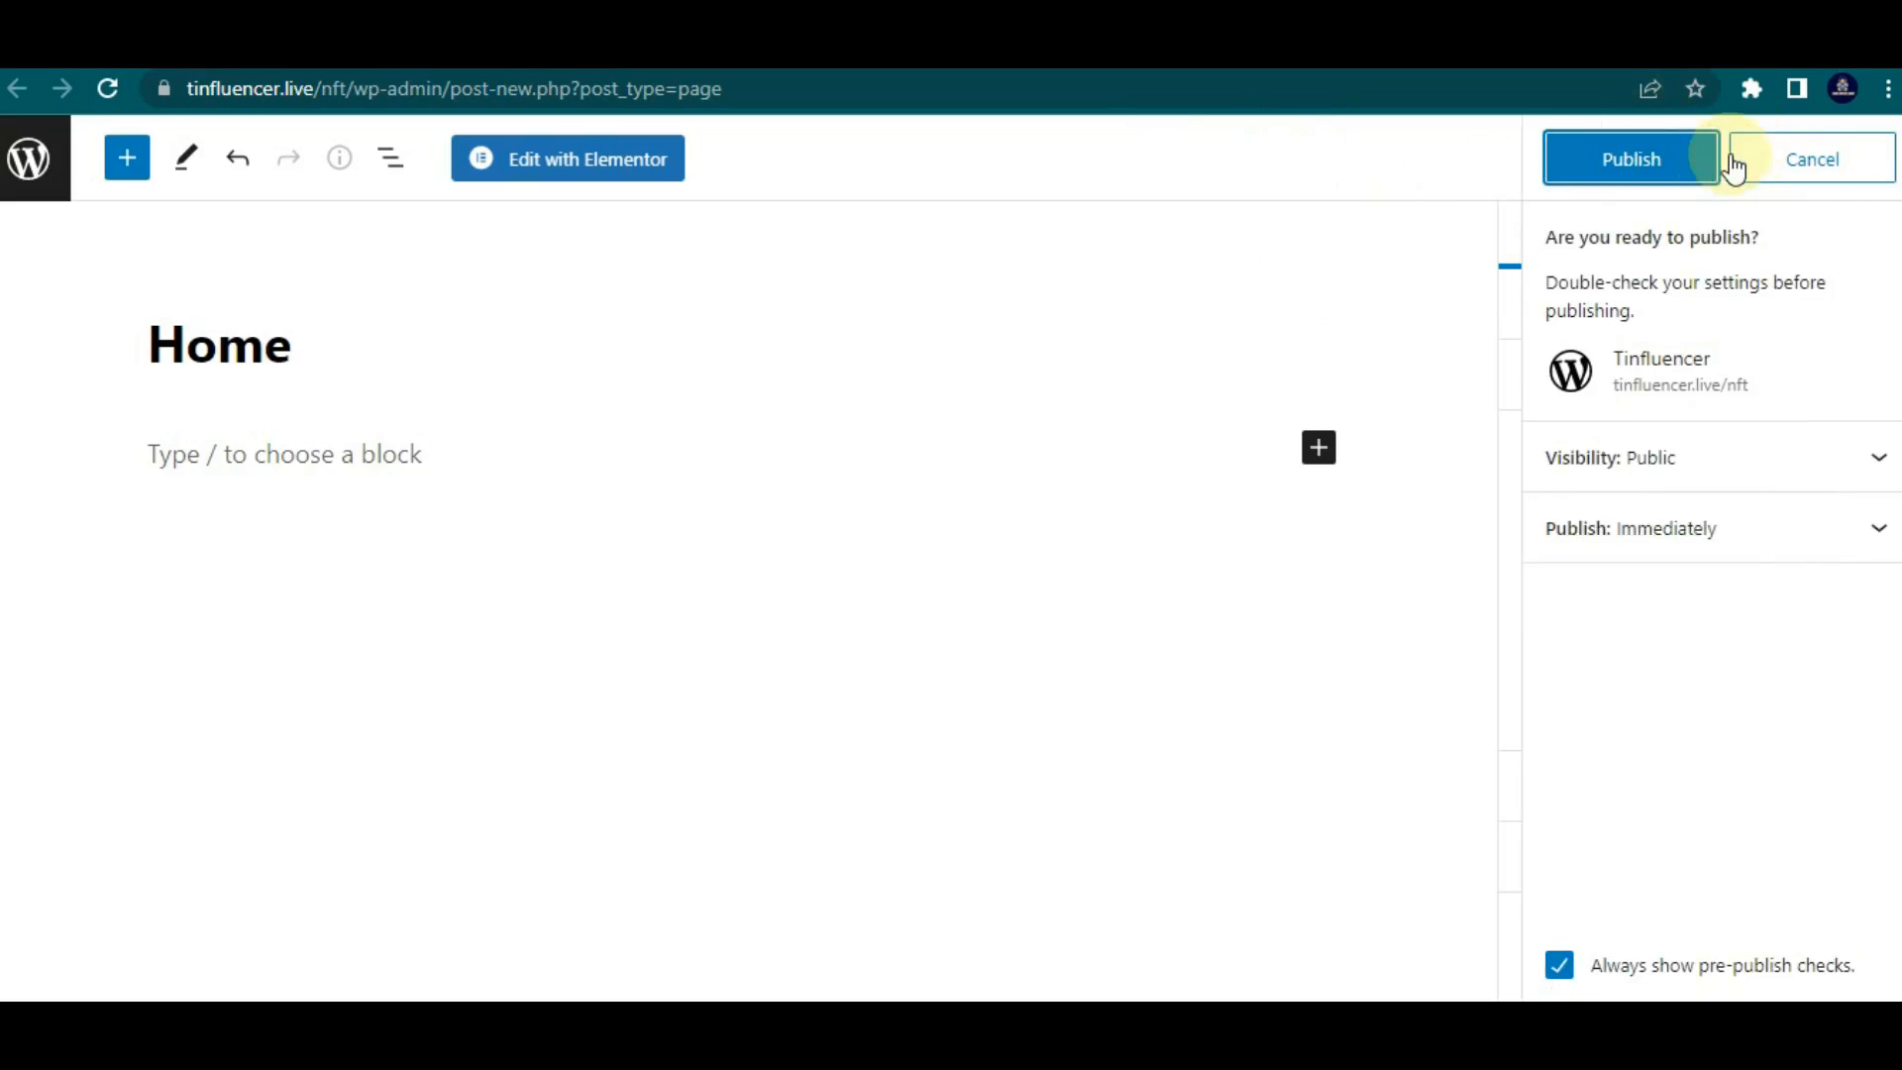
{"action": "left_click", "coordinate": [1662, 163]}
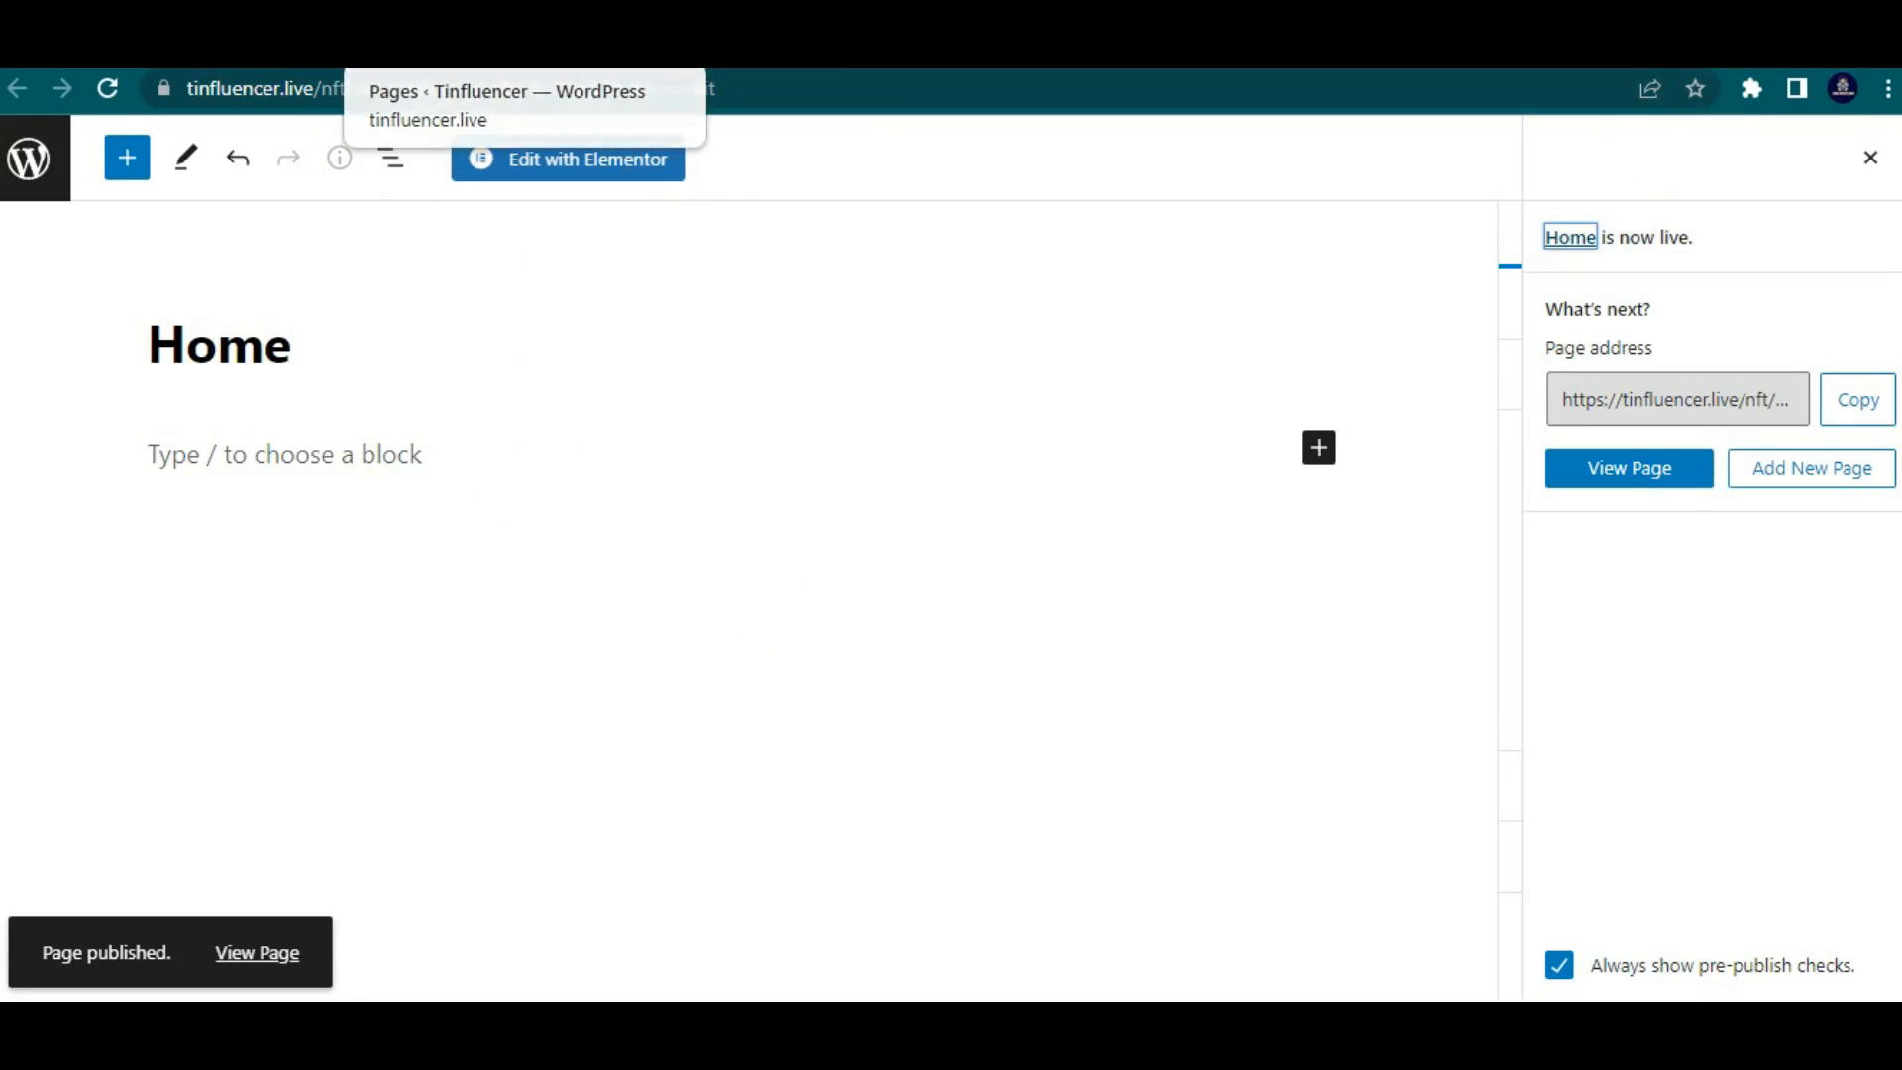
{"action": "left_click", "coordinate": [446, 47]}
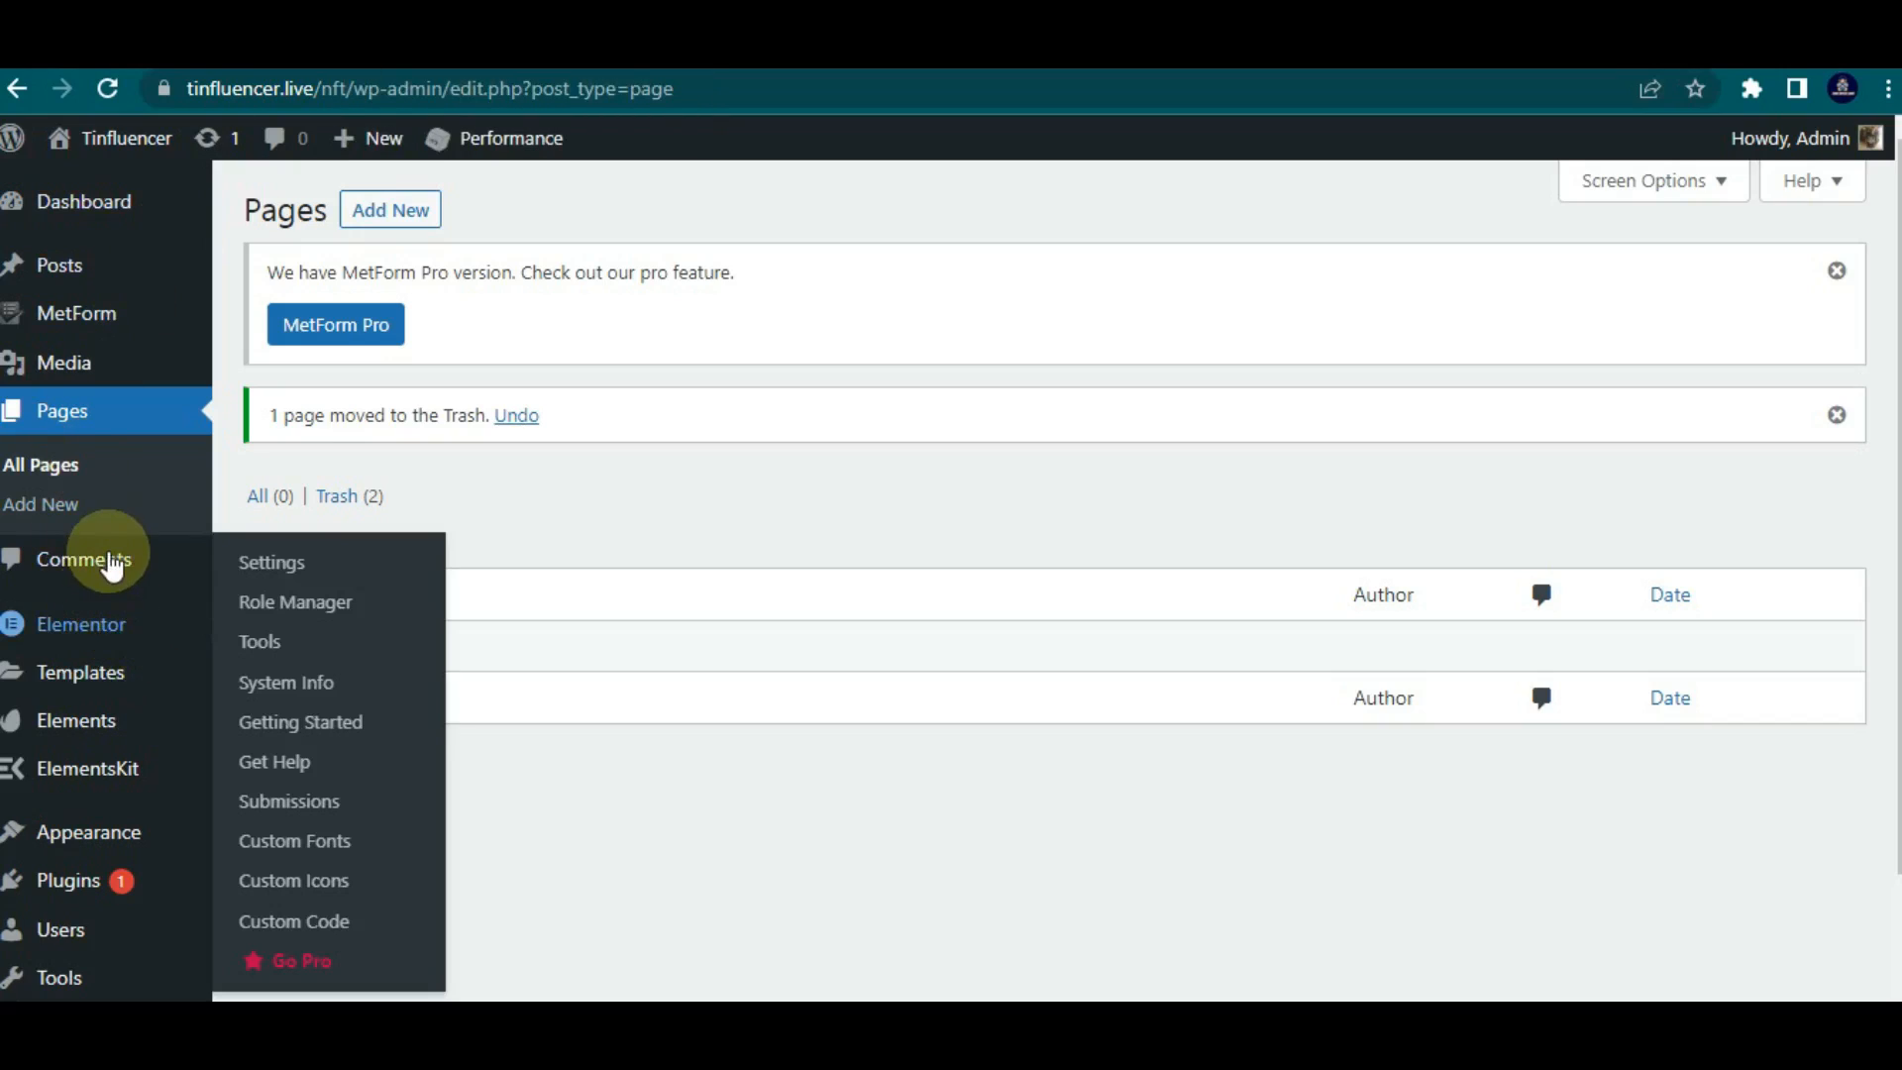
{"action": "mouse_move", "coordinate": [98, 722]}
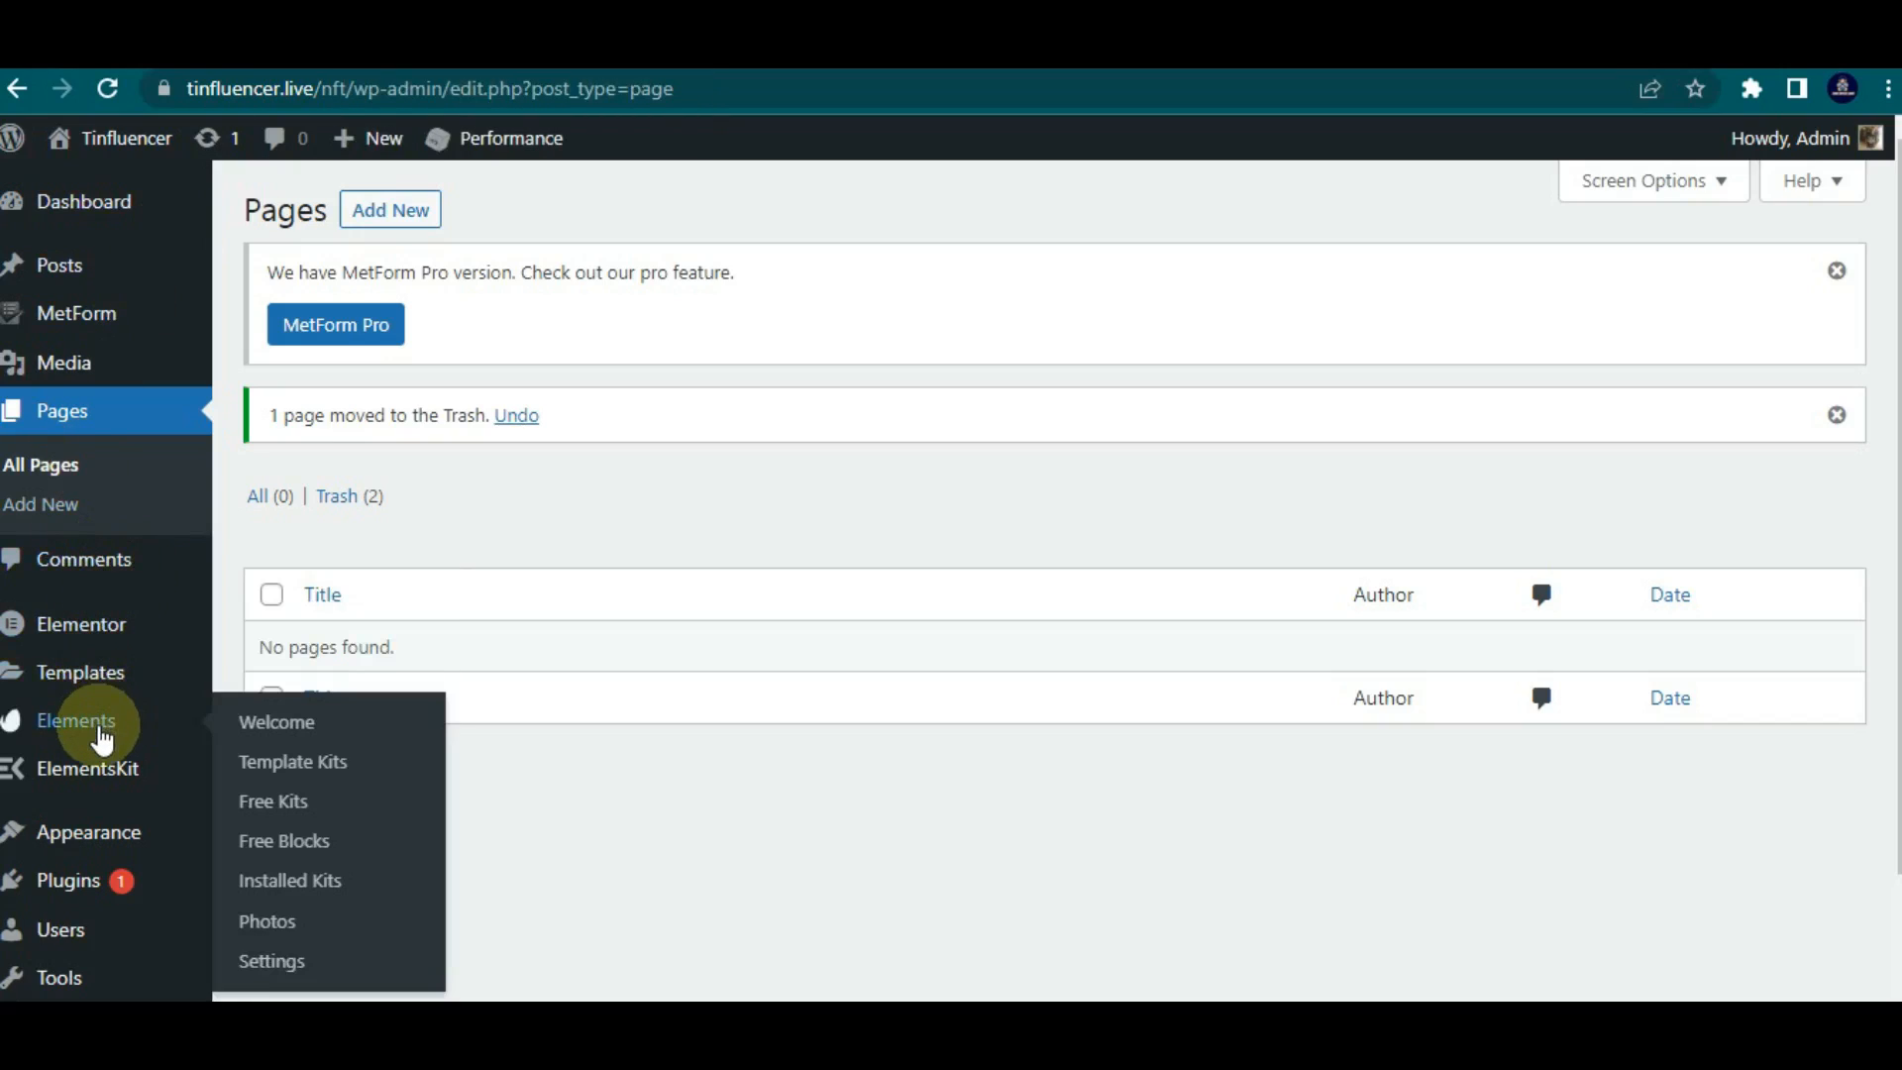
{"action": "mouse_move", "coordinate": [122, 671]}
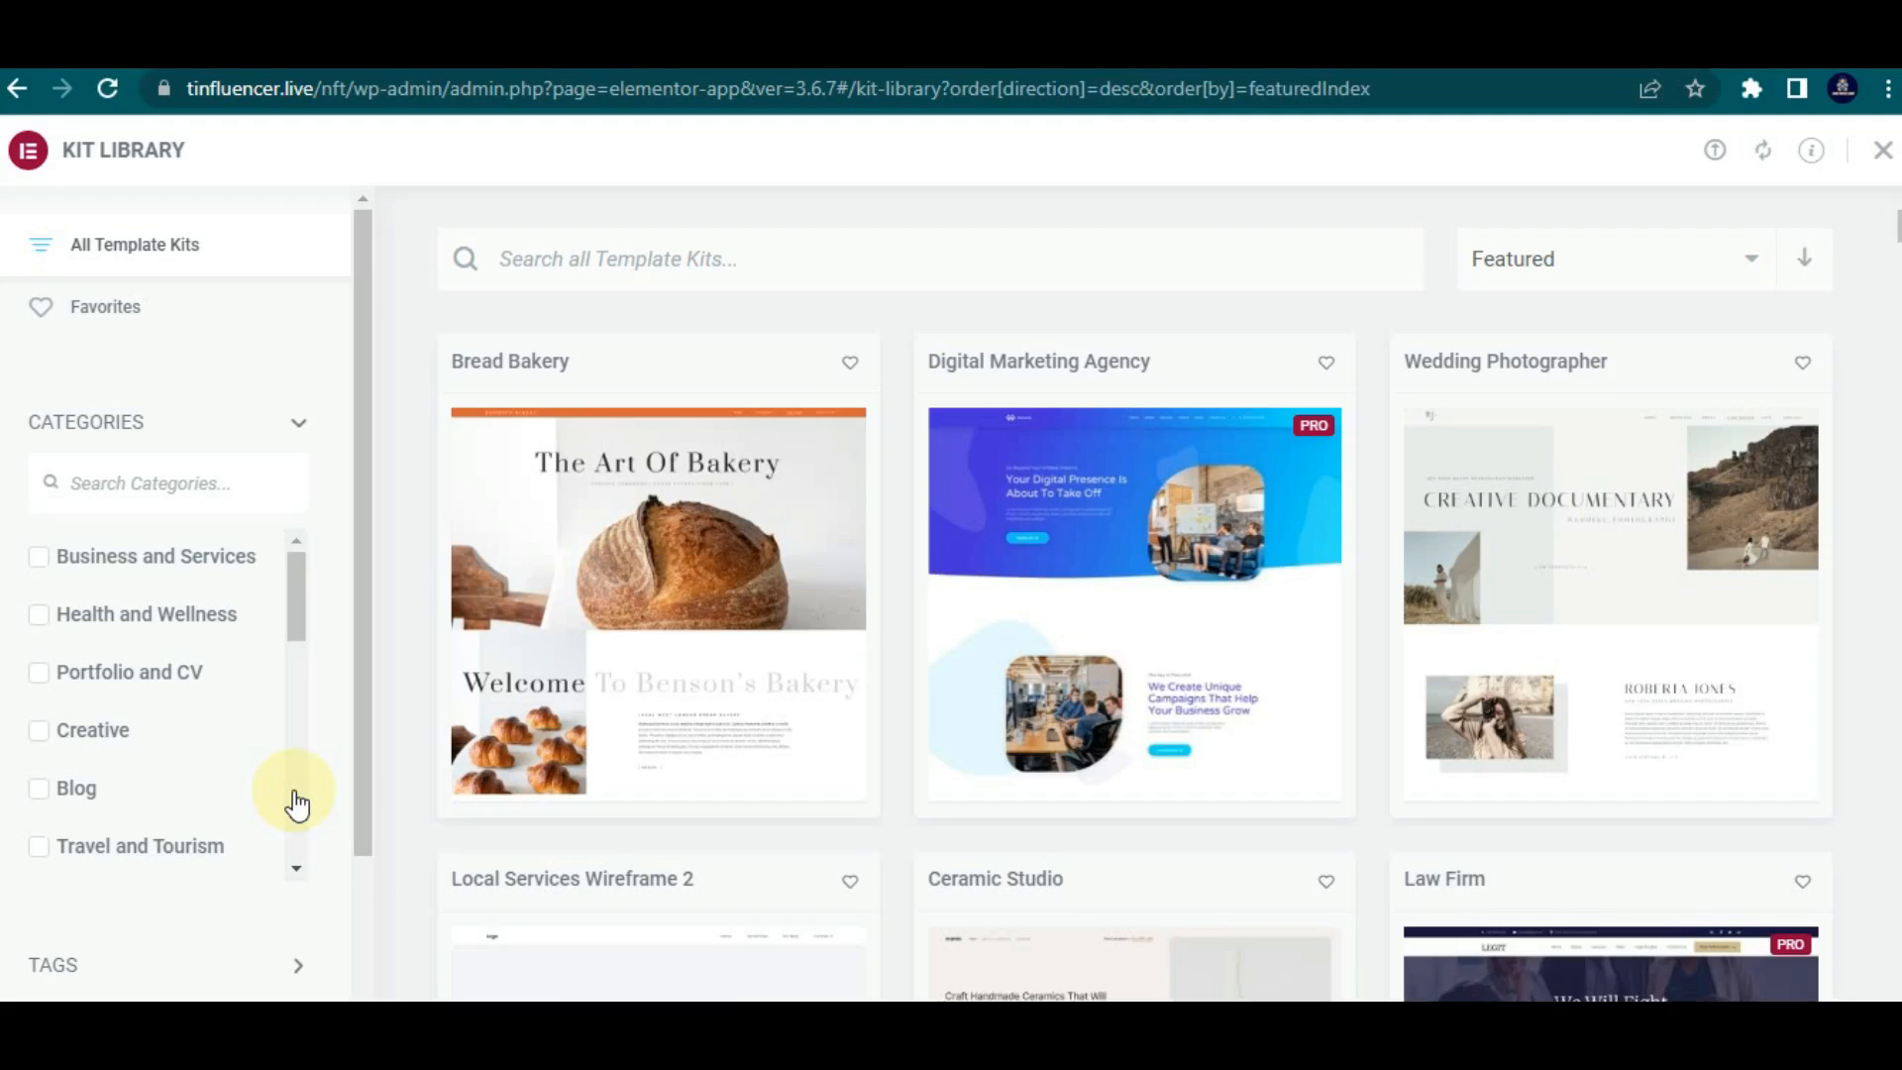
{"action": "scroll", "coordinate": [912, 666], "scroll_direction": "down", "scroll_amount": 6}
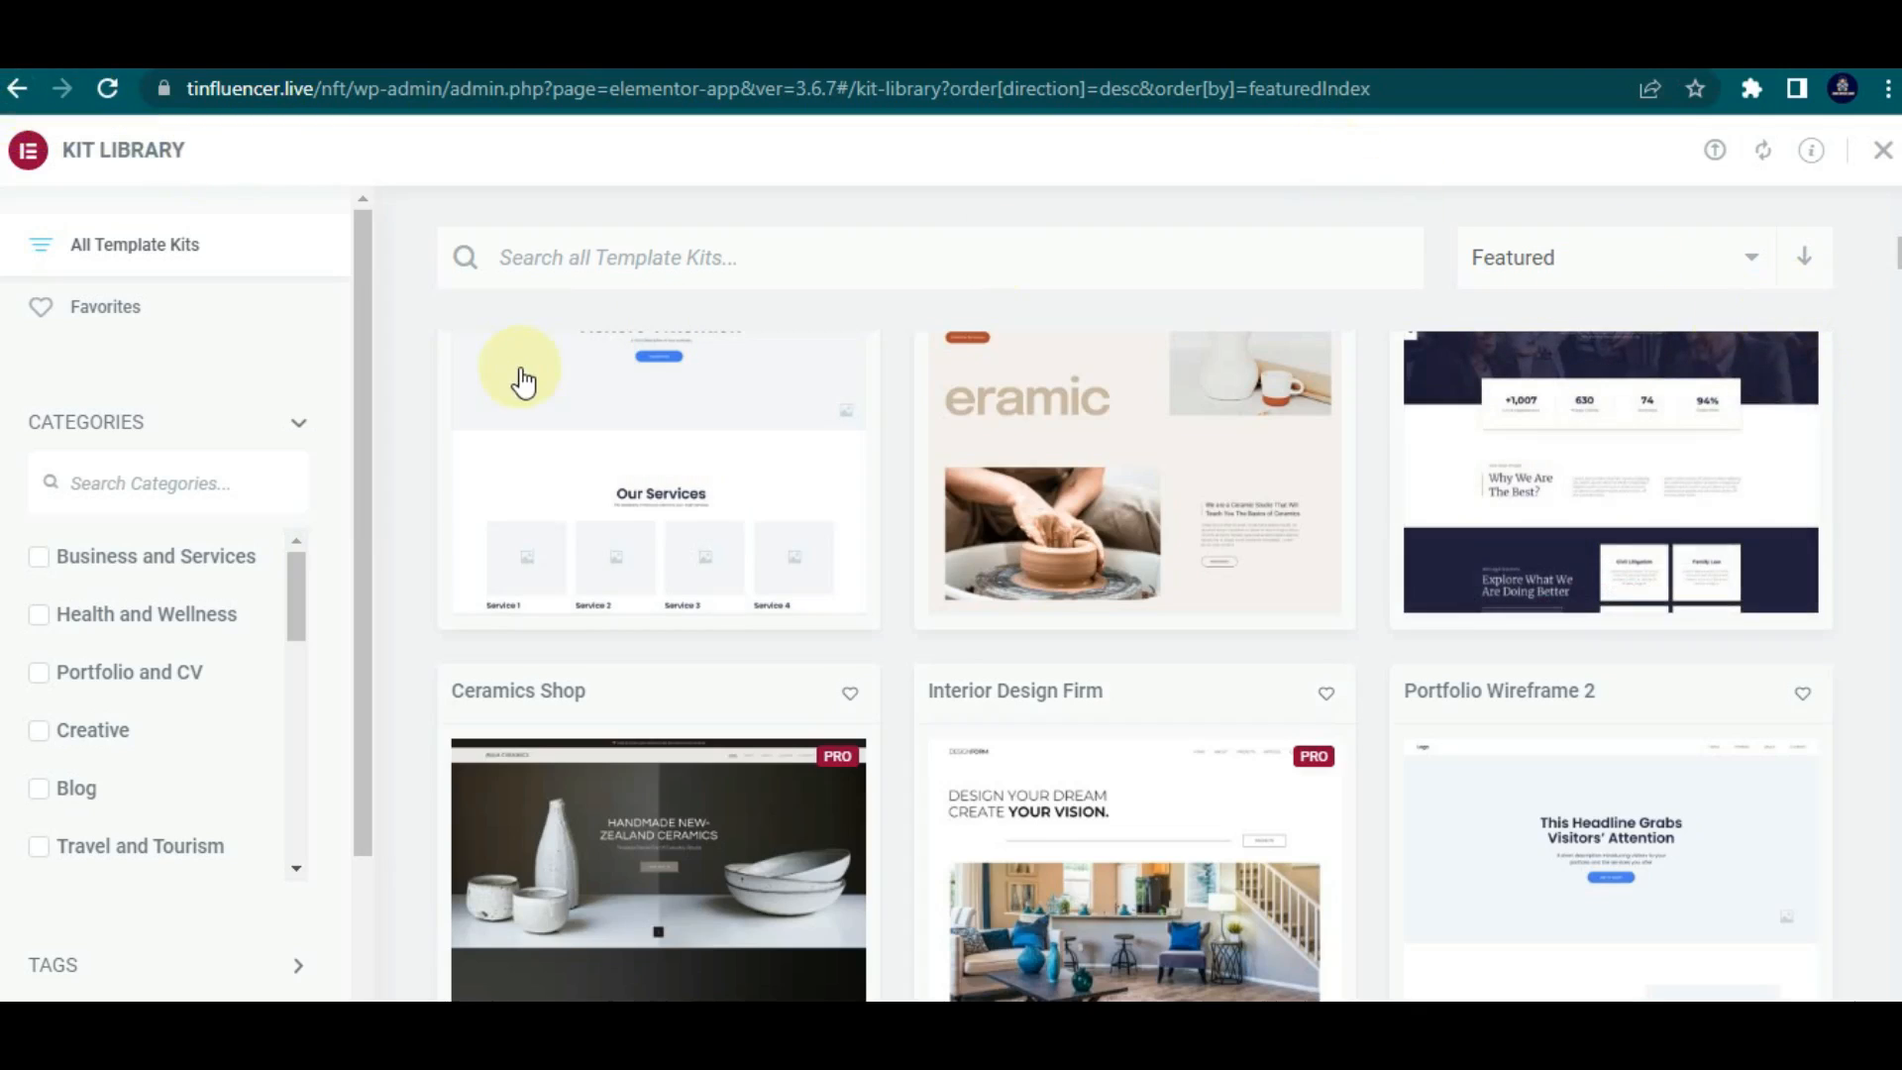
{"action": "left_click", "coordinate": [15, 91]}
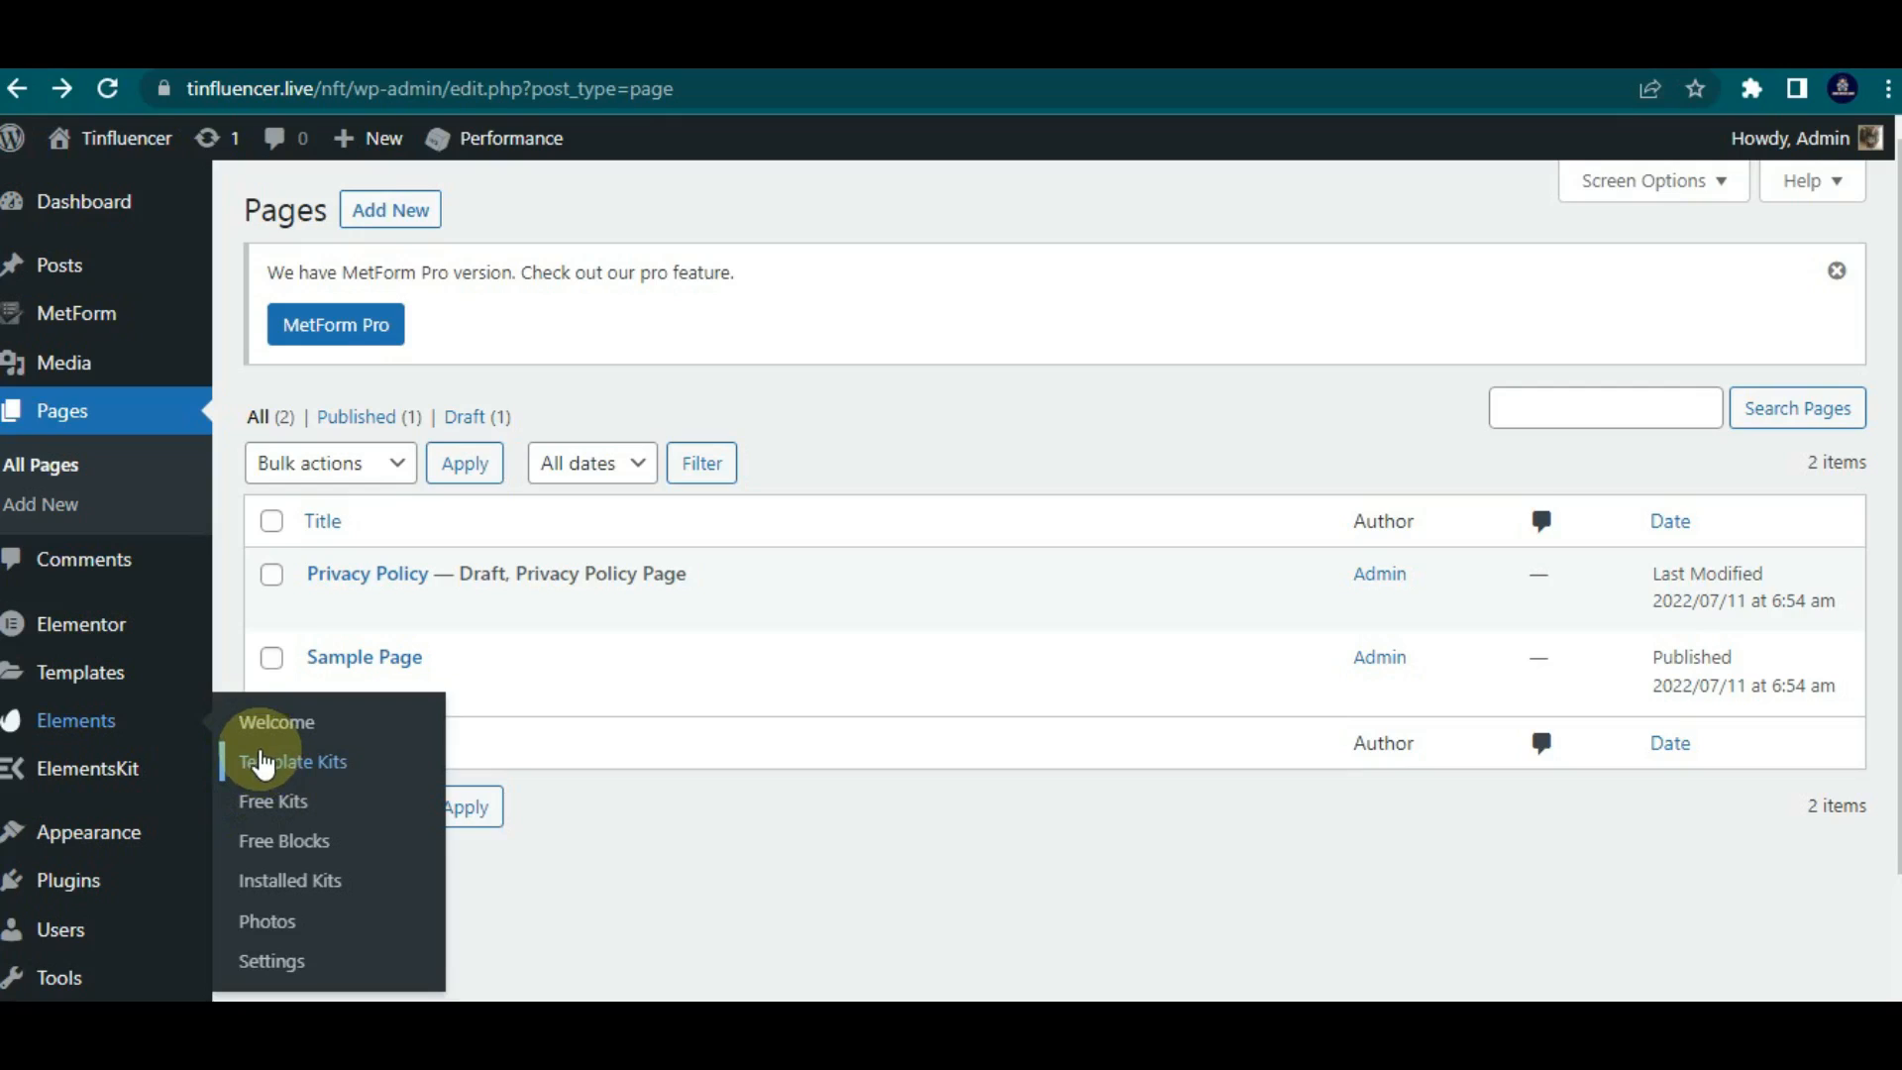
Step: Start the ElementsKit Header Footer wizard and continue with the Basic configuration
{"action": "mouse_move", "coordinate": [119, 787]}
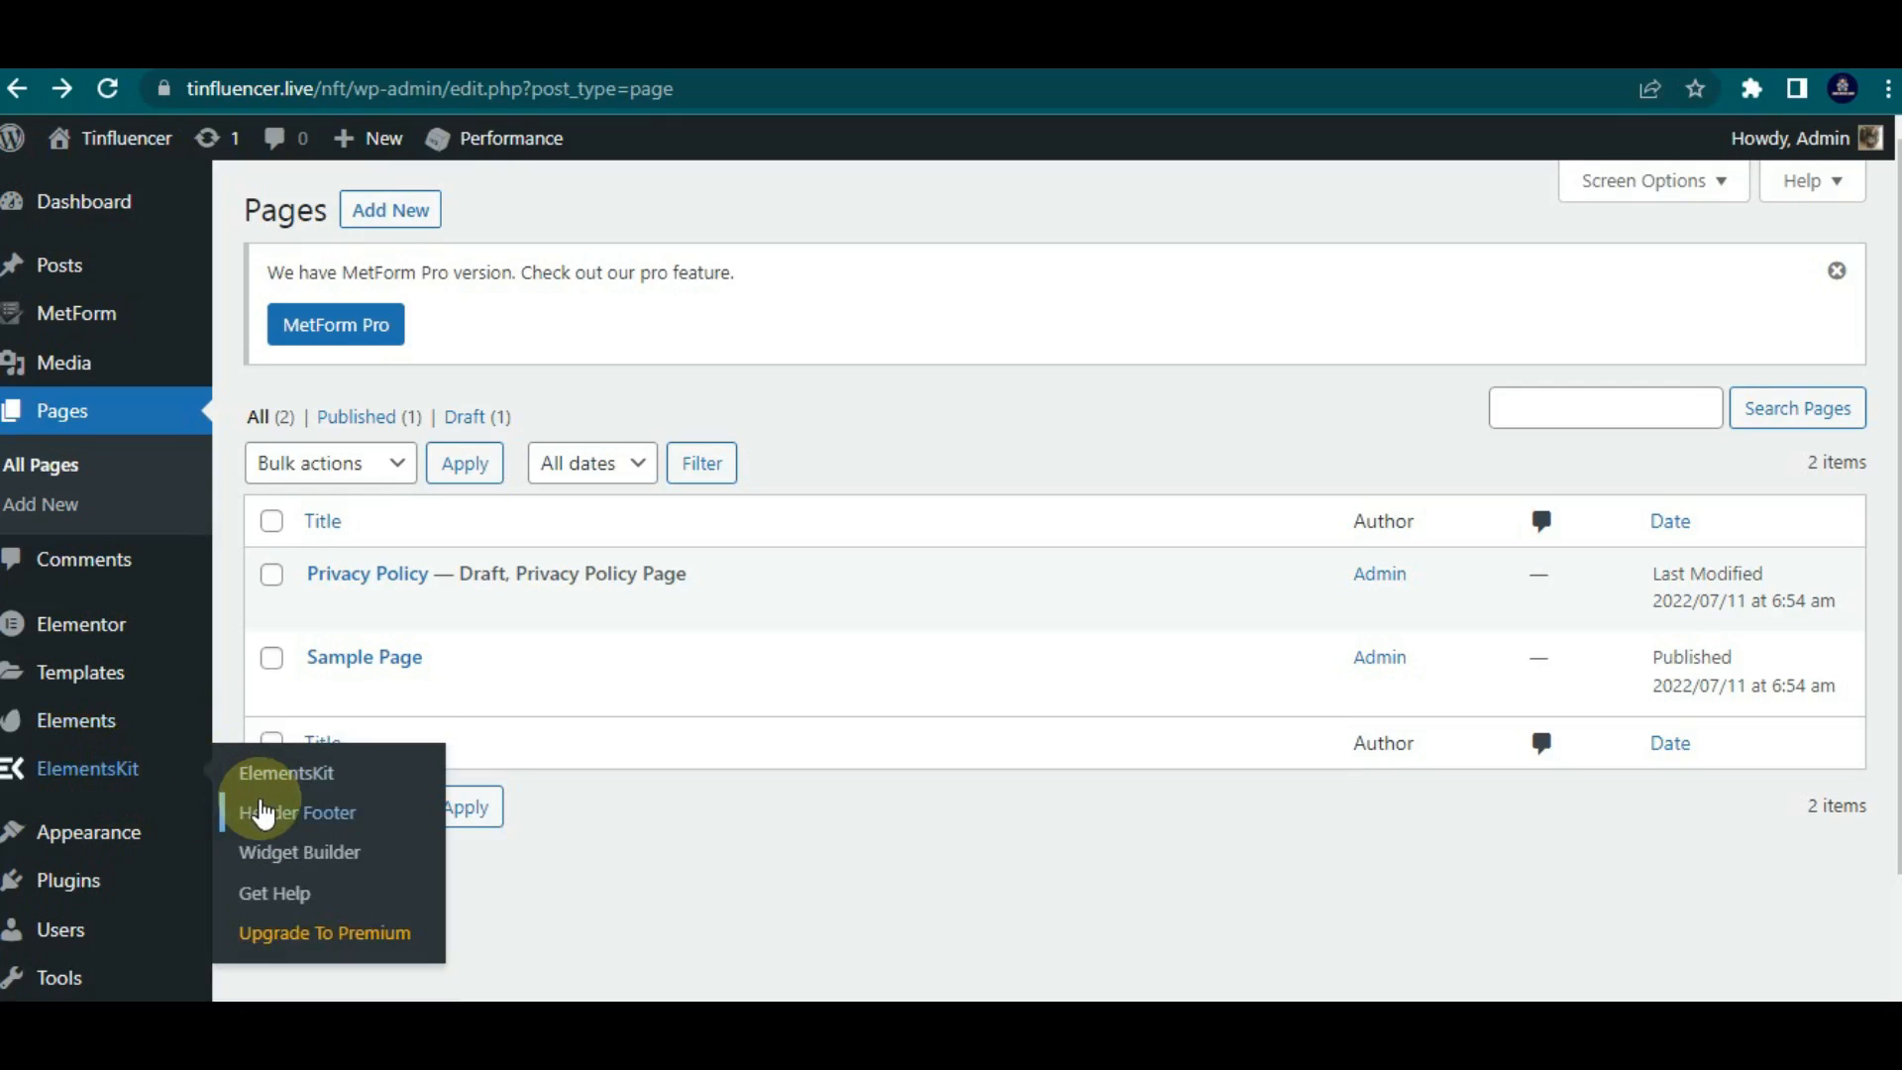
{"action": "left_click", "coordinate": [264, 815]}
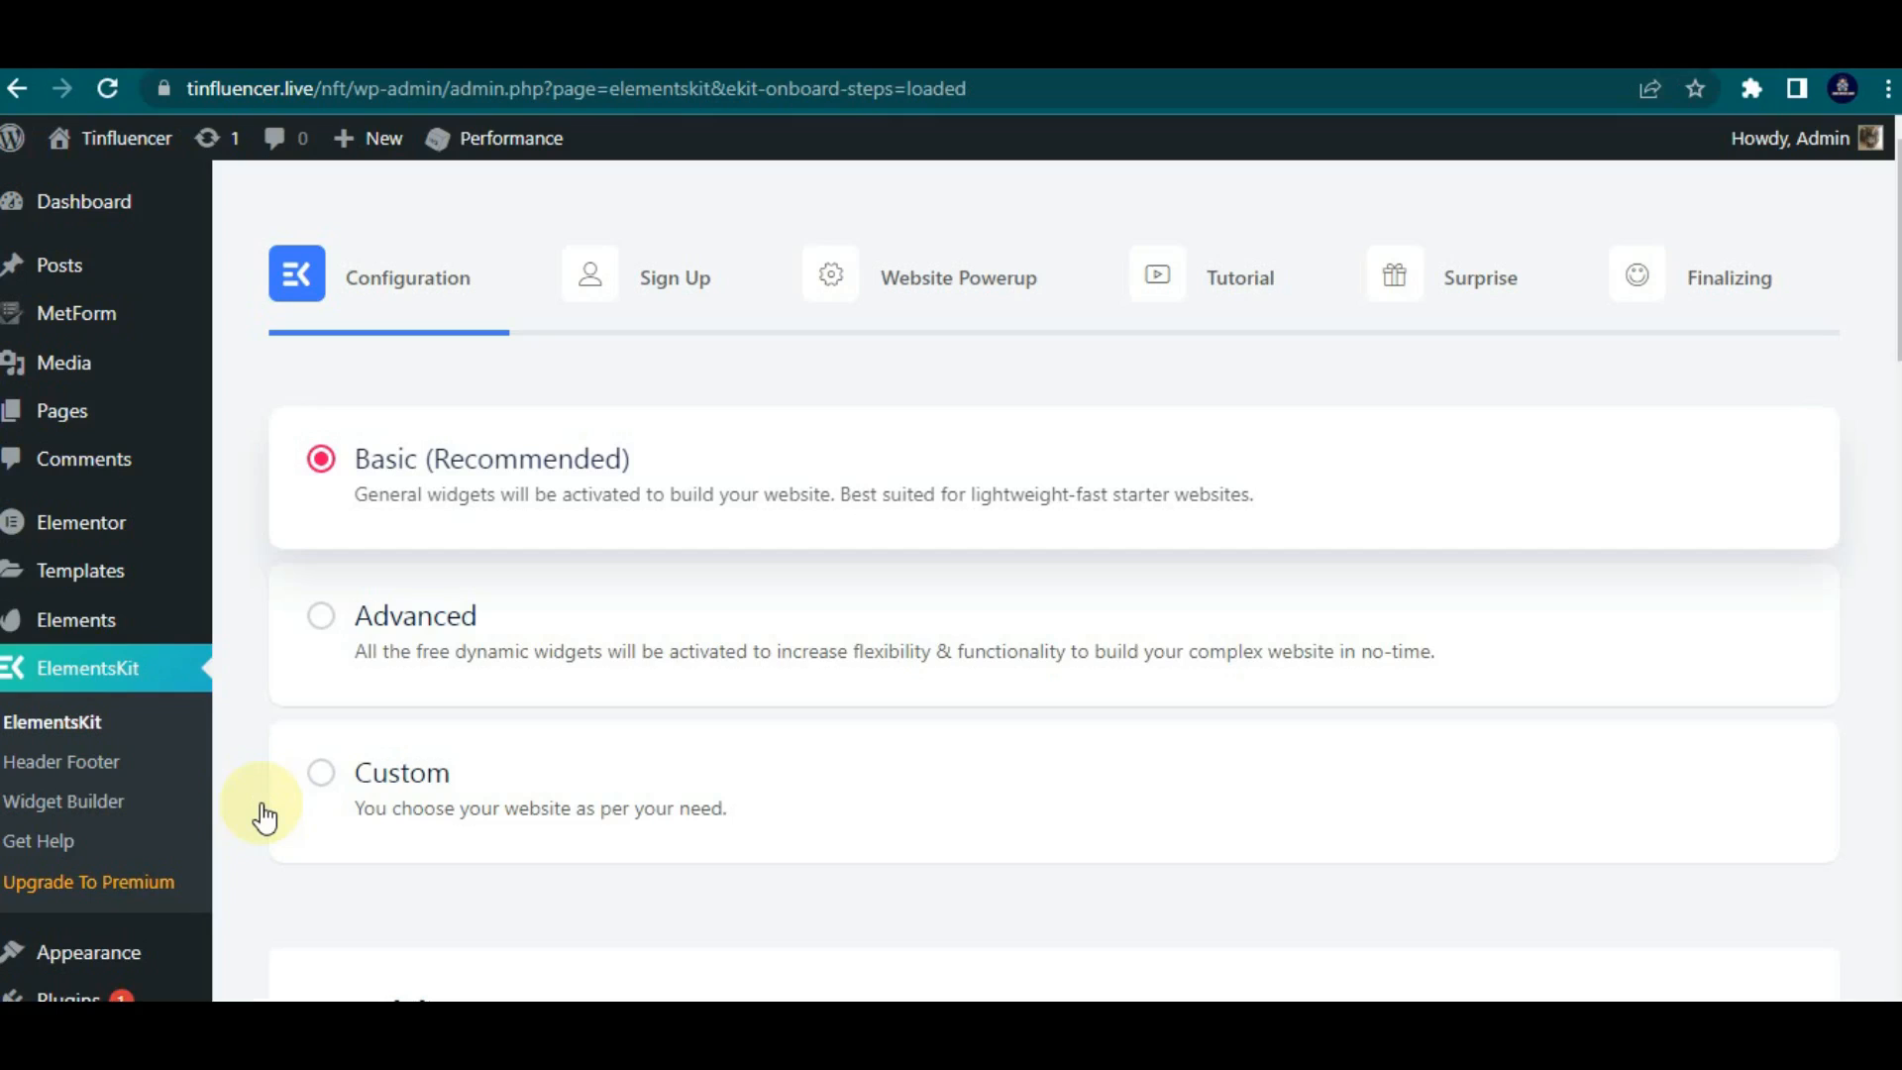
{"action": "scroll", "coordinate": [657, 650], "scroll_direction": "down", "scroll_amount": 5}
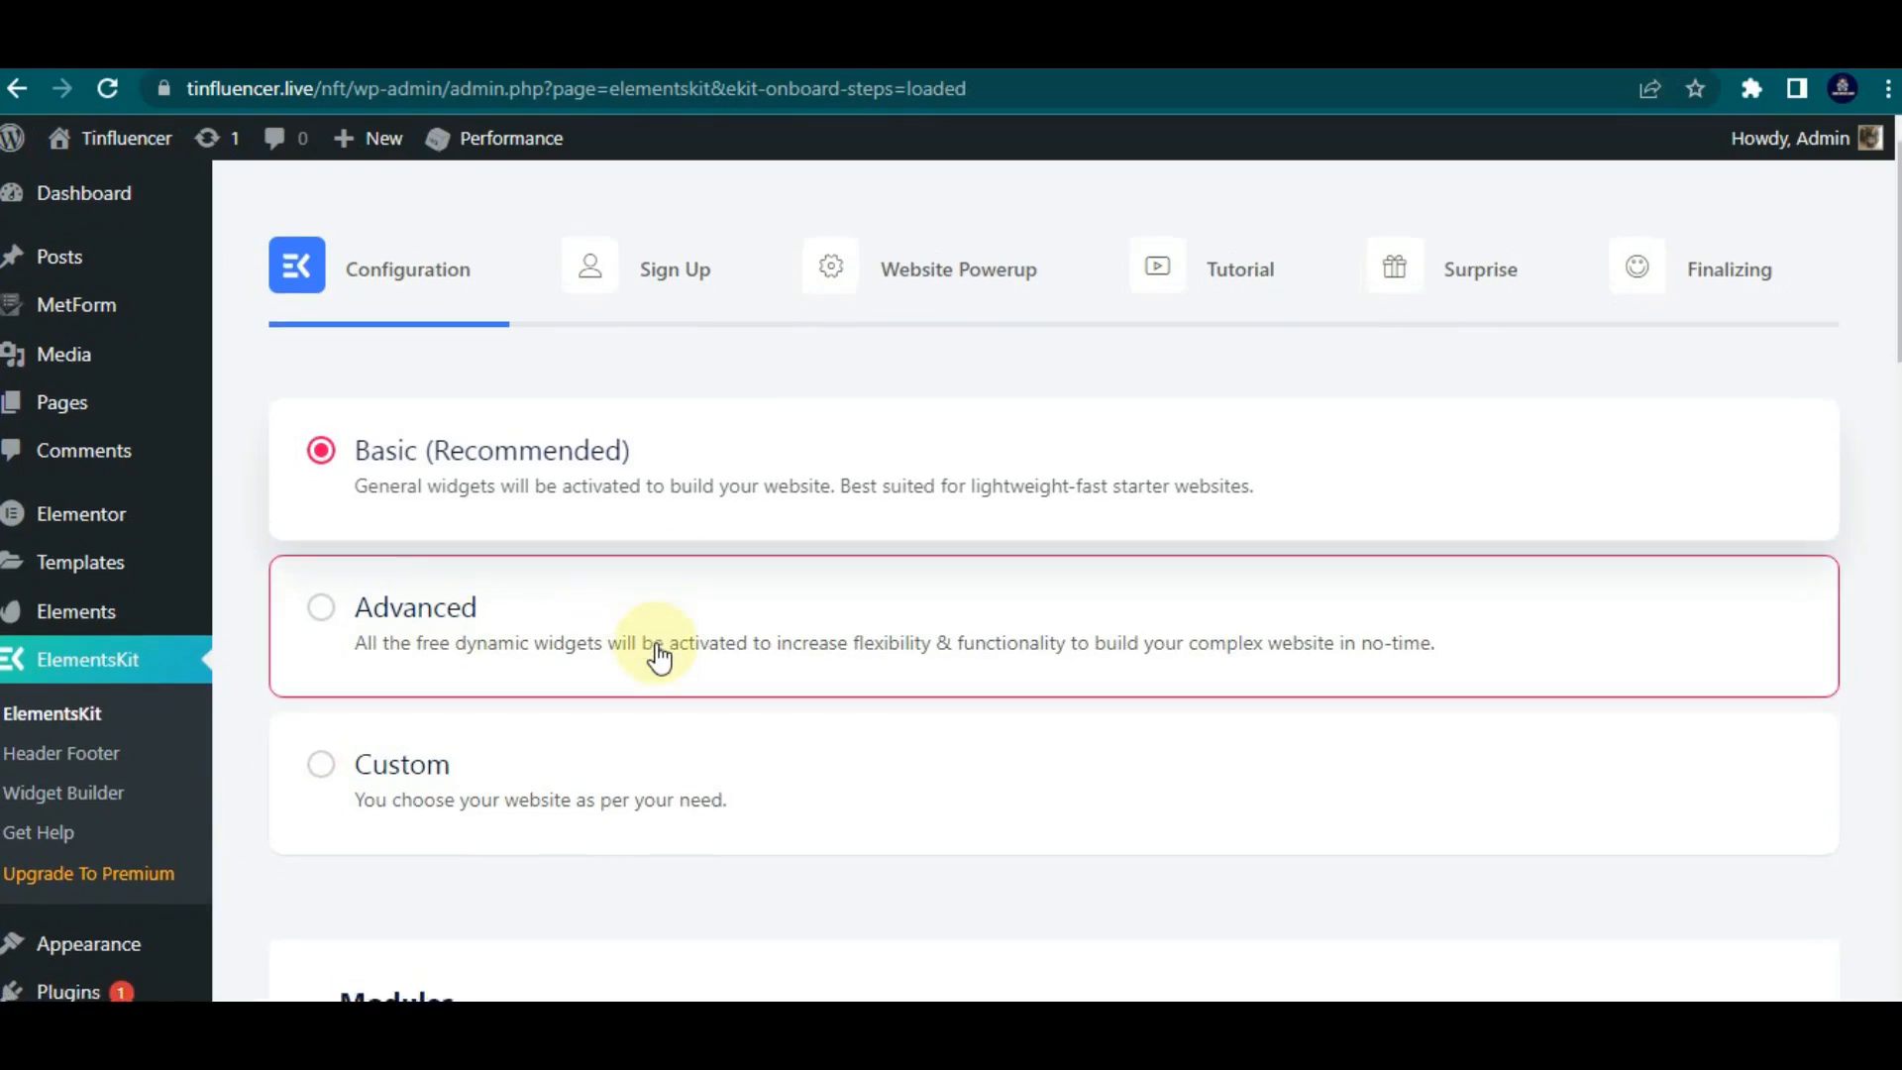
{"action": "scroll", "coordinate": [657, 656], "scroll_direction": "down", "scroll_amount": 1}
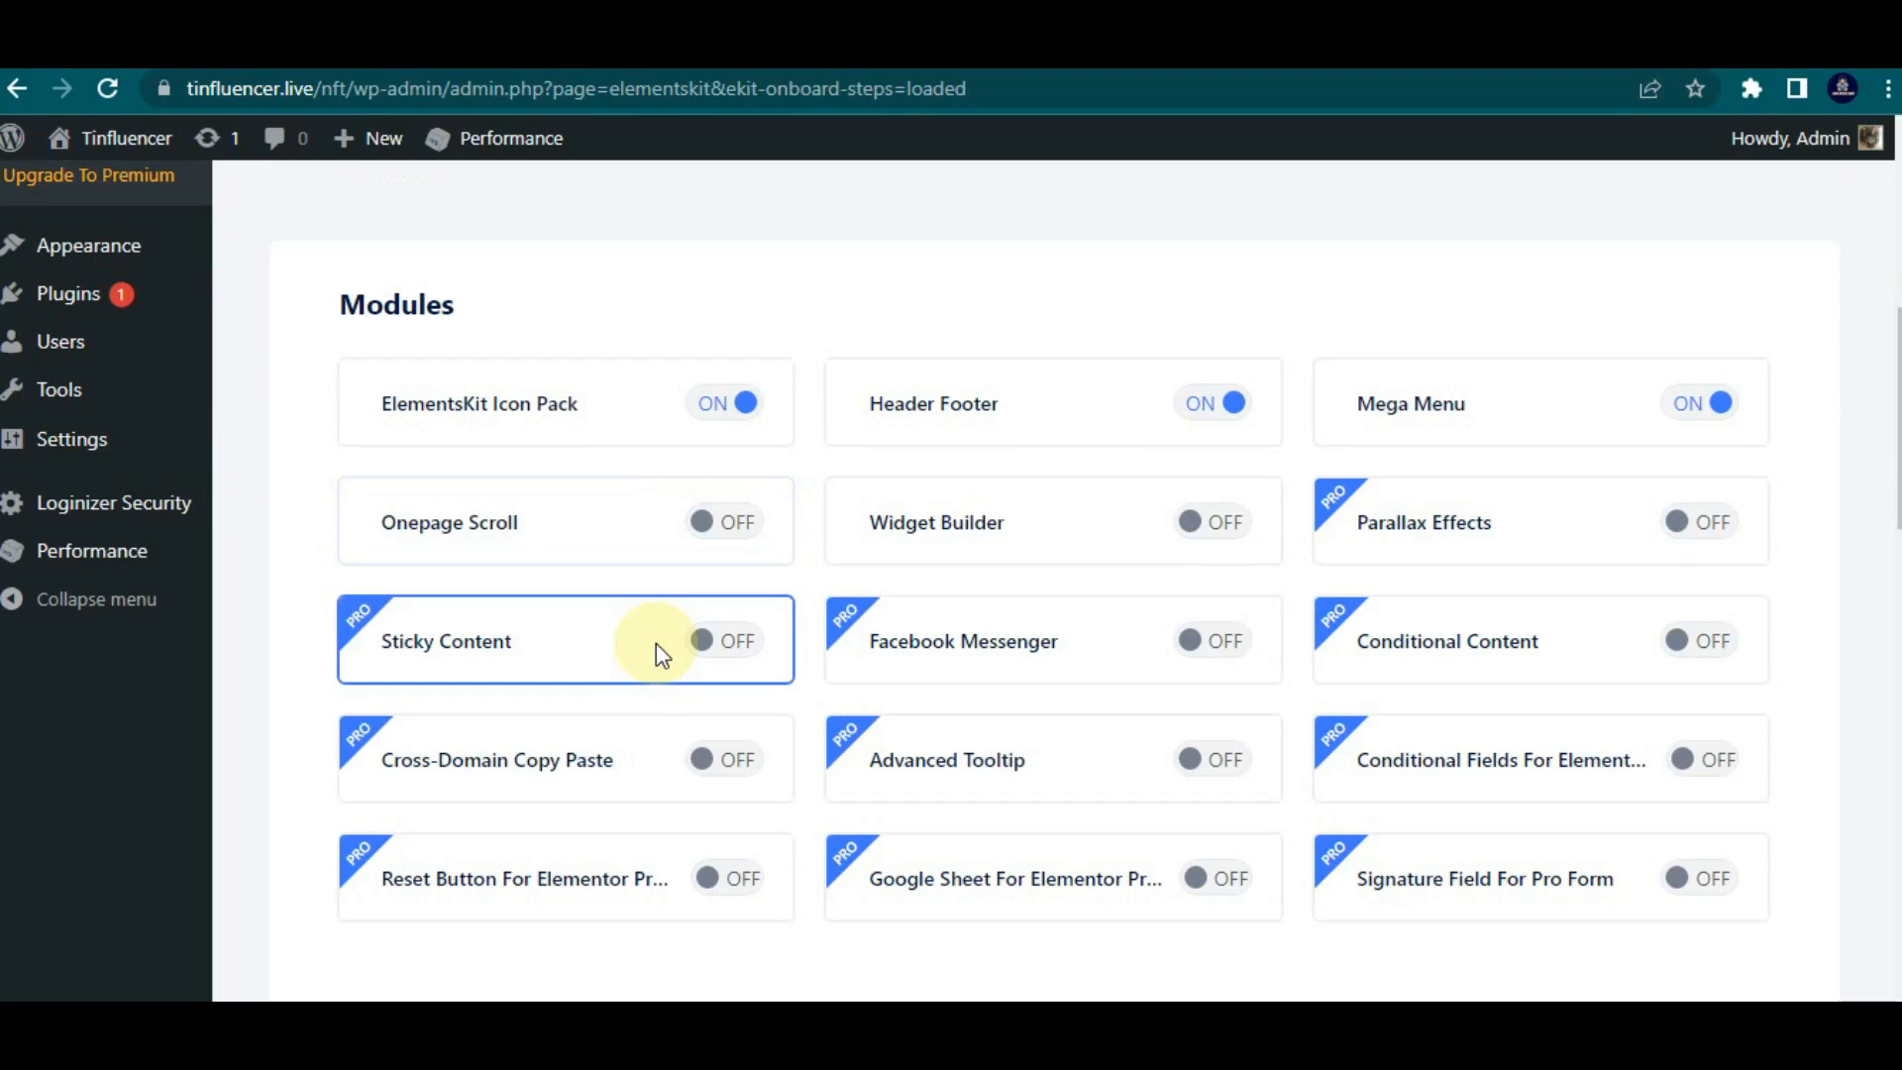
{"action": "scroll", "coordinate": [657, 648], "scroll_direction": "up", "scroll_amount": 6}
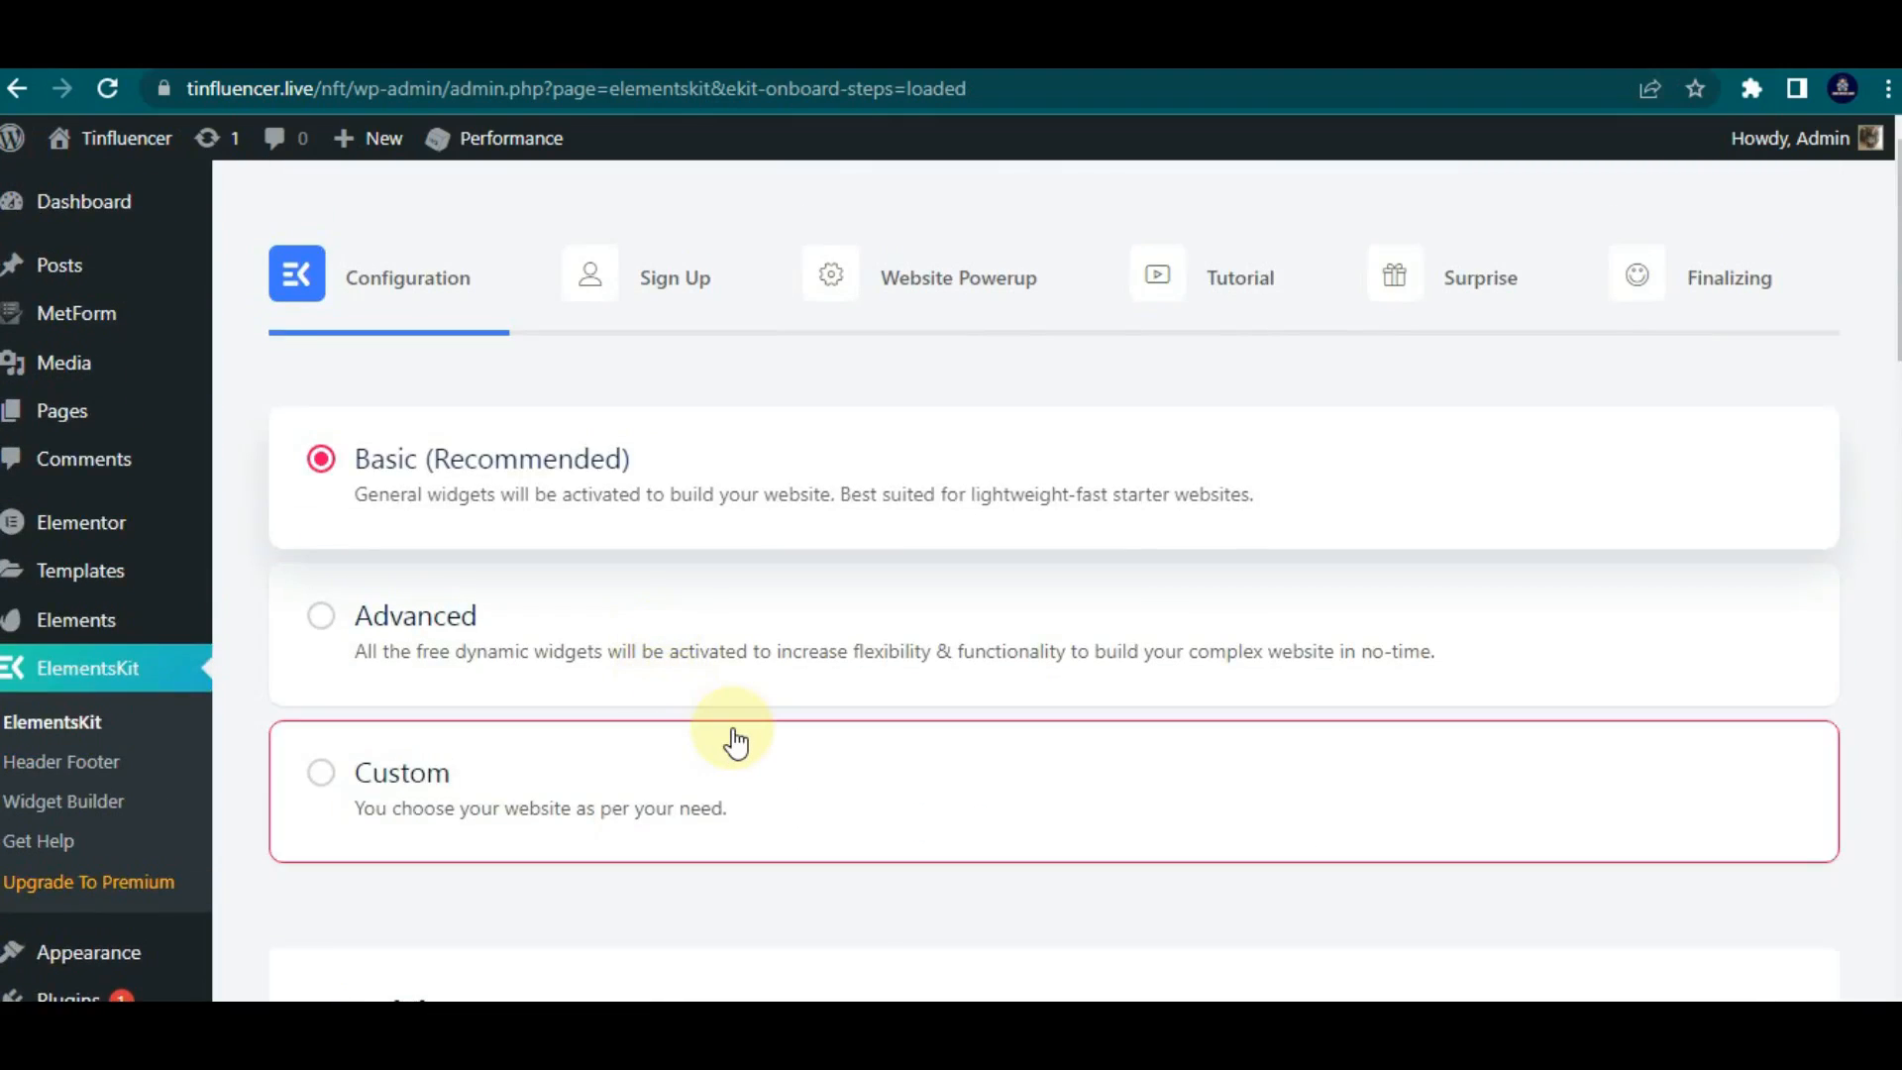
{"action": "scroll", "coordinate": [731, 743], "scroll_direction": "down", "scroll_amount": 1}
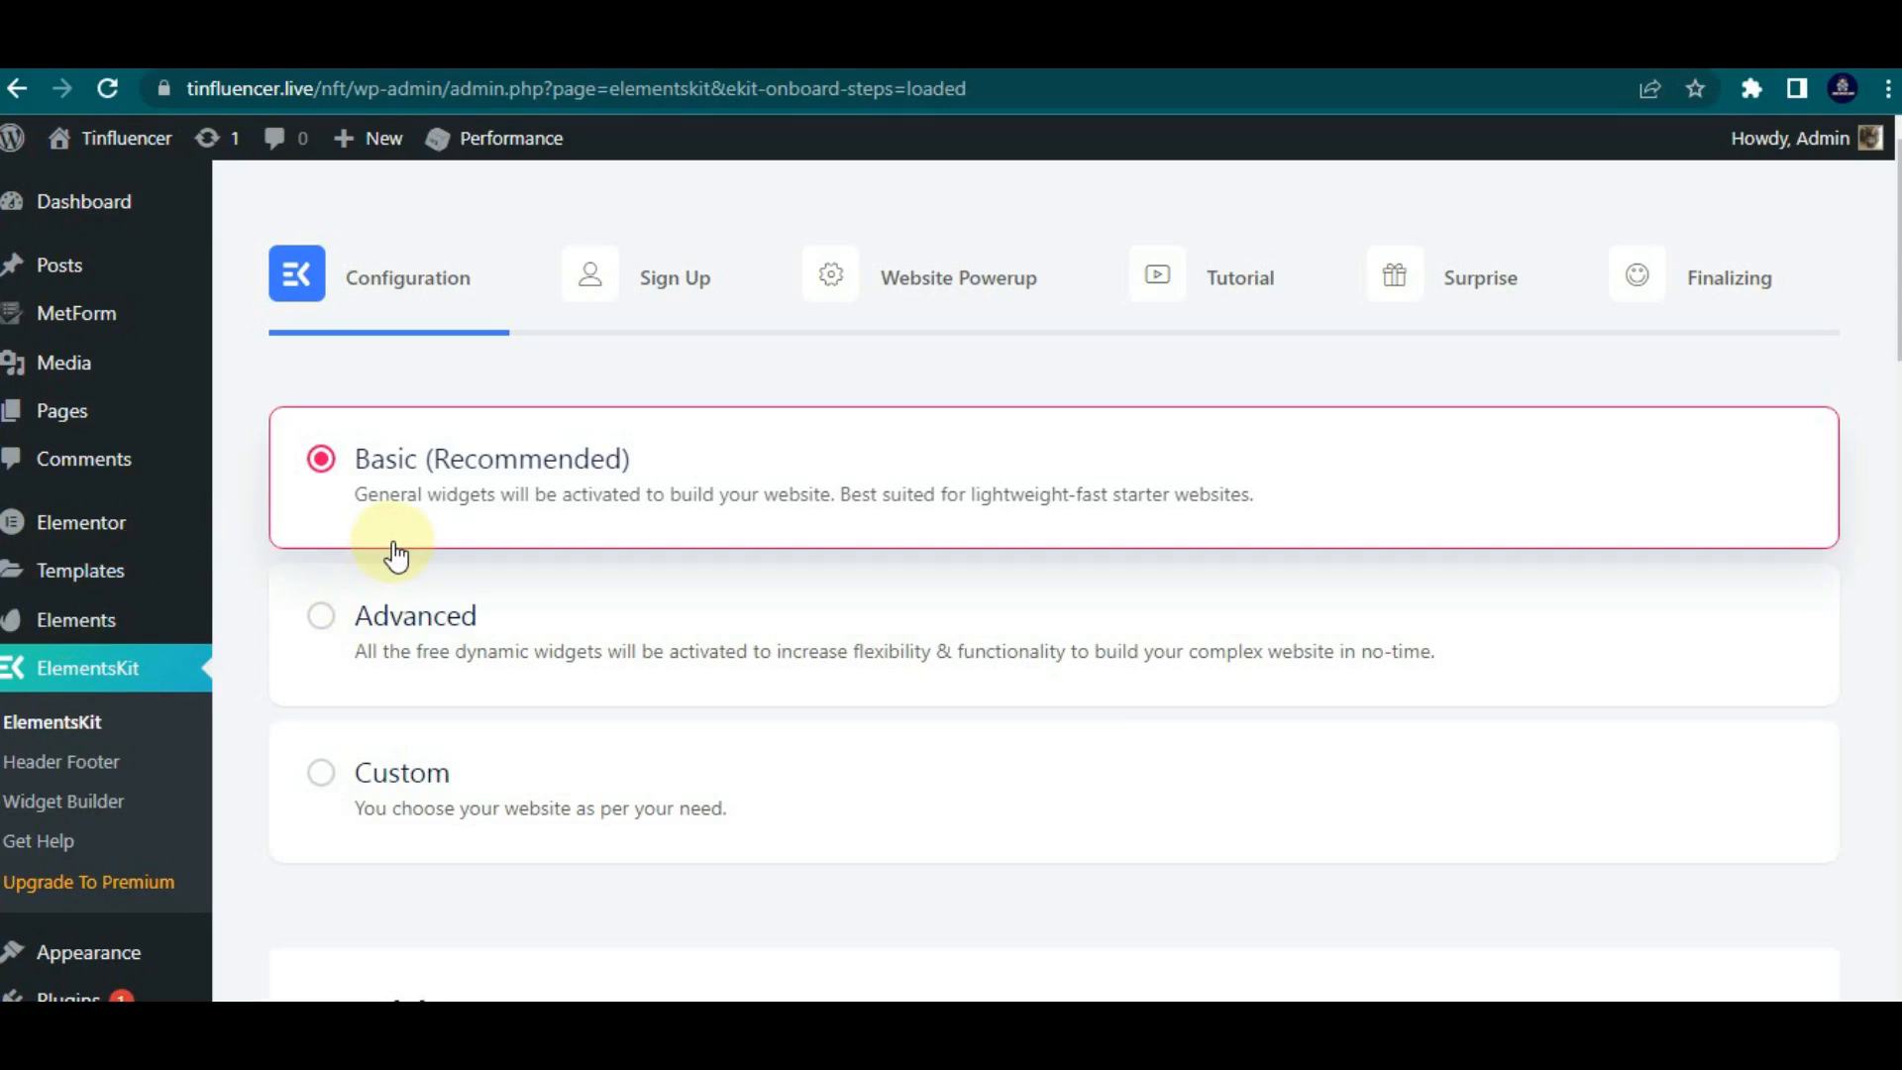
{"action": "scroll", "coordinate": [390, 547], "scroll_direction": "down", "scroll_amount": 15}
{"action": "scroll", "coordinate": [395, 550], "scroll_direction": "down", "scroll_amount": 6}
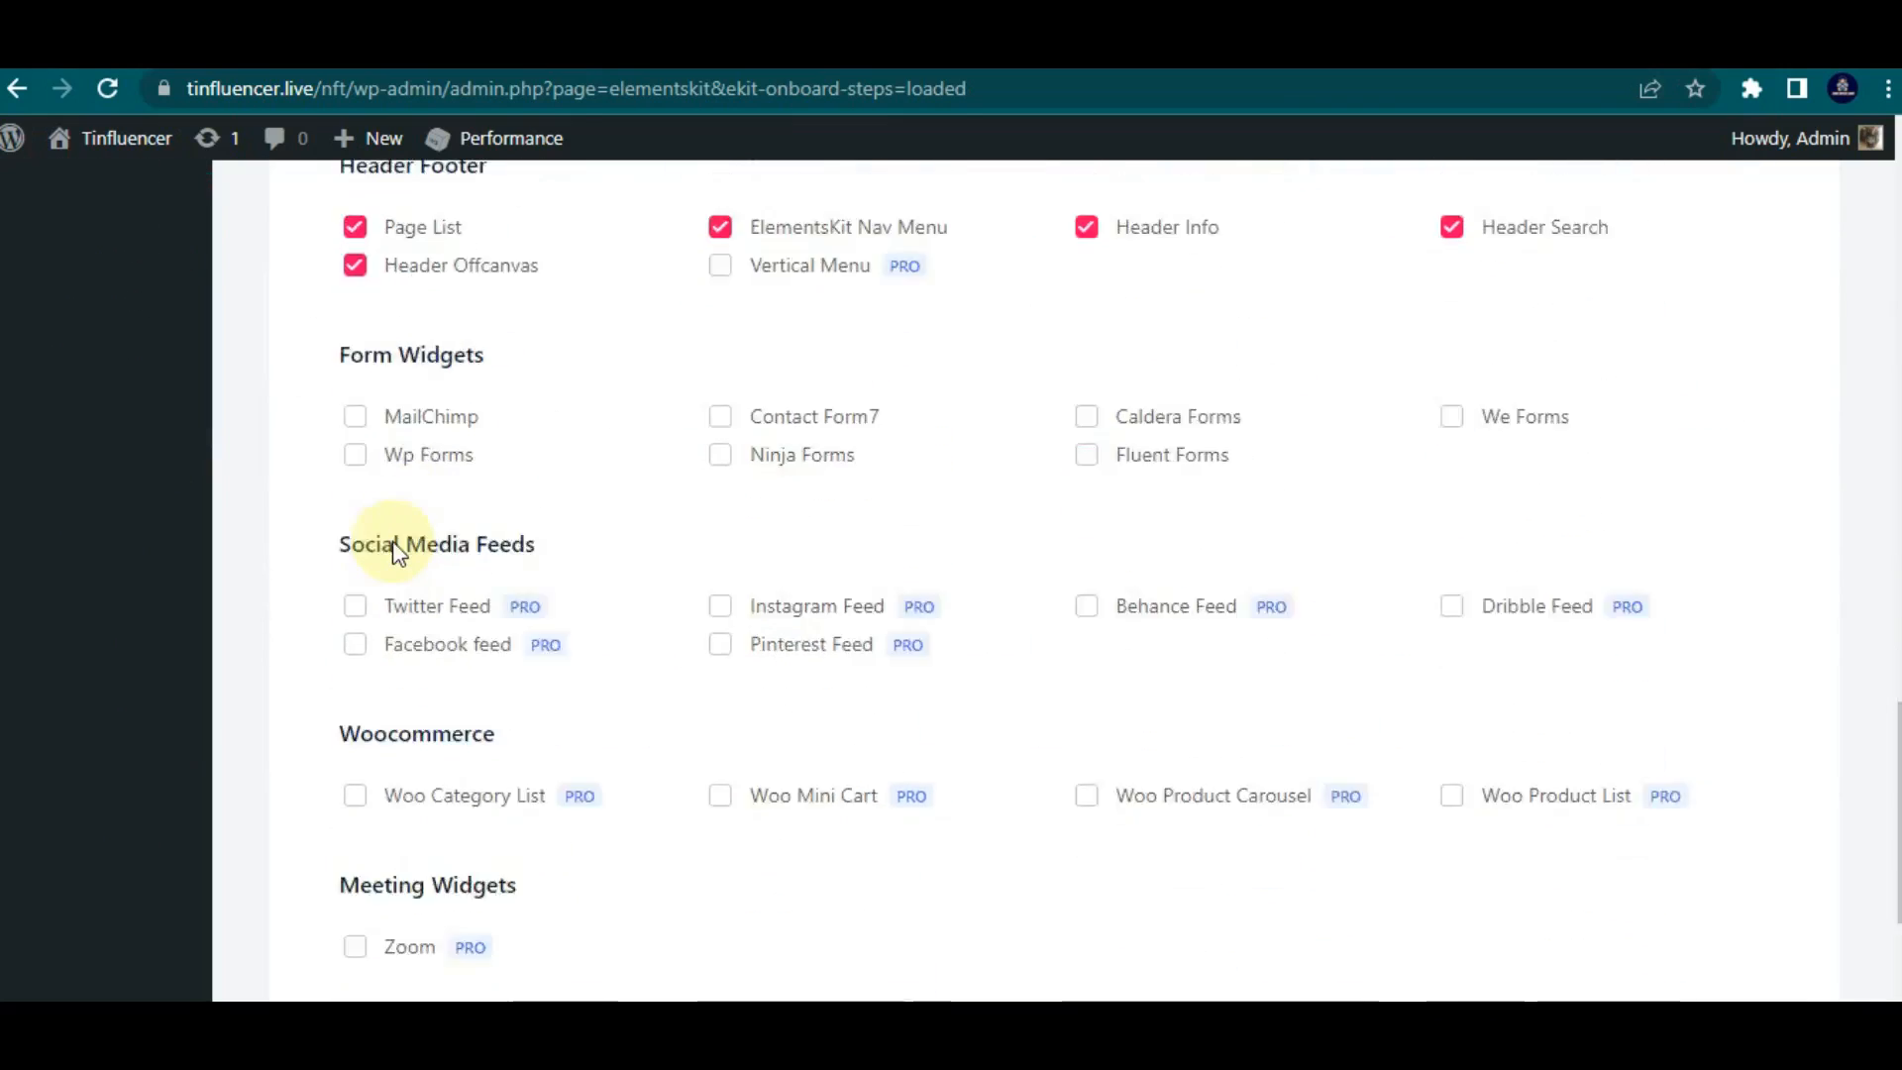
{"action": "left_click", "coordinate": [1729, 906]}
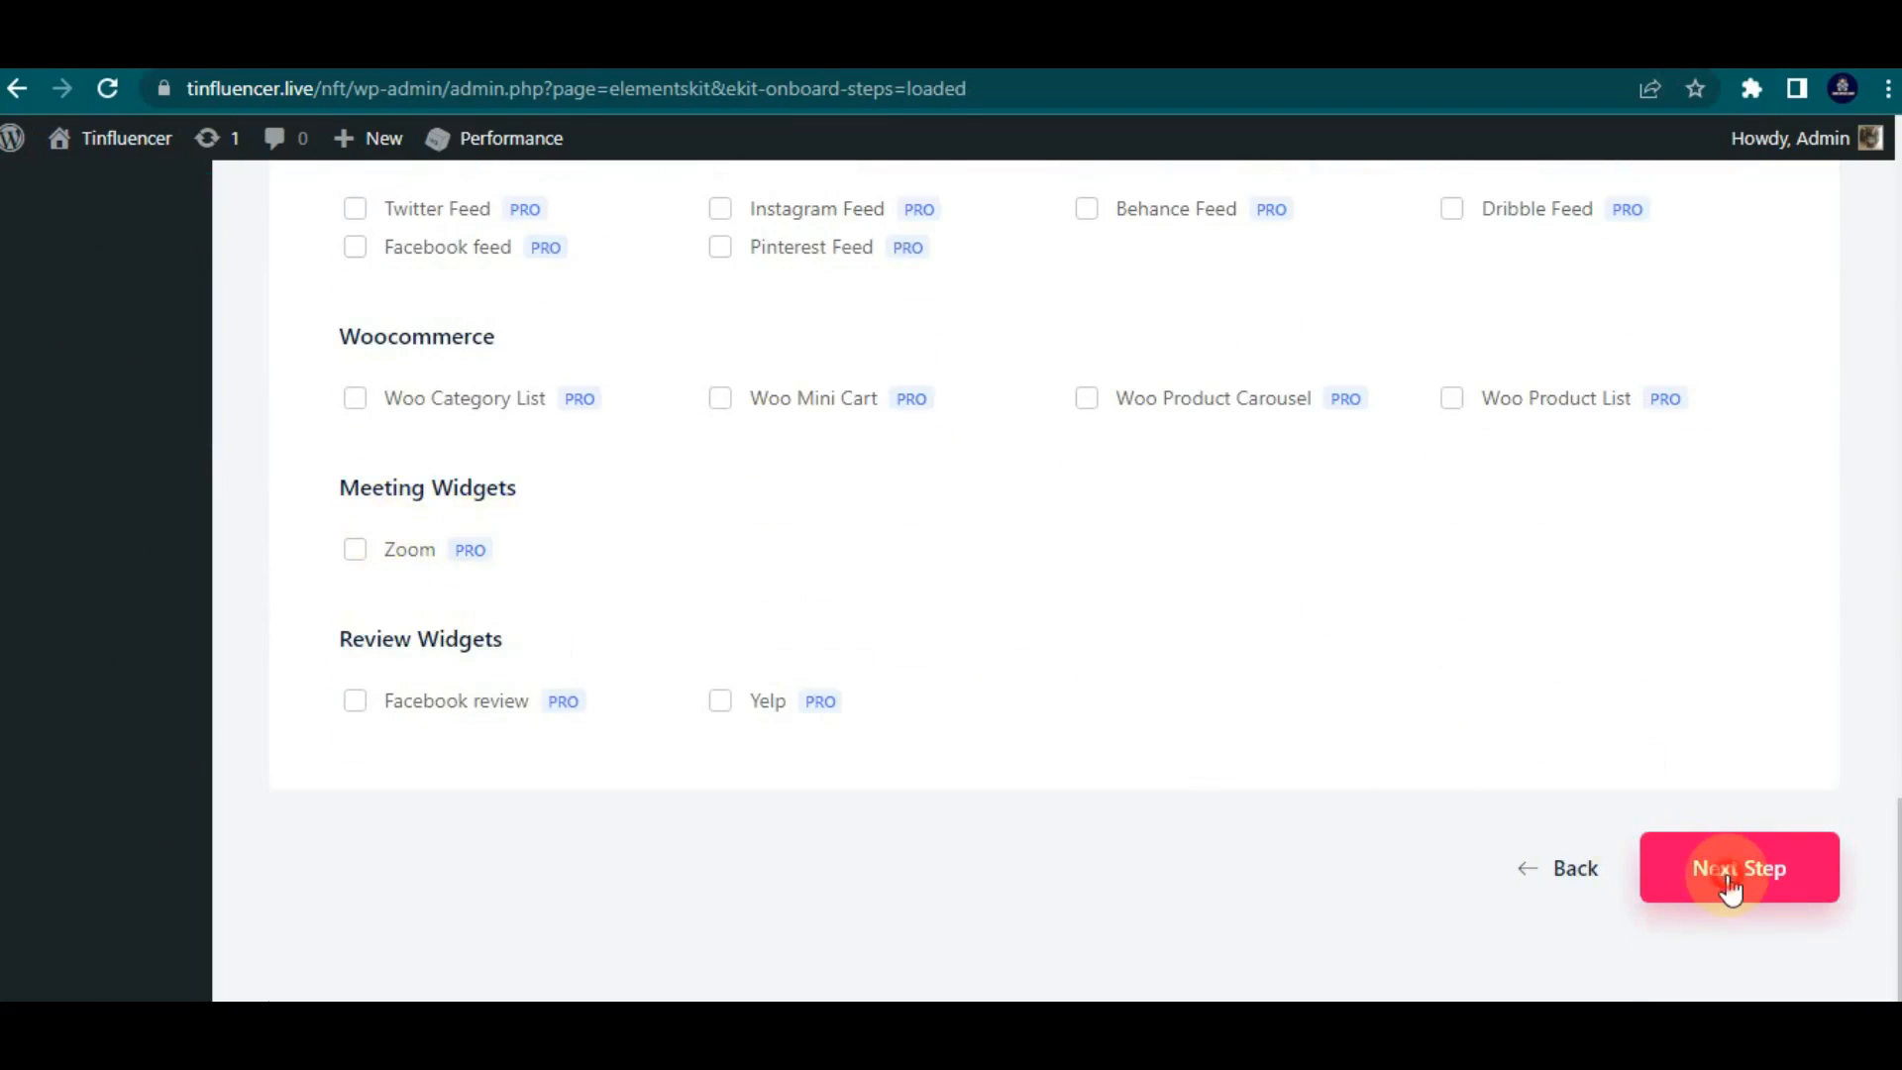
Step: Skip the sign-up, plugin, tutorial and upgrade steps, then save the ElementsKit setup
{"action": "scroll", "coordinate": [1221, 665], "scroll_direction": "down", "scroll_amount": 1}
{"action": "scroll", "coordinate": [1221, 665], "scroll_direction": "down", "scroll_amount": 2}
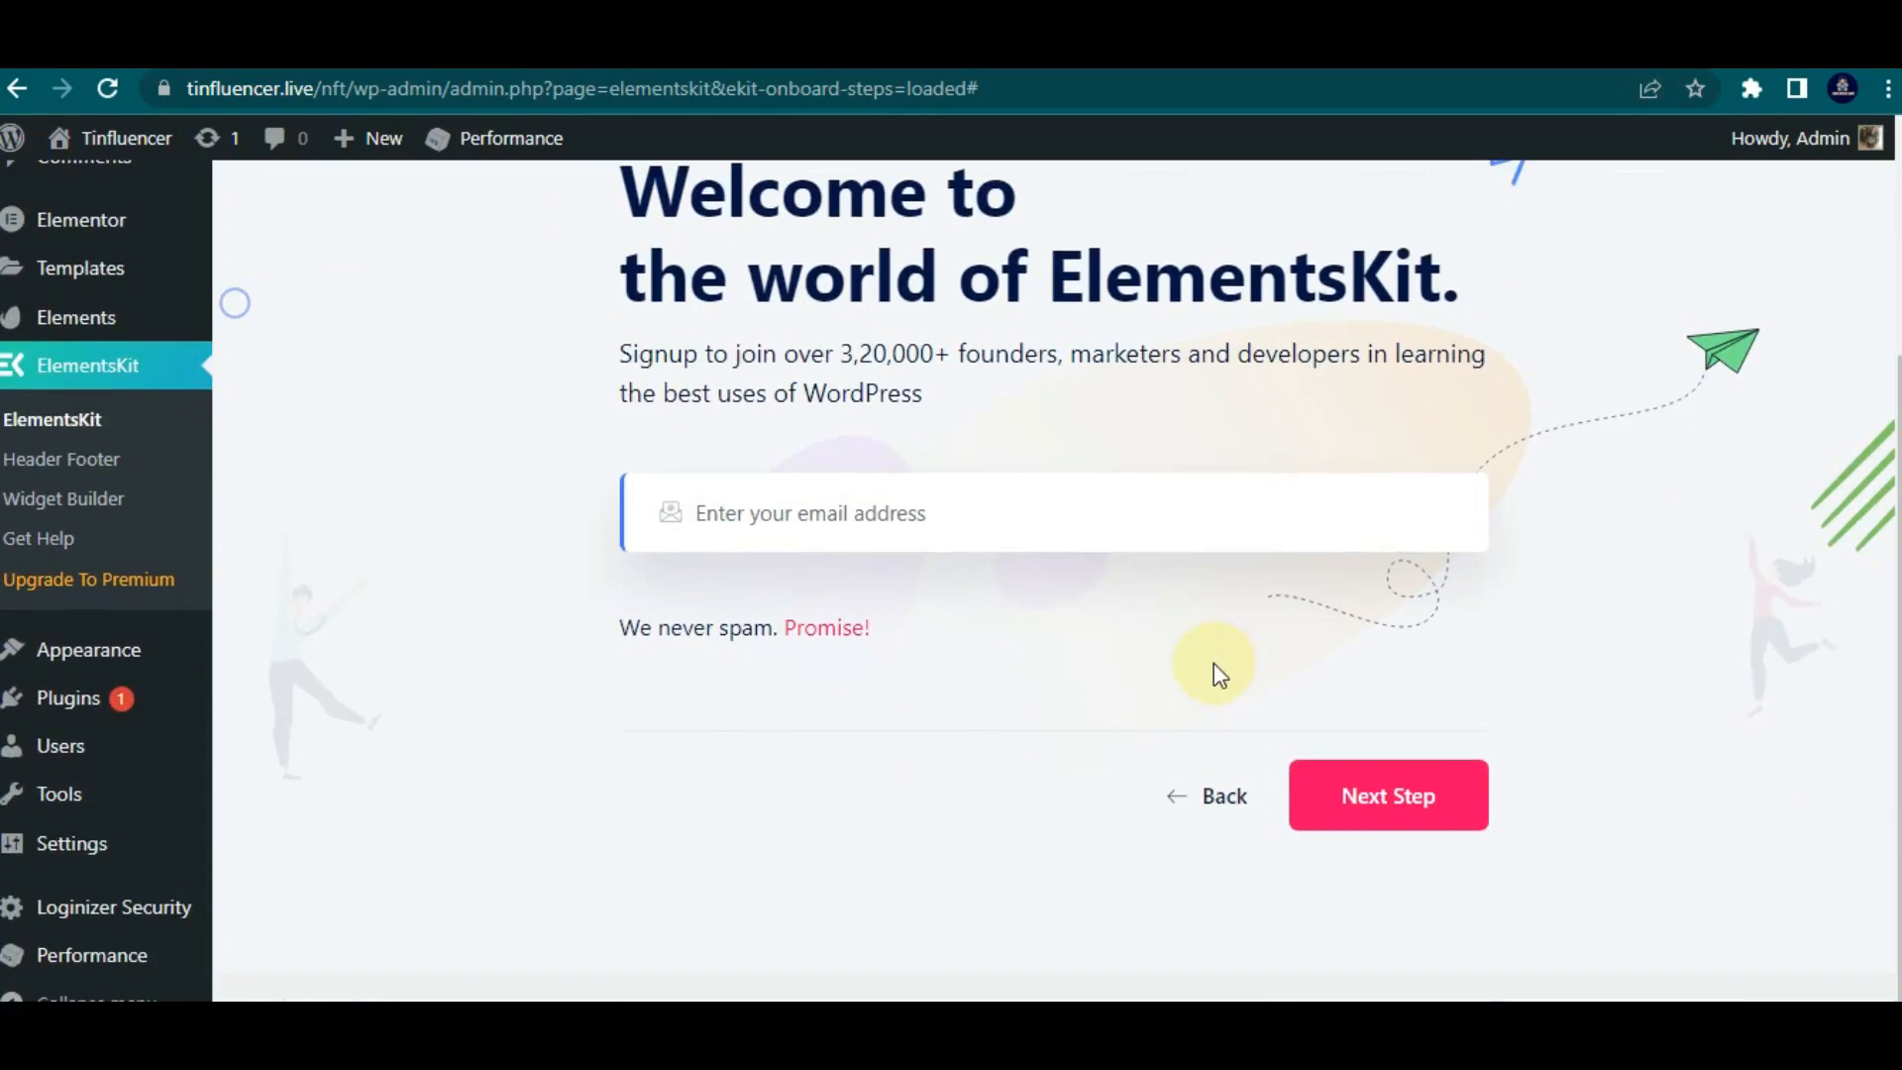
{"action": "left_click", "coordinate": [1395, 793]}
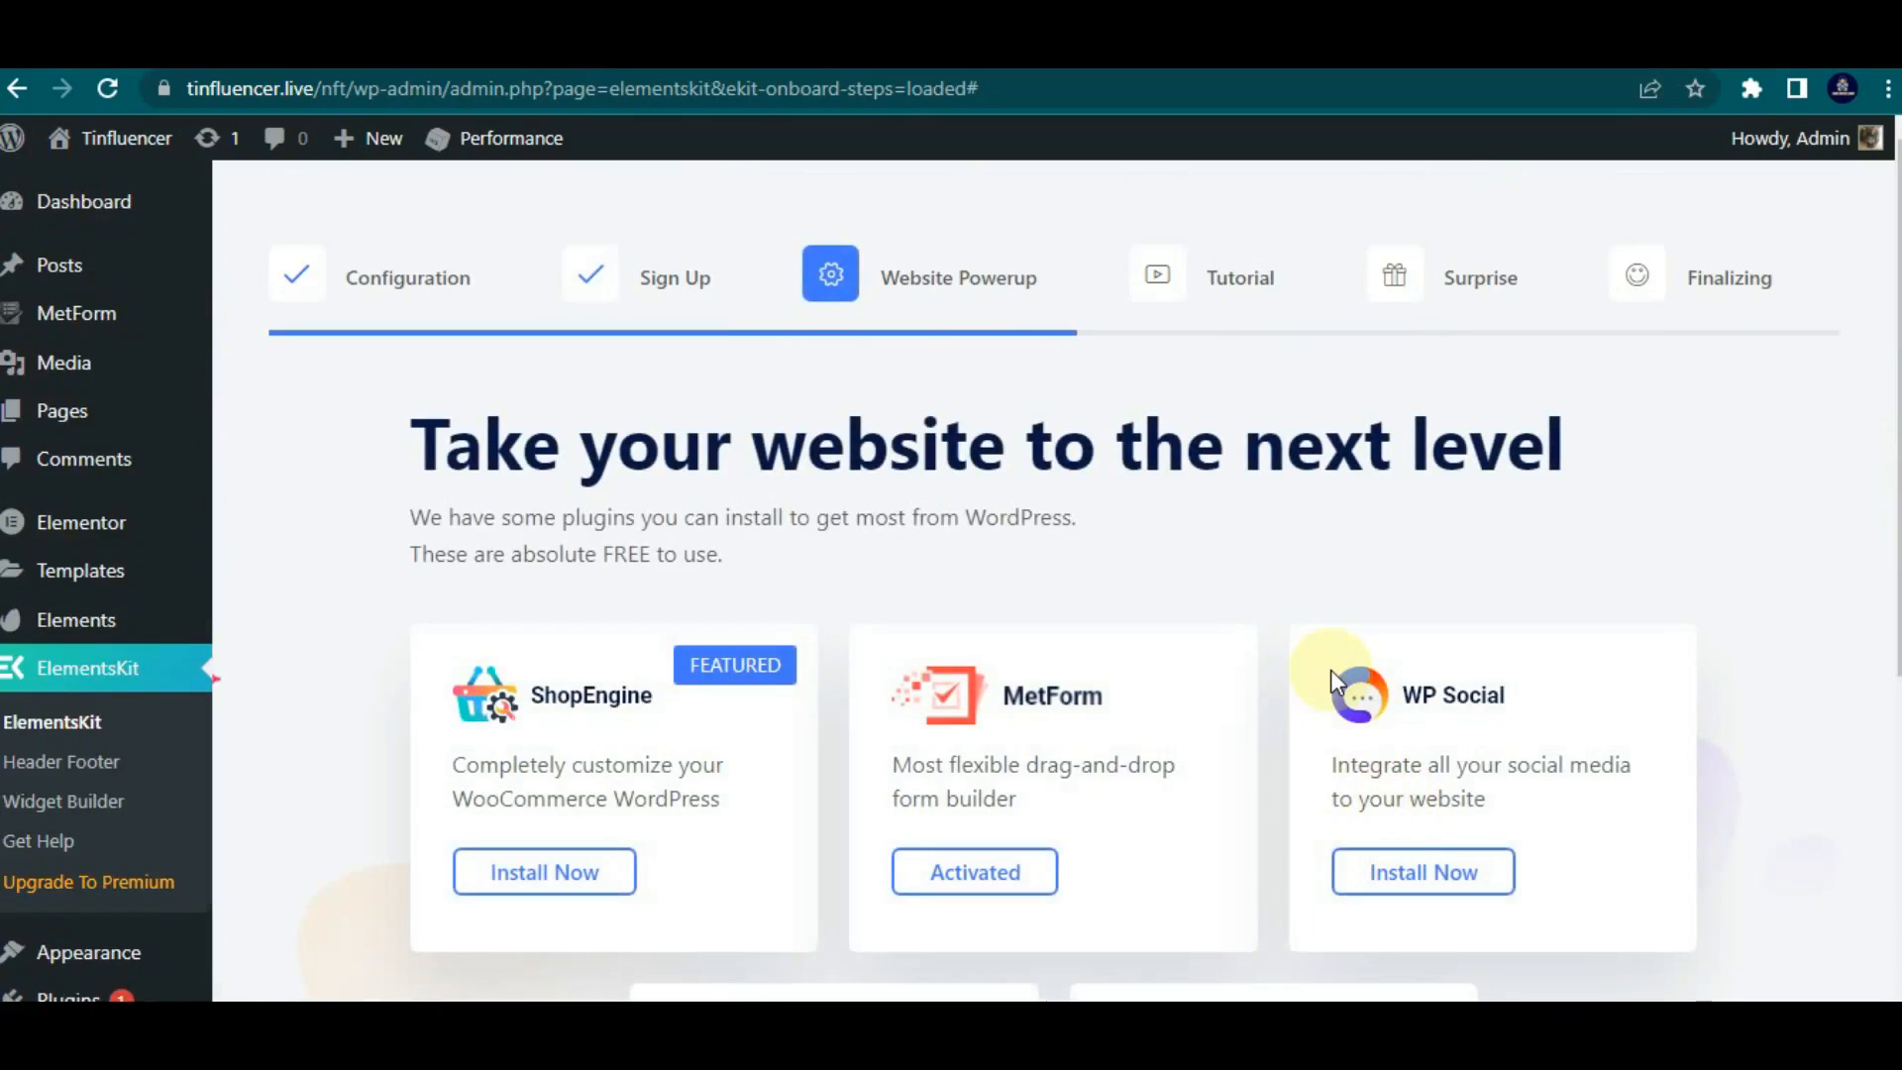
{"action": "scroll", "coordinate": [1328, 681], "scroll_direction": "down", "scroll_amount": 6}
{"action": "left_click", "coordinate": [1601, 867]}
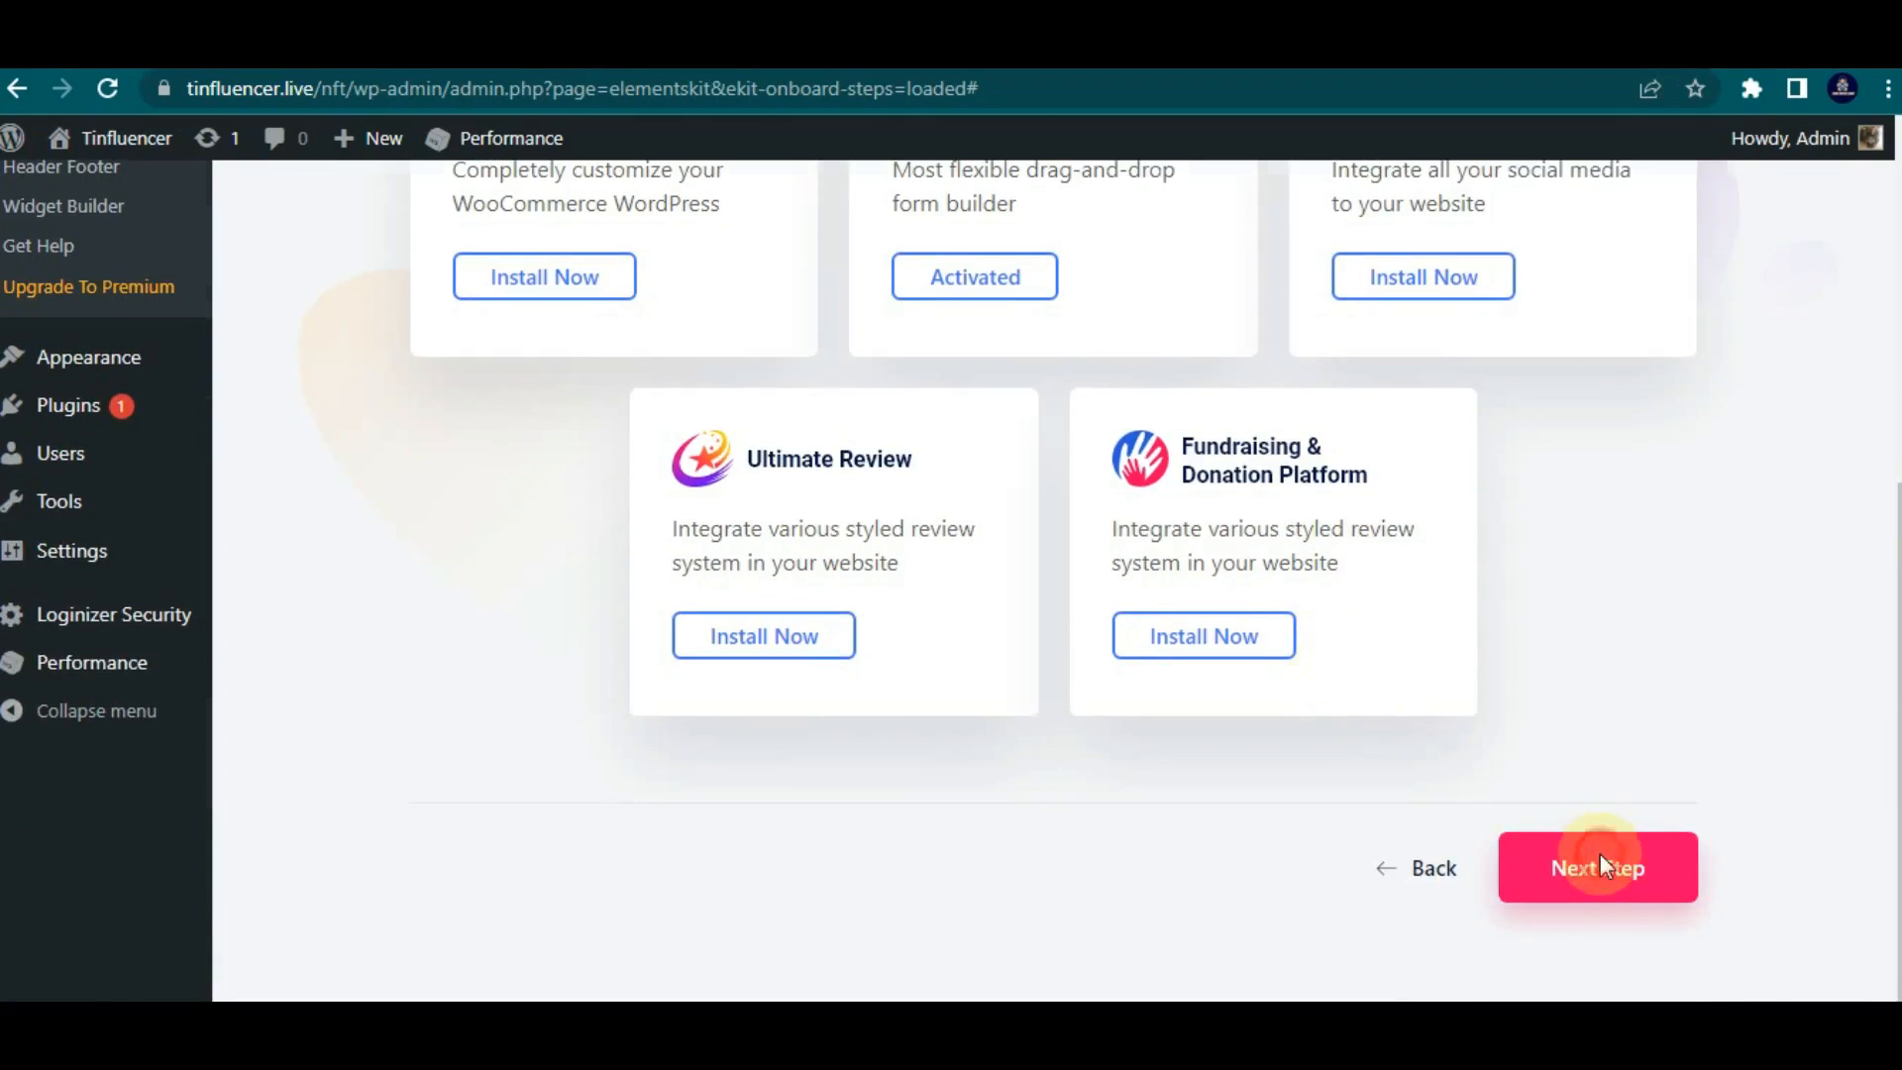
{"action": "scroll", "coordinate": [1325, 669], "scroll_direction": "down", "scroll_amount": 6}
{"action": "left_click", "coordinate": [1624, 864]}
{"action": "scroll", "coordinate": [1488, 572], "scroll_direction": "down", "scroll_amount": 5}
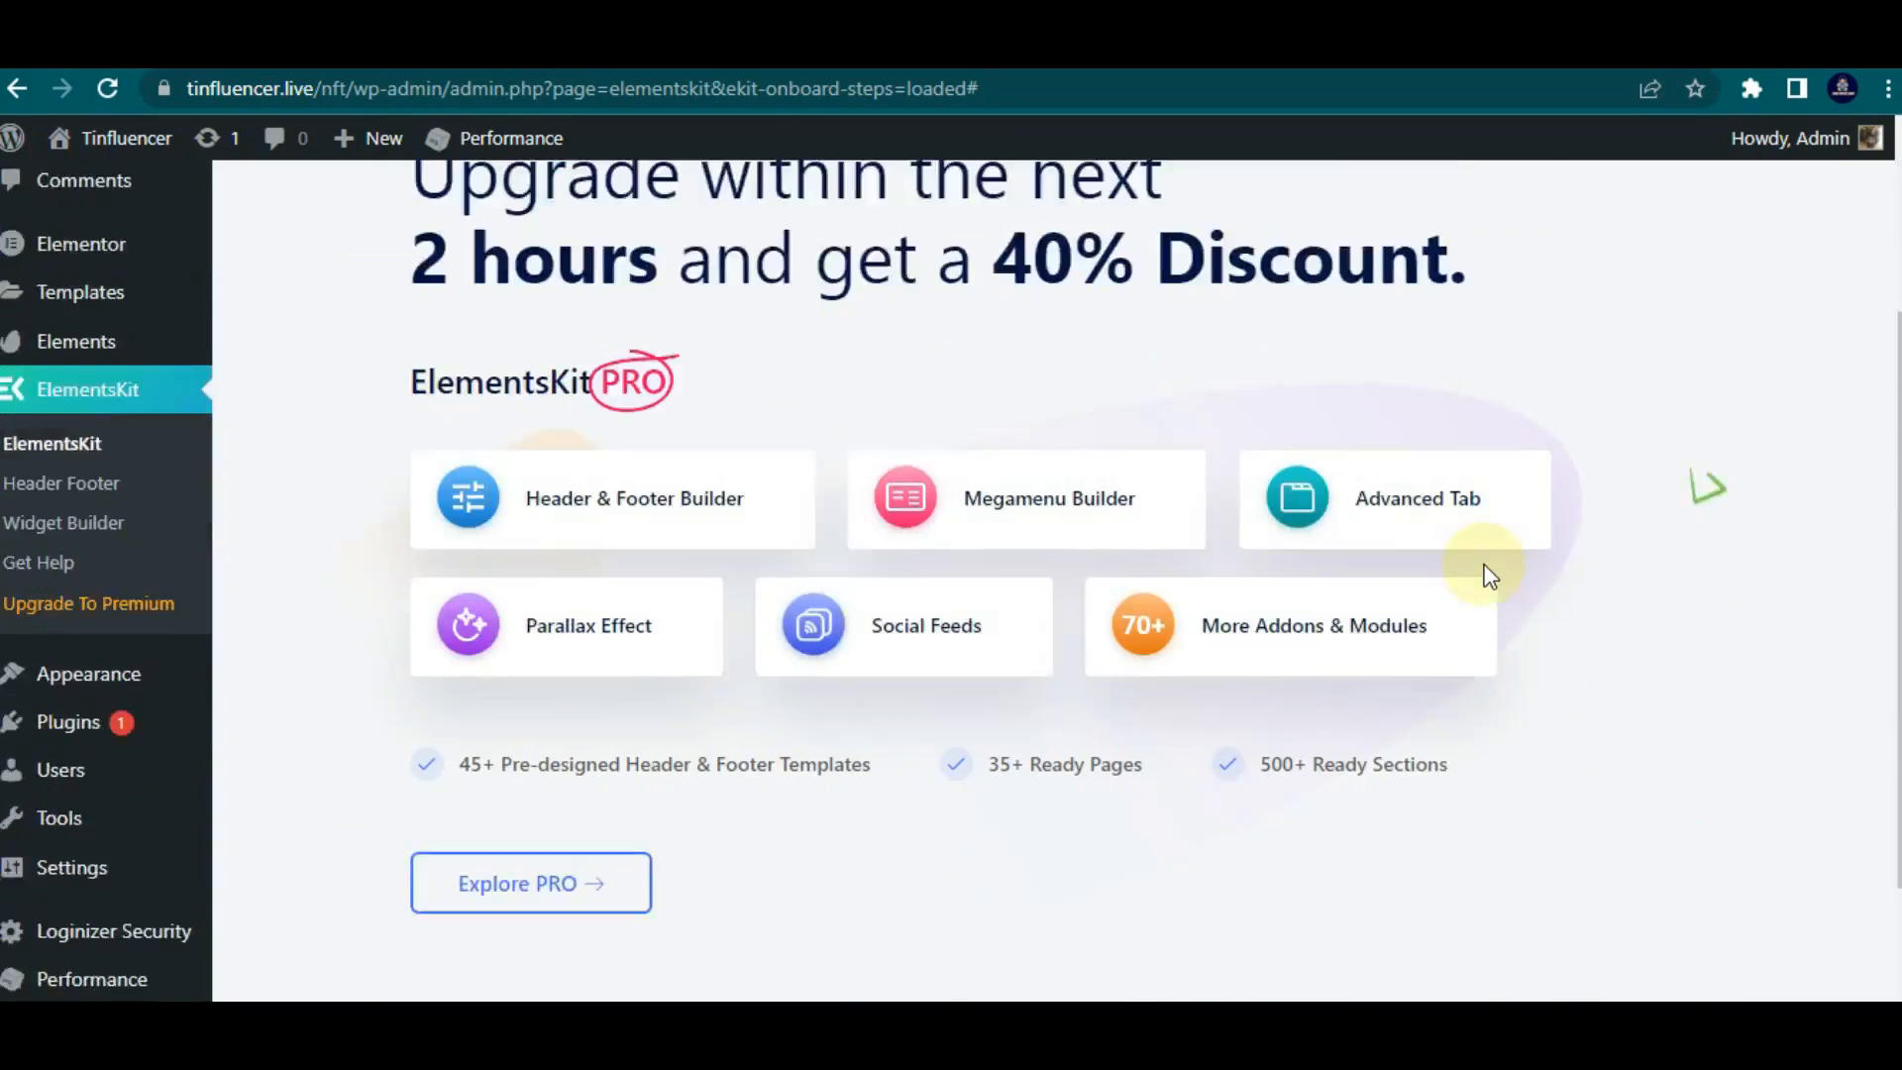
{"action": "left_click", "coordinate": [1597, 869]}
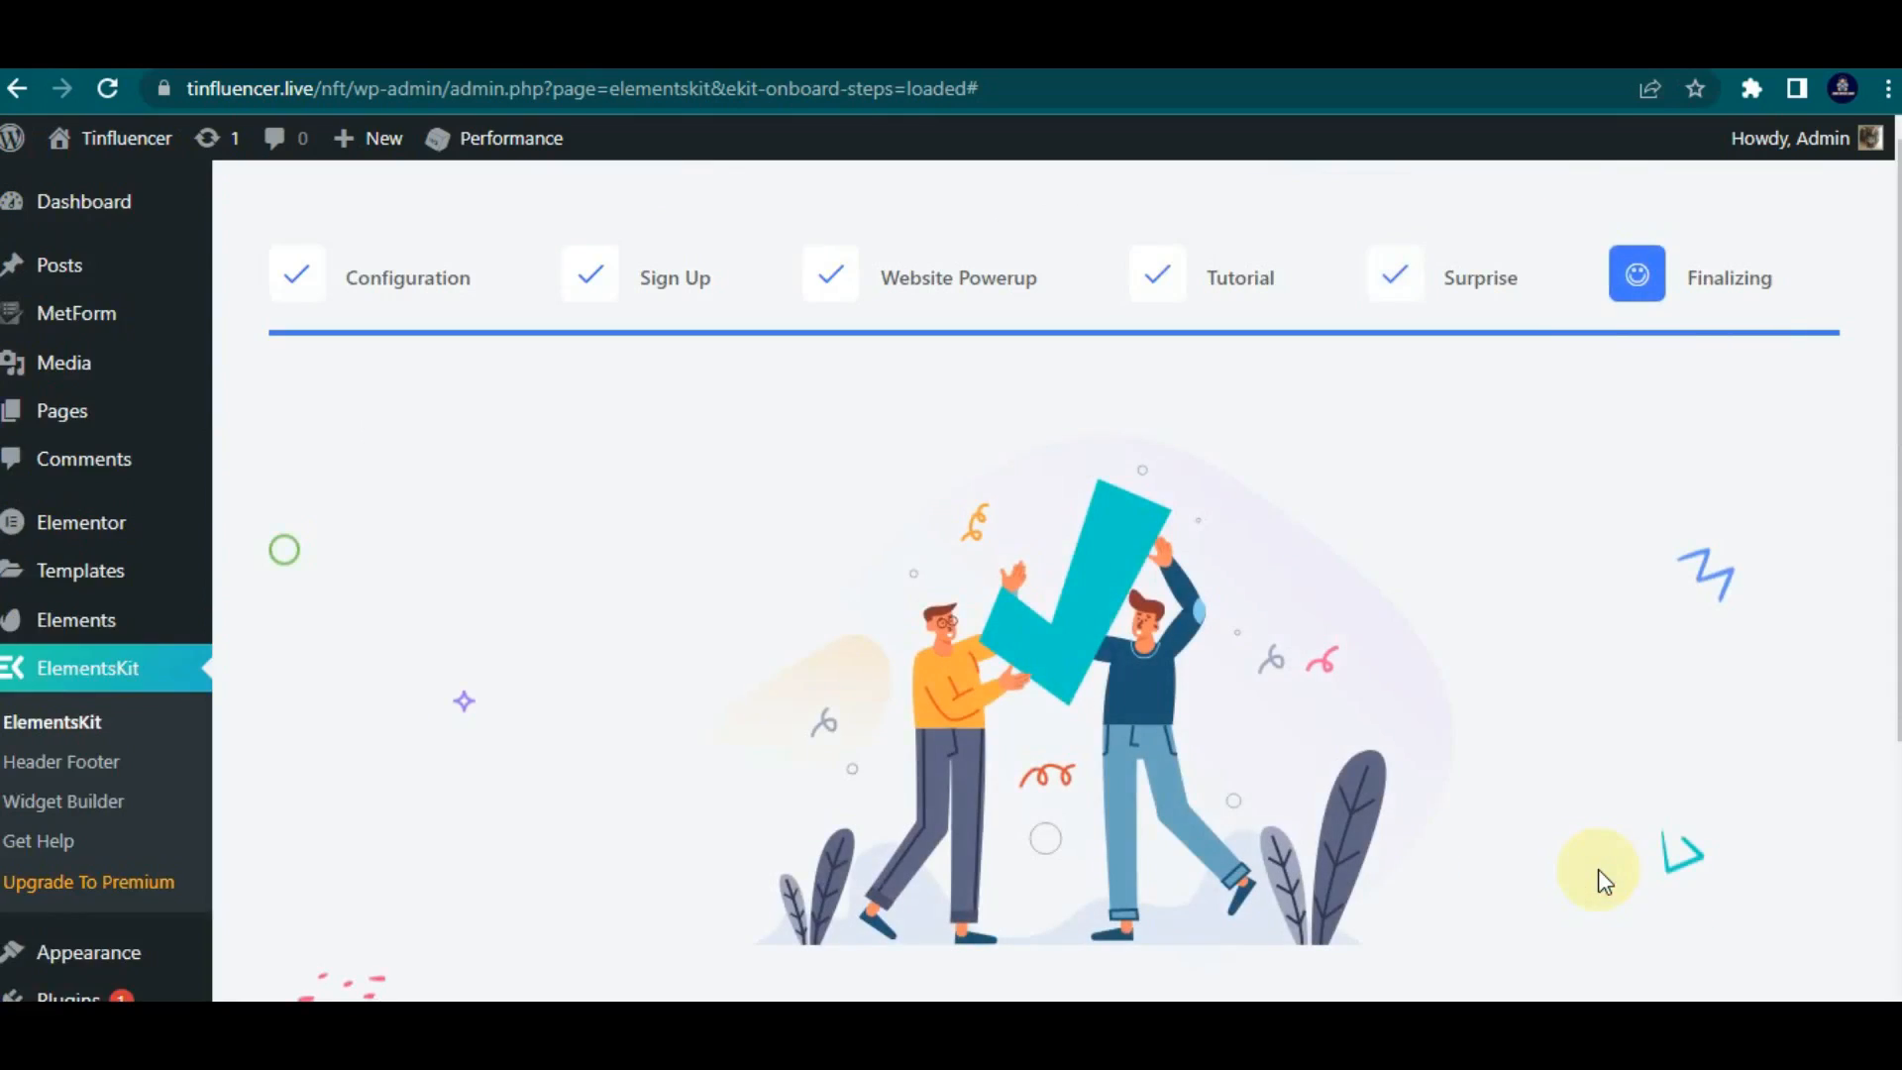
{"action": "scroll", "coordinate": [1538, 679], "scroll_direction": "down", "scroll_amount": 4}
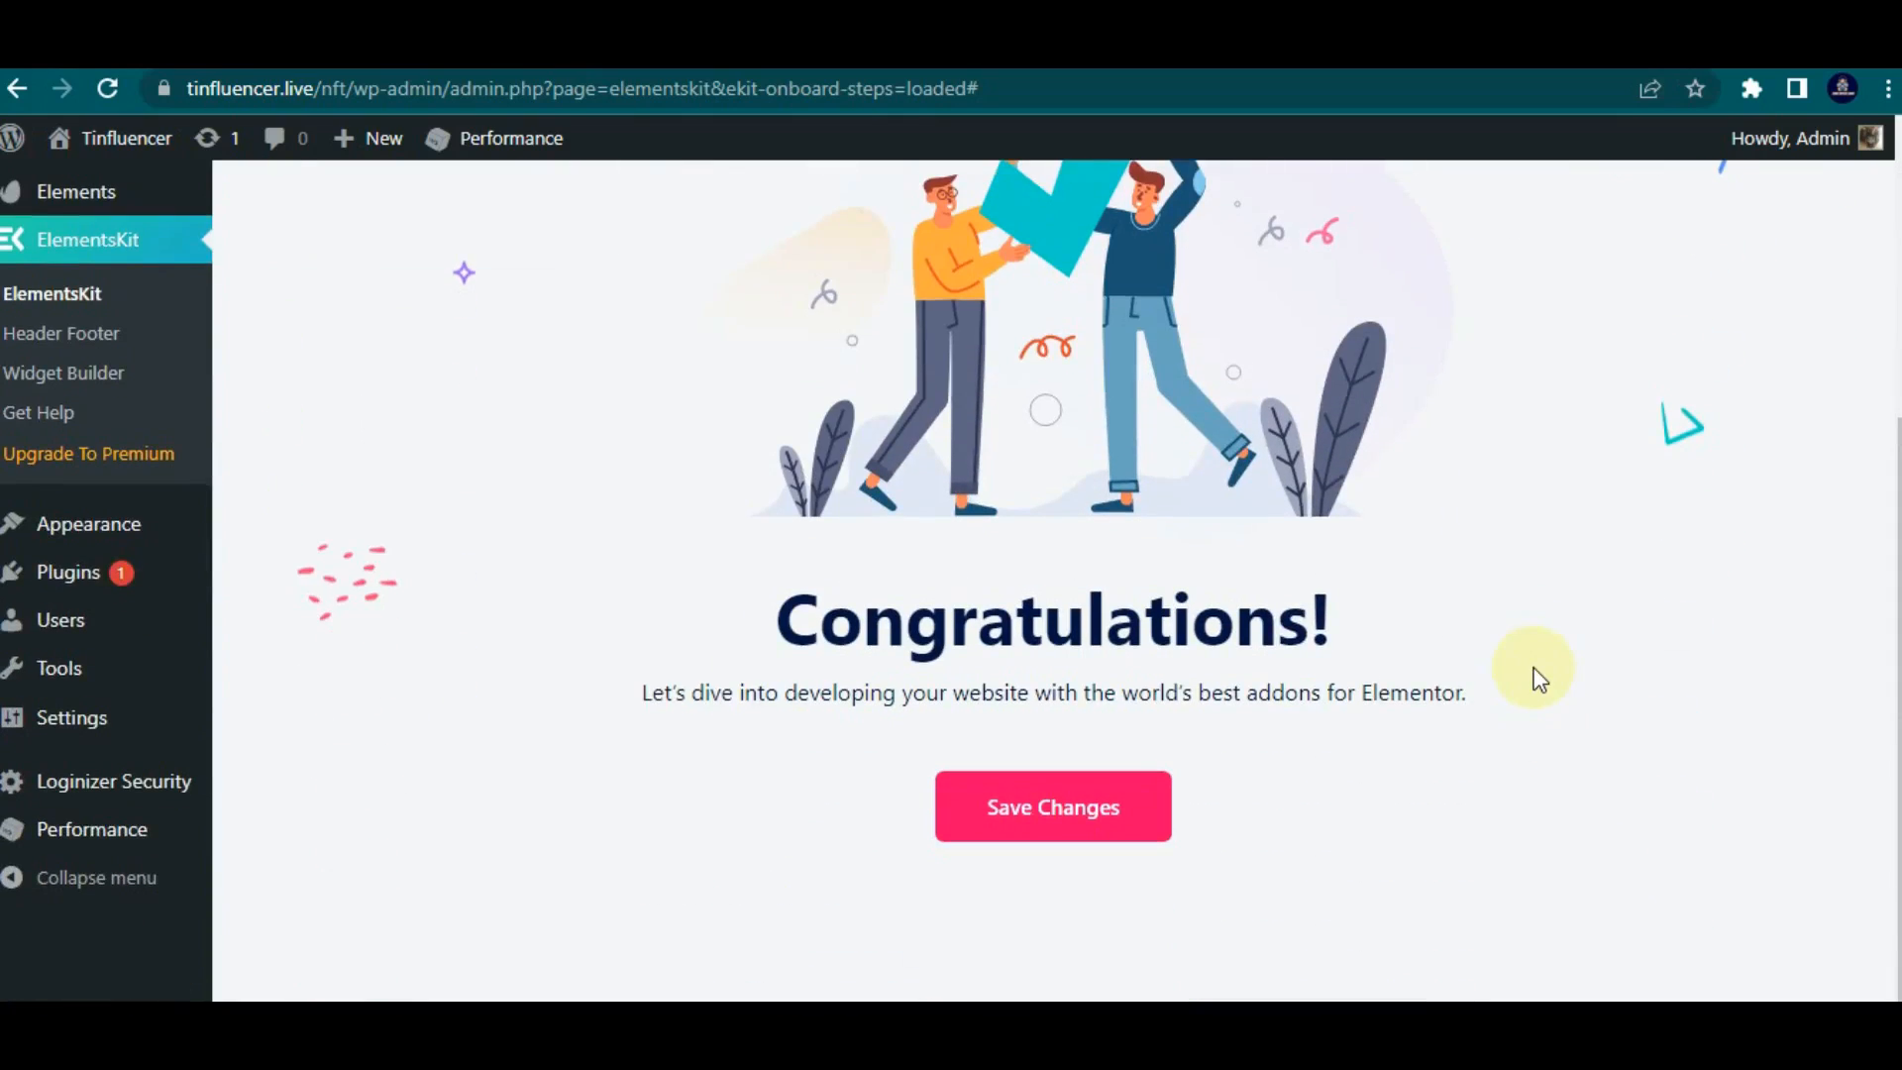
{"action": "left_click", "coordinate": [1164, 817]}
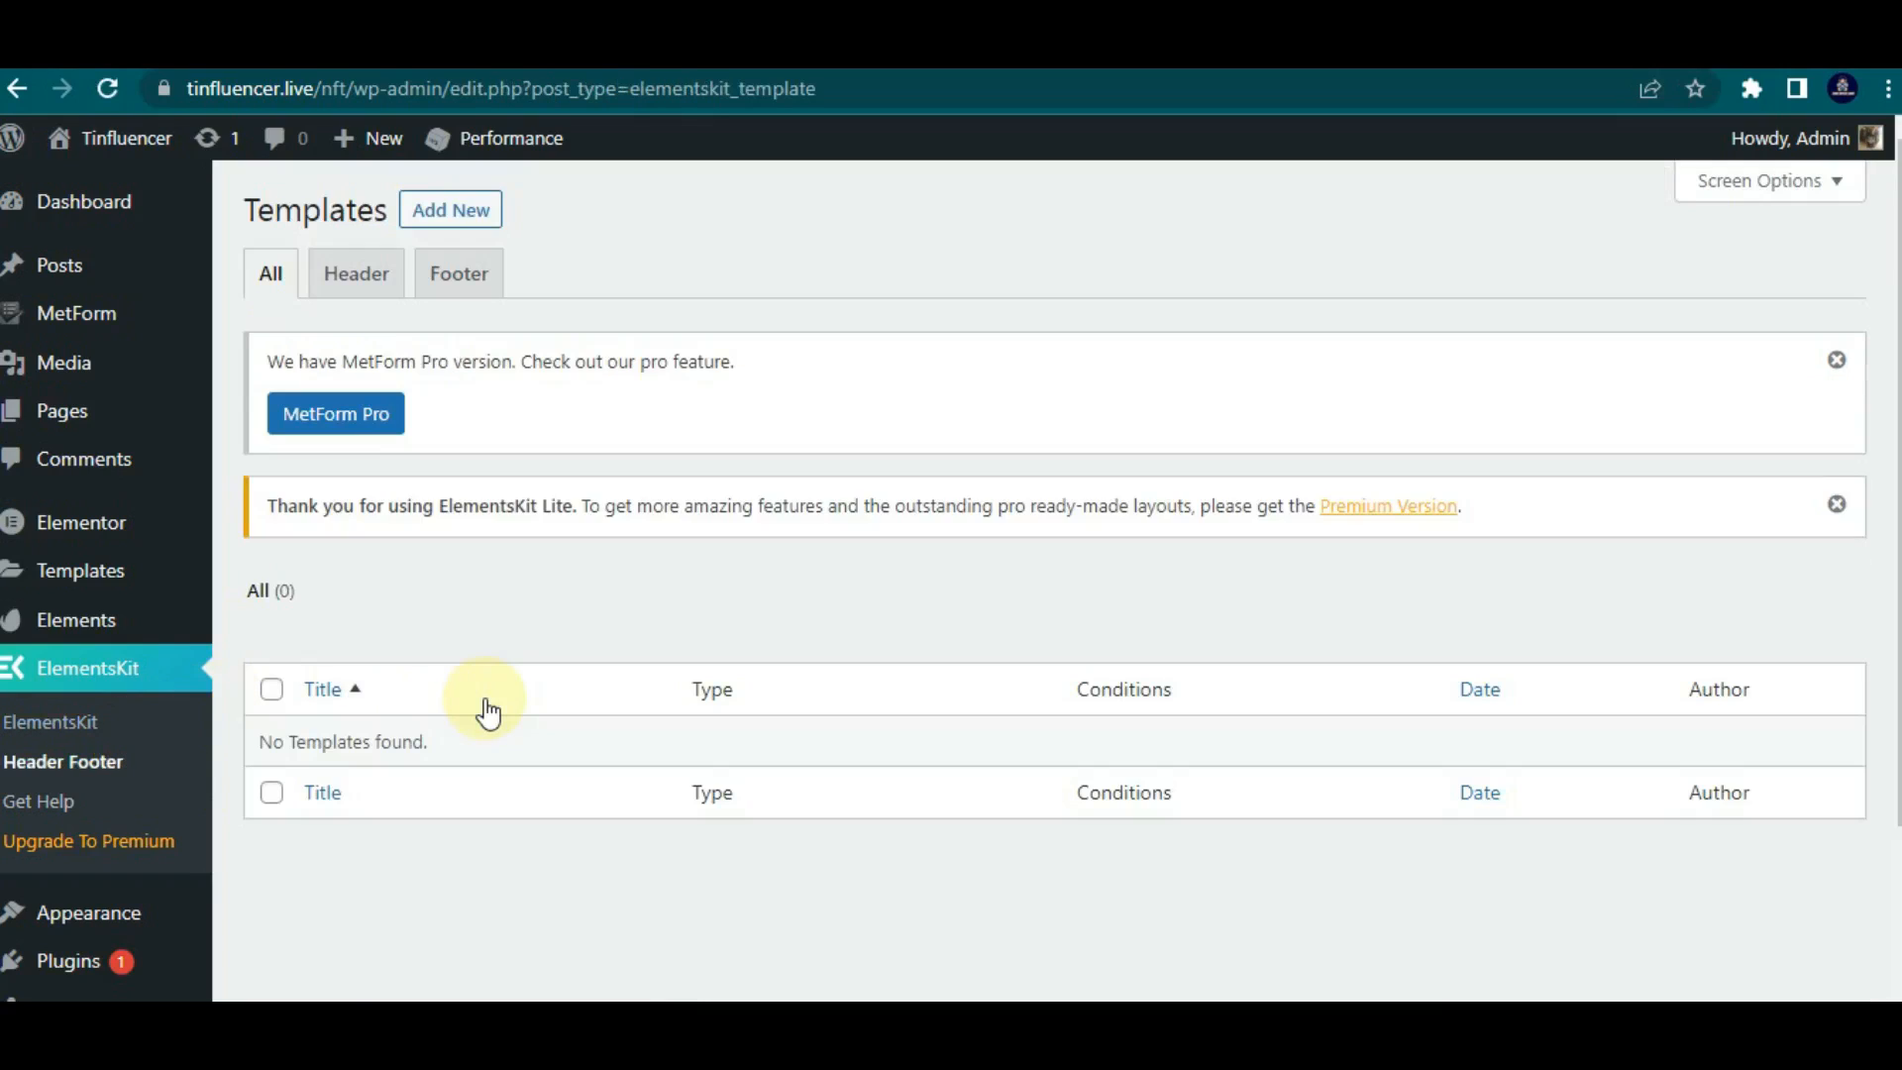
Step: Open the published Home page in the Elementor editor
{"action": "scroll", "coordinate": [486, 700], "scroll_direction": "down", "scroll_amount": 1}
{"action": "scroll", "coordinate": [487, 711], "scroll_direction": "down", "scroll_amount": 1}
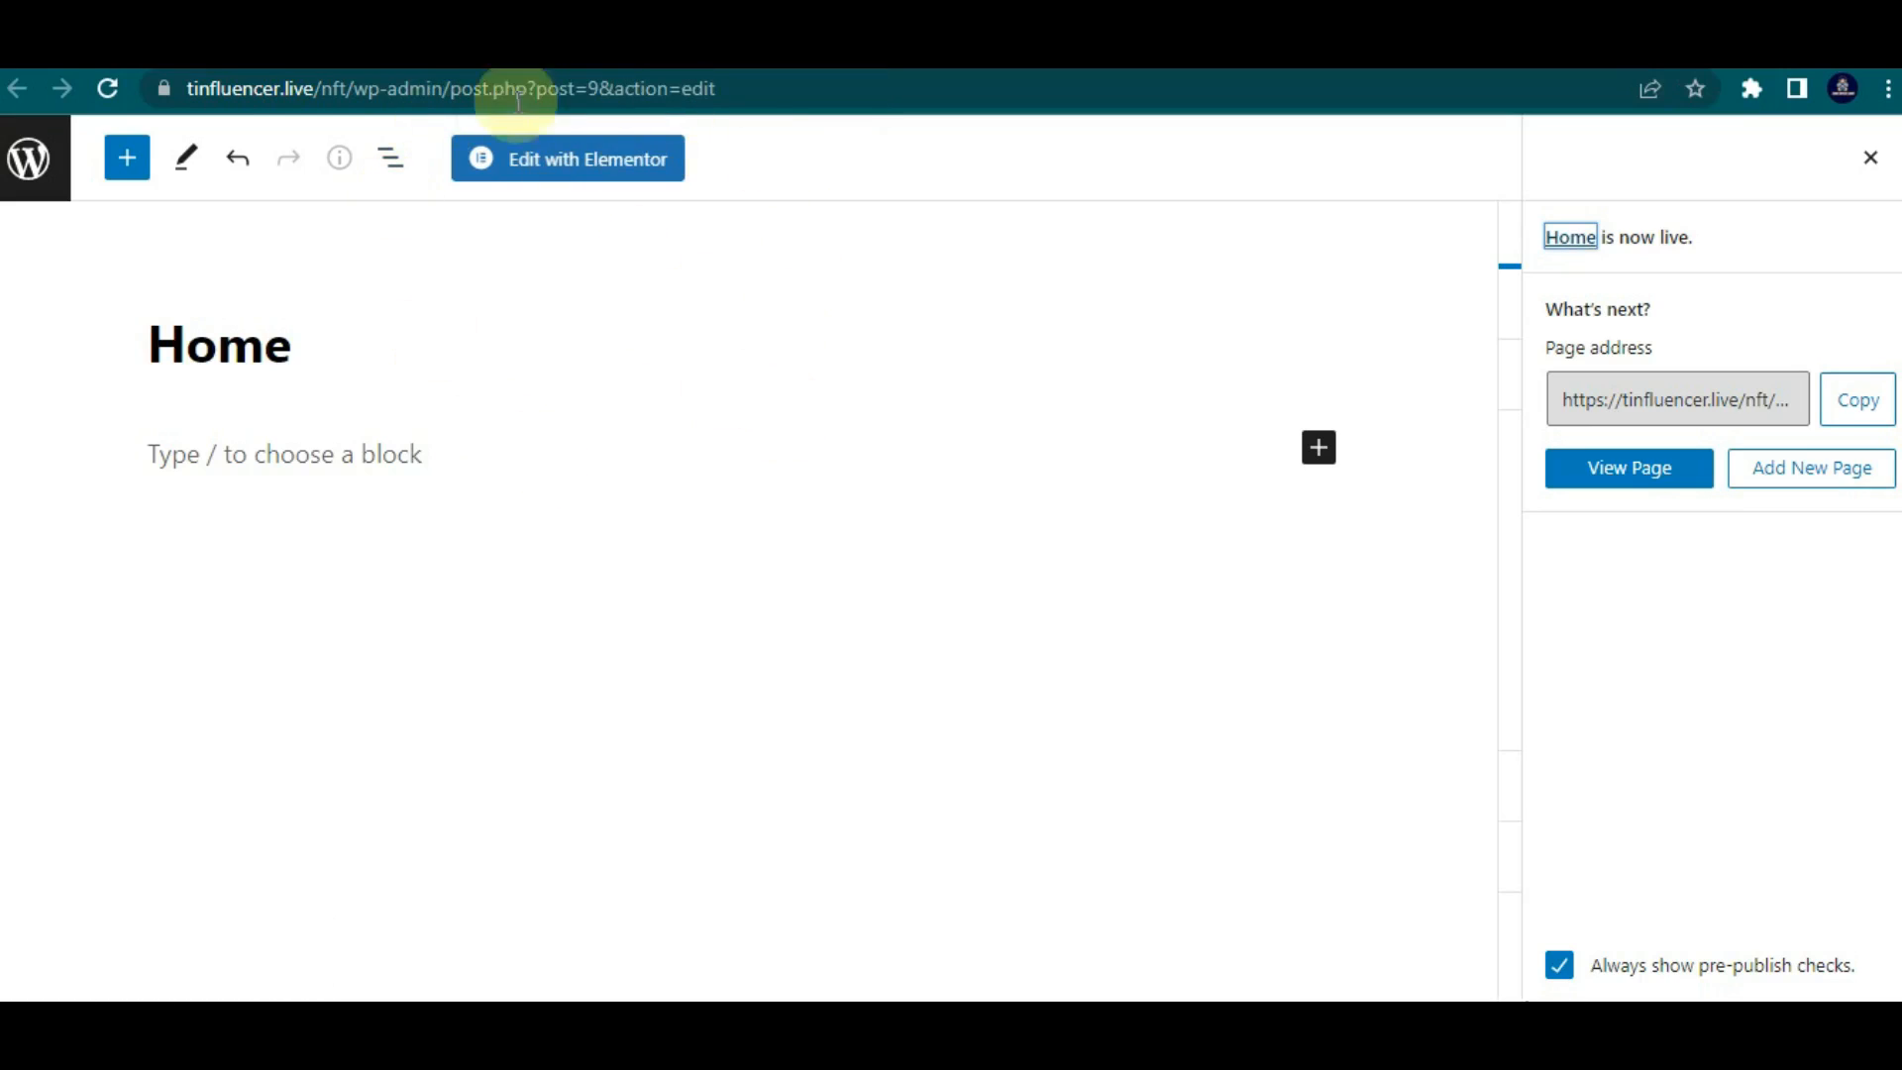
{"action": "left_click", "coordinate": [610, 181]}
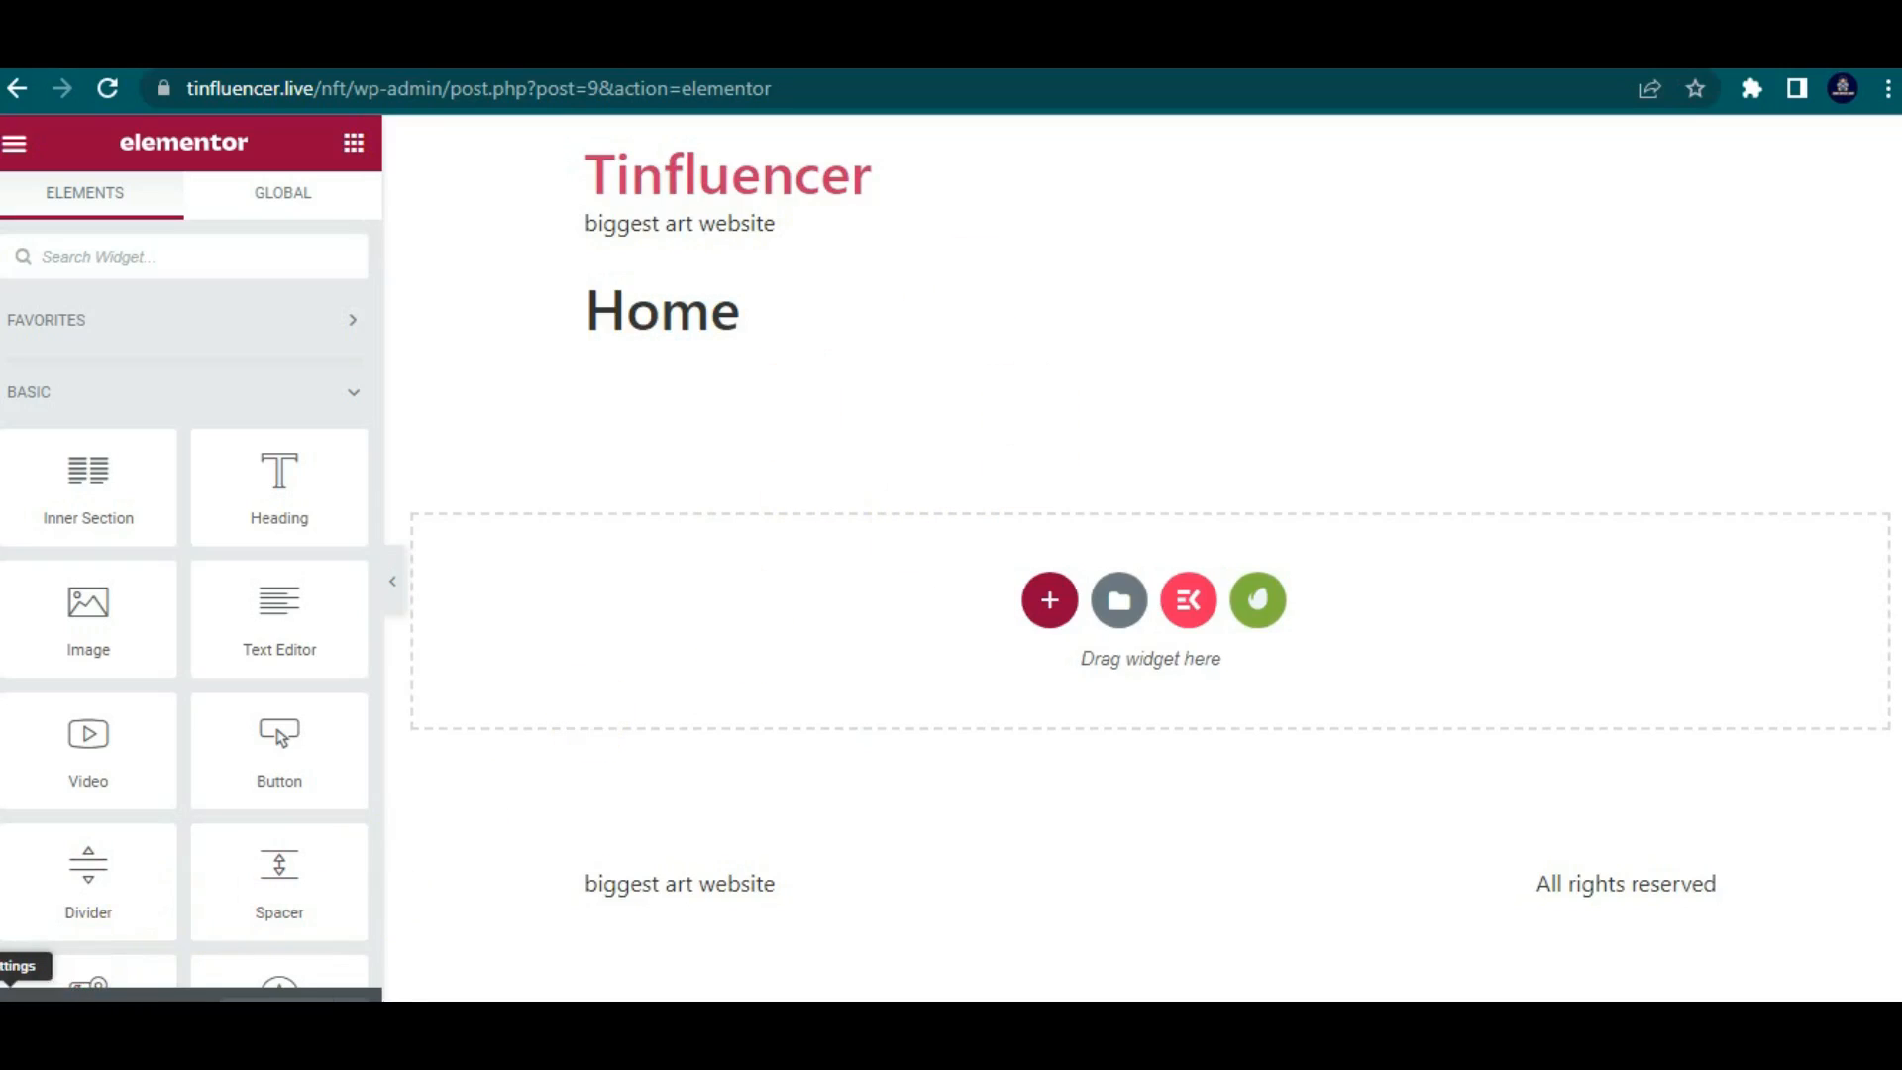
Step: Set Hide Title to YES and pick the Elementor Canvas page layout in page settings
{"action": "left_click", "coordinate": [8, 990]}
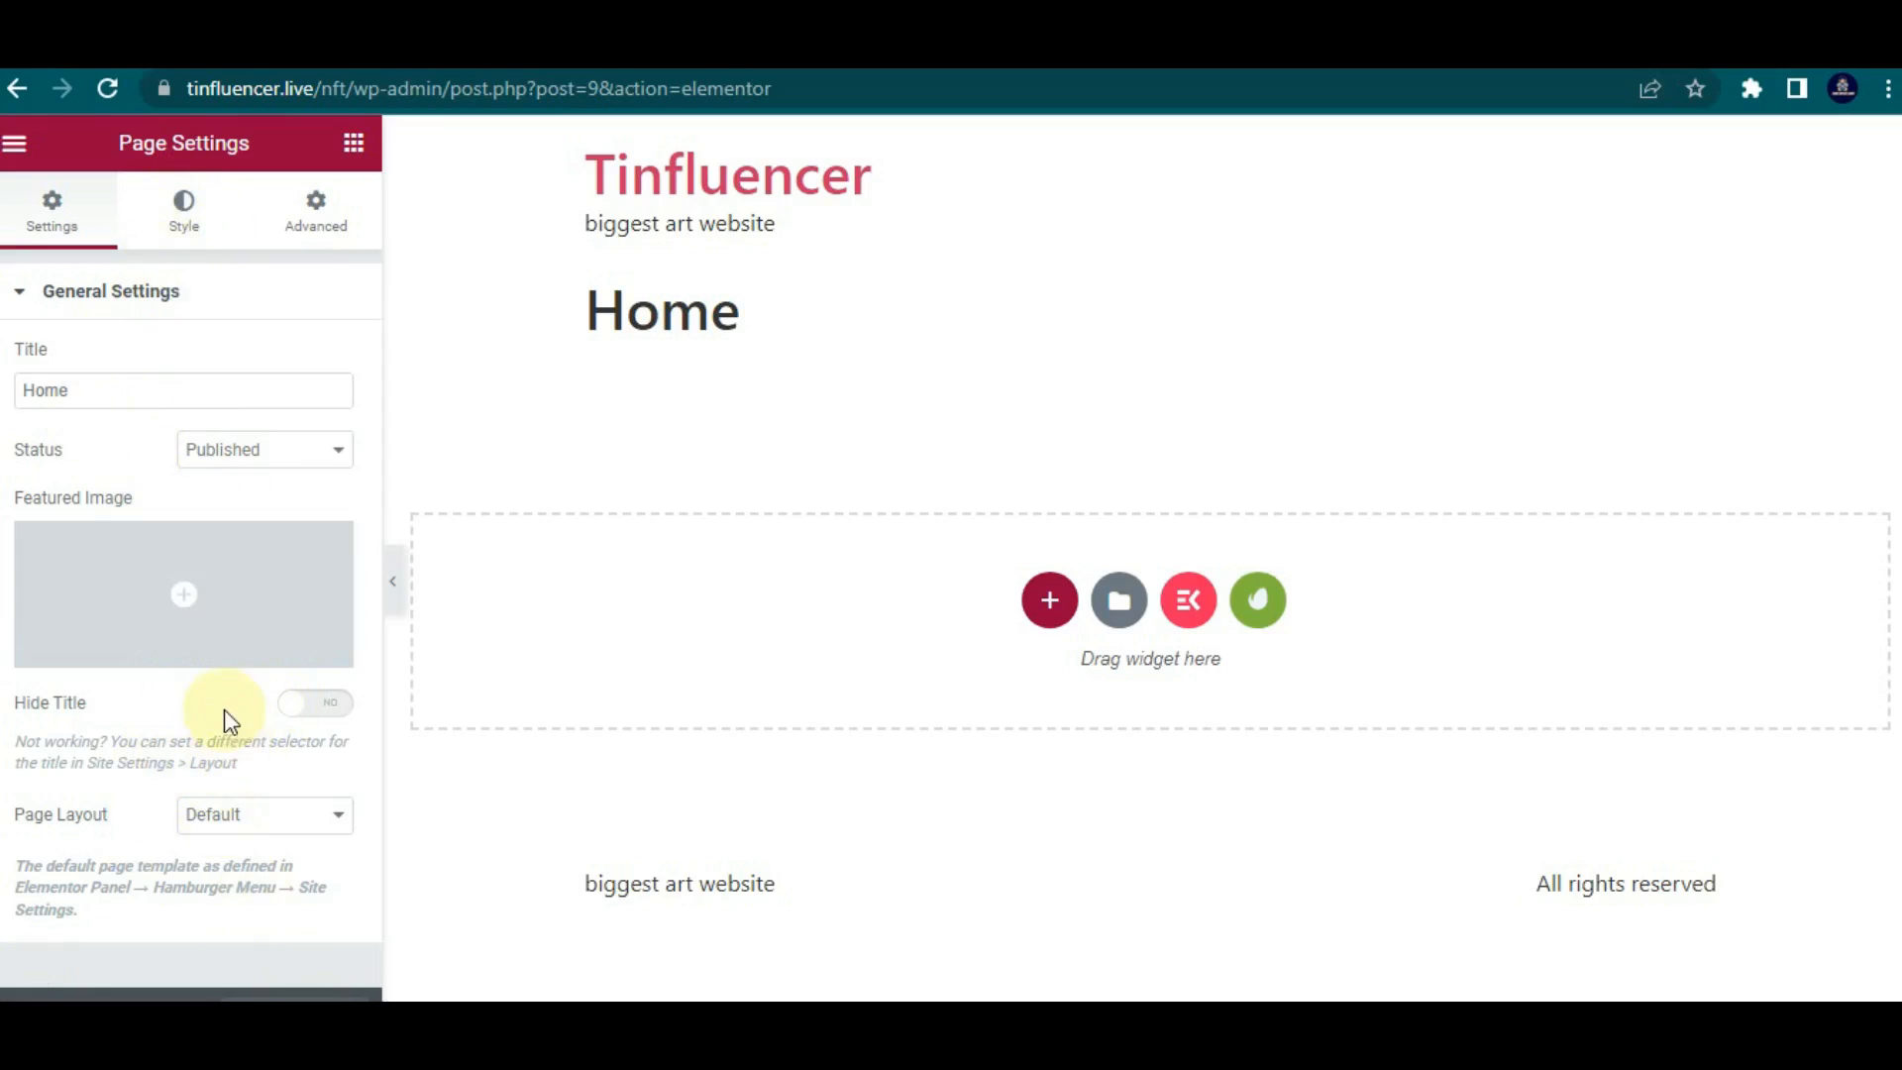
{"action": "left_click", "coordinate": [297, 704]}
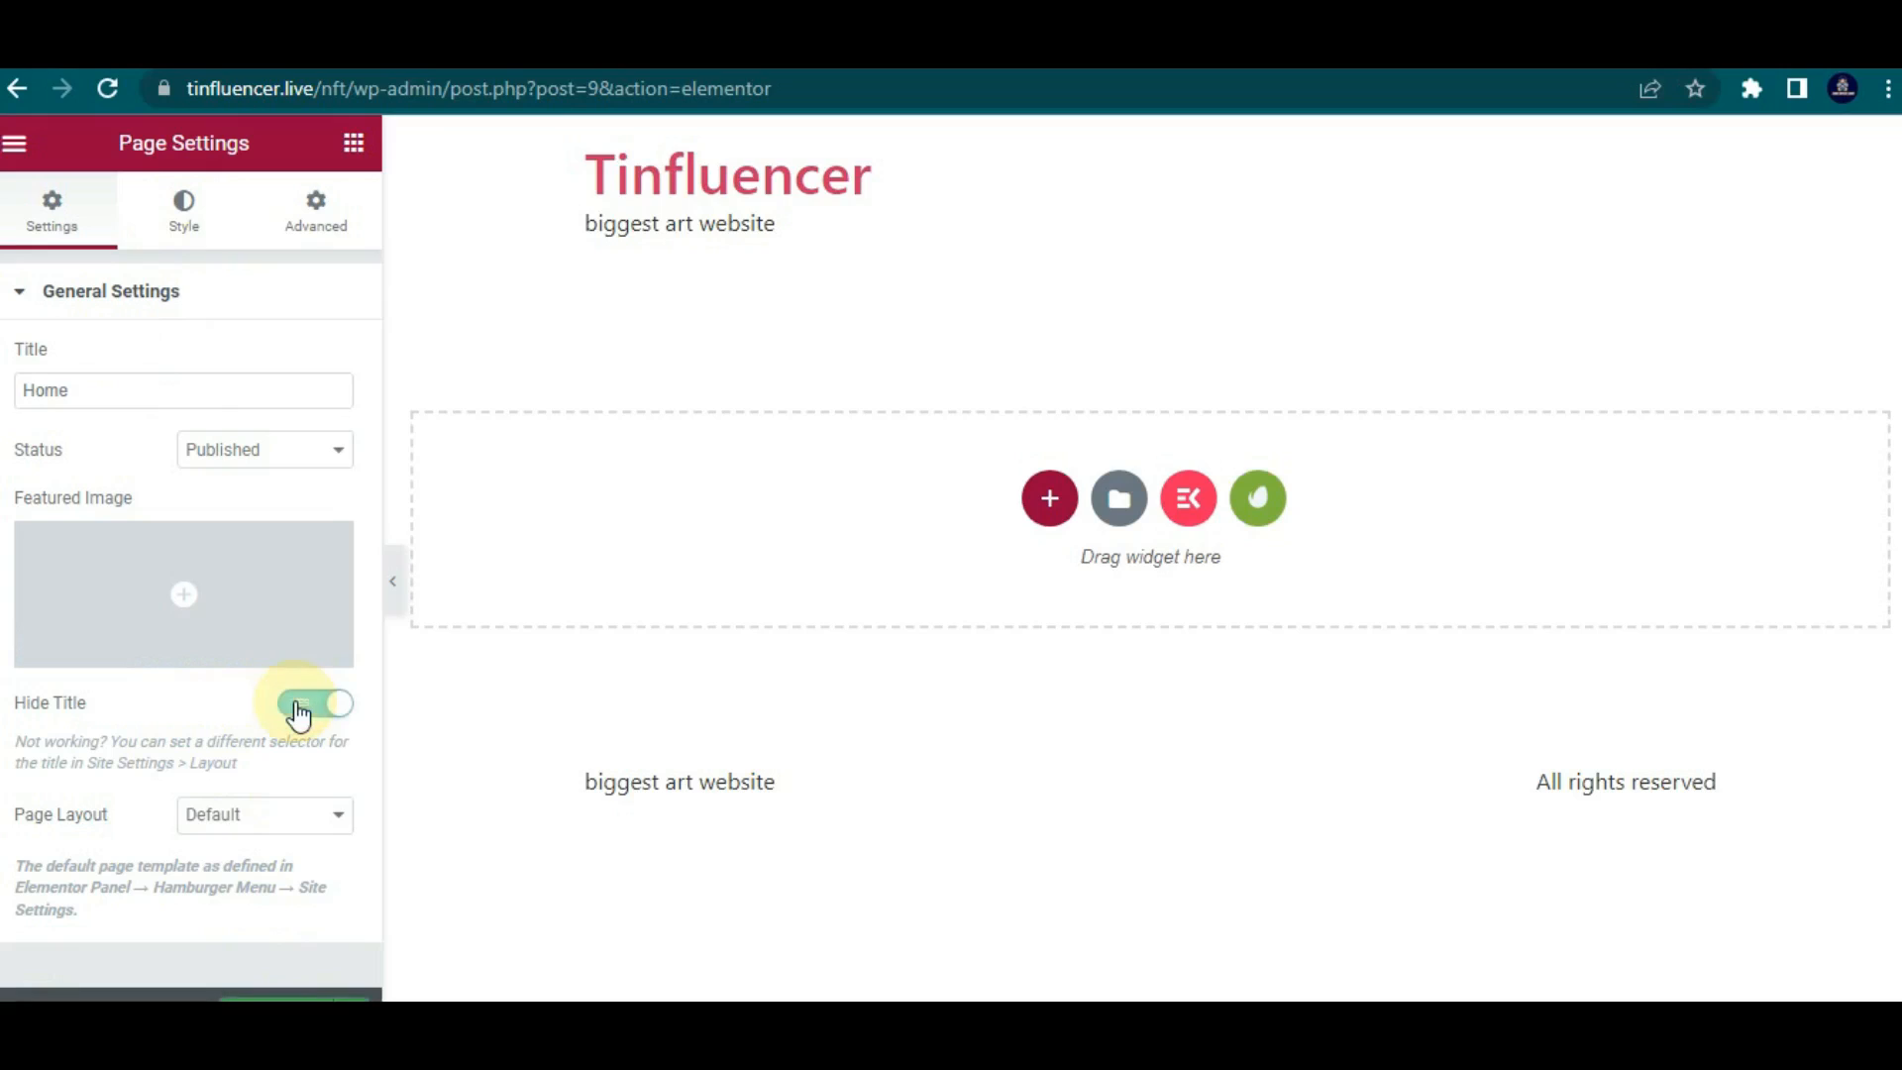
{"action": "left_click", "coordinate": [288, 810]}
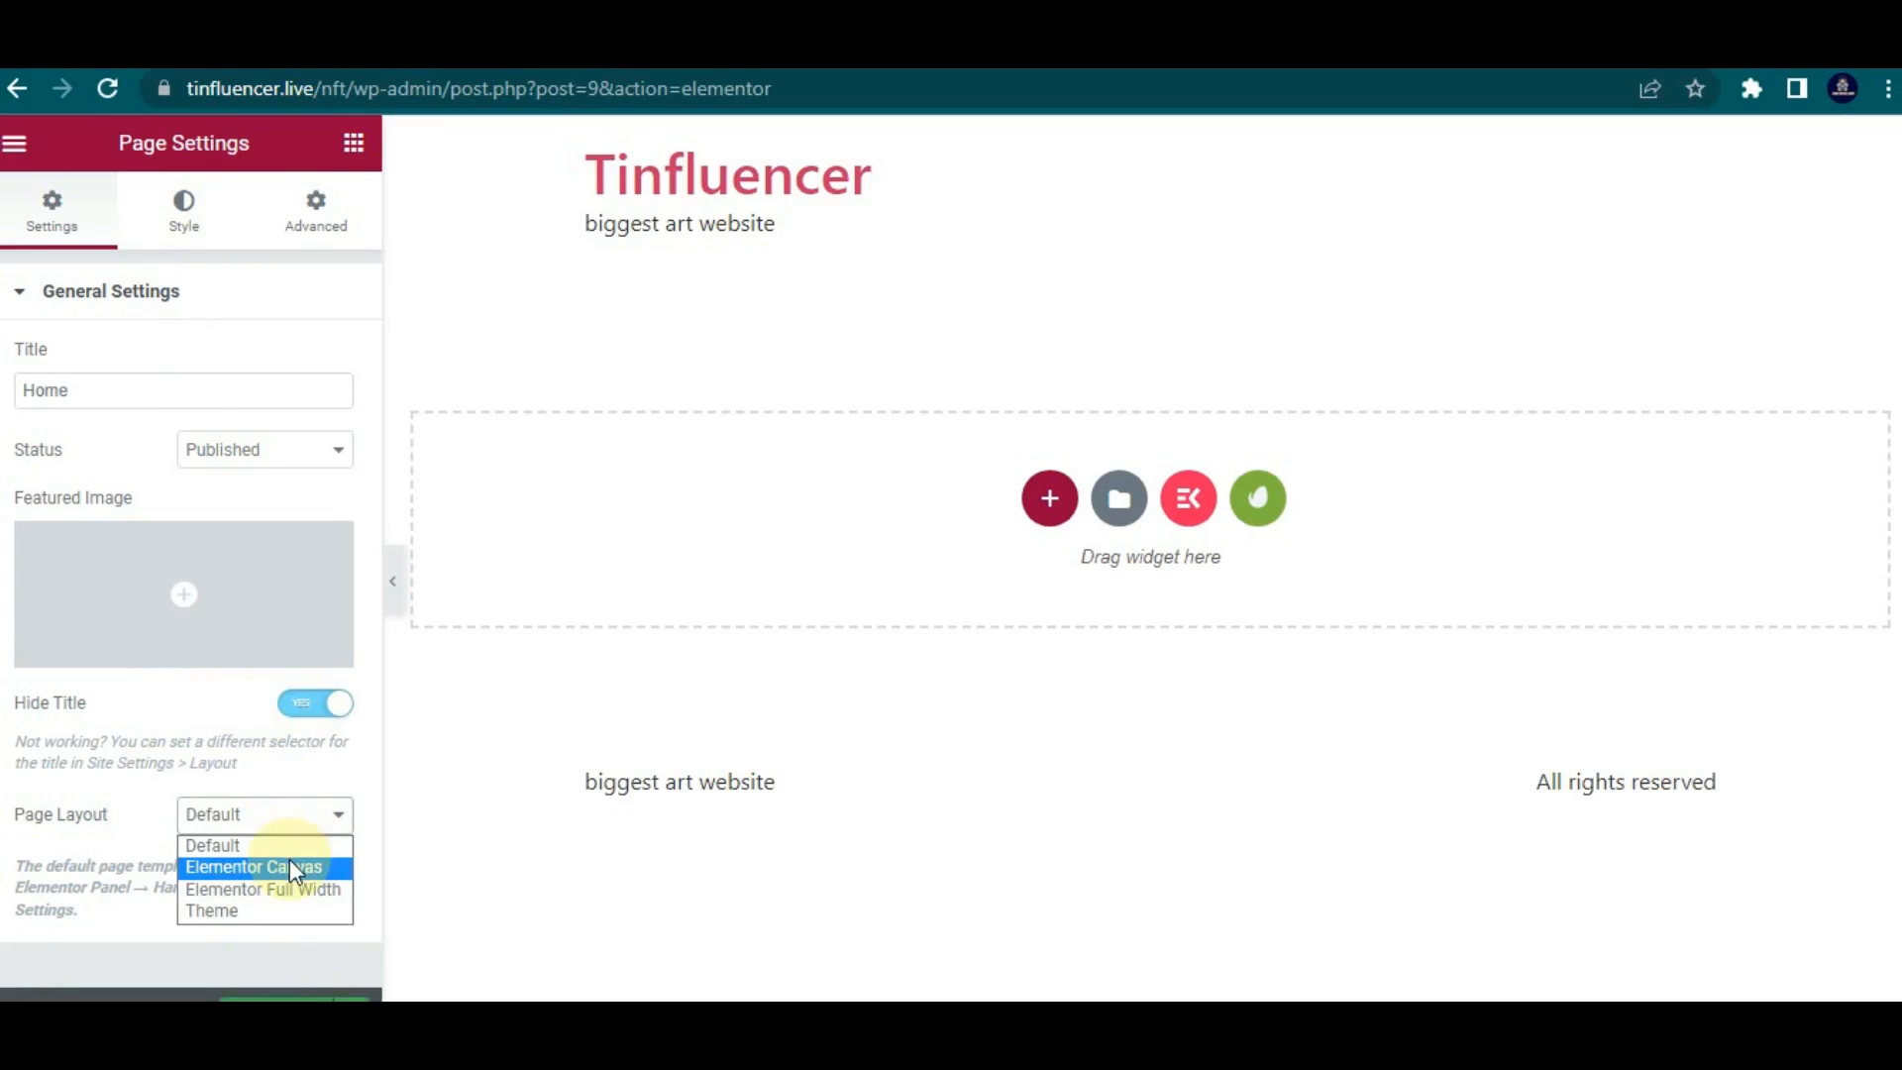
{"action": "left_click", "coordinate": [291, 864]}
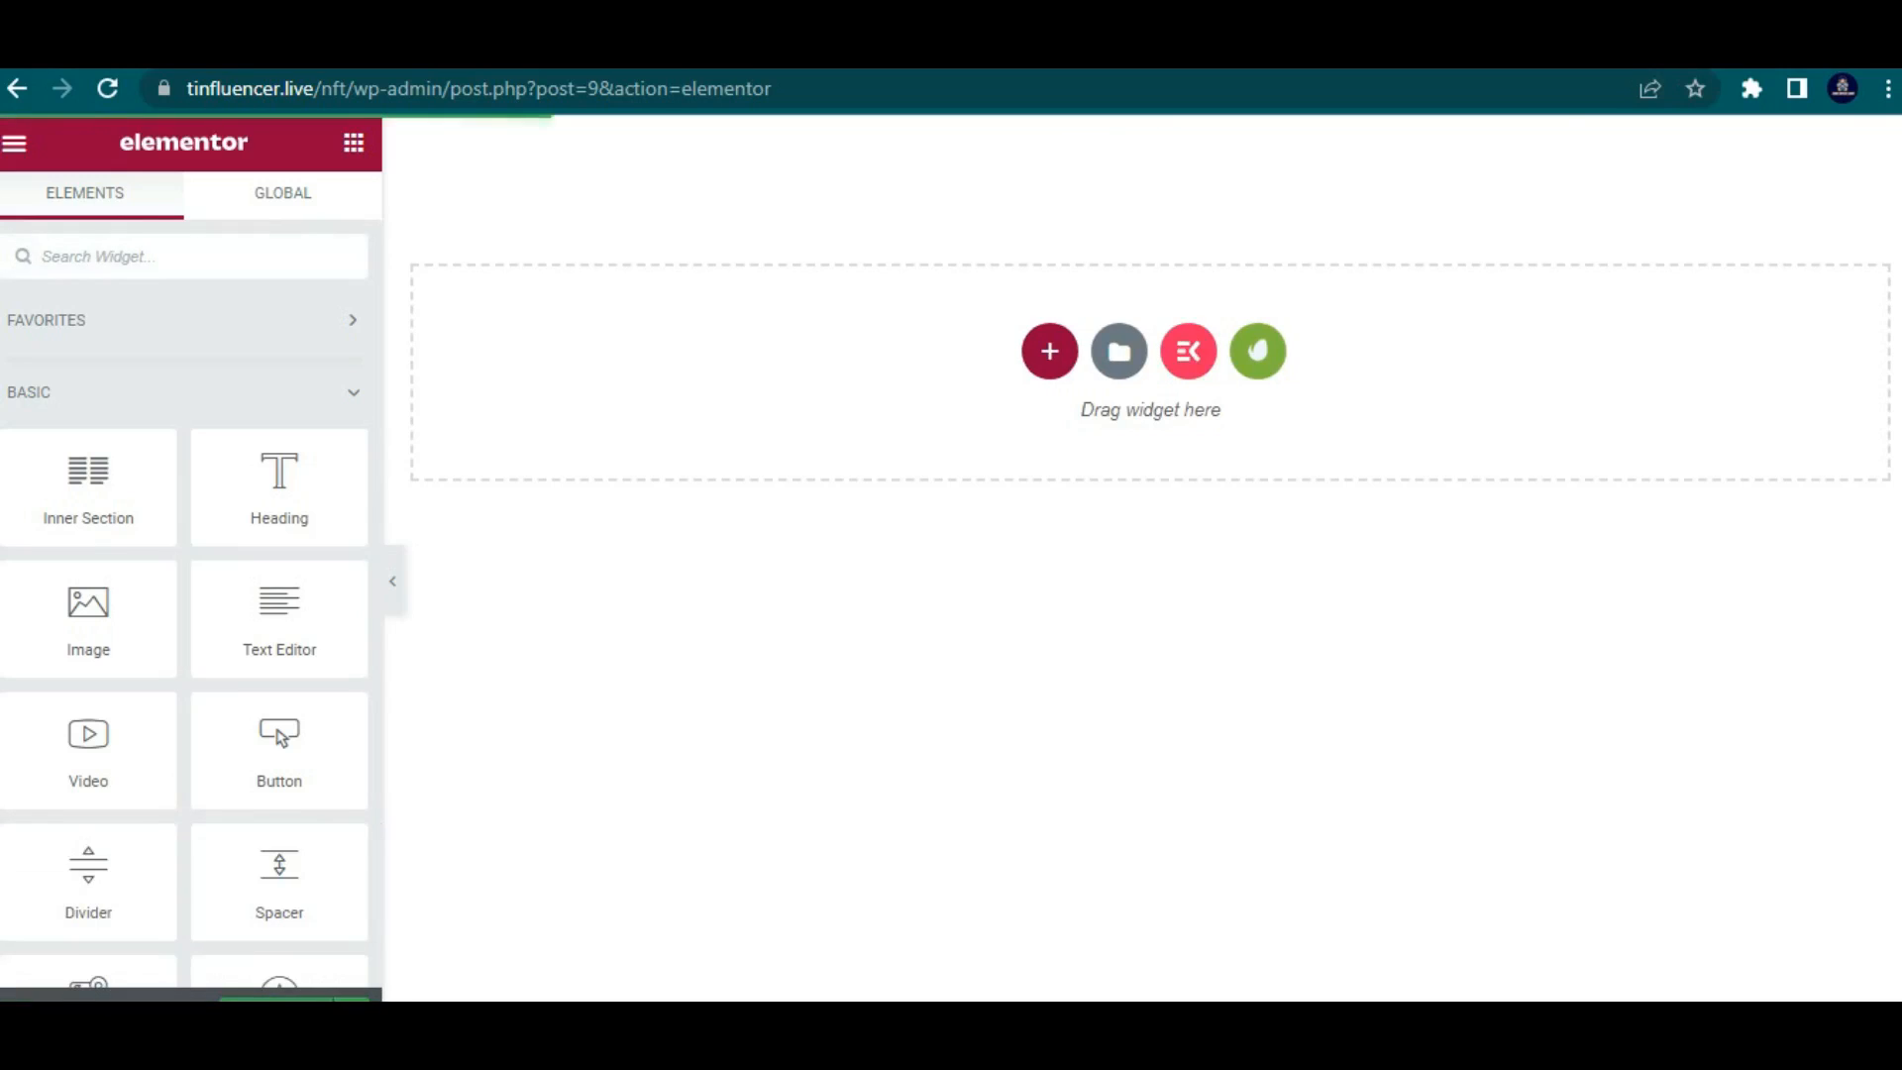
Step: Insert the Enefte kit's Home template from the installed template kits
{"action": "left_click", "coordinate": [1267, 360]}
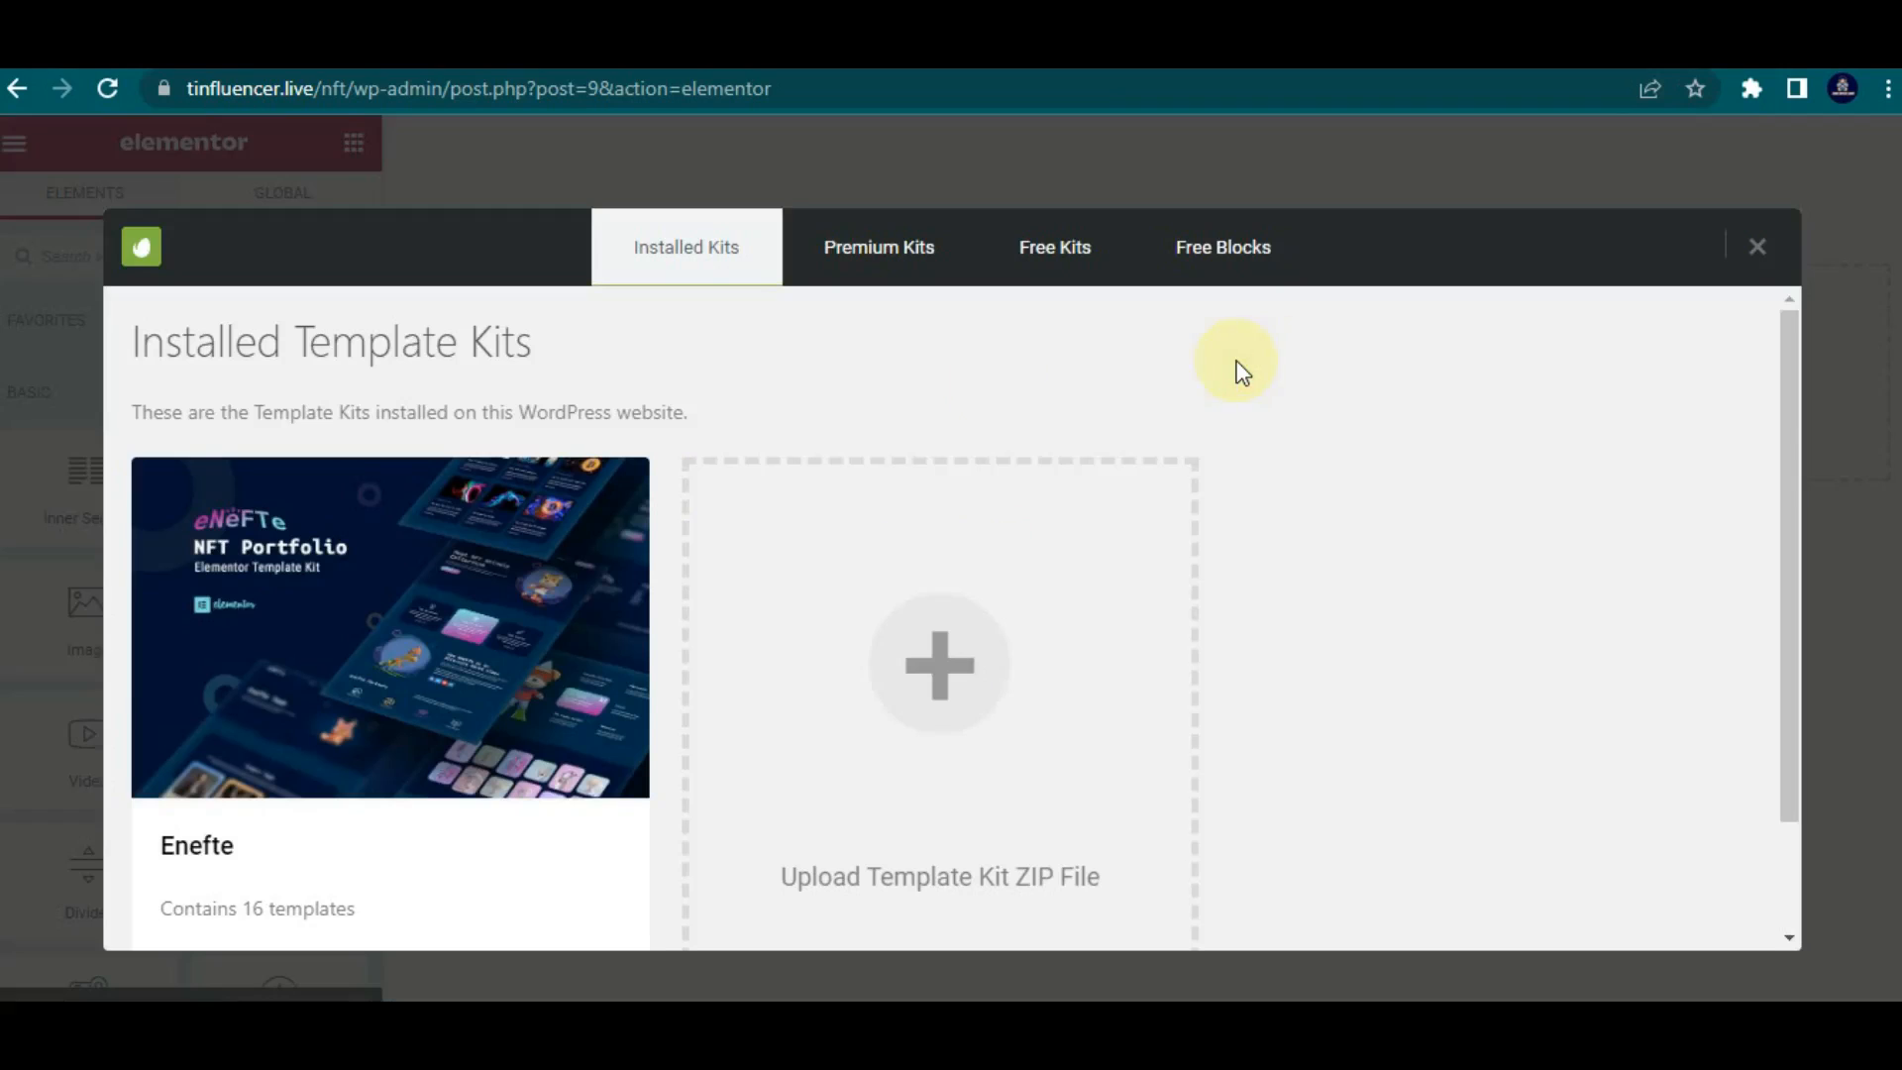
{"action": "left_click", "coordinate": [432, 642]}
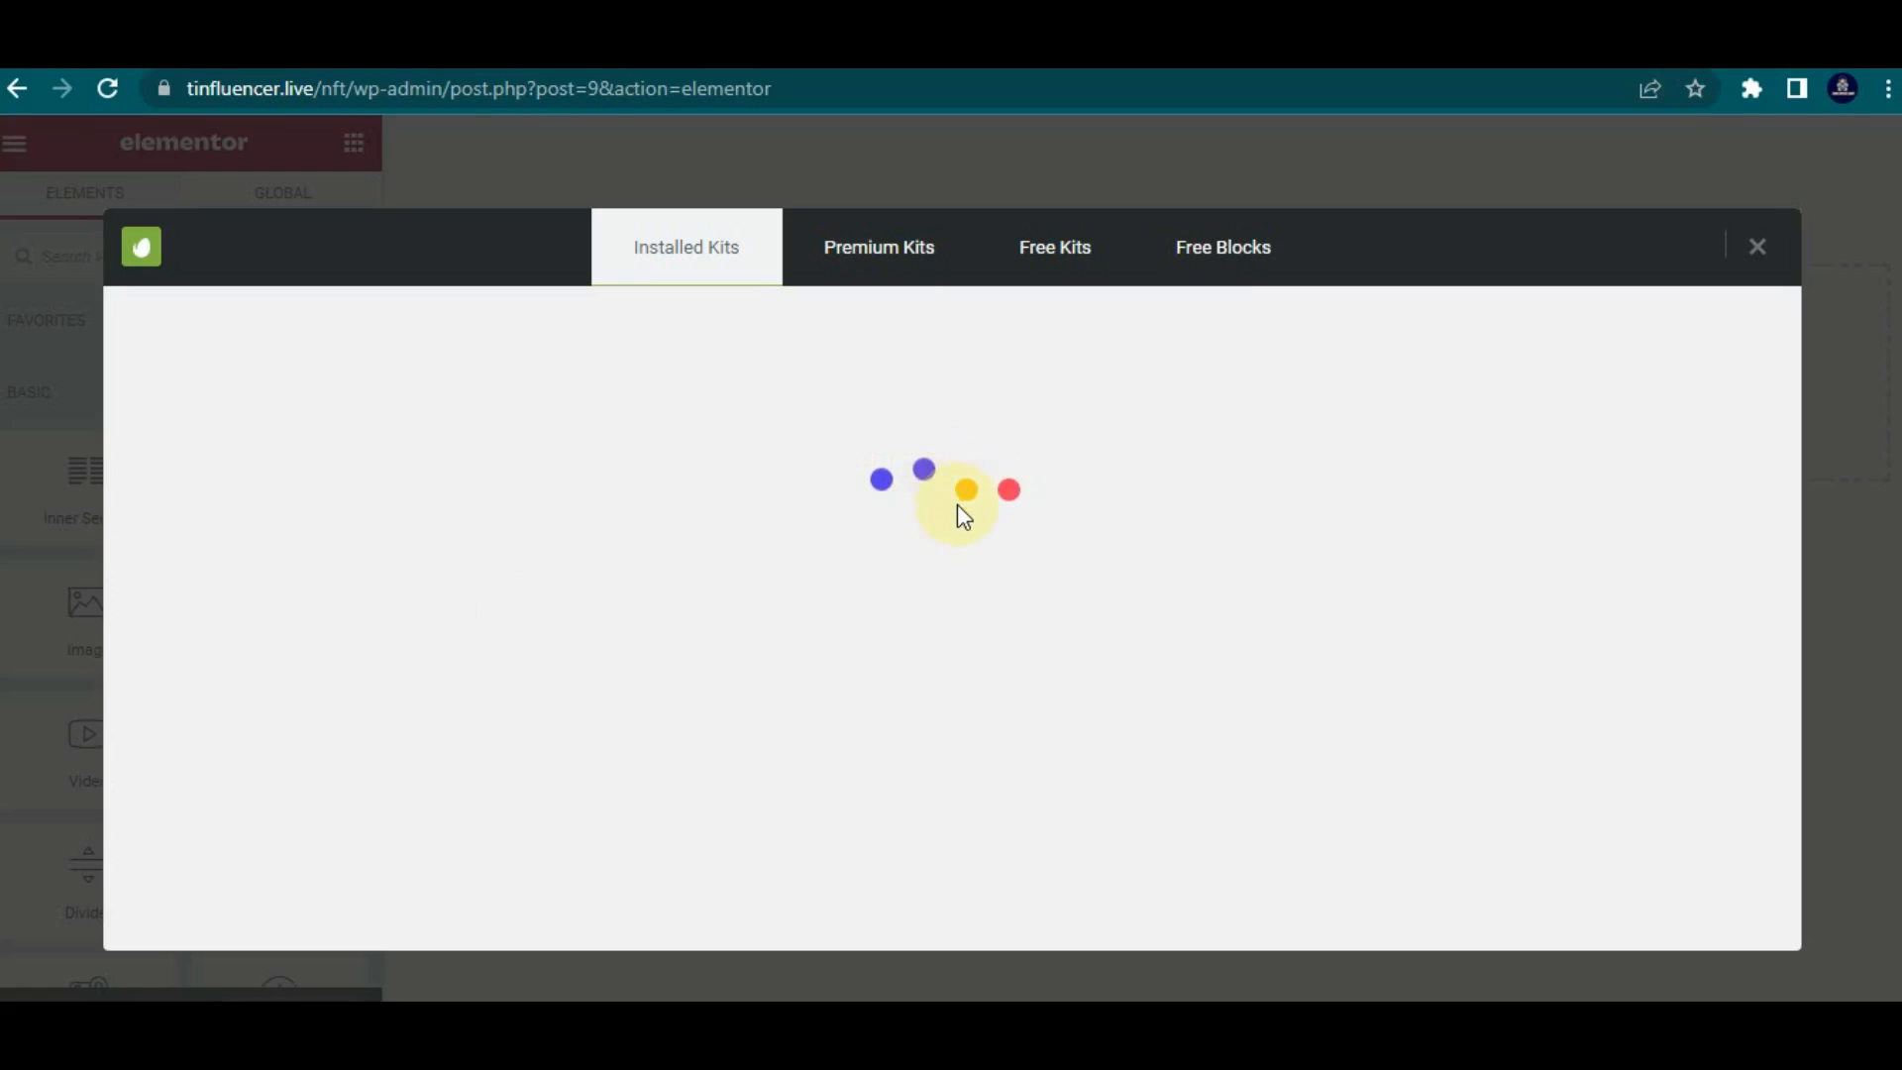
{"action": "scroll", "coordinate": [836, 681], "scroll_direction": "down", "scroll_amount": 4}
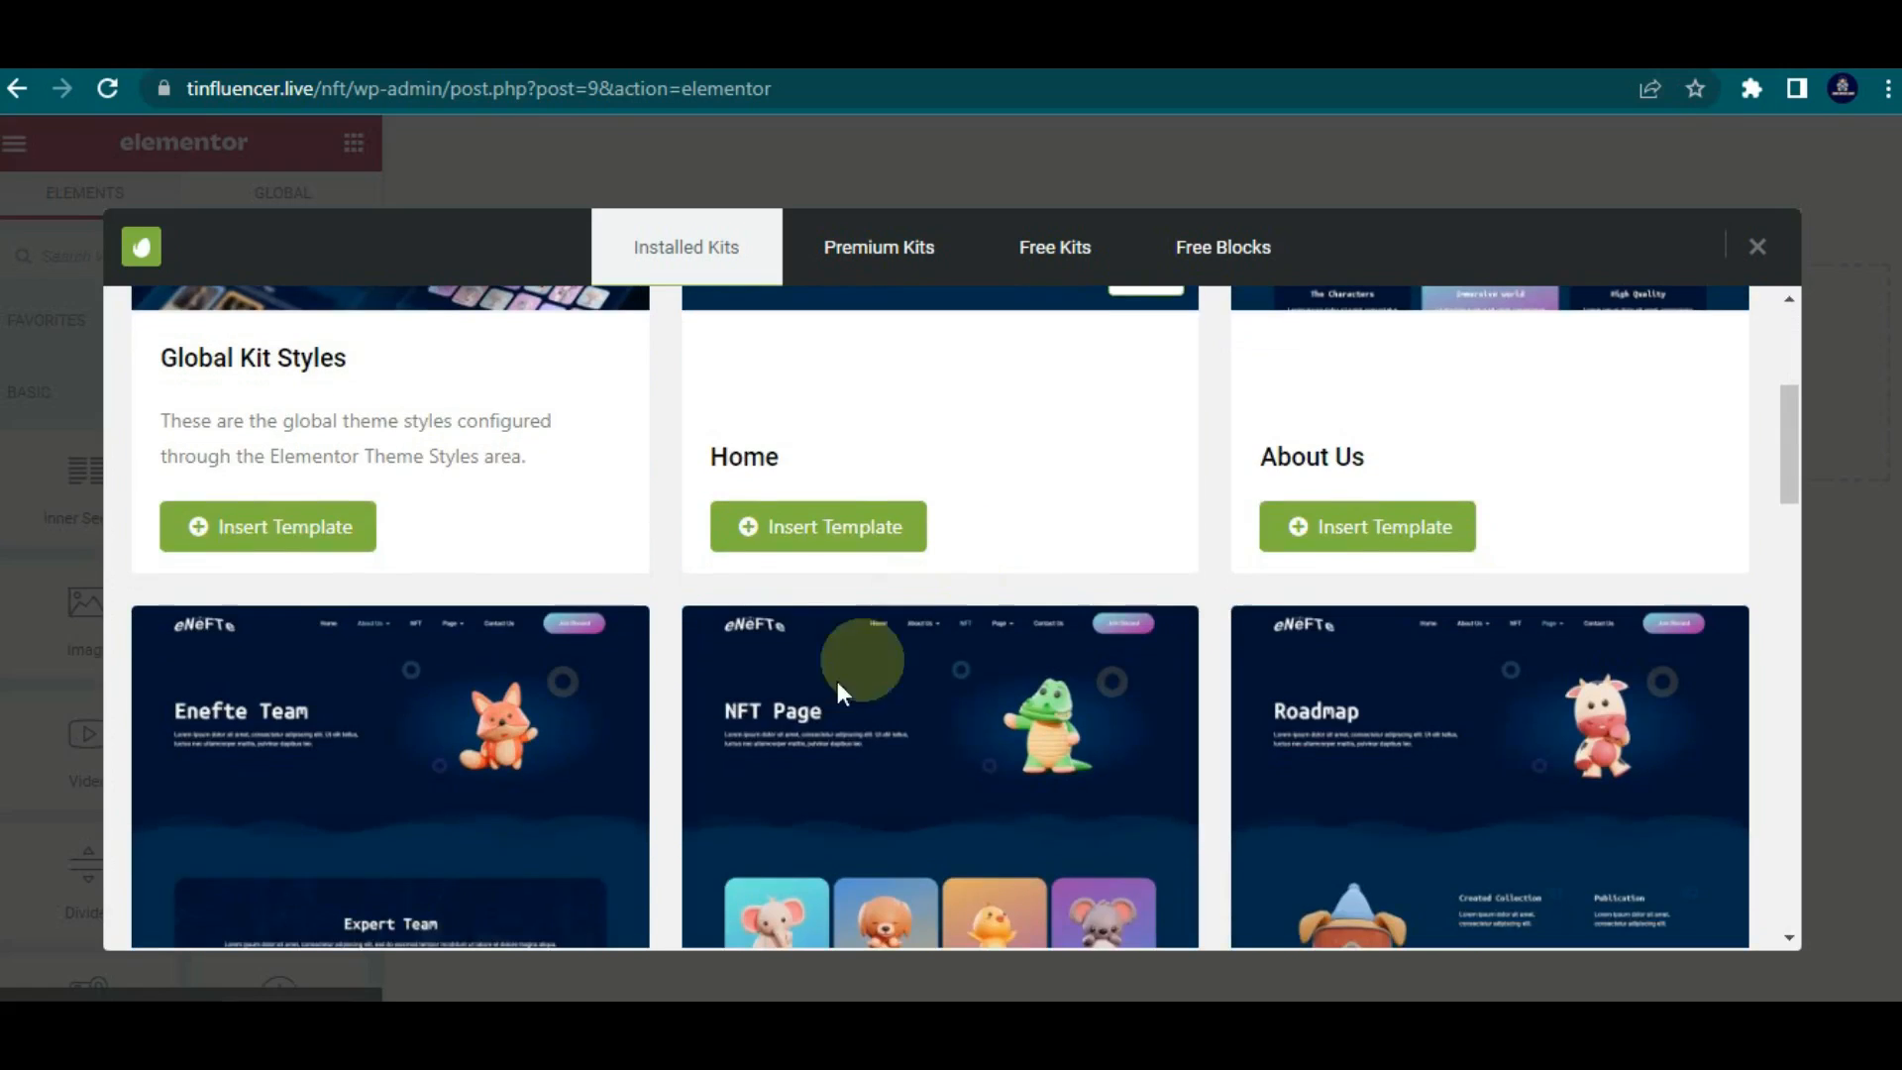
{"action": "left_click", "coordinate": [779, 535]}
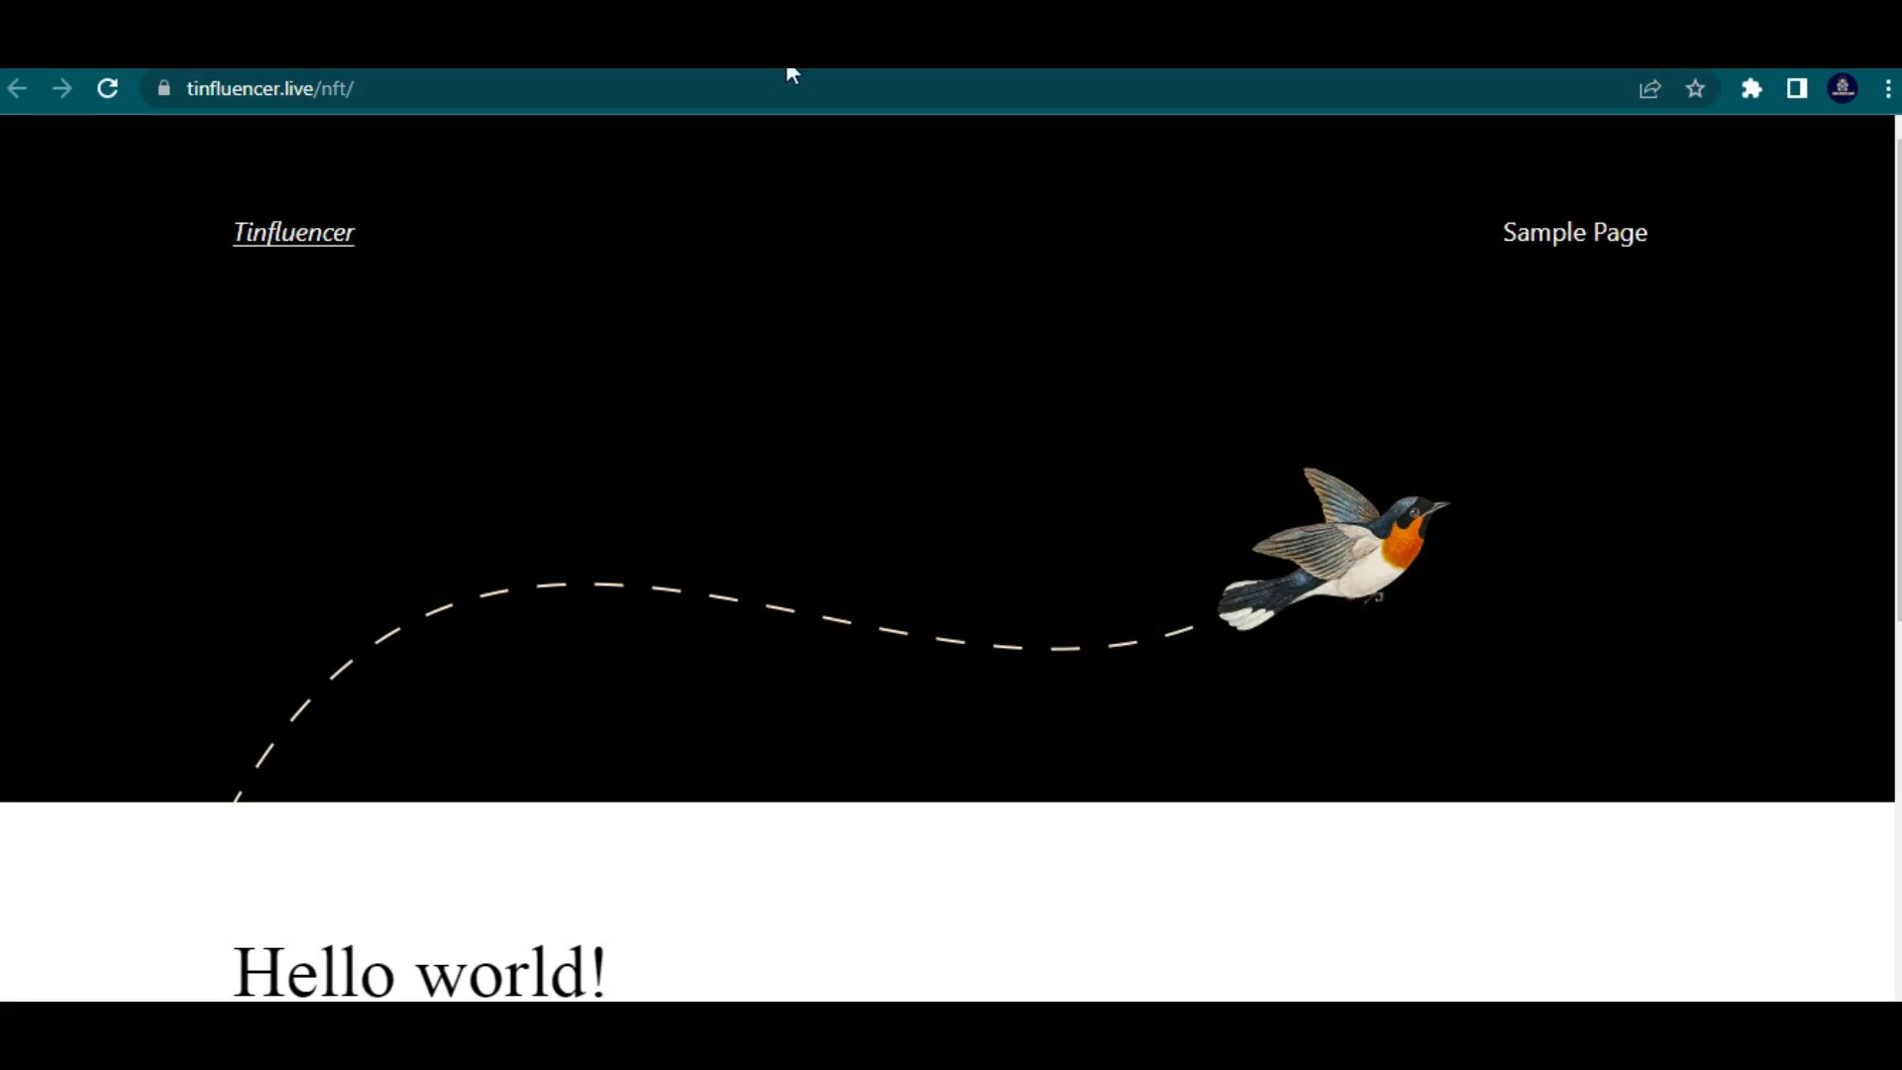
Step: Go to the PosterMyWall website from the address bar
{"action": "left_click", "coordinate": [791, 79]}
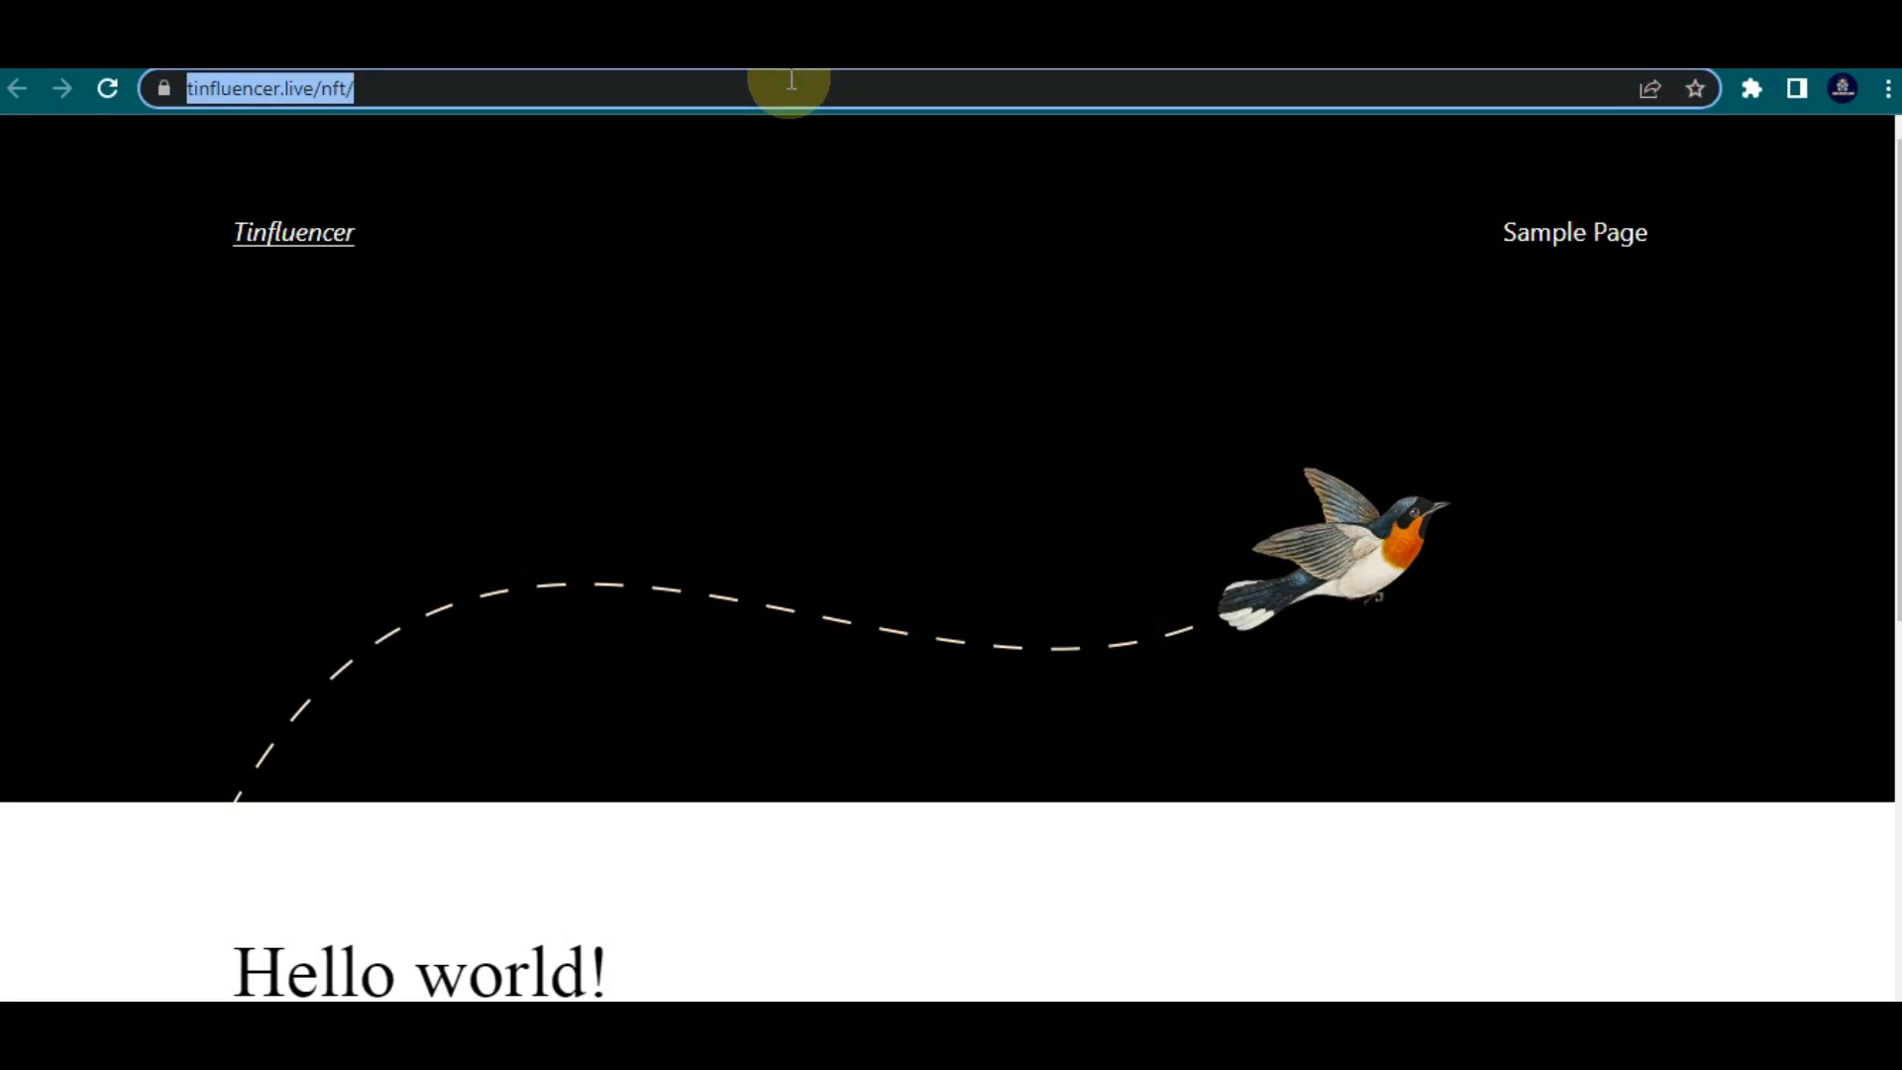
{"action": "type", "text": "postermywall.com"}
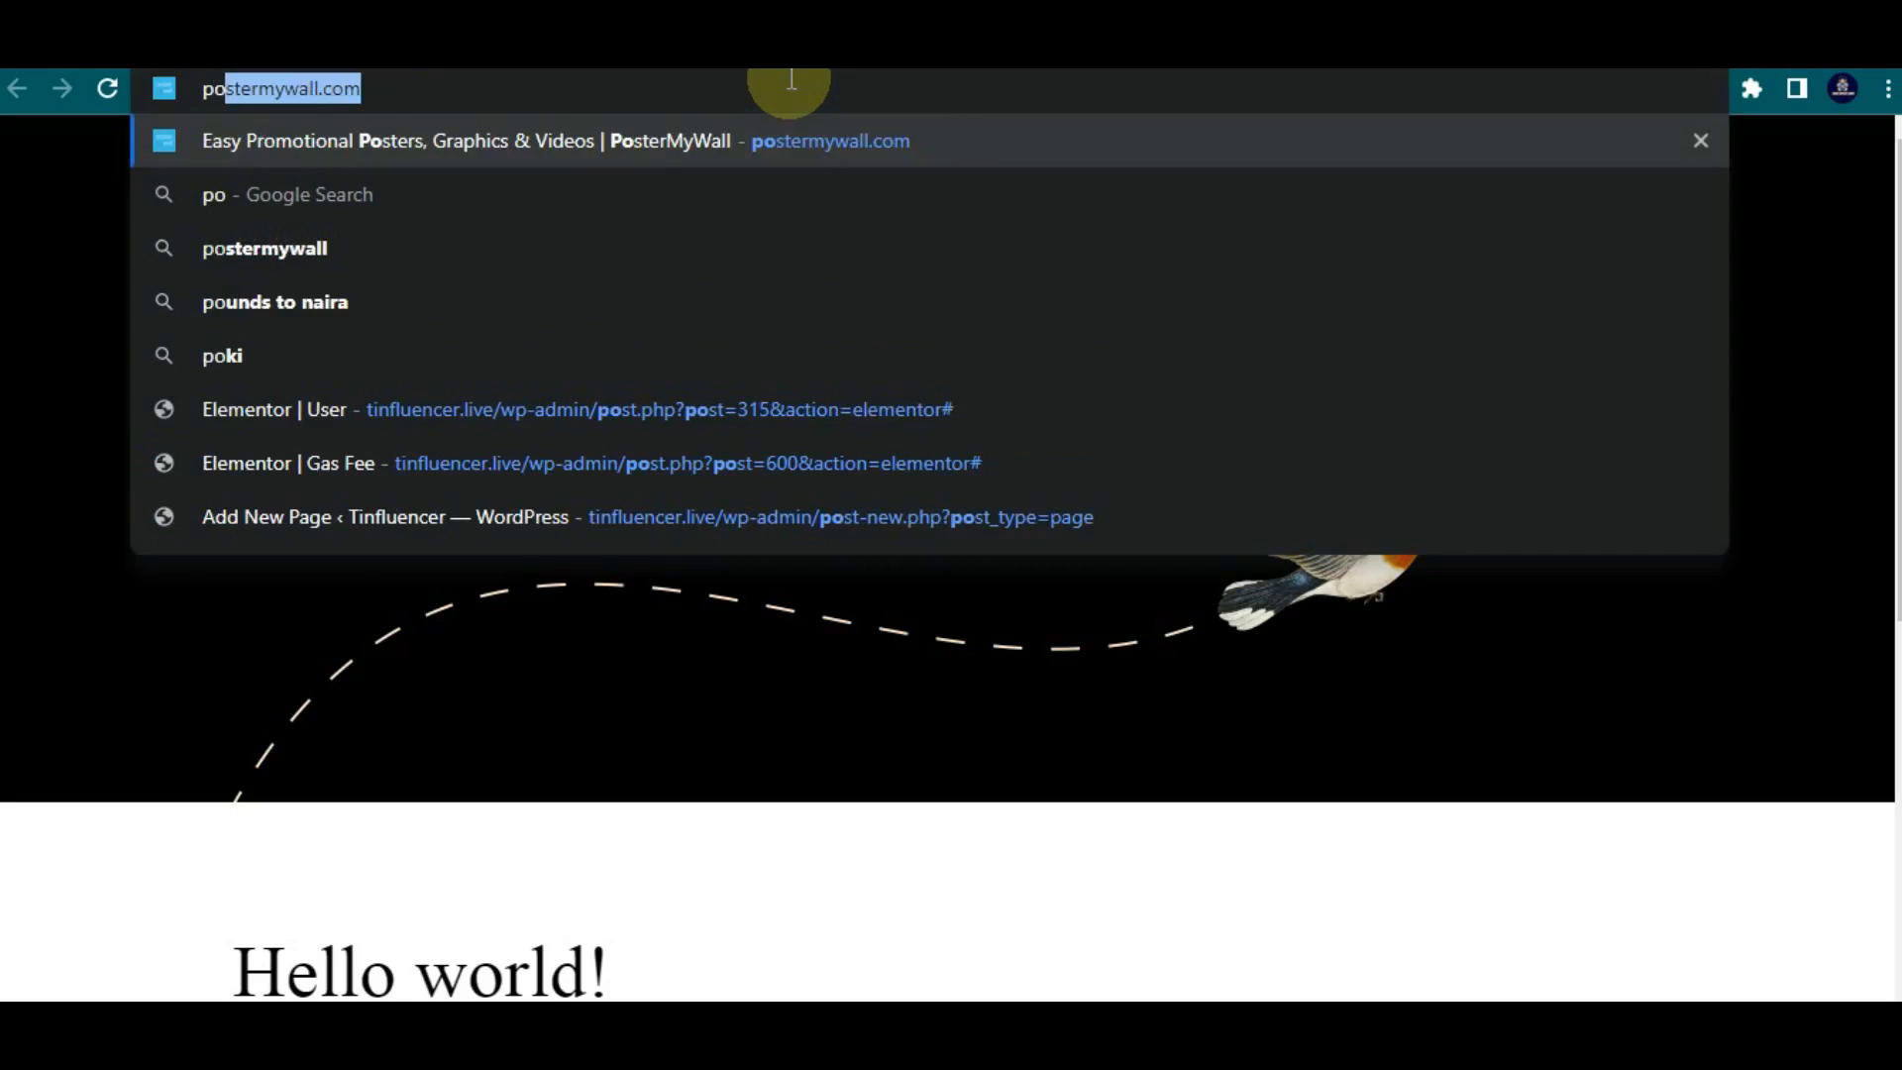
{"action": "key", "text": "Return"}
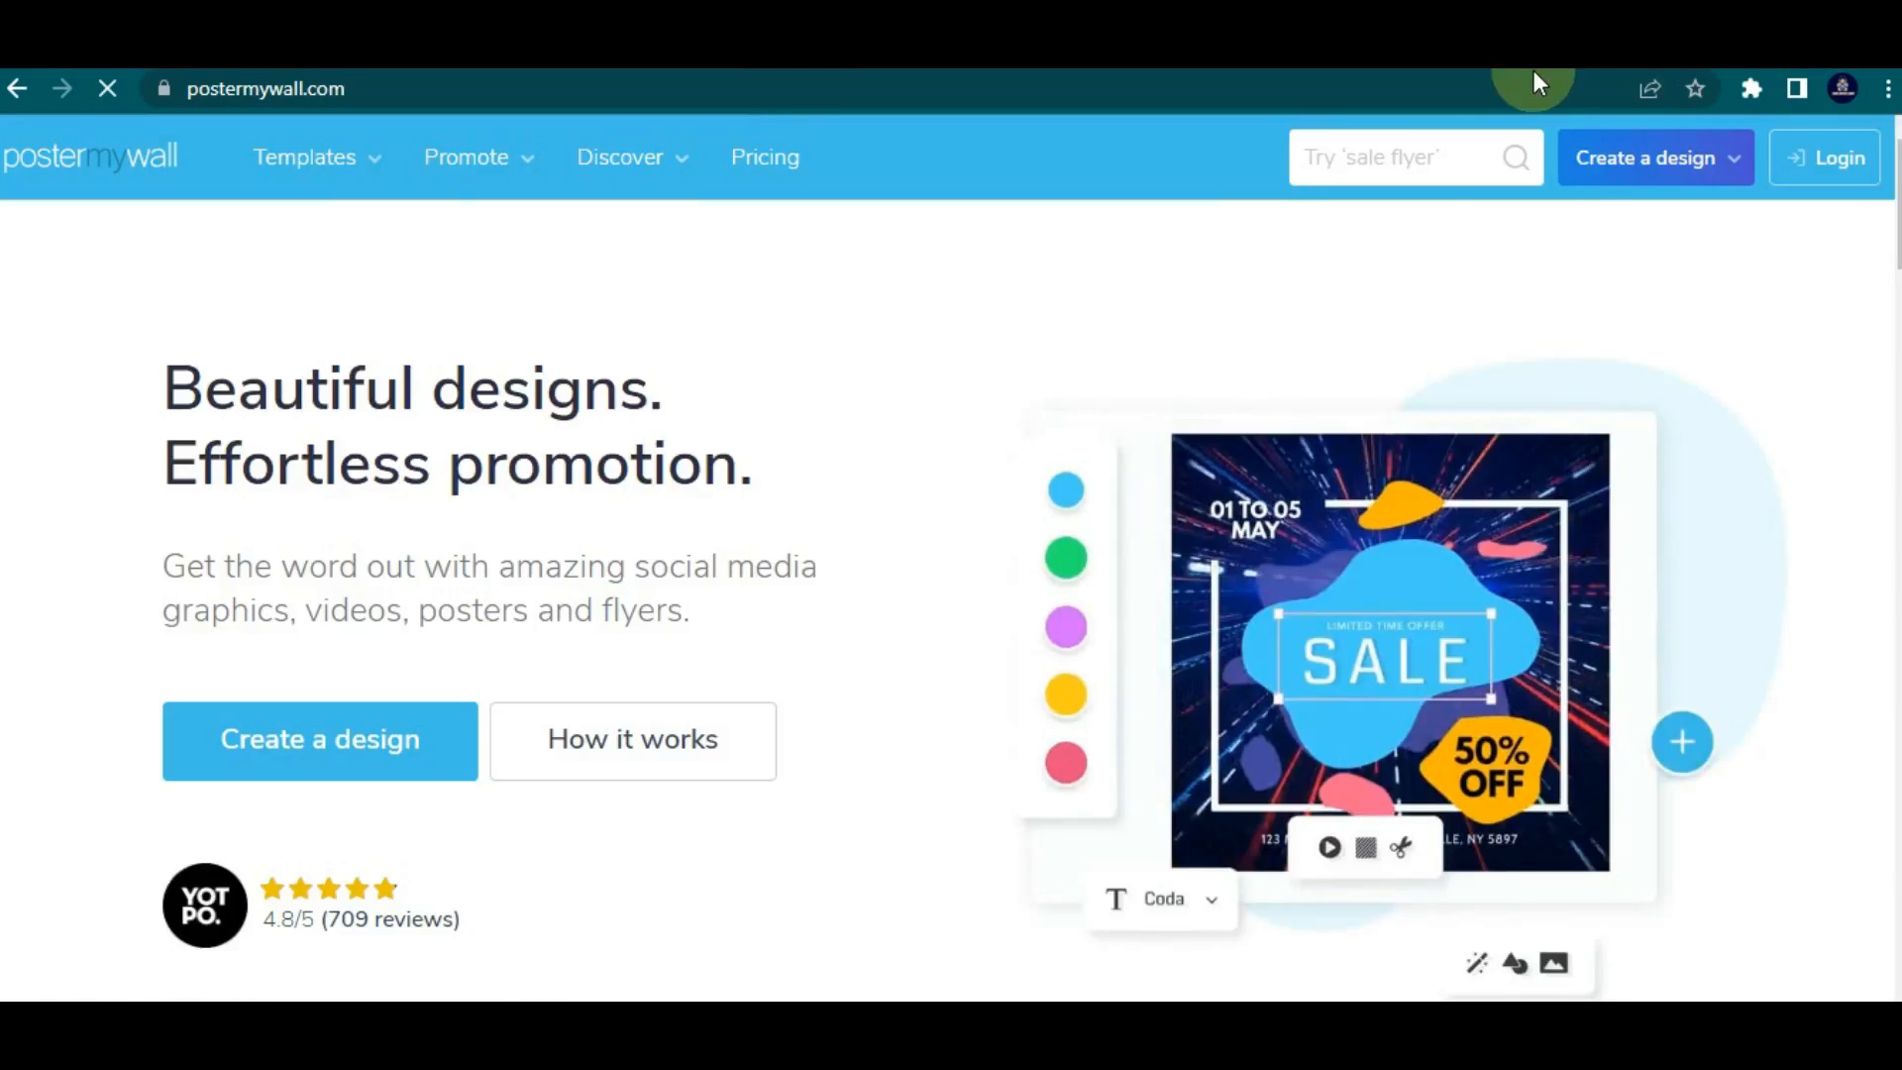
Step: Search PosterMyWall templates for 'logo' and browse the results
{"action": "left_click", "coordinate": [1340, 159]}
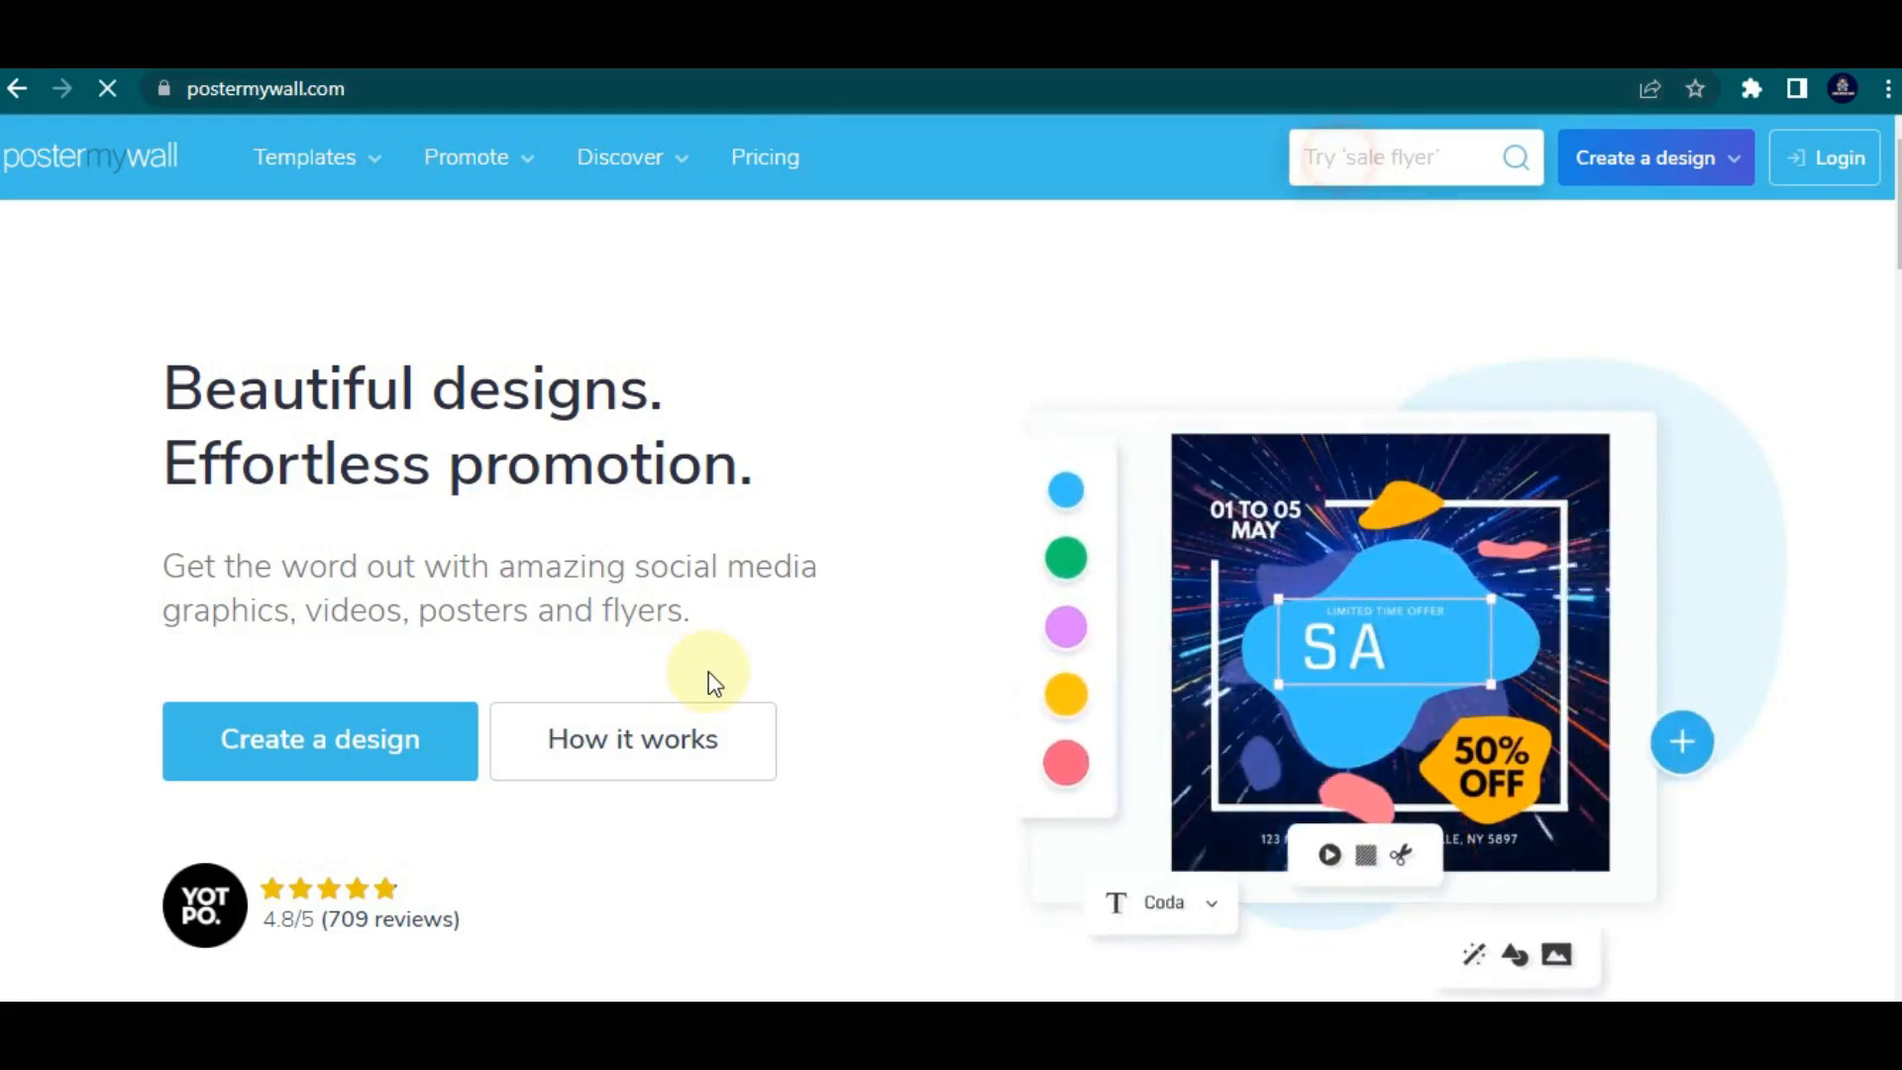
{"action": "scroll", "coordinate": [745, 870], "scroll_direction": "down", "scroll_amount": 10}
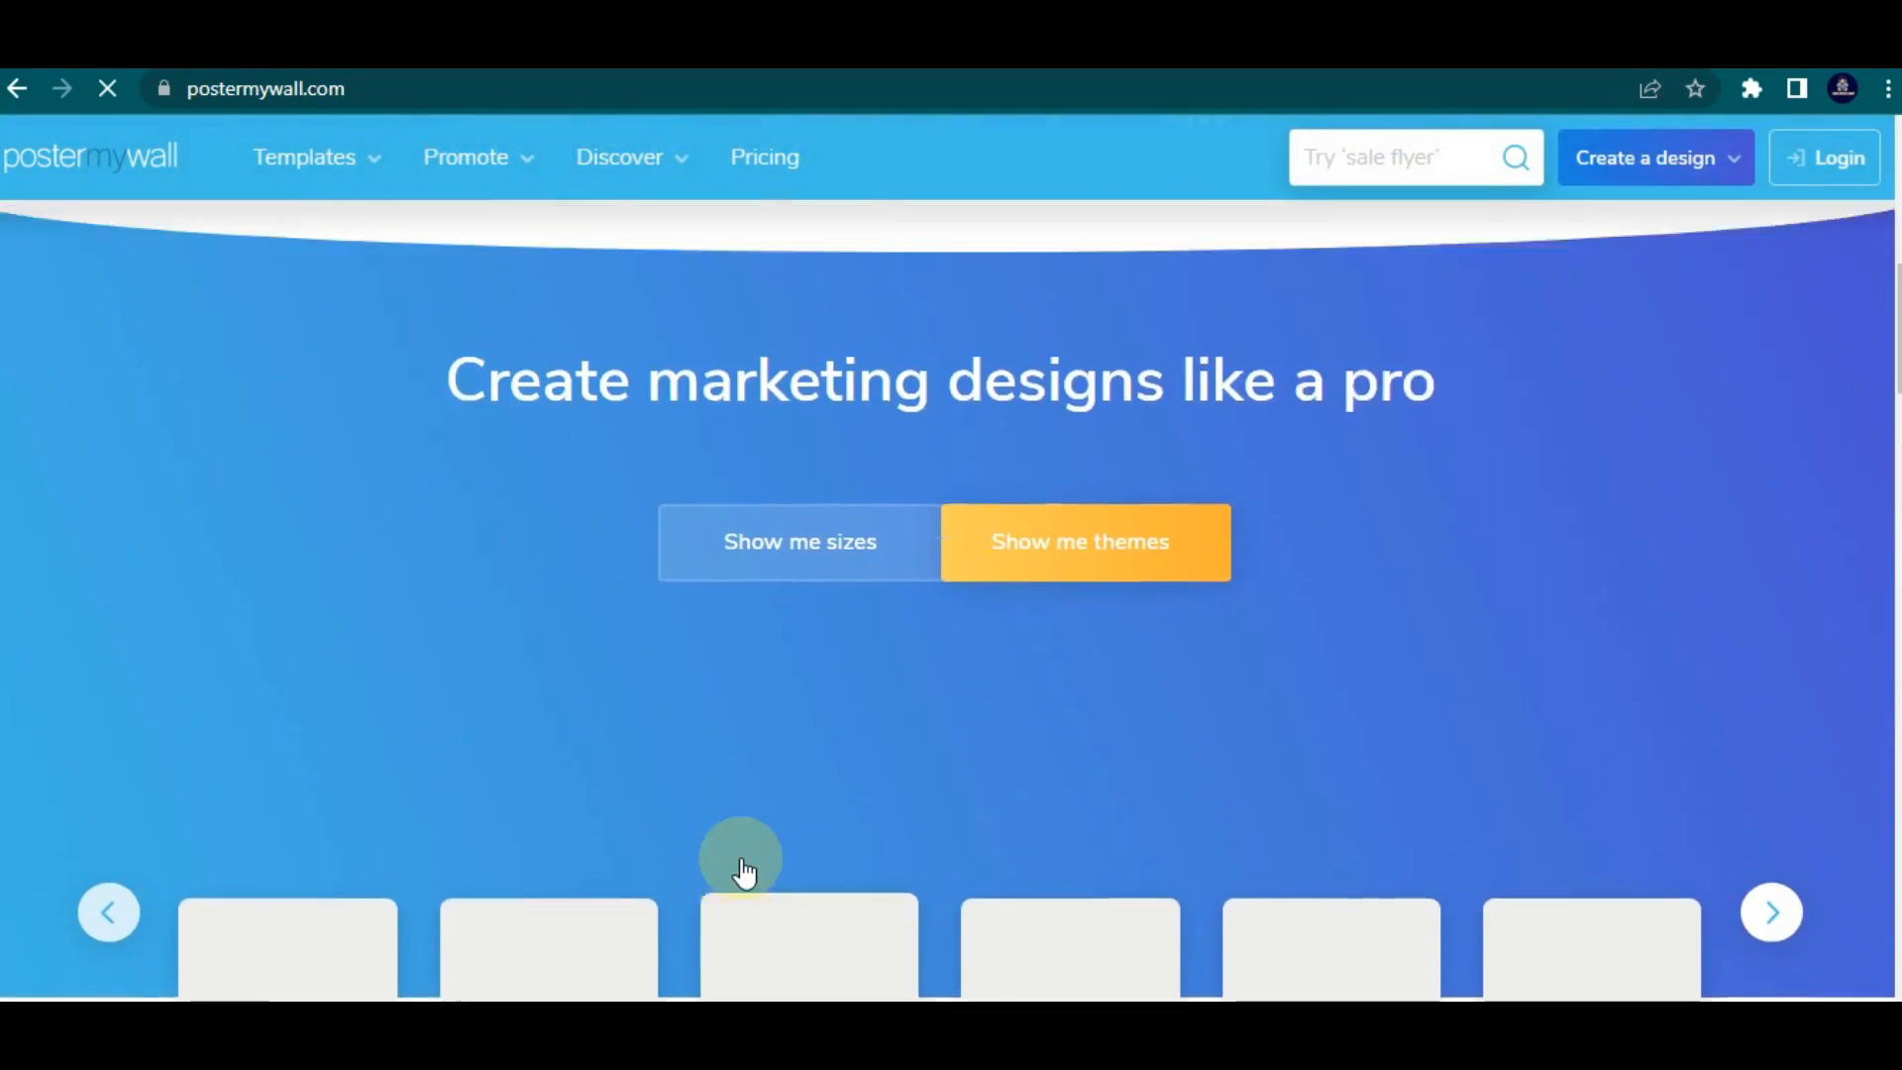
{"action": "scroll", "coordinate": [745, 870], "scroll_direction": "up", "scroll_amount": 12}
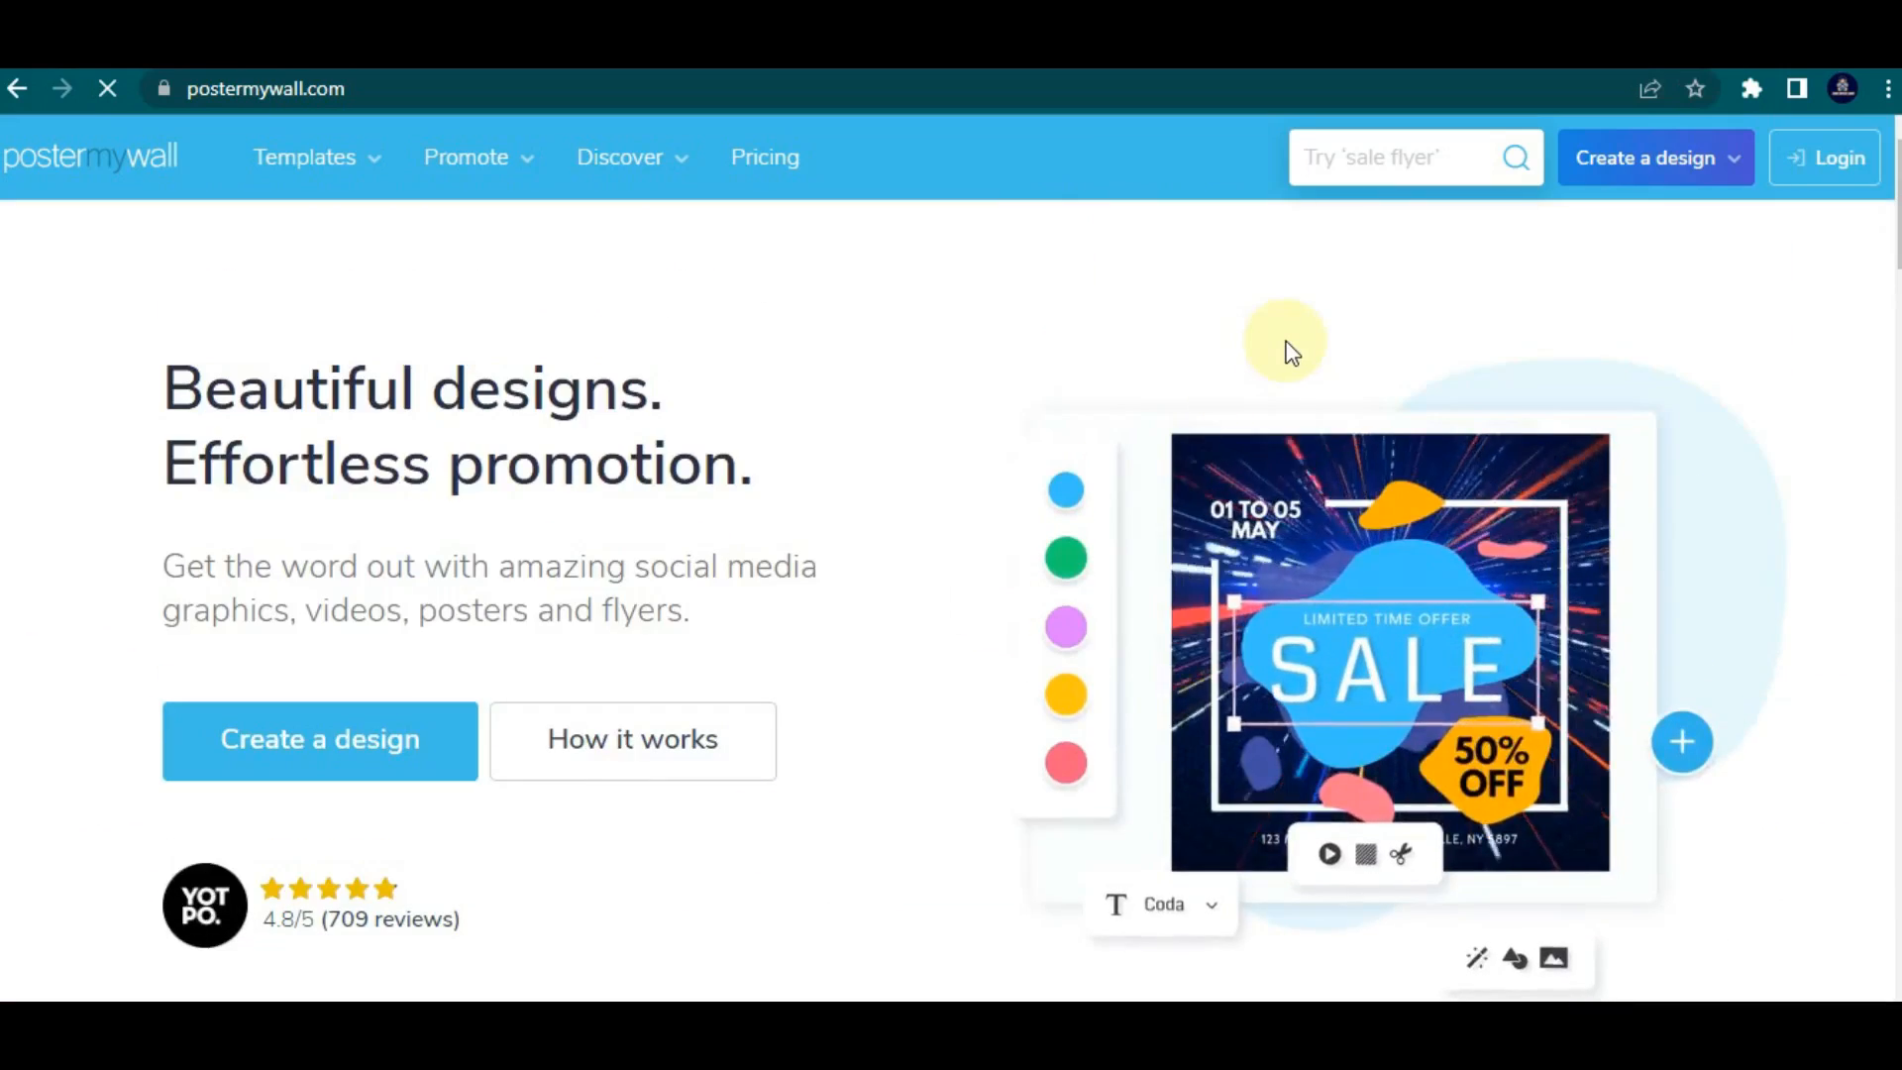
{"action": "type", "text": "logo"}
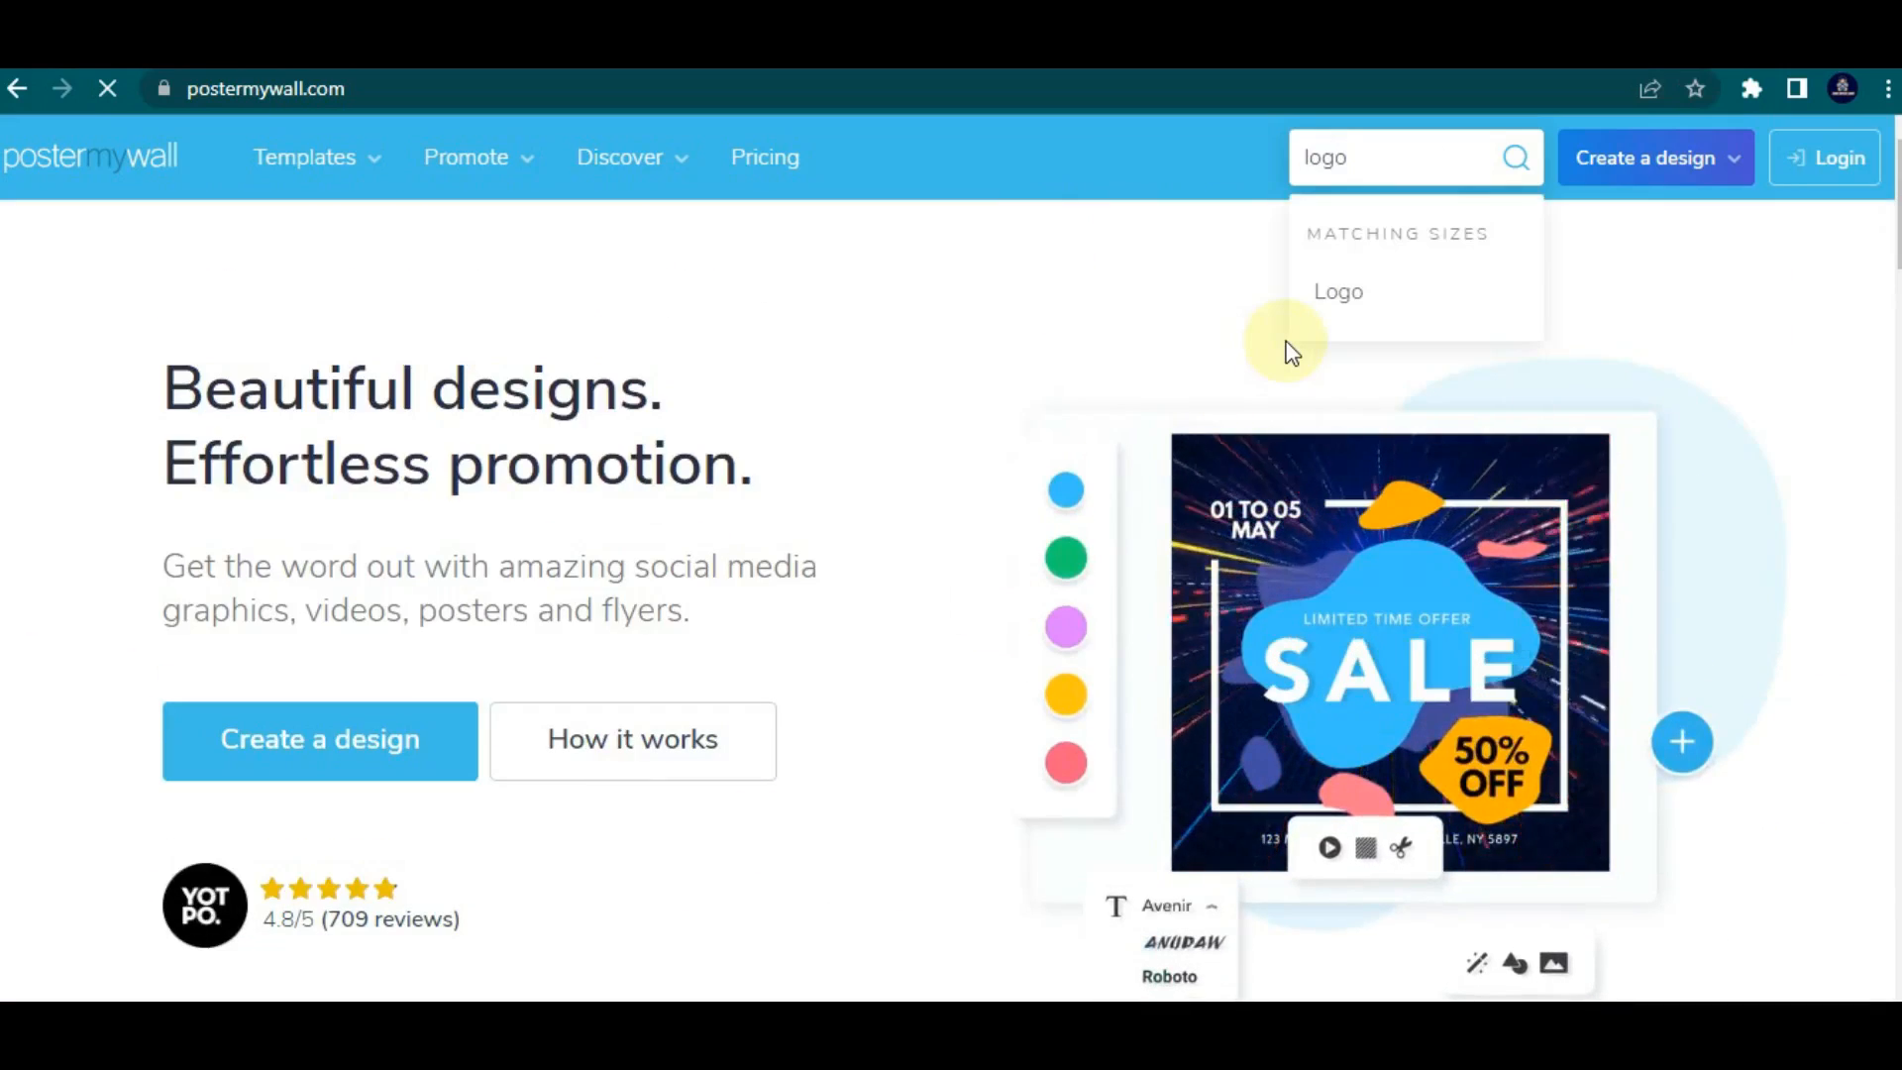
{"action": "key", "text": "Return"}
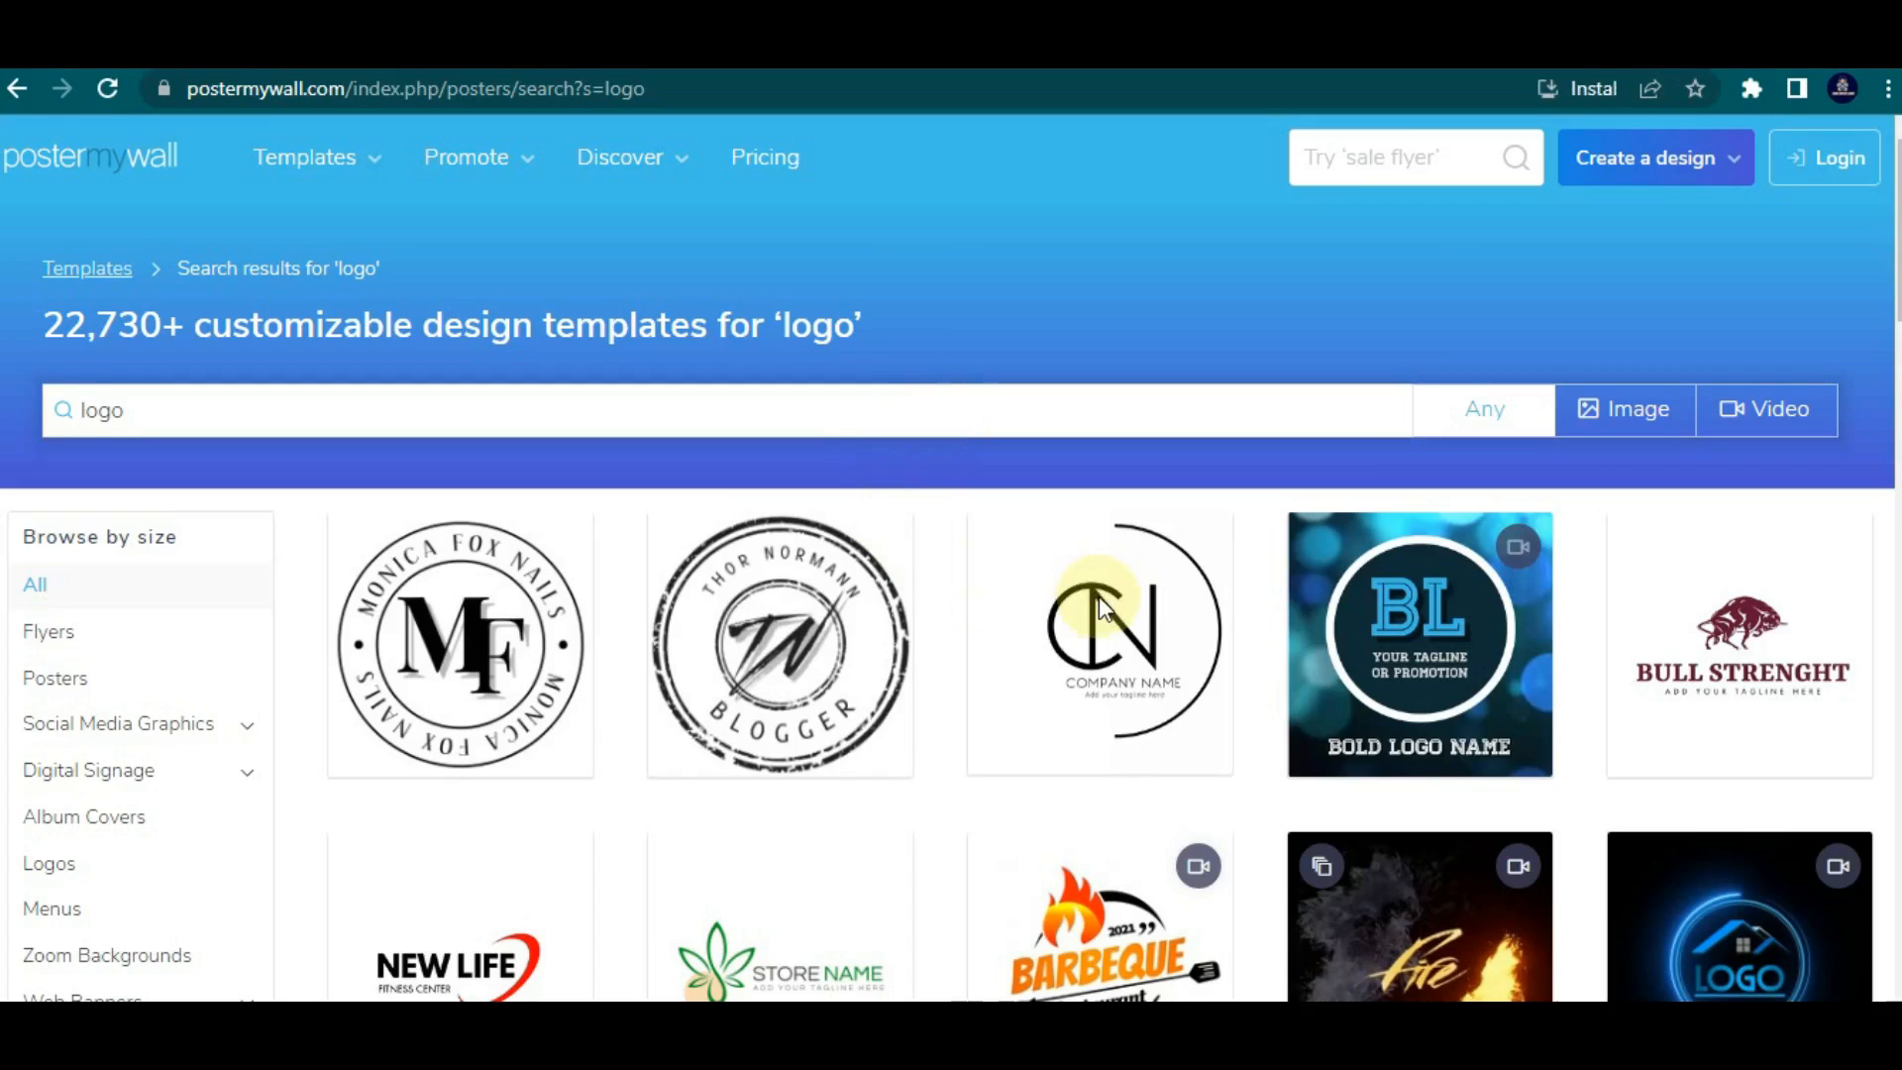
{"action": "scroll", "coordinate": [1111, 671], "scroll_direction": "down", "scroll_amount": 3}
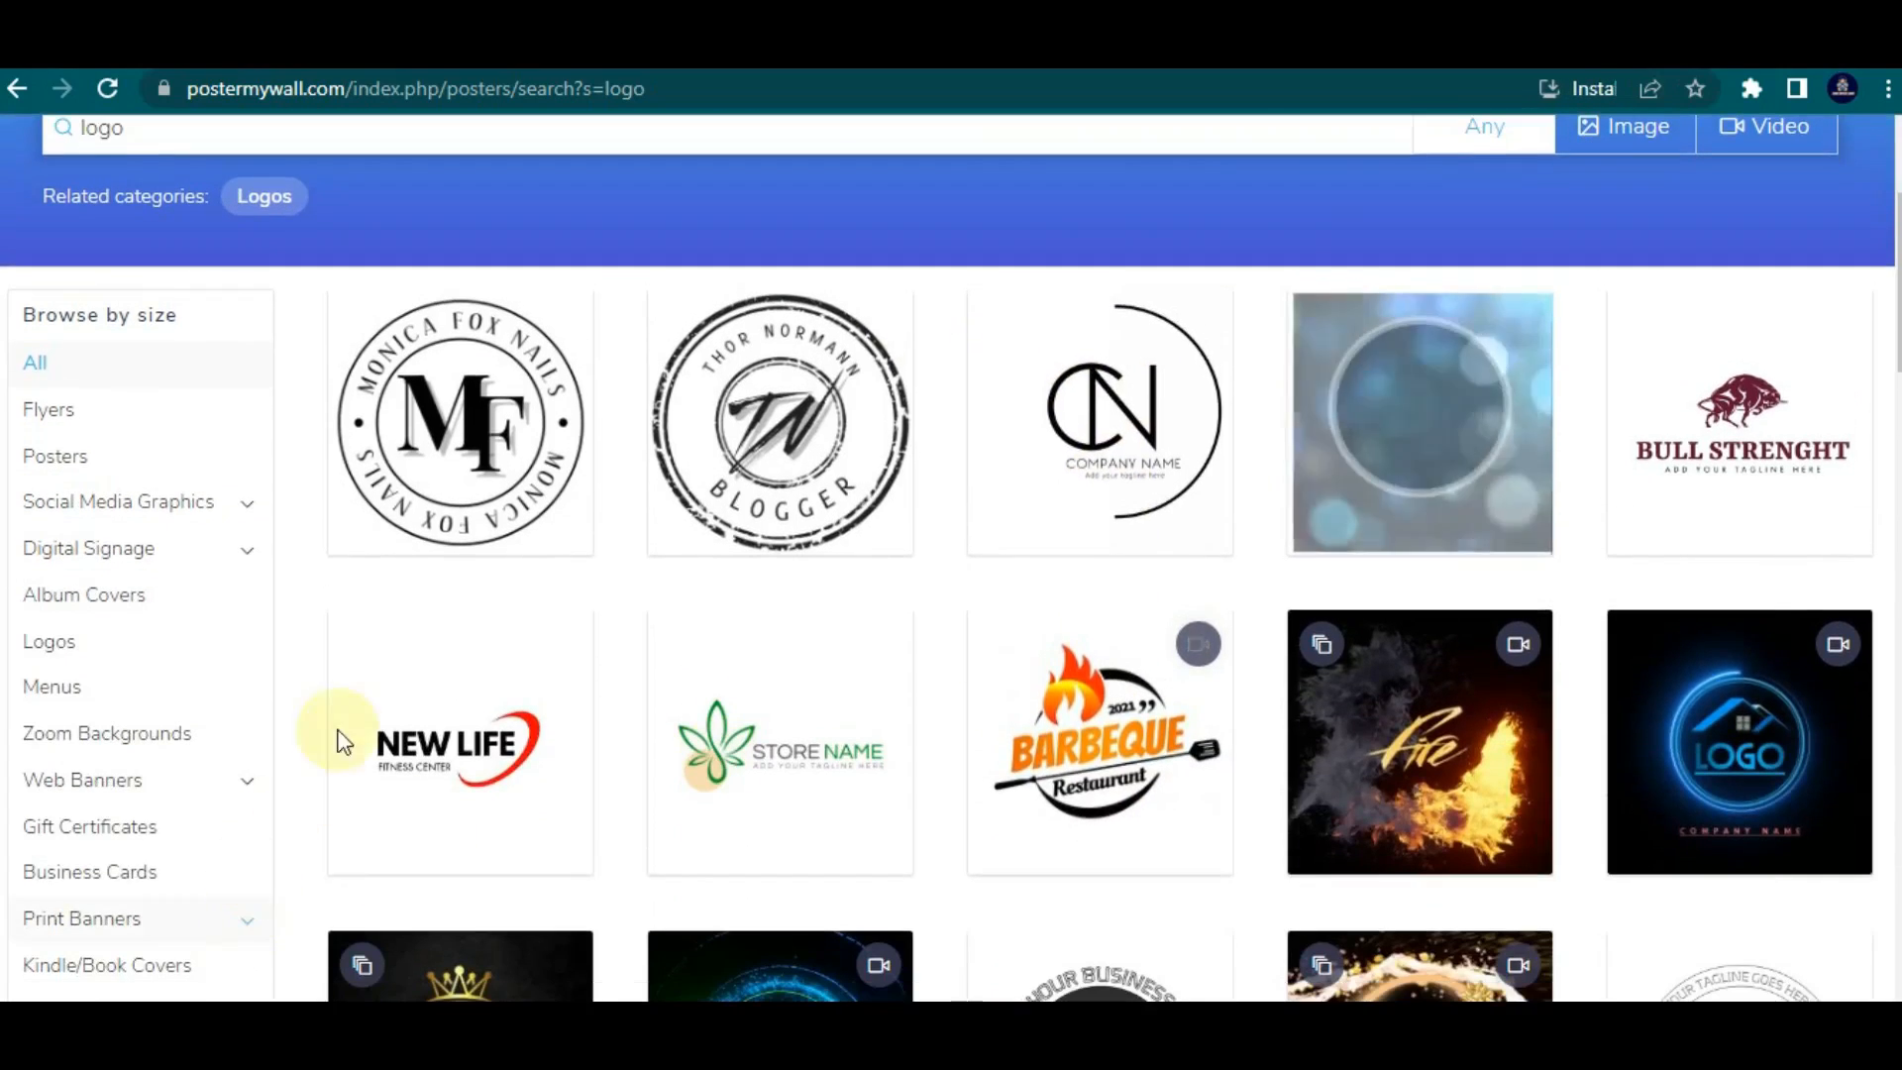
Step: Open the New Life fitness center logo template in the editor, dismissing the Premium Plus popup
{"action": "left_click", "coordinate": [440, 777]}
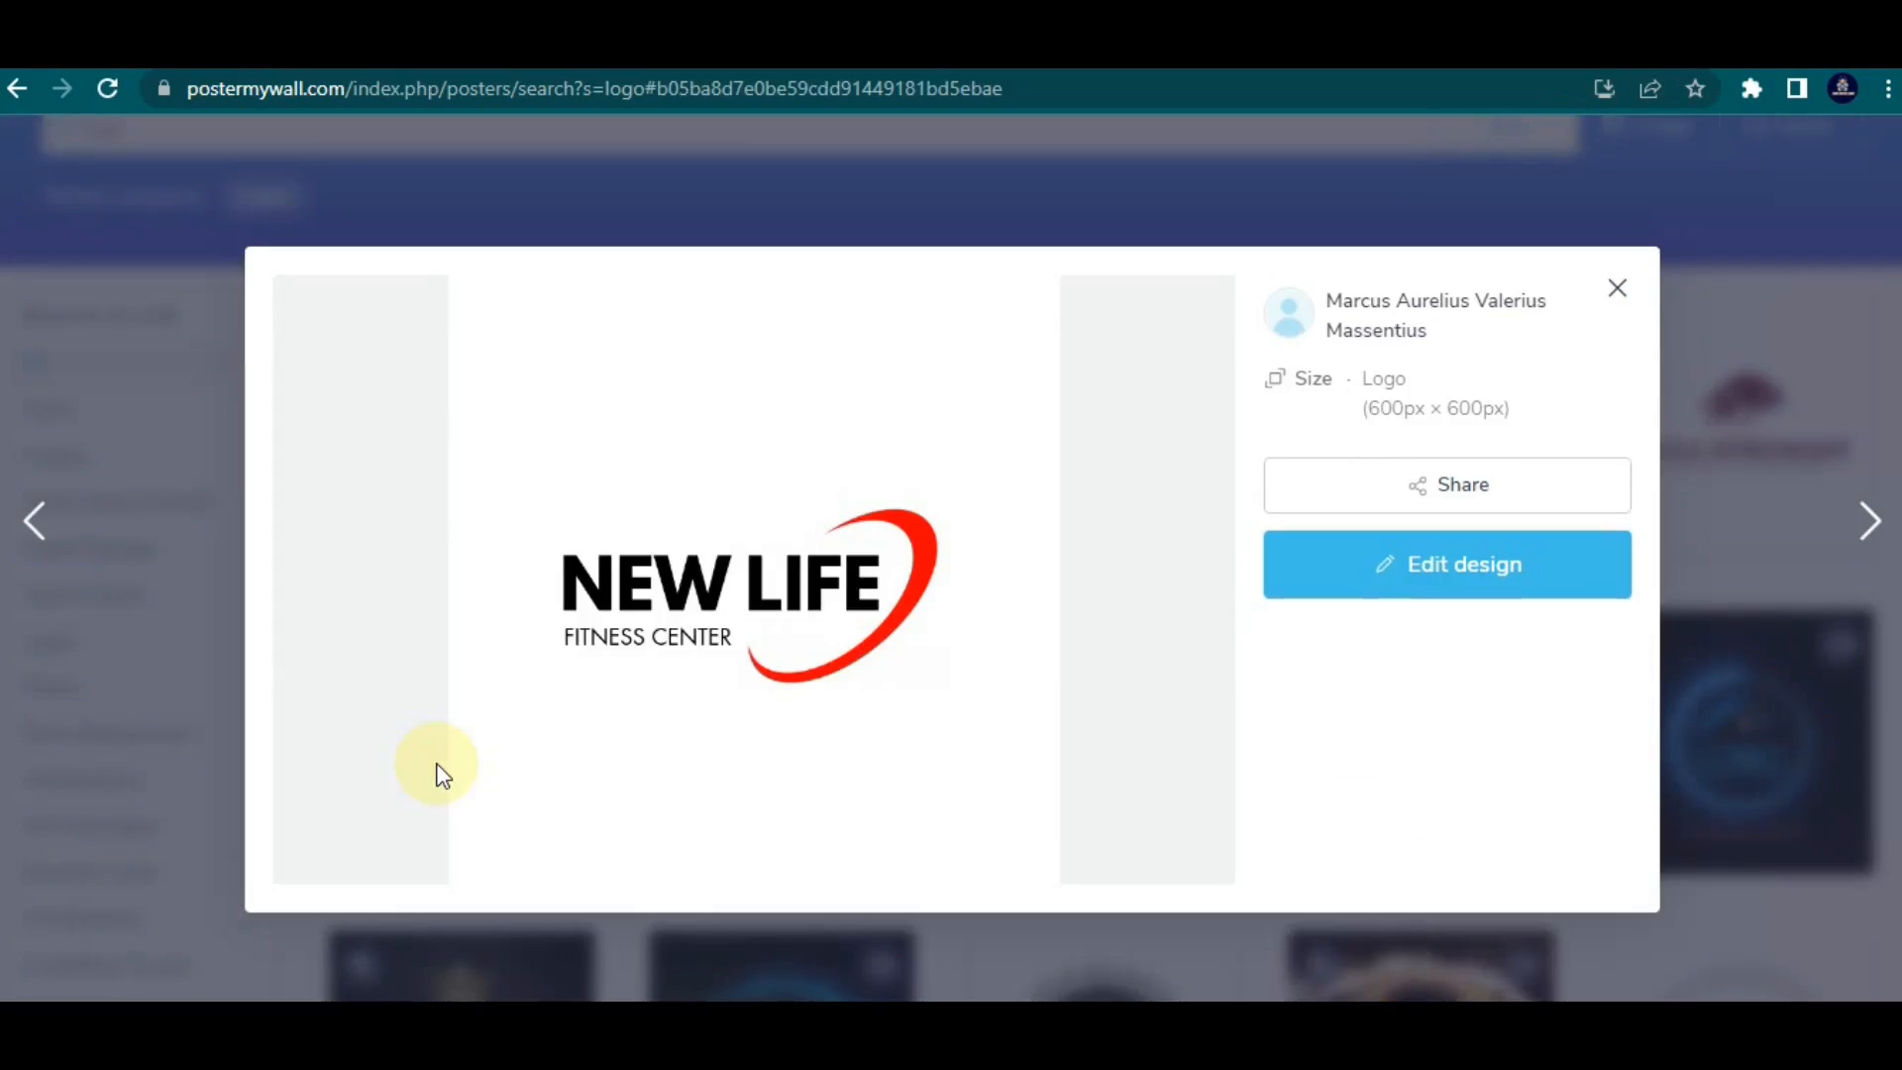
{"action": "left_click", "coordinate": [1485, 585]}
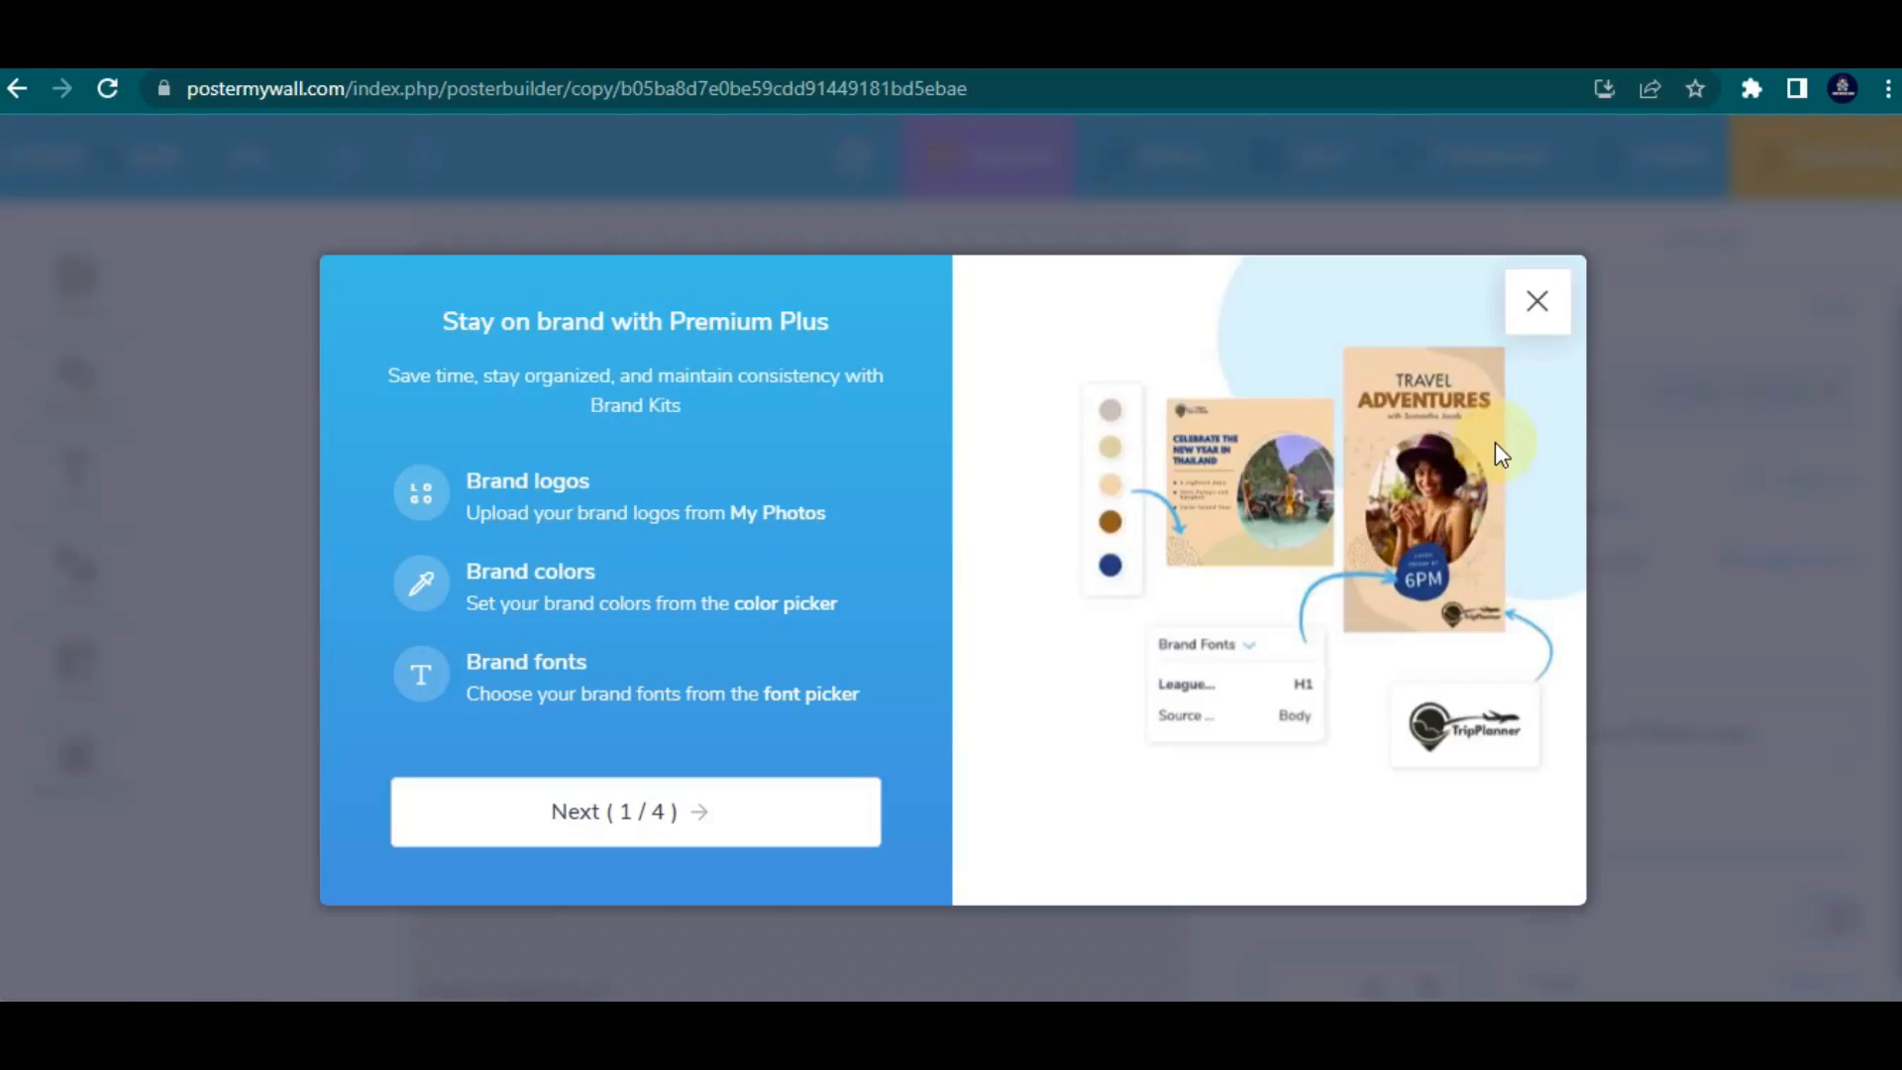
{"action": "left_click", "coordinate": [1533, 322]}
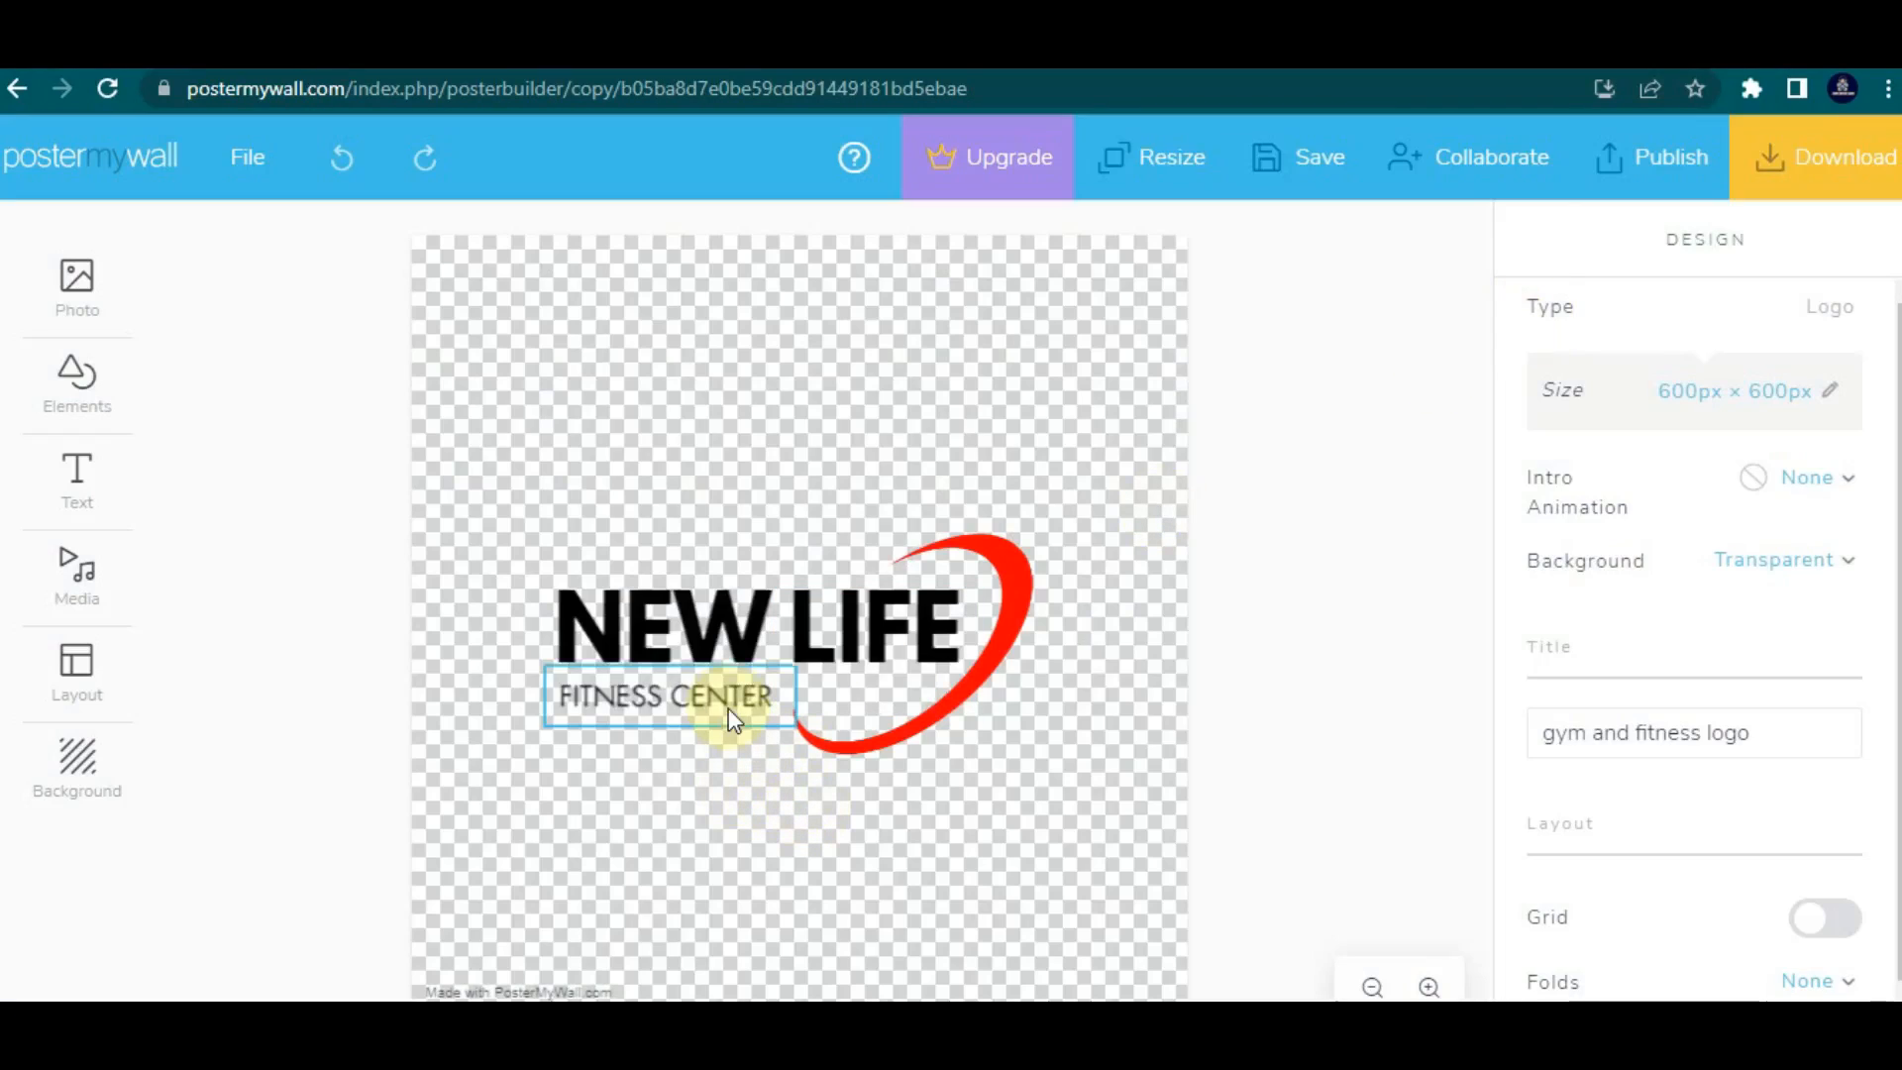
Step: Retype the NEW and LIFE text boxes as TIN and FLUENCER
{"action": "left_click", "coordinate": [755, 604]}
{"action": "left_click", "coordinate": [755, 604]}
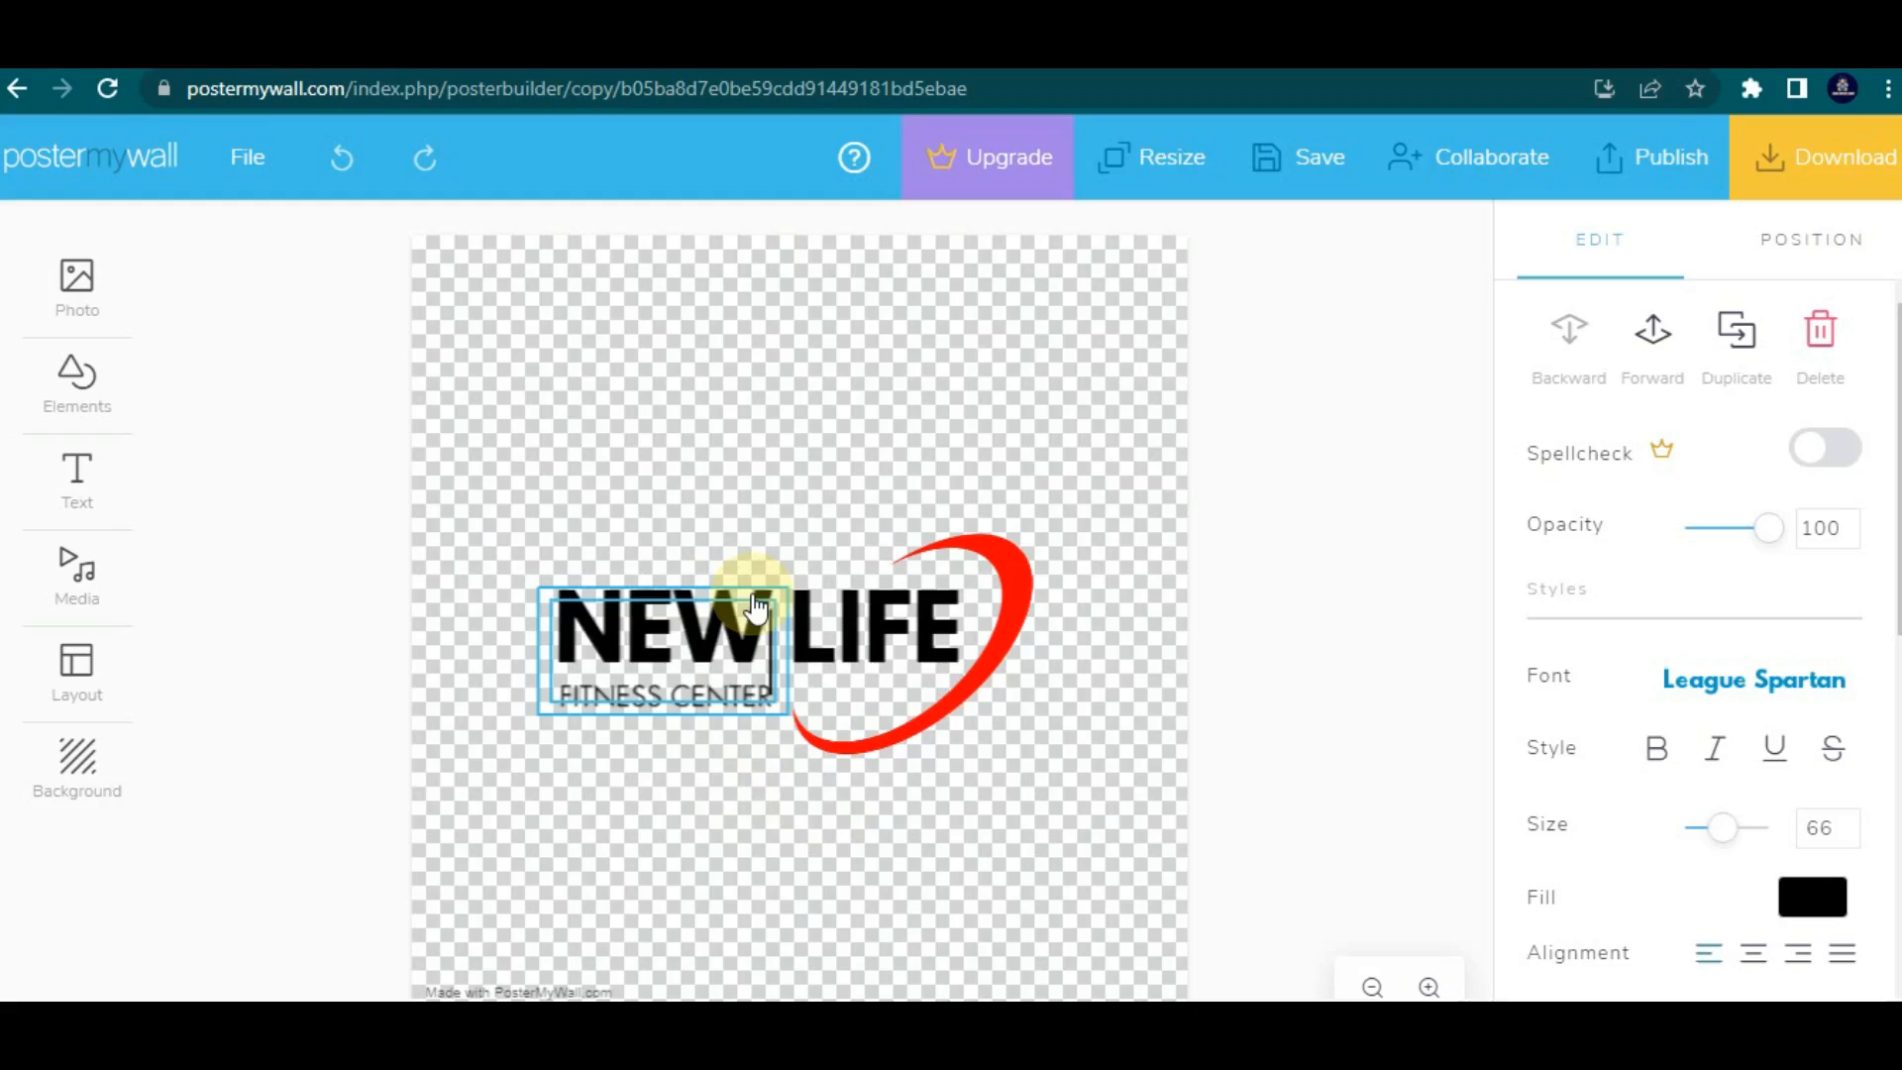
{"action": "type", "text": "T"}
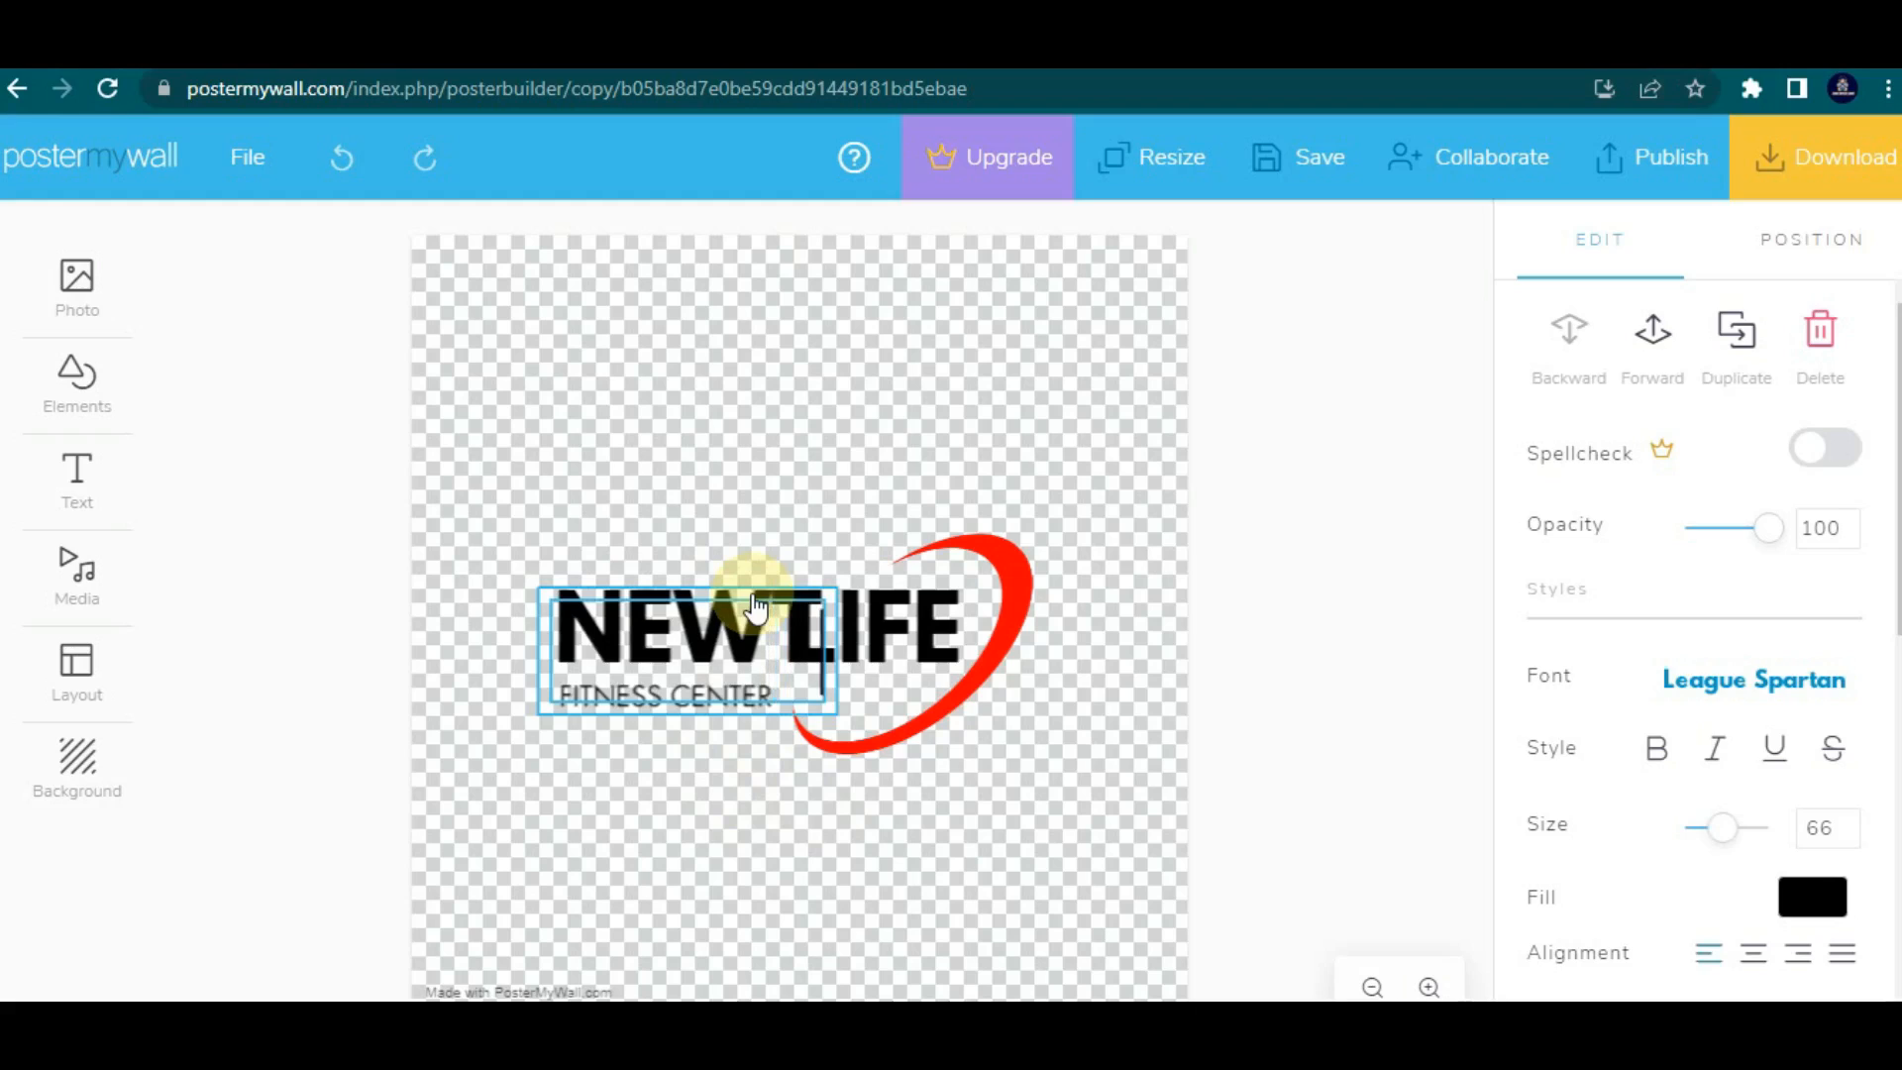
{"action": "key", "text": "ctrl+a"}
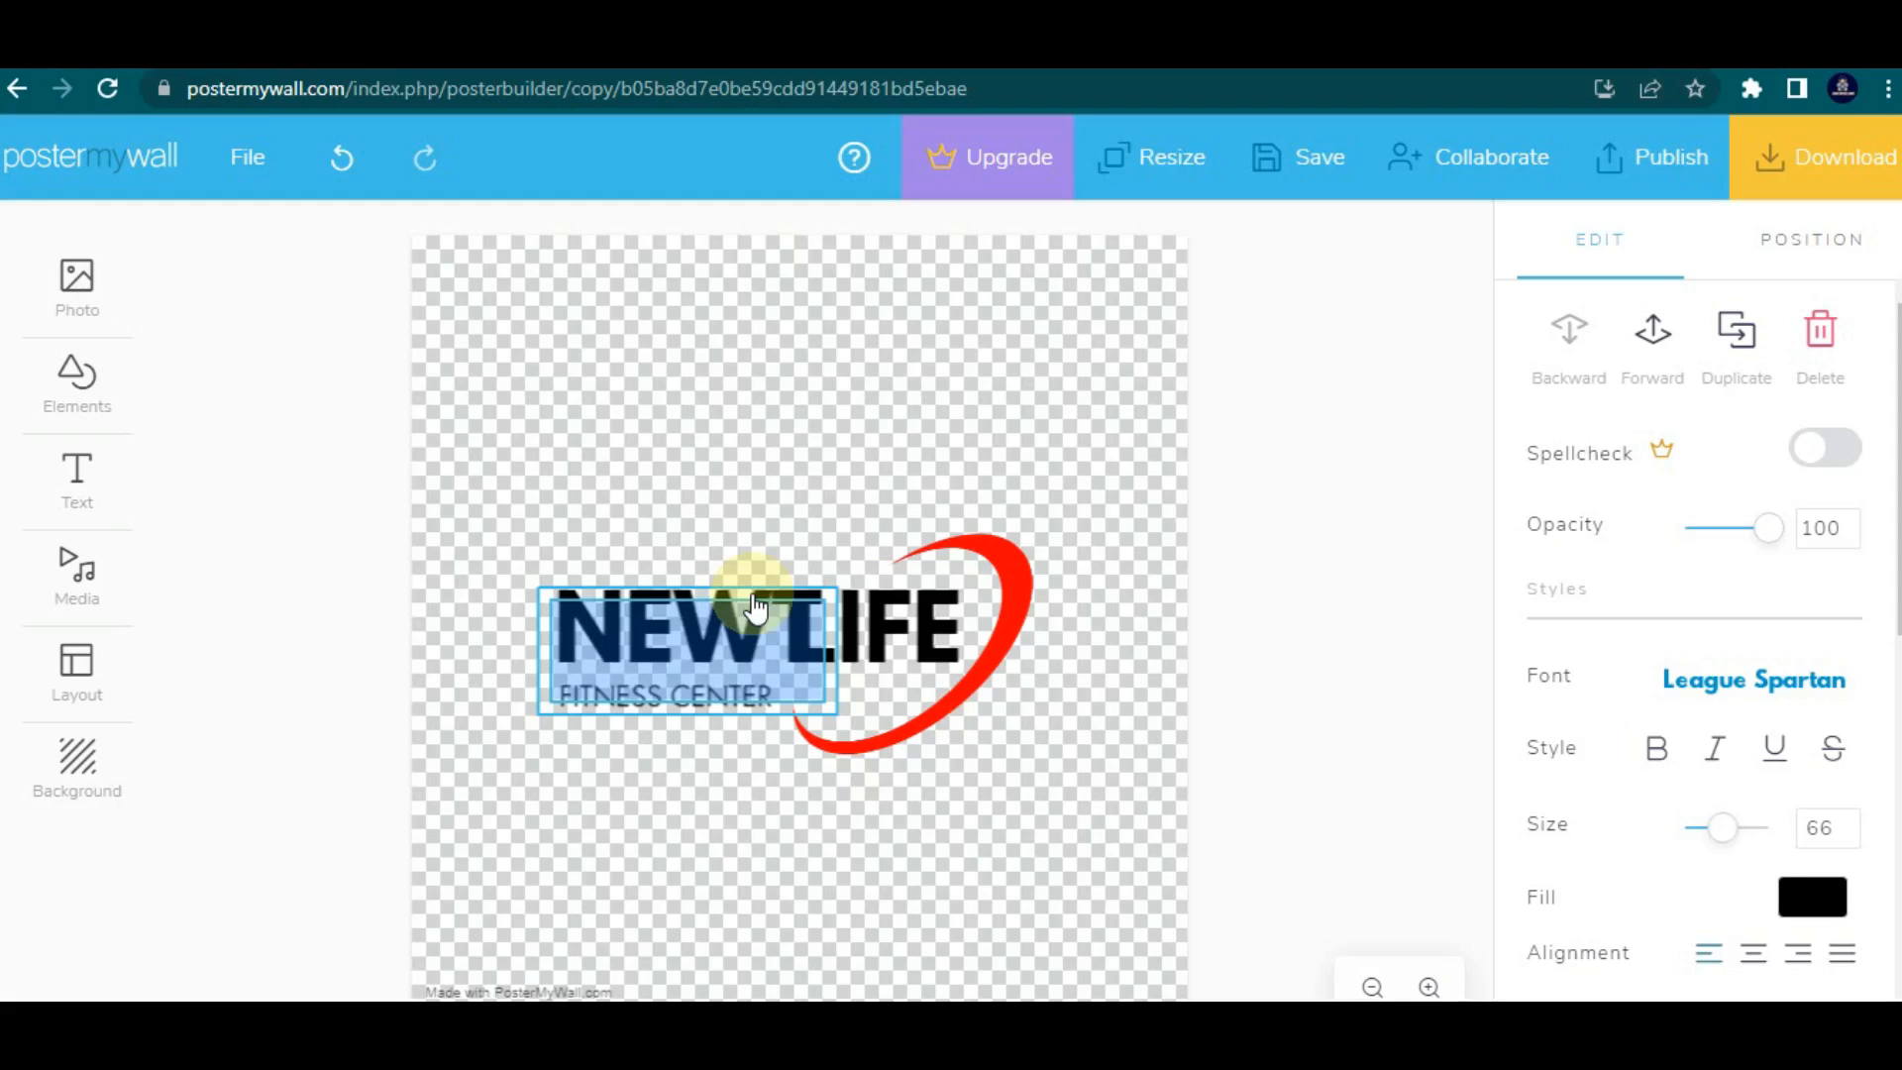
{"action": "type", "text": "t"}
{"action": "key", "text": "BackSpace"}
{"action": "type", "text": "TIN"}
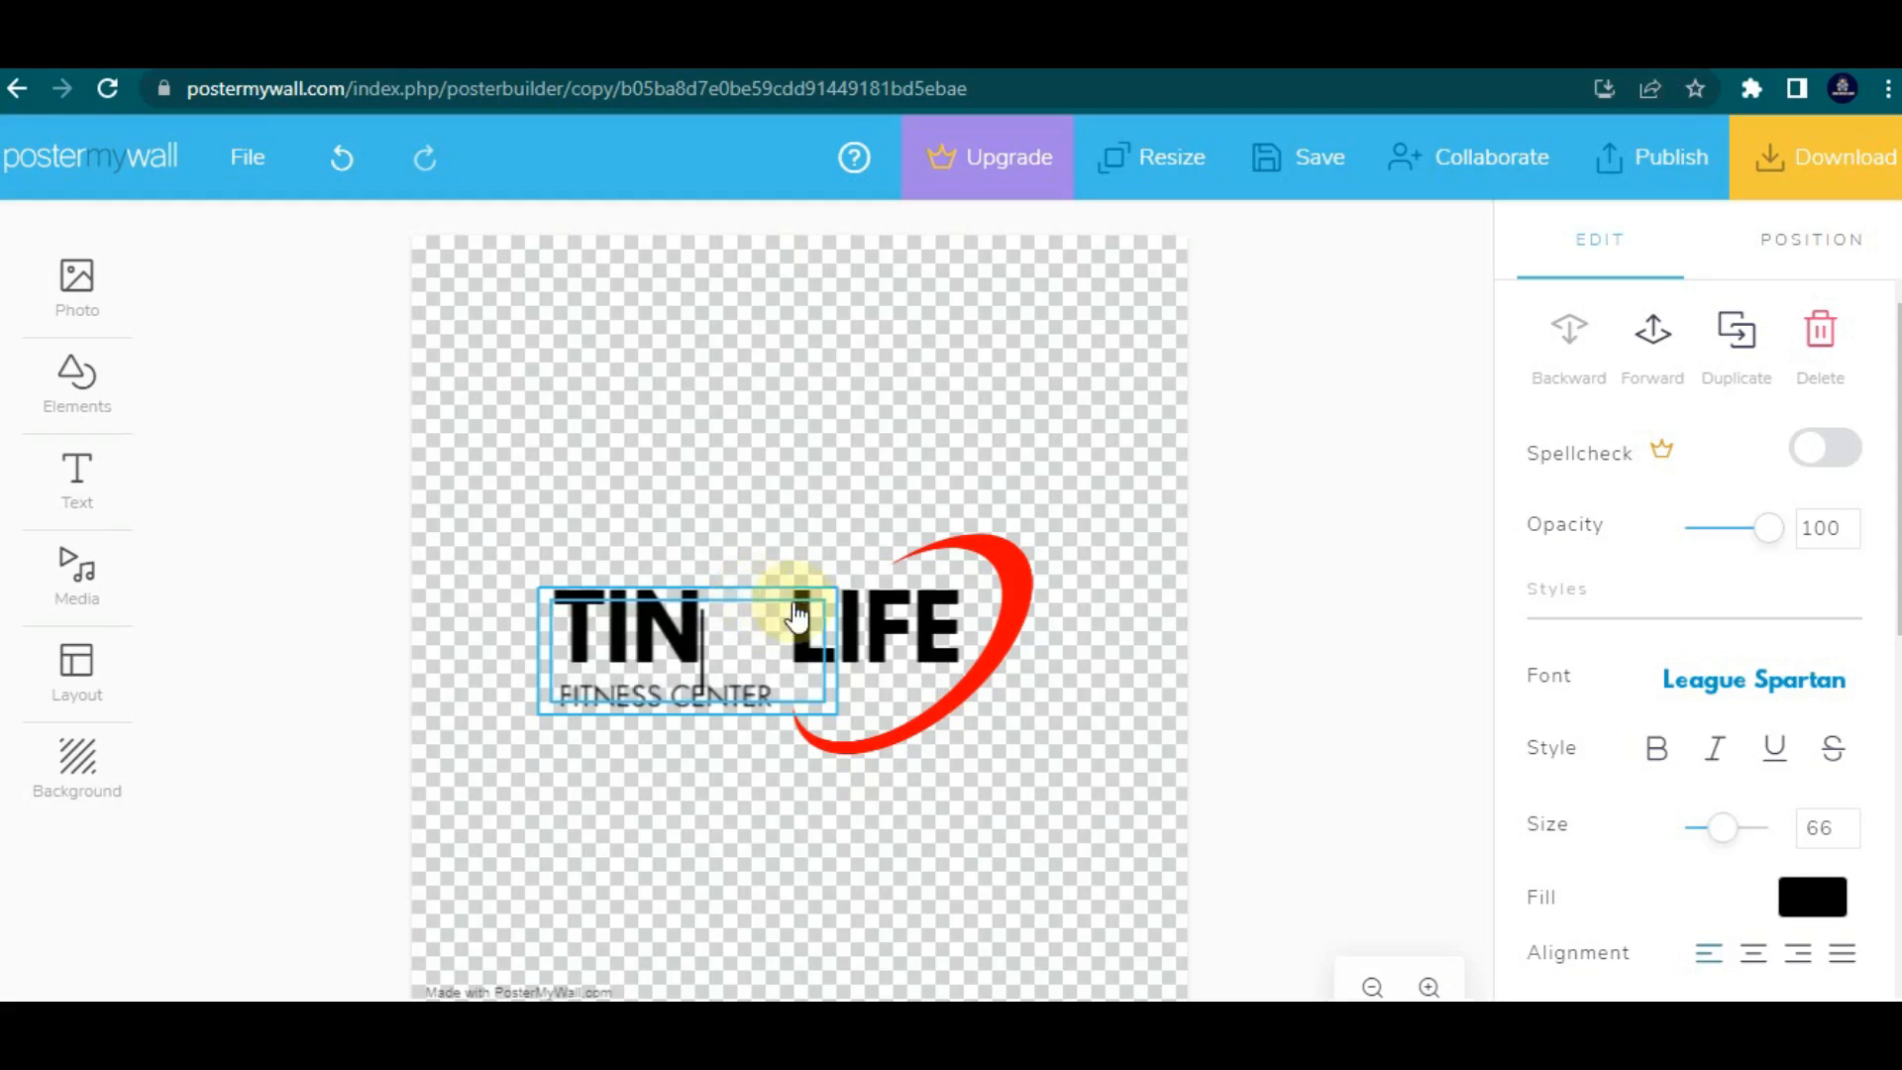
{"action": "left_click", "coordinate": [854, 606]}
{"action": "left_click", "coordinate": [909, 609]}
{"action": "type", "text": "qa"}
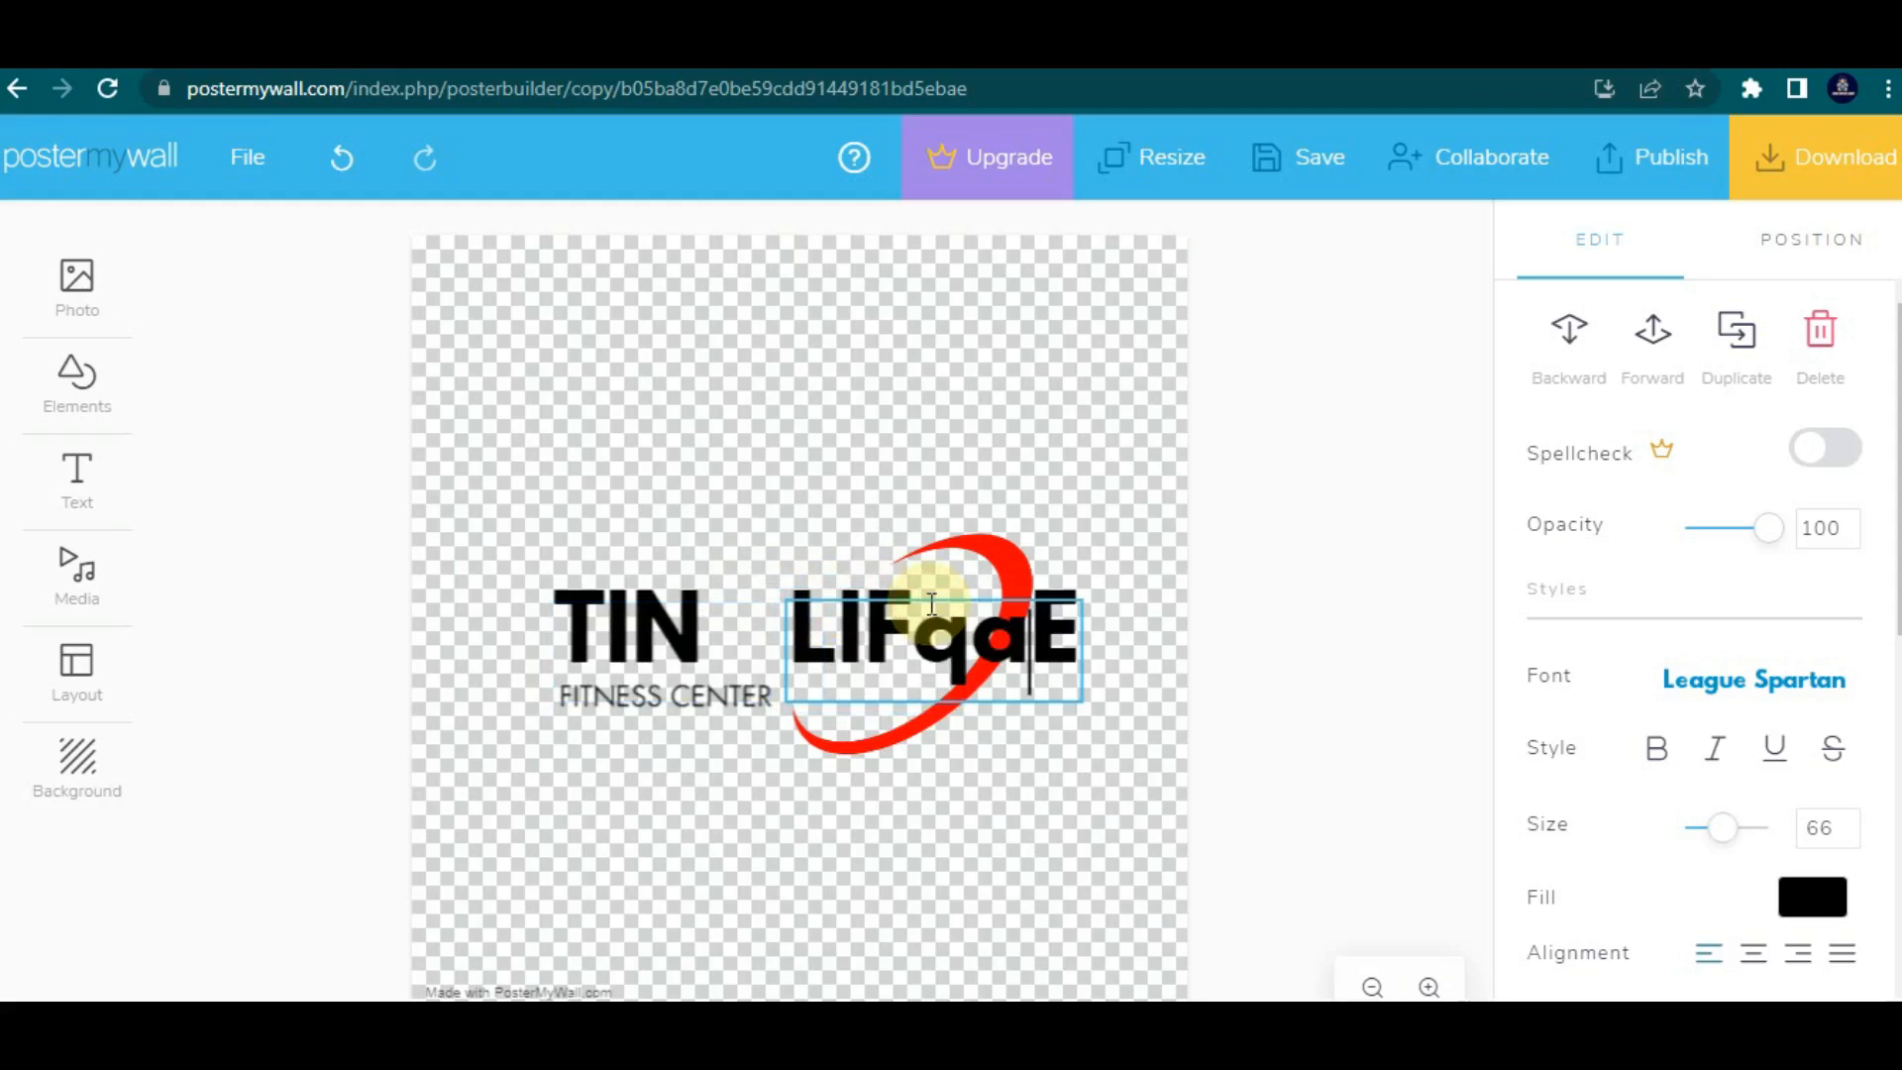
{"action": "double_click", "coordinate": [931, 604]}
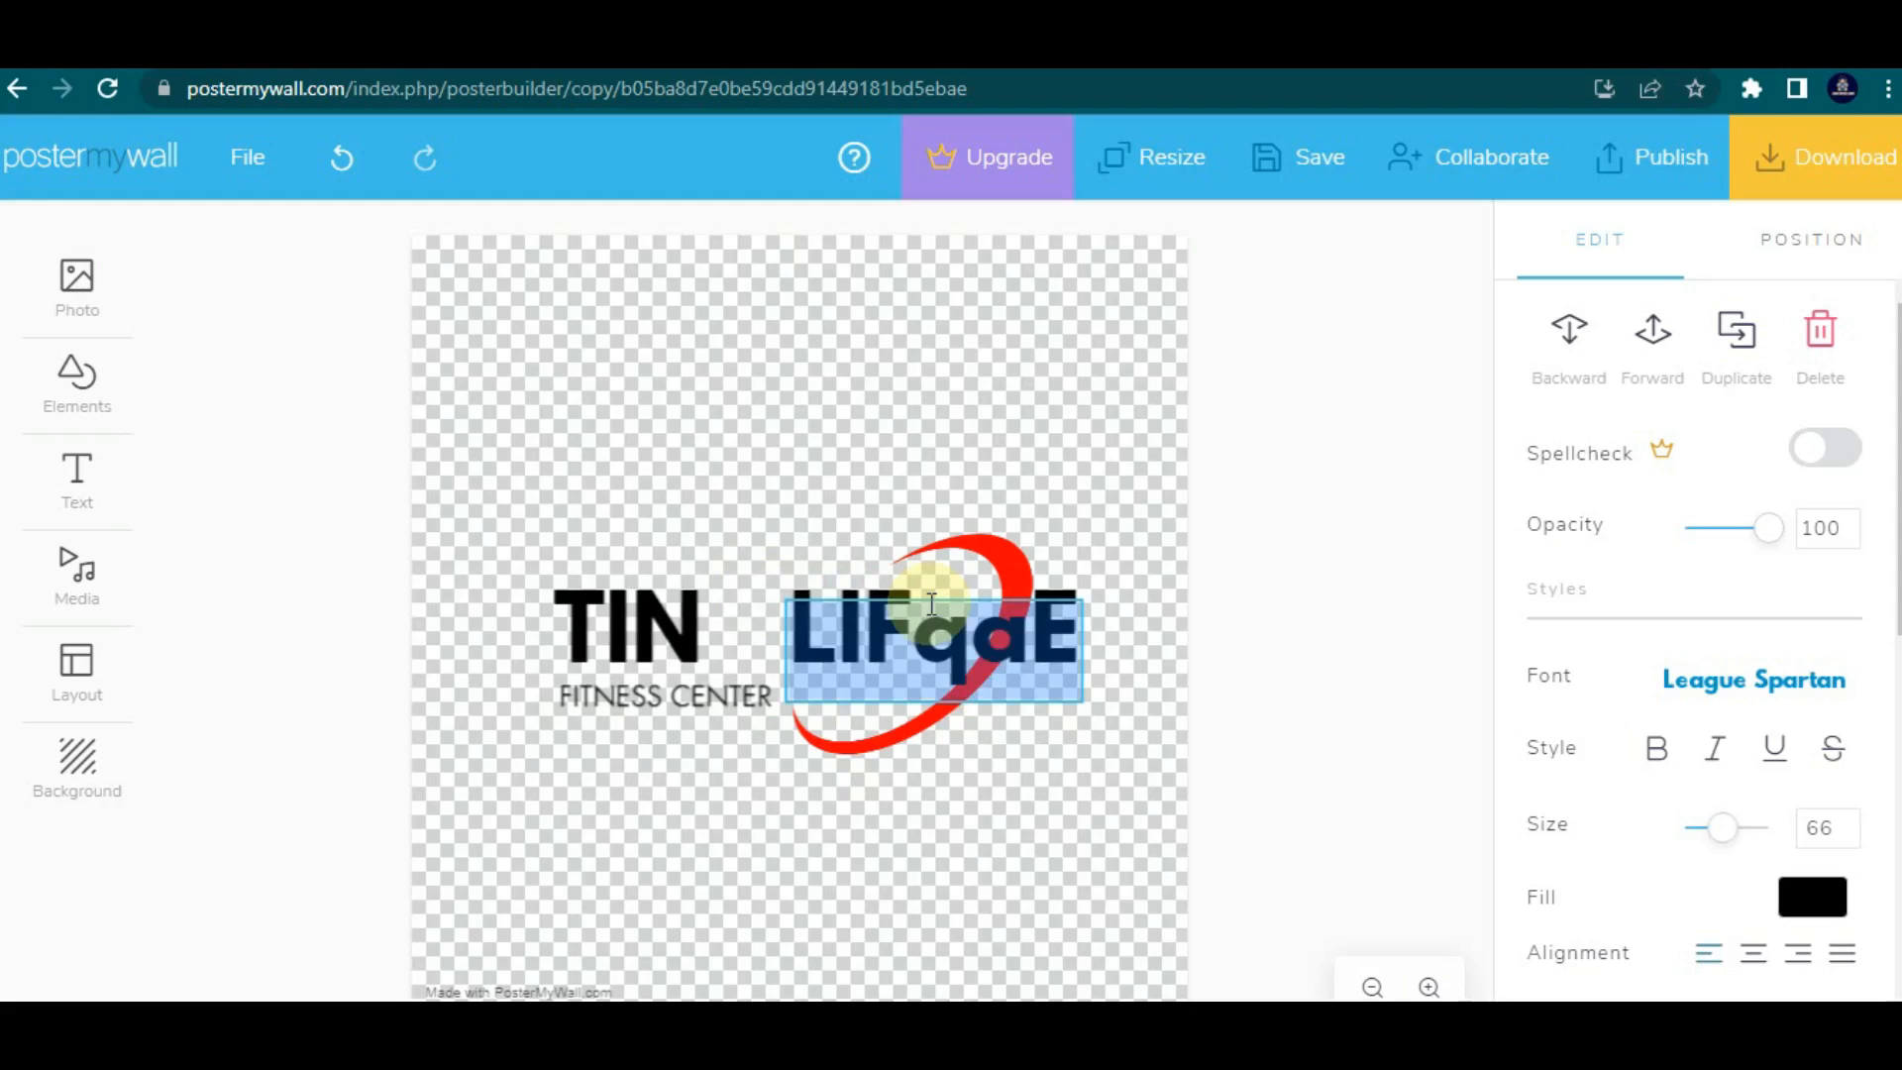
{"action": "type", "text": "FLUEM"}
{"action": "key", "text": "BackSpace"}
{"action": "type", "text": "NCE"}
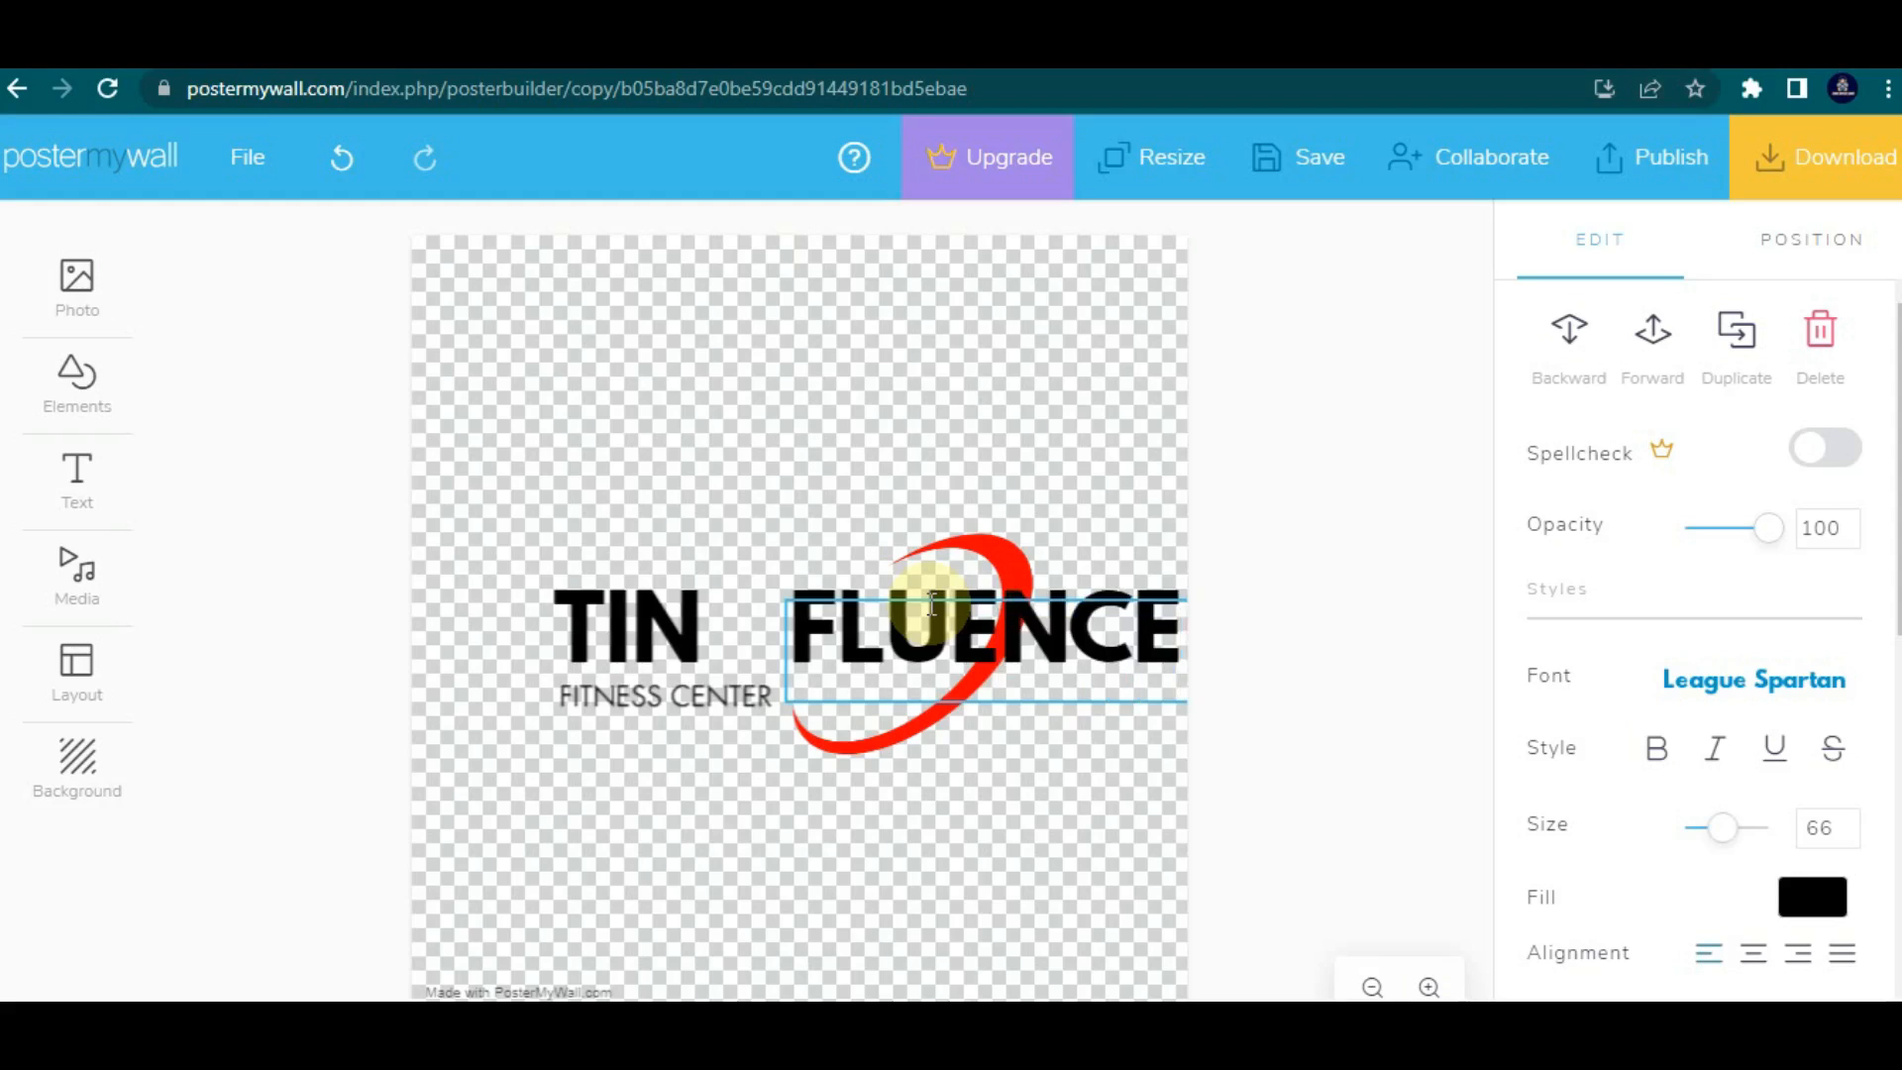
Step: Drag TIN and FLUENCER together so the wordmark reads TINFLUENCER
{"action": "left_click", "coordinate": [905, 429]}
{"action": "left_click_drag", "start_coordinate": [888, 646], "coordinate": [805, 633]}
{"action": "left_click_drag", "start_coordinate": [597, 642], "coordinate": [529, 602]}
{"action": "left_click_drag", "start_coordinate": [884, 596], "coordinate": [807, 597]}
{"action": "left_click_drag", "start_coordinate": [596, 581], "coordinate": [549, 577]}
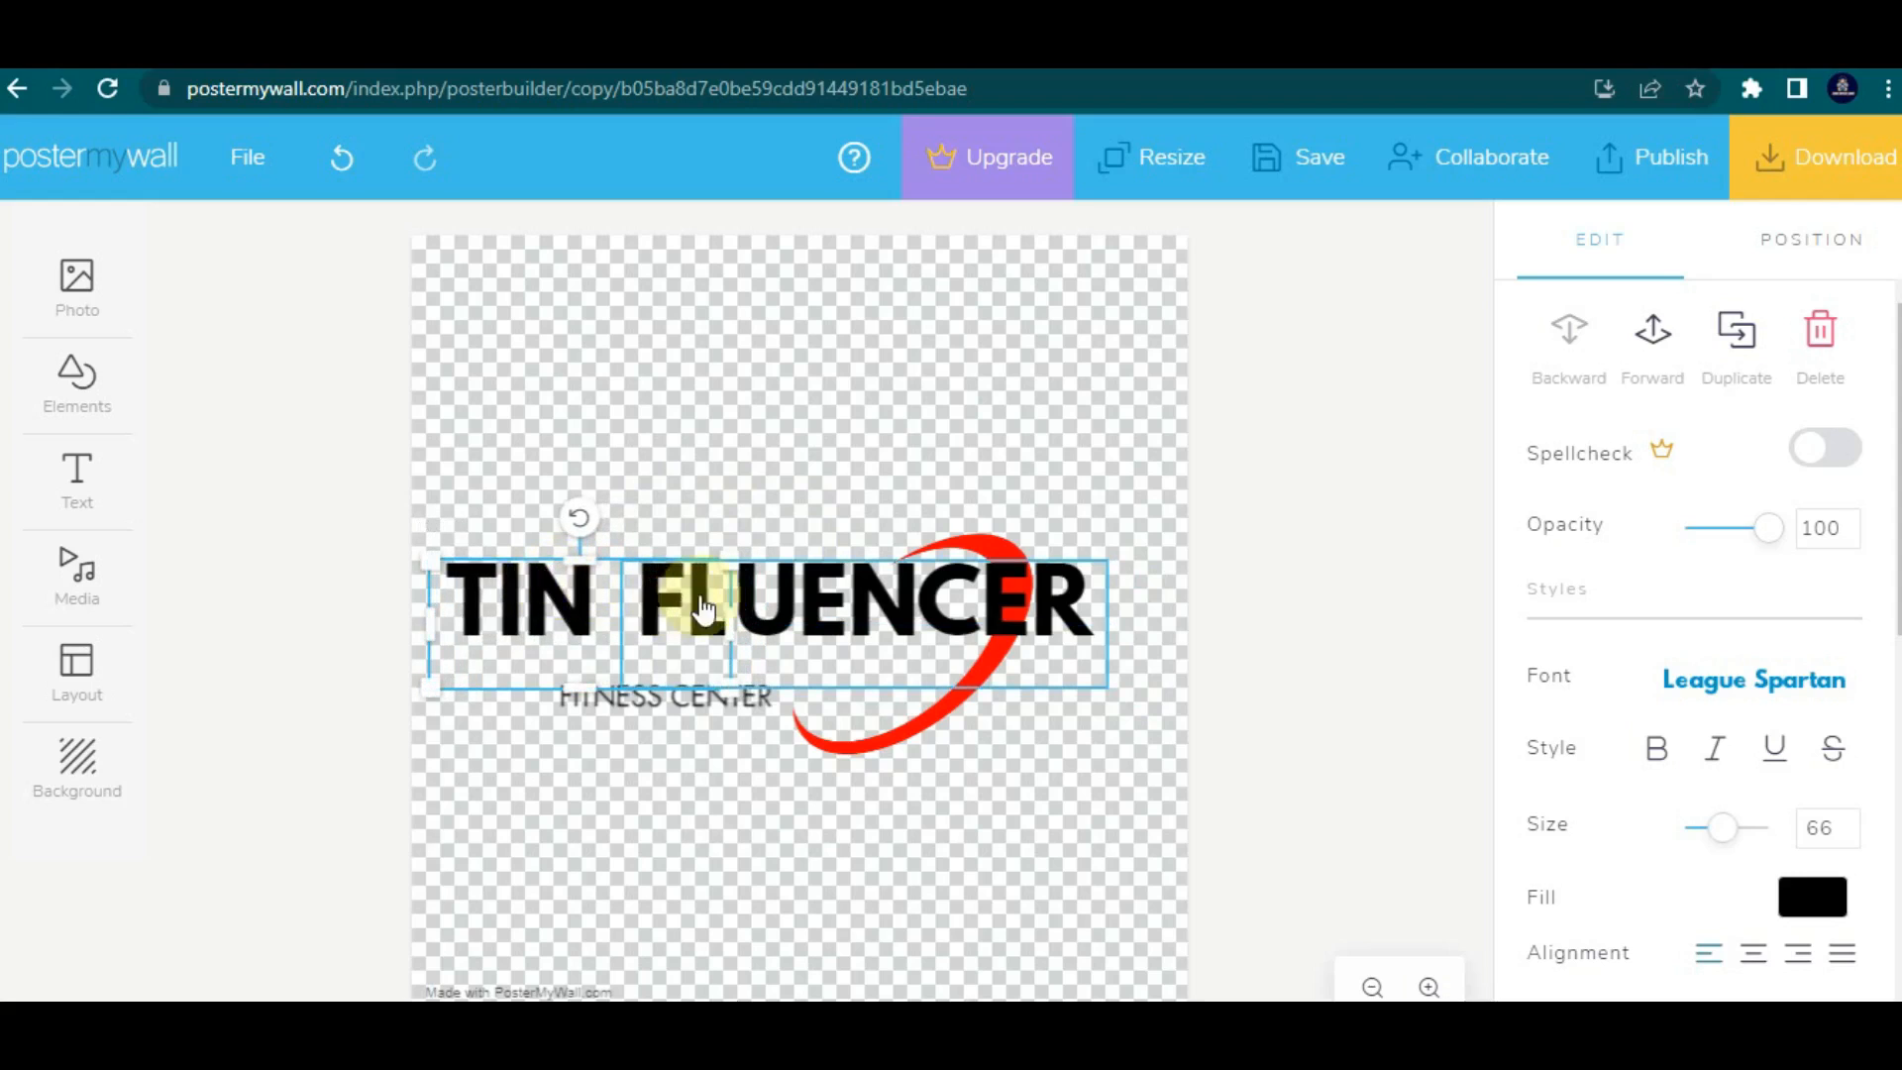
{"action": "mouse_move", "coordinate": [728, 596]}
{"action": "left_mouse_down"}
{"action": "mouse_move", "coordinate": [673, 608]}
{"action": "mouse_move", "coordinate": [690, 594]}
{"action": "left_mouse_up"}
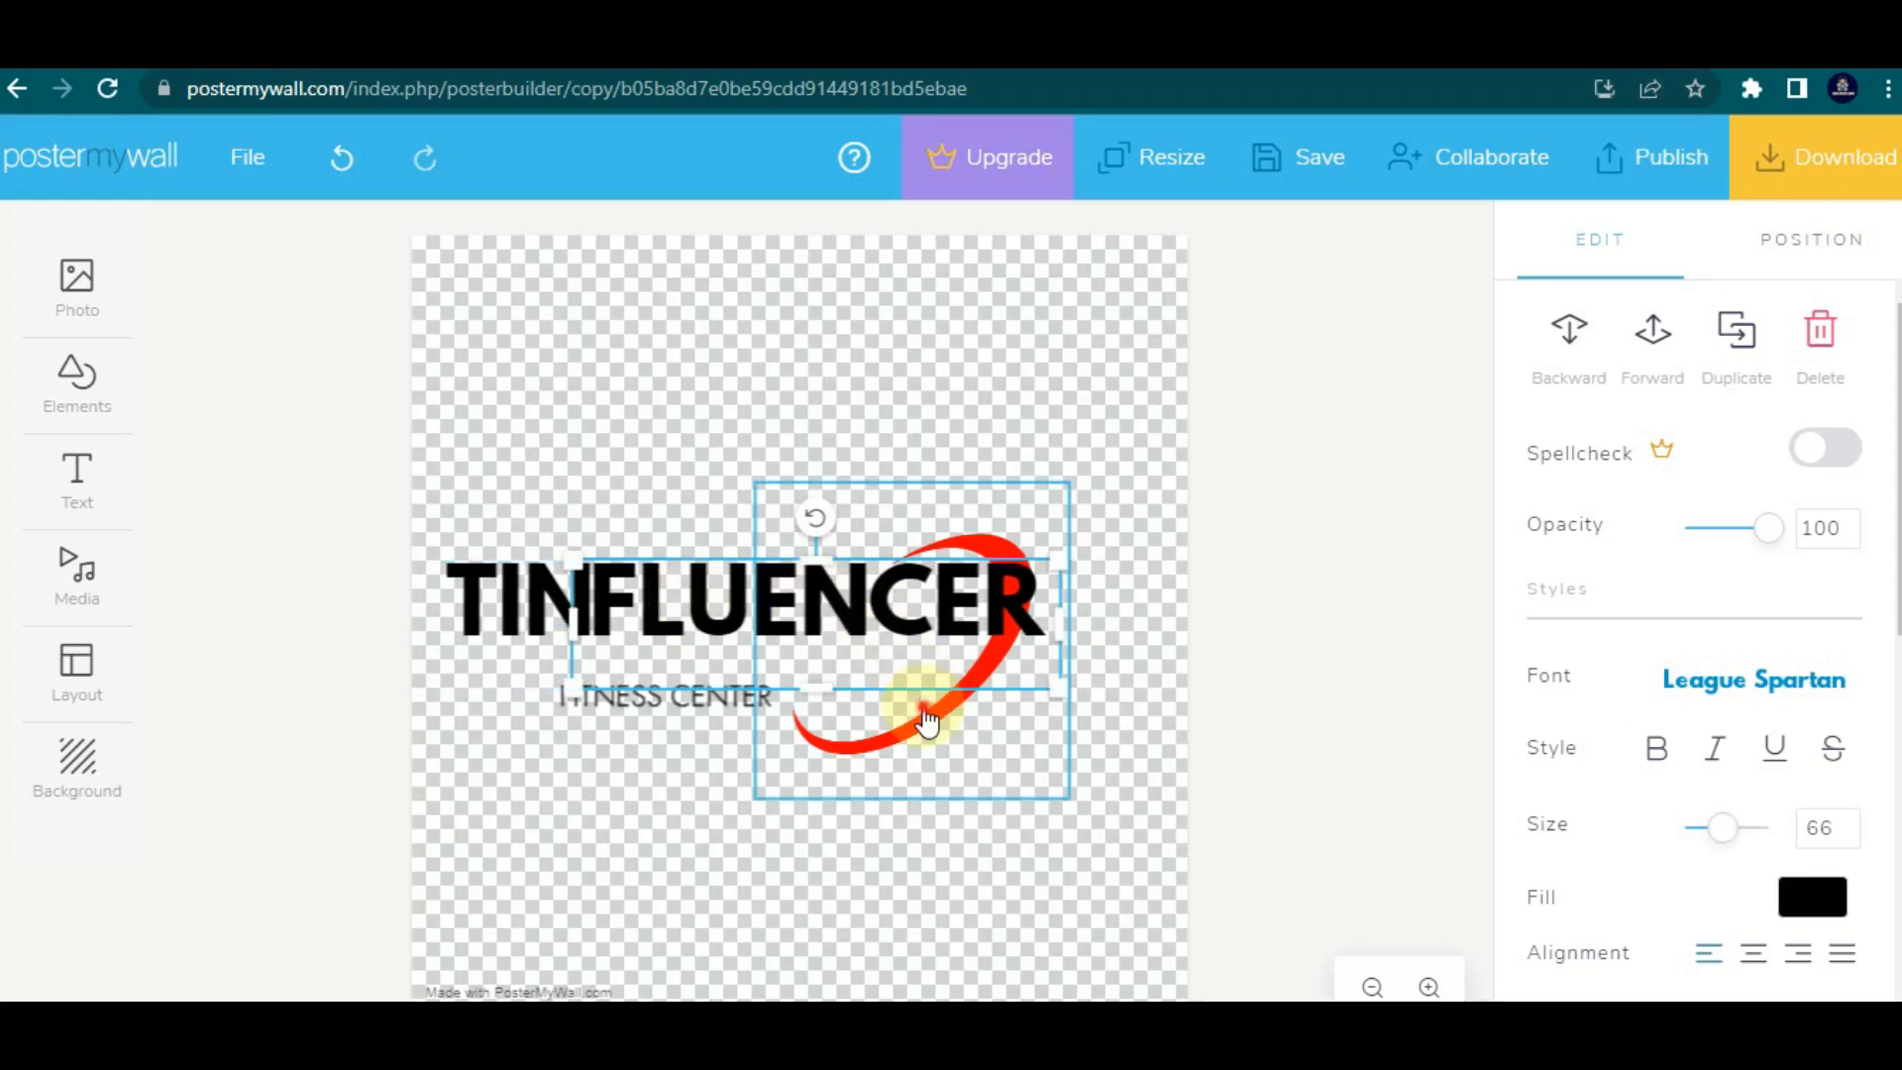
Step: Enlarge the red swoosh graphic around the TINFLUENCER wordmark
{"action": "left_click", "coordinate": [924, 705]}
{"action": "left_click_drag", "start_coordinate": [1070, 482], "coordinate": [1102, 449]}
{"action": "left_click_drag", "start_coordinate": [1046, 658], "coordinate": [1035, 666]}
{"action": "left_click", "coordinate": [950, 860]}
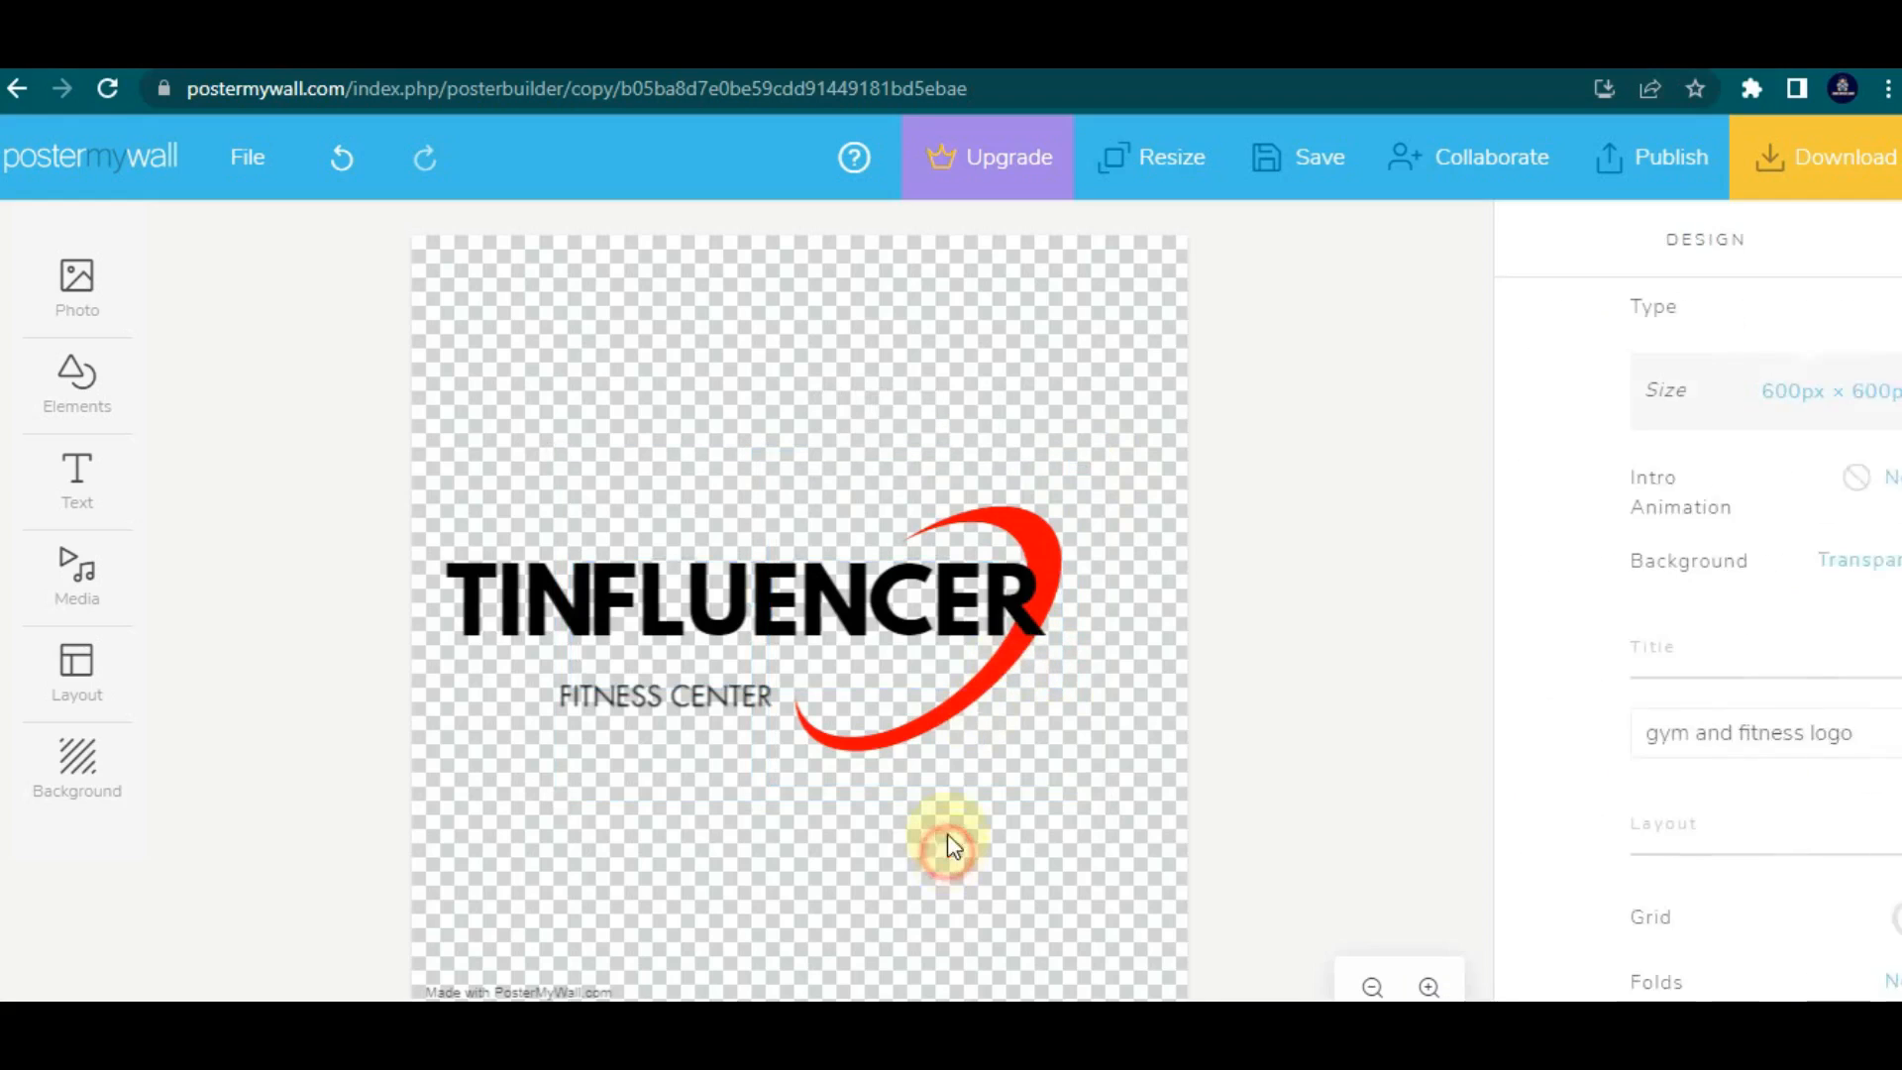
Step: Rotate the red swoosh to 185° and change the FITNESS CENTER tagline to 'Biggest Nft Collectable'
{"action": "left_click", "coordinate": [939, 731]}
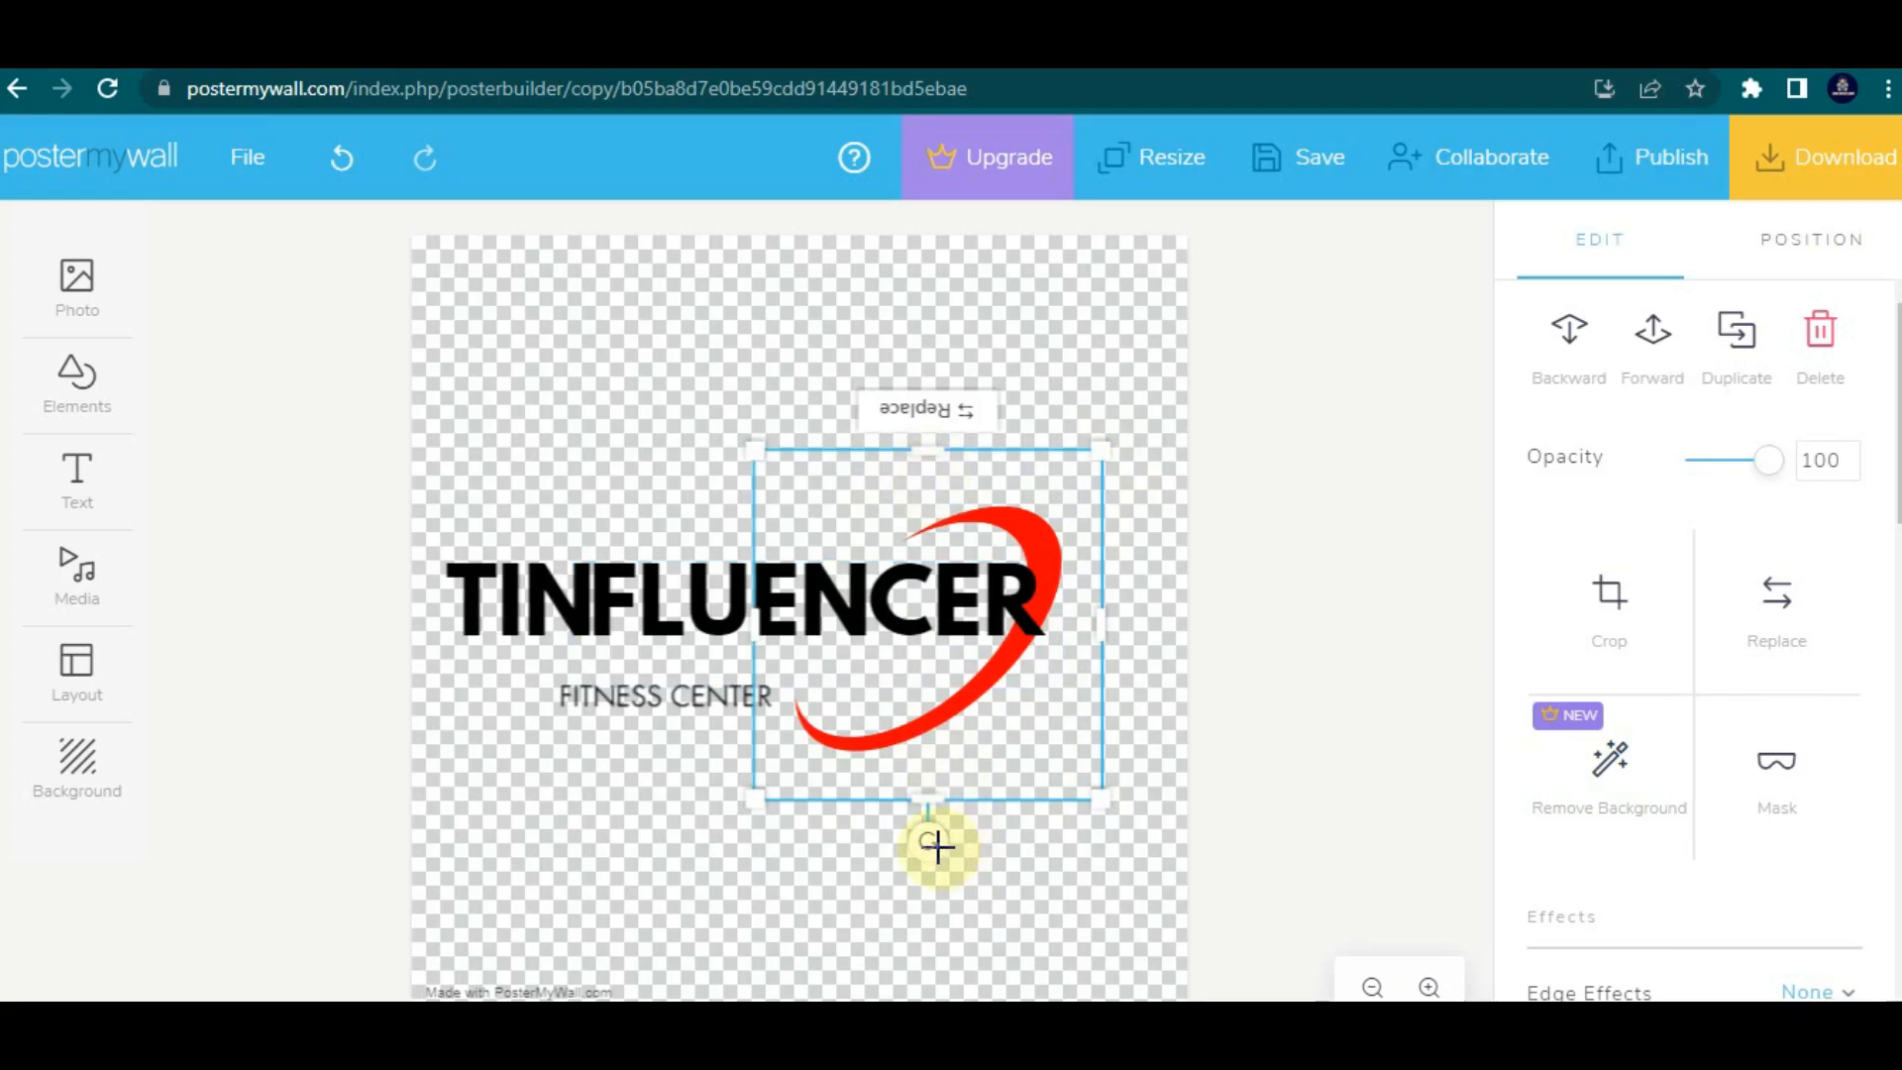
{"action": "left_click_drag", "start_coordinate": [930, 840], "coordinate": [847, 822]}
{"action": "left_click", "coordinate": [655, 710]}
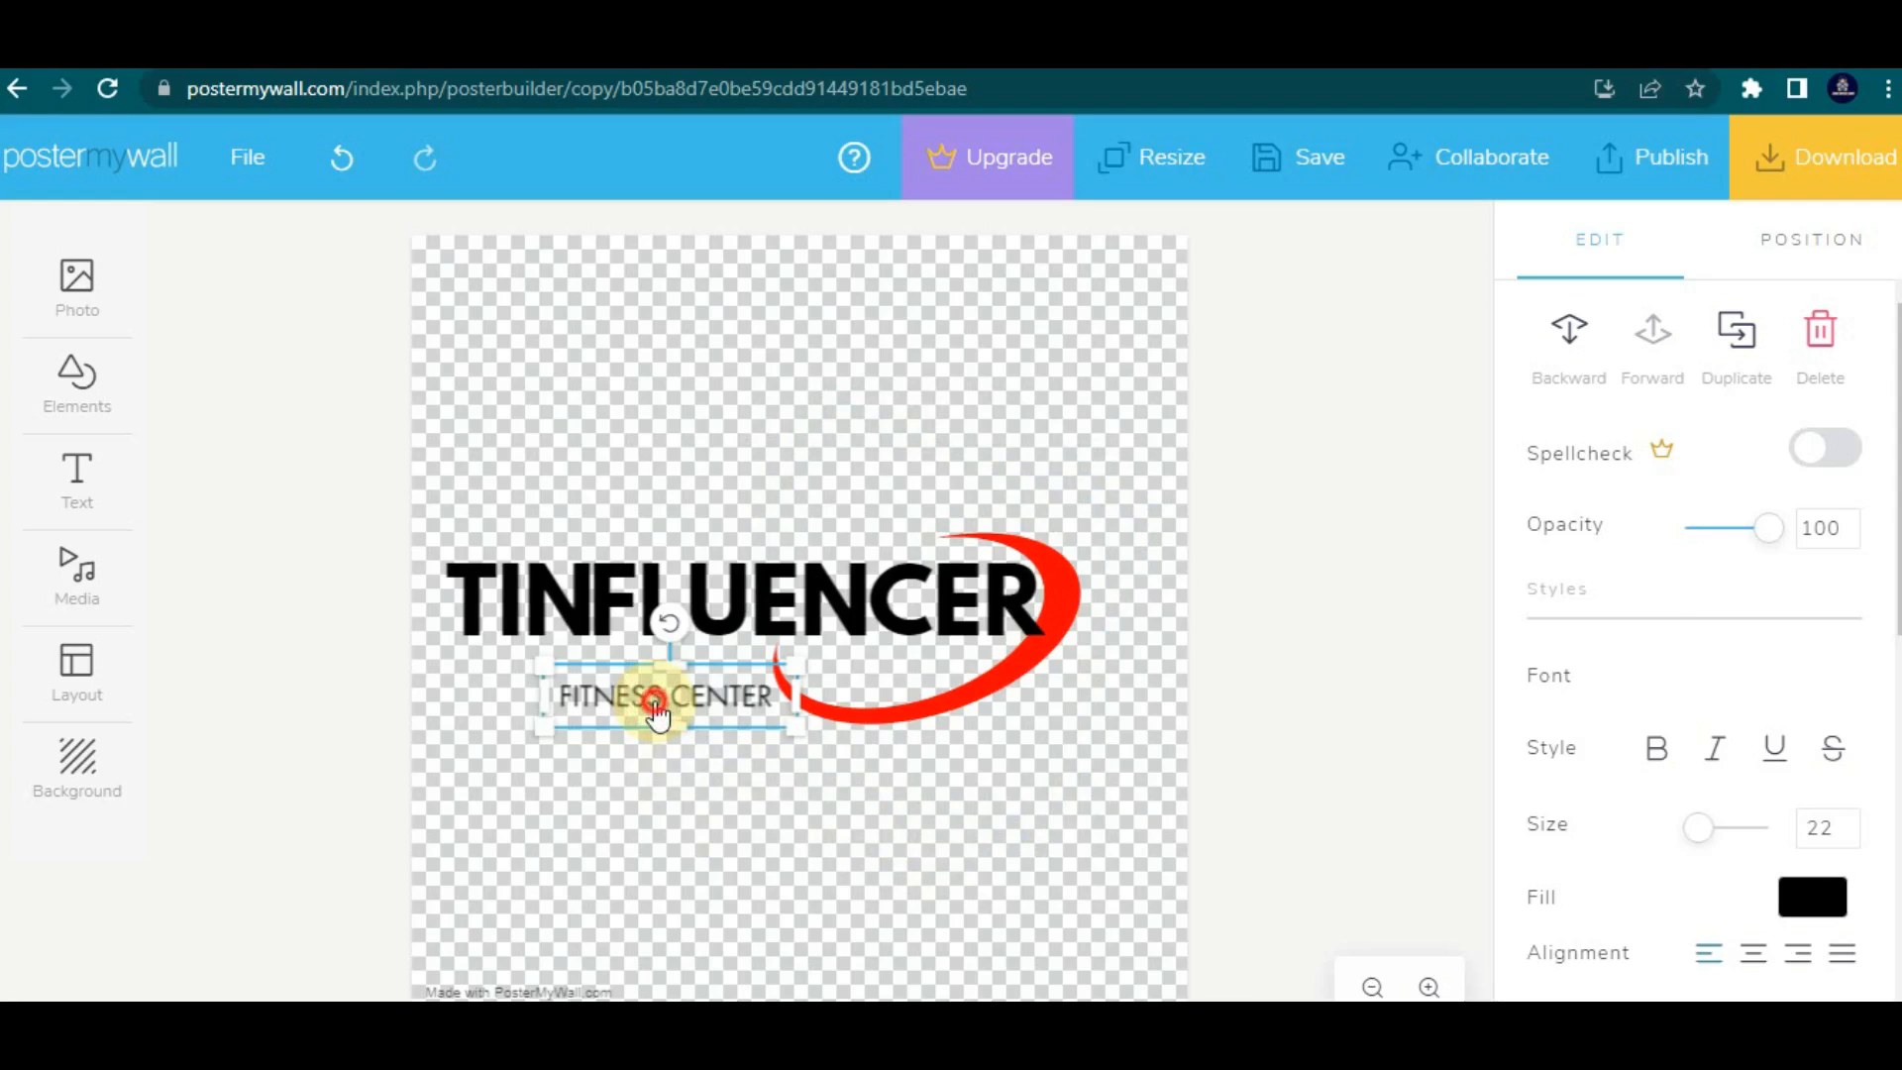
{"action": "left_click", "coordinate": [657, 704]}
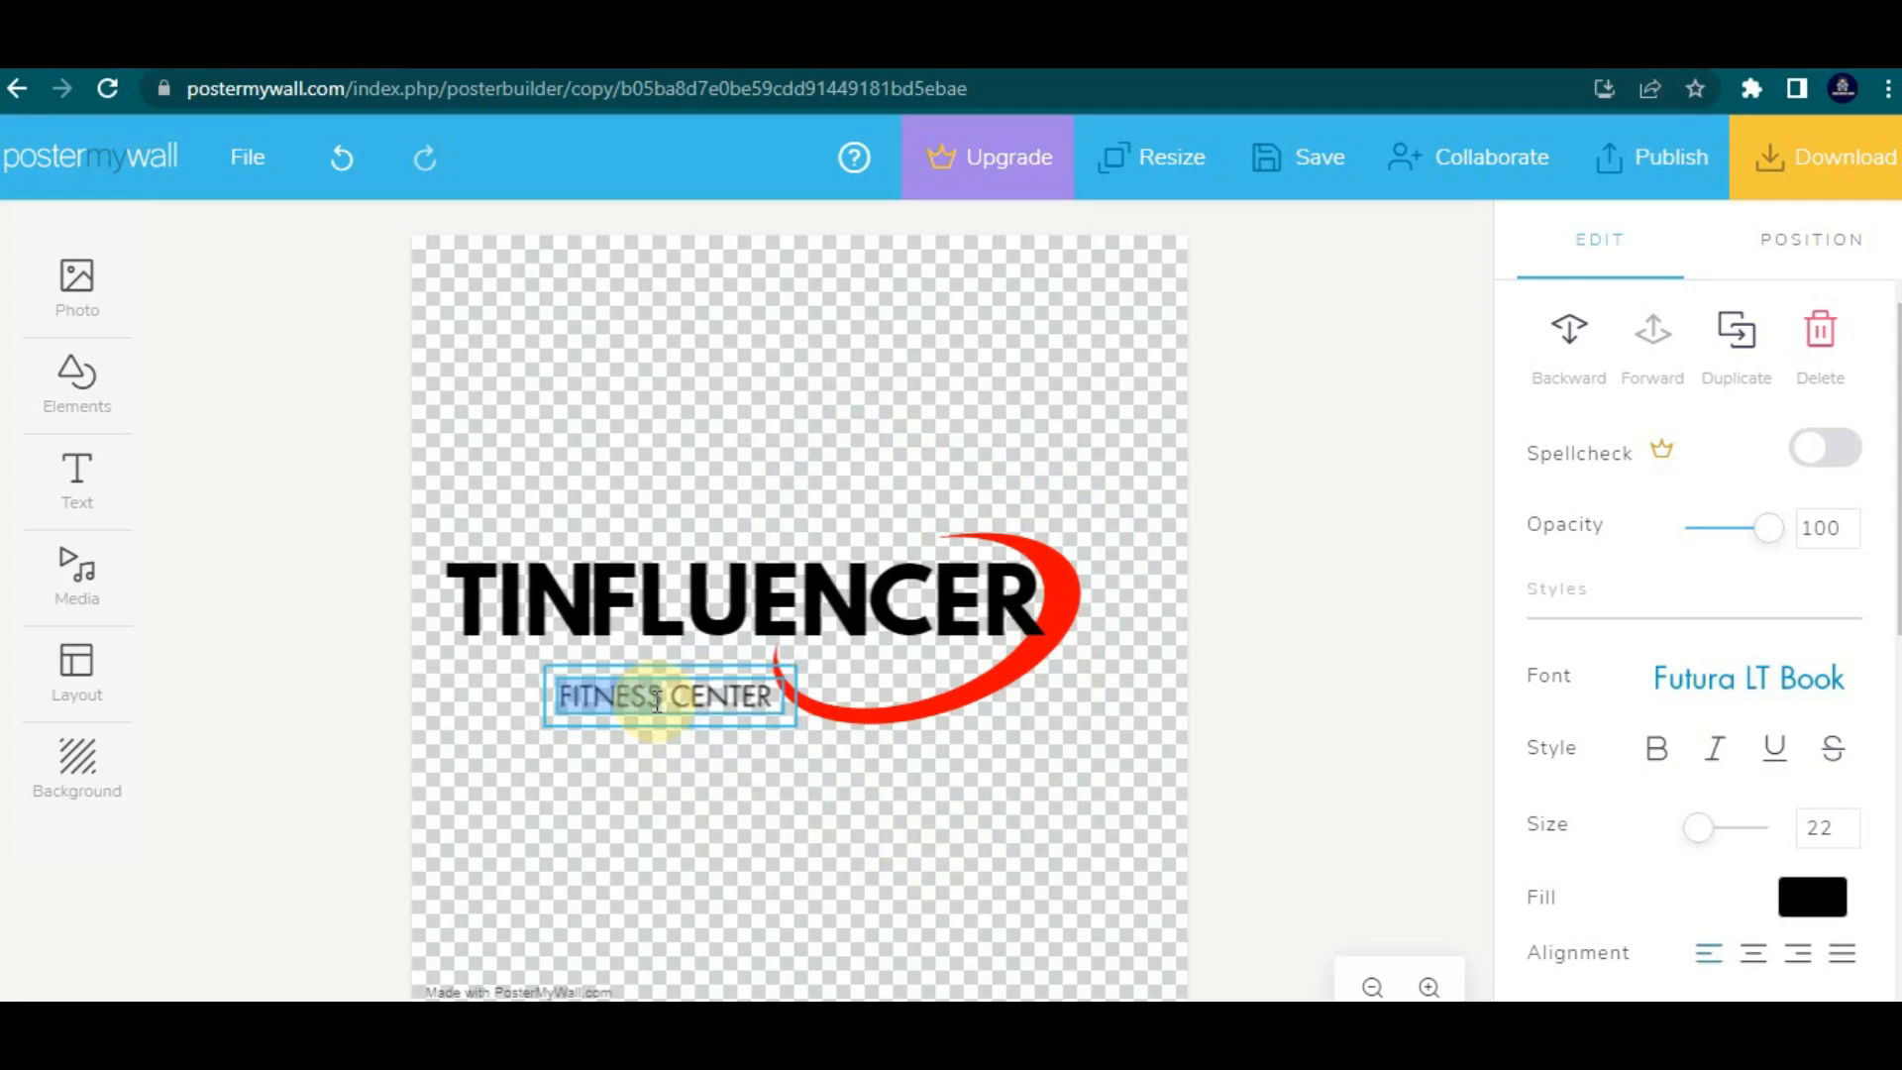
{"action": "triple_click", "coordinate": [656, 702]}
{"action": "type", "text": "B"}
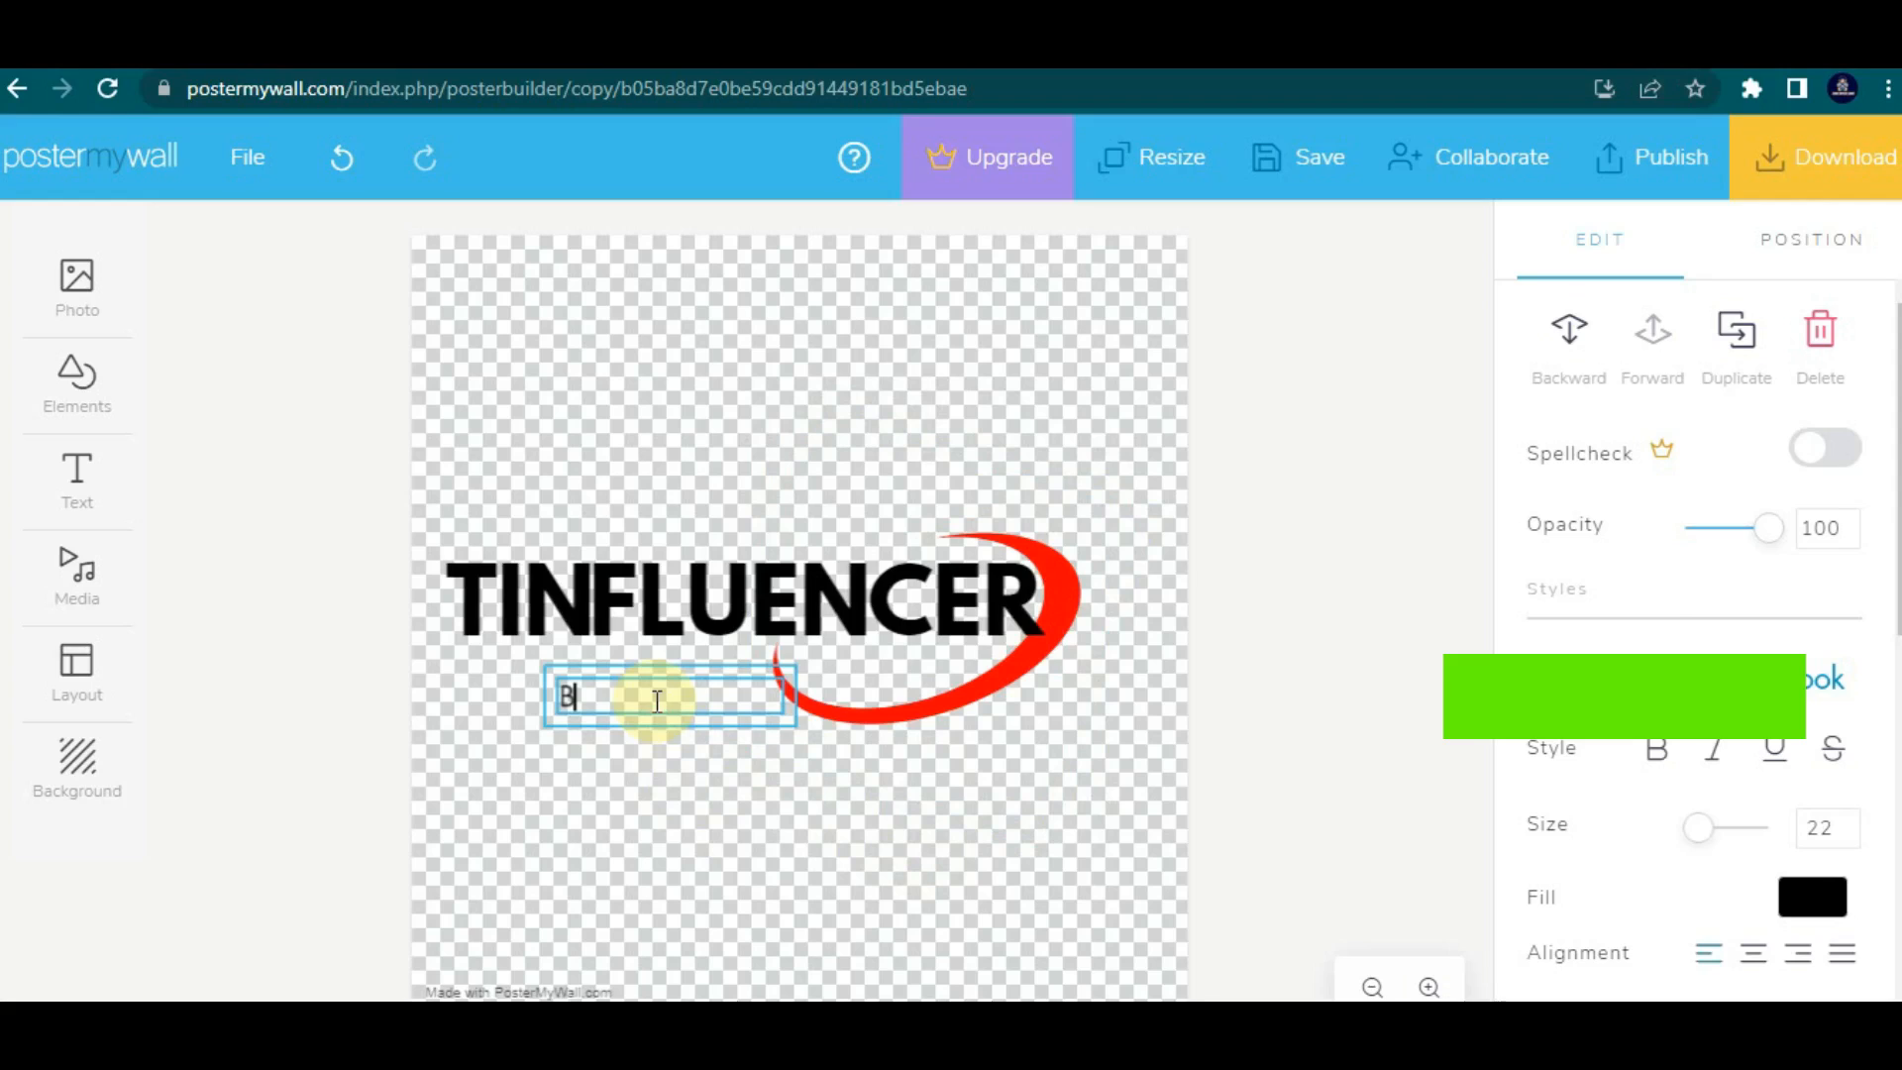
{"action": "type", "text": "iGGEST"}
{"action": "key", "text": "BackSpace"}
{"action": "key", "text": "BackSpace"}
{"action": "key", "text": "BackSpace"}
{"action": "key", "text": "BackSpace"}
{"action": "key", "text": "BackSpace"}
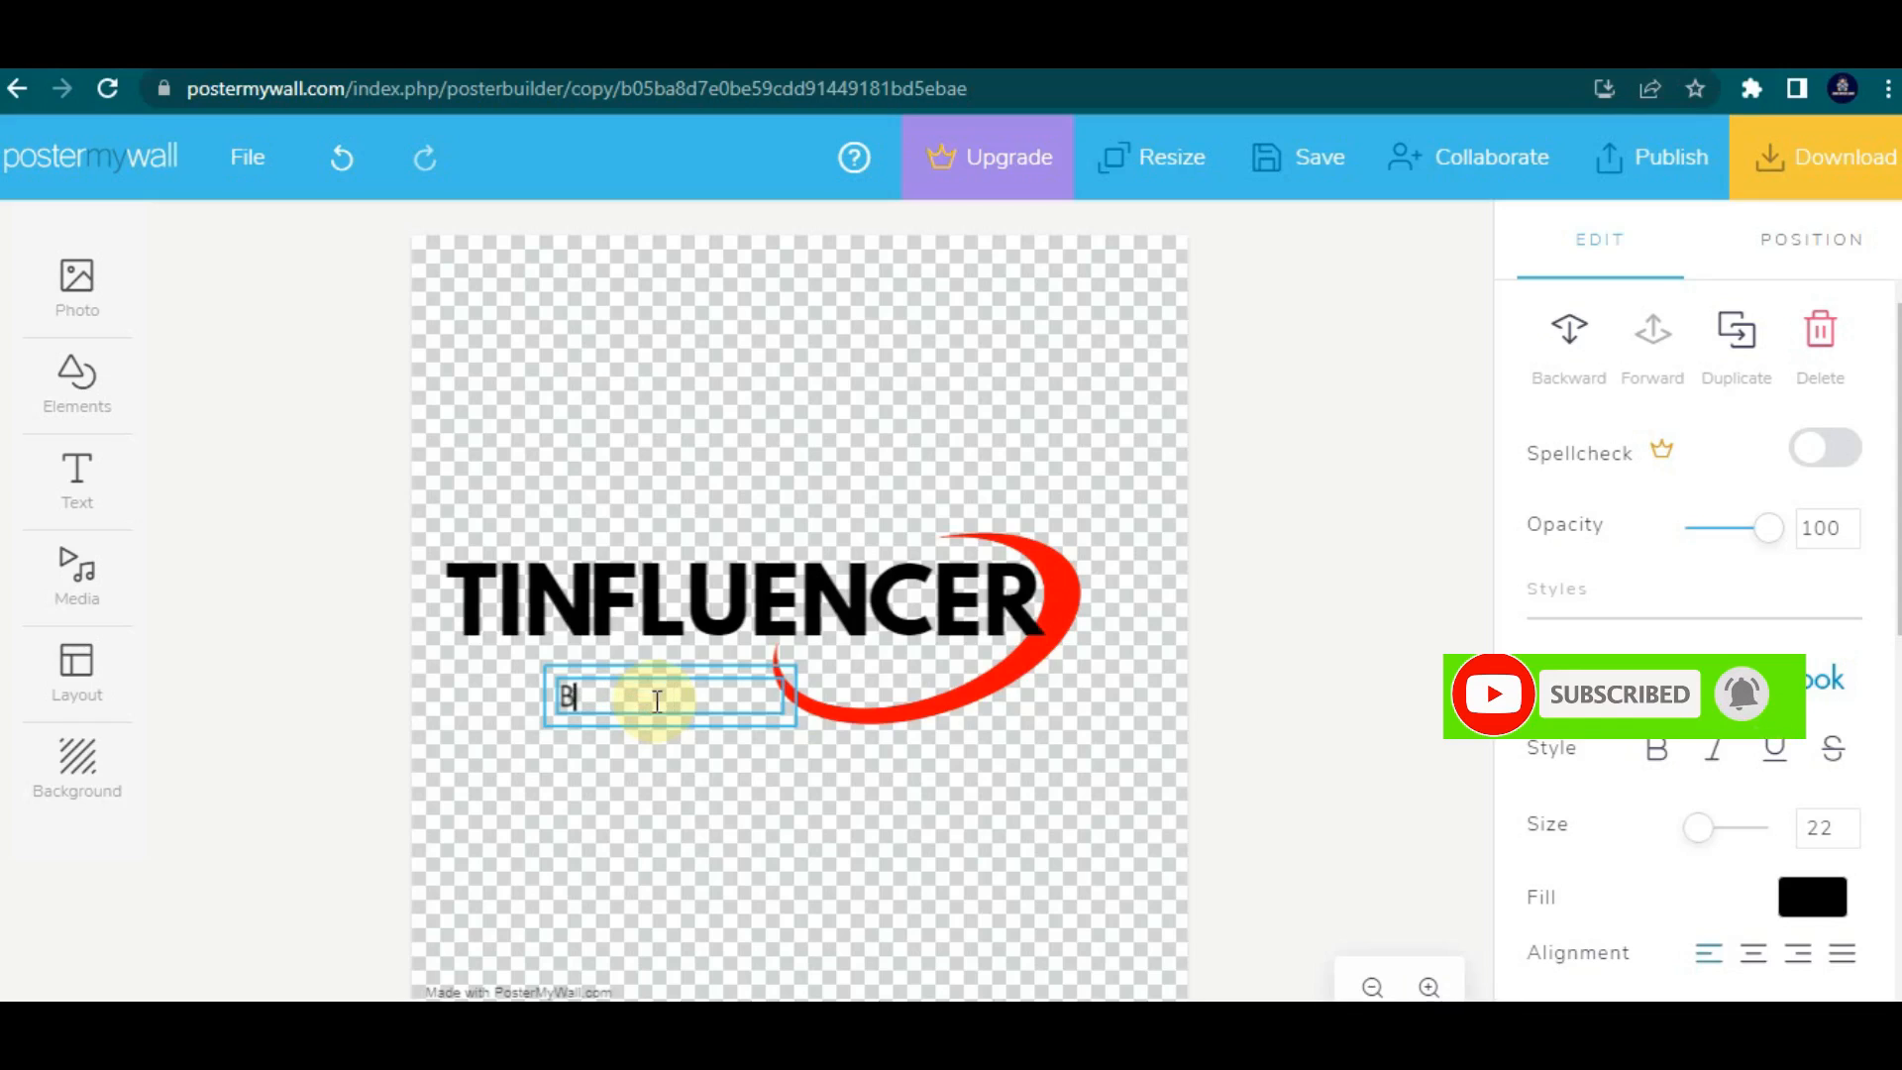
{"action": "type", "text": "ggest"}
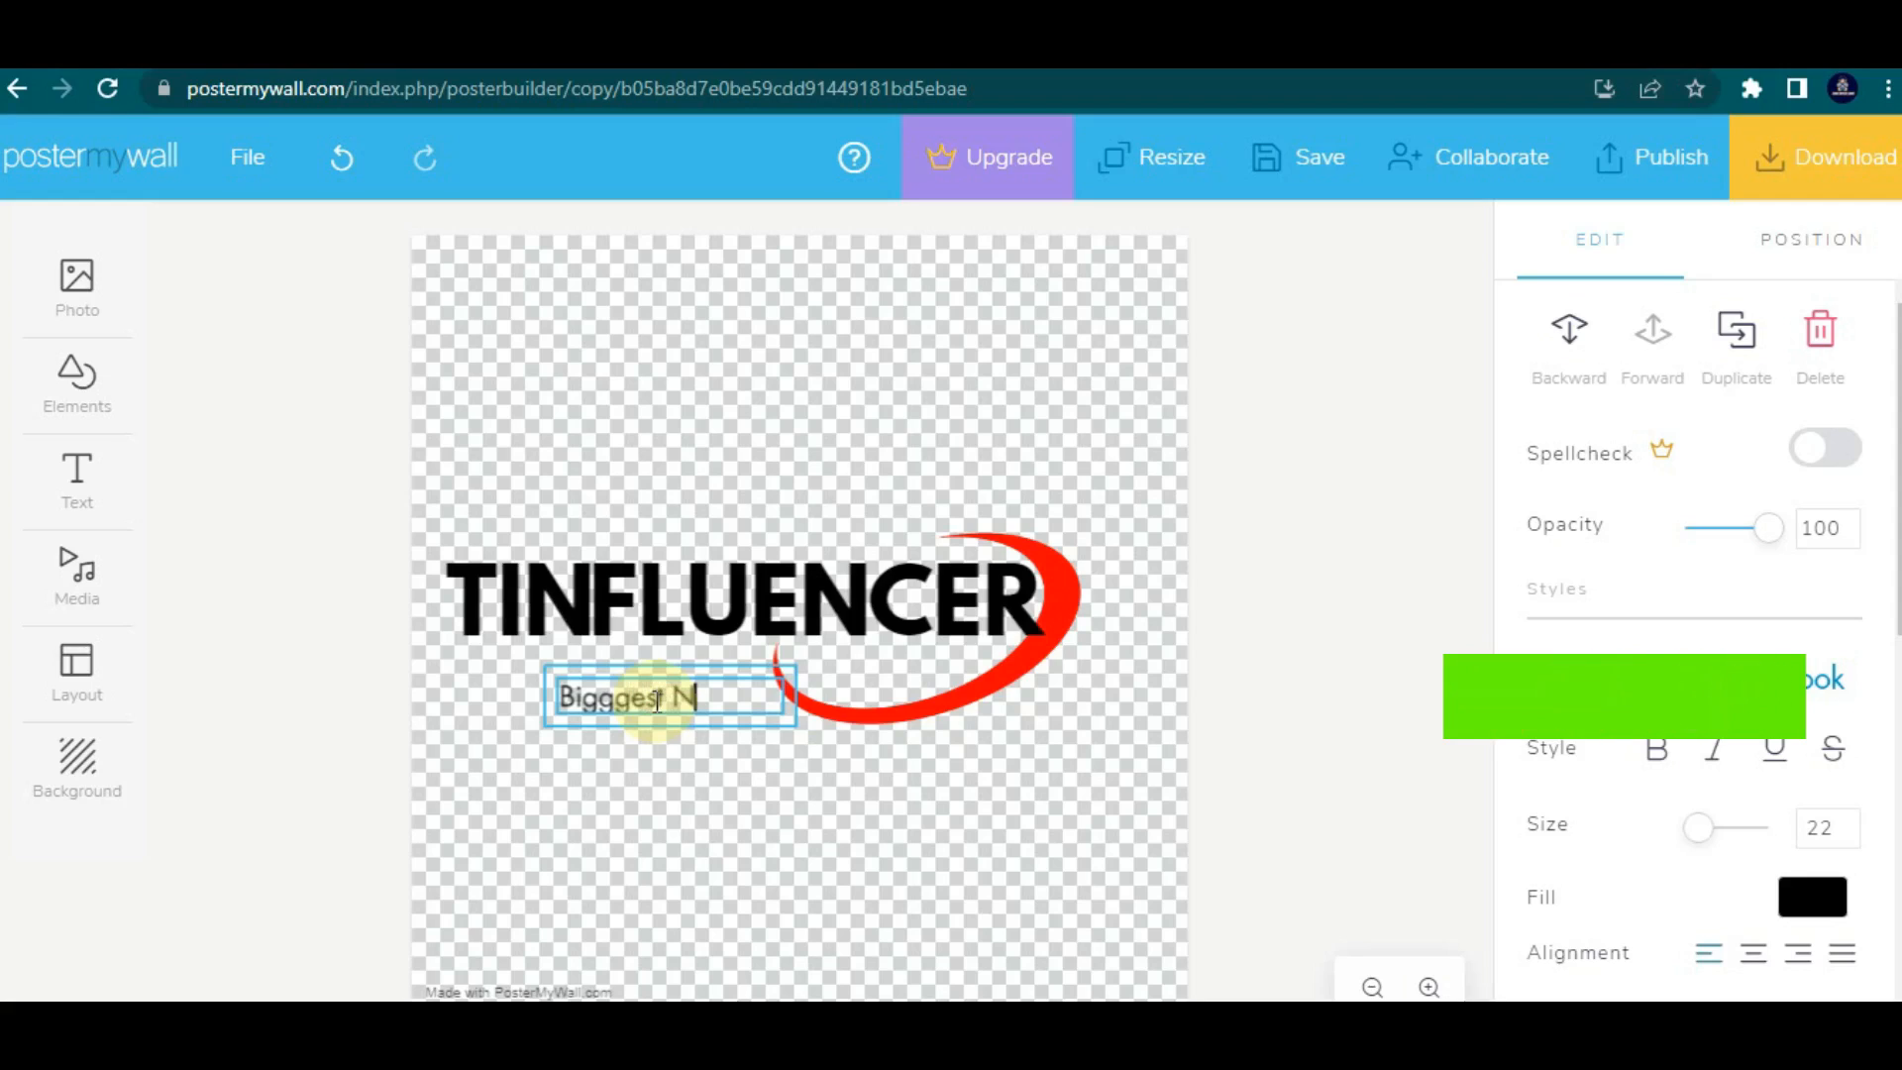
{"action": "type", "text": "Nft Colled"}
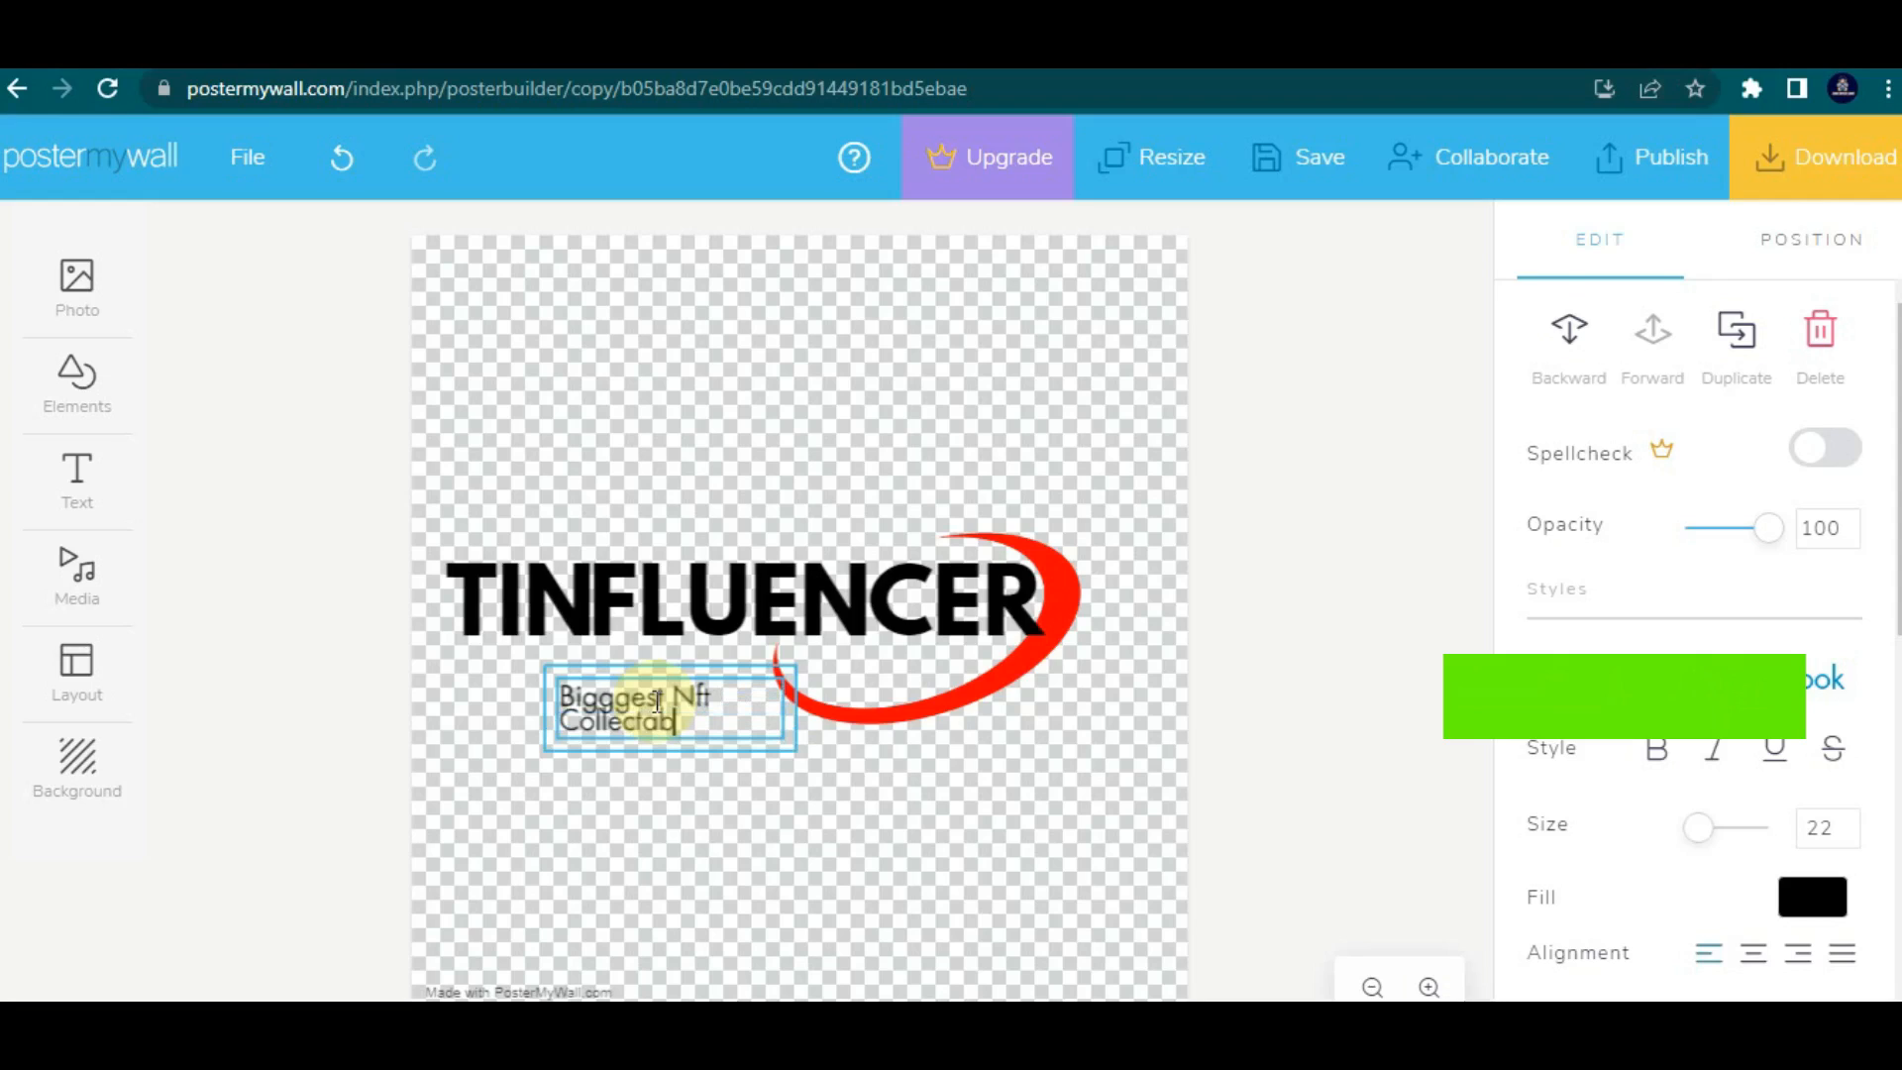
Step: Widen the new tagline to one line and move it up just under TINFLUENCER
{"action": "left_click", "coordinate": [769, 875]}
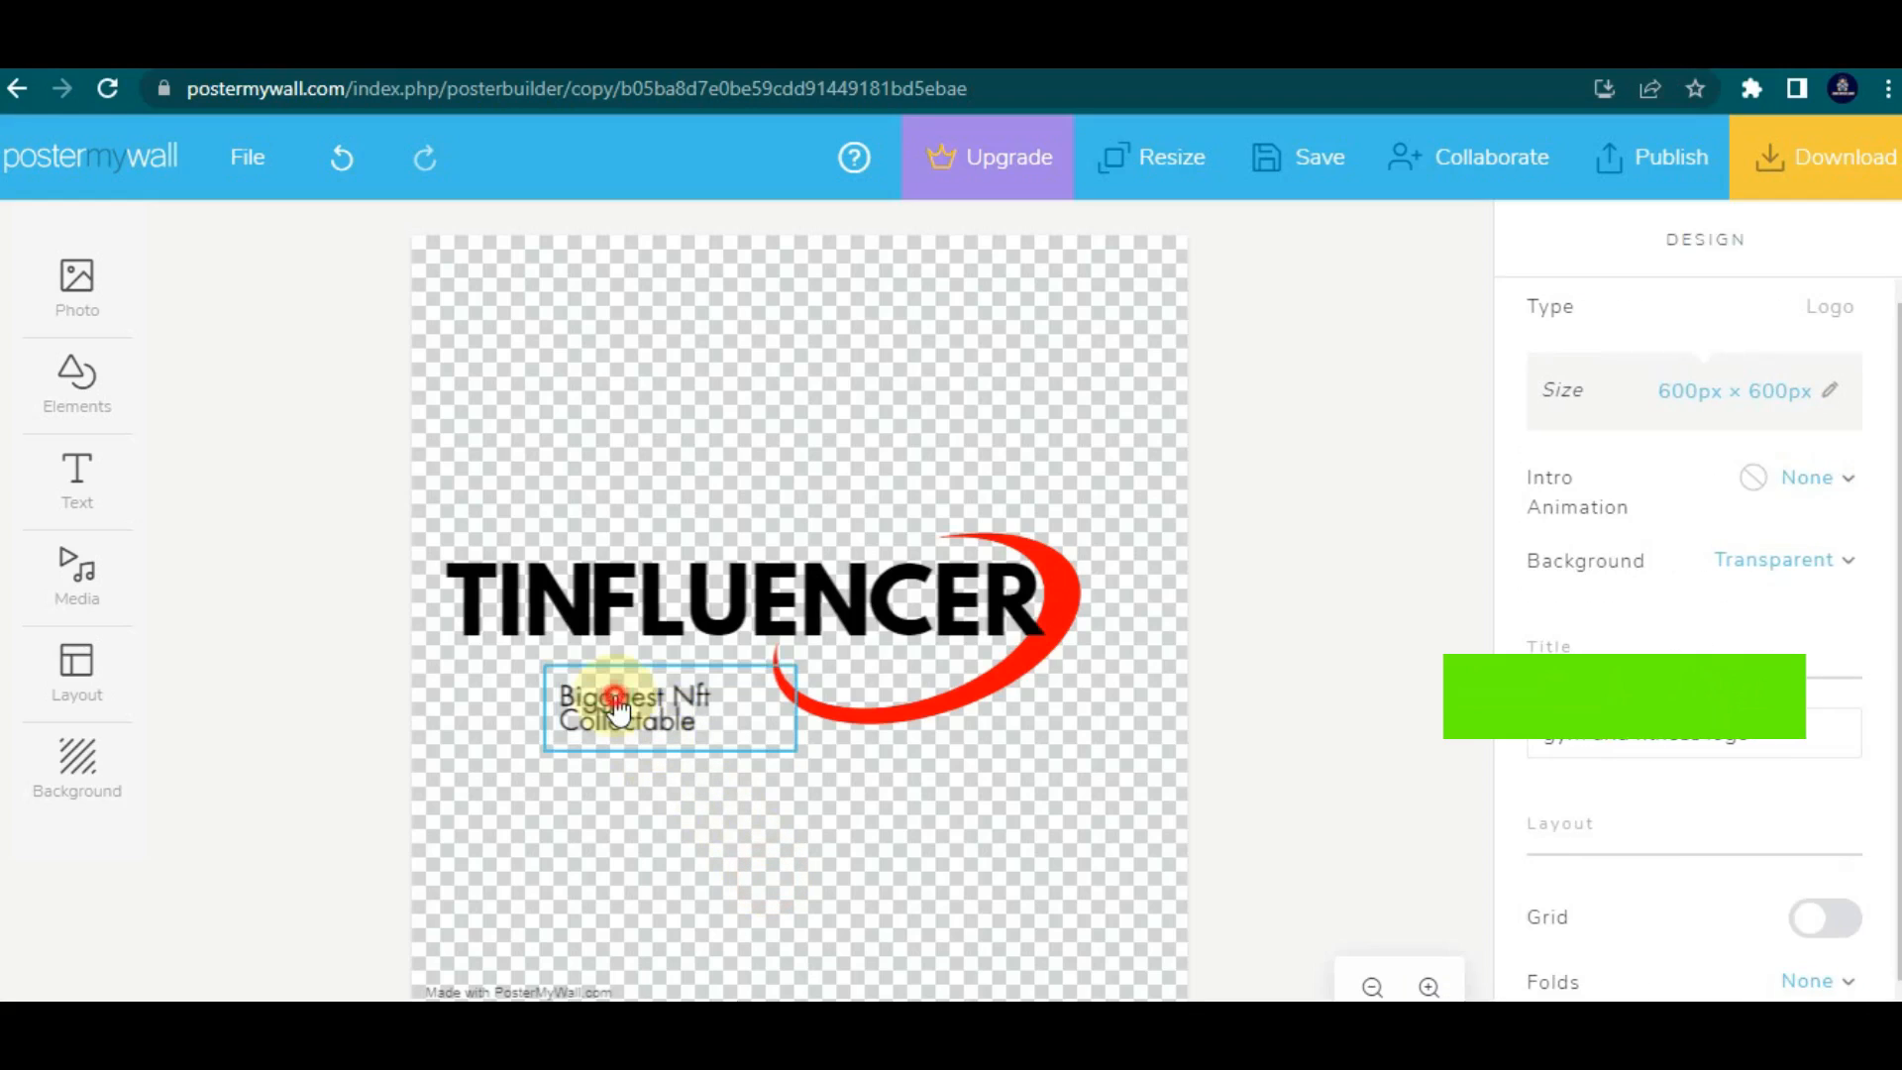
{"action": "left_click", "coordinate": [564, 700]}
{"action": "left_click_drag", "start_coordinate": [795, 715], "coordinate": [928, 705]}
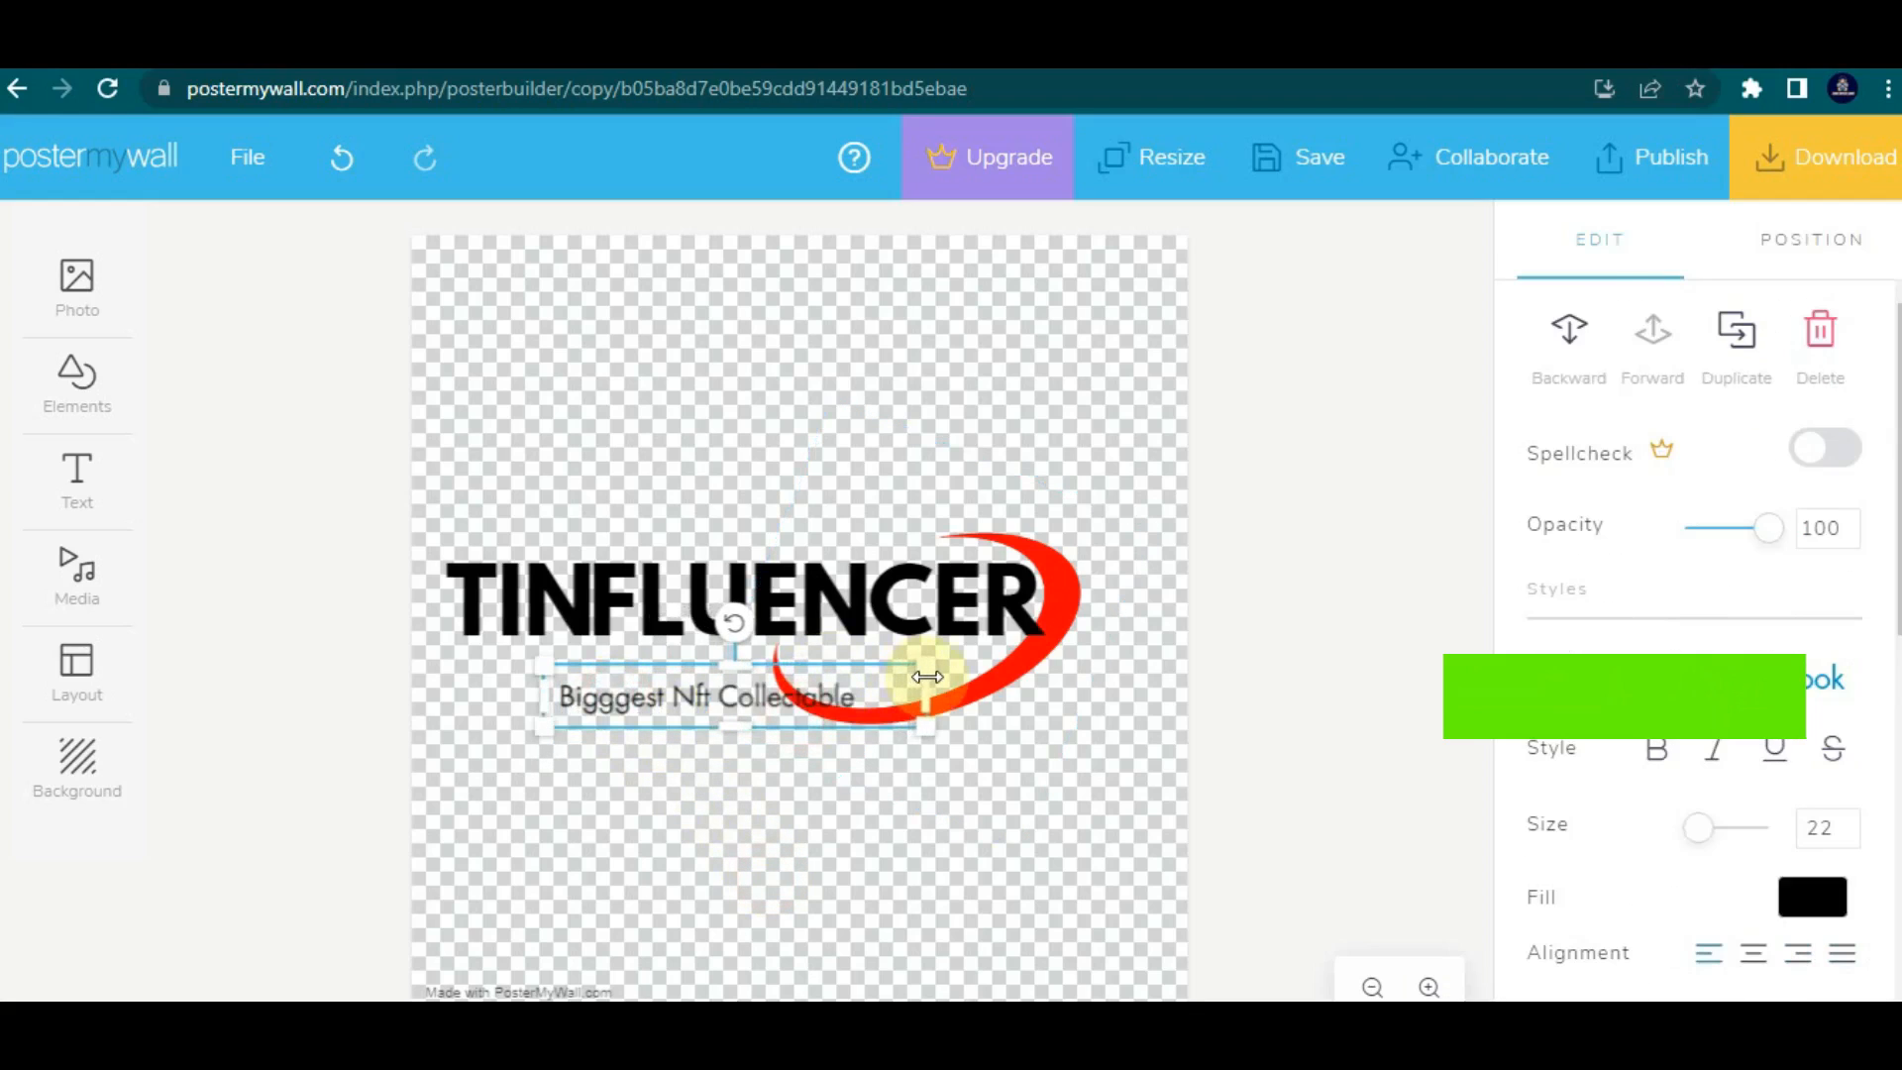
{"action": "left_click", "coordinate": [873, 788]}
{"action": "left_click_drag", "start_coordinate": [764, 713], "coordinate": [748, 675]}
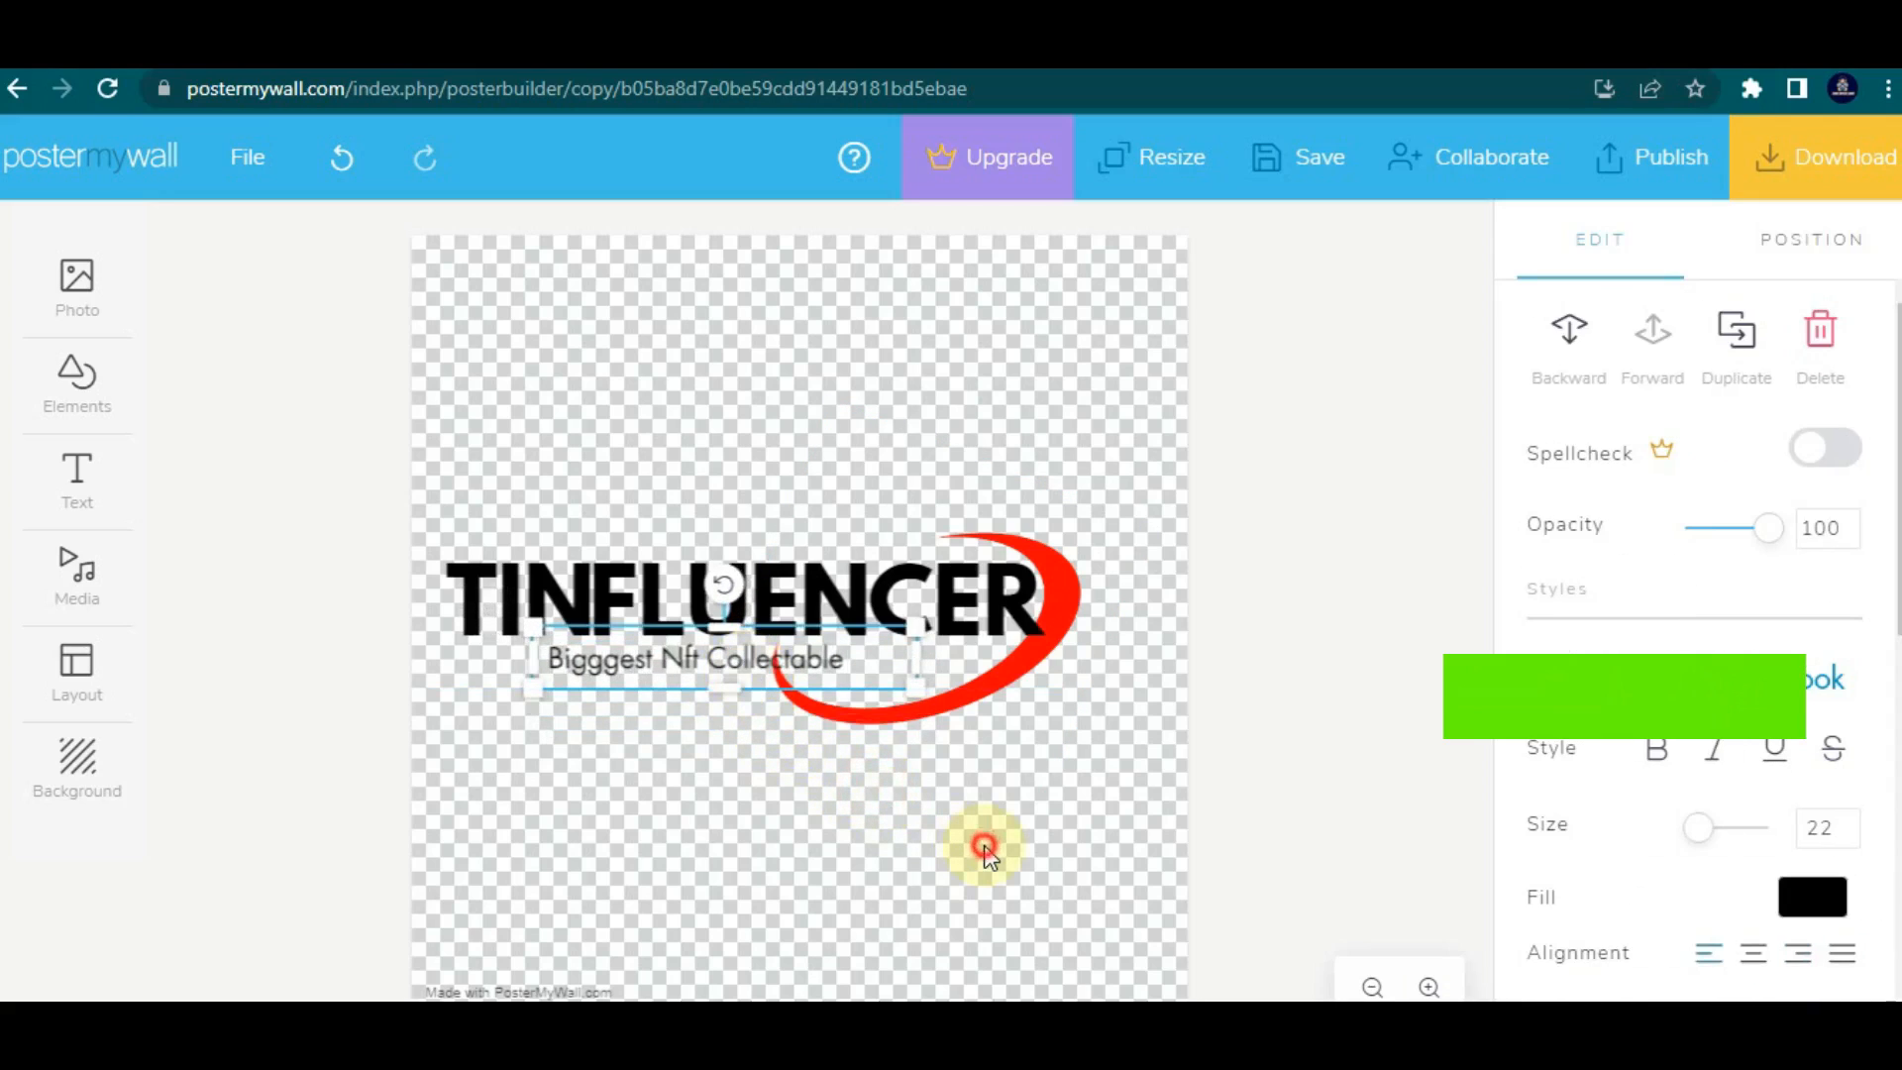
{"action": "left_click", "coordinate": [876, 787]}
{"action": "left_click", "coordinate": [745, 660]}
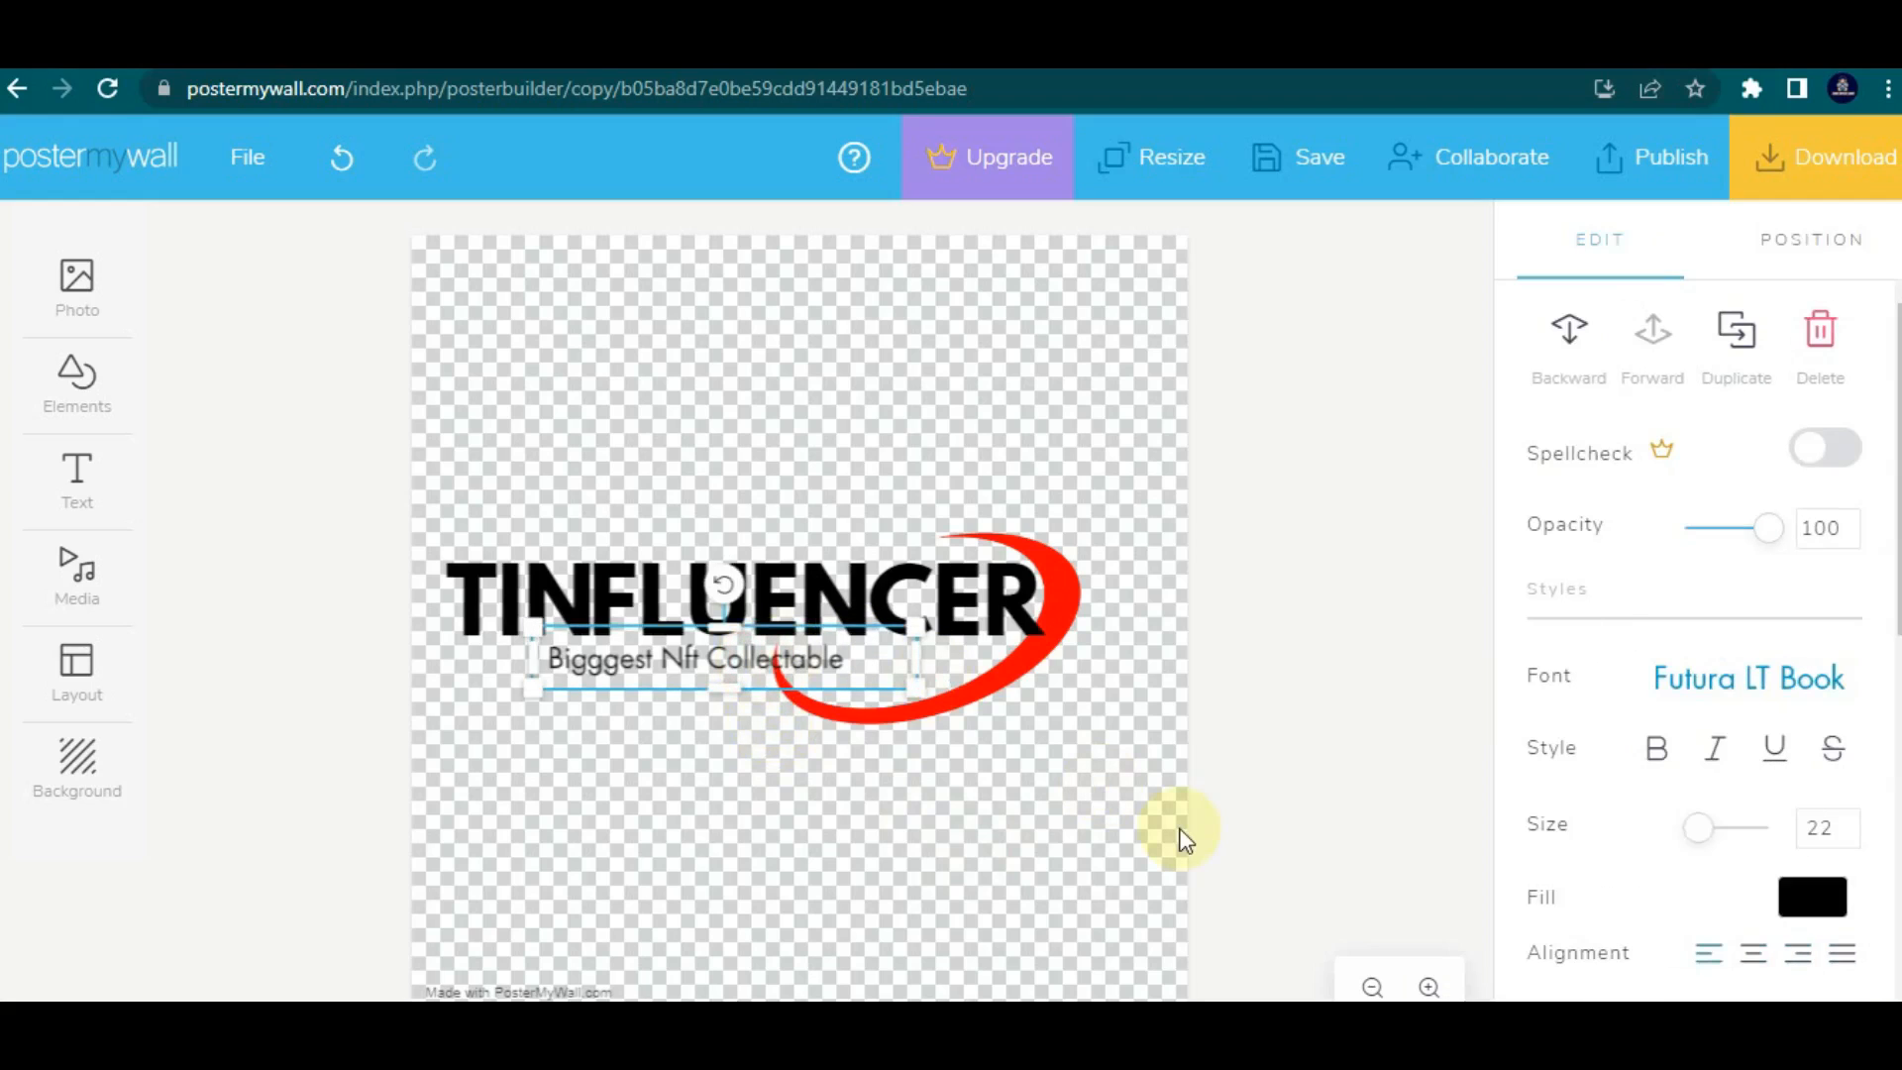
{"action": "left_click_drag", "start_coordinate": [1898, 475], "coordinate": [1899, 490]}
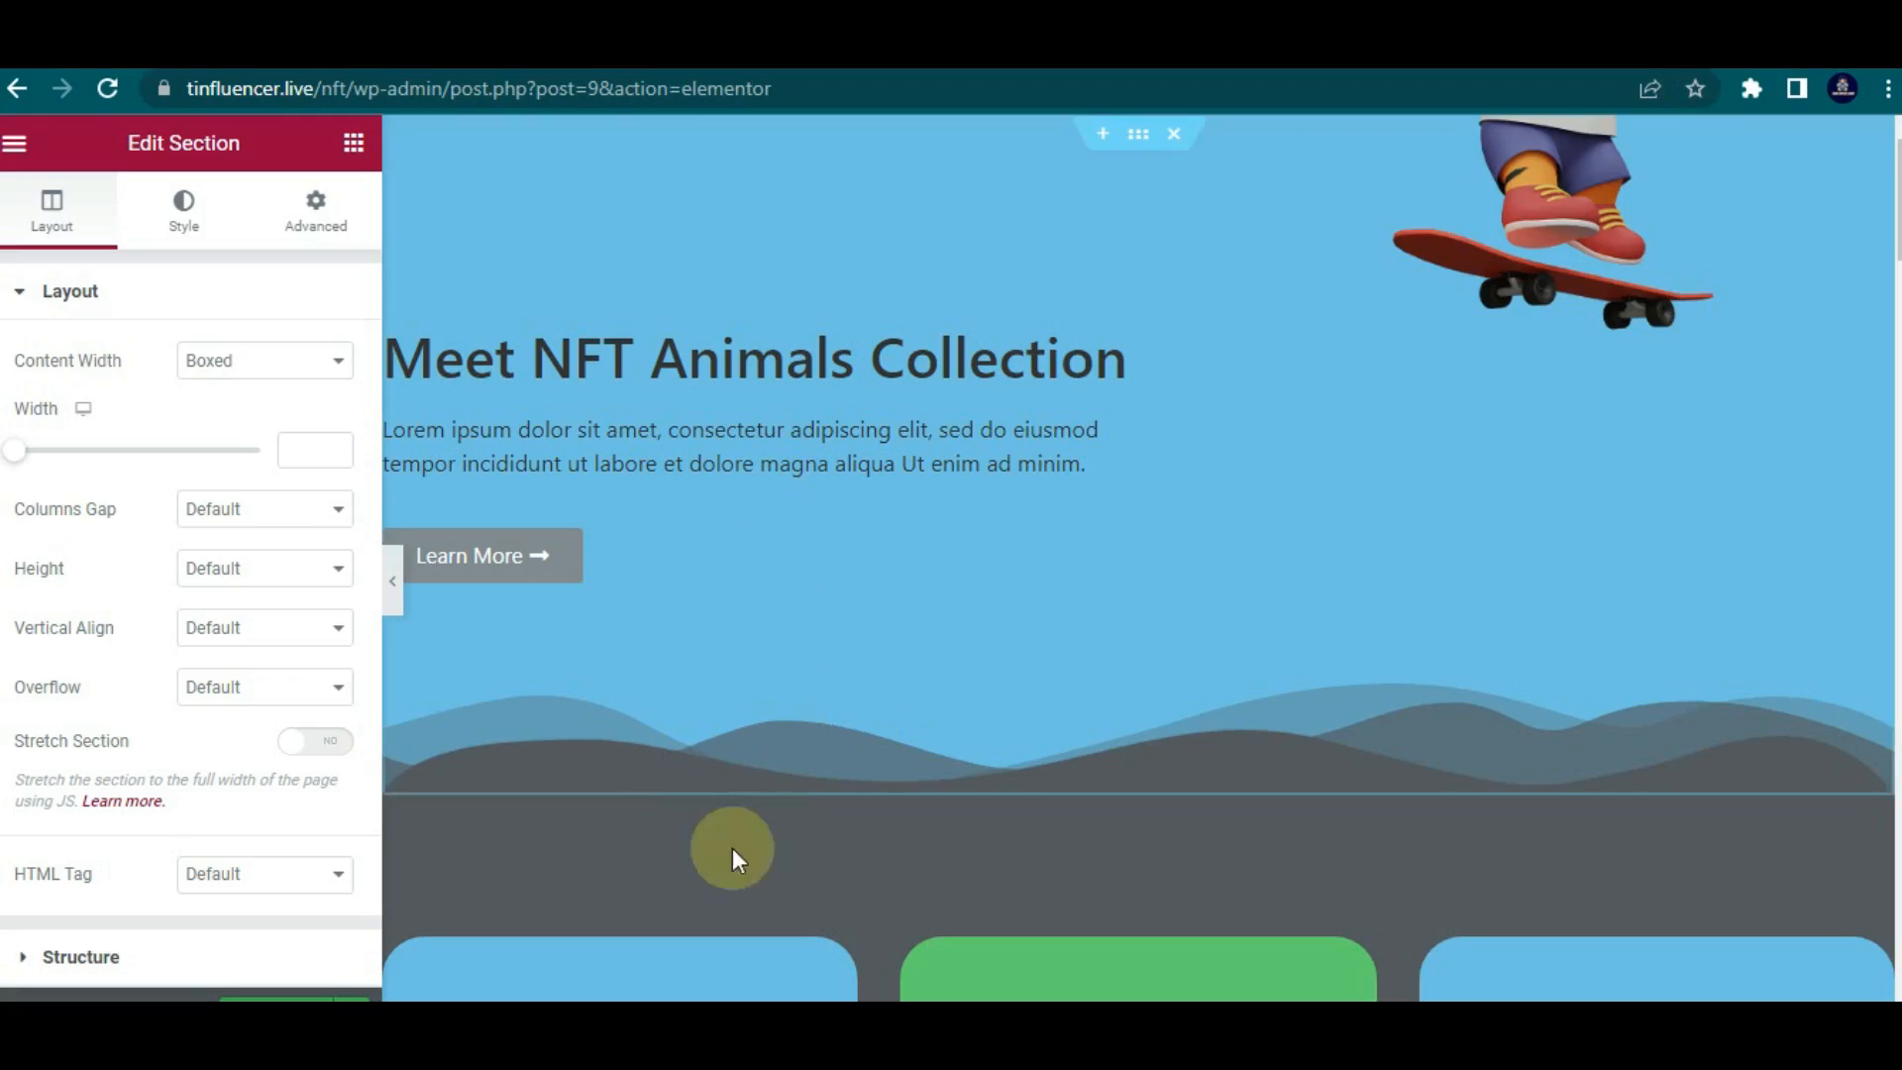
{"action": "scroll", "coordinate": [1053, 560], "scroll_direction": "down", "scroll_amount": 15}
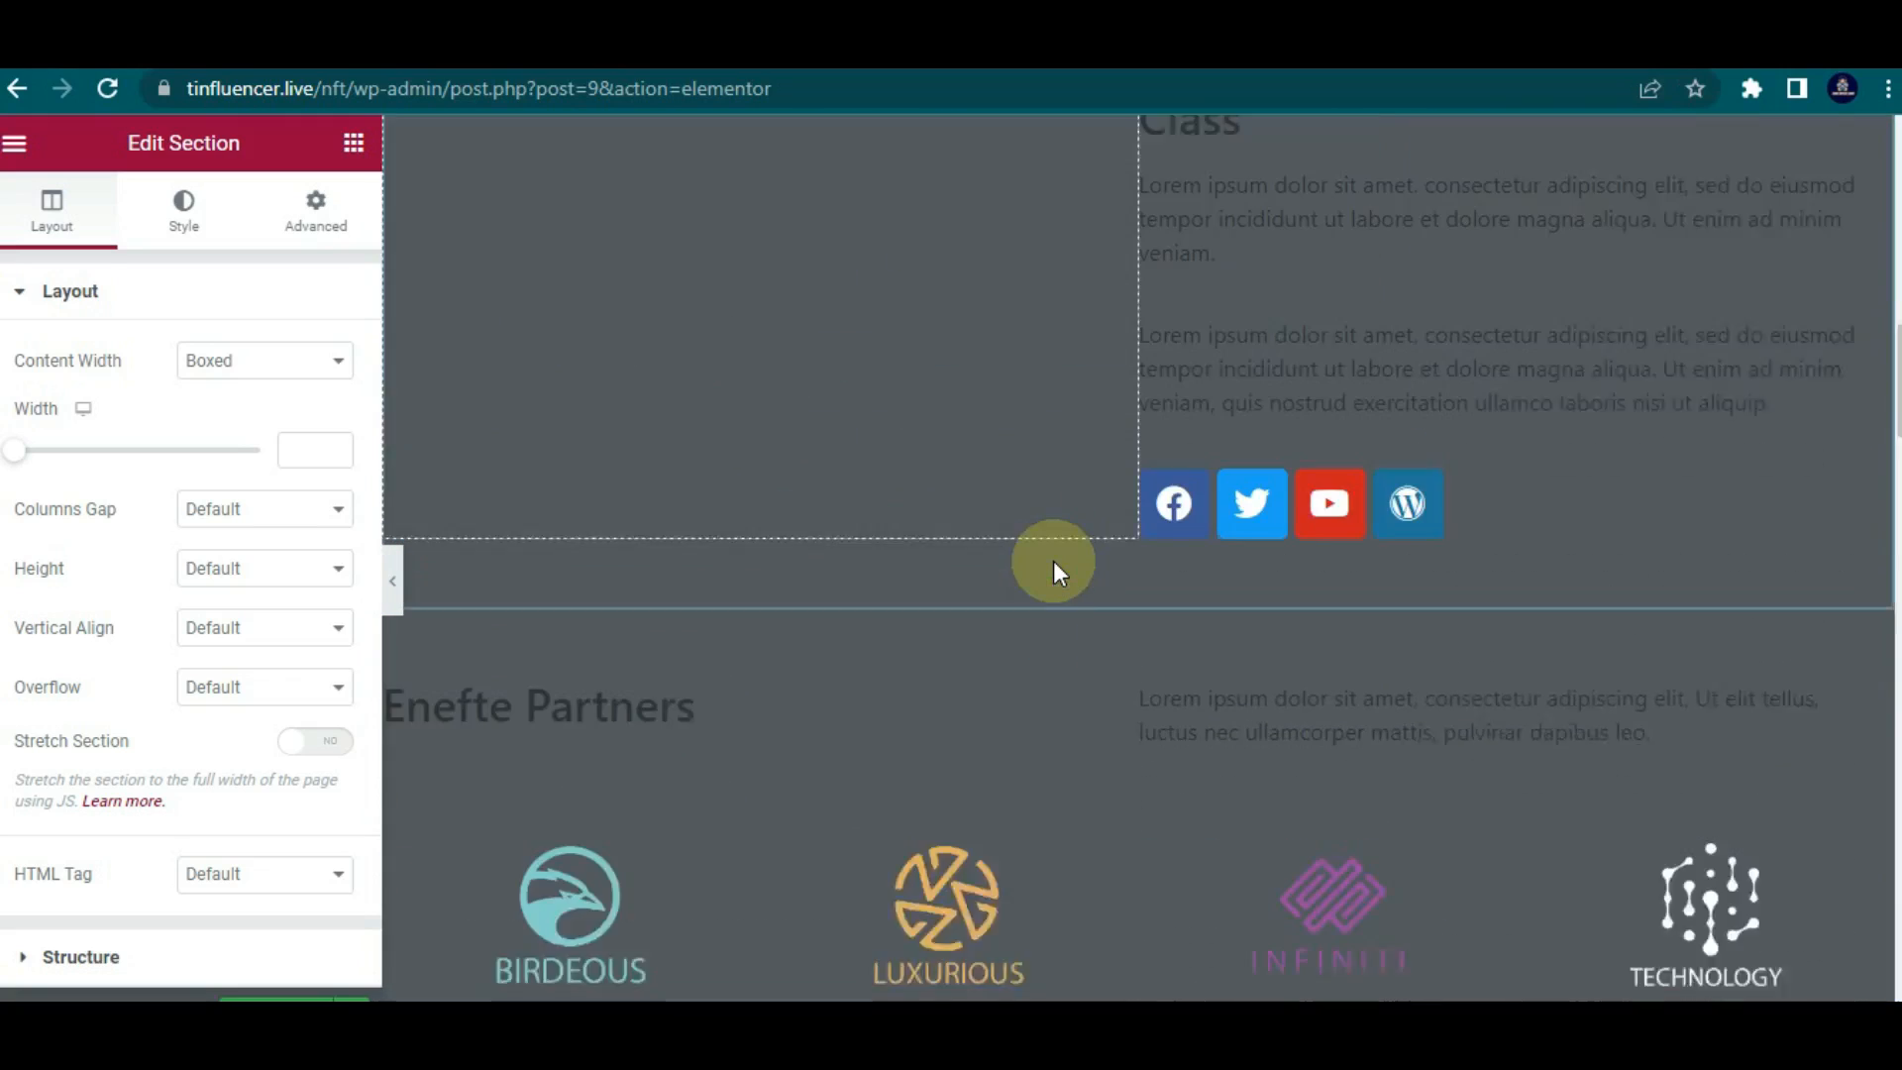
{"action": "scroll", "coordinate": [1054, 561], "scroll_direction": "up", "scroll_amount": 15}
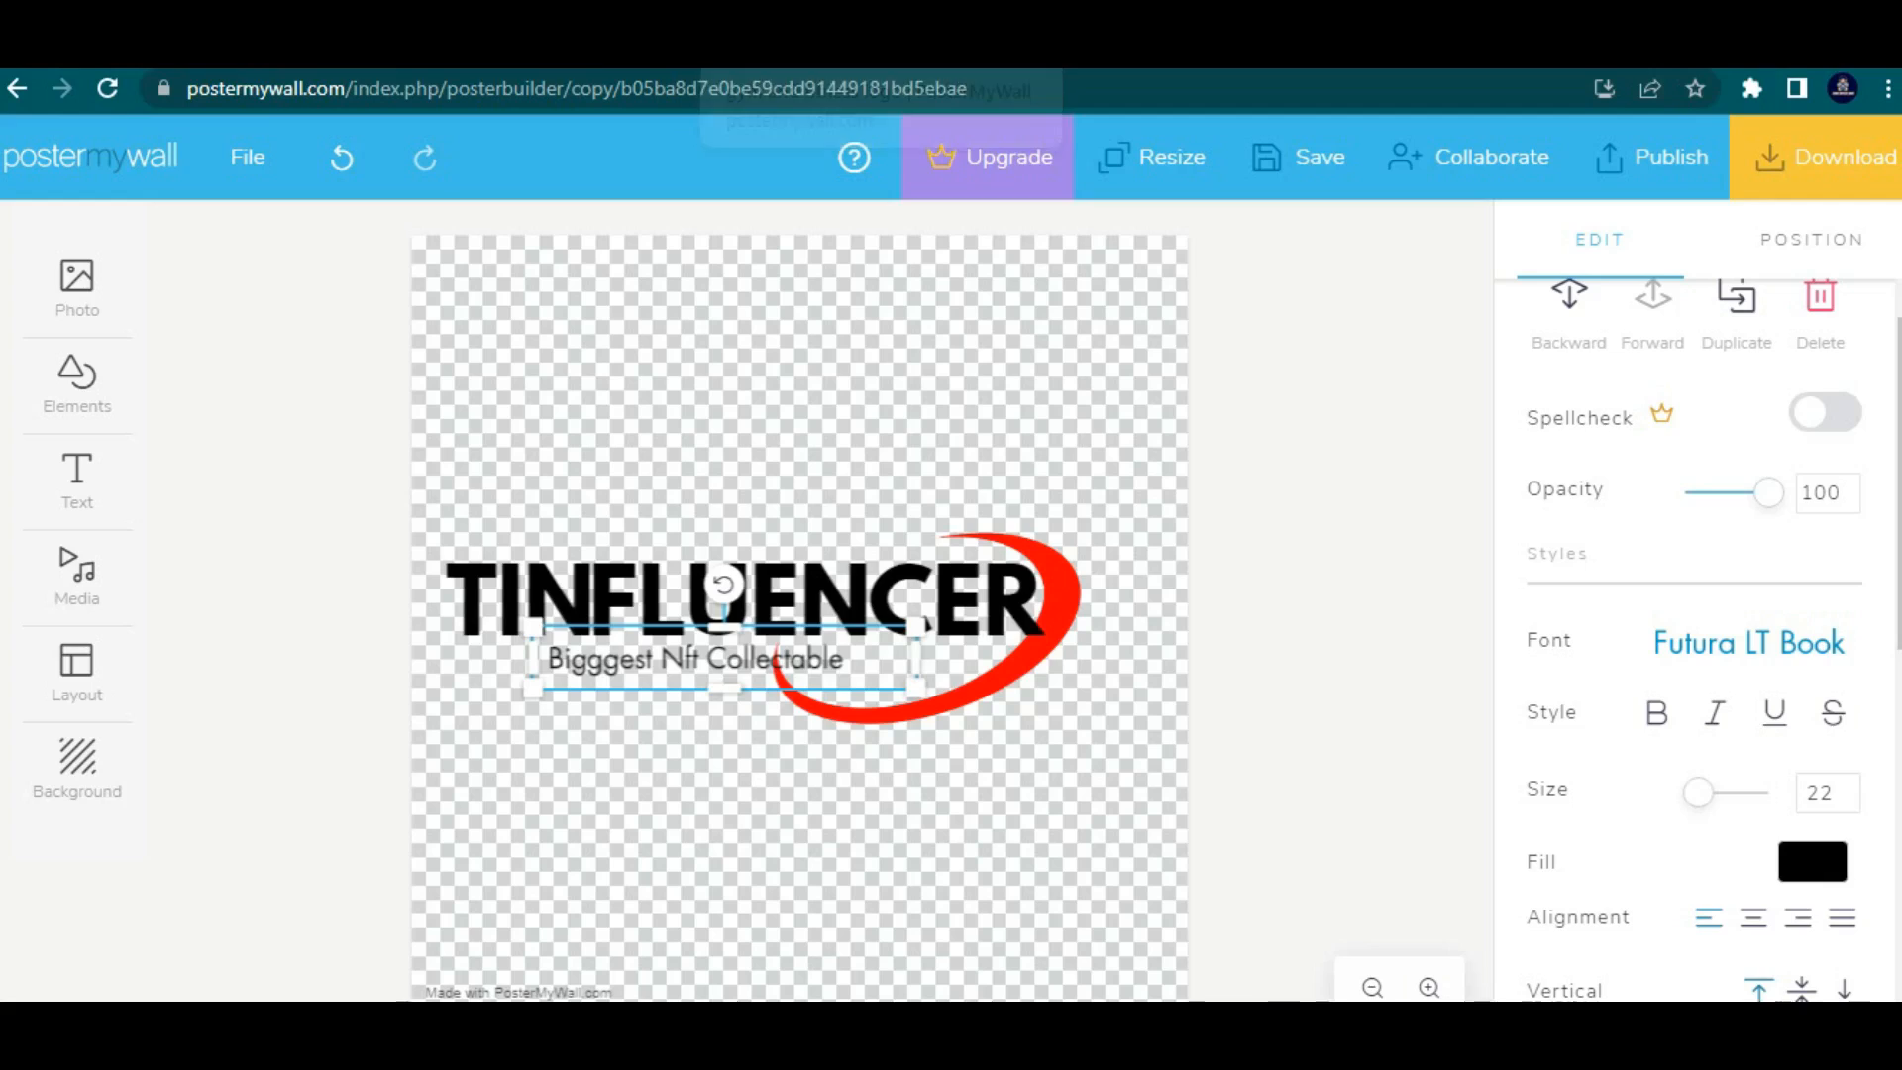
Step: Set the fill of the tagline, FLUENCER and TIN text boxes to white (#FFFFFF)
{"action": "left_click", "coordinate": [859, 48]}
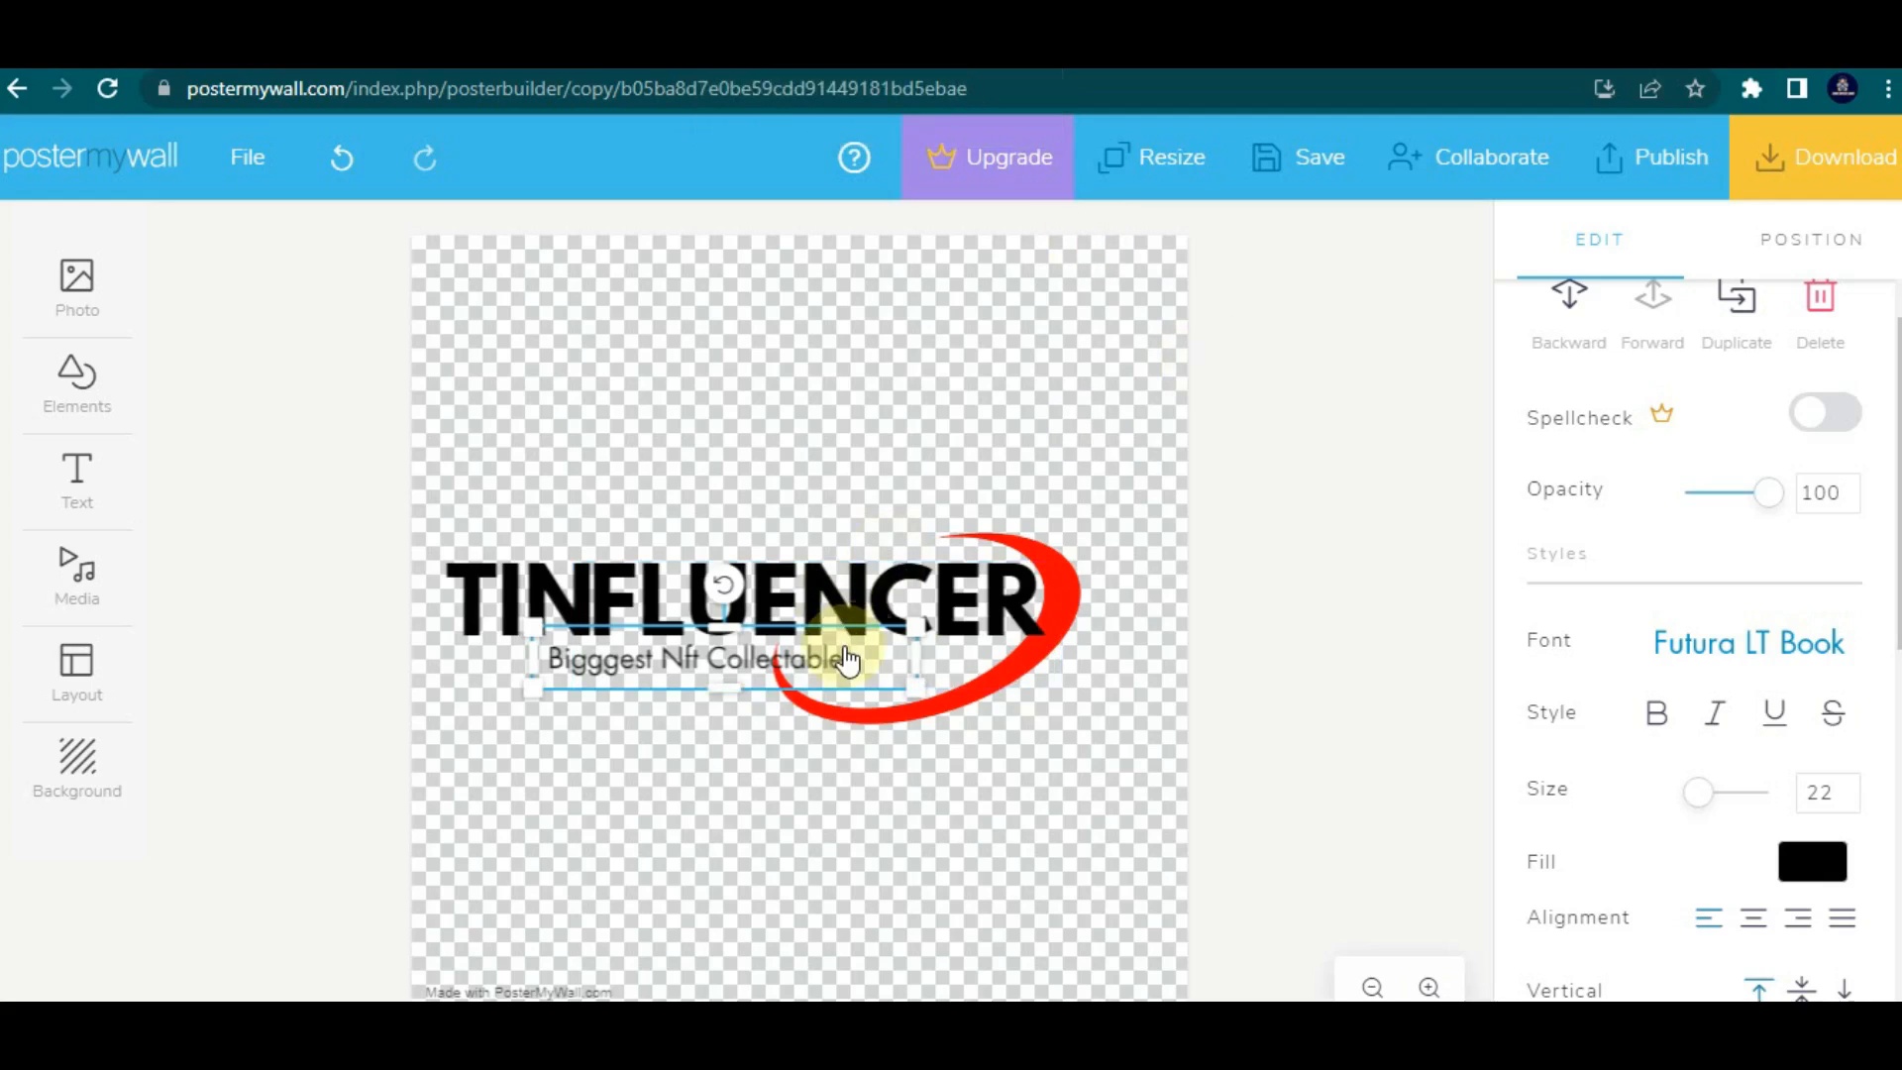
{"action": "scroll", "coordinate": [1842, 555], "scroll_direction": "down", "scroll_amount": 3}
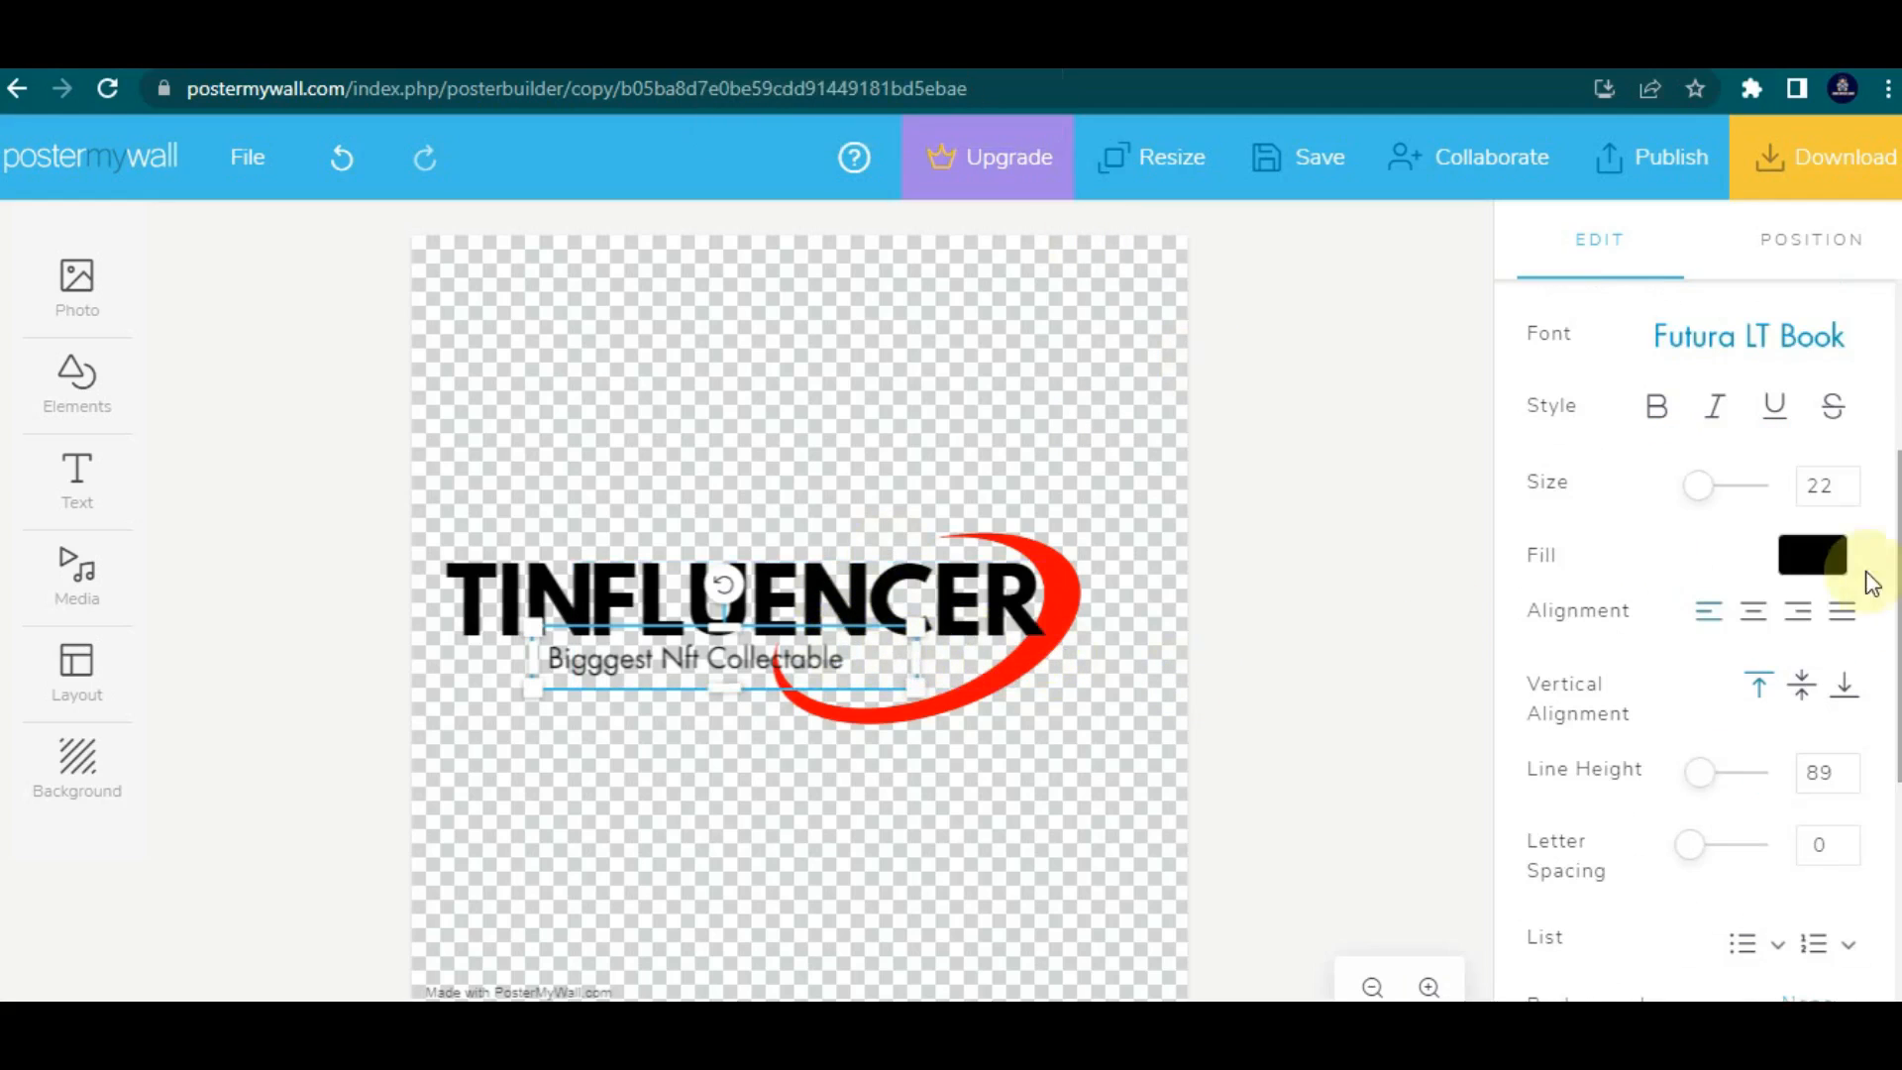
{"action": "left_click", "coordinate": [1837, 551]}
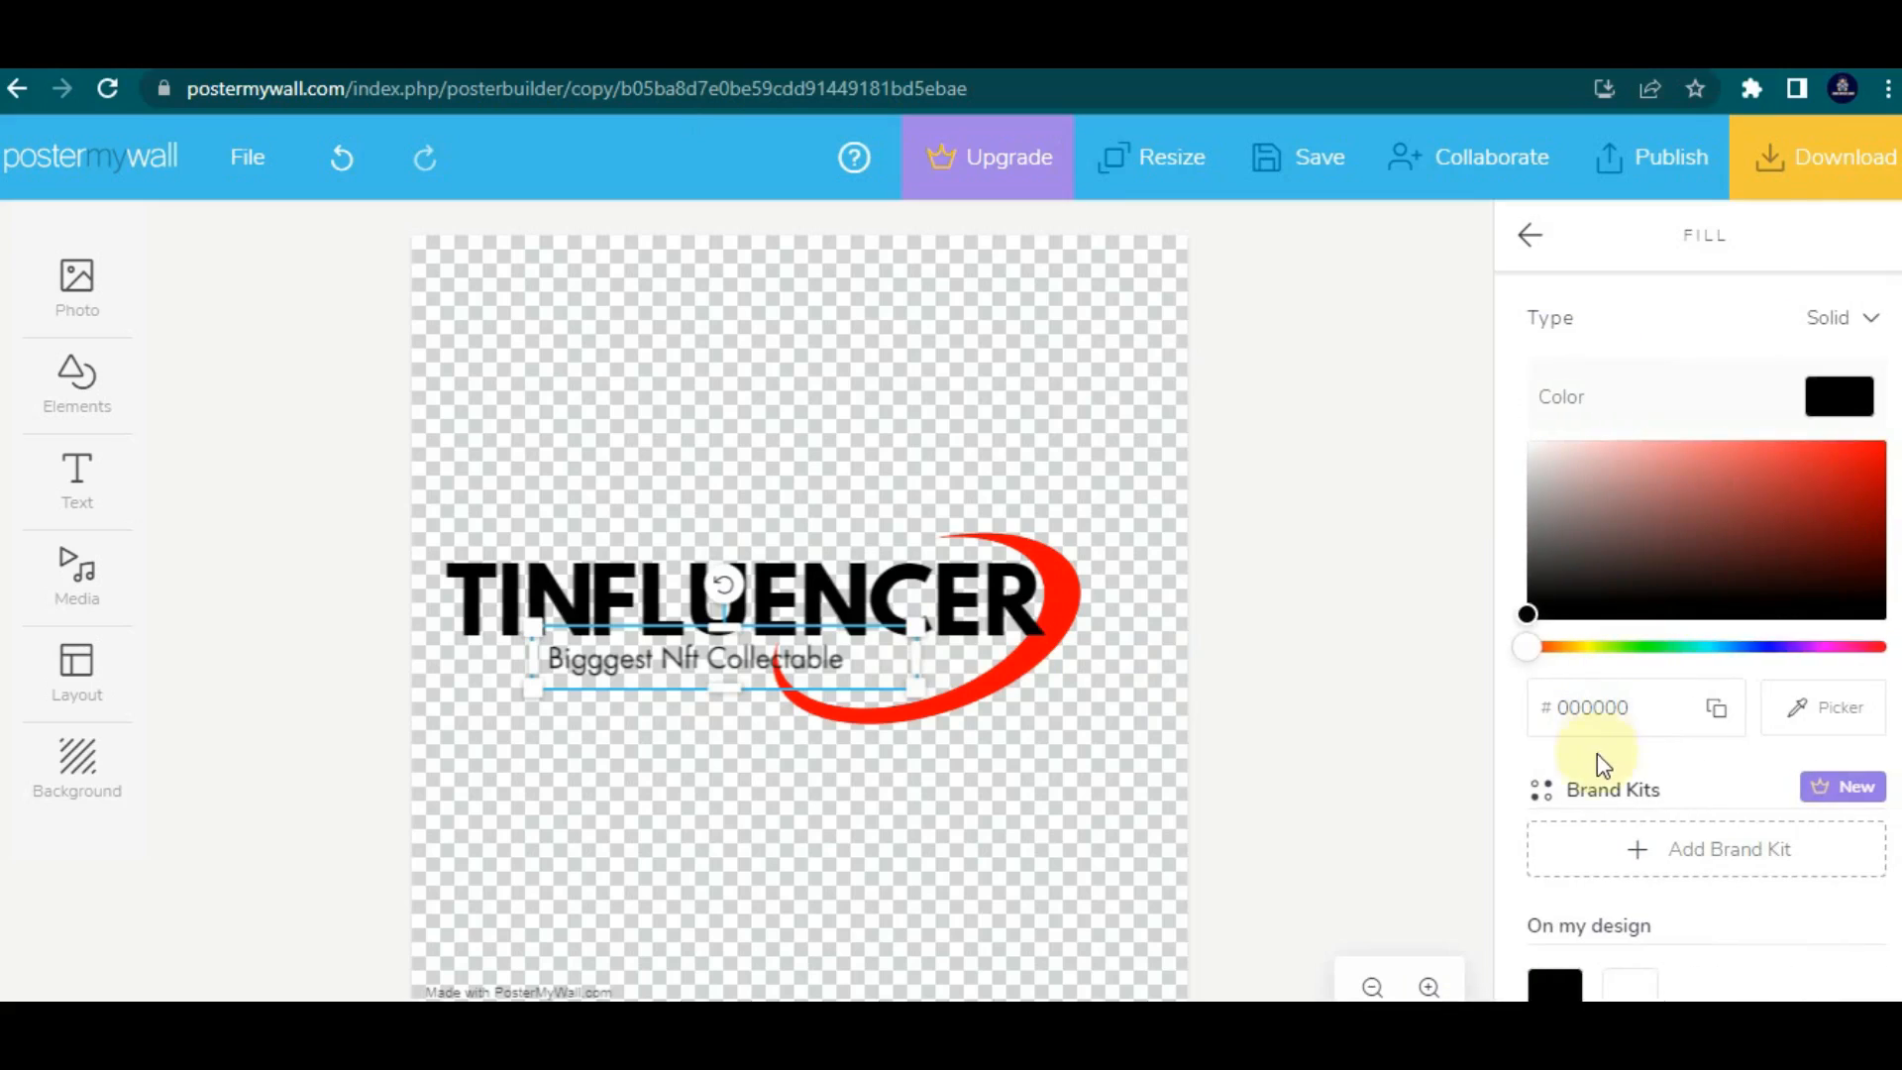
{"action": "left_click", "coordinate": [1628, 985]}
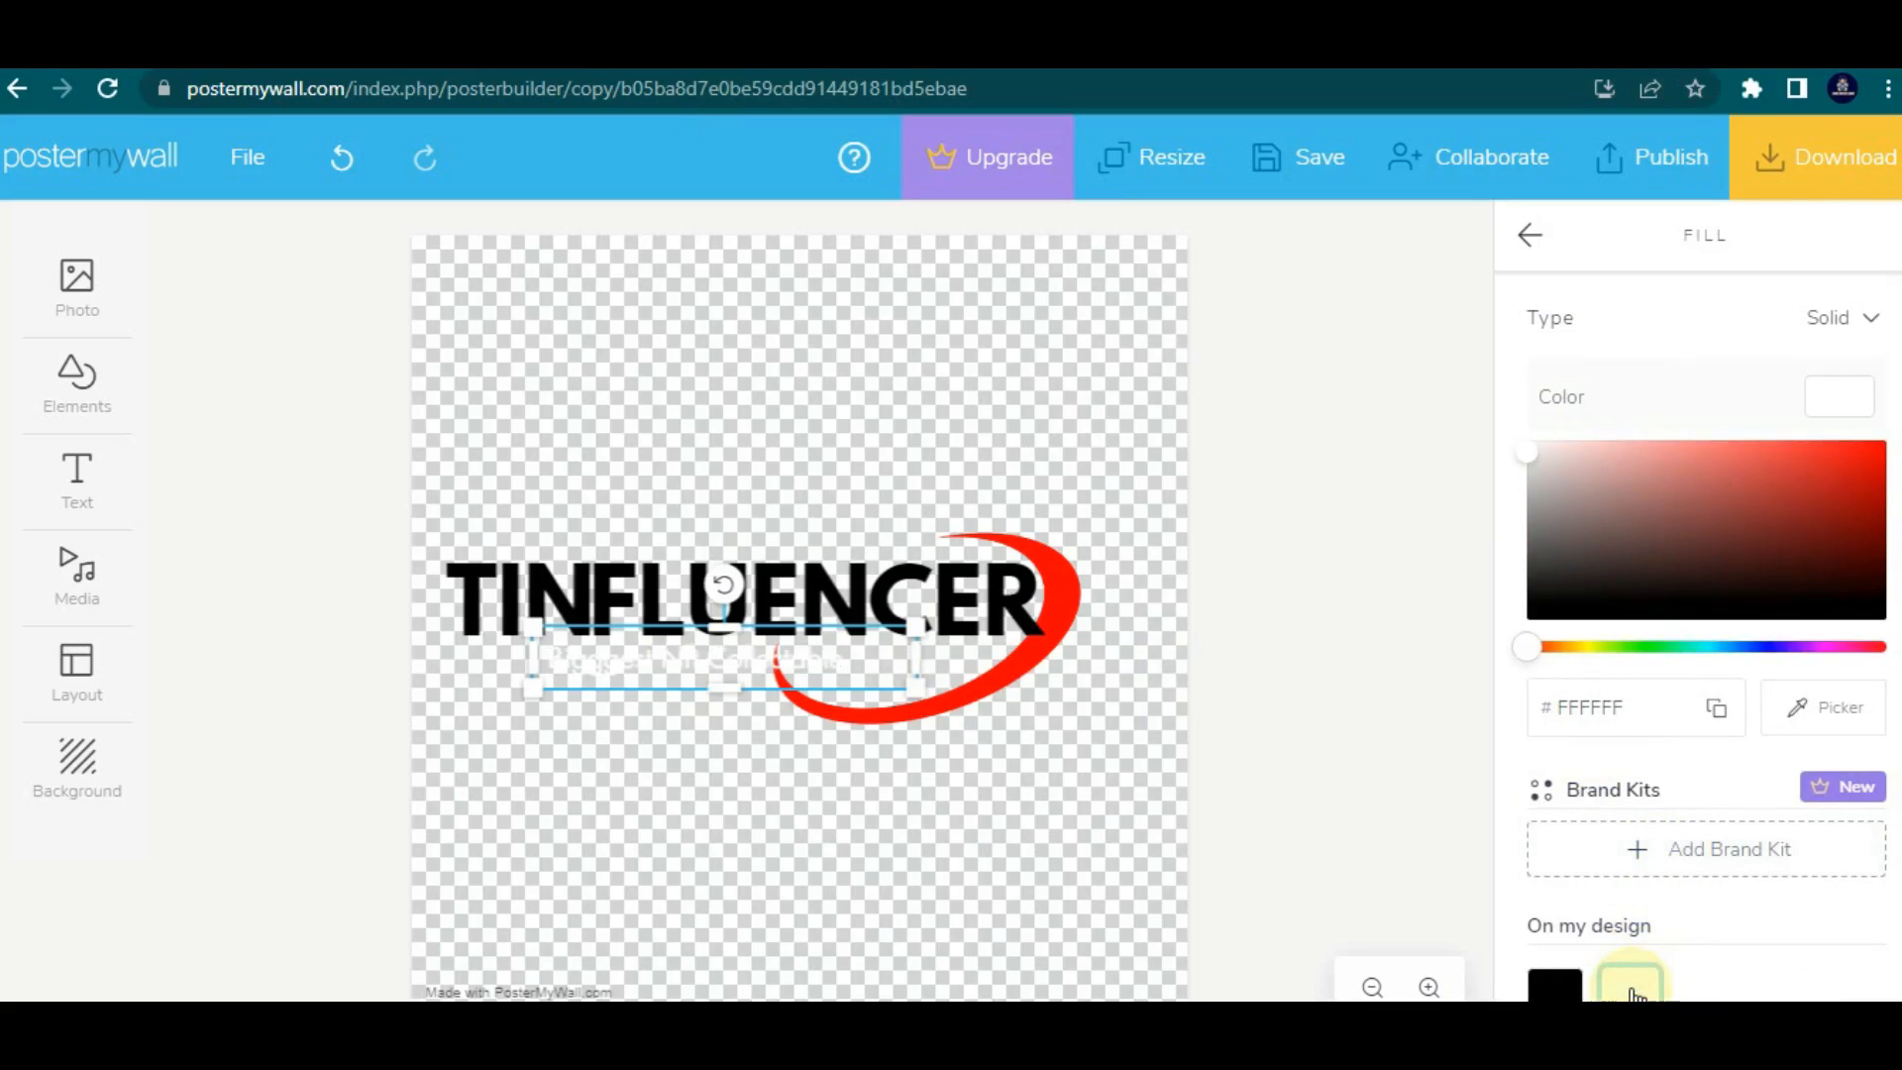
{"action": "left_click", "coordinate": [800, 622]}
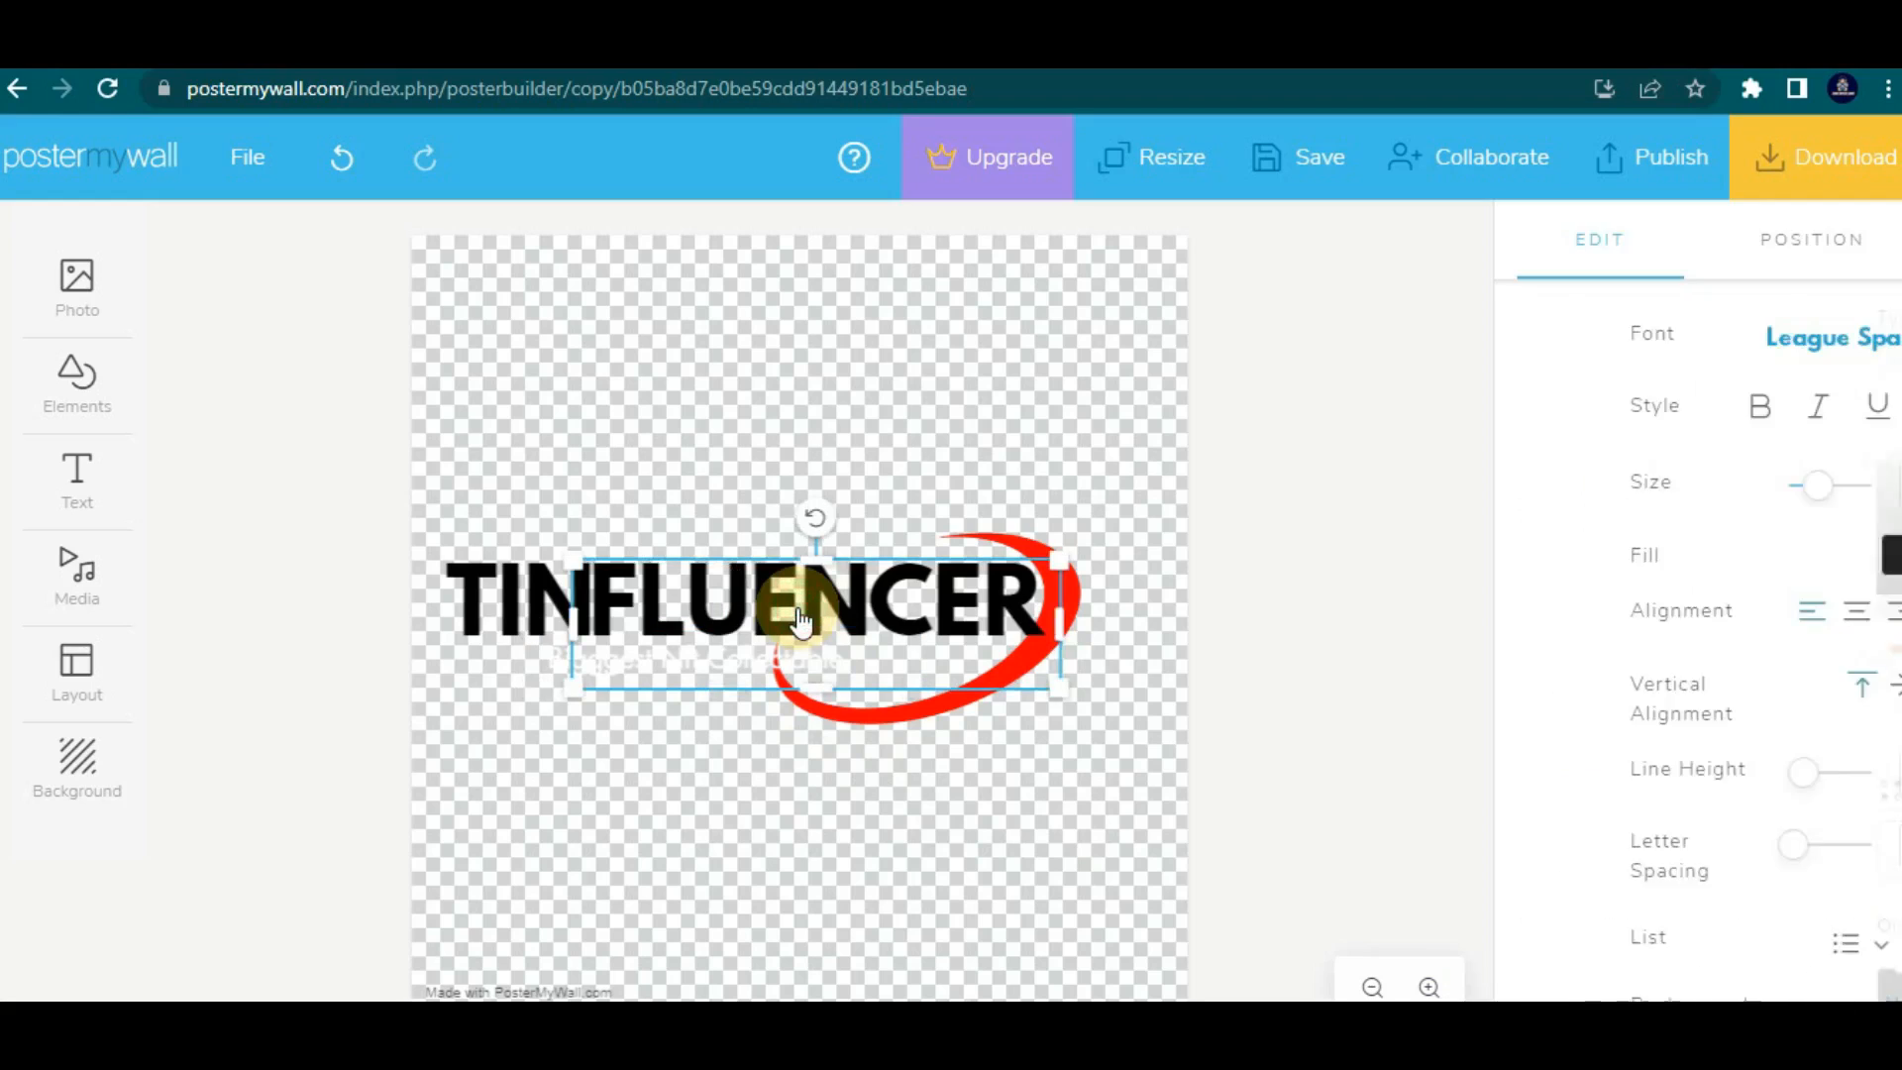
{"action": "left_click", "coordinate": [1839, 559]}
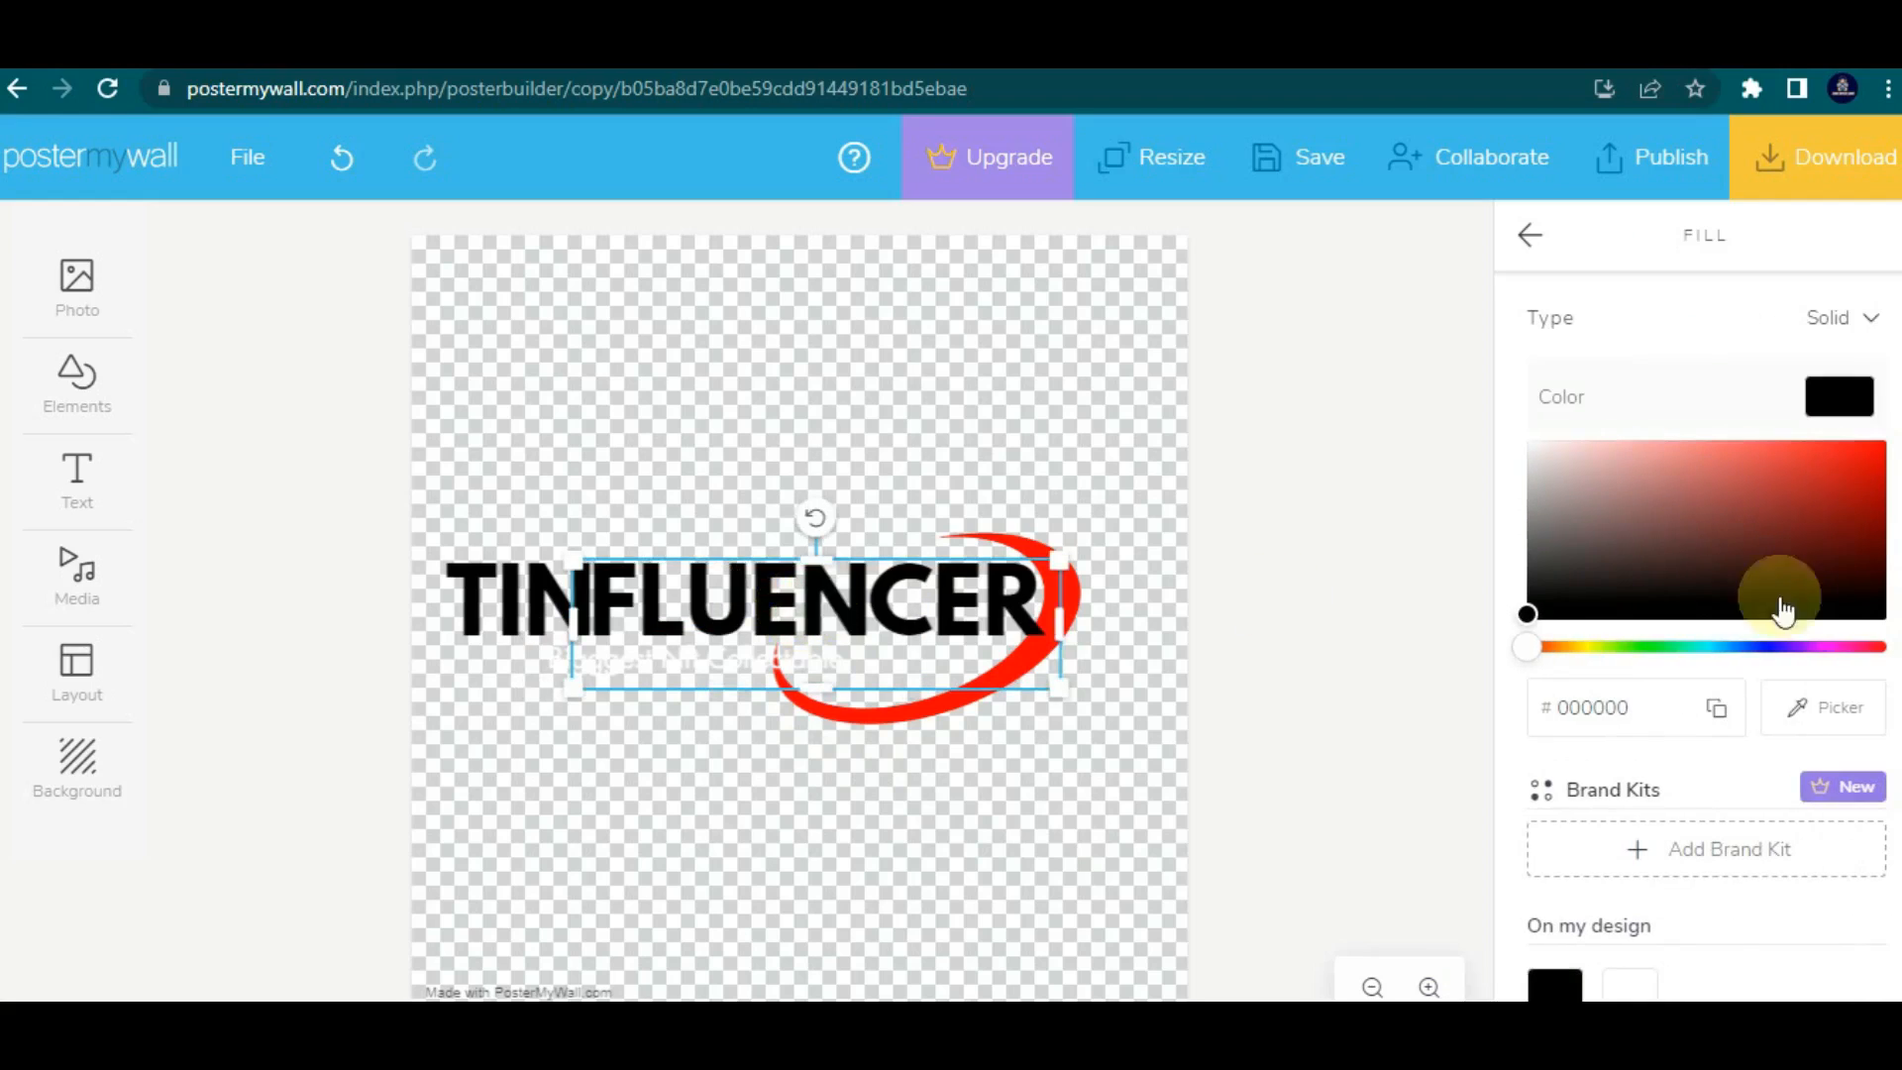
{"action": "left_click", "coordinate": [1617, 985]}
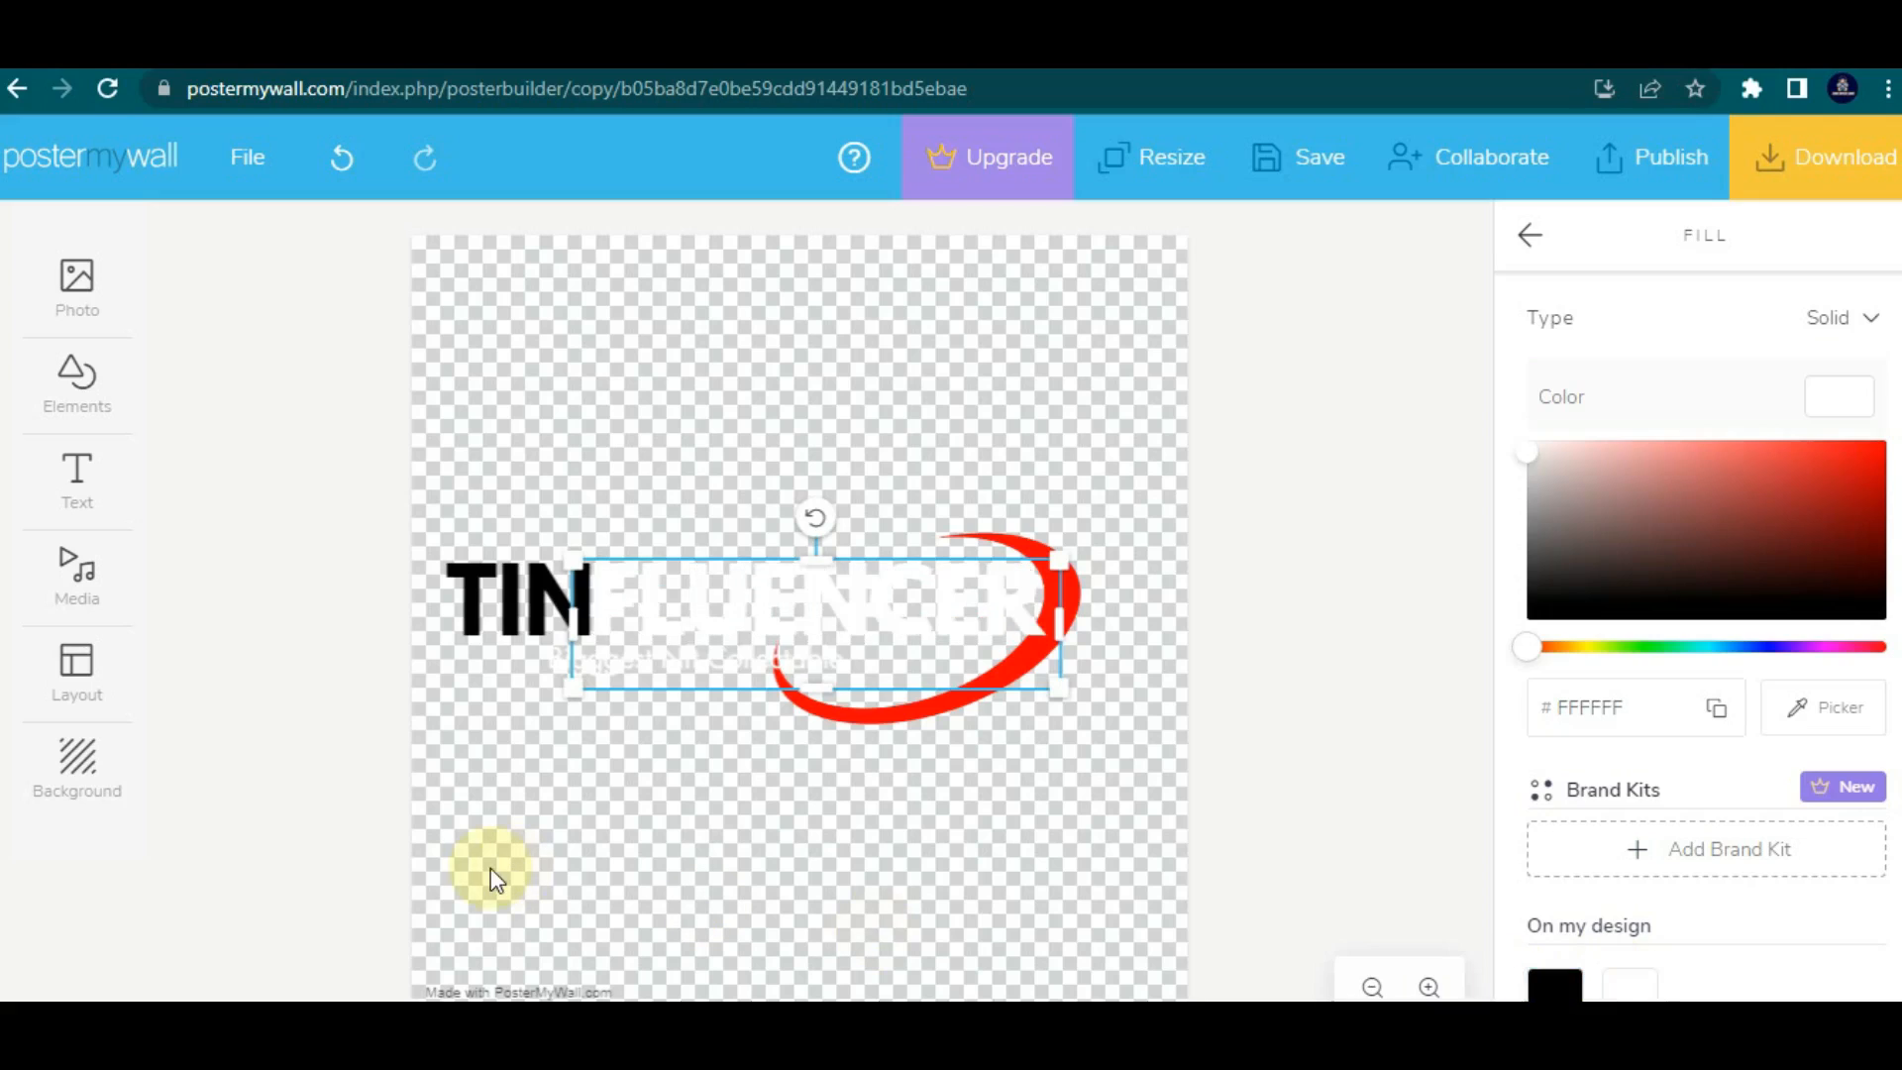
{"action": "left_click", "coordinate": [476, 639]}
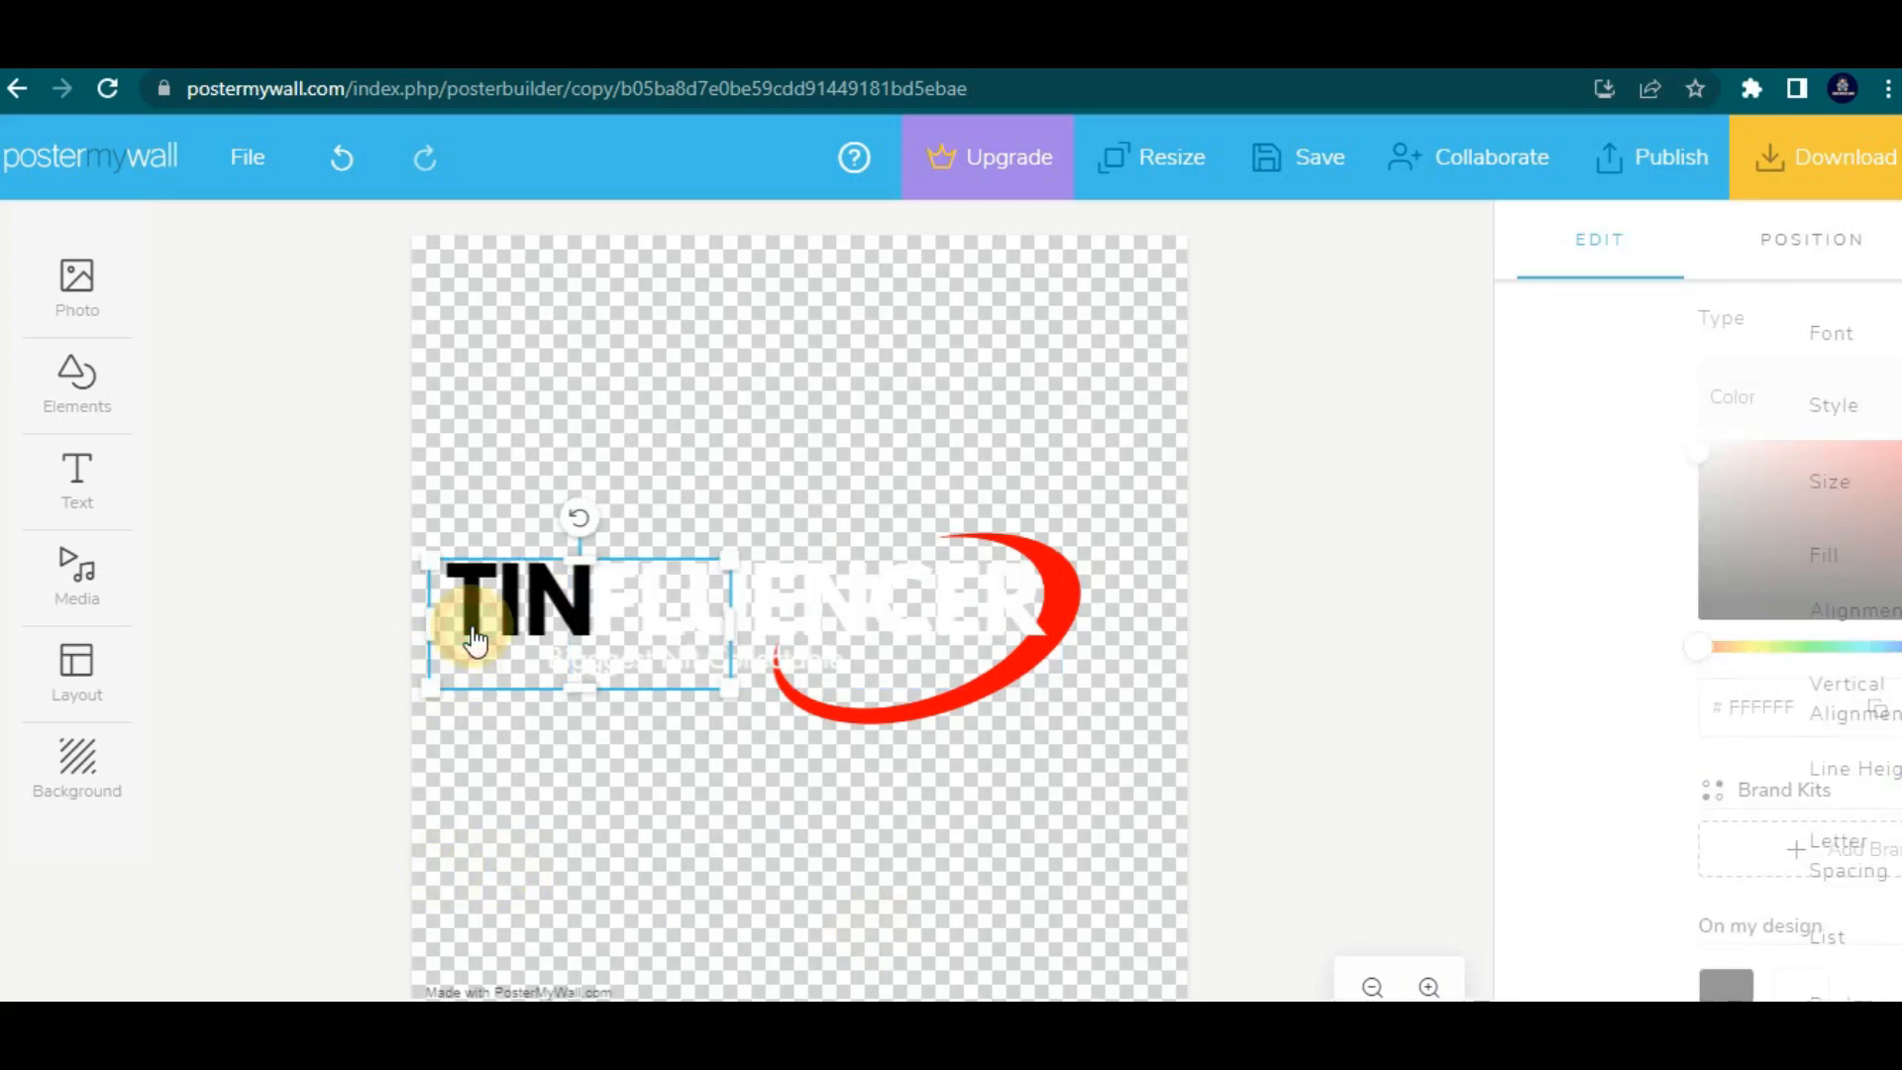
{"action": "left_click", "coordinate": [1813, 586]}
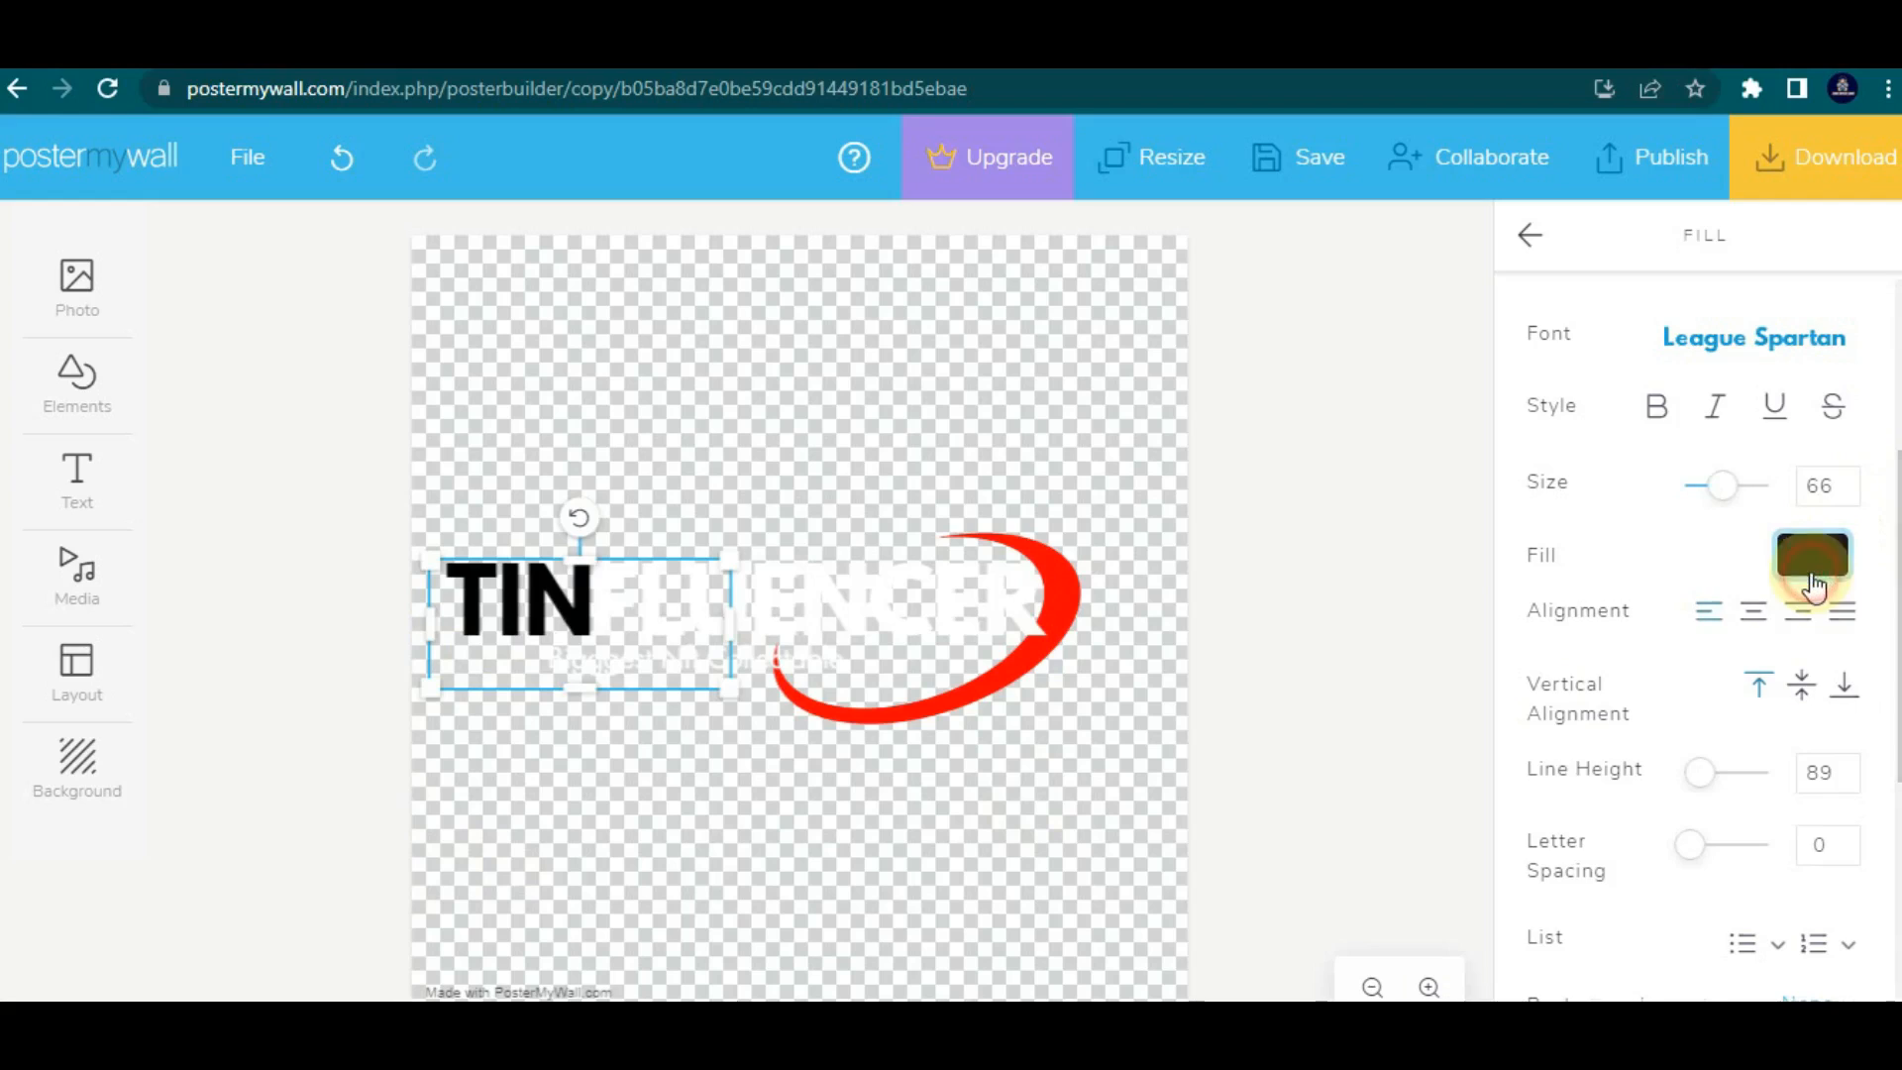
{"action": "left_click", "coordinate": [1617, 986]}
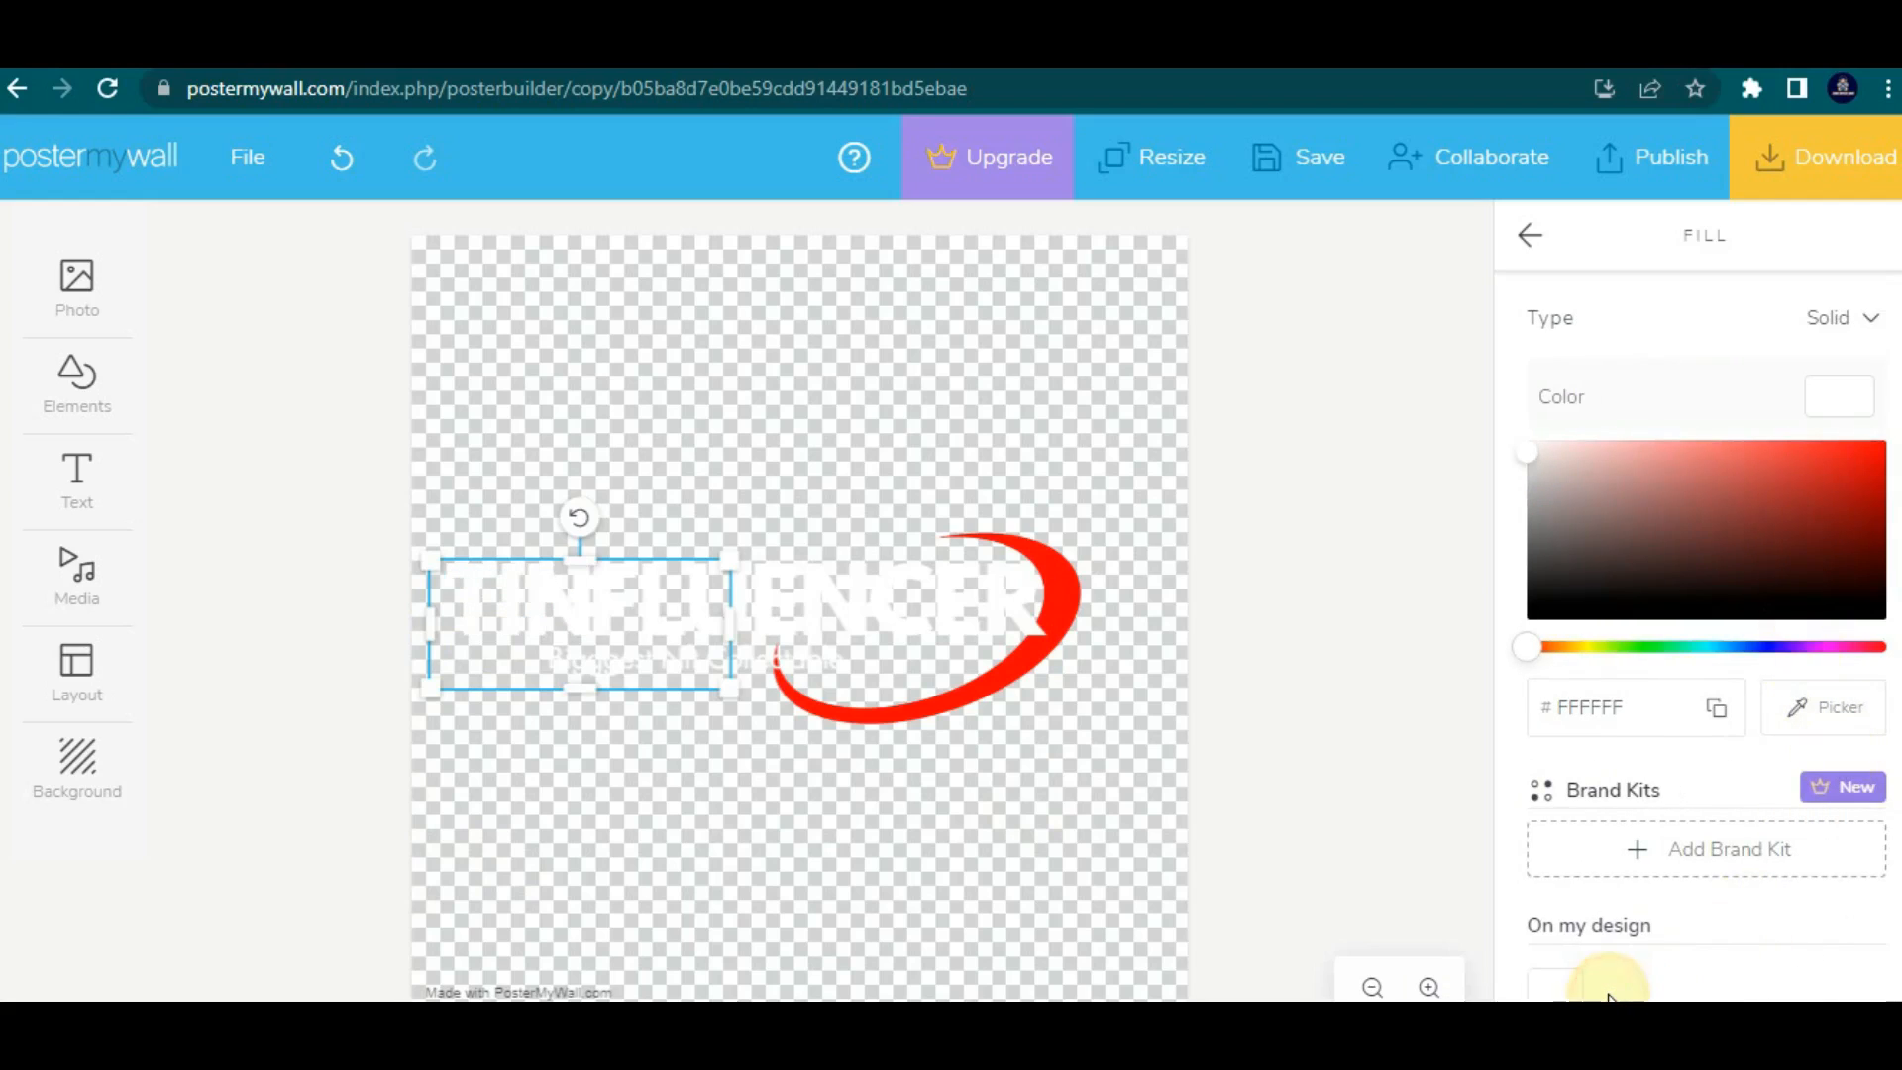
{"action": "left_click", "coordinate": [1308, 726]}
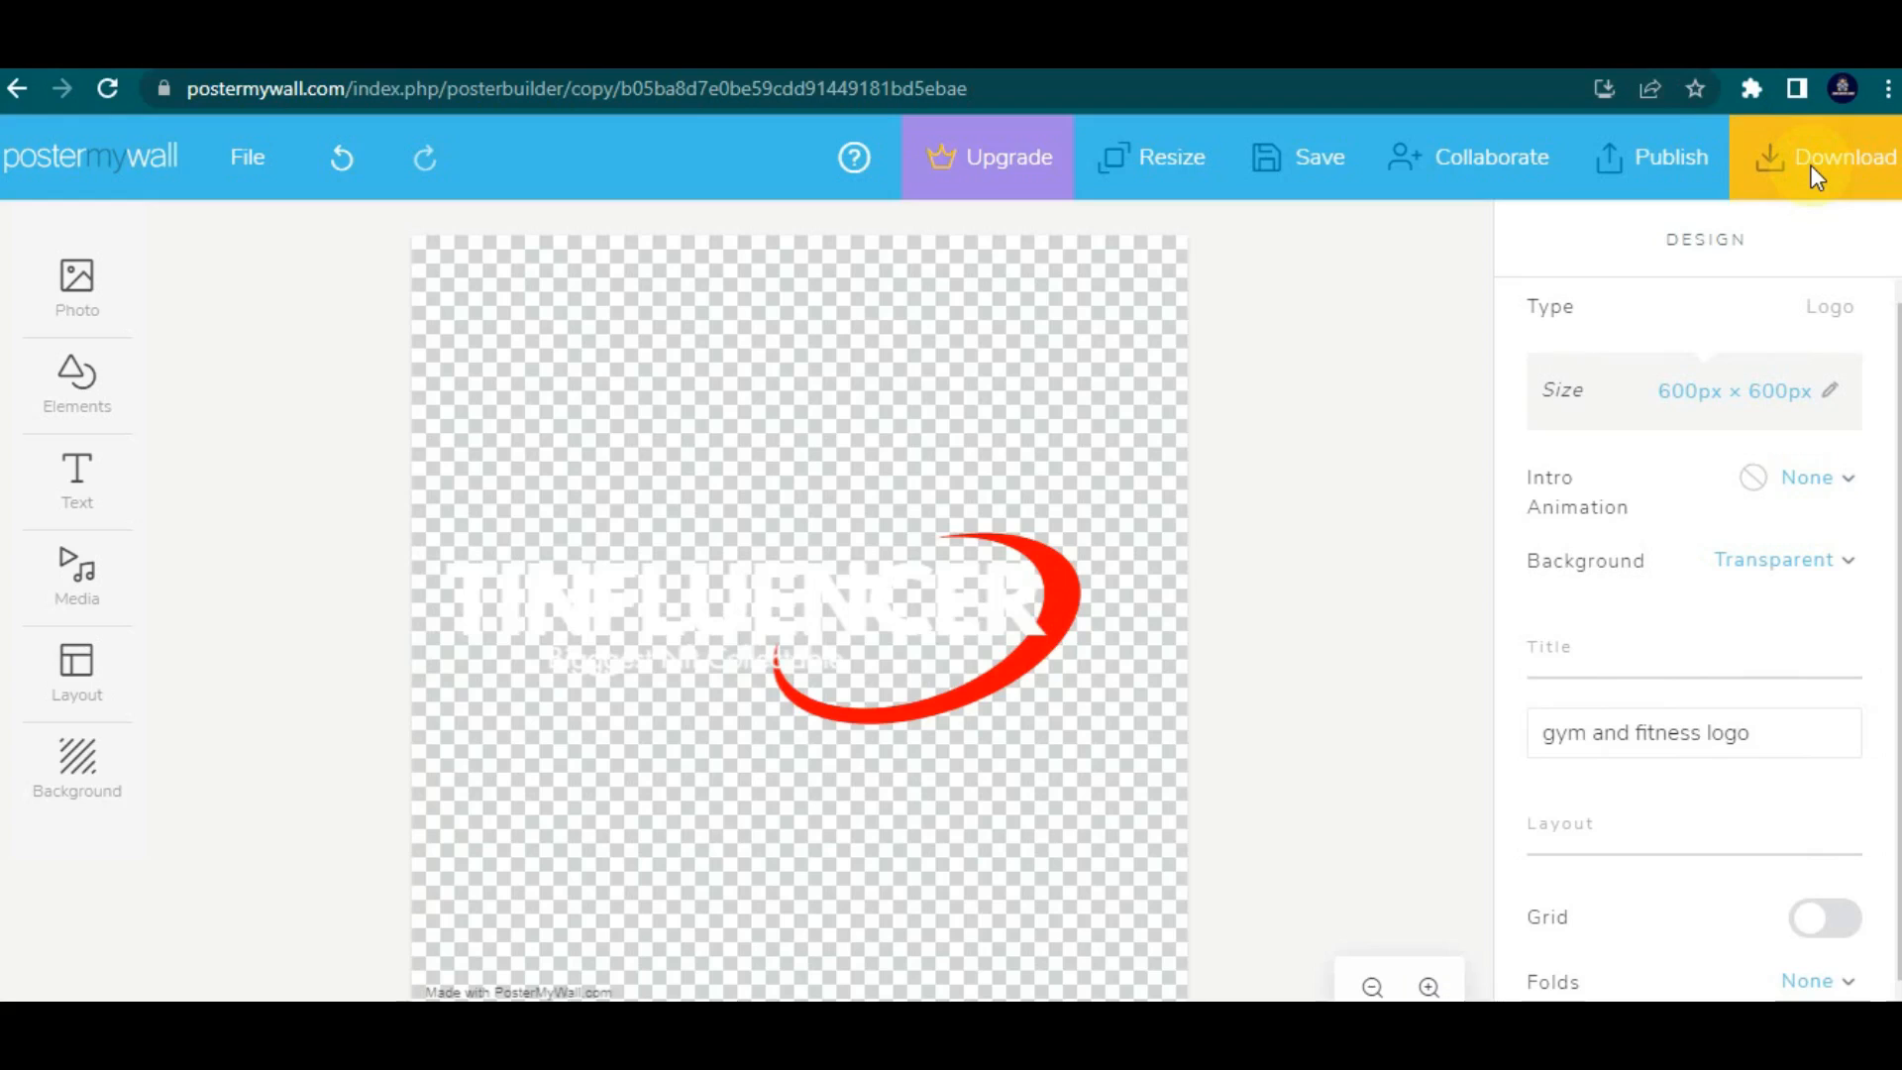
Step: Download the white logo as a free Basic Image and return to the Elementor editor
{"action": "left_click", "coordinate": [1809, 164]}
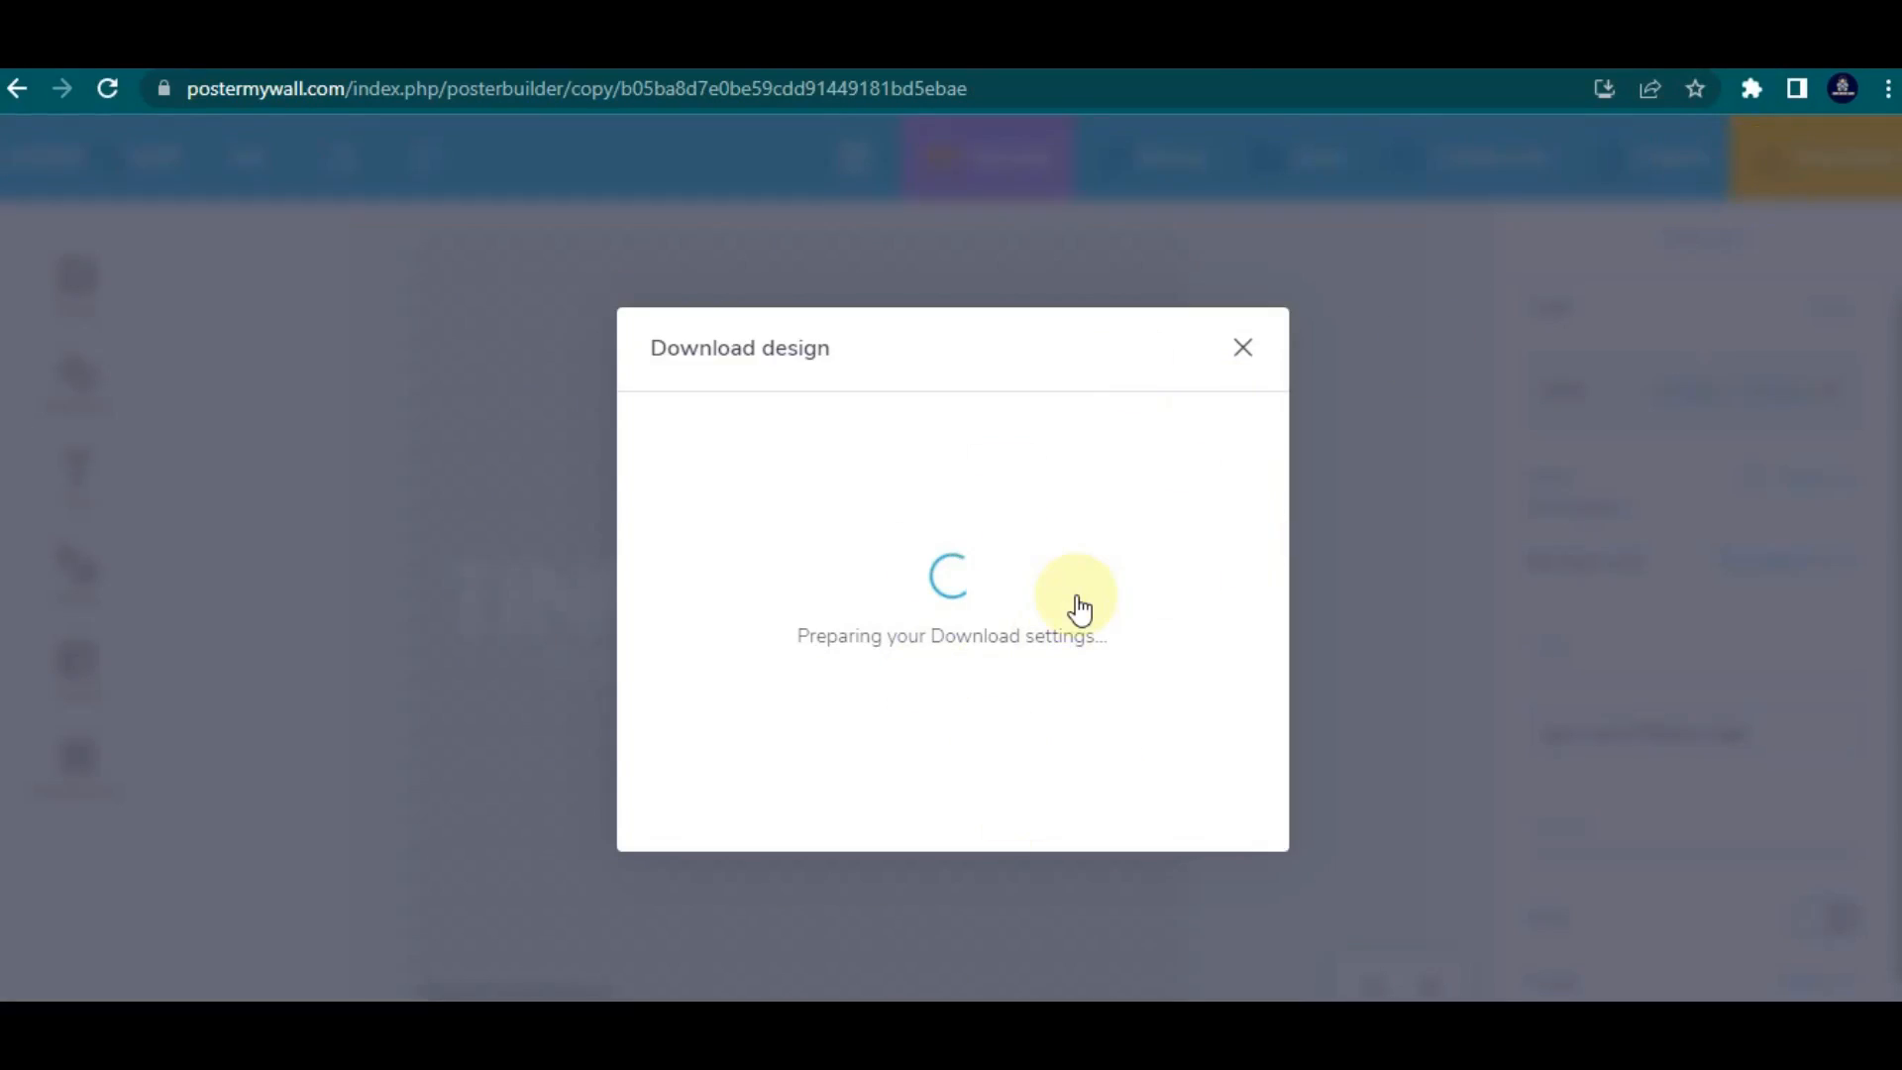
{"action": "left_click", "coordinate": [984, 803]}
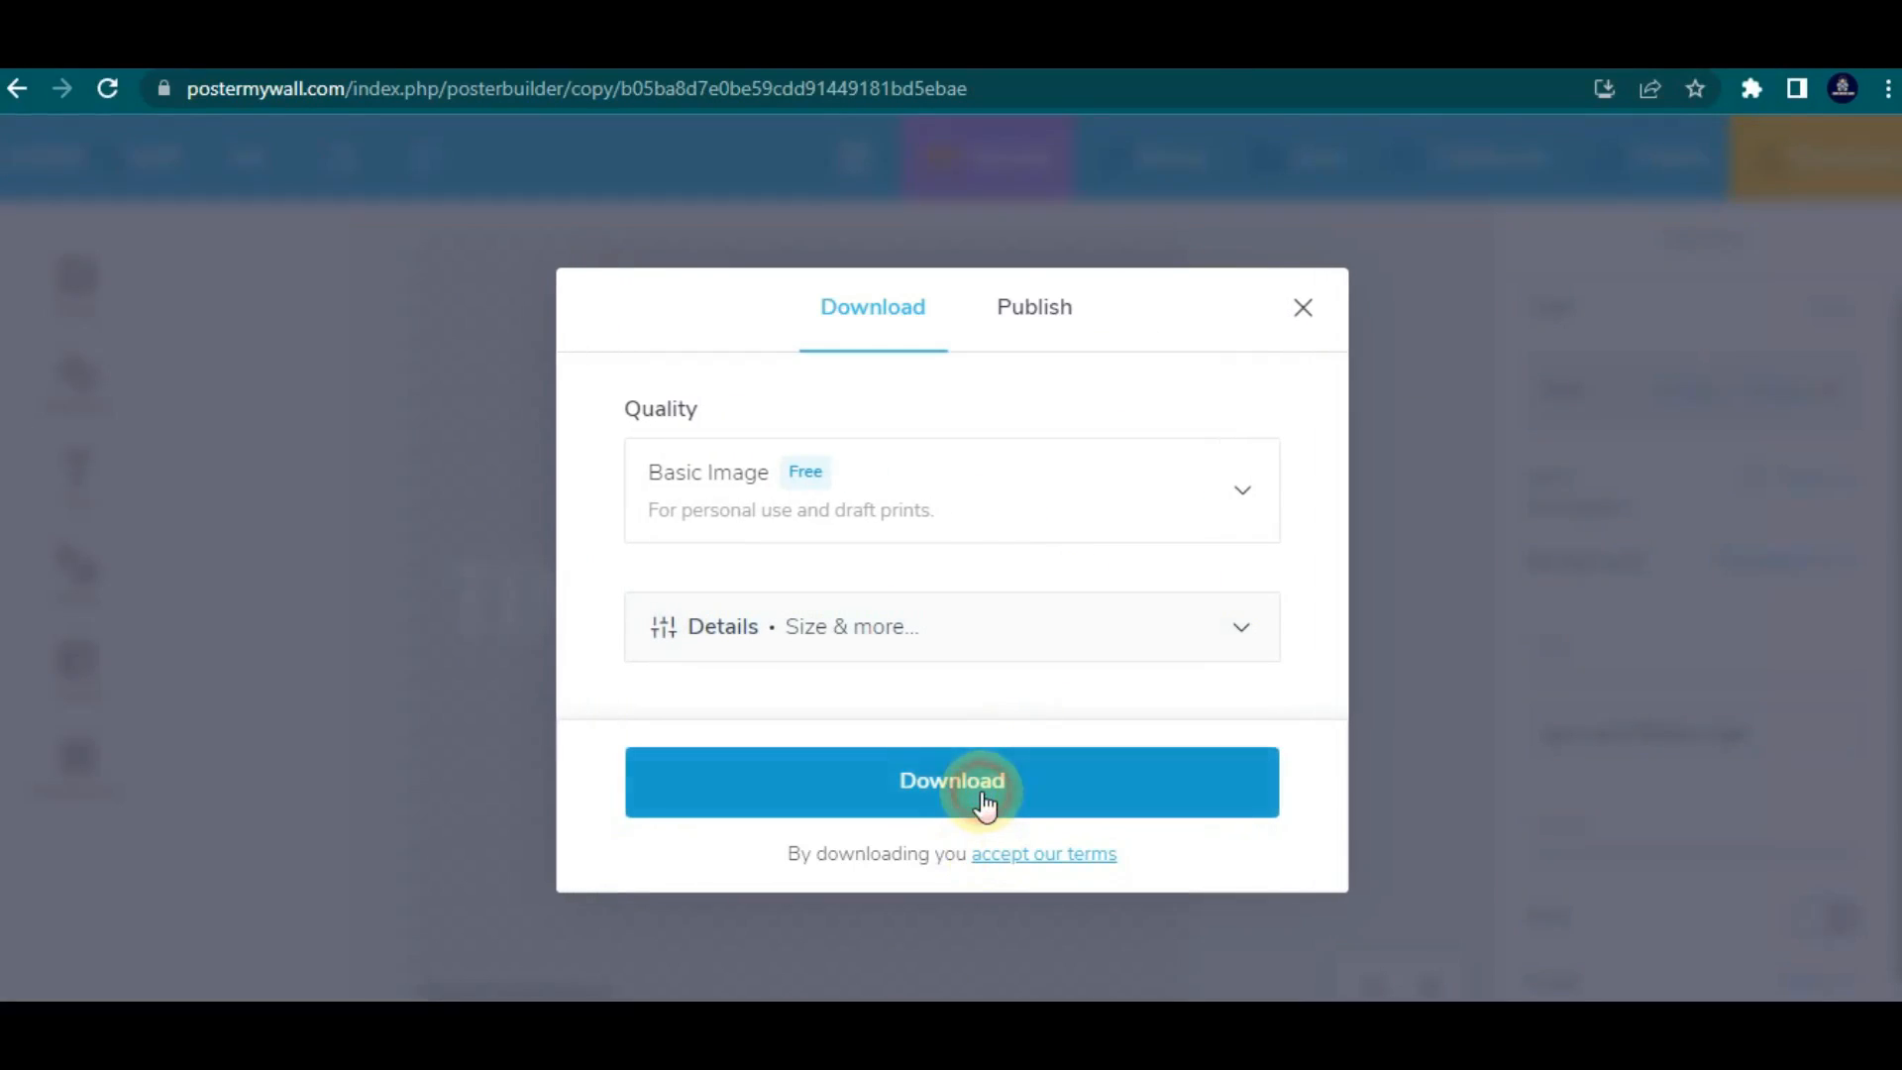
{"action": "left_click", "coordinate": [446, 45]}
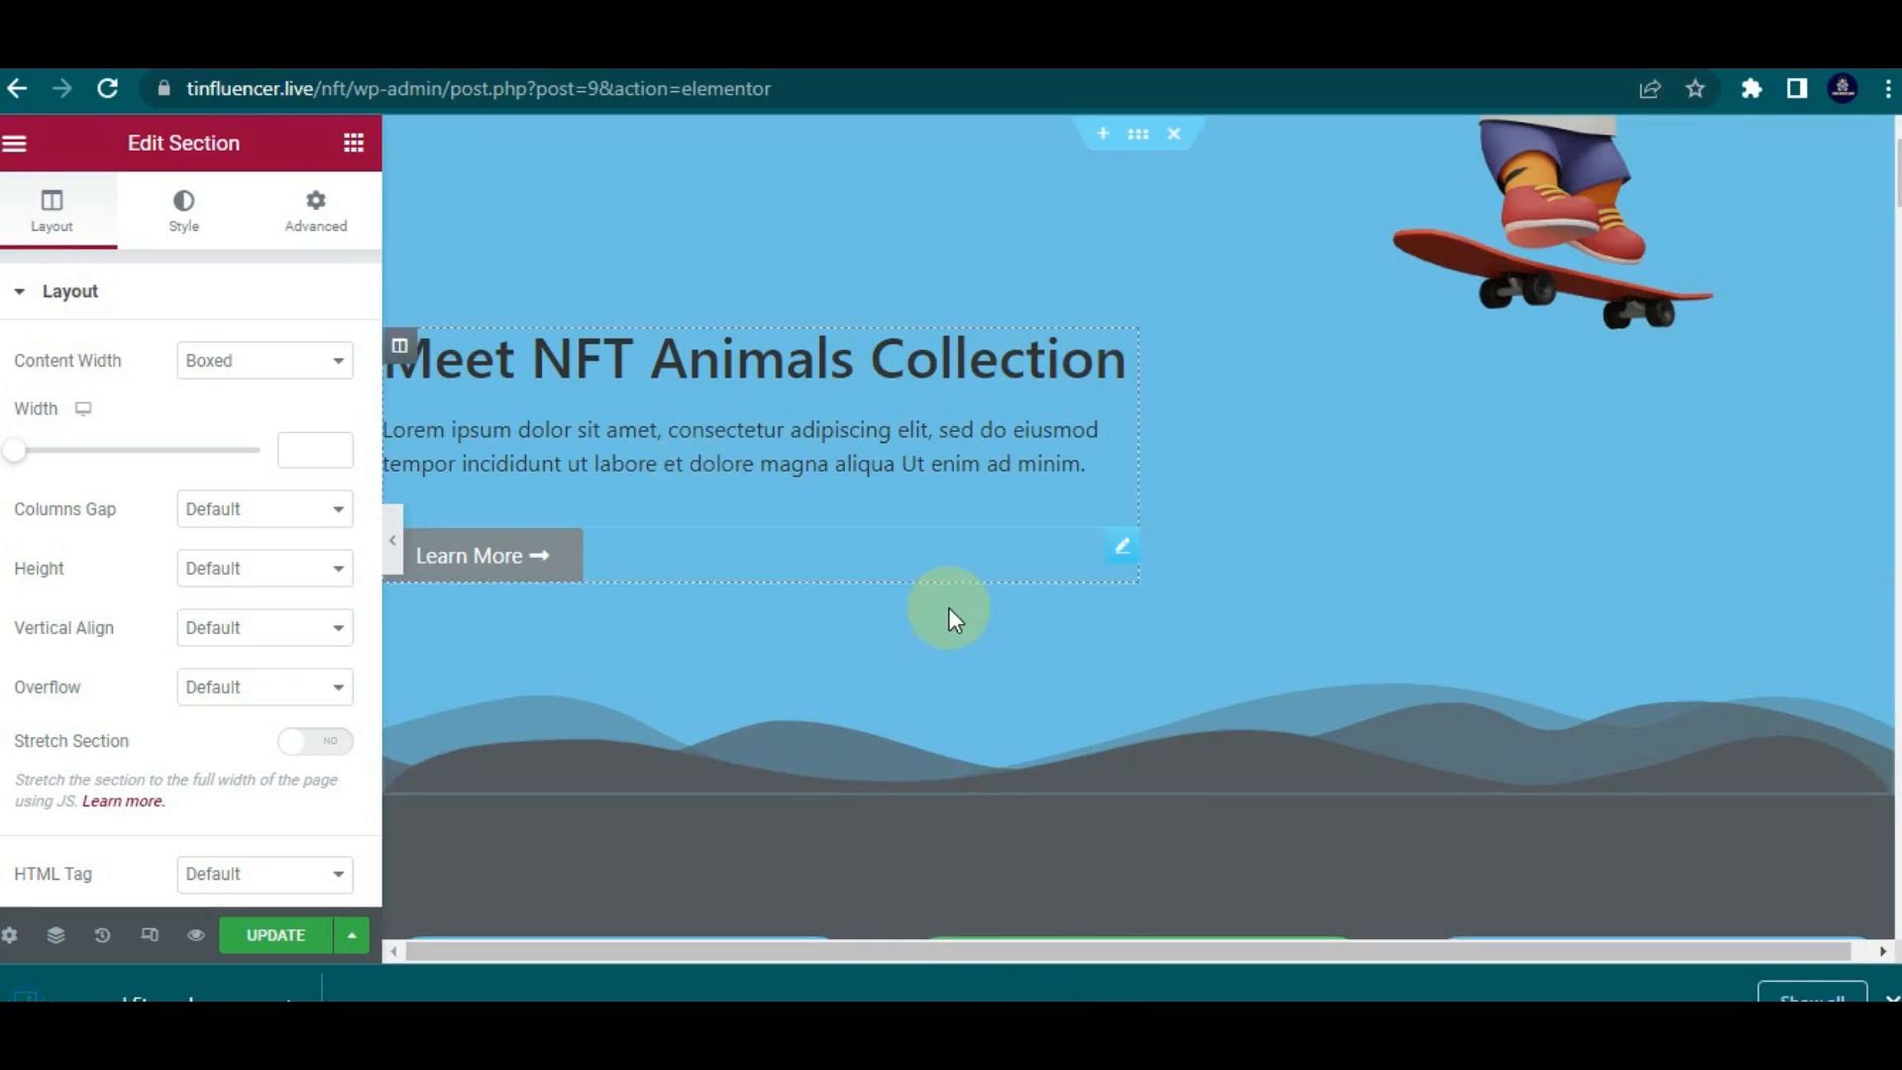
Step: Add an empty section above the hero and show Elementor's History list
{"action": "left_click", "coordinate": [1102, 134]}
{"action": "left_click", "coordinate": [1249, 253]}
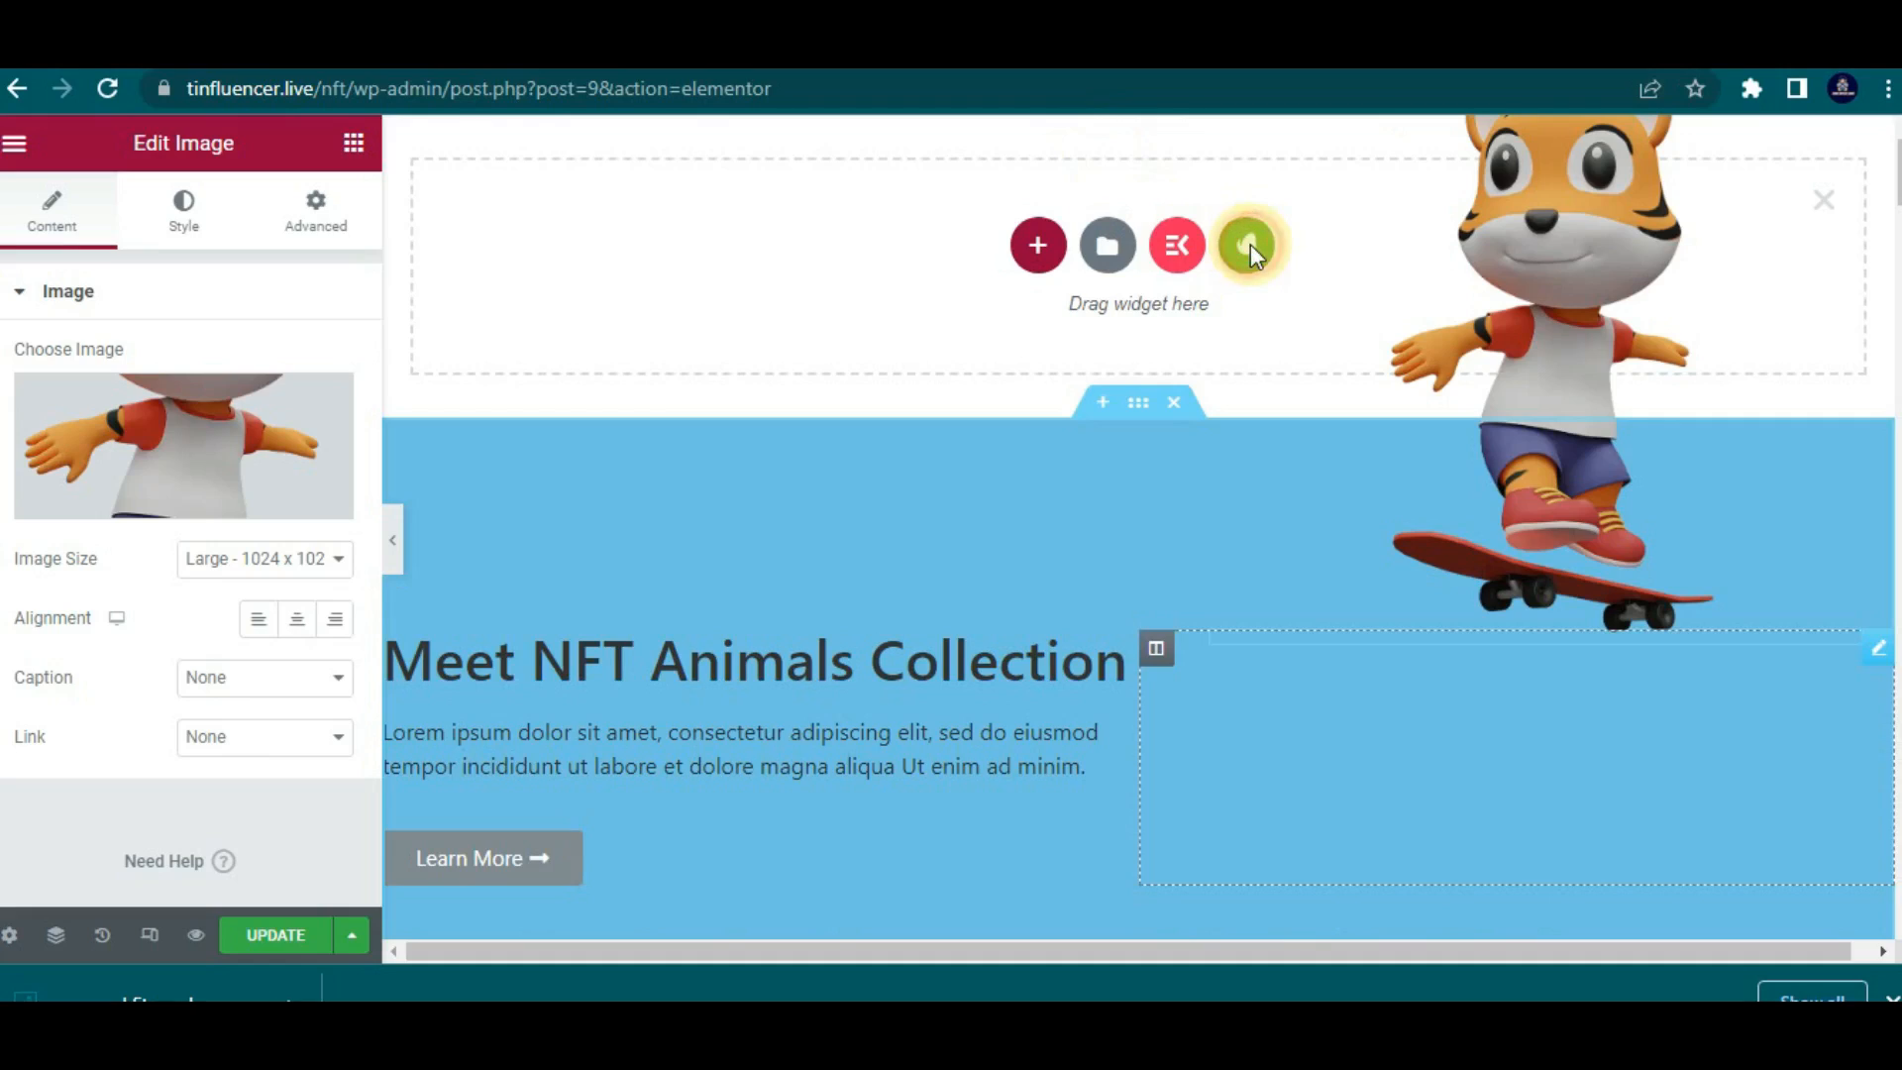
{"action": "left_click", "coordinate": [1250, 260]}
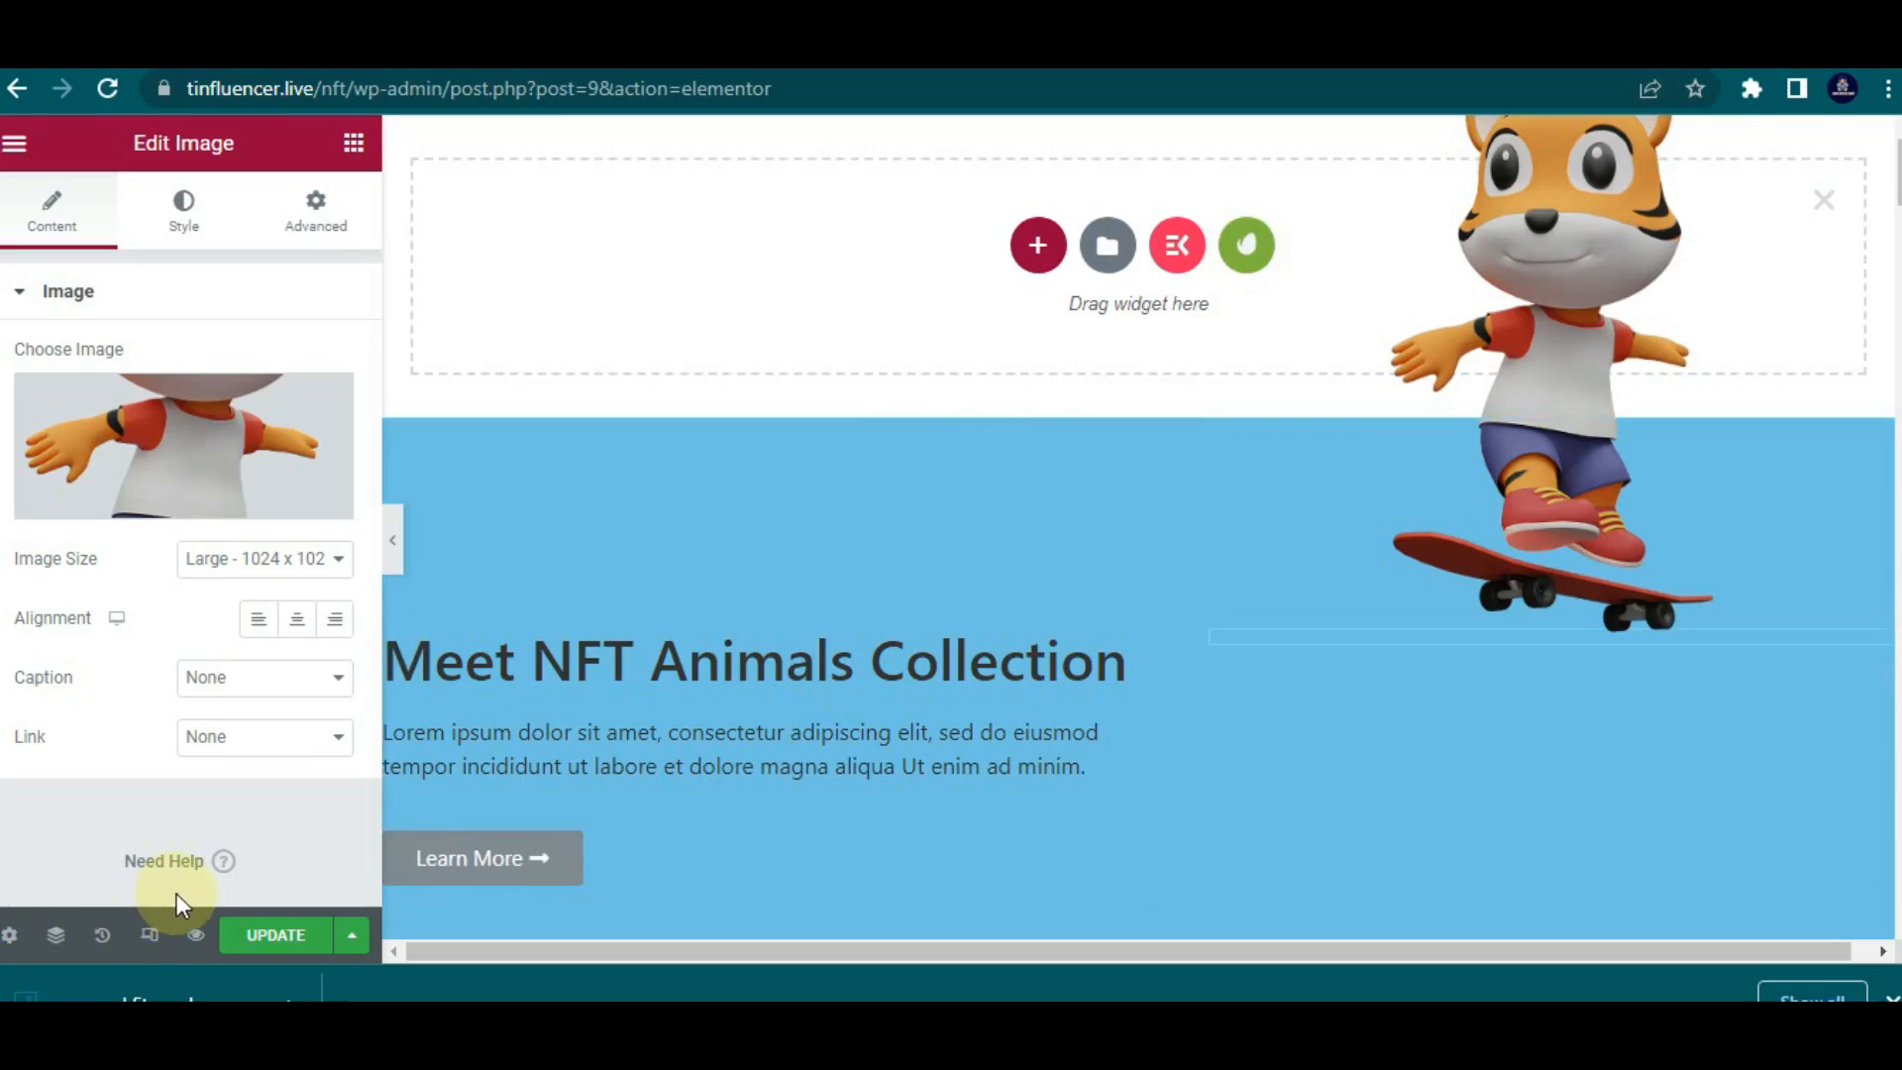
{"action": "left_click", "coordinate": [103, 937]}
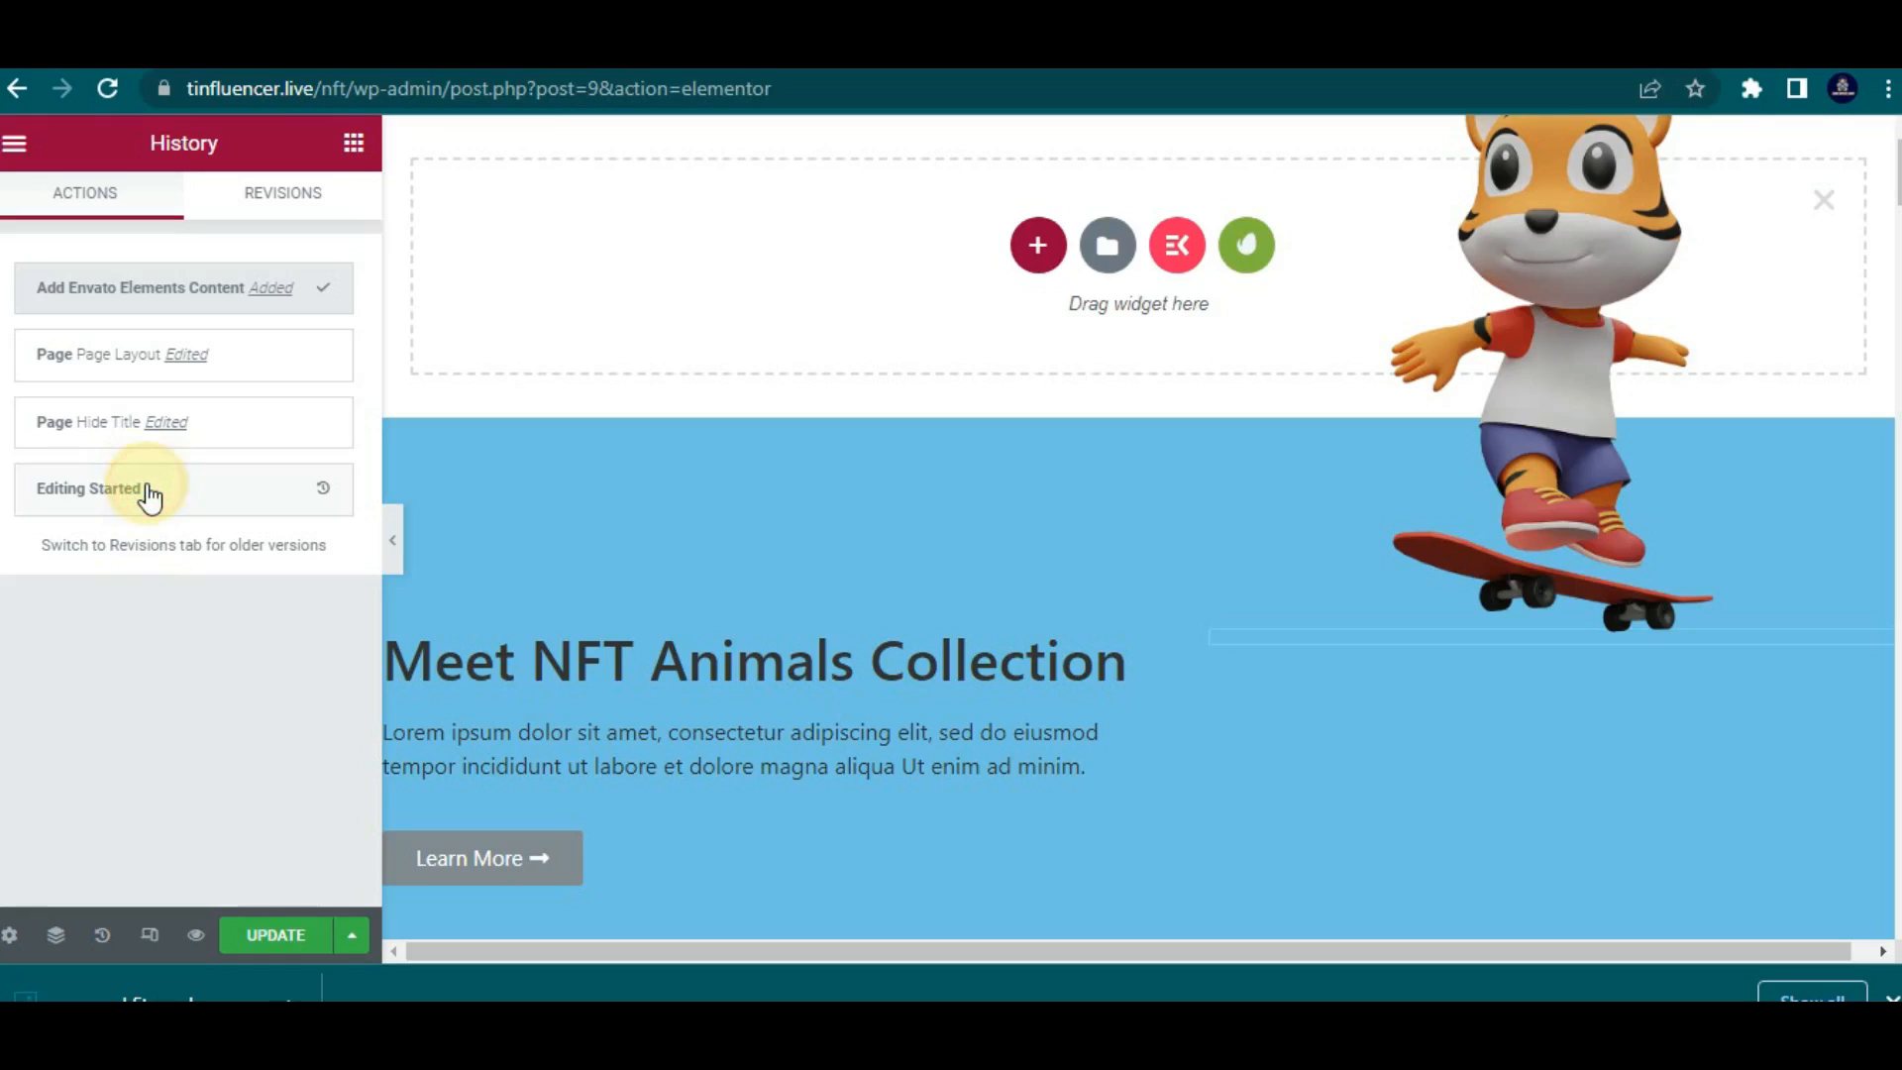
Step: Revert to Editing Started, then hide the page title and set the layout to Elementor Canvas
{"action": "left_click", "coordinate": [301, 495]}
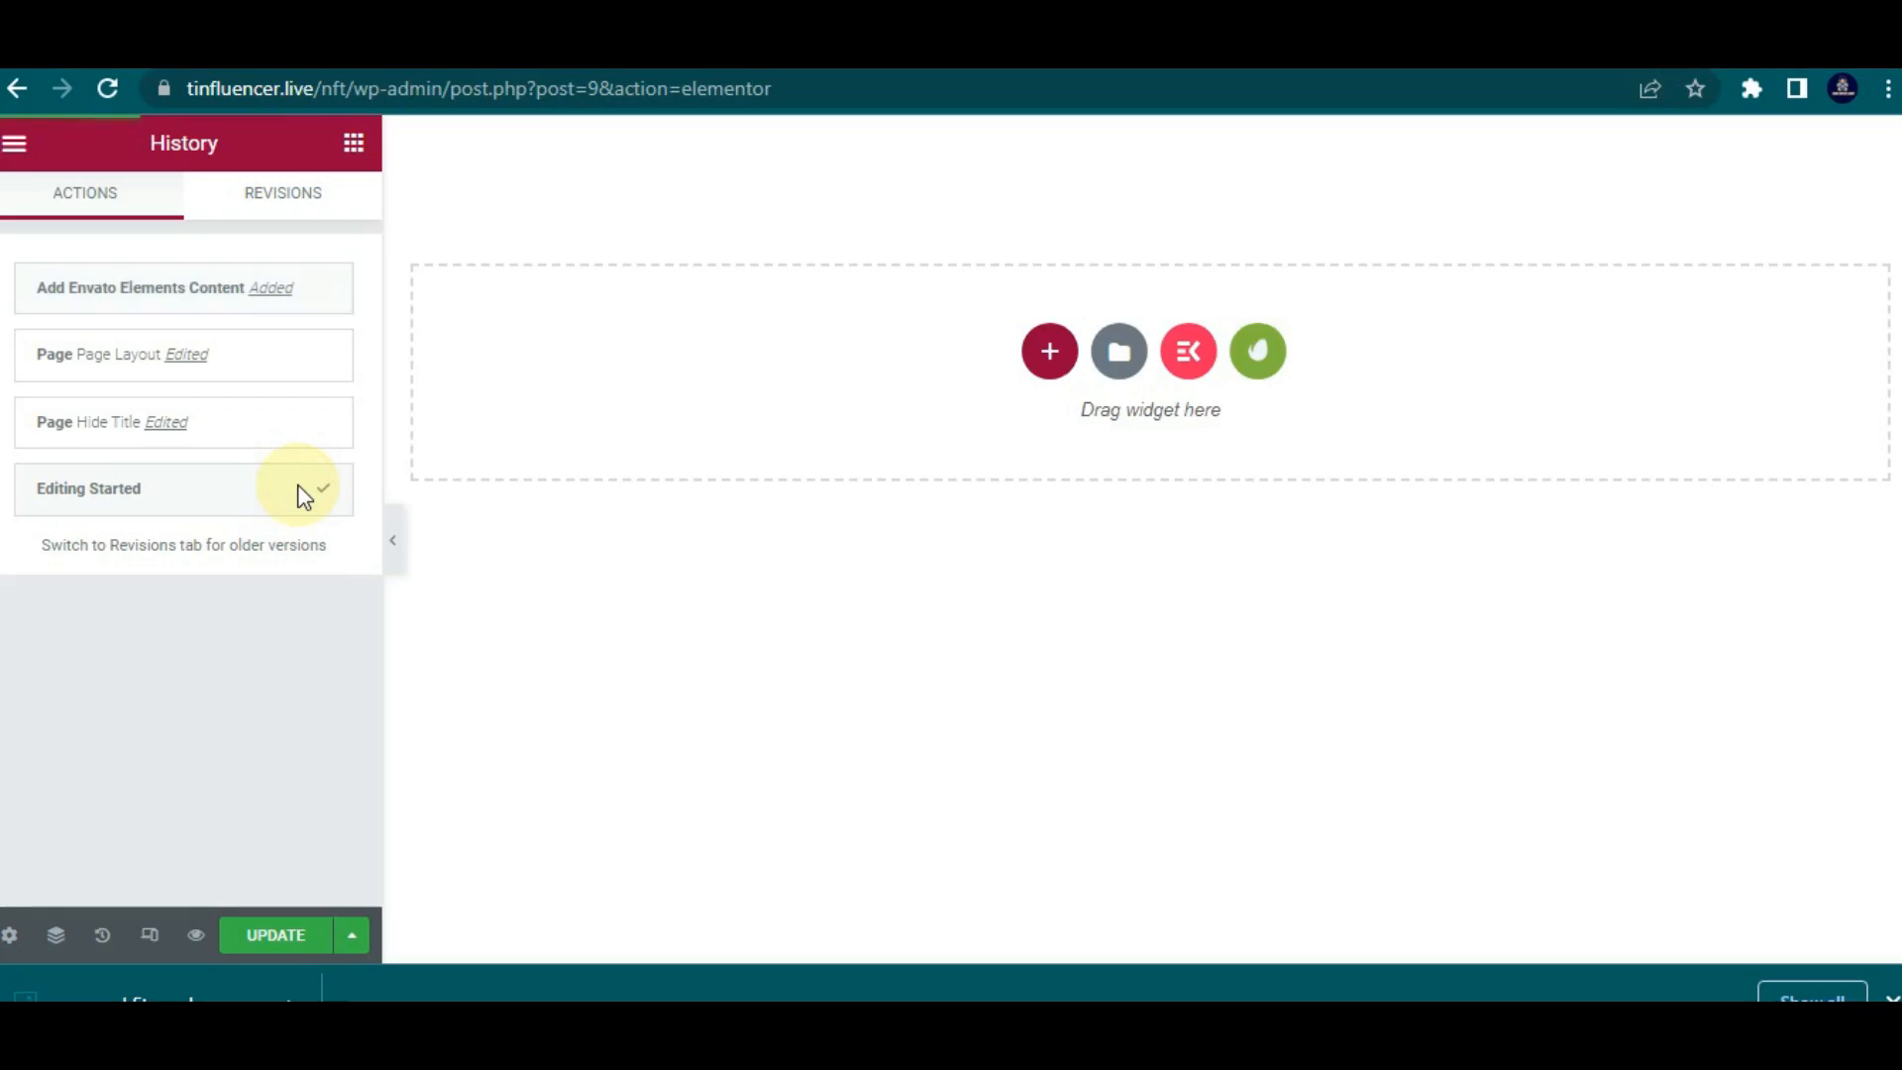
{"action": "left_click", "coordinate": [1255, 355]}
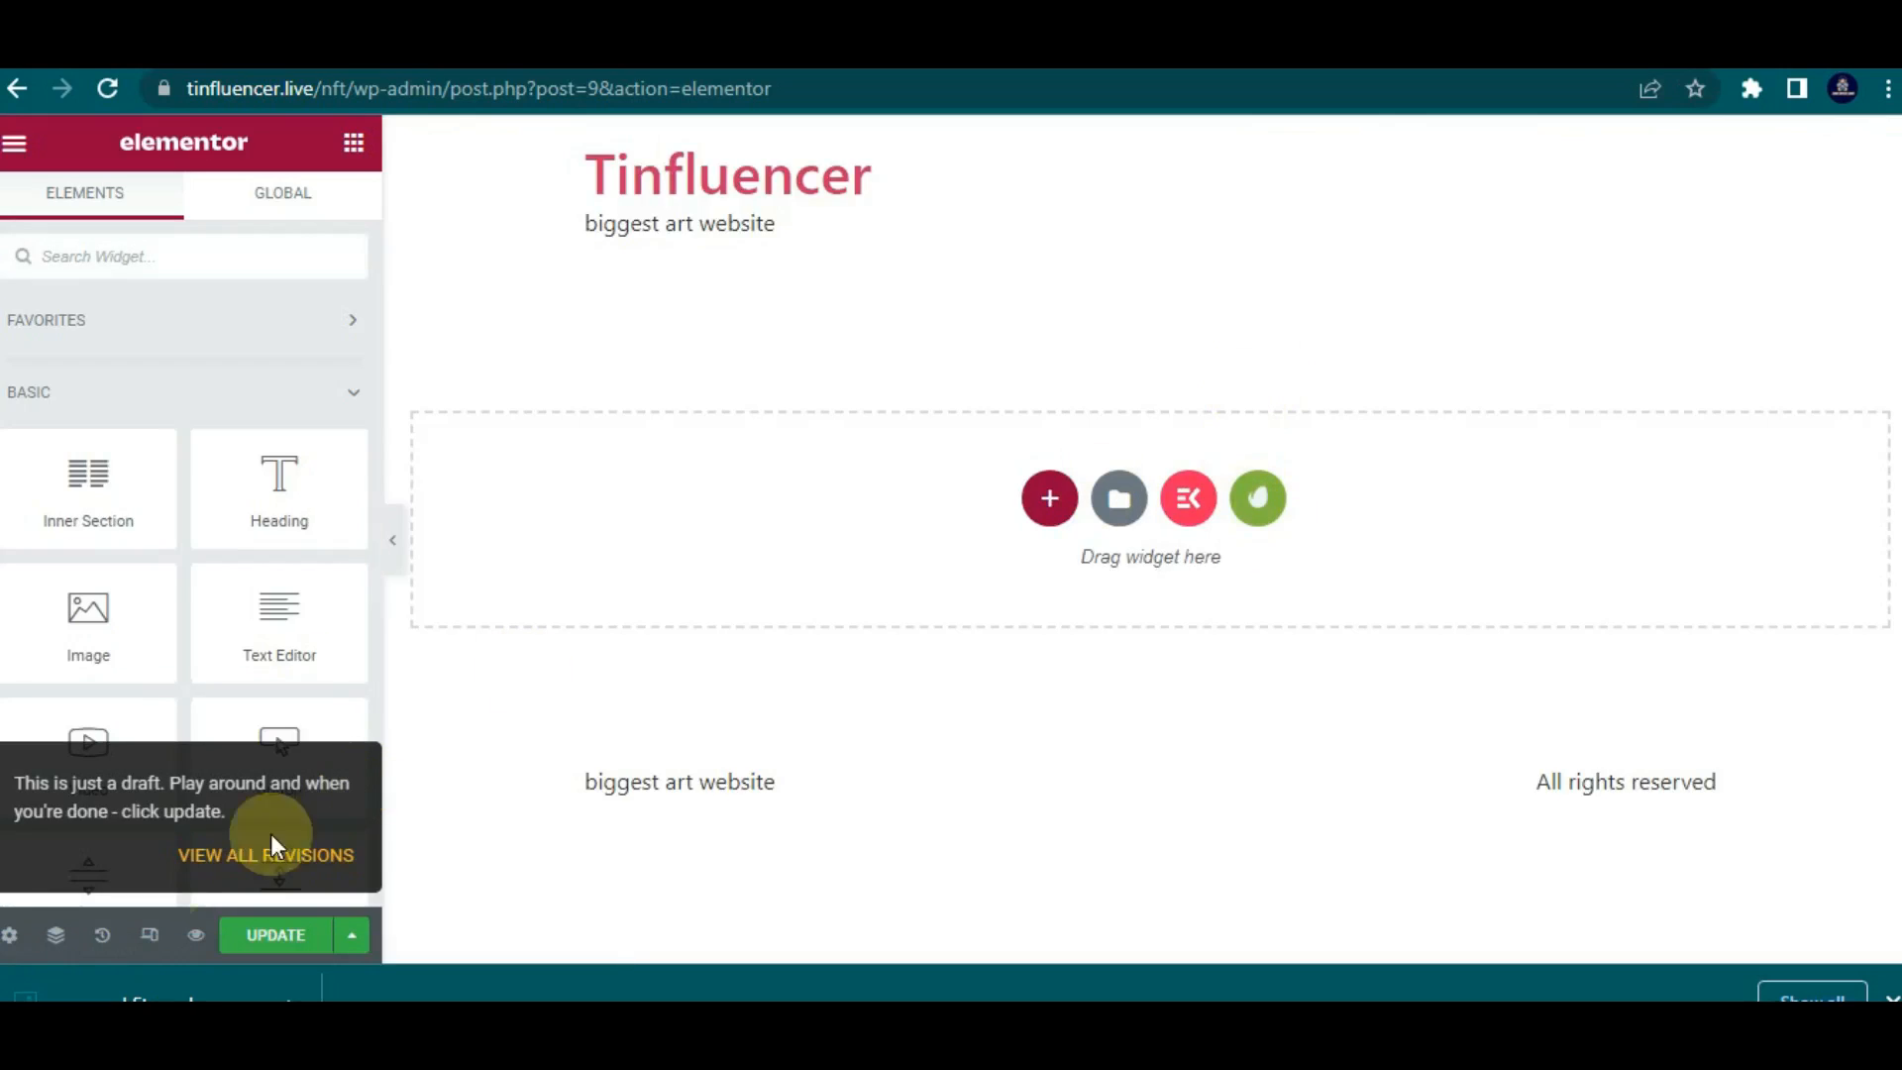
{"action": "left_click", "coordinate": [11, 933]}
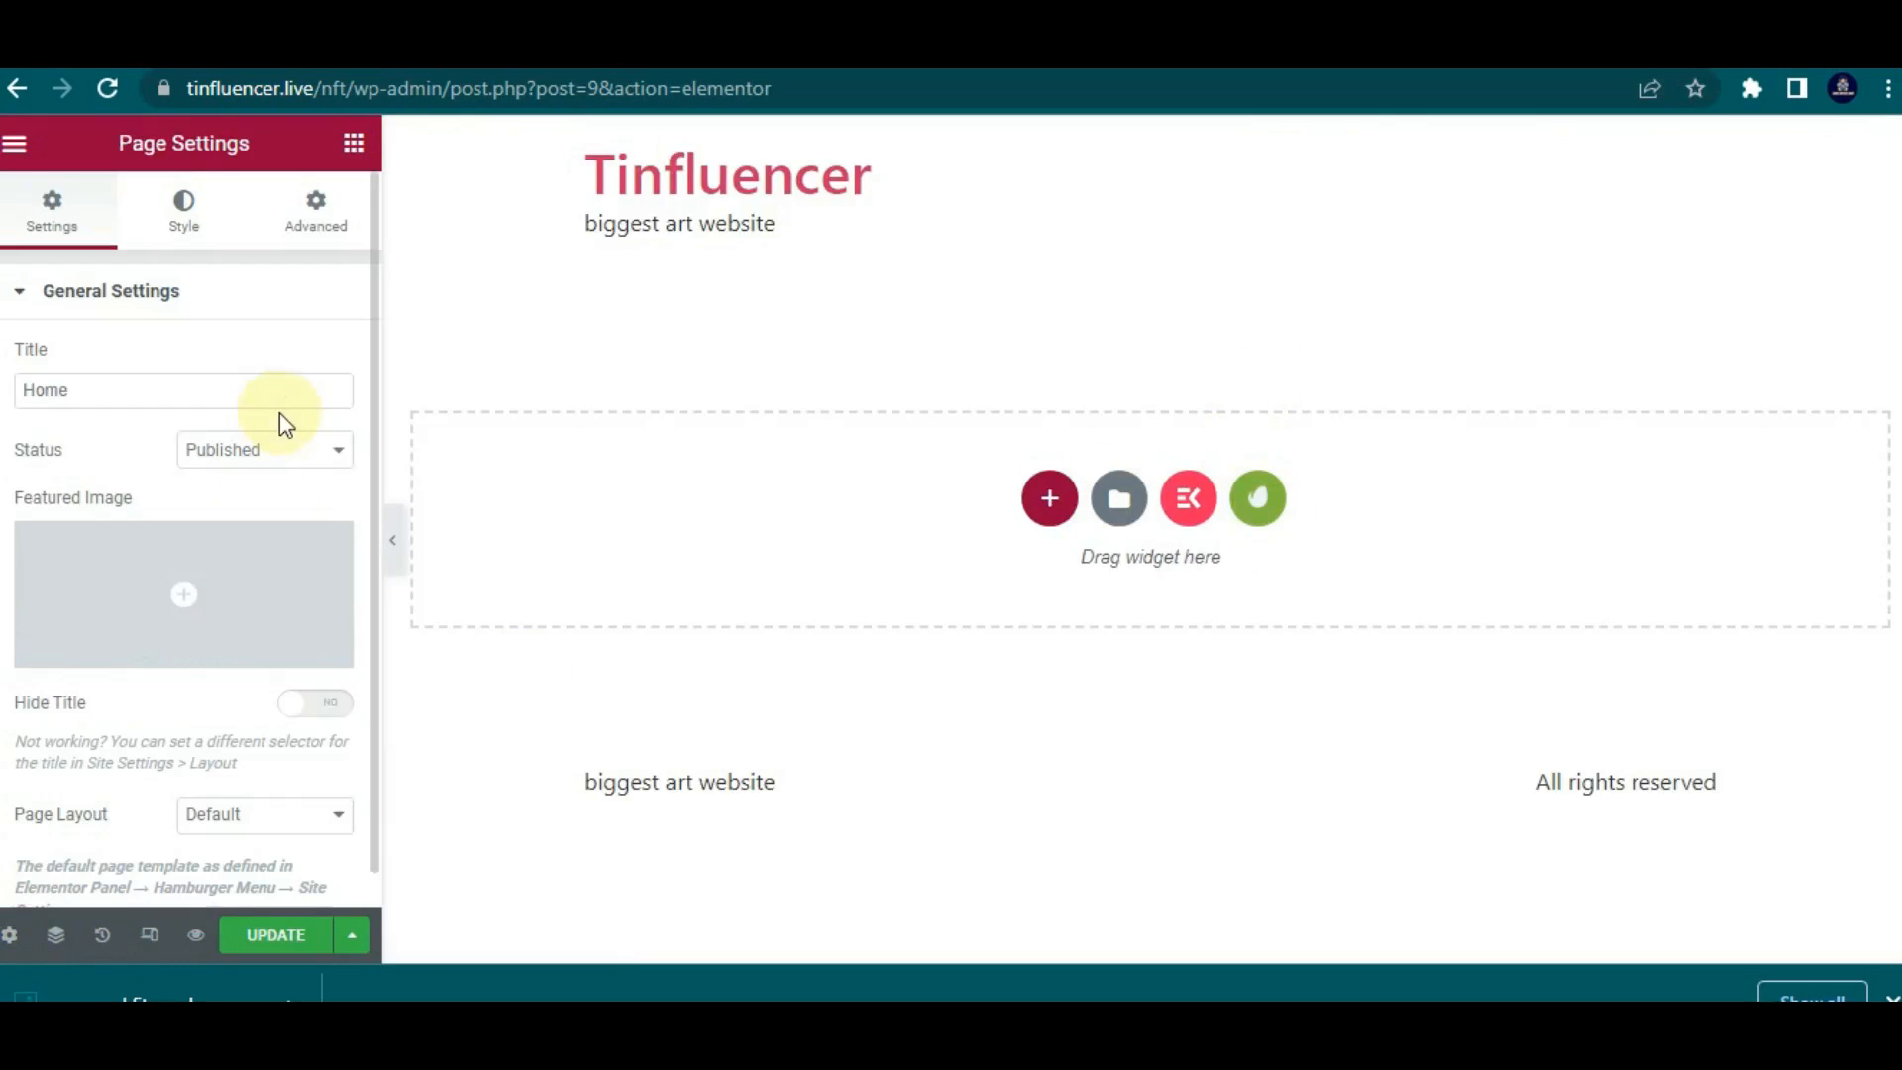
{"action": "left_click", "coordinate": [315, 699]}
{"action": "left_click", "coordinate": [318, 807]}
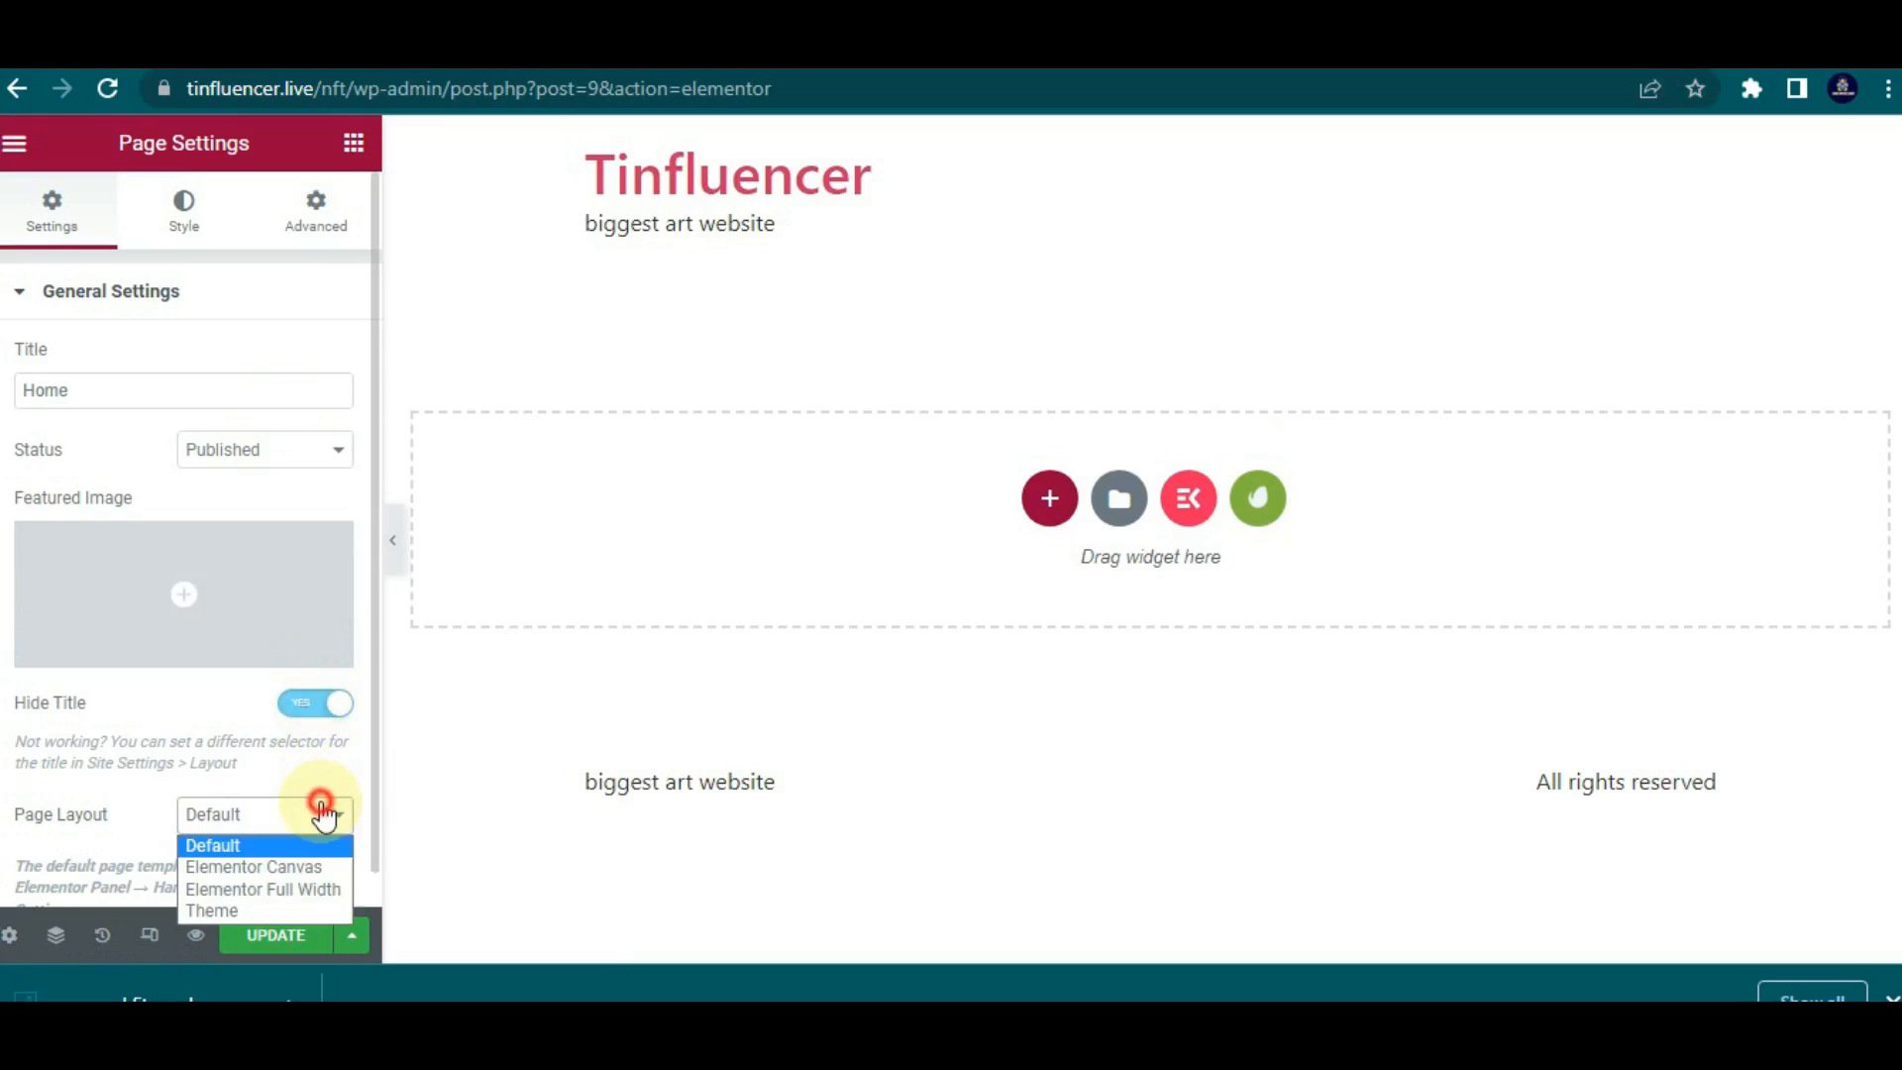
{"action": "left_click", "coordinate": [315, 868]}
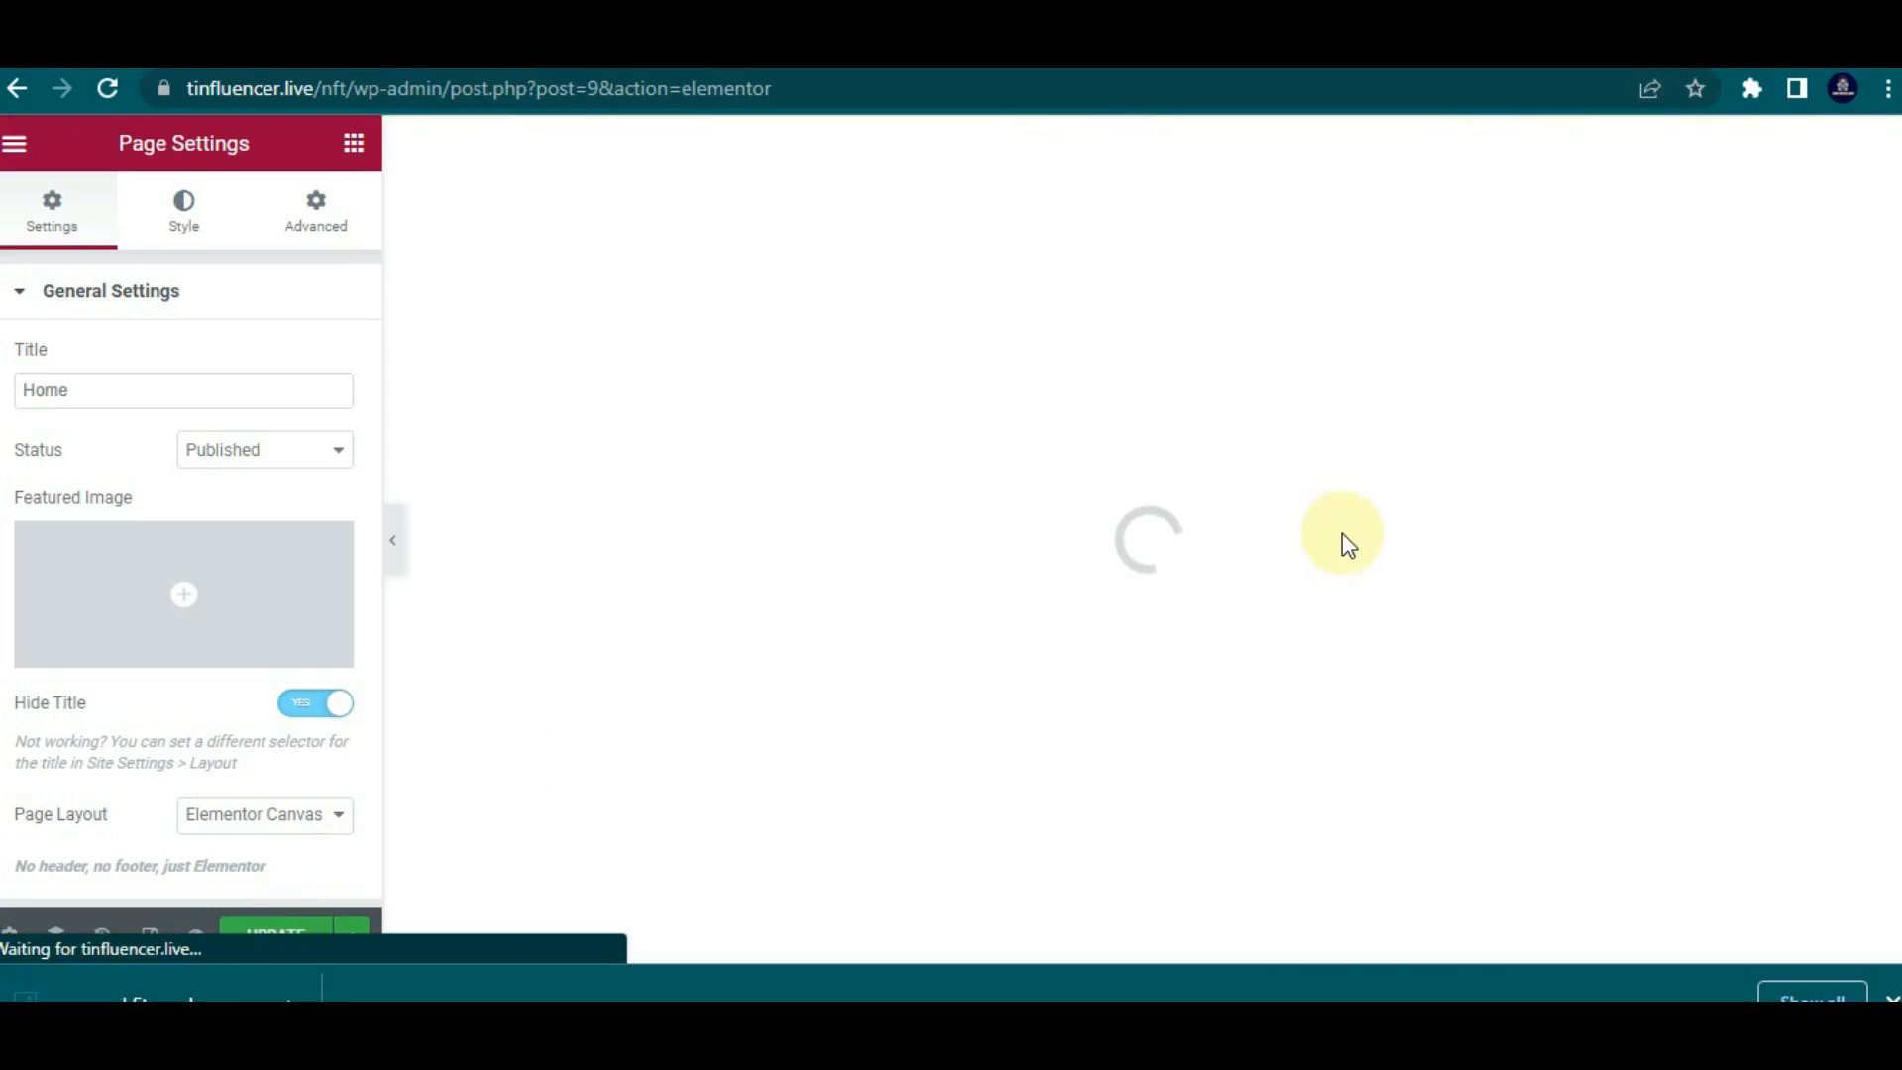
Step: Insert the Enefte kit's Header template into the page
{"action": "left_click", "coordinate": [1245, 366]}
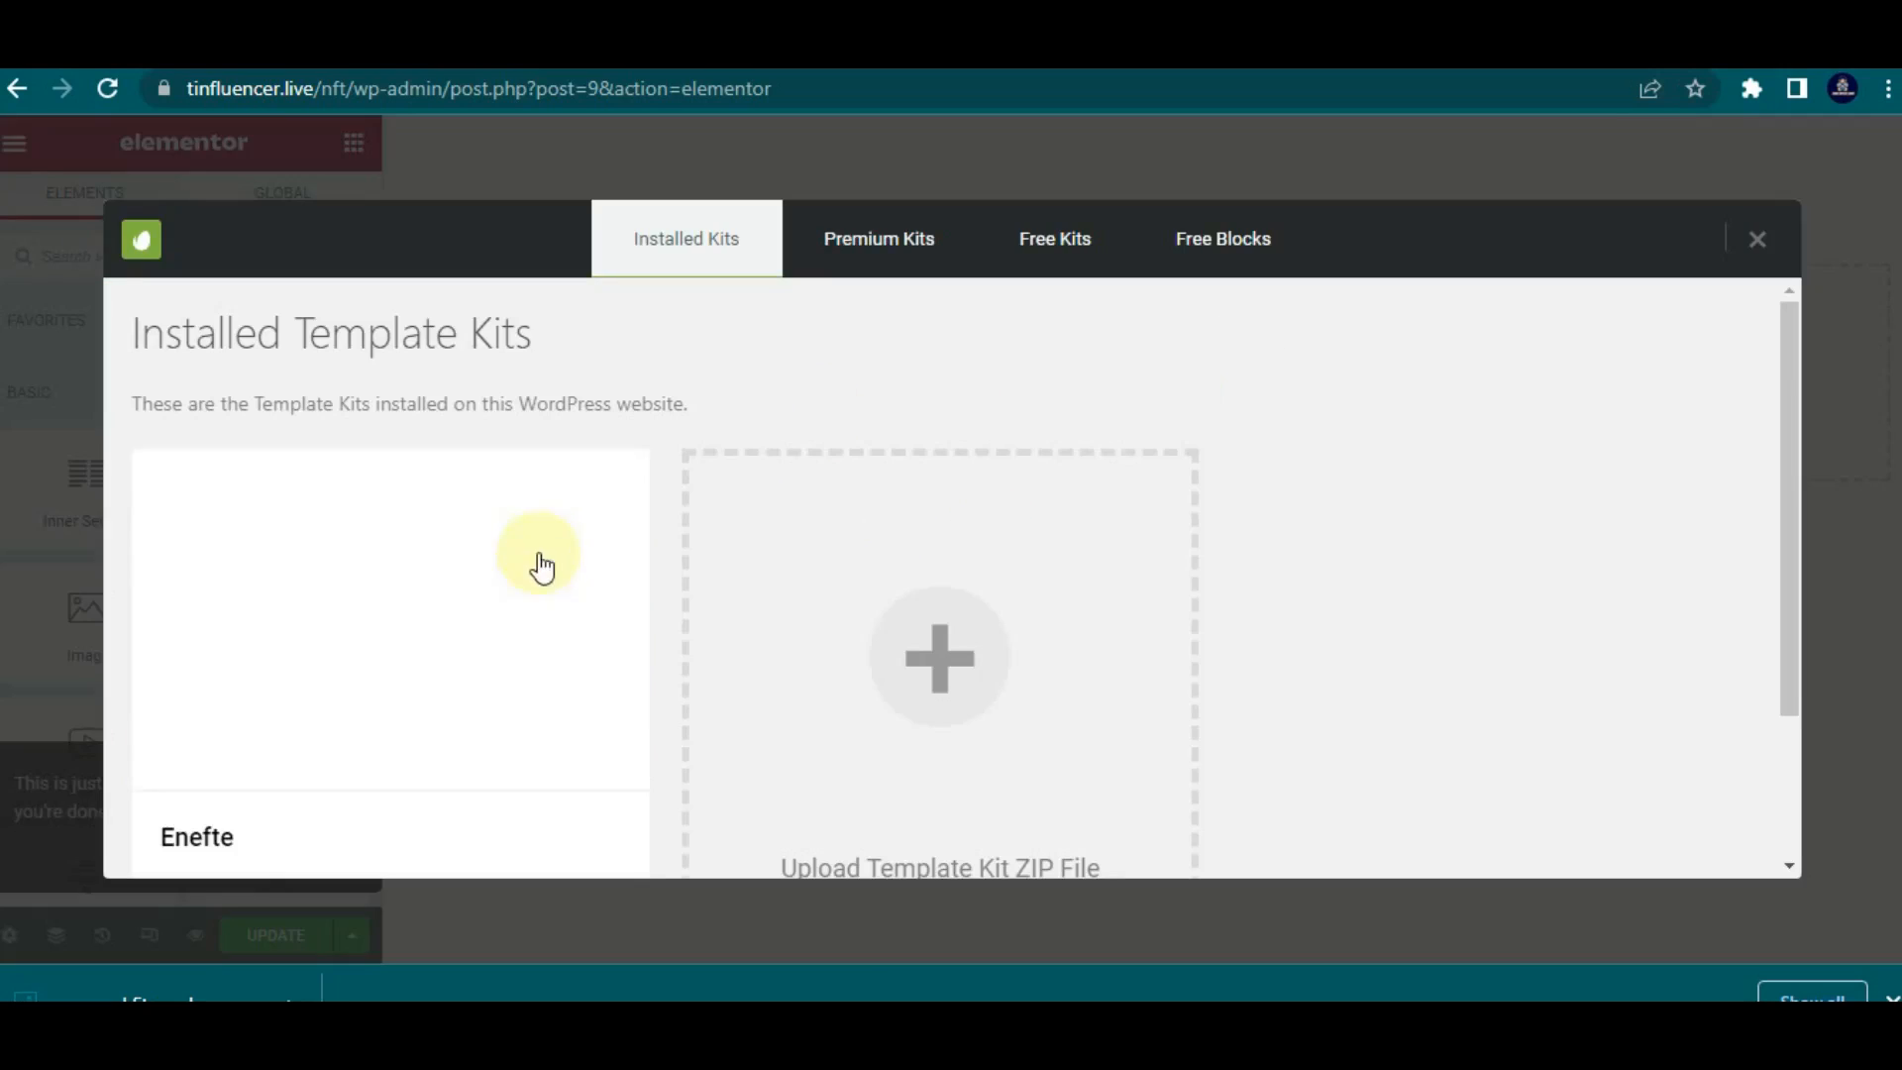
{"action": "left_click", "coordinate": [445, 602]}
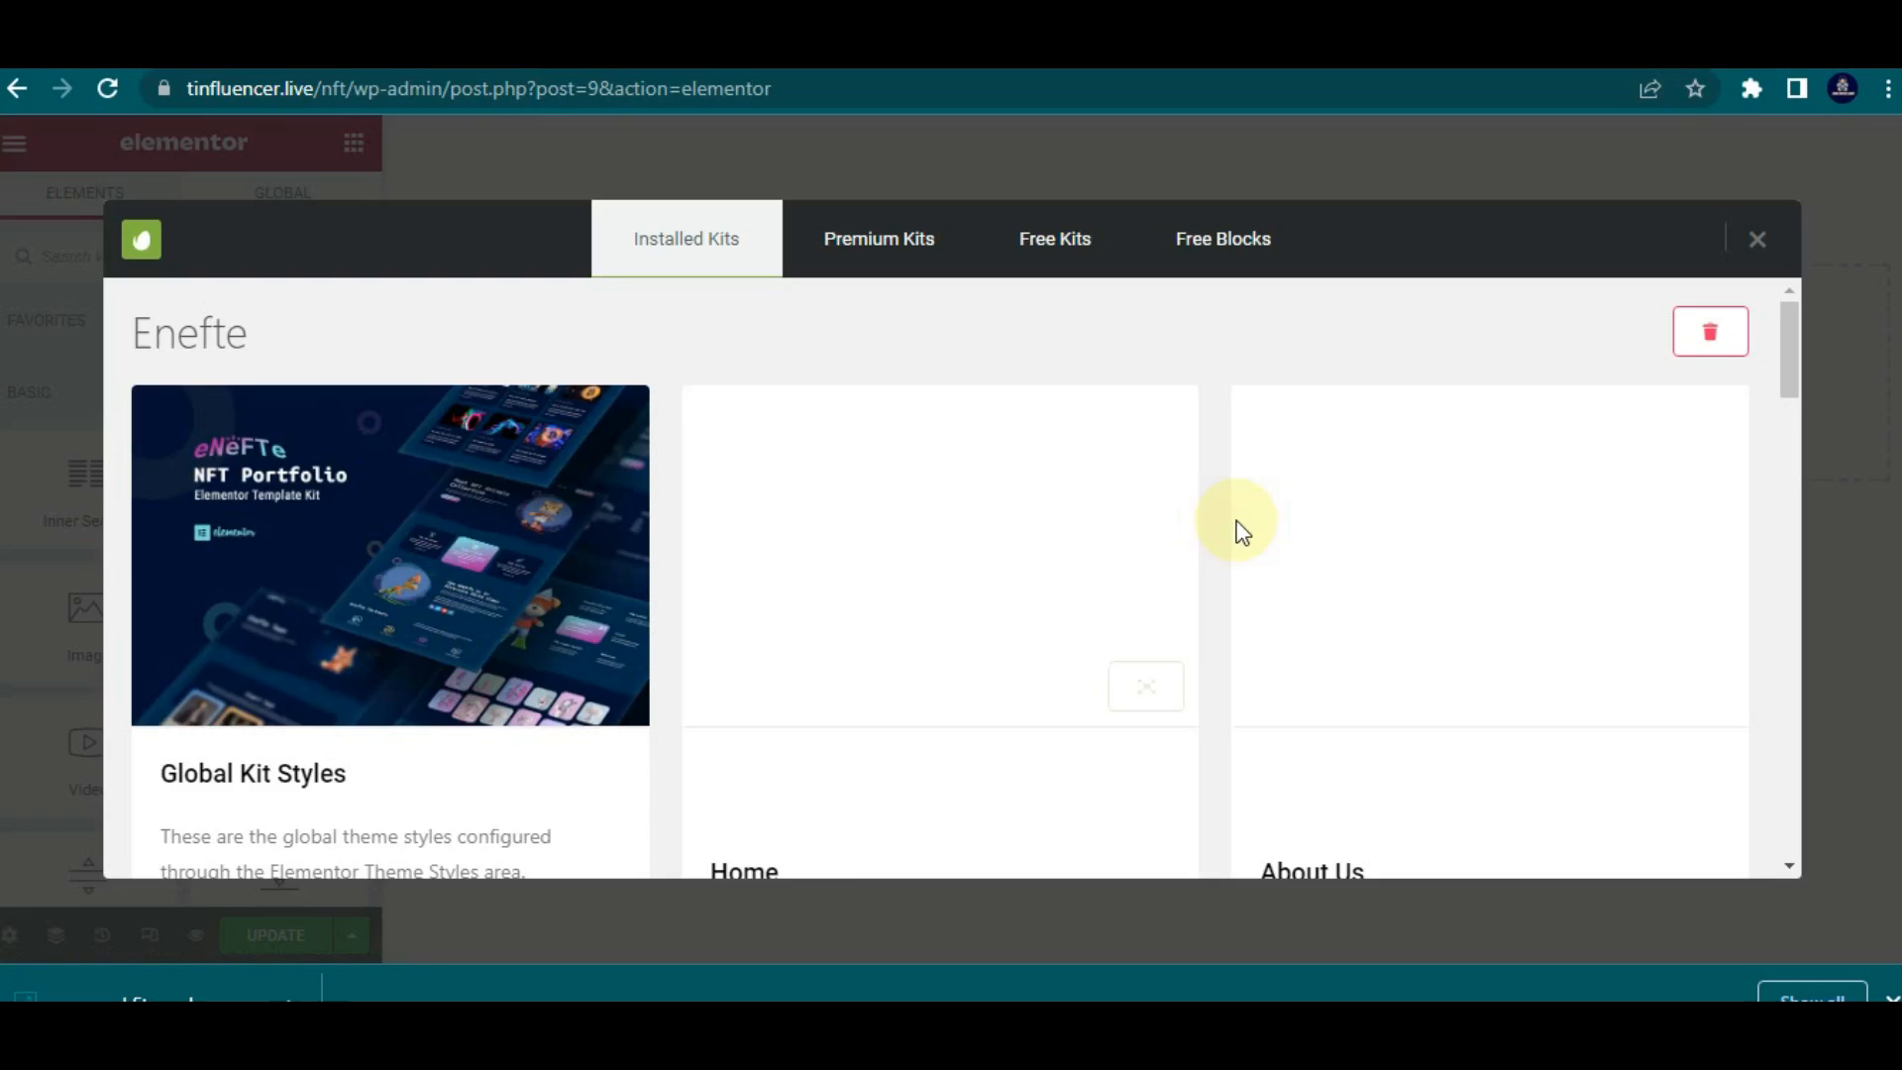
{"action": "scroll", "coordinate": [1236, 531], "scroll_direction": "down", "scroll_amount": 20}
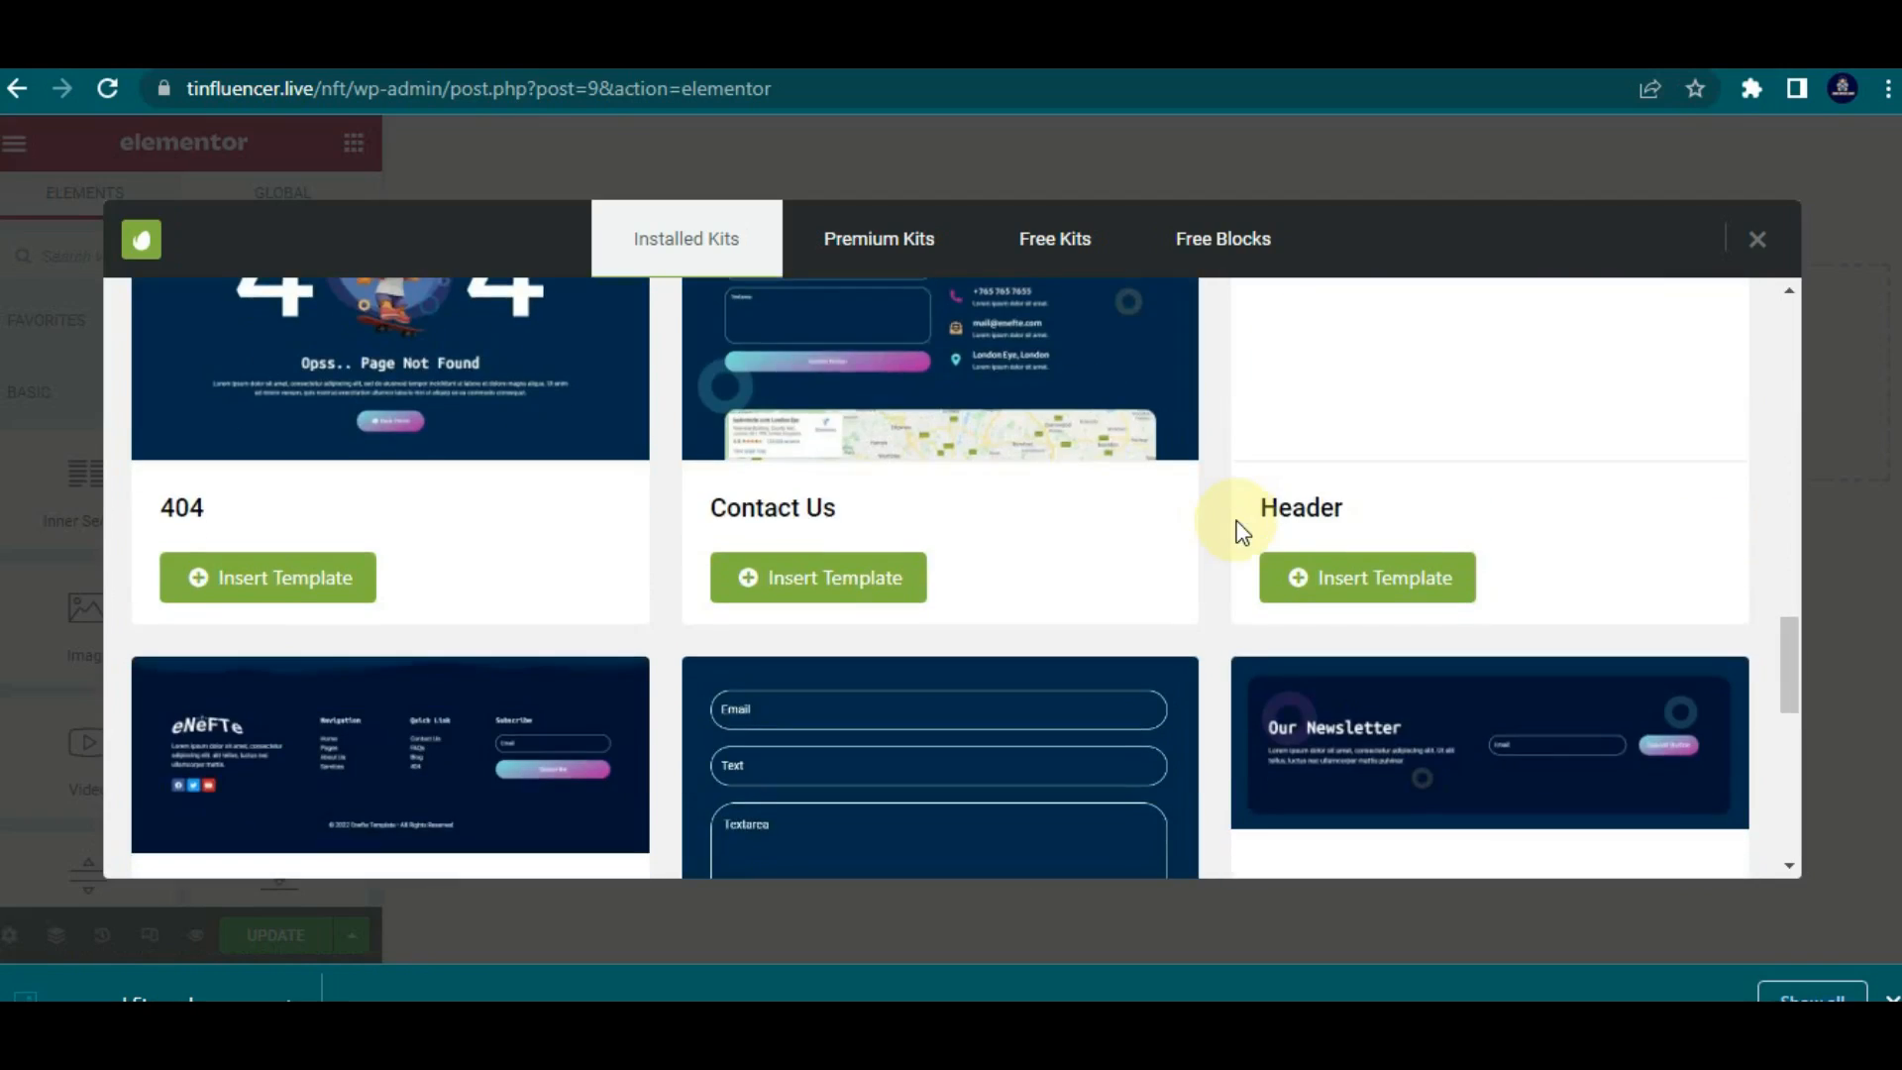
{"action": "scroll", "coordinate": [1241, 532], "scroll_direction": "up", "scroll_amount": 4}
{"action": "scroll", "coordinate": [1342, 620], "scroll_direction": "down", "scroll_amount": 4}
{"action": "left_click", "coordinate": [1365, 581]}
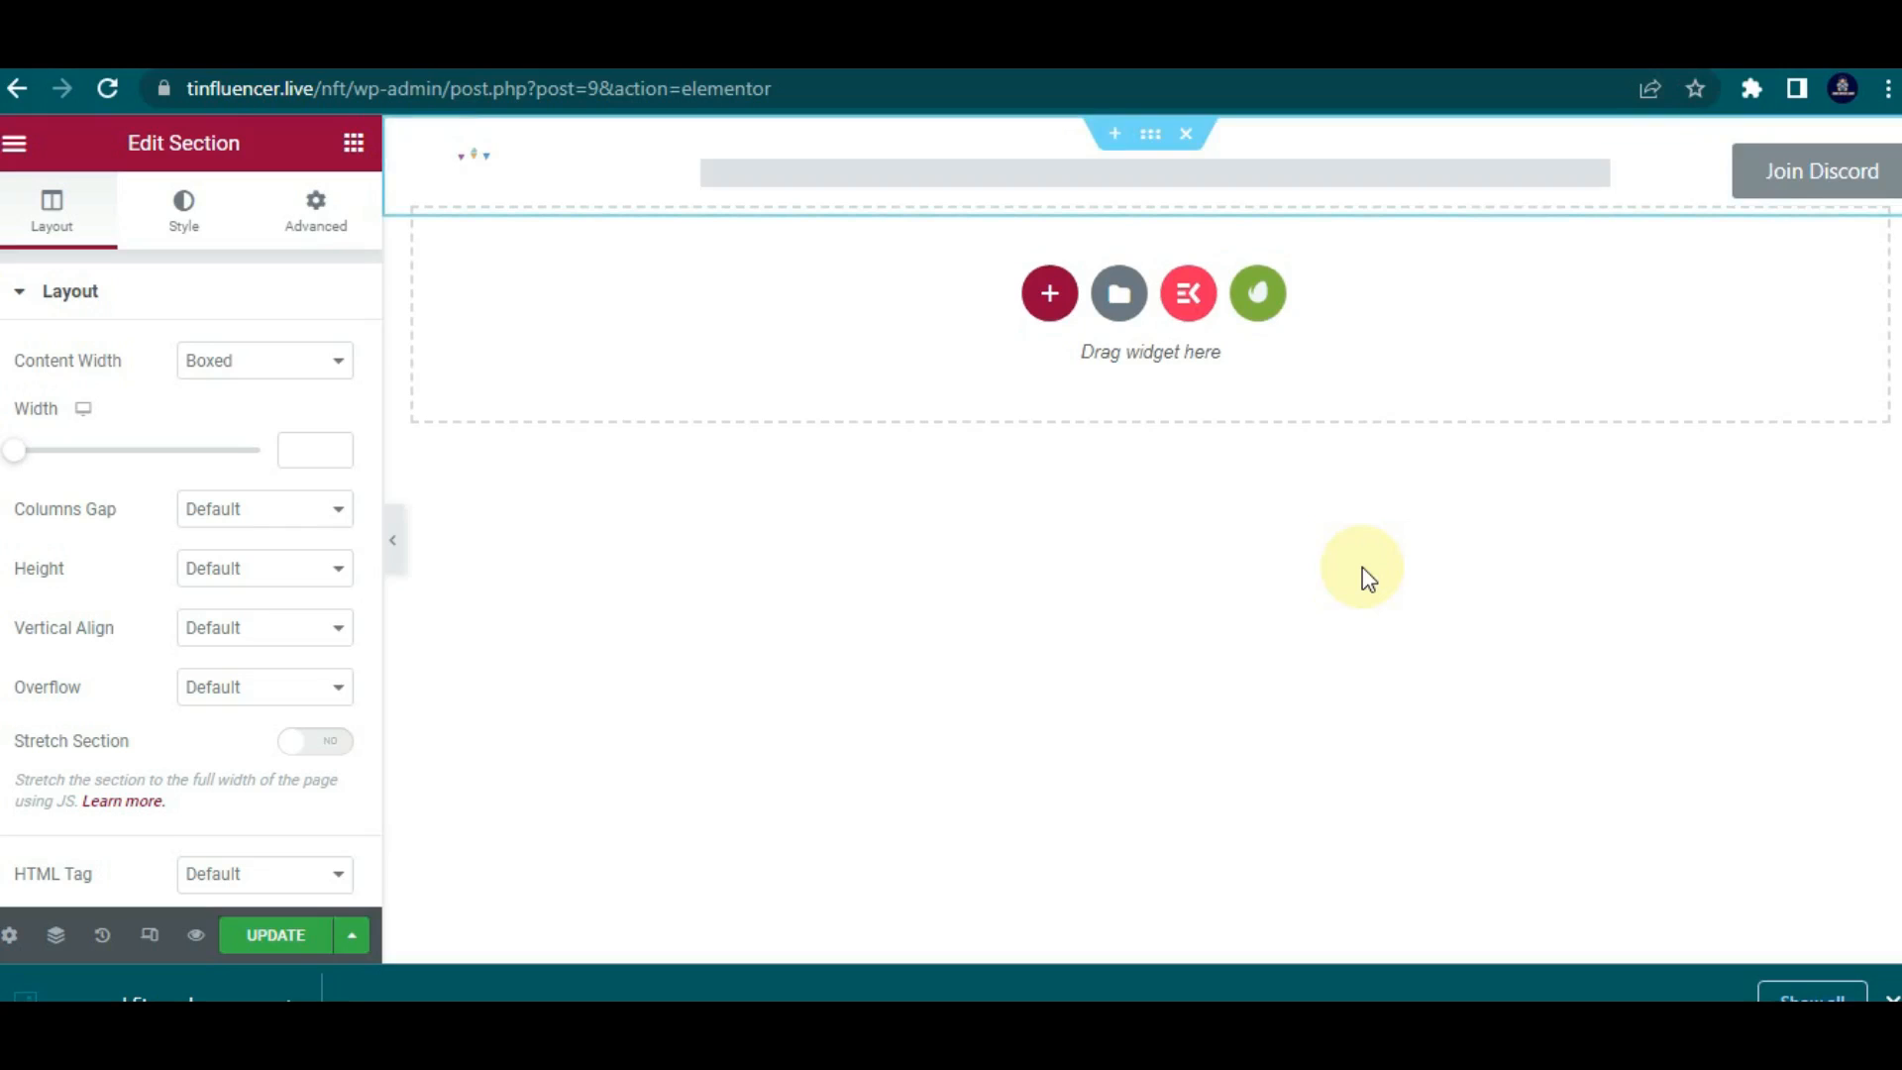
Step: Start inserting the Enefte kit's Home template below the header
{"action": "left_click", "coordinate": [1262, 309]}
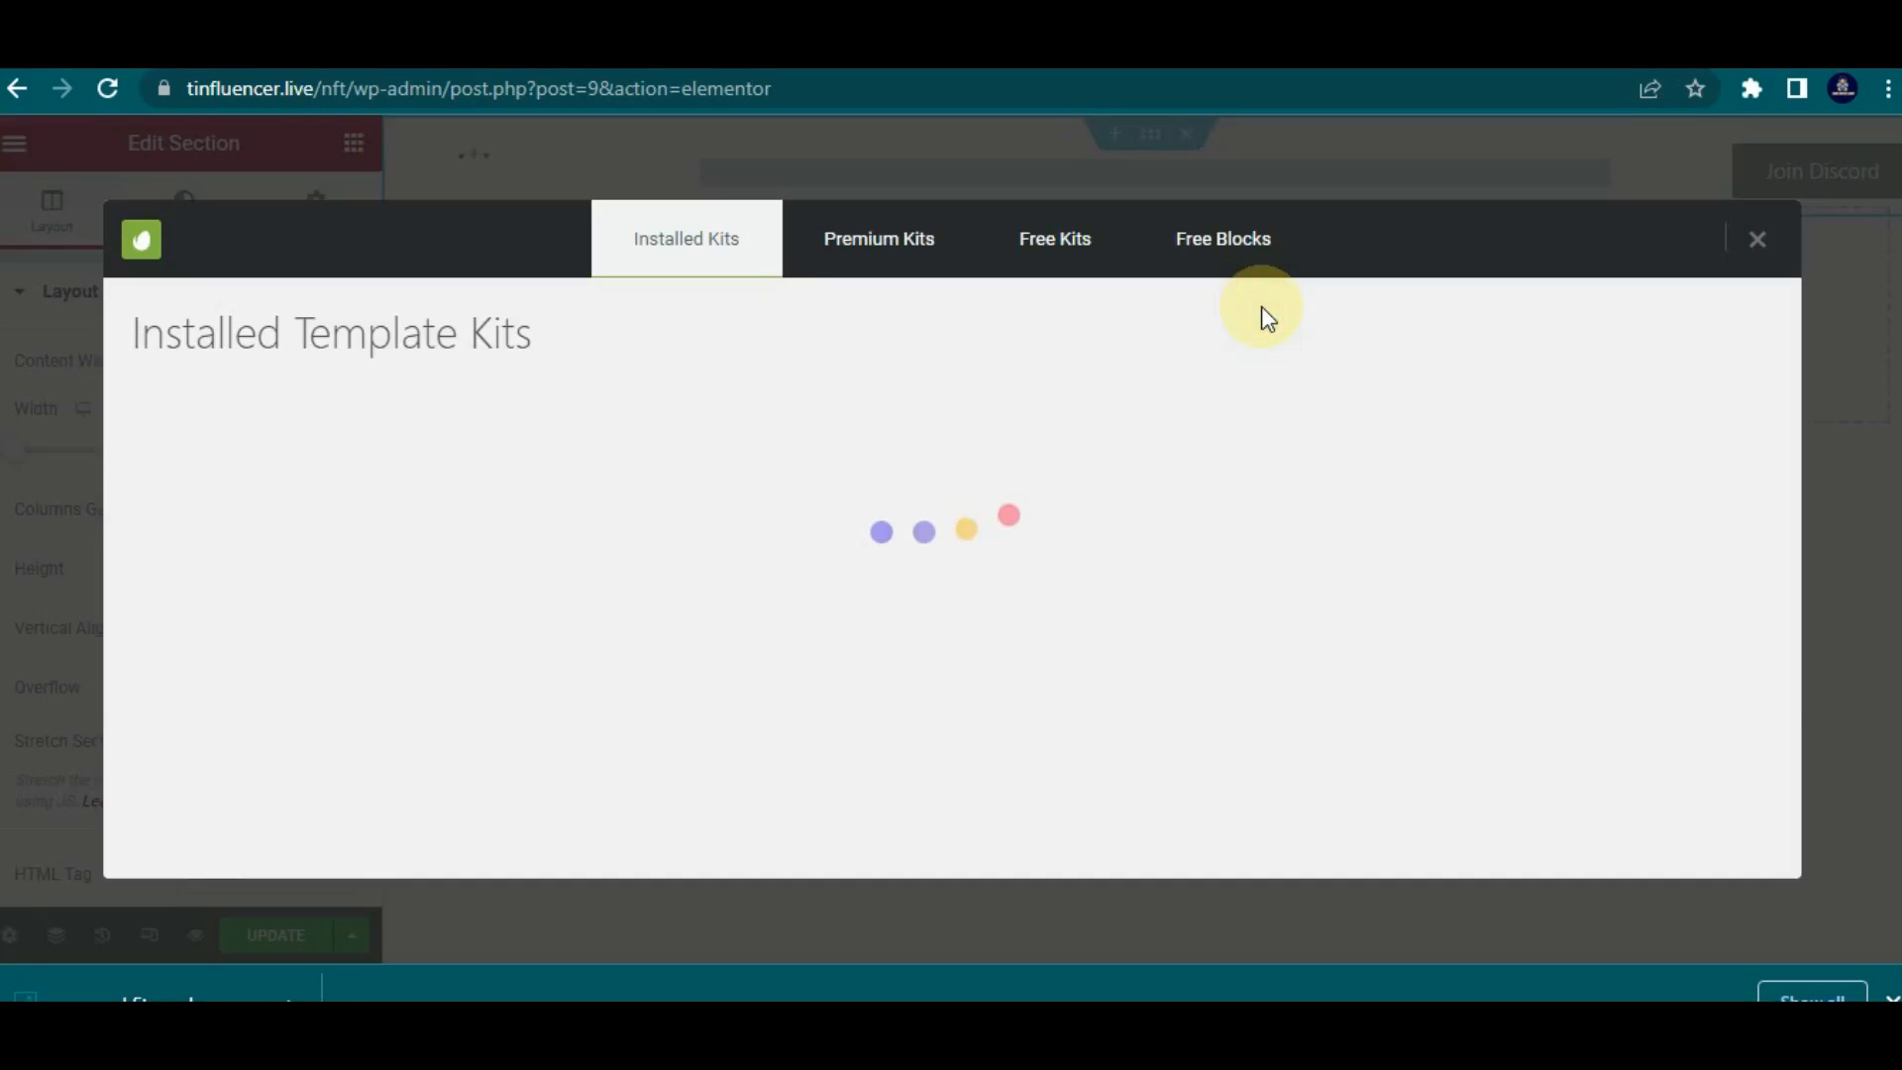
{"action": "left_click", "coordinate": [564, 643]}
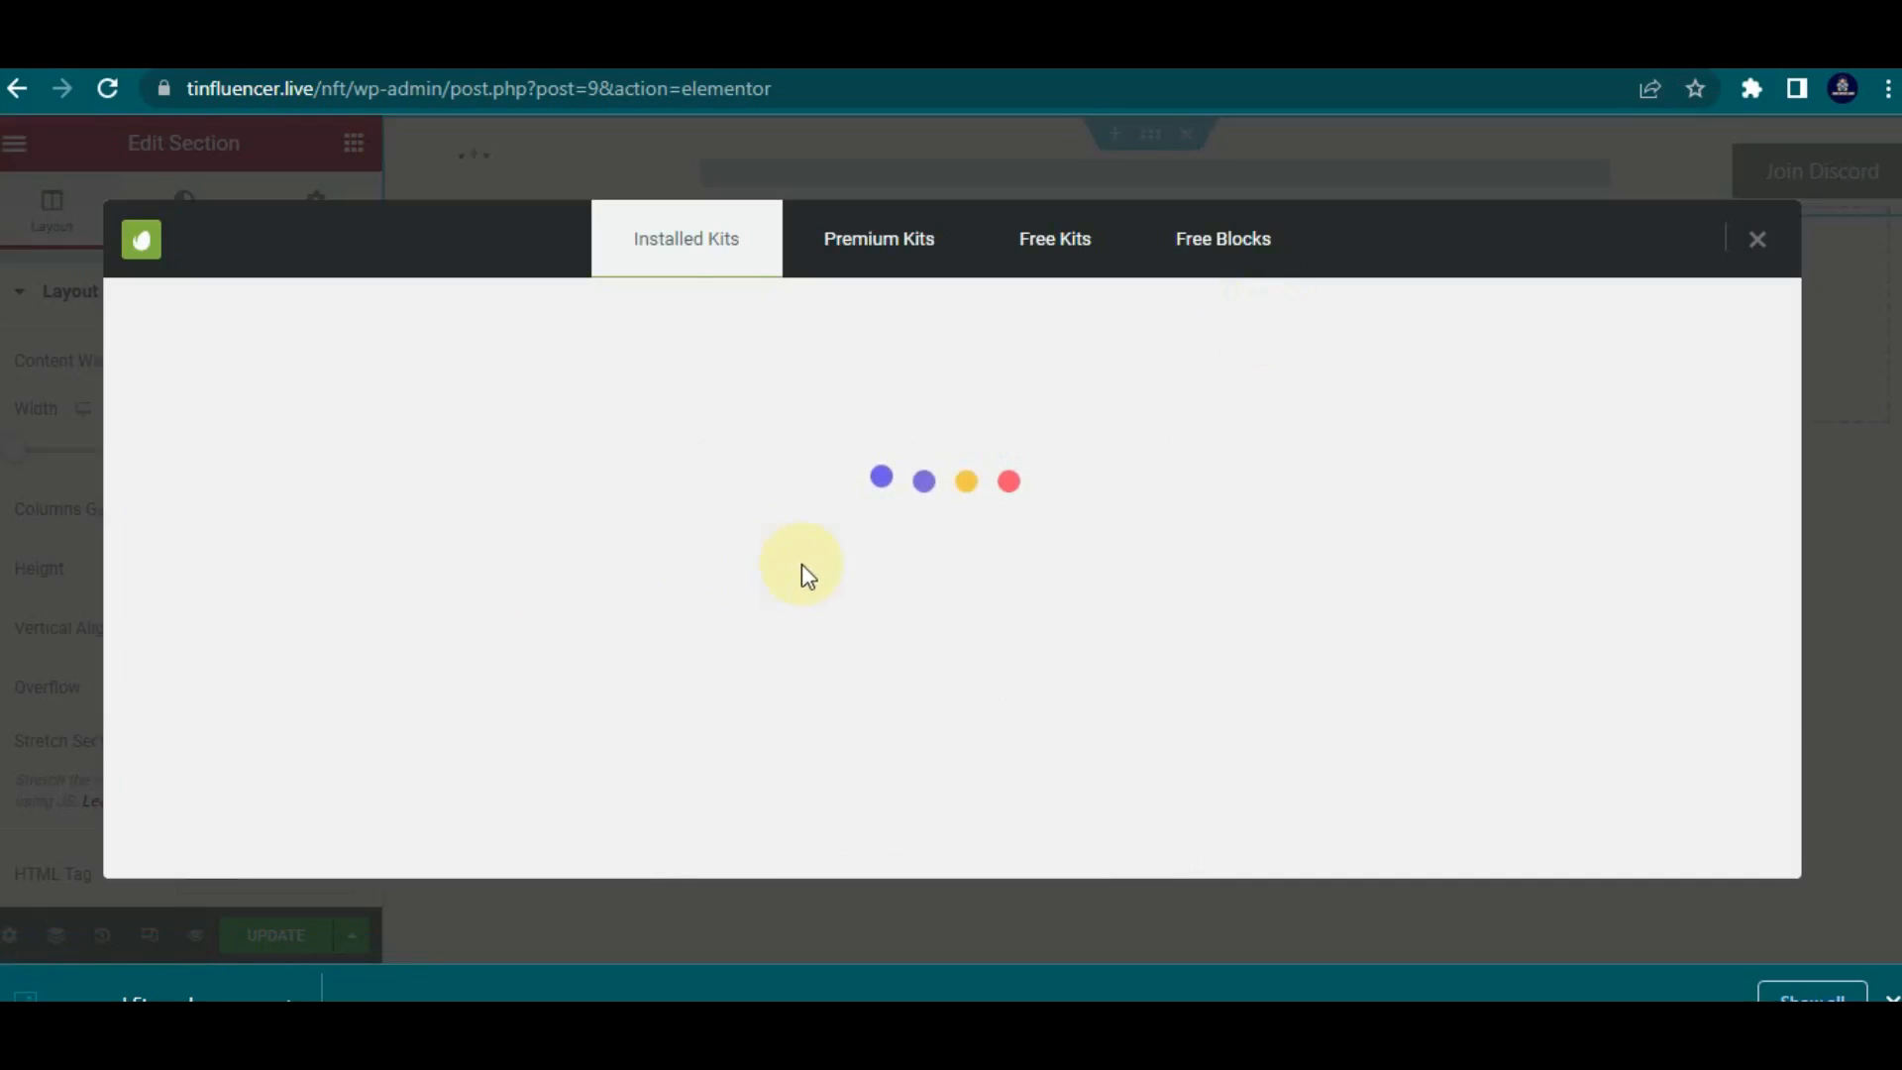
{"action": "scroll", "coordinate": [810, 733], "scroll_direction": "down", "scroll_amount": 2}
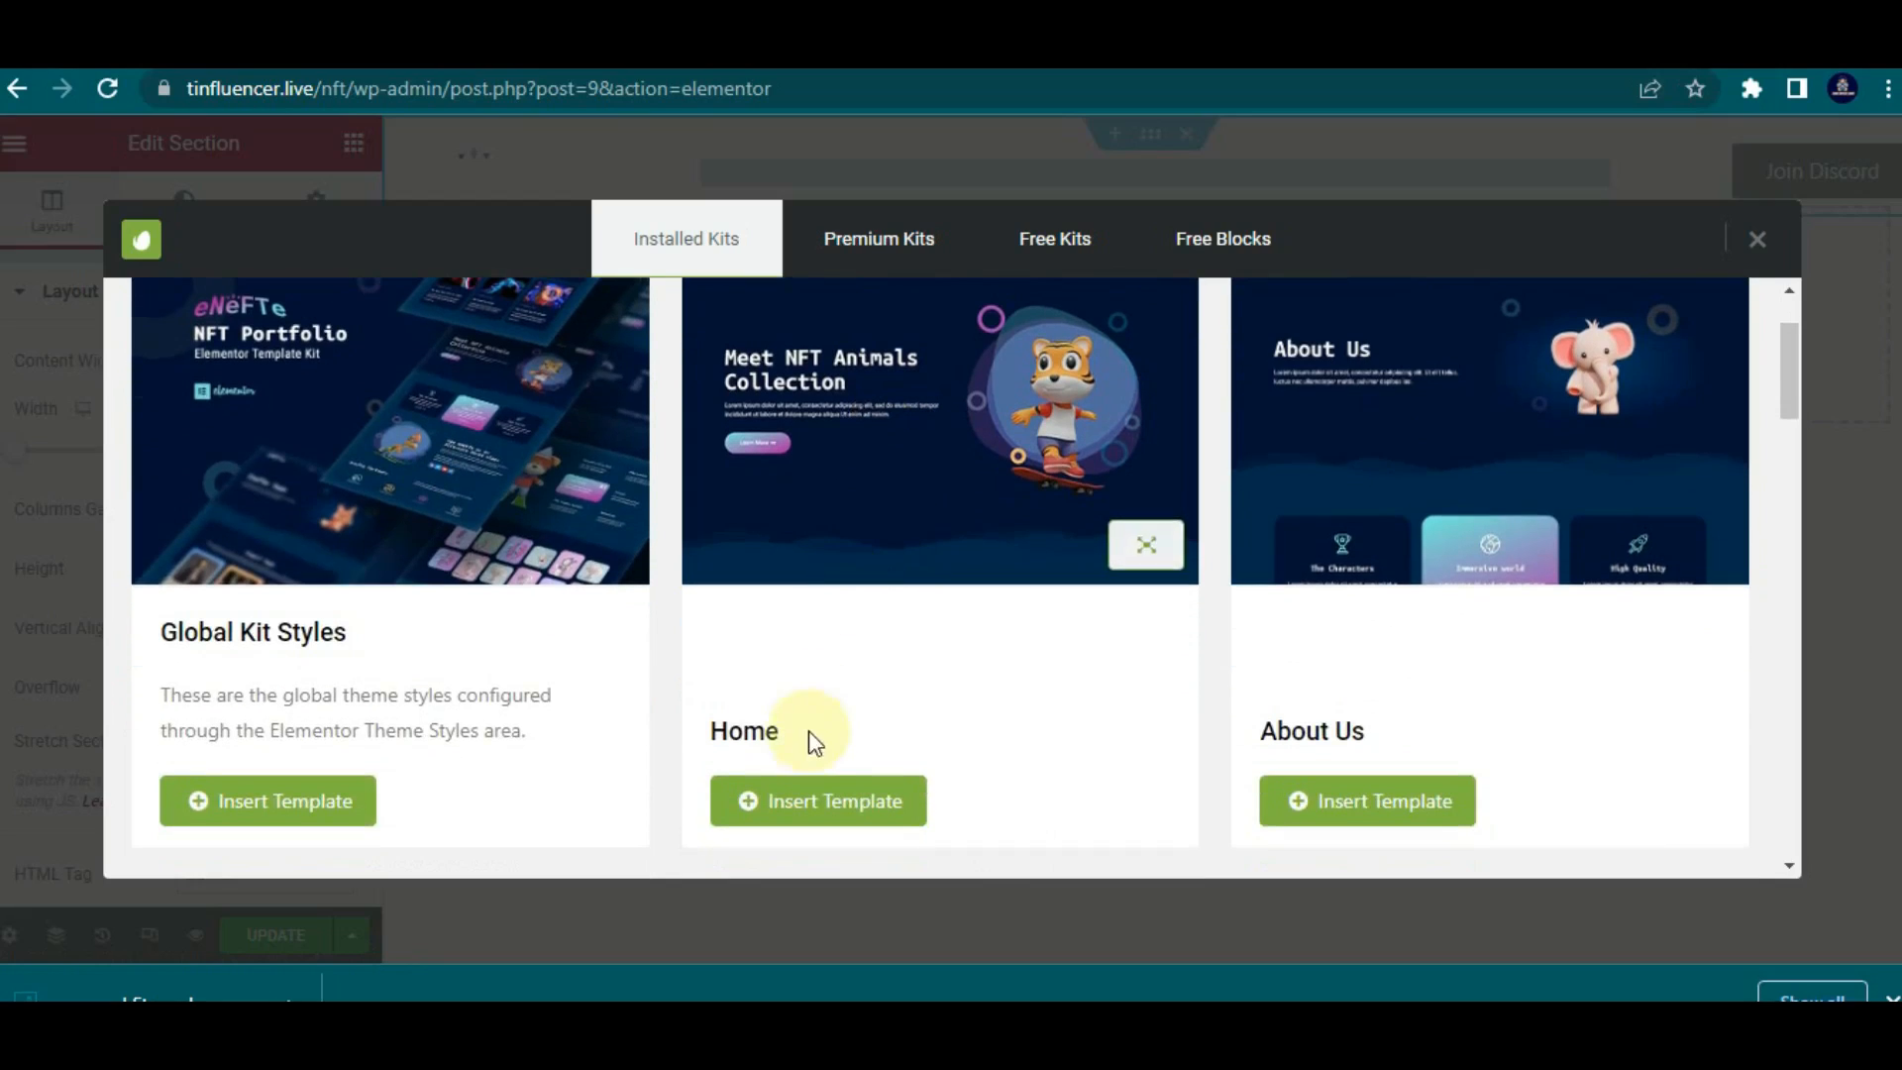
{"action": "left_click", "coordinate": [810, 792]}
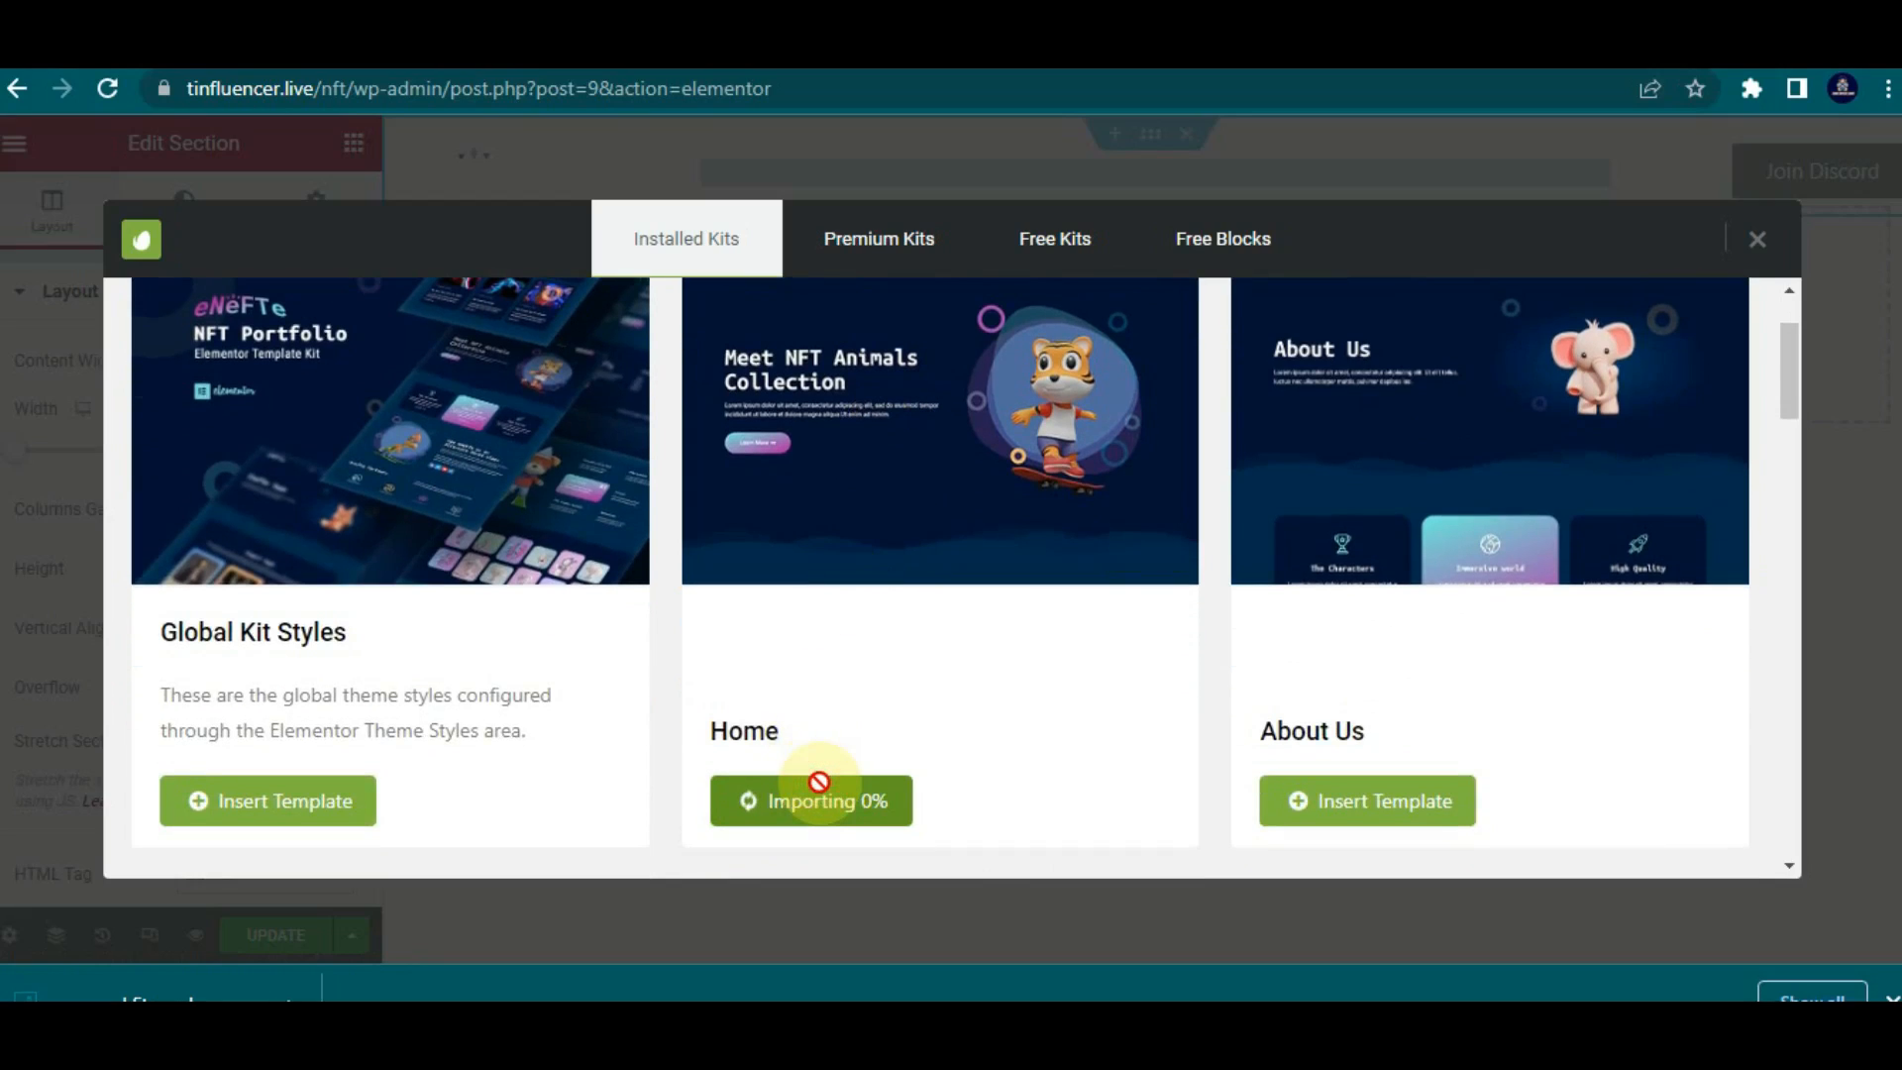
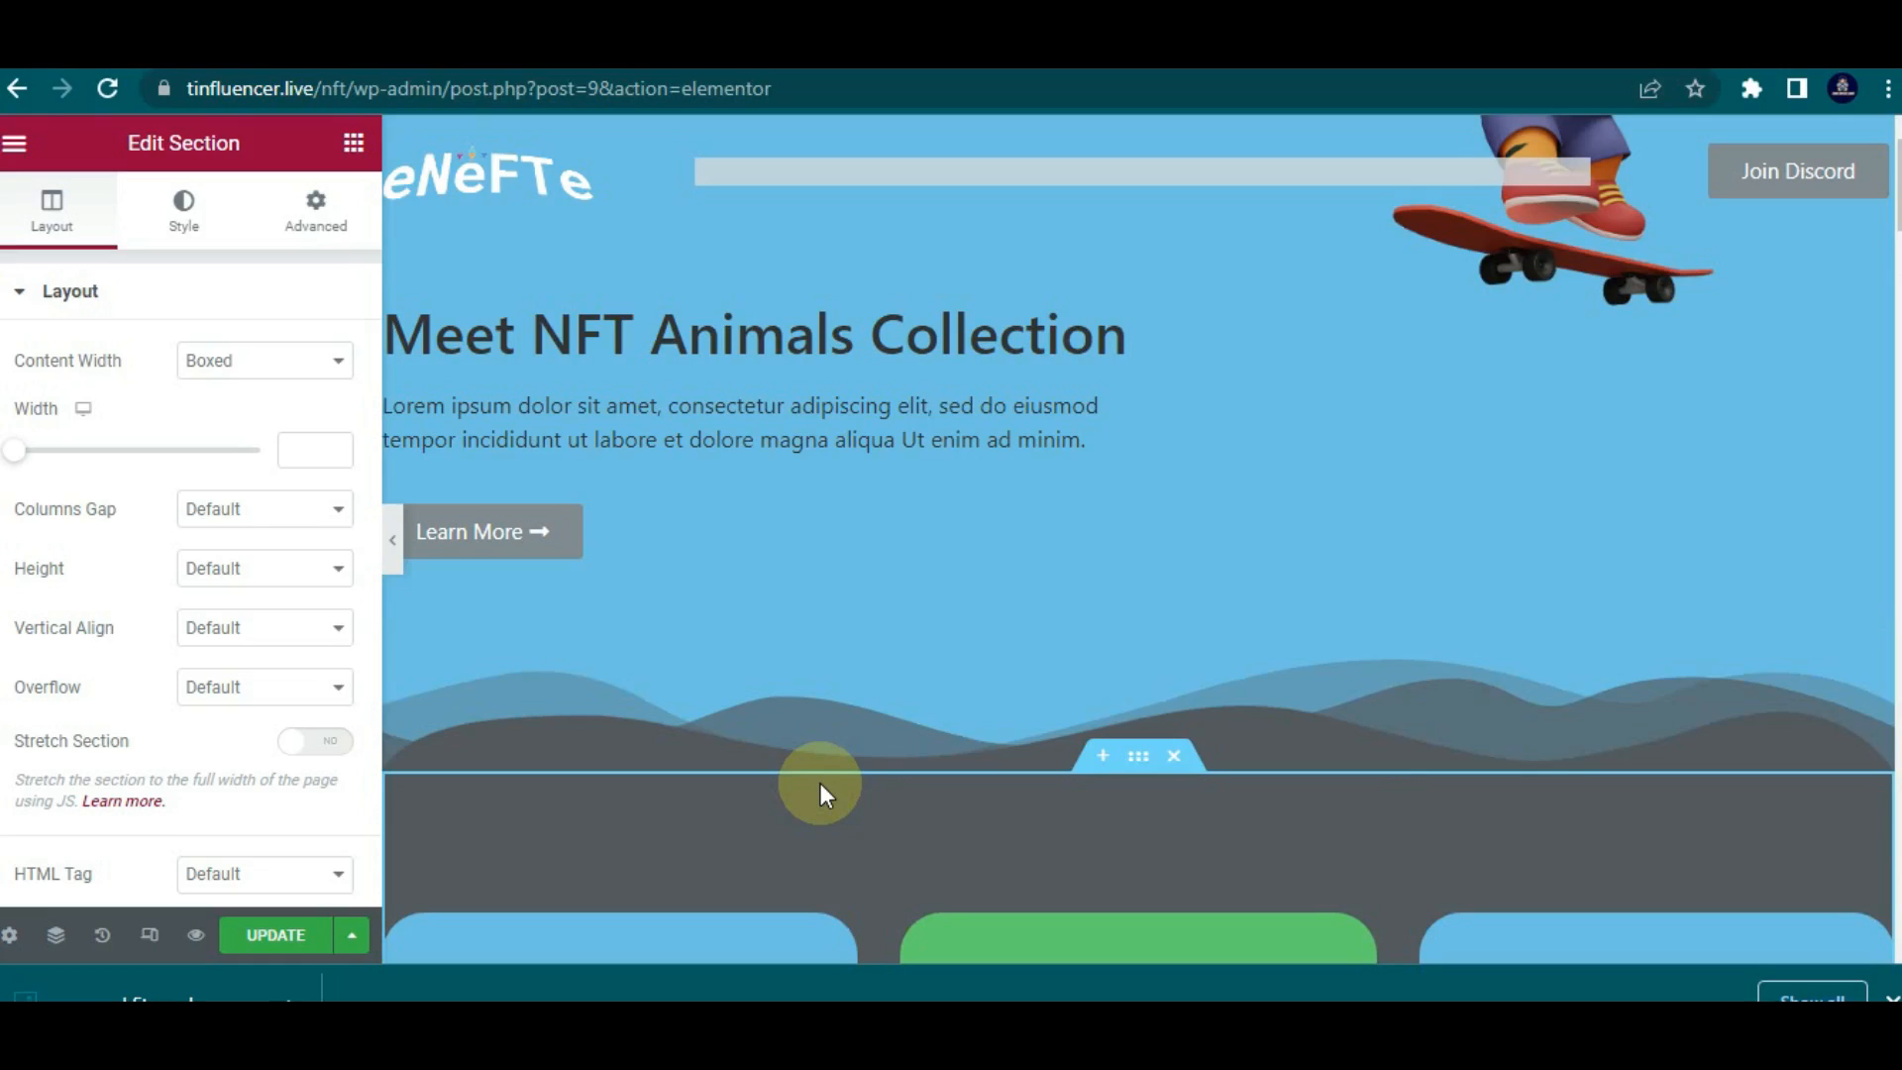
Step: Delete the Latest News section from the landing page so FAQ becomes the last section
{"action": "scroll", "coordinate": [1008, 691], "scroll_direction": "down", "scroll_amount": 15}
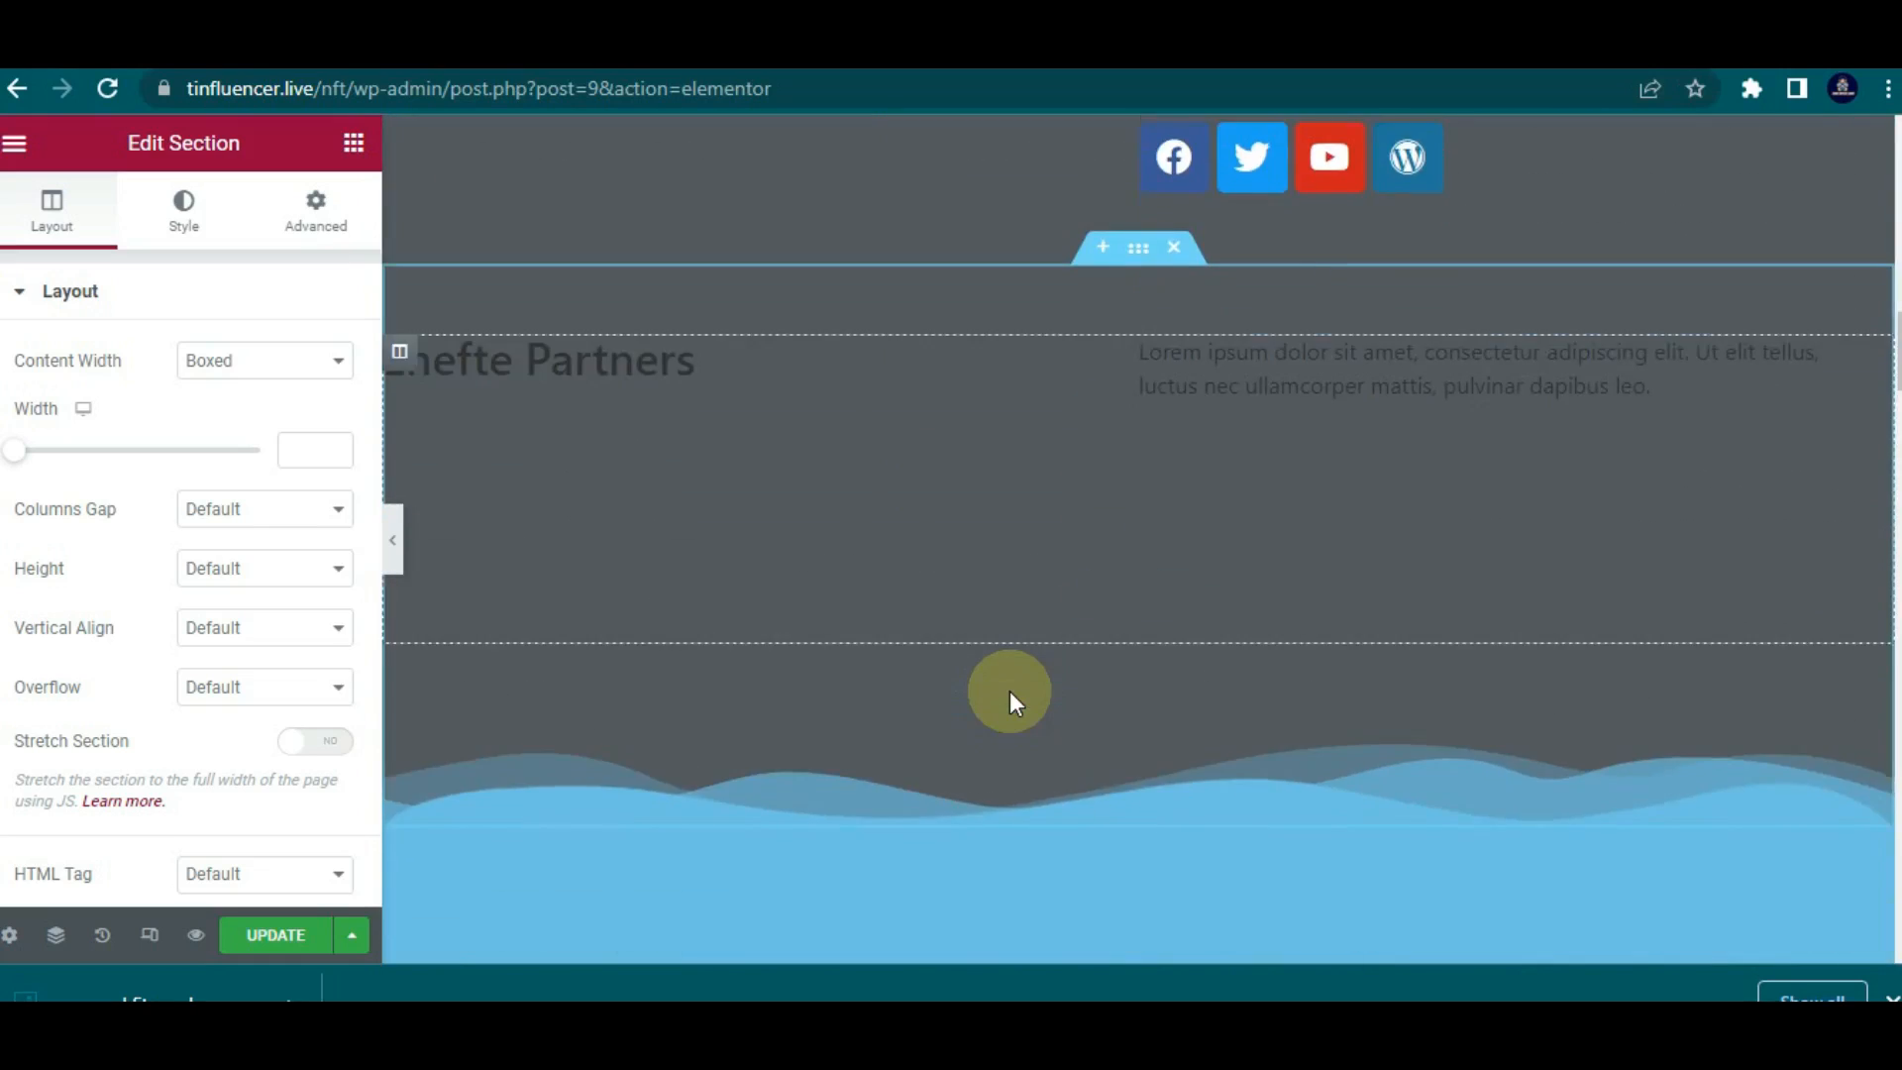
{"action": "scroll", "coordinate": [1008, 692], "scroll_direction": "up", "scroll_amount": 10}
{"action": "scroll", "coordinate": [1008, 692], "scroll_direction": "down", "scroll_amount": 12}
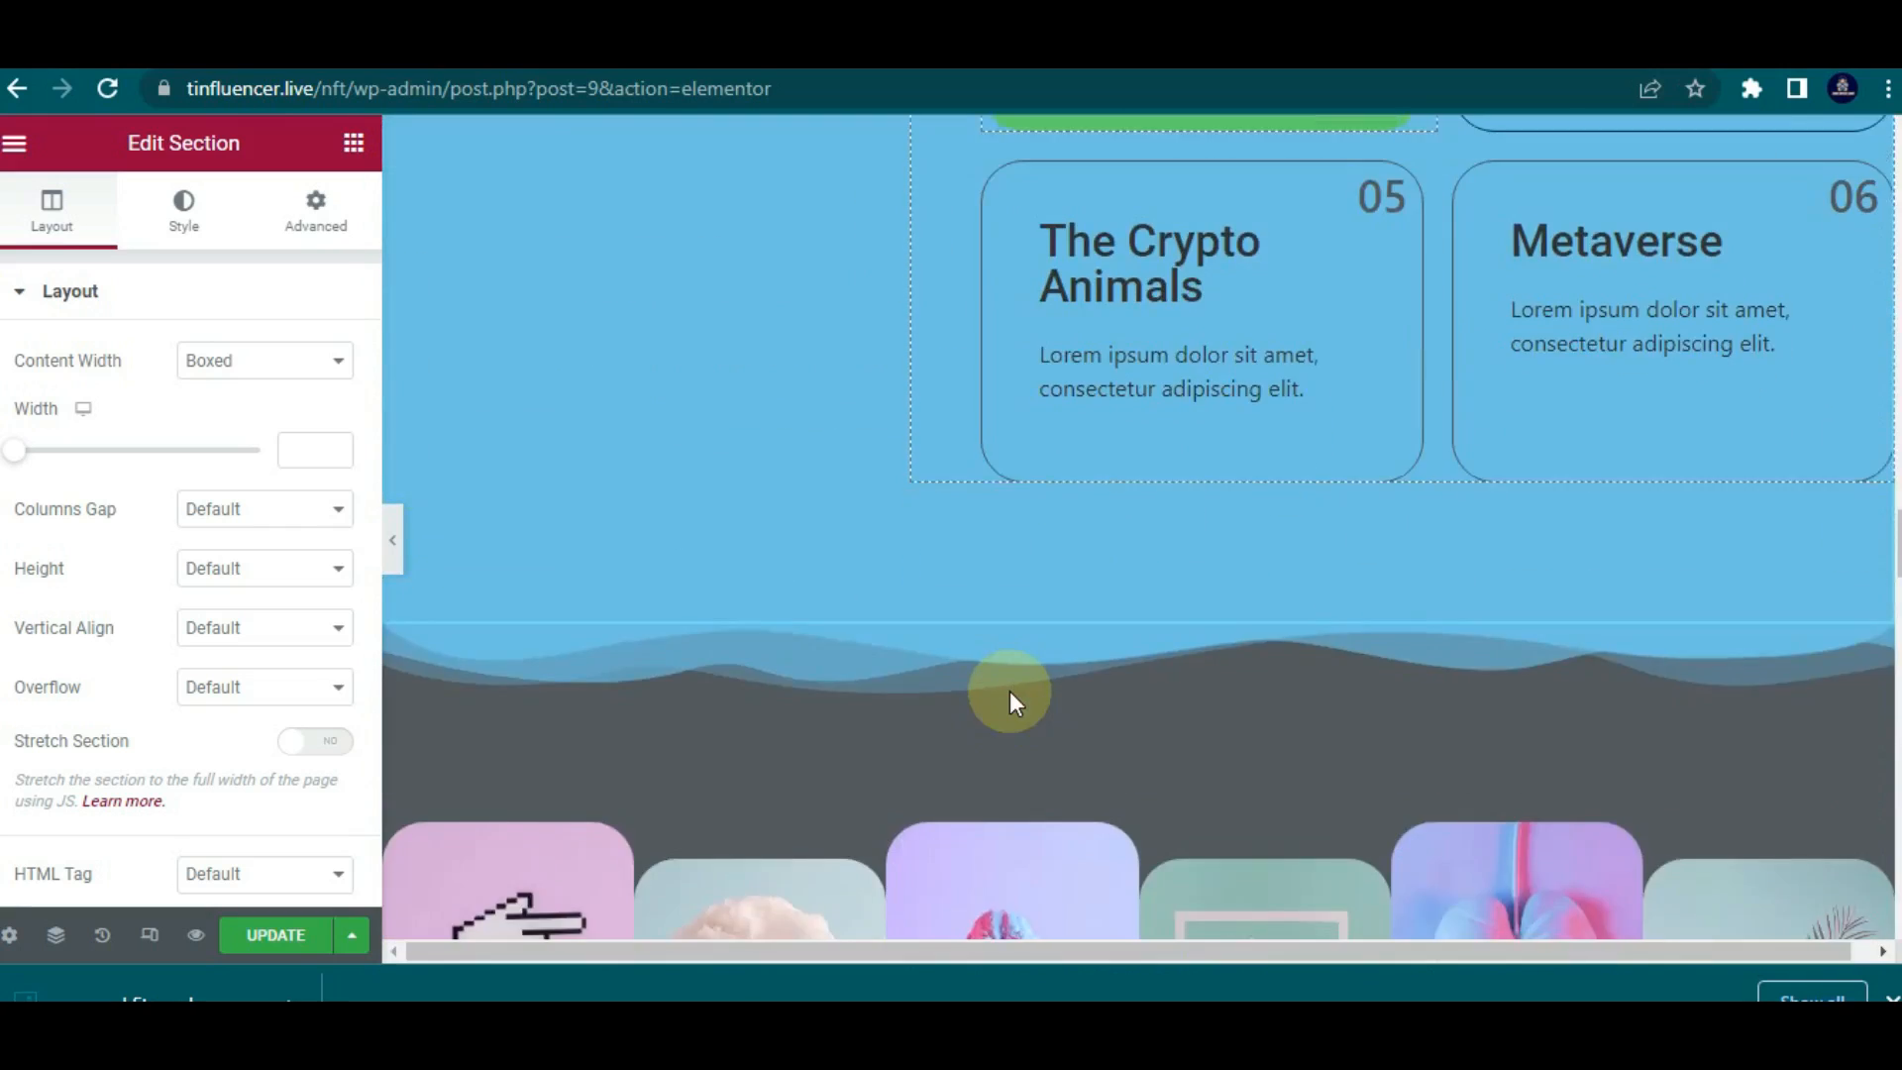
{"action": "scroll", "coordinate": [1008, 691], "scroll_direction": "down", "scroll_amount": 15}
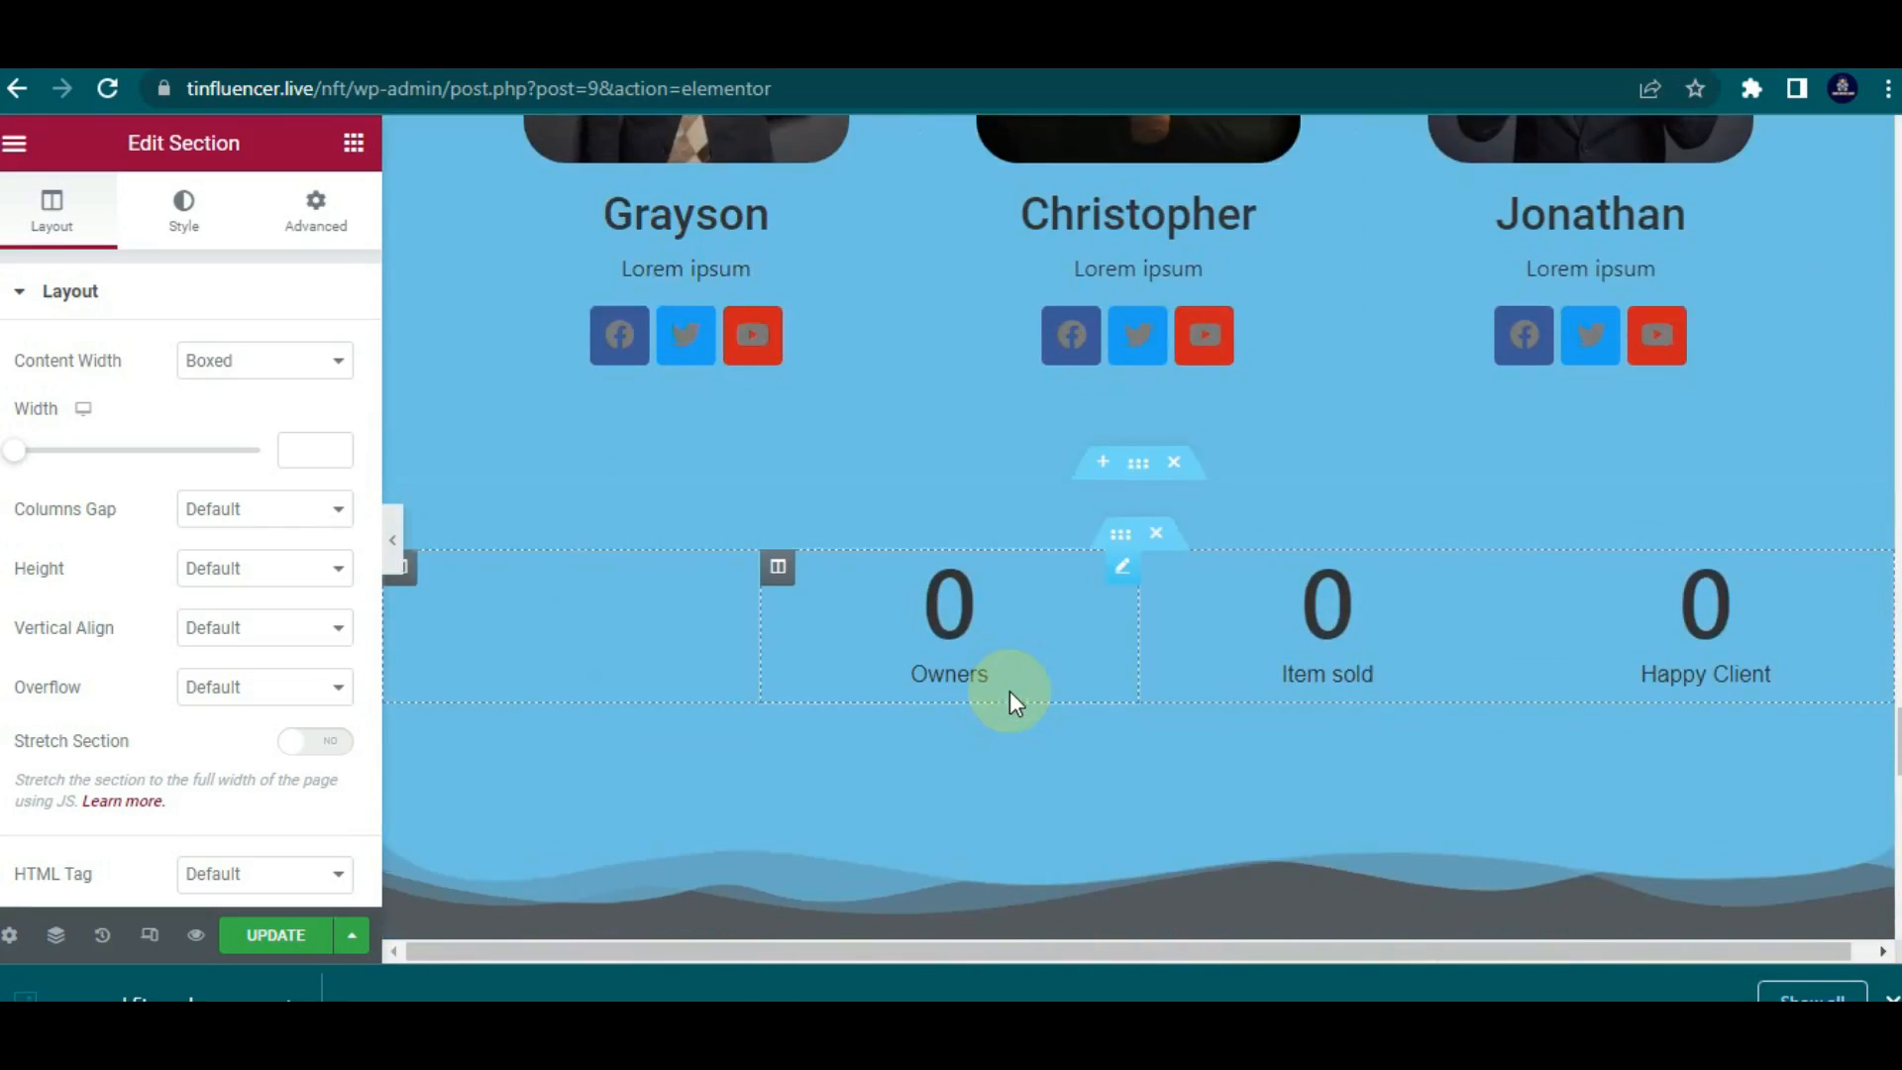
{"action": "scroll", "coordinate": [1008, 691], "scroll_direction": "down", "scroll_amount": 12}
{"action": "scroll", "coordinate": [1008, 692], "scroll_direction": "up", "scroll_amount": 3}
{"action": "scroll", "coordinate": [1006, 687], "scroll_direction": "down", "scroll_amount": 3}
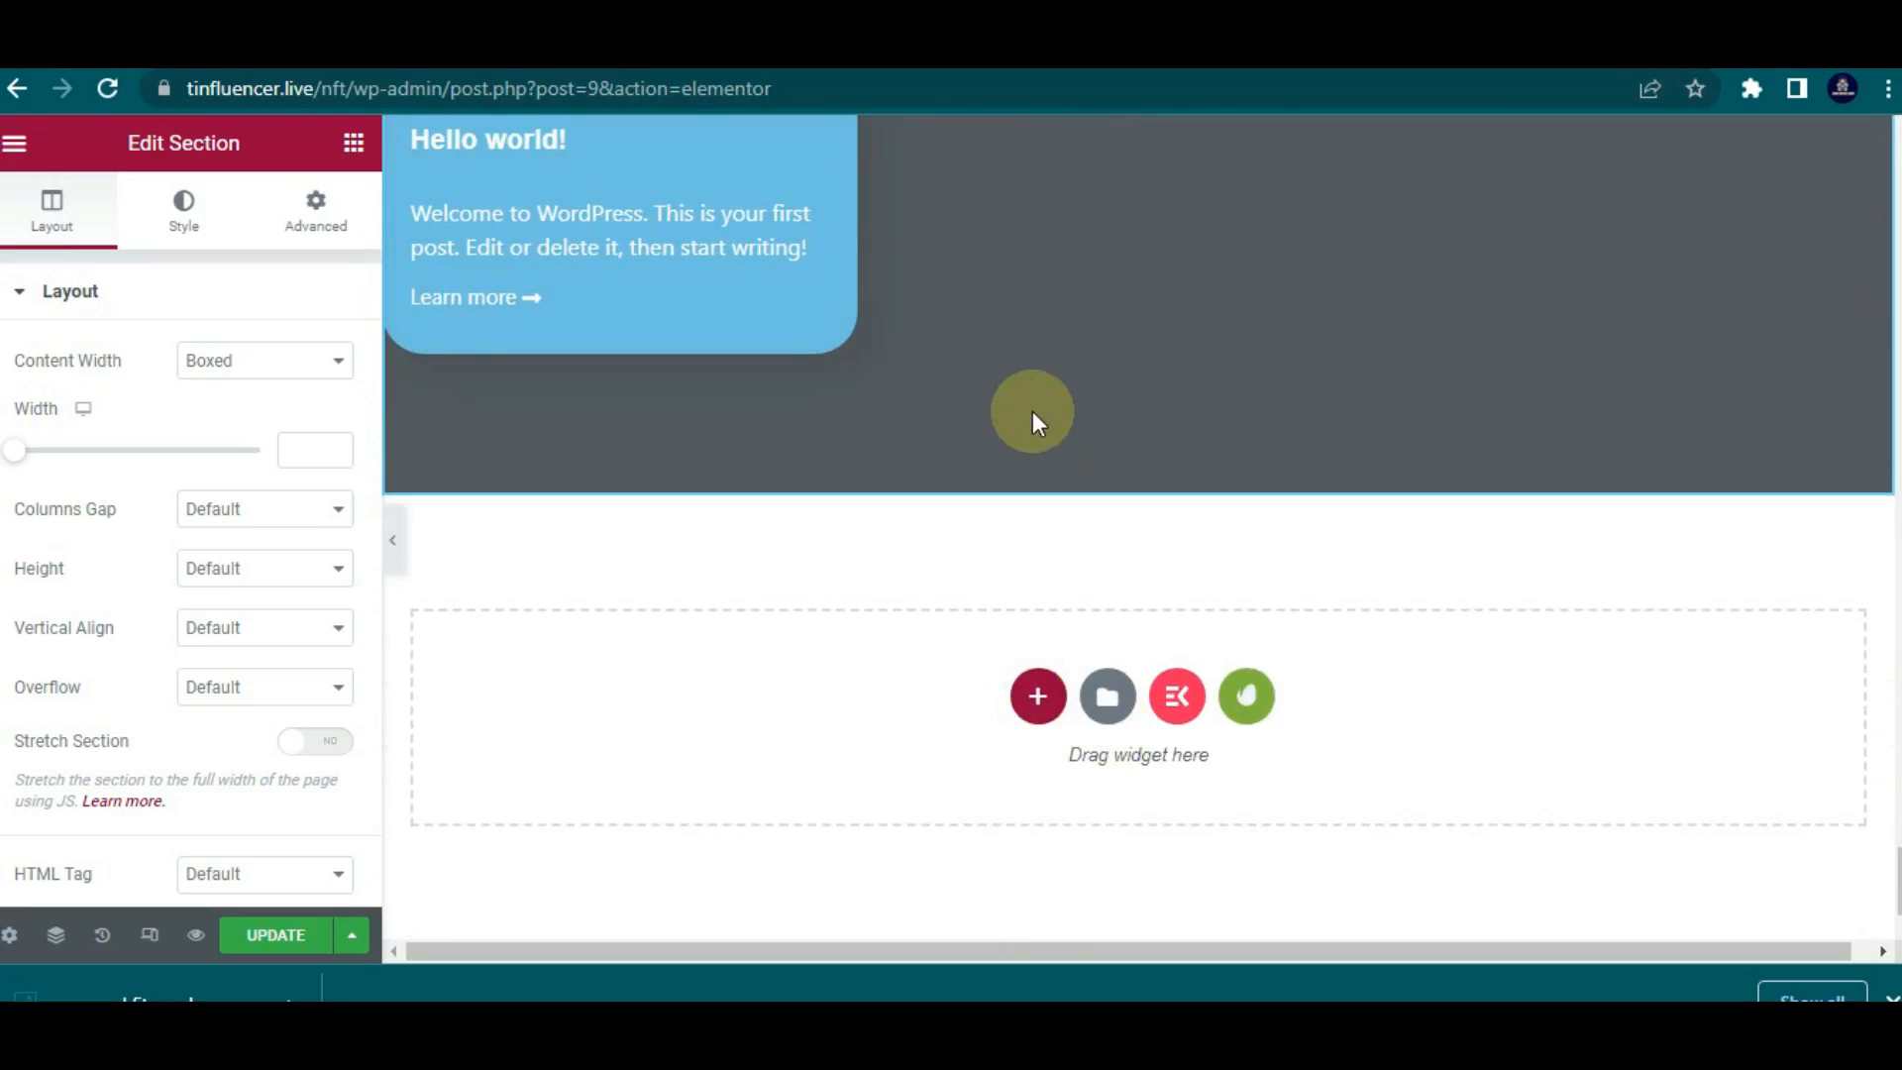
{"action": "scroll", "coordinate": [1032, 412], "scroll_direction": "up", "scroll_amount": 4}
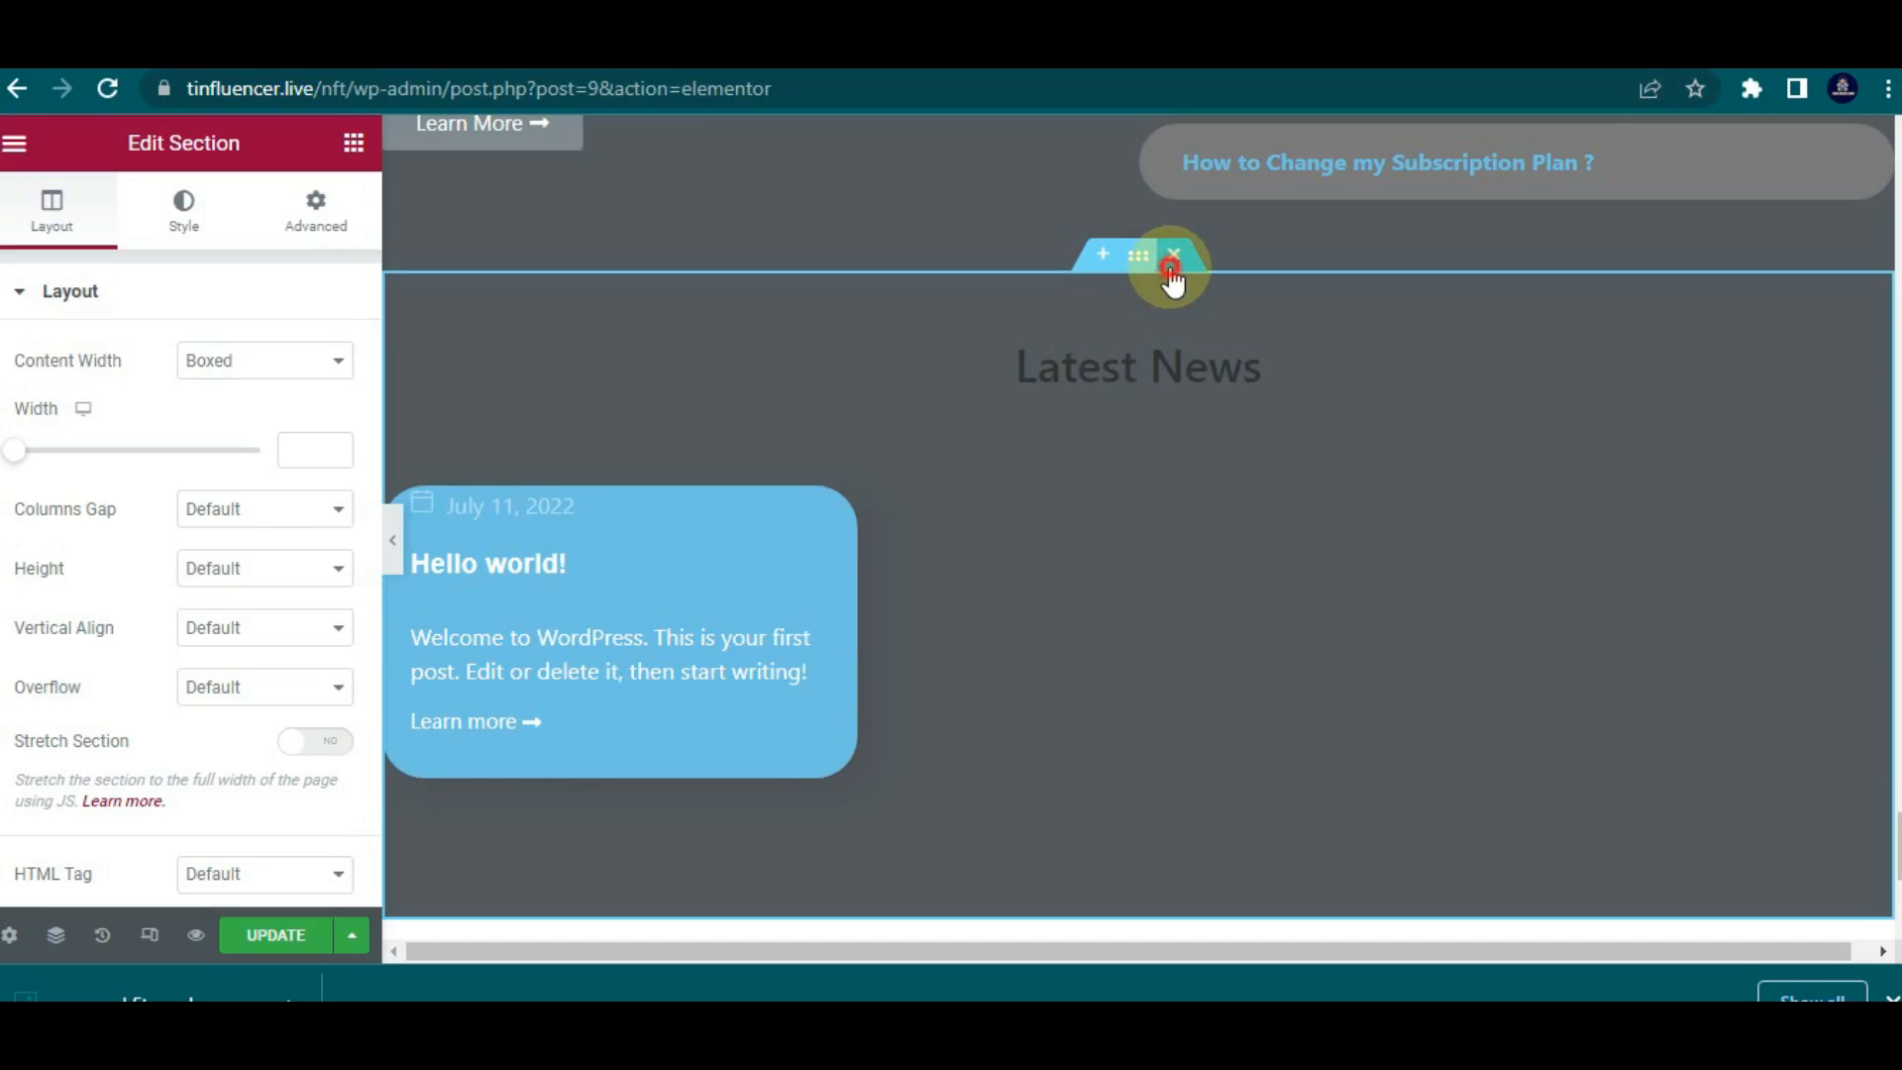
{"action": "left_click", "coordinate": [1170, 266]}
{"action": "scroll", "coordinate": [1192, 471], "scroll_direction": "up", "scroll_amount": 10}
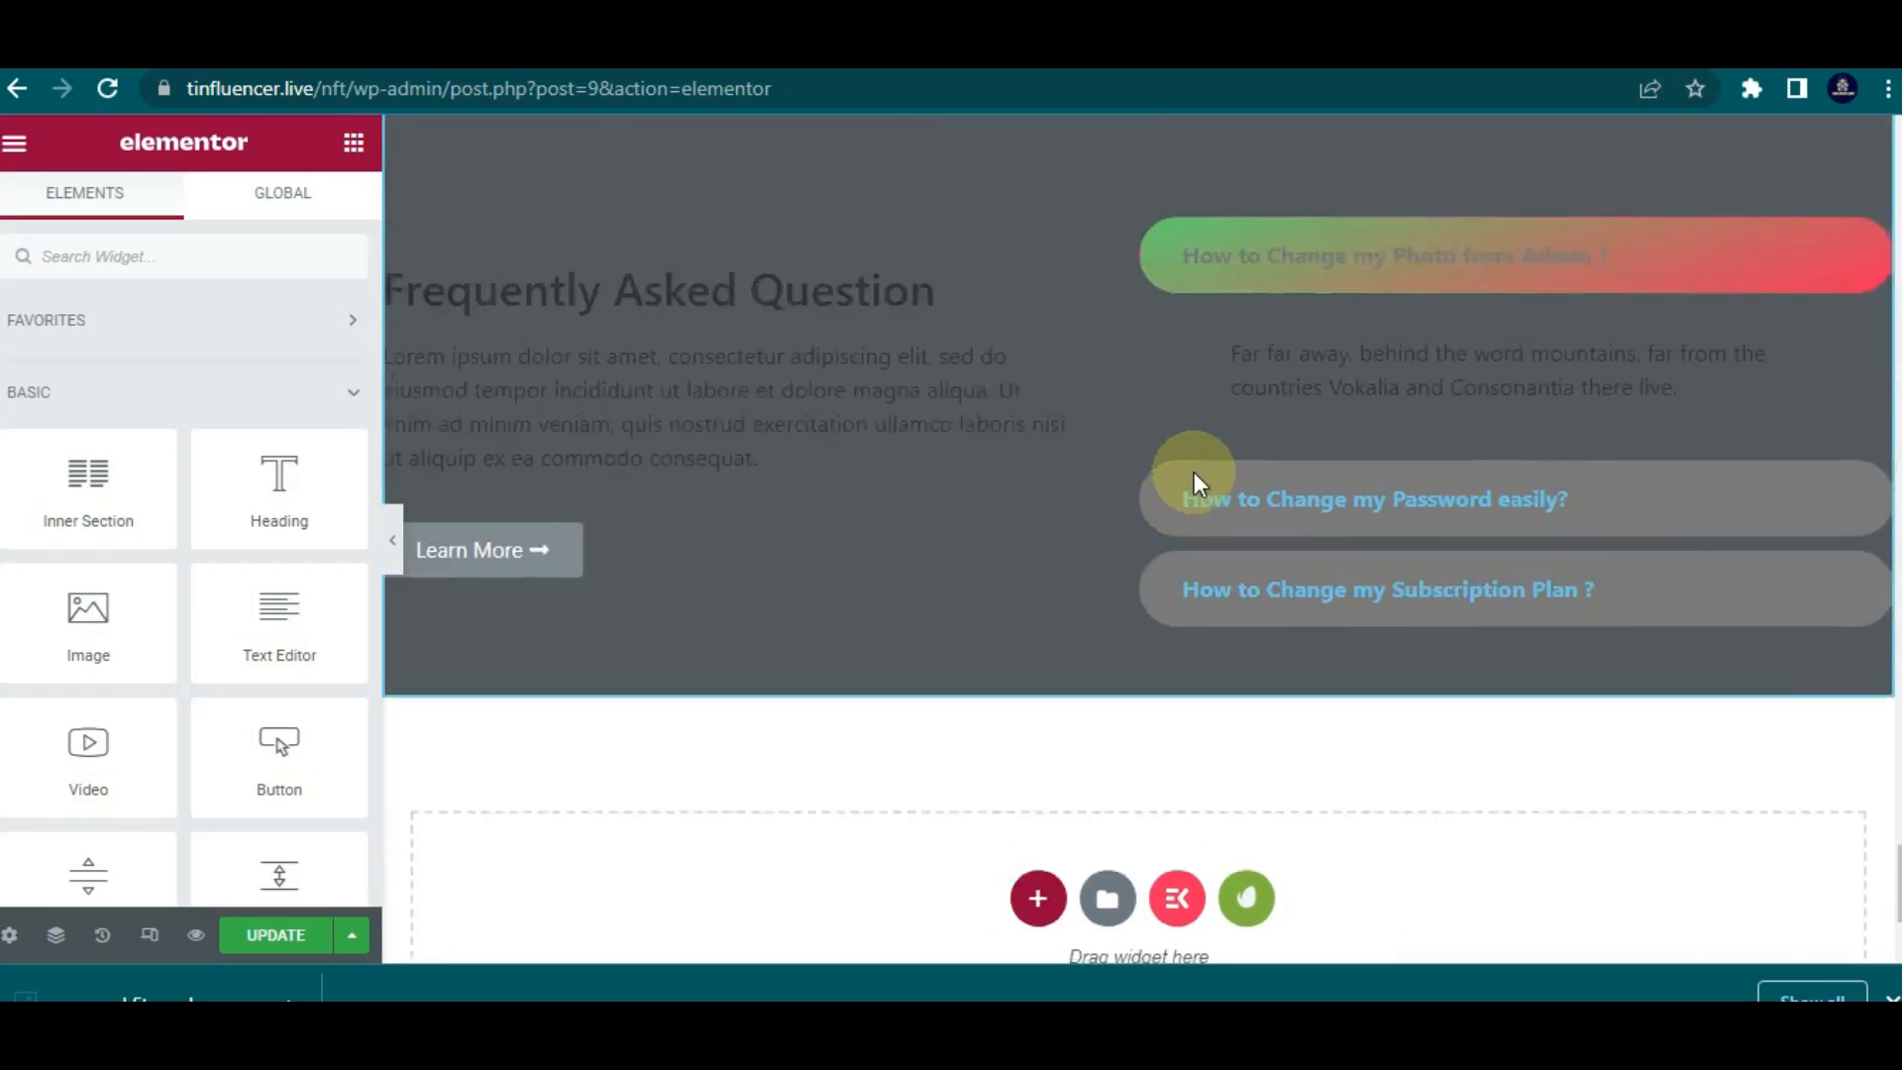
{"action": "scroll", "coordinate": [1192, 471], "scroll_direction": "up", "scroll_amount": 15}
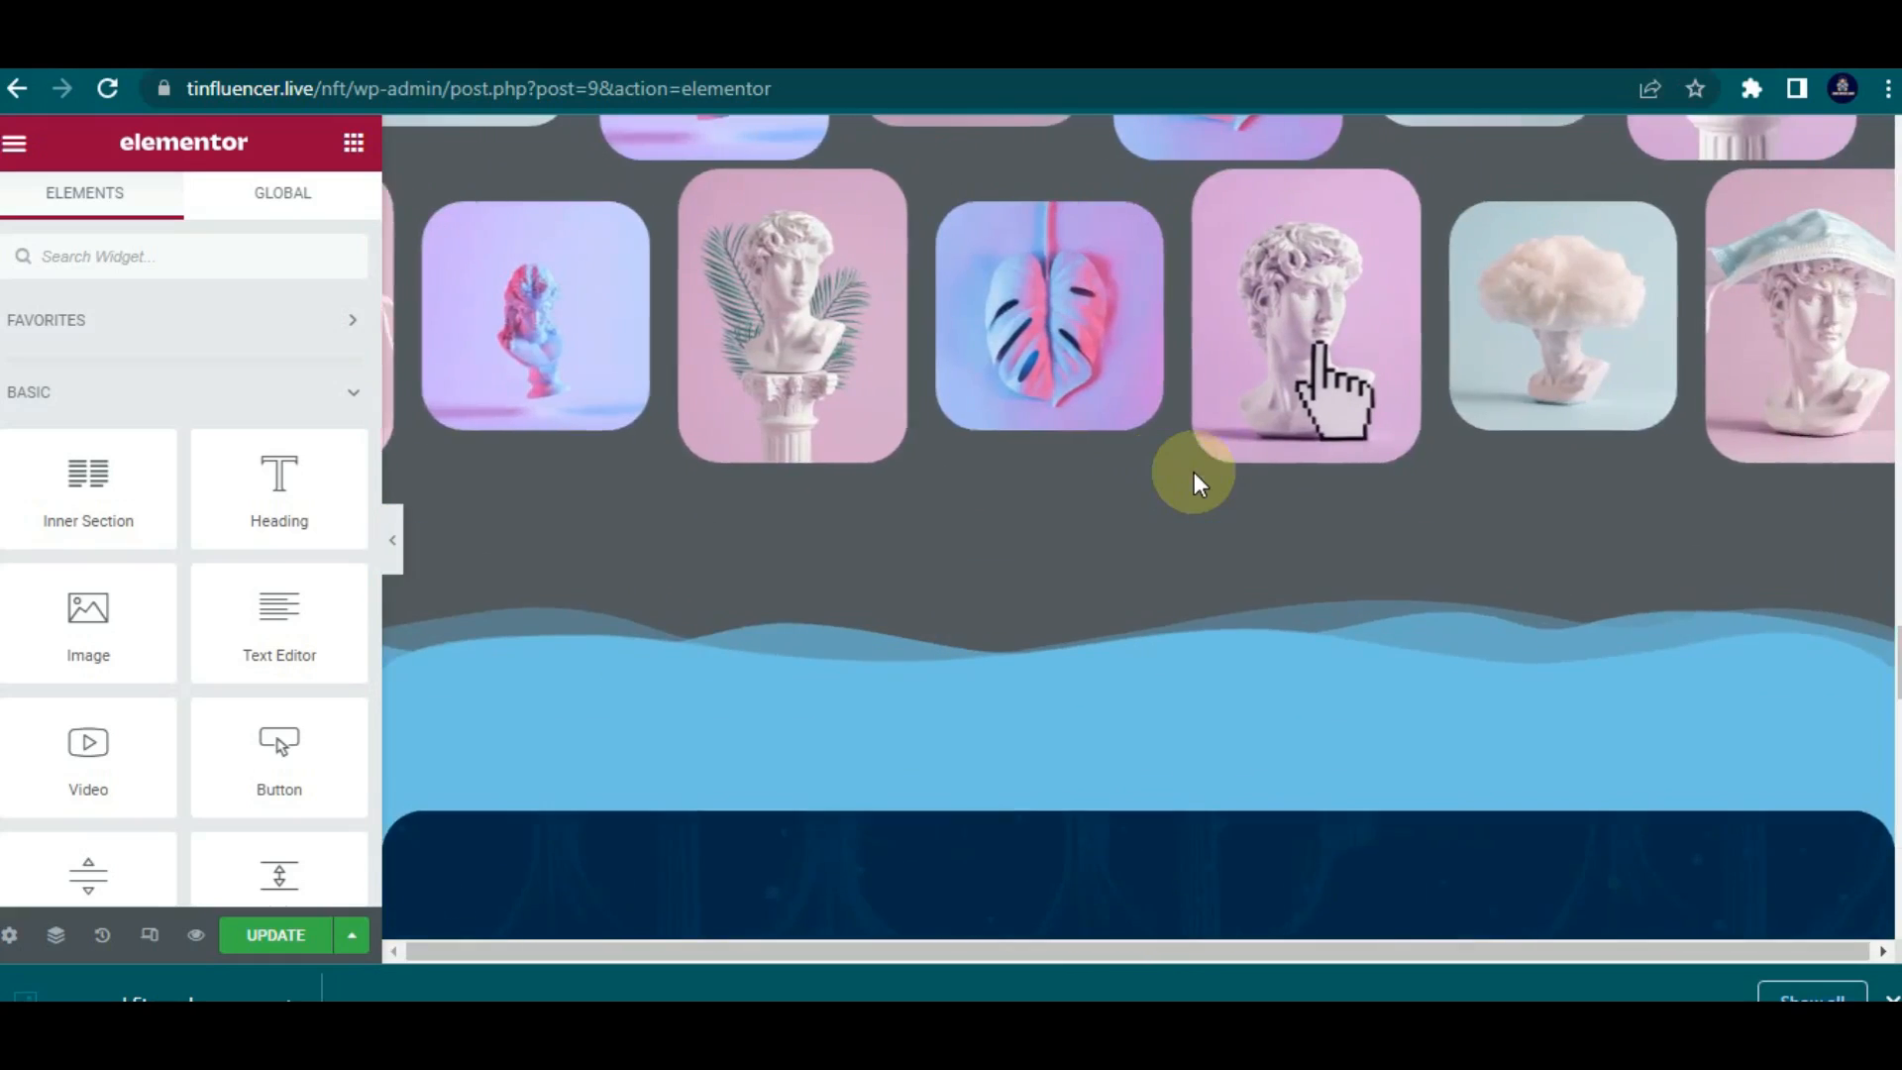
{"action": "scroll", "coordinate": [1193, 472], "scroll_direction": "up", "scroll_amount": 15}
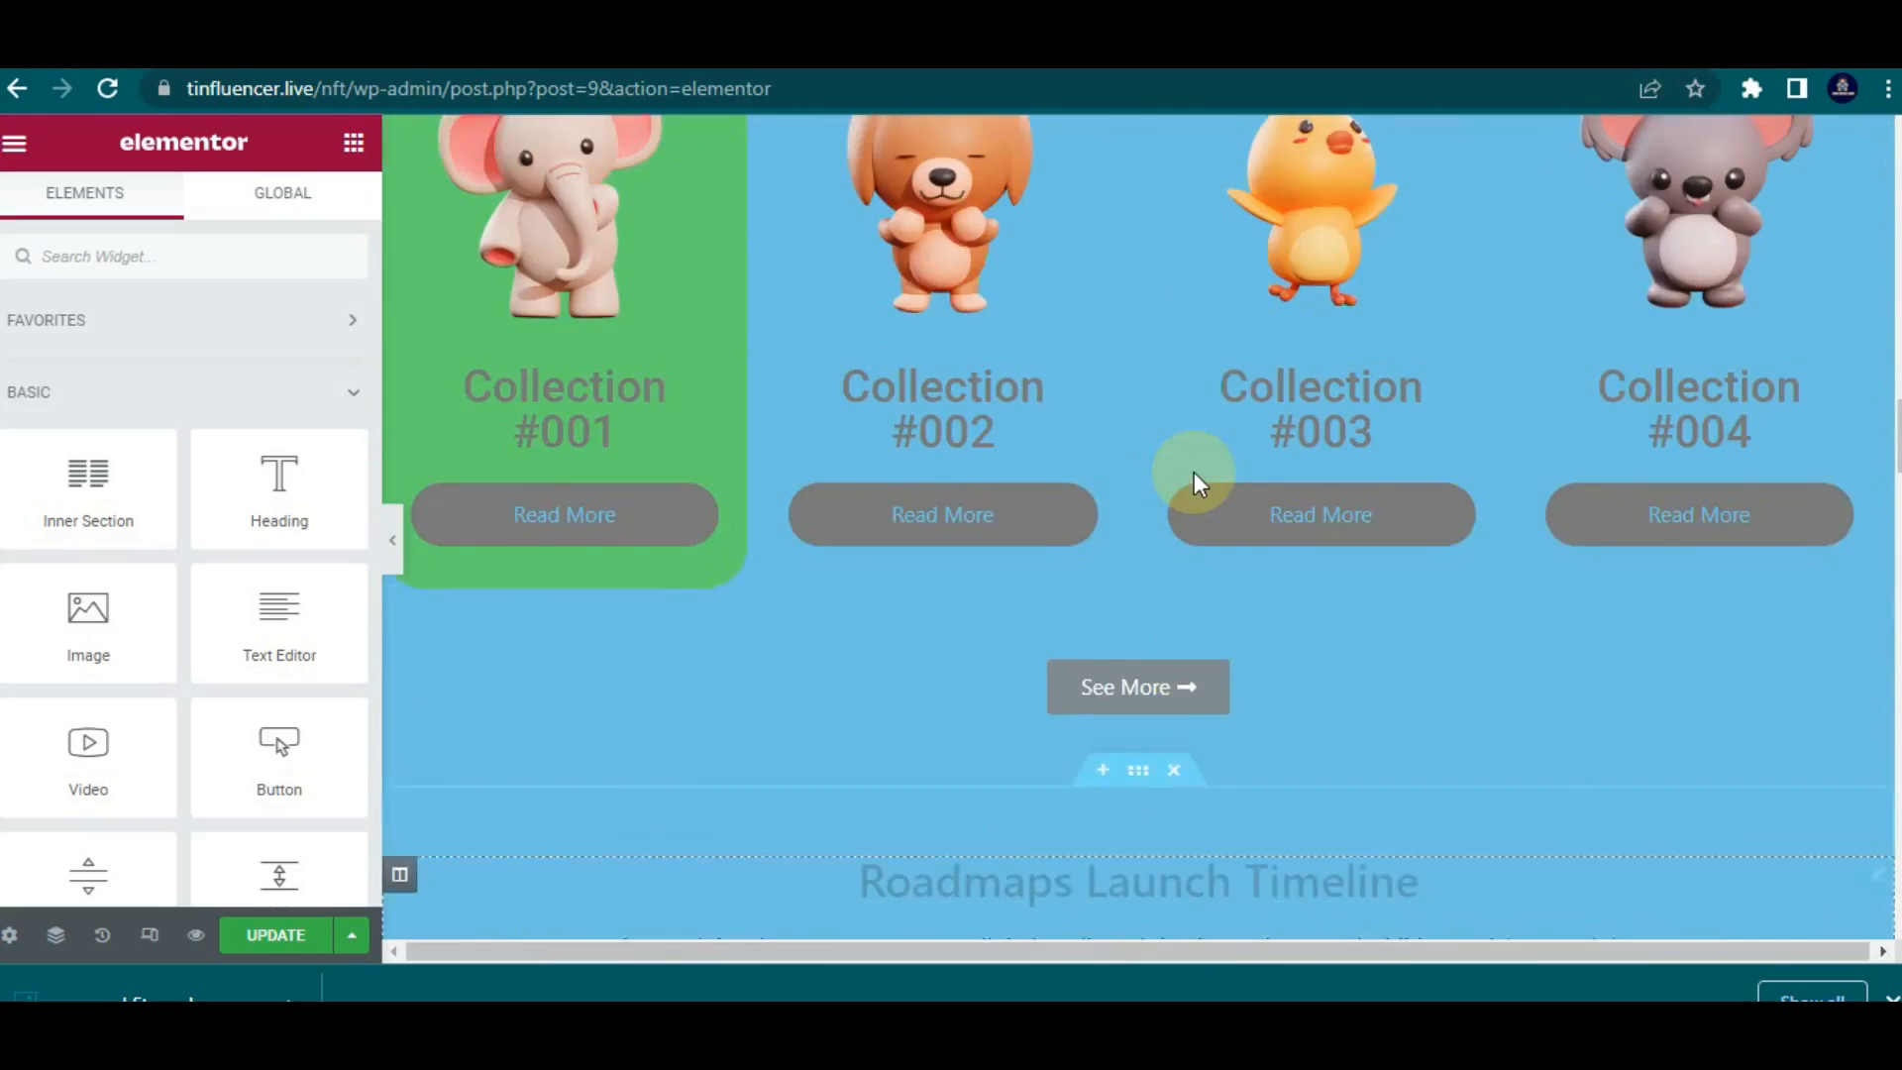
{"action": "scroll", "coordinate": [1193, 483], "scroll_direction": "up", "scroll_amount": 15}
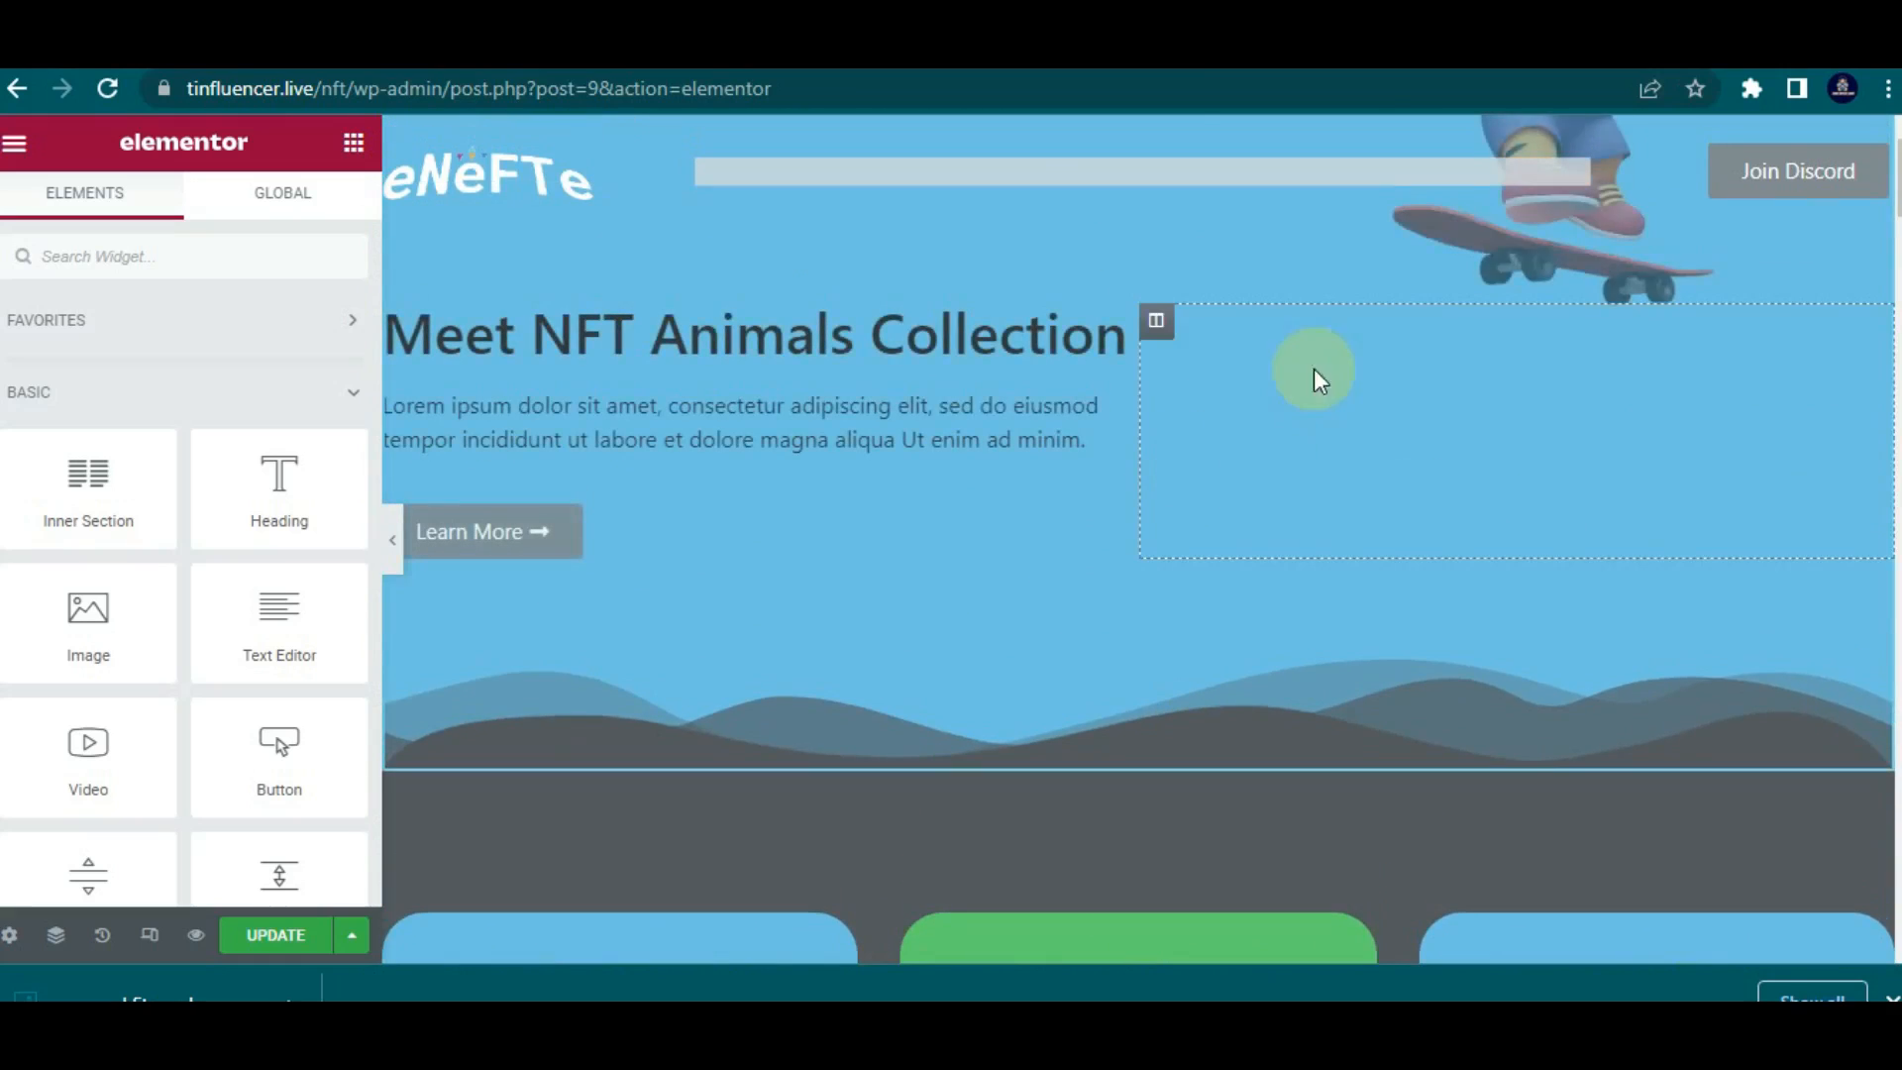
Step: Select the hero's tiger image and start raising its Advanced top margin up from -400
{"action": "left_click", "coordinate": [1581, 228]}
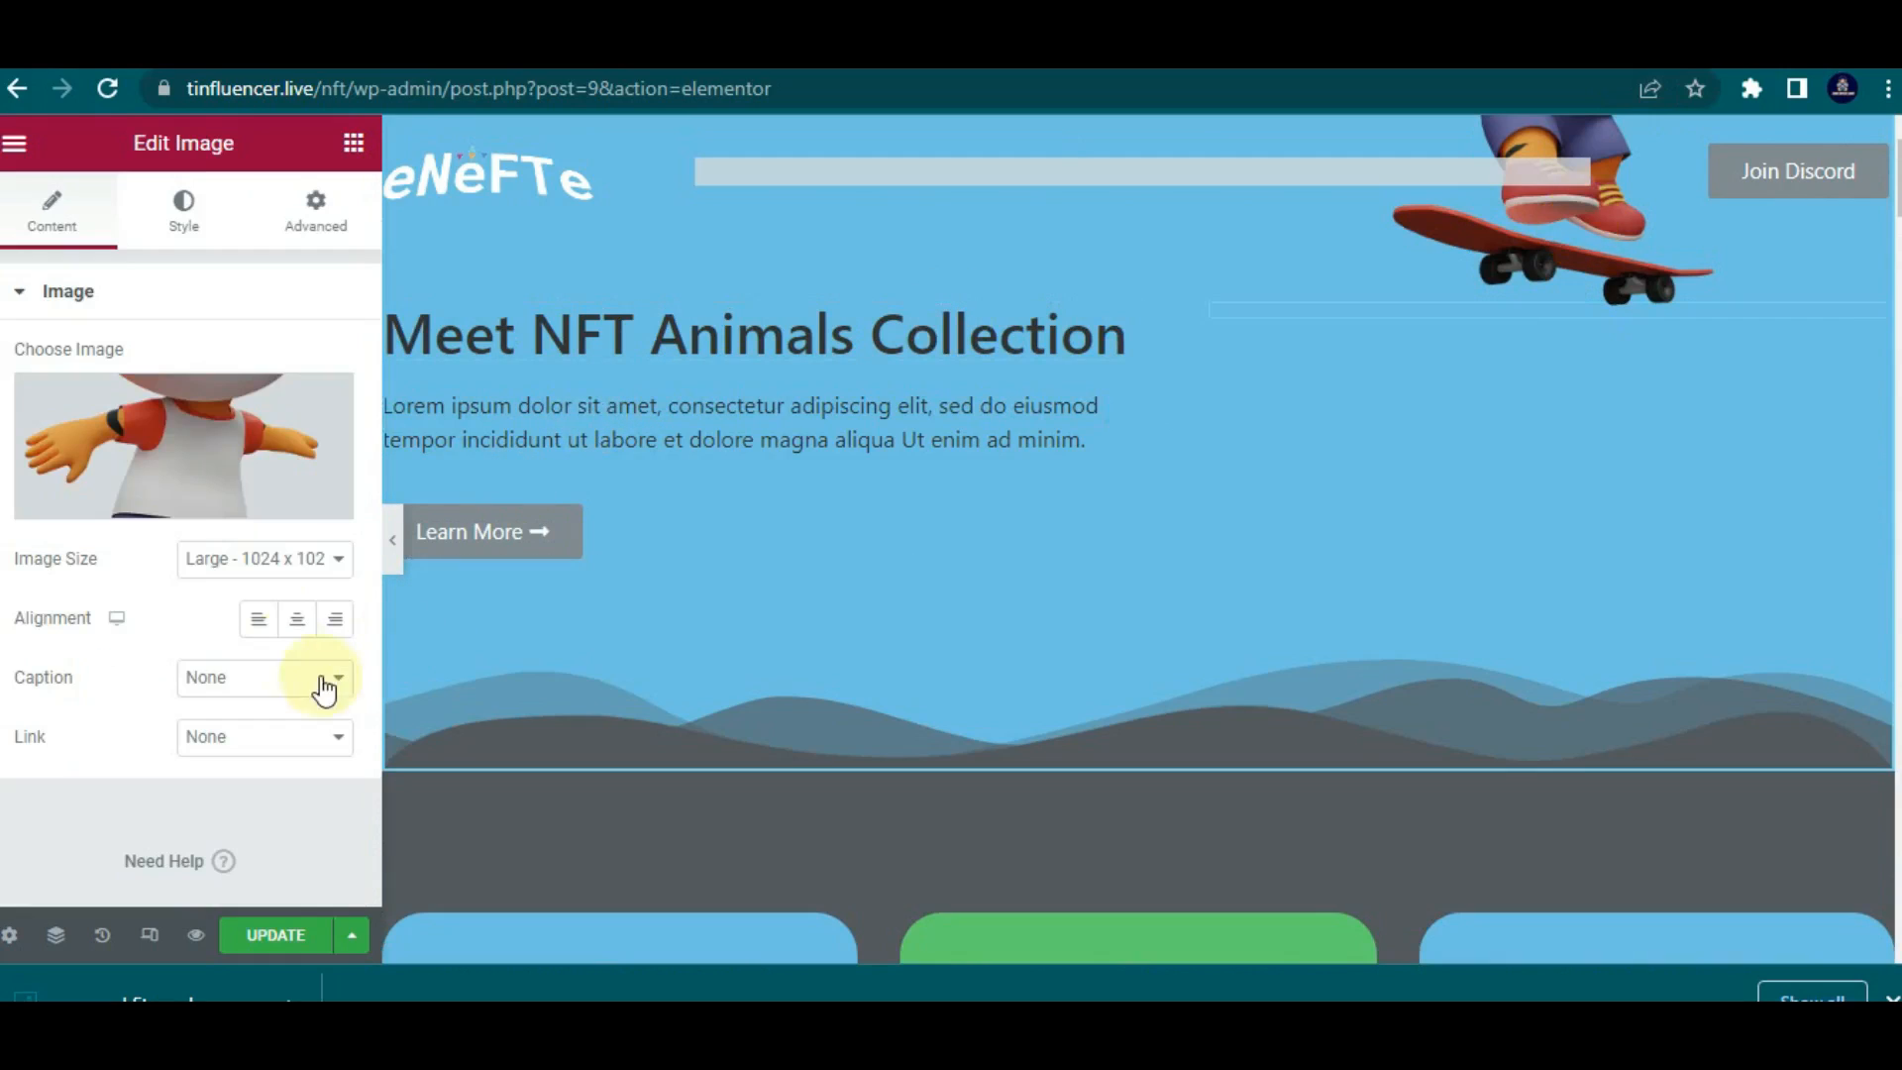
{"action": "left_click", "coordinate": [323, 205]}
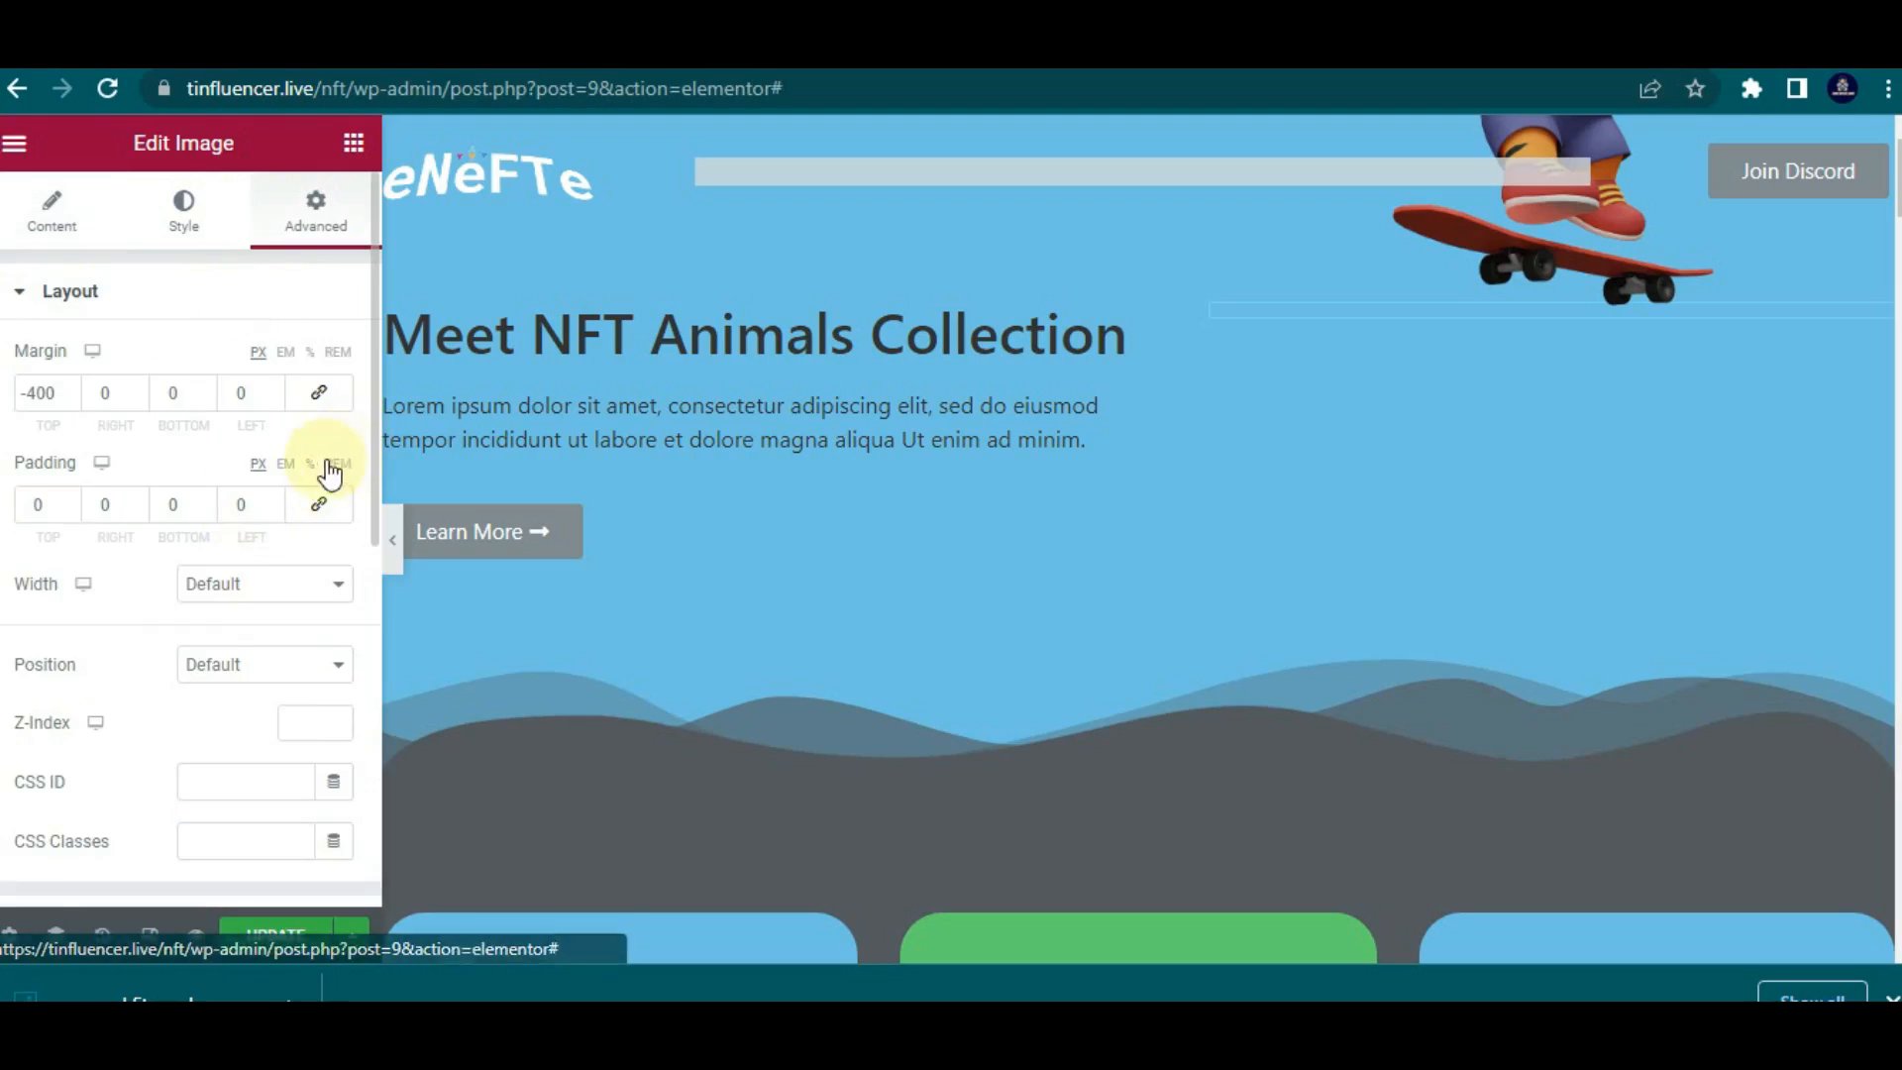
{"action": "left_click", "coordinate": [69, 400]}
{"action": "left_click", "coordinate": [68, 401]}
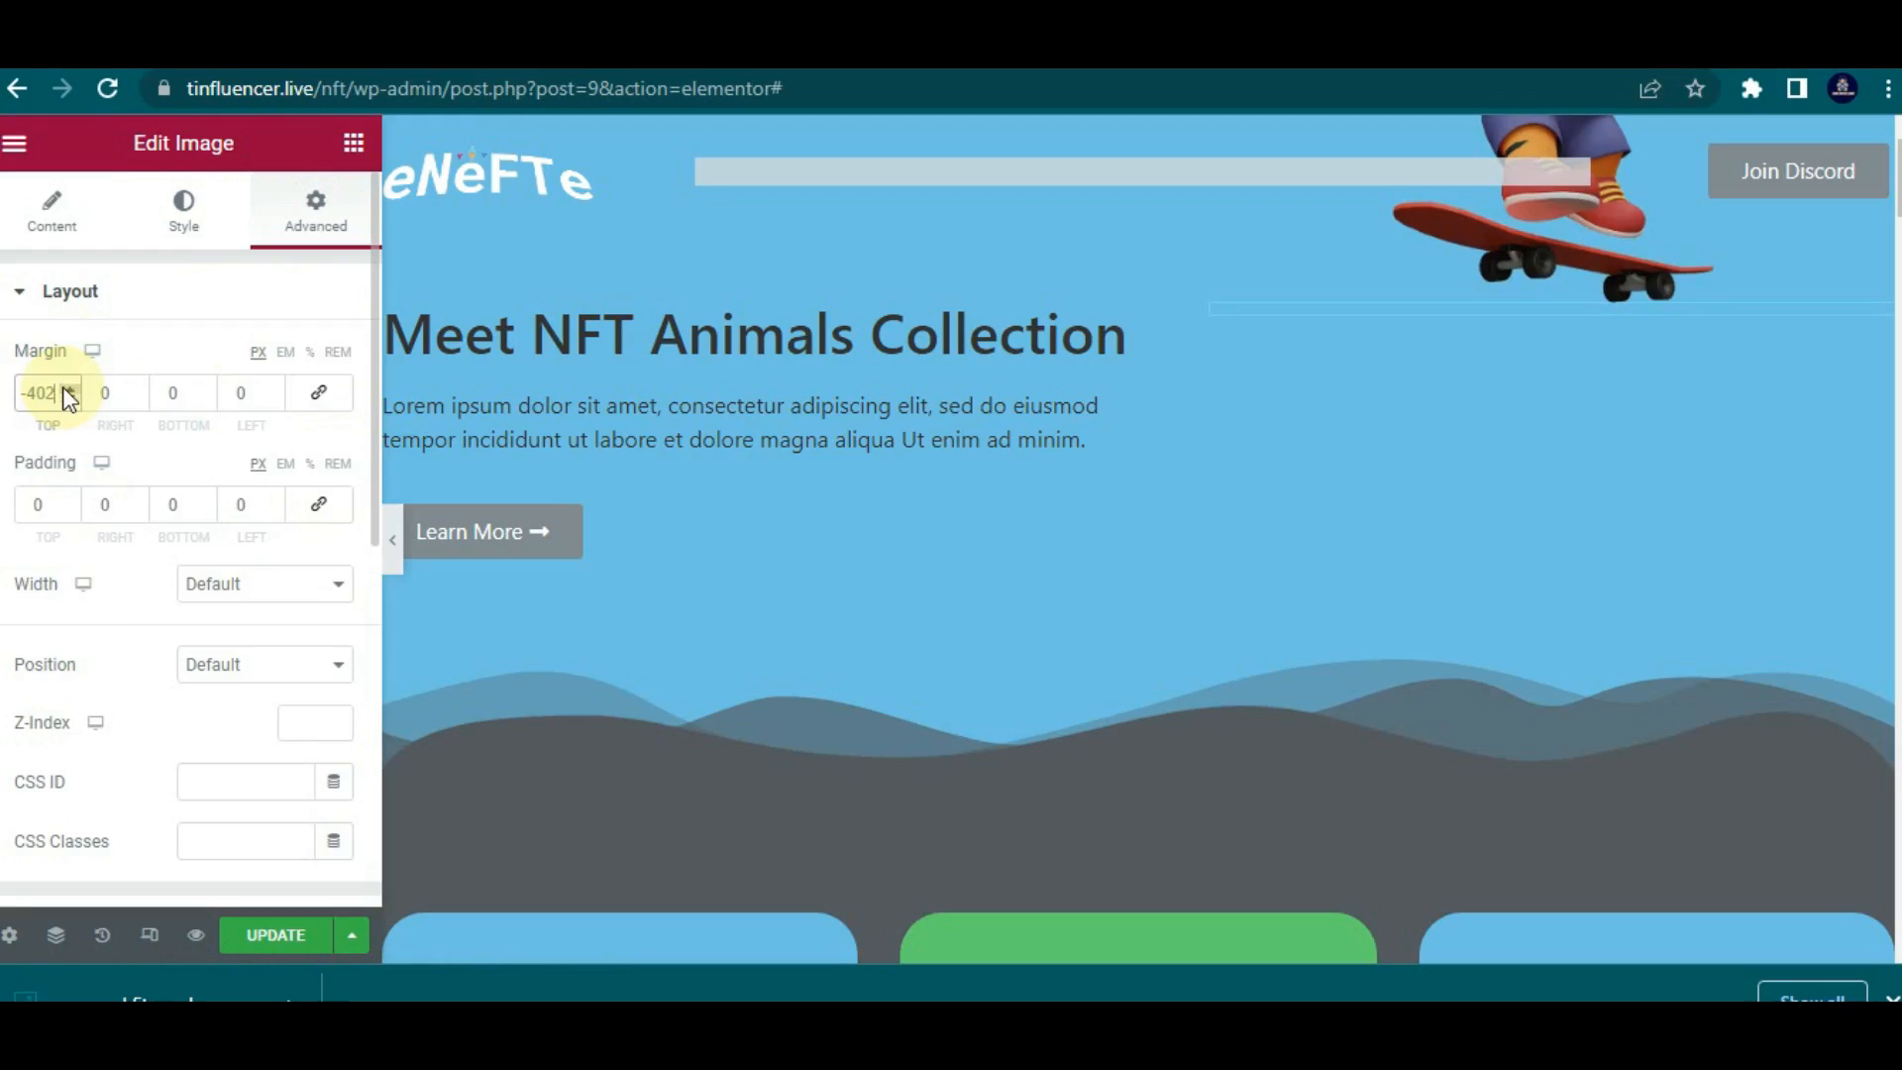
{"action": "left_click", "coordinate": [64, 389]}
{"action": "left_click", "coordinate": [64, 388]}
{"action": "left_click", "coordinate": [64, 388]}
{"action": "left_click", "coordinate": [64, 388]}
{"action": "double_click", "coordinate": [64, 388]}
{"action": "left_click", "coordinate": [64, 388]}
{"action": "double_click", "coordinate": [64, 388]}
{"action": "double_click", "coordinate": [64, 388]}
{"action": "left_click", "coordinate": [64, 389]}
{"action": "double_click", "coordinate": [64, 388]}
{"action": "triple_click", "coordinate": [69, 388]}
{"action": "triple_click", "coordinate": [69, 388]}
{"action": "triple_click", "coordinate": [69, 388]}
{"action": "triple_click", "coordinate": [69, 388]}
{"action": "triple_click", "coordinate": [65, 388]}
{"action": "triple_click", "coordinate": [65, 389]}
{"action": "triple_click", "coordinate": [65, 388]}
{"action": "double_click", "coordinate": [65, 388]}
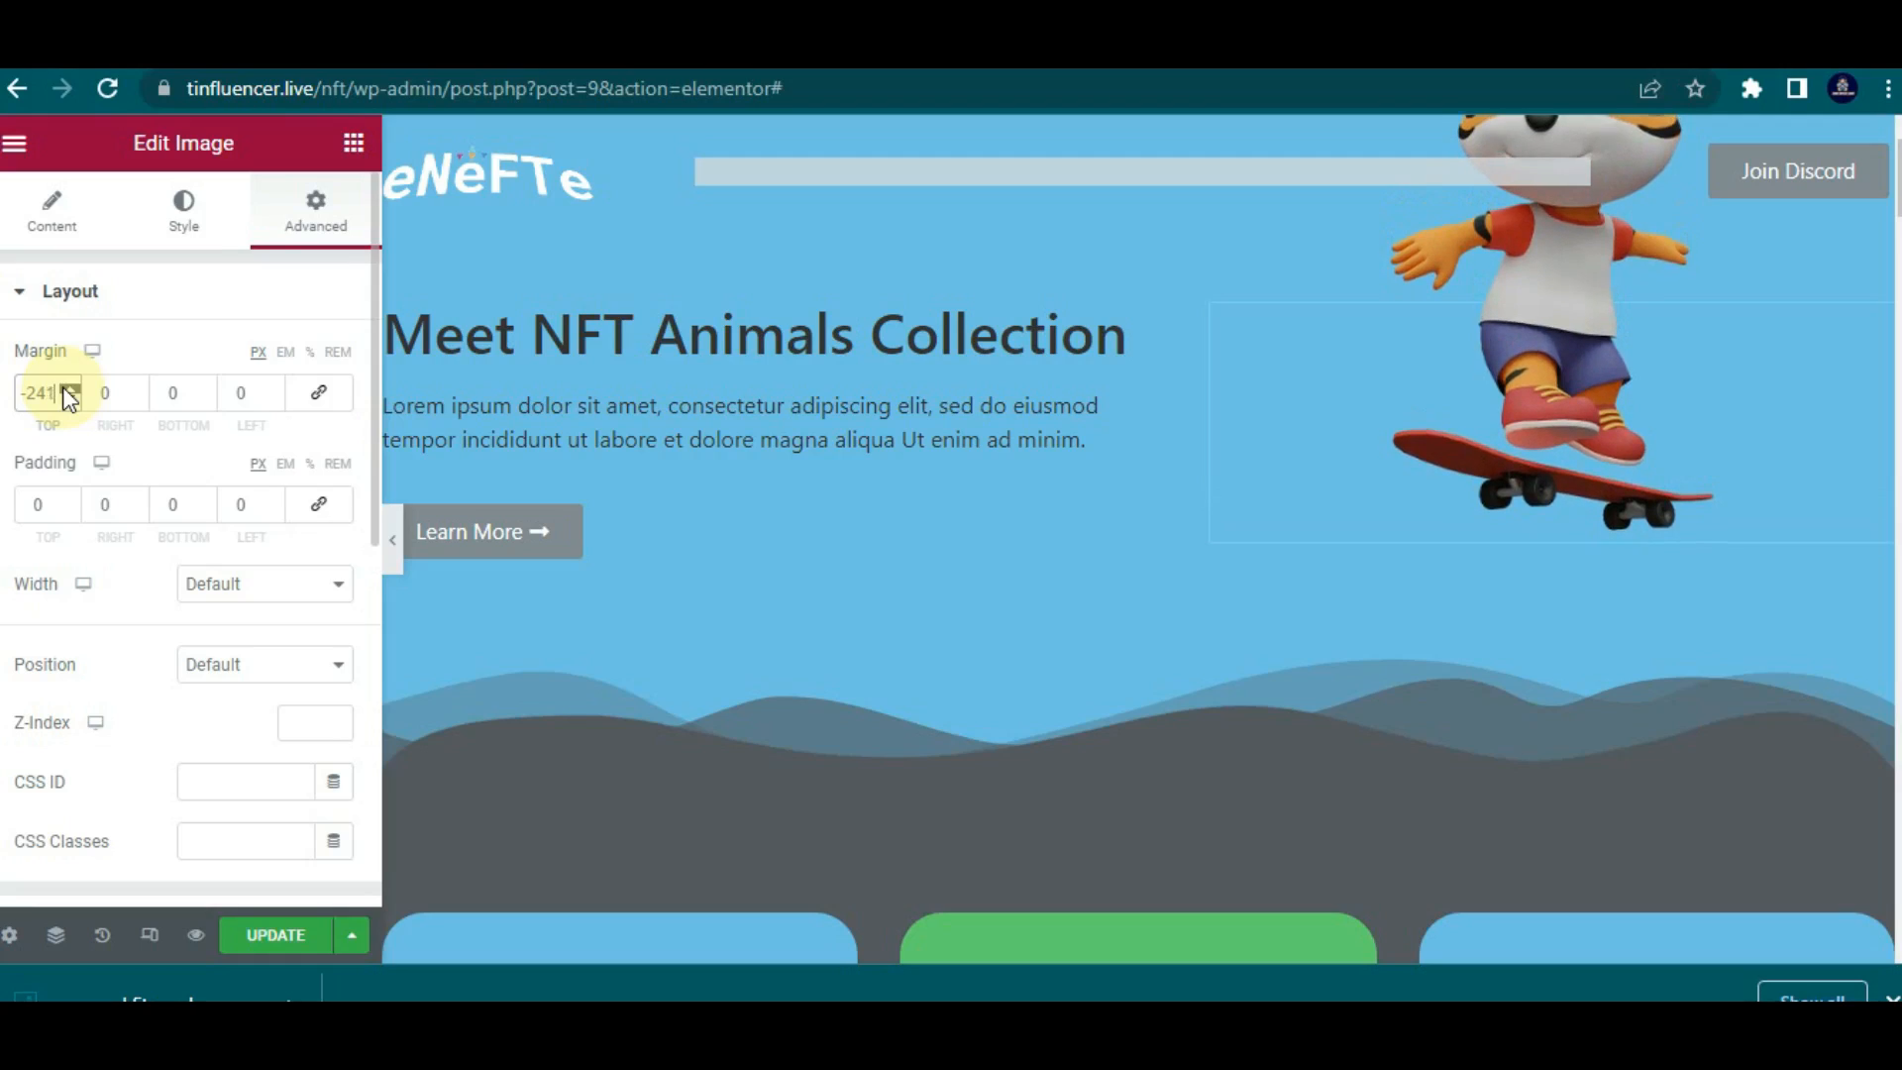
Step: Keep raising the tiger image's top margin until it reaches -38 px
{"action": "left_click", "coordinate": [62, 387]}
{"action": "left_click", "coordinate": [63, 386]}
{"action": "left_click", "coordinate": [64, 390]}
{"action": "left_click", "coordinate": [64, 390]}
{"action": "left_click", "coordinate": [65, 391]}
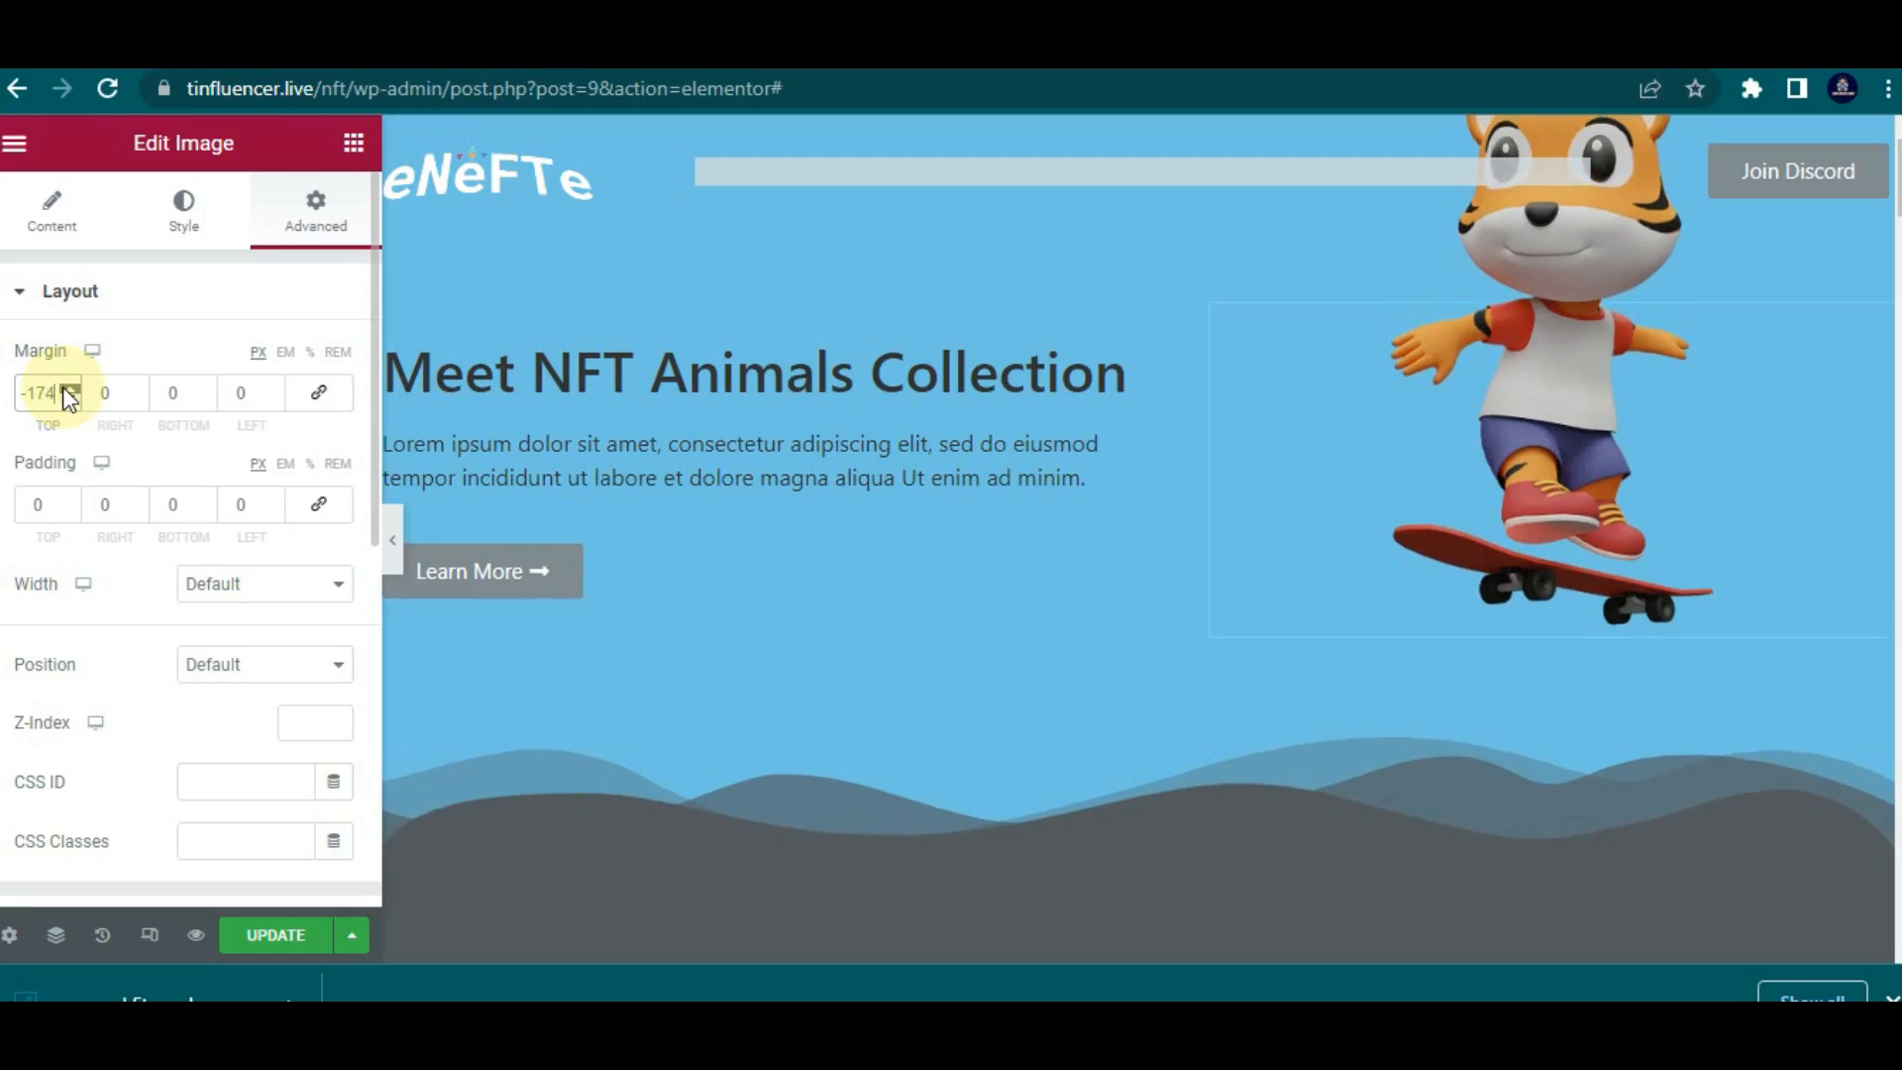
{"action": "left_click", "coordinate": [64, 390]}
{"action": "left_click", "coordinate": [64, 390]}
{"action": "left_click", "coordinate": [65, 390]}
{"action": "left_click", "coordinate": [65, 391]}
{"action": "left_click", "coordinate": [64, 390]}
{"action": "left_click", "coordinate": [65, 391]}
{"action": "left_click", "coordinate": [64, 390]}
{"action": "left_click", "coordinate": [64, 390]}
{"action": "left_click", "coordinate": [65, 390]}
{"action": "left_click", "coordinate": [65, 391]}
{"action": "left_click", "coordinate": [64, 390]}
{"action": "left_click", "coordinate": [65, 390]}
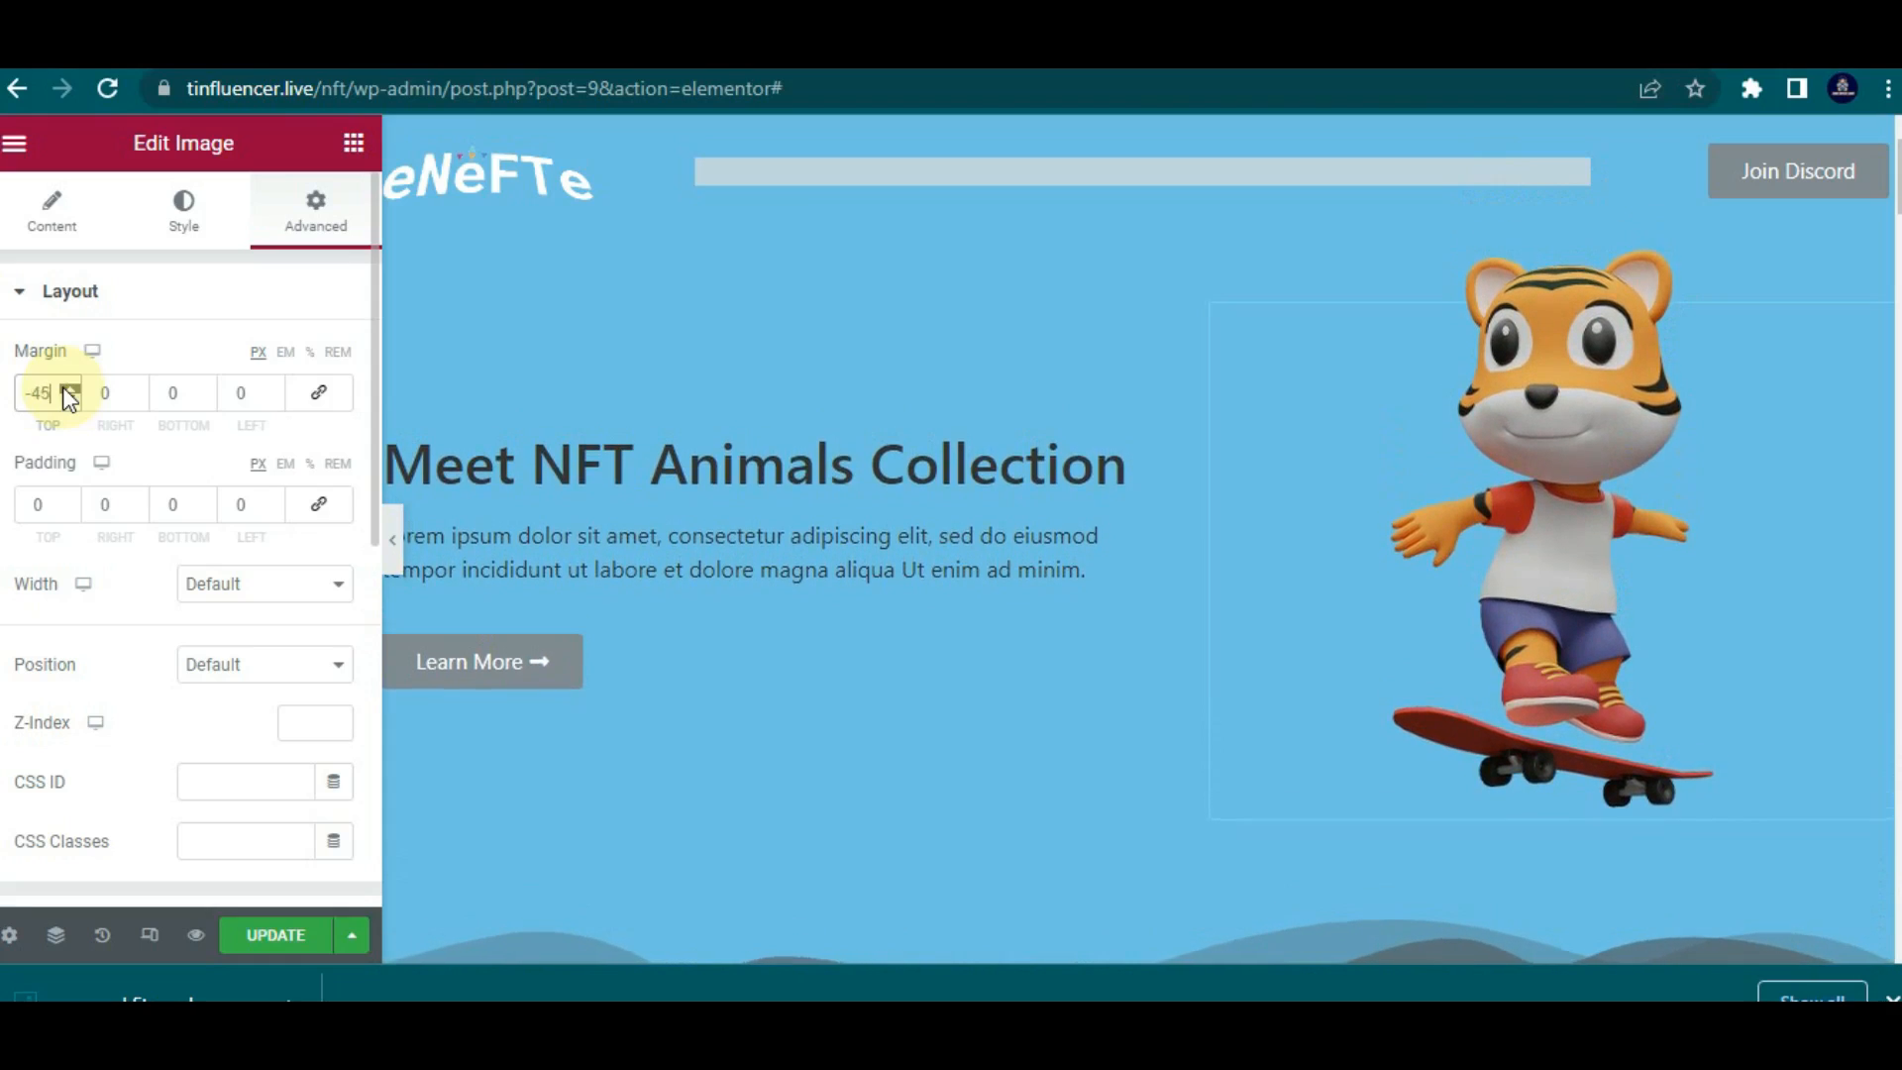
{"action": "left_click", "coordinate": [65, 390]}
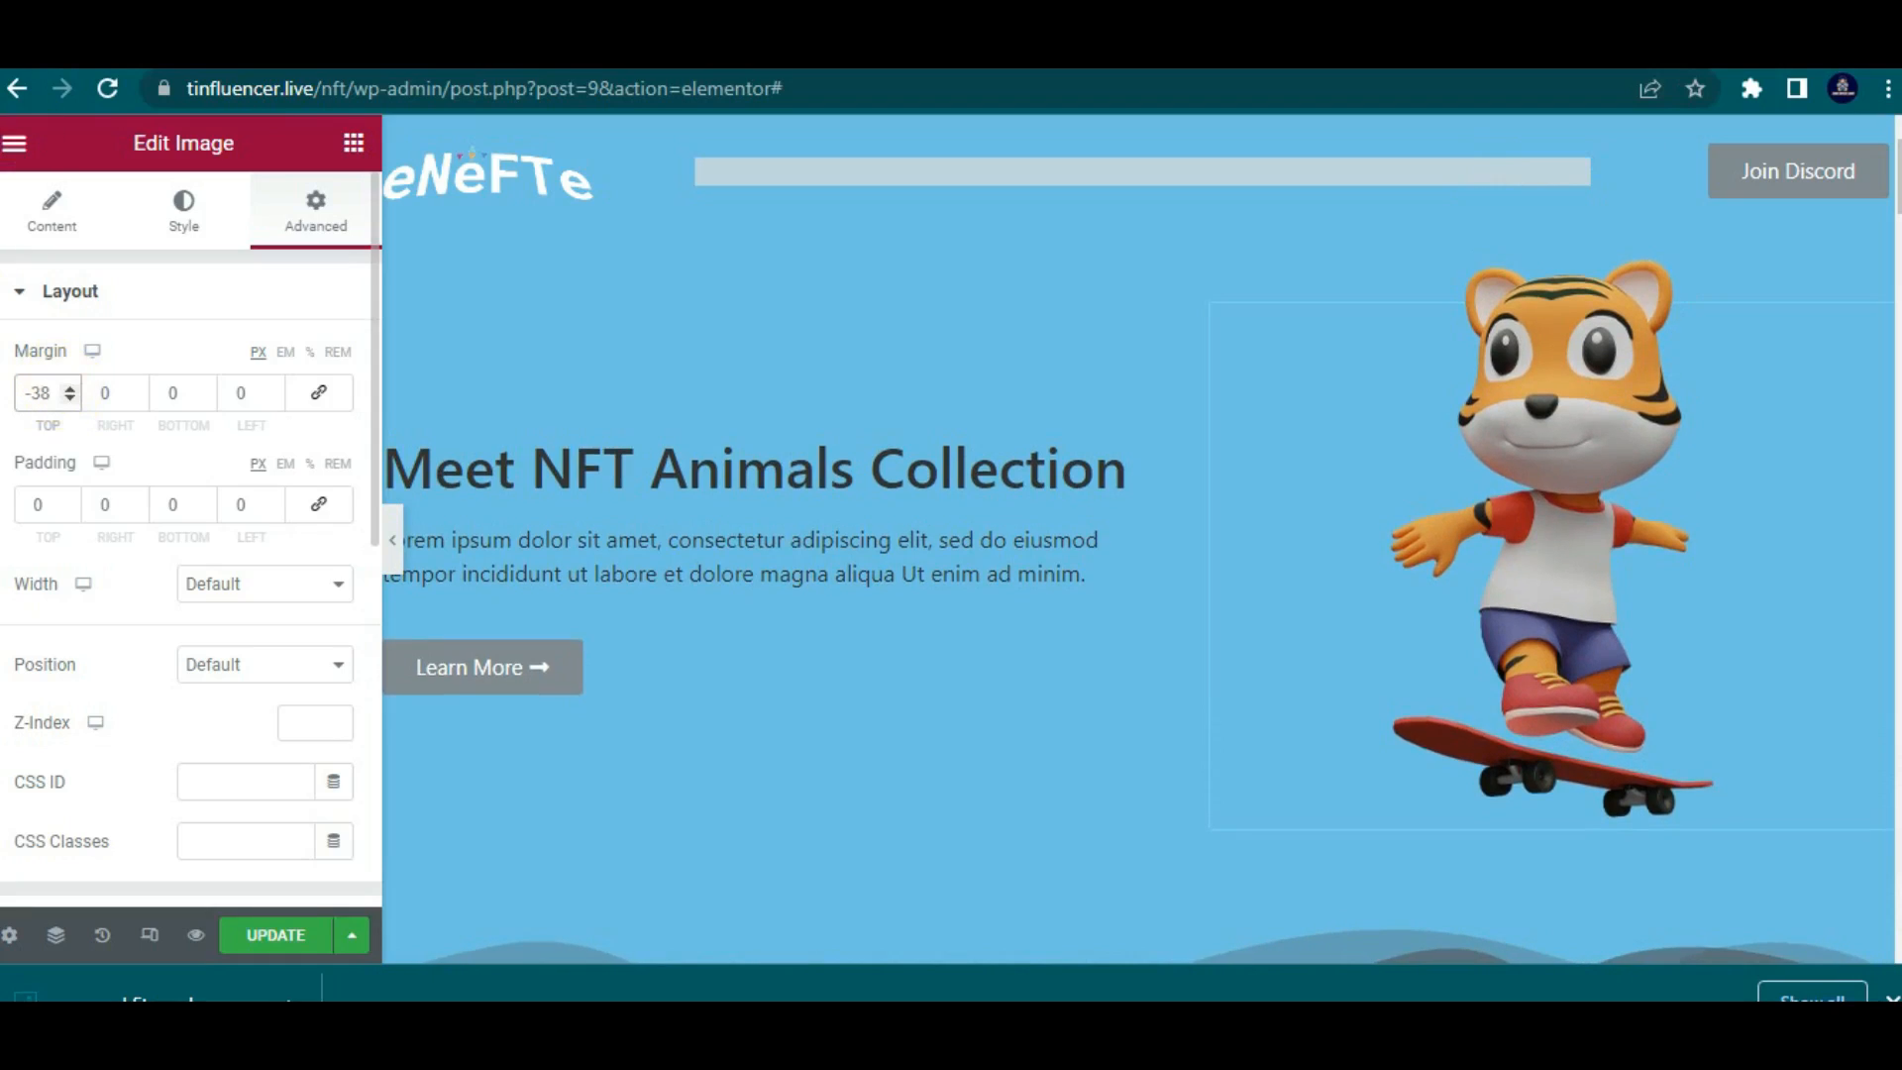
Step: Replace the header logo with the uploaded TINFLUENCER PNG
{"action": "left_click", "coordinate": [676, 168]}
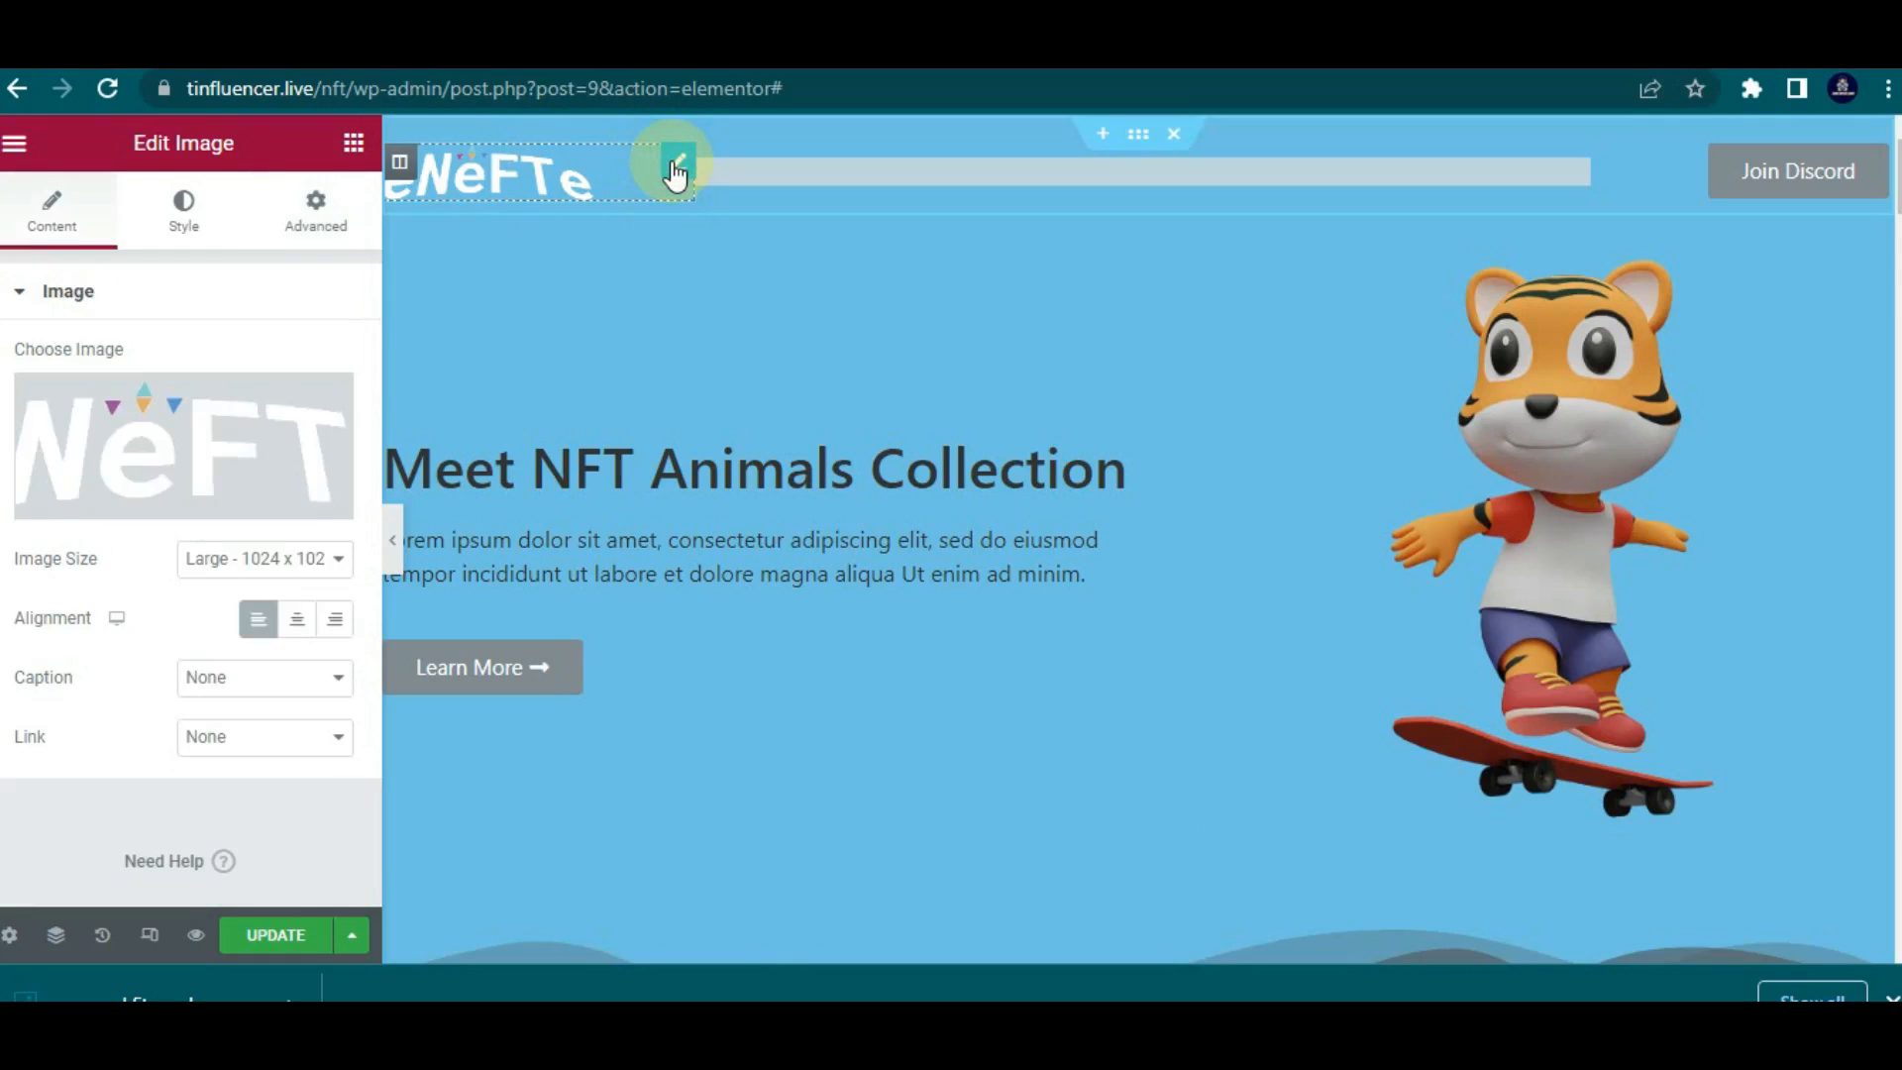
{"action": "left_click", "coordinate": [179, 498]}
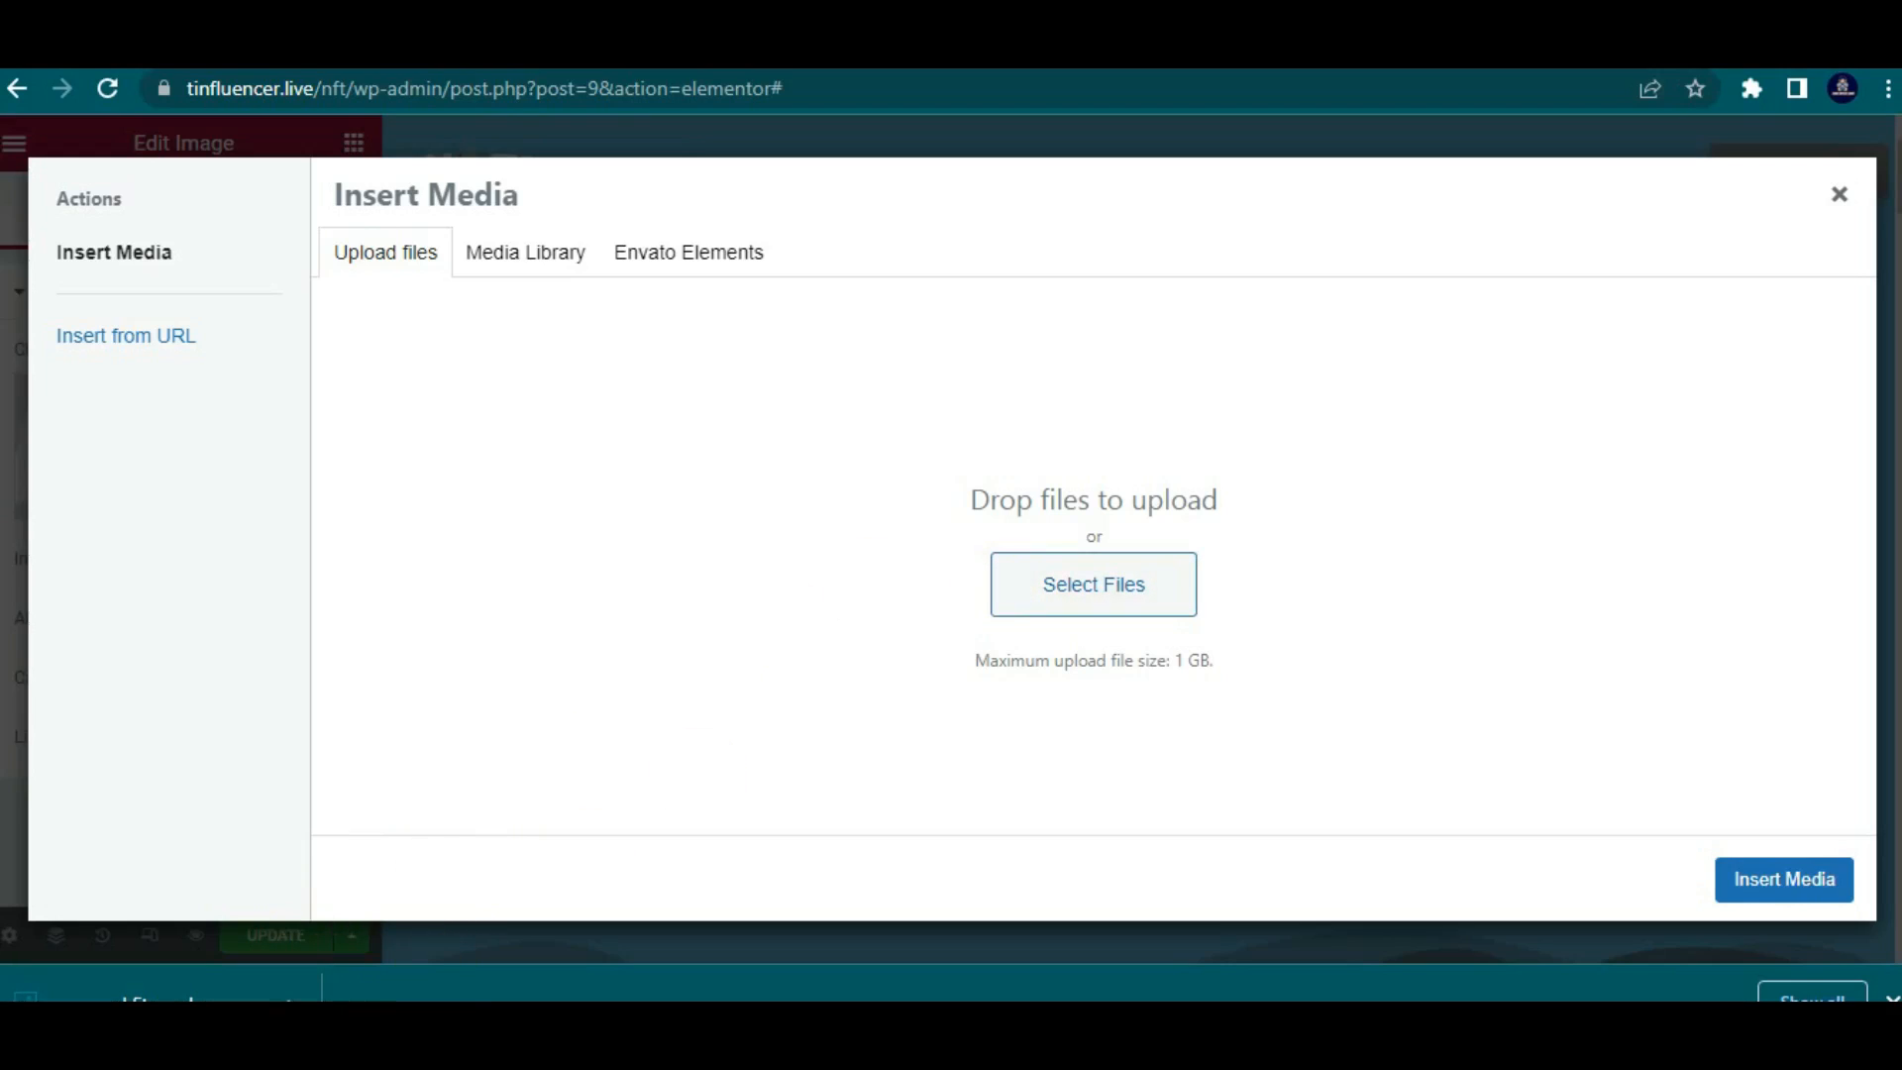
{"action": "left_click_drag", "start_coordinate": [188, 996], "coordinate": [860, 685]}
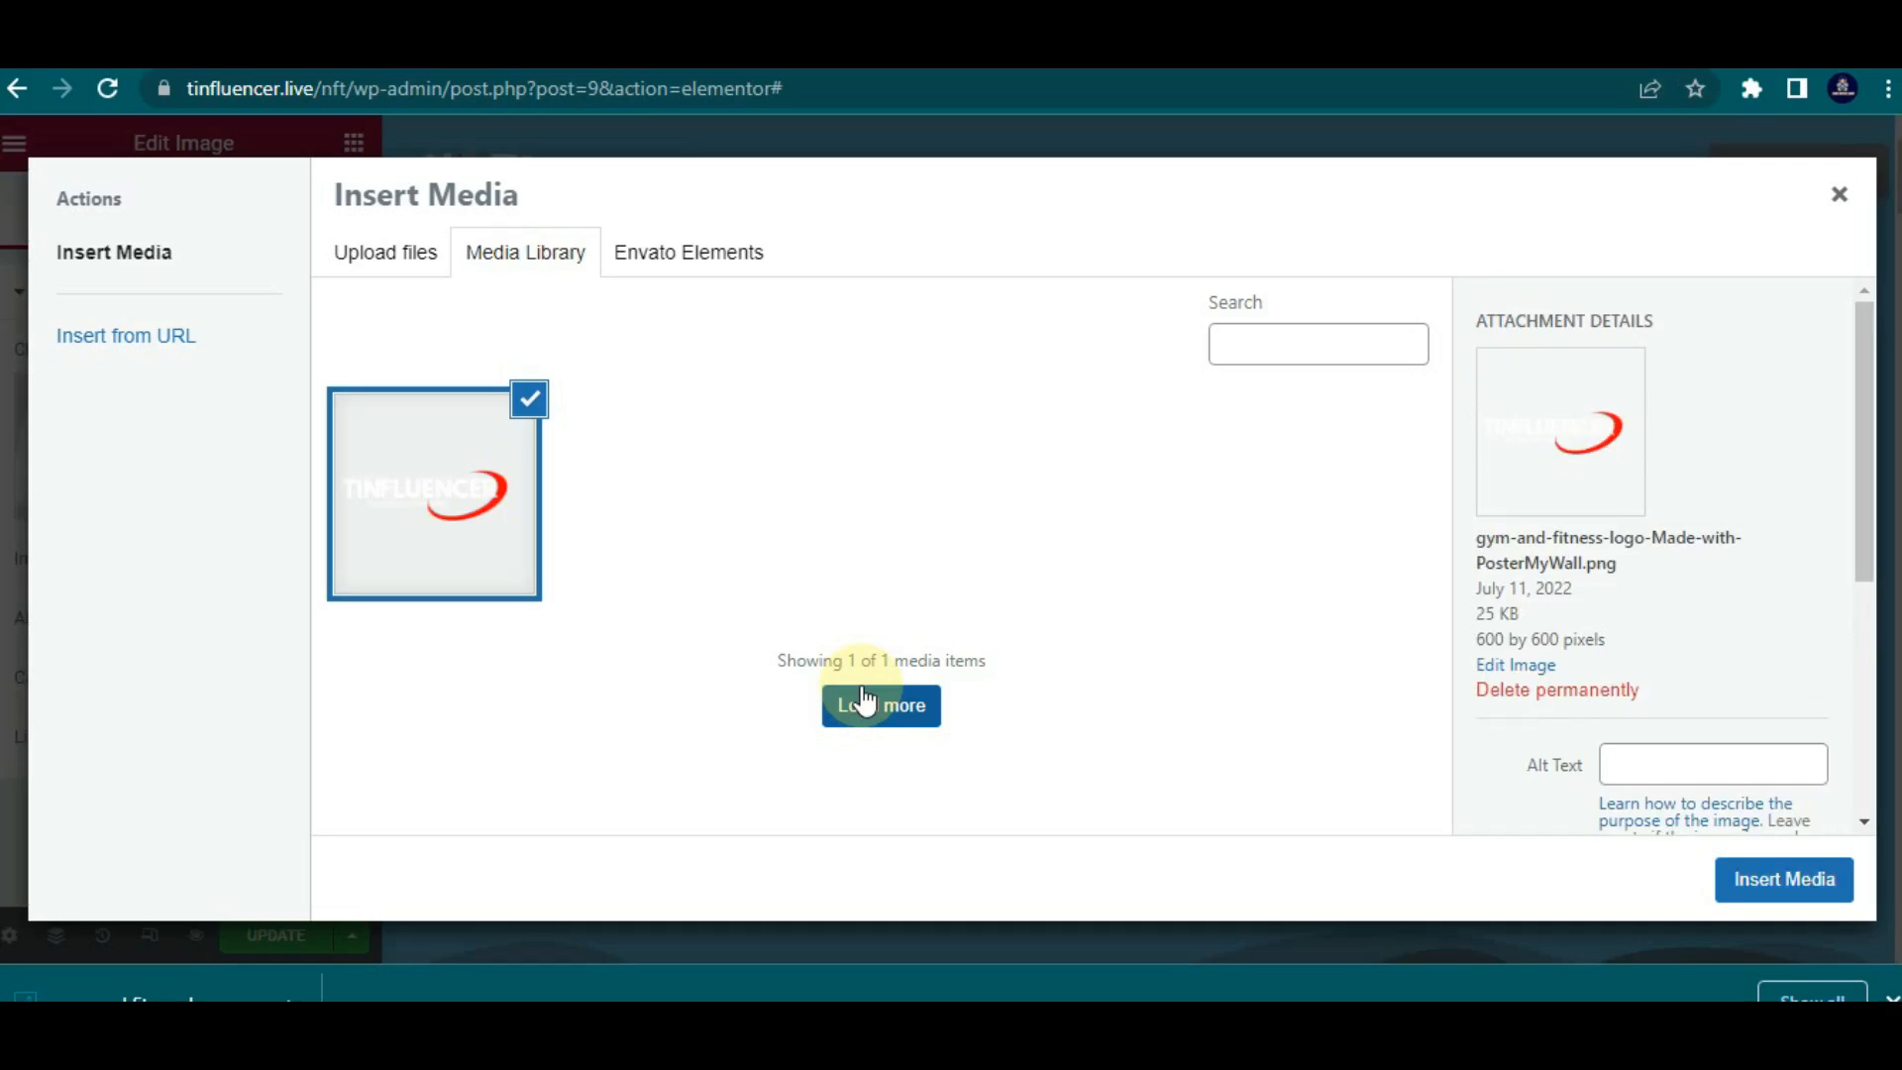
{"action": "left_click", "coordinate": [1789, 878]}
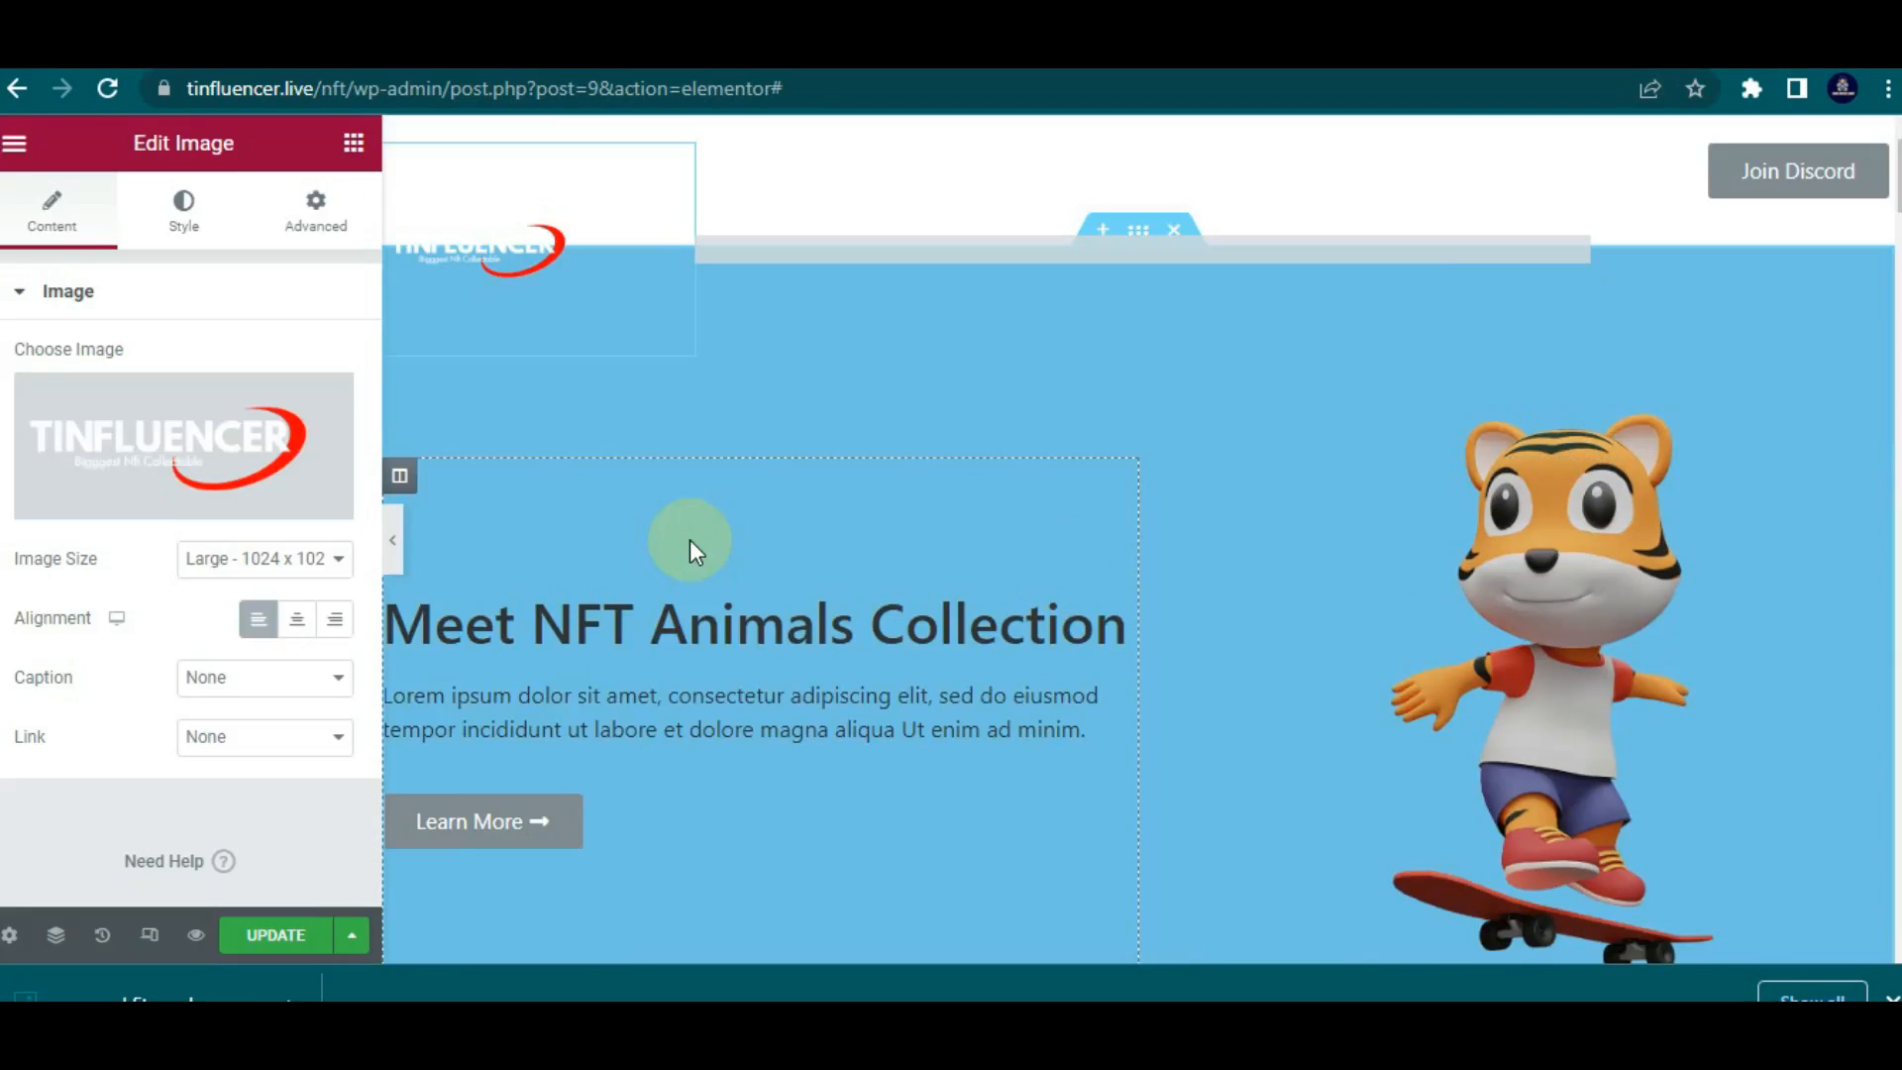
Step: Open the 600 × 600 TINFLUENCER logo from the media library in the image editor
{"action": "left_click", "coordinate": [173, 505]}
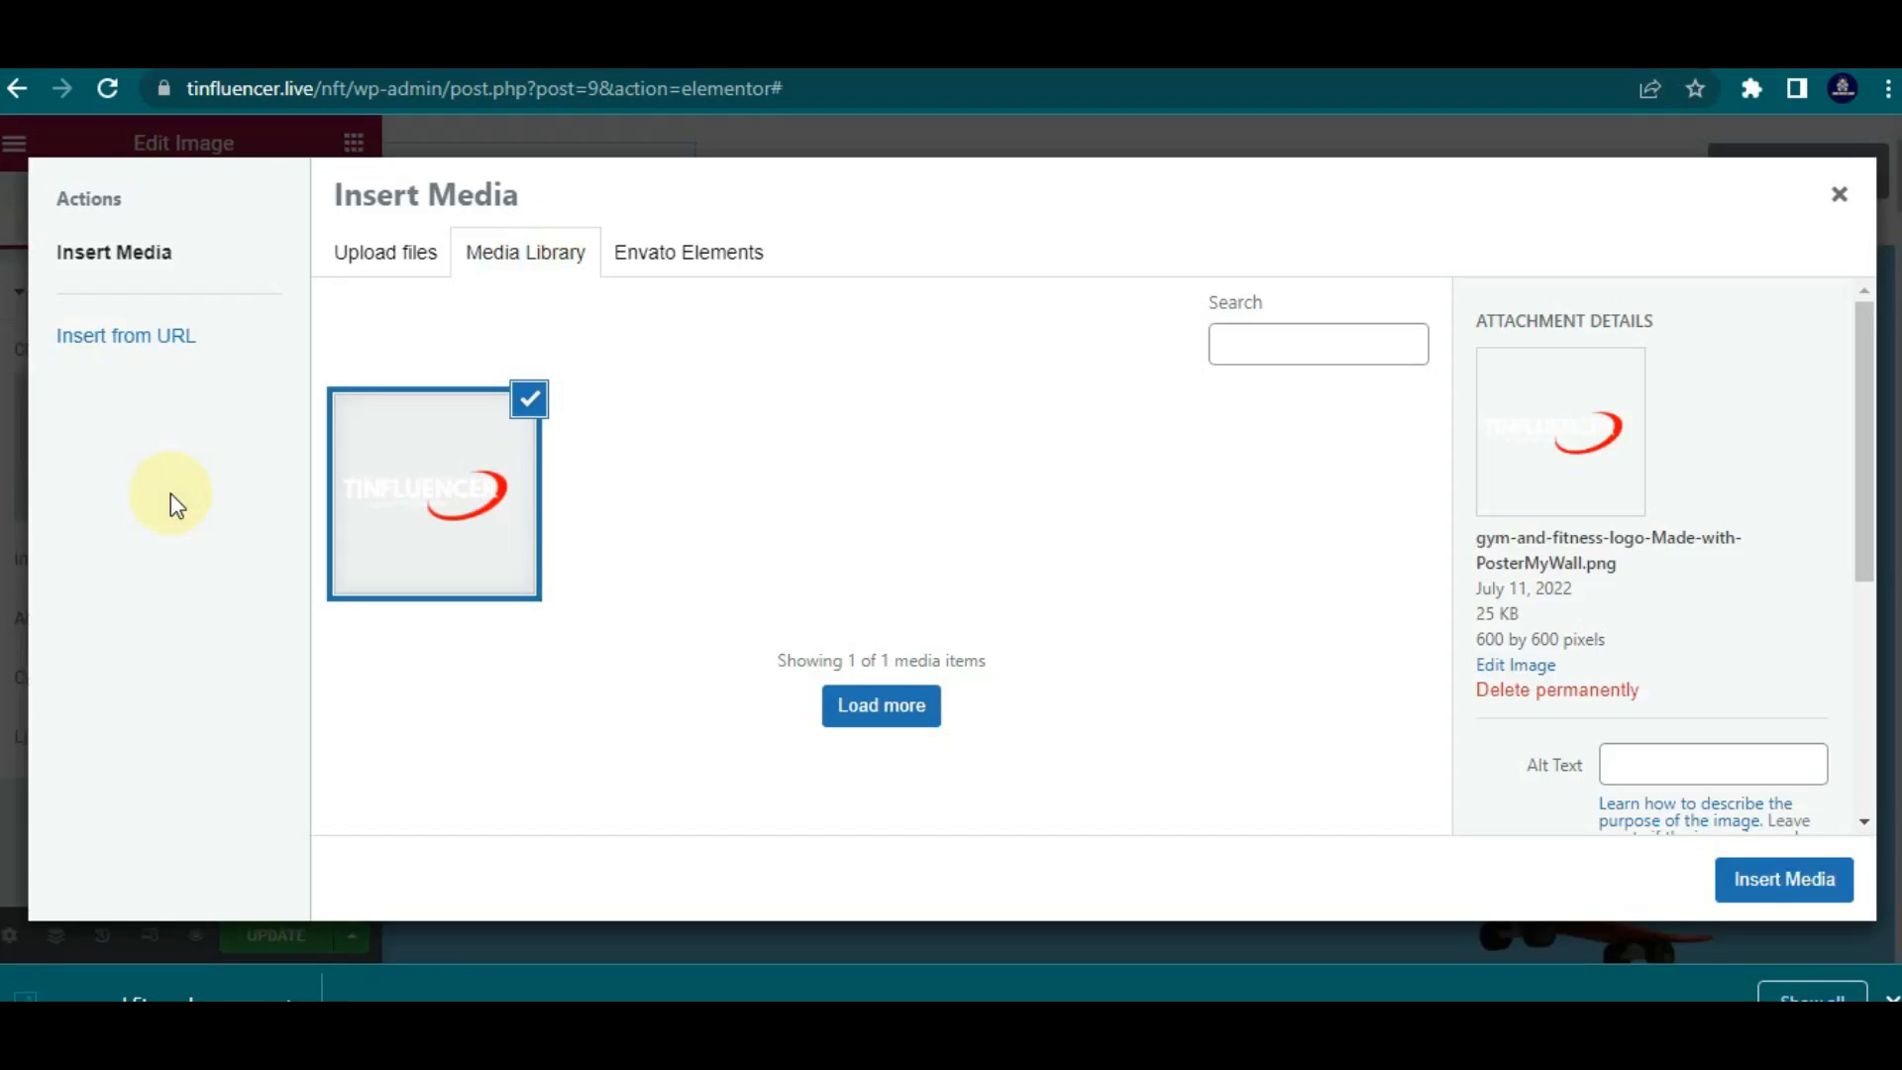
{"action": "left_click", "coordinate": [412, 262]}
{"action": "left_click", "coordinate": [486, 257]}
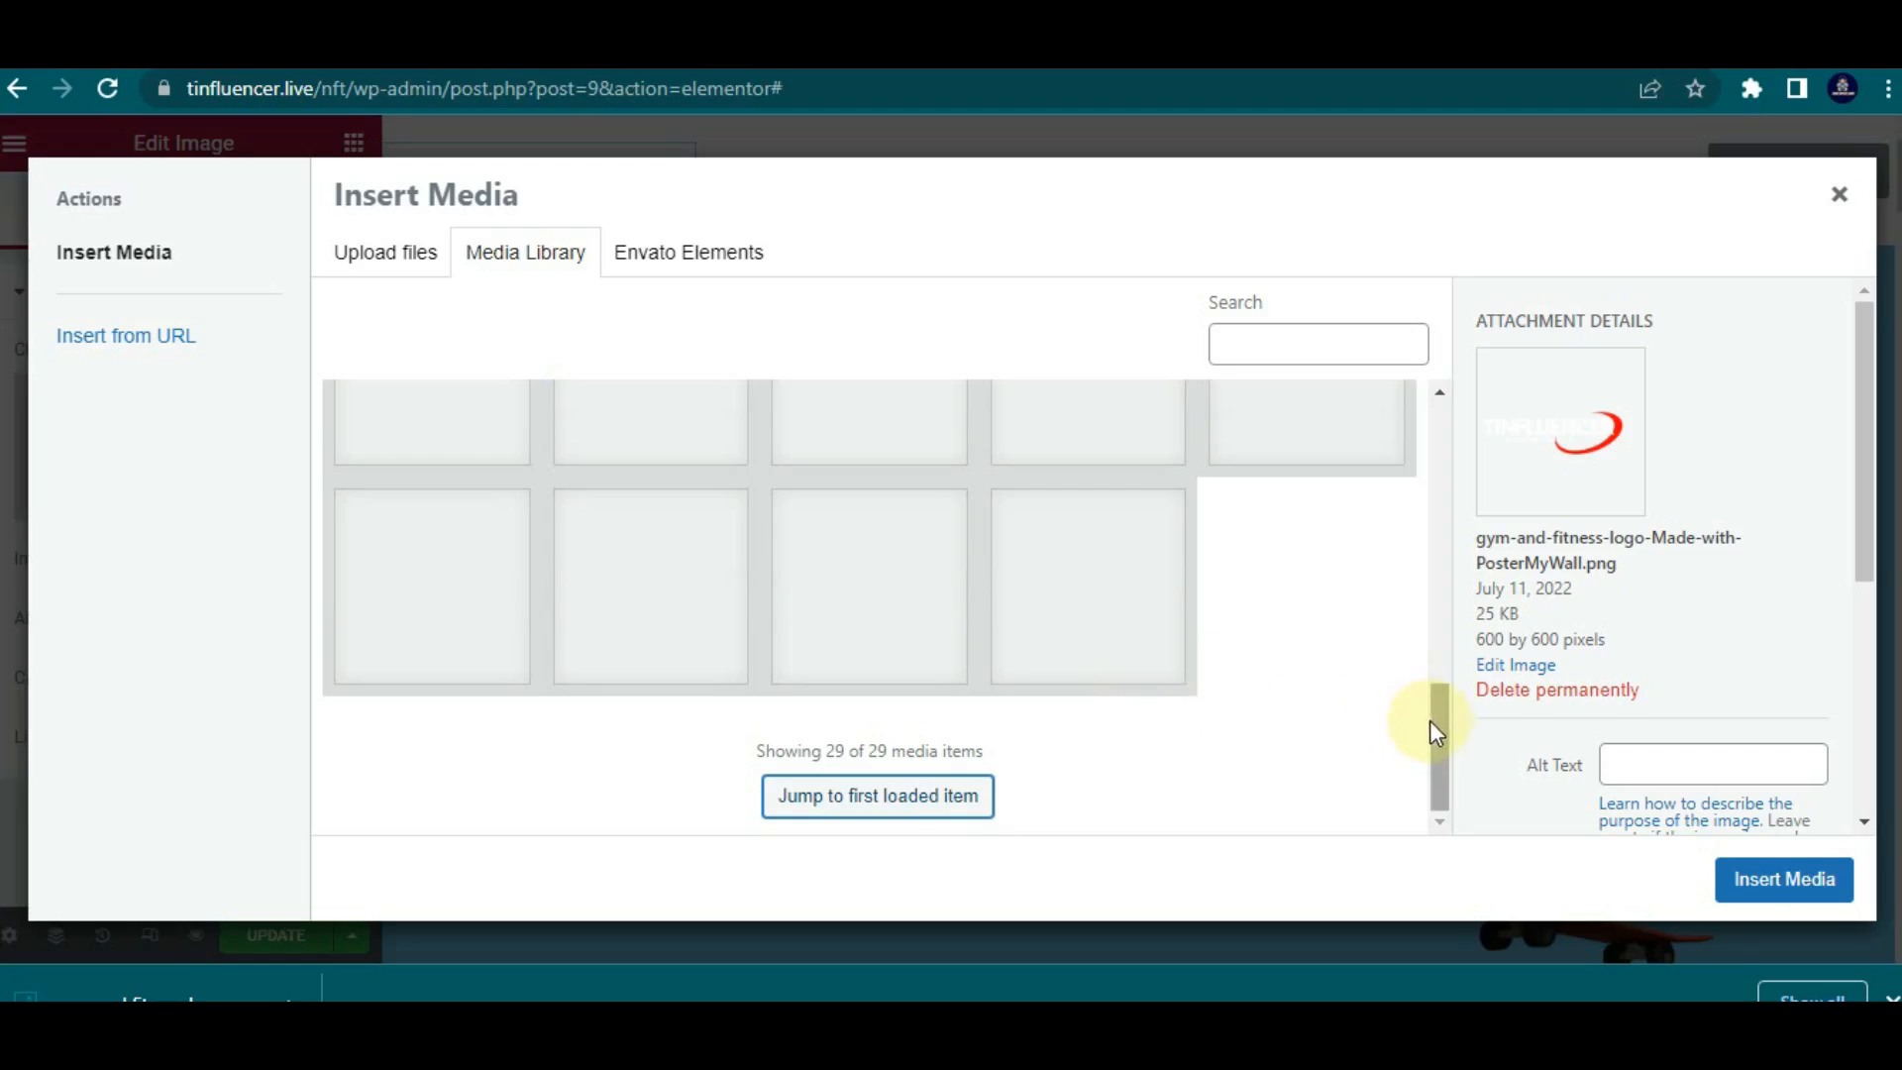
{"action": "left_click_drag", "start_coordinate": [1435, 717], "coordinate": [1427, 341]}
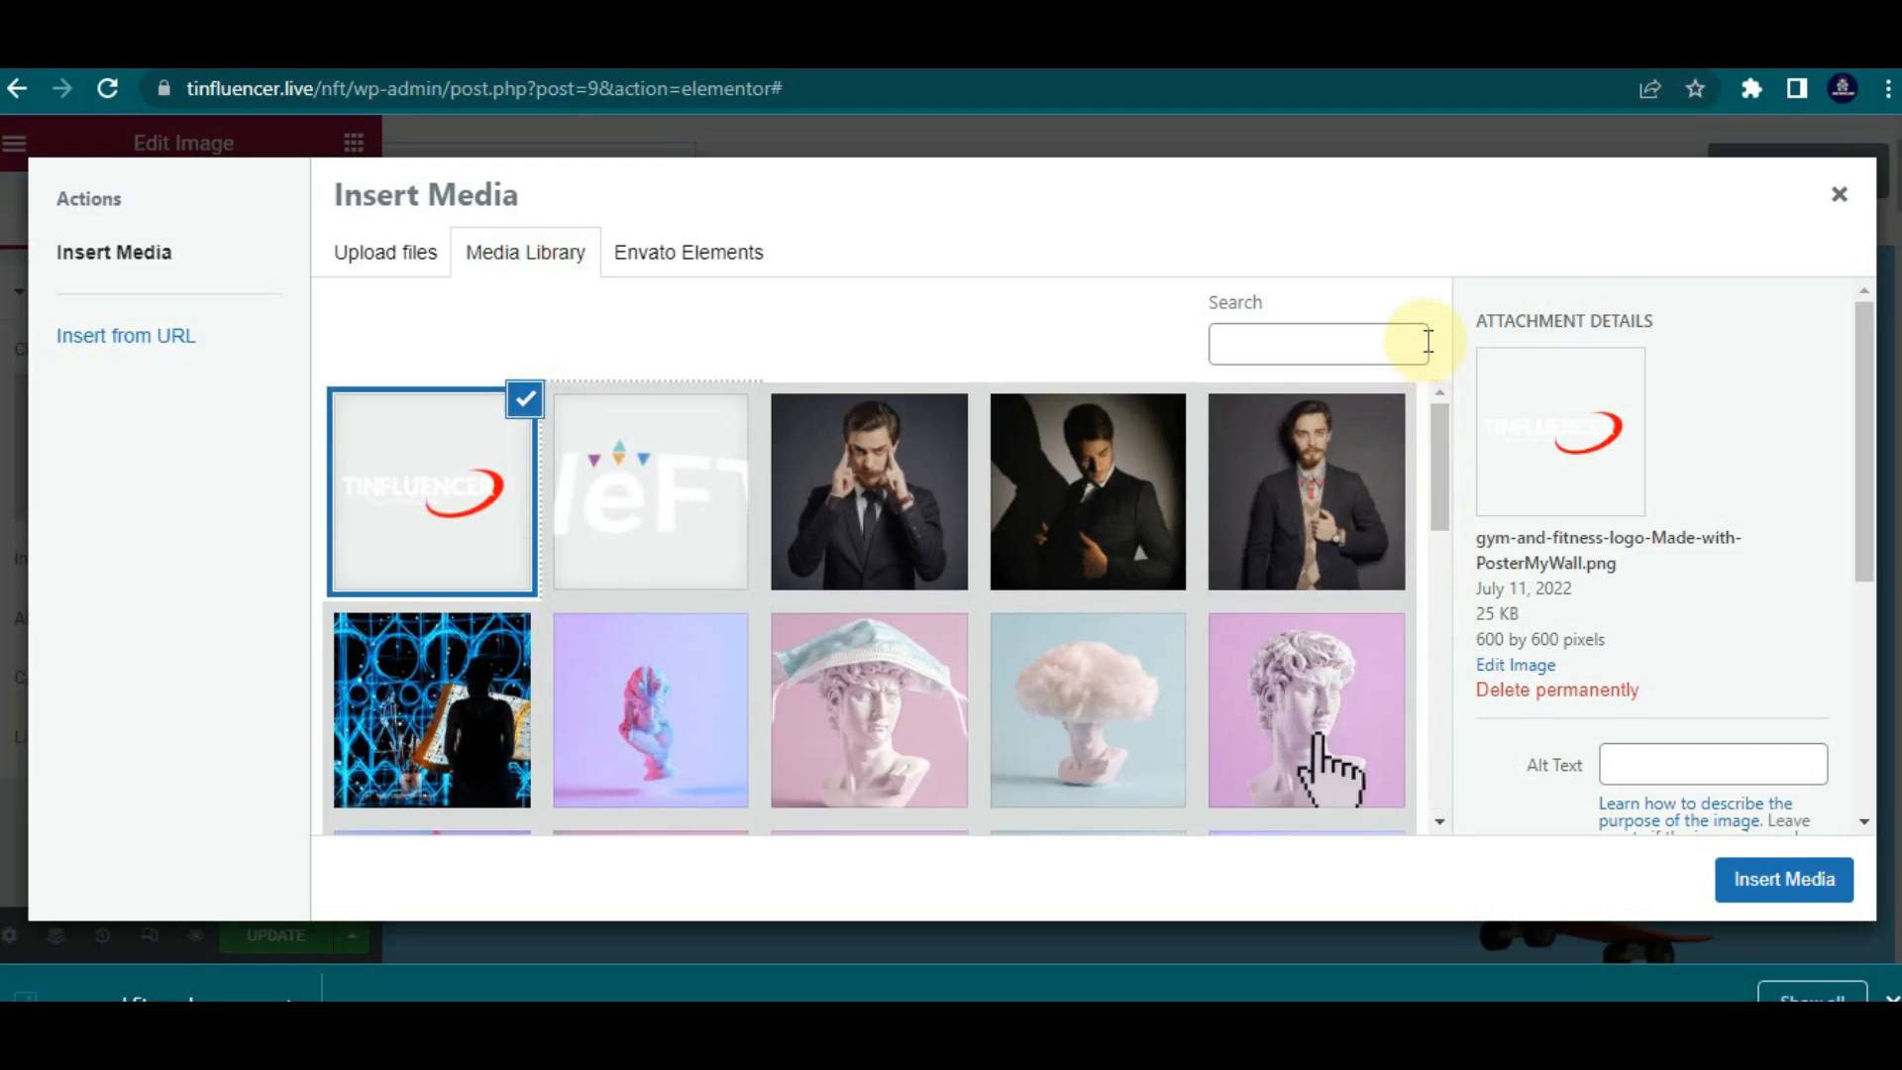
{"action": "left_click", "coordinate": [1533, 664]}
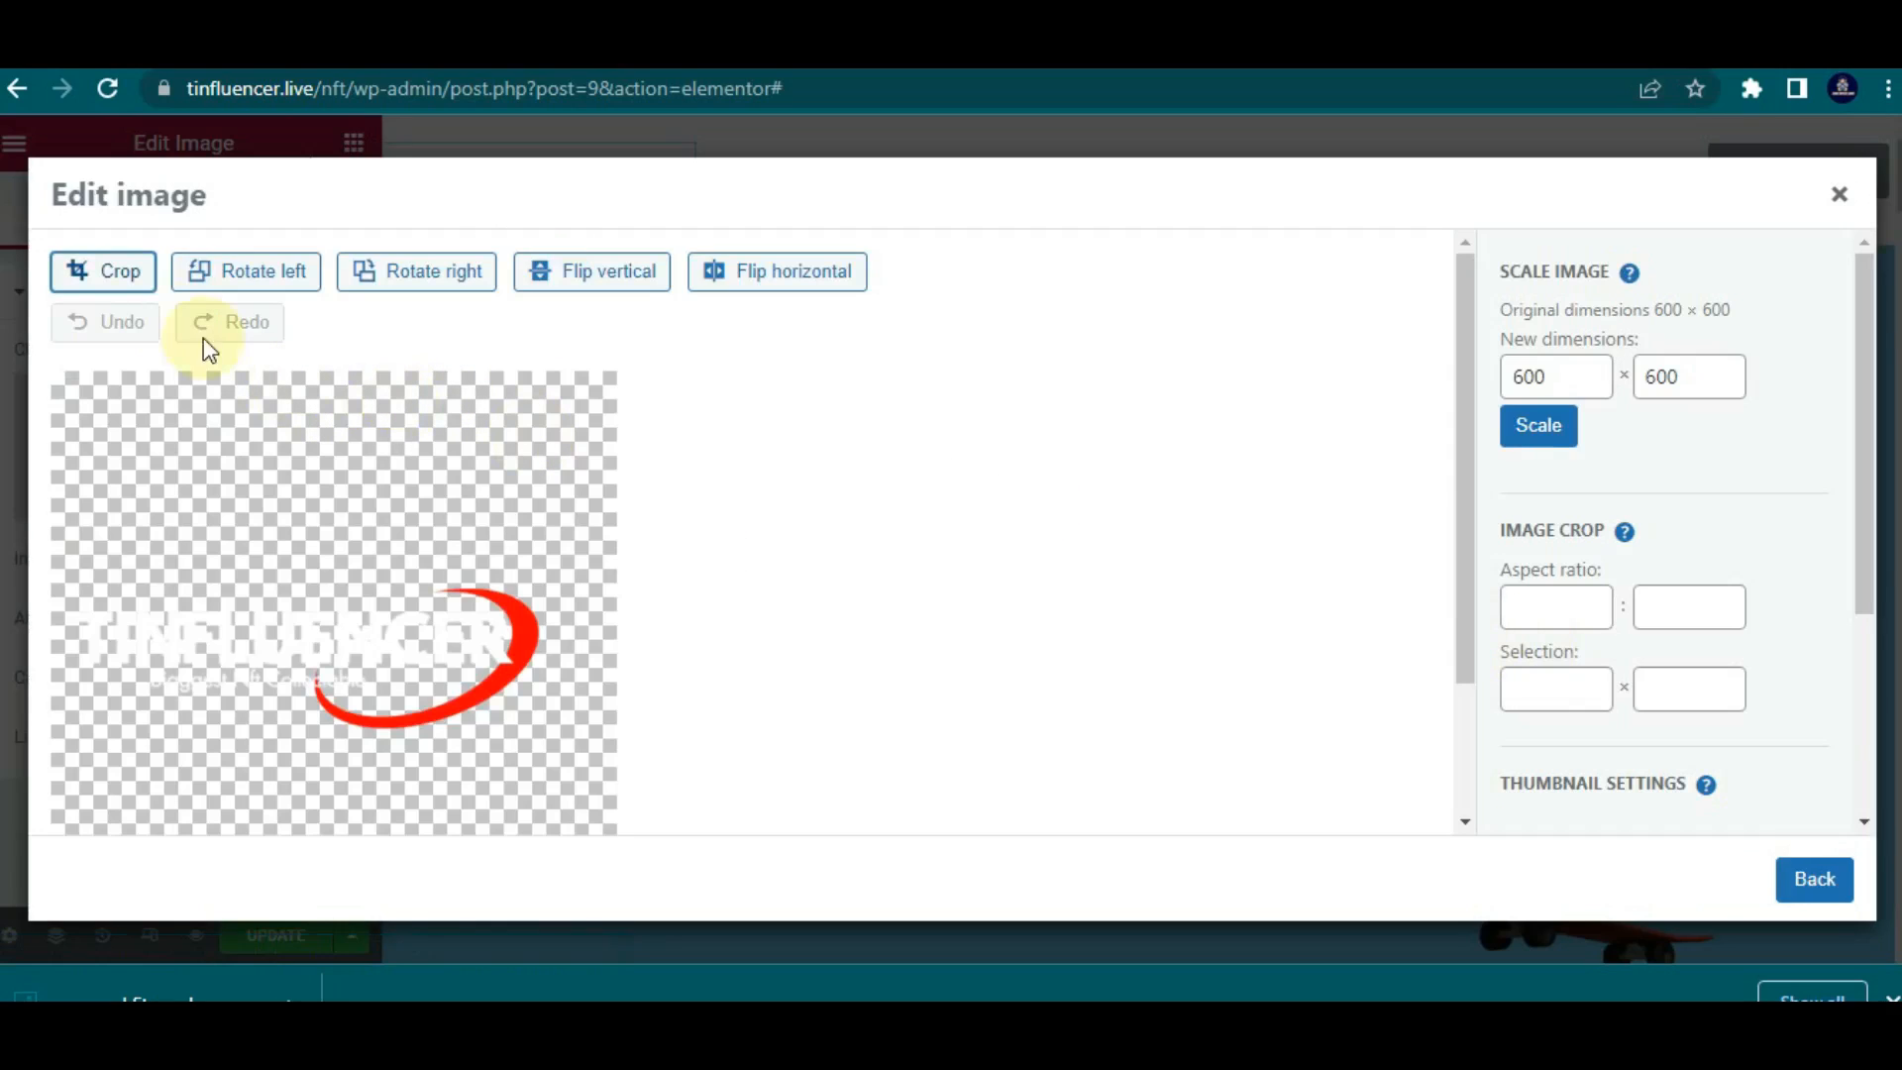
Step: Draw a crop area tightly around the TINFLUENCER logo text
{"action": "left_click", "coordinate": [127, 274]}
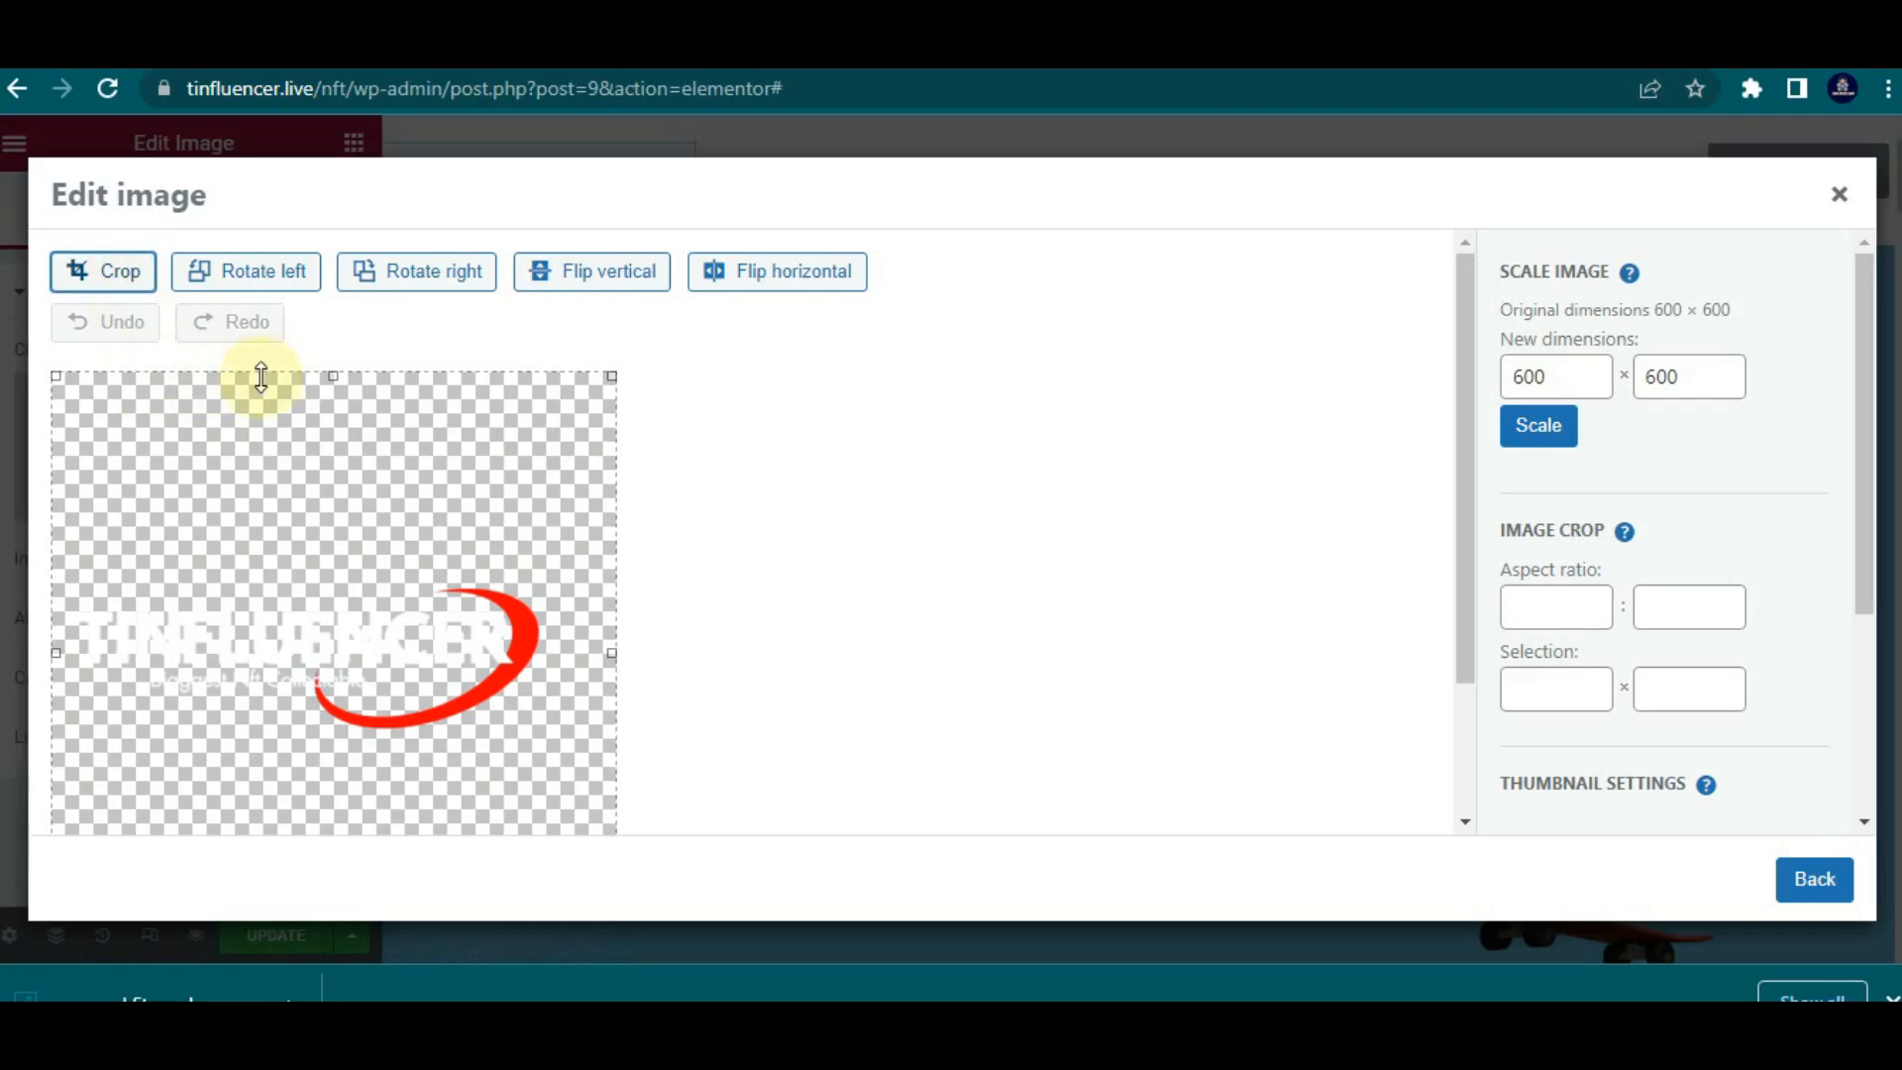
{"action": "left_click_drag", "start_coordinate": [335, 375], "coordinate": [328, 575]}
{"action": "left_click_drag", "start_coordinate": [322, 830], "coordinate": [326, 617]}
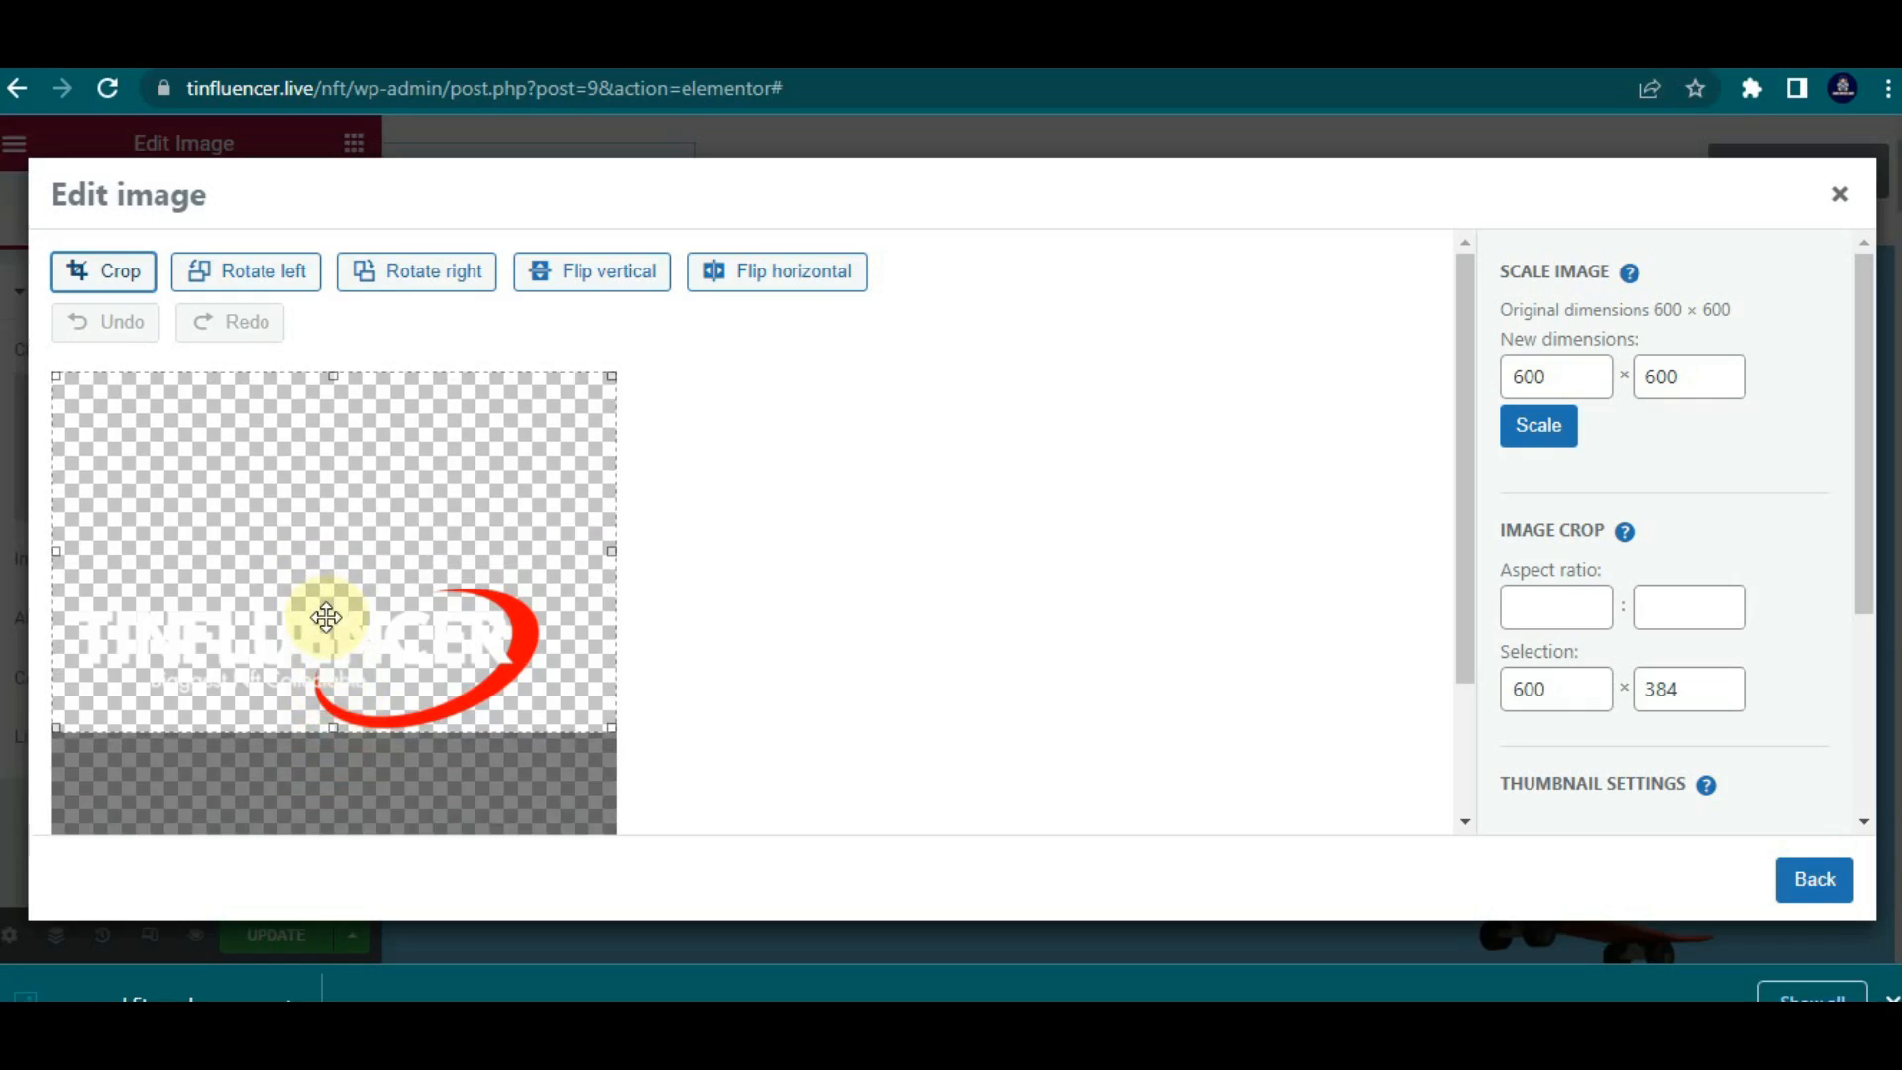
{"action": "mouse_move", "coordinate": [329, 727]}
{"action": "left_mouse_down"}
{"action": "mouse_move", "coordinate": [331, 505]}
{"action": "mouse_move", "coordinate": [327, 786]}
{"action": "mouse_move", "coordinate": [328, 745]}
{"action": "left_mouse_up"}
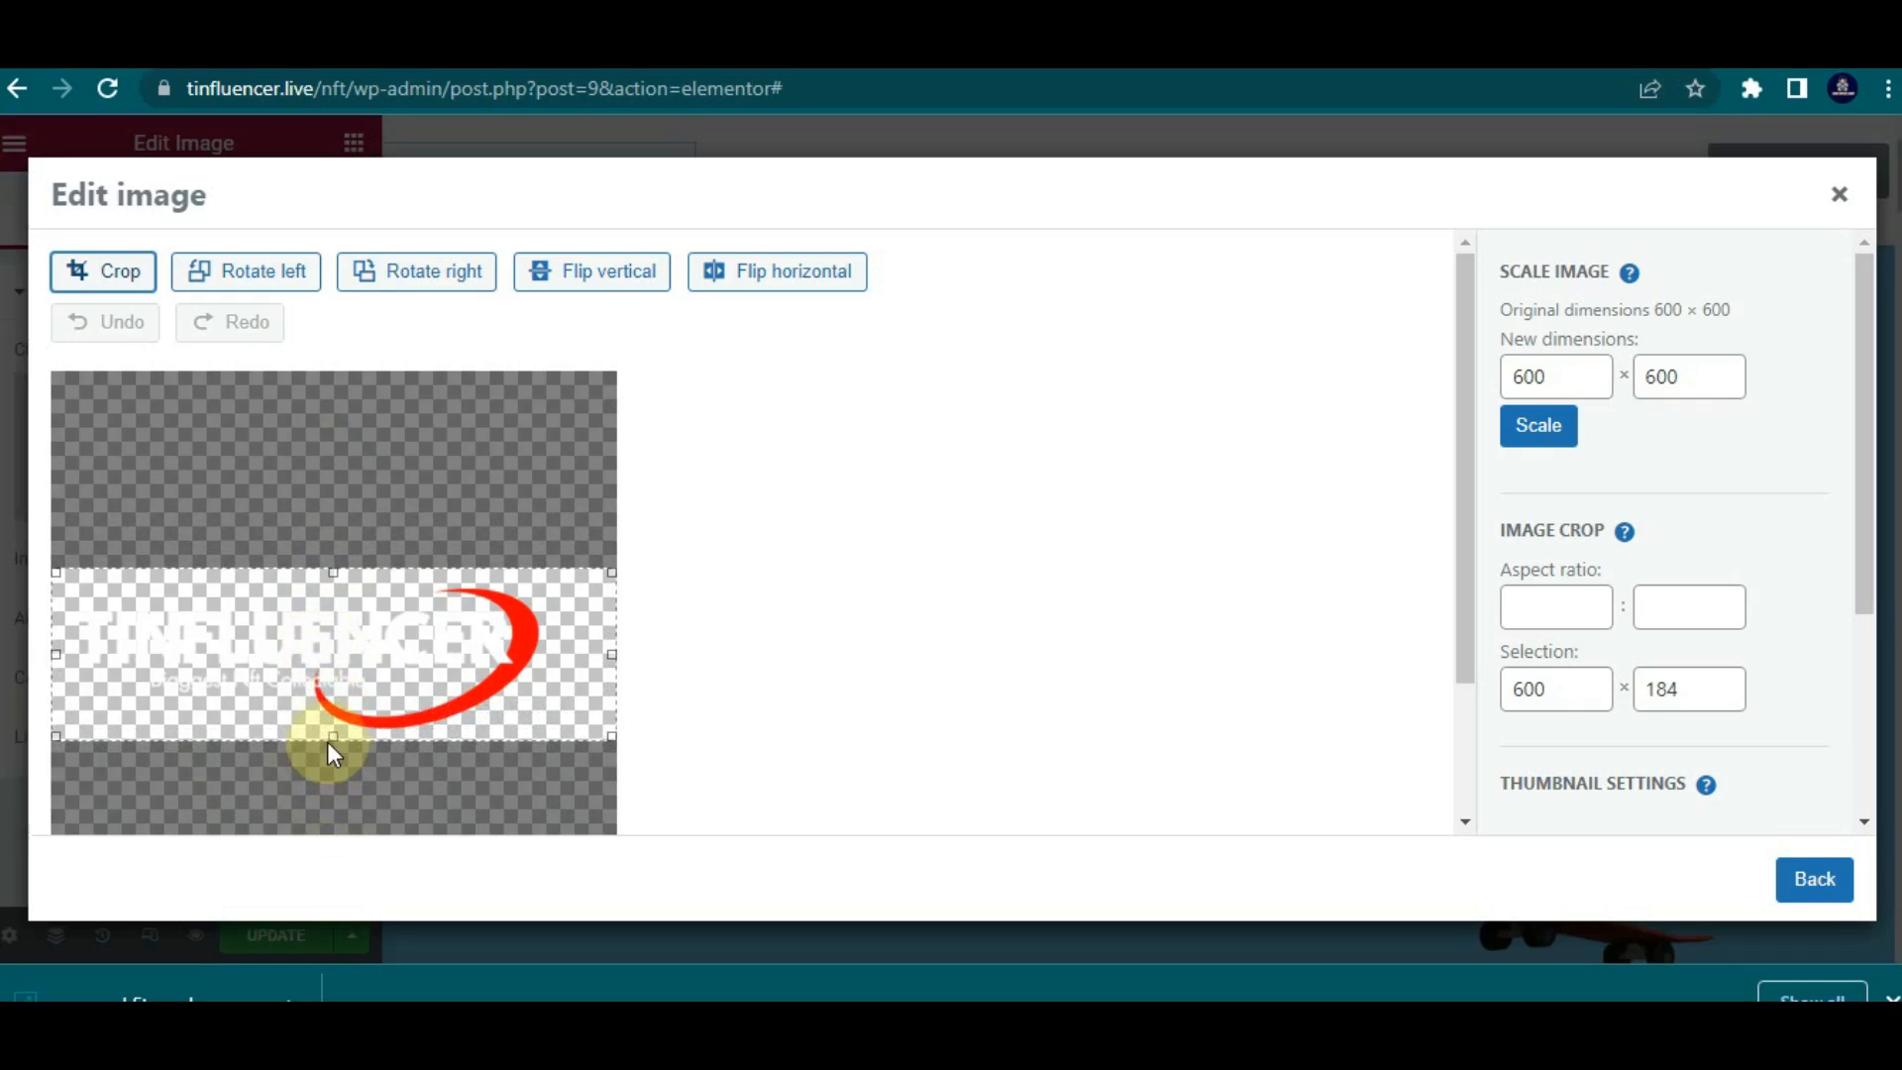
{"action": "left_click_drag", "start_coordinate": [329, 572], "coordinate": [348, 632]}
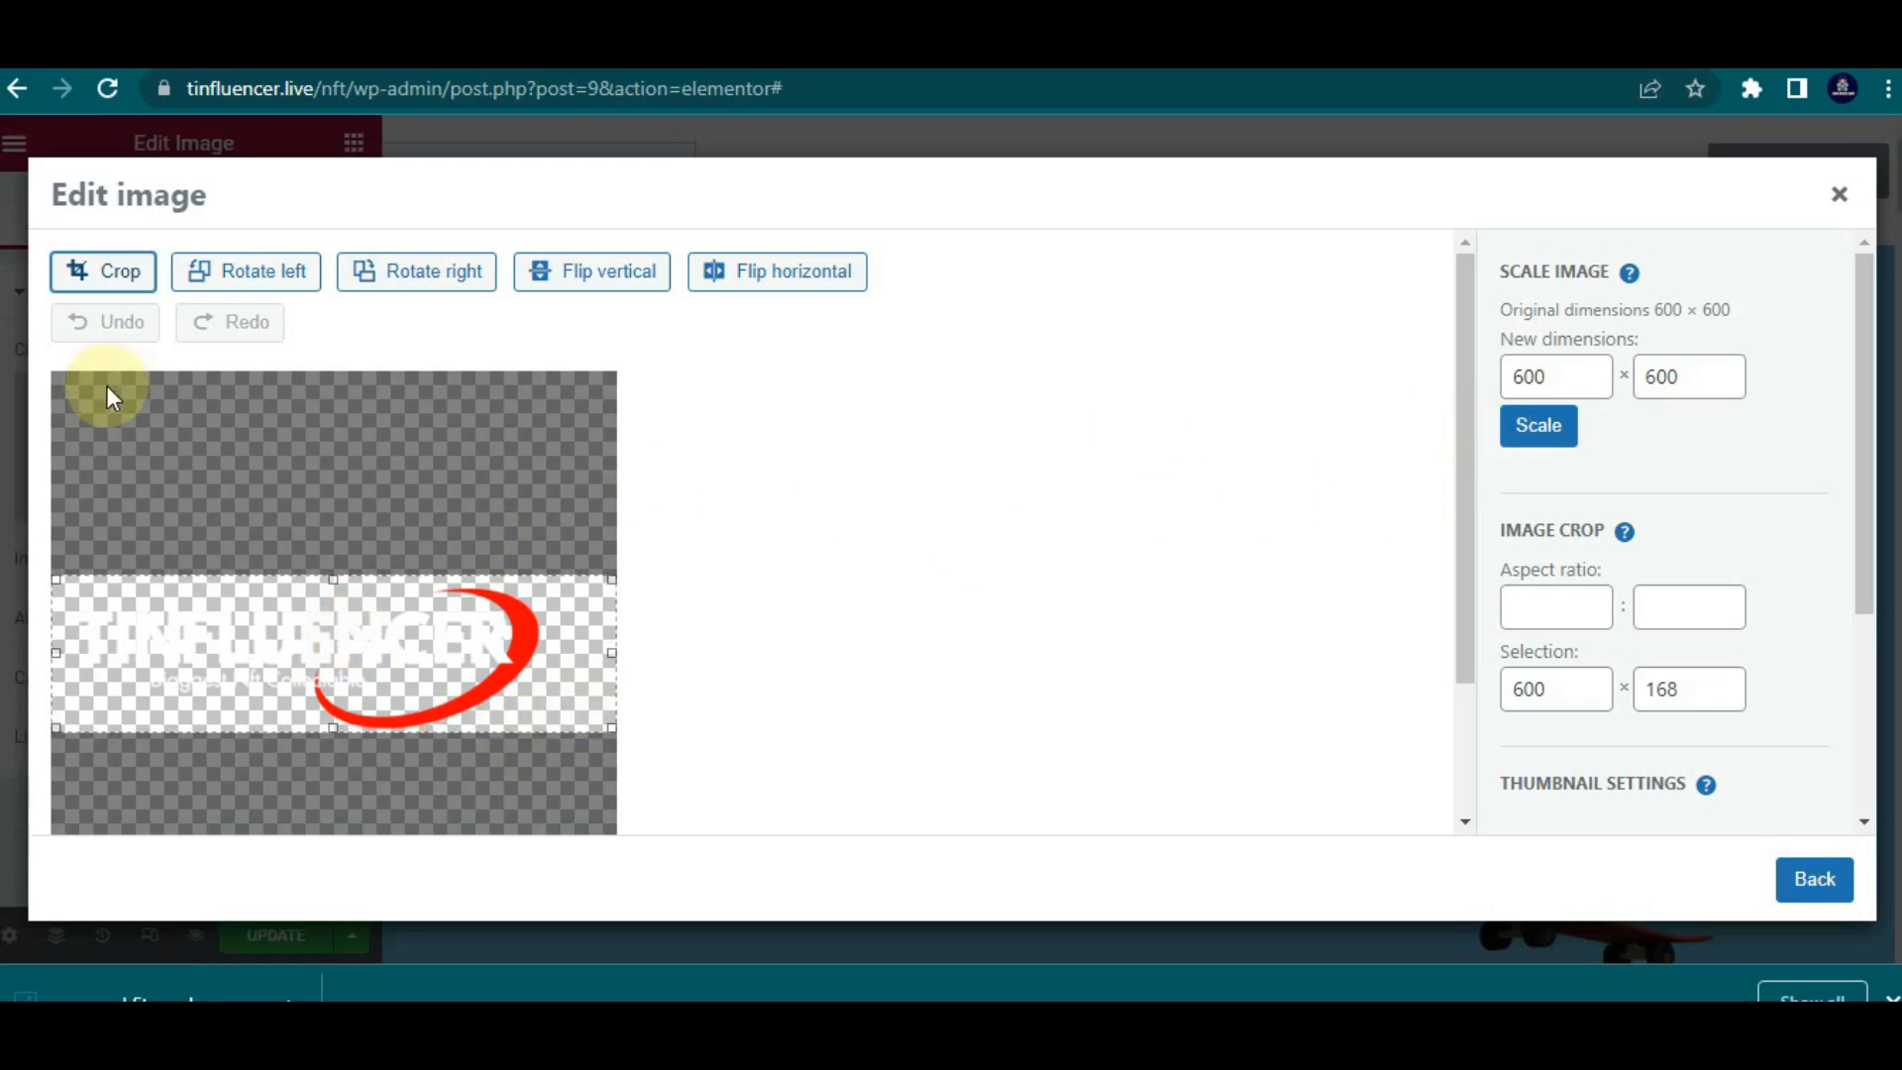
Step: Apply the 600 × 168 crop, save it, and insert the logo into the header
{"action": "left_click", "coordinate": [86, 273]}
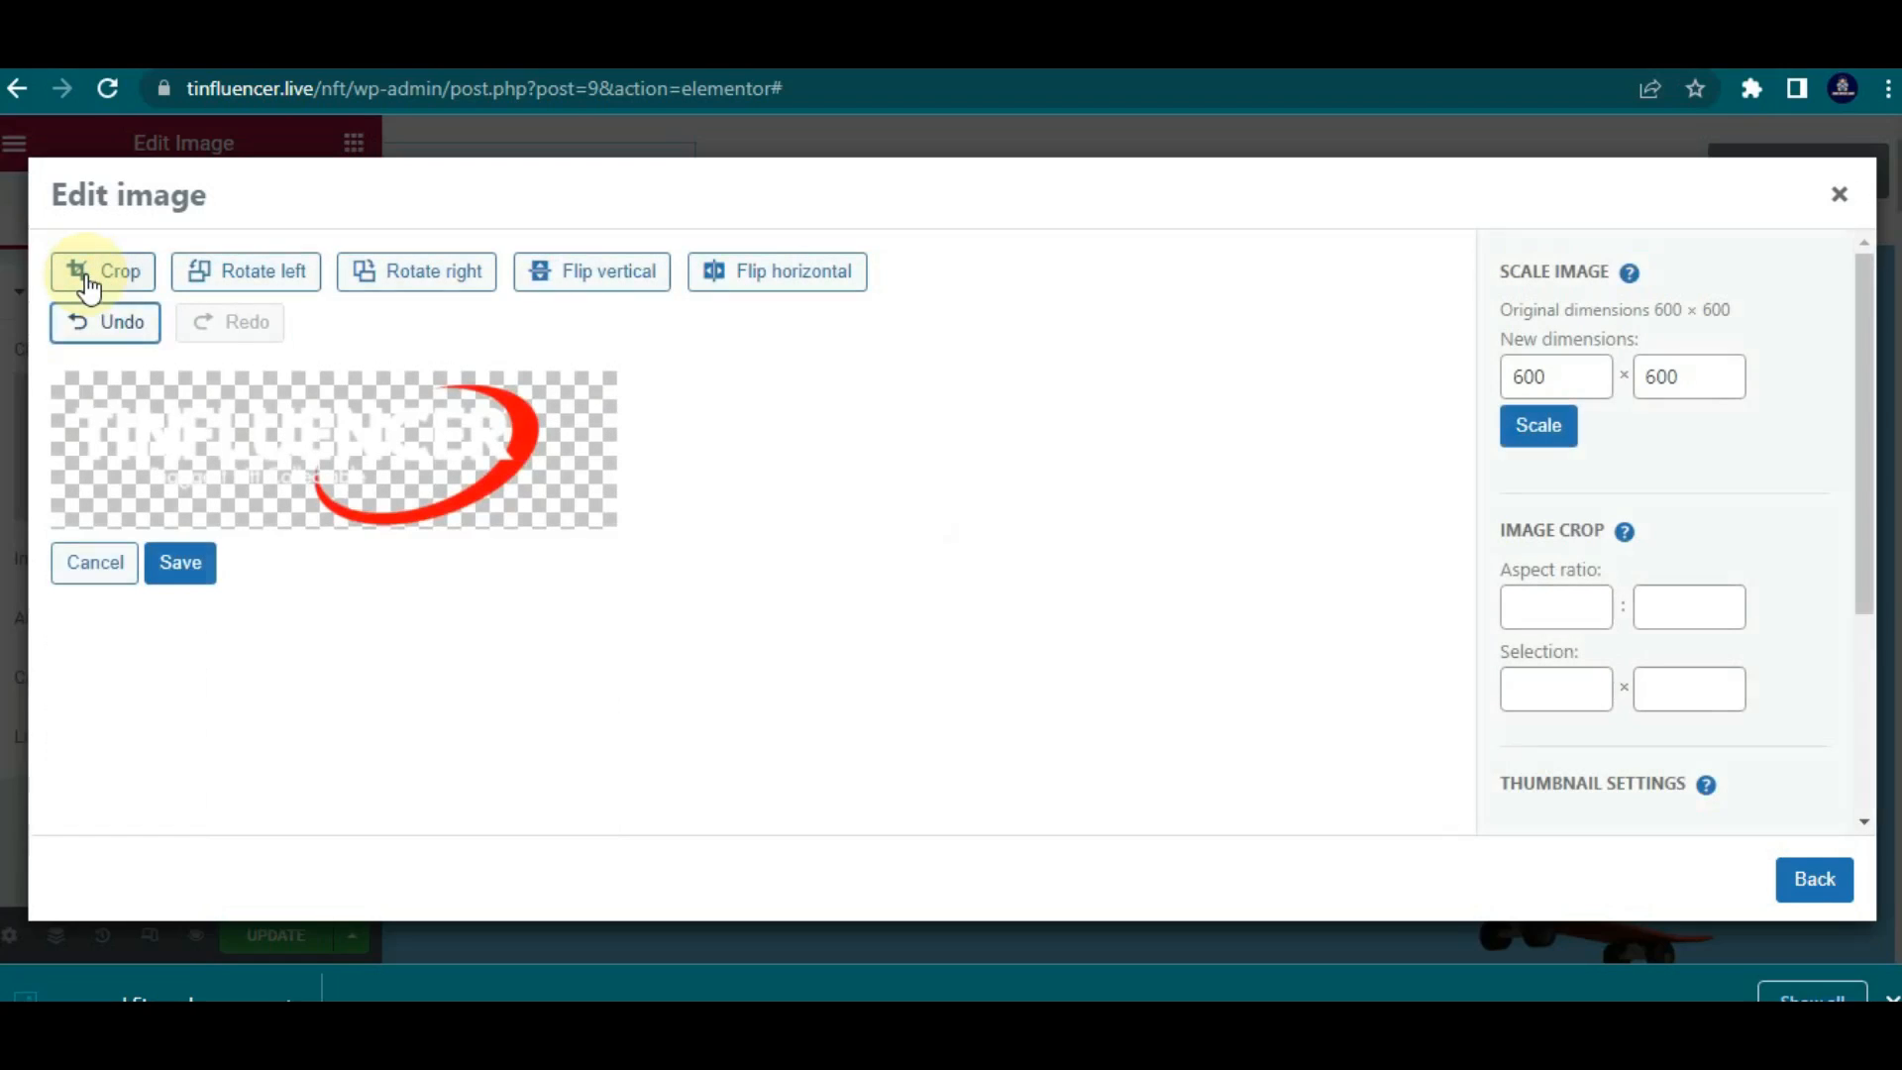
{"action": "left_click", "coordinate": [205, 566]}
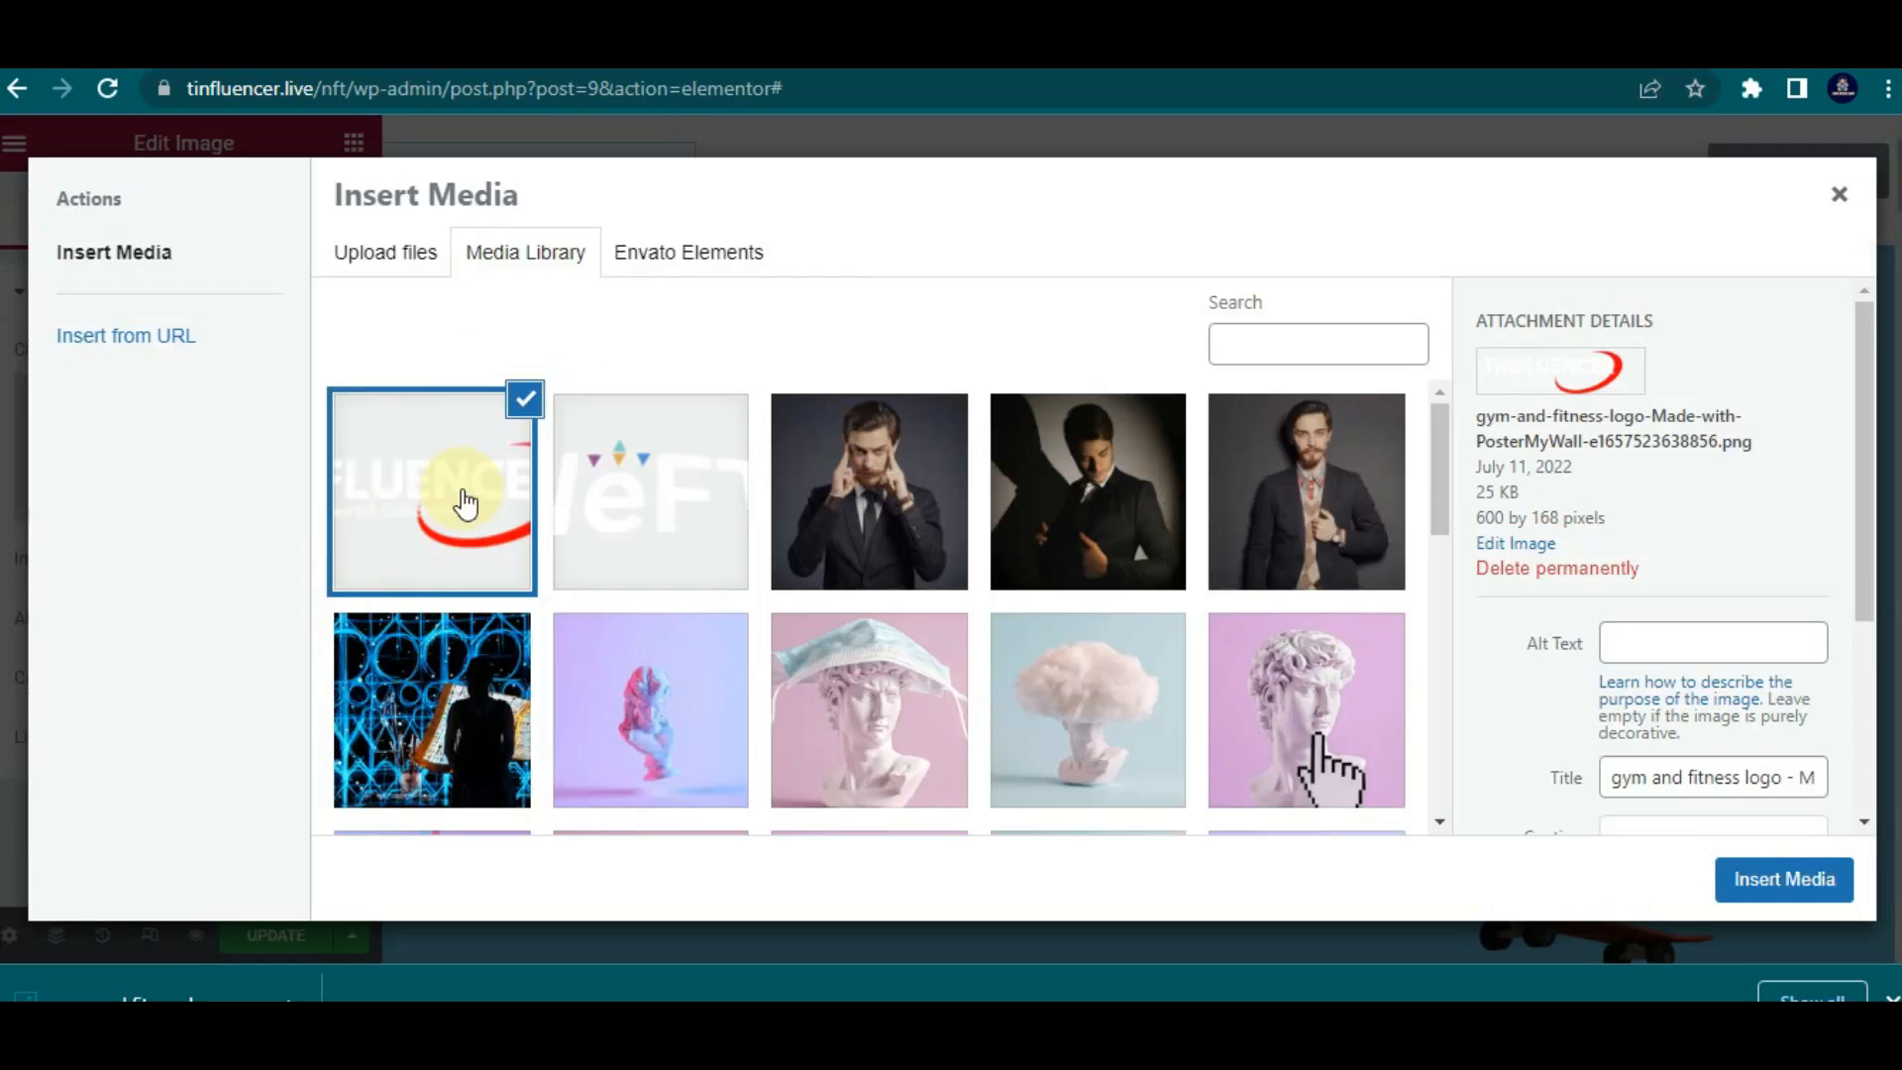
{"action": "left_click", "coordinate": [1775, 889]}
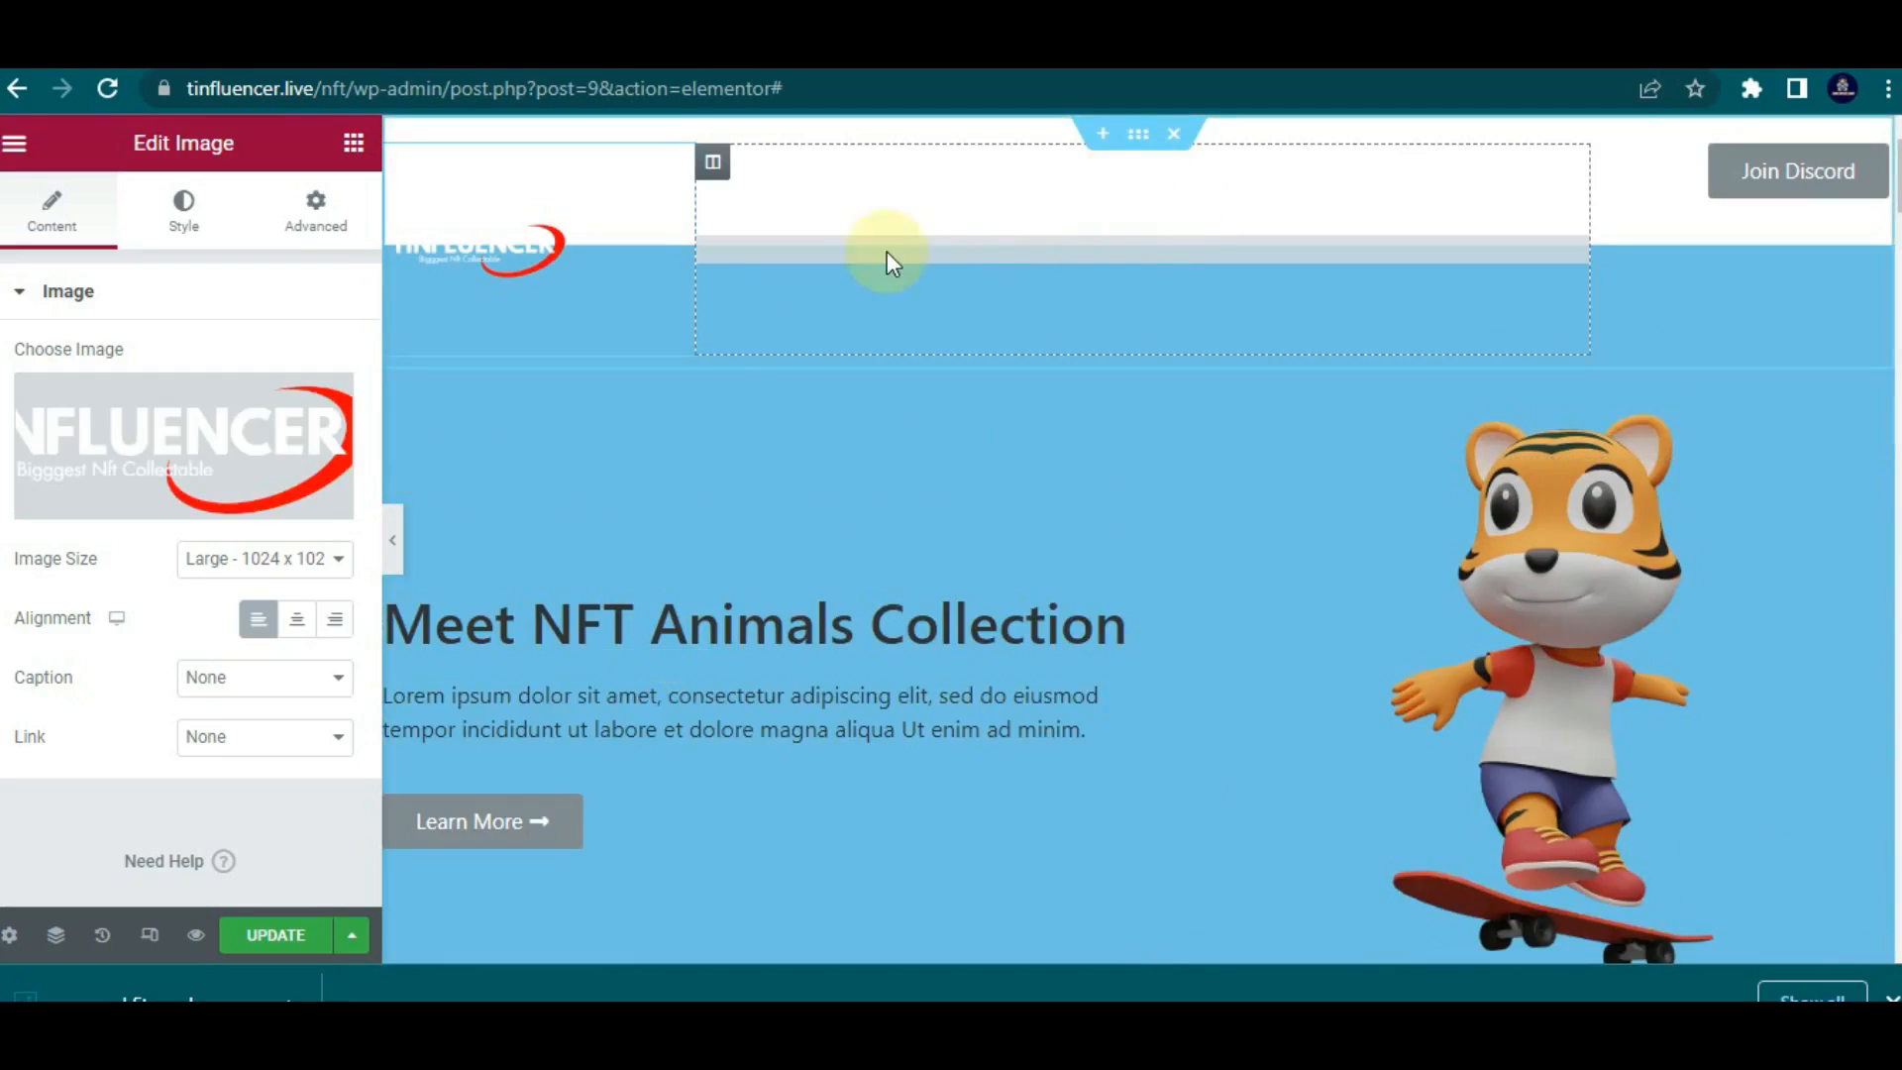
Step: Set the logo to thumbnail size and give the header section a dark navy background
{"action": "left_click", "coordinate": [287, 558]}
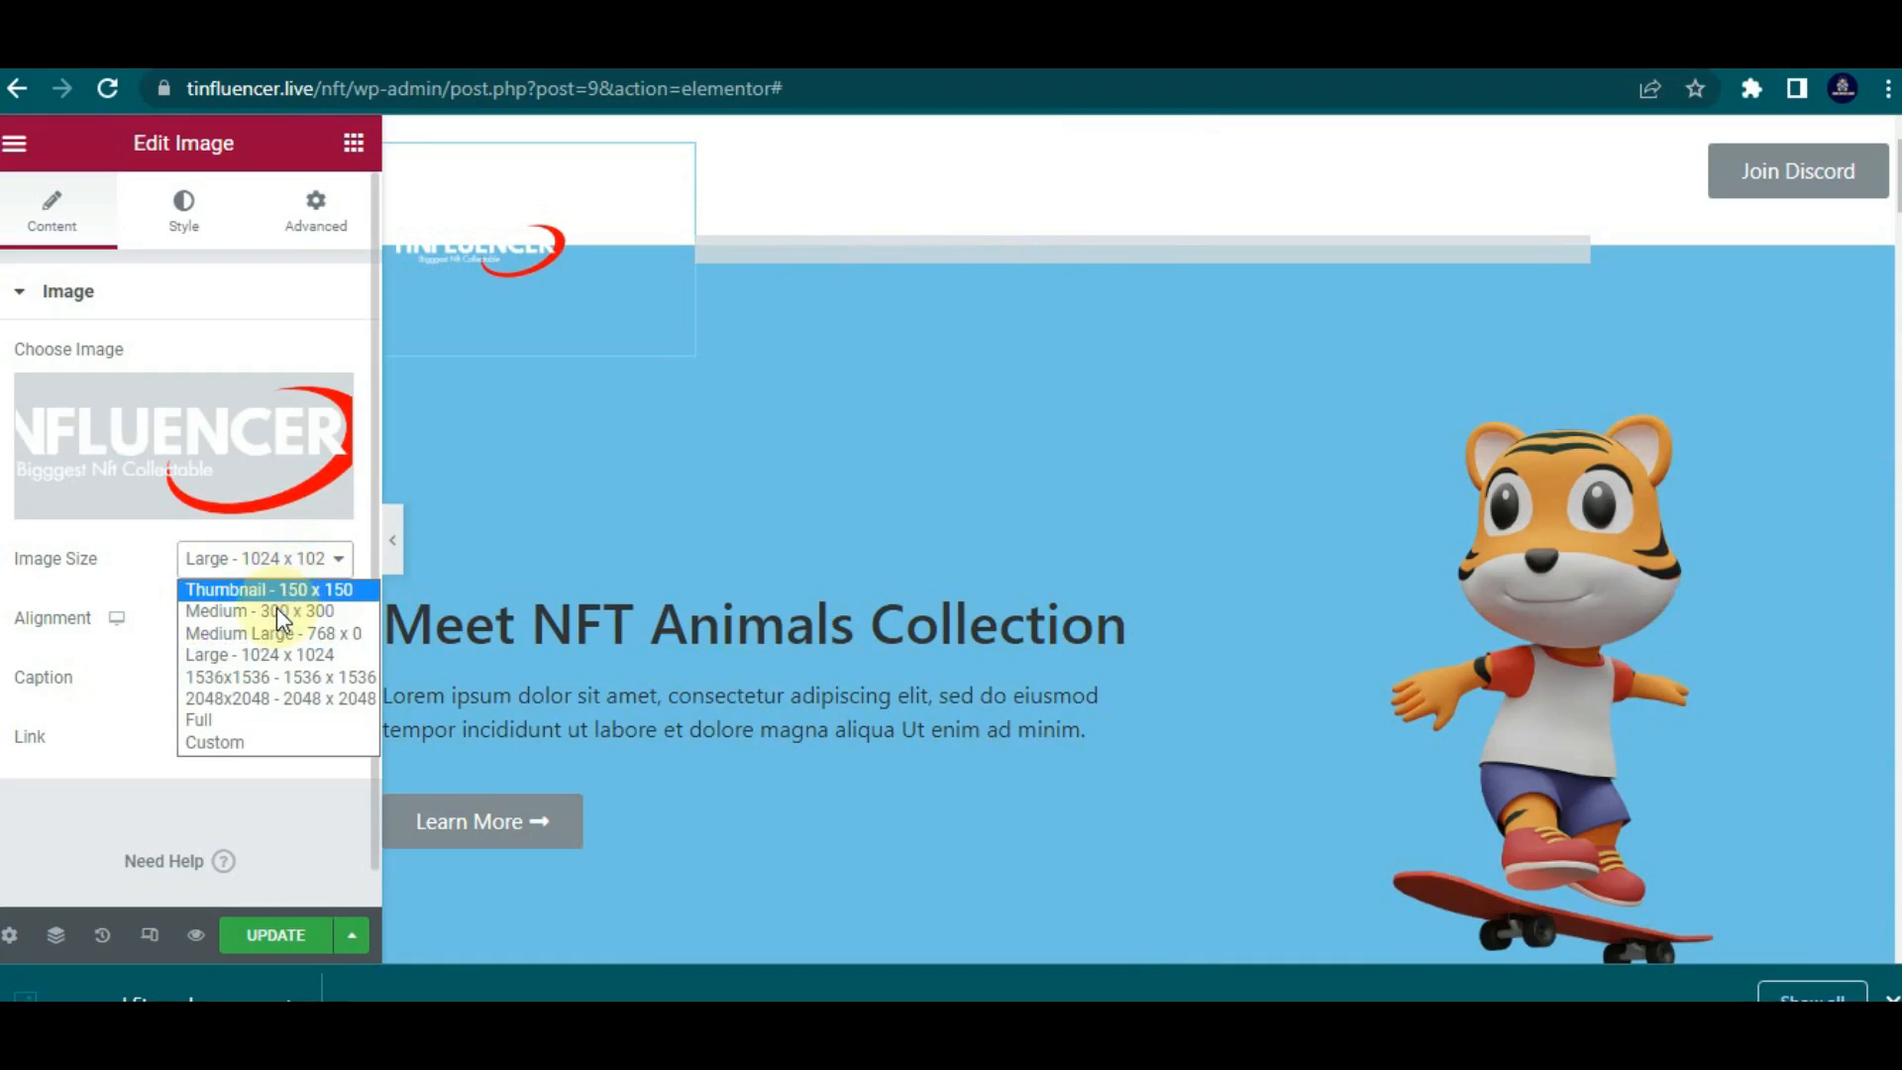
{"action": "left_click", "coordinate": [271, 590]}
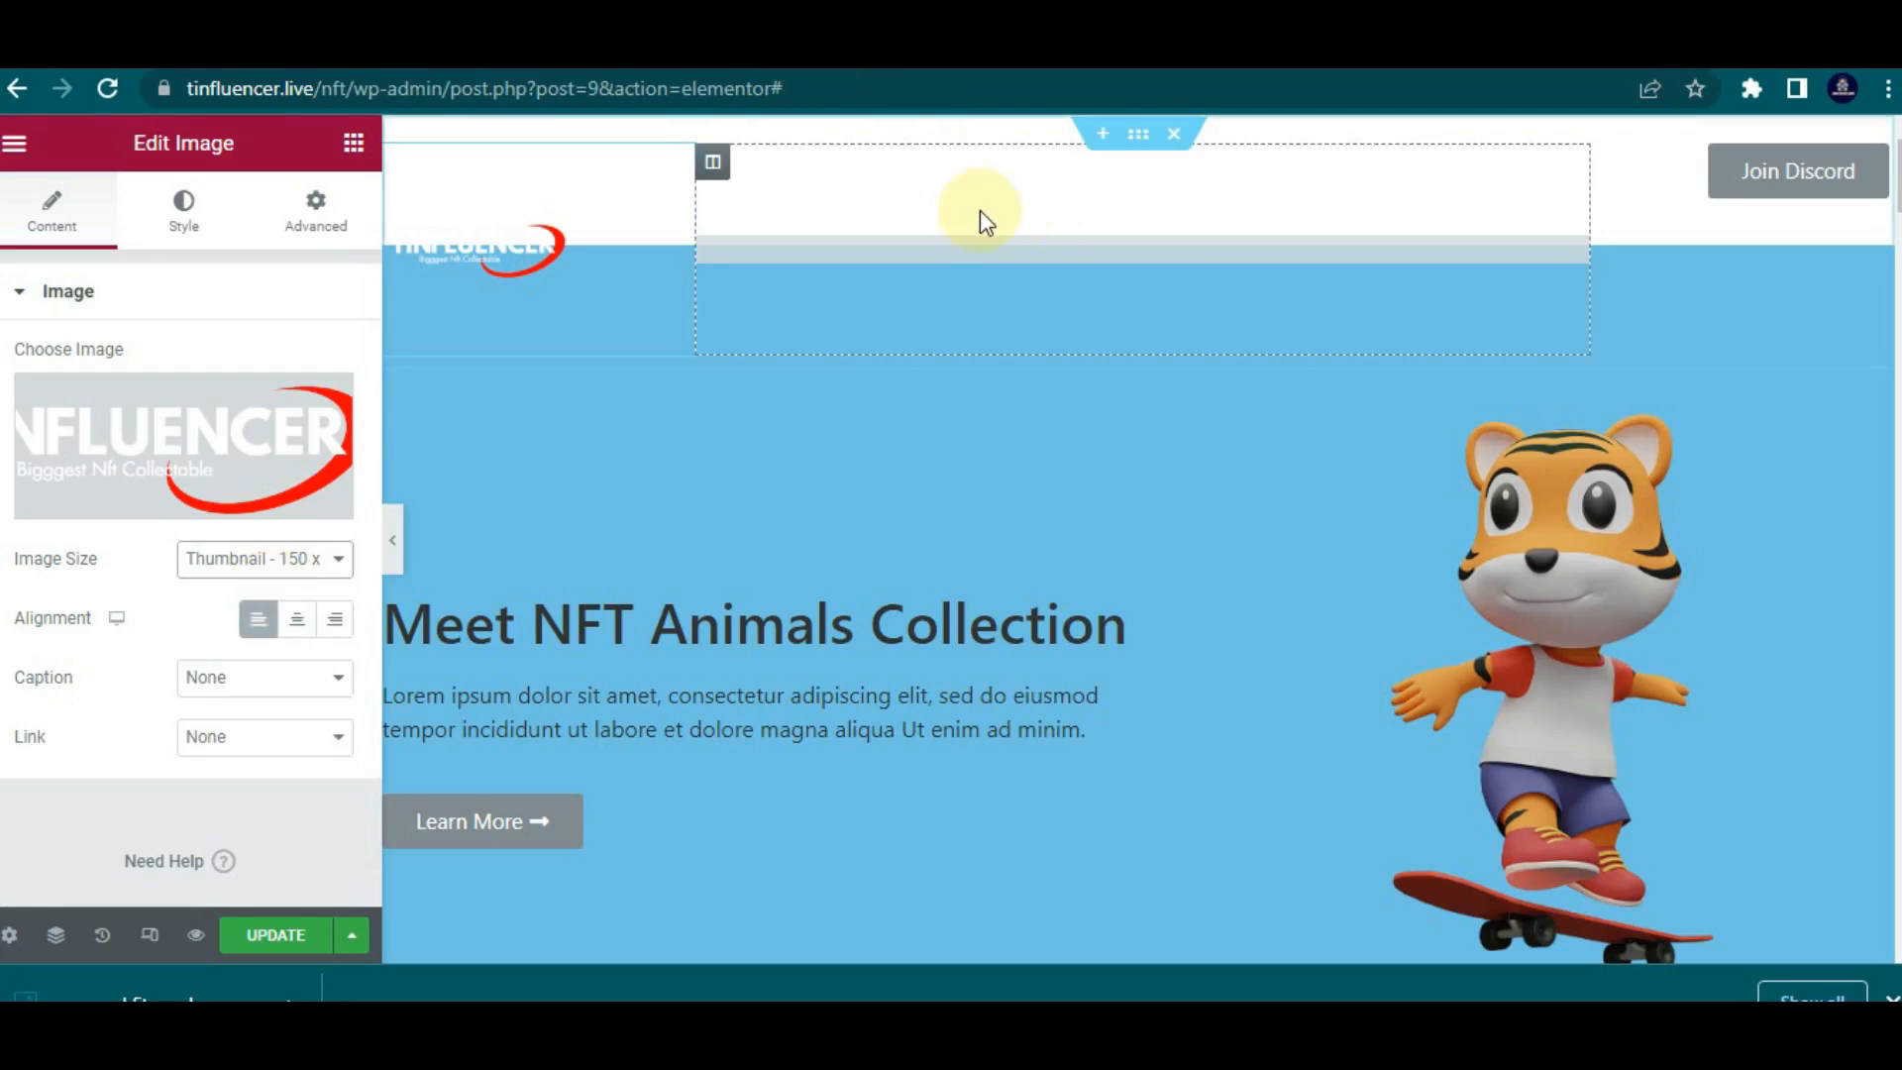
{"action": "left_click", "coordinate": [1137, 139]}
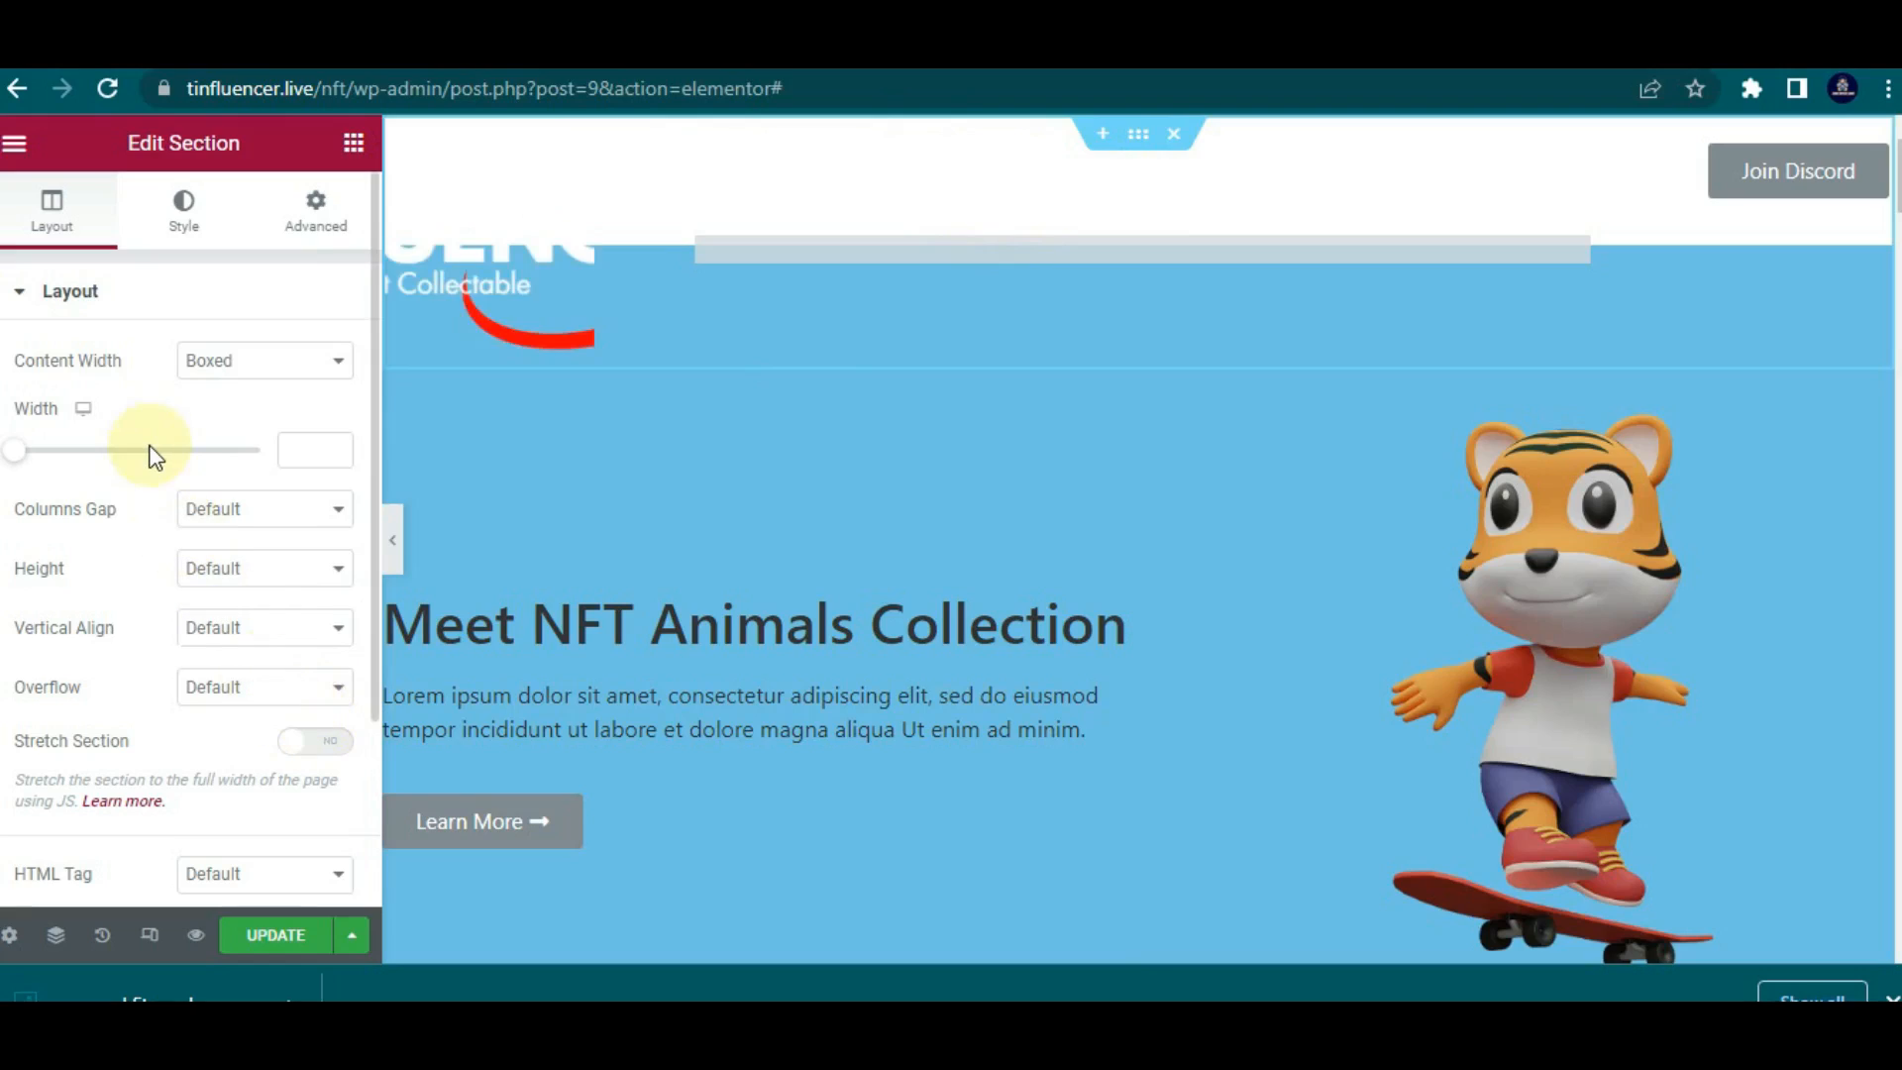
{"action": "left_click", "coordinate": [186, 223]}
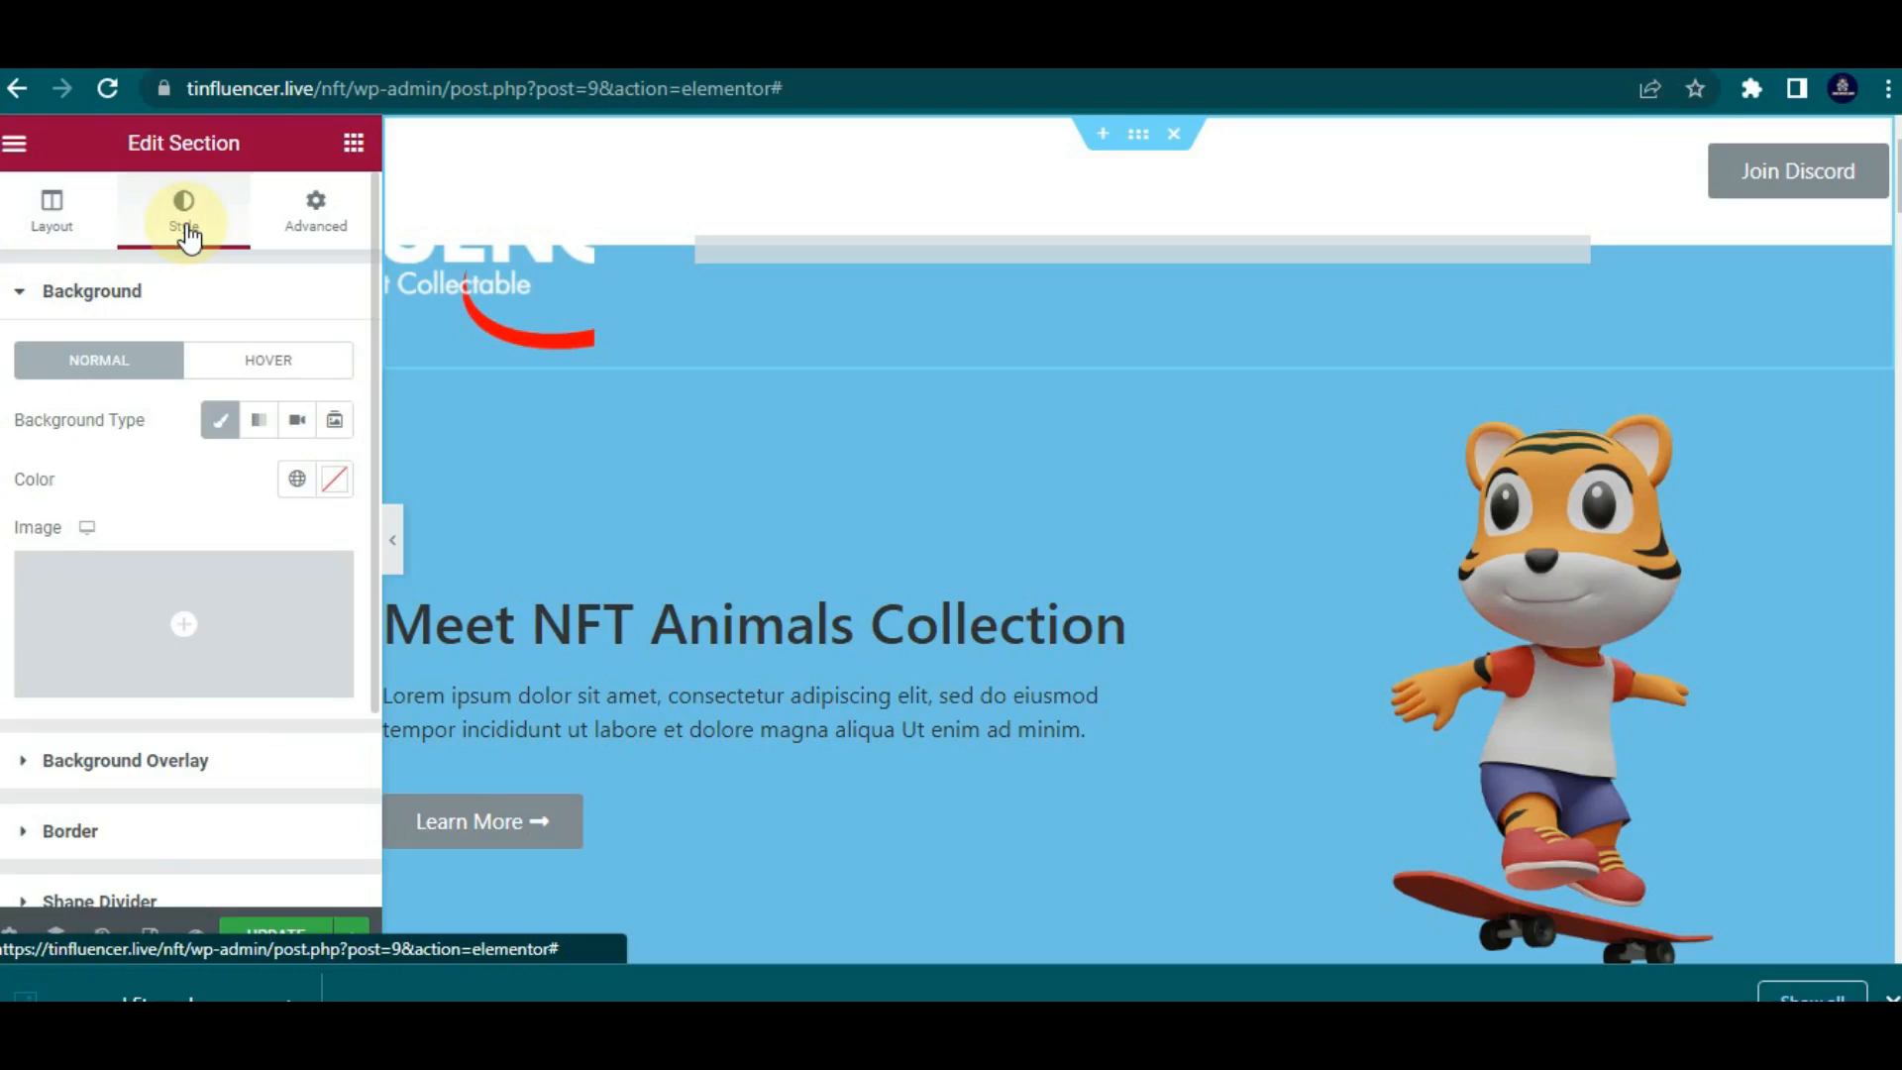
{"action": "left_click", "coordinate": [326, 482]}
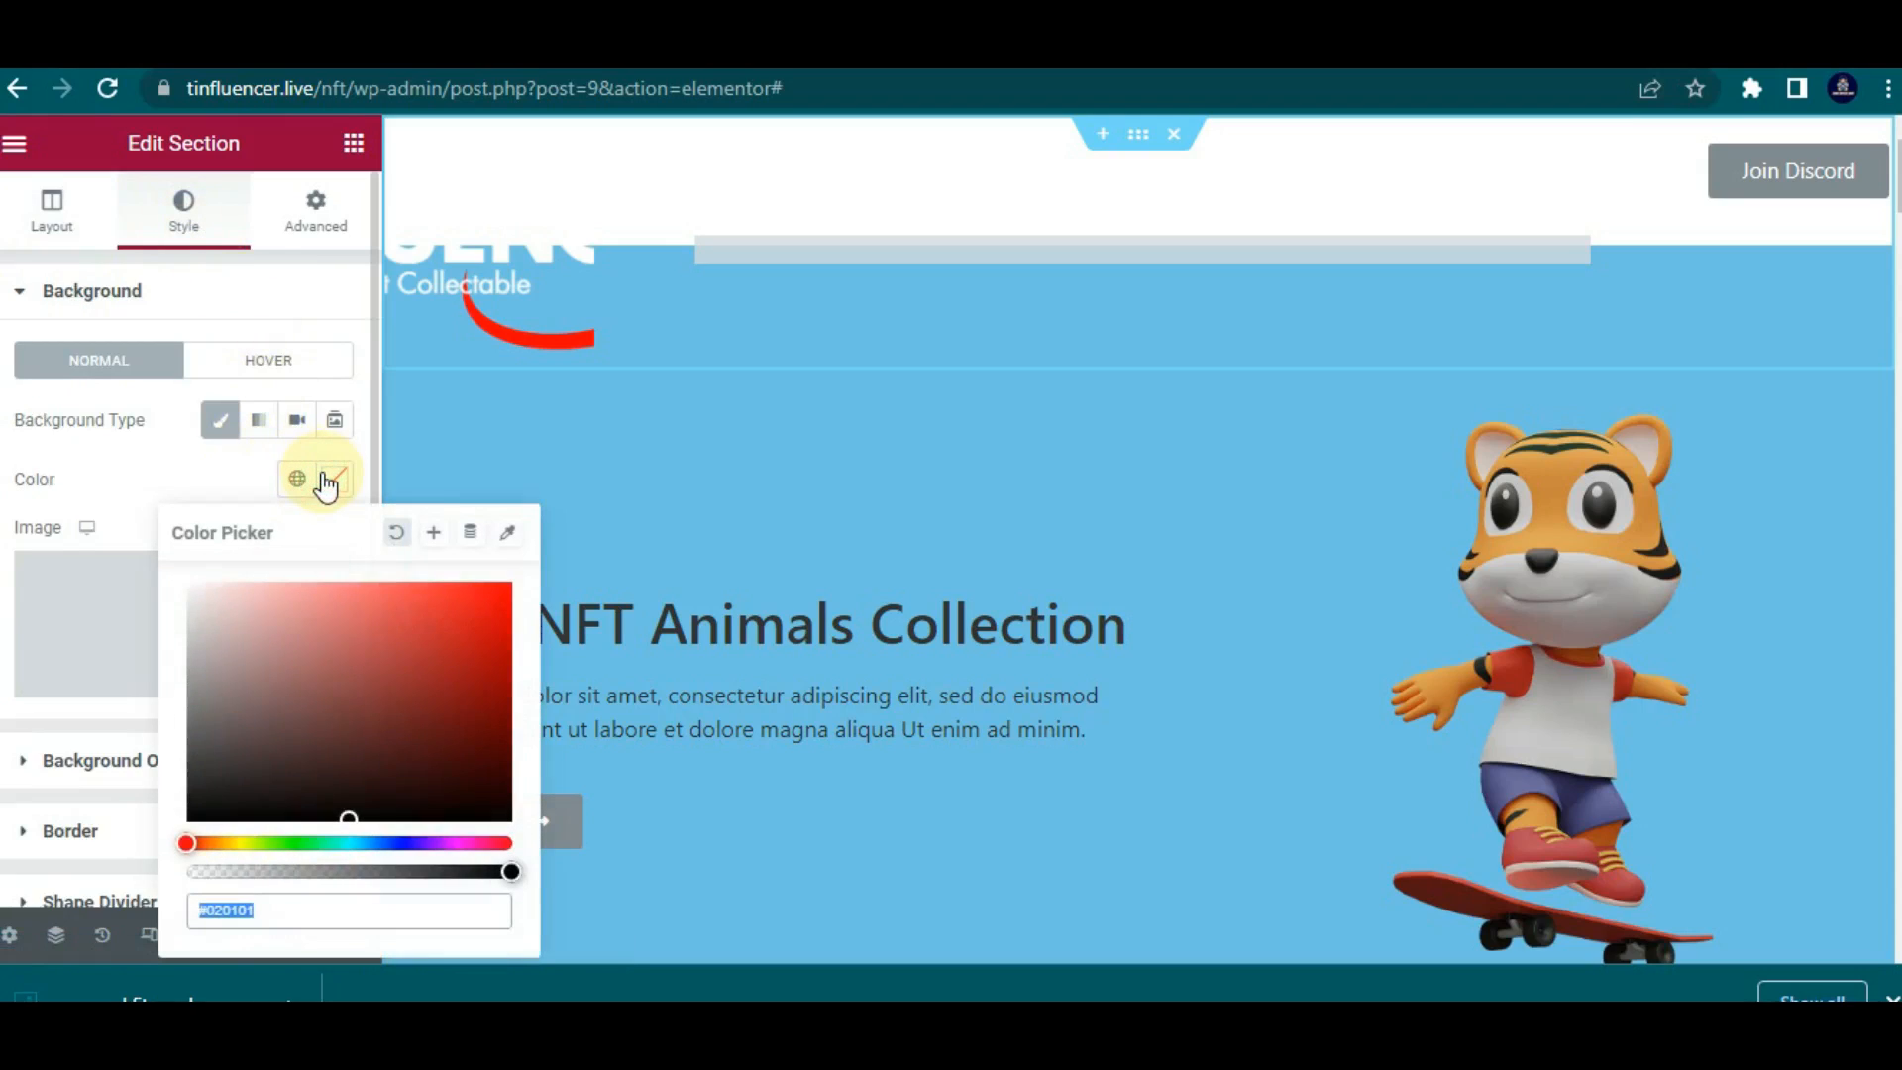
{"action": "left_click", "coordinate": [384, 843]}
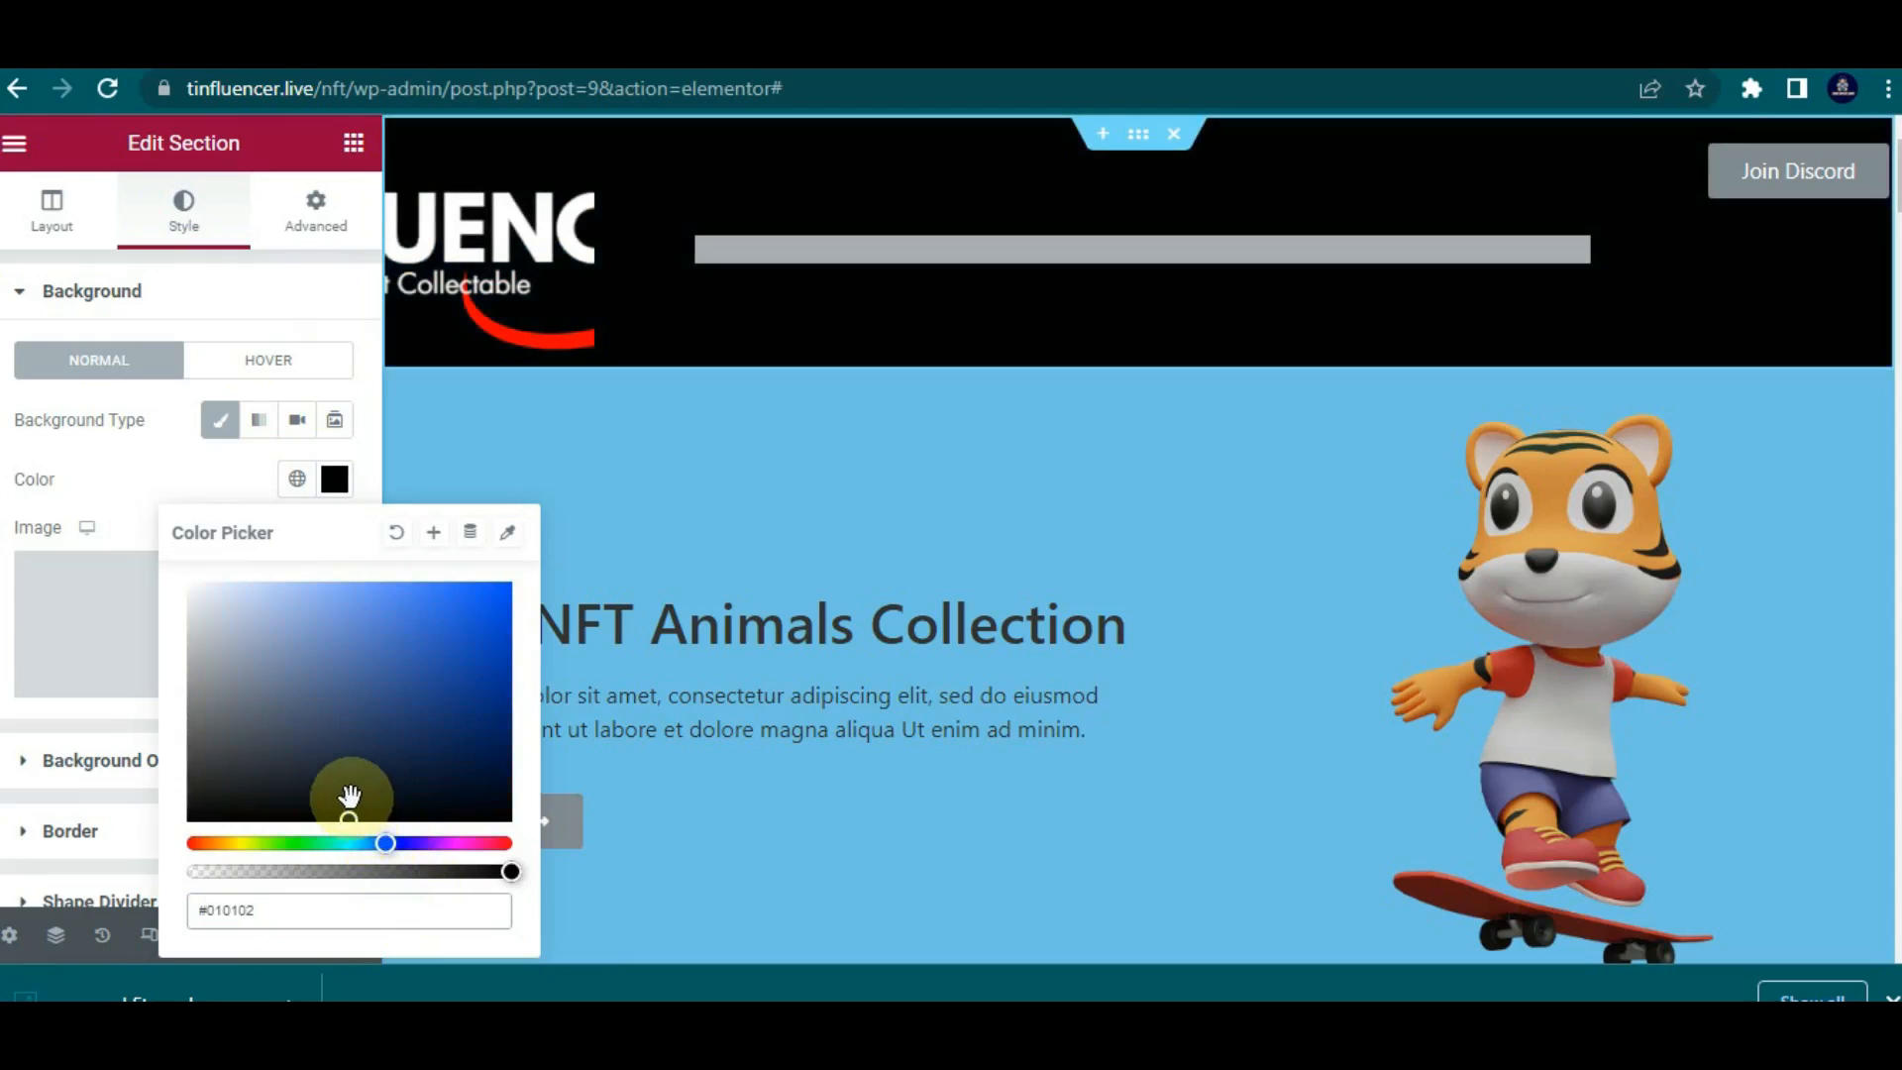
{"action": "left_click_drag", "start_coordinate": [336, 789], "coordinate": [444, 755]}
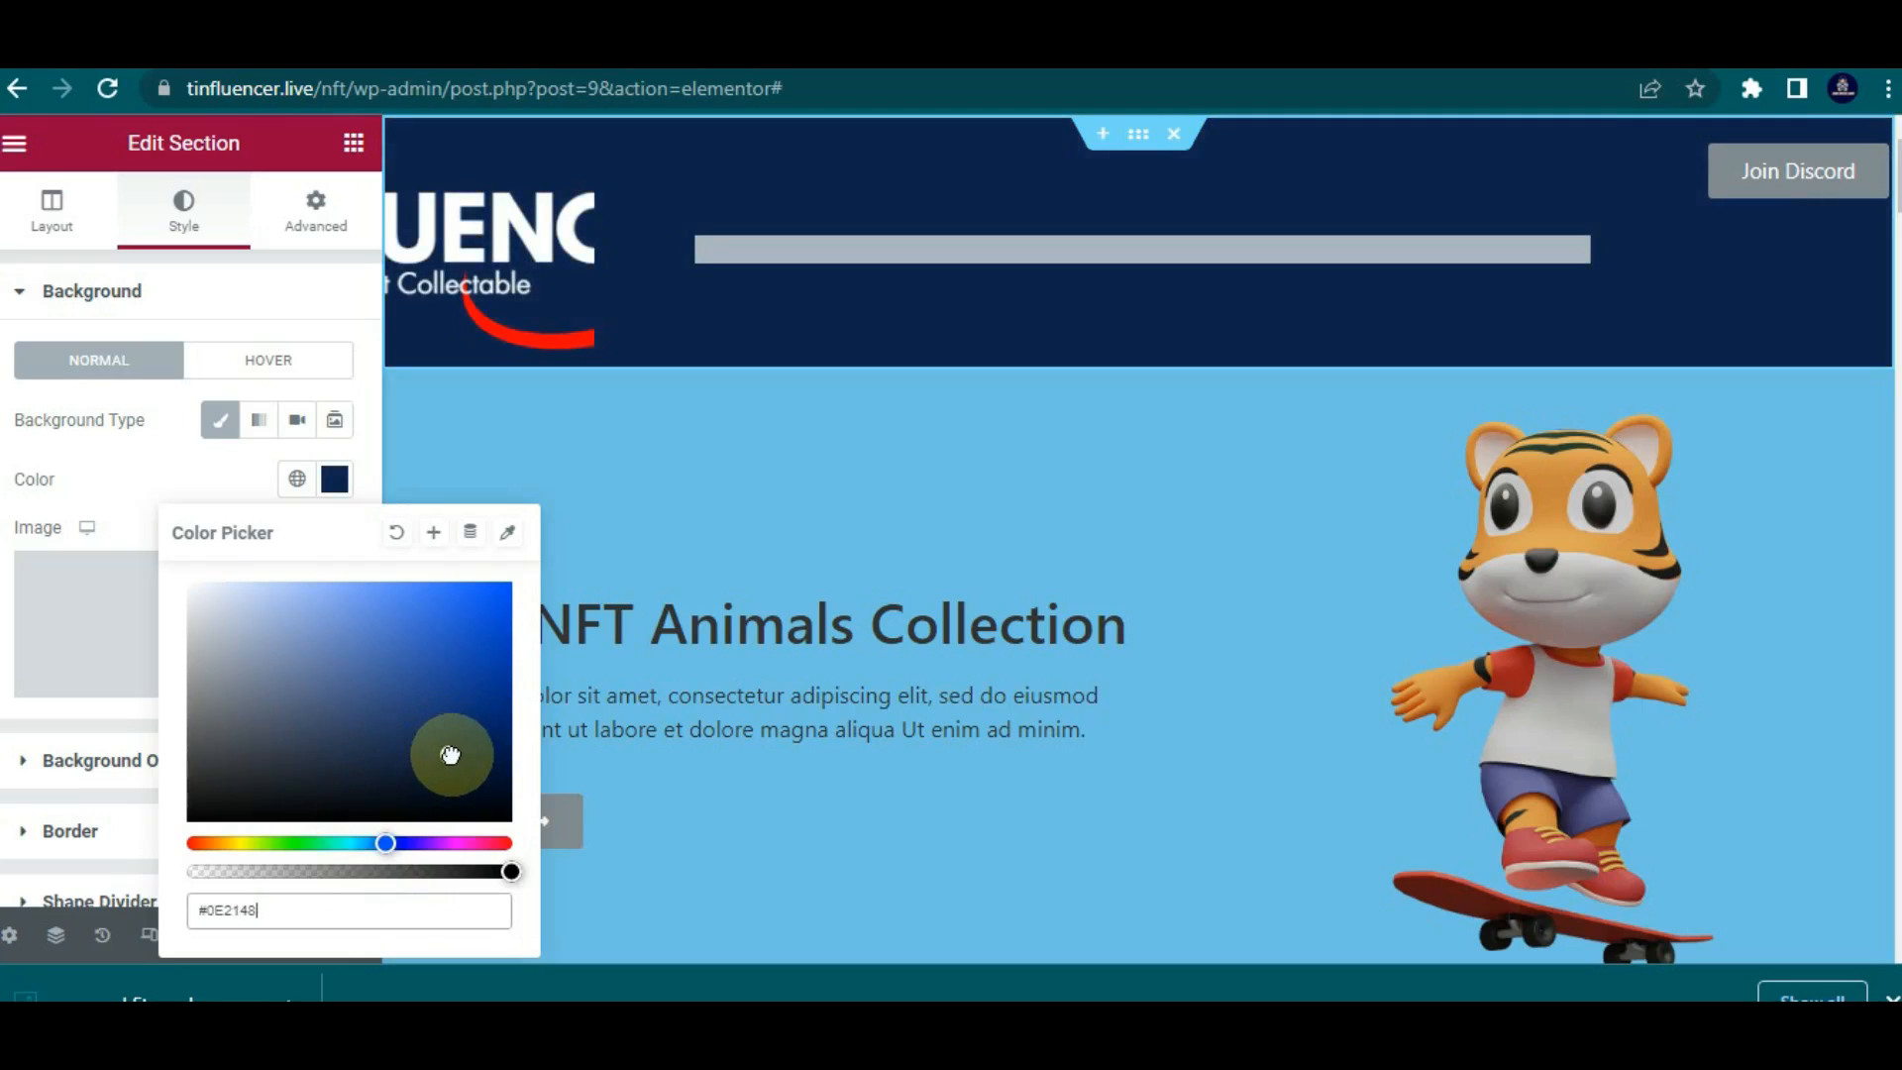
Step: Show the logo at full size, centred, with a style width of 68
{"action": "left_click", "coordinate": [547, 265]}
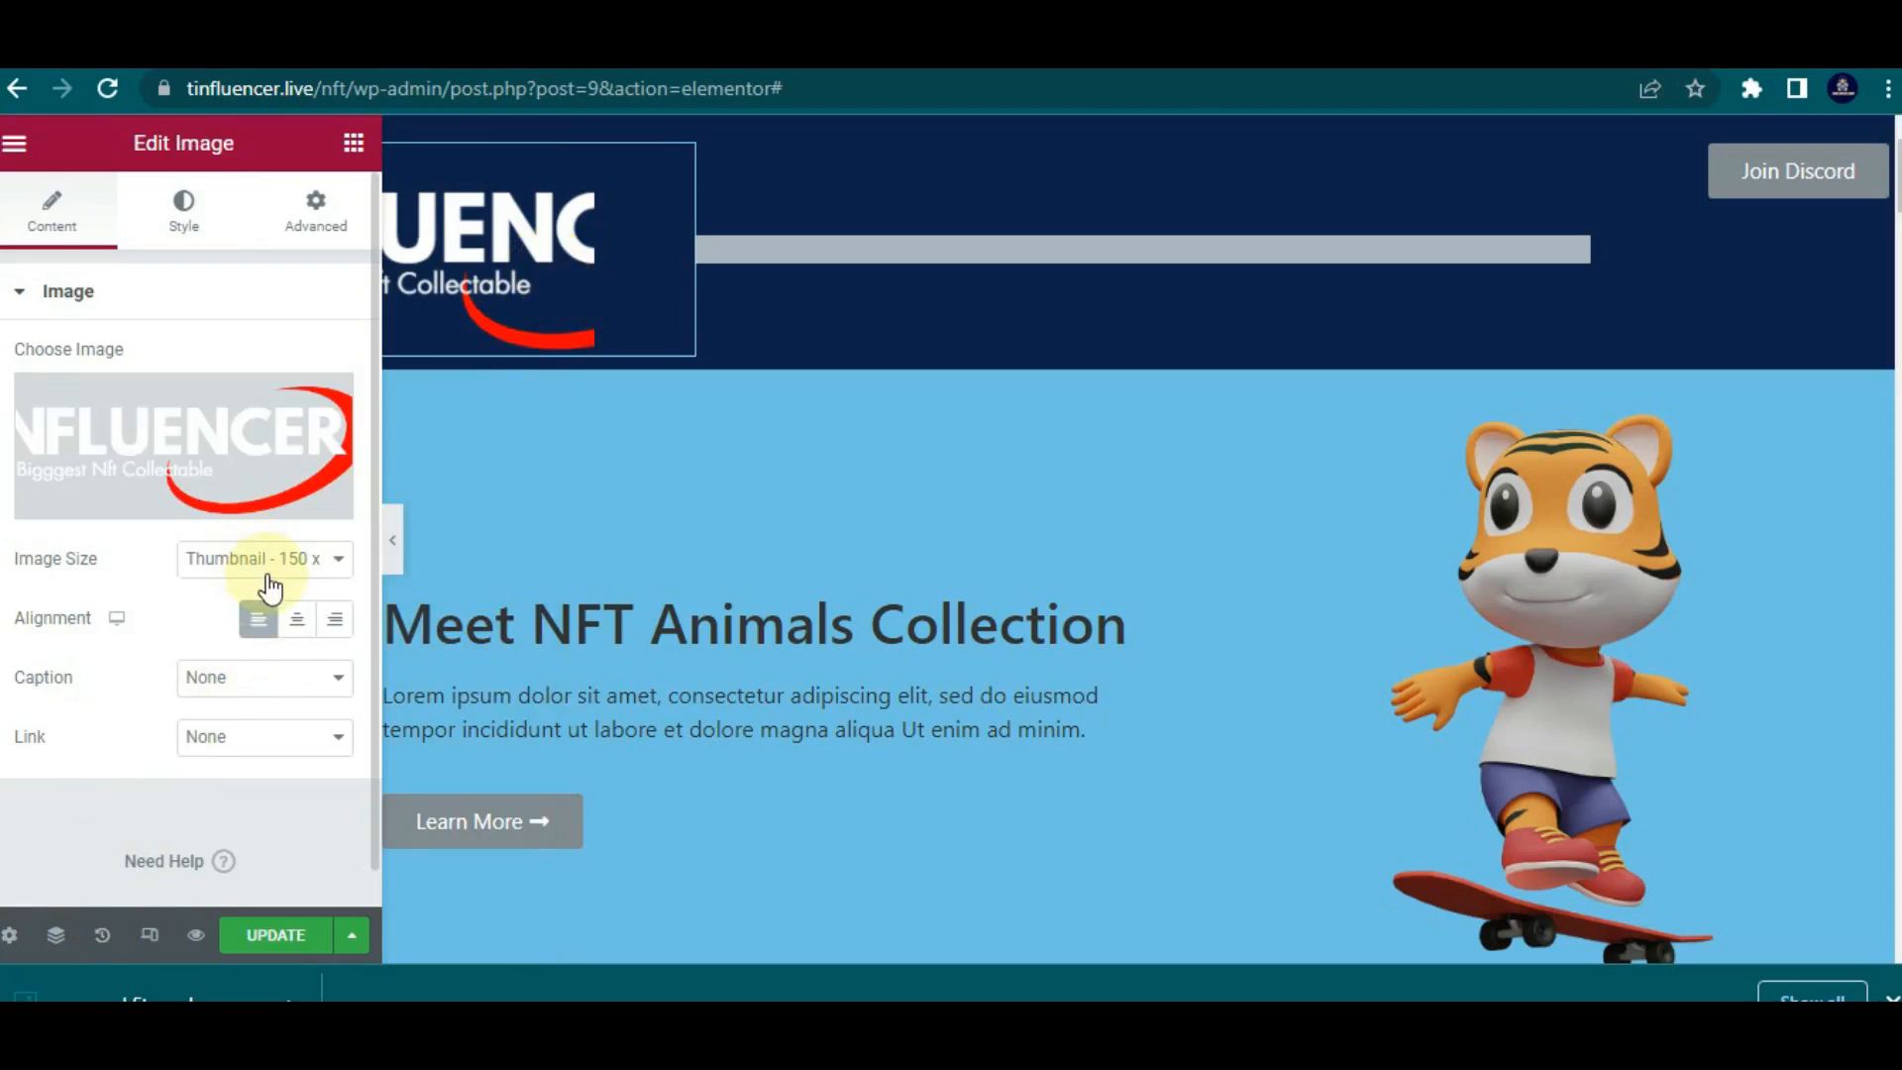
{"action": "left_click", "coordinate": [295, 621]}
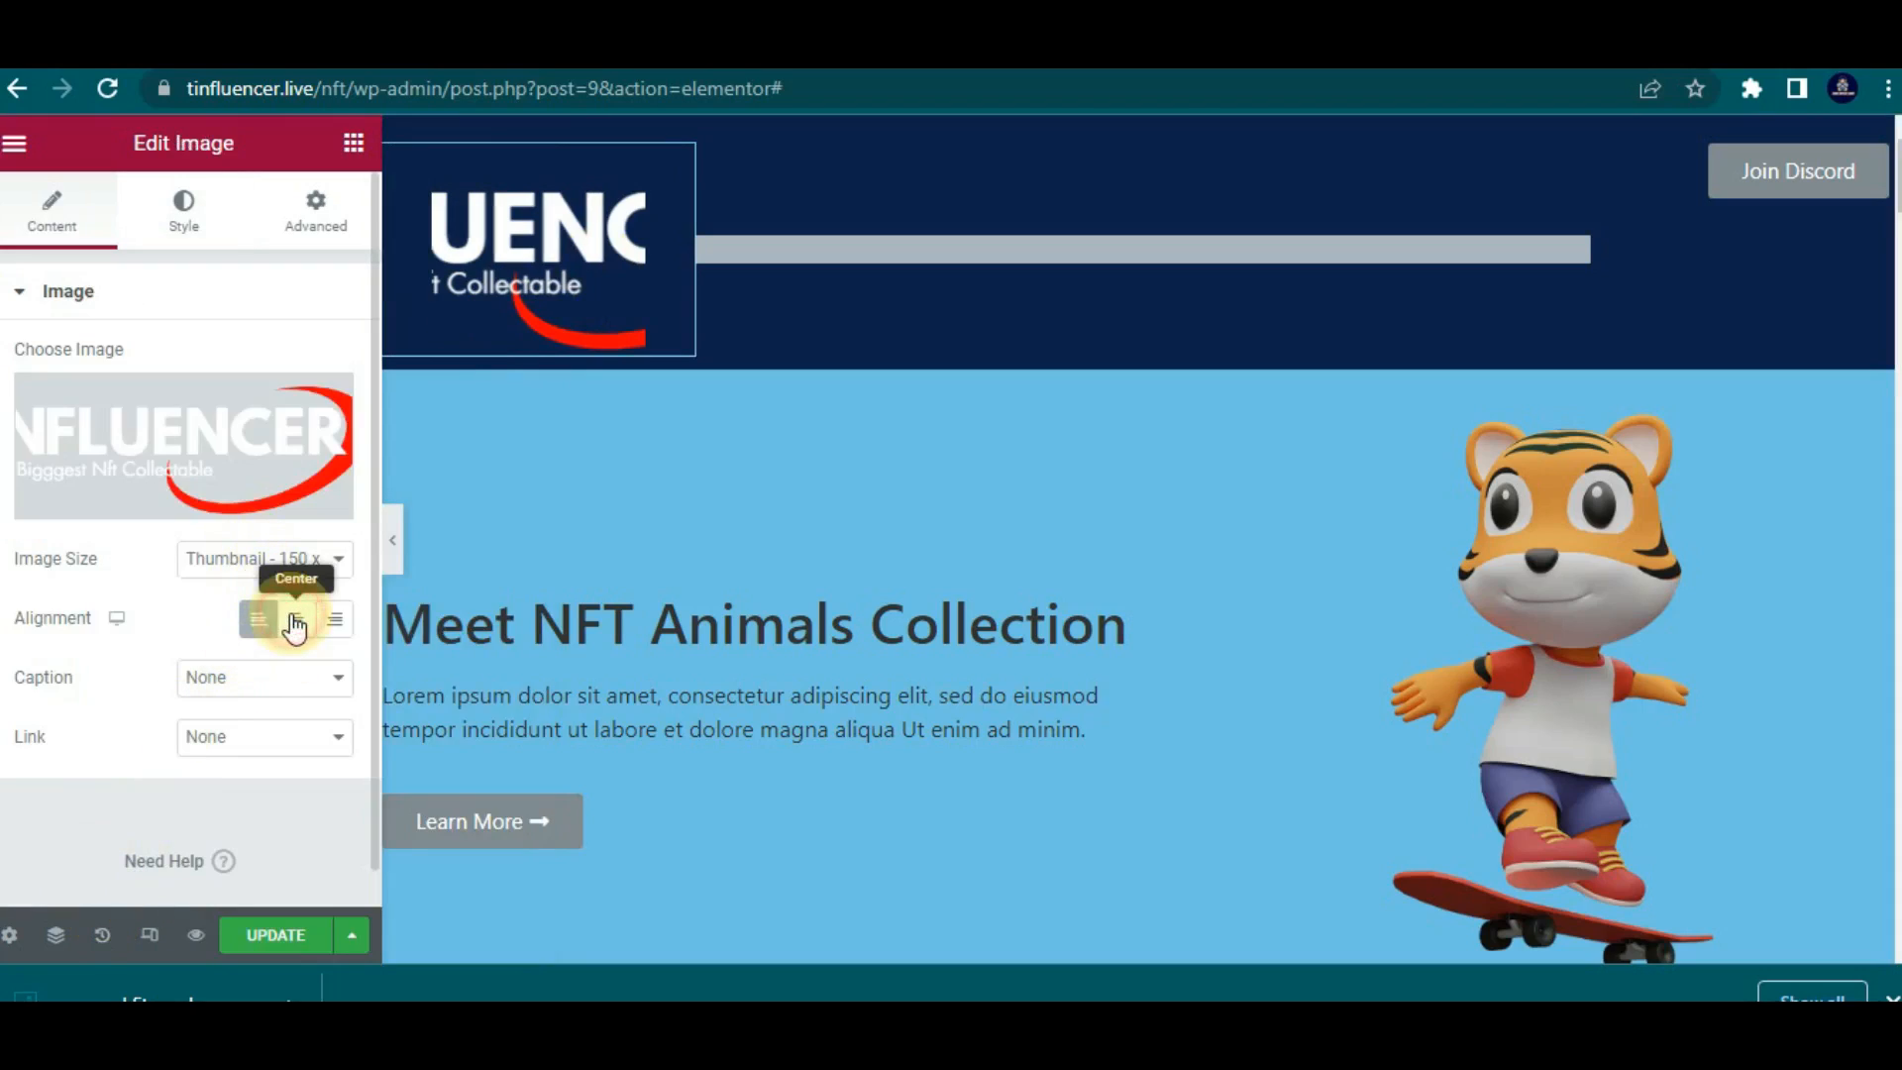
{"action": "left_click", "coordinate": [265, 554]}
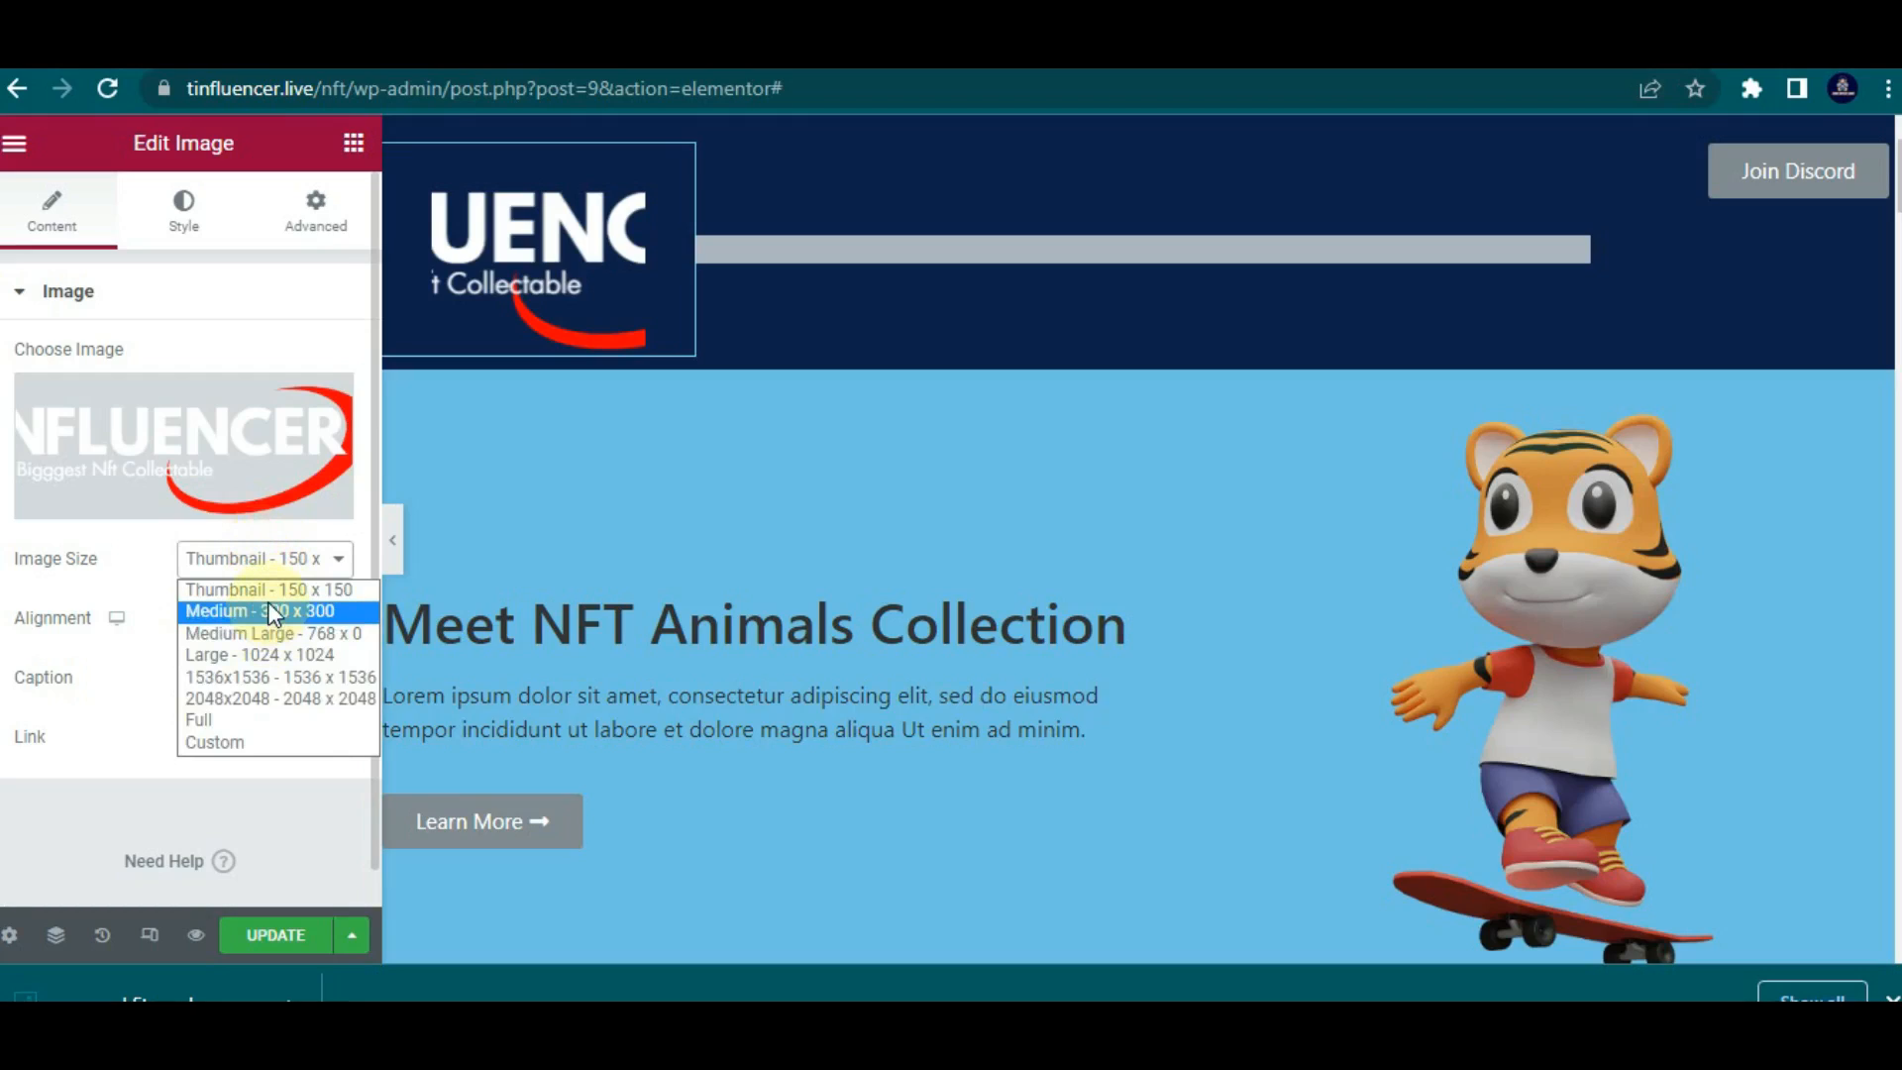
{"action": "left_click", "coordinate": [243, 721]}
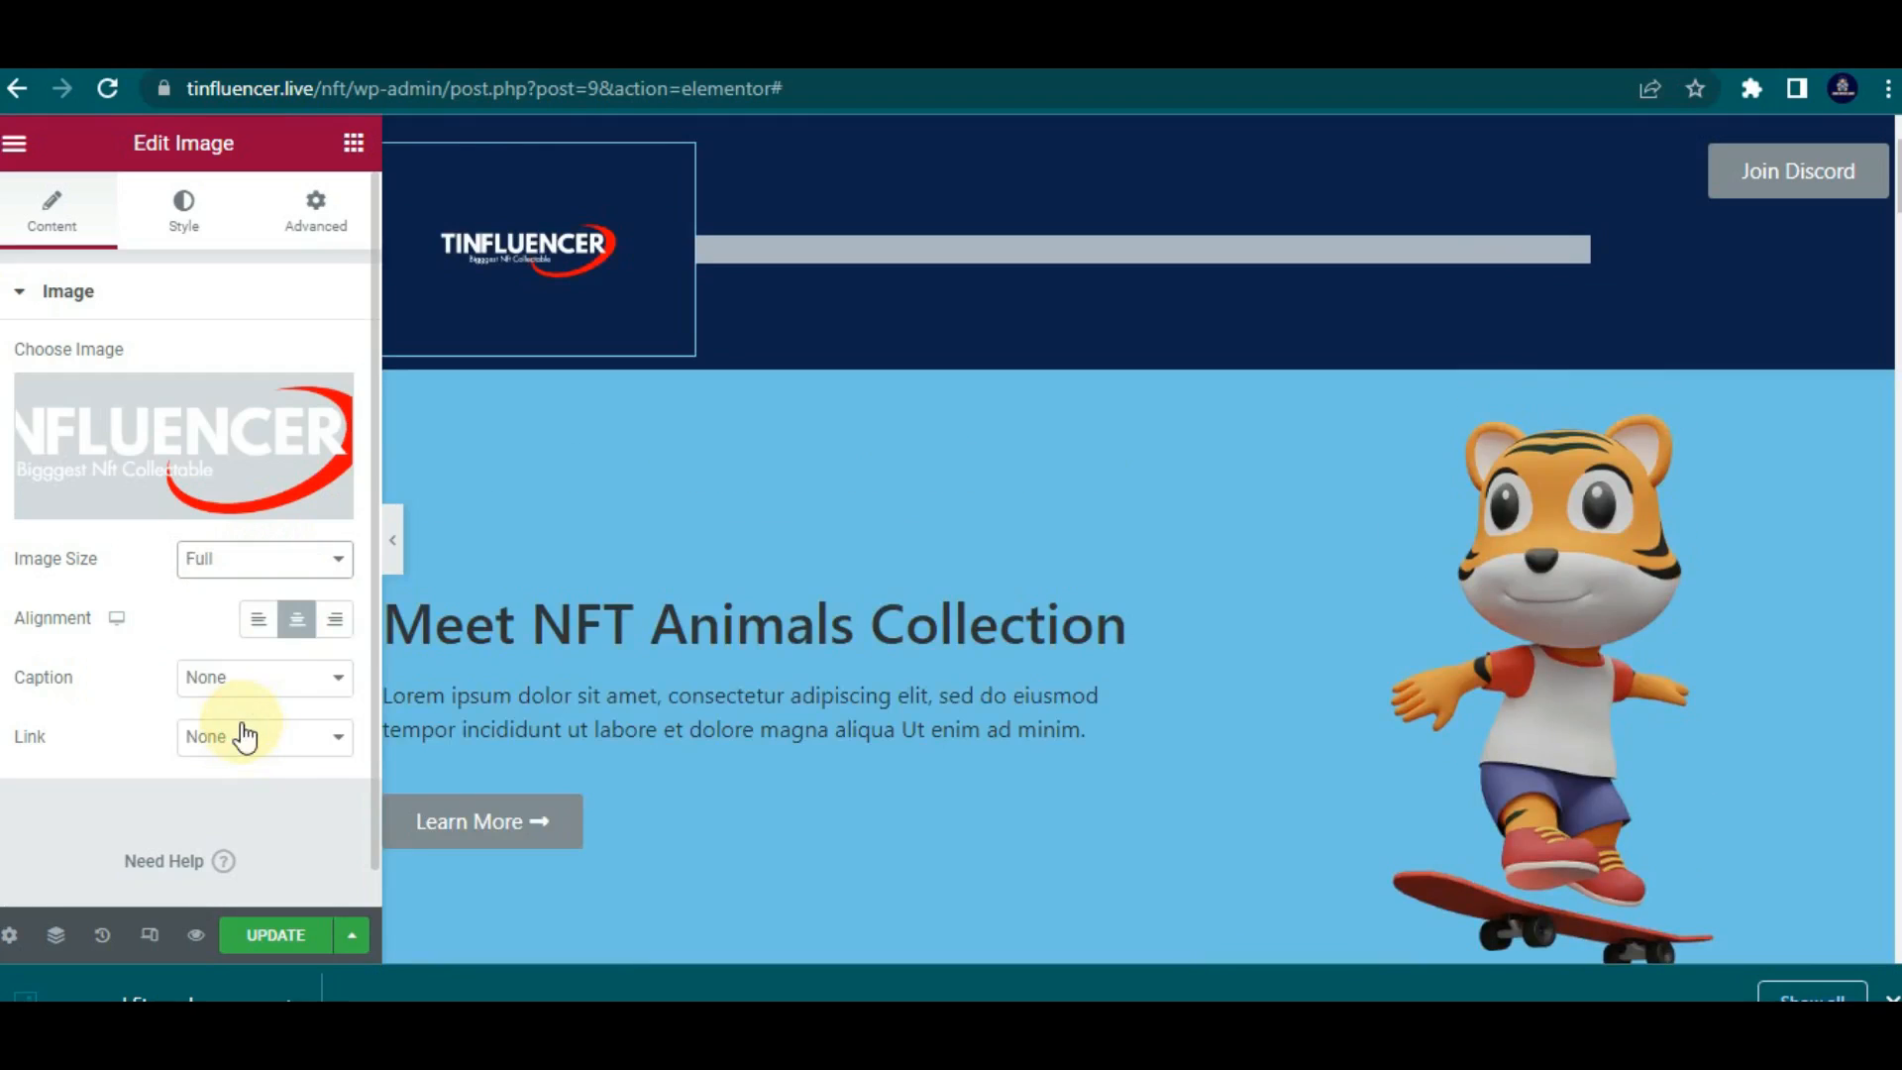
{"action": "left_click", "coordinate": [286, 626]}
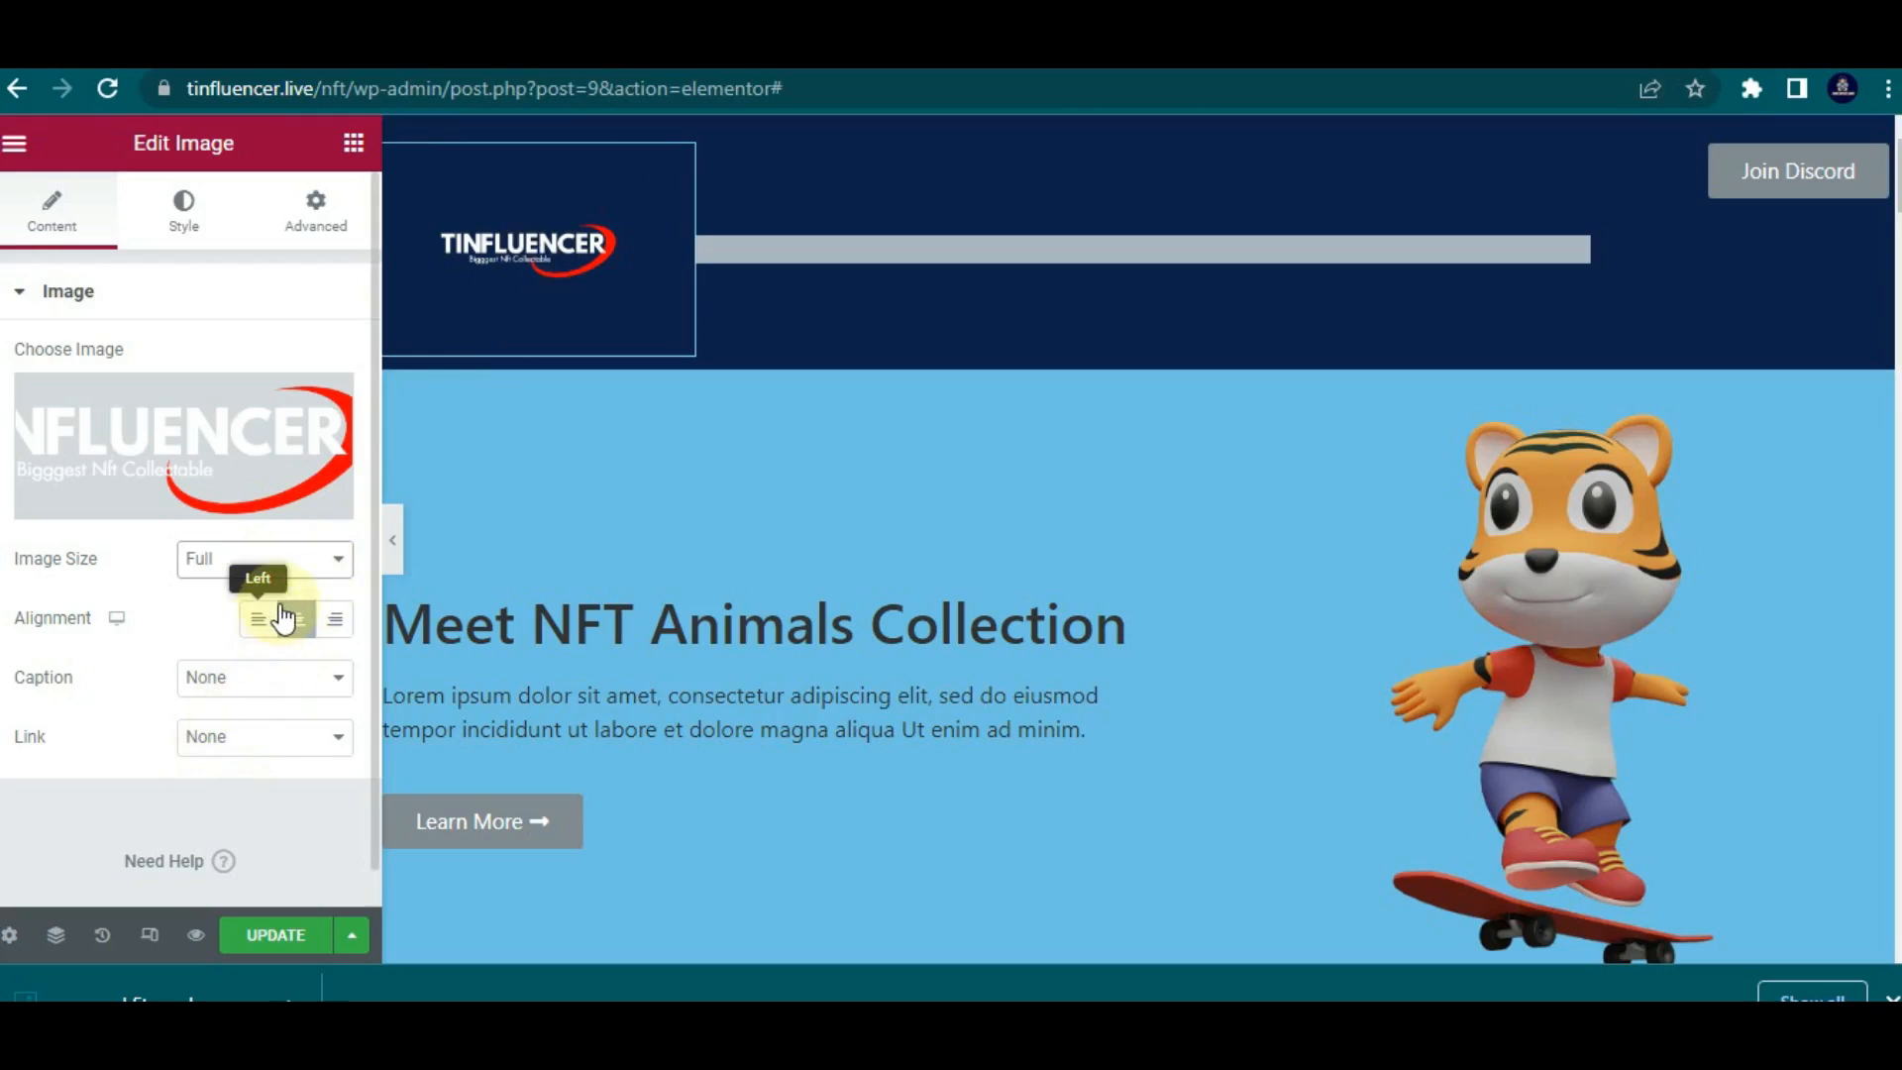
{"action": "left_click", "coordinate": [214, 234]}
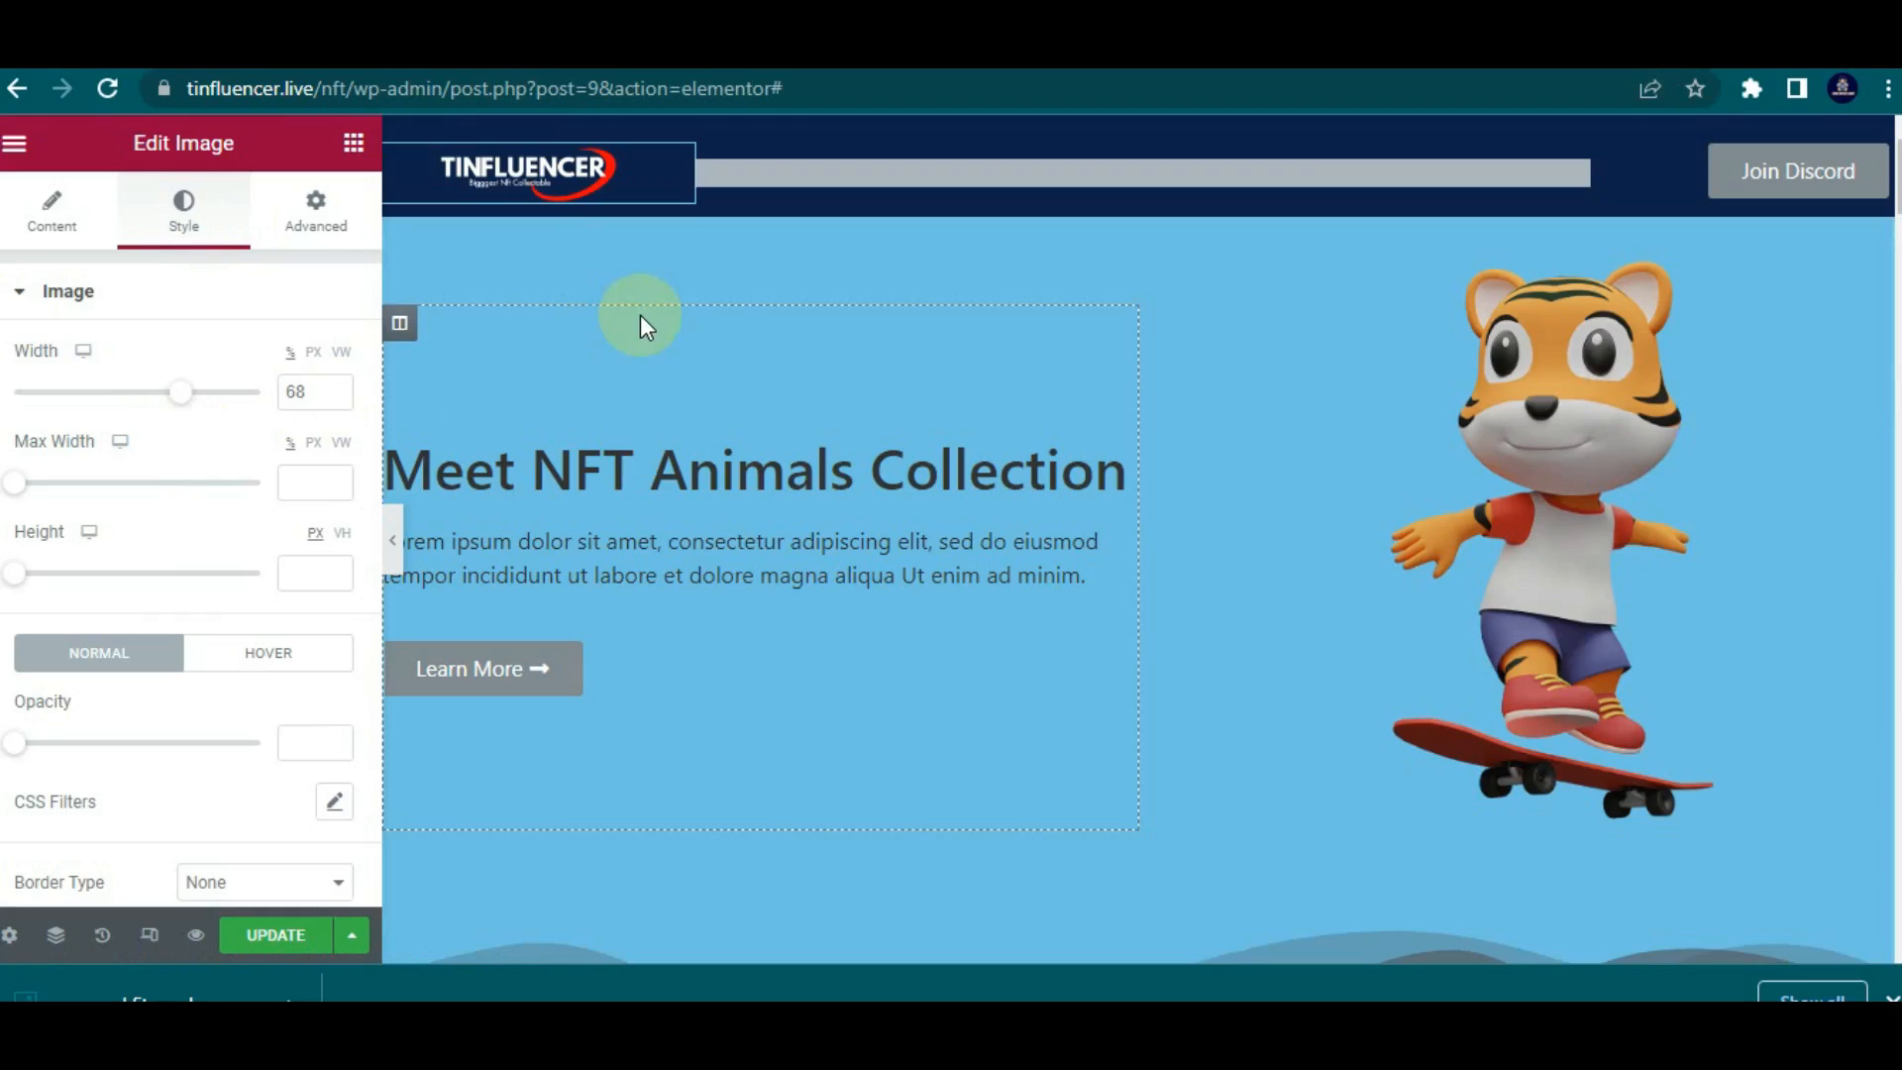
{"action": "left_click", "coordinate": [1872, 163]}
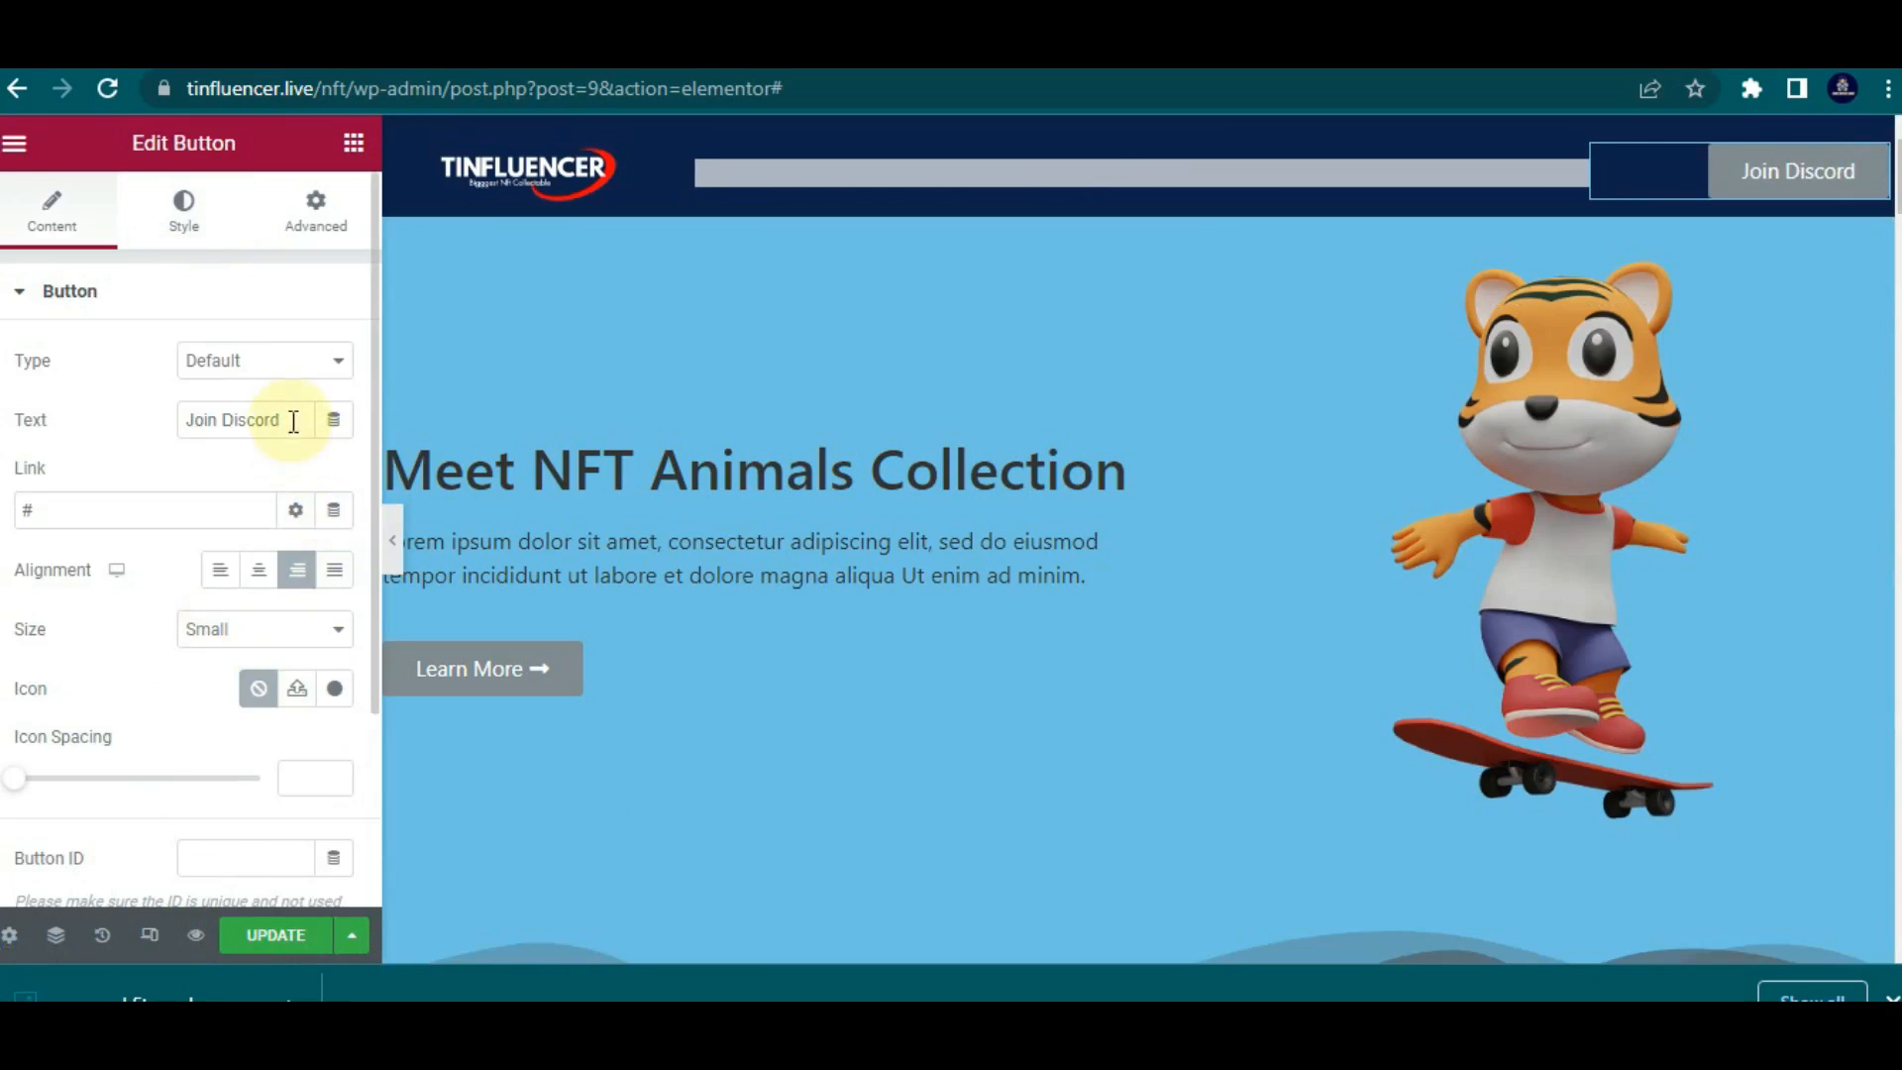
Step: Change the header button's label from Join Discord to 'Create Account', keeping its # link
{"action": "left_click_drag", "start_coordinate": [282, 409], "coordinate": [99, 432]}
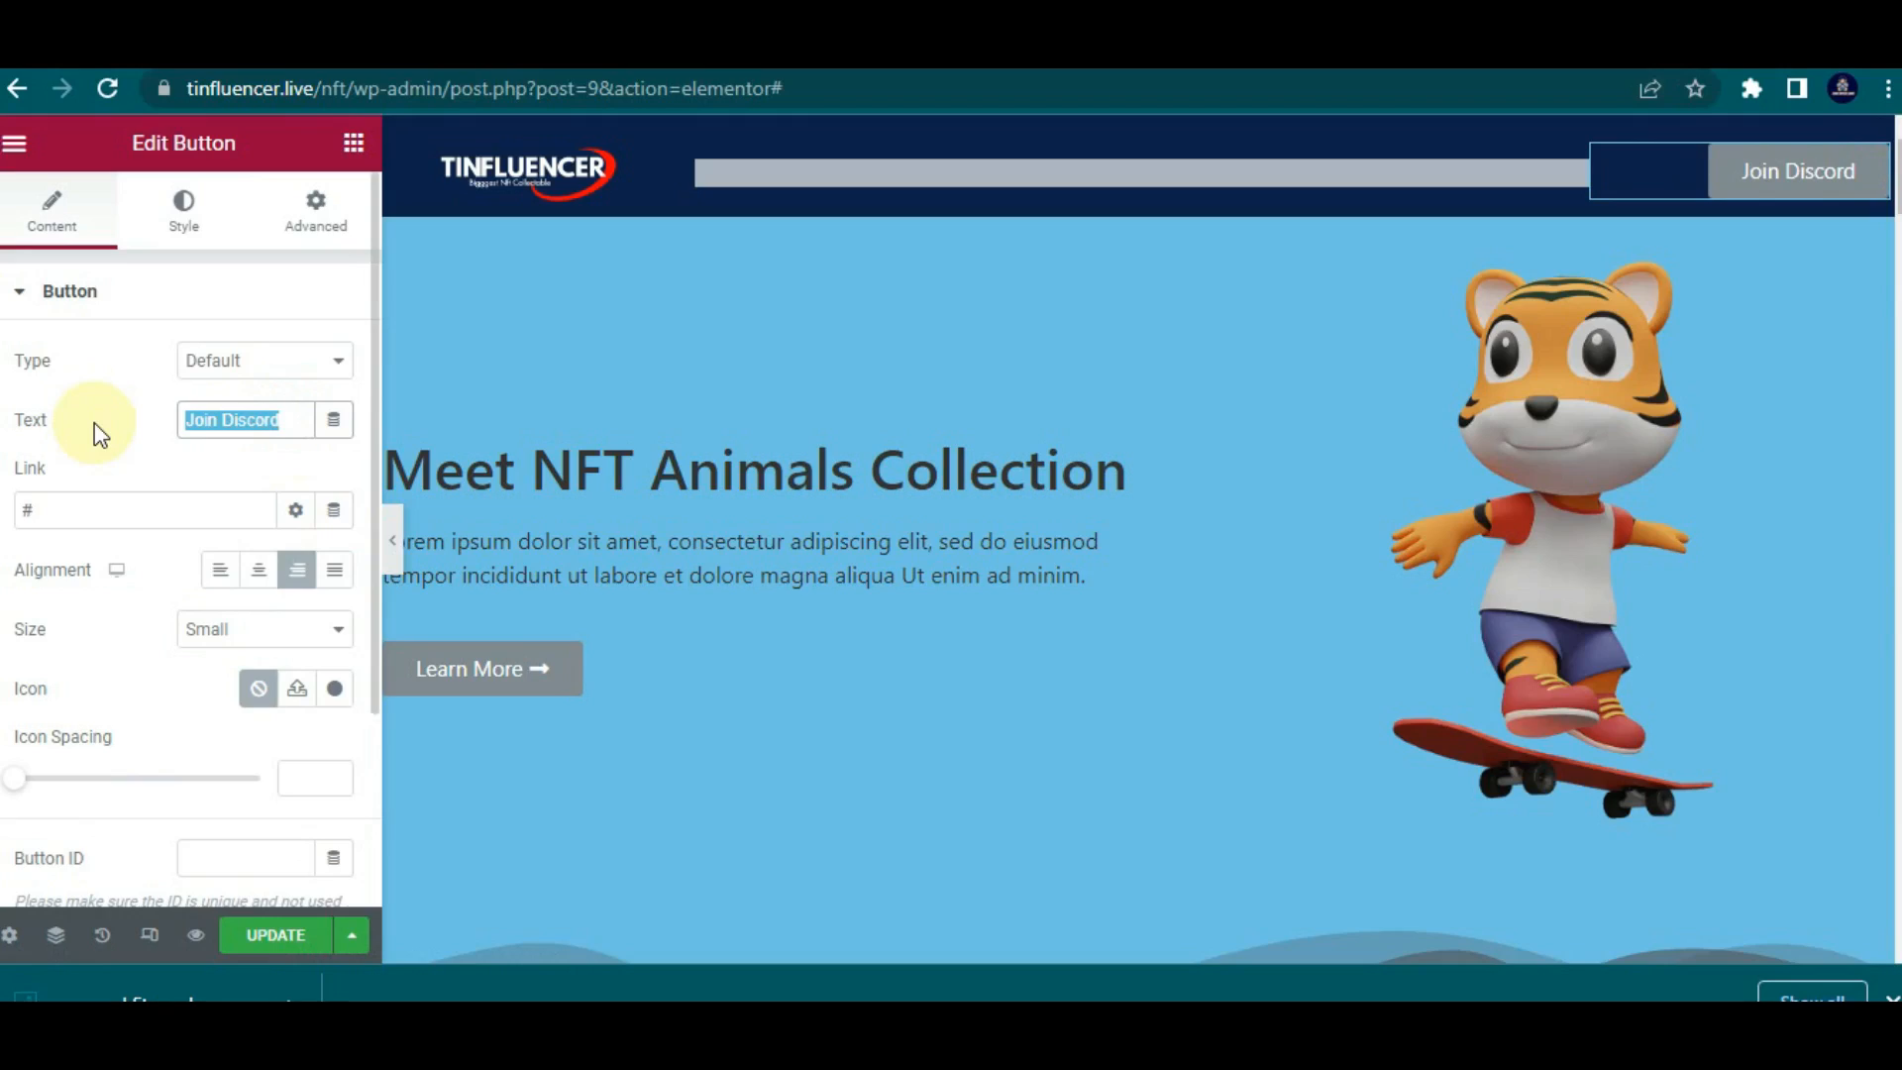
{"action": "type", "text": "Cre"}
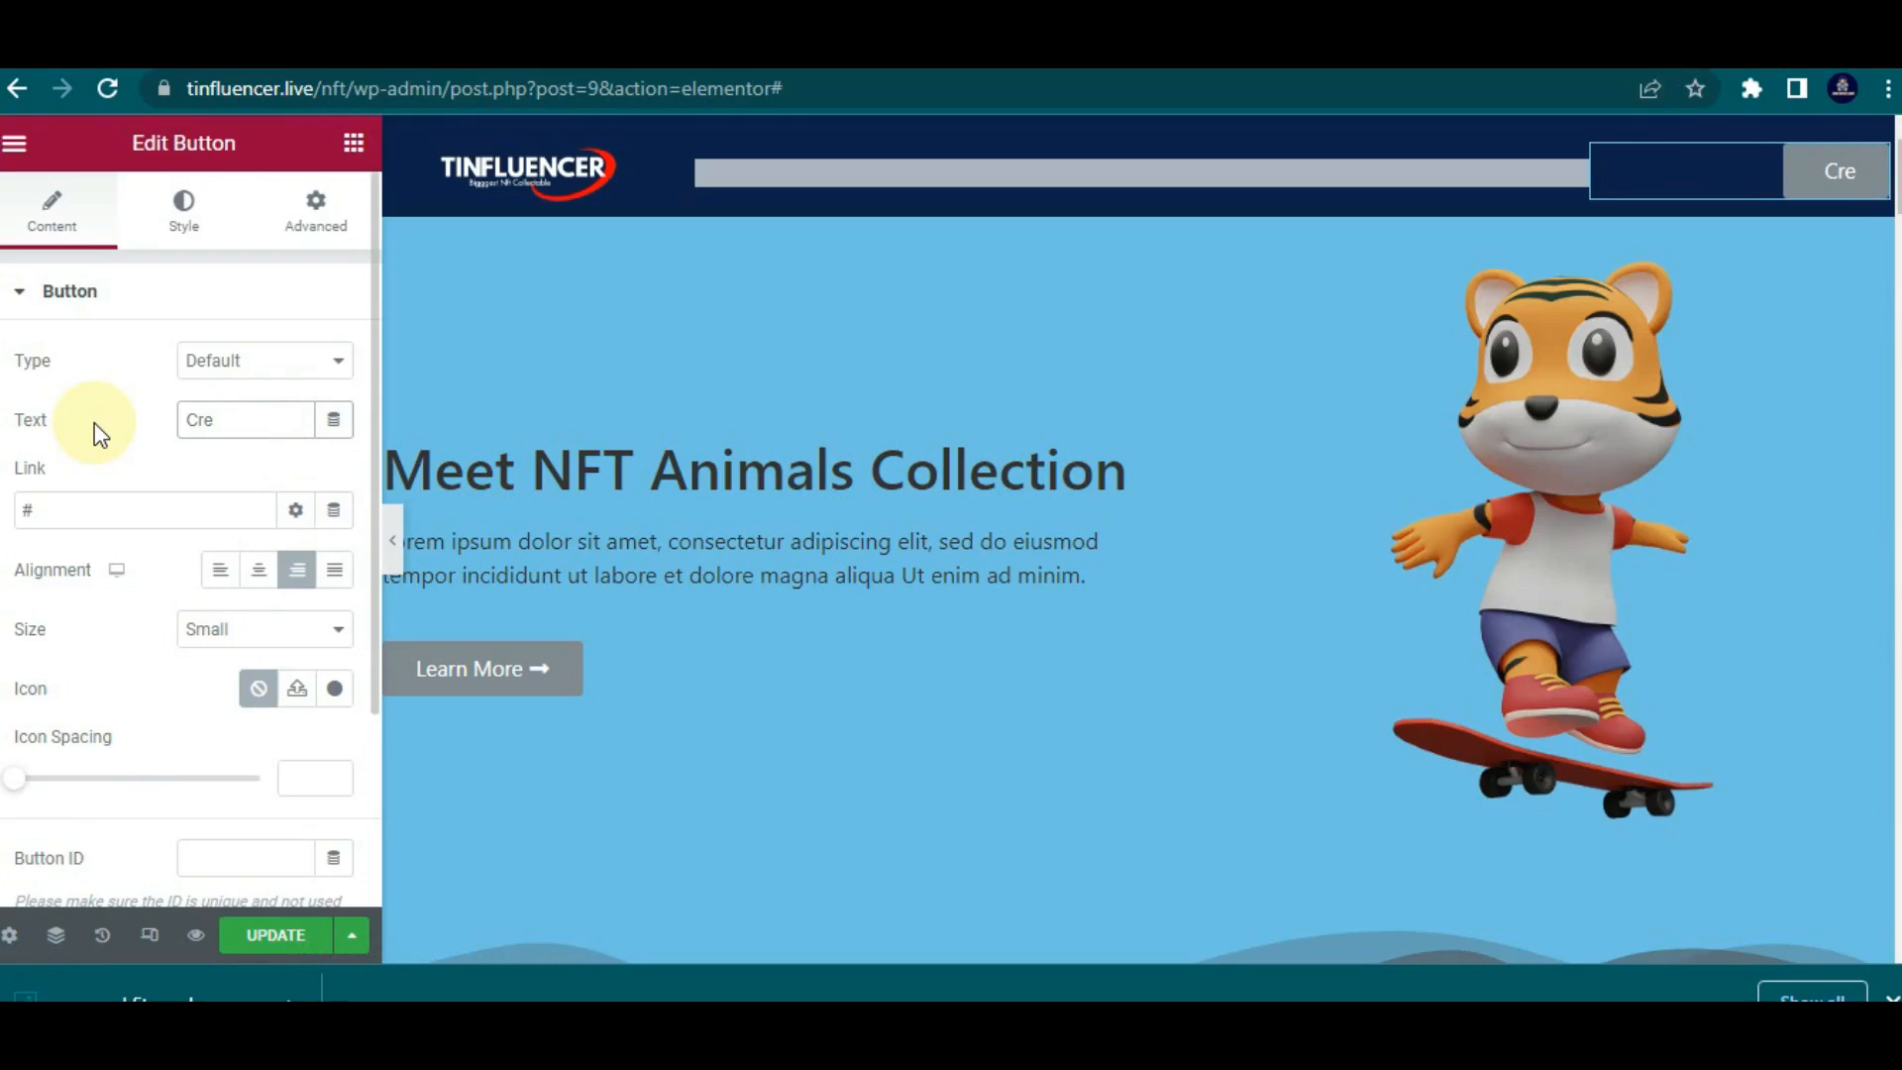
{"action": "type", "text": "ate Ac"}
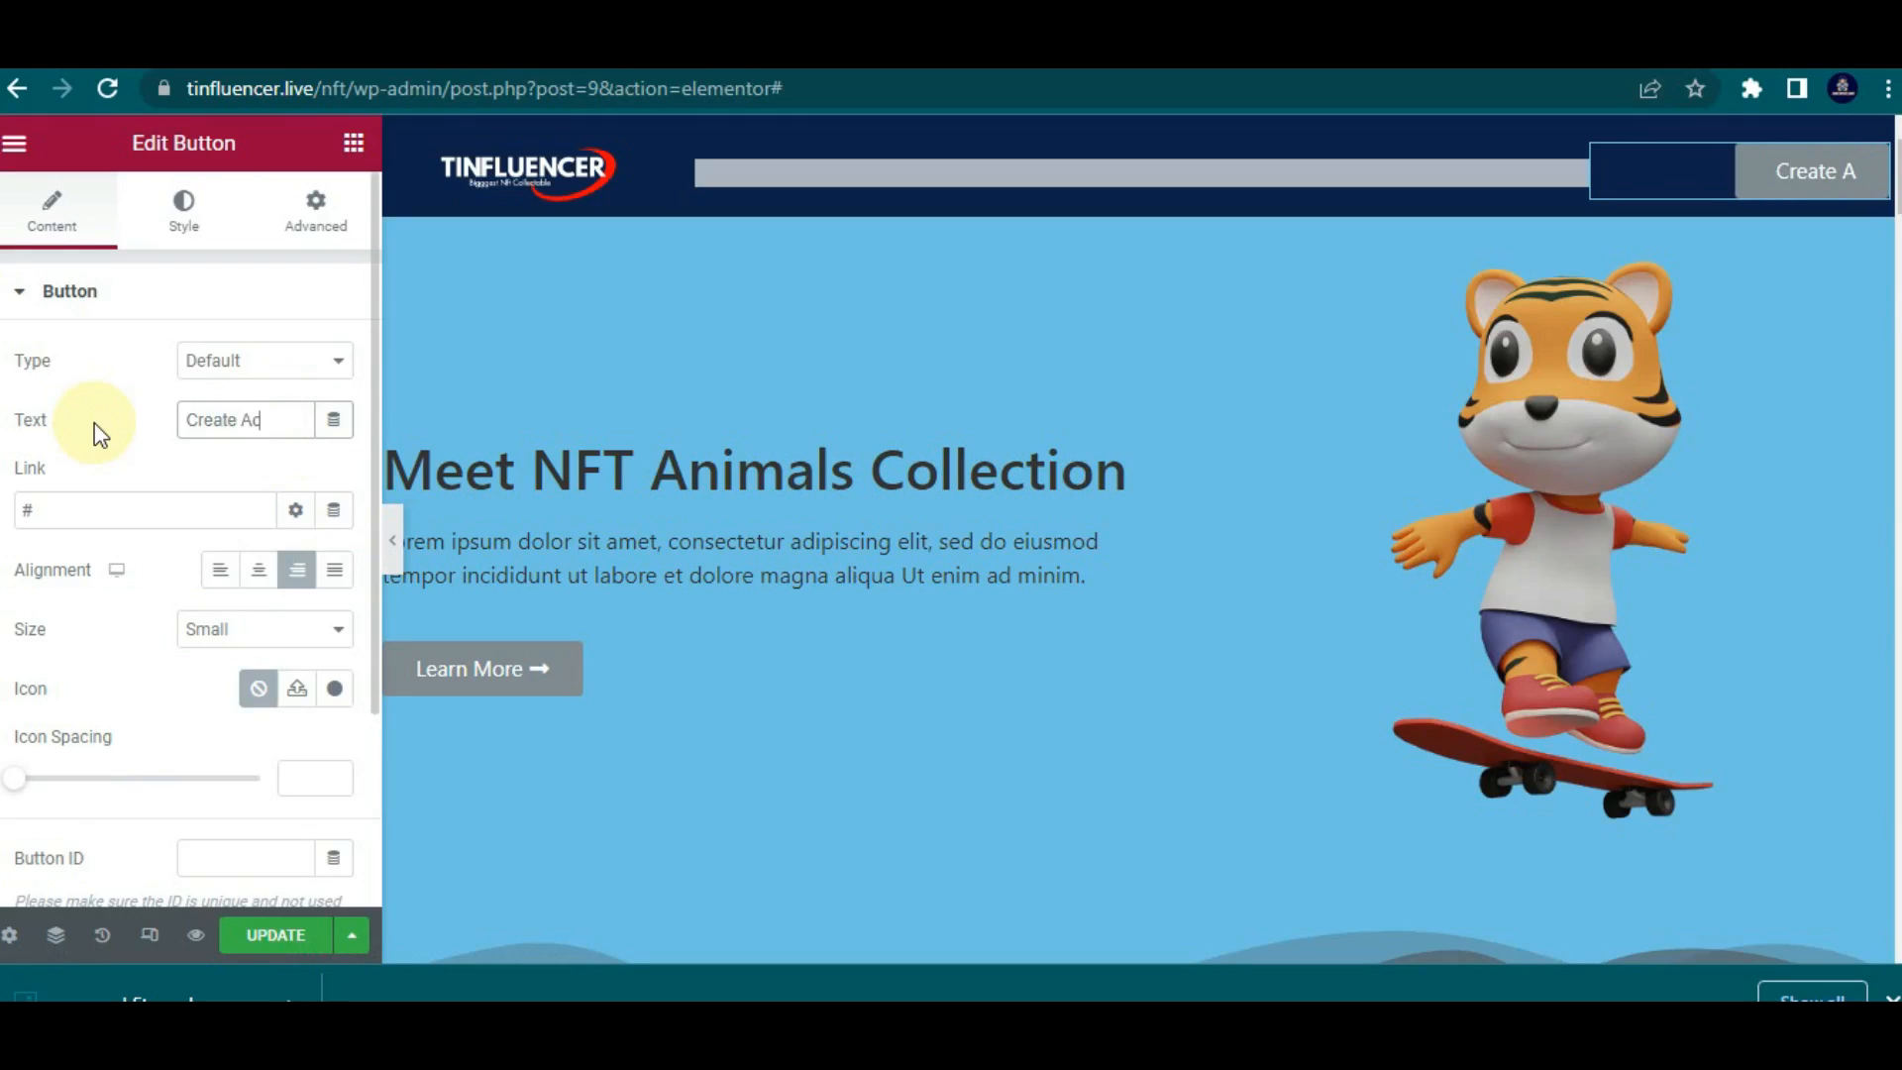
{"action": "type", "text": "count"}
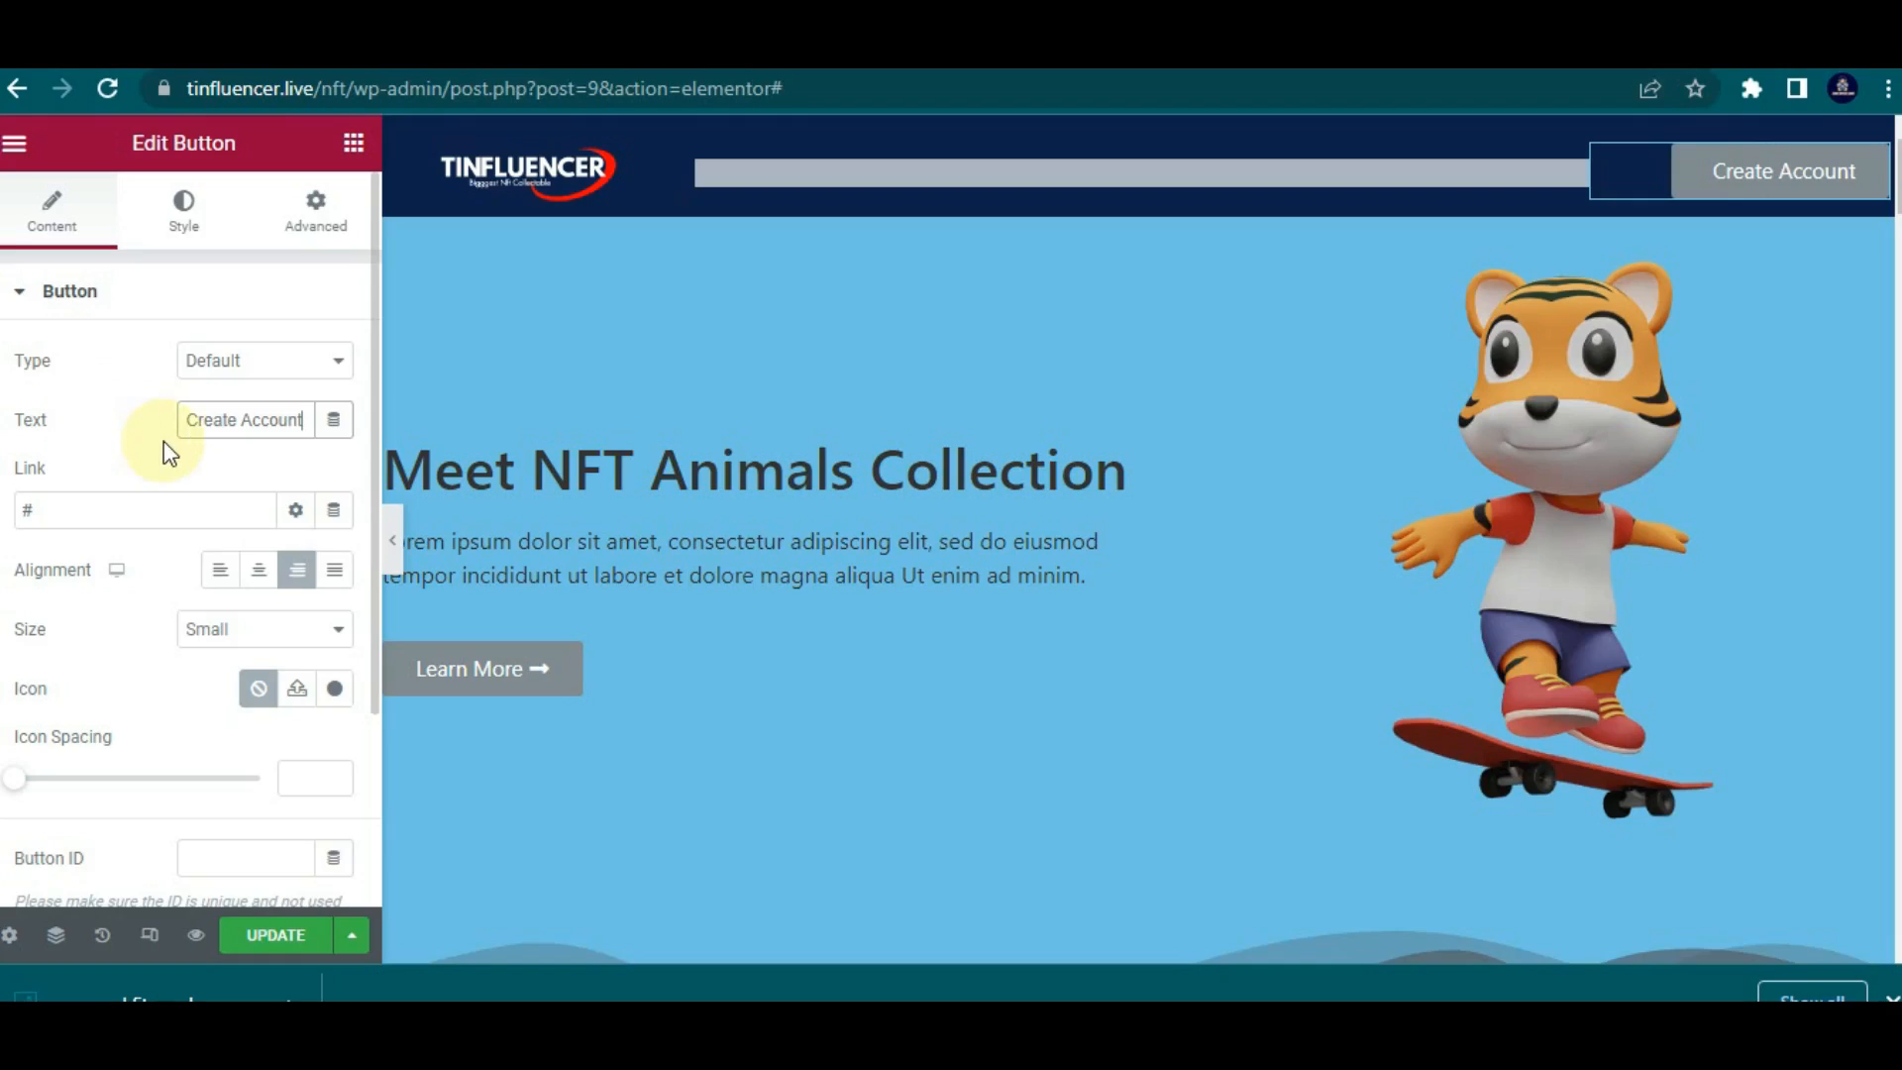
{"action": "left_click", "coordinate": [119, 500]}
{"action": "left_click", "coordinate": [75, 500]}
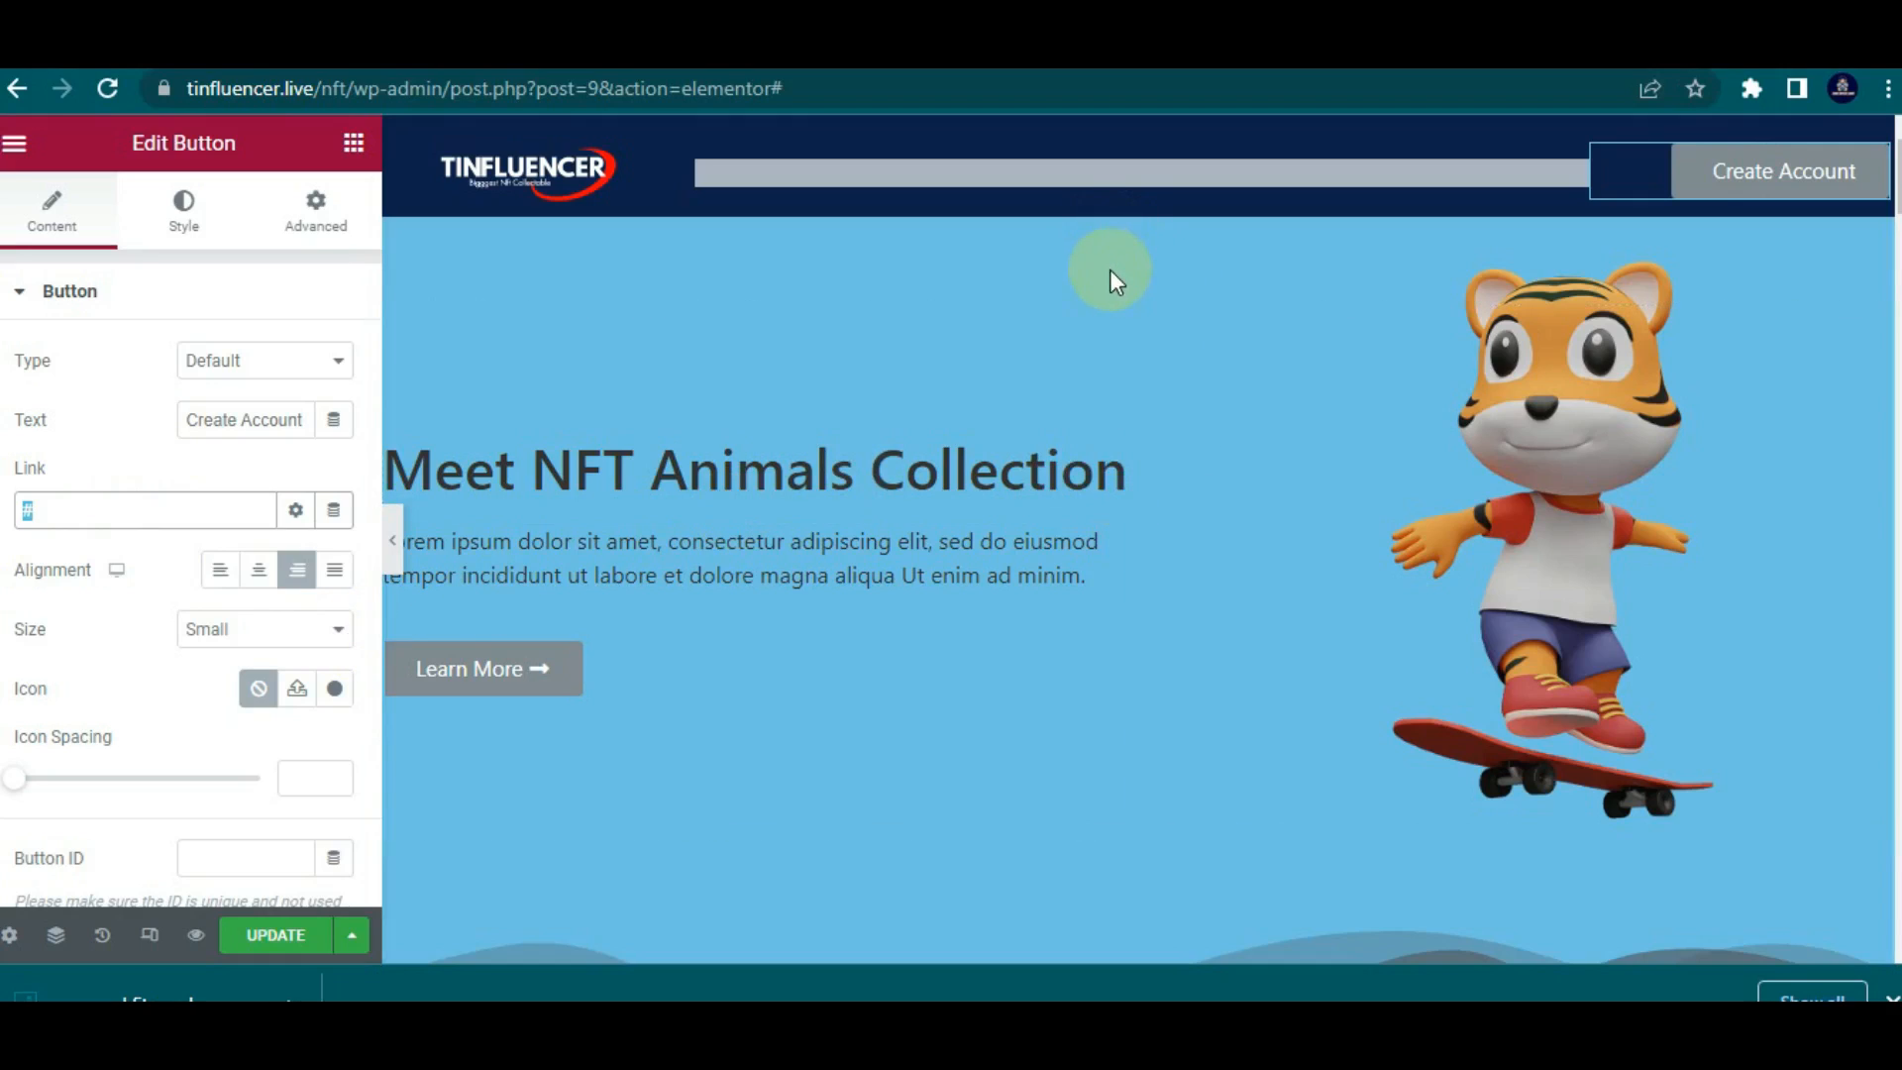
{"action": "scroll", "coordinate": [1159, 644], "scroll_direction": "down", "scroll_amount": 10}
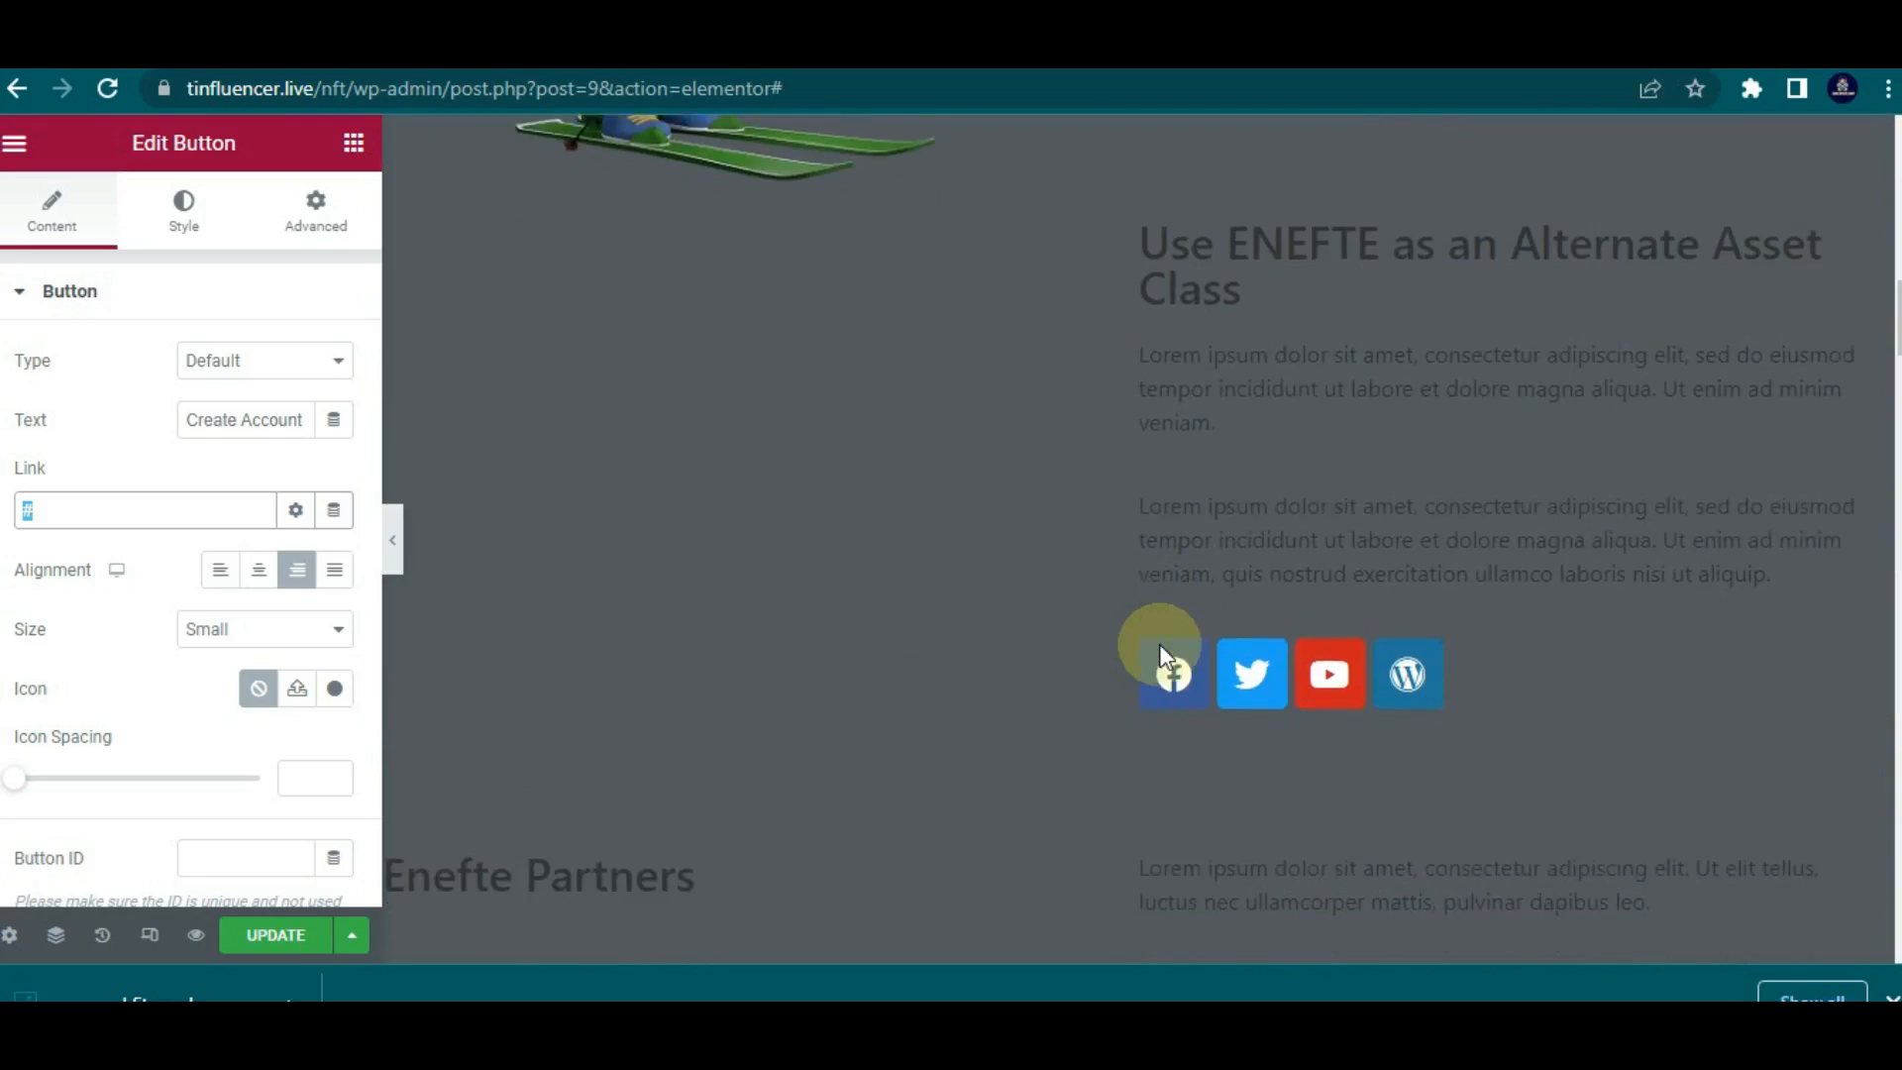
{"action": "scroll", "coordinate": [1159, 643], "scroll_direction": "down", "scroll_amount": 12}
{"action": "scroll", "coordinate": [1159, 644], "scroll_direction": "up", "scroll_amount": 20}
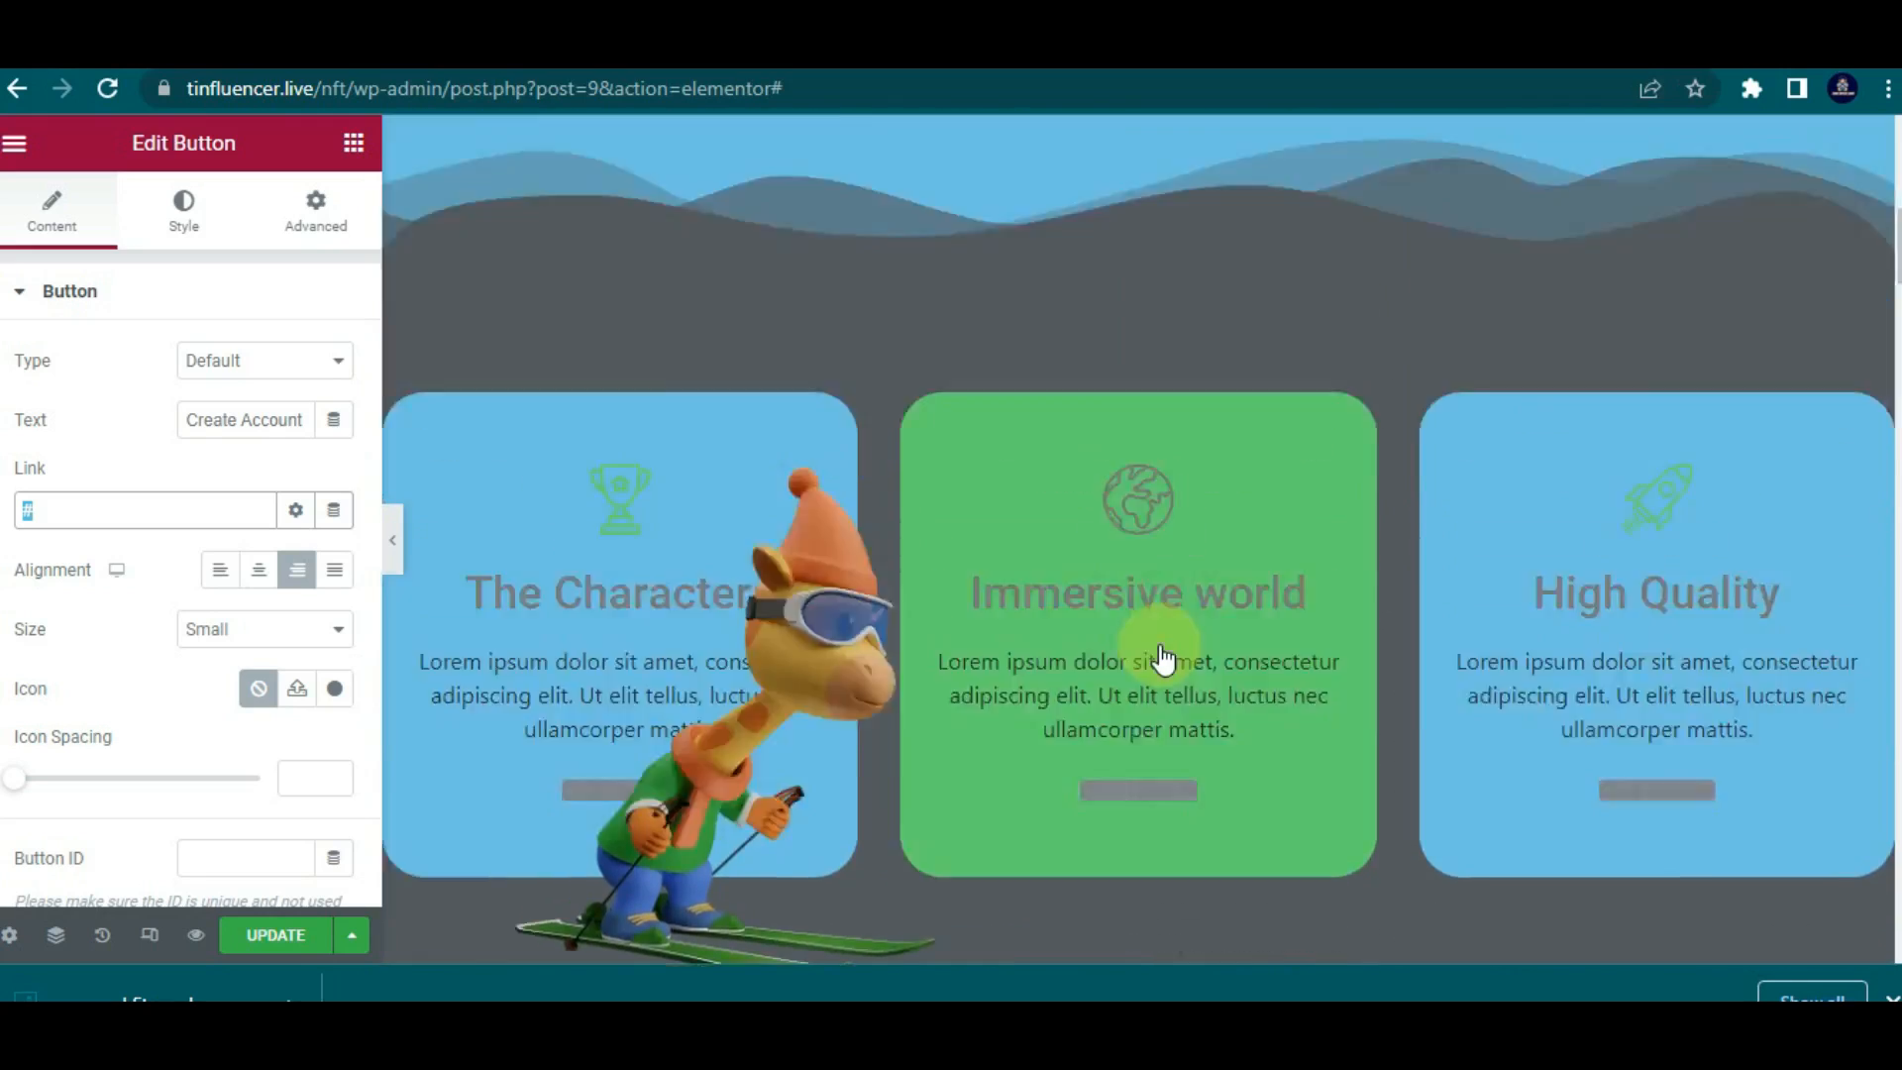
{"action": "scroll", "coordinate": [1164, 658], "scroll_direction": "up", "scroll_amount": 6}
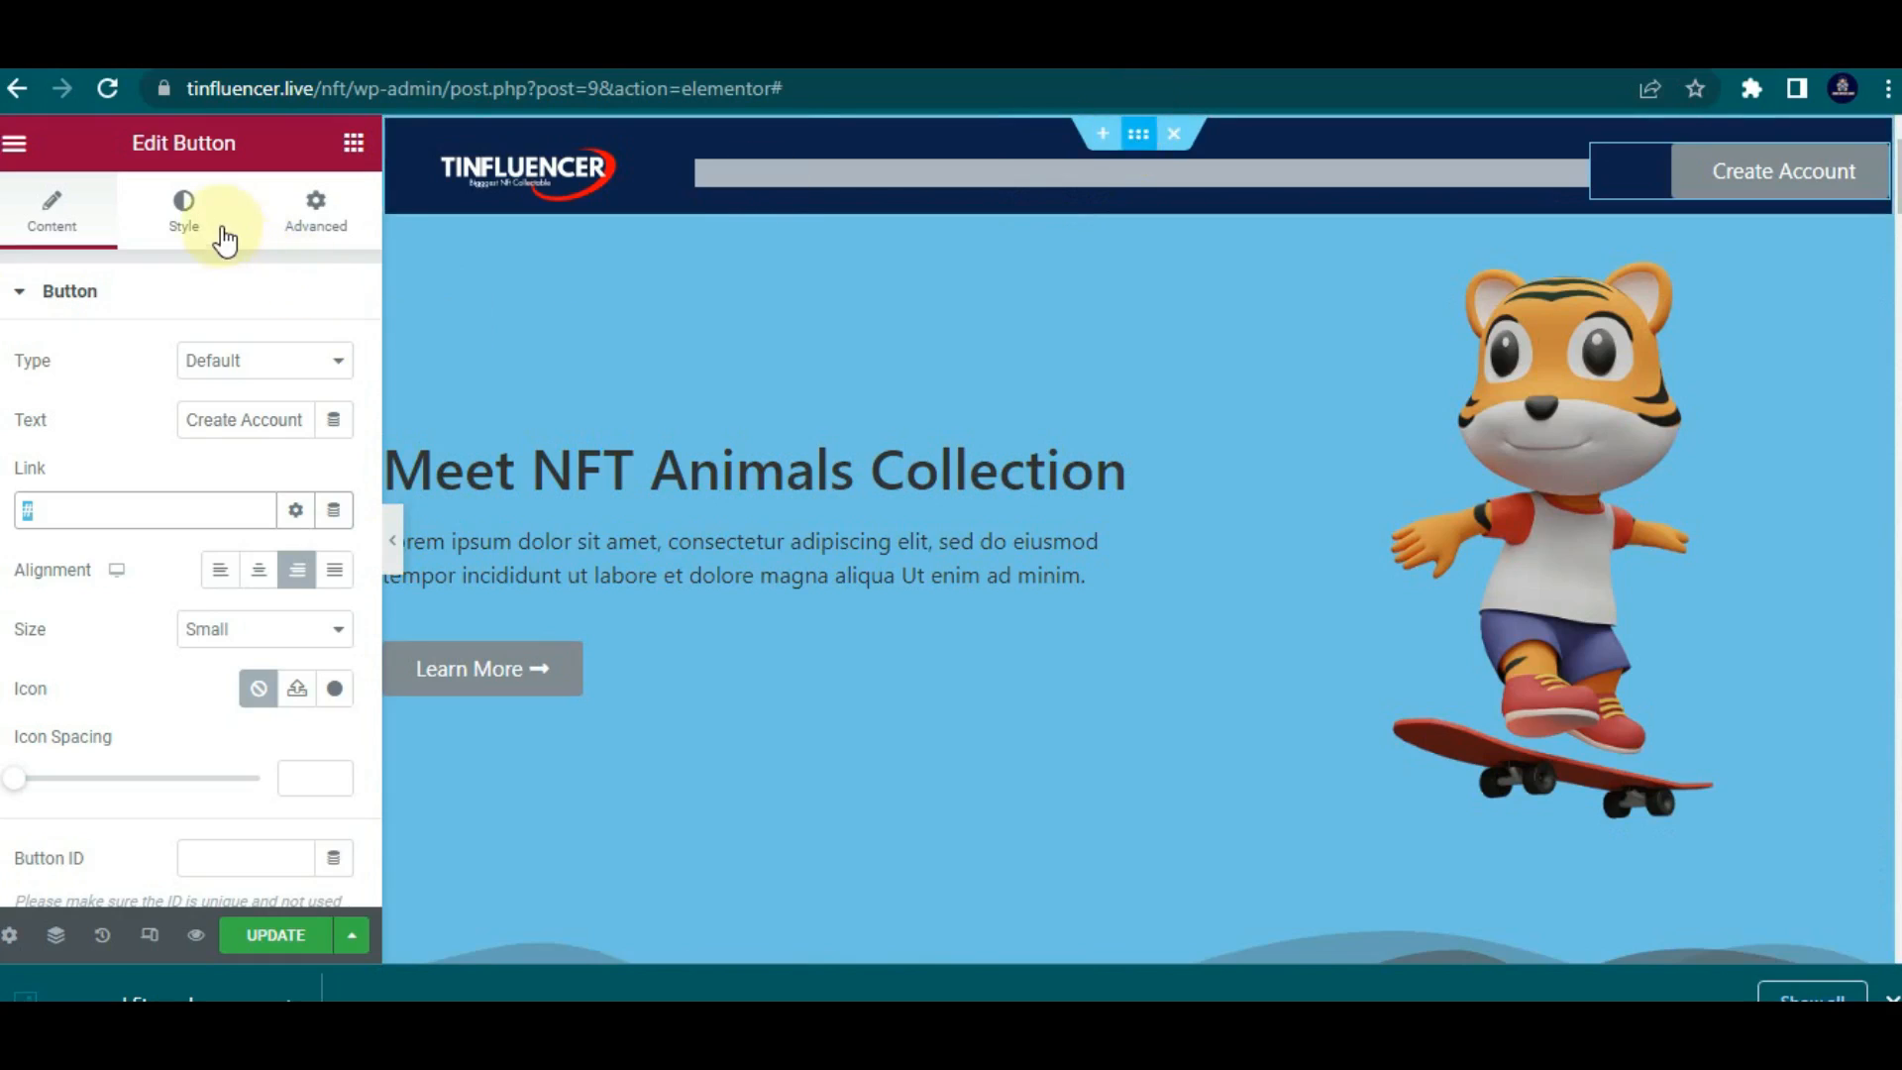
Step: Copy the header's #0D2148 background hex code, then select the hero's tiger image column
{"action": "left_click", "coordinate": [185, 210]}
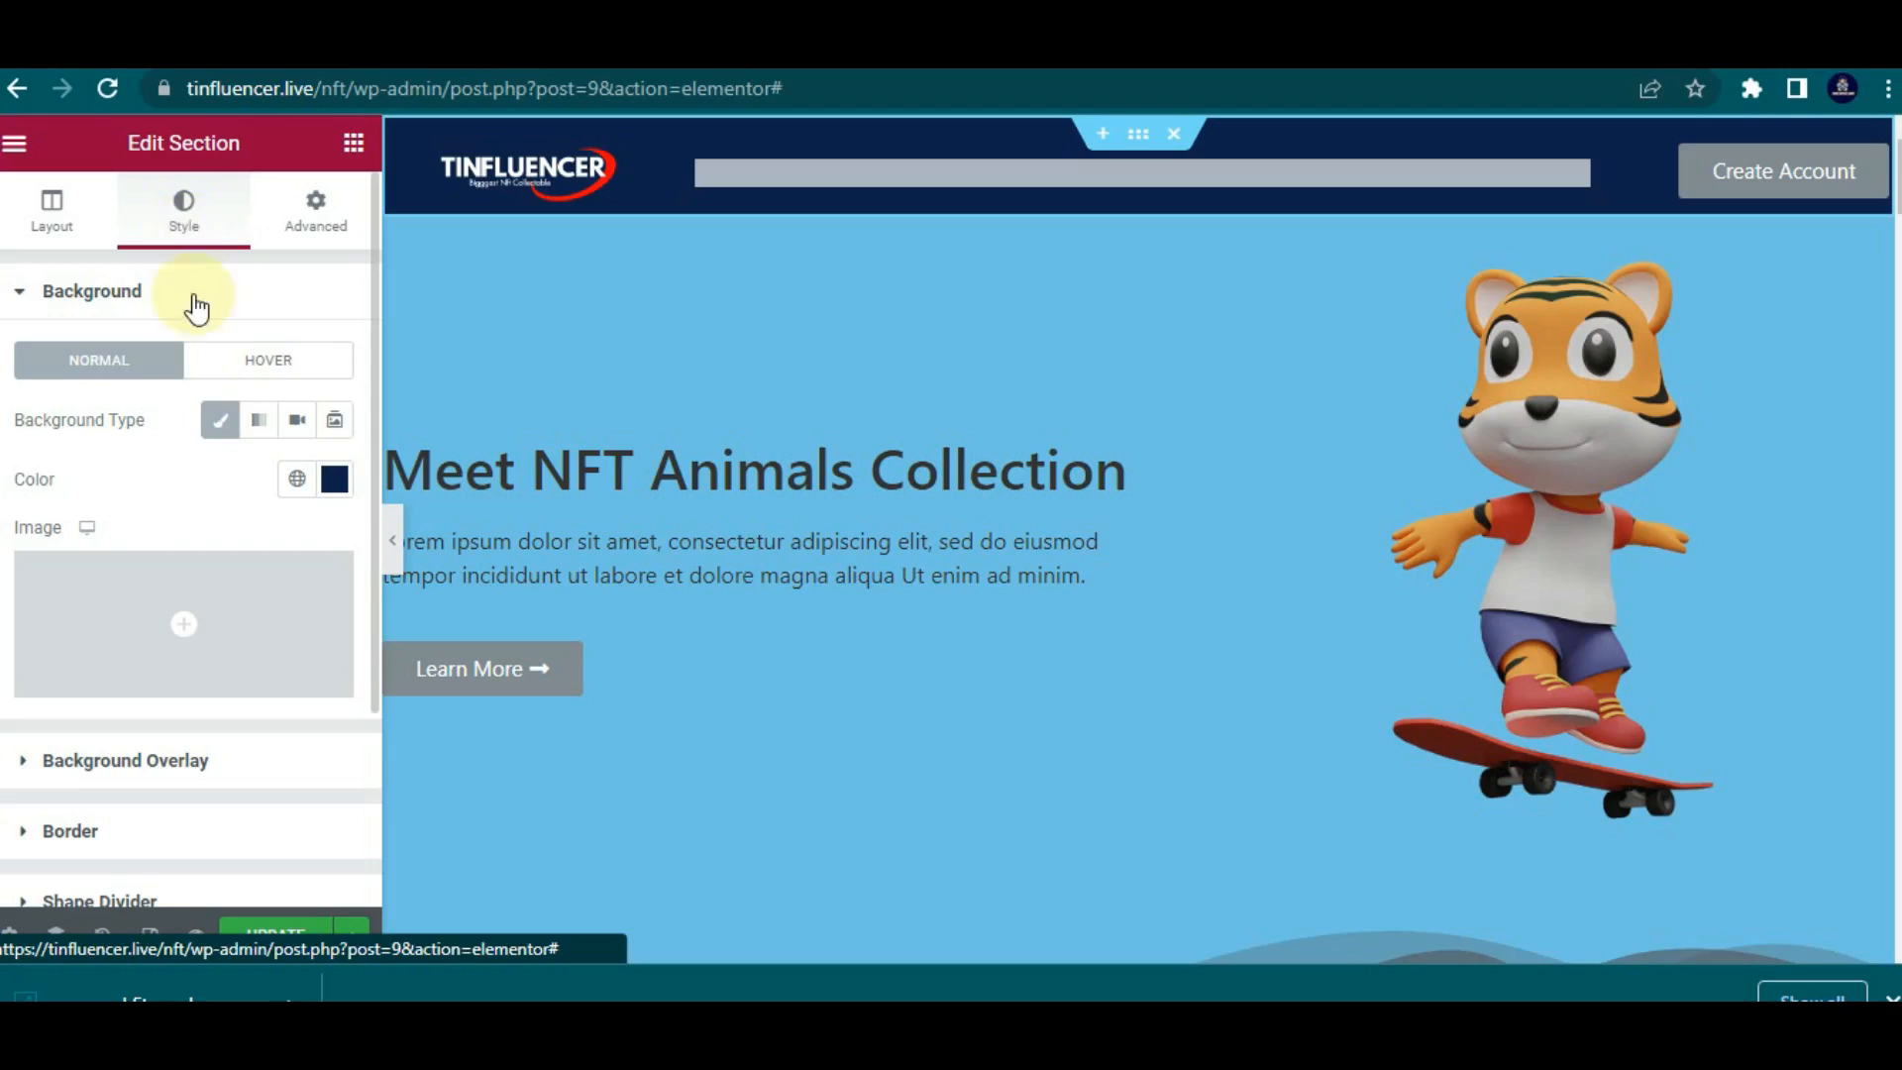
{"action": "left_click", "coordinate": [335, 478]}
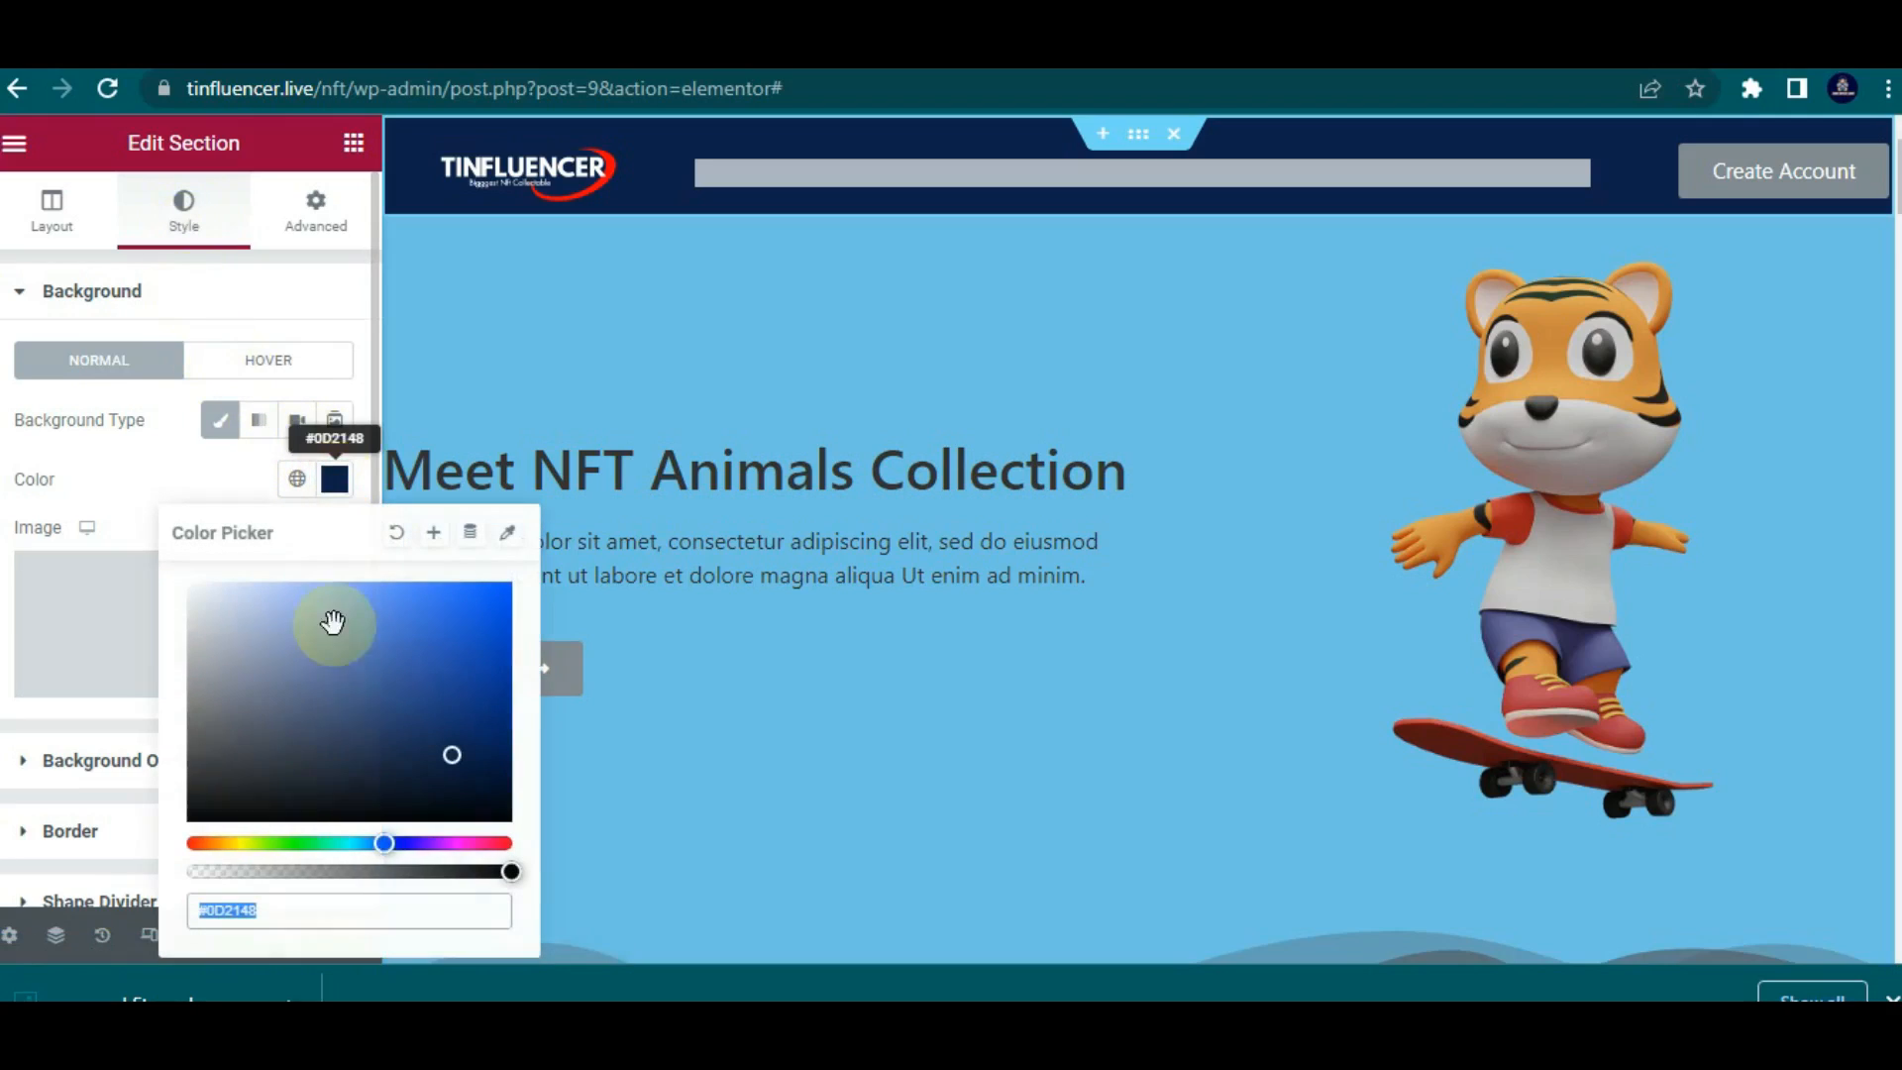
{"action": "left_click", "coordinate": [321, 917]}
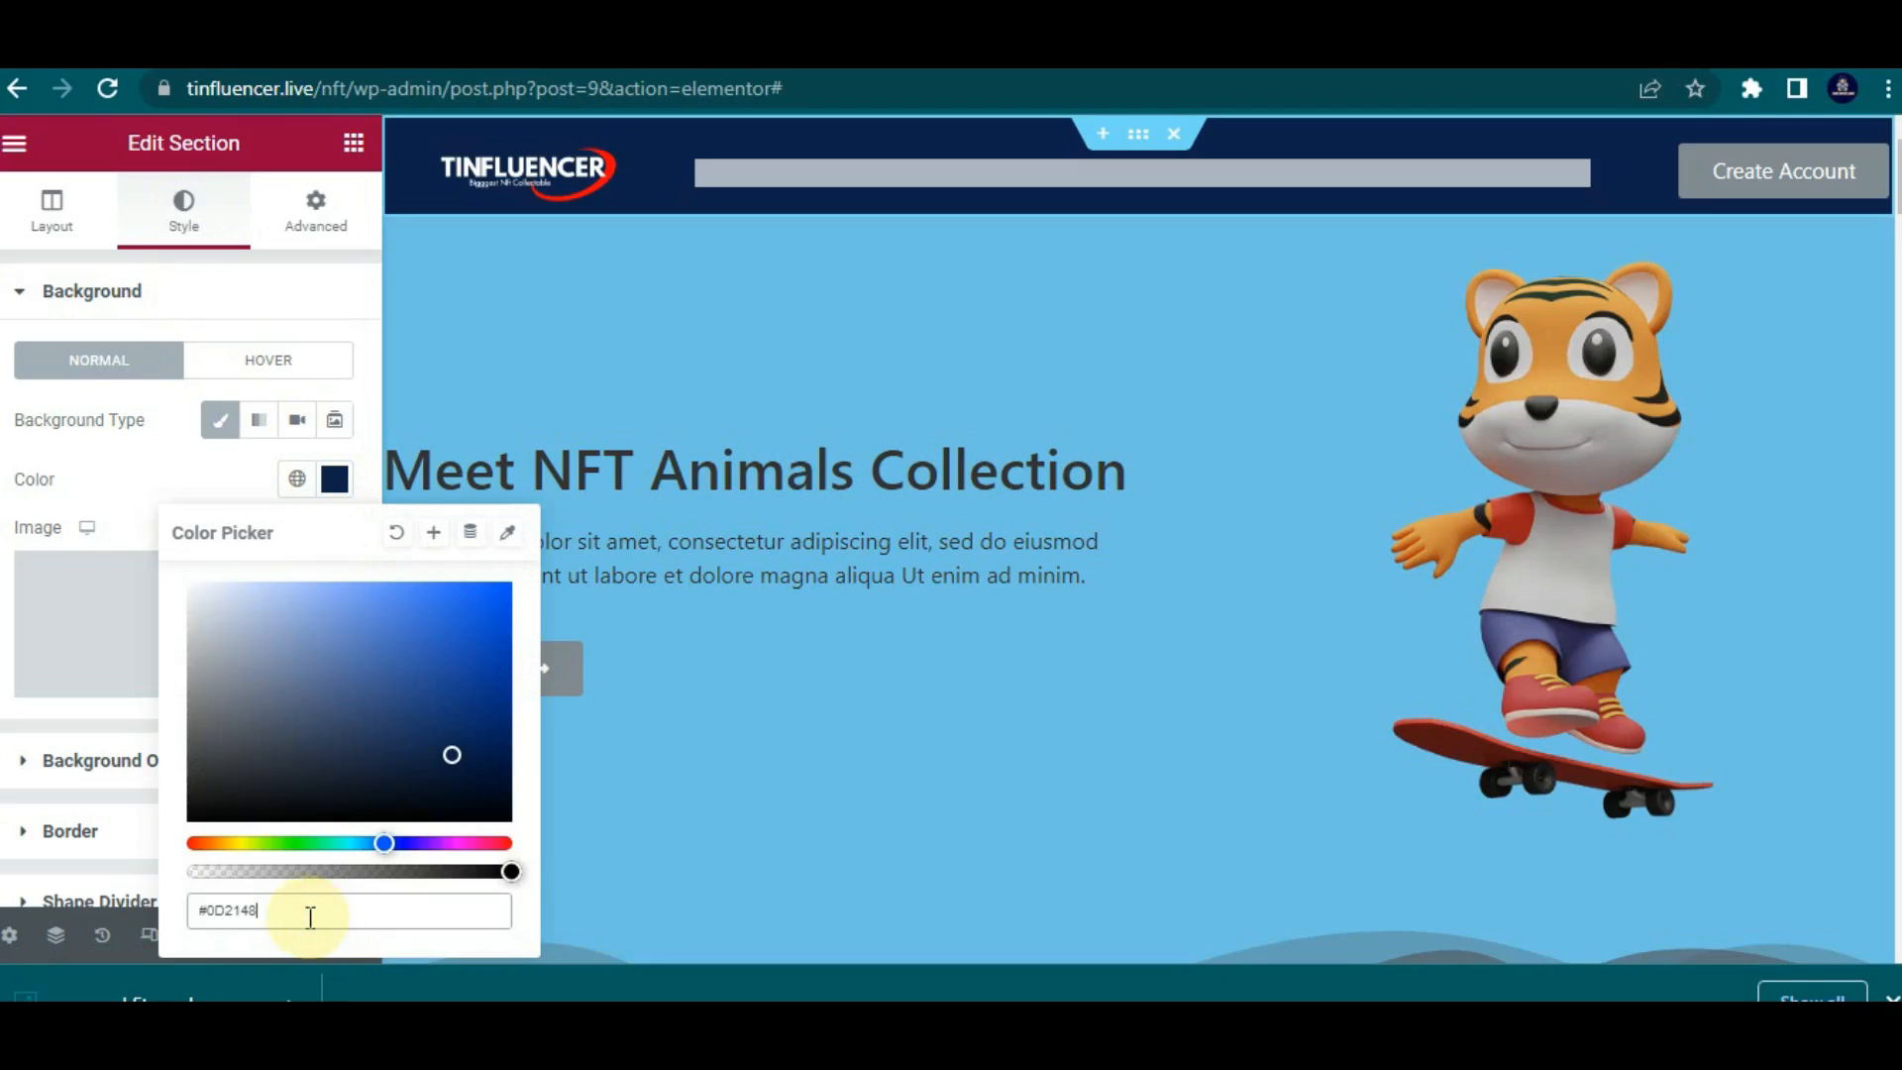
{"action": "left_click_drag", "start_coordinate": [295, 916], "coordinate": [180, 923]}
{"action": "key", "text": "ctrl+c"}
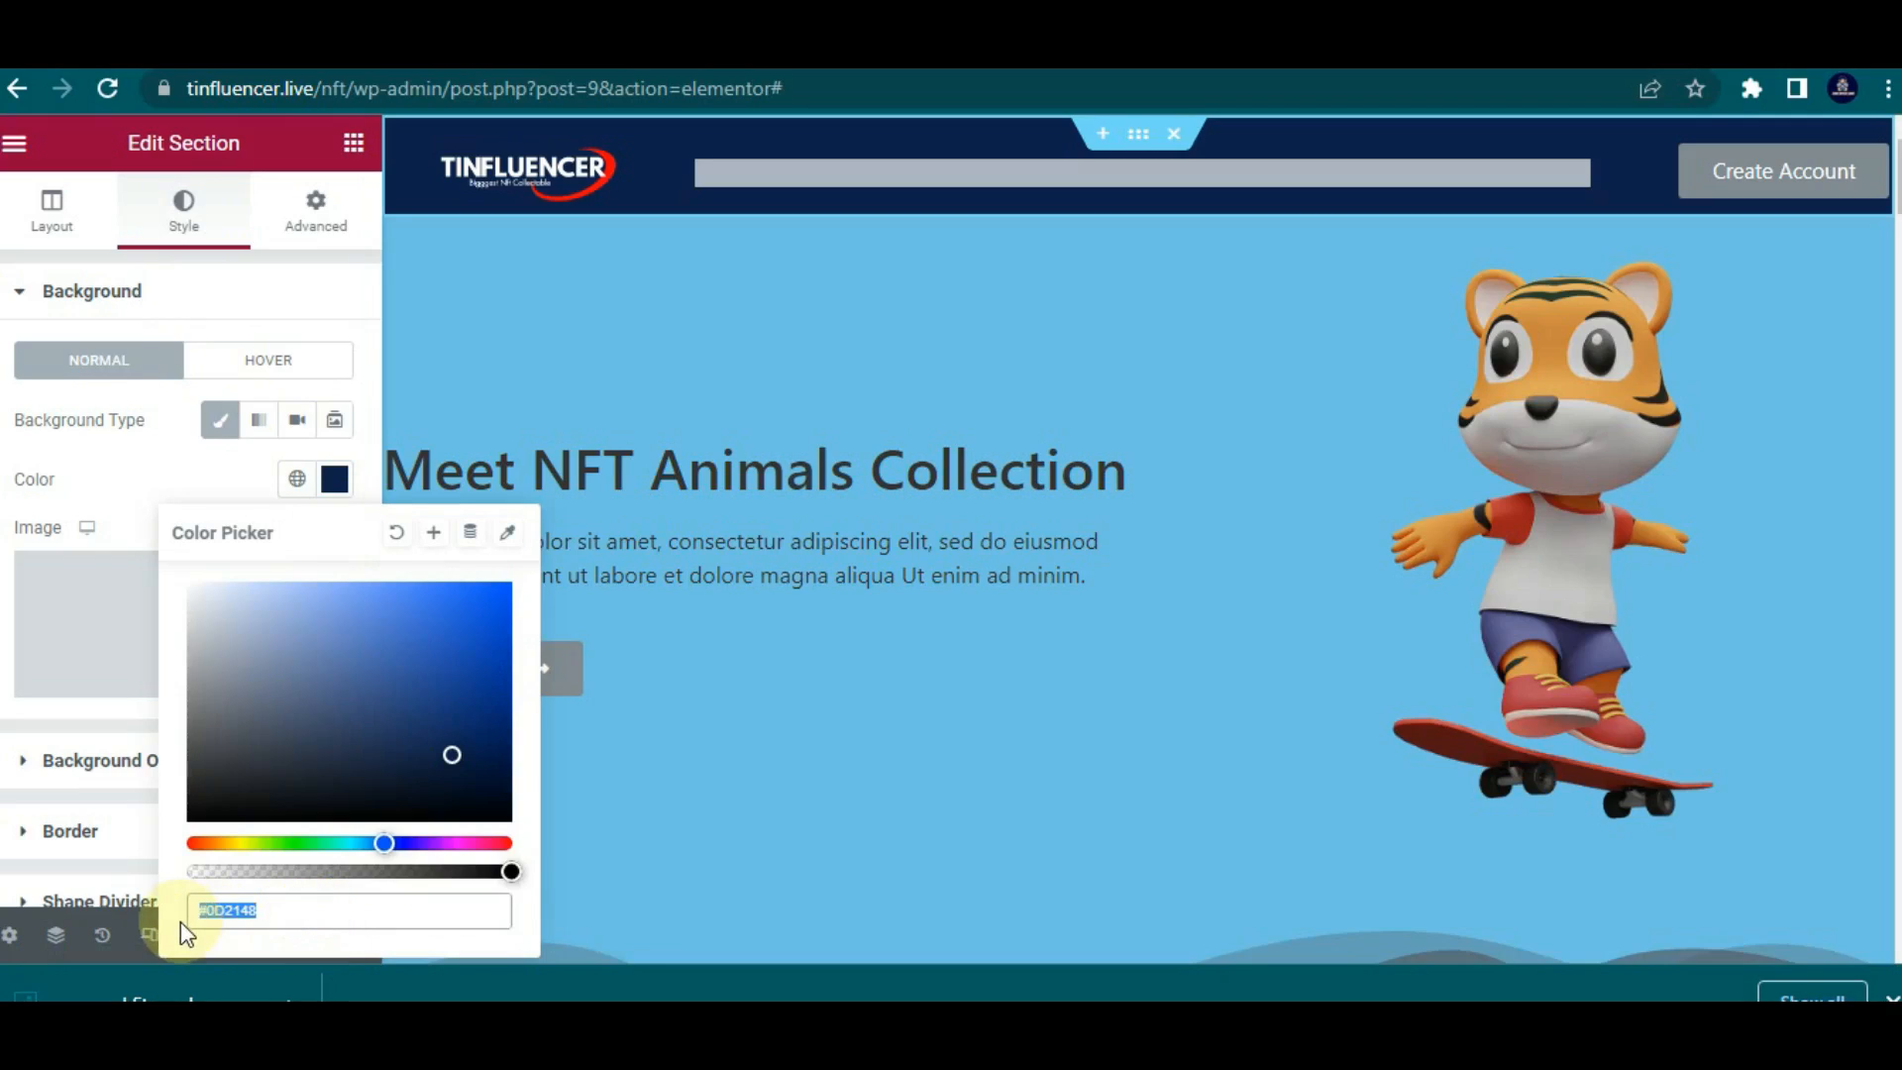
{"action": "left_click", "coordinate": [1174, 293]}
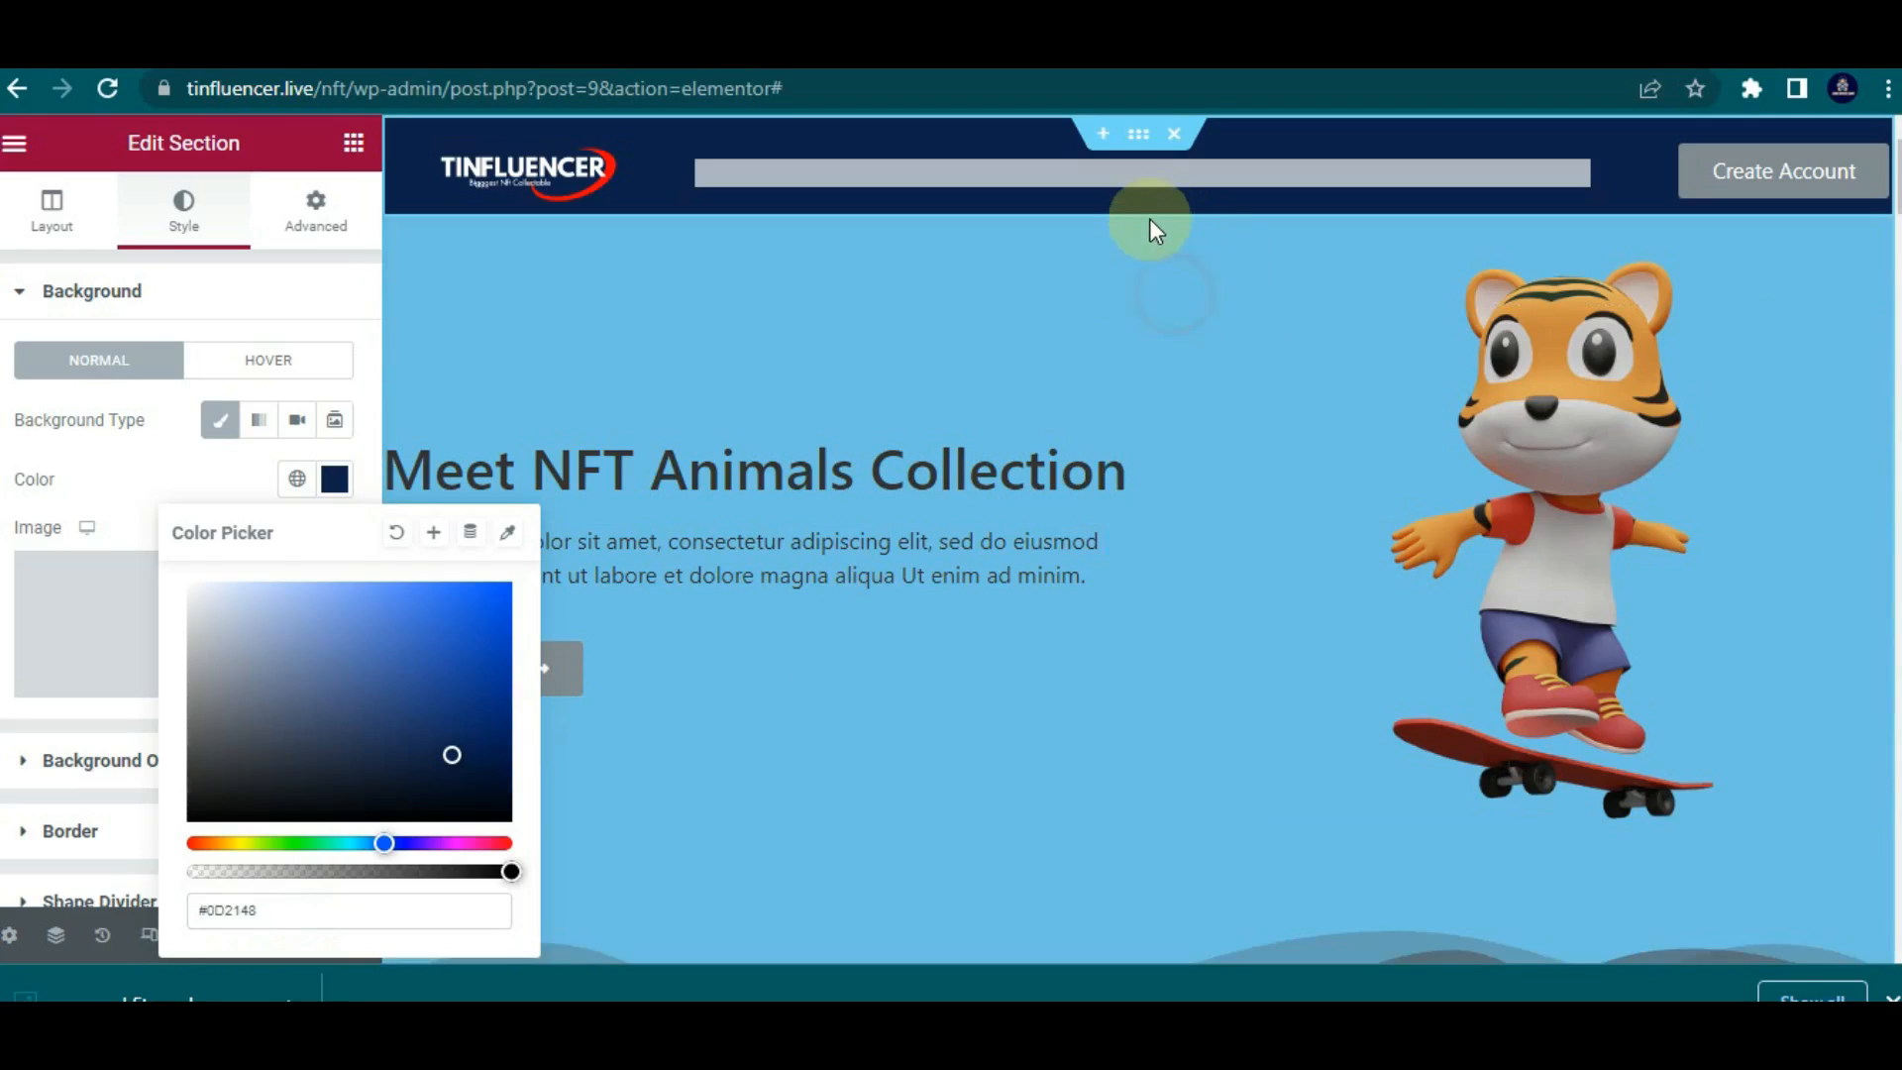
{"action": "left_click", "coordinate": [1115, 319]}
{"action": "scroll", "coordinate": [1120, 384], "scroll_direction": "down", "scroll_amount": 5}
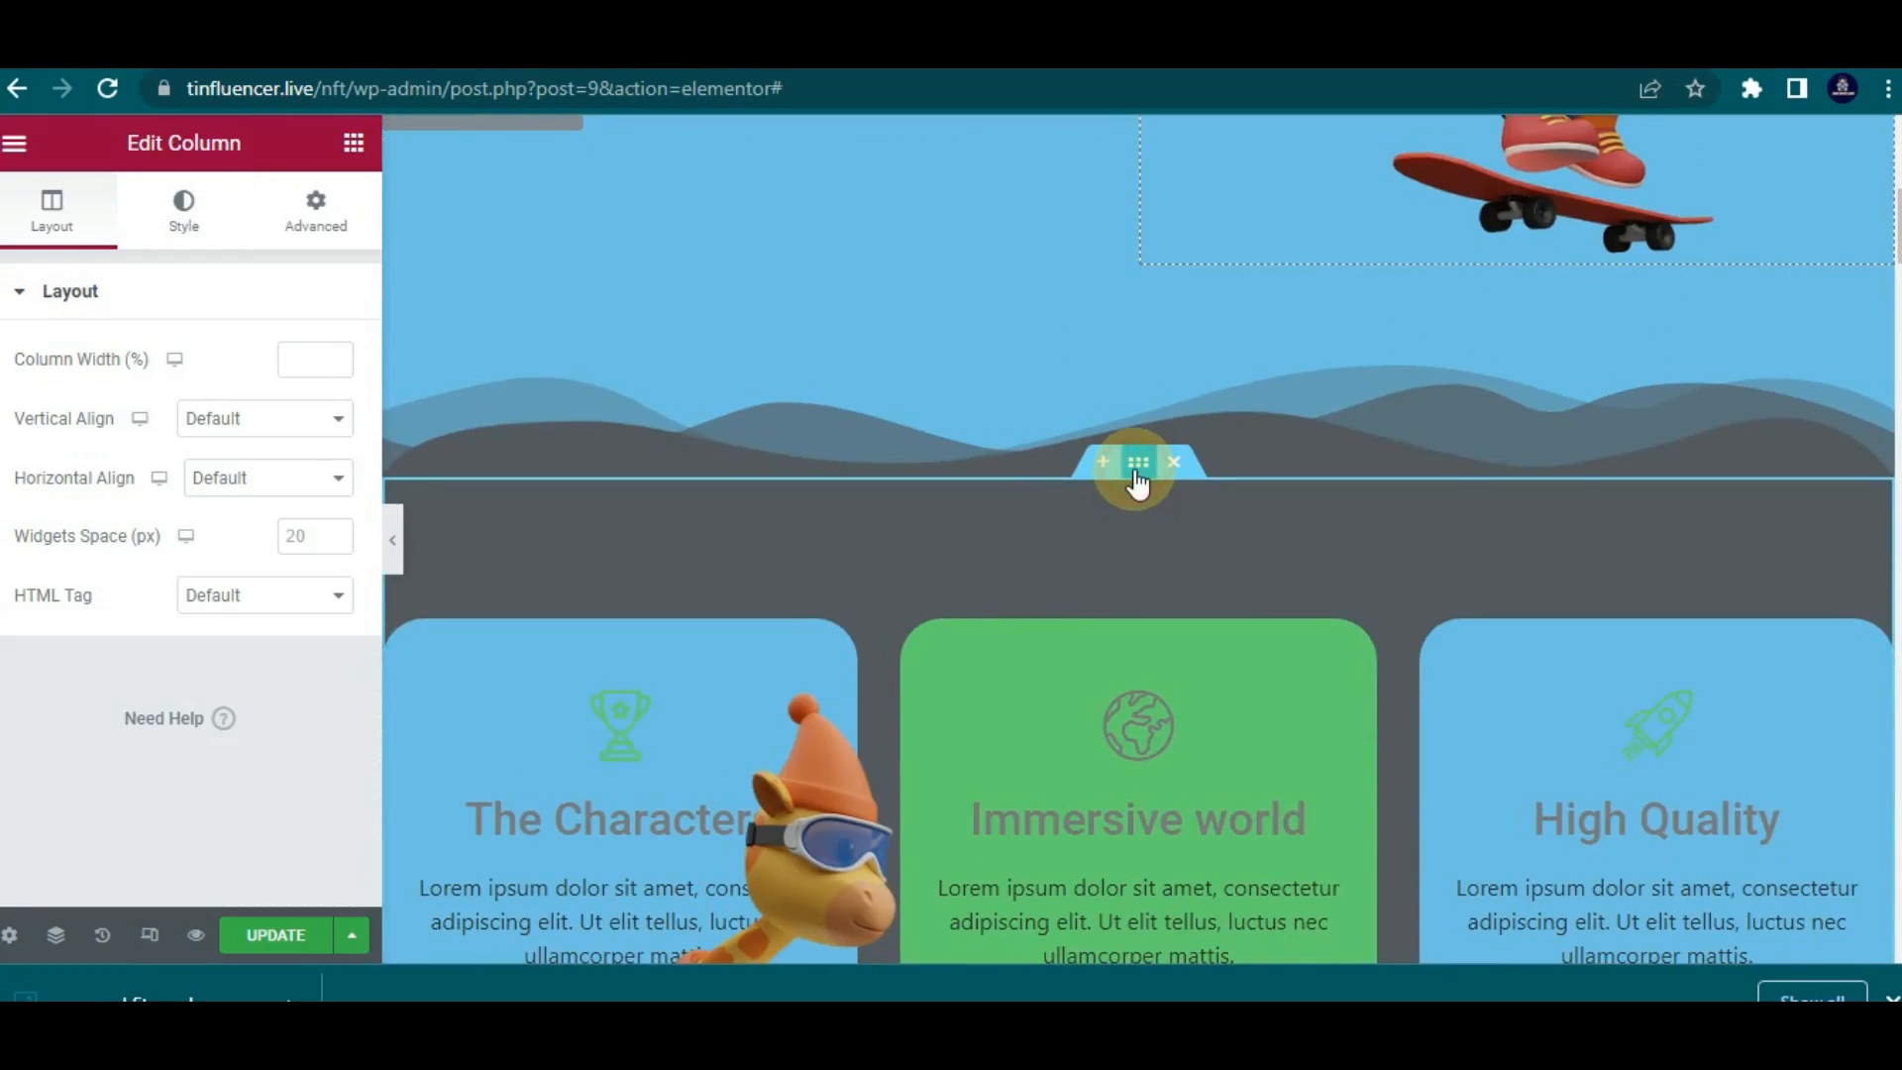
Step: Paste #0D2148 as the background colour of The Character, Immersive world and High Quality section
{"action": "left_click", "coordinate": [1136, 483]}
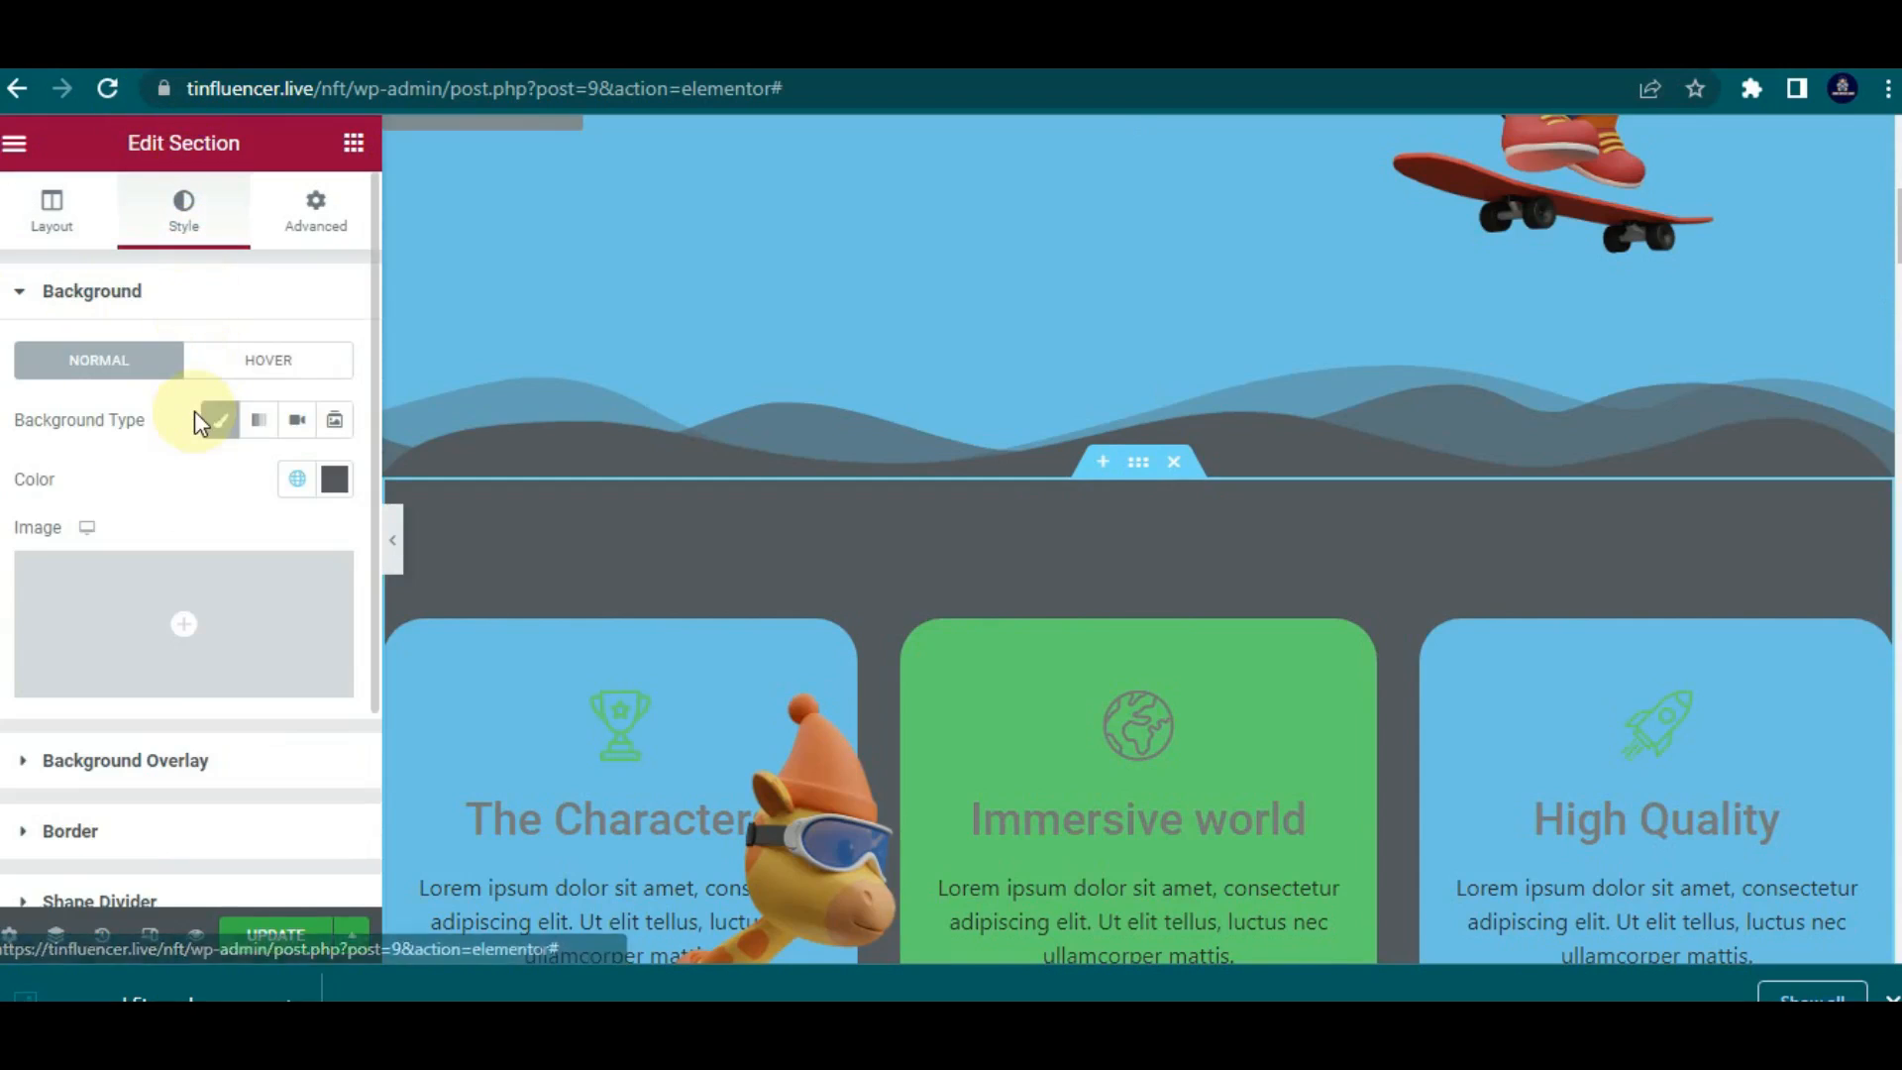
{"action": "left_click", "coordinate": [340, 484]}
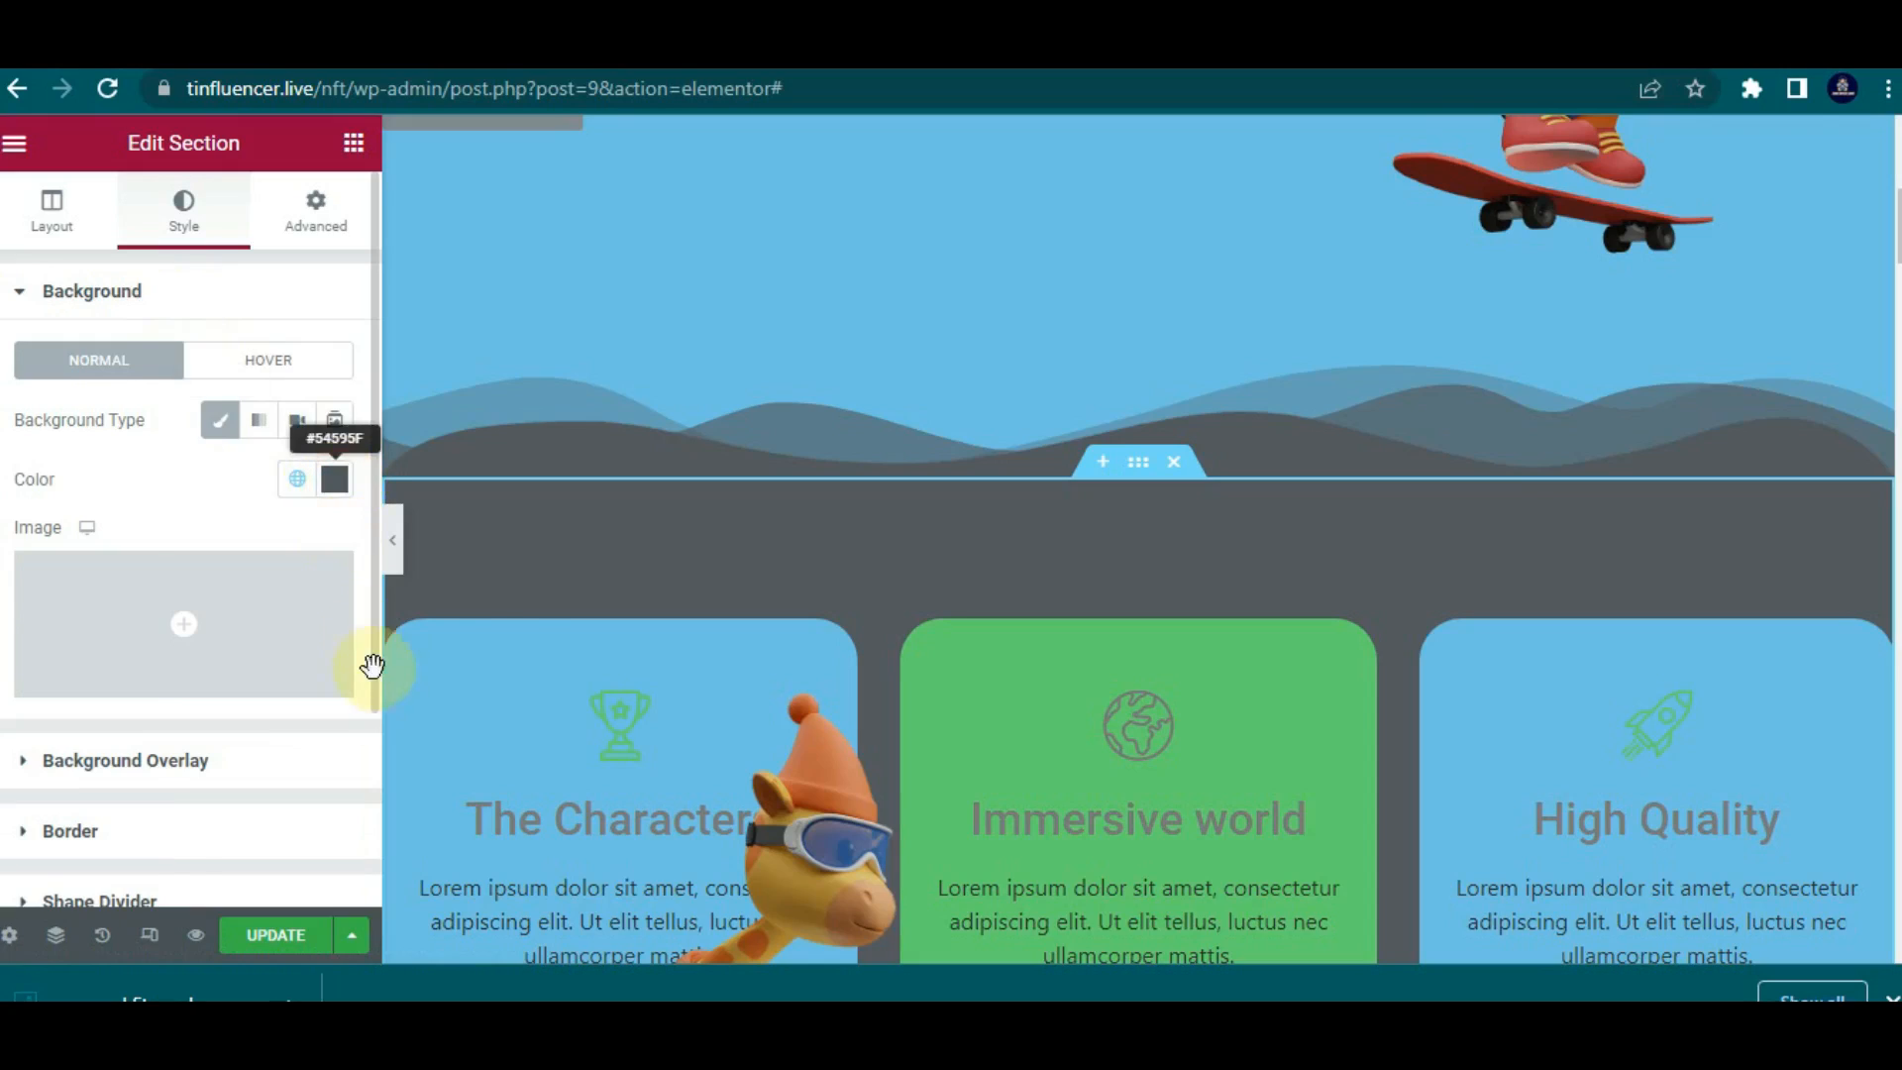
{"action": "left_click", "coordinate": [349, 906]}
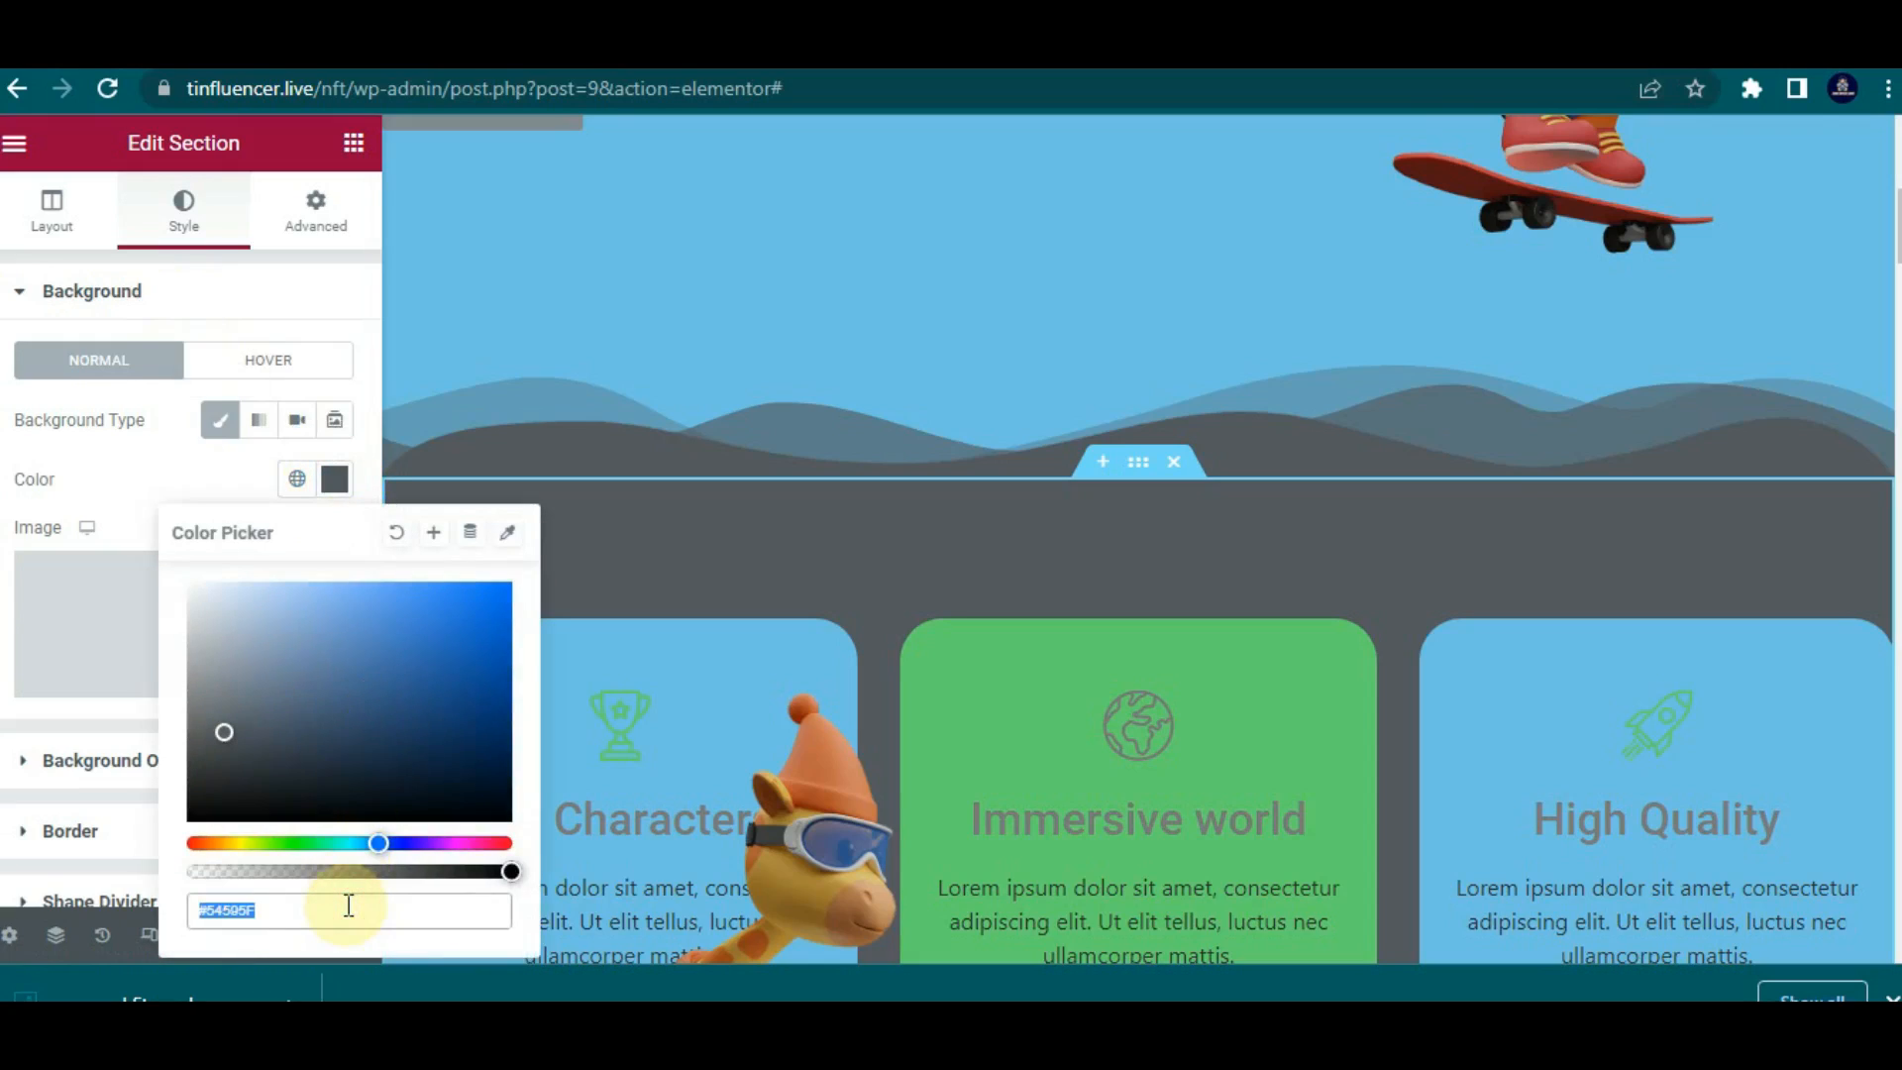
{"action": "key", "text": "ctrl+v"}
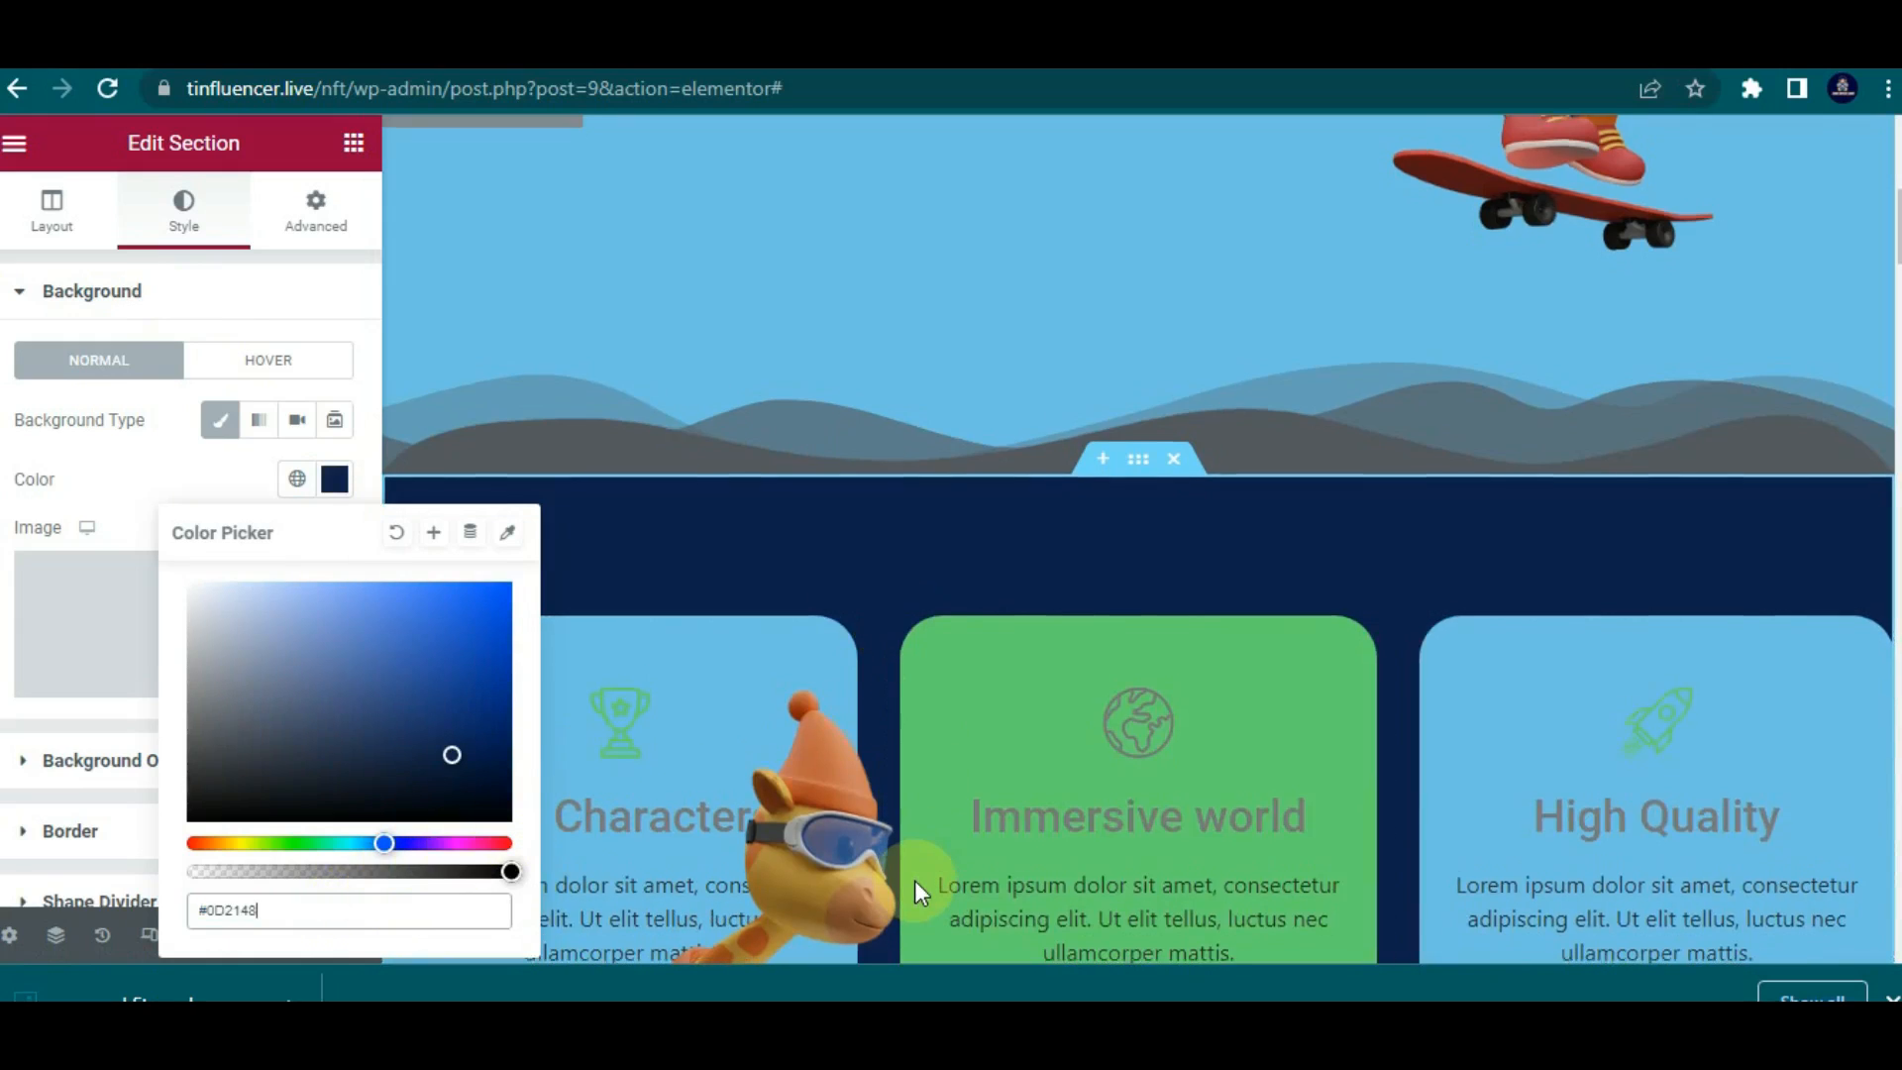
{"action": "scroll", "coordinate": [914, 880], "scroll_direction": "down", "scroll_amount": 5}
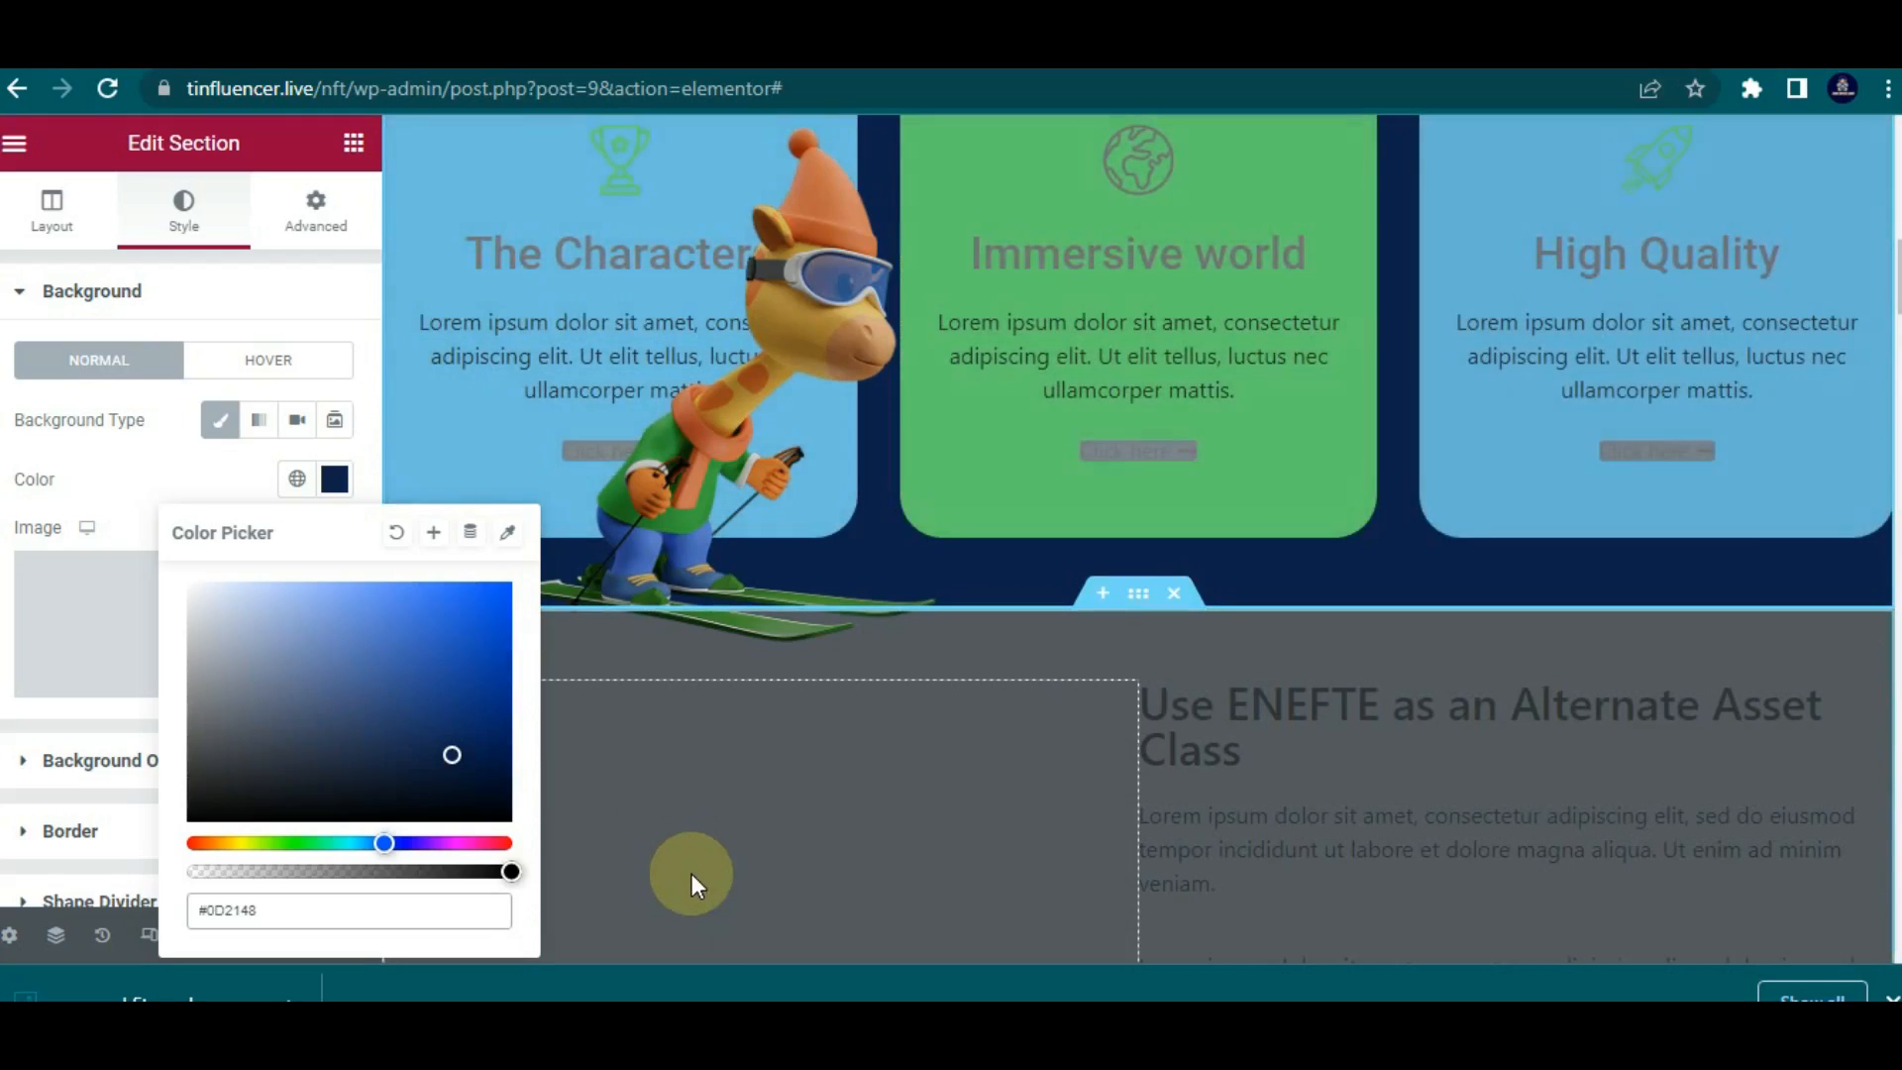
{"action": "scroll", "coordinate": [1089, 632], "scroll_direction": "down", "scroll_amount": 6}
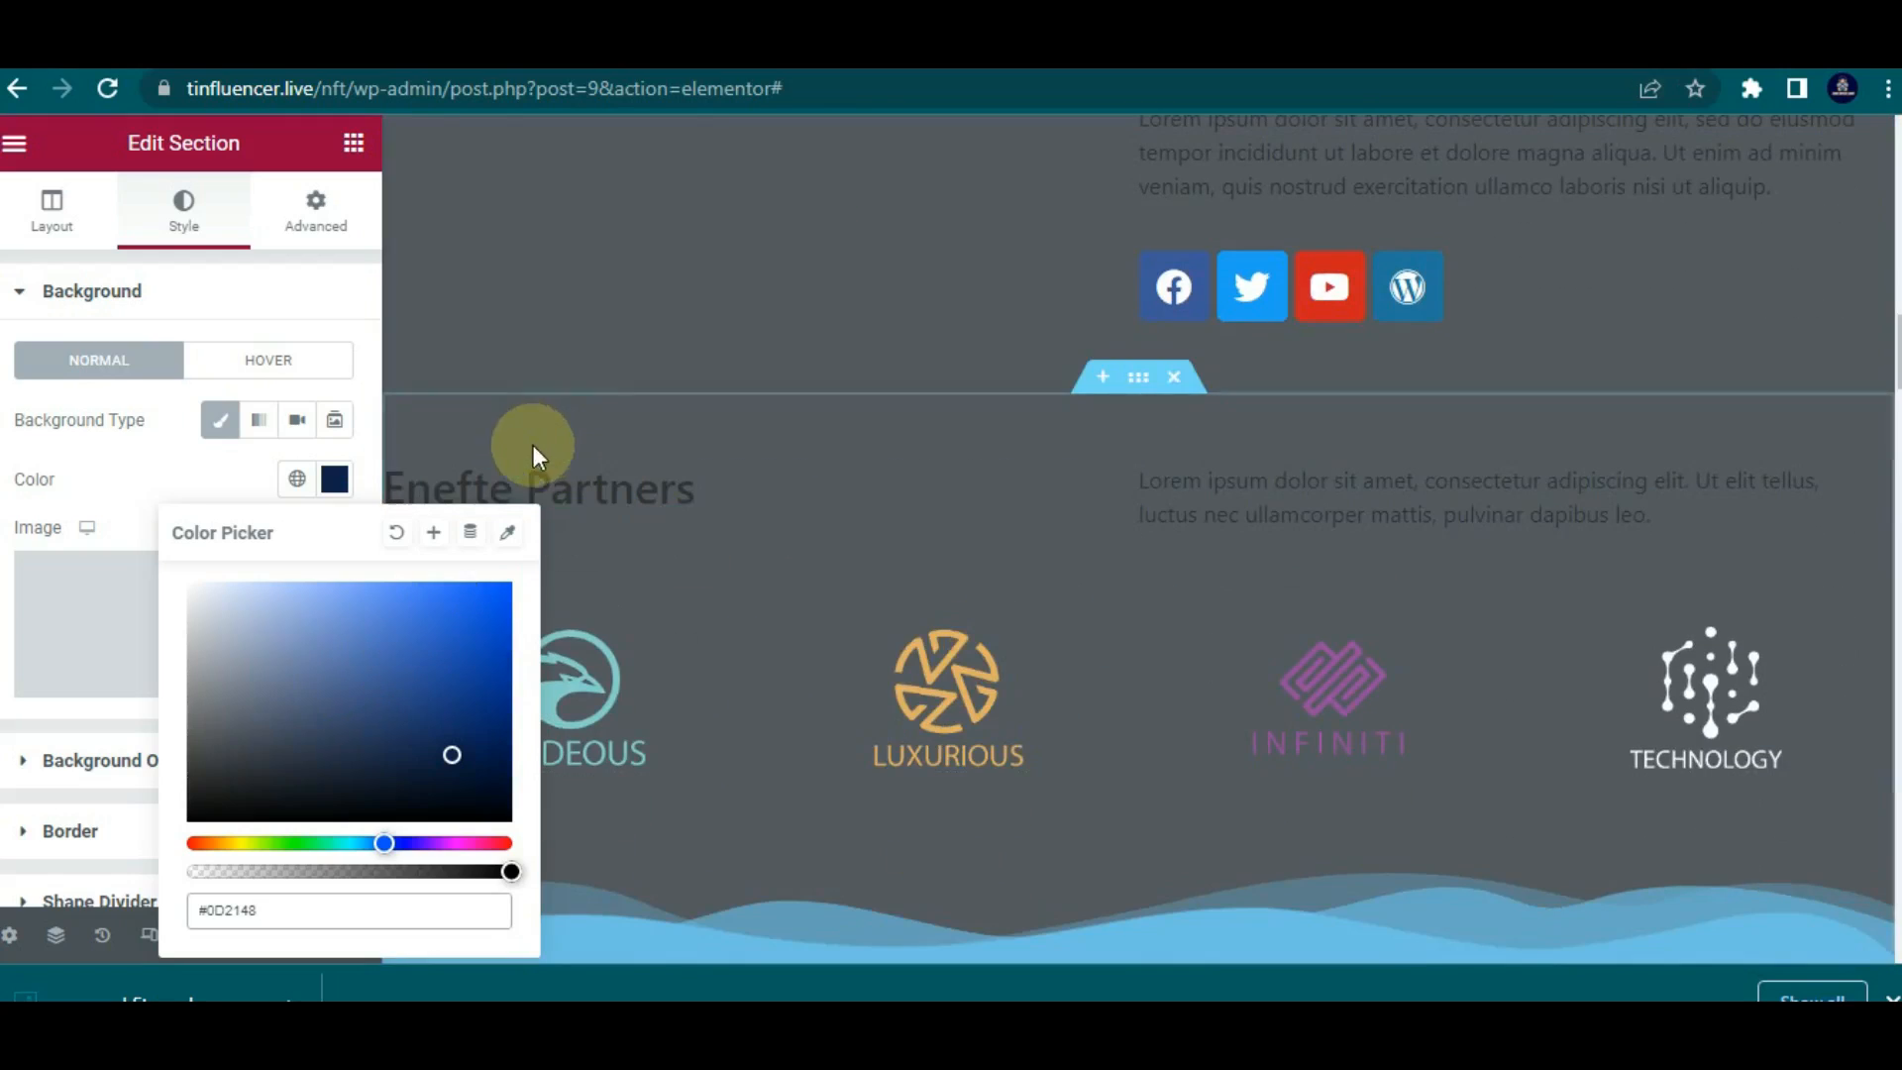
{"action": "scroll", "coordinate": [828, 834], "scroll_direction": "down", "scroll_amount": 15}
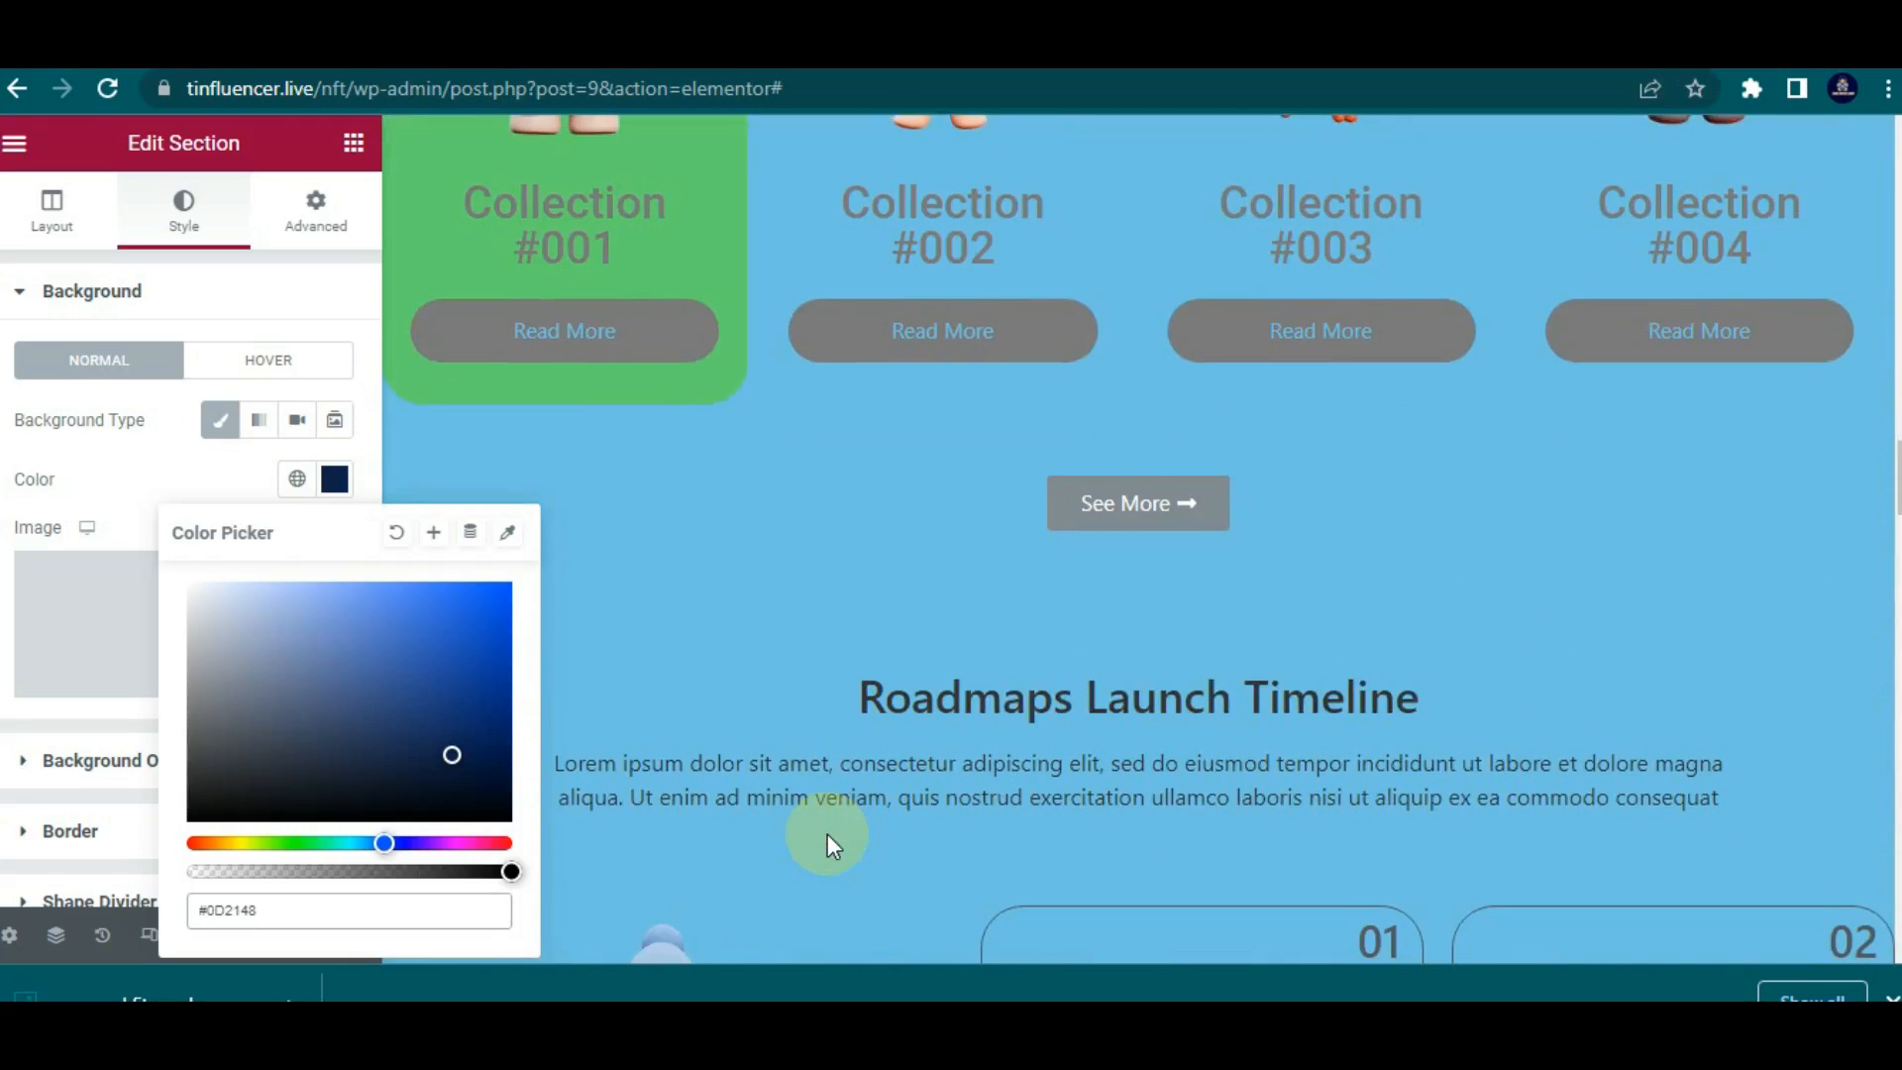
{"action": "scroll", "coordinate": [828, 834], "scroll_direction": "down", "scroll_amount": 5}
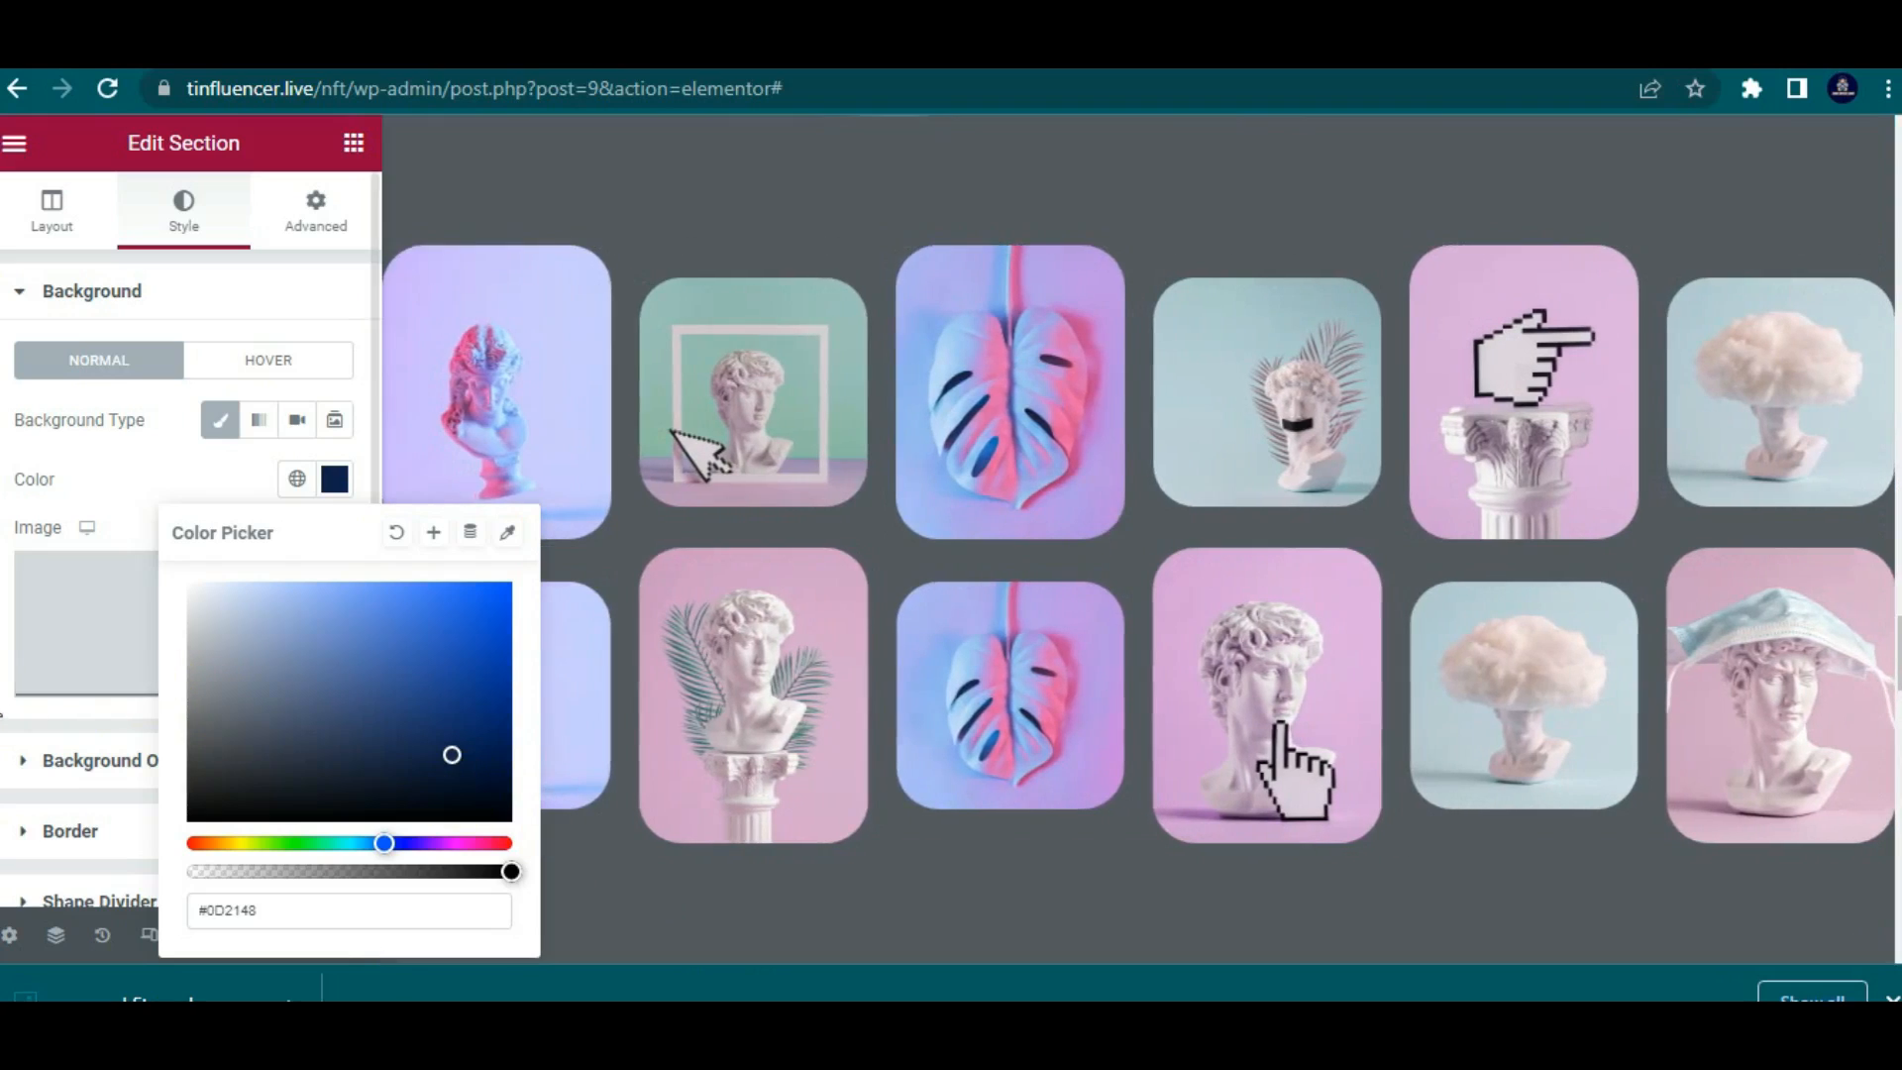
{"action": "left_click", "coordinate": [705, 800]}
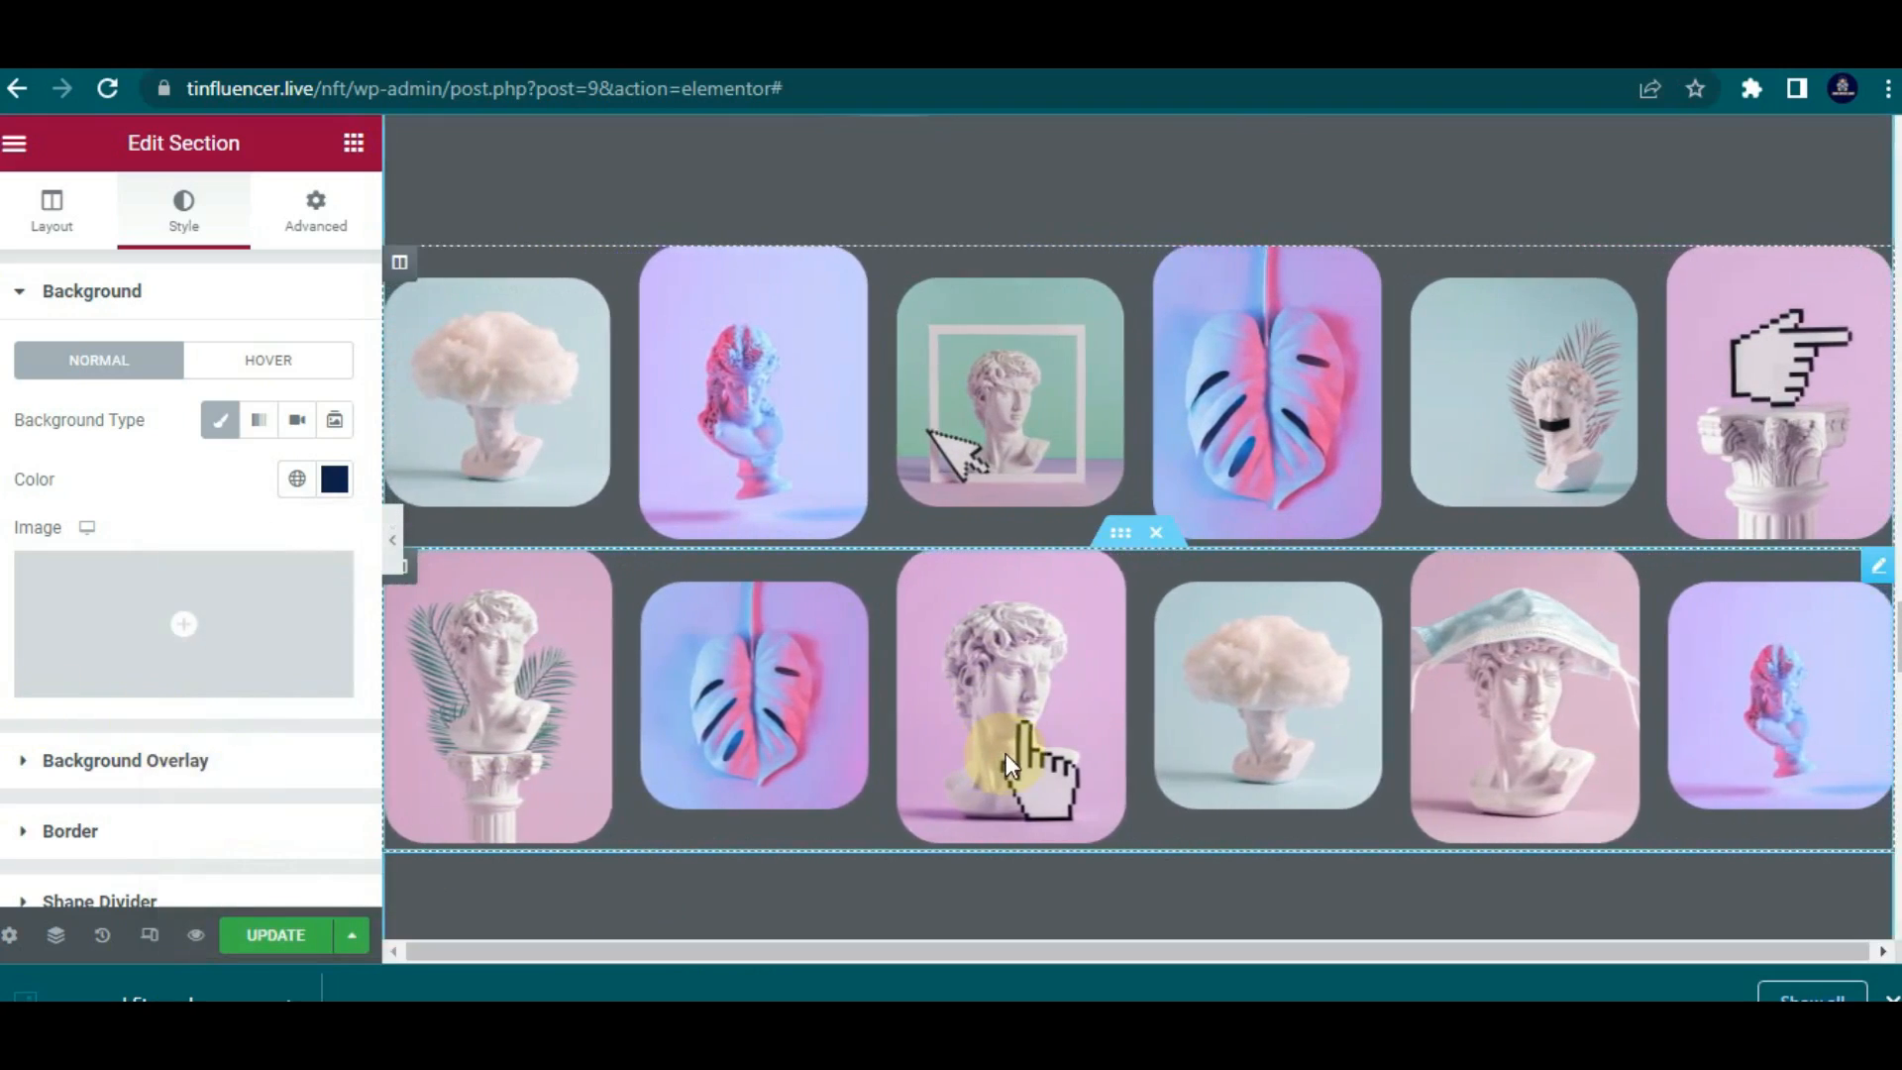
{"action": "scroll", "coordinate": [1006, 753], "scroll_direction": "down", "scroll_amount": 10}
{"action": "scroll", "coordinate": [1007, 753], "scroll_direction": "down", "scroll_amount": 10}
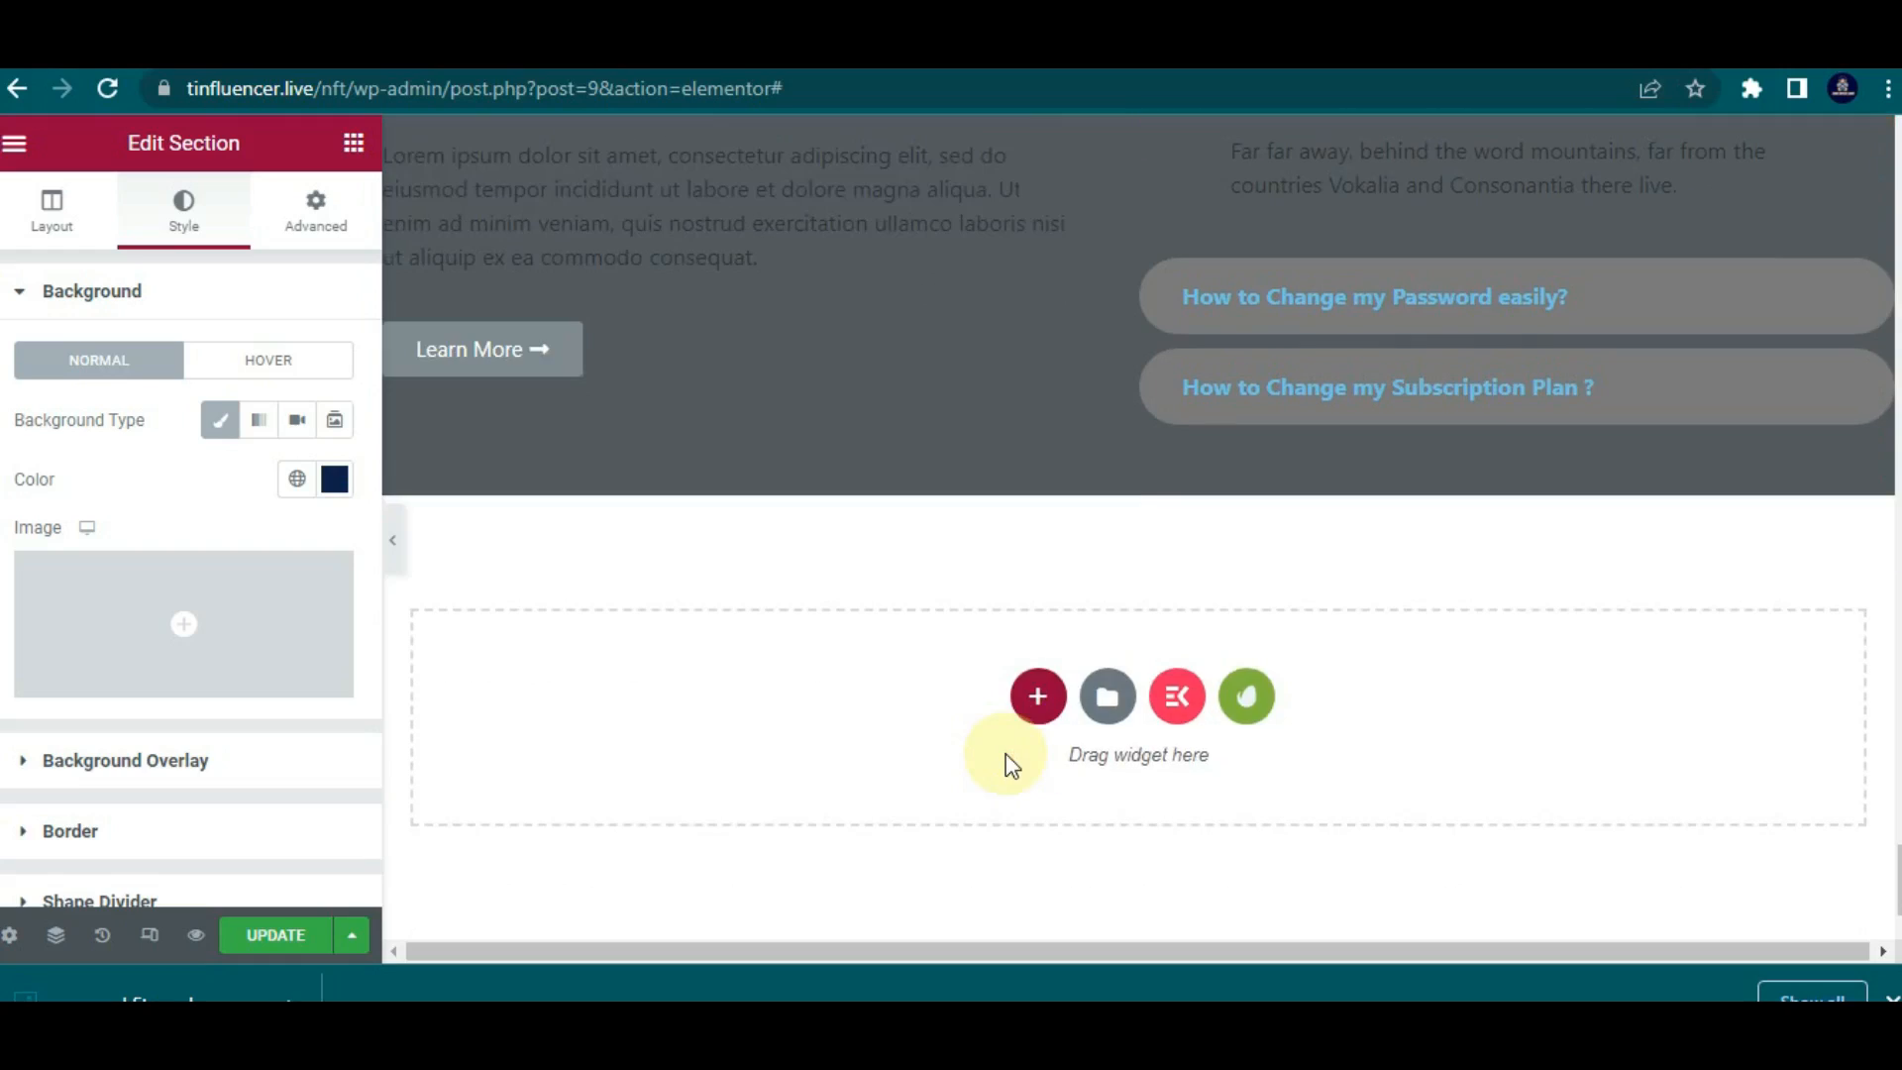
Step: Insert the Enefte kit's Footer template into the empty section below the FAQ
{"action": "left_click", "coordinate": [1244, 720]}
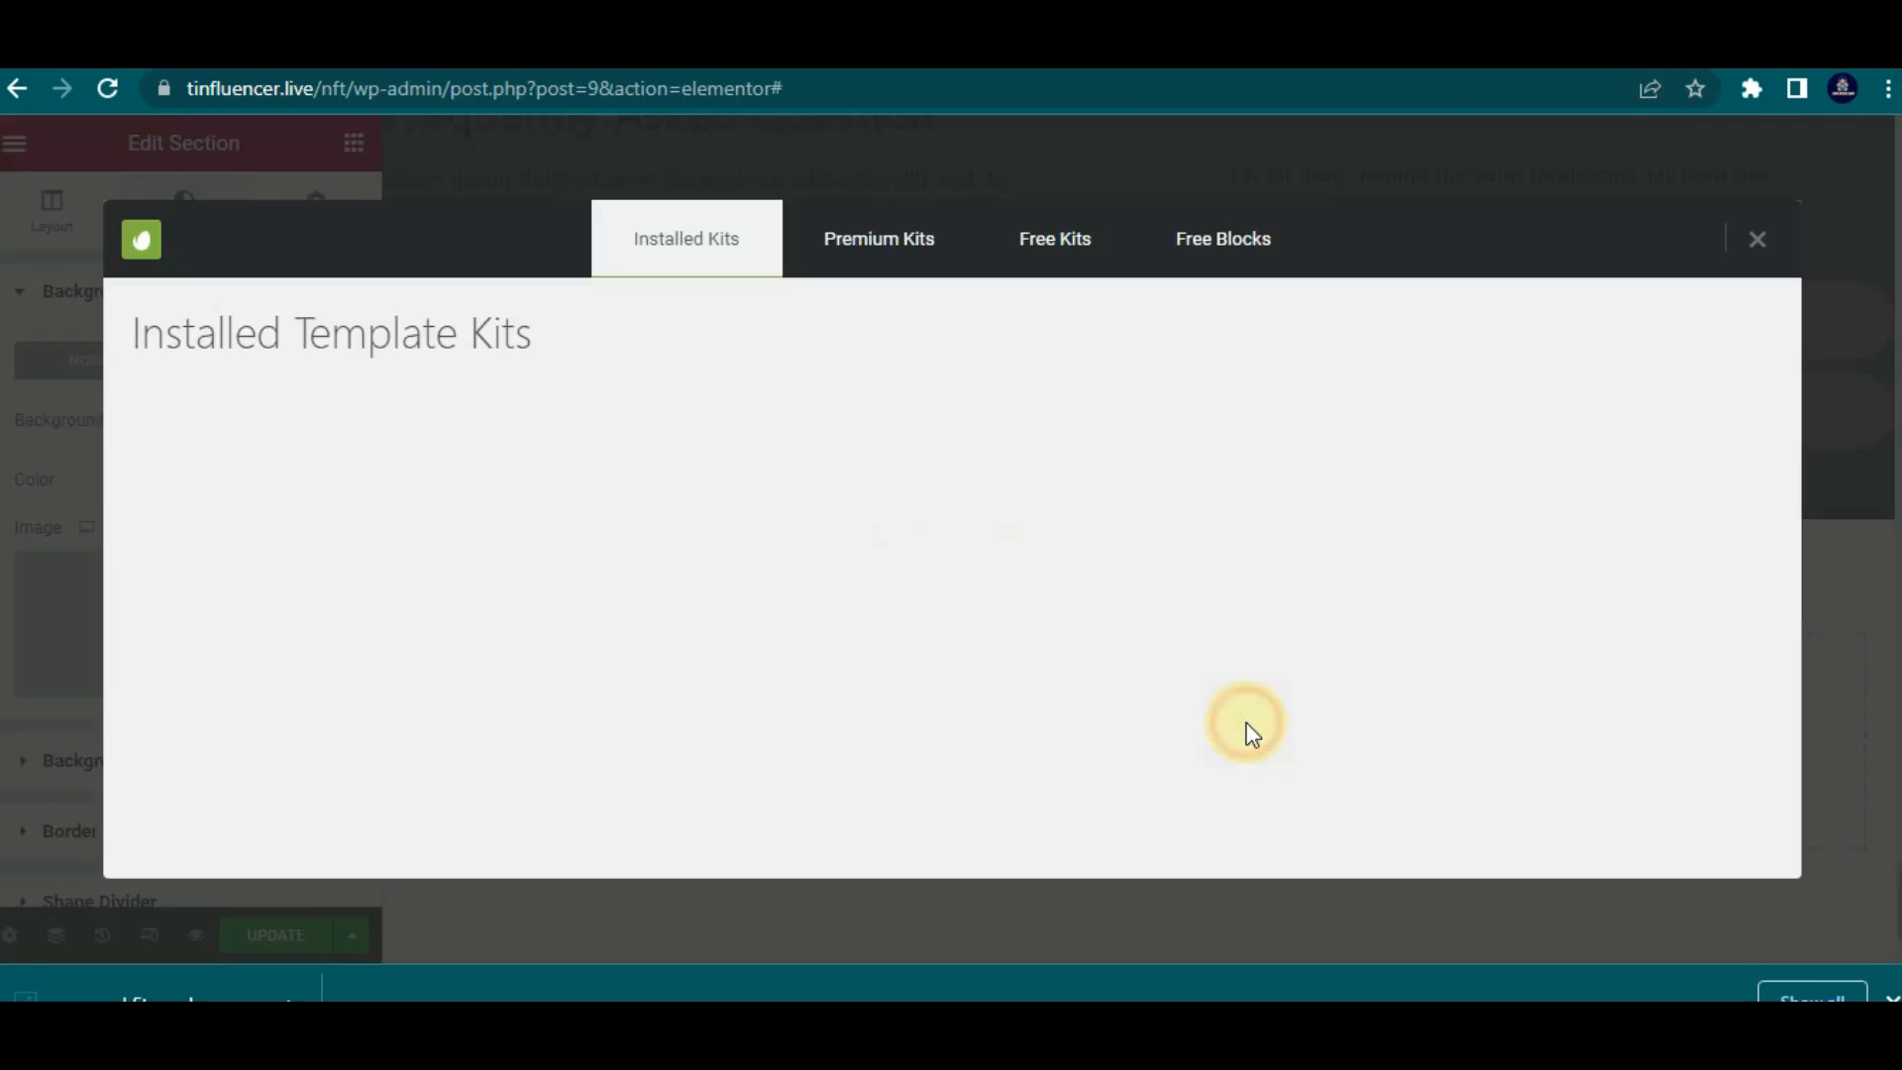
{"action": "left_click", "coordinate": [479, 666]}
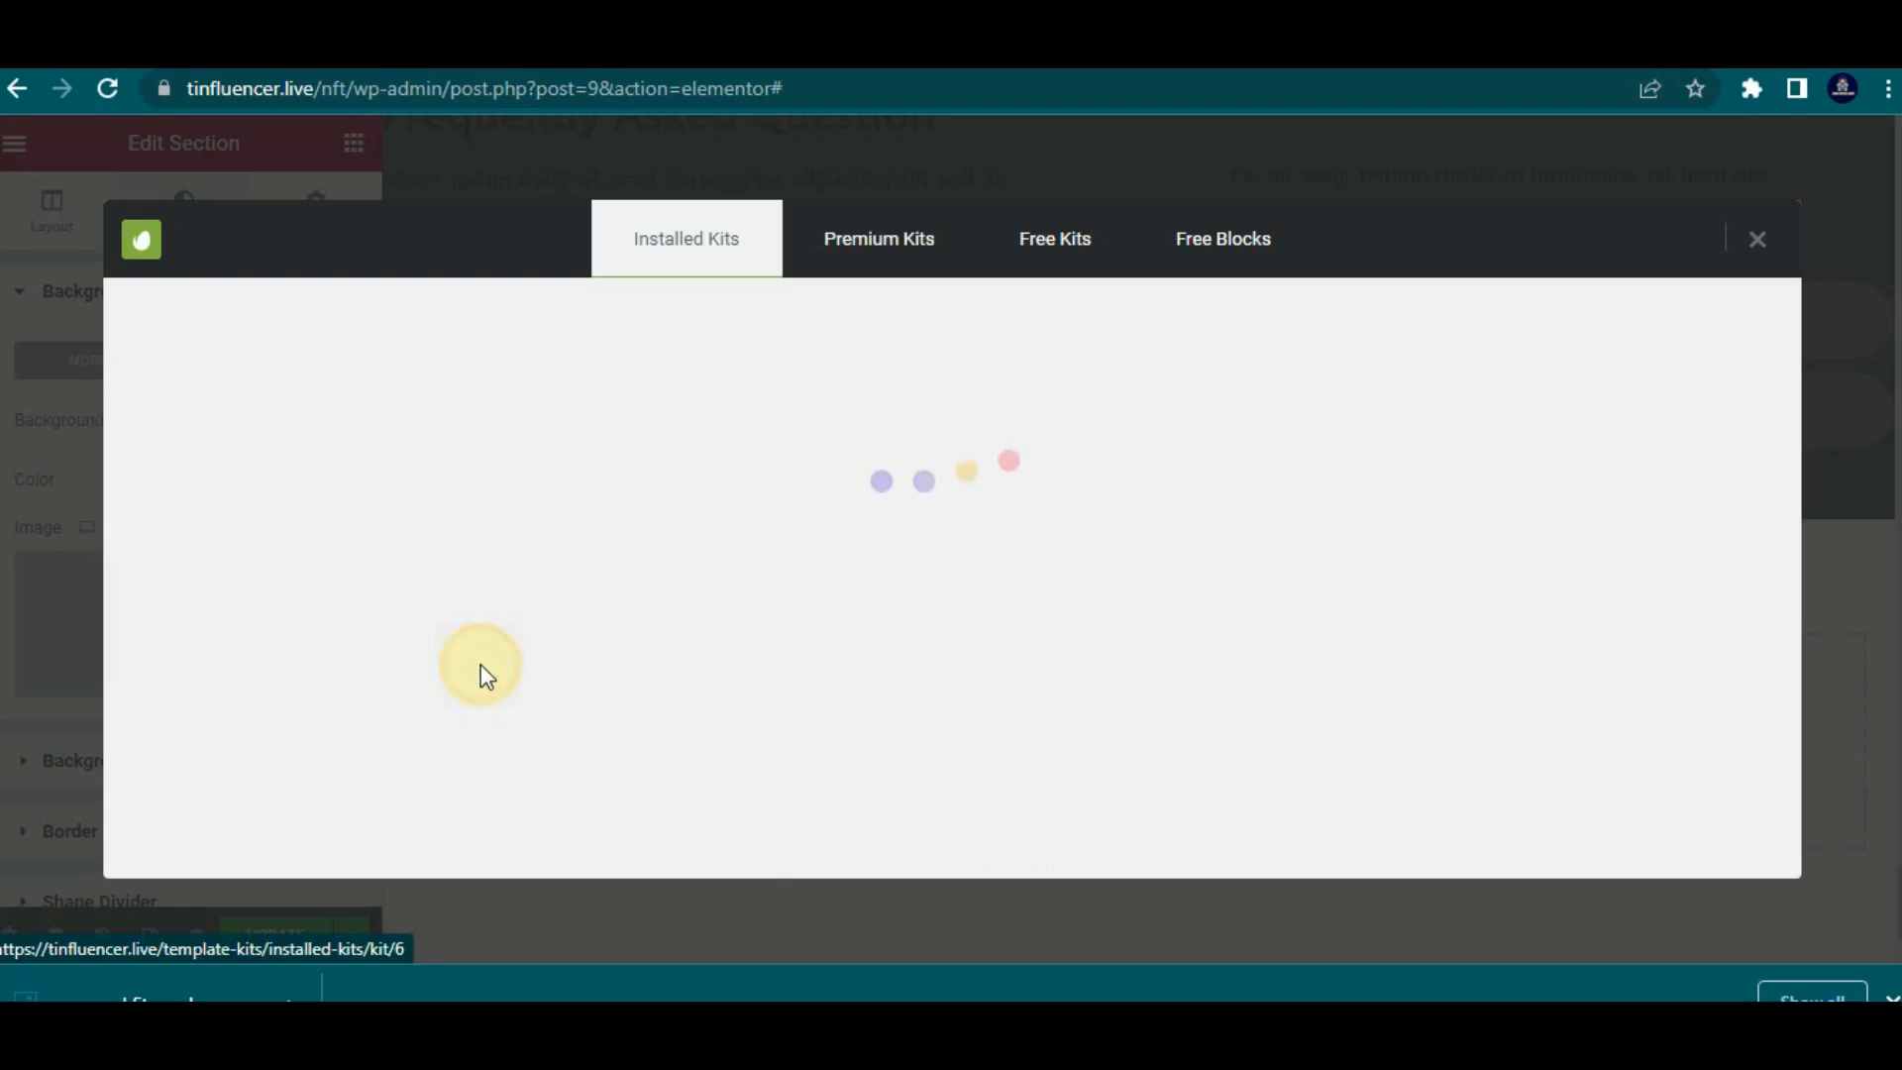
{"action": "scroll", "coordinate": [1089, 555], "scroll_direction": "down", "scroll_amount": 7}
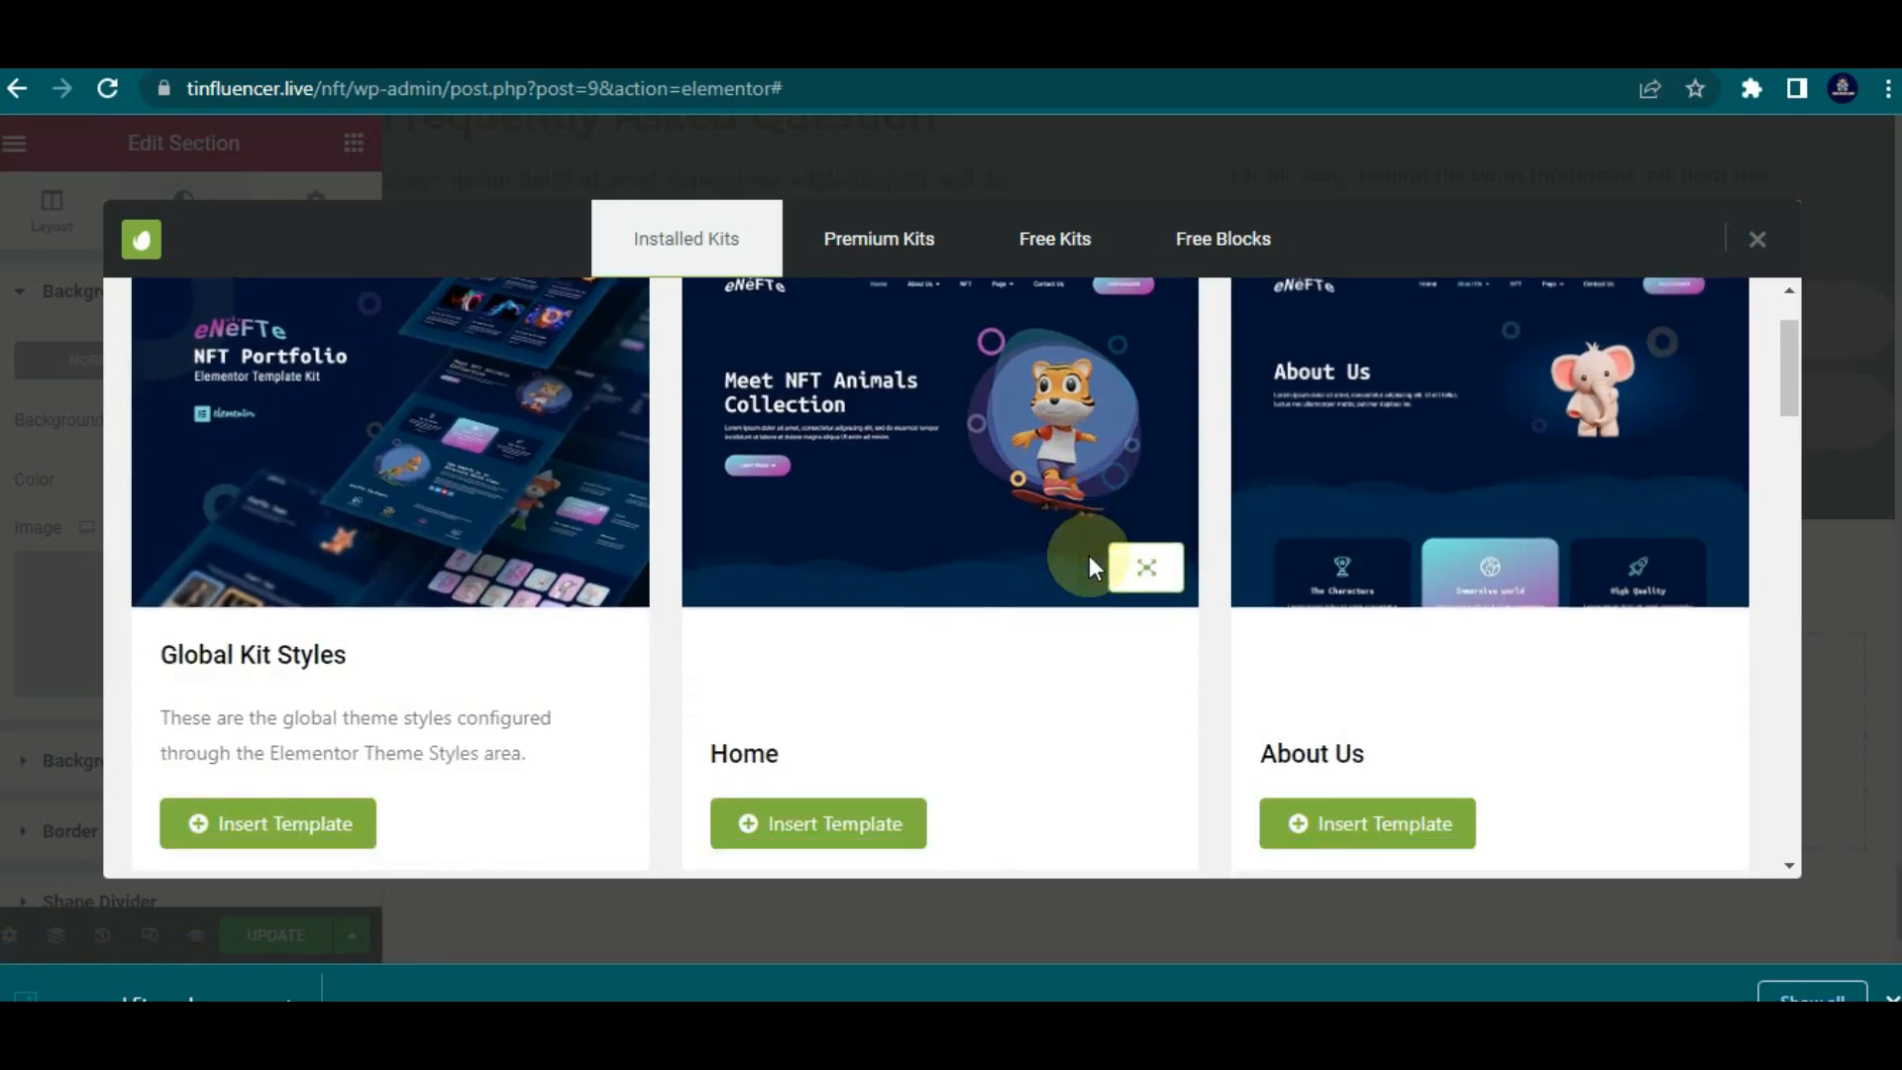
{"action": "scroll", "coordinate": [1090, 554], "scroll_direction": "down", "scroll_amount": 10}
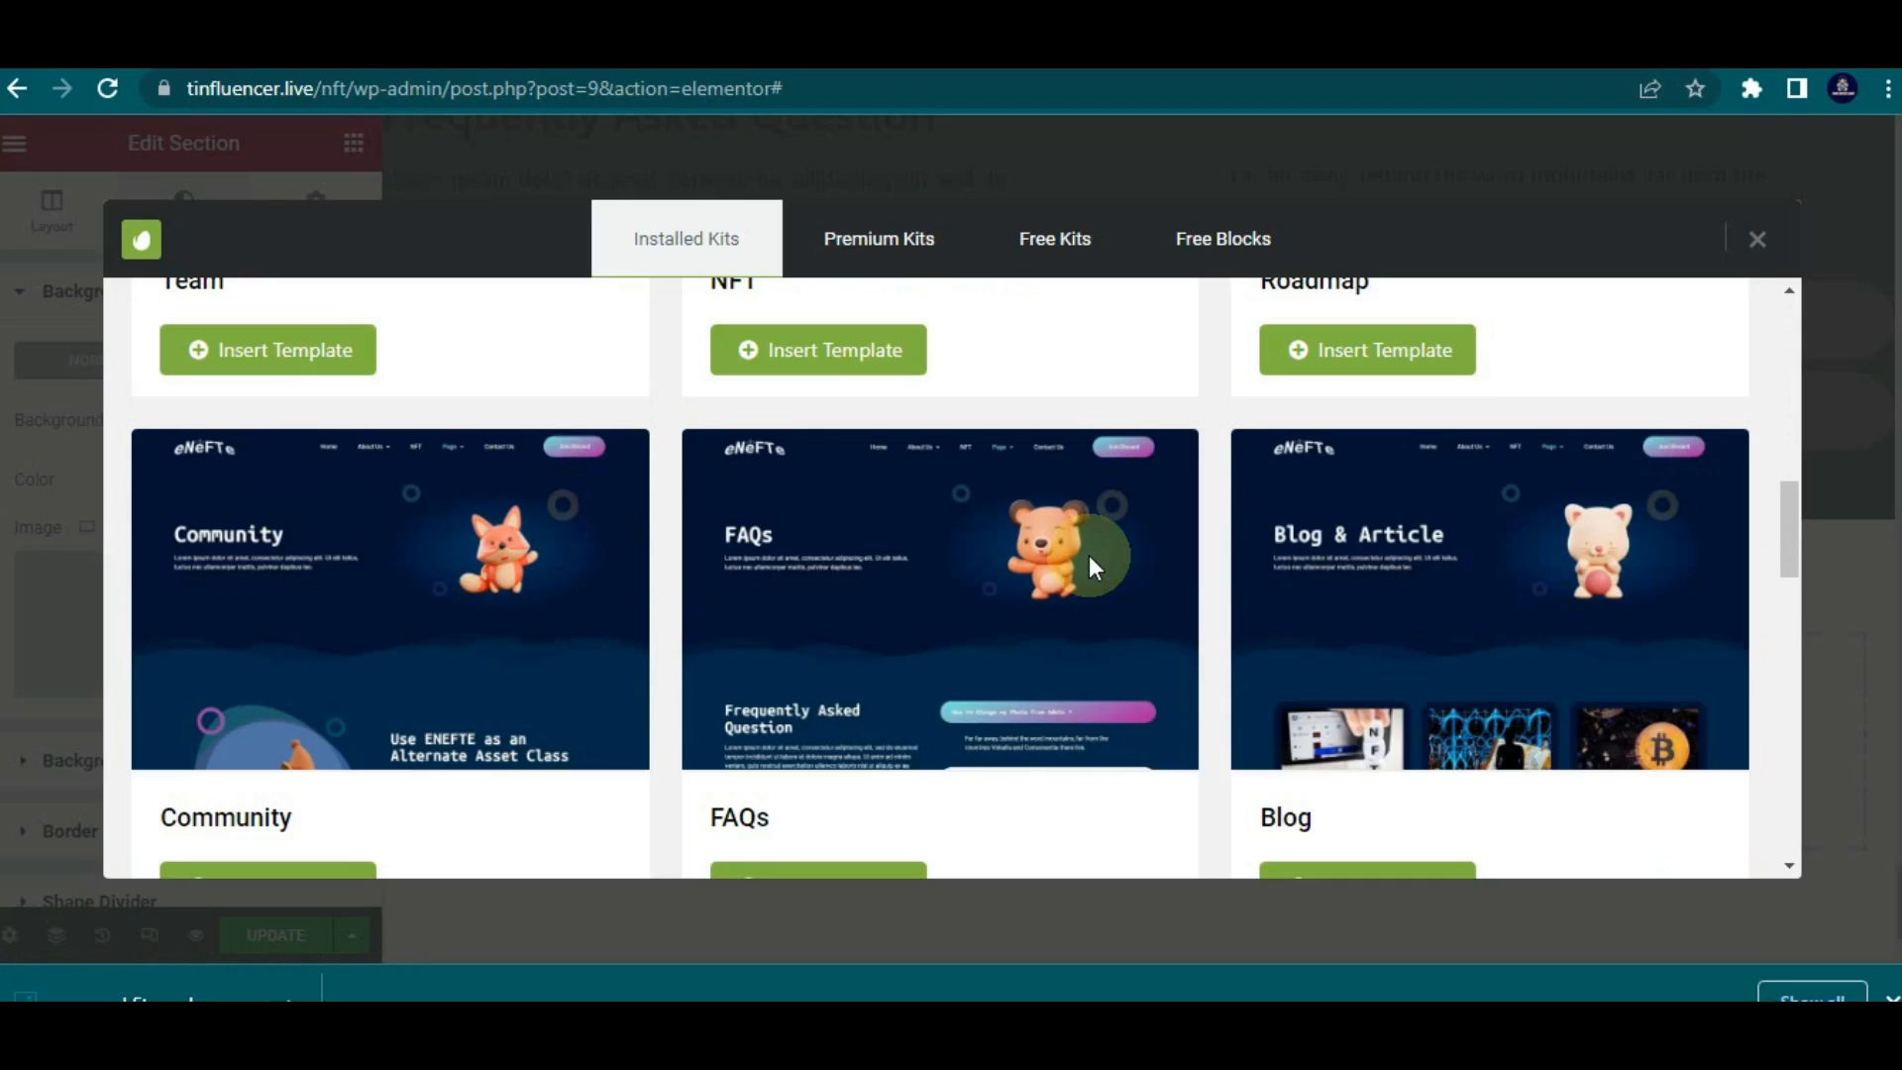
{"action": "scroll", "coordinate": [1090, 555], "scroll_direction": "down", "scroll_amount": 2}
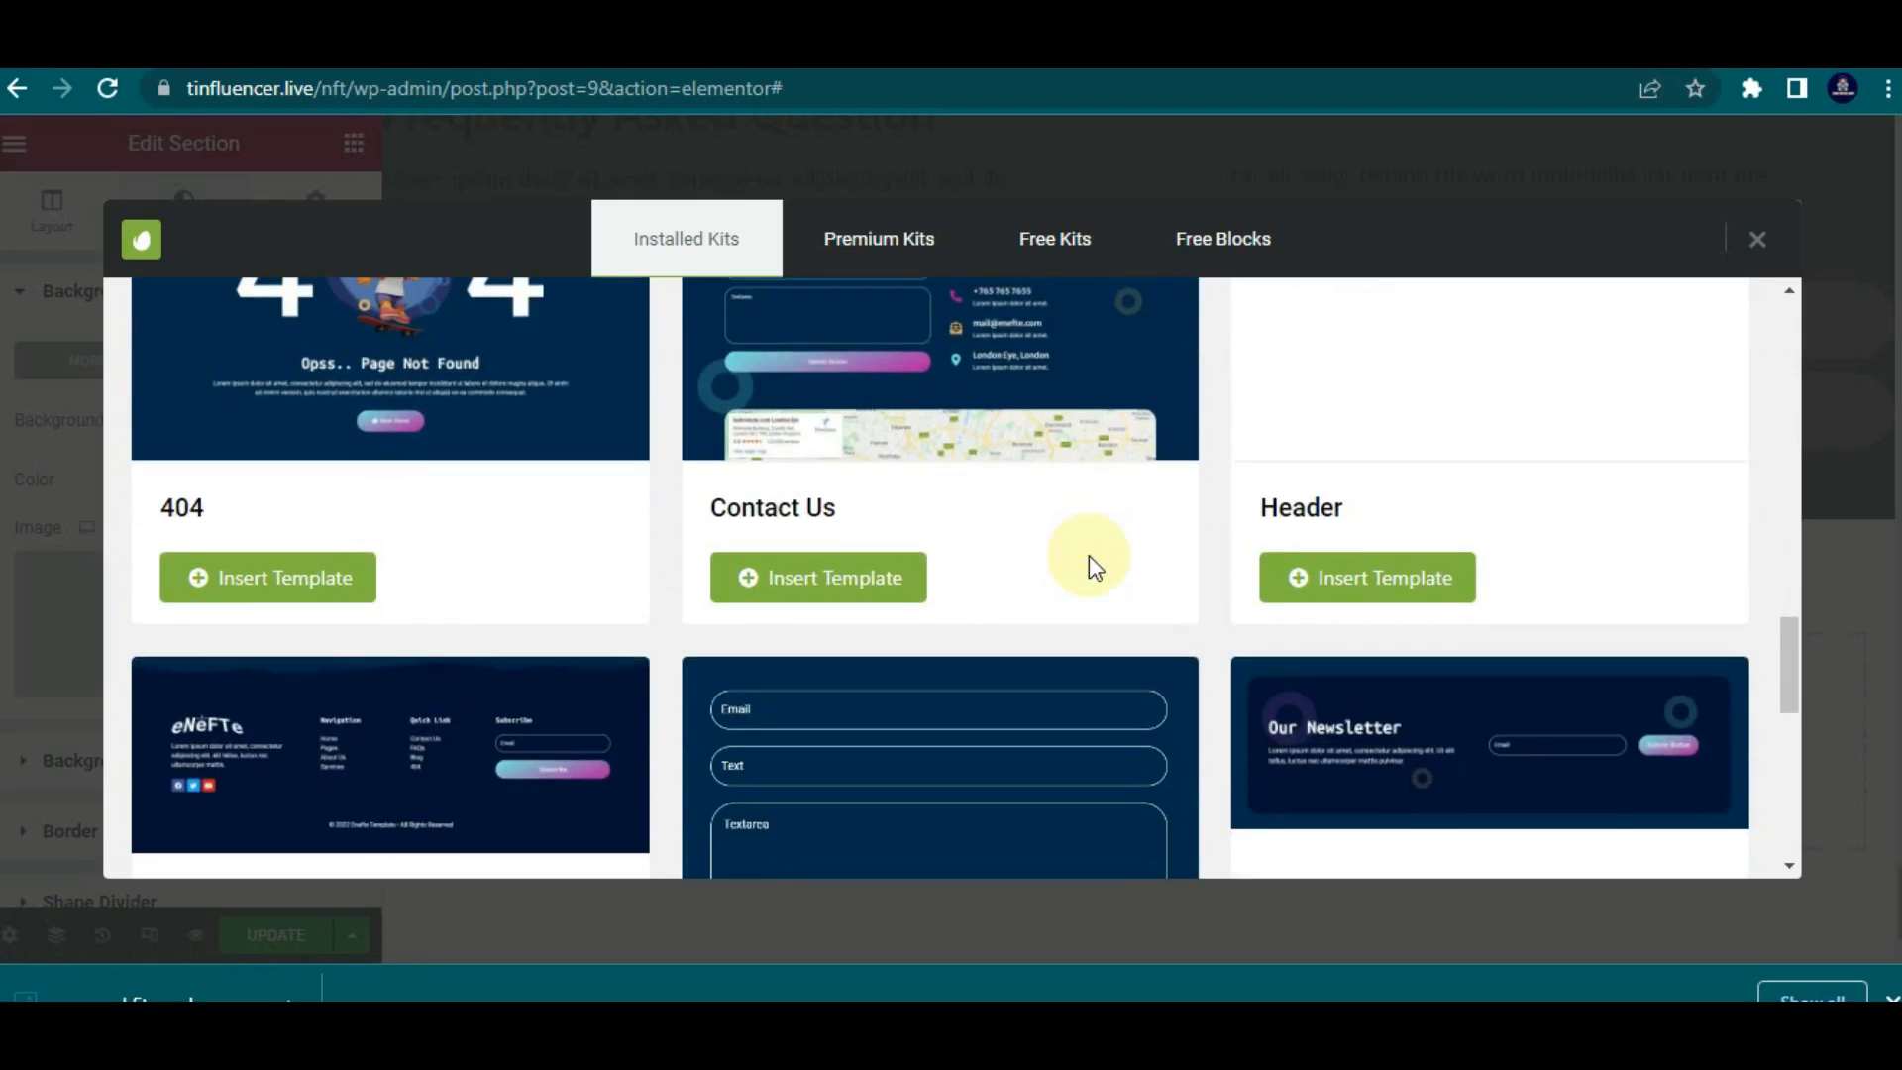
{"action": "scroll", "coordinate": [1090, 555], "scroll_direction": "down", "scroll_amount": 2}
{"action": "scroll", "coordinate": [941, 620], "scroll_direction": "down", "scroll_amount": 4}
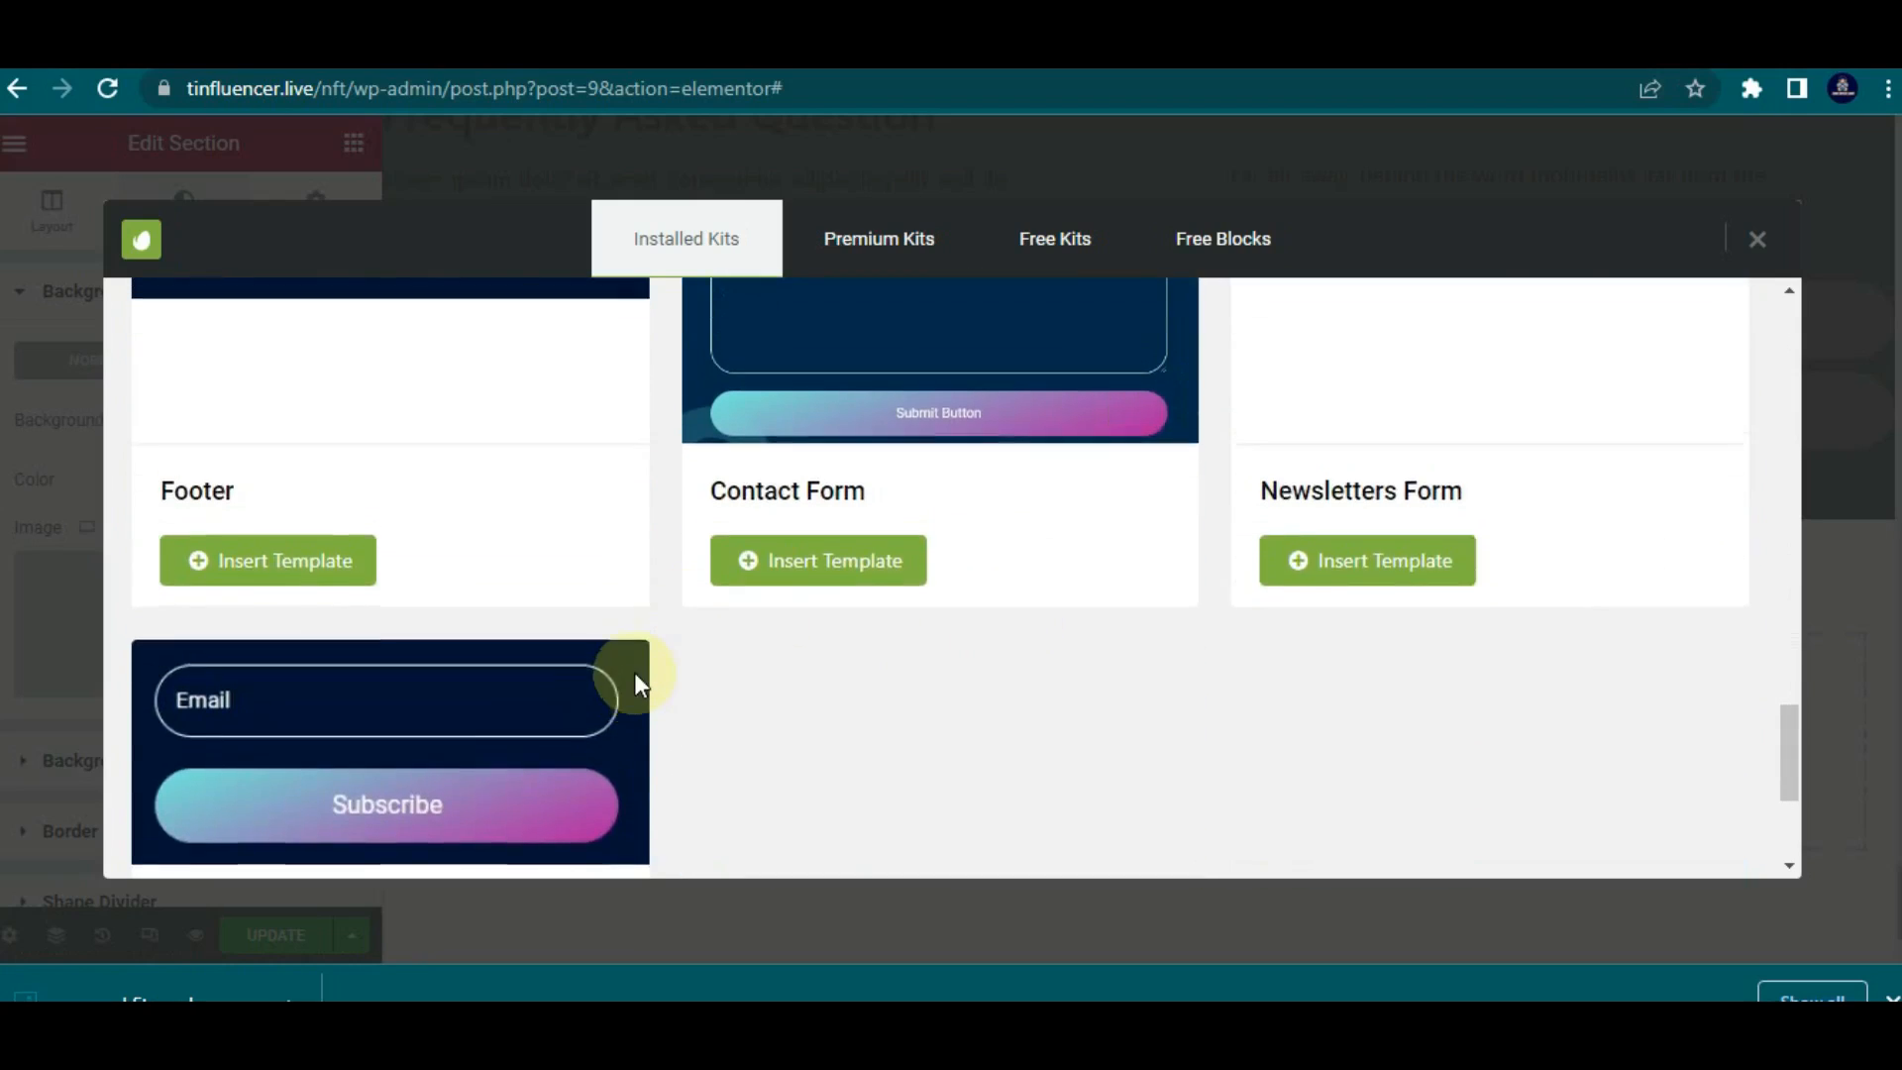
{"action": "scroll", "coordinate": [634, 673], "scroll_direction": "up", "scroll_amount": 4}
{"action": "scroll", "coordinate": [484, 683], "scroll_direction": "down", "scroll_amount": 4}
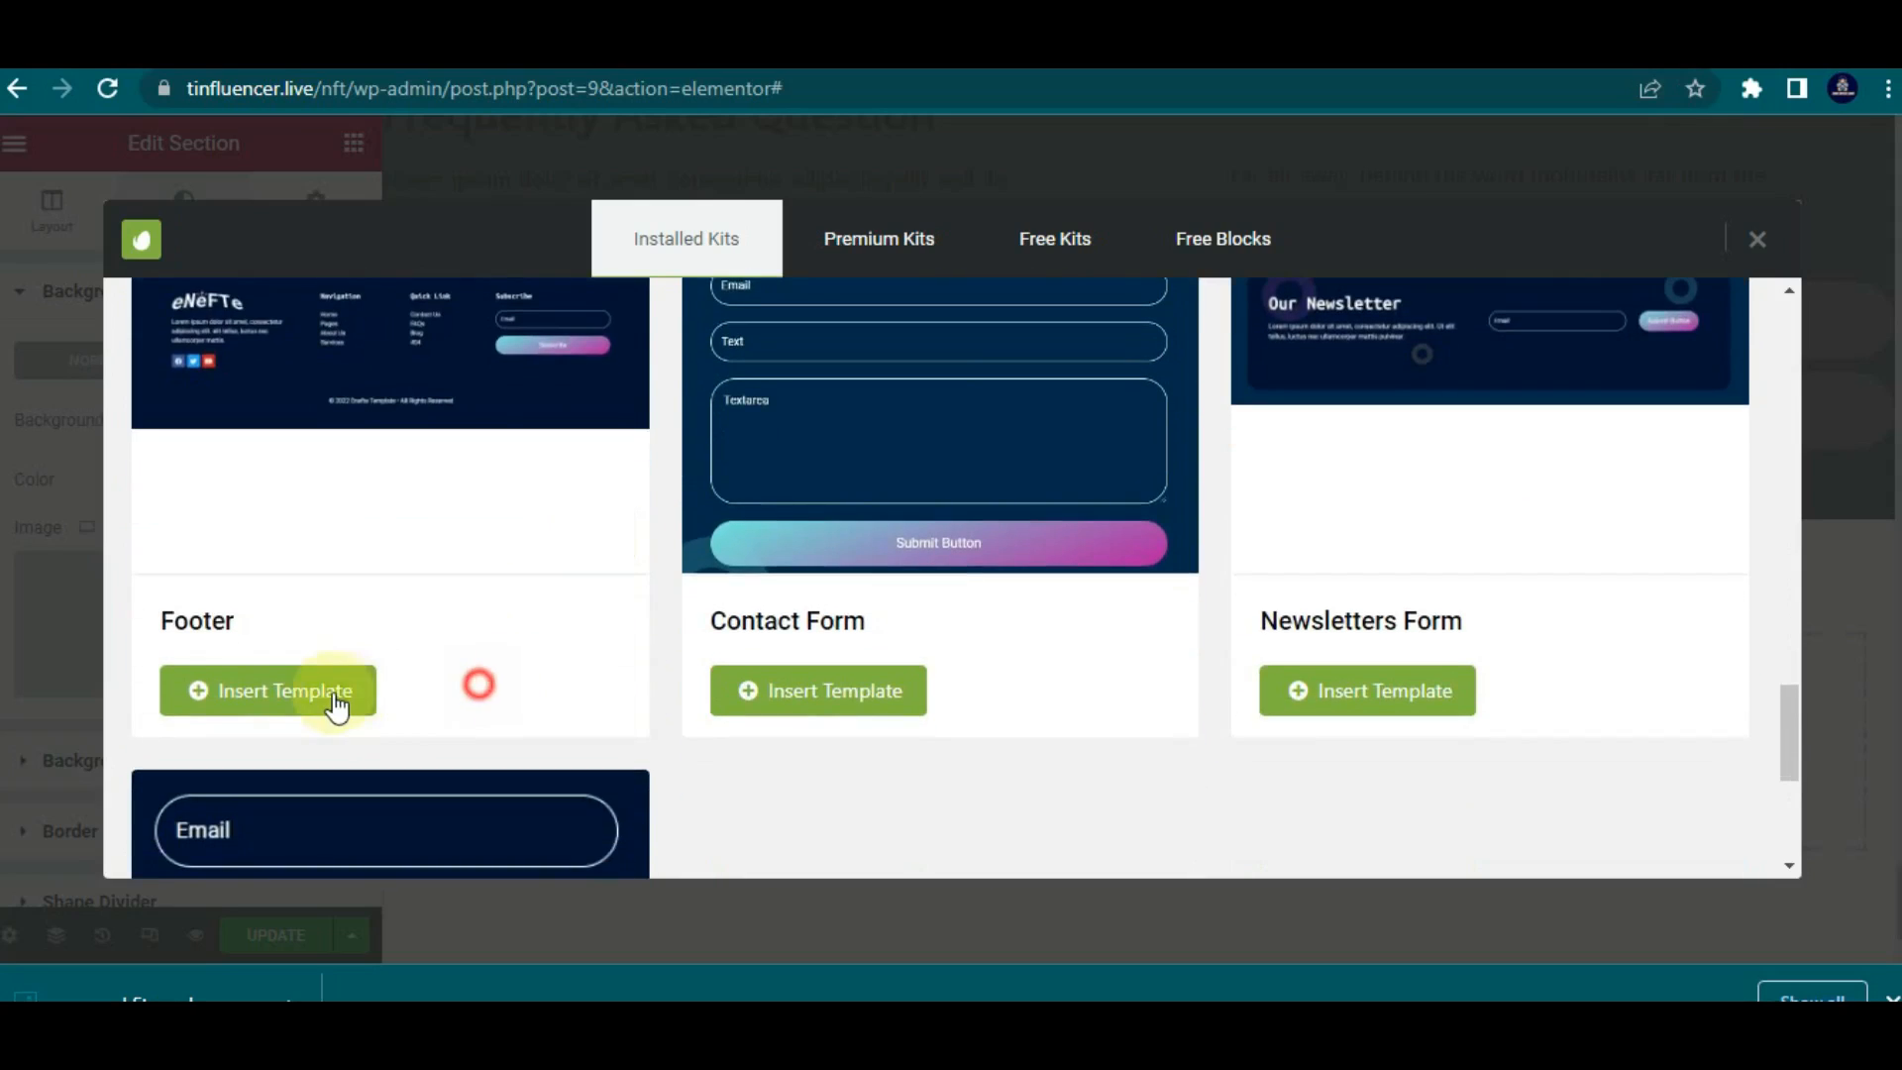
{"action": "left_click", "coordinate": [323, 693]}
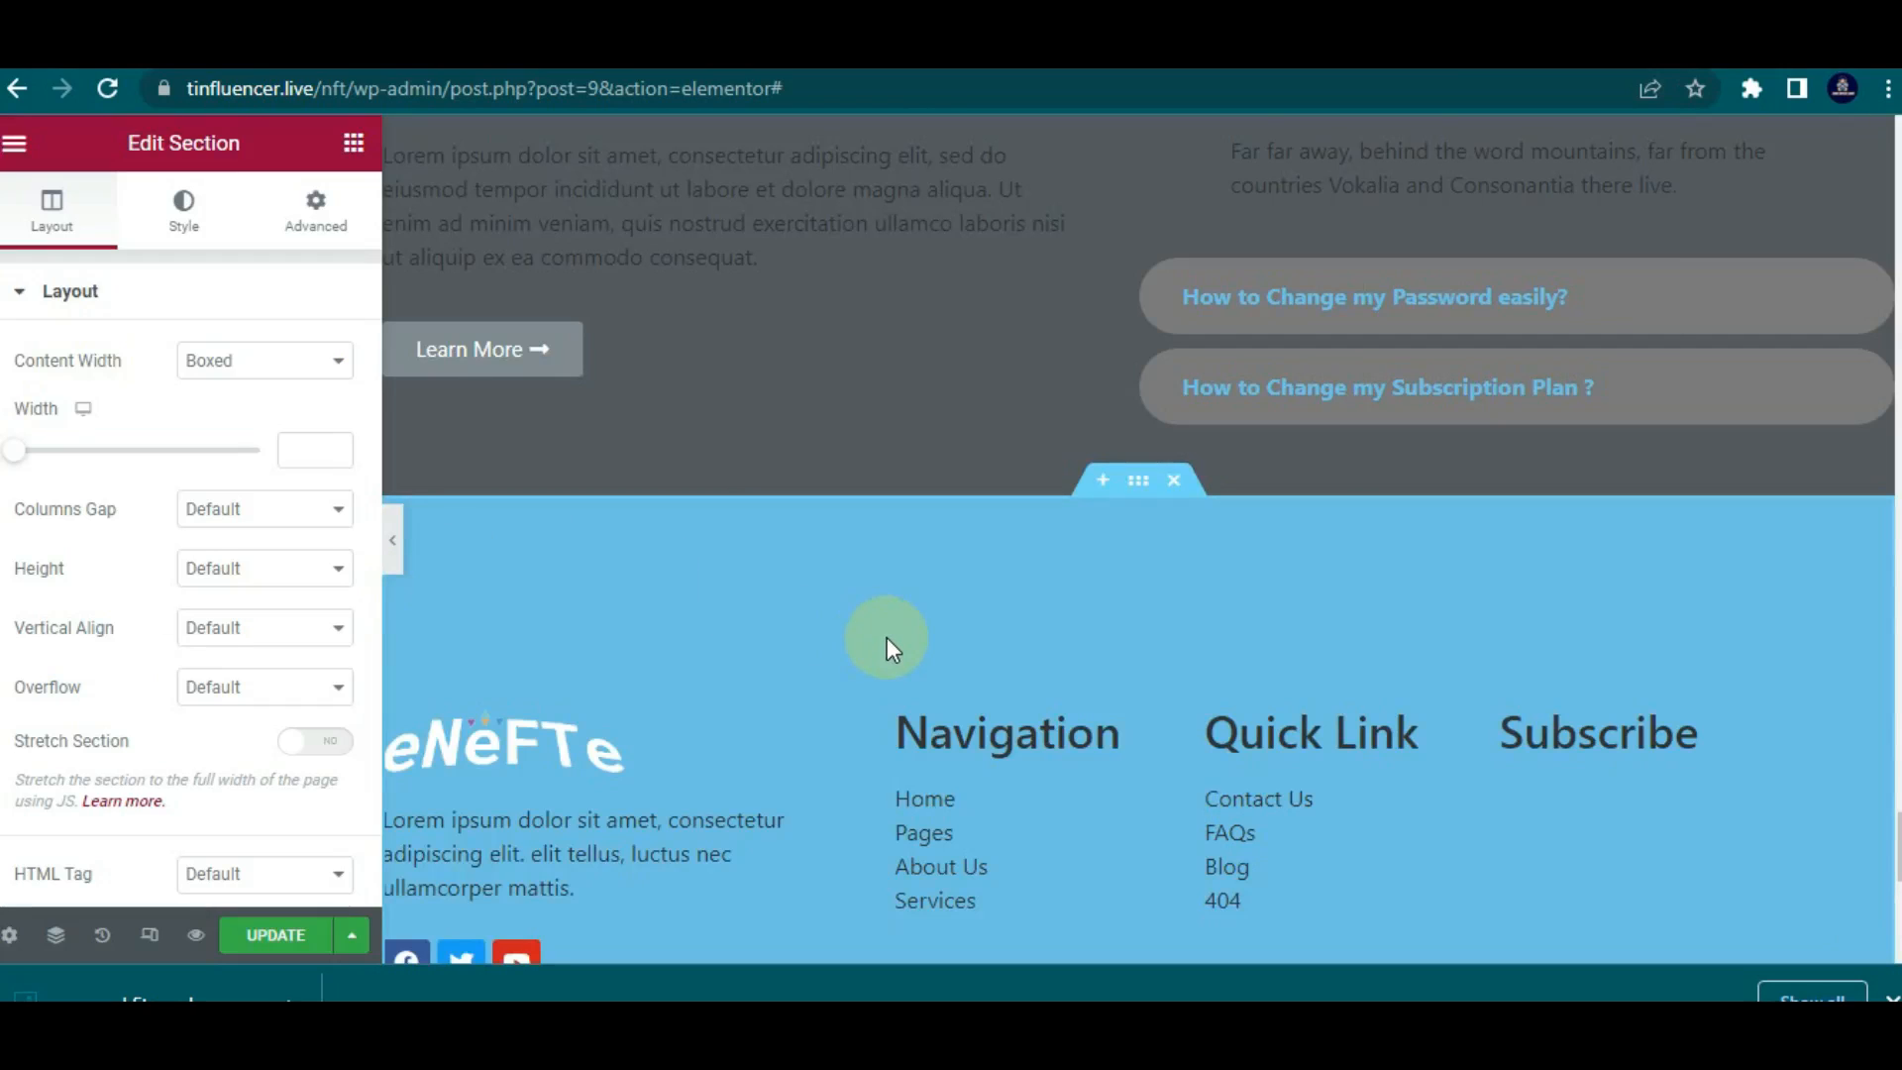
Step: Replace the footer's #6EC1E4 background colour with navy #0D2148
{"action": "left_click", "coordinate": [1129, 481]}
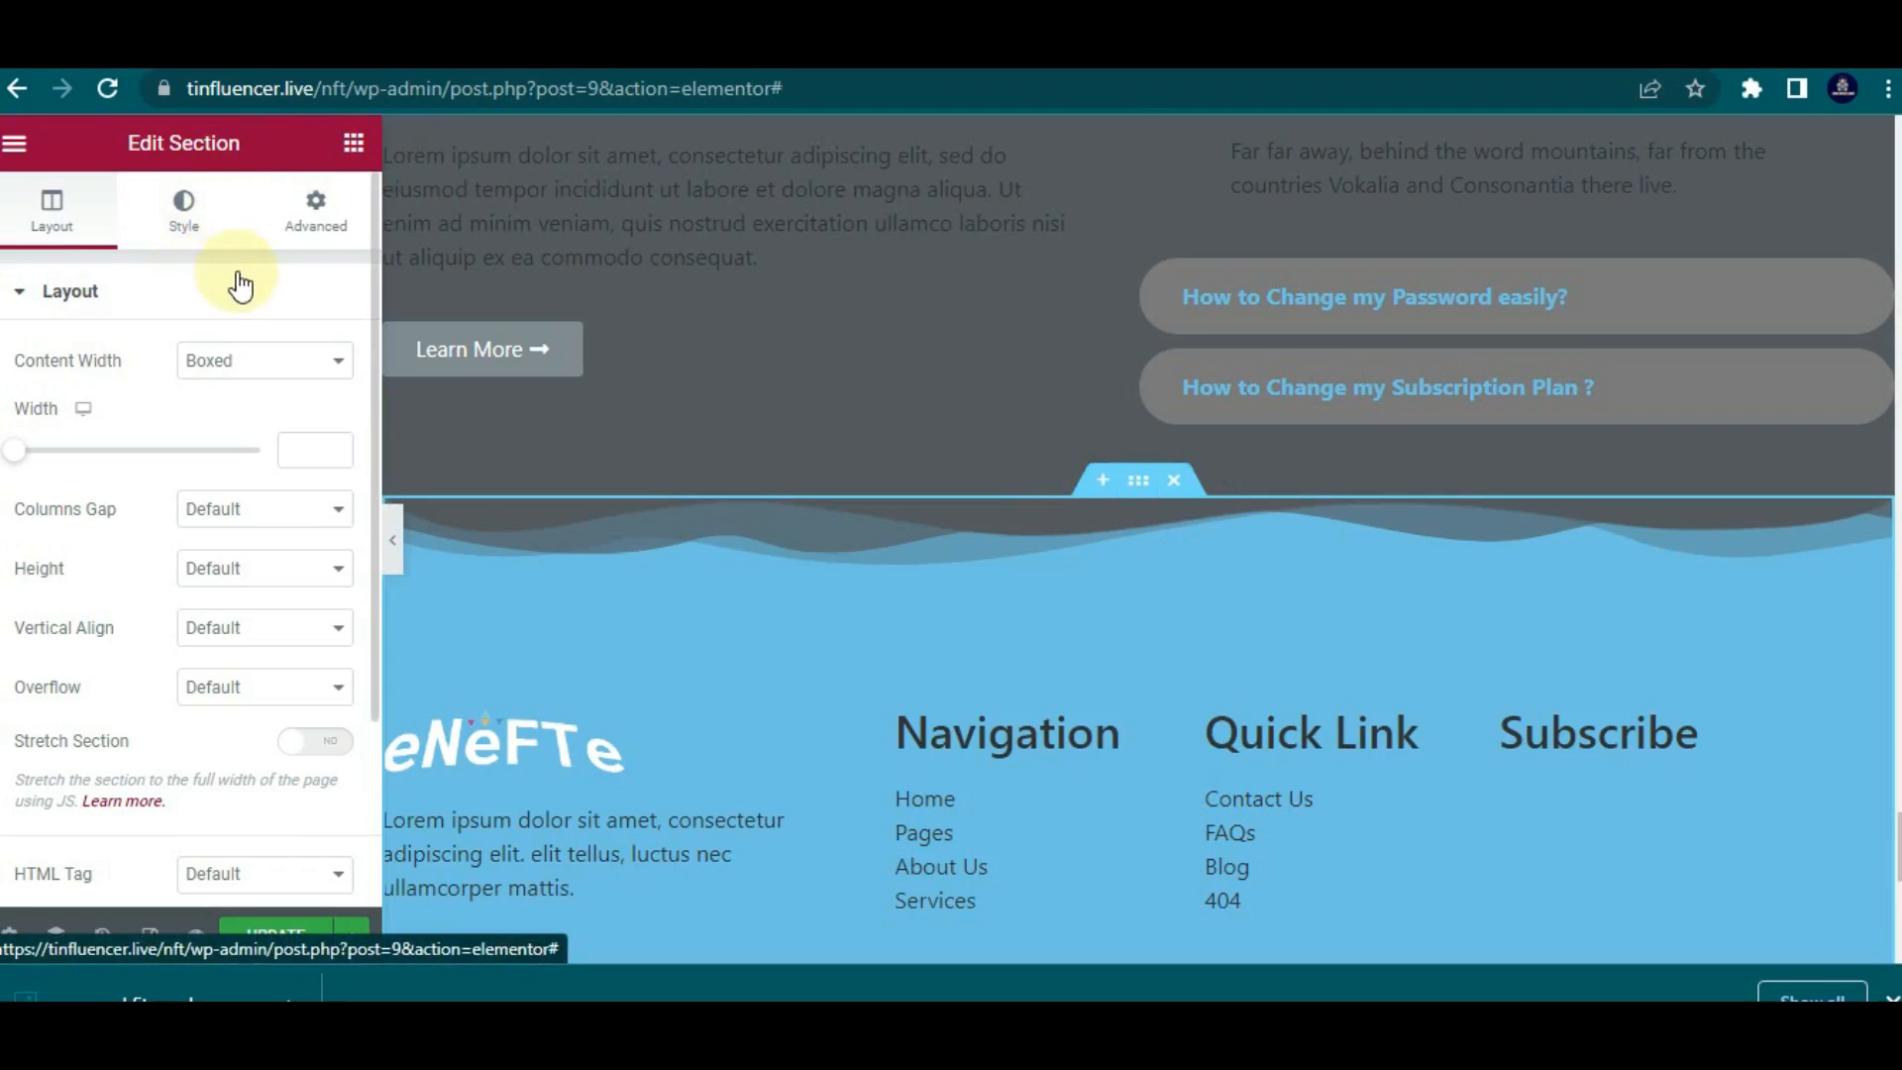
{"action": "left_click", "coordinate": [205, 247]}
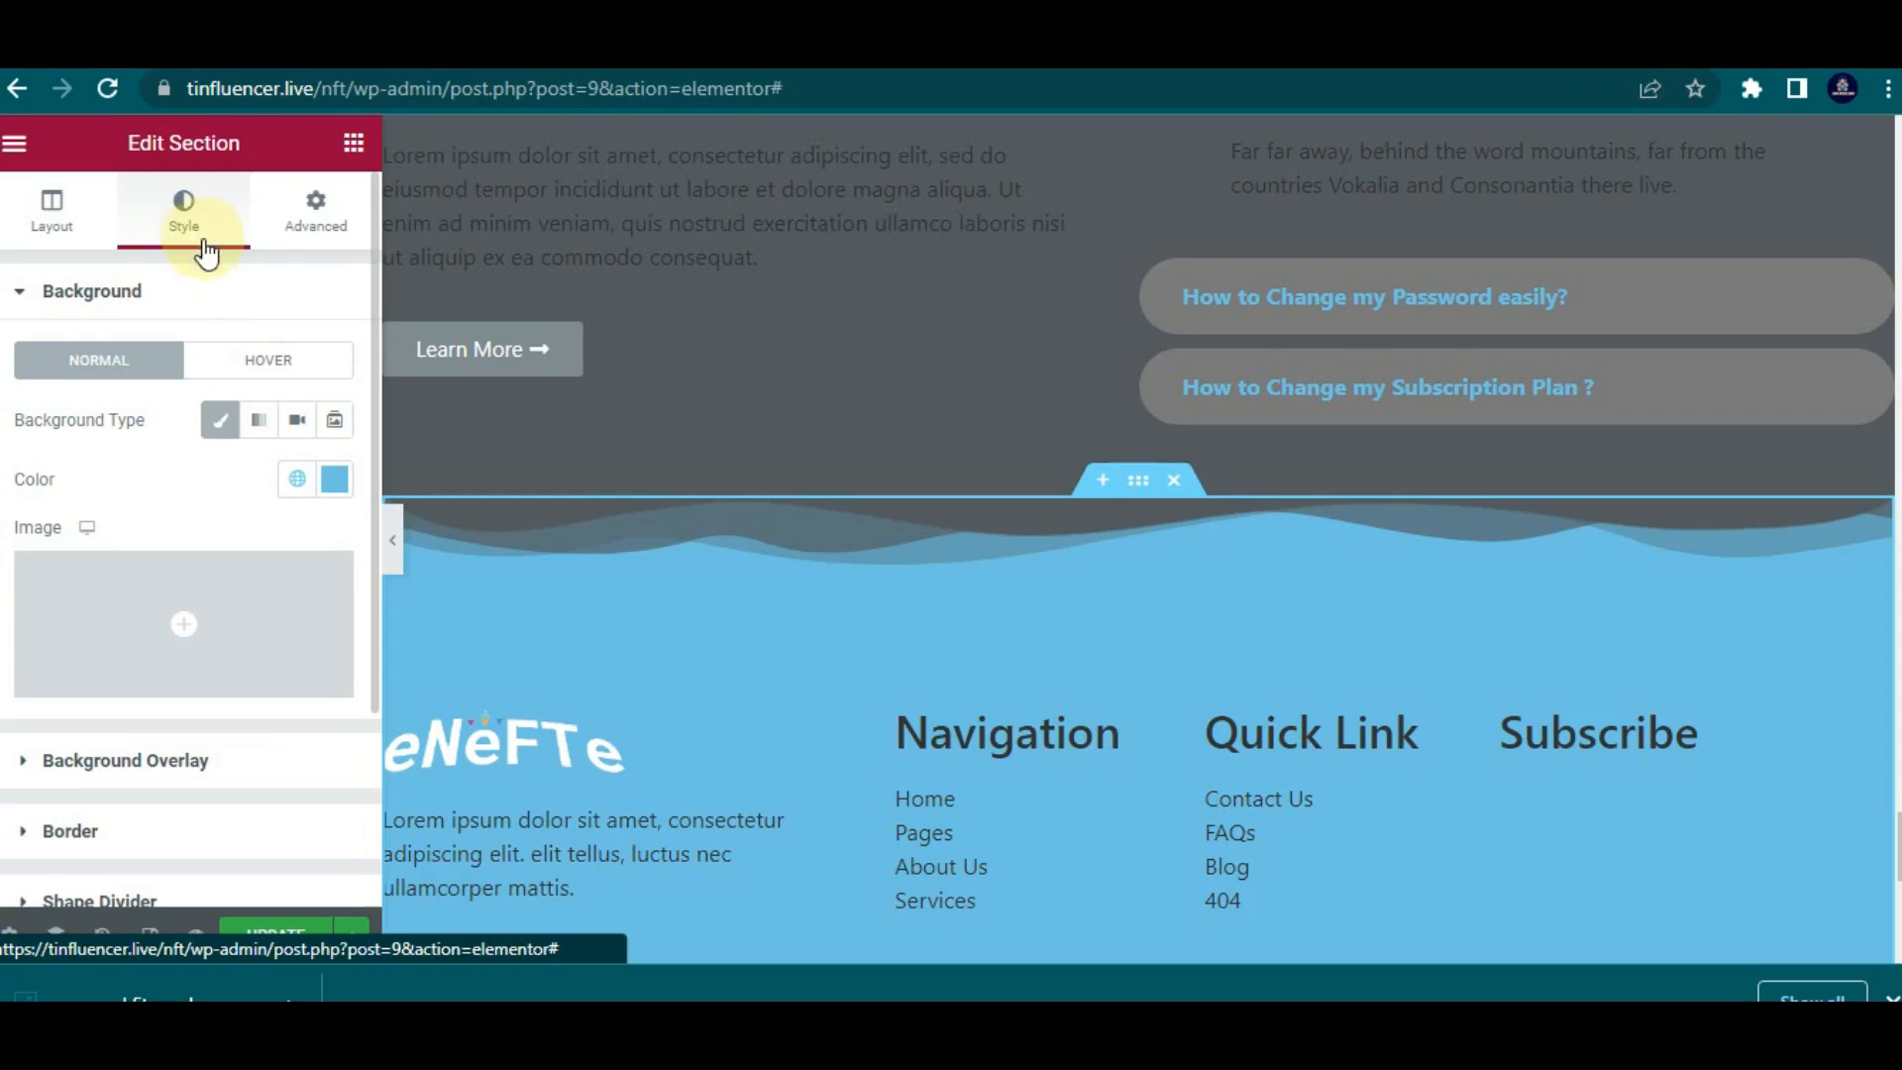
{"action": "left_click", "coordinate": [334, 478]}
{"action": "left_click", "coordinate": [394, 912]}
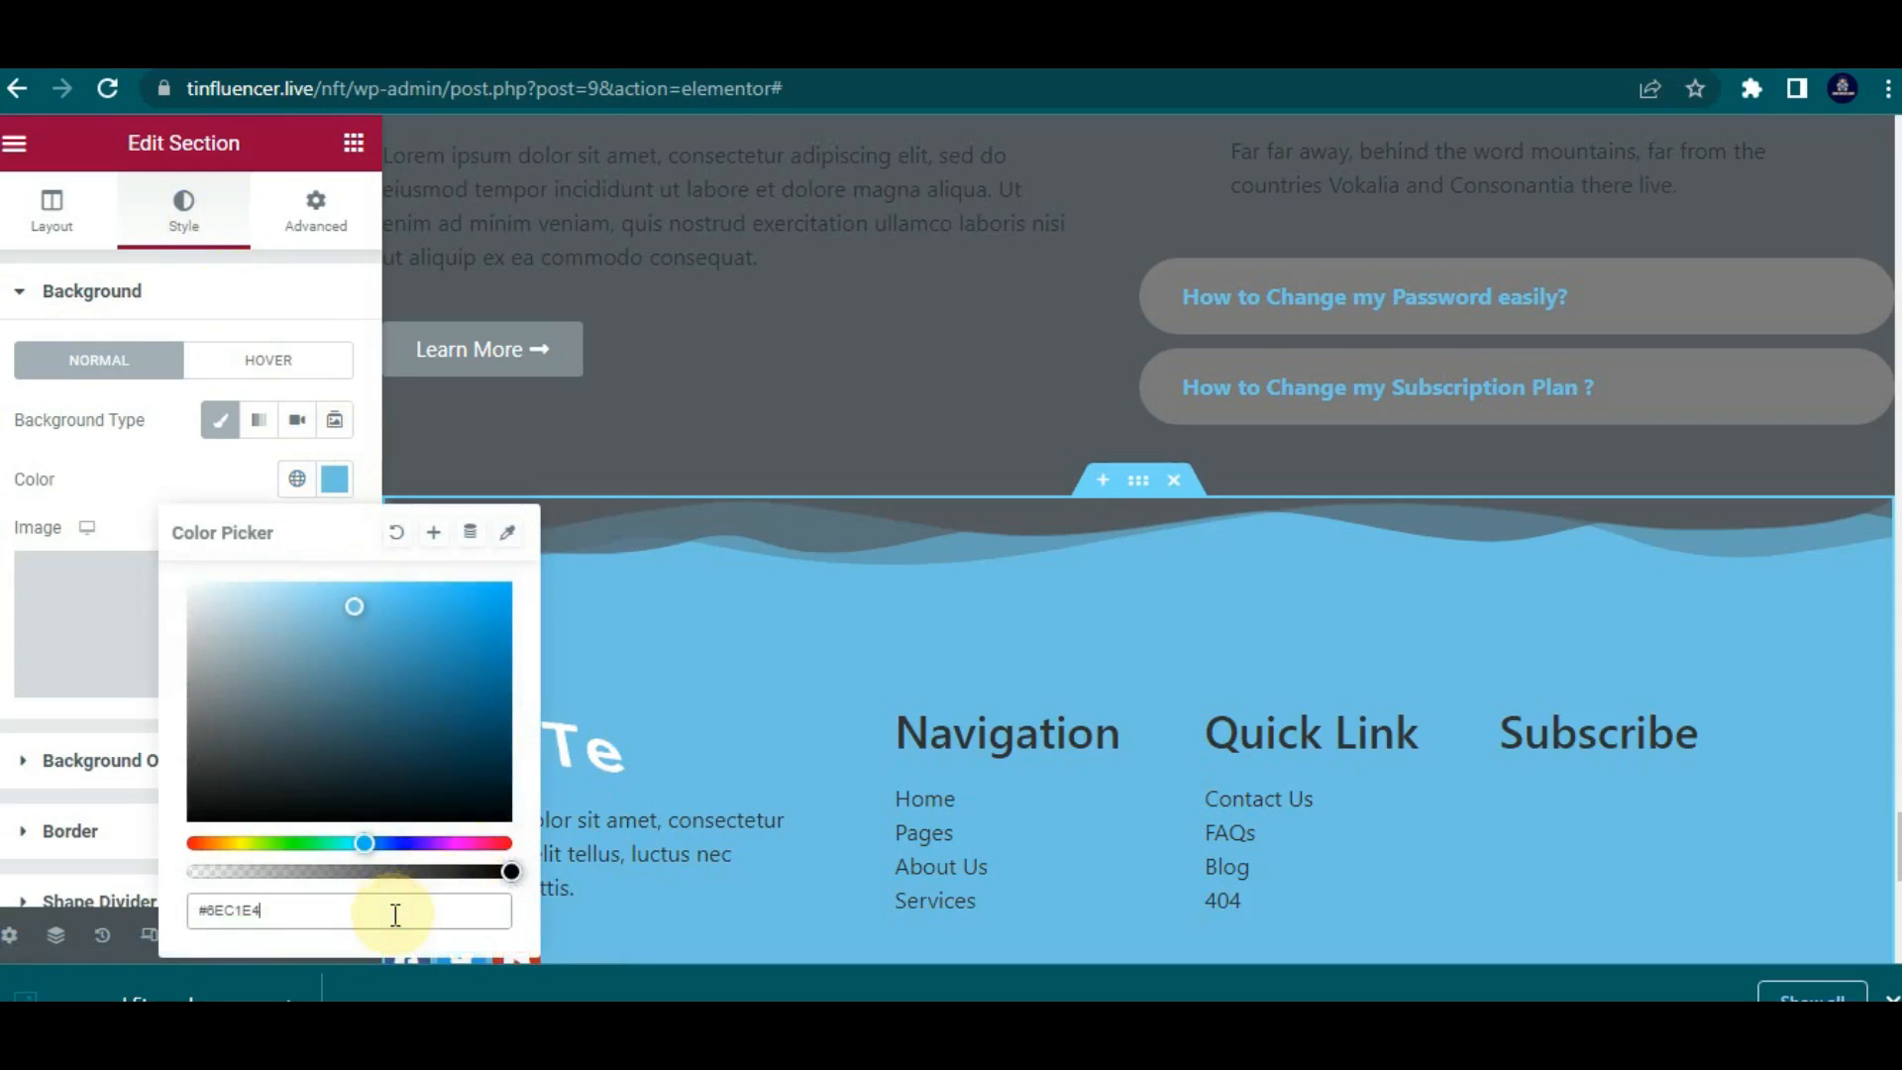
{"action": "type", "text": "#0D2148"}
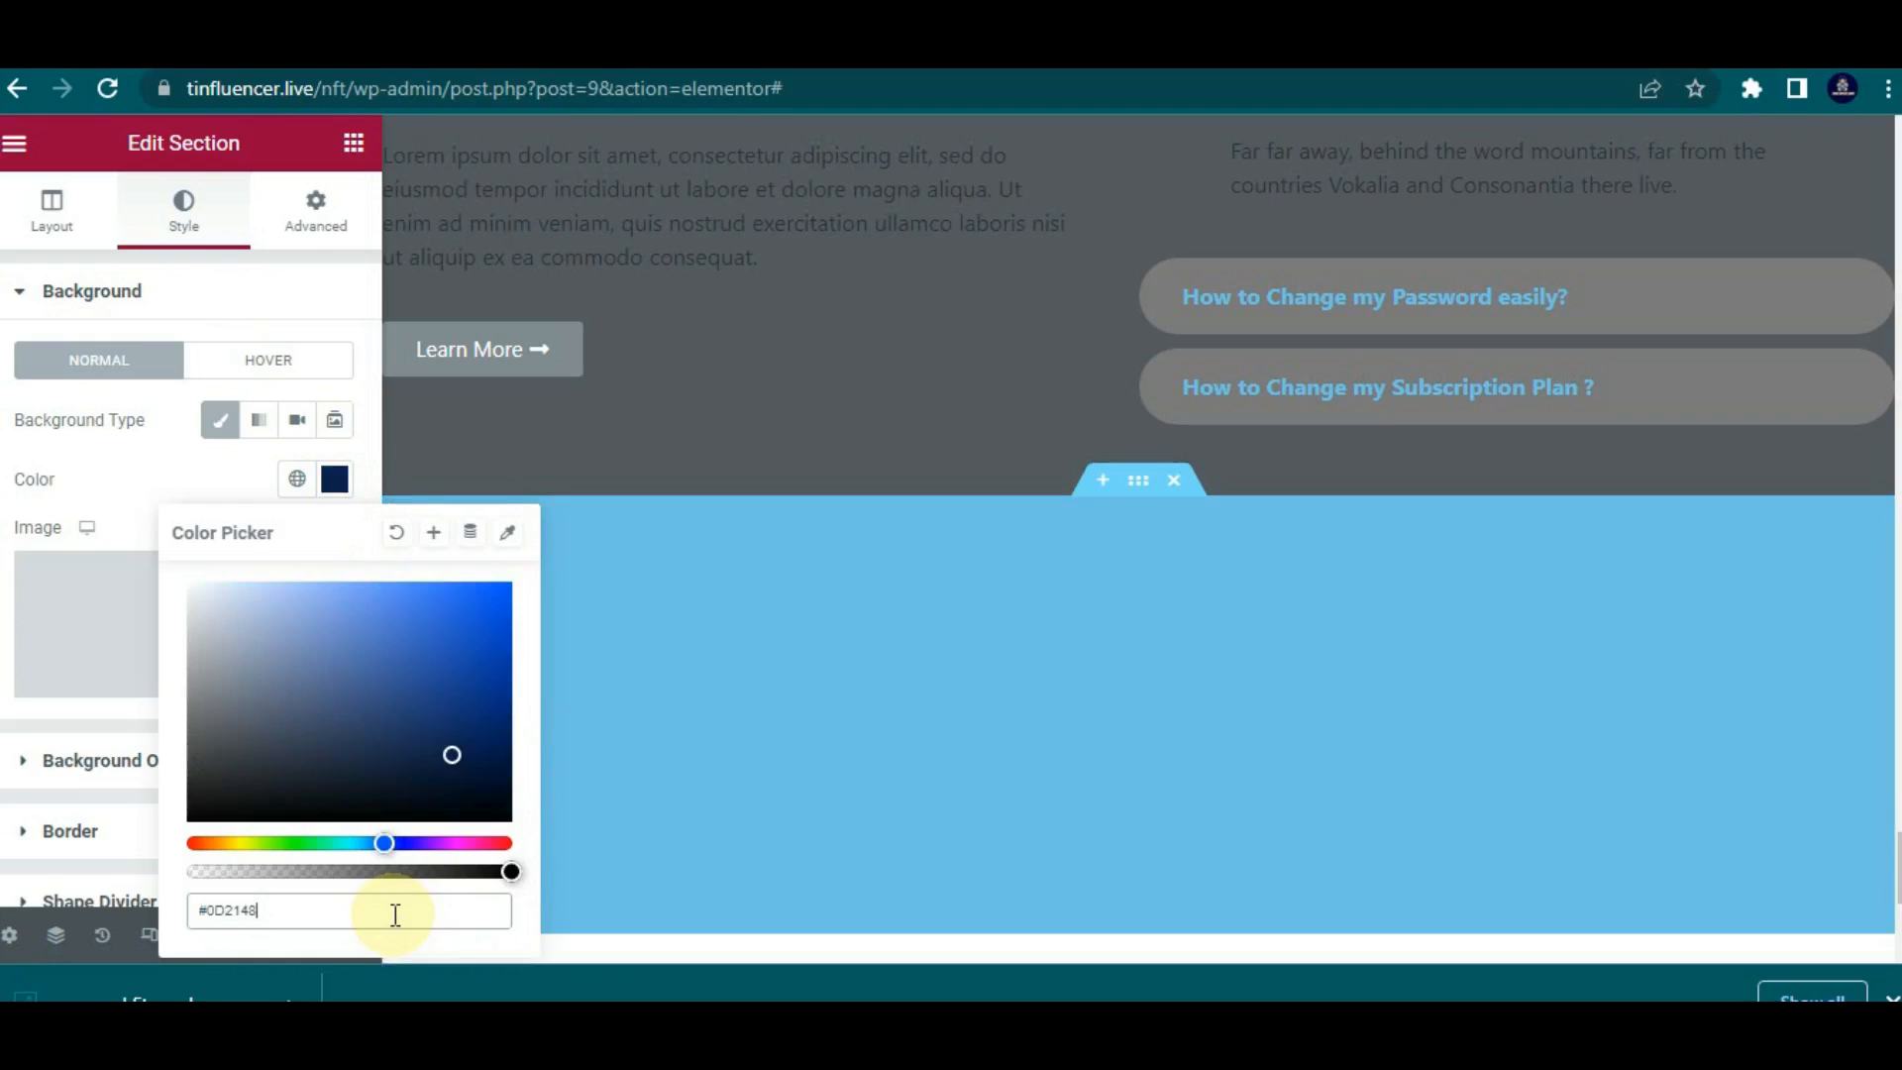
{"action": "scroll", "coordinate": [1019, 789], "scroll_direction": "down", "scroll_amount": 1}
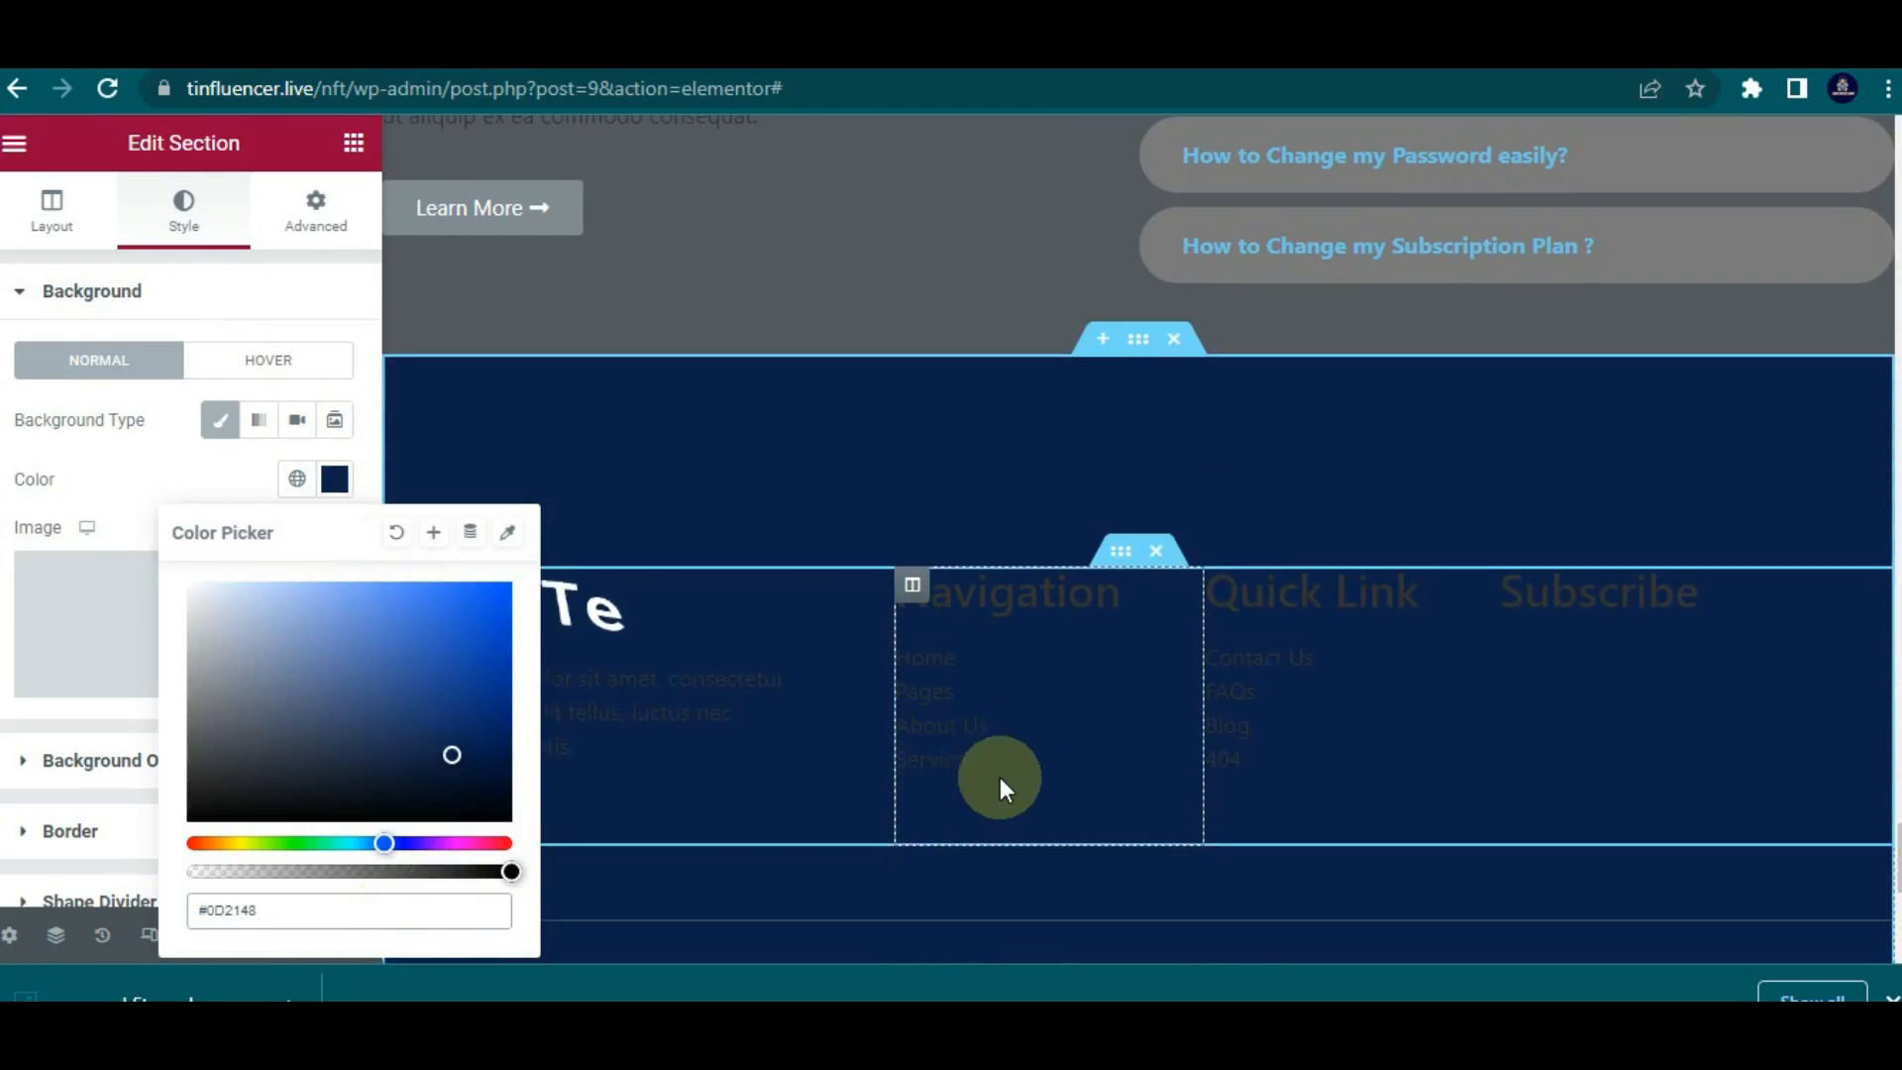
{"action": "left_click", "coordinate": [792, 683]}
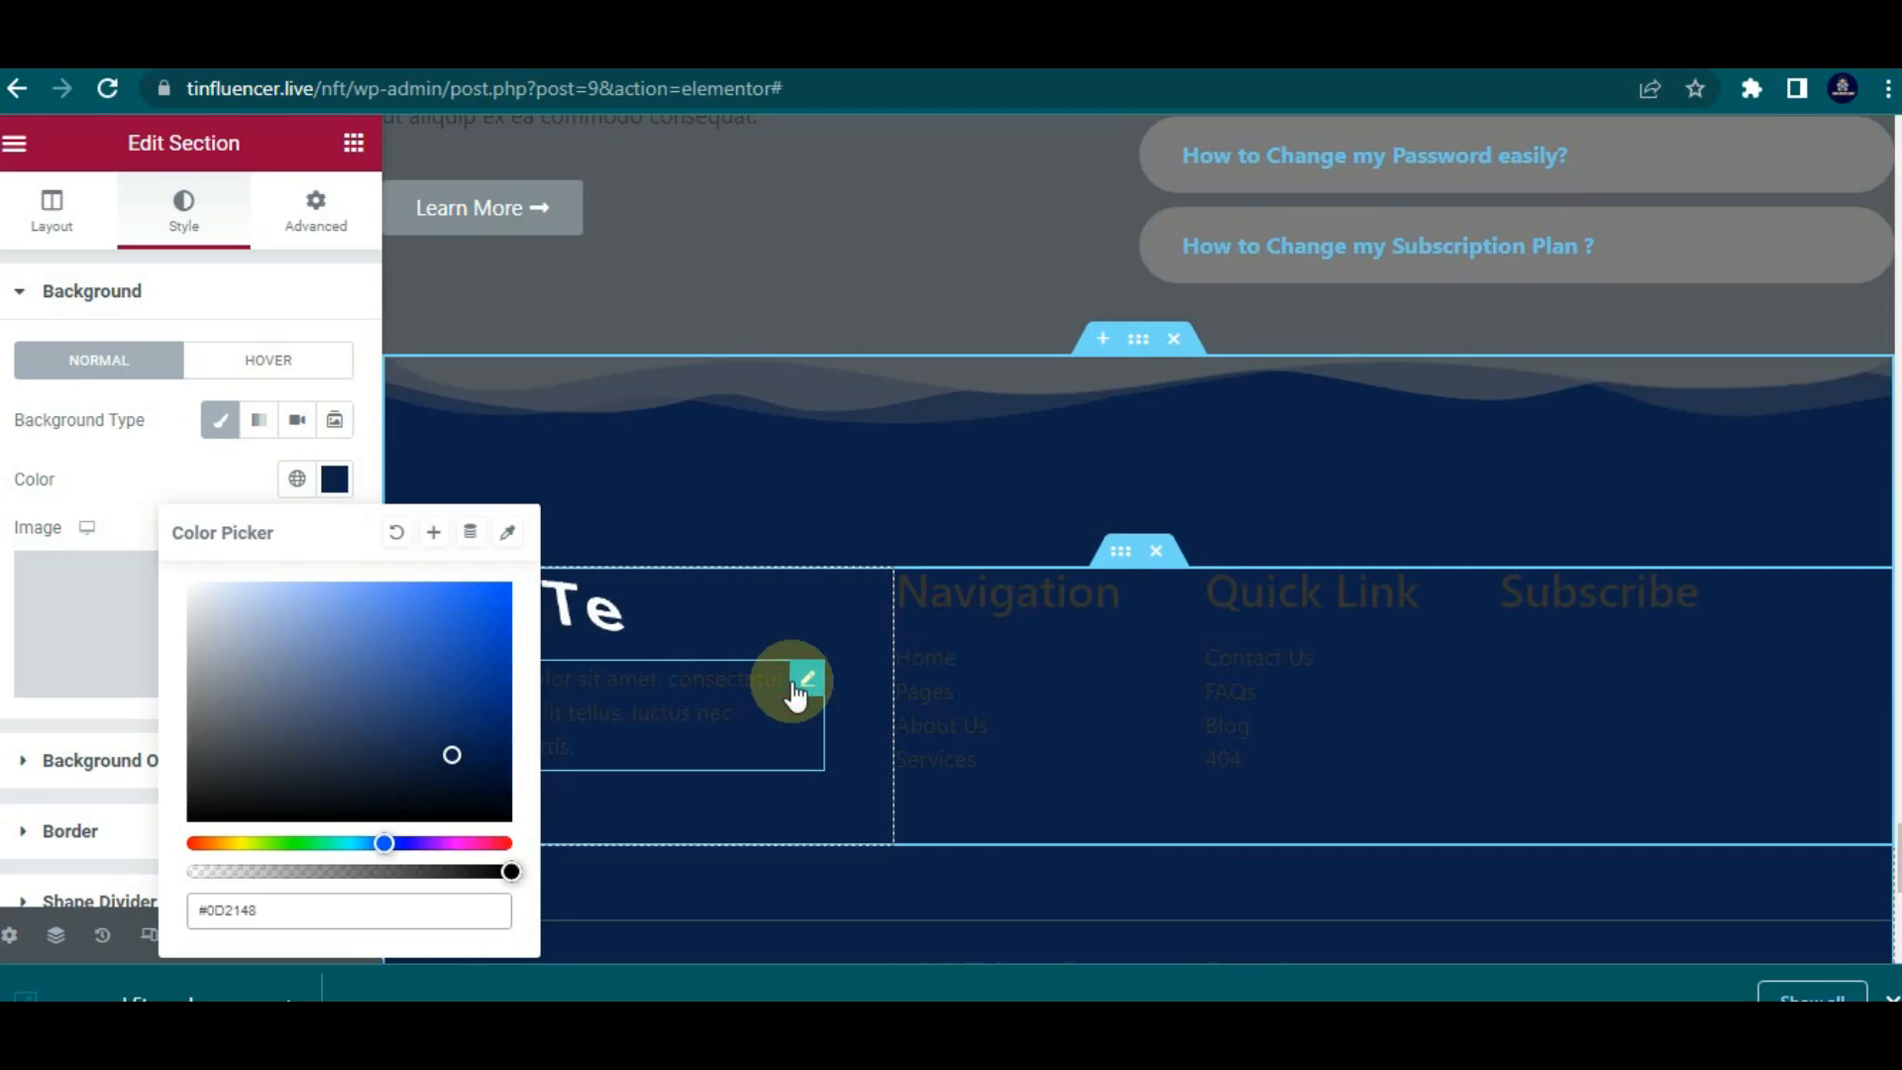
{"action": "left_click", "coordinate": [803, 594]}
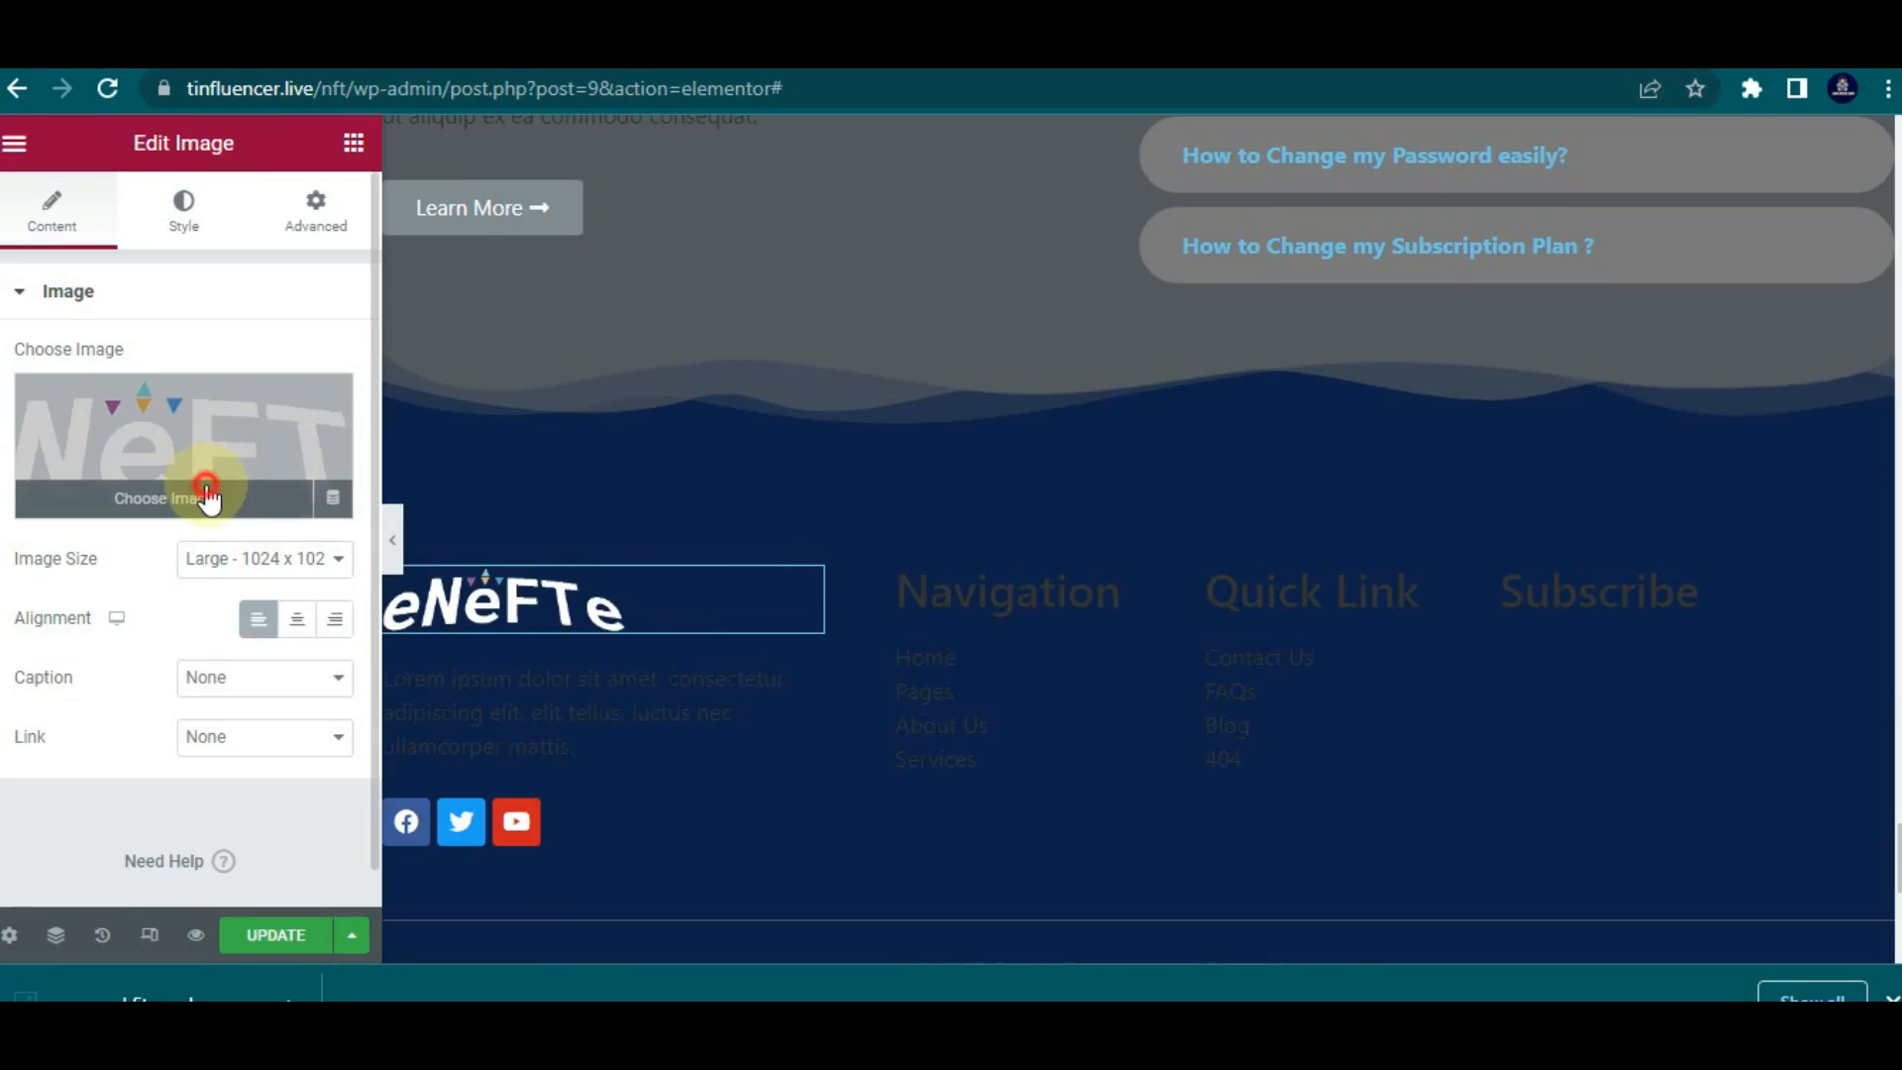
Step: Swap the footer's eNeFTe logo for the TINFLUENCER image from the Media Library, sized to width 55
{"action": "left_click", "coordinate": [206, 492]}
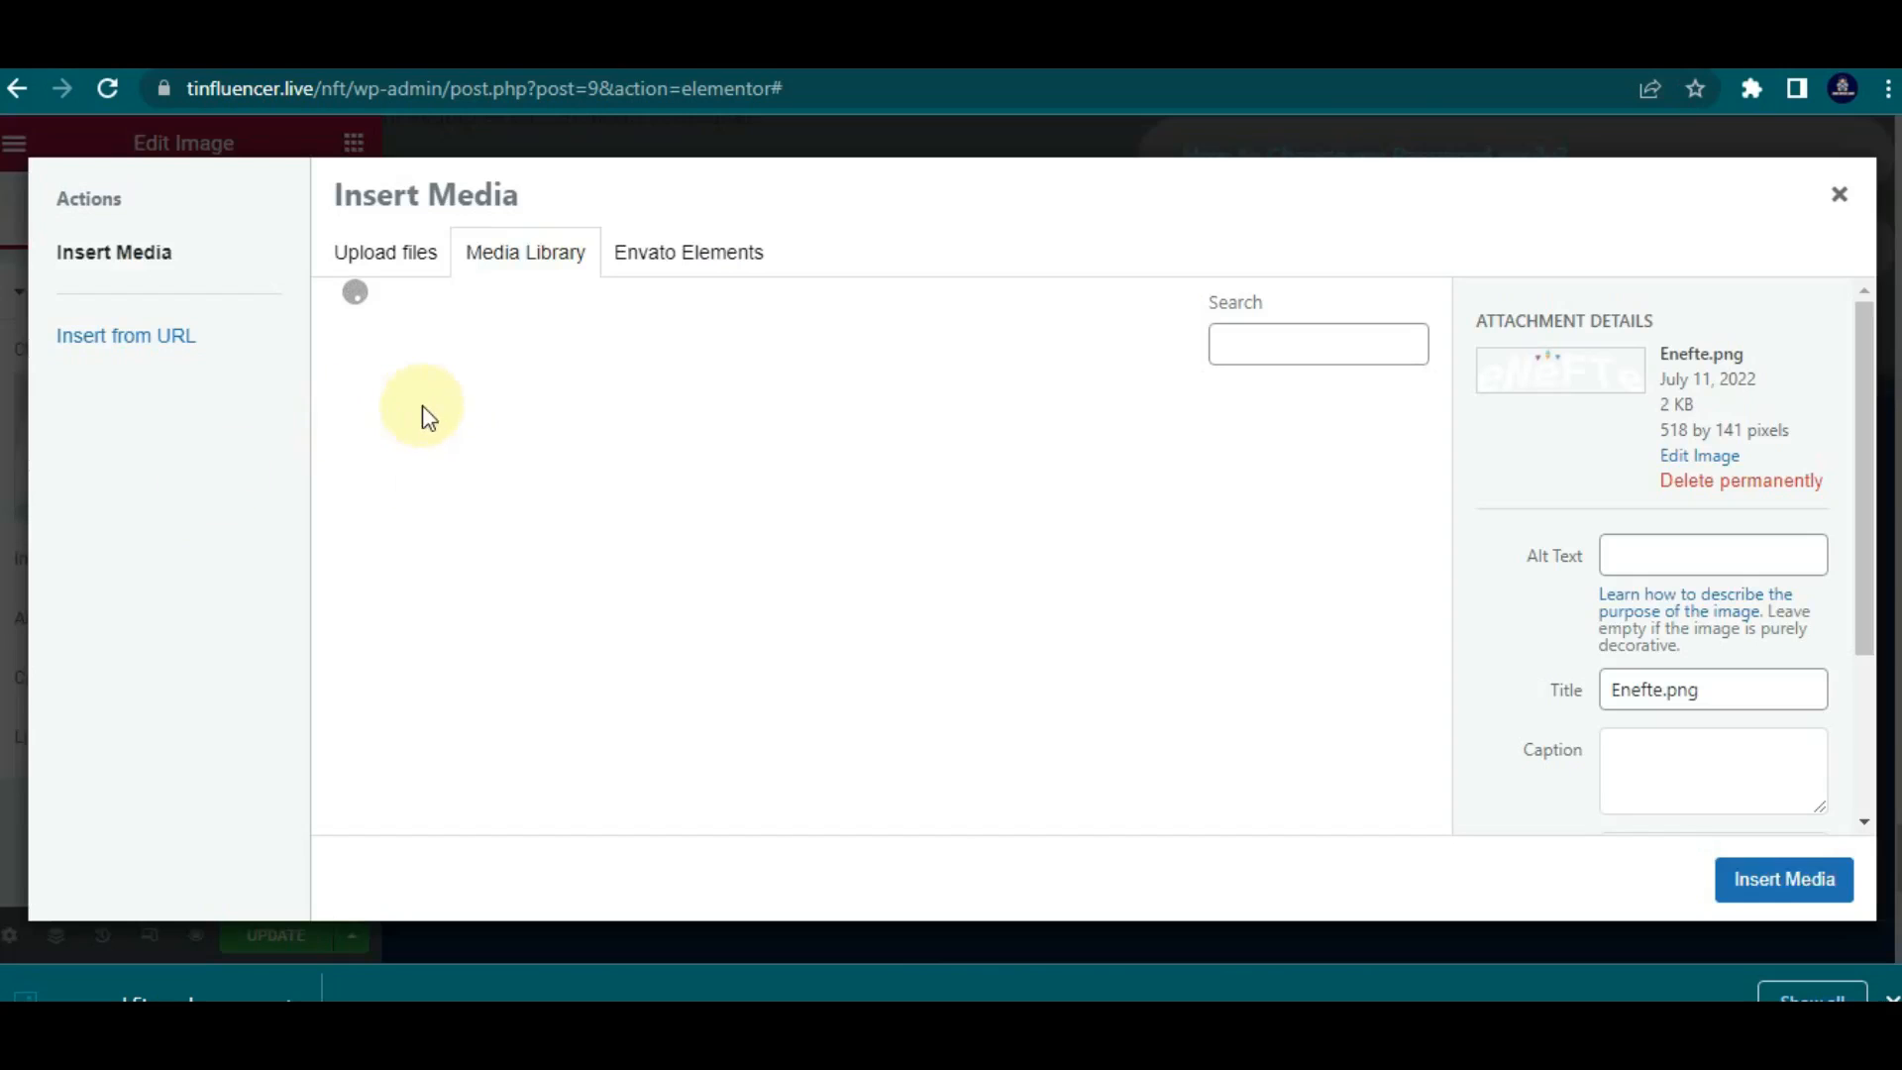
{"action": "left_click", "coordinate": [475, 411]}
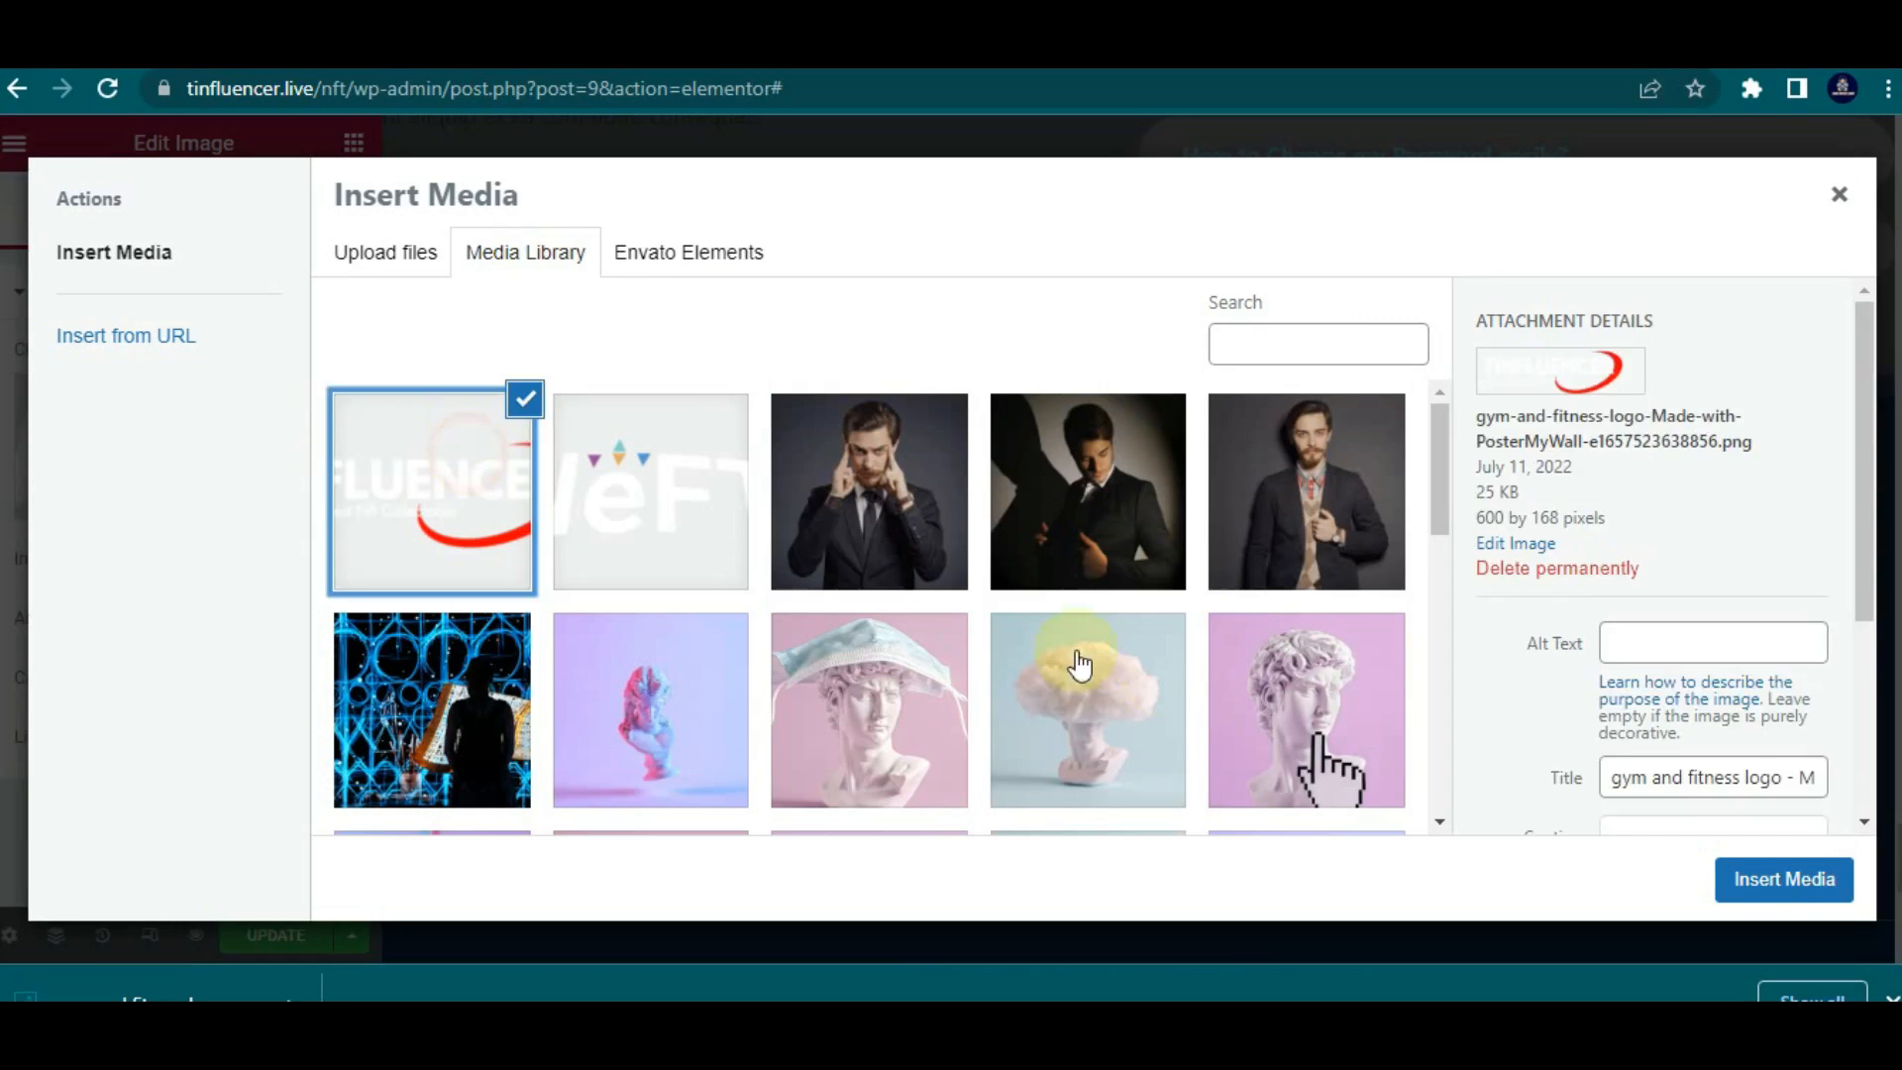
{"action": "left_click", "coordinate": [1831, 876]}
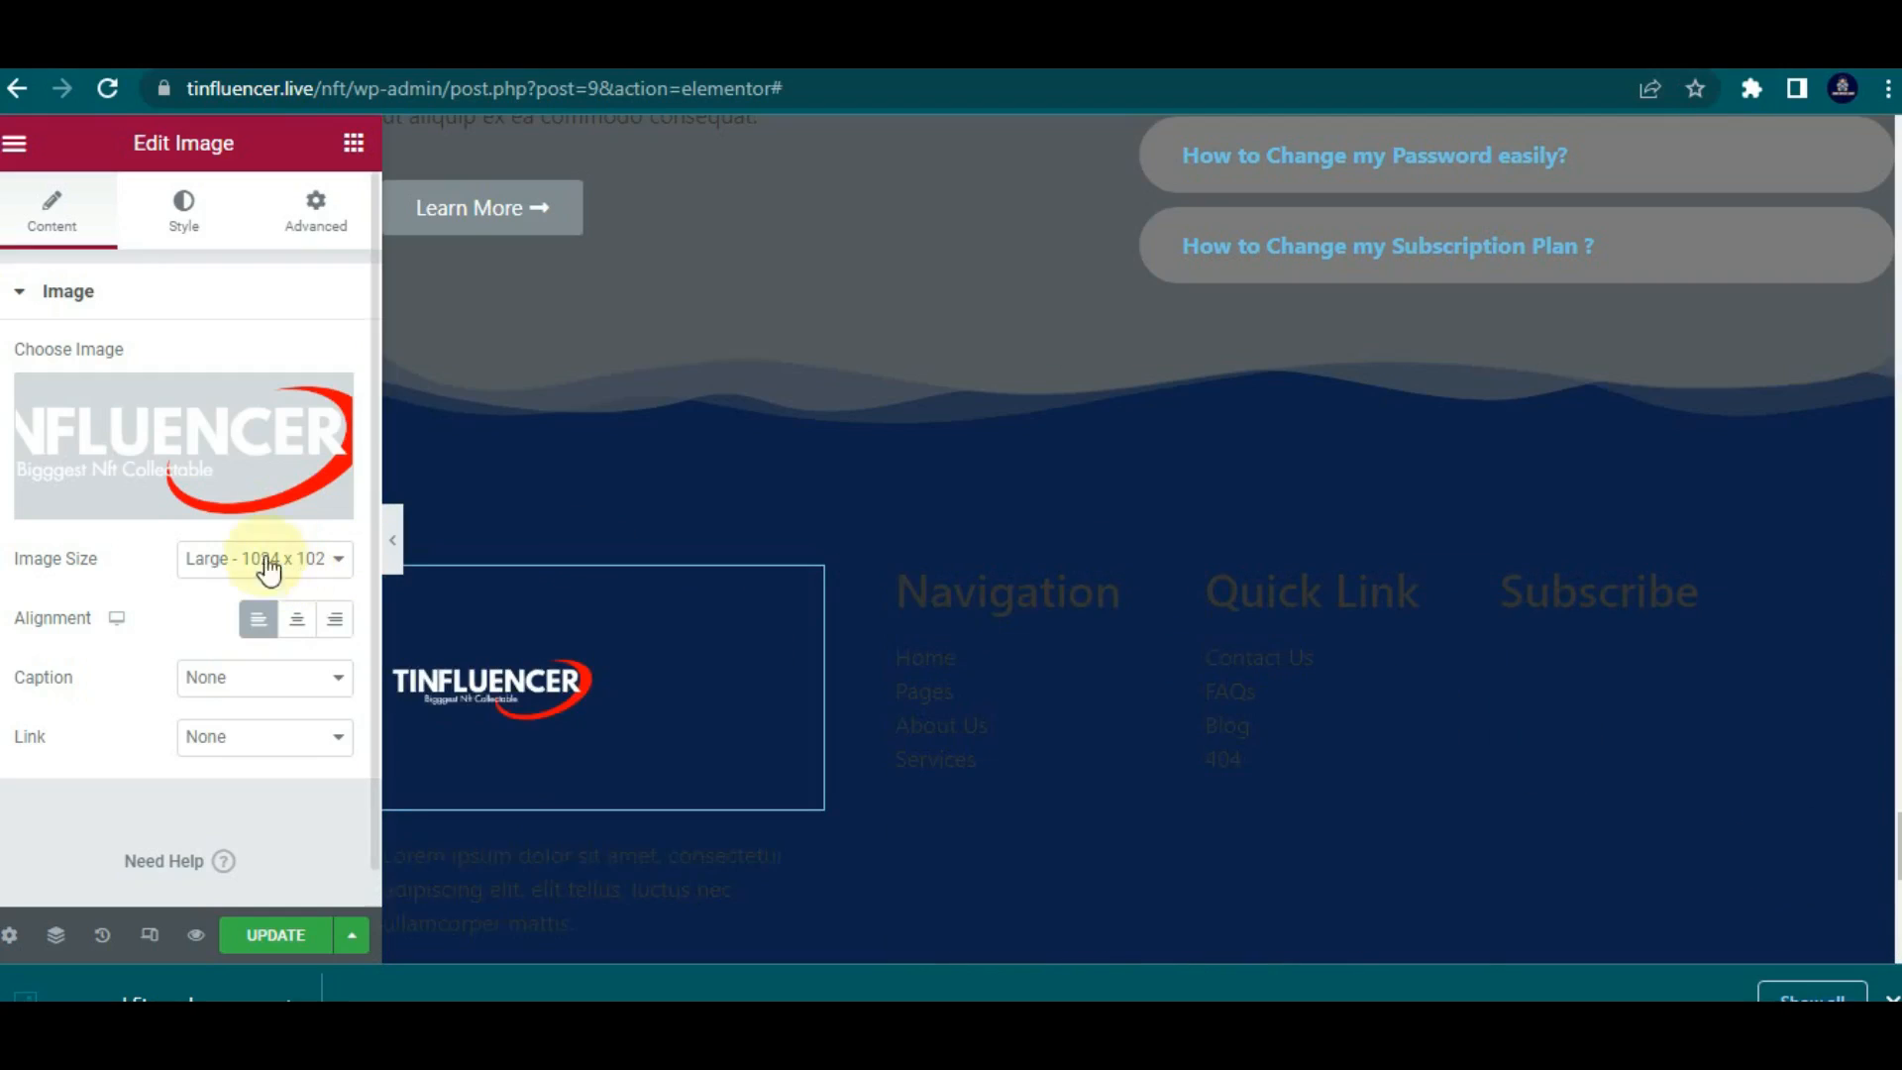
{"action": "left_click", "coordinate": [184, 211]}
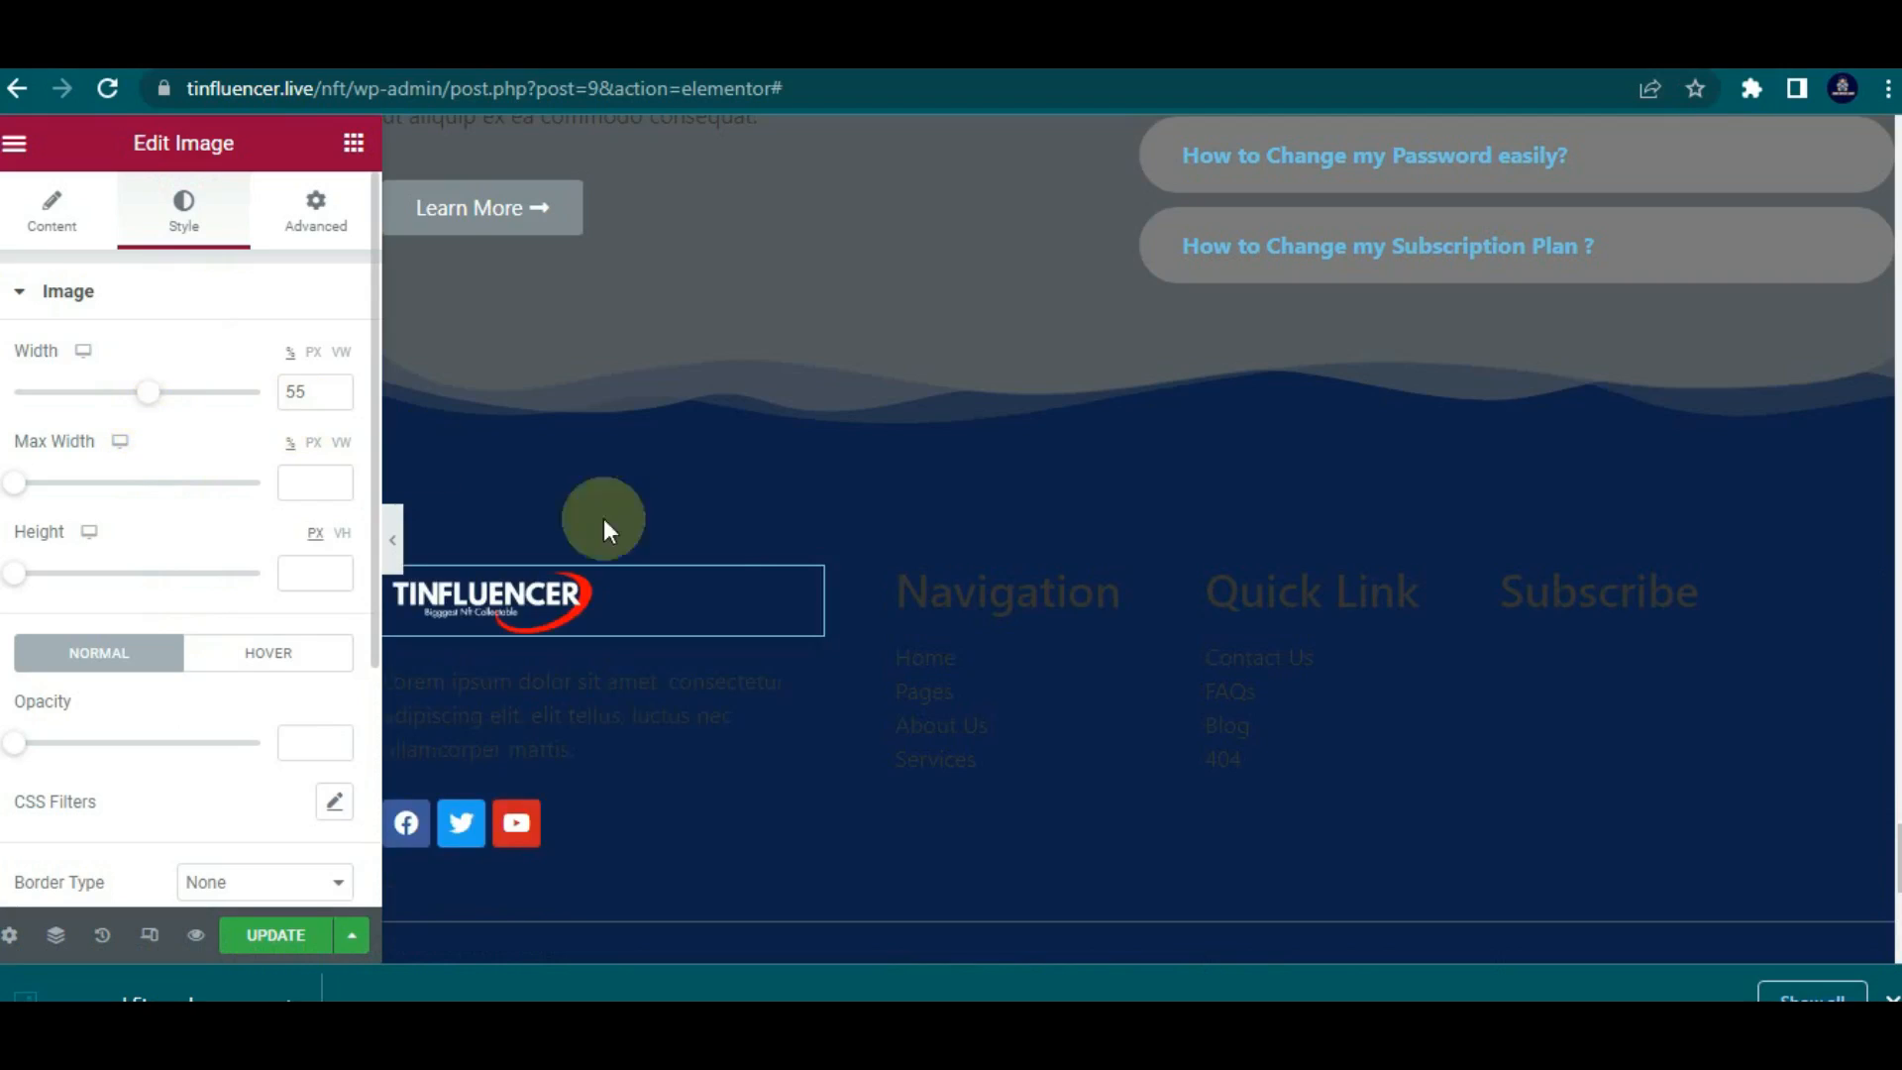
Step: Color the Navigation, Quick Link and Subscribe footer headings near-white #FFFBFB
{"action": "left_click", "coordinate": [1132, 597]}
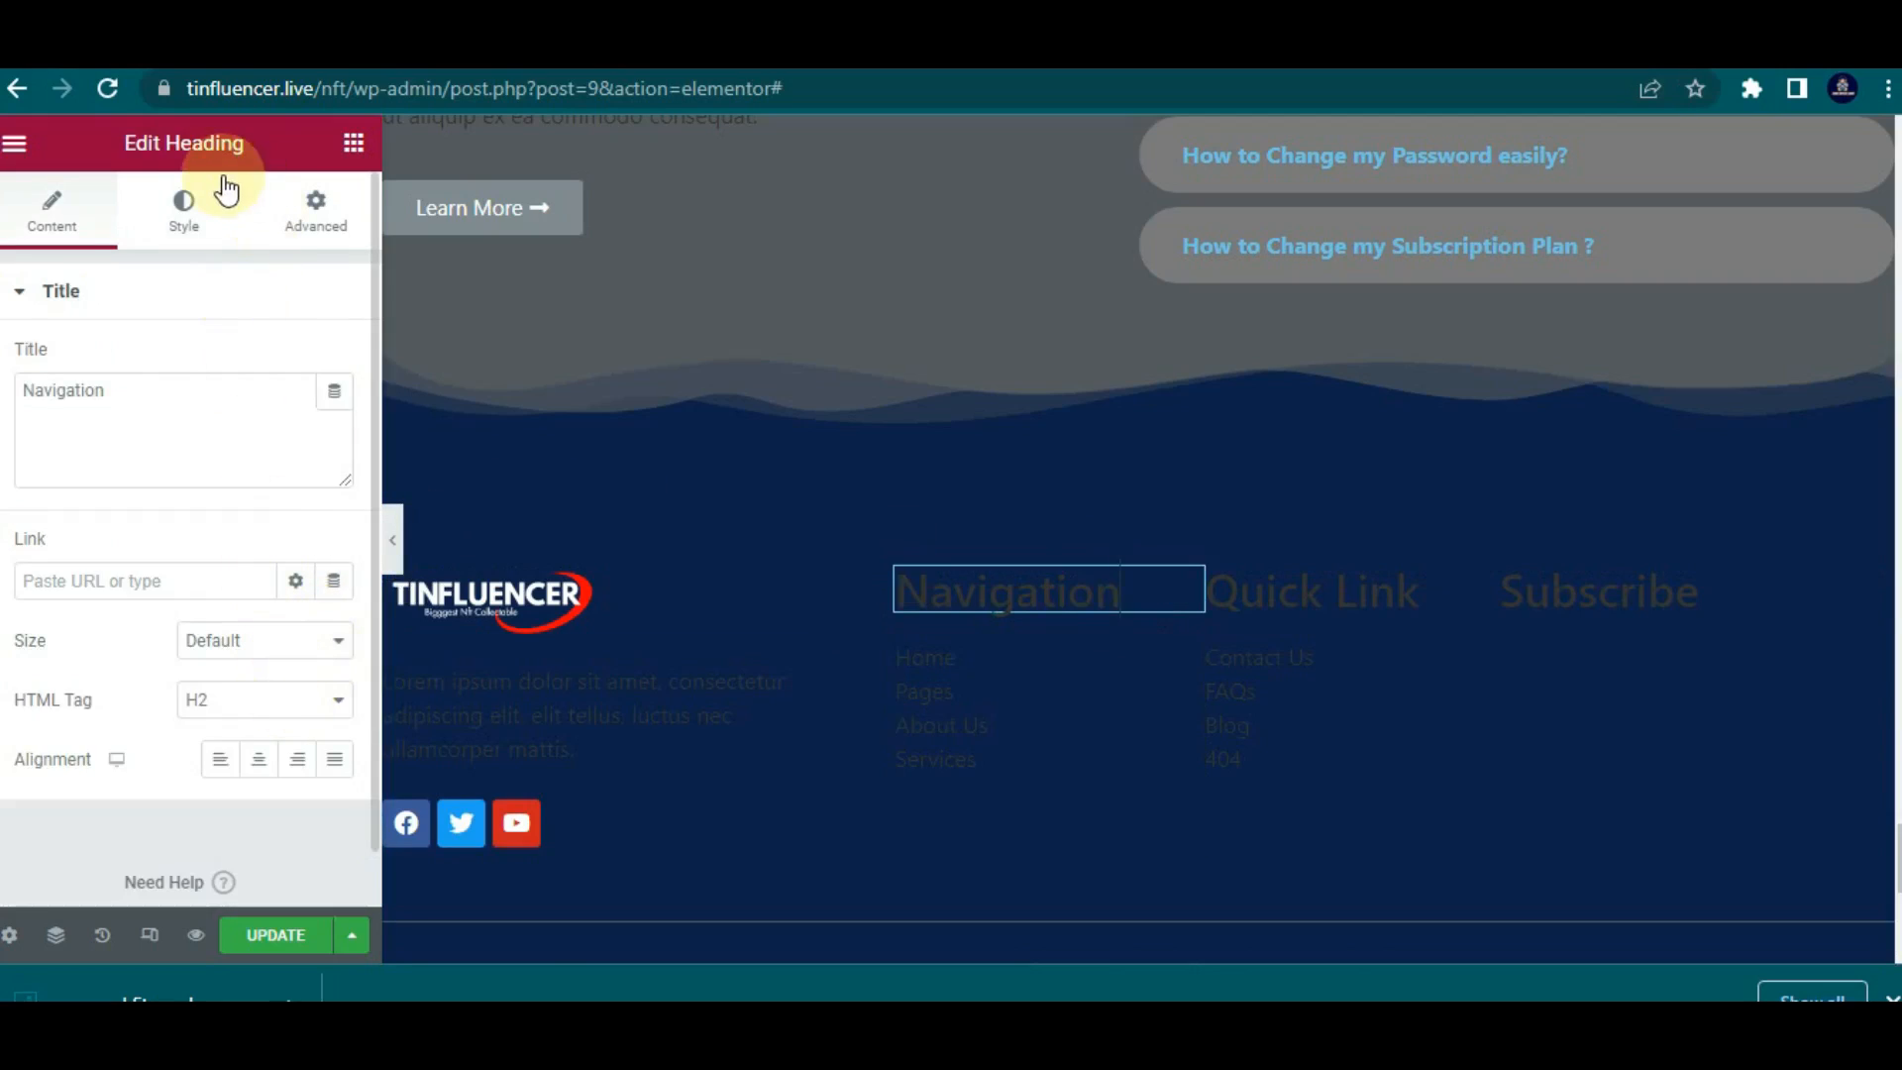
{"action": "left_click", "coordinate": [217, 210]}
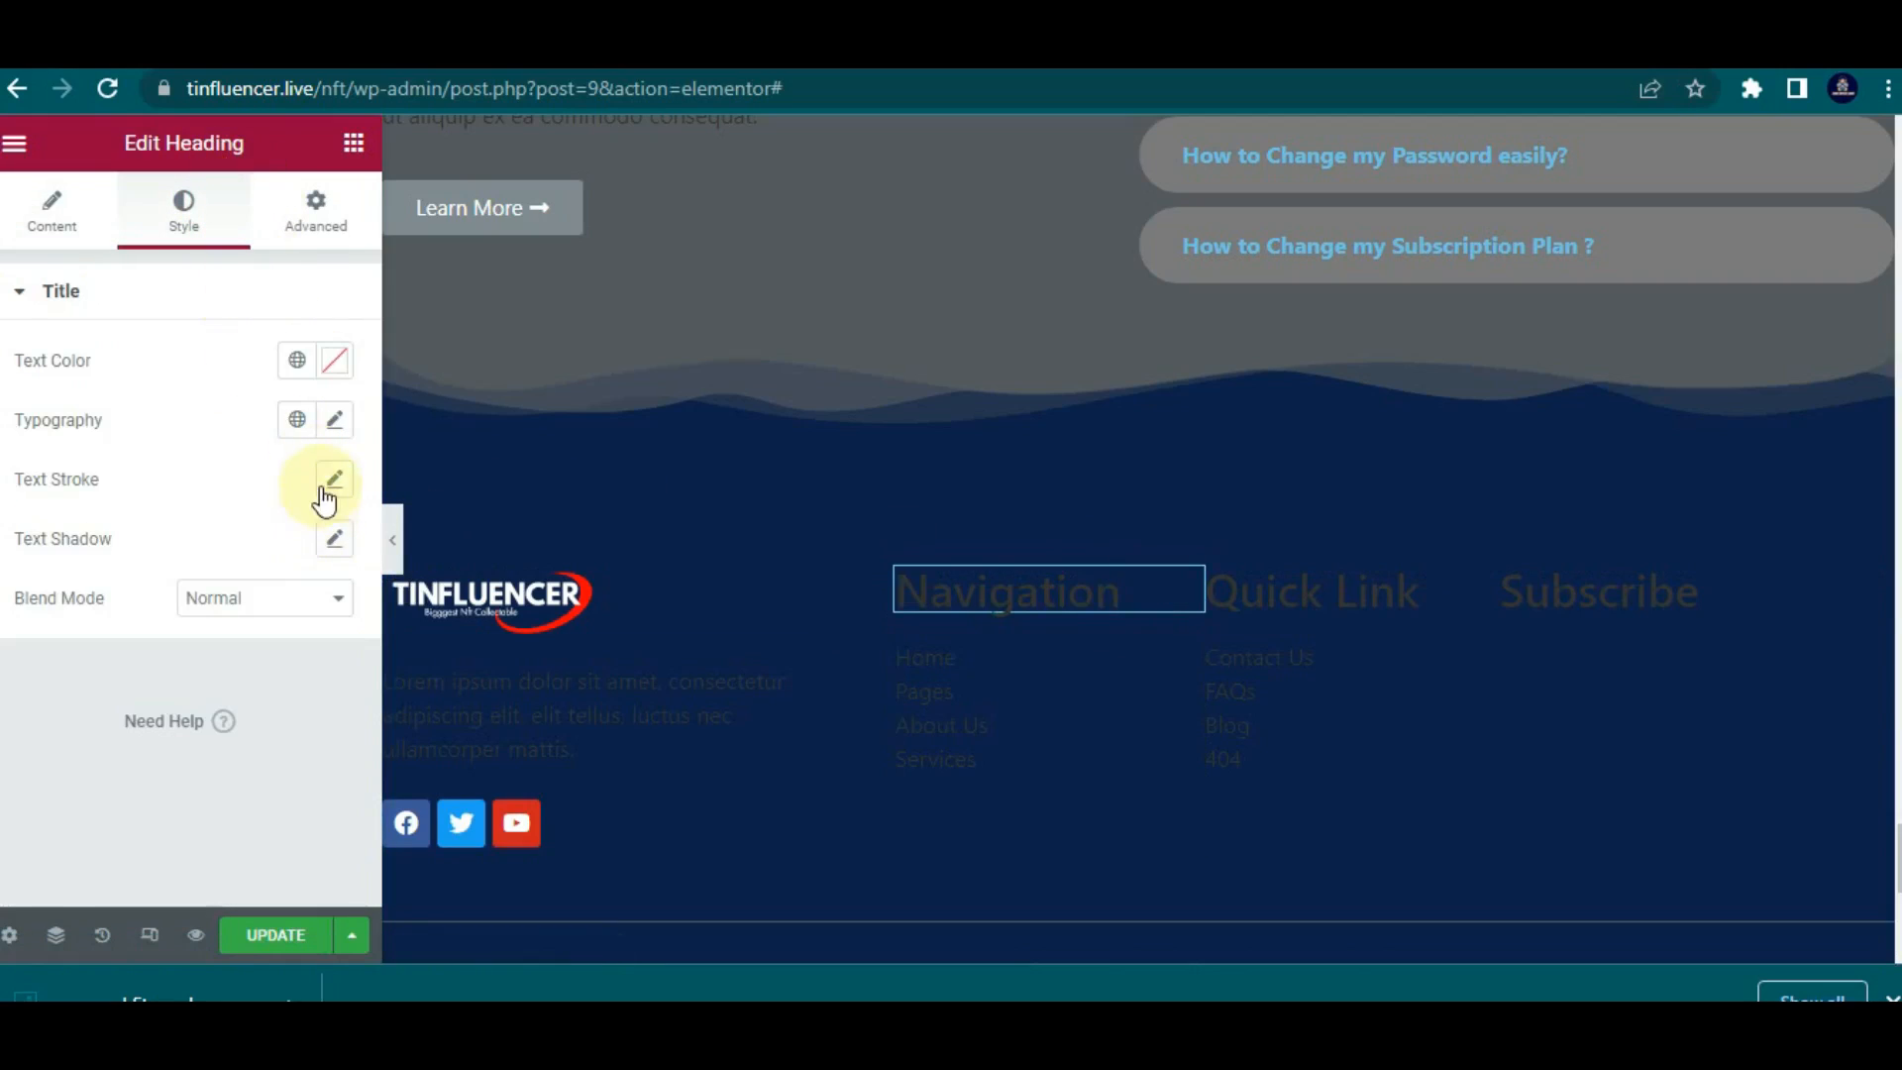
{"action": "left_click", "coordinate": [337, 357]}
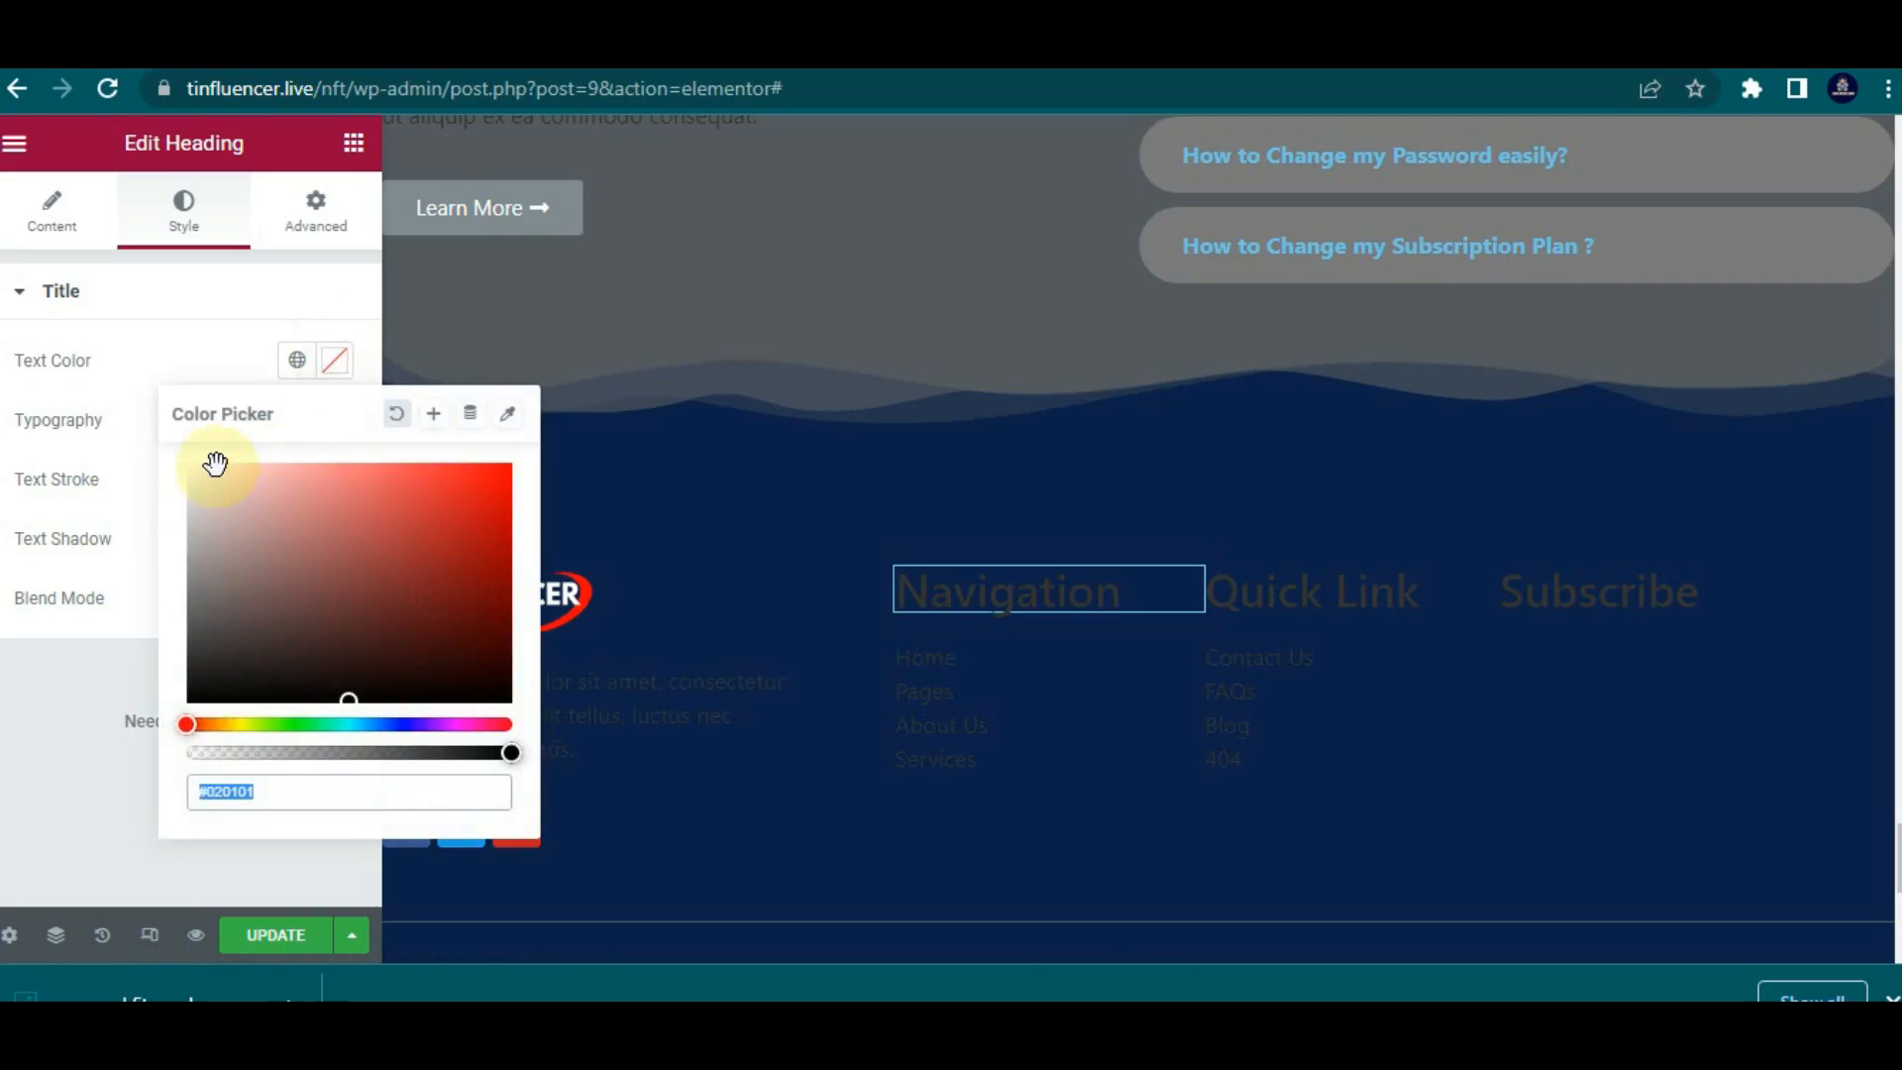
{"action": "left_click_drag", "start_coordinate": [217, 486], "coordinate": [171, 465]}
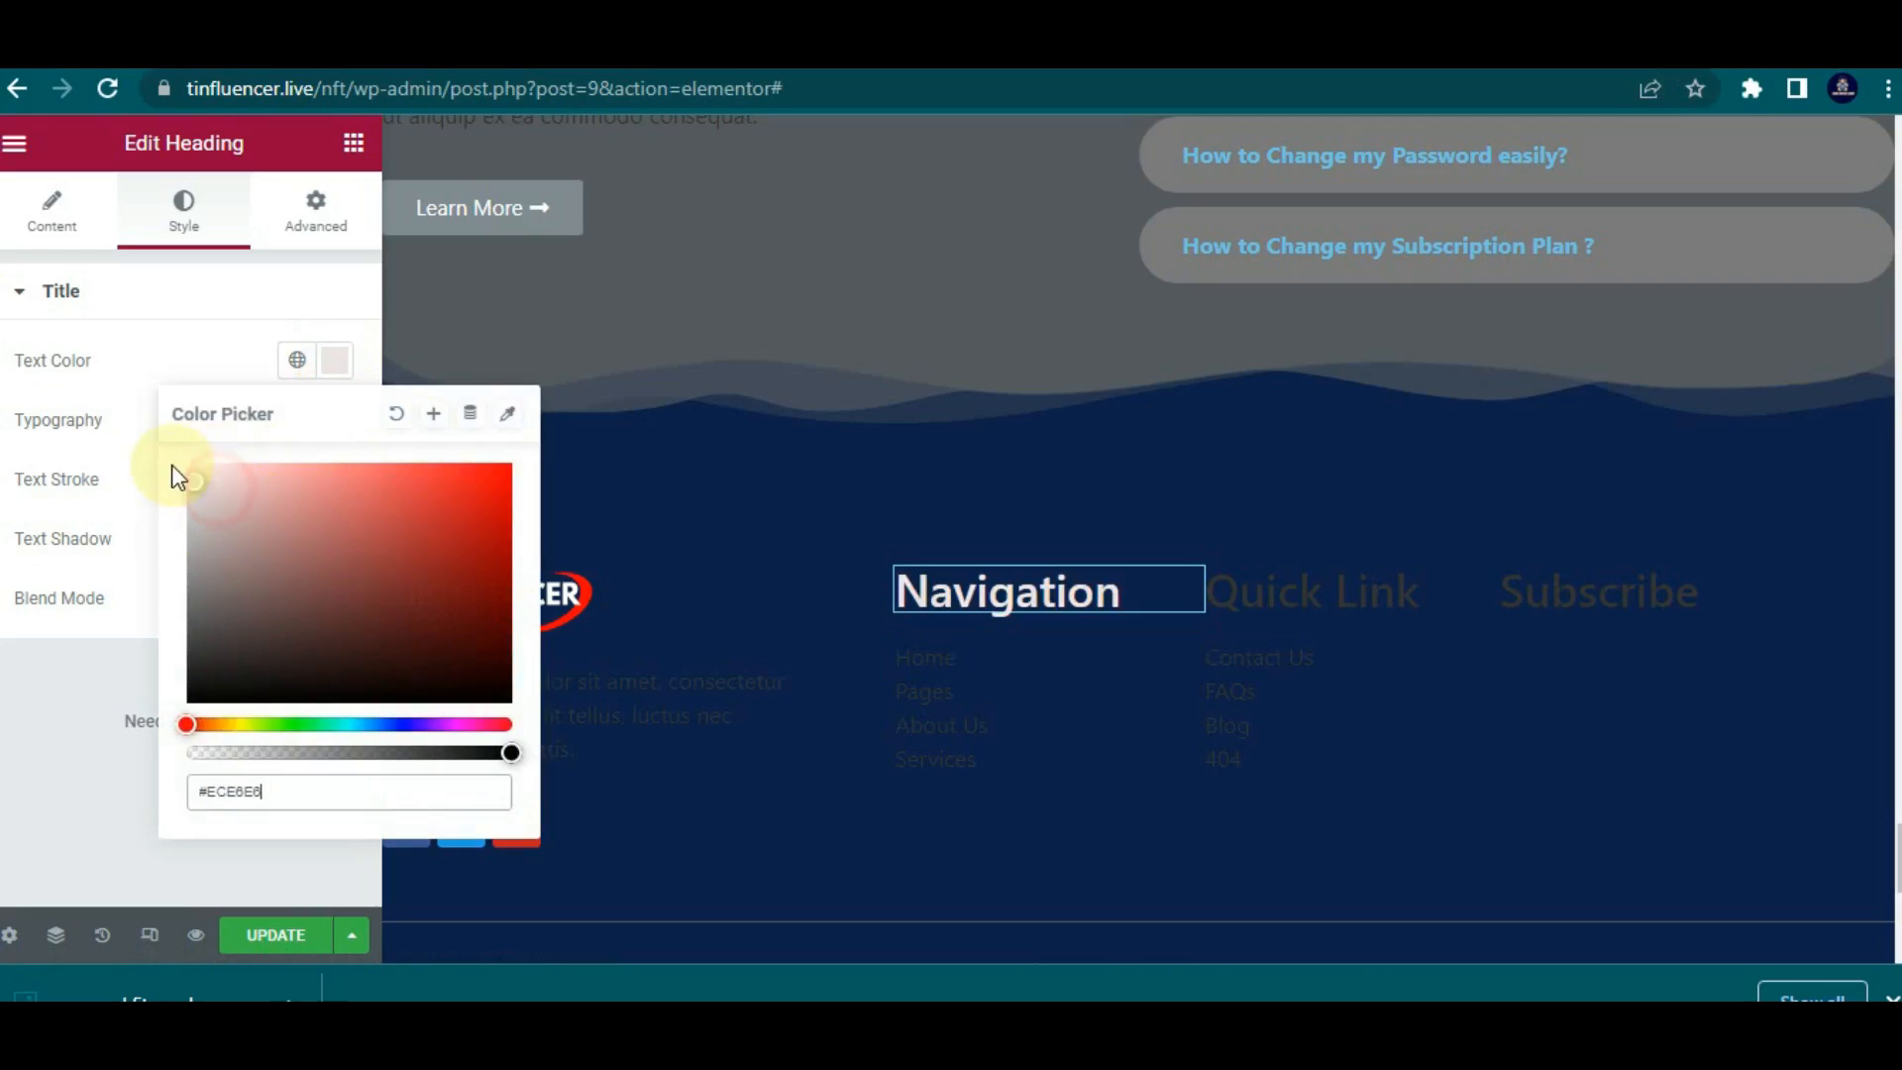
{"action": "left_click", "coordinate": [1371, 575]}
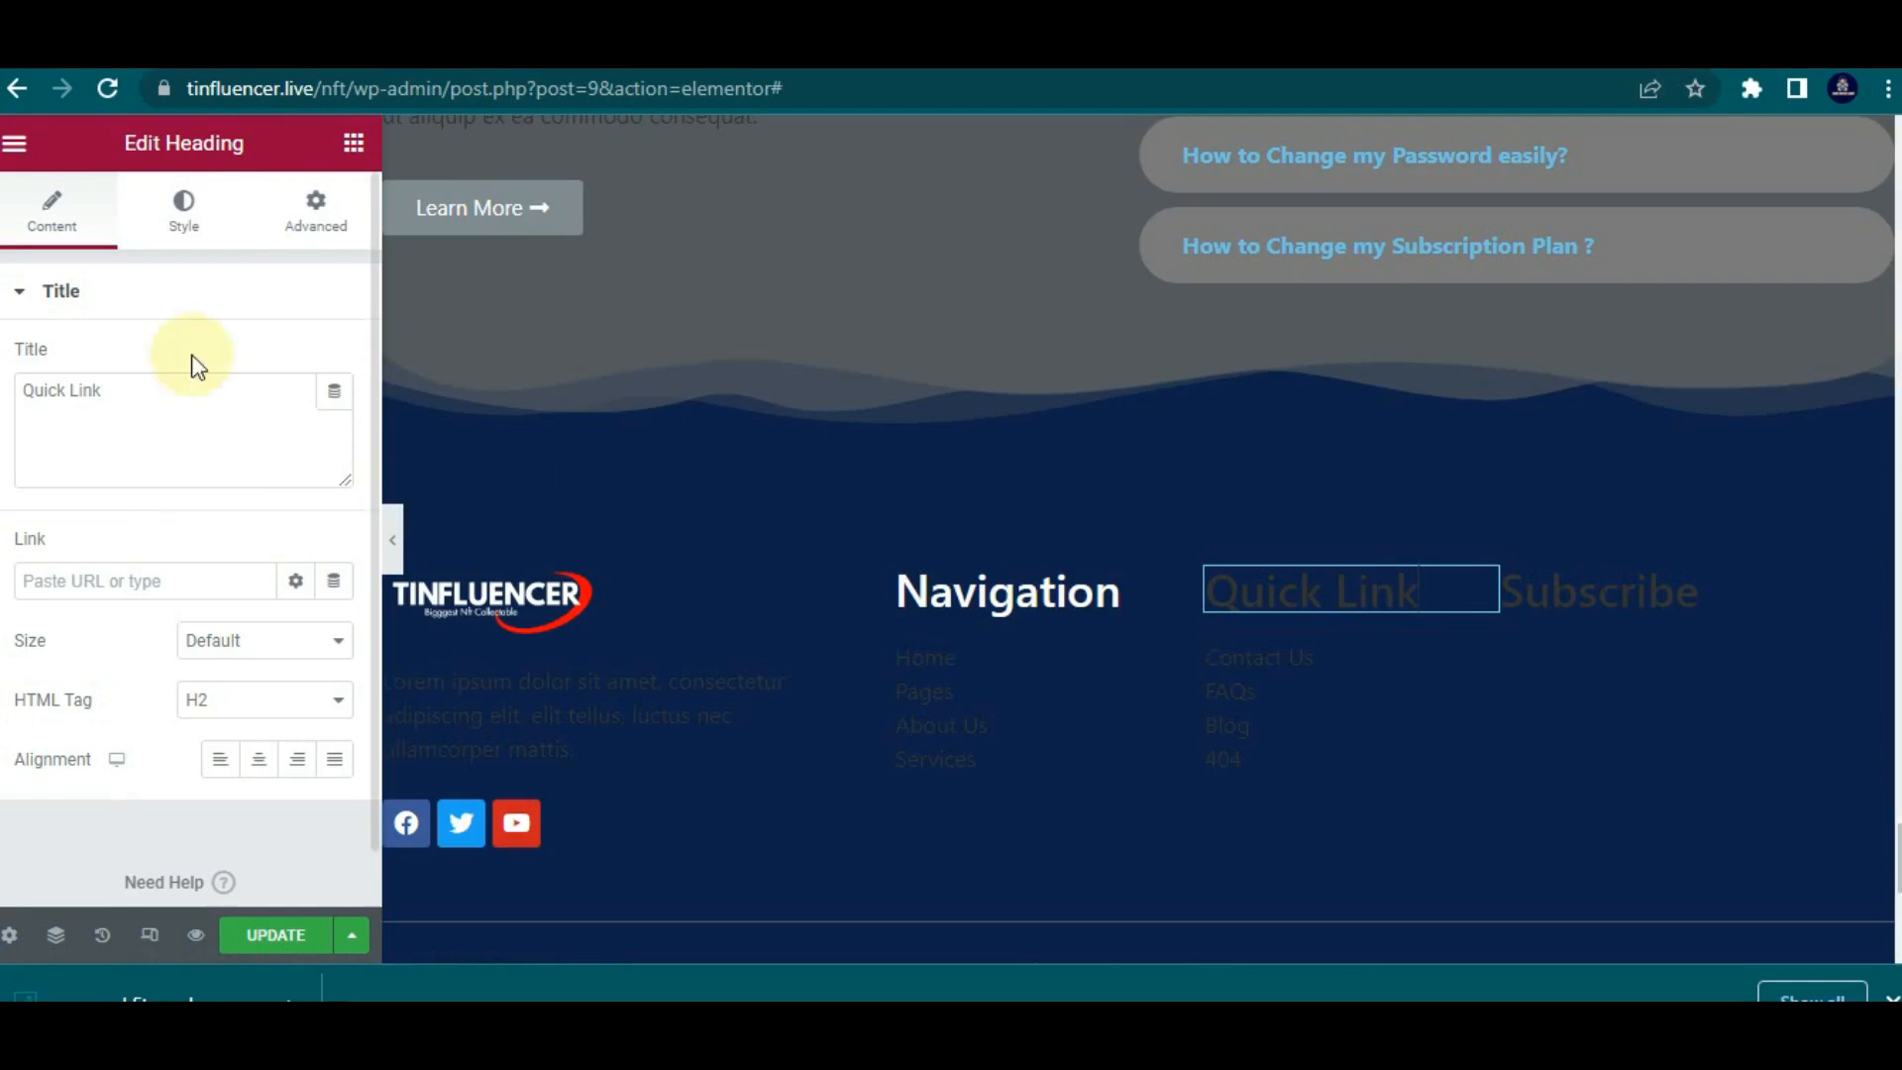
{"action": "left_click", "coordinate": [225, 212]}
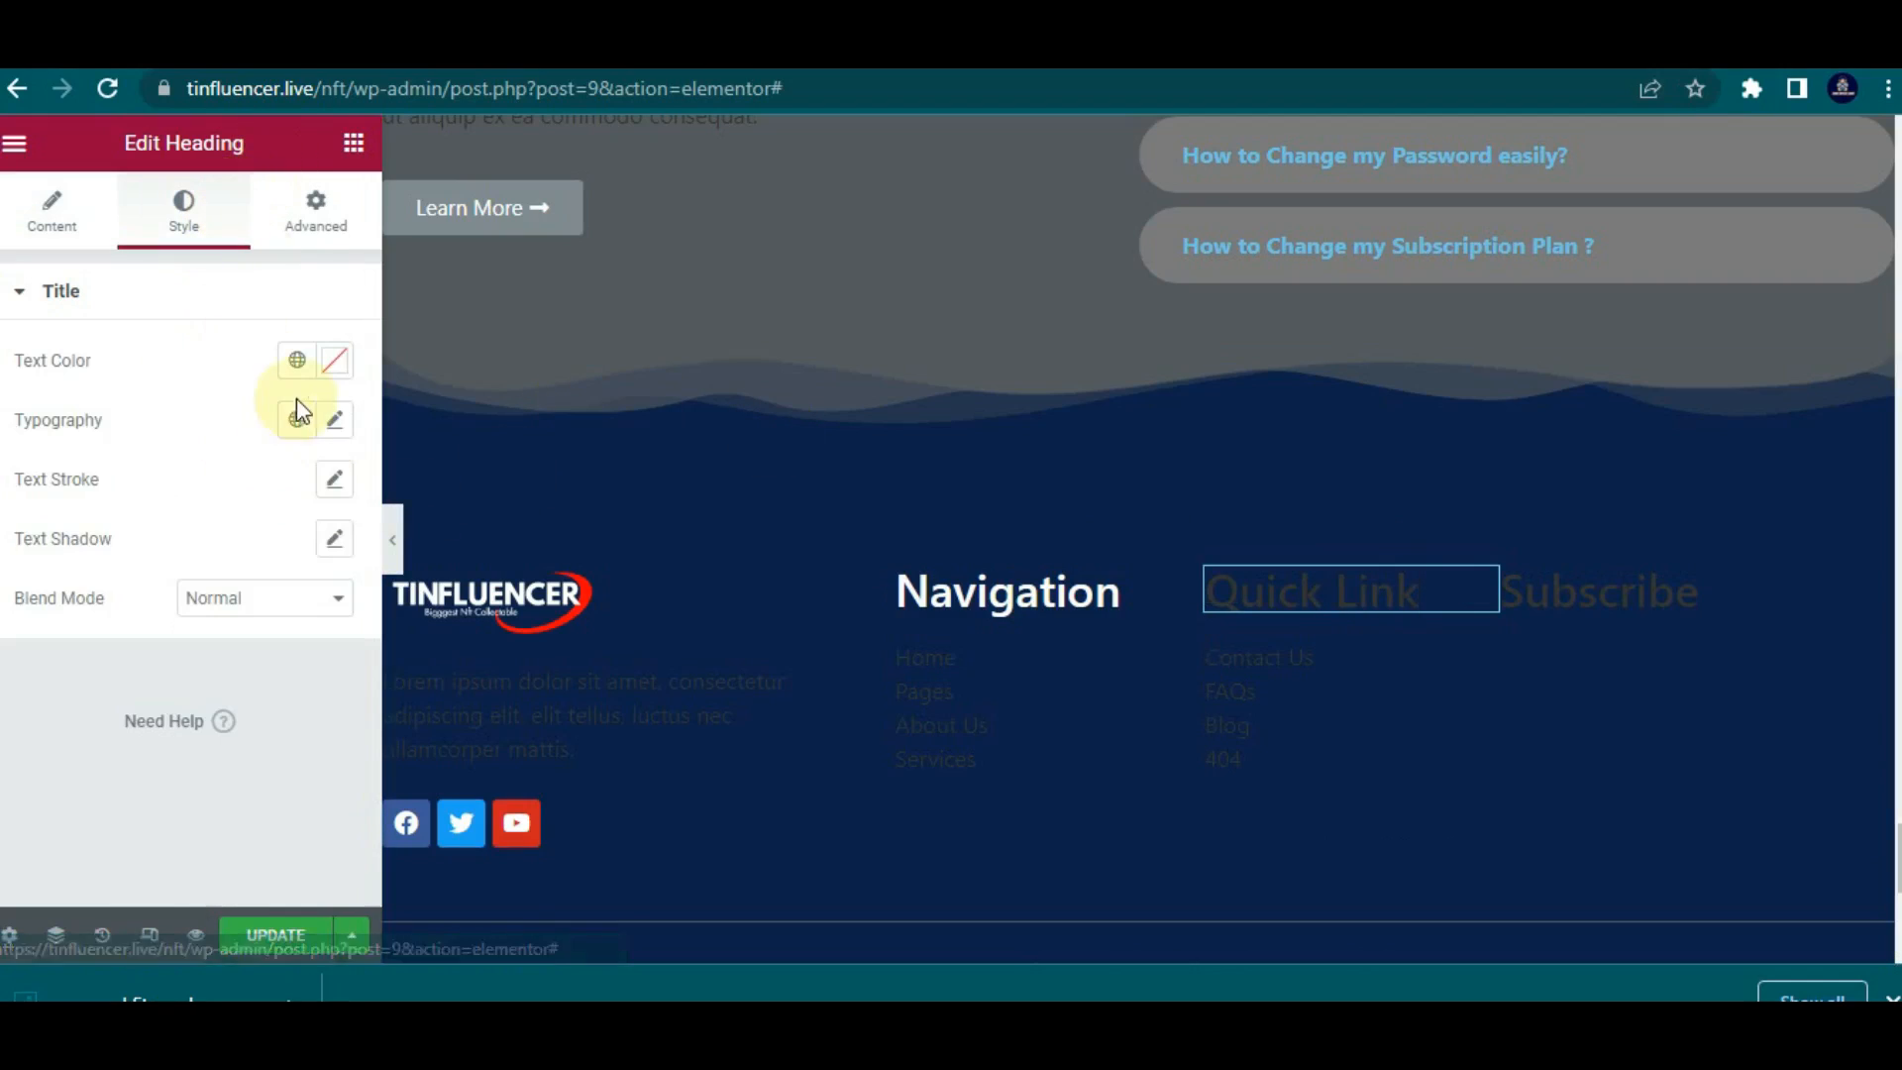
{"action": "left_click", "coordinate": [335, 374]}
{"action": "left_click_drag", "start_coordinate": [225, 501], "coordinate": [187, 452]}
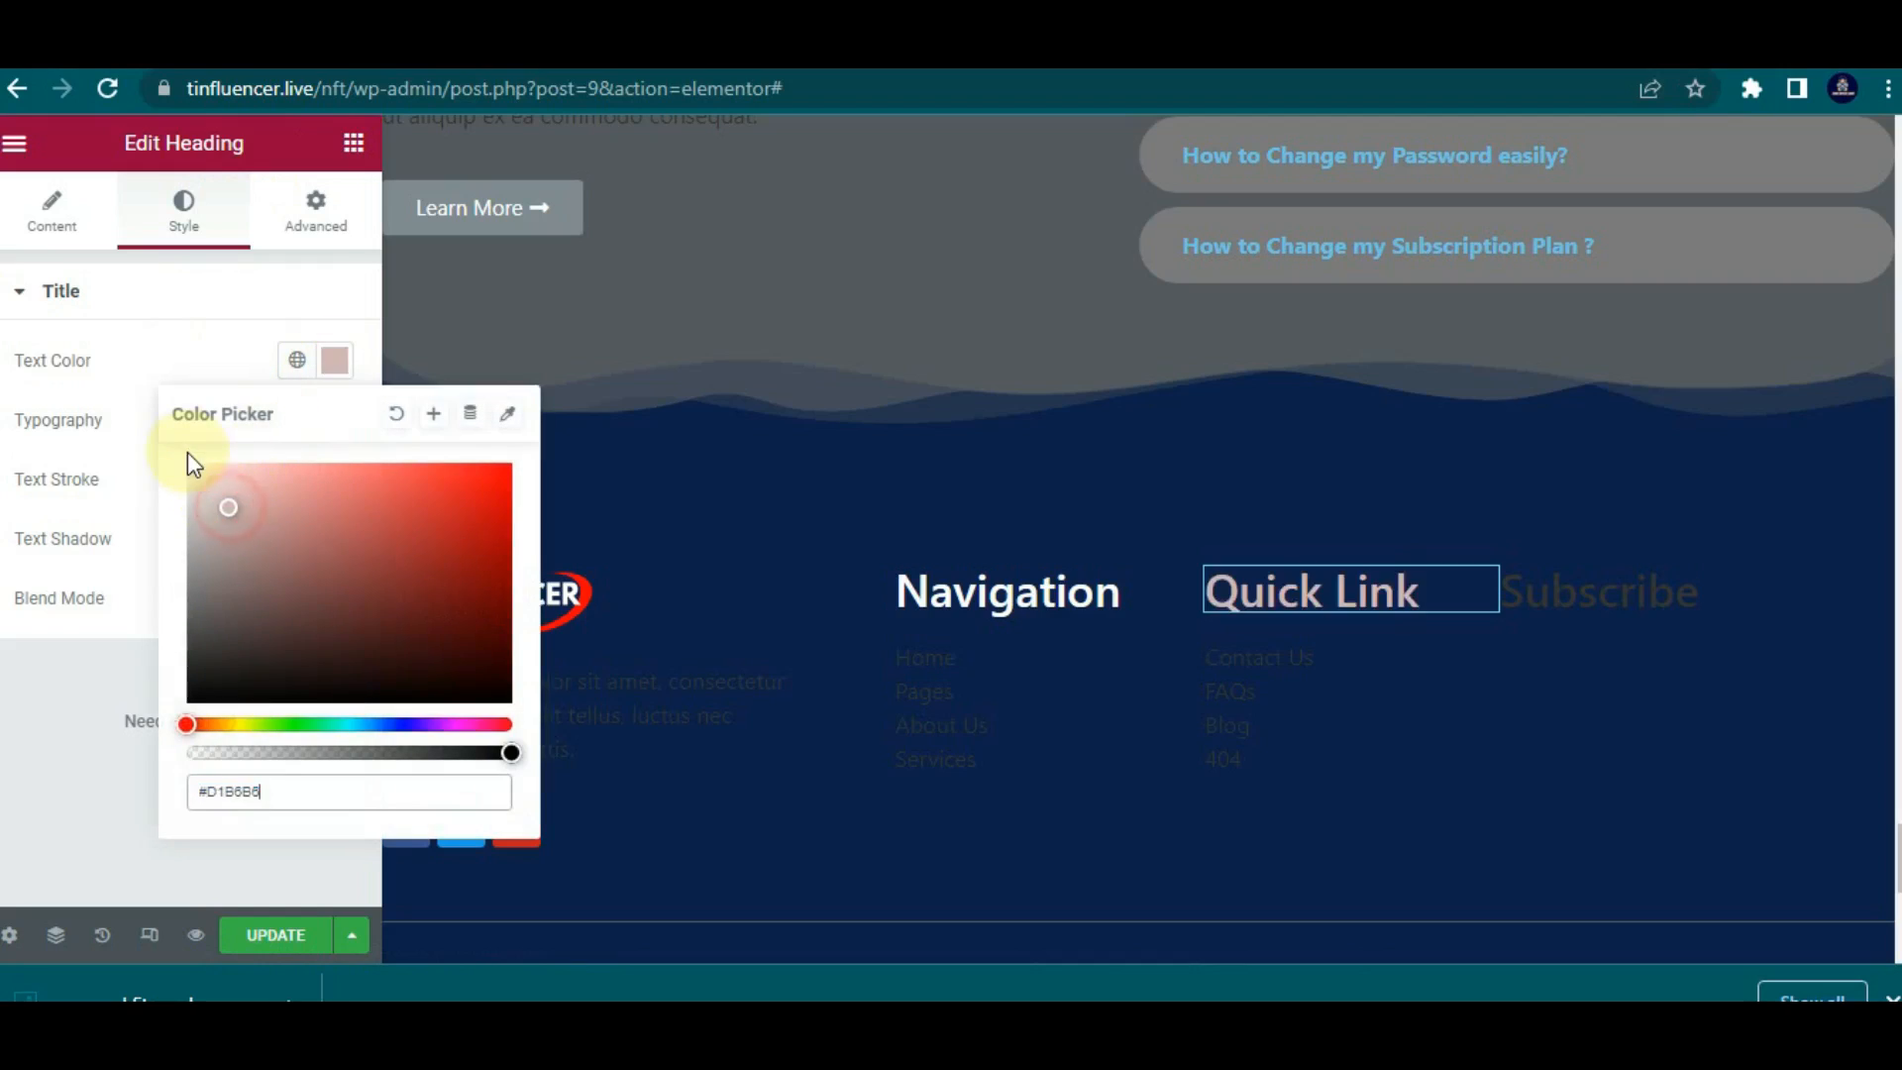
{"action": "left_click", "coordinate": [1625, 592]}
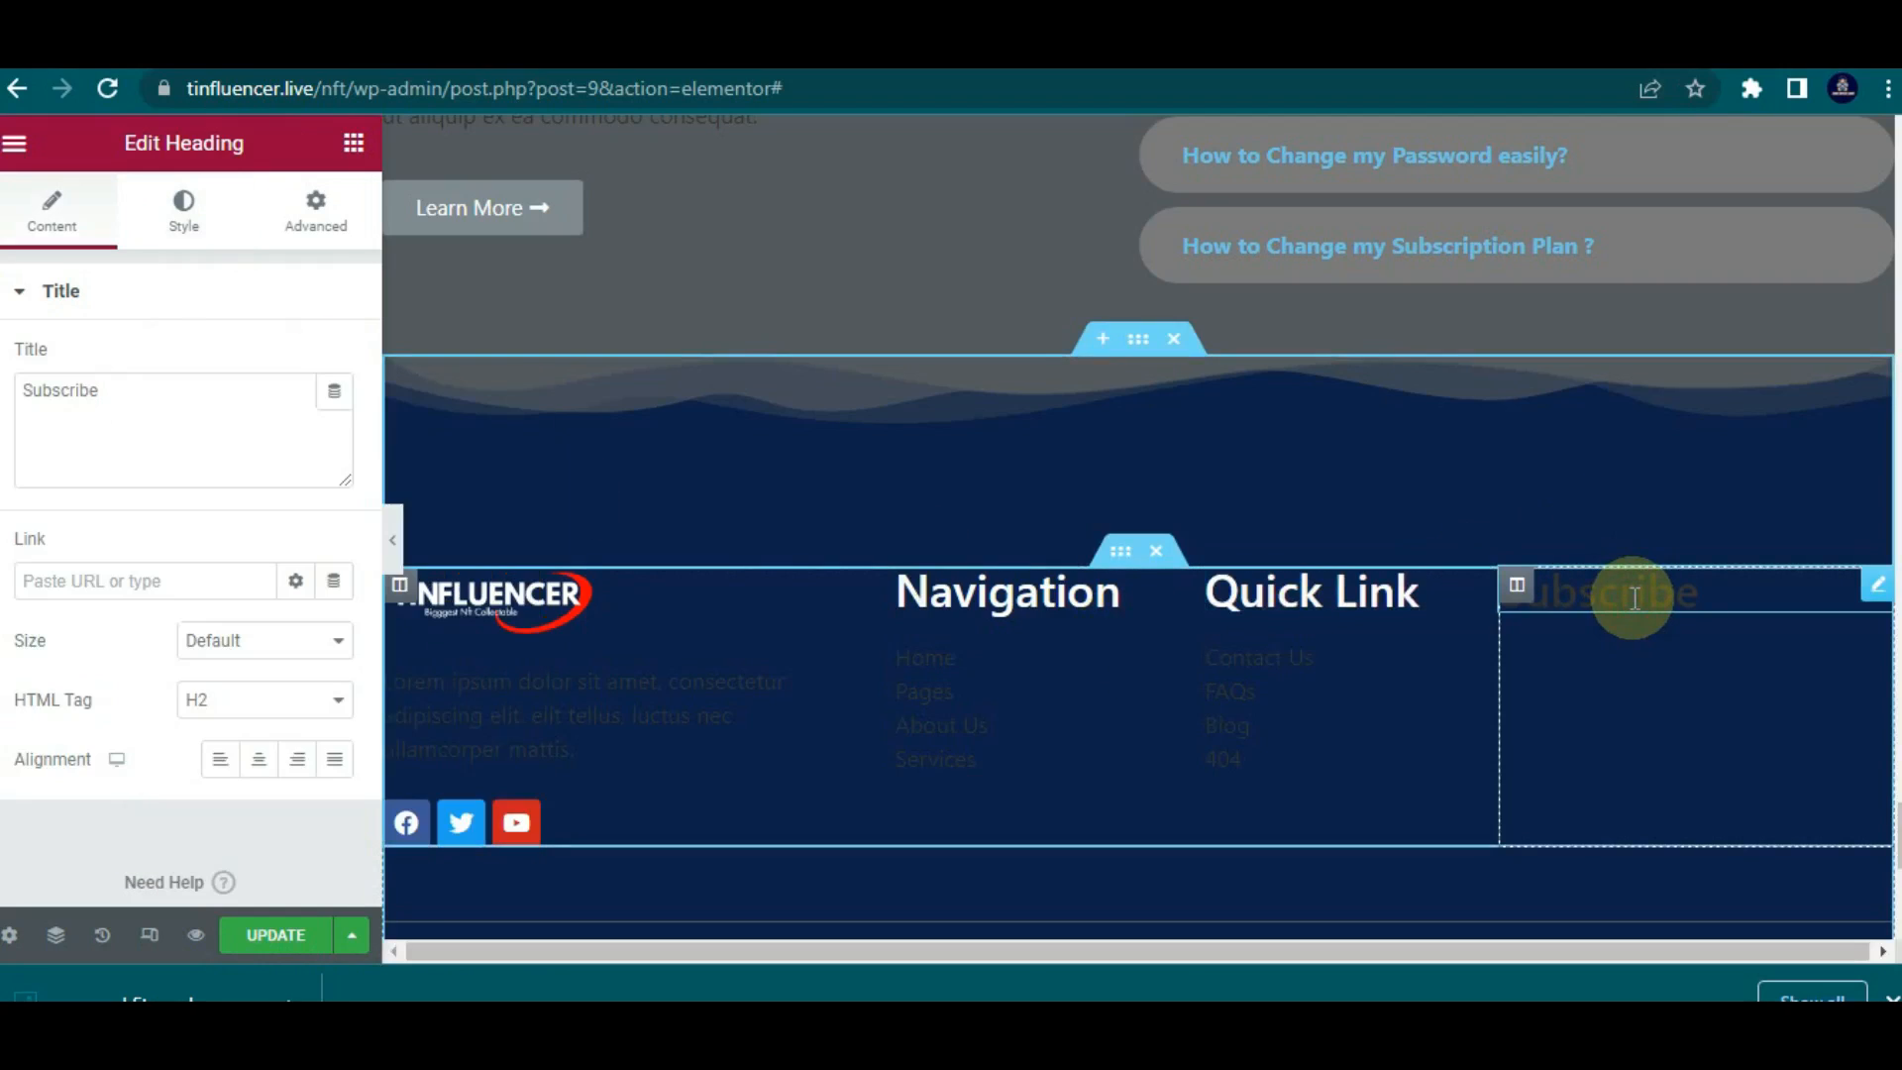
{"action": "left_click", "coordinate": [211, 203]}
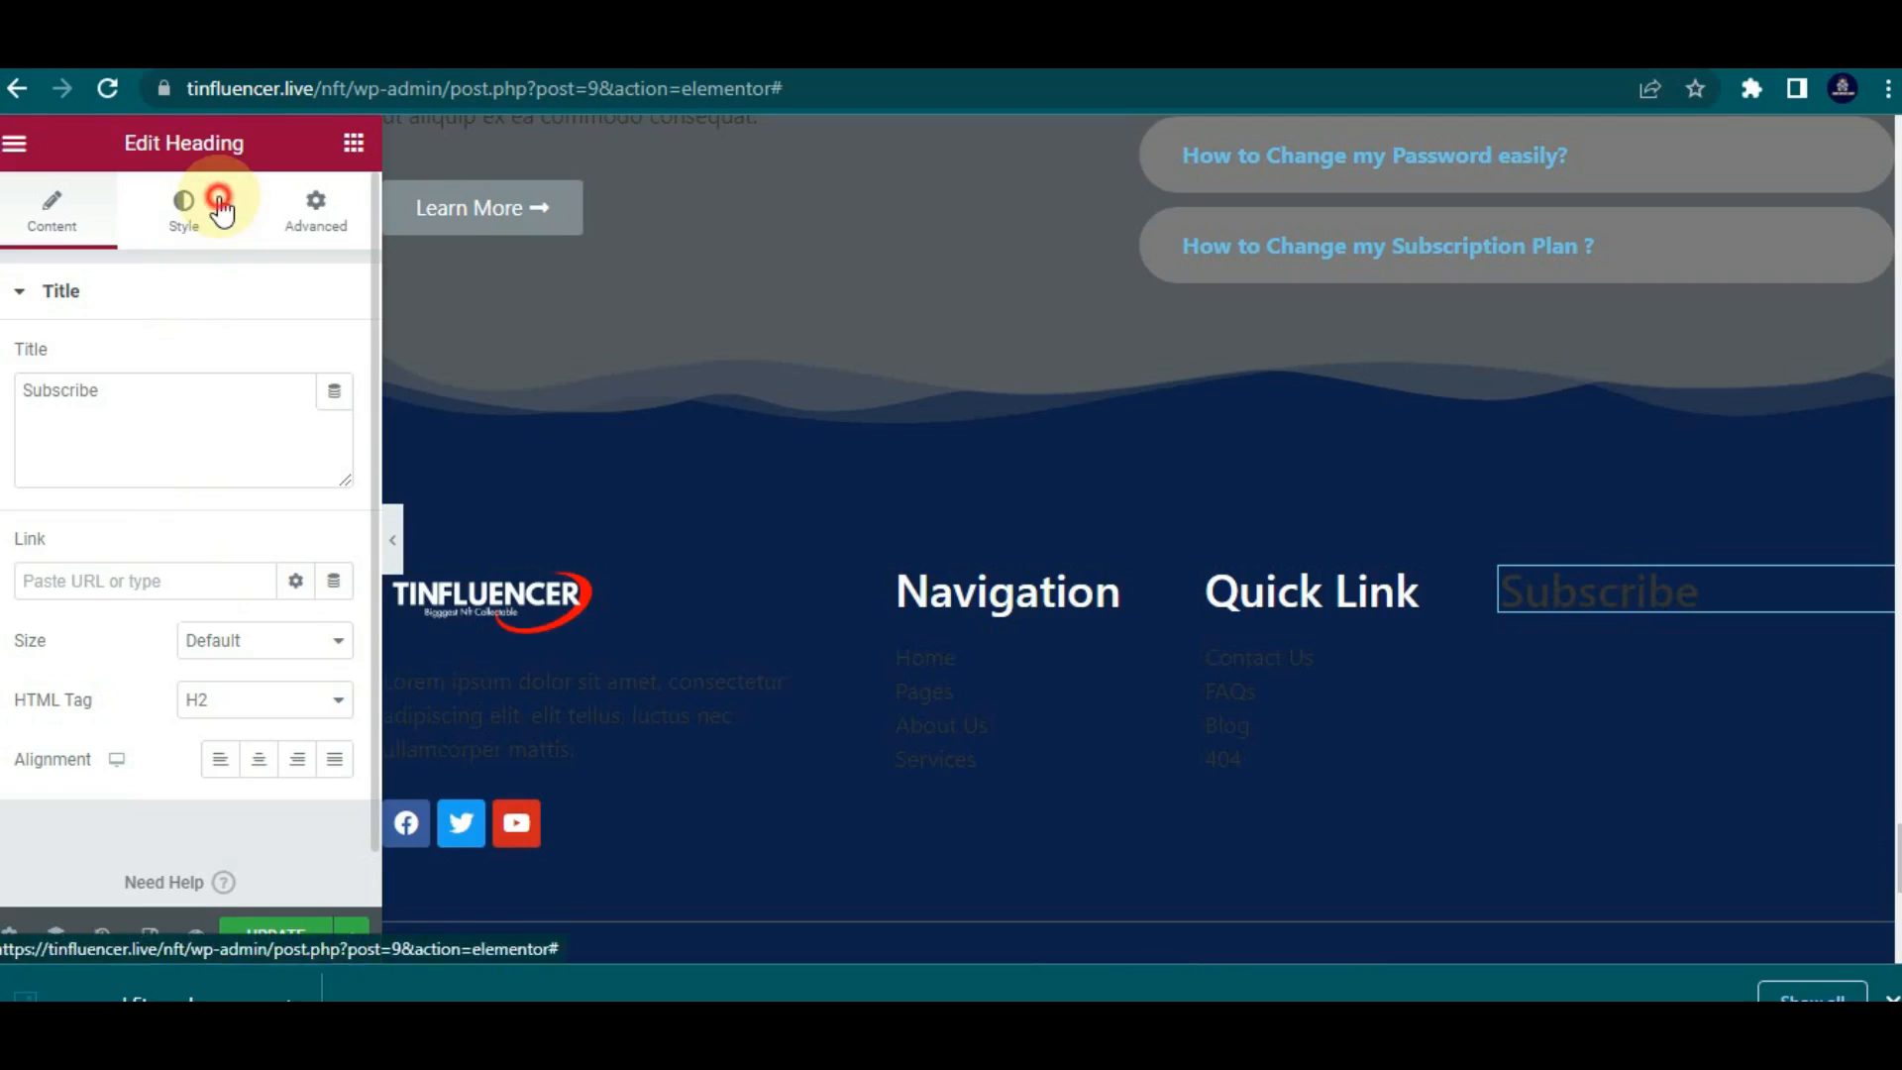
{"action": "left_click", "coordinate": [331, 364]}
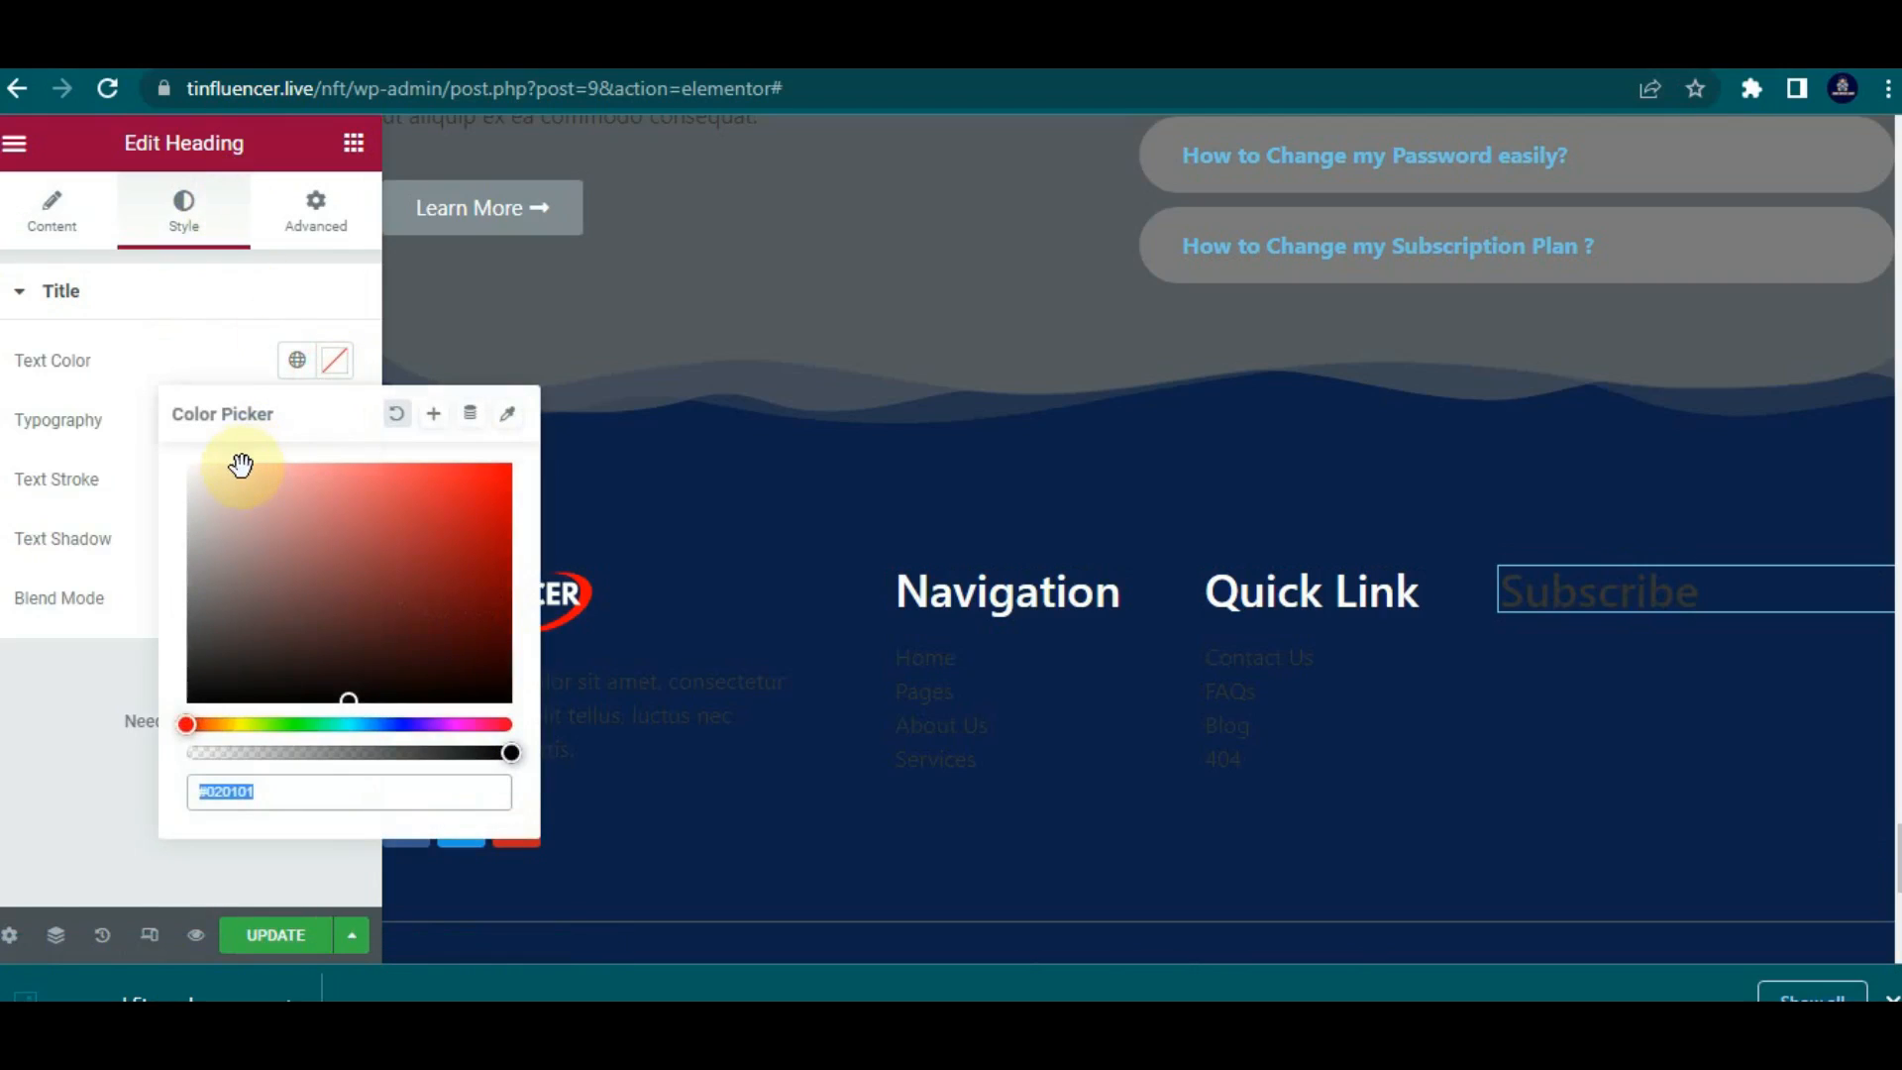
{"action": "left_click_drag", "start_coordinate": [224, 478], "coordinate": [192, 455]}
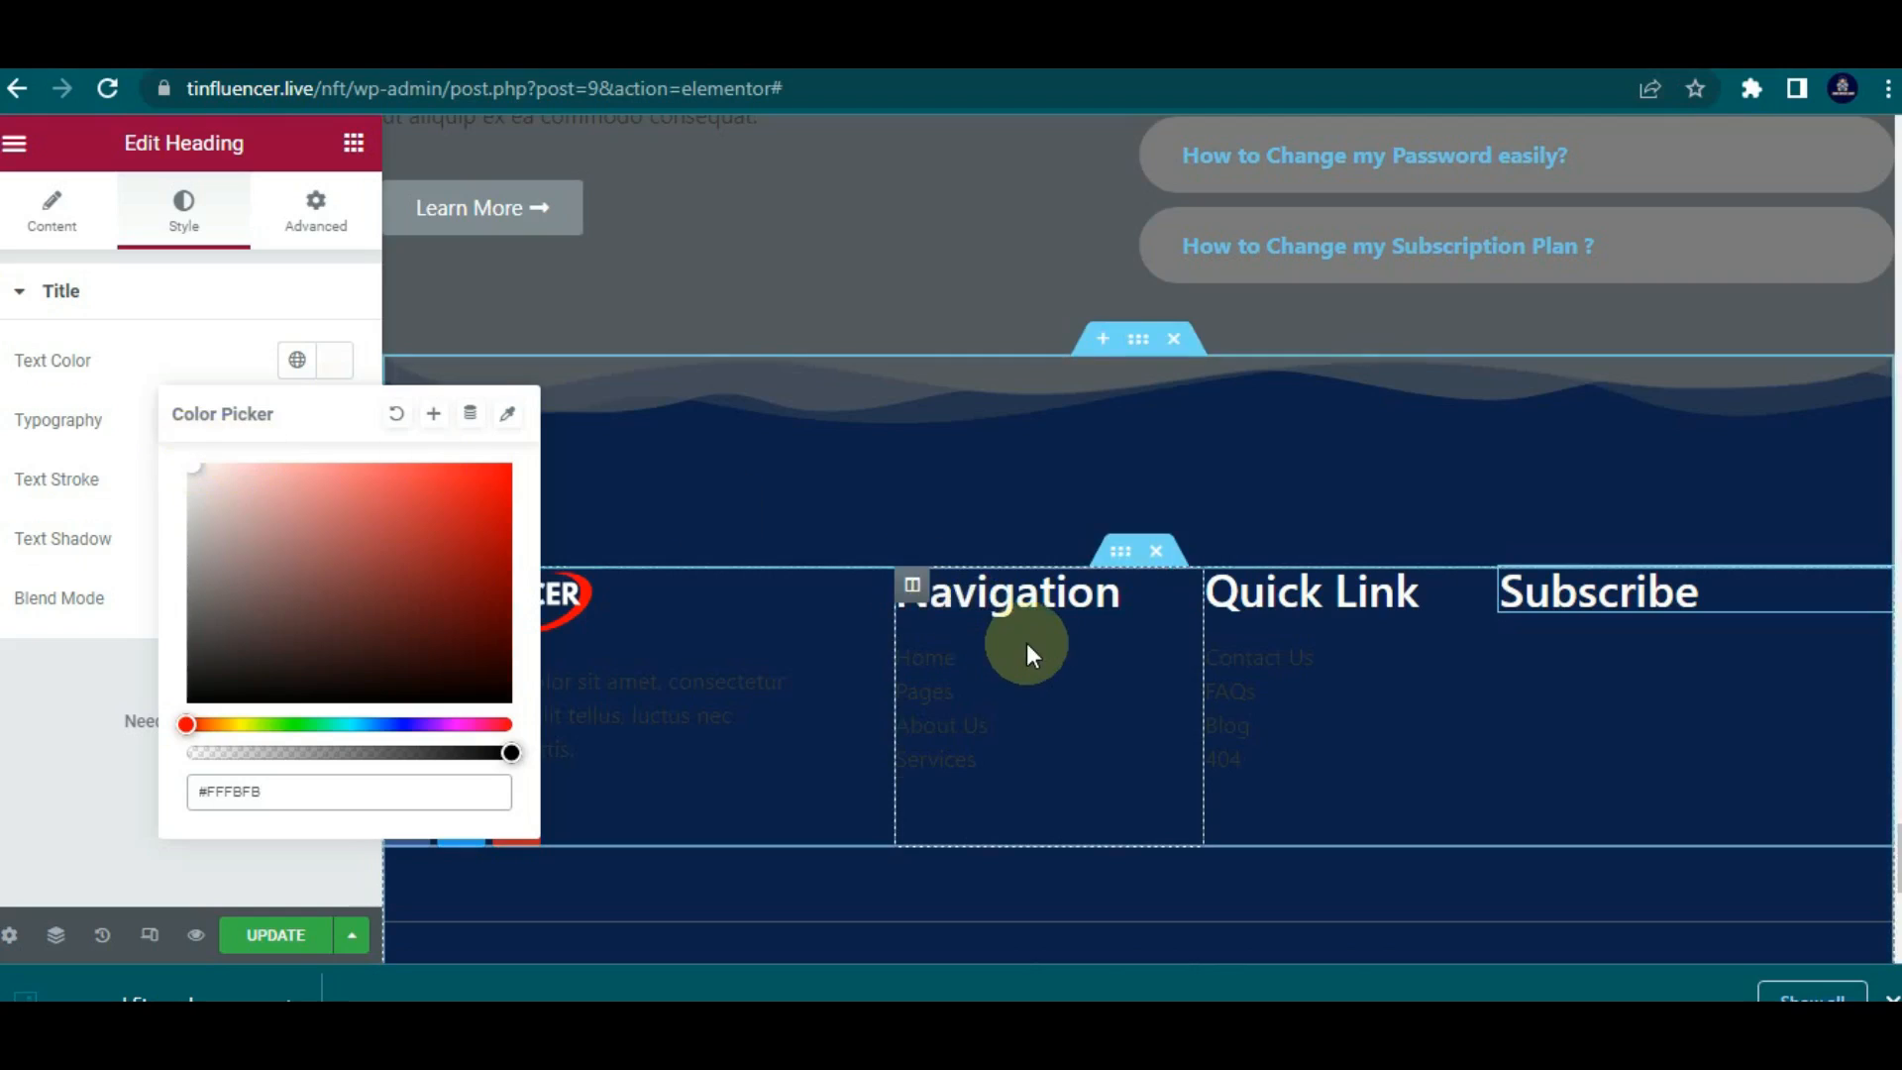
{"action": "scroll", "coordinate": [1024, 729], "scroll_direction": "down", "scroll_amount": 5}
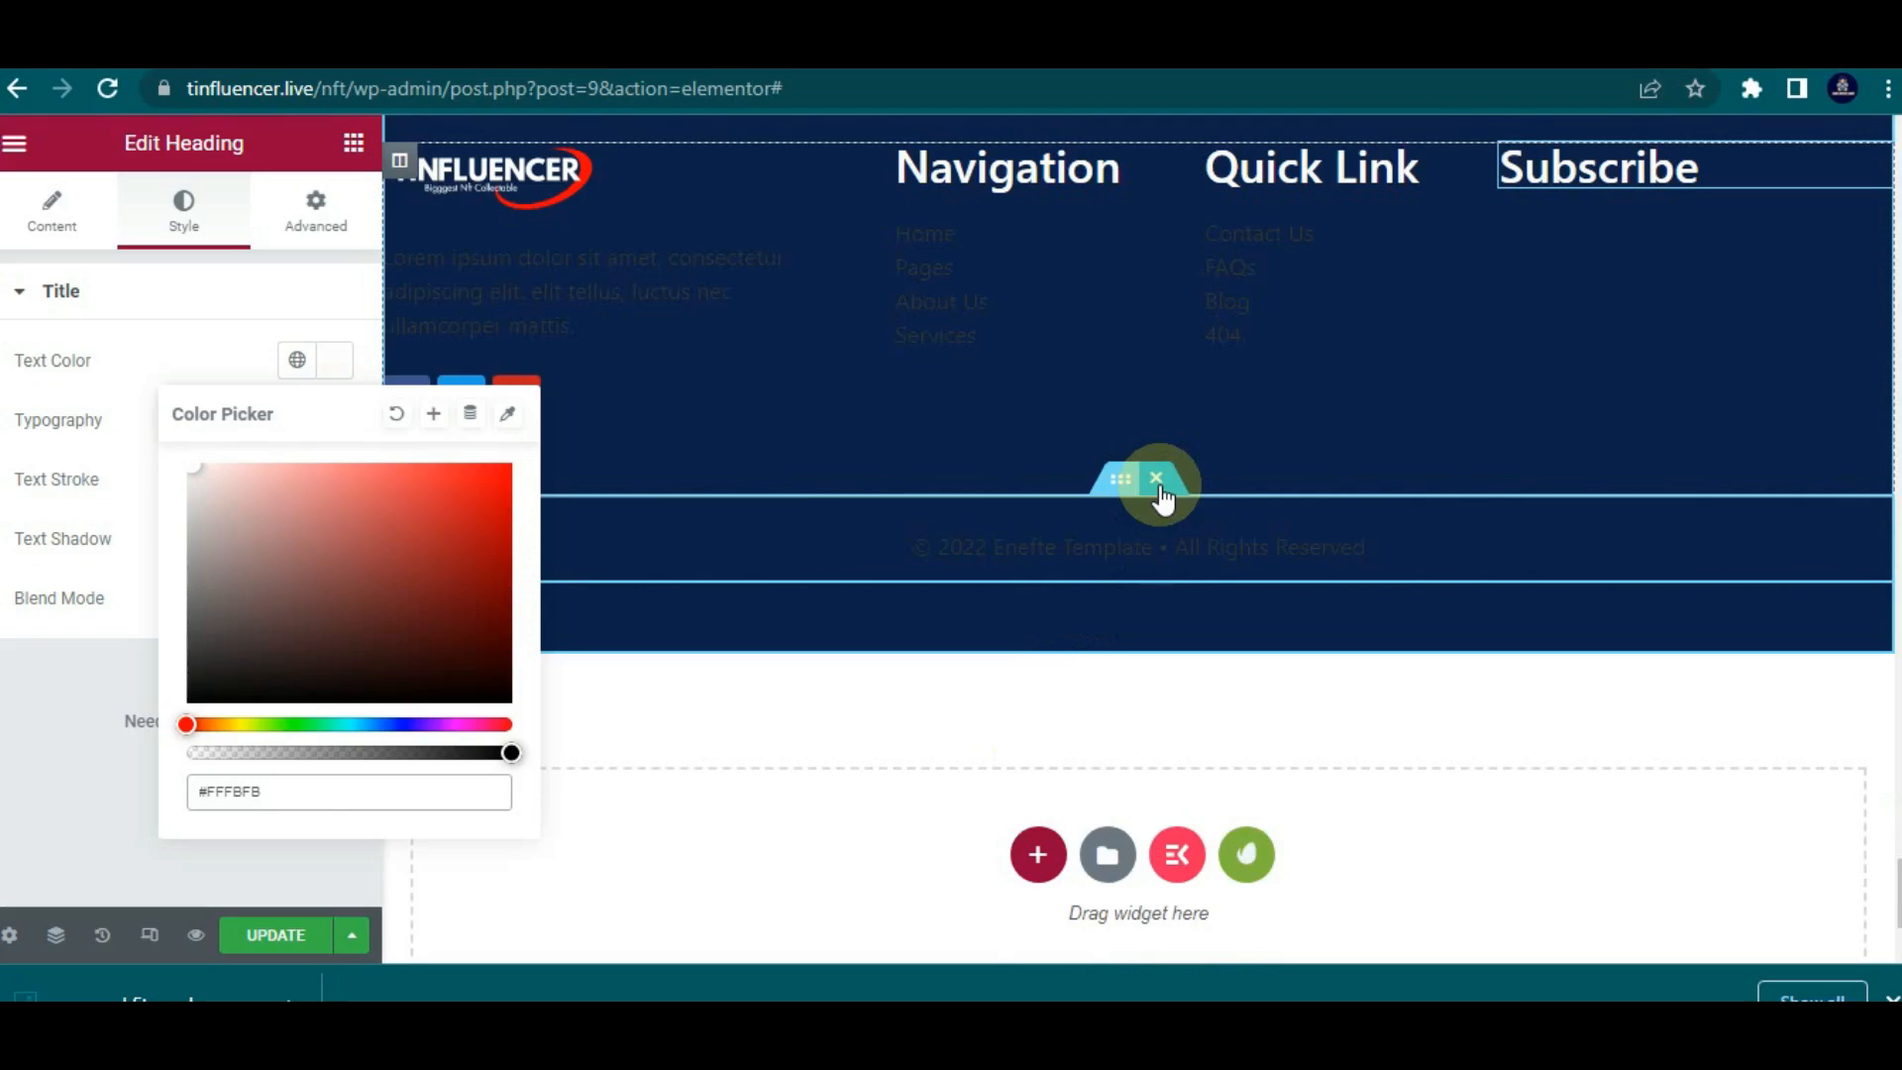
Step: Delete the '© 2022 Enefte Template • All Rights Reserved' copyright row and the footer's social icons
{"action": "left_click", "coordinate": [1157, 482]}
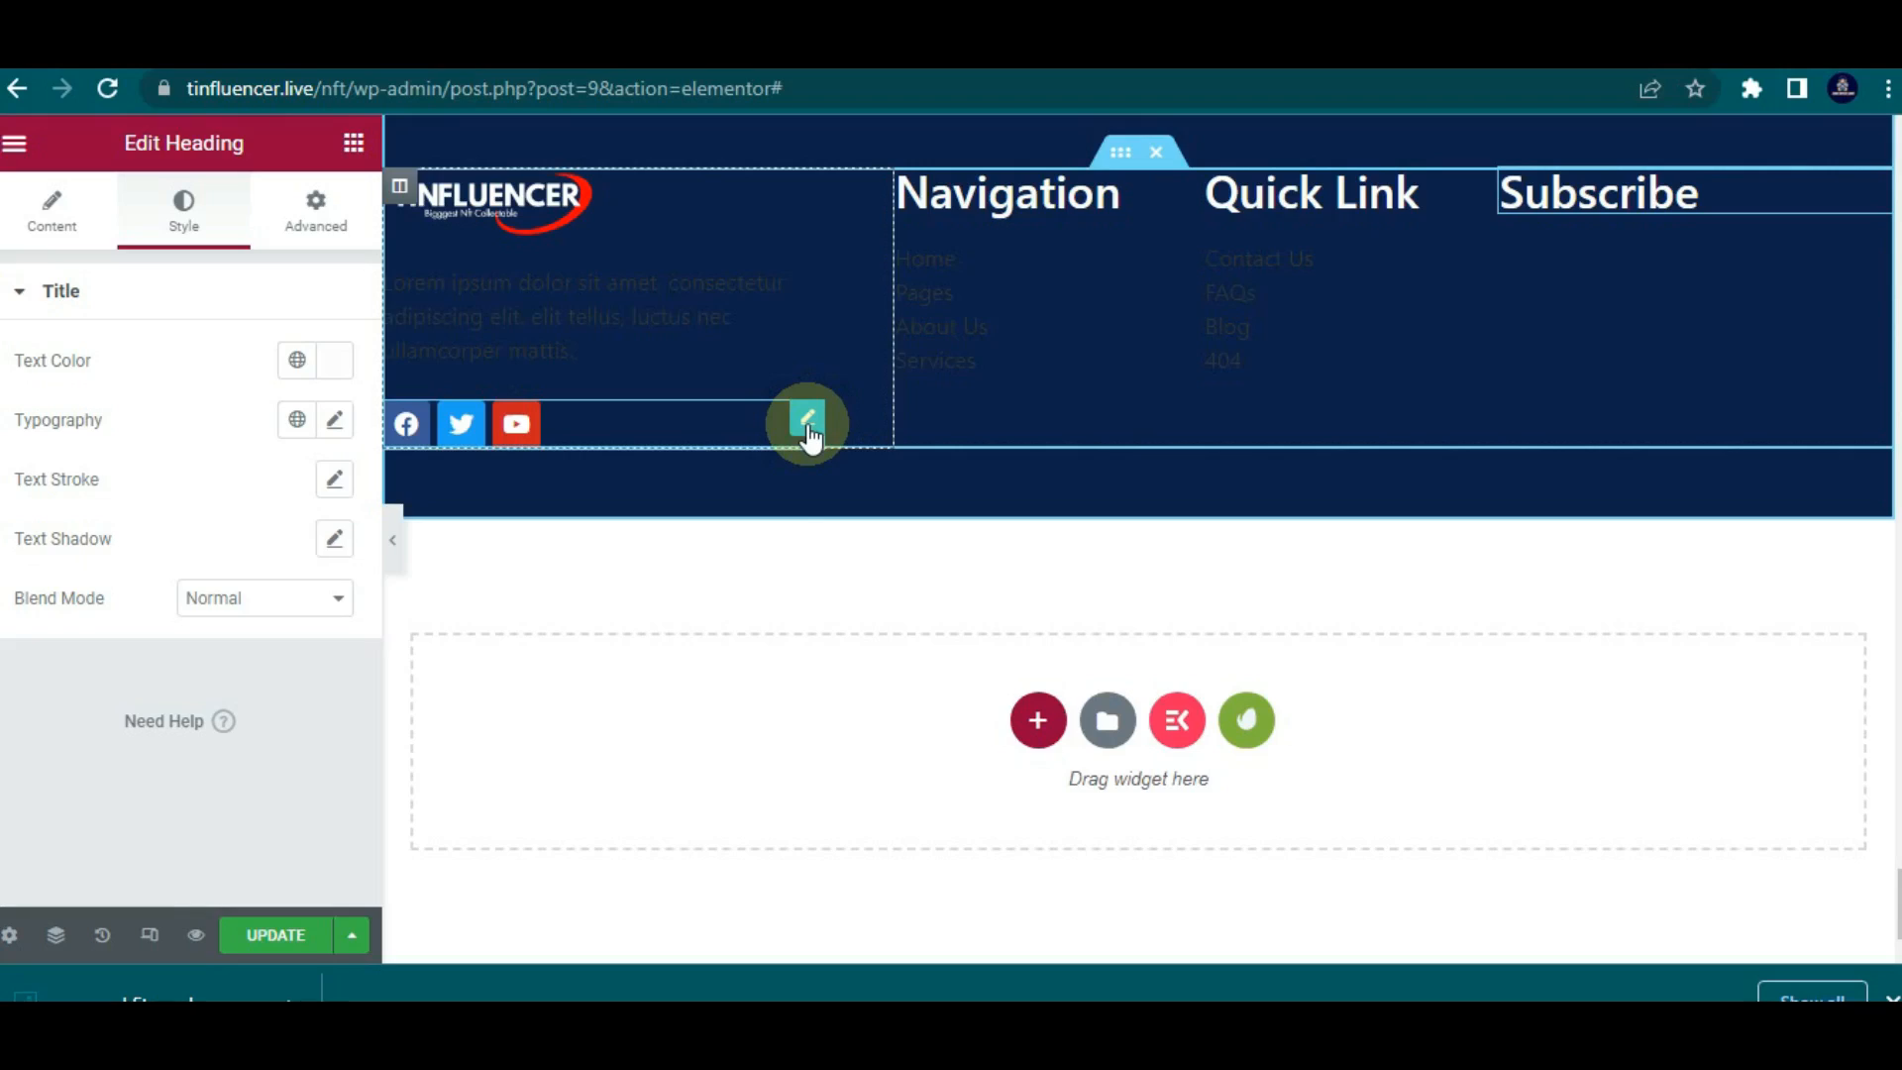
{"action": "right_click", "coordinate": [808, 428]}
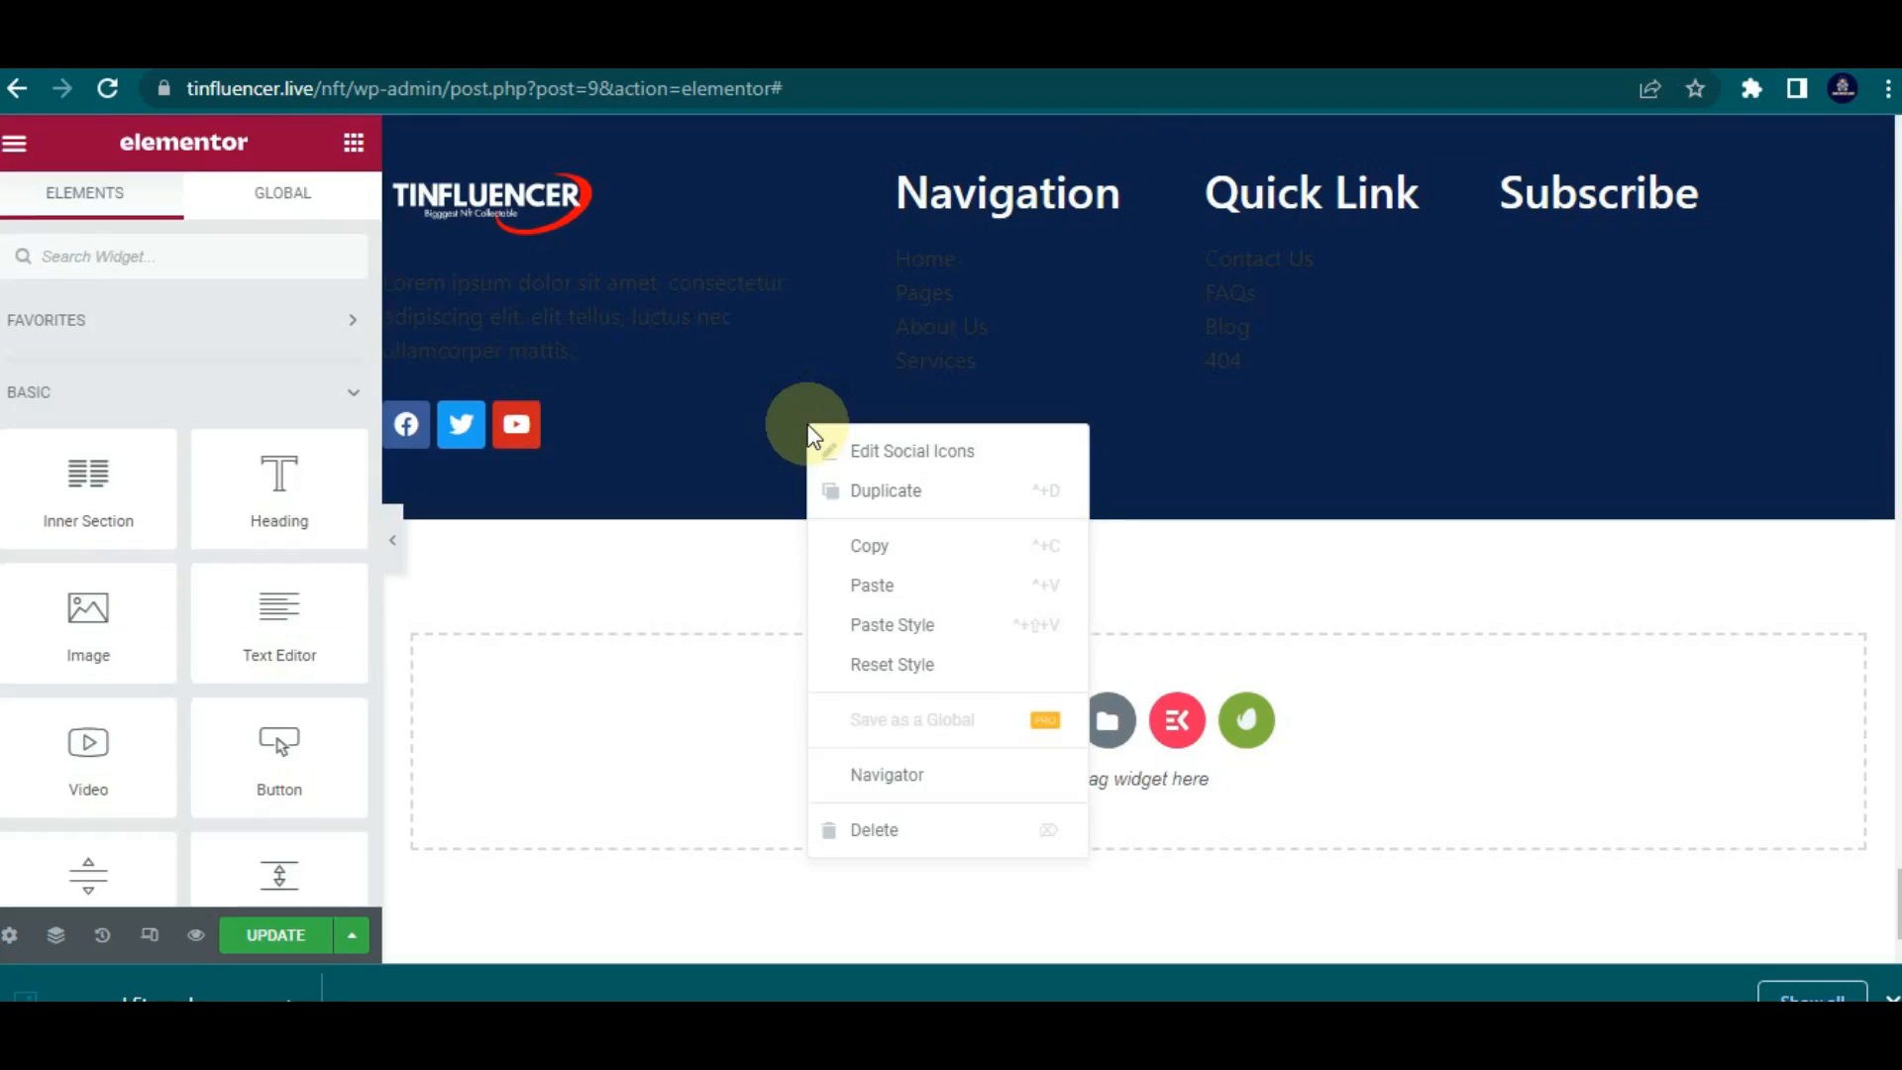
{"action": "left_click", "coordinate": [899, 832]}
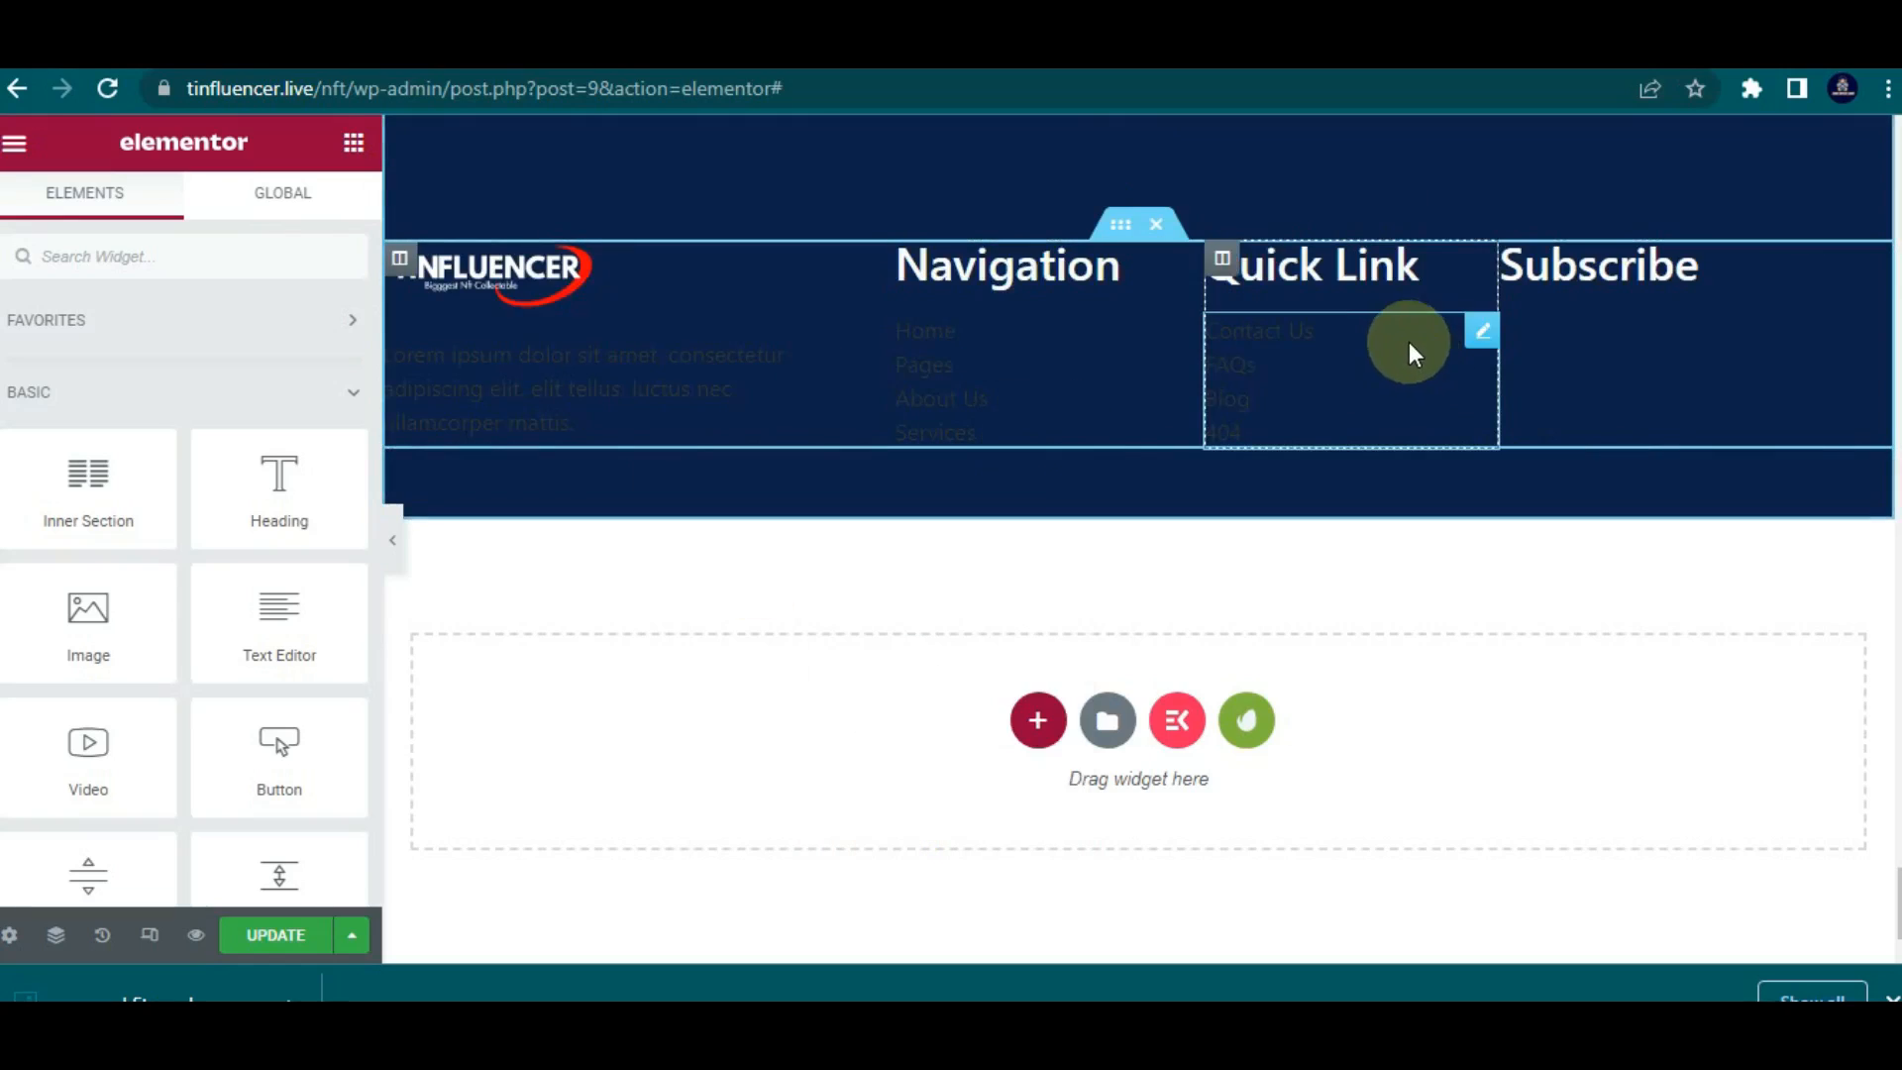
Step: Set the Quick Link list's item text color to white #FFFFFF
{"action": "left_click", "coordinate": [1483, 336]}
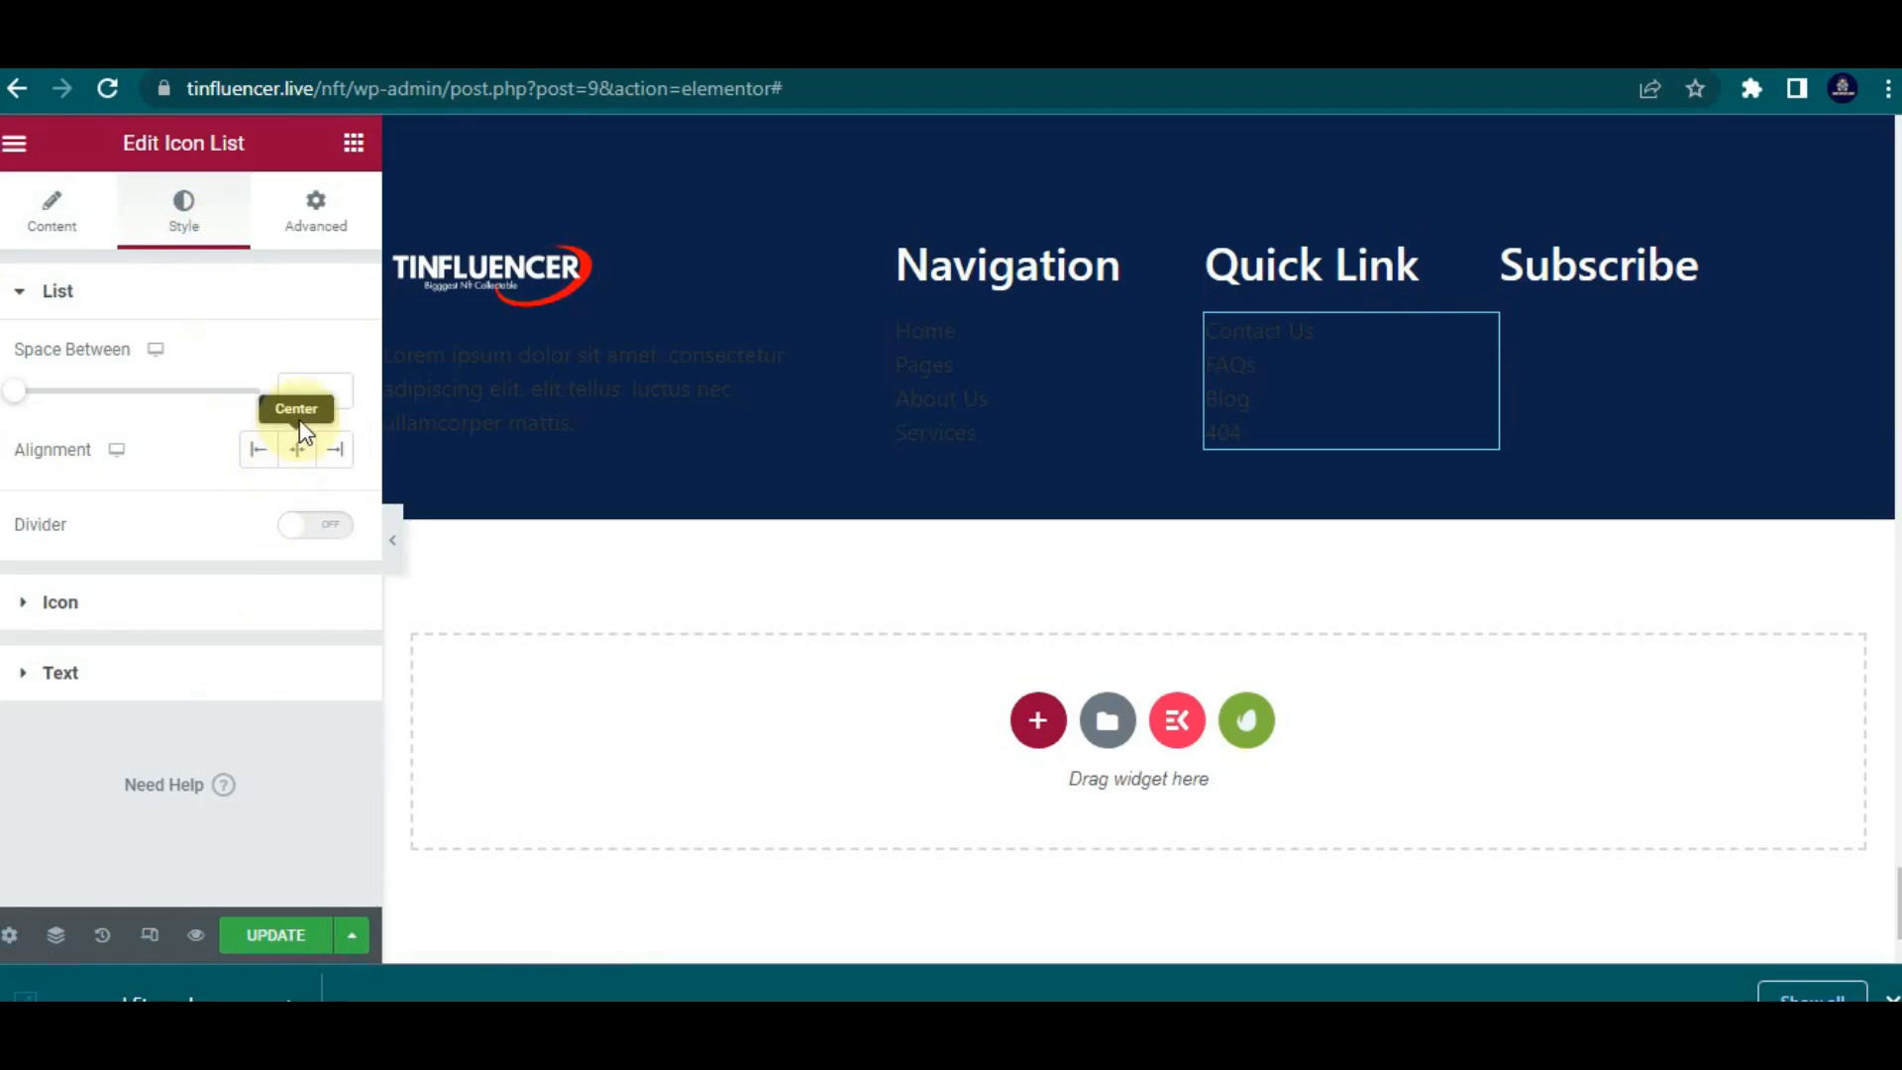
{"action": "left_click", "coordinate": [296, 670]}
{"action": "left_click", "coordinate": [332, 569]}
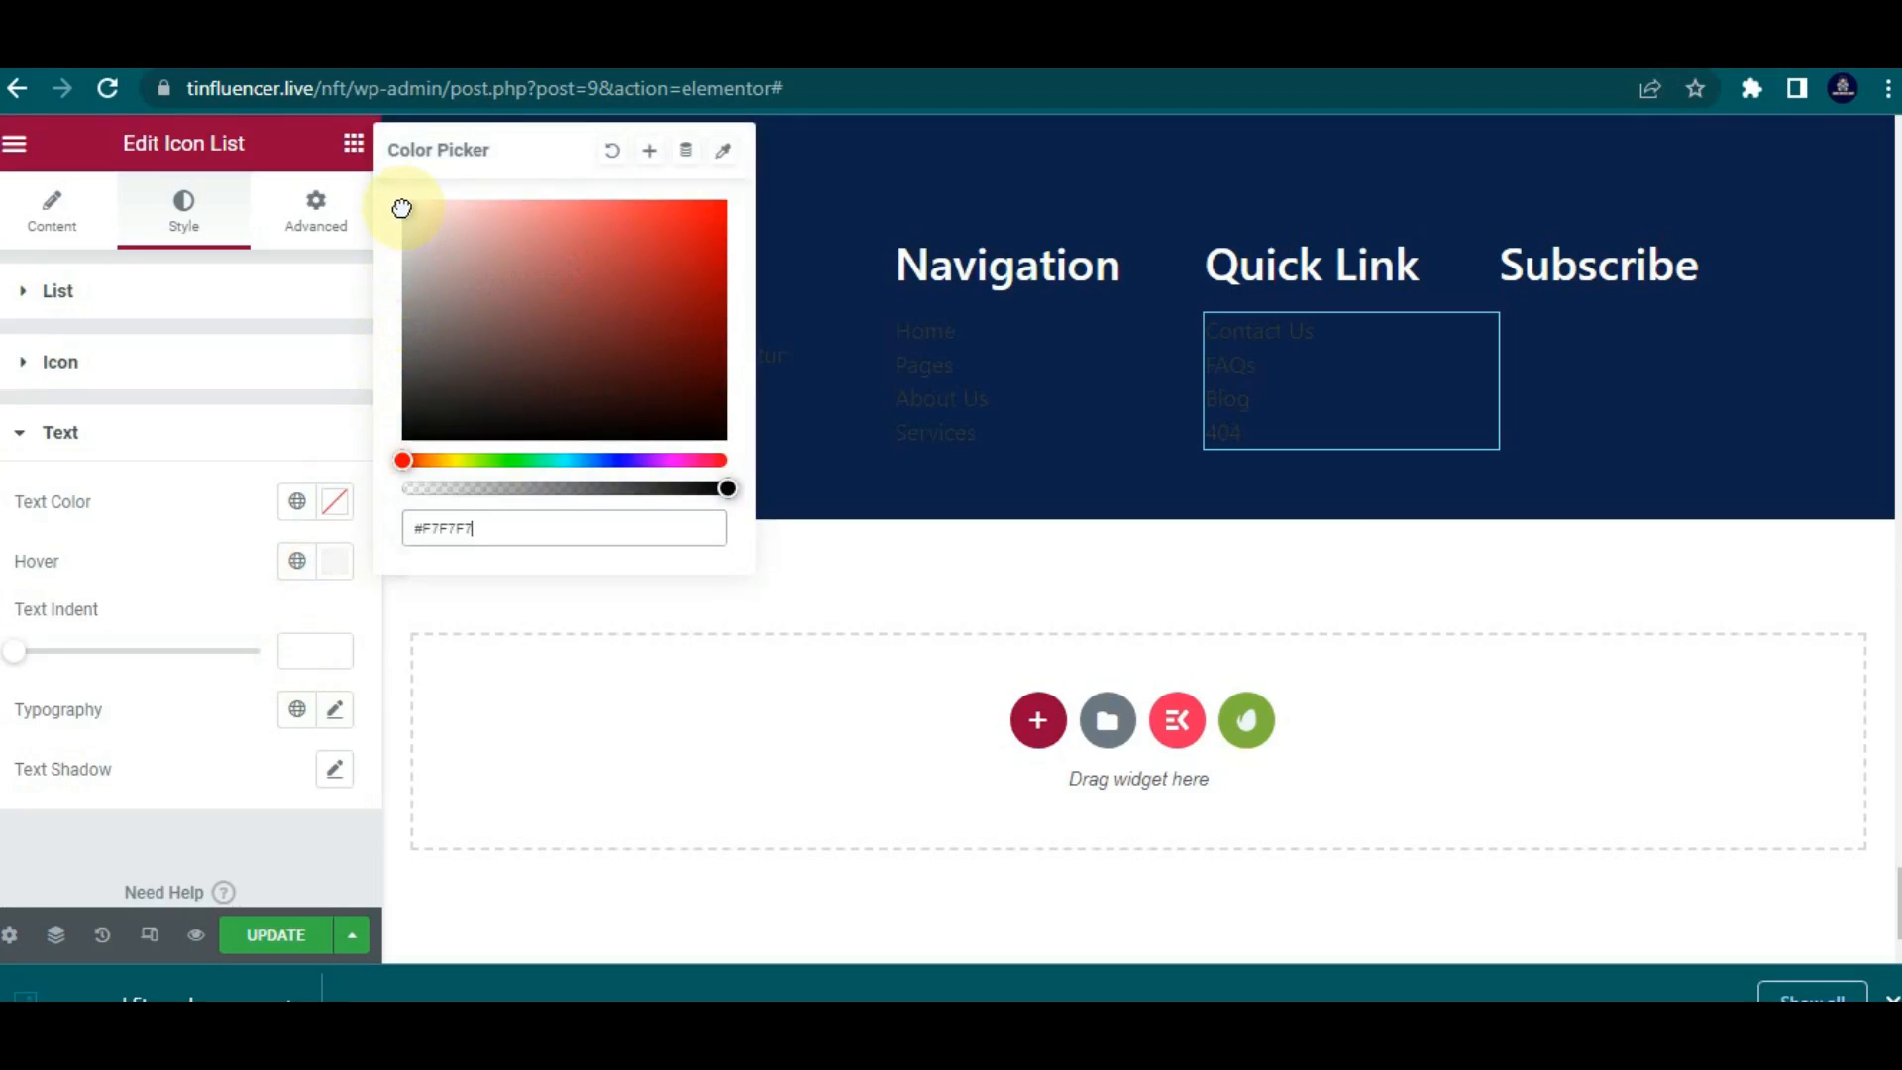
{"action": "left_click", "coordinate": [341, 503]}
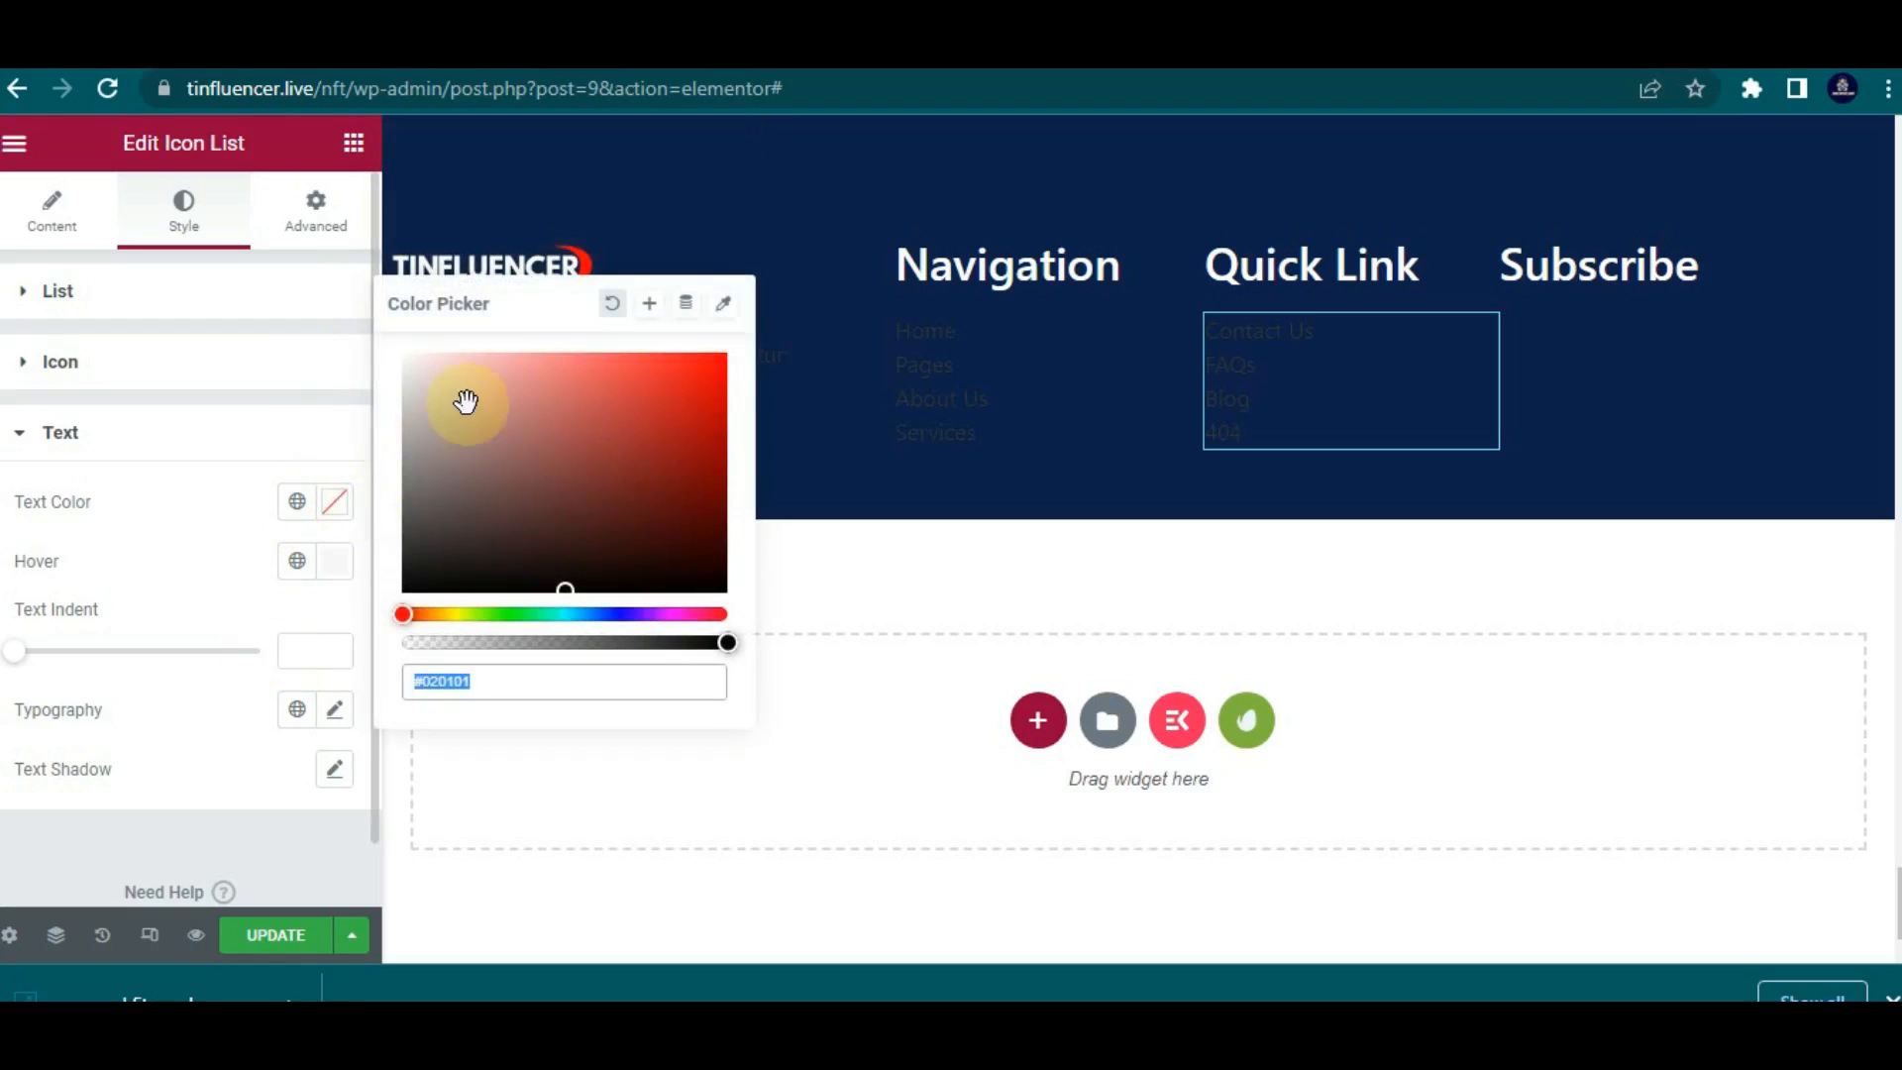
{"action": "left_click", "coordinate": [420, 367]}
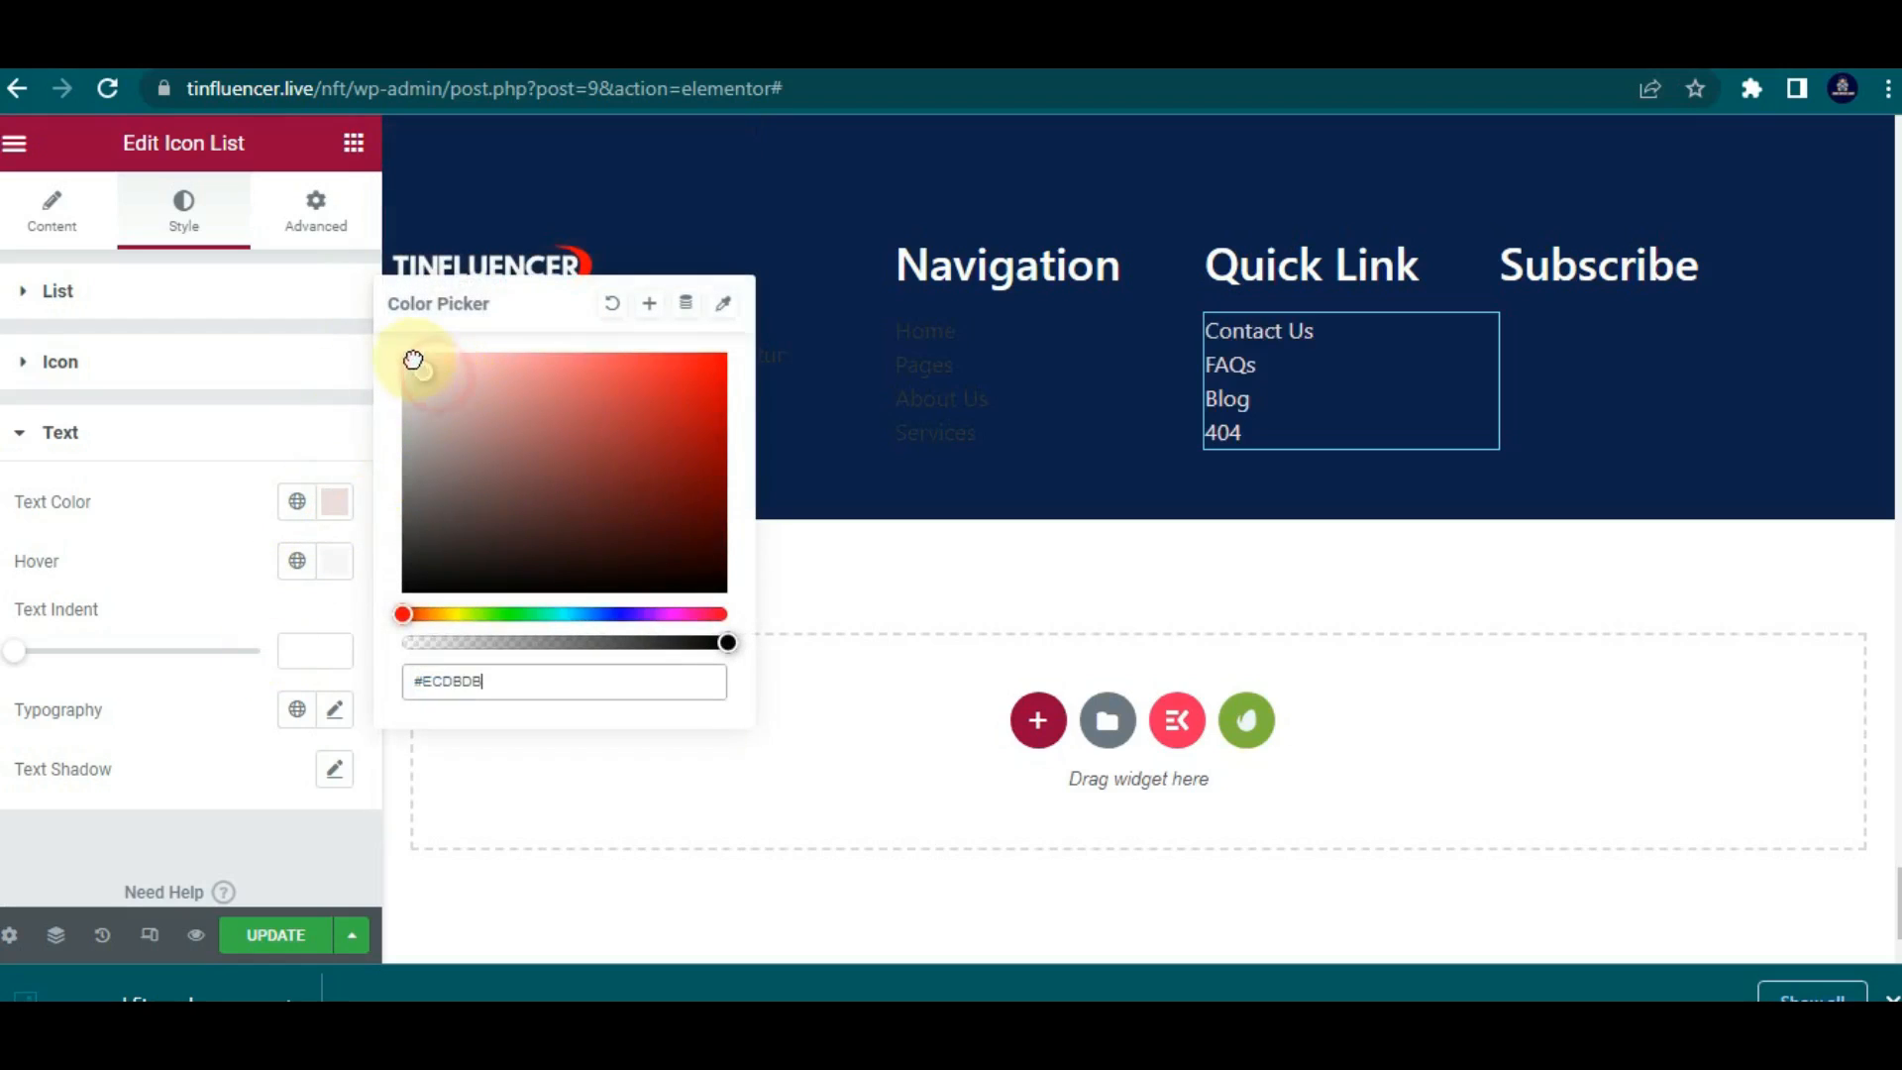
Step: Make the Navigation list links white #FFFFFF with a white hover color
{"action": "left_click", "coordinate": [960, 375]}
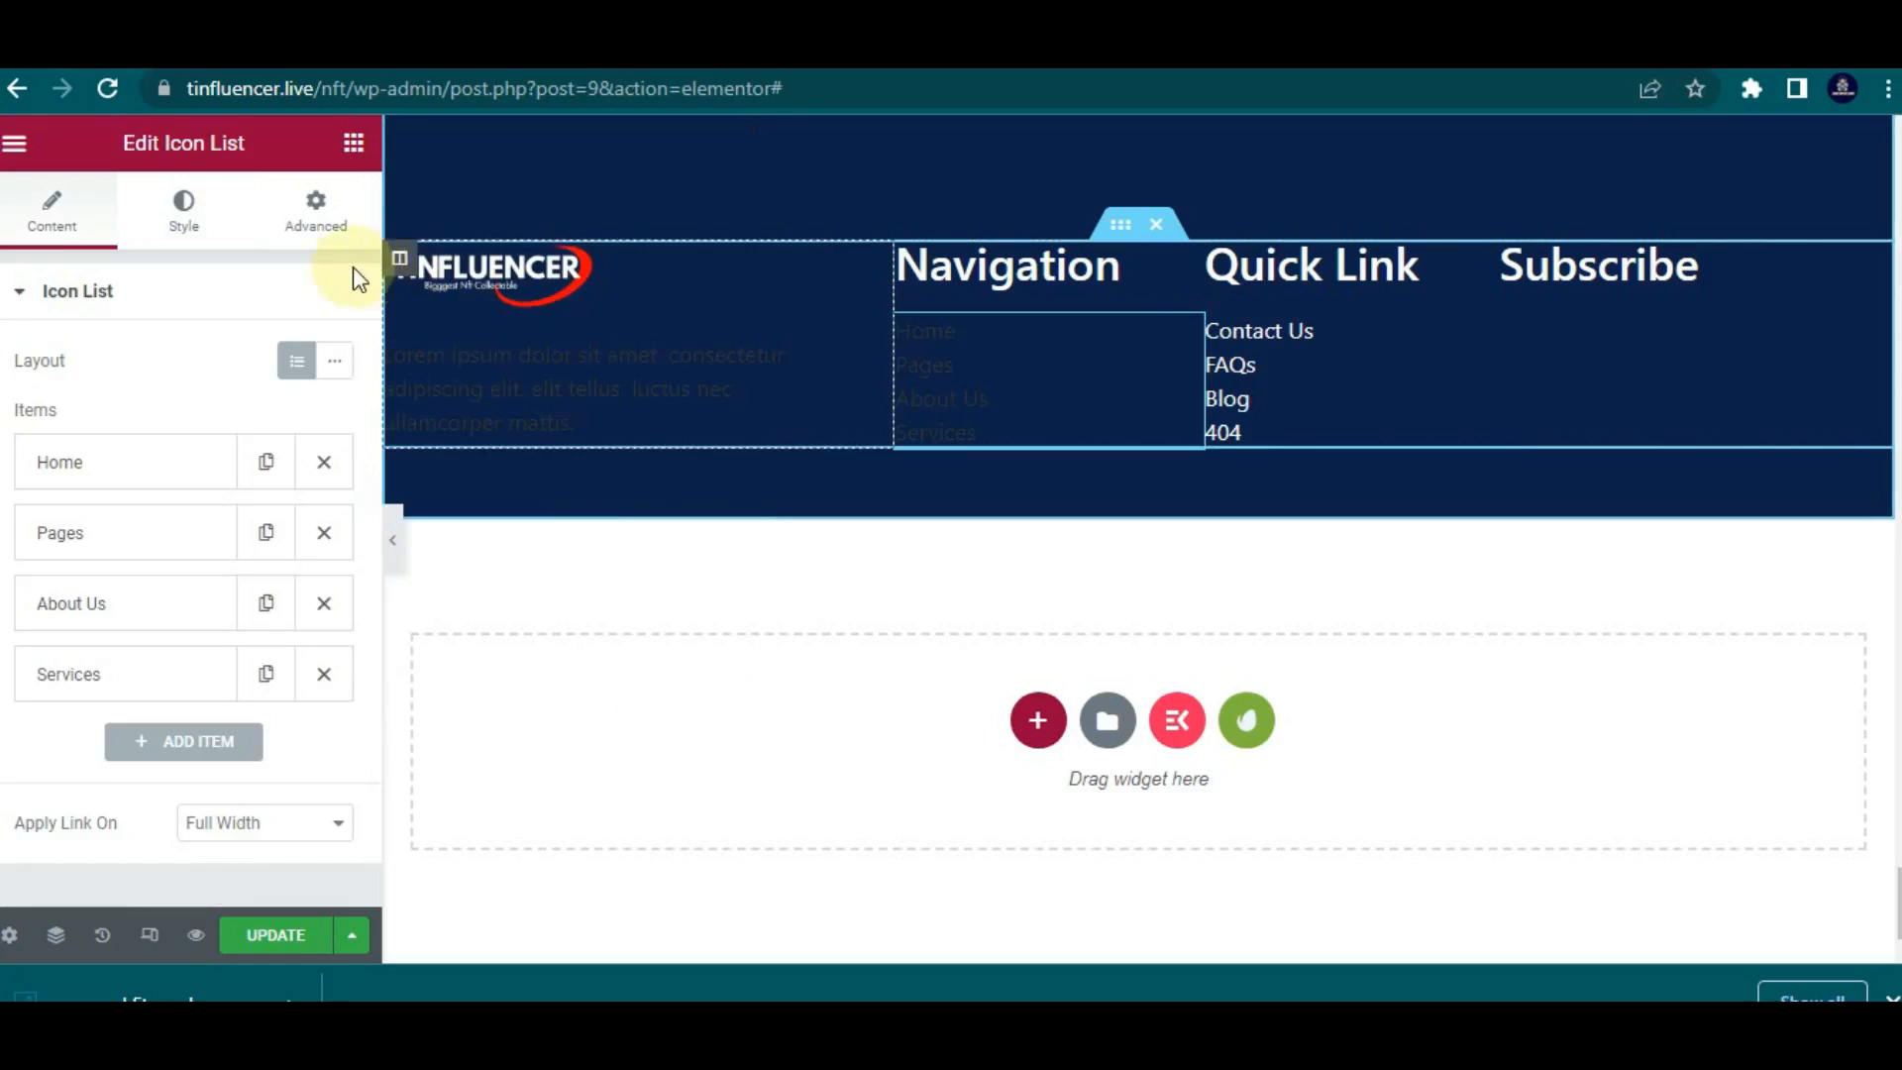
{"action": "left_click", "coordinate": [188, 218]}
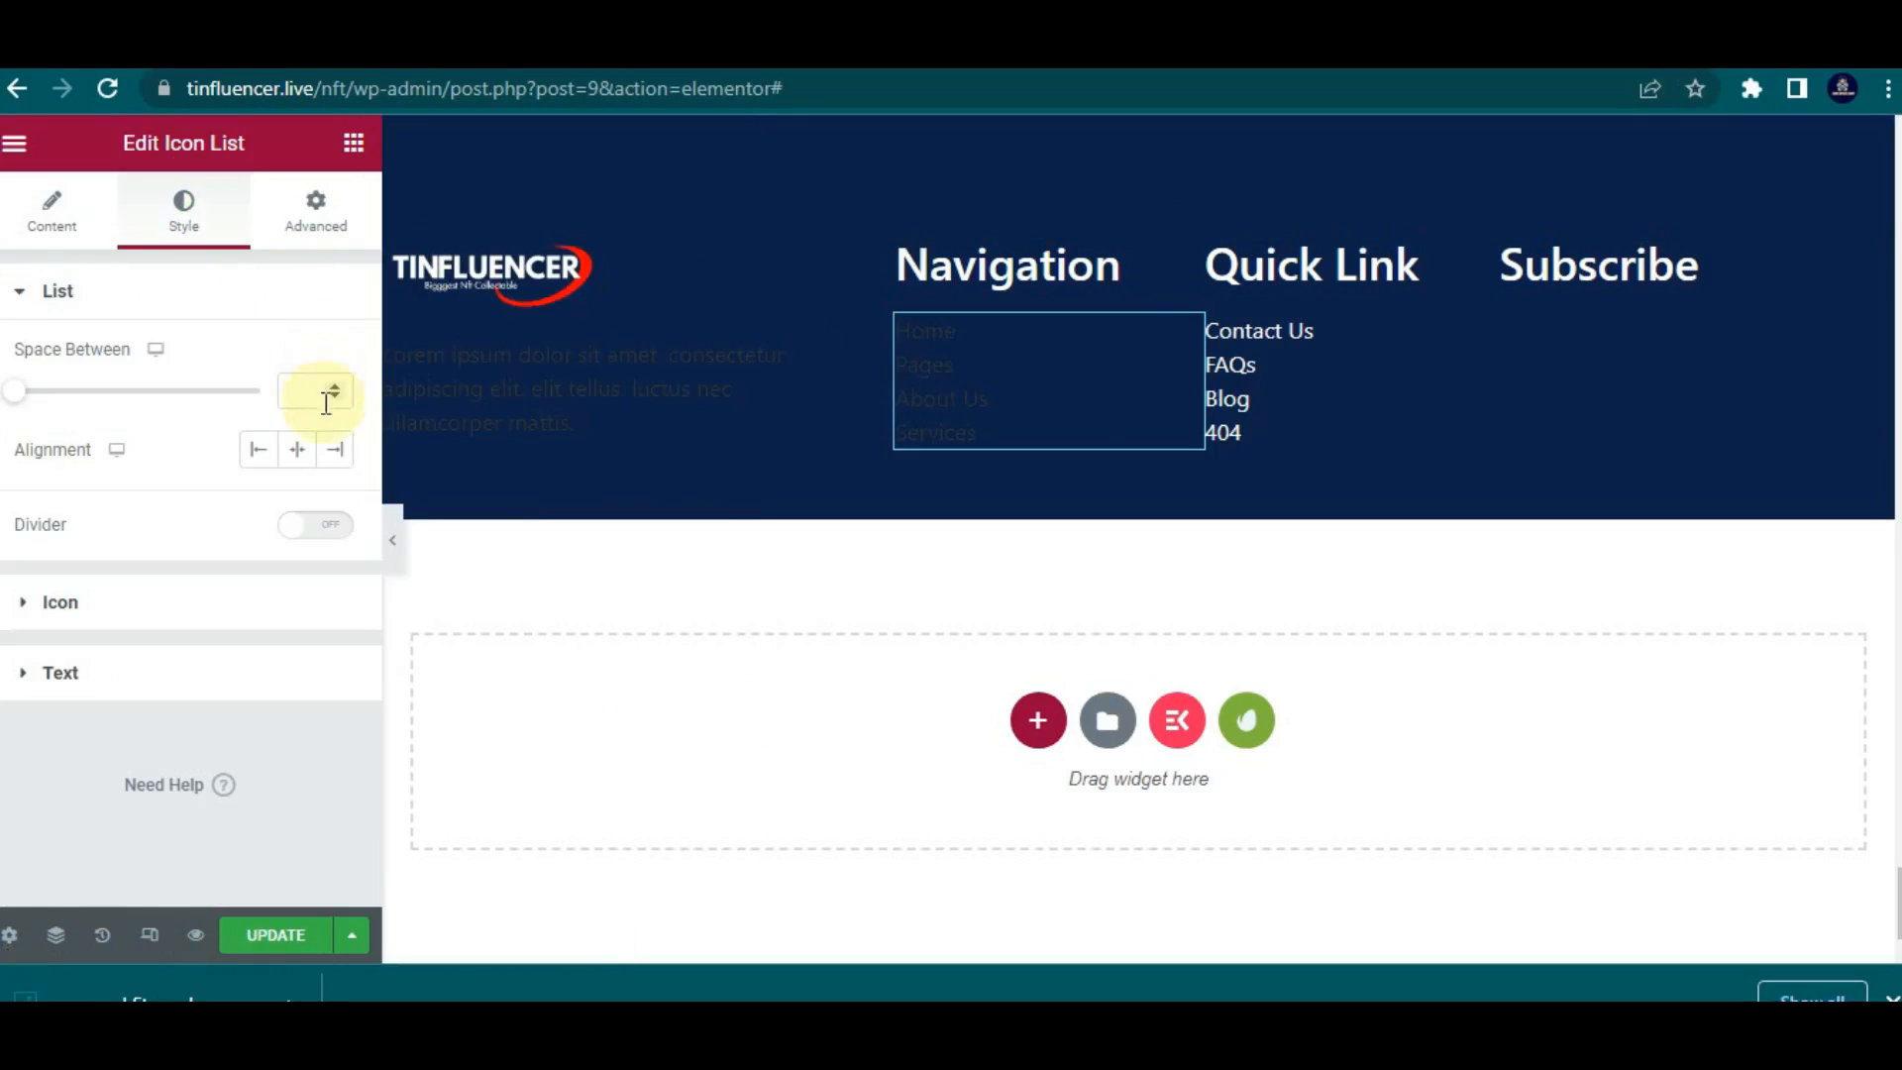
{"action": "left_click", "coordinate": [319, 671]}
{"action": "left_click", "coordinate": [332, 503]}
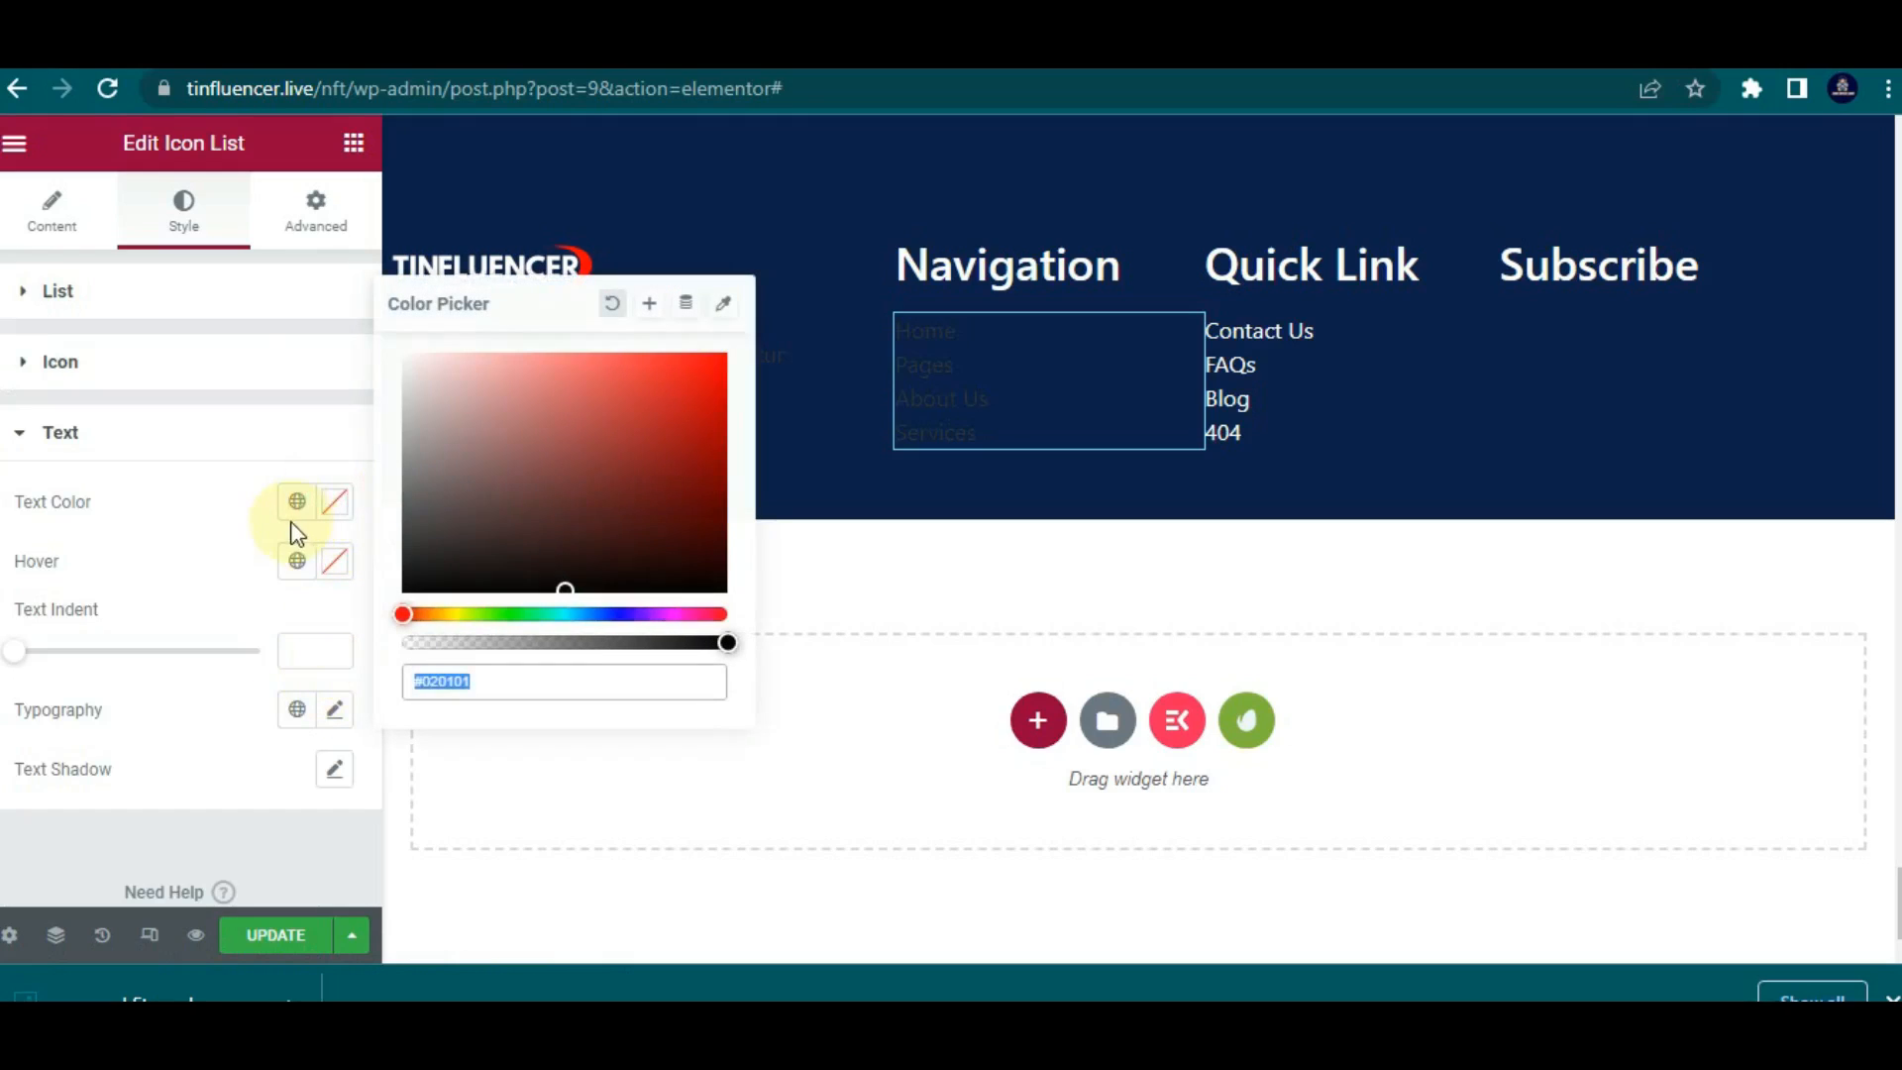
{"action": "left_click_drag", "start_coordinate": [410, 377], "coordinate": [399, 353]}
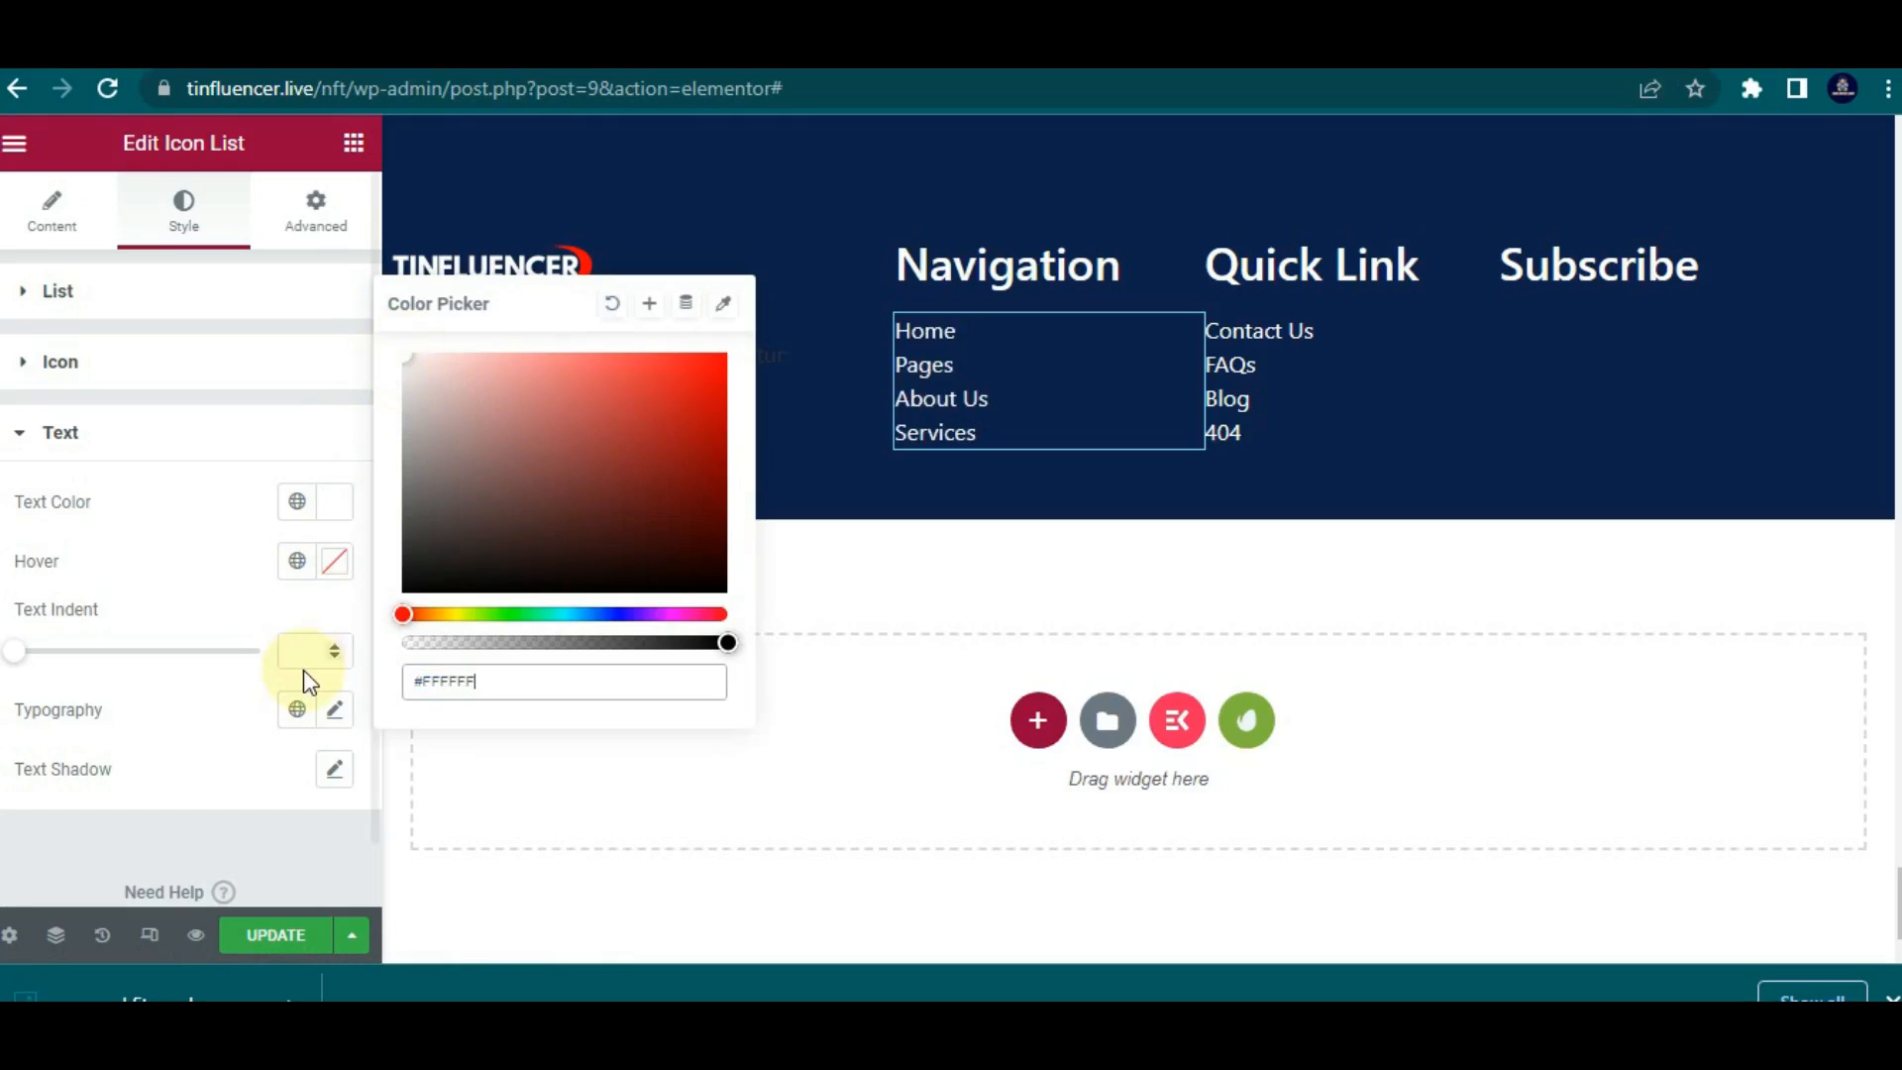
{"action": "left_click", "coordinate": [340, 562]}
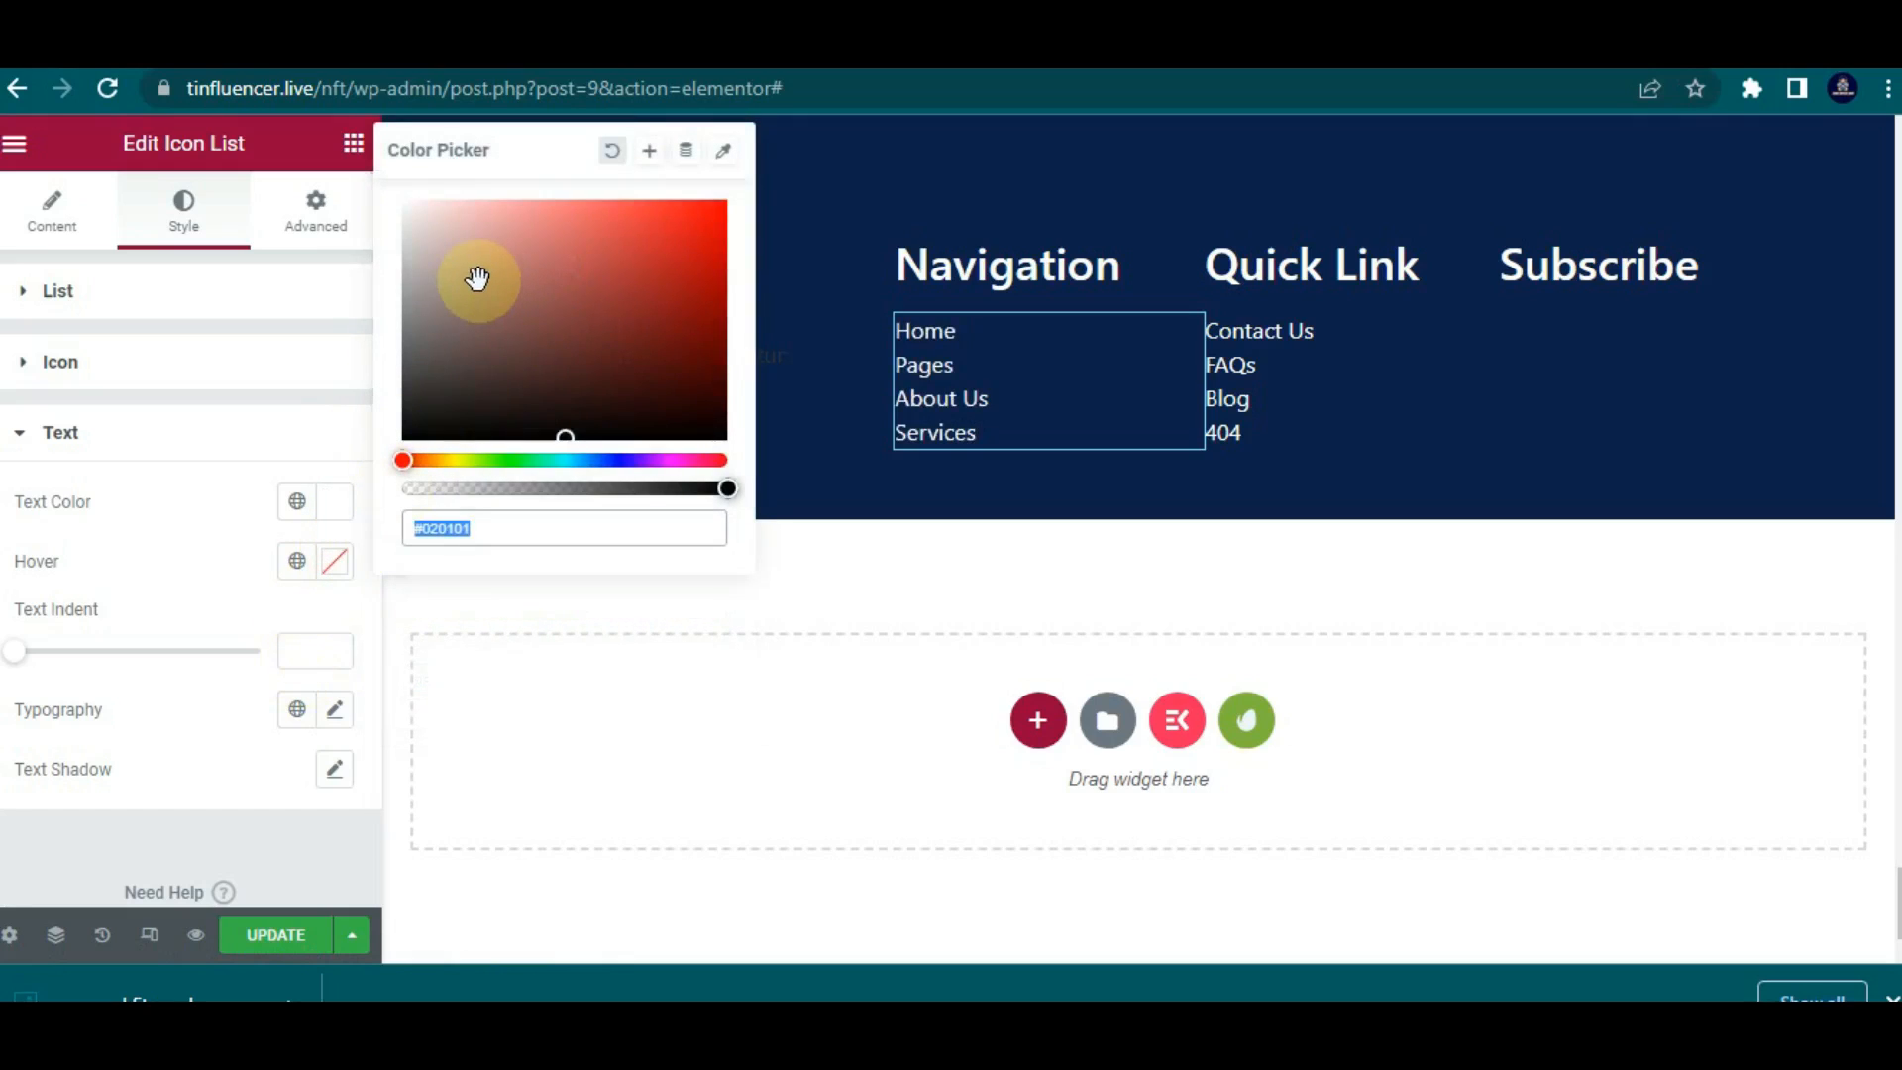
{"action": "left_click_drag", "start_coordinate": [434, 277], "coordinate": [386, 188]}
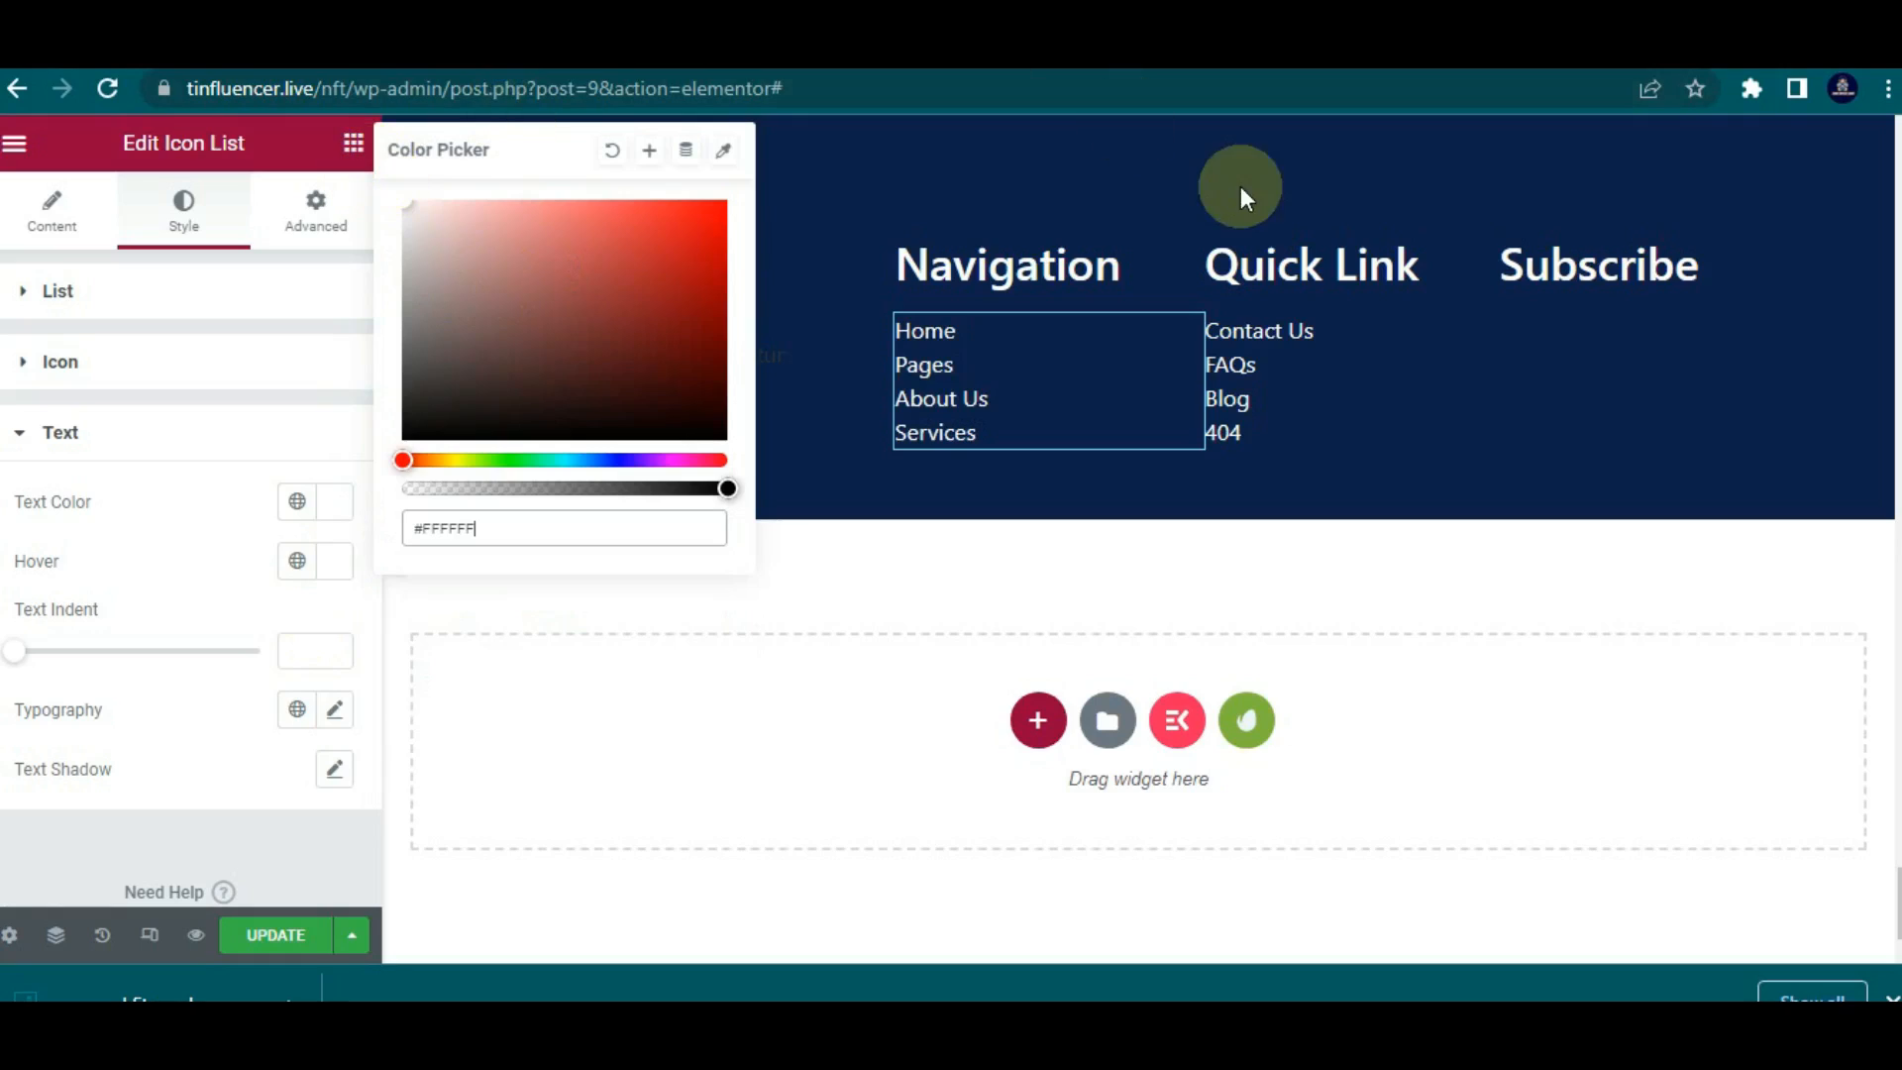
{"action": "left_click", "coordinate": [1662, 353]}
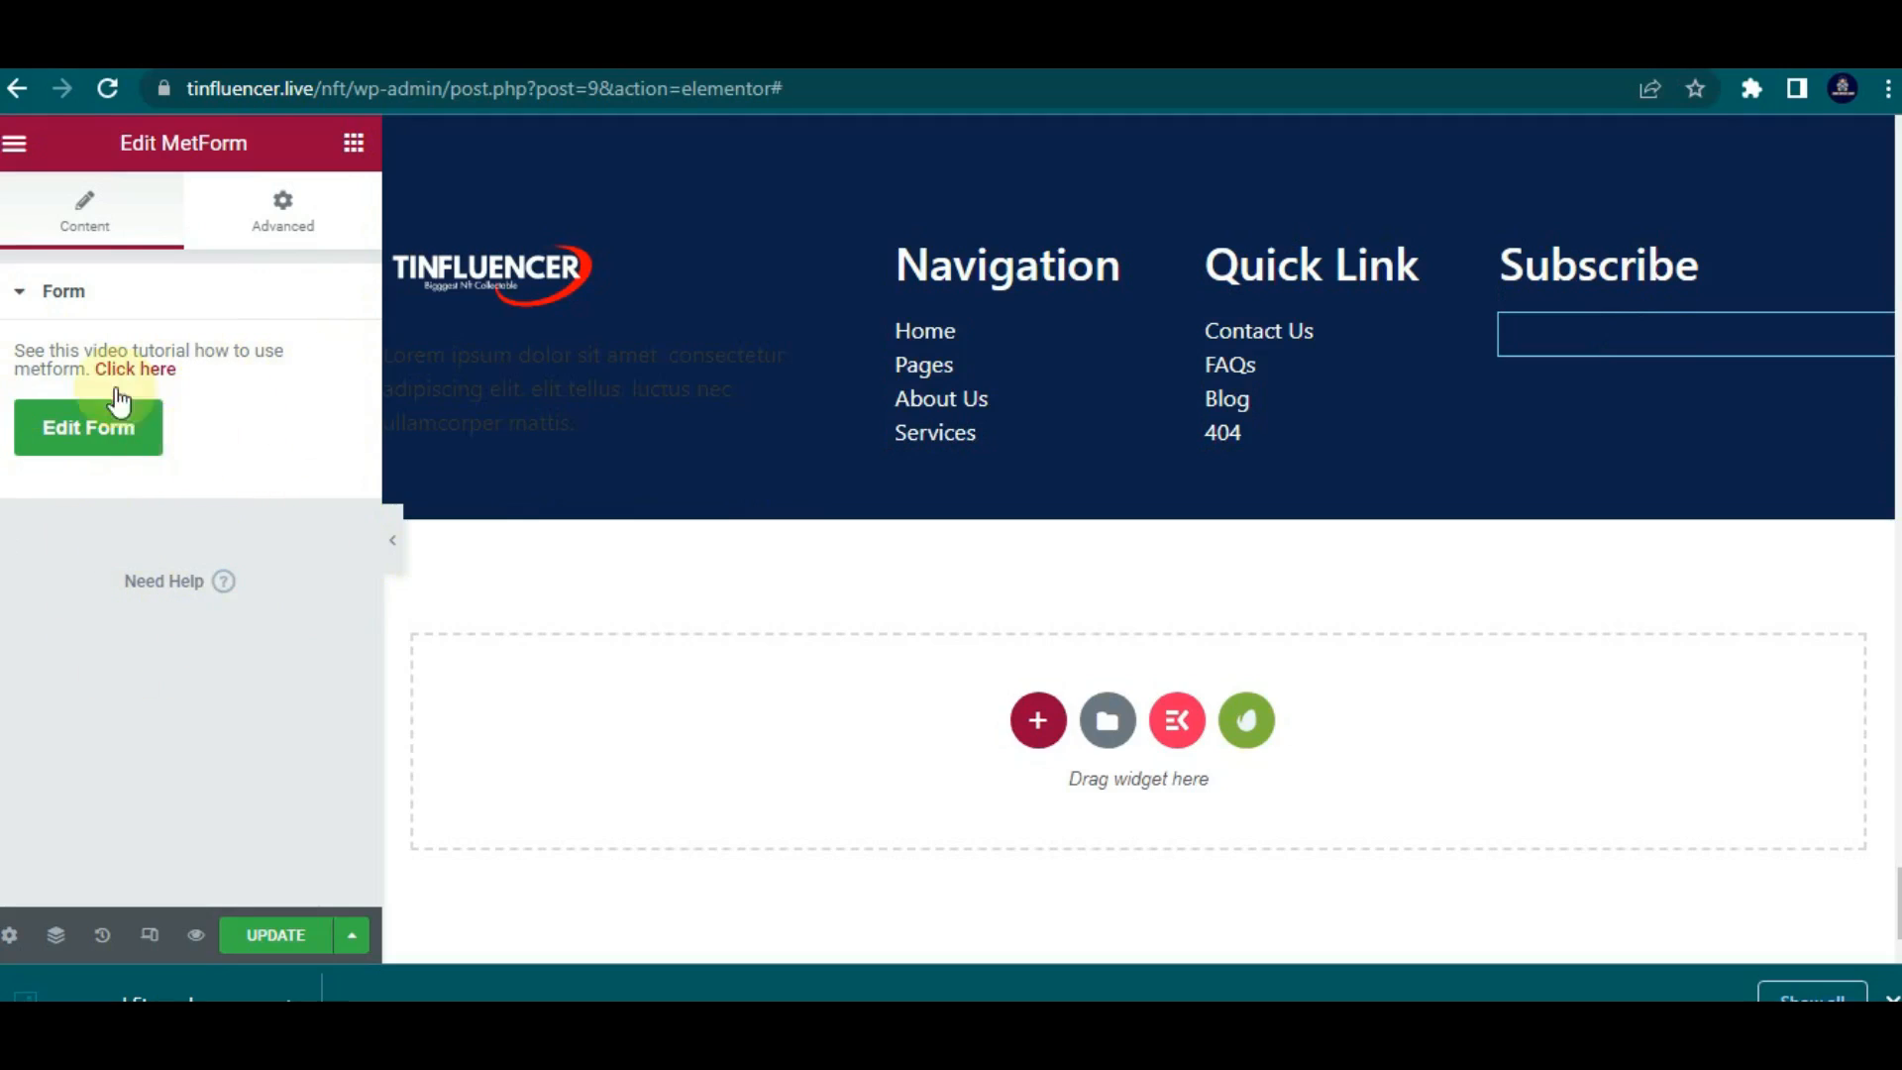
Step: Lighten the Expert Team intro paragraph's text color to near white
{"action": "scroll", "coordinate": [1120, 474], "scroll_direction": "up", "scroll_amount": 5}
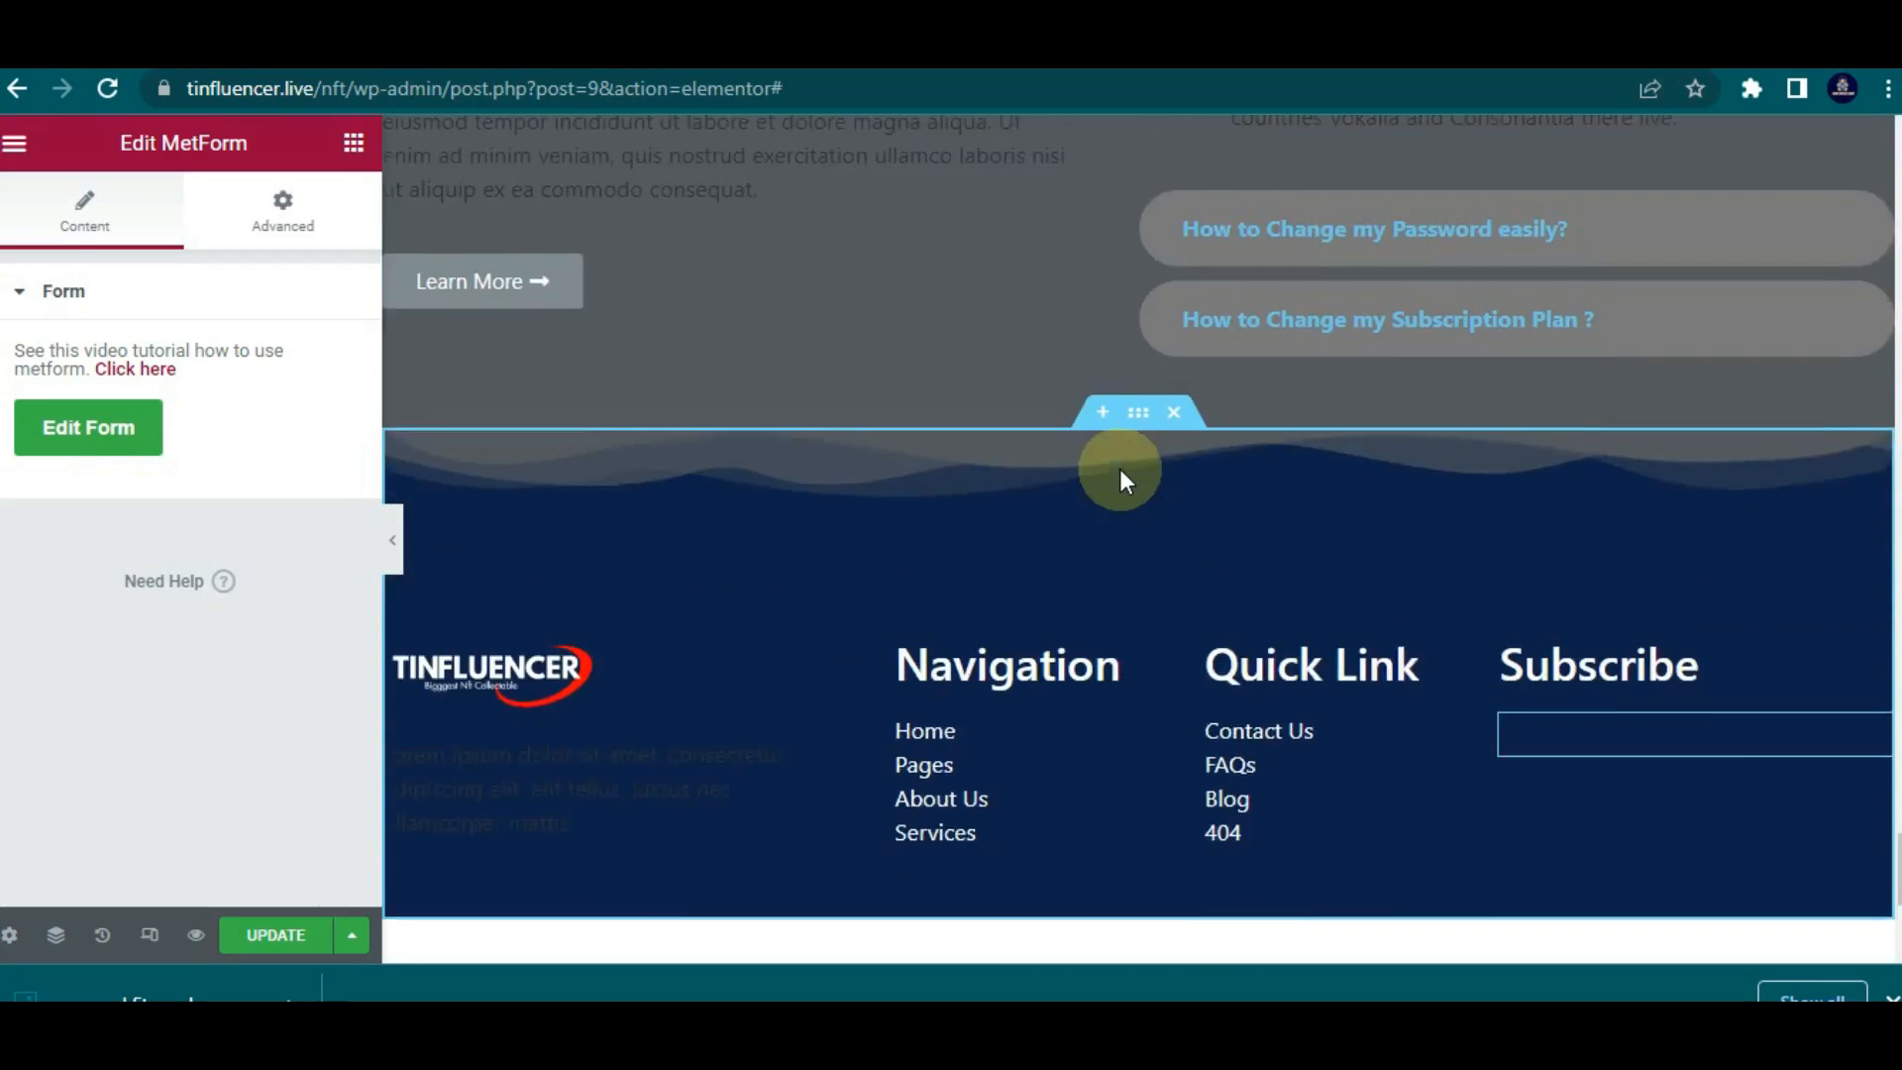
{"action": "scroll", "coordinate": [1119, 476], "scroll_direction": "up", "scroll_amount": 6}
{"action": "scroll", "coordinate": [1146, 561], "scroll_direction": "down", "scroll_amount": 2}
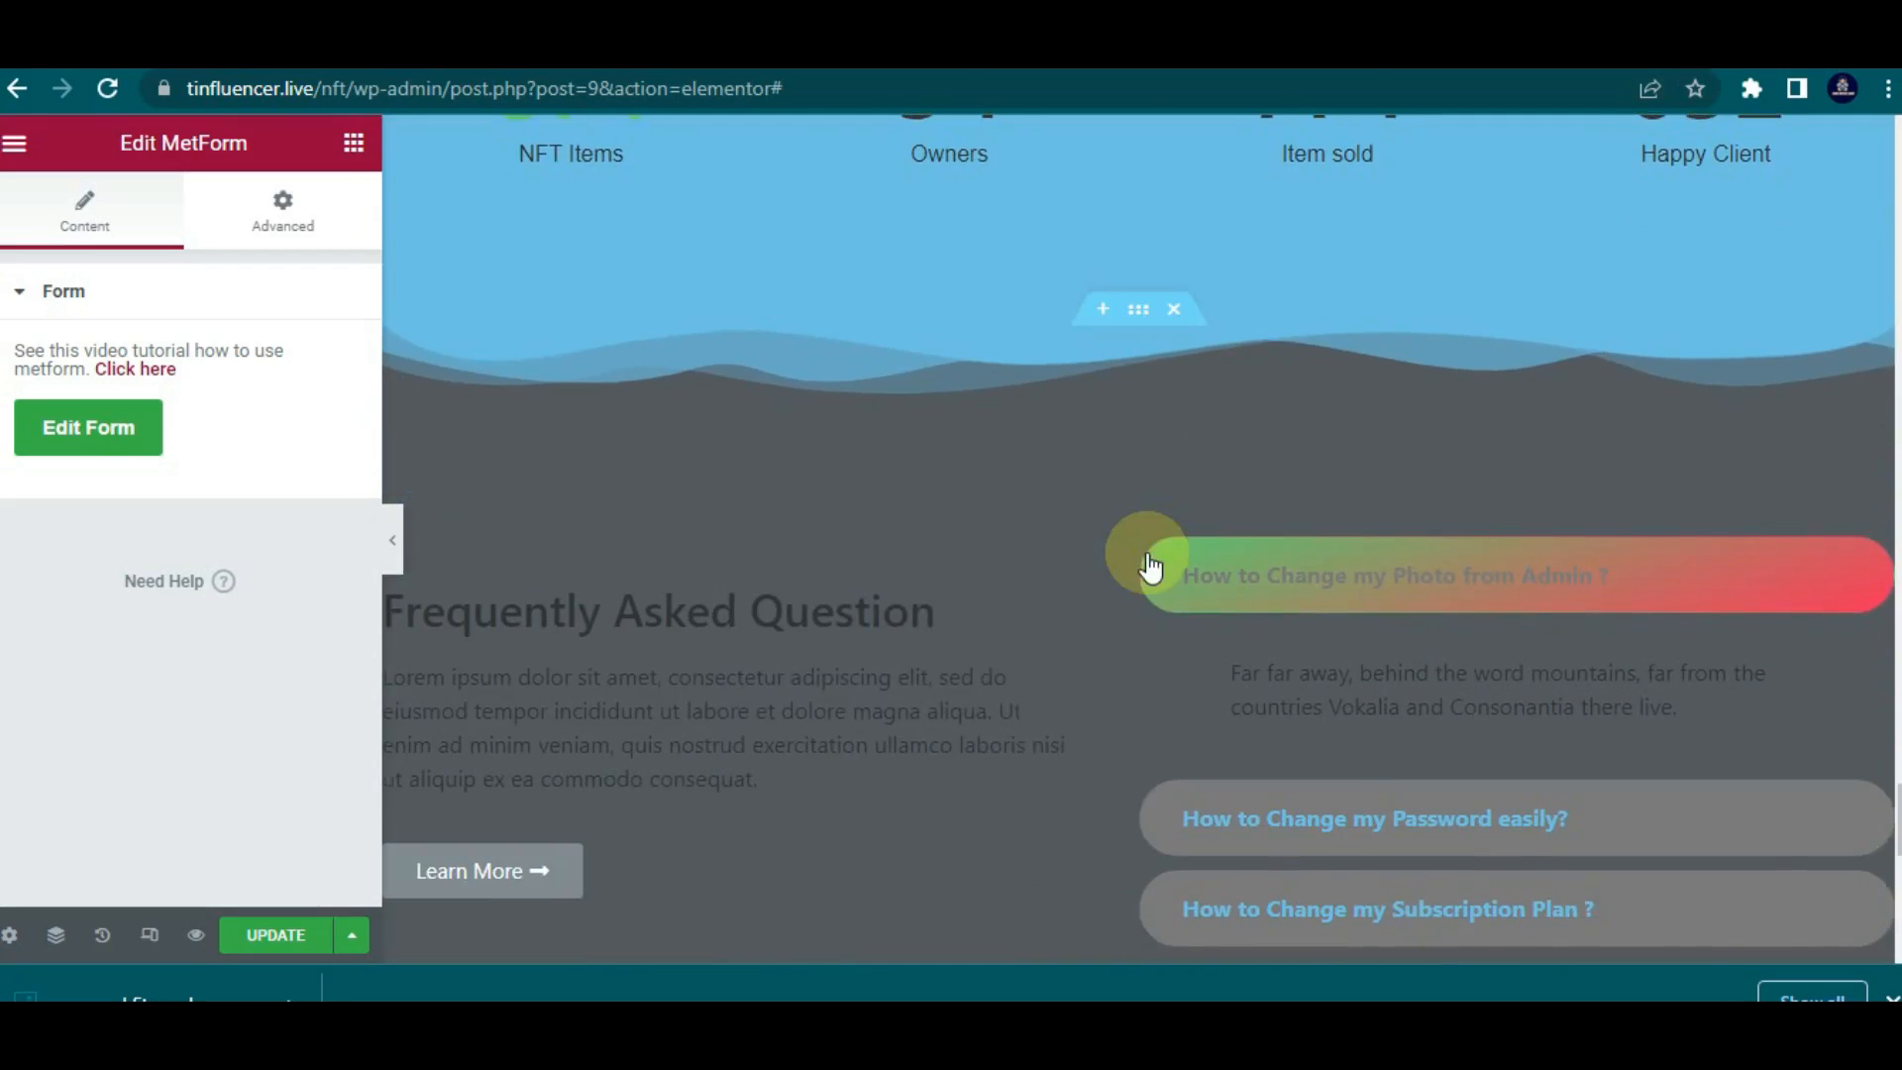
{"action": "left_click", "coordinate": [1139, 312]}
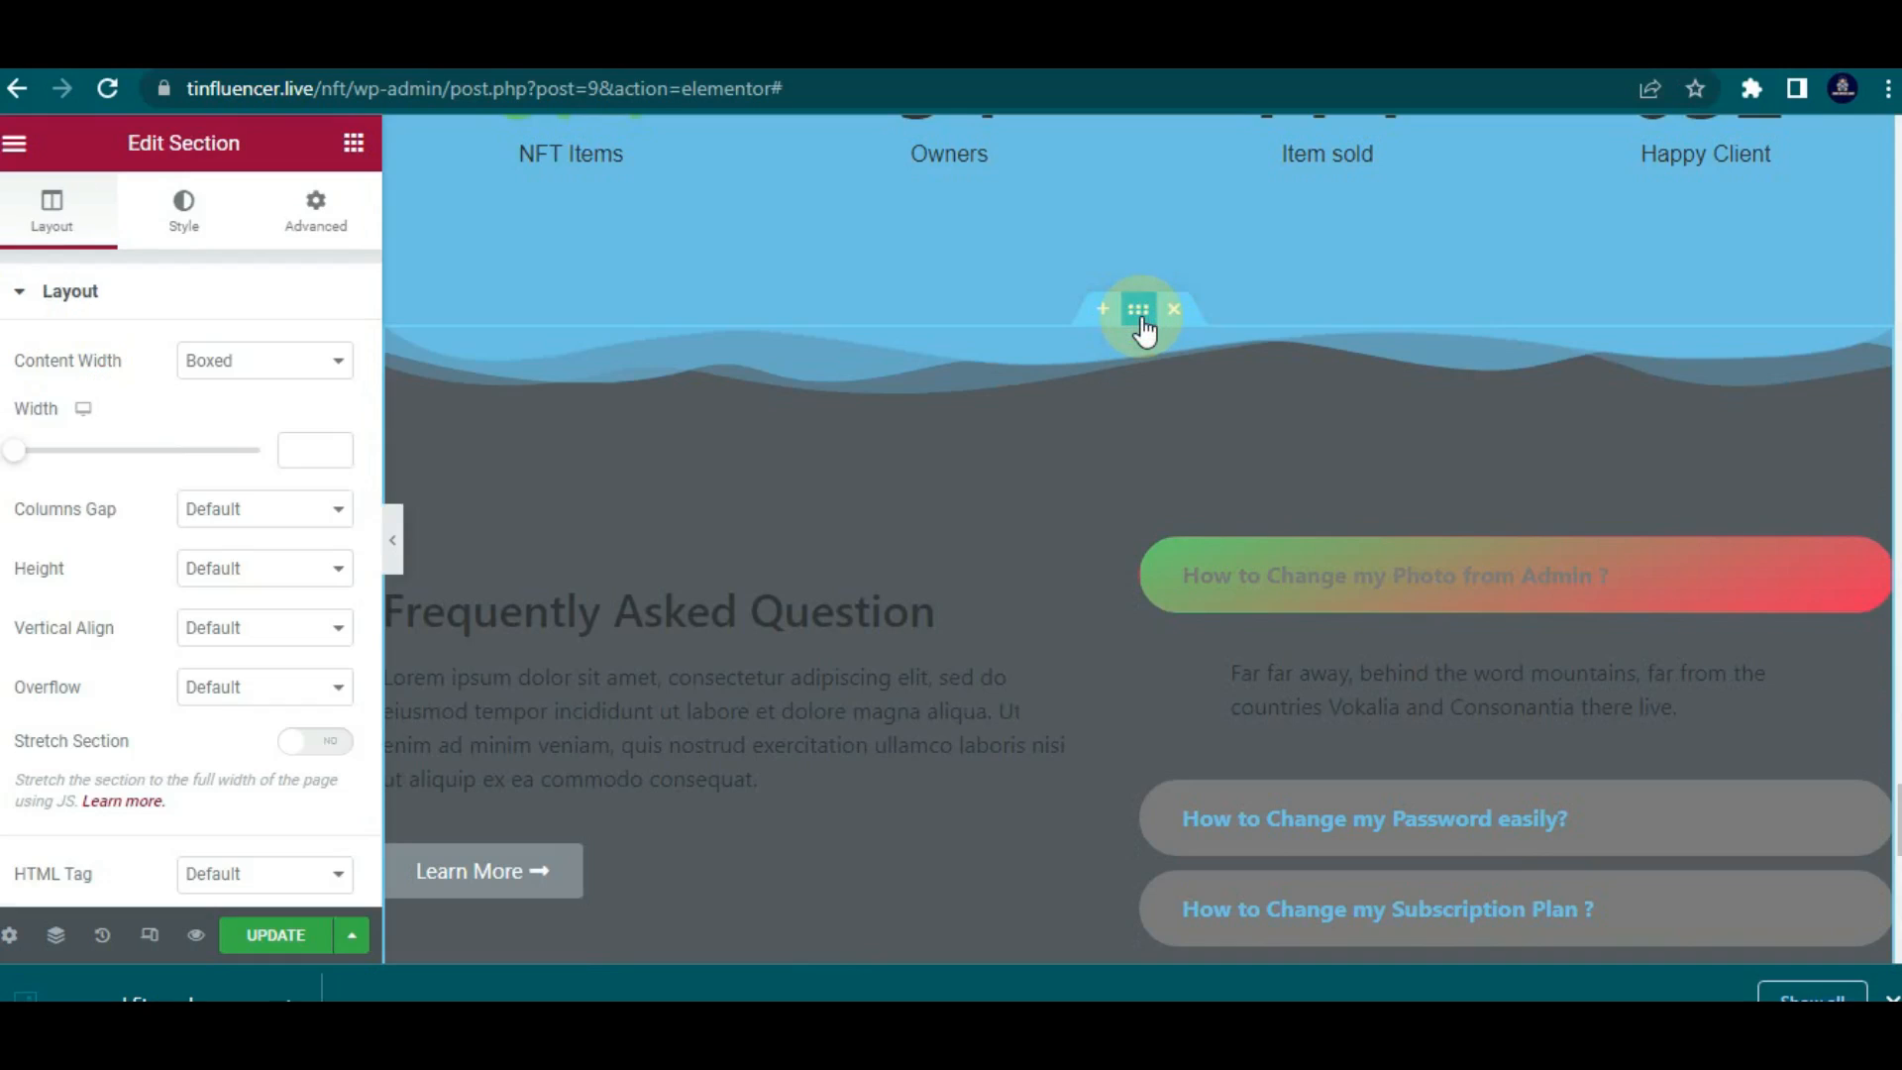
{"action": "scroll", "coordinate": [1151, 408], "scroll_direction": "up", "scroll_amount": 15}
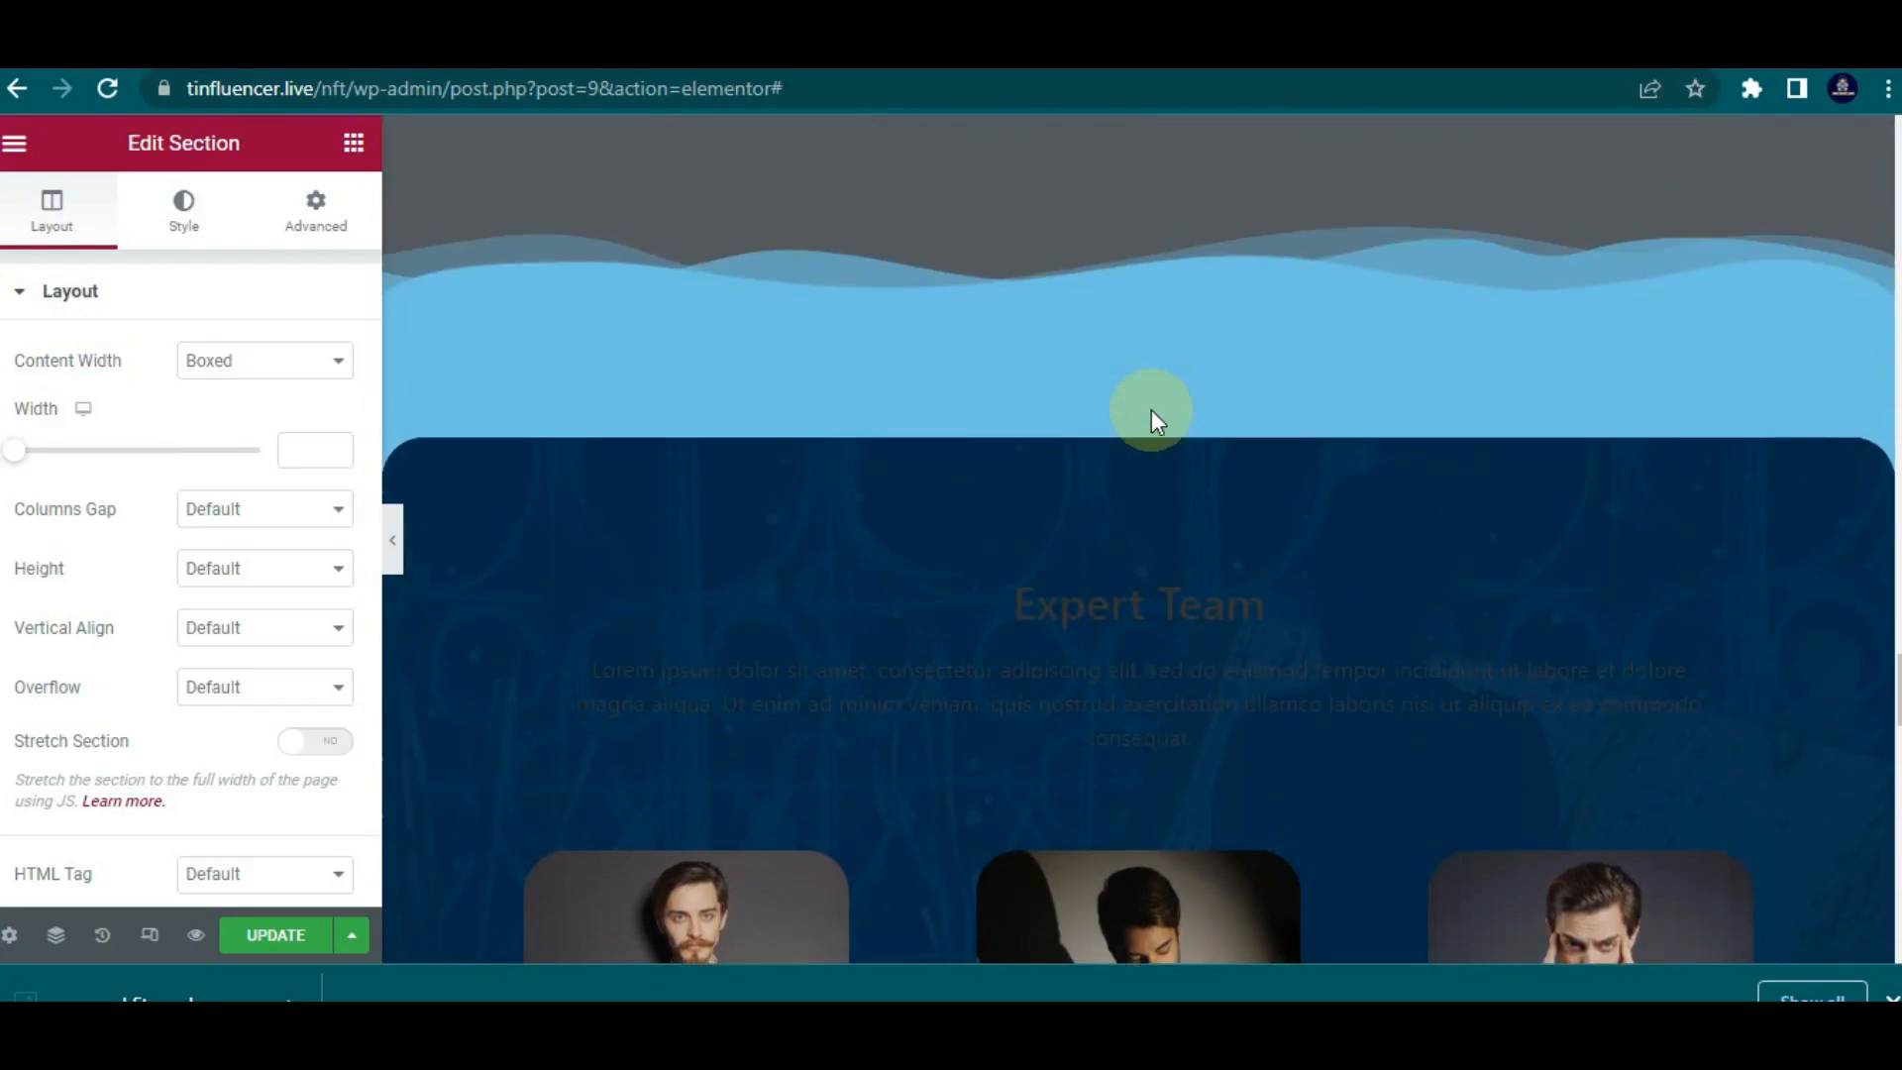
{"action": "scroll", "coordinate": [1151, 408], "scroll_direction": "up", "scroll_amount": 2}
{"action": "scroll", "coordinate": [1146, 412], "scroll_direction": "down", "scroll_amount": 7}
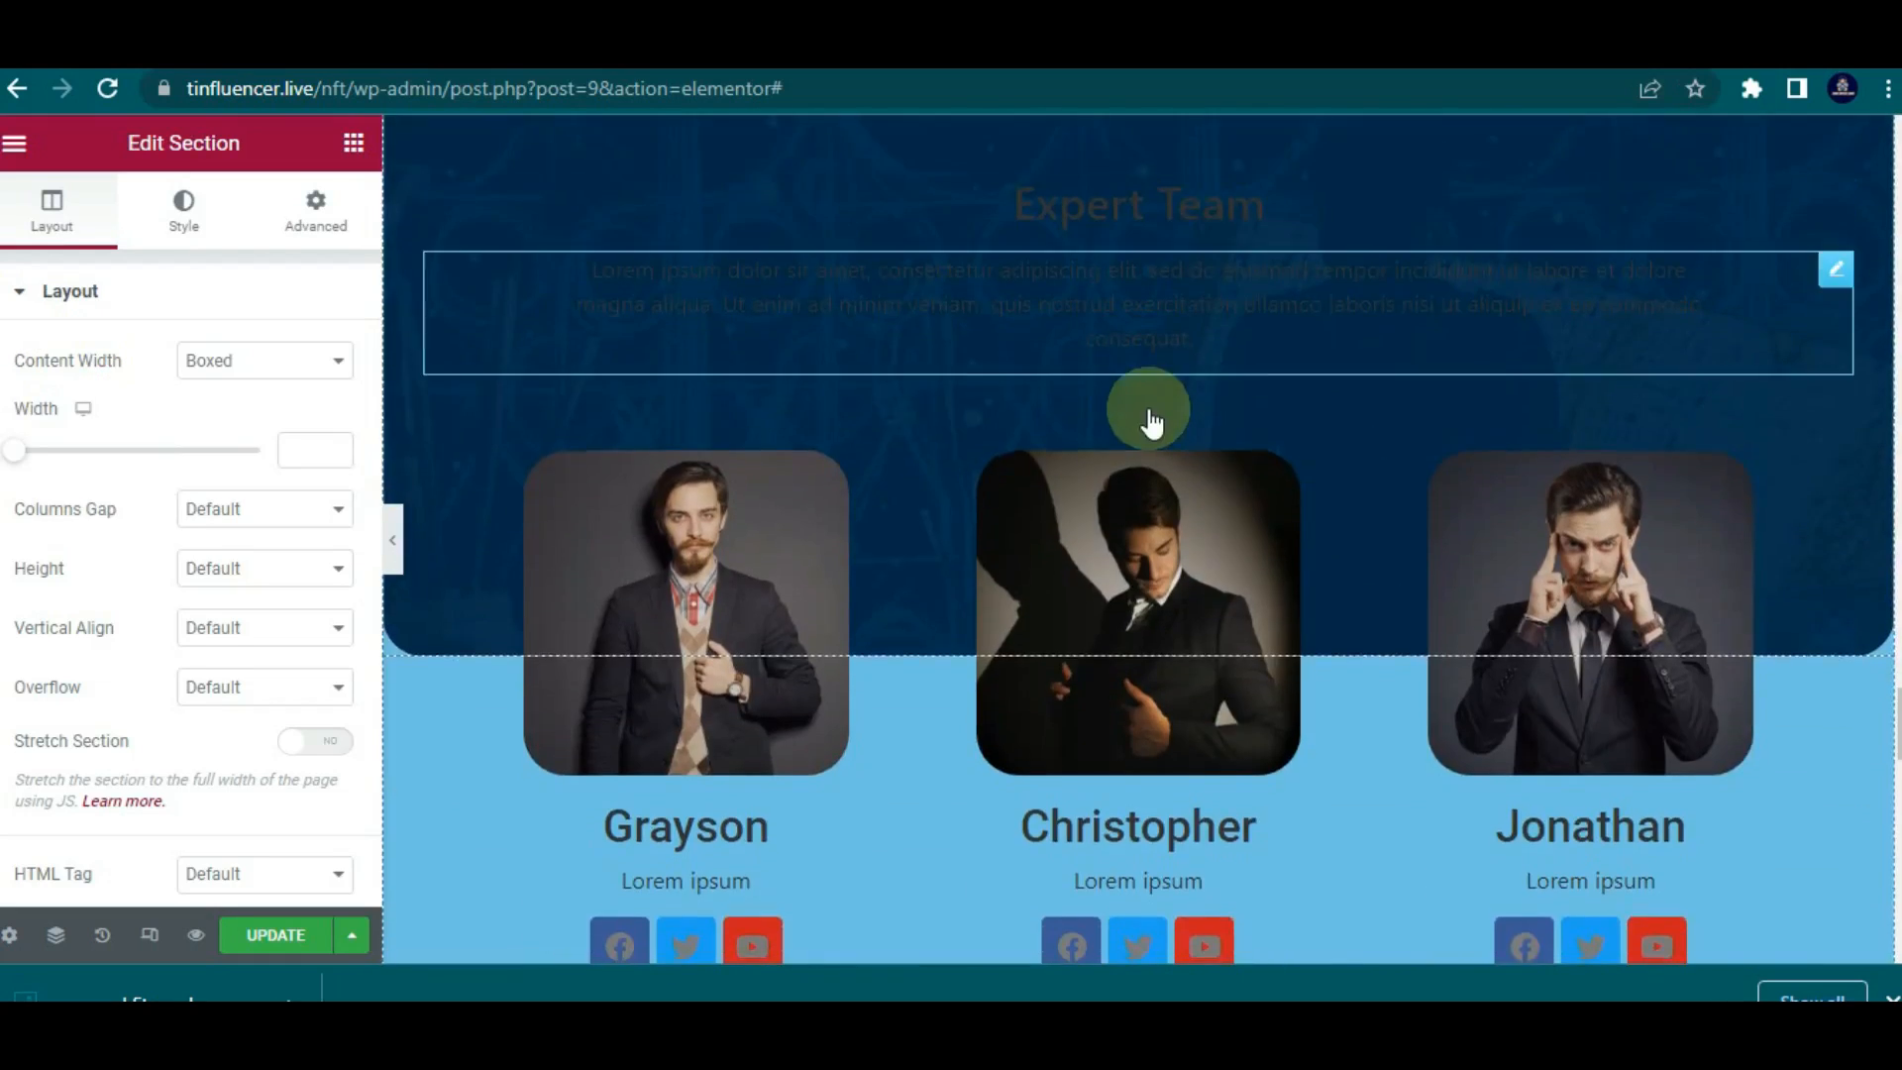
{"action": "left_click", "coordinate": [1357, 261]}
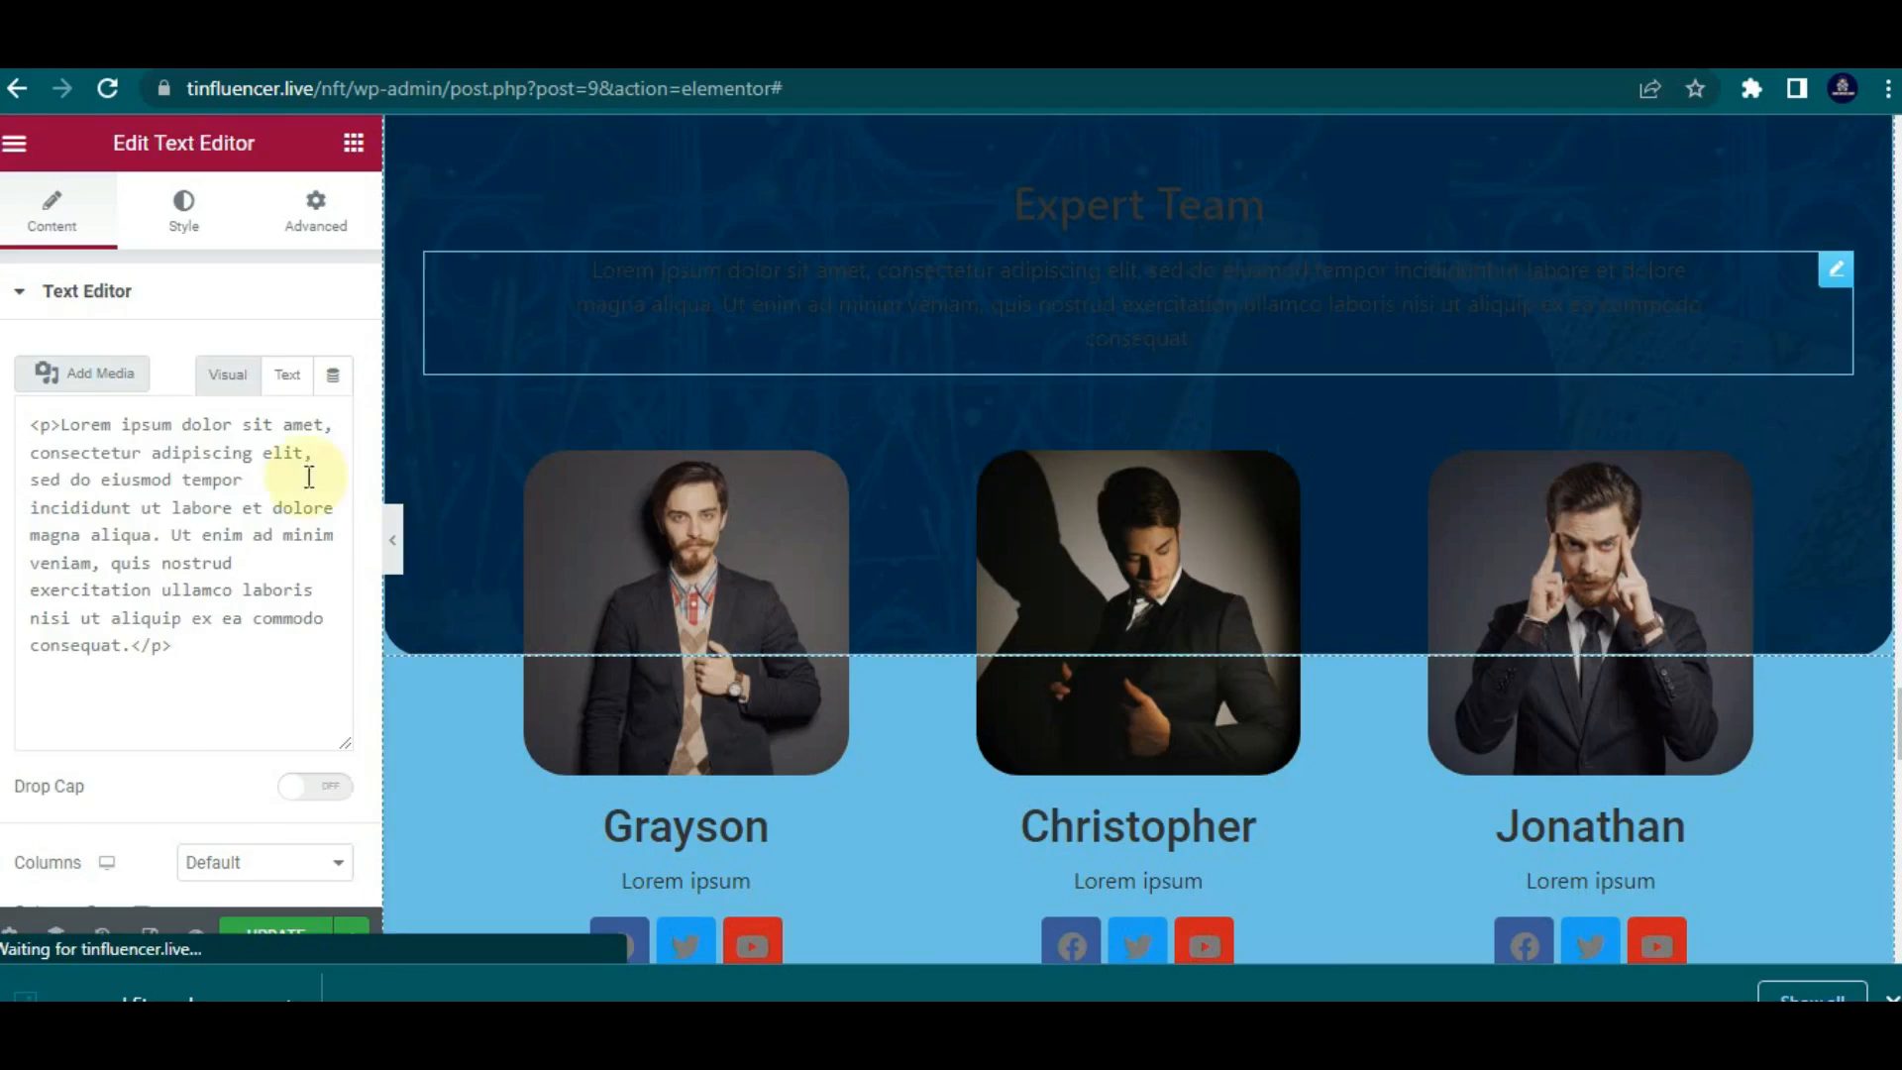
{"action": "left_click", "coordinate": [184, 223]}
{"action": "left_click", "coordinate": [337, 424]}
{"action": "left_click_drag", "start_coordinate": [233, 518], "coordinate": [180, 520]}
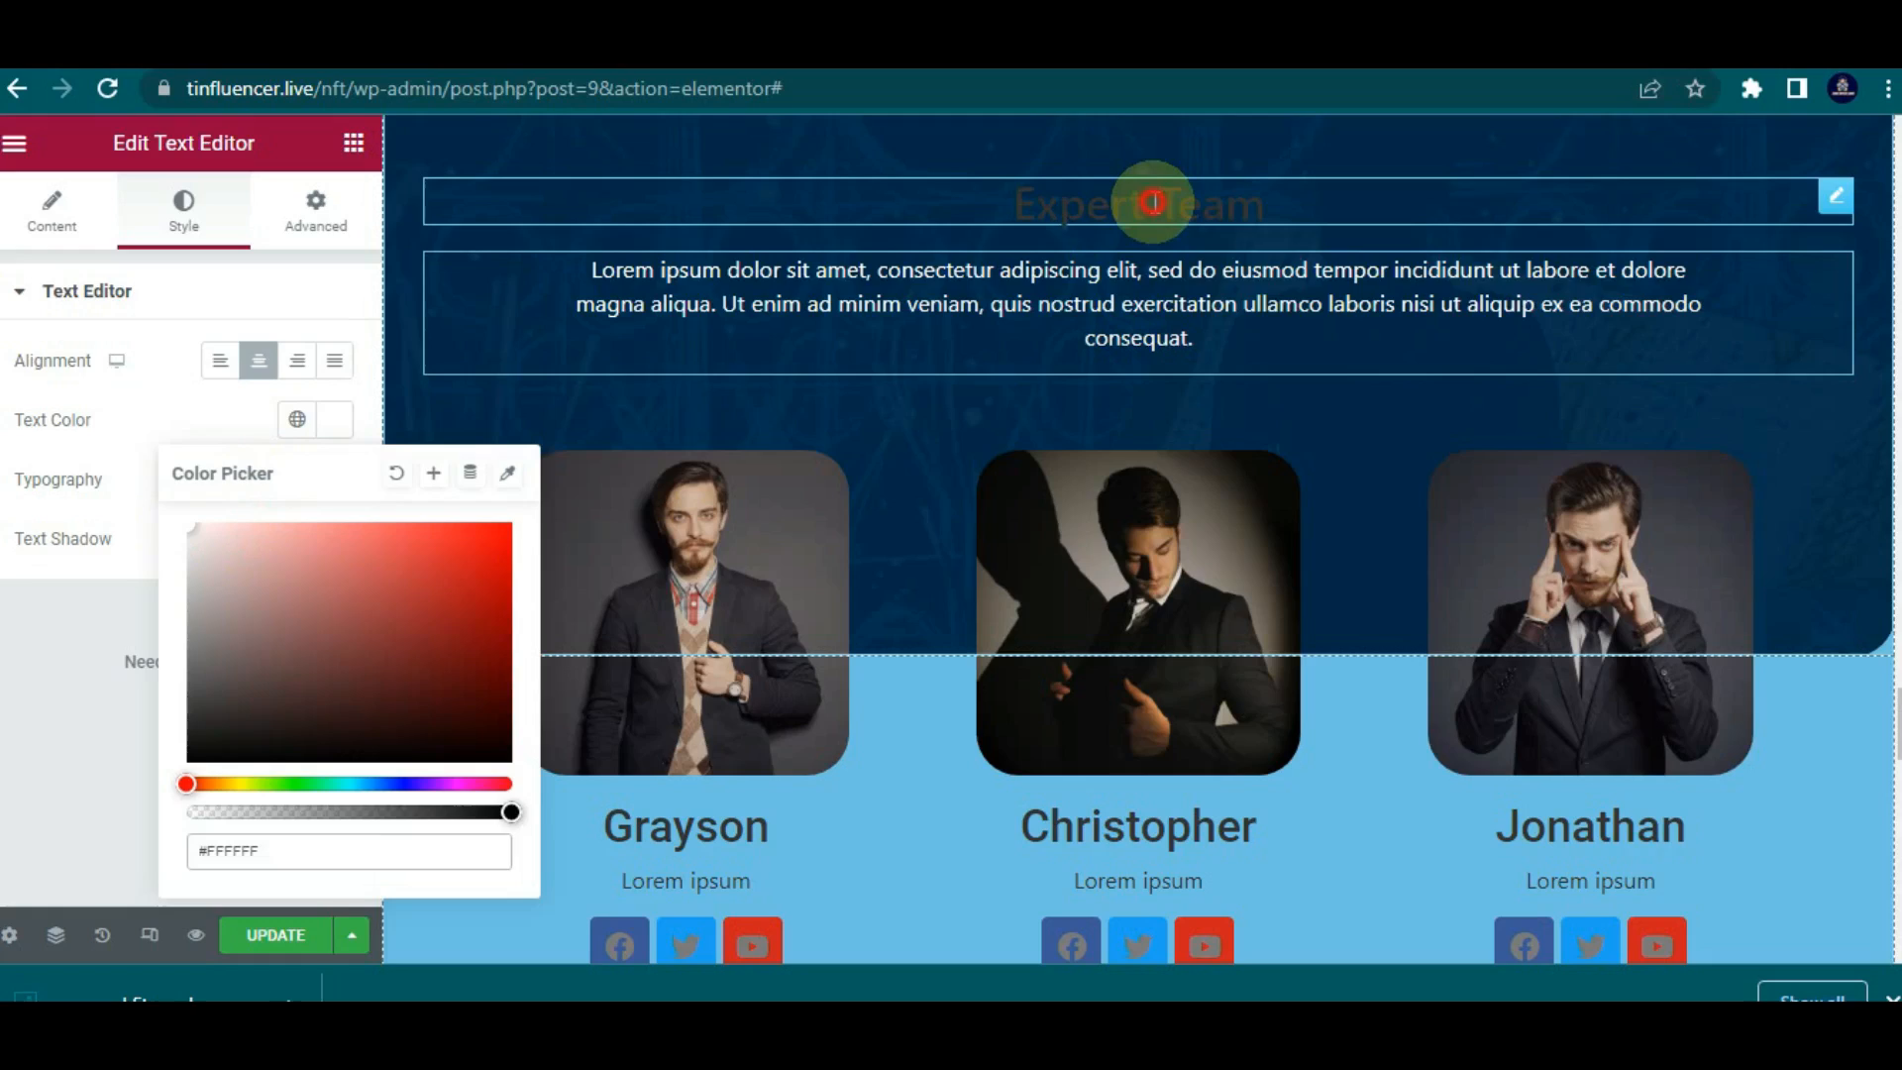
Step: Set the Expert Team heading's text color to #FFFFFF
{"action": "left_click", "coordinate": [1151, 202]}
{"action": "left_click", "coordinate": [198, 222]}
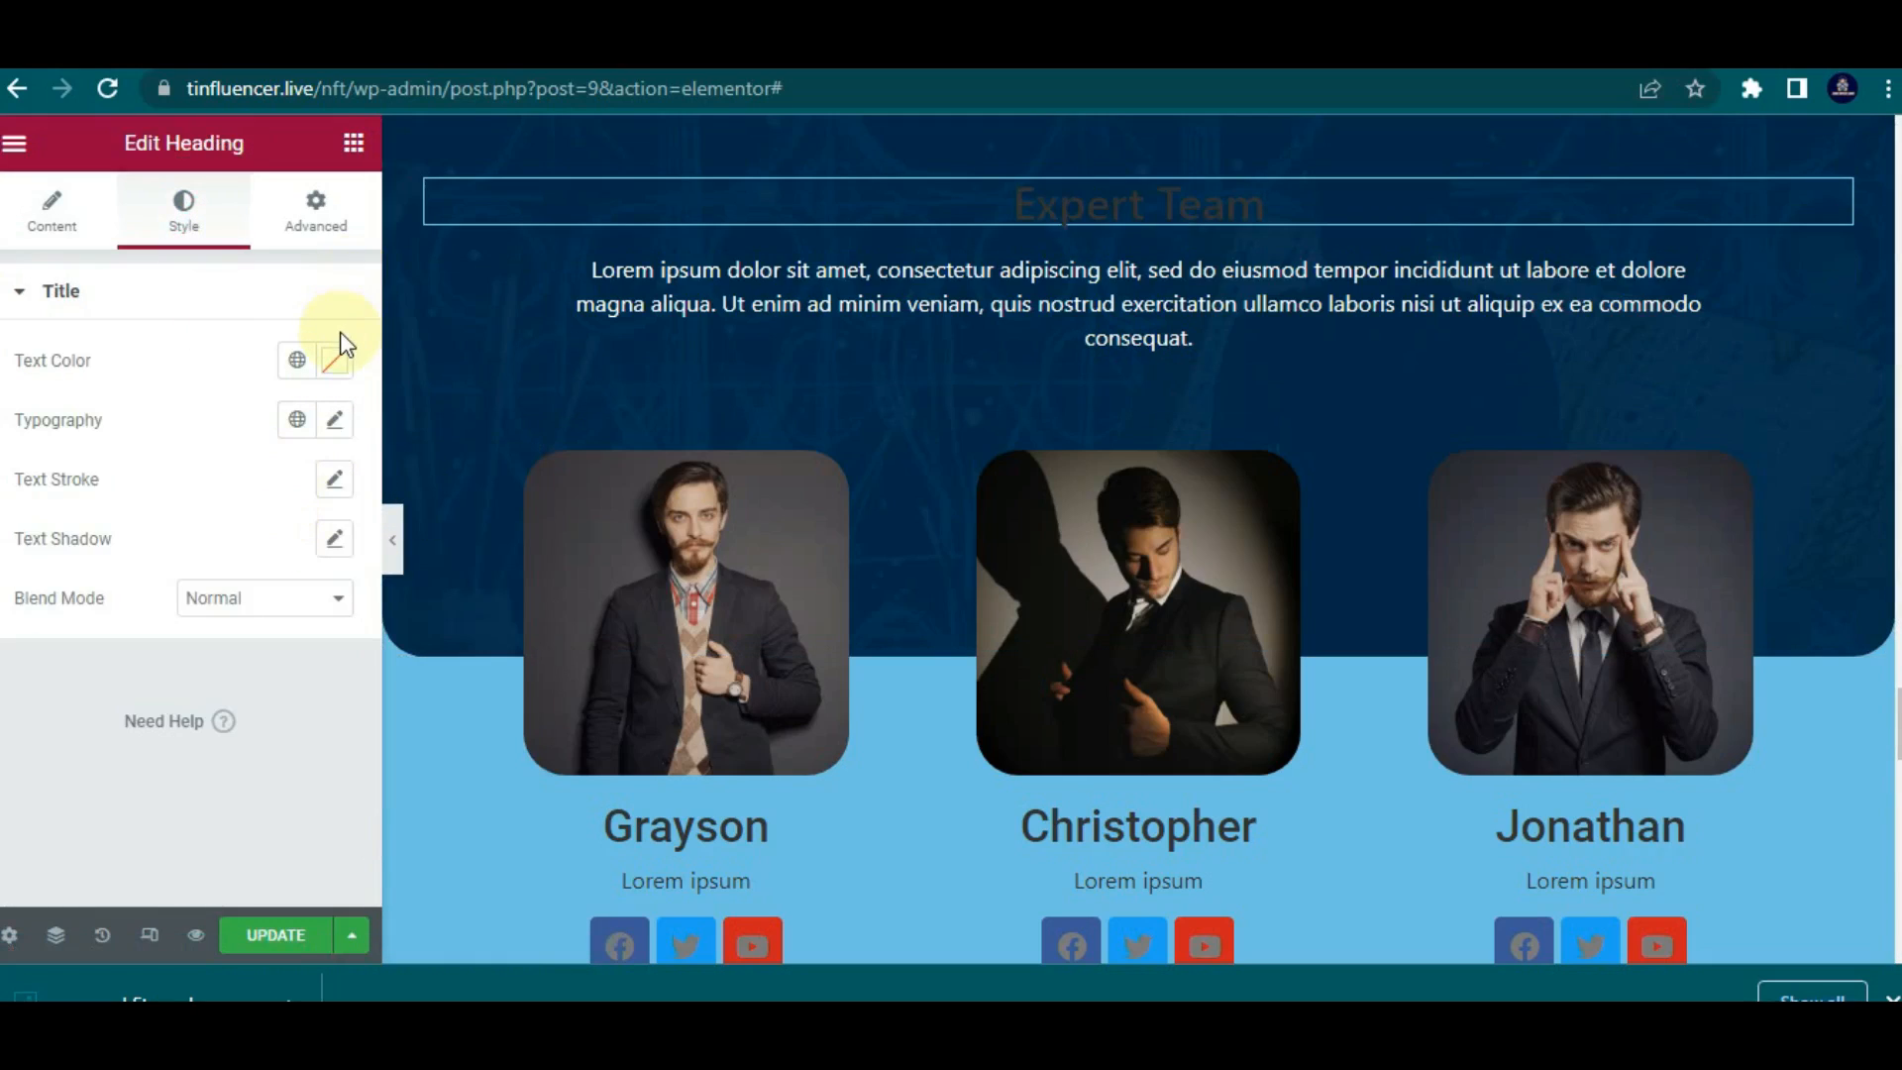
{"action": "left_click", "coordinate": [336, 363]}
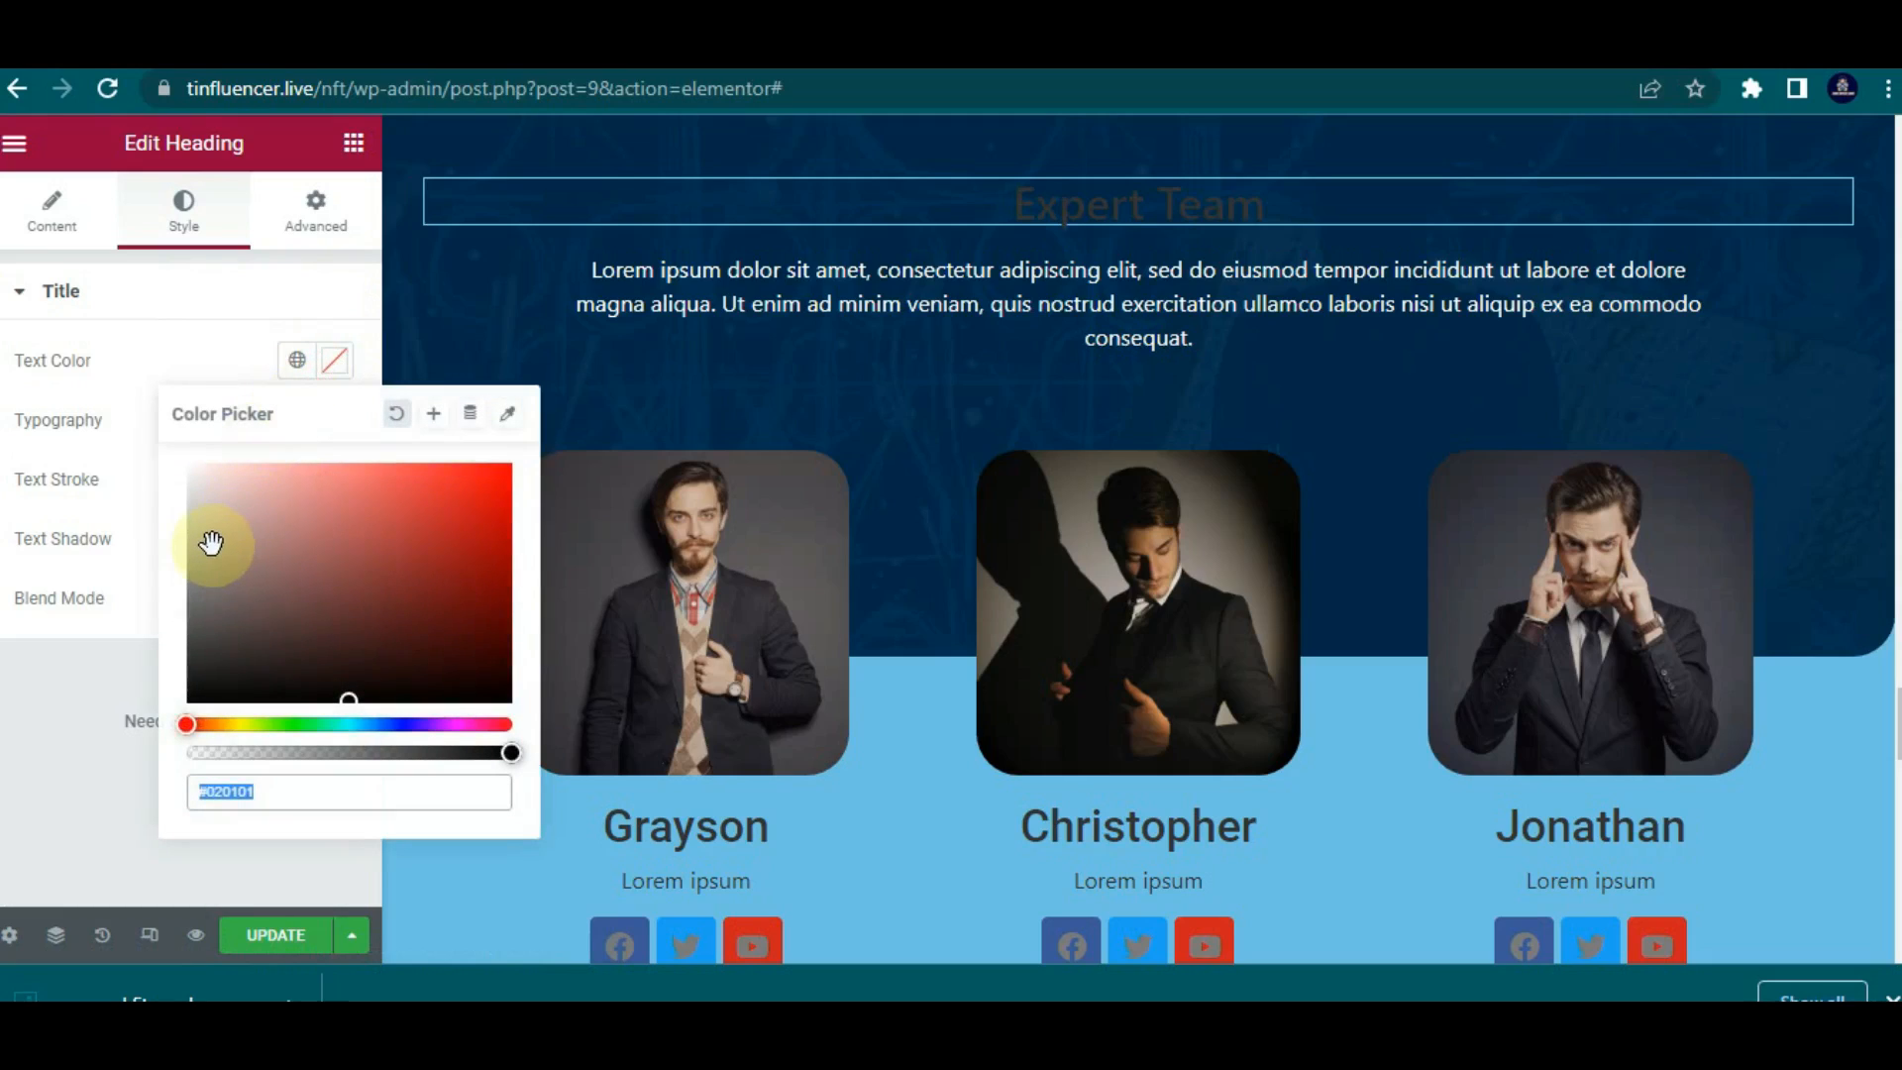
{"action": "type", "text": "#FFFFFF"}
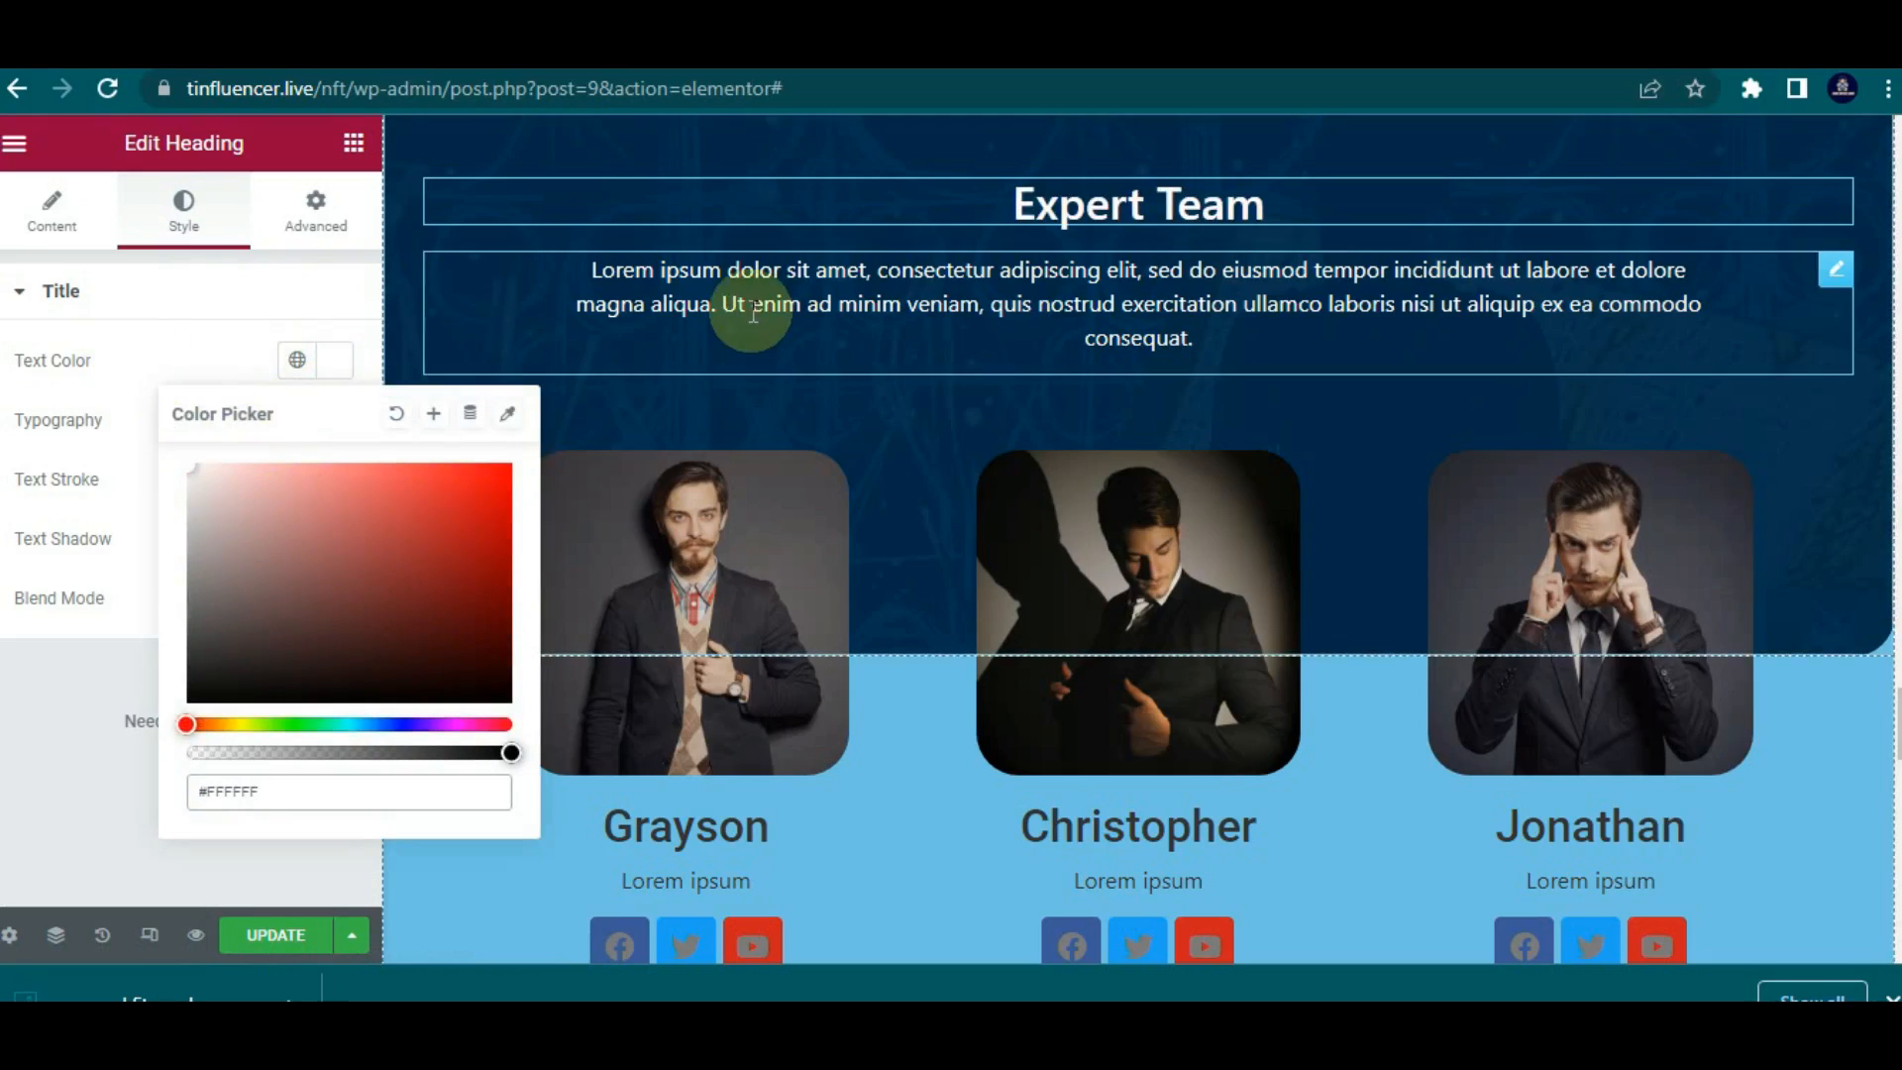
{"action": "scroll", "coordinate": [748, 317], "scroll_direction": "up", "scroll_amount": 5}
{"action": "scroll", "coordinate": [750, 311], "scroll_direction": "up", "scroll_amount": 10}
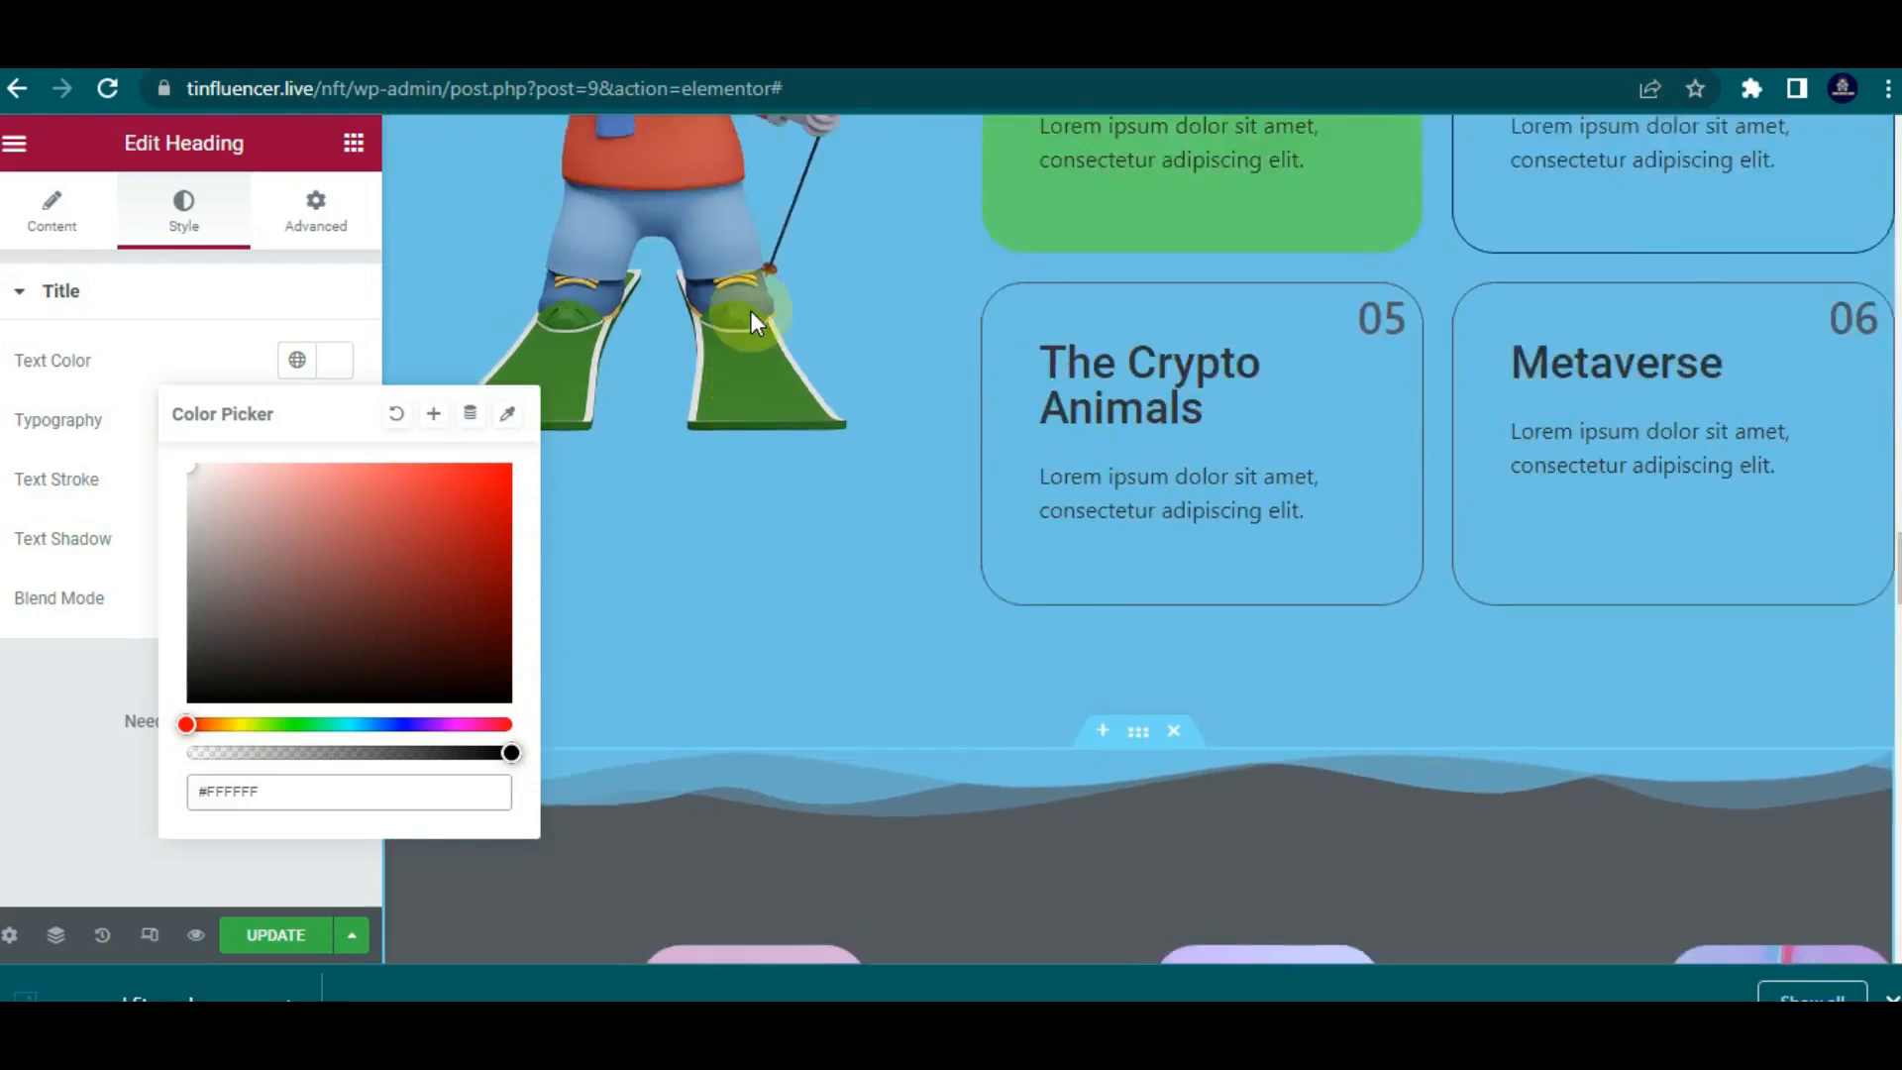
{"action": "scroll", "coordinate": [750, 313], "scroll_direction": "up", "scroll_amount": 3}
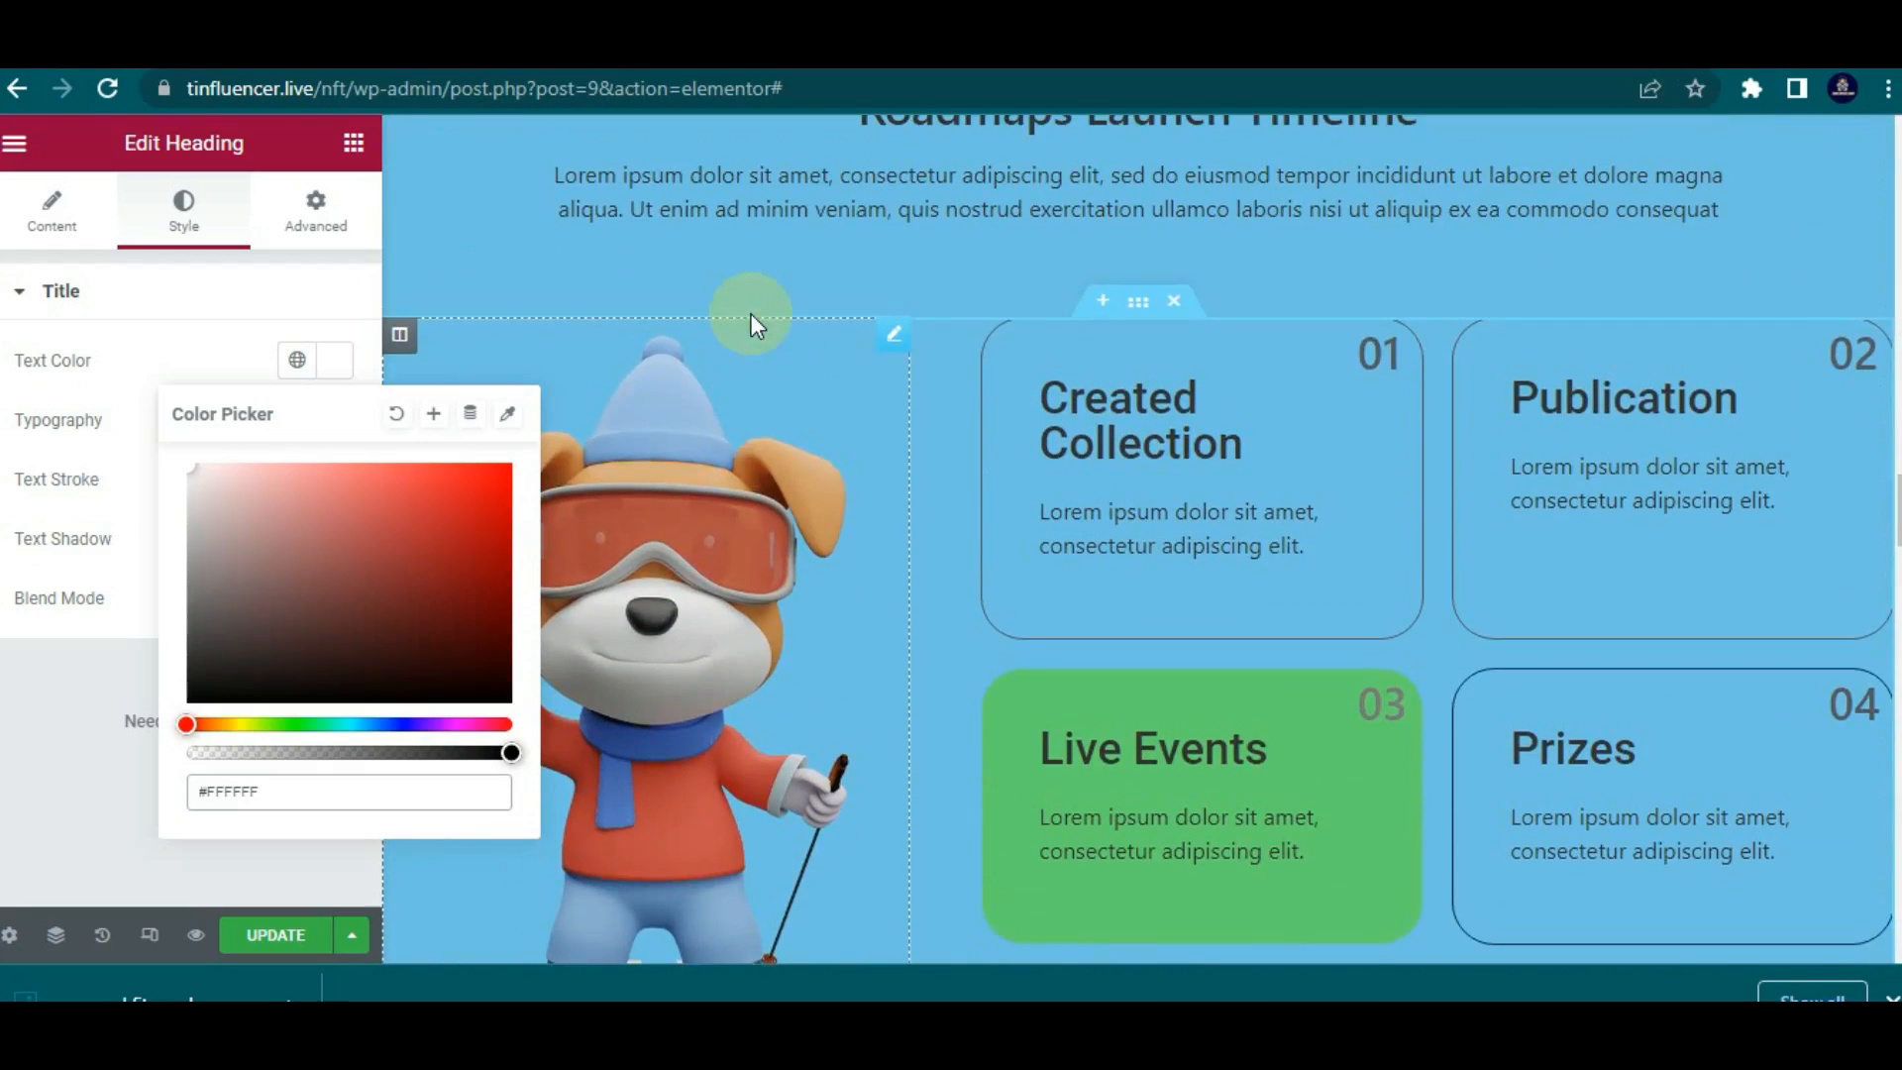
{"action": "scroll", "coordinate": [1032, 332], "scroll_direction": "up", "scroll_amount": 3}
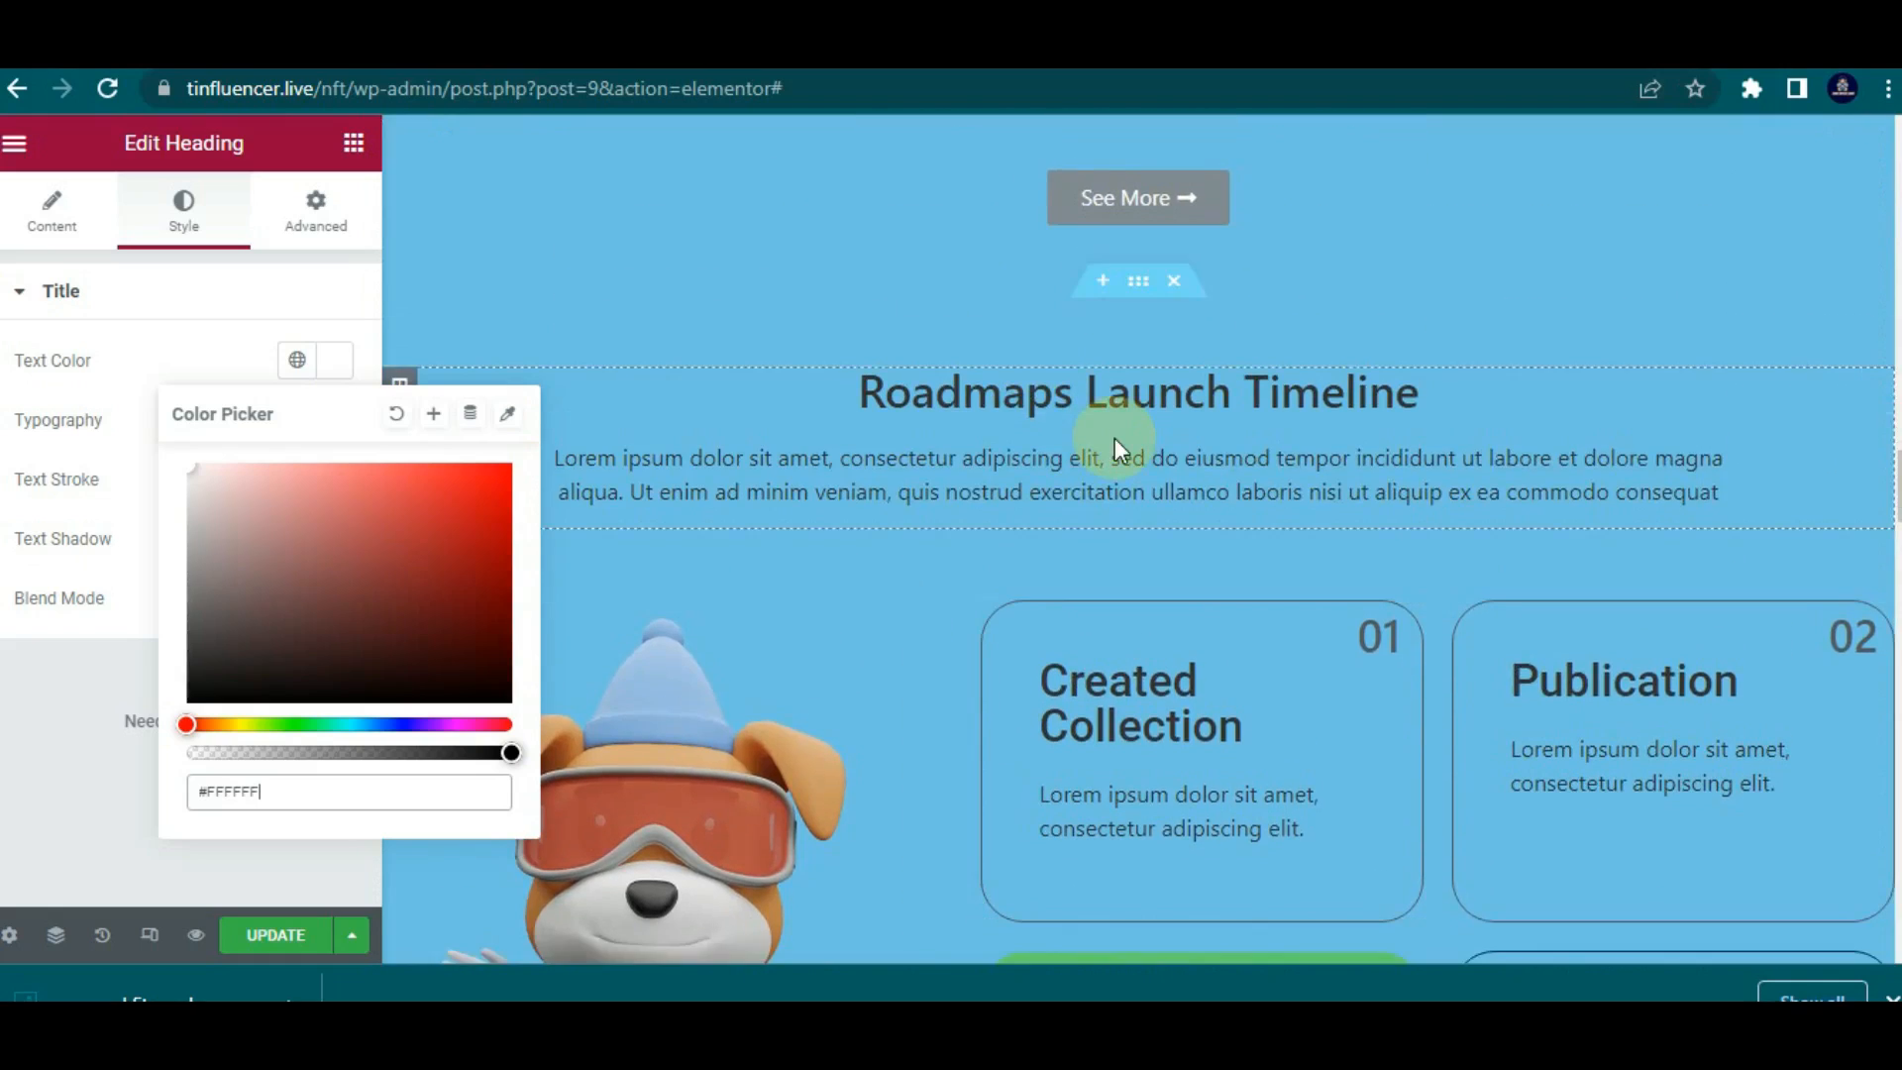
{"action": "scroll", "coordinate": [1114, 438], "scroll_direction": "up", "scroll_amount": 4}
{"action": "scroll", "coordinate": [1114, 437], "scroll_direction": "down", "scroll_amount": 1}
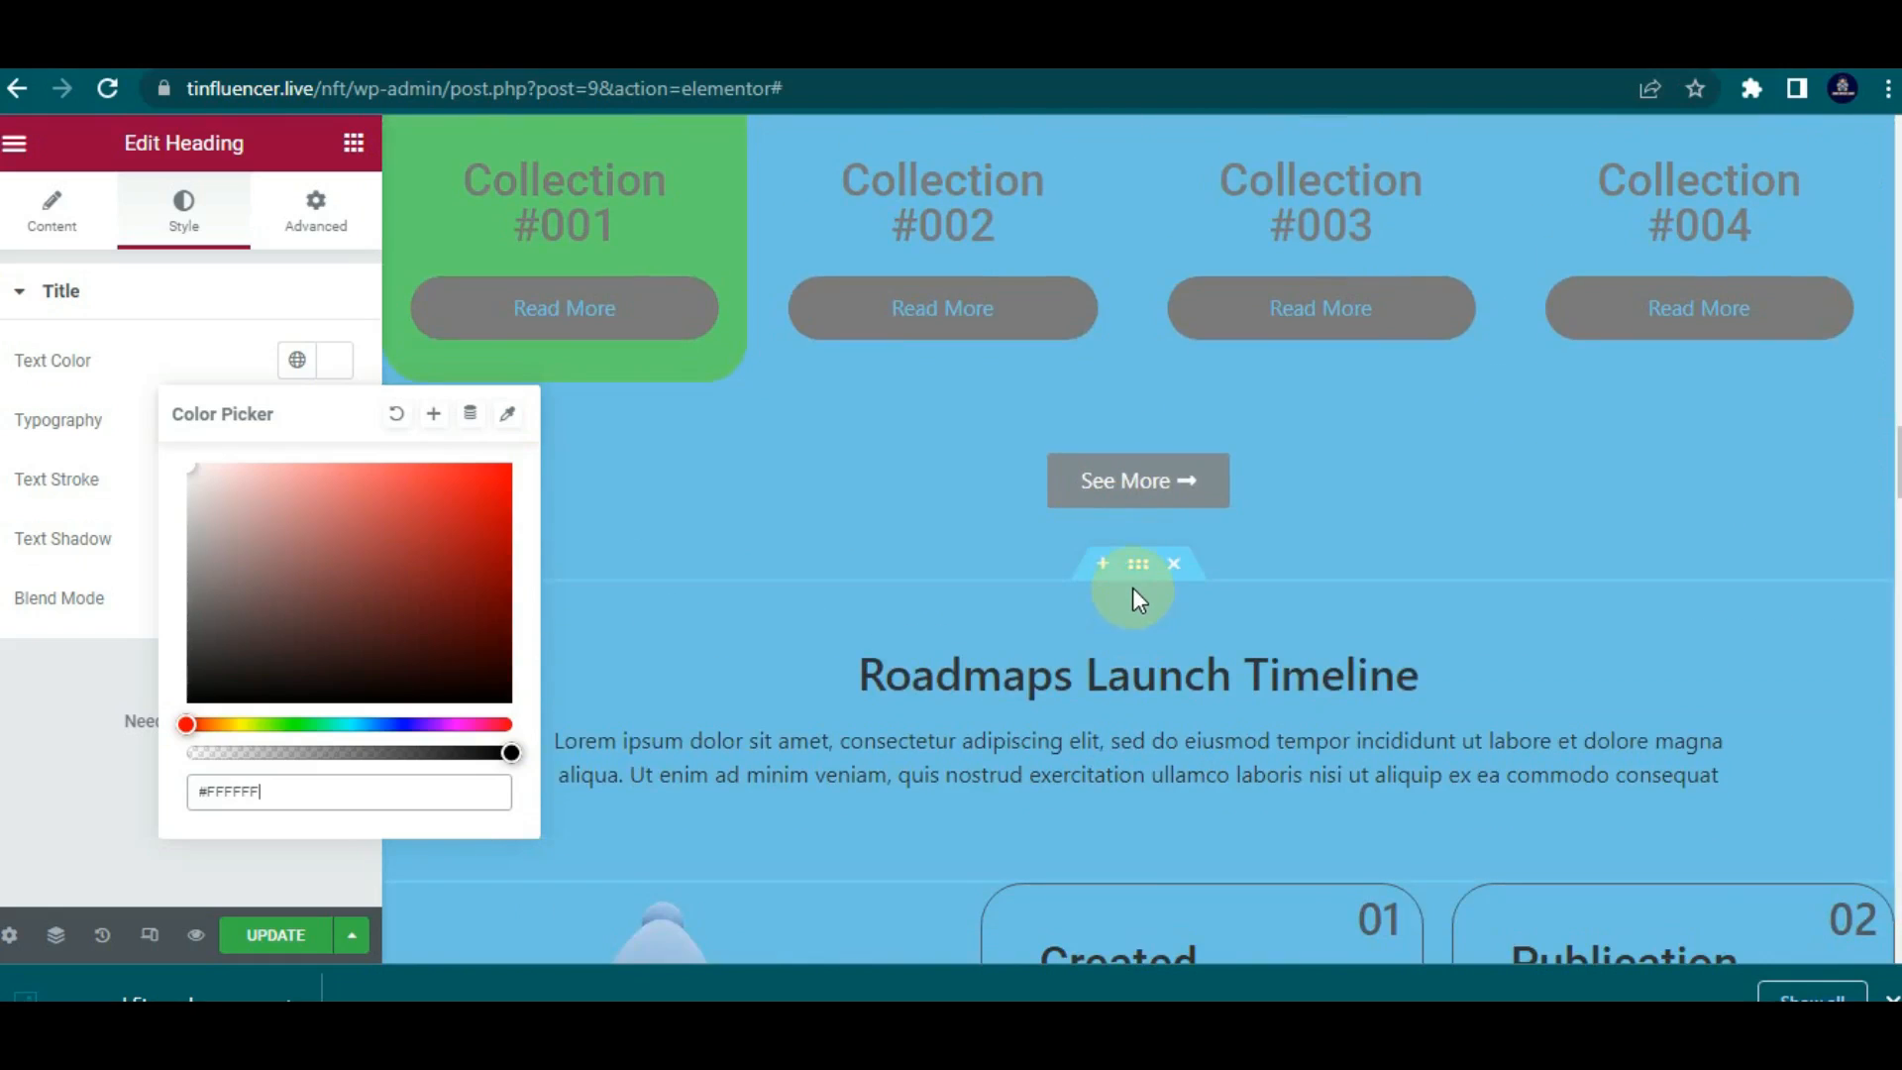
Step: Give the Roadmaps Launch Timeline section a dark navy #0D2148 background
{"action": "left_click", "coordinate": [1137, 570]}
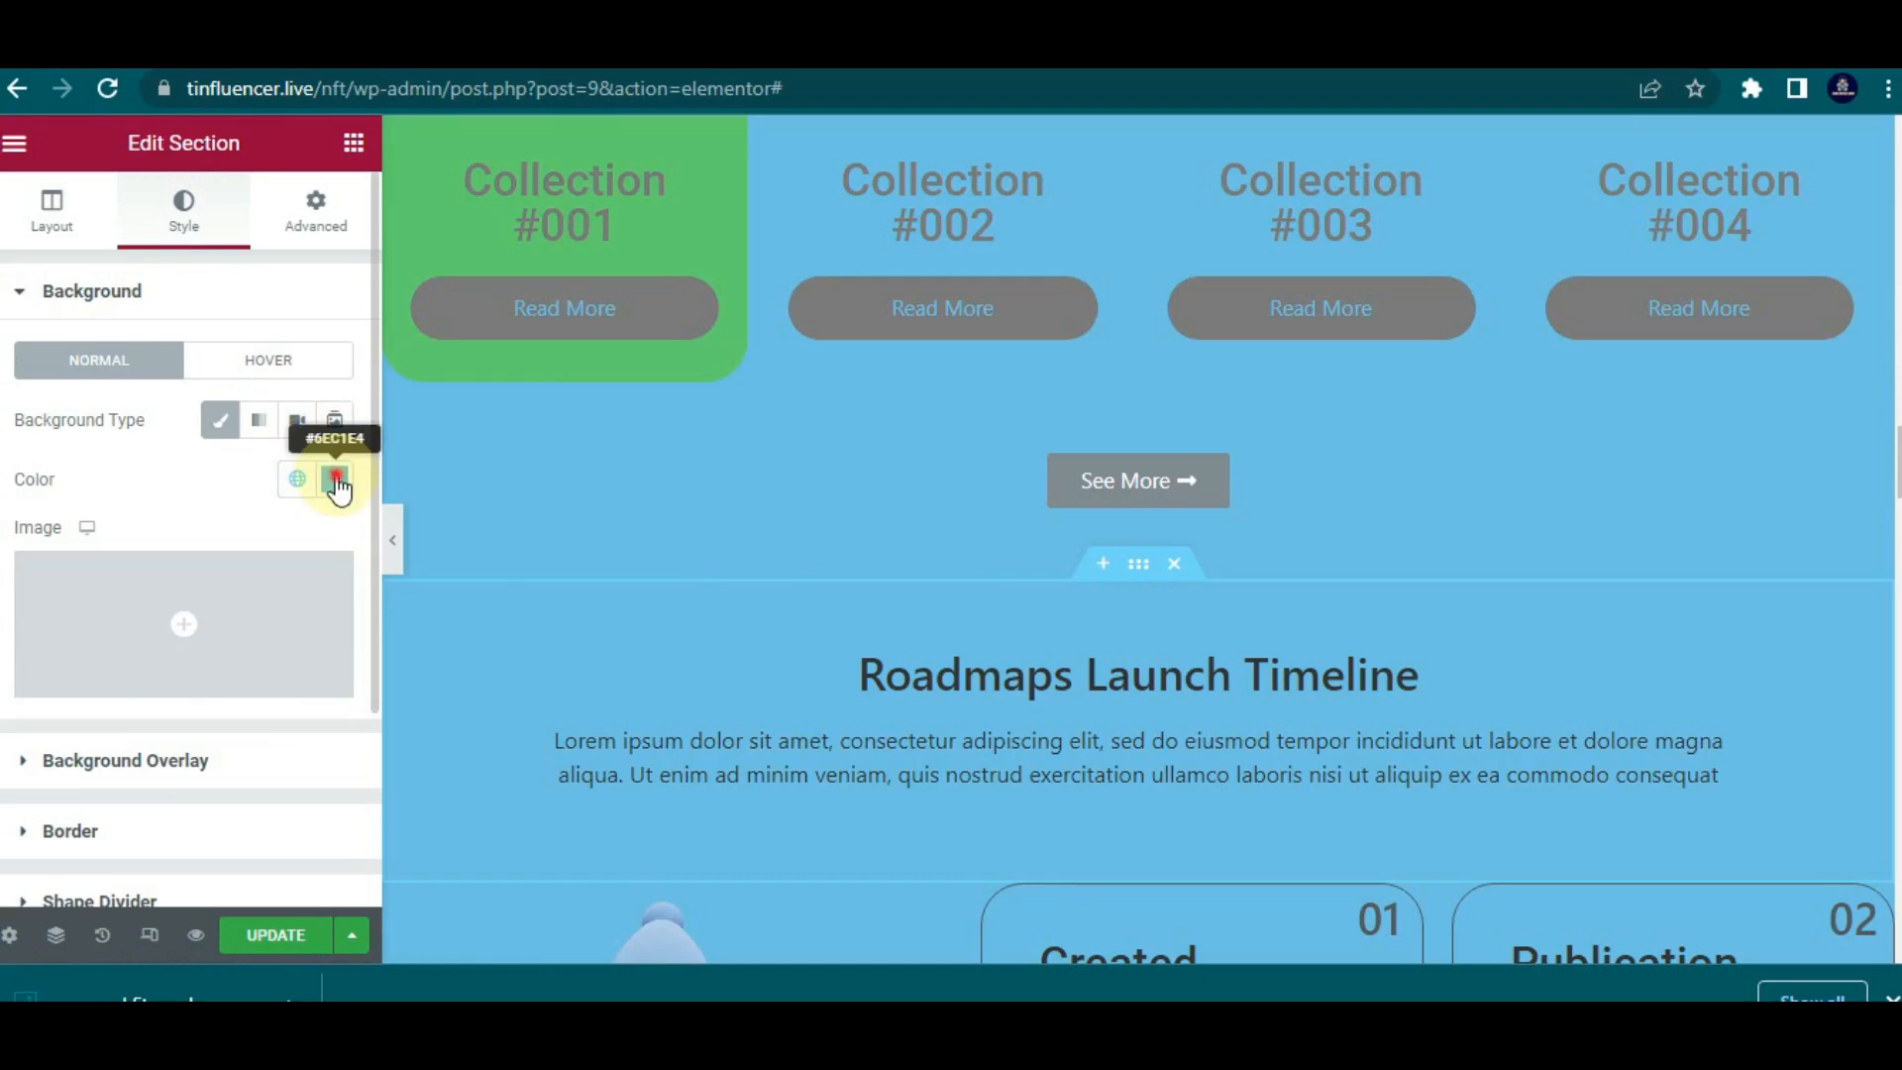
{"action": "left_click", "coordinate": [335, 481]}
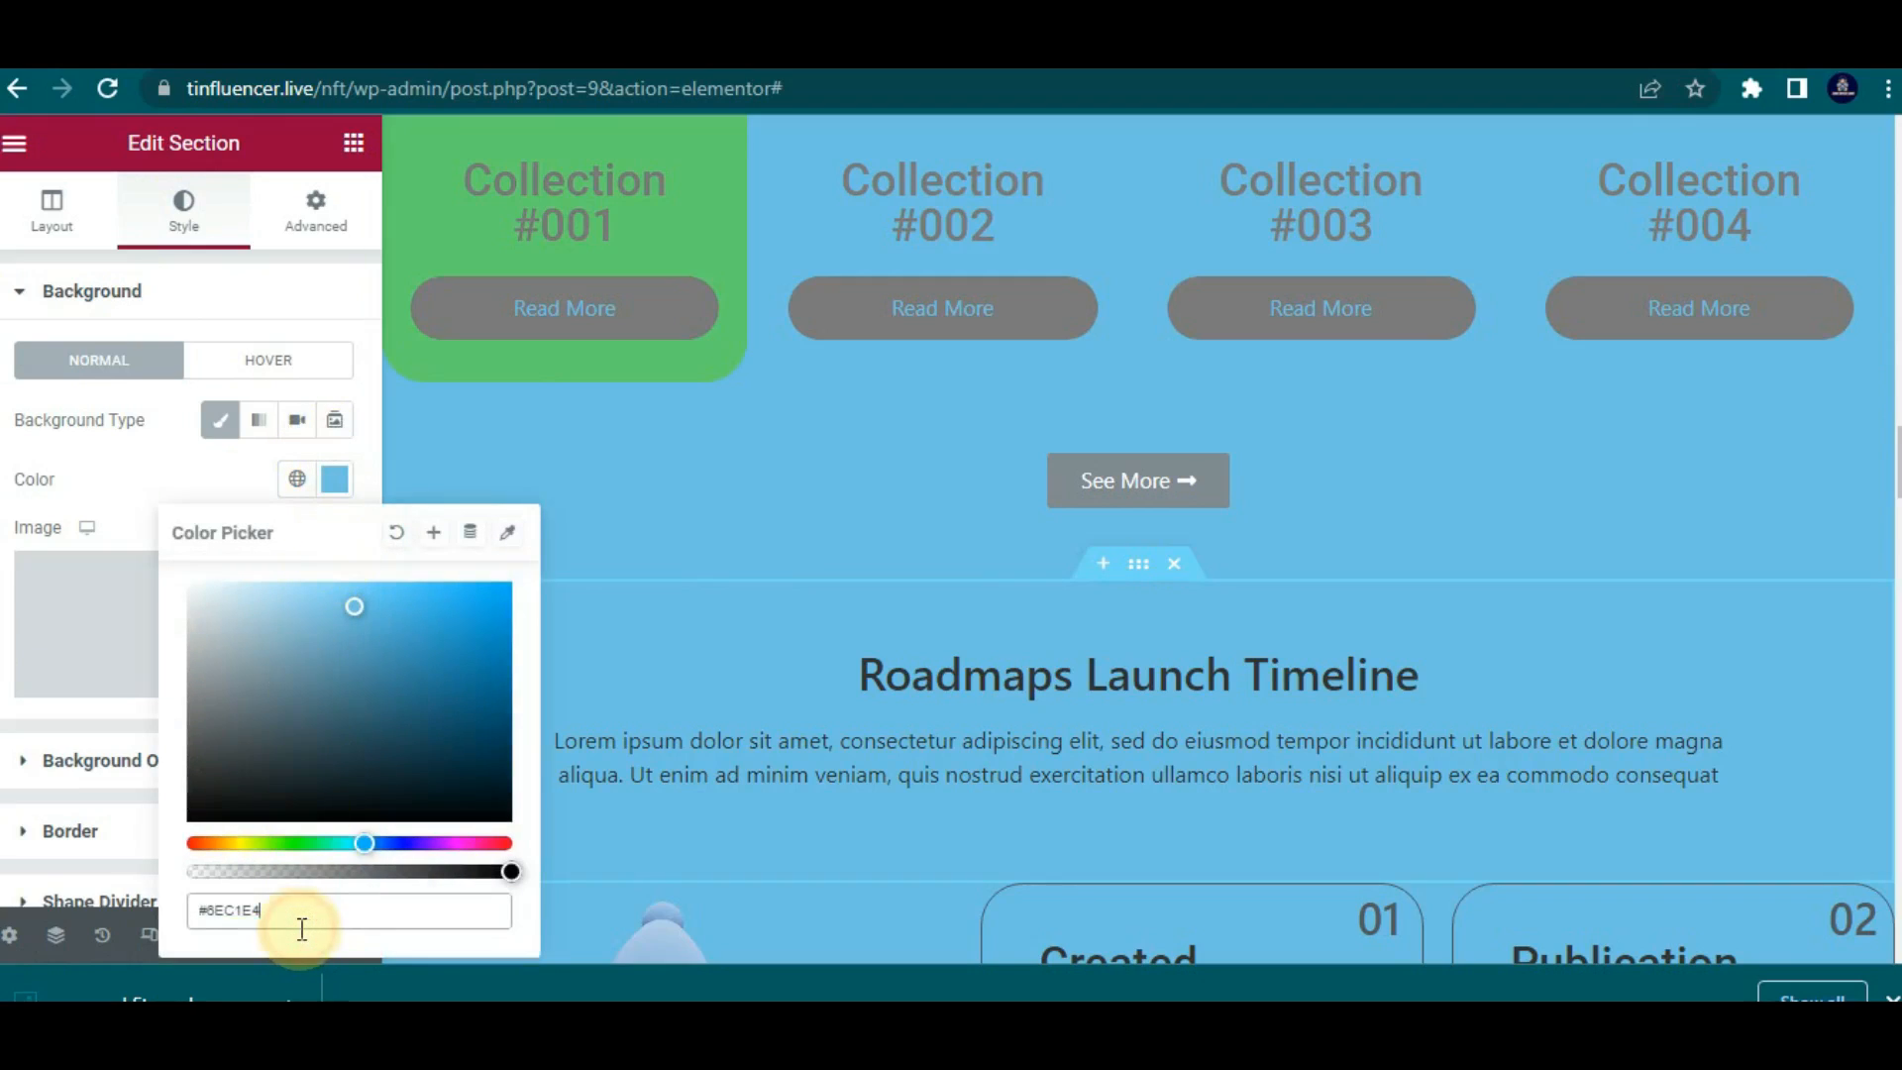
{"action": "triple_click", "coordinate": [302, 928]}
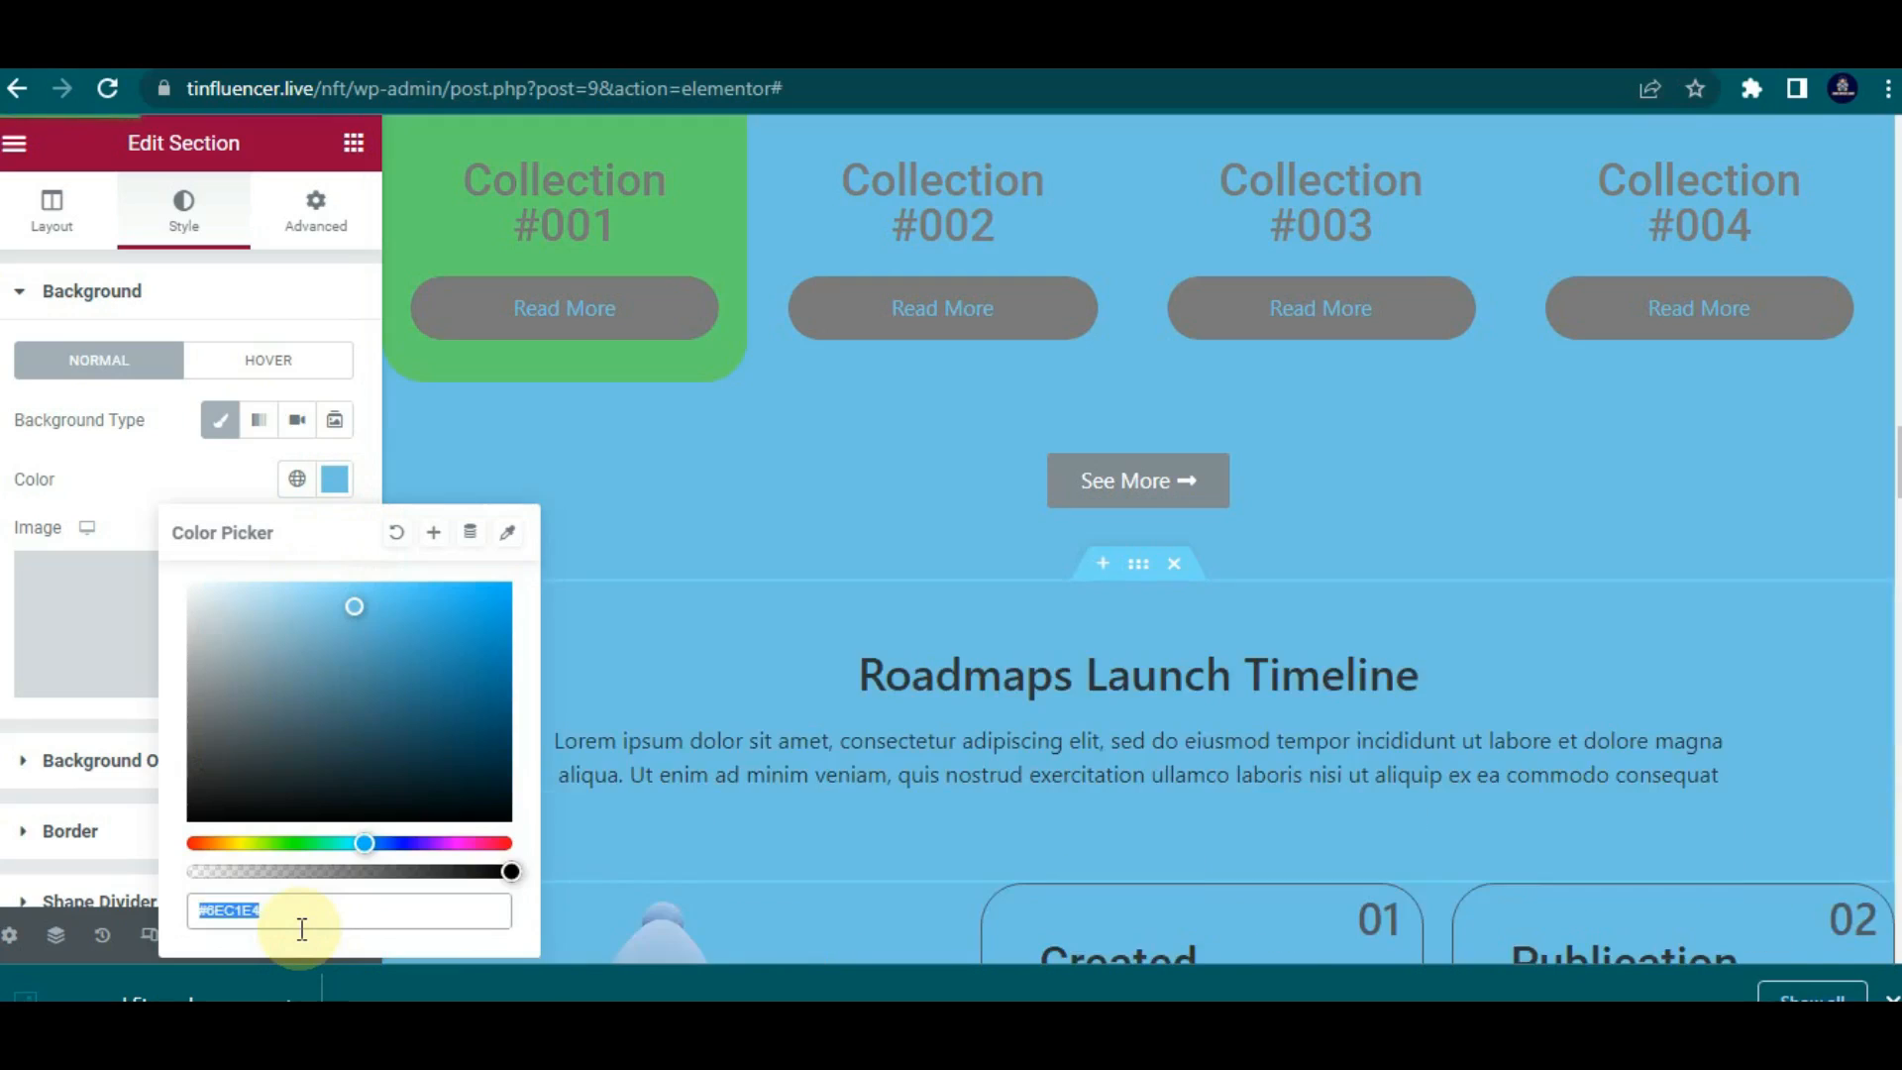
{"action": "type", "text": "#0D2148"}
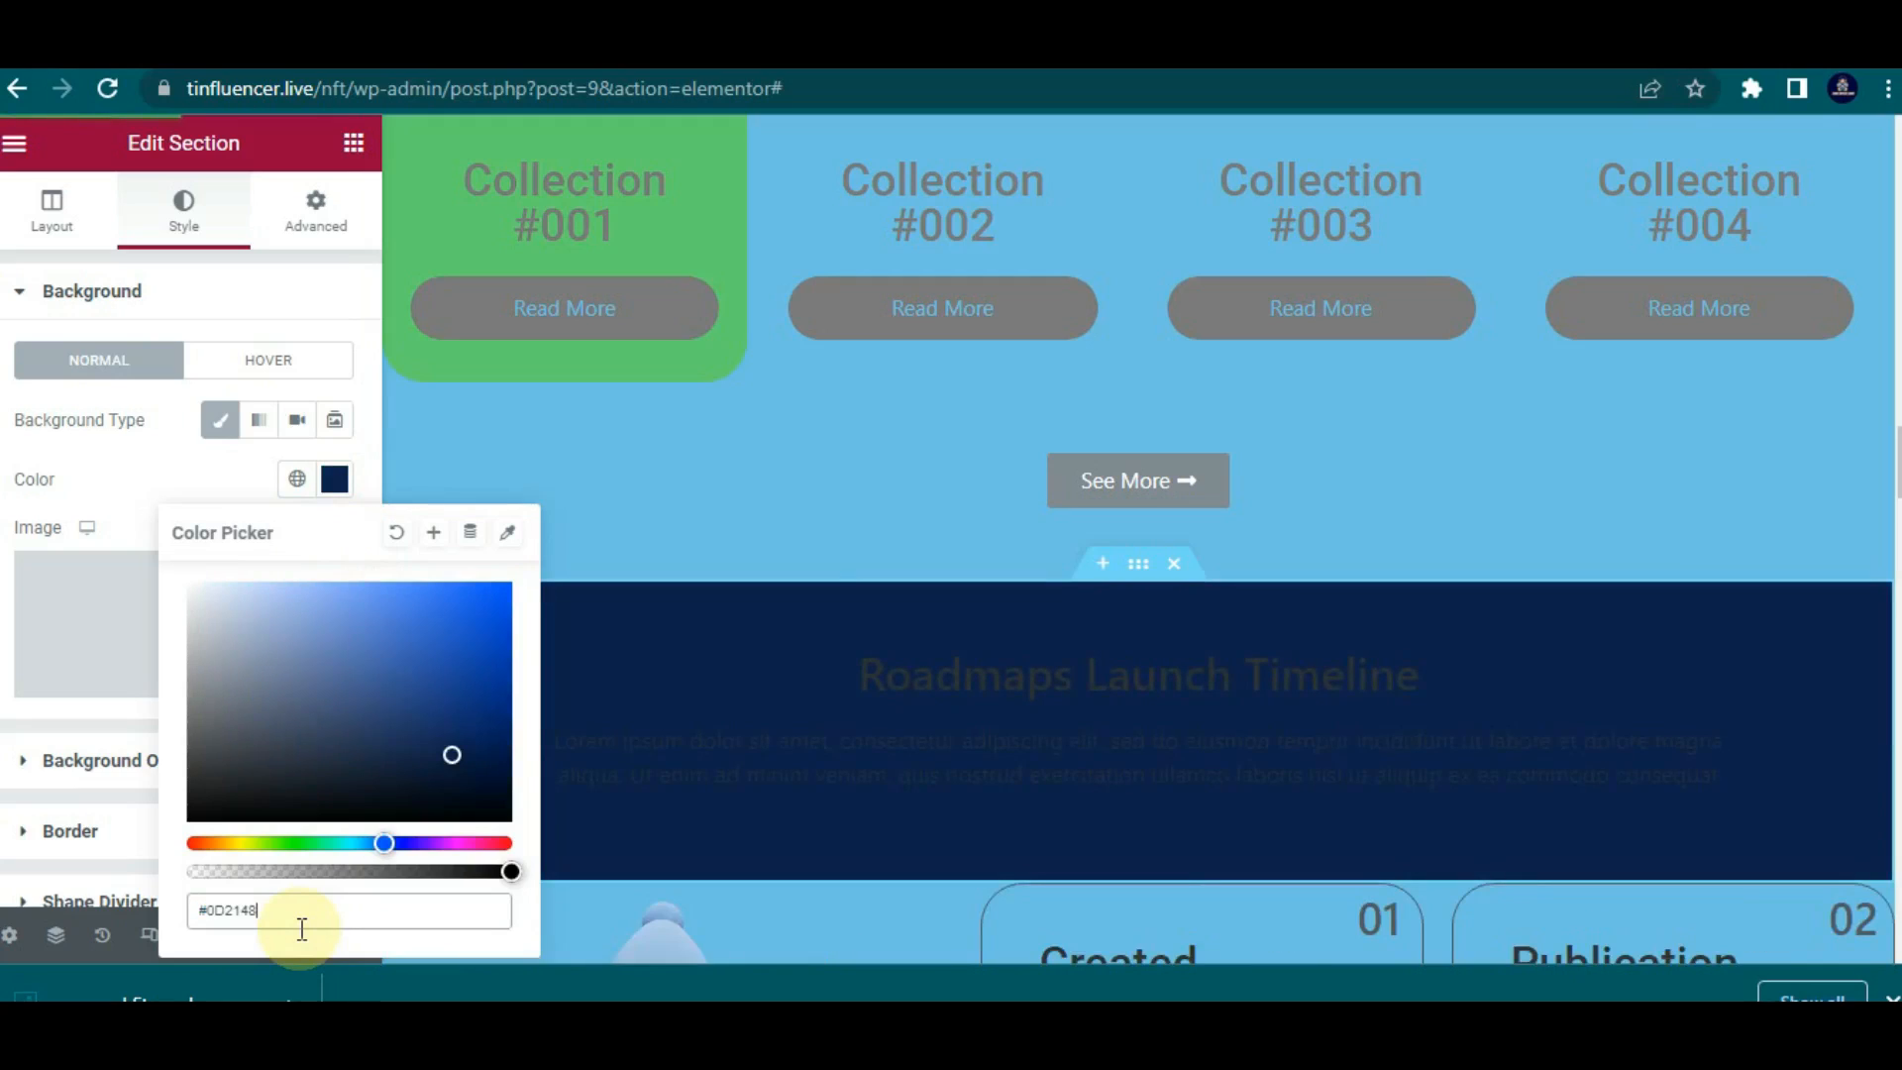
Step: Turn the Roadmaps Launch Timeline heading text light grey #F2F2F2
{"action": "left_click", "coordinate": [1327, 677]}
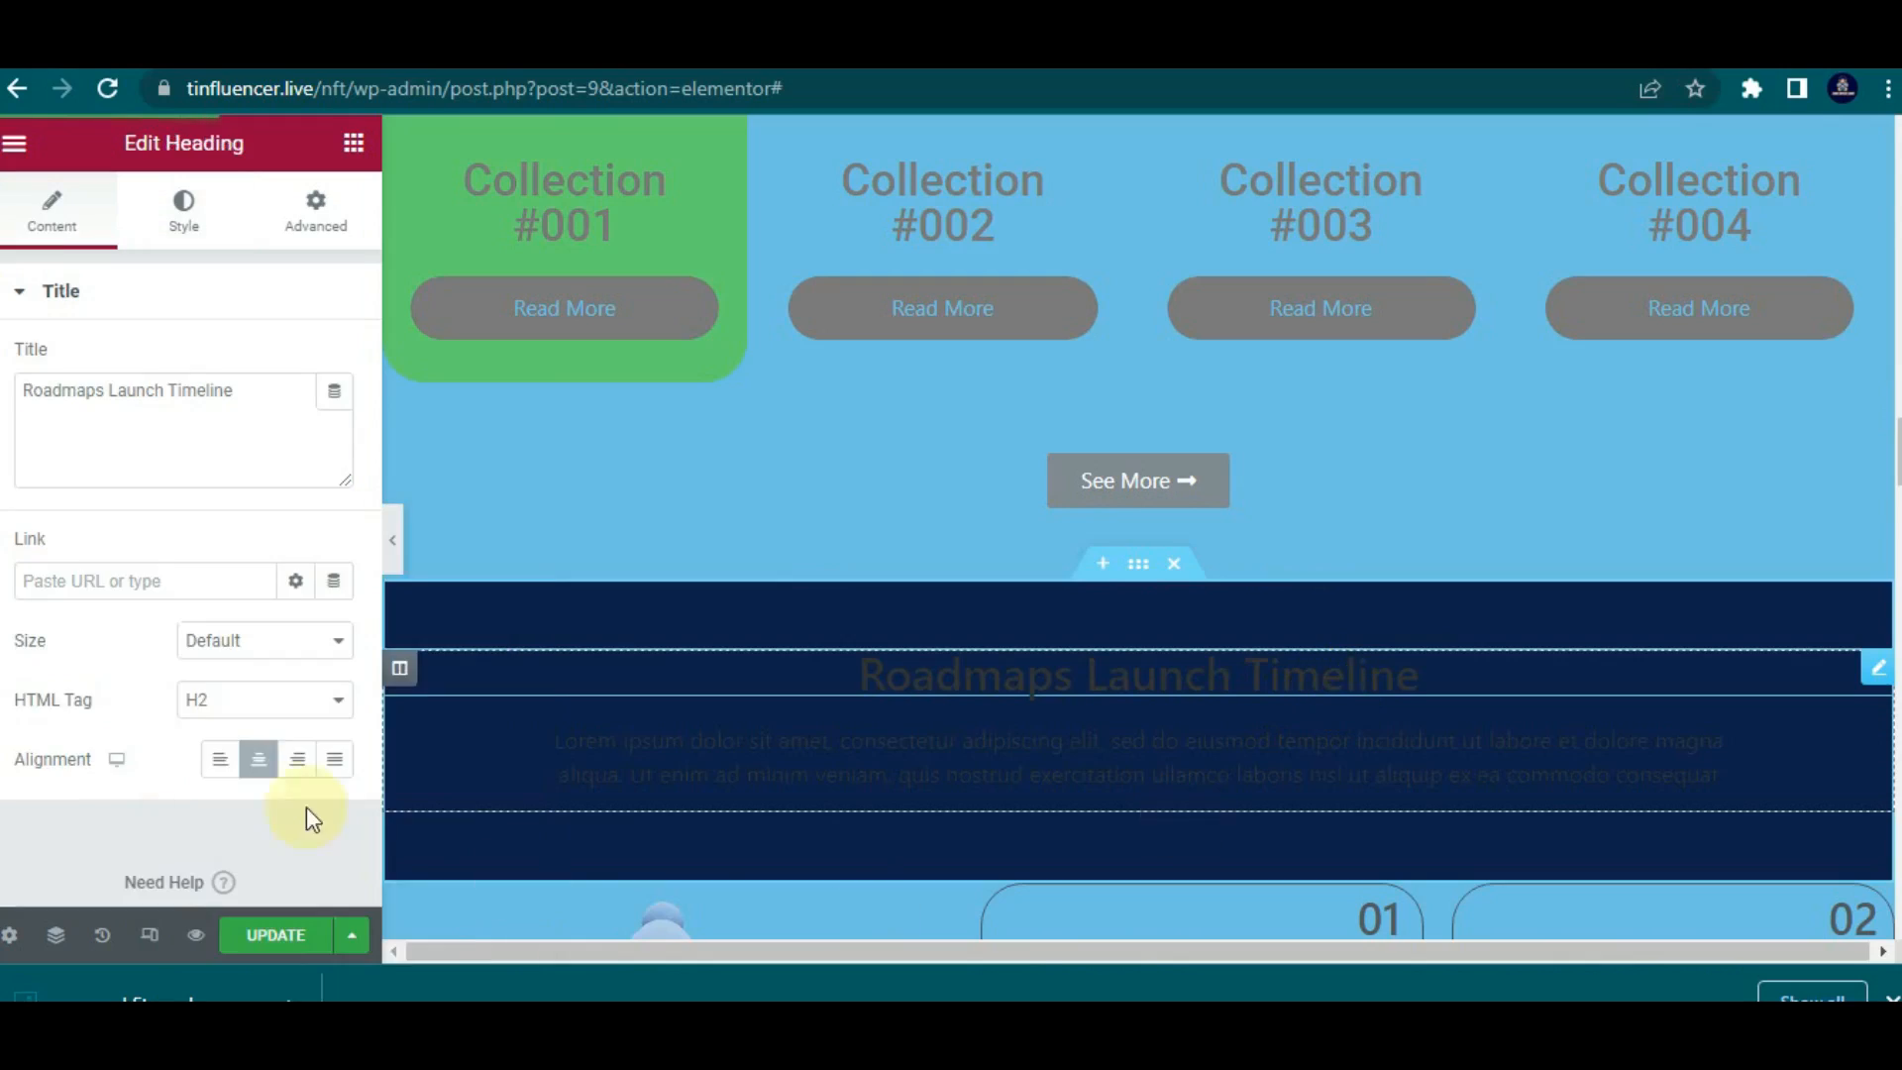
{"action": "left_click", "coordinate": [183, 210]}
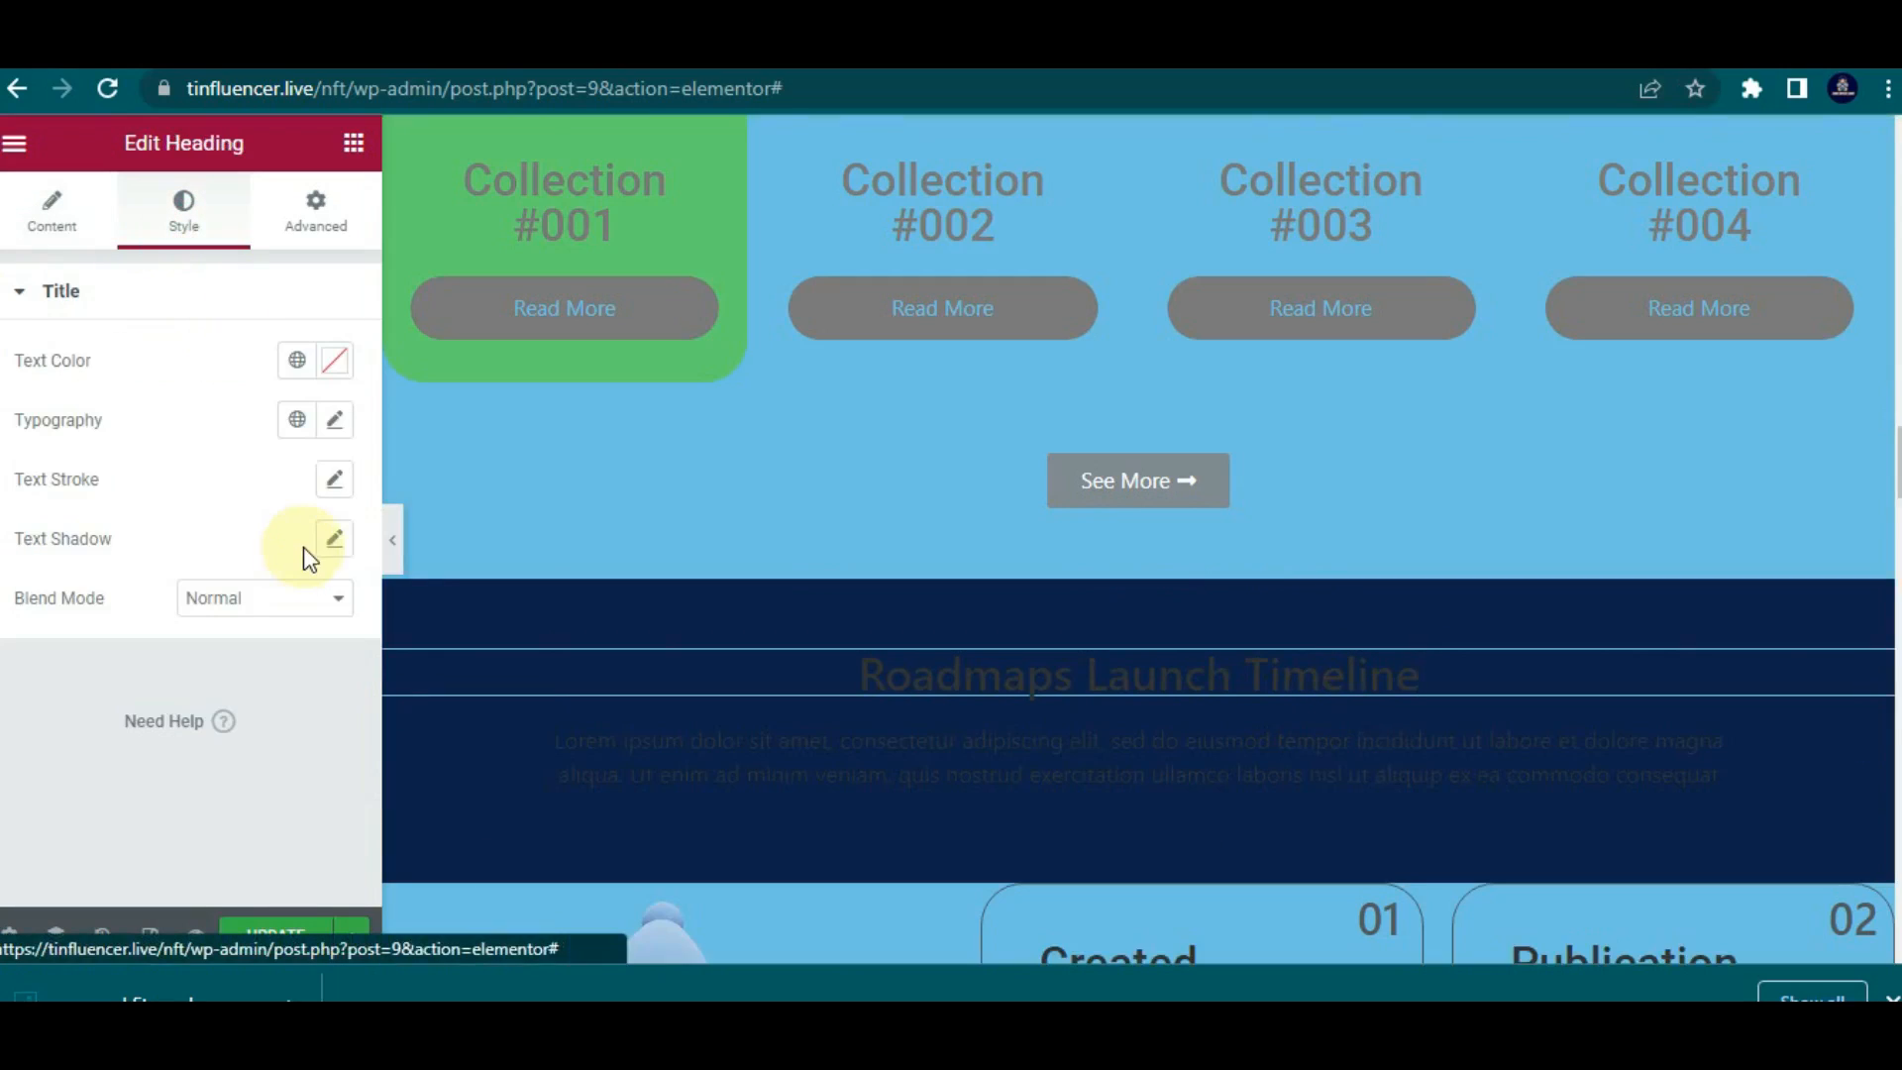
{"action": "left_click", "coordinate": [330, 360]}
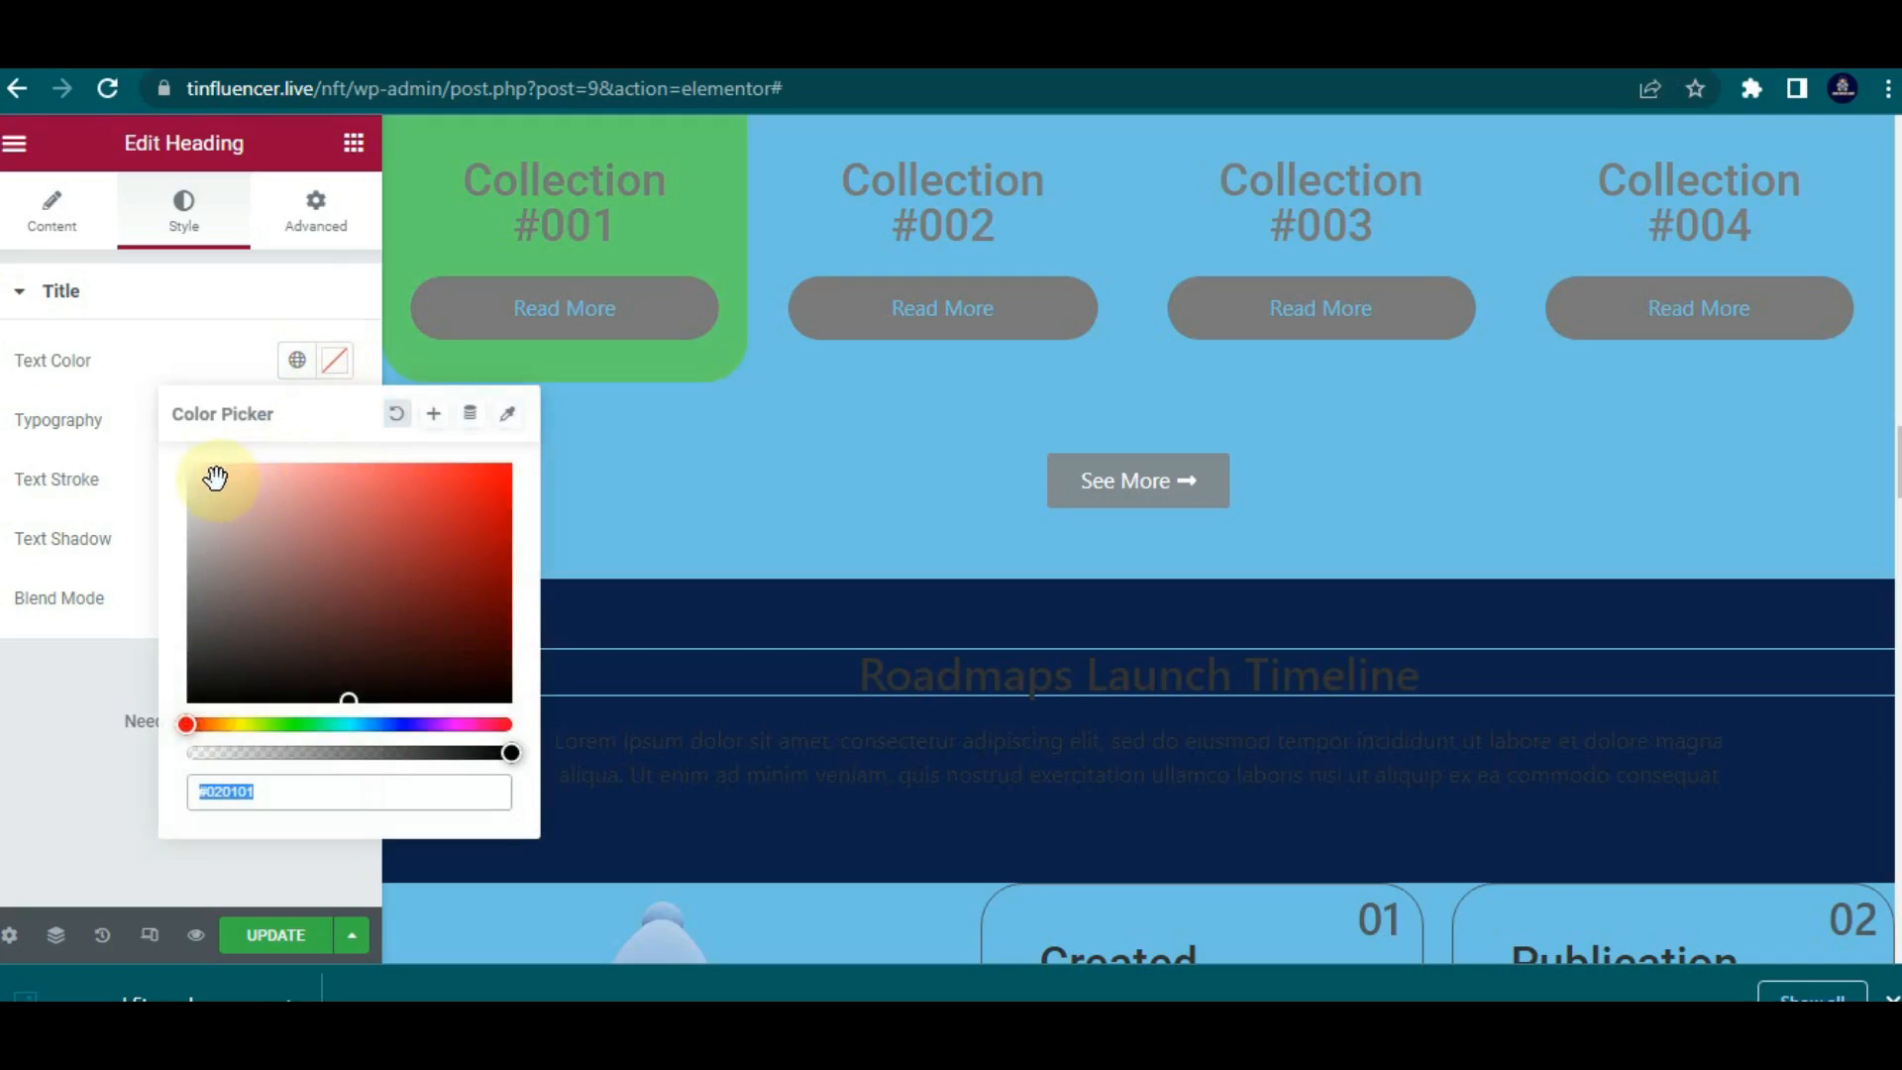
{"action": "left_click_drag", "start_coordinate": [217, 480], "coordinate": [171, 477]}
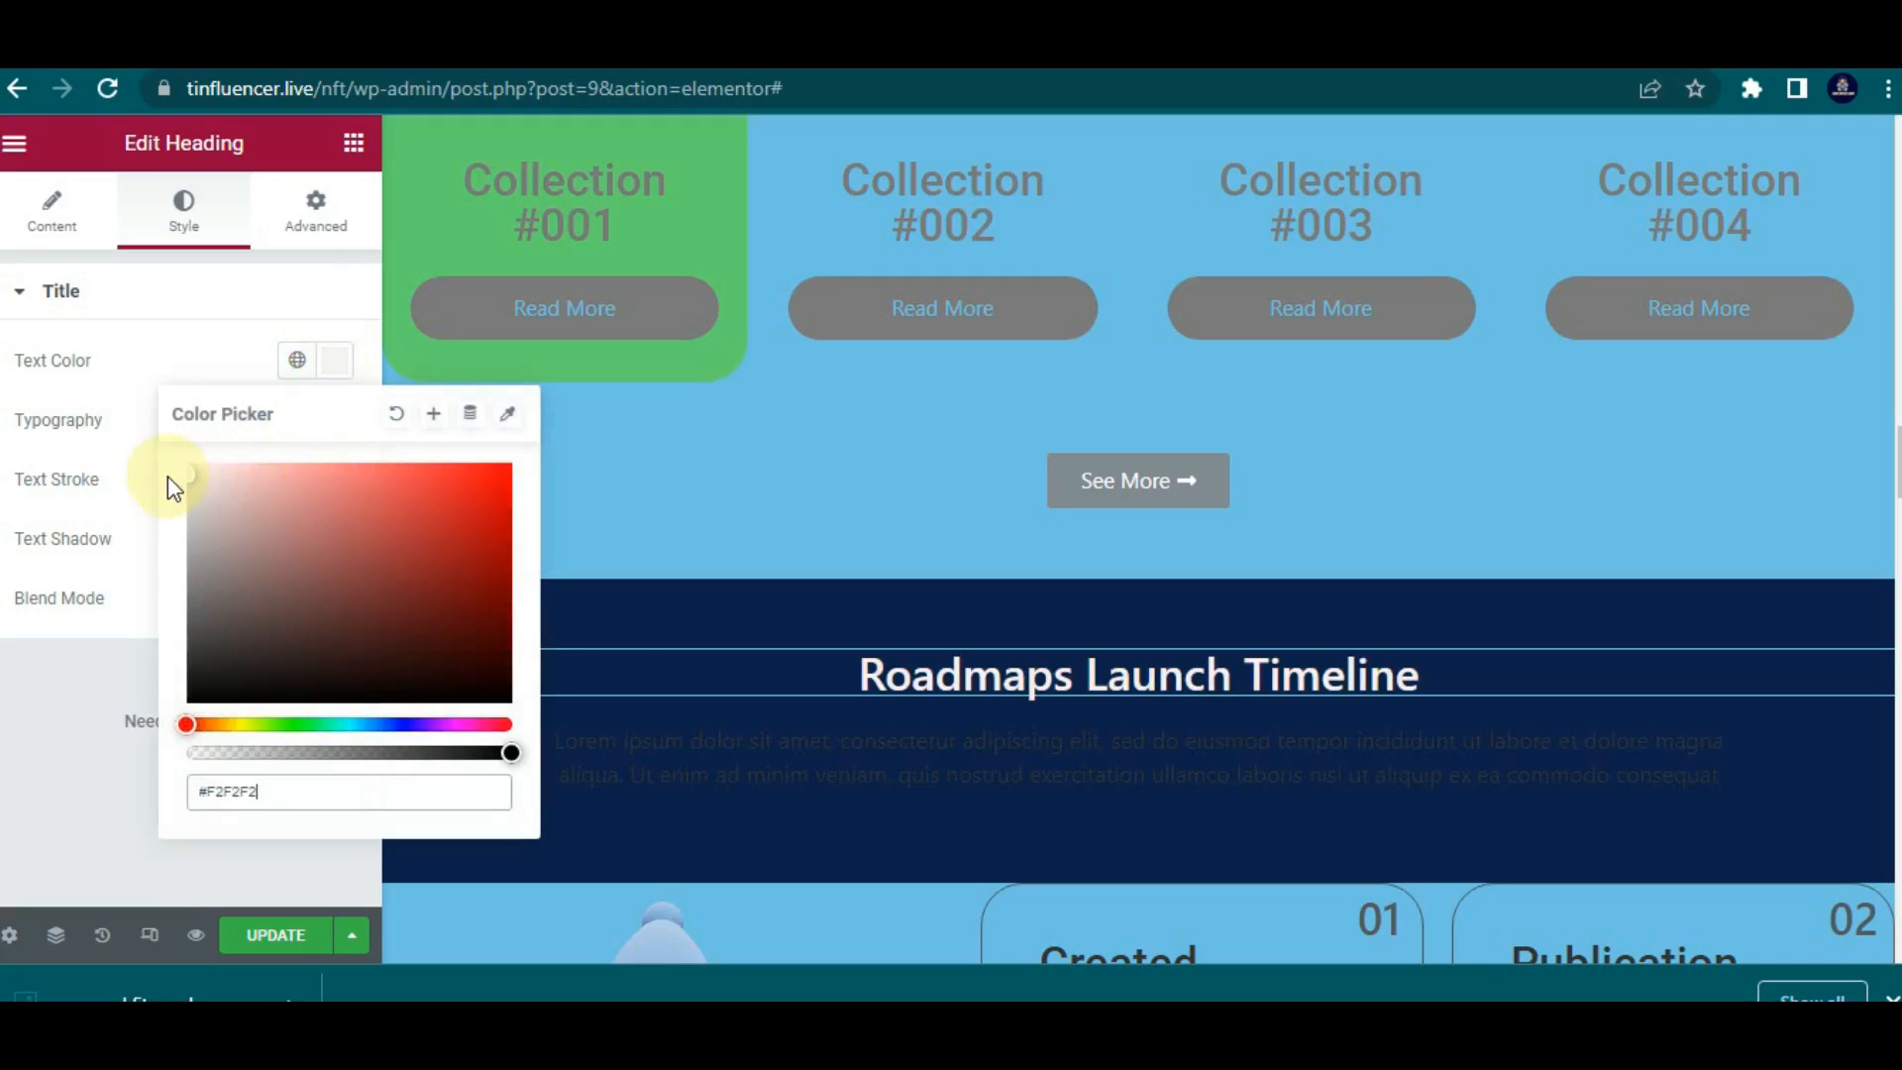
Step: Make the timeline description paragraph text white #FFFFFF
{"action": "left_click", "coordinate": [1027, 760]}
{"action": "left_click", "coordinate": [184, 206]}
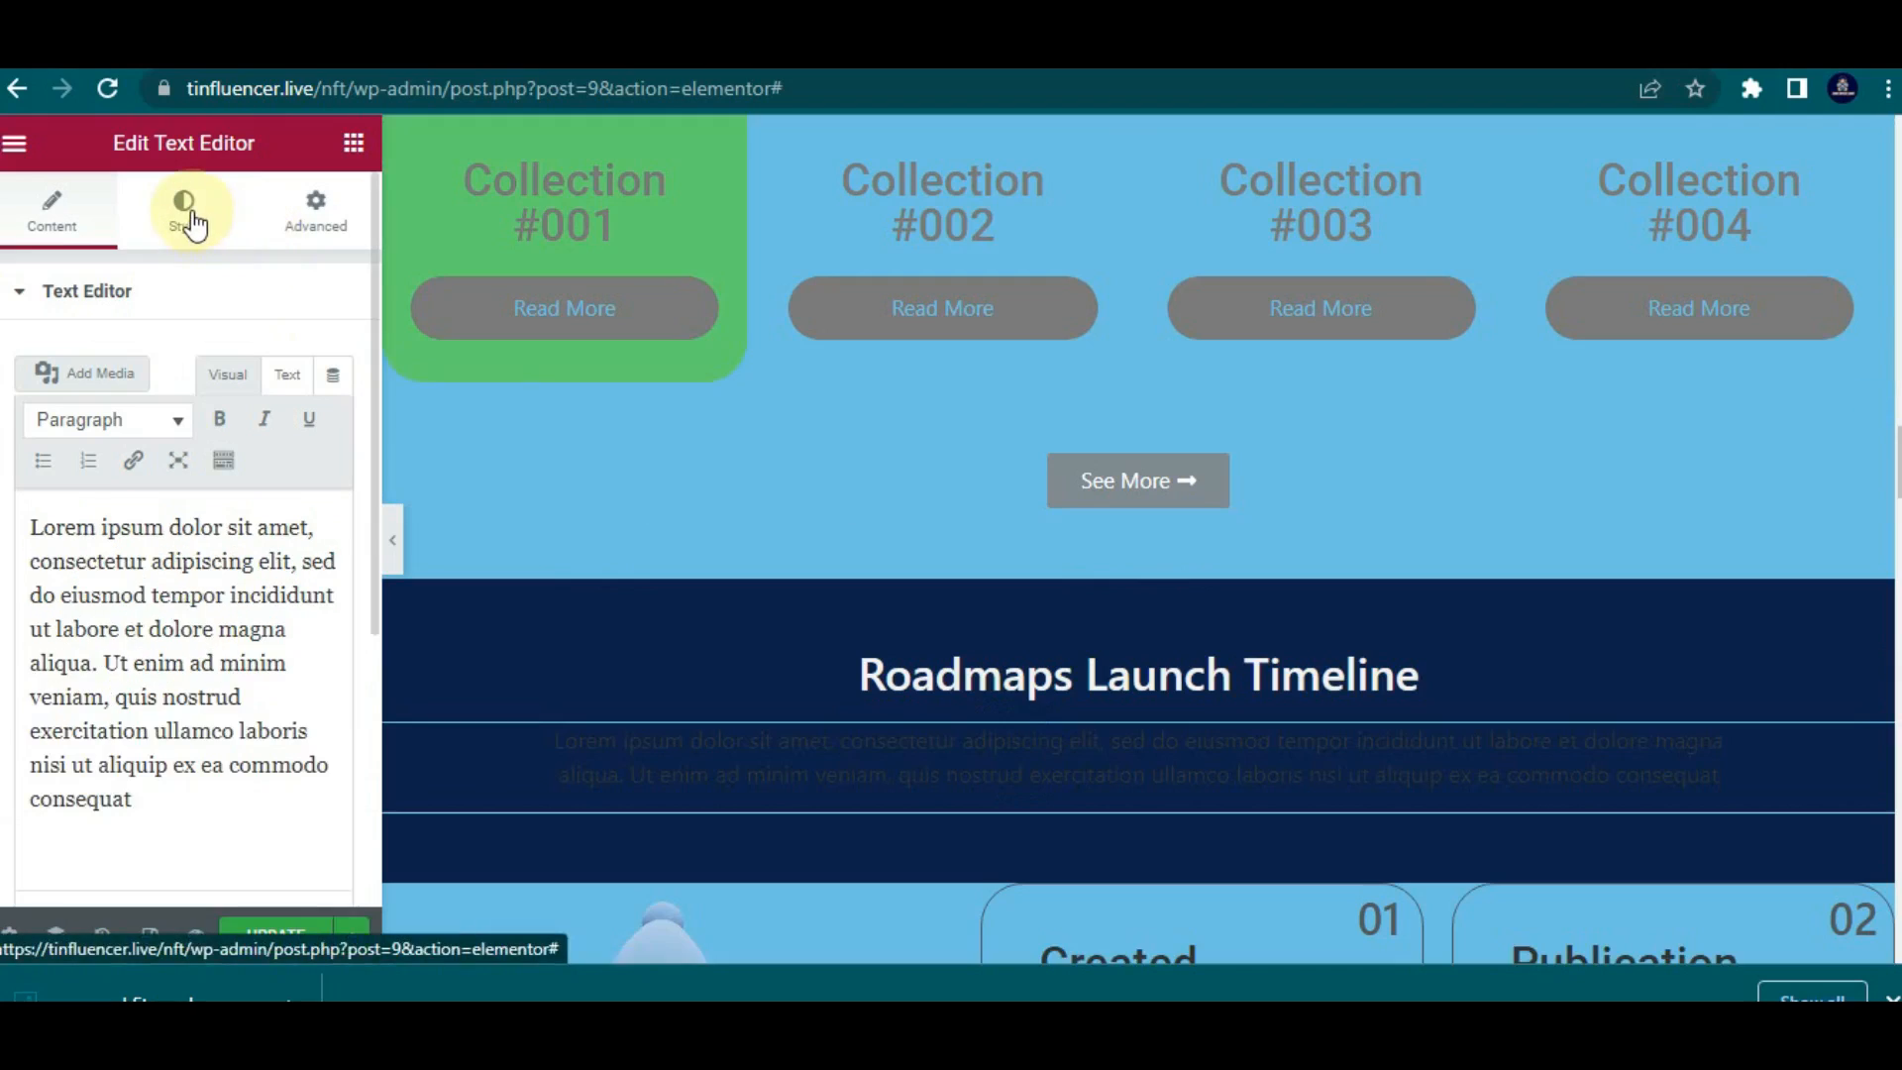
{"action": "left_click", "coordinate": [332, 424]}
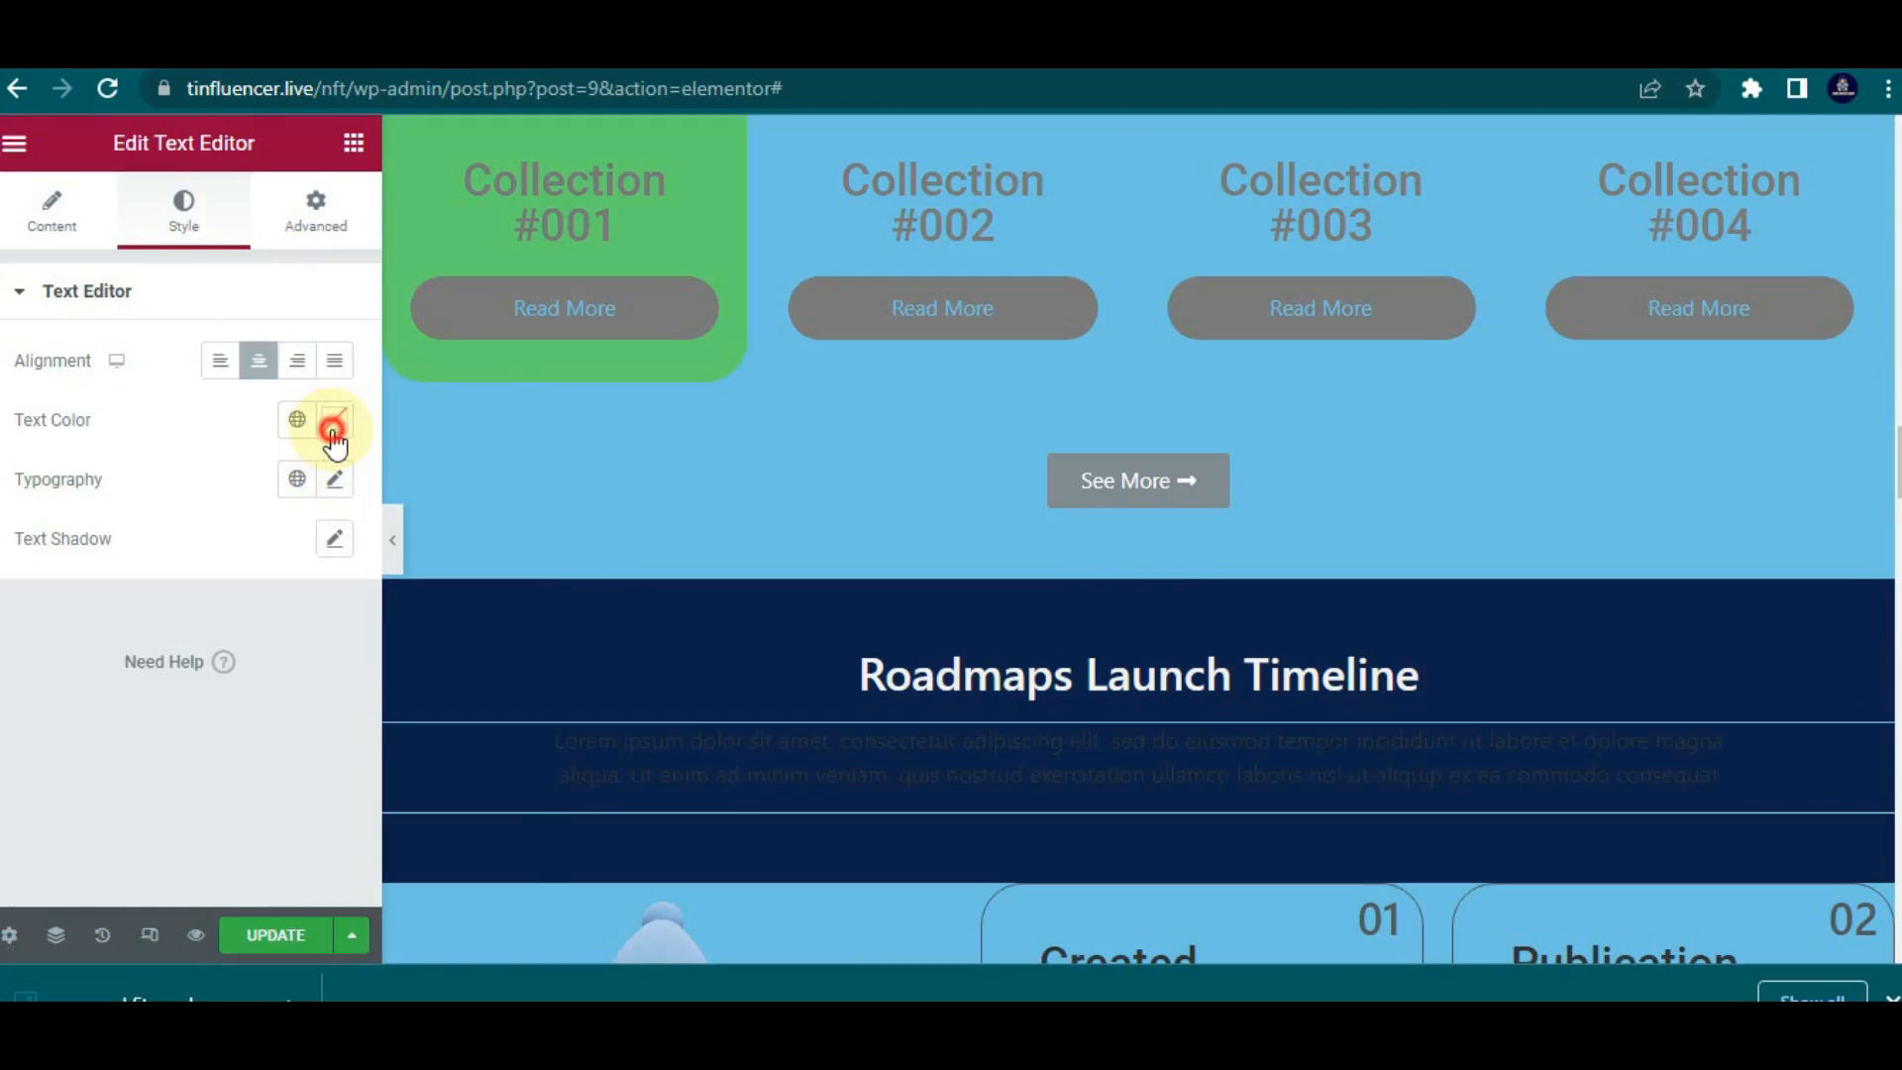
{"action": "left_click_drag", "start_coordinate": [216, 538], "coordinate": [188, 523]}
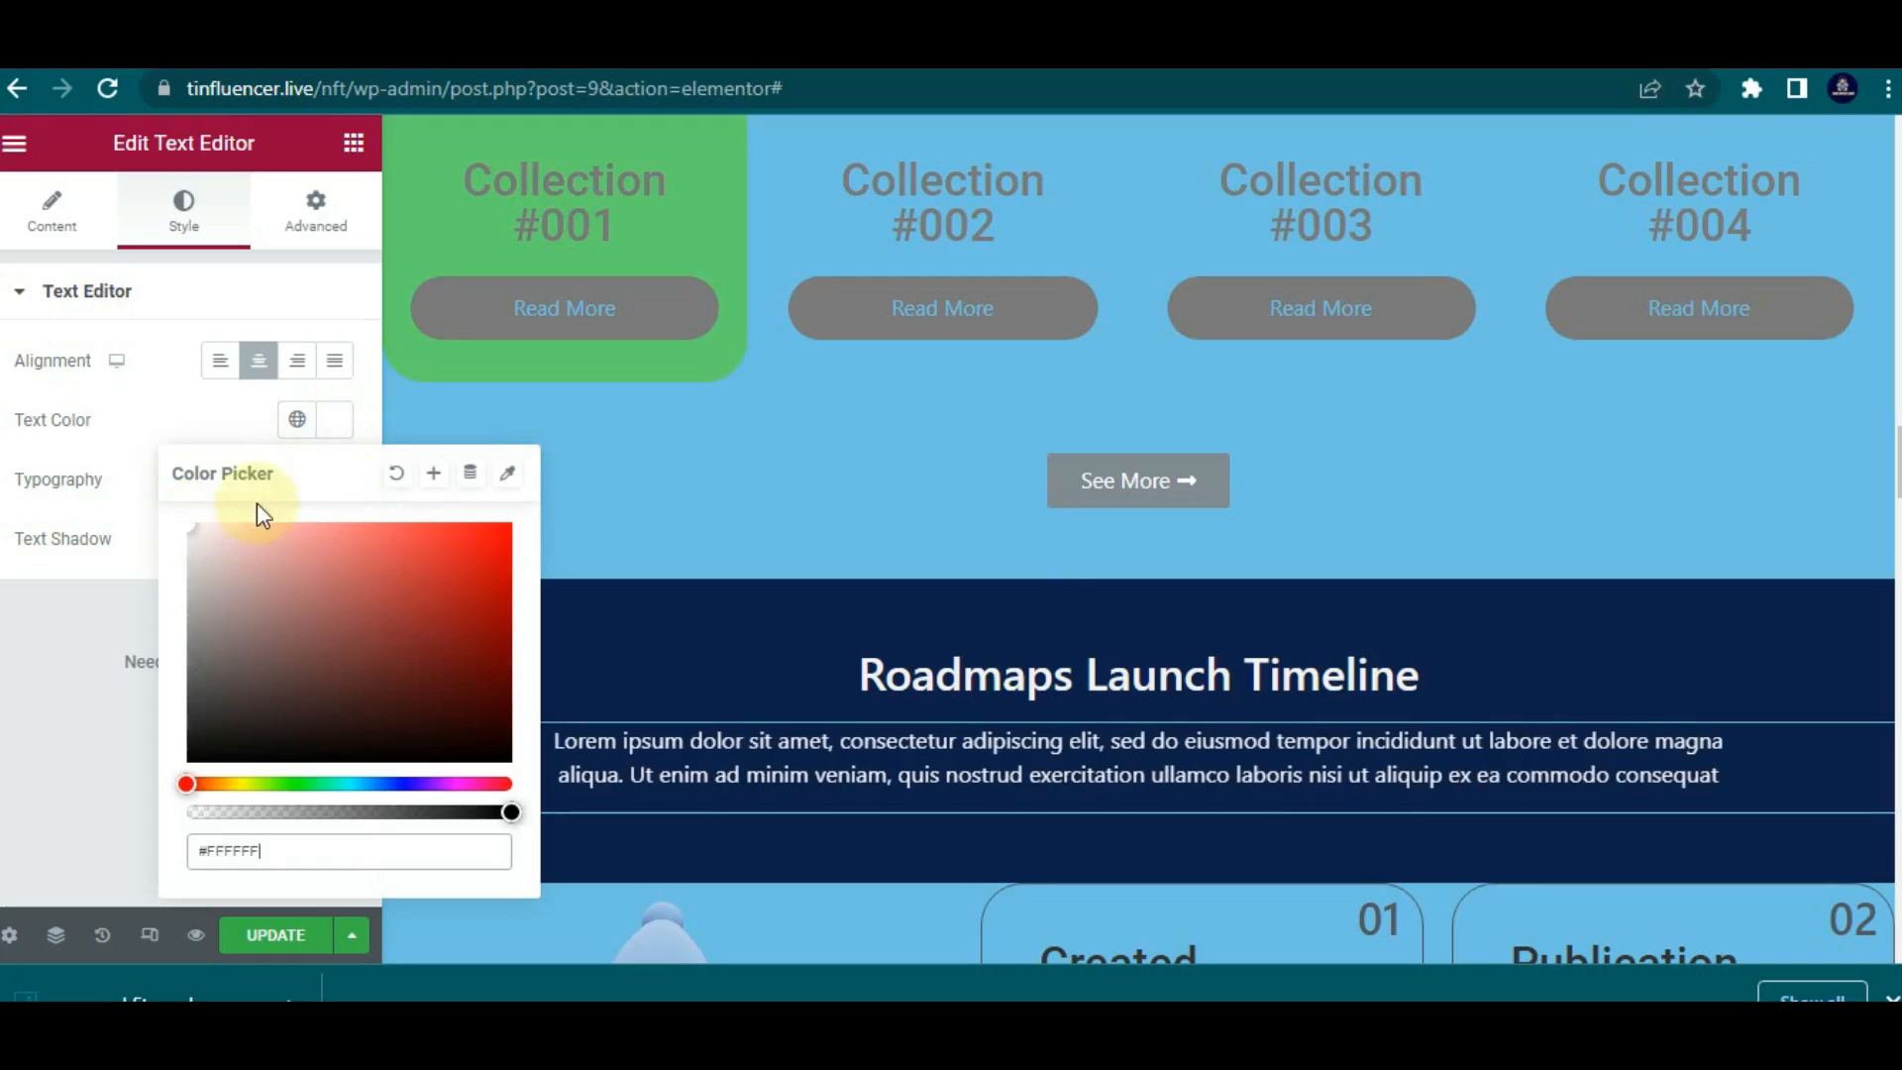
{"action": "scroll", "coordinate": [1040, 565], "scroll_direction": "down", "scroll_amount": 5}
{"action": "scroll", "coordinate": [1040, 563], "scroll_direction": "down", "scroll_amount": 6}
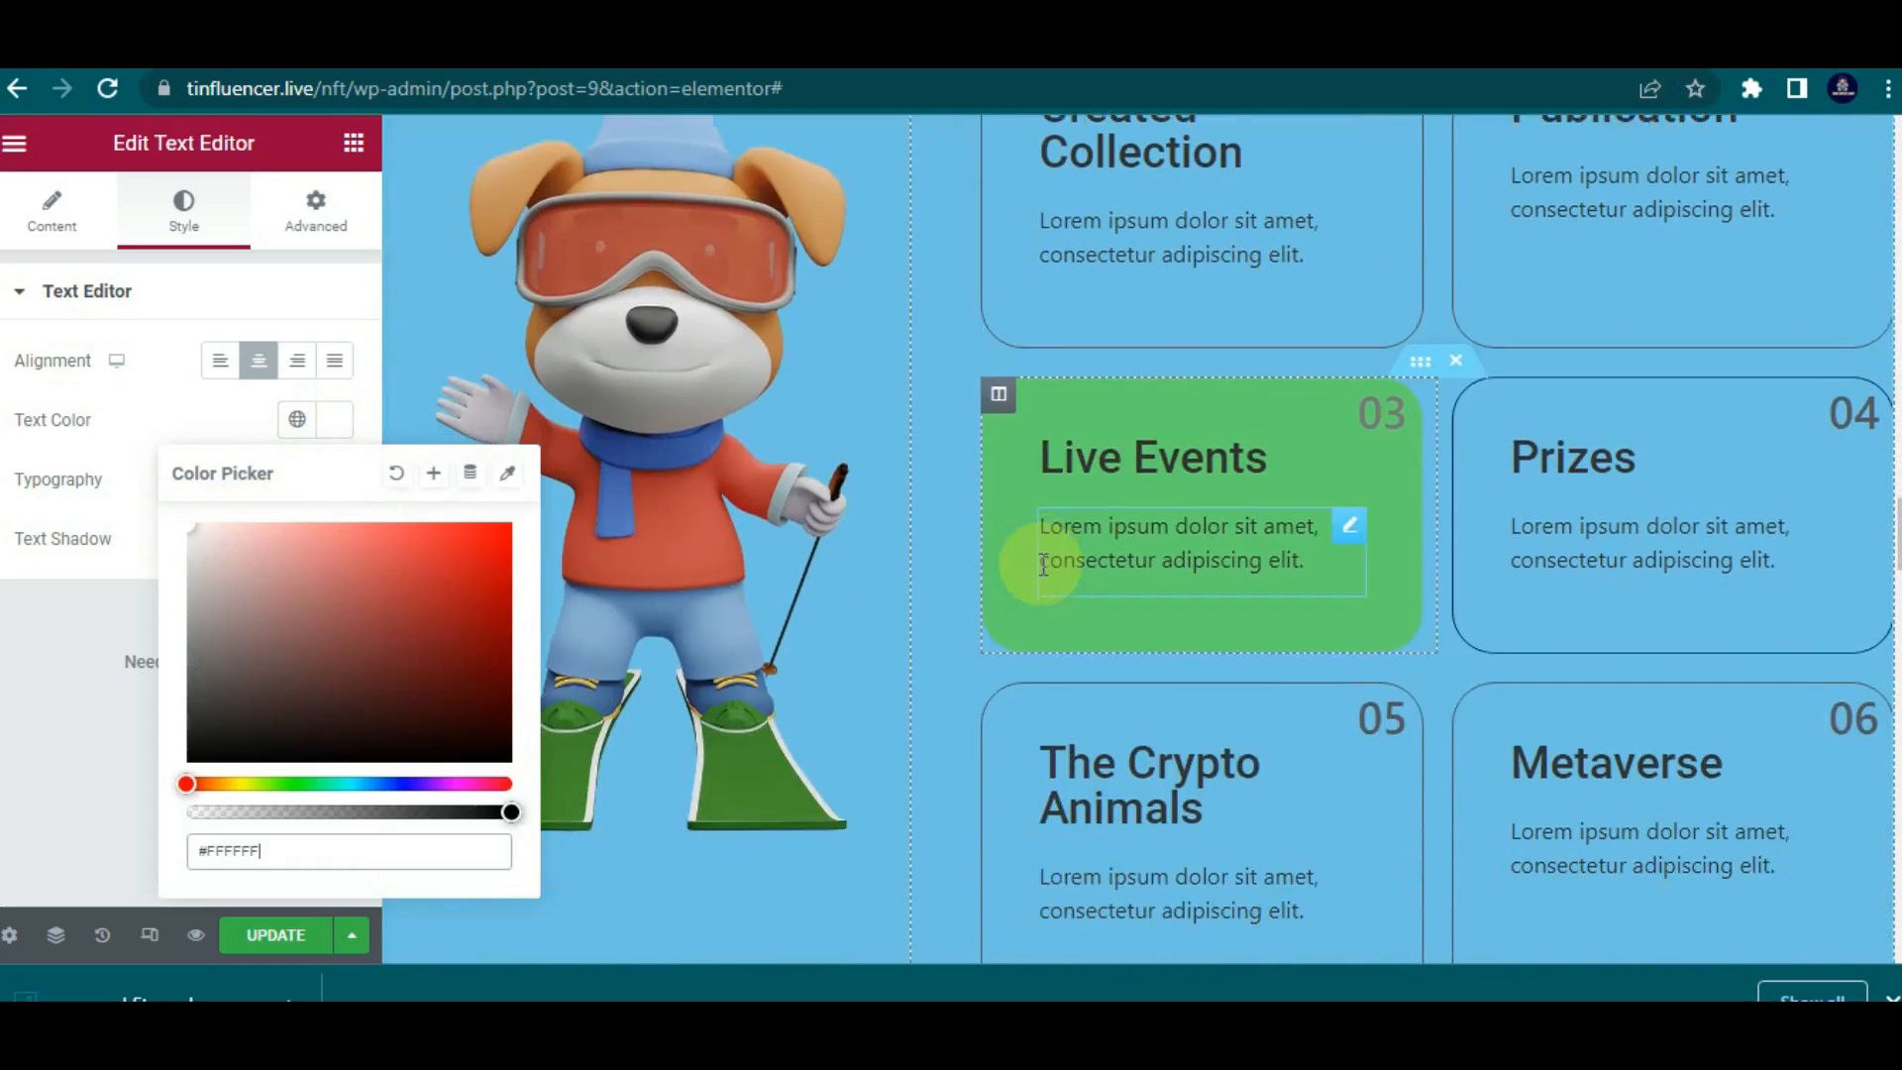
{"action": "scroll", "coordinate": [1040, 562], "scroll_direction": "down", "scroll_amount": 1}
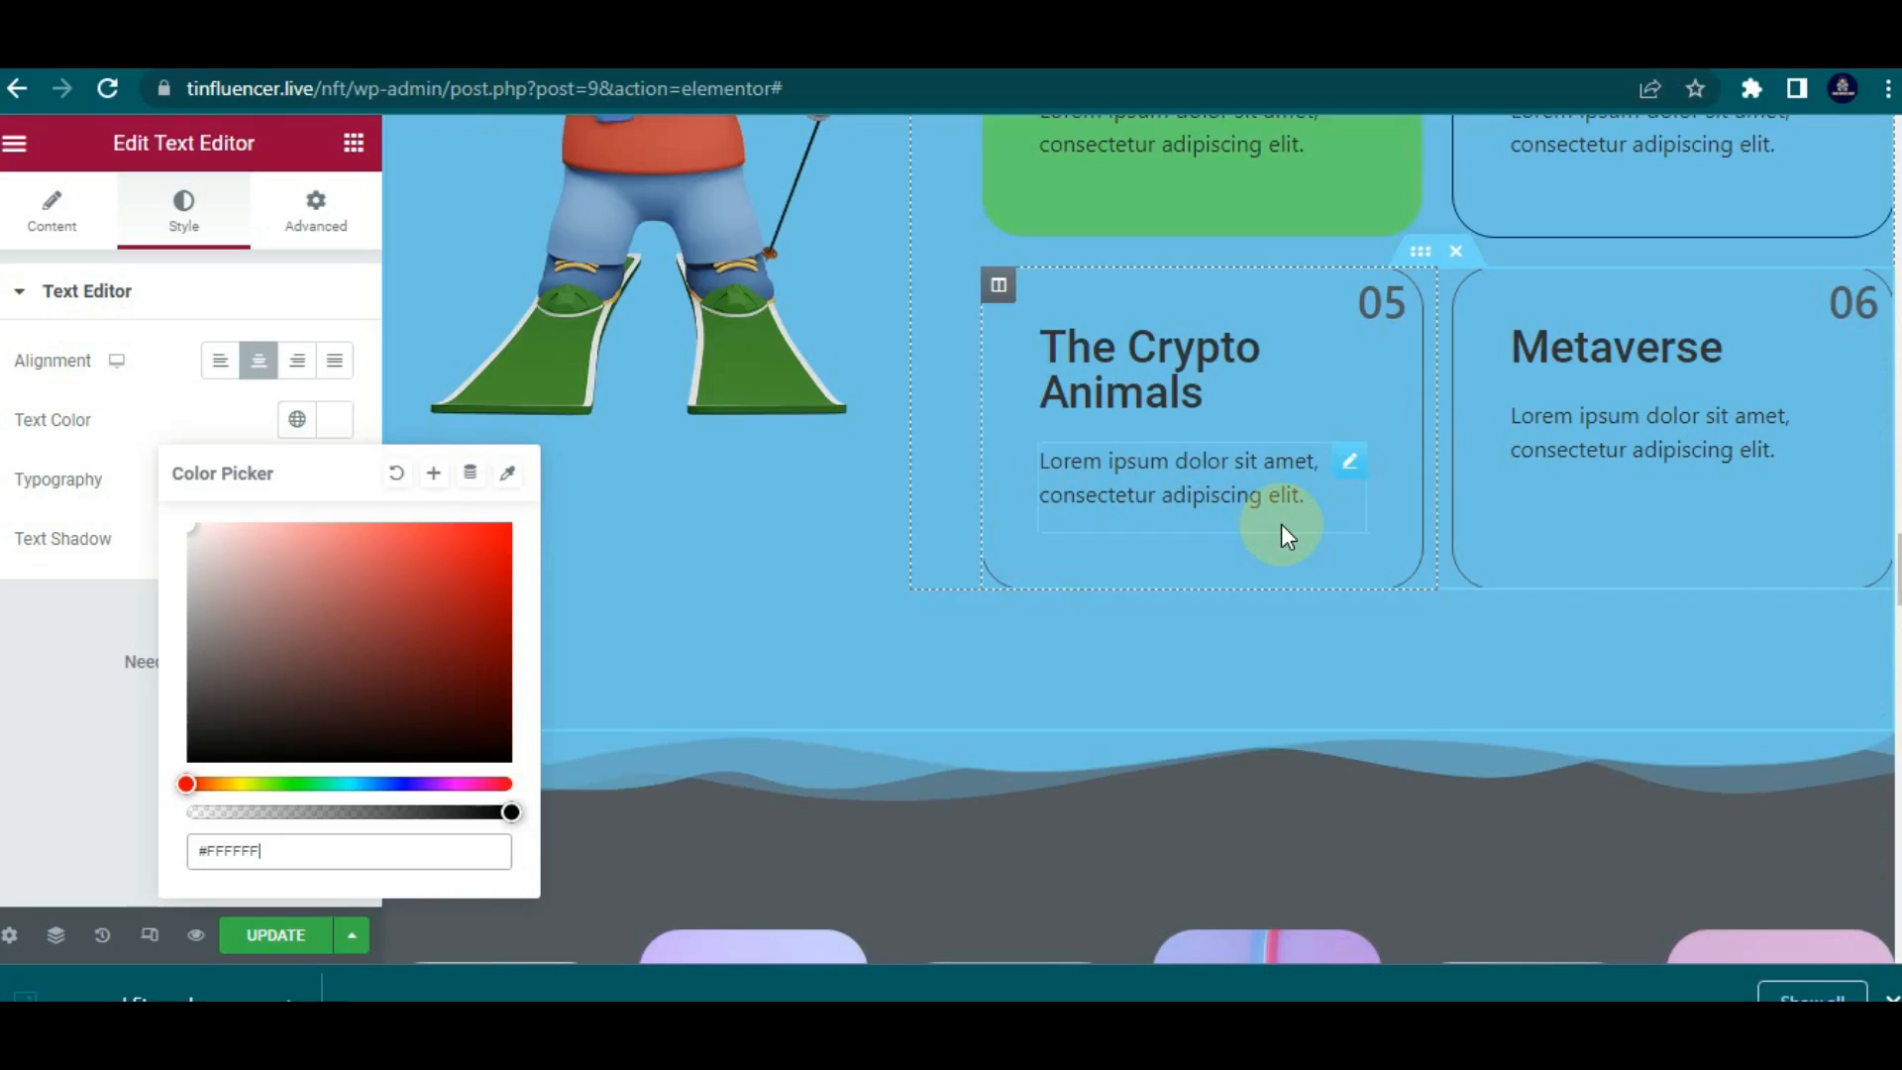
{"action": "scroll", "coordinate": [1280, 525], "scroll_direction": "up", "scroll_amount": 3}
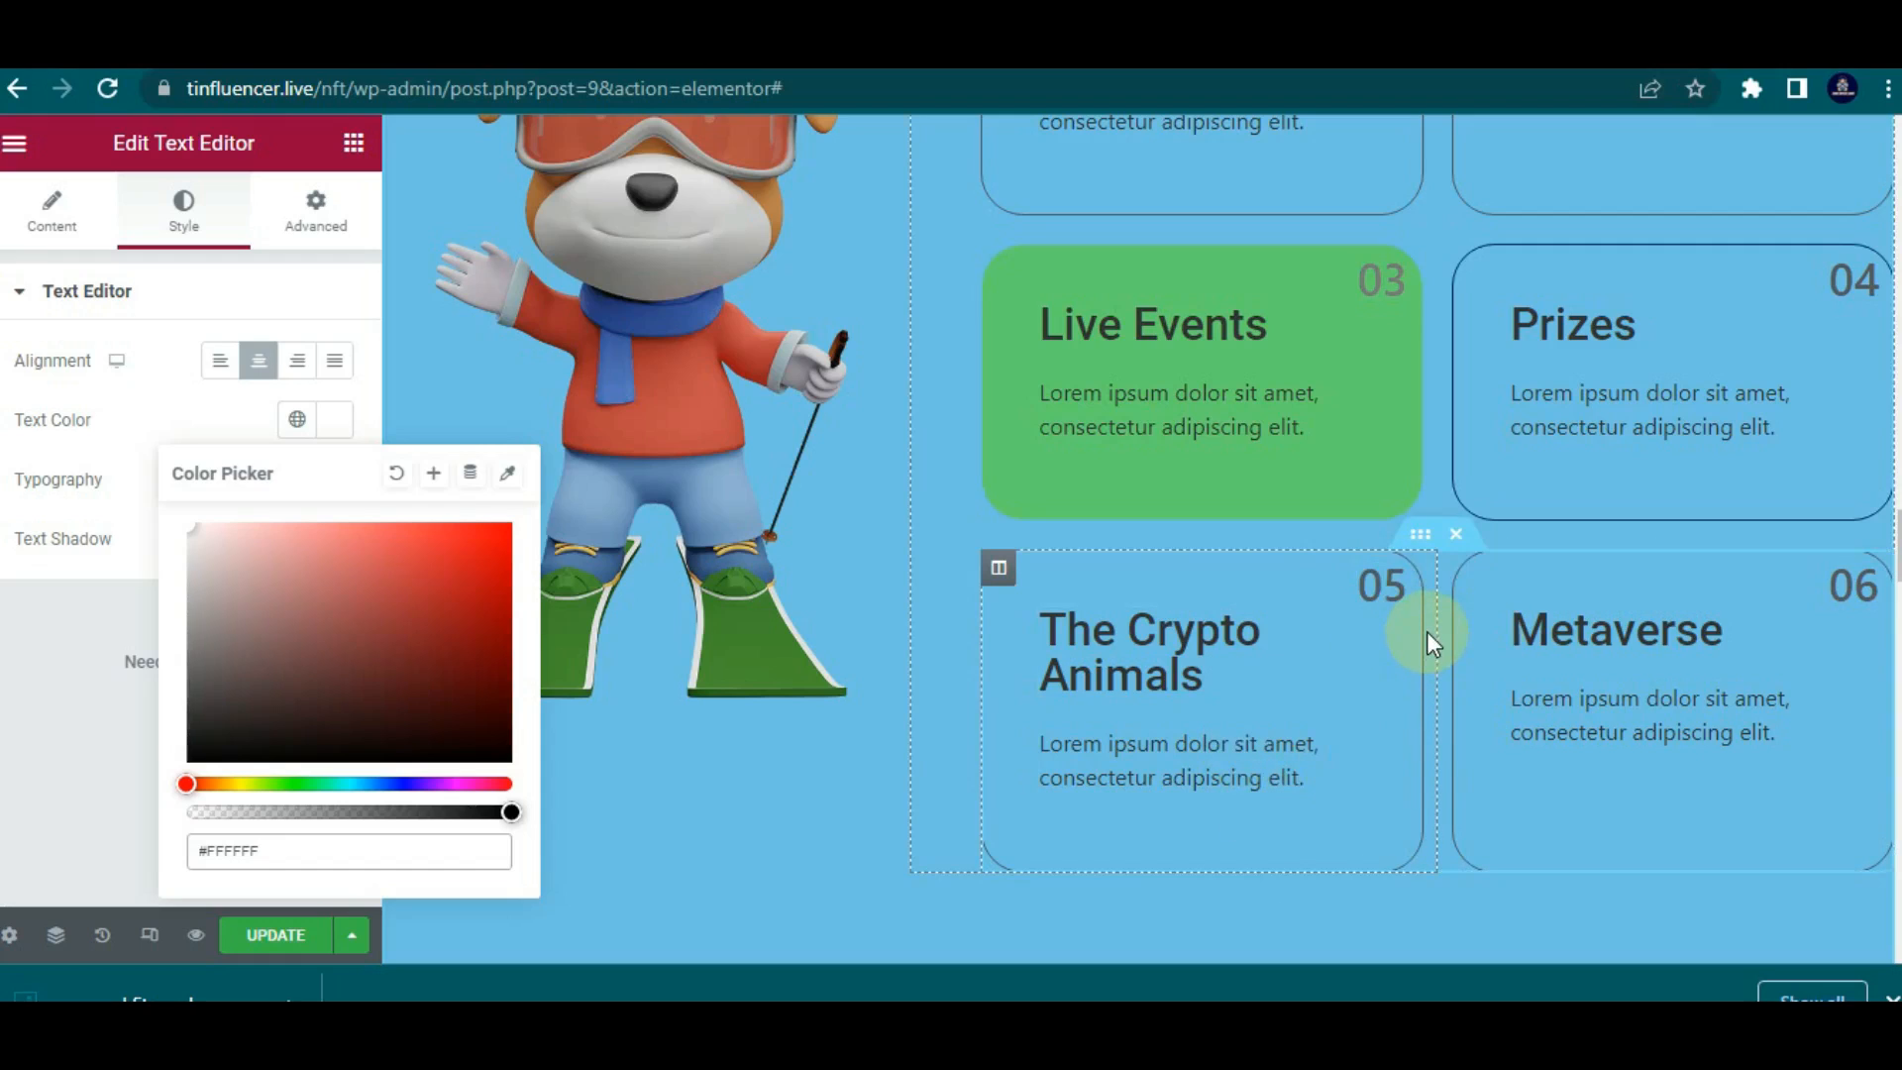
Step: Delete the inner row holding cards 05 and 06
{"action": "left_click", "coordinate": [1455, 536]}
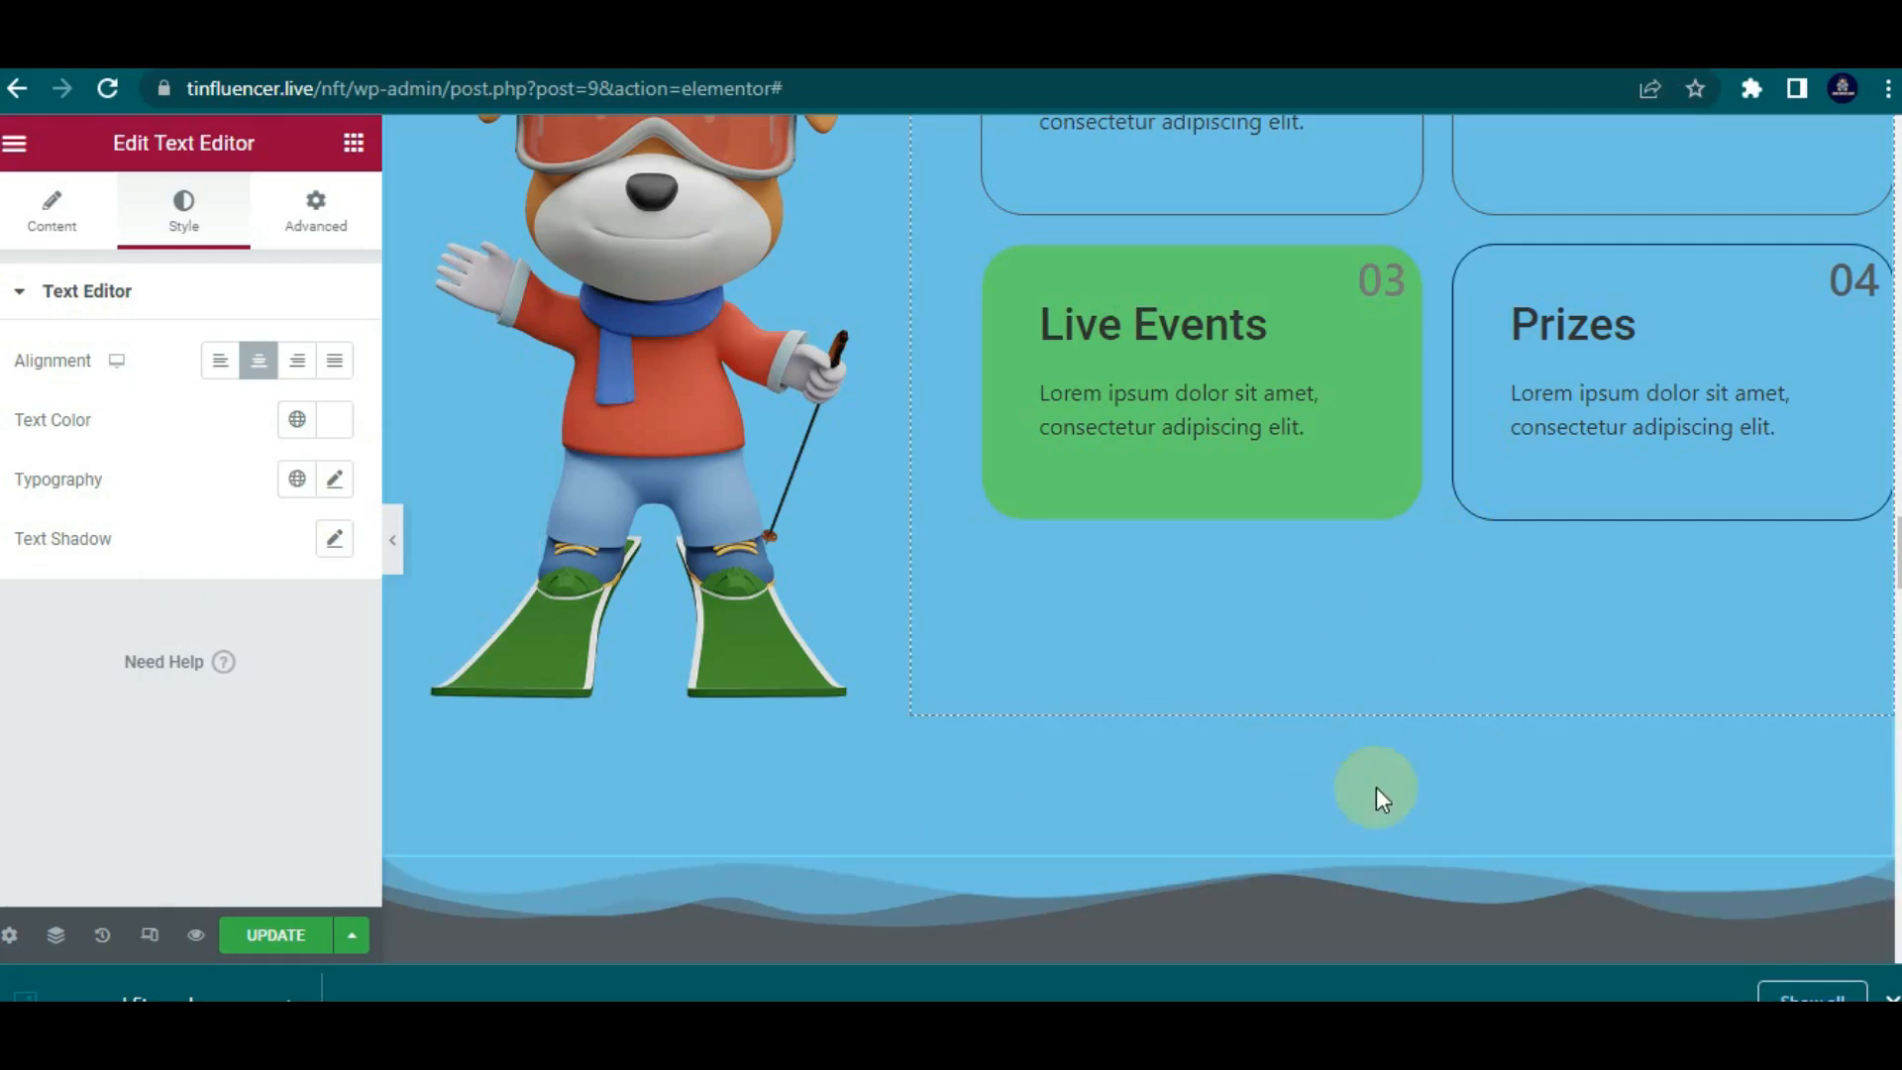
{"action": "scroll", "coordinate": [1422, 414], "scroll_direction": "up", "scroll_amount": 5}
{"action": "scroll", "coordinate": [1422, 414], "scroll_direction": "up", "scroll_amount": 8}
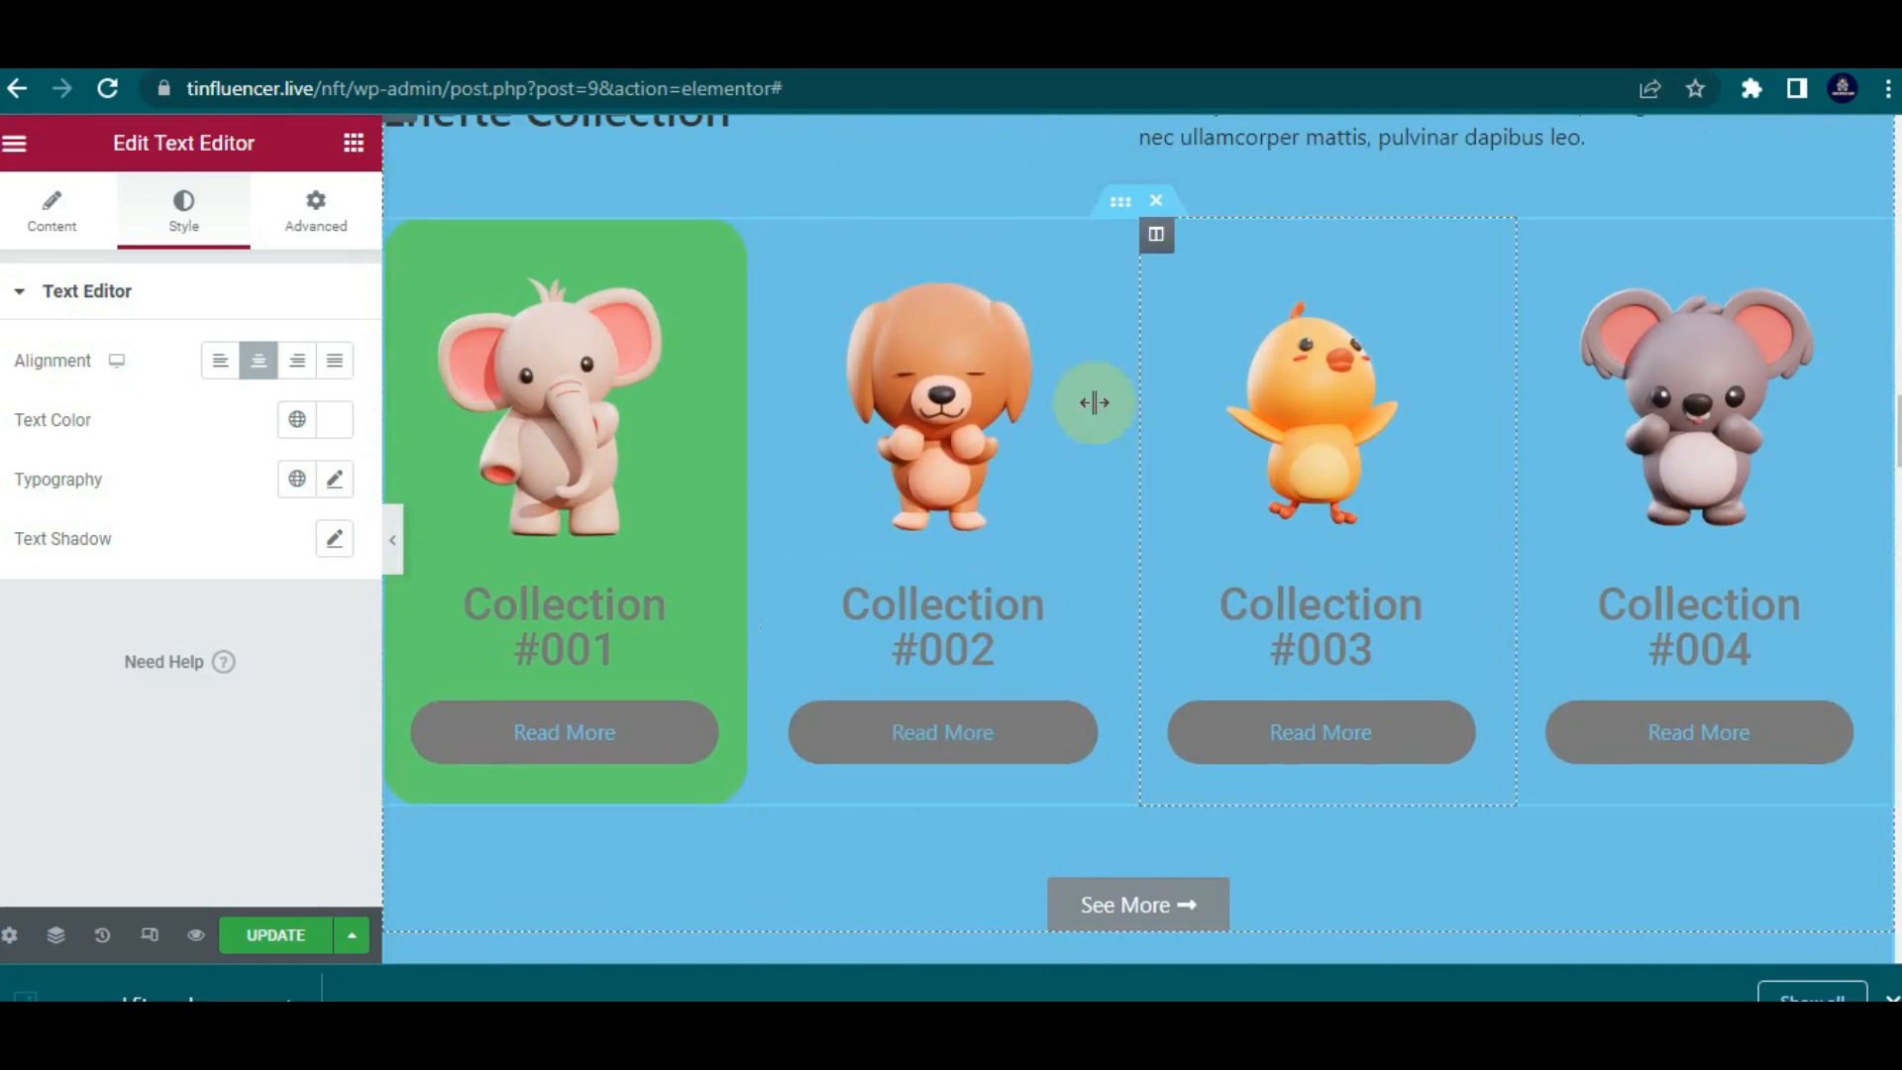
Step: Give the Collection cards row a classic #0D2148 background and update the page
{"action": "left_click", "coordinate": [1119, 205]}
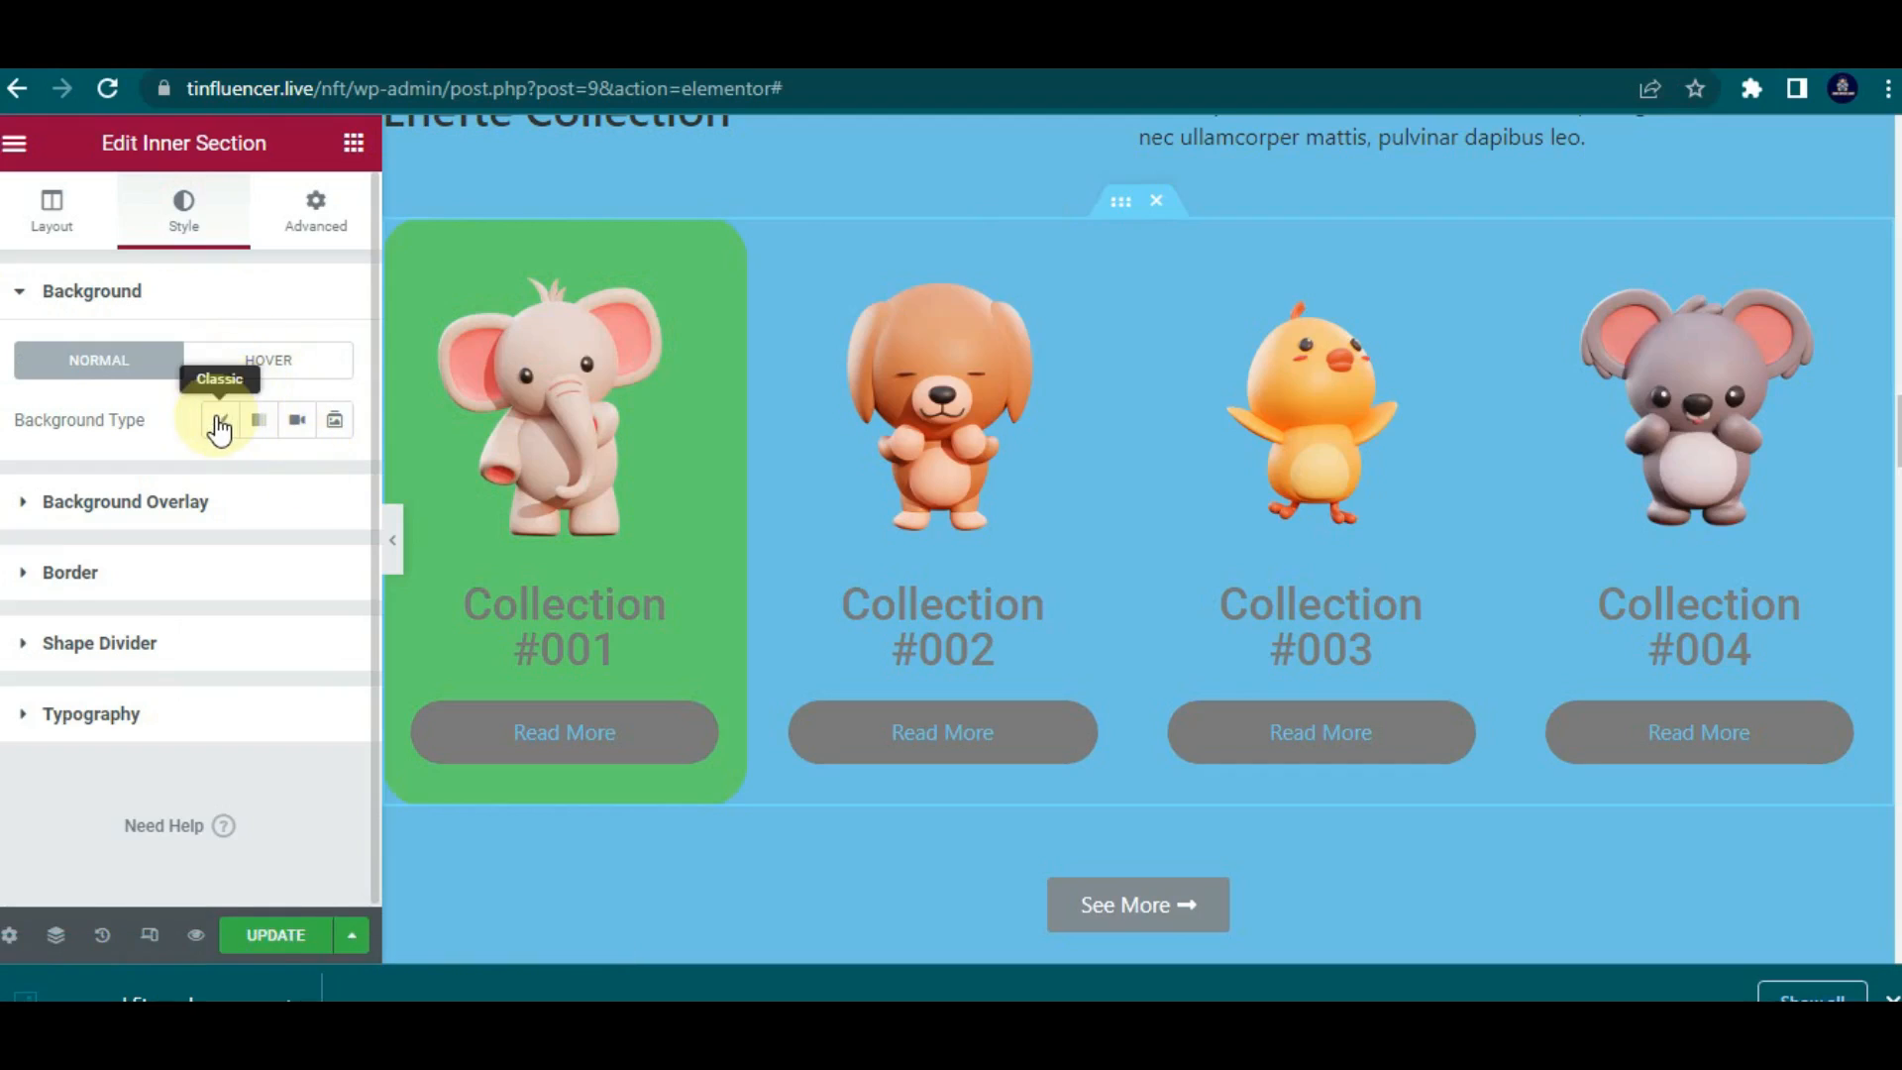
{"action": "left_click", "coordinate": [217, 420]}
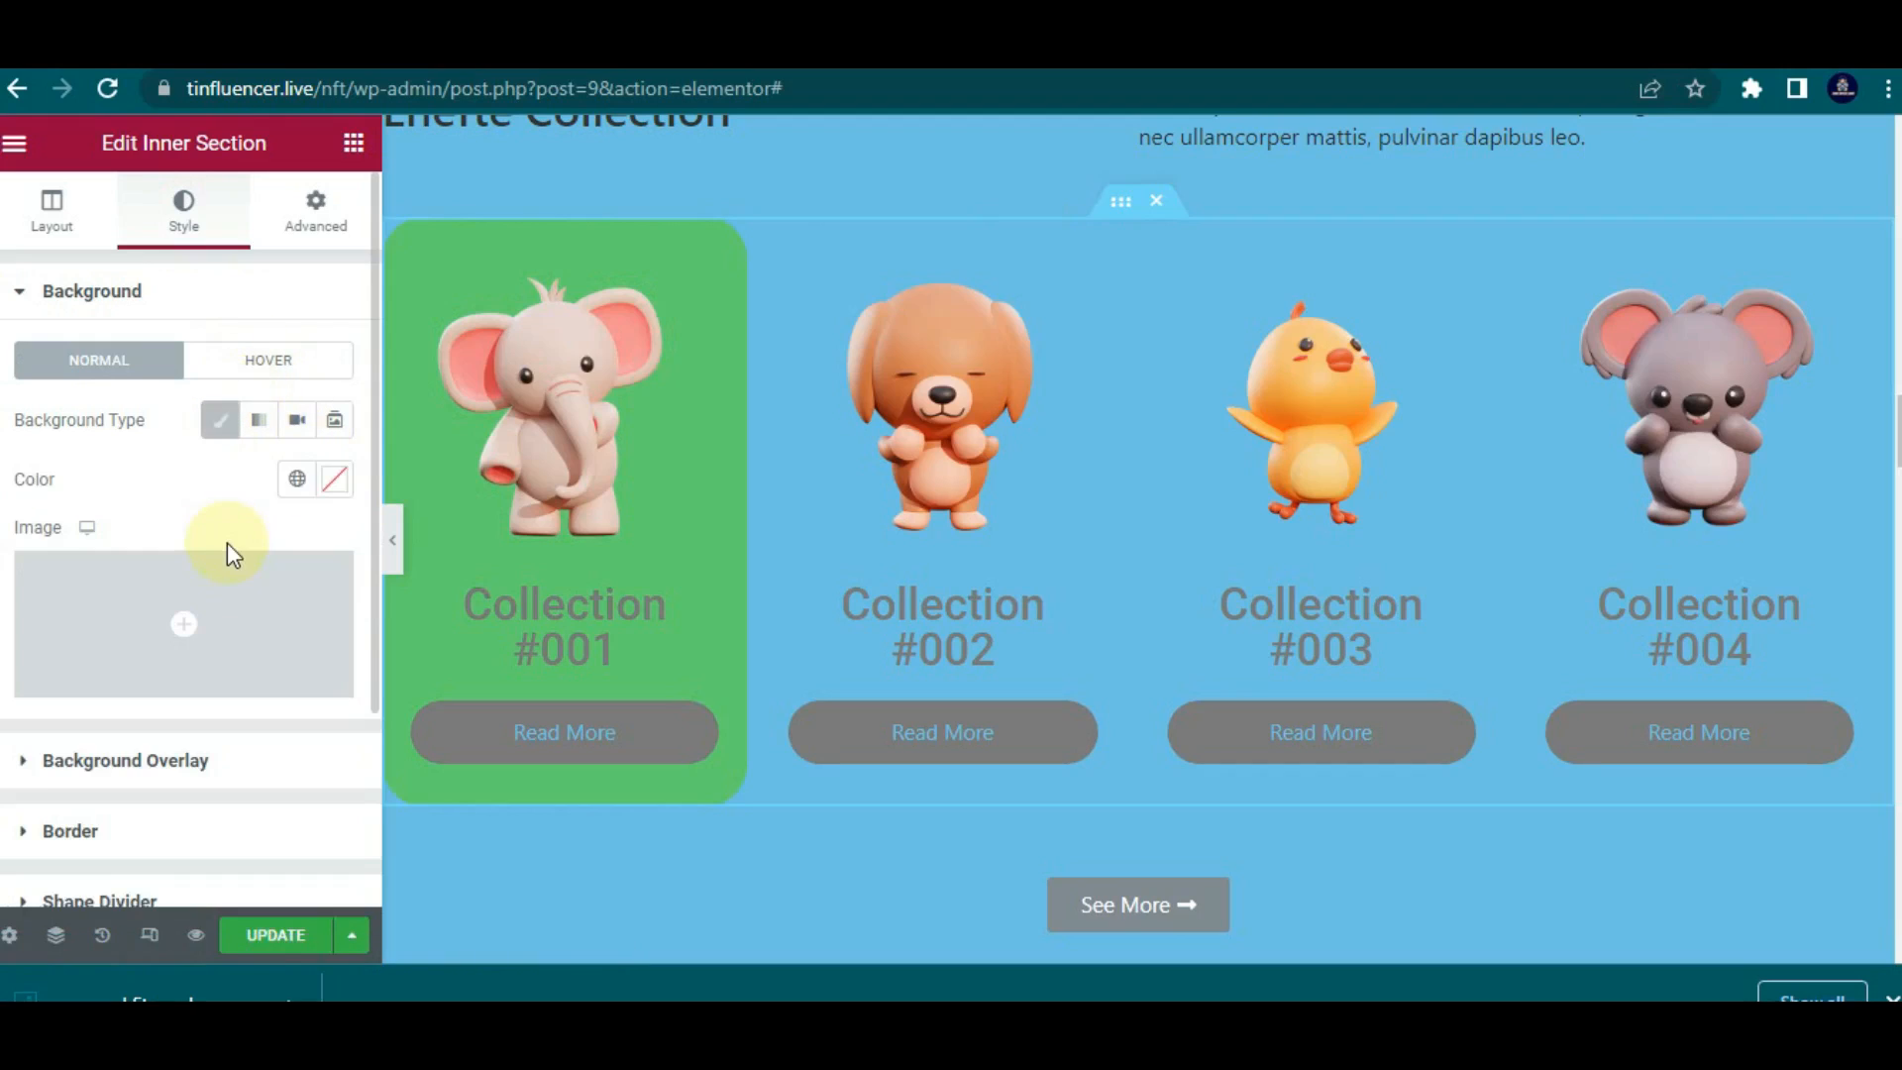
{"action": "left_click", "coordinate": [334, 479]}
{"action": "left_click", "coordinate": [325, 924]}
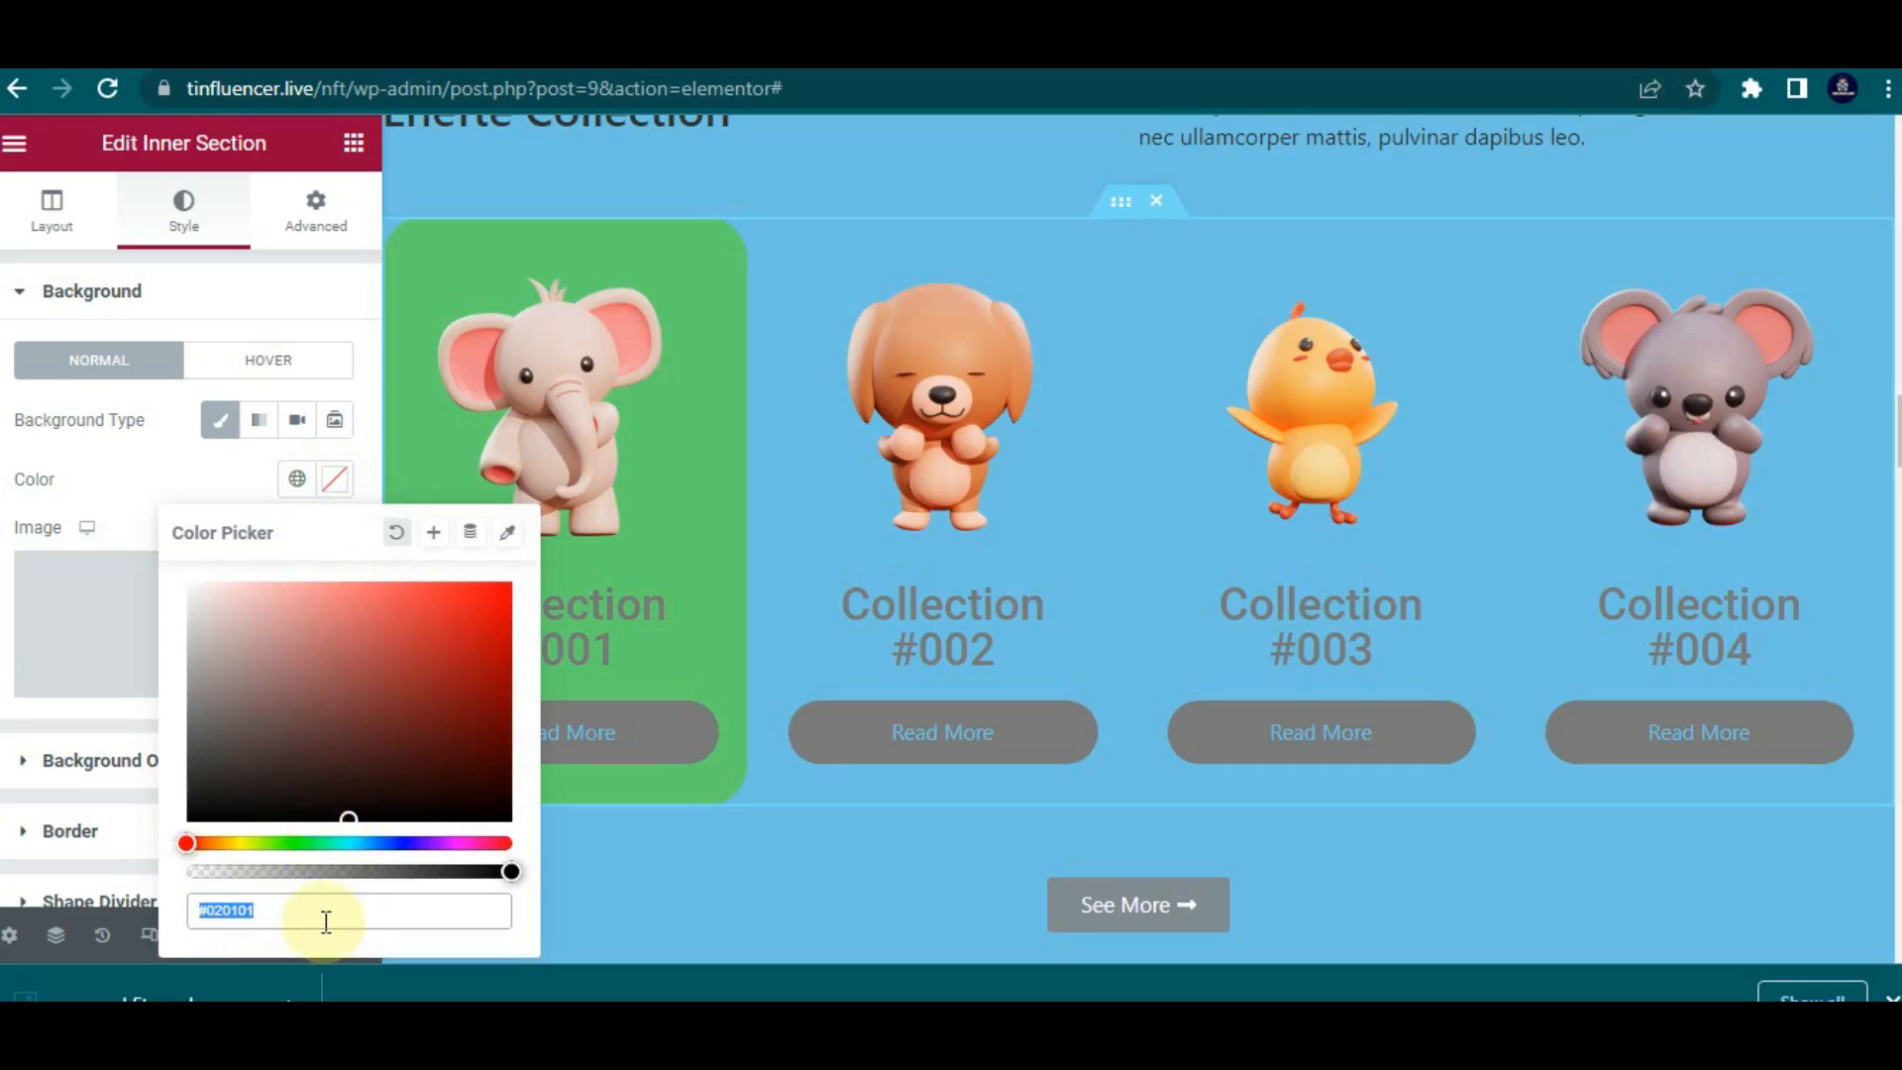
{"action": "type", "text": "#0D2148"}
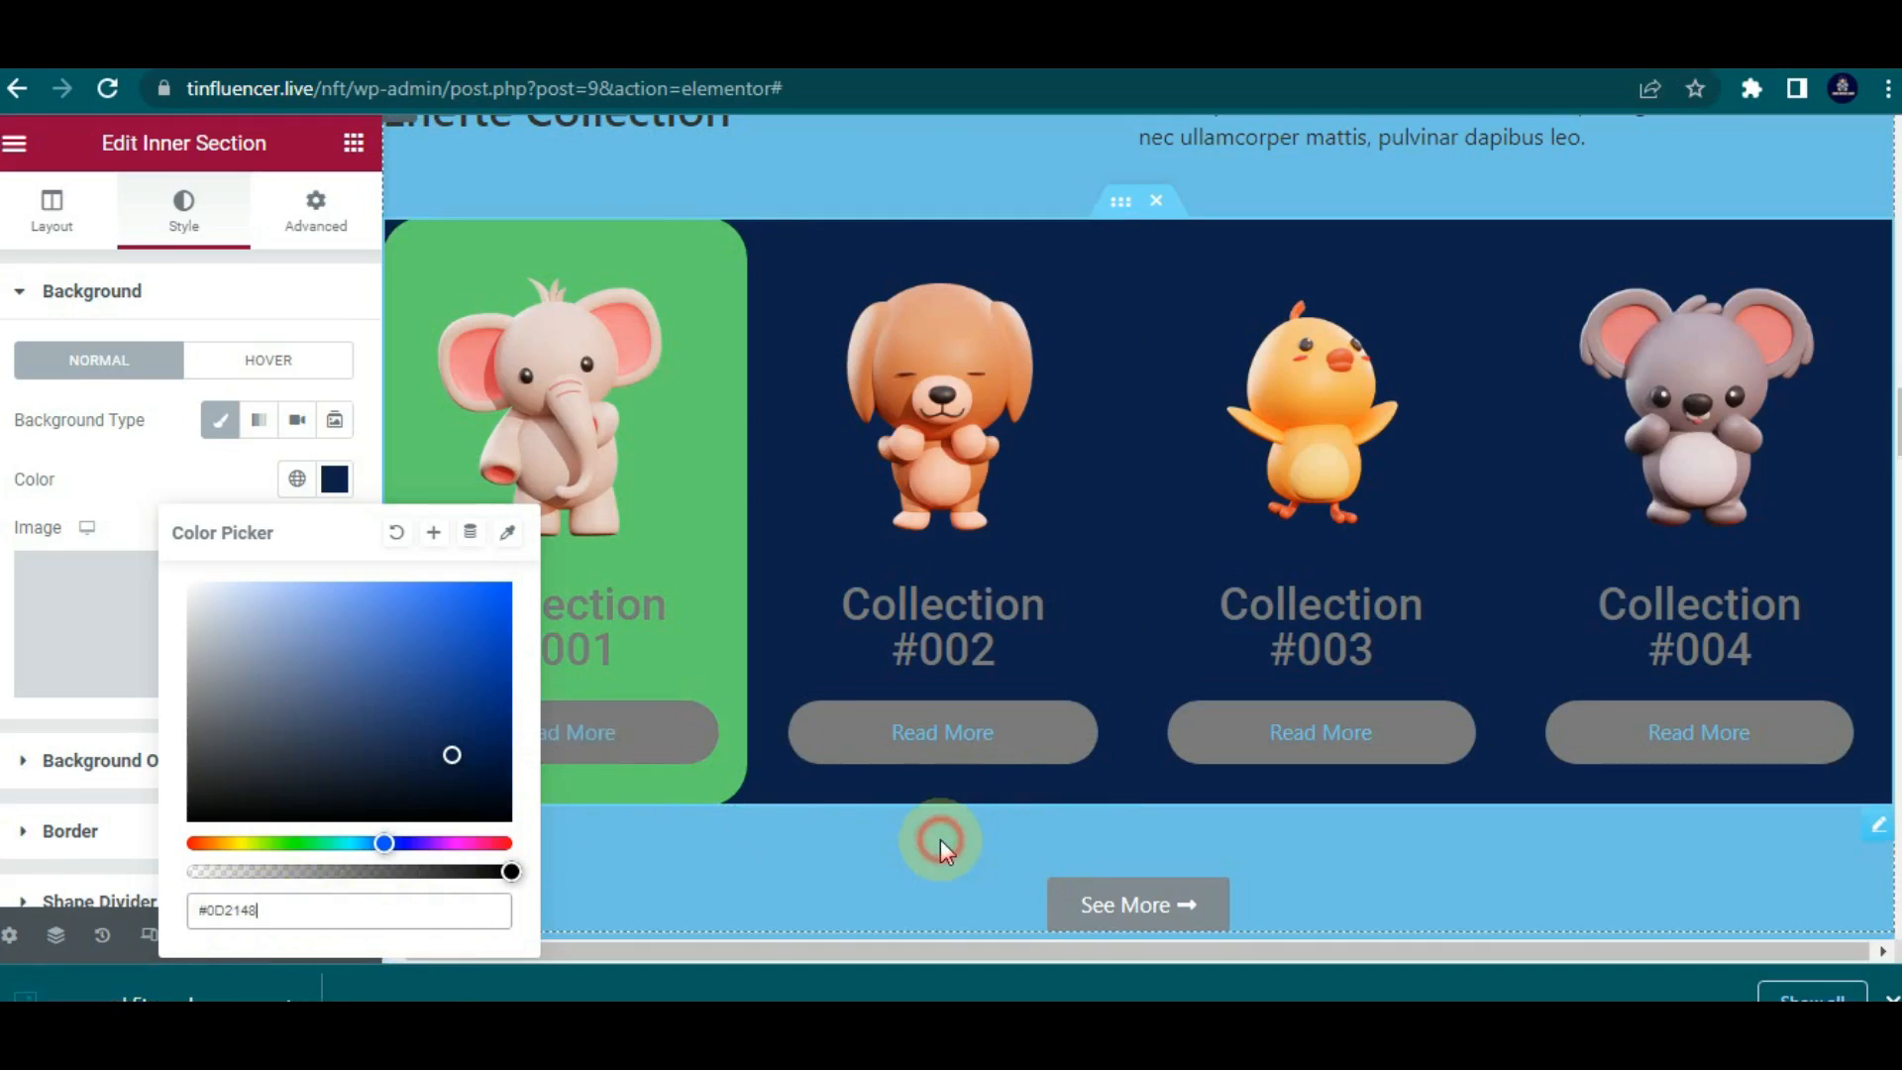
{"action": "left_click", "coordinate": [264, 946]}
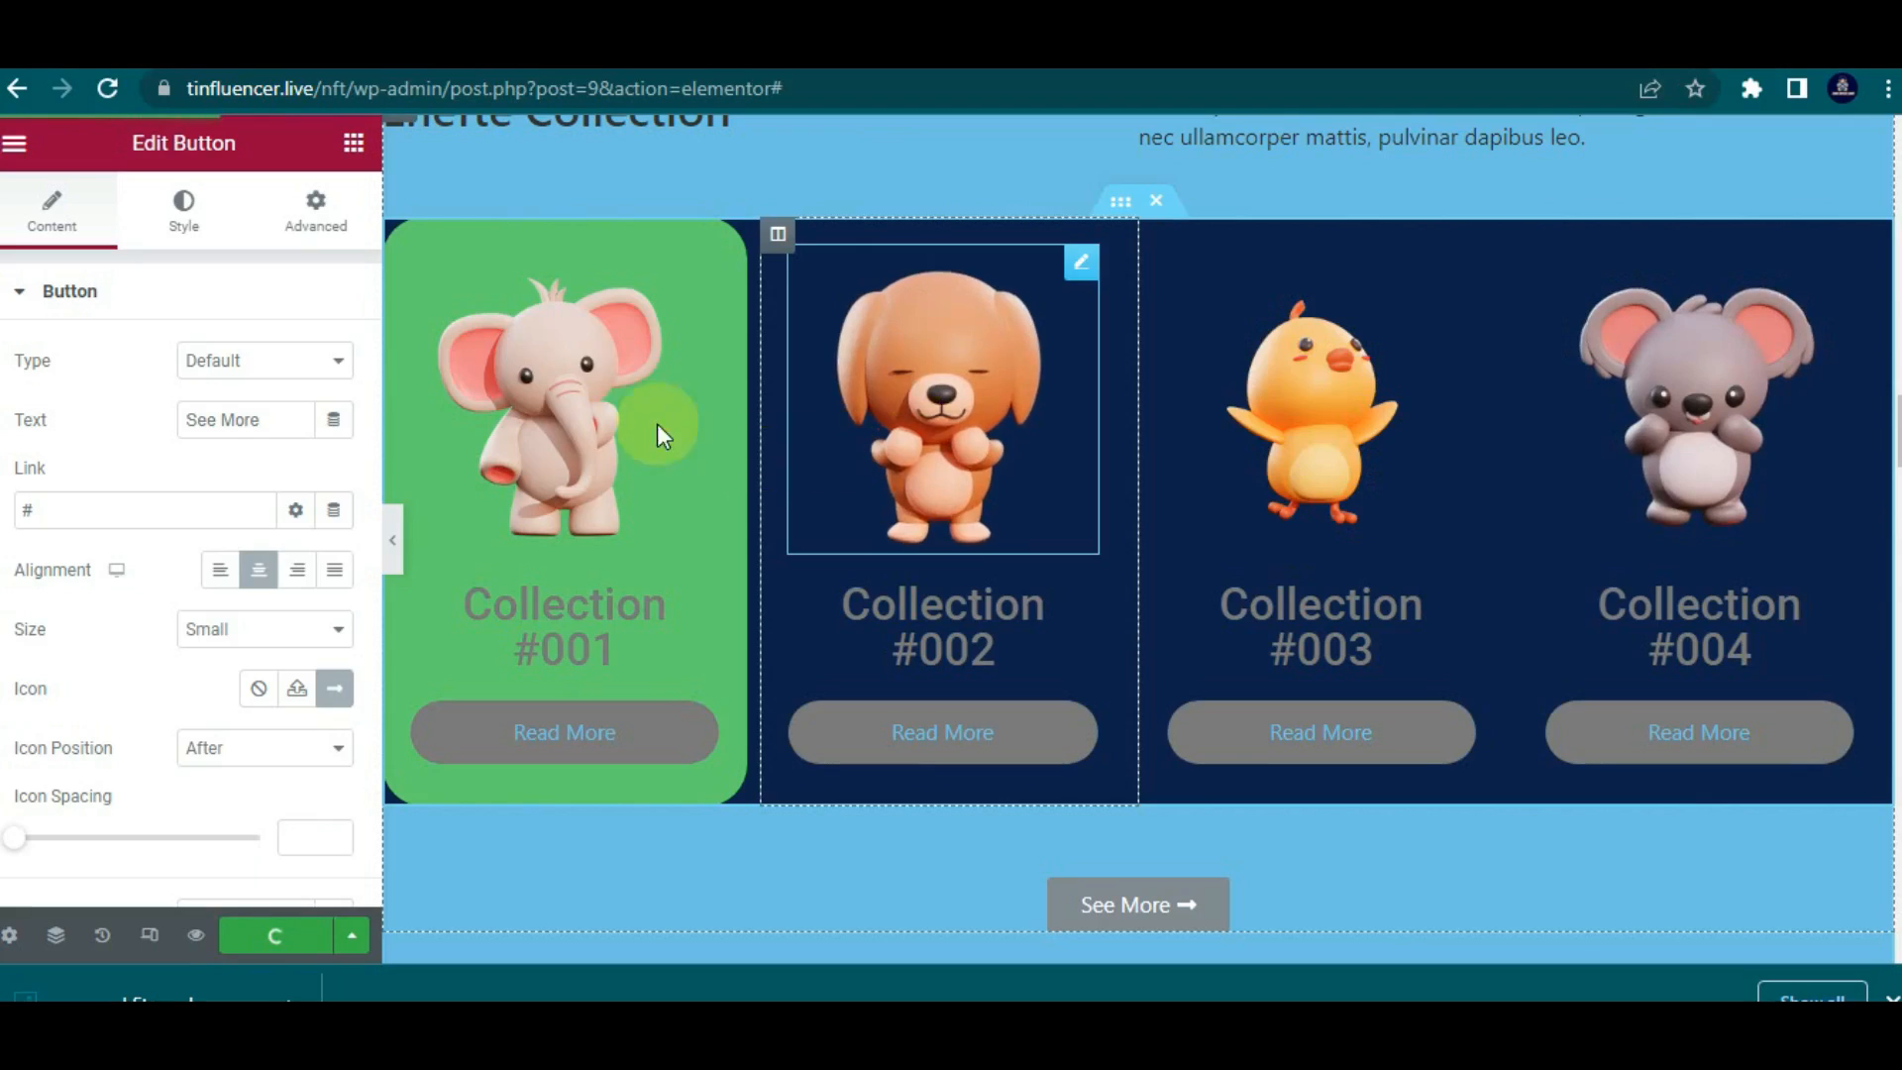
Step: Duplicate the four-card Collection row so an identical copy sits right below it
{"action": "left_click", "coordinate": [1123, 206]}
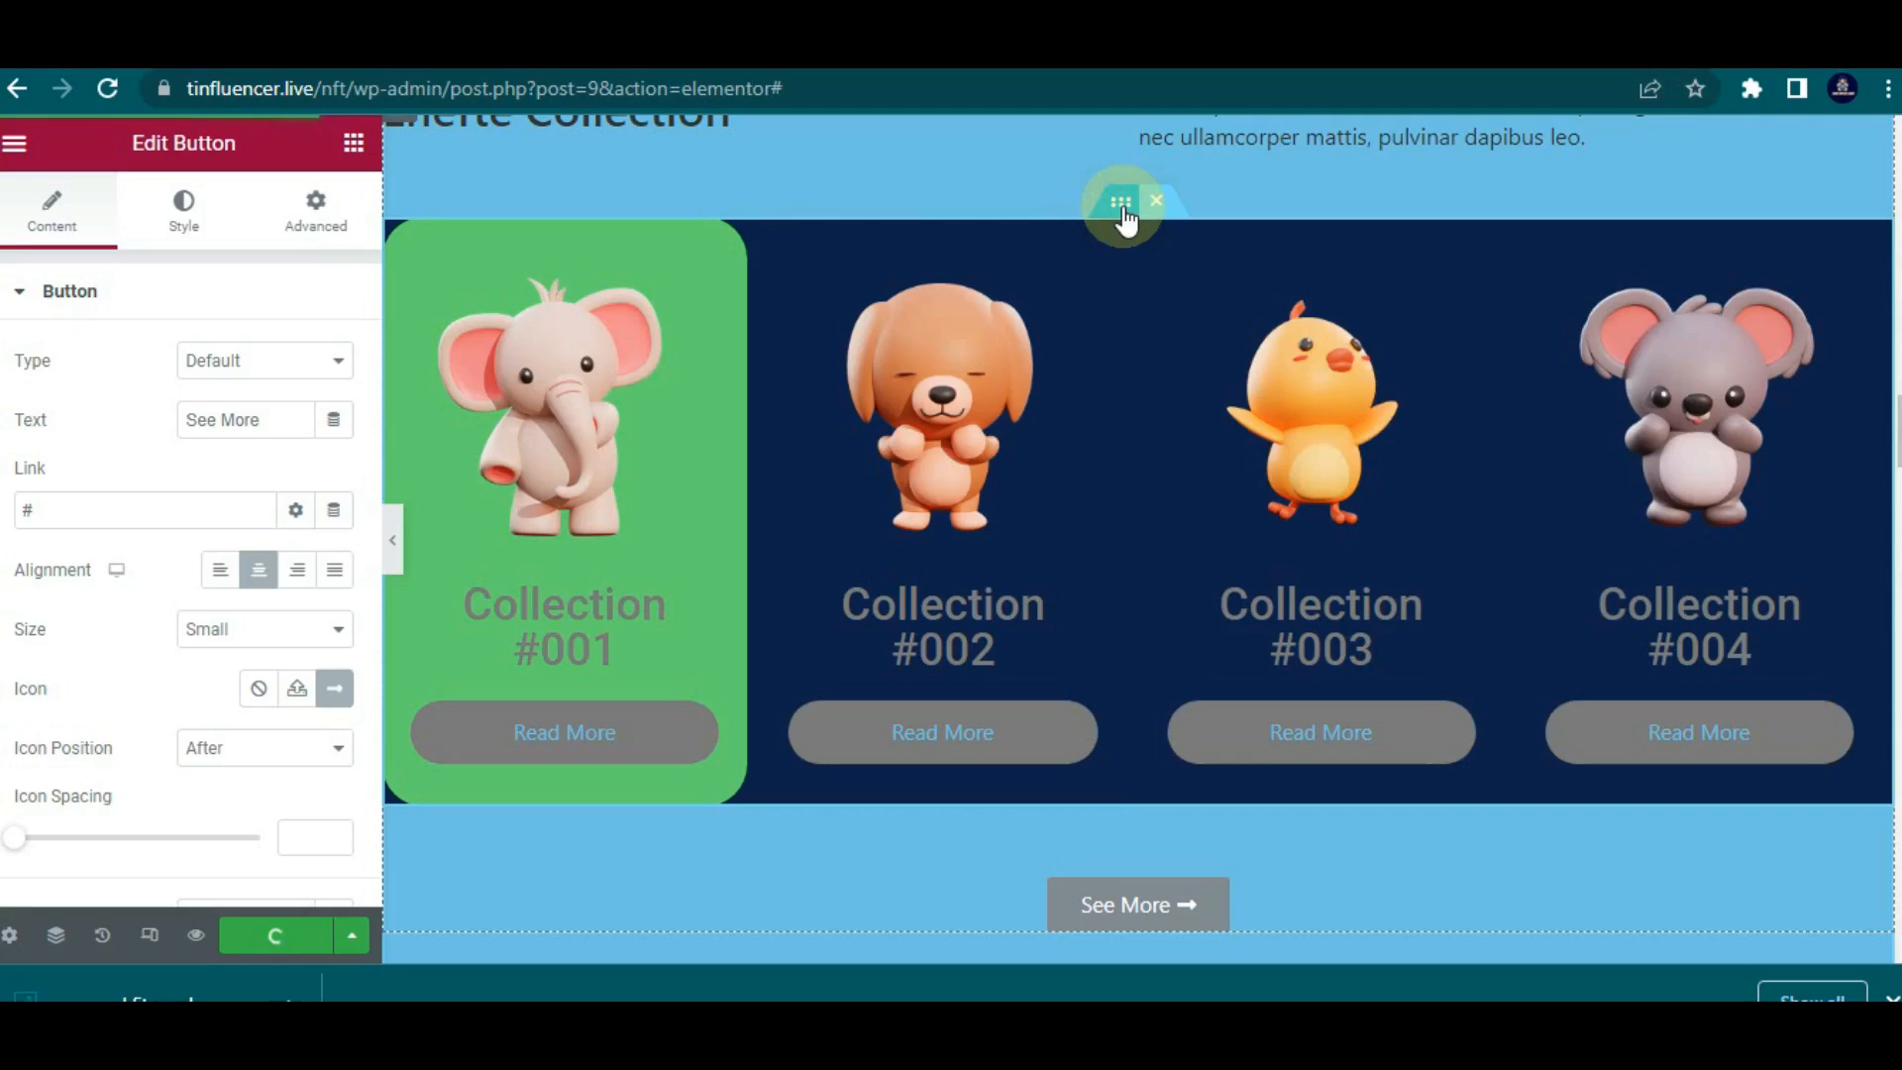
{"action": "right_click", "coordinate": [1123, 206]}
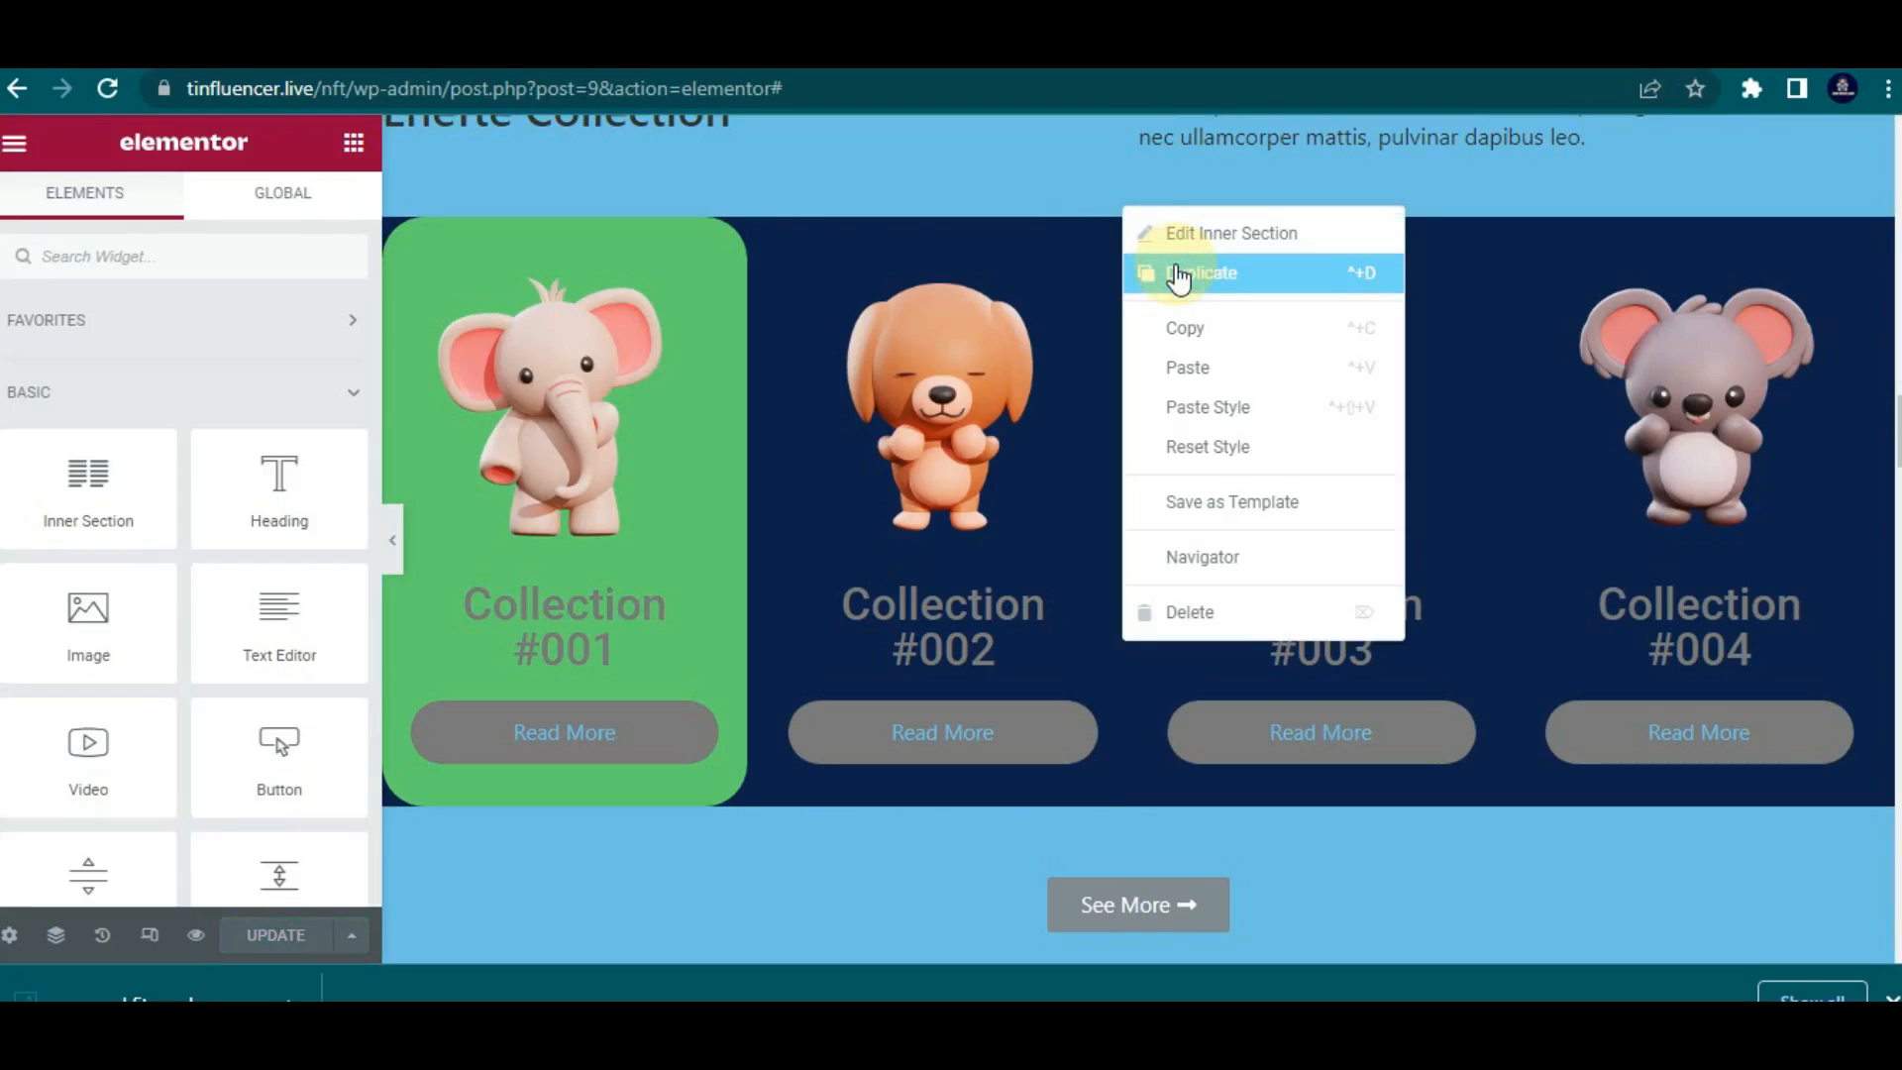
{"action": "left_click", "coordinate": [1178, 276]}
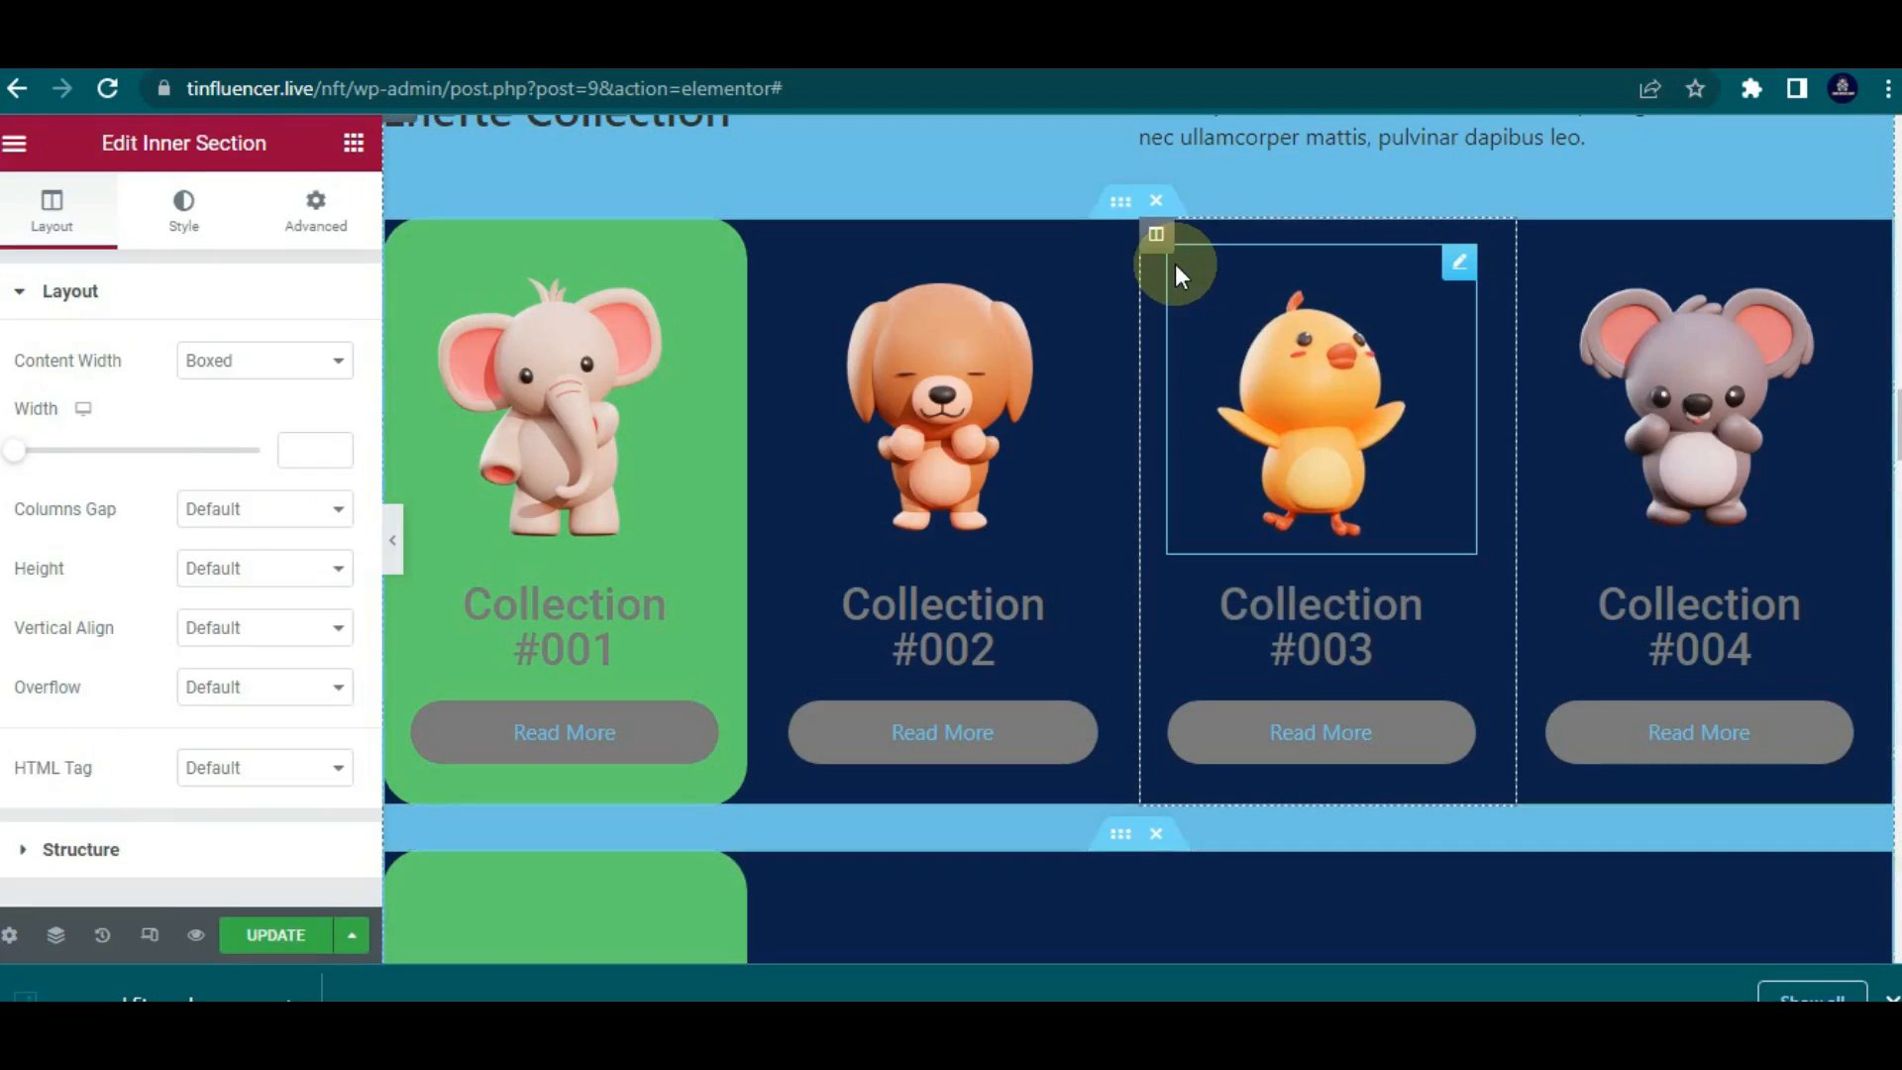
{"action": "scroll", "coordinate": [1174, 271], "scroll_direction": "down", "scroll_amount": 3}
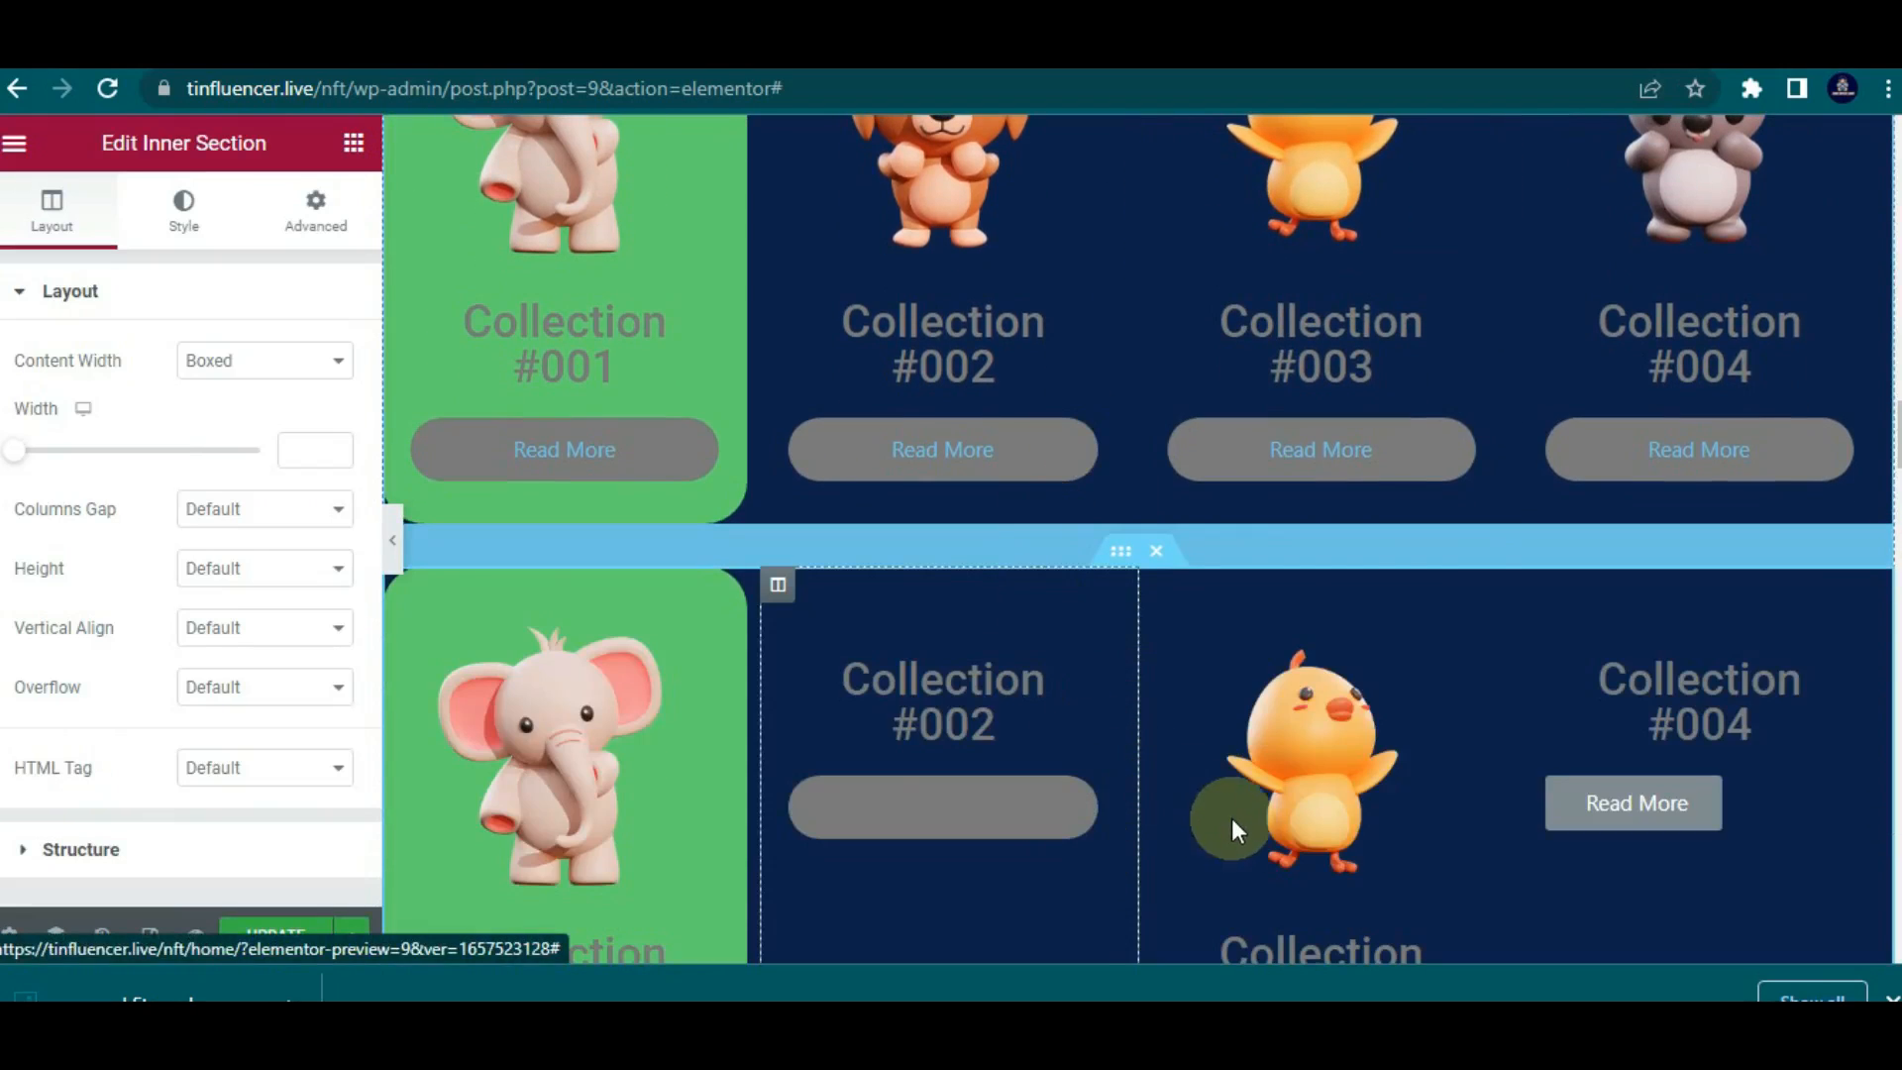
{"action": "scroll", "coordinate": [1227, 848], "scroll_direction": "down", "scroll_amount": 2}
{"action": "scroll", "coordinate": [1227, 848], "scroll_direction": "up", "scroll_amount": 15}
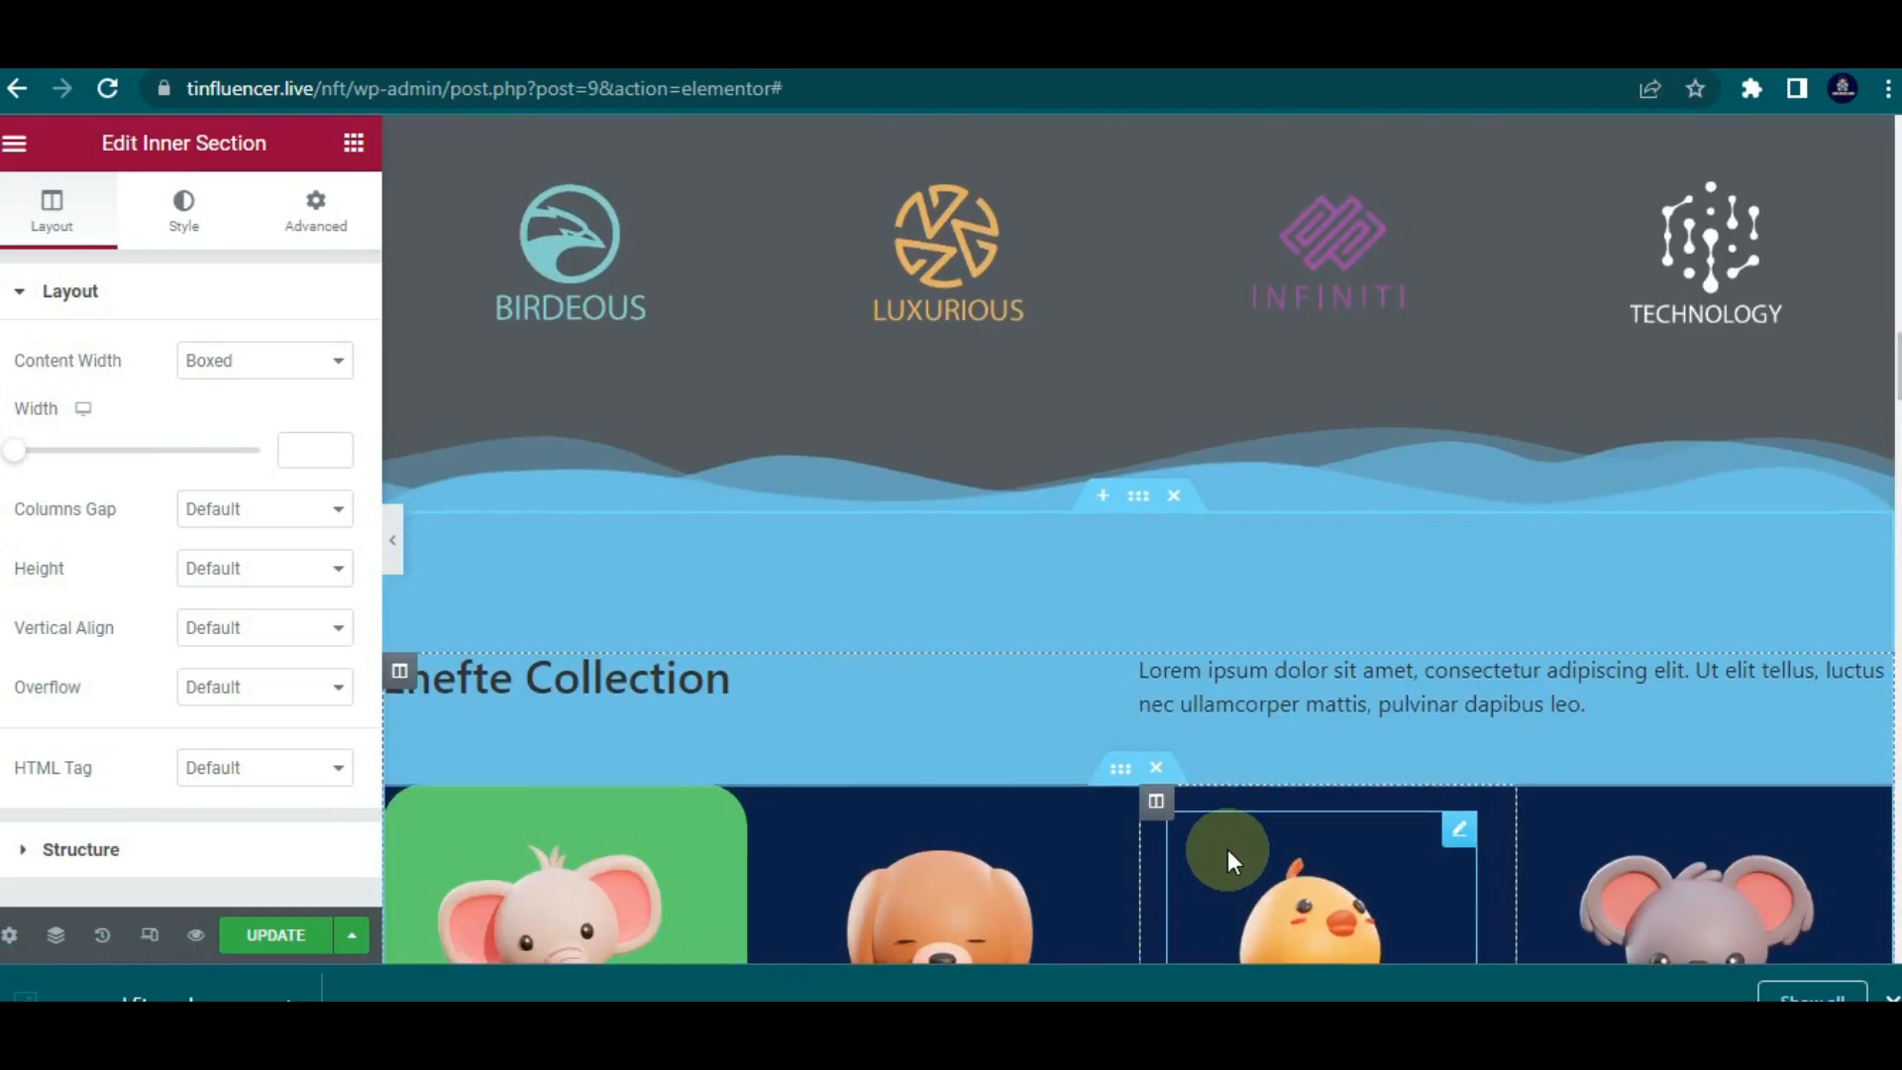
{"action": "scroll", "coordinate": [1227, 848], "scroll_direction": "up", "scroll_amount": 4}
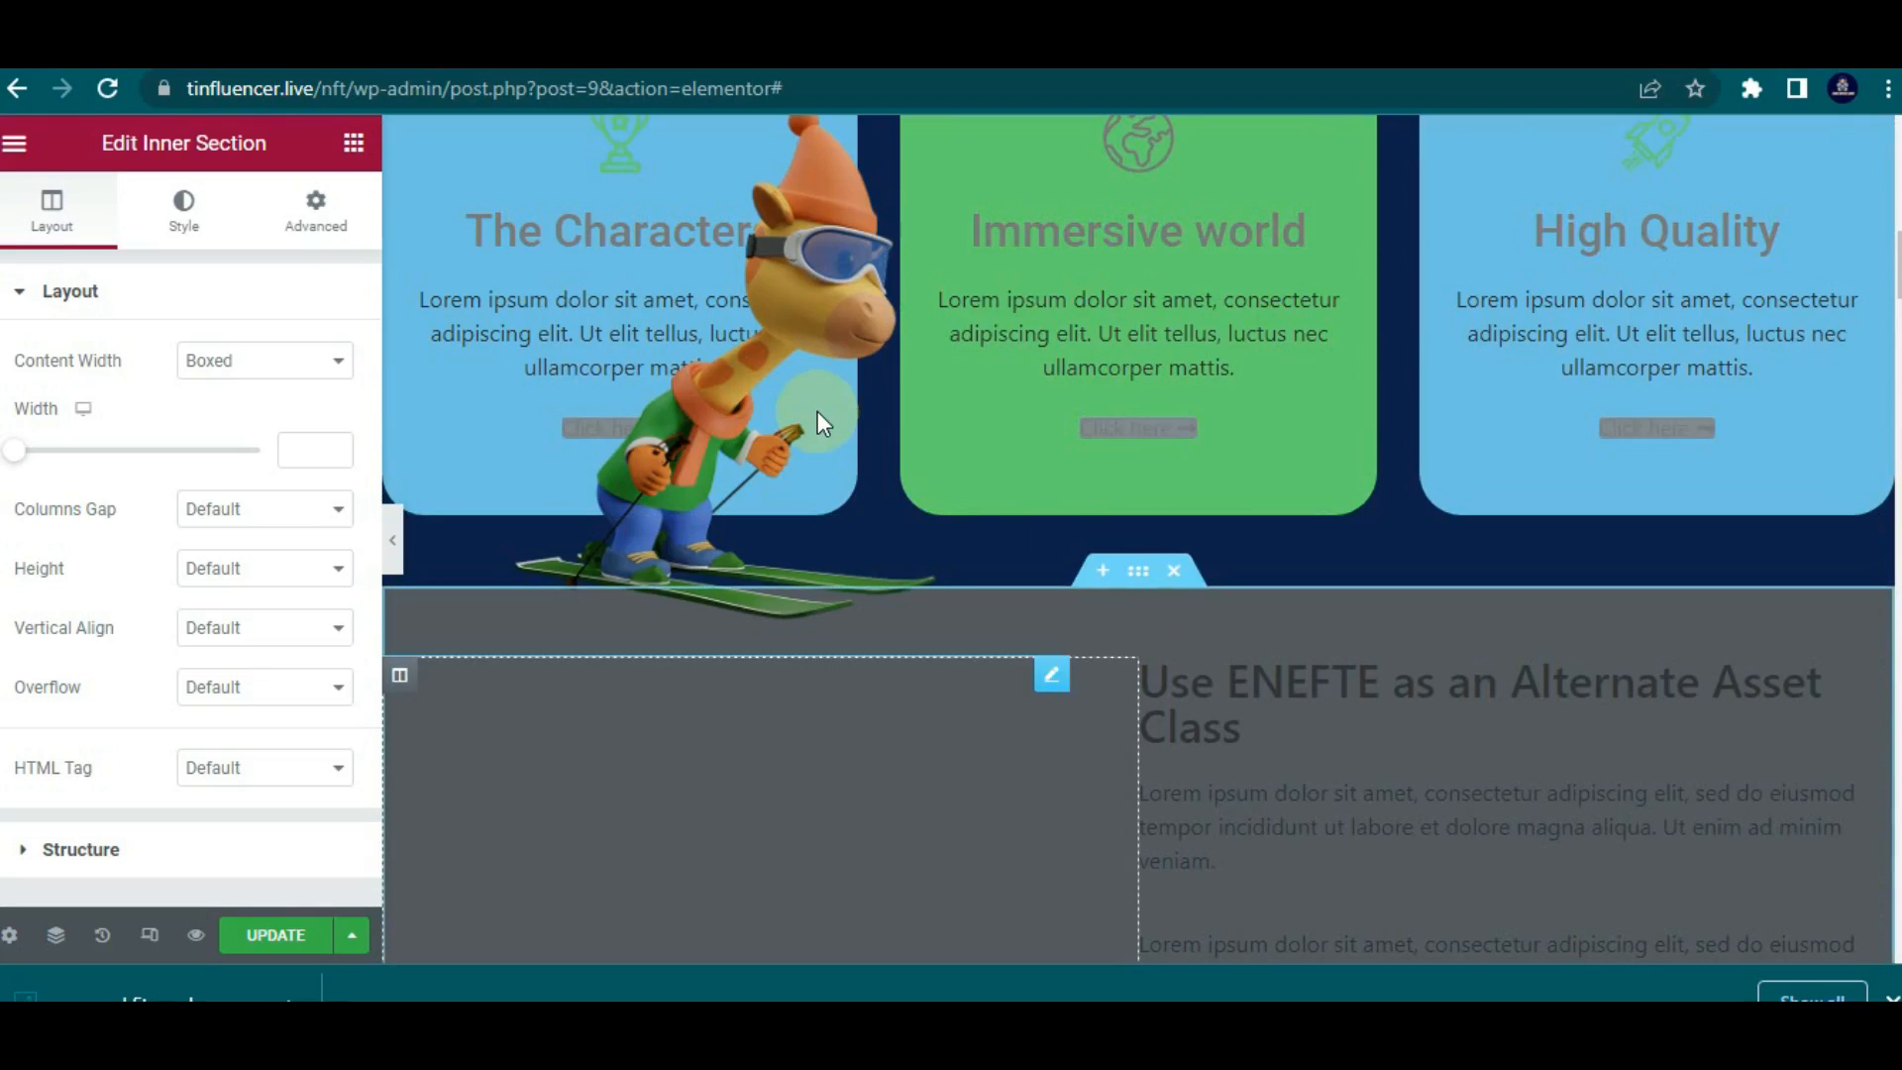
Step: Change the Use ENEFTE section background from dark grey to light grey #B4BBC3
{"action": "left_click", "coordinate": [1138, 571]}
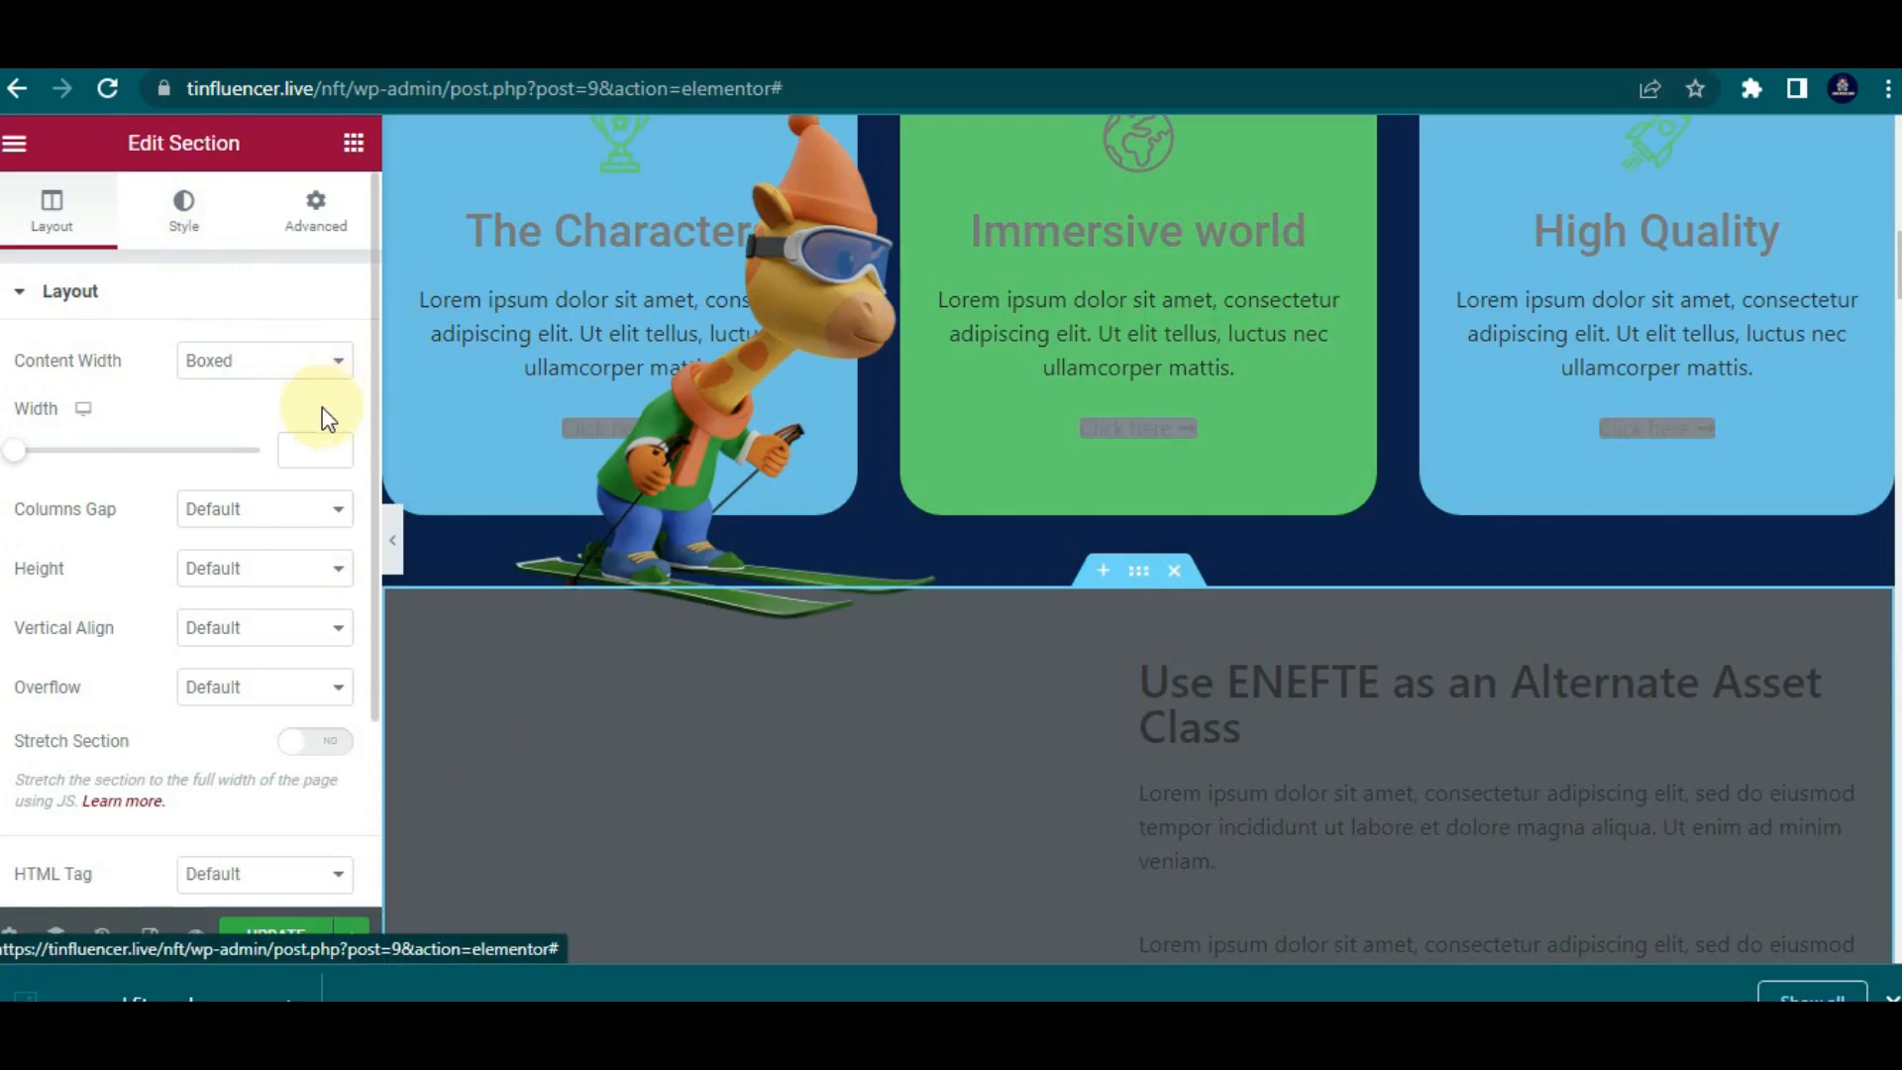
{"action": "left_click", "coordinate": [332, 481]}
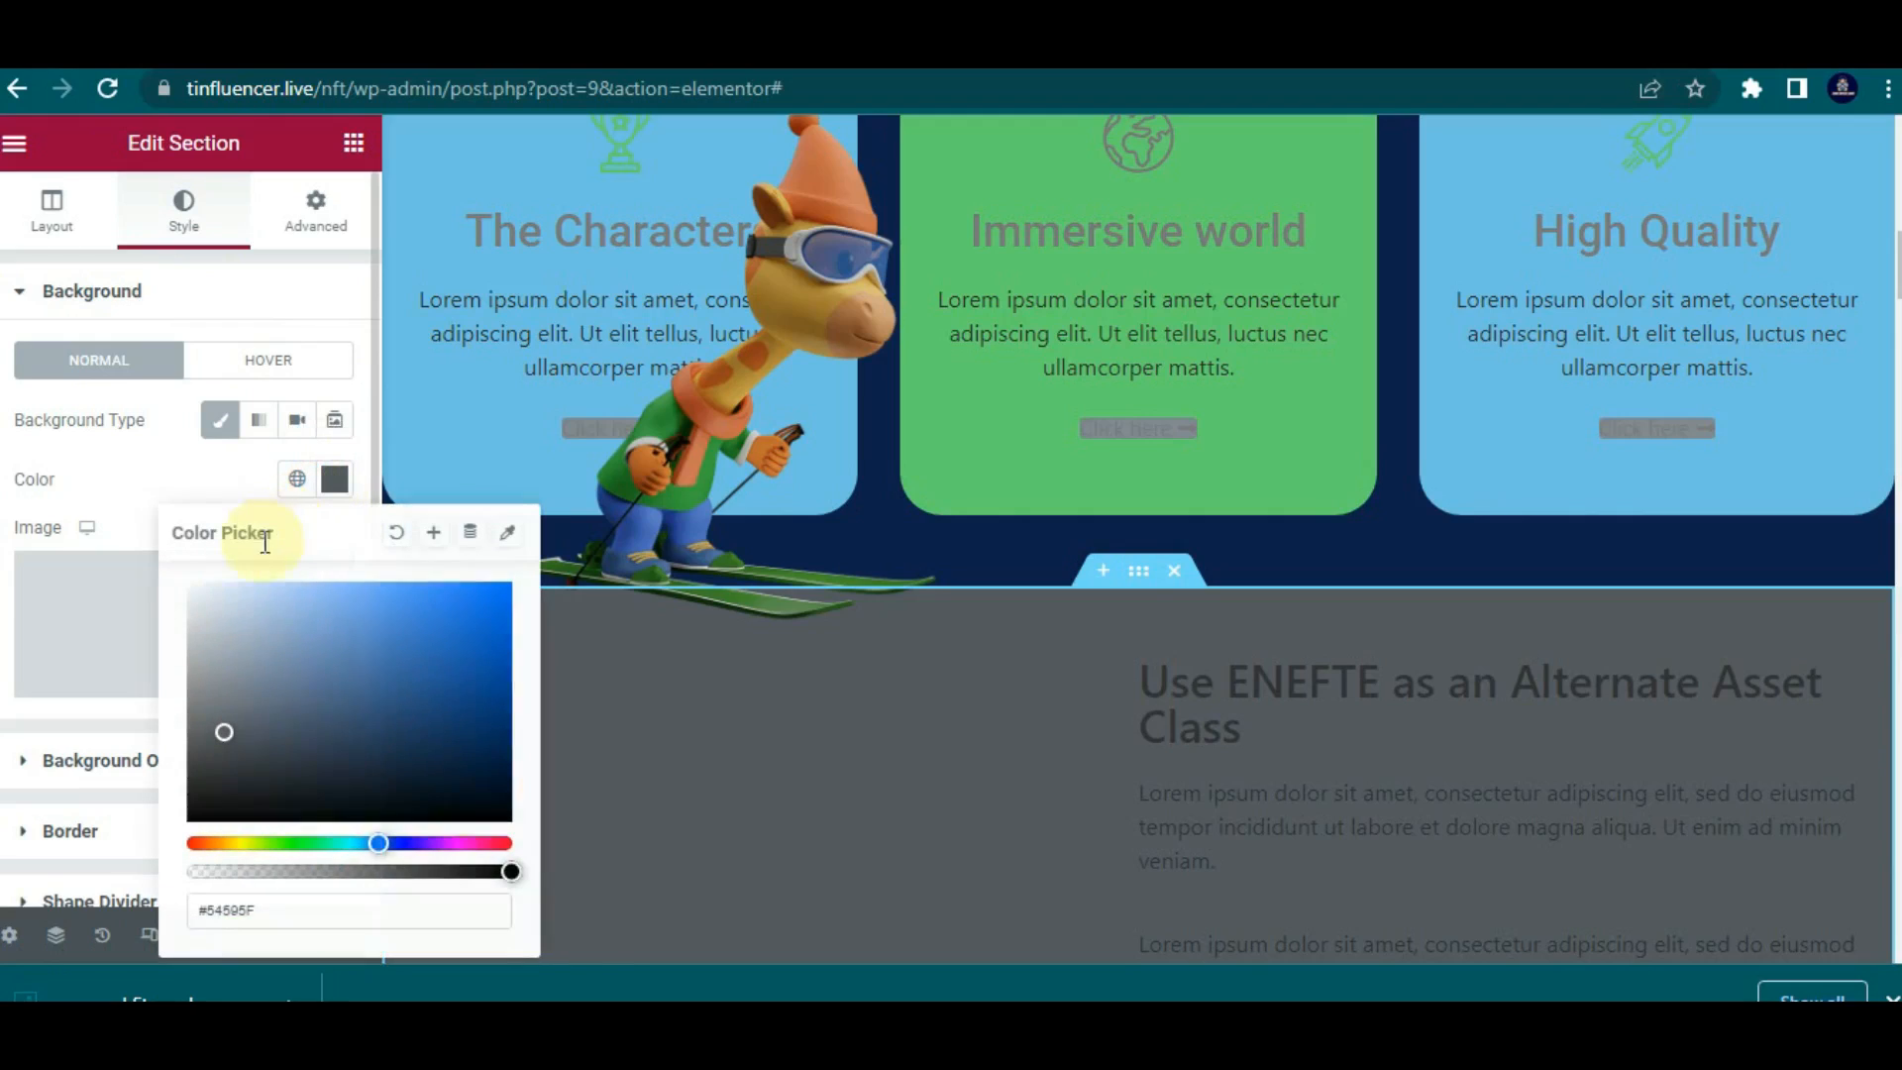
{"action": "left_click", "coordinate": [224, 663]}
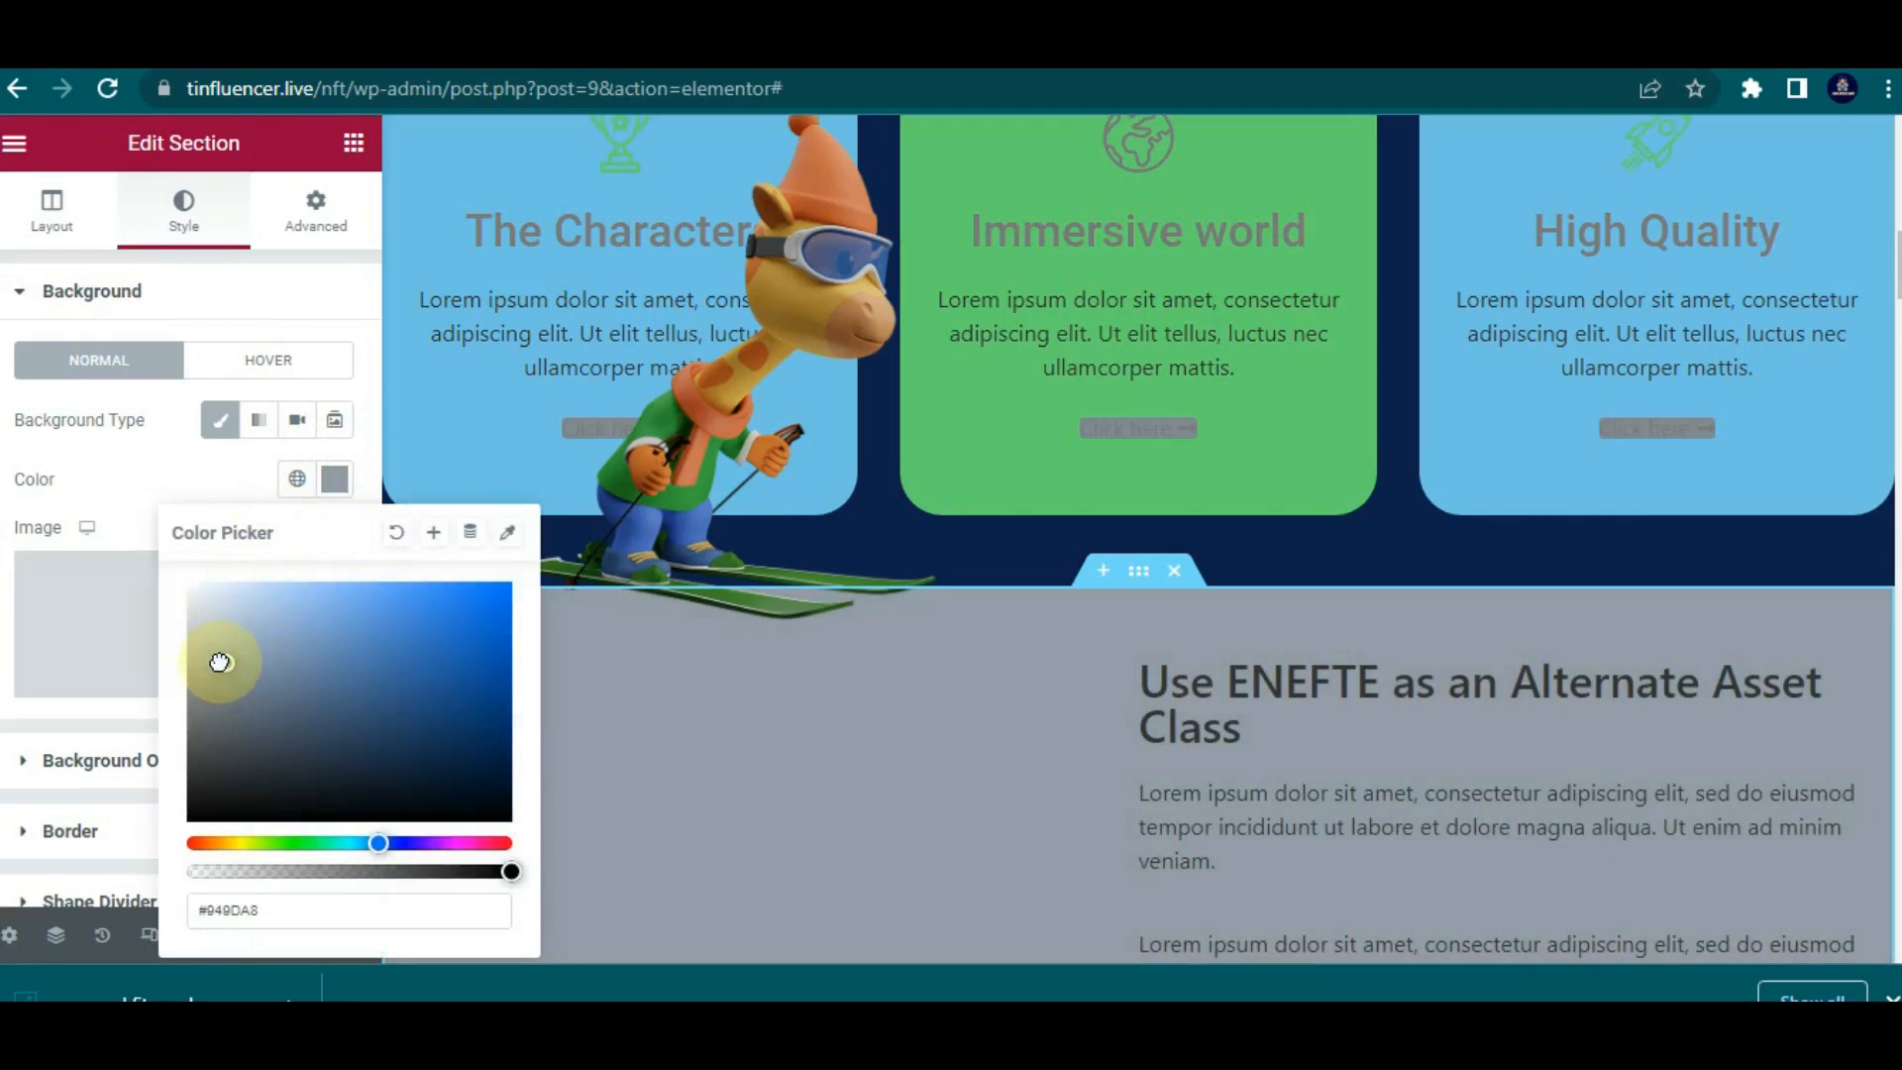
{"action": "left_click_drag", "start_coordinate": [214, 651], "coordinate": [211, 643]}
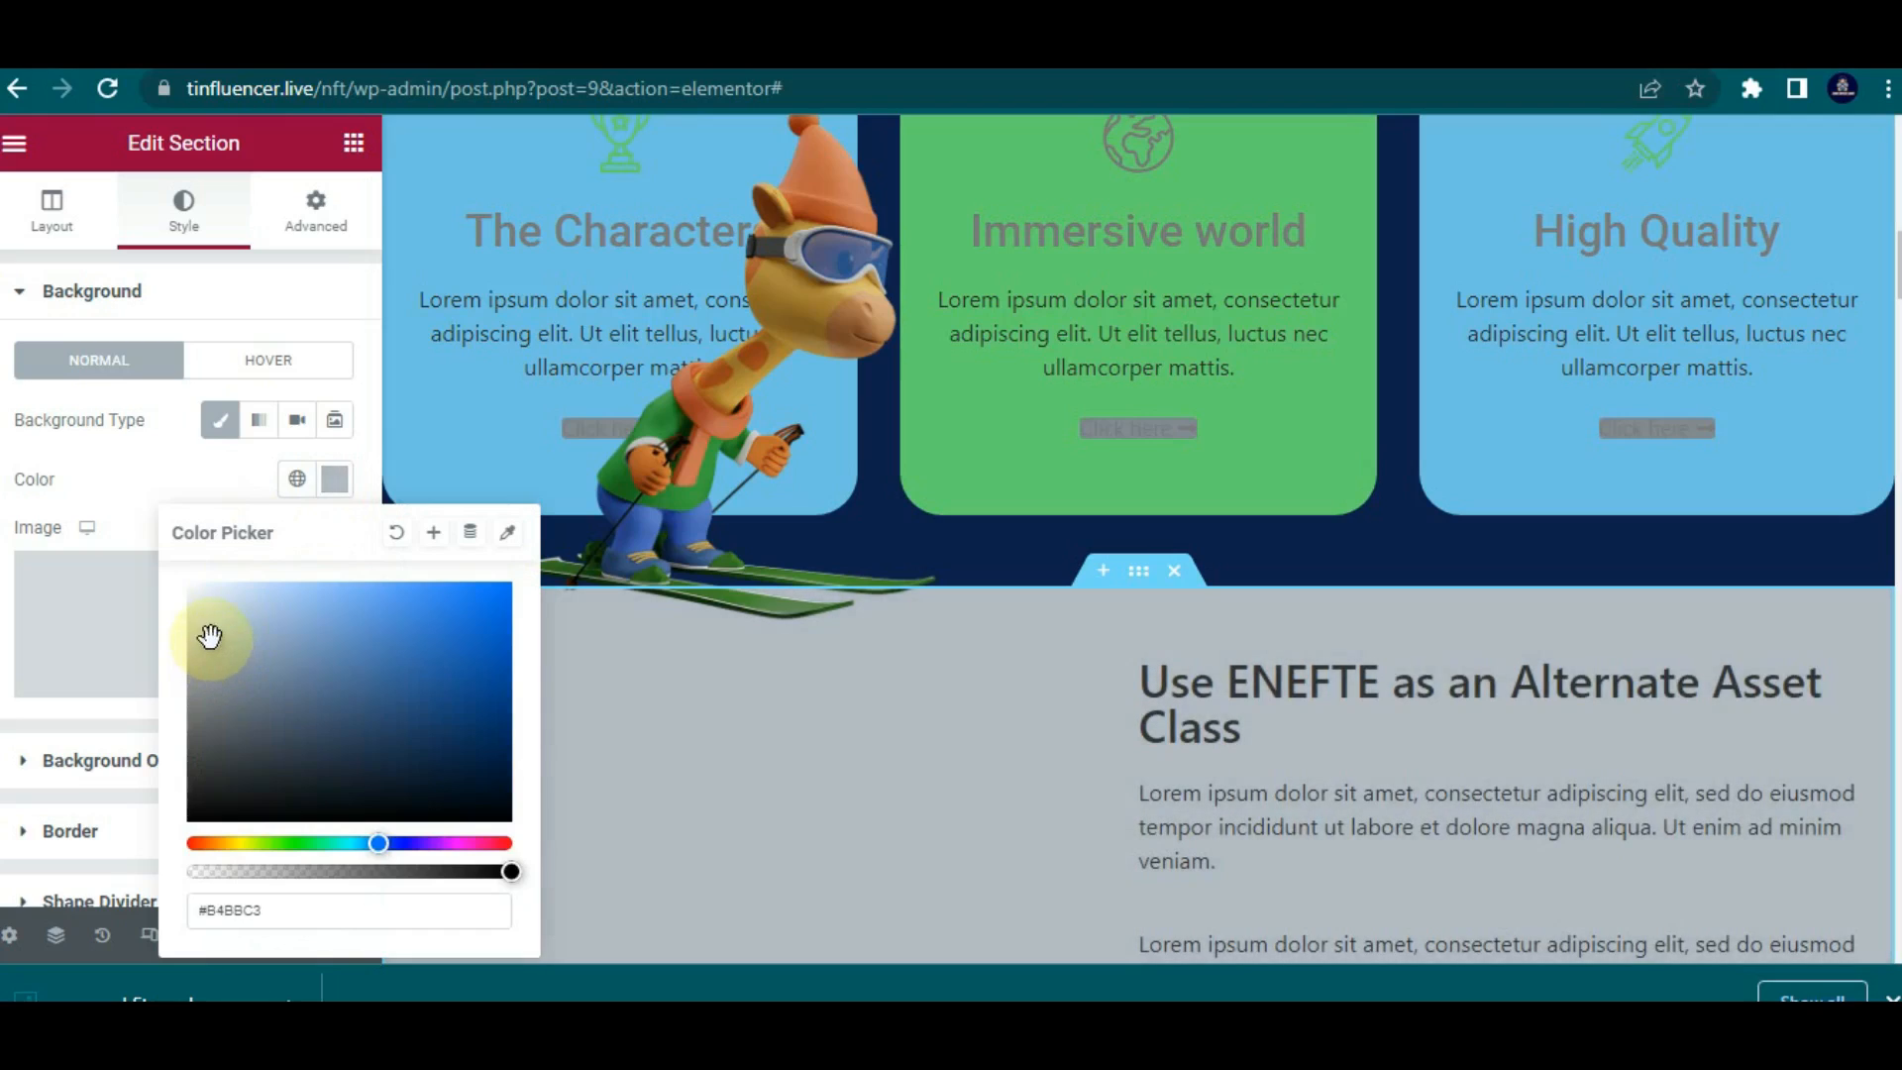
{"action": "scroll", "coordinate": [790, 751], "scroll_direction": "down", "scroll_amount": 5}
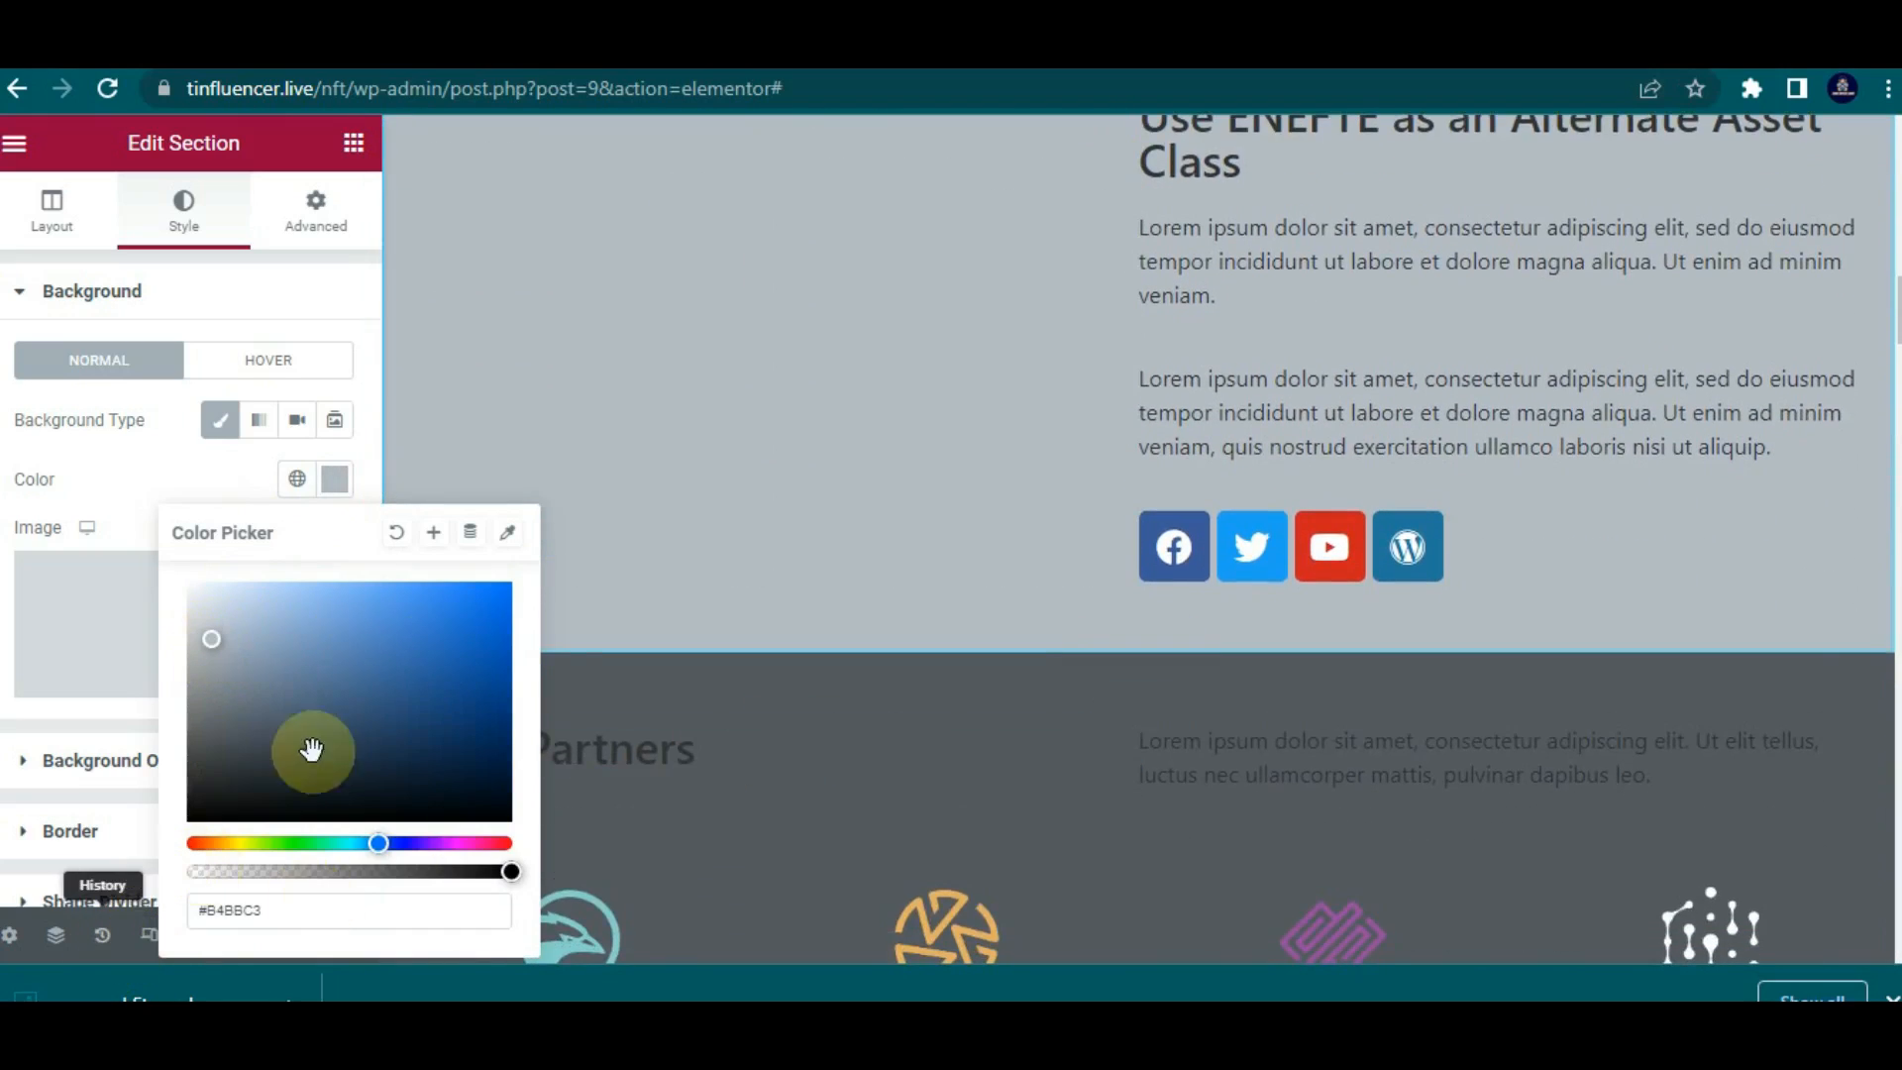
{"action": "left_click", "coordinate": [149, 935]}
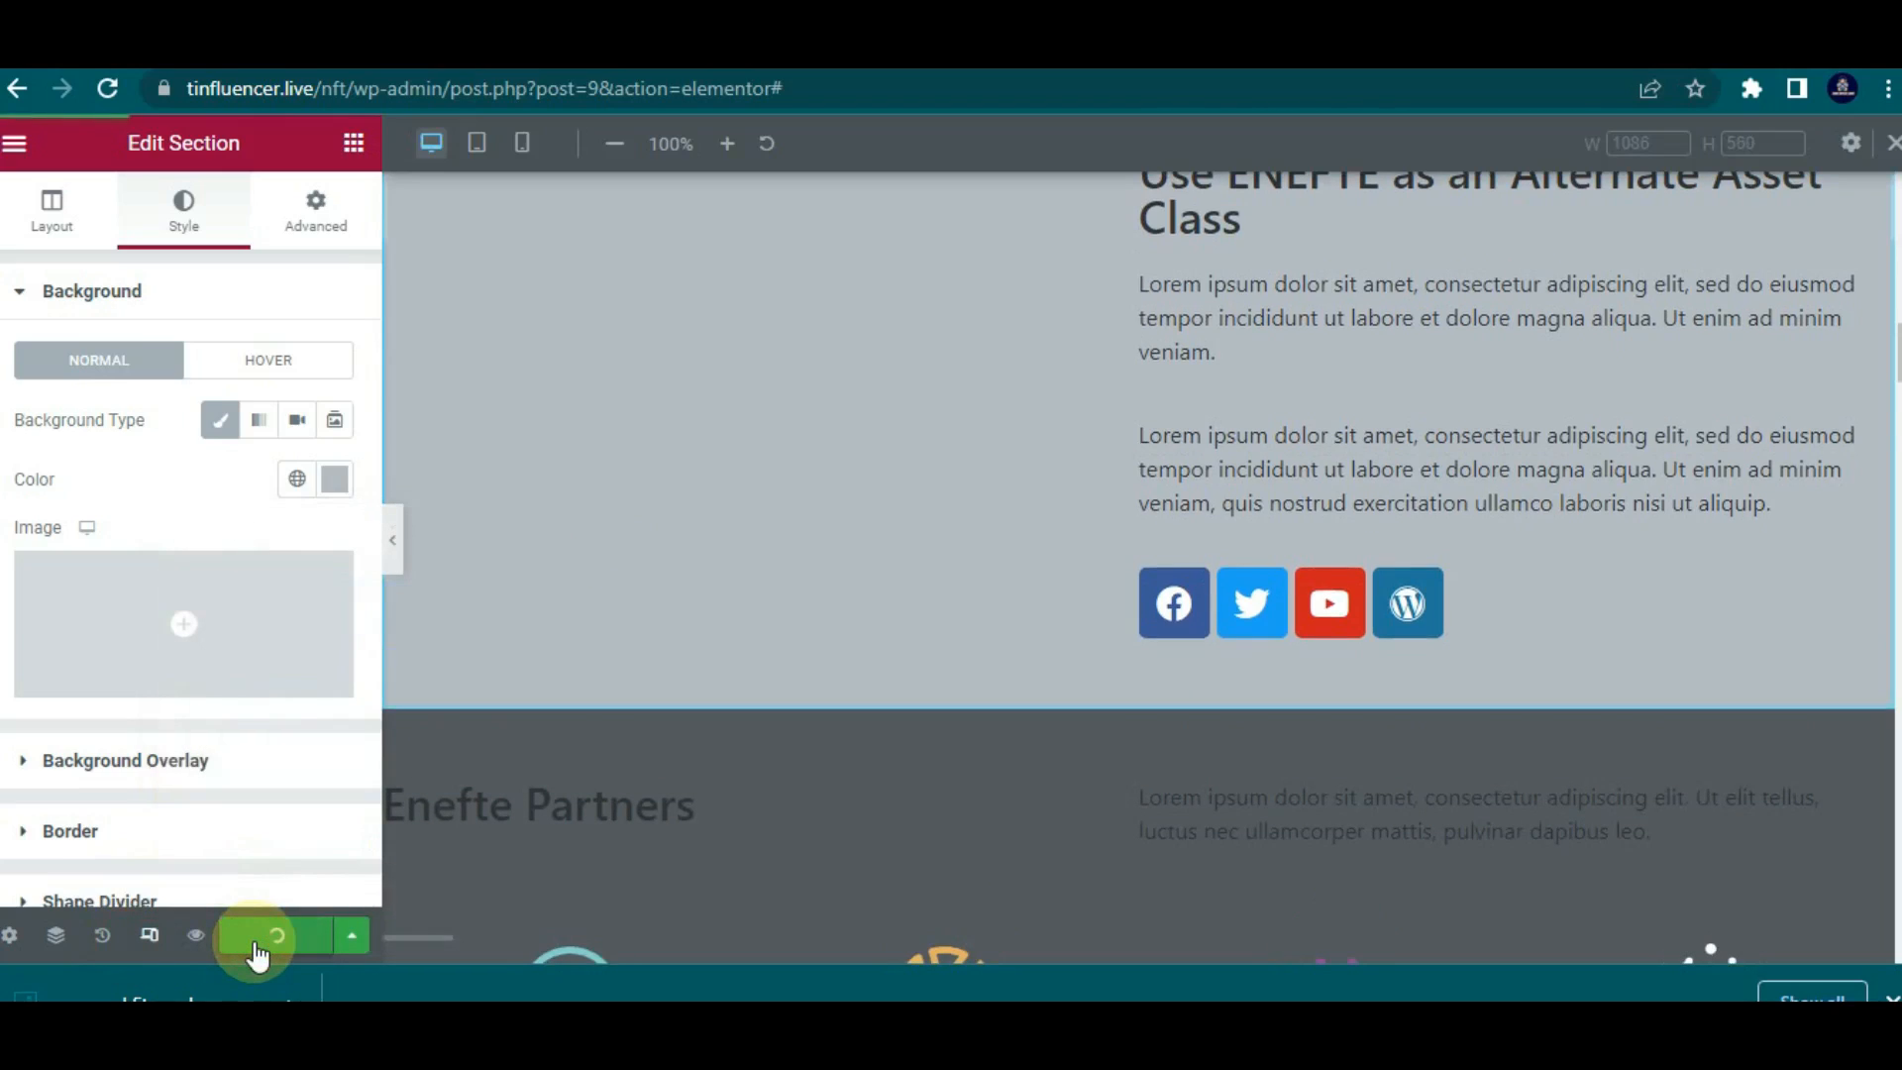
Step: Preview the Home page with unsaved edits and scroll through the TINFLUENCER header and sections
{"action": "left_click", "coordinate": [188, 936]}
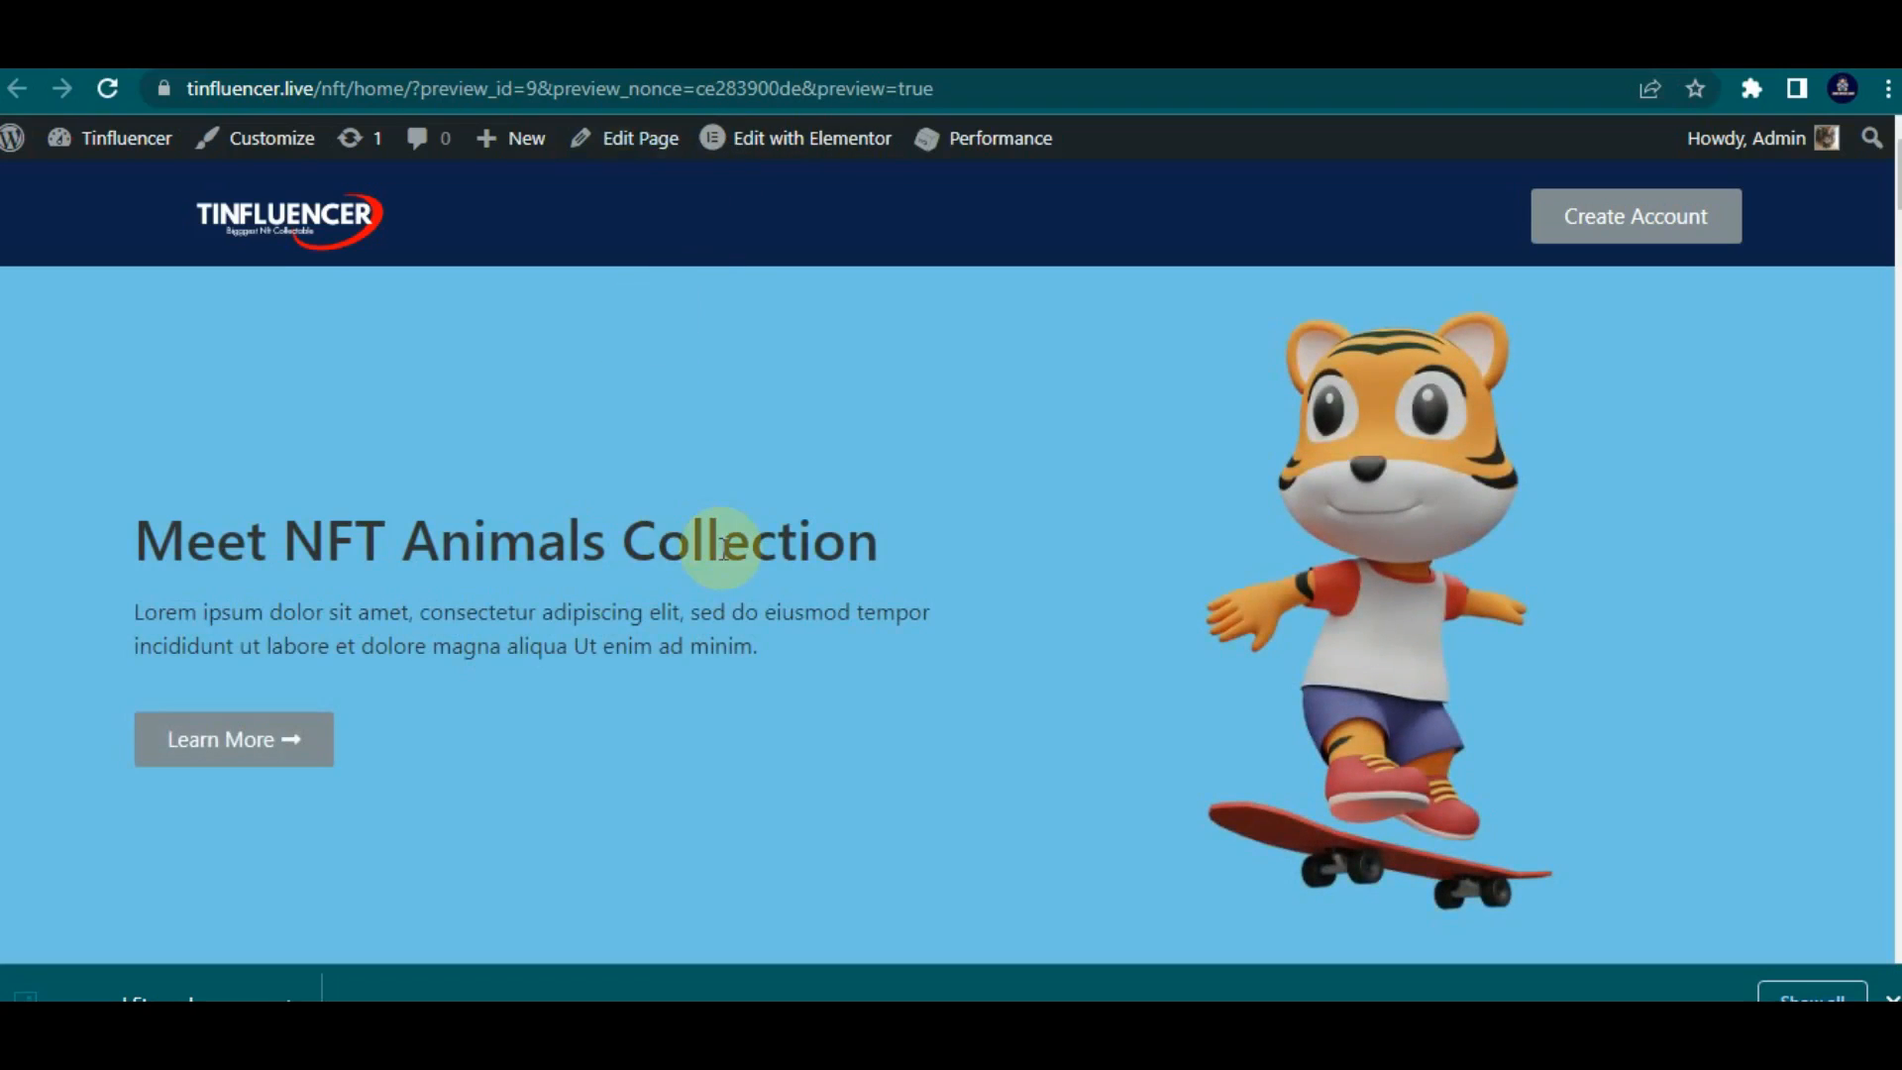
{"action": "scroll", "coordinate": [715, 695], "scroll_direction": "down", "scroll_amount": 4}
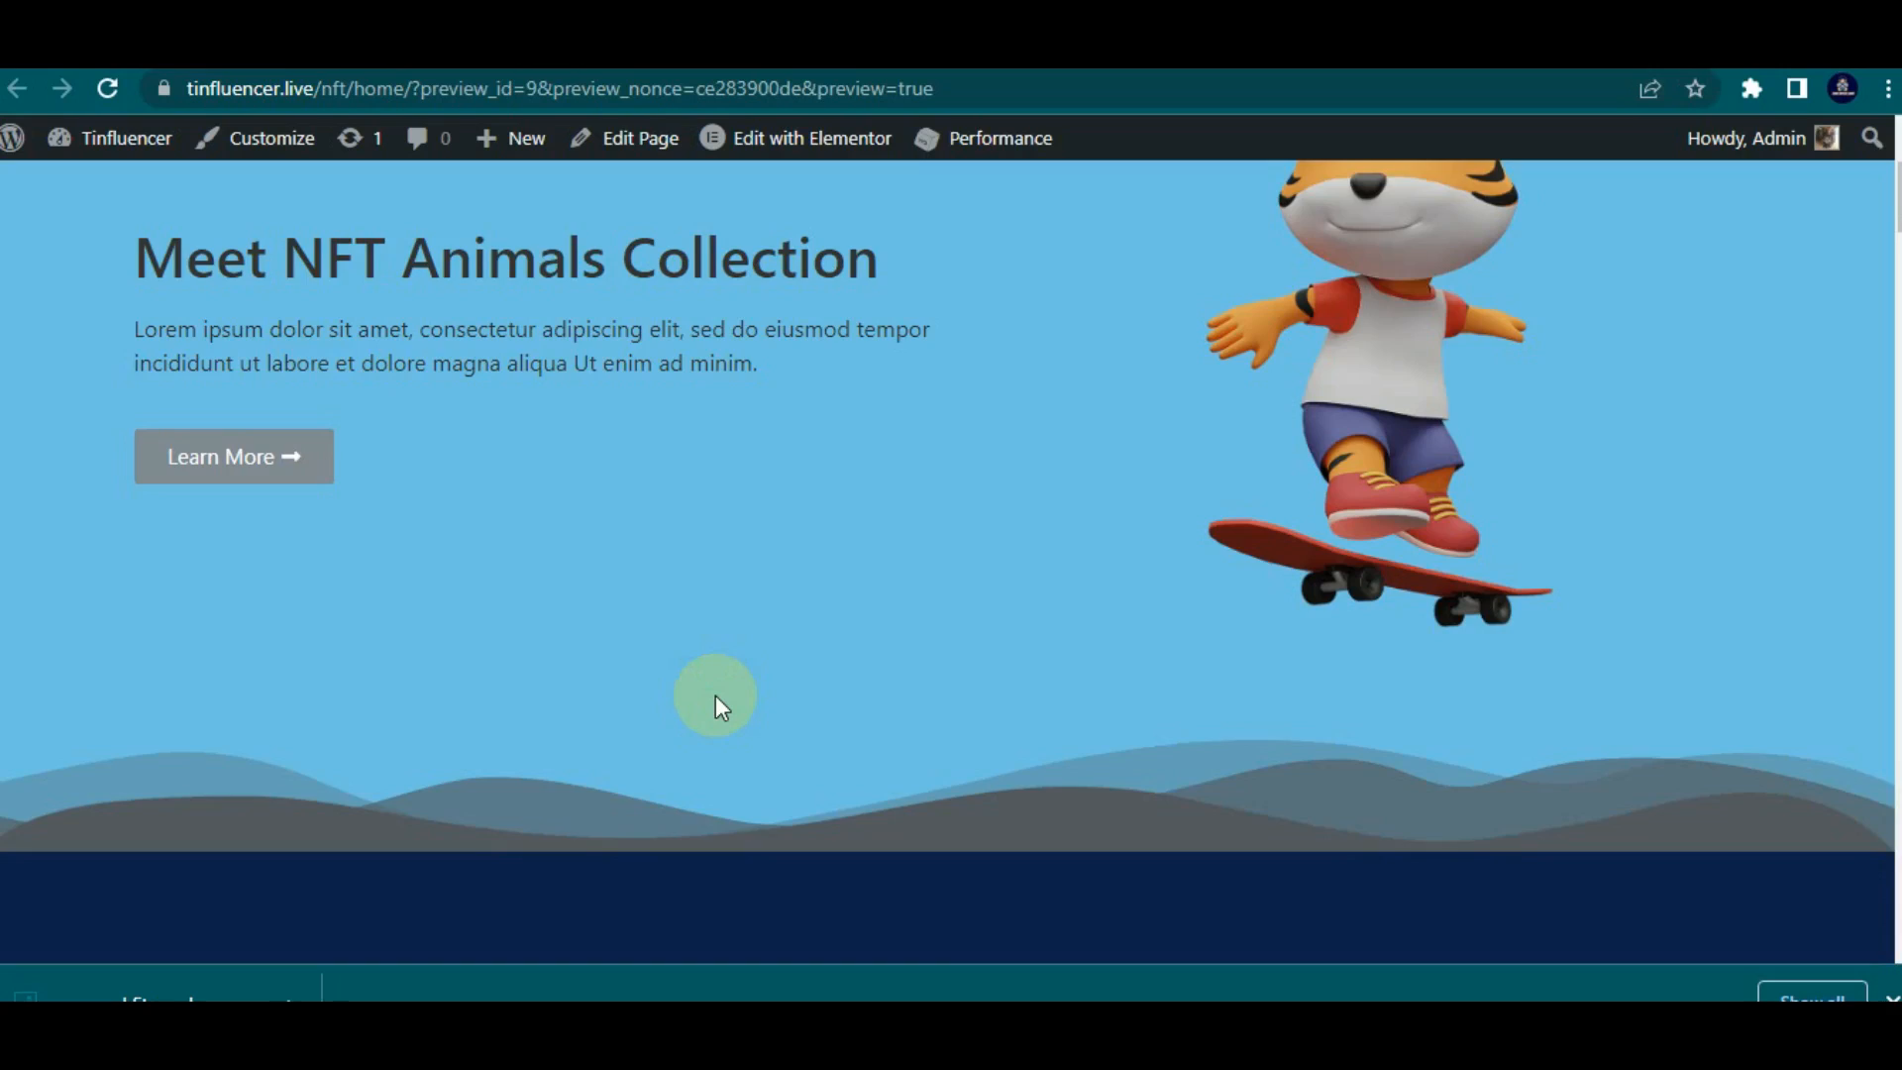
{"action": "scroll", "coordinate": [716, 696], "scroll_direction": "down", "scroll_amount": 7}
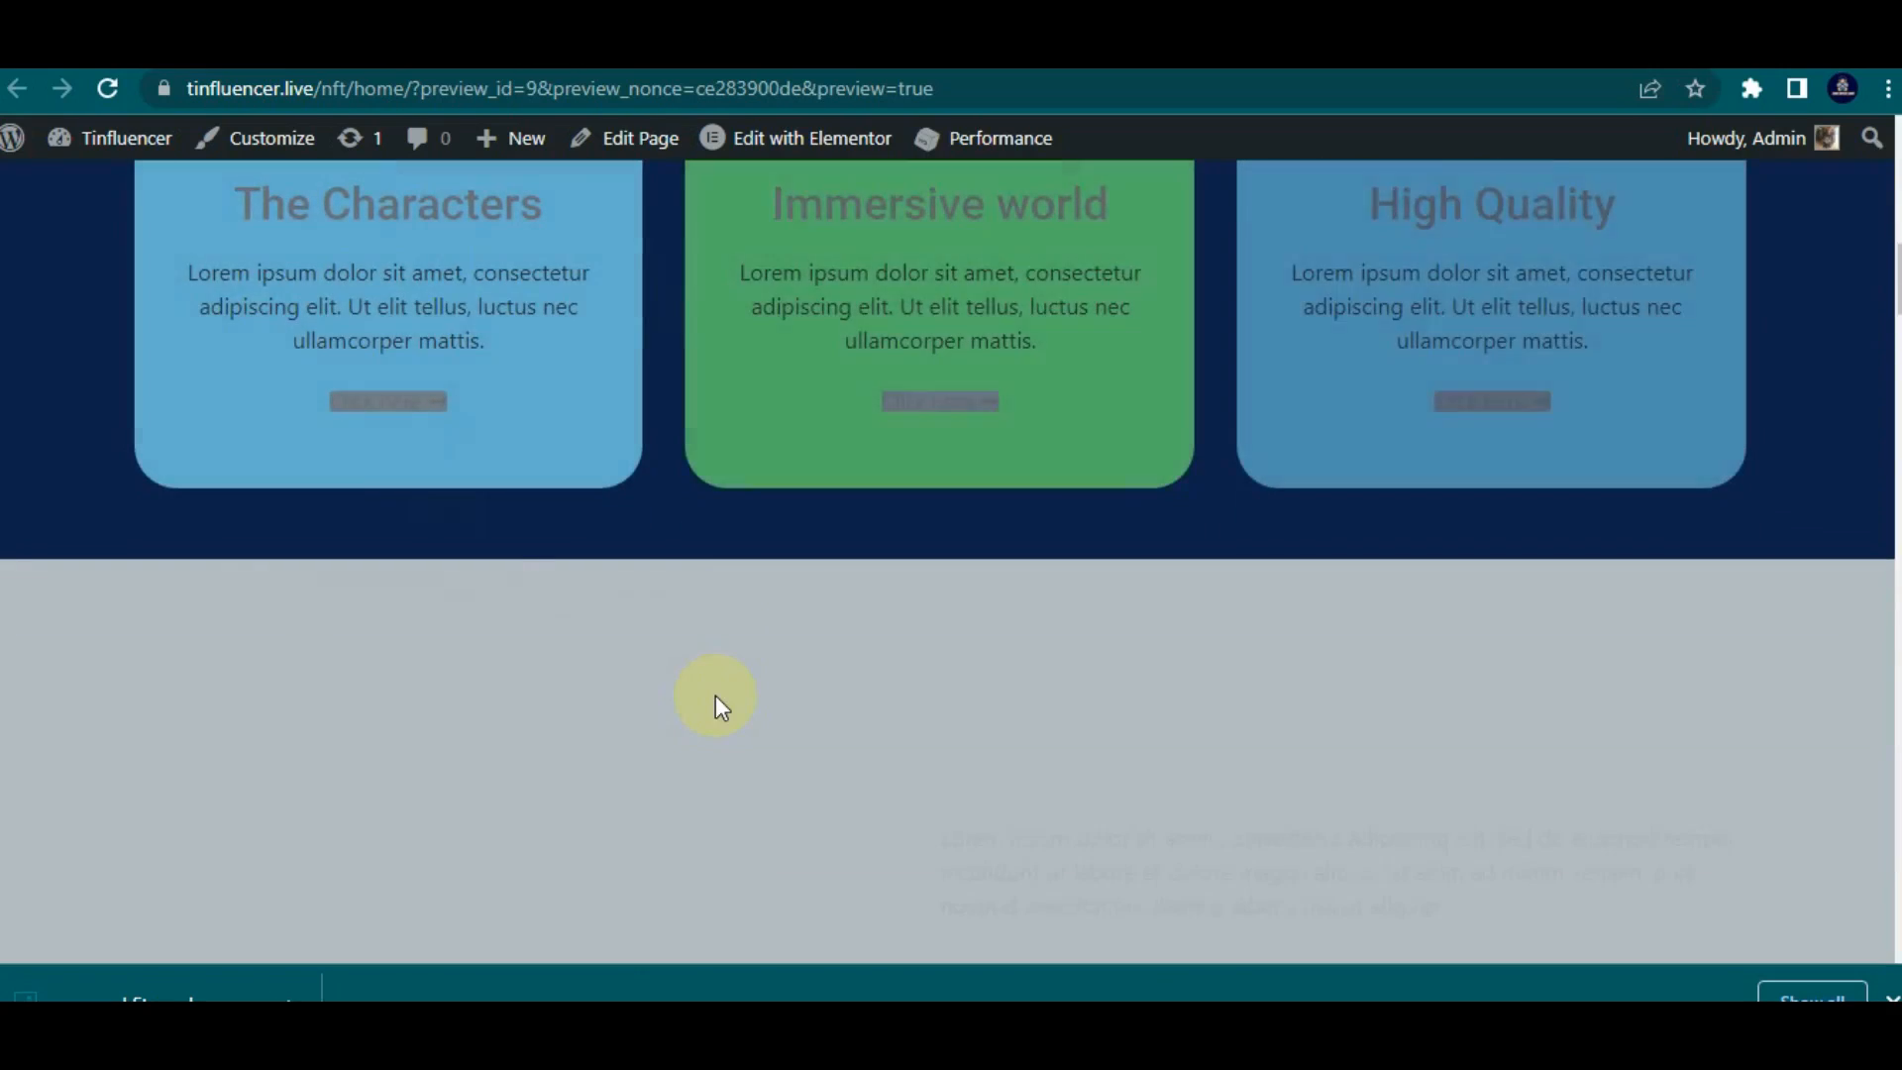
{"action": "scroll", "coordinate": [715, 695], "scroll_direction": "down", "scroll_amount": 3}
{"action": "scroll", "coordinate": [715, 696], "scroll_direction": "up", "scroll_amount": 4}
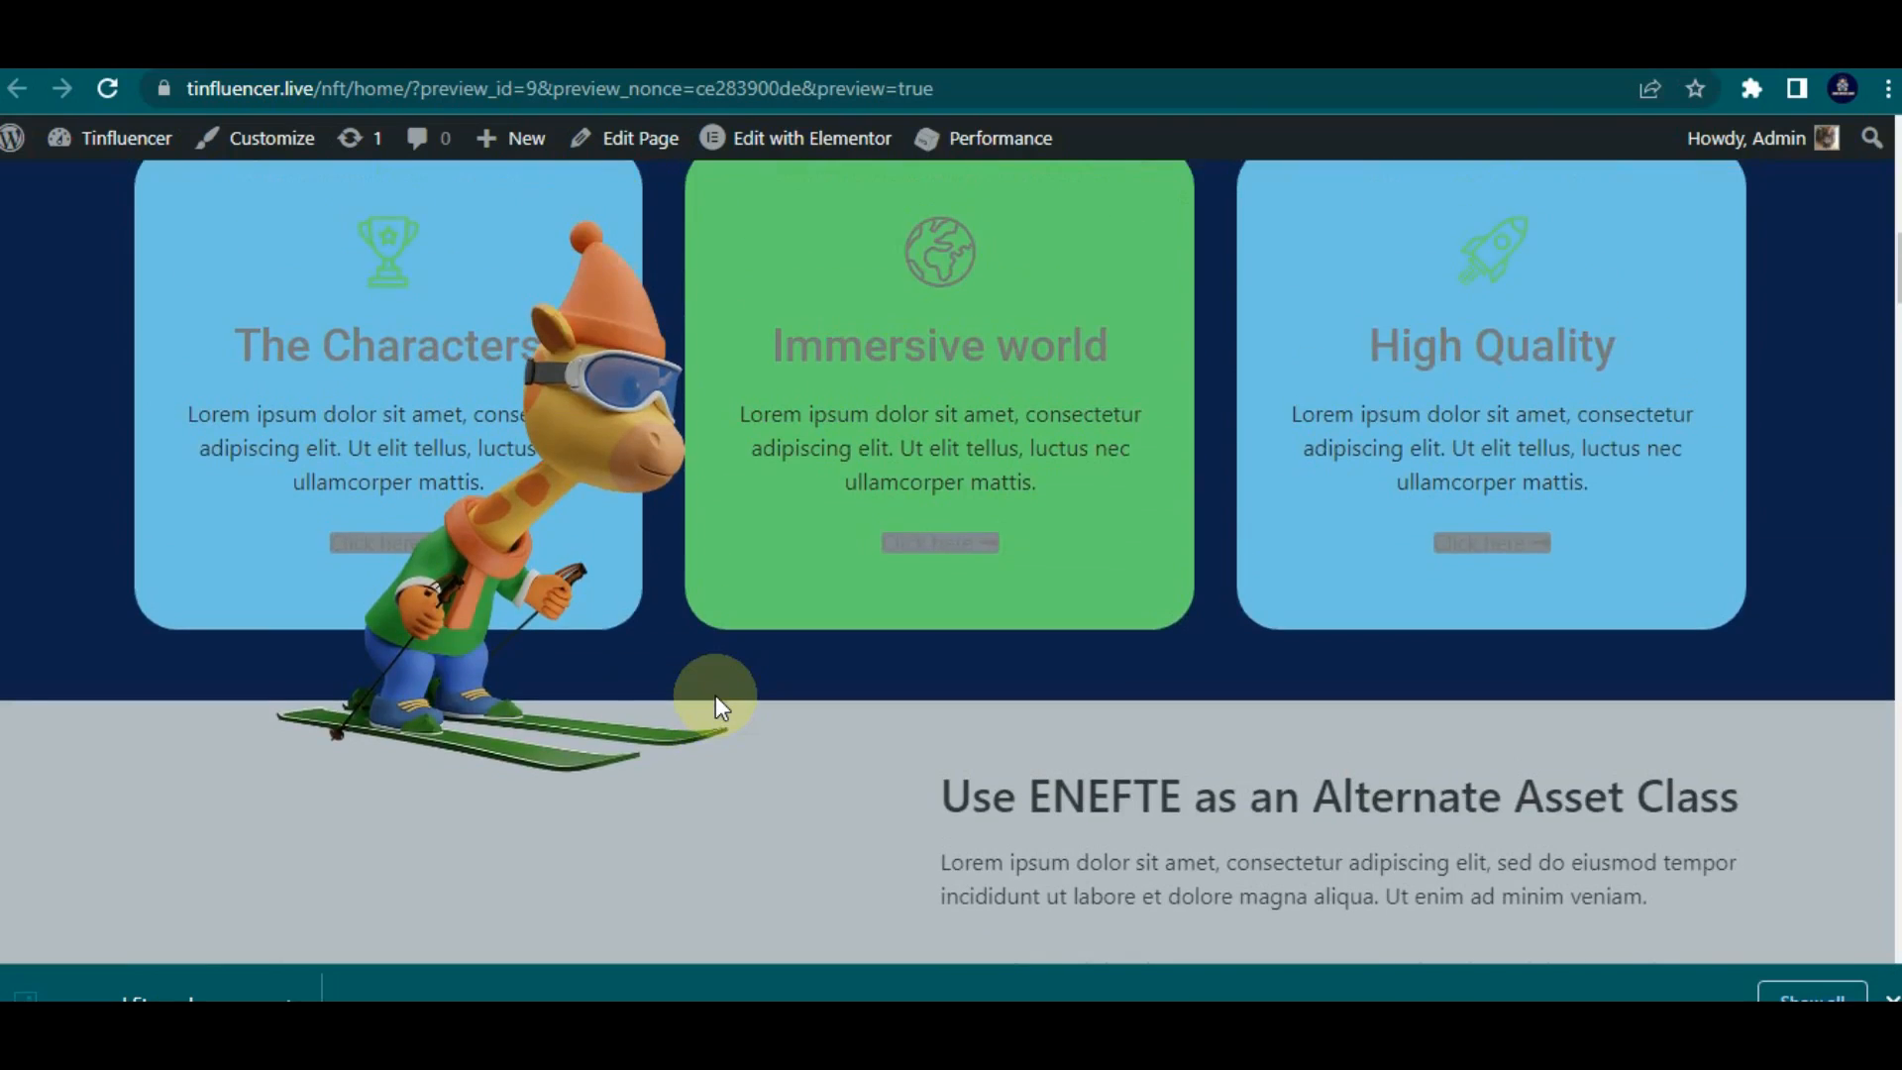
{"action": "scroll", "coordinate": [715, 695], "scroll_direction": "down", "scroll_amount": 6}
{"action": "scroll", "coordinate": [715, 695], "scroll_direction": "down", "scroll_amount": 10}
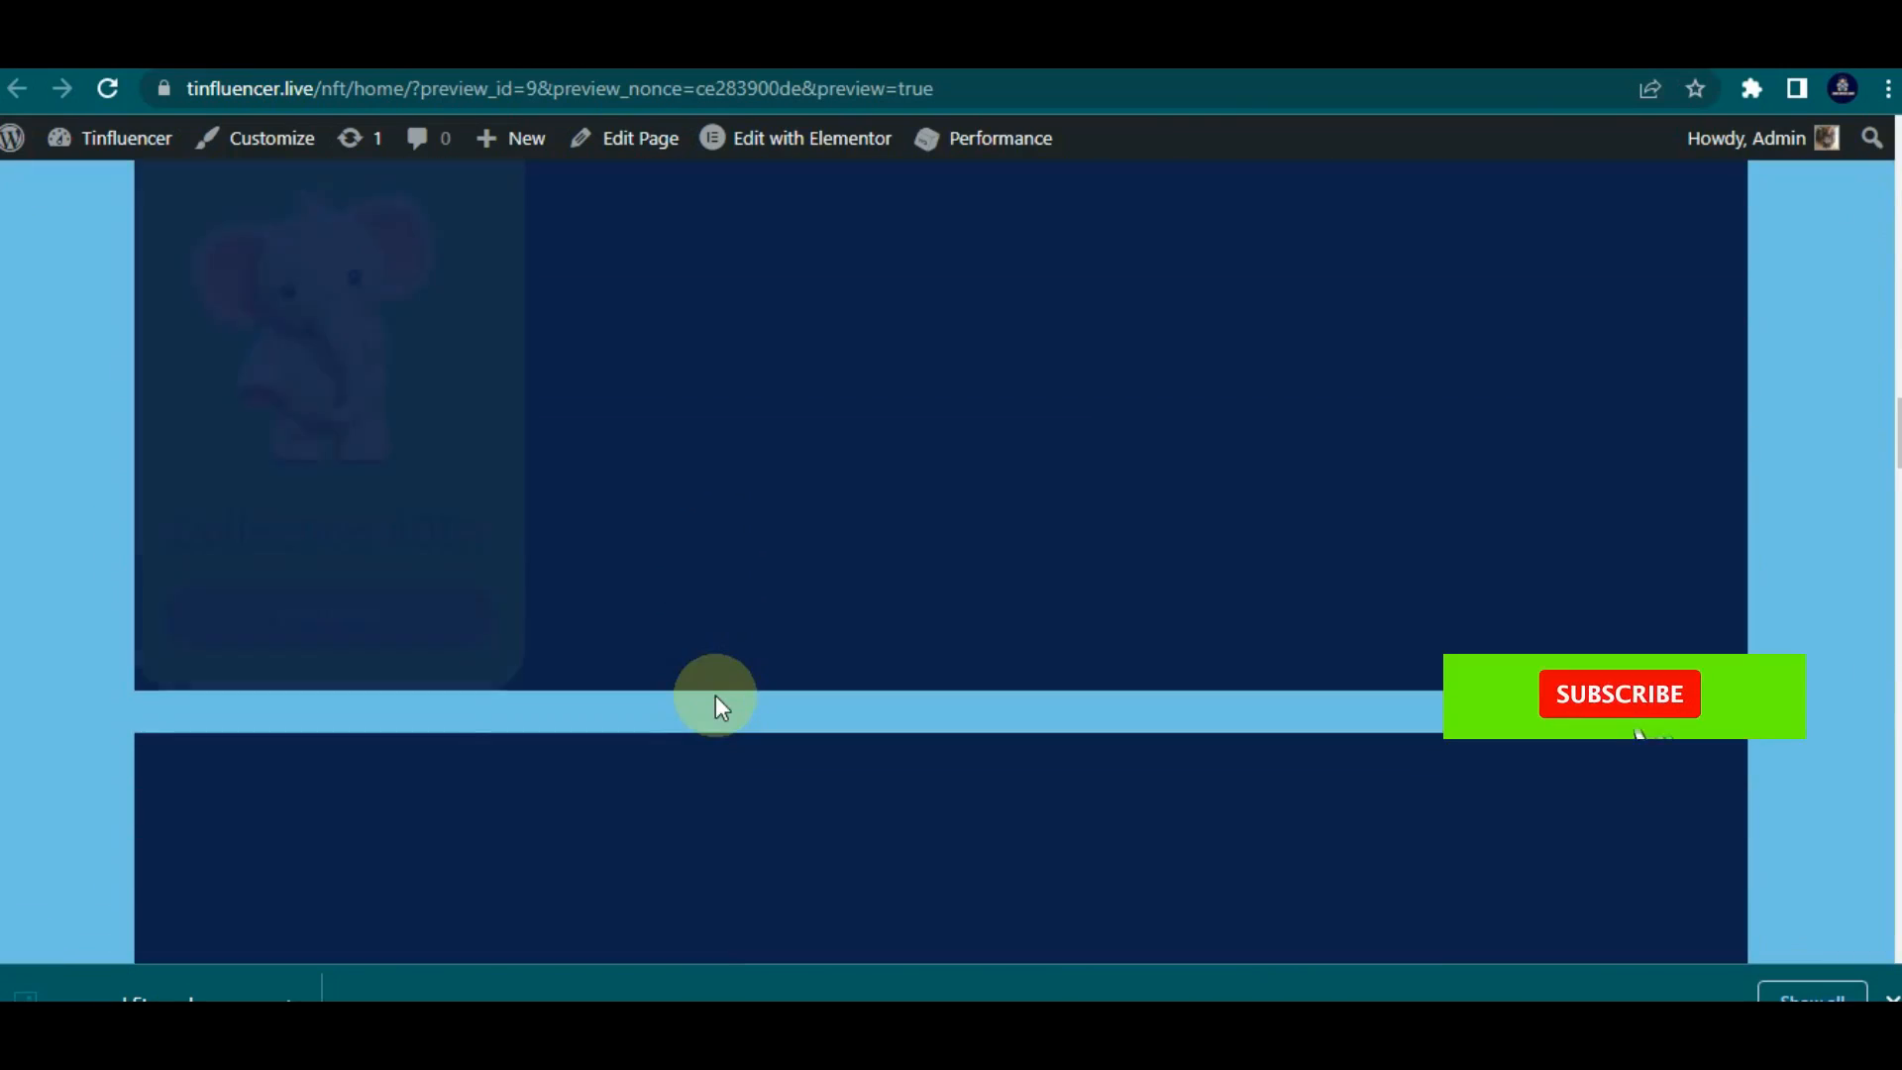
{"action": "scroll", "coordinate": [715, 695], "scroll_direction": "up", "scroll_amount": 3}
{"action": "scroll", "coordinate": [715, 695], "scroll_direction": "down", "scroll_amount": 5}
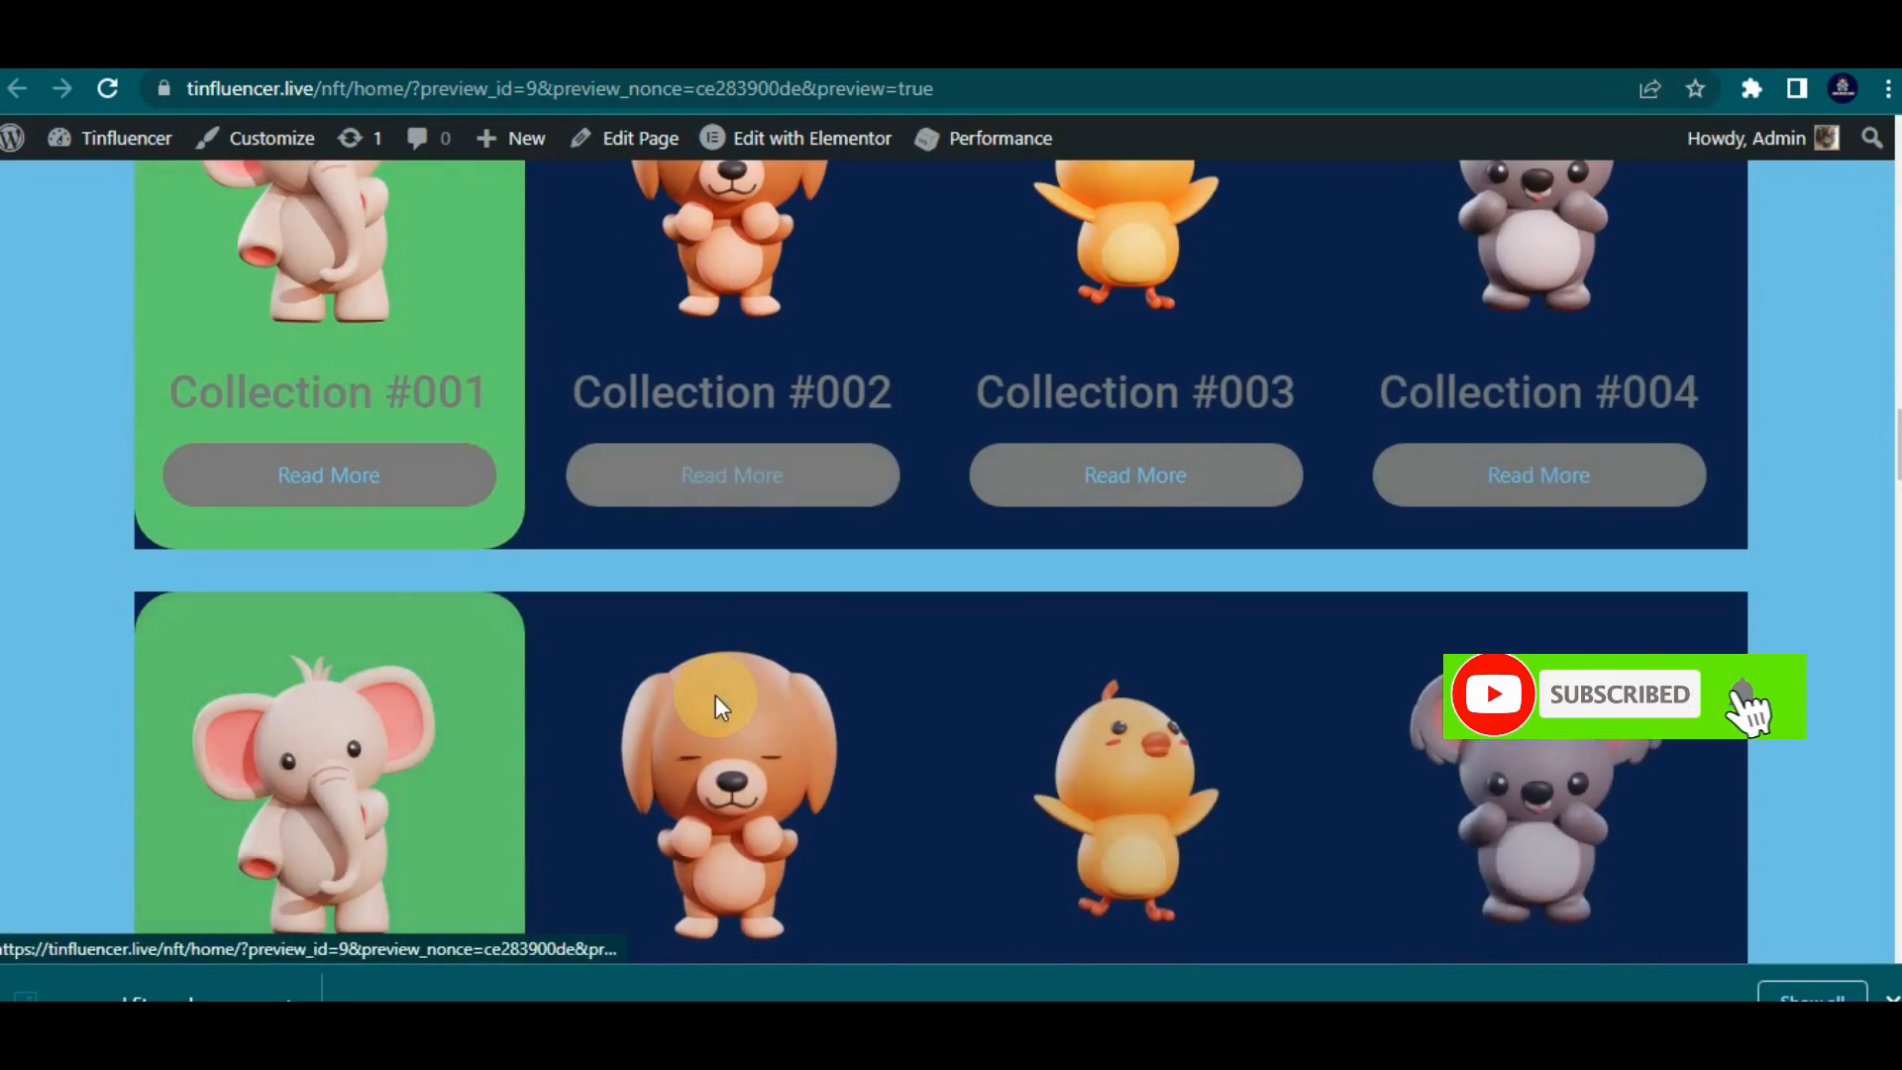
{"action": "scroll", "coordinate": [715, 696], "scroll_direction": "down", "scroll_amount": 2}
{"action": "scroll", "coordinate": [798, 628], "scroll_direction": "down", "scroll_amount": 3}
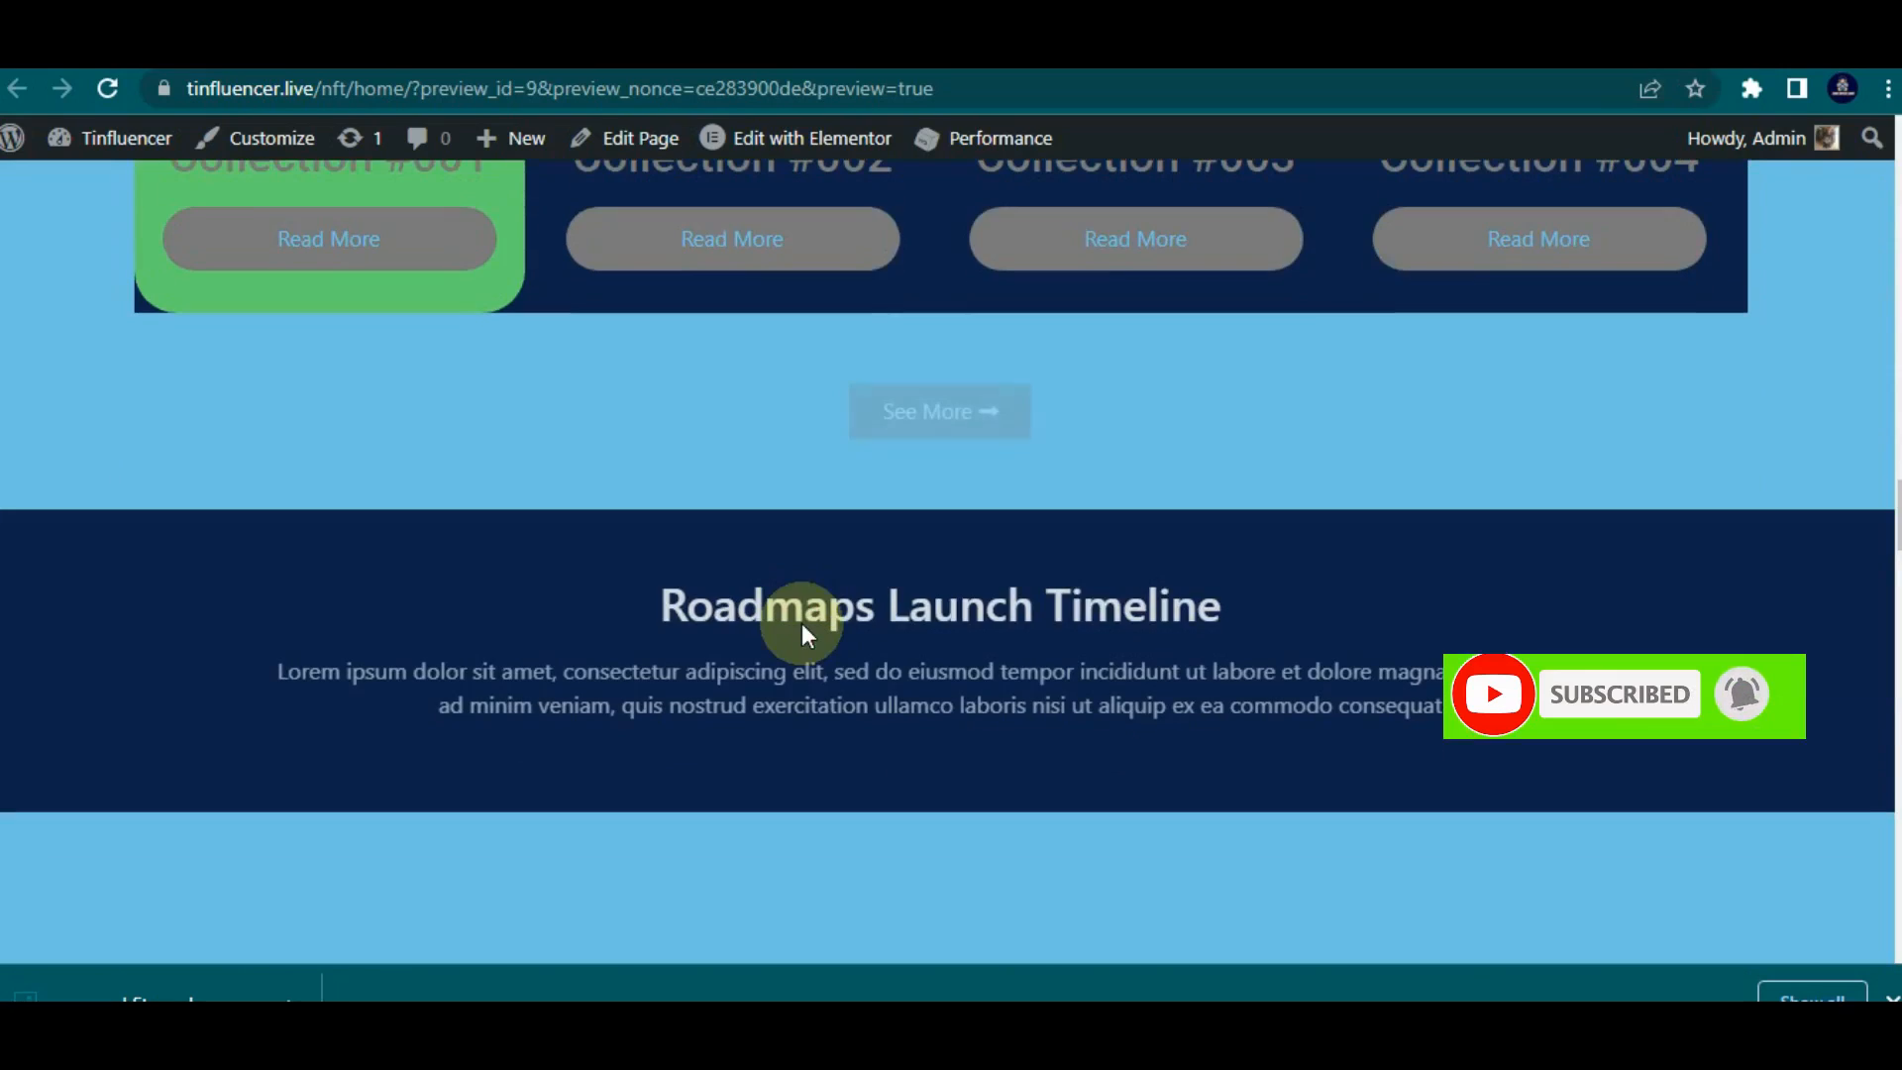
{"action": "scroll", "coordinate": [877, 651], "scroll_direction": "down", "scroll_amount": 10}
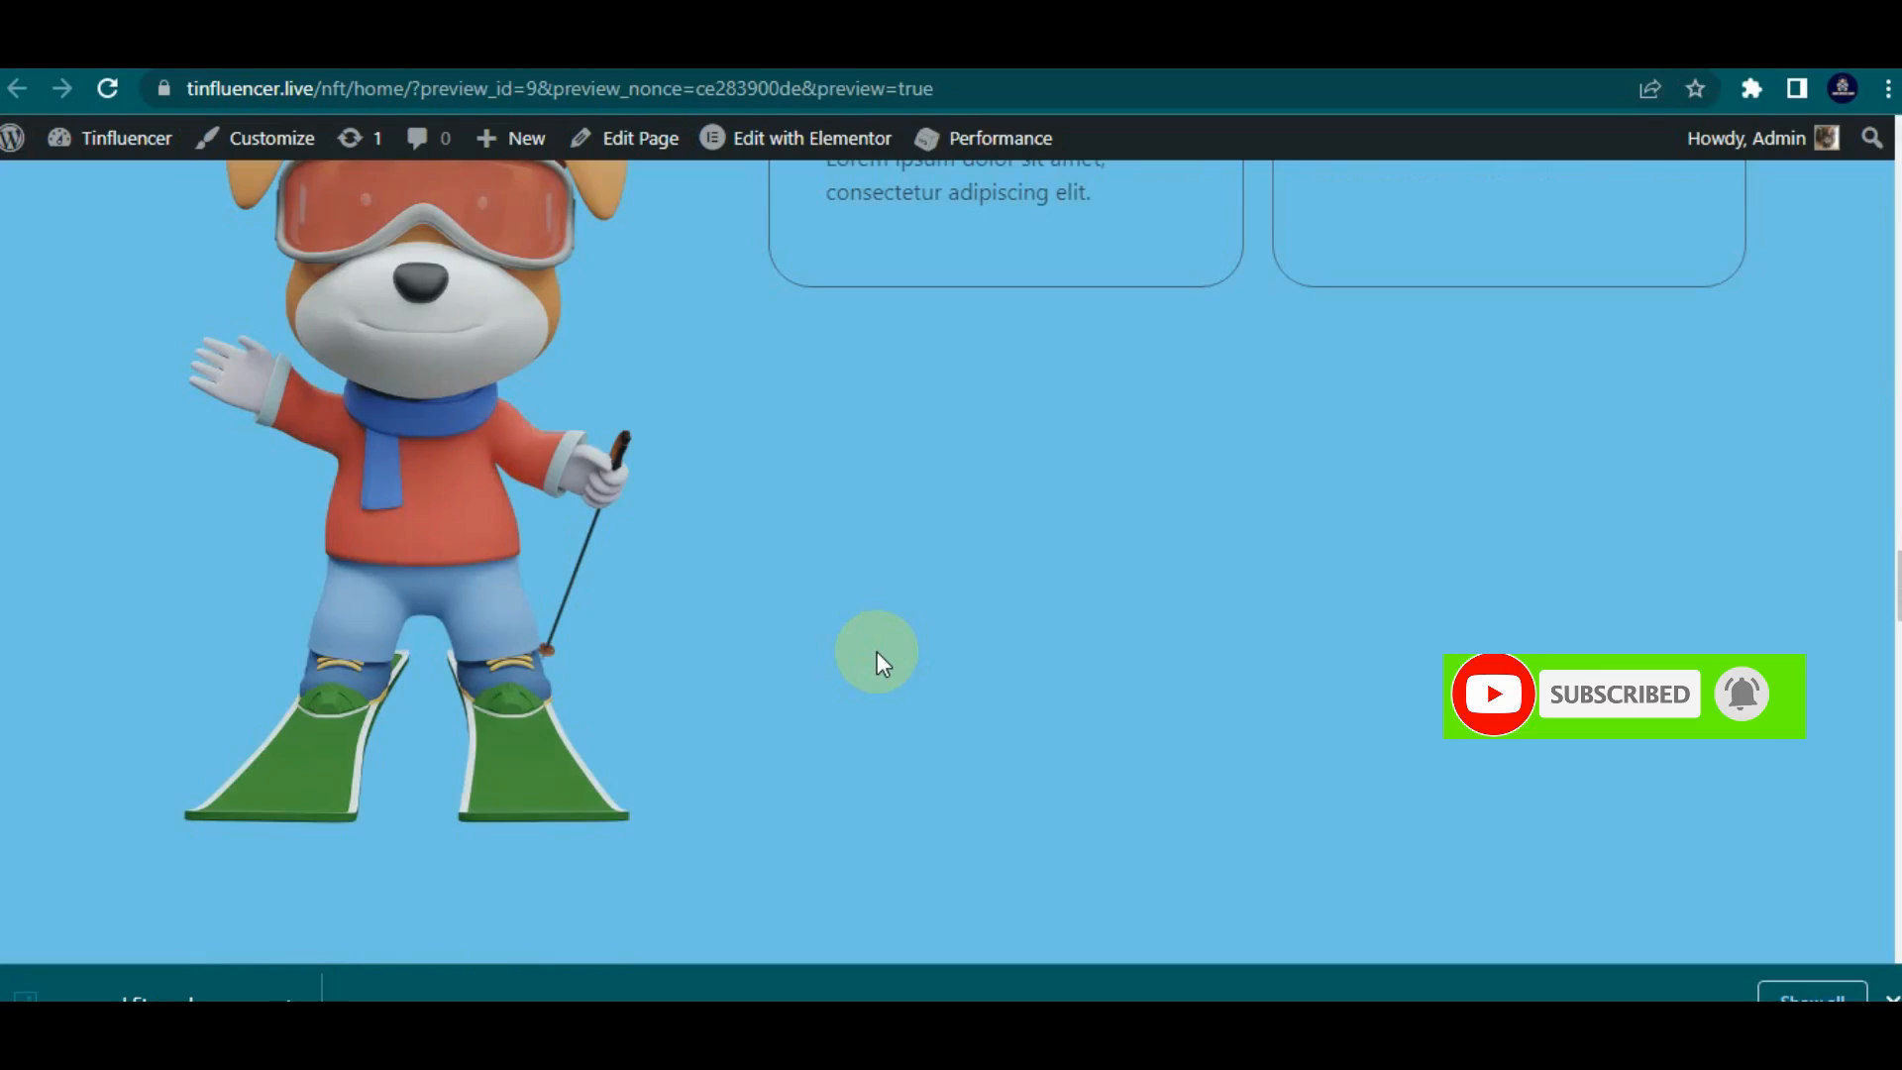
{"action": "scroll", "coordinate": [876, 651], "scroll_direction": "down", "scroll_amount": 3}
{"action": "scroll", "coordinate": [876, 651], "scroll_direction": "up", "scroll_amount": 2}
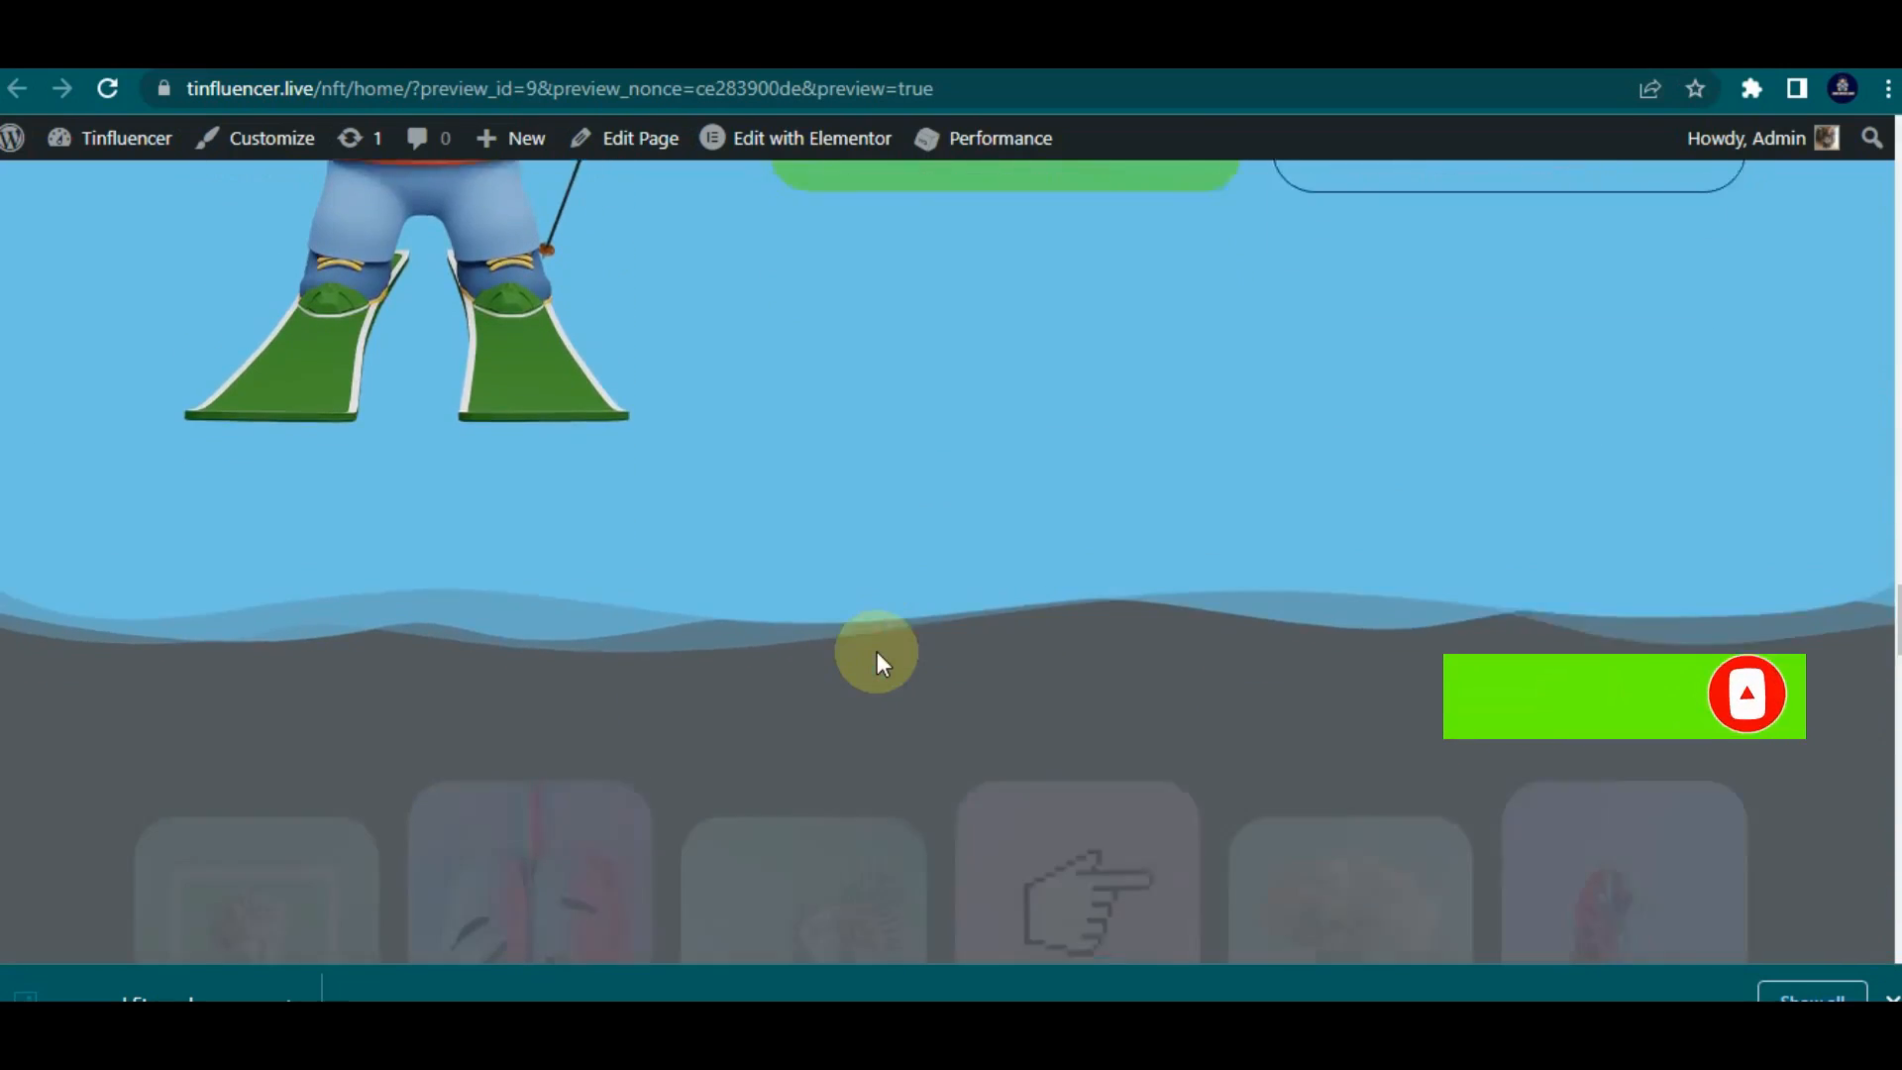
{"action": "scroll", "coordinate": [876, 650], "scroll_direction": "down", "scroll_amount": 5}
{"action": "scroll", "coordinate": [876, 650], "scroll_direction": "down", "scroll_amount": 10}
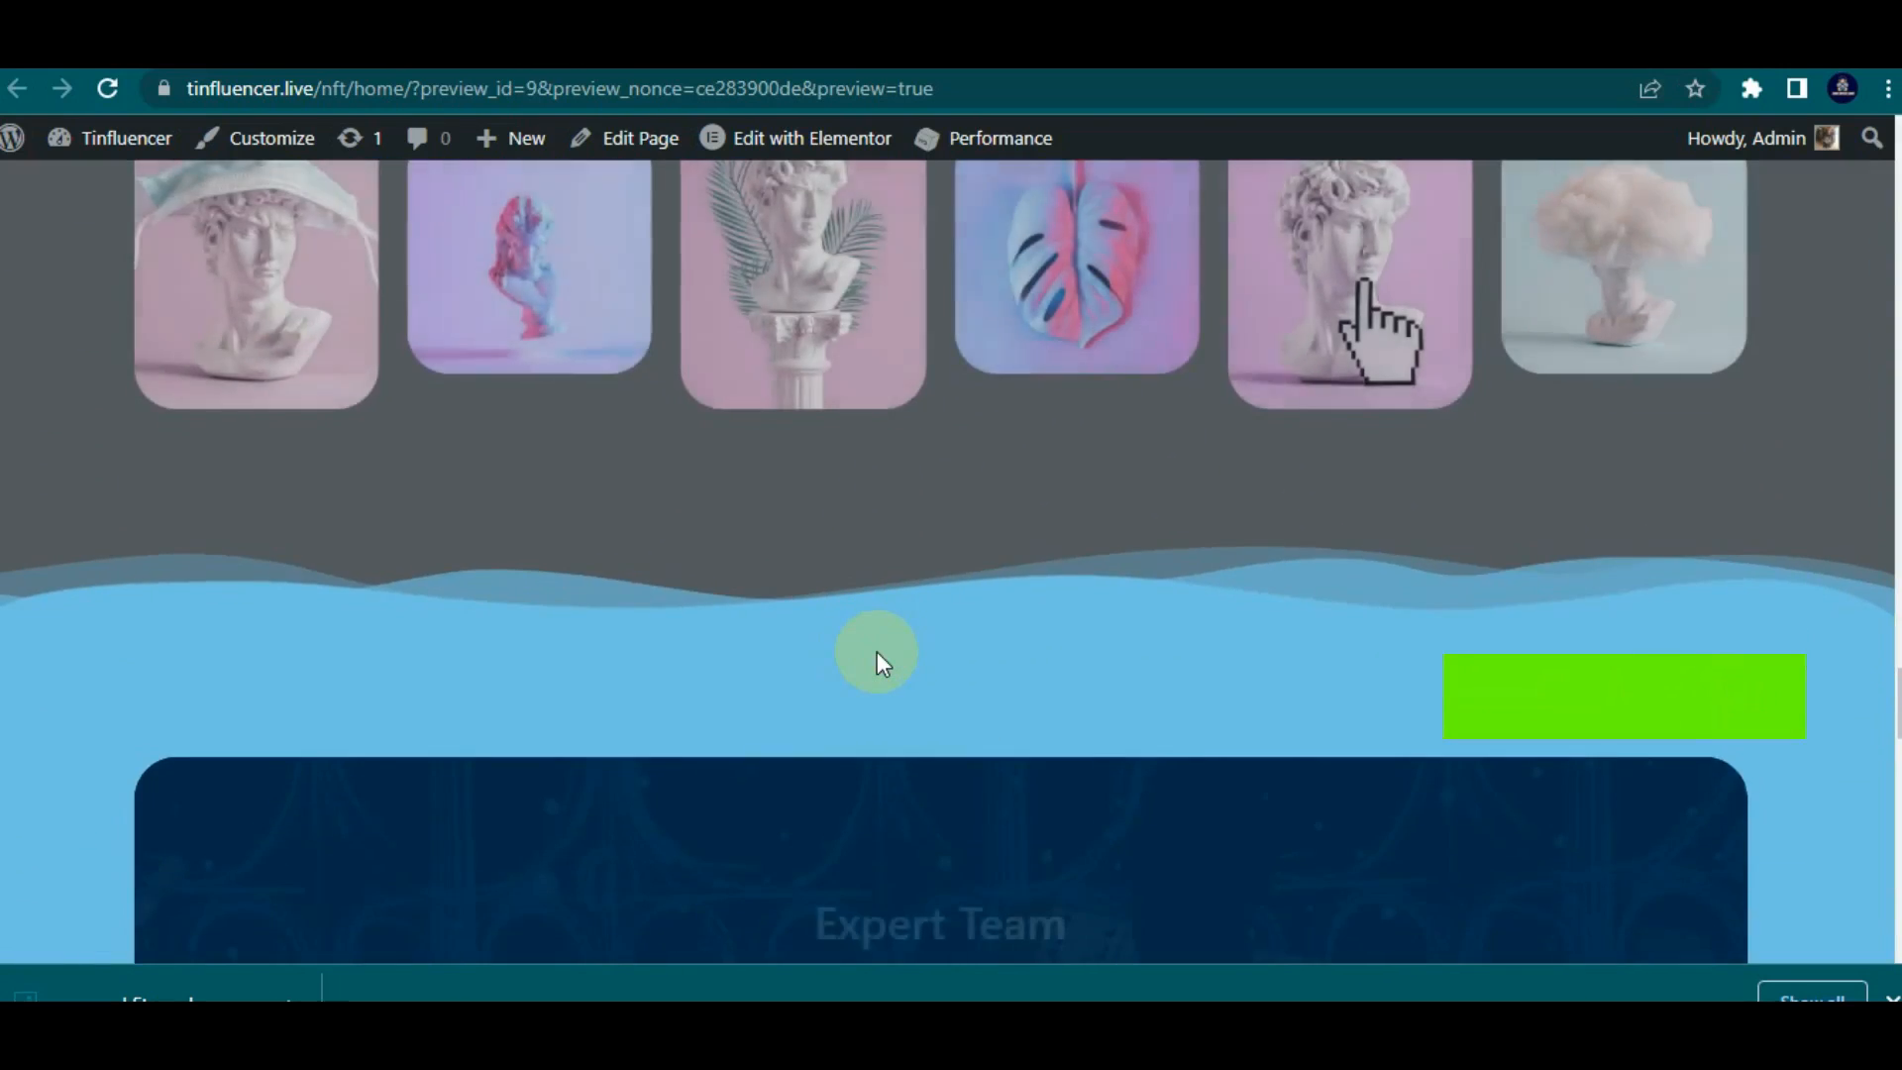
{"action": "scroll", "coordinate": [876, 651], "scroll_direction": "down", "scroll_amount": 10}
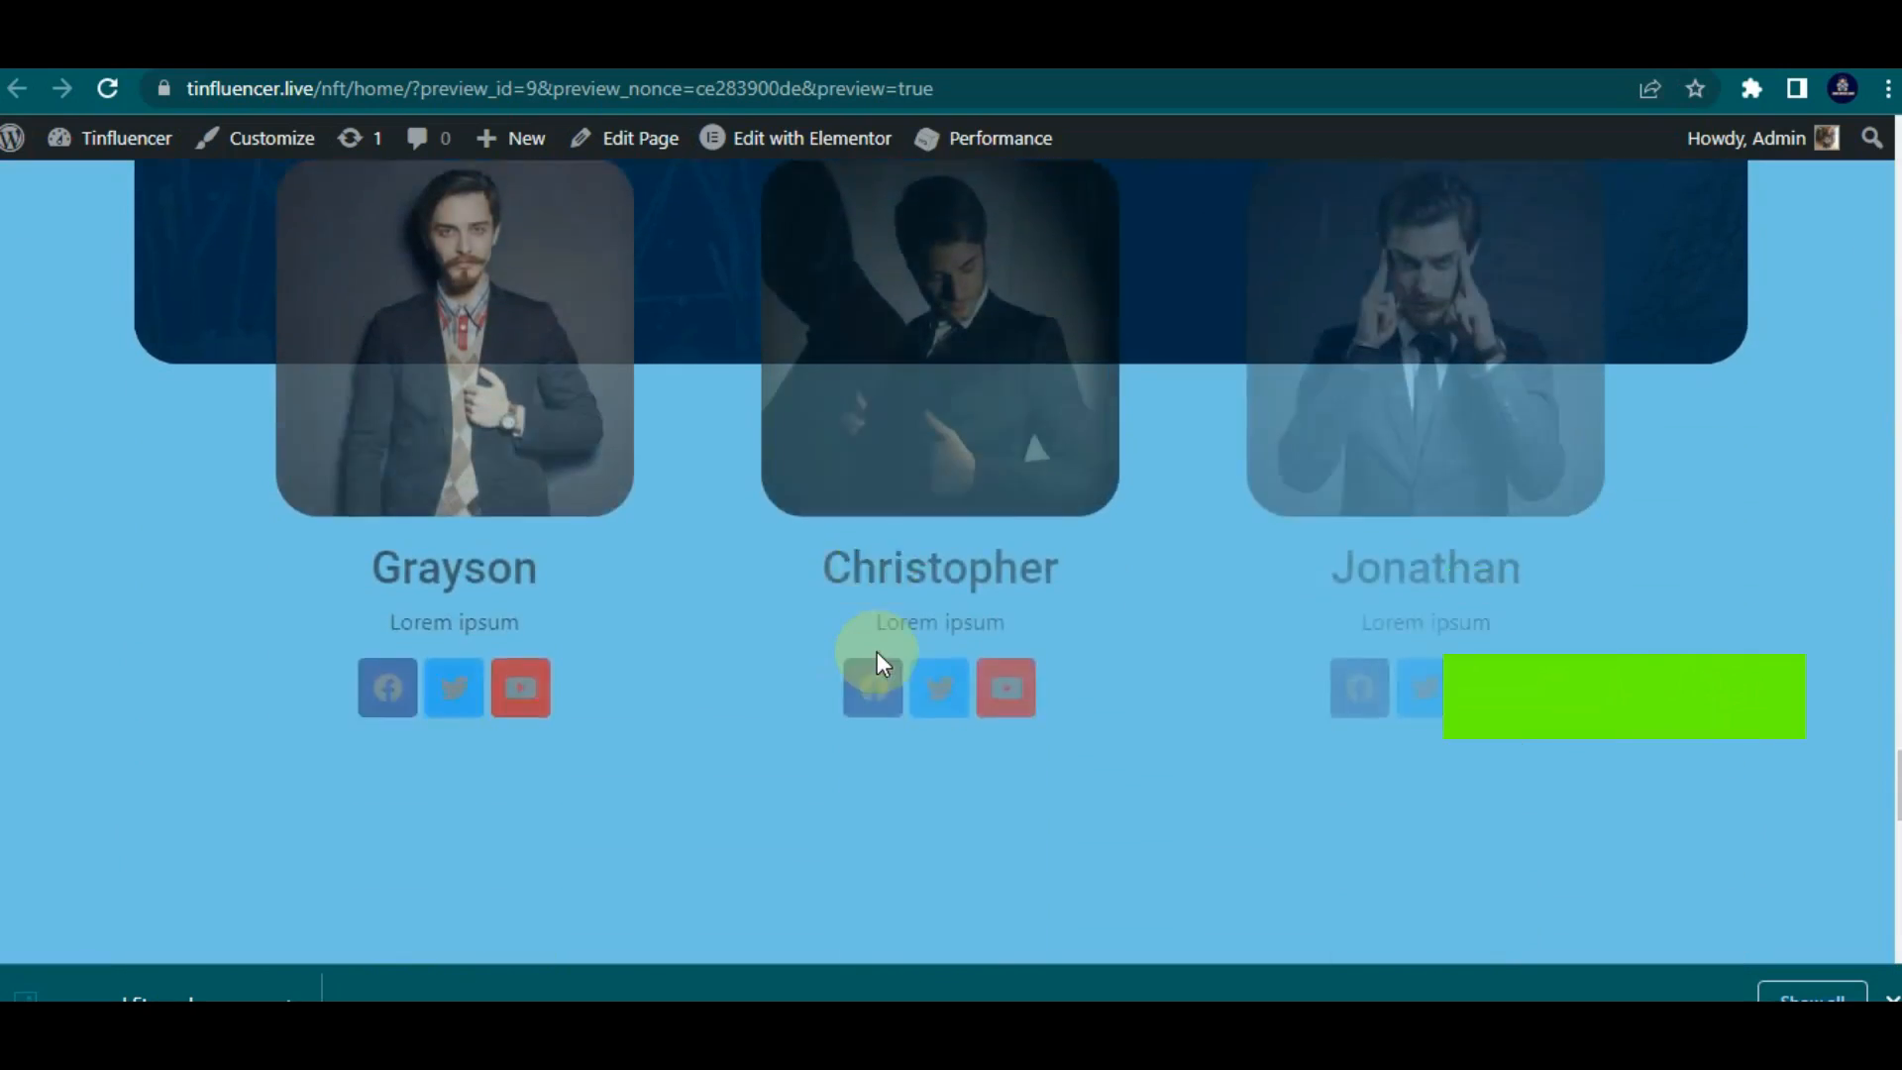
{"action": "scroll", "coordinate": [876, 650], "scroll_direction": "down", "scroll_amount": 10}
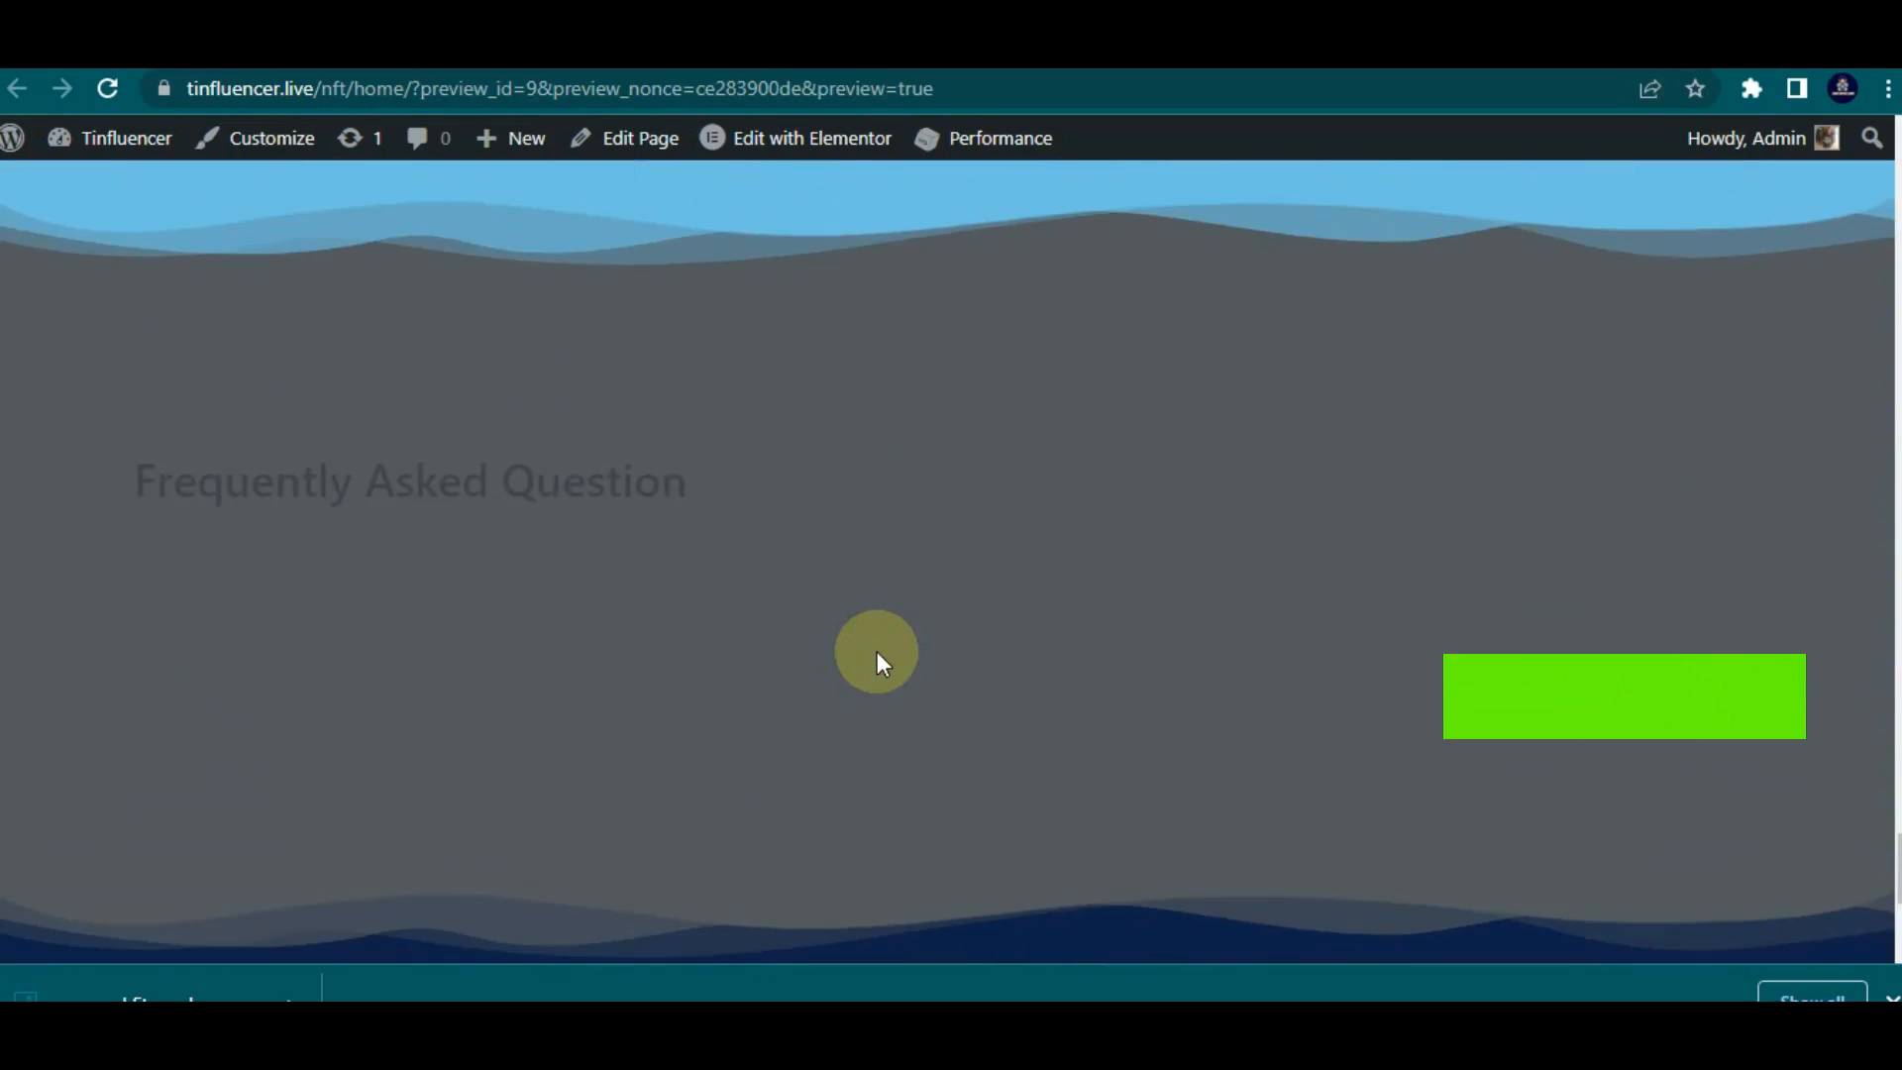
{"action": "scroll", "coordinate": [876, 651], "scroll_direction": "up", "scroll_amount": 20}
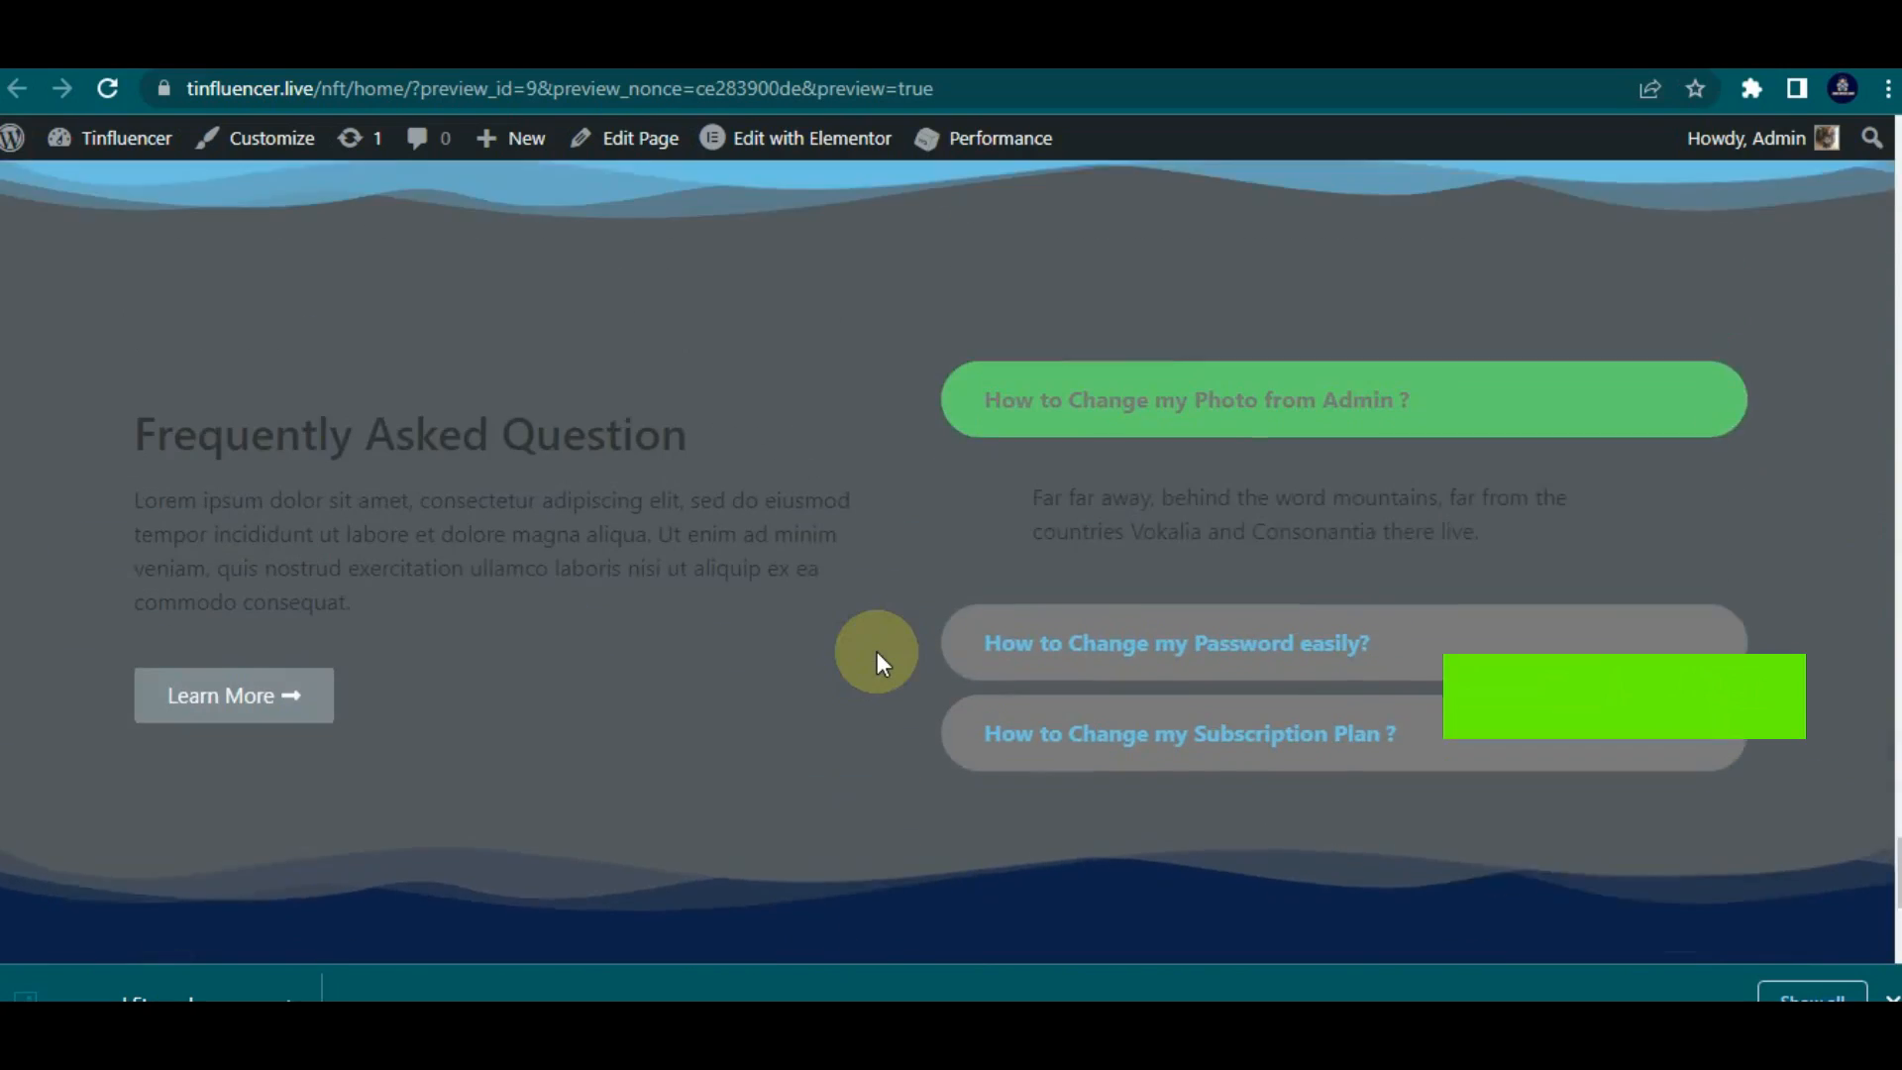
{"action": "scroll", "coordinate": [876, 651], "scroll_direction": "up", "scroll_amount": 20}
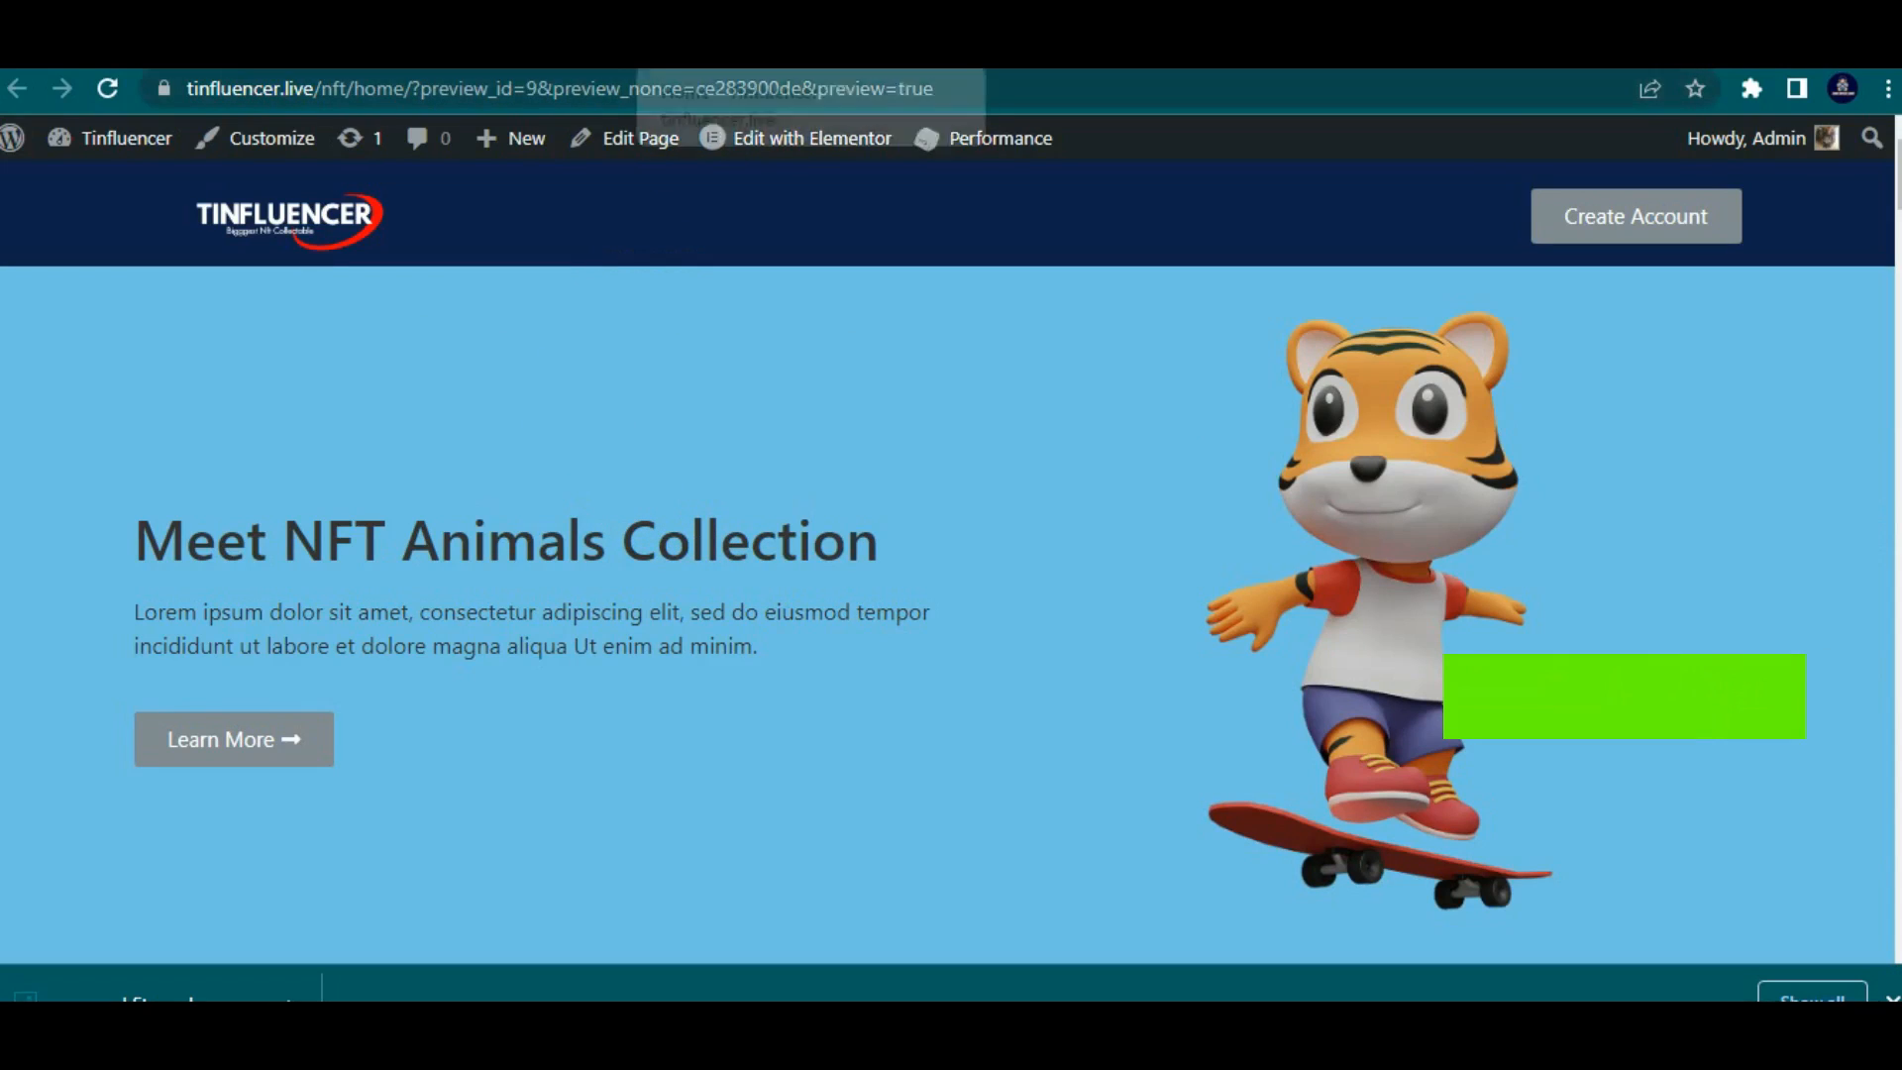
Step: Go back to the Elementor editor for Home and toggle Responsive Mode off and on again
{"action": "left_click", "coordinate": [771, 67]}
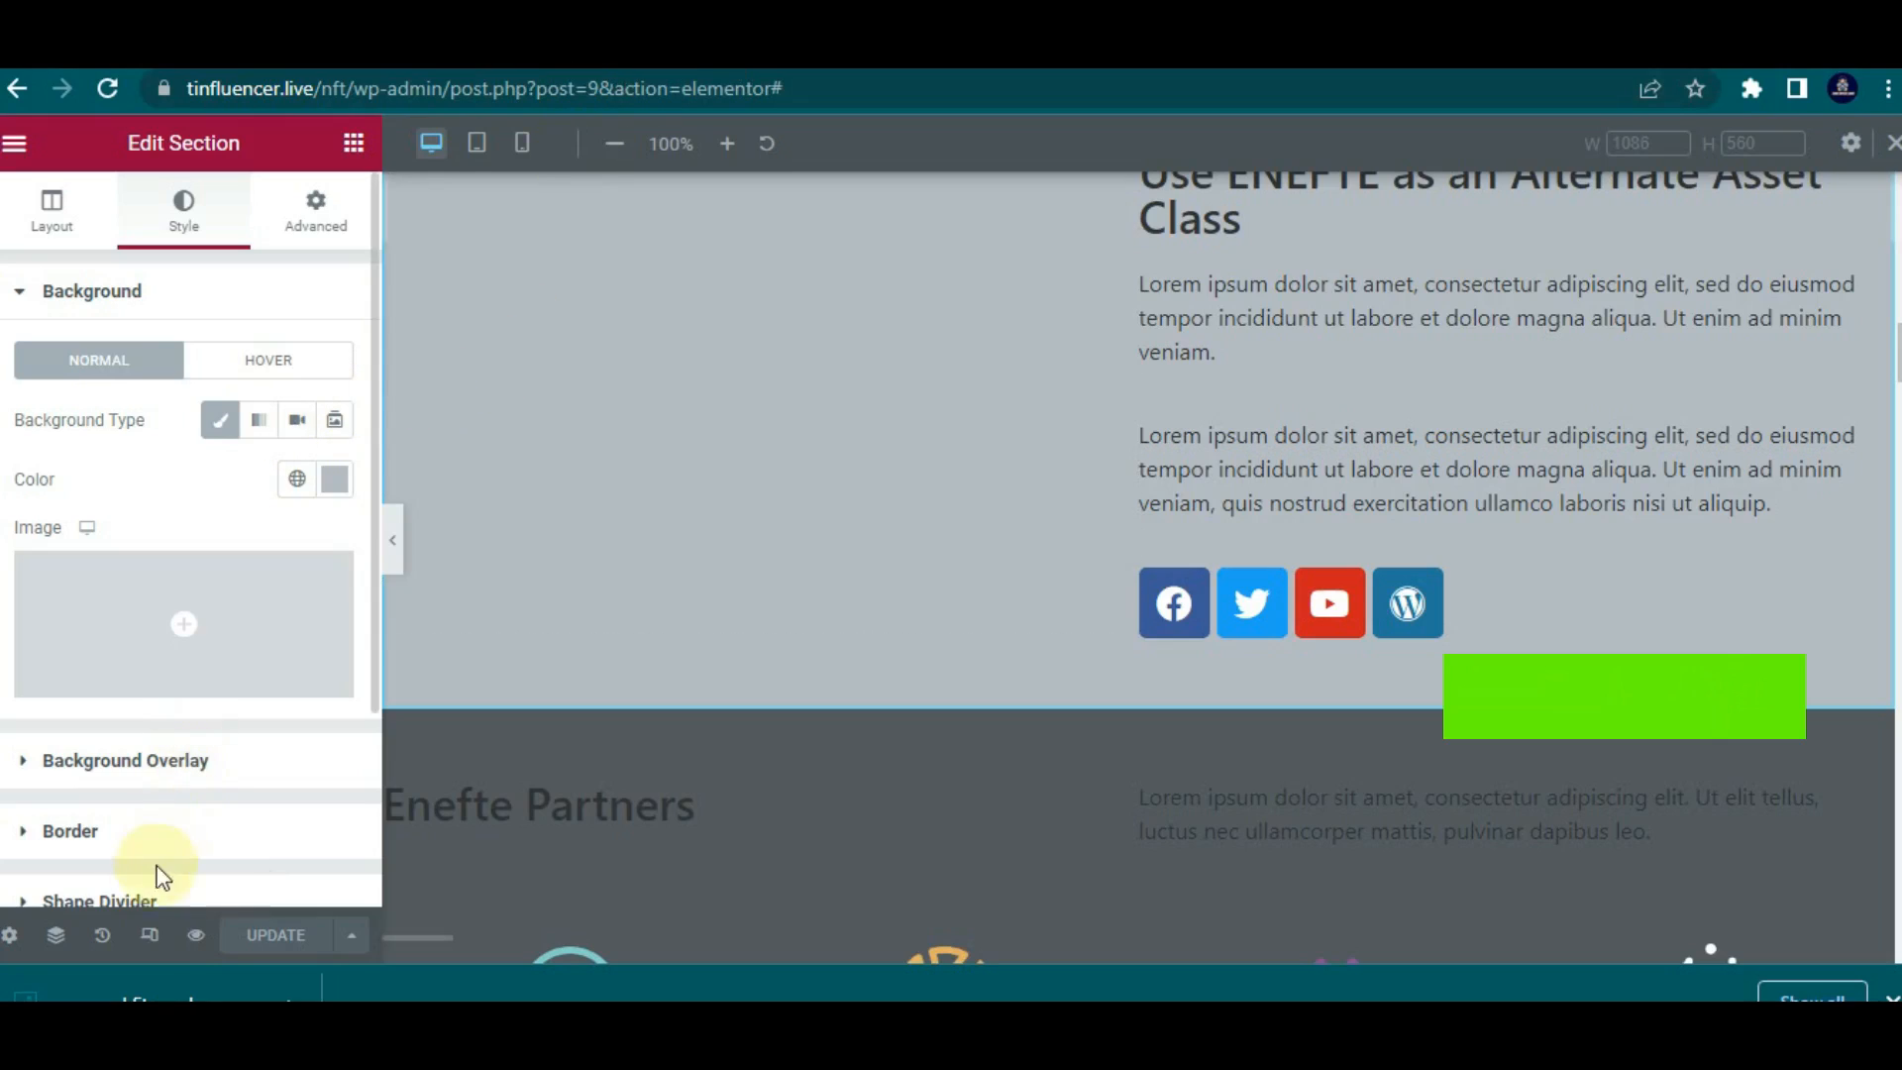
{"action": "left_click", "coordinate": [156, 923]}
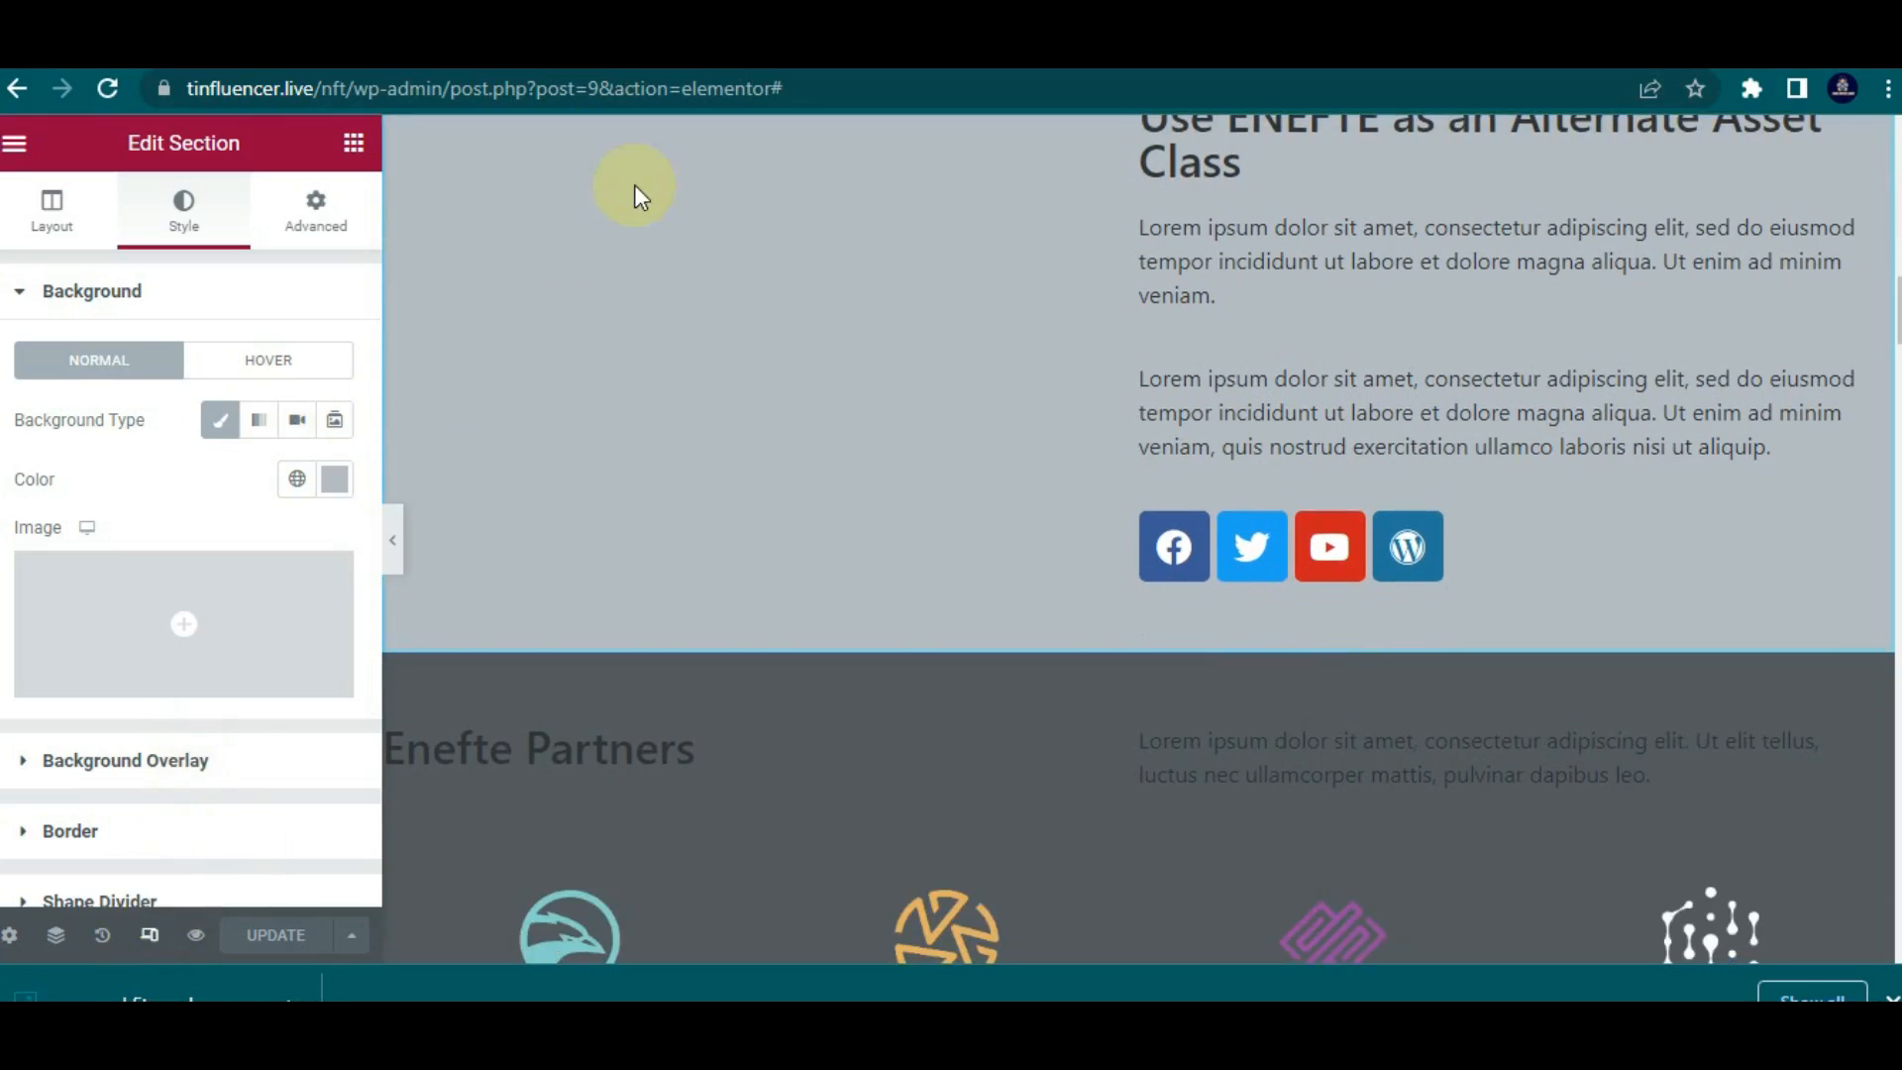
{"action": "scroll", "coordinate": [654, 521], "scroll_direction": "up", "scroll_amount": 5}
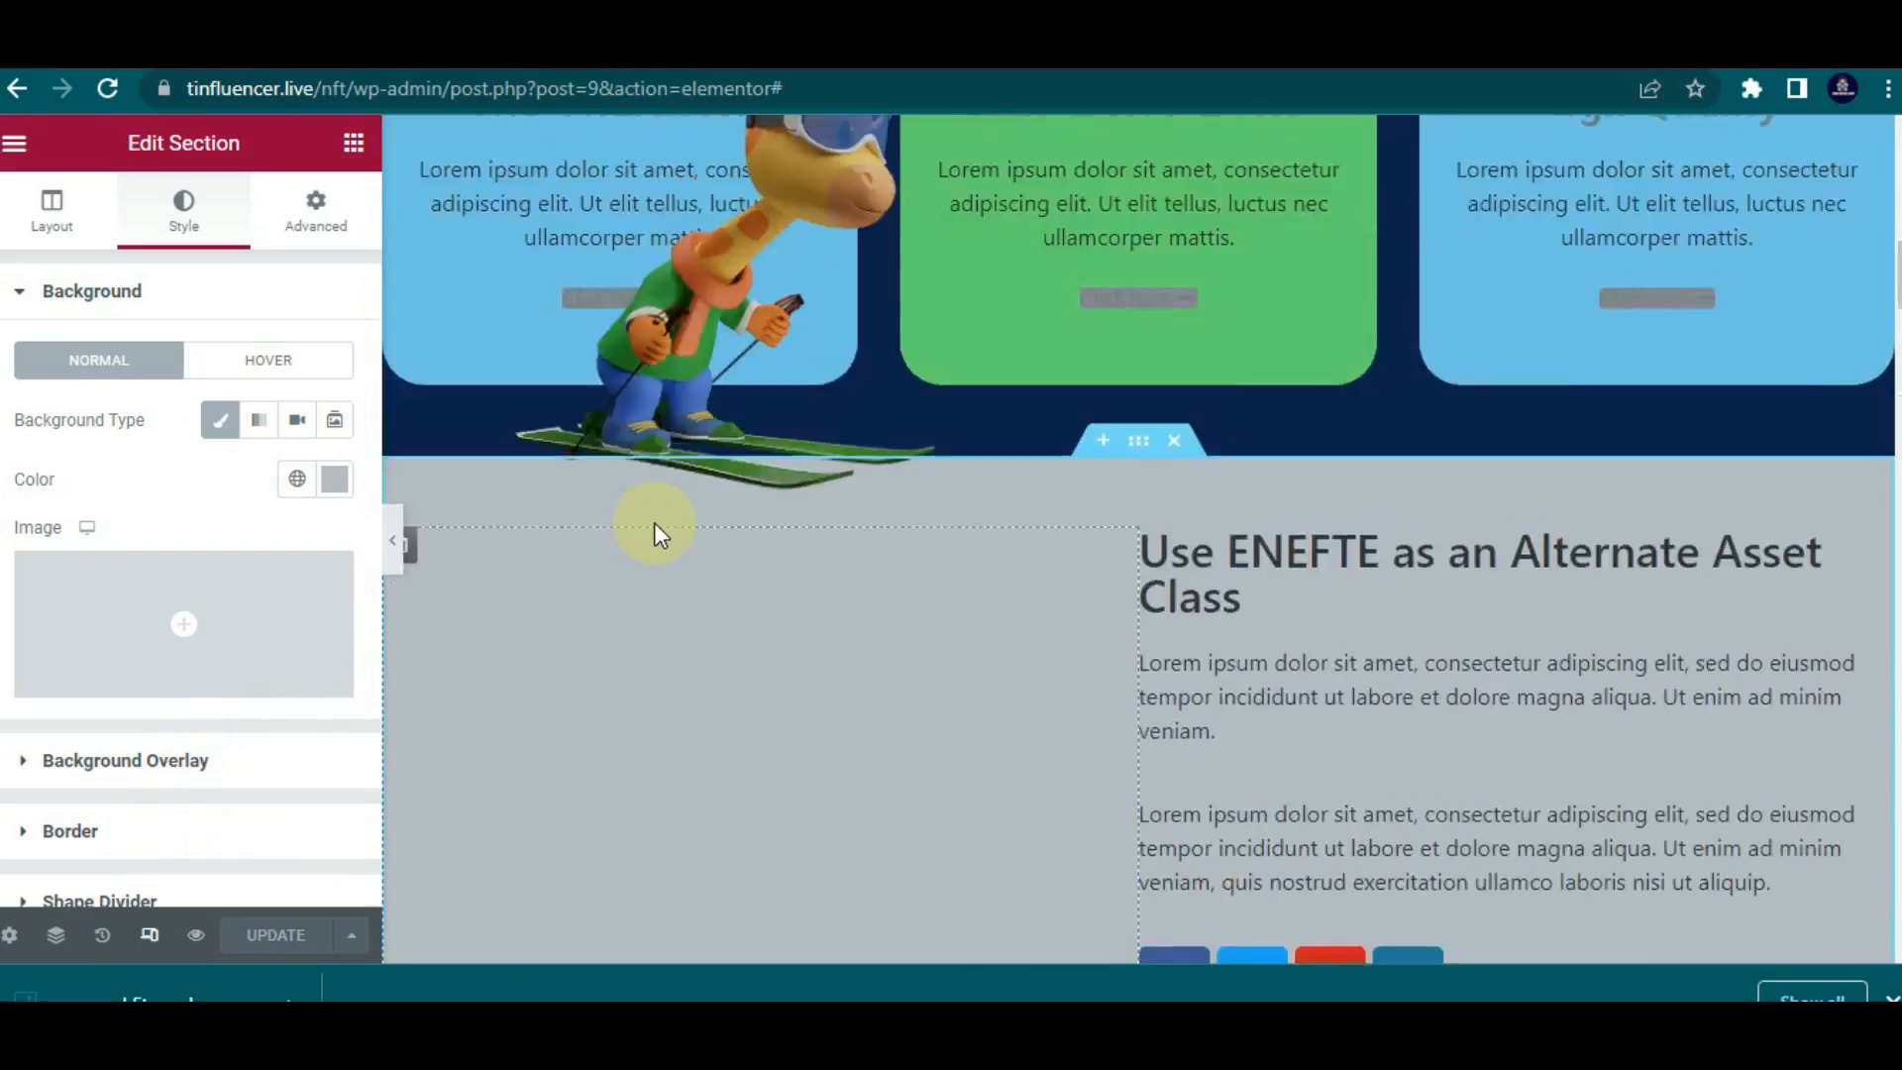
{"action": "left_click", "coordinate": [152, 936]}
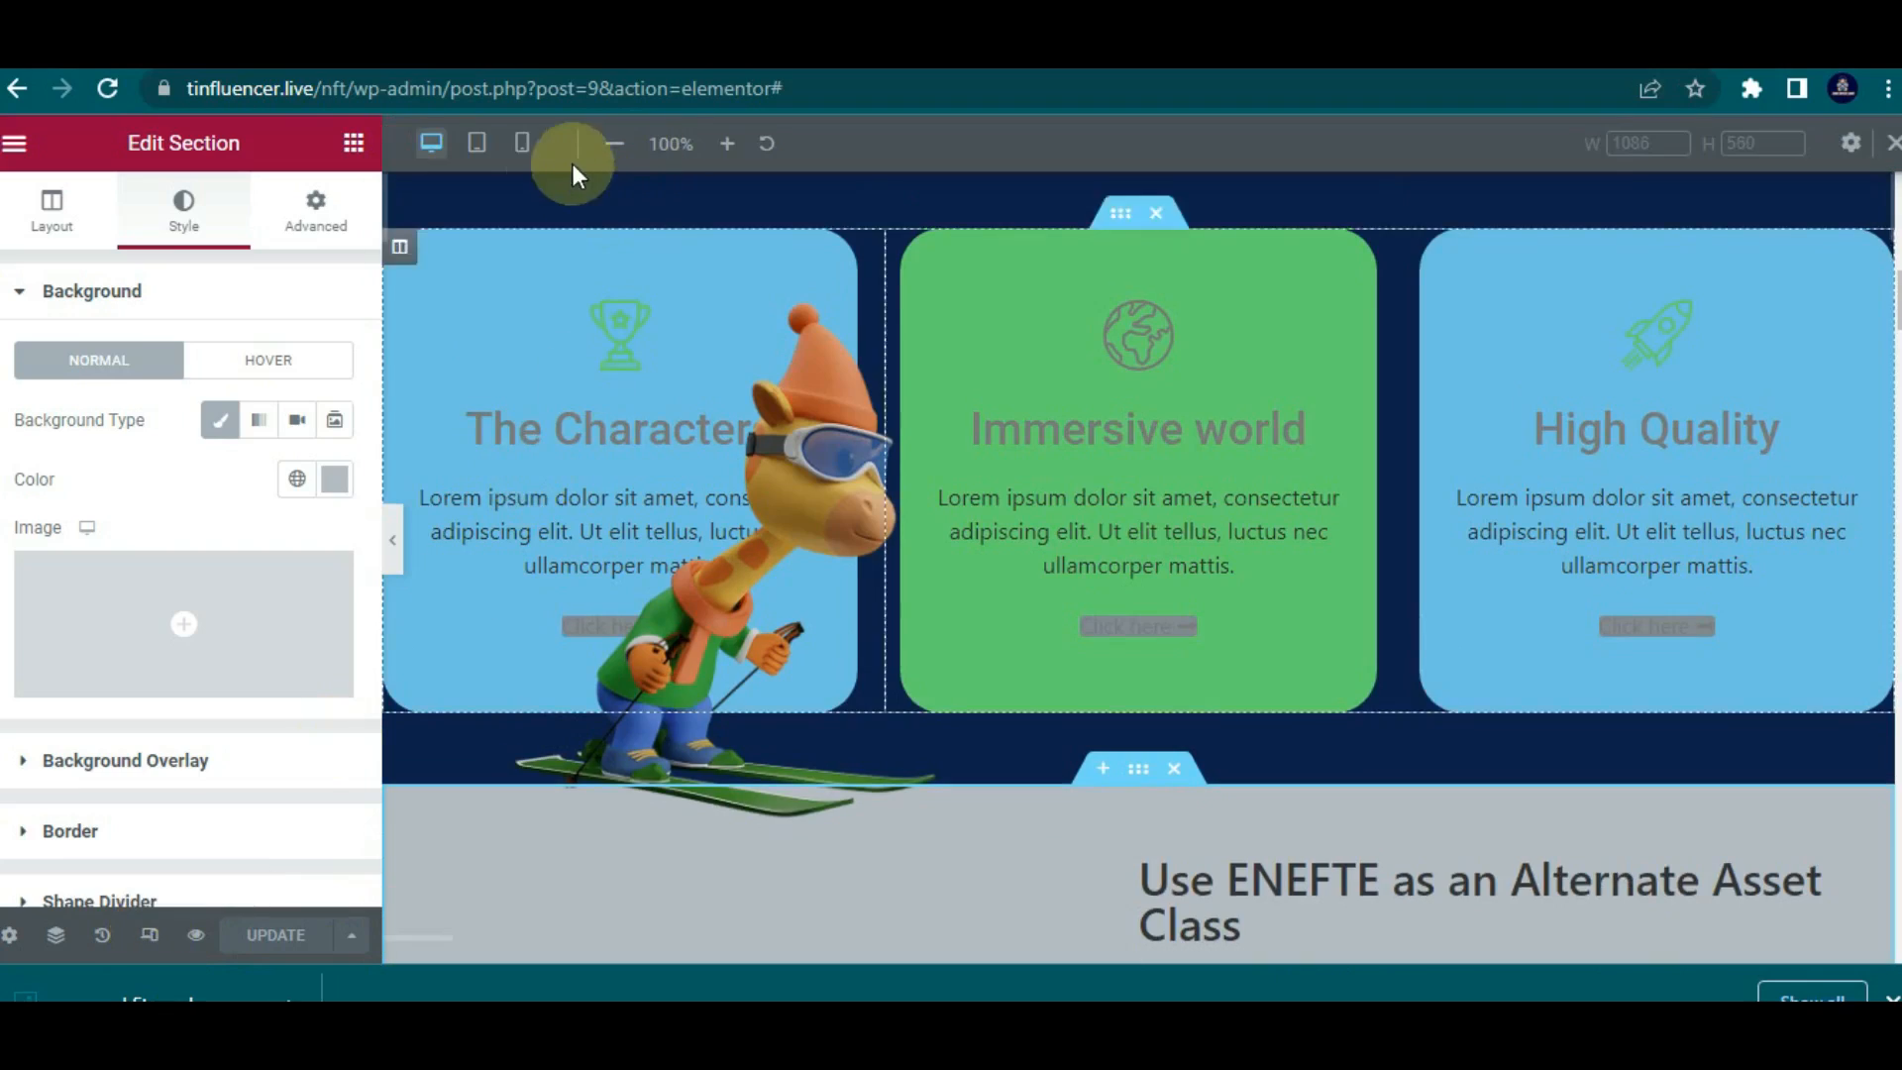
Step: Switch the Elementor preview to the mobile device layout
{"action": "left_click", "coordinate": [525, 149]}
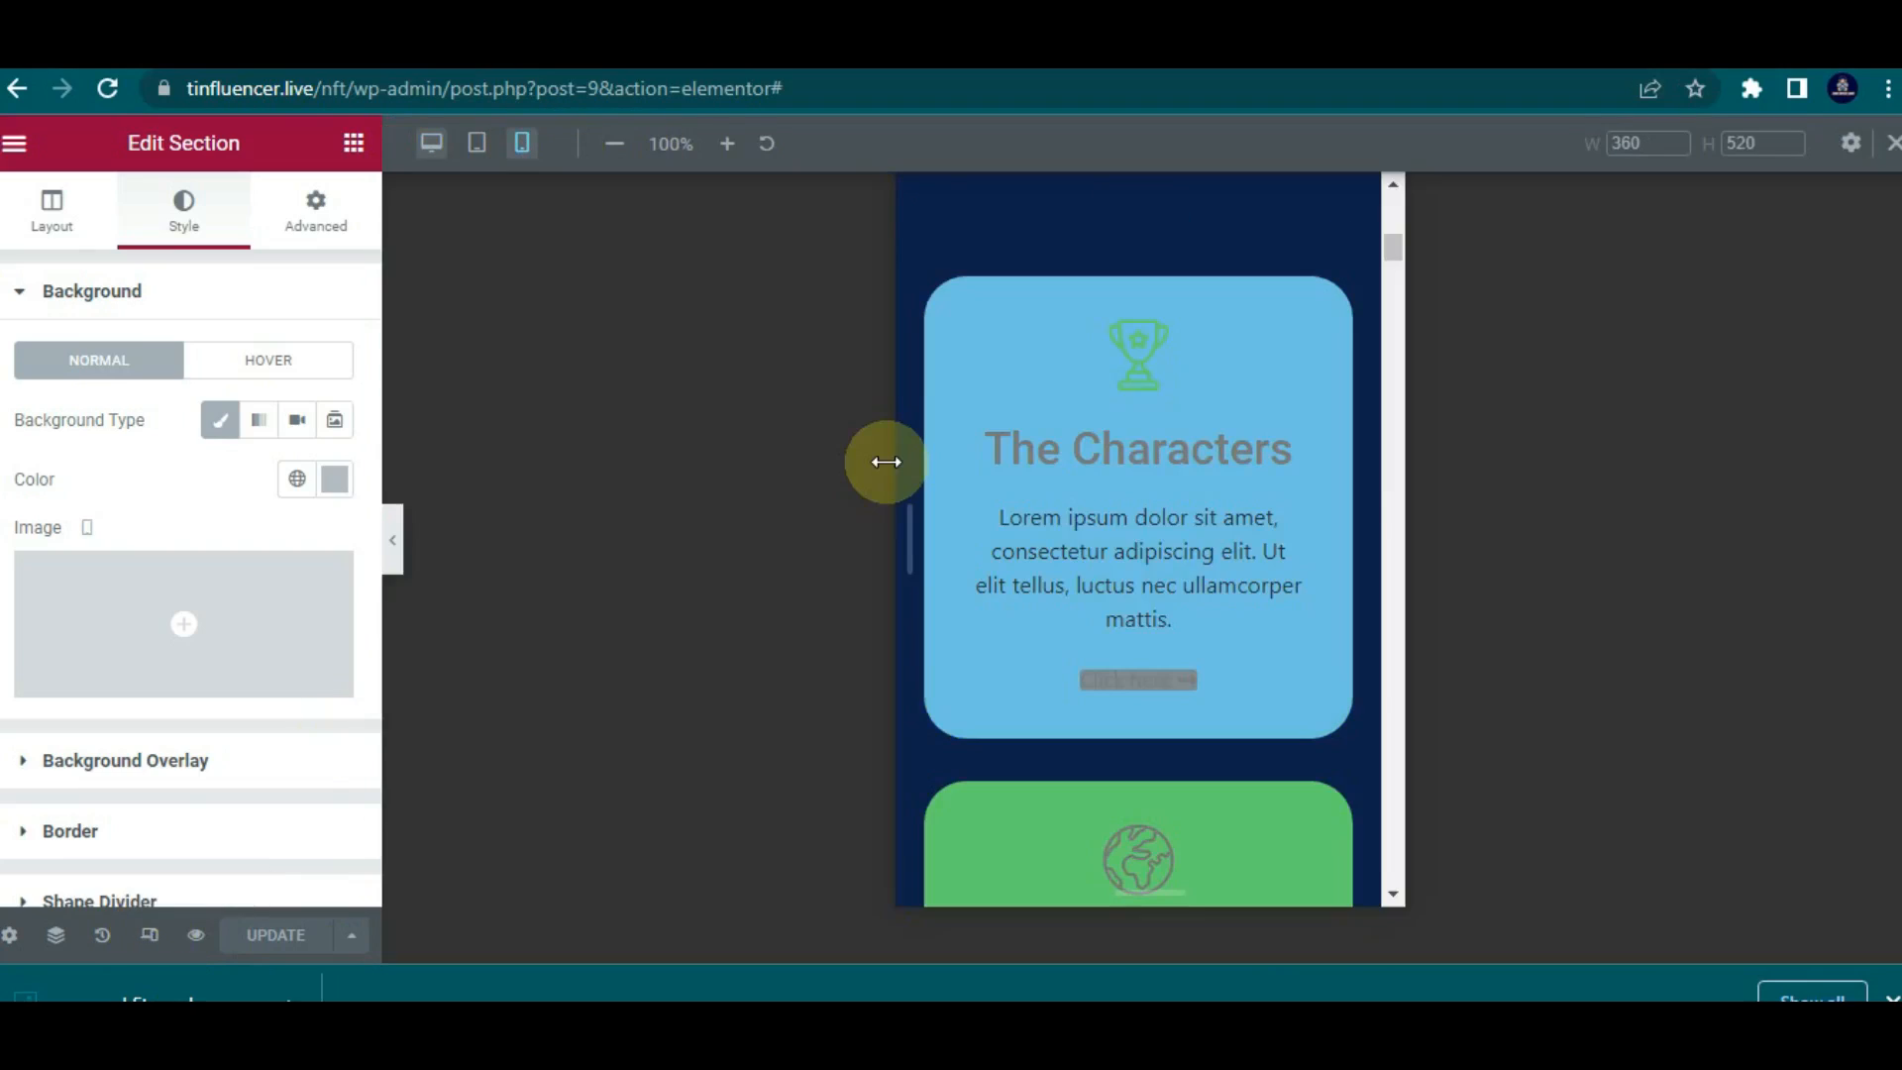
{"action": "scroll", "coordinate": [1101, 513], "scroll_direction": "down", "scroll_amount": 5}
{"action": "scroll", "coordinate": [1101, 513], "scroll_direction": "down", "scroll_amount": 5}
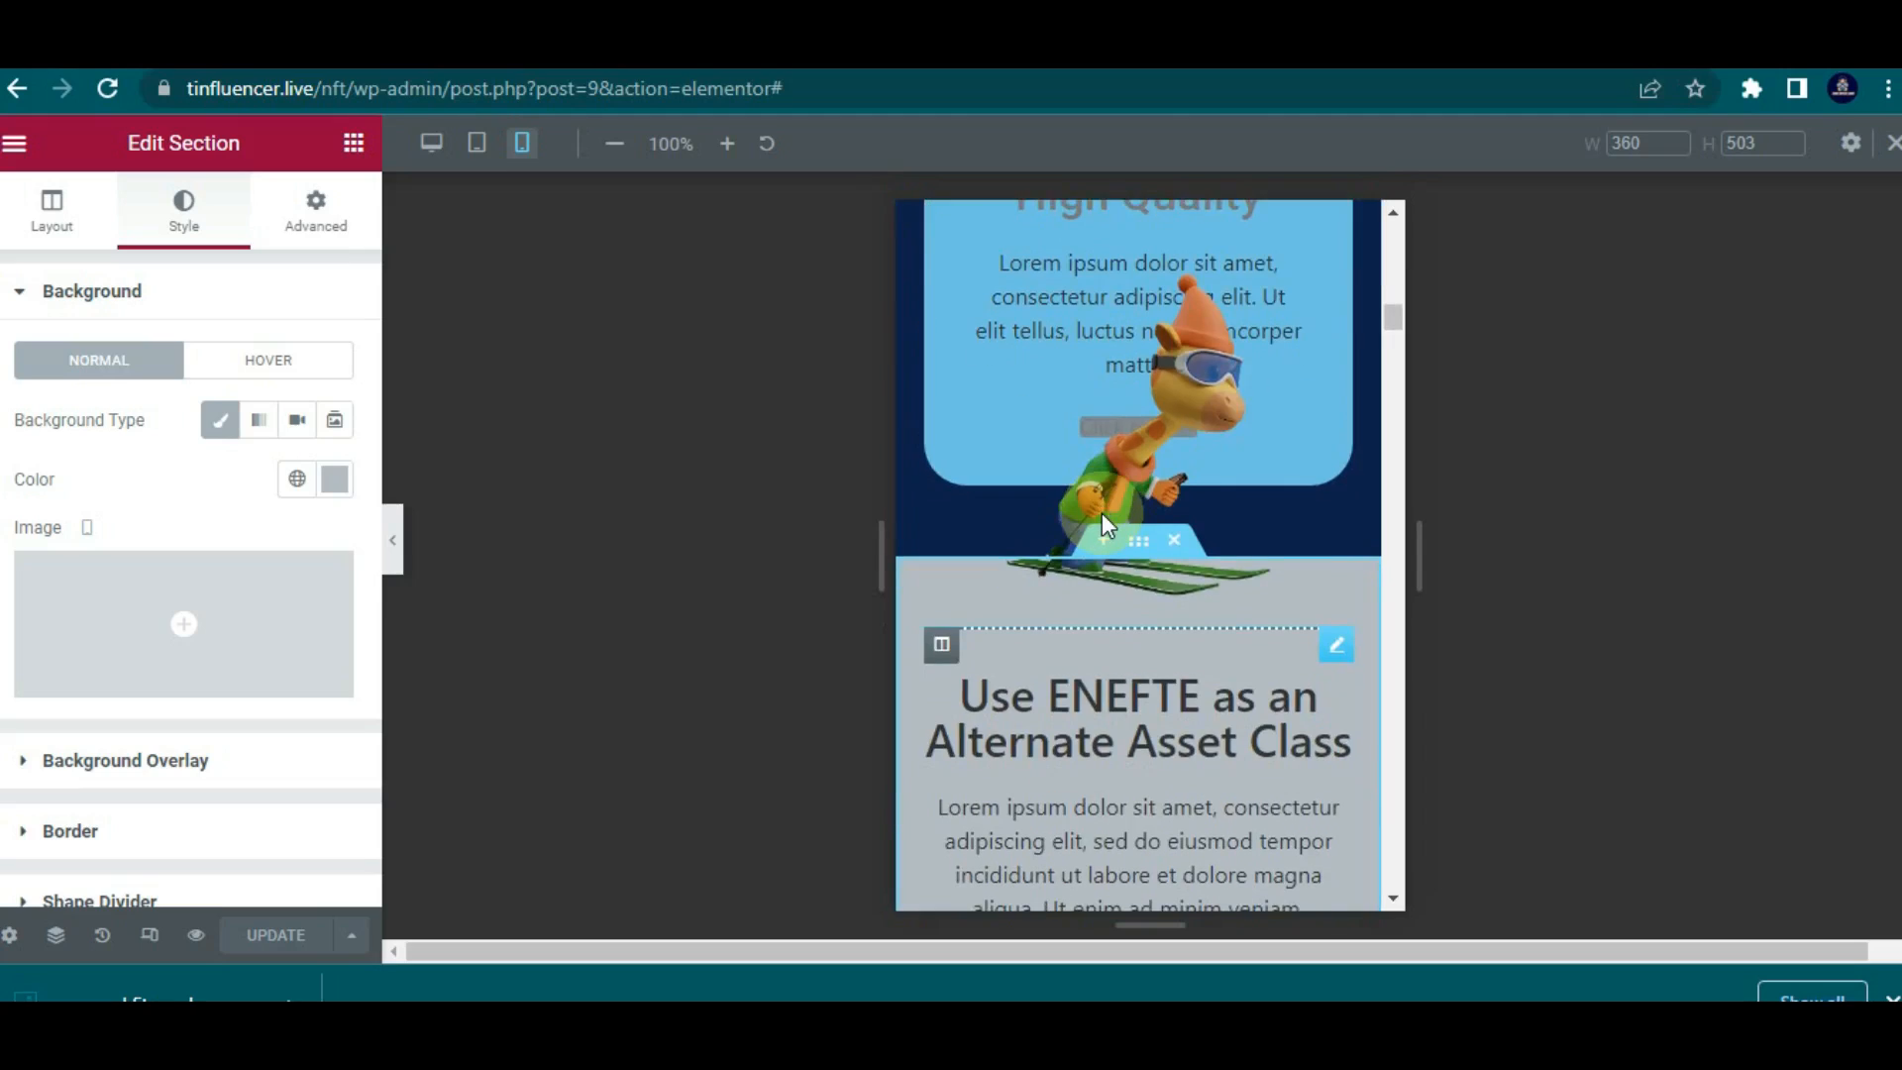
{"action": "scroll", "coordinate": [1102, 513], "scroll_direction": "up", "scroll_amount": 10}
{"action": "scroll", "coordinate": [1102, 513], "scroll_direction": "down", "scroll_amount": 3}
{"action": "scroll", "coordinate": [1106, 476], "scroll_direction": "up", "scroll_amount": 3}
{"action": "left_click_drag", "start_coordinate": [1119, 444], "coordinate": [1101, 538]}
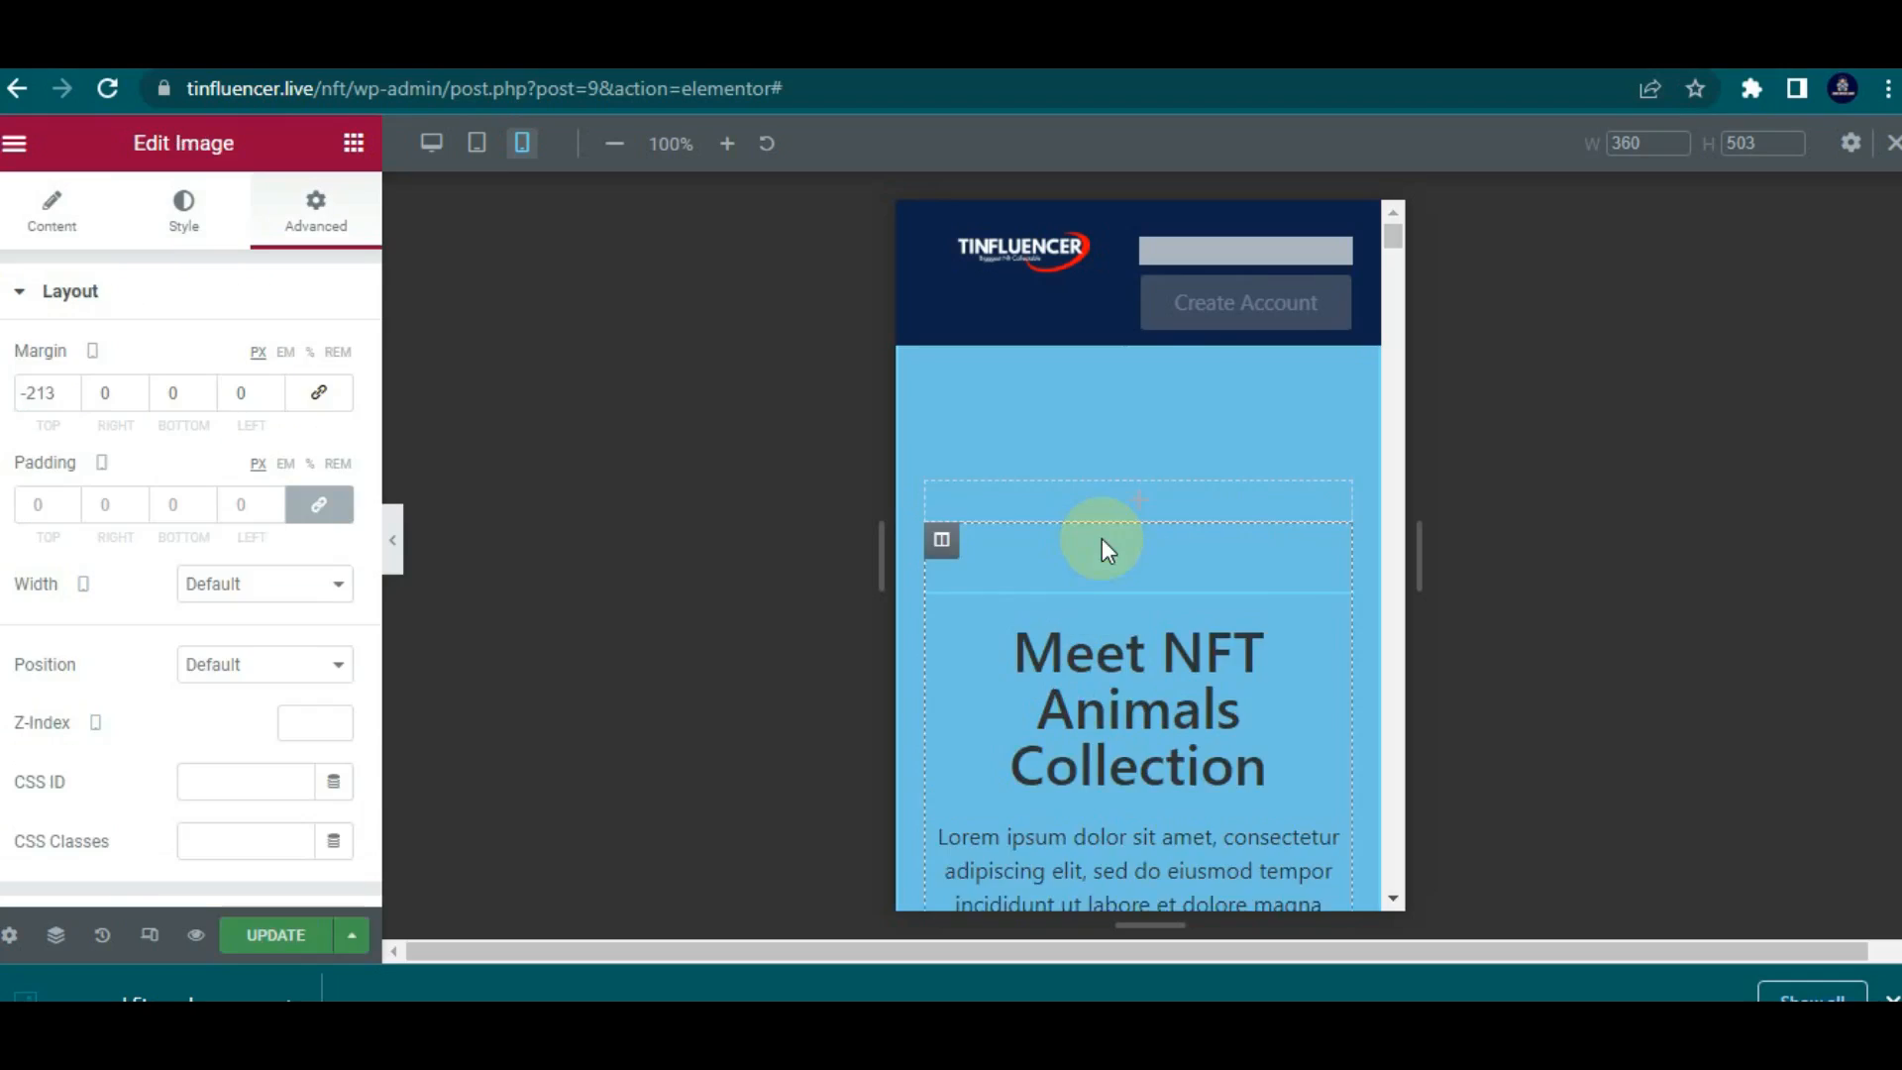
Step: Change the tiger skater image's top margin from -213 to -50
{"action": "left_click_drag", "start_coordinate": [1141, 467], "coordinate": [1141, 436]}
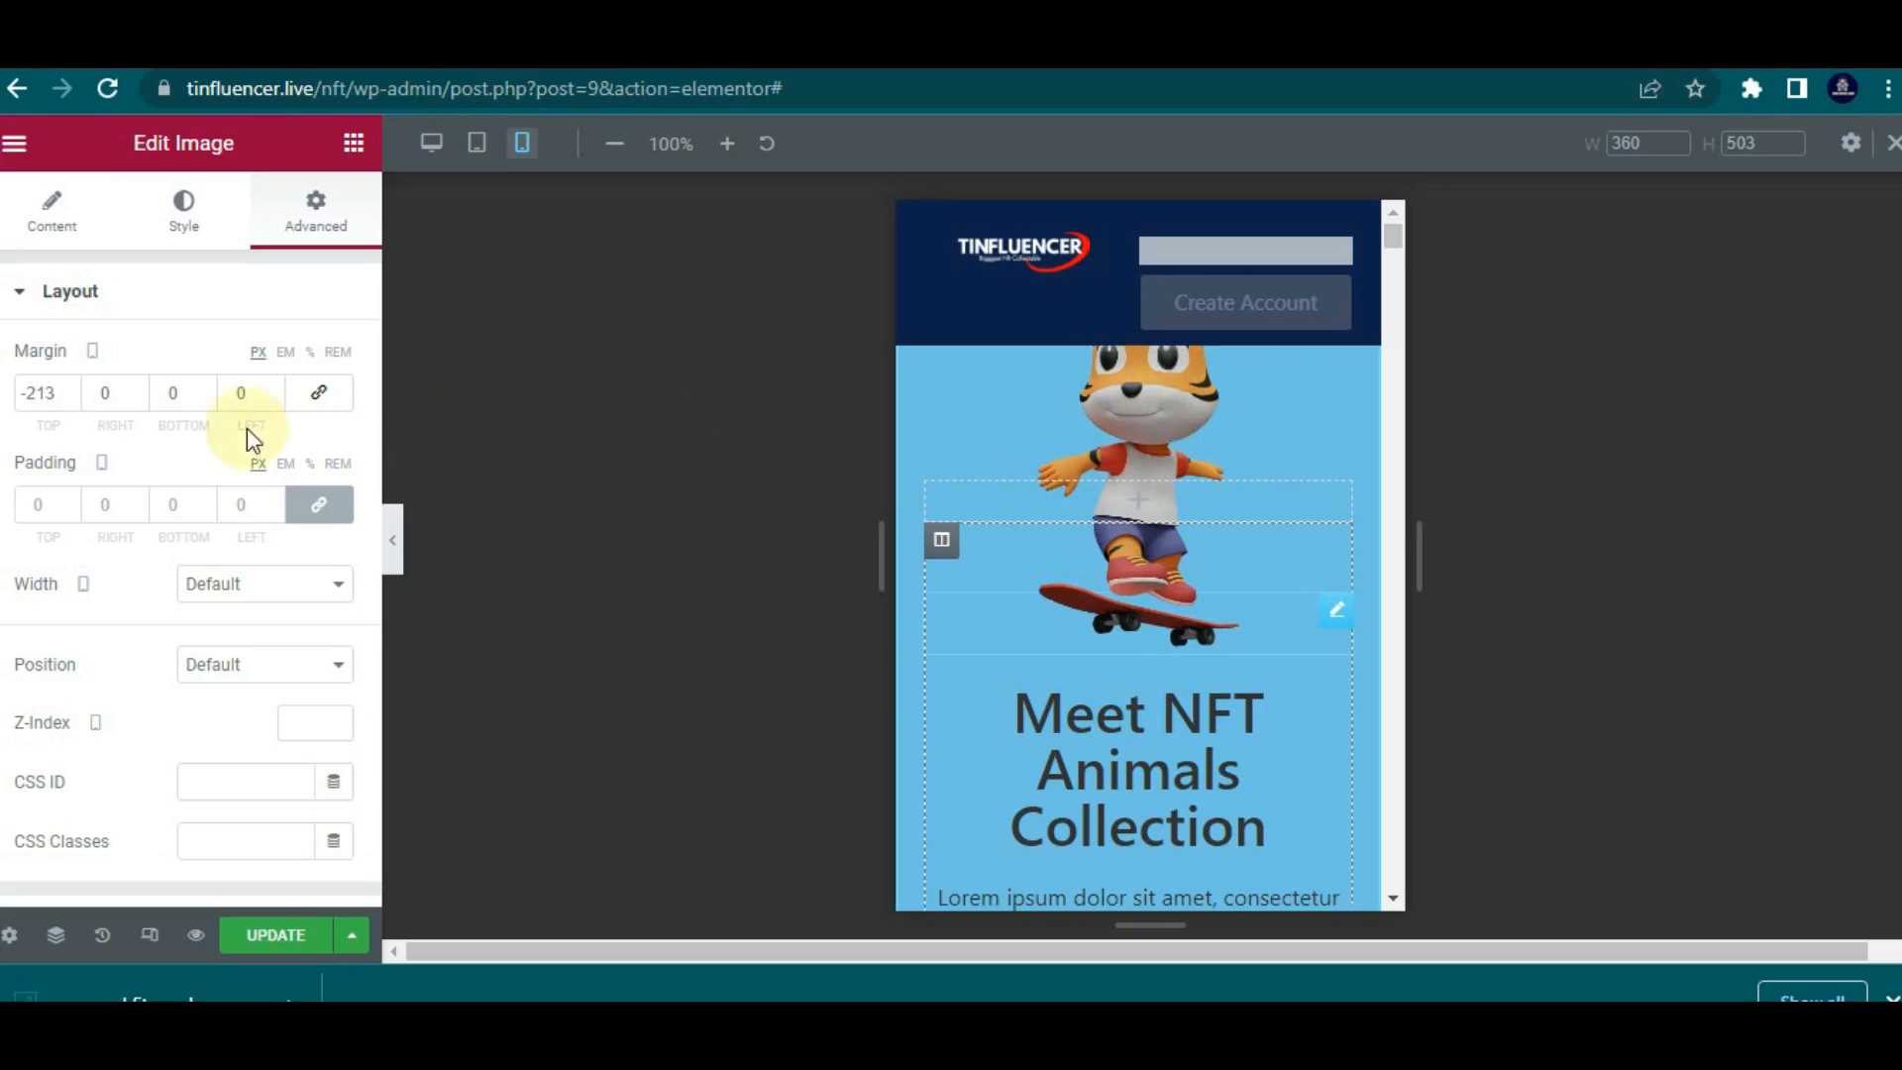
{"action": "left_click_drag", "start_coordinate": [55, 391], "coordinate": [32, 391]}
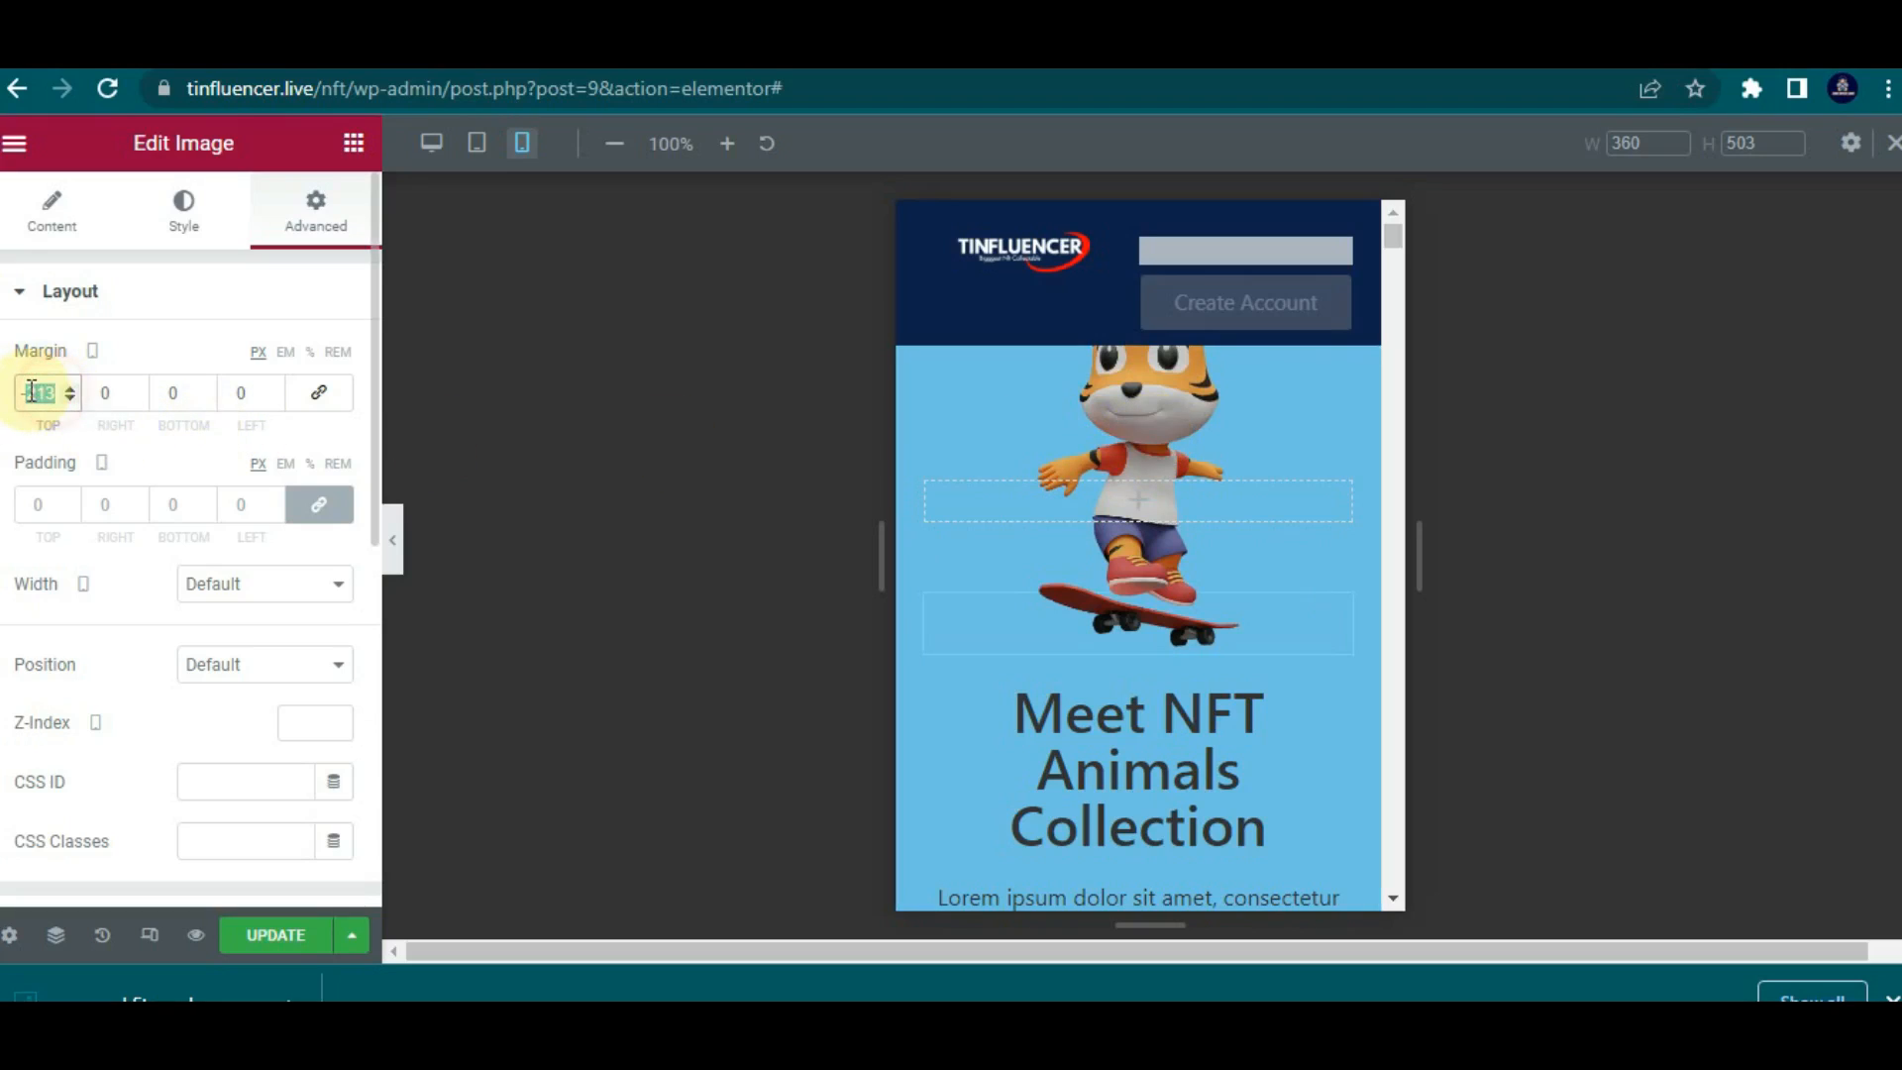
{"action": "type", "text": "50"}
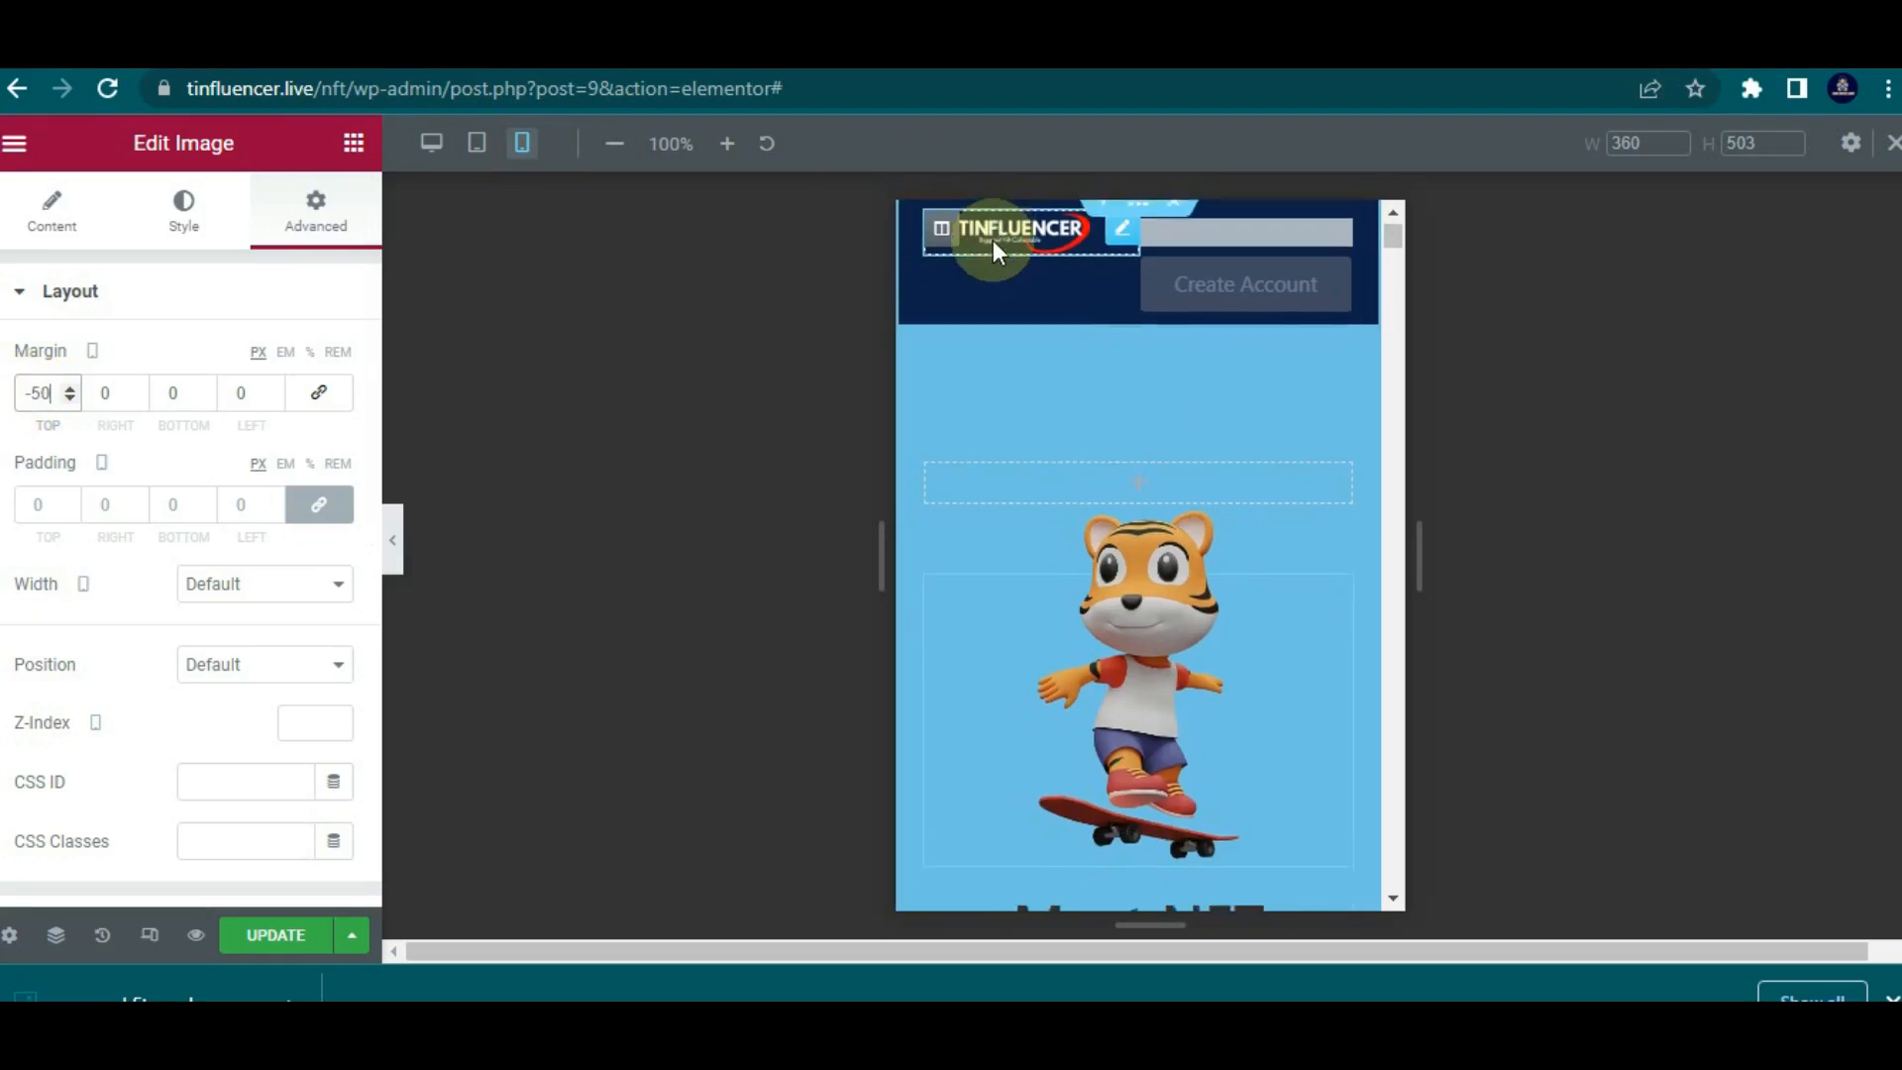
{"action": "scroll", "coordinate": [1055, 480], "scroll_direction": "down", "scroll_amount": 10}
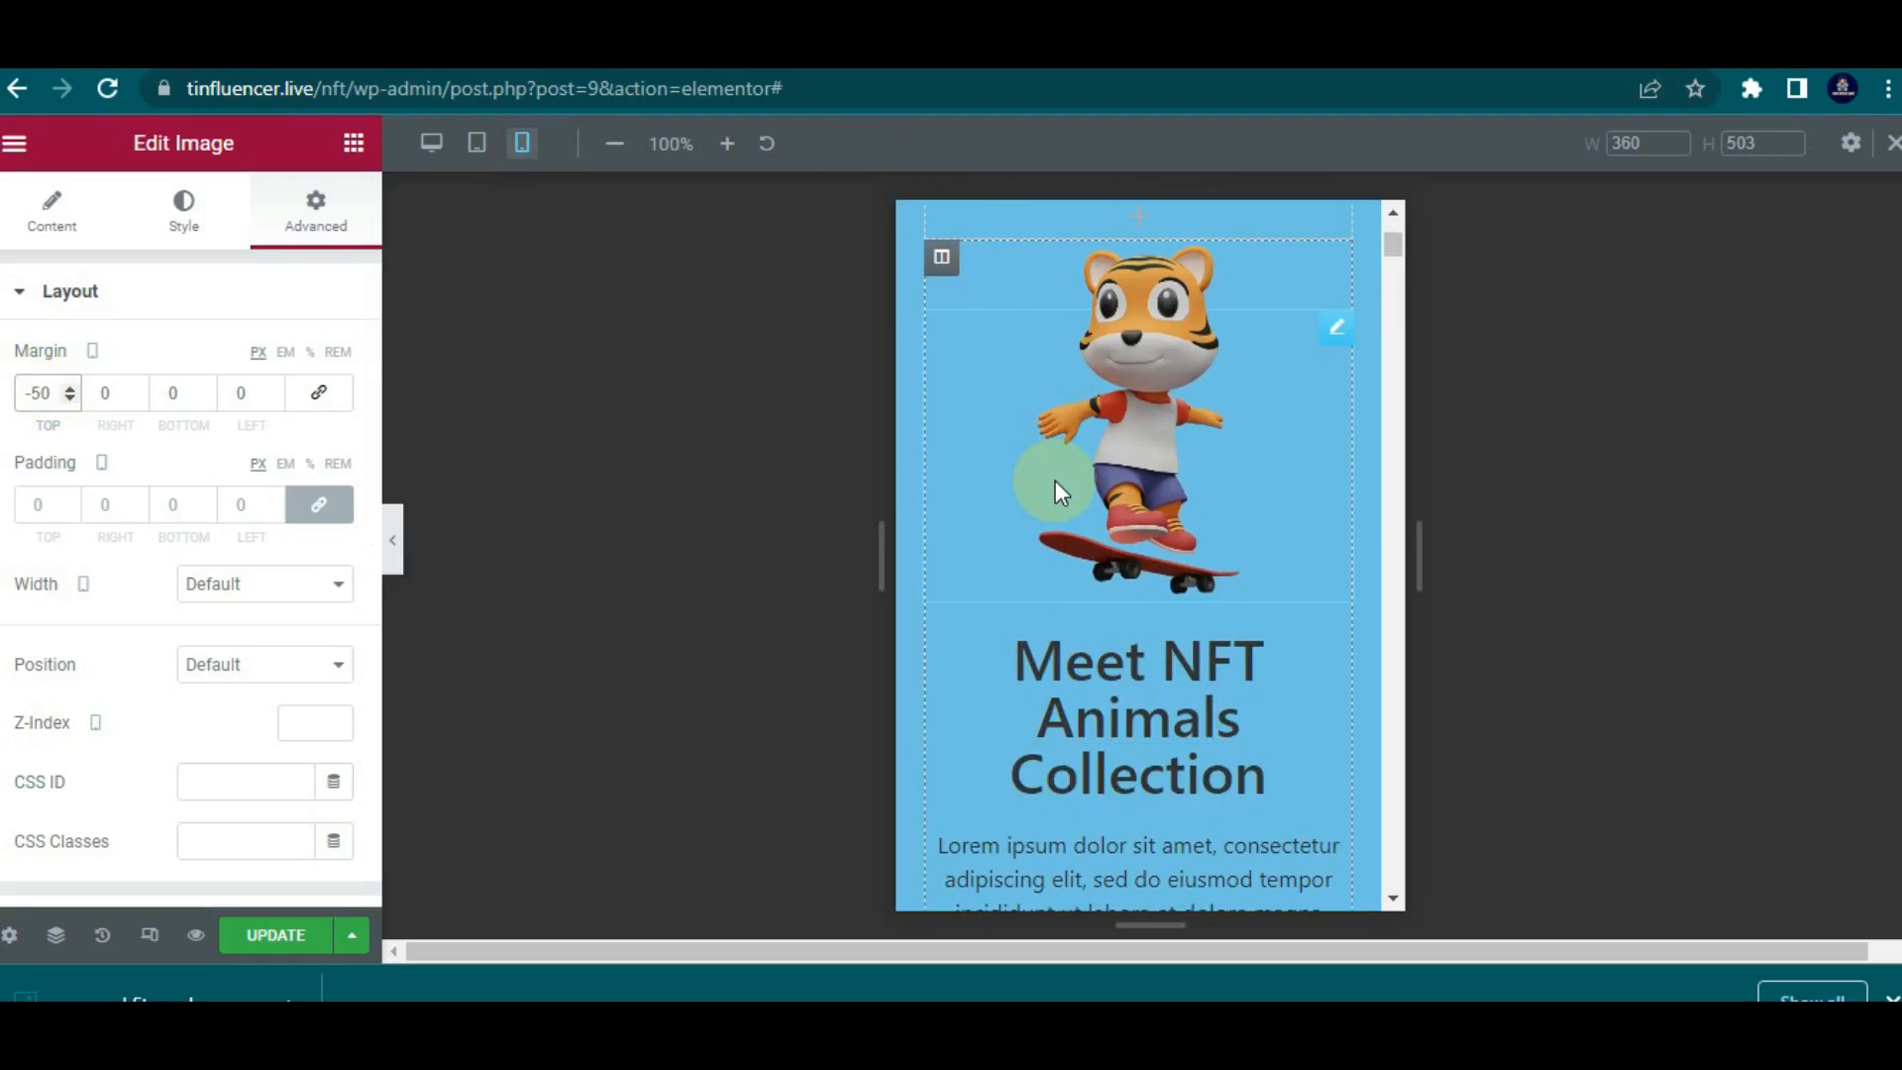
{"action": "scroll", "coordinate": [1057, 481], "scroll_direction": "down", "scroll_amount": 10}
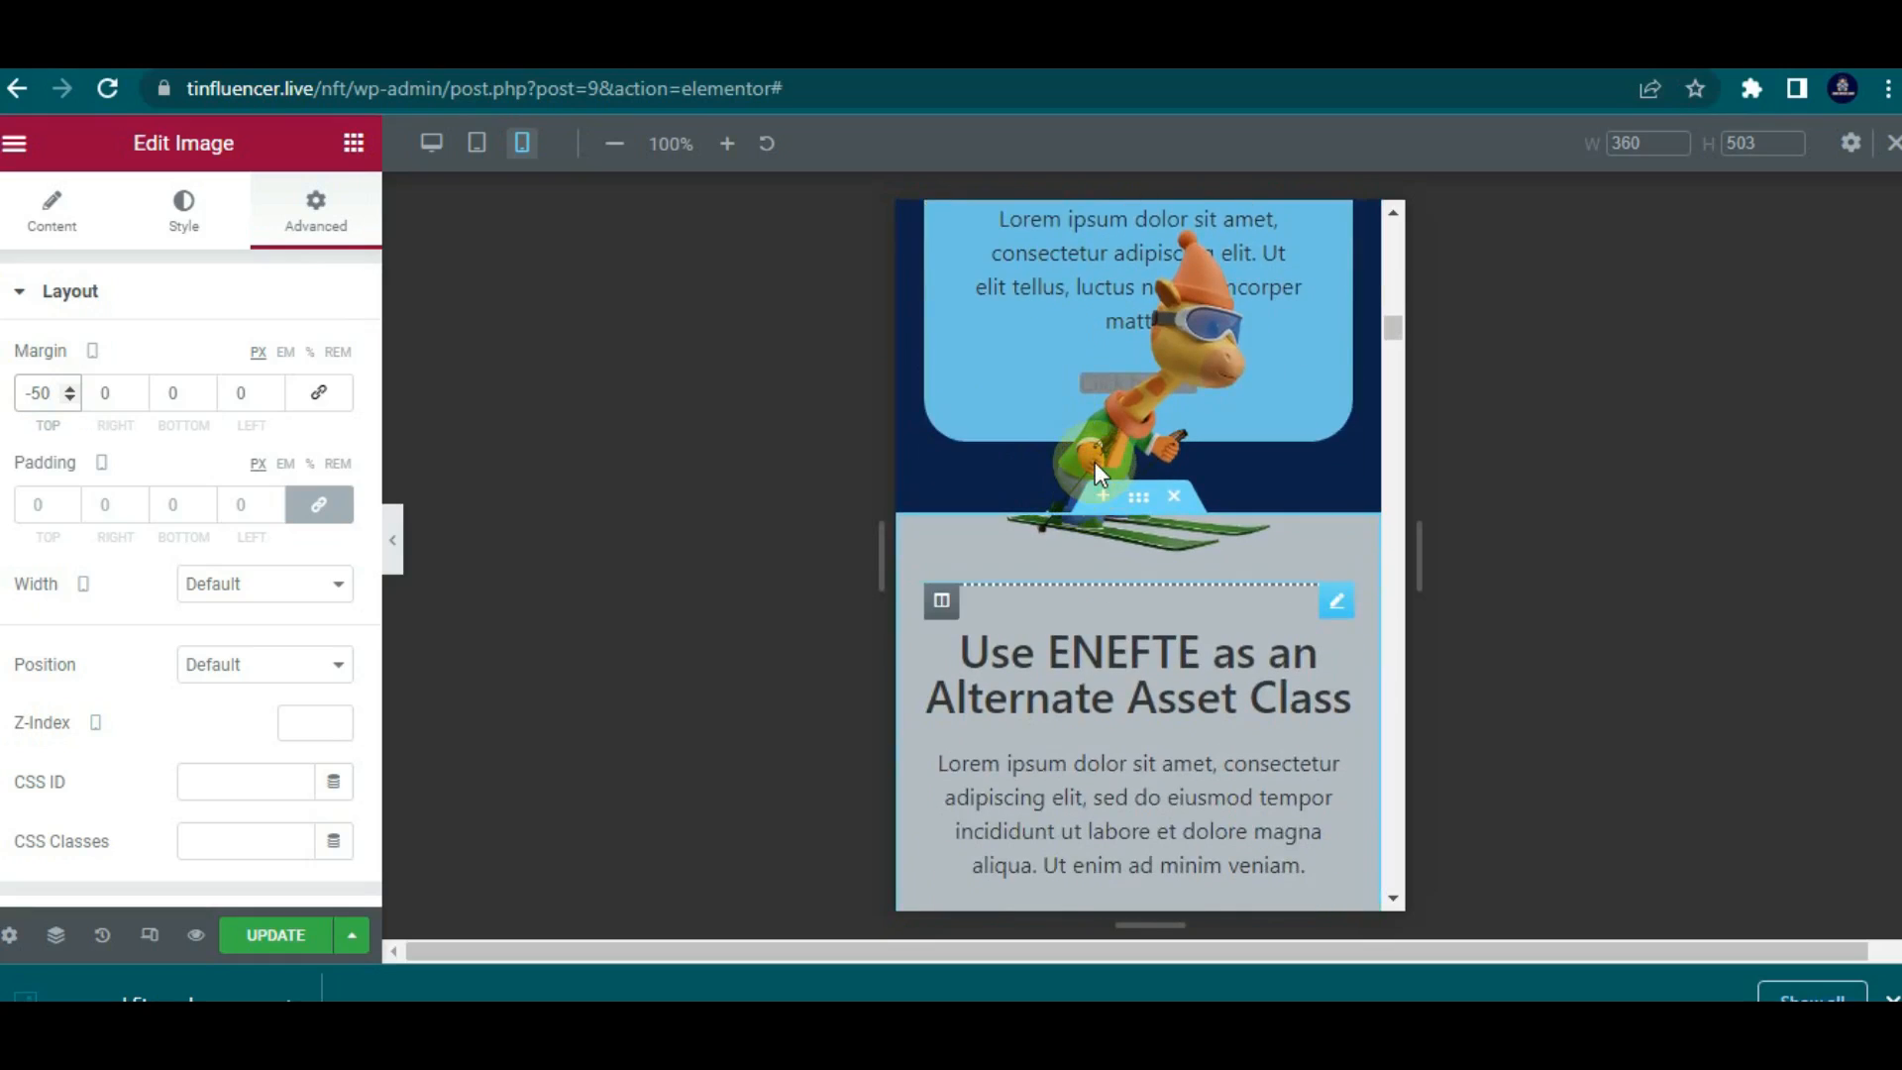
Step: Set the skiing giraffe image's linked margin to 50, replacing -256, in the Advanced tab
{"action": "left_click", "coordinate": [1125, 377]}
{"action": "left_click_drag", "start_coordinate": [1135, 378], "coordinate": [1107, 610]}
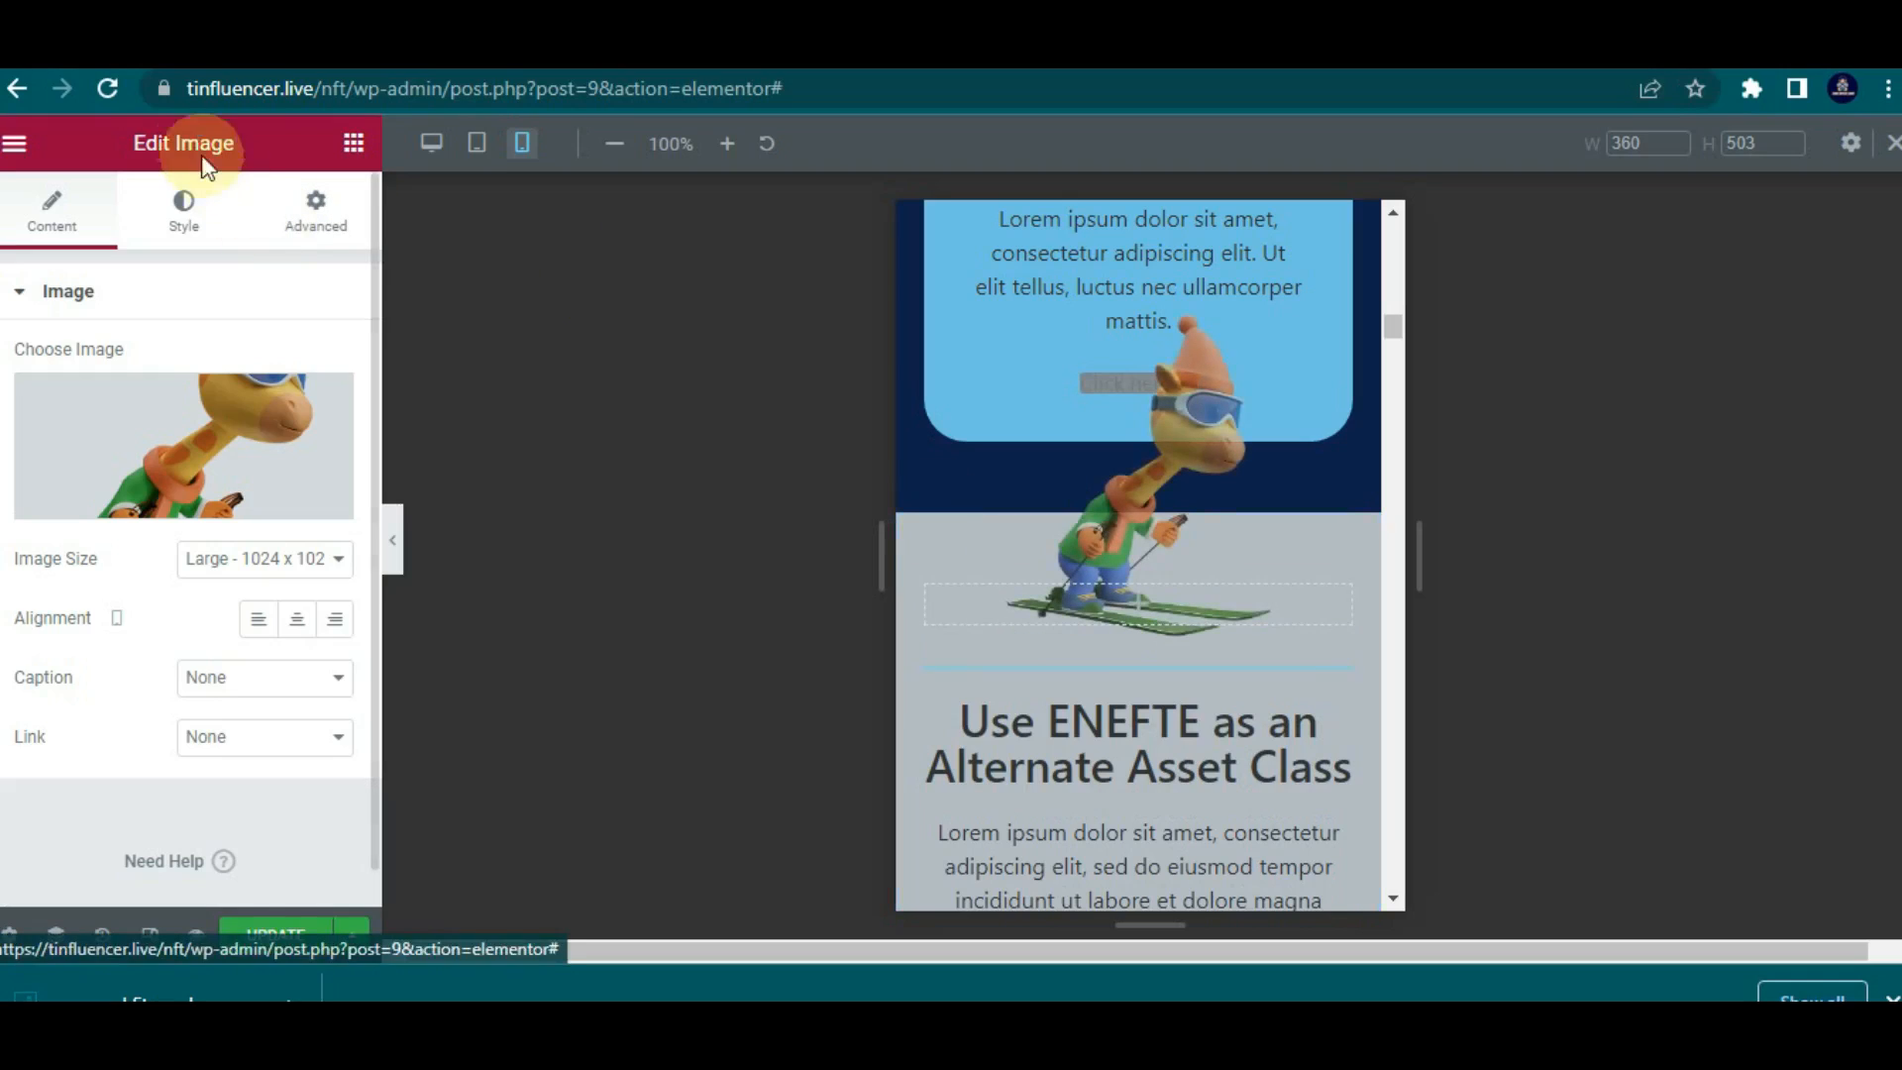
{"action": "left_click", "coordinate": [313, 210]}
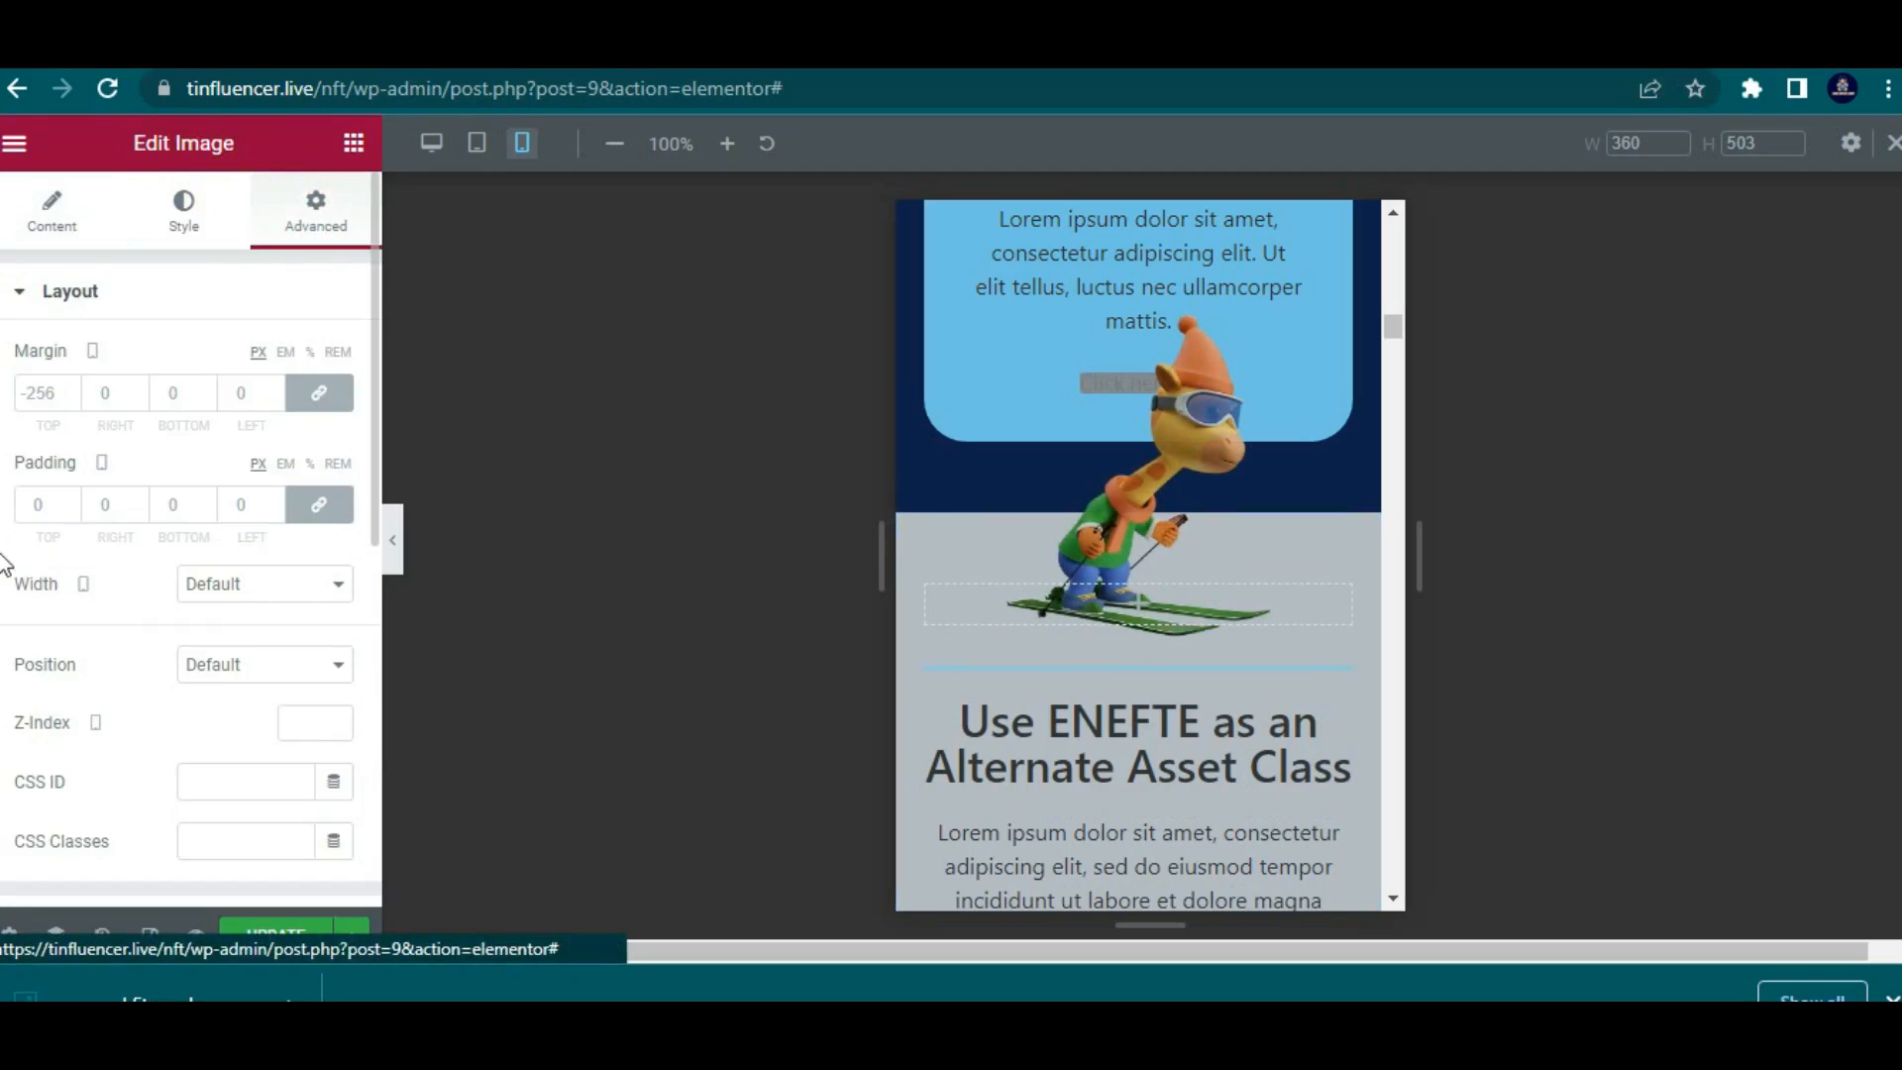
{"action": "left_click", "coordinate": [26, 463]}
{"action": "left_click", "coordinate": [57, 394]}
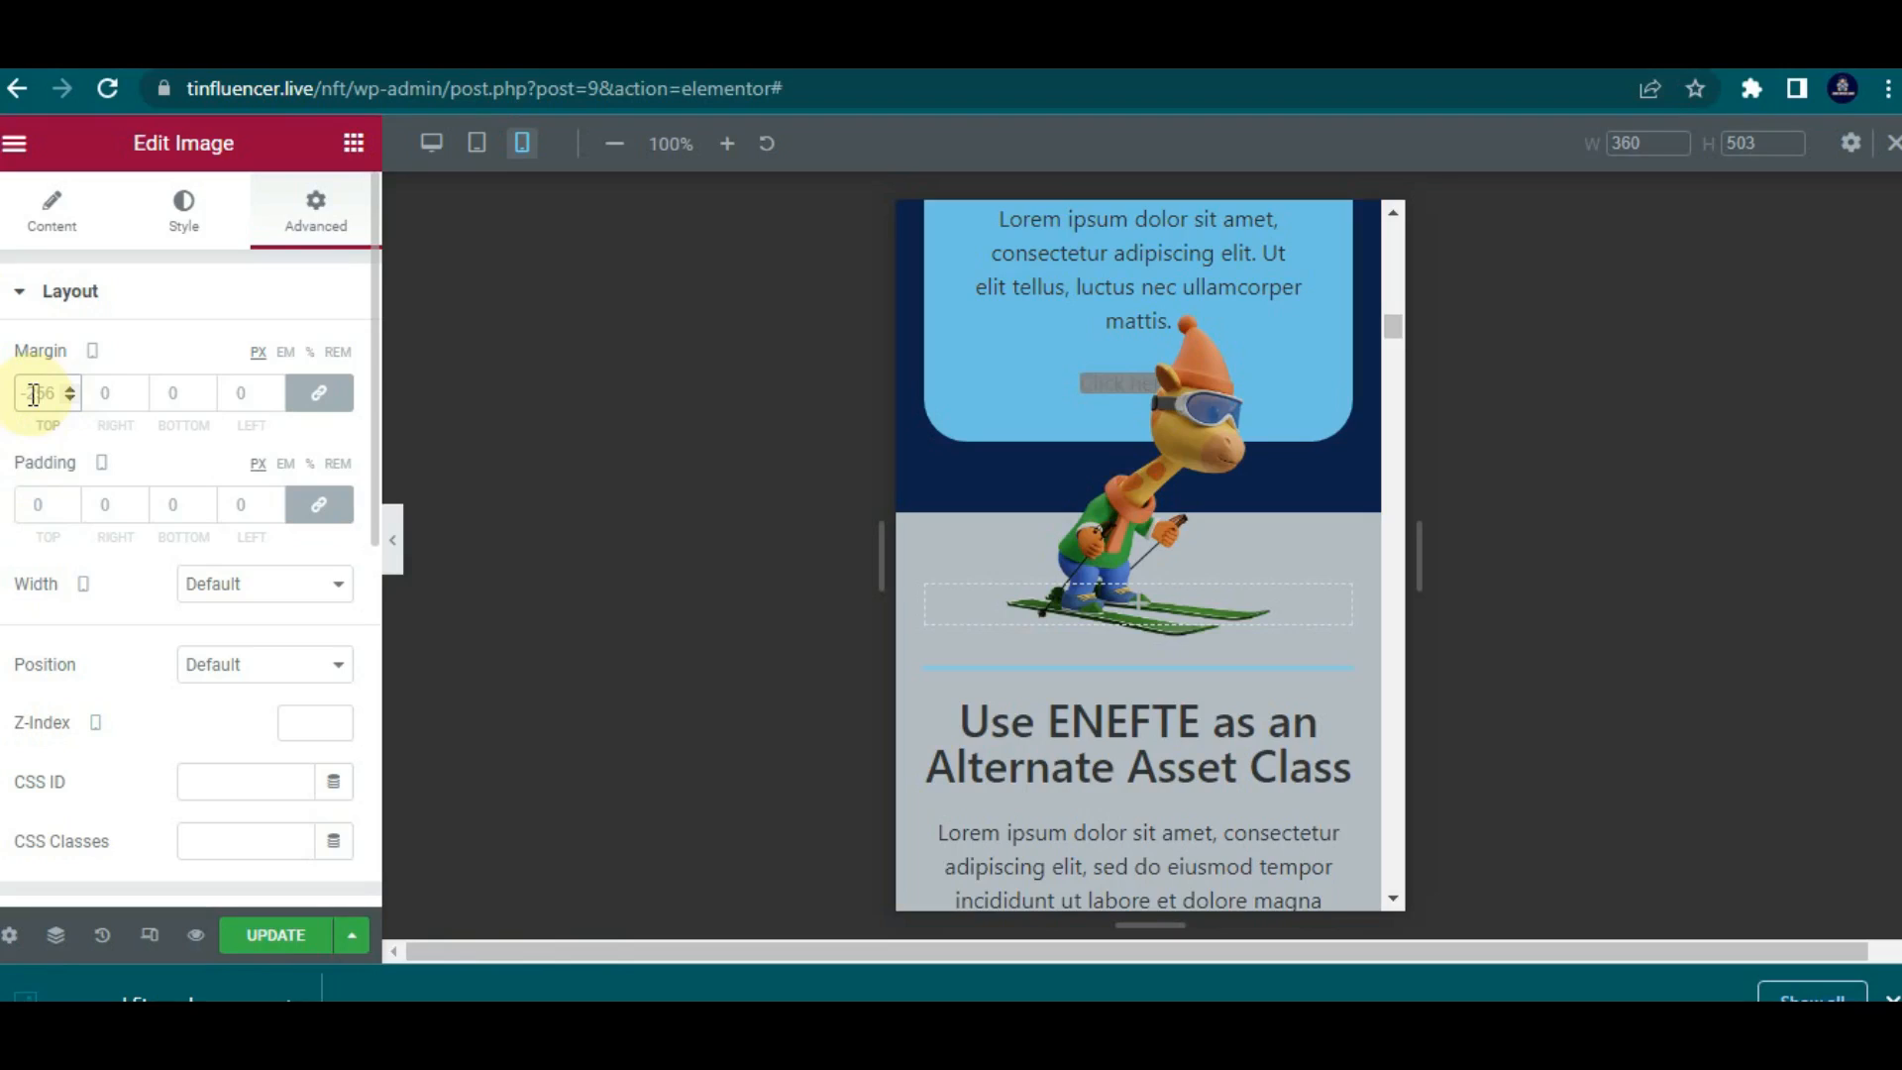
{"action": "type", "text": "50"}
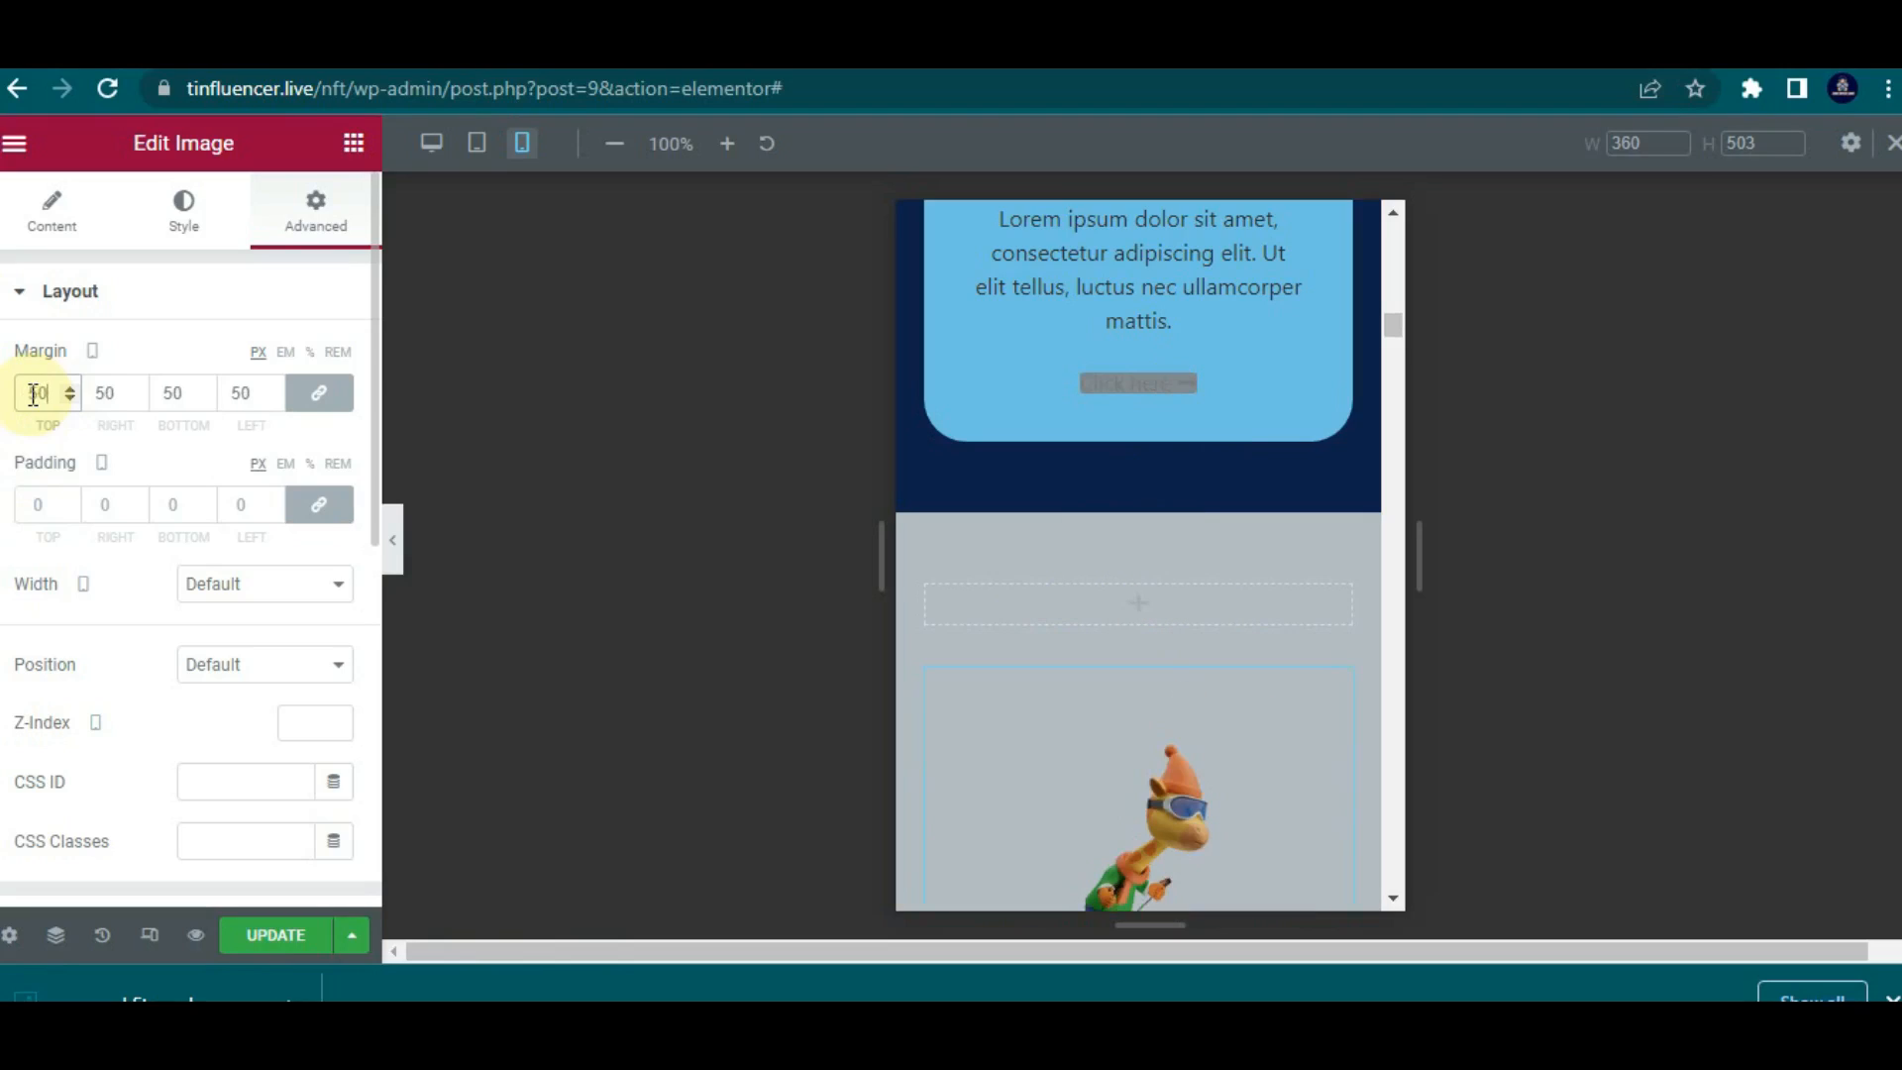
{"action": "mouse_move", "coordinate": [932, 670]}
{"action": "scroll", "coordinate": [1066, 719], "scroll_direction": "down", "scroll_amount": 4}
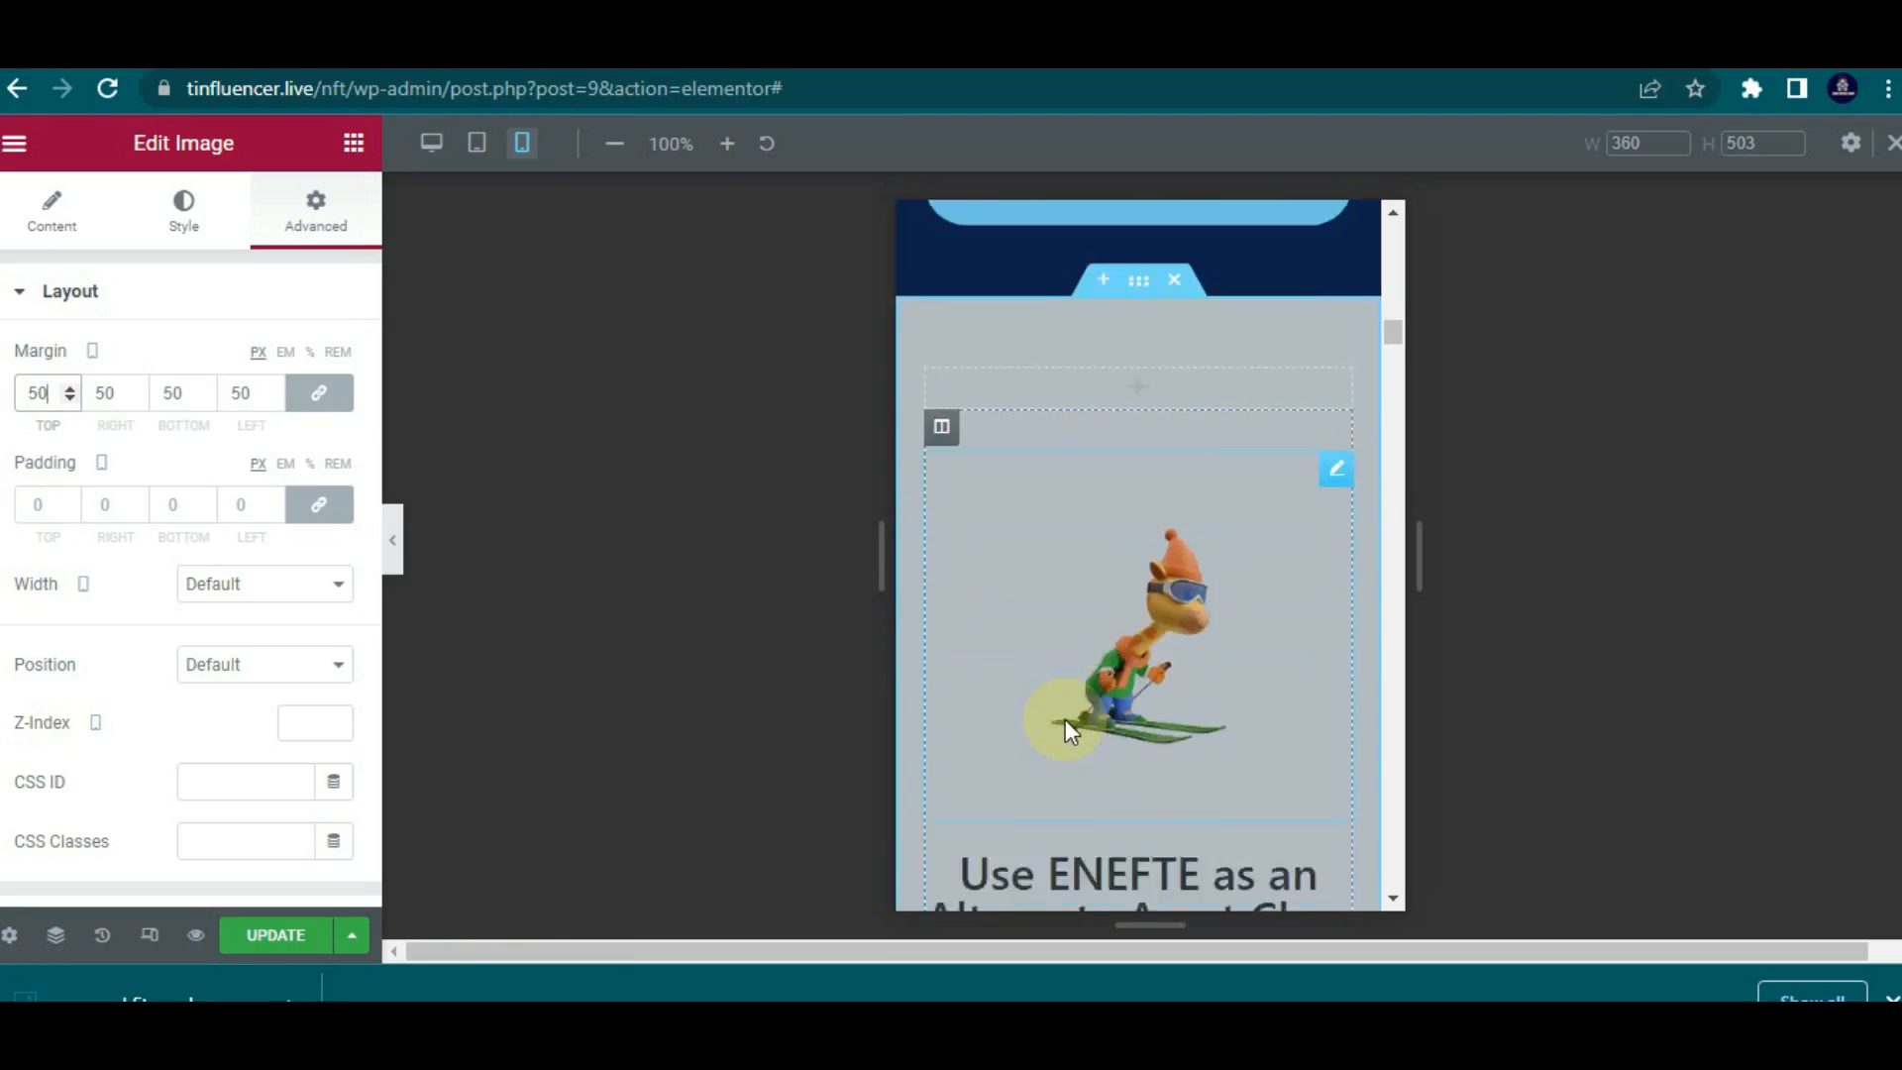
{"action": "scroll", "coordinate": [1169, 646], "scroll_direction": "up", "scroll_amount": 1}
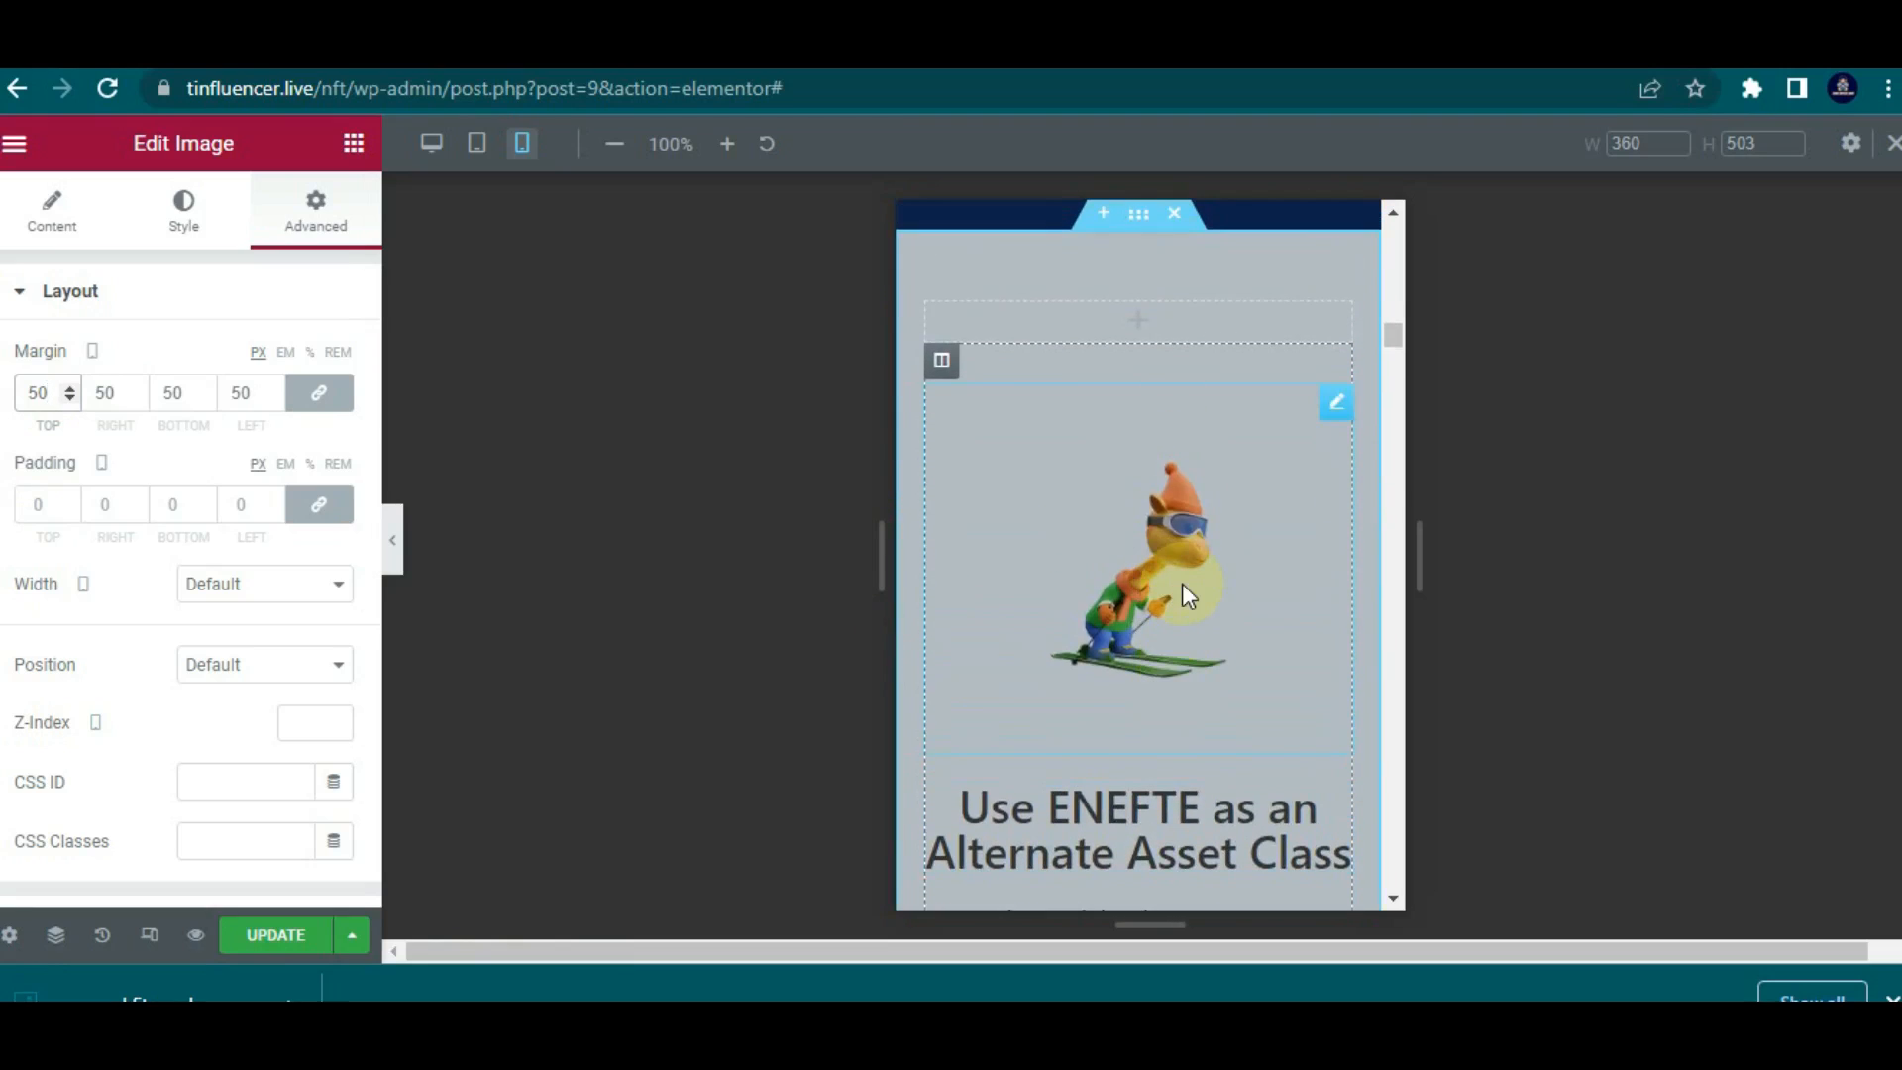
{"action": "scroll", "coordinate": [1184, 594], "scroll_direction": "down", "scroll_amount": 12}
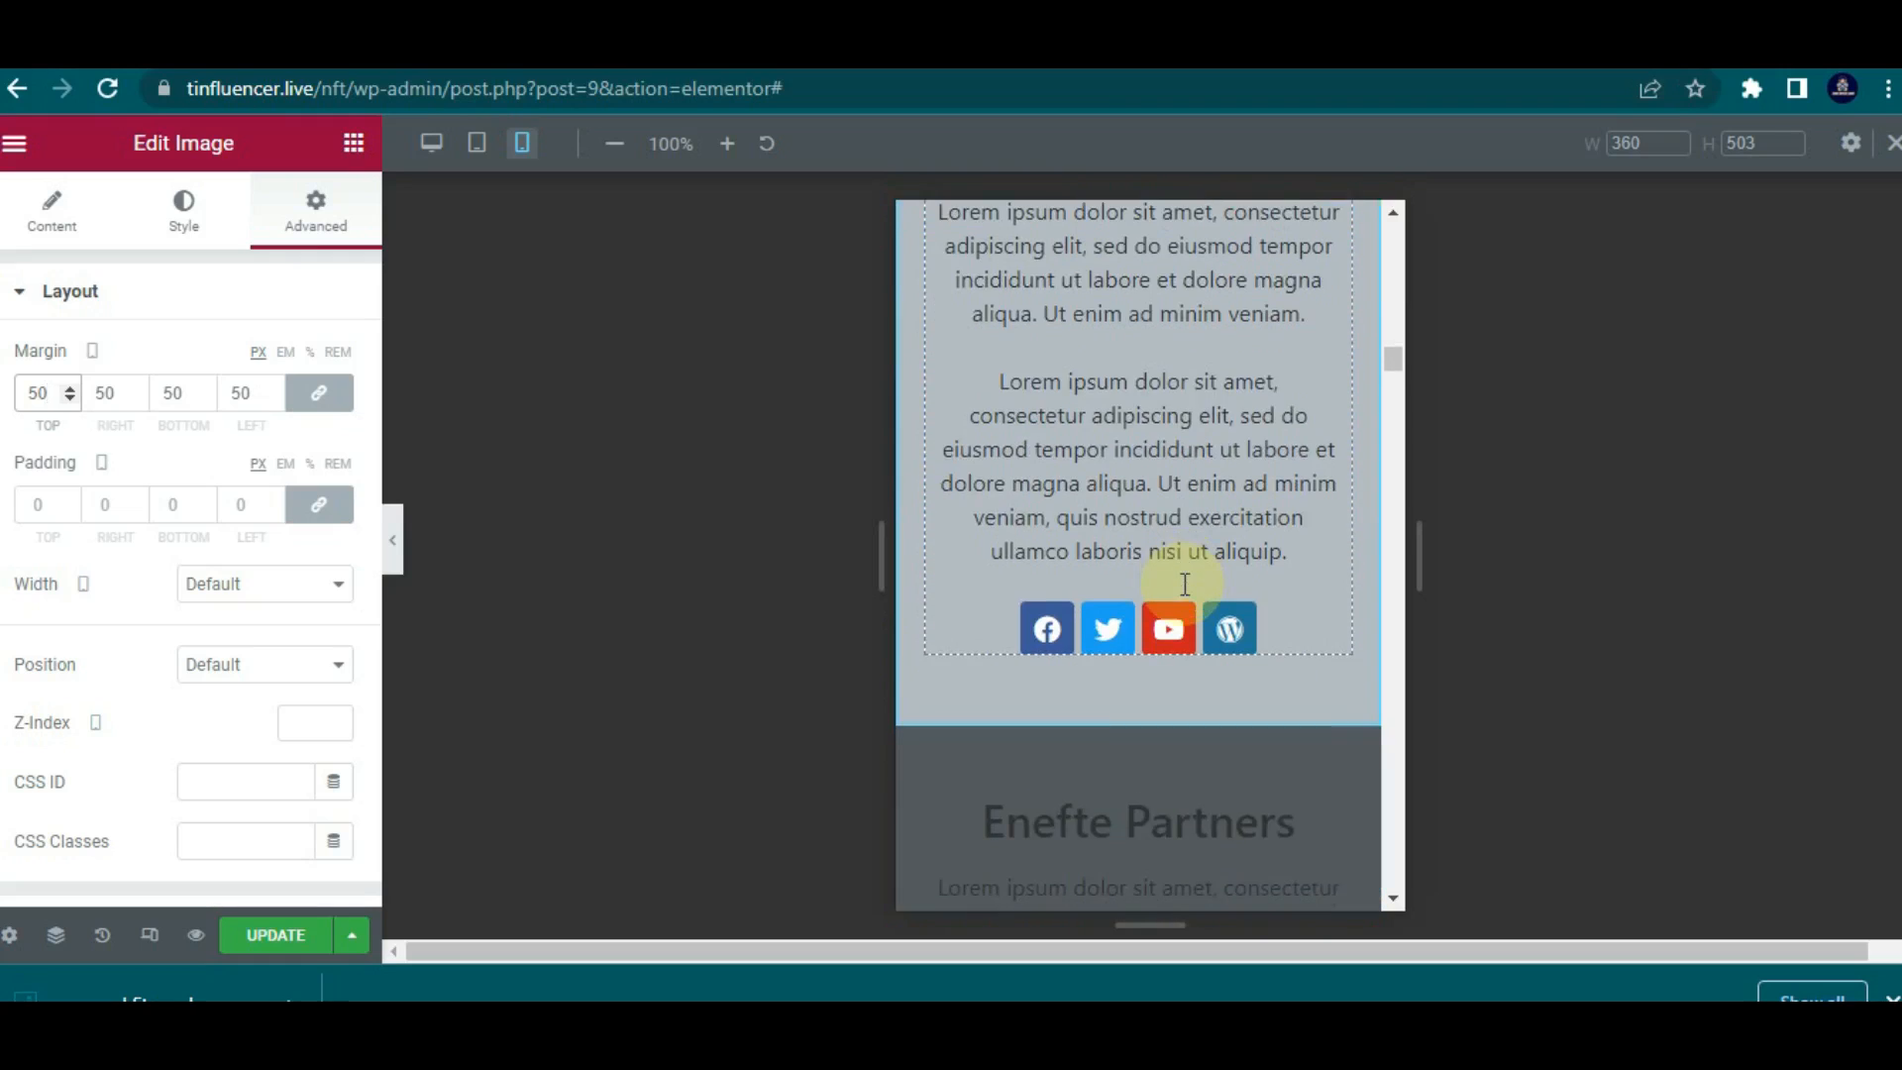
{"action": "scroll", "coordinate": [1186, 594], "scroll_direction": "down", "scroll_amount": 15}
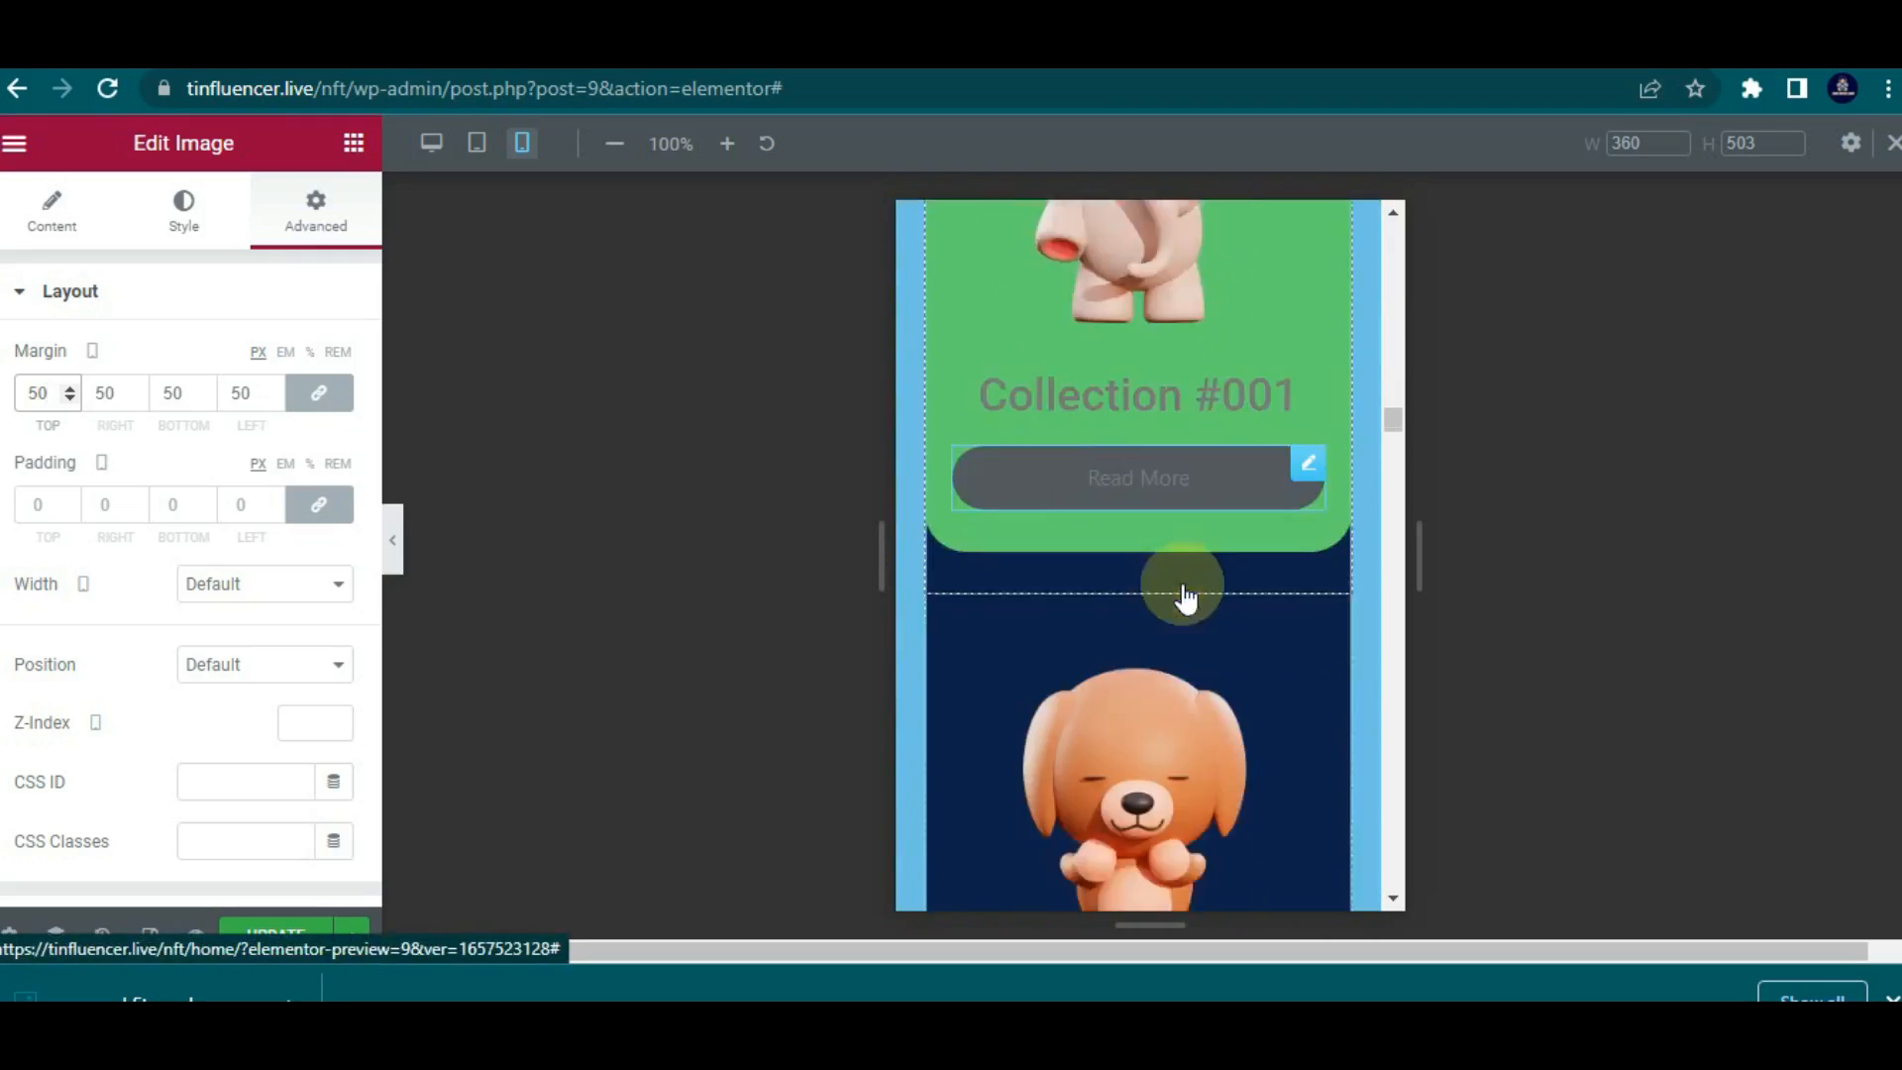
{"action": "scroll", "coordinate": [1185, 598], "scroll_direction": "down", "scroll_amount": 18}
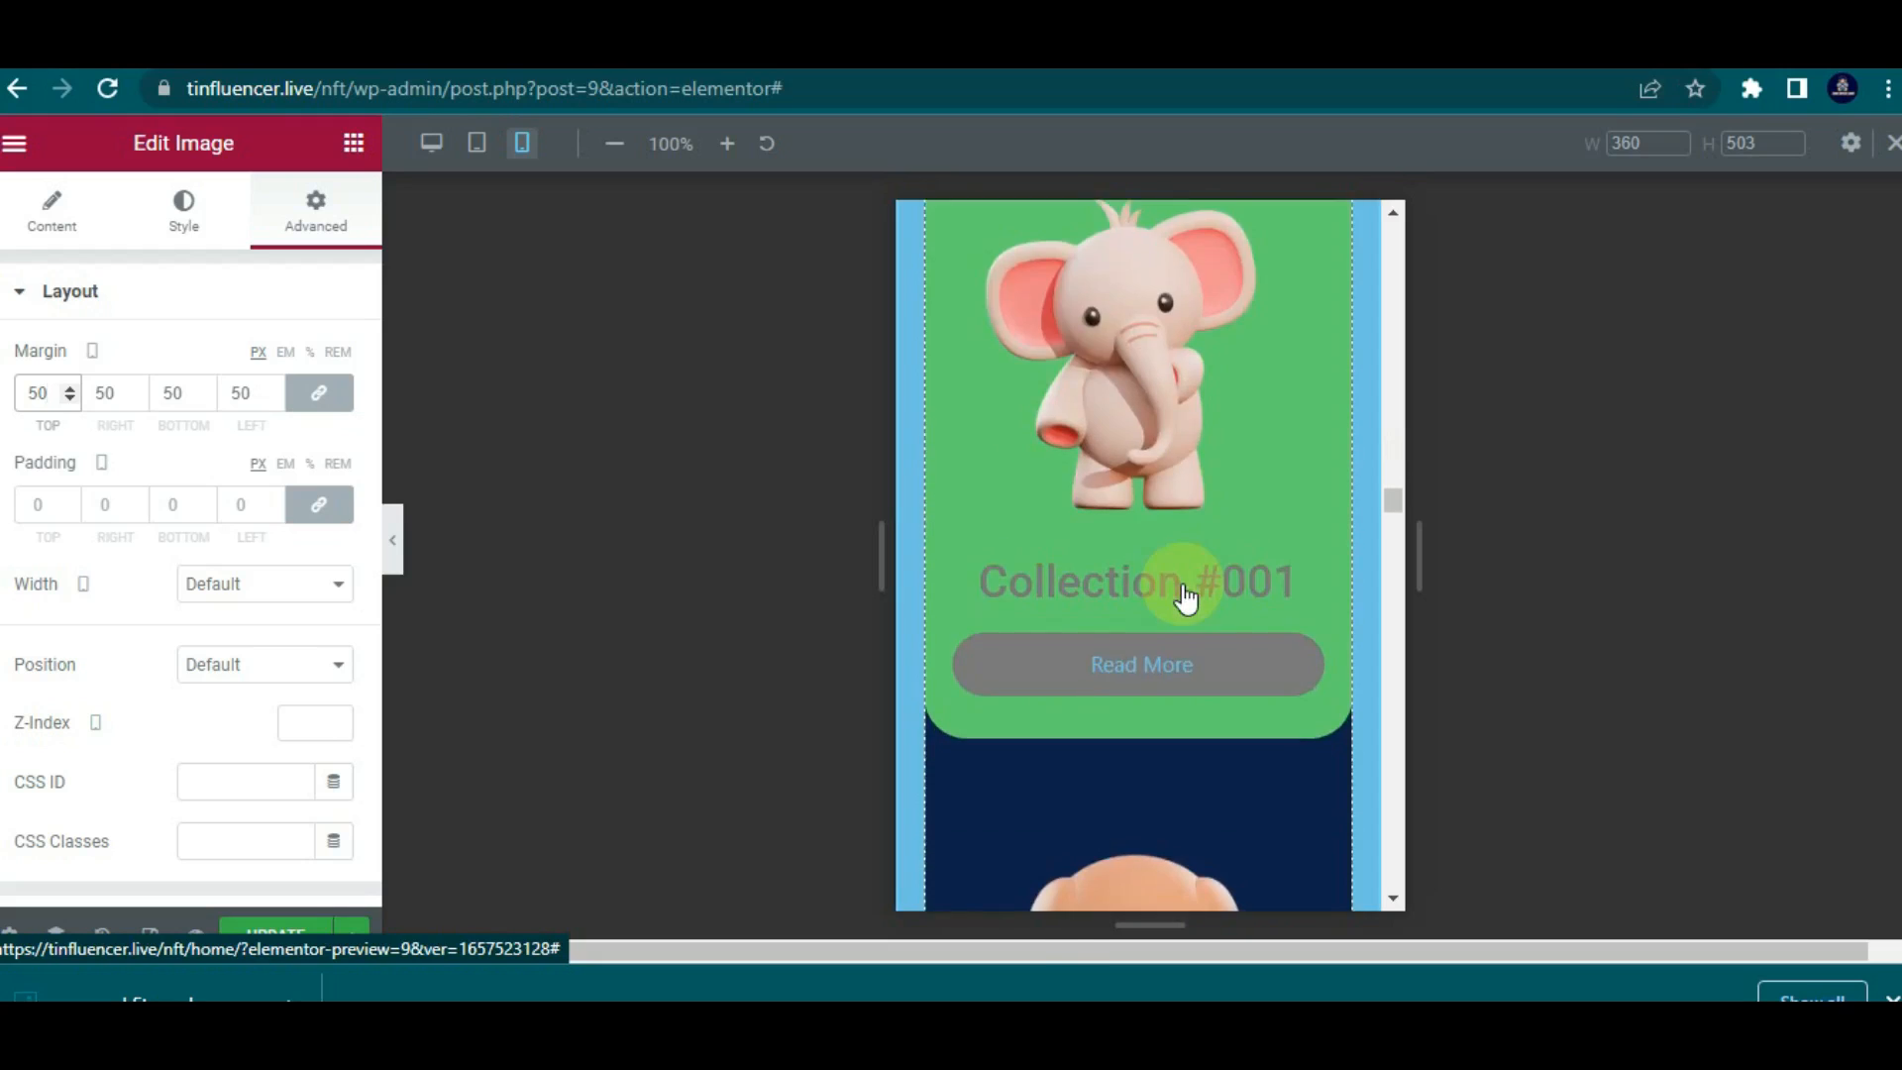
{"action": "scroll", "coordinate": [1185, 598], "scroll_direction": "down", "scroll_amount": 18}
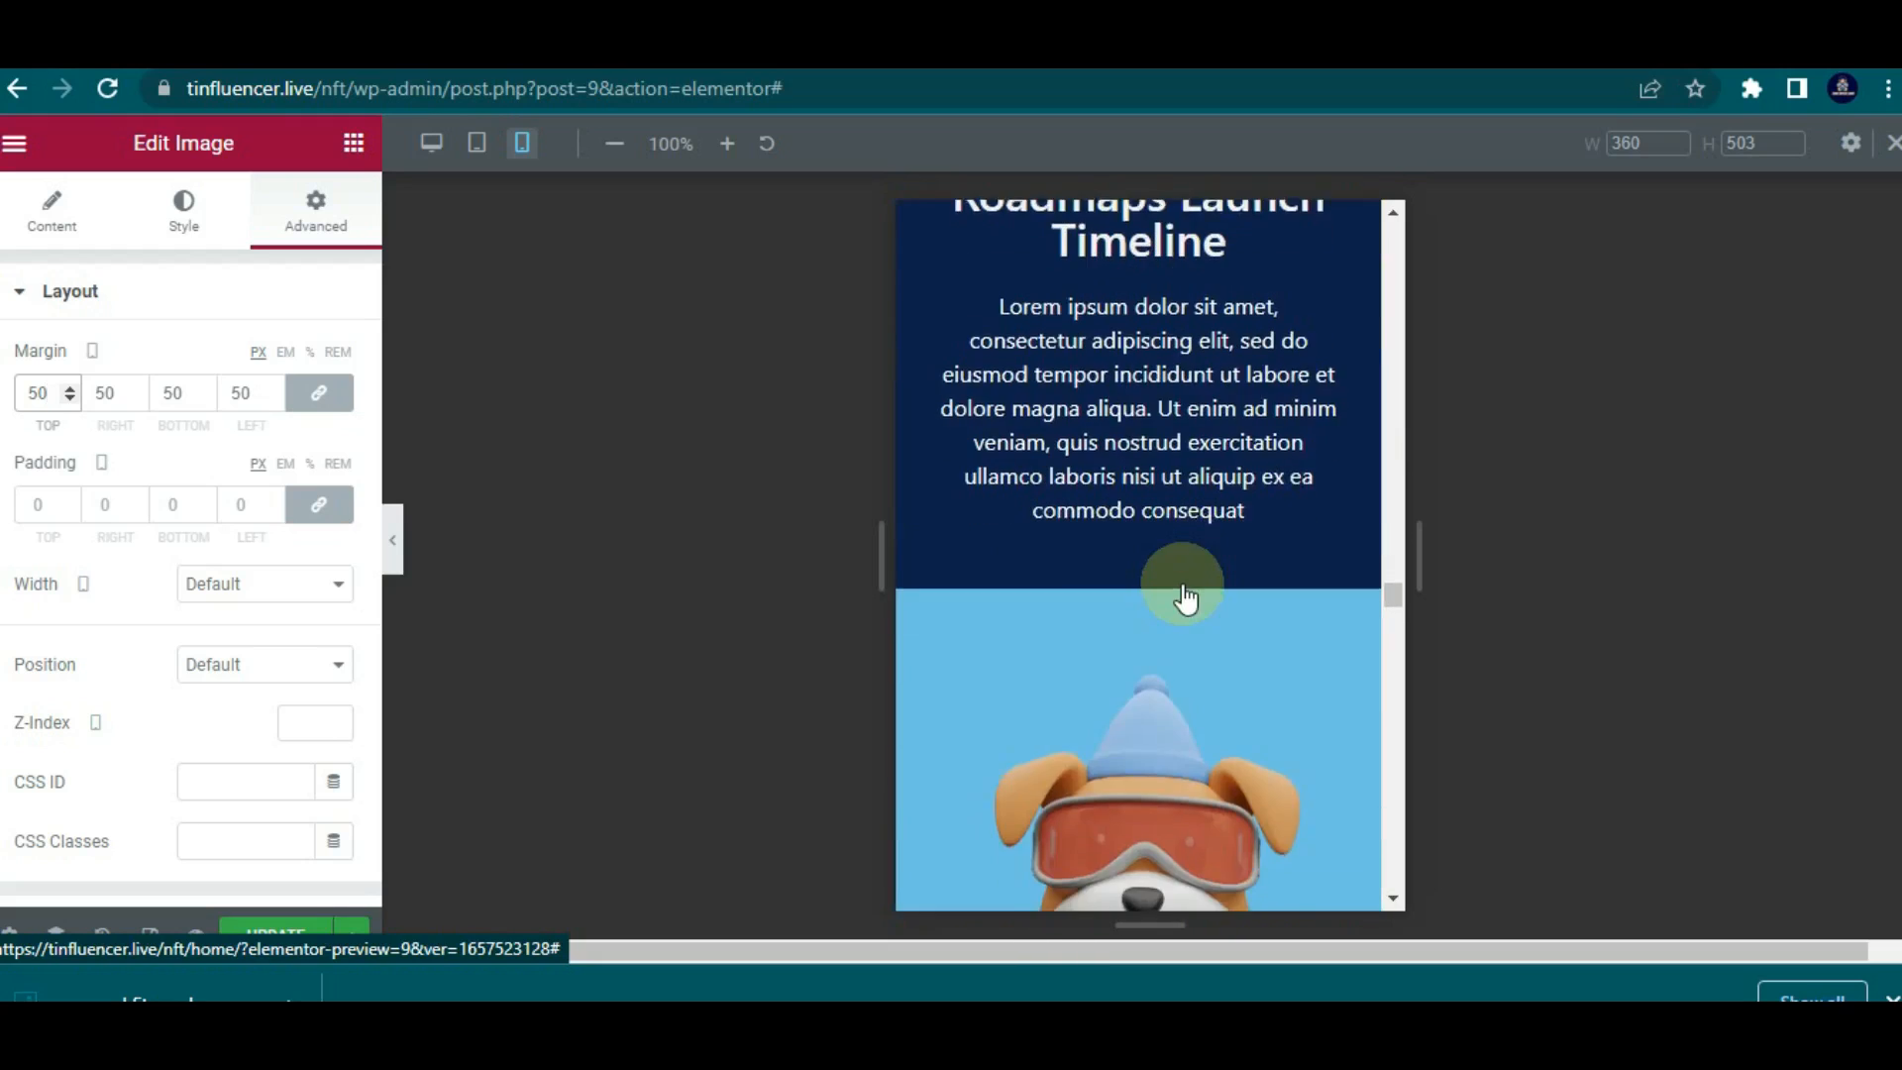
{"action": "scroll", "coordinate": [1186, 598], "scroll_direction": "down", "scroll_amount": 18}
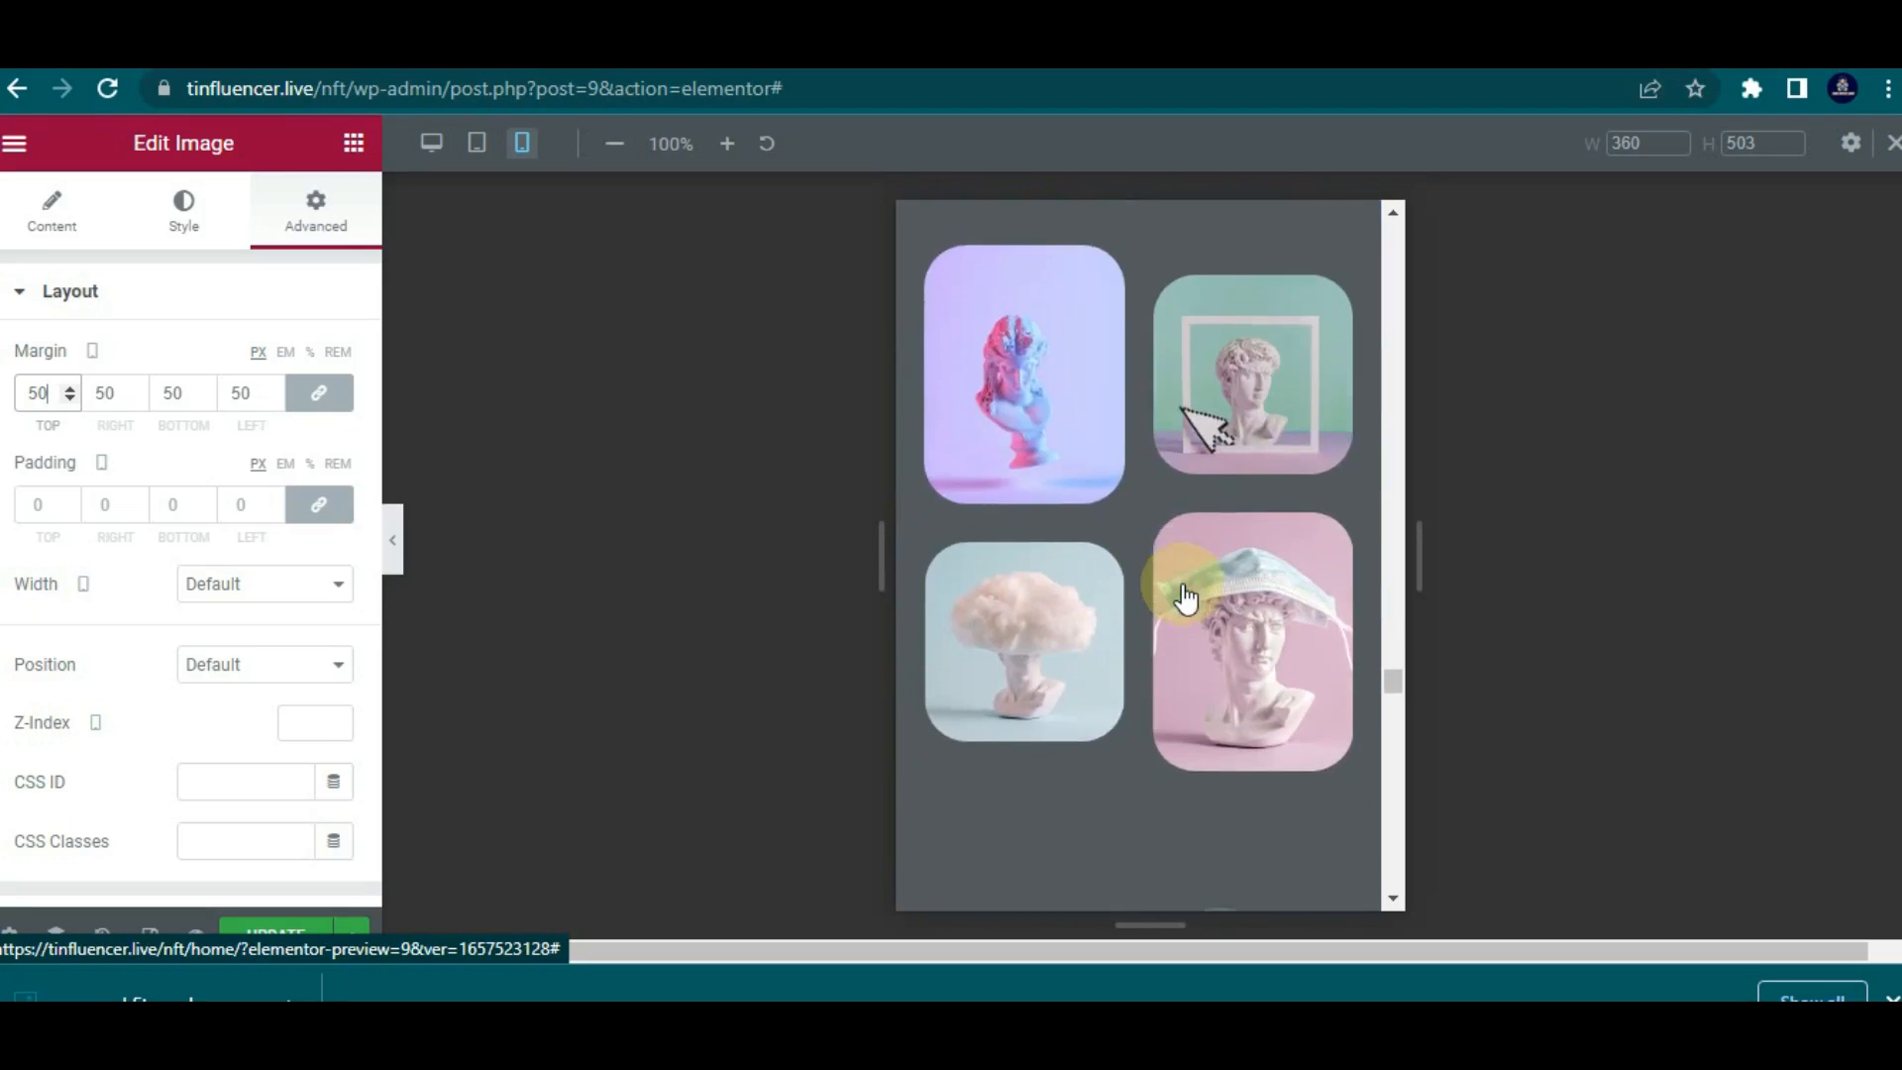
{"action": "scroll", "coordinate": [1186, 598], "scroll_direction": "down", "scroll_amount": 18}
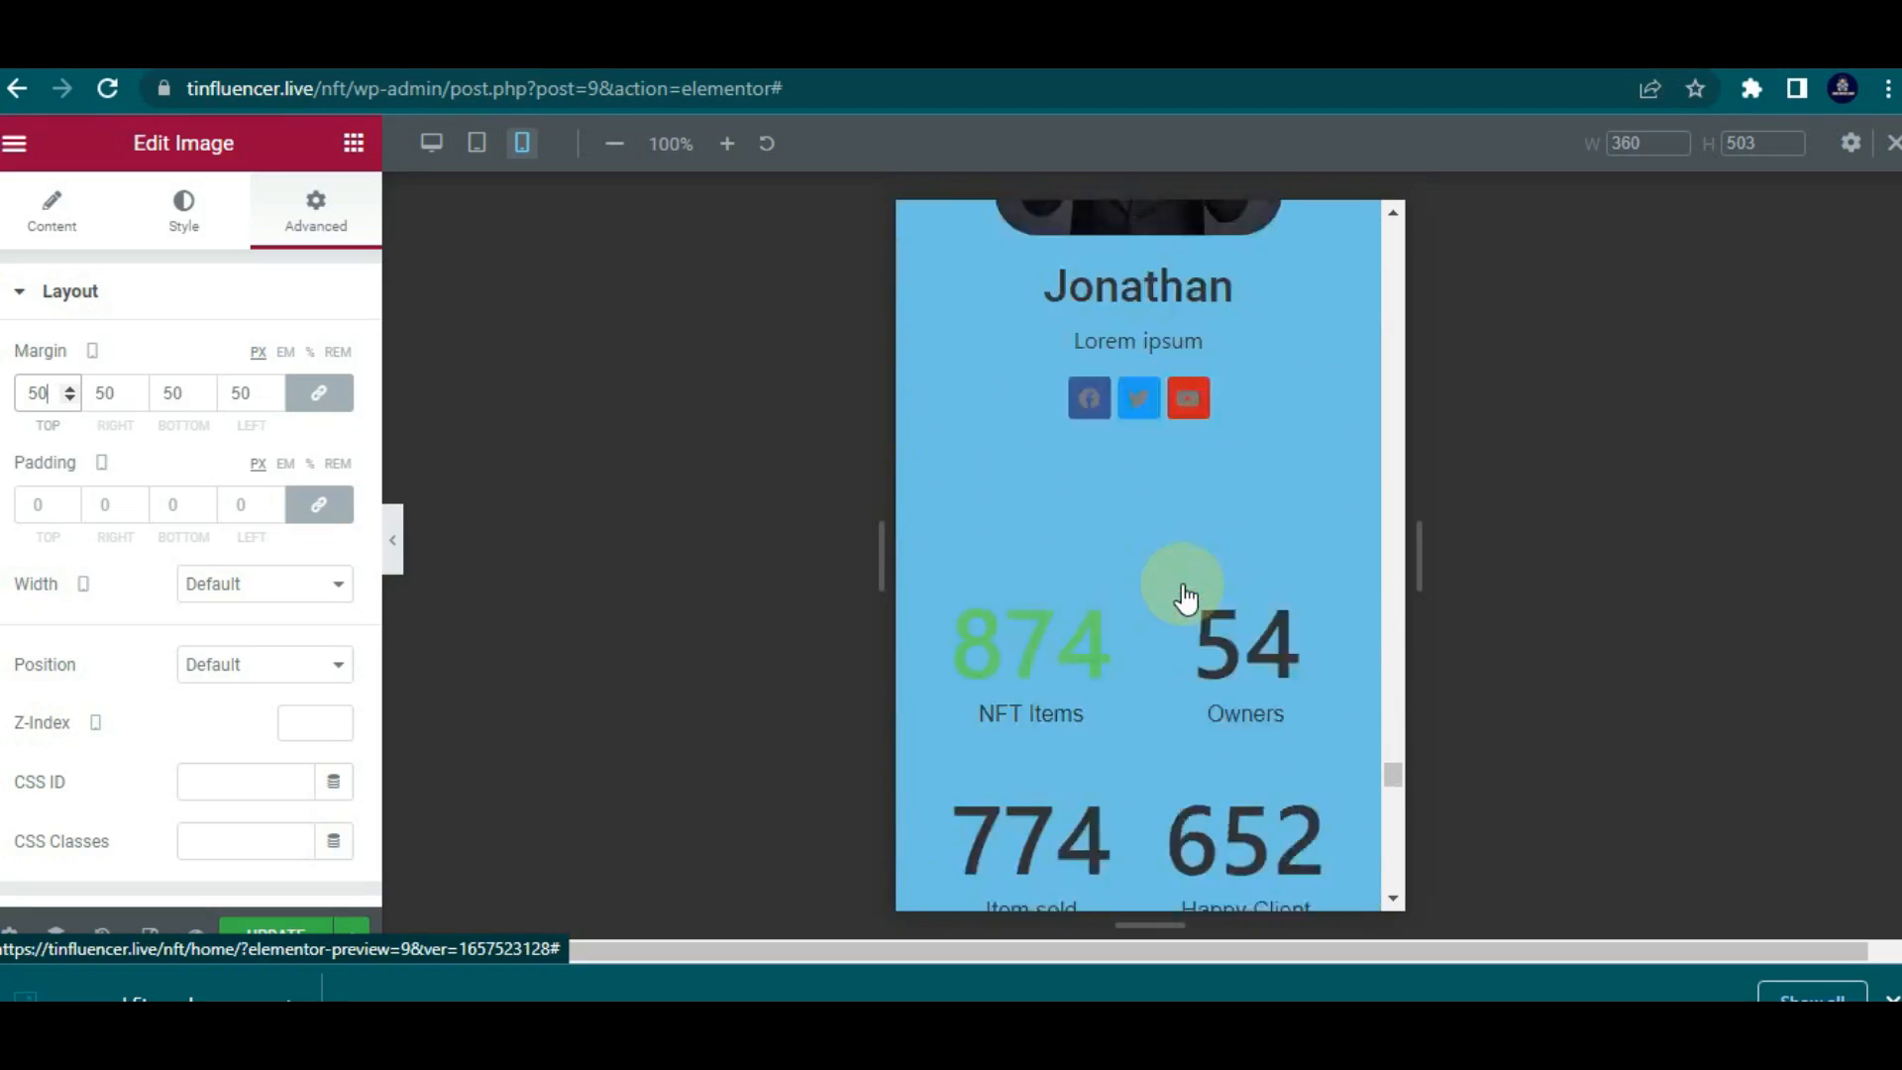
{"action": "scroll", "coordinate": [1185, 598], "scroll_direction": "down", "scroll_amount": 18}
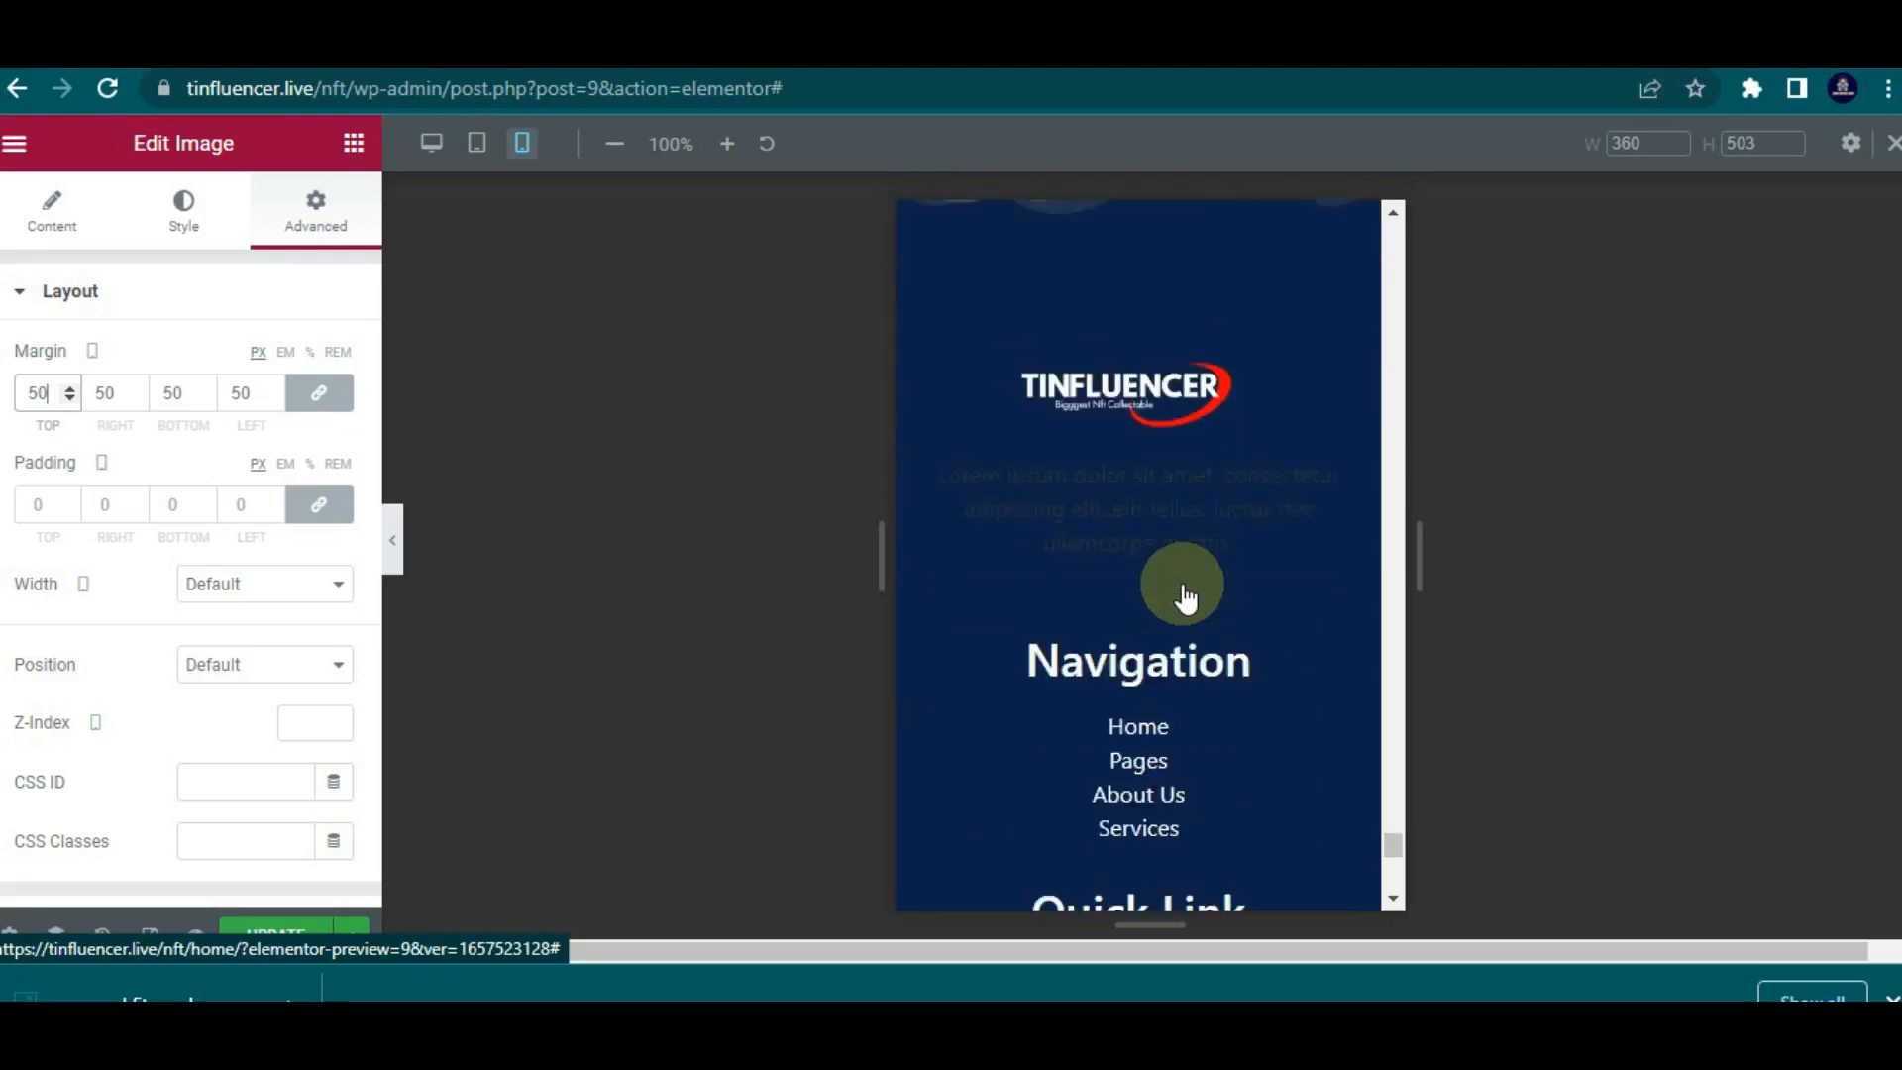
{"action": "scroll", "coordinate": [1185, 598], "scroll_direction": "up", "scroll_amount": 10}
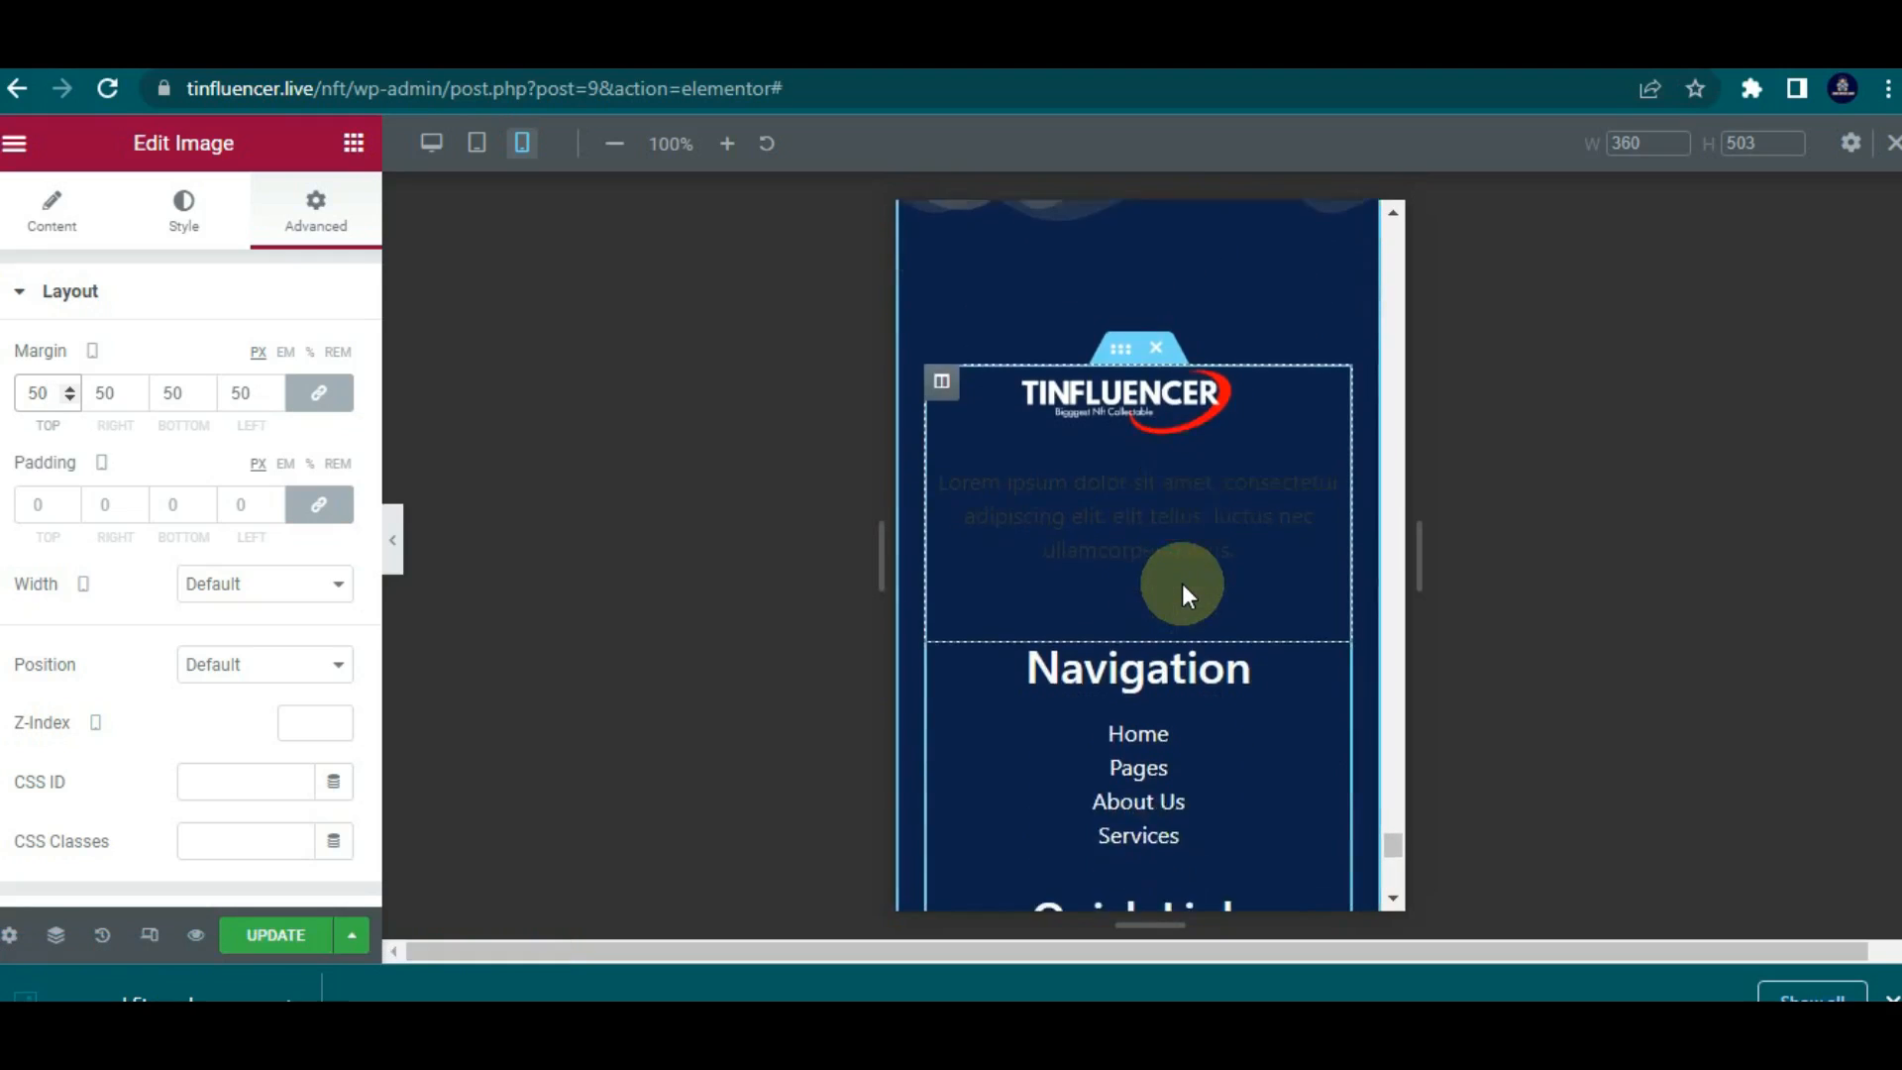
{"action": "scroll", "coordinate": [1185, 598], "scroll_direction": "up", "scroll_amount": 18}
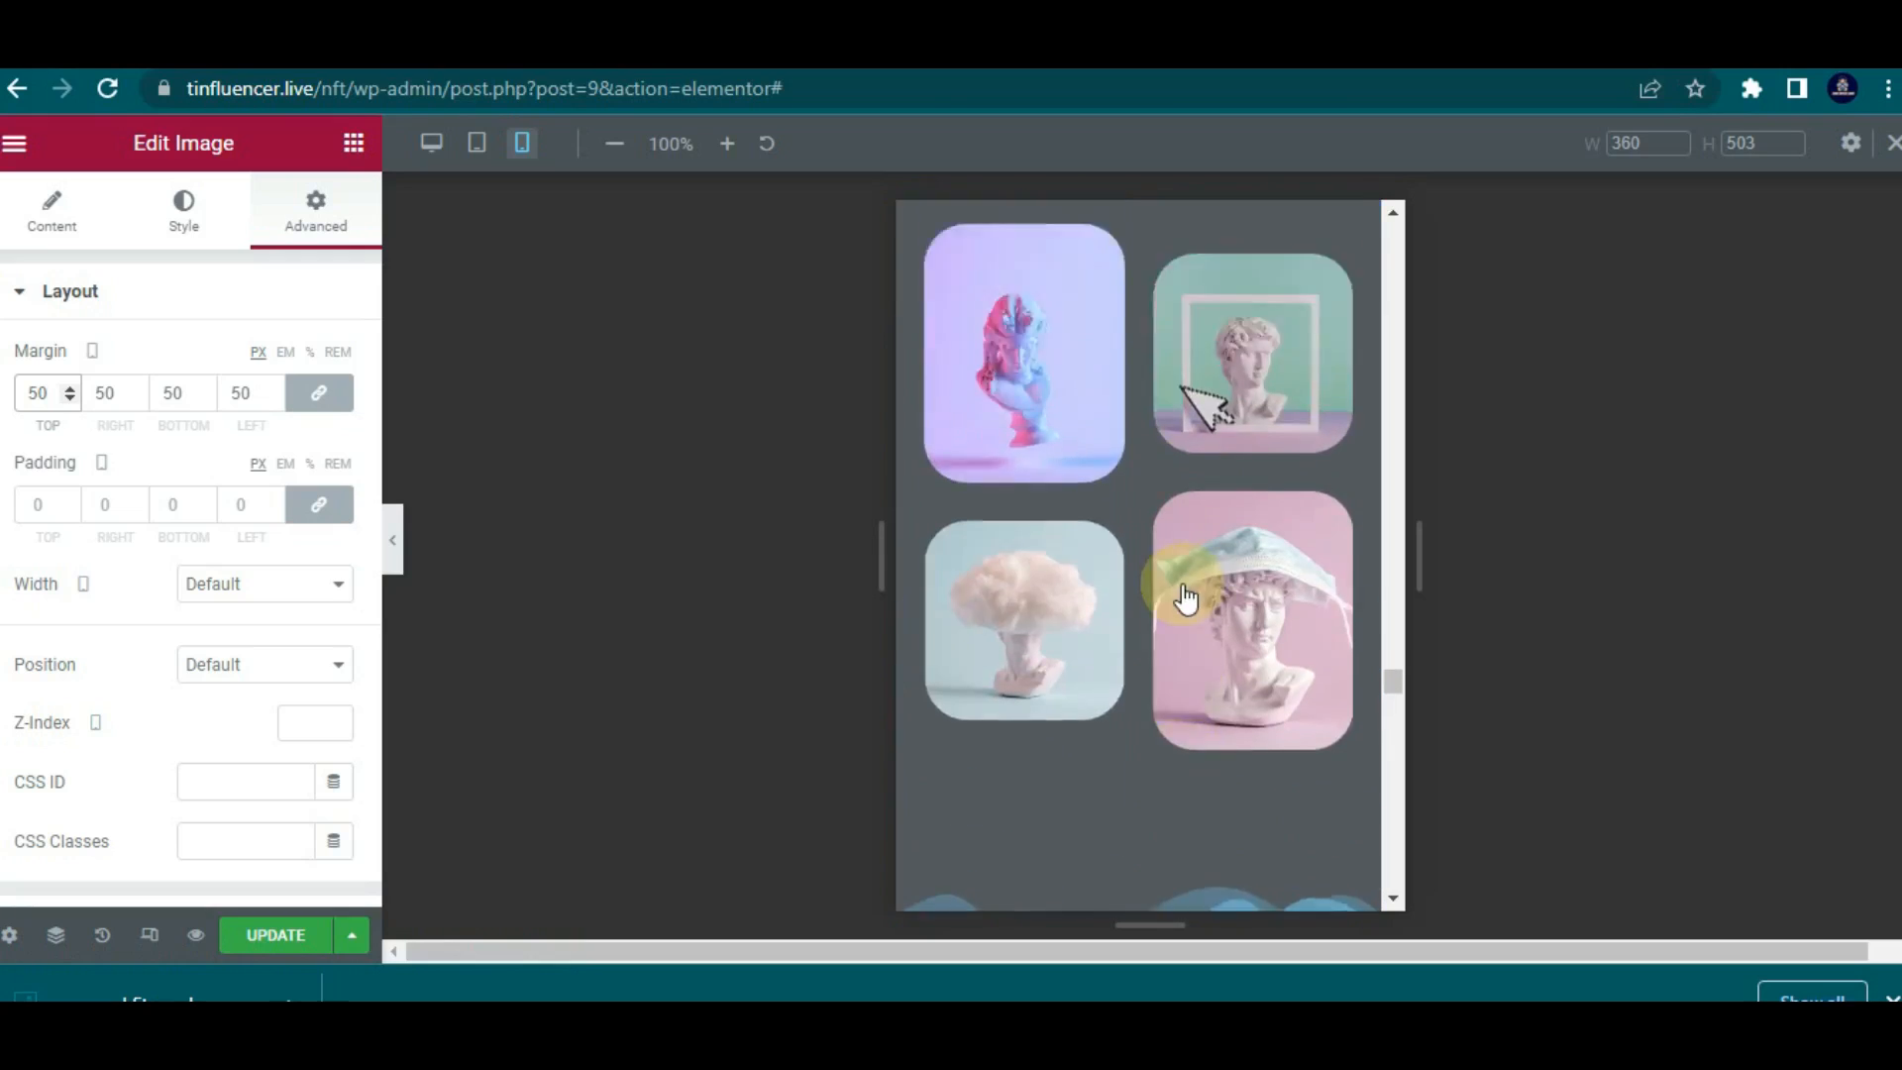
{"action": "scroll", "coordinate": [1185, 598], "scroll_direction": "up", "scroll_amount": 10}
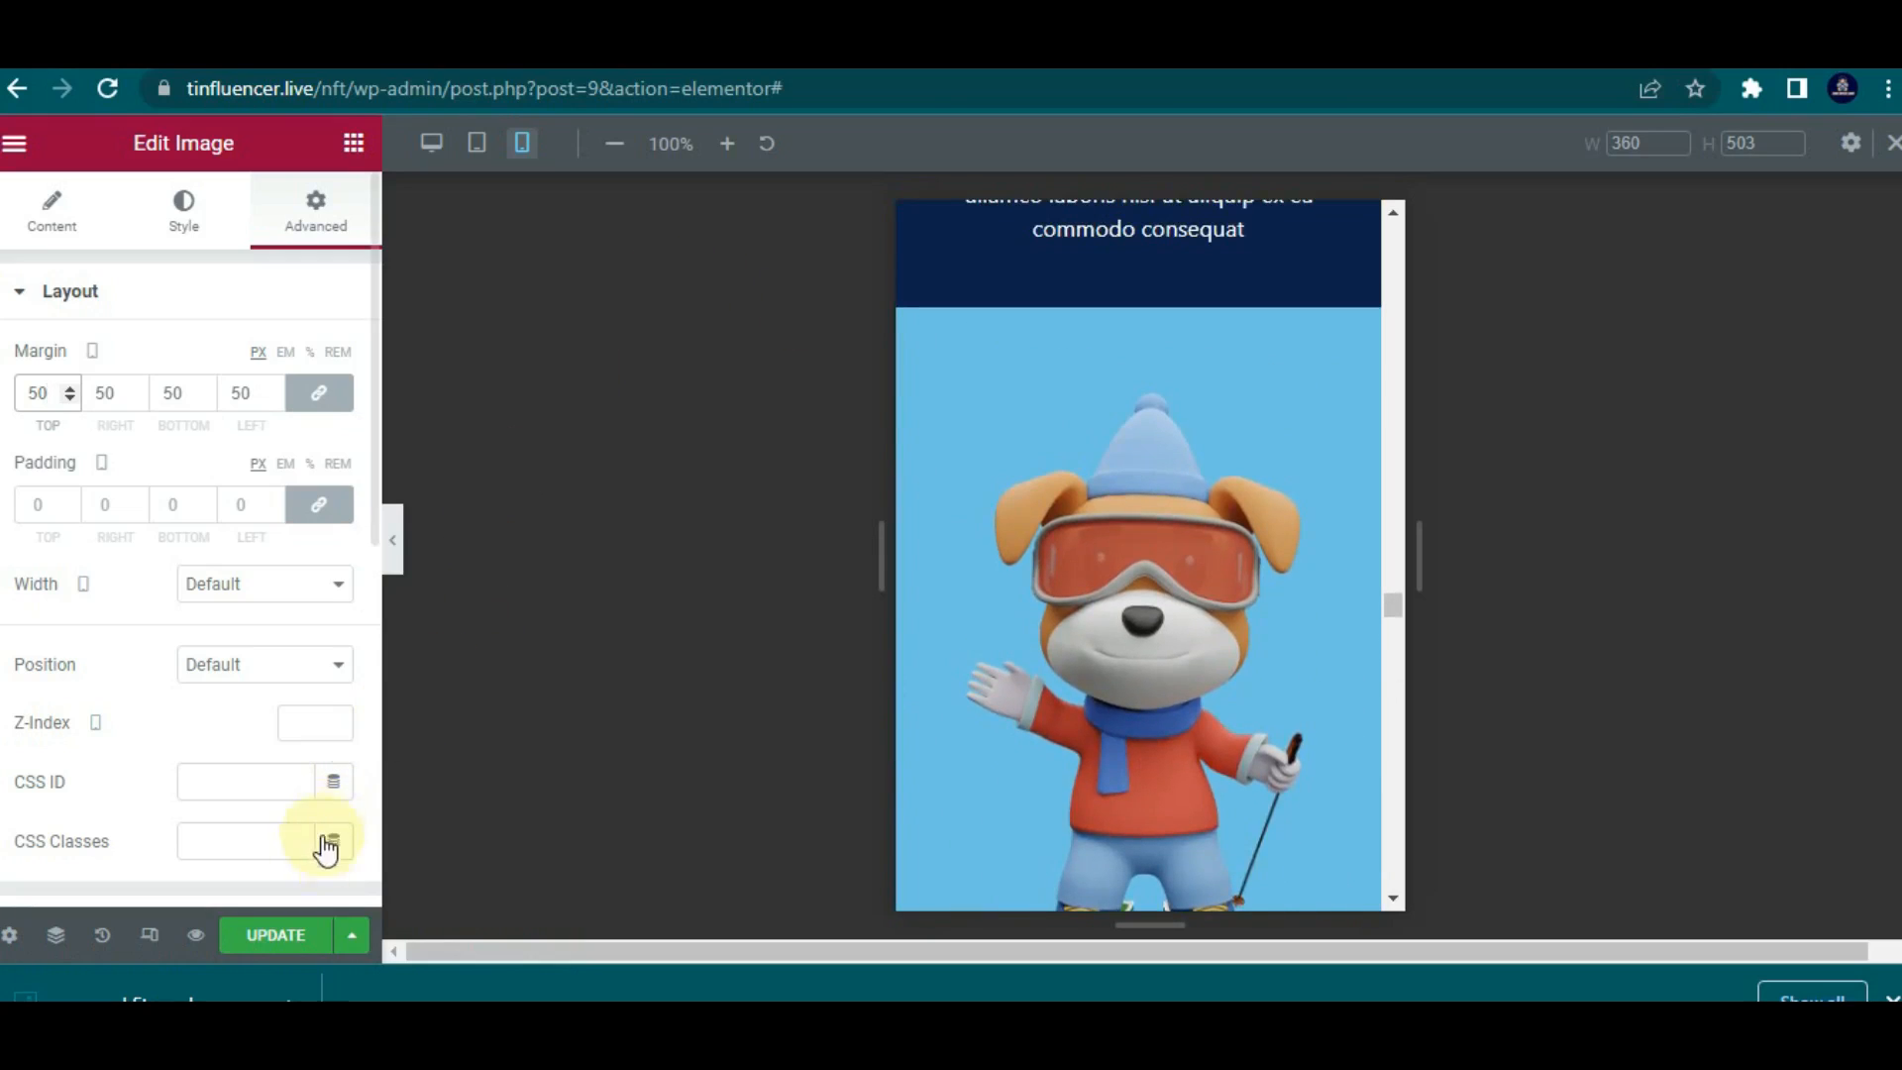
Step: Update the homepage in Elementor, then go to Appearance > Themes in the dashboard
{"action": "left_click", "coordinate": [295, 934]}
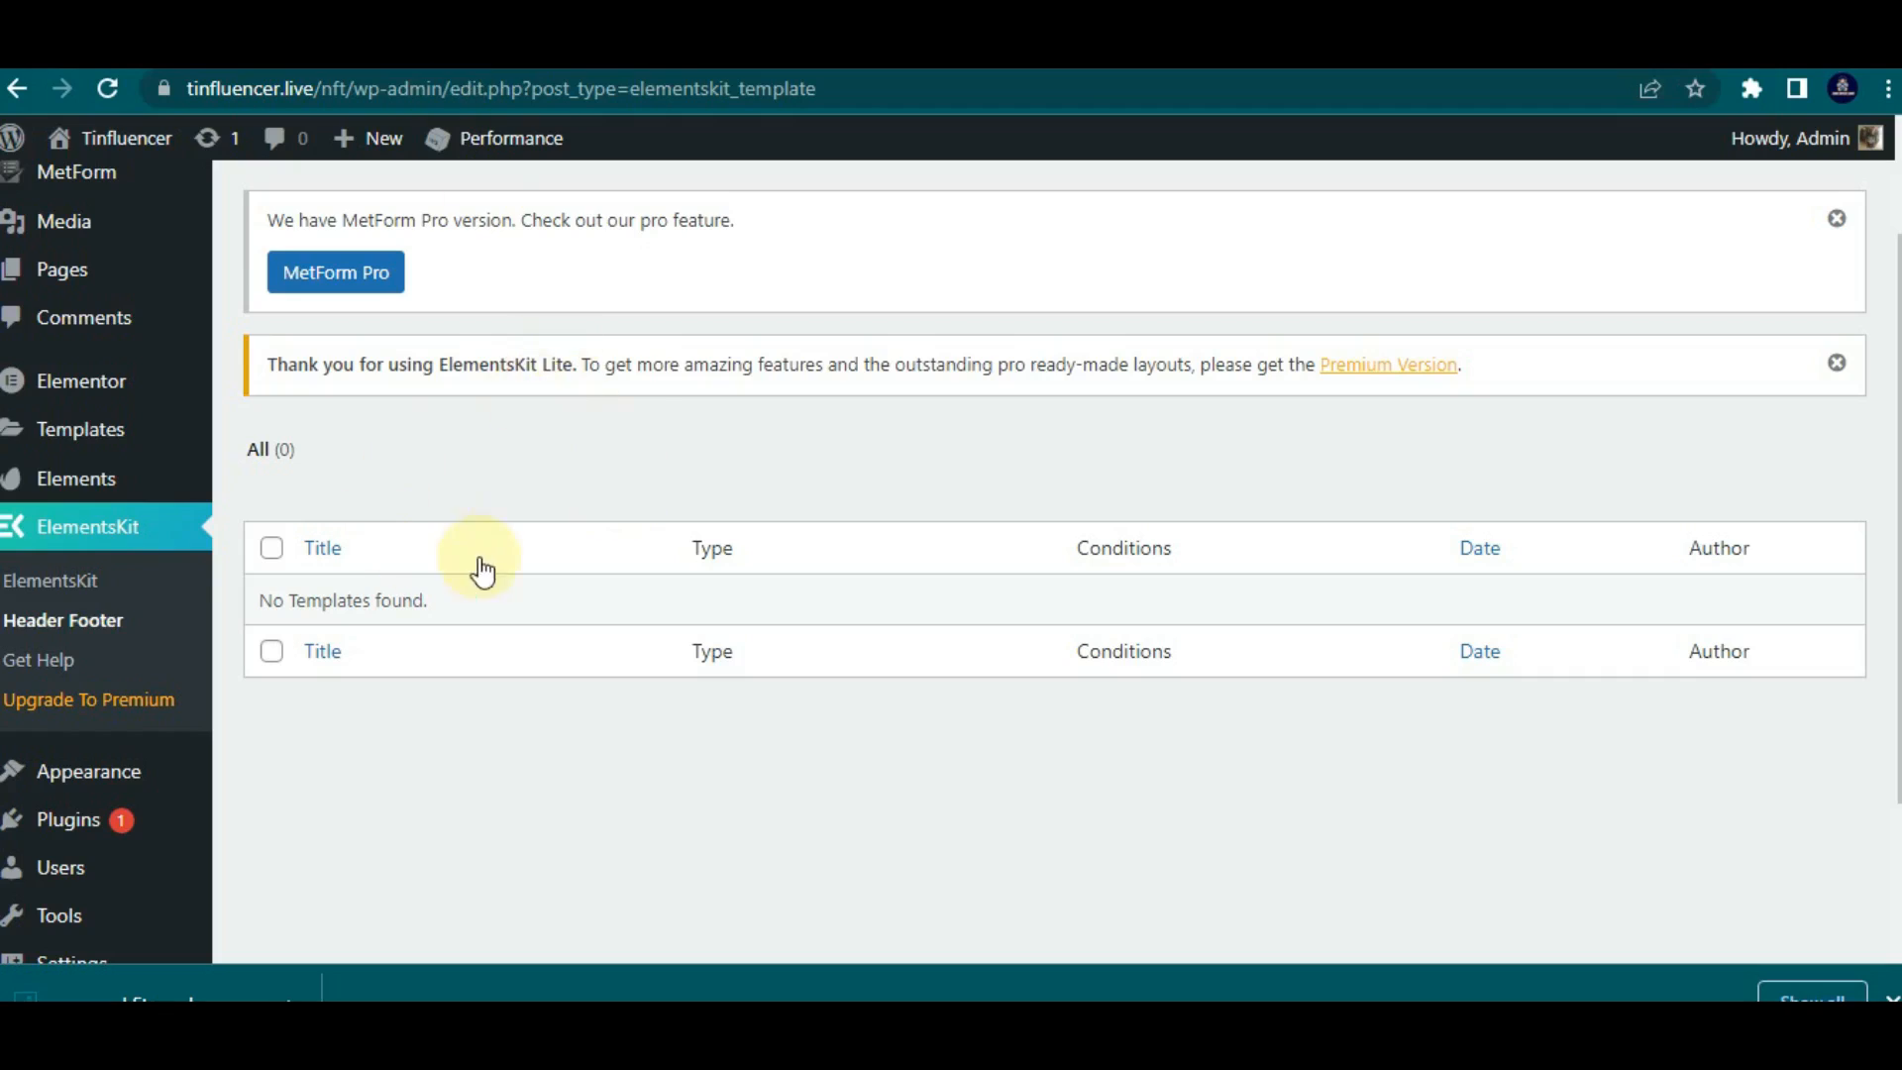
{"action": "left_click", "coordinate": [59, 276]}
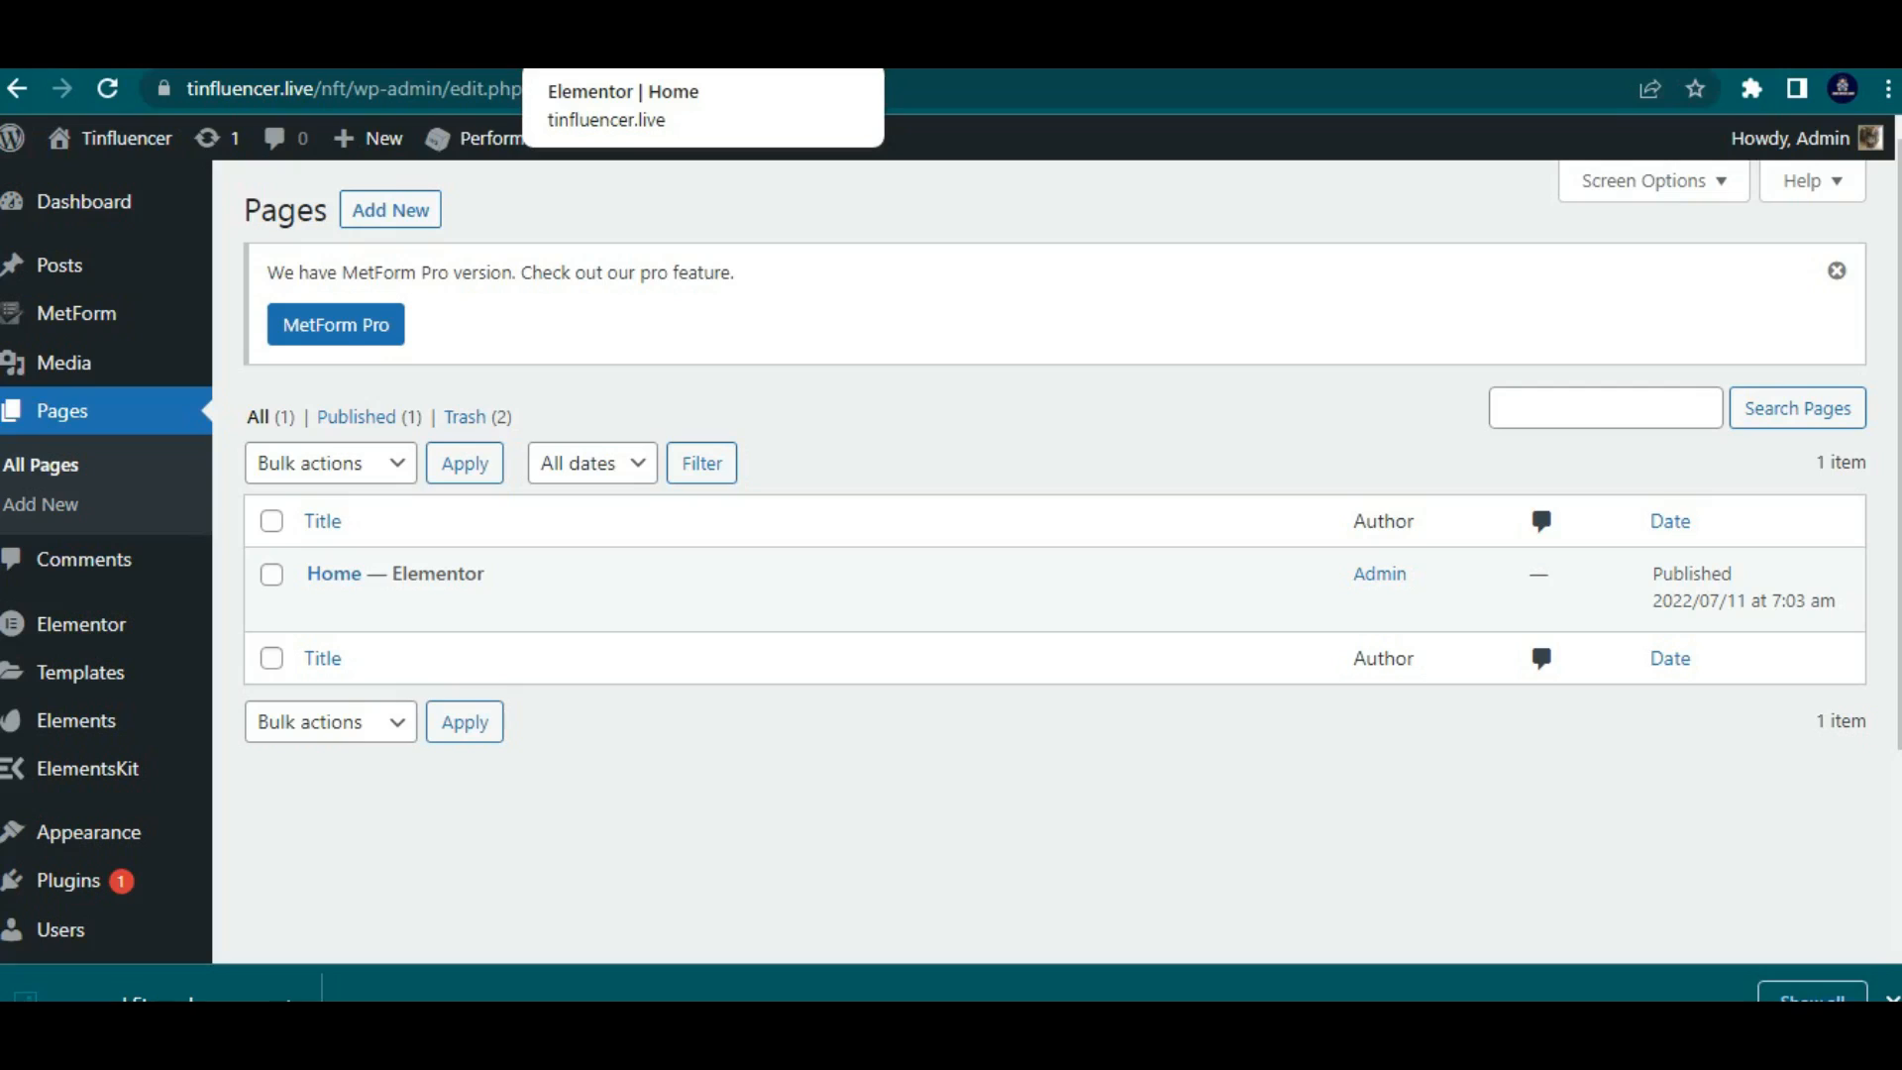
{"action": "scroll", "coordinate": [127, 500], "scroll_direction": "down", "scroll_amount": 3}
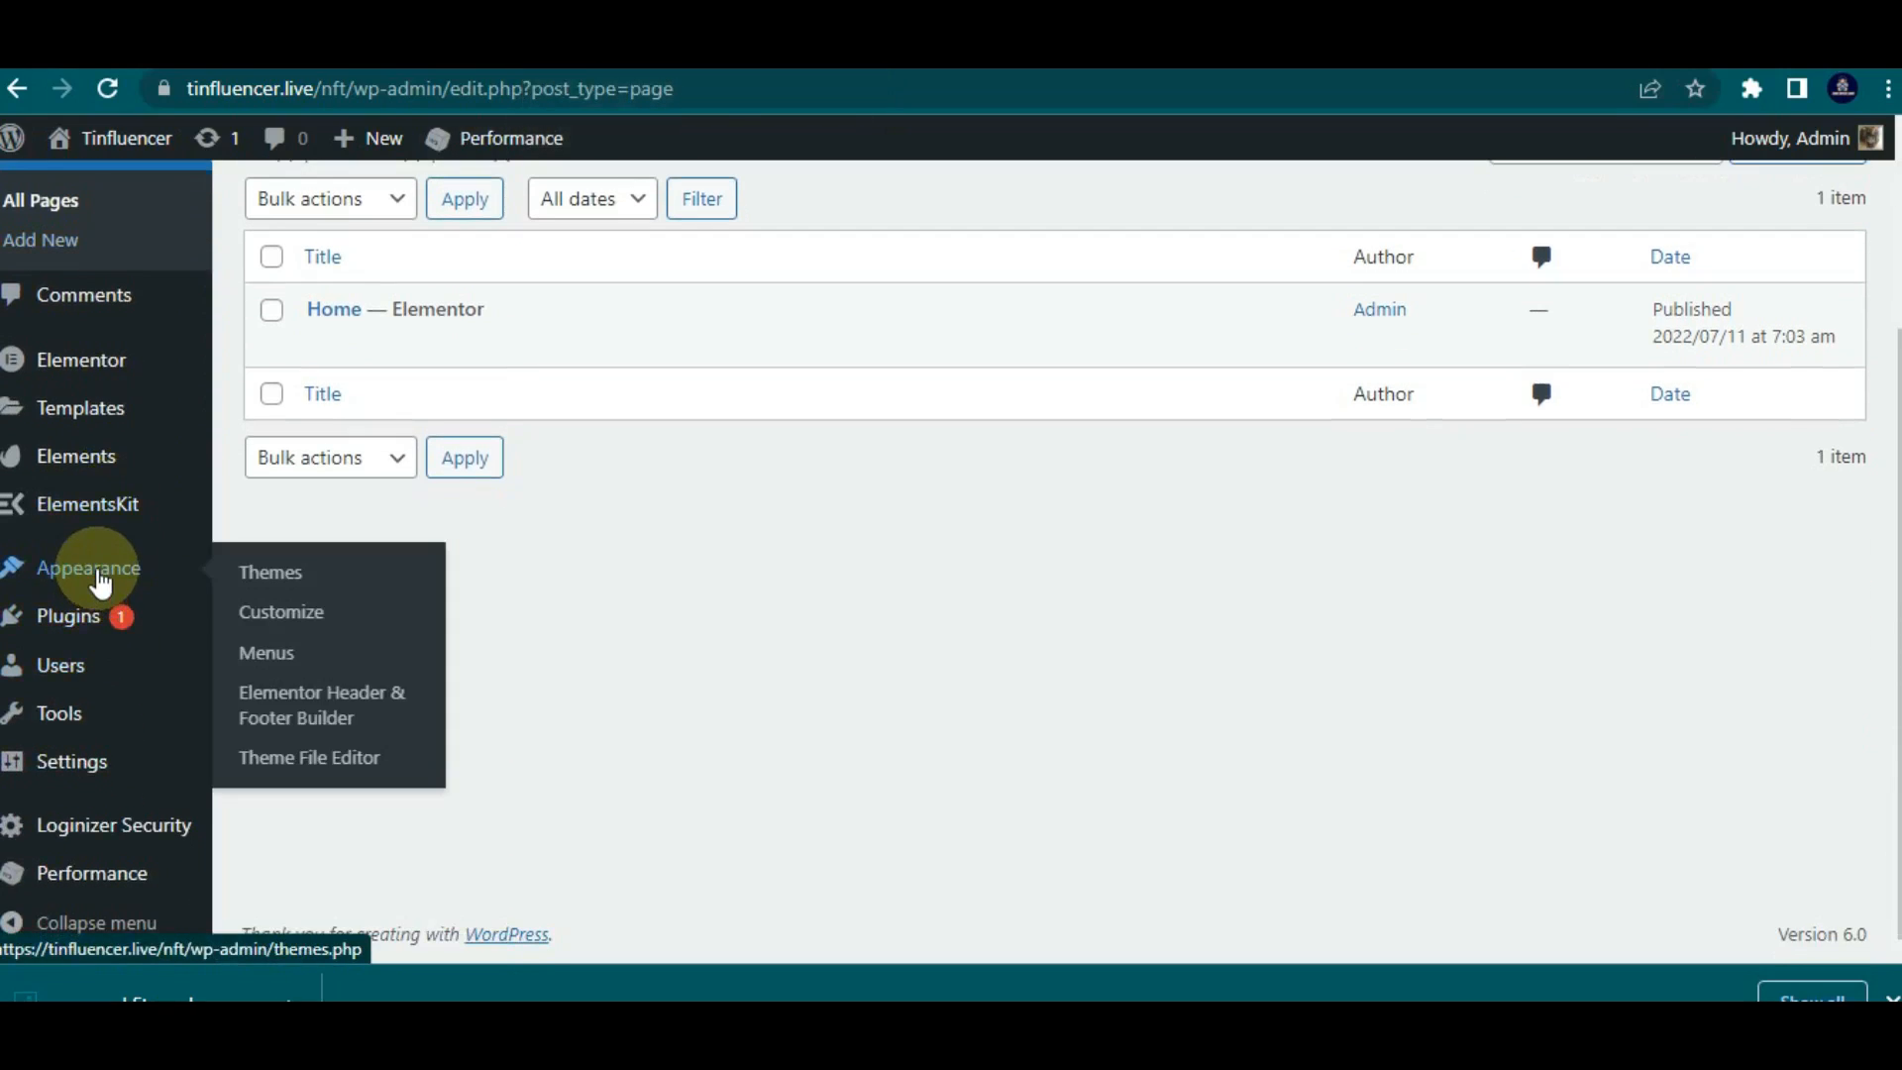
{"action": "left_click", "coordinate": [100, 583]}
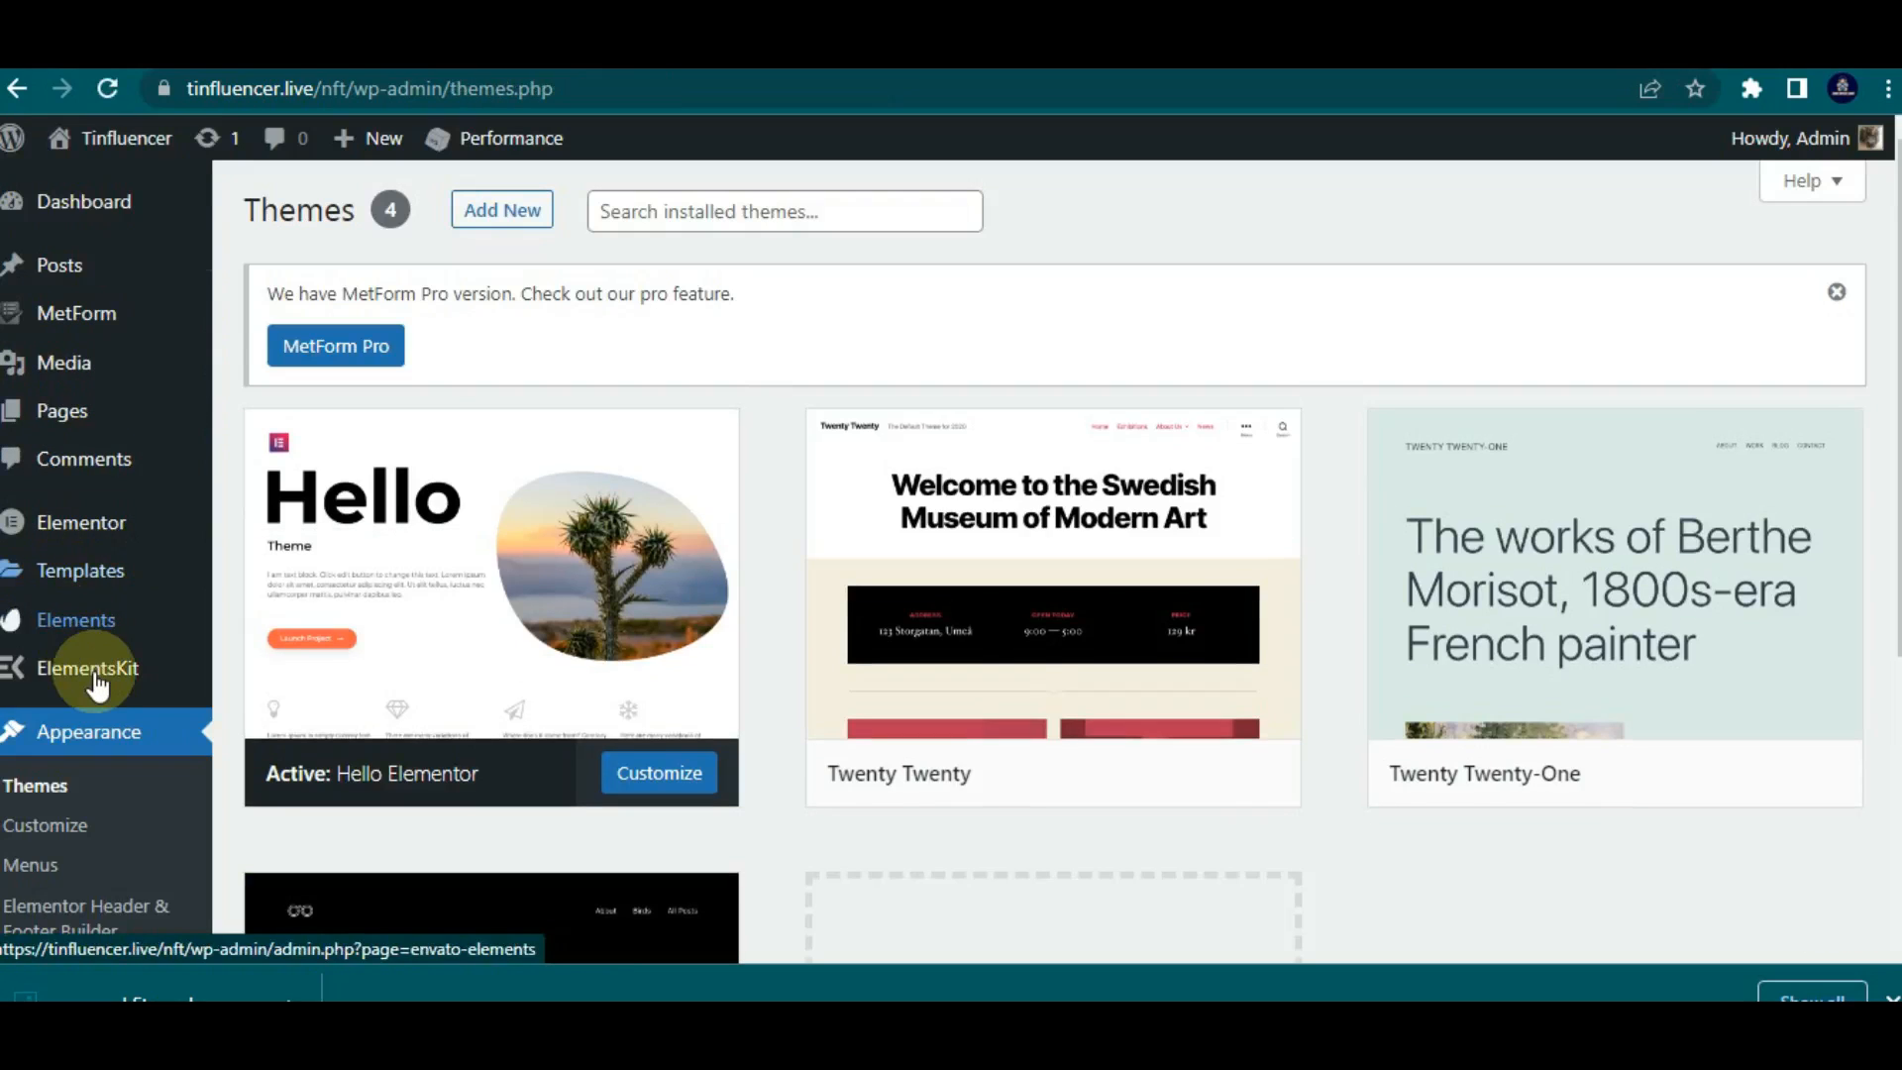
{"action": "scroll", "coordinate": [84, 802], "scroll_direction": "down", "scroll_amount": 3}
{"action": "scroll", "coordinate": [85, 806], "scroll_direction": "up", "scroll_amount": 3}
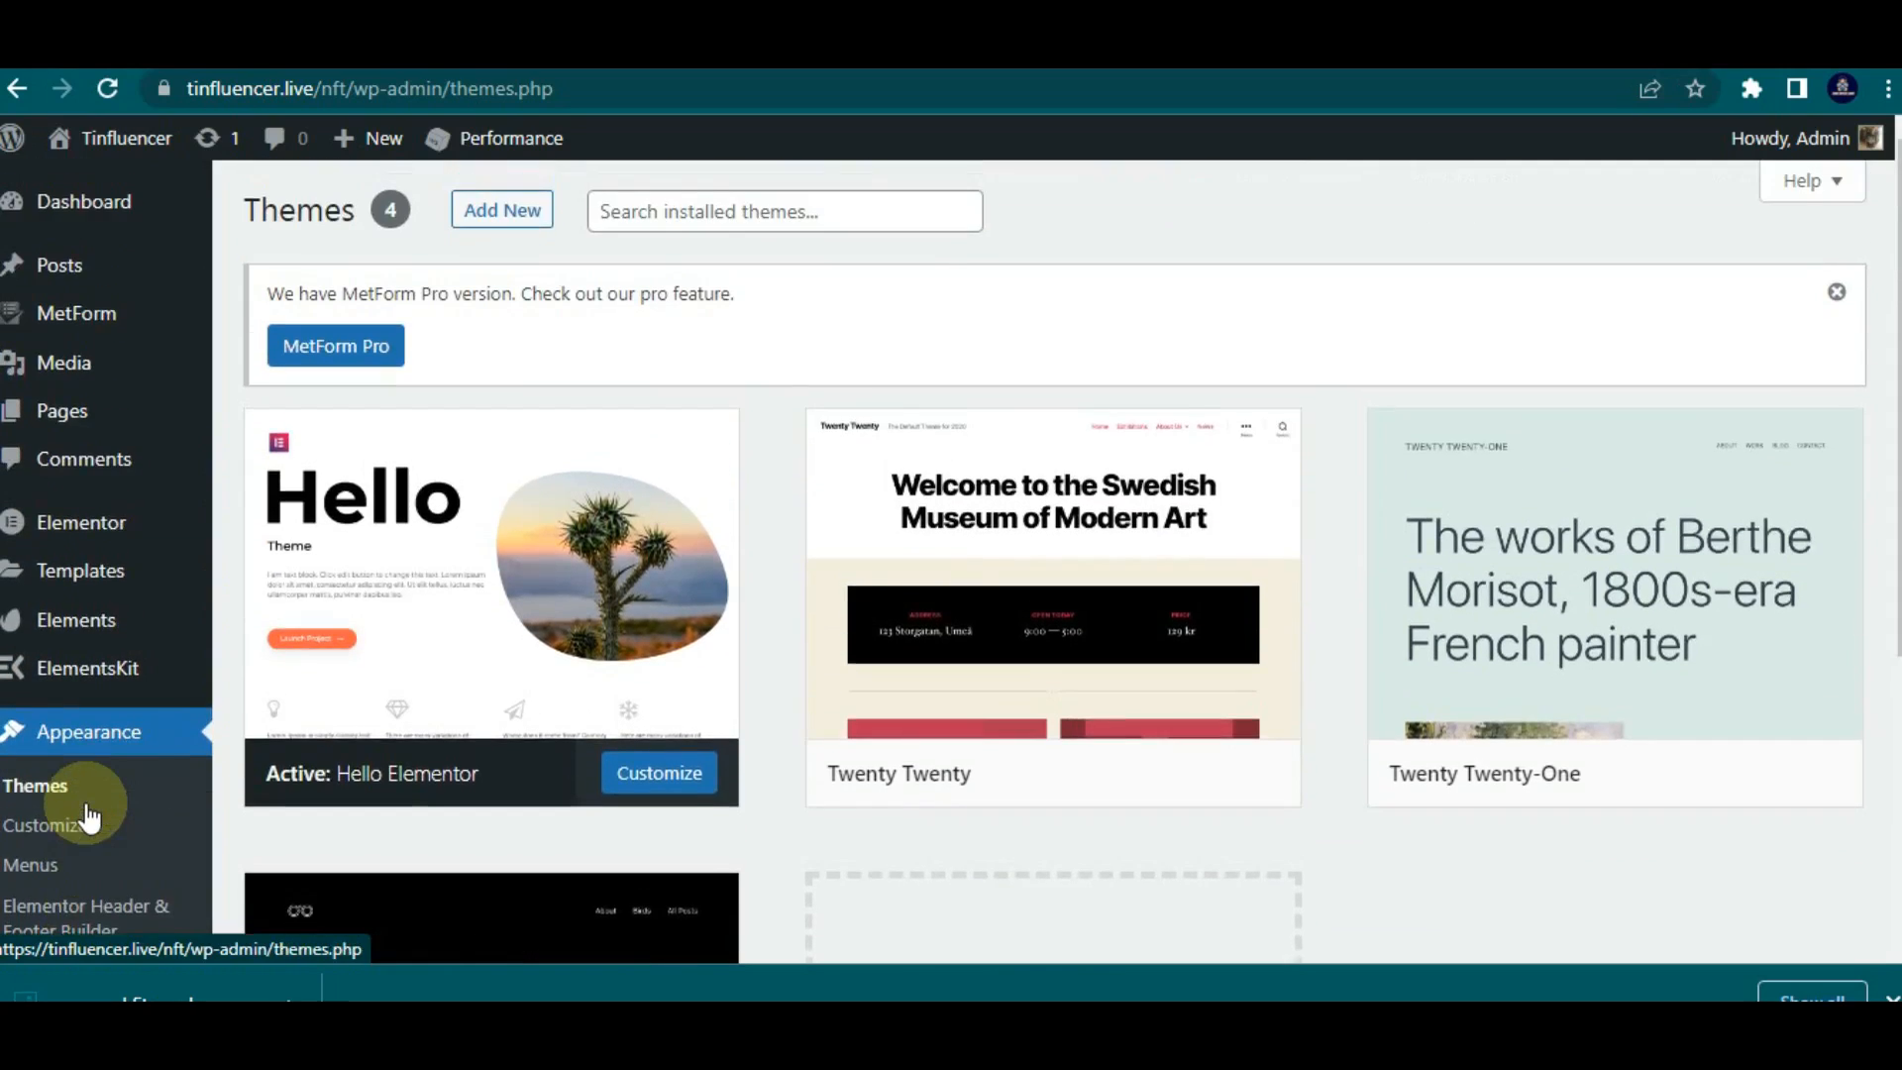
Step: Create a new menu named 'main'
{"action": "scroll", "coordinate": [86, 806], "scroll_direction": "down", "scroll_amount": 4}
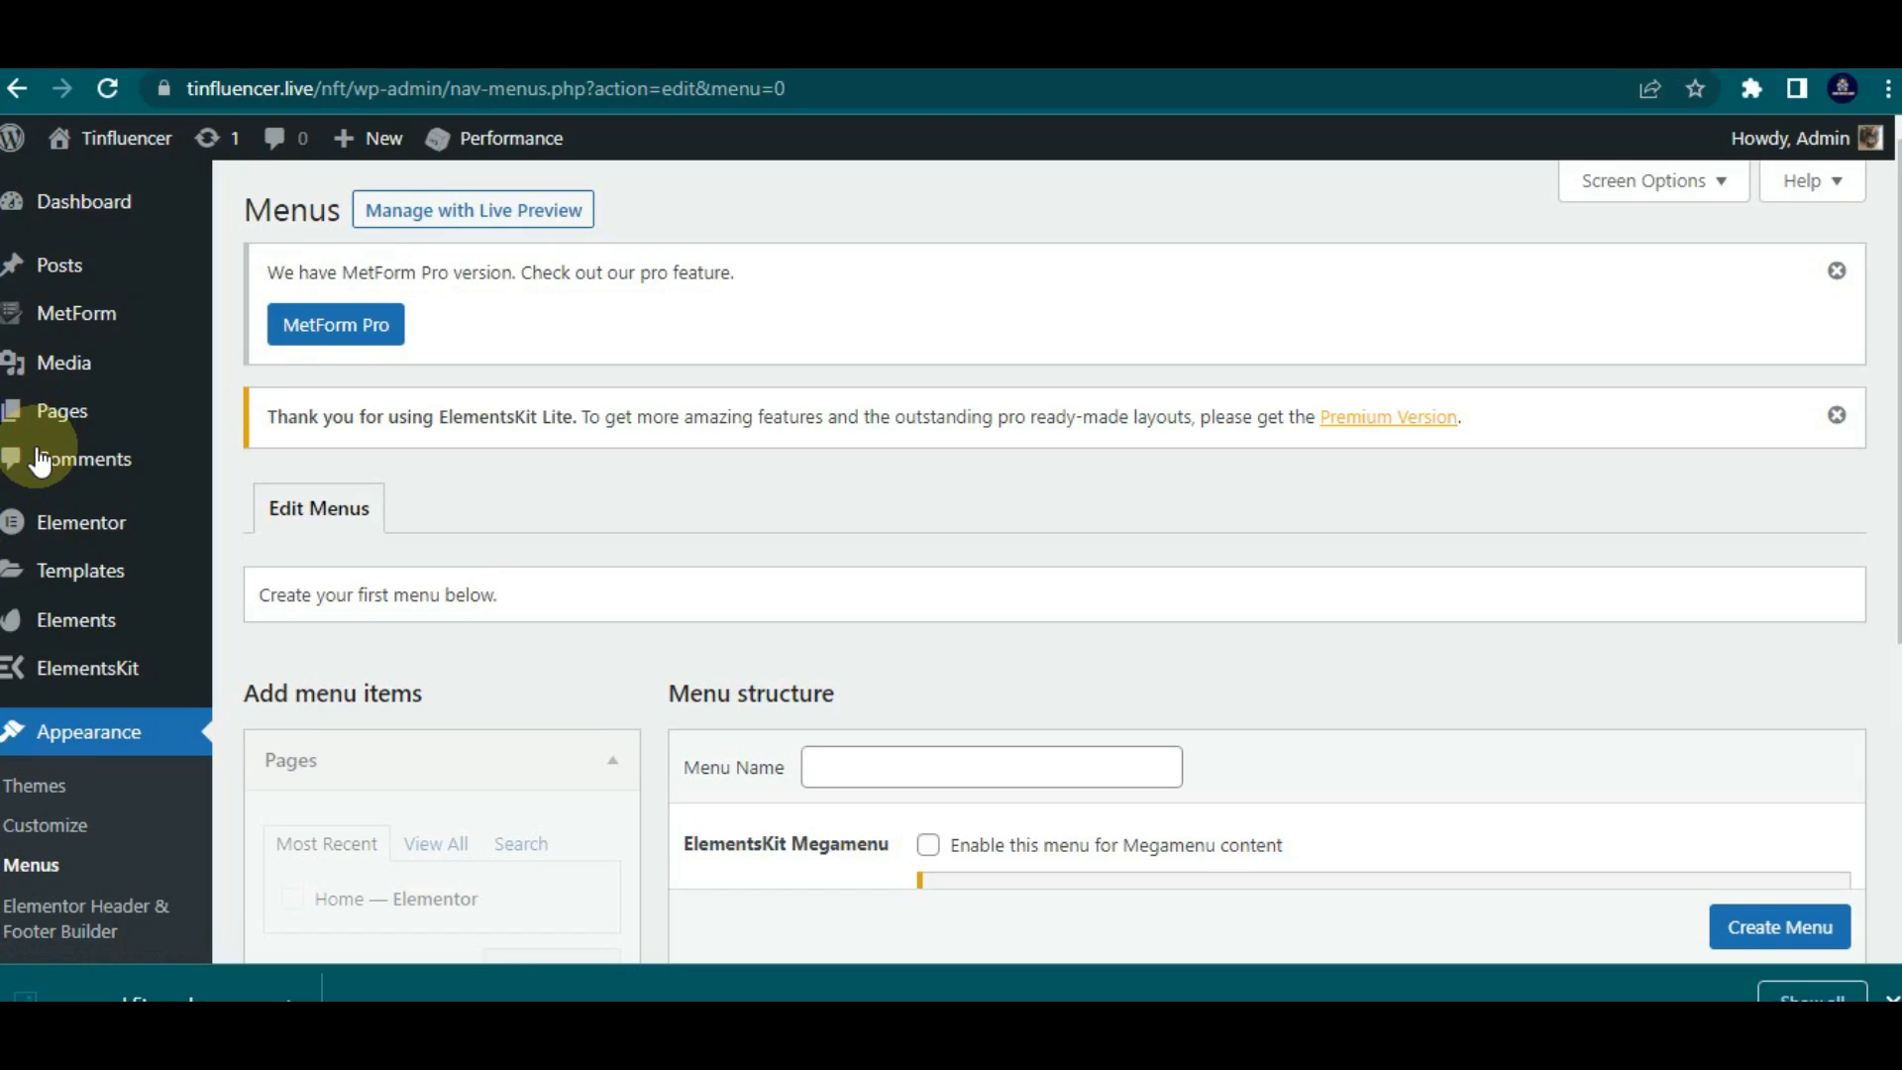
{"action": "scroll", "coordinate": [989, 475], "scroll_direction": "down", "scroll_amount": 3}
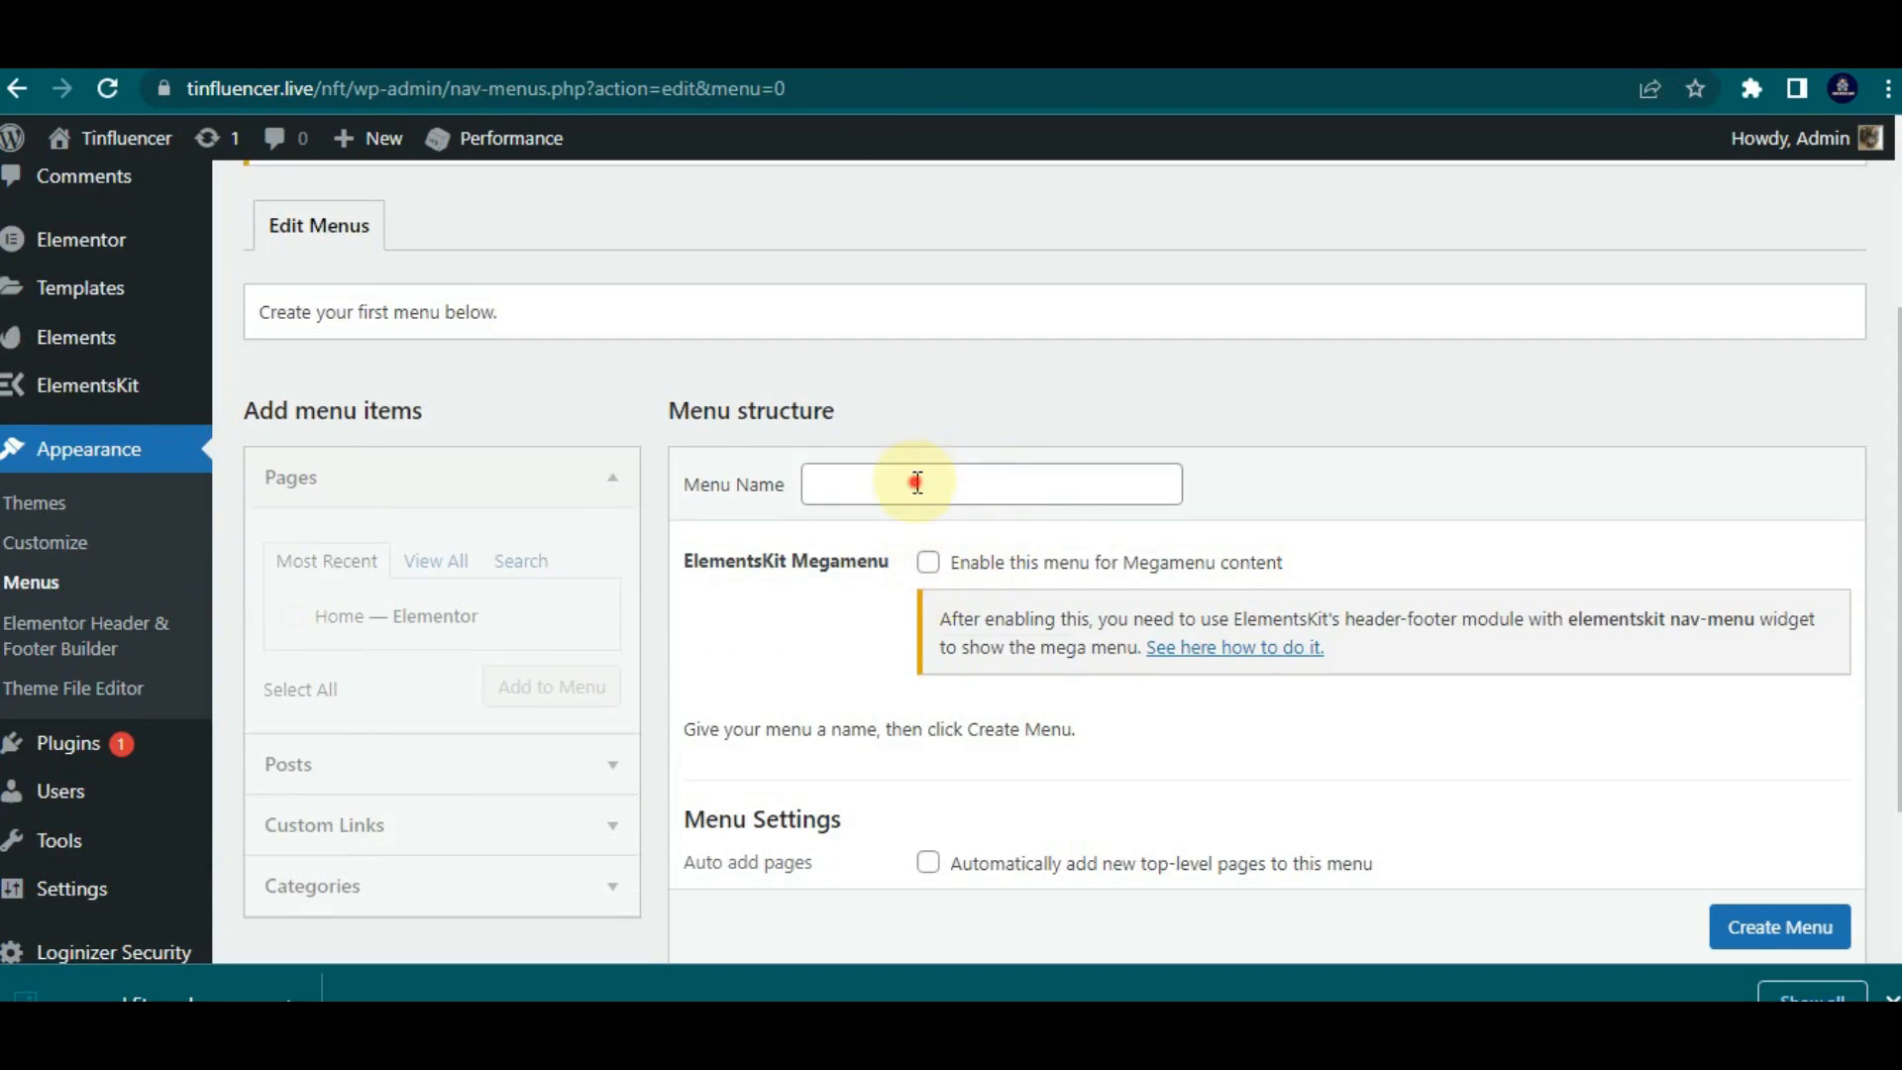
{"action": "left_click", "coordinate": [916, 482]}
{"action": "type", "text": "main"}
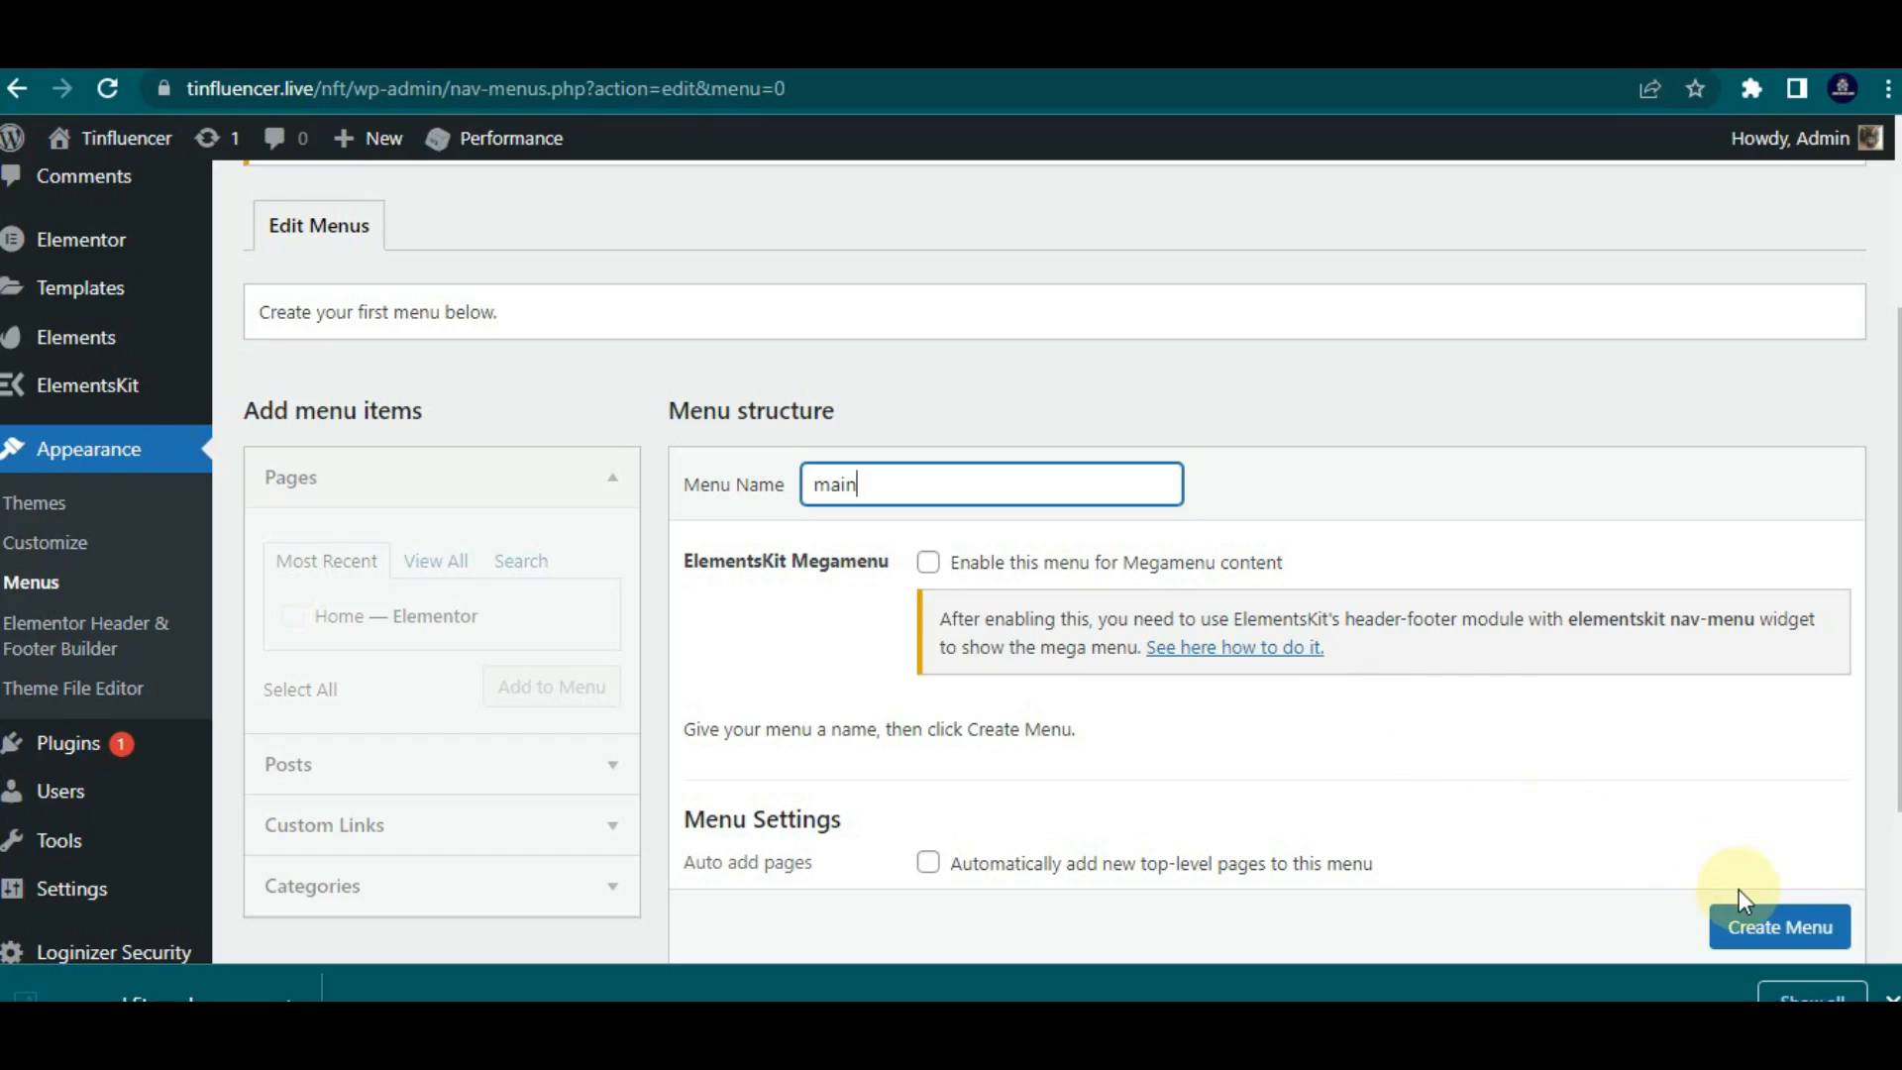
{"action": "left_click", "coordinate": [1752, 923]}
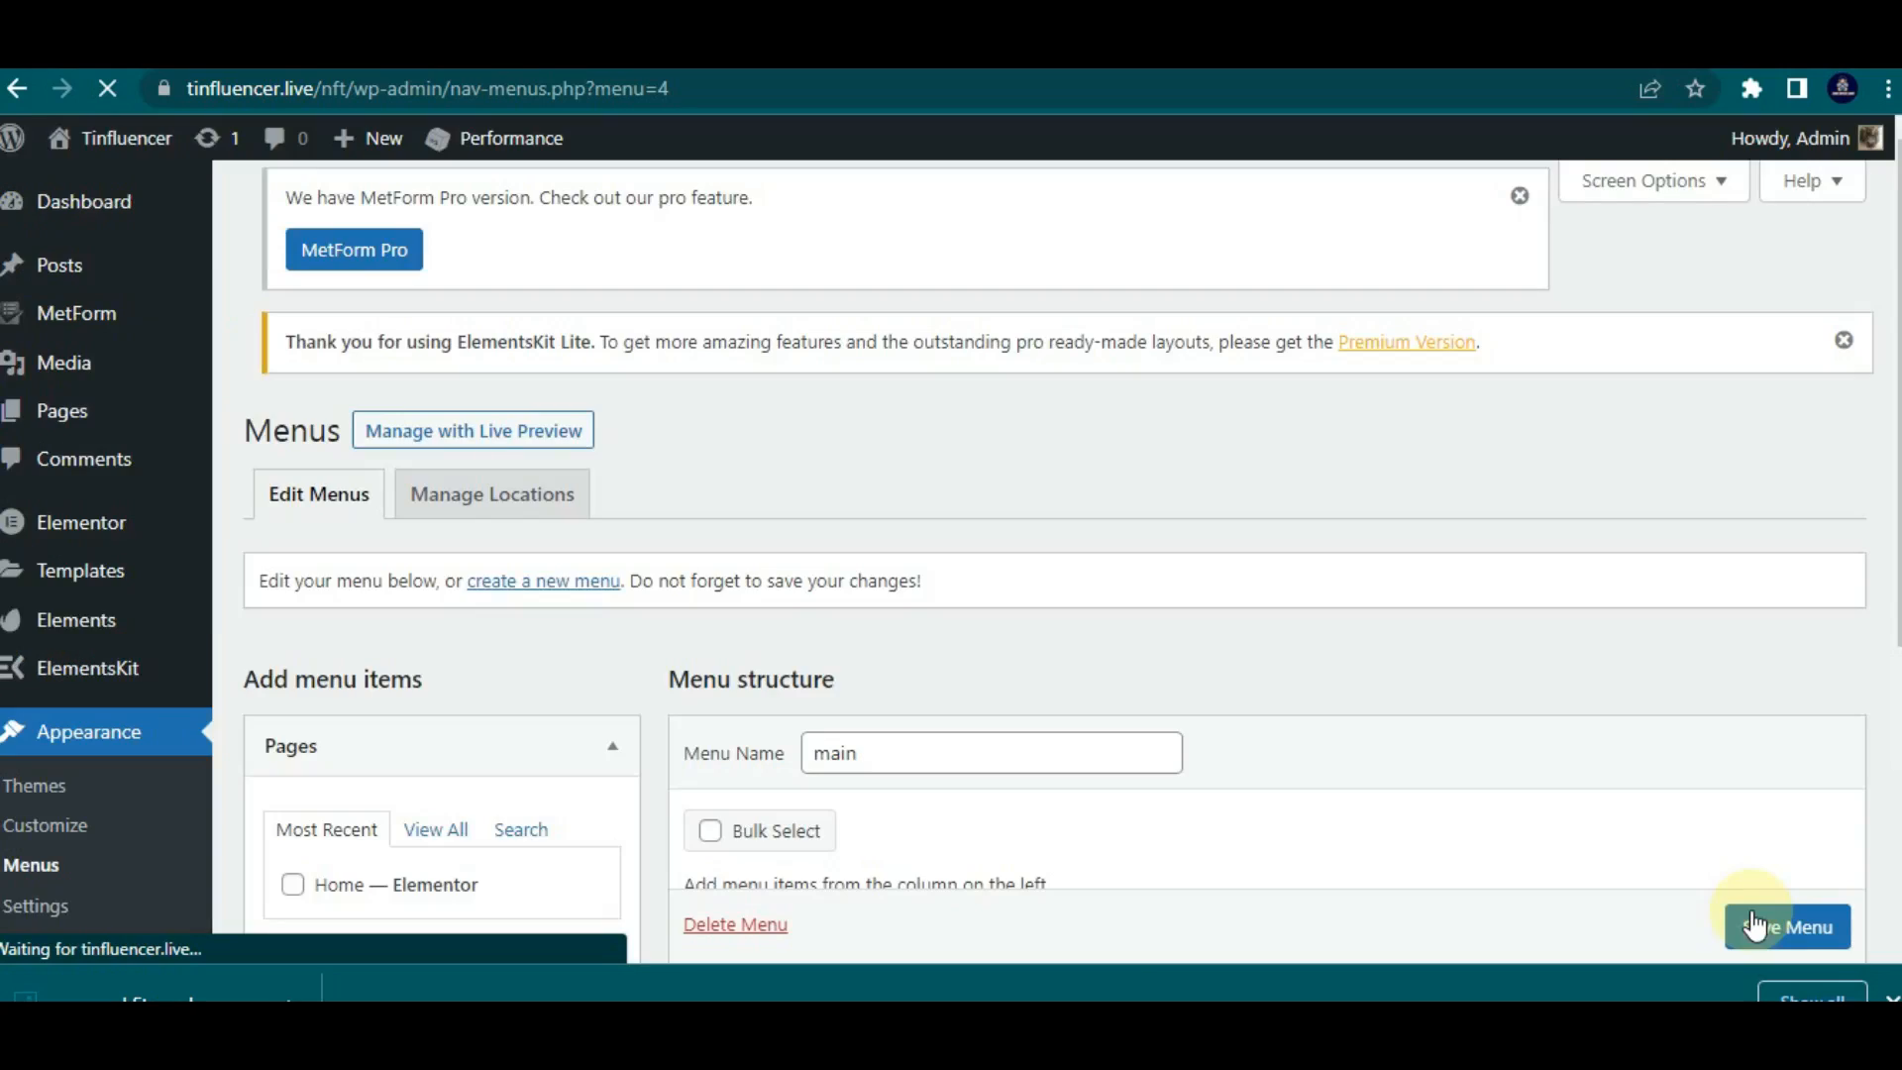
Step: Add the Home page to the main menu and save it
{"action": "scroll", "coordinate": [1252, 687], "scroll_direction": "down", "scroll_amount": 7}
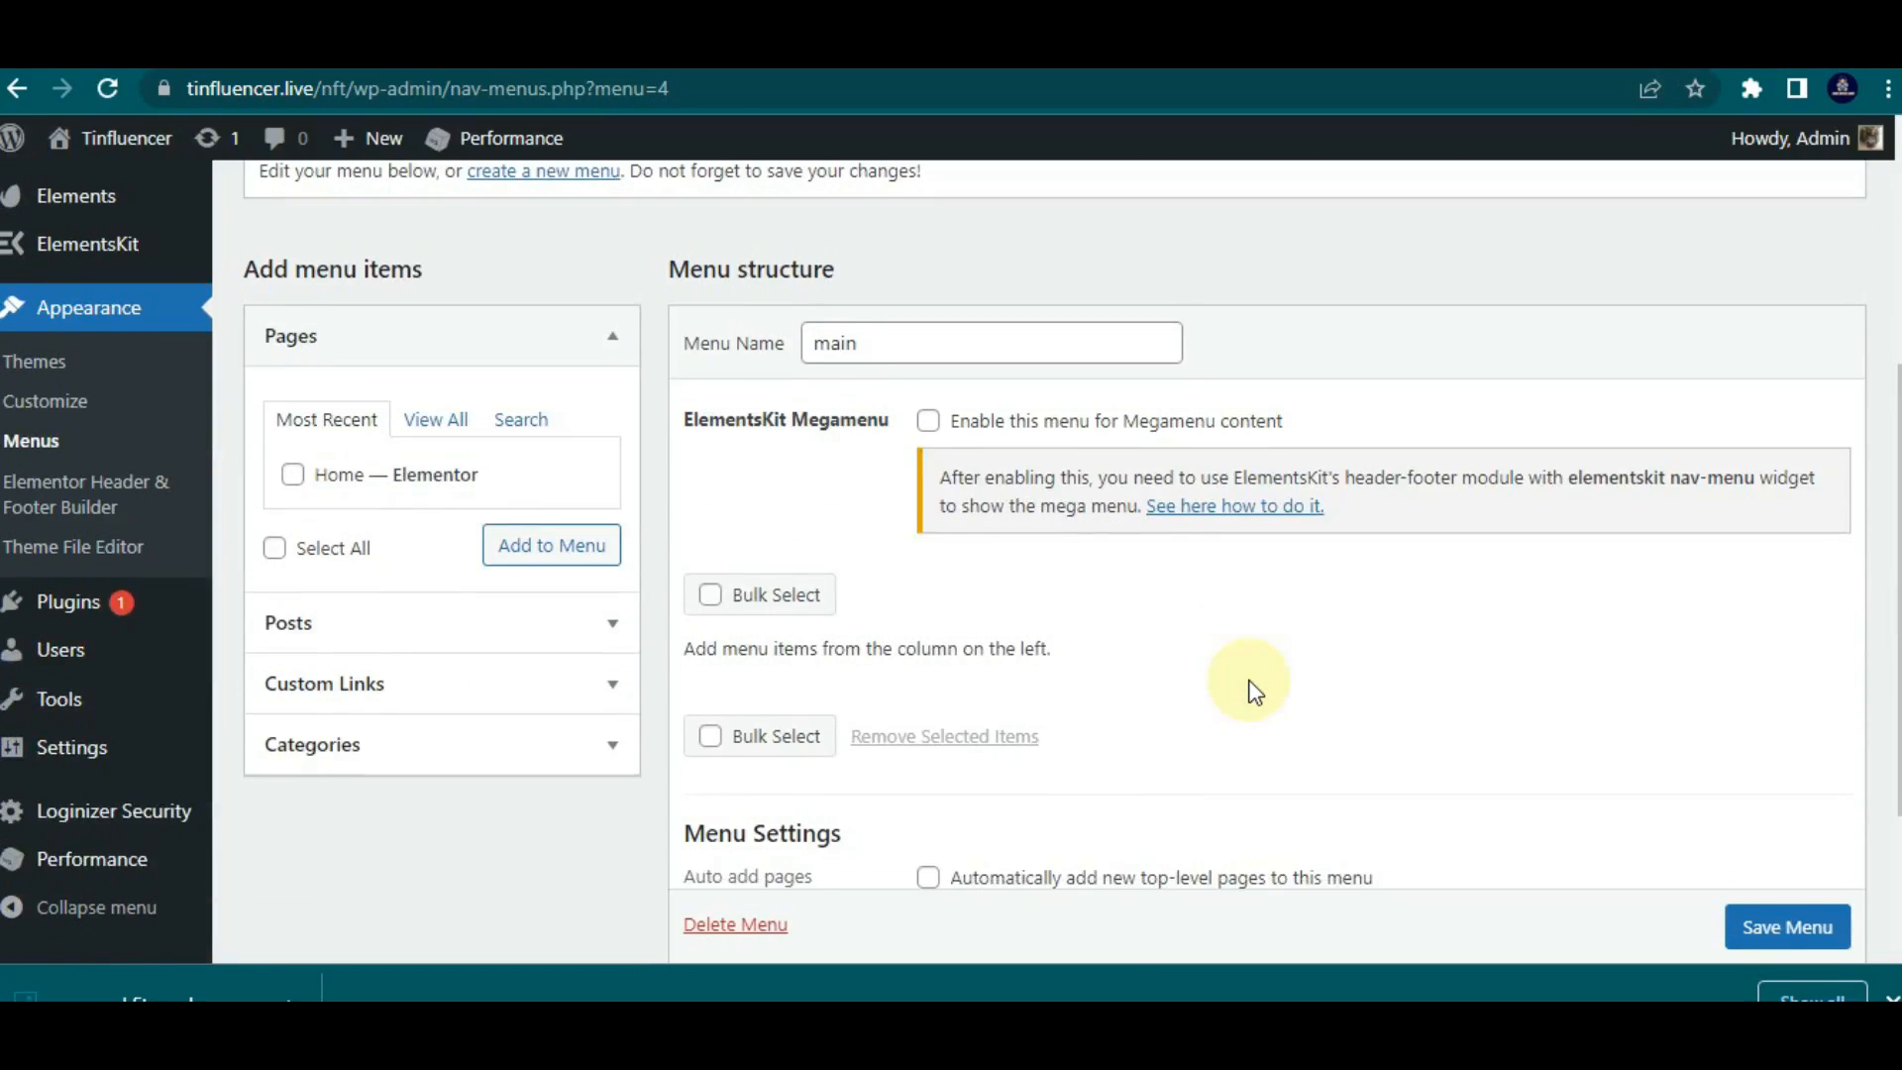
{"action": "scroll", "coordinate": [1252, 687], "scroll_direction": "up", "scroll_amount": 4}
{"action": "left_click", "coordinate": [292, 669]}
{"action": "left_click", "coordinate": [500, 748]}
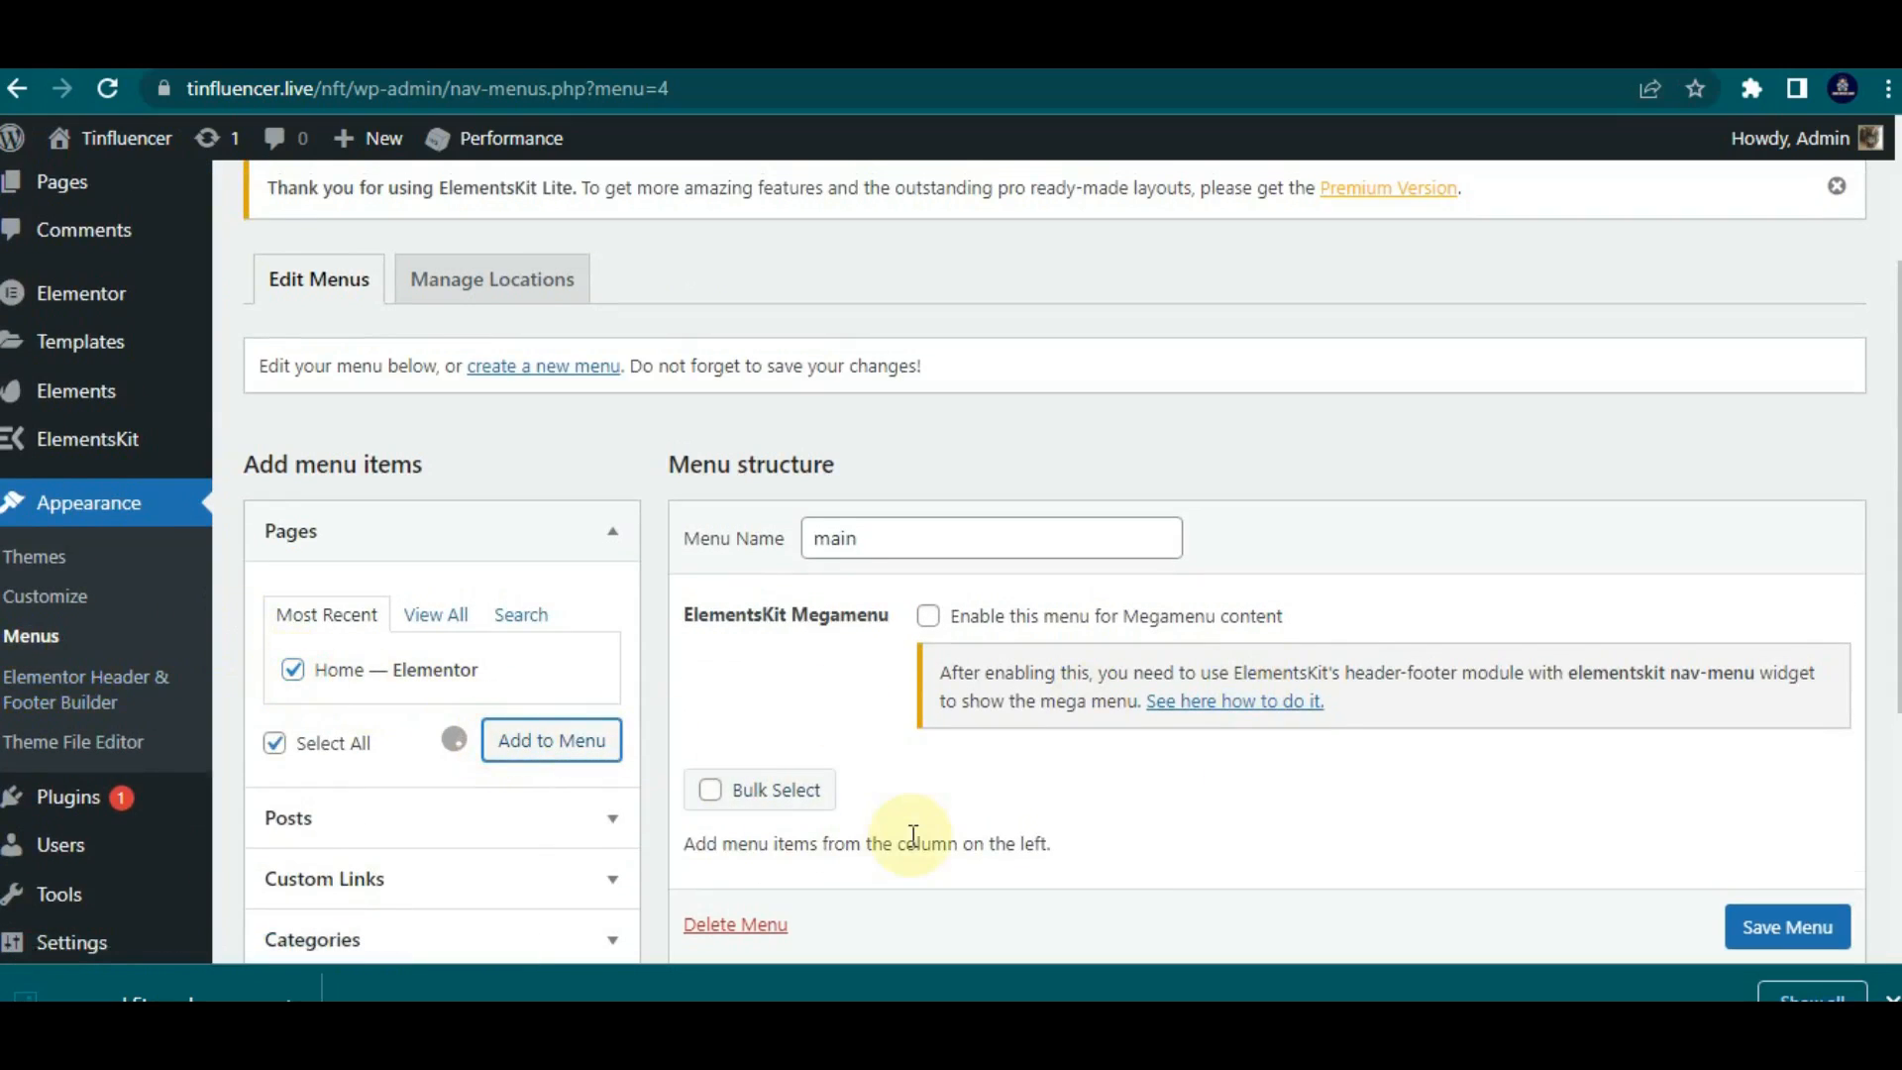
{"action": "scroll", "coordinate": [911, 835], "scroll_direction": "down", "scroll_amount": 3}
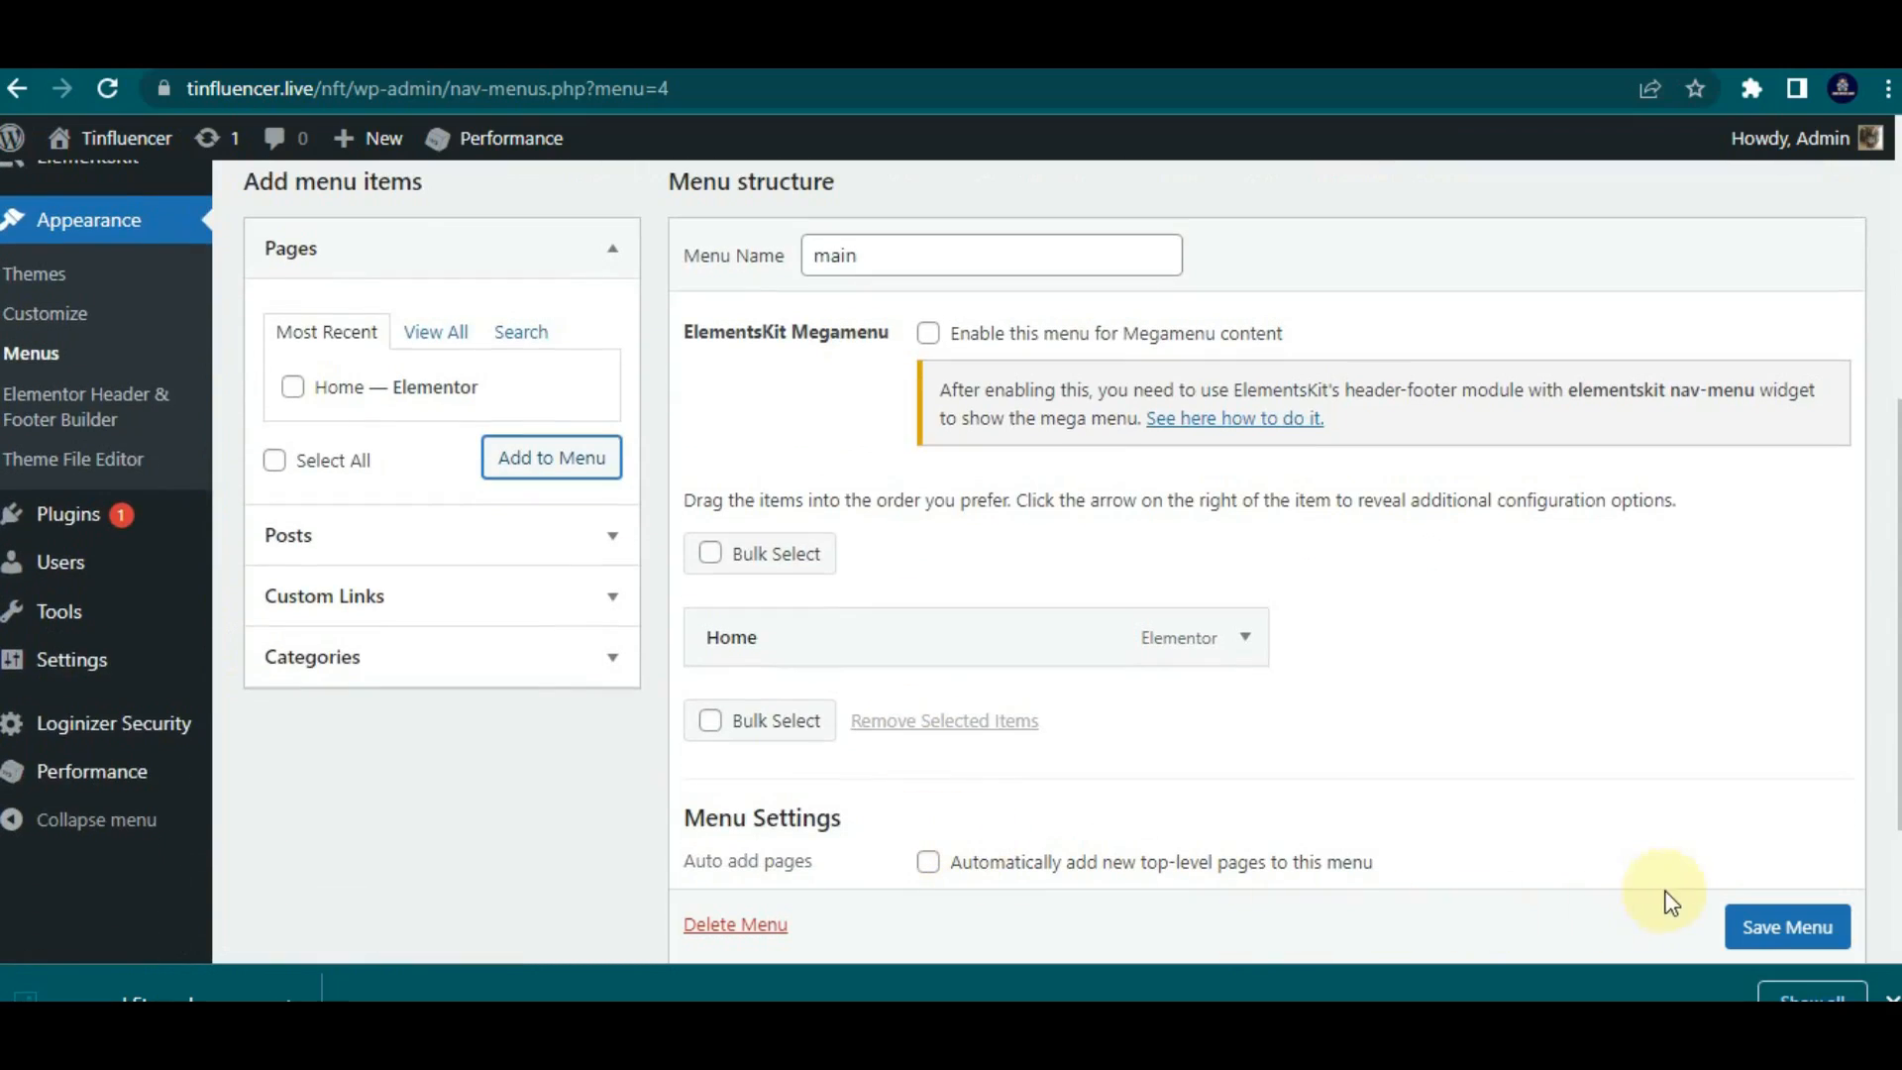
{"action": "left_click", "coordinate": [1733, 929]}
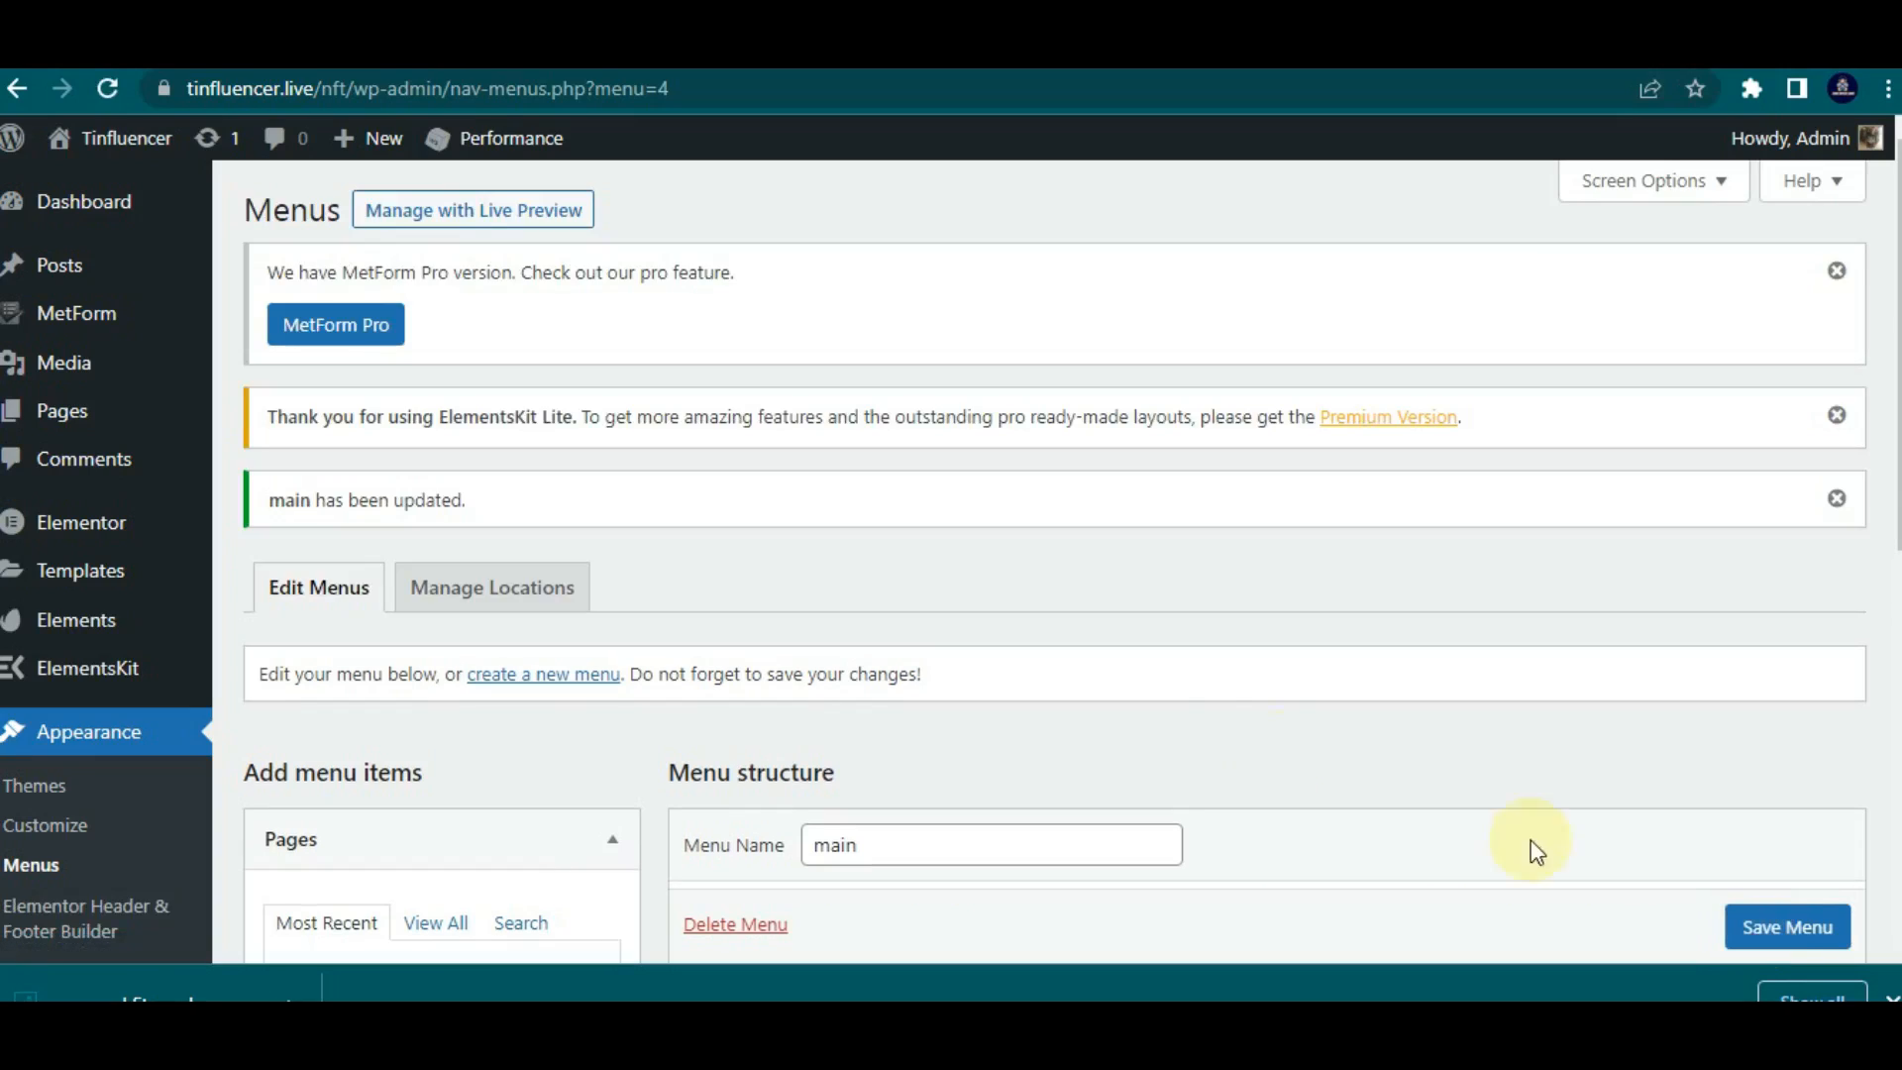
Step: Under Plugins > Add New, search the plugin directory for 'ultimate membership'
{"action": "mouse_move", "coordinate": [187, 528]}
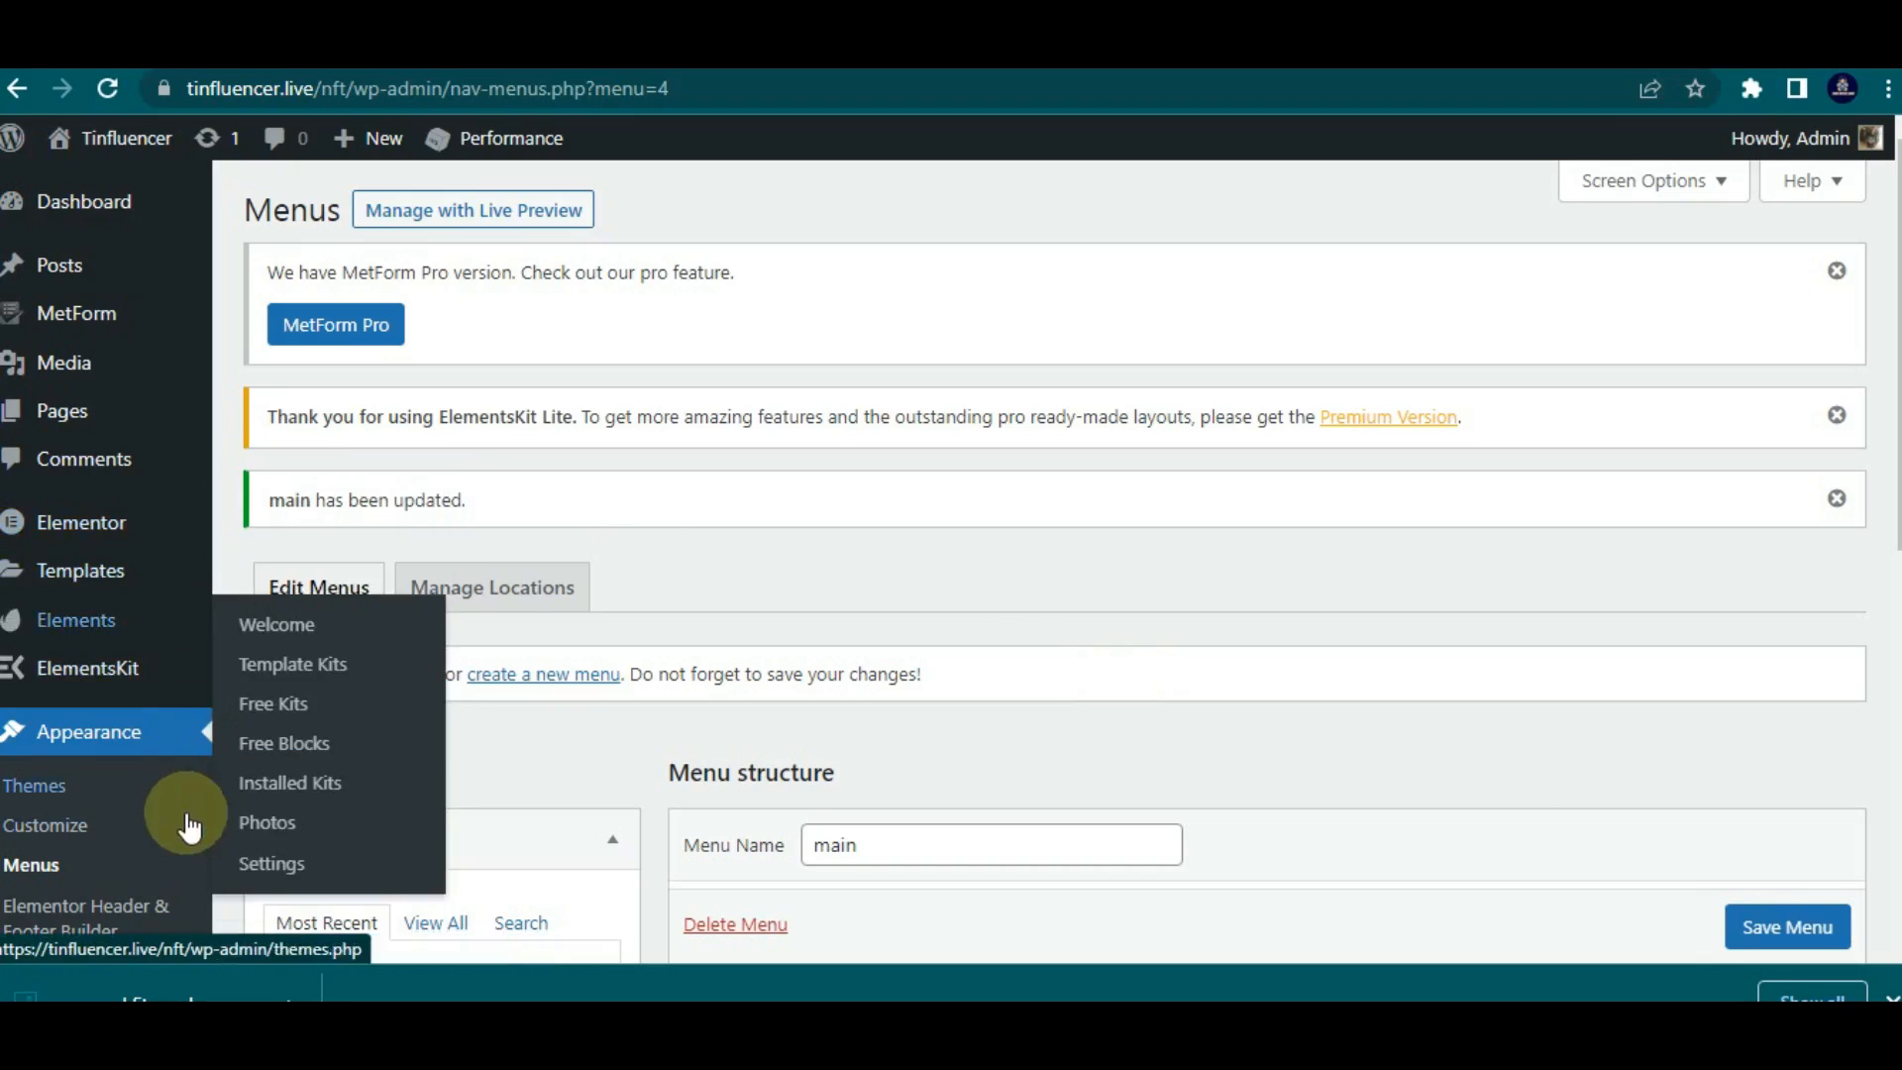
{"action": "scroll", "coordinate": [169, 806], "scroll_direction": "down", "scroll_amount": 5}
{"action": "mouse_move", "coordinate": [106, 626]}
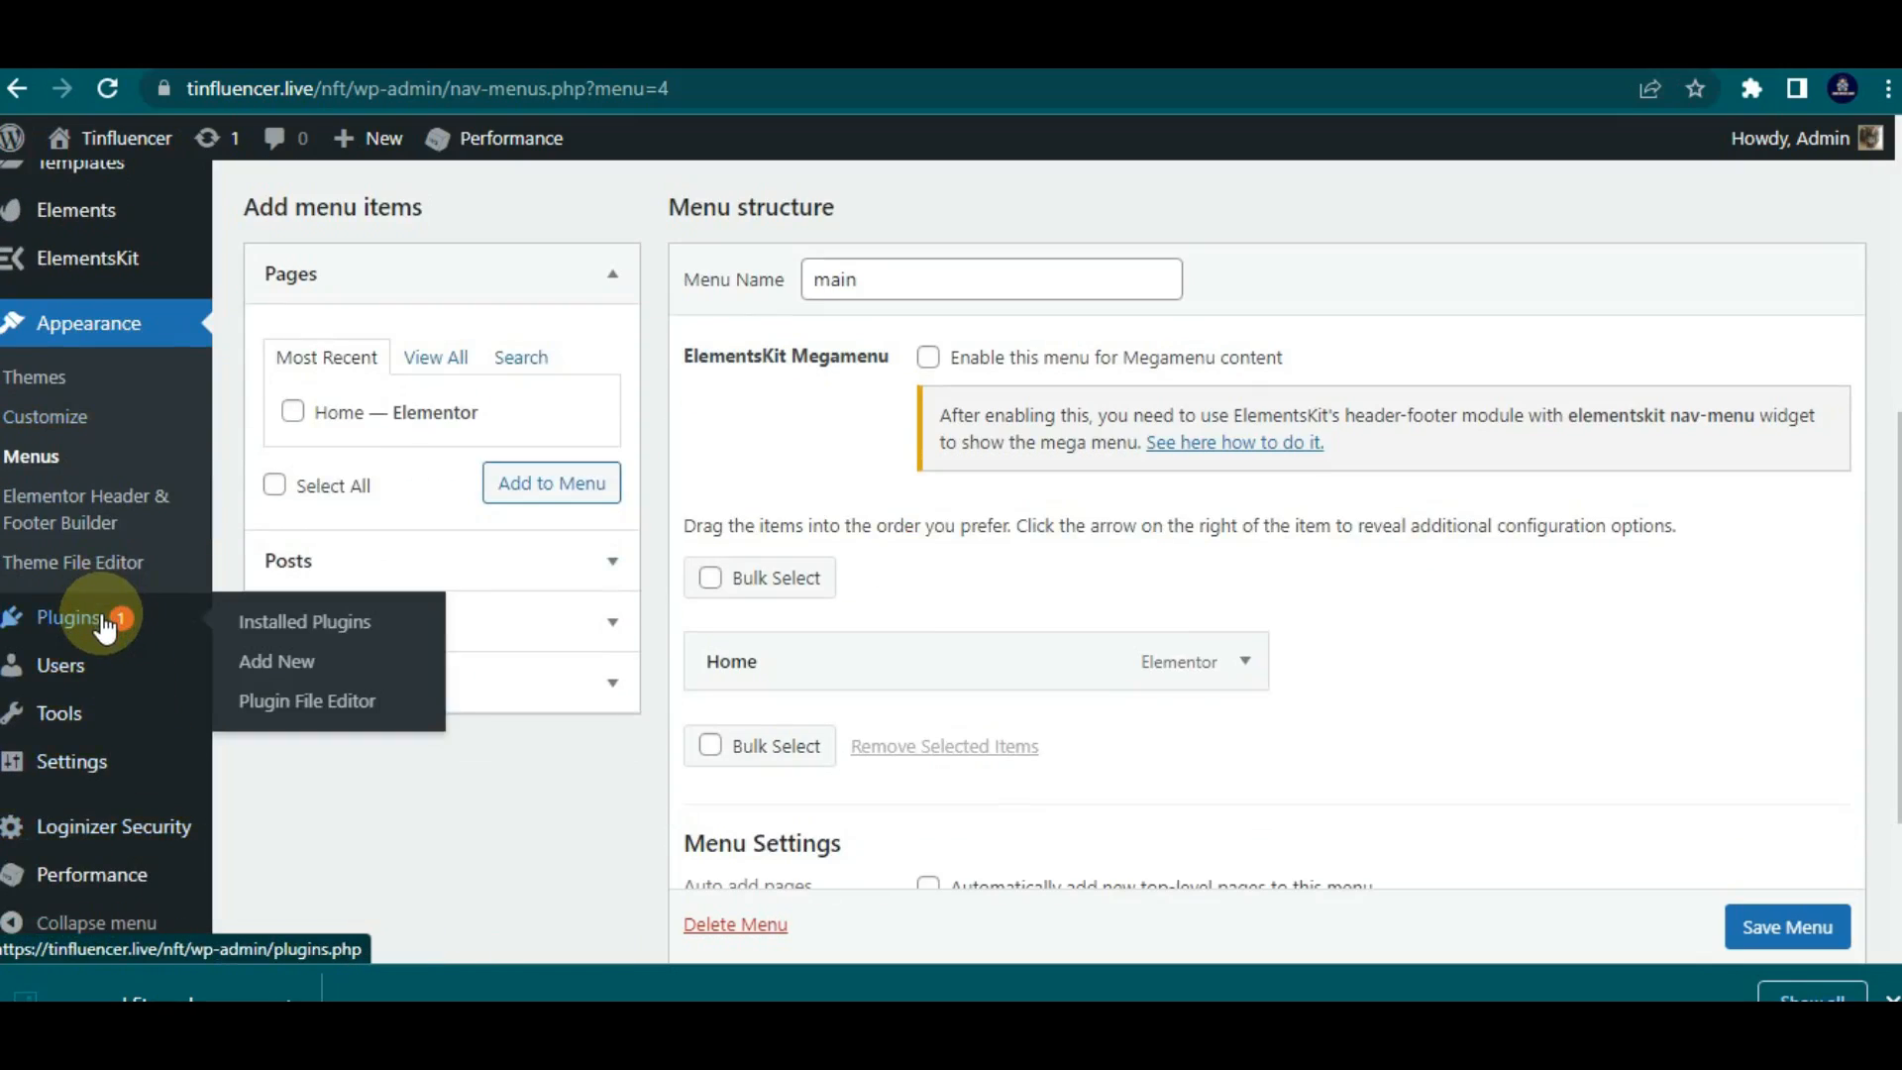
{"action": "left_click", "coordinate": [274, 664]}
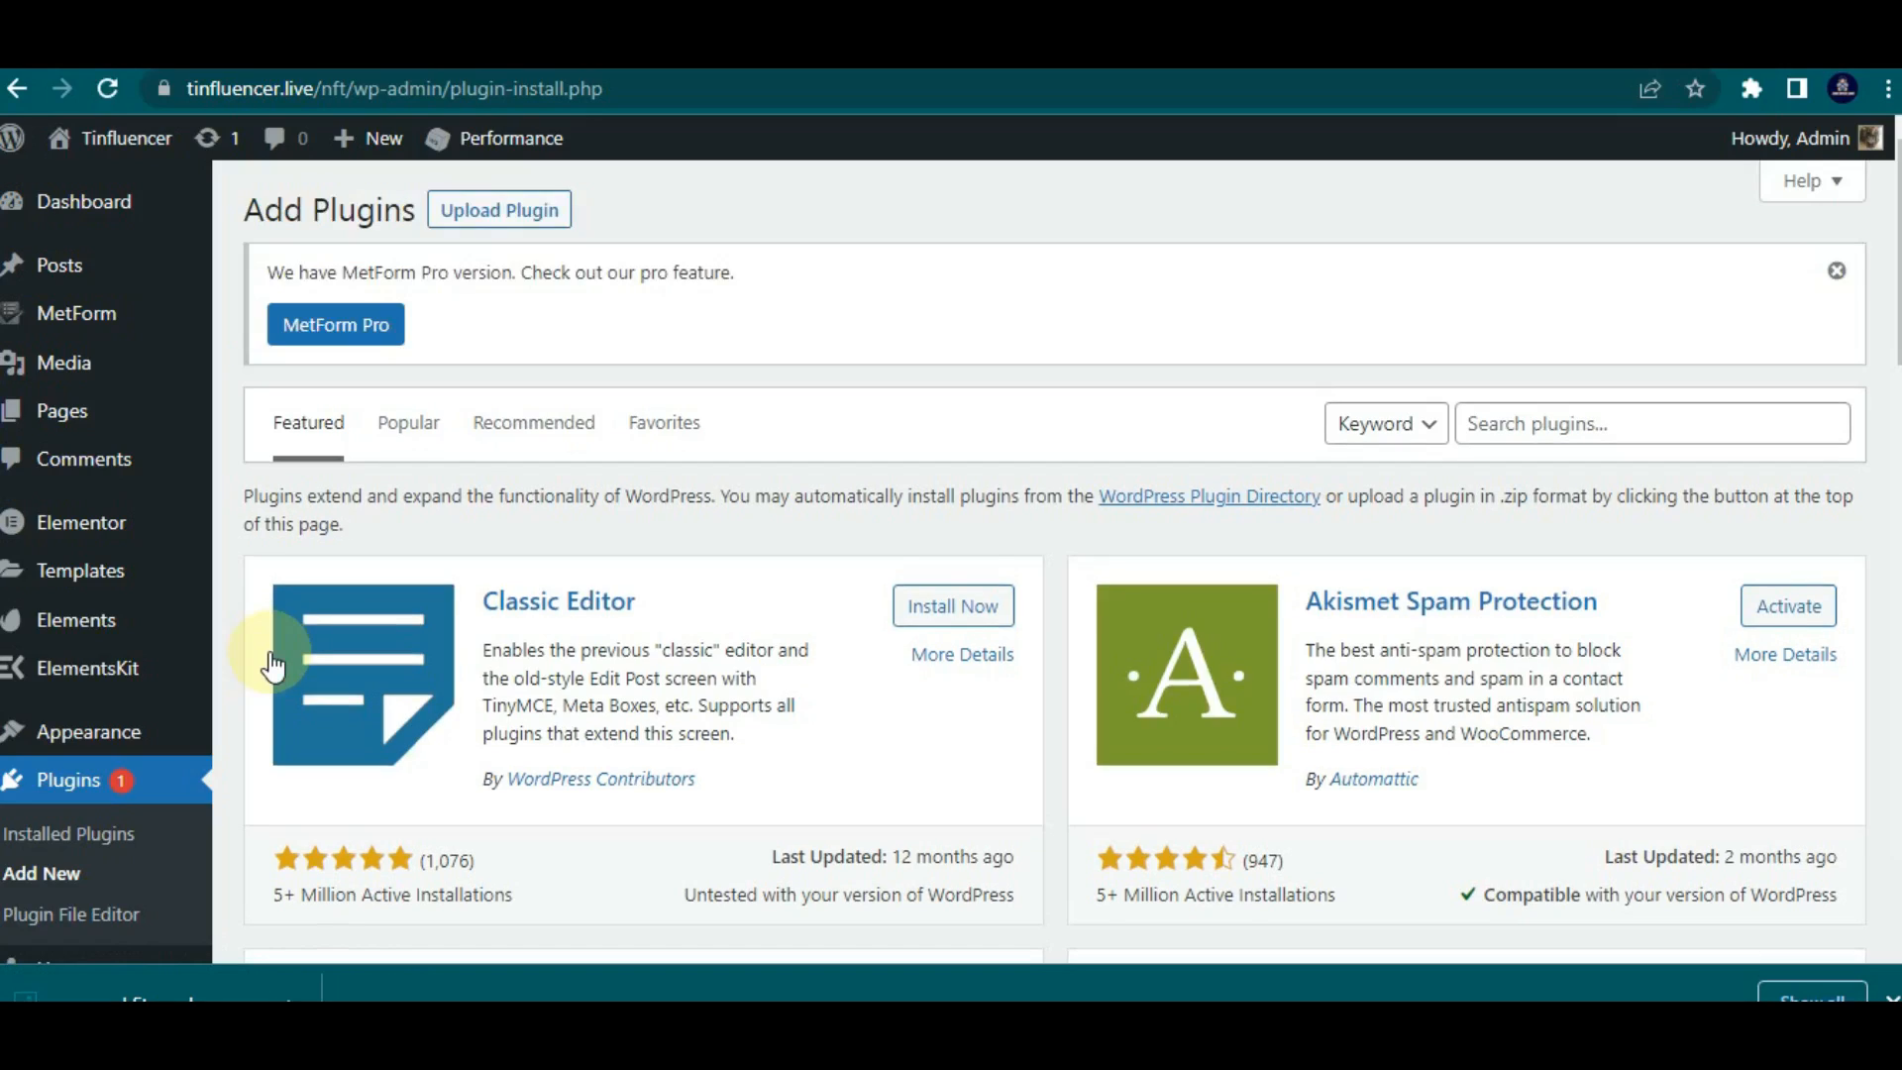
{"action": "left_click", "coordinate": [1596, 416]}
{"action": "type", "text": "me"}
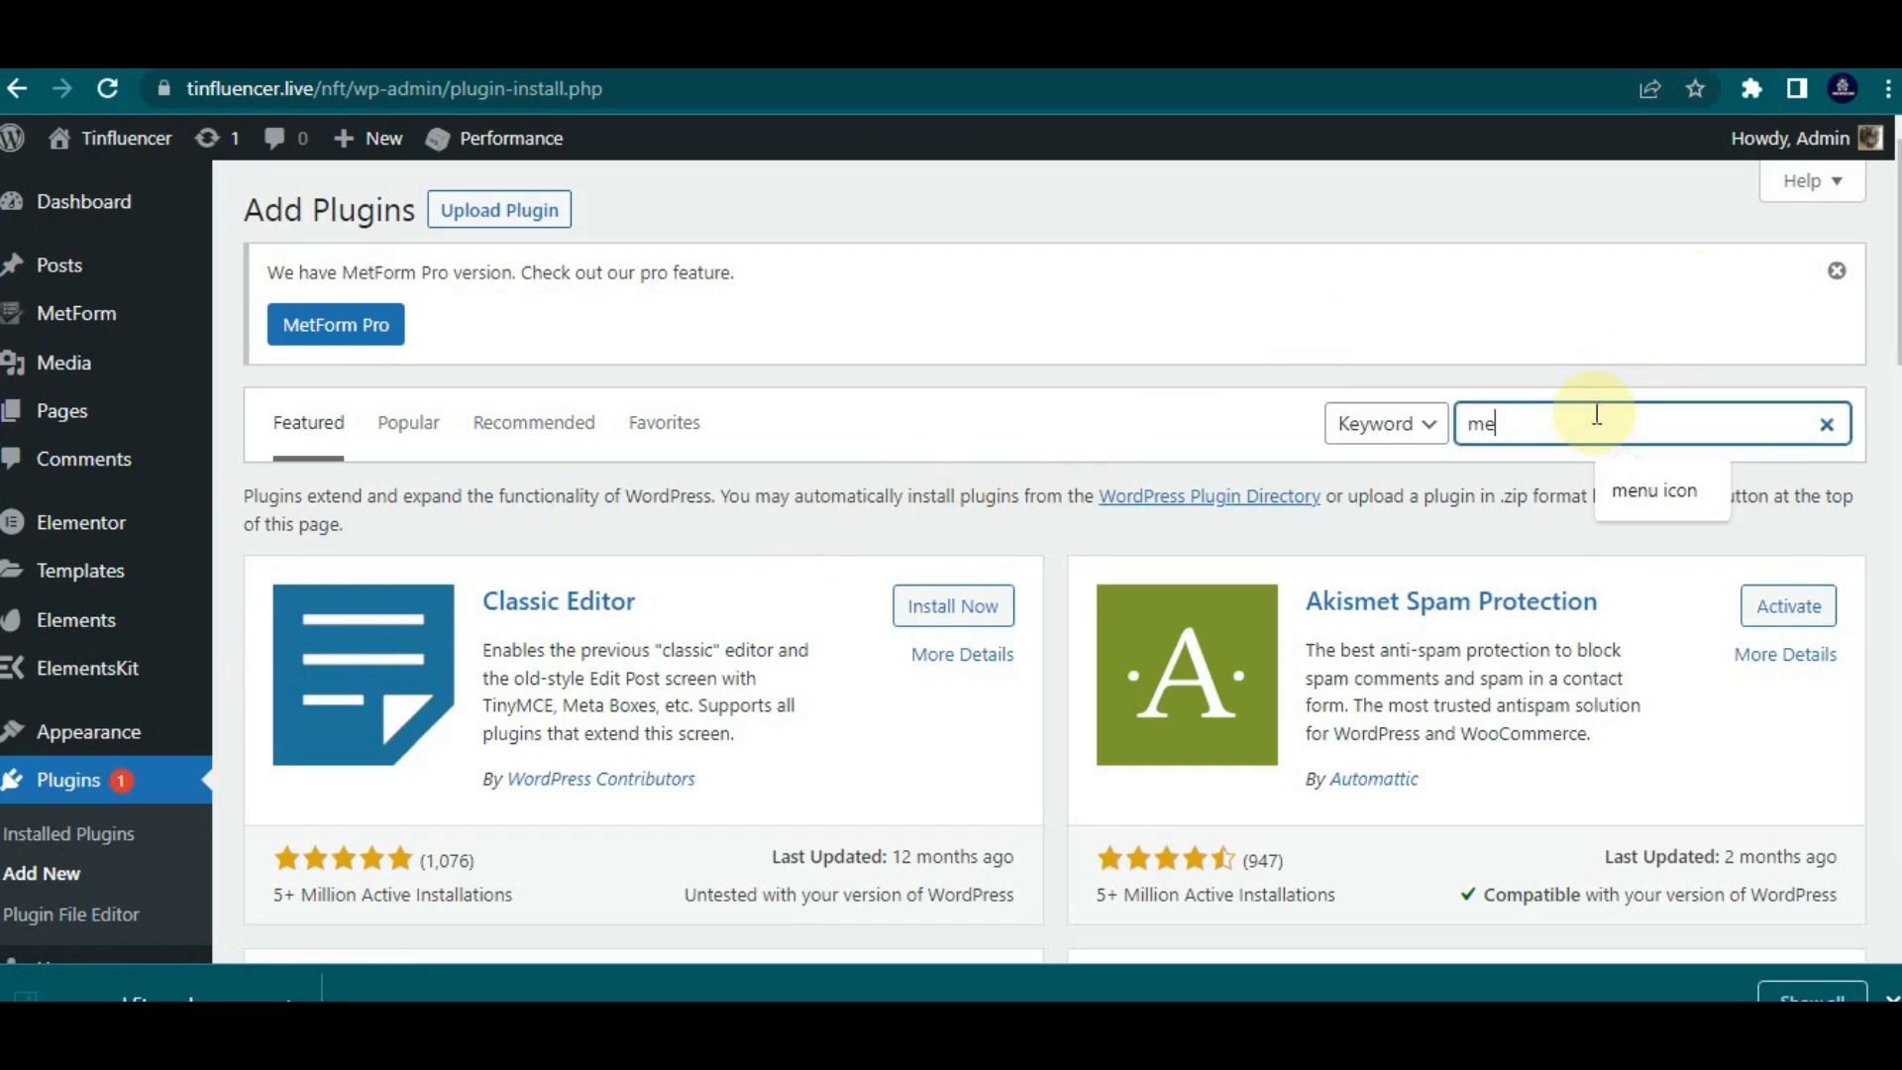
{"action": "type", "text": "mbership pro"}
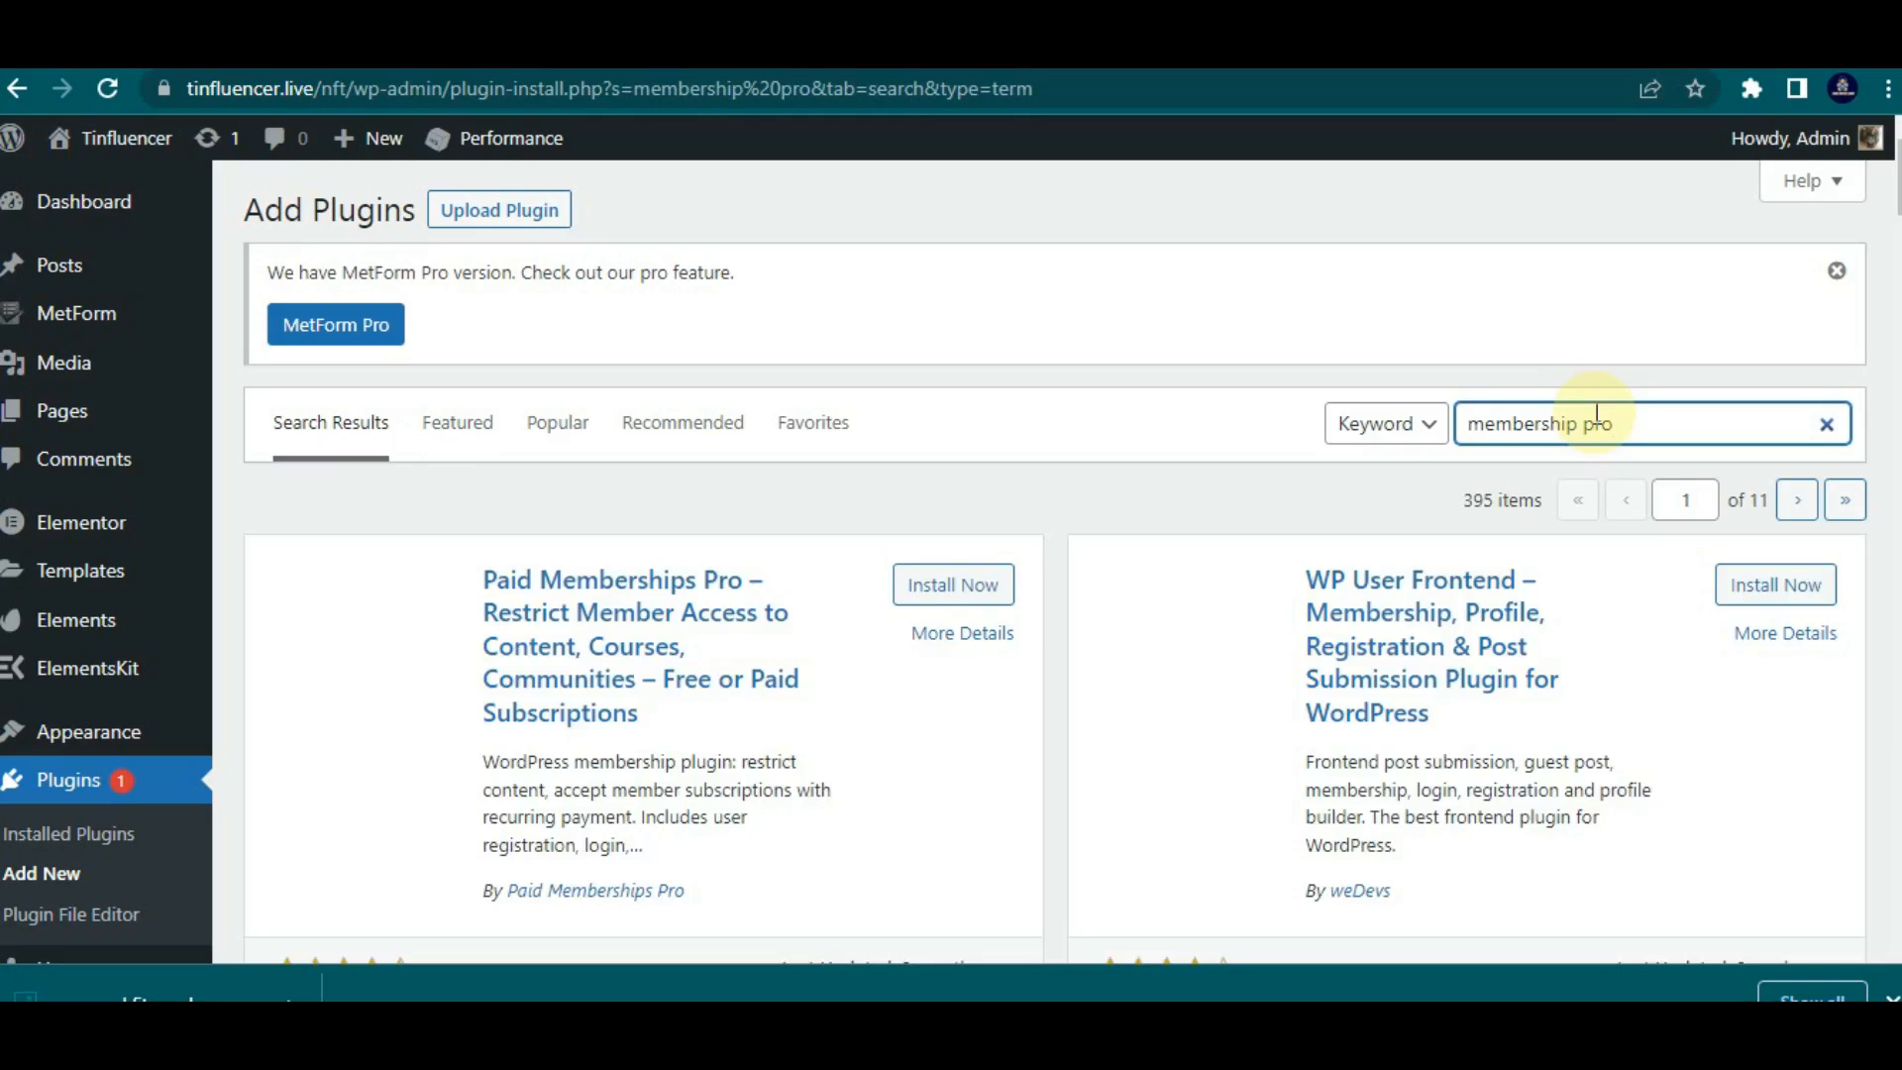
{"action": "scroll", "coordinate": [1551, 607], "scroll_direction": "down", "scroll_amount": 2}
{"action": "scroll", "coordinate": [1545, 594], "scroll_direction": "down", "scroll_amount": 3}
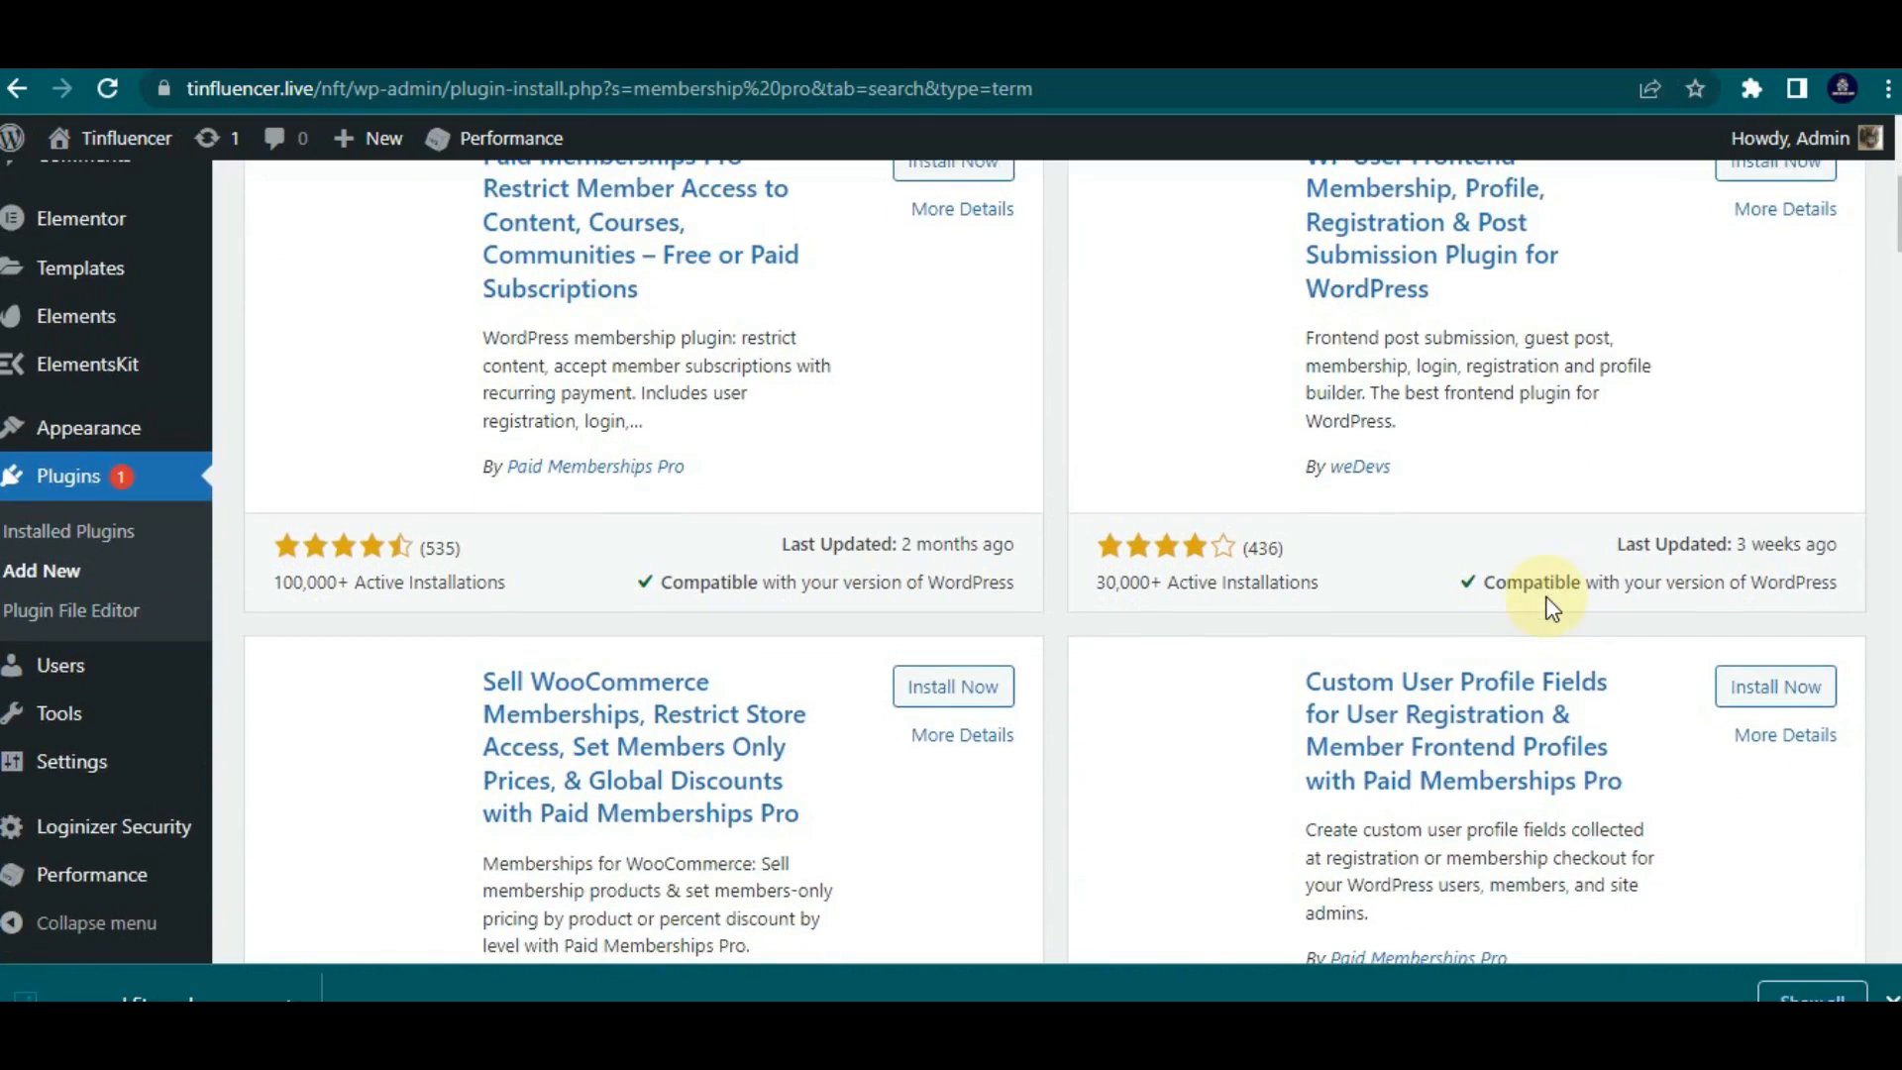
{"action": "scroll", "coordinate": [1540, 599], "scroll_direction": "up", "scroll_amount": 5}
{"action": "key", "text": "BackSpace"}
{"action": "key", "text": "BackSpace"}
{"action": "key", "text": "BackSpace"}
{"action": "key", "text": "BackSpace"}
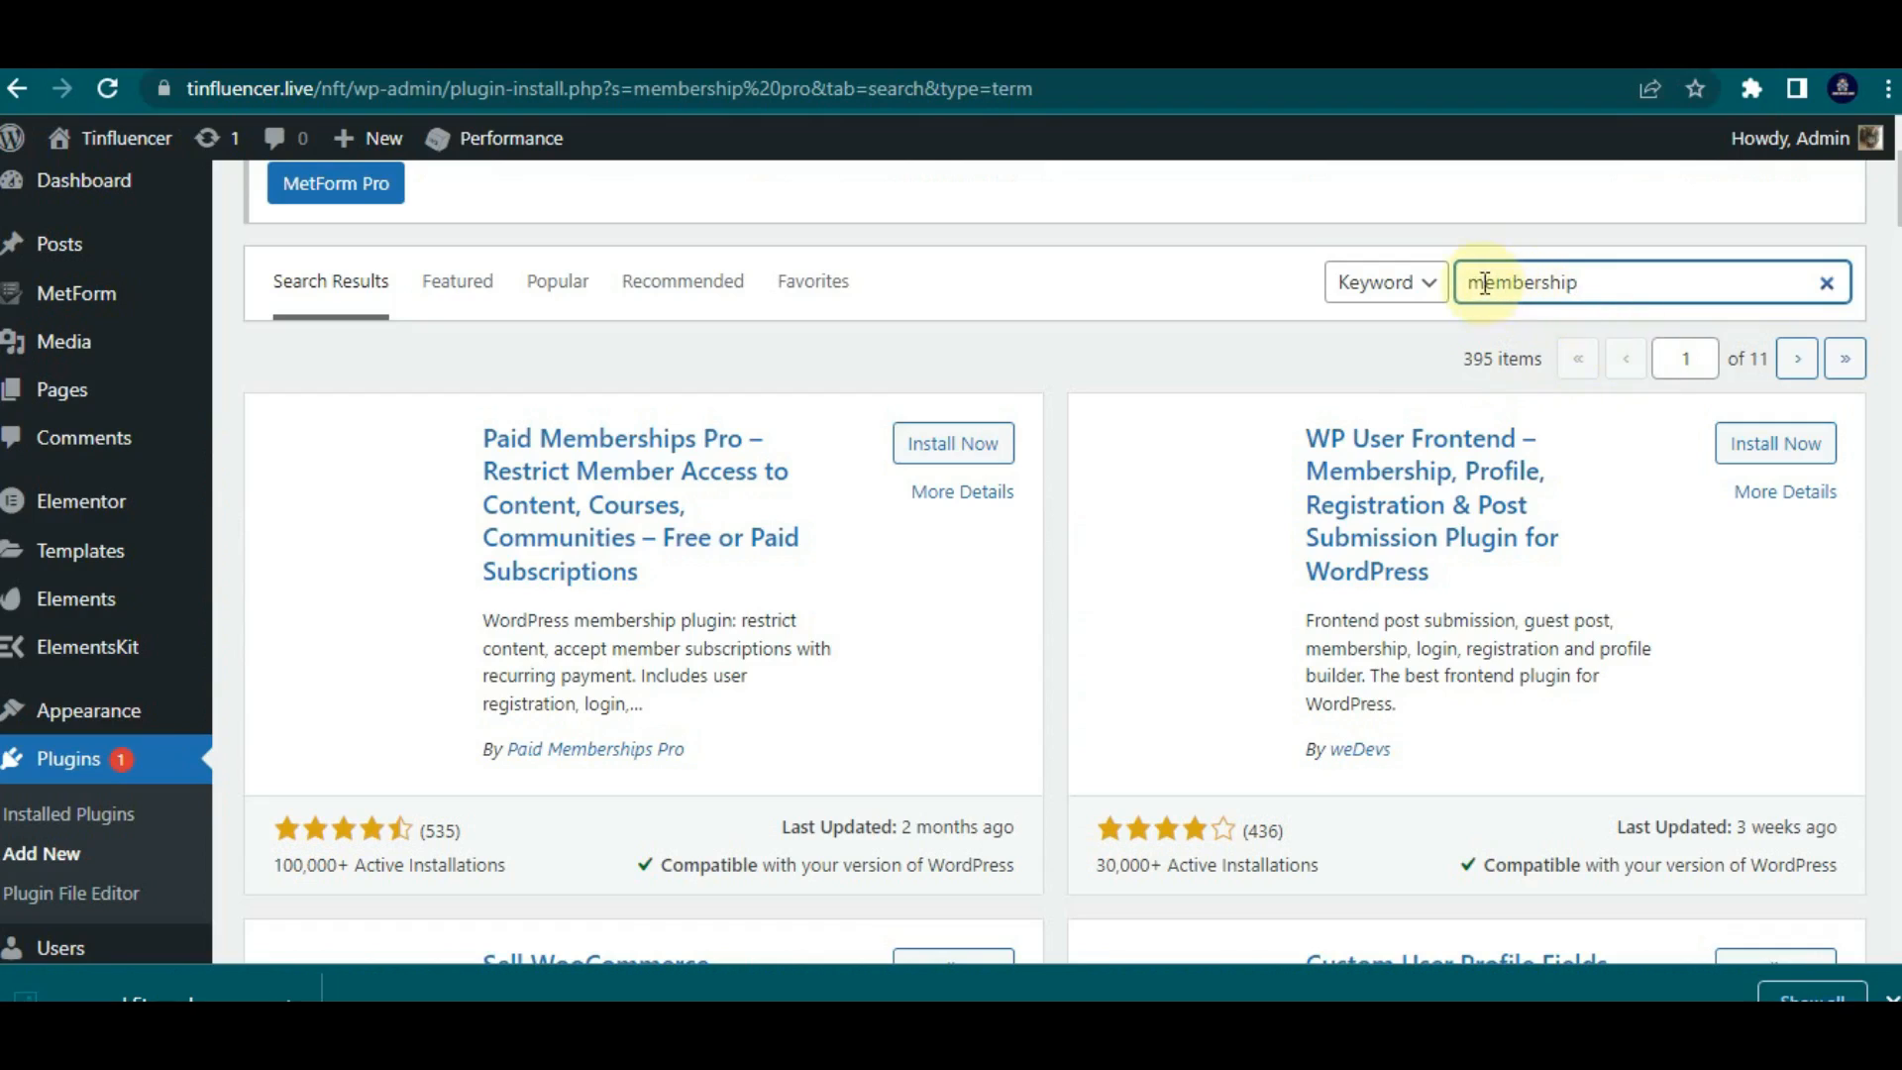
{"action": "left_click", "coordinate": [1470, 281]}
{"action": "type", "text": "ultimate"}
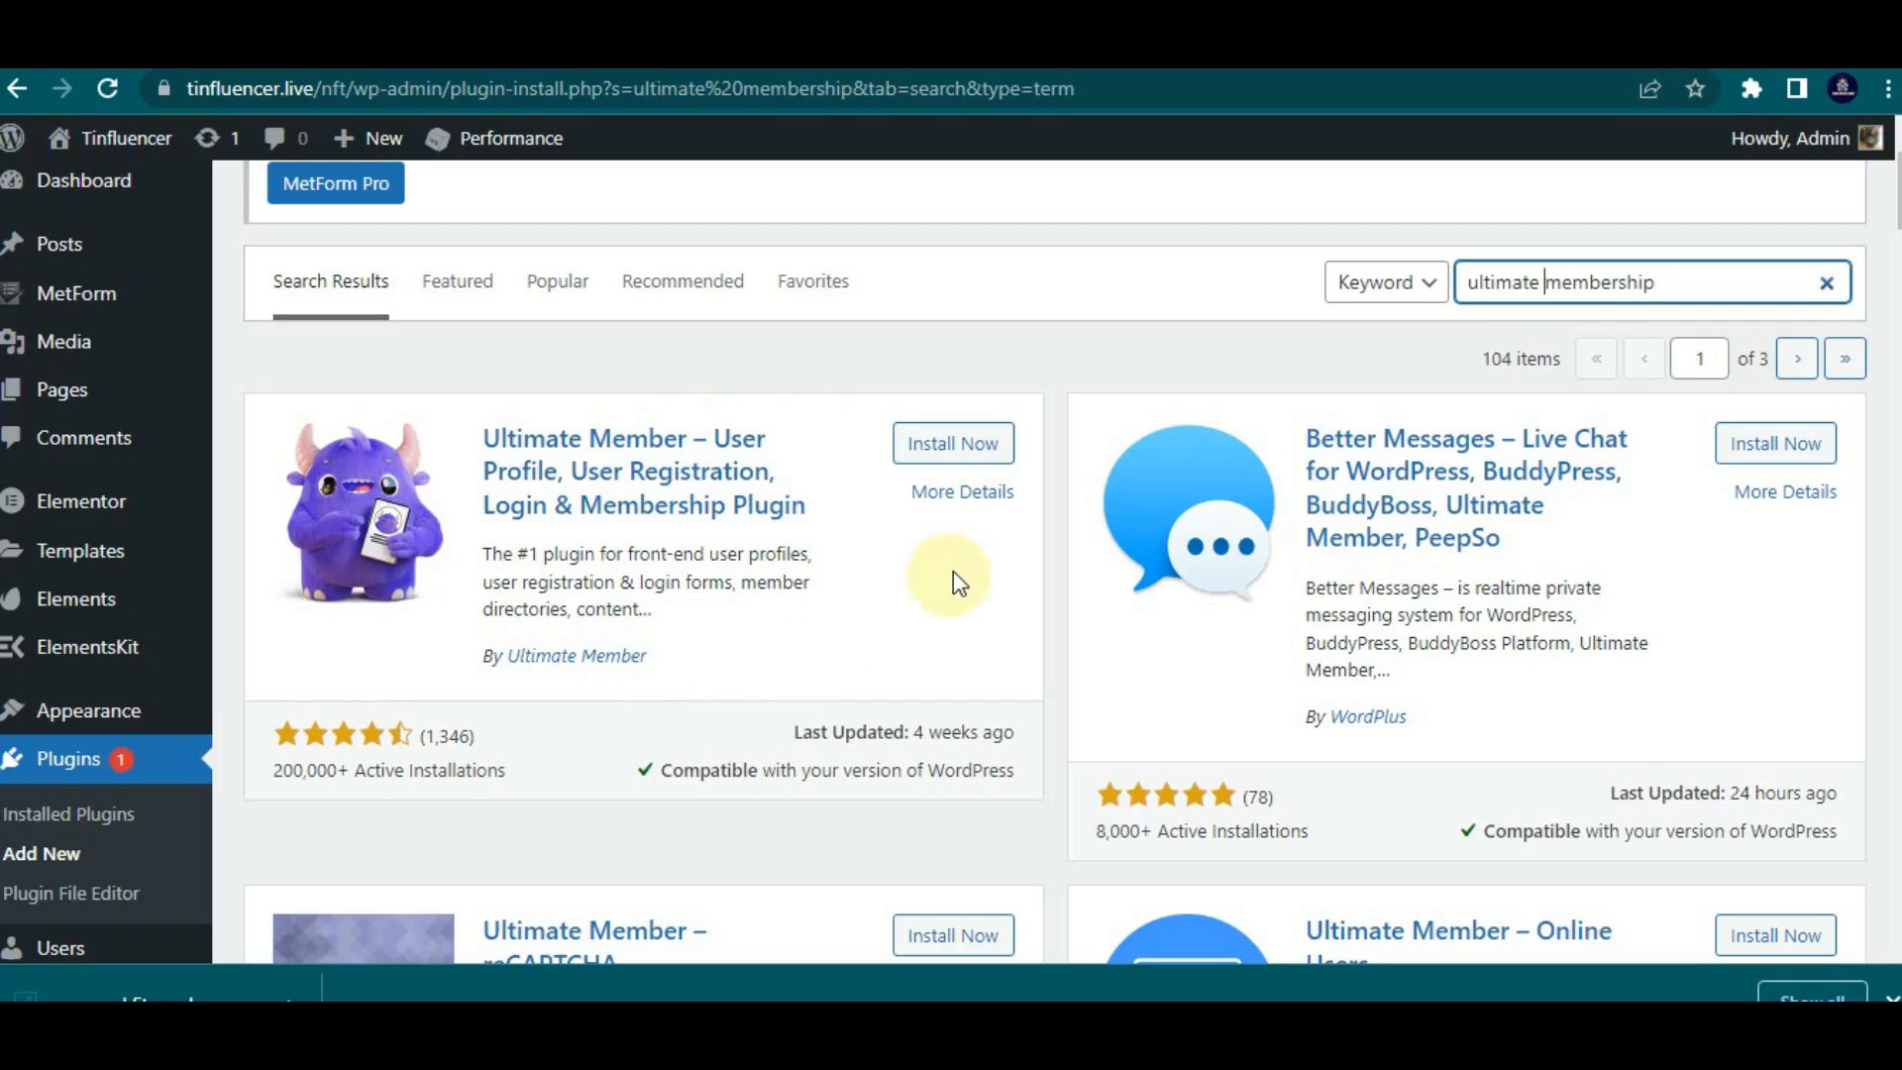
Step: Install and activate the Ultimate Member plugin
{"action": "left_click", "coordinate": [939, 454]}
{"action": "scroll", "coordinate": [938, 458], "scroll_direction": "down", "scroll_amount": 2}
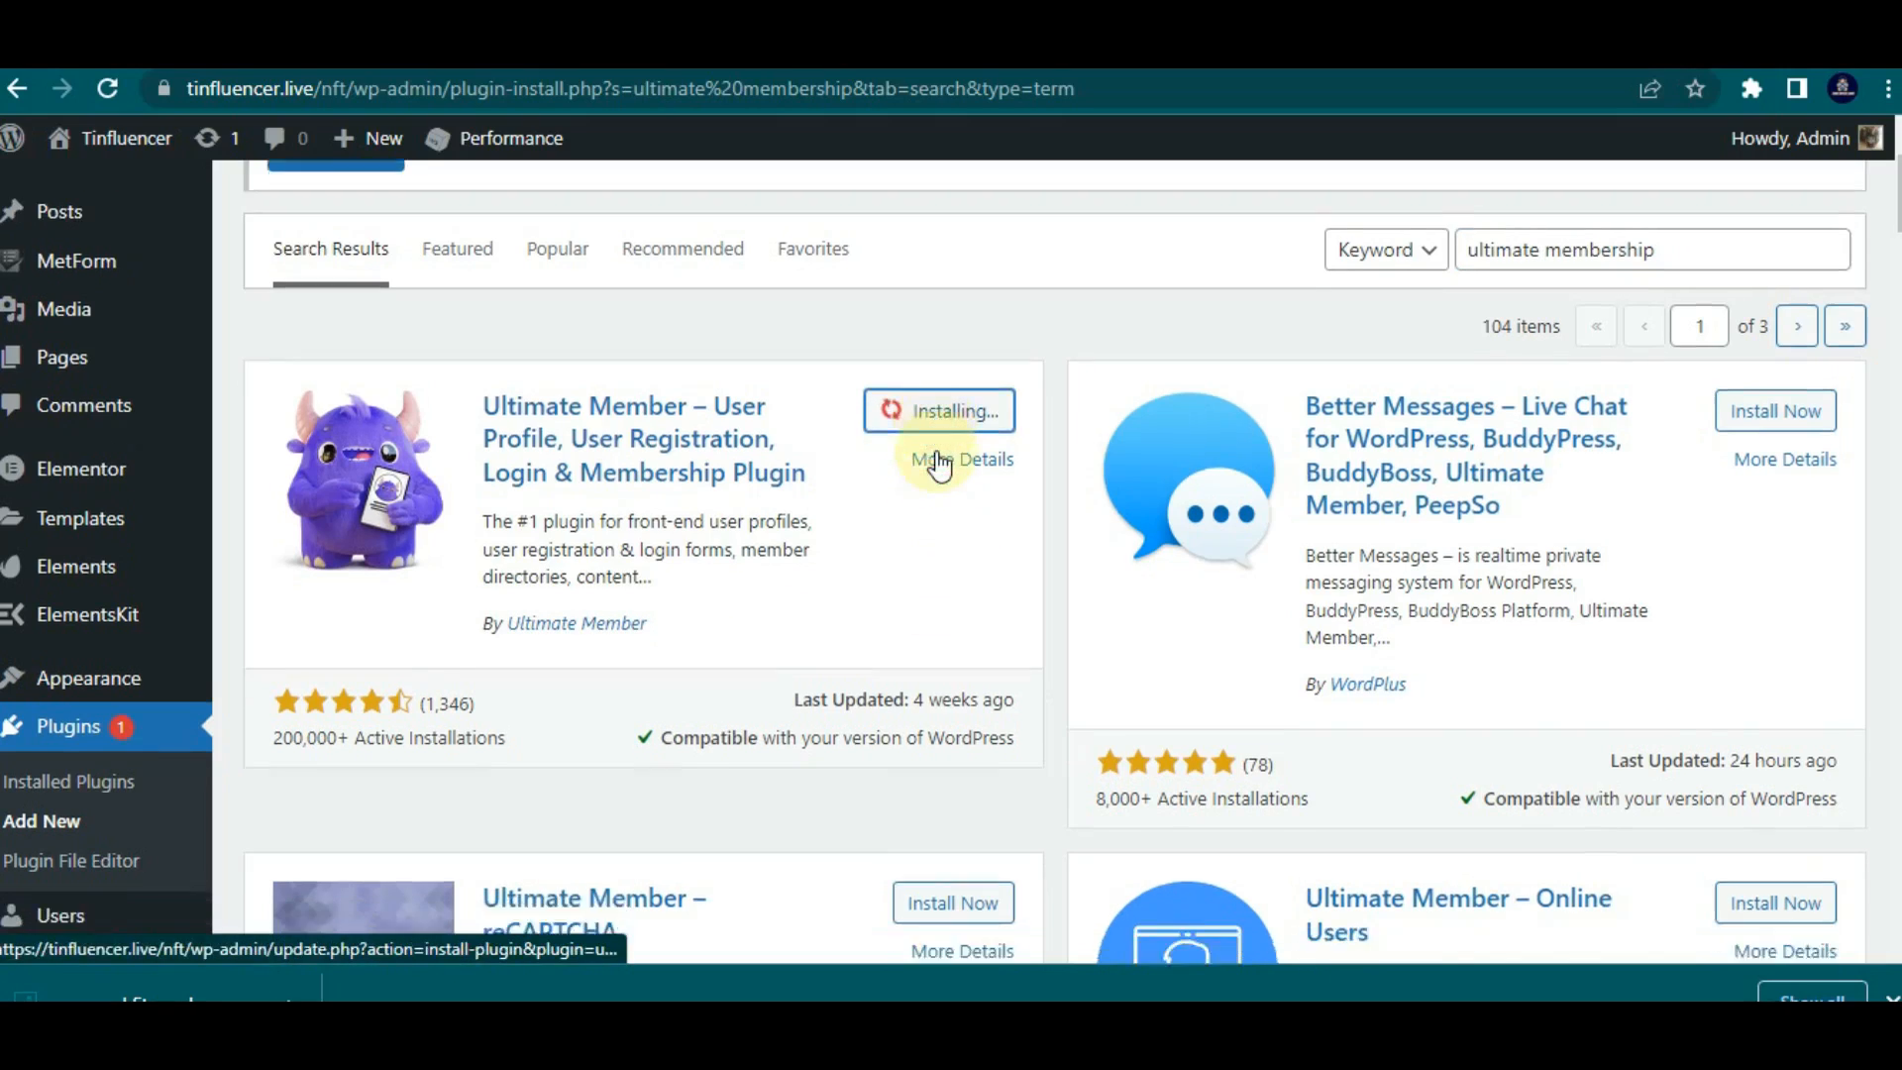
{"action": "scroll", "coordinate": [936, 461], "scroll_direction": "up", "scroll_amount": 2}
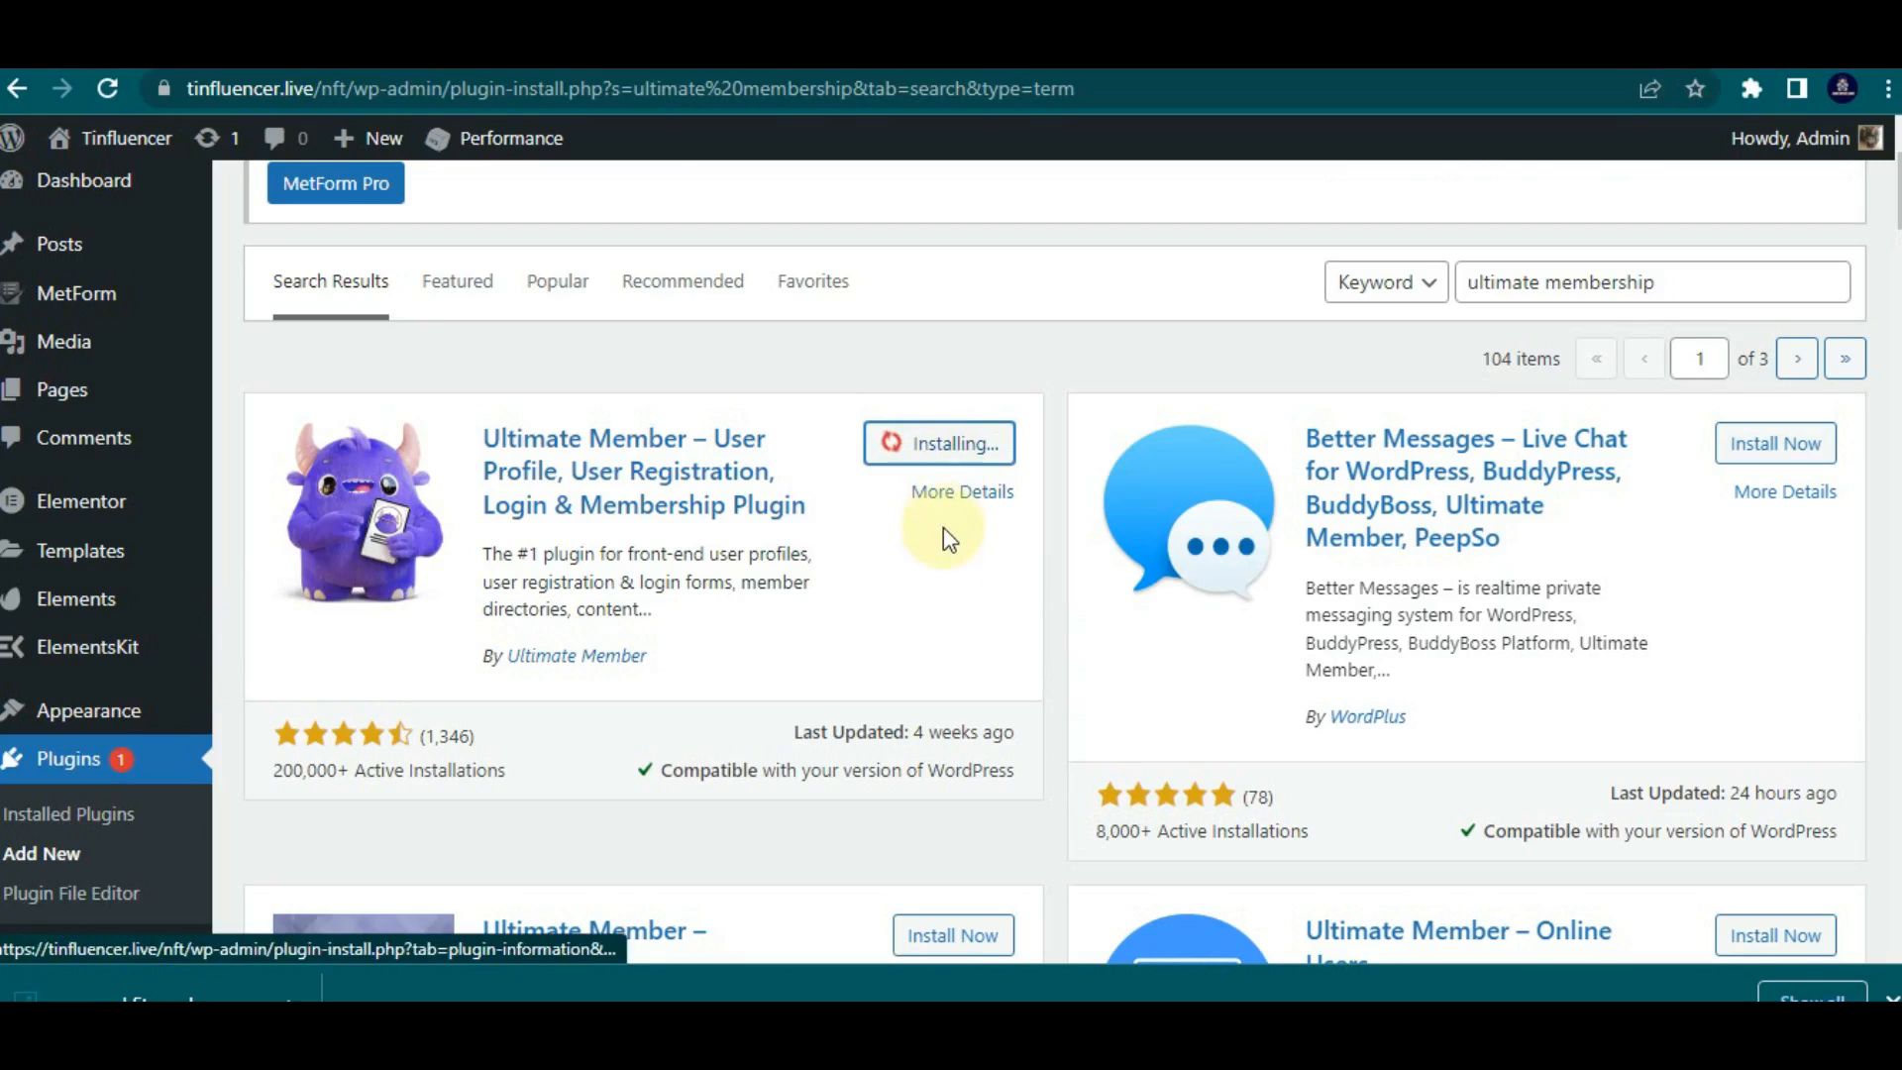
{"action": "left_click", "coordinate": [930, 443]}
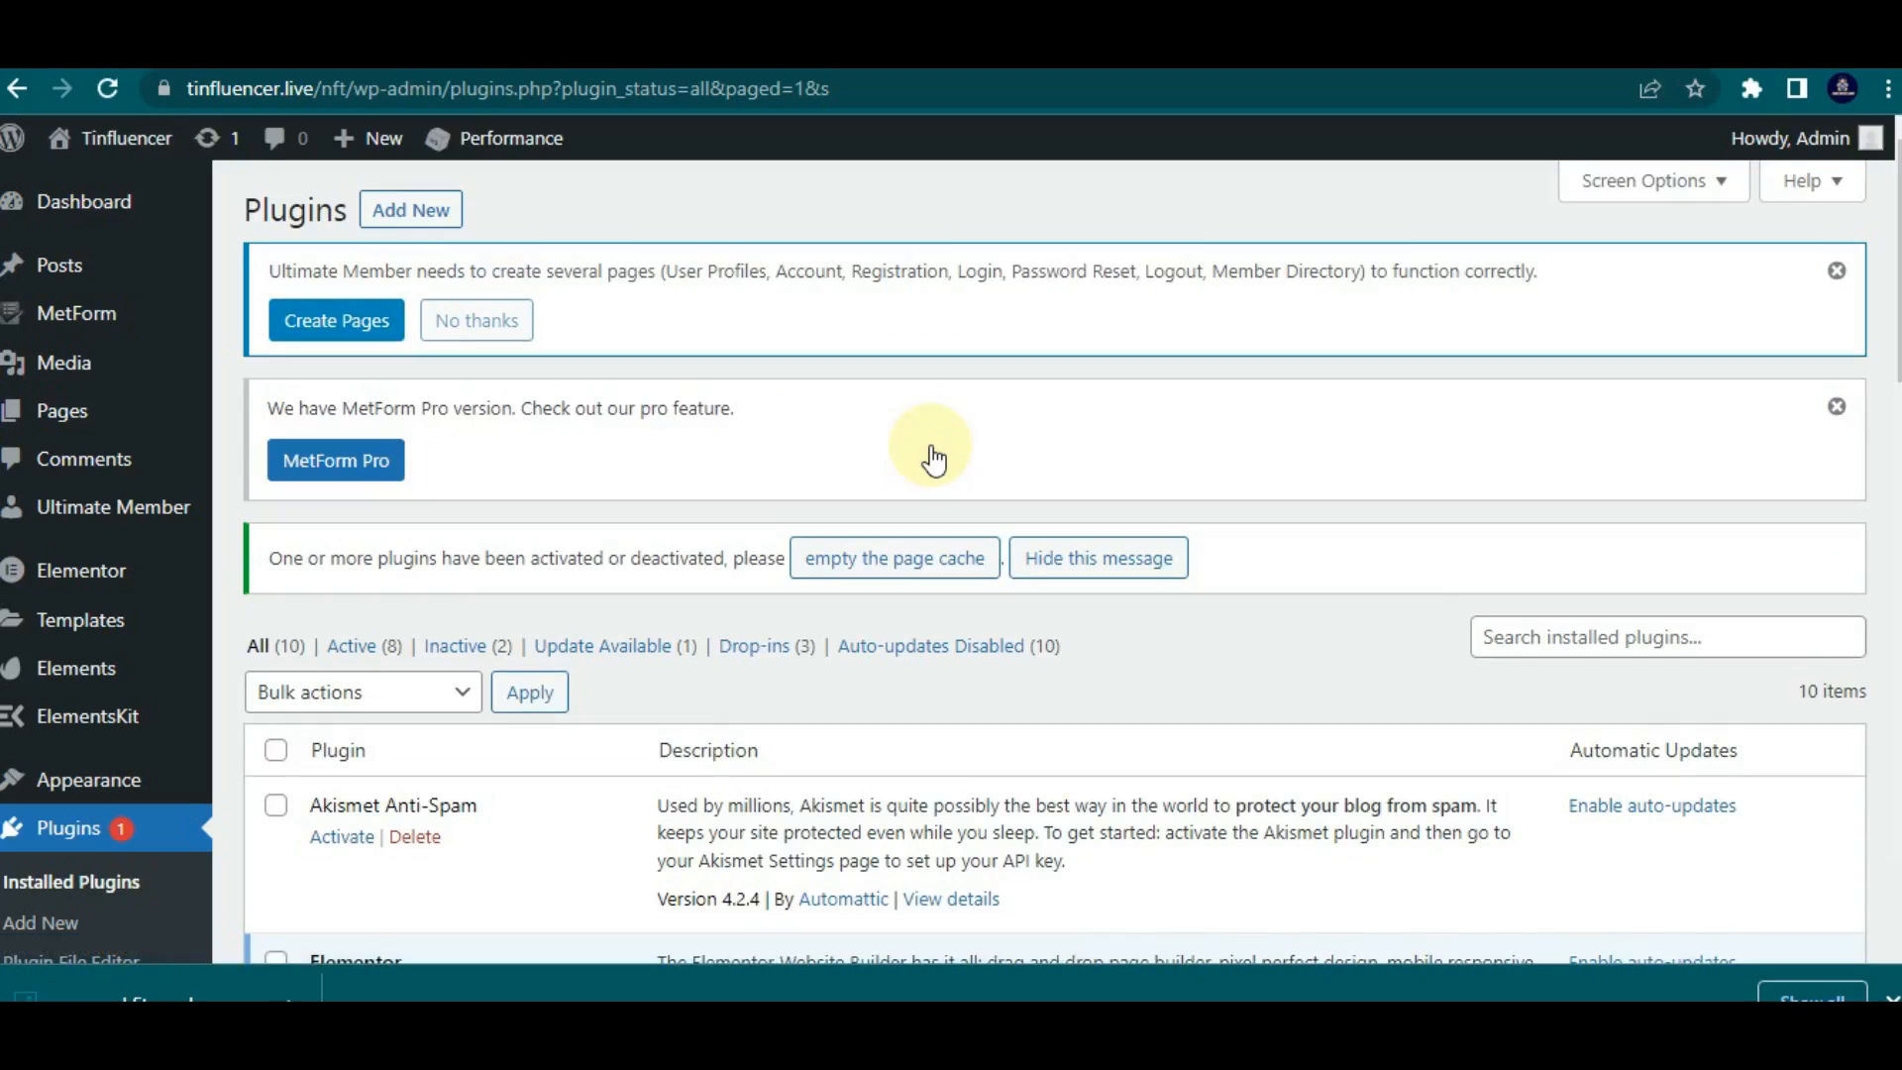
Step: From the Ultimate Member dashboard, create its required pages and save the page assignments
{"action": "left_click", "coordinate": [98, 510]}
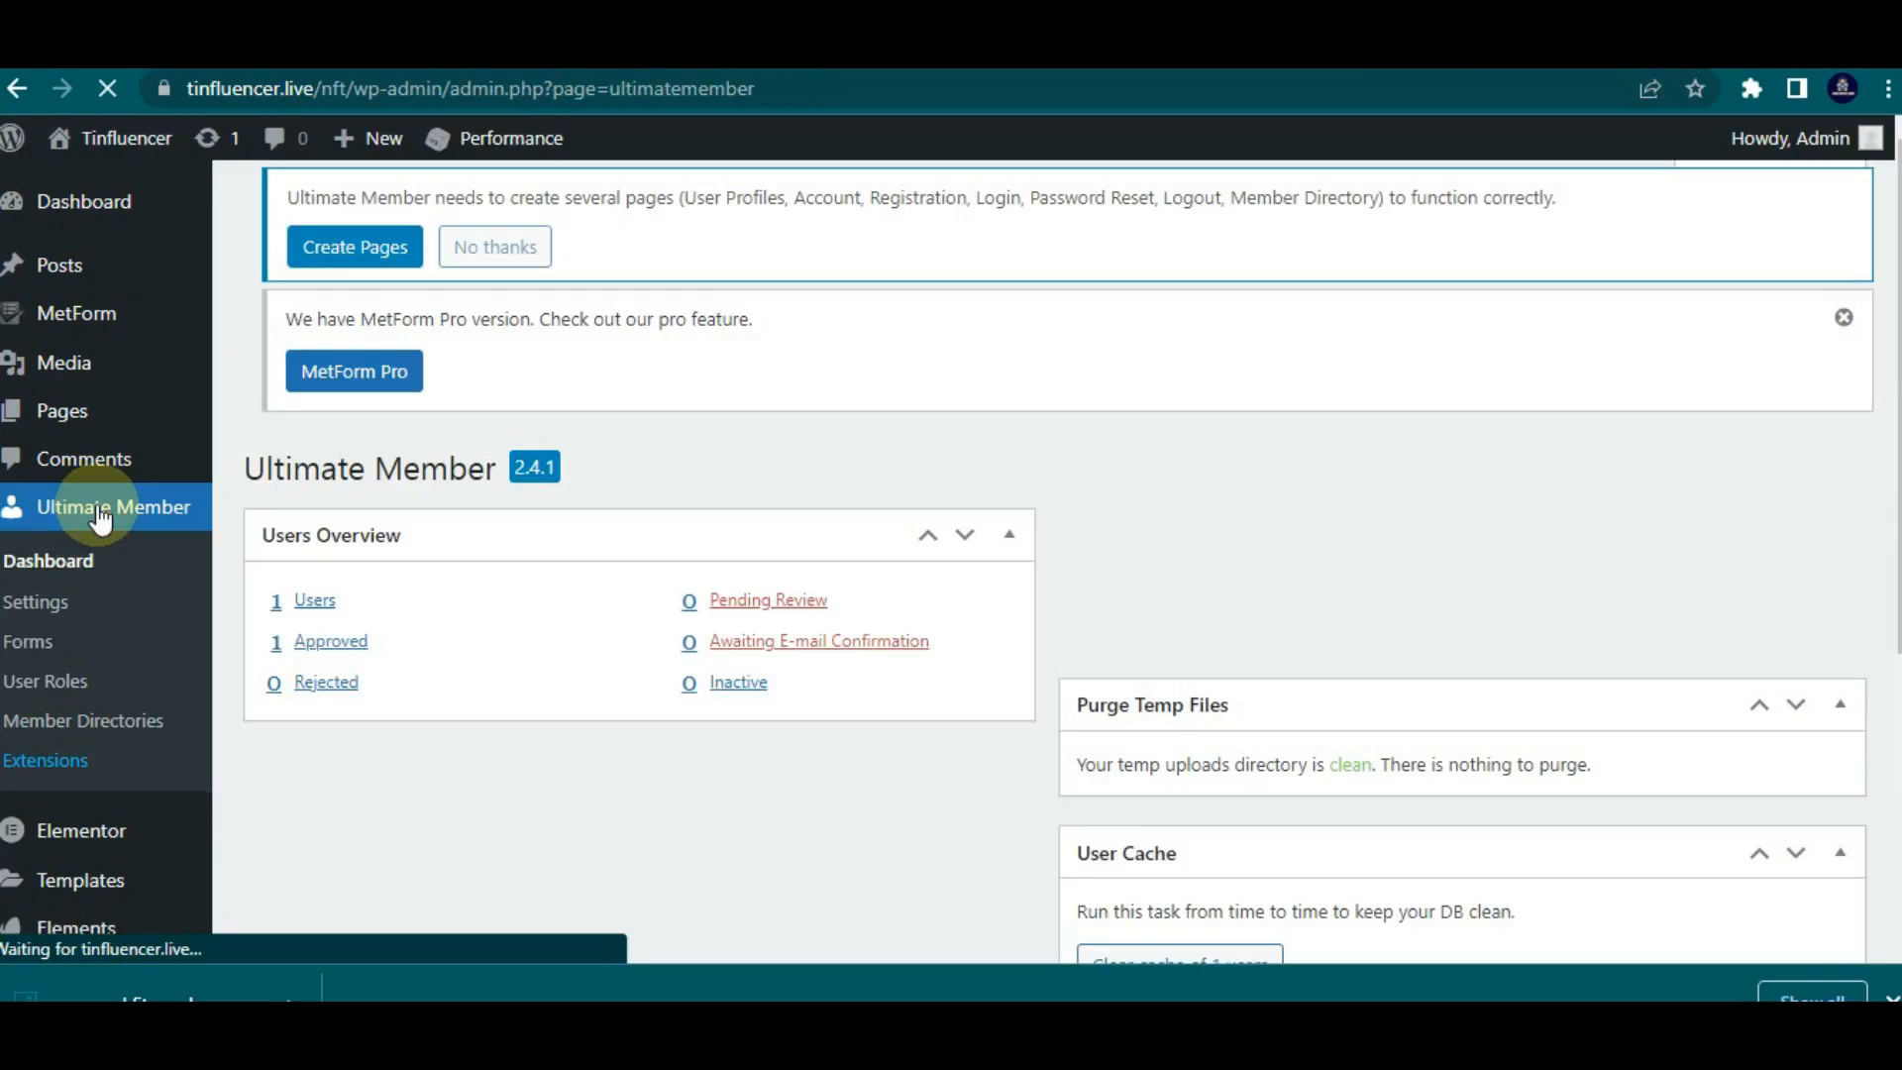
{"action": "scroll", "coordinate": [656, 489], "scroll_direction": "down", "scroll_amount": 5}
{"action": "scroll", "coordinate": [656, 489], "scroll_direction": "up", "scroll_amount": 1}
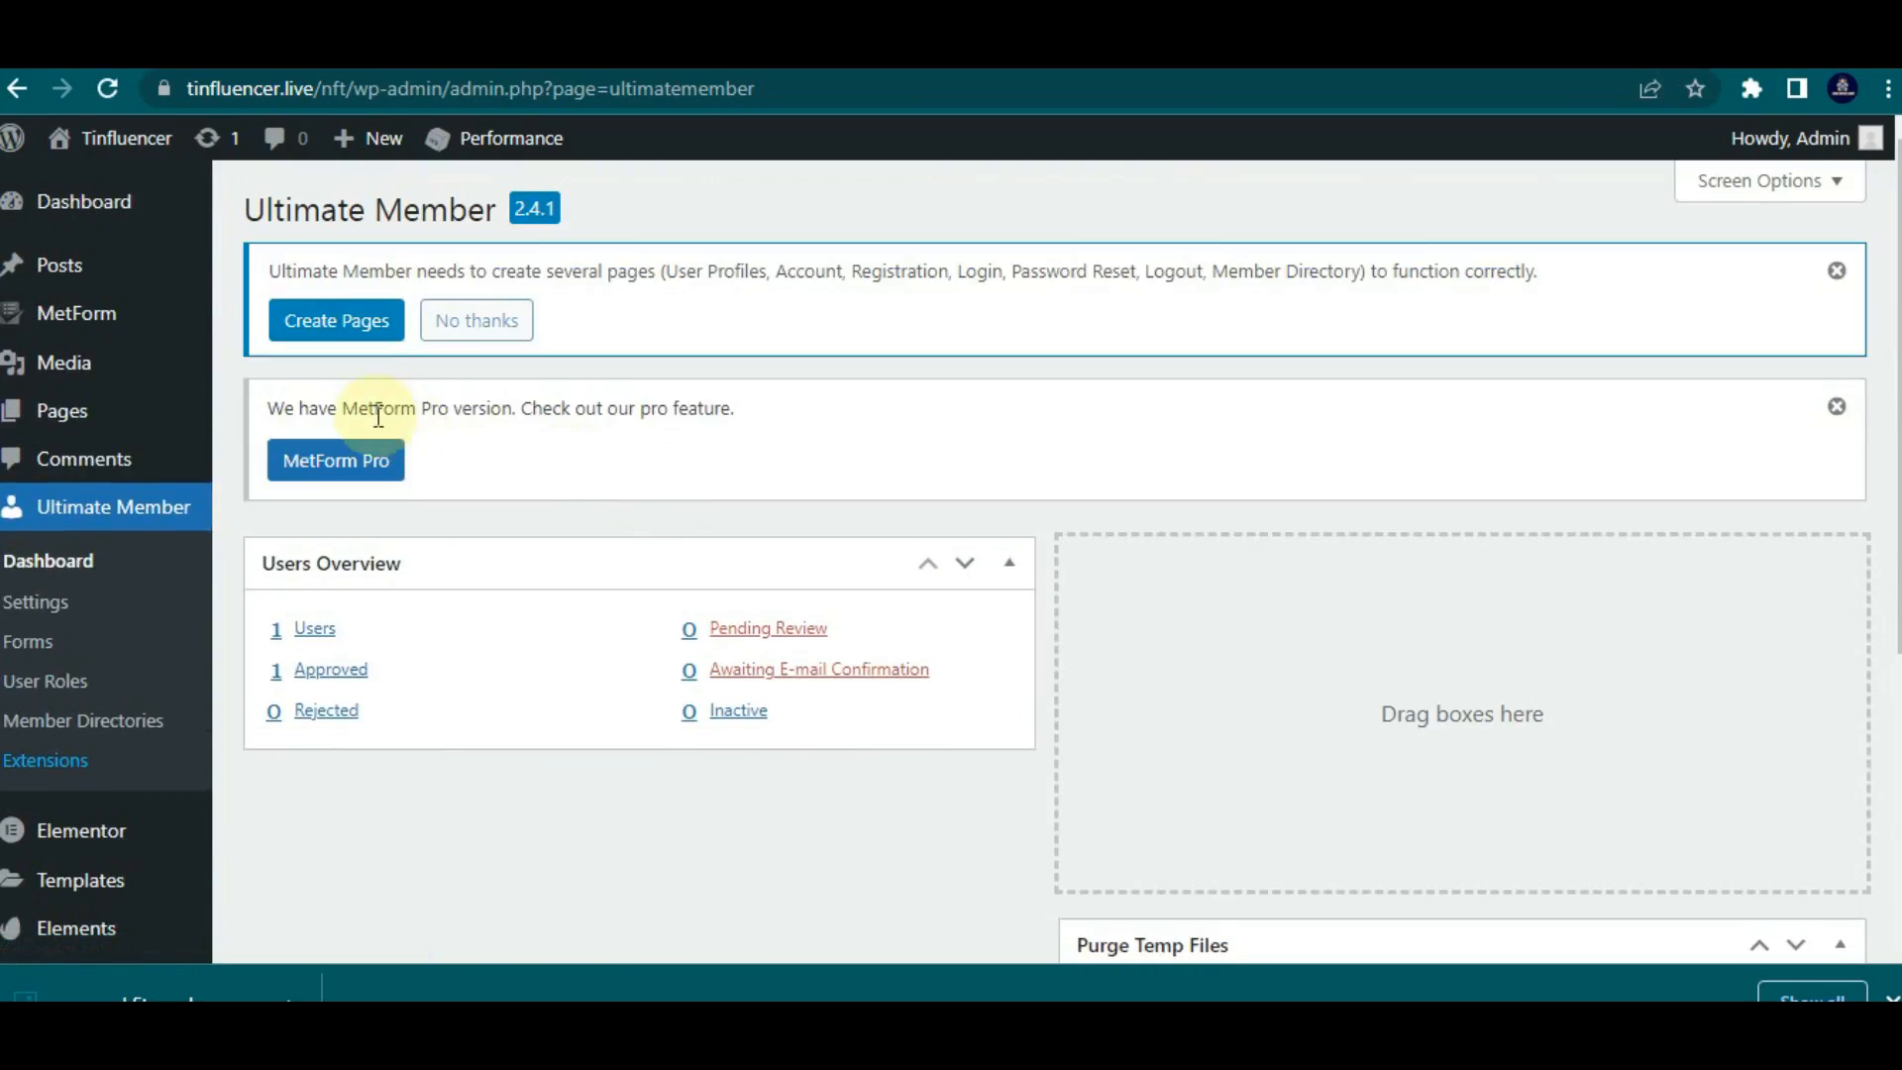
{"action": "left_click", "coordinate": [352, 334]}
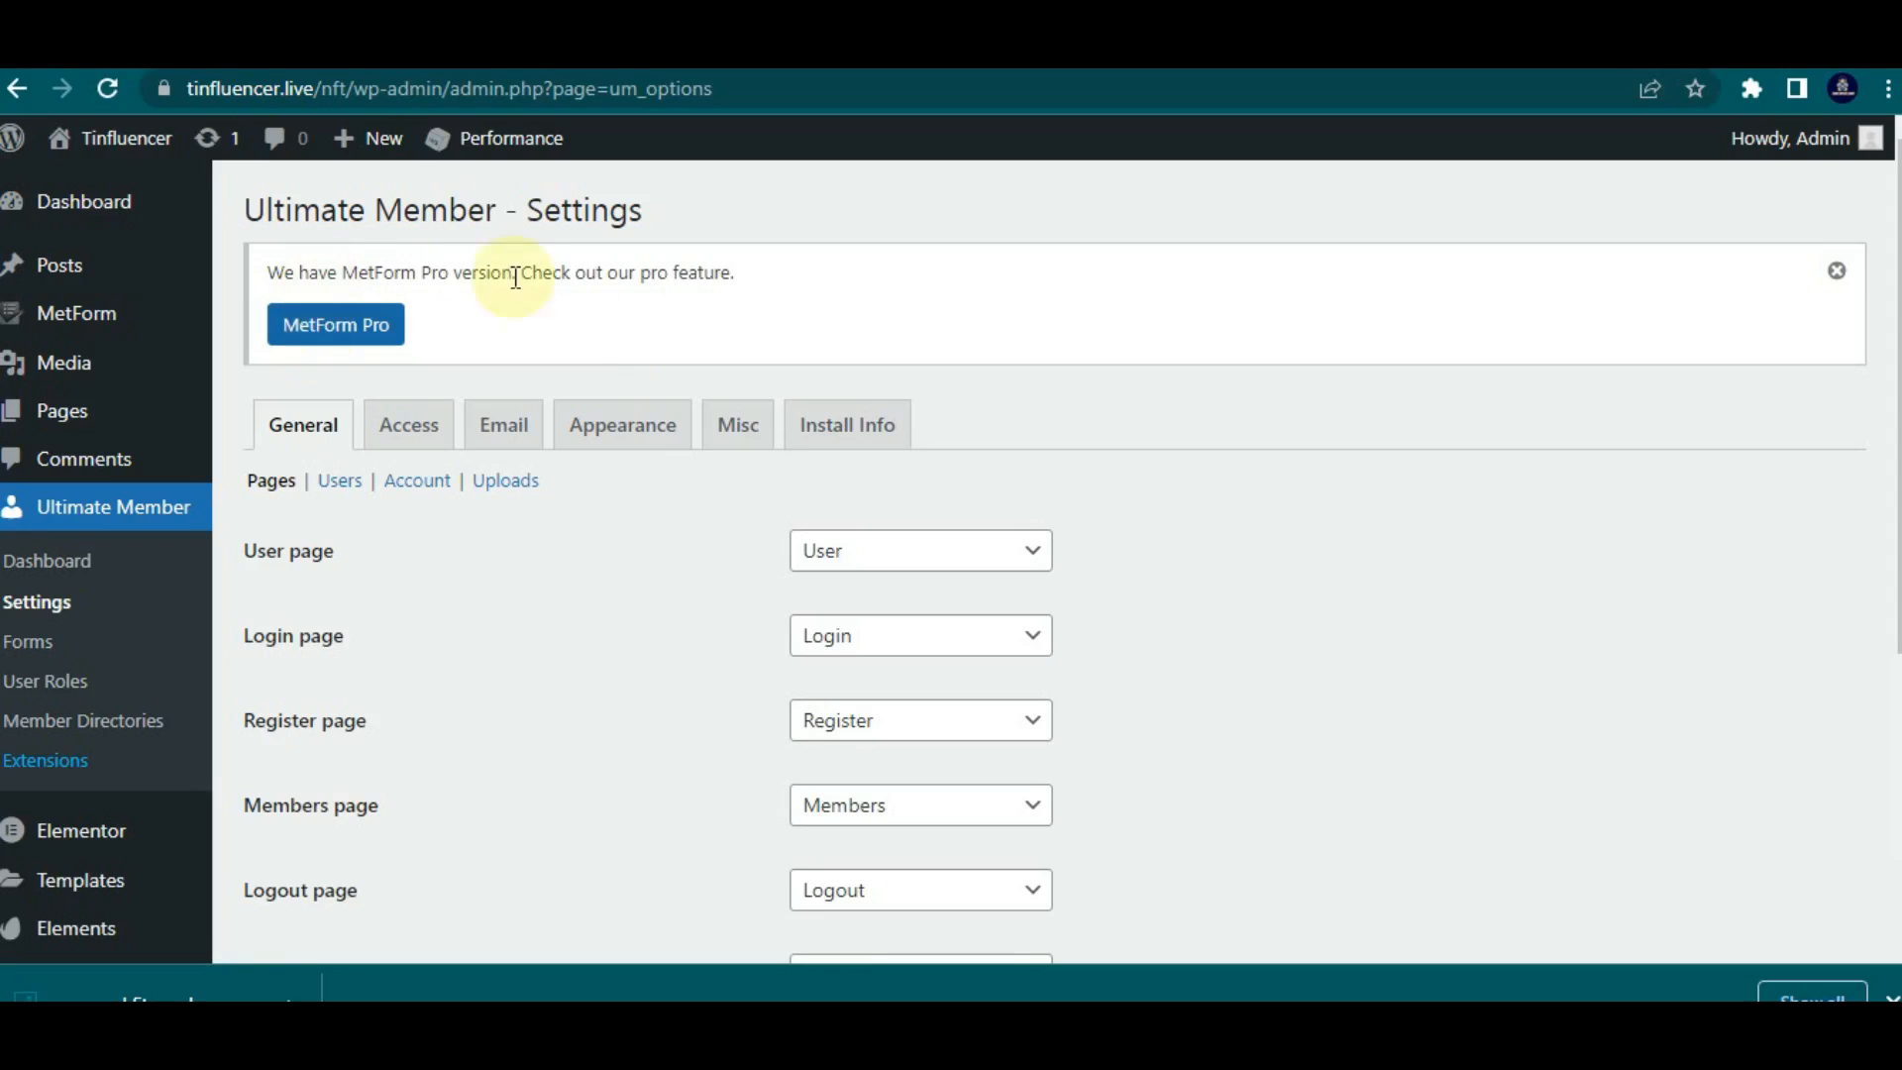
{"action": "scroll", "coordinate": [548, 619], "scroll_direction": "down", "scroll_amount": 5}
{"action": "left_click", "coordinate": [314, 685]}
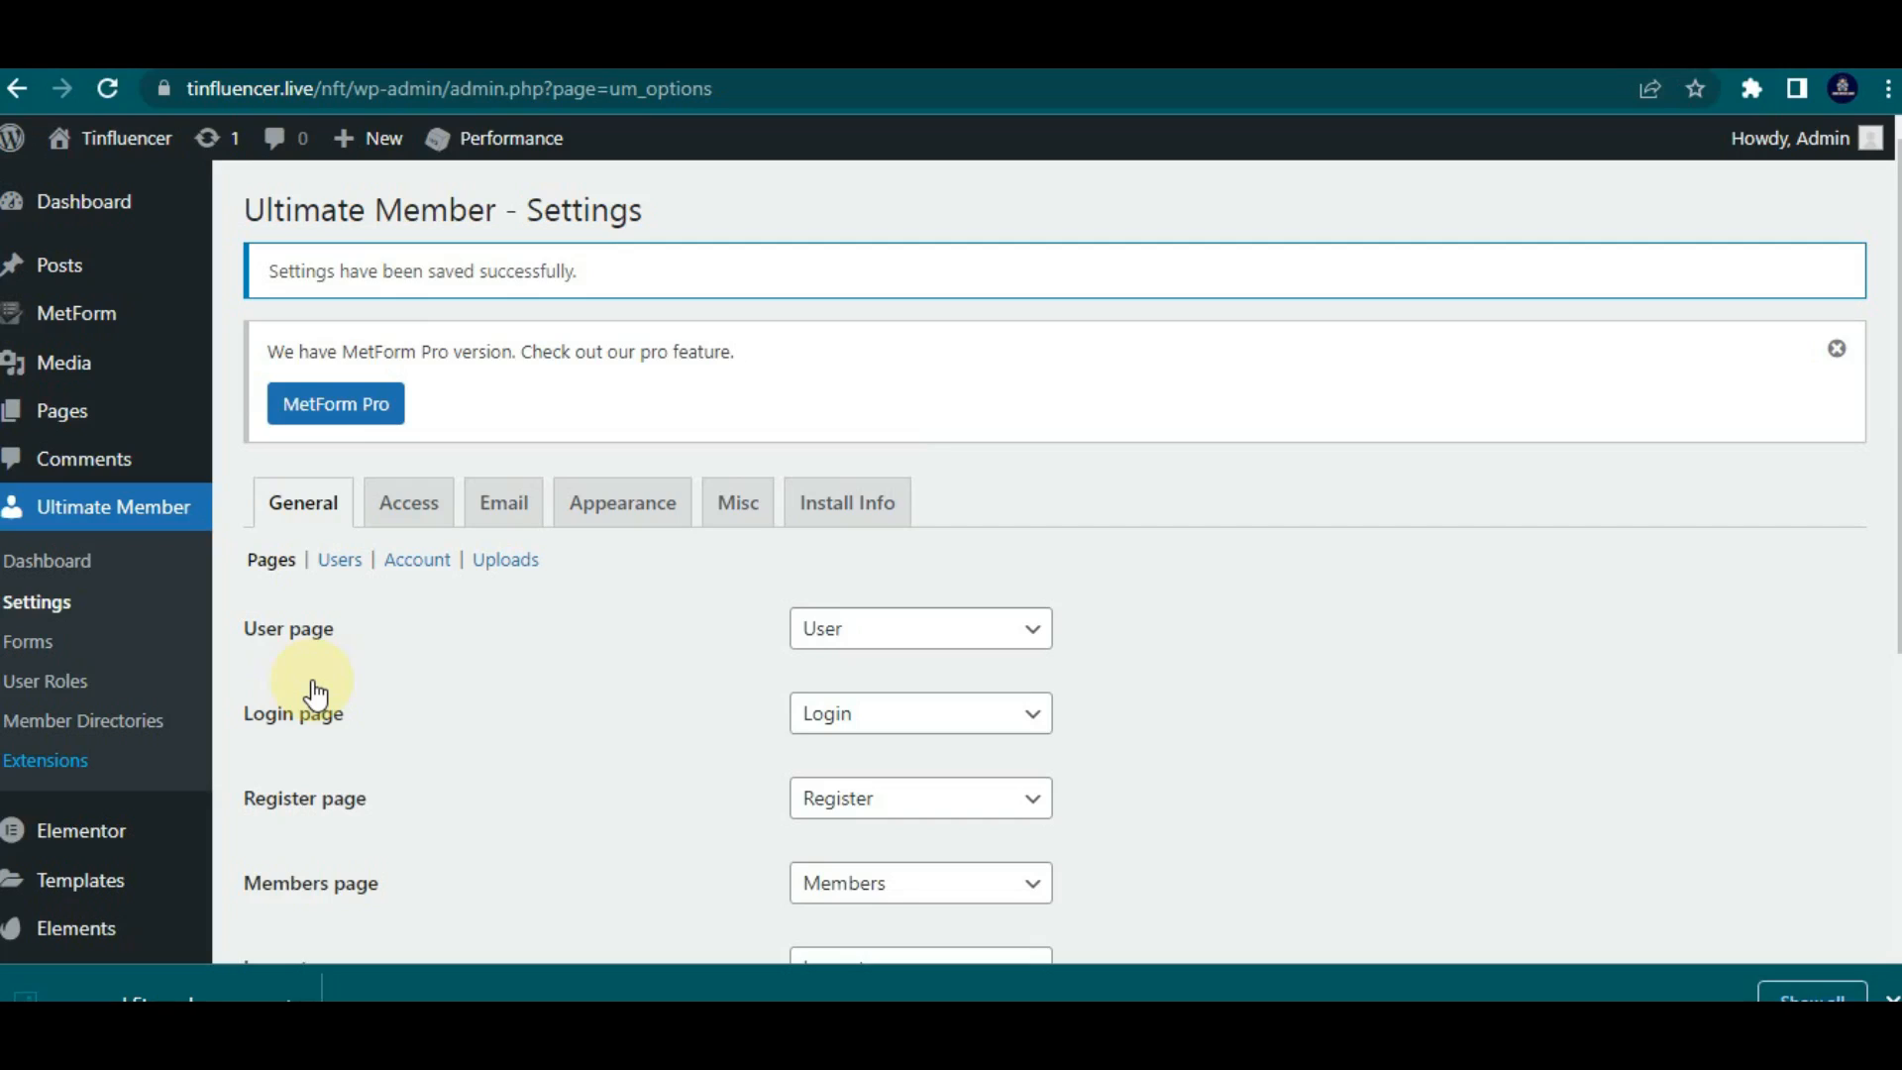
{"action": "scroll", "coordinate": [83, 614], "scroll_direction": "down", "scroll_amount": 3}
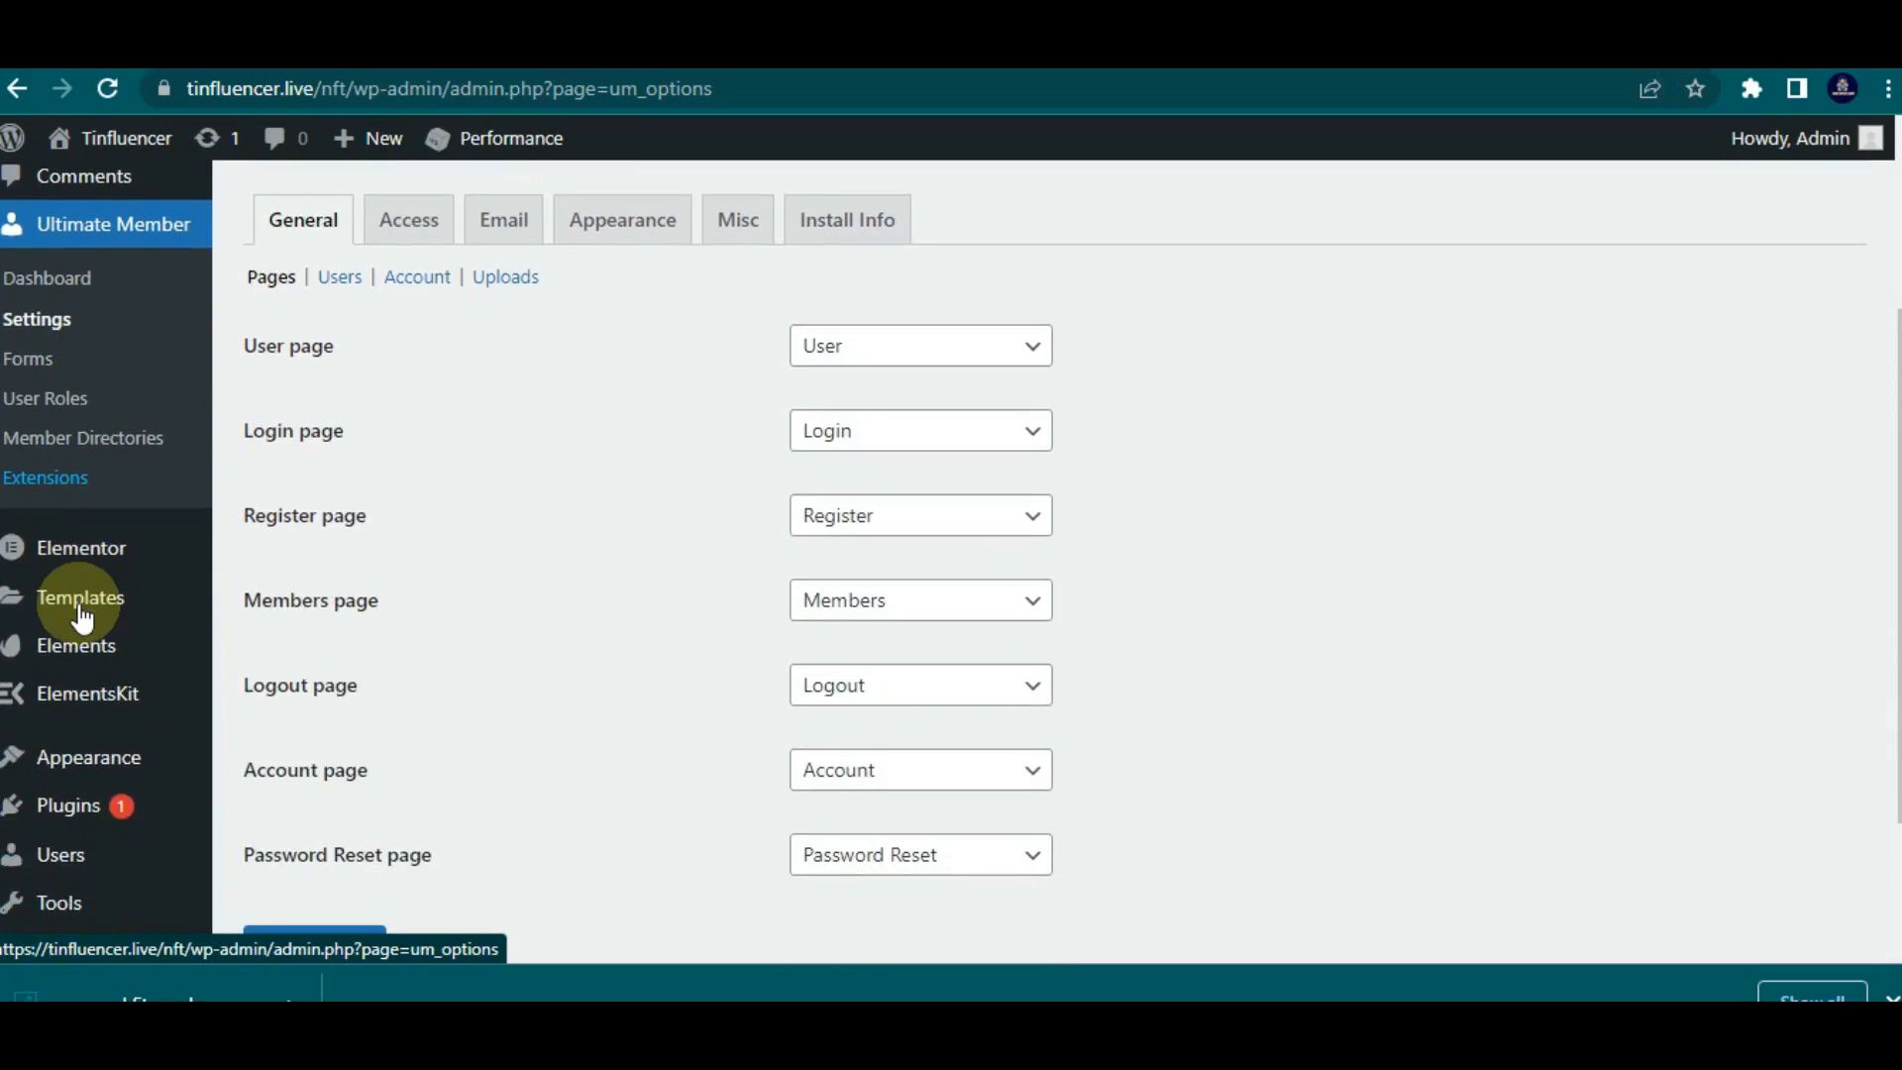
Step: In Appearance > Menus, add the Login and Register pages to the main menu
{"action": "mouse_move", "coordinate": [87, 764]}
{"action": "left_click", "coordinate": [252, 775]}
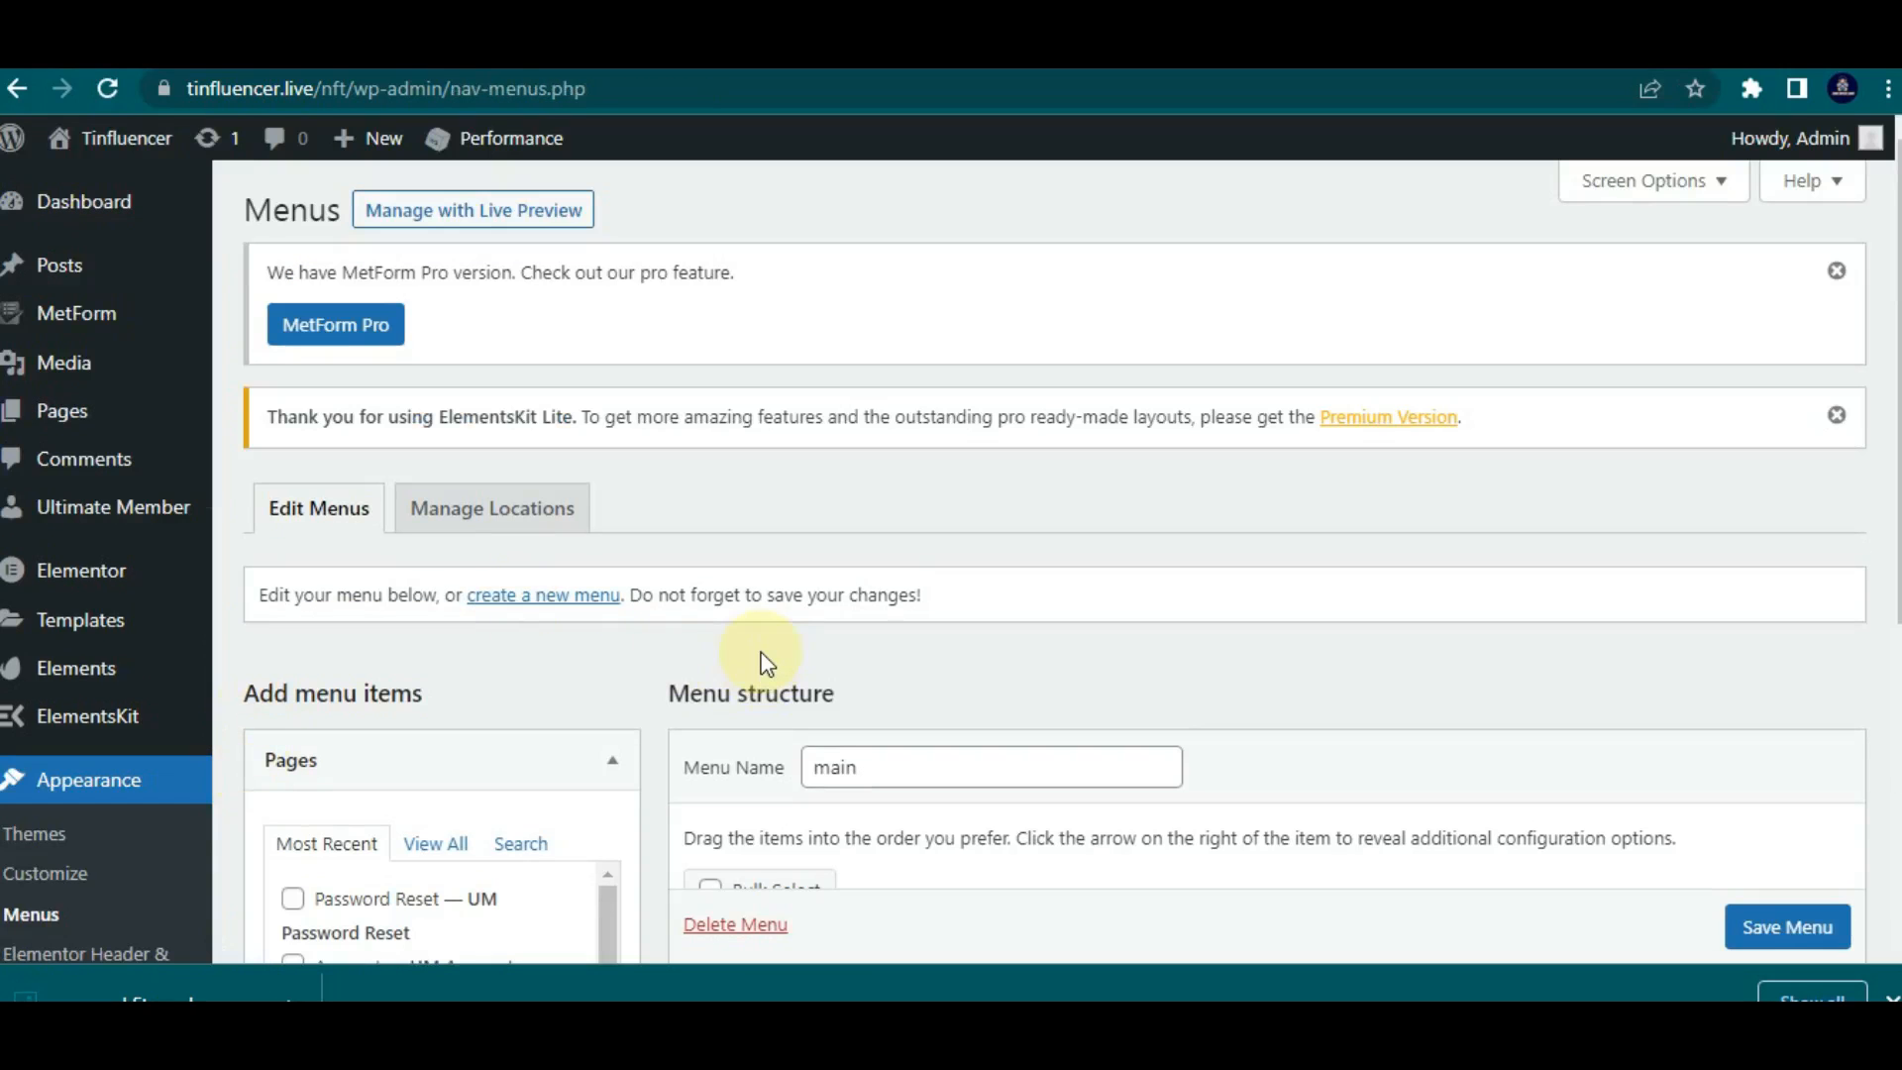
{"action": "scroll", "coordinate": [767, 662], "scroll_direction": "down", "scroll_amount": 5}
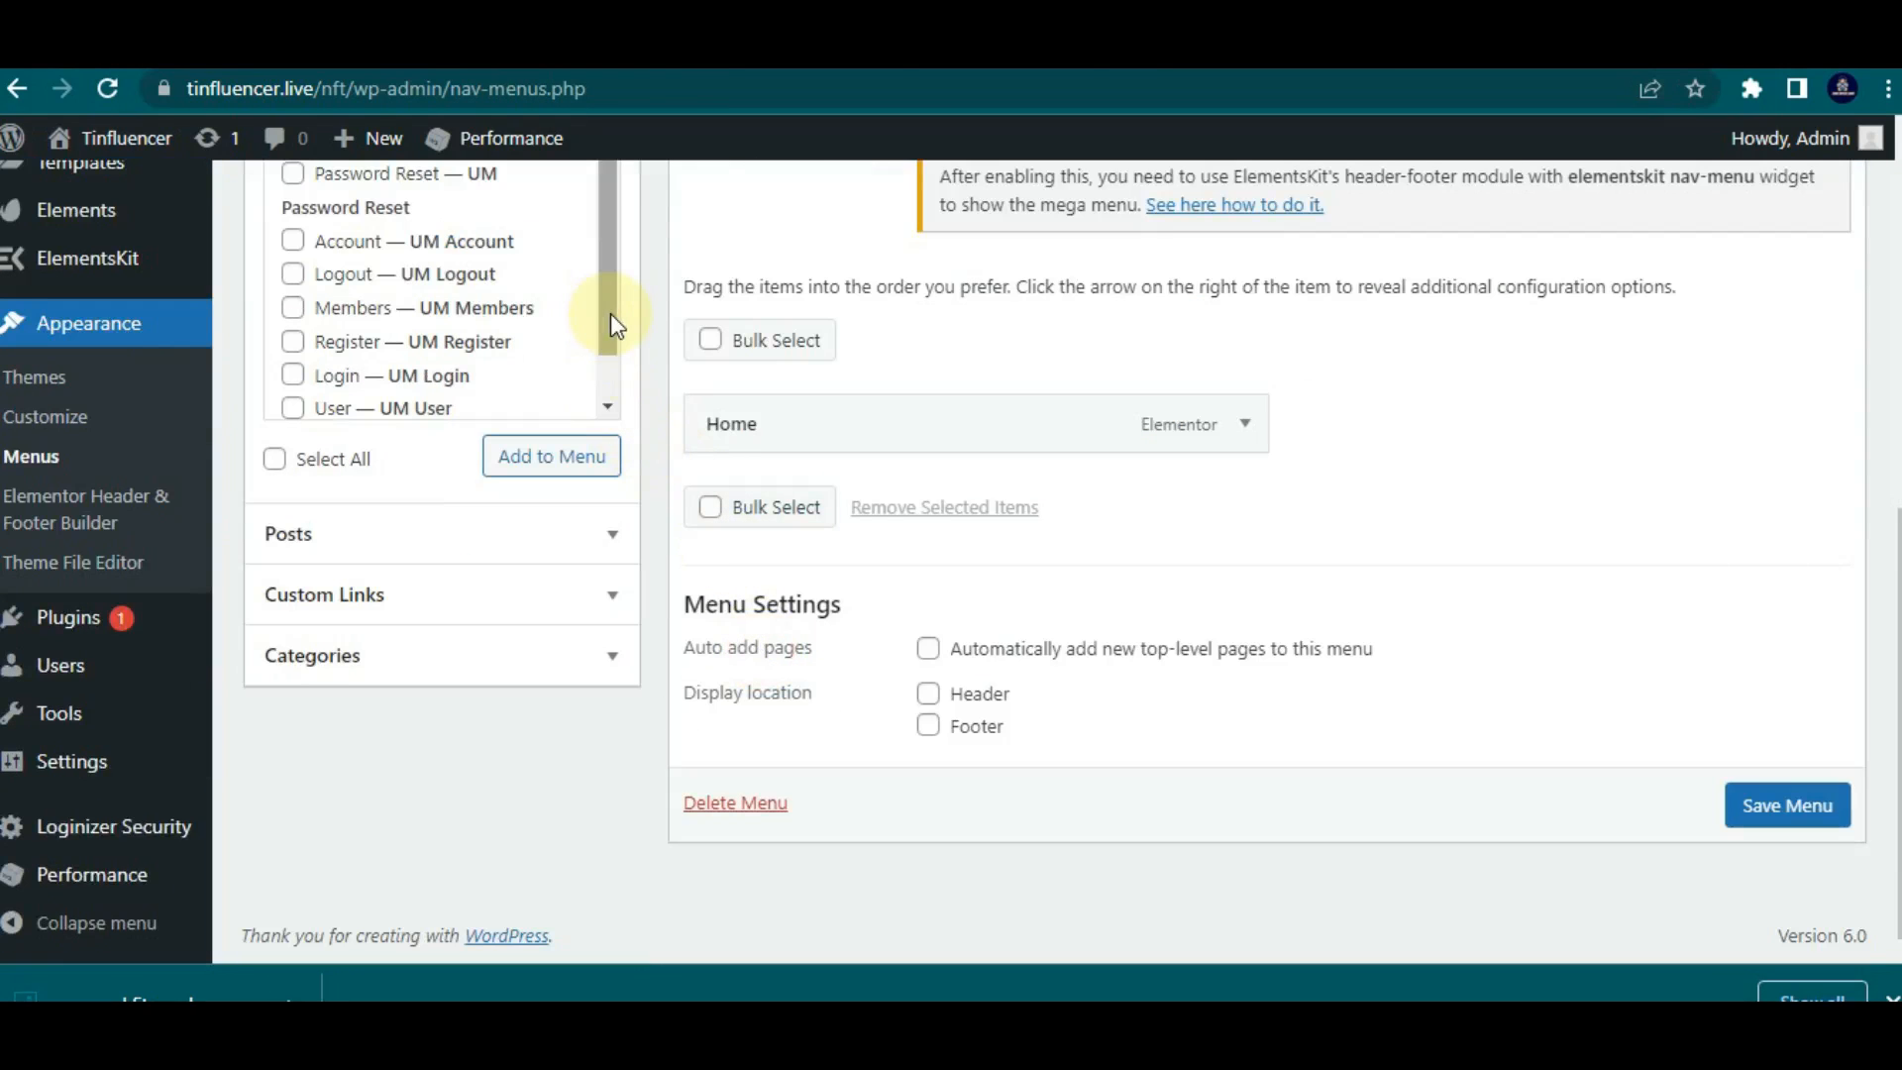
{"action": "scroll", "coordinate": [612, 327], "scroll_direction": "up", "scroll_amount": 2}
{"action": "scroll", "coordinate": [612, 337], "scroll_direction": "down", "scroll_amount": 1}
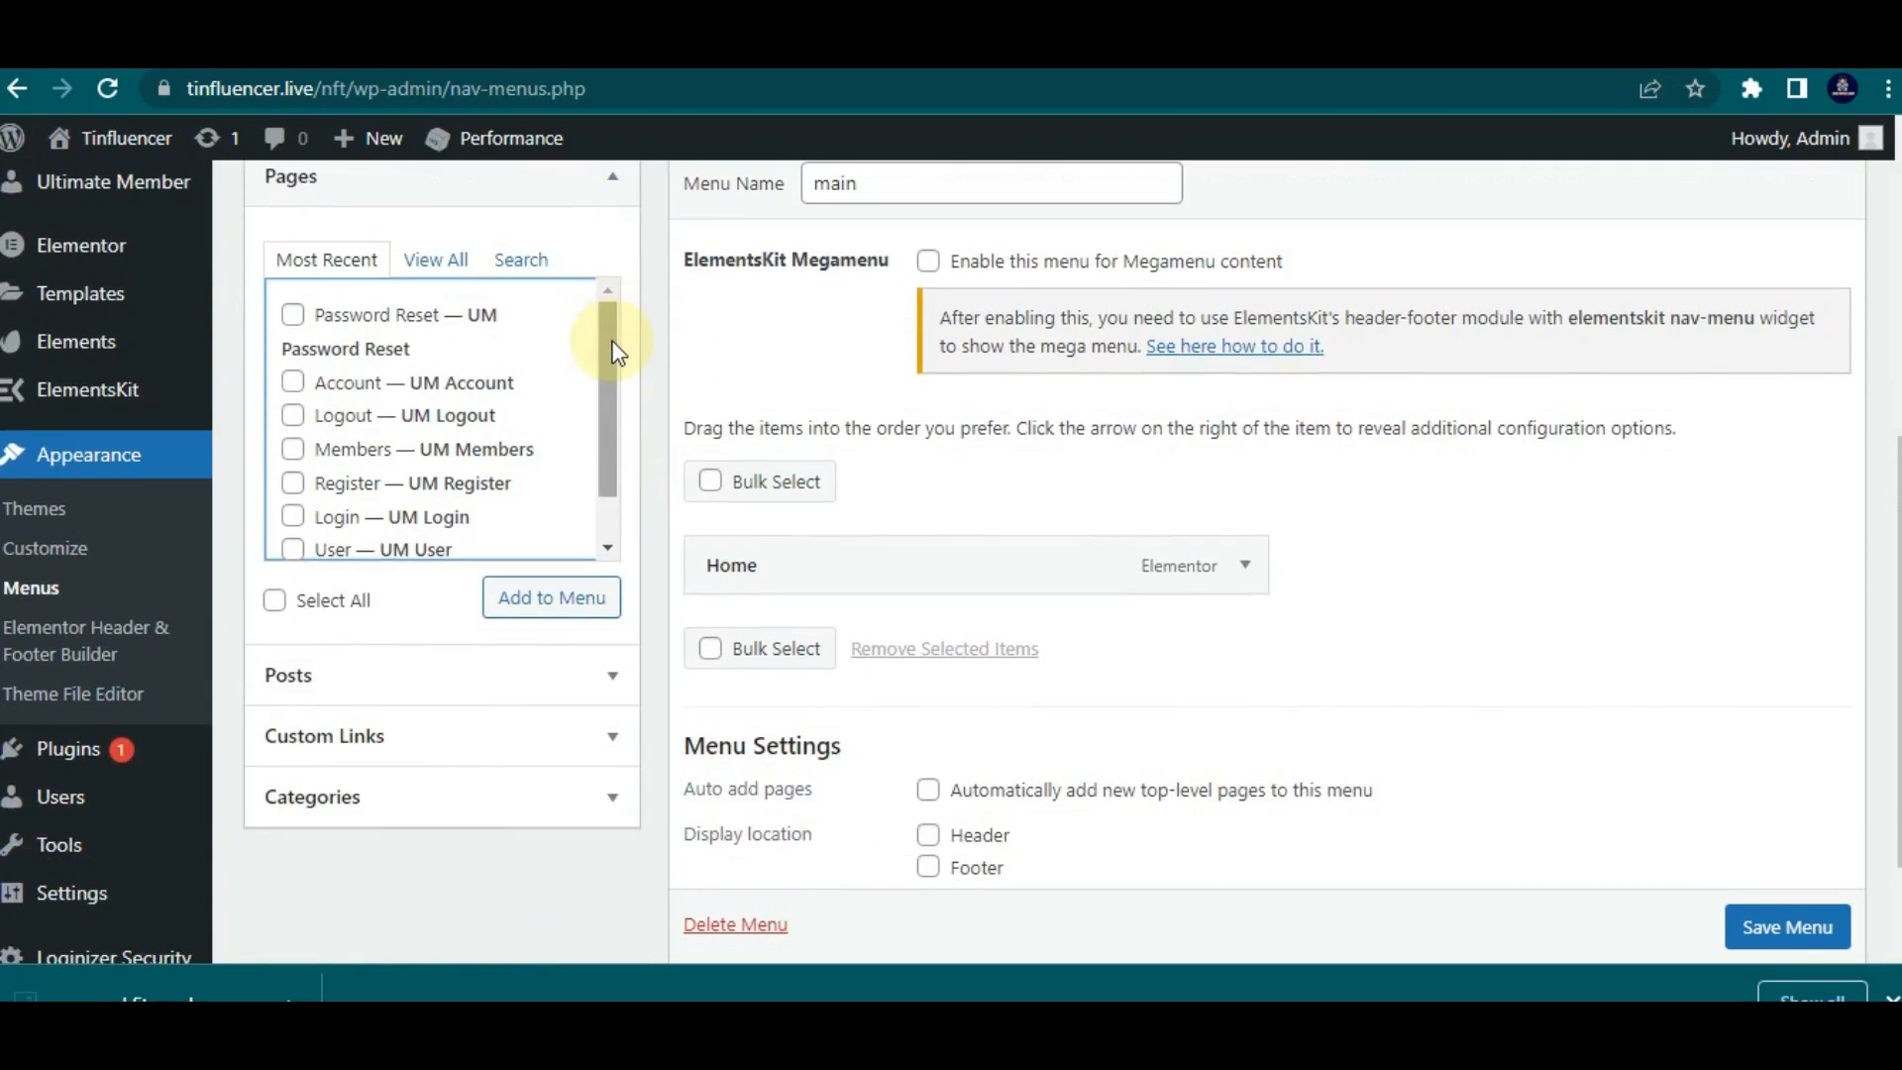
{"action": "scroll", "coordinate": [614, 349], "scroll_direction": "down", "scroll_amount": 1}
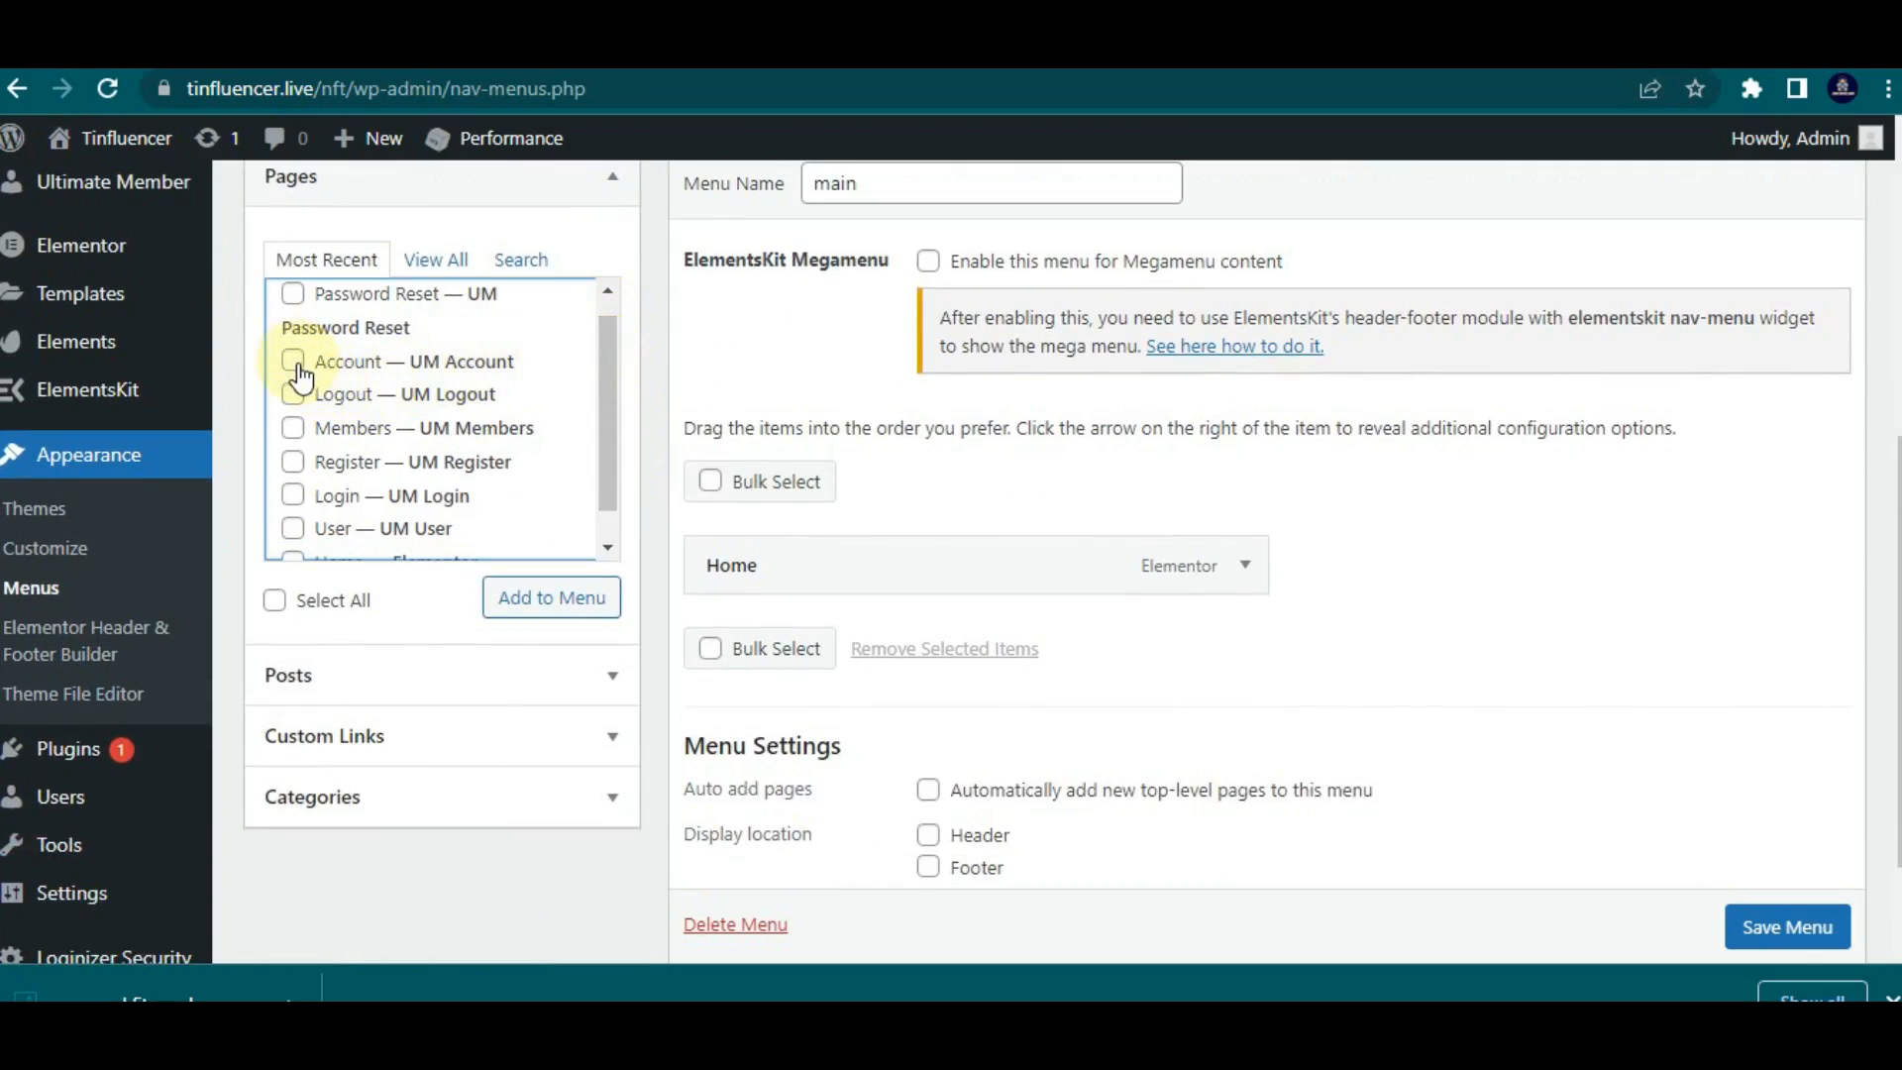
{"action": "left_click", "coordinate": [300, 502]}
{"action": "scroll", "coordinate": [300, 507], "scroll_direction": "down", "scroll_amount": 1}
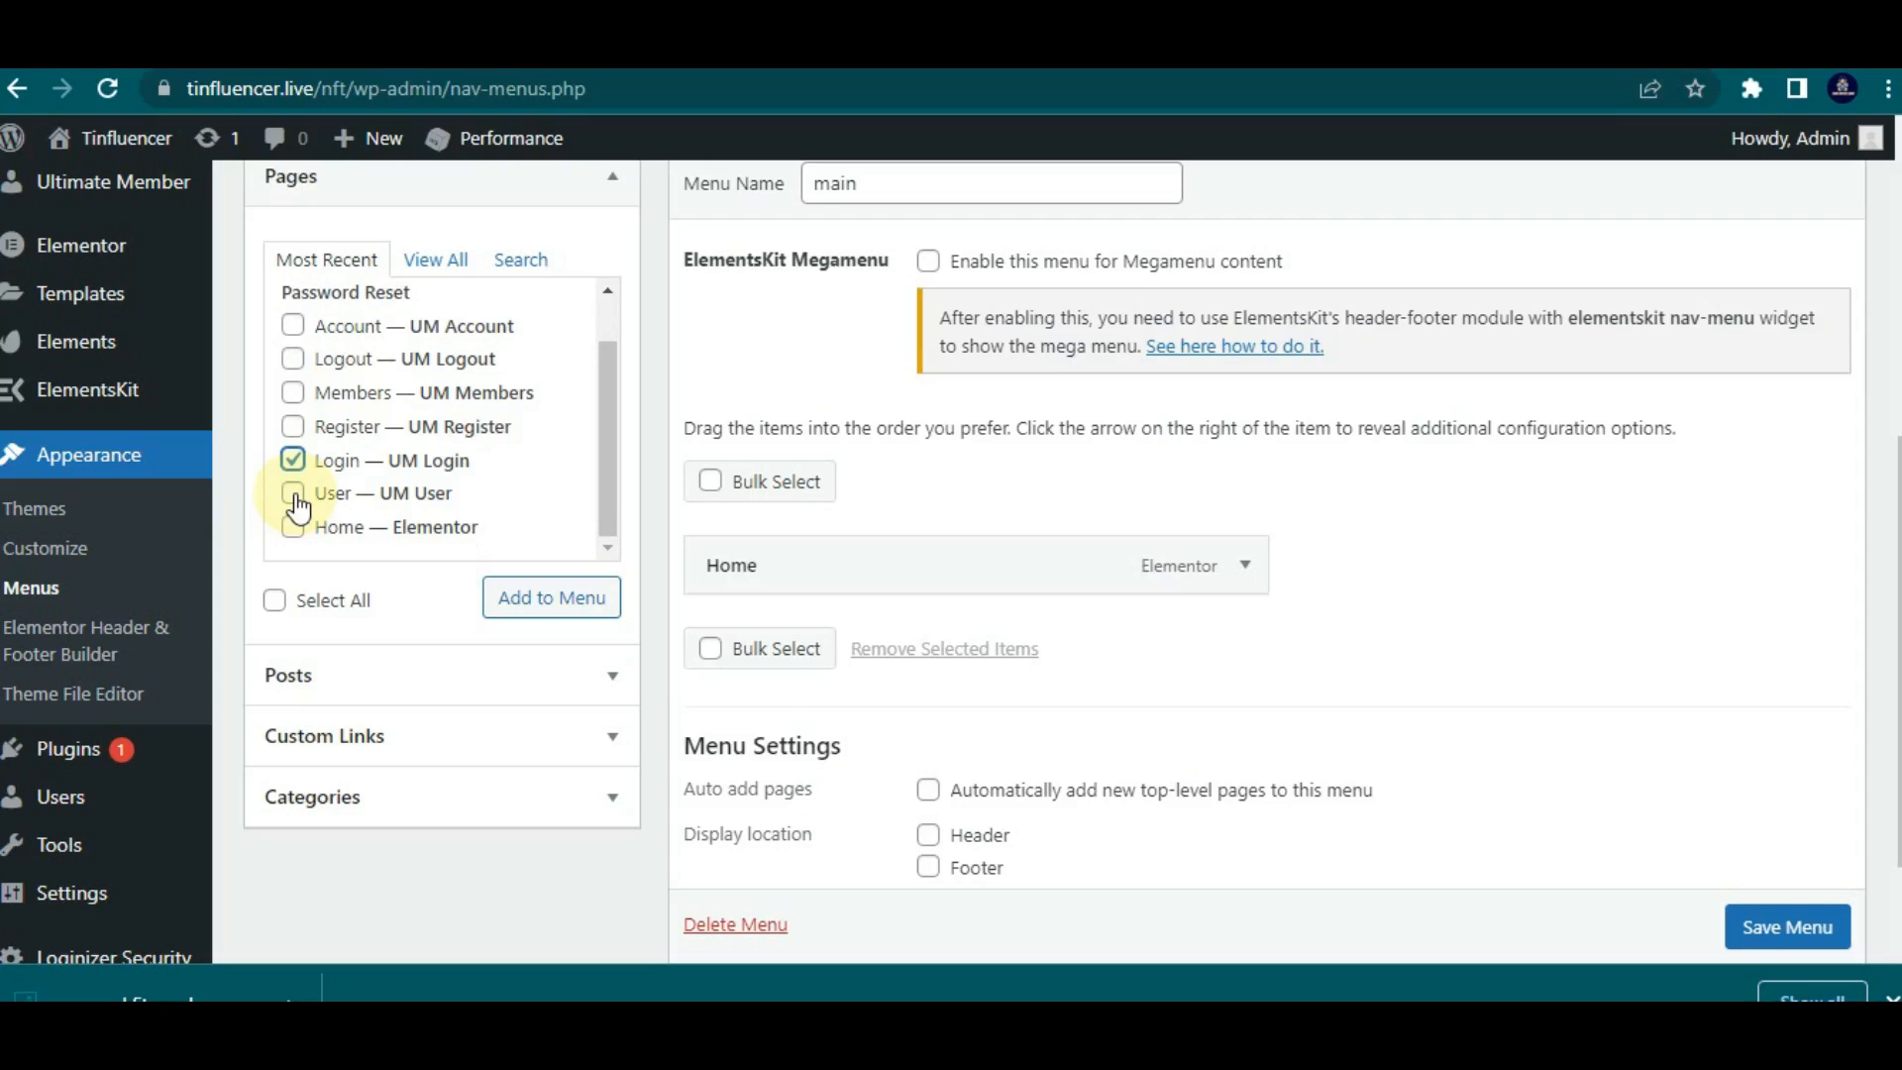
{"action": "scroll", "coordinate": [299, 507], "scroll_direction": "up", "scroll_amount": 1}
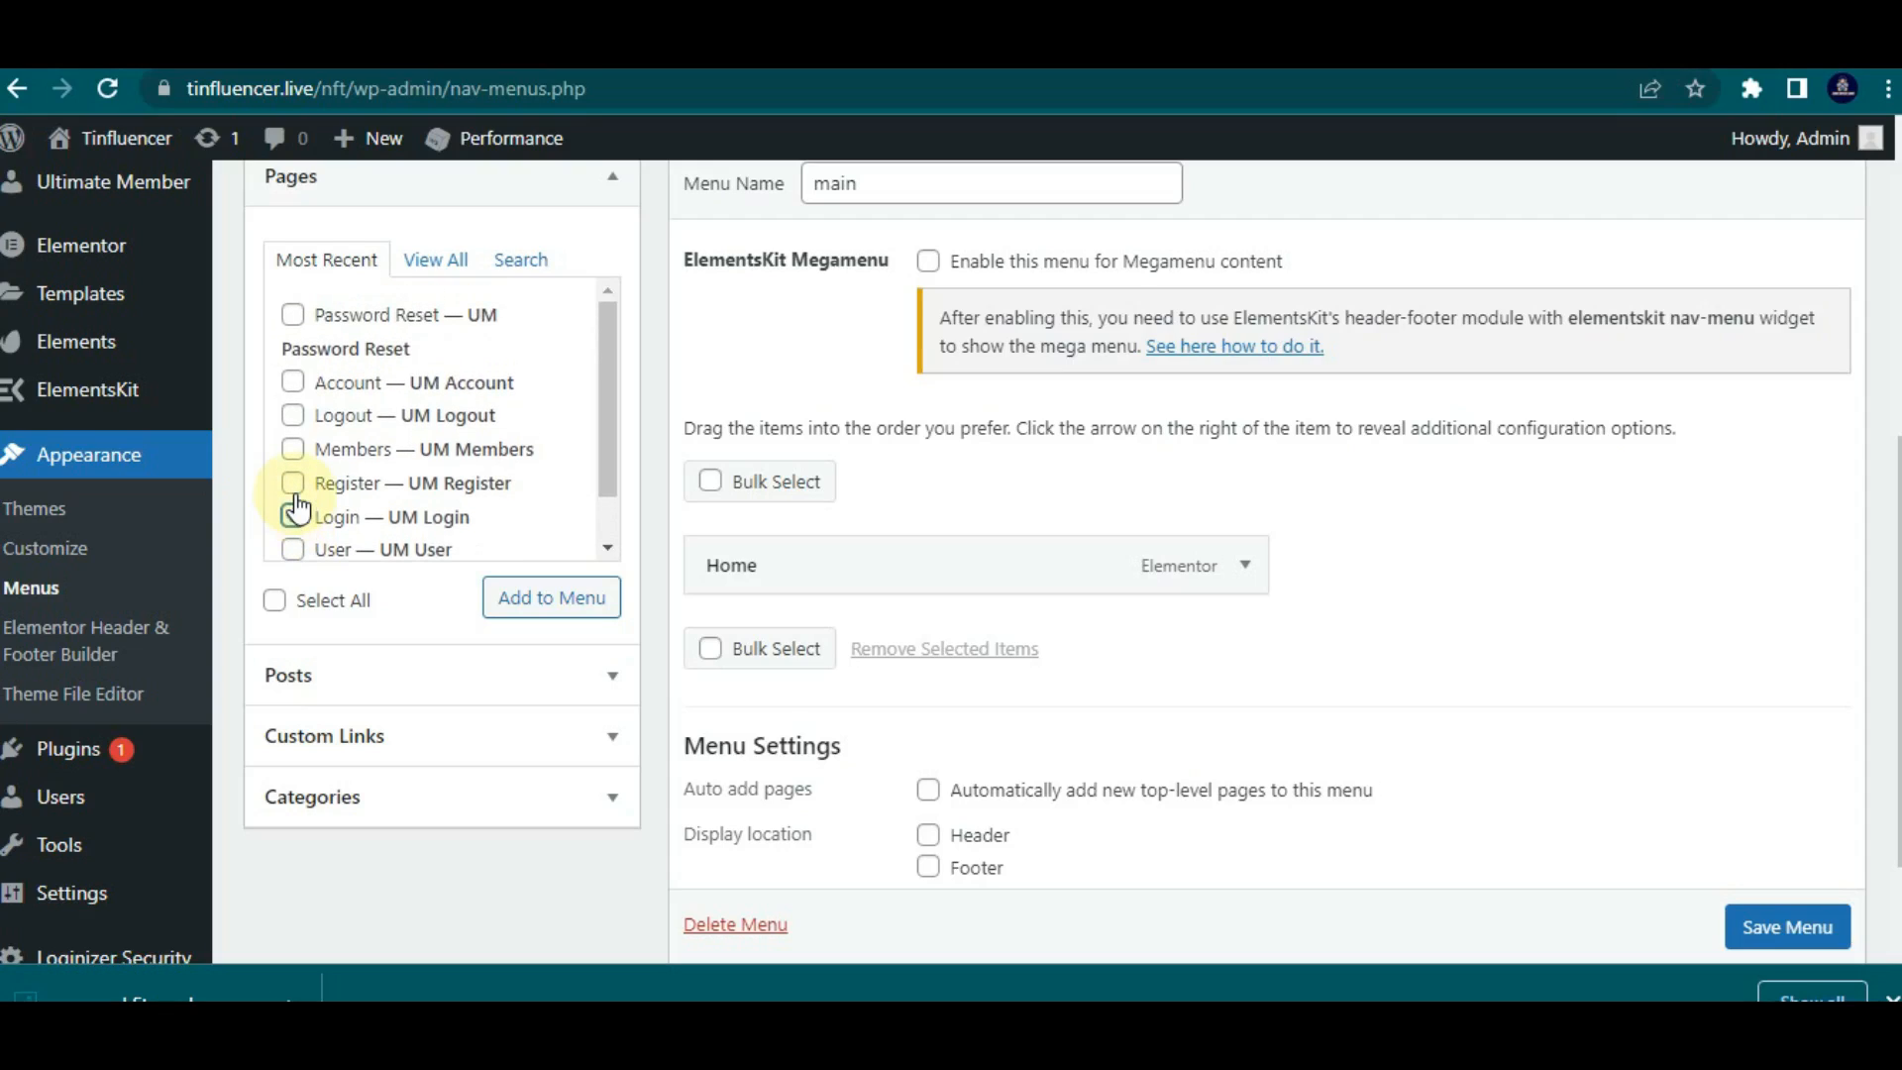
{"action": "left_click", "coordinate": [292, 483]}
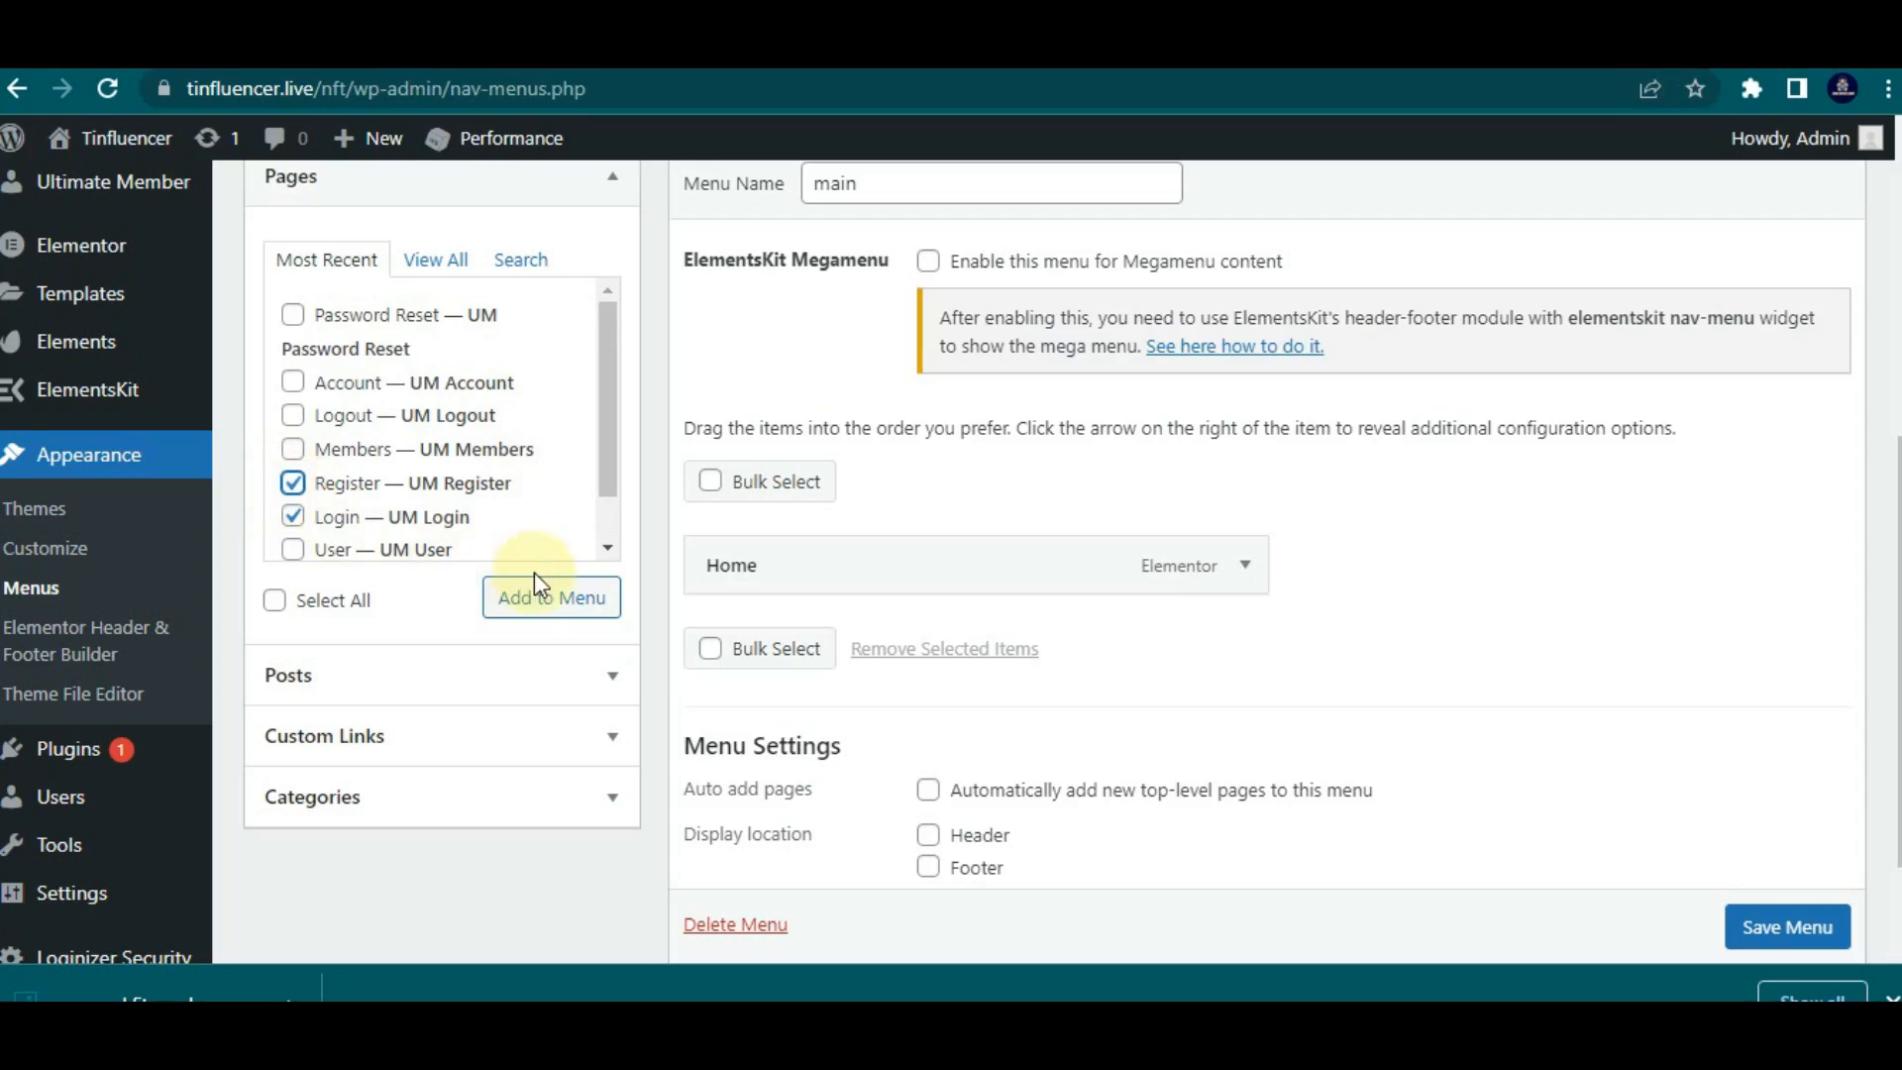
{"action": "left_click", "coordinate": [542, 609]}
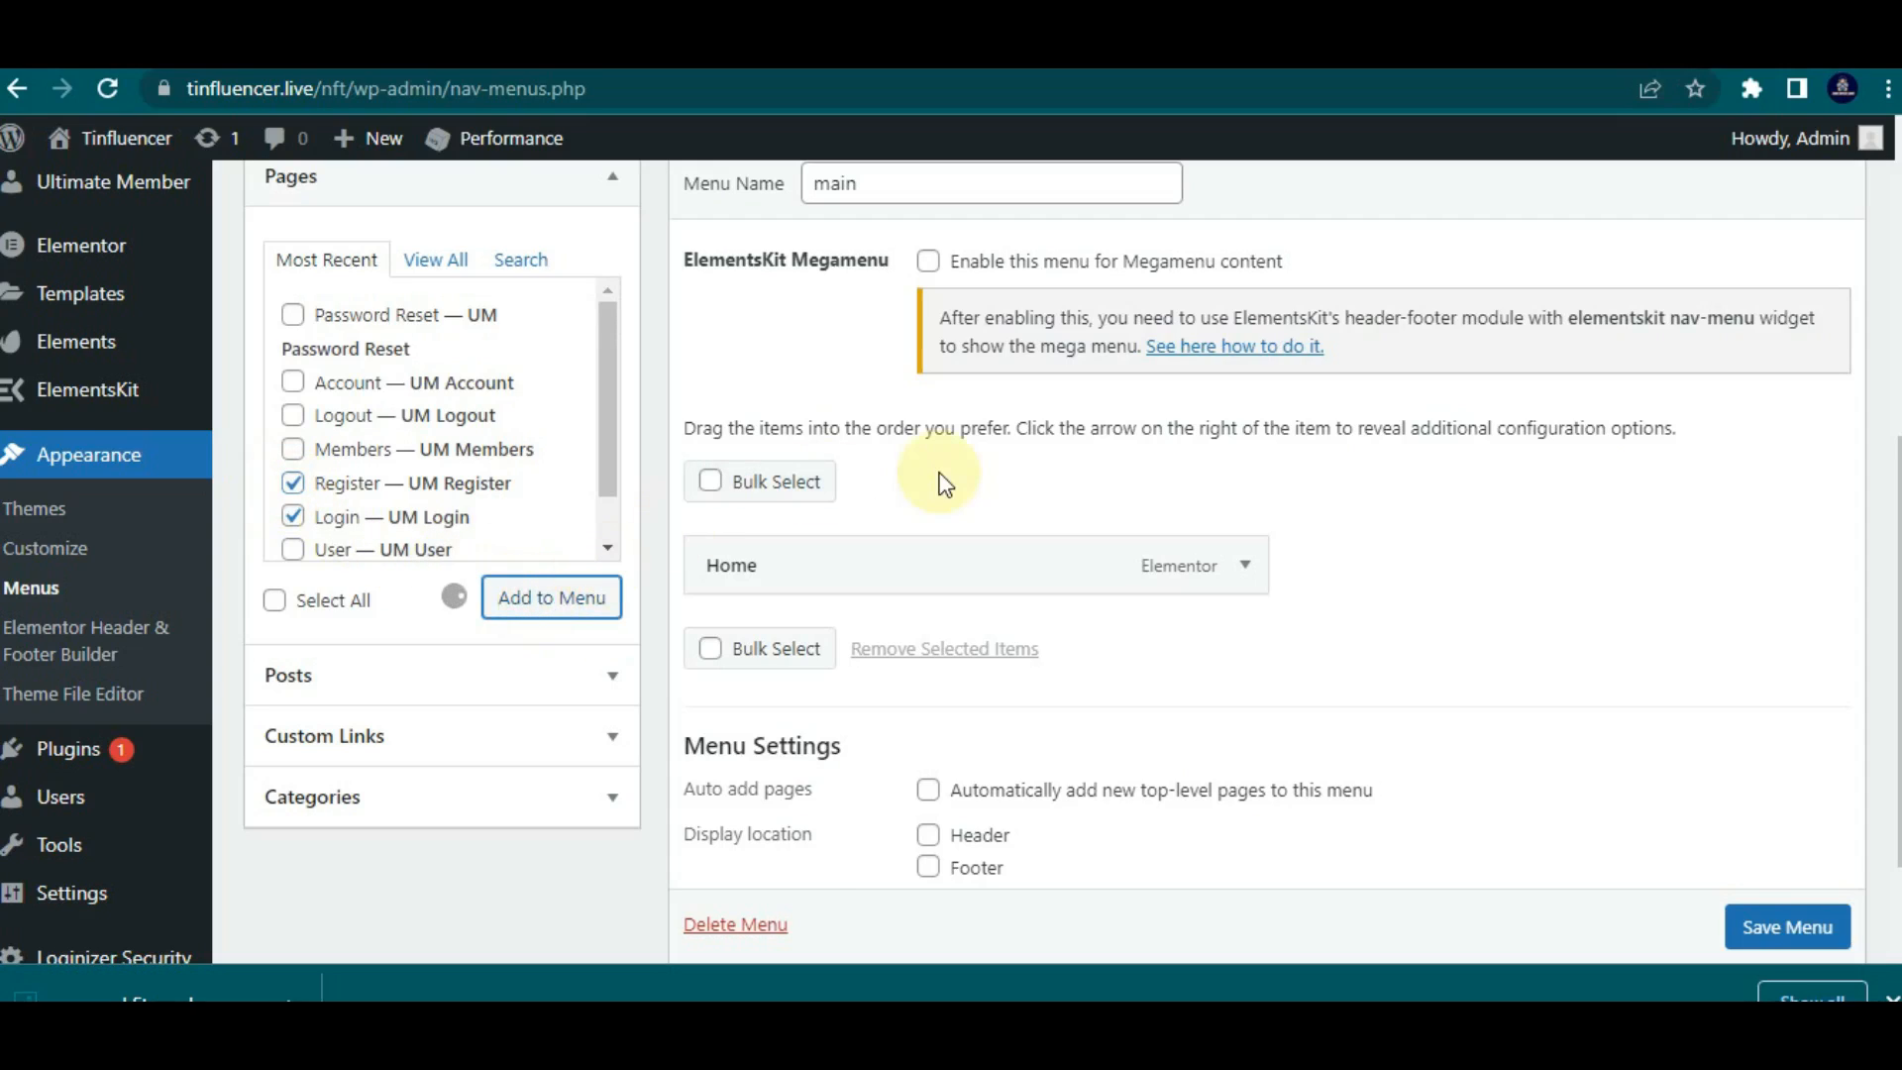
Step: Save the main menu with Home, Register and Login
{"action": "scroll", "coordinate": [1101, 653], "scroll_direction": "down", "scroll_amount": 2}
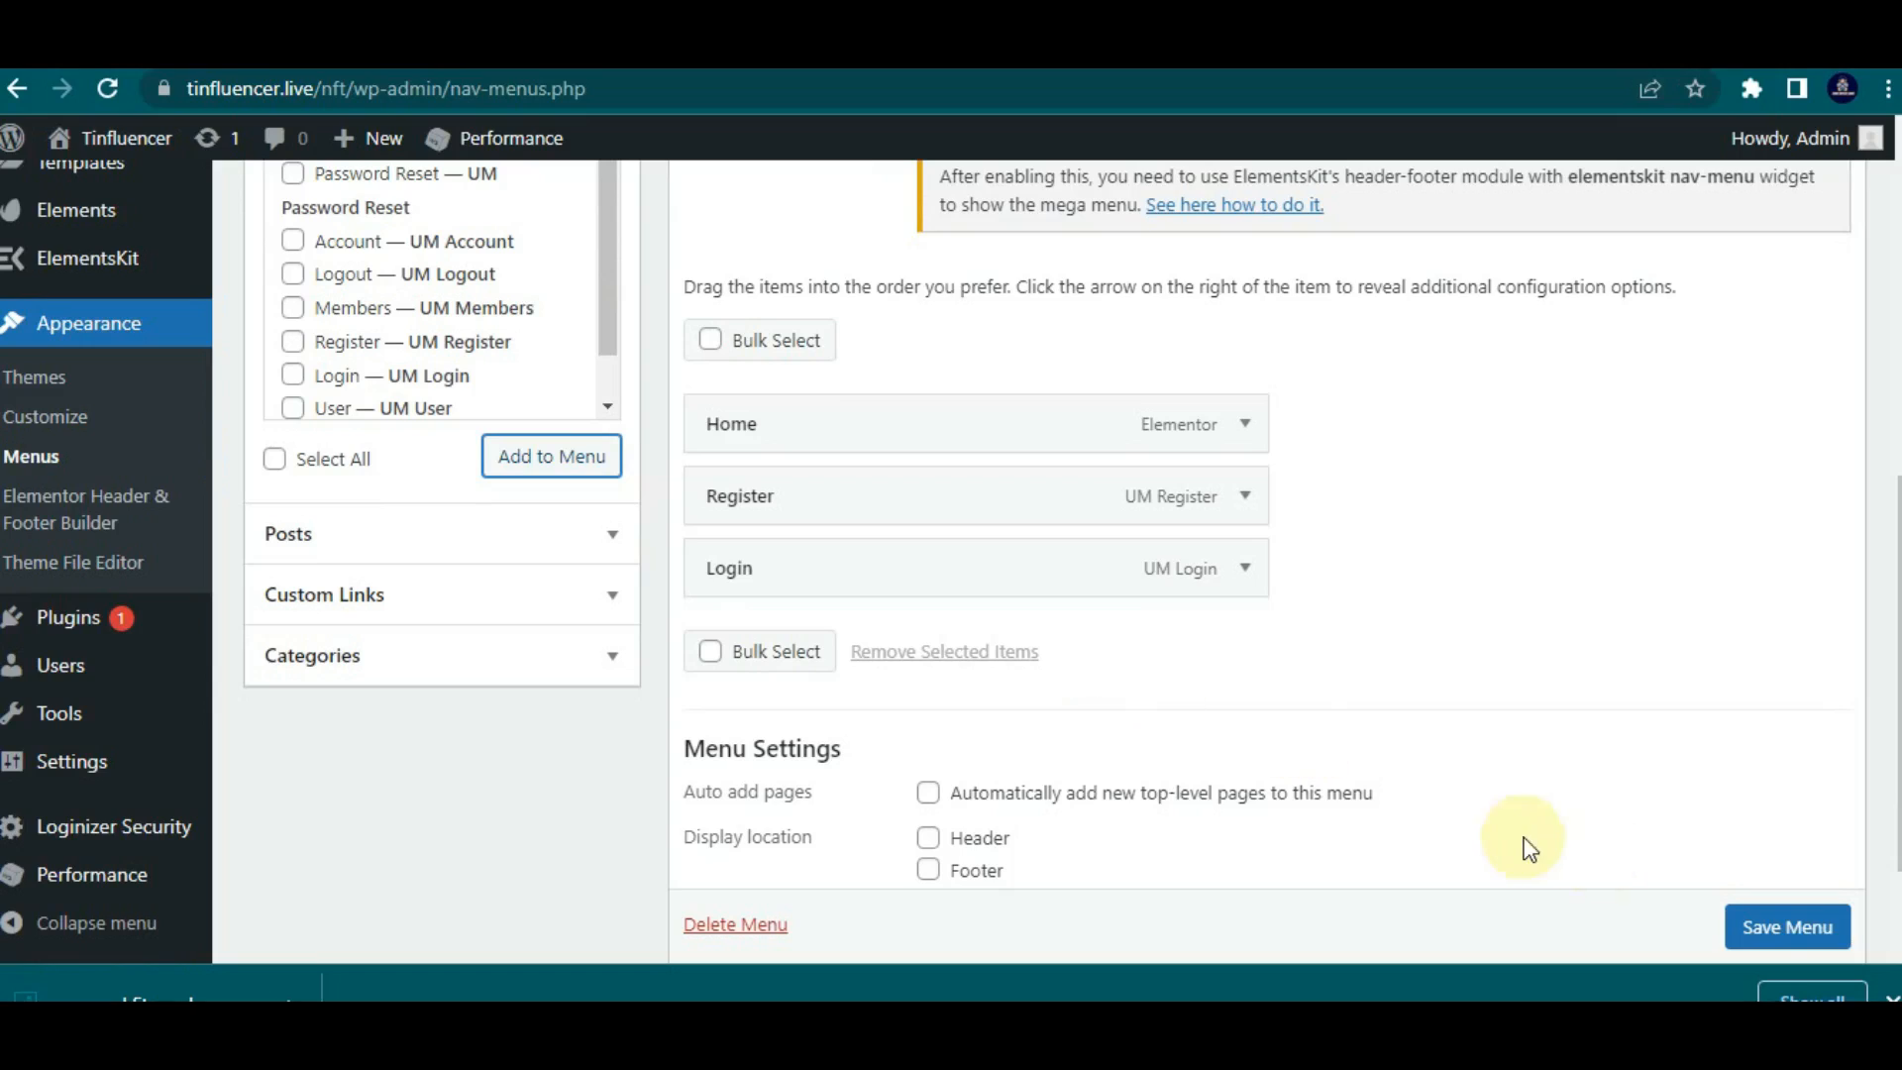
{"action": "left_click", "coordinate": [1775, 936]}
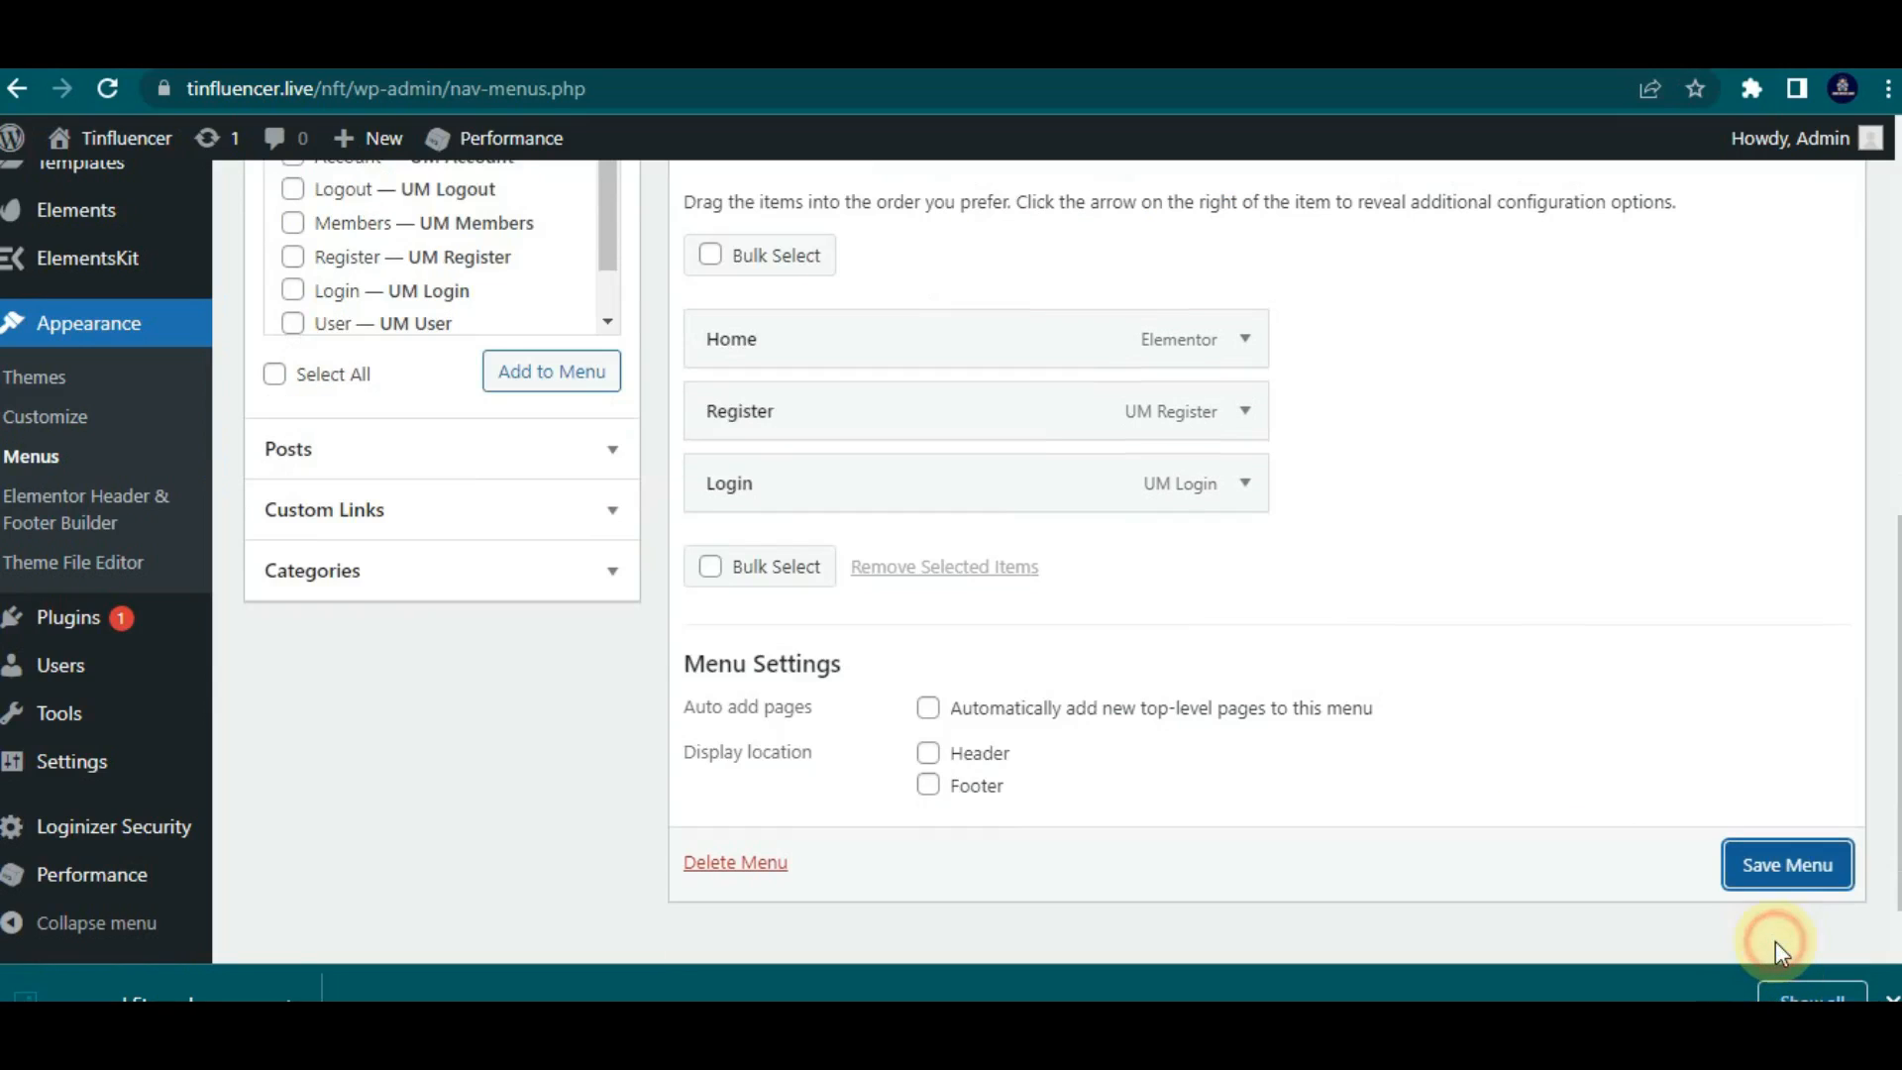
{"action": "left_click", "coordinate": [1759, 867]}
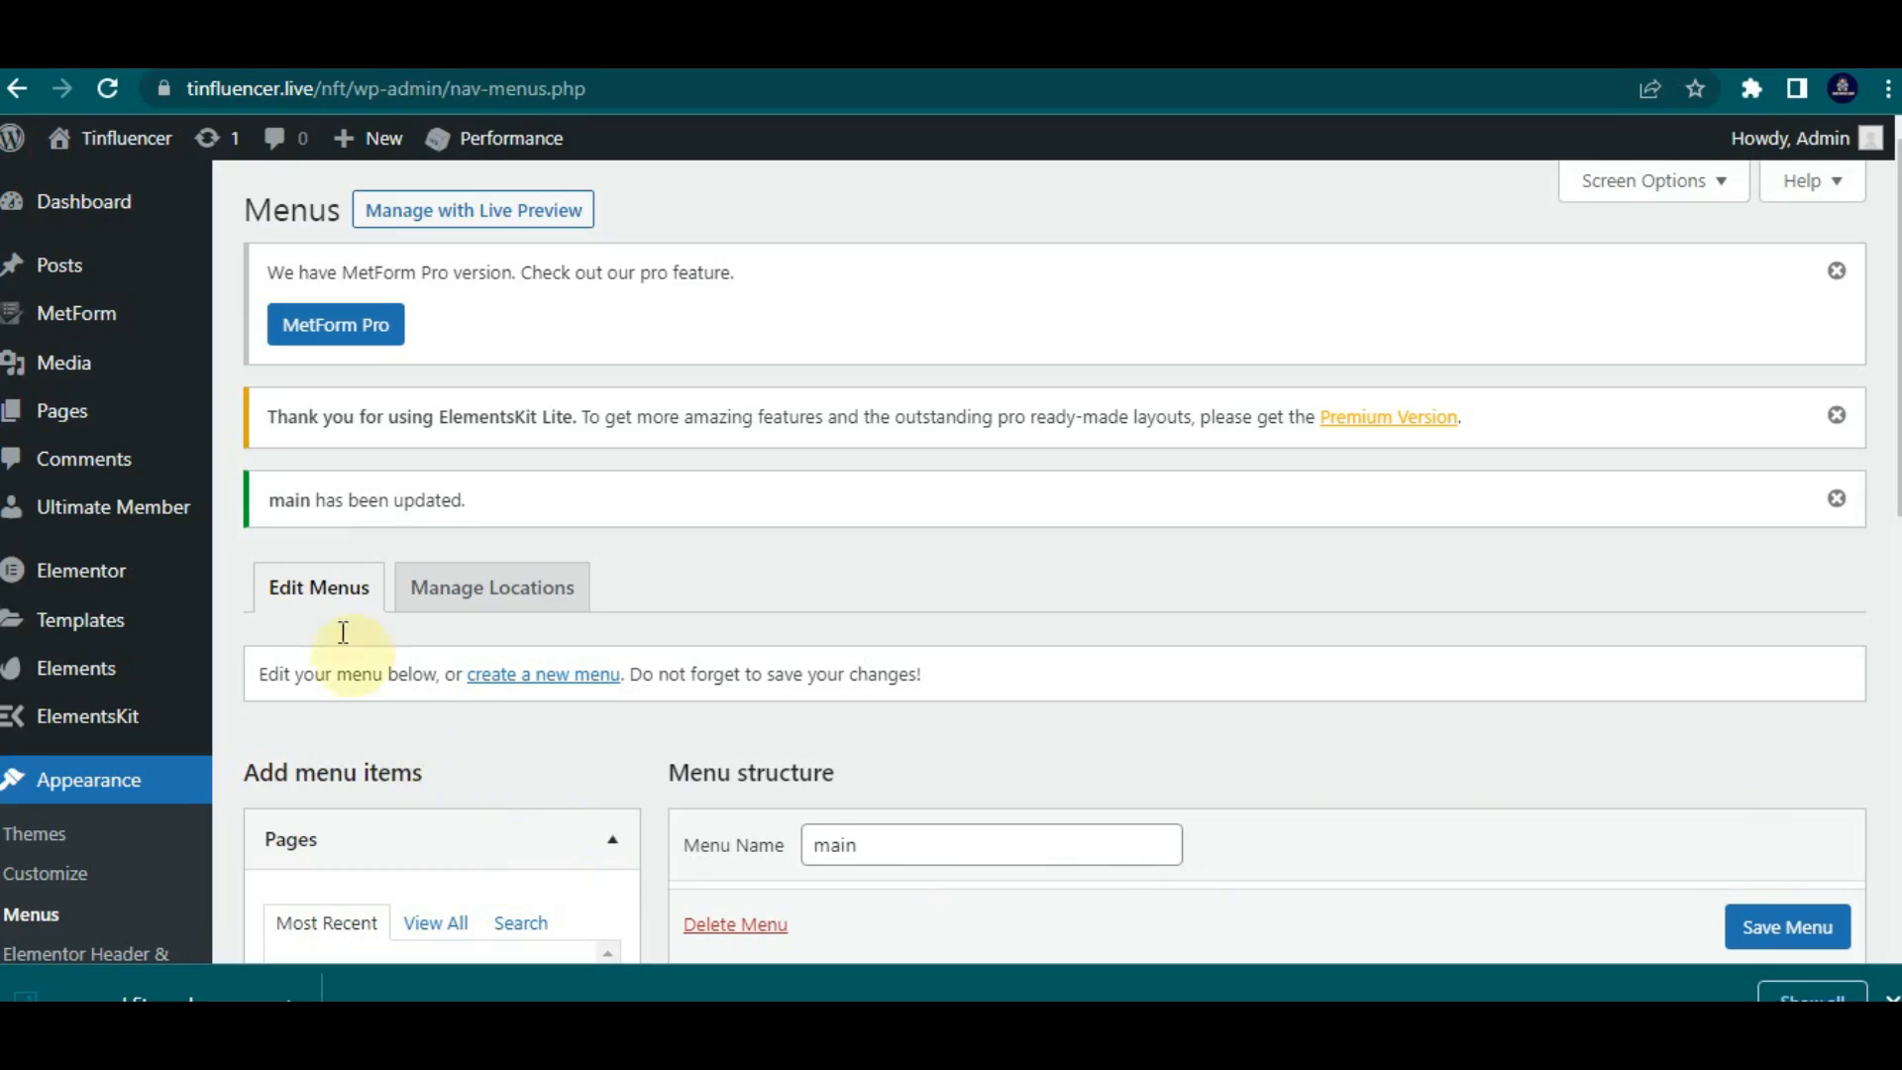
{"action": "scroll", "coordinate": [152, 566], "scroll_direction": "down", "scroll_amount": 3}
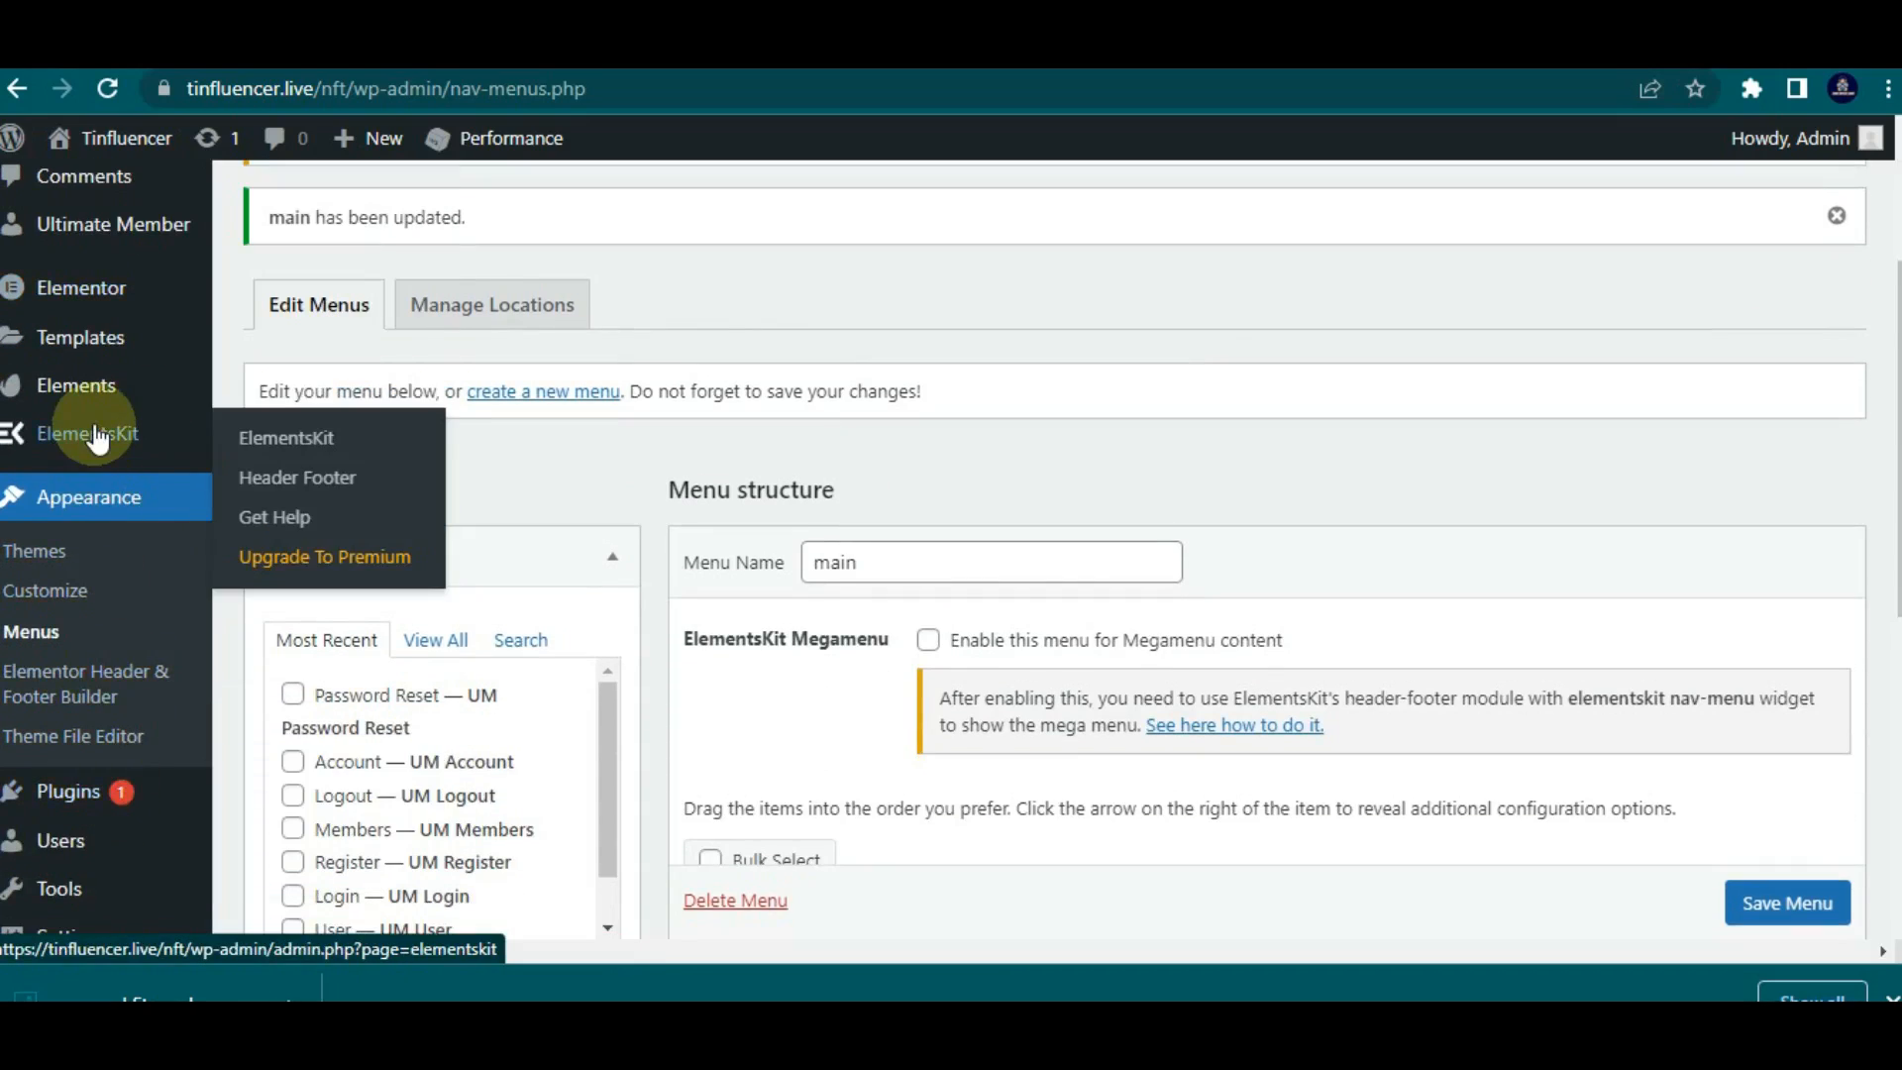
{"action": "mouse_move", "coordinate": [94, 391]}
{"action": "scroll", "coordinate": [94, 392], "scroll_direction": "down", "scroll_amount": 3}
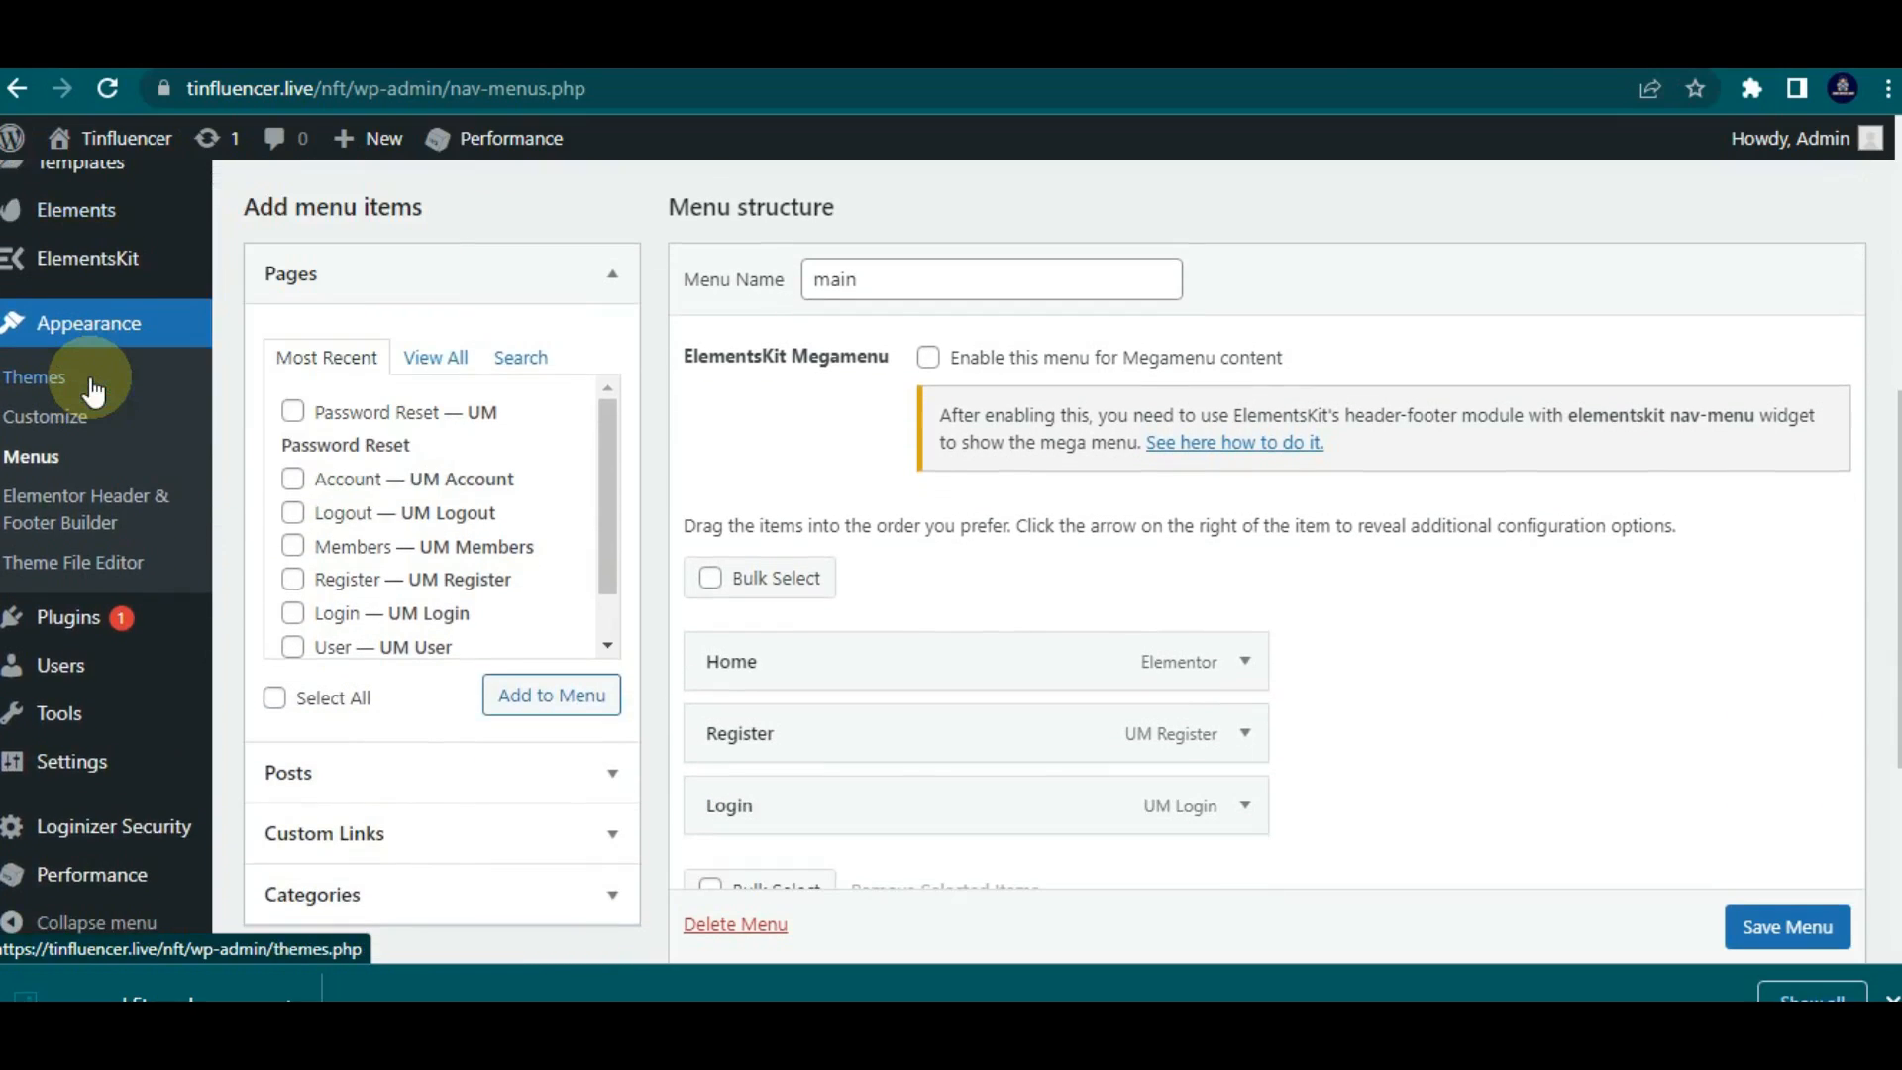
Step: In Settings > Reading, set the homepage to the static page Home and save
{"action": "mouse_move", "coordinate": [112, 644]}
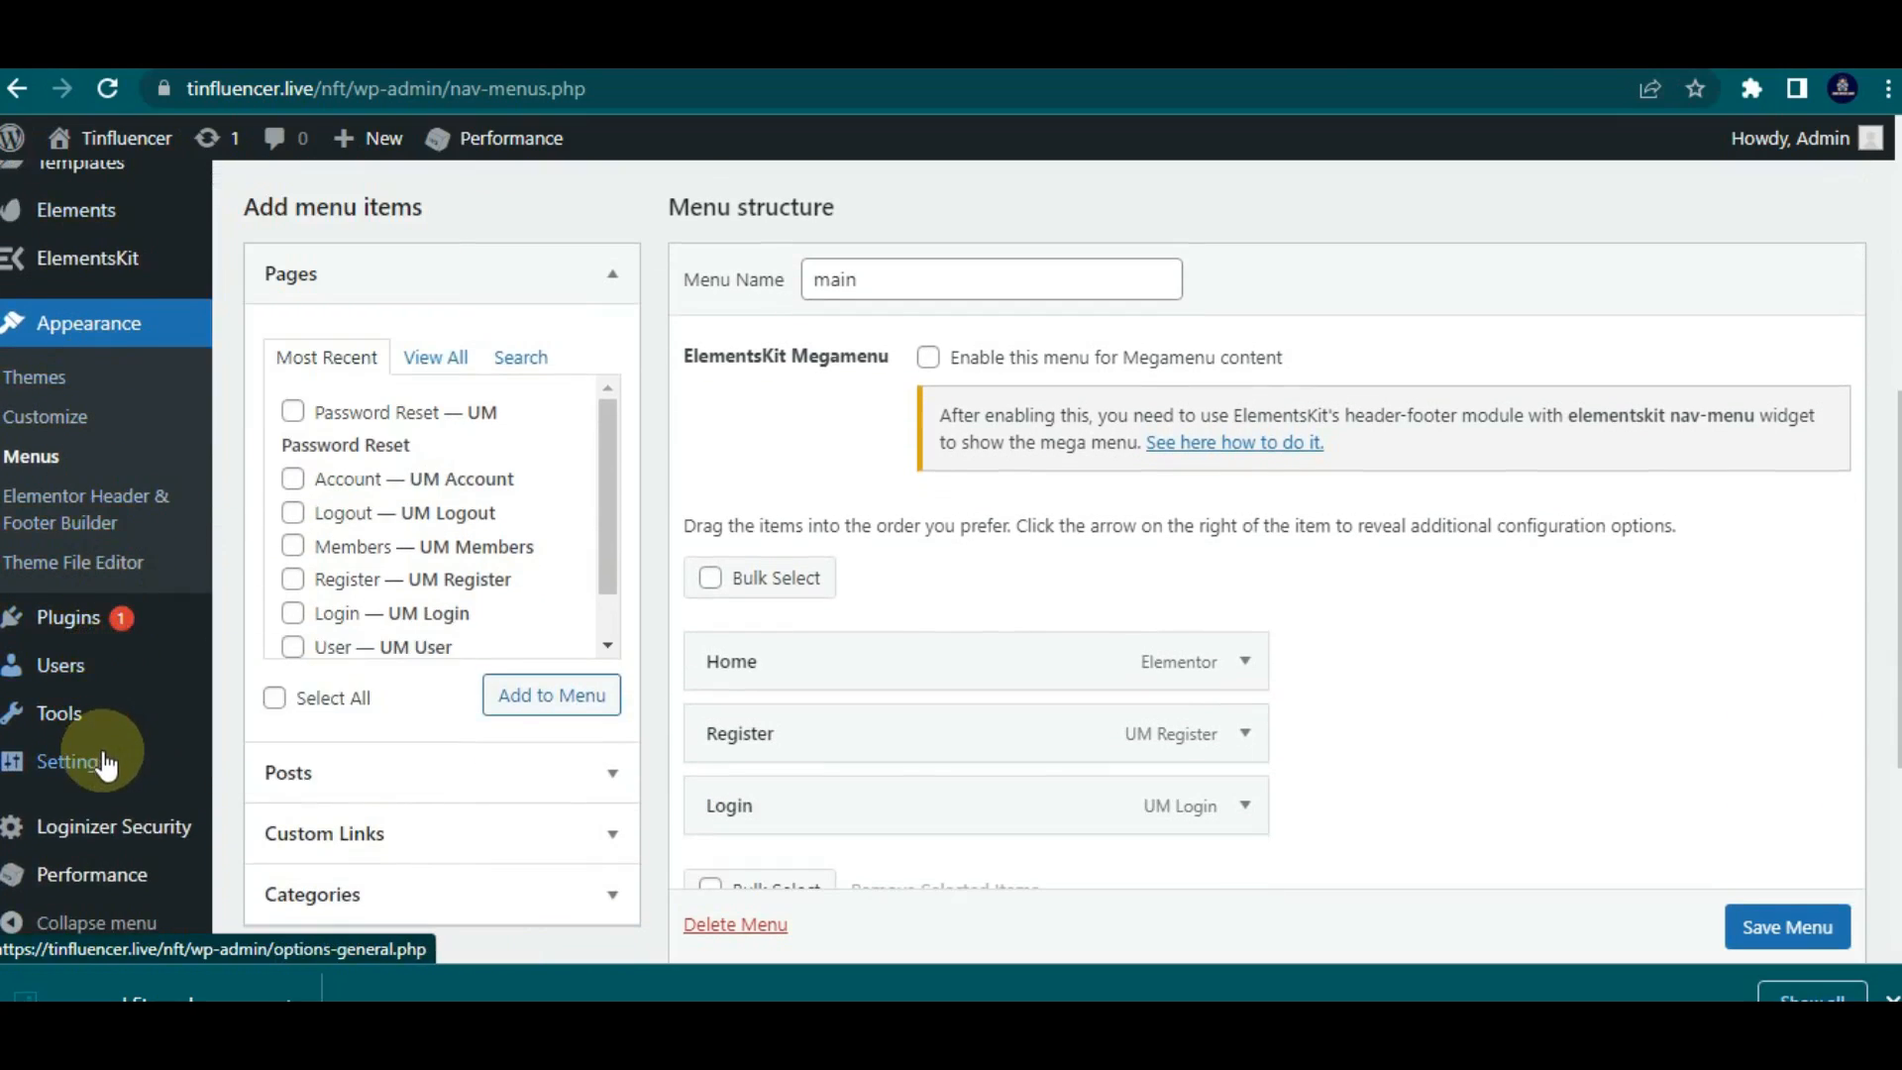
{"action": "mouse_move", "coordinate": [94, 759]}
{"action": "left_click", "coordinate": [264, 721]}
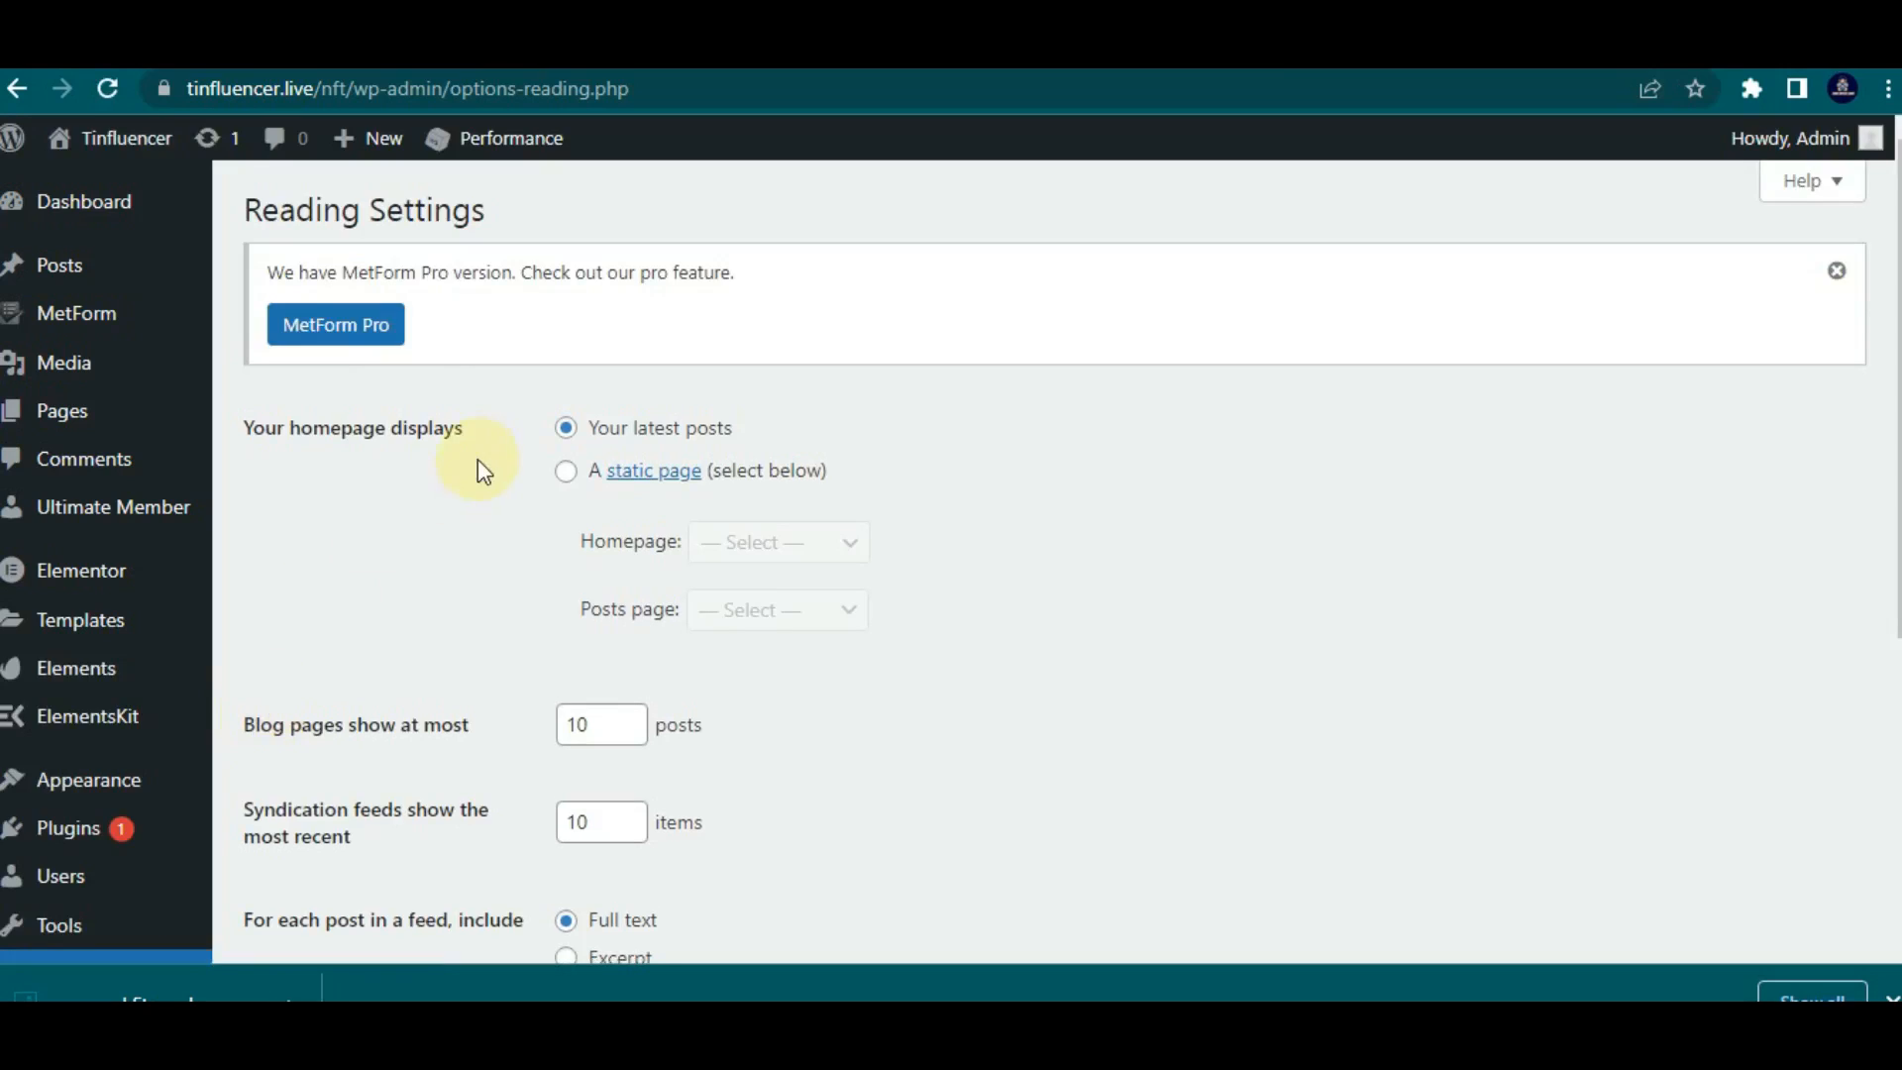
{"action": "left_click", "coordinate": [565, 471]}
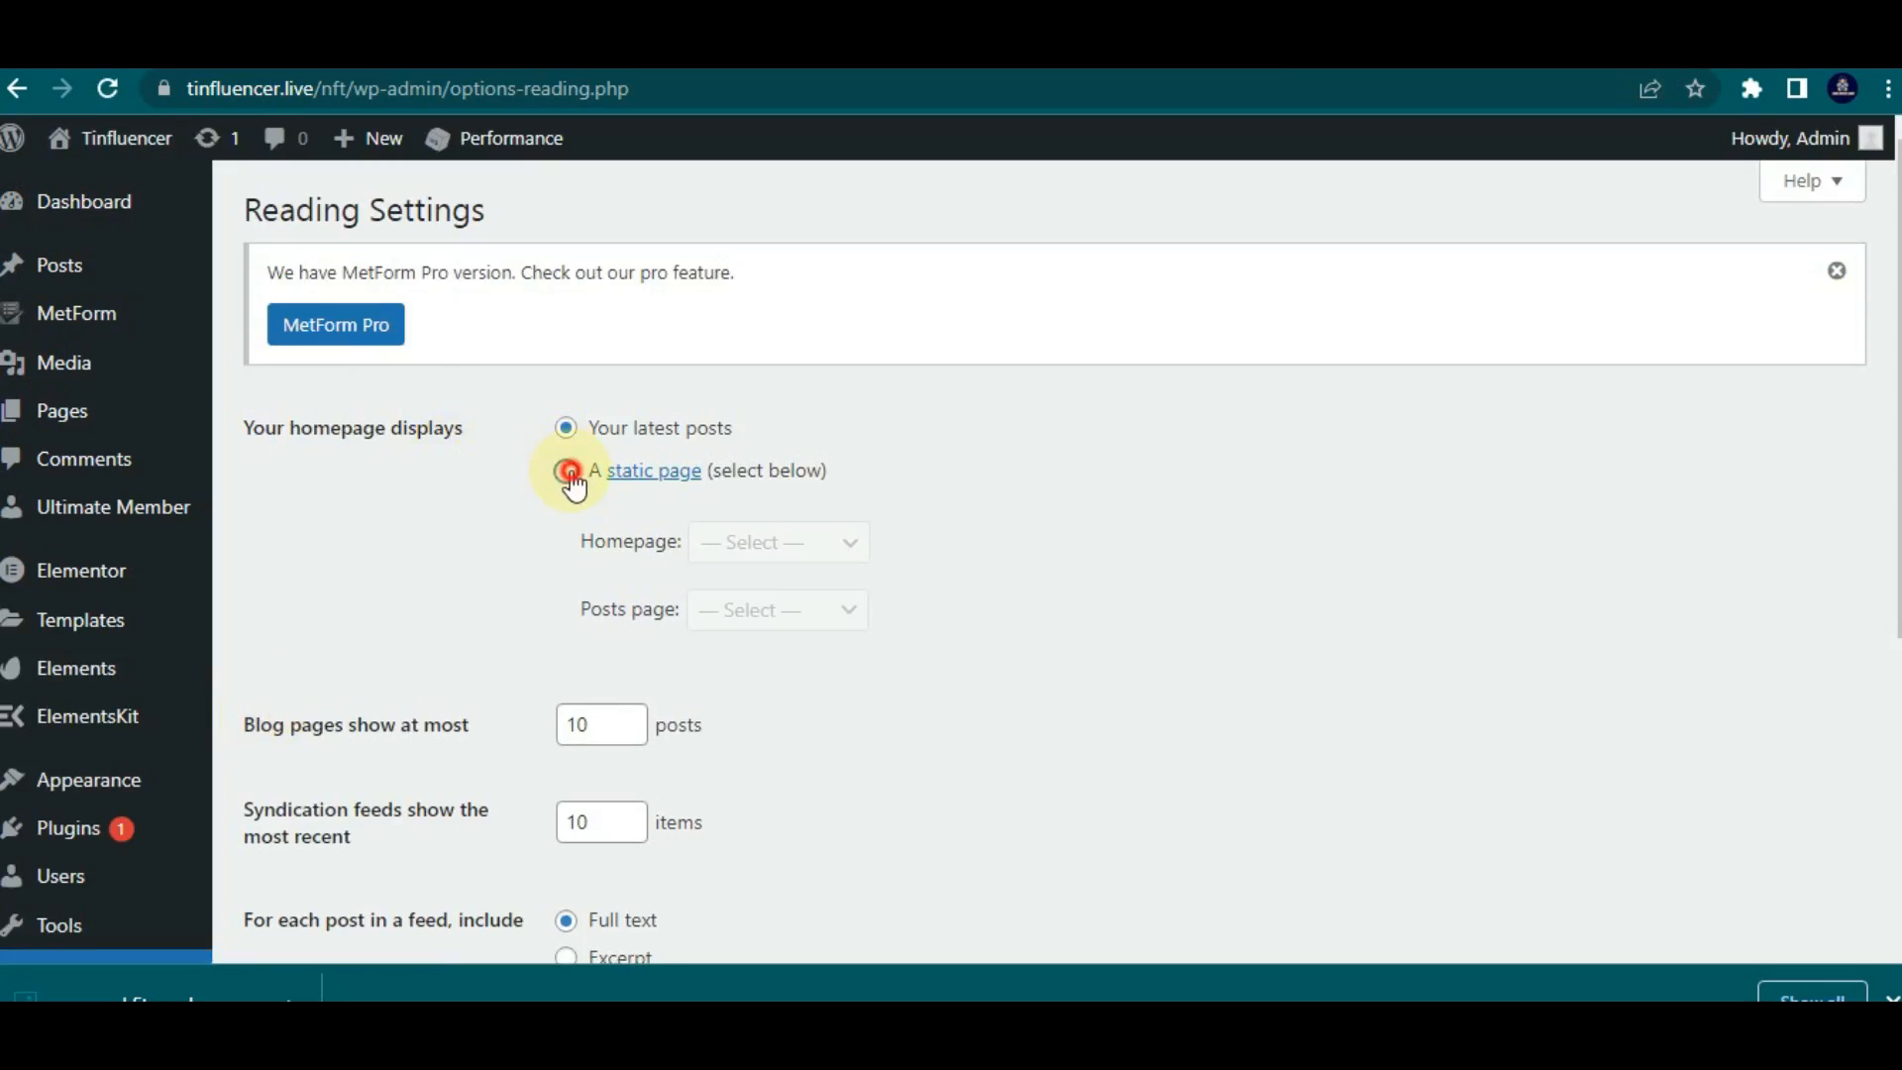
{"action": "left_click", "coordinate": [789, 544]}
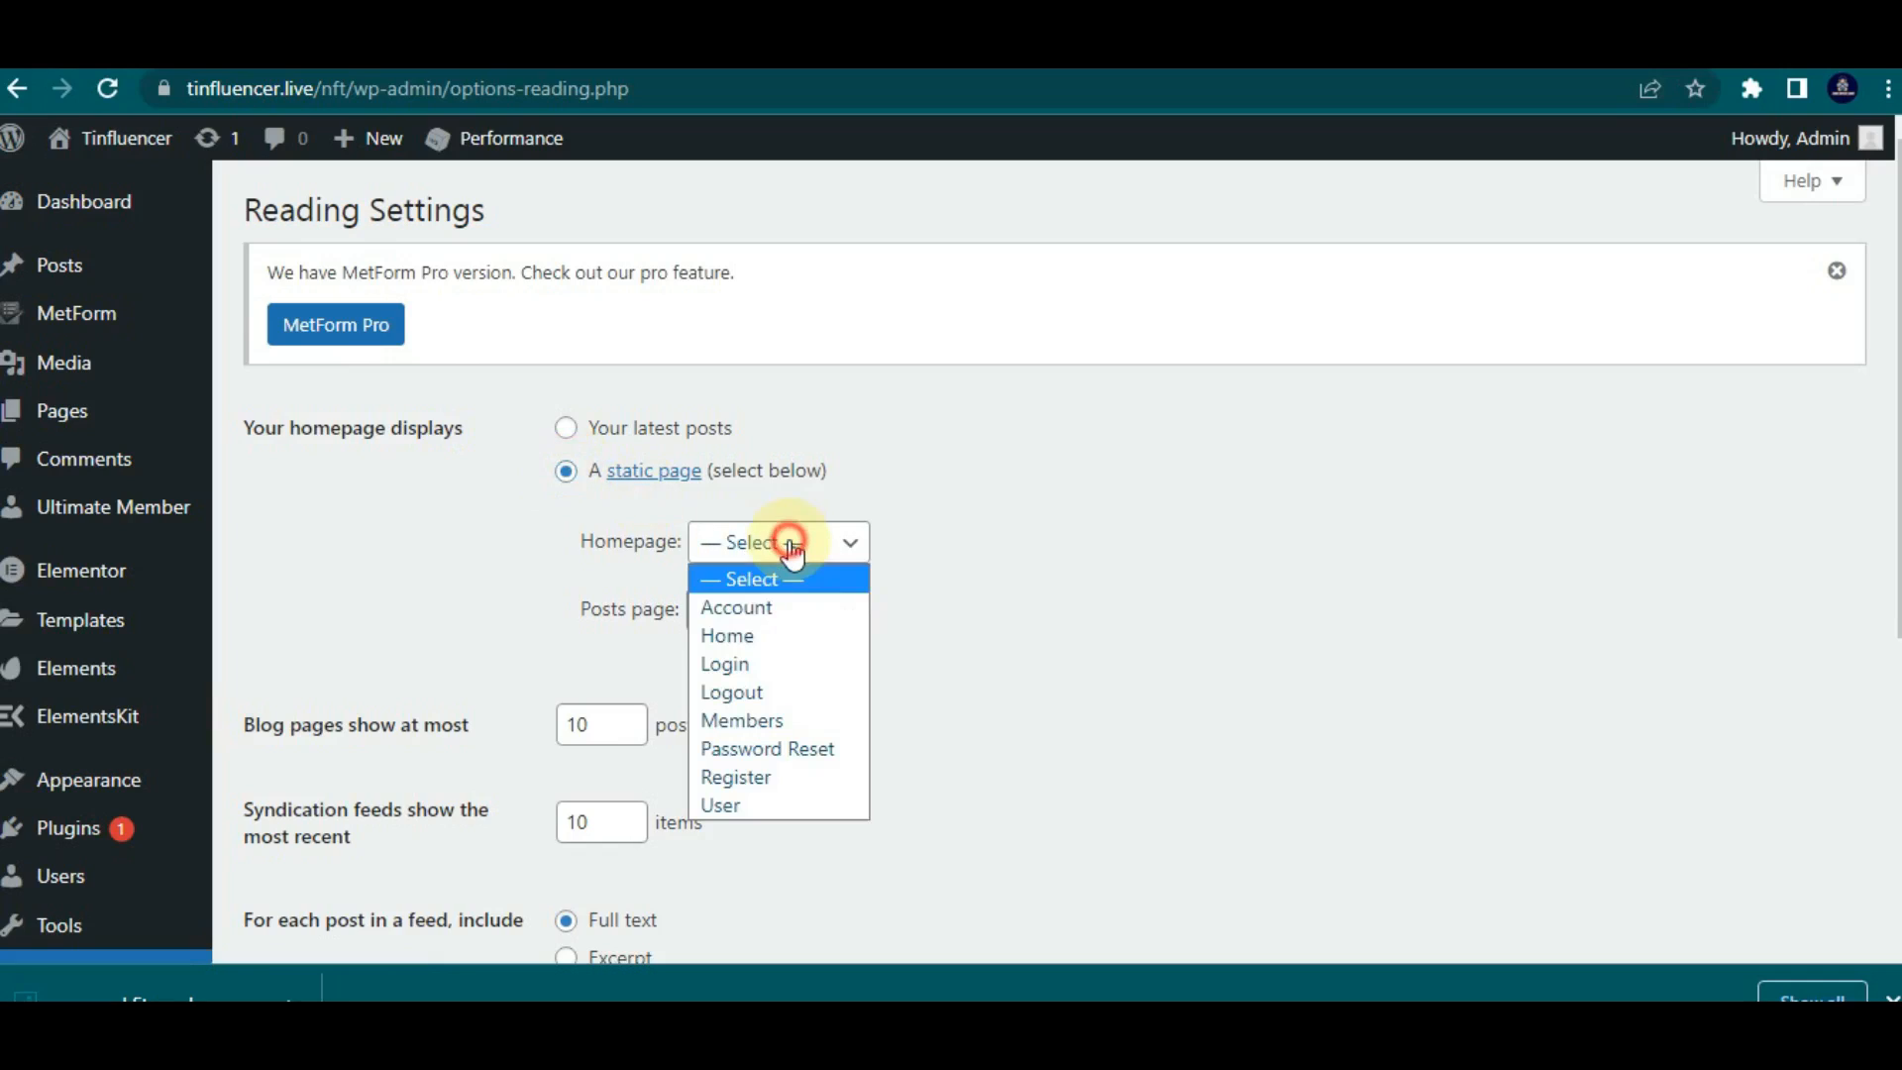
{"action": "left_click", "coordinate": [745, 639]}
{"action": "scroll", "coordinate": [743, 644], "scroll_direction": "down", "scroll_amount": 5}
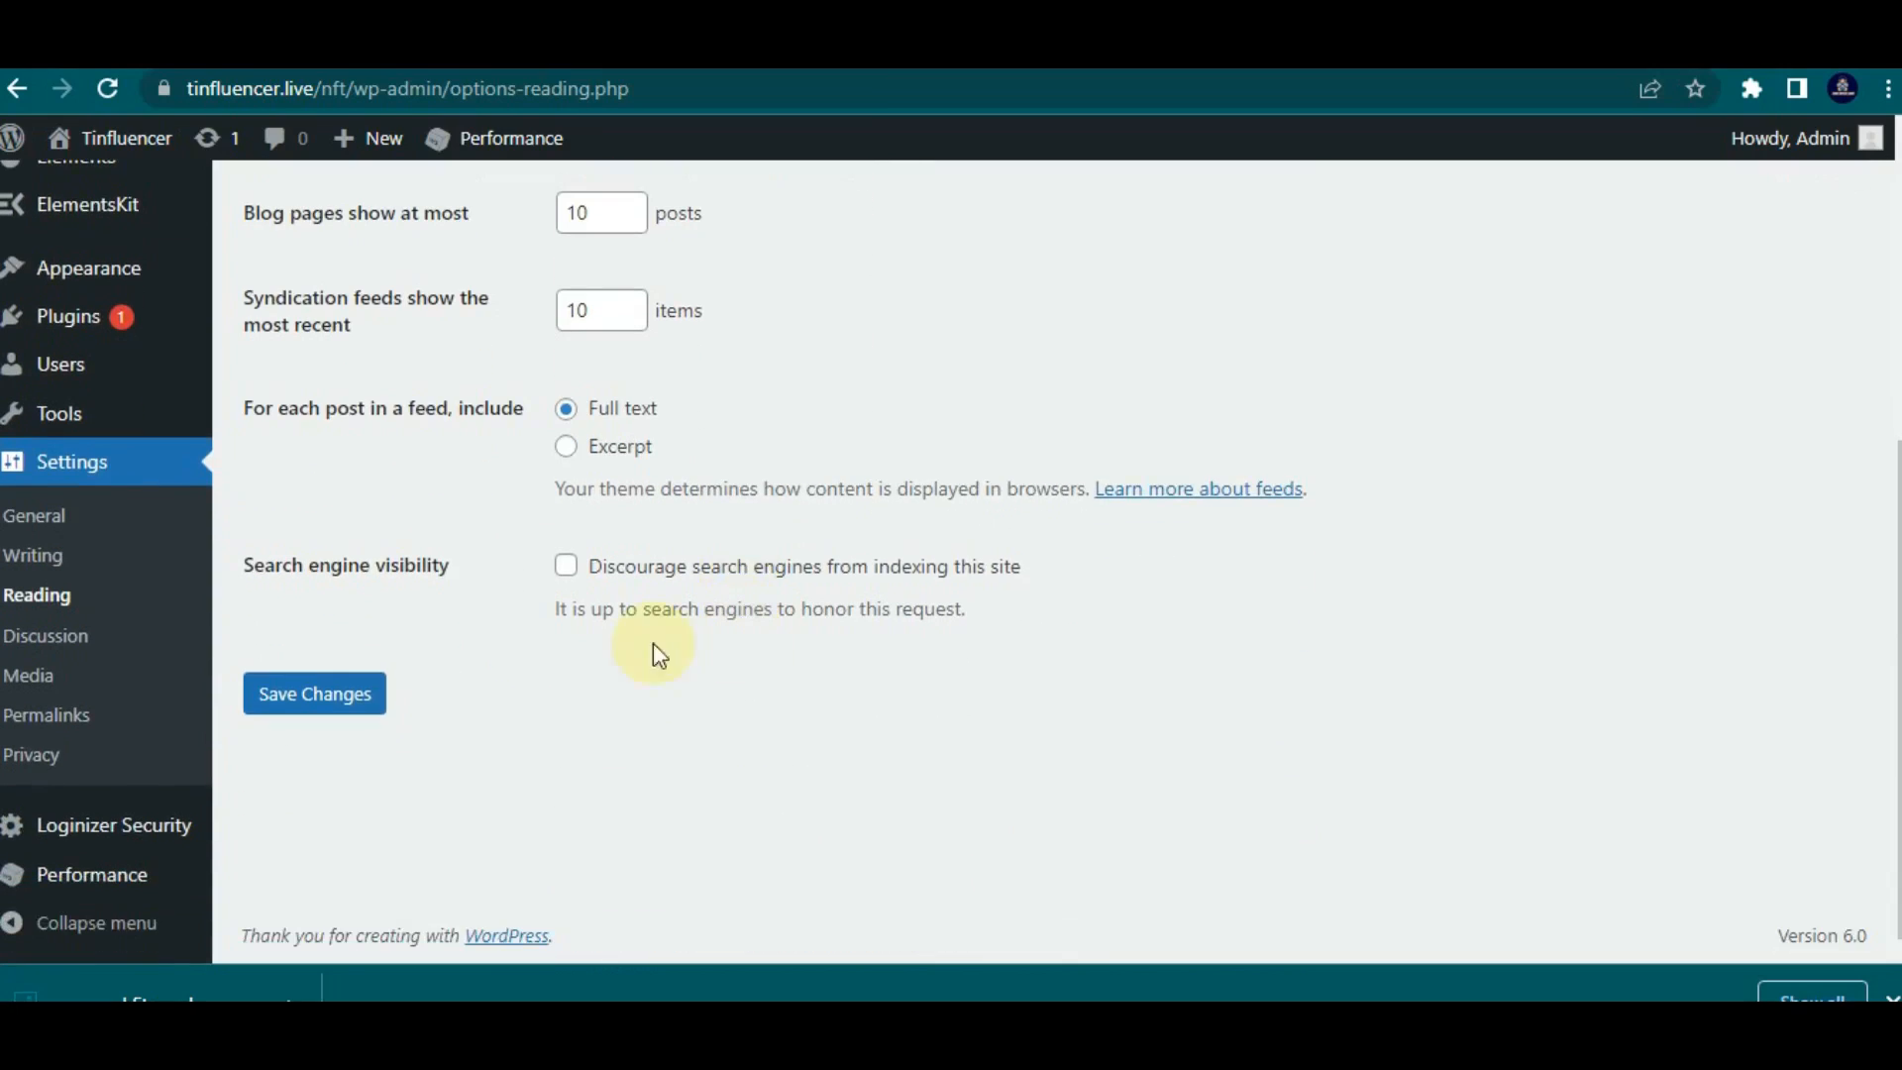
{"action": "left_click", "coordinate": [358, 718]}
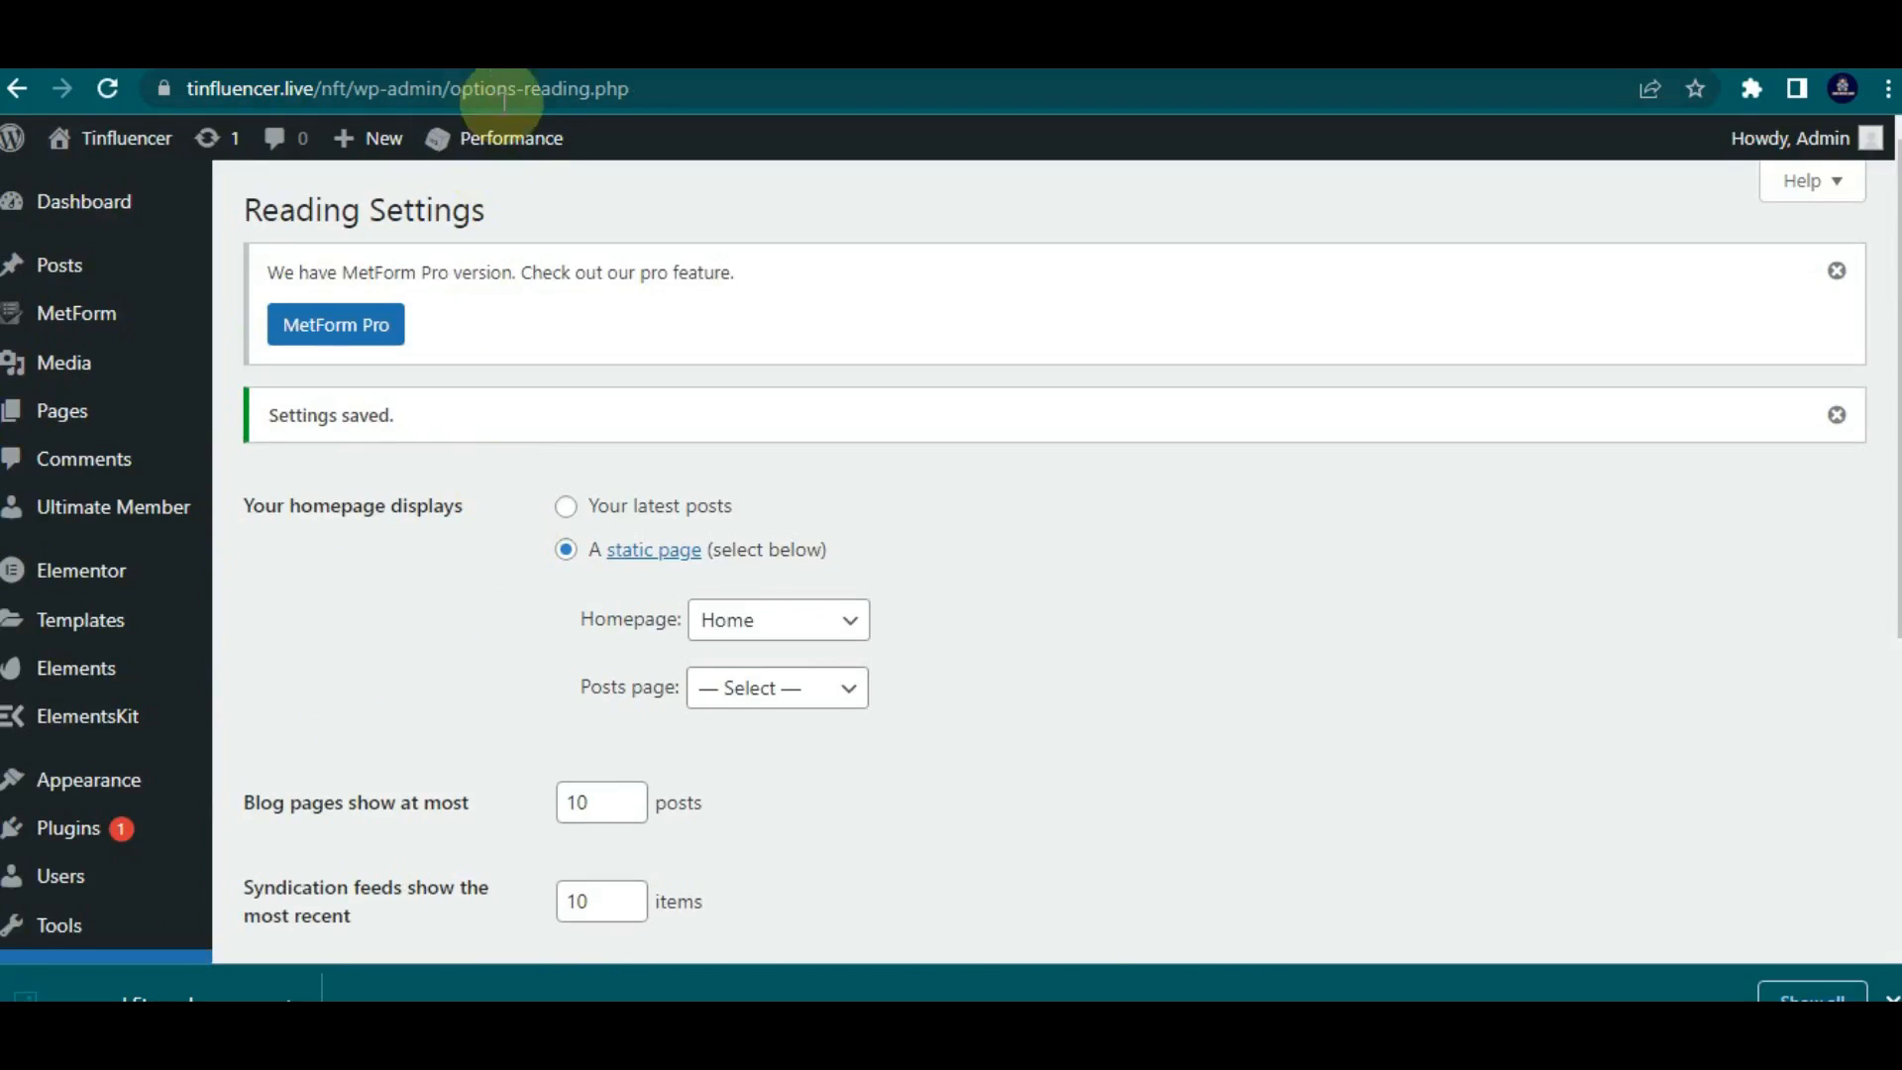
{"action": "left_click_drag", "start_coordinate": [351, 91], "coordinate": [84, 70]}
{"action": "key", "text": "ctrl+c"}
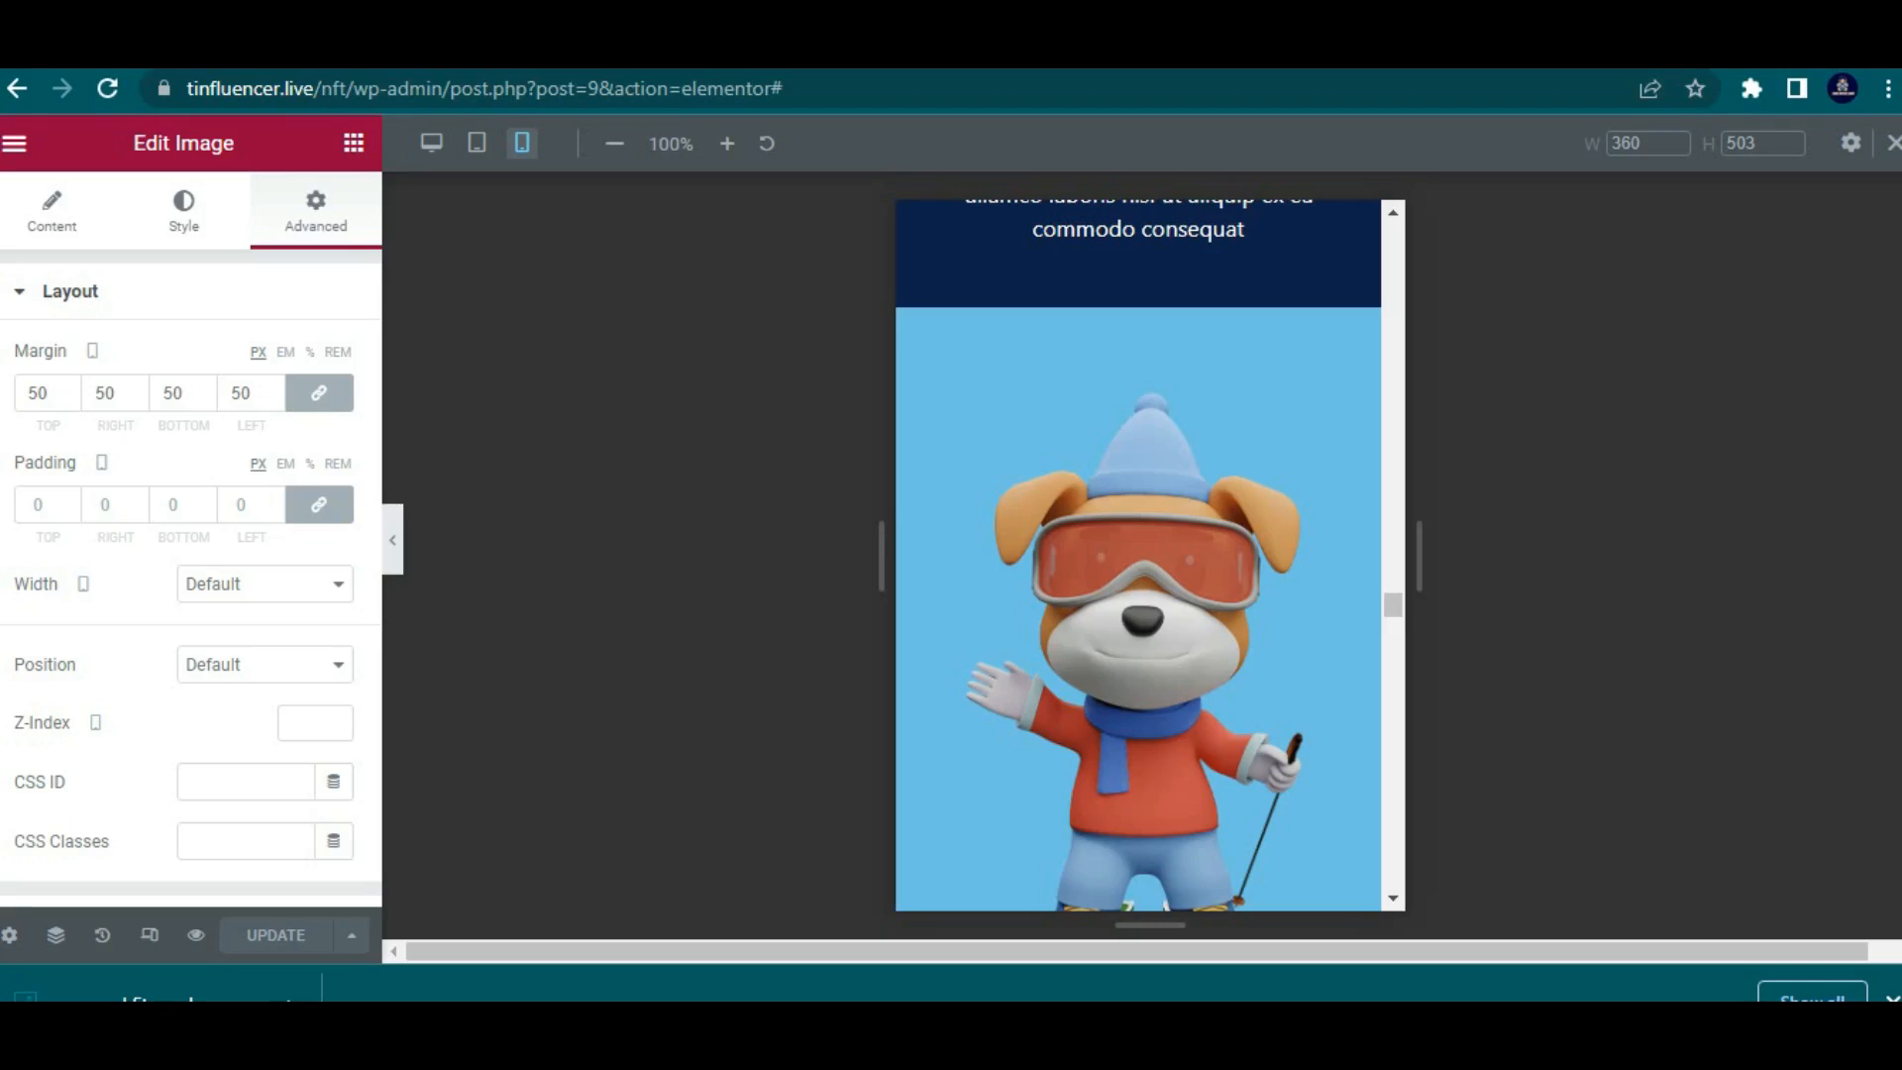
{"action": "left_click", "coordinate": [627, 93]}
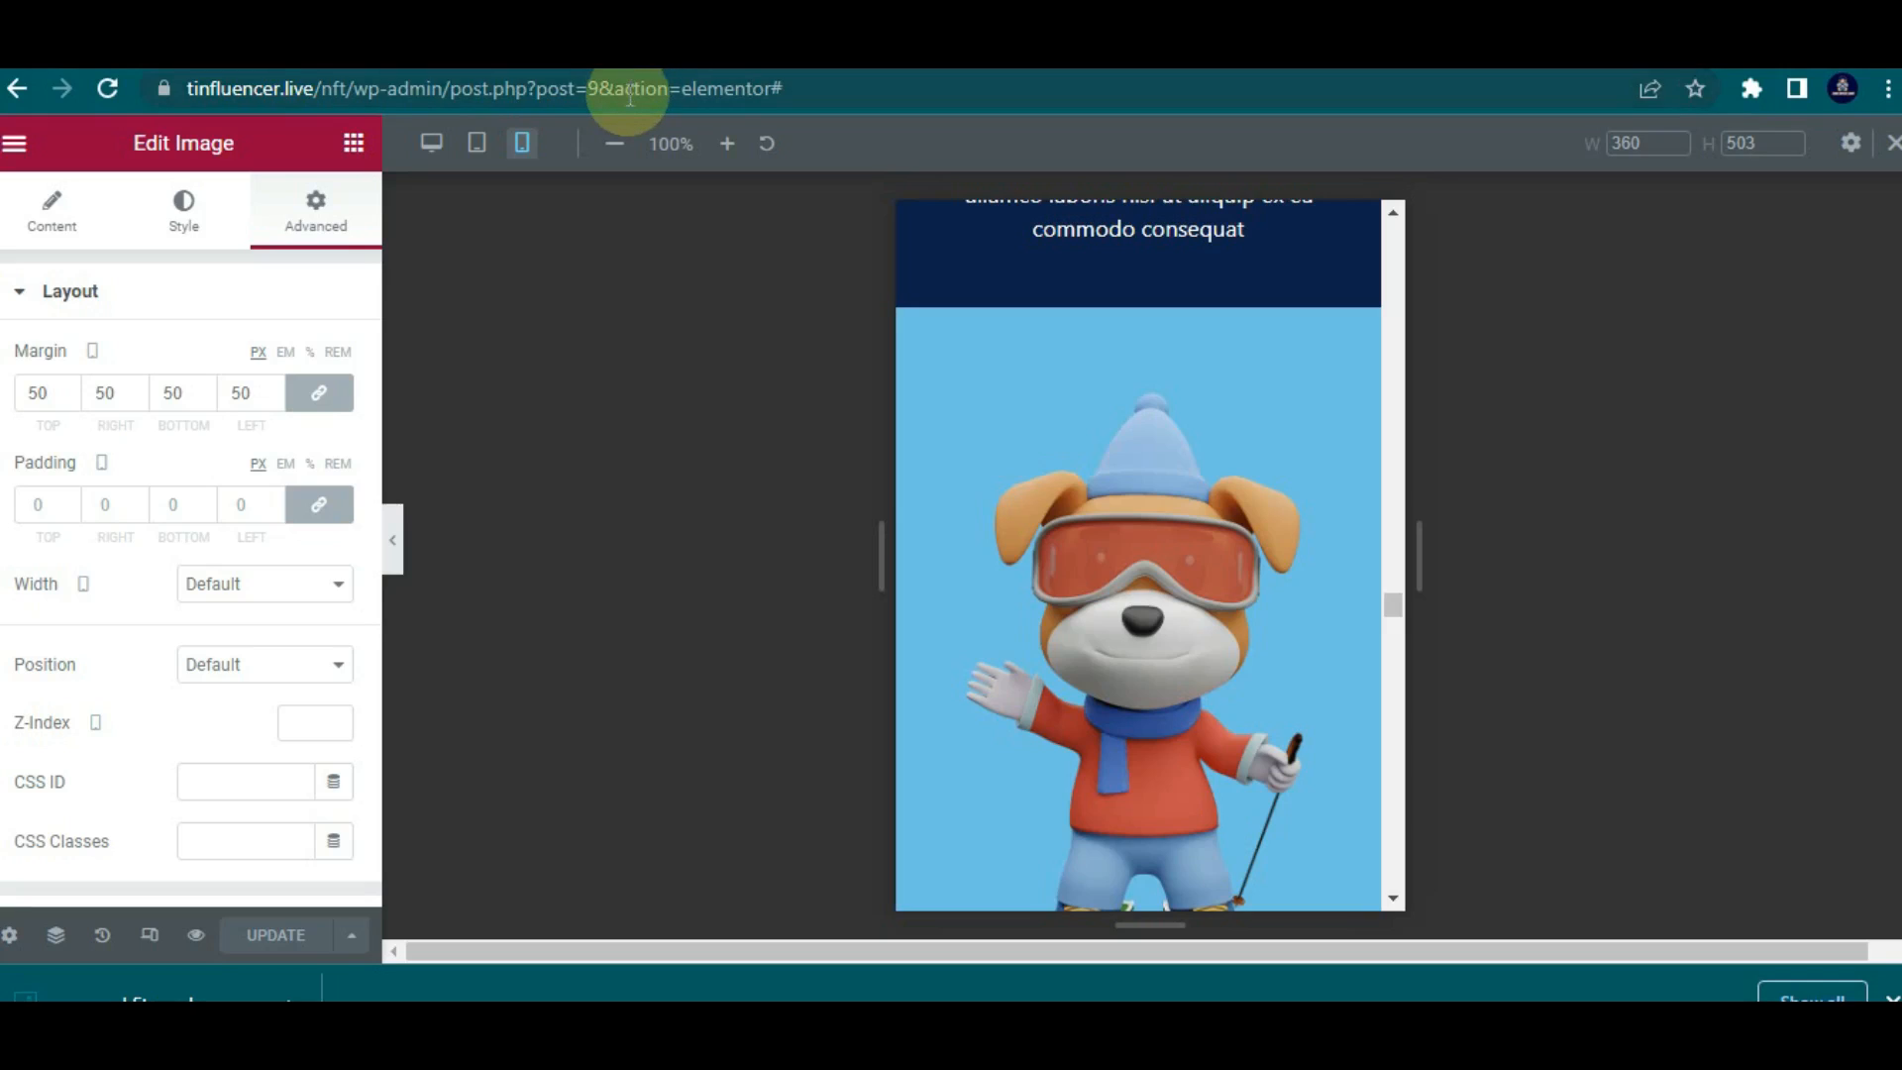
{"action": "key", "text": "ctrl+v"}
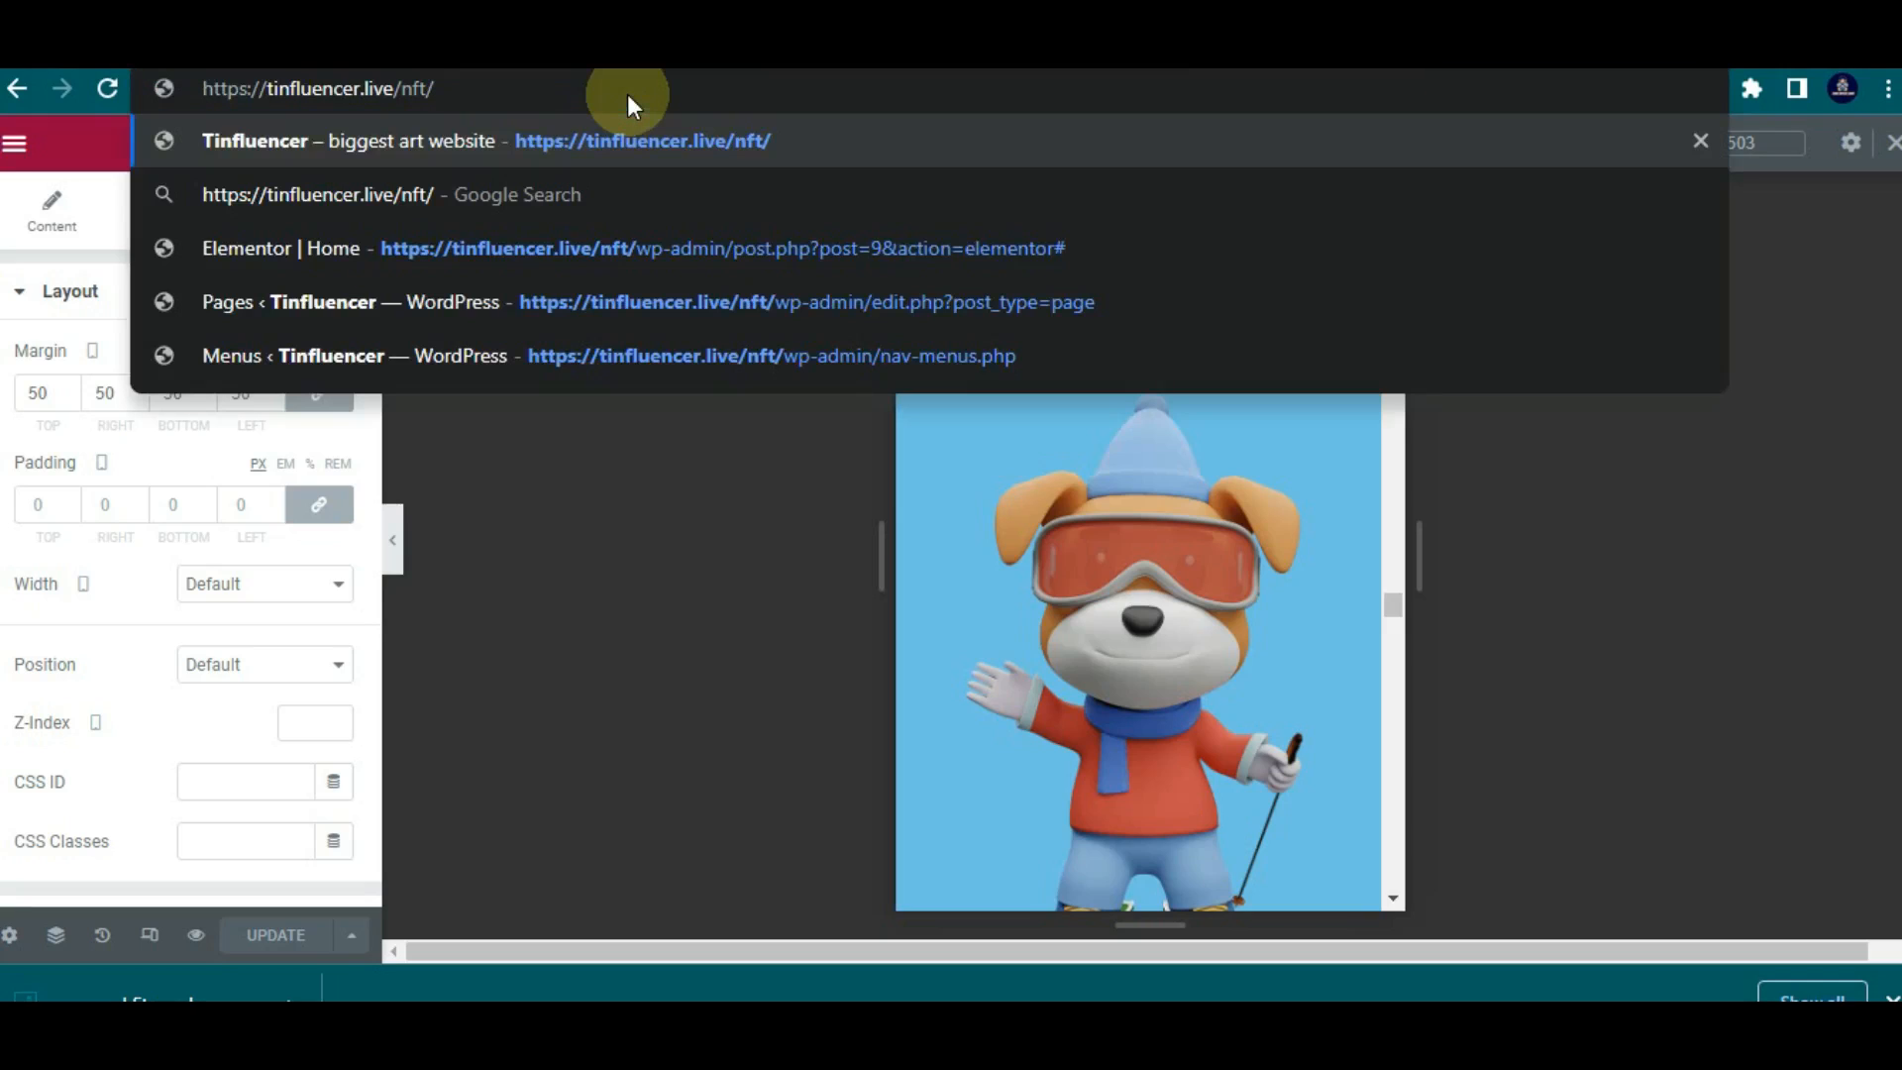
{"action": "key", "text": "Return"}
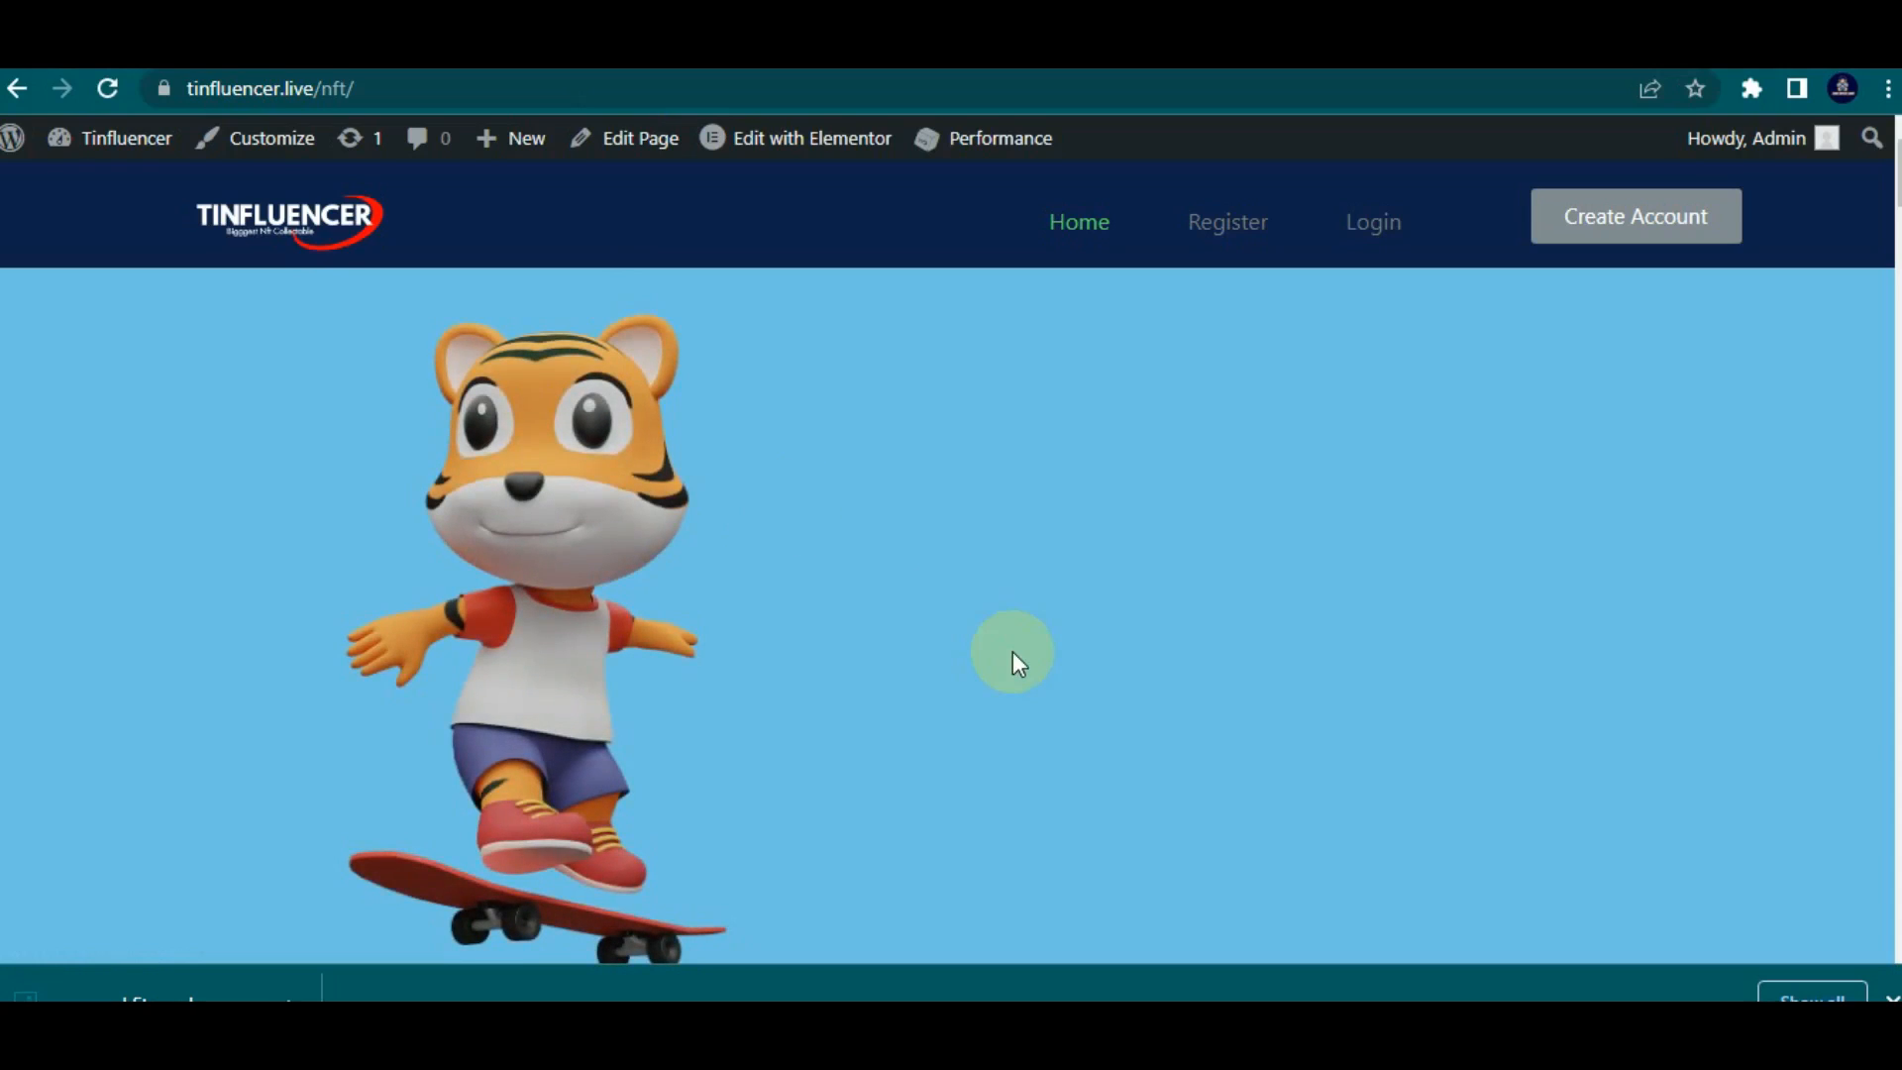
{"action": "scroll", "coordinate": [1013, 651], "scroll_direction": "down", "scroll_amount": 6}
{"action": "scroll", "coordinate": [1013, 651], "scroll_direction": "down", "scroll_amount": 15}
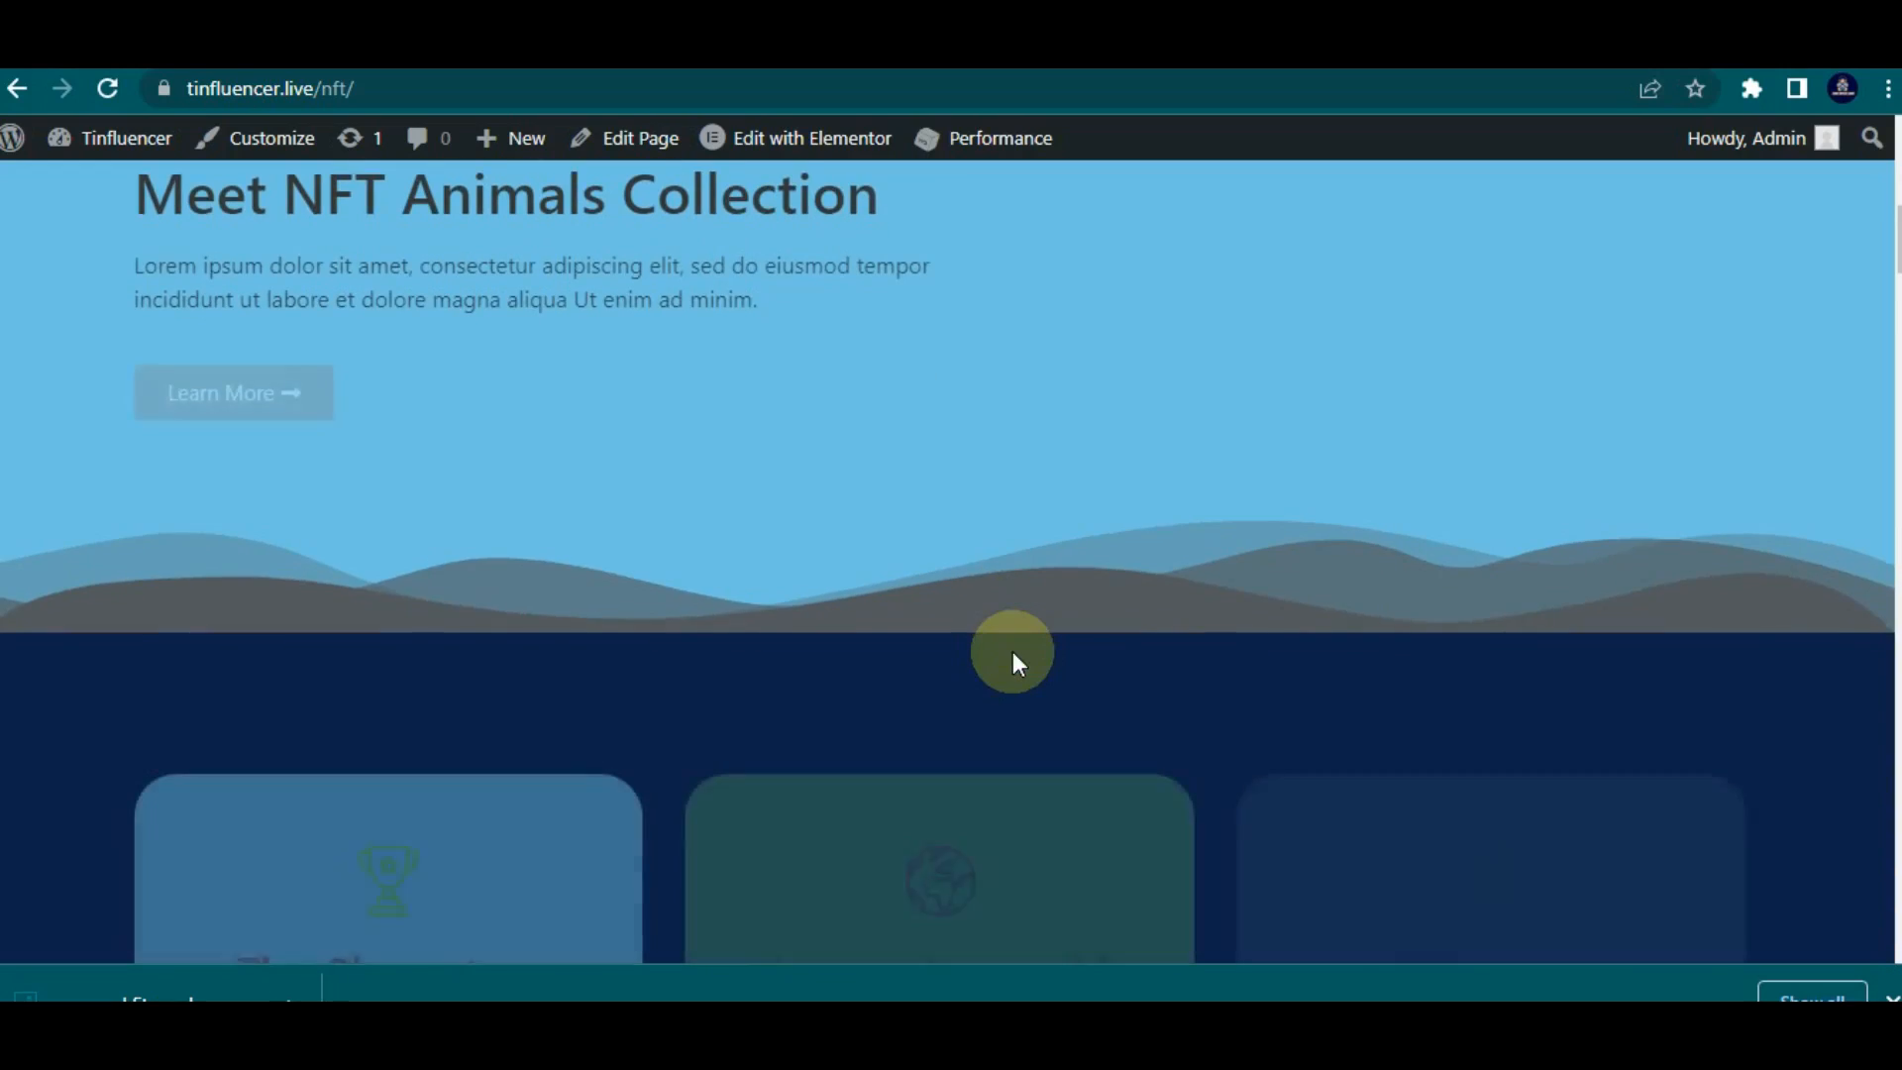
{"action": "scroll", "coordinate": [1012, 651], "scroll_direction": "up", "scroll_amount": 4}
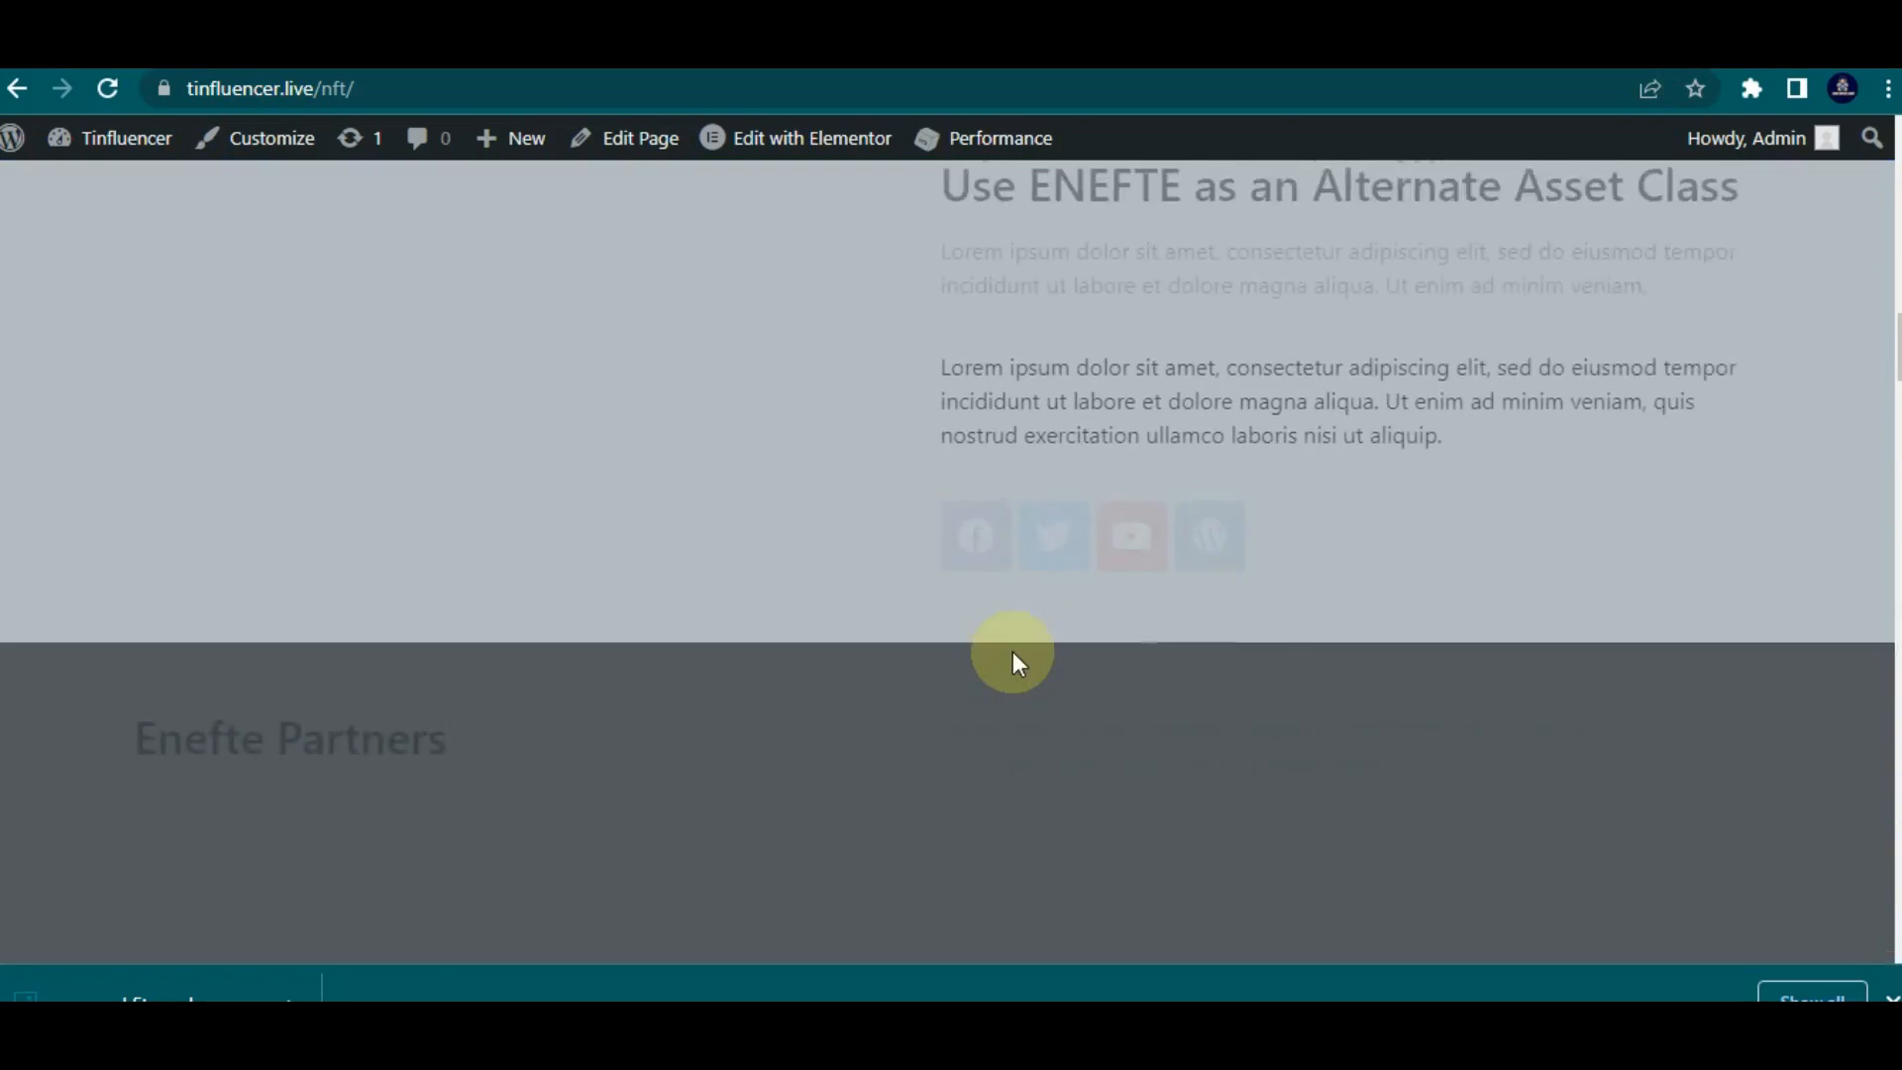
{"action": "scroll", "coordinate": [1014, 652], "scroll_direction": "down", "scroll_amount": 15}
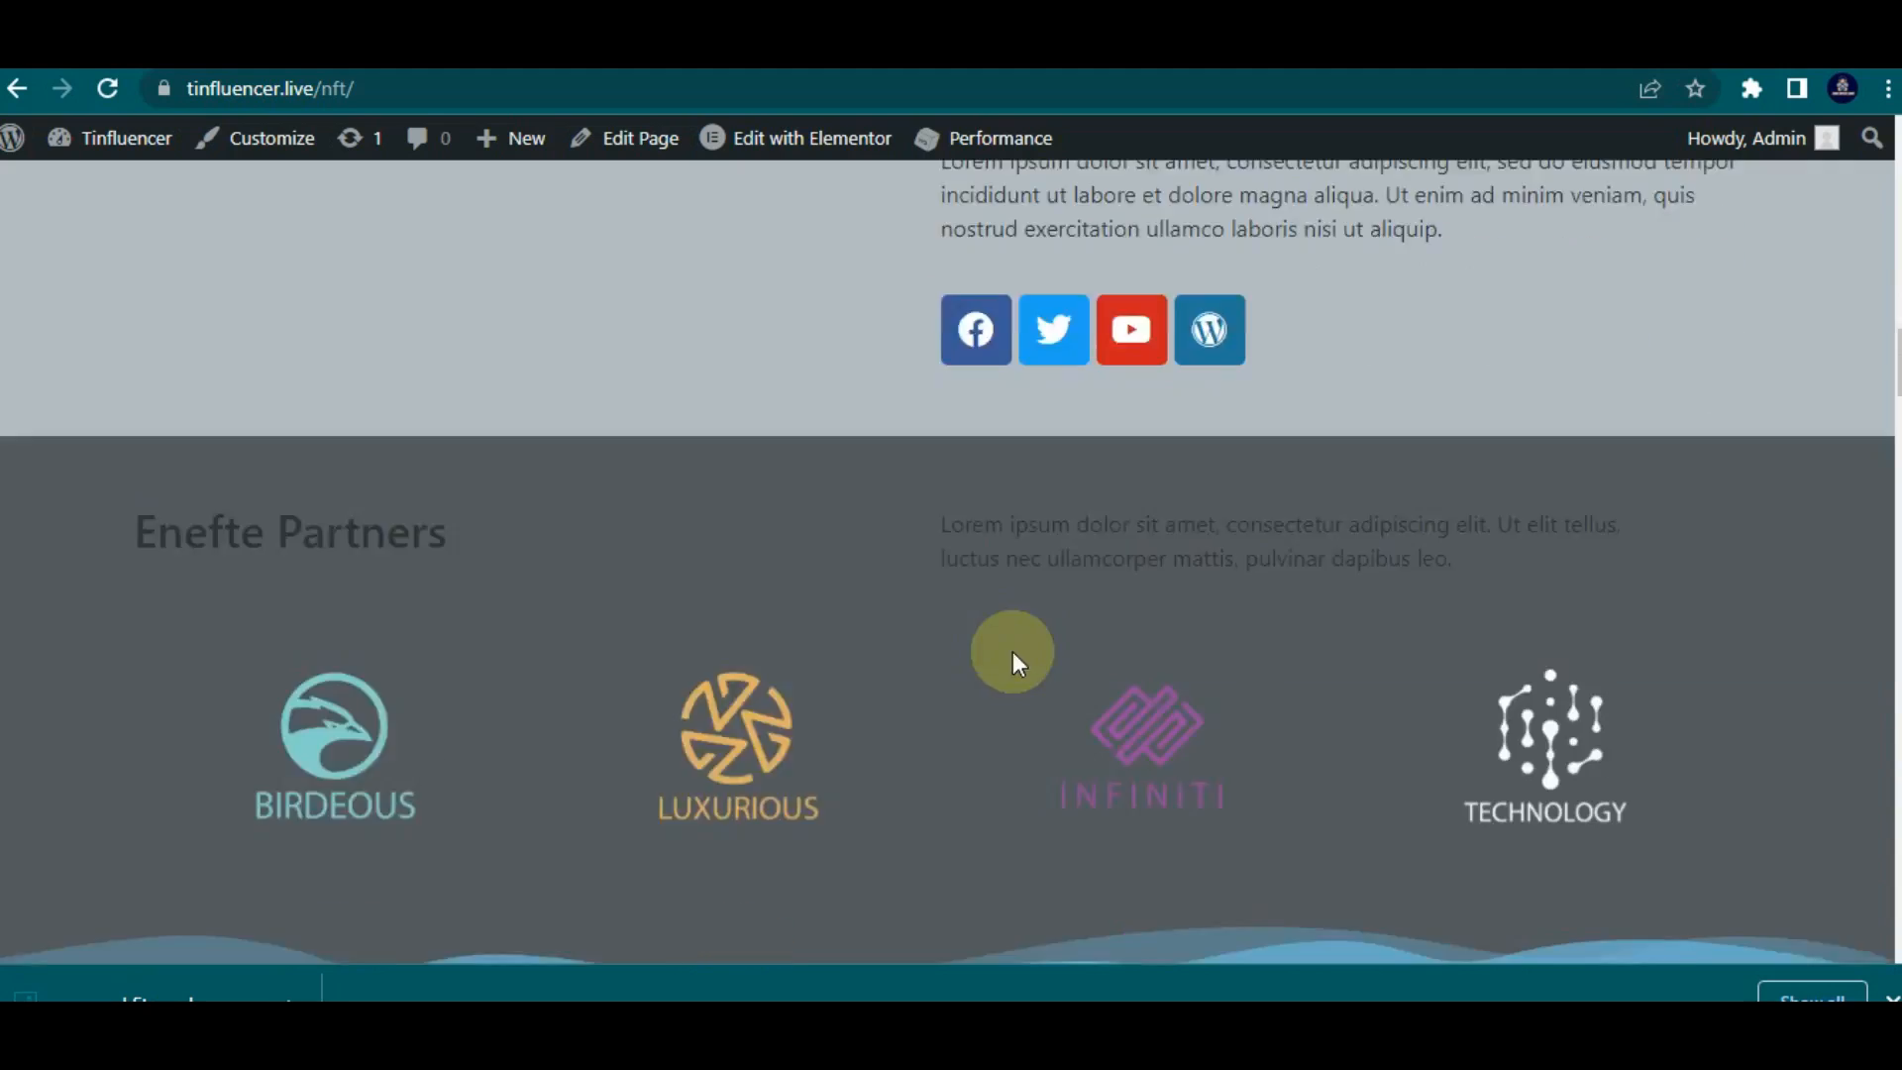
{"action": "scroll", "coordinate": [1013, 651], "scroll_direction": "down", "scroll_amount": 10}
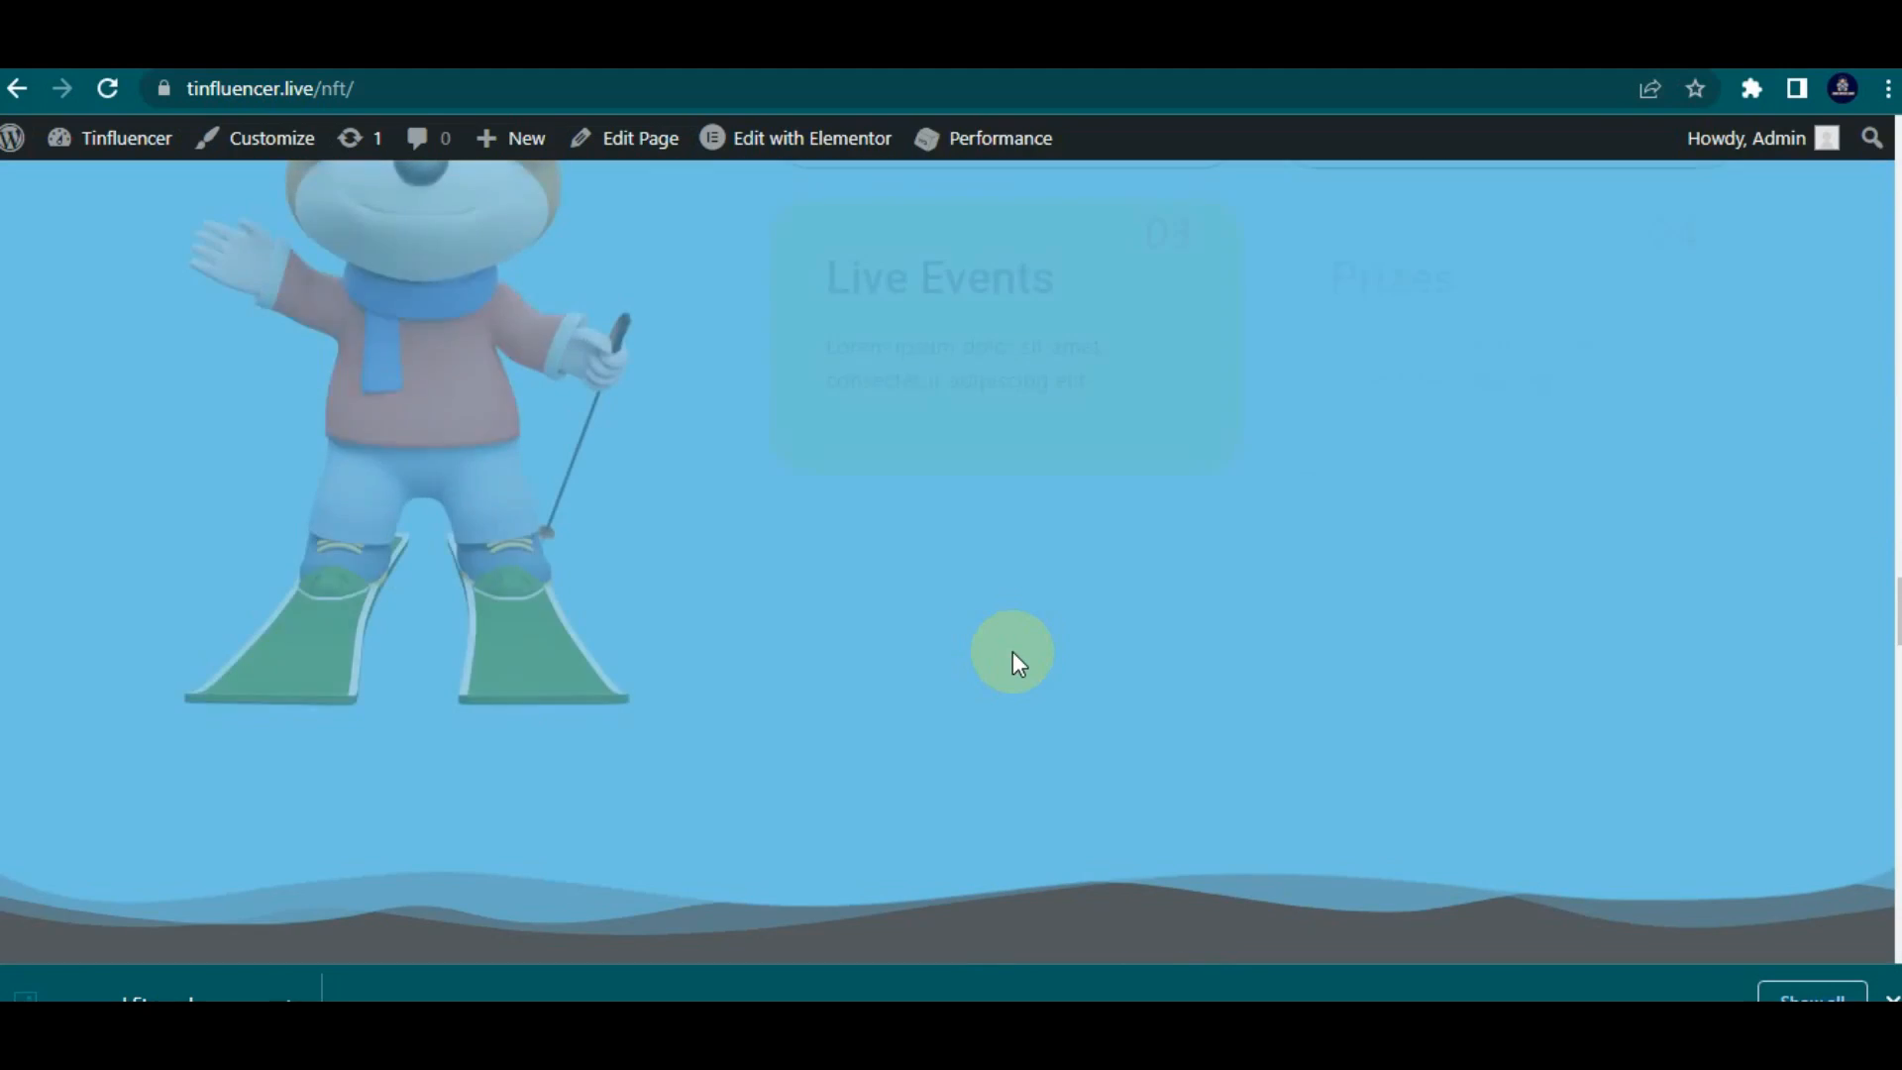
{"action": "scroll", "coordinate": [1012, 650], "scroll_direction": "down", "scroll_amount": 7}
{"action": "scroll", "coordinate": [1012, 650], "scroll_direction": "up", "scroll_amount": 20}
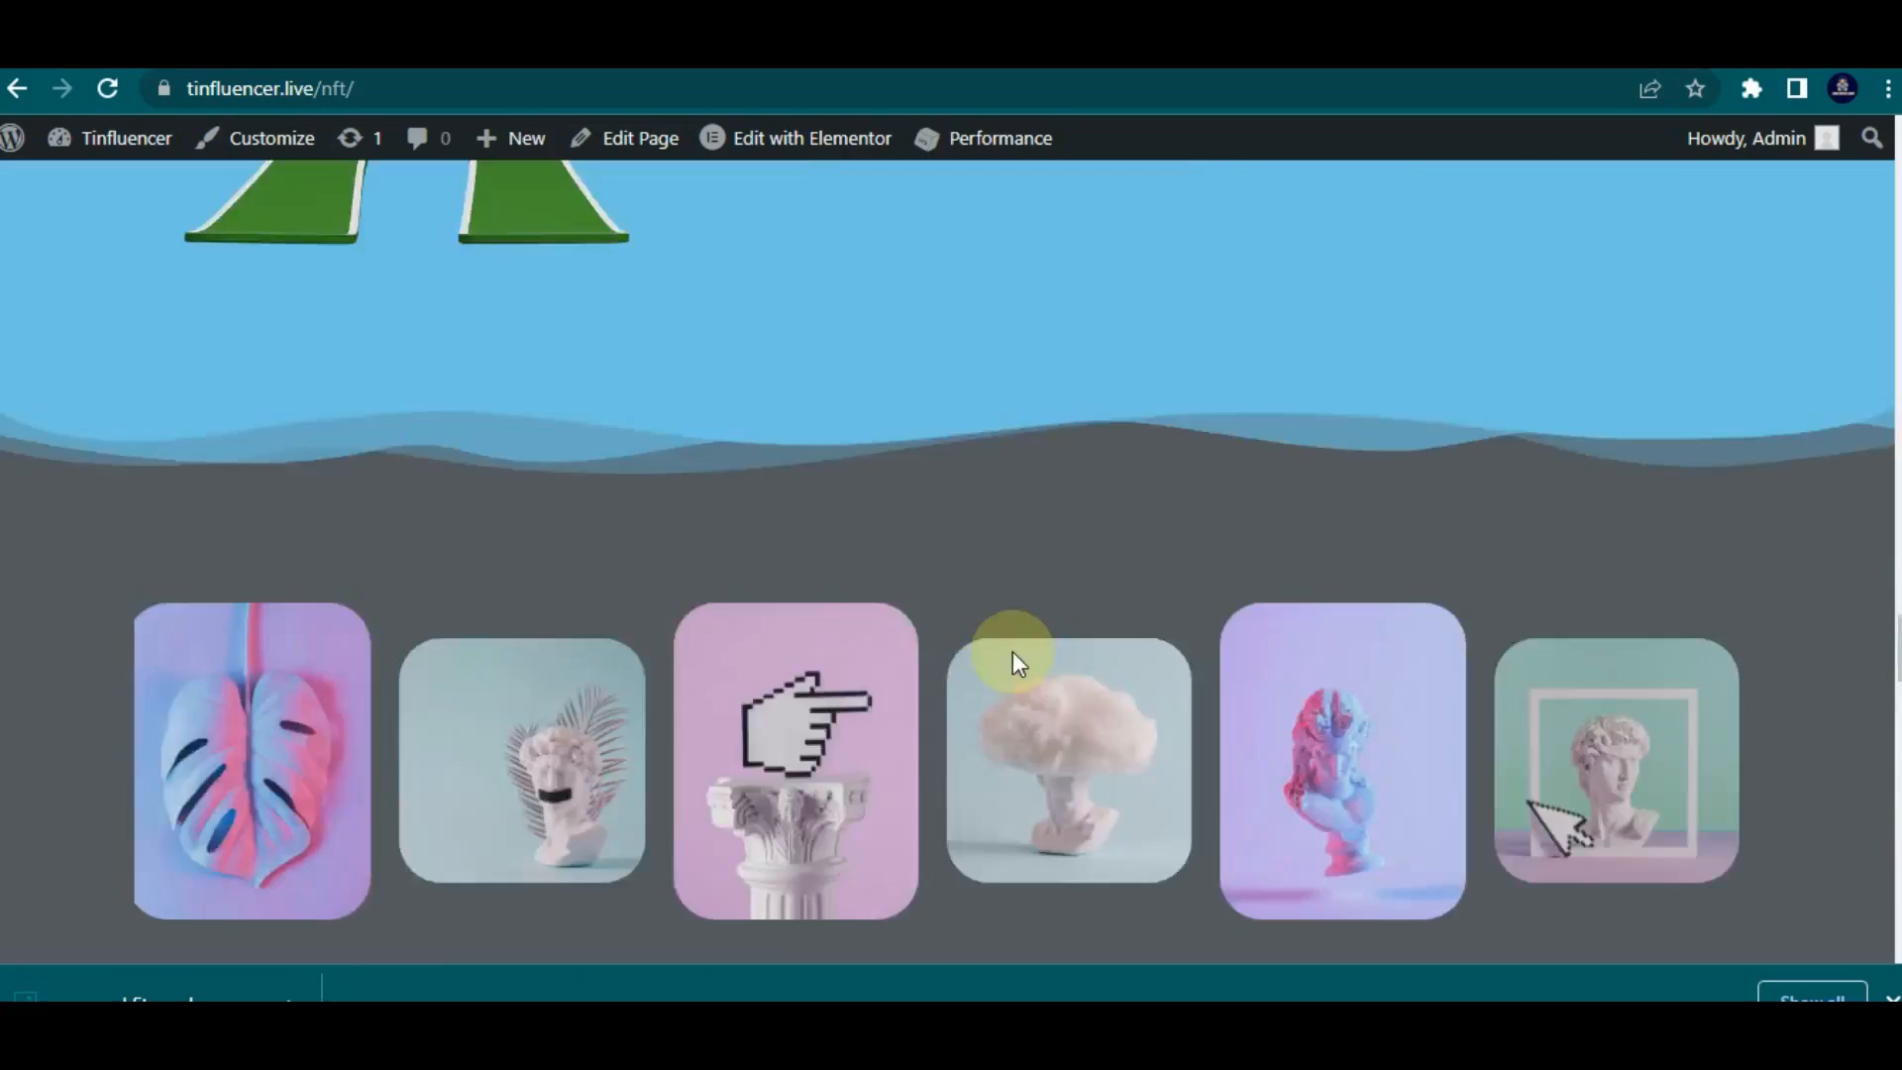
{"action": "scroll", "coordinate": [1013, 651], "scroll_direction": "up", "scroll_amount": 1}
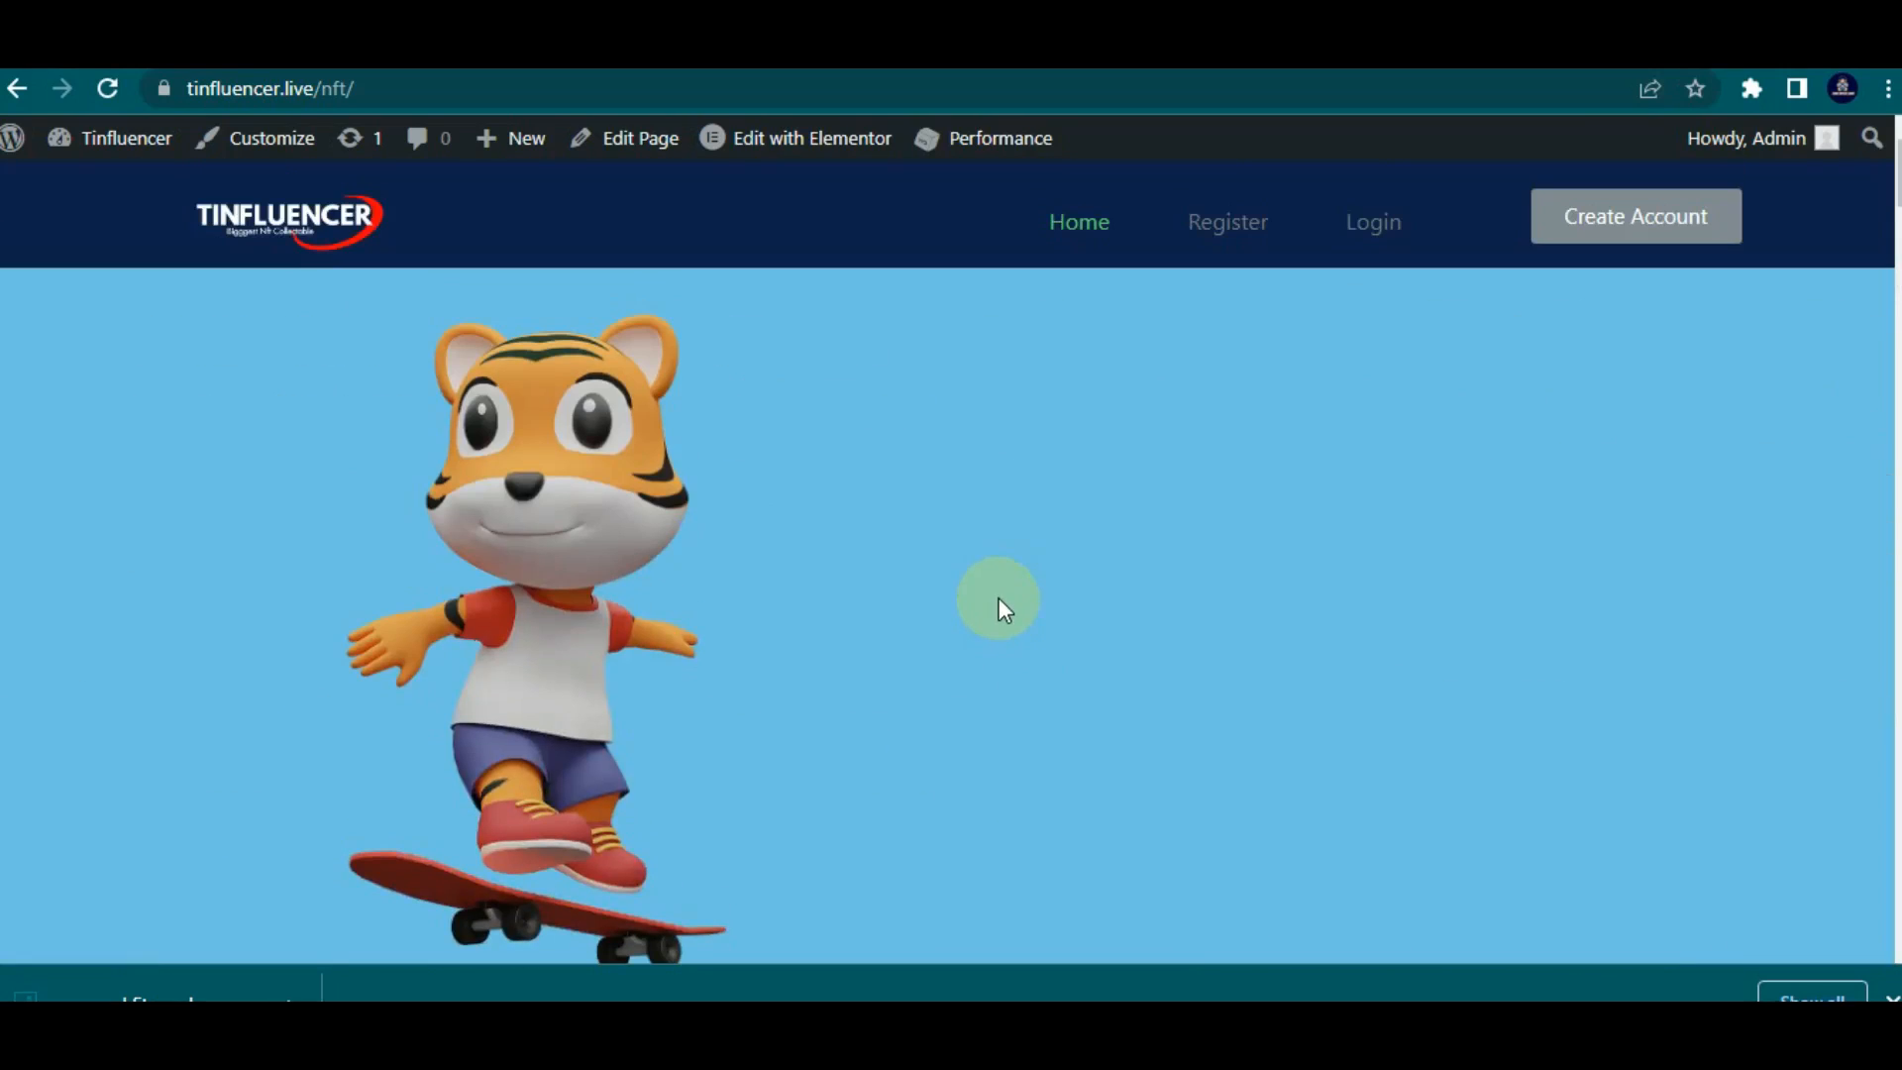
Step: Go back to the admin and show the Pages list with all 8 published pages
{"action": "left_click", "coordinate": [1231, 234]}
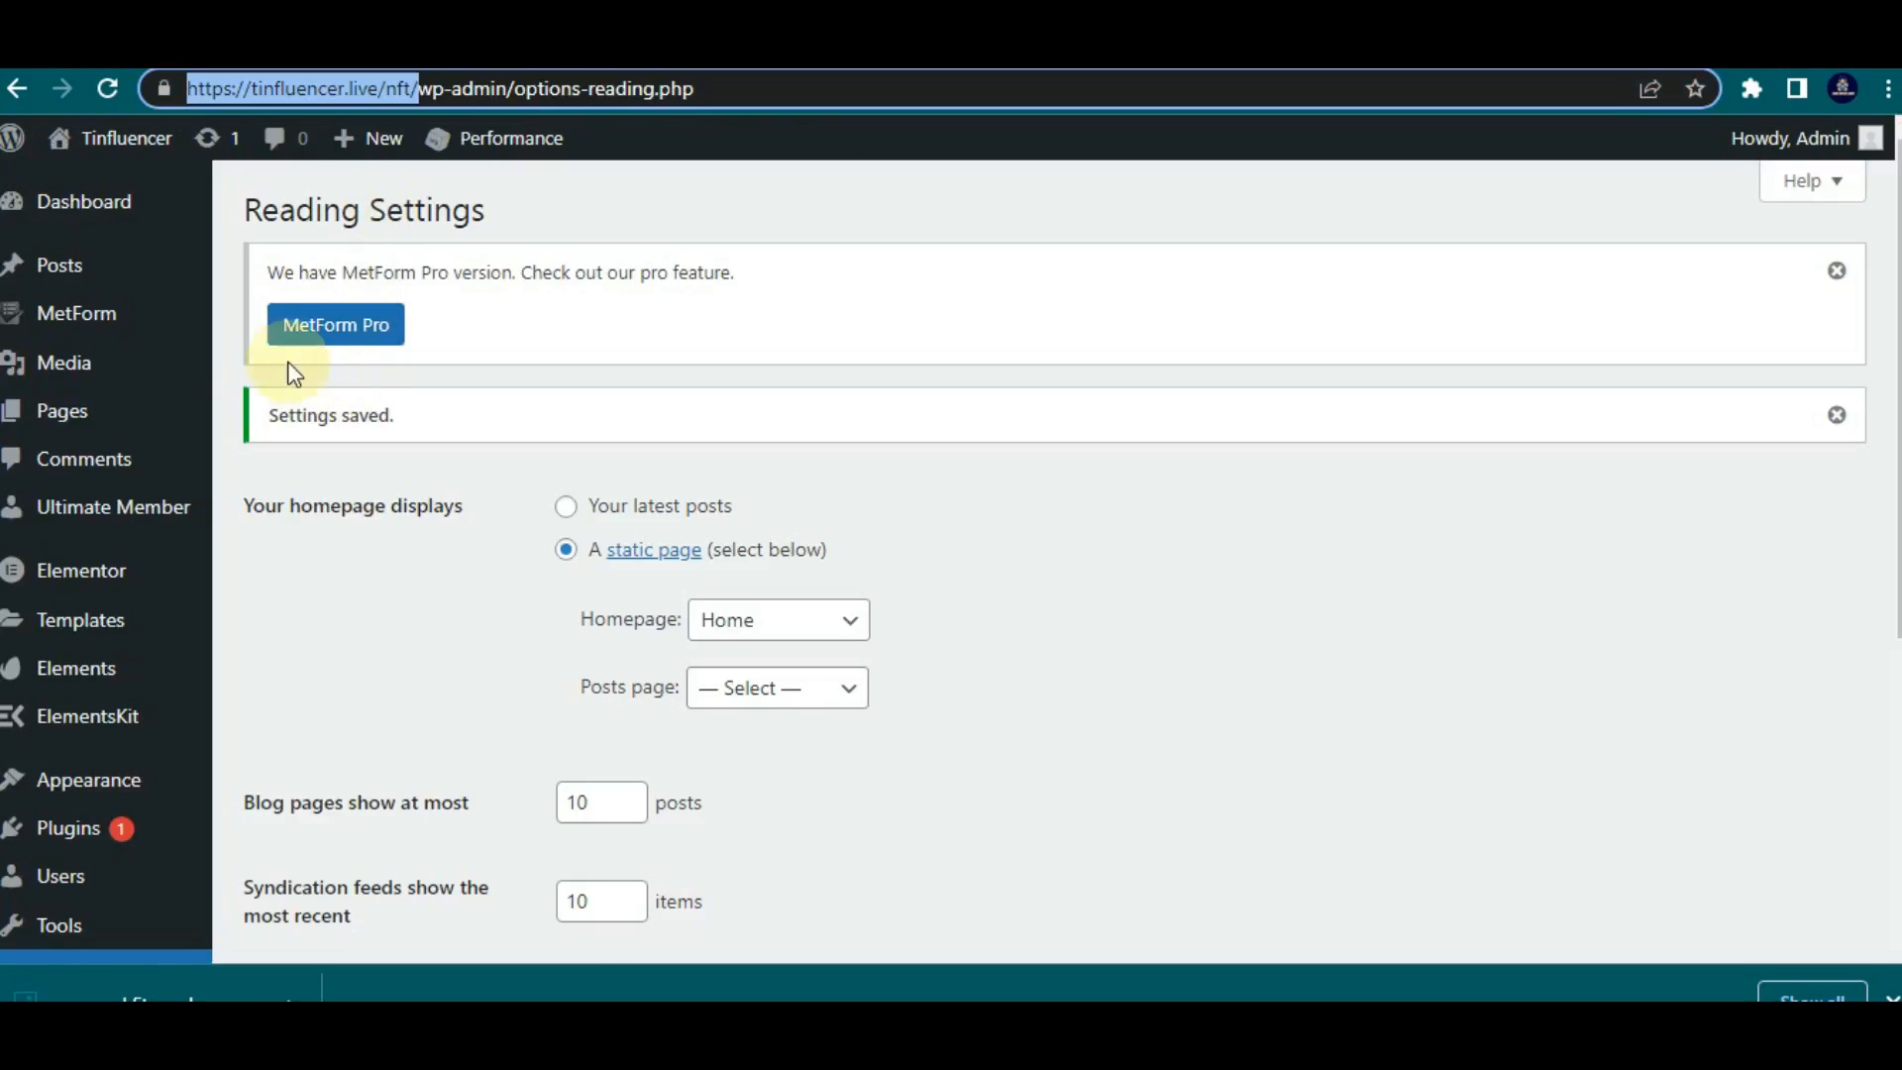
{"action": "left_click", "coordinate": [124, 410]}
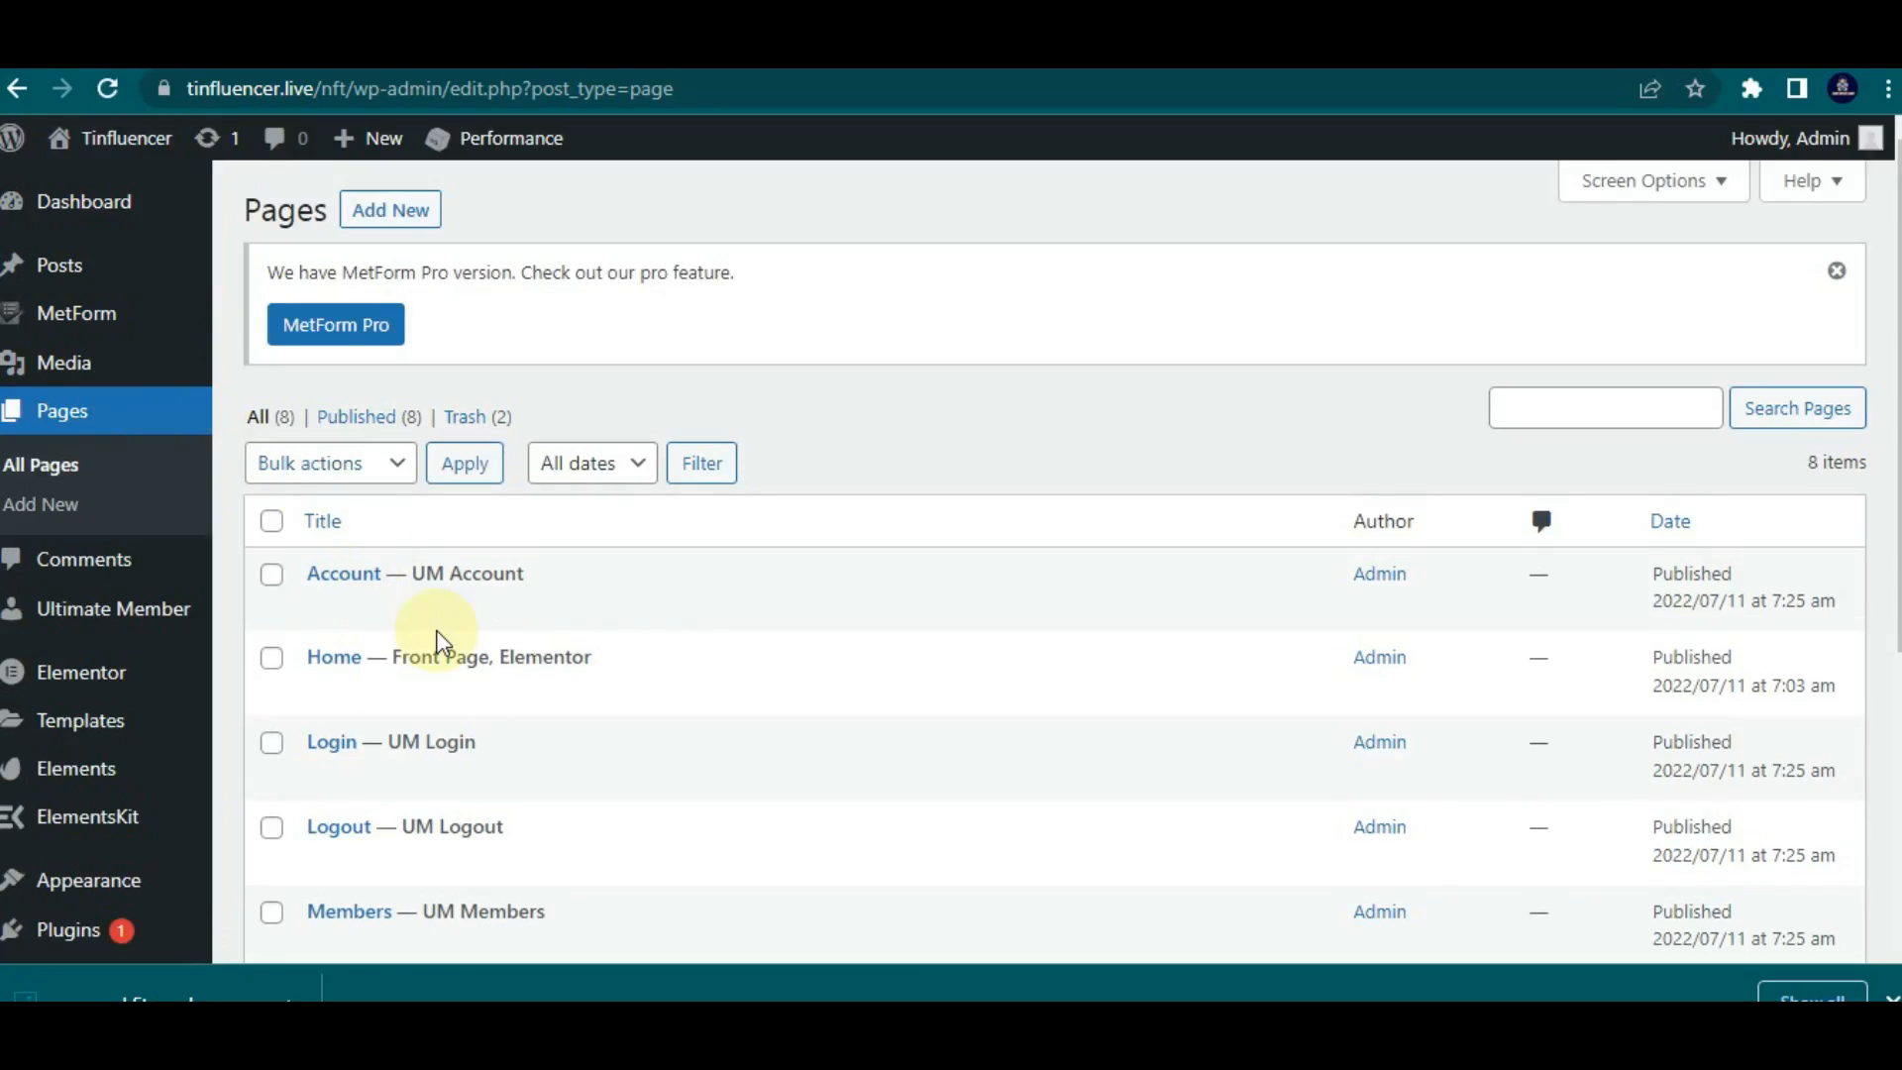
{"action": "scroll", "coordinate": [426, 768], "scroll_direction": "down", "scroll_amount": 3}
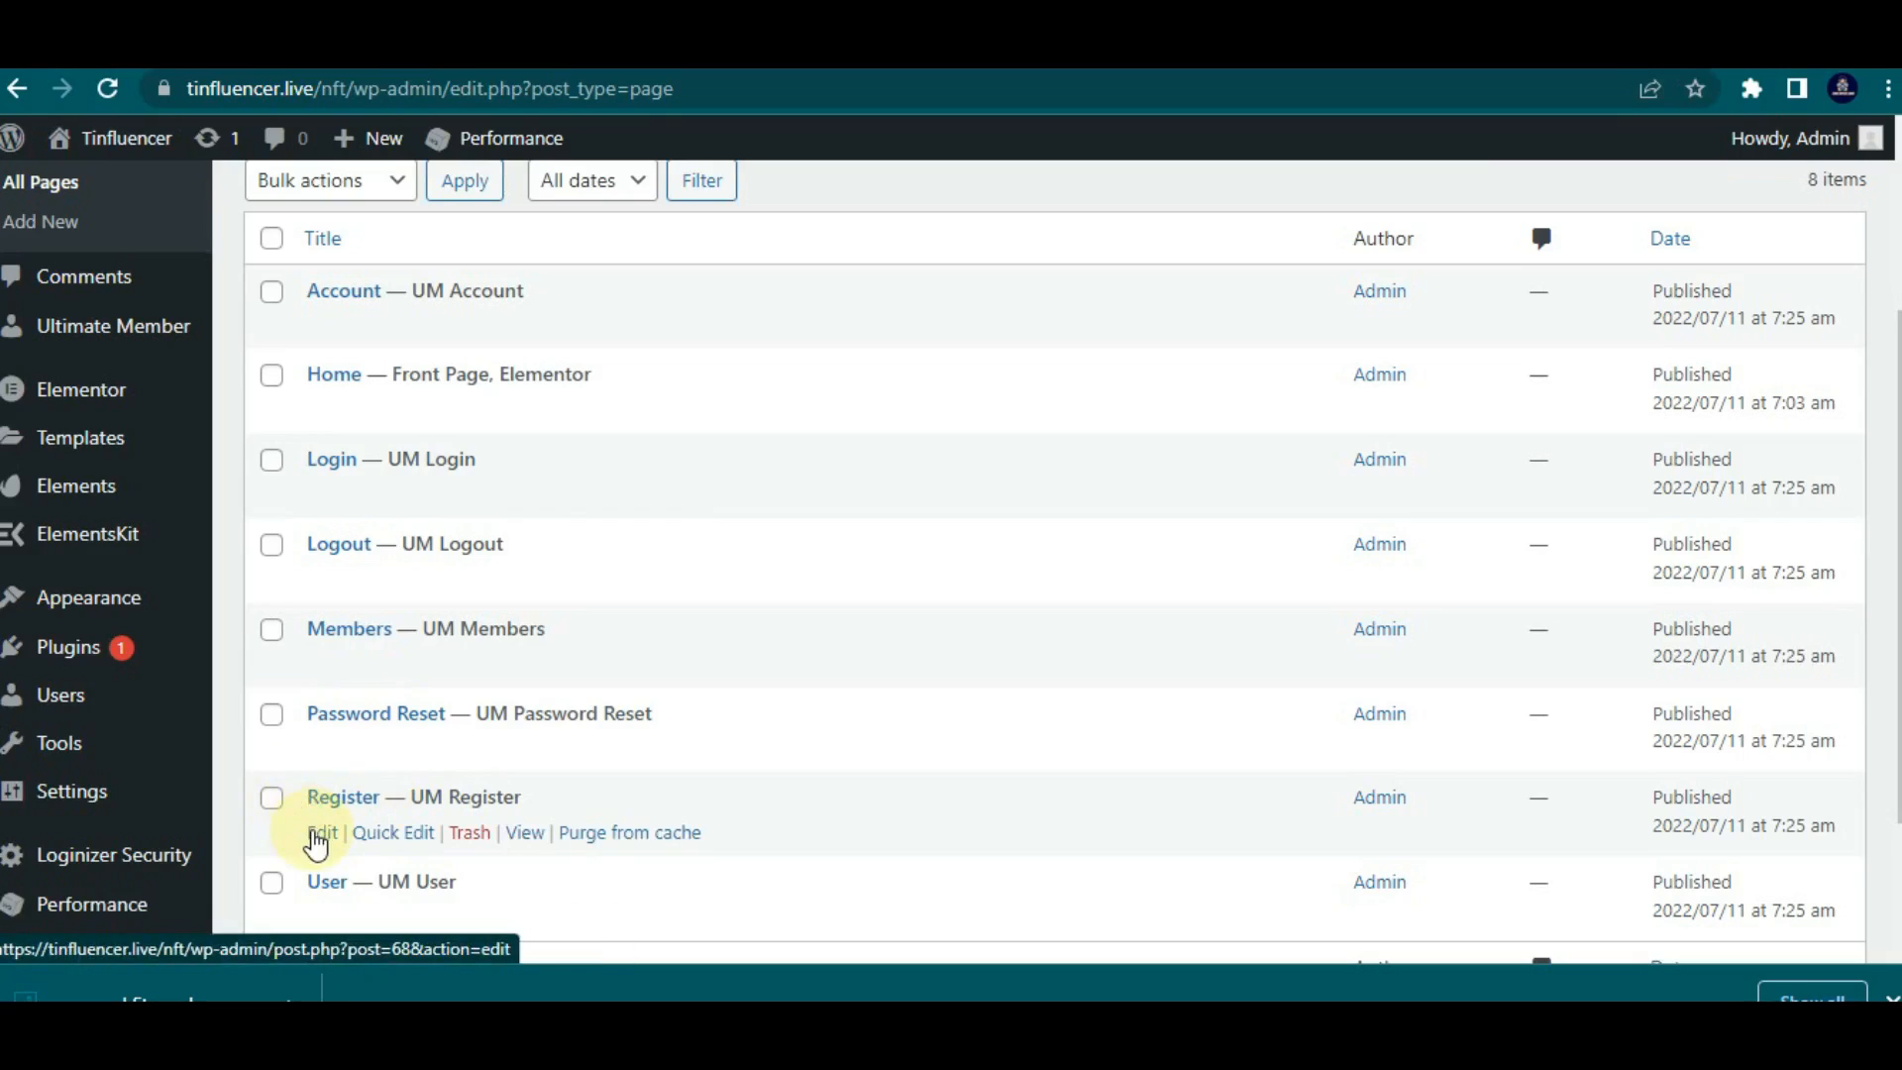
Step: Remove the [ultimatemember form_id="62"] shortcode from the Register page, then open it in Elementor
{"action": "left_click", "coordinate": [317, 835]}
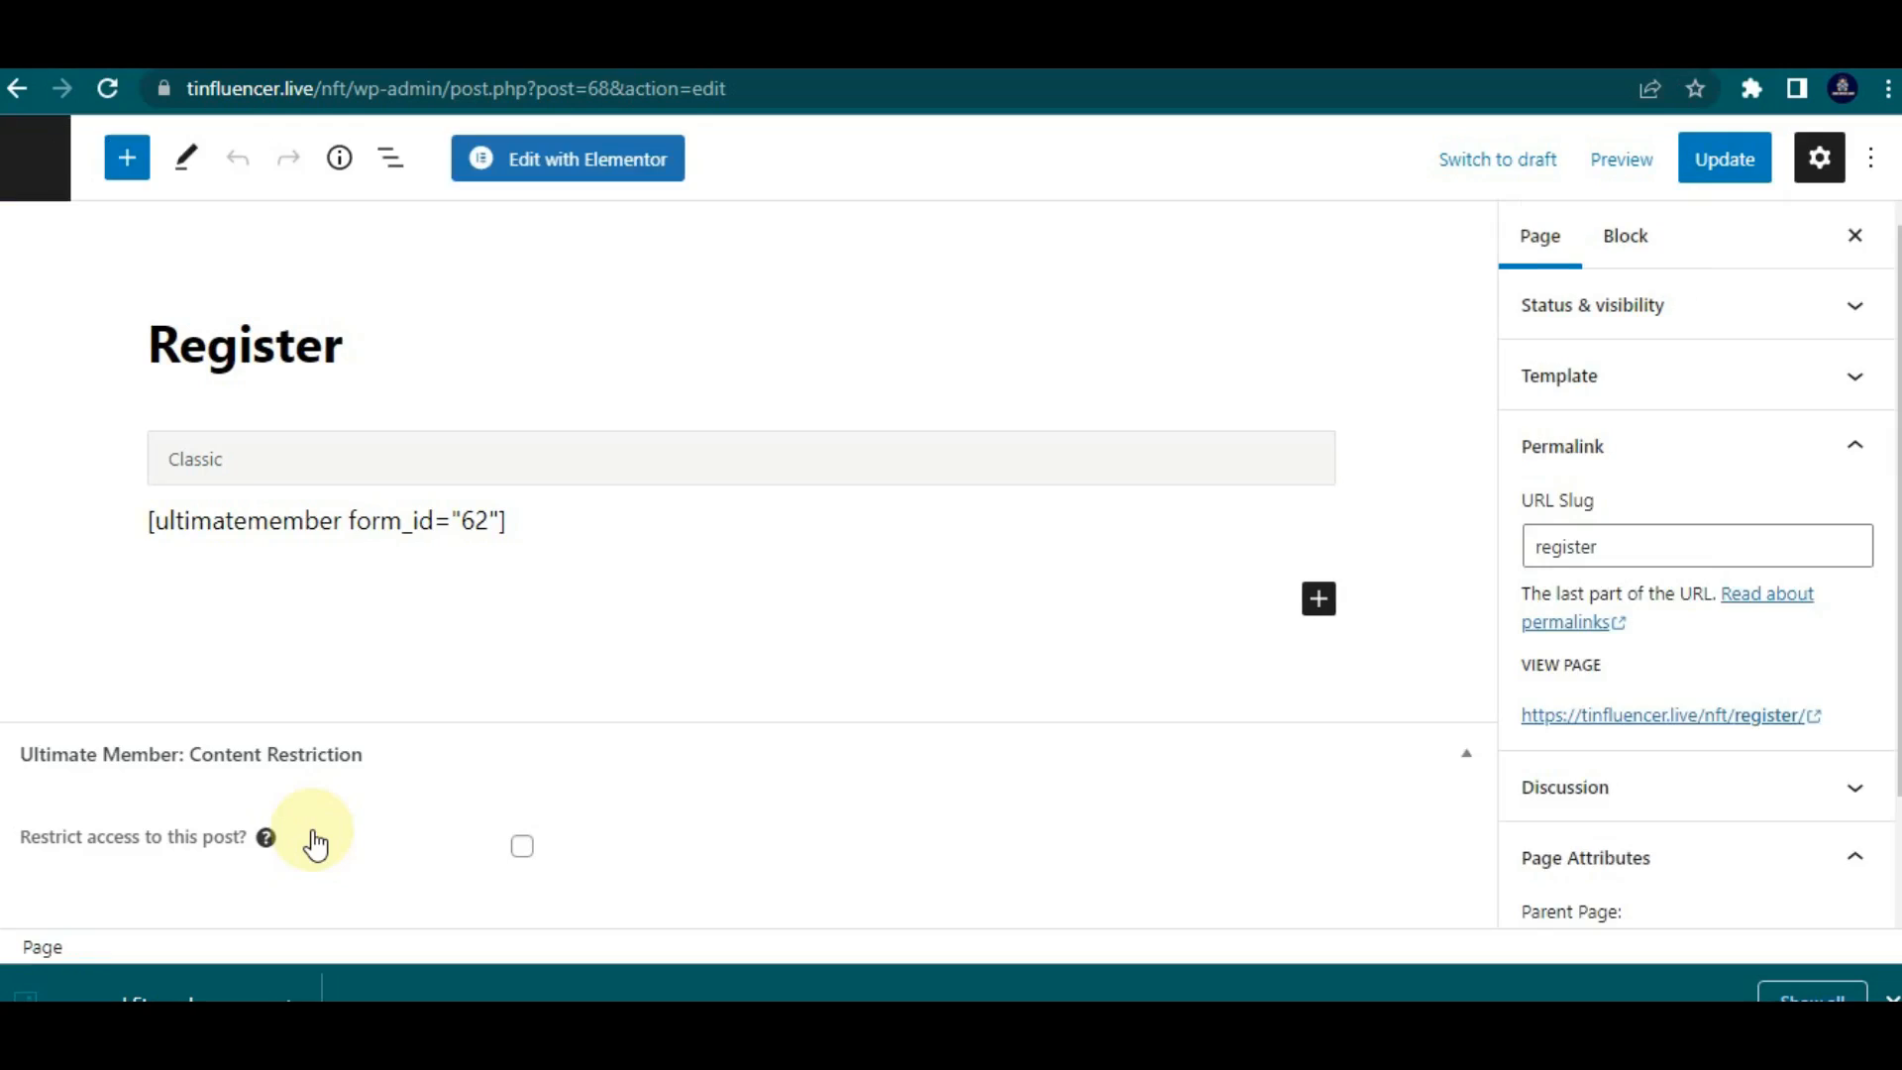
{"action": "left_click", "coordinate": [528, 530]}
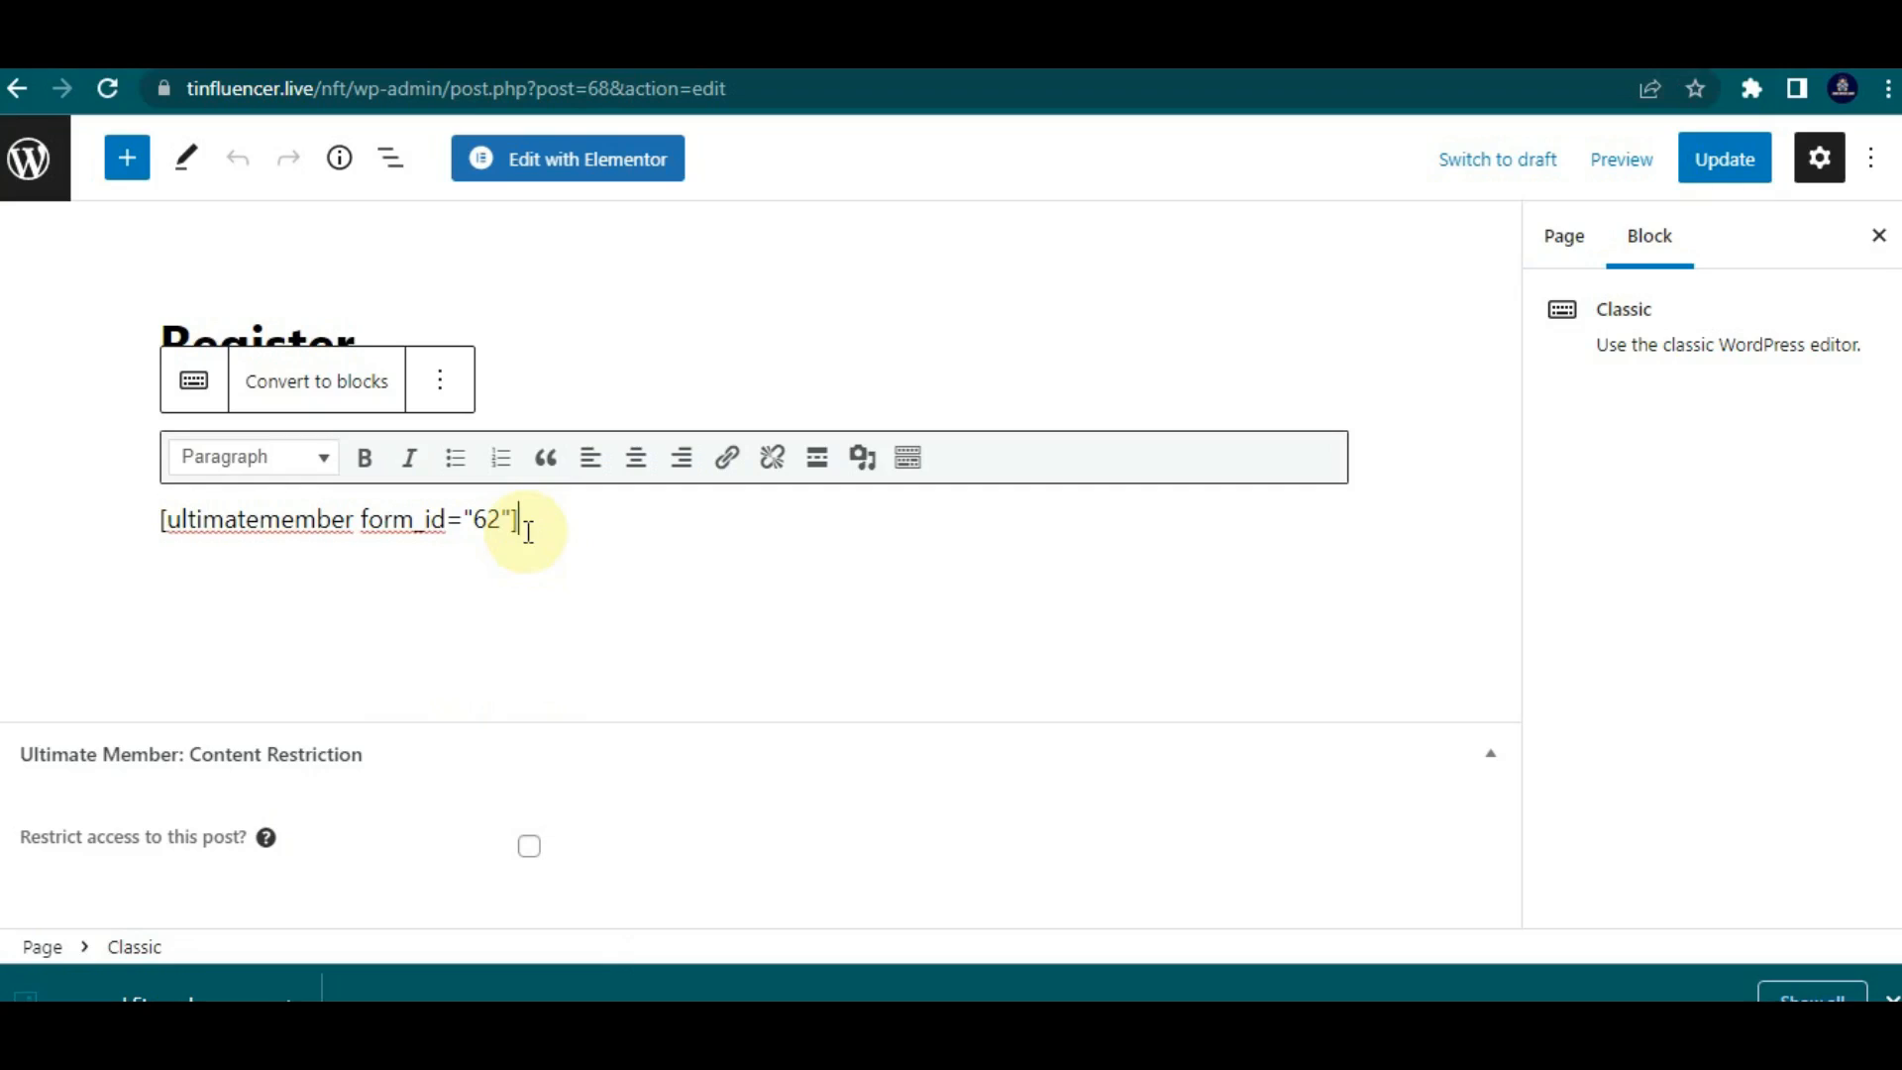
{"action": "key", "text": "ctrl+a"}
{"action": "key", "text": "ctrl+x"}
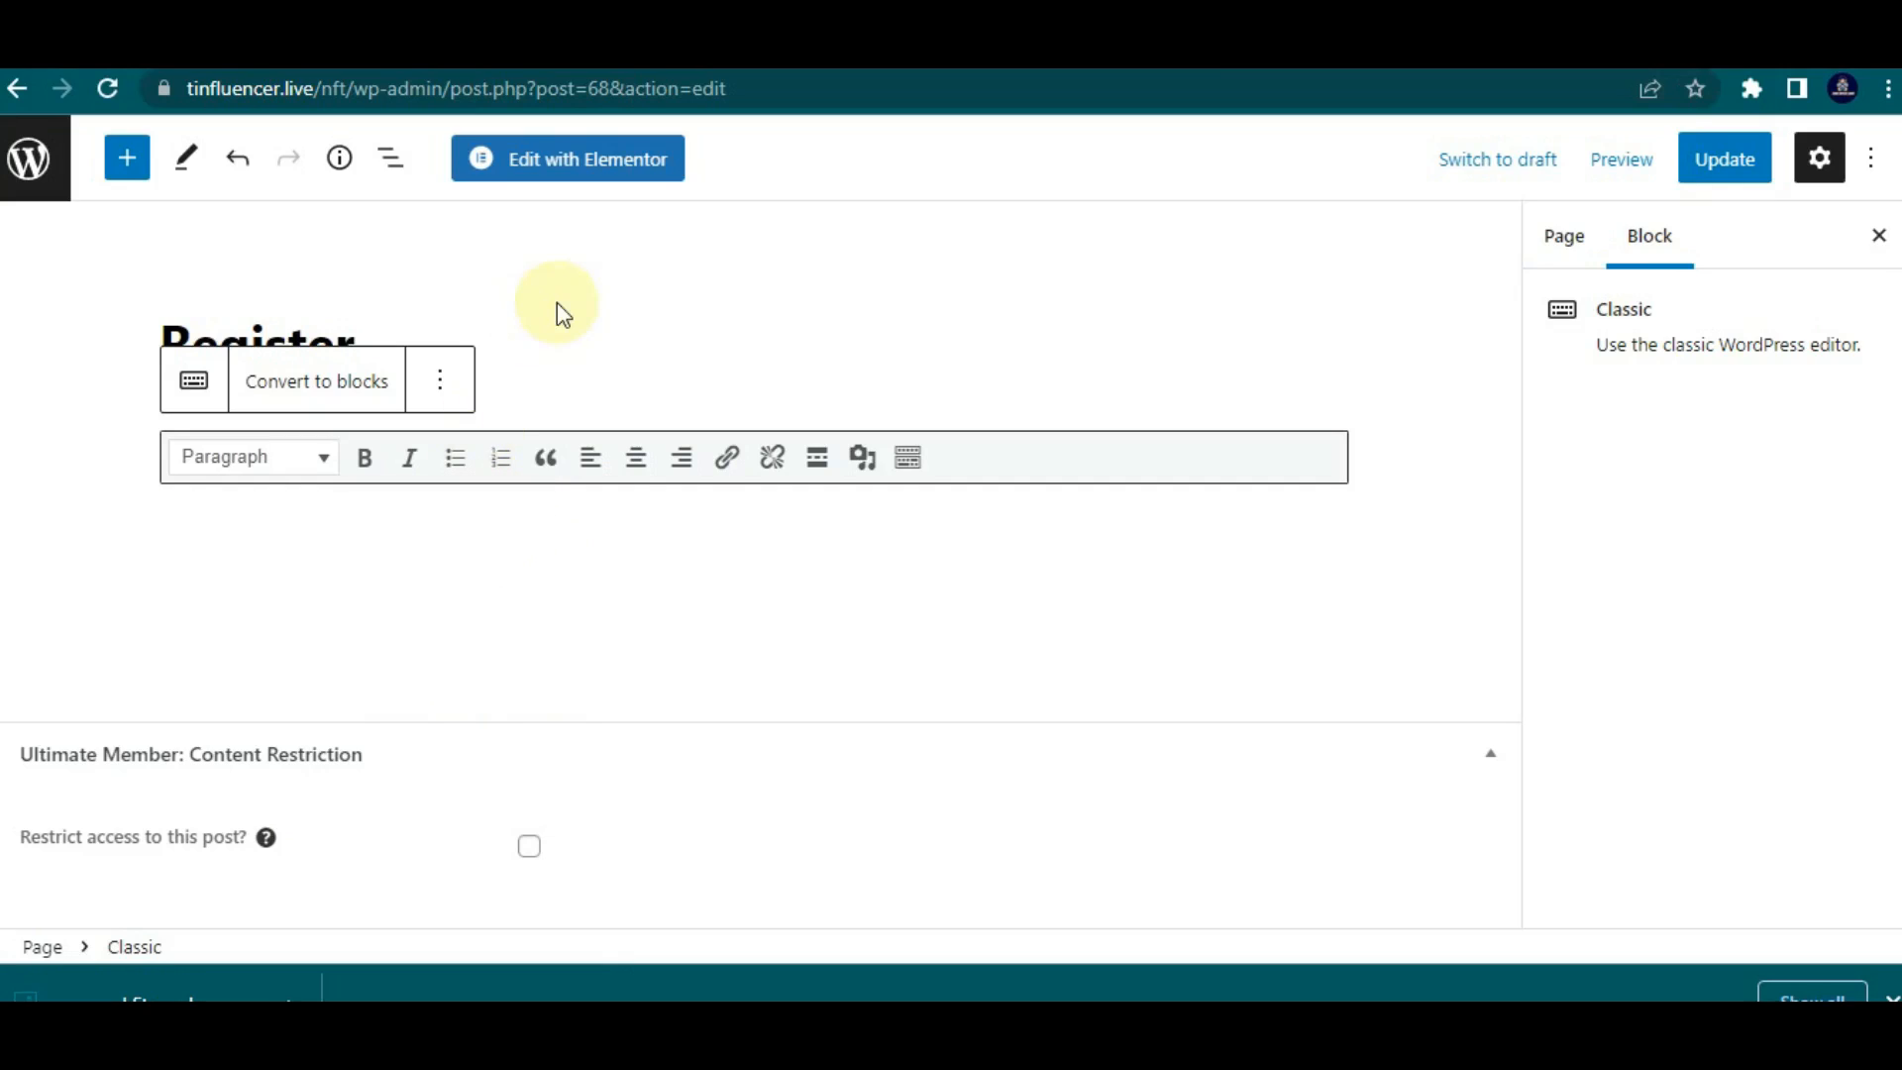
{"action": "left_click", "coordinate": [537, 159]}
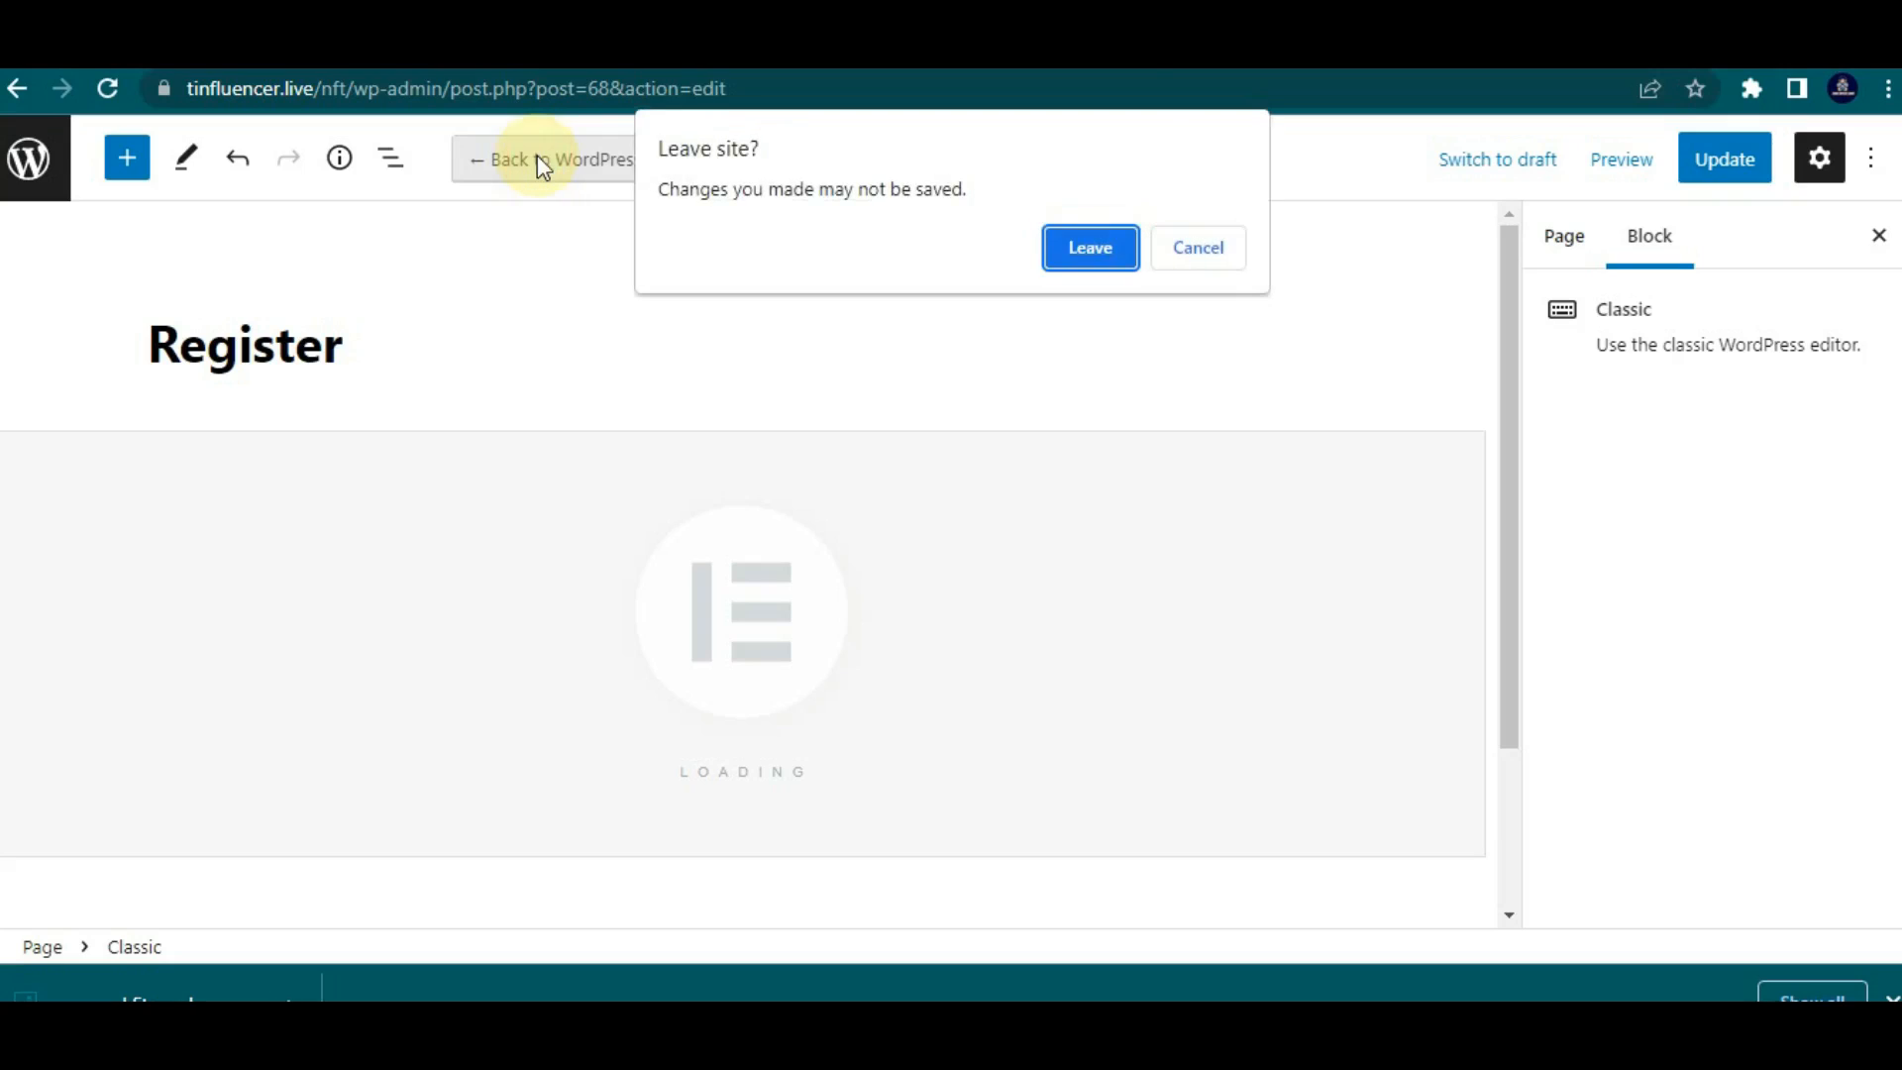
{"action": "left_click", "coordinate": [1091, 246]}
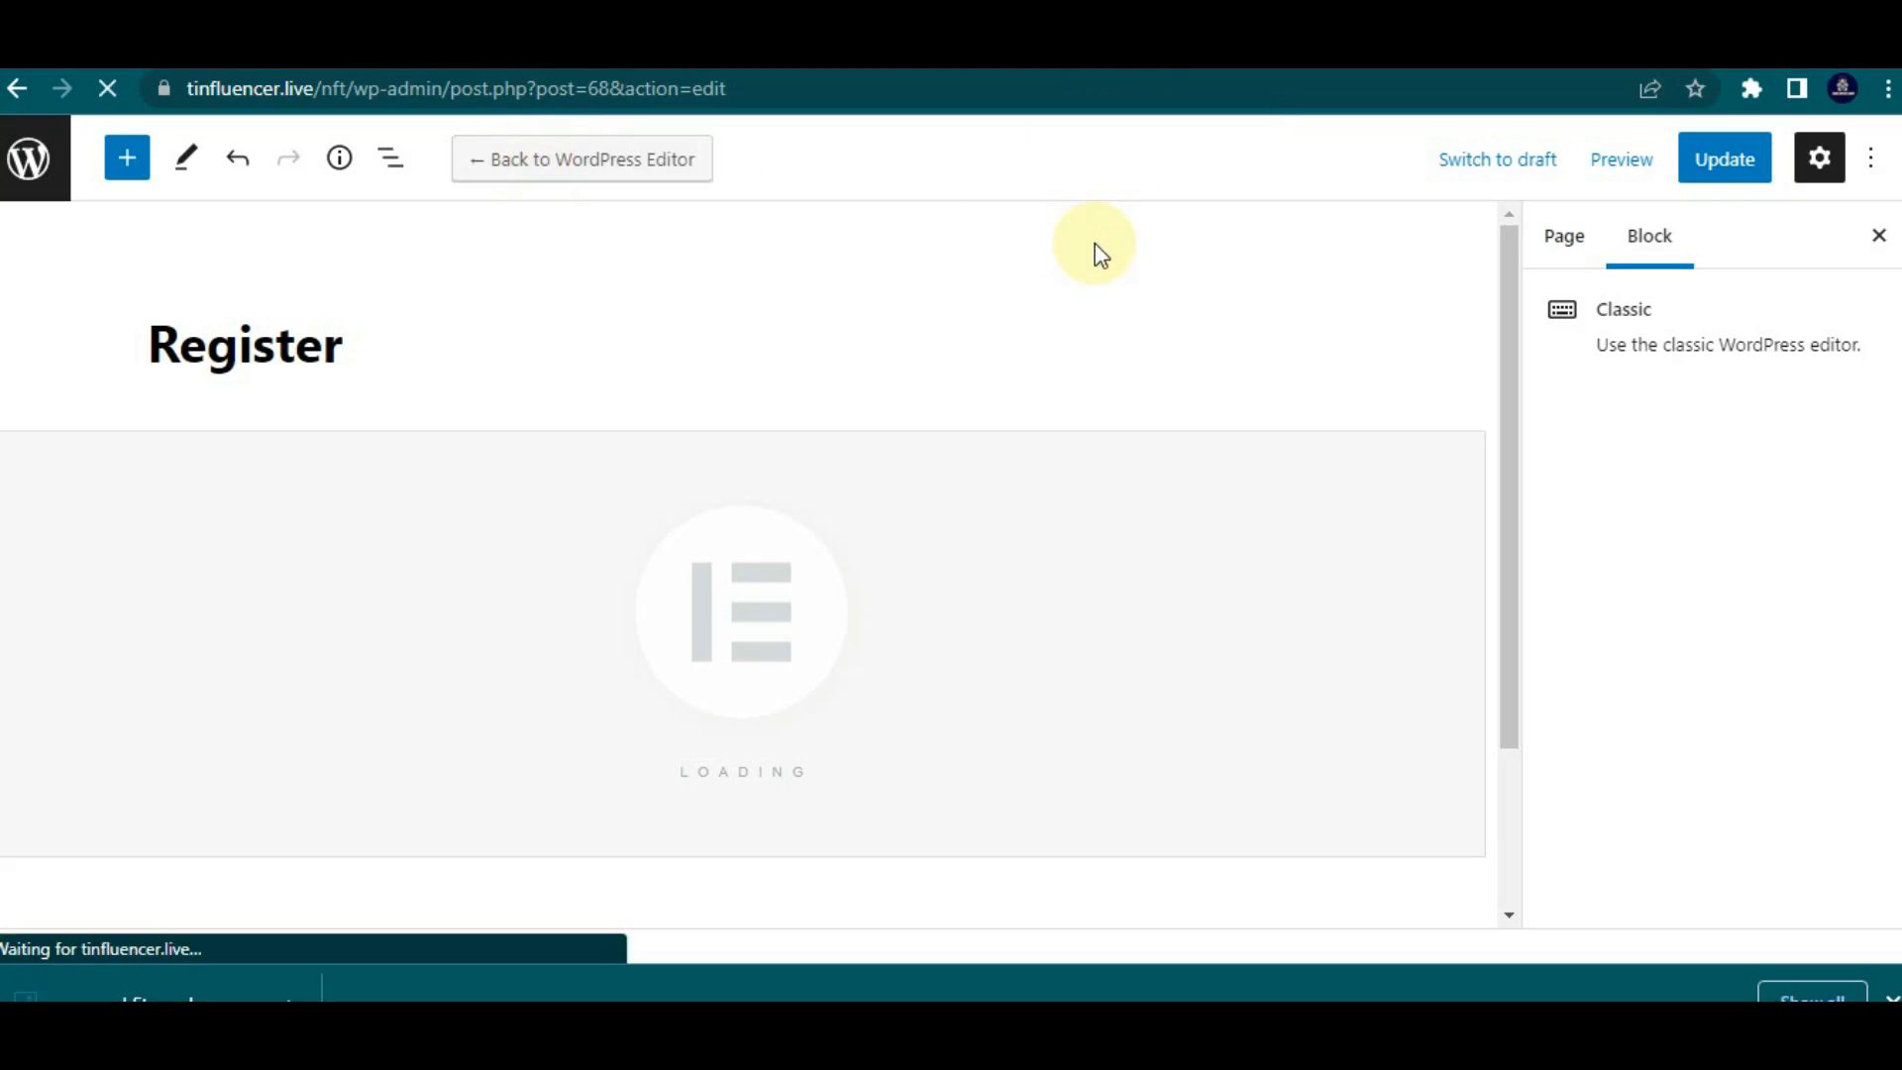
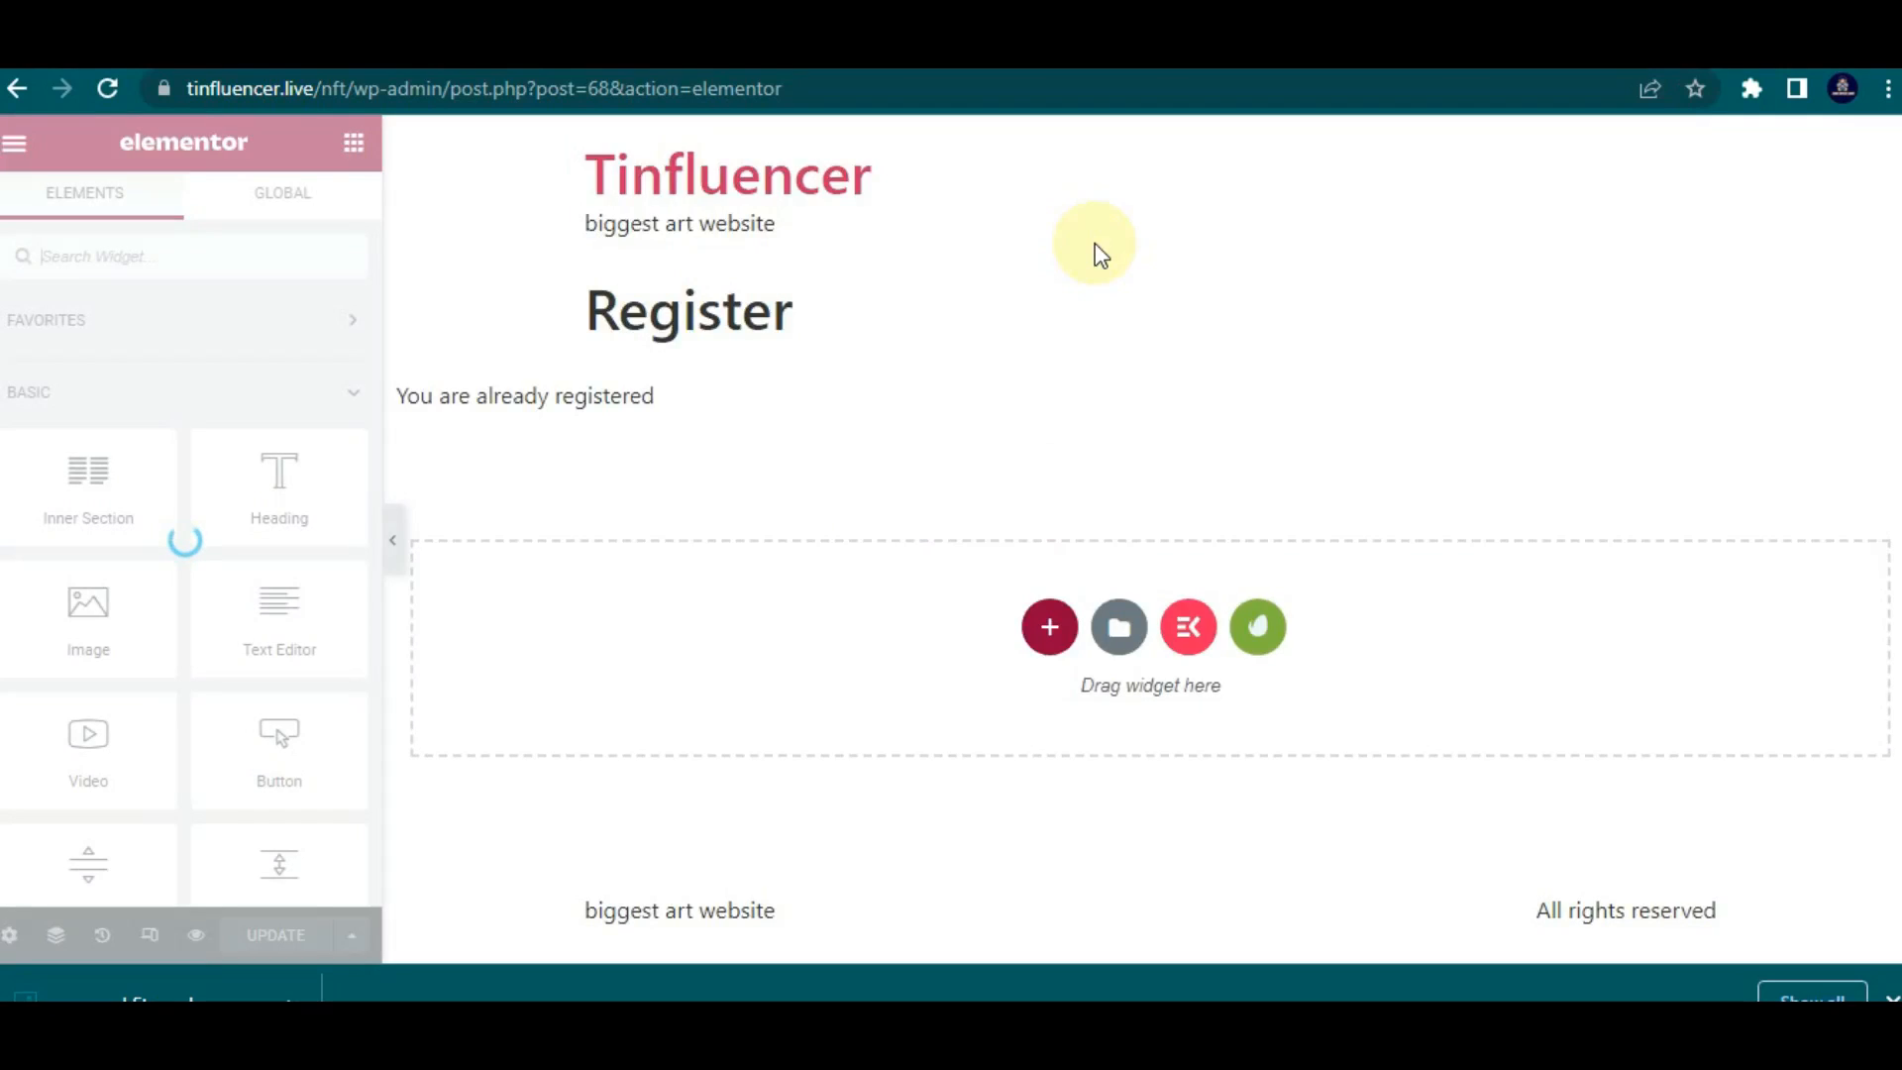
Step: Hide the Register page title, switch its layout to Elementor Canvas, and update the page
{"action": "left_click", "coordinate": [9, 935]}
{"action": "left_click", "coordinate": [304, 715]}
{"action": "left_click", "coordinate": [305, 814]}
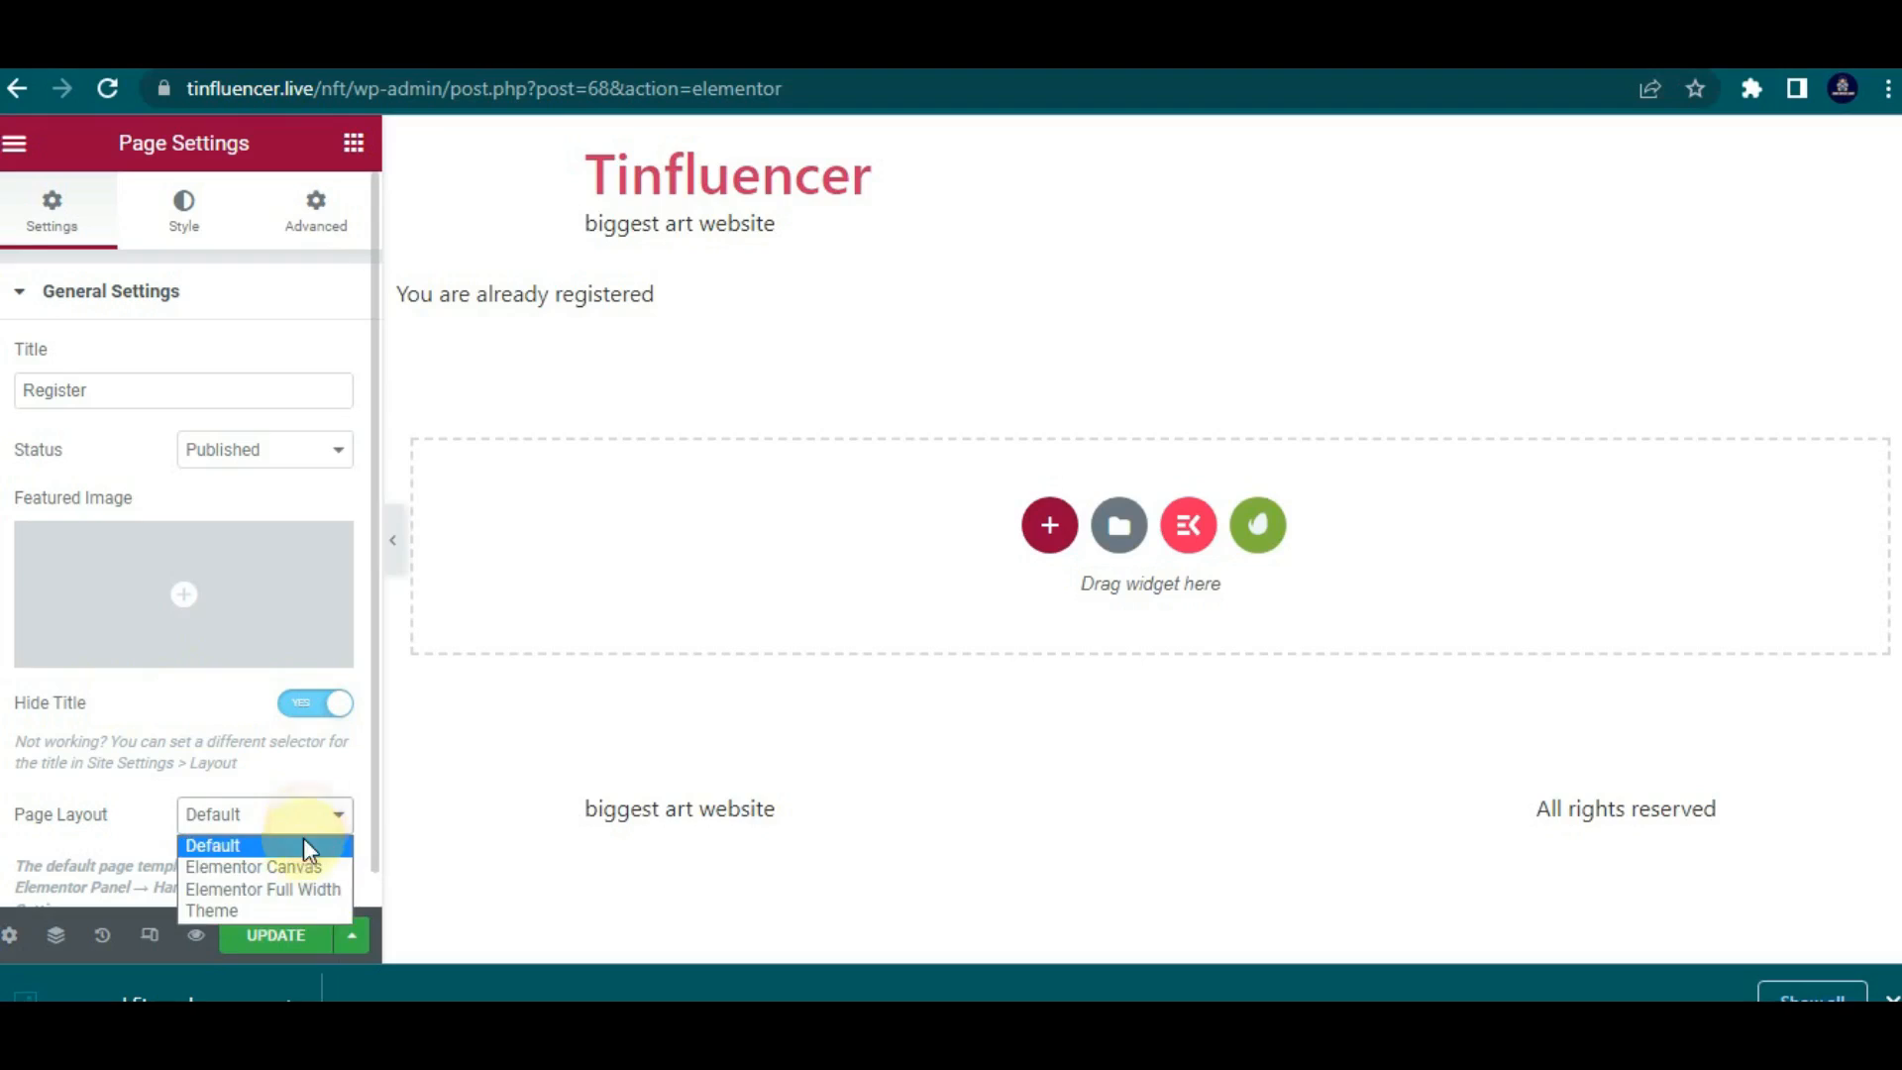
{"action": "left_click", "coordinate": [288, 864]}
{"action": "left_click", "coordinate": [294, 926]}
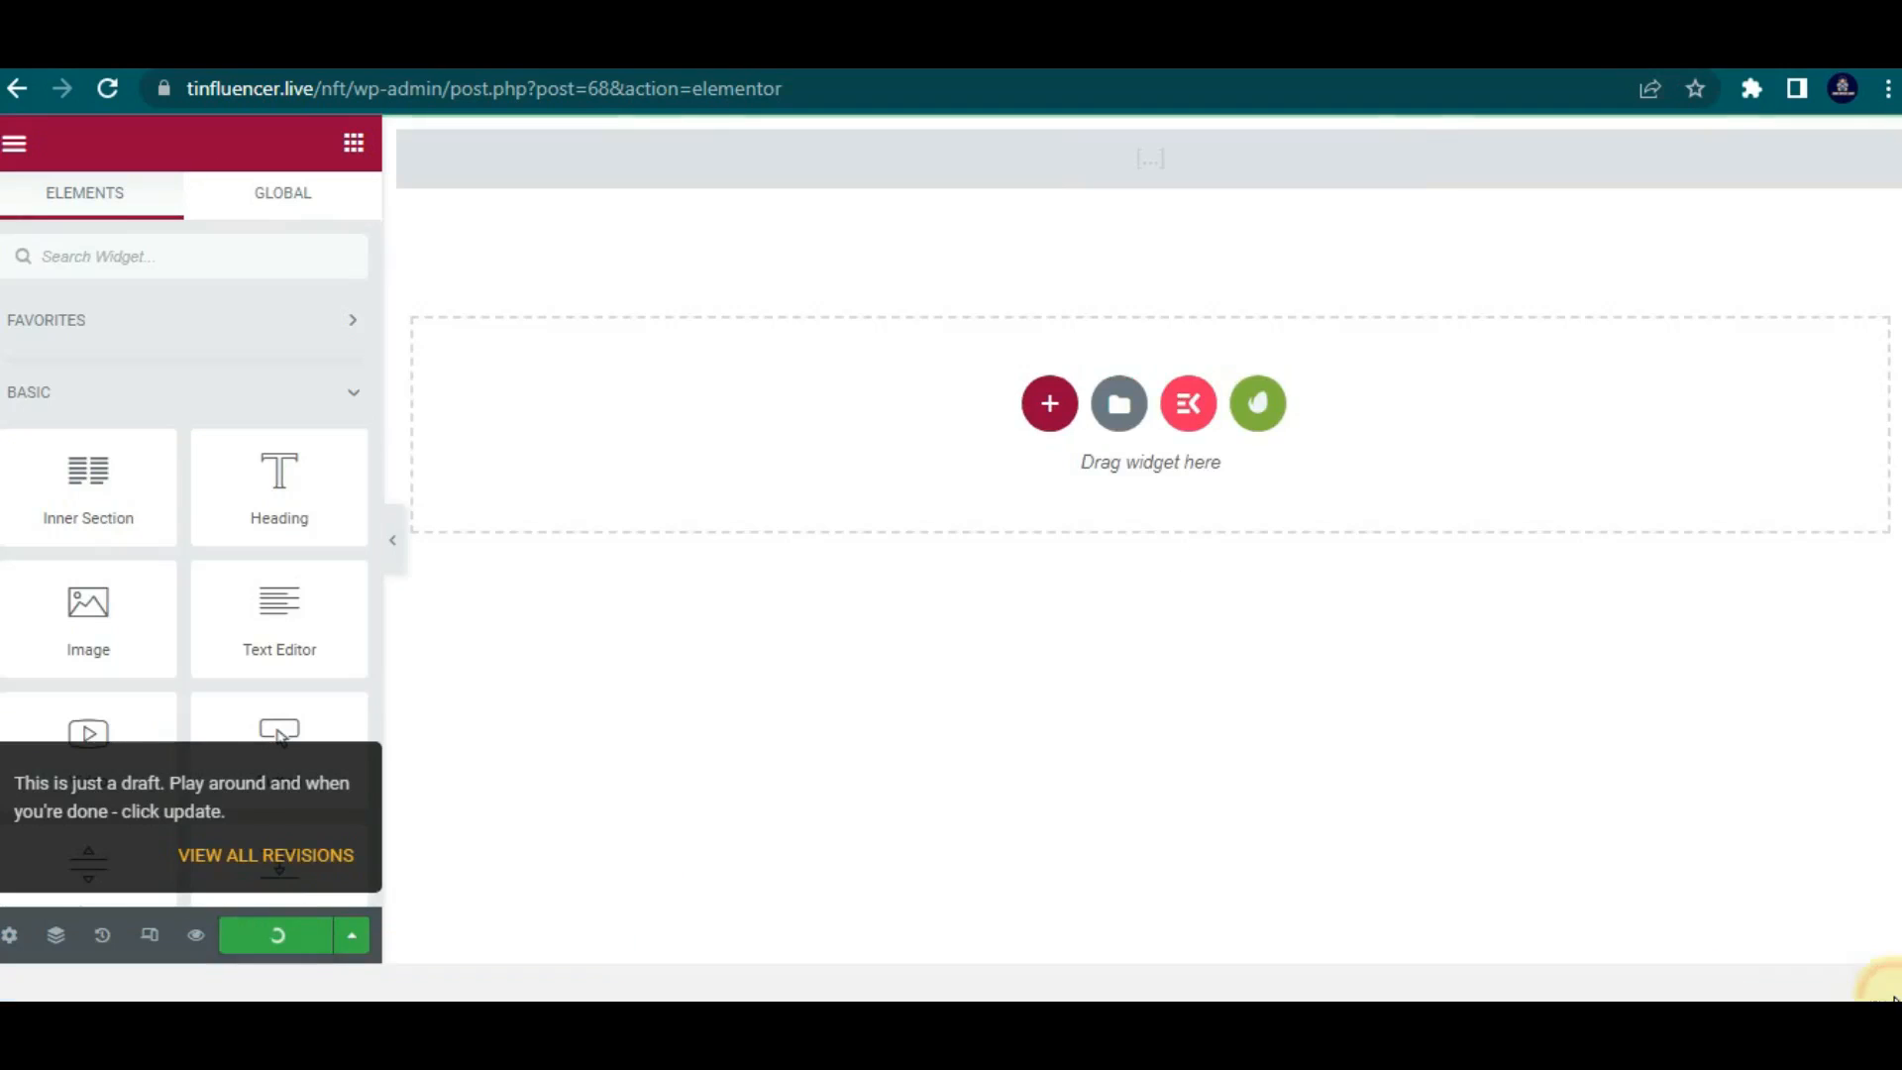
Step: Insert the Enefte kit's Header template and delete the old 'You are already registered' section
{"action": "left_click", "coordinate": [1253, 378]}
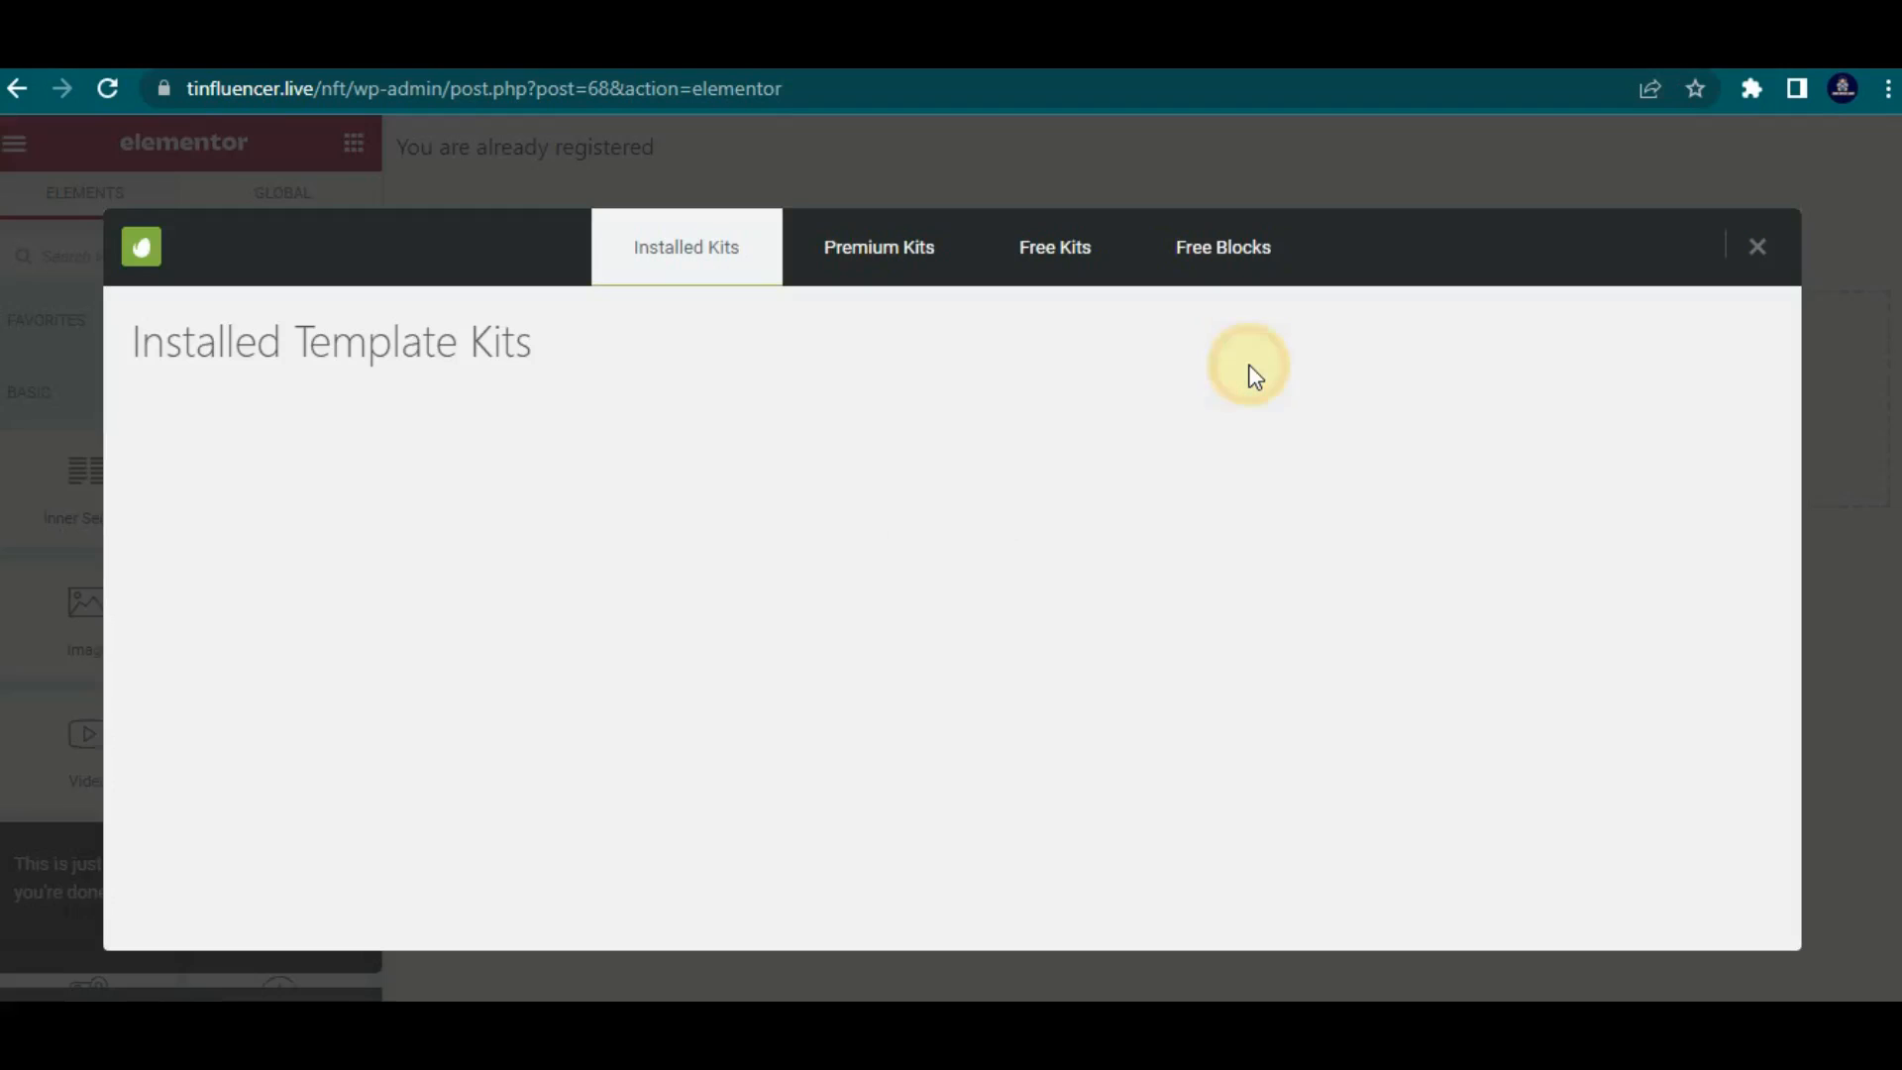
{"action": "left_click", "coordinate": [451, 711]}
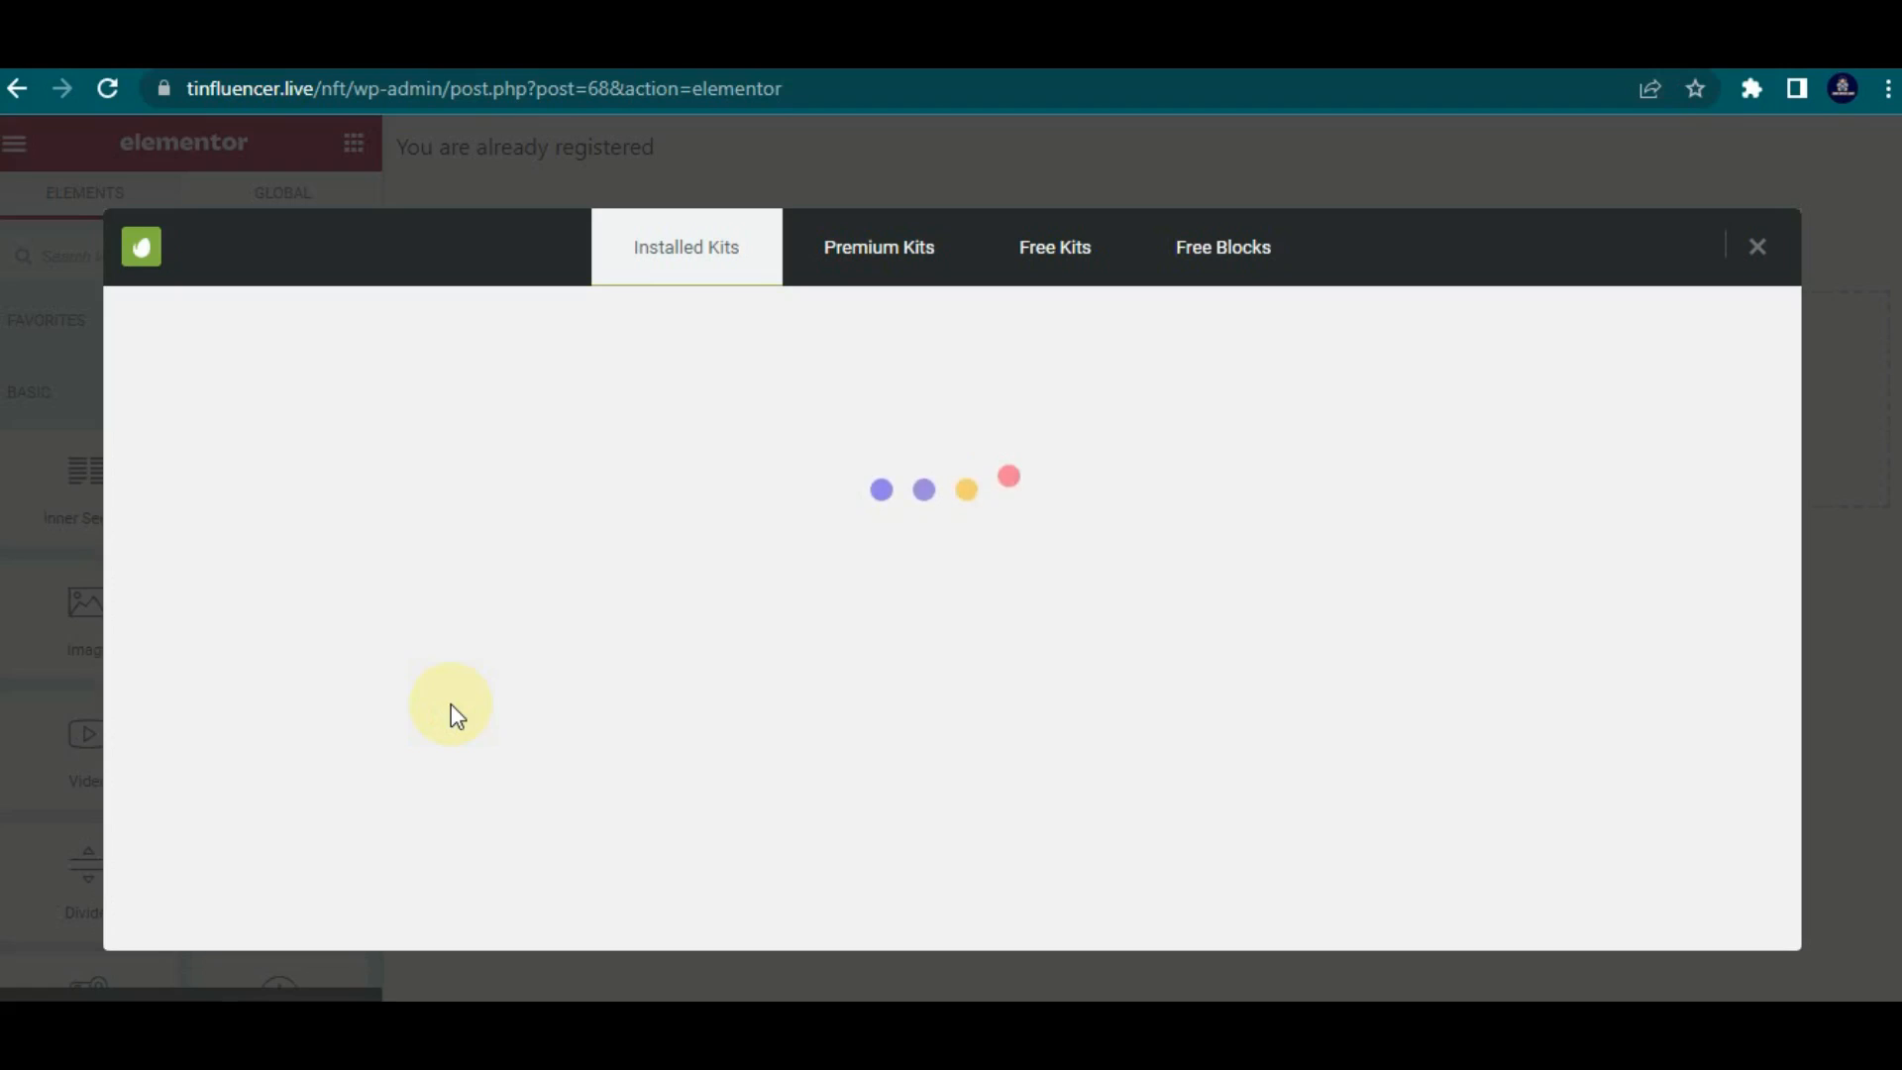
{"action": "scroll", "coordinate": [1264, 551], "scroll_direction": "down", "scroll_amount": 15}
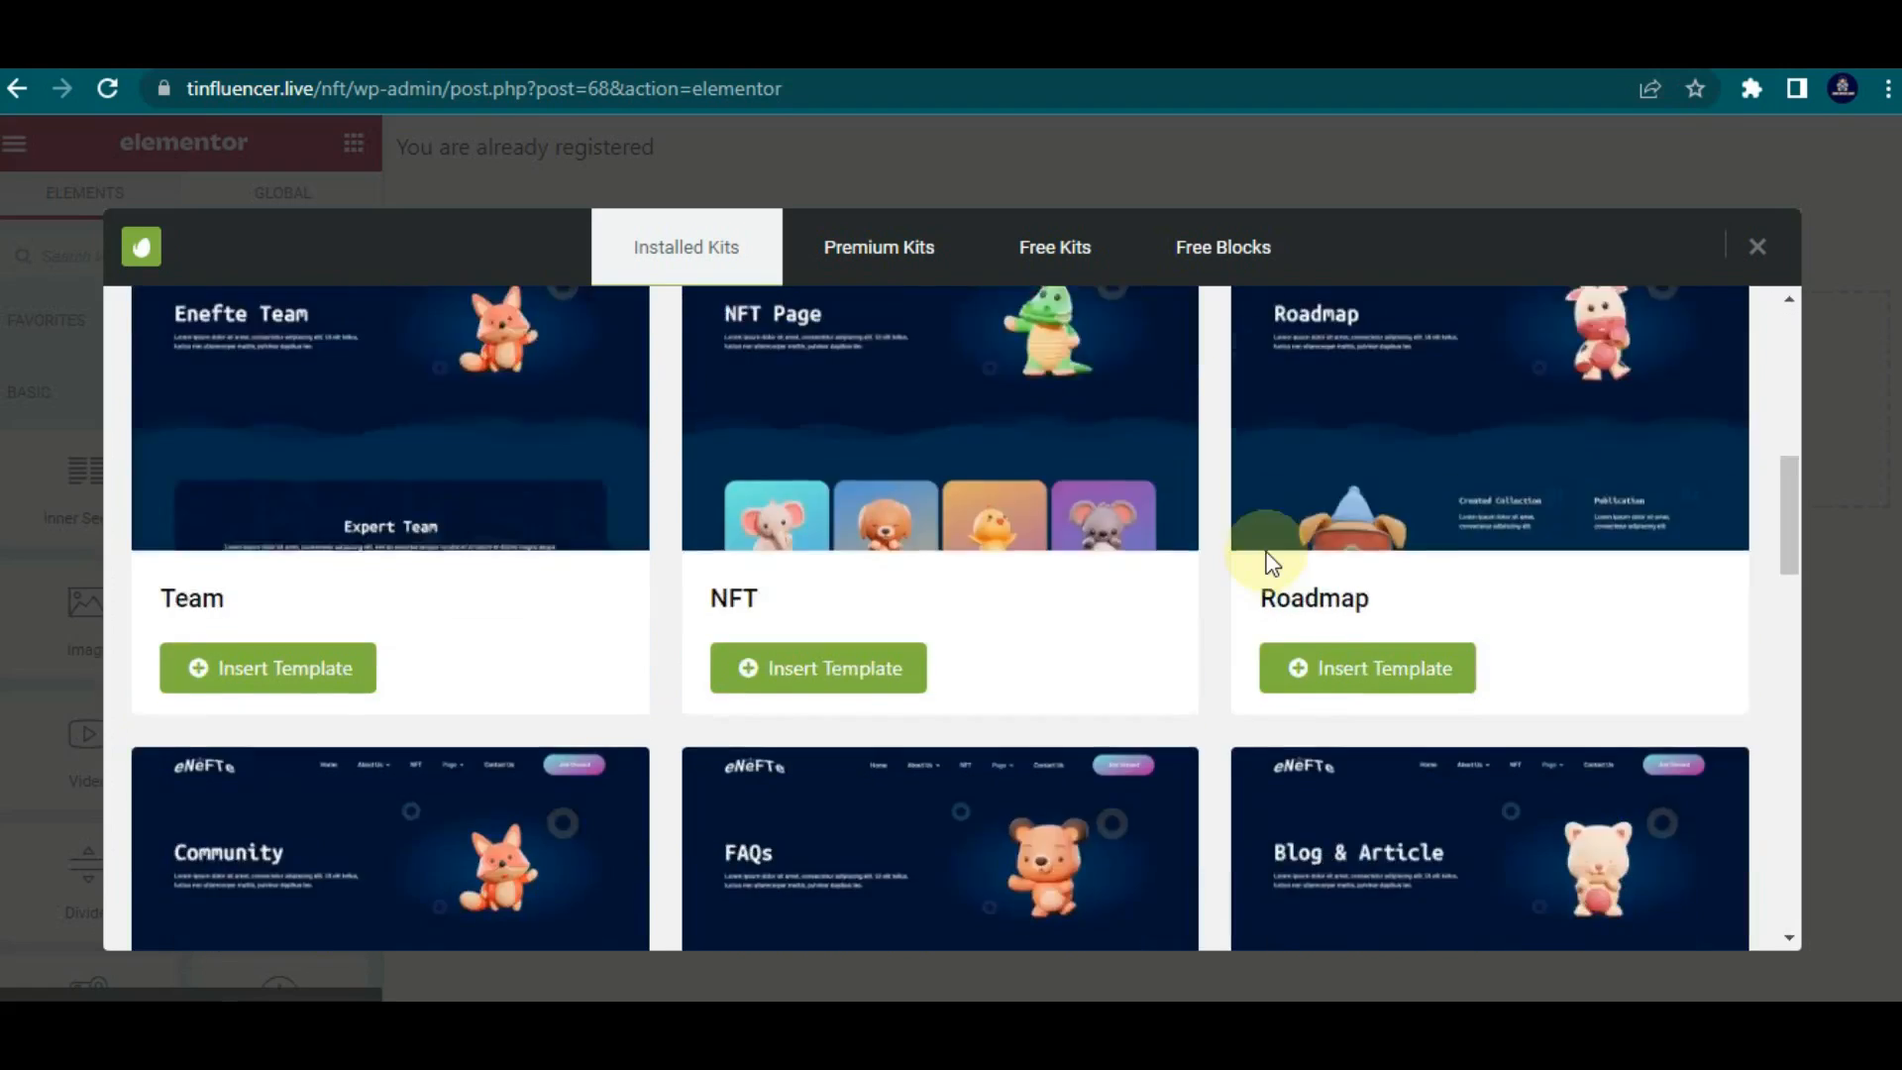
{"action": "scroll", "coordinate": [1308, 892], "scroll_direction": "down", "scroll_amount": 5}
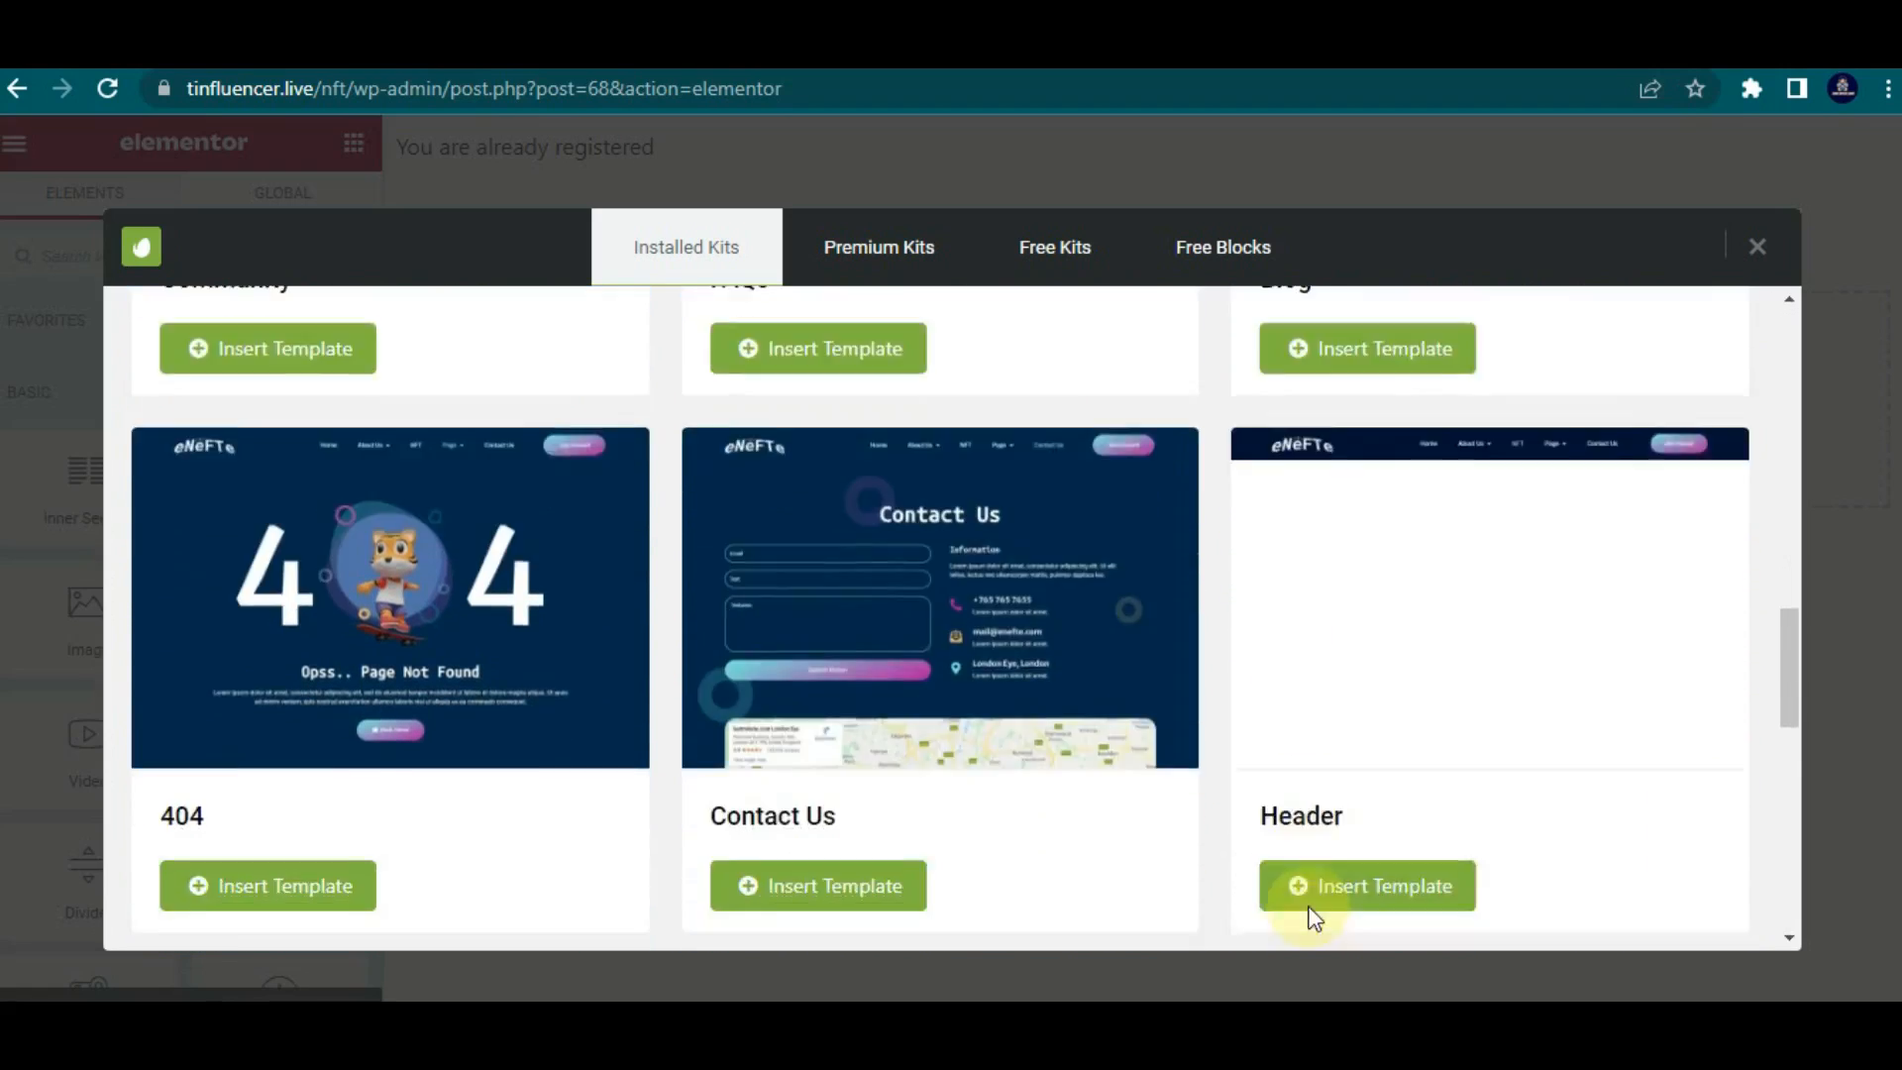
{"action": "left_click", "coordinate": [1314, 588]}
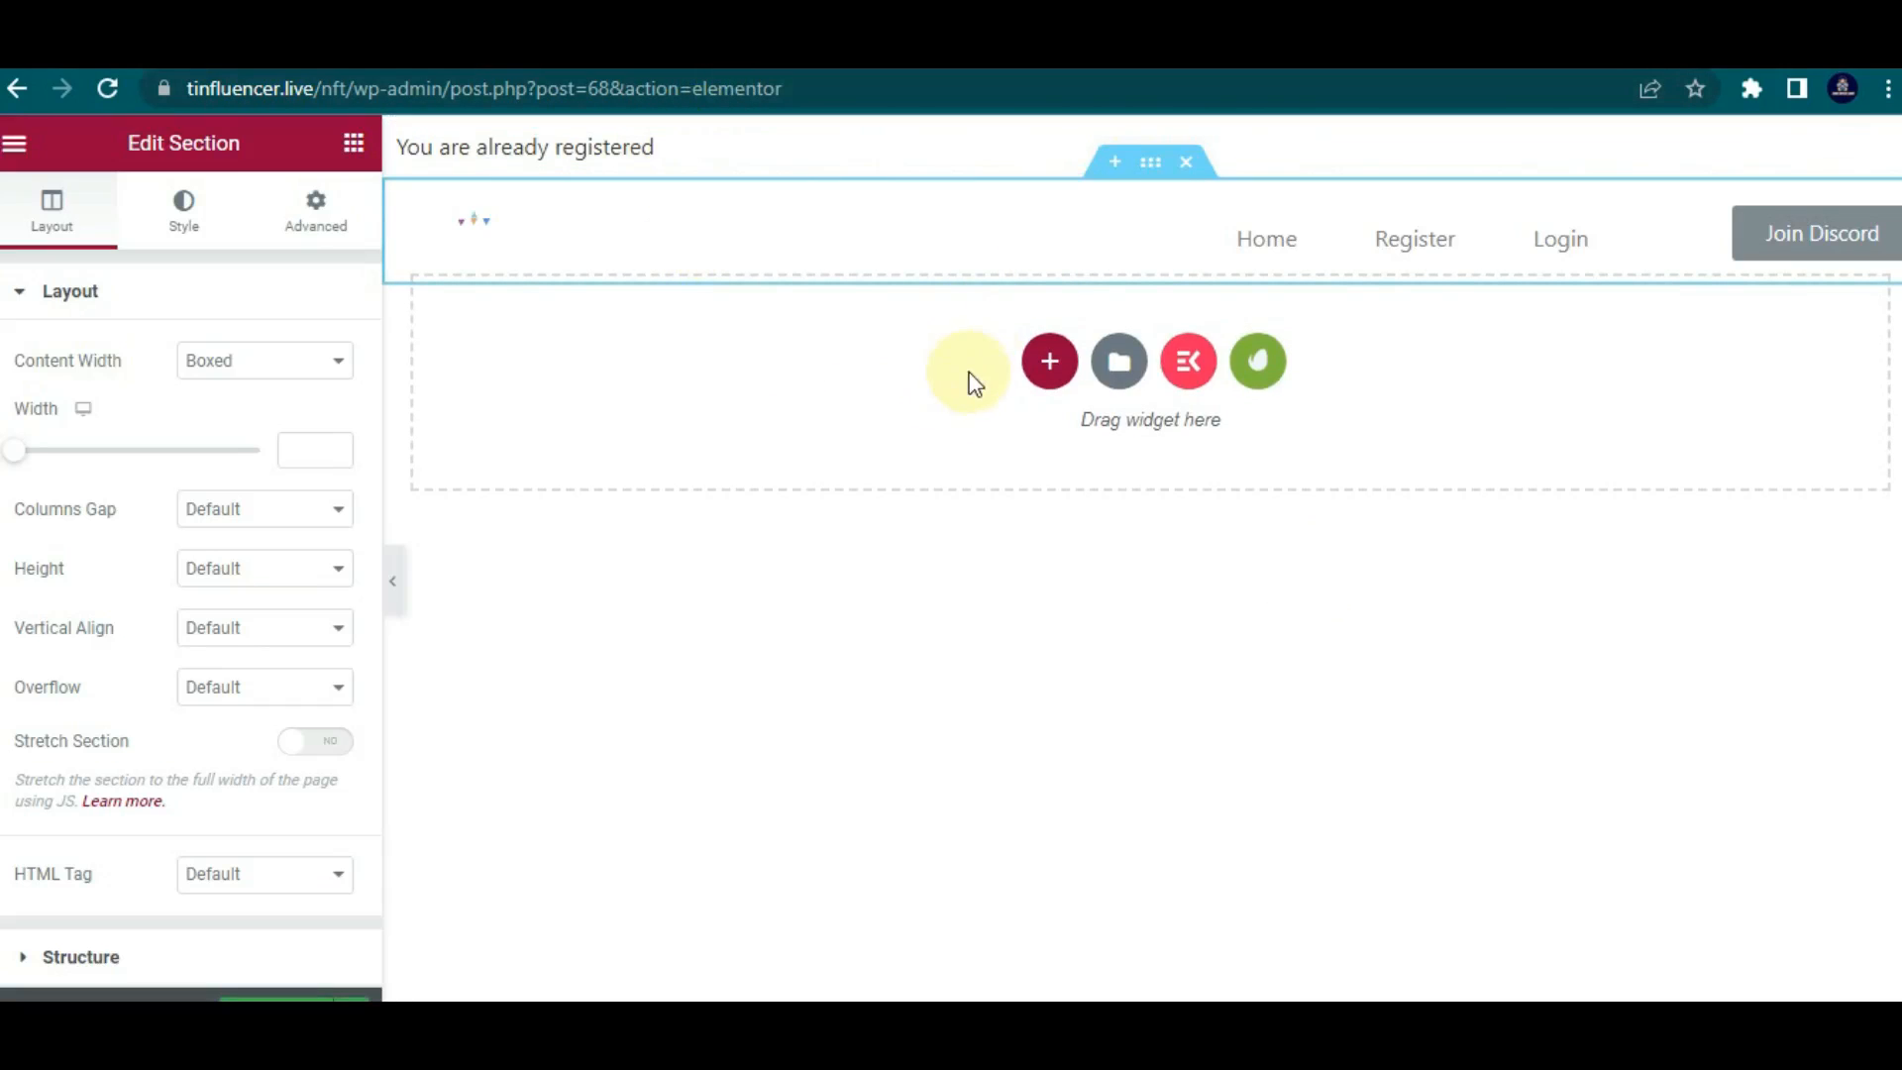
{"action": "mouse_move", "coordinate": [1125, 148]}
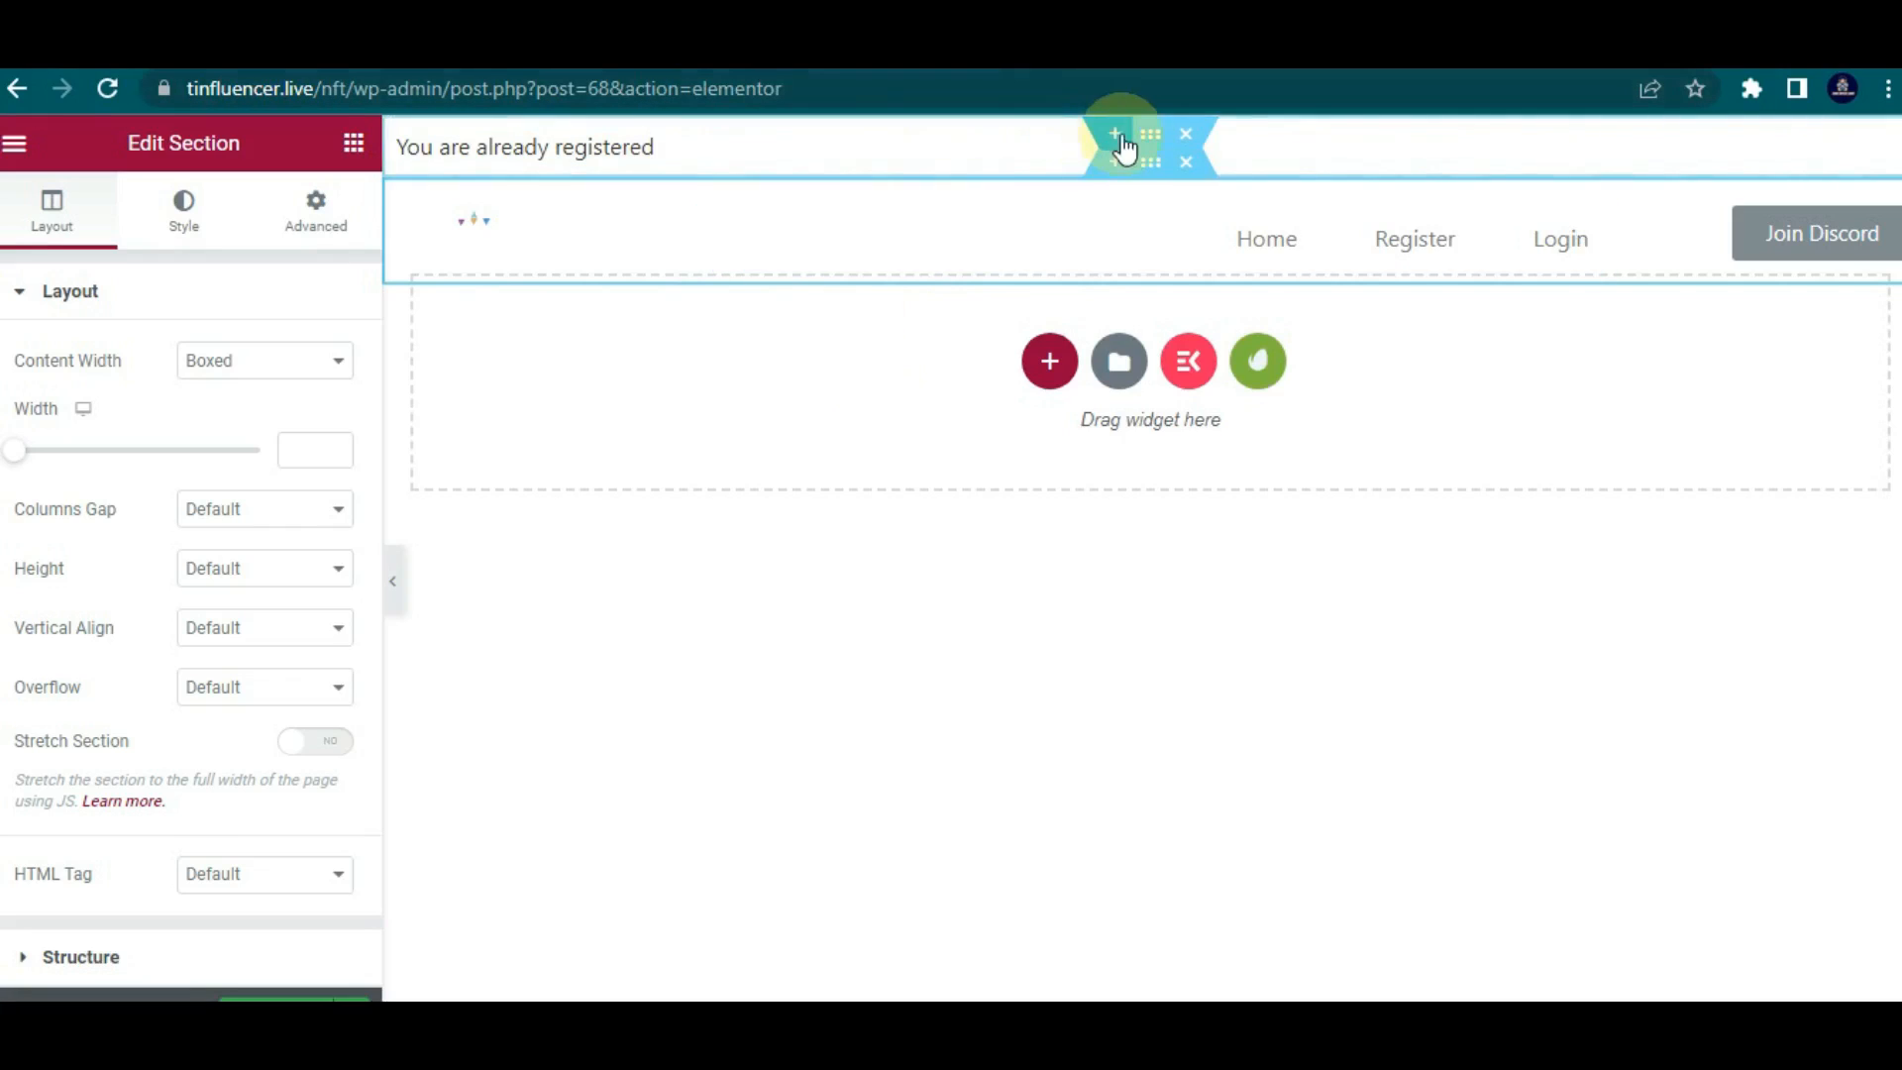
{"action": "left_click", "coordinate": [1185, 135]}
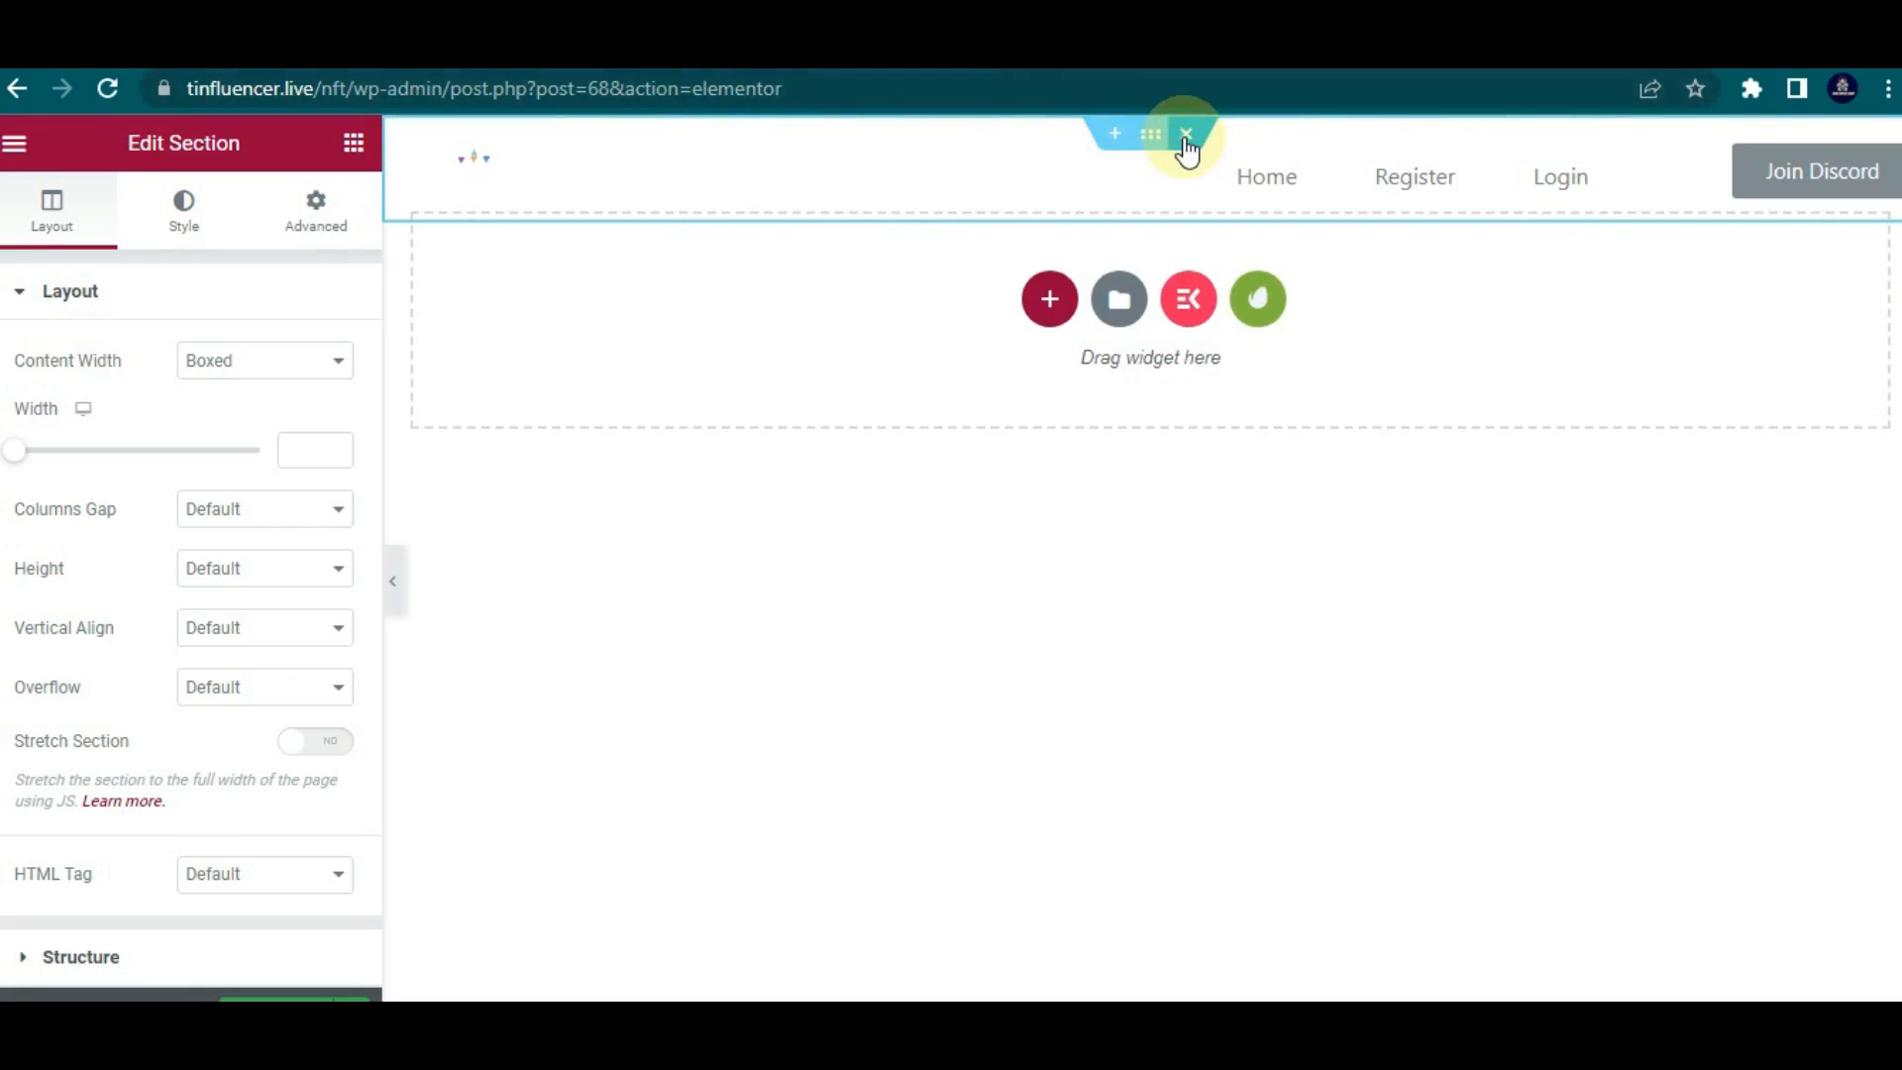
Step: Insert the Enefte kit's Blog template, adding the 'Blog & Article' hero with cat image
{"action": "left_click", "coordinate": [1256, 320]}
{"action": "left_click", "coordinate": [434, 627]}
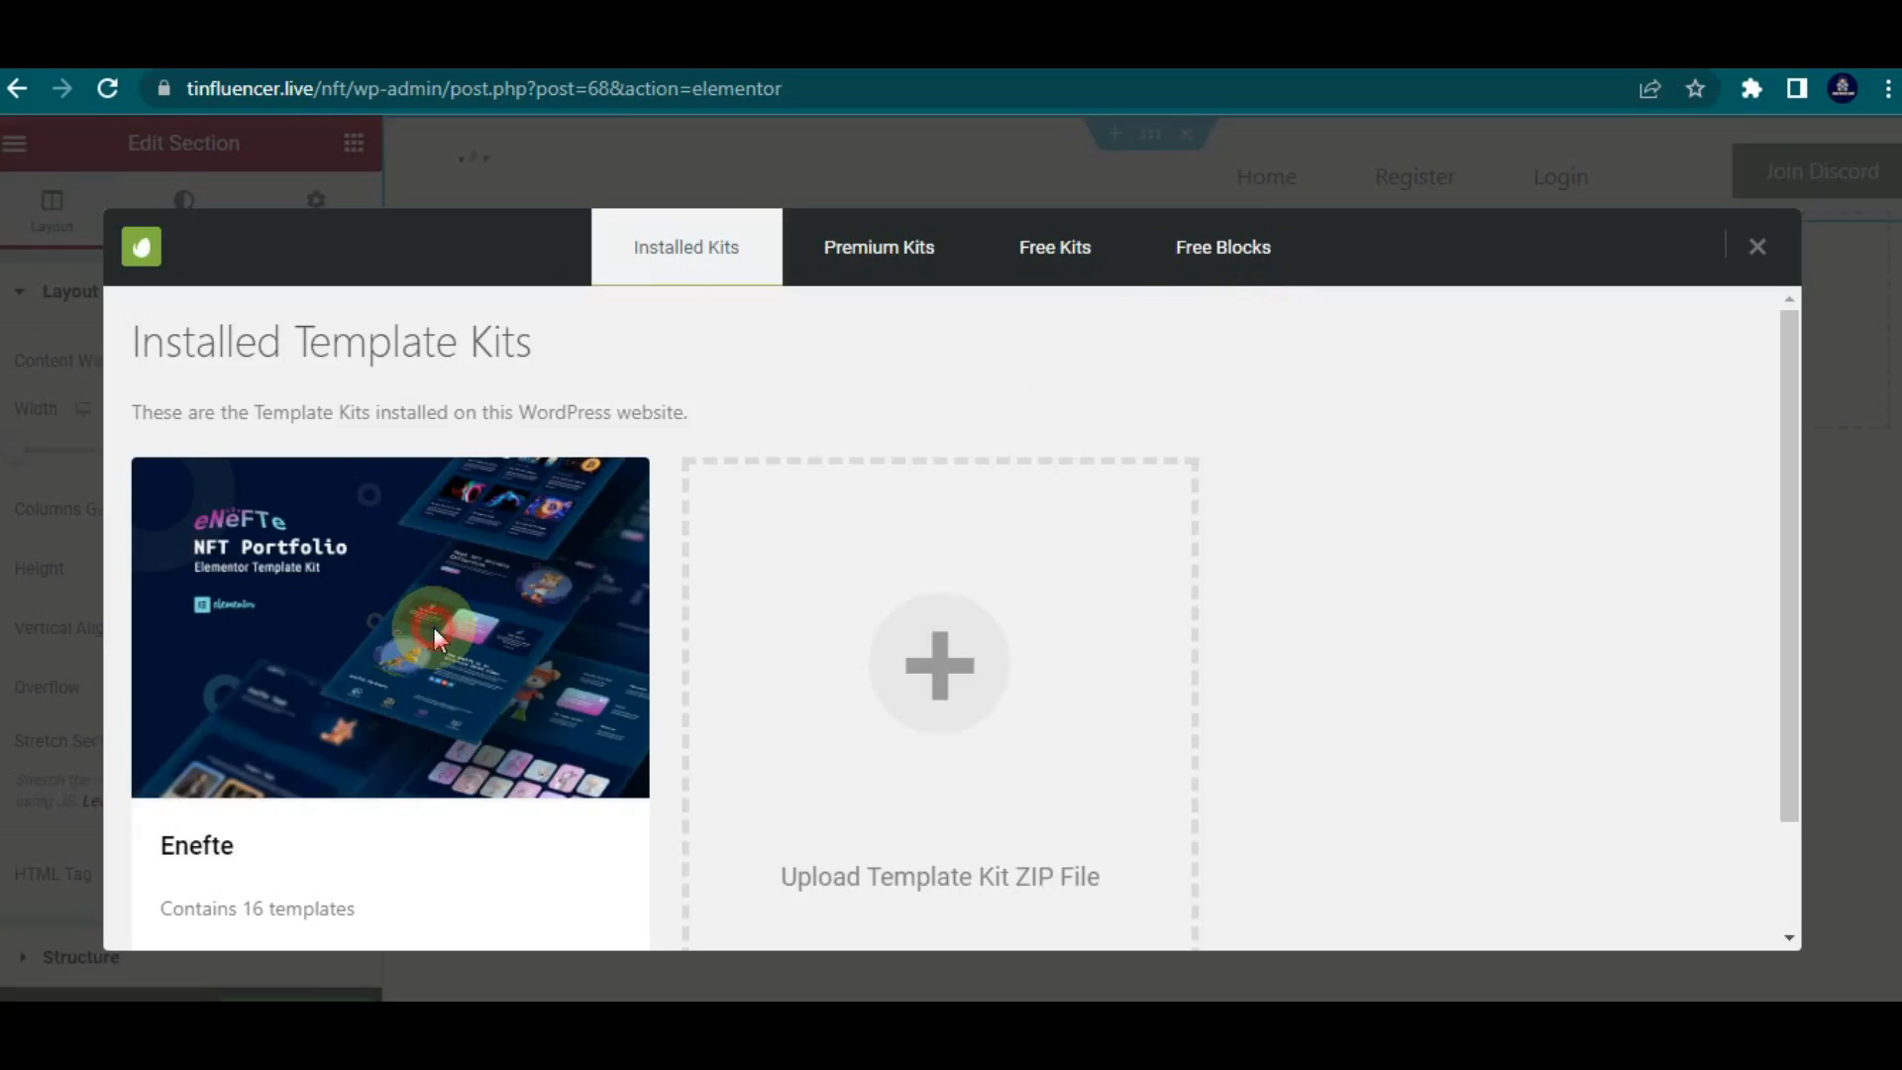
{"action": "scroll", "coordinate": [1036, 644], "scroll_direction": "down", "scroll_amount": 8}
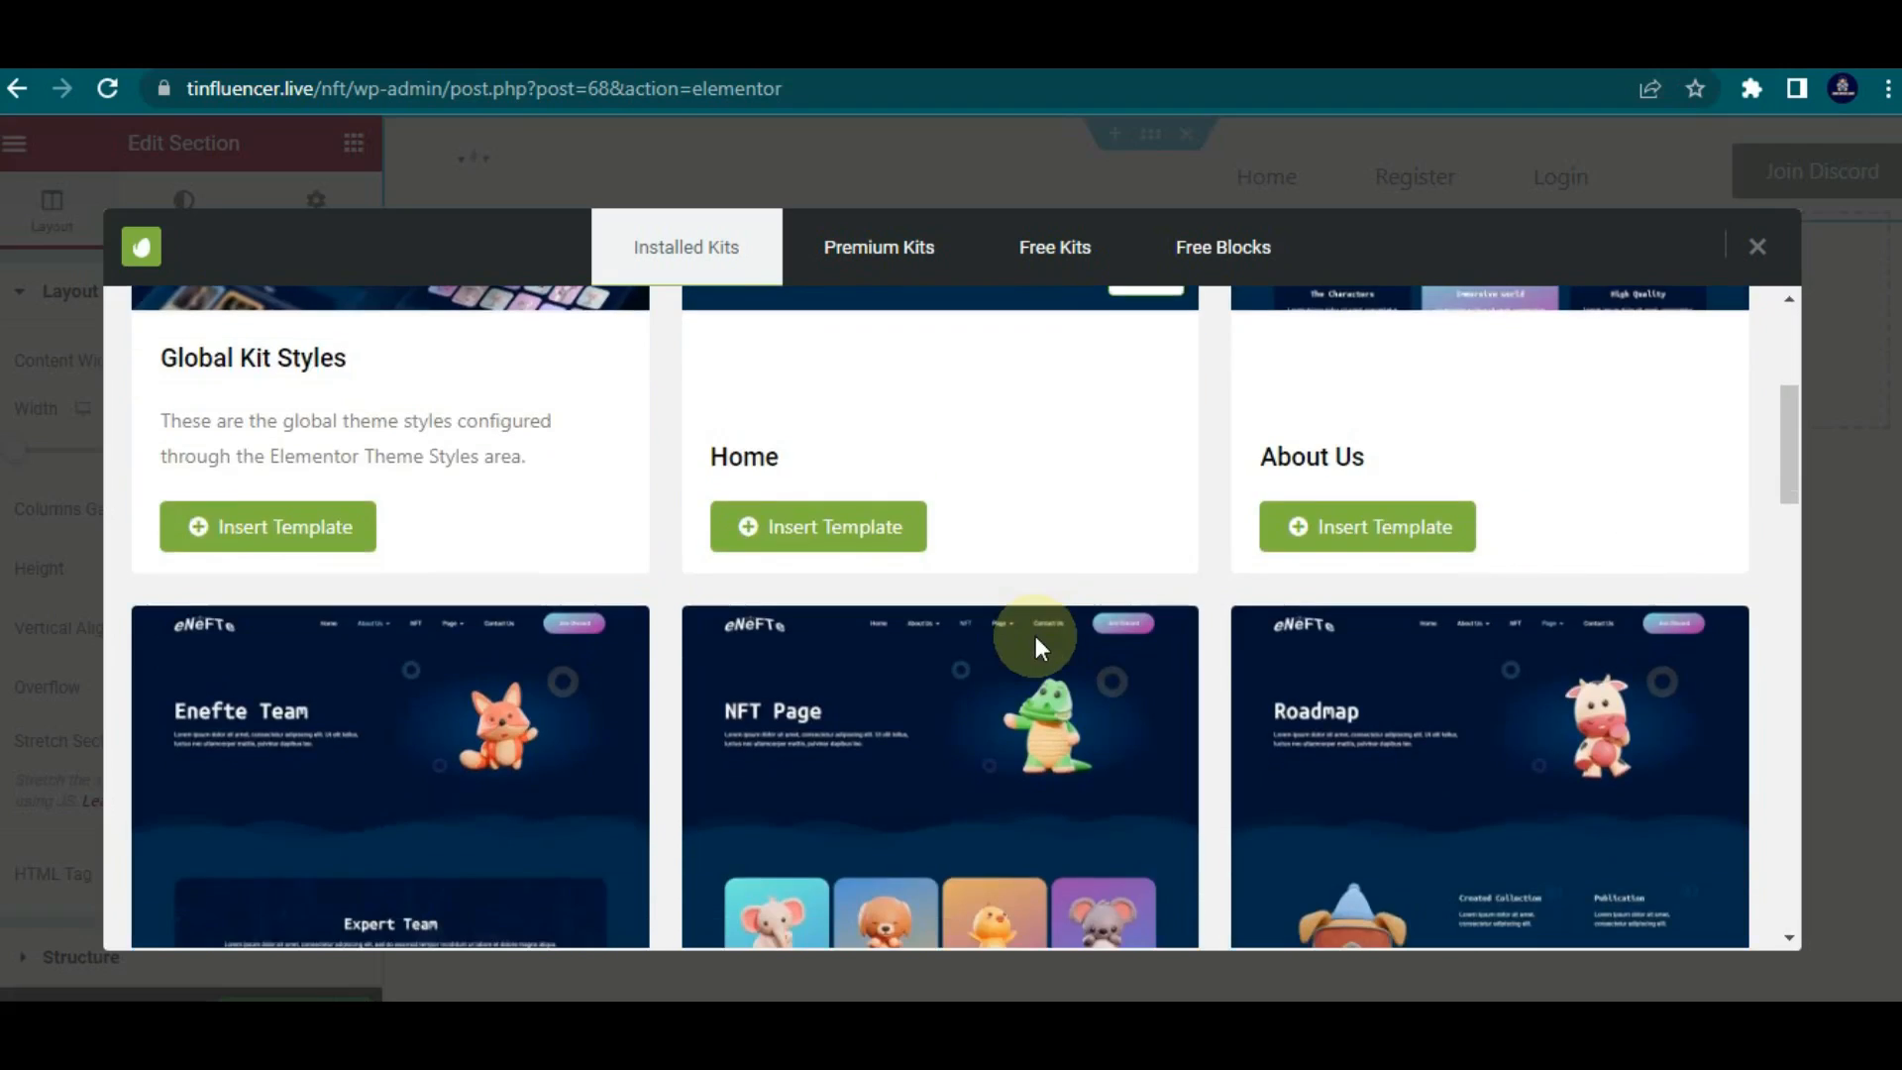
{"action": "scroll", "coordinate": [1035, 639], "scroll_direction": "down", "scroll_amount": 3}
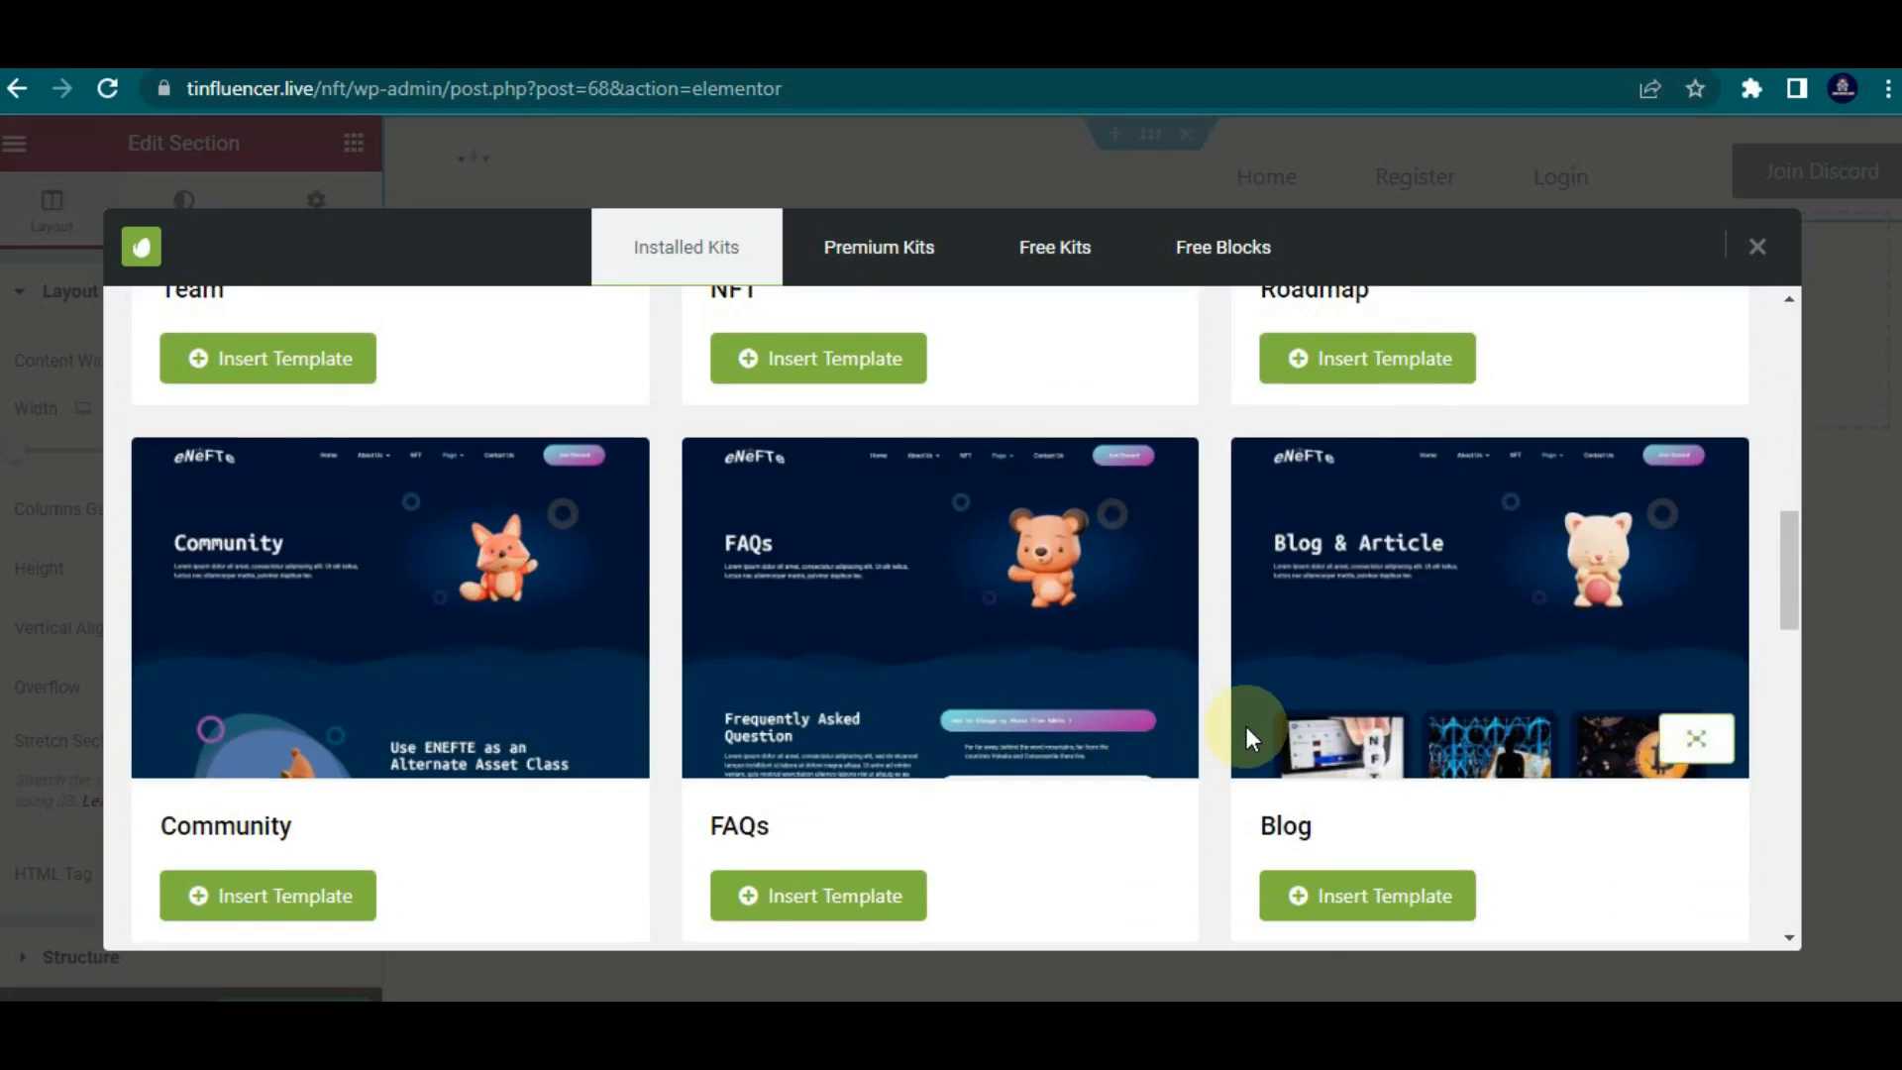
{"action": "scroll", "coordinate": [1246, 729], "scroll_direction": "down", "scroll_amount": 2}
{"action": "left_click", "coordinate": [1312, 748]}
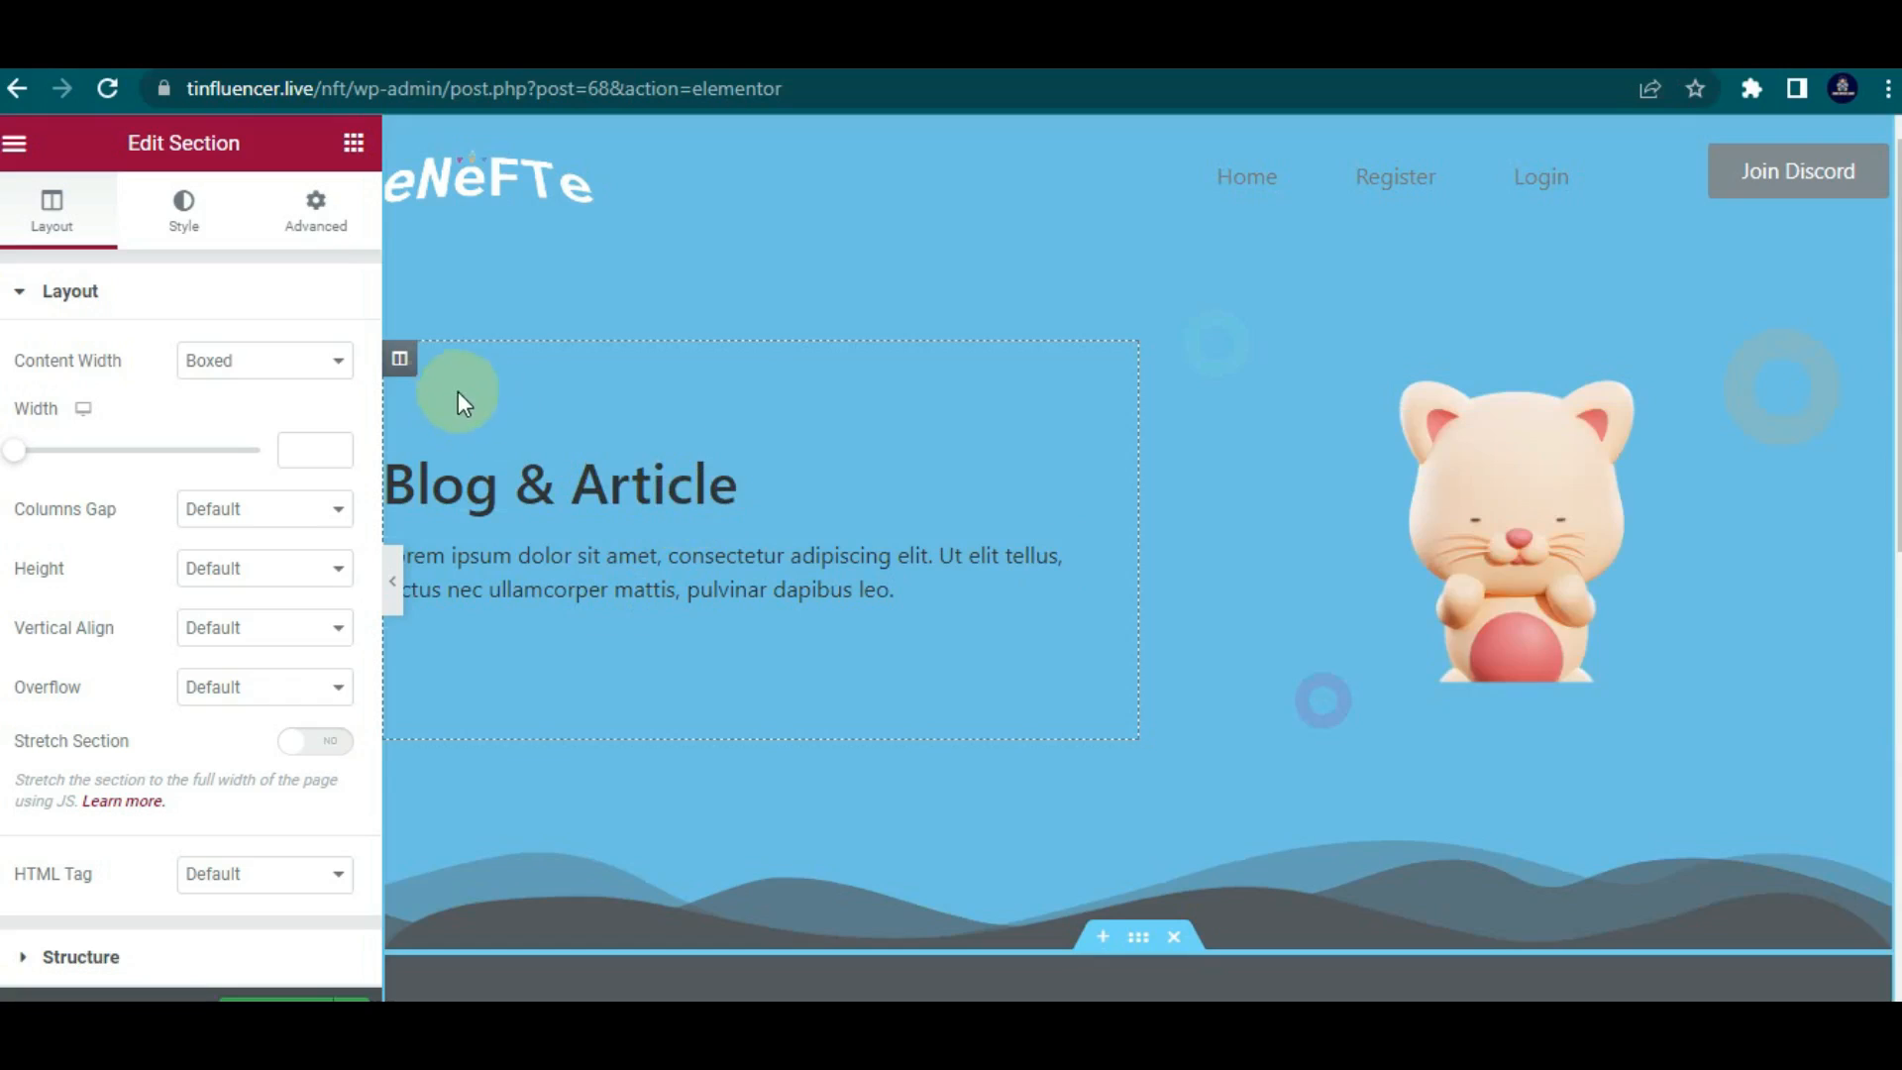
Step: Delete the hero's 'Blog & Article' text column and the blog posts list
{"action": "right_click", "coordinate": [400, 369]}
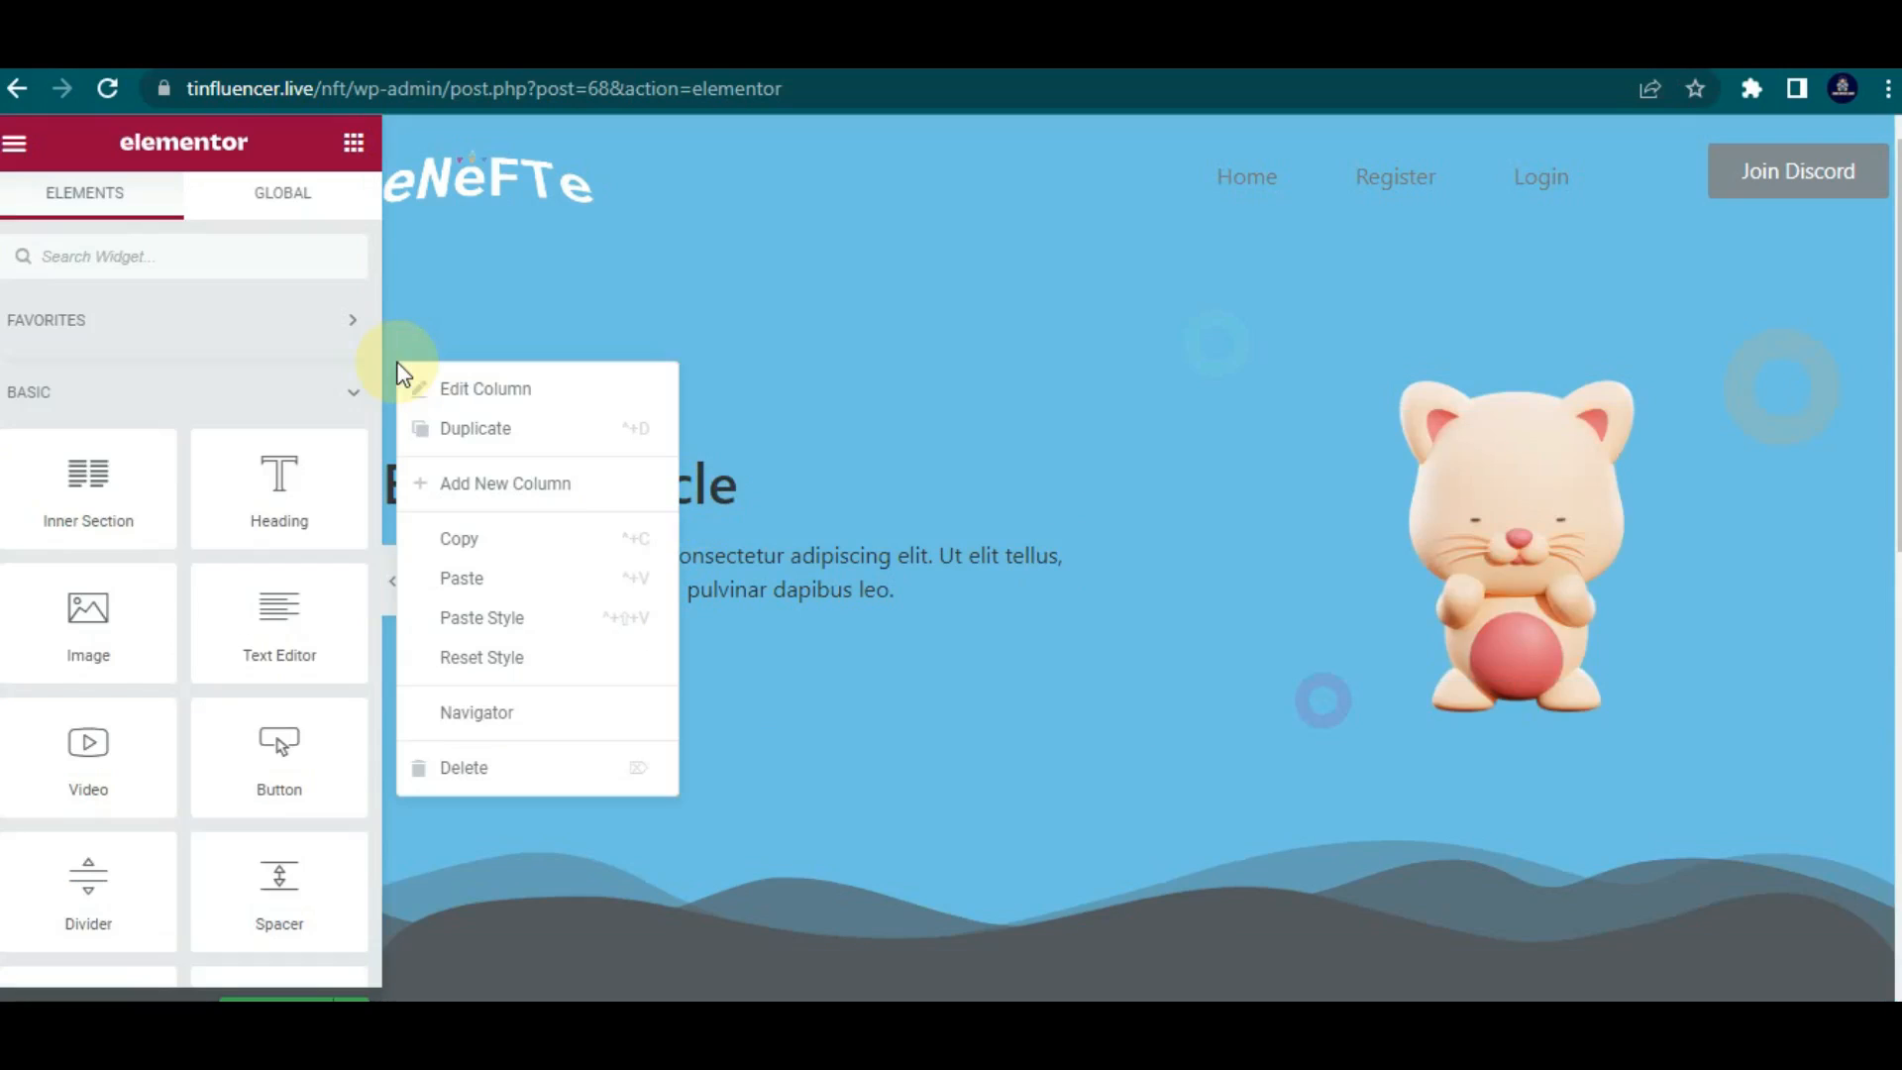
{"action": "left_click", "coordinate": [461, 770]}
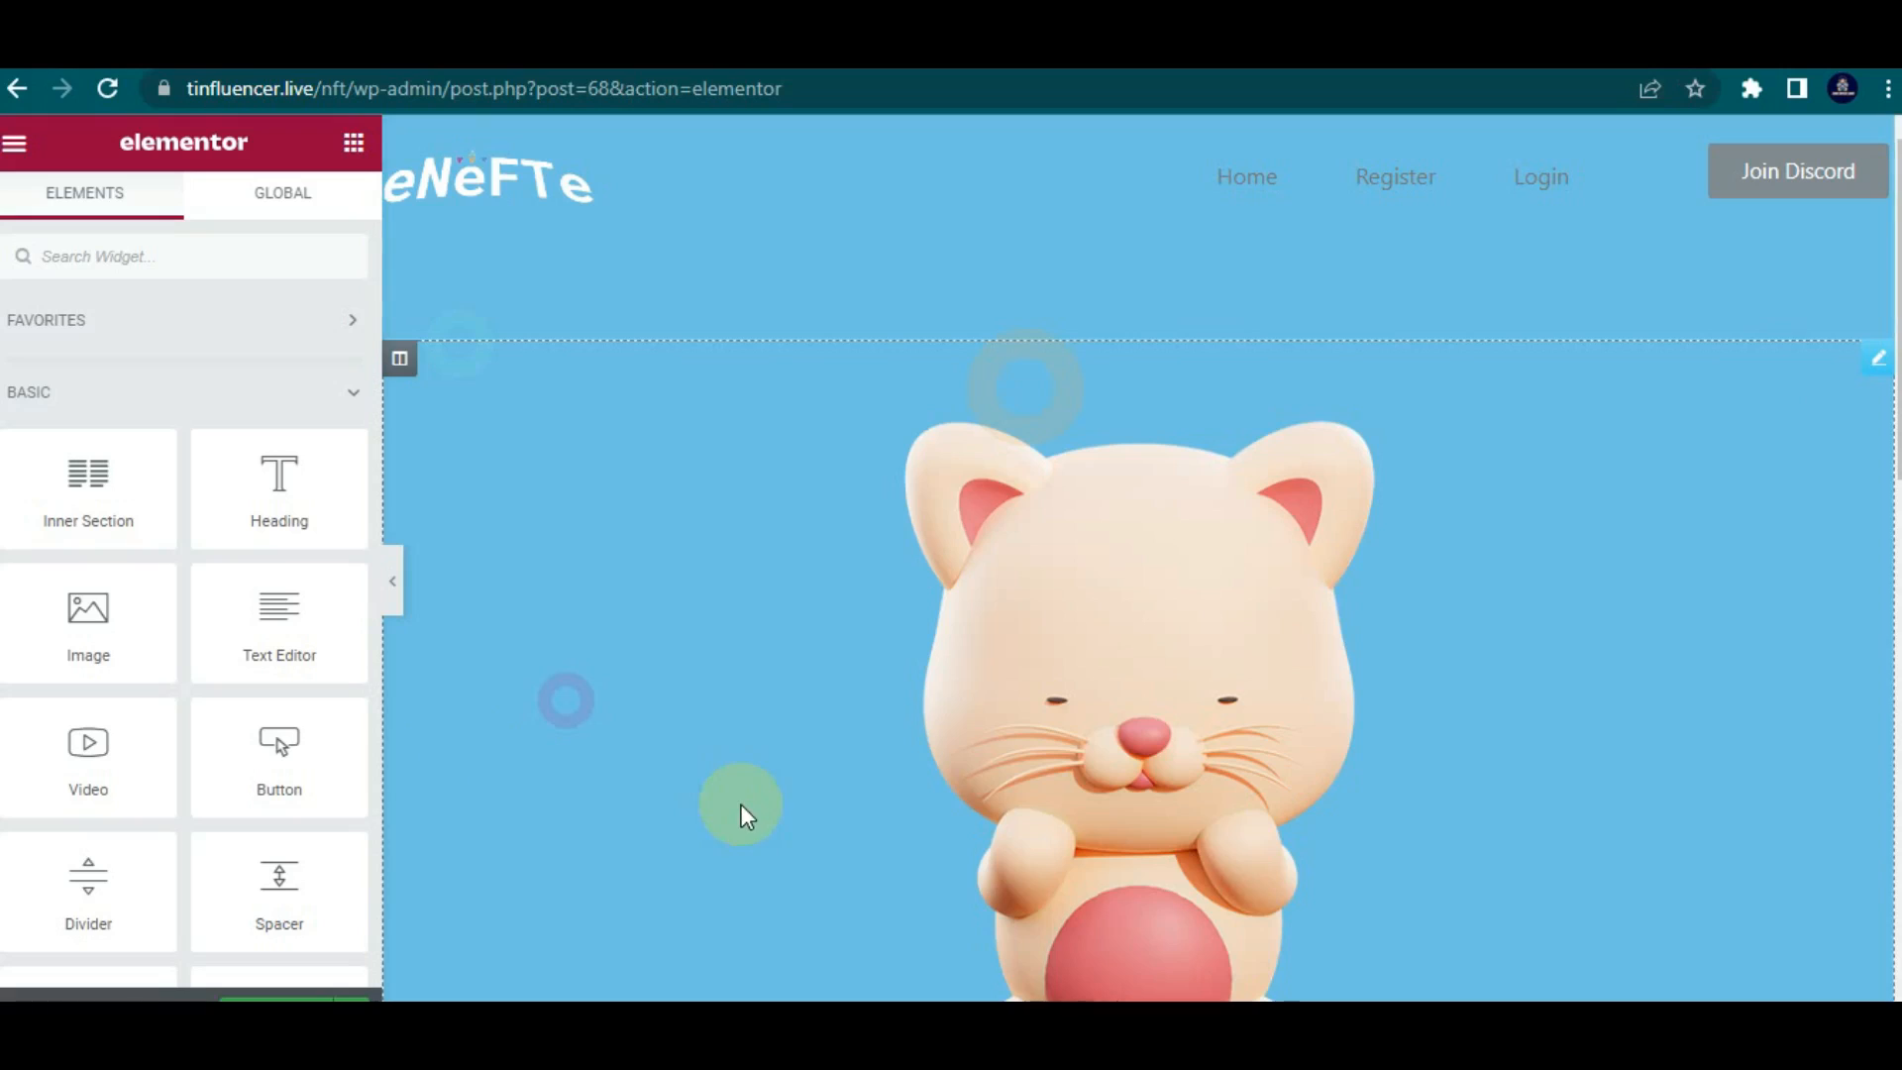
{"action": "scroll", "coordinate": [741, 804], "scroll_direction": "down", "scroll_amount": 5}
{"action": "scroll", "coordinate": [741, 804], "scroll_direction": "down", "scroll_amount": 5}
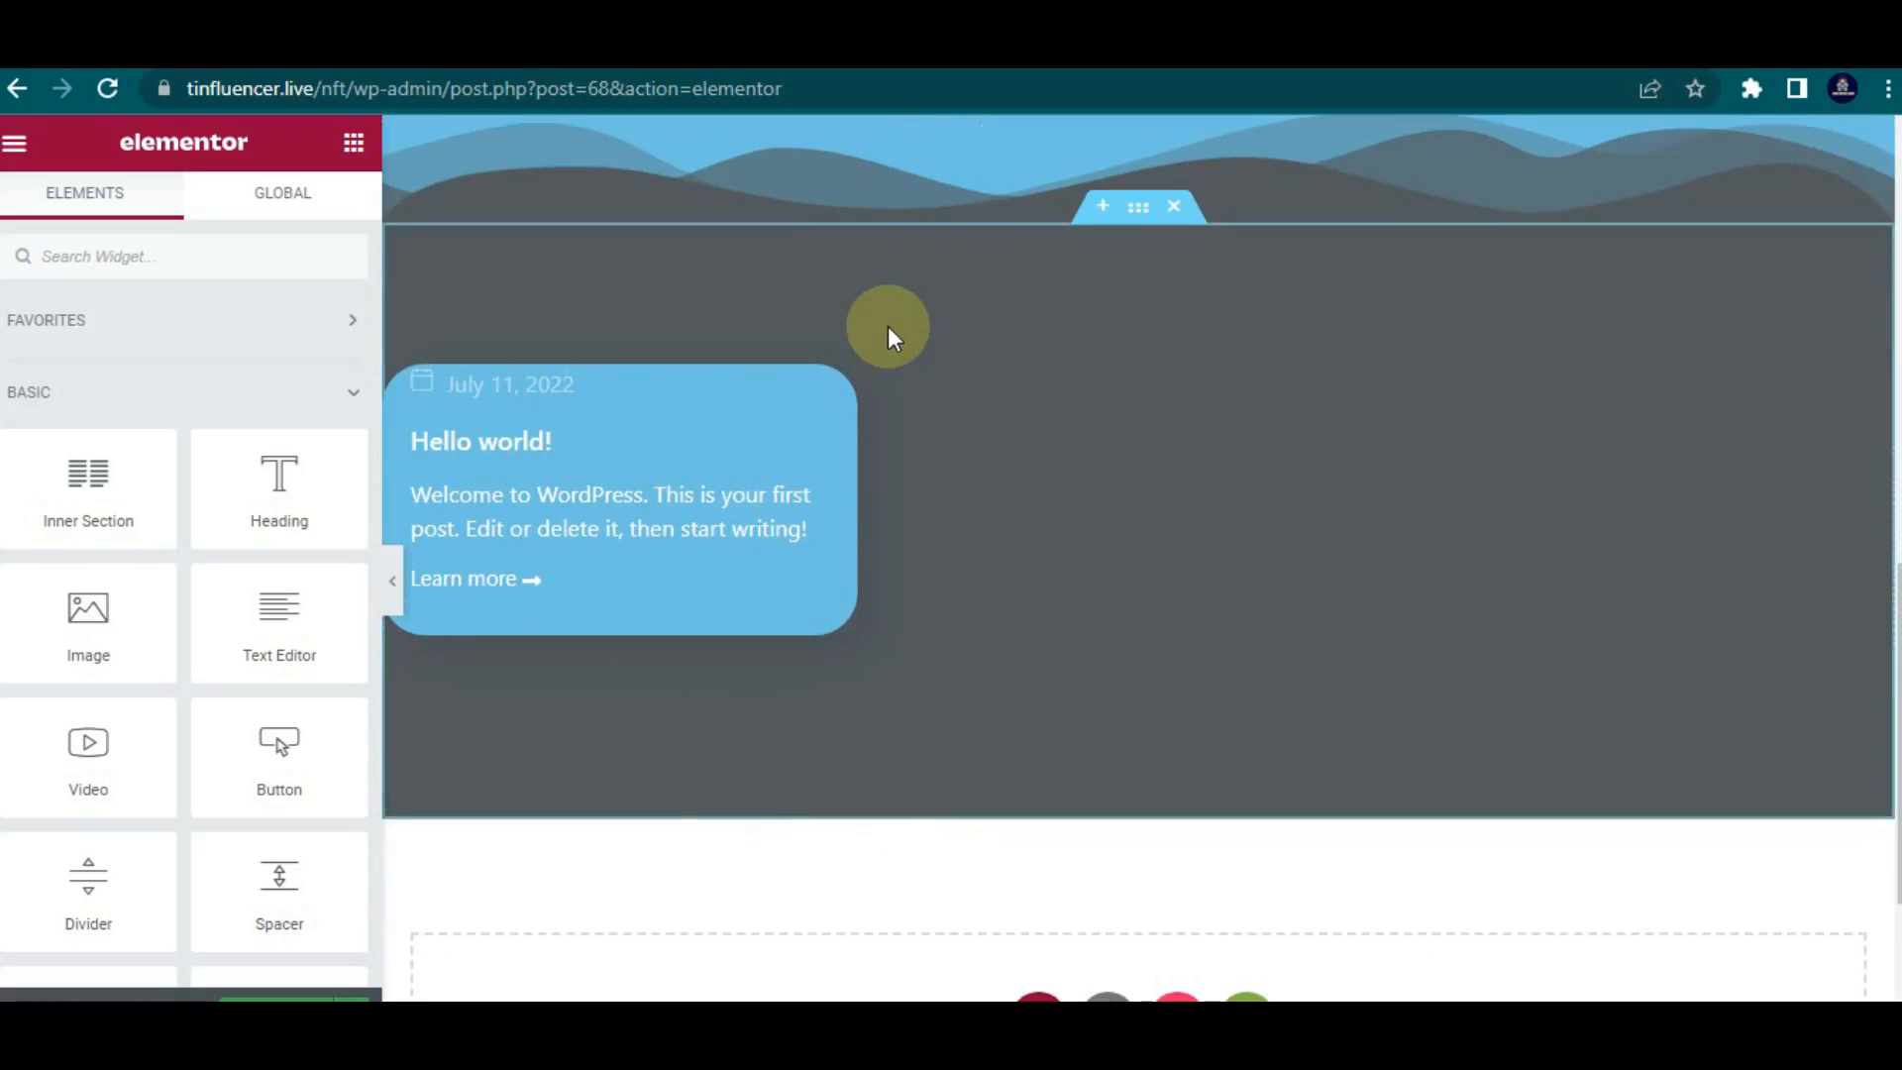
{"action": "right_click", "coordinate": [751, 419]}
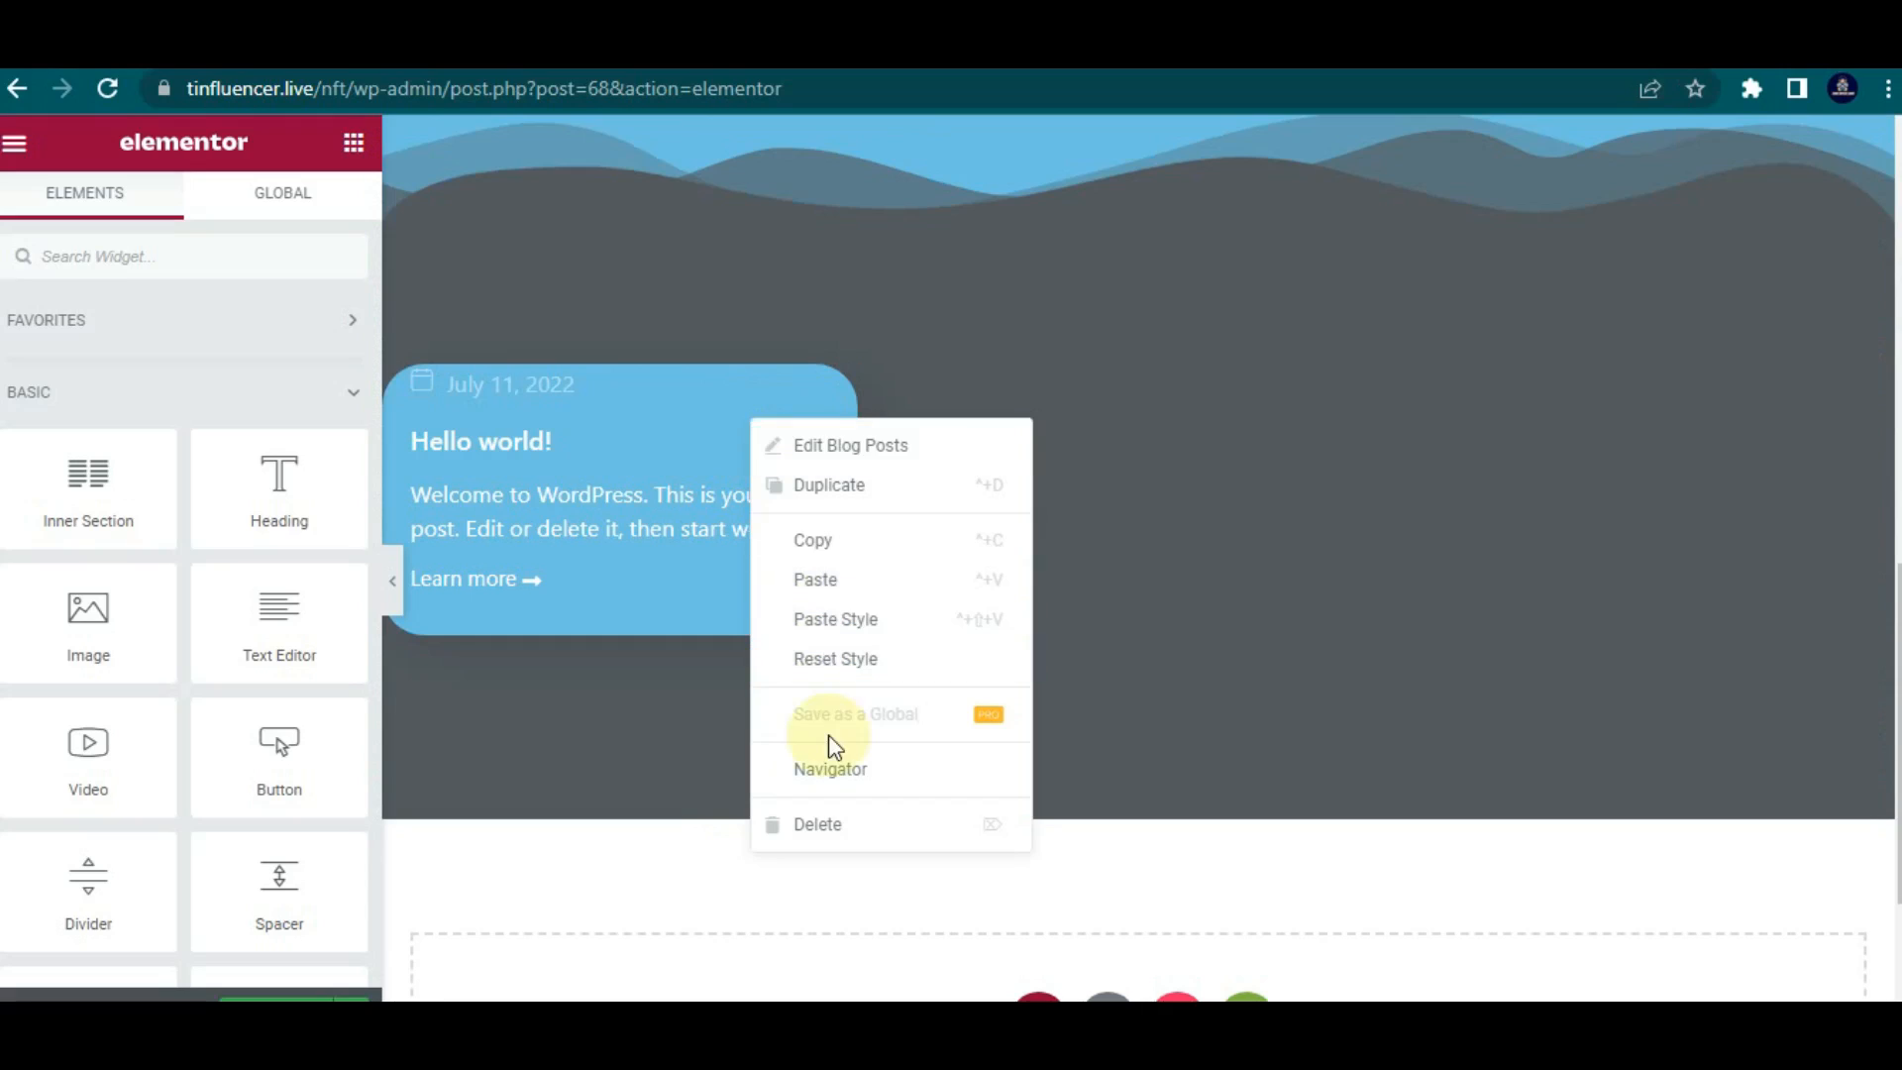
{"action": "left_click", "coordinate": [824, 835]}
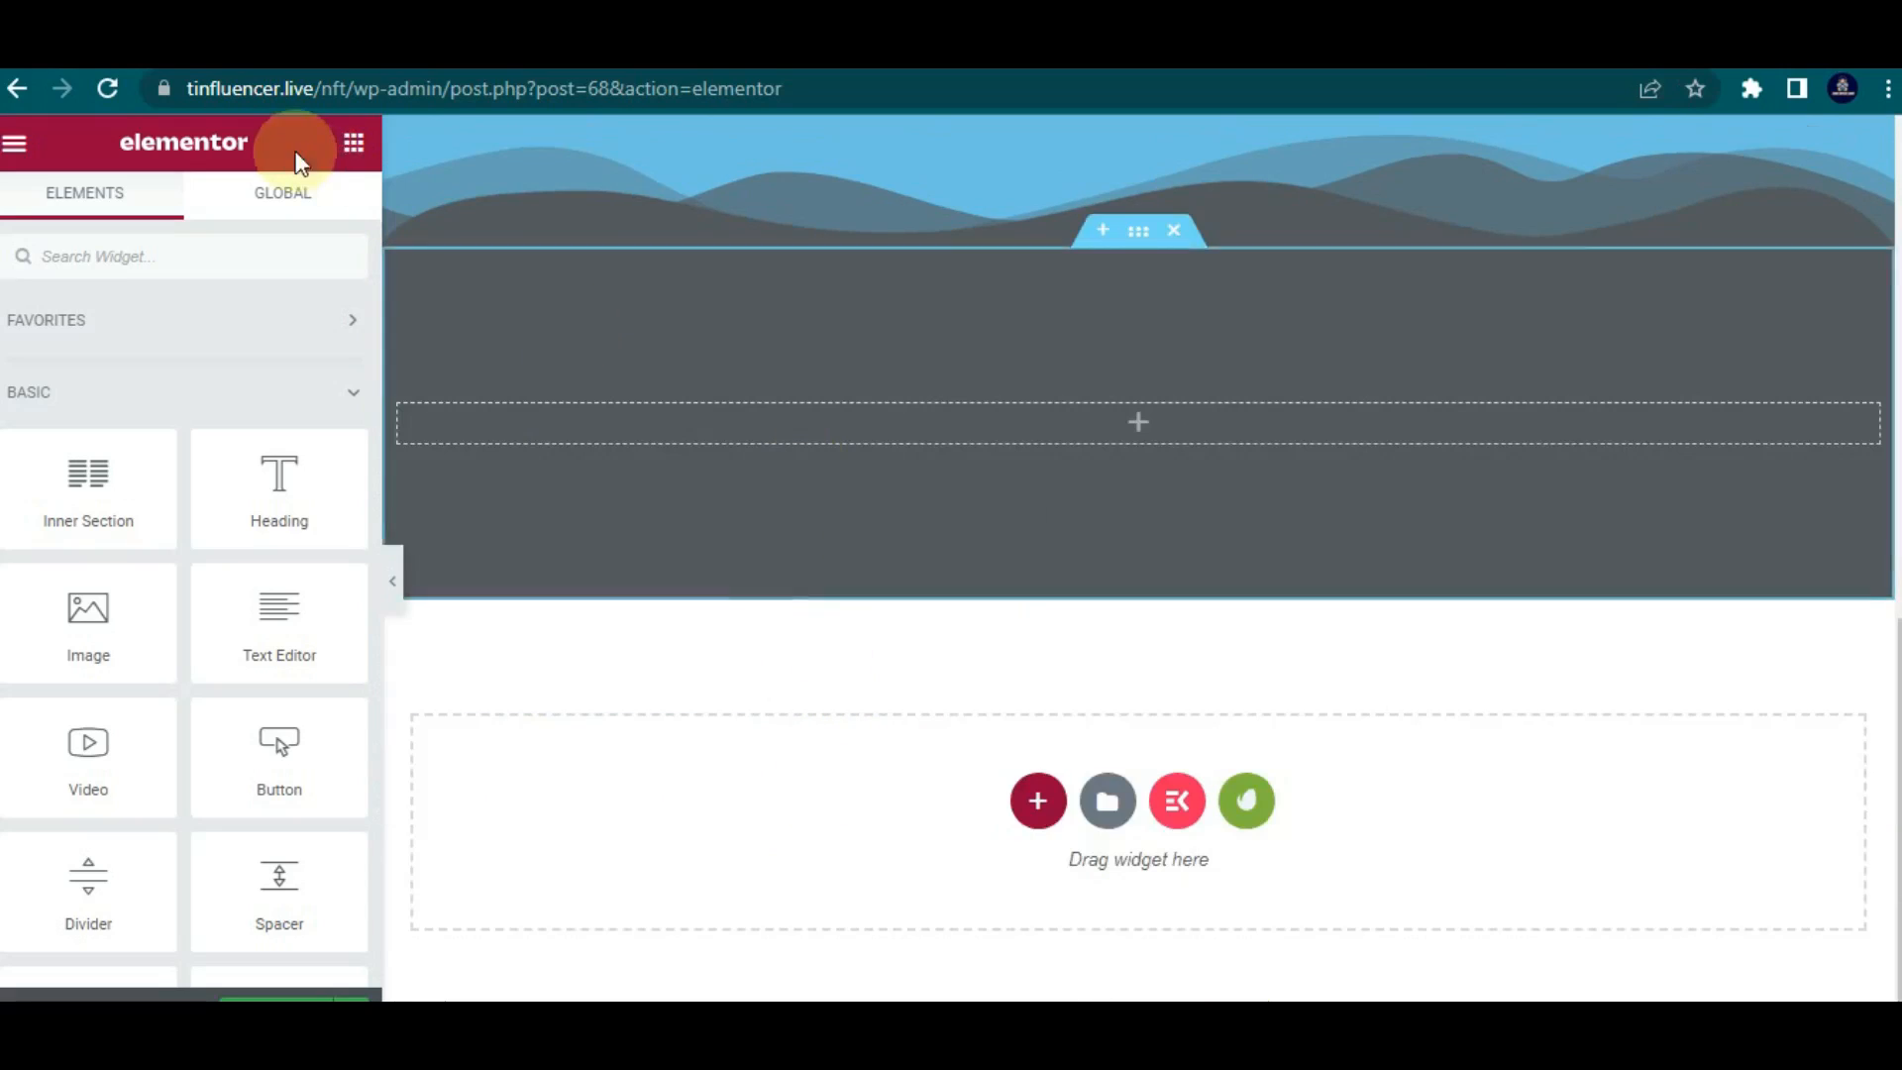
Step: Add a Shortcode widget to the dark section with [ultimatemember form_id="62"] and apply it
{"action": "left_click", "coordinate": [137, 261]}
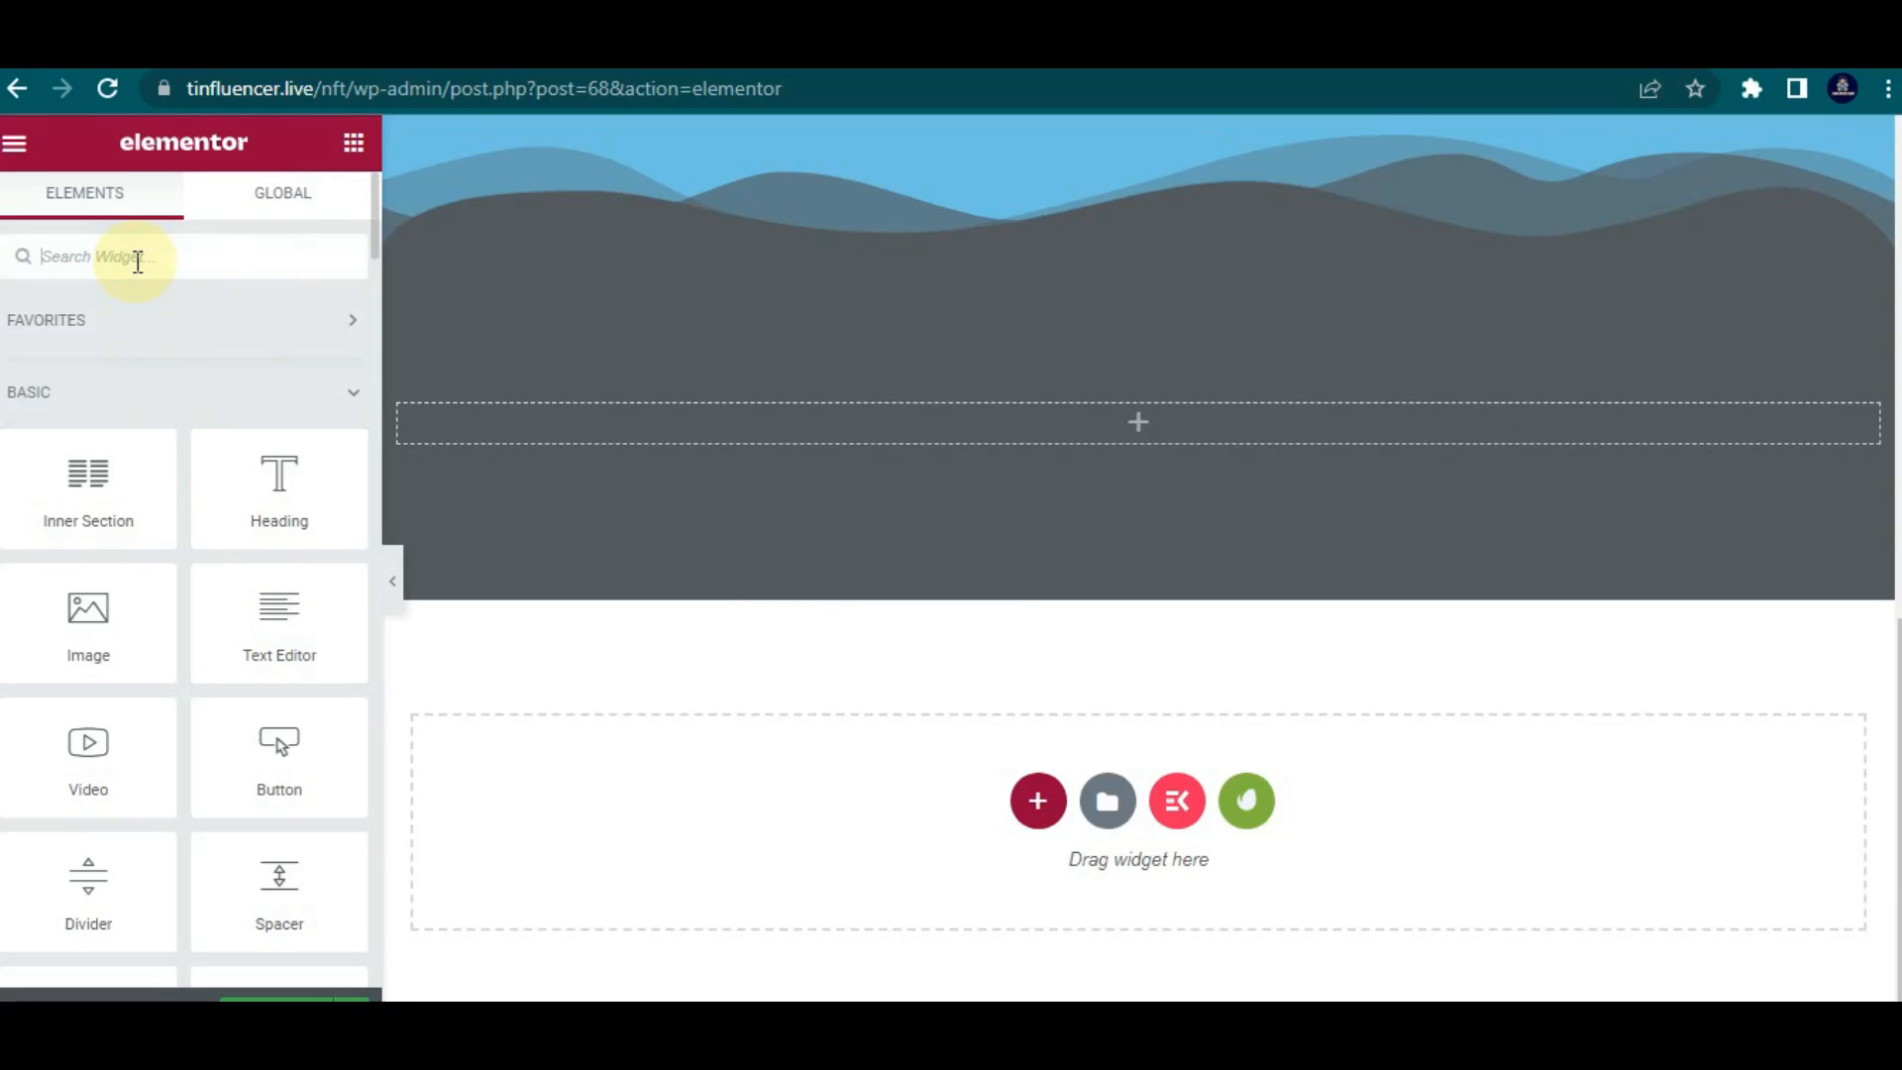
{"action": "type", "text": "short"}
{"action": "left_click_drag", "start_coordinate": [85, 360], "coordinate": [763, 436]}
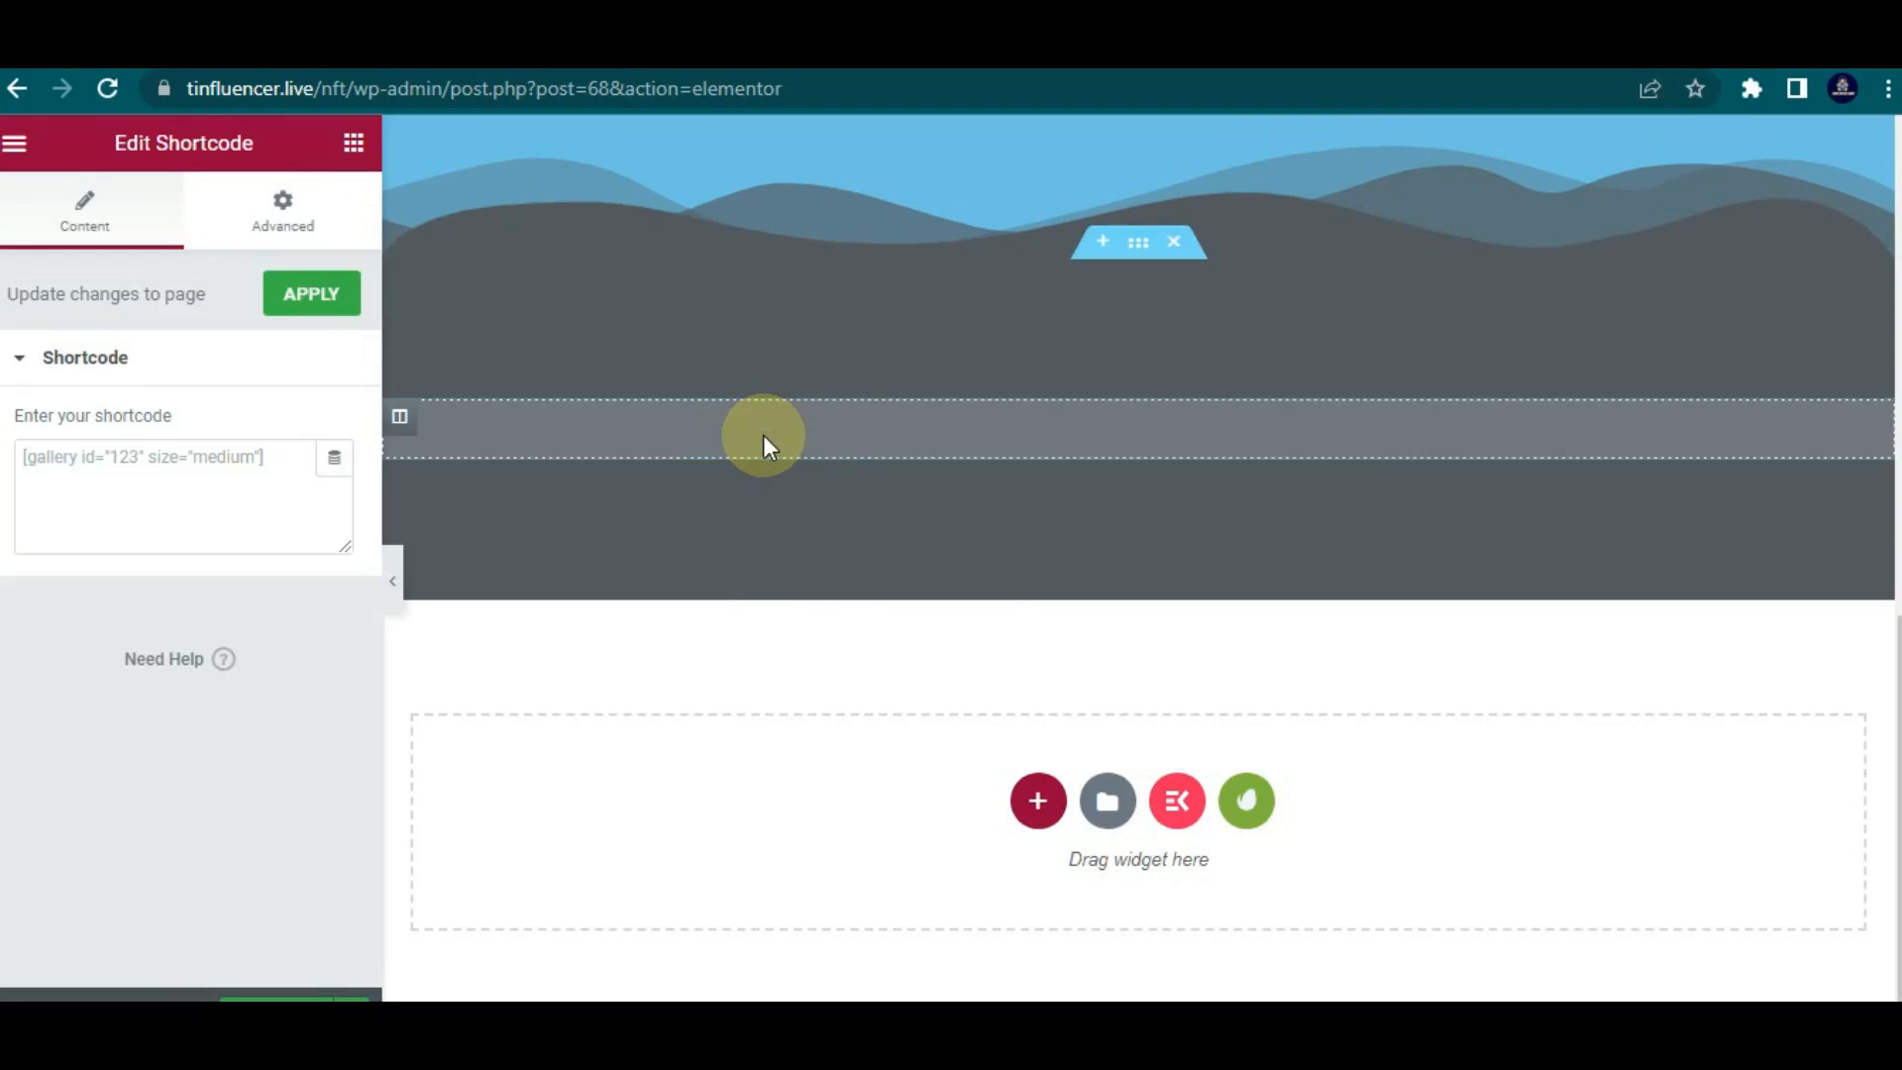
{"action": "left_click", "coordinate": [238, 512]}
{"action": "type", "text": "[ultimatemember form_id=\"62\"]"}
{"action": "left_click", "coordinate": [305, 296]}
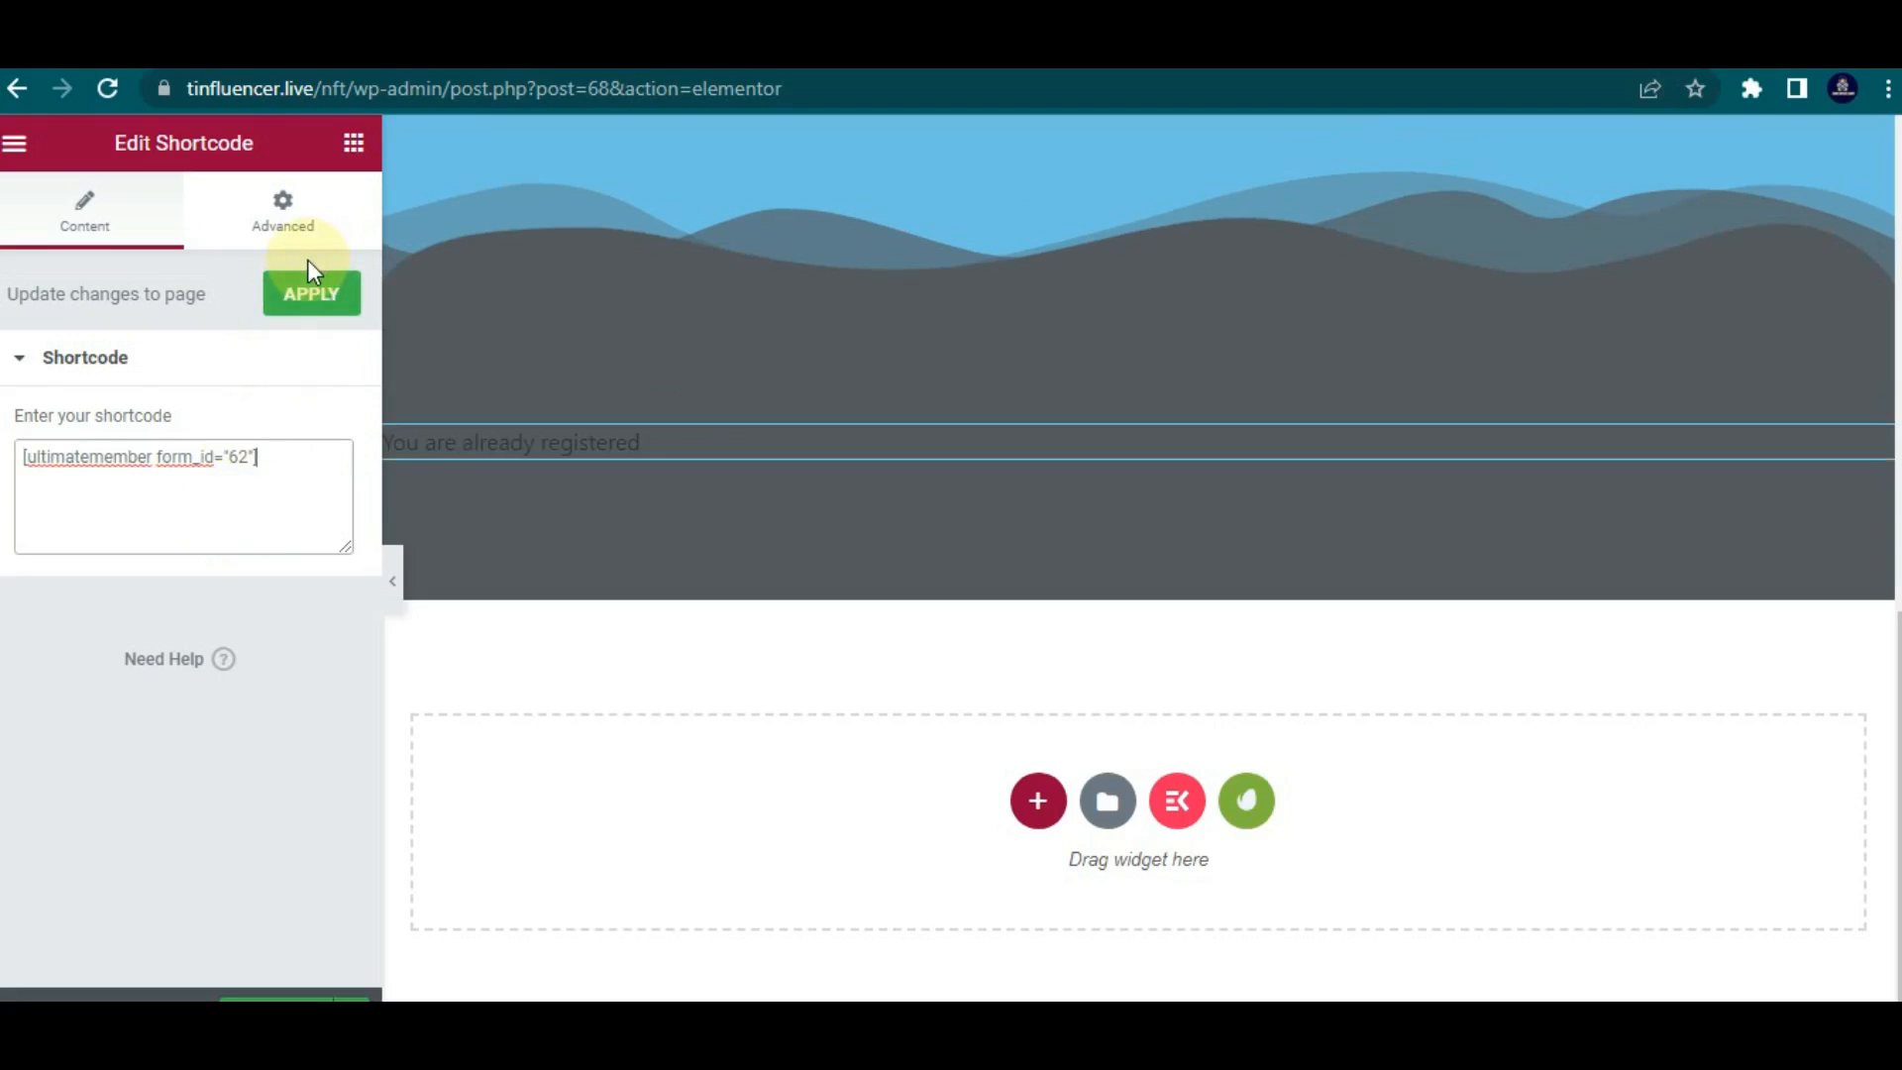
{"action": "left_click", "coordinate": [310, 299]}
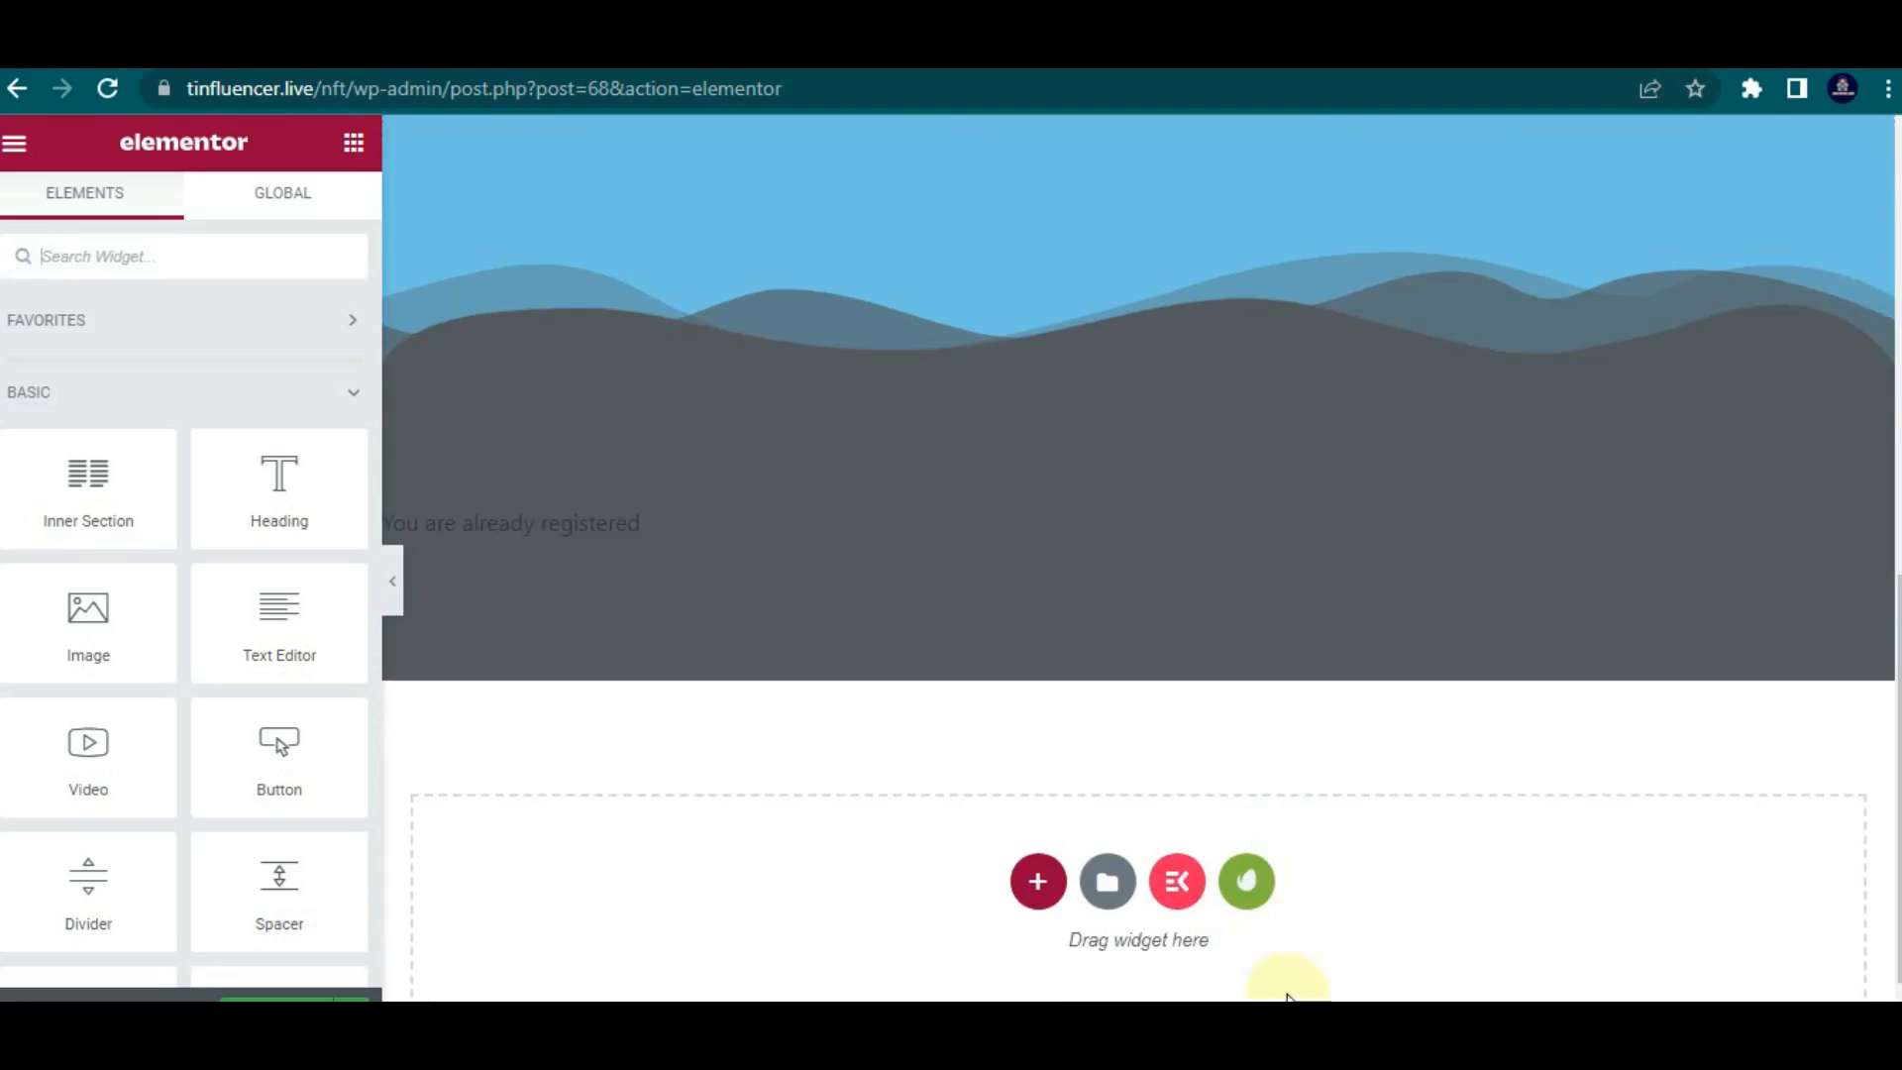
Step: Insert the Enefte kit's Footer template at the bottom of the Register page
{"action": "left_click", "coordinate": [1247, 882]}
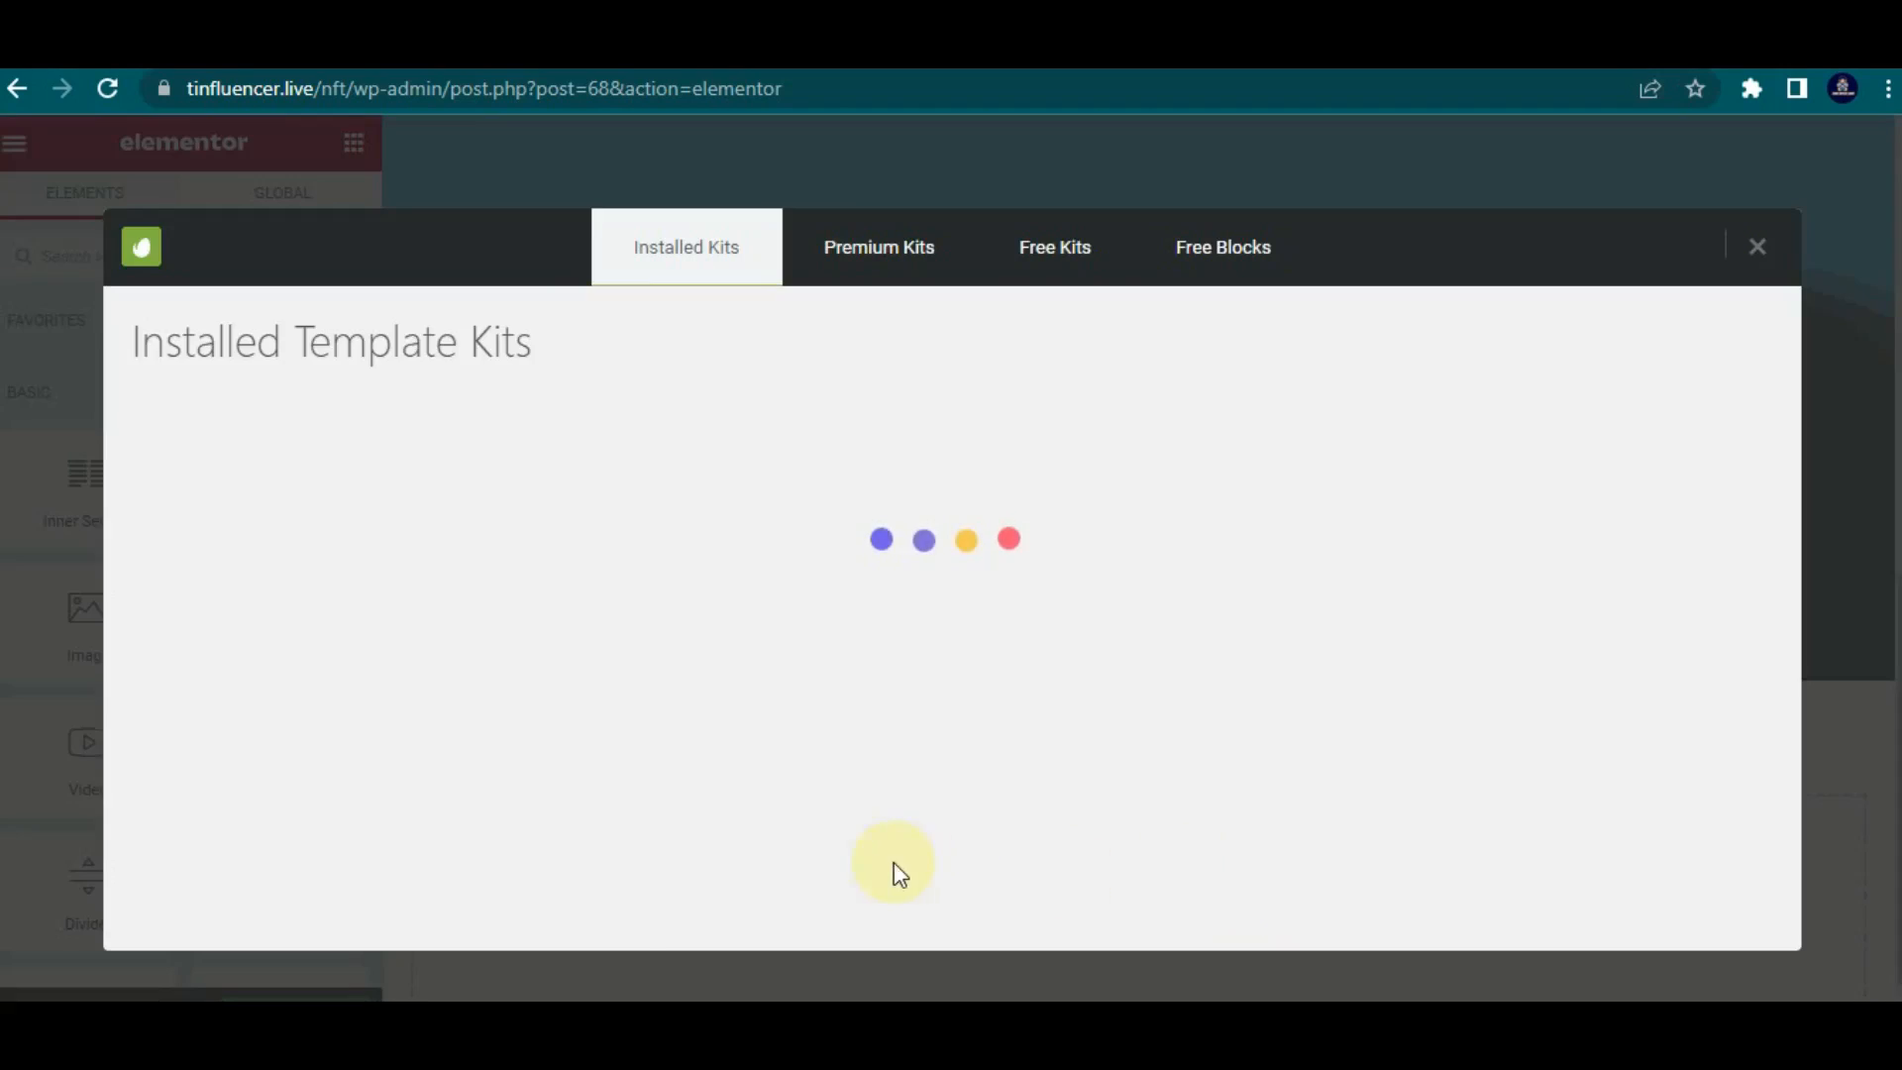
{"action": "left_click", "coordinate": [539, 596]}
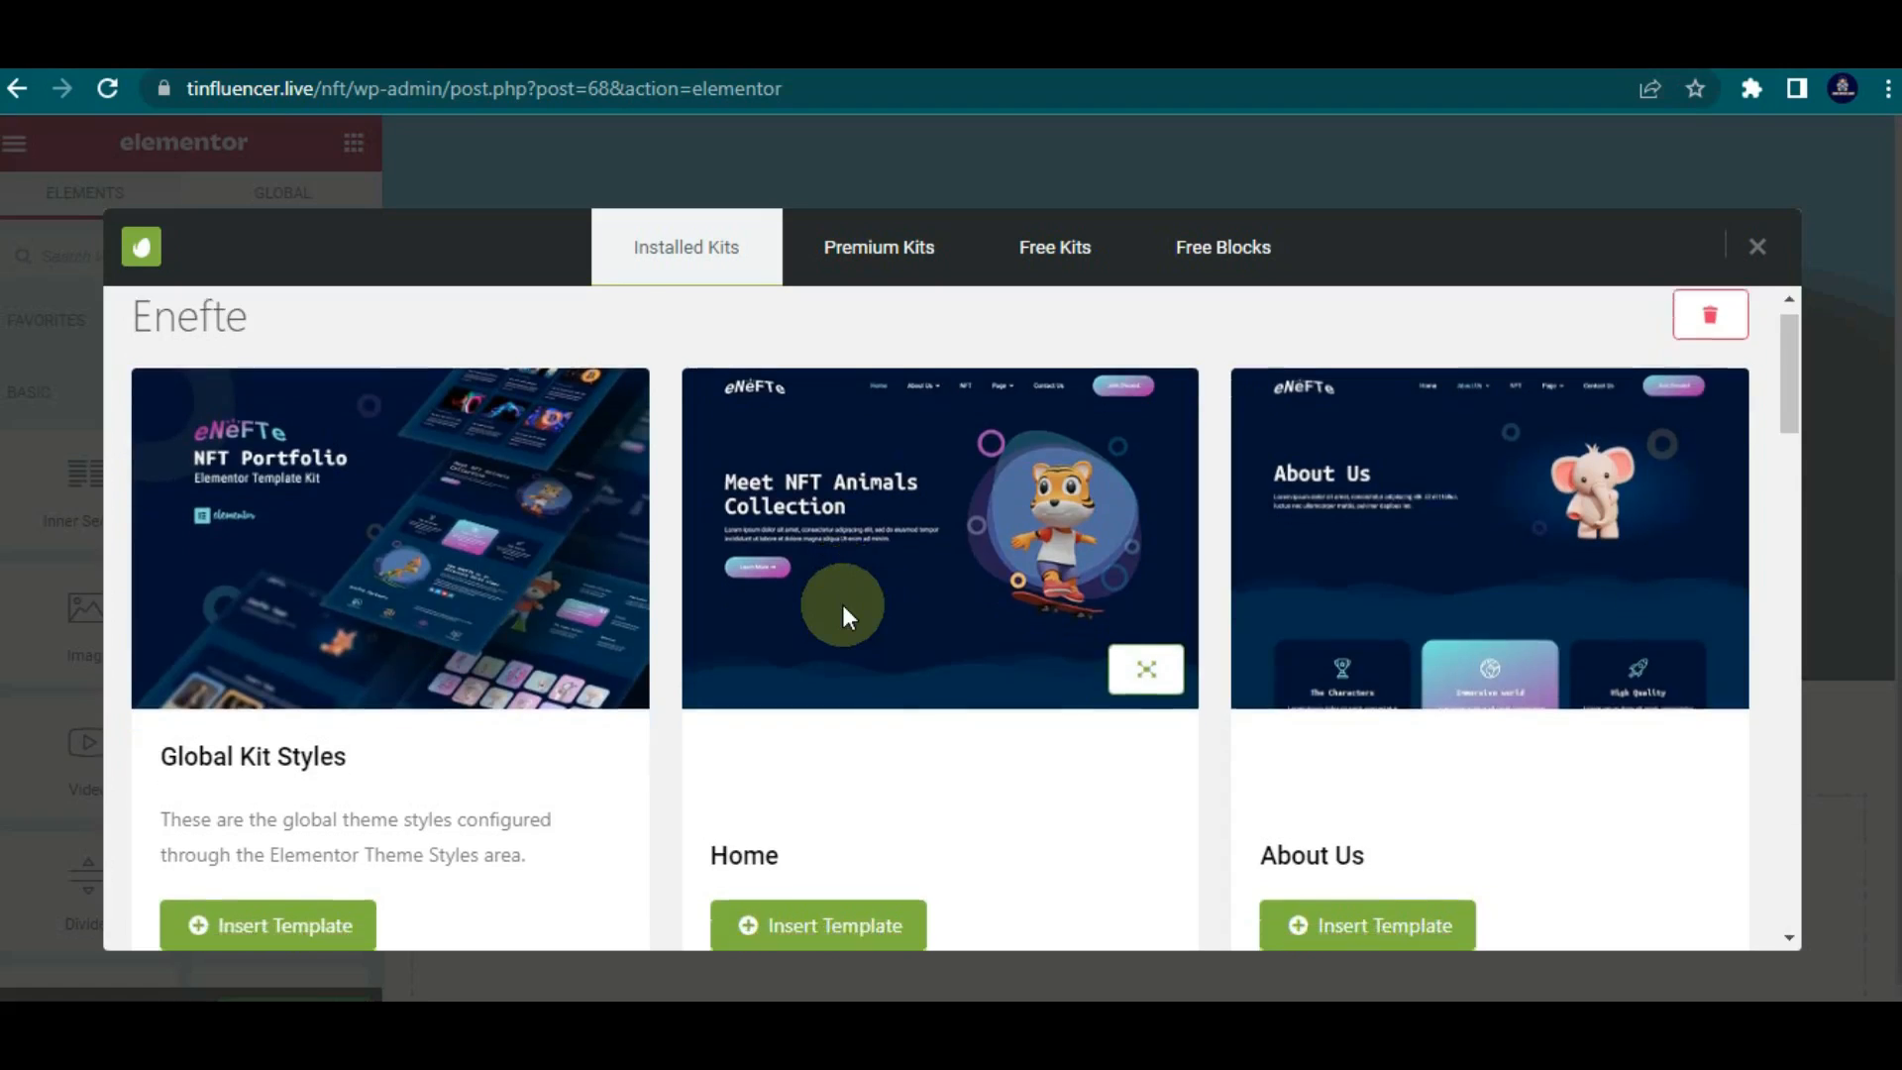
{"action": "scroll", "coordinate": [842, 604], "scroll_direction": "down", "scroll_amount": 12}
{"action": "scroll", "coordinate": [842, 614], "scroll_direction": "down", "scroll_amount": 9}
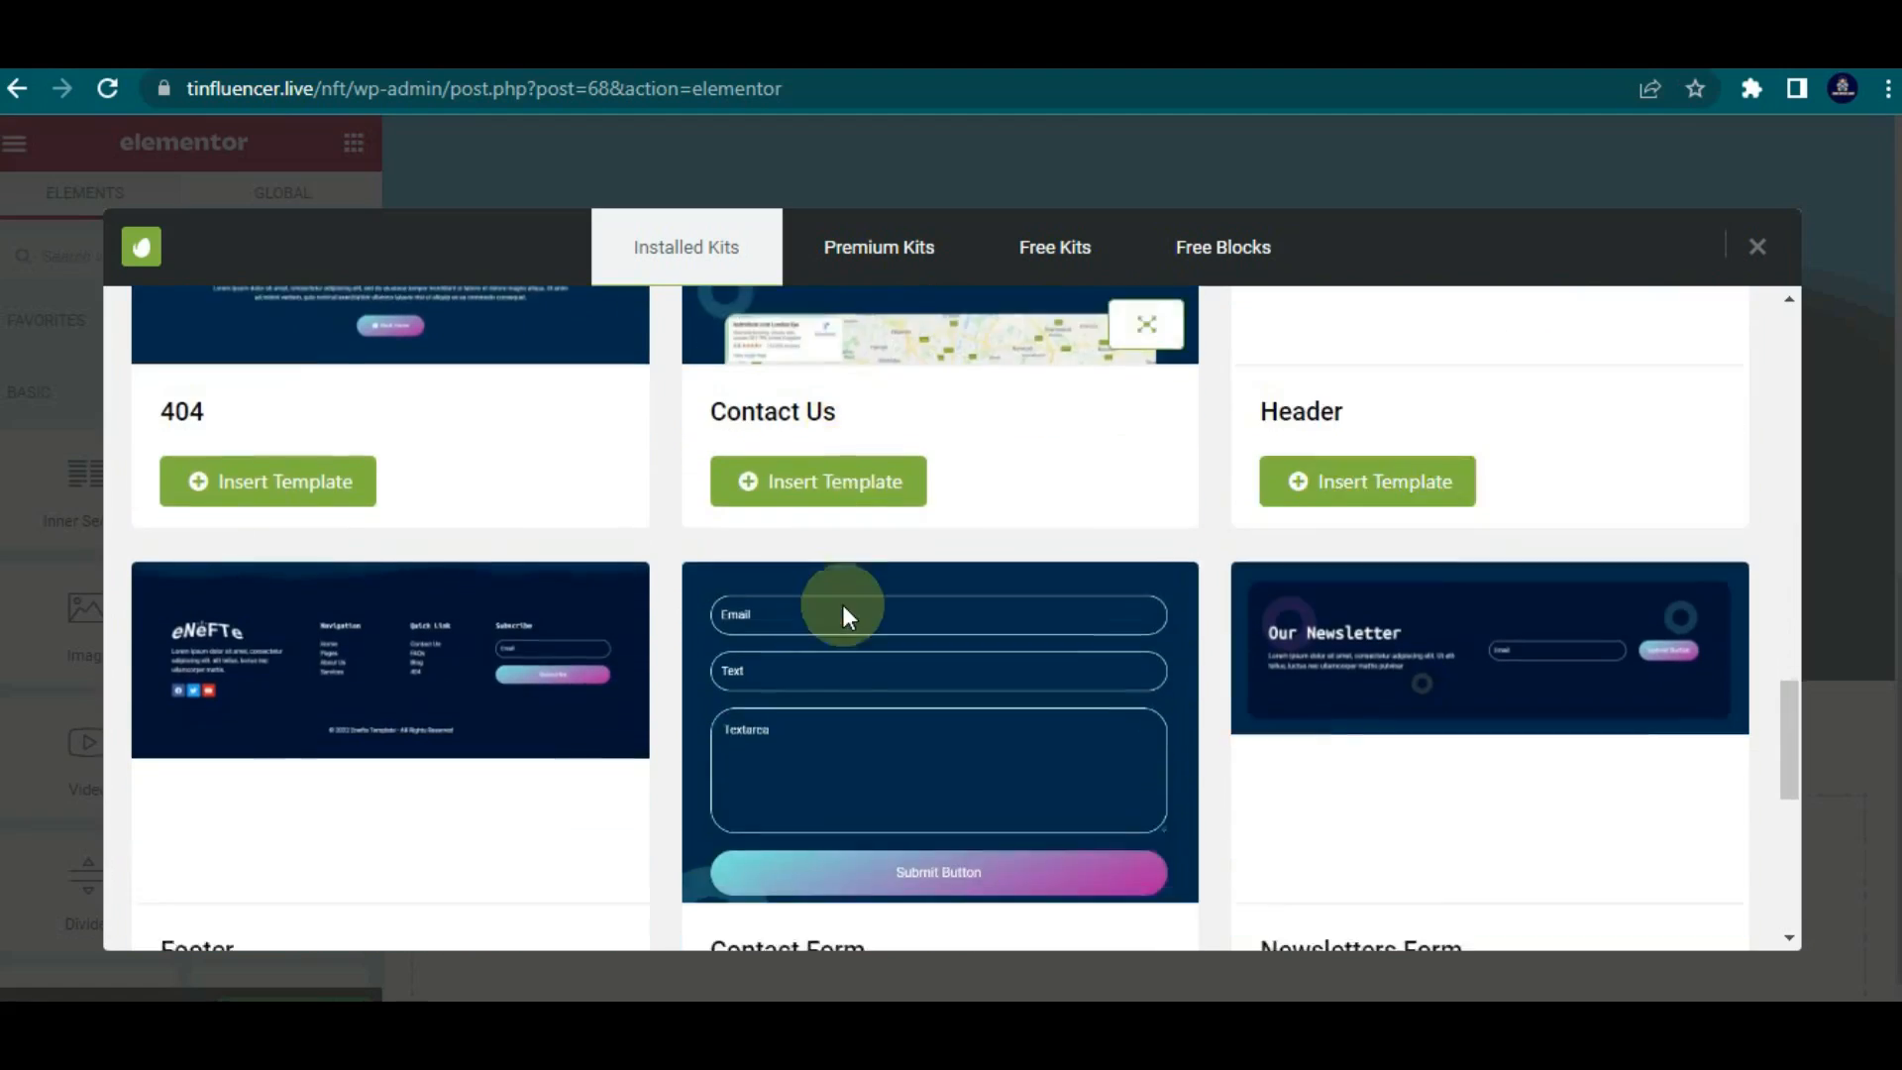
{"action": "scroll", "coordinate": [697, 524], "scroll_direction": "up", "scroll_amount": 3}
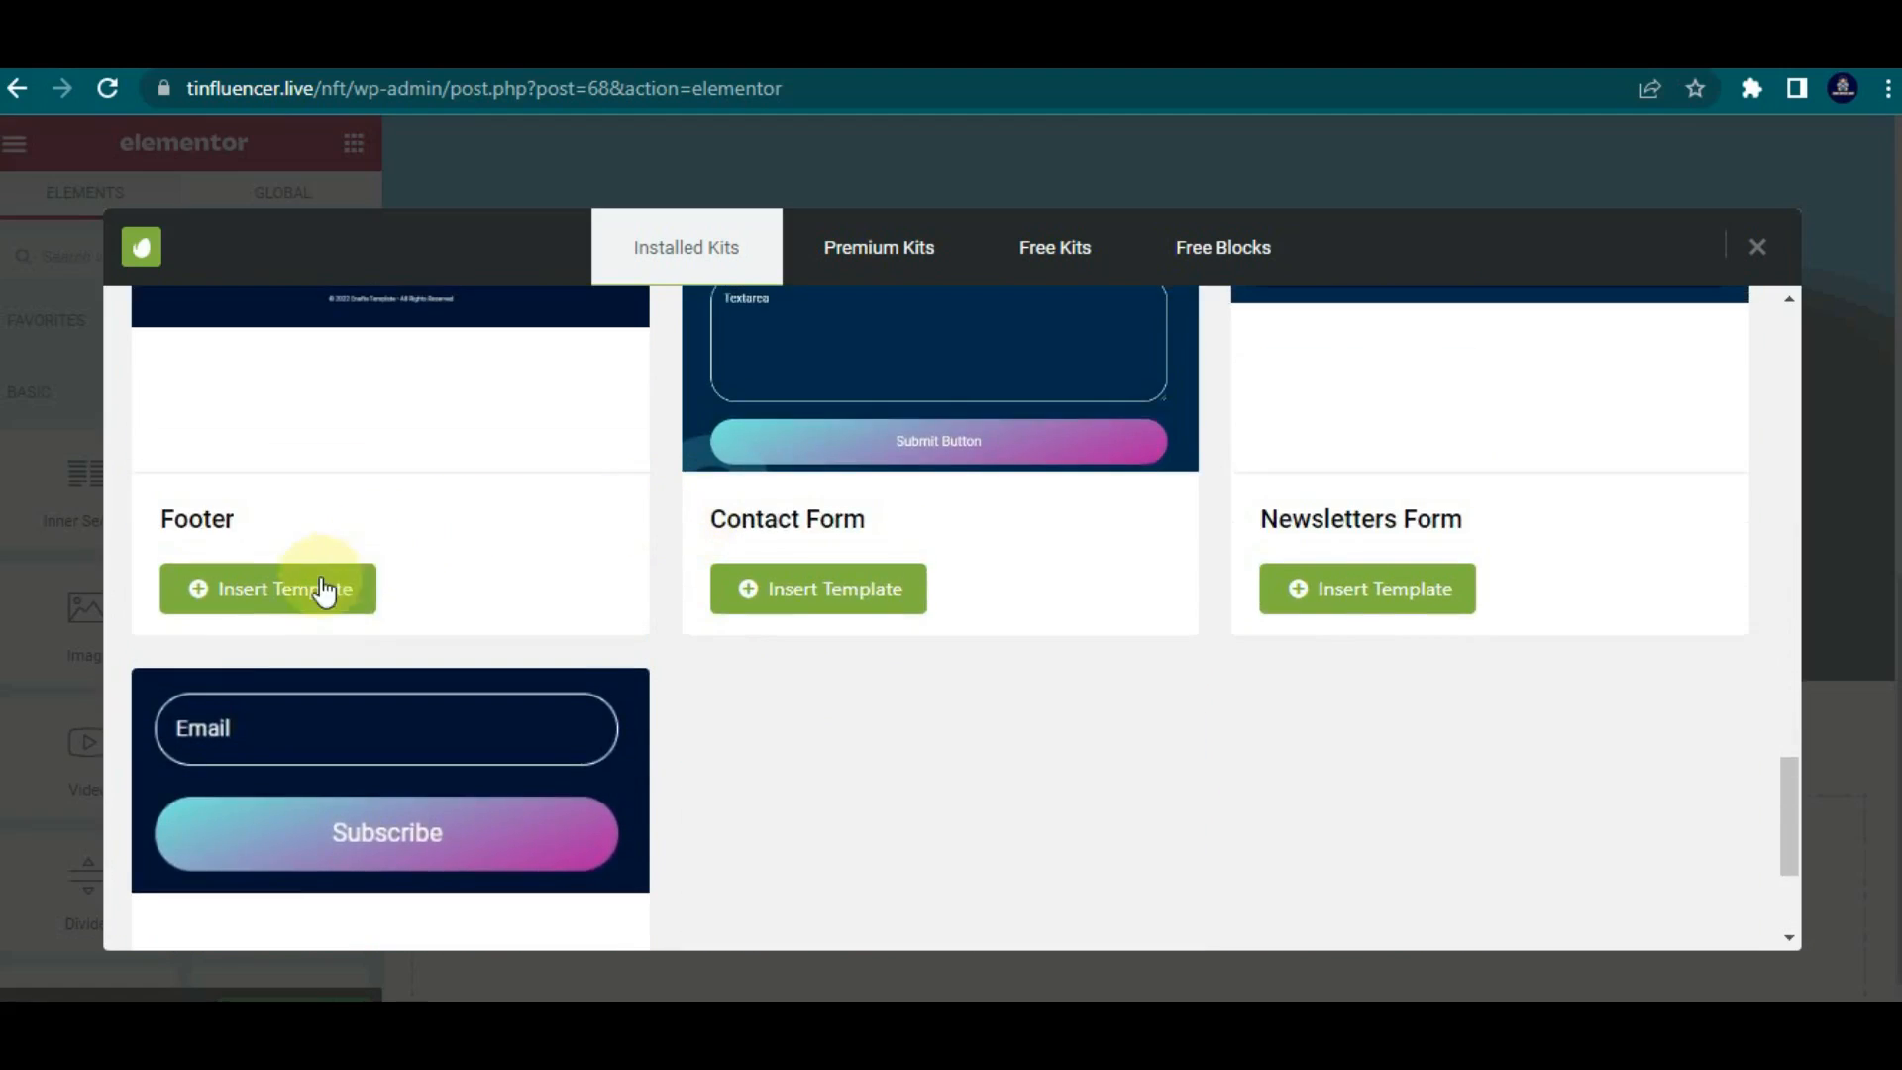
{"action": "left_click", "coordinate": [307, 586]}
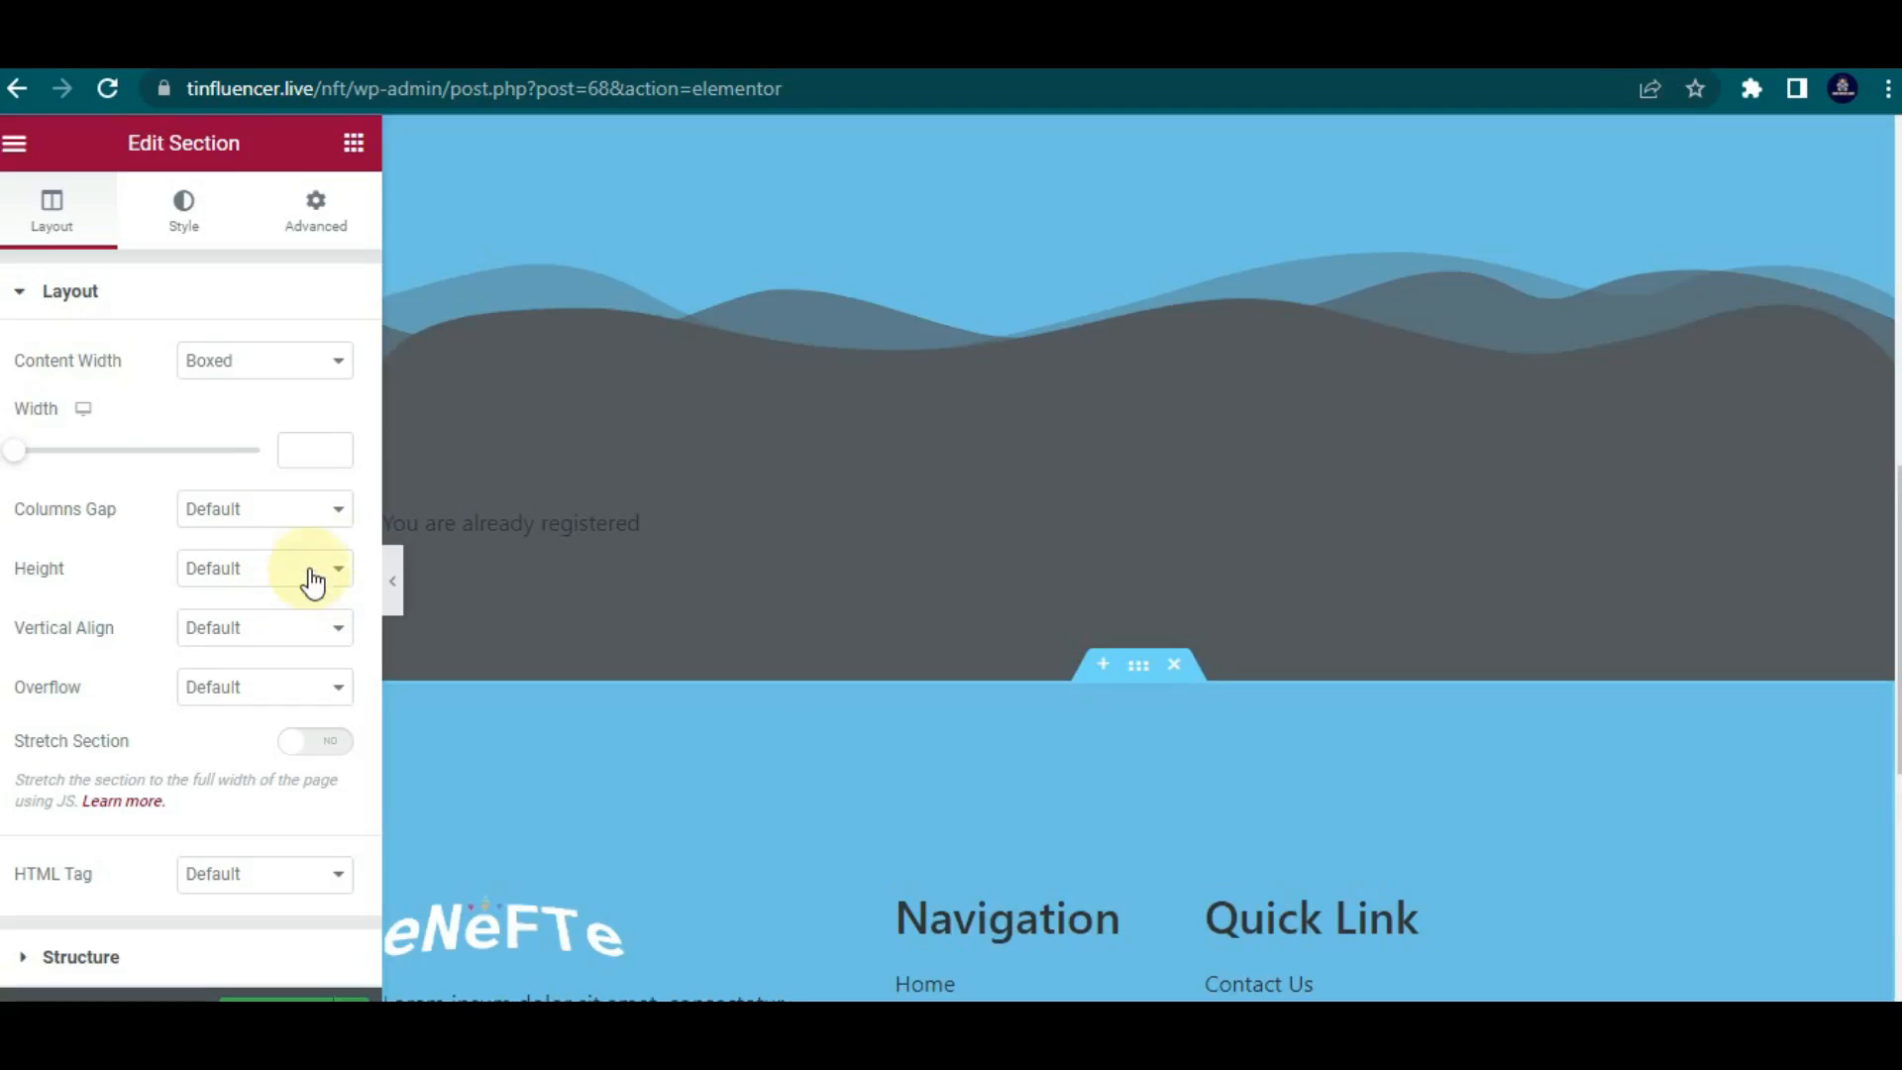
Step: Delete the footer's copyright row and update the Register page
{"action": "scroll", "coordinate": [857, 634], "scroll_direction": "down", "scroll_amount": 4}
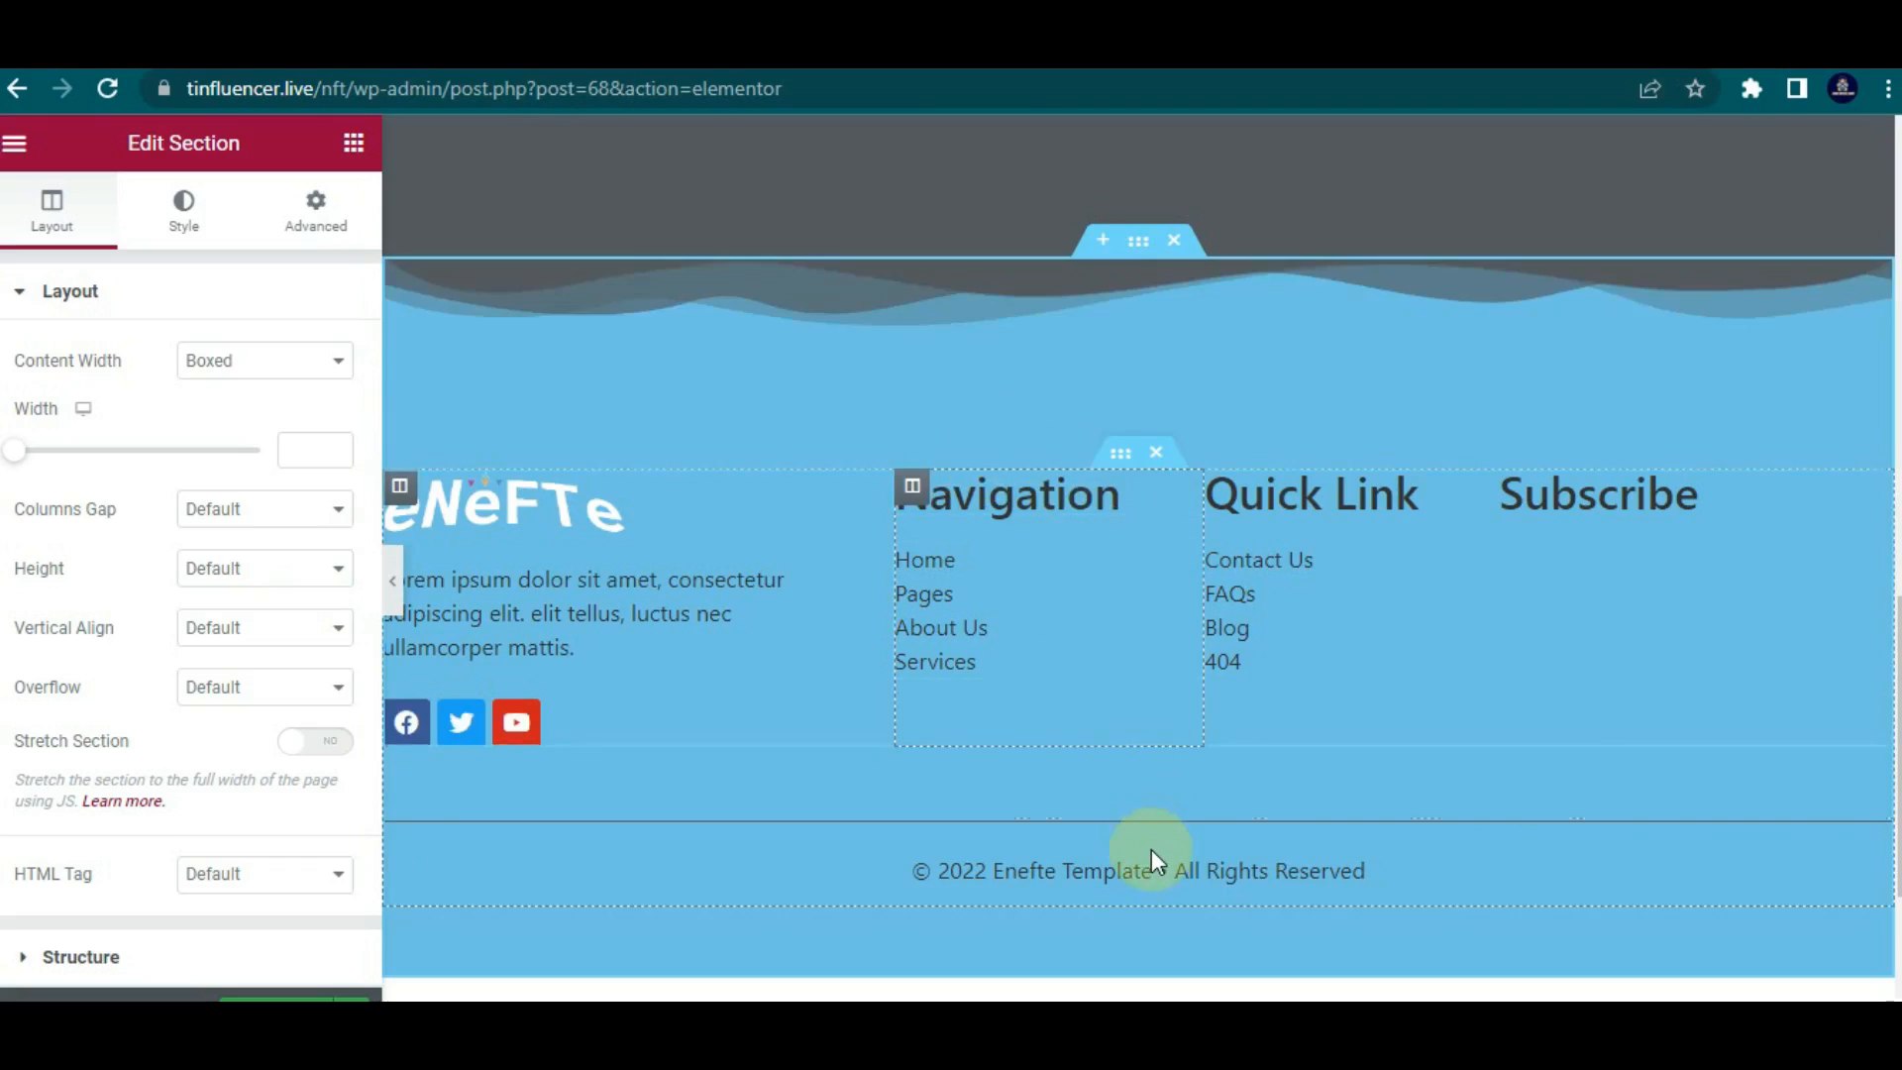
{"action": "left_click", "coordinate": [1154, 802]}
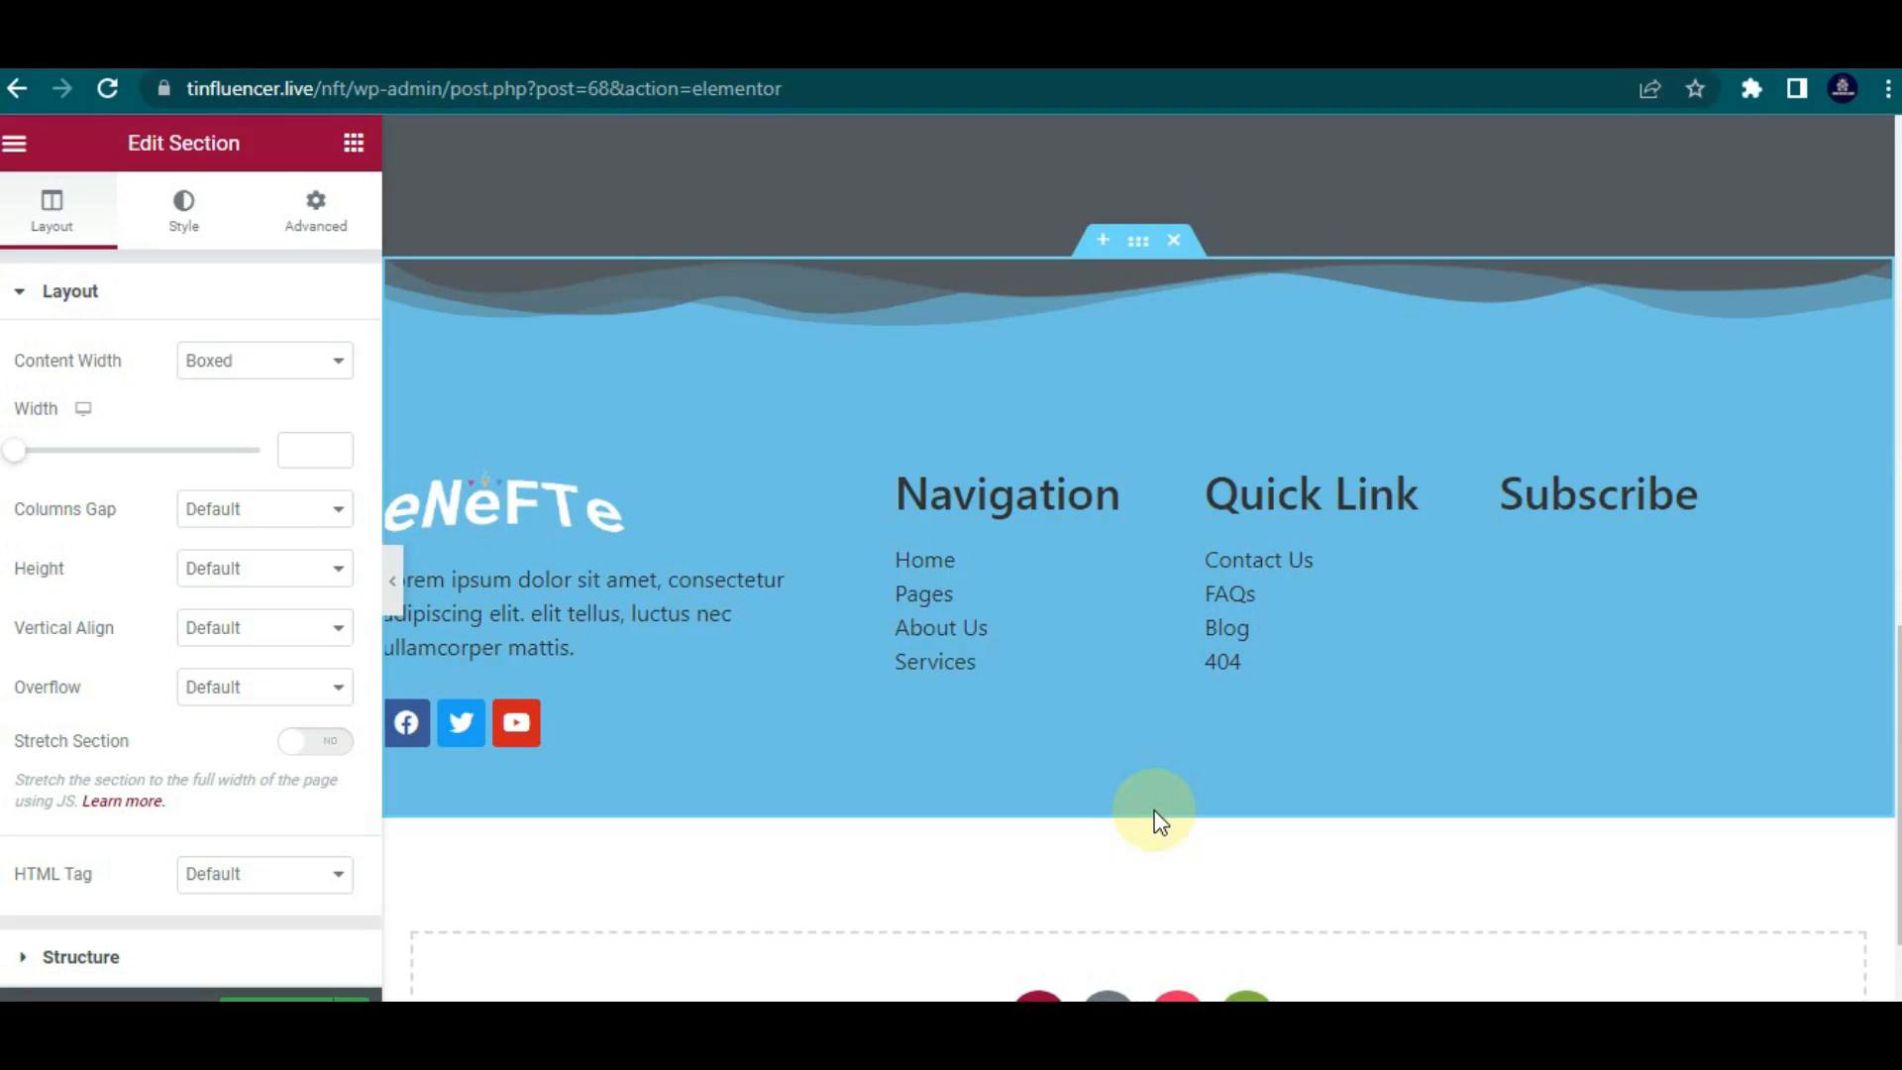
{"action": "scroll", "coordinate": [1154, 810], "scroll_direction": "up", "scroll_amount": 3}
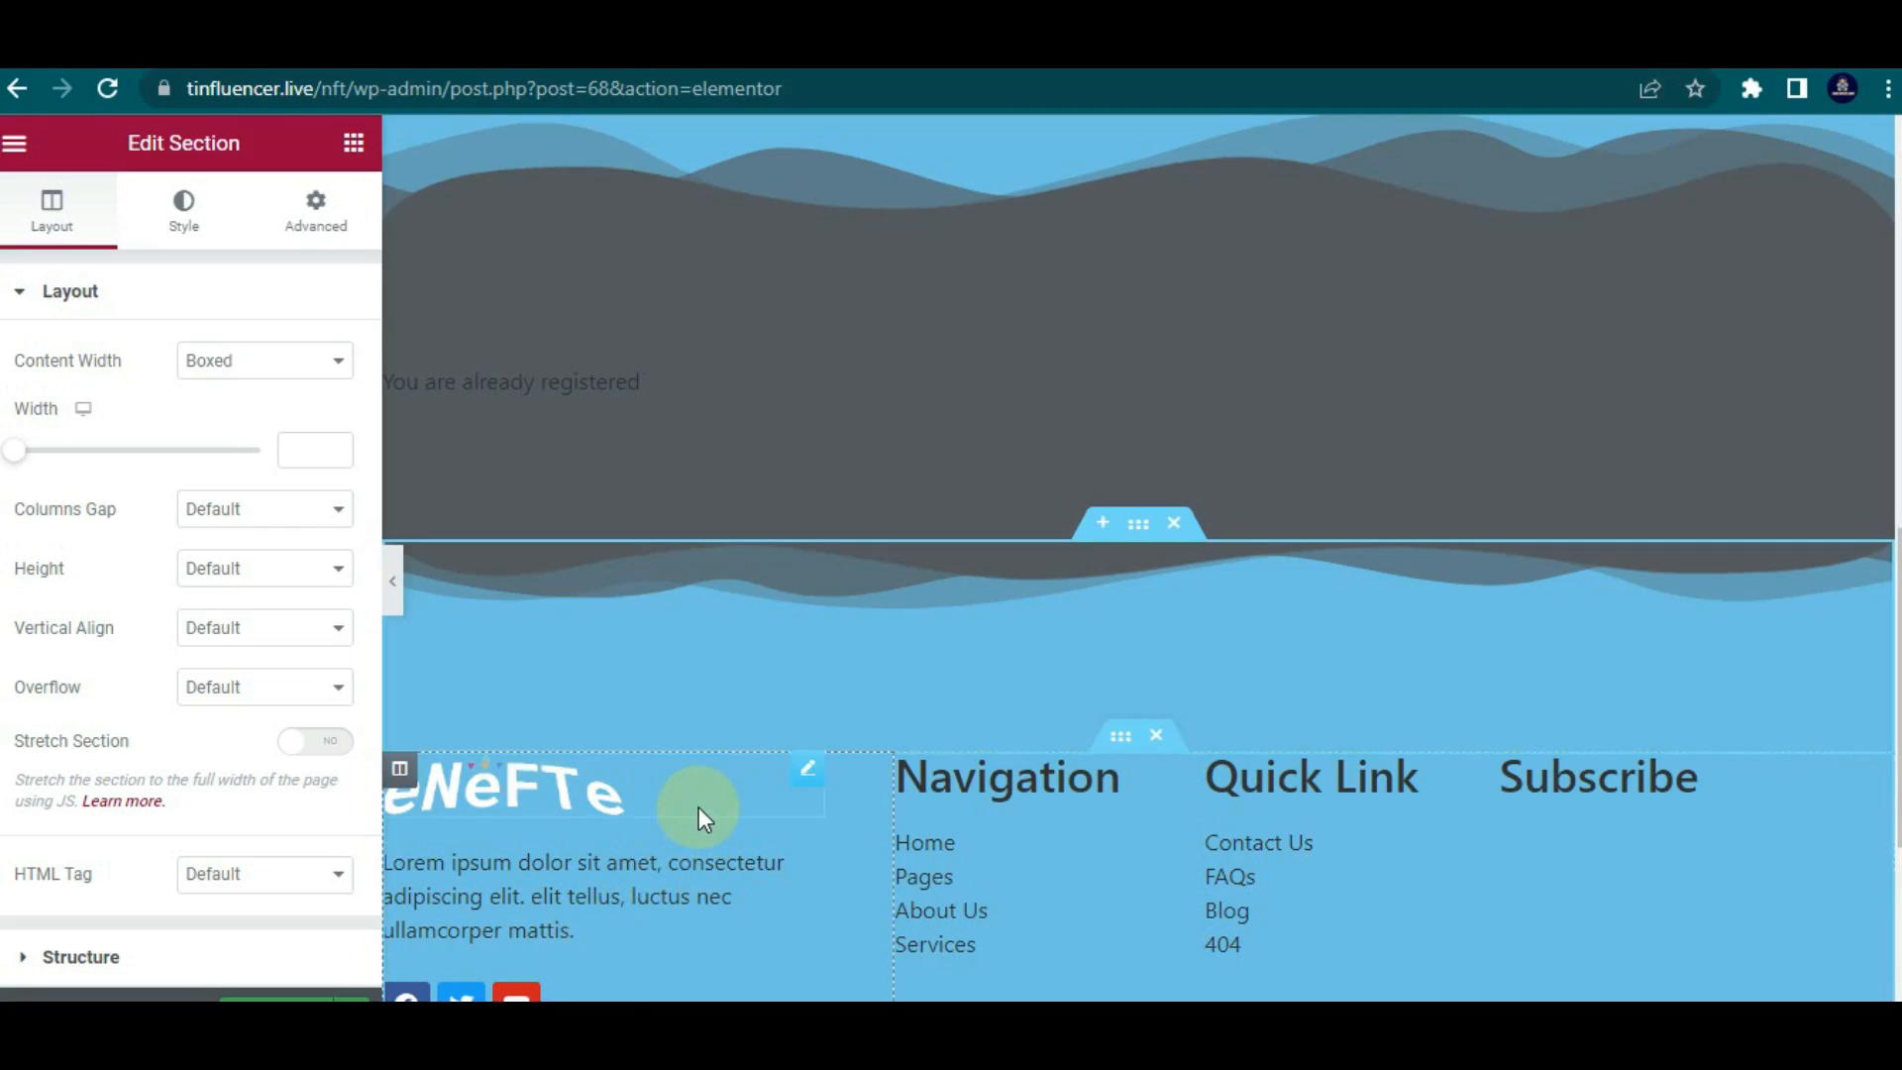
{"action": "scroll", "coordinate": [642, 474], "scroll_direction": "up", "scroll_amount": 10}
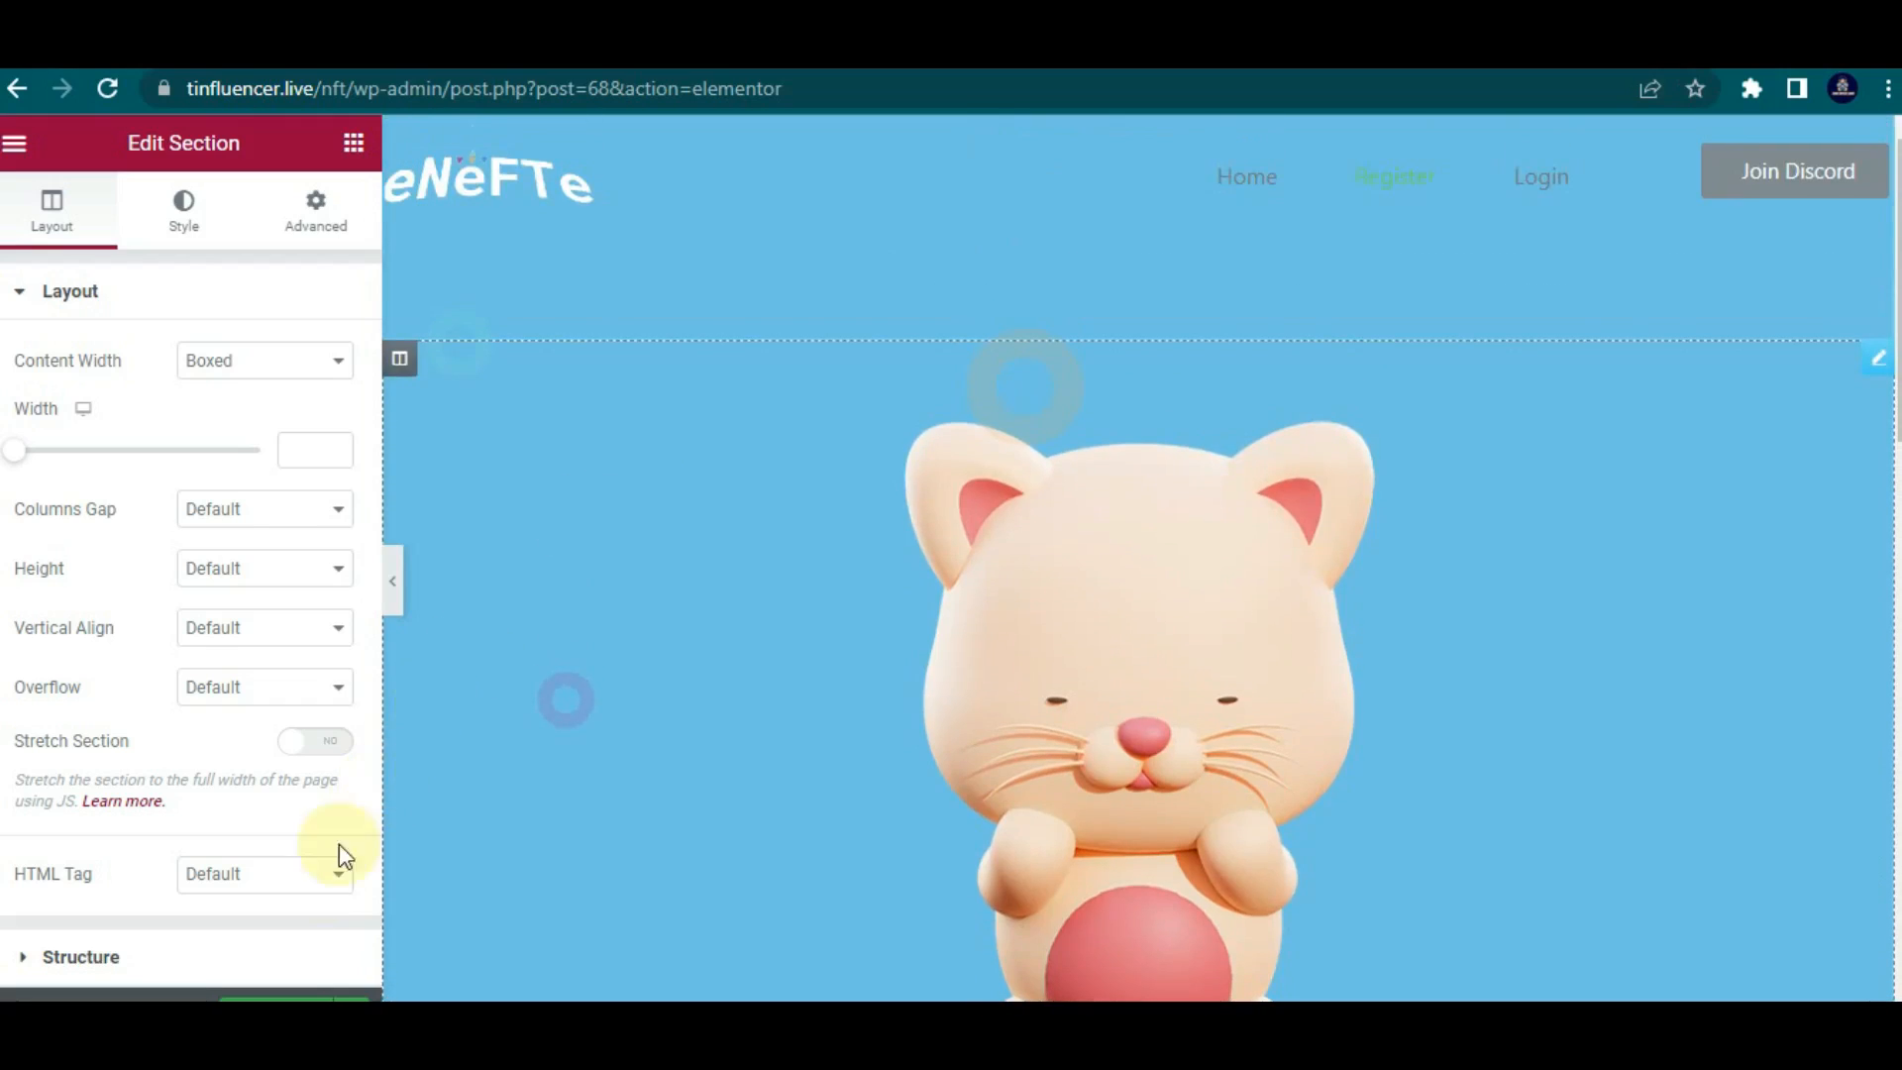
{"action": "left_click", "coordinate": [297, 995]}
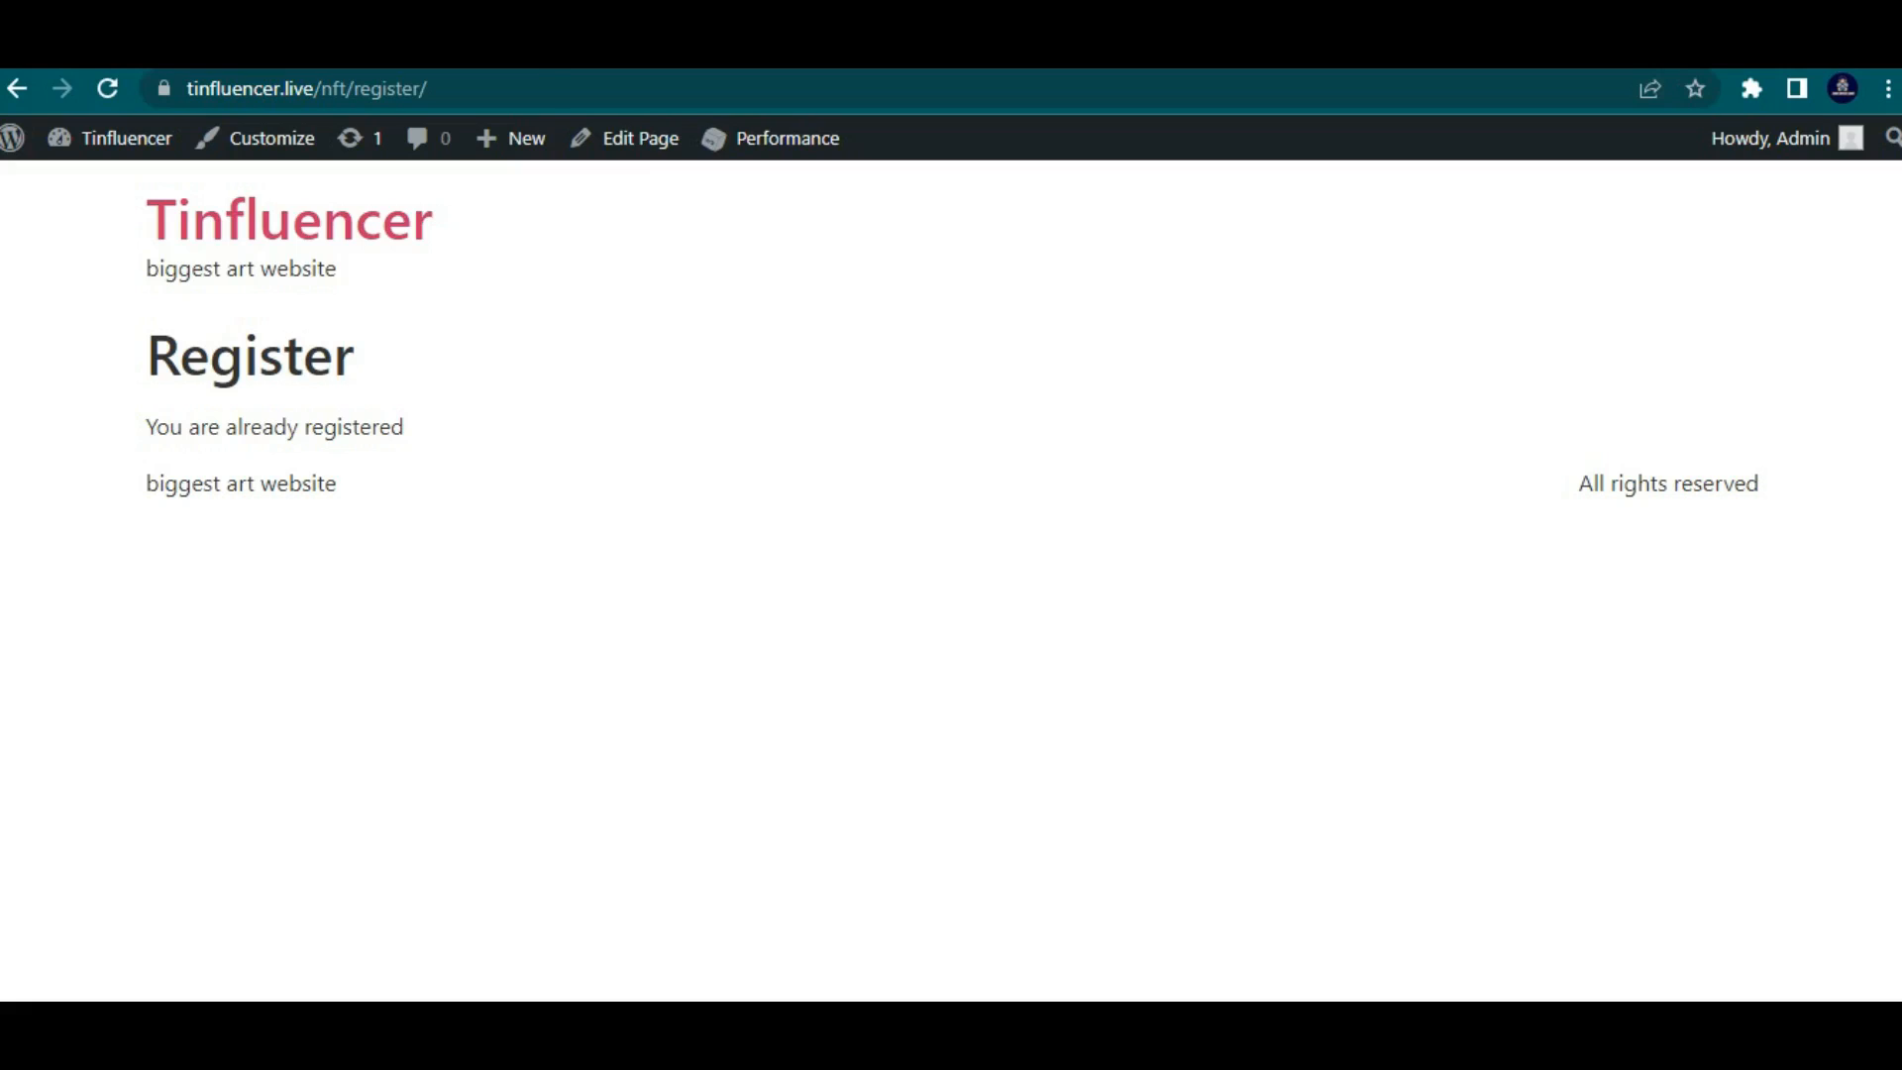
Step: Reload the live Register page and scroll down to check the new header, hero and footer
{"action": "left_click", "coordinate": [522, 85]}
{"action": "key", "text": "Return"}
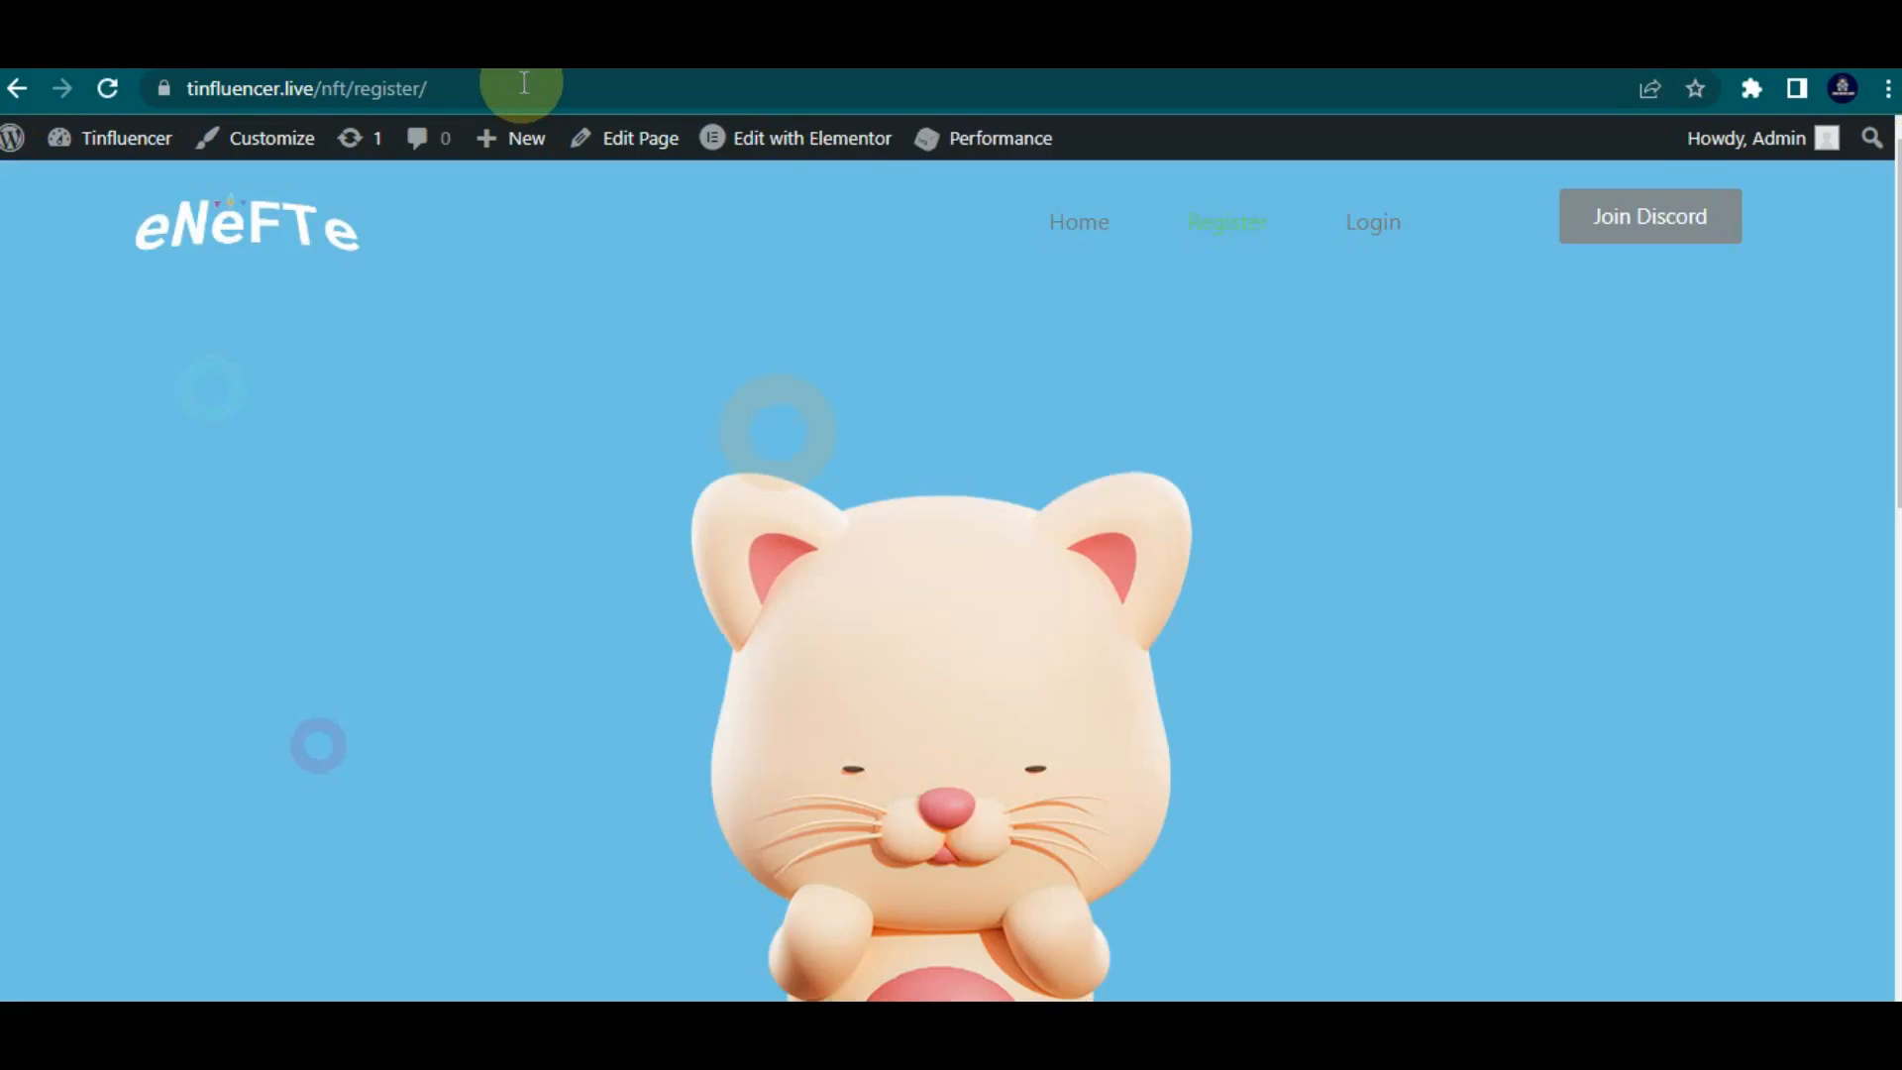
{"action": "scroll", "coordinate": [876, 210], "scroll_direction": "down", "scroll_amount": 15}
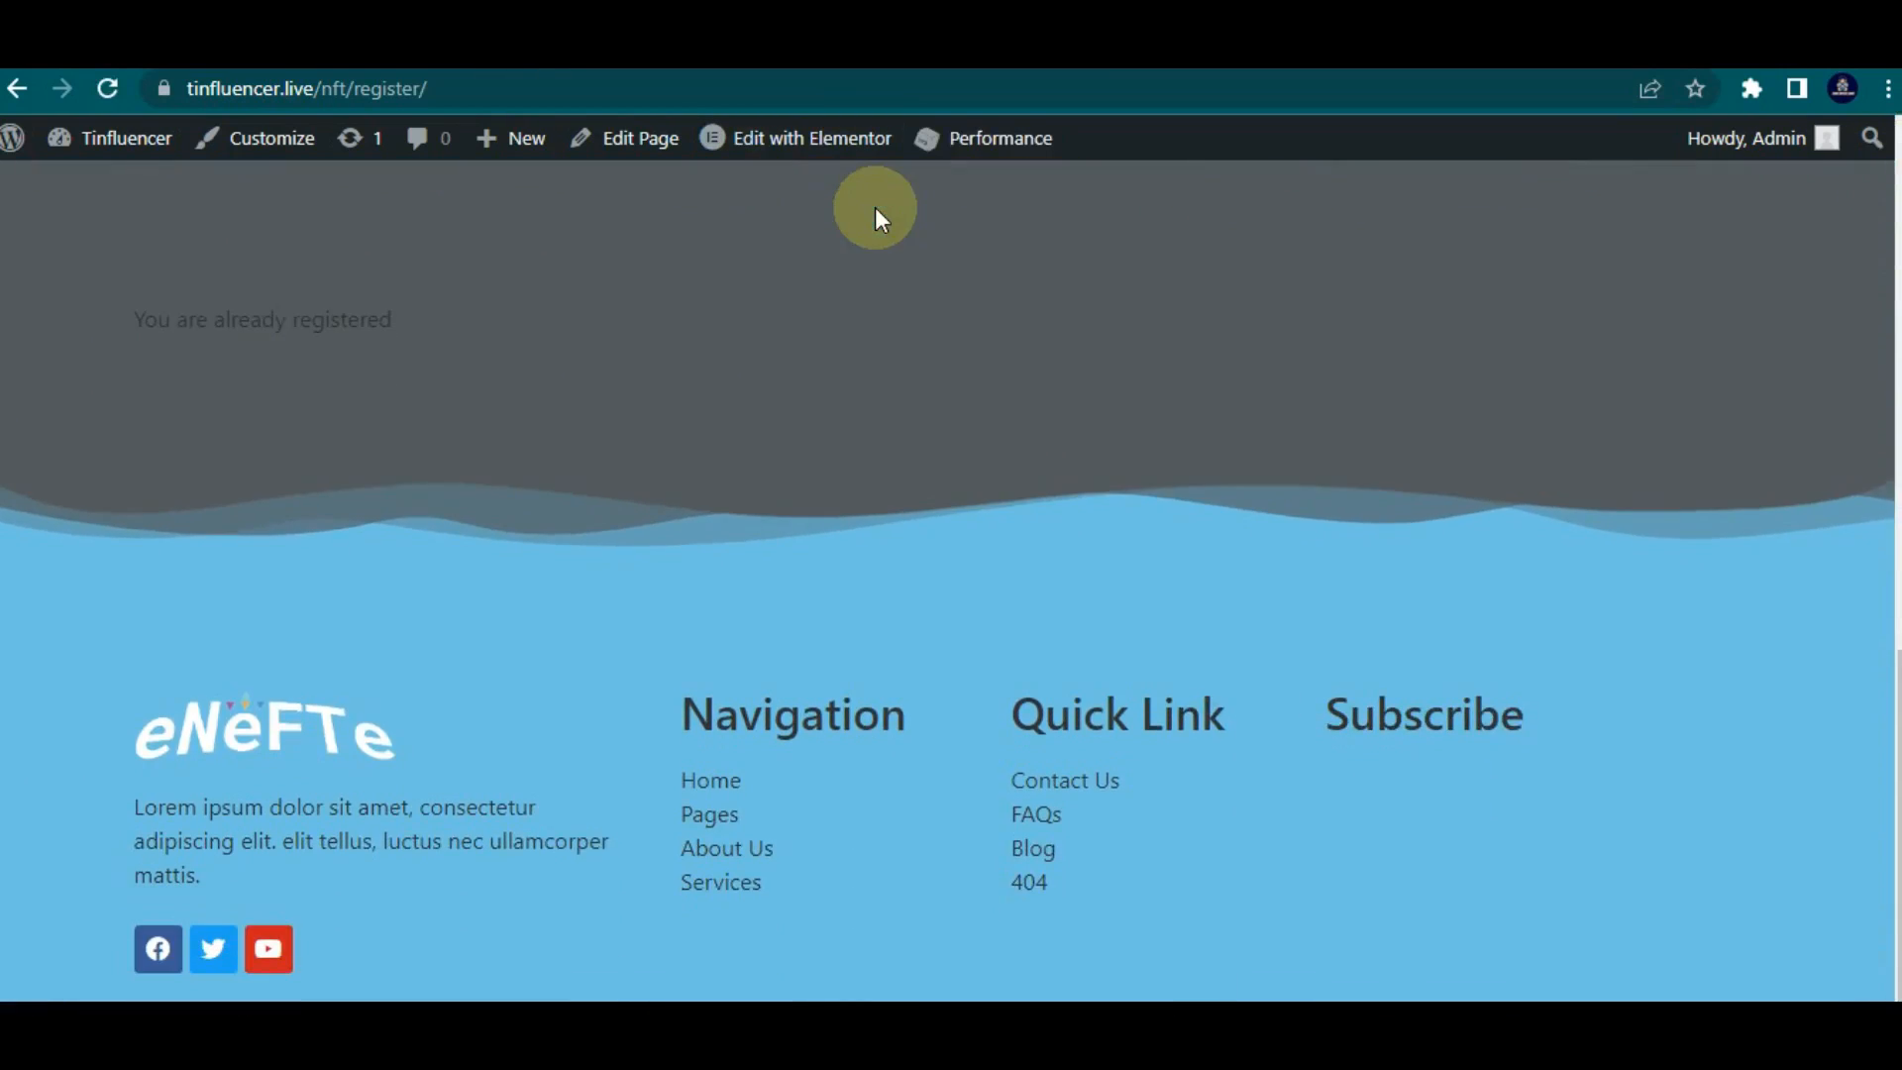
{"action": "left_click", "coordinate": [450, 94]}
{"action": "key", "text": "ctrl+c"}
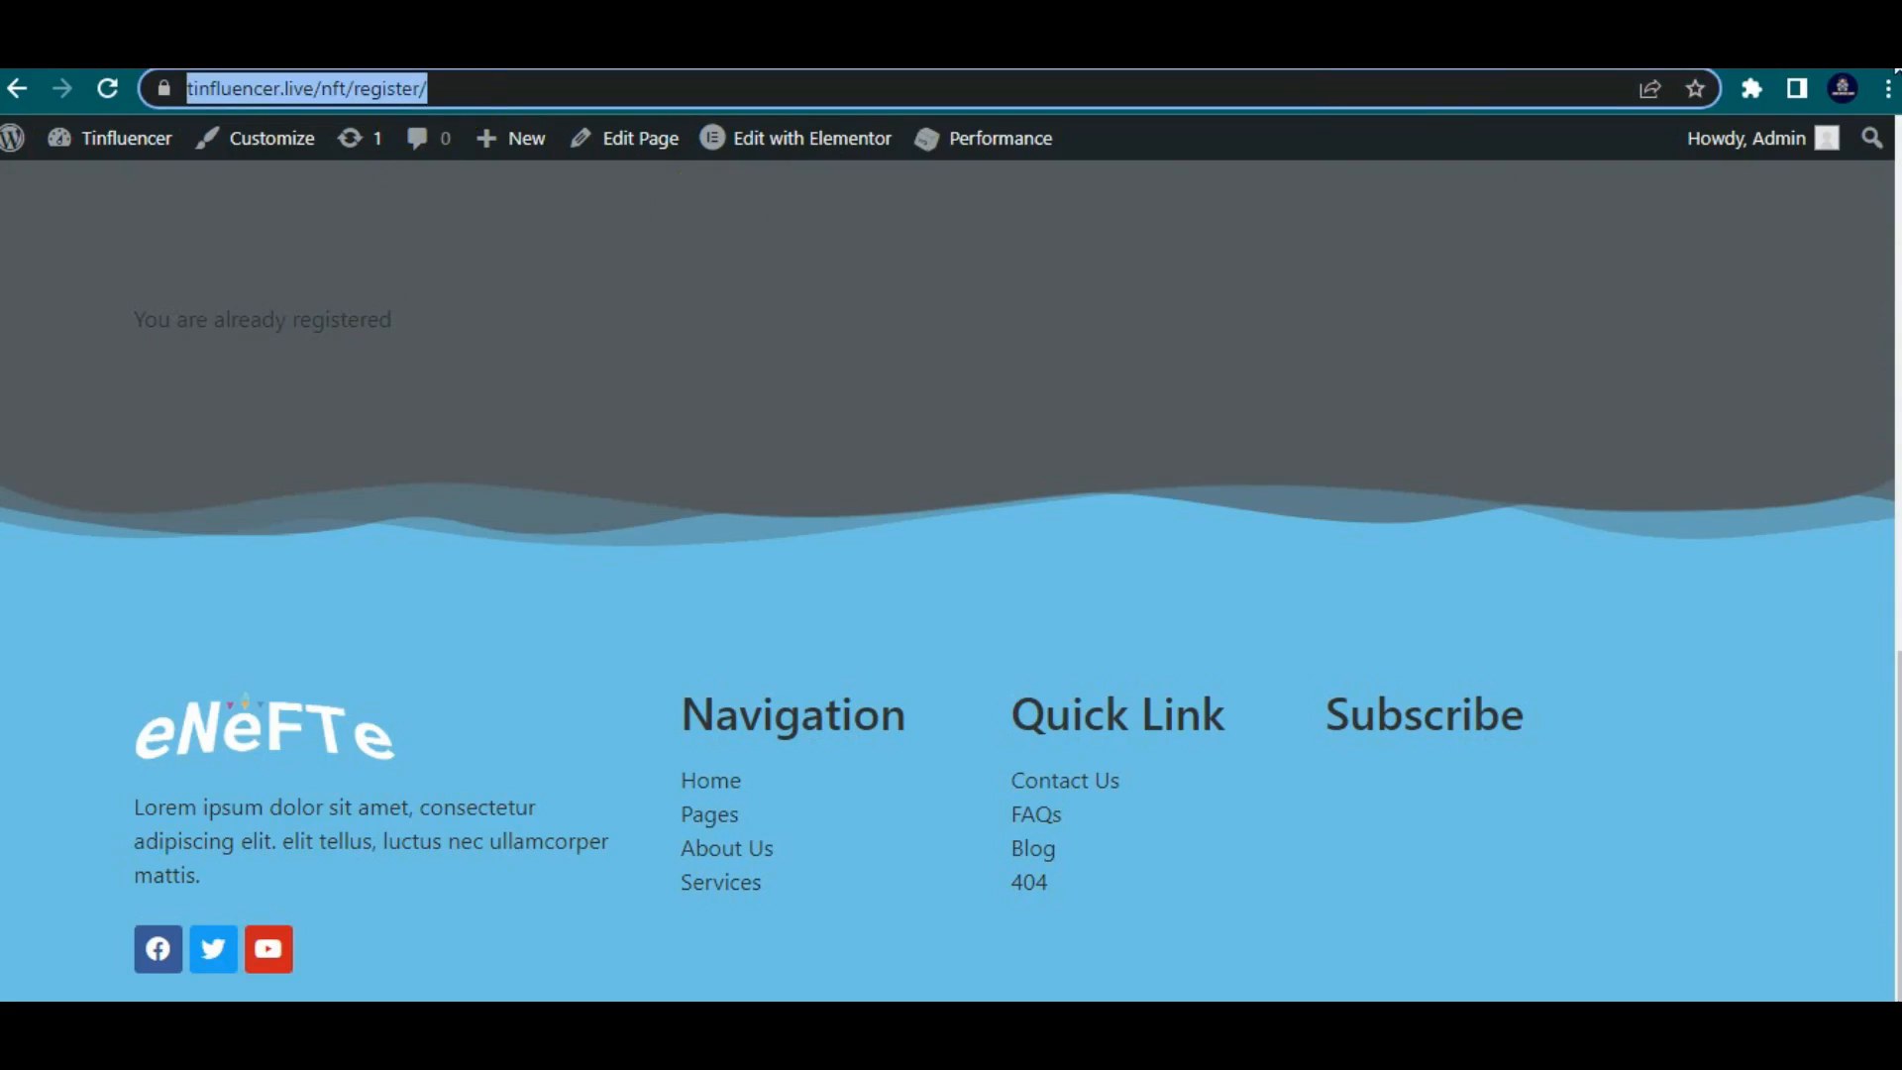
{"action": "left_click", "coordinate": [1888, 88]}
{"action": "left_click", "coordinate": [1749, 192]}
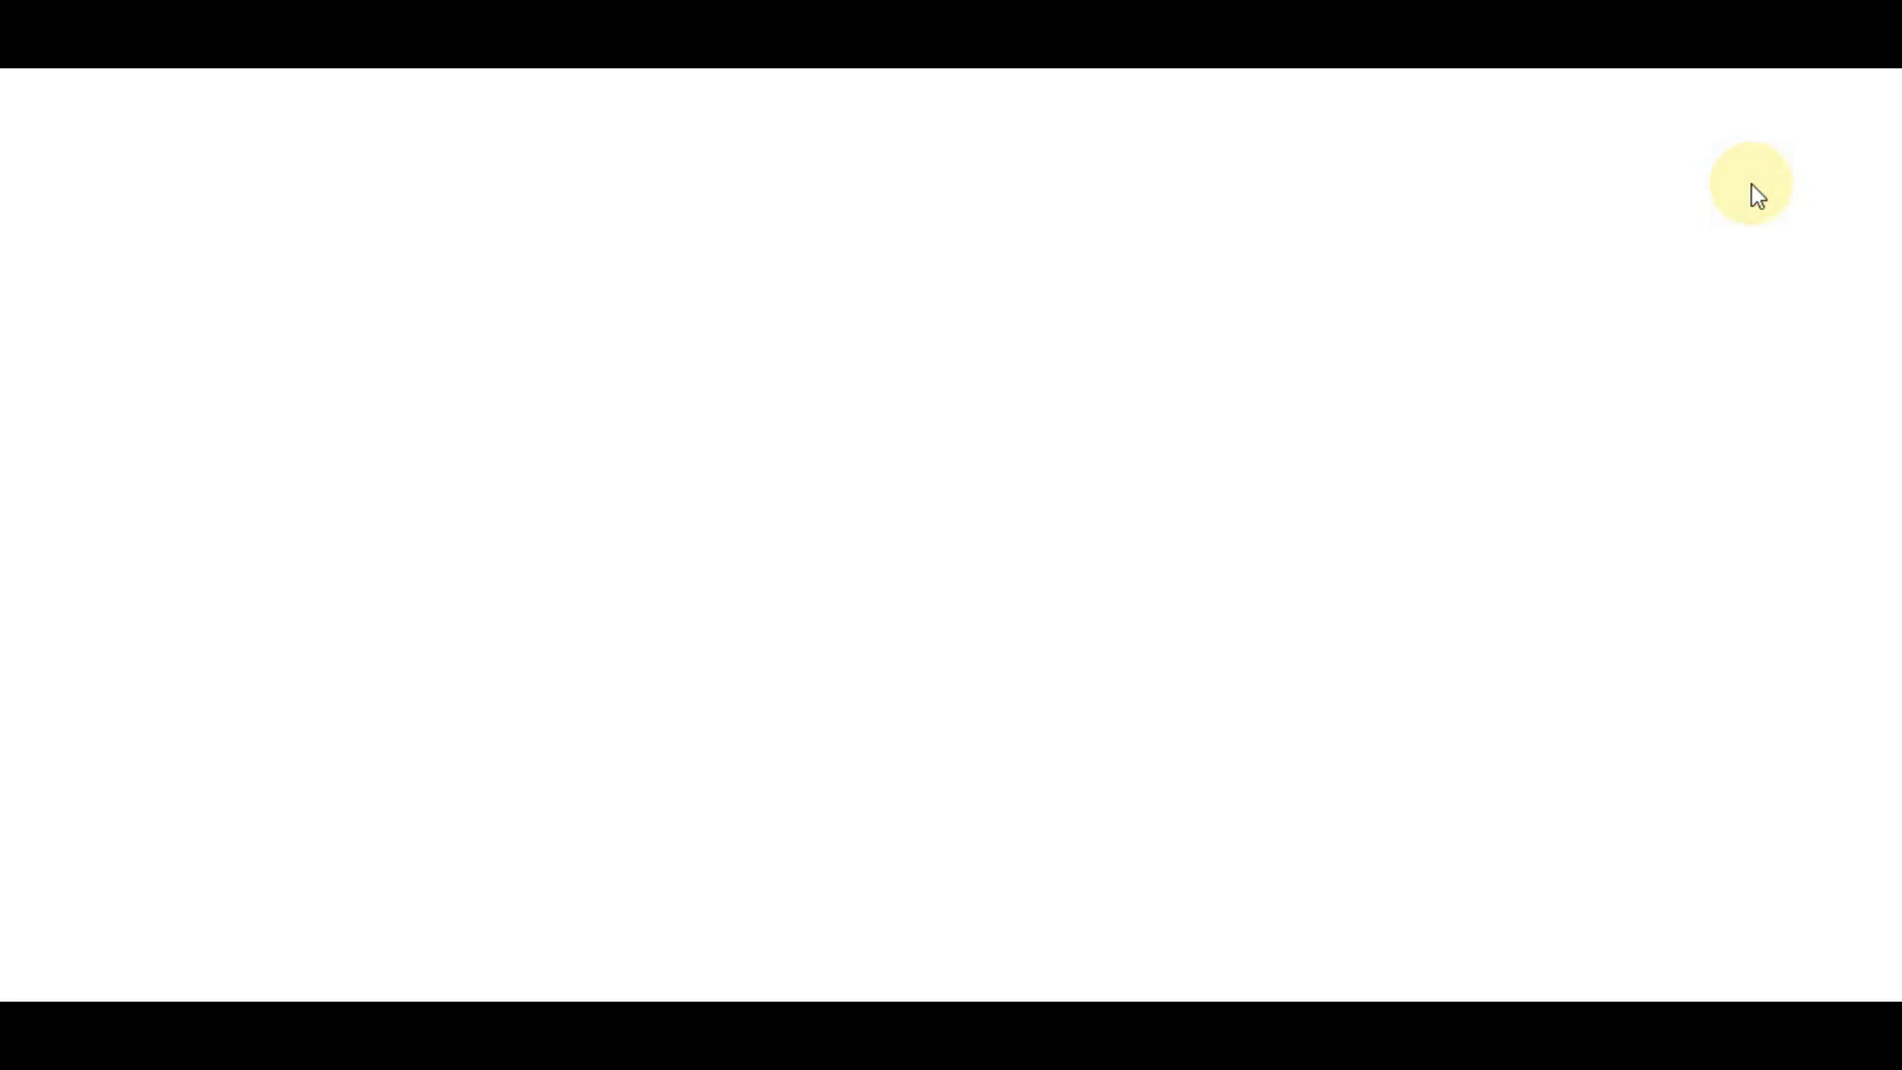
{"action": "key", "text": "ctrl+v"}
{"action": "key", "text": "Return"}
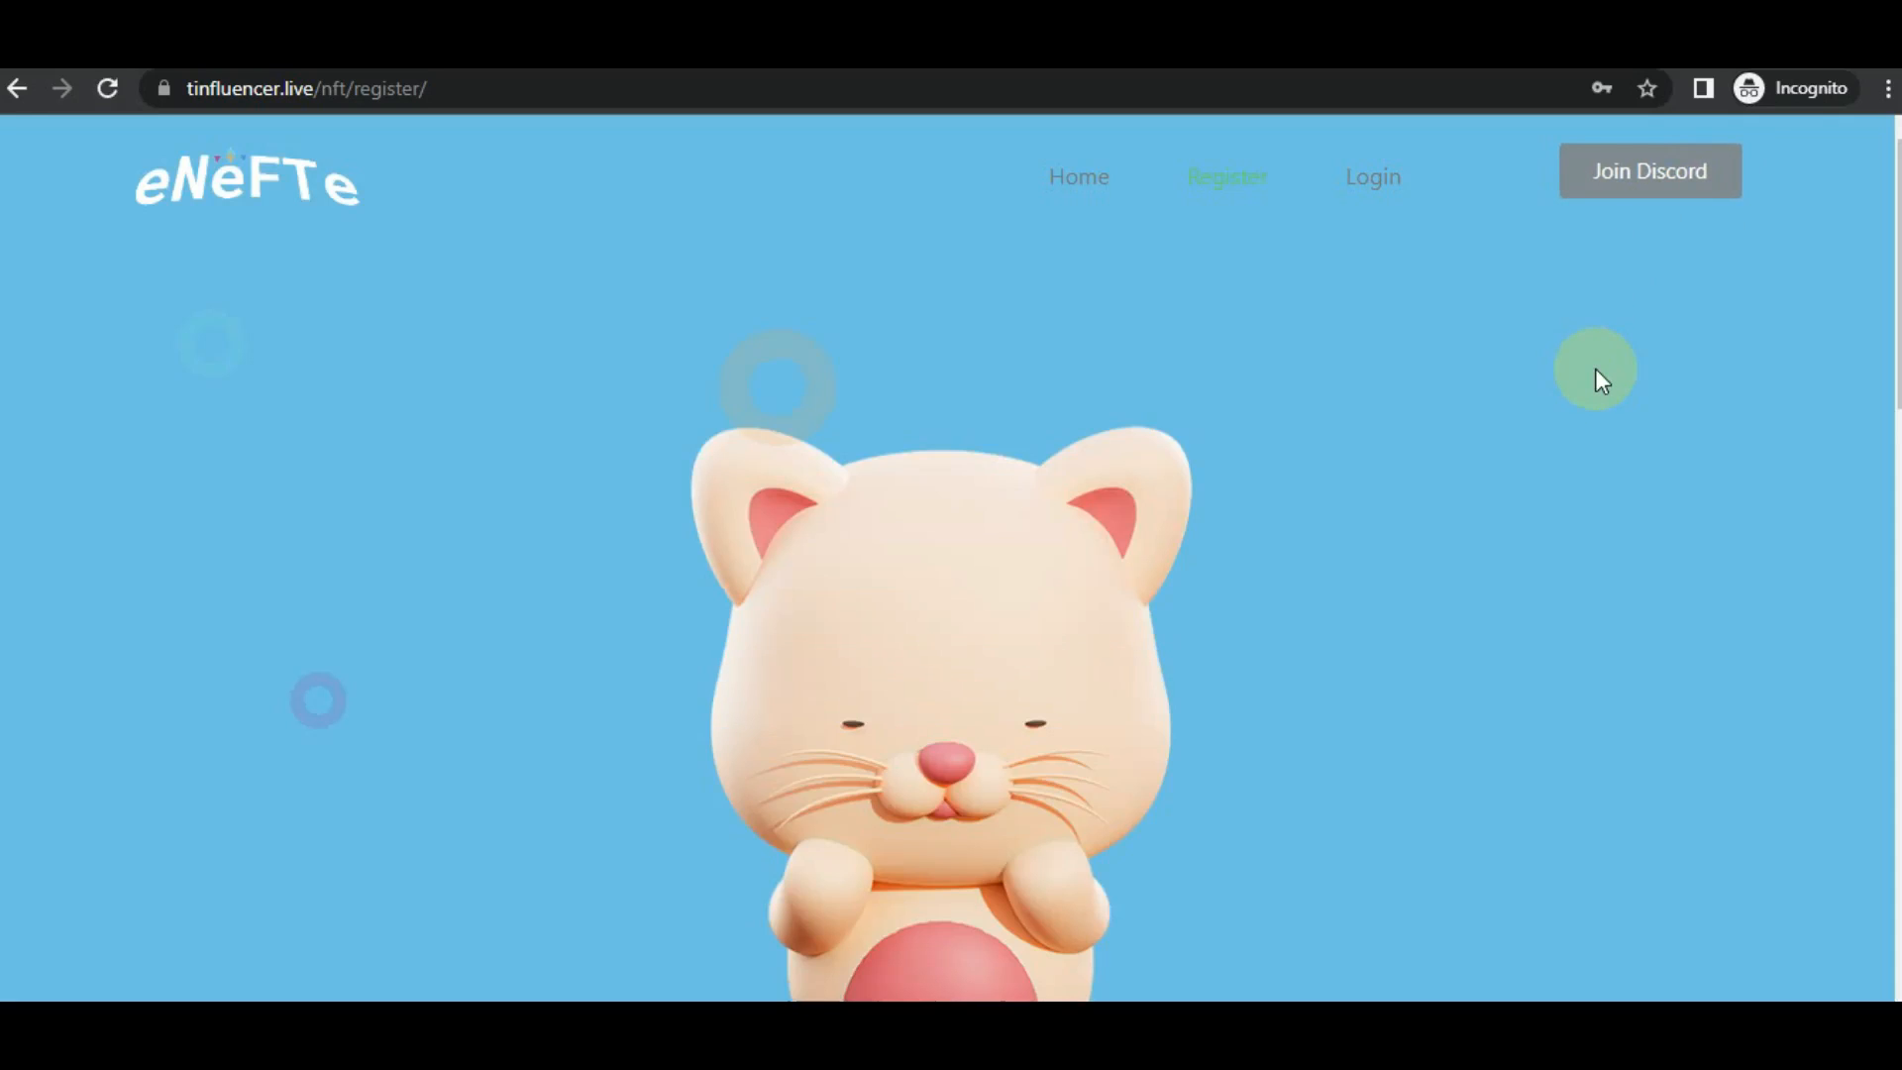
{"action": "scroll", "coordinate": [1596, 374], "scroll_direction": "down", "scroll_amount": 5}
{"action": "scroll", "coordinate": [1596, 373], "scroll_direction": "down", "scroll_amount": 7}
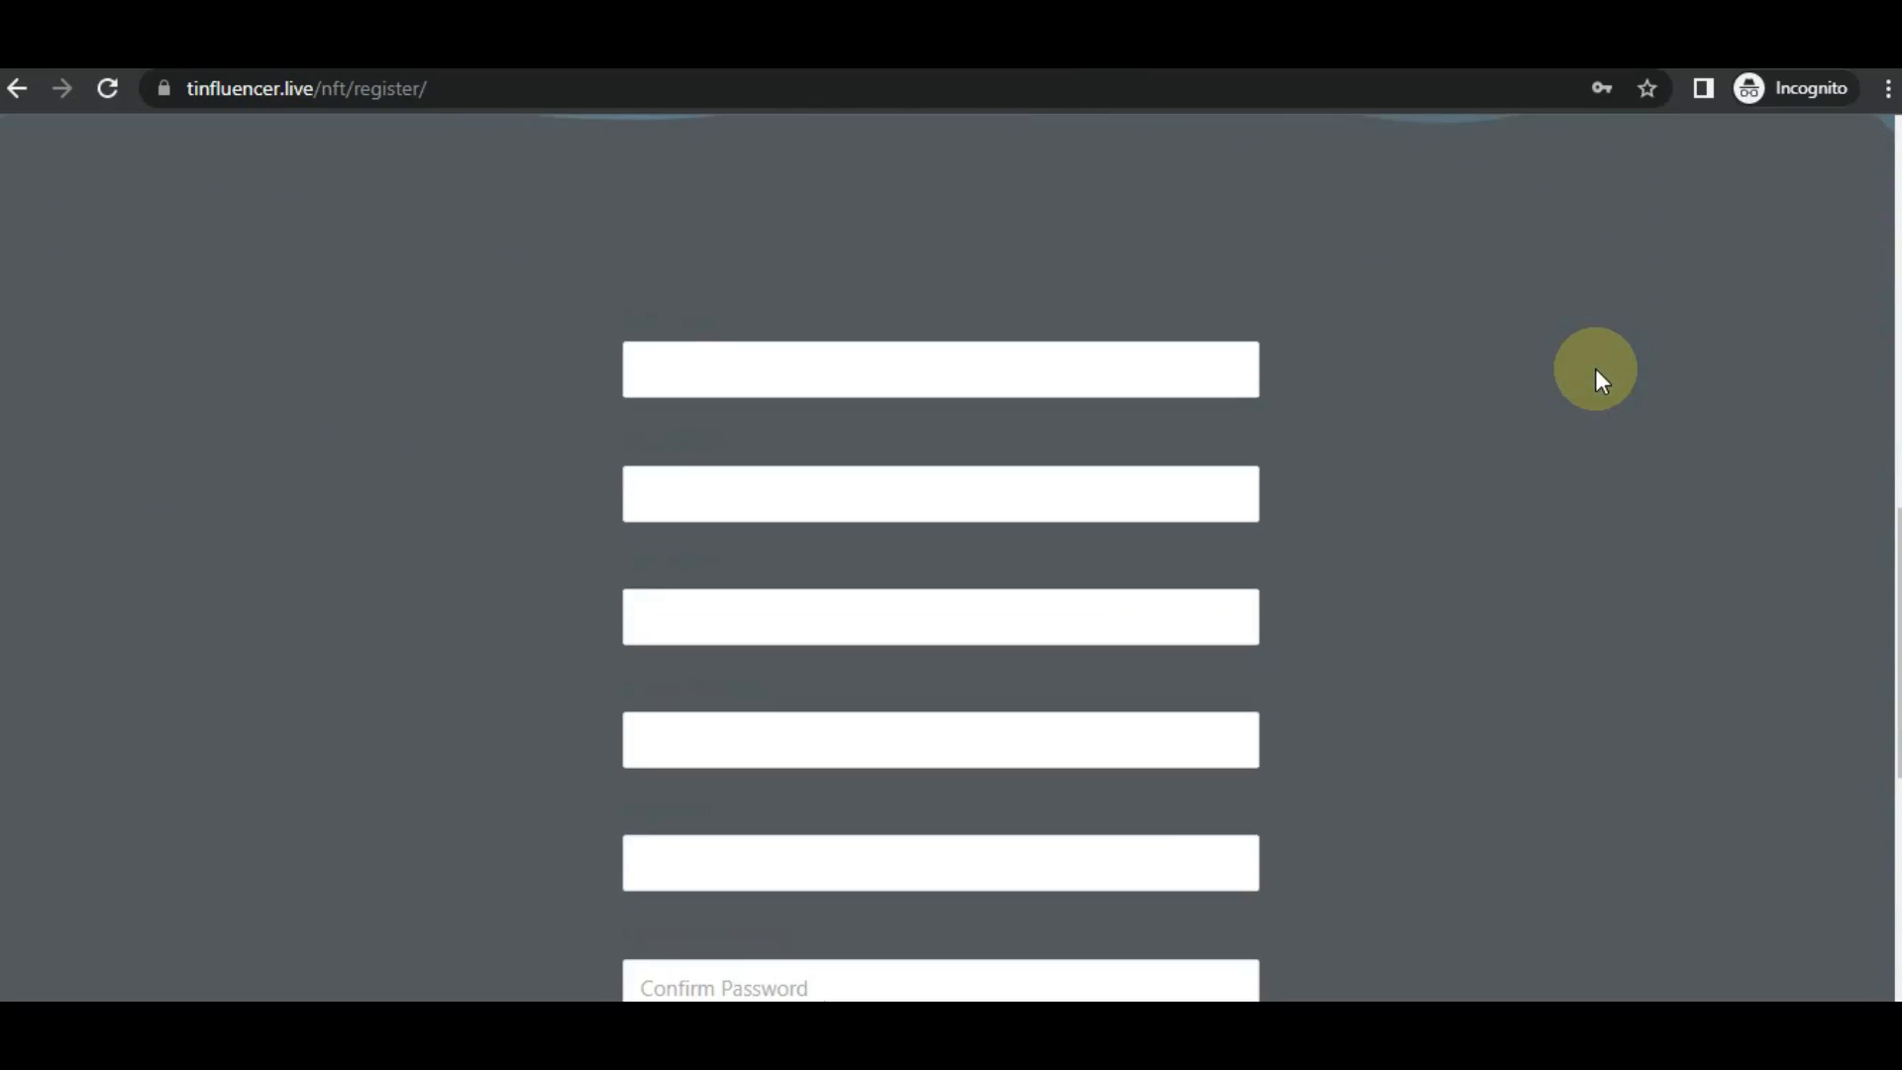
{"action": "scroll", "coordinate": [1595, 379], "scroll_direction": "down", "scroll_amount": 2}
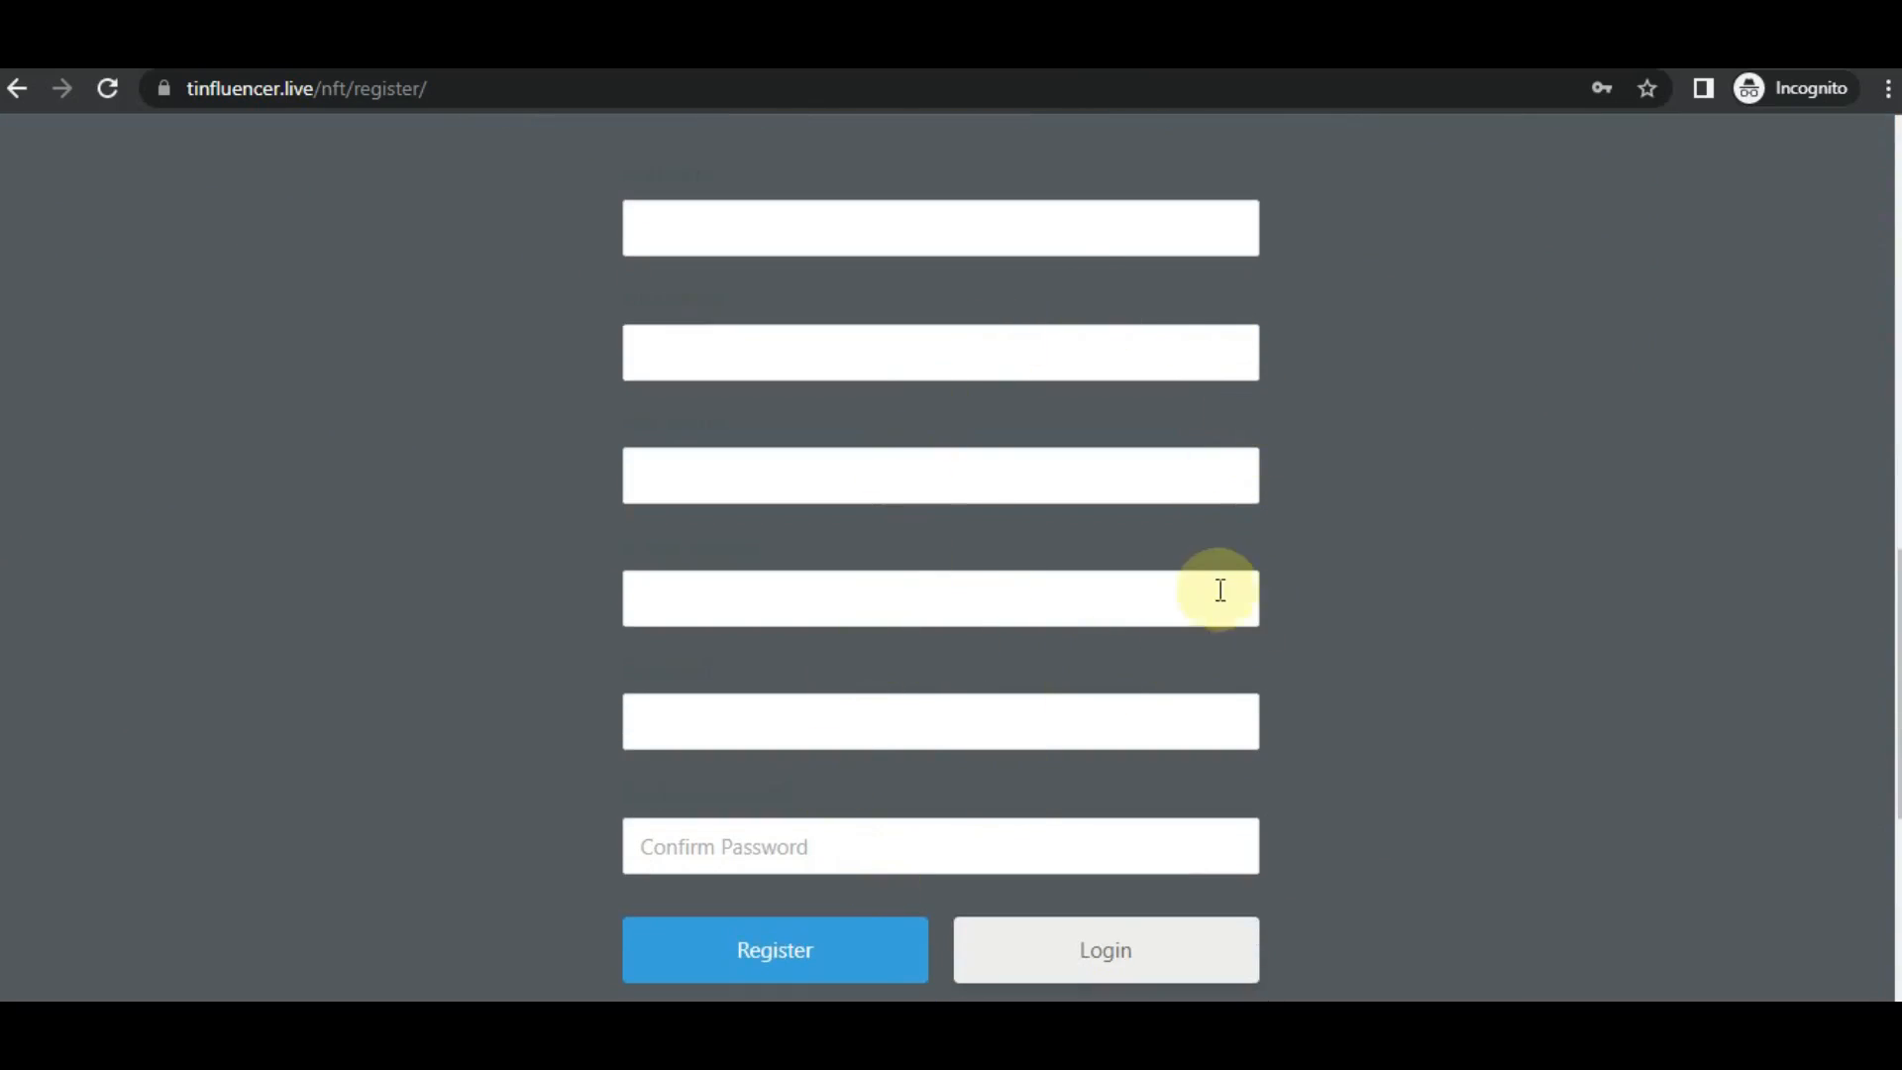
{"action": "left_click_drag", "start_coordinate": [714, 663], "coordinate": [623, 673]}
{"action": "left_click_drag", "start_coordinate": [745, 548], "coordinate": [614, 555]}
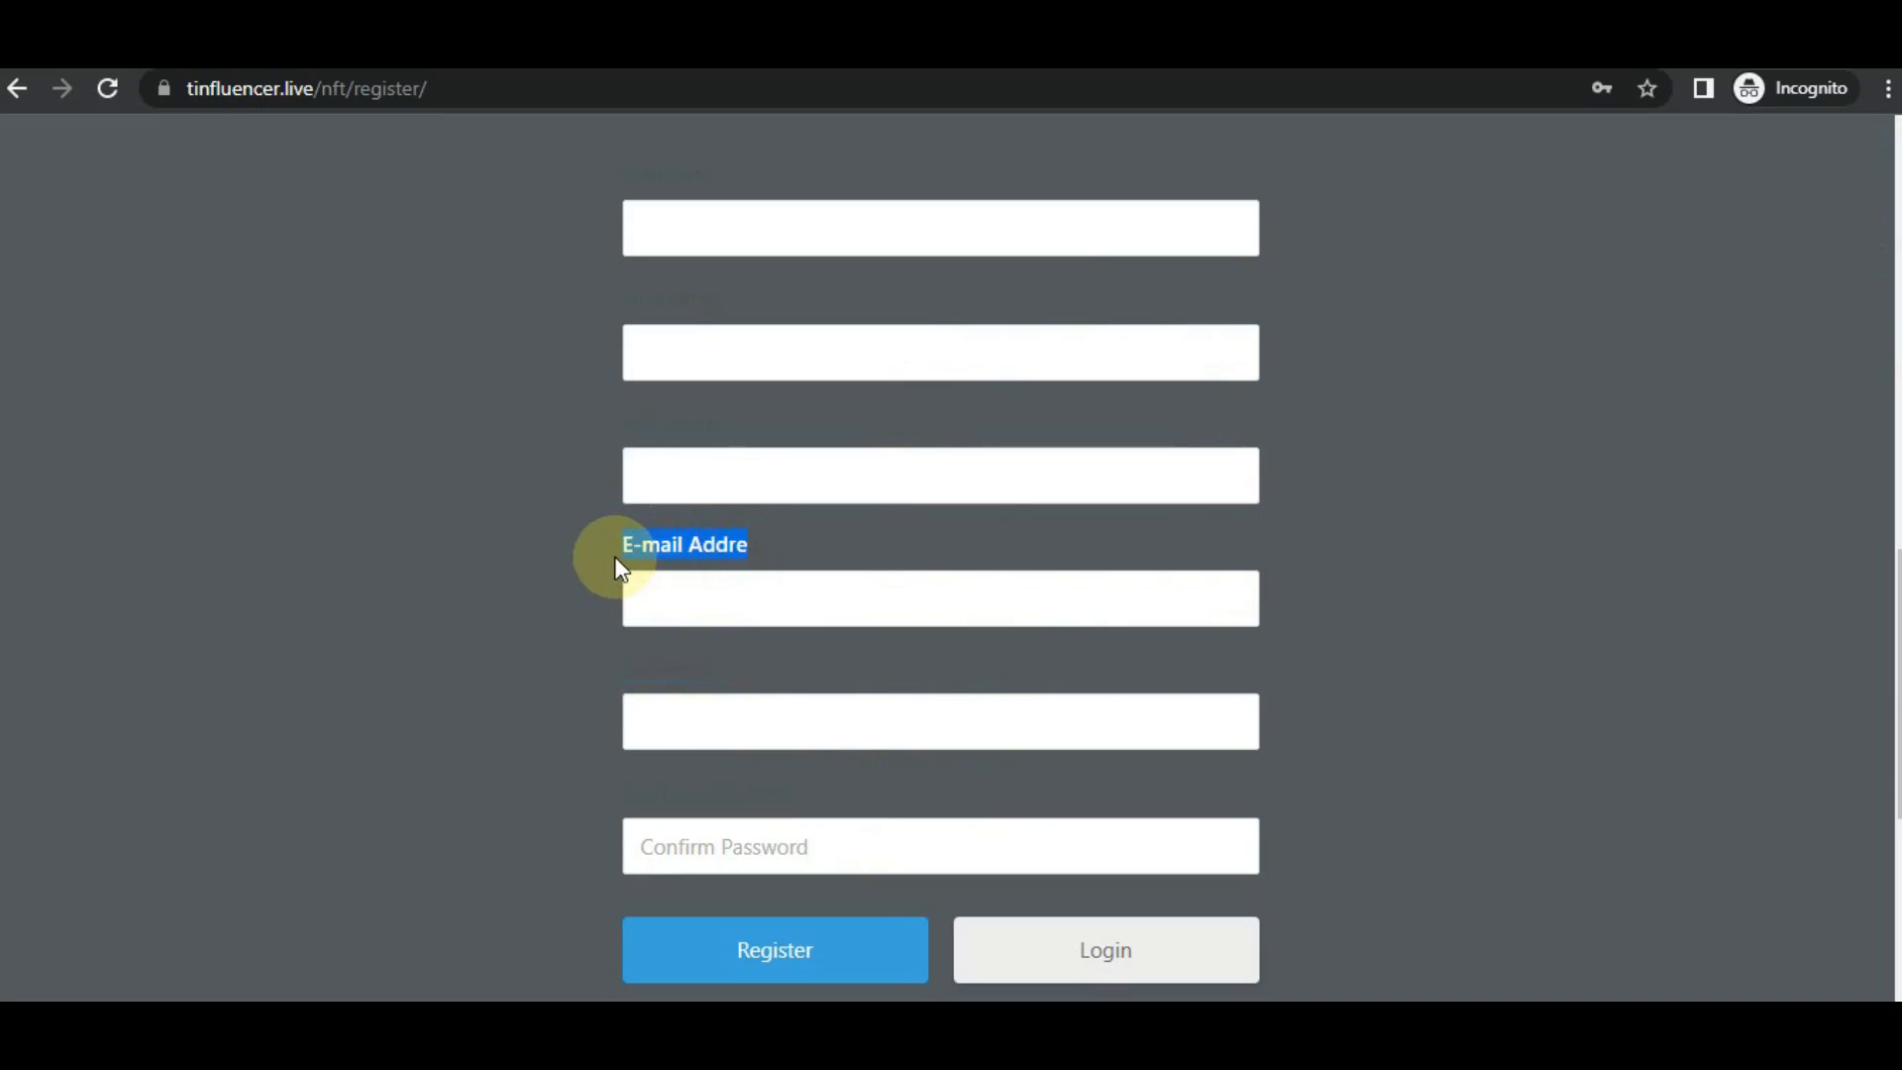
{"action": "left_click", "coordinate": [732, 418]}
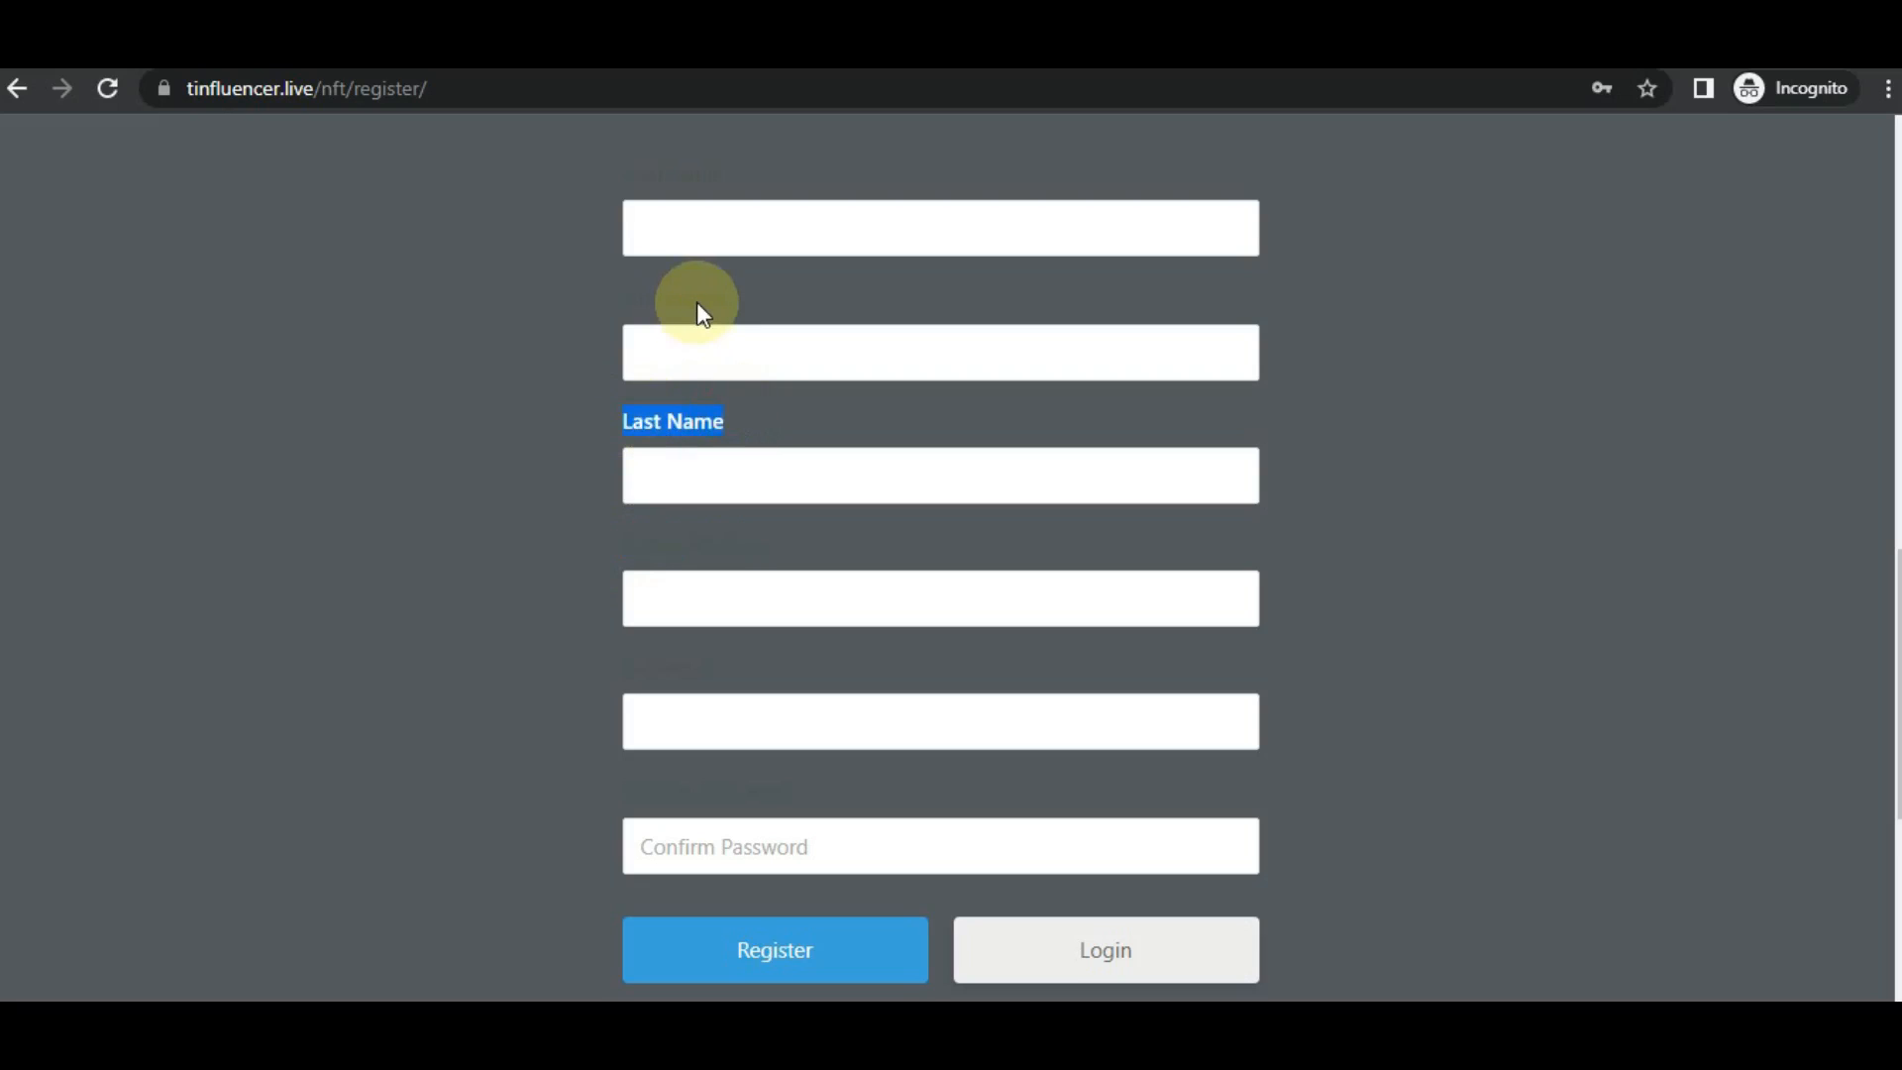
{"action": "left_click_drag", "start_coordinate": [729, 297], "coordinate": [627, 315]}
{"action": "left_click", "coordinate": [725, 309]}
{"action": "scroll", "coordinate": [1025, 525], "scroll_direction": "down", "scroll_amount": 2}
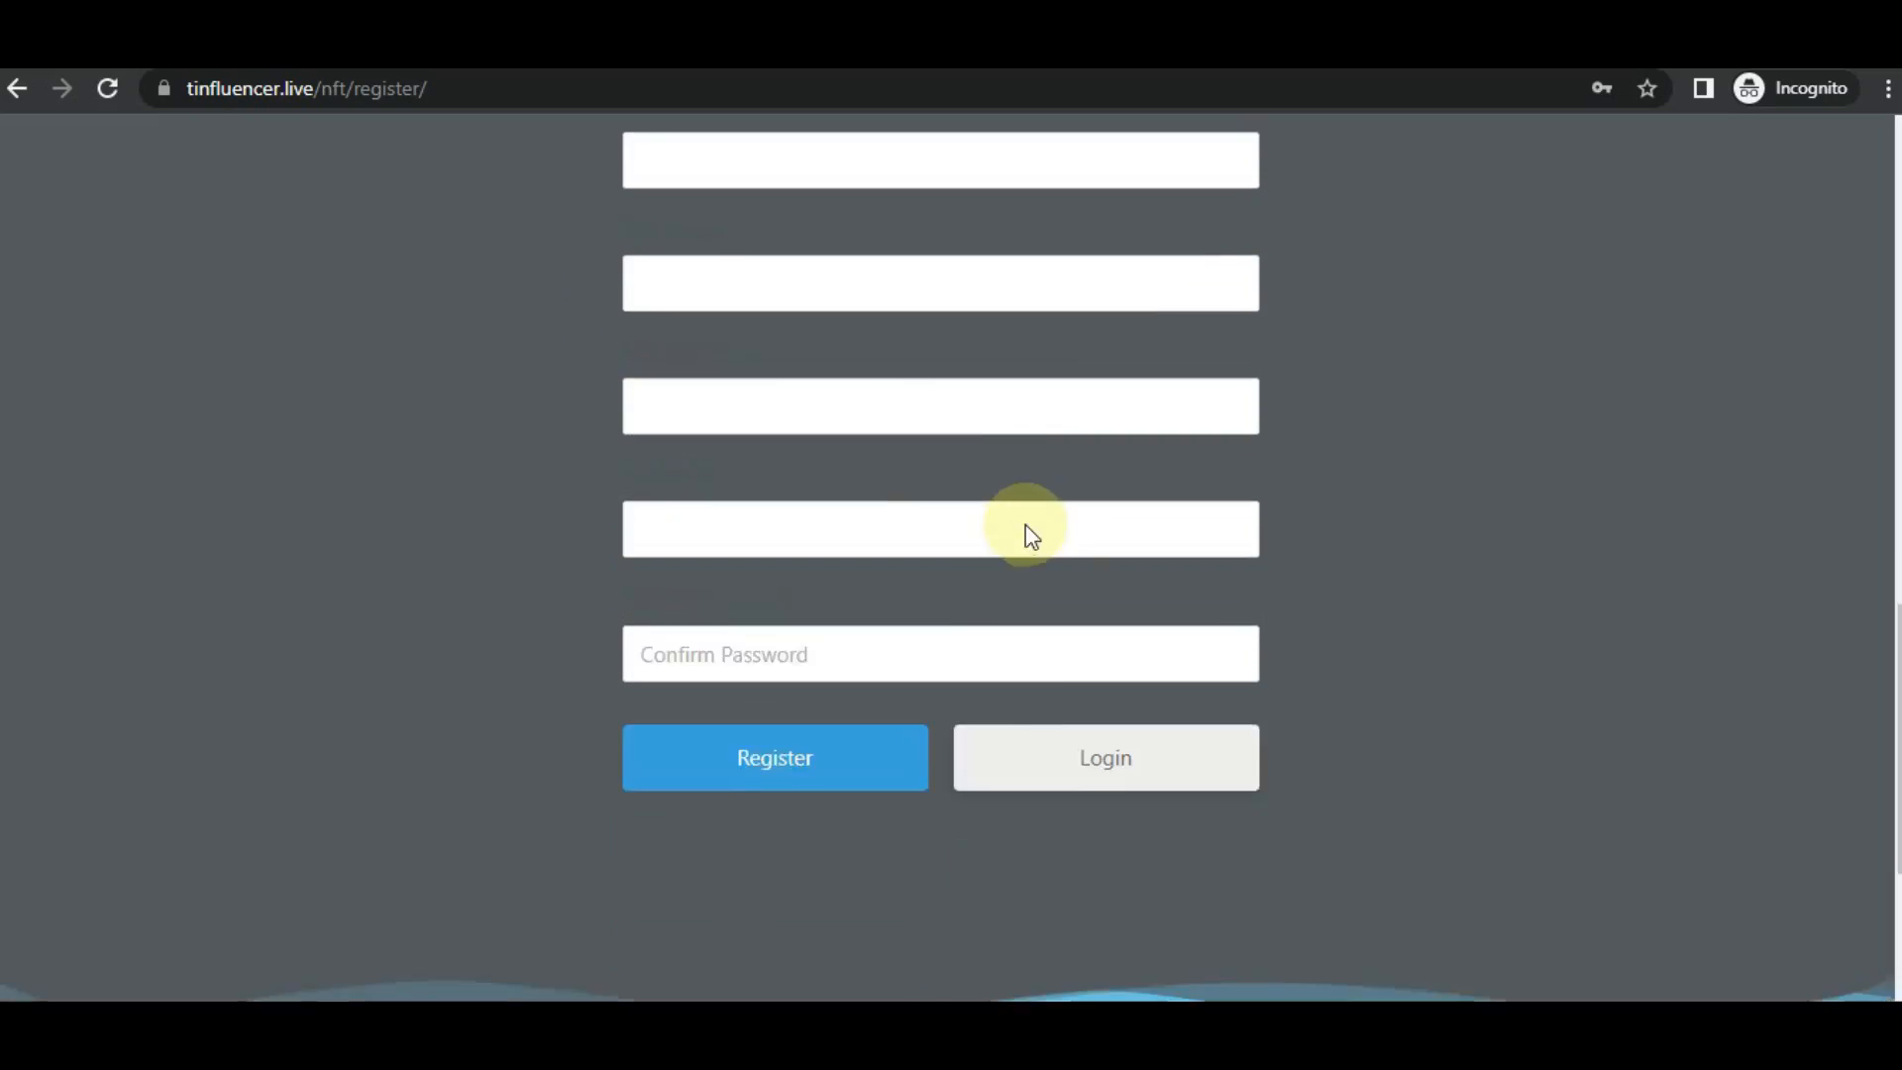
{"action": "scroll", "coordinate": [1025, 525], "scroll_direction": "down", "scroll_amount": 5}
{"action": "scroll", "coordinate": [1025, 525], "scroll_direction": "up", "scroll_amount": 10}
{"action": "scroll", "coordinate": [1025, 525], "scroll_direction": "down", "scroll_amount": 10}
{"action": "scroll", "coordinate": [1025, 525], "scroll_direction": "up", "scroll_amount": 4}
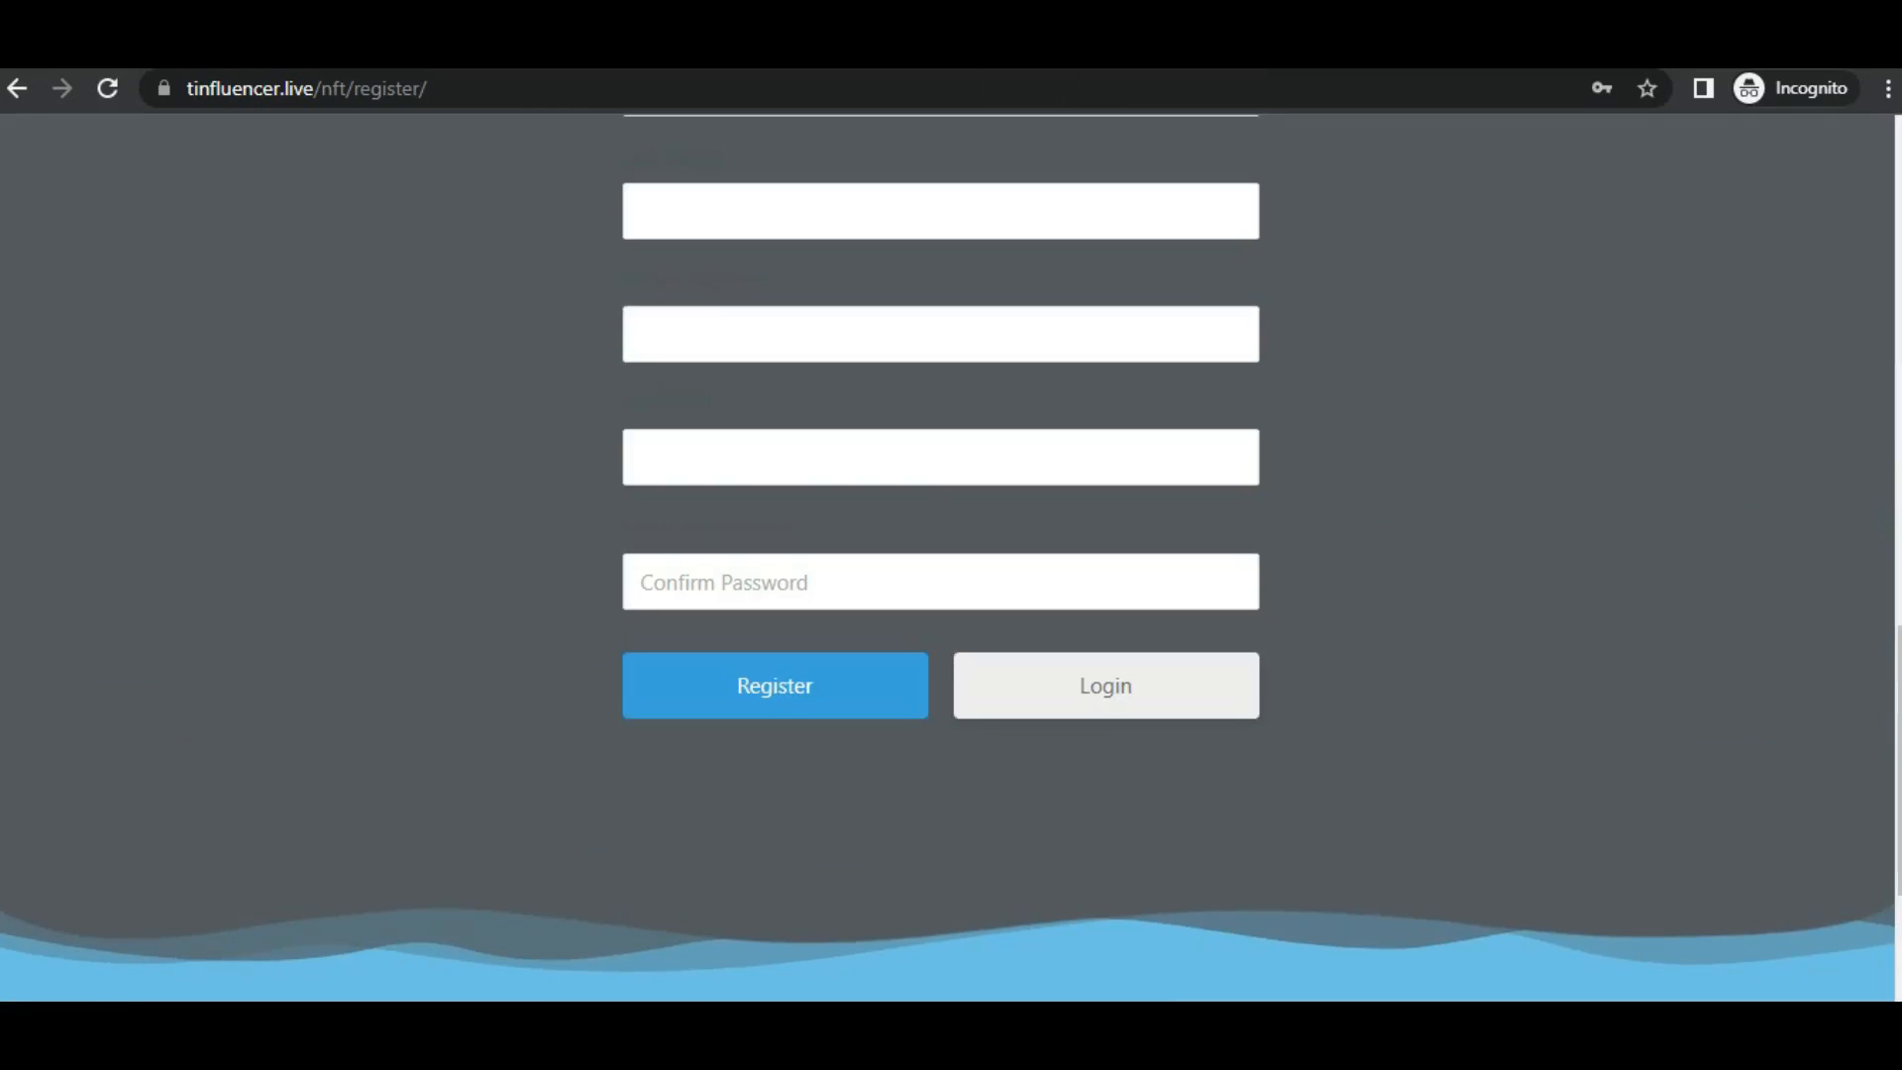
{"action": "scroll", "coordinate": [1057, 191], "scroll_direction": "up", "scroll_amount": 3}
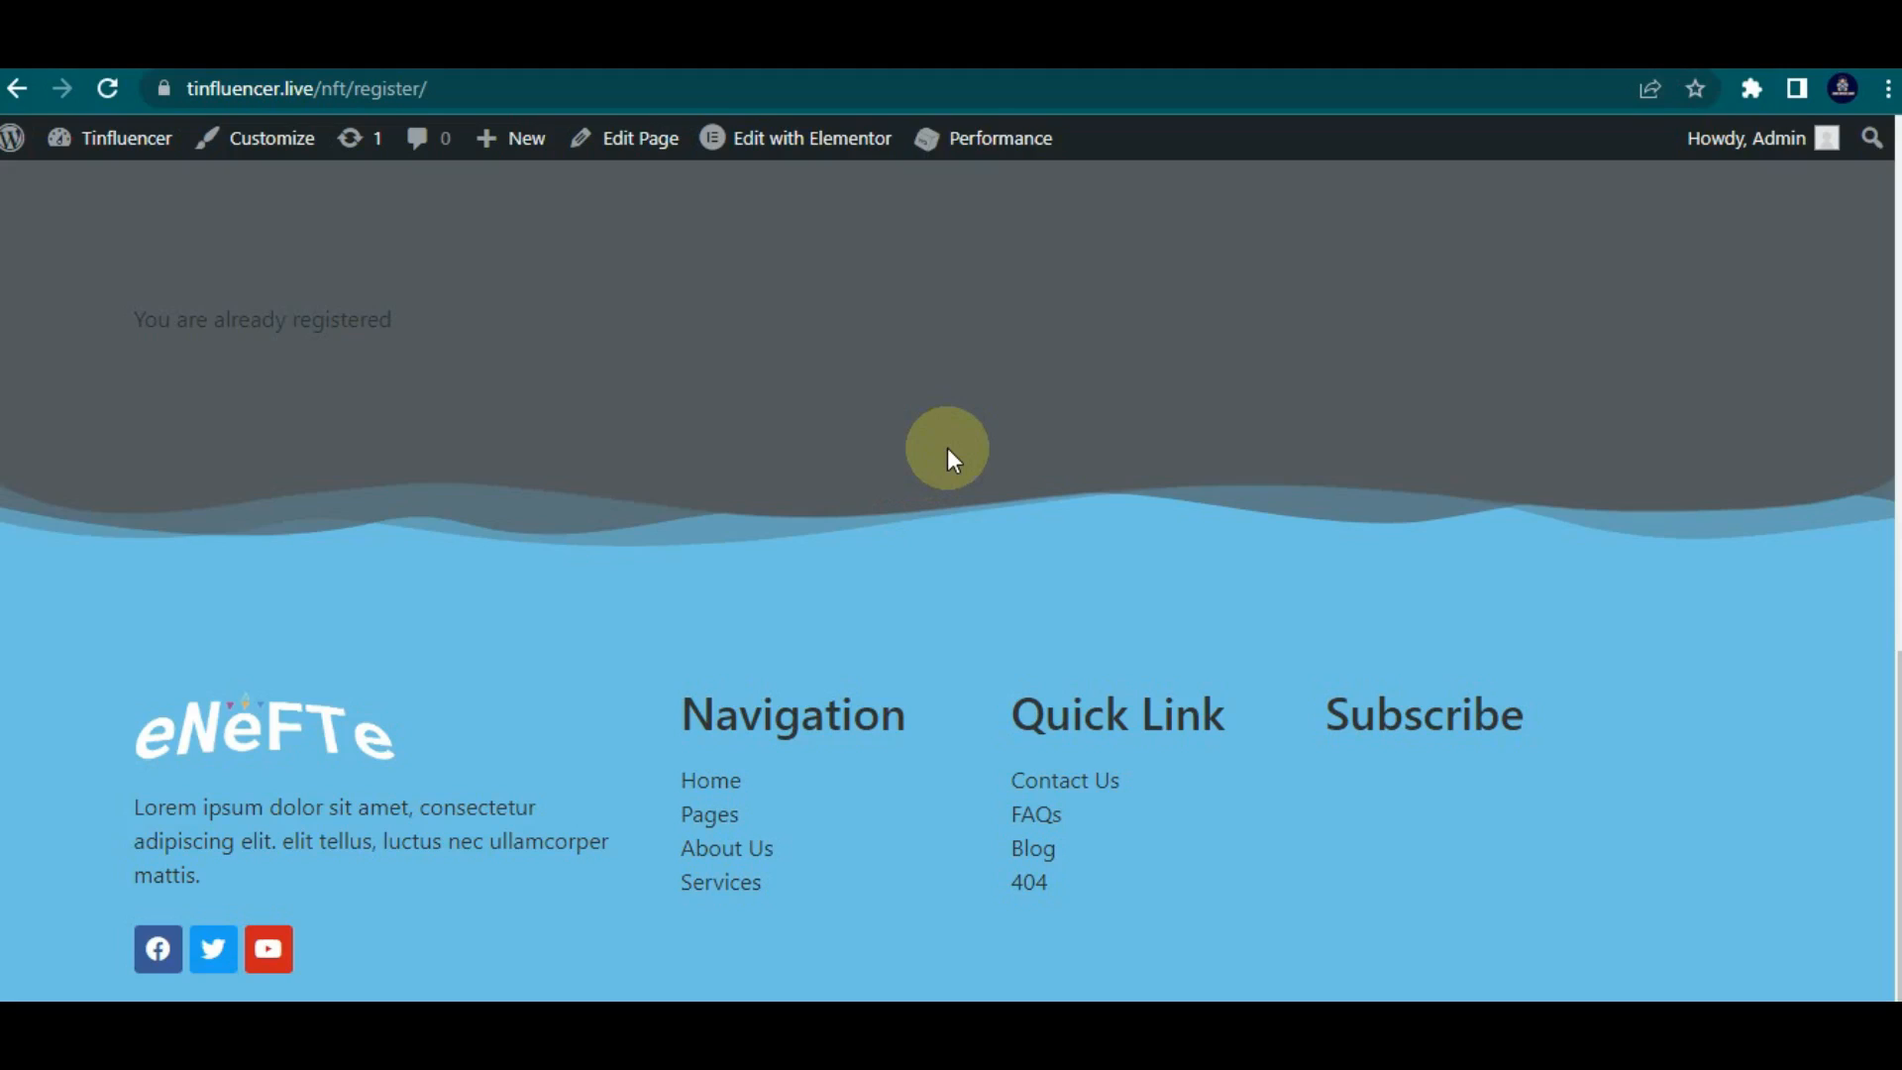
Step: In the other tab, go to tinfluencer.live
{"action": "left_click", "coordinate": [946, 68]}
{"action": "left_click", "coordinate": [944, 84]}
{"action": "type", "text": "tinflur"}
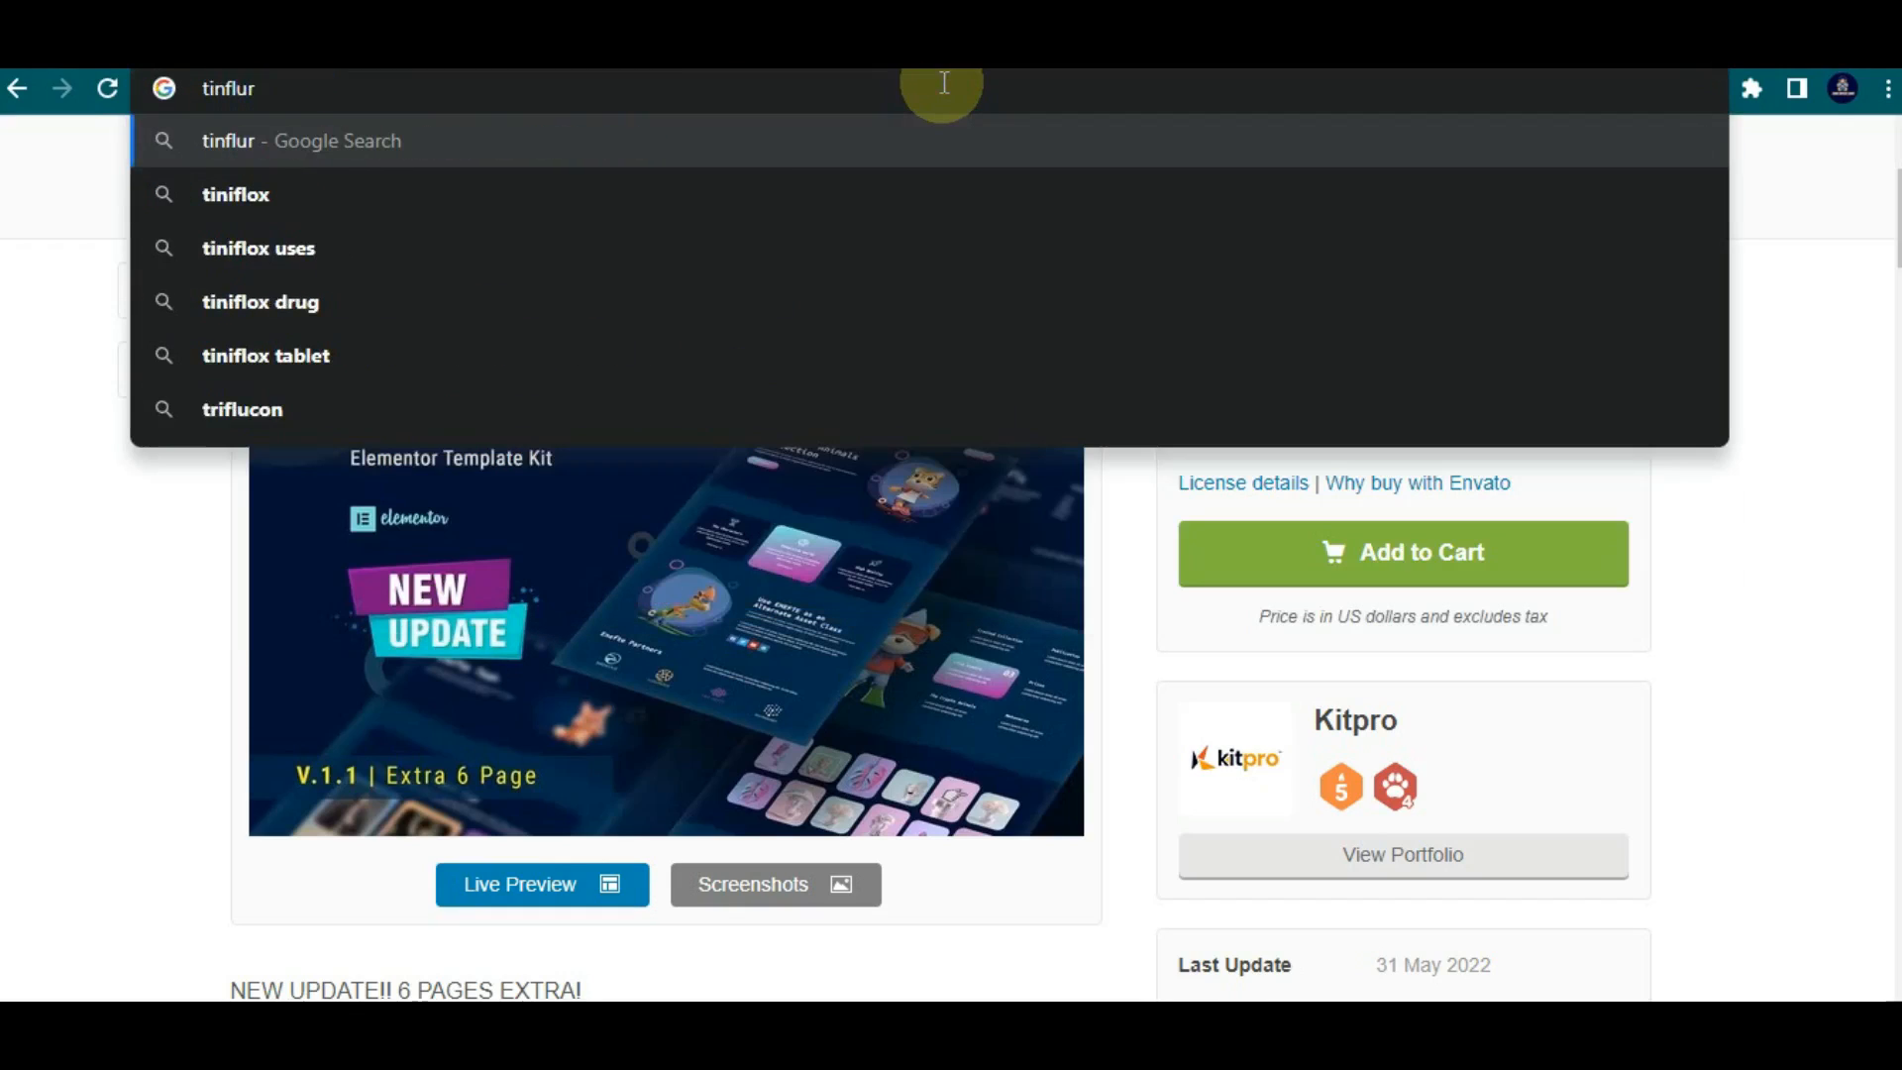
{"action": "key", "text": "BackSpace"}
{"action": "type", "text": "encer.live"}
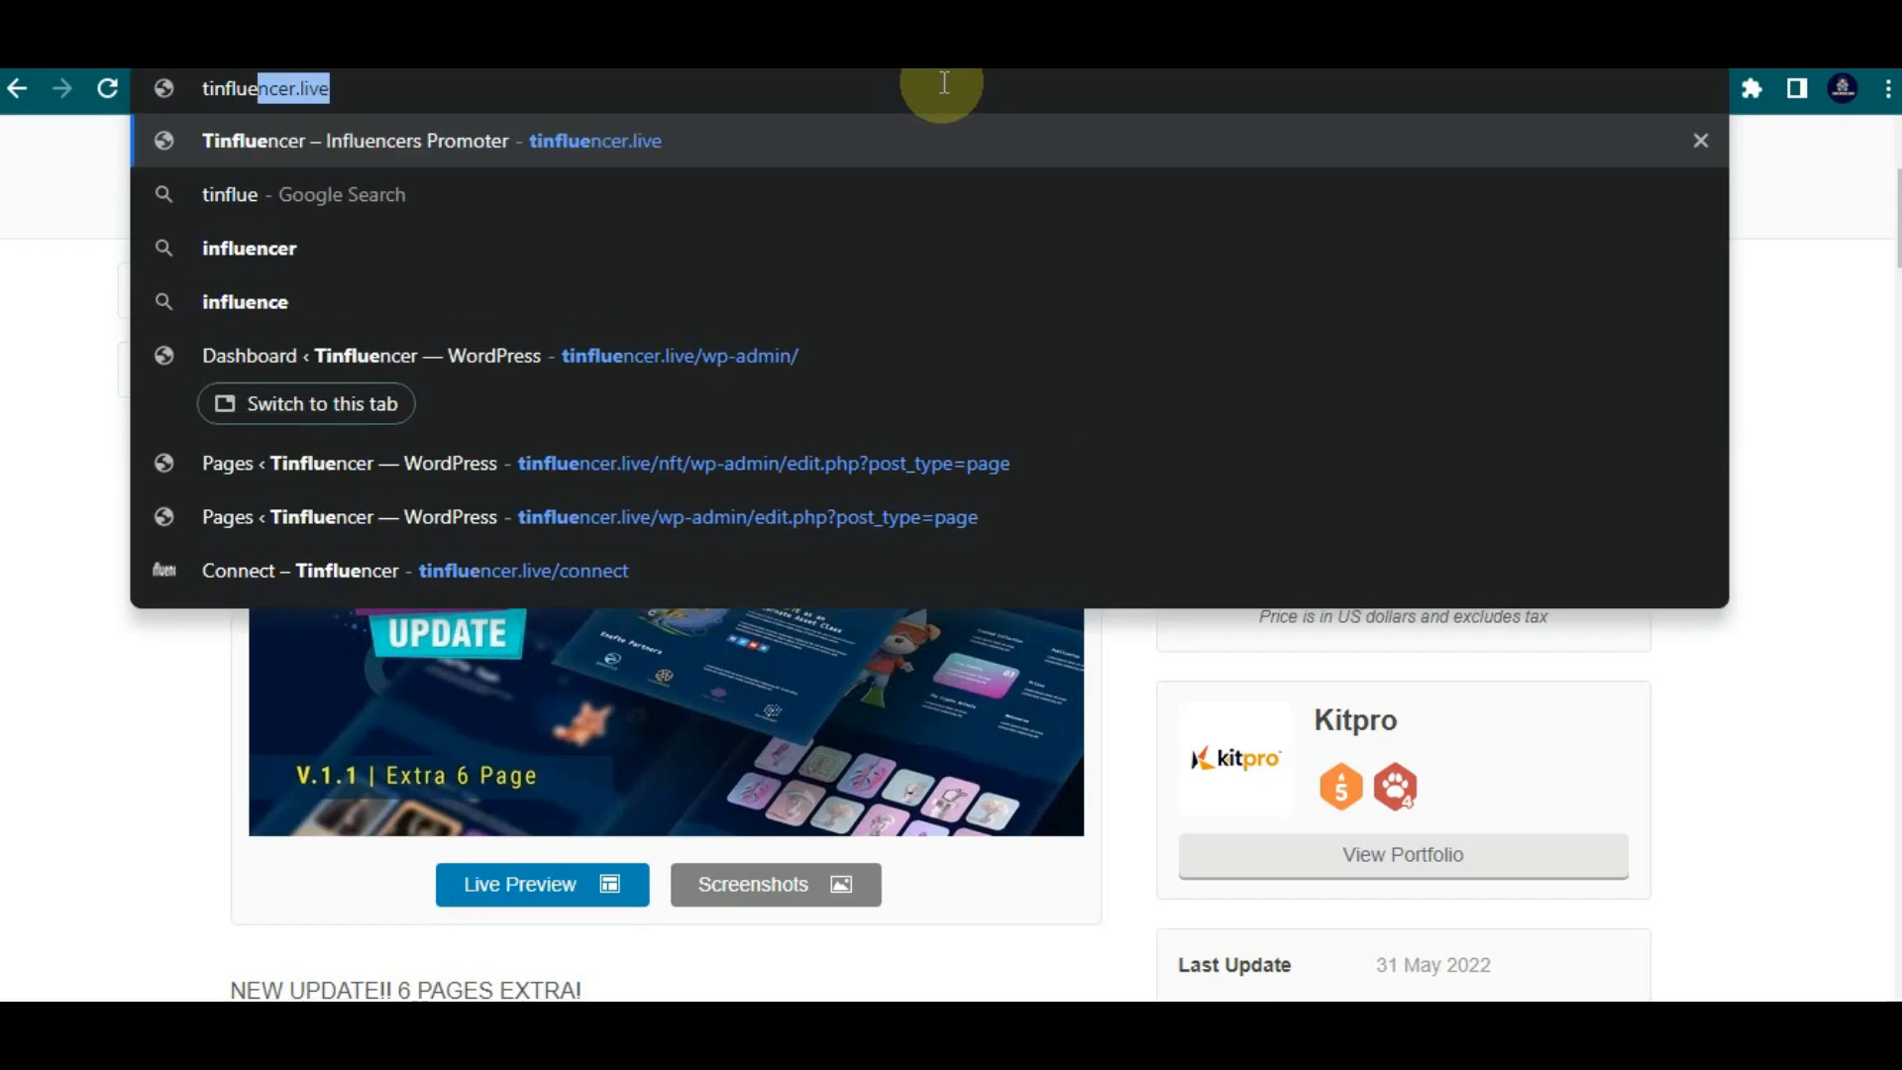
{"action": "key", "text": "Return"}
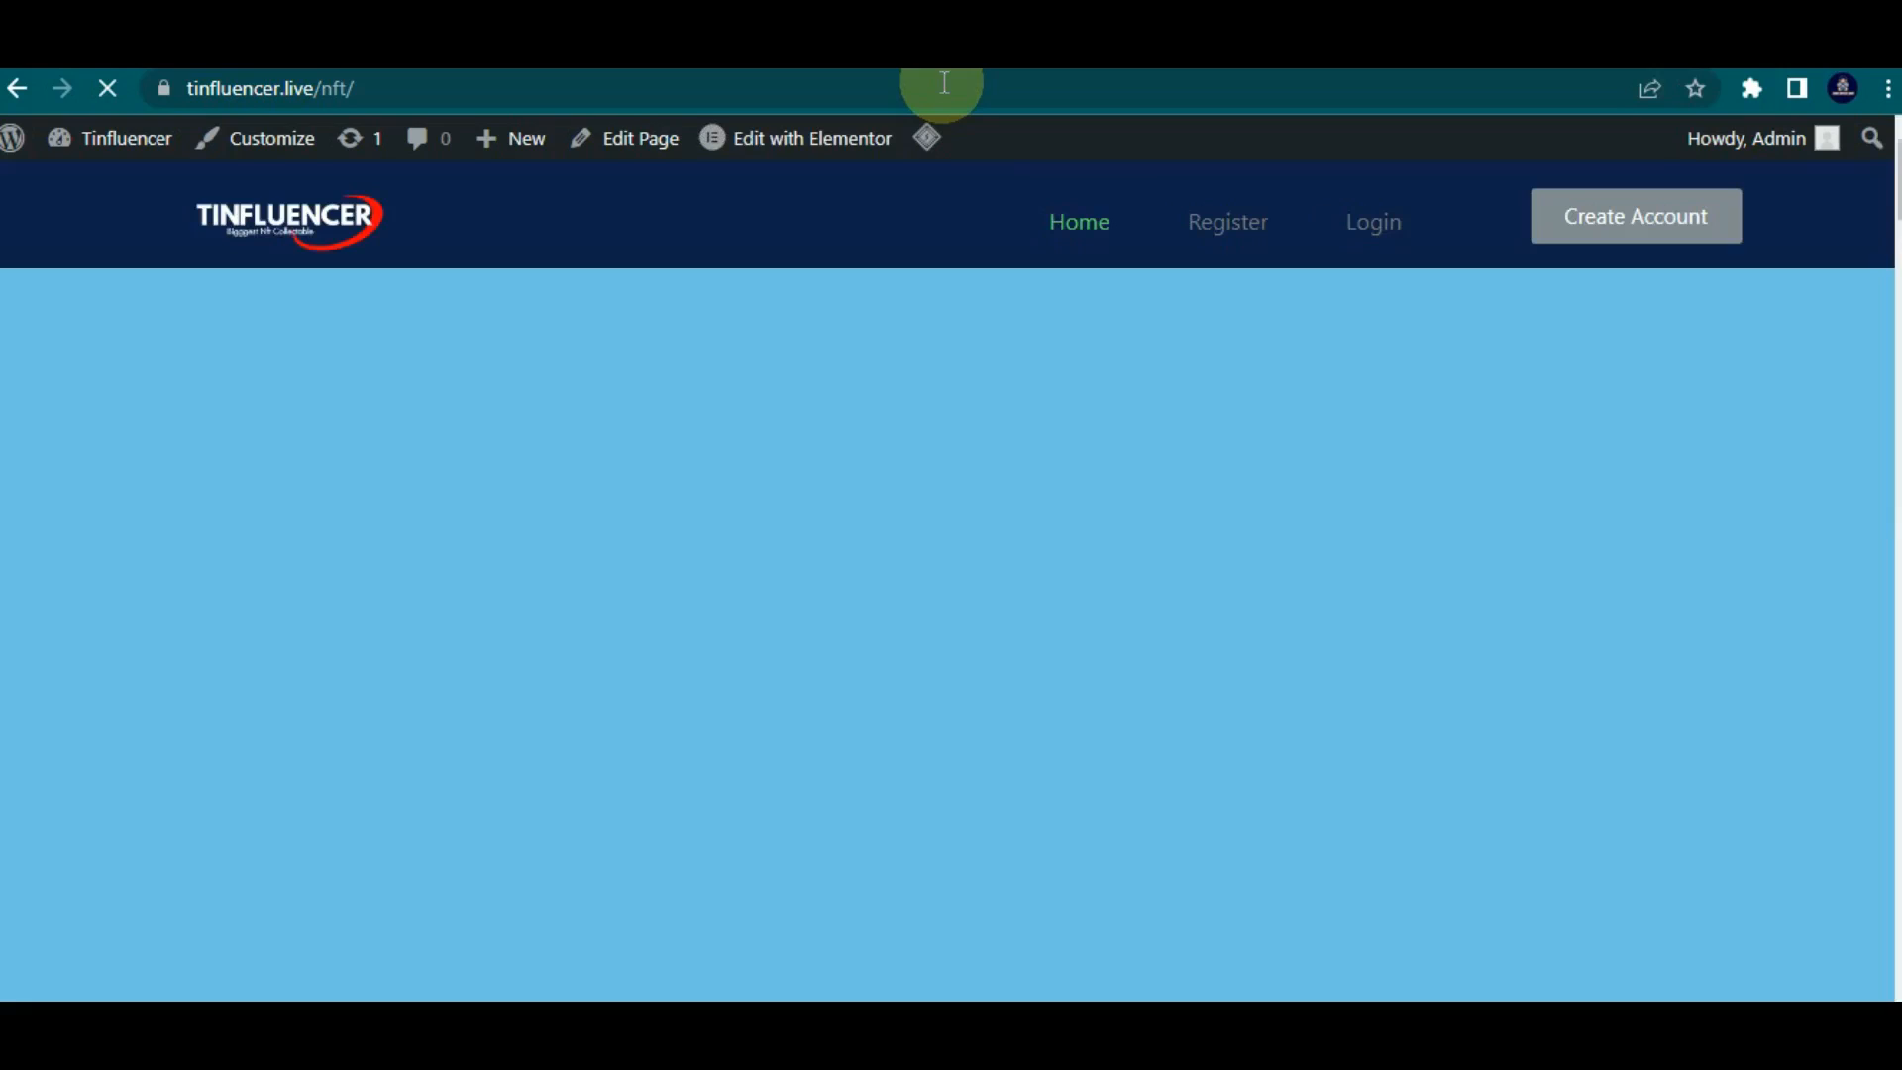
Step: Trim /nft/ from the site address, then return to the Elementor editor tab
{"action": "left_click", "coordinate": [944, 84]}
{"action": "left_click", "coordinate": [730, 84]}
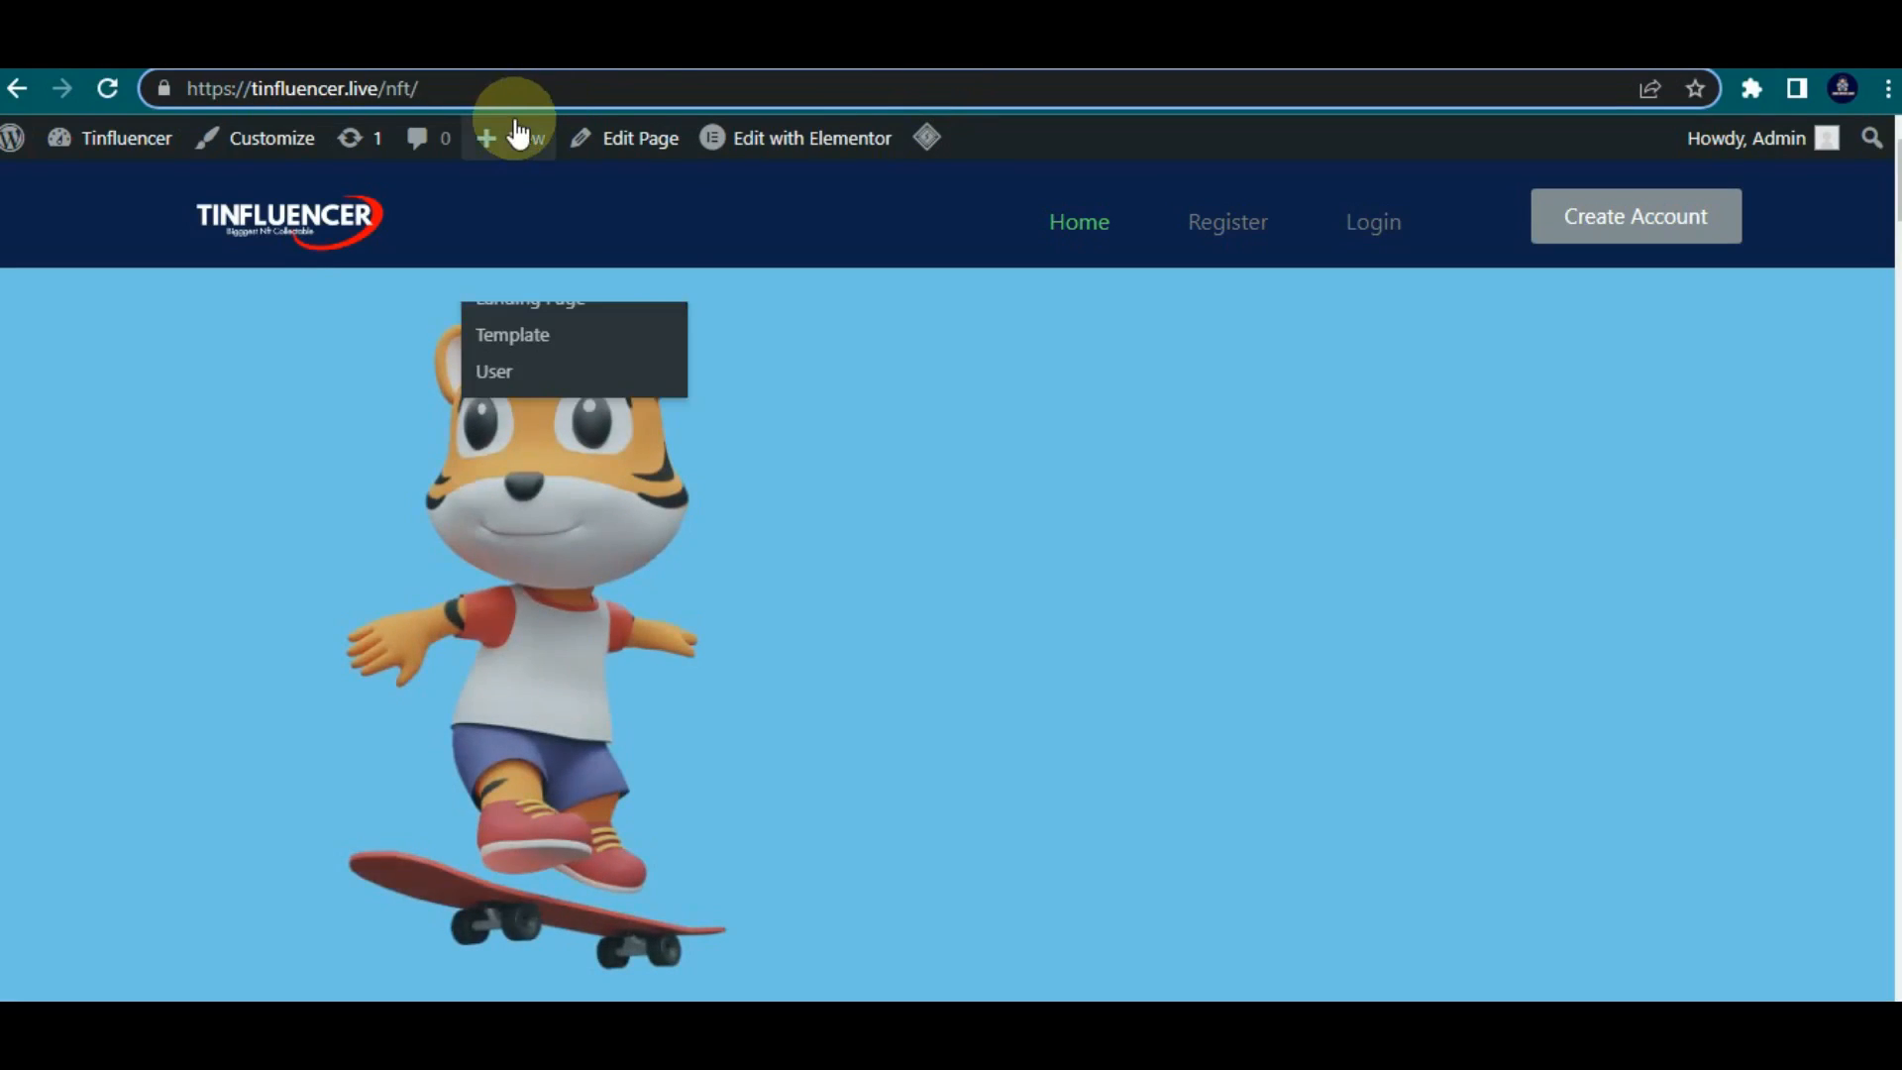
{"action": "key", "text": "BackSpace"}
{"action": "key", "text": "BackSpace"}
{"action": "key", "text": "BackSpace"}
{"action": "key", "text": "BackSpace"}
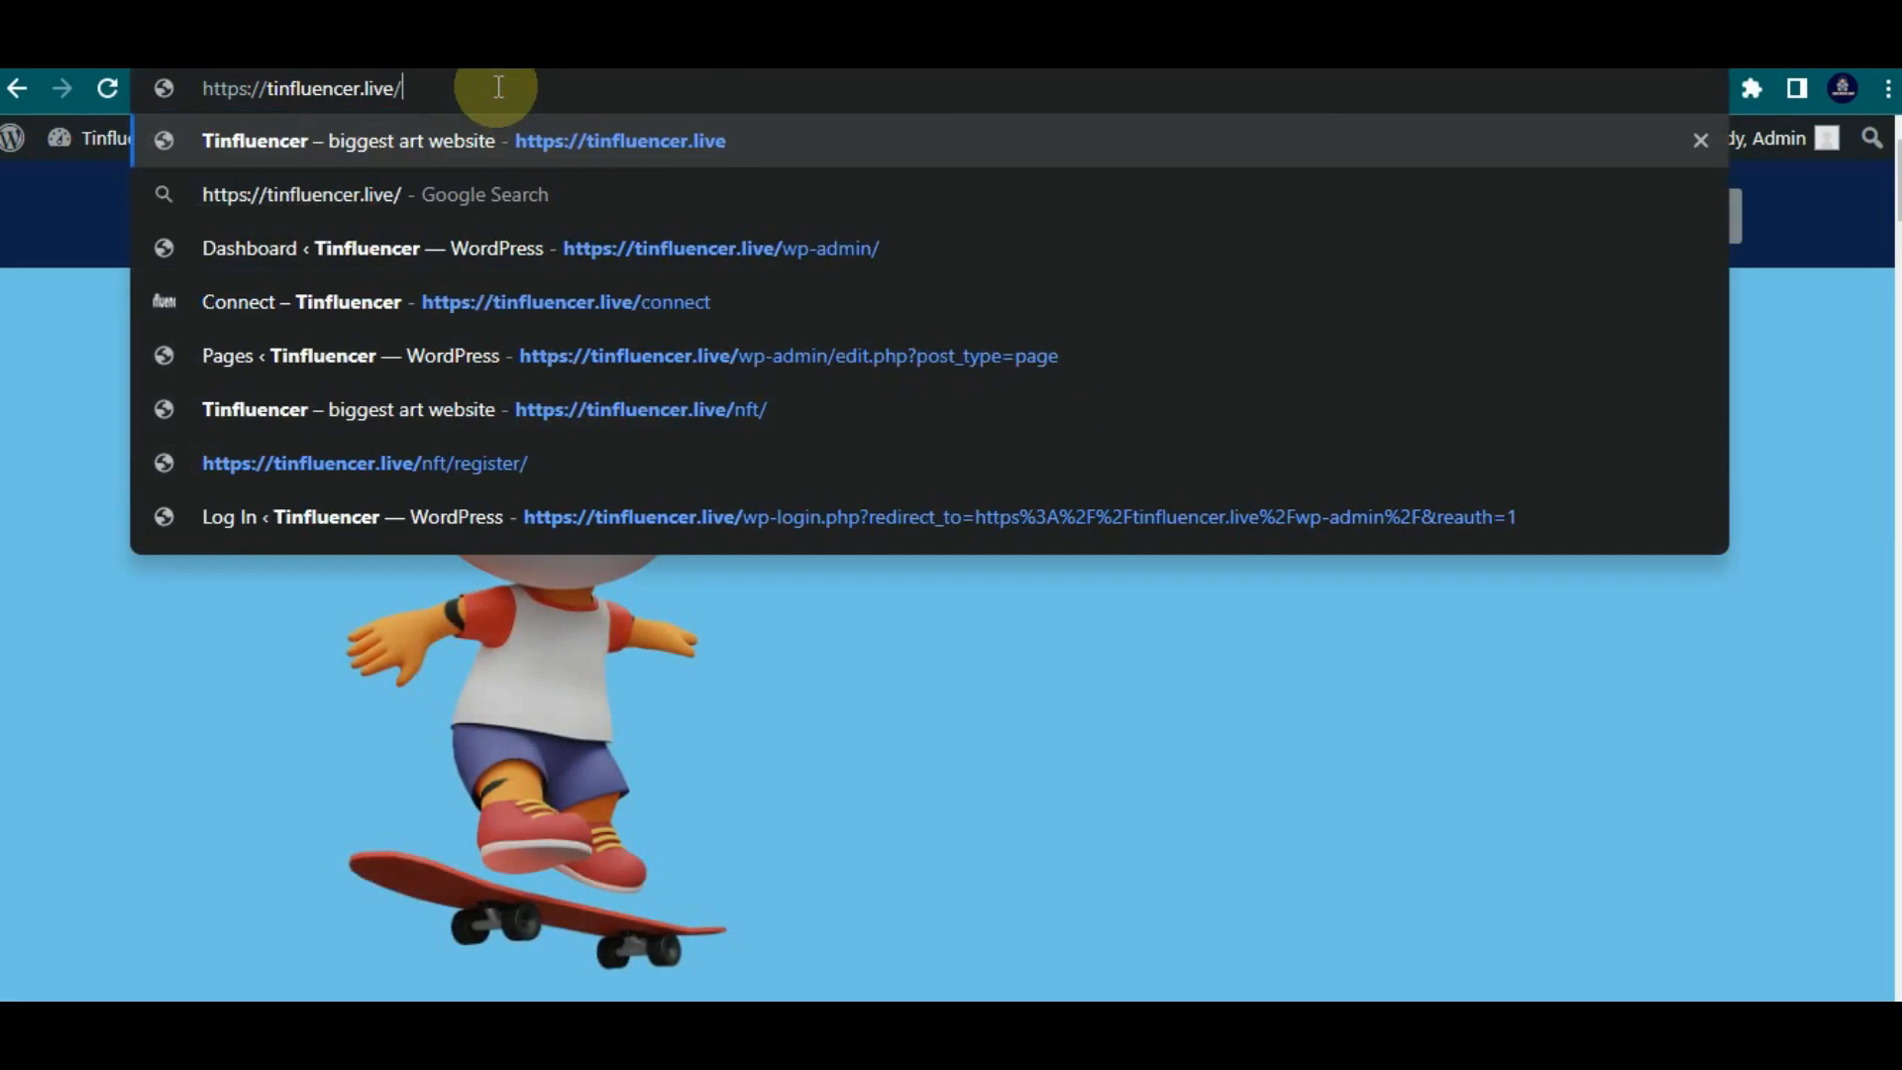
{"action": "key", "text": "Return"}
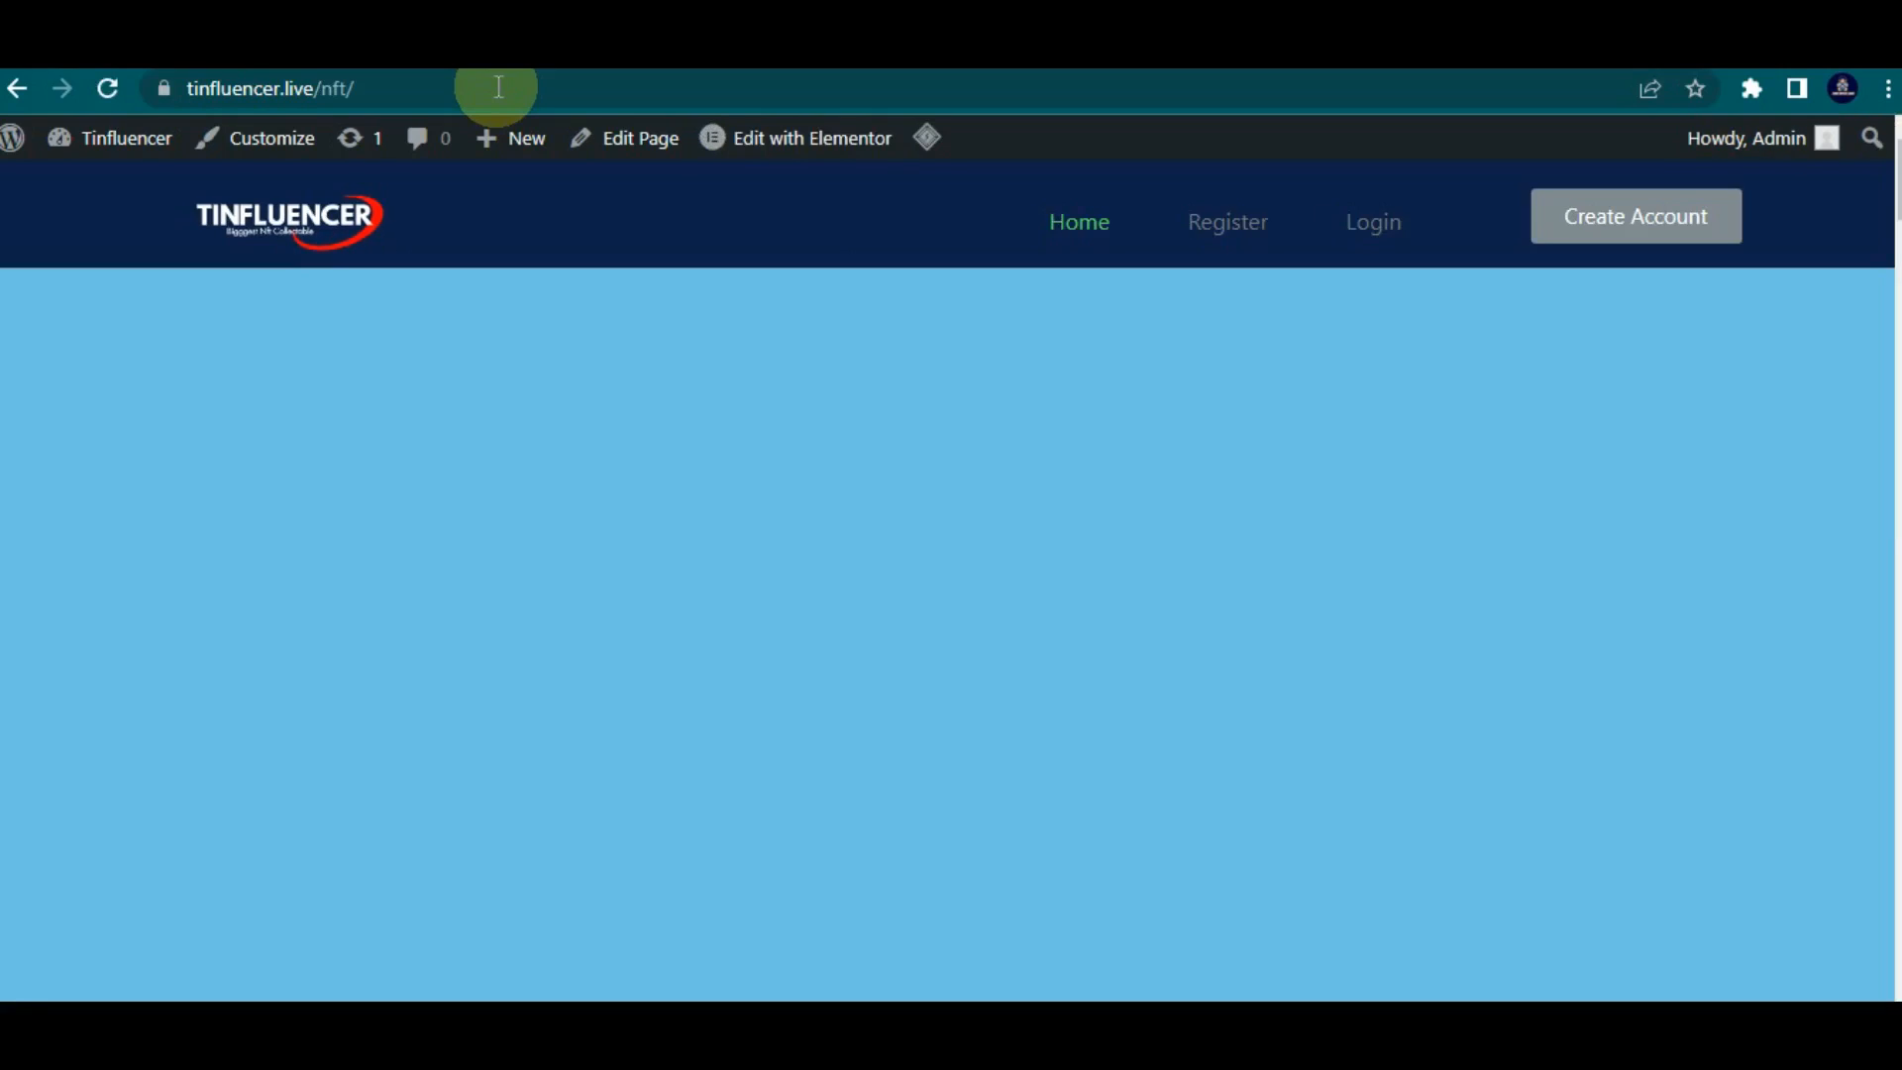
{"action": "left_click_drag", "start_coordinate": [433, 79], "coordinate": [318, 99]}
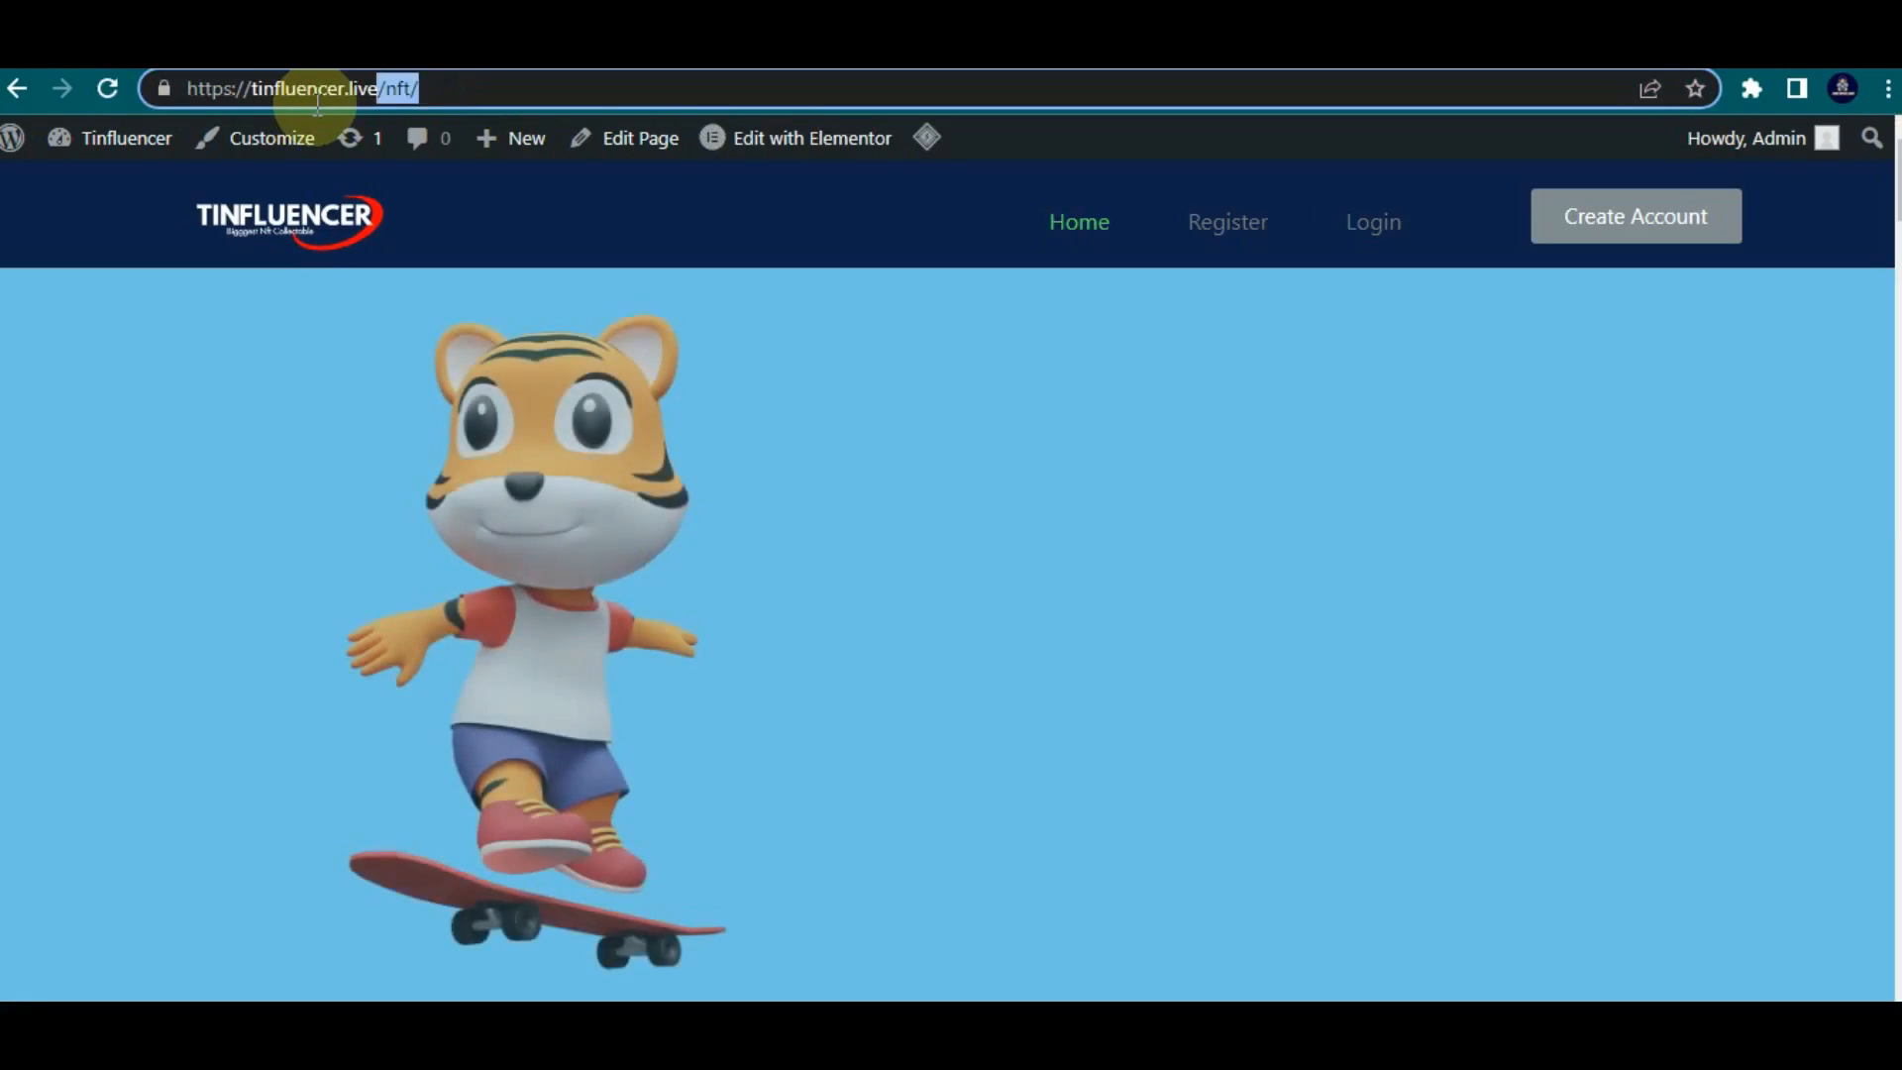
{"action": "key", "text": "BackSpace"}
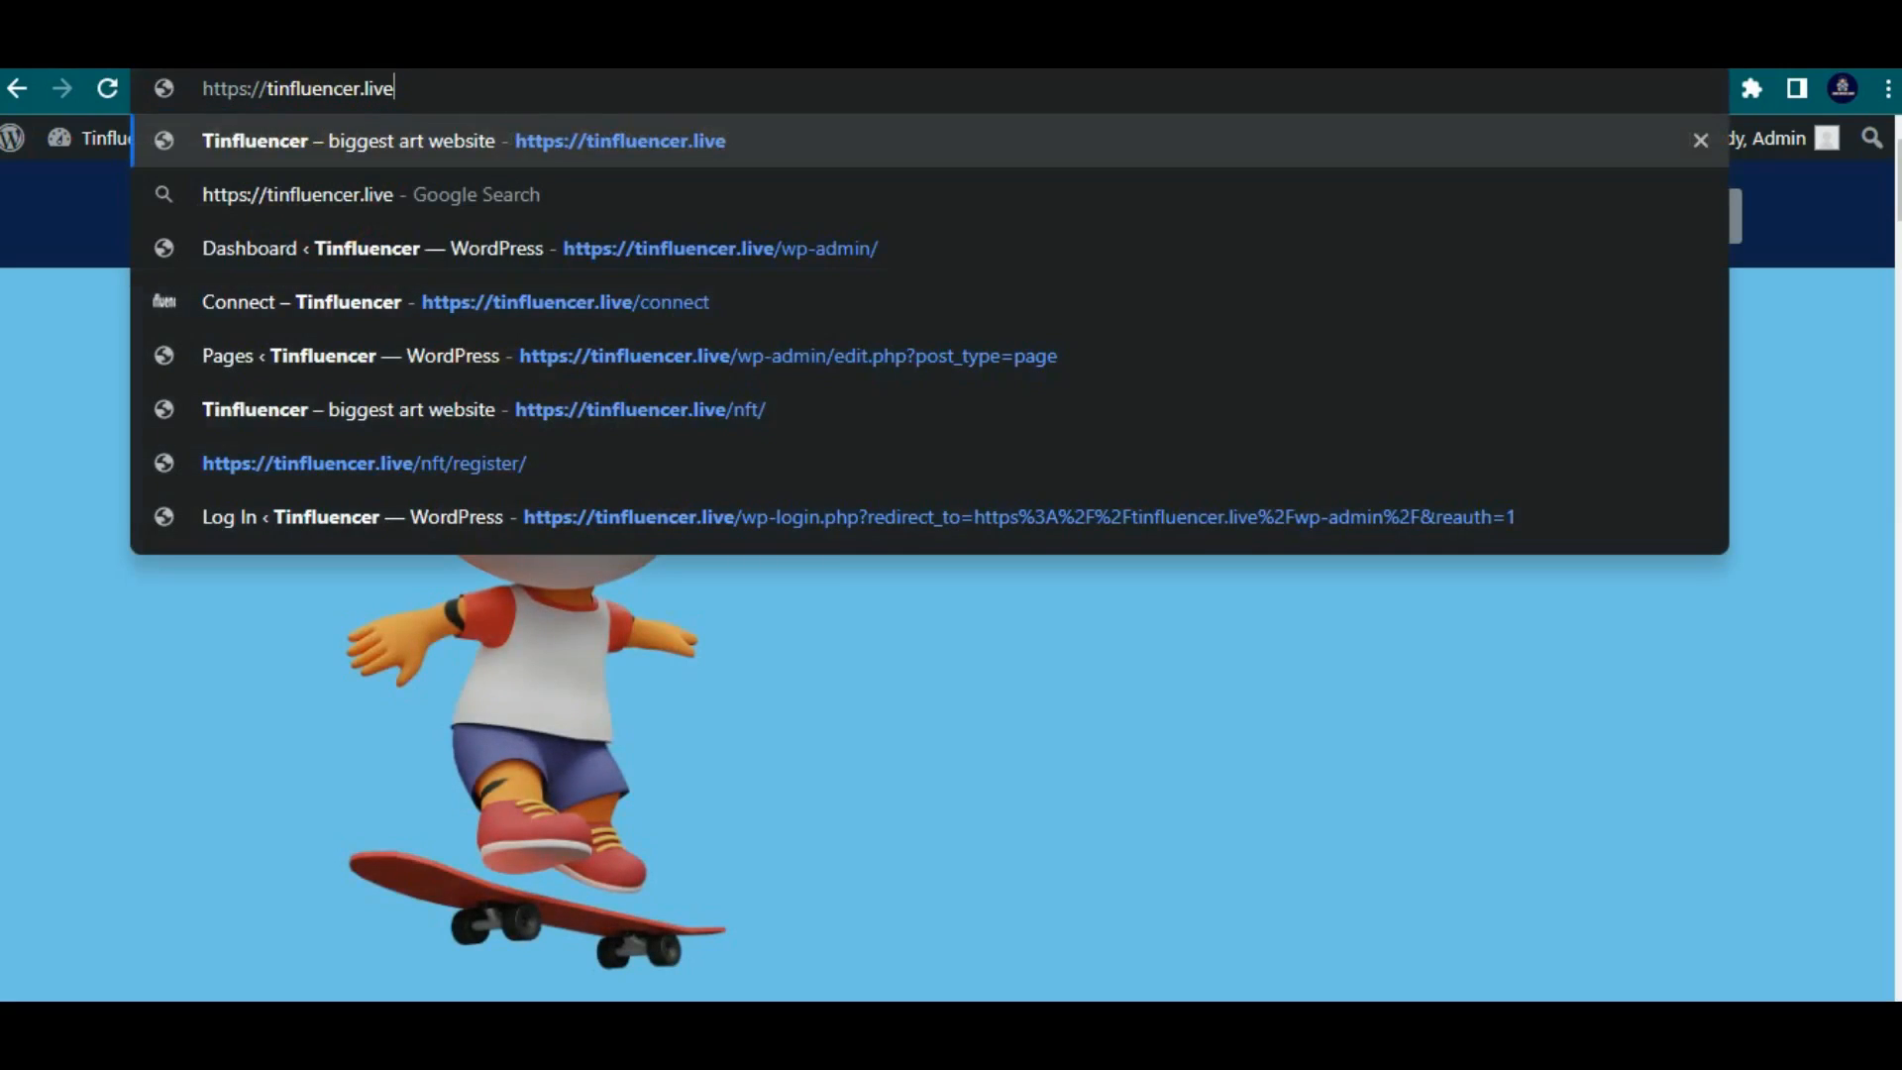
{"action": "key", "text": "ctrl+Tab"}
{"action": "key", "text": "ctrl+Tab"}
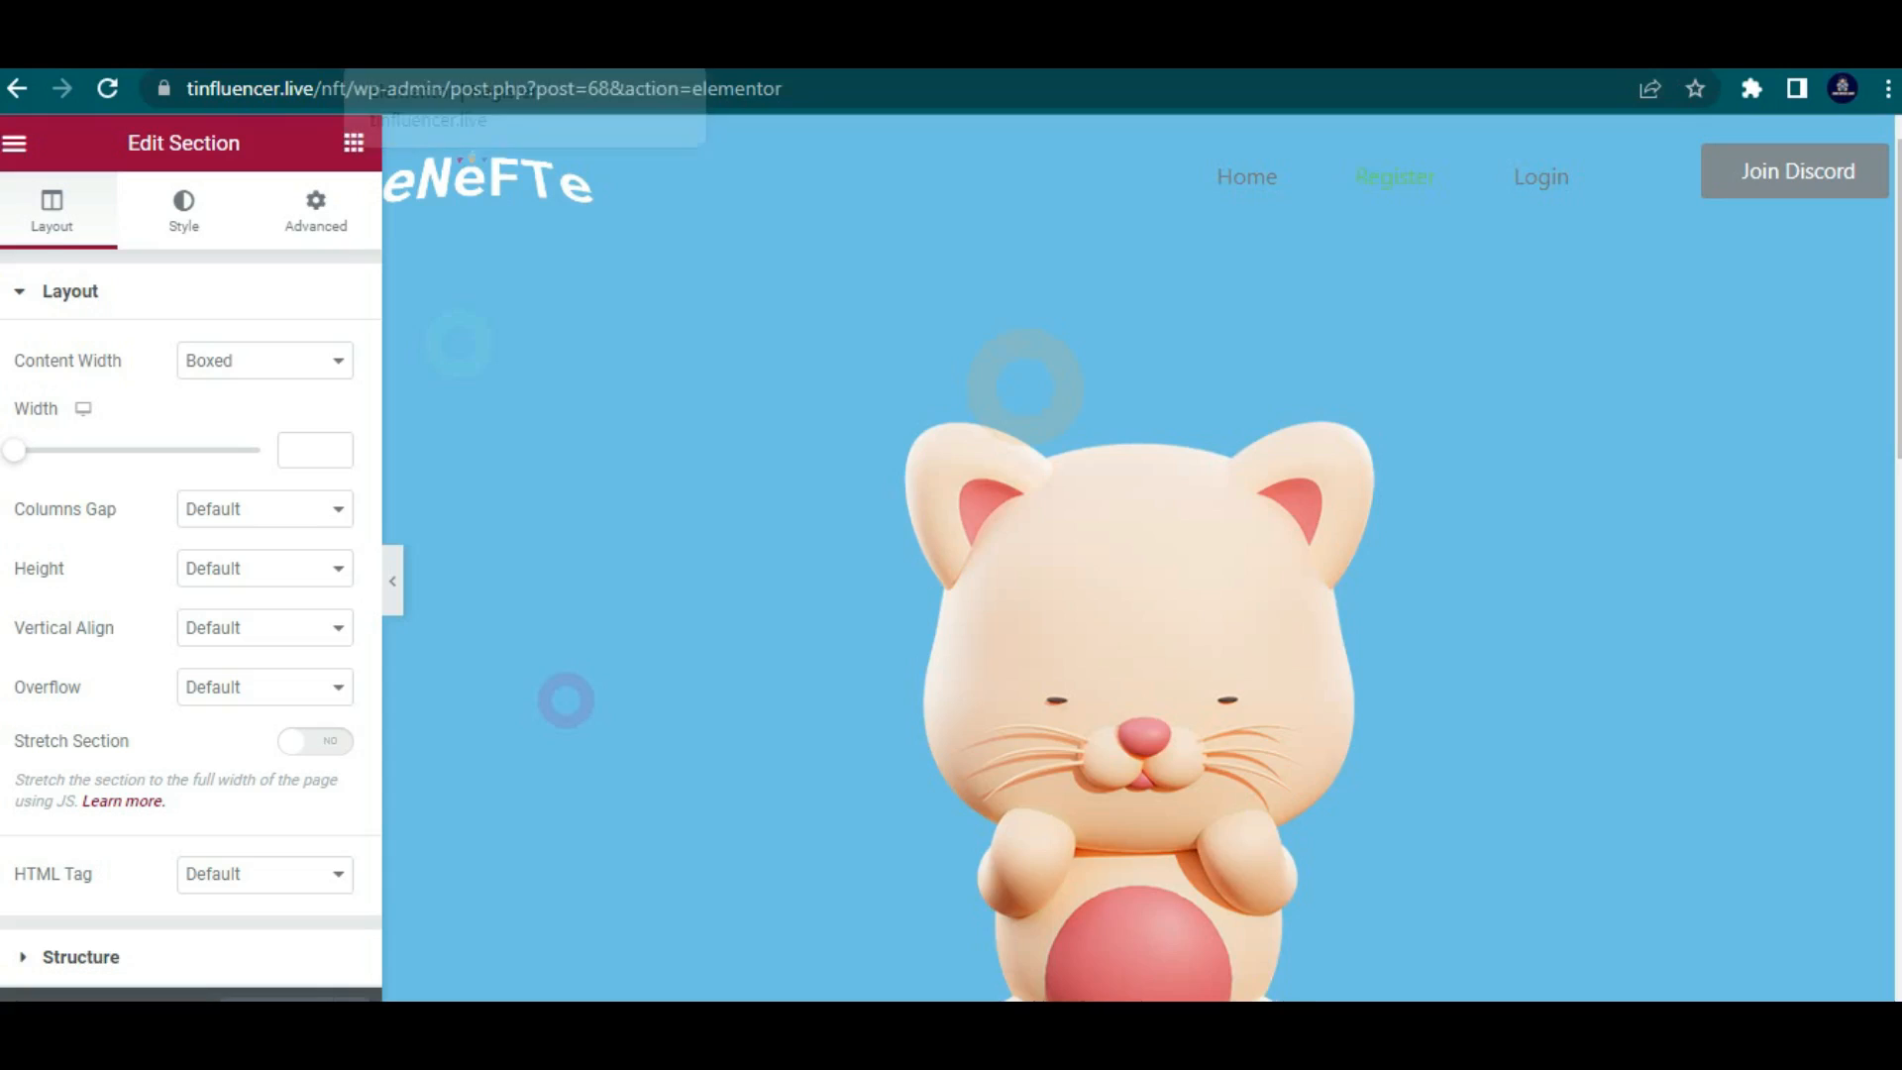
Step: Exit Elementor to the dashboard and return to the Pages list
{"action": "key", "text": "ctrl+Tab"}
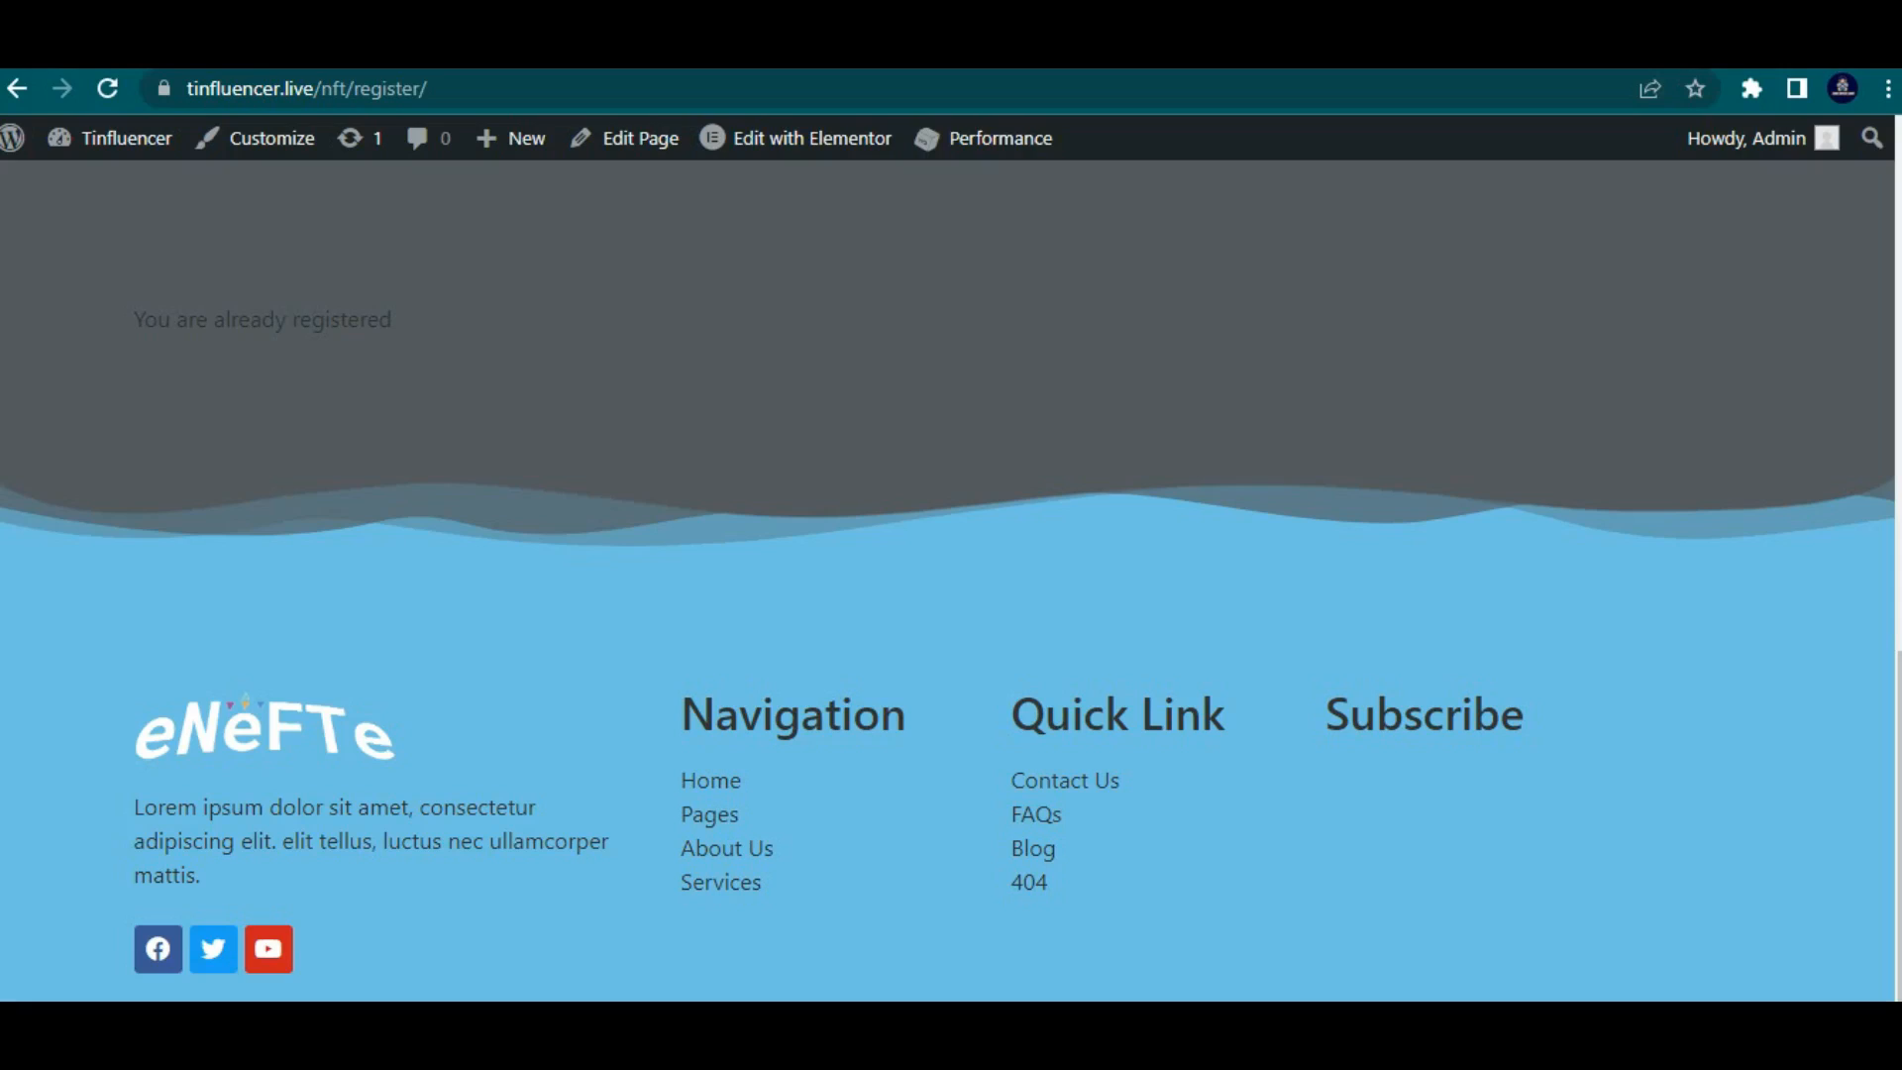
{"action": "key", "text": "ctrl+Tab"}
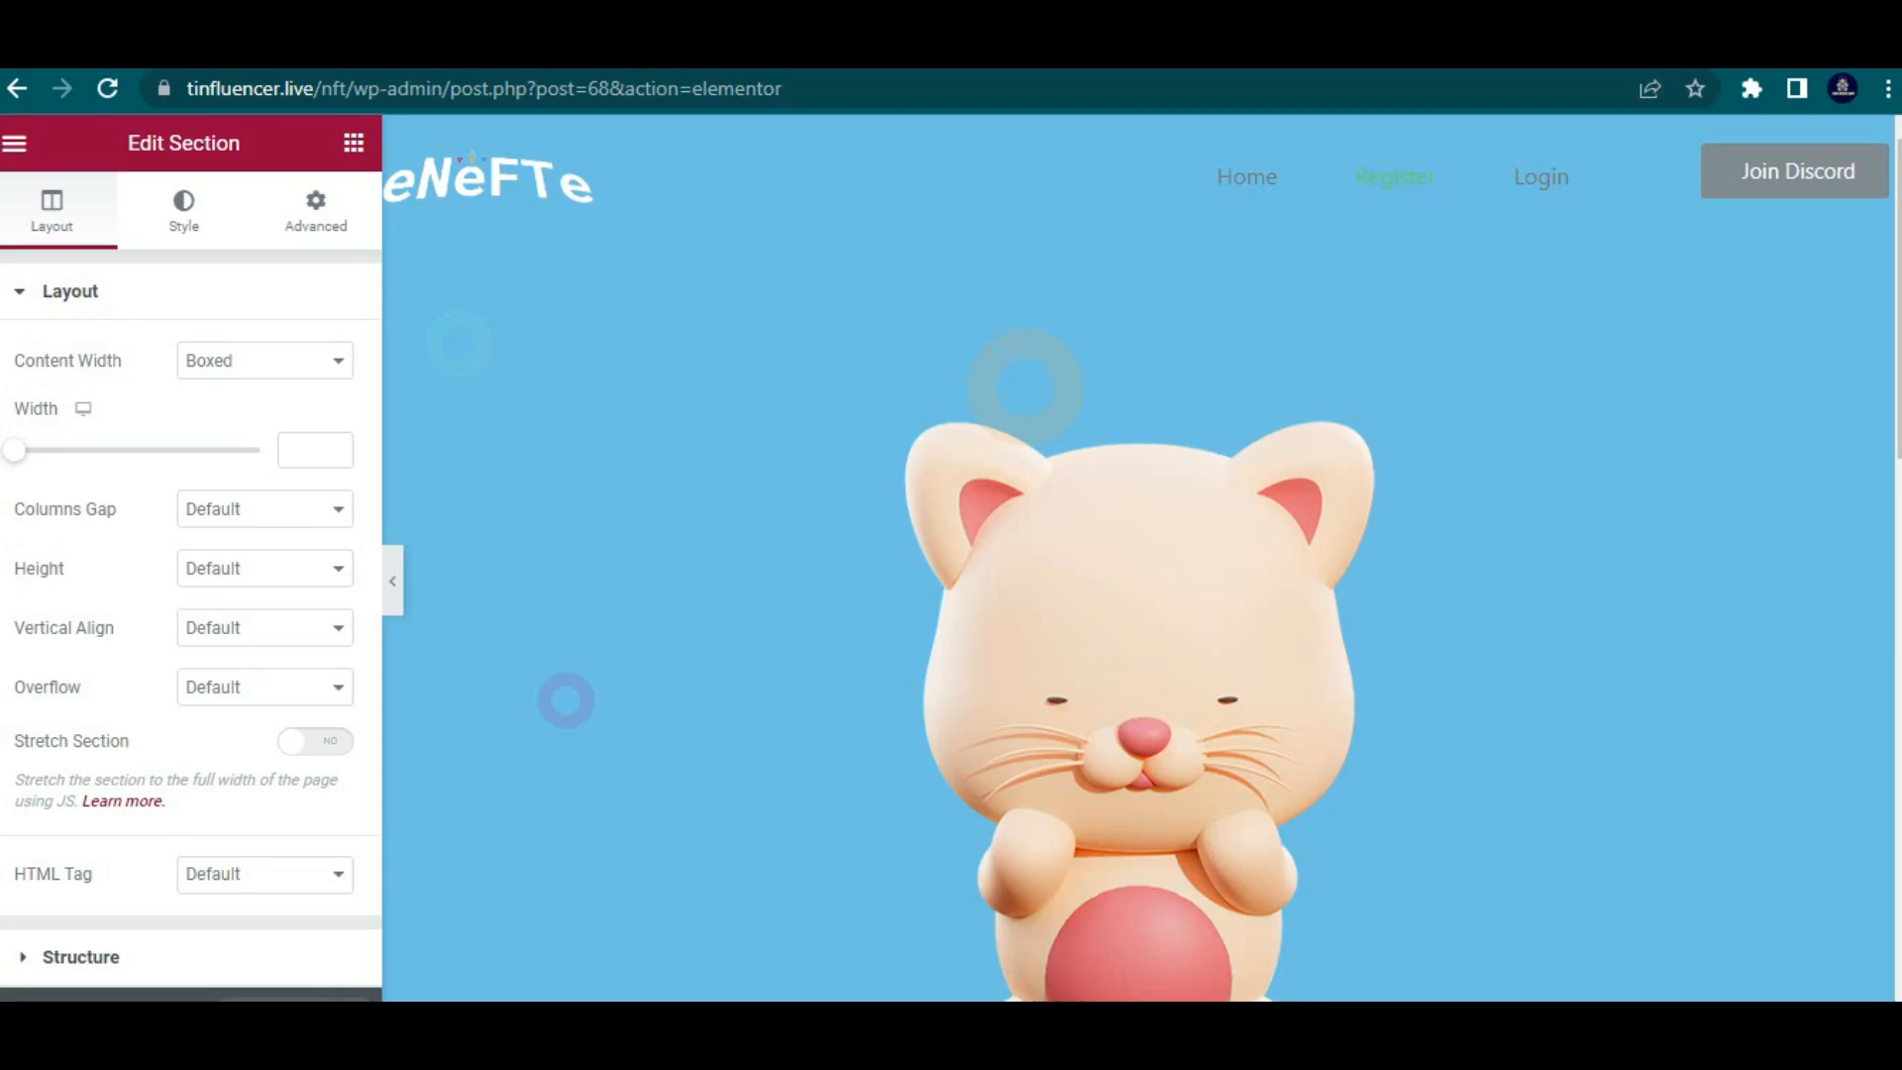
{"action": "left_click", "coordinate": [15, 149]}
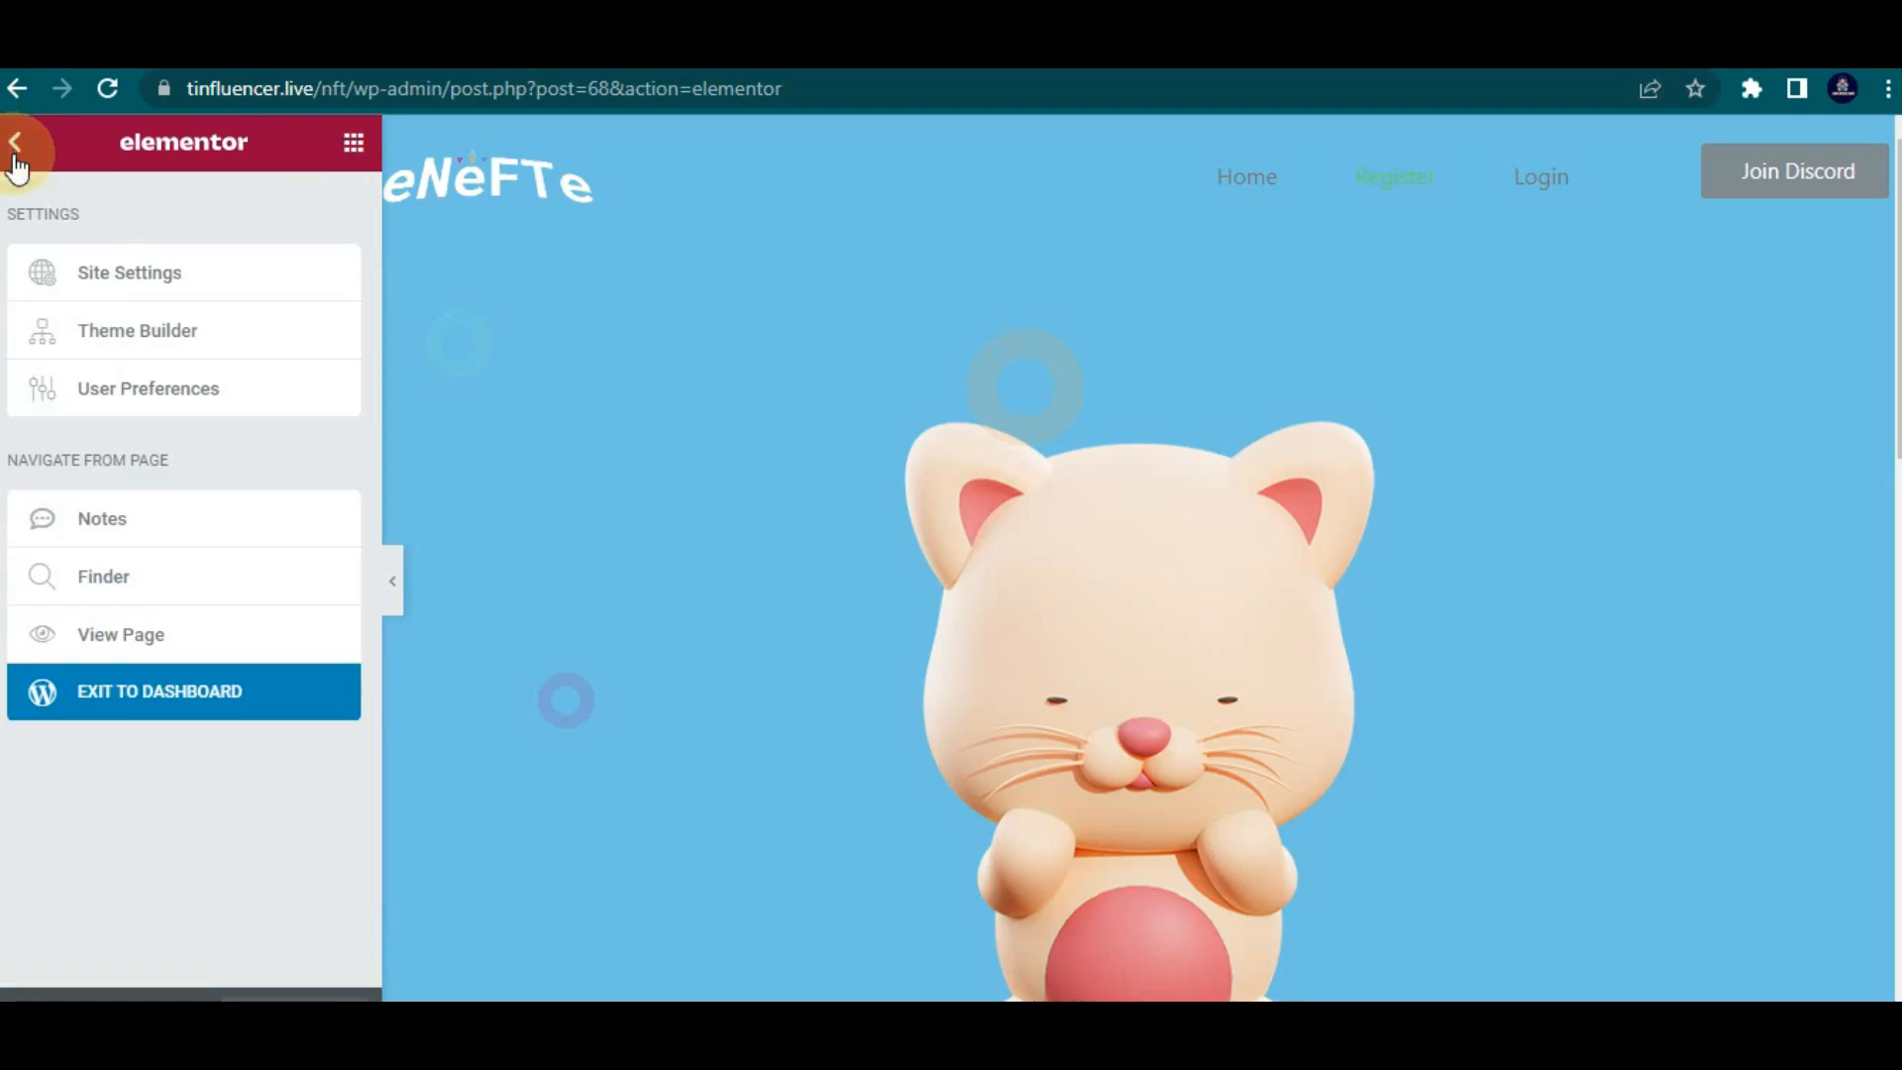
{"action": "left_click", "coordinate": [94, 693]}
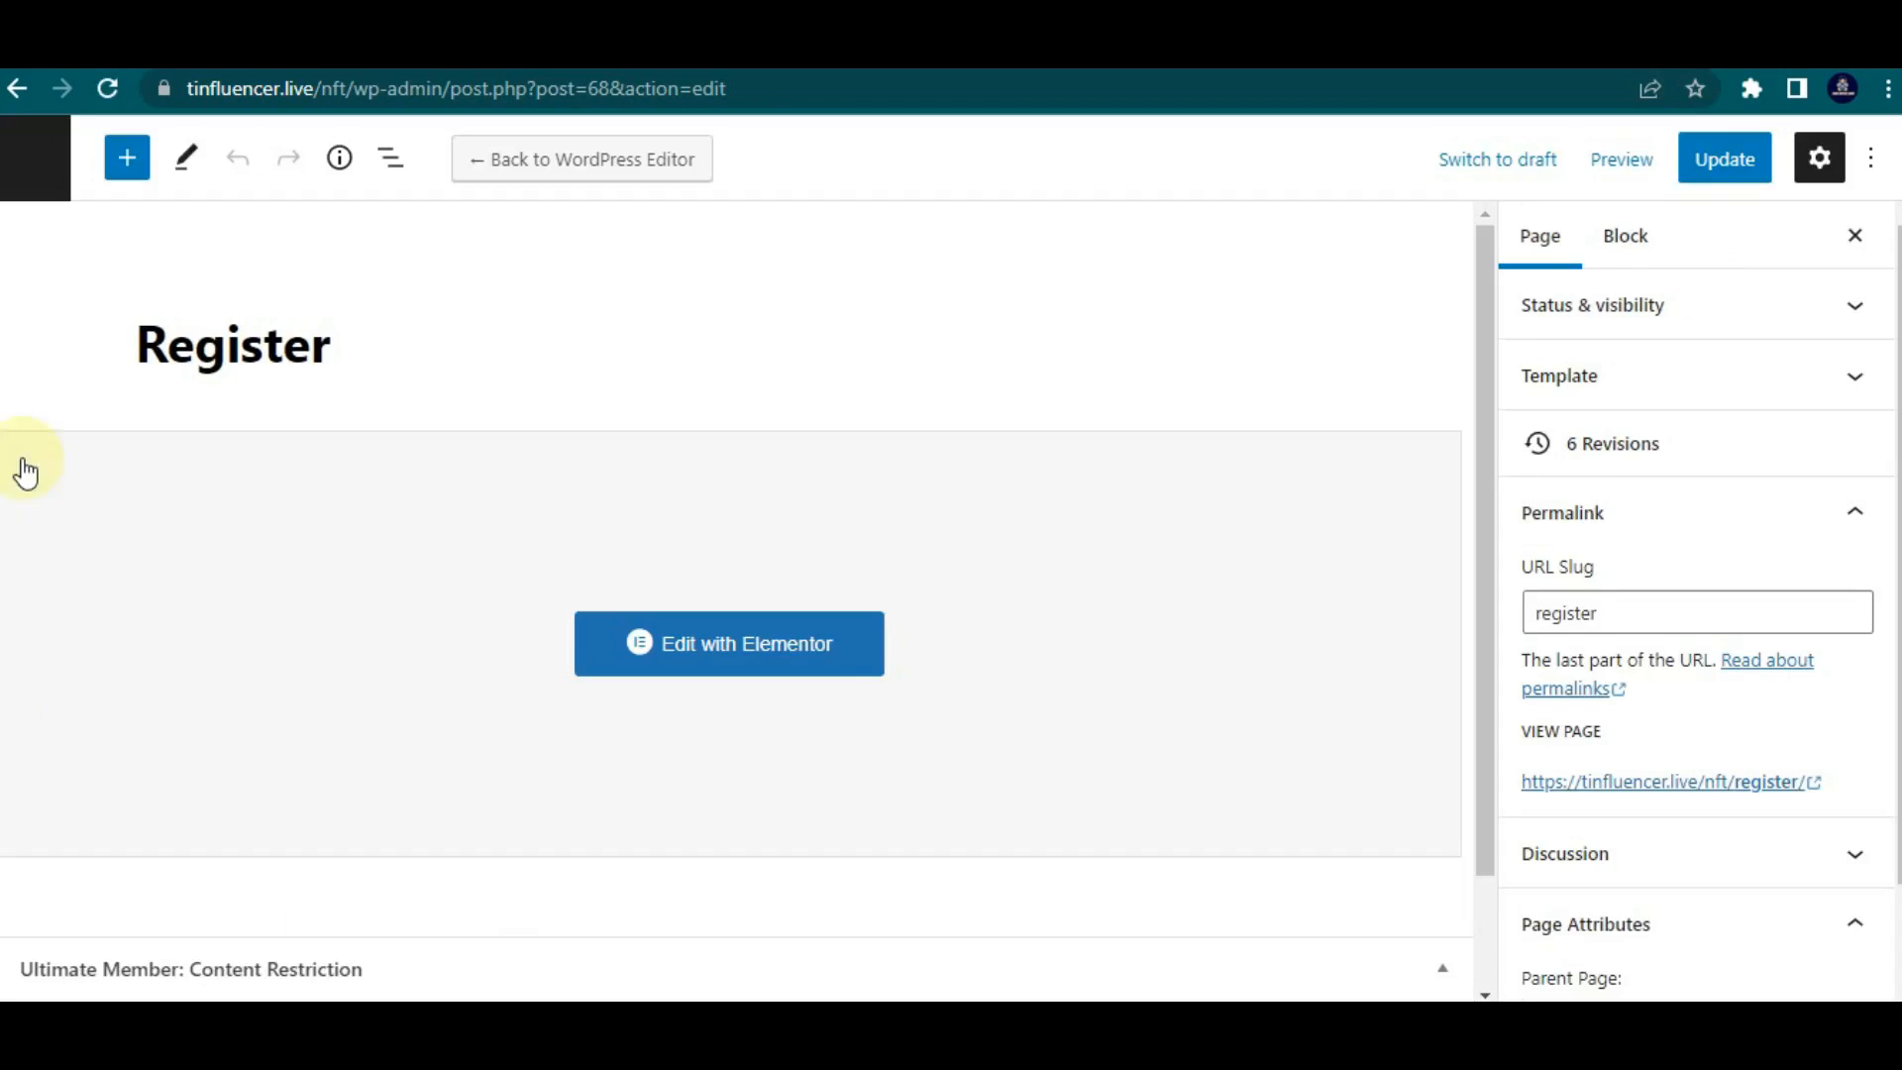
{"action": "left_click", "coordinate": [15, 159]}
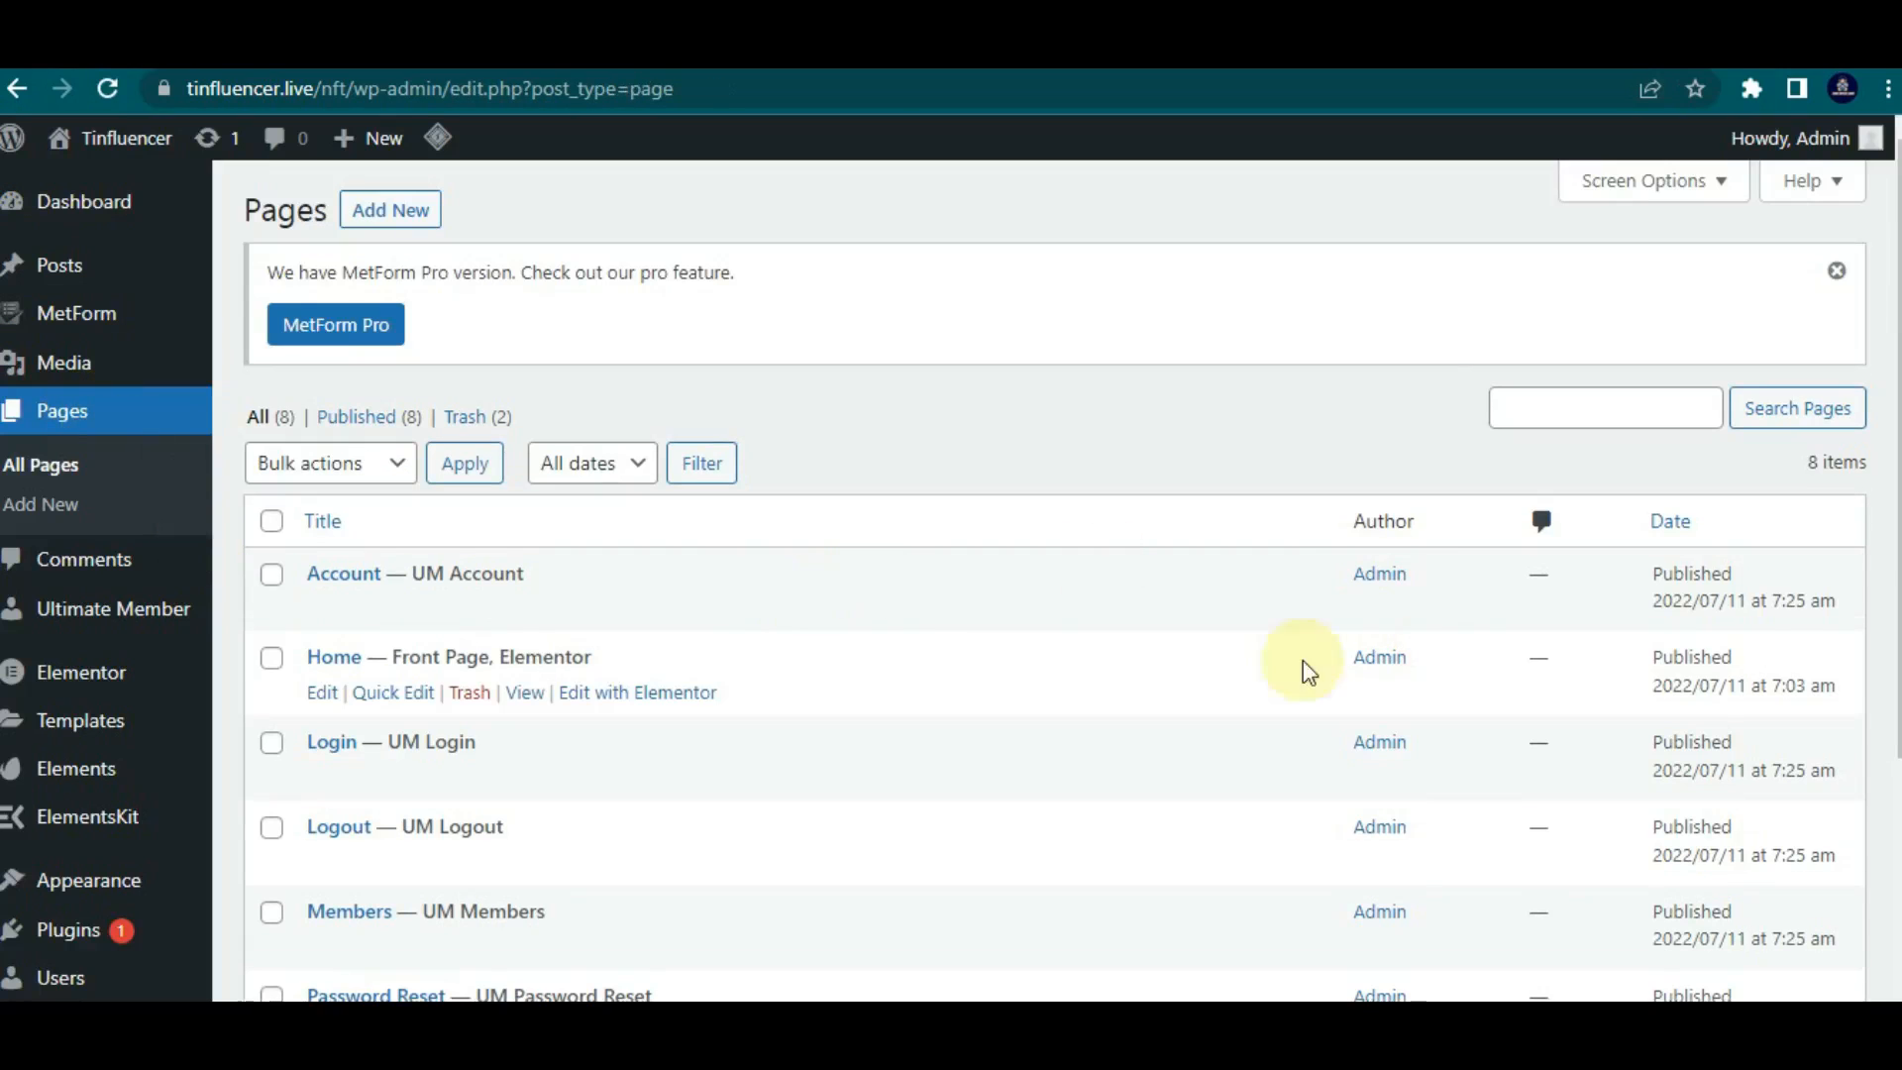
Step: Log out of the admin account and try logging in with the saved credentials
{"action": "left_click", "coordinate": [1842, 144]}
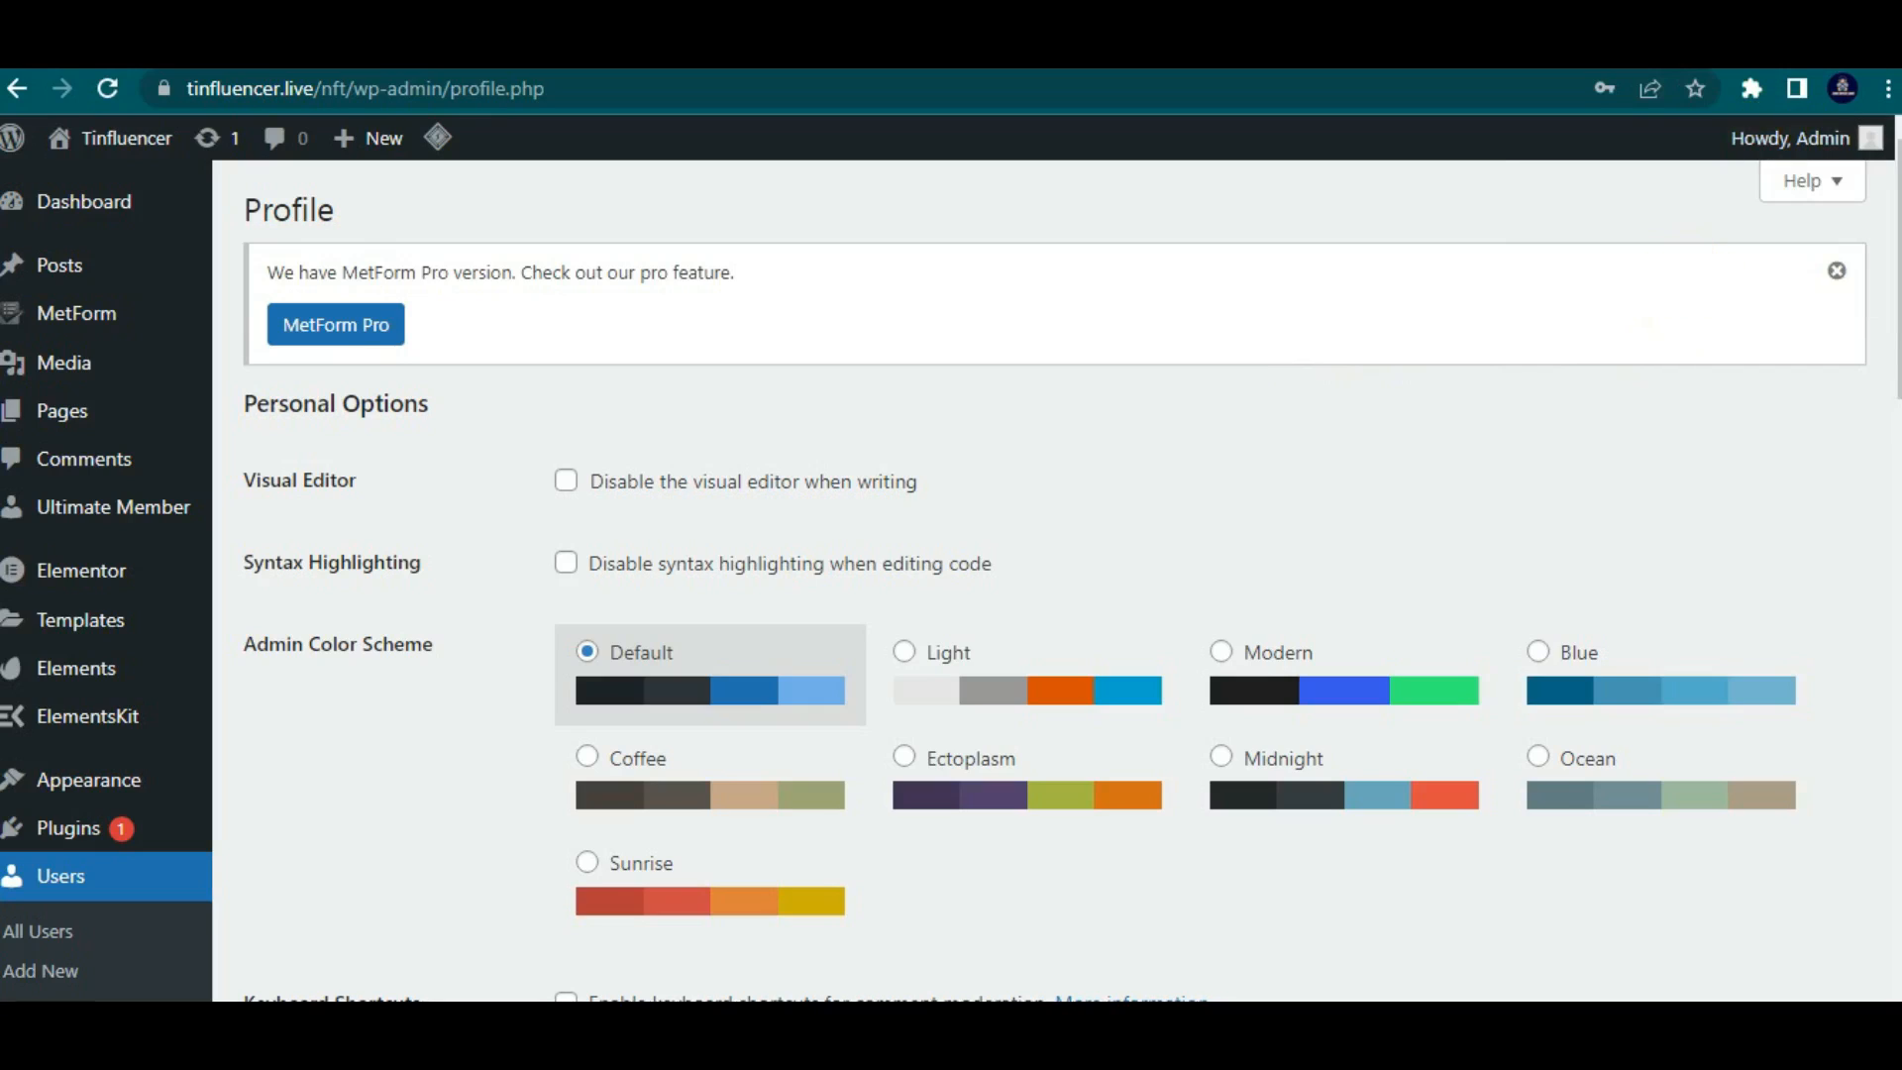
{"action": "mouse_move", "coordinate": [1838, 134]}
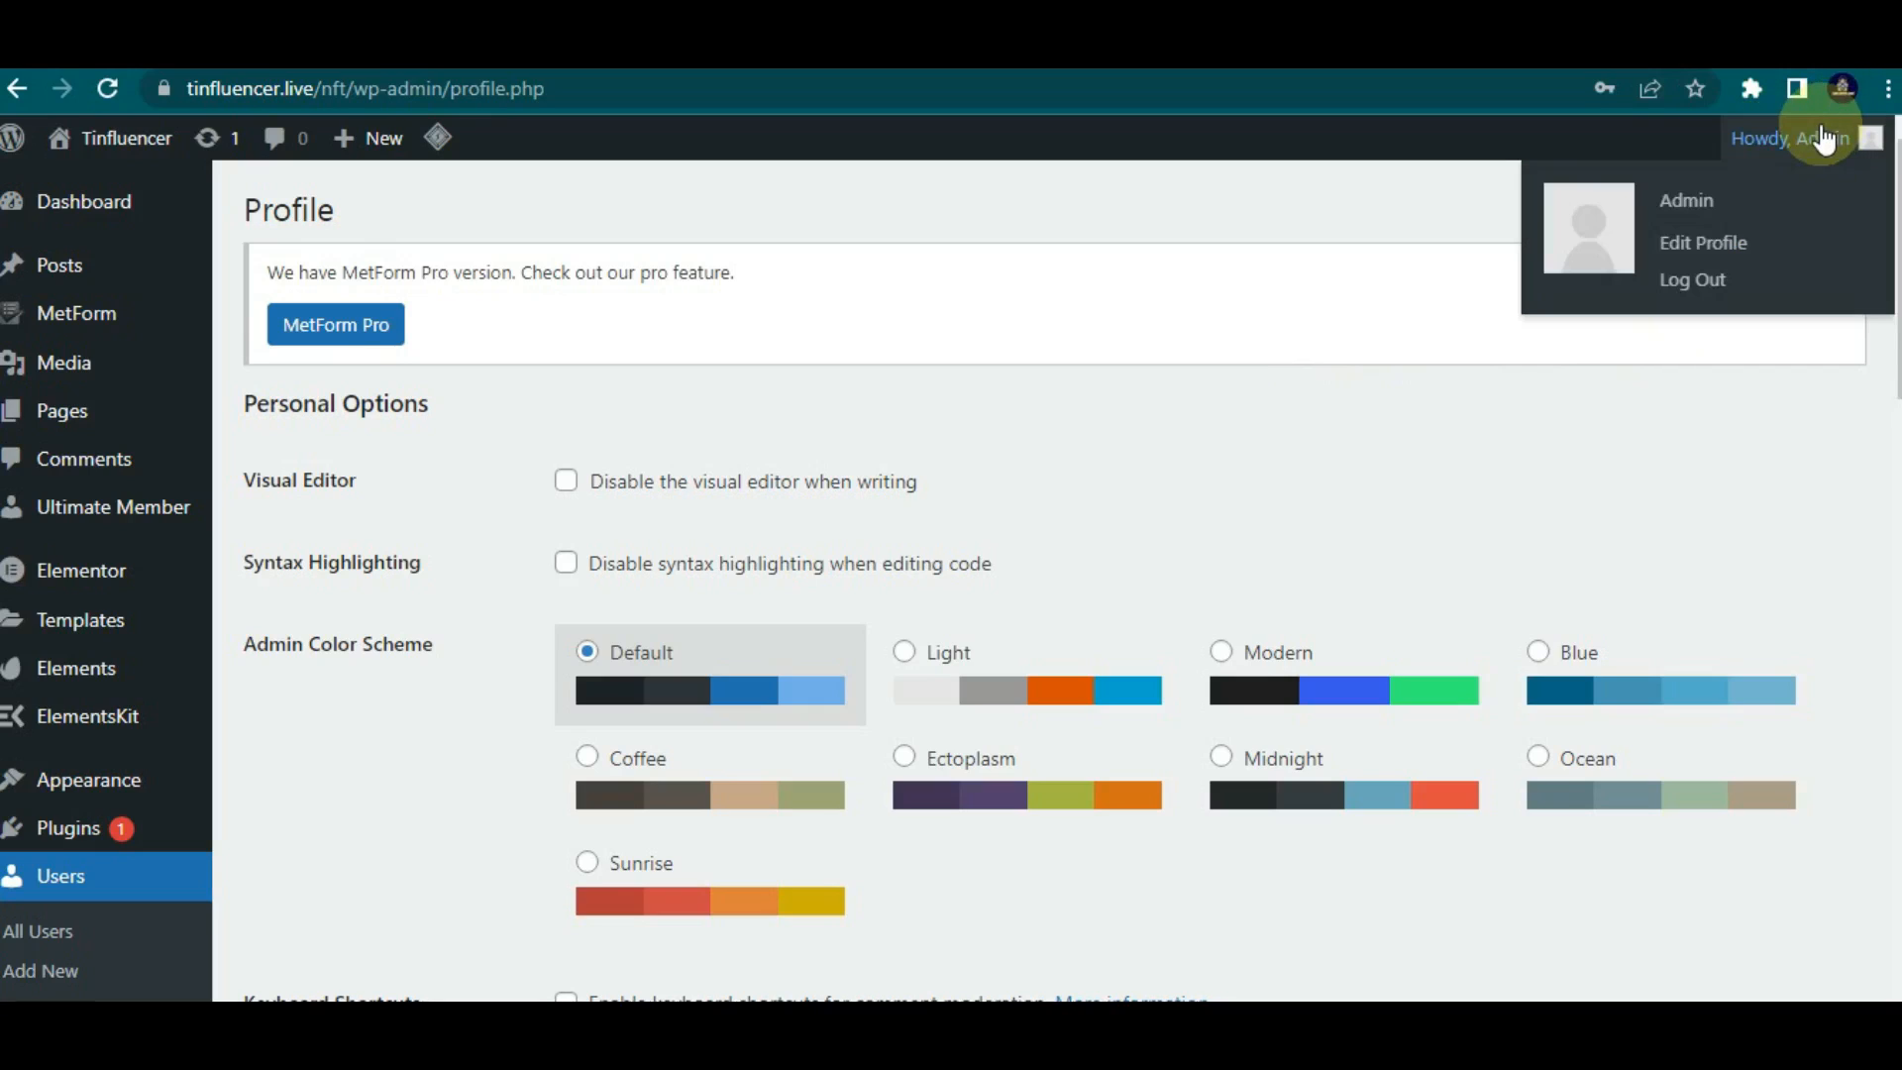
{"action": "left_click", "coordinate": [1710, 265]}
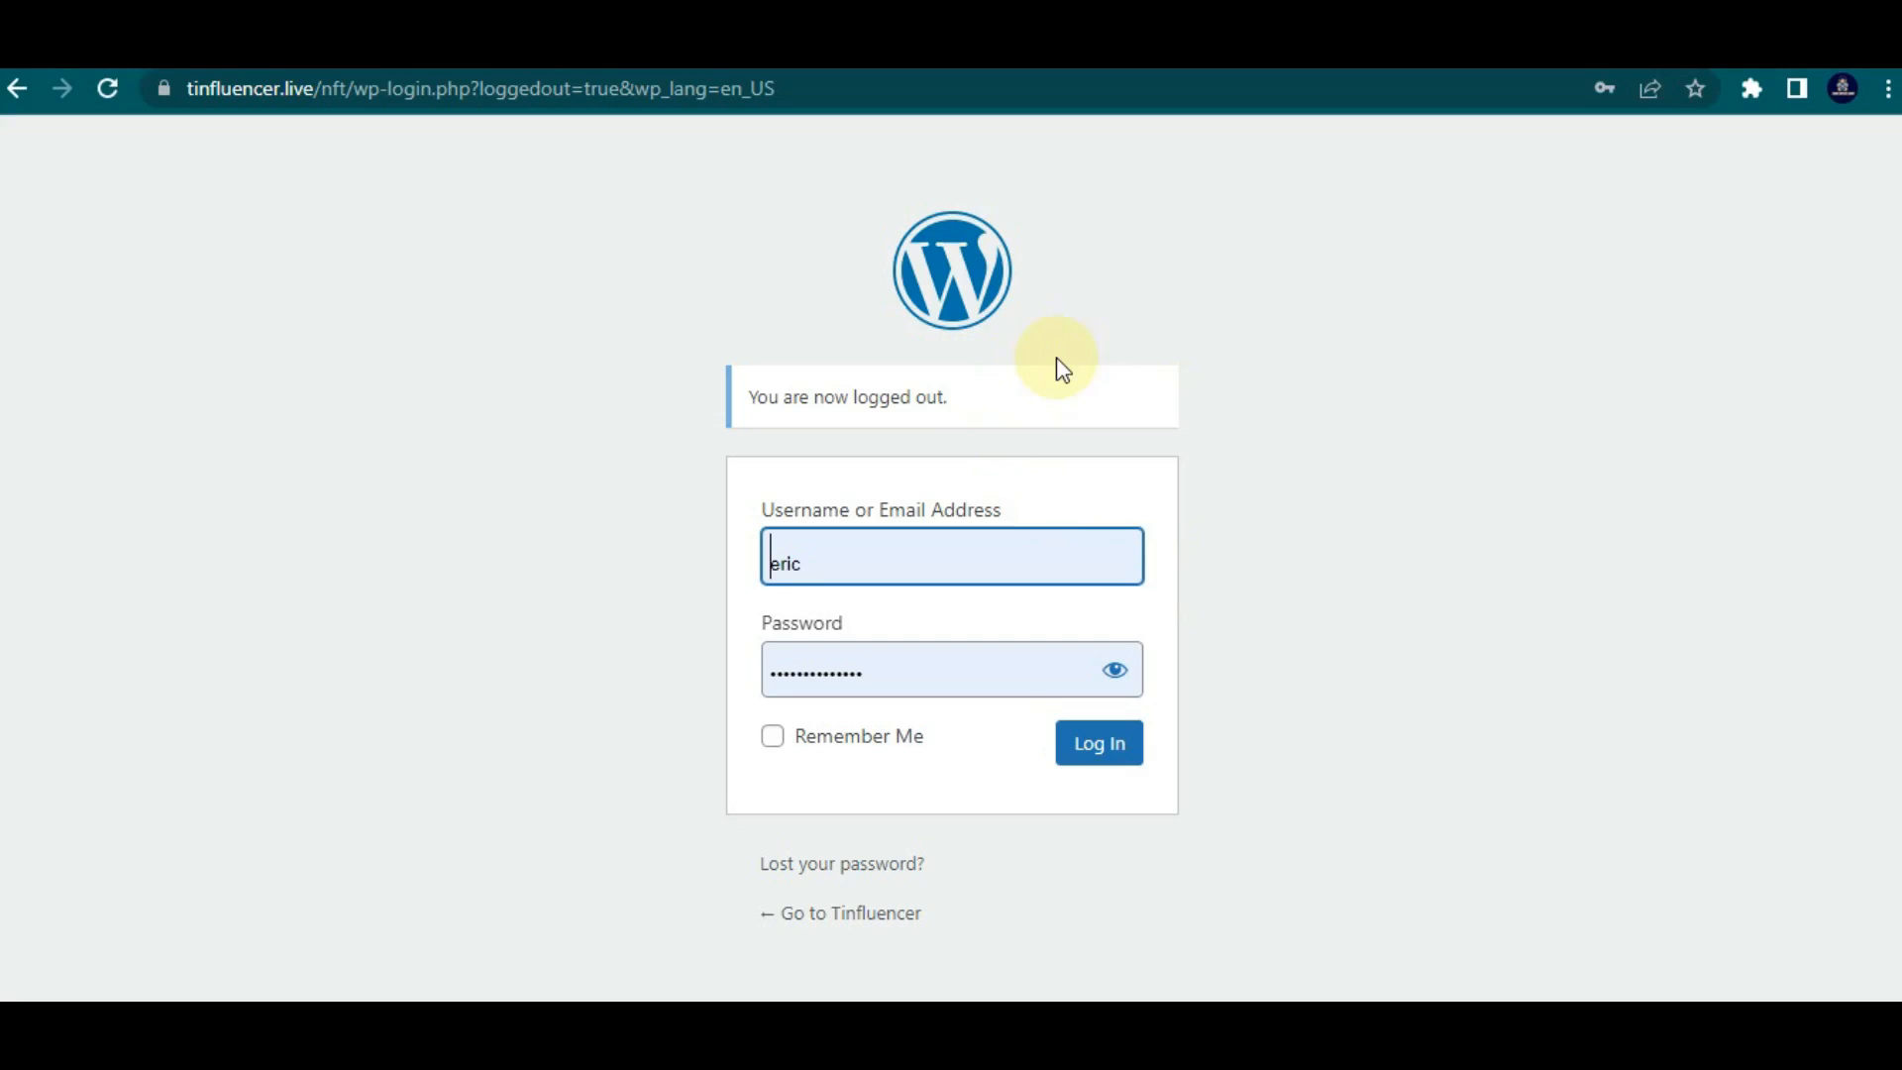
{"action": "left_click_drag", "start_coordinate": [776, 88], "coordinate": [321, 119]}
{"action": "key", "text": "BackSpace"}
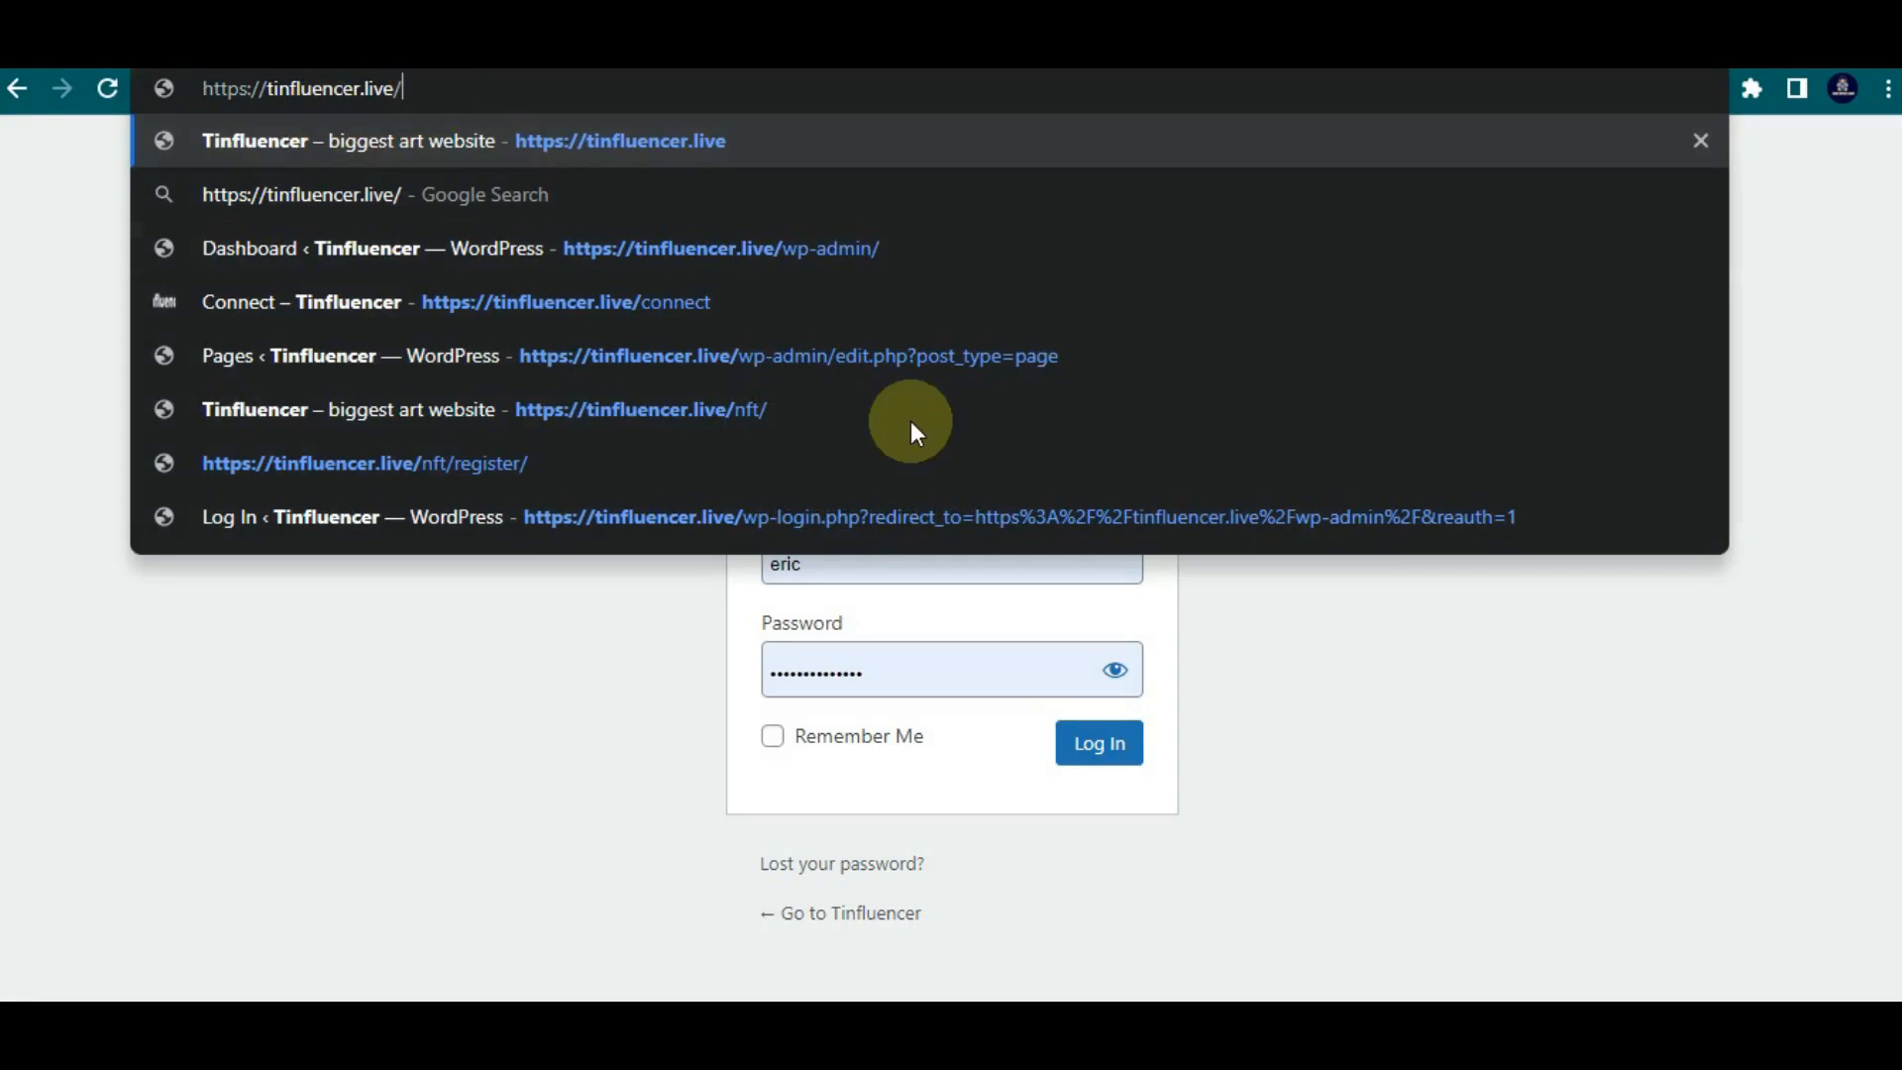
{"action": "left_click", "coordinate": [1083, 745]}
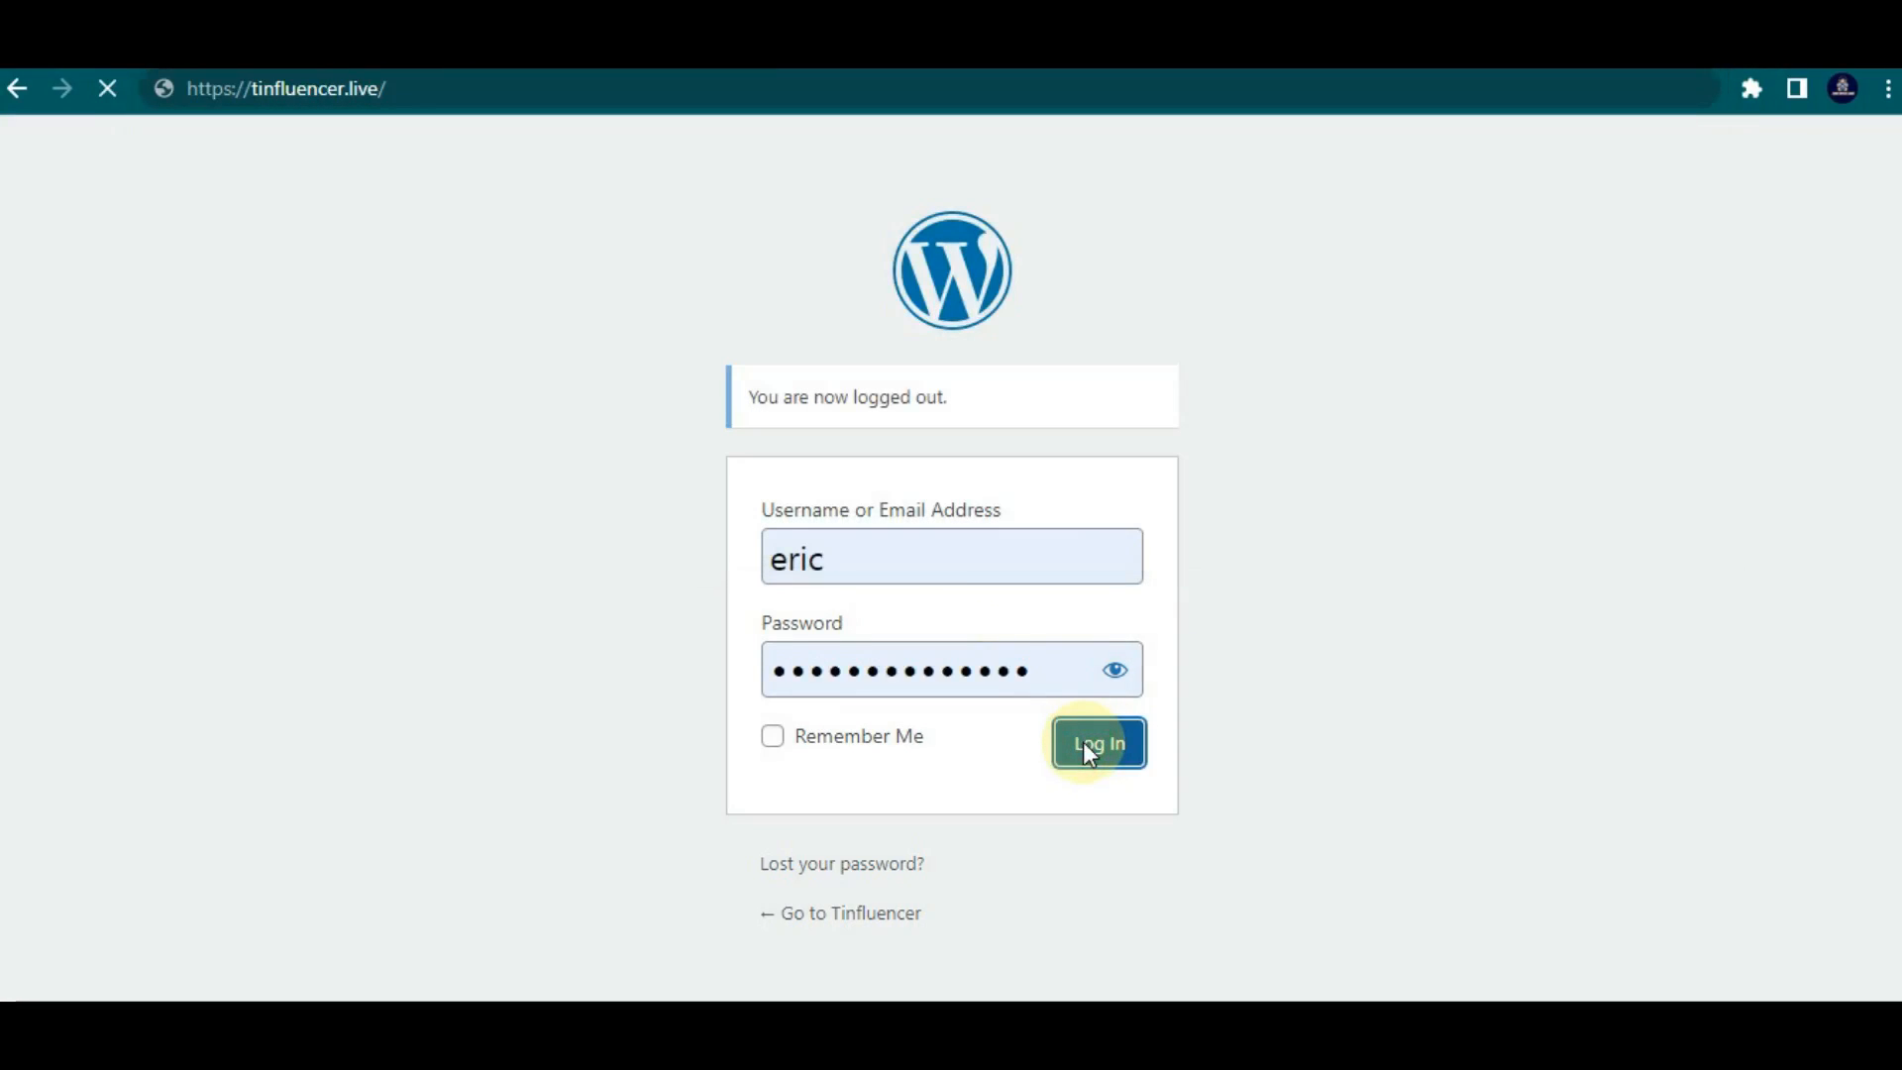
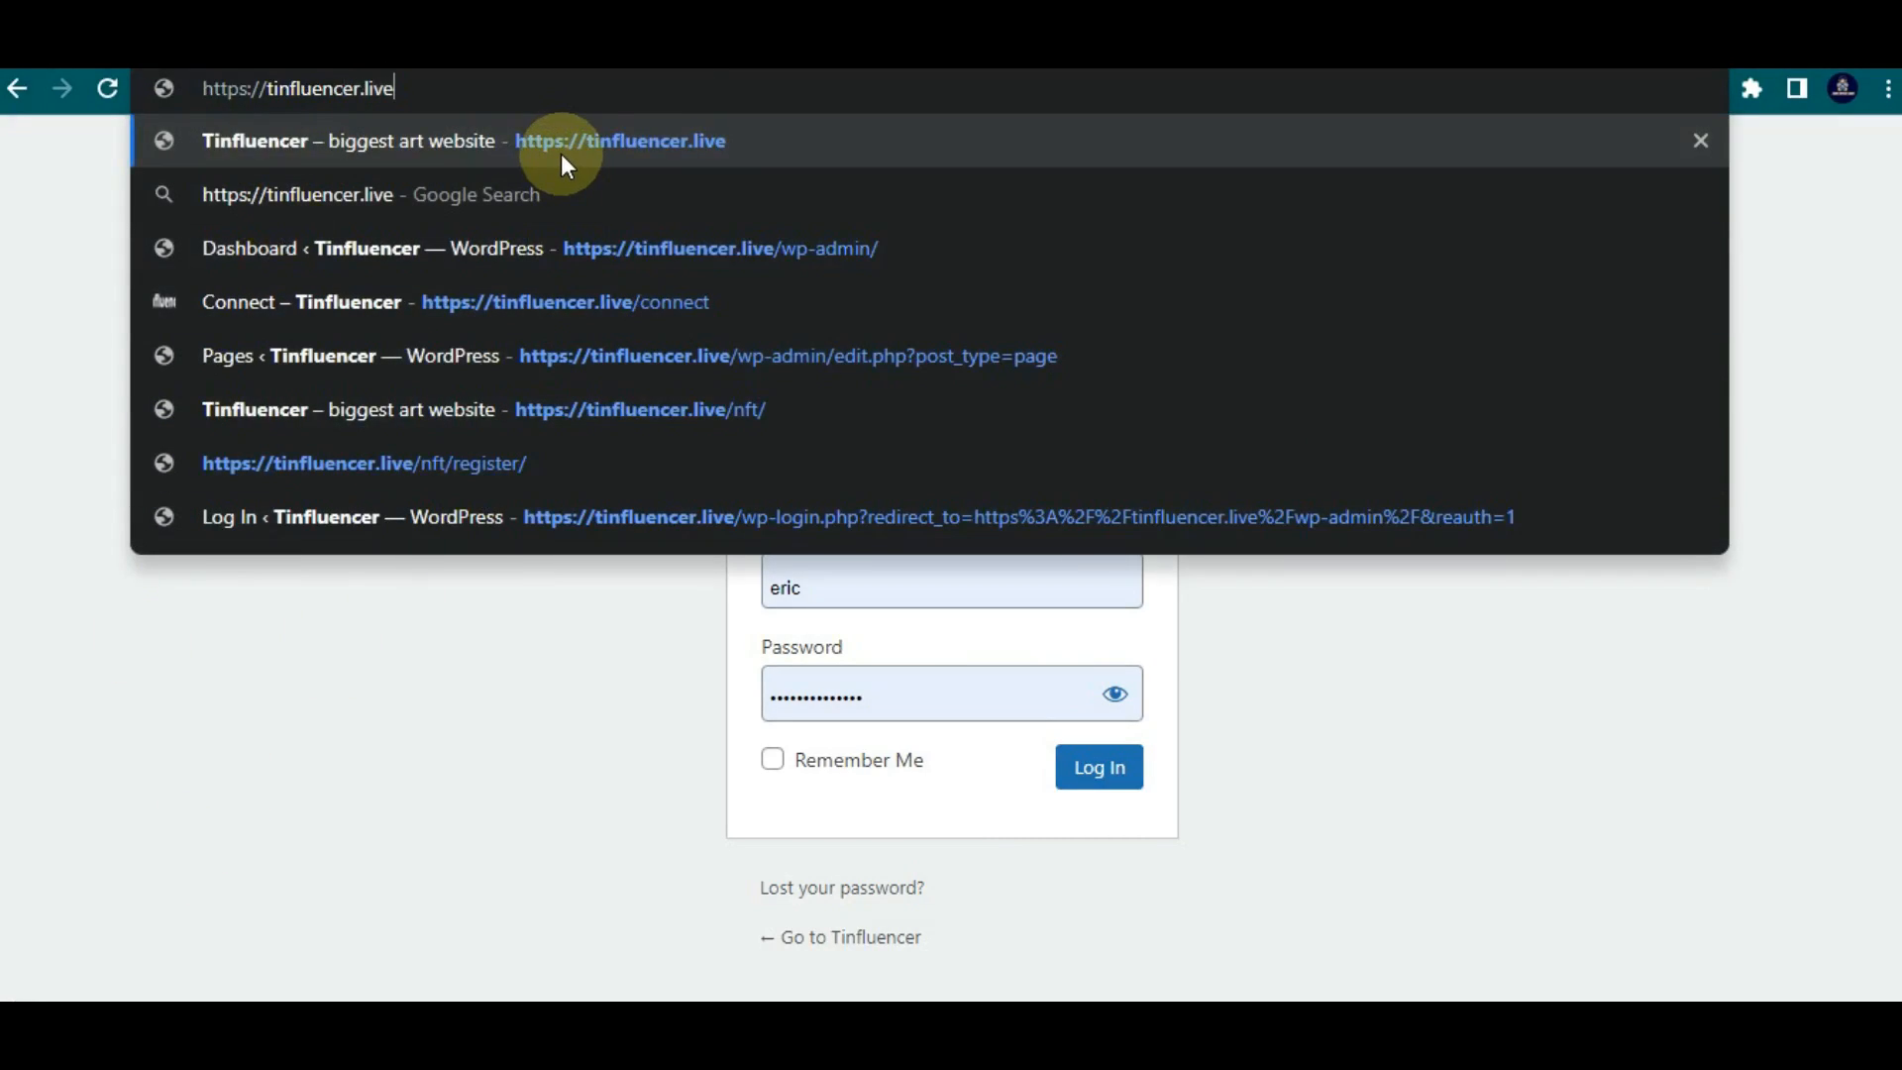
Step: Load and reload the live tinfluencer.live homepage, then discard the unsaved PosterMyWall tab
{"action": "left_click", "coordinate": [561, 153]}
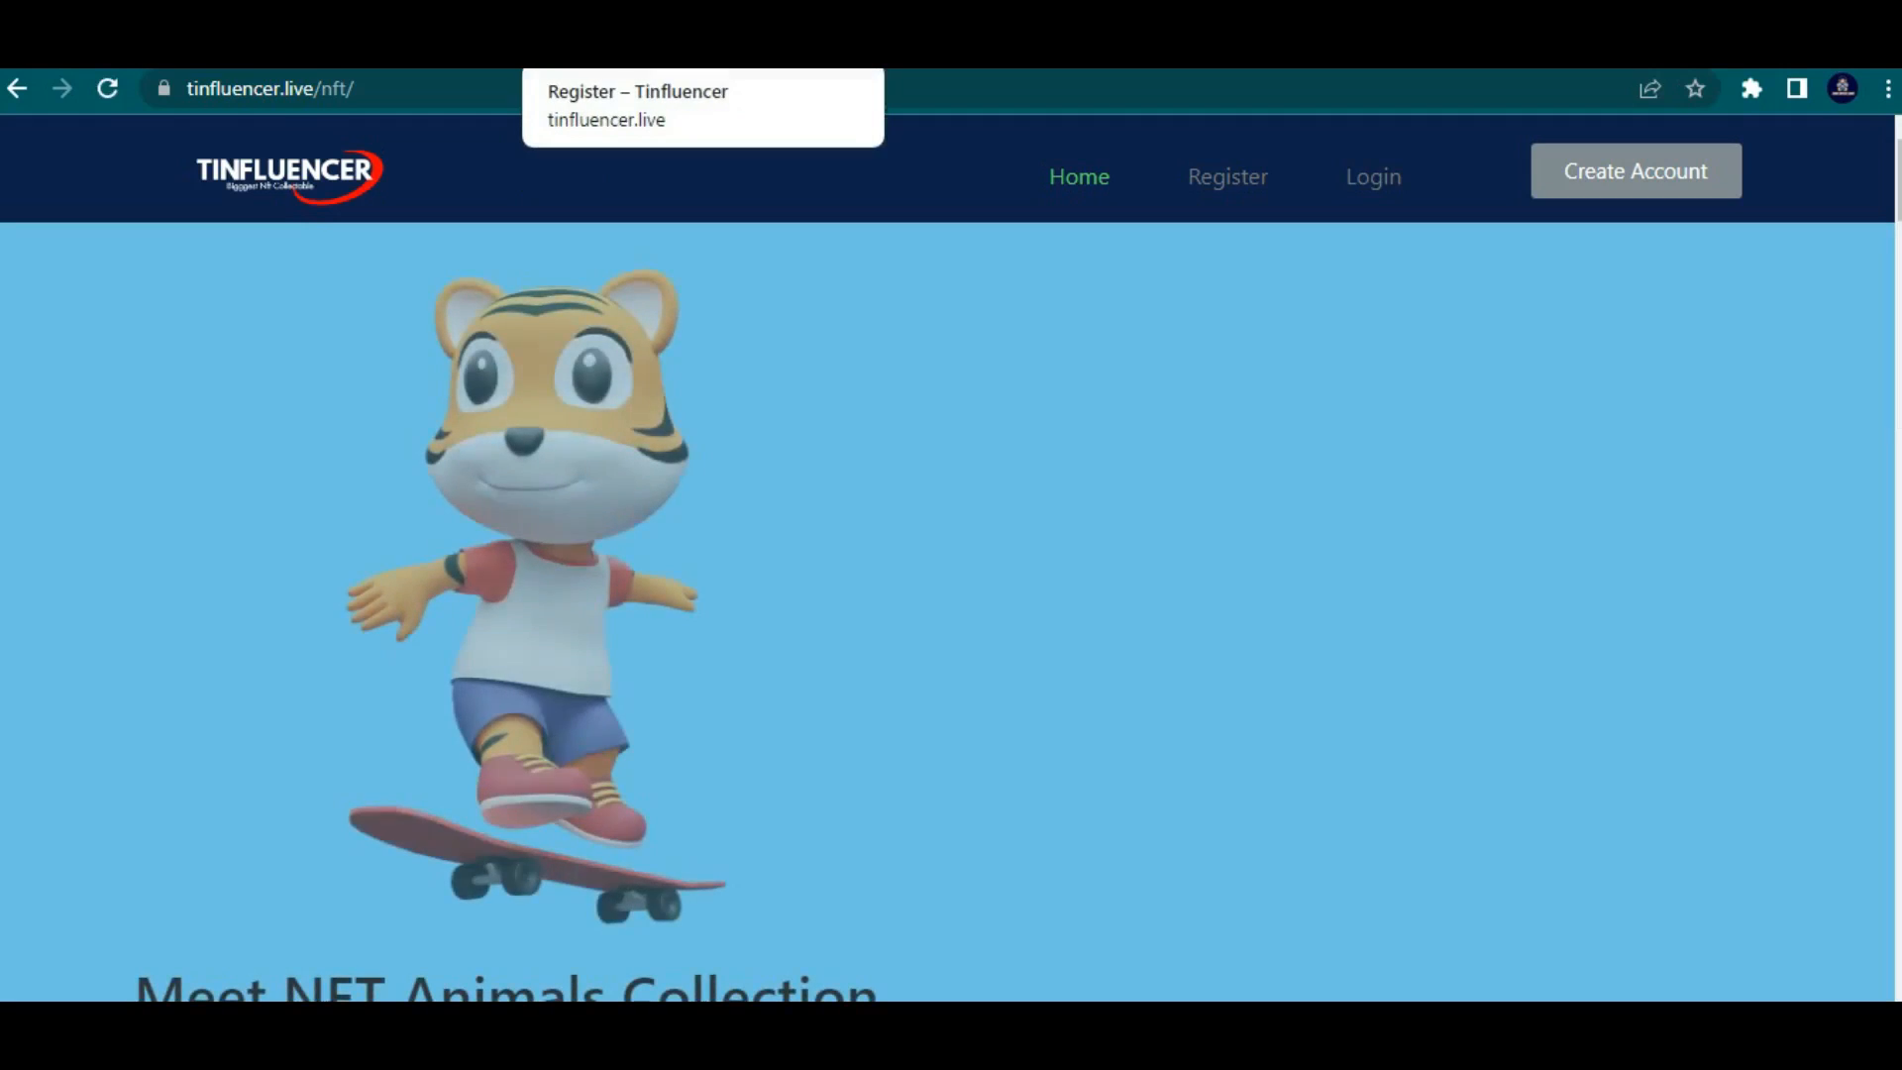
{"action": "left_click", "coordinate": [787, 69]}
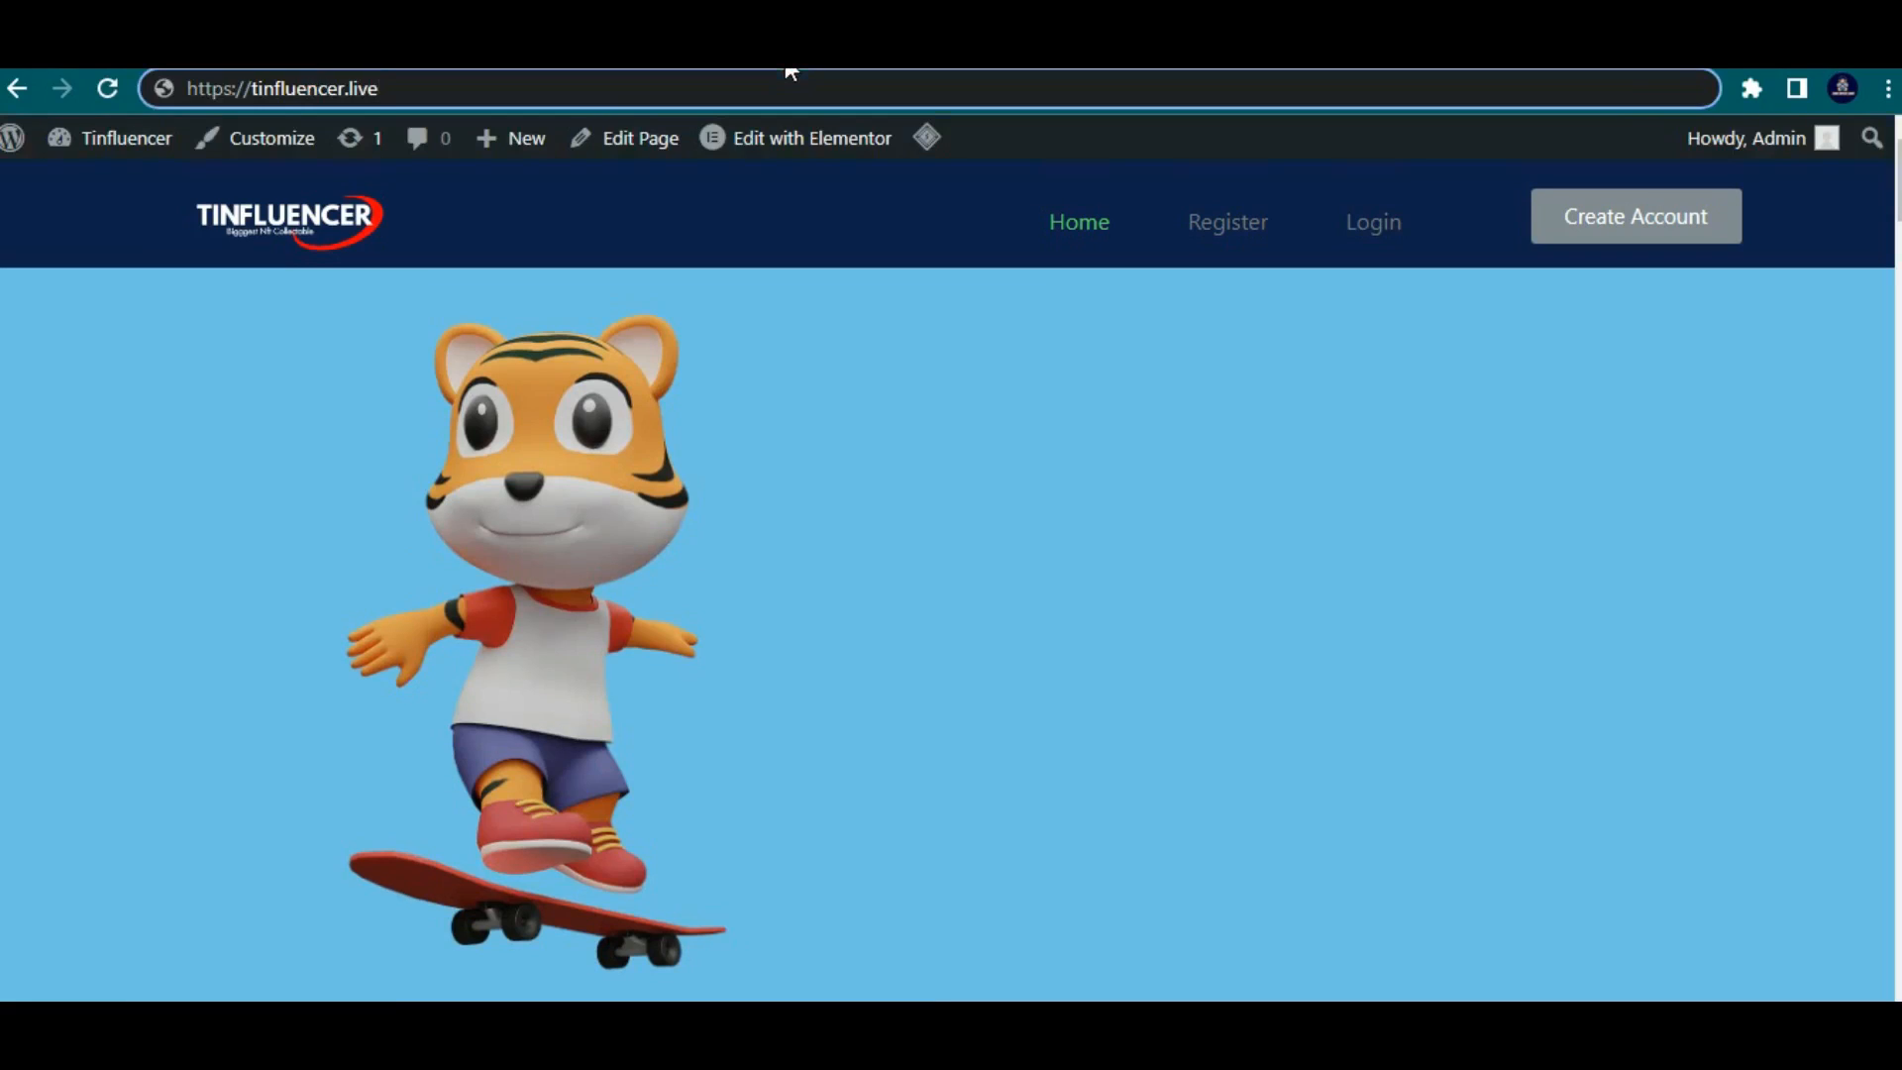
{"action": "key", "text": "Return"}
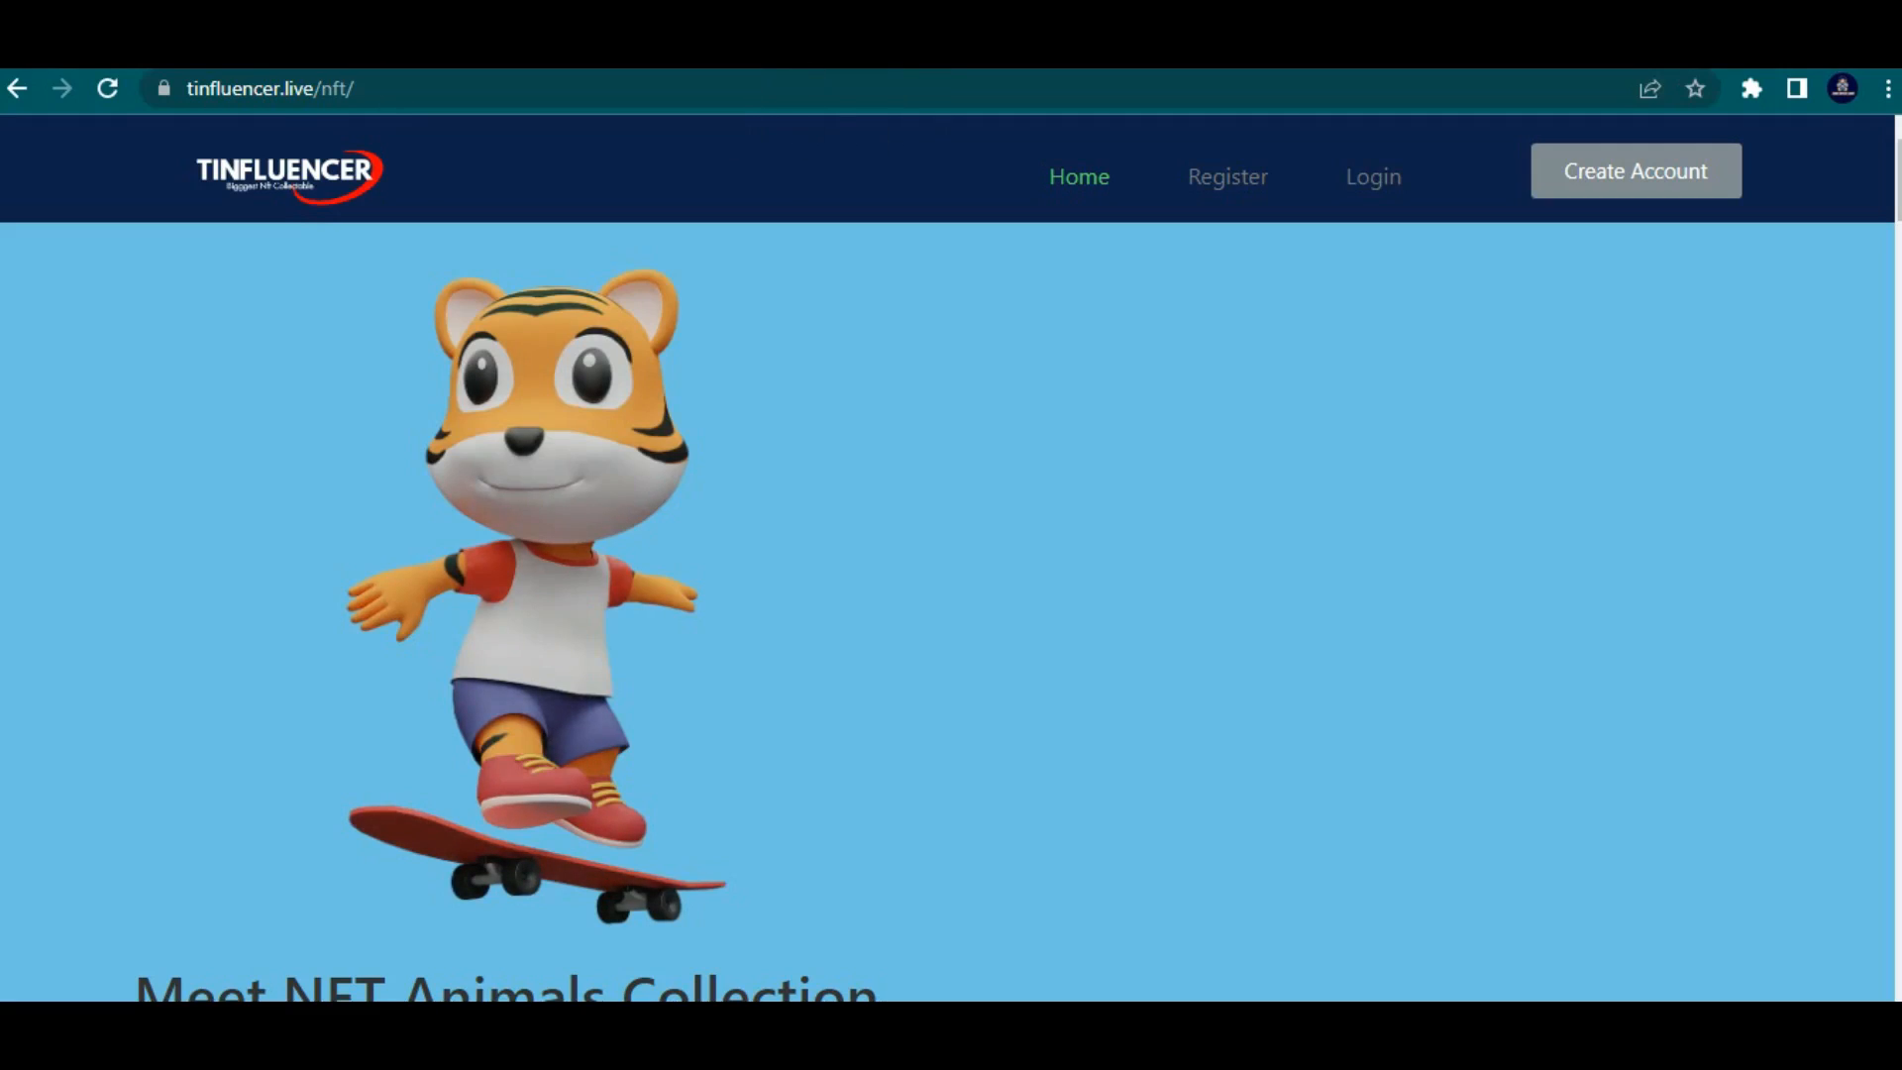
{"action": "left_click", "coordinate": [626, 48]}
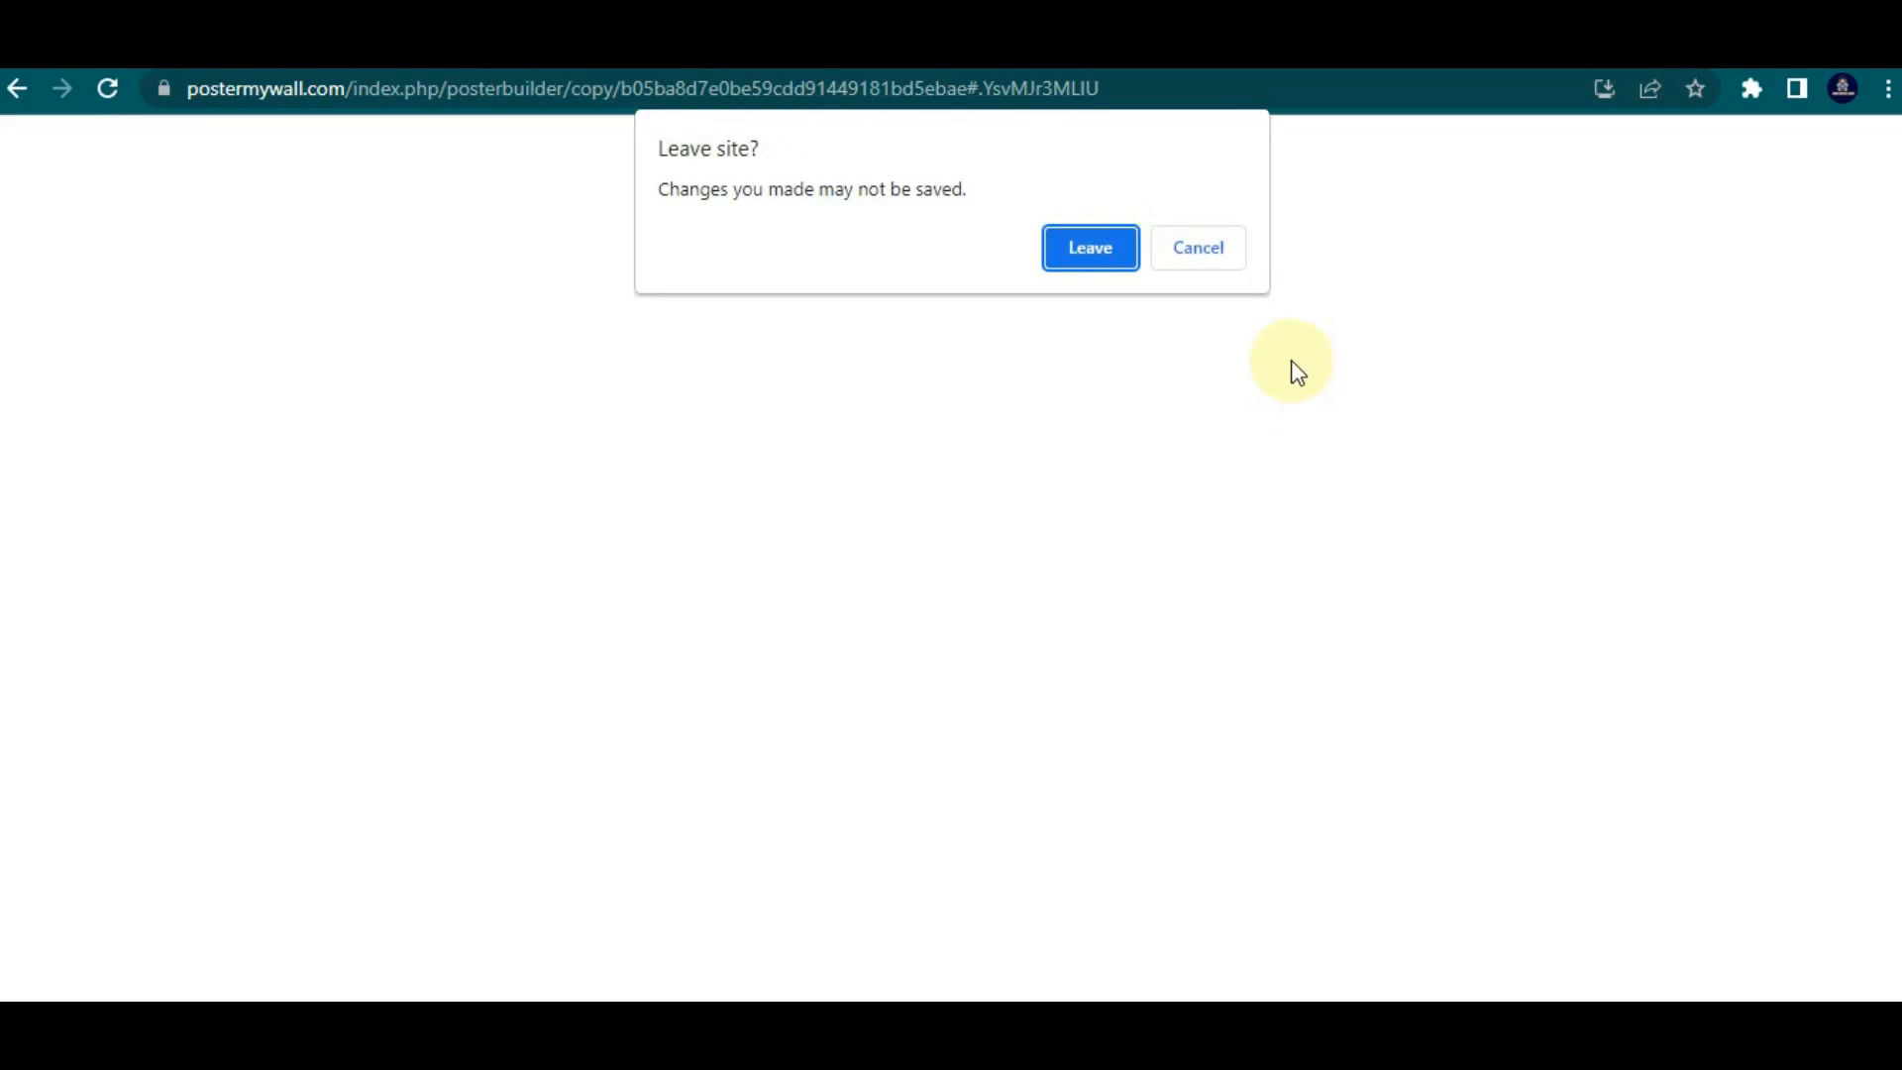
{"action": "left_click", "coordinate": [1058, 256]}
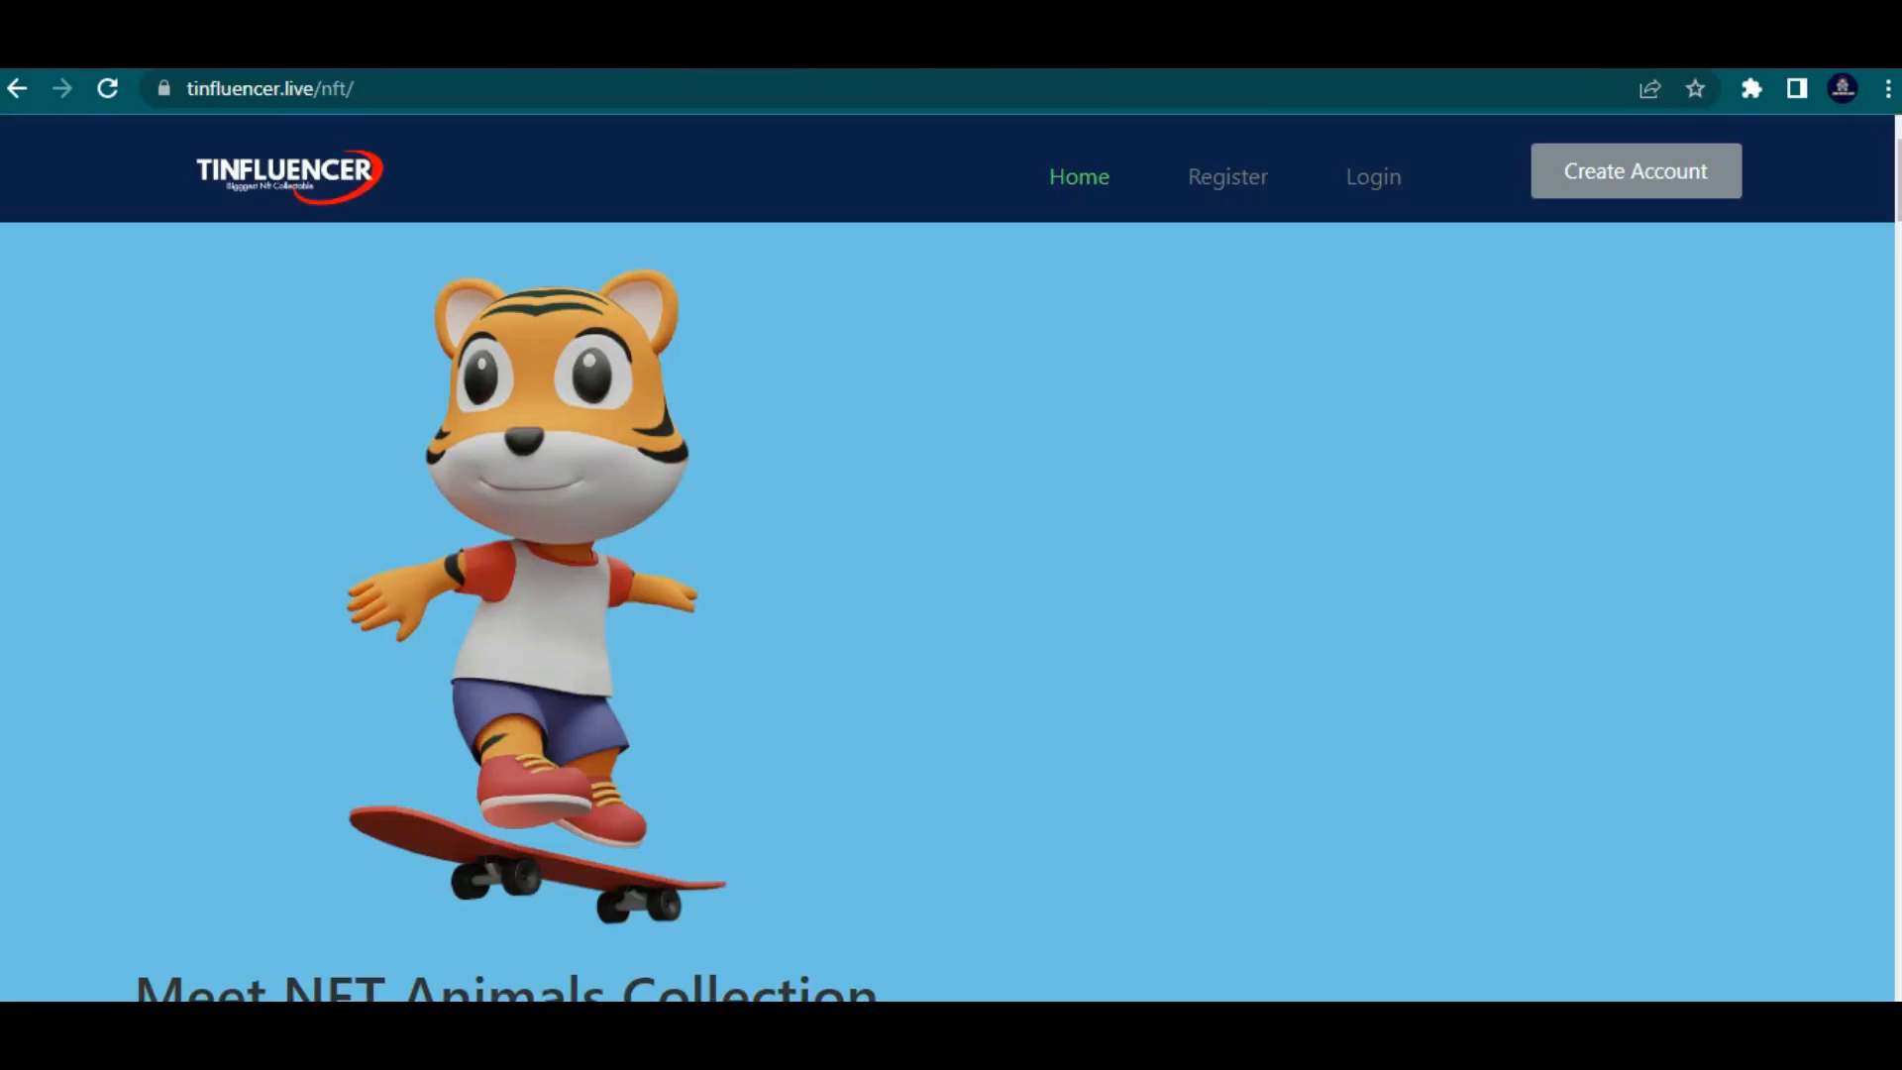
Step: Return to the expired wp-admin tab, attempt to log in, and go to Pages
{"action": "left_click", "coordinate": [733, 48]}
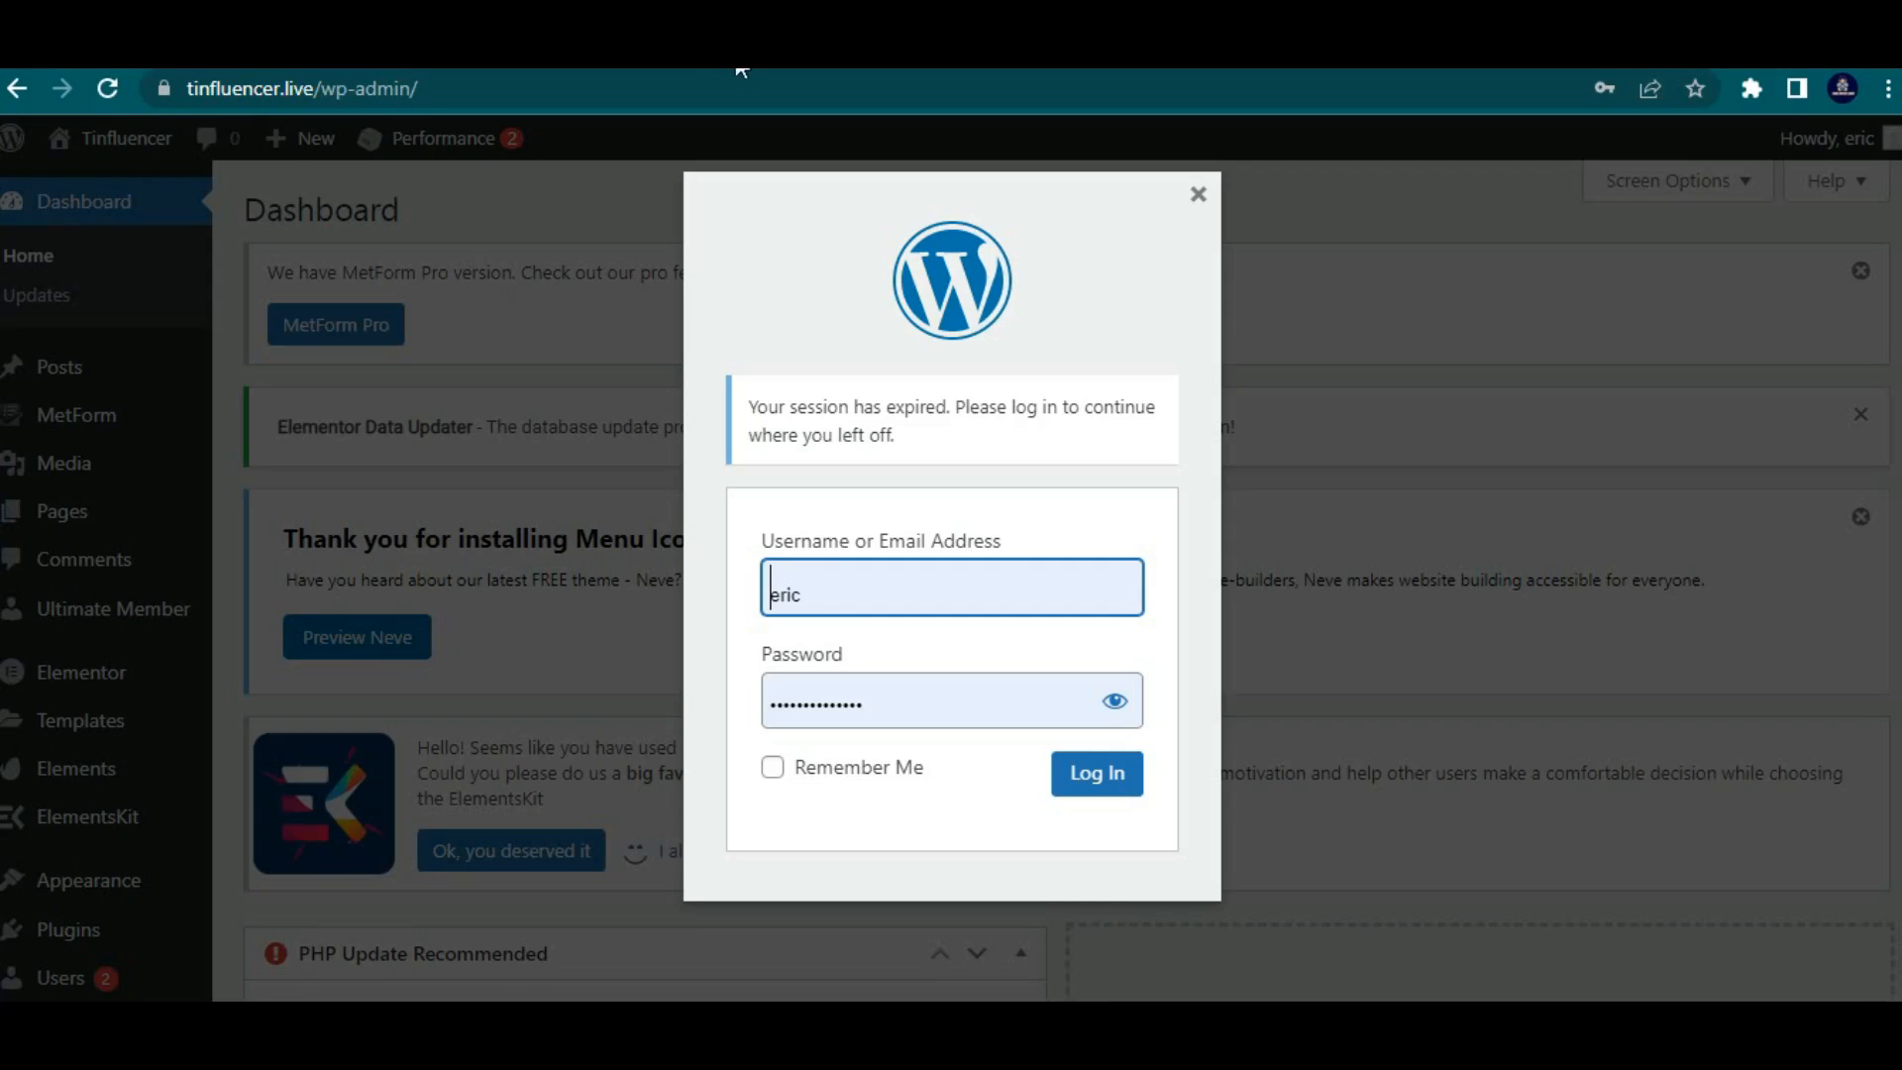
{"action": "left_click", "coordinate": [1073, 784]}
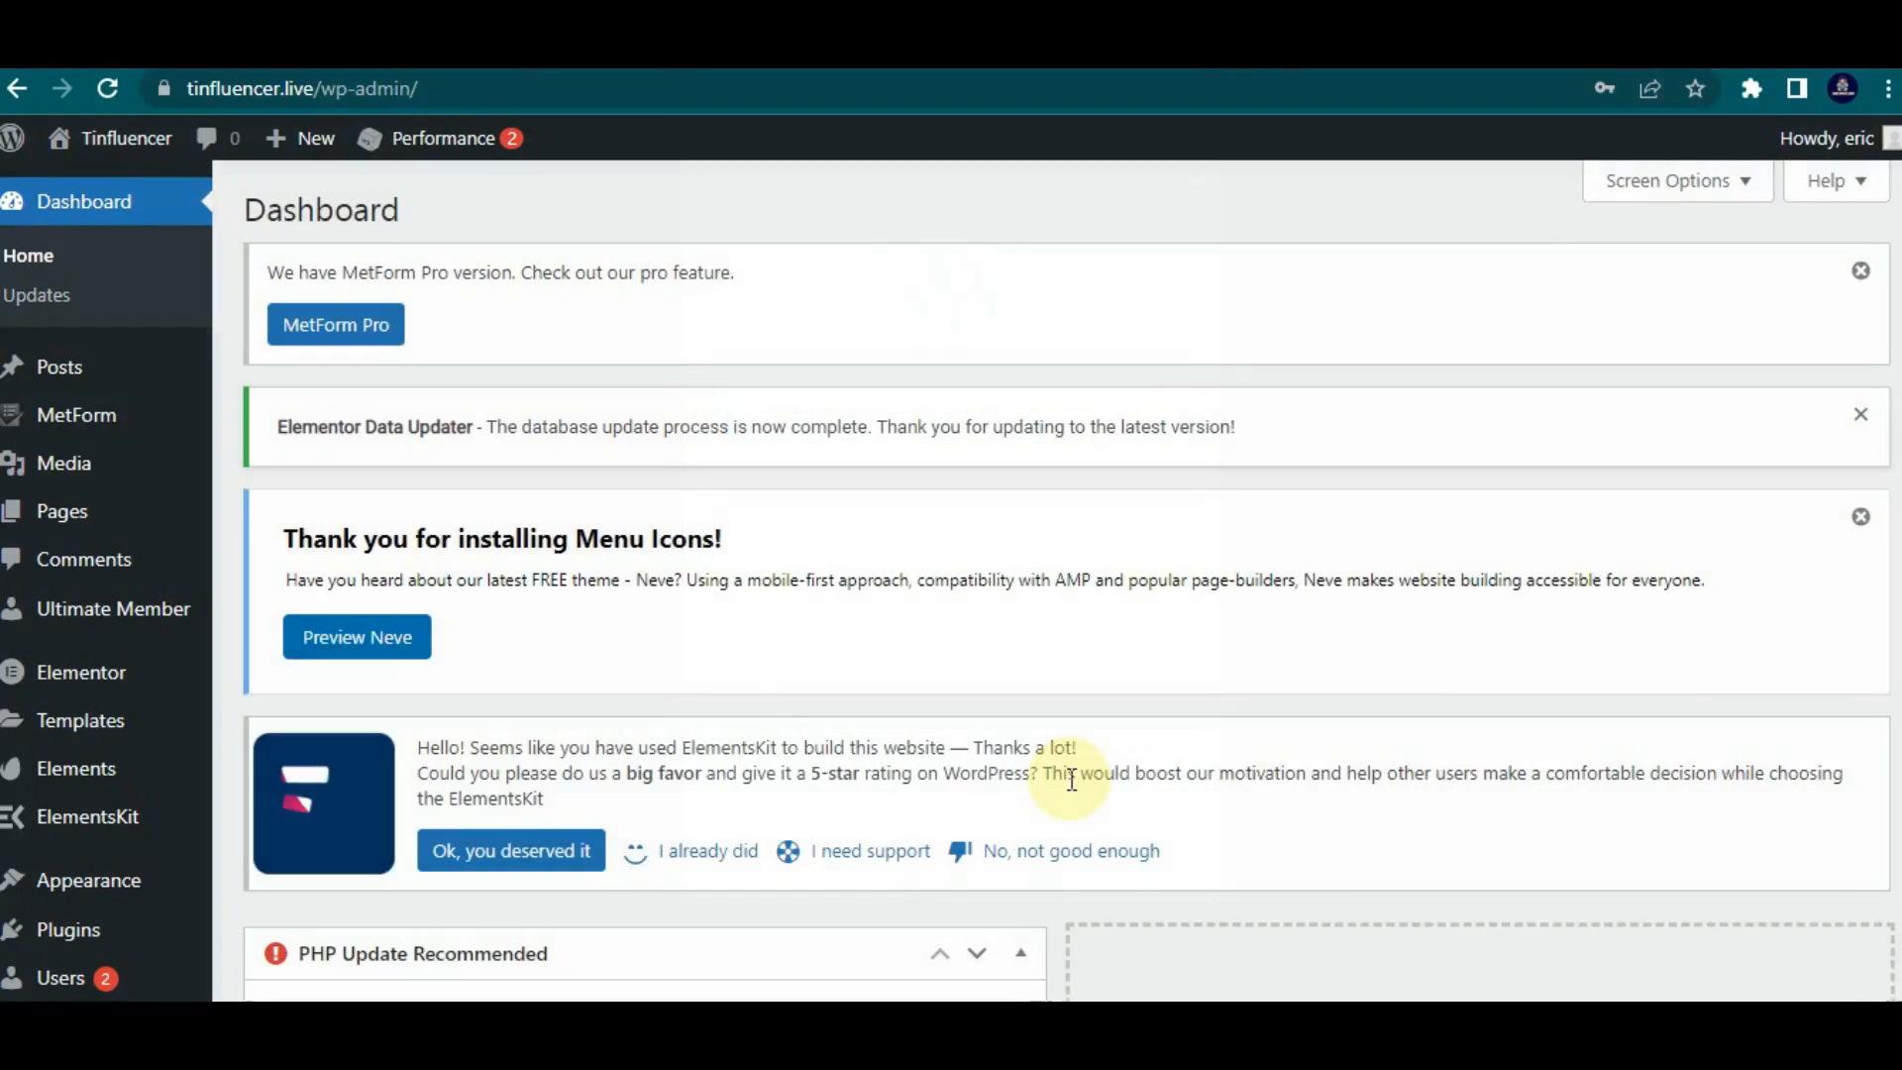
{"action": "left_click", "coordinate": [89, 511]}
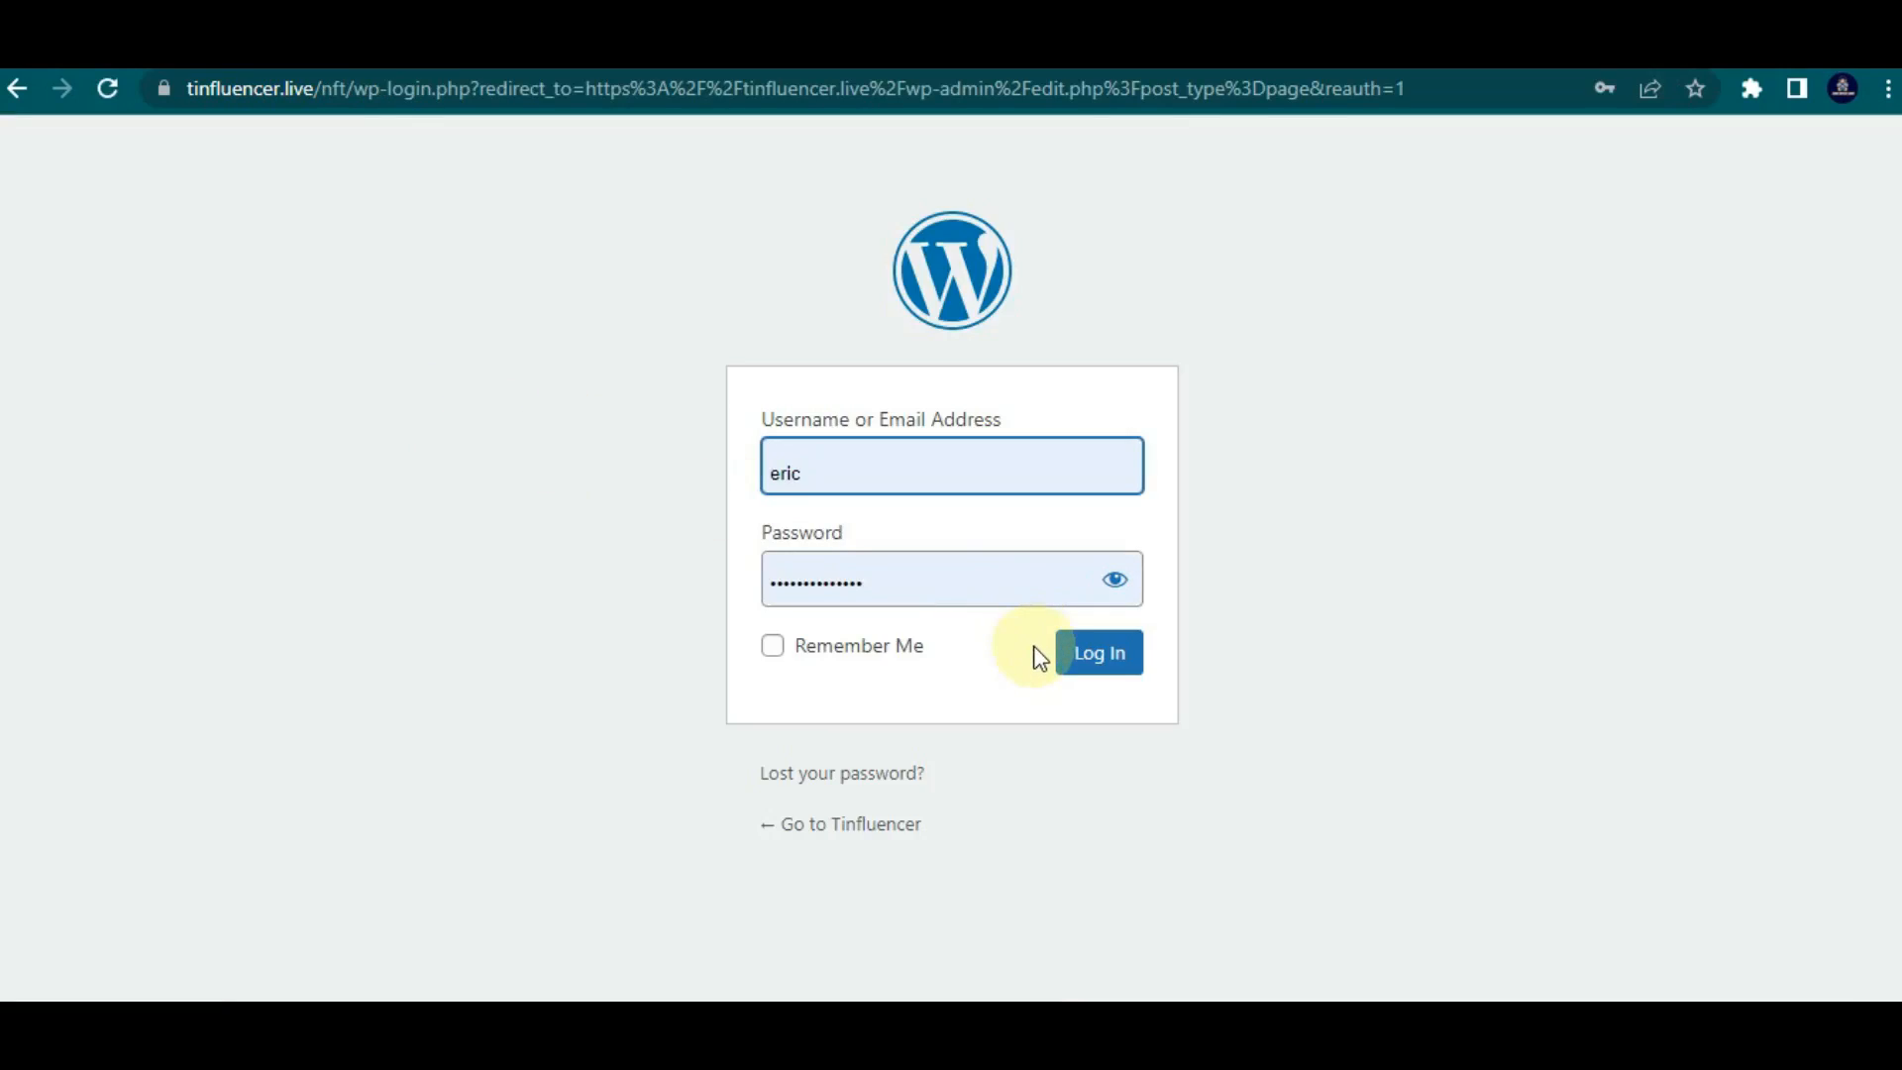
Step: Remove 'nft/' from the login address and log in to the admin
{"action": "left_click", "coordinate": [346, 87]}
{"action": "left_click", "coordinate": [348, 86]}
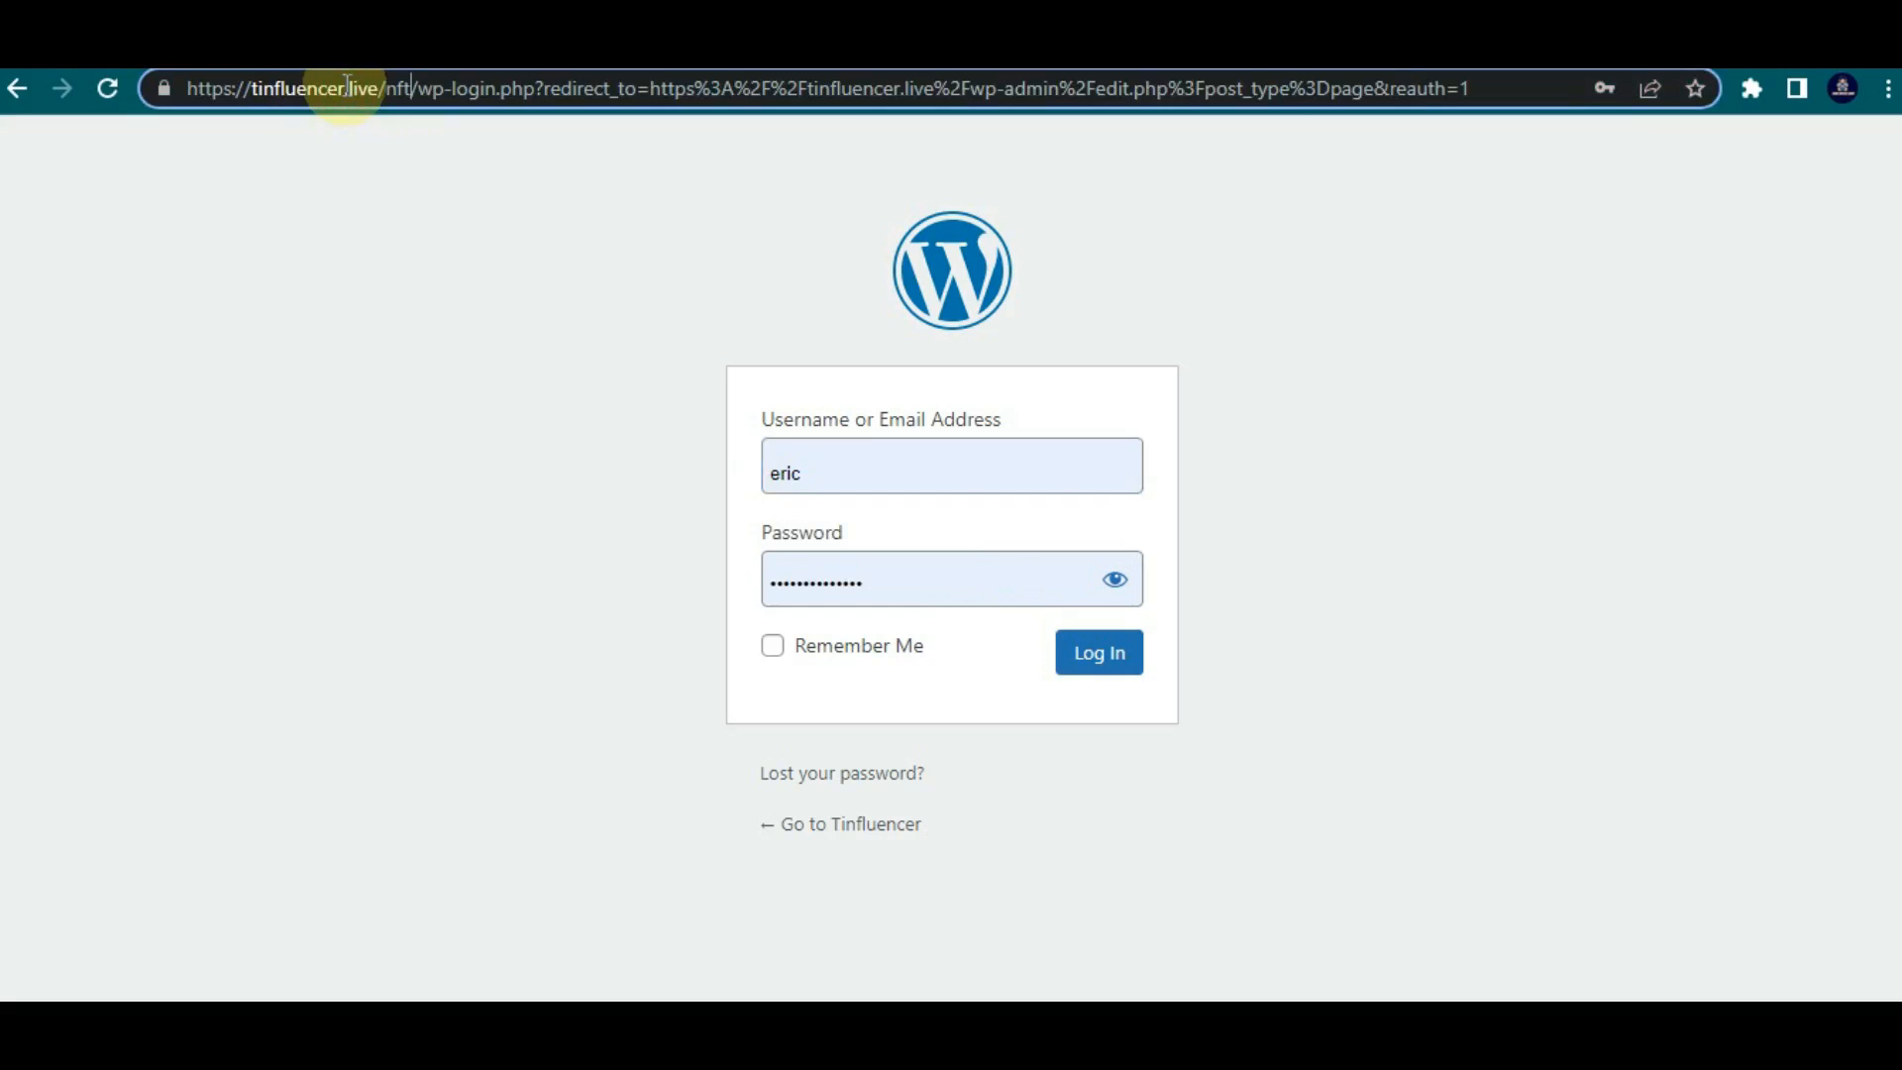
{"action": "key", "text": "BackSpace"}
{"action": "key", "text": "BackSpace"}
{"action": "key", "text": "BackSpace"}
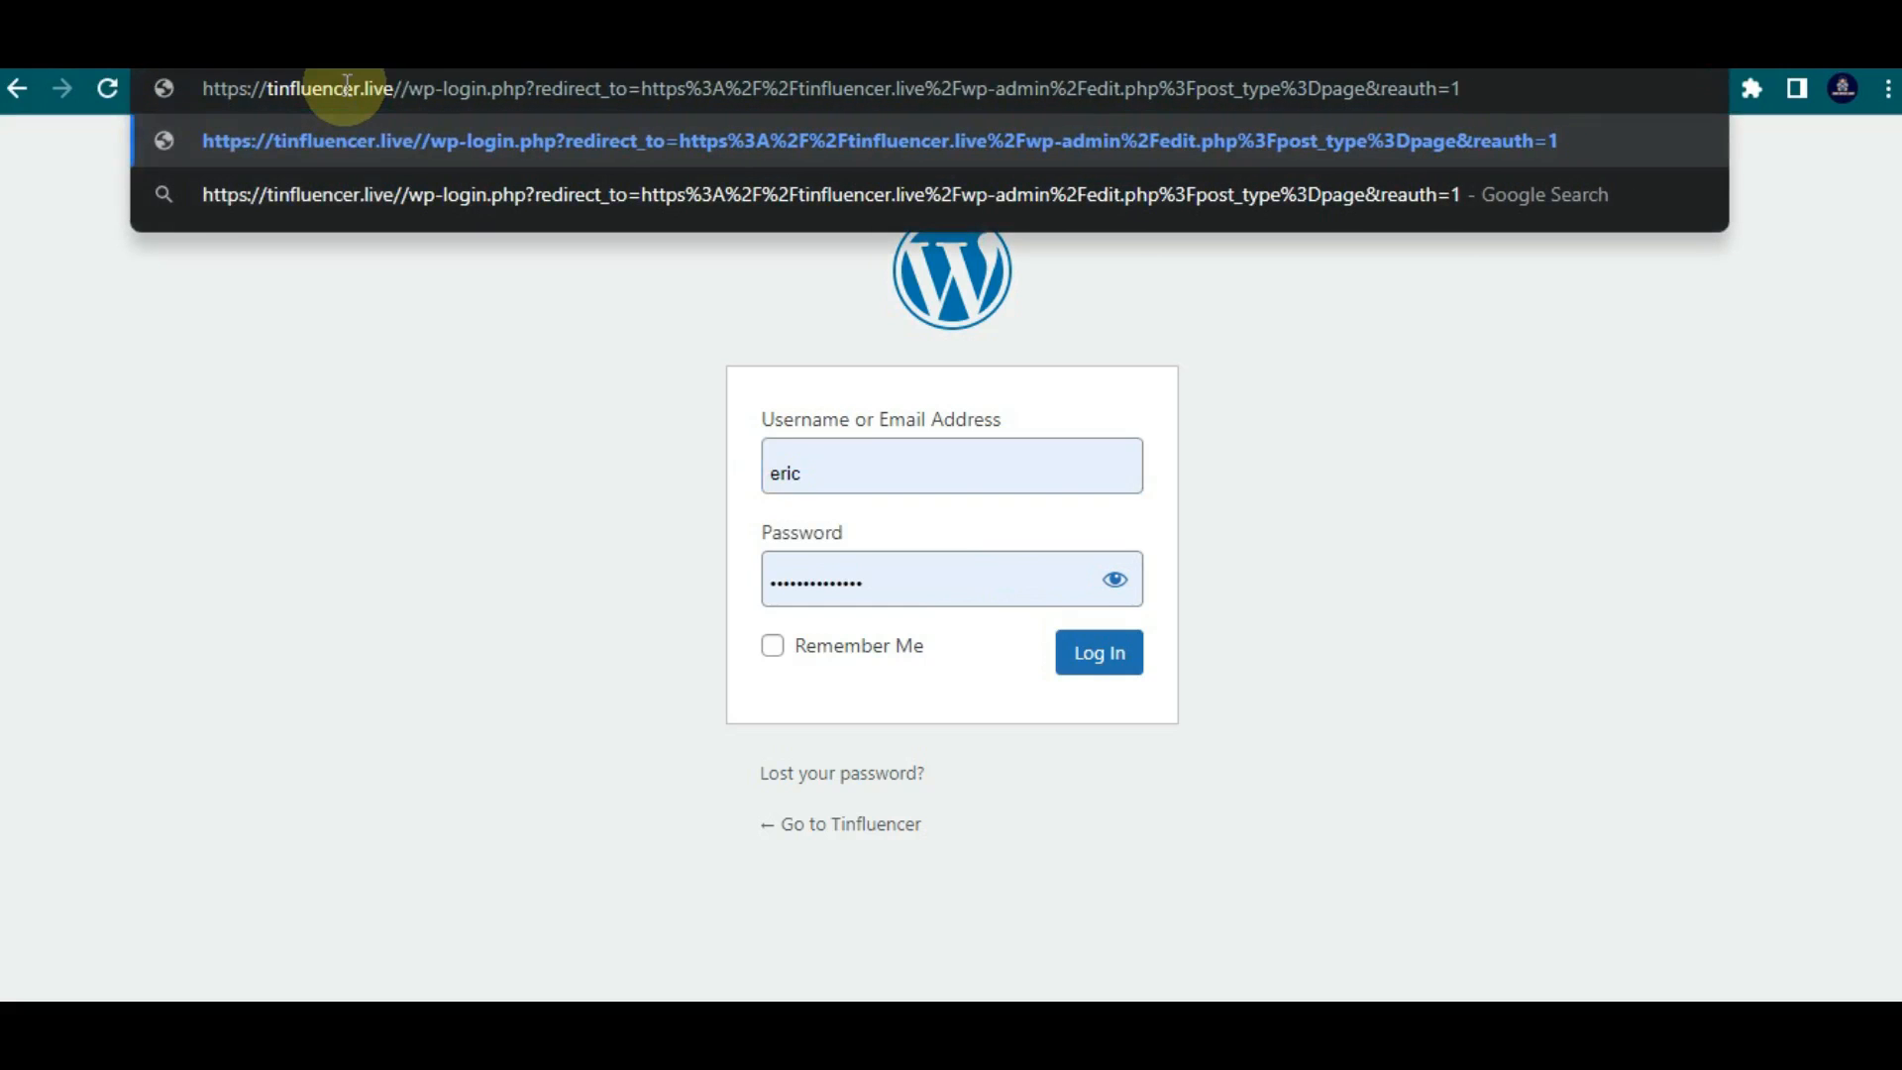
{"action": "key", "text": "BackSpace"}
{"action": "key", "text": "Return"}
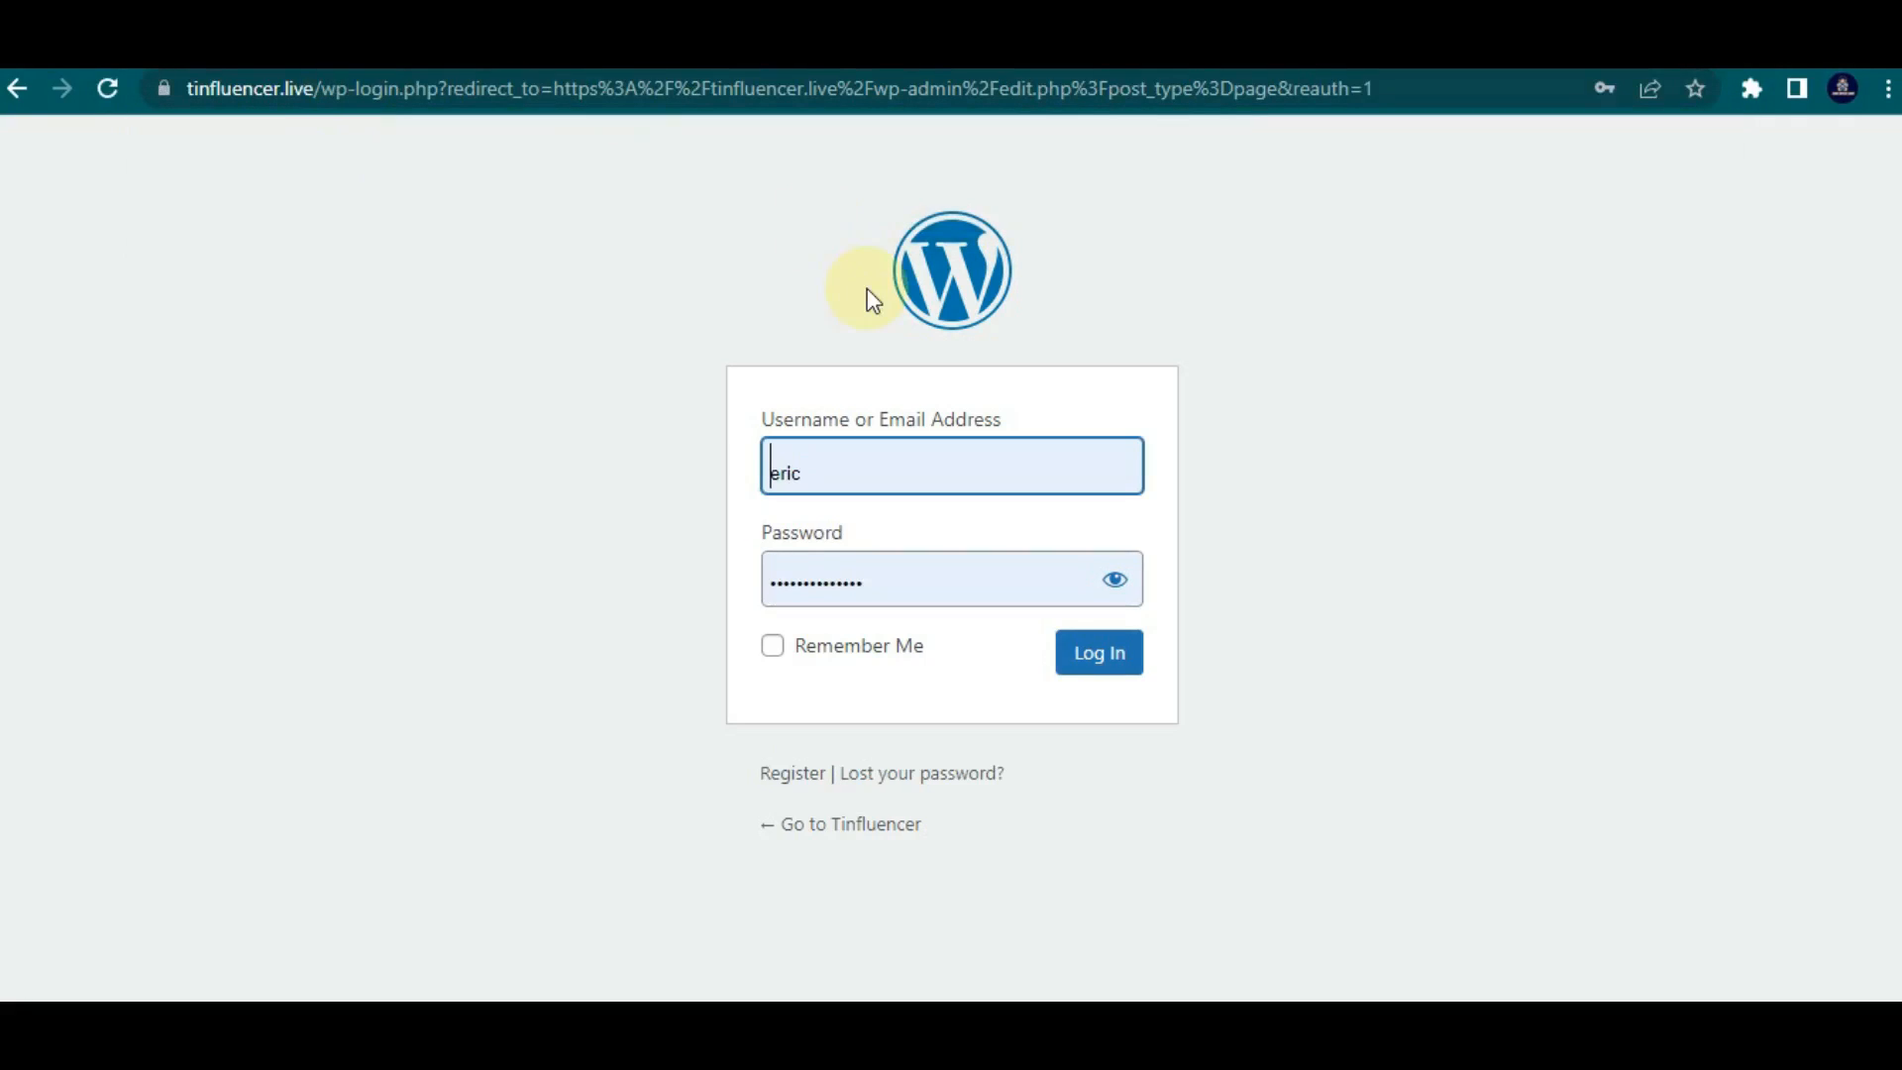
{"action": "left_click", "coordinate": [1086, 651]}
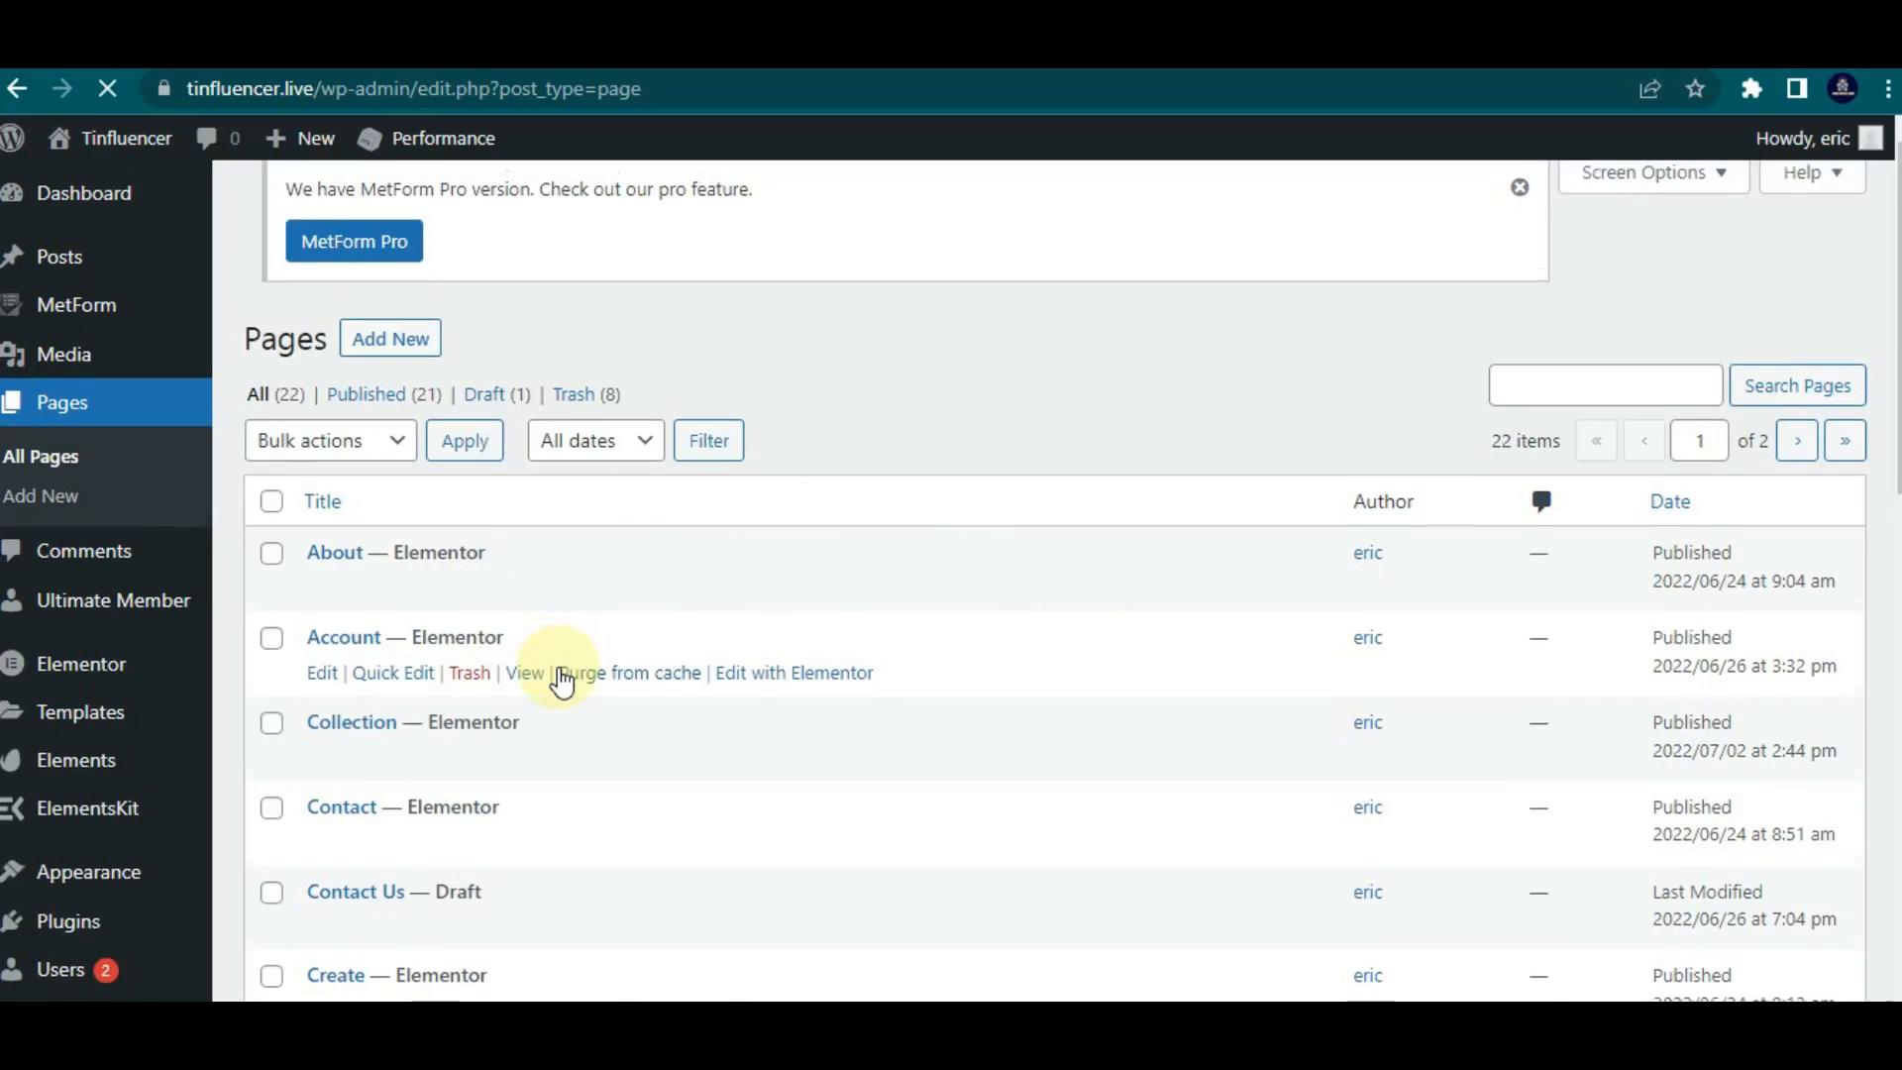
Step: Scroll through the list of 22 pages
{"action": "scroll", "coordinate": [554, 678], "scroll_direction": "down", "scroll_amount": 12}
{"action": "scroll", "coordinate": [557, 668], "scroll_direction": "up", "scroll_amount": 10}
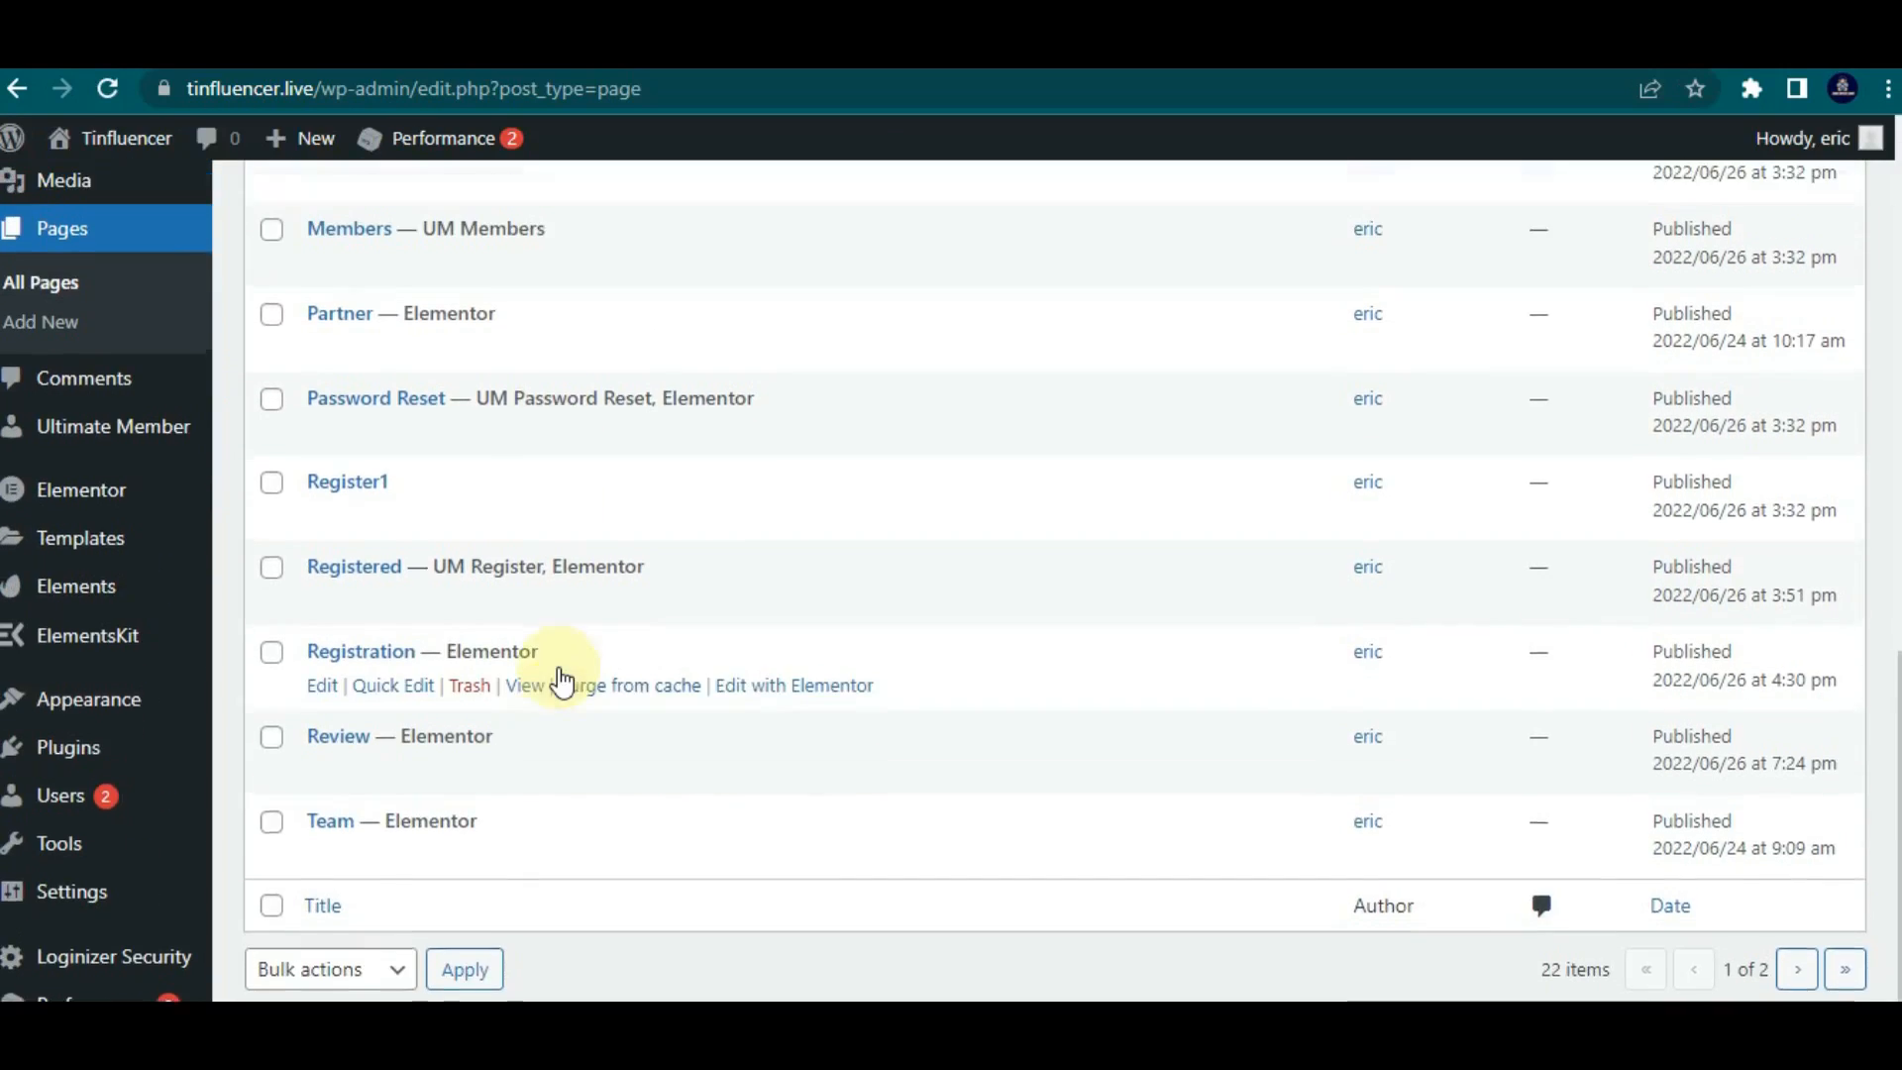
{"action": "scroll", "coordinate": [558, 668], "scroll_direction": "up", "scroll_amount": 3}
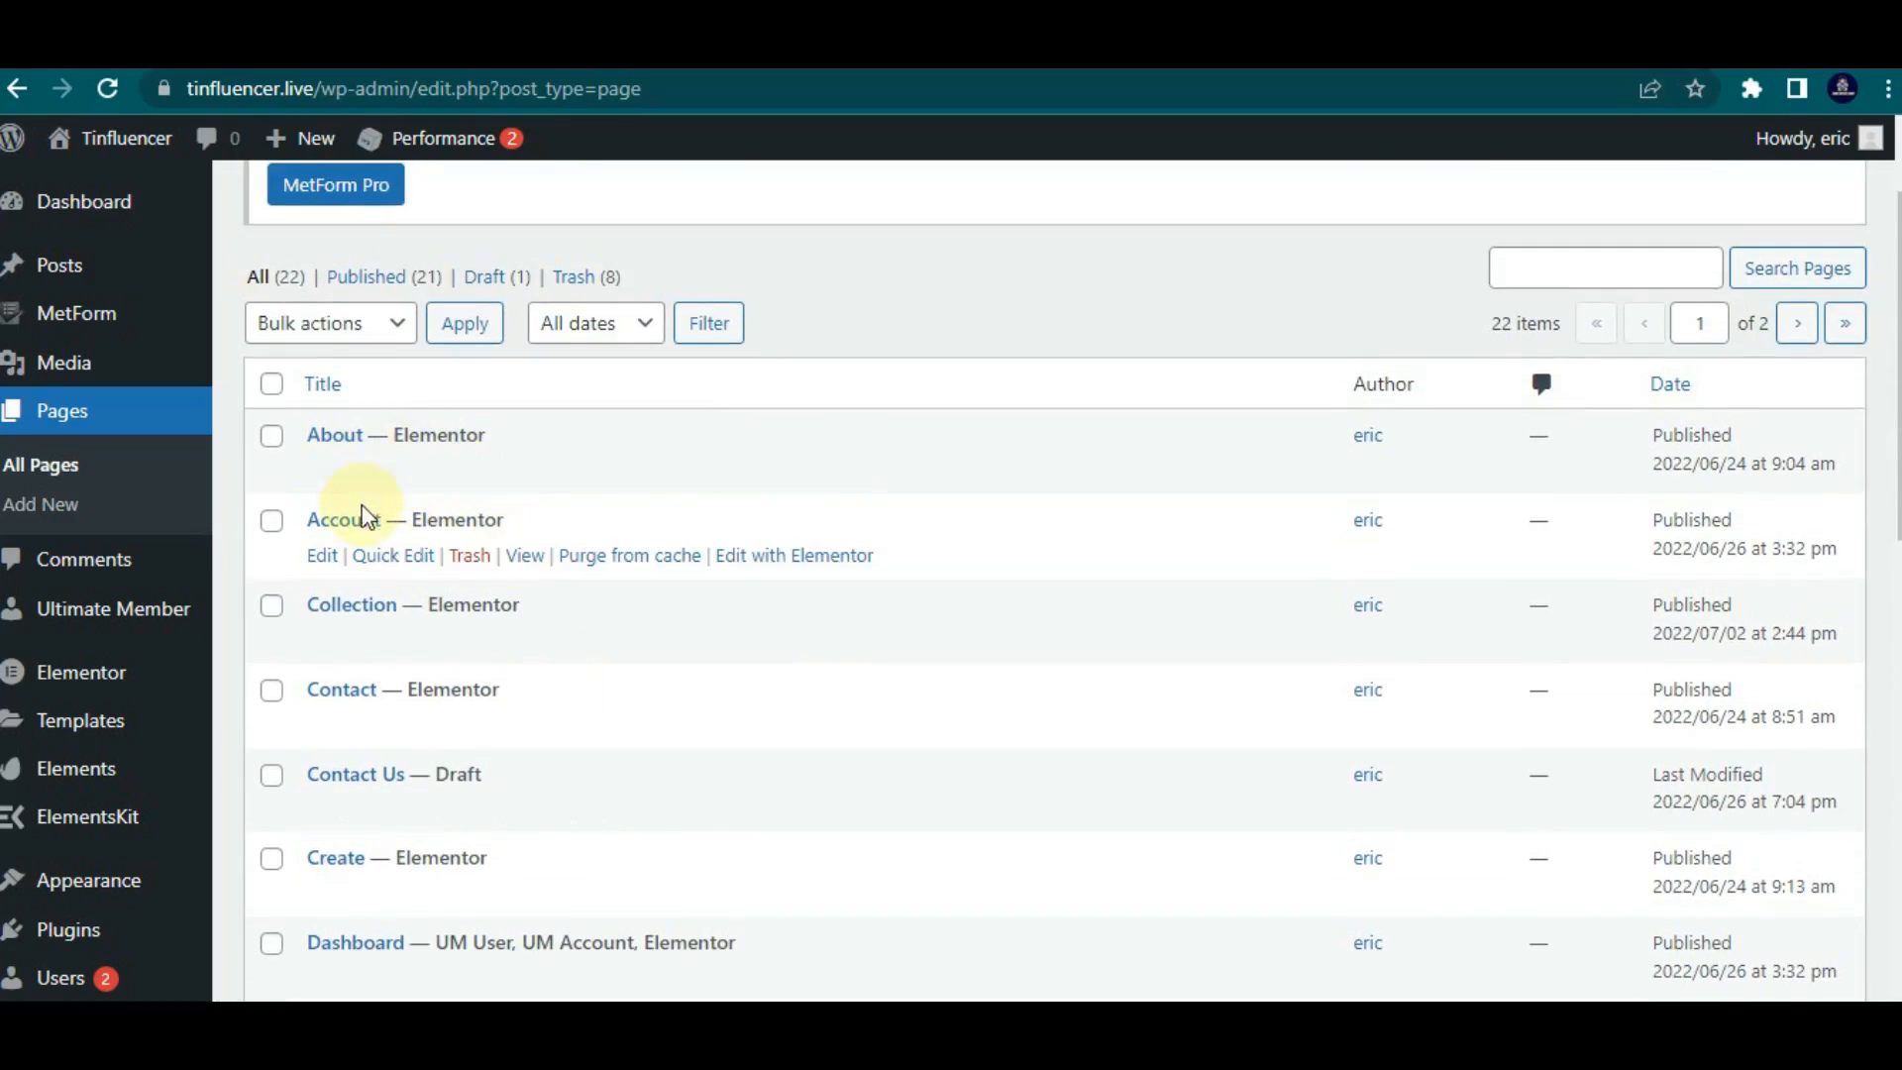
{"action": "scroll", "coordinate": [376, 594], "scroll_direction": "down", "scroll_amount": 3}
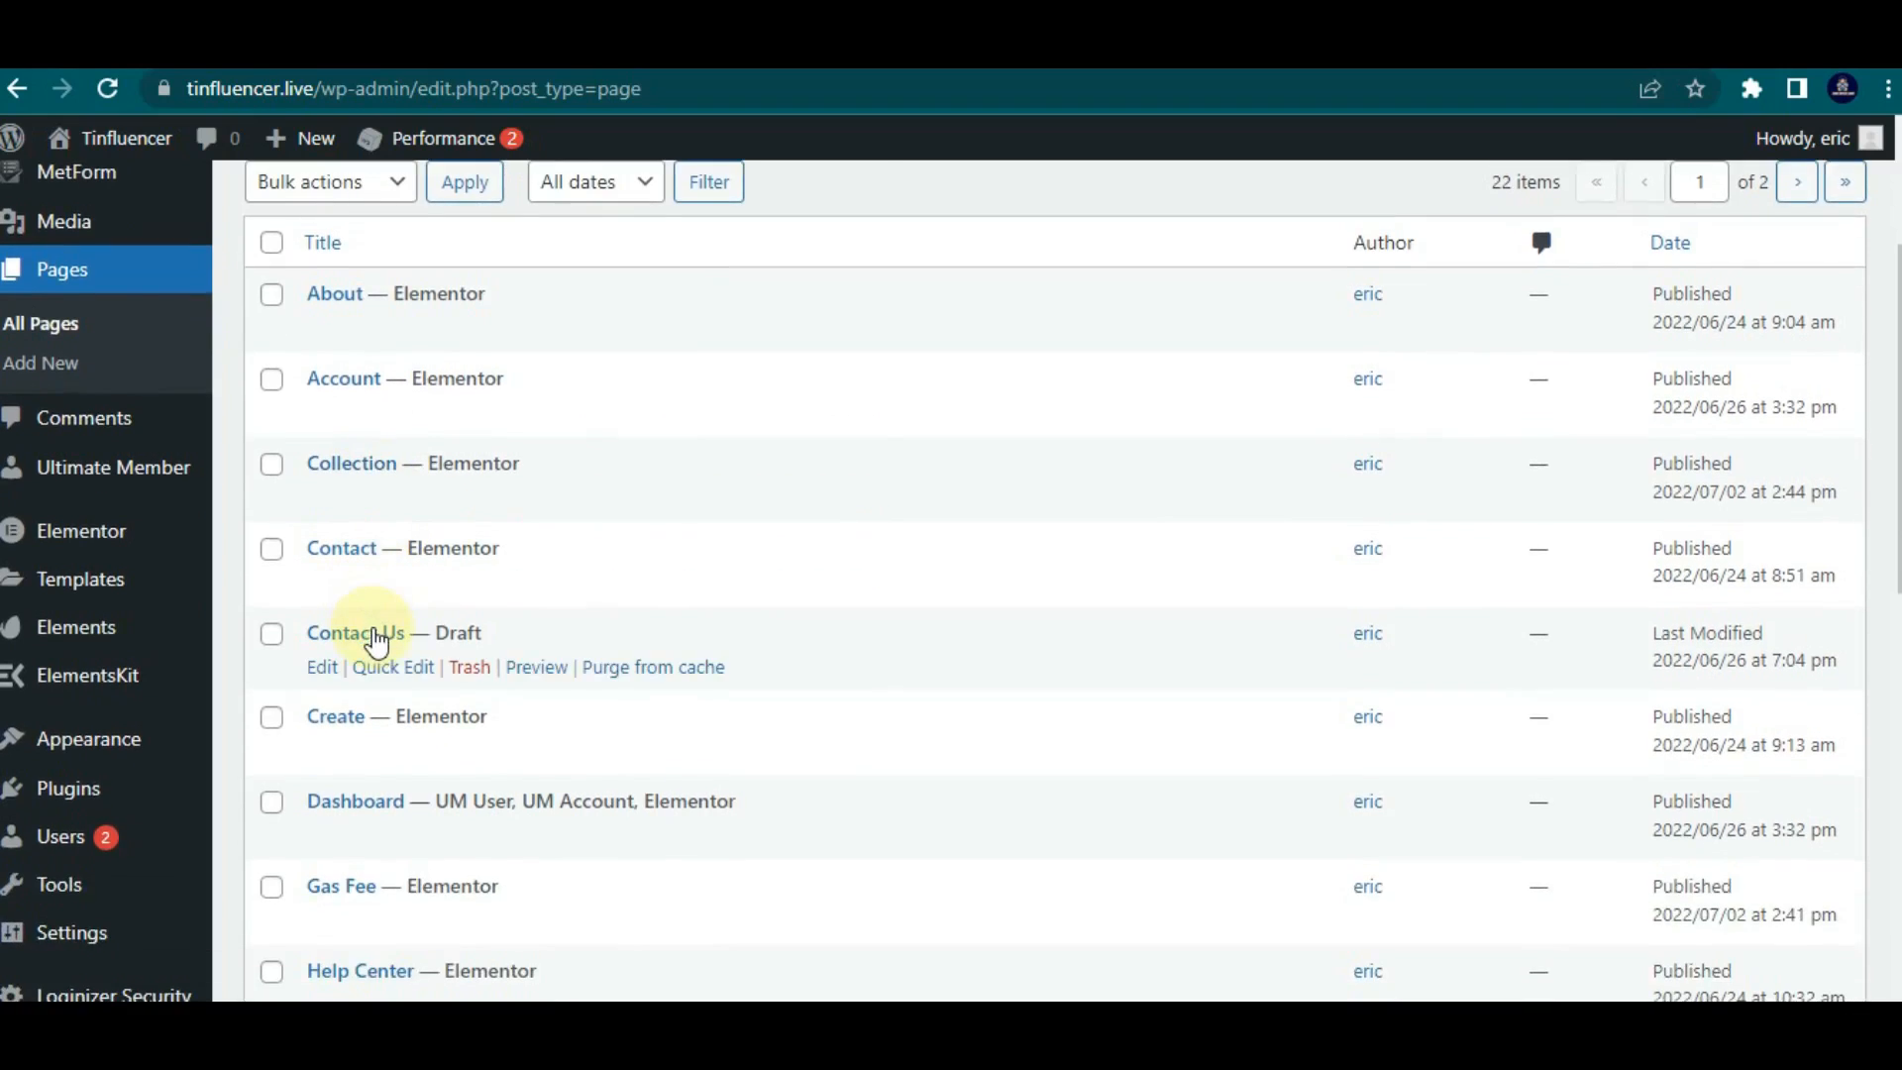
{"action": "scroll", "coordinate": [374, 639], "scroll_direction": "down", "scroll_amount": 9}
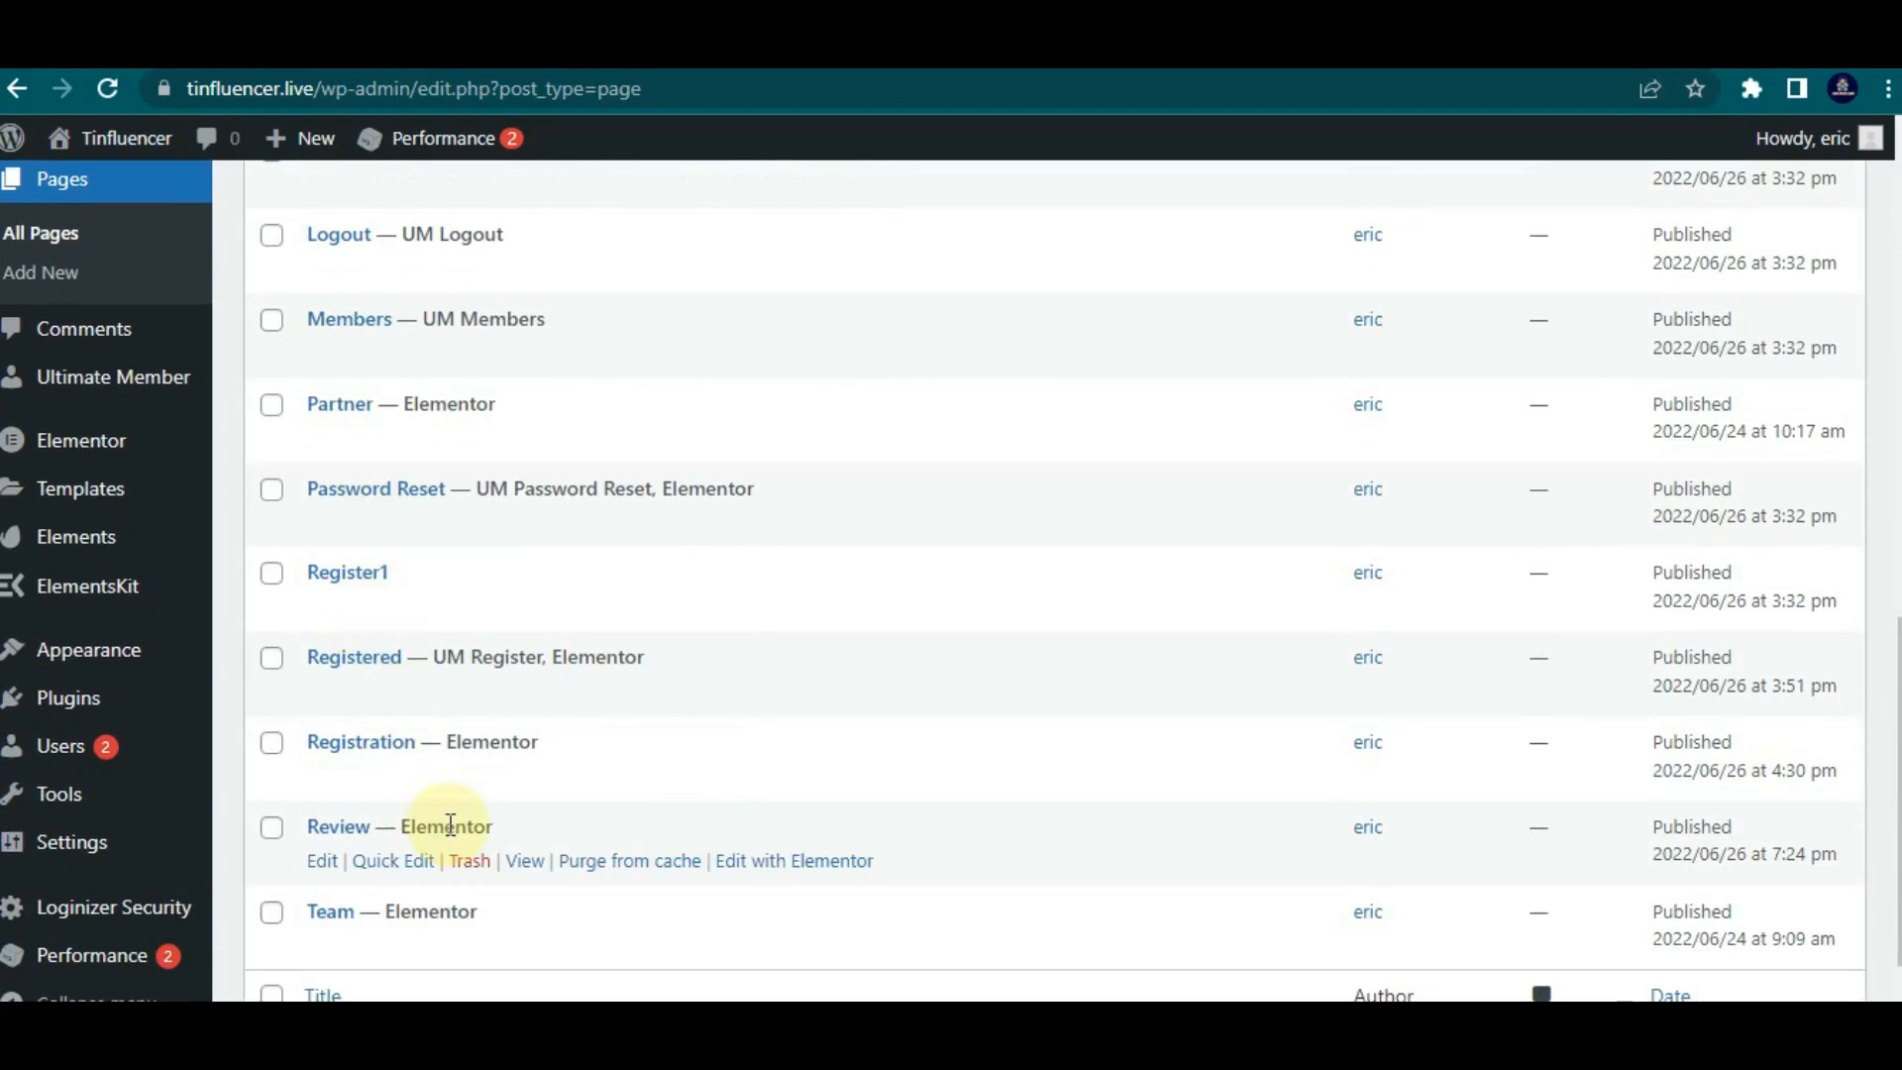
{"action": "right_click", "coordinate": [93, 764]}
{"action": "key", "text": "Escape"}
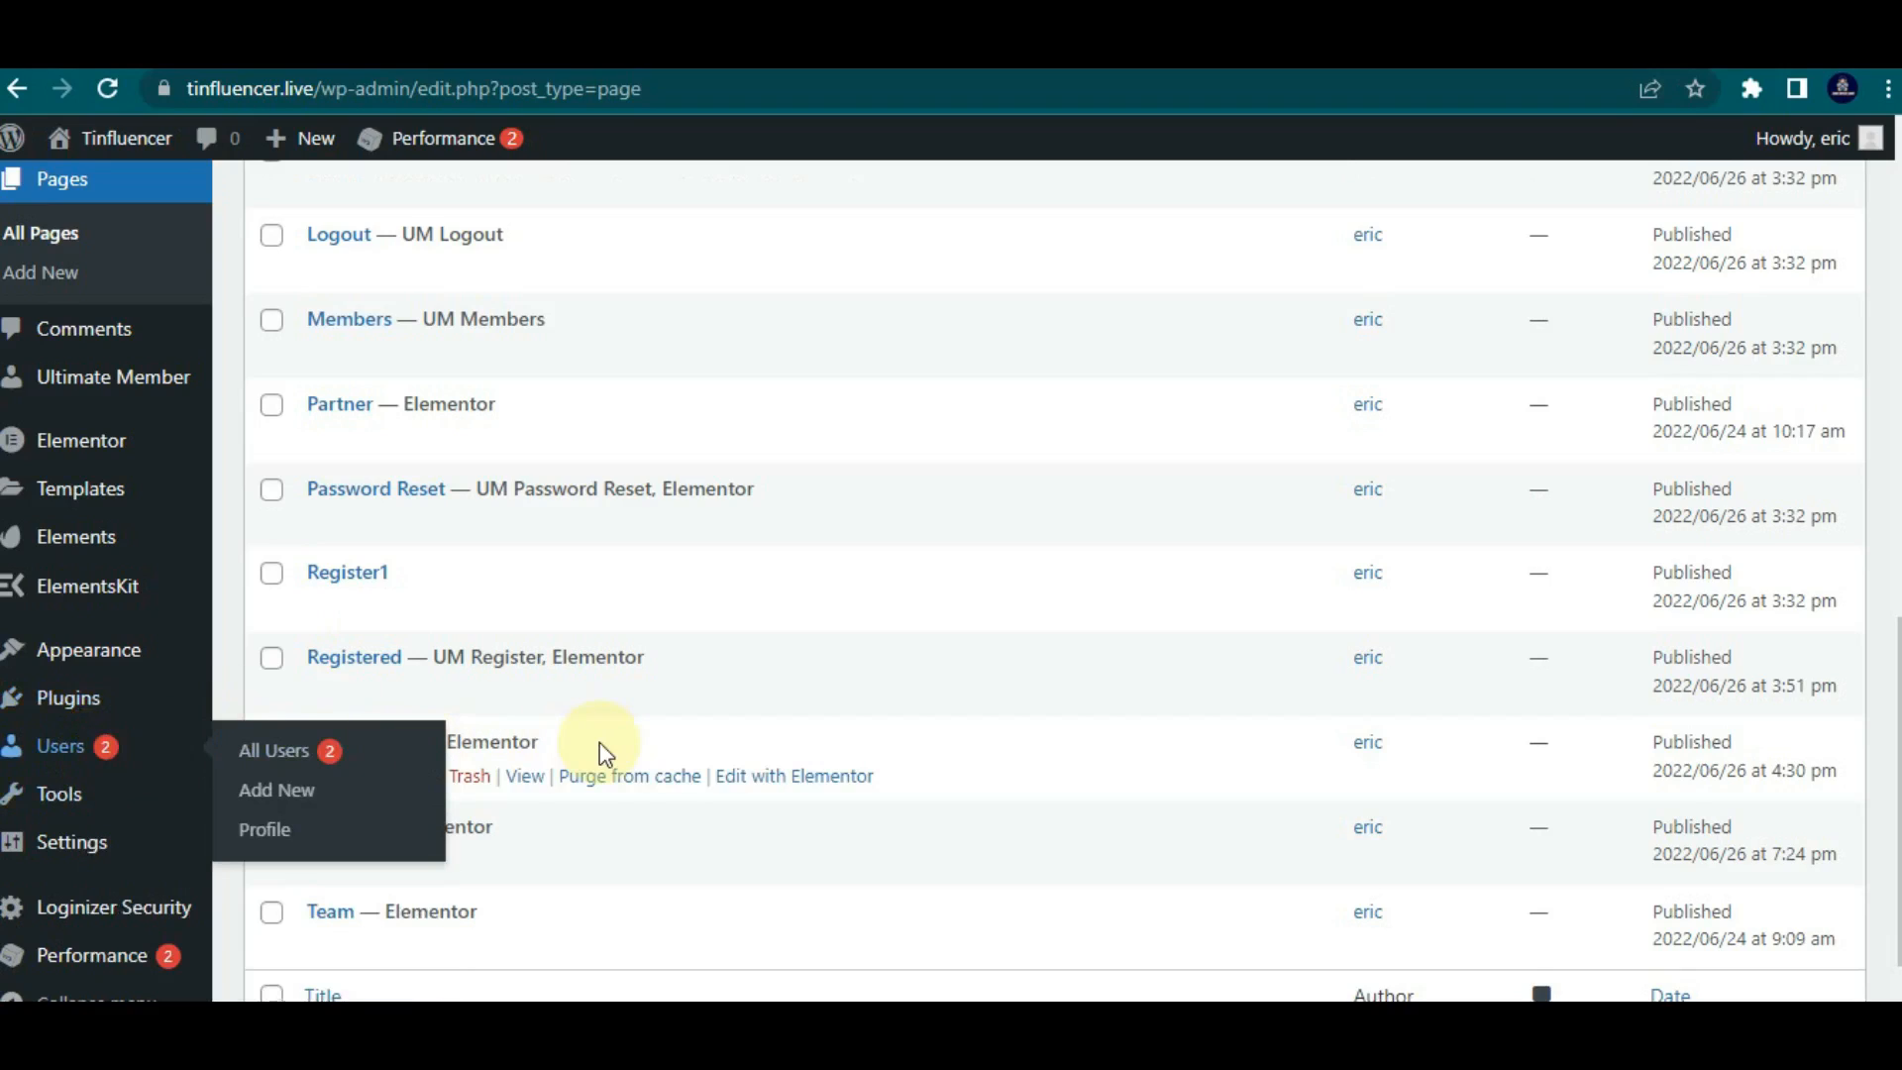
Step: Find the Home page and open its View link in a new browser tab
{"action": "scroll", "coordinate": [604, 753], "scroll_direction": "down", "scroll_amount": 2}
{"action": "scroll", "coordinate": [601, 755], "scroll_direction": "up", "scroll_amount": 2}
{"action": "scroll", "coordinate": [601, 756], "scroll_direction": "up", "scroll_amount": 3}
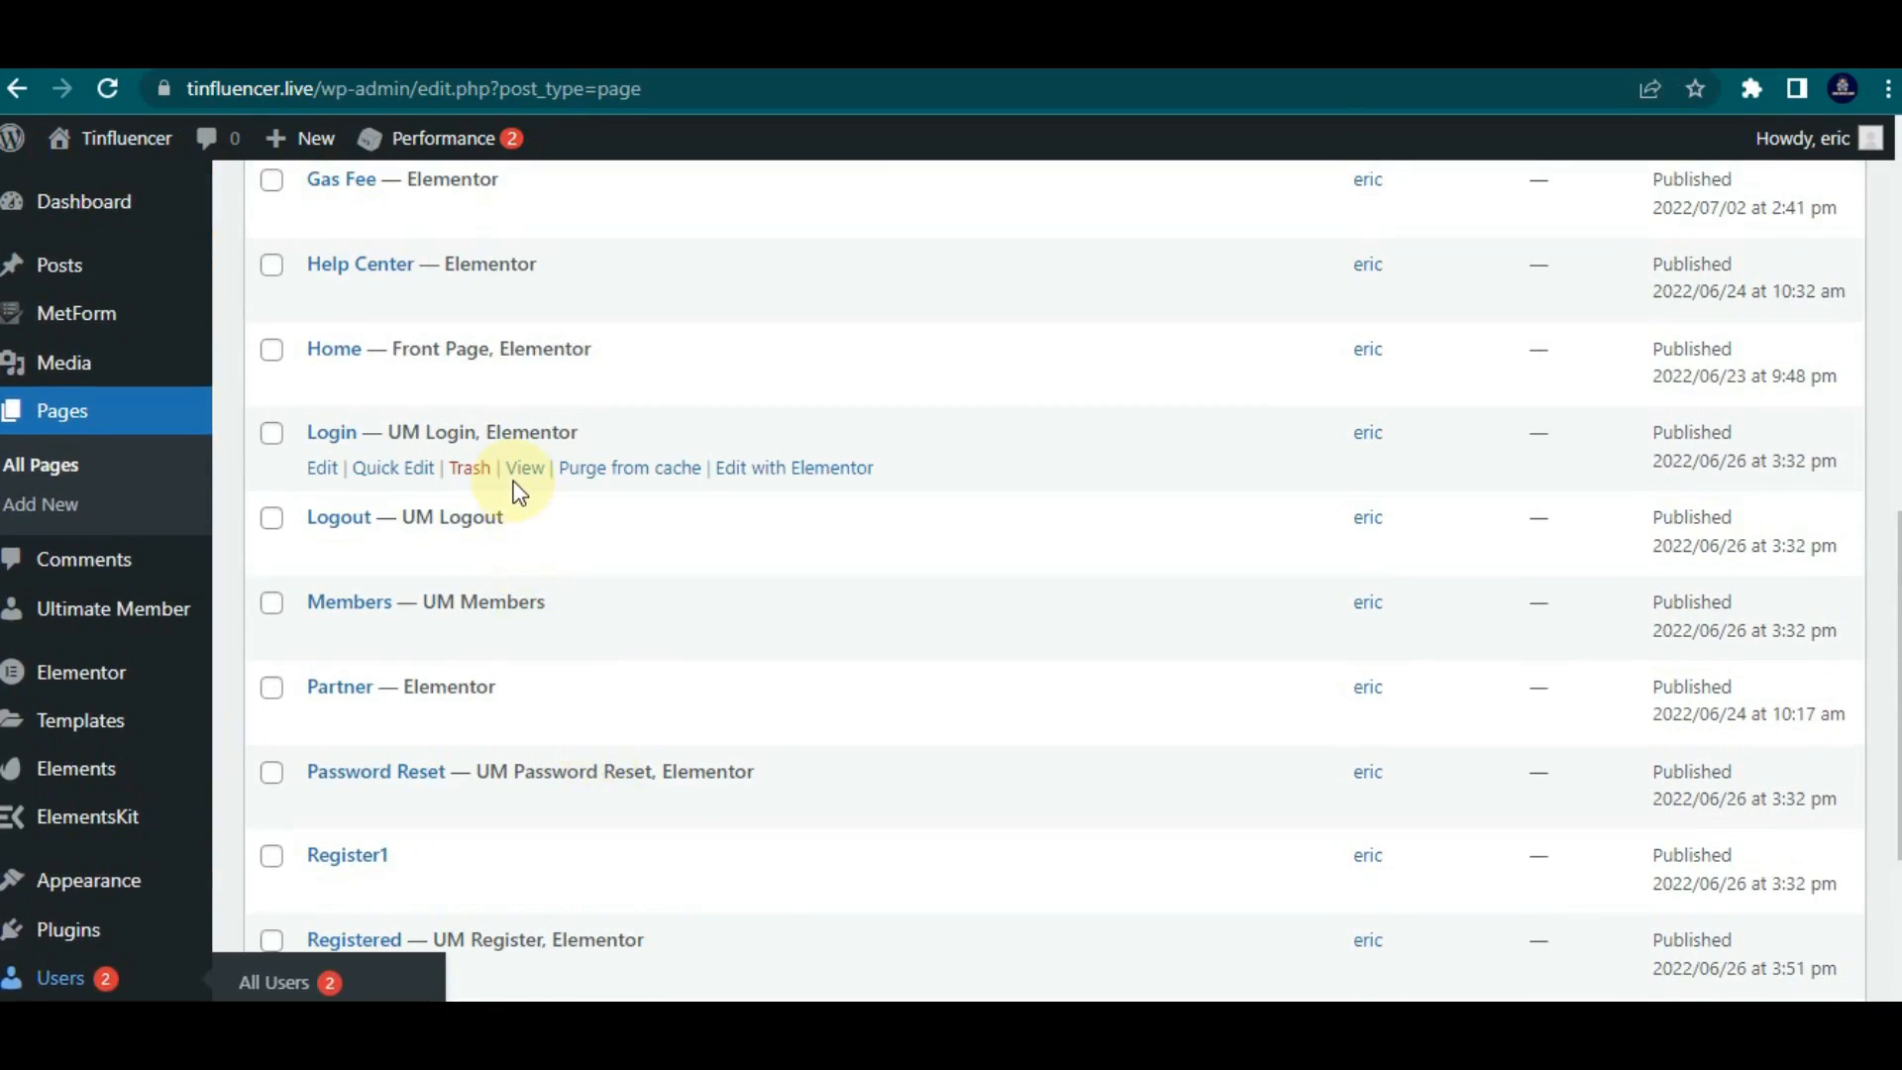
{"action": "scroll", "coordinate": [519, 493], "scroll_direction": "down", "scroll_amount": 1}
{"action": "scroll", "coordinate": [530, 650], "scroll_direction": "up", "scroll_amount": 1}
{"action": "scroll", "coordinate": [531, 649], "scroll_direction": "down", "scroll_amount": 1}
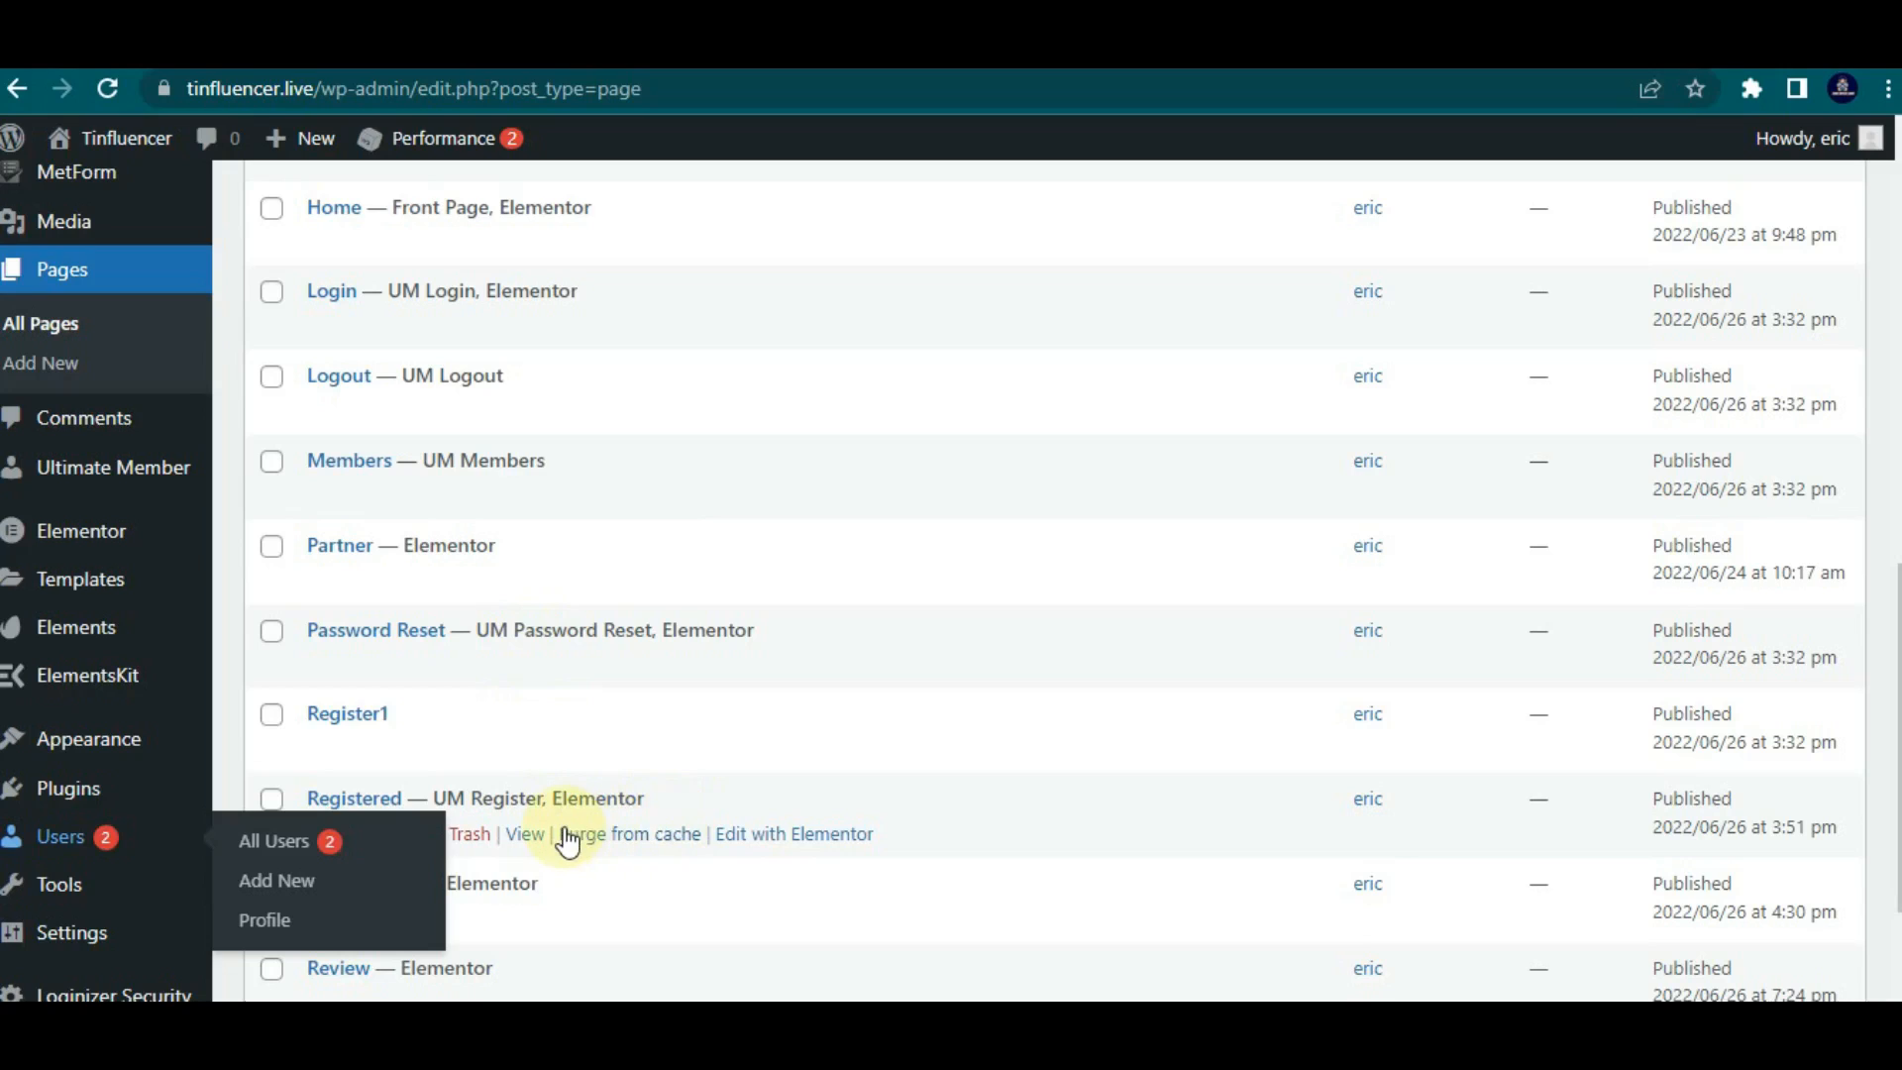
{"action": "scroll", "coordinate": [542, 802], "scroll_direction": "up", "scroll_amount": 3}
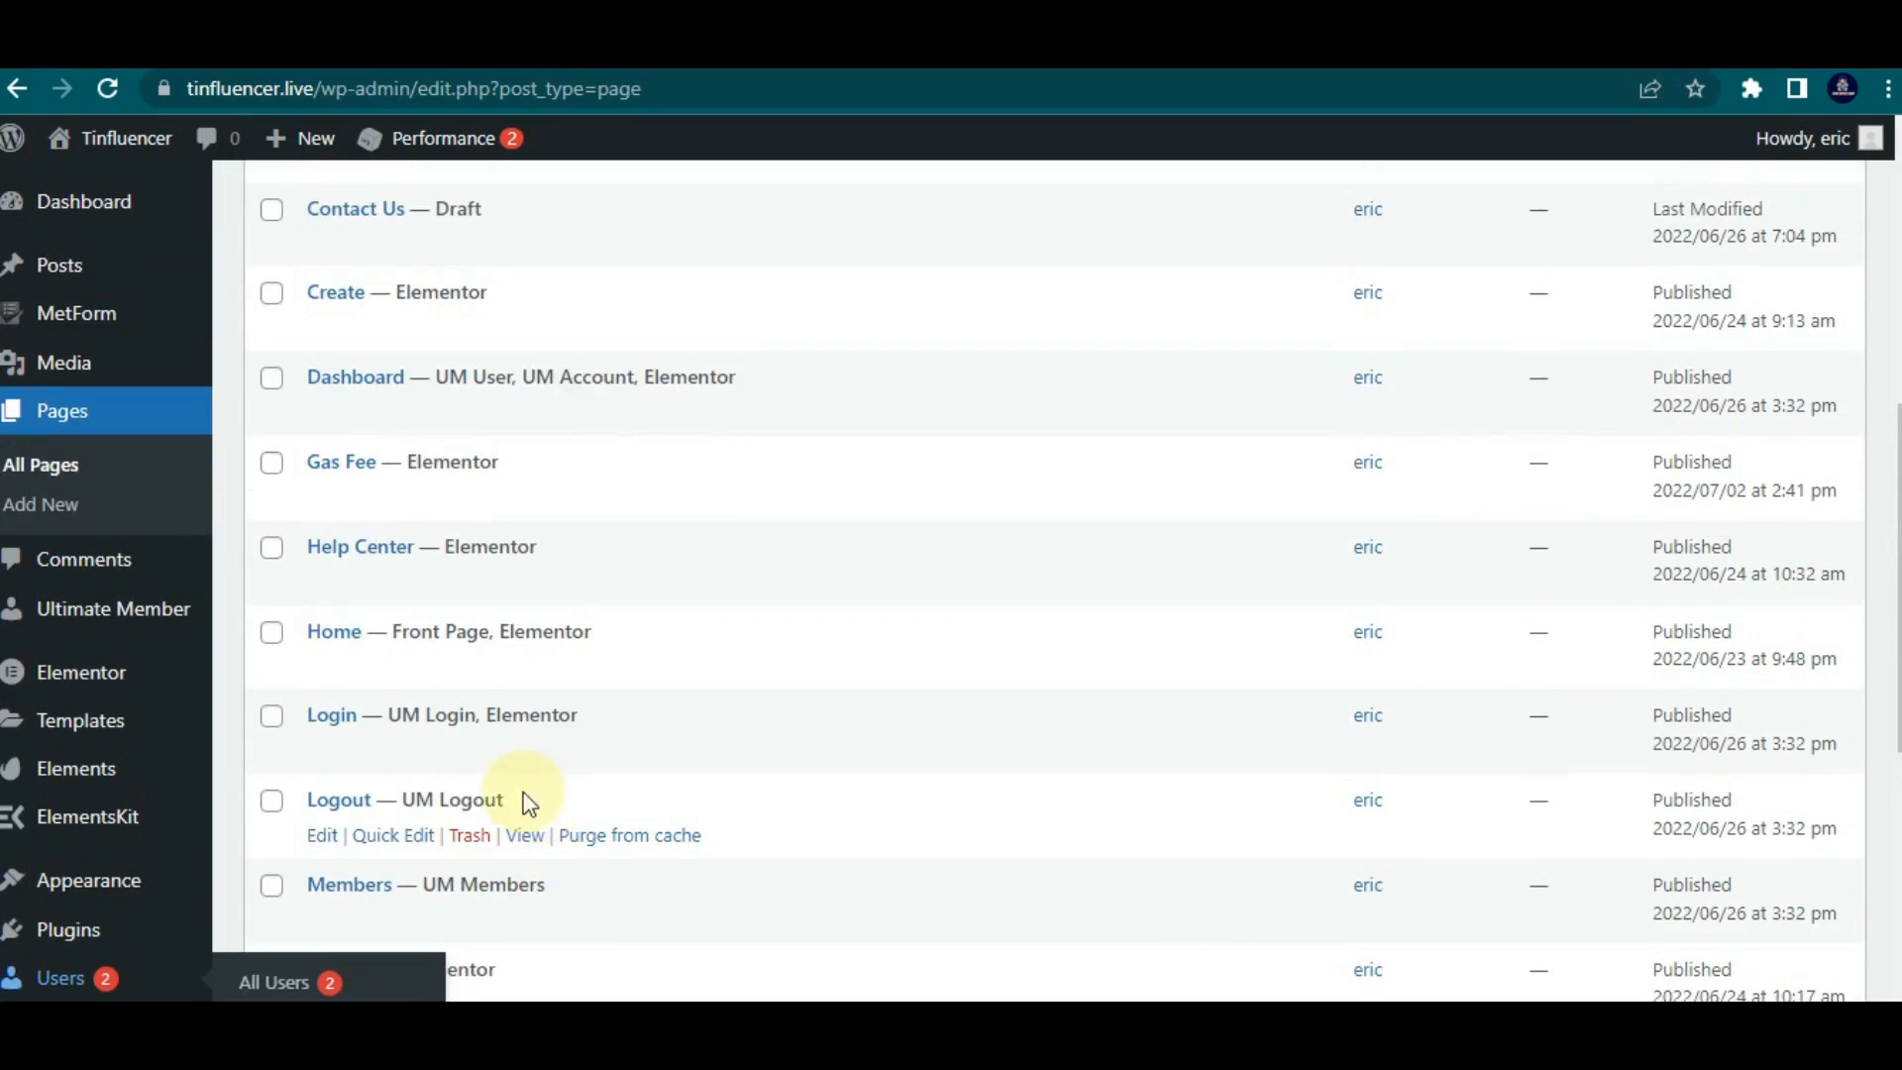
{"action": "right_click", "coordinate": [520, 674]}
{"action": "left_click", "coordinate": [585, 693]}
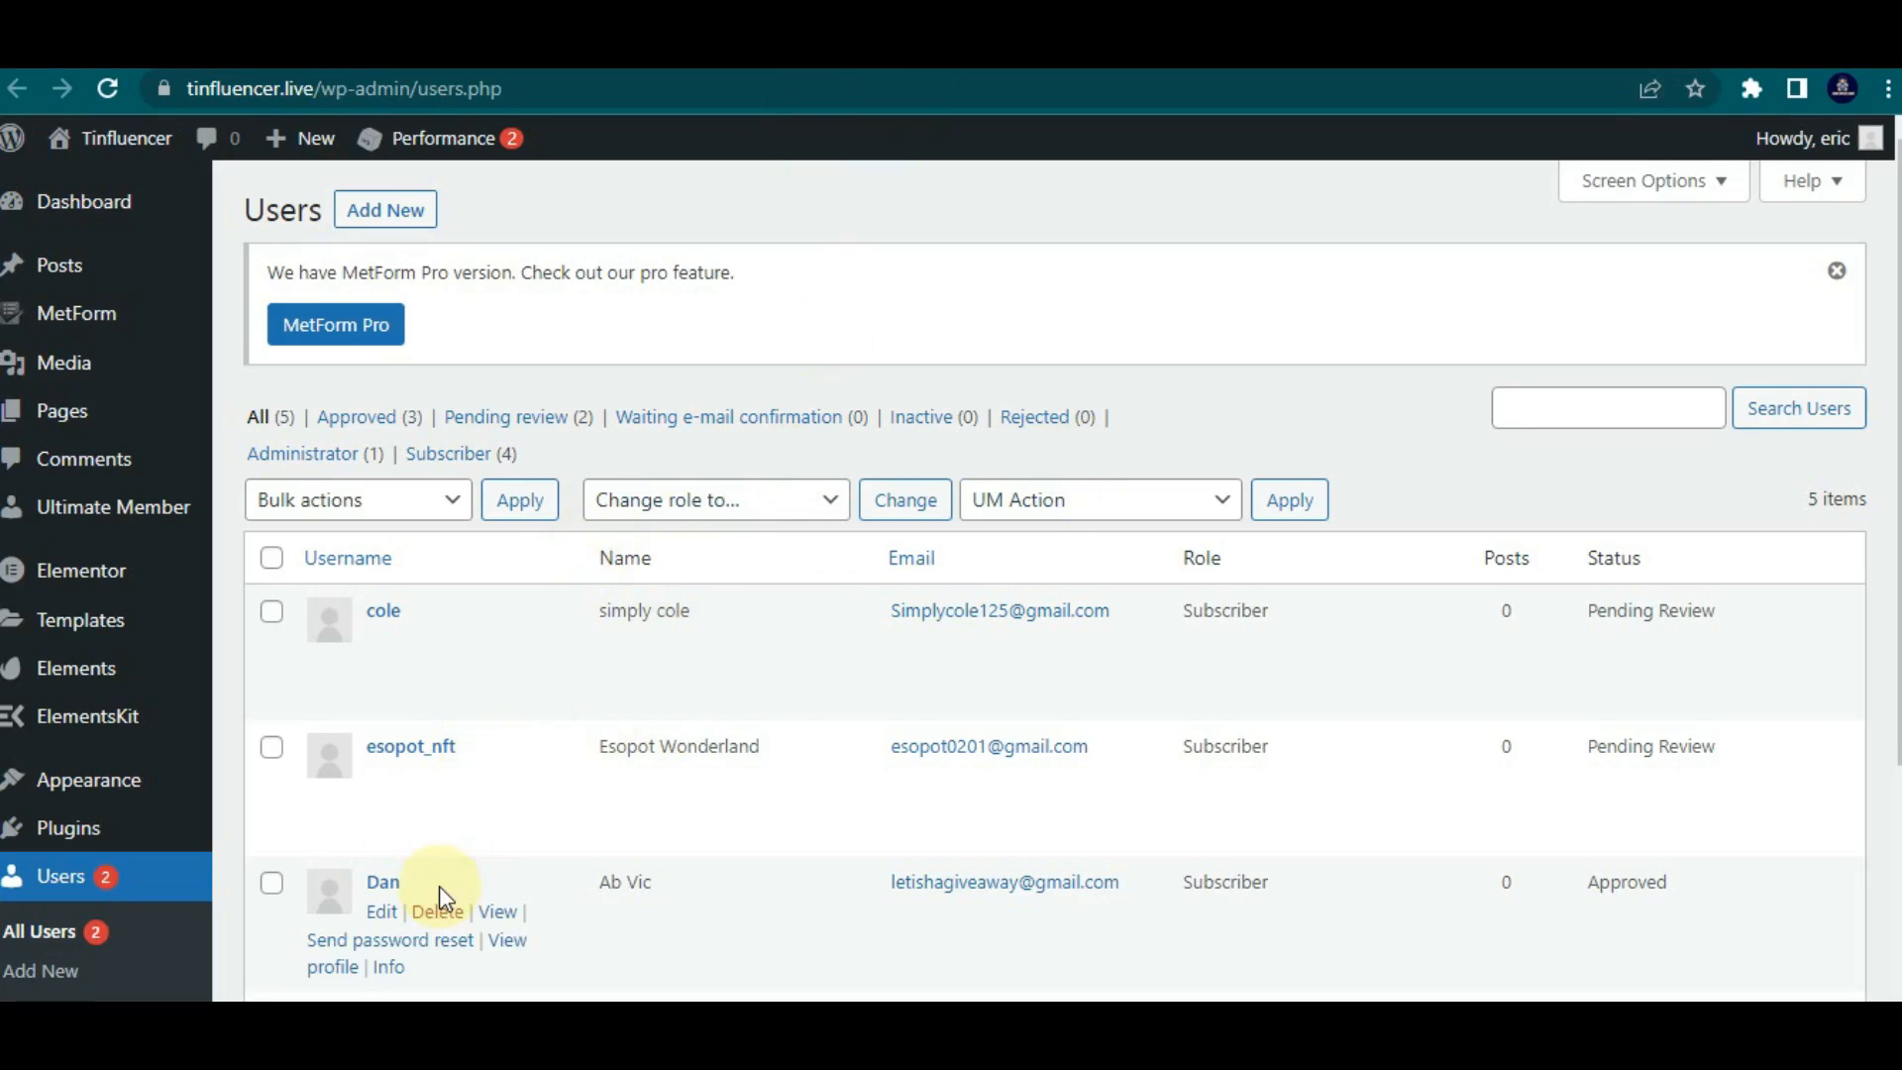
Step: Check the five users' roles and statuses: two pending review, three approved
{"action": "scroll", "coordinate": [437, 890], "scroll_direction": "down", "scroll_amount": 1}
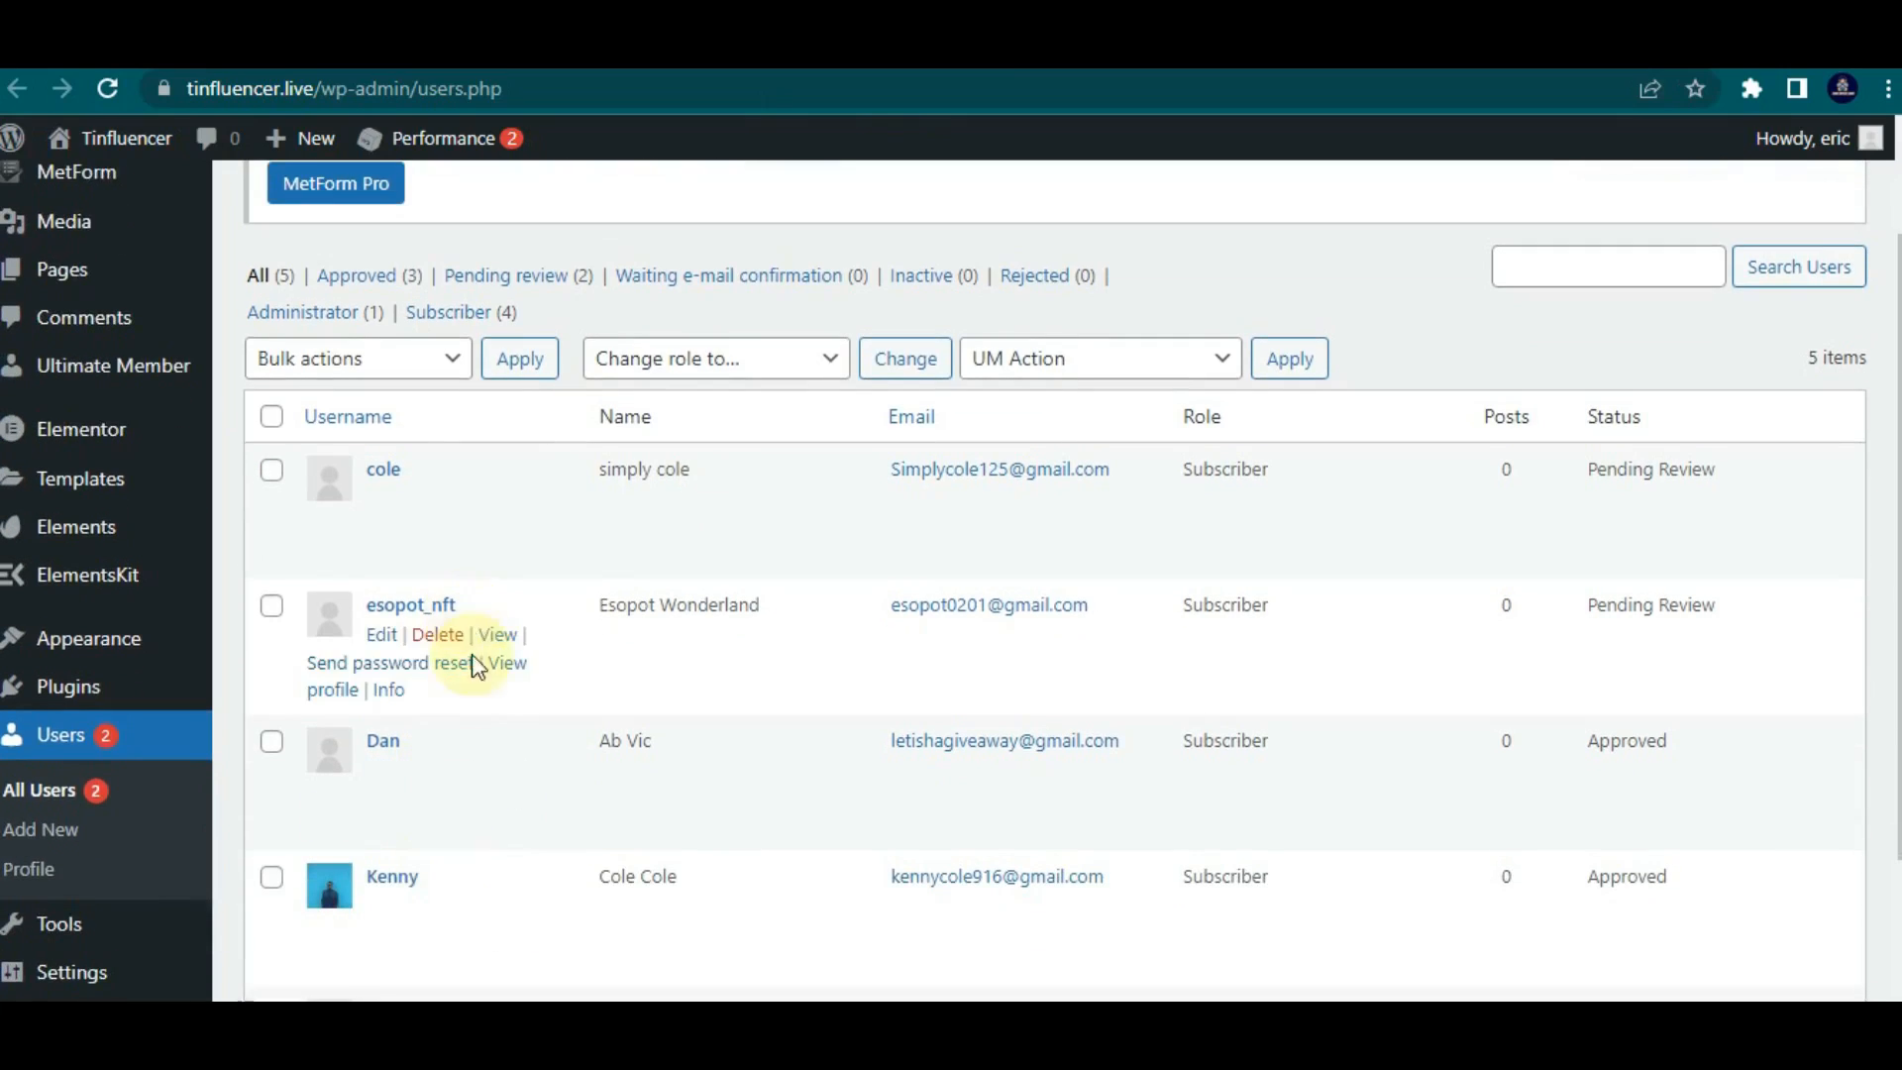
{"action": "scroll", "coordinate": [487, 723], "scroll_direction": "down", "scroll_amount": 2}
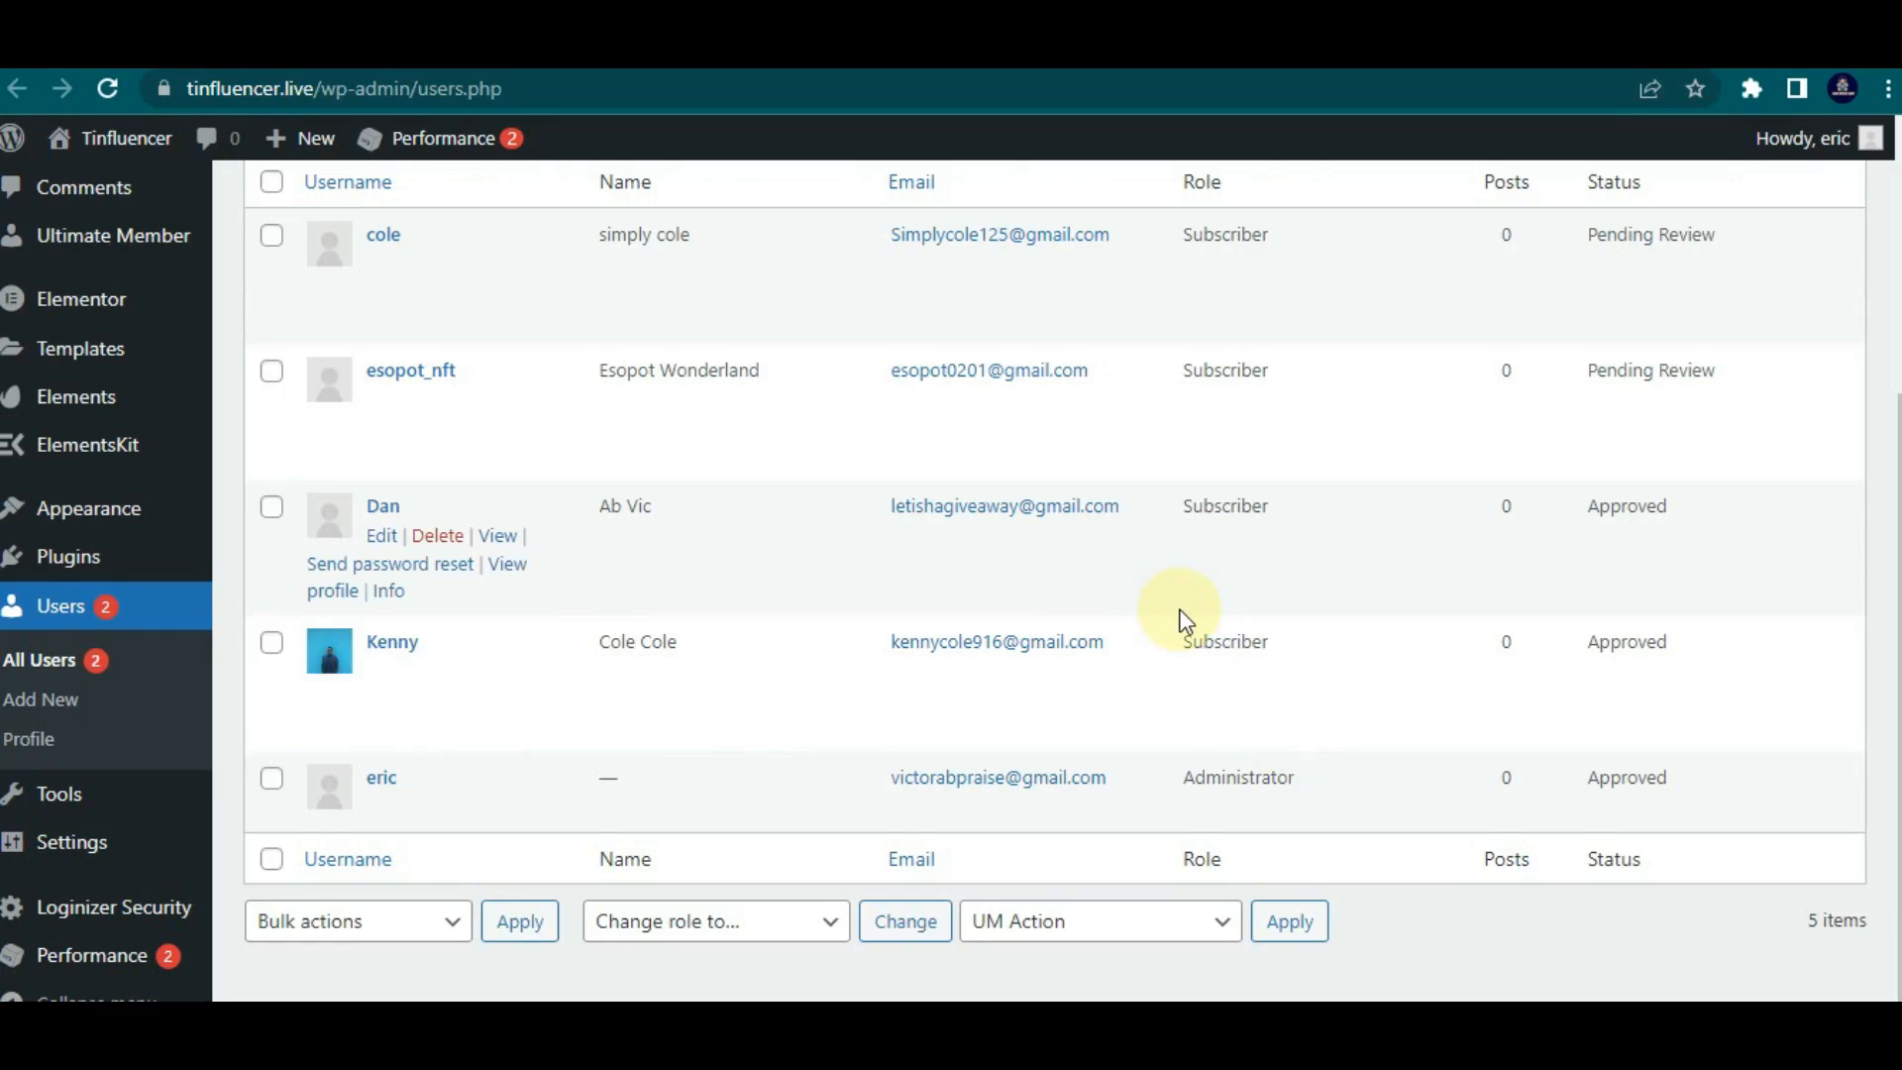
{"action": "scroll", "coordinate": [1179, 616], "scroll_direction": "up", "scroll_amount": 1}
{"action": "scroll", "coordinate": [1186, 621], "scroll_direction": "up", "scroll_amount": 1}
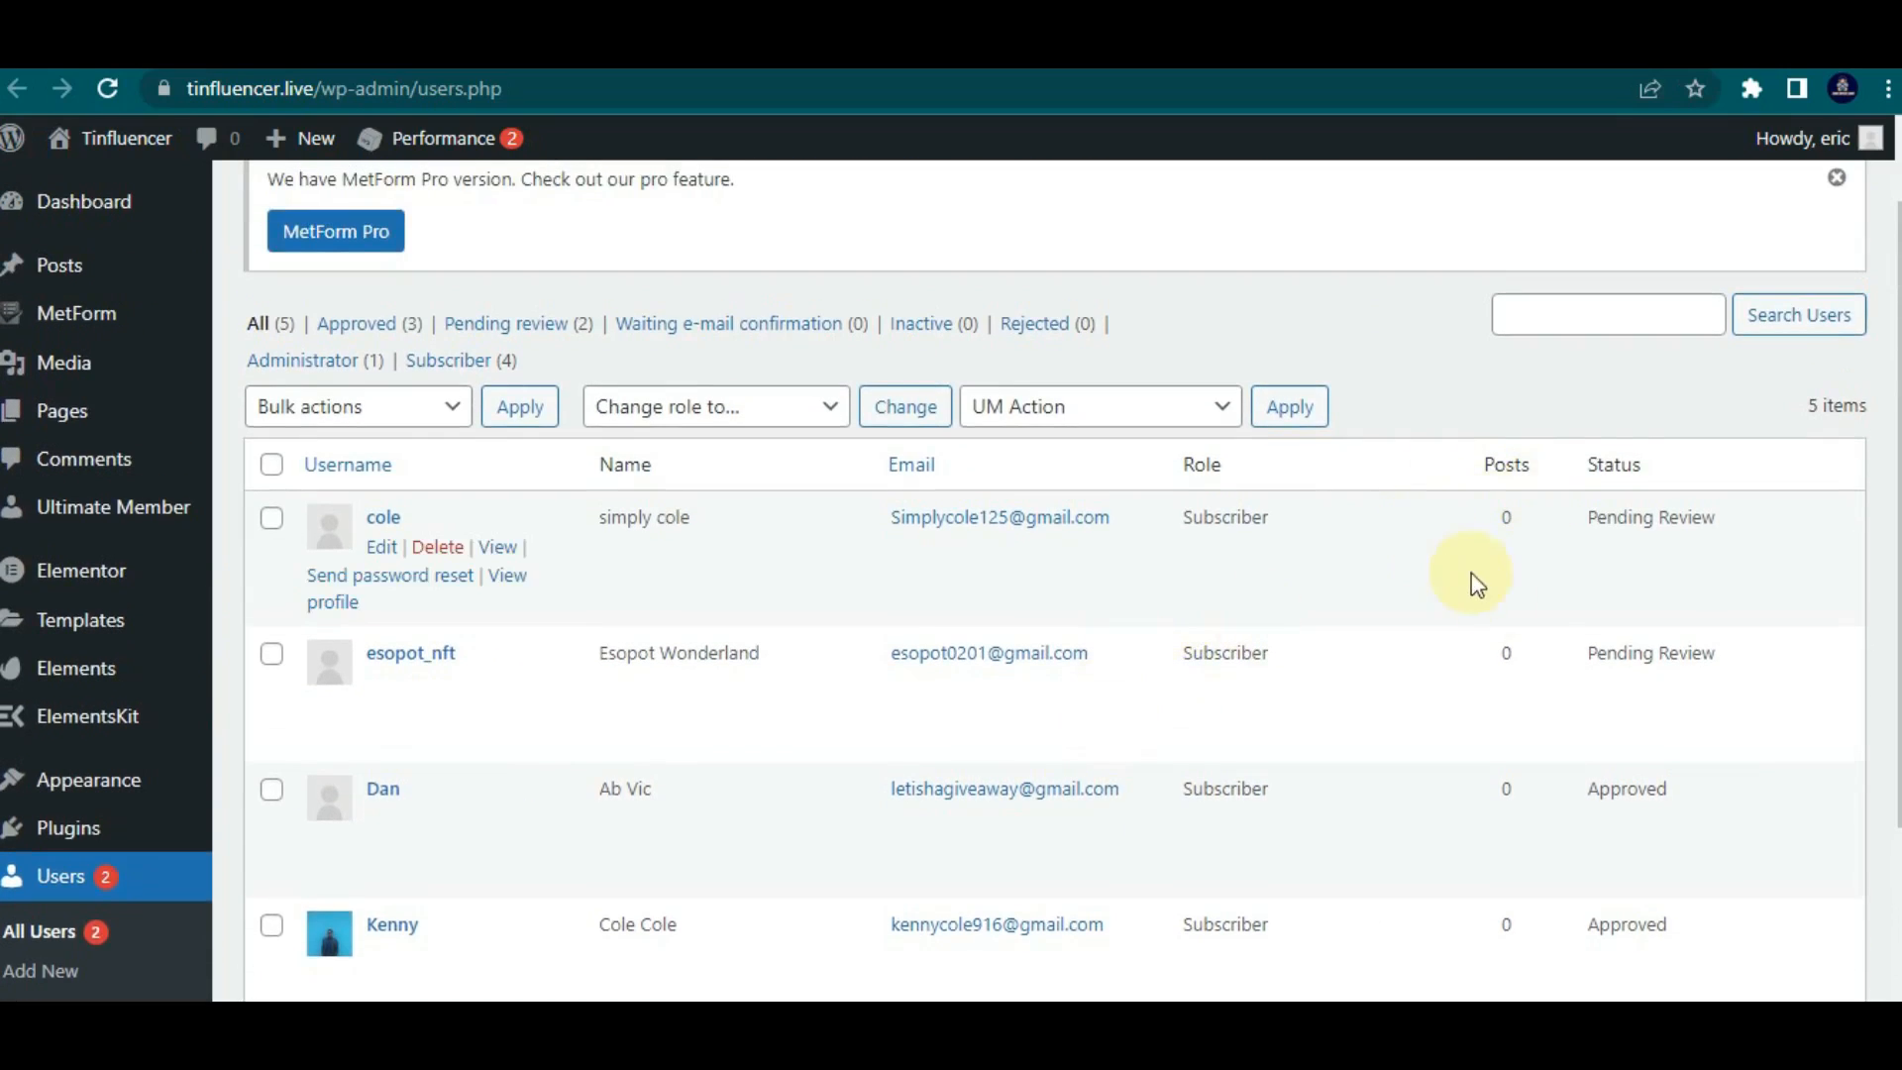
{"action": "scroll", "coordinate": [1551, 598], "scroll_direction": "down", "scroll_amount": 1}
{"action": "left_click", "coordinate": [1640, 508]}
{"action": "left_click", "coordinate": [1692, 400]}
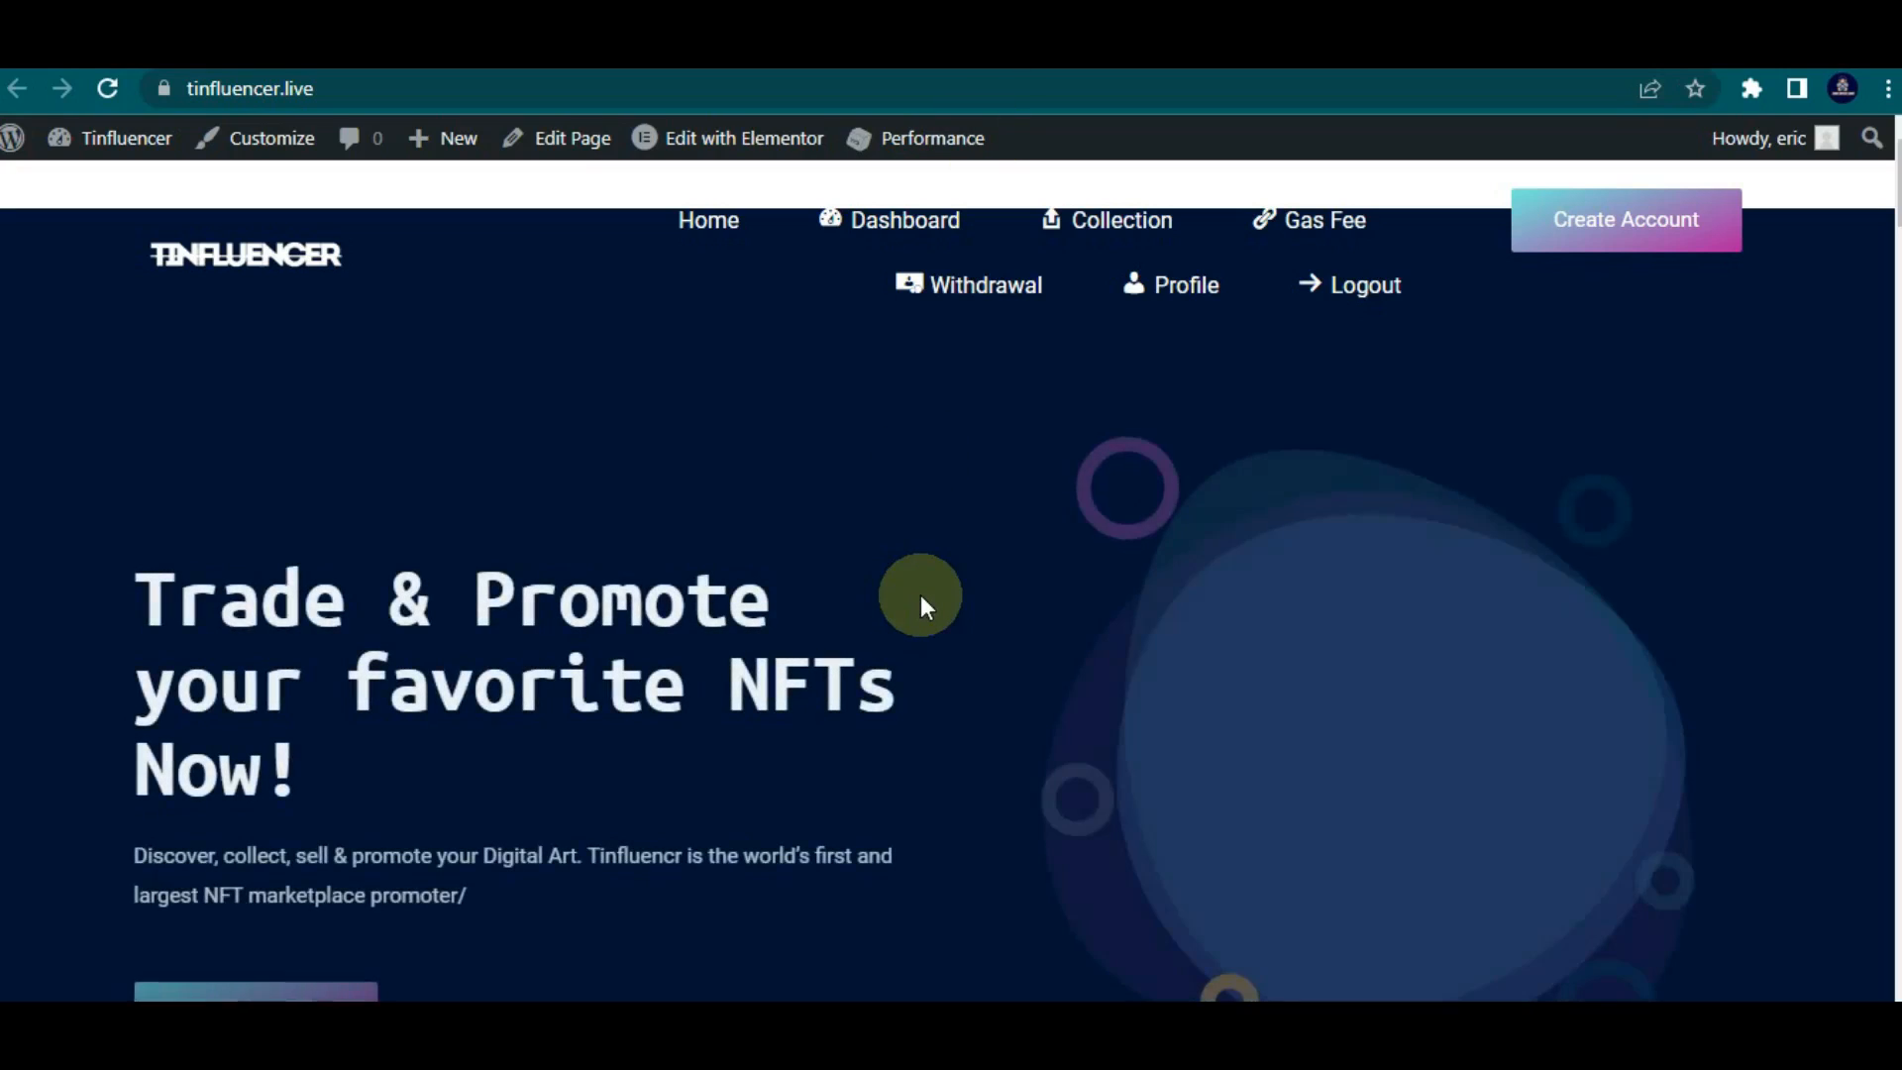
{"action": "scroll", "coordinate": [919, 594], "scroll_direction": "down", "scroll_amount": 12}
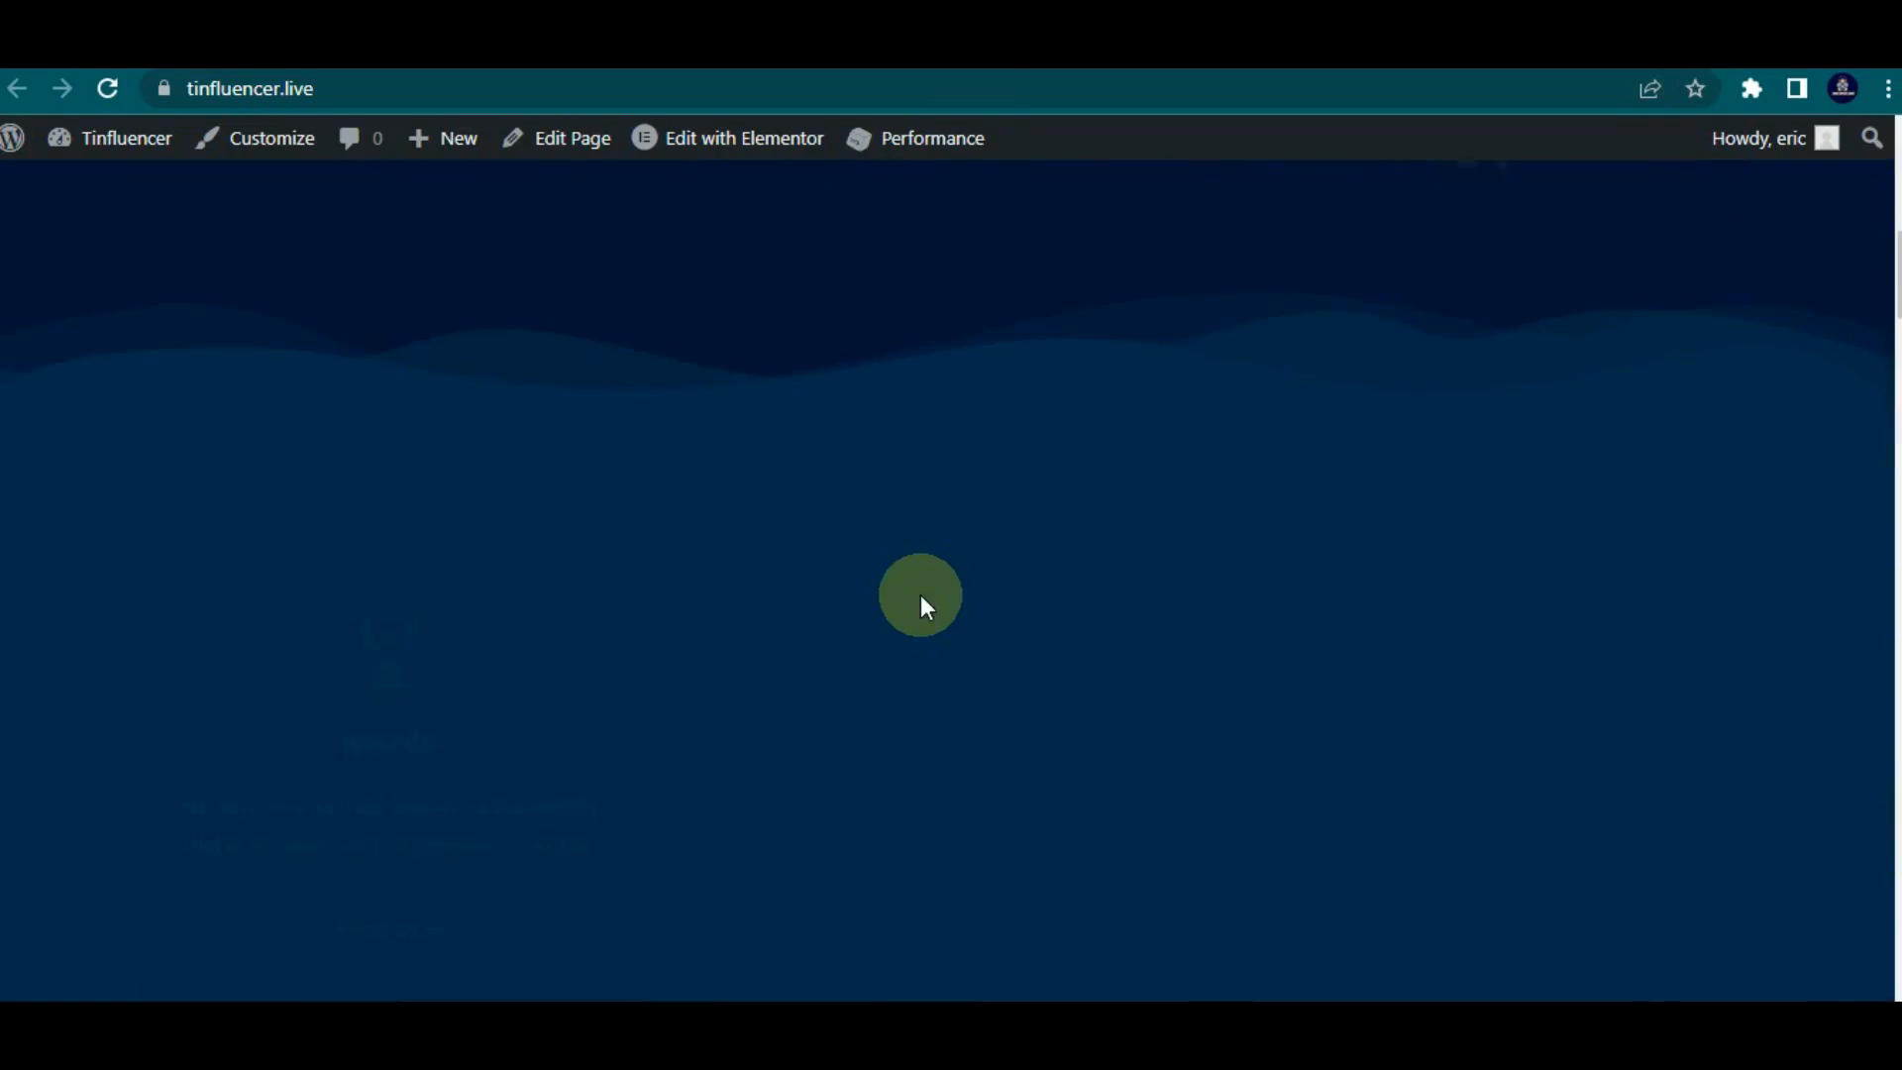
{"action": "scroll", "coordinate": [919, 594], "scroll_direction": "down", "scroll_amount": 7}
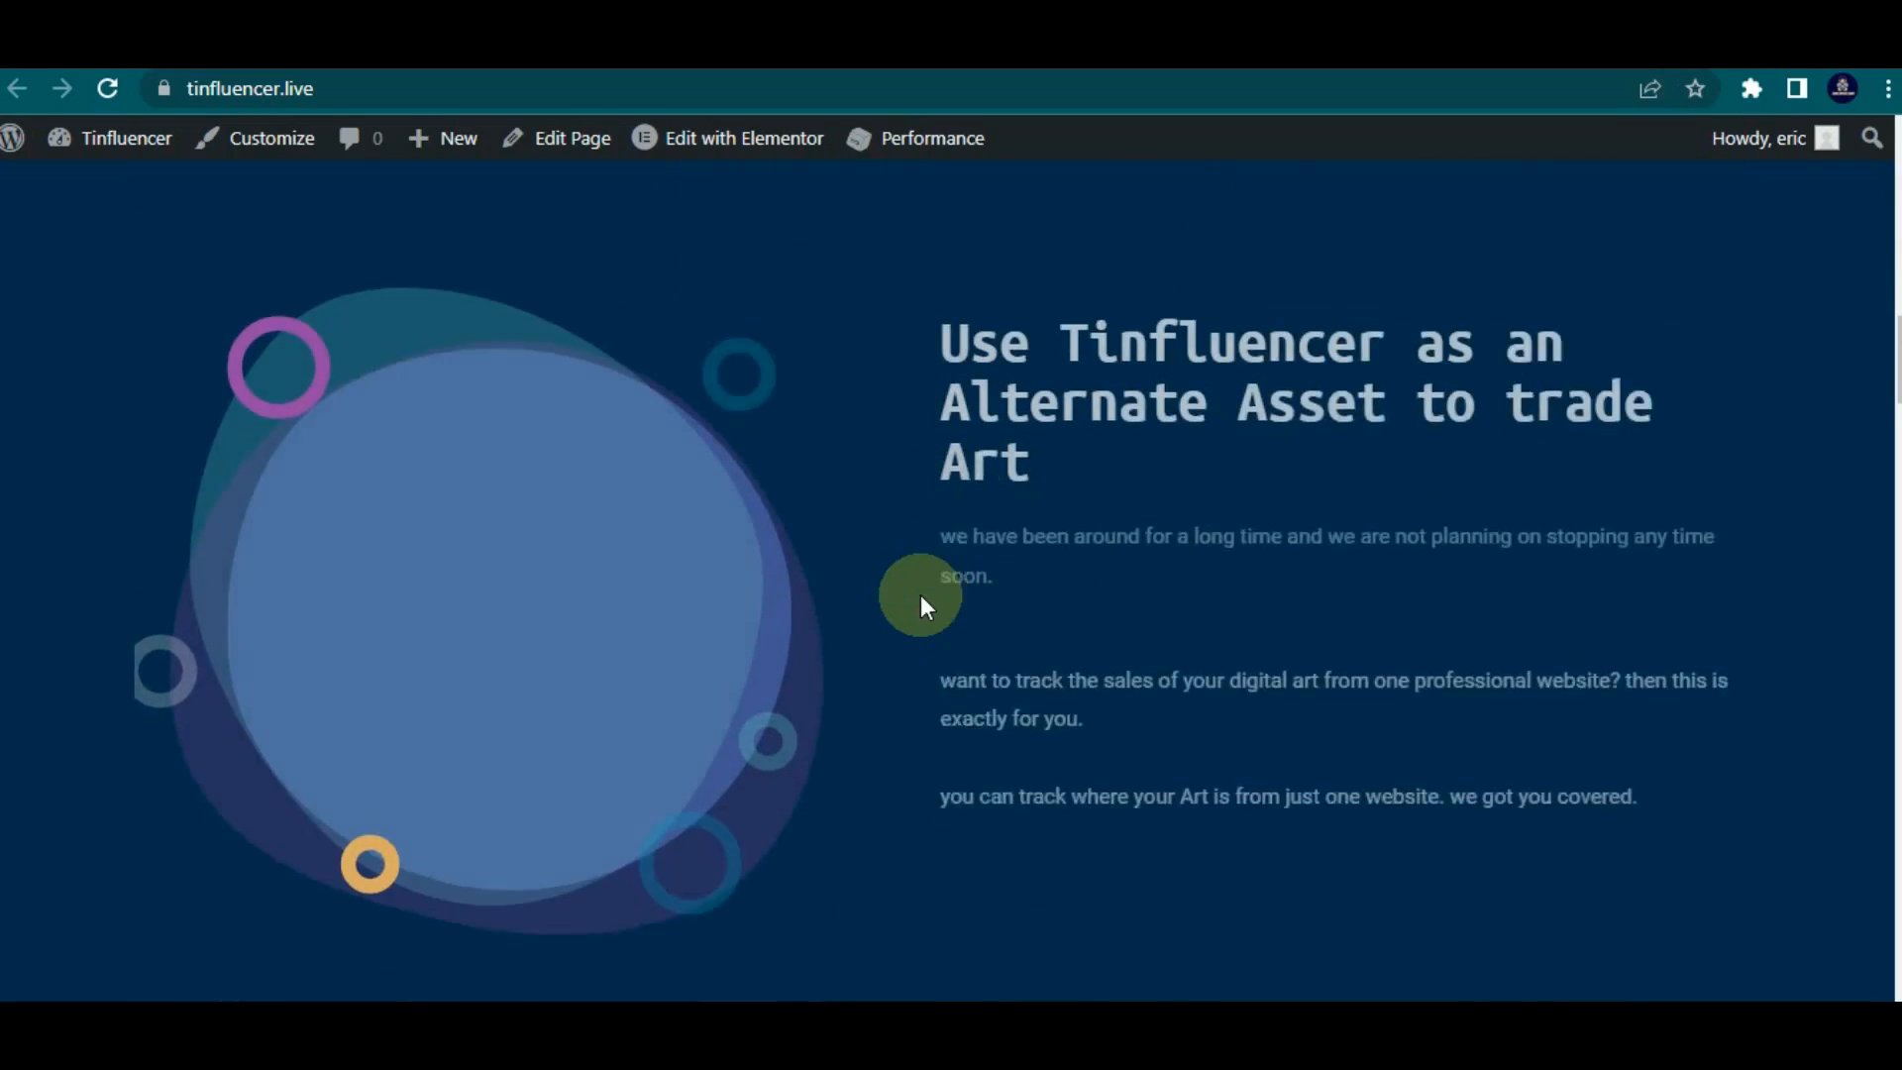
{"action": "scroll", "coordinate": [919, 594], "scroll_direction": "down", "scroll_amount": 6}
{"action": "scroll", "coordinate": [919, 594], "scroll_direction": "up", "scroll_amount": 7}
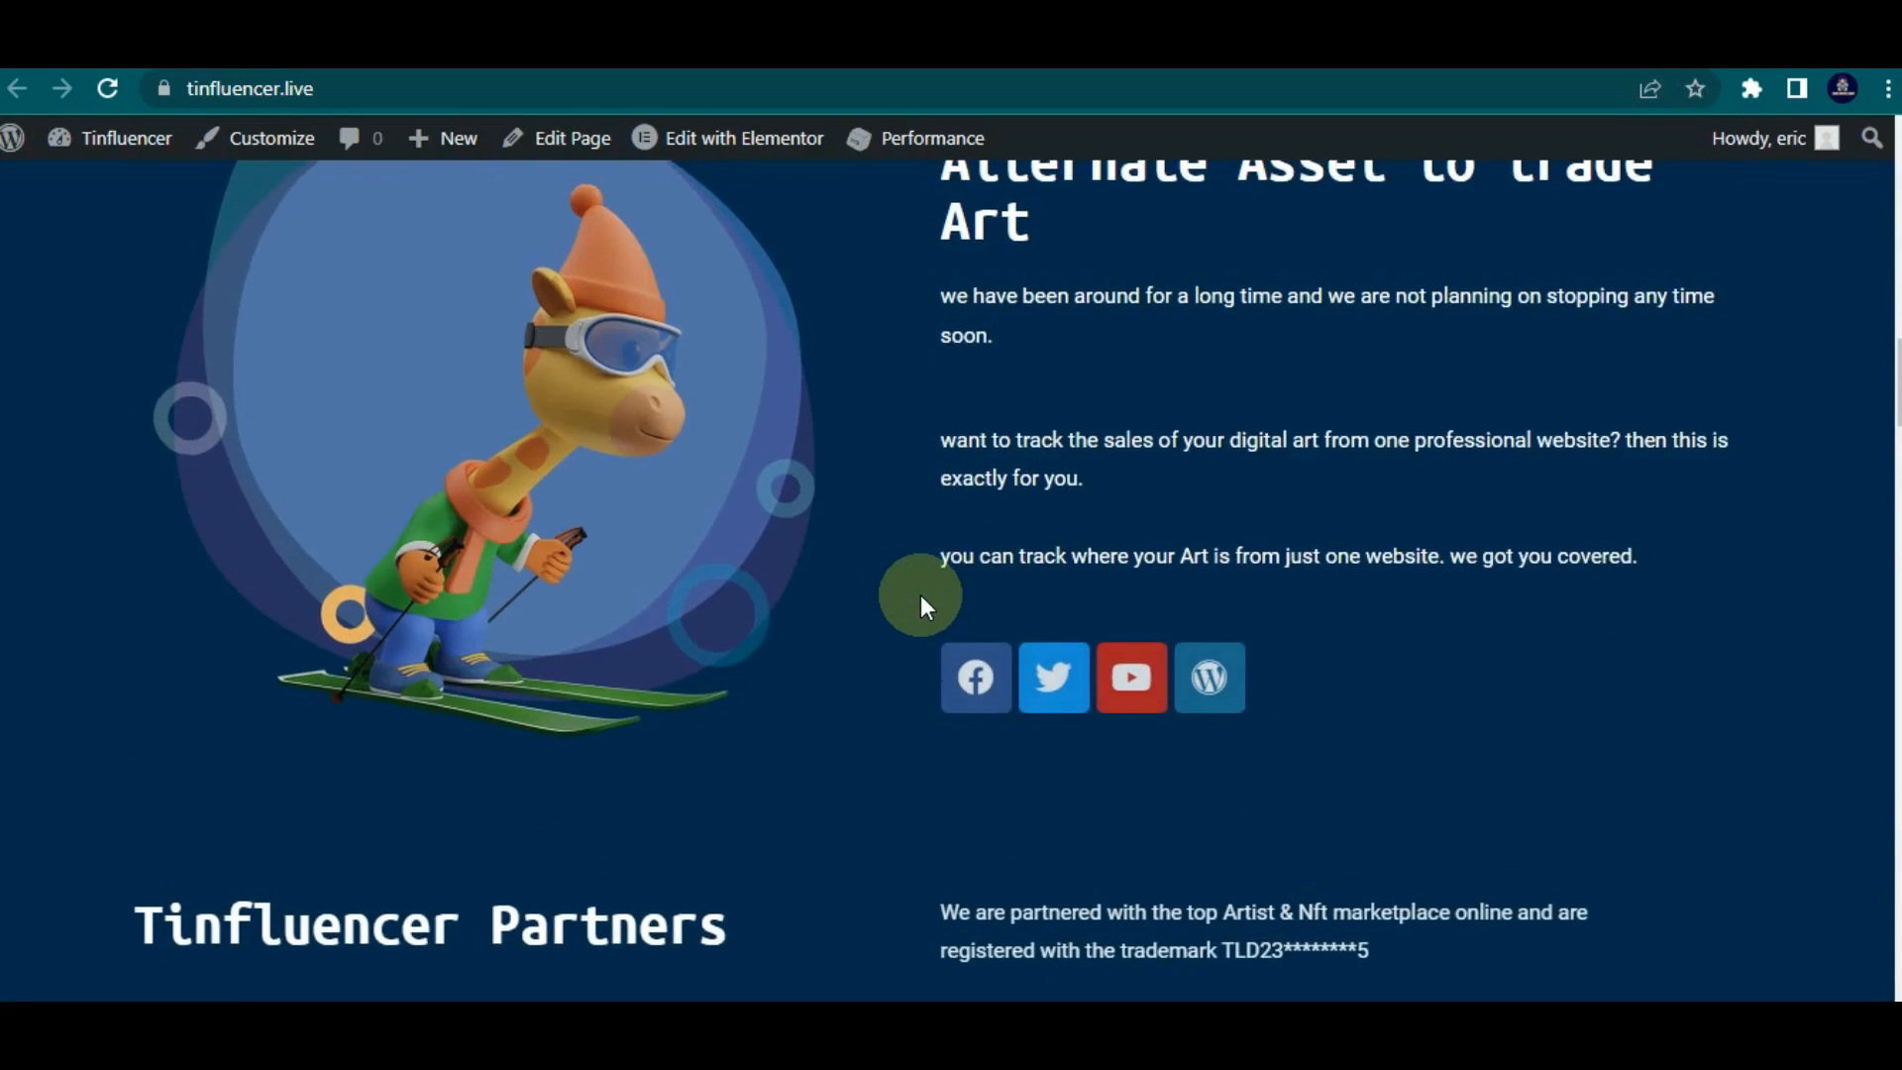
{"action": "scroll", "coordinate": [683, 721], "scroll_direction": "down", "scroll_amount": 10}
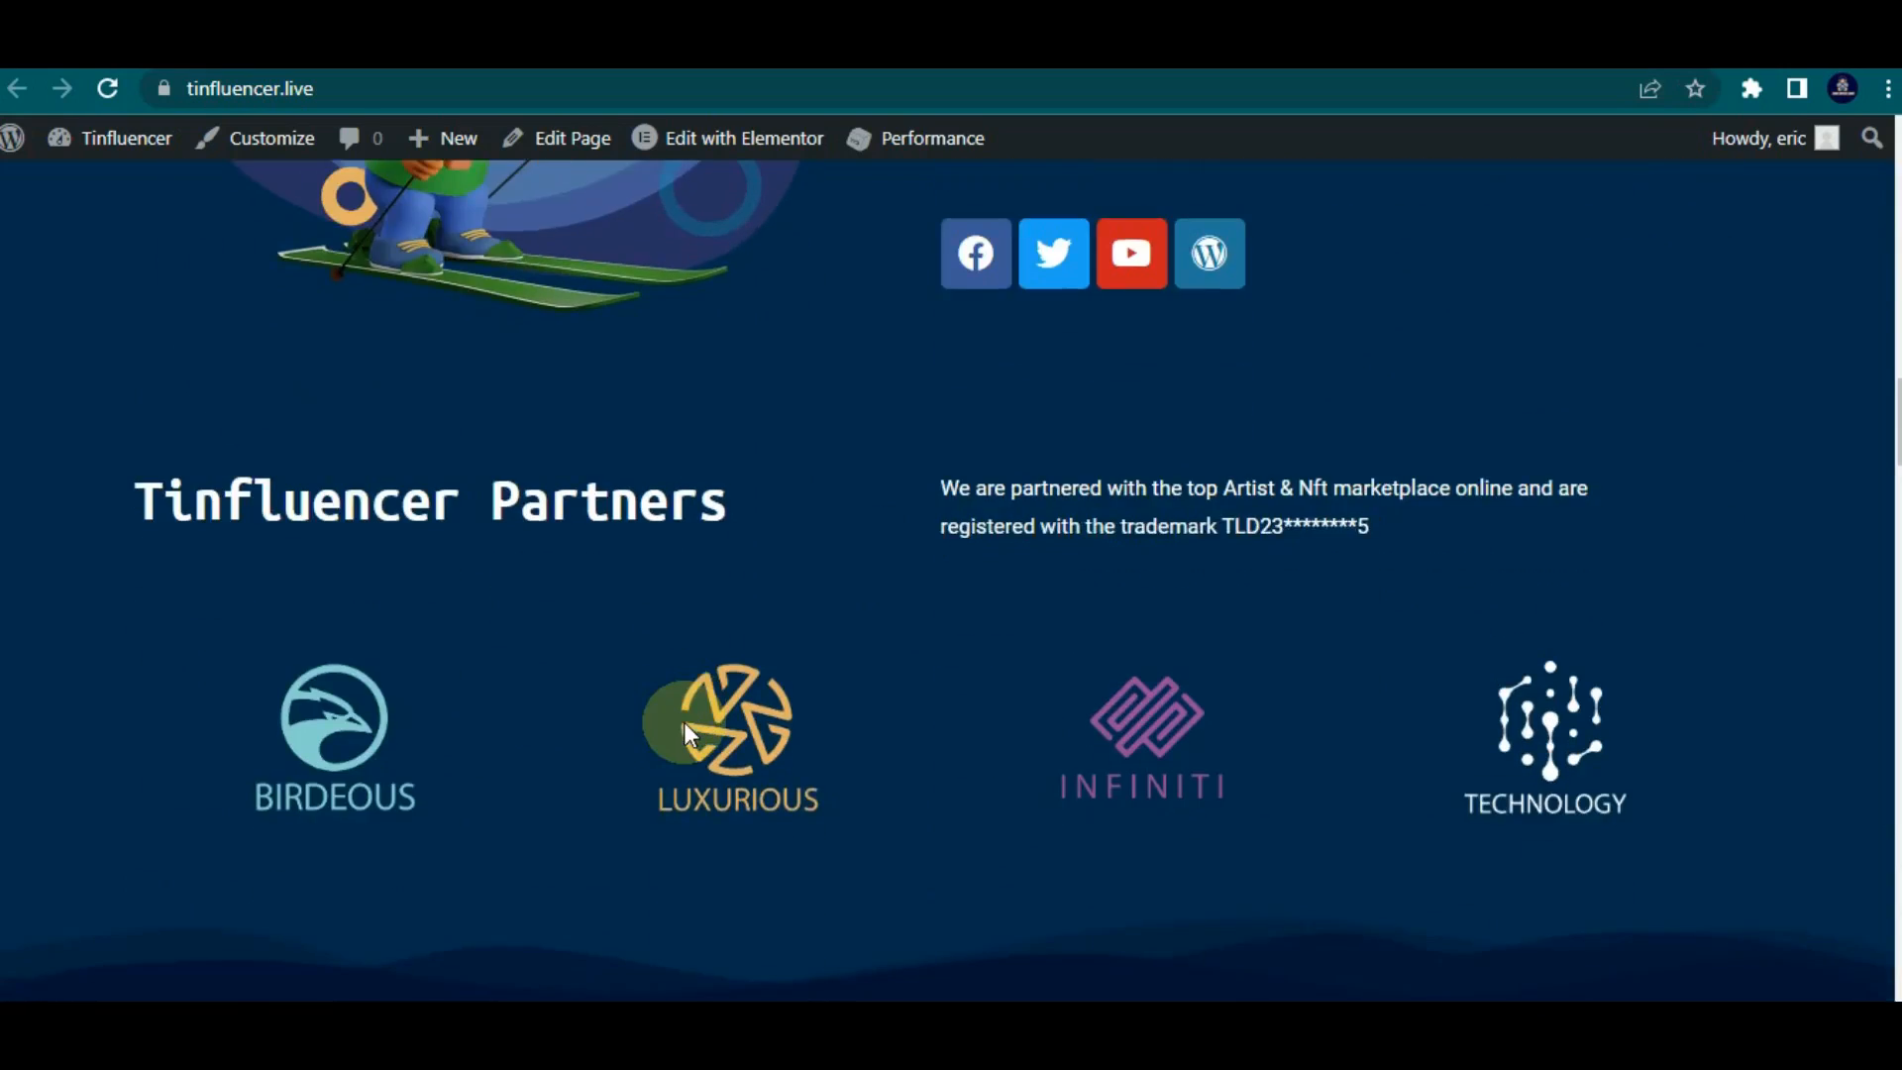
{"action": "scroll", "coordinate": [686, 721], "scroll_direction": "down", "scroll_amount": 6}
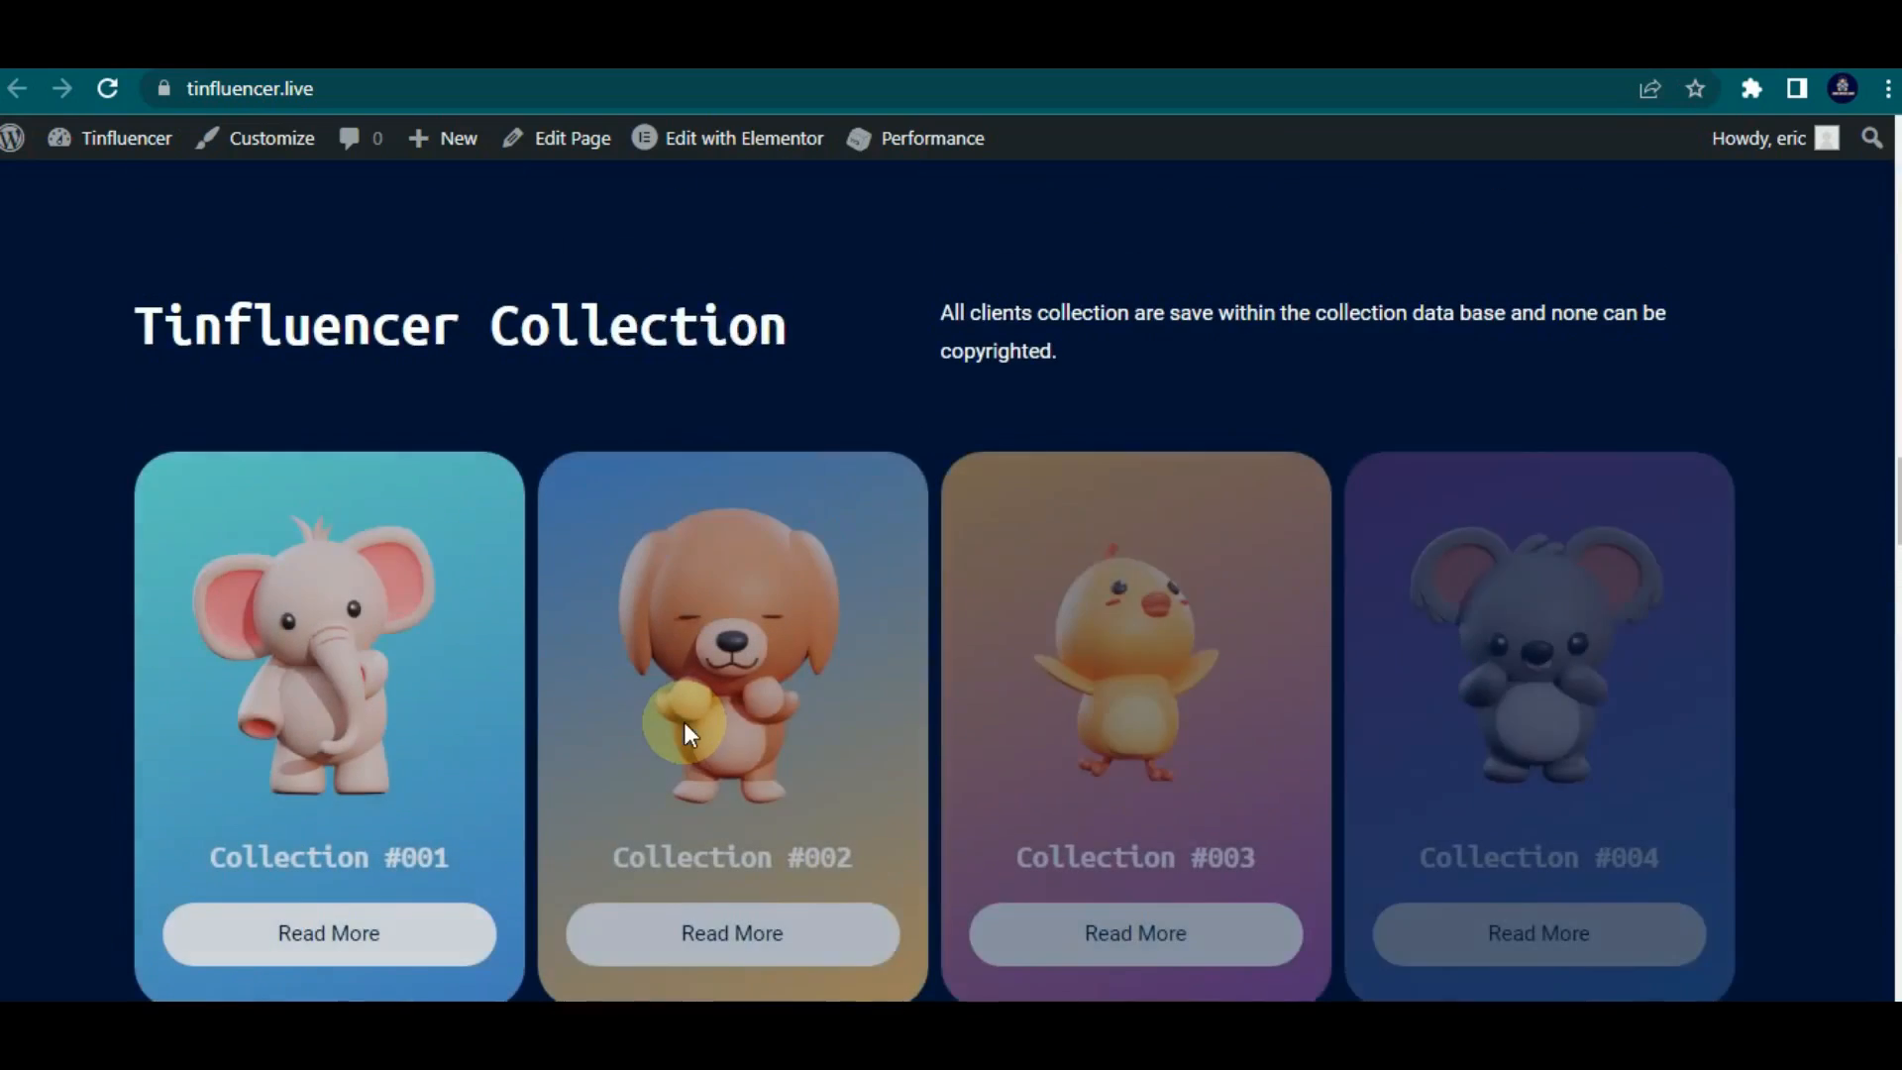
{"action": "scroll", "coordinate": [810, 729], "scroll_direction": "down", "scroll_amount": 10}
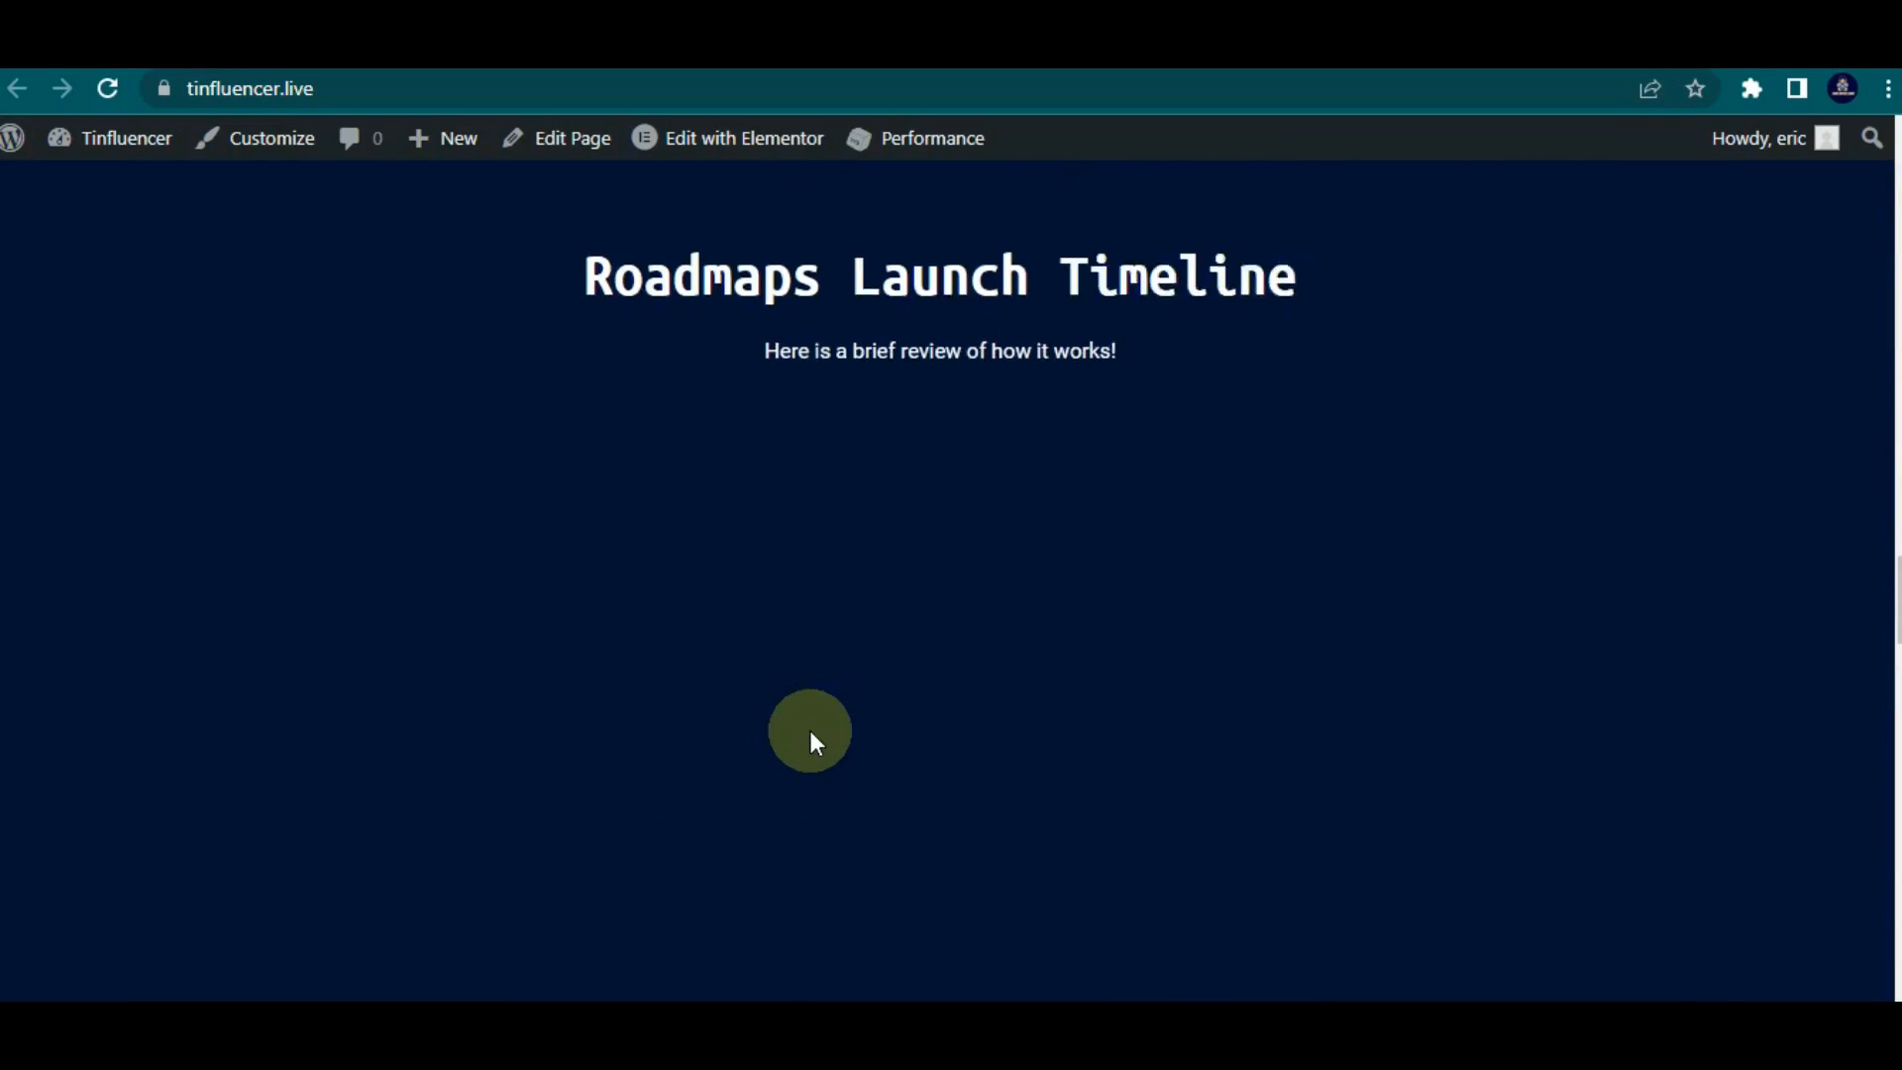
{"action": "scroll", "coordinate": [810, 741], "scroll_direction": "down", "scroll_amount": 10}
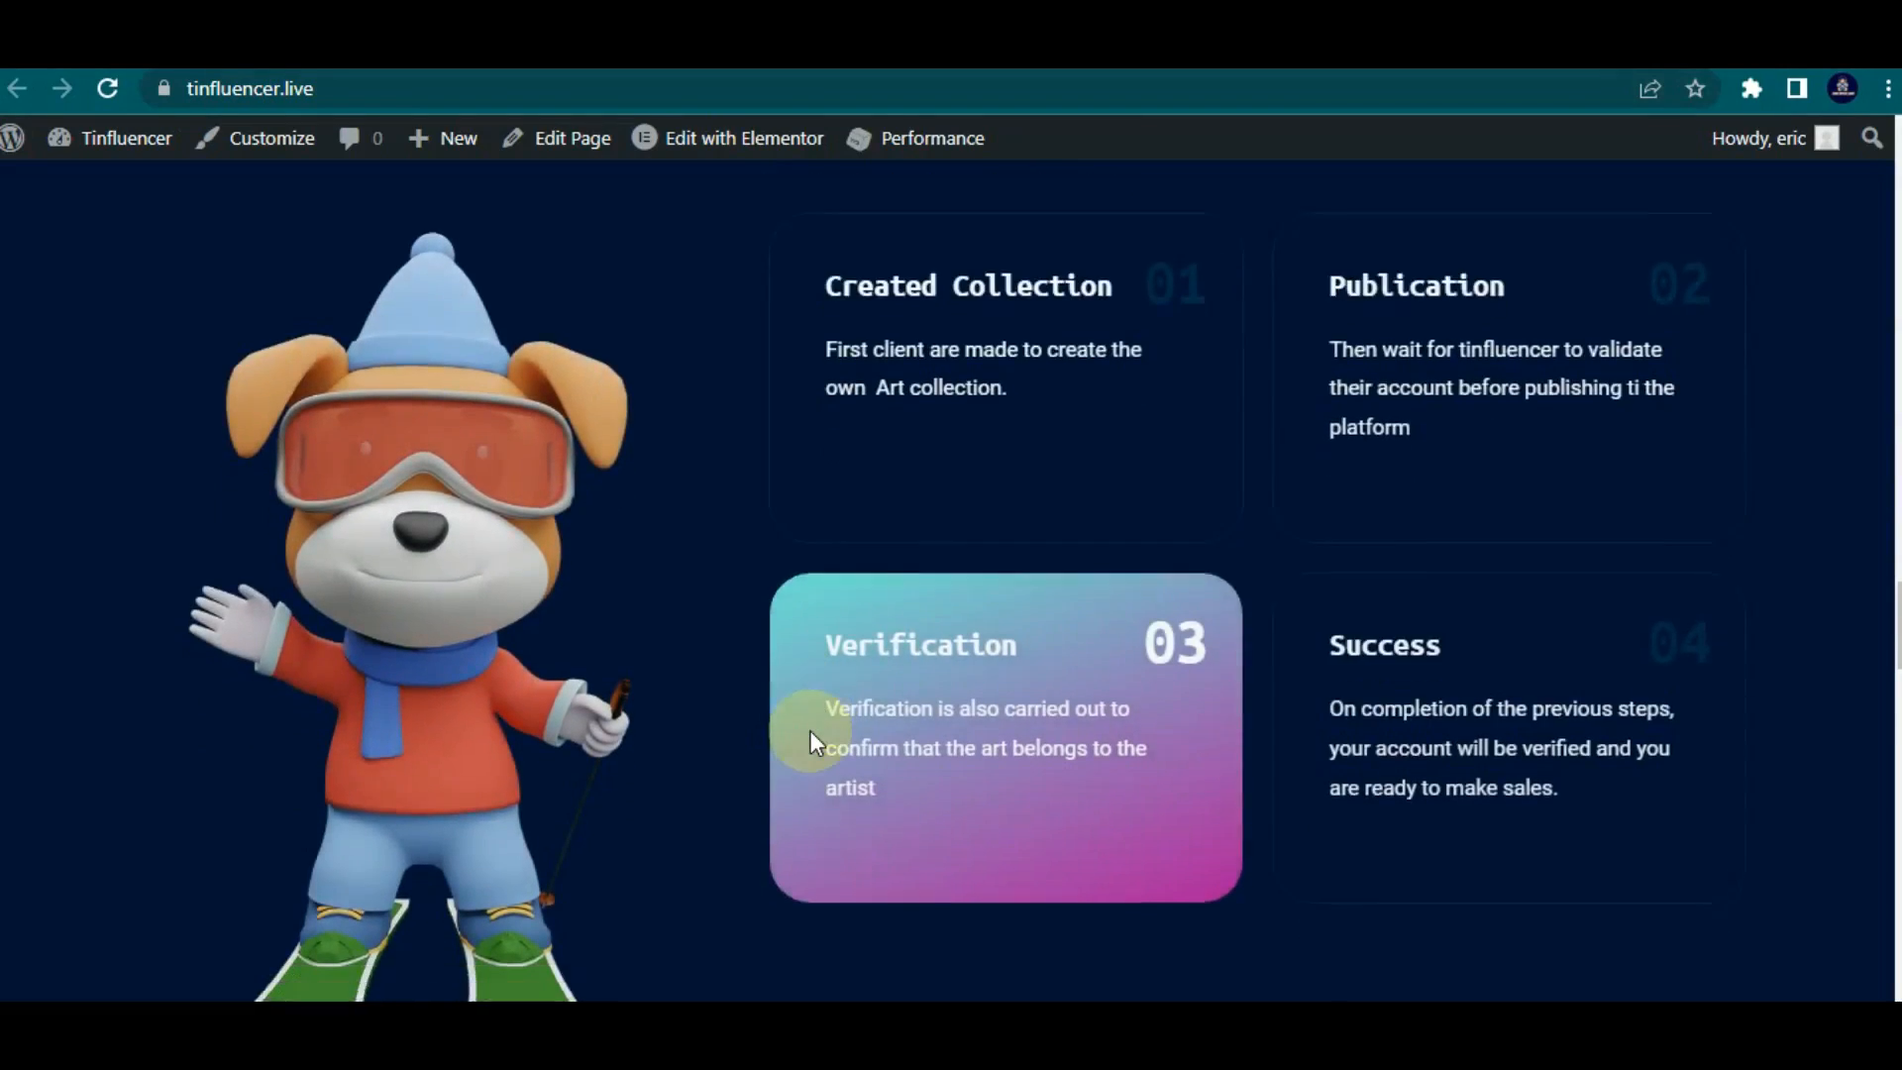
{"action": "scroll", "coordinate": [812, 741], "scroll_direction": "down", "scroll_amount": 10}
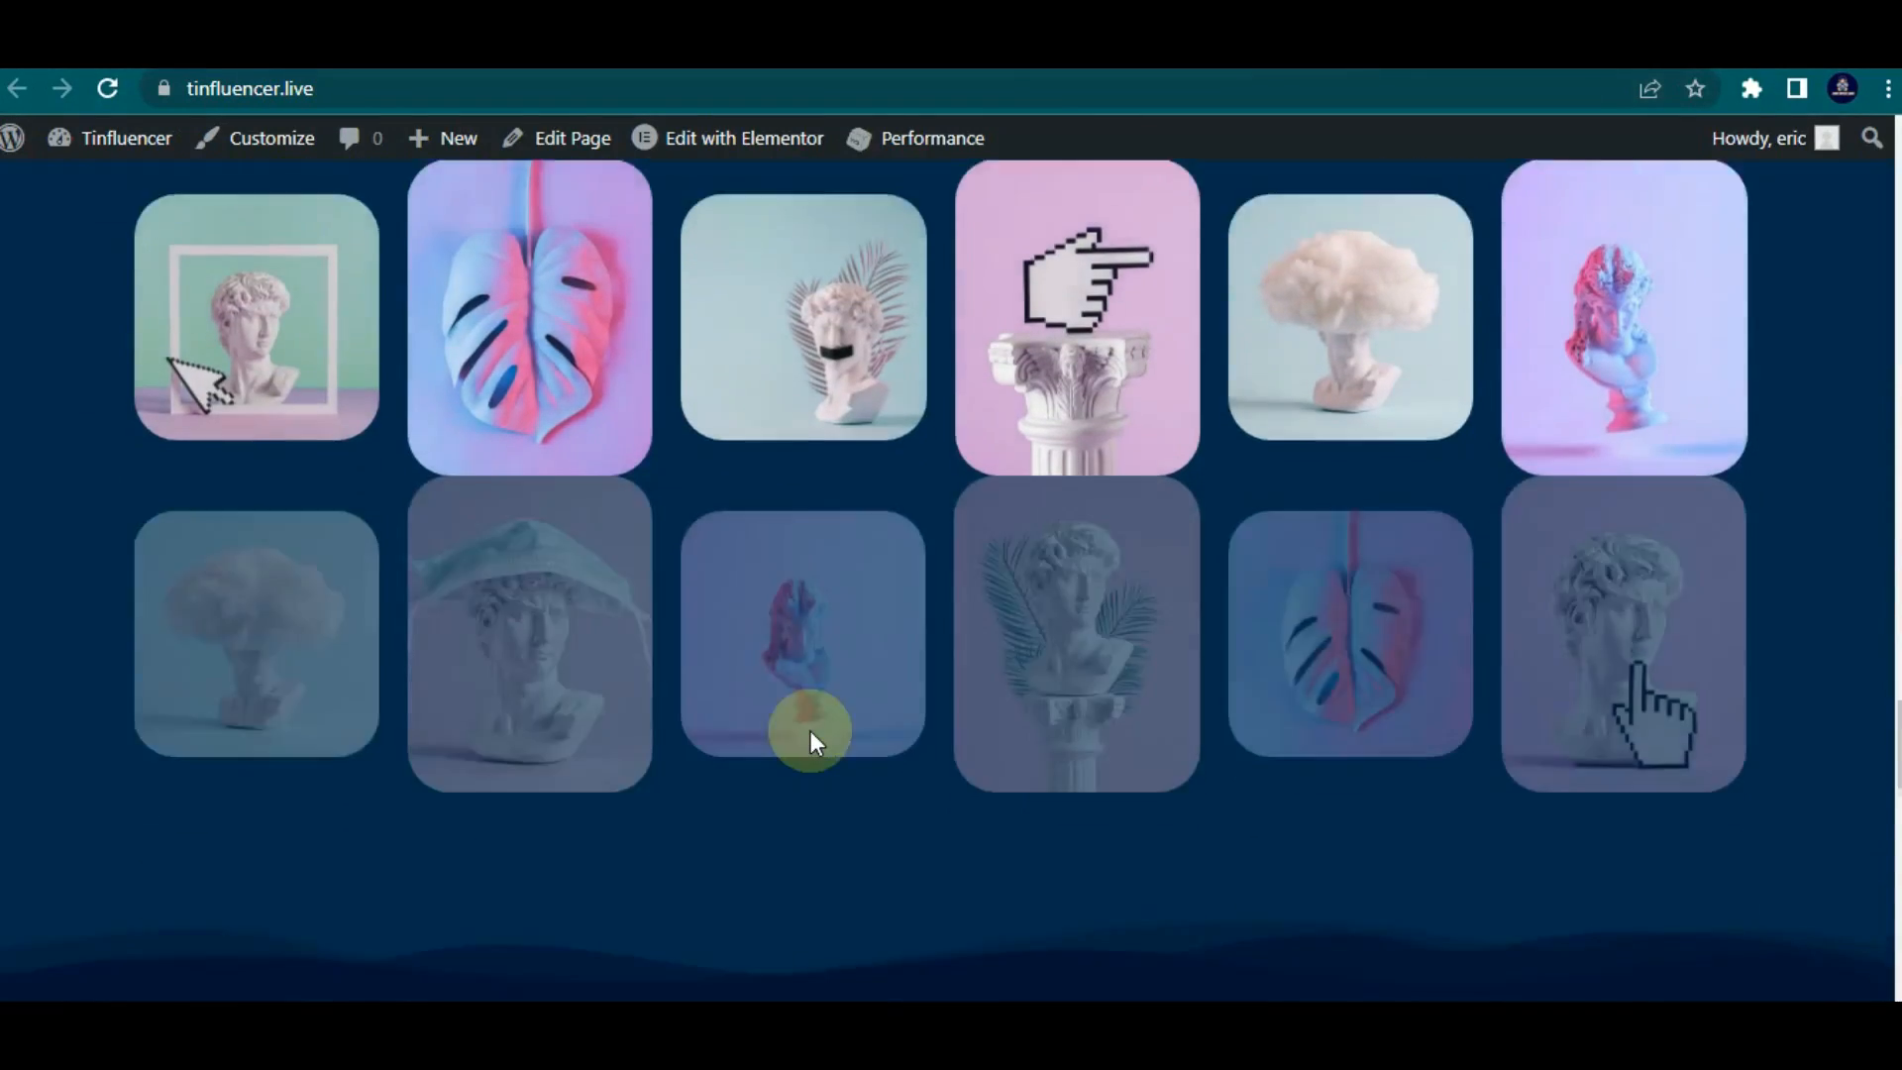
{"action": "scroll", "coordinate": [810, 733], "scroll_direction": "down", "scroll_amount": 3}
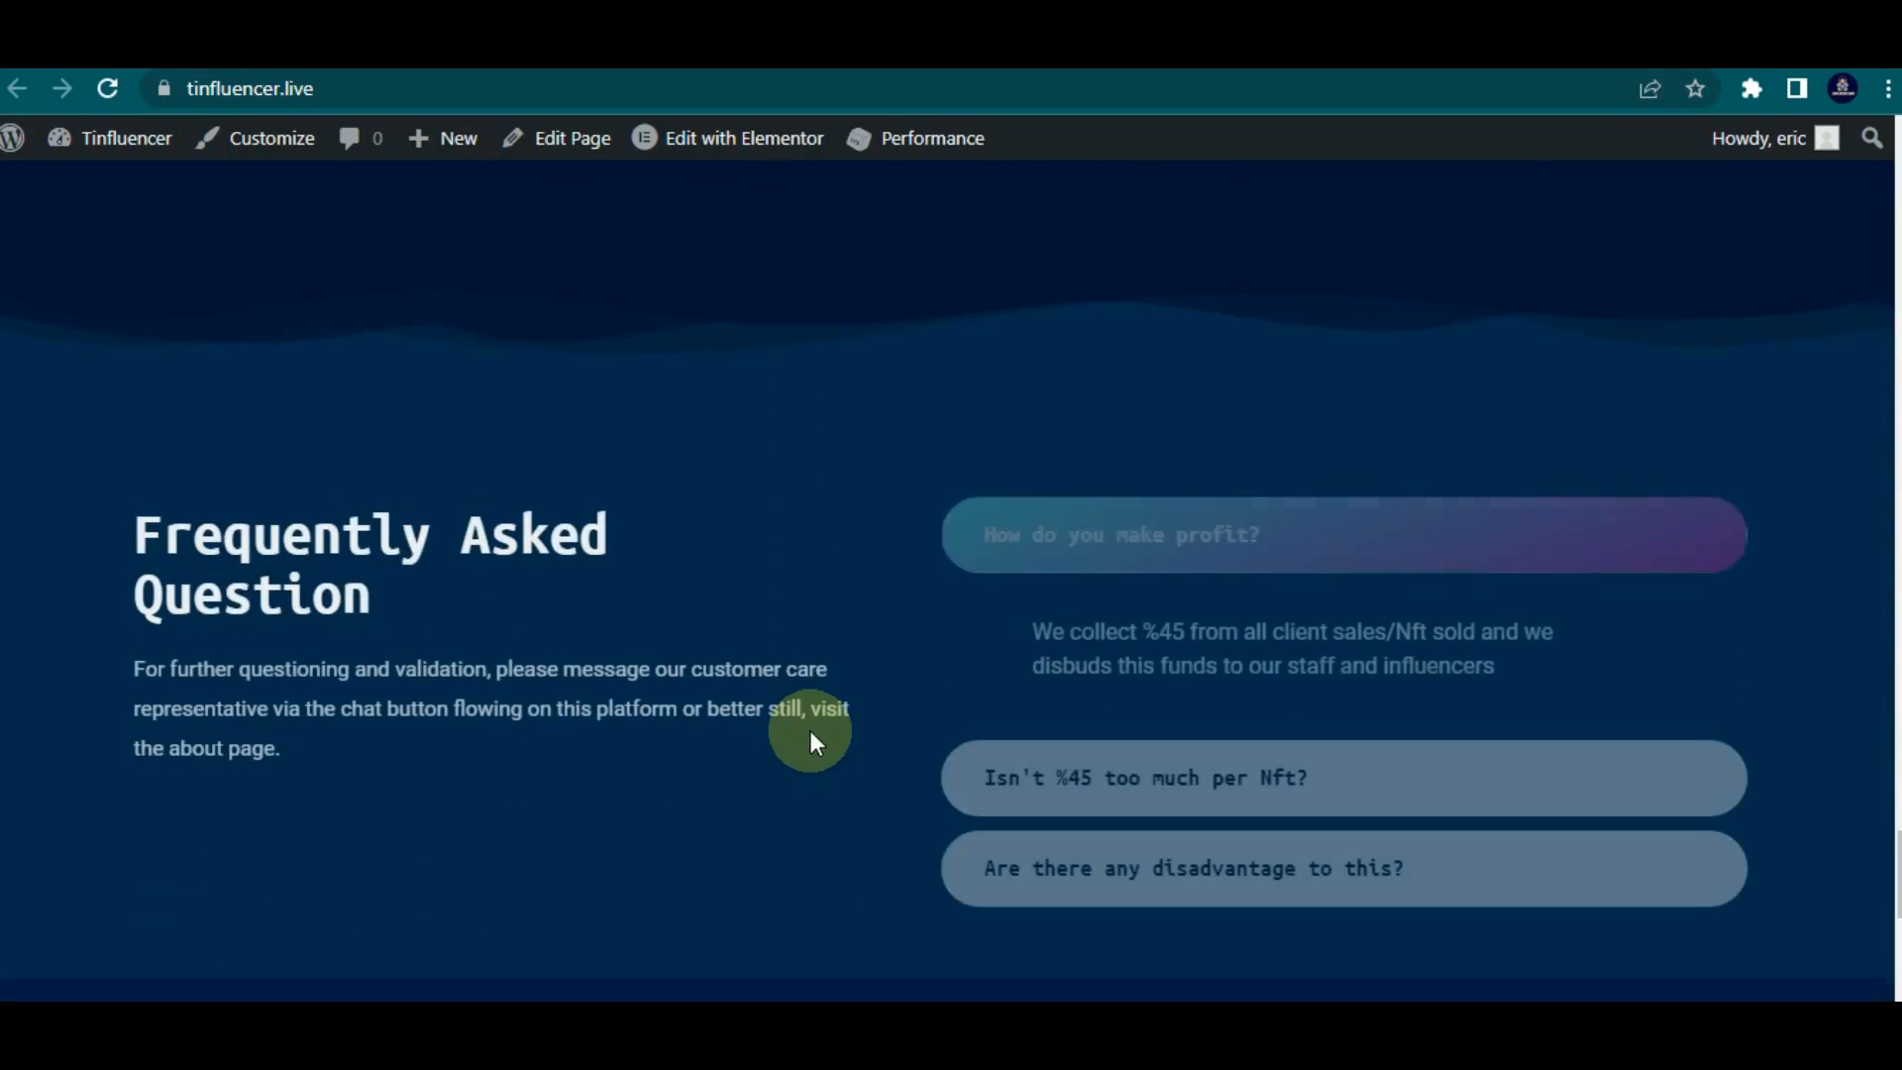
{"action": "scroll", "coordinate": [810, 733], "scroll_direction": "down", "scroll_amount": 6}
{"action": "scroll", "coordinate": [810, 729], "scroll_direction": "down", "scroll_amount": 2}
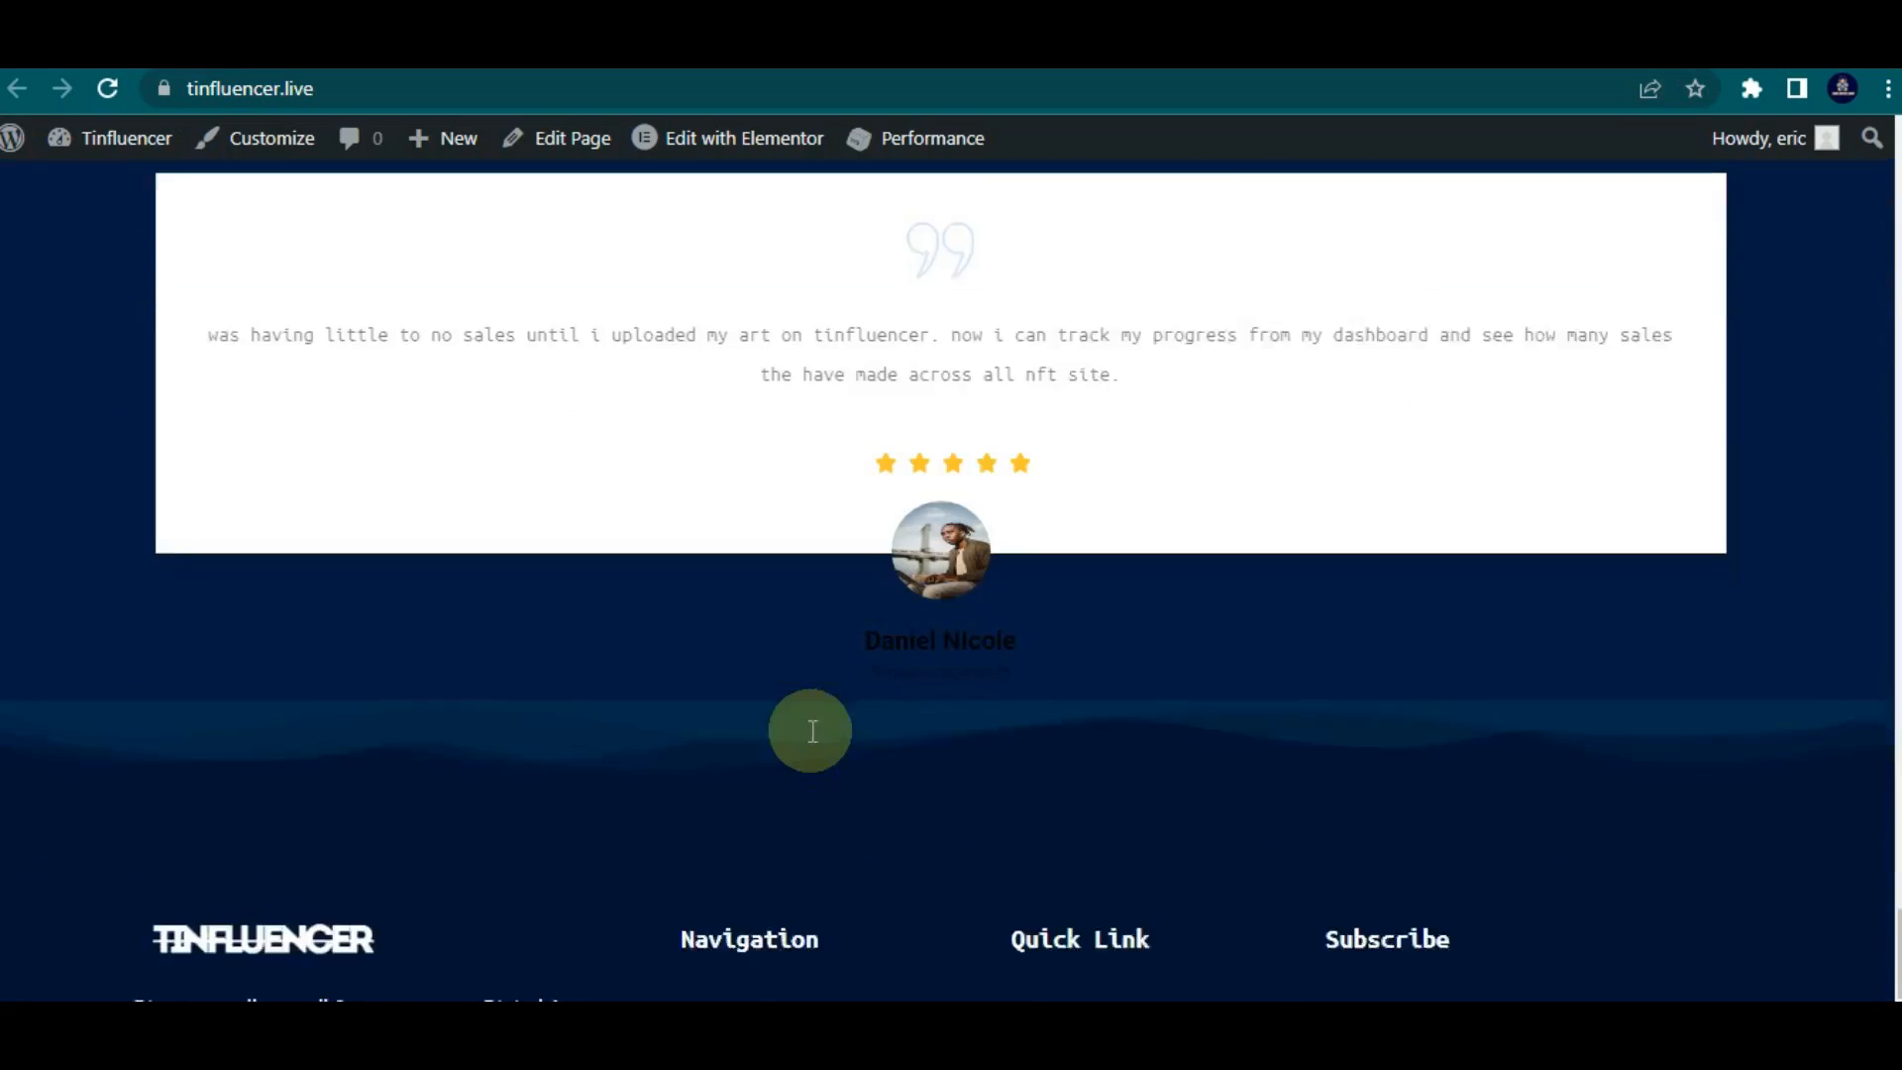
{"action": "scroll", "coordinate": [809, 730], "scroll_direction": "up", "scroll_amount": 8}
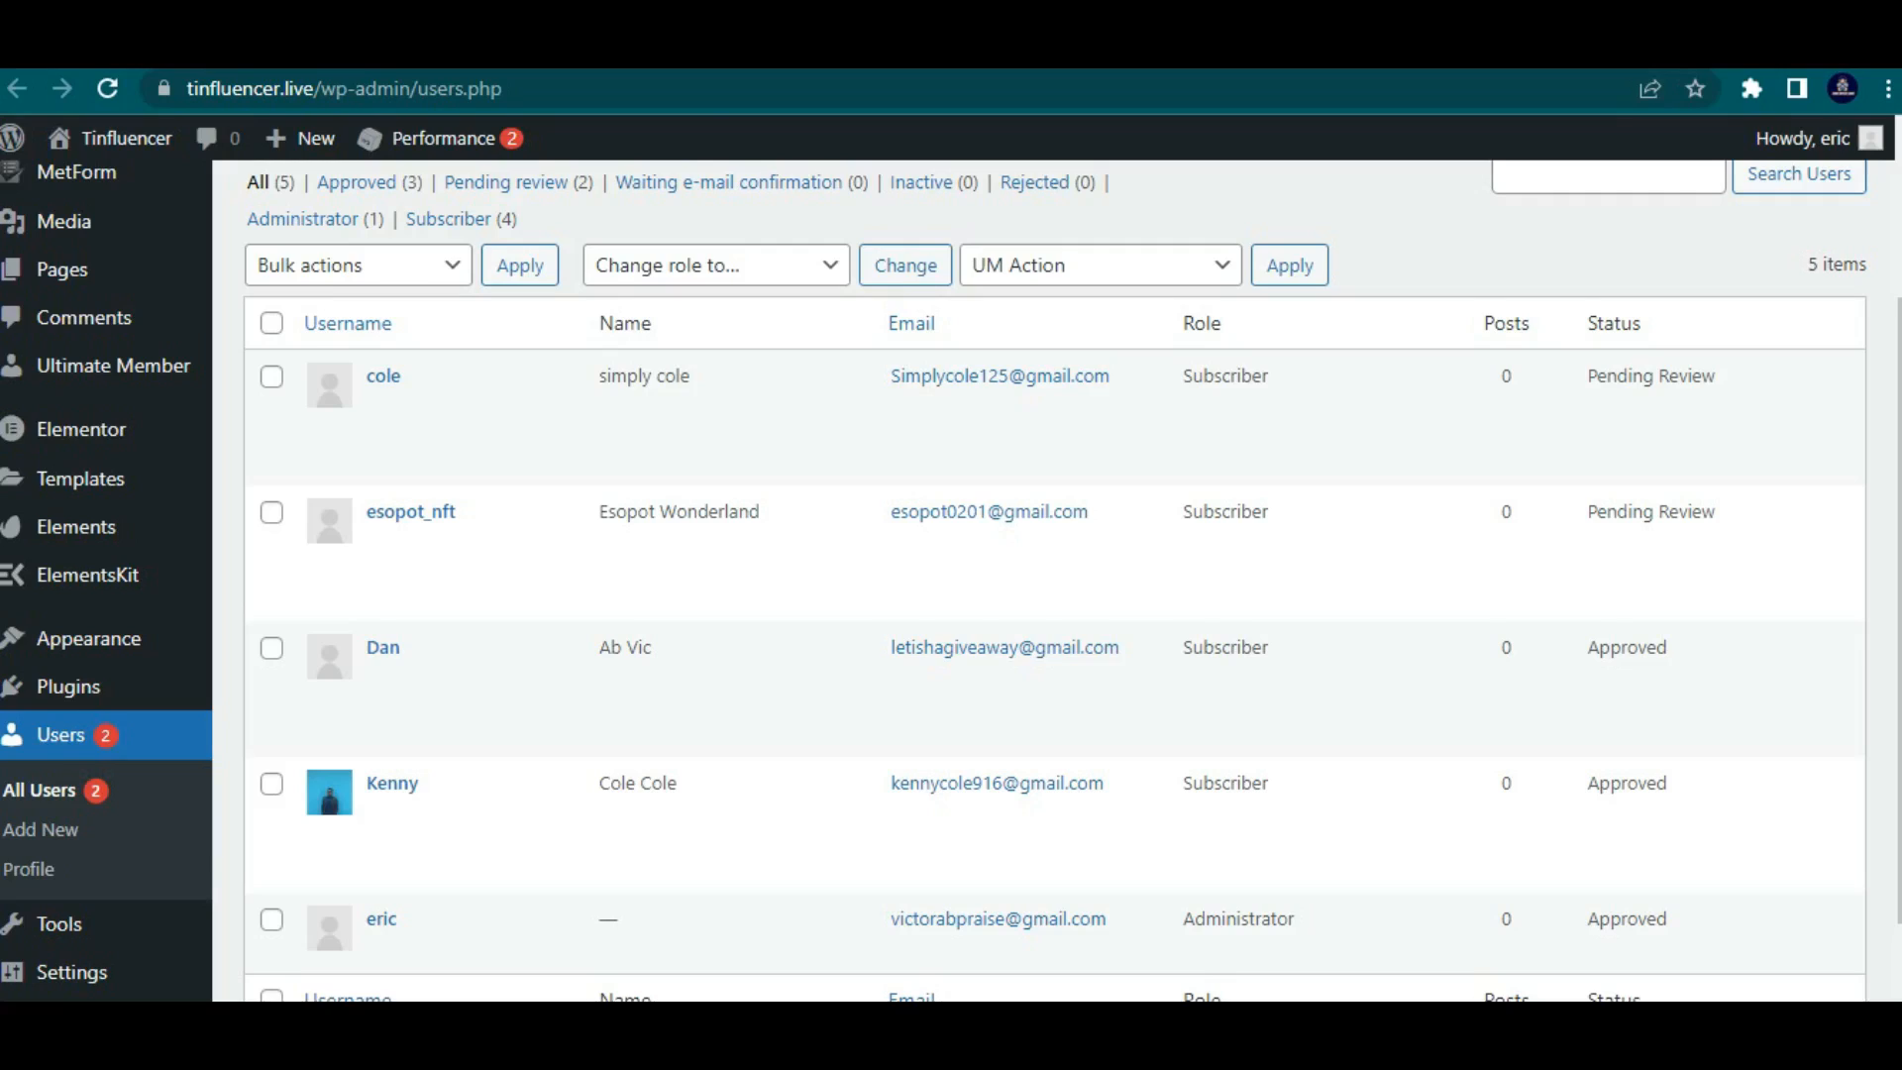
{"action": "mouse_move", "coordinate": [96, 525]}
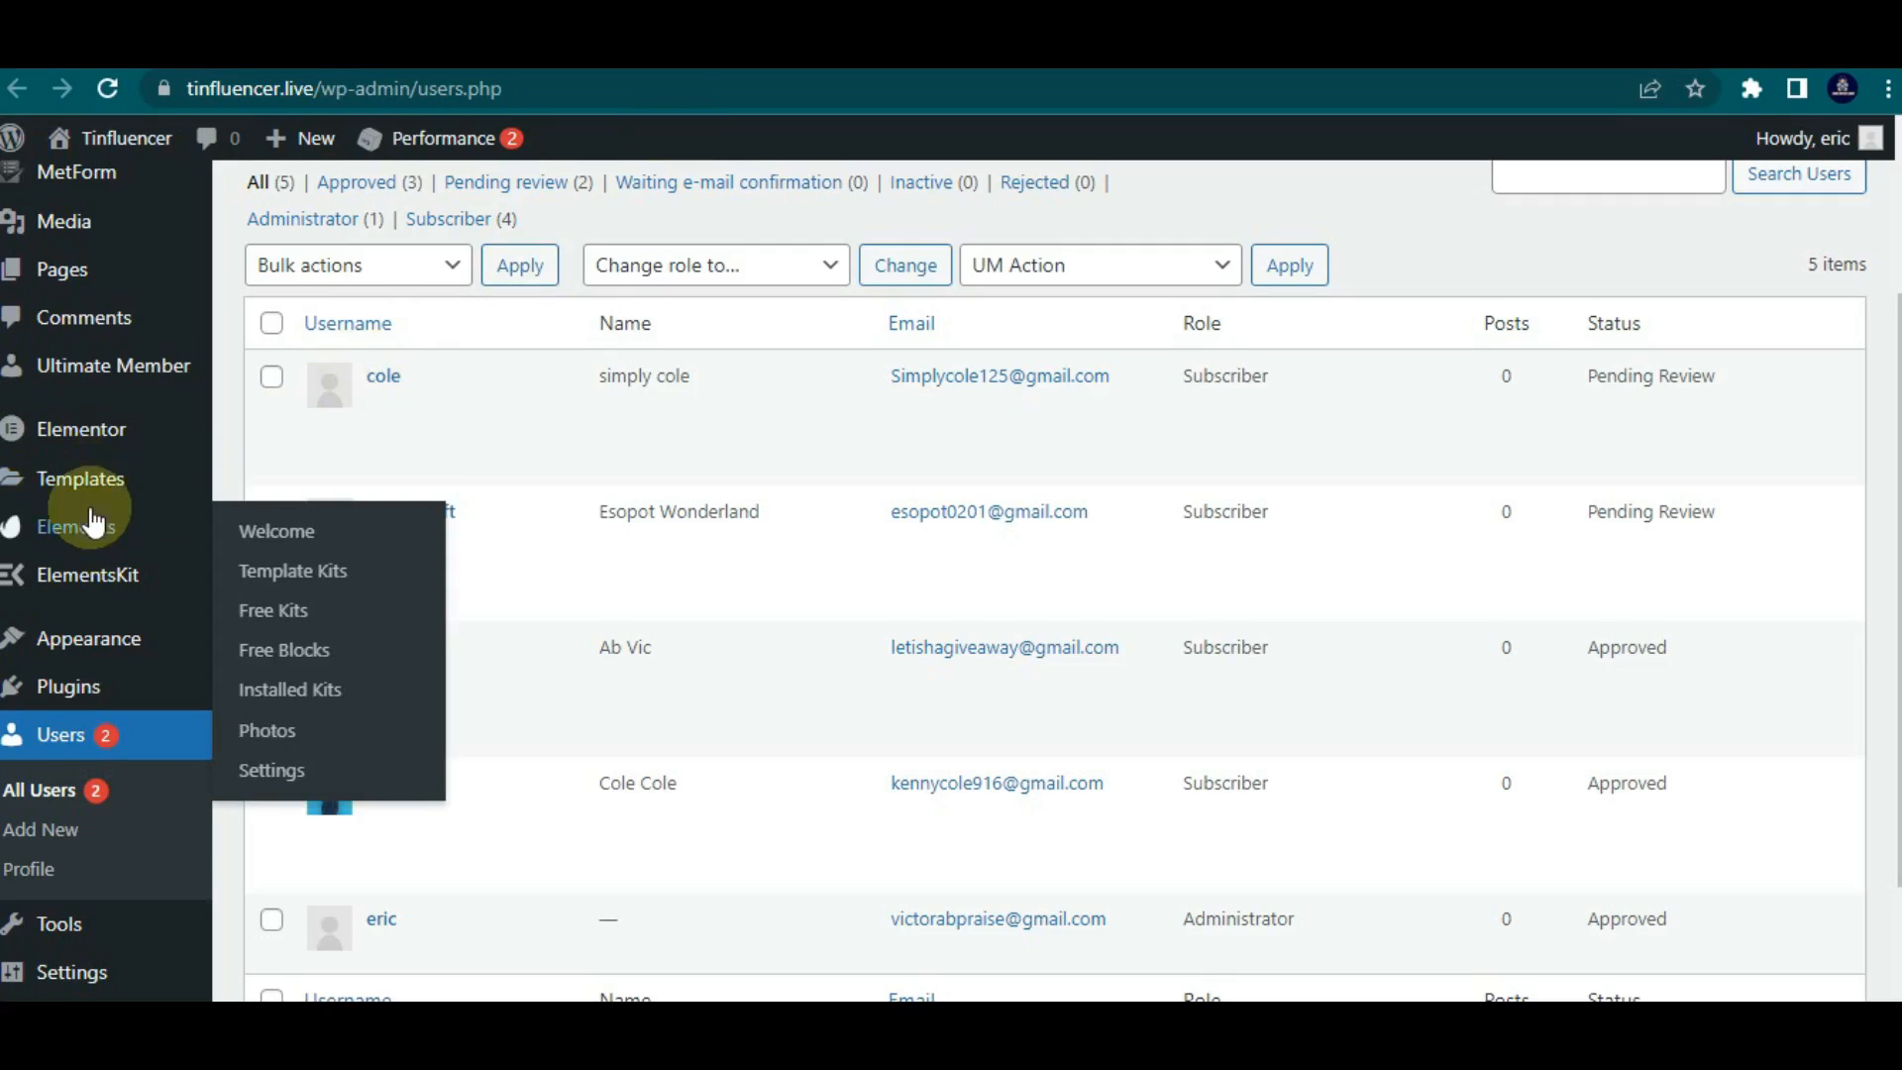
{"action": "mouse_move", "coordinate": [83, 481]}
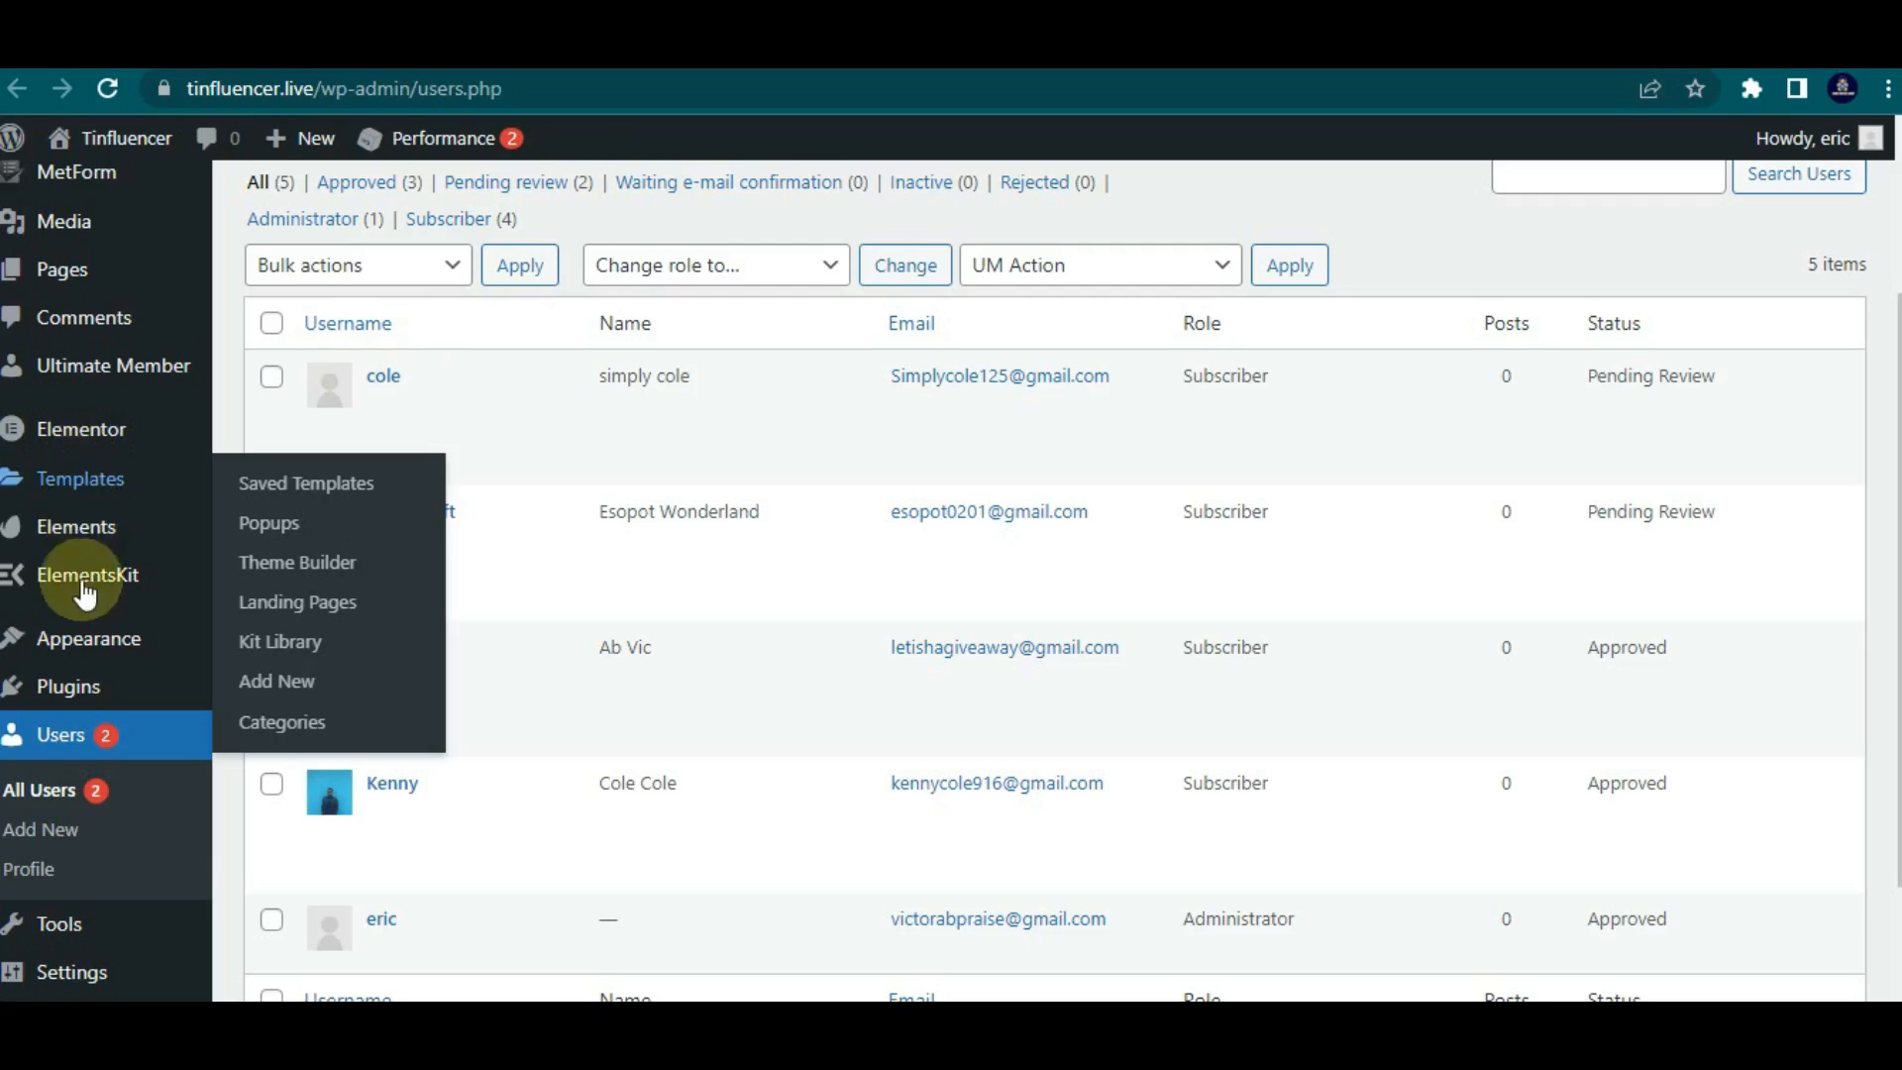
{"action": "scroll", "coordinate": [79, 619], "scroll_direction": "down", "scroll_amount": 2}
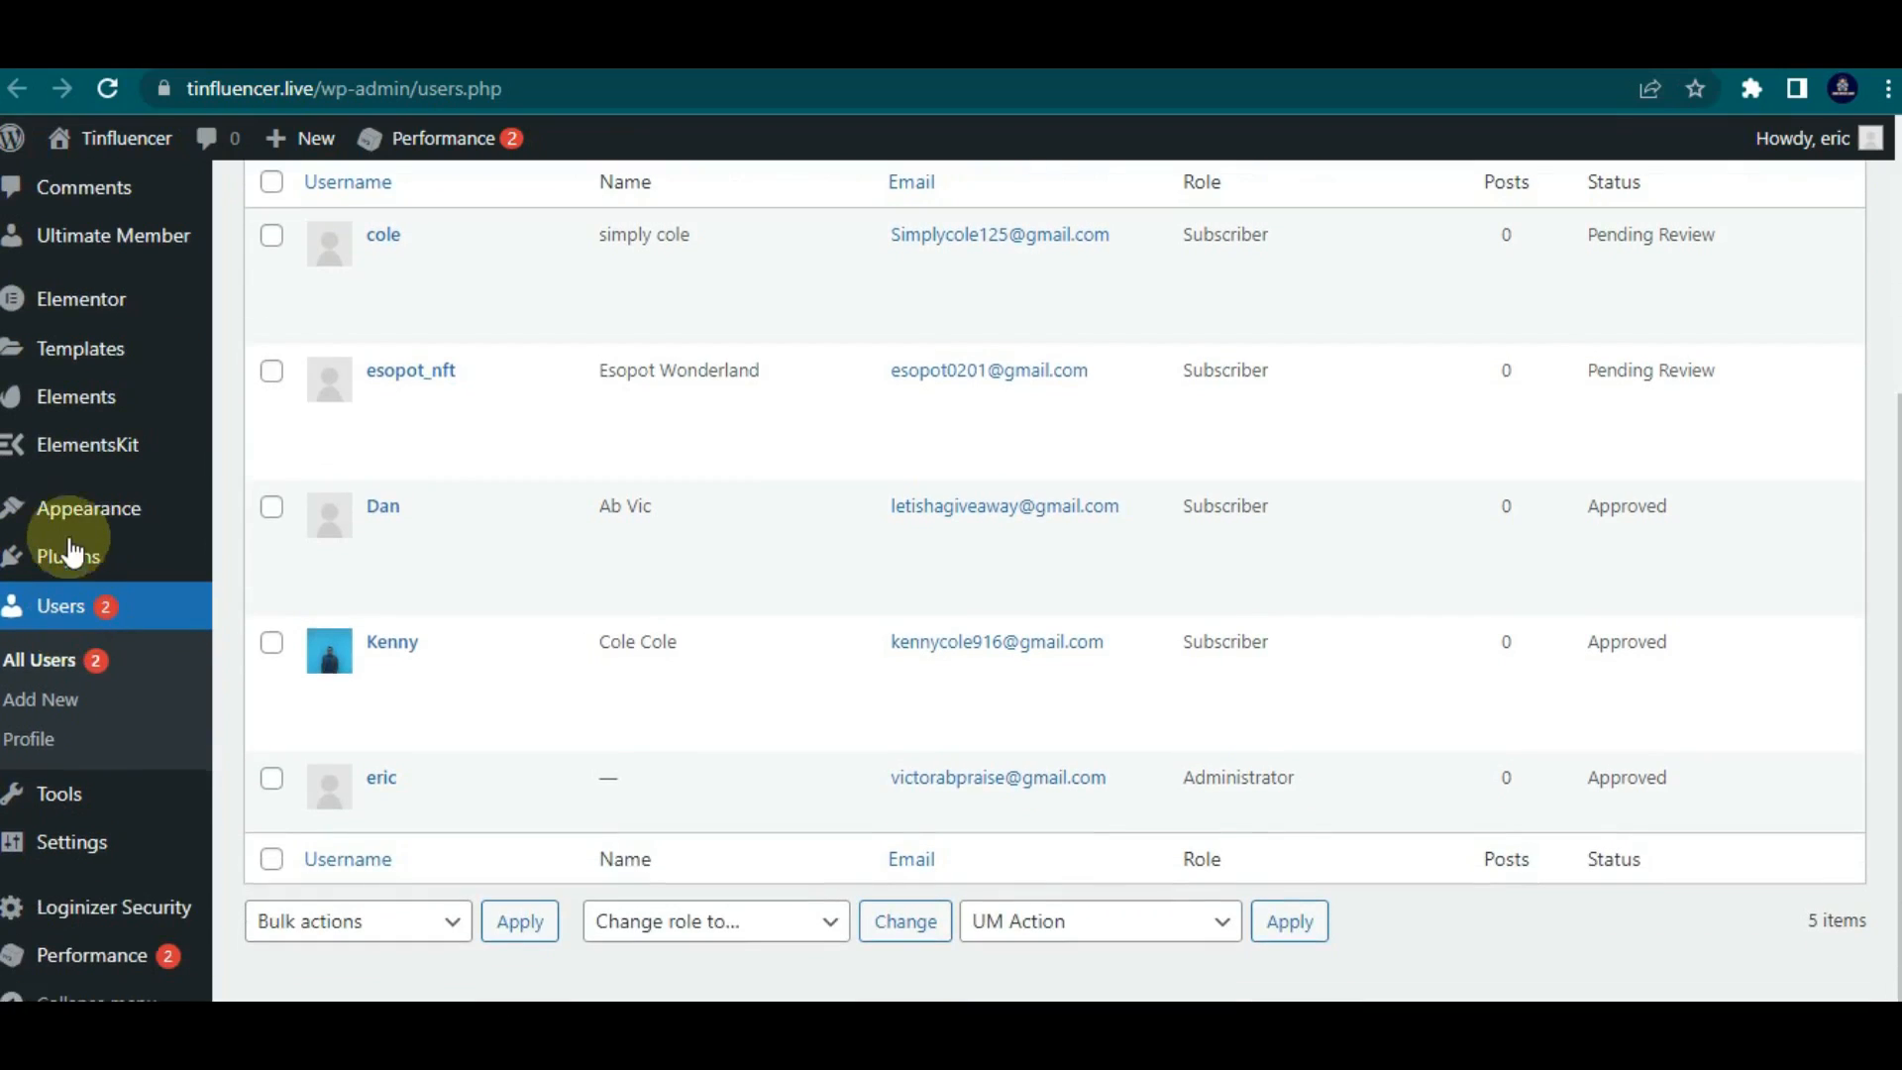
{"action": "scroll", "coordinate": [79, 502], "scroll_direction": "up", "scroll_amount": 2}
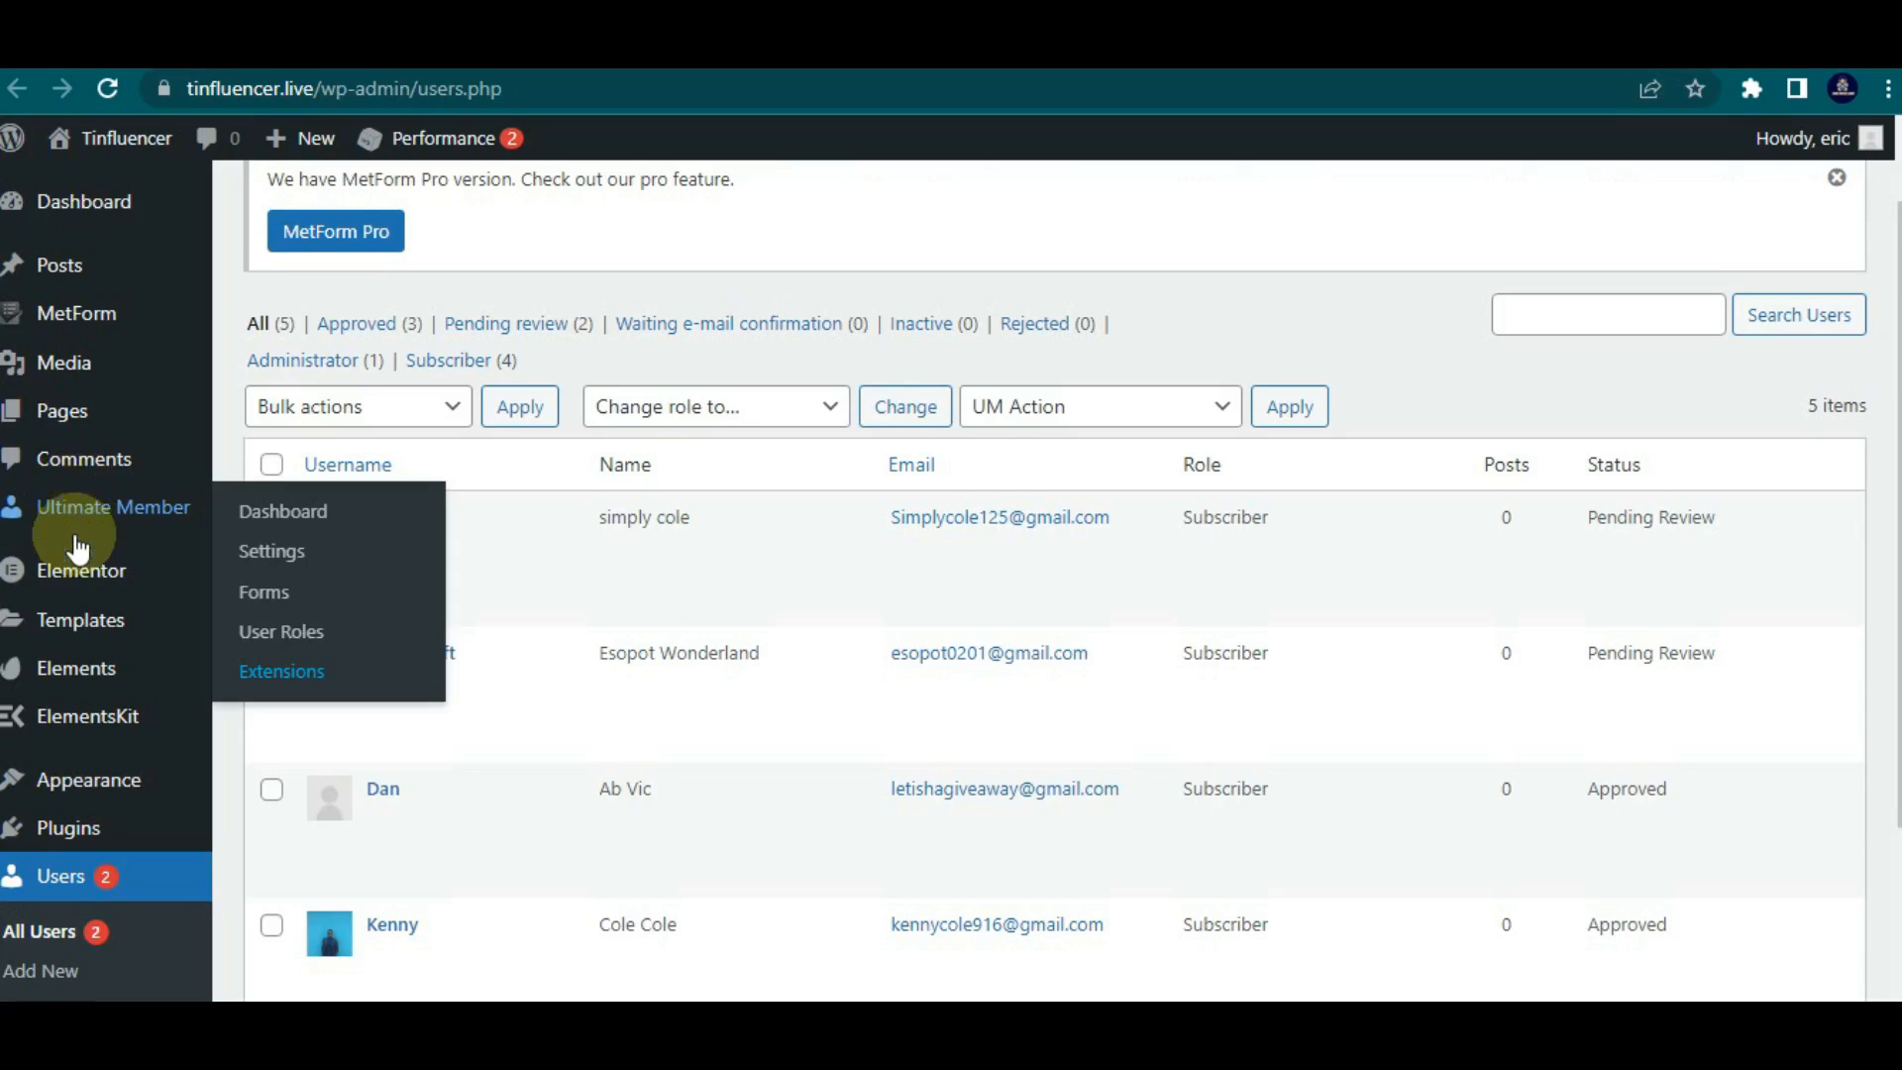
{"action": "scroll", "coordinate": [79, 601], "scroll_direction": "down", "scroll_amount": 2}
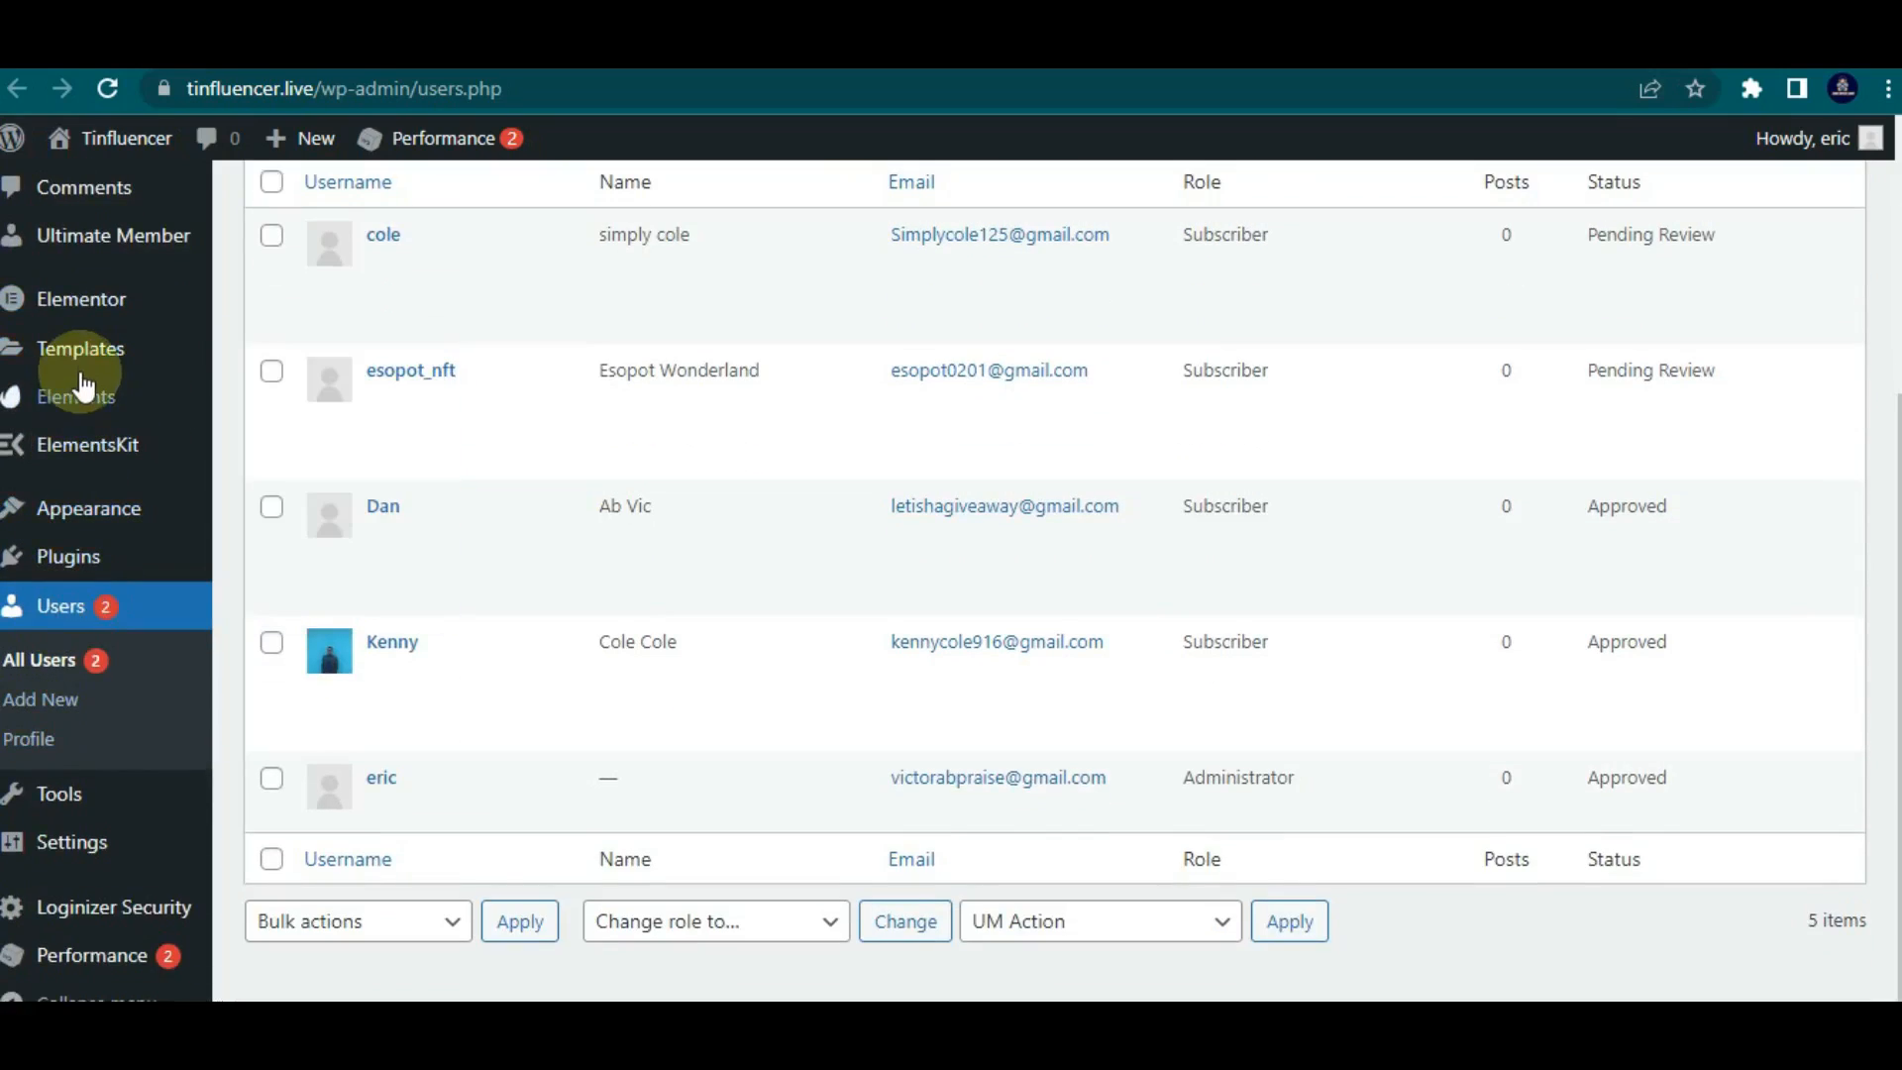
Step: Search plugins for 'wp migrate', then install and activate All-in-One WP Migration
{"action": "mouse_move", "coordinate": [86, 557]}
{"action": "left_click", "coordinate": [241, 616]}
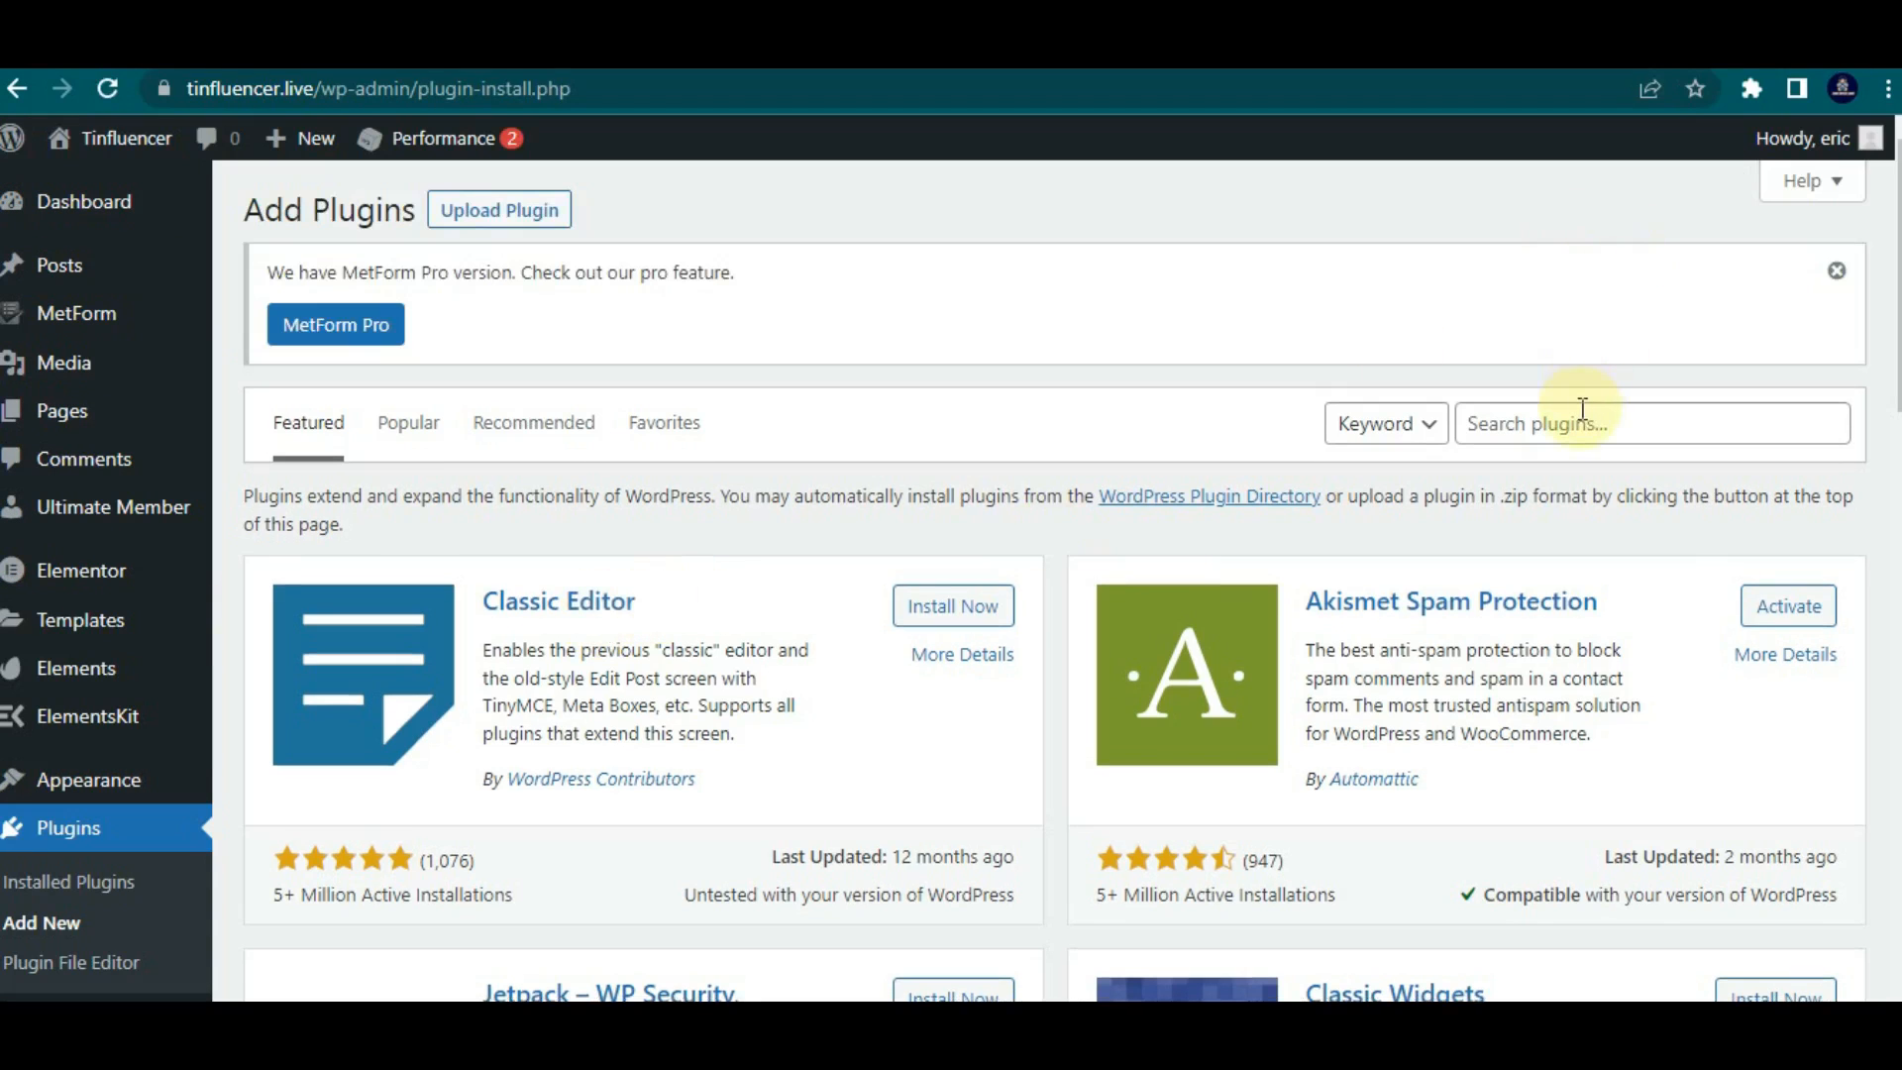
{"action": "left_click", "coordinate": [1579, 425]}
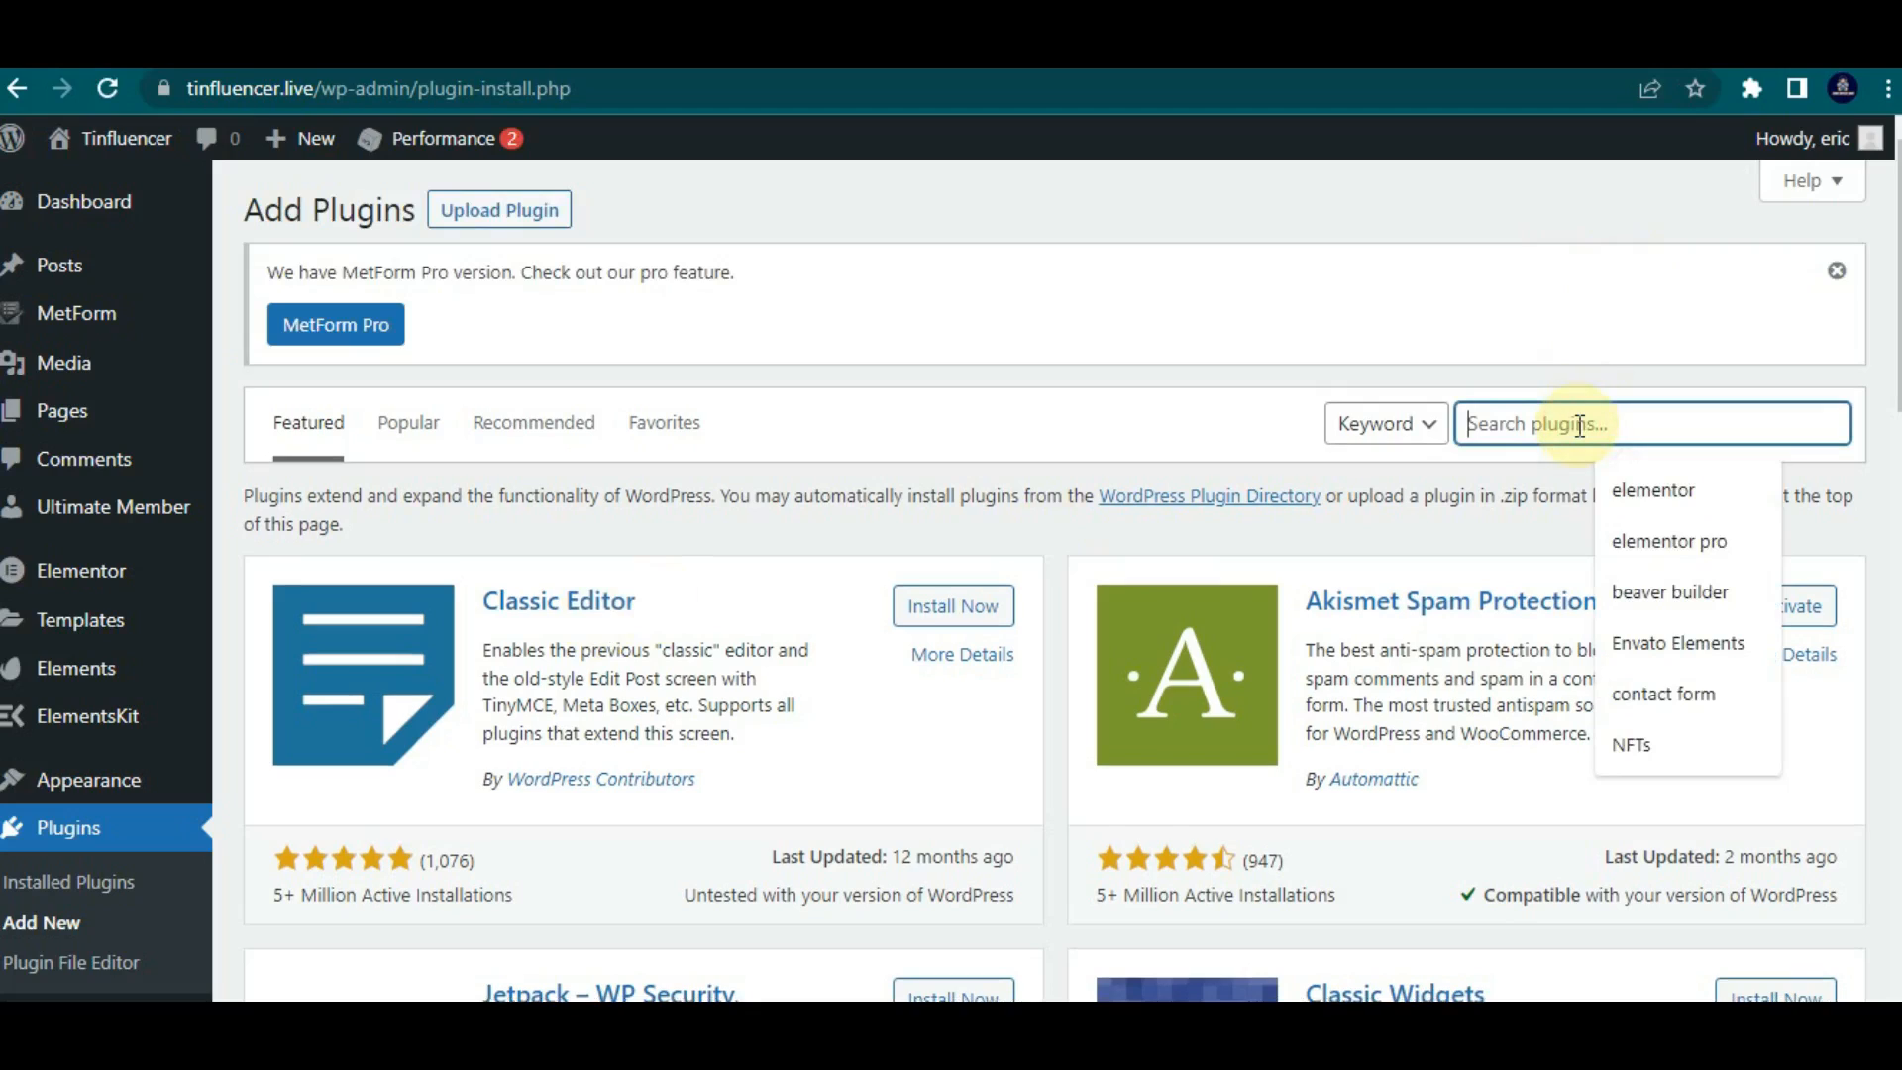
{"action": "type", "text": "wpmigrate"}
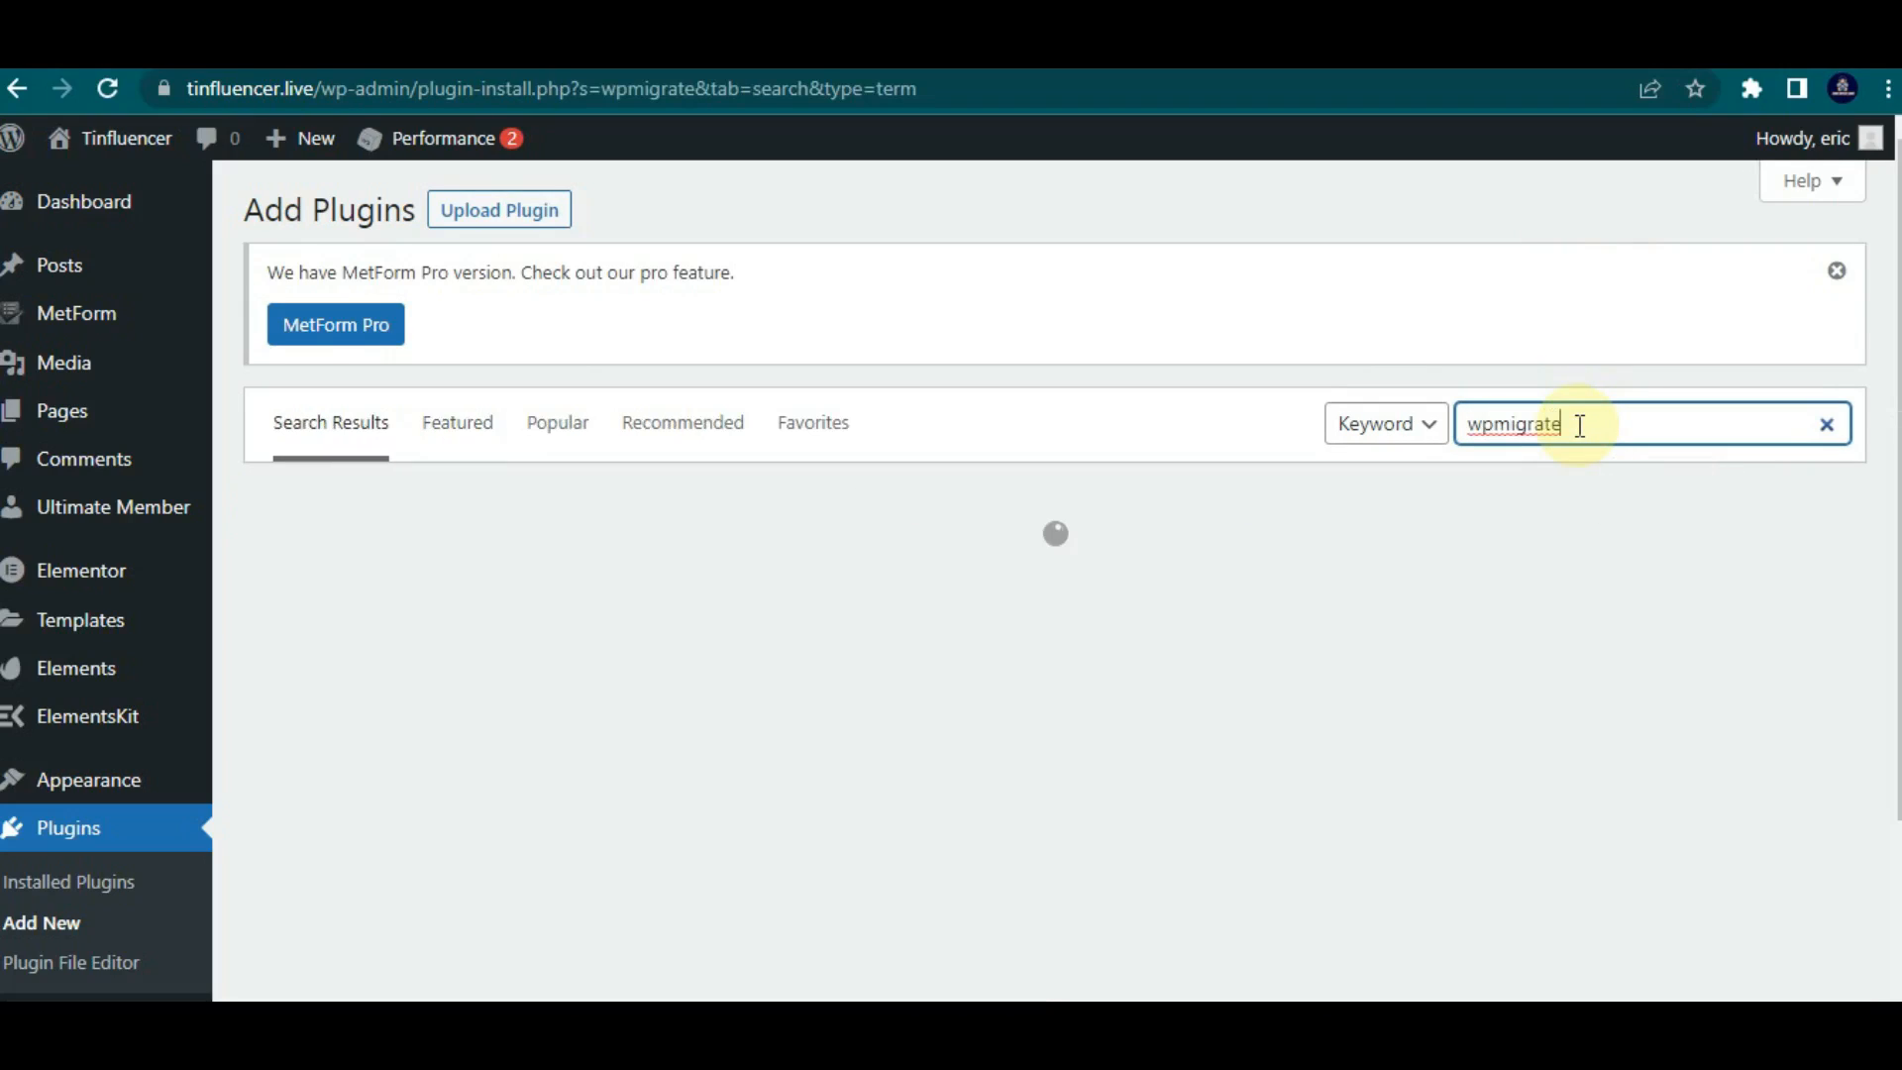
{"action": "left_click", "coordinate": [1491, 426]}
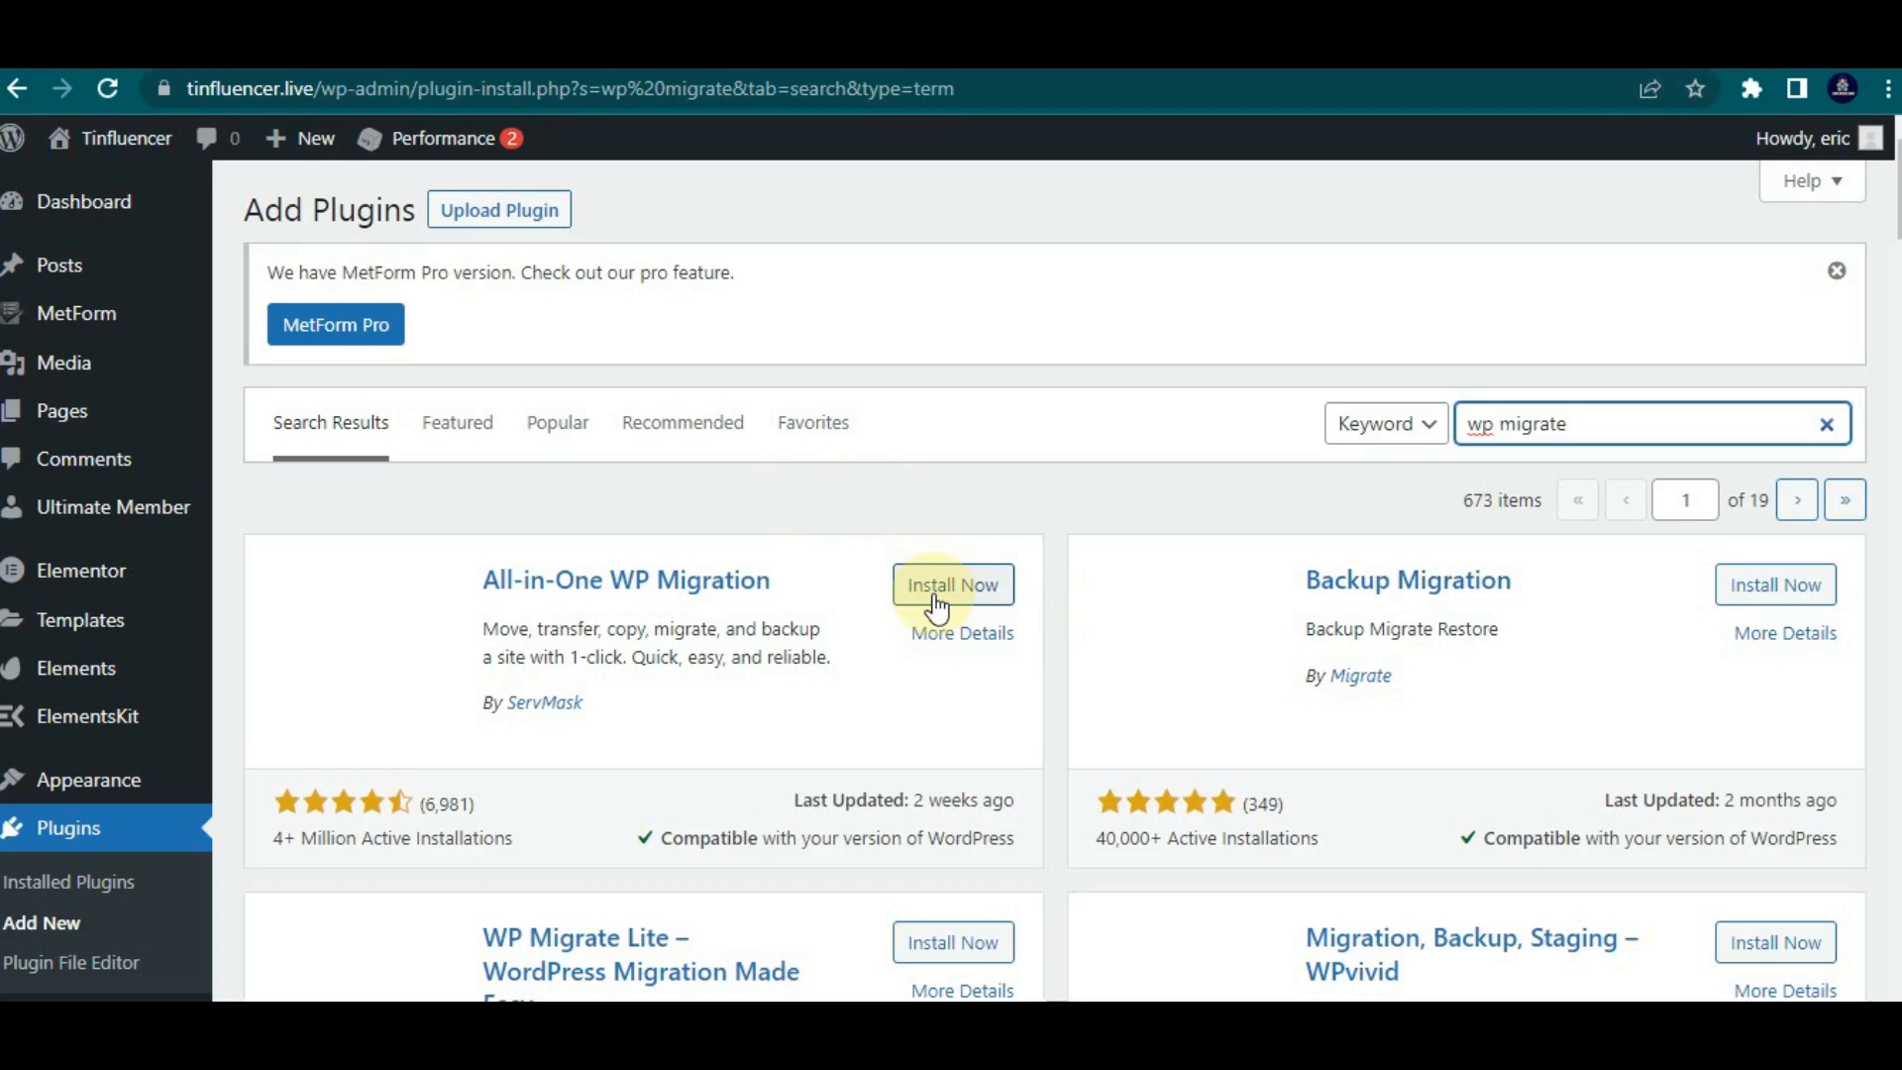
{"action": "left_click", "coordinate": [949, 598]}
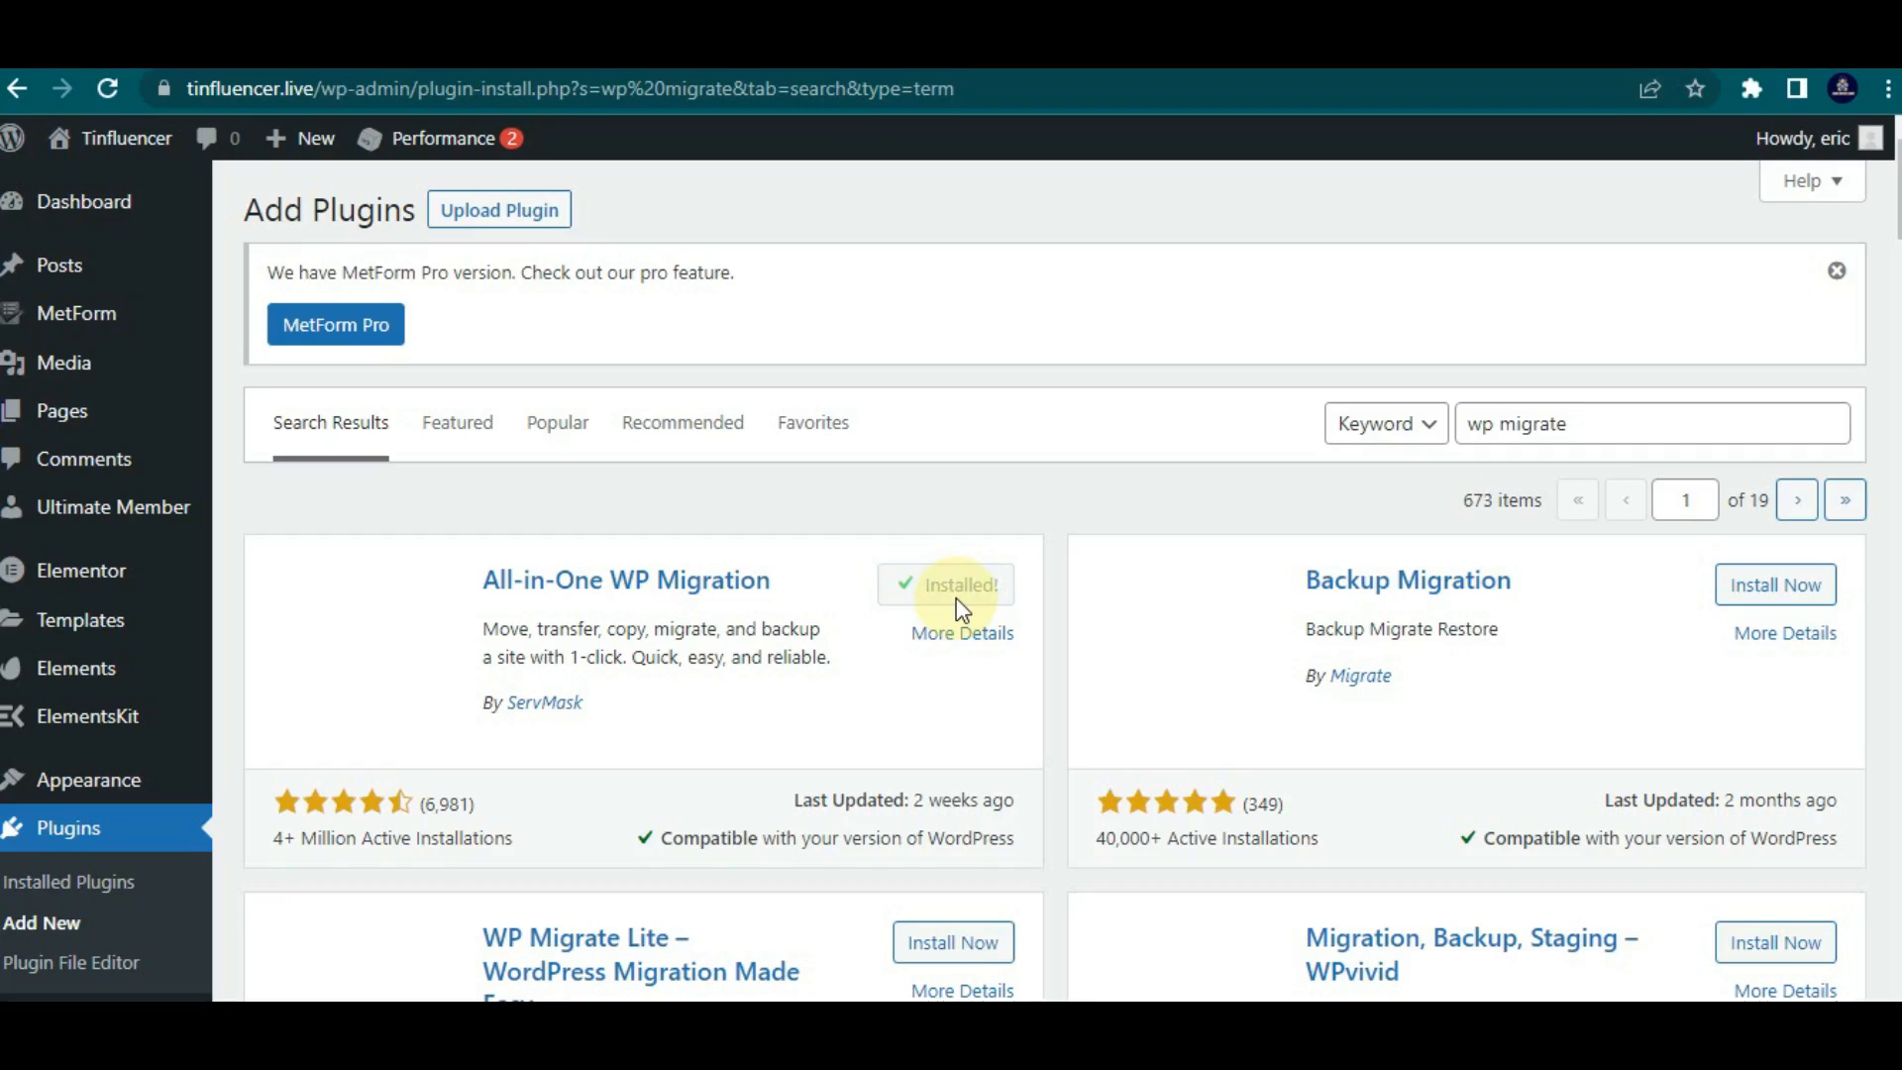
{"action": "left_click", "coordinate": [958, 611]}
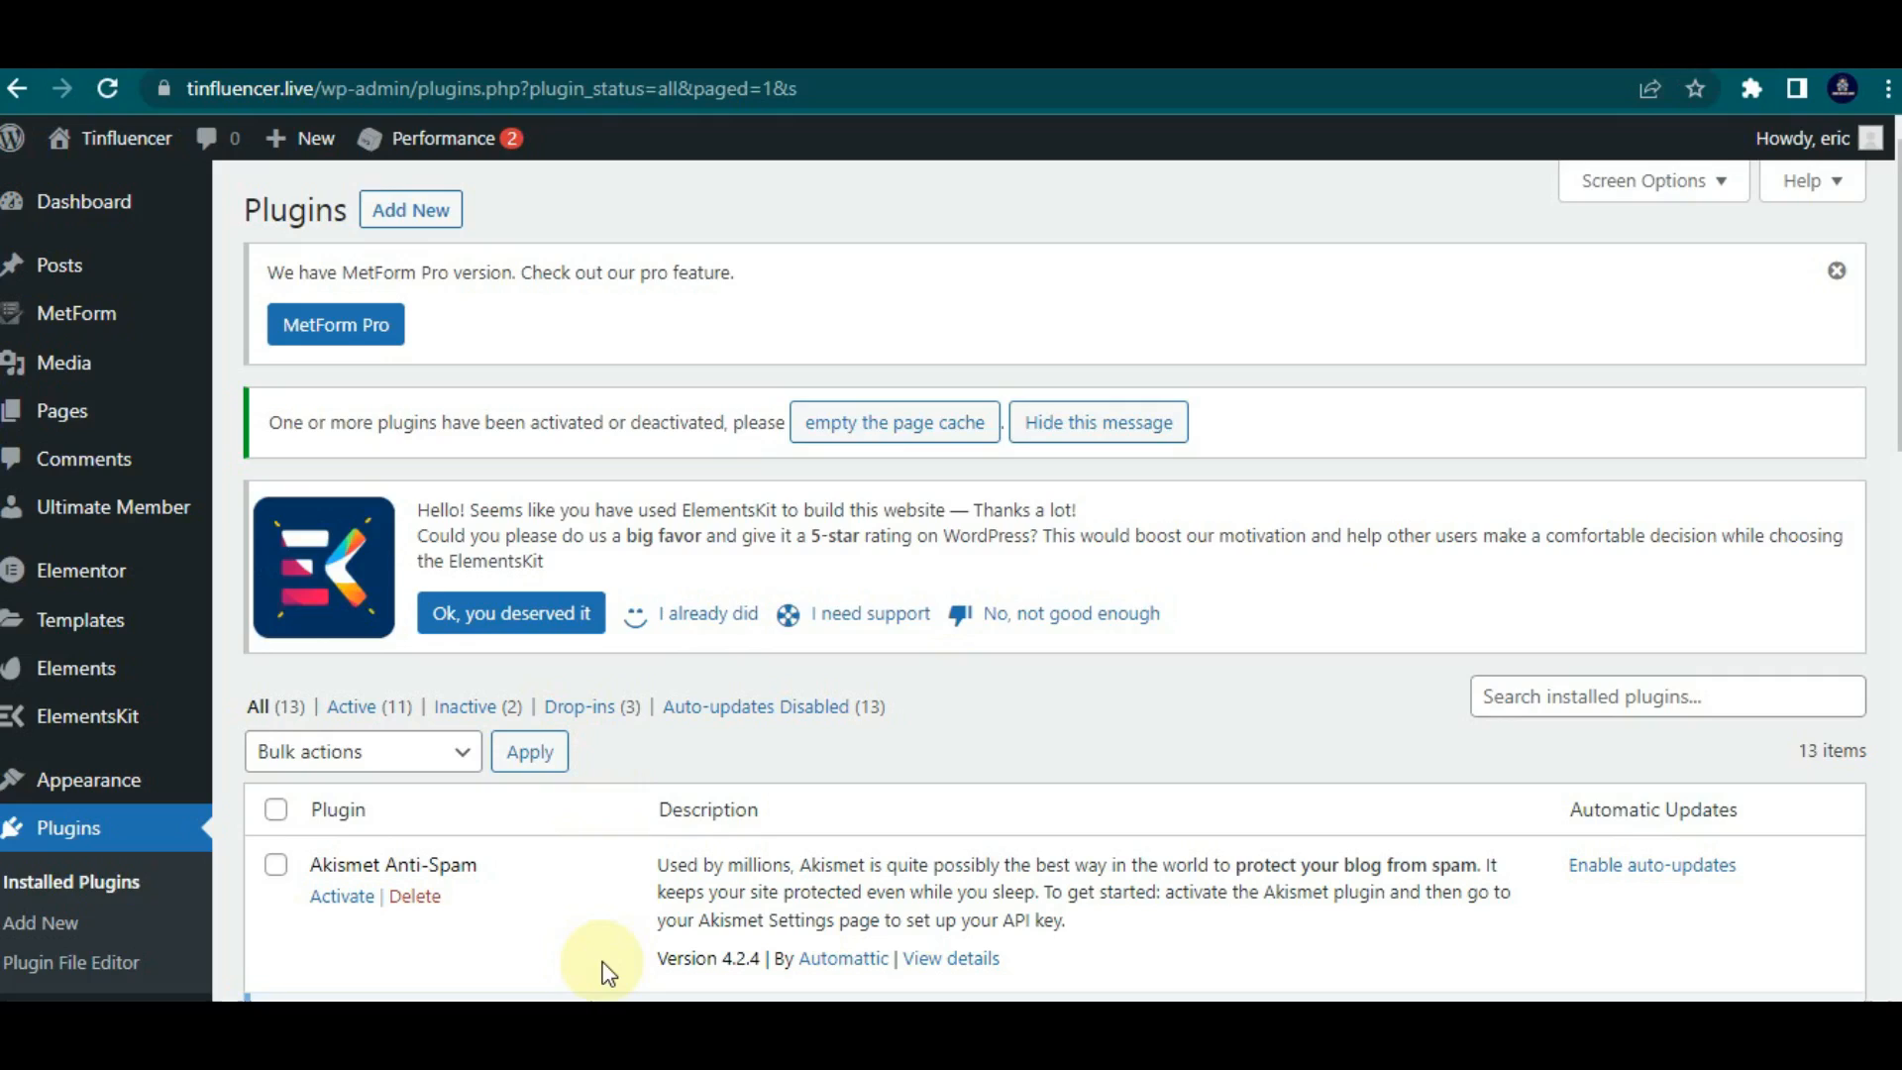
Step: Open All-in-One WP Migration's Export Site page from the admin sidebar
{"action": "scroll", "coordinate": [606, 941], "scroll_direction": "down", "scroll_amount": 3}
{"action": "scroll", "coordinate": [607, 976], "scroll_direction": "down", "scroll_amount": 1}
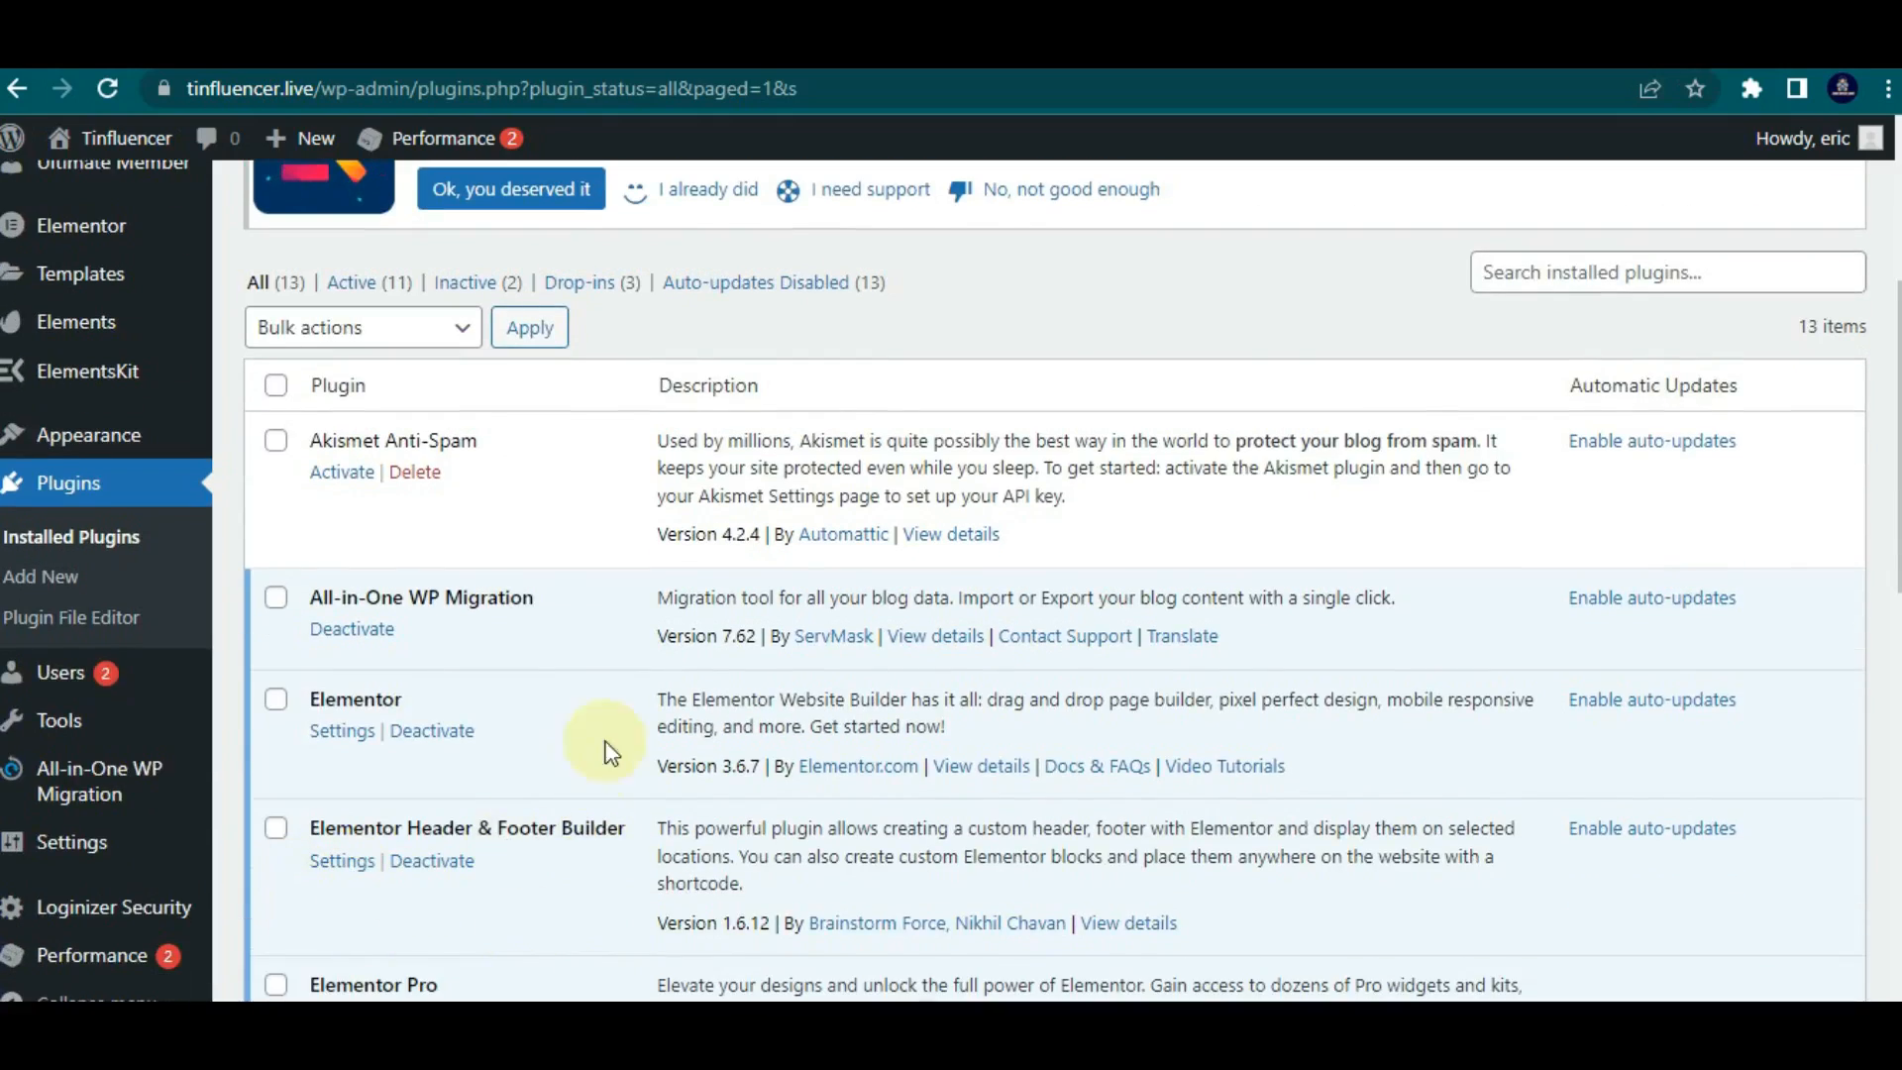
{"action": "left_click", "coordinate": [119, 790]}
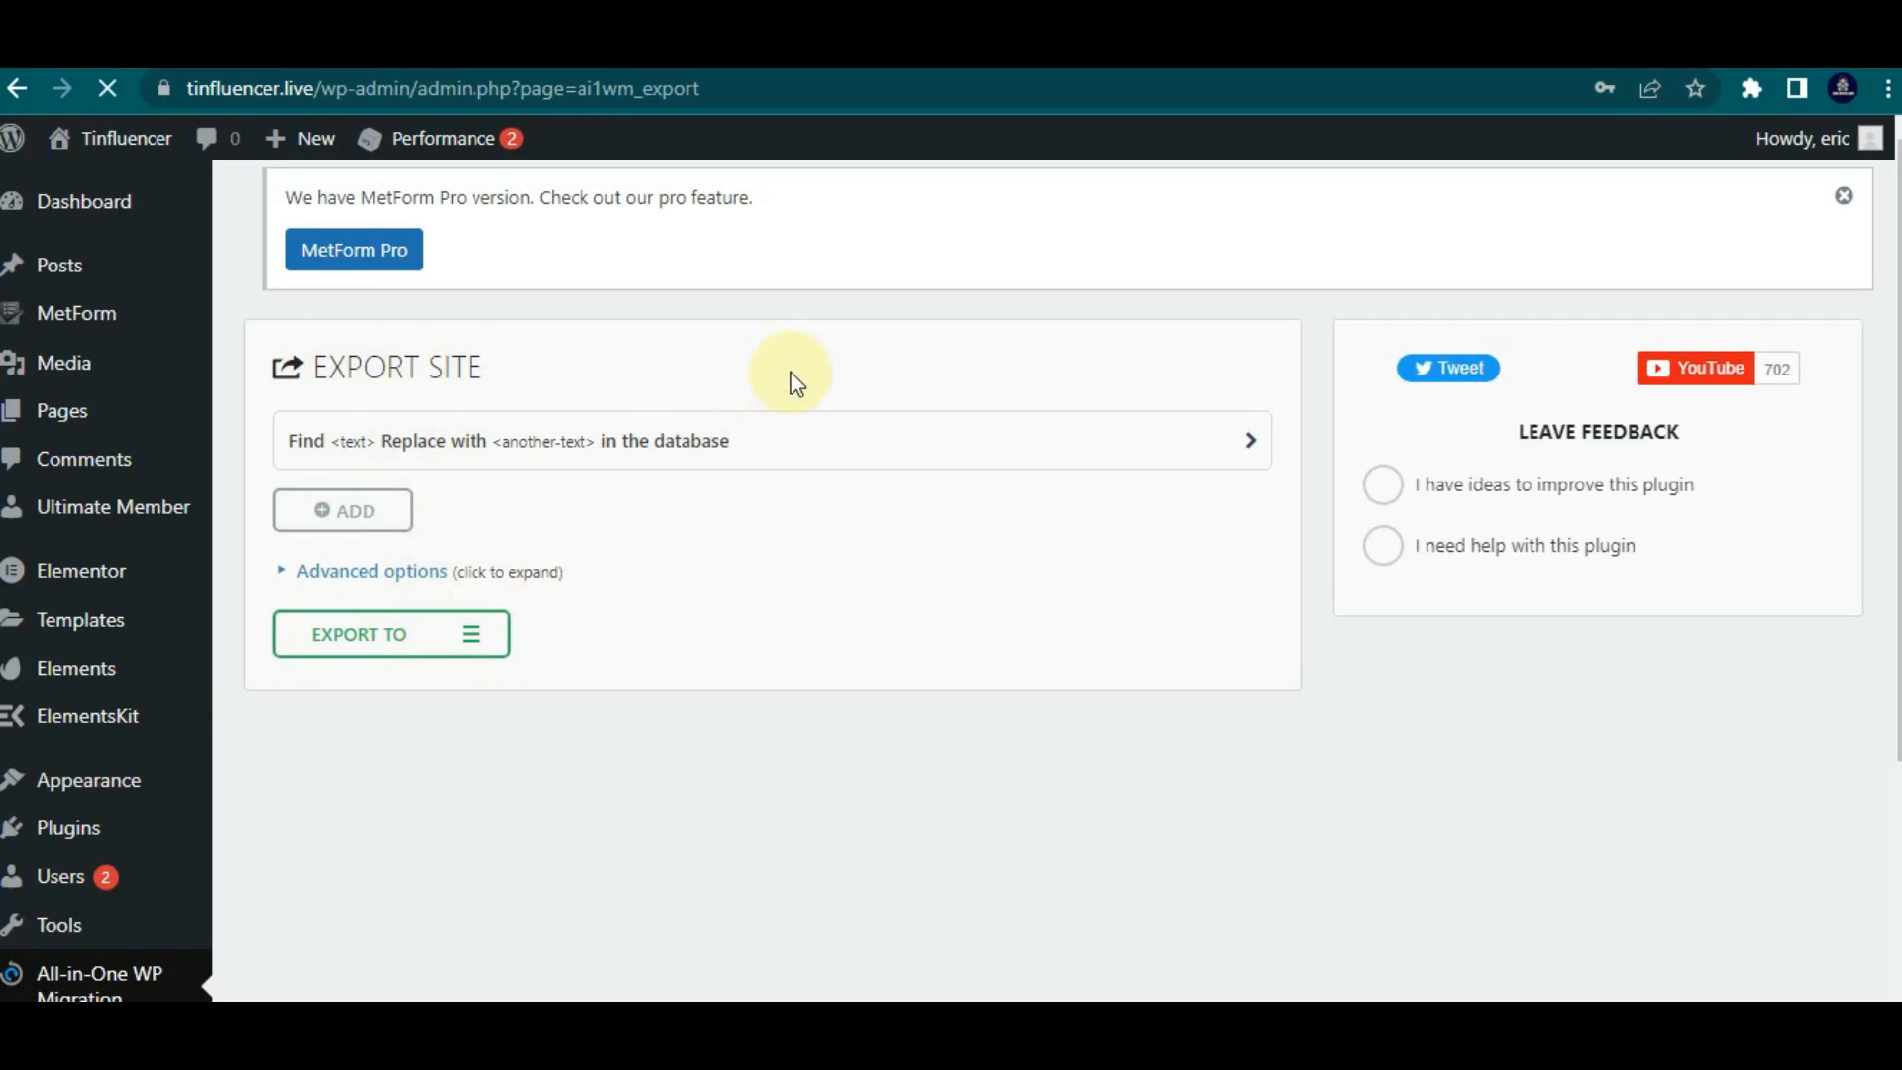
Step: Open the All-in-One WP Migration Import page and check its 1 GB upload limit
{"action": "scroll", "coordinate": [787, 381], "scroll_direction": "down", "scroll_amount": 4}
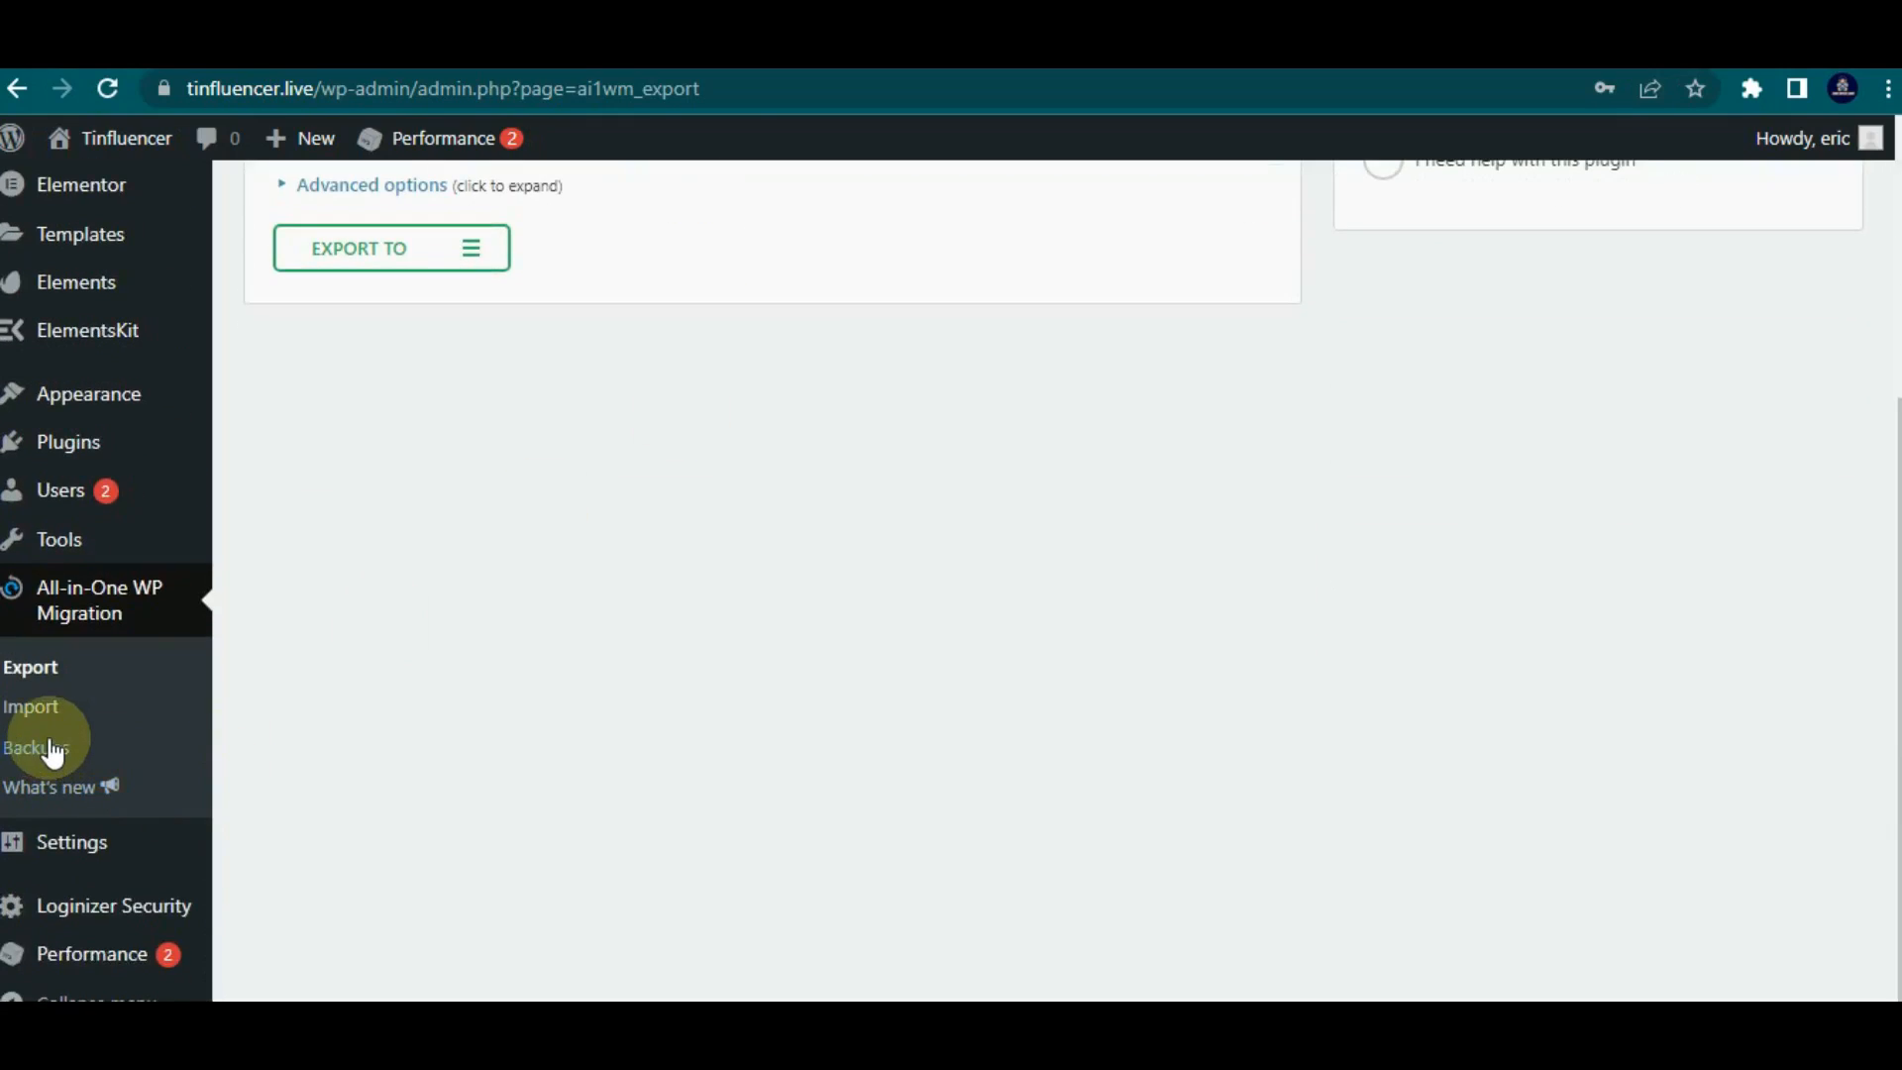
{"action": "scroll", "coordinate": [423, 623], "scroll_direction": "up", "scroll_amount": 4}
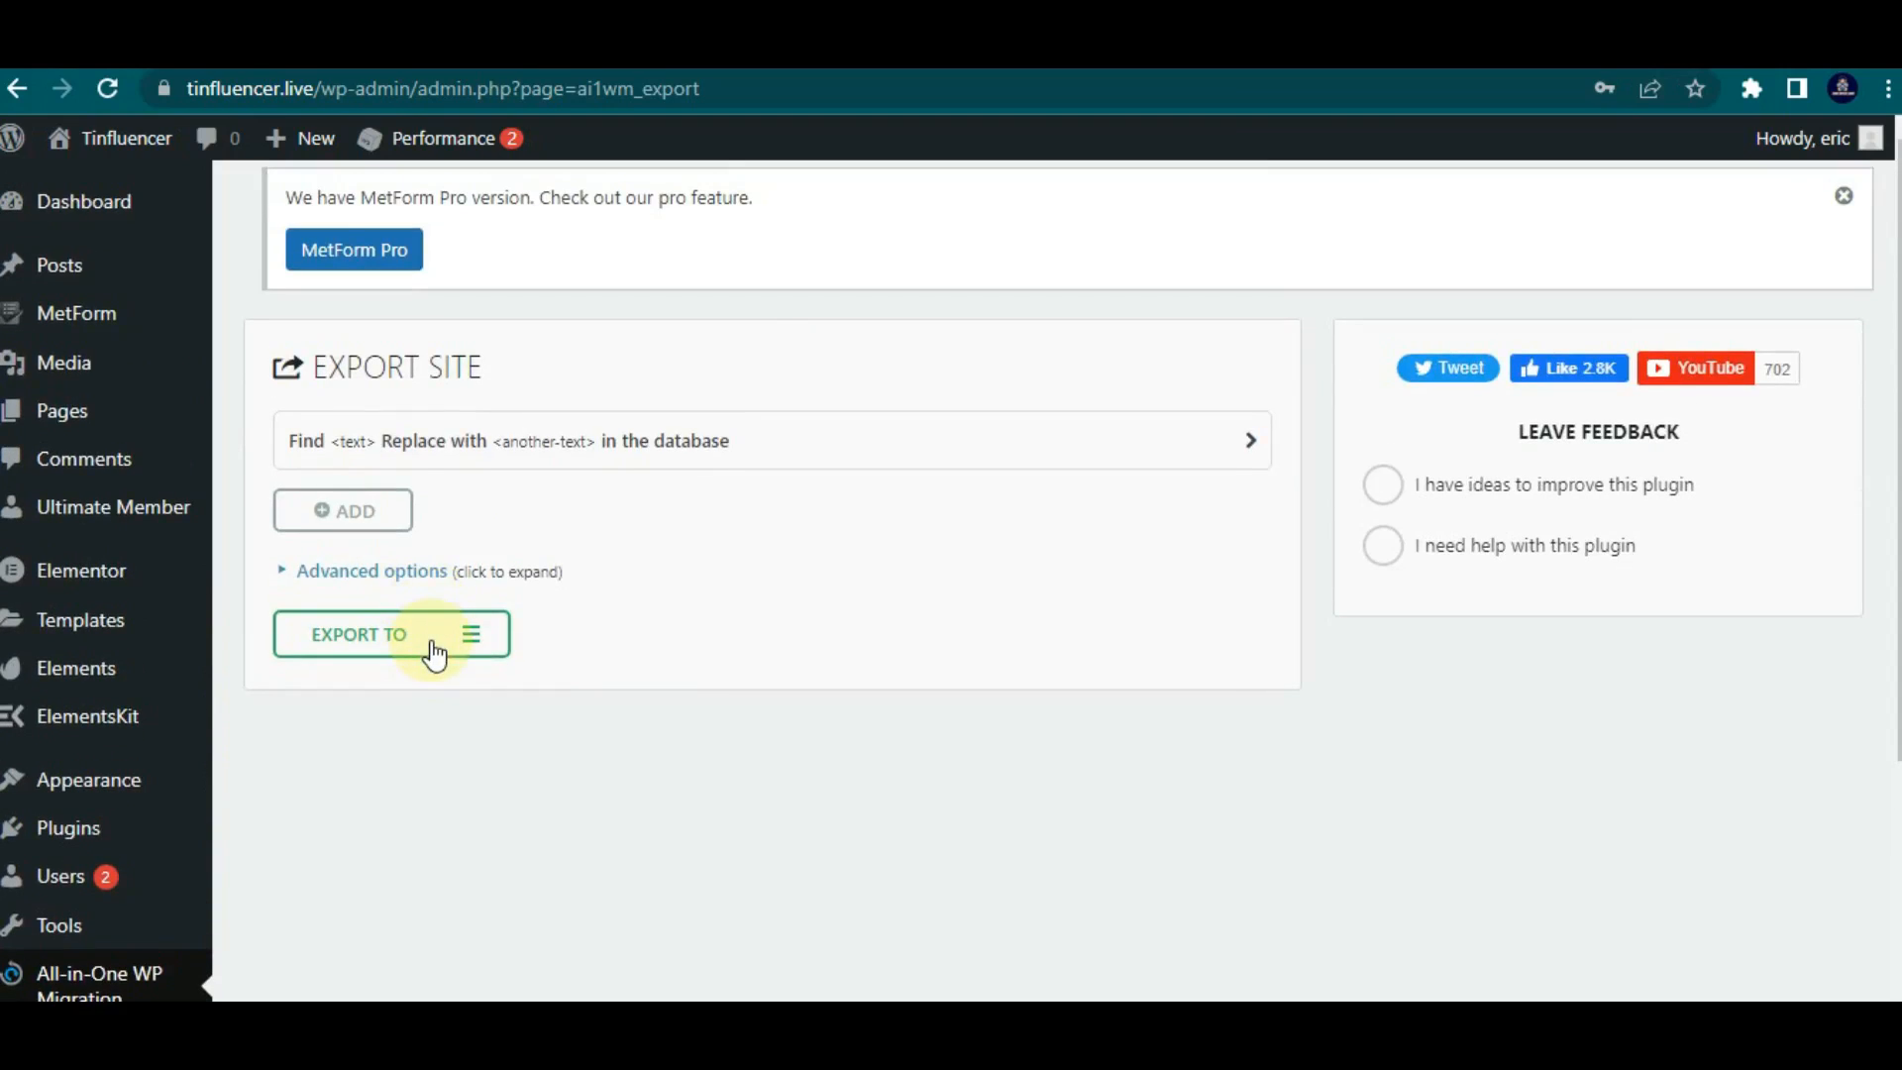
{"action": "scroll", "coordinate": [376, 898], "scroll_direction": "down", "scroll_amount": 3}
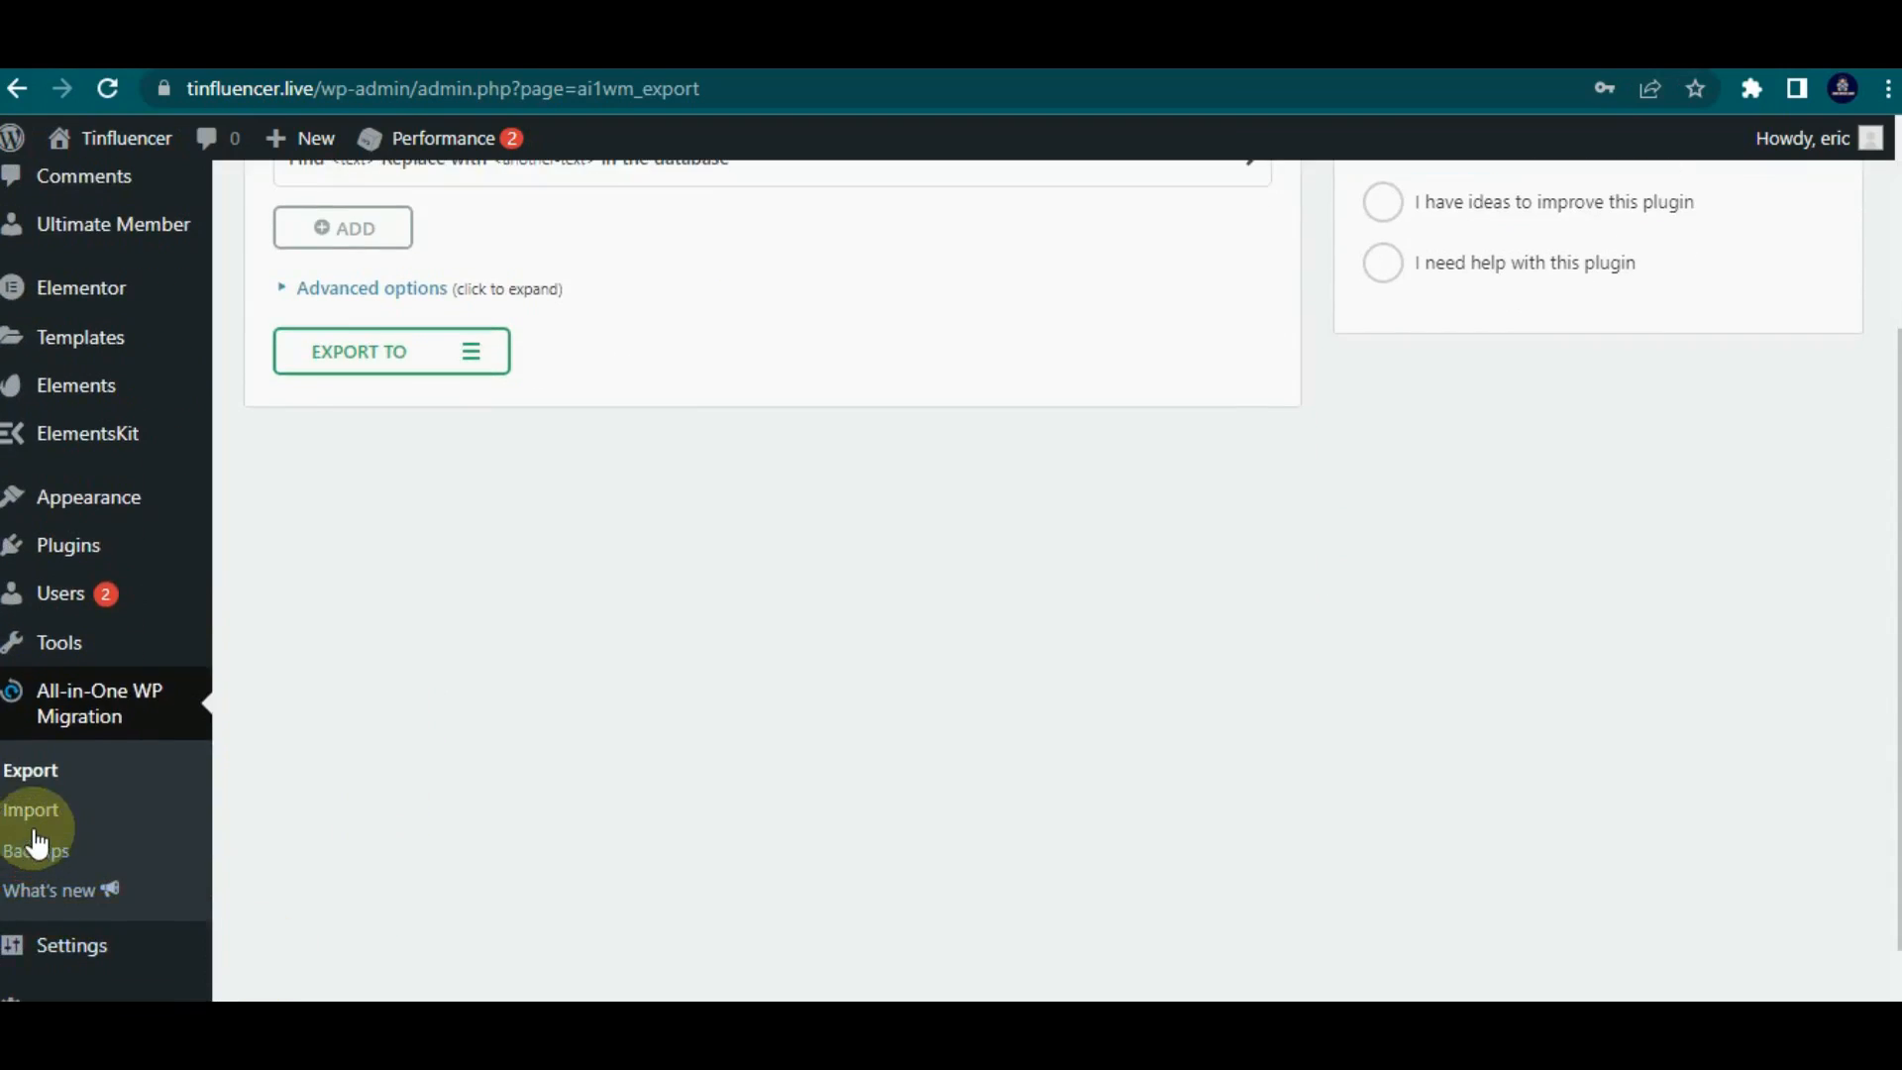
{"action": "left_click", "coordinate": [31, 815]}
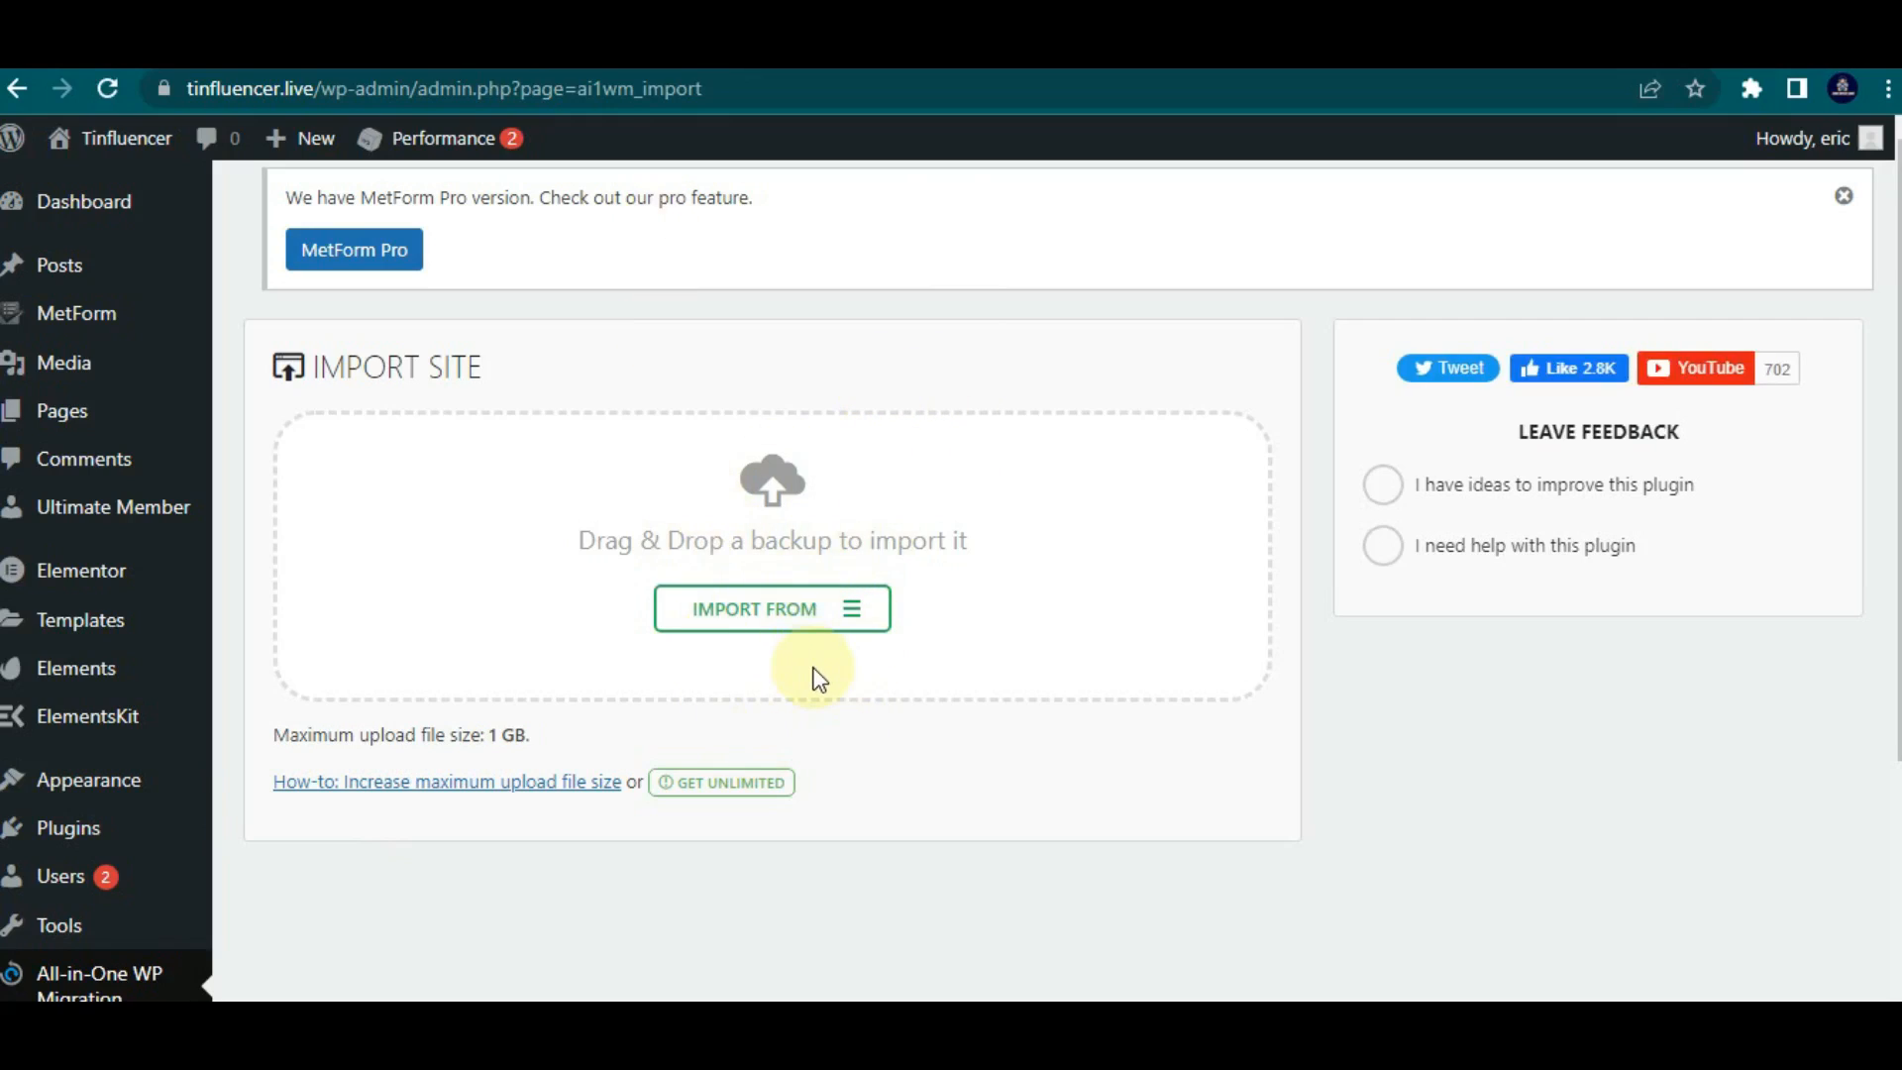
{"action": "scroll", "coordinate": [438, 914], "scroll_direction": "down", "scroll_amount": 2}
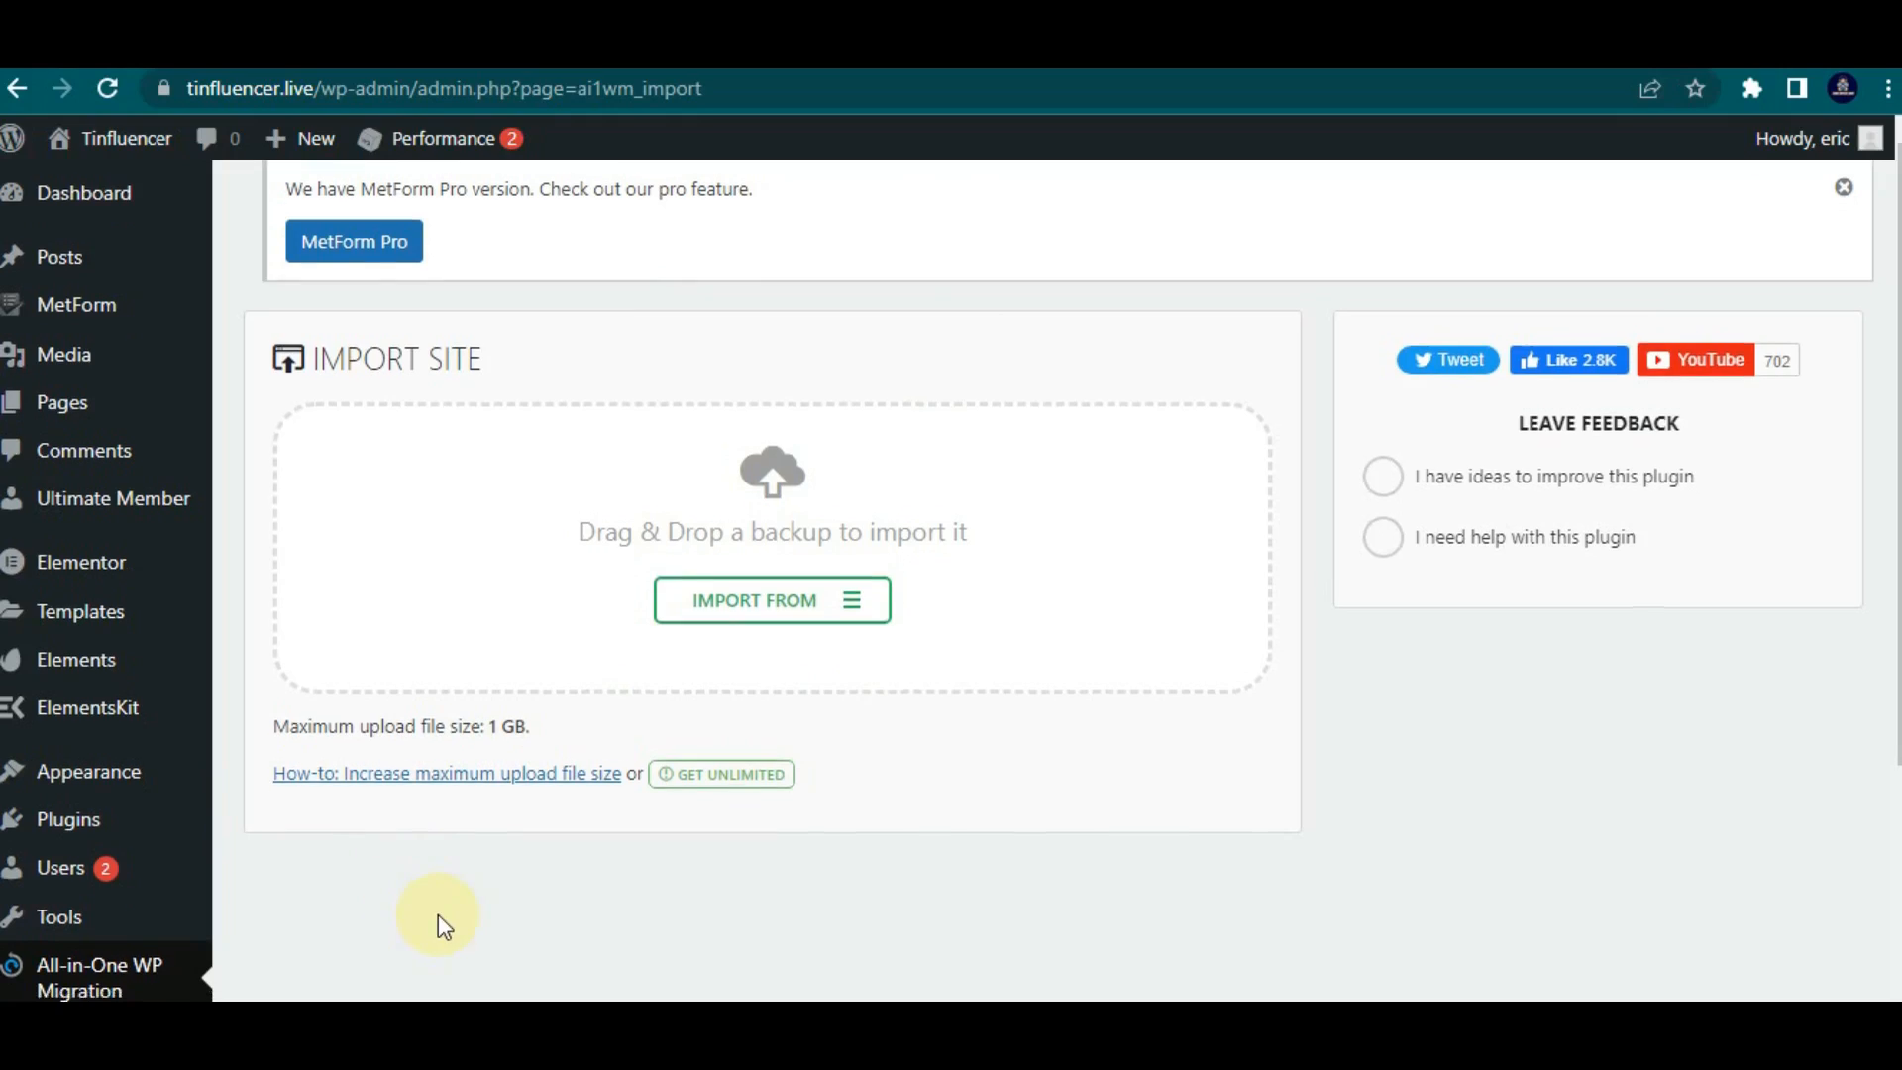
{"action": "left_click_drag", "start_coordinate": [431, 886], "coordinate": [419, 746]}
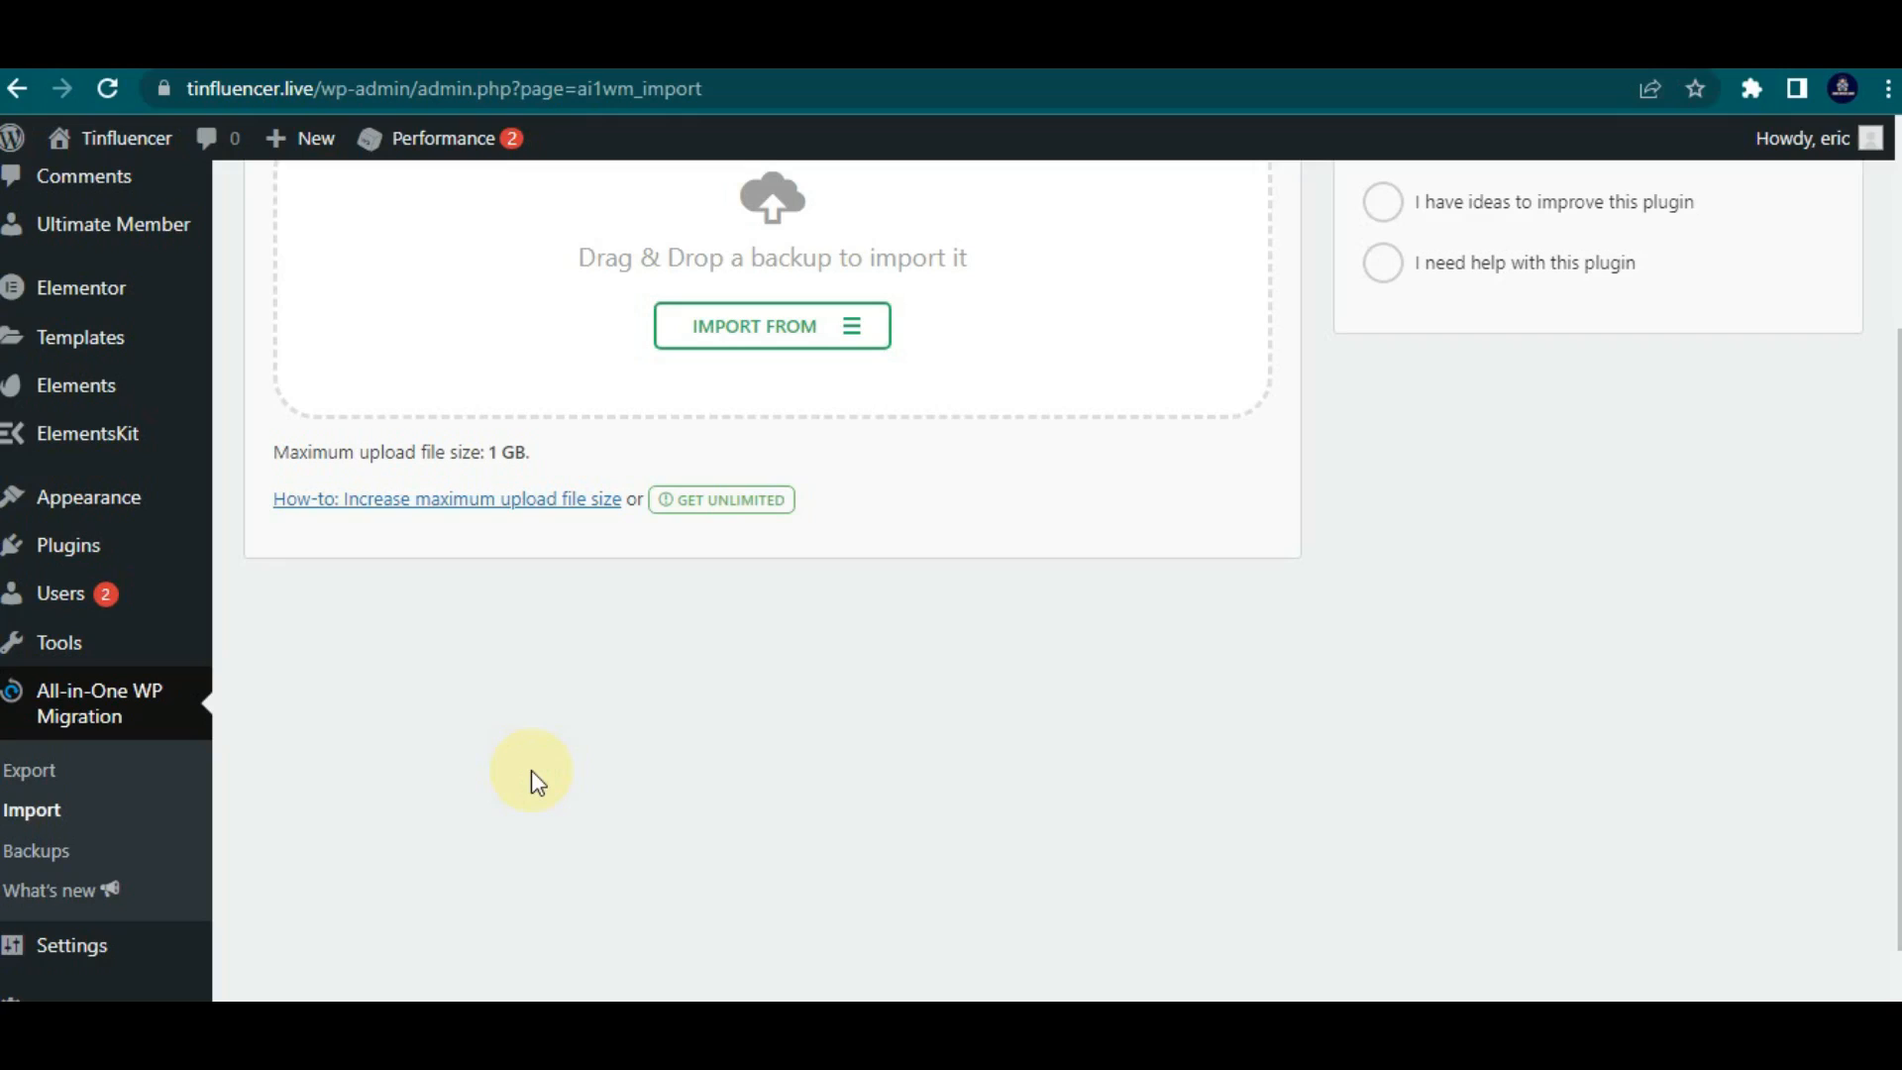
Step: Return to Export and export the whole site to FILE
{"action": "left_click", "coordinate": [65, 776]}
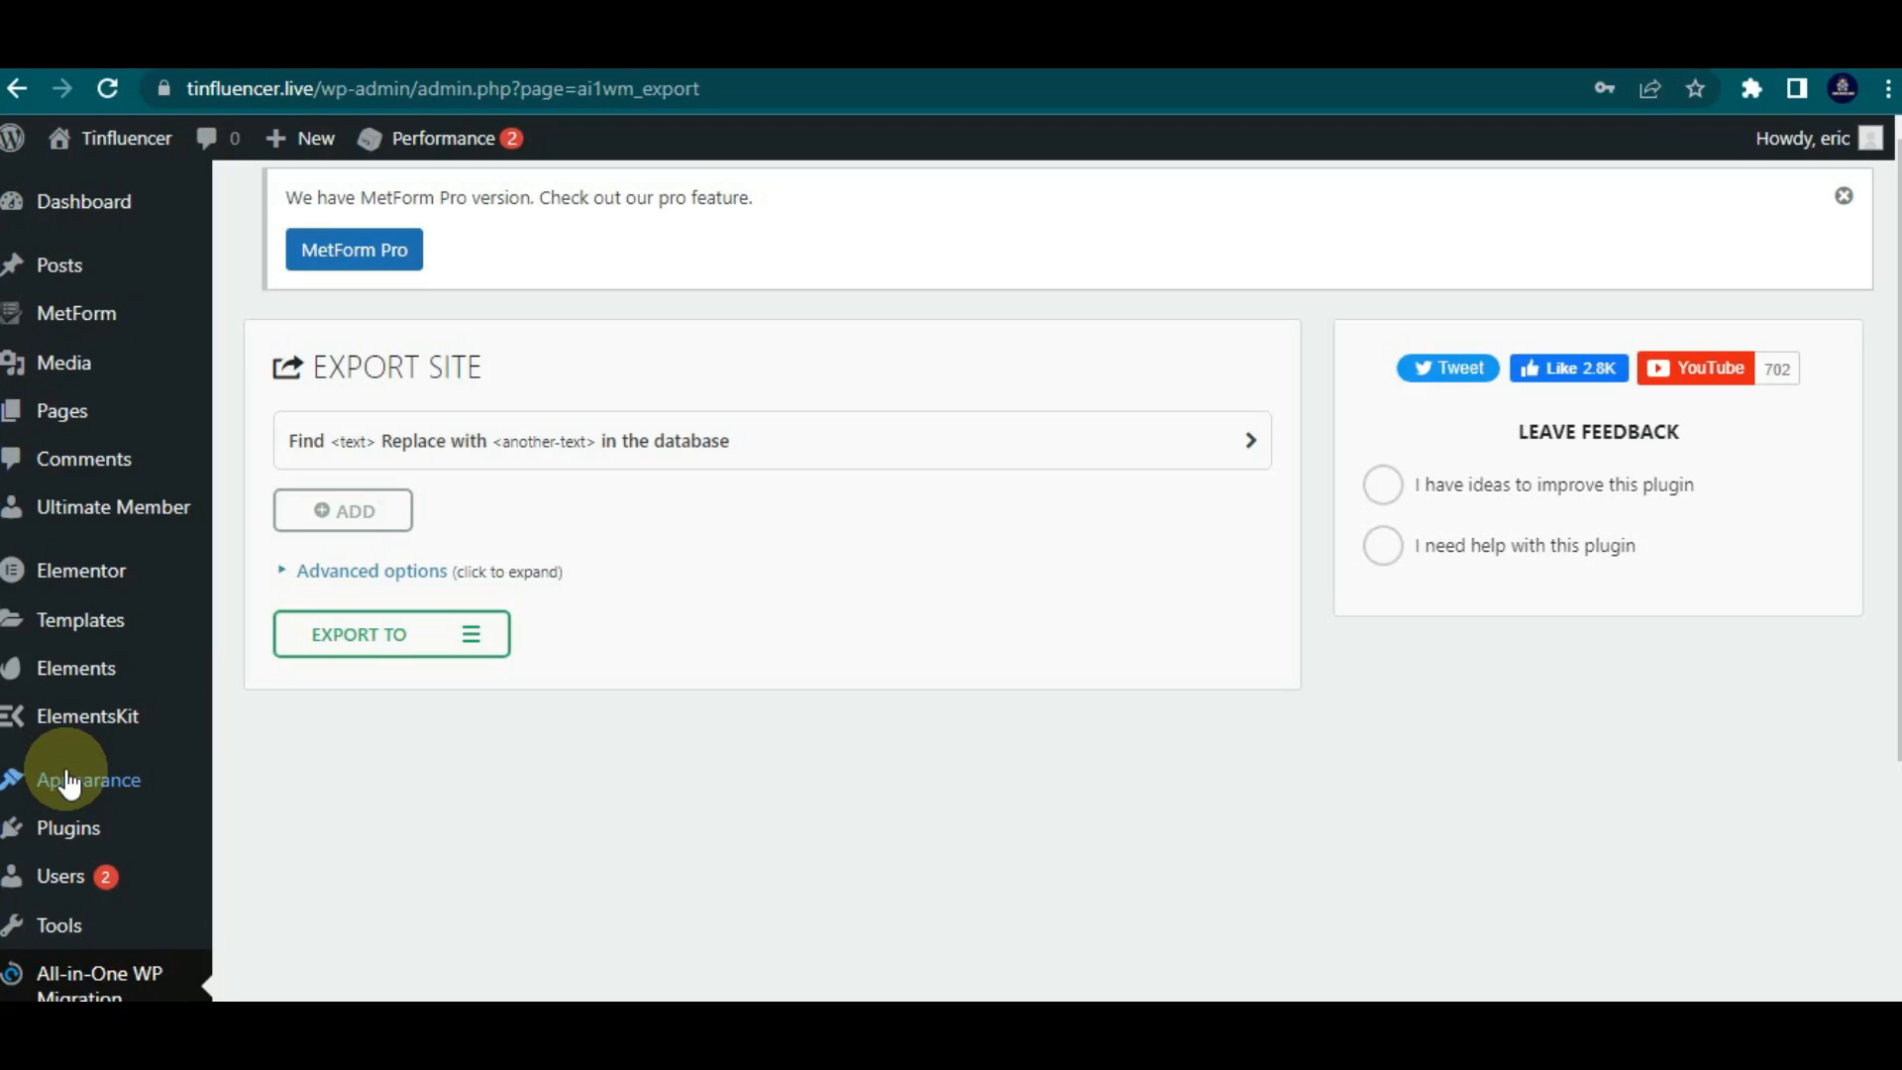
{"action": "left_click", "coordinate": [392, 639]}
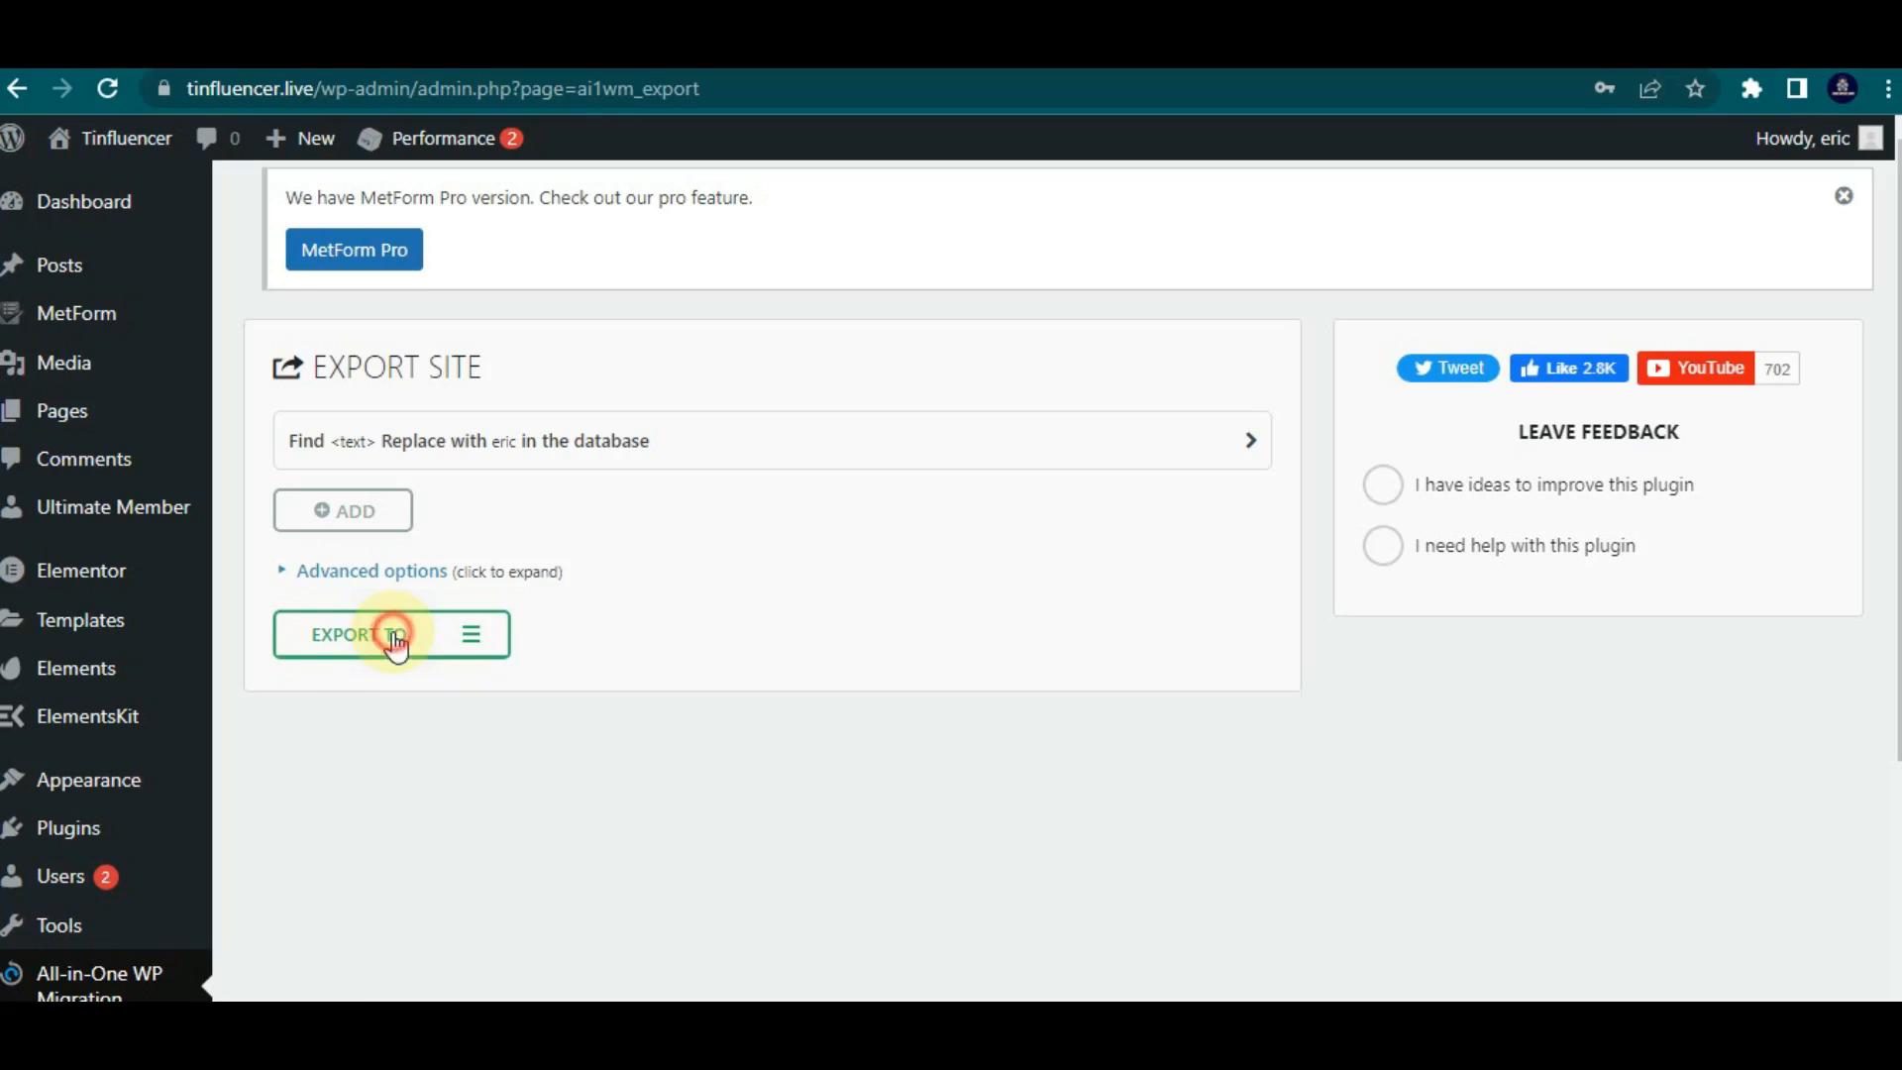
{"action": "left_click", "coordinate": [349, 678]}
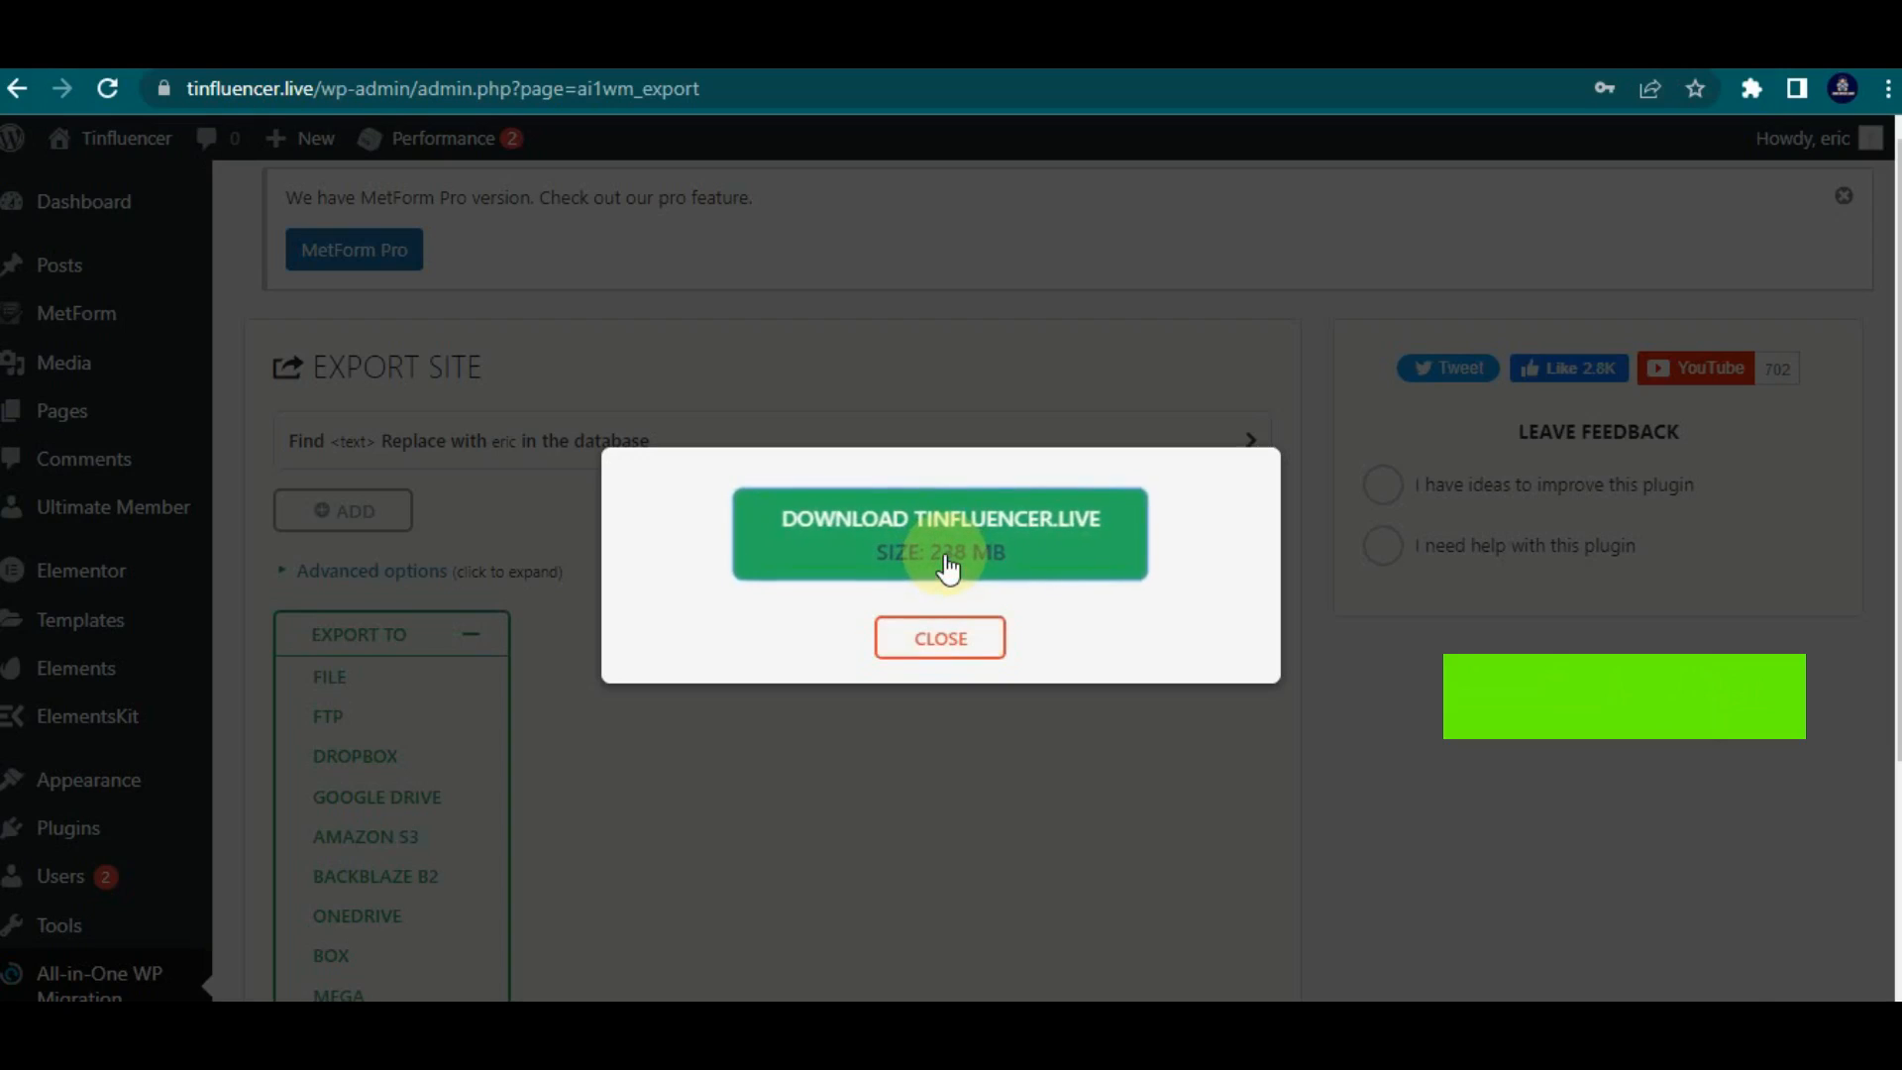
Step: Download the 238 MB tinfluencer.live backup, close the export dialog, and check the download
{"action": "left_click", "coordinate": [948, 563]}
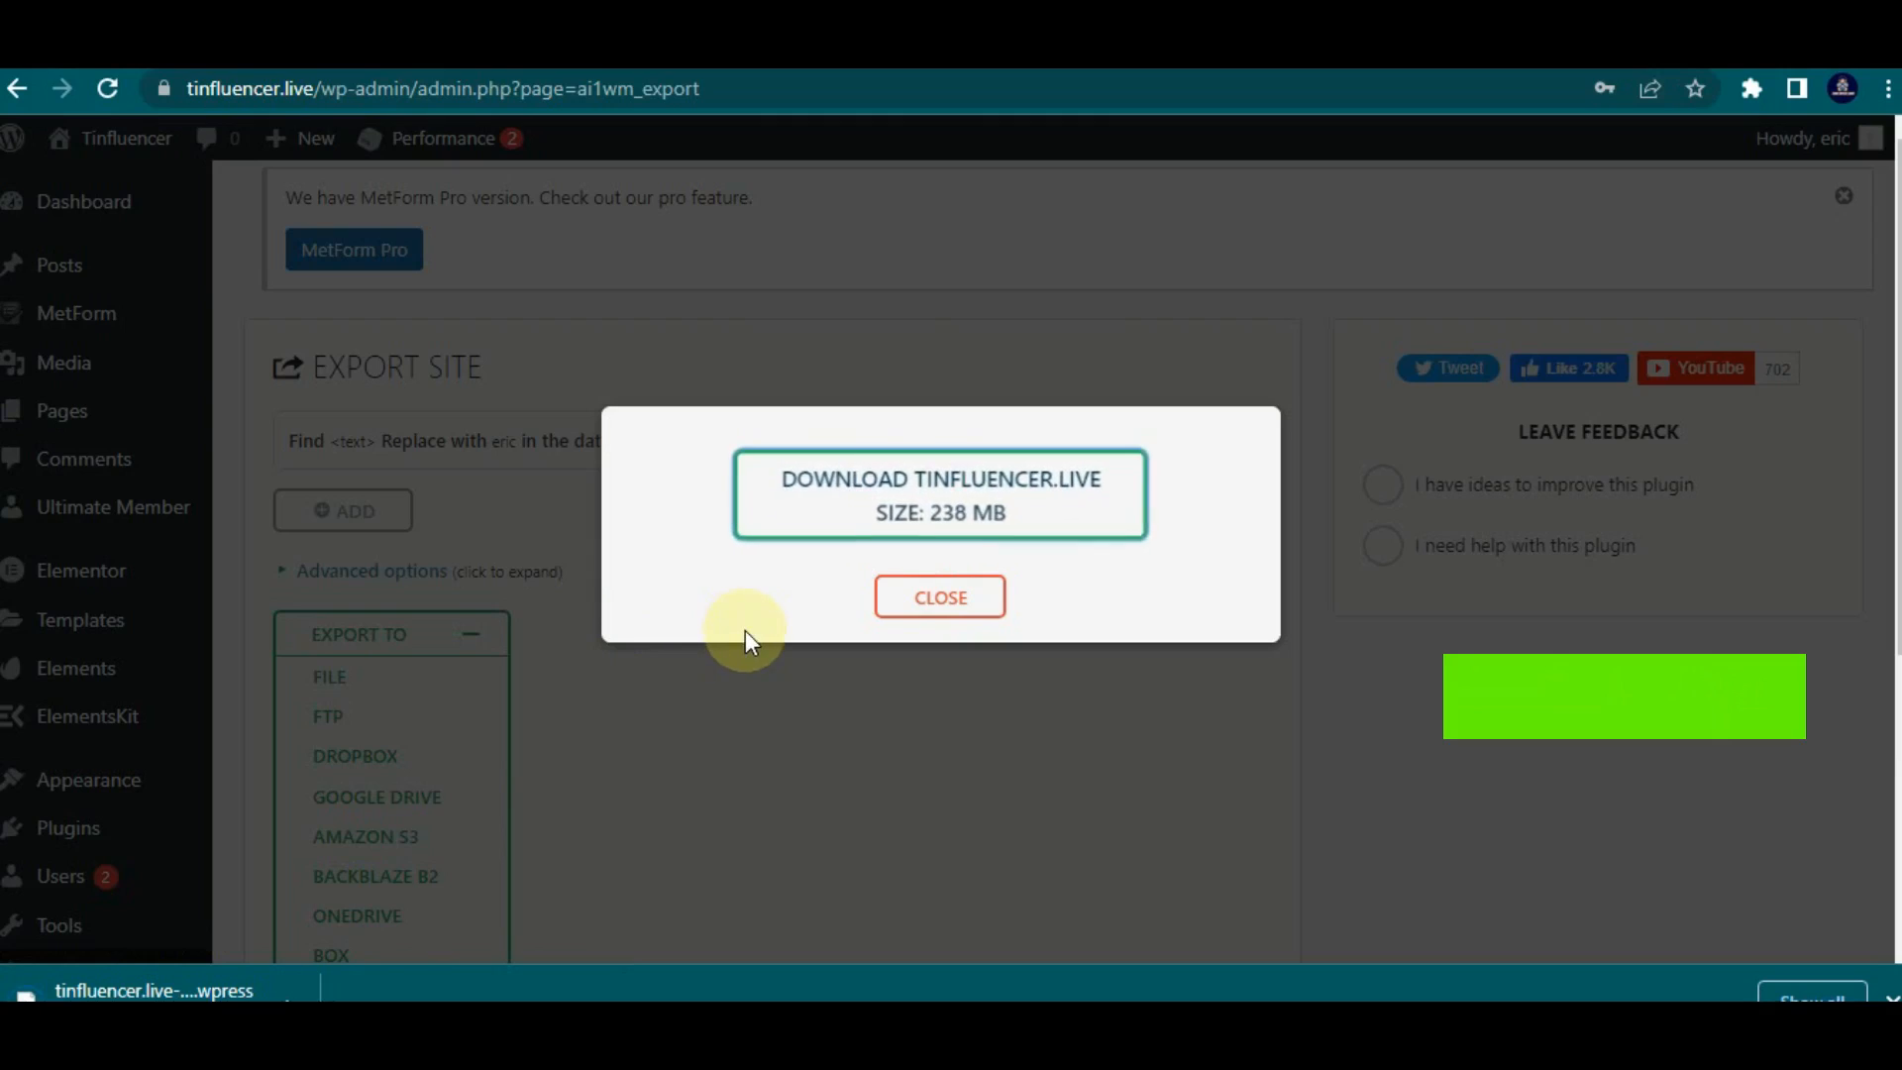
{"action": "left_click", "coordinate": [907, 606]}
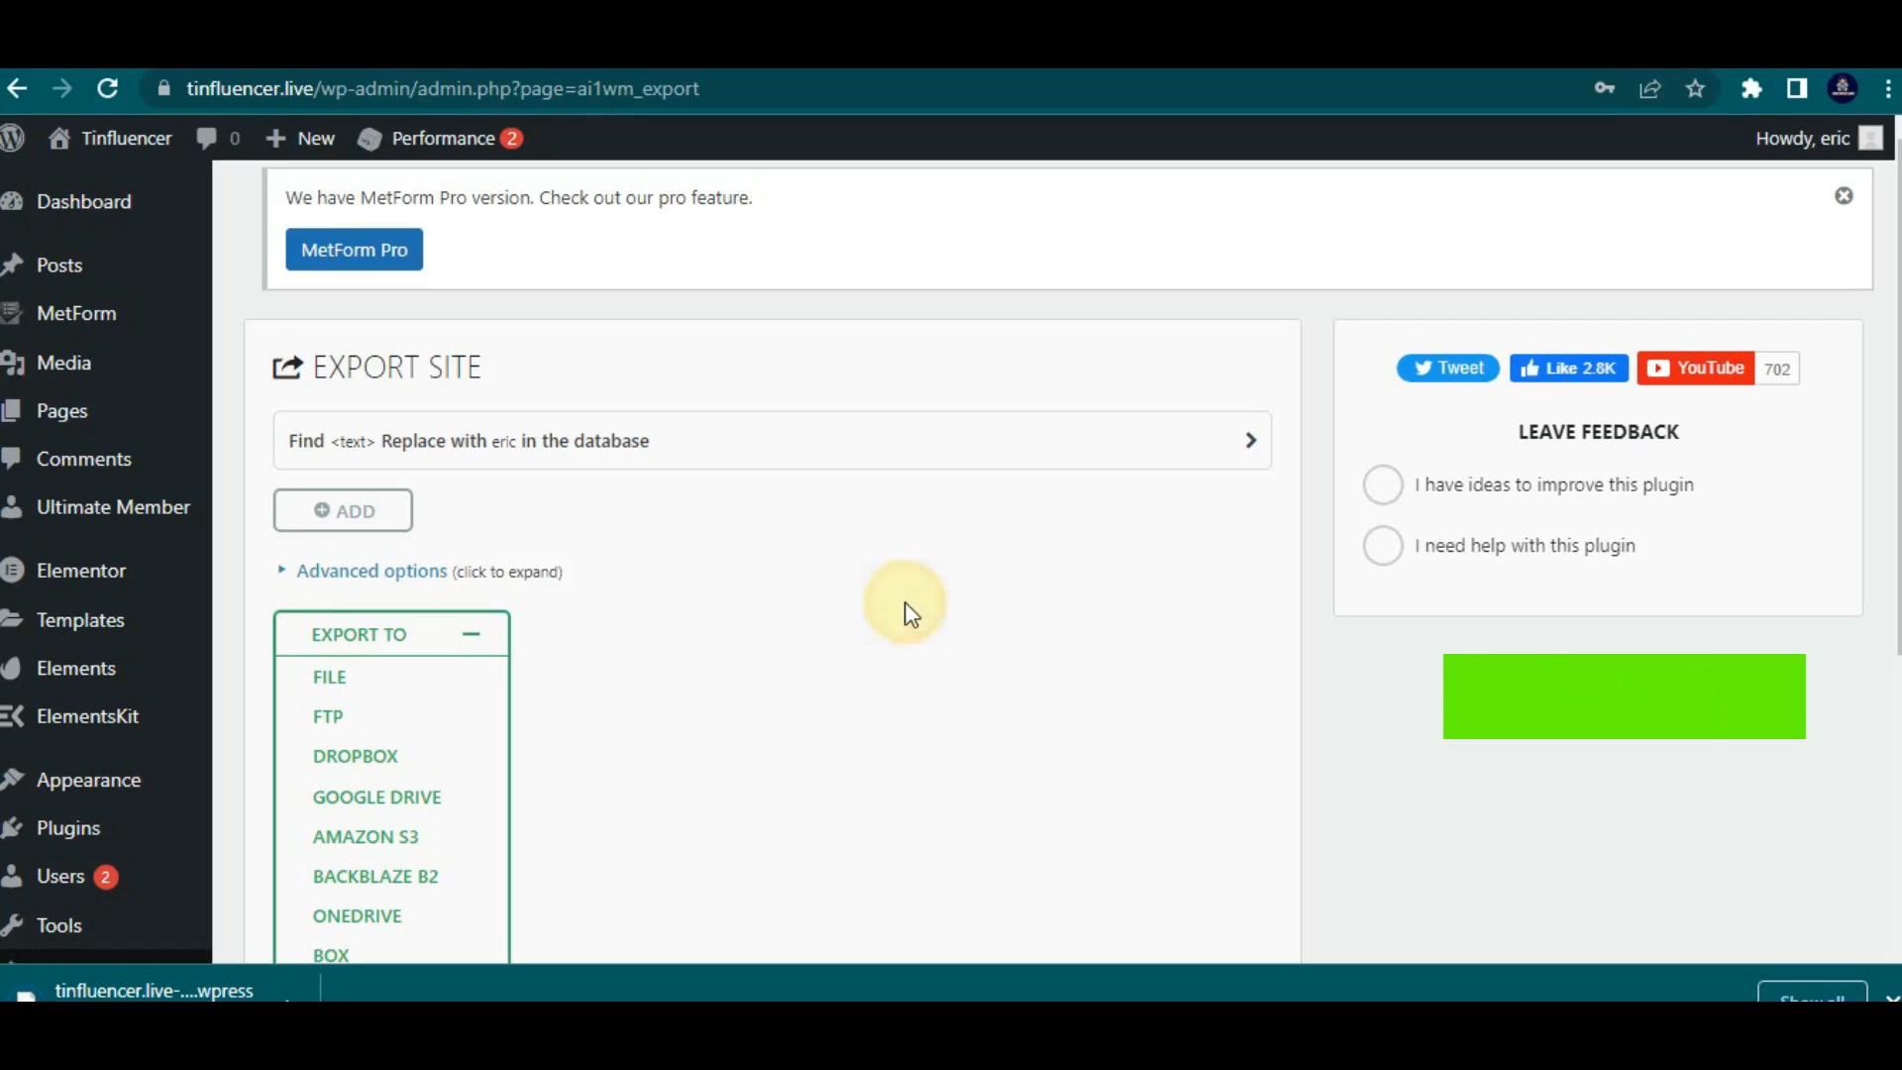
{"action": "left_click", "coordinate": [291, 991]}
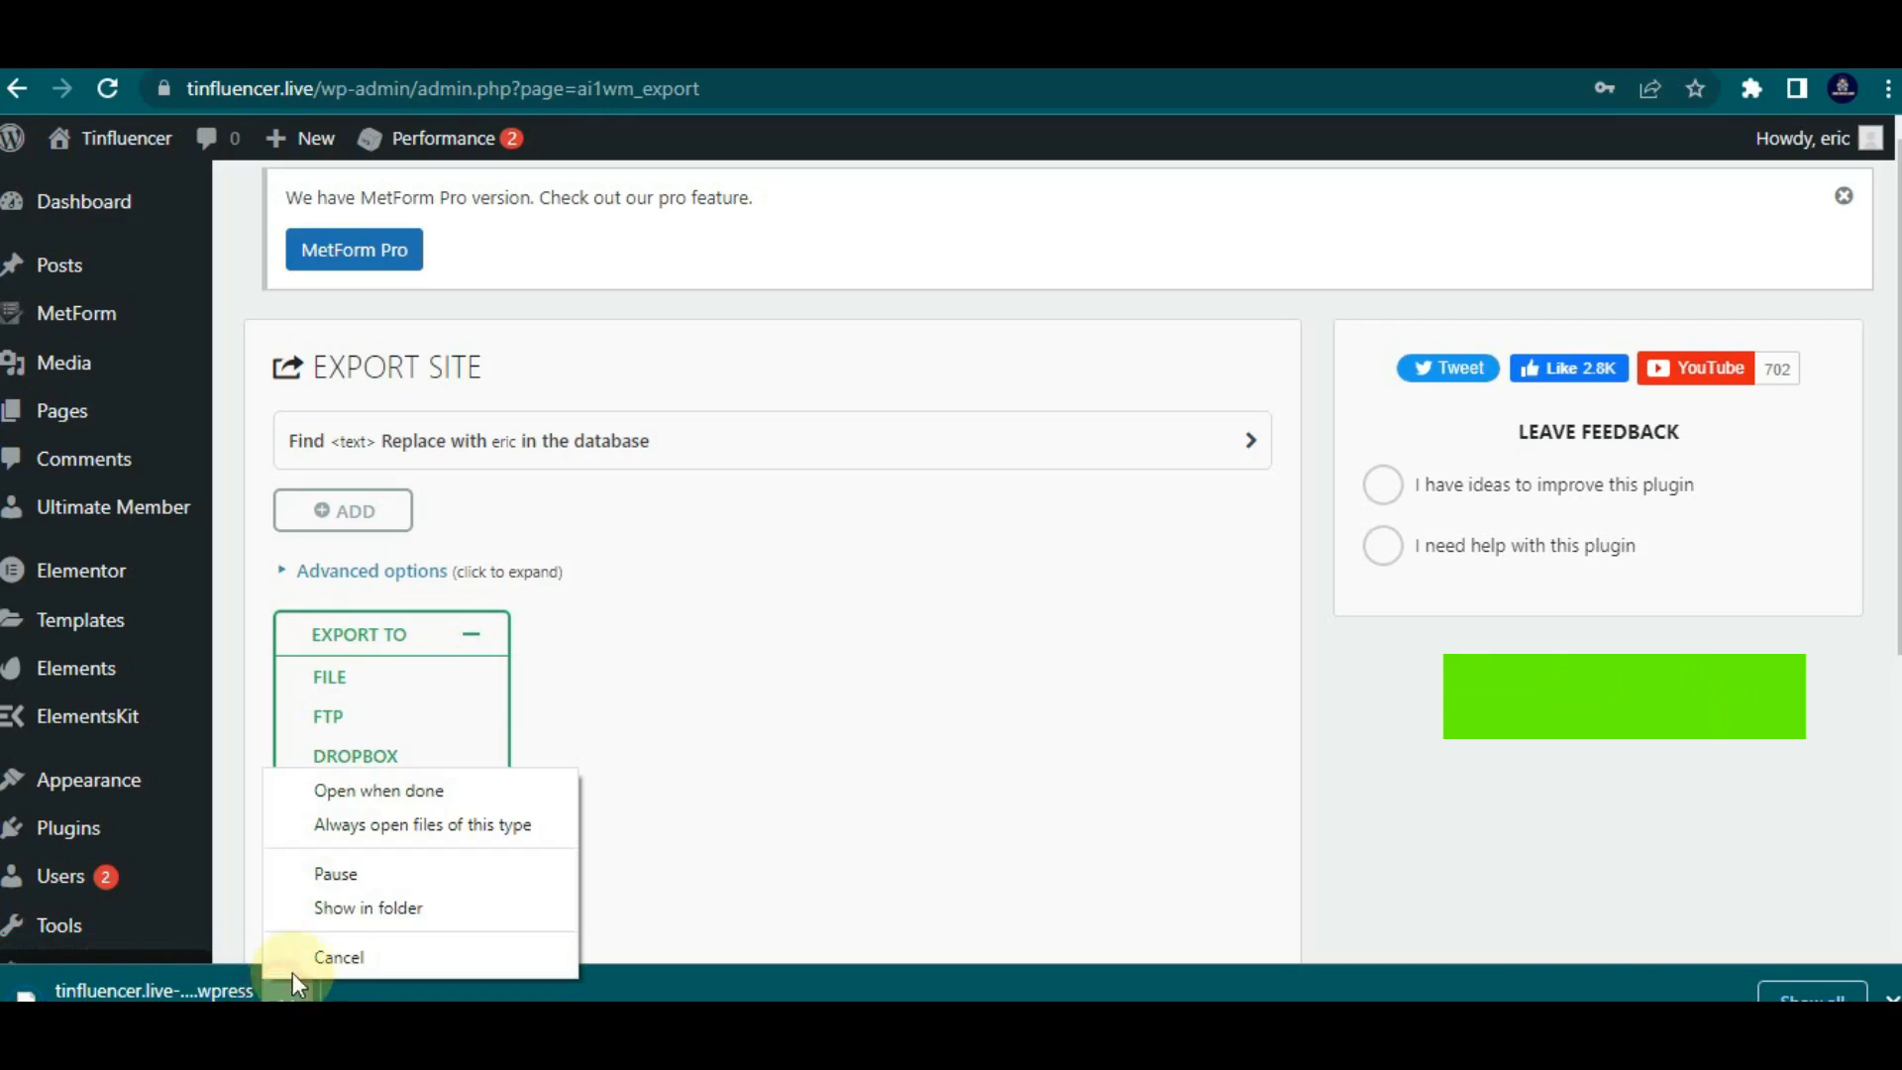
{"action": "left_click", "coordinate": [337, 876]}
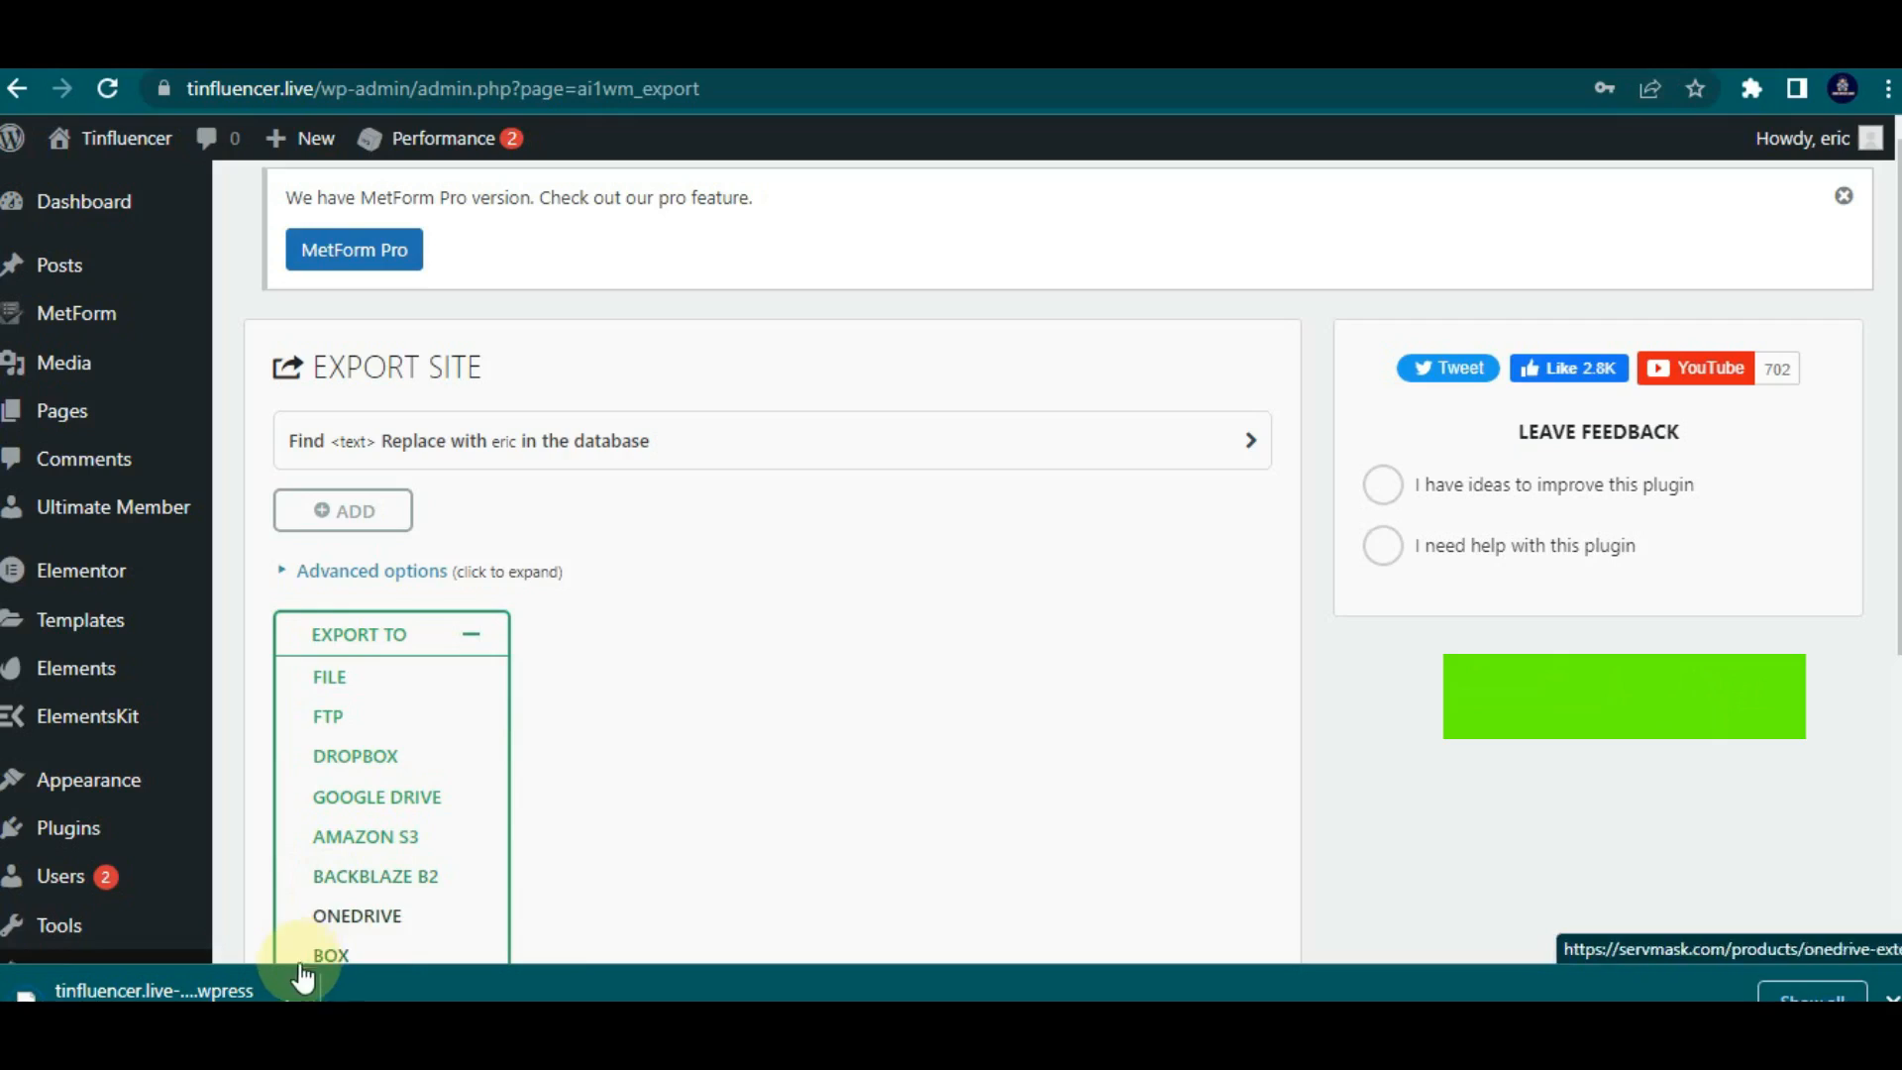